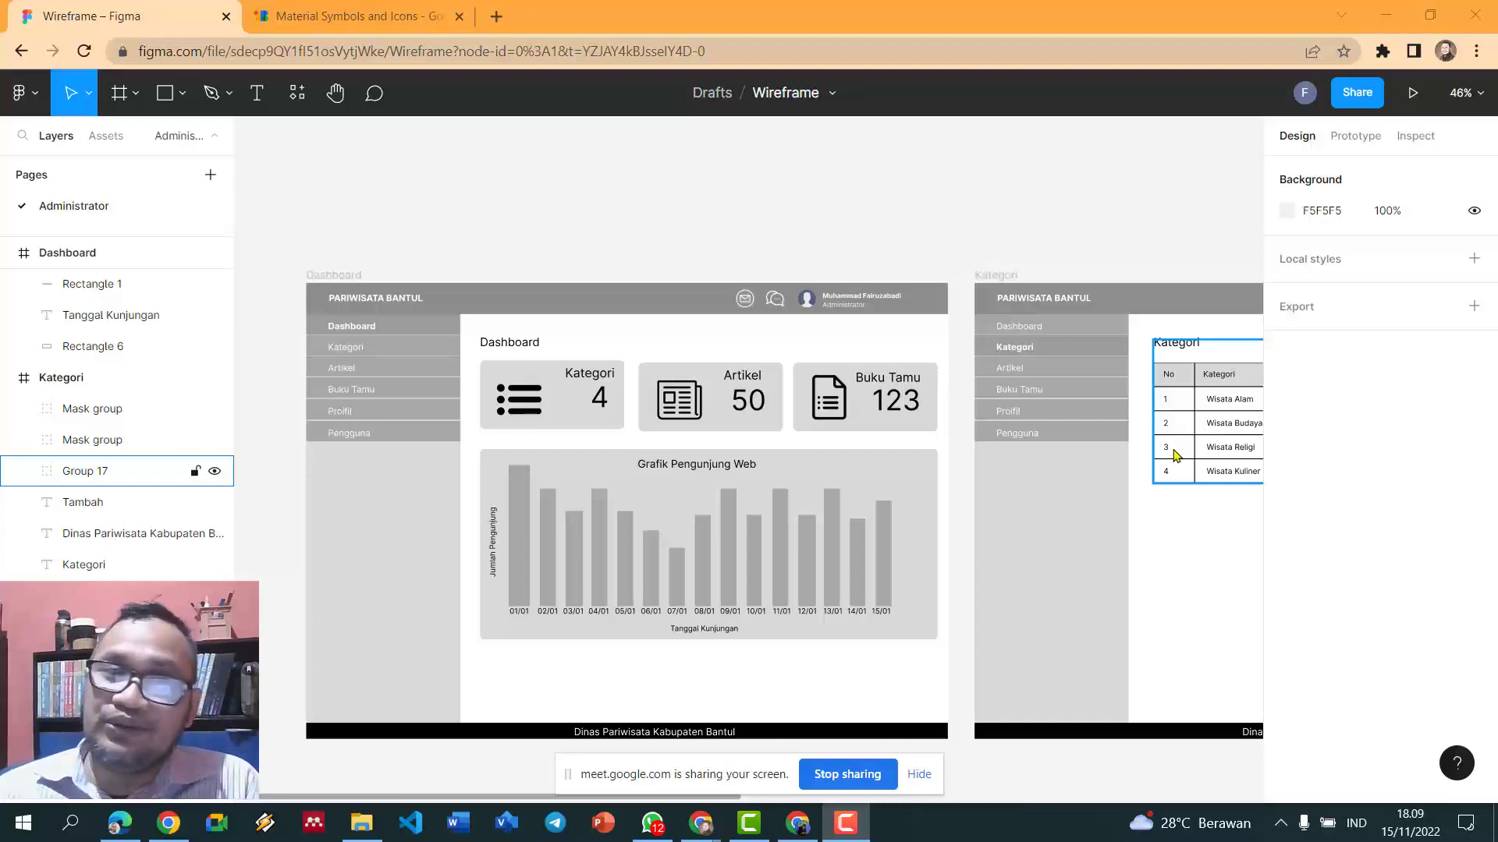
- Deselect the category table group and drag along the bottom of the screen several times
key(Escape)
key(Escape)
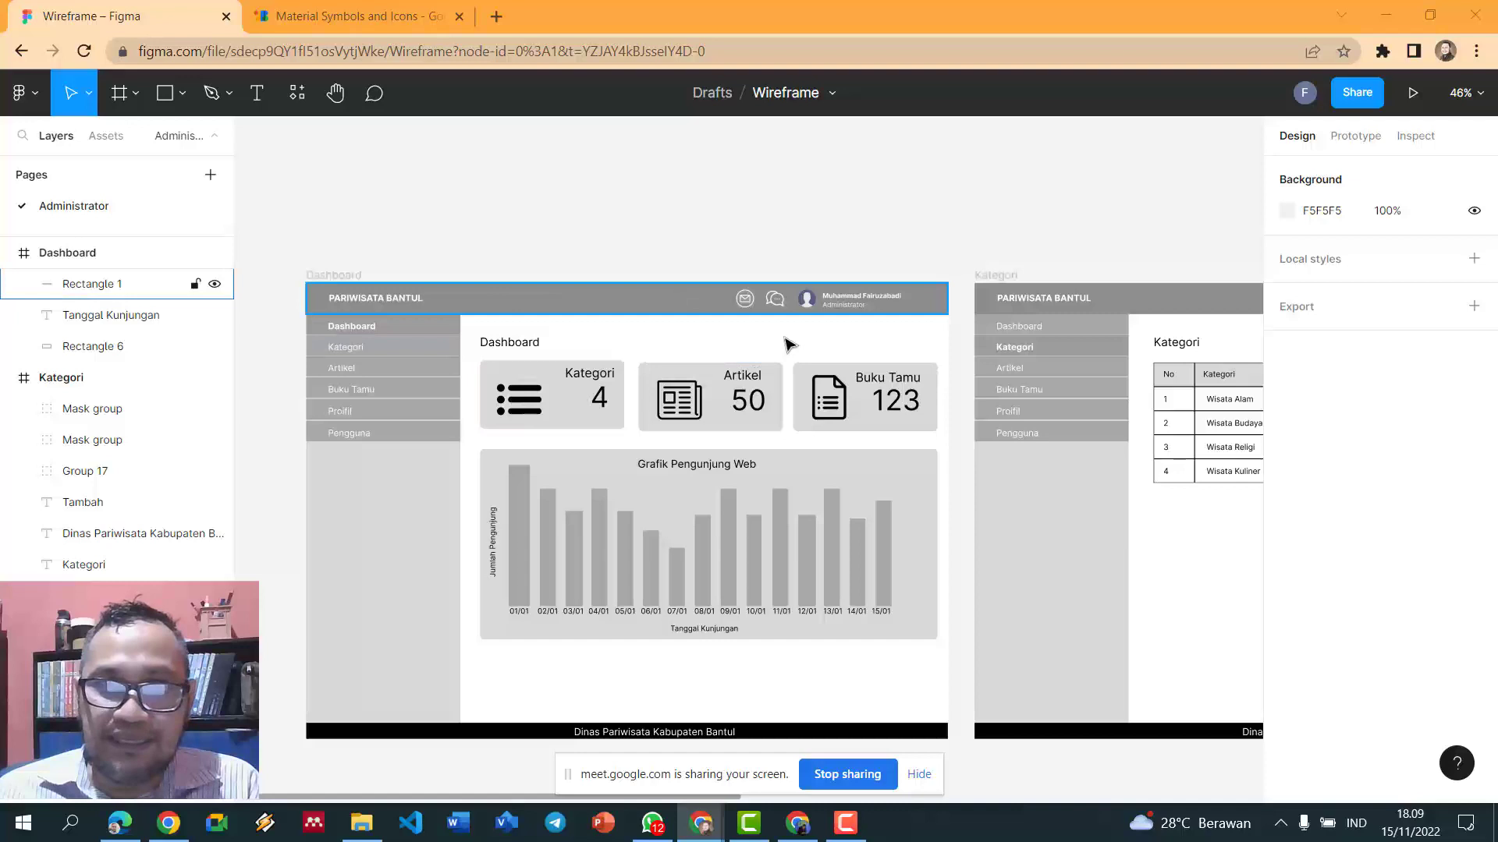
drag(548, 796, 768, 803)
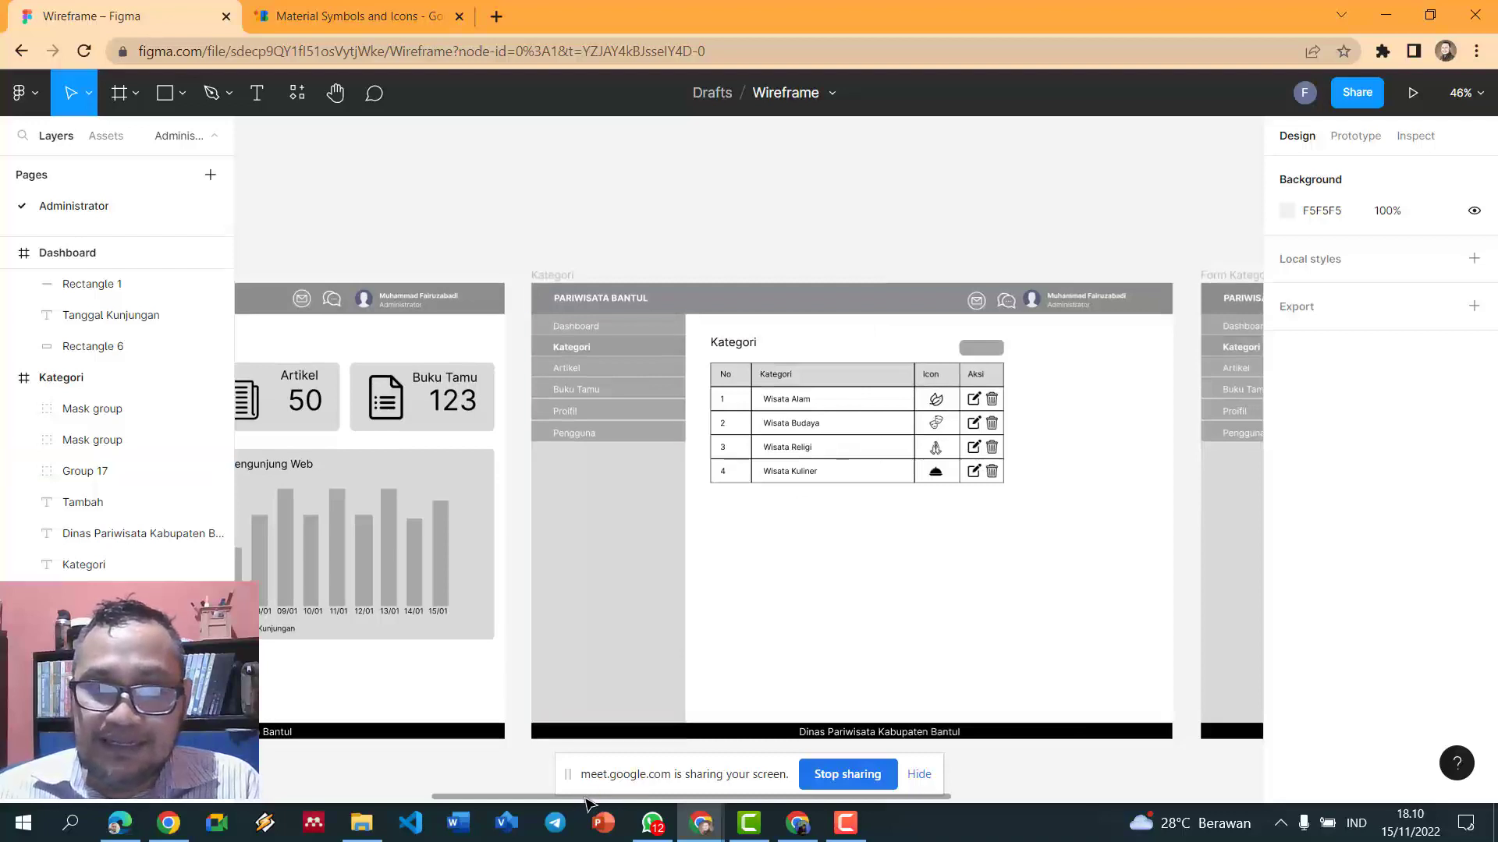
drag(514, 797, 301, 755)
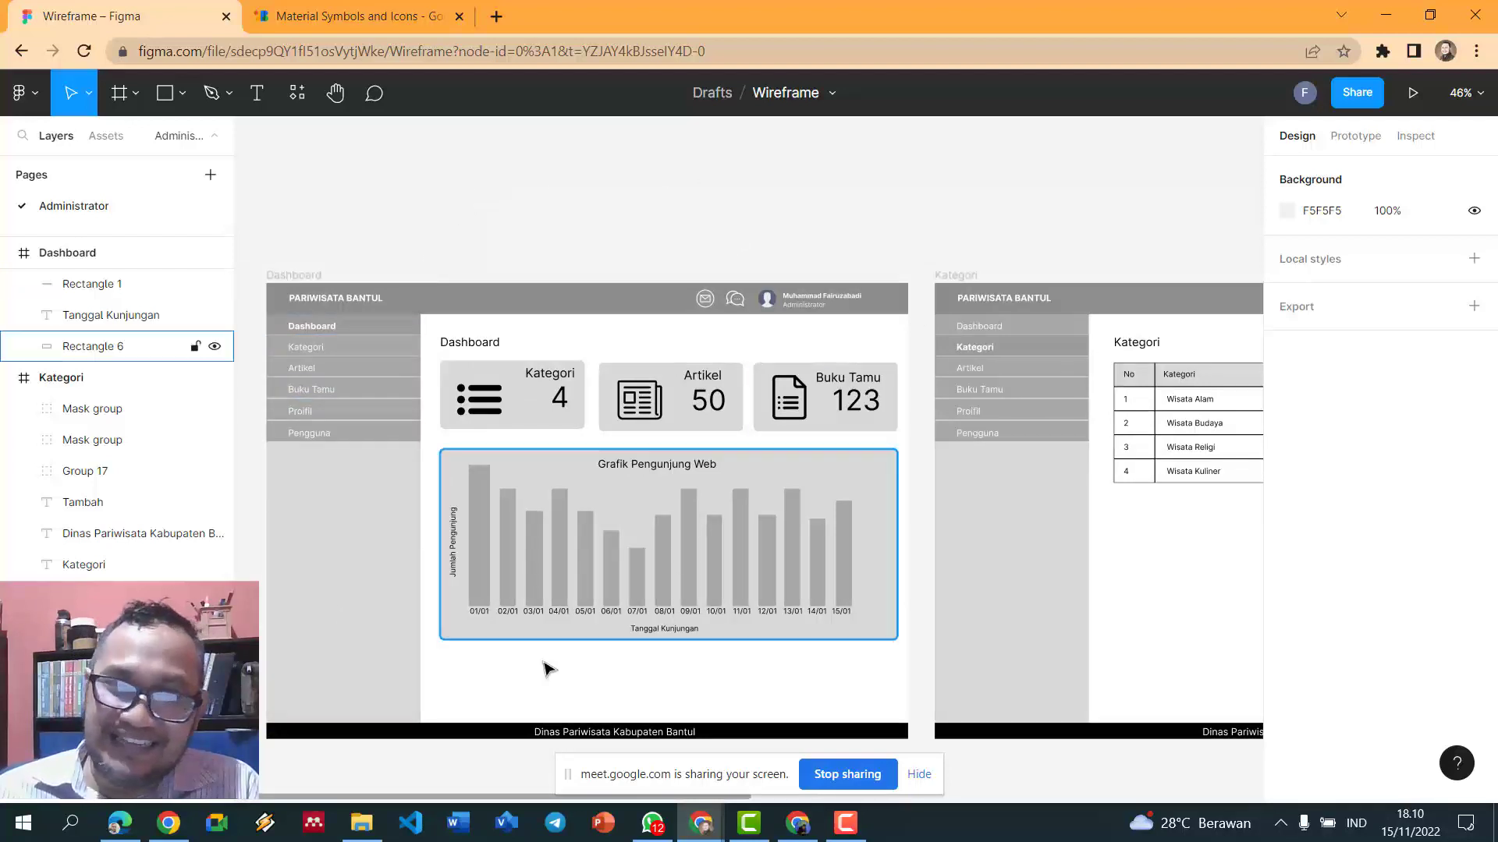
drag(316, 797, 861, 787)
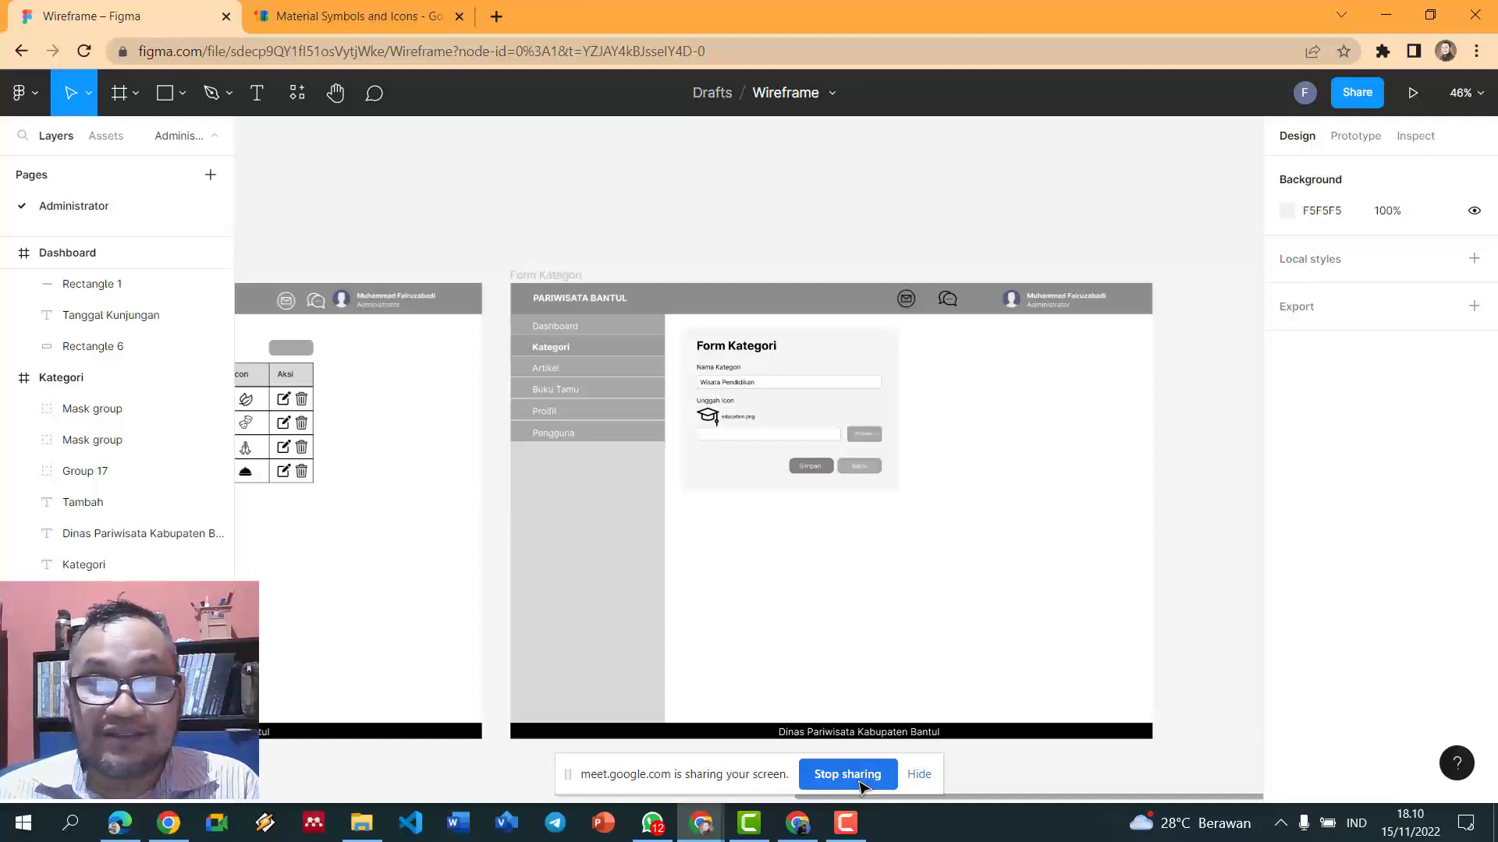
drag(862, 795, 312, 755)
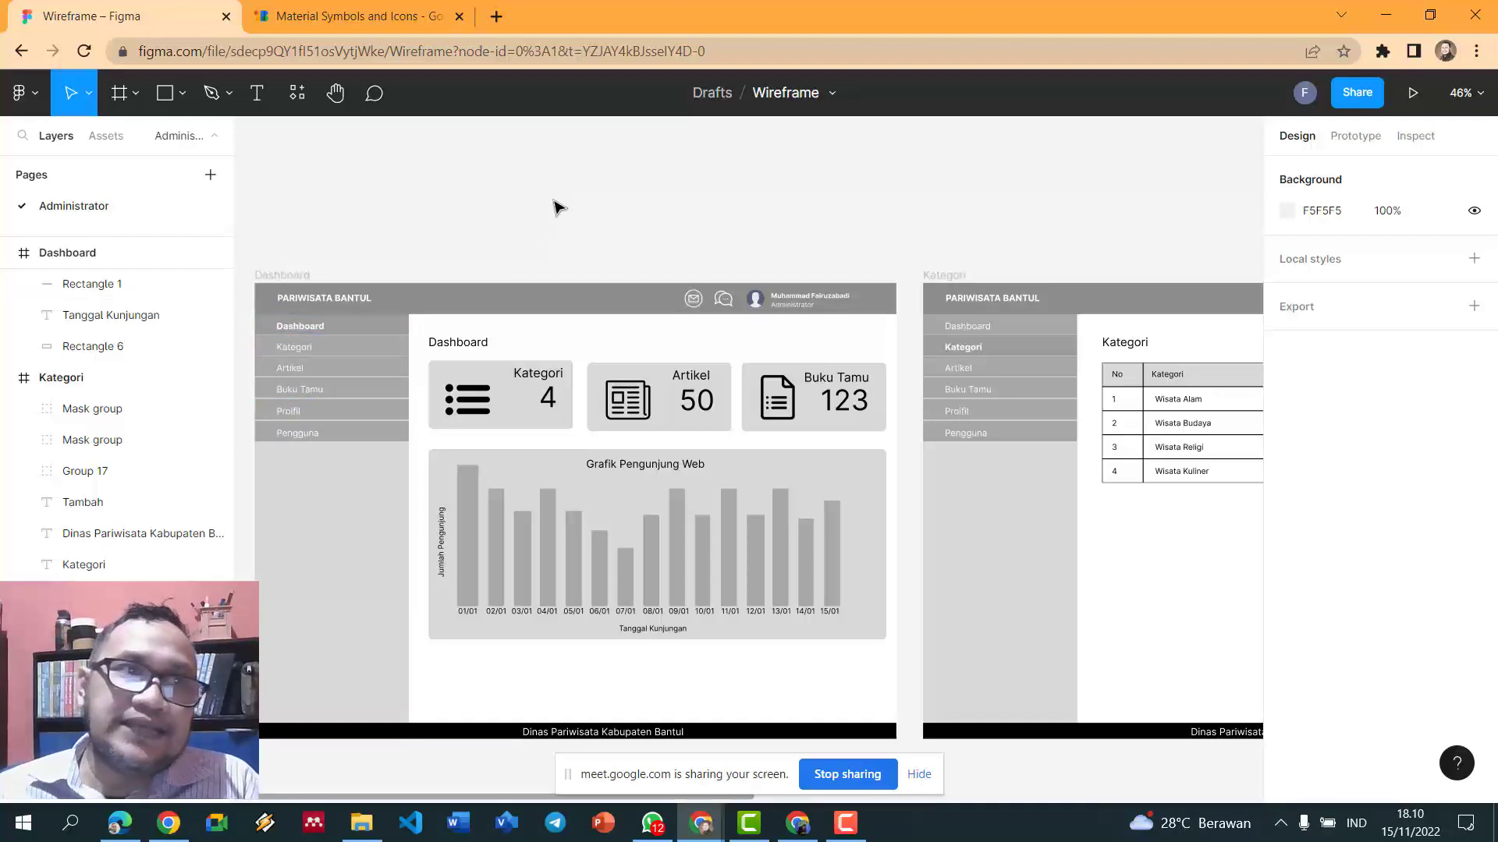
- Create a new blank design file and add a 1440×1024 Desktop frame
click(31, 96)
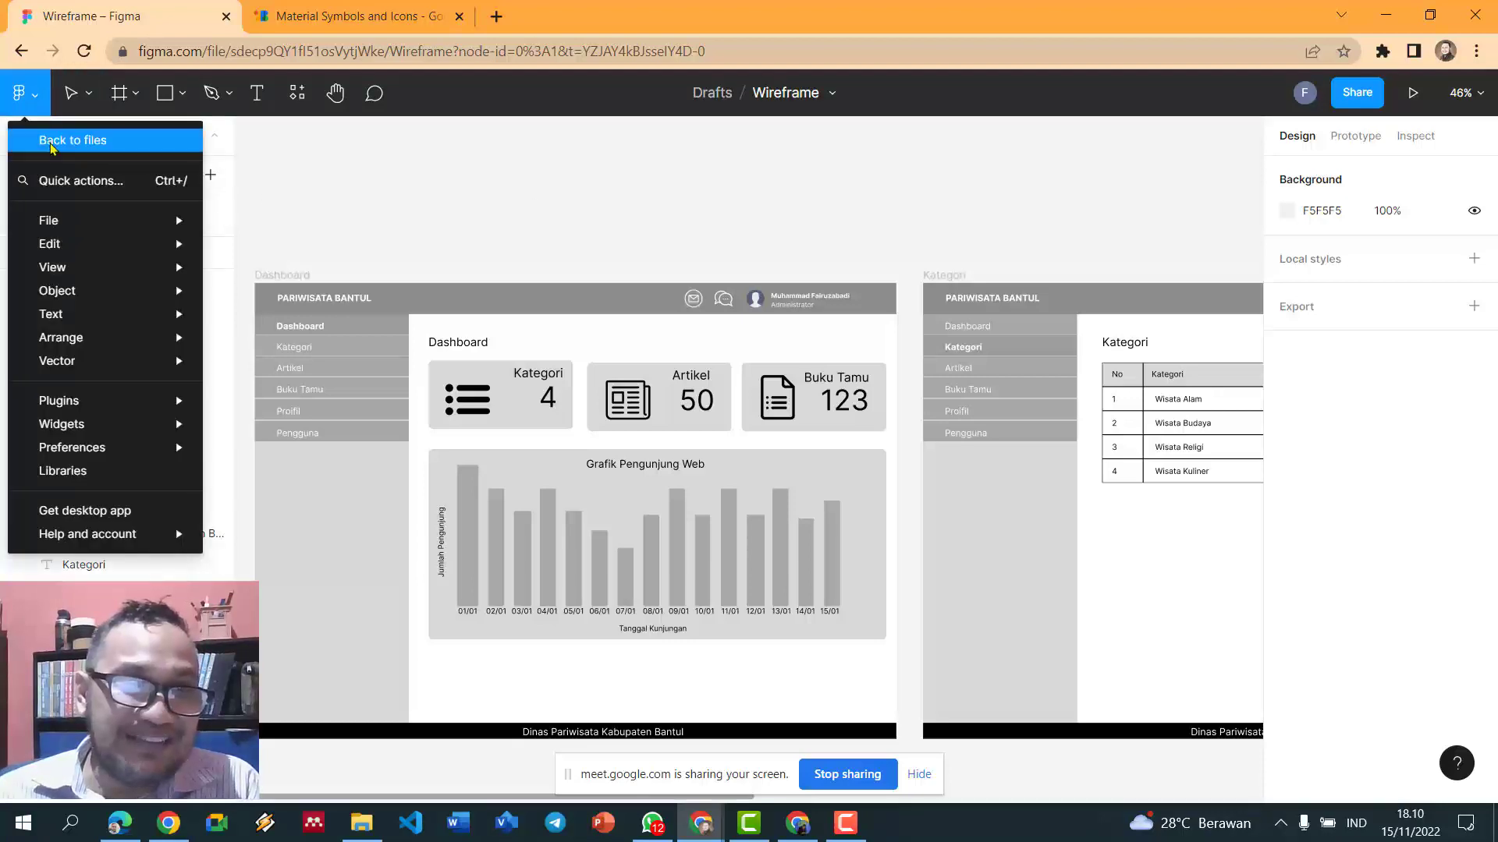
click(73, 140)
click(359, 306)
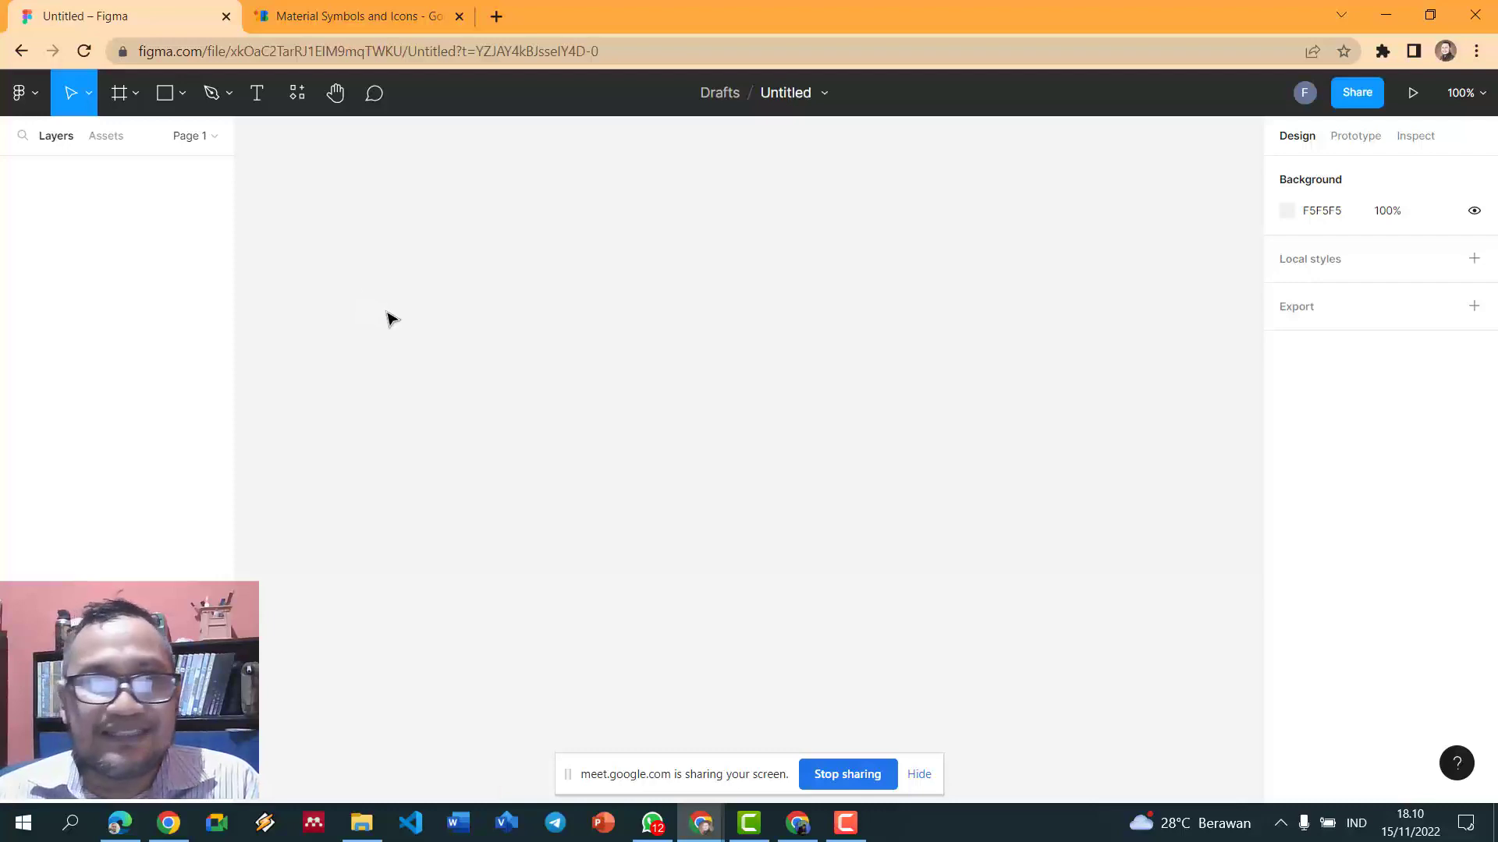
click(124, 94)
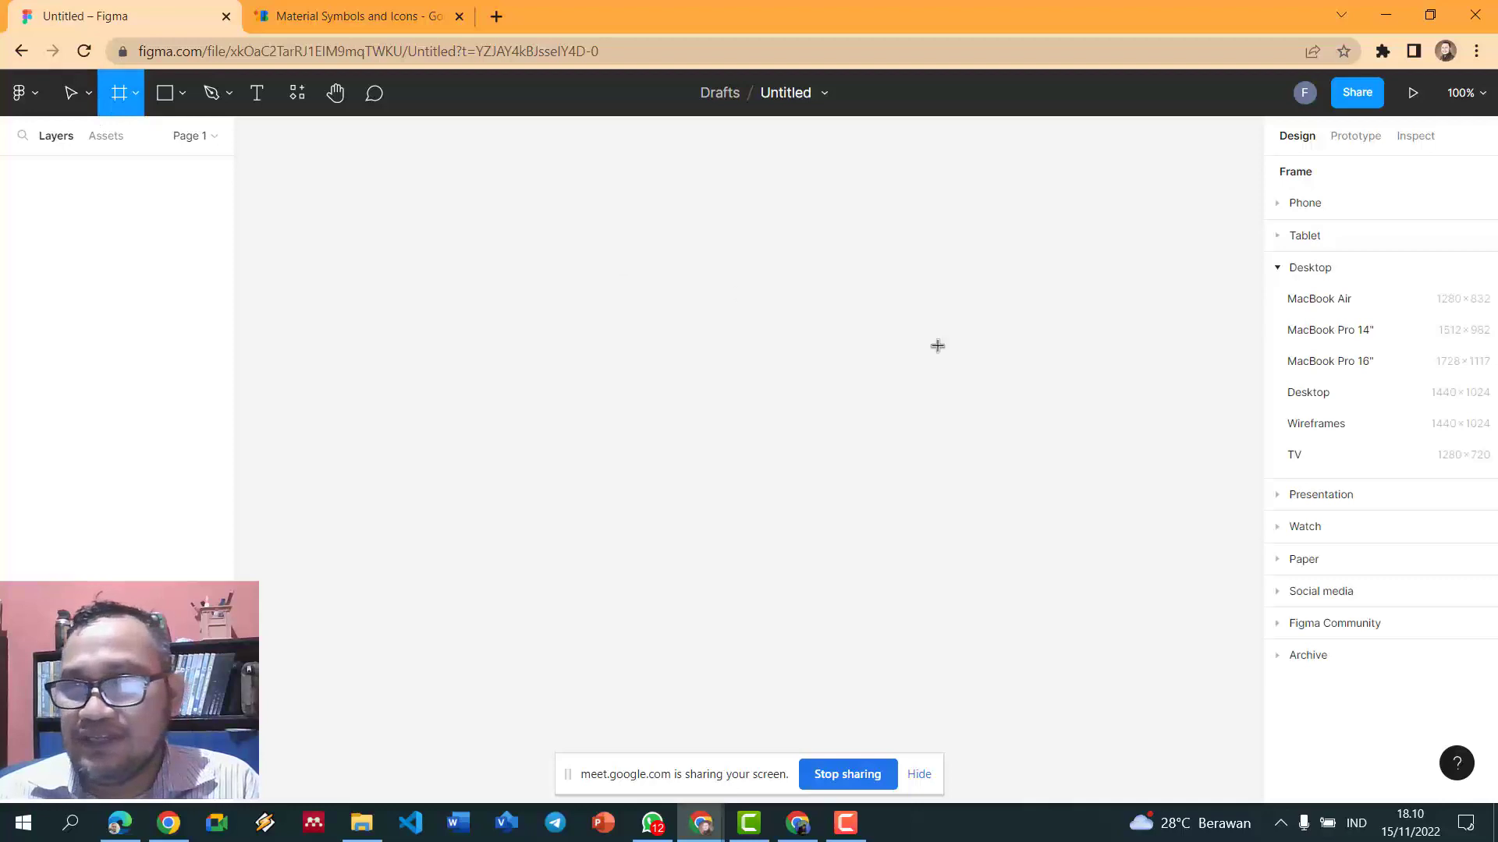
click(1326, 392)
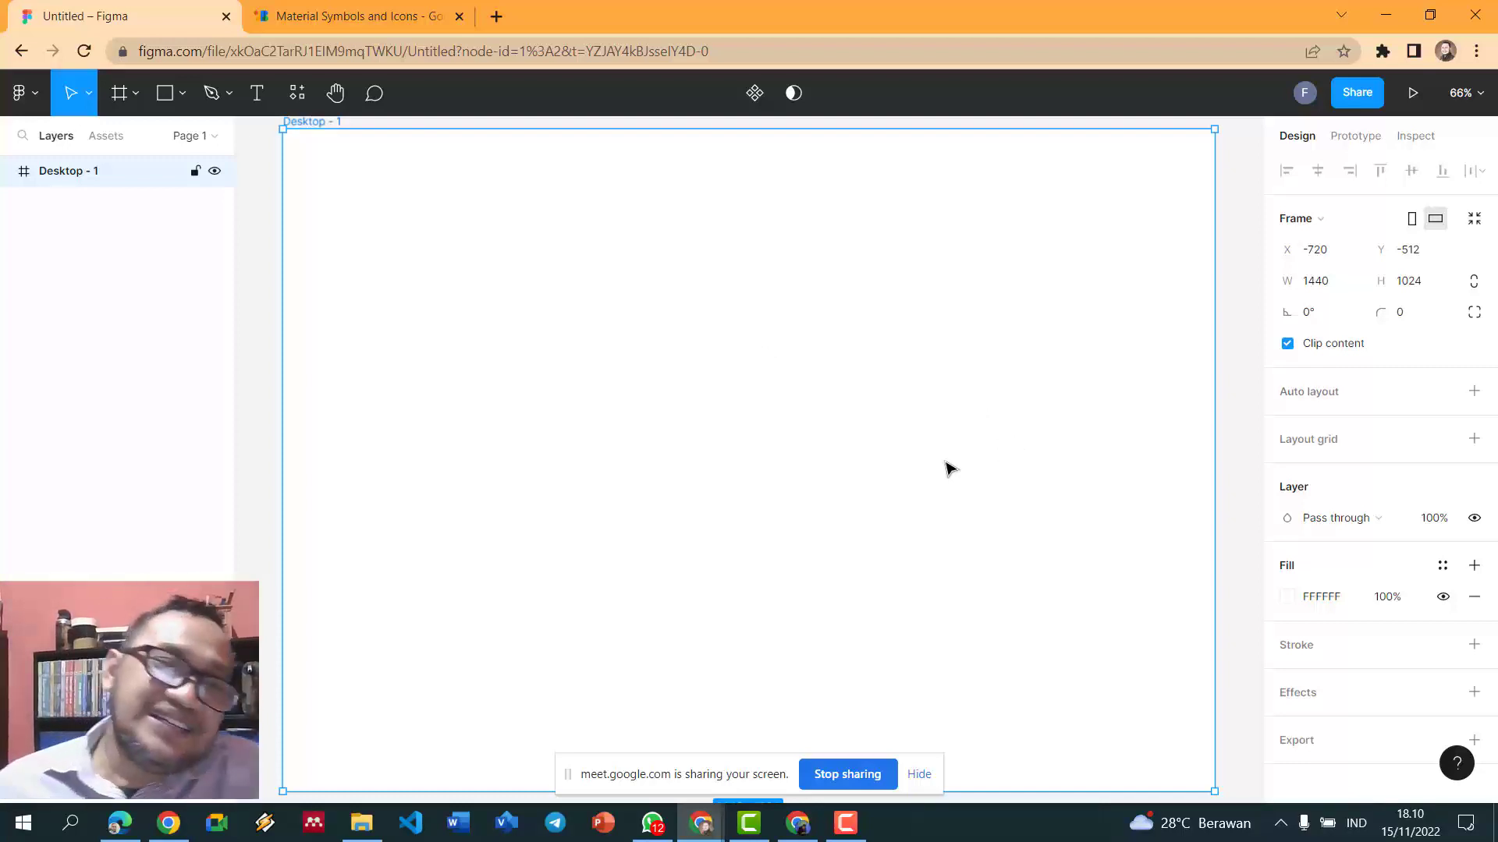
- Rename the Desktop - 1 frame to 'Dashboard'
double_click(71, 182)
text(Das)
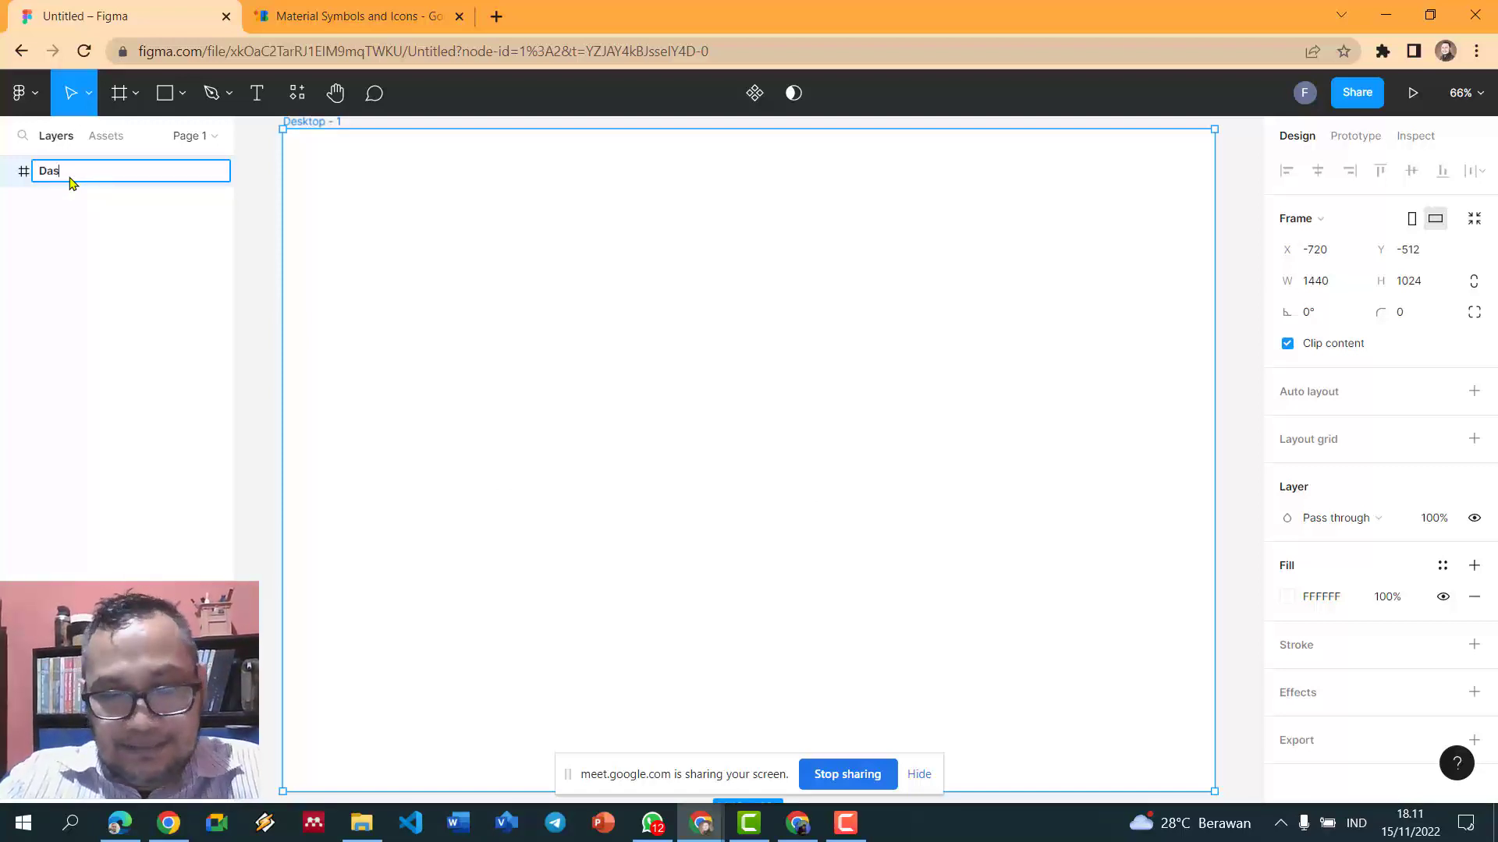
text(hboard)
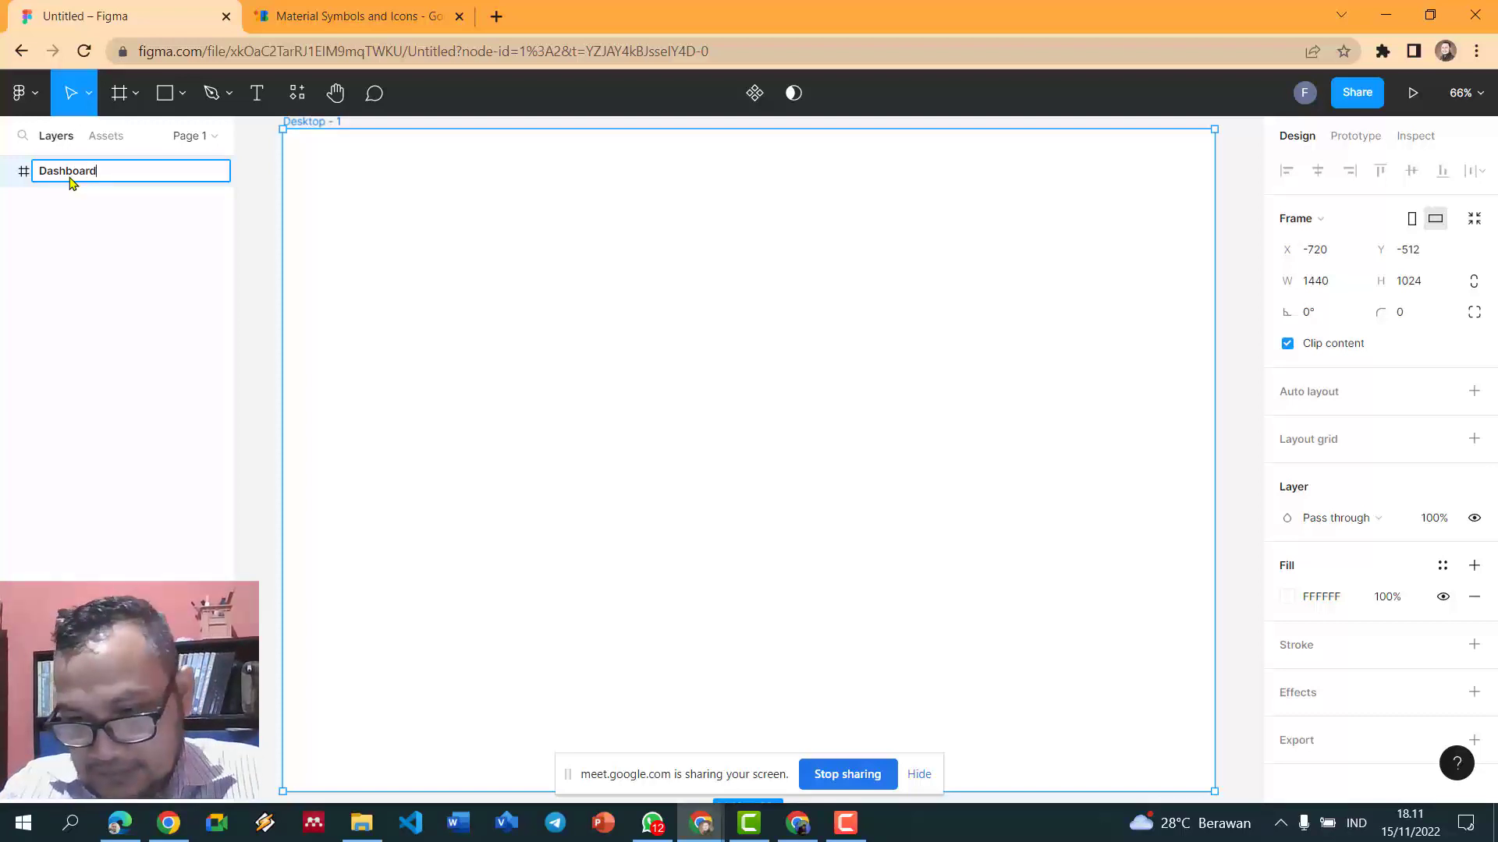
key(Return)
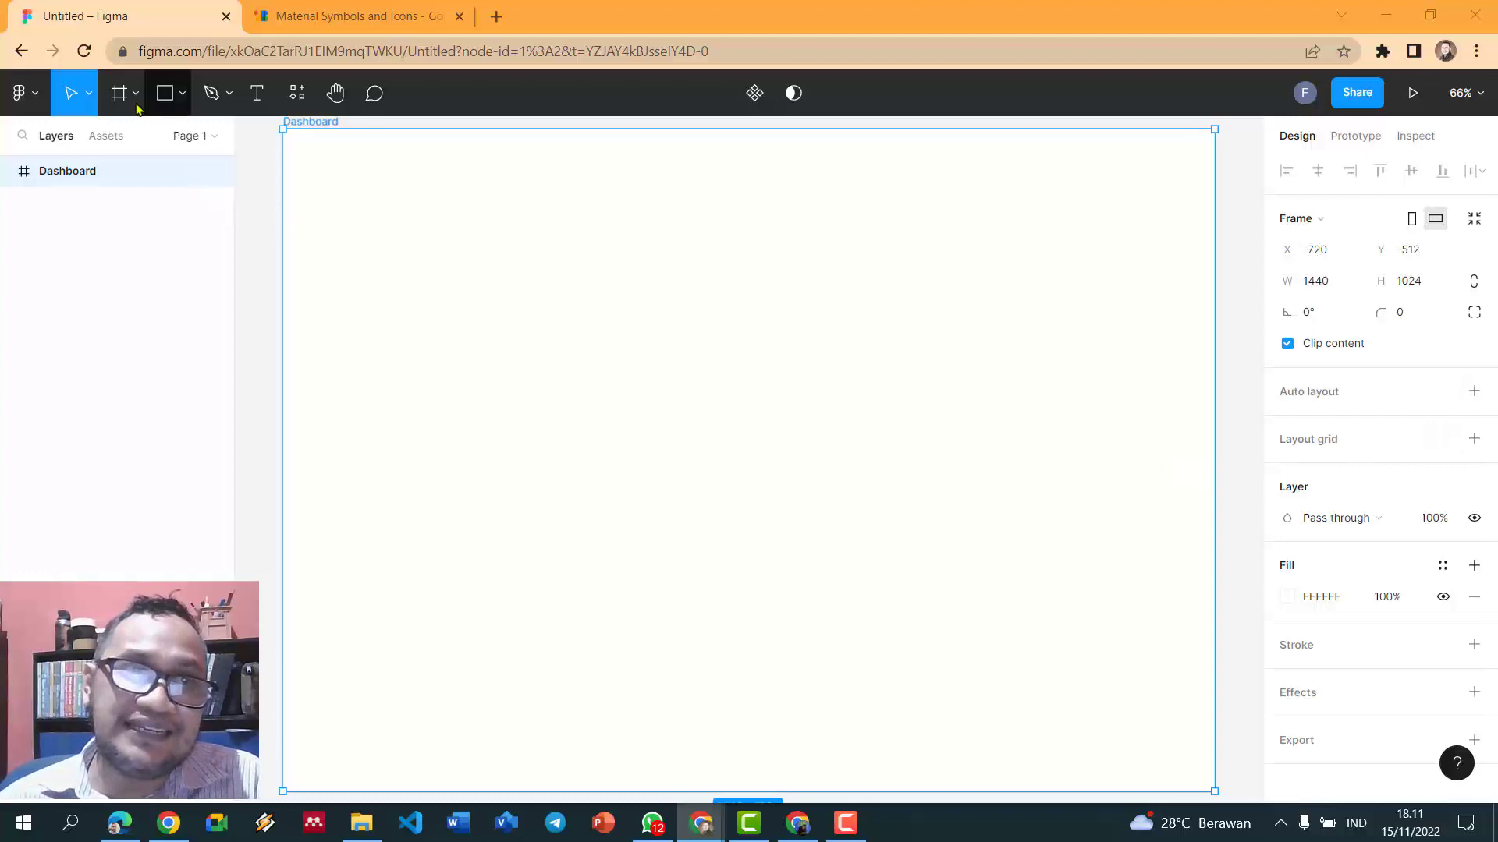
- Draw a full-width rectangle across the frame's top and set its height to 50
click(164, 96)
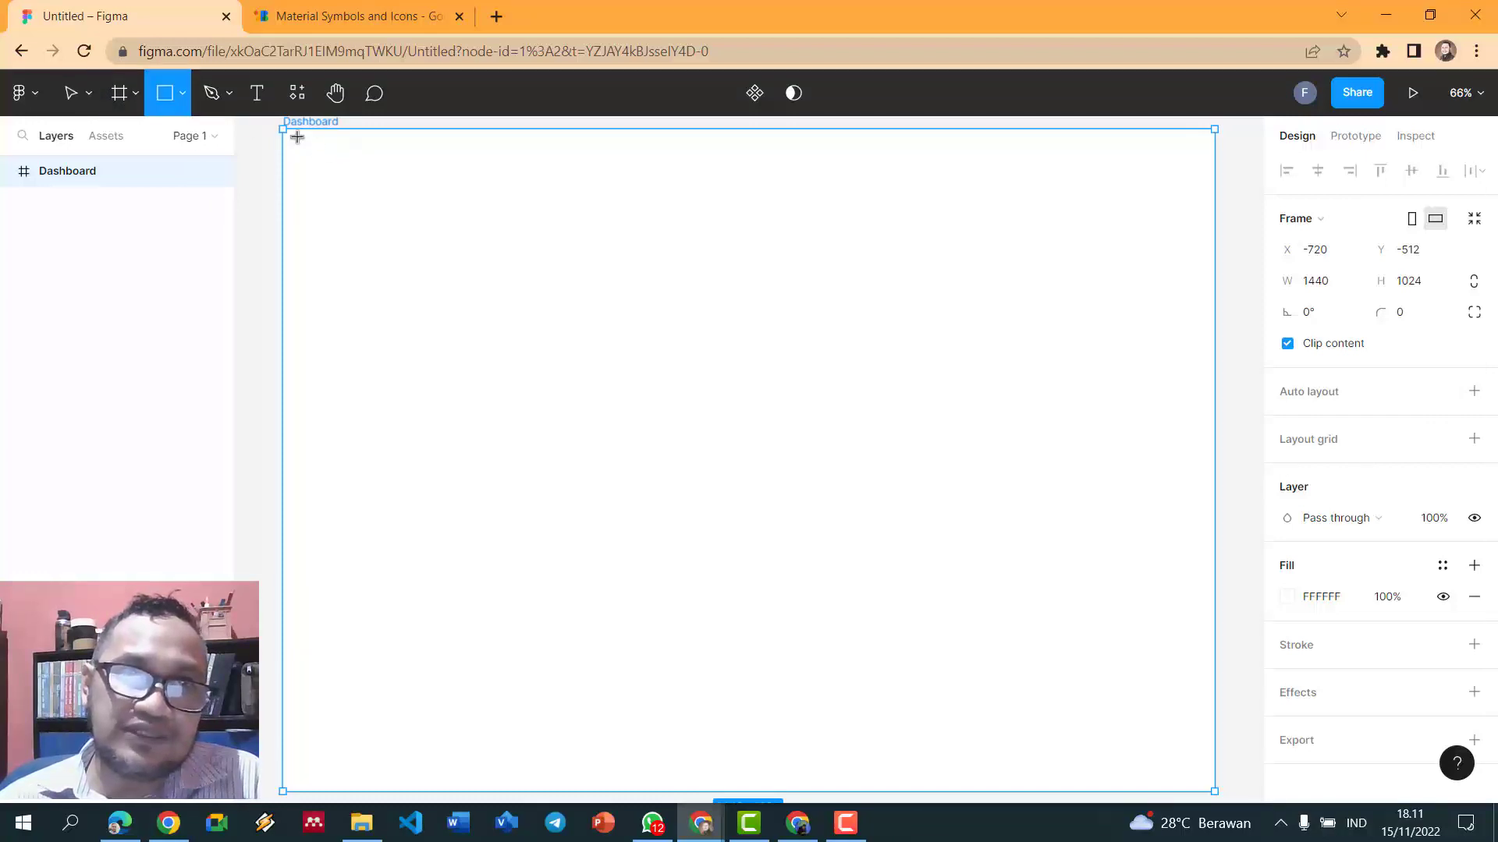
drag(283, 130, 1220, 169)
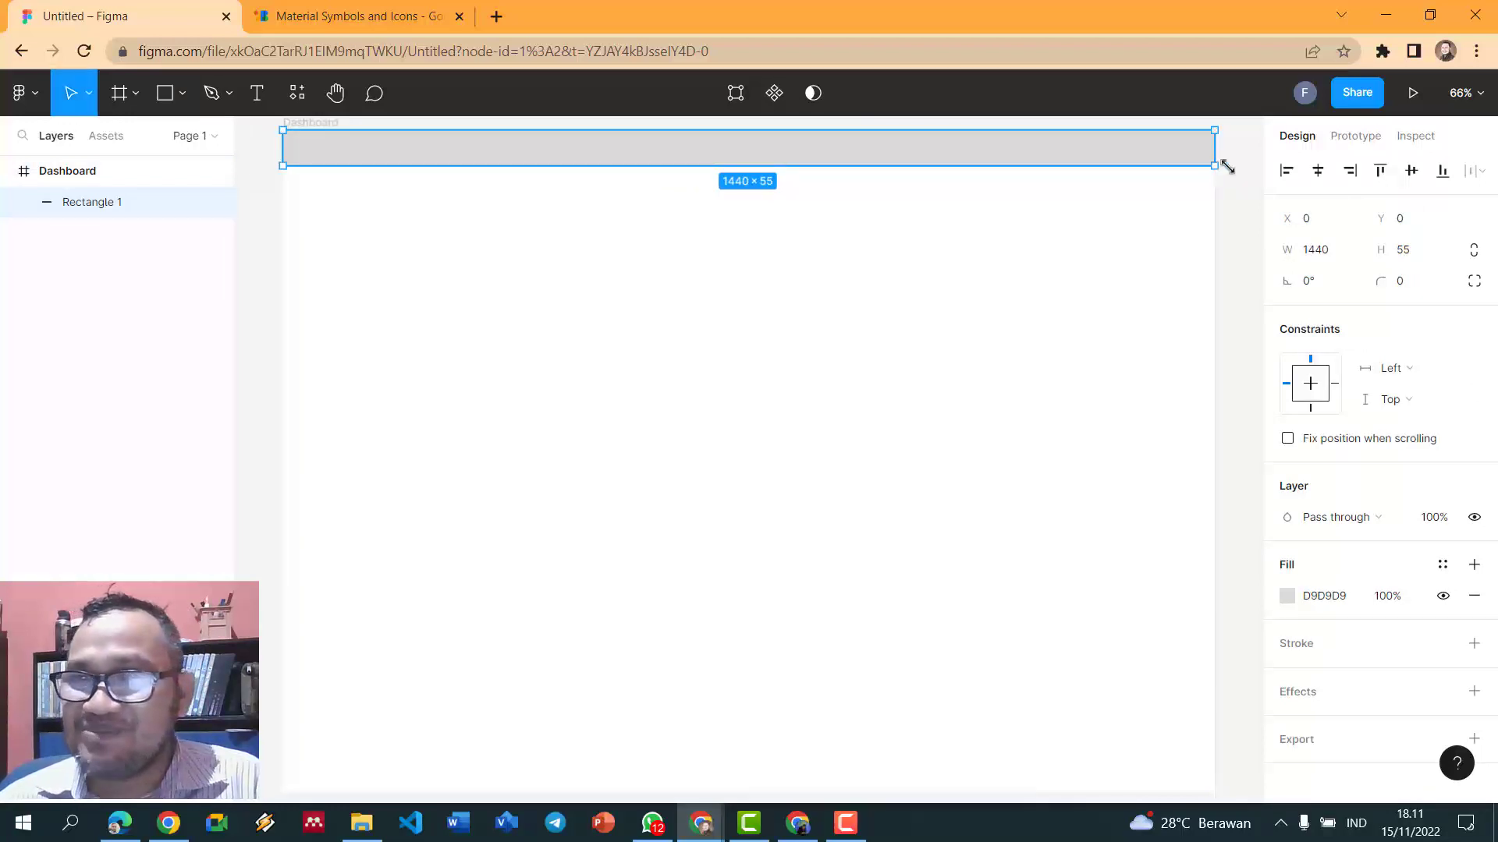
click(1243, 175)
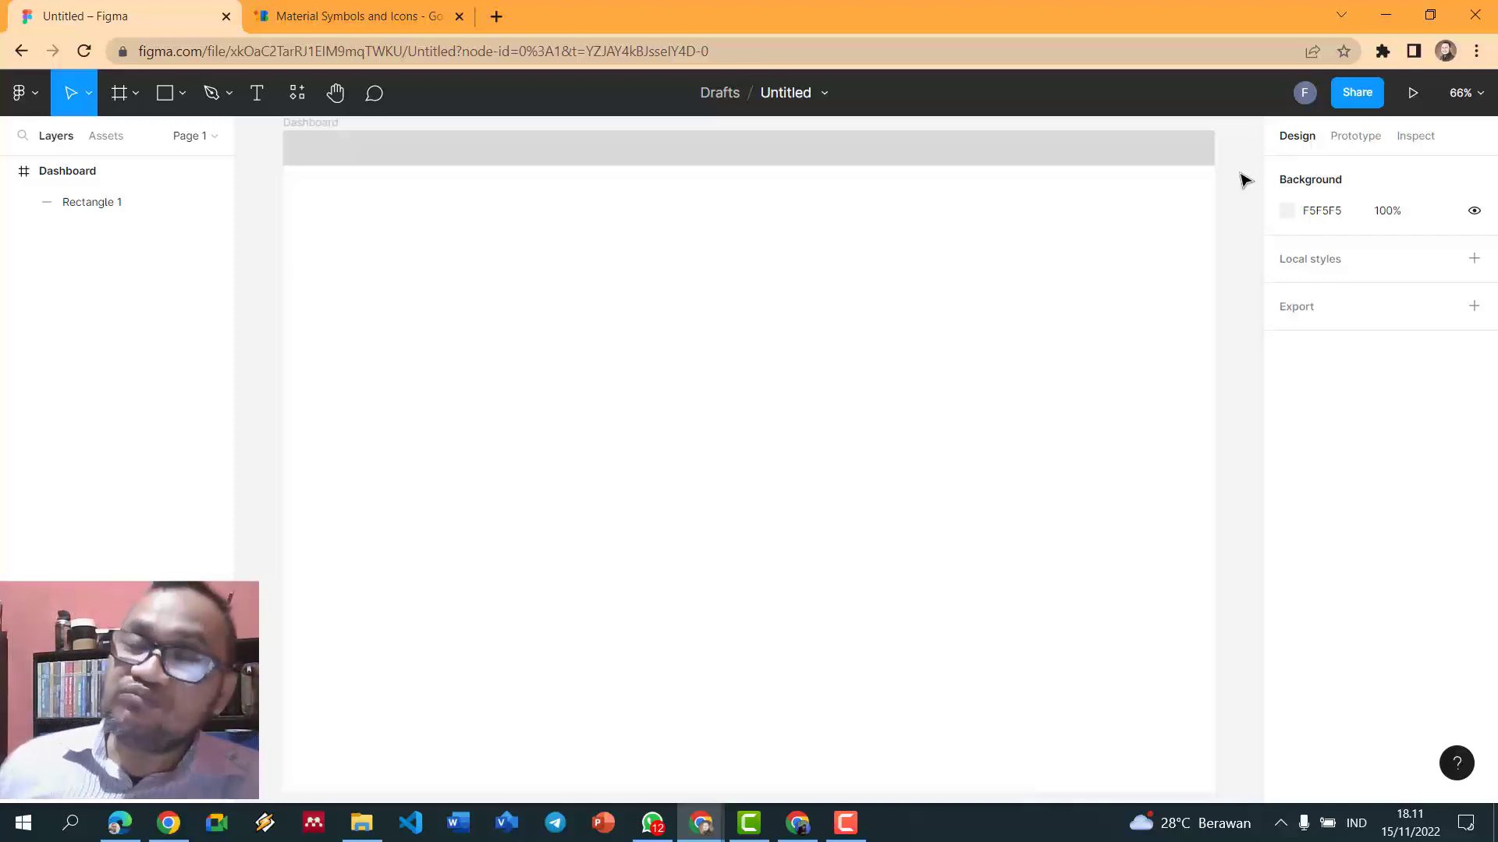
click(890, 153)
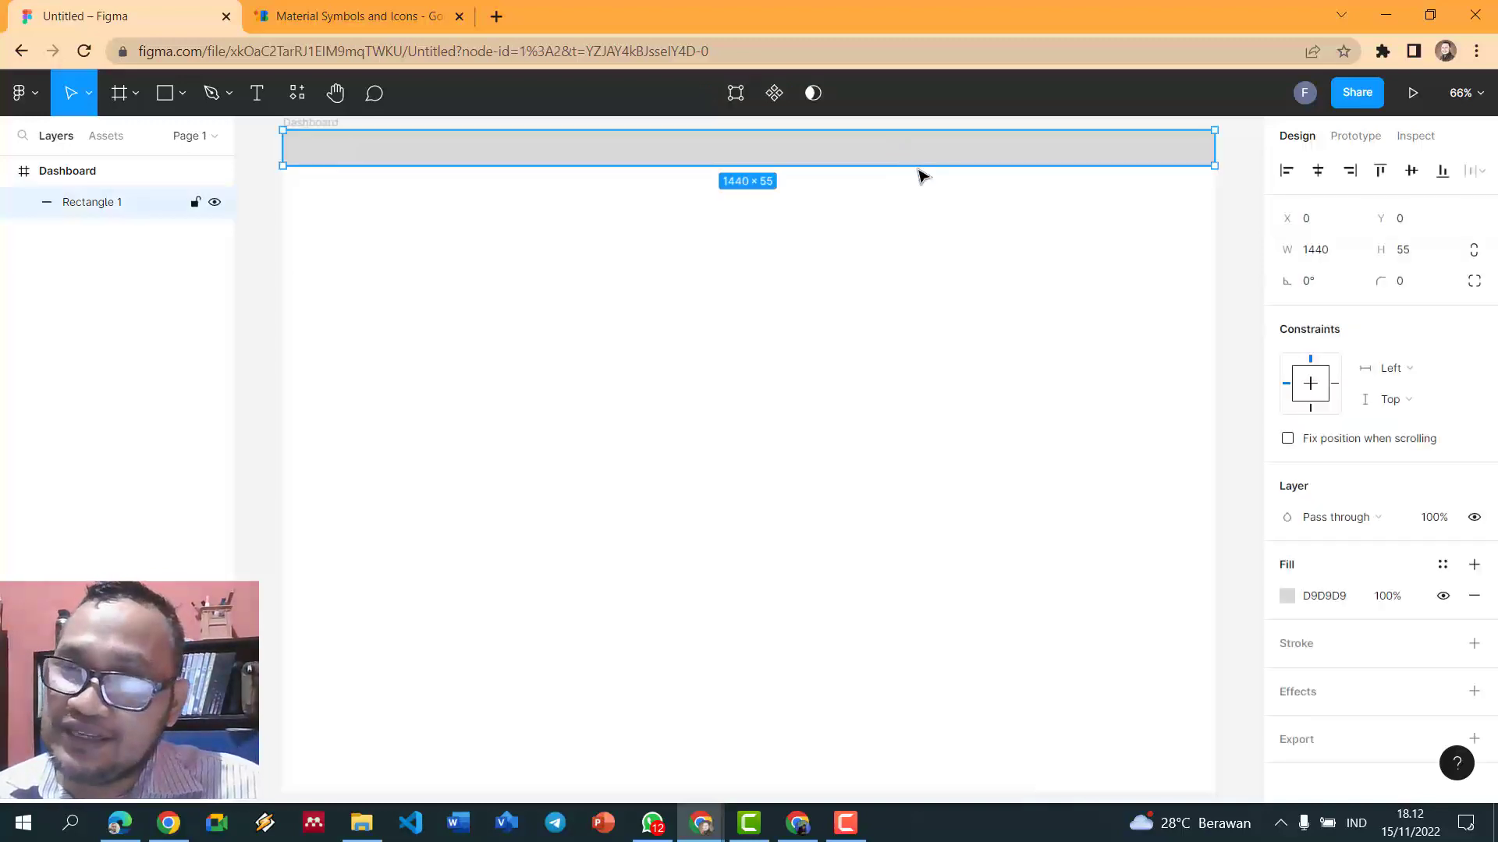
click(1417, 256)
text(50)
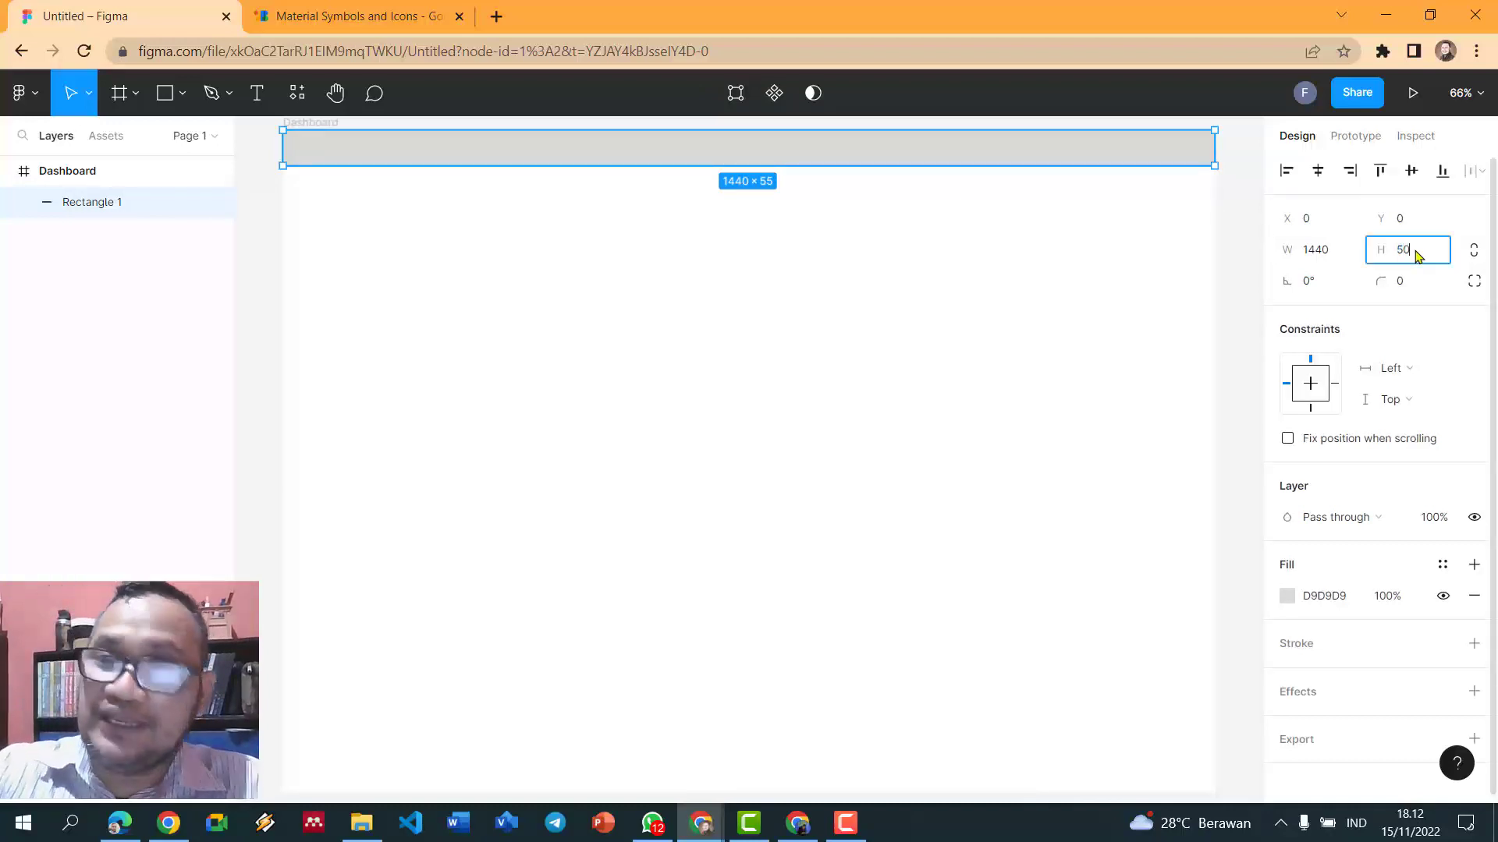
key(Return)
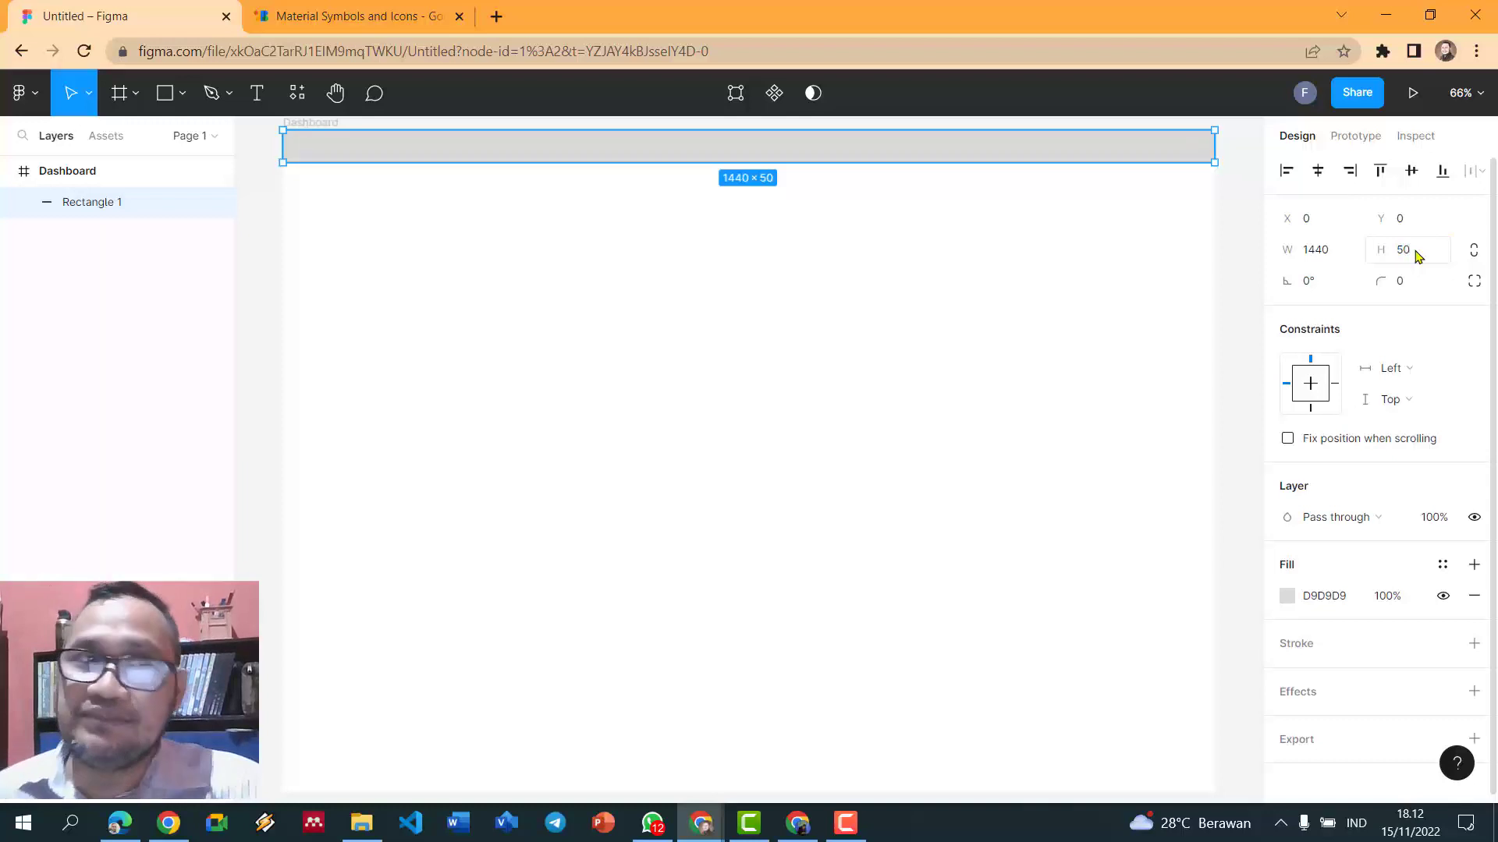
click(1253, 204)
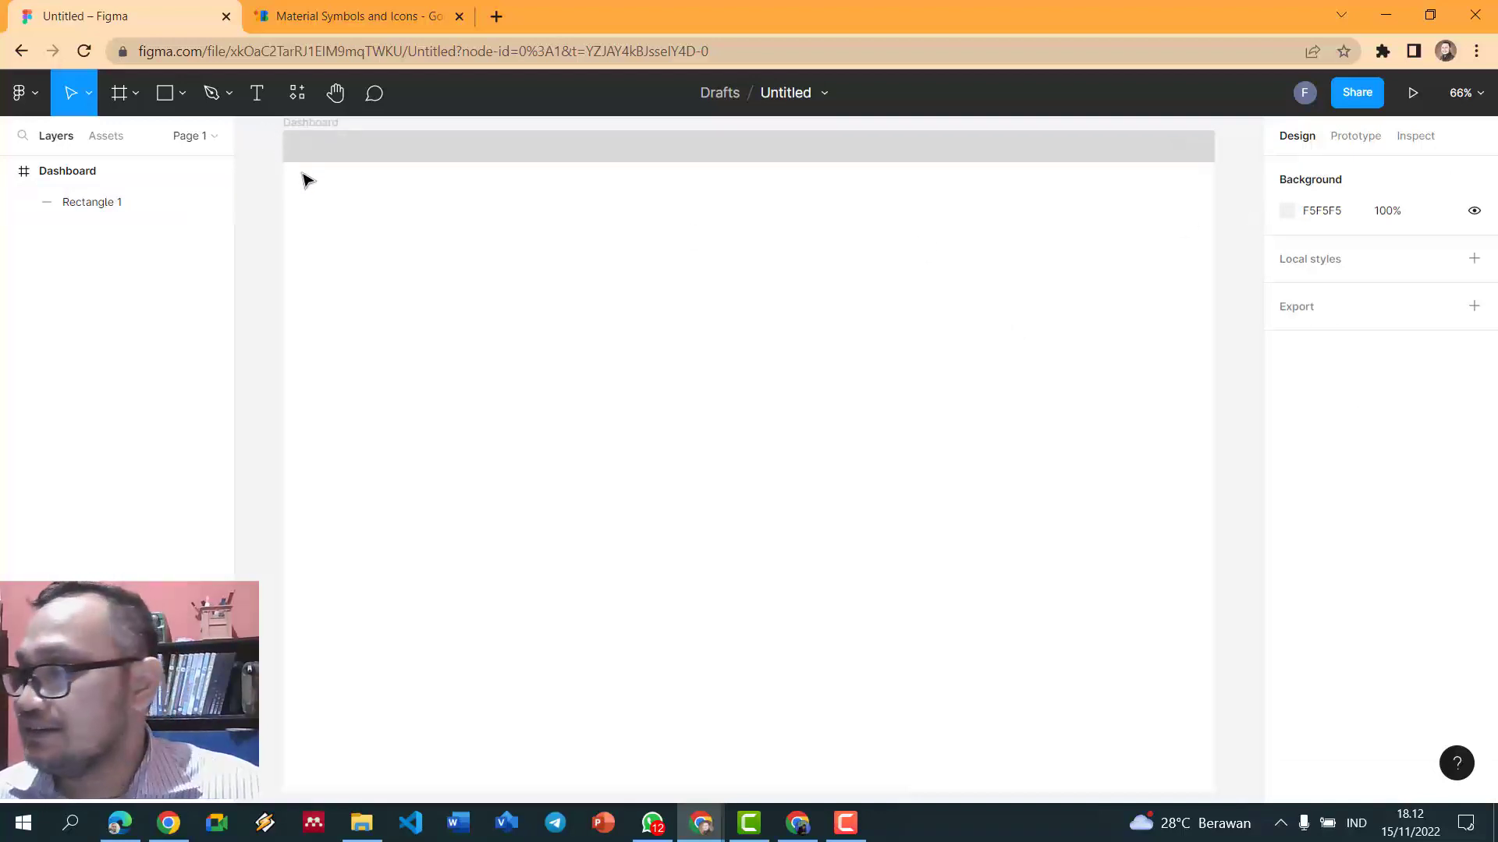
click(170, 93)
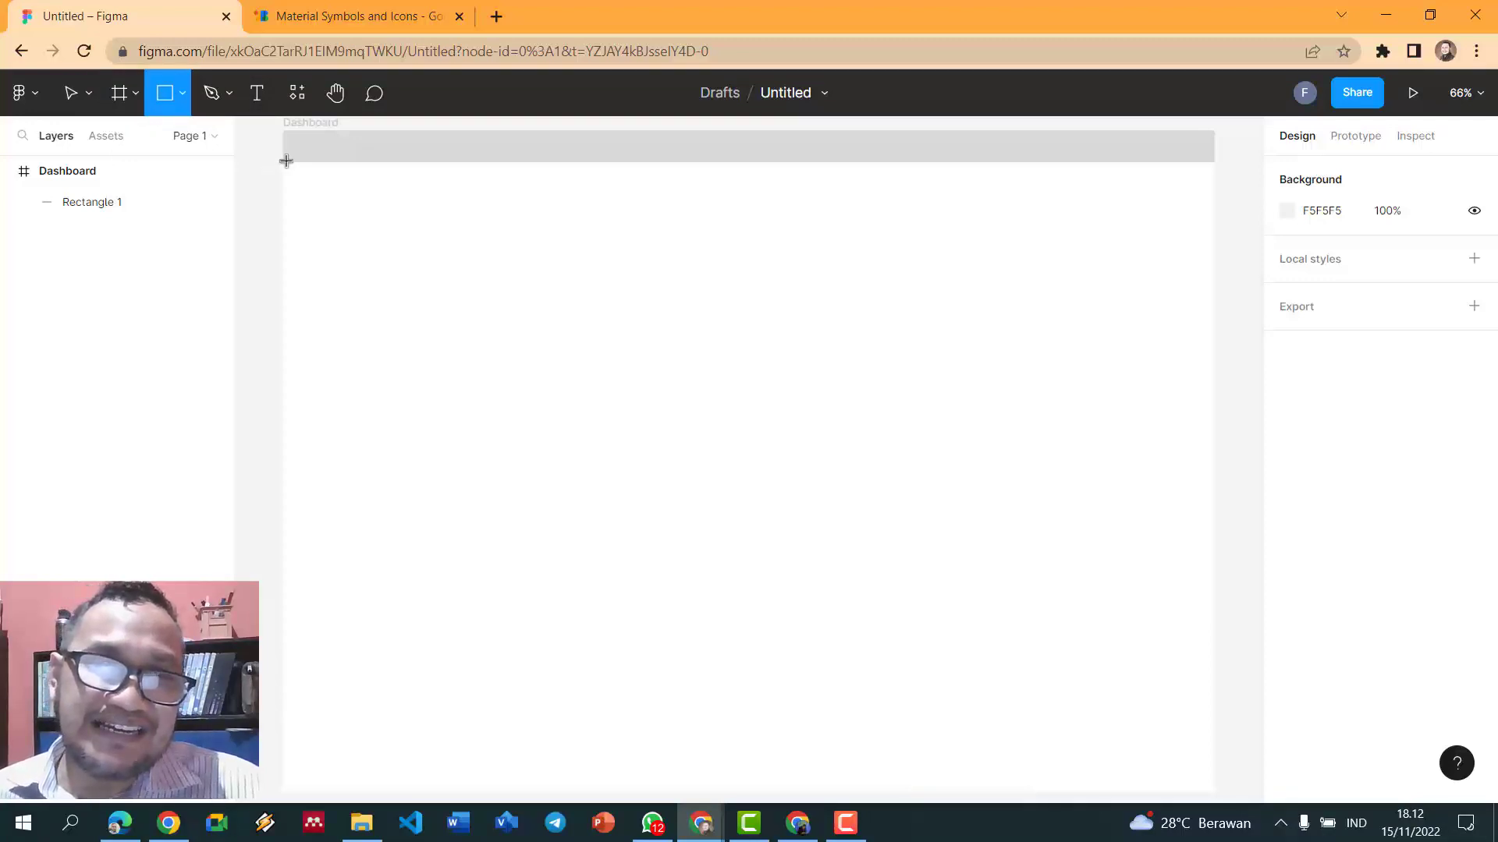
- Draw a tall sidebar rectangle down the frame's left side to the bottom edge
mouse_move(286, 161)
mouse_down()
mouse_move(628, 320)
mouse_move(478, 722)
mouse_move(477, 779)
mouse_up()
scroll(531, 679, down, 1)
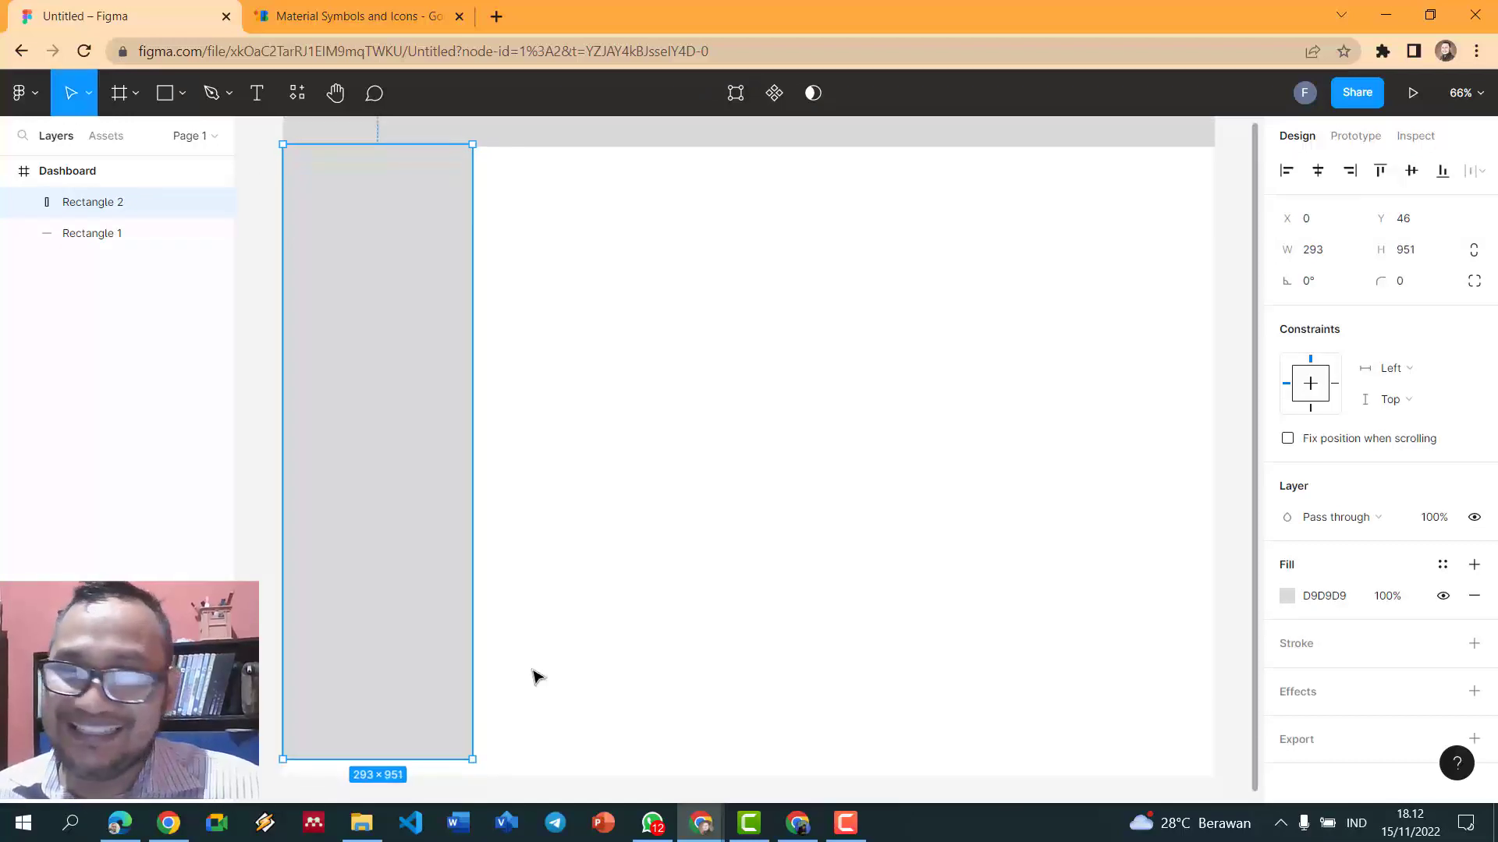
scroll(534, 676, down, 2)
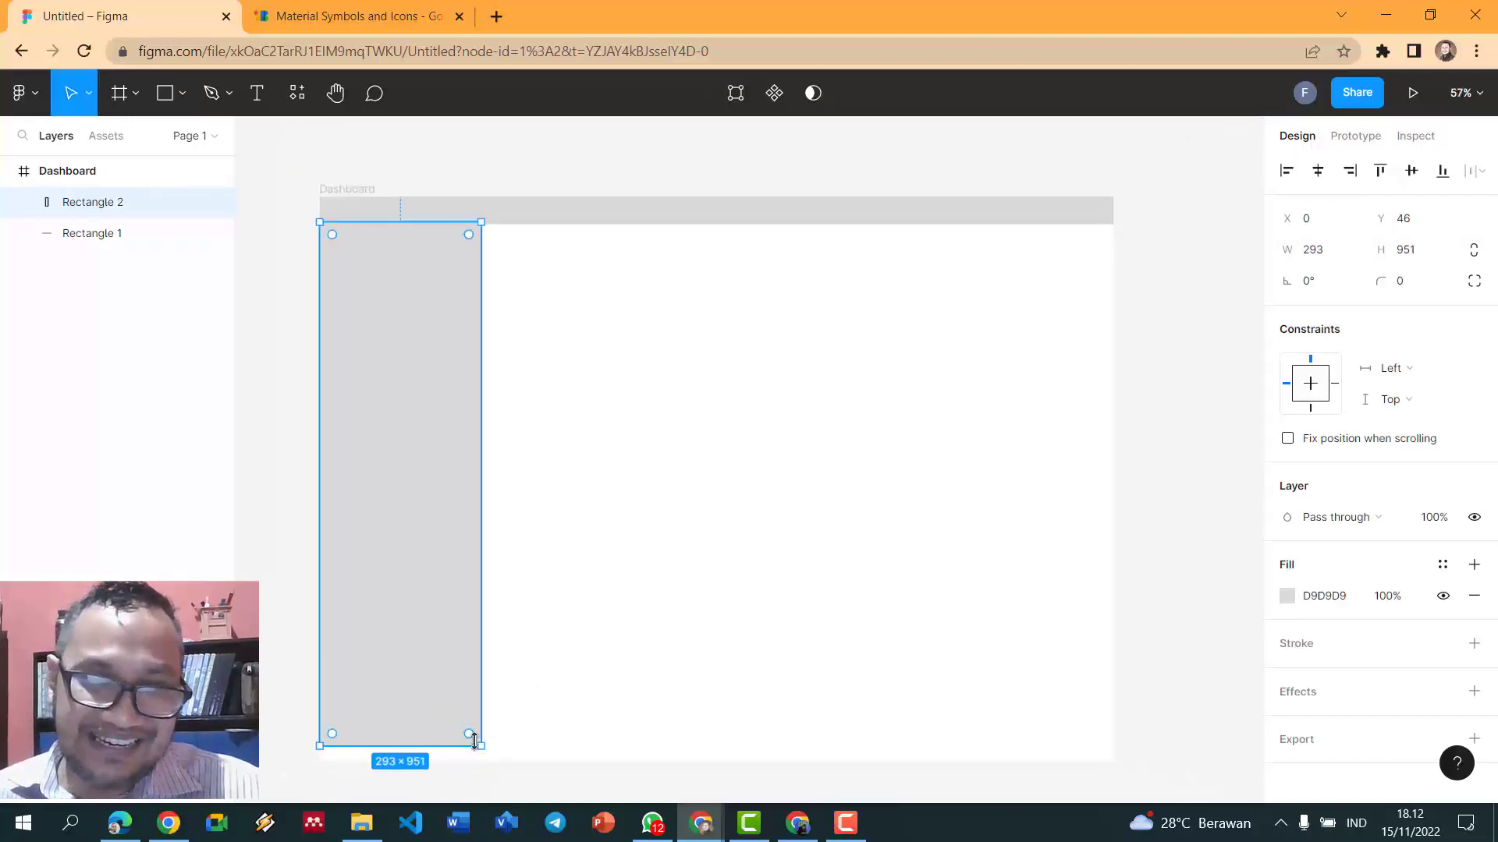
mouse_move(473, 739)
mouse_down()
mouse_move(474, 772)
mouse_move(491, 733)
mouse_up()
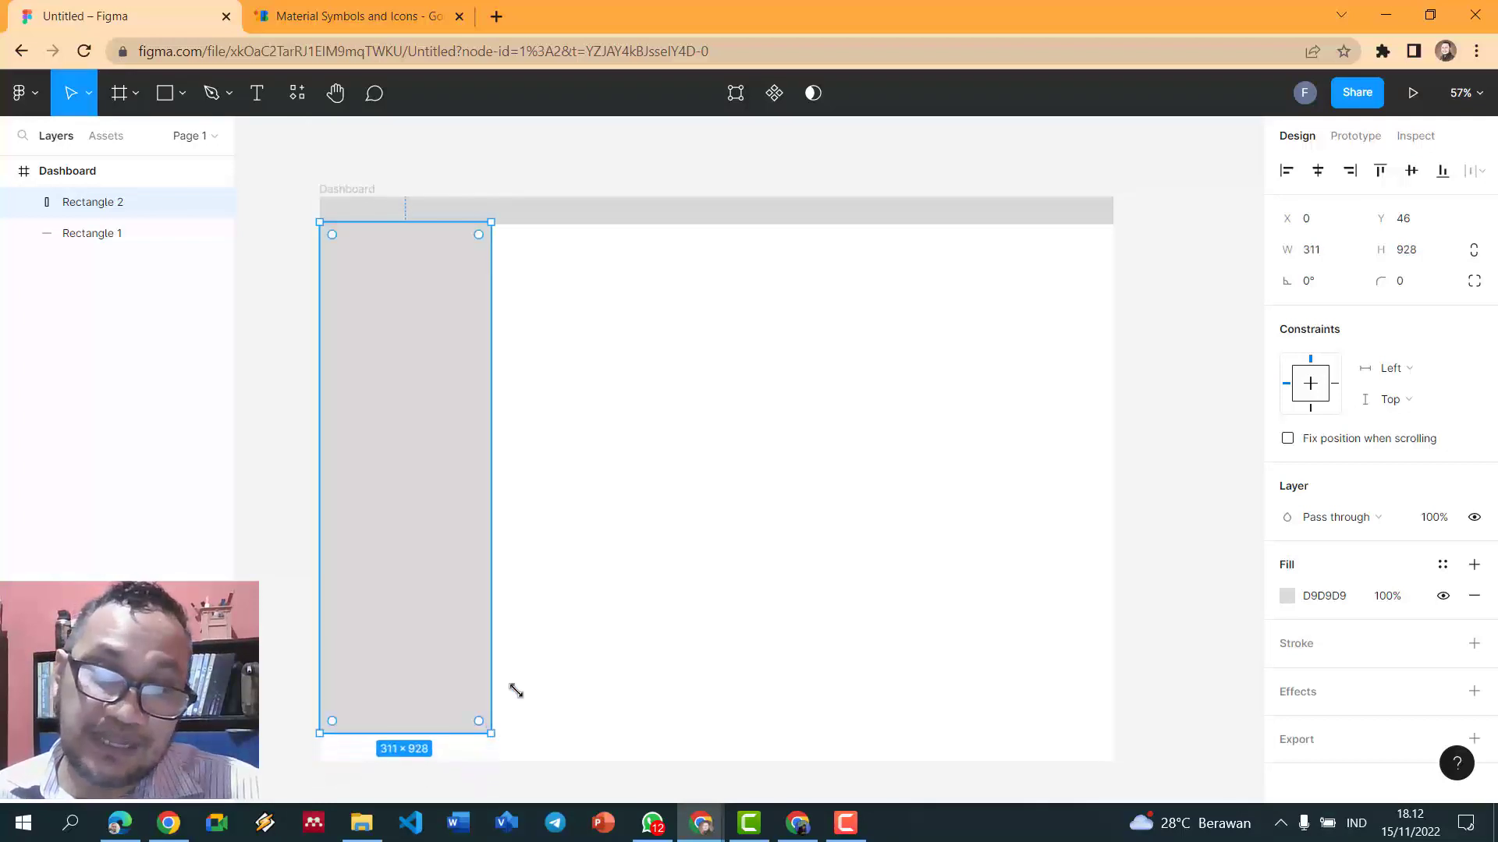
click(658, 595)
scroll(658, 596, down, 1)
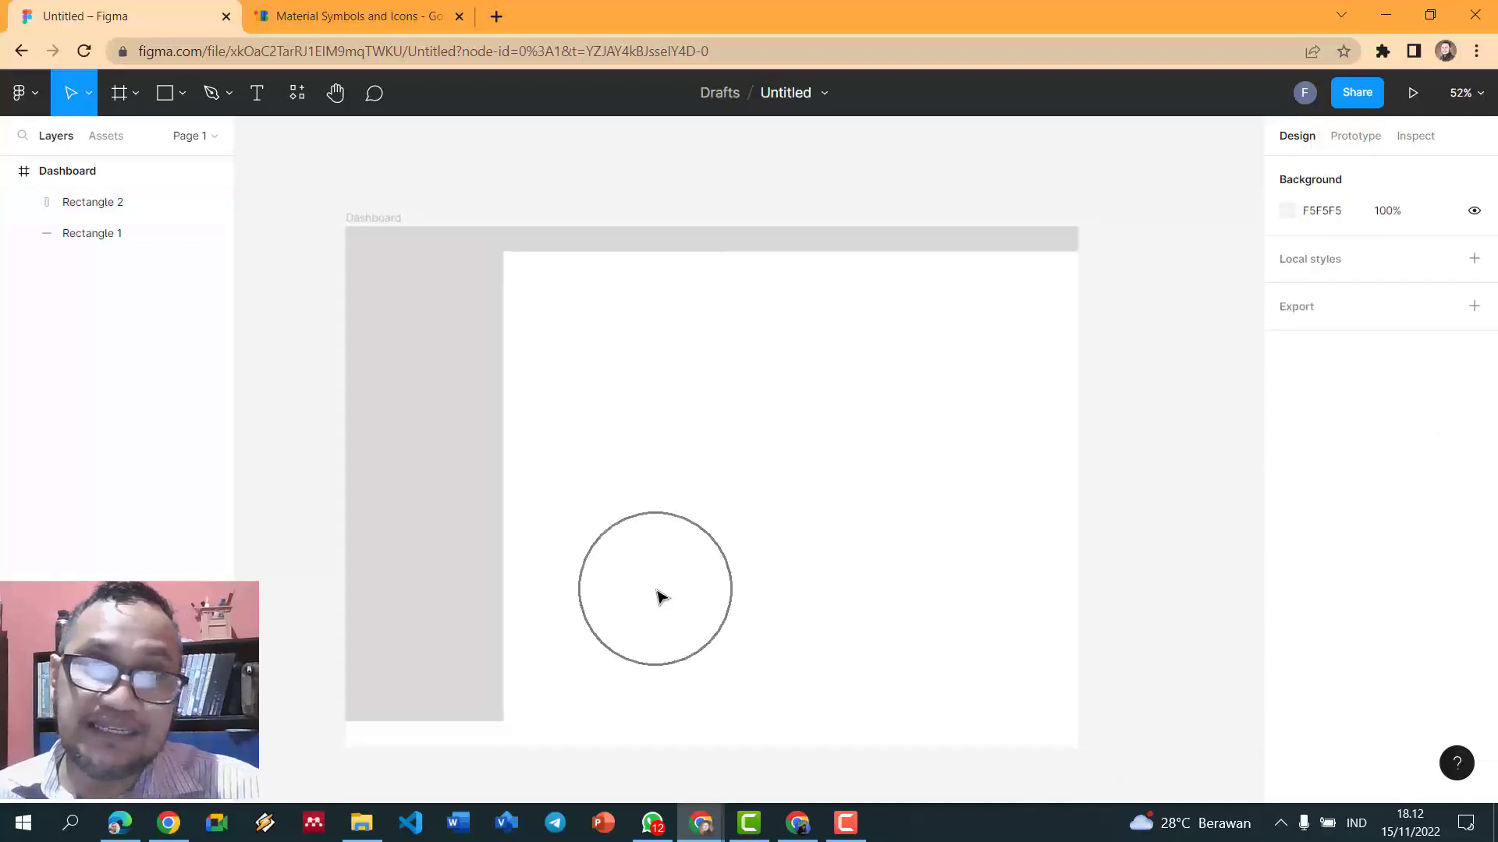
- Darken the sidebar fill to A5A5A5 and the header bar to 535353
click(451, 493)
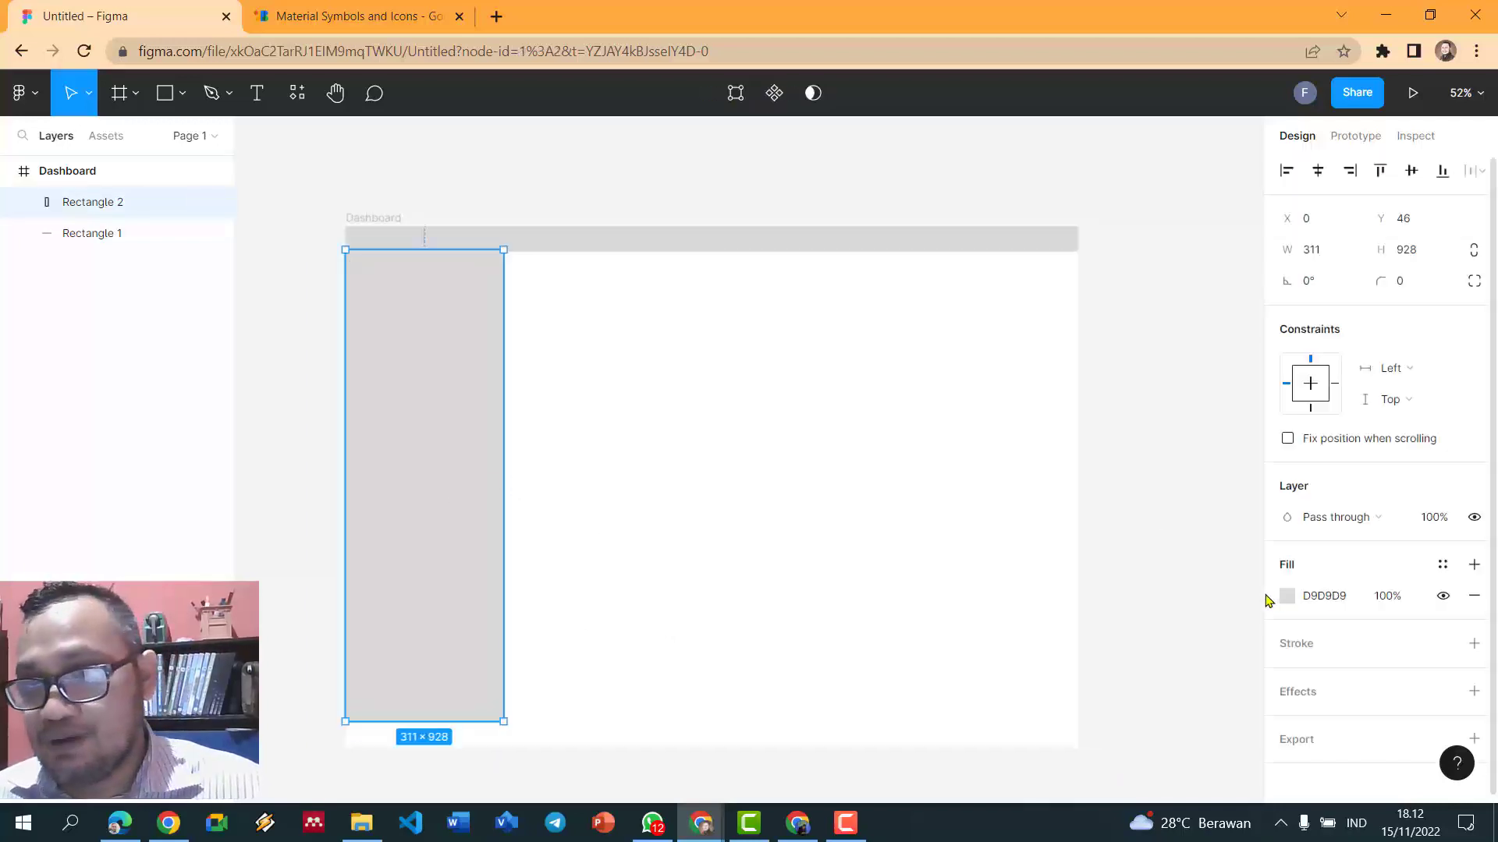
click(1286, 597)
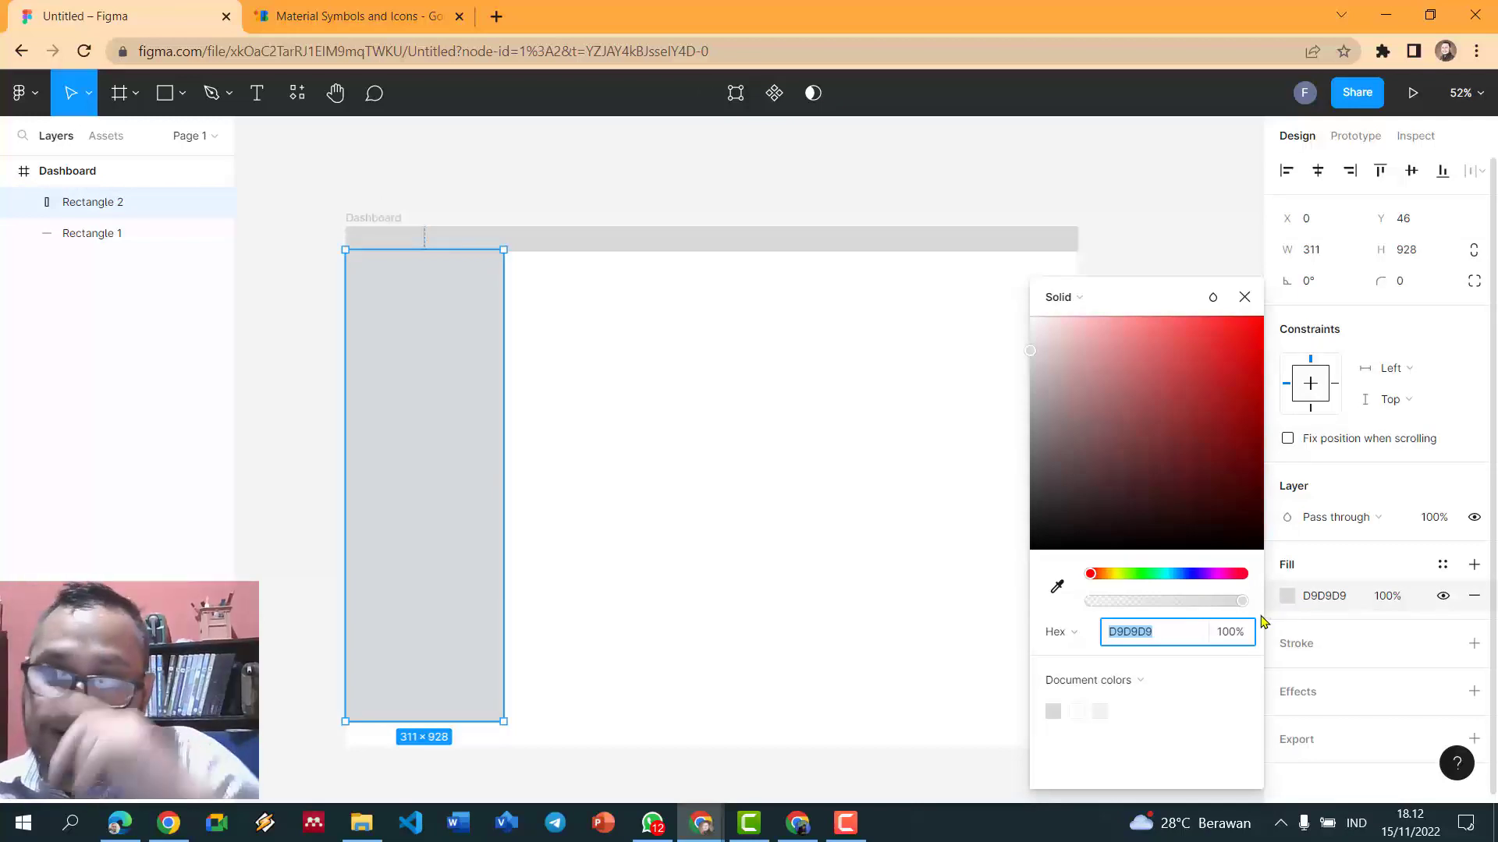
drag(1030, 351, 1029, 400)
click(806, 238)
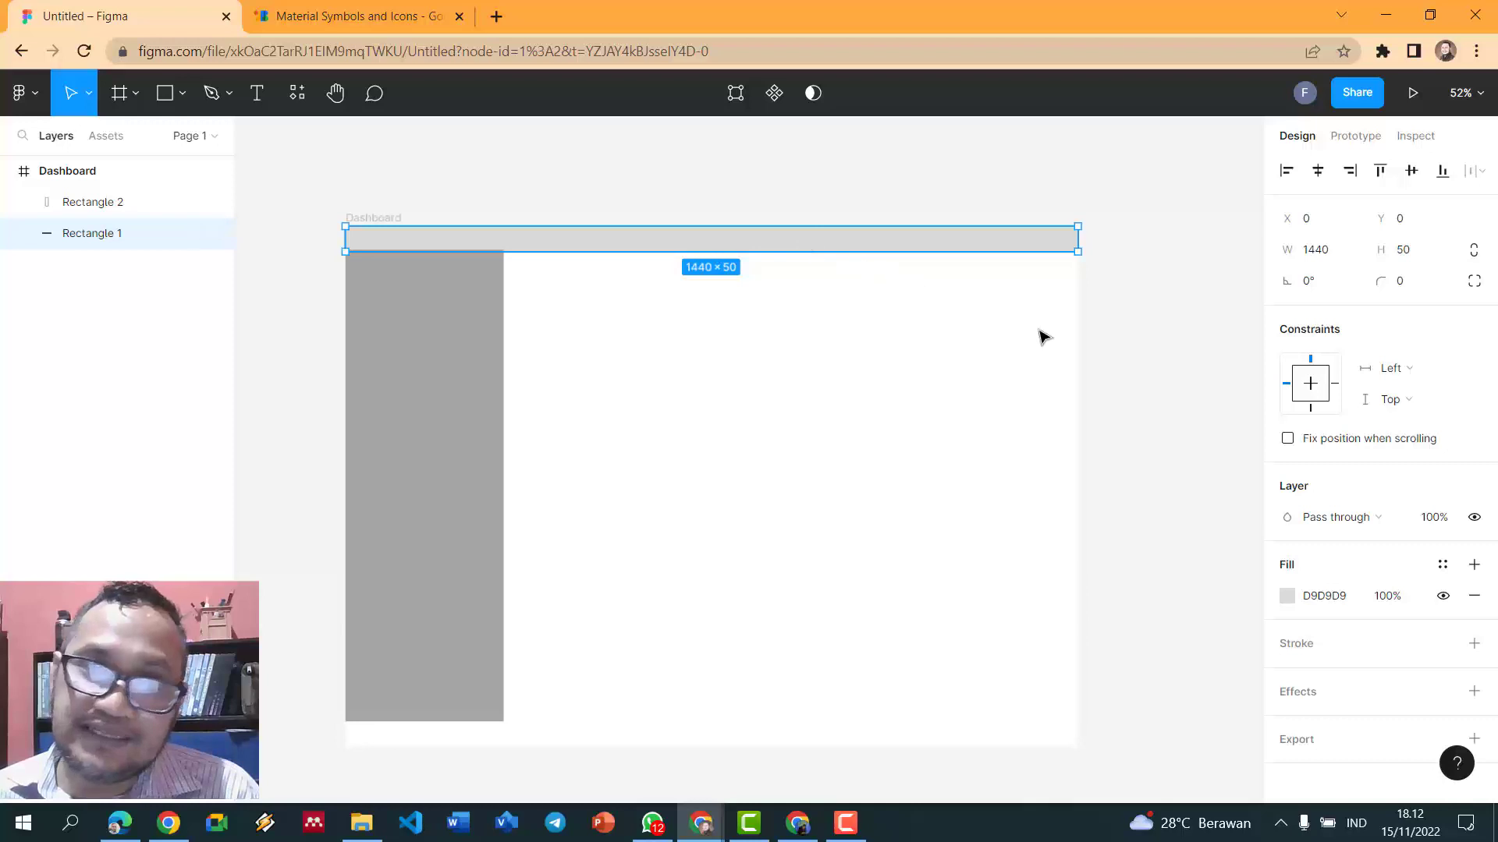
click(1287, 596)
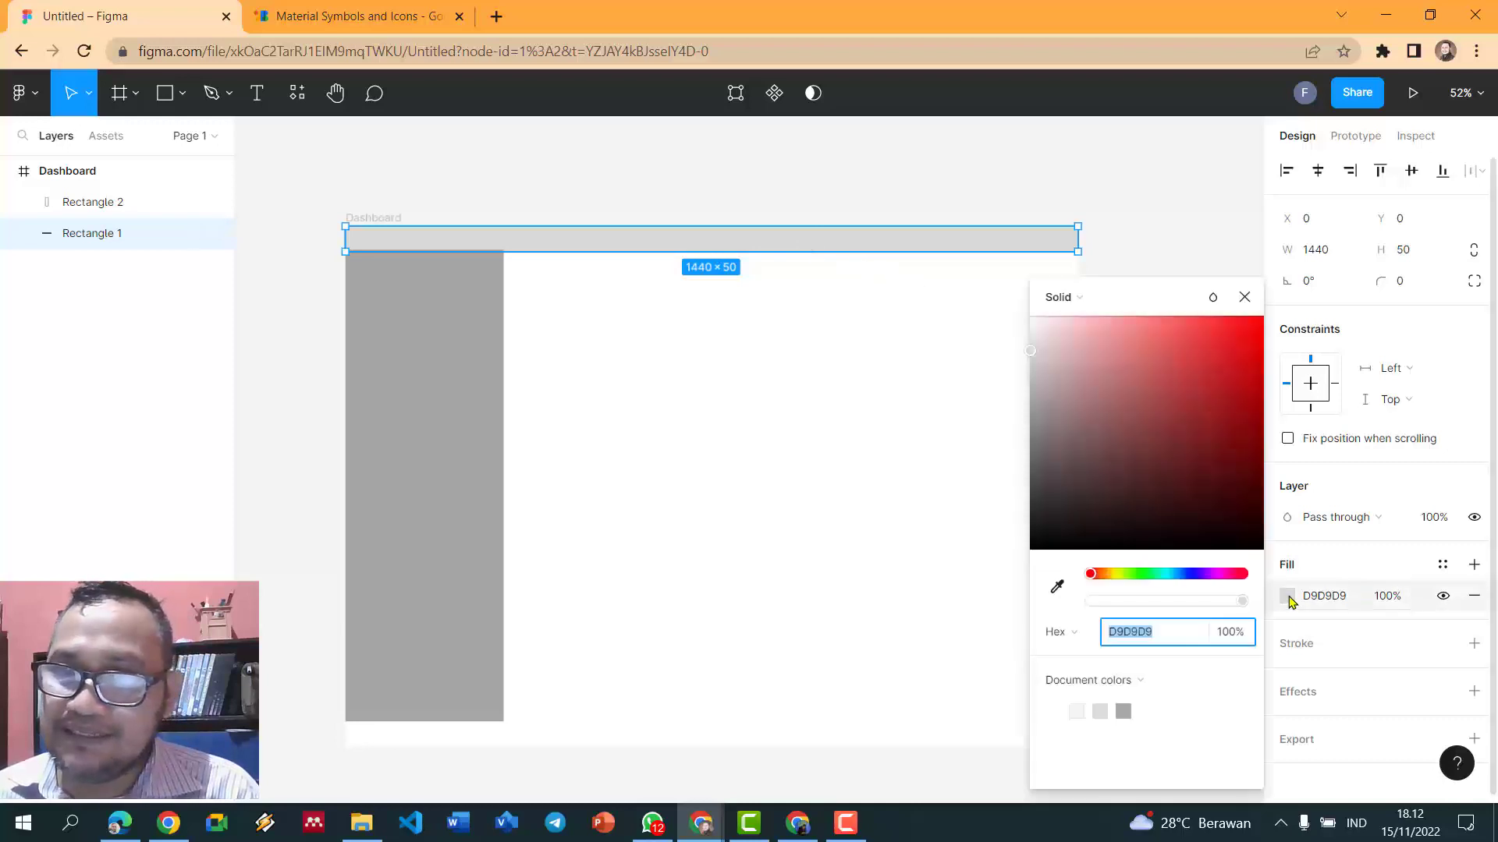
drag(1036, 353, 1031, 483)
- Trim the sidebar's top so it starts at Y 50, below the header bar
click(1137, 190)
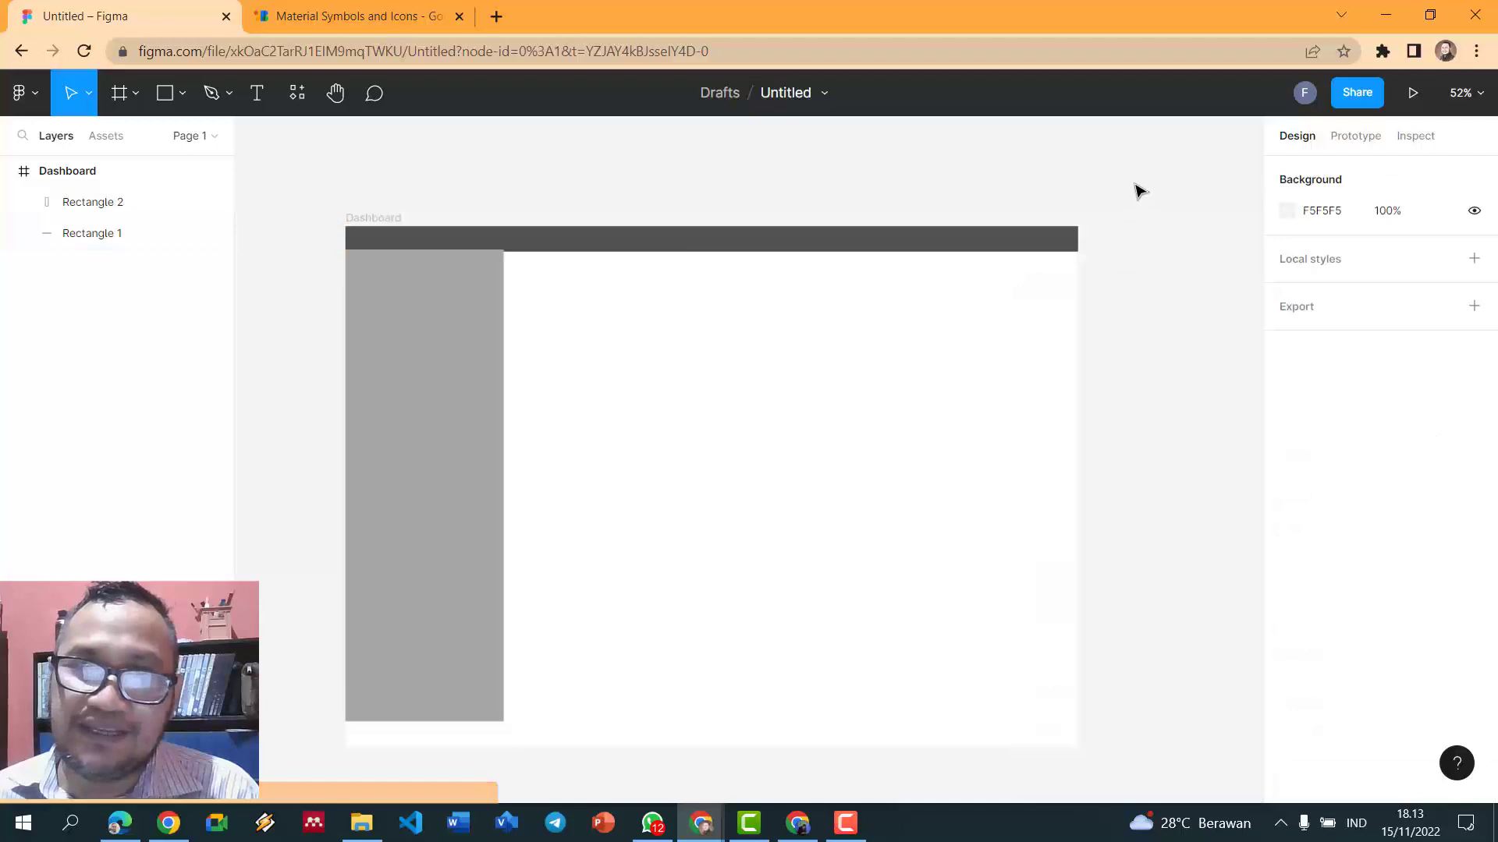
click(401, 321)
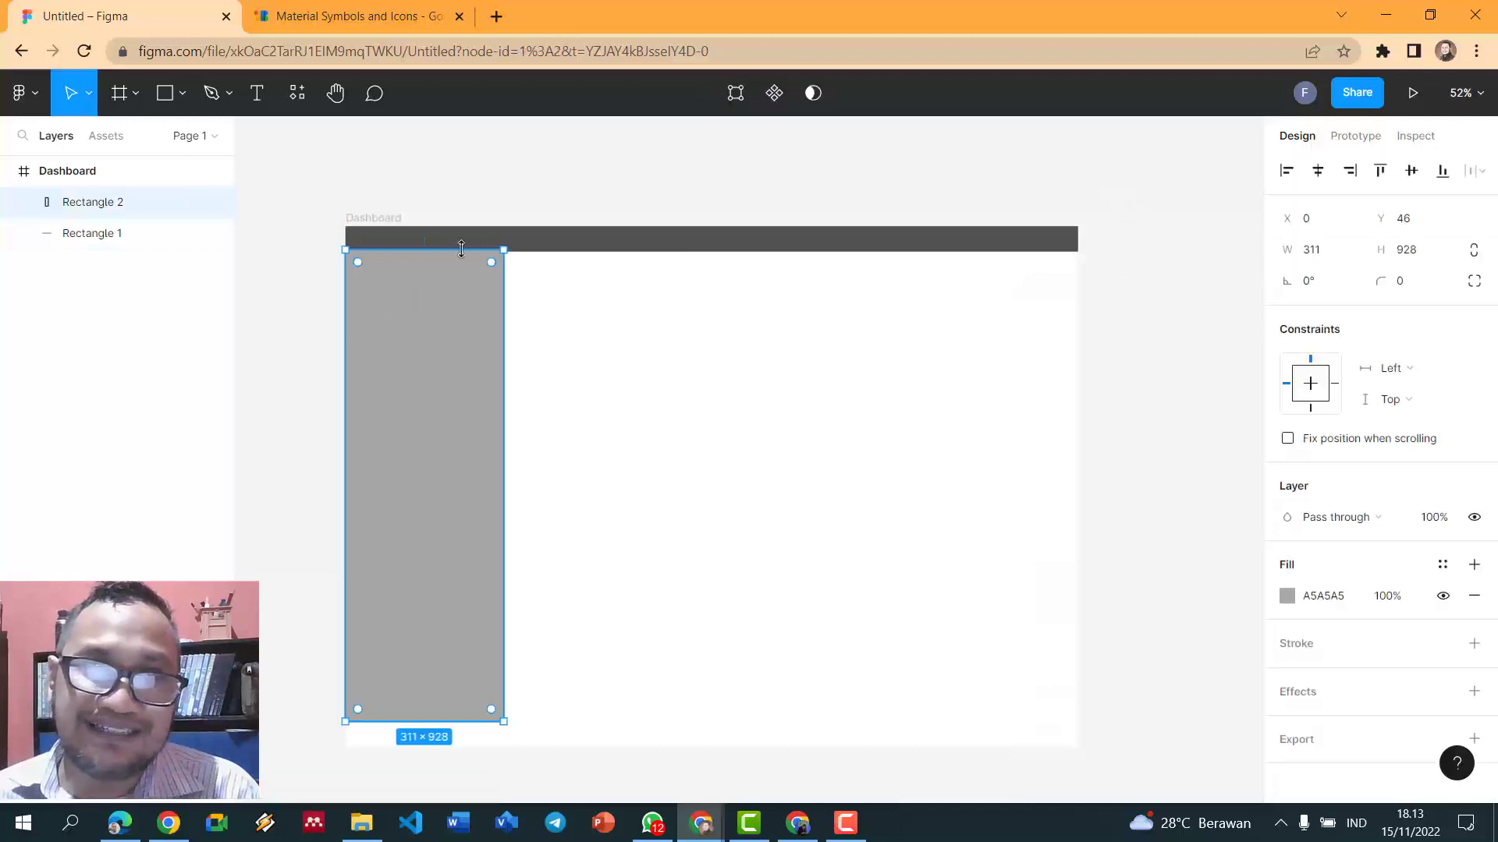
drag(501, 251, 505, 251)
click(641, 304)
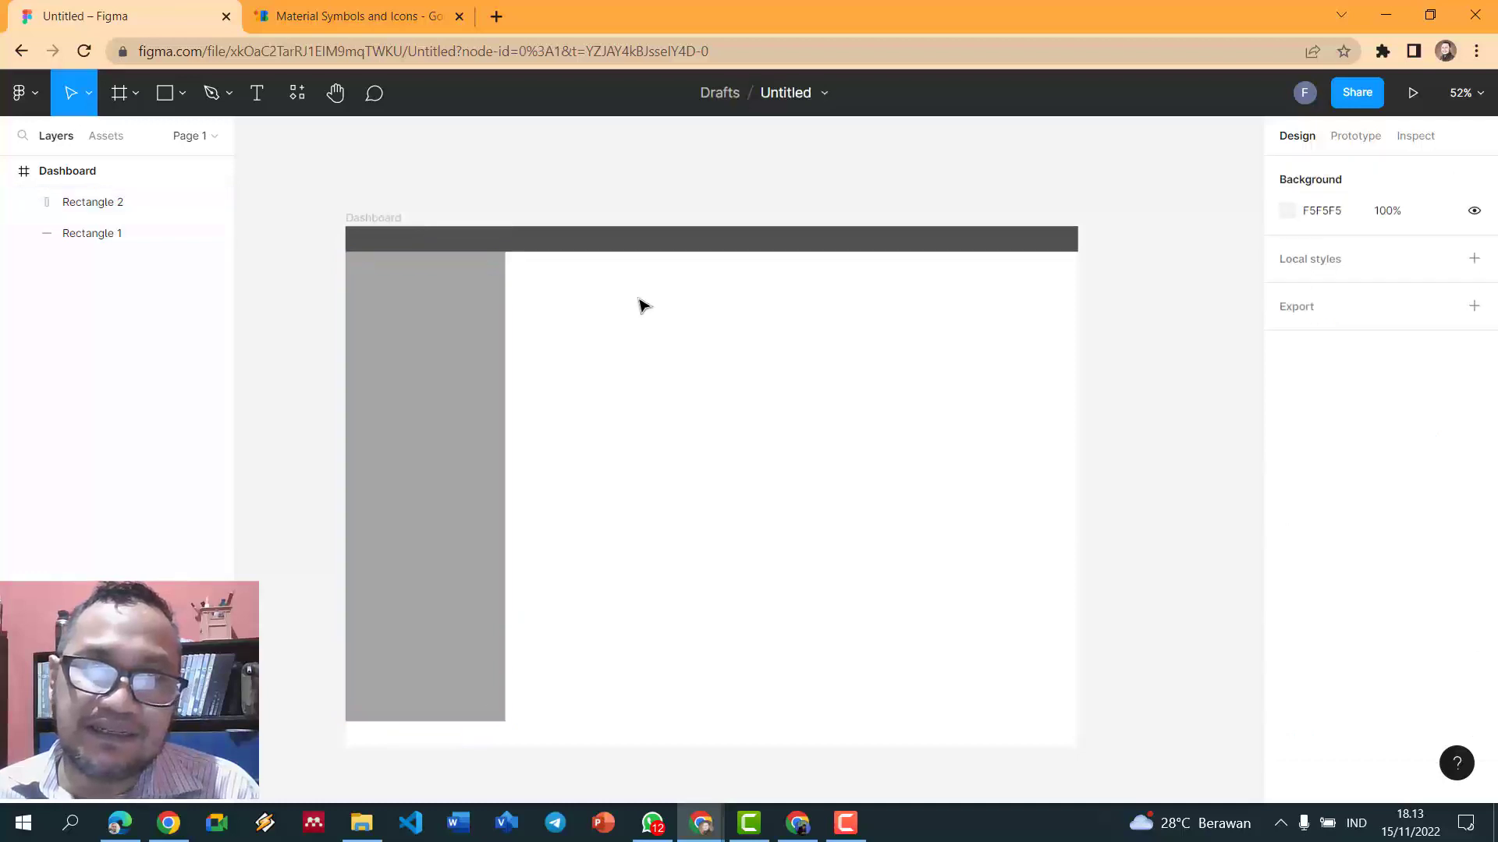
- Draw a light-grey header band right of the sidebar, aligned with its edge
click(182, 93)
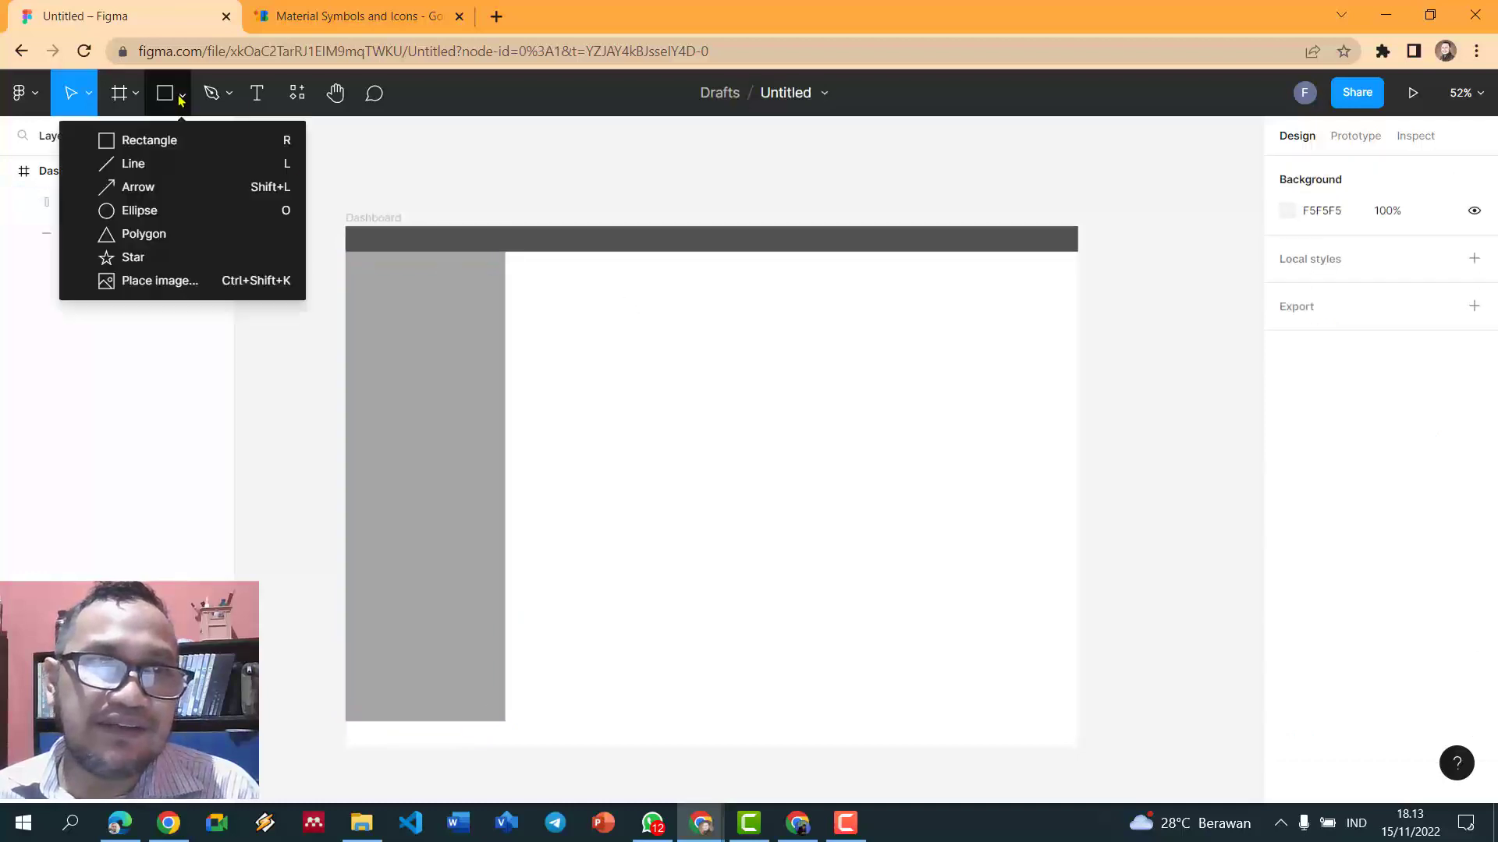
click(169, 103)
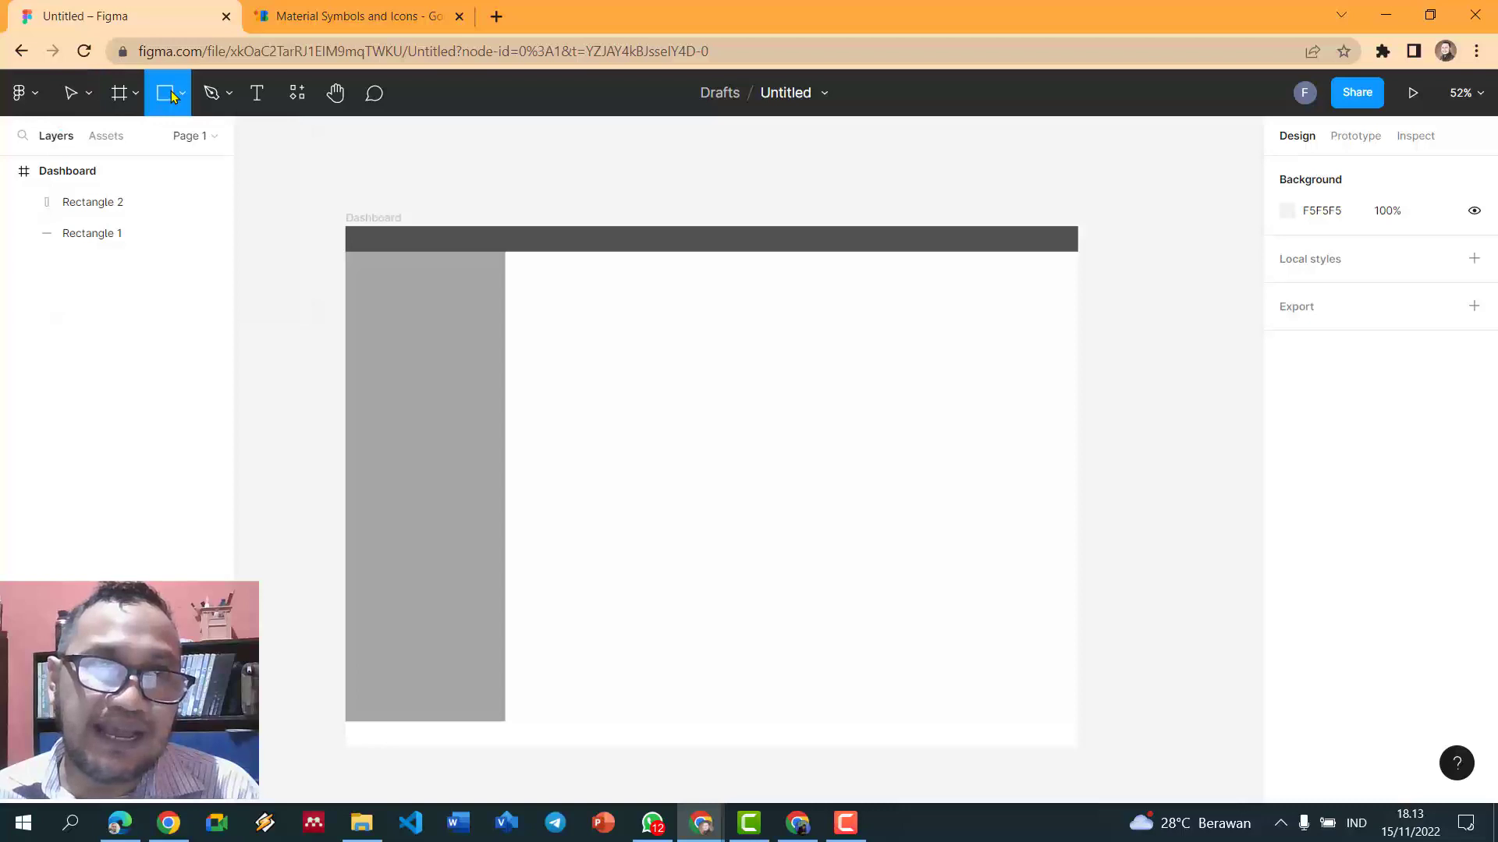
mouse_move(501, 254)
mouse_down()
mouse_move(959, 280)
mouse_move(1096, 338)
mouse_move(1081, 312)
mouse_up()
click(1113, 301)
click(644, 308)
drag(499, 256, 504, 254)
click(1223, 318)
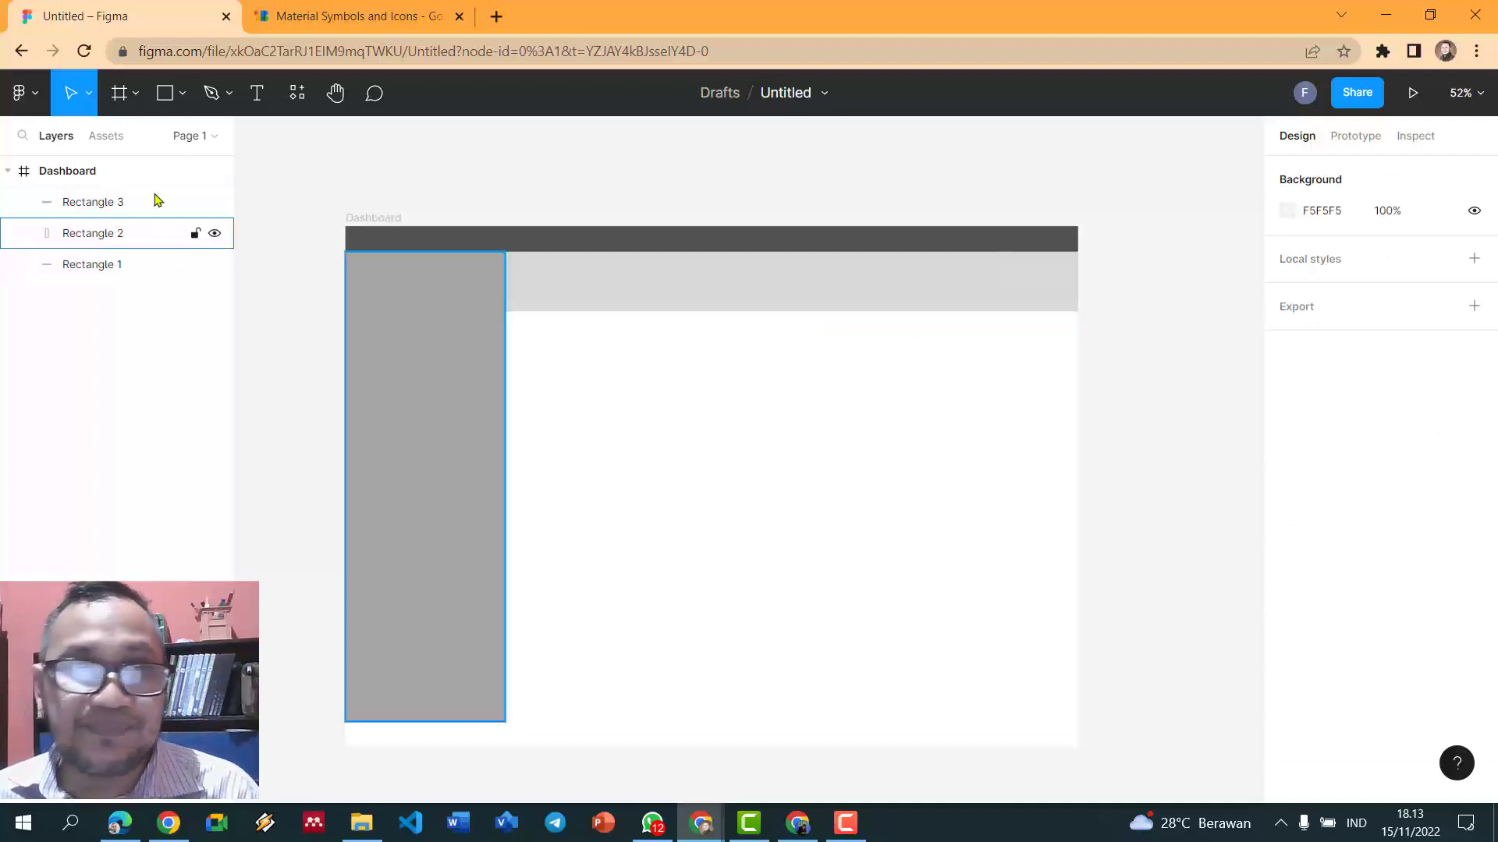
- Draw a 1440×48 bar across the frame's bottom and fill it black 000000
click(165, 93)
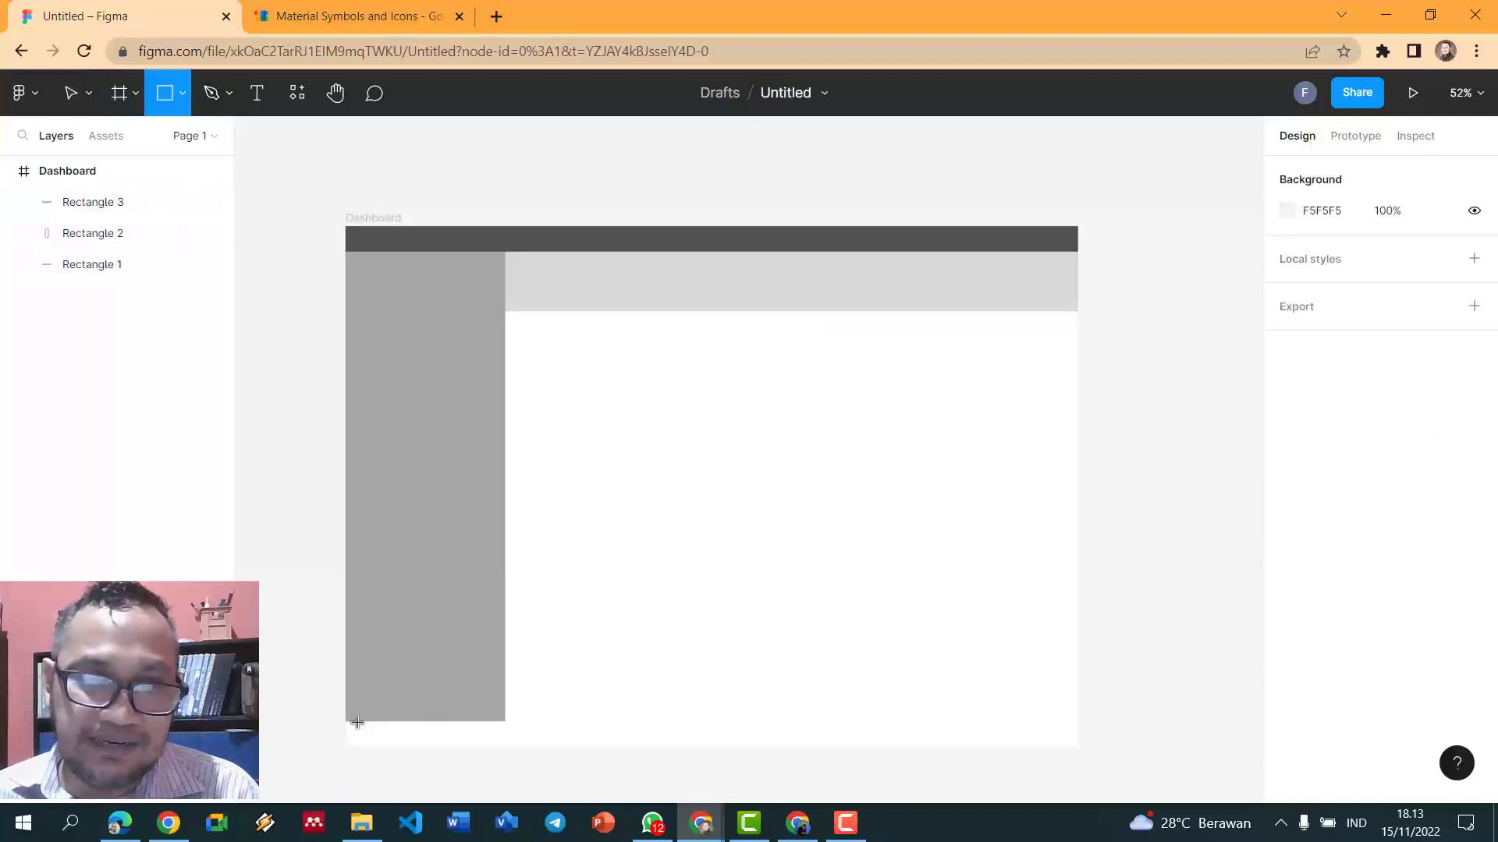
drag(348, 723, 1082, 749)
click(1130, 623)
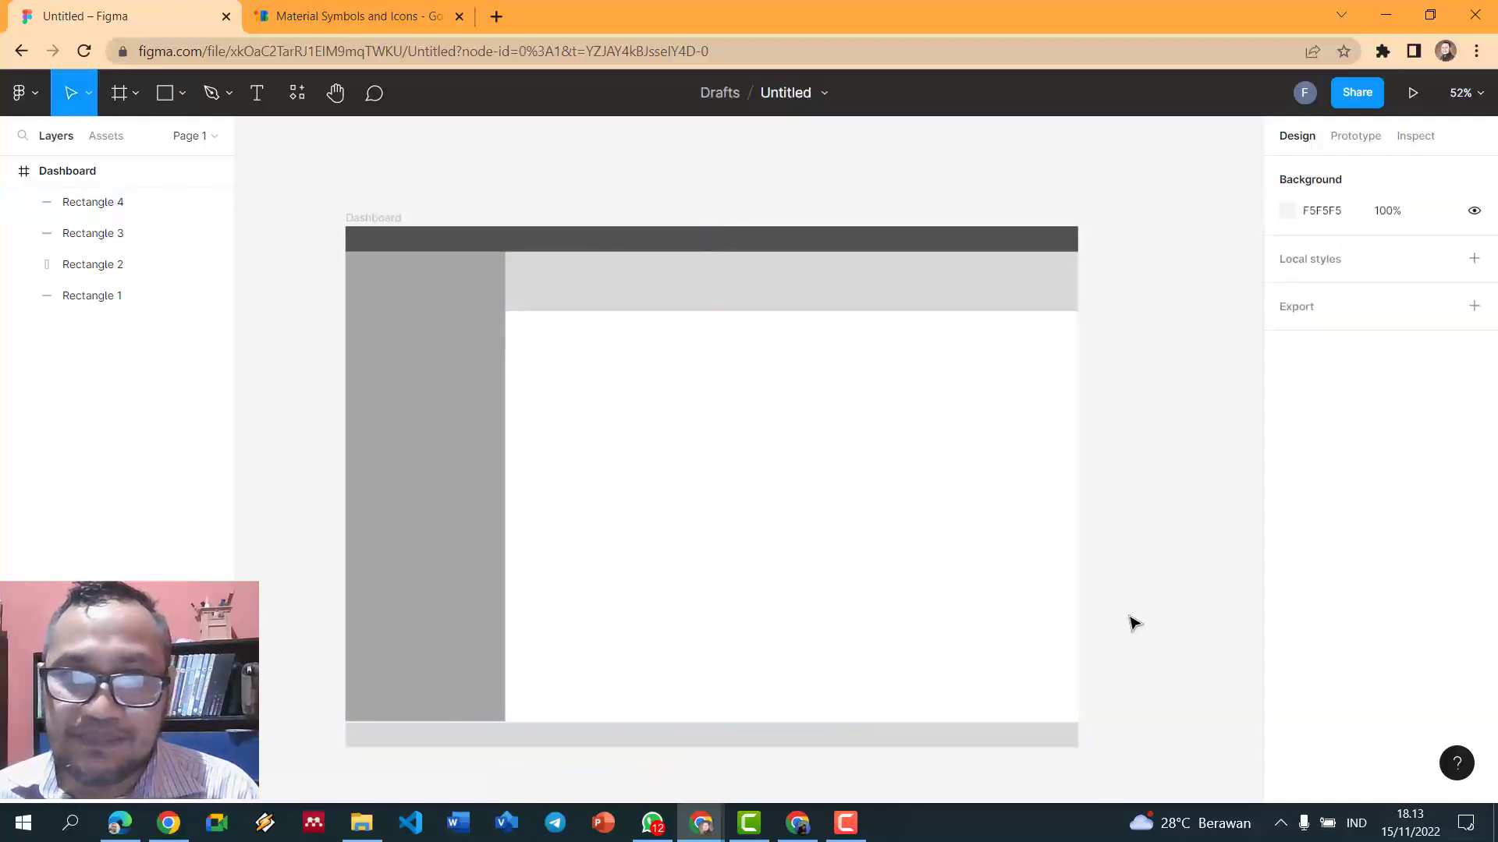
click(829, 729)
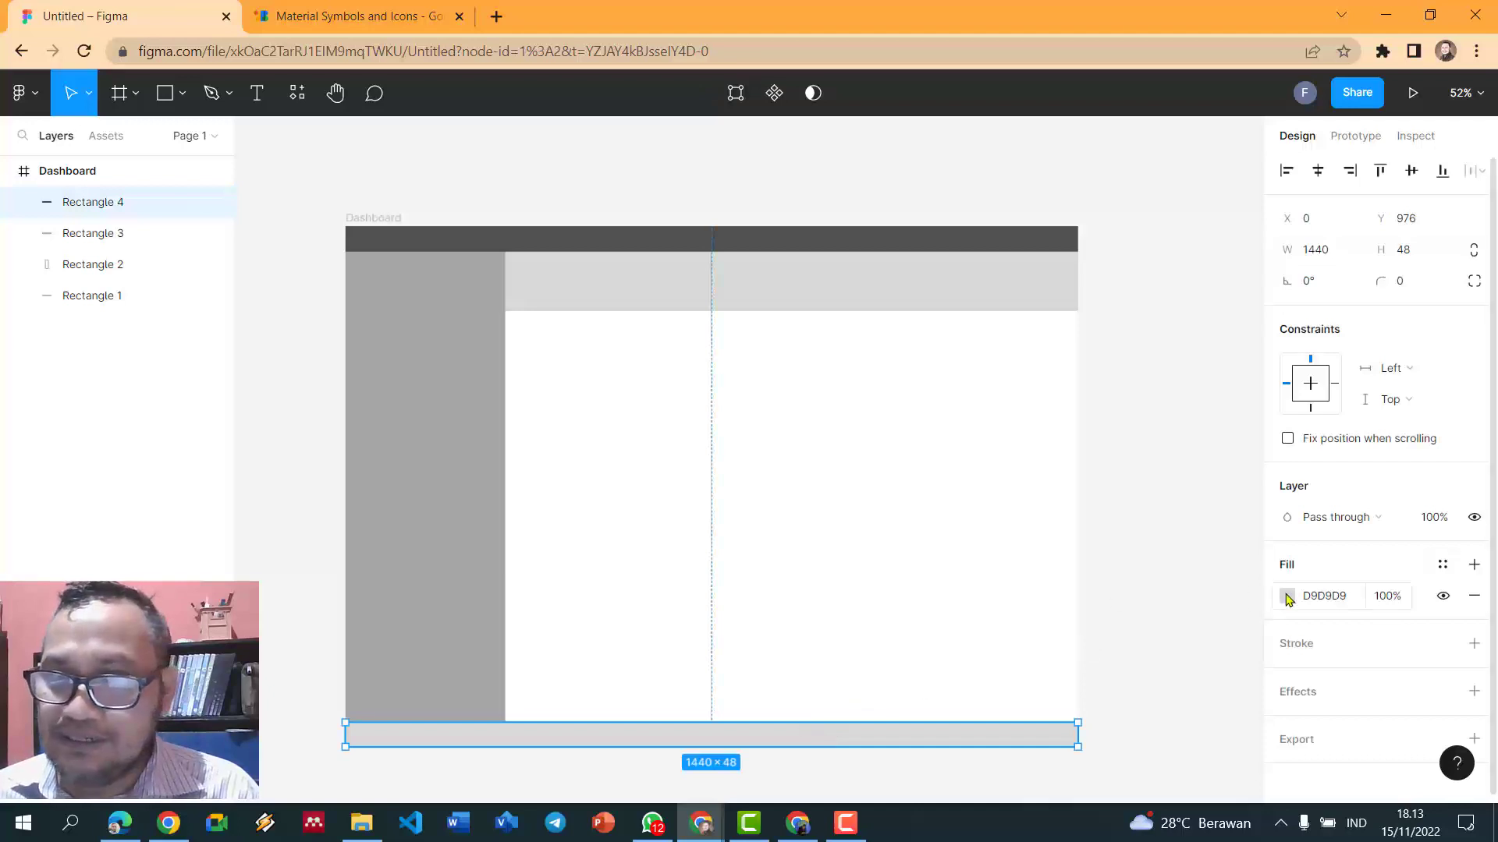
click(1286, 595)
click(1147, 711)
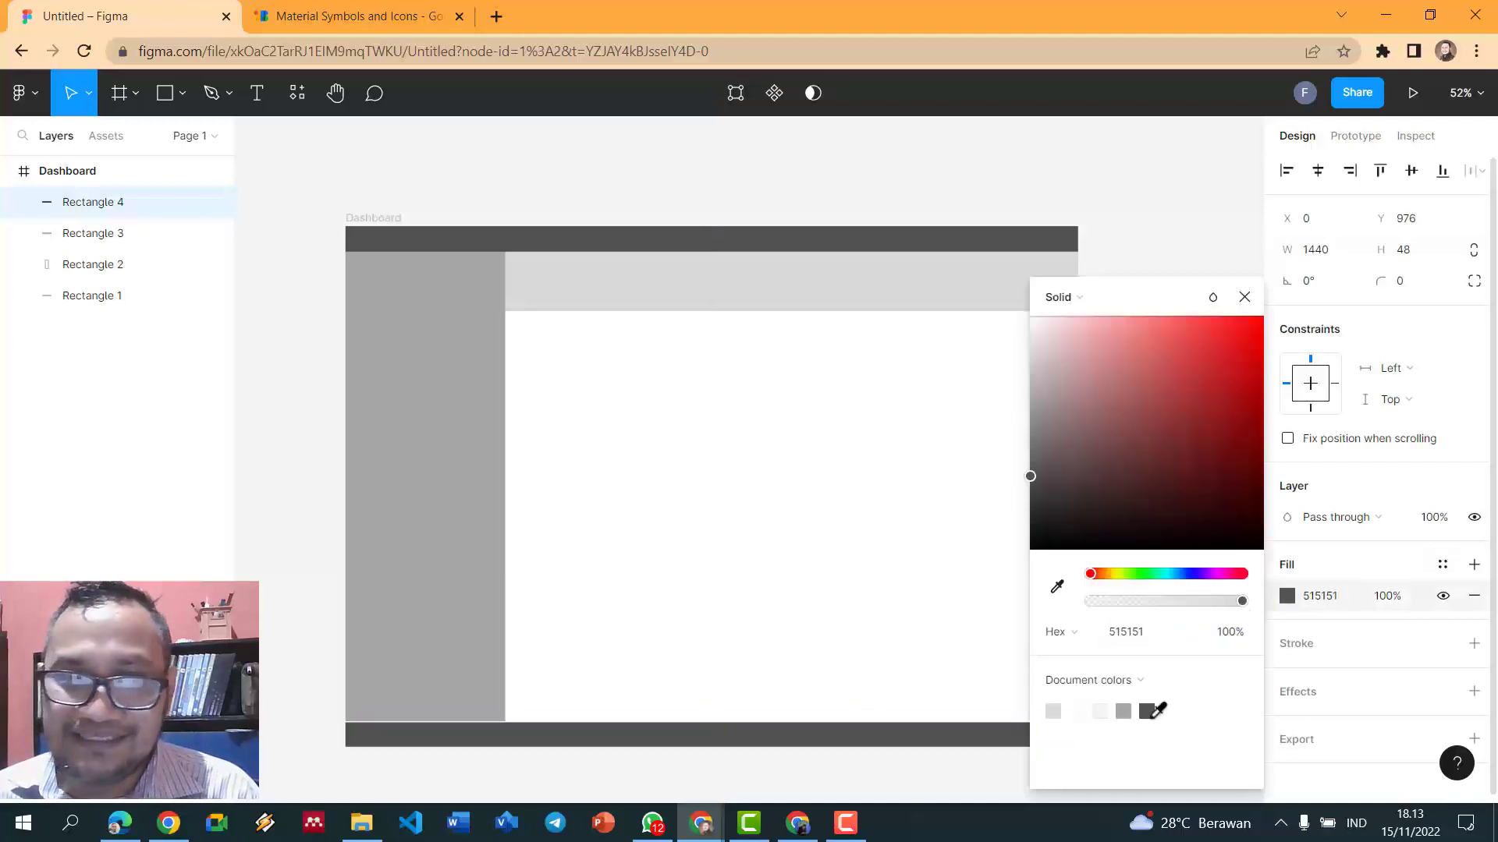
drag(1028, 478, 1022, 544)
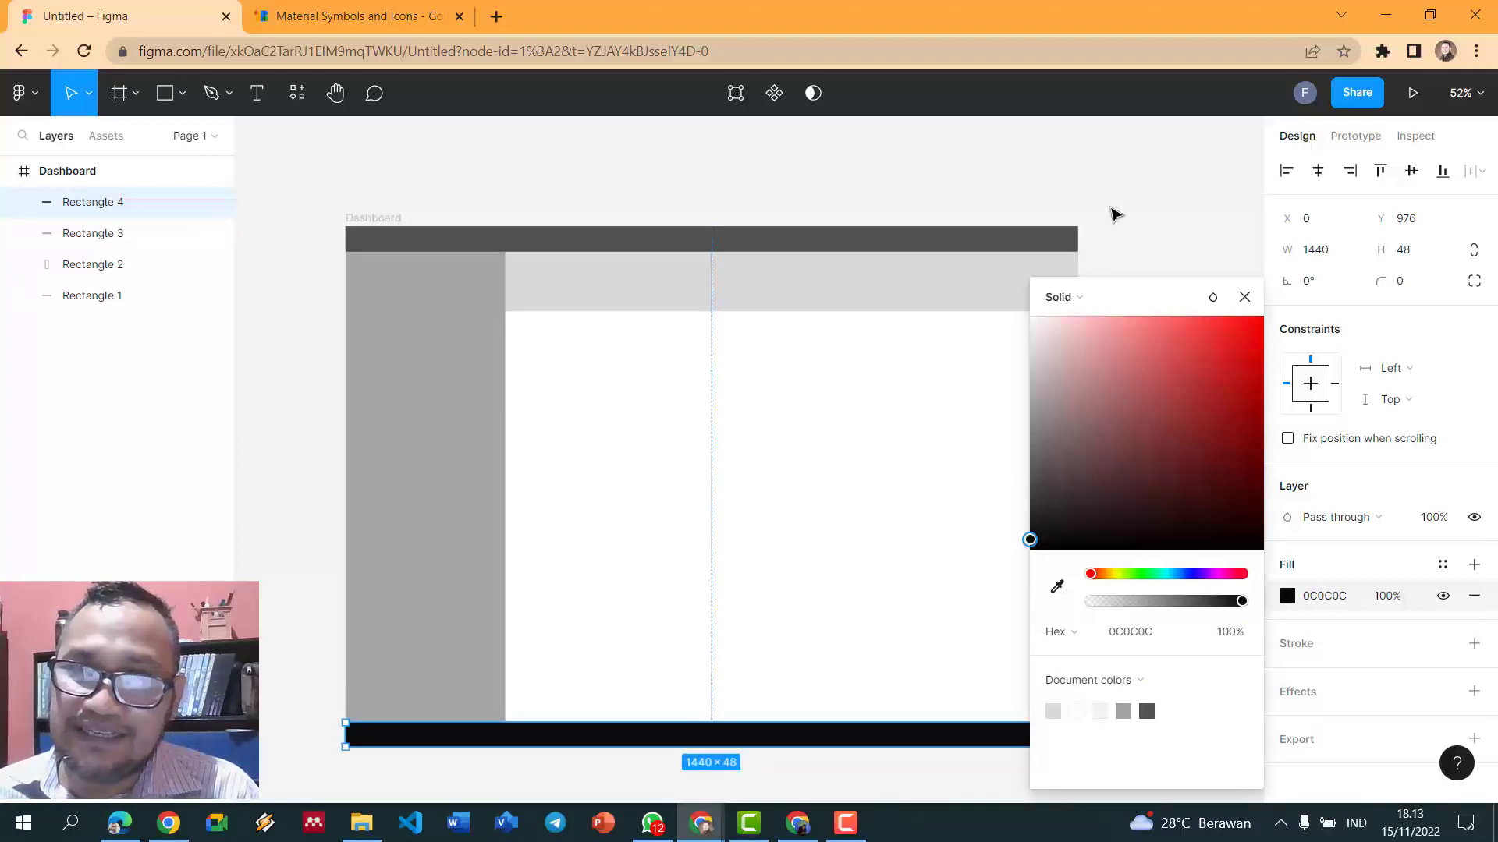
click(1090, 262)
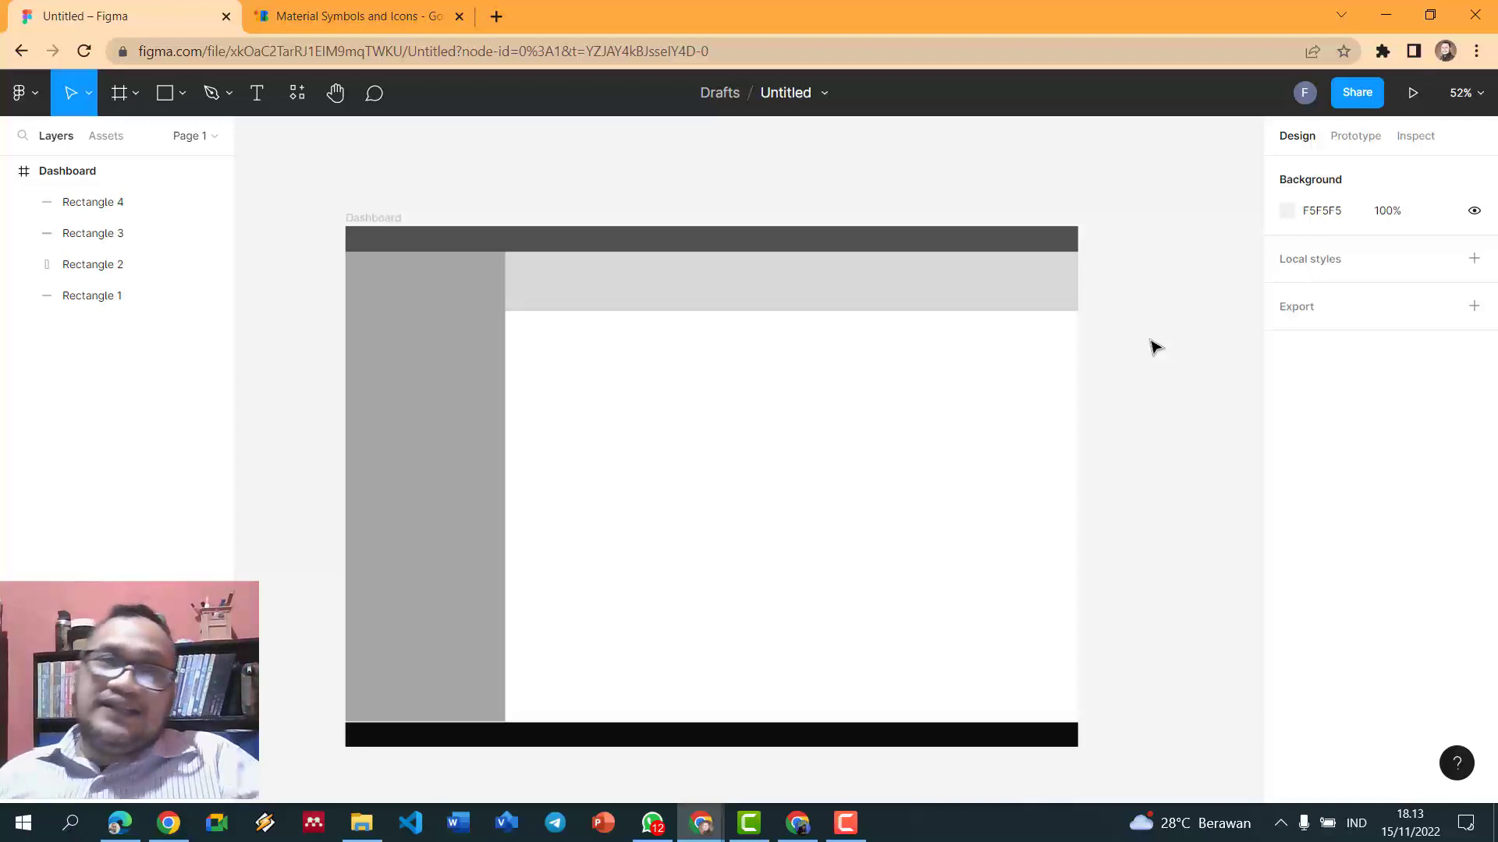
click(950, 282)
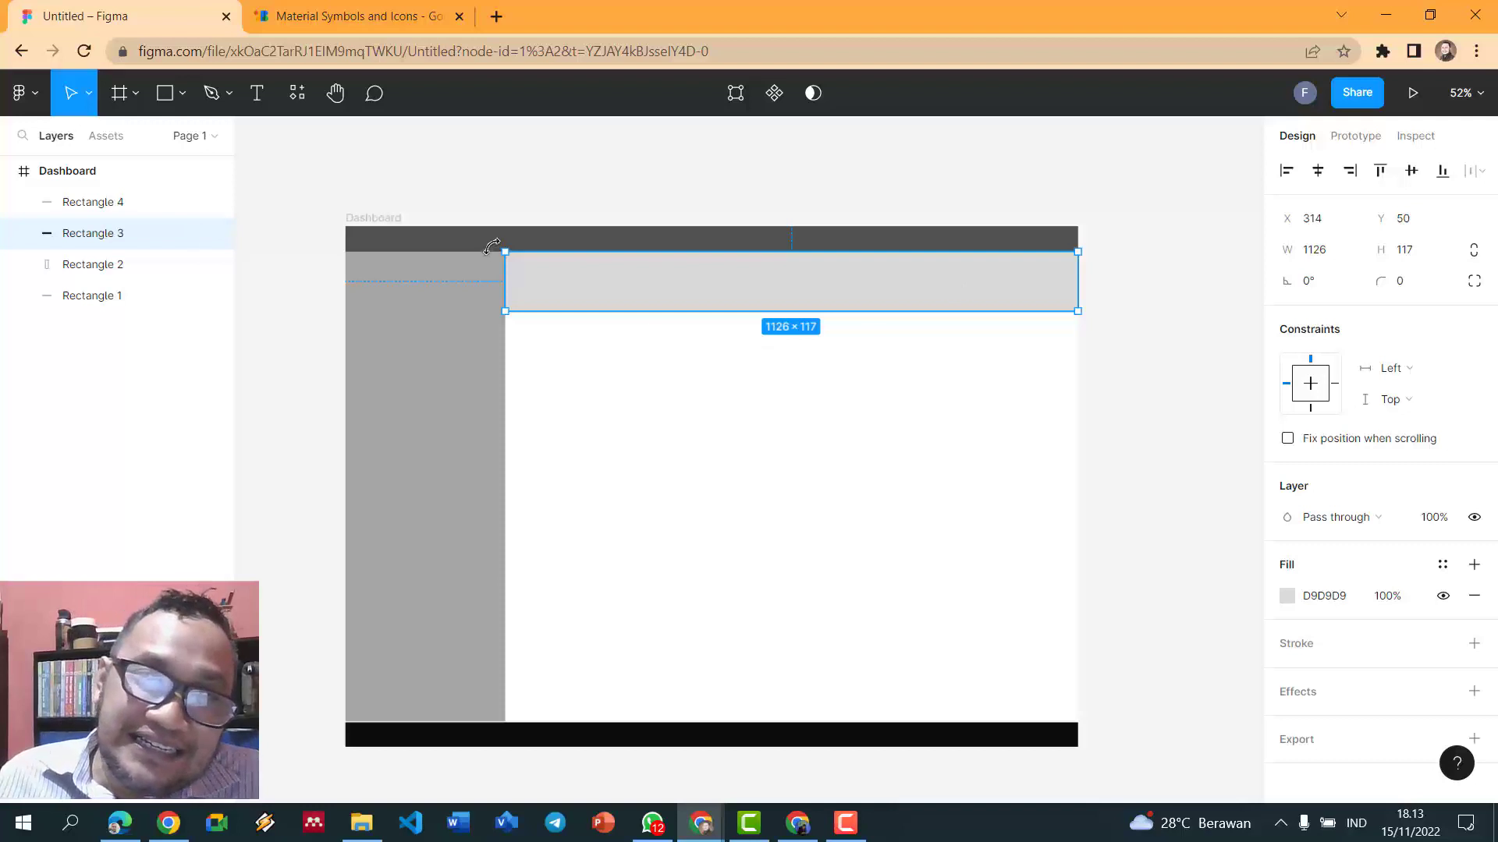
click(531, 205)
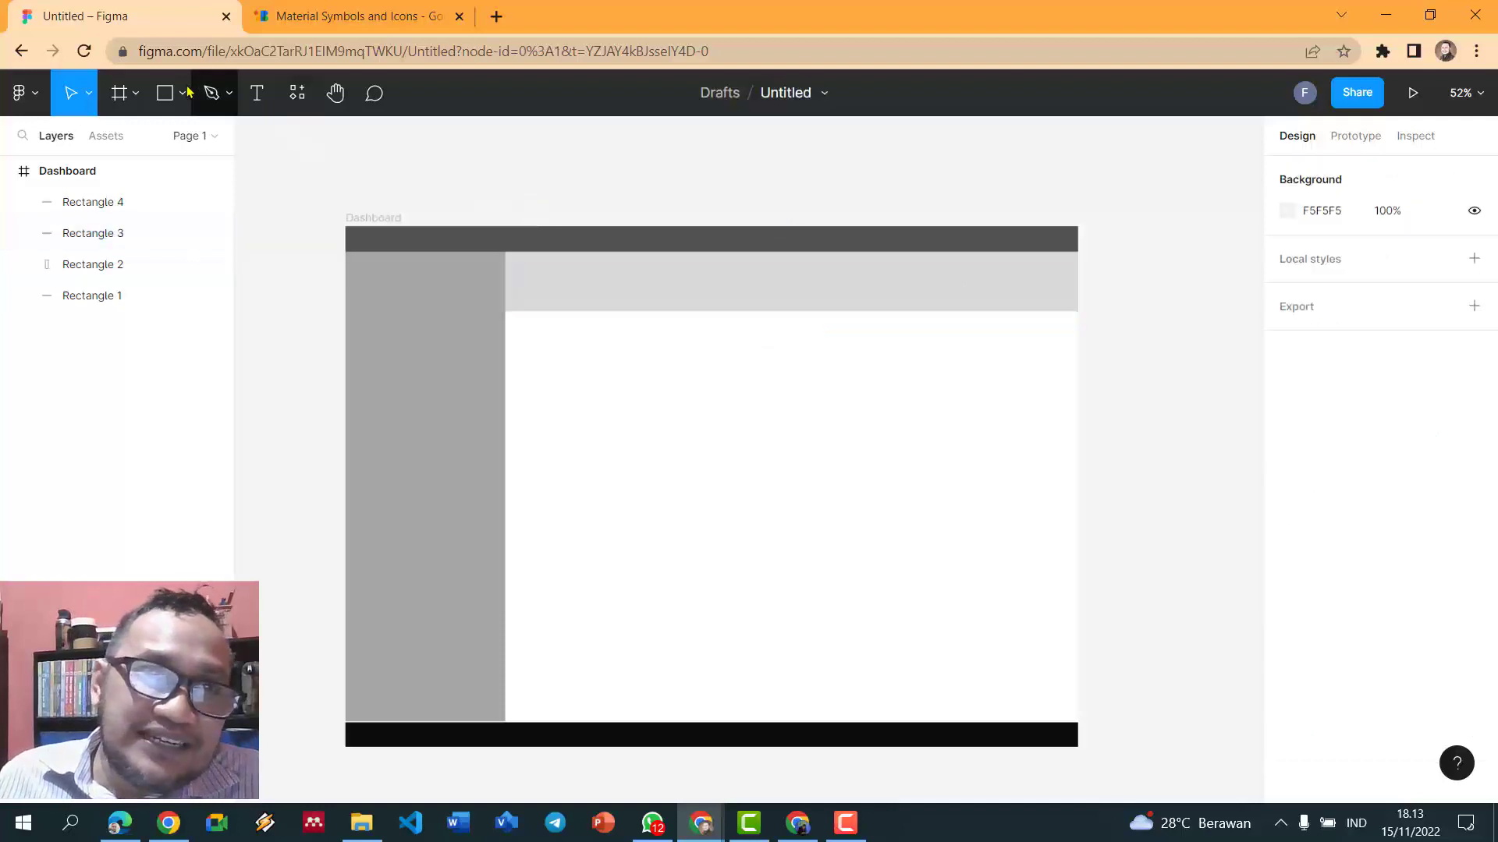
- Draw a 314×167 block in the frame's top-left corner above the sidebar
key(r)
drag(348, 254, 503, 321)
drag(500, 255, 500, 227)
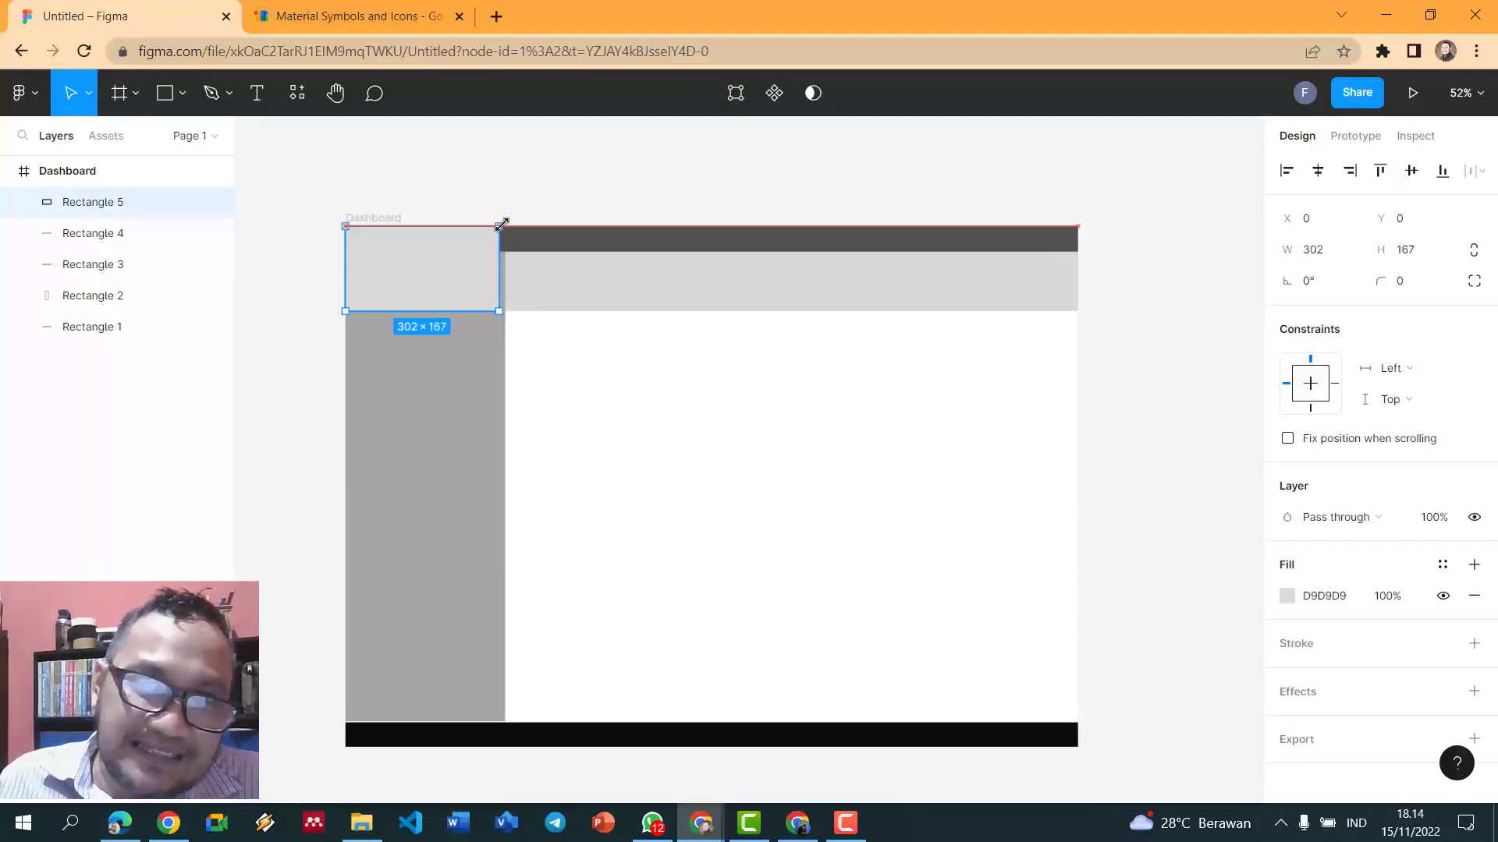
click(693, 174)
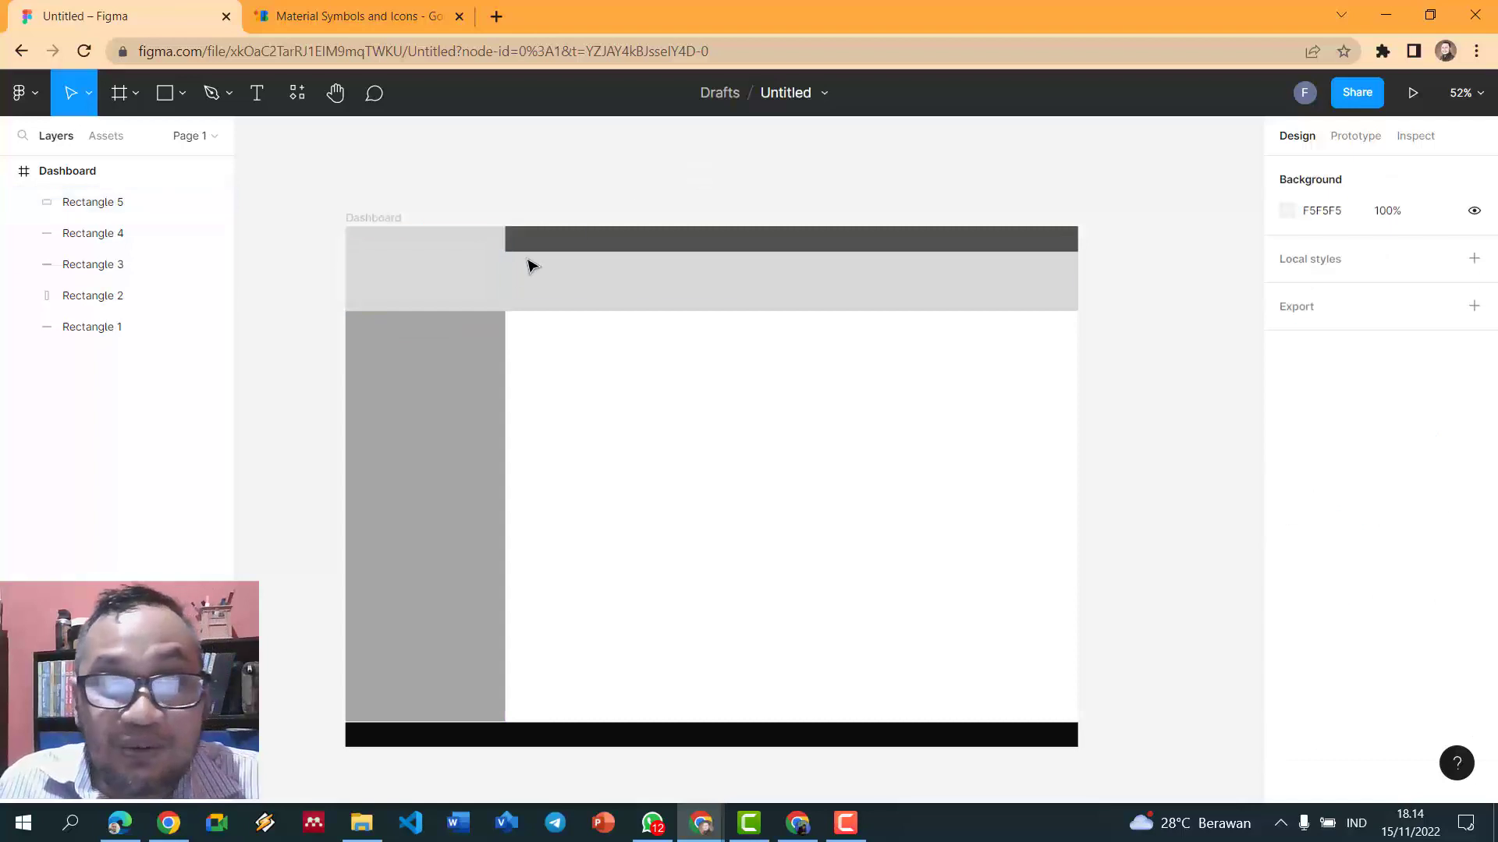
- Try several greys, then set the corner block's fill to medium grey 909090
click(480, 281)
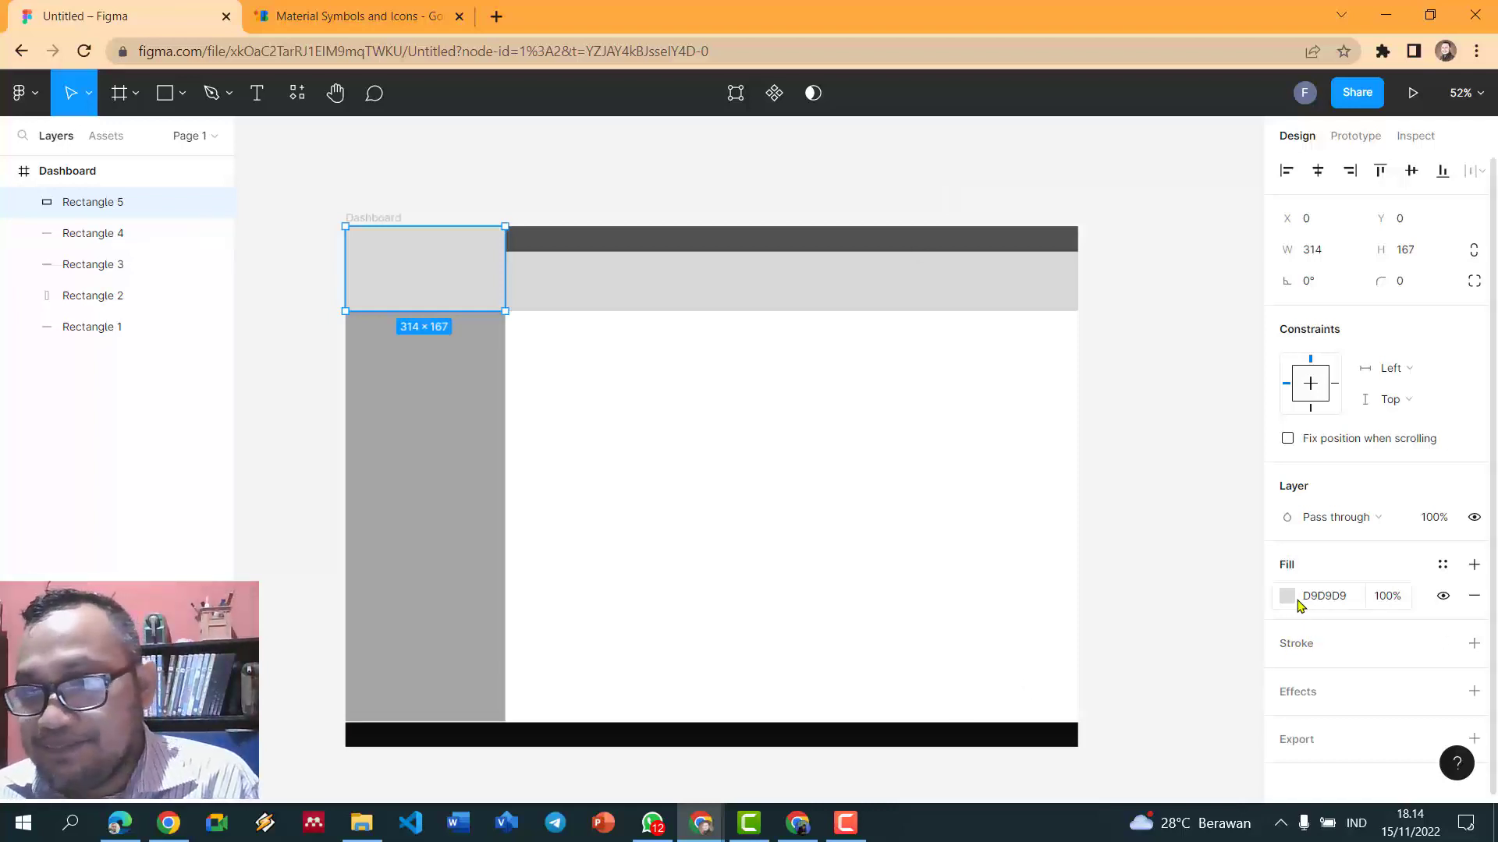
click(1294, 599)
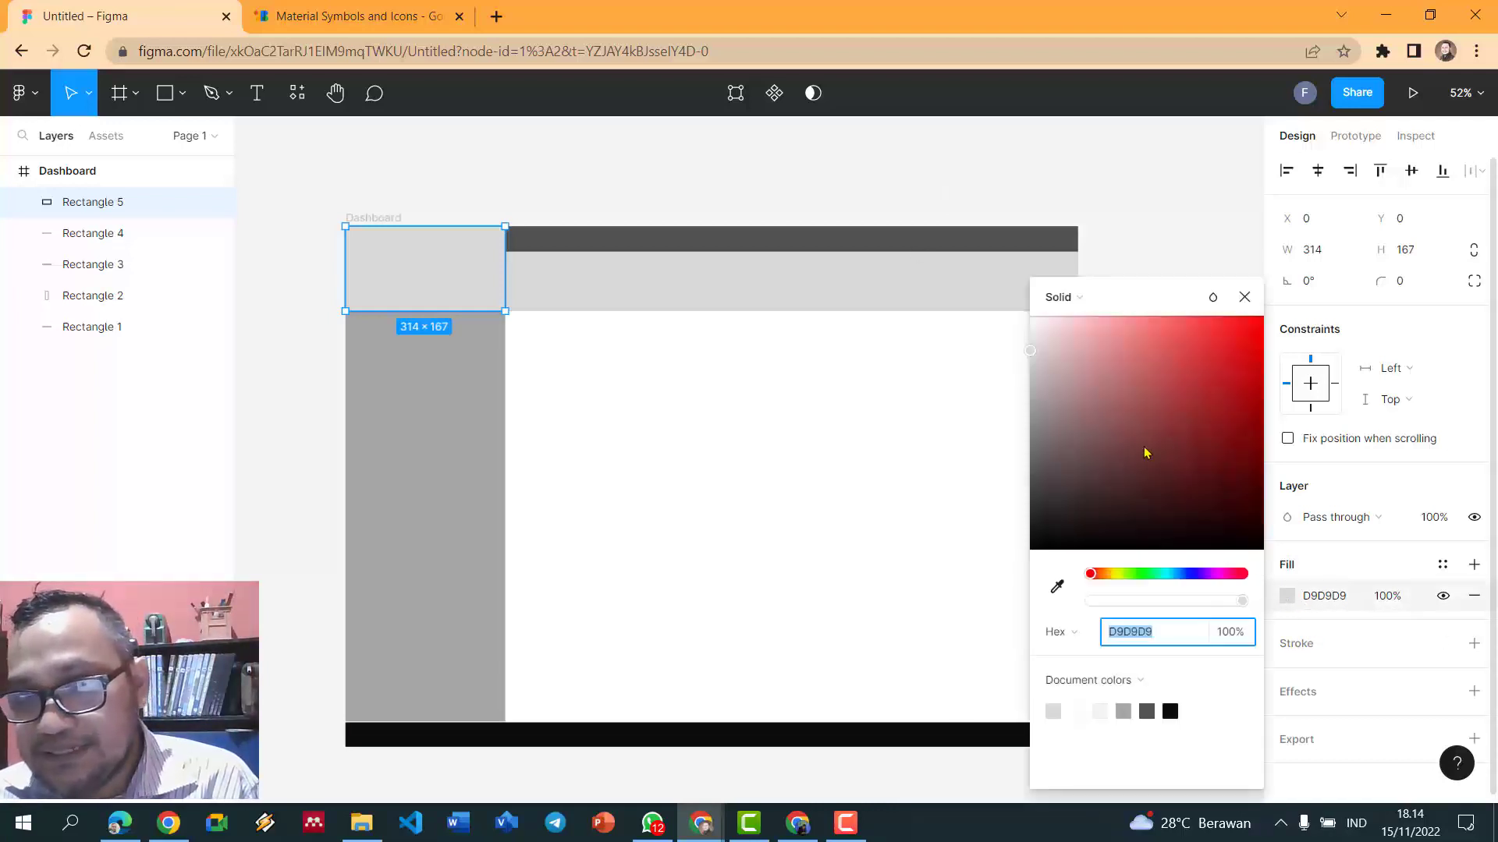
click(1147, 711)
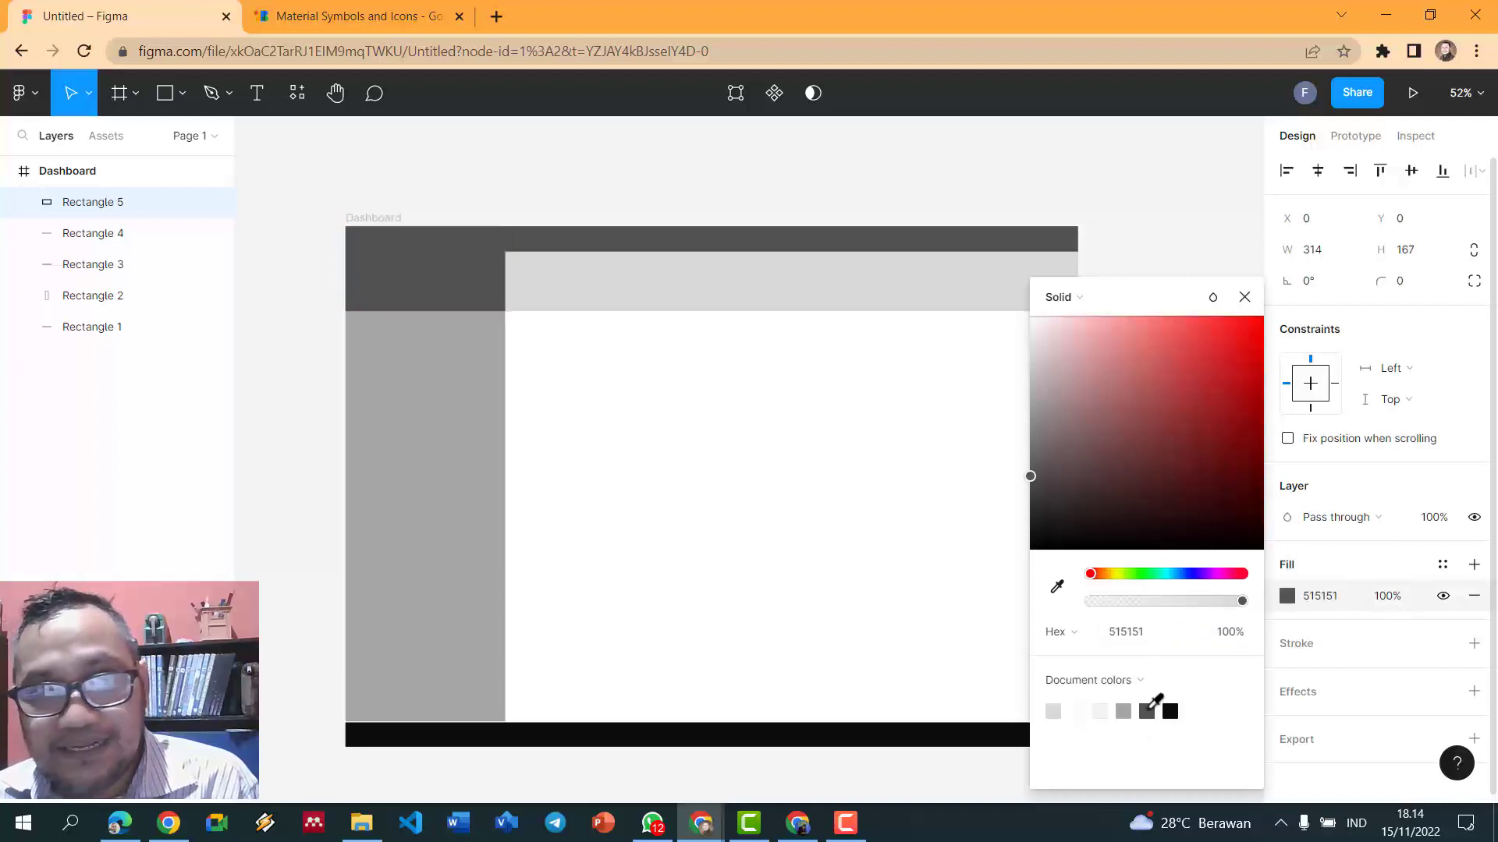
click(1123, 710)
click(1100, 711)
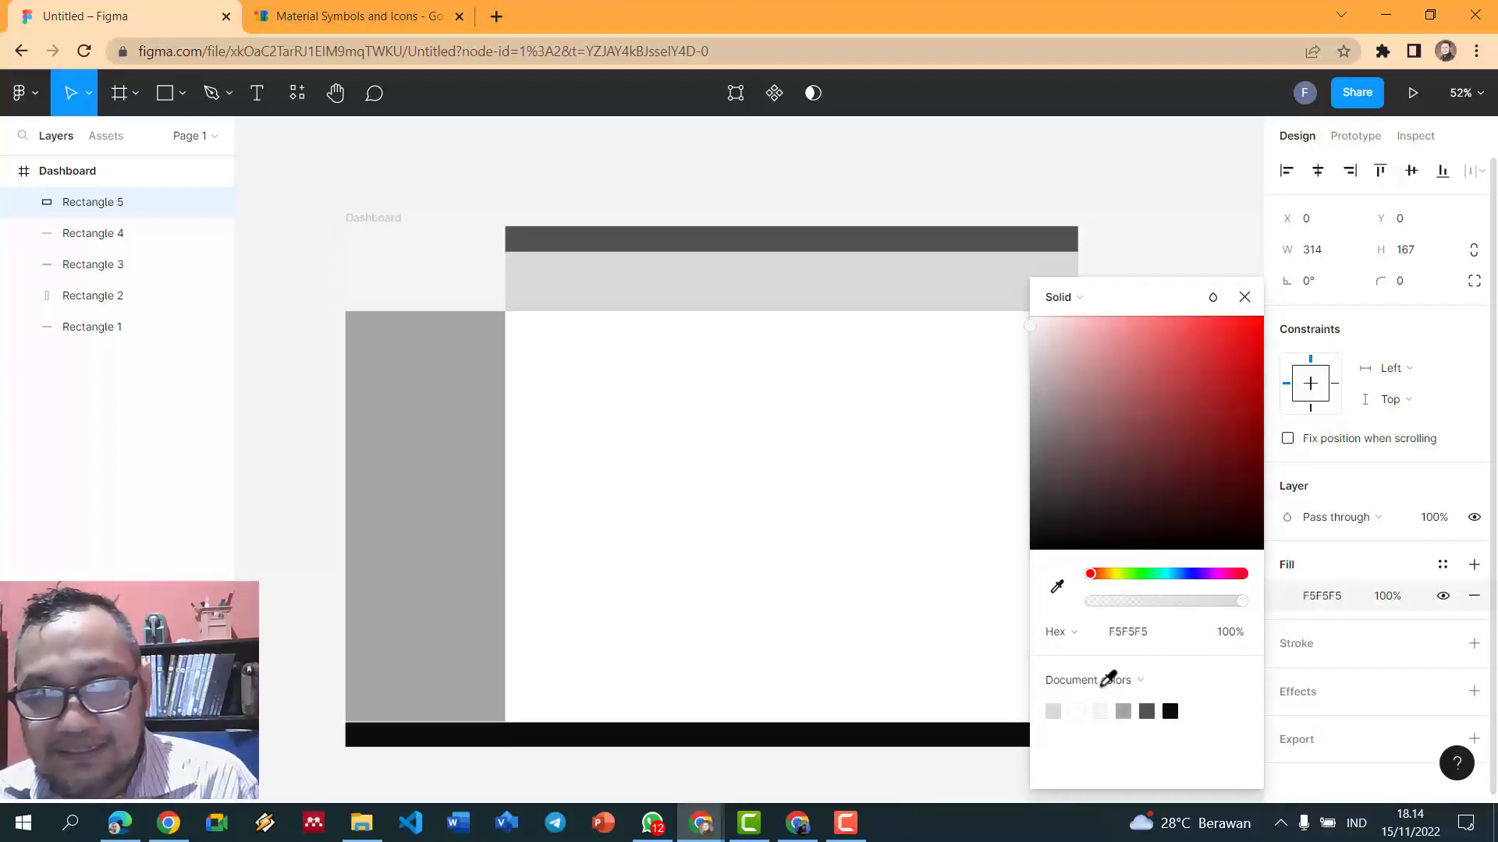
click(1032, 390)
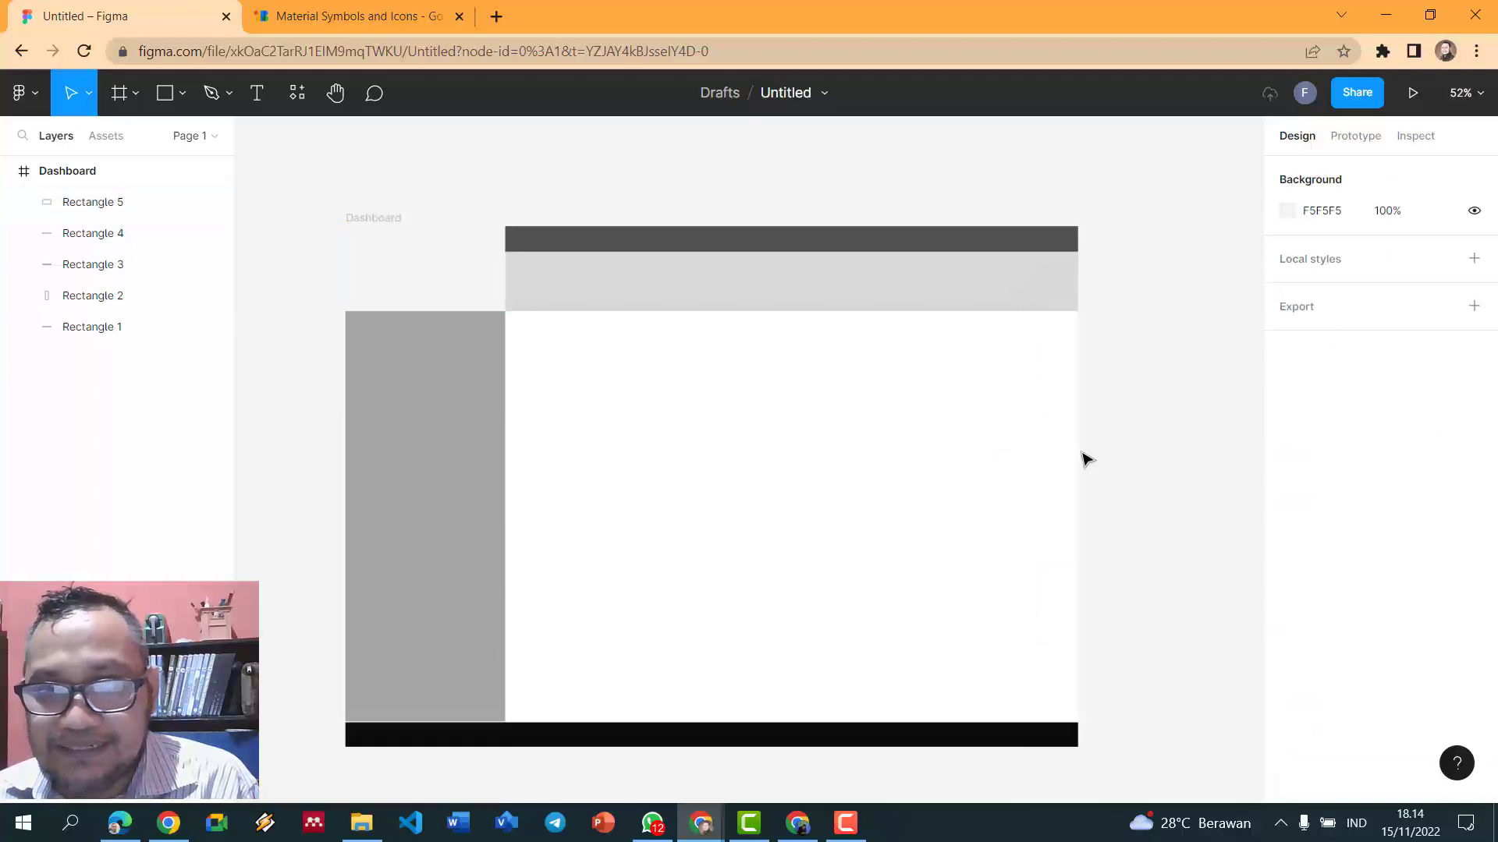
click(447, 275)
click(1300, 595)
click(1287, 598)
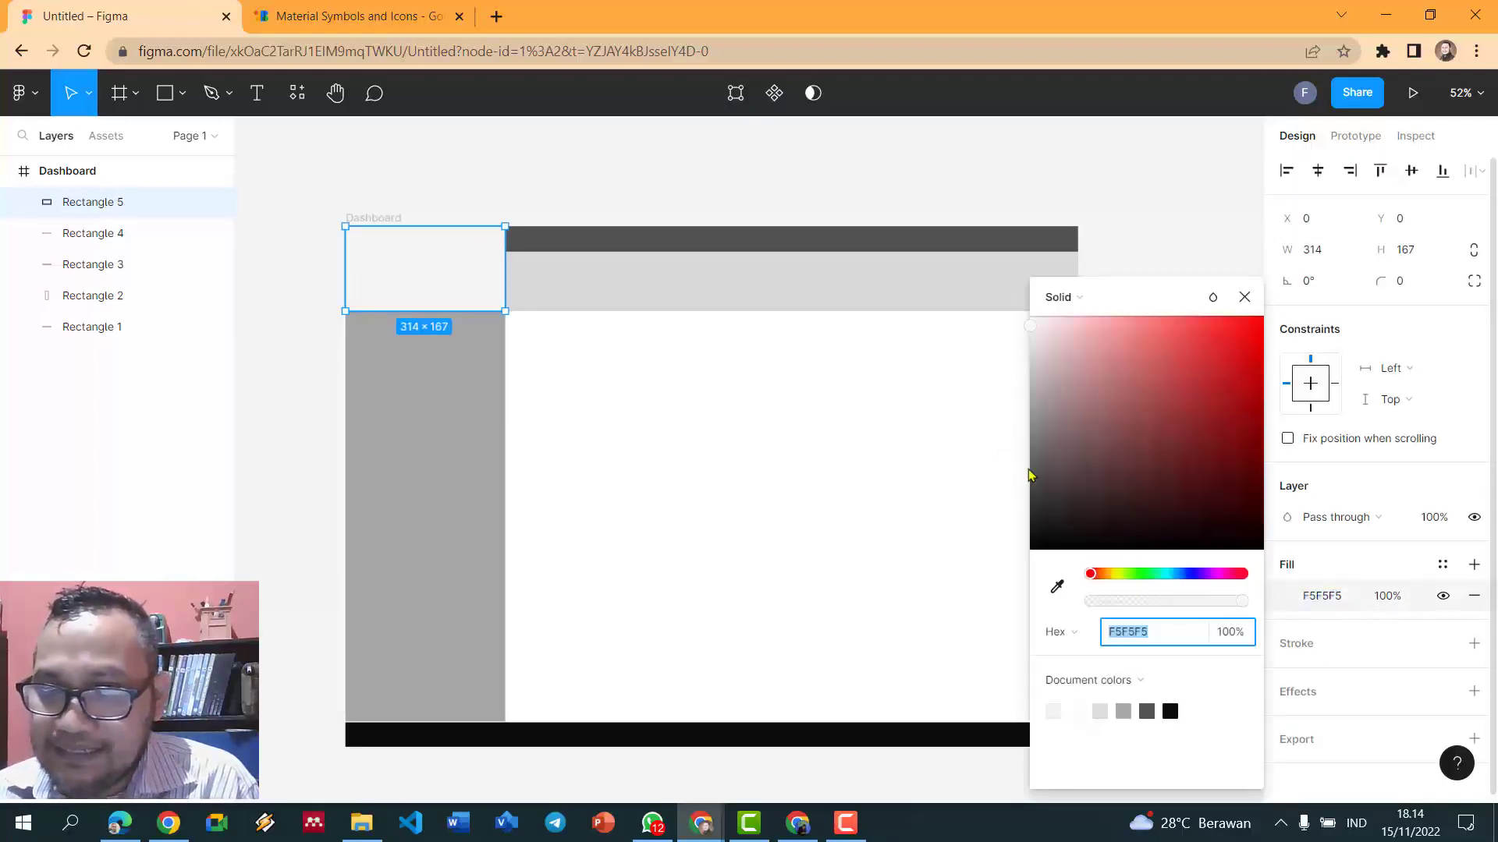
drag(1028, 328, 1027, 418)
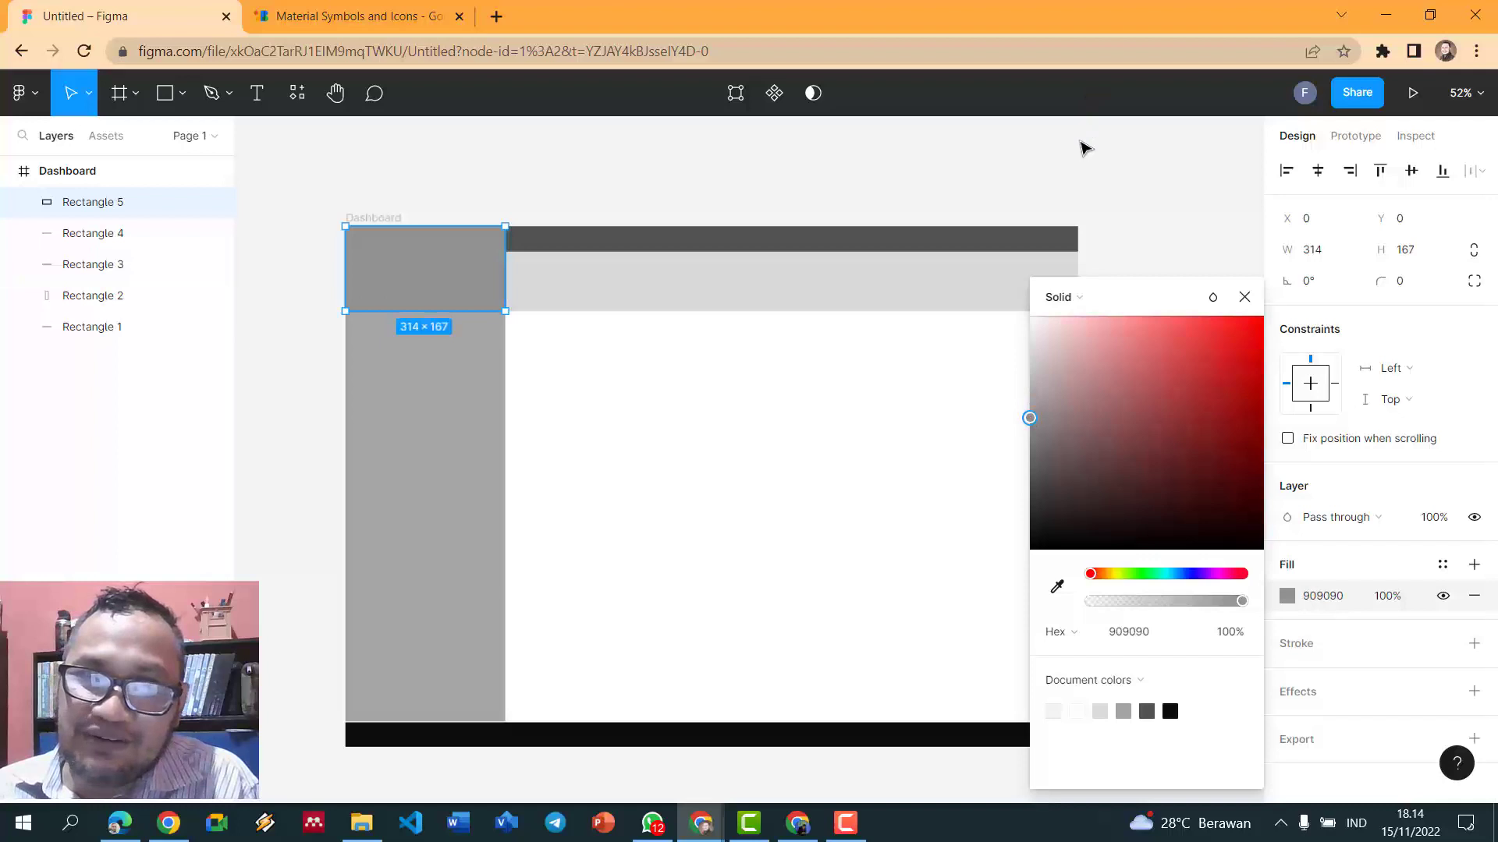
click(1079, 147)
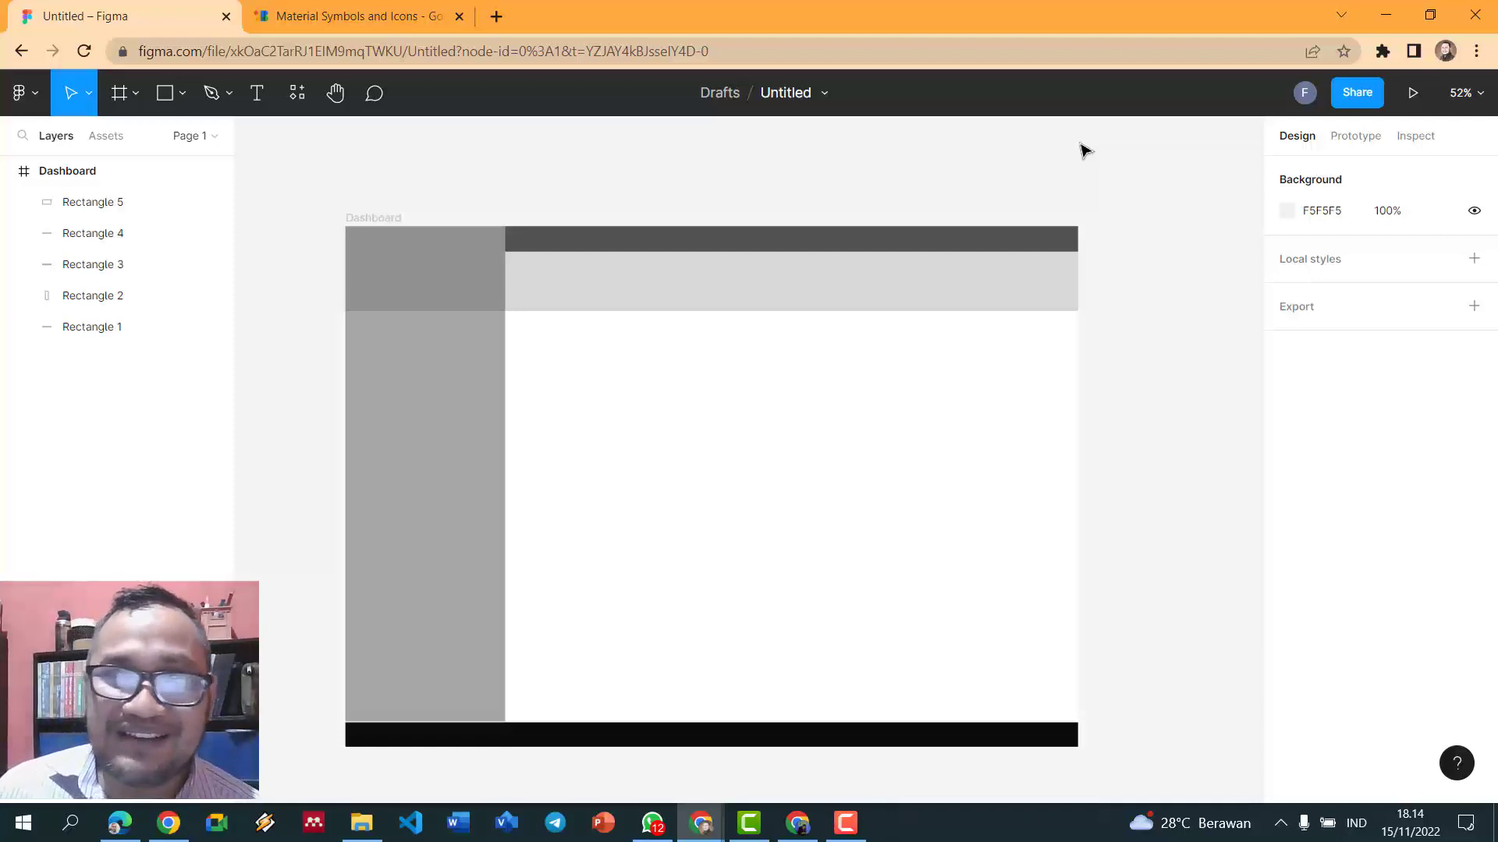
- Type the title 'Sistem Informasi Pariwisata Bantul' in the header band
click(259, 95)
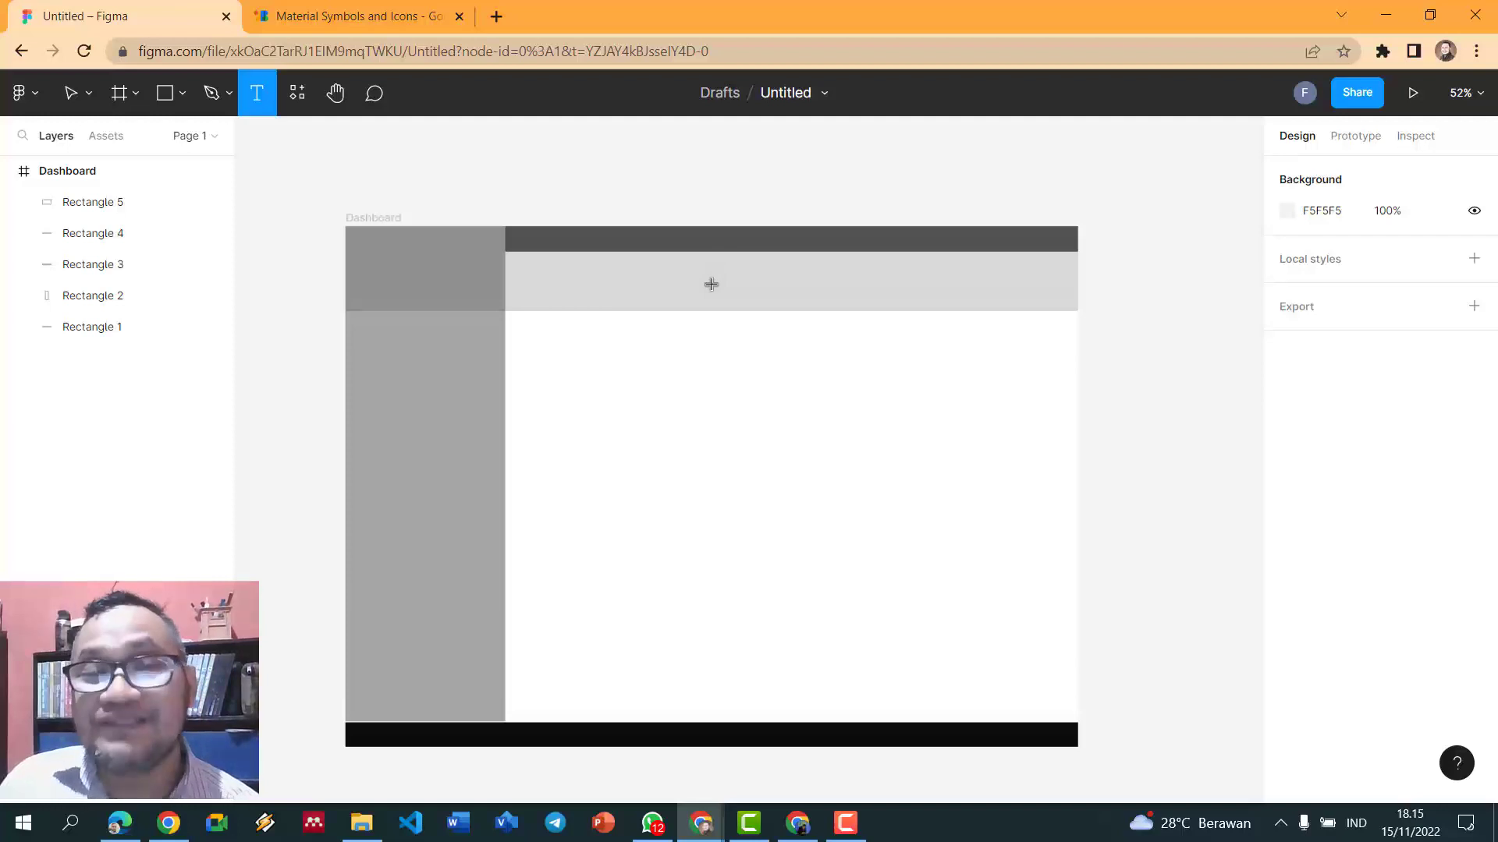
click(598, 278)
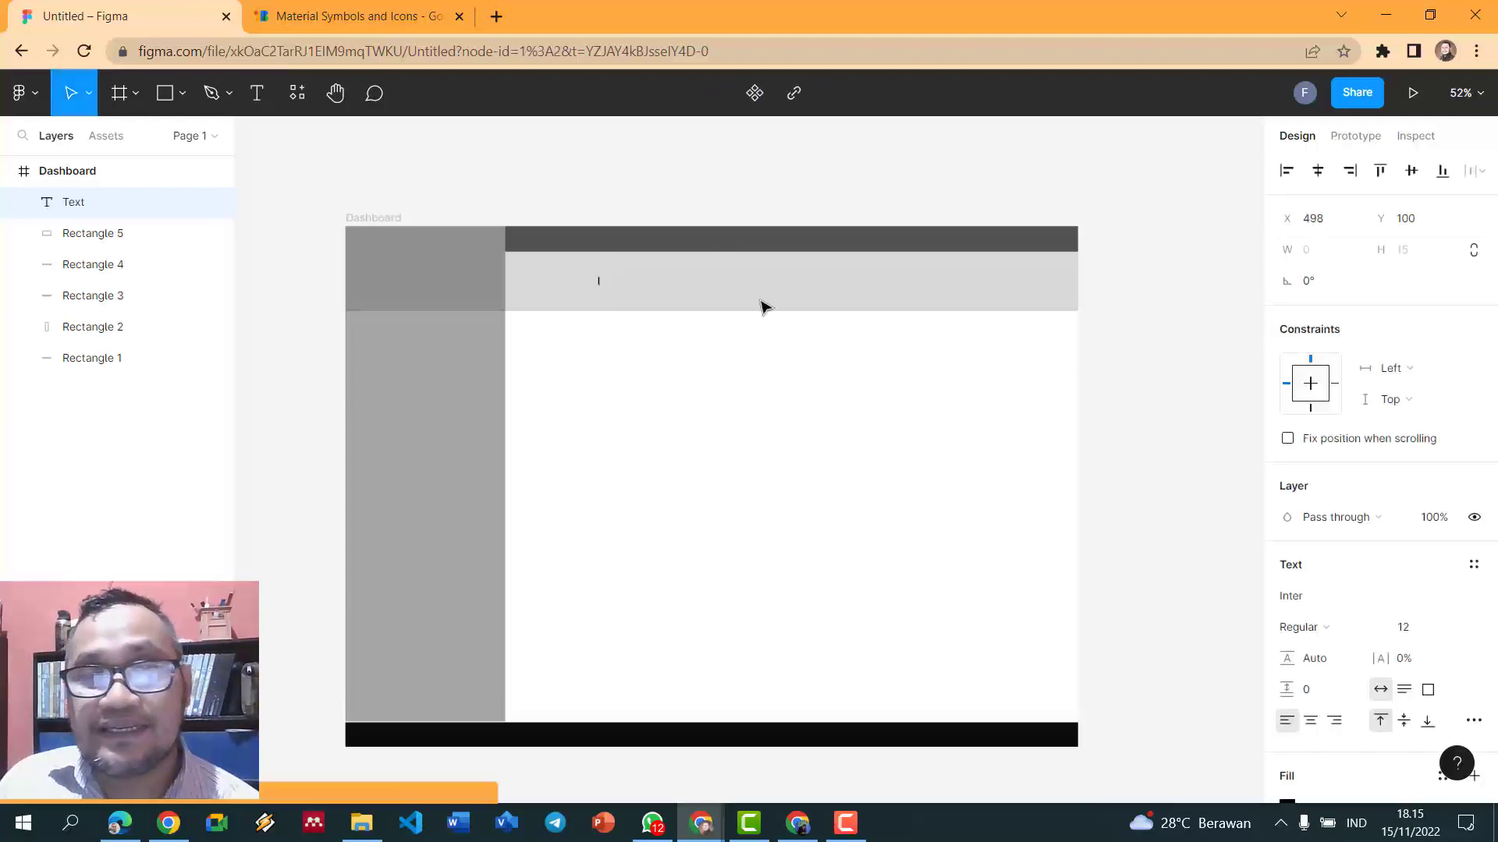
text(S)
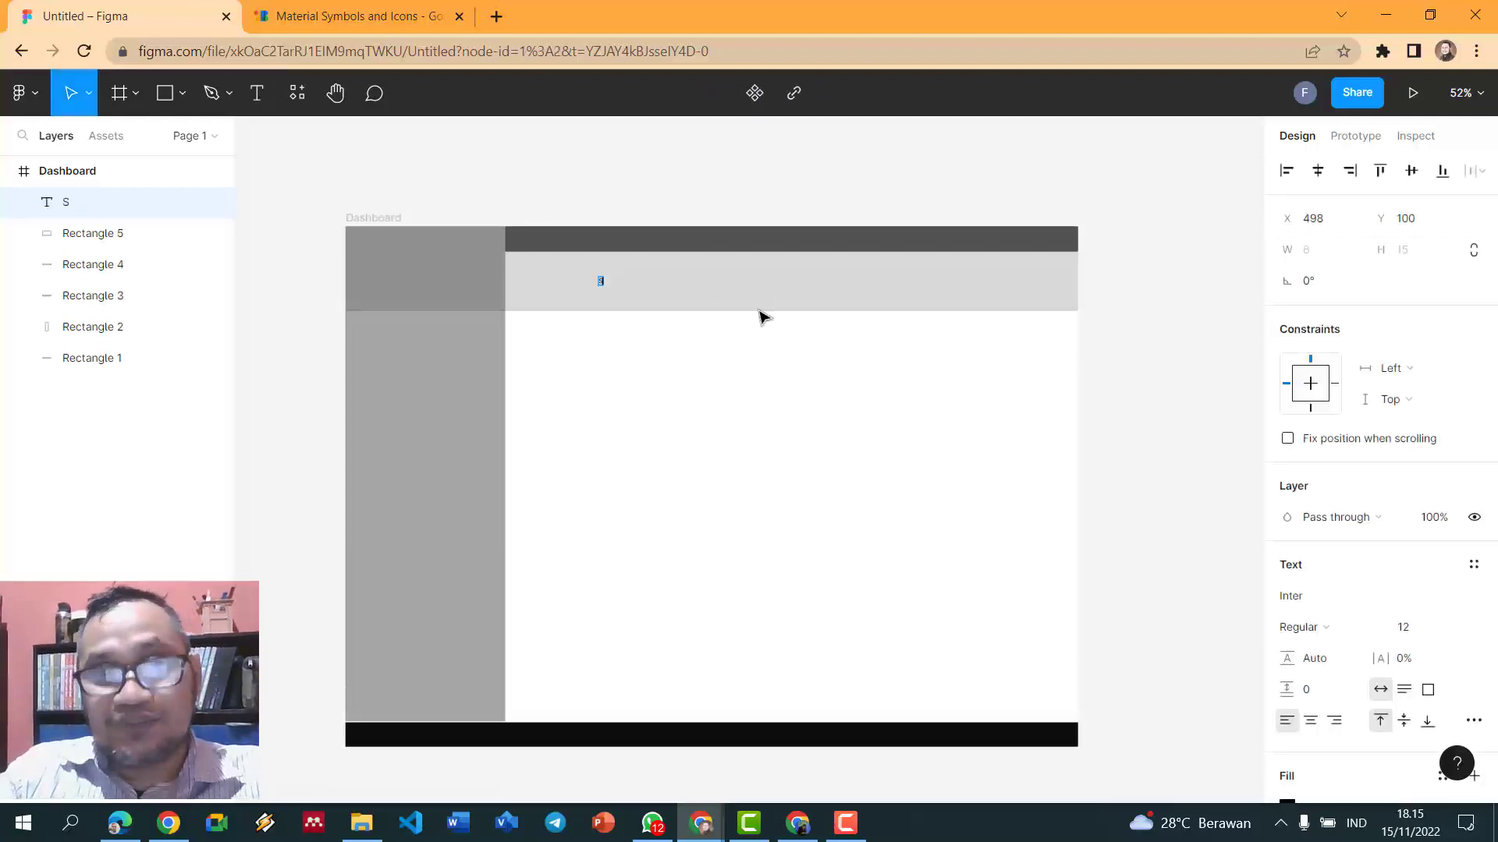
text(istem Informasi Pariwisa)
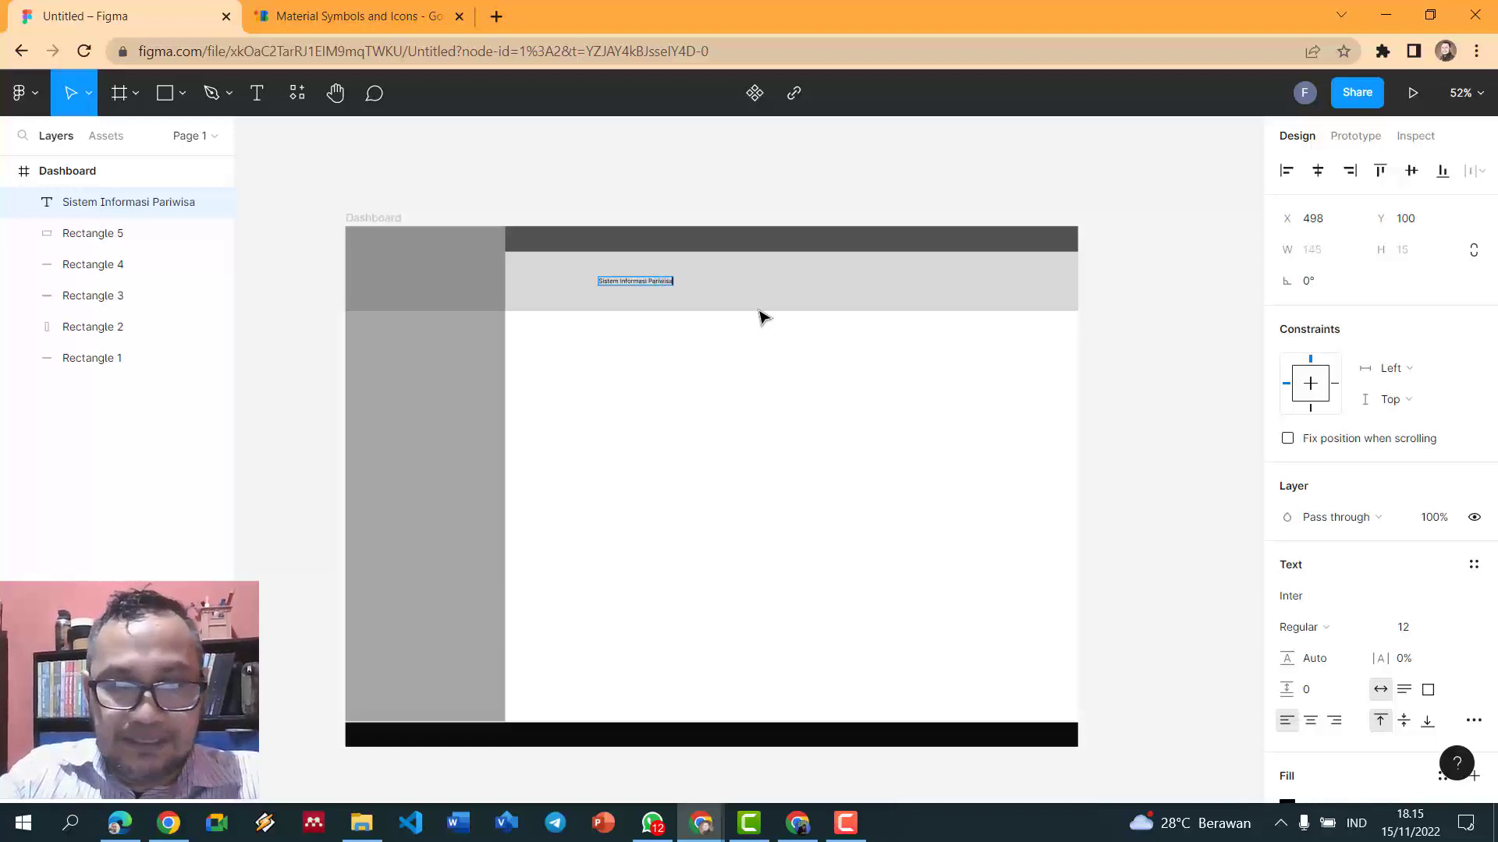
text(Bantul)
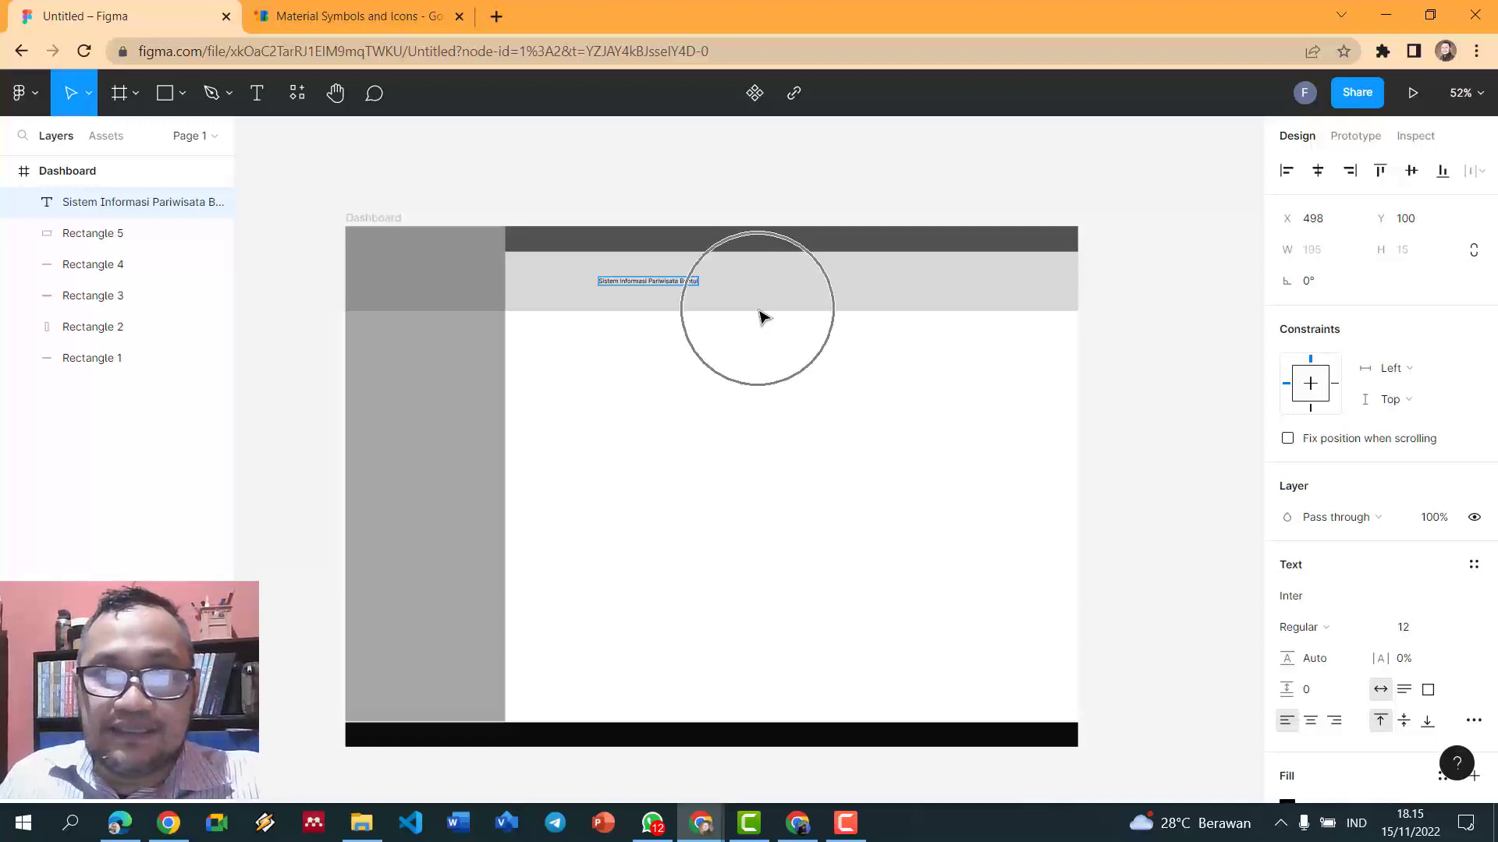
scroll(755, 335, up, 3)
scroll(755, 335, up, 2)
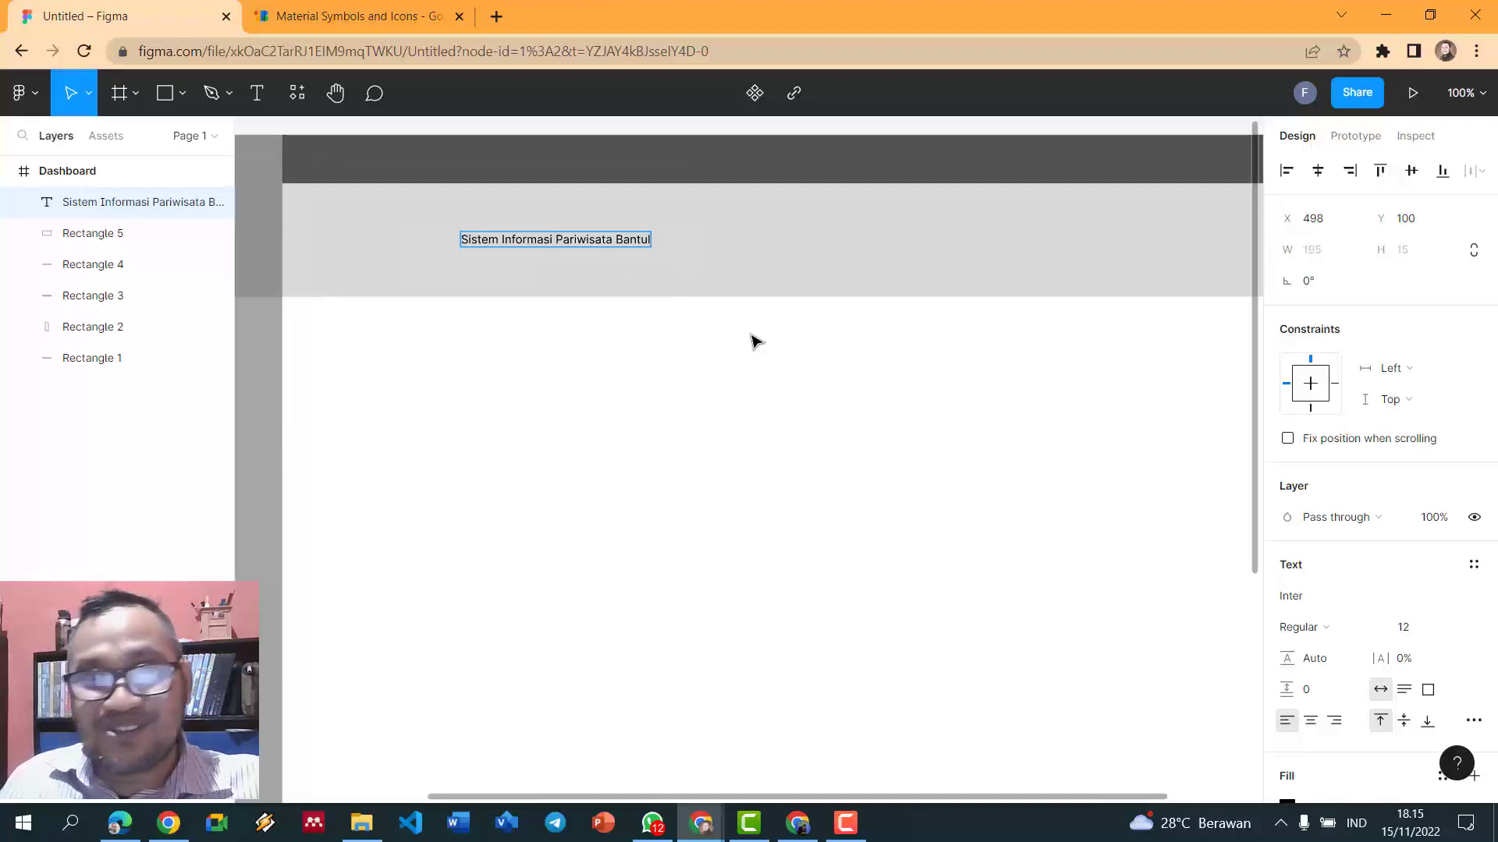
- Raise the title font size to 32 and centre it in the header bar
key(ctrl+a)
key(ctrl+shift+period)
key(ctrl+shift+period)
key(ctrl+shift+period)
key(ctrl+shift+period)
key(ctrl+shift+period)
key(ctrl+shift+period)
key(ctrl+shift+period)
key(ctrl+shift+period)
key(ctrl+shift+period)
key(ctrl+shift+period)
key(ctrl+shift+period)
key(ctrl+shift+period)
key(ctrl+shift+period)
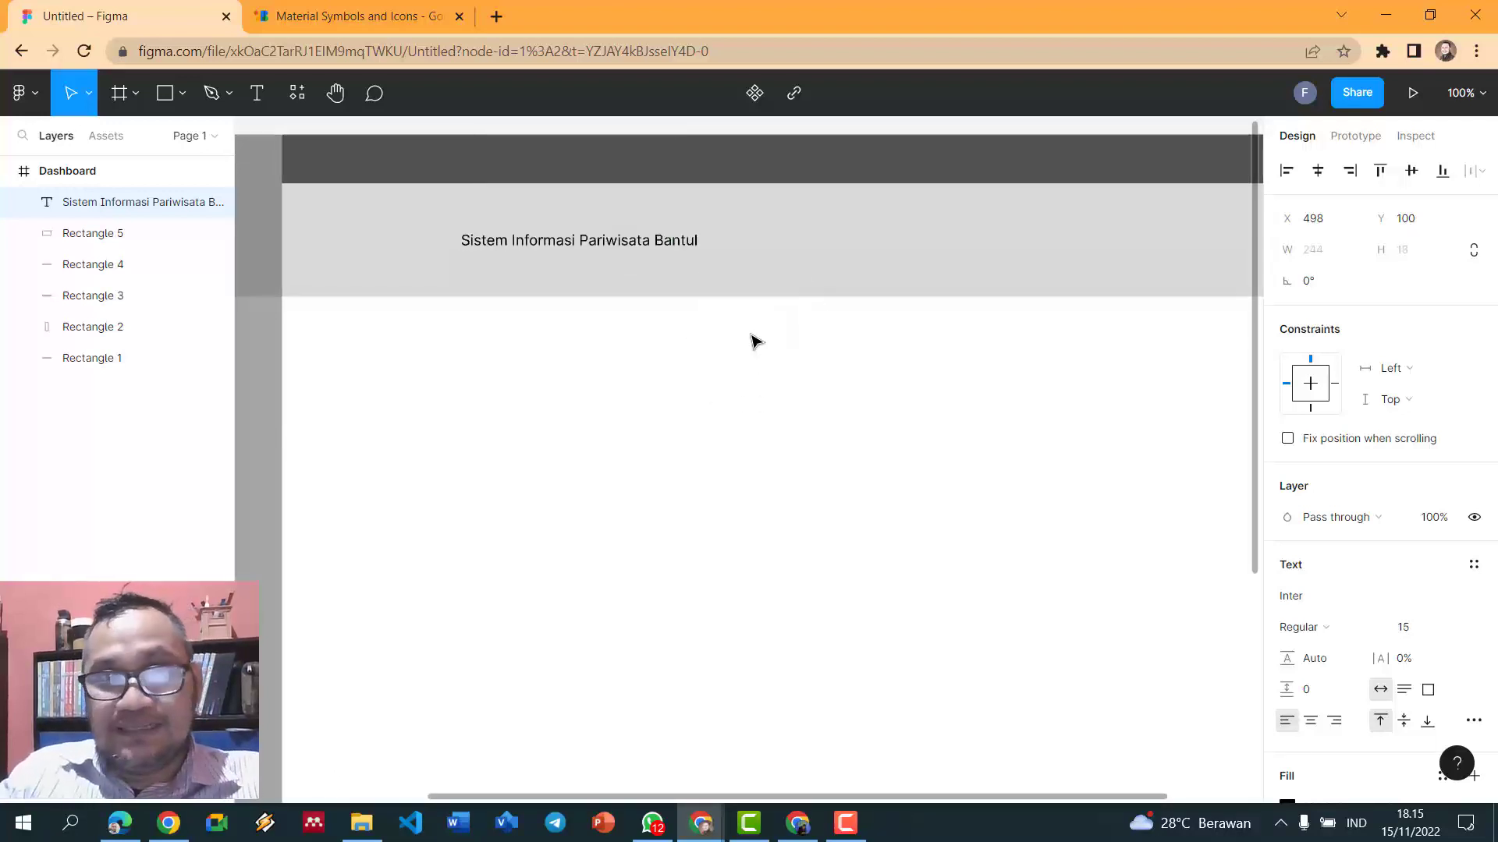
key(ctrl+shift+period)
key(ctrl+shift+period)
key(ctrl+shift+period)
key(ctrl+shift+period)
key(ctrl+shift+period)
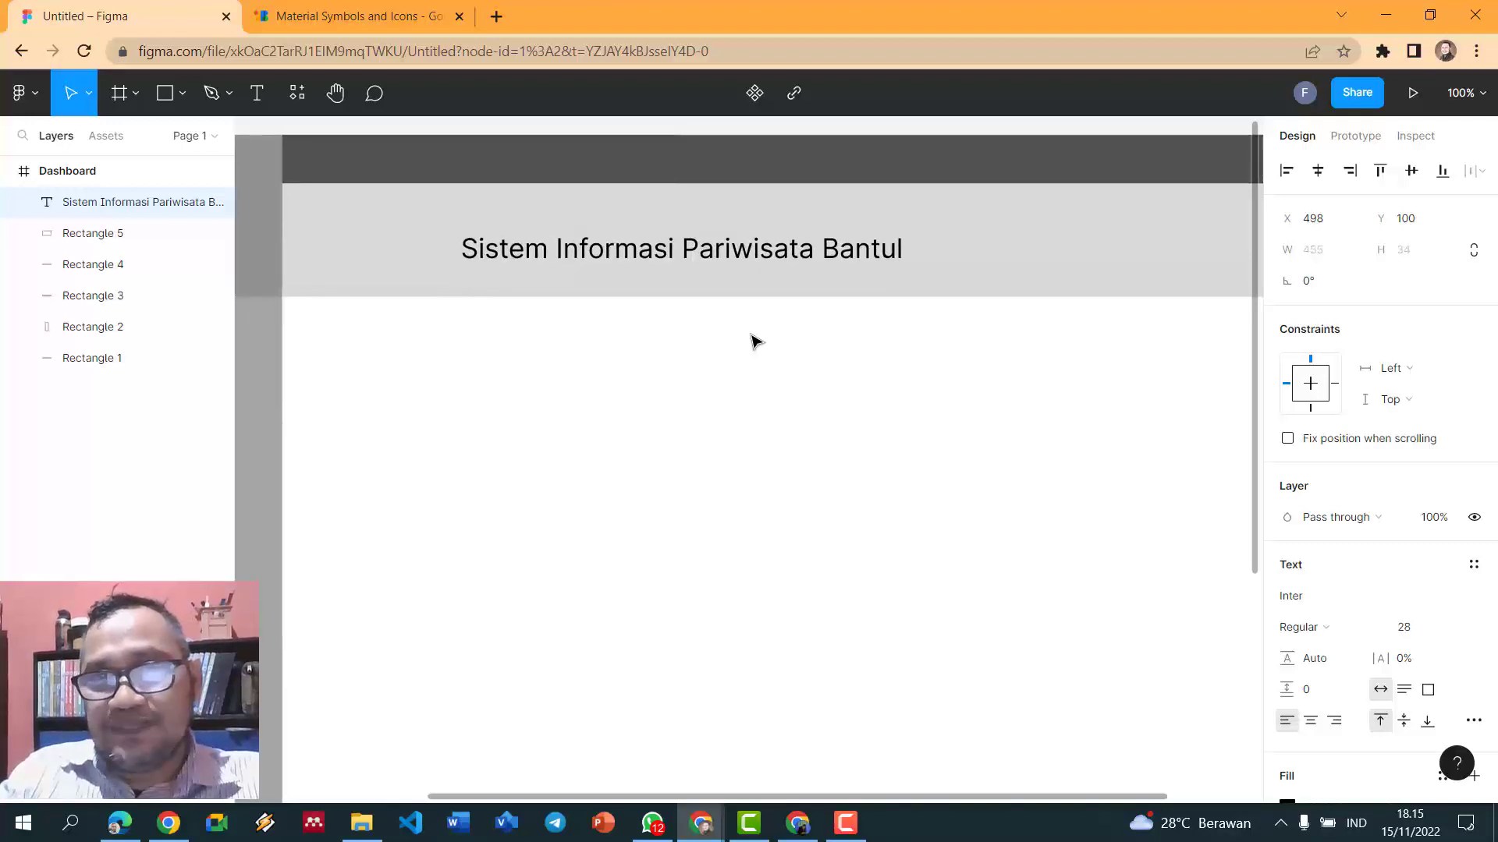
key(ctrl+shift+period)
key(ctrl+shift+period)
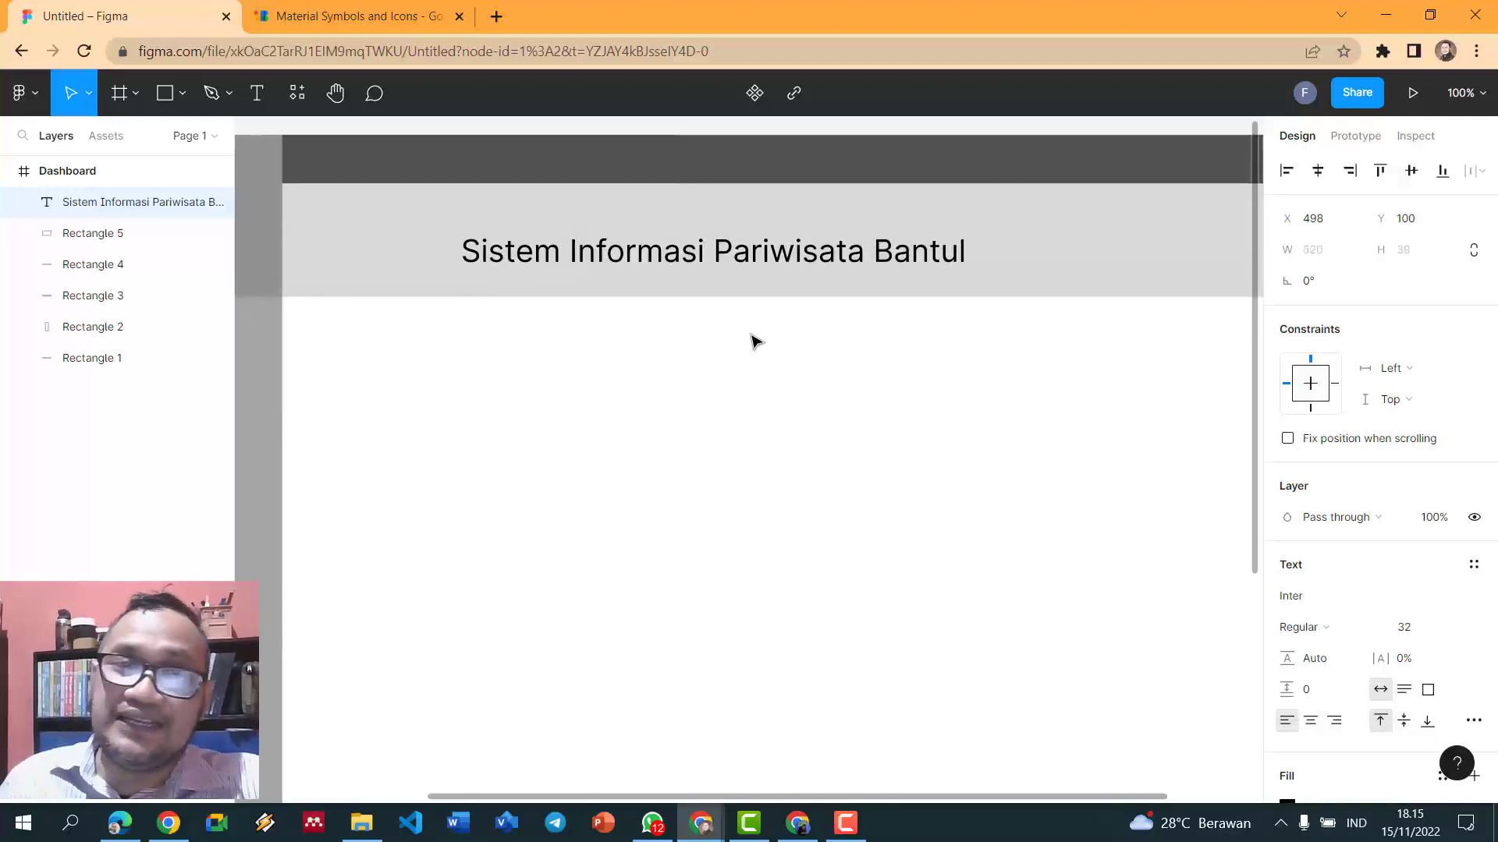
scroll(754, 341, down, 5)
key(Return)
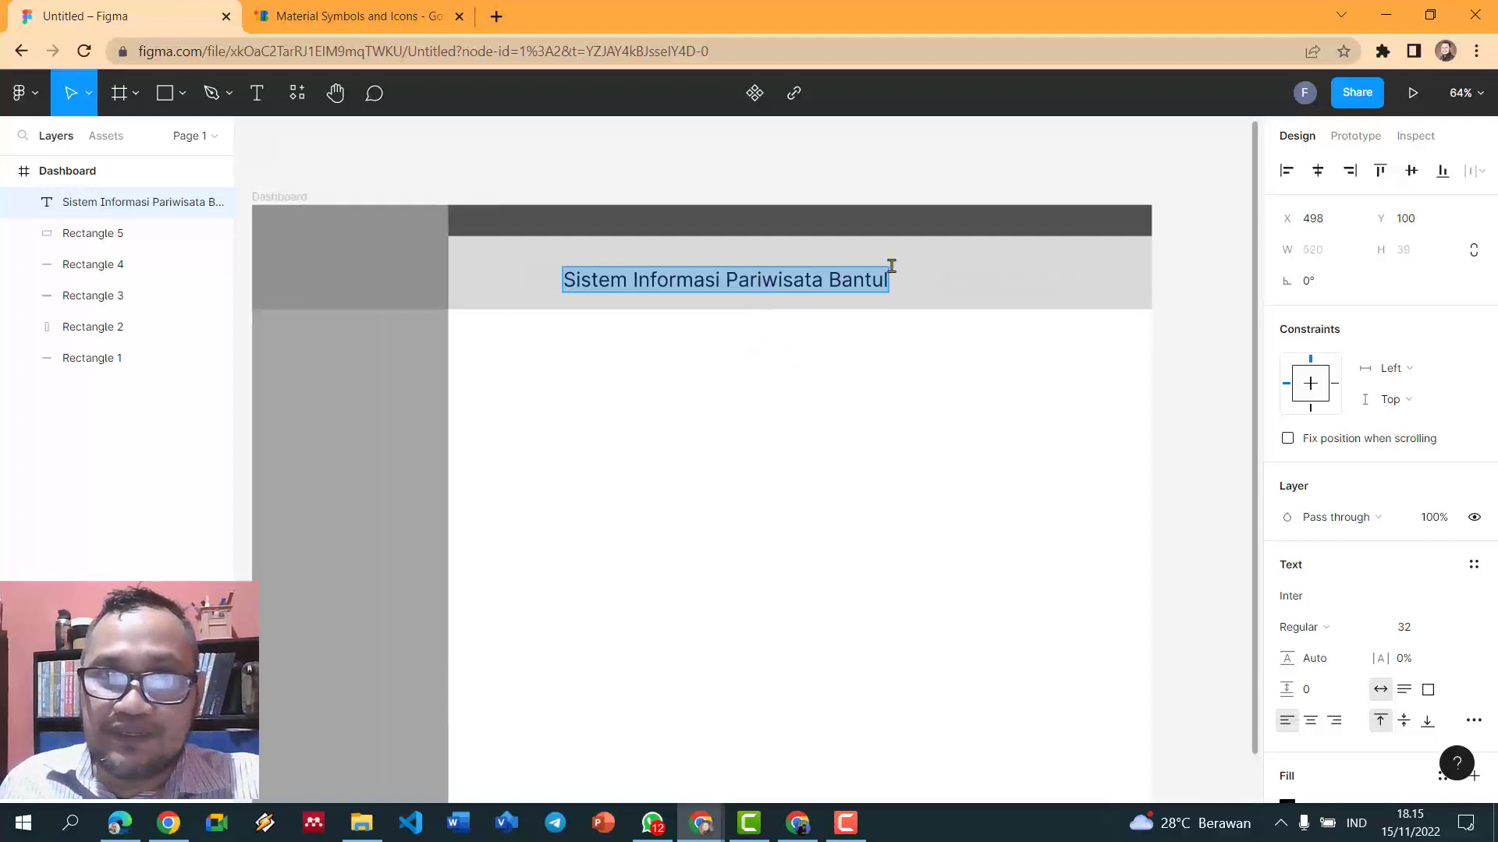
key(Escape)
drag(819, 279, 877, 258)
click(358, 174)
key(r)
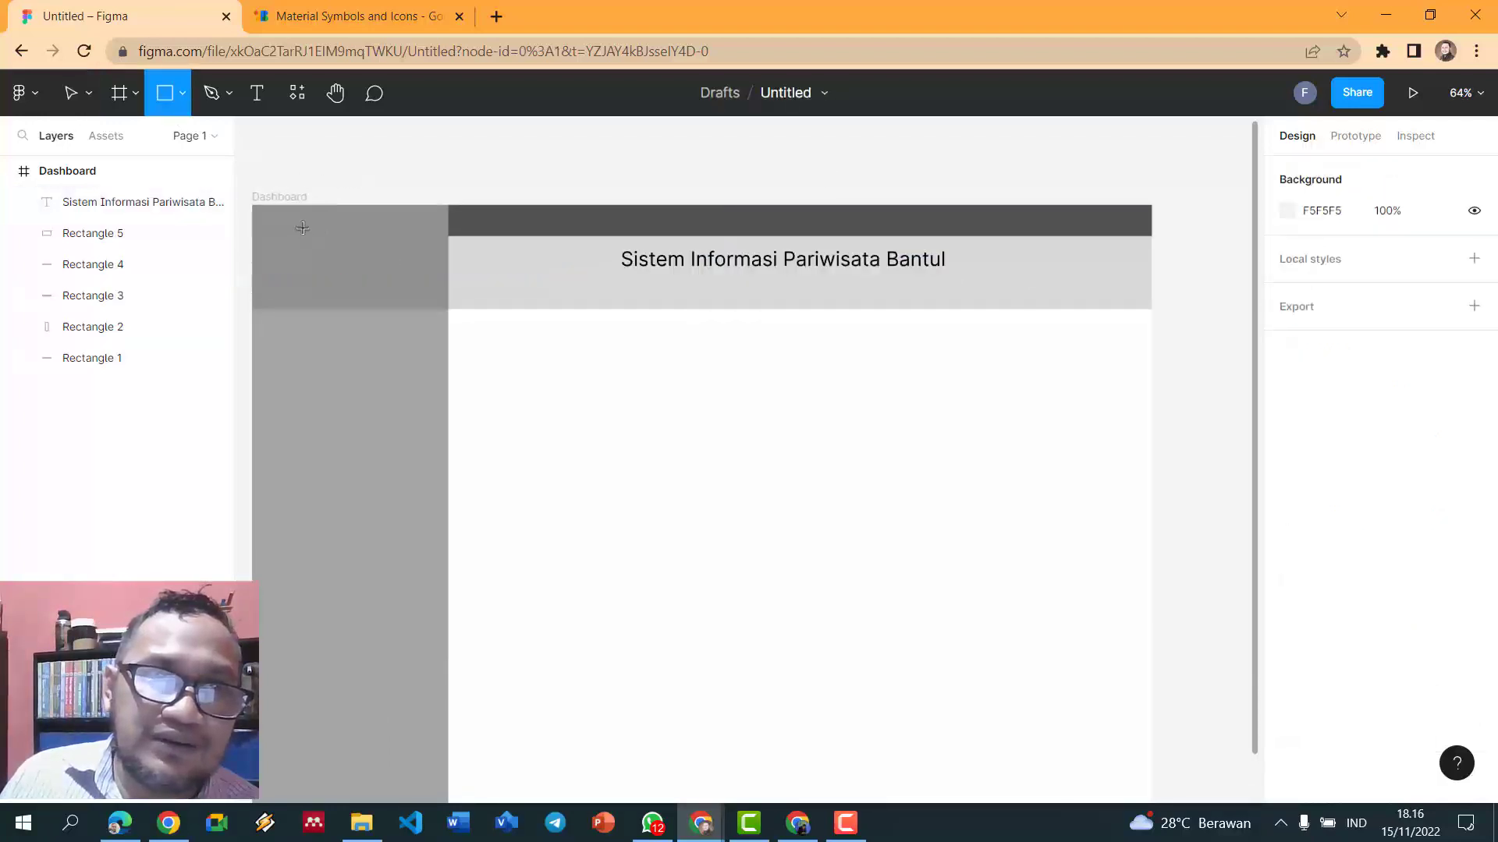
- Draw a small logo box at the top of the sidebar
mouse_move(294, 224)
mouse_down()
mouse_move(396, 291)
mouse_move(361, 261)
mouse_move(344, 268)
mouse_up()
click(361, 167)
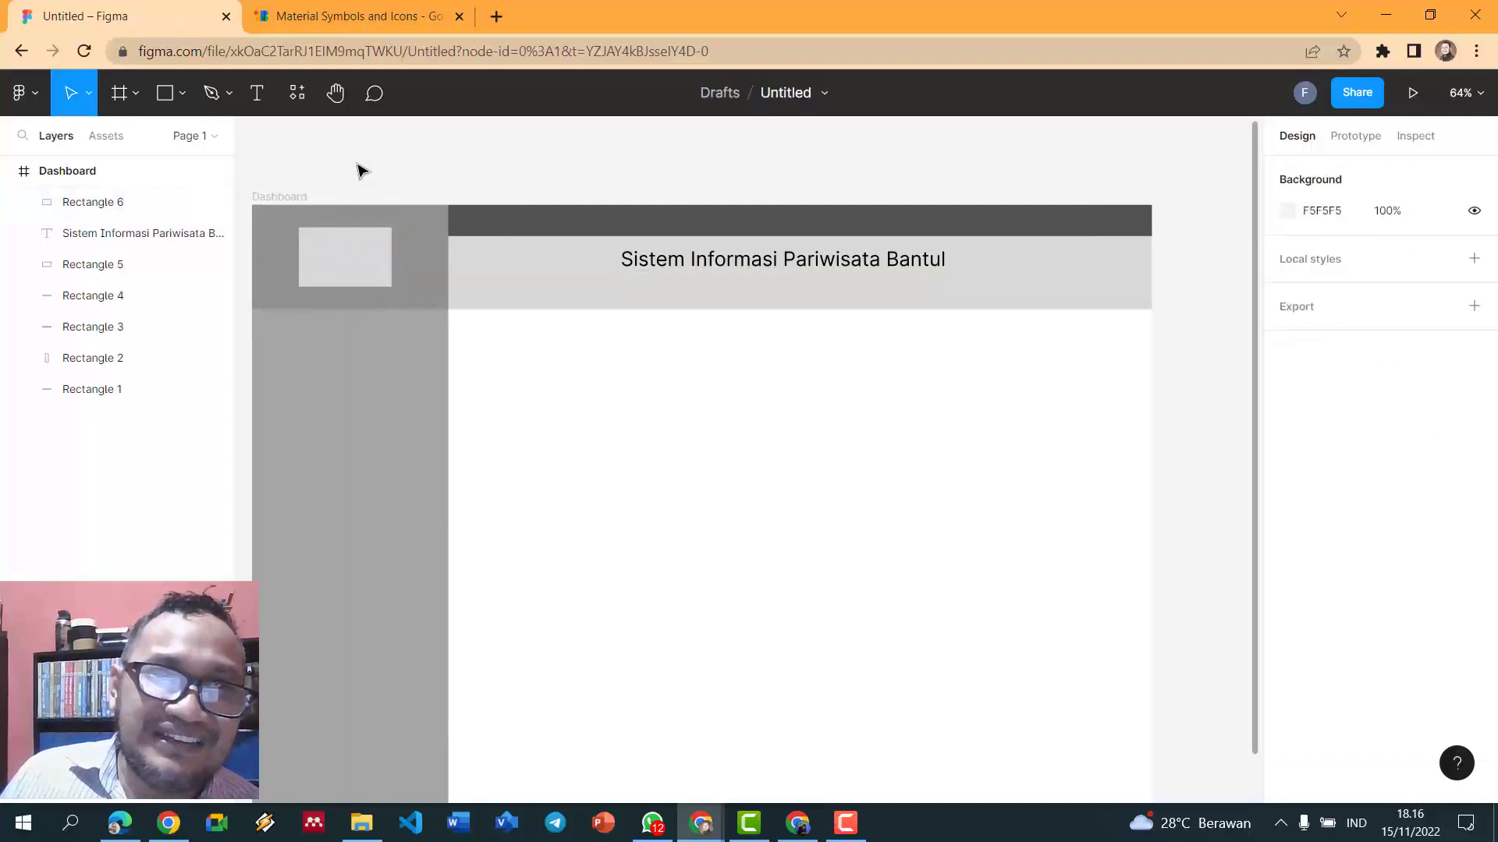
click(184, 94)
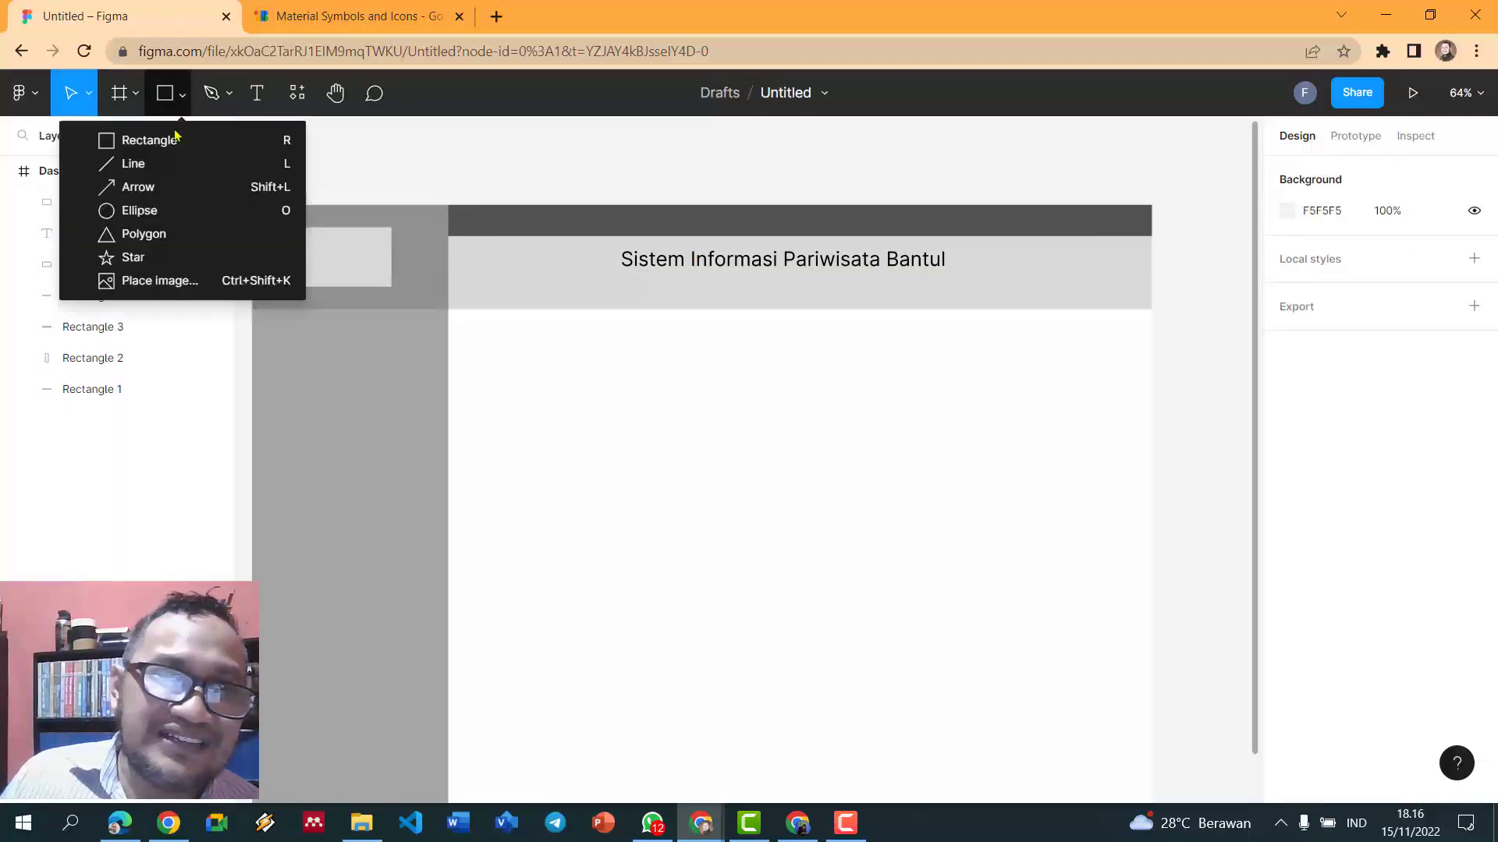
click(132, 164)
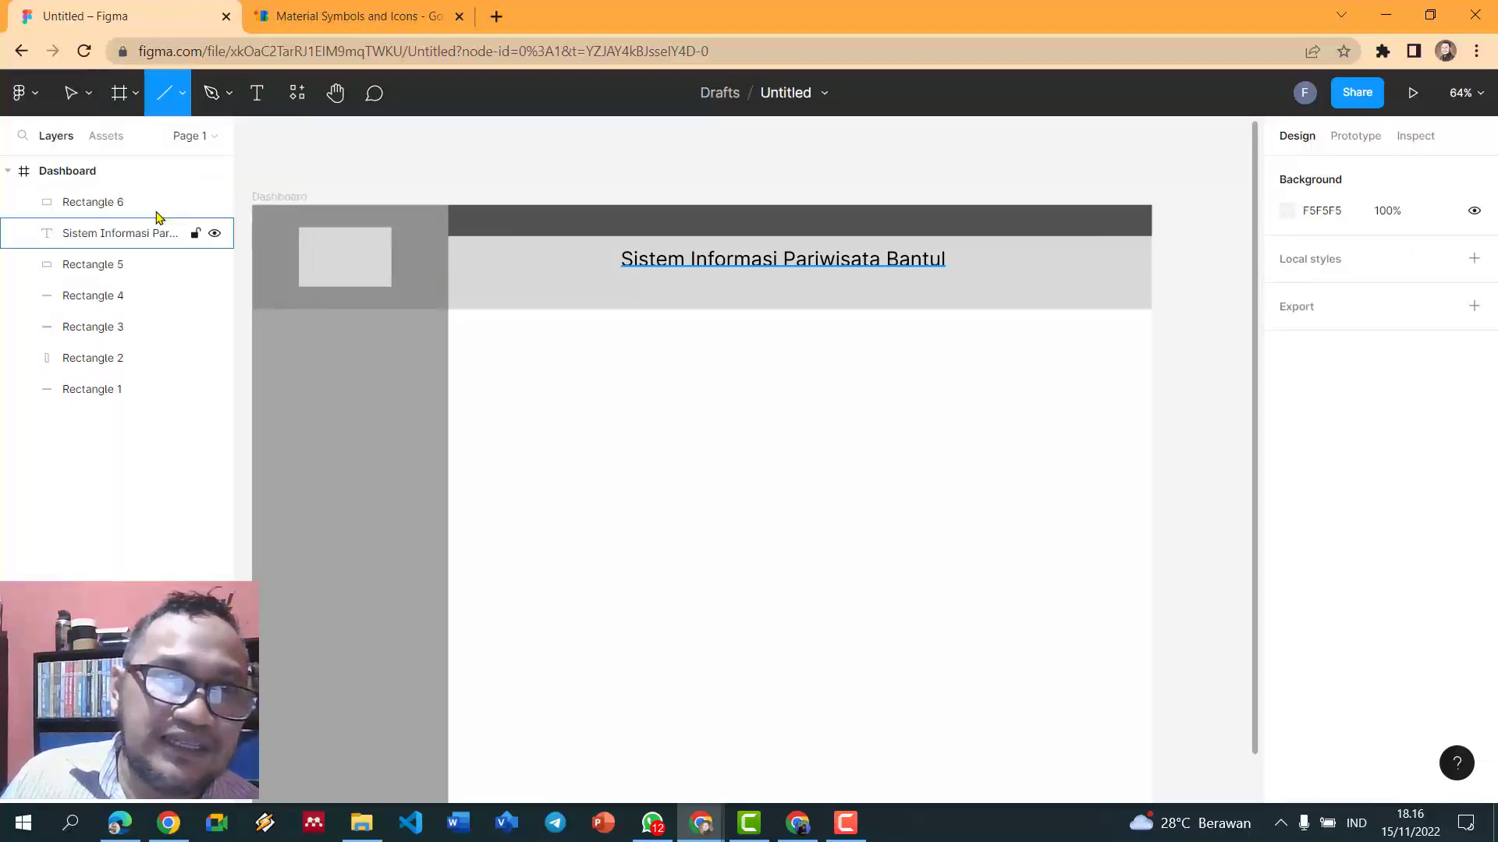
- Add a 'Logo' label at size 21, centred inside the logo box
click(258, 100)
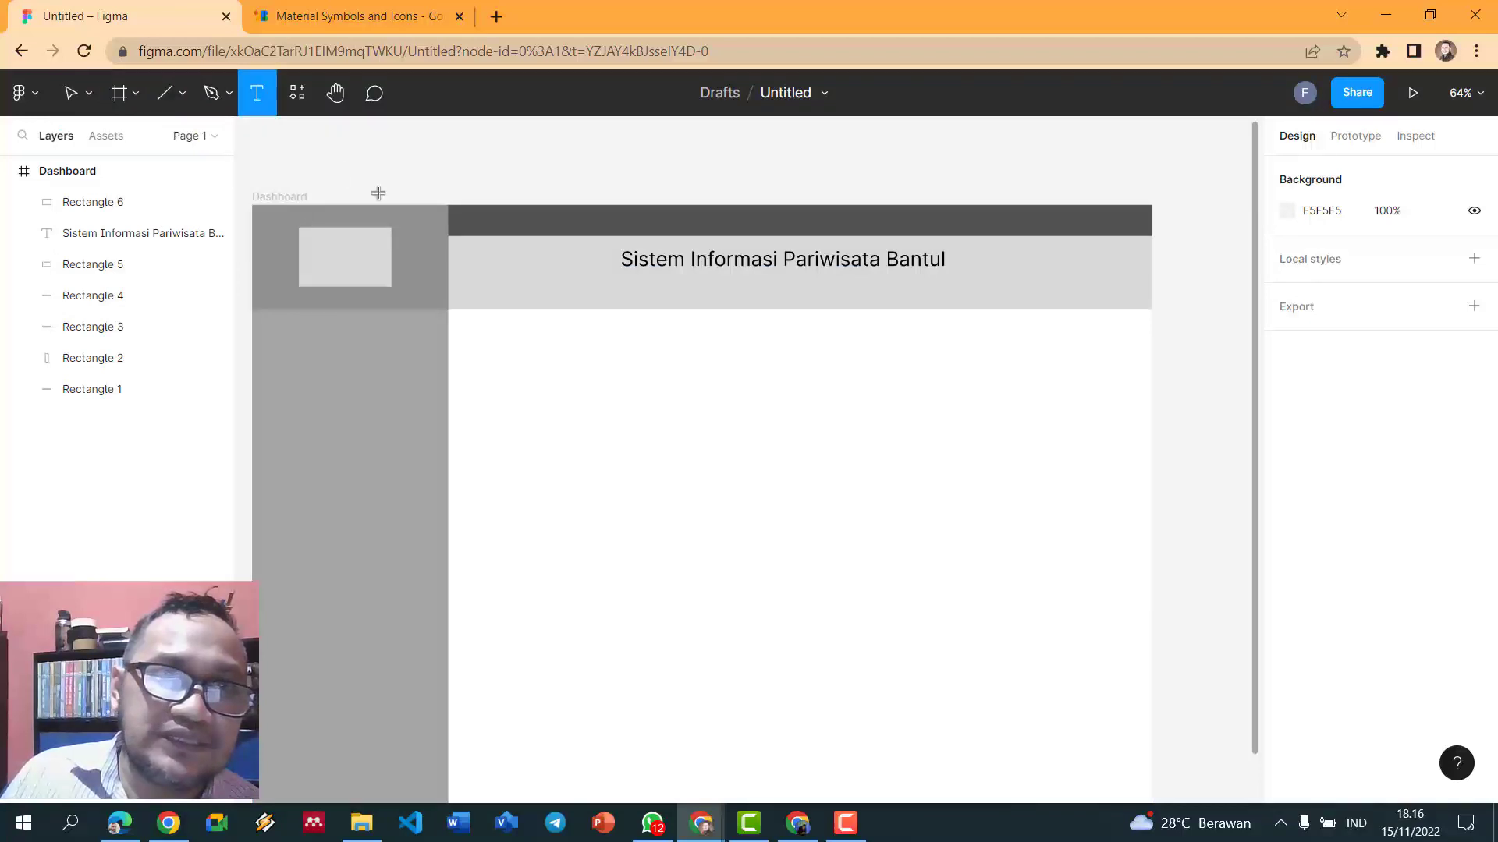
click(327, 252)
text(Logo)
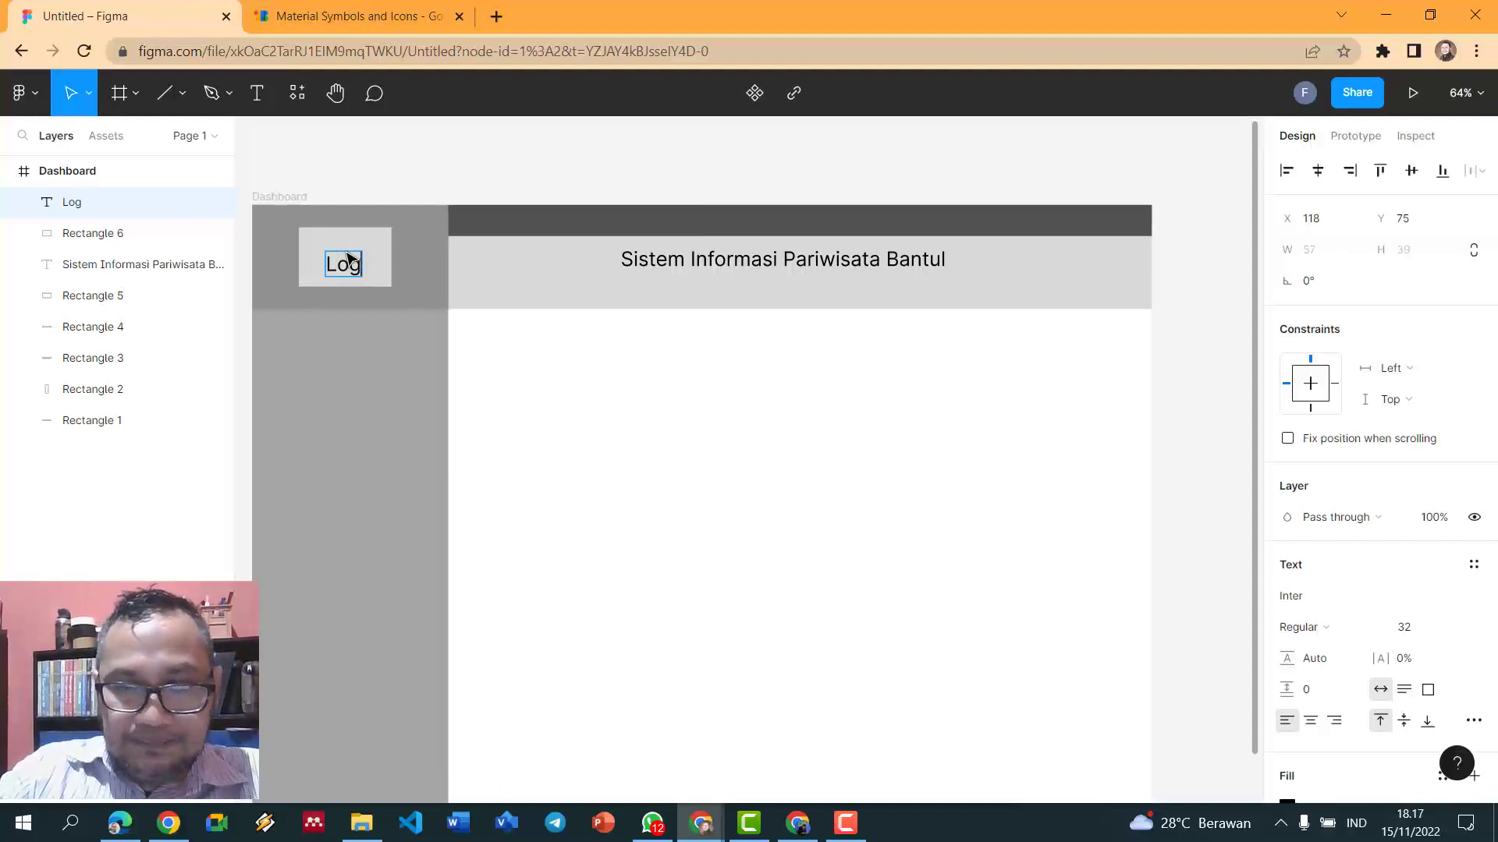
key(ctrl+a)
key(ctrl+shift+comma)
key(ctrl+shift+comma)
key(ctrl+shift+comma)
key(ctrl+shift+comma)
key(ctrl+shift+comma)
key(ctrl+shift+comma)
key(ctrl+shift+comma)
key(ctrl+shift+comma)
key(ctrl+shift+comma)
key(ctrl+shift+comma)
key(ctrl+shift+comma)
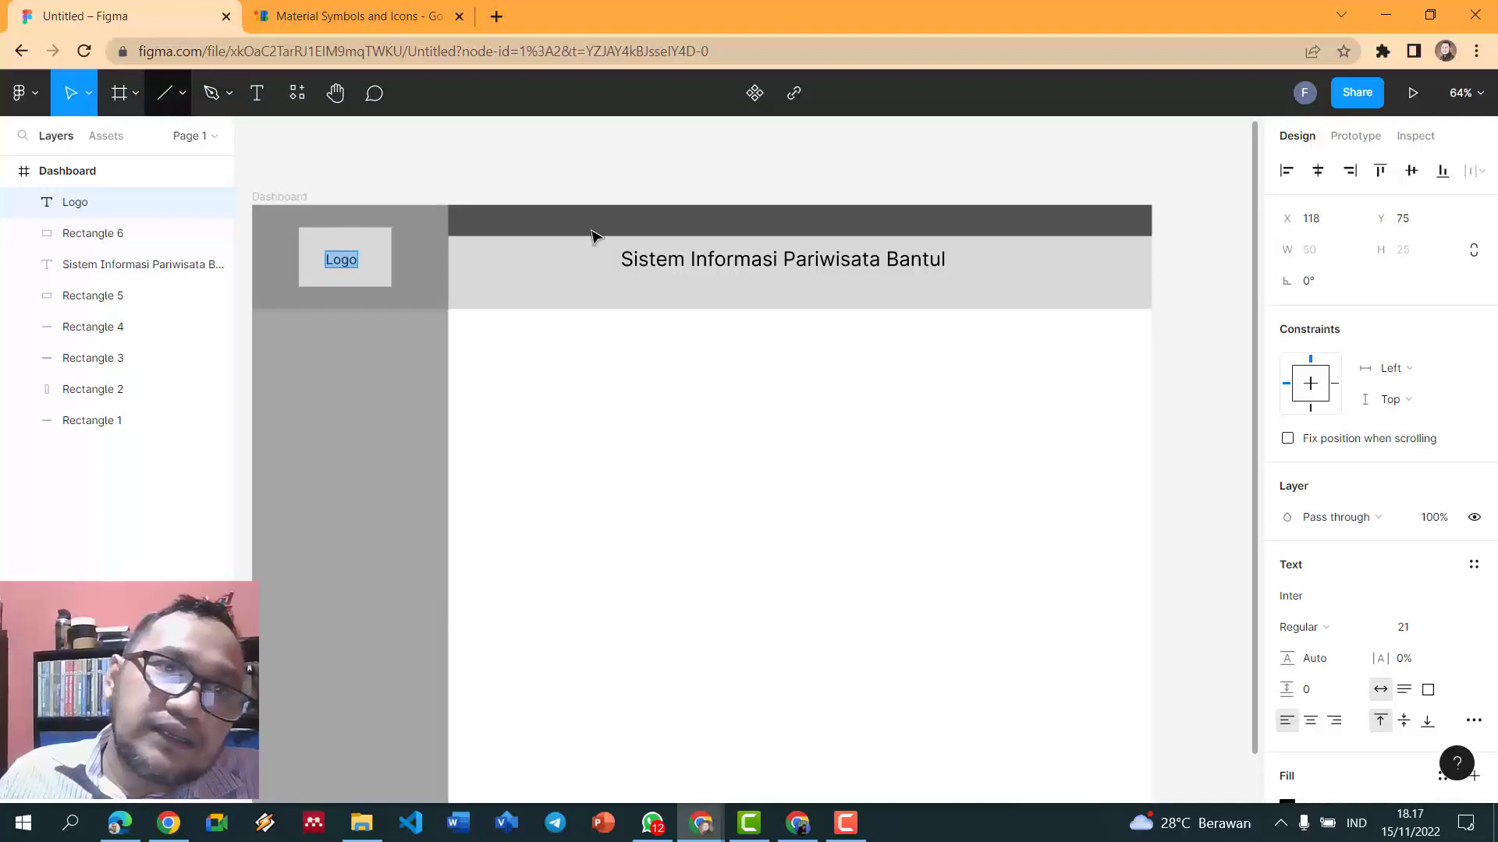
key(Escape)
drag(351, 271, 355, 265)
- Change the label to '[Logo]' and colour the text grey 909090
double_click(346, 259)
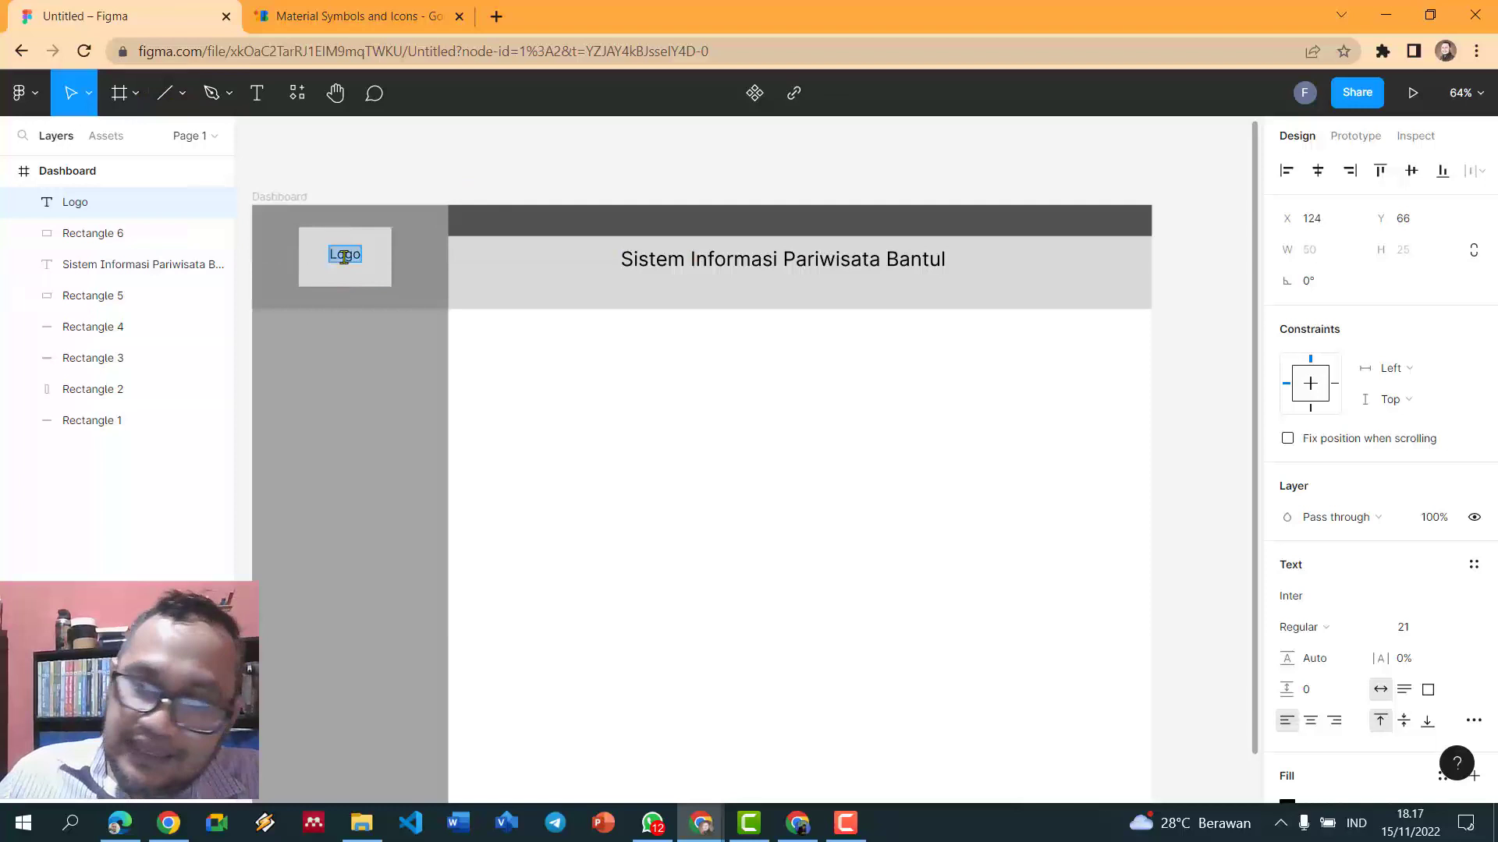
click(344, 257)
text([)
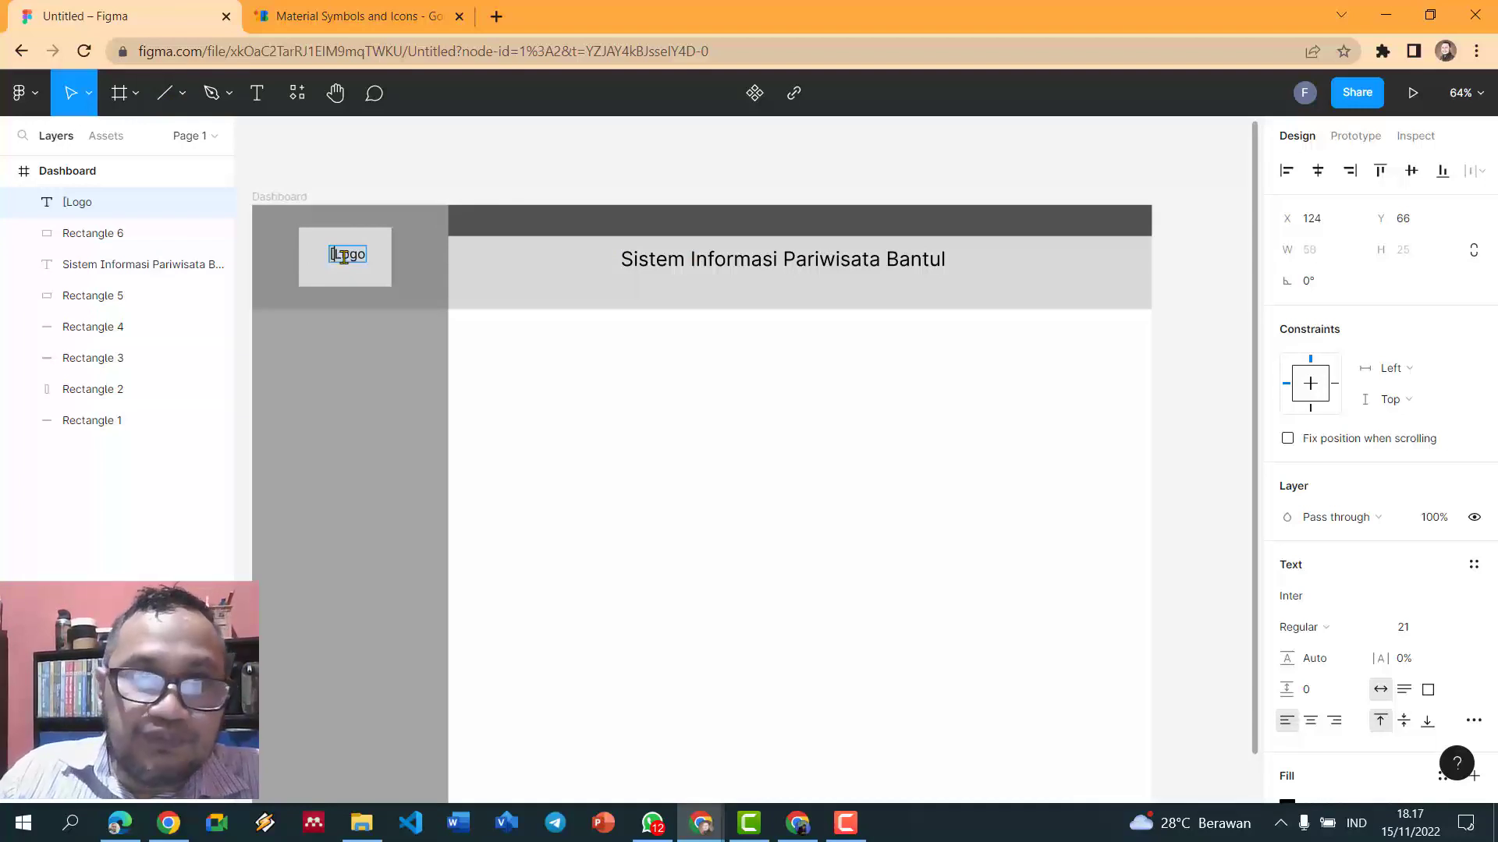
key(ctrl+a)
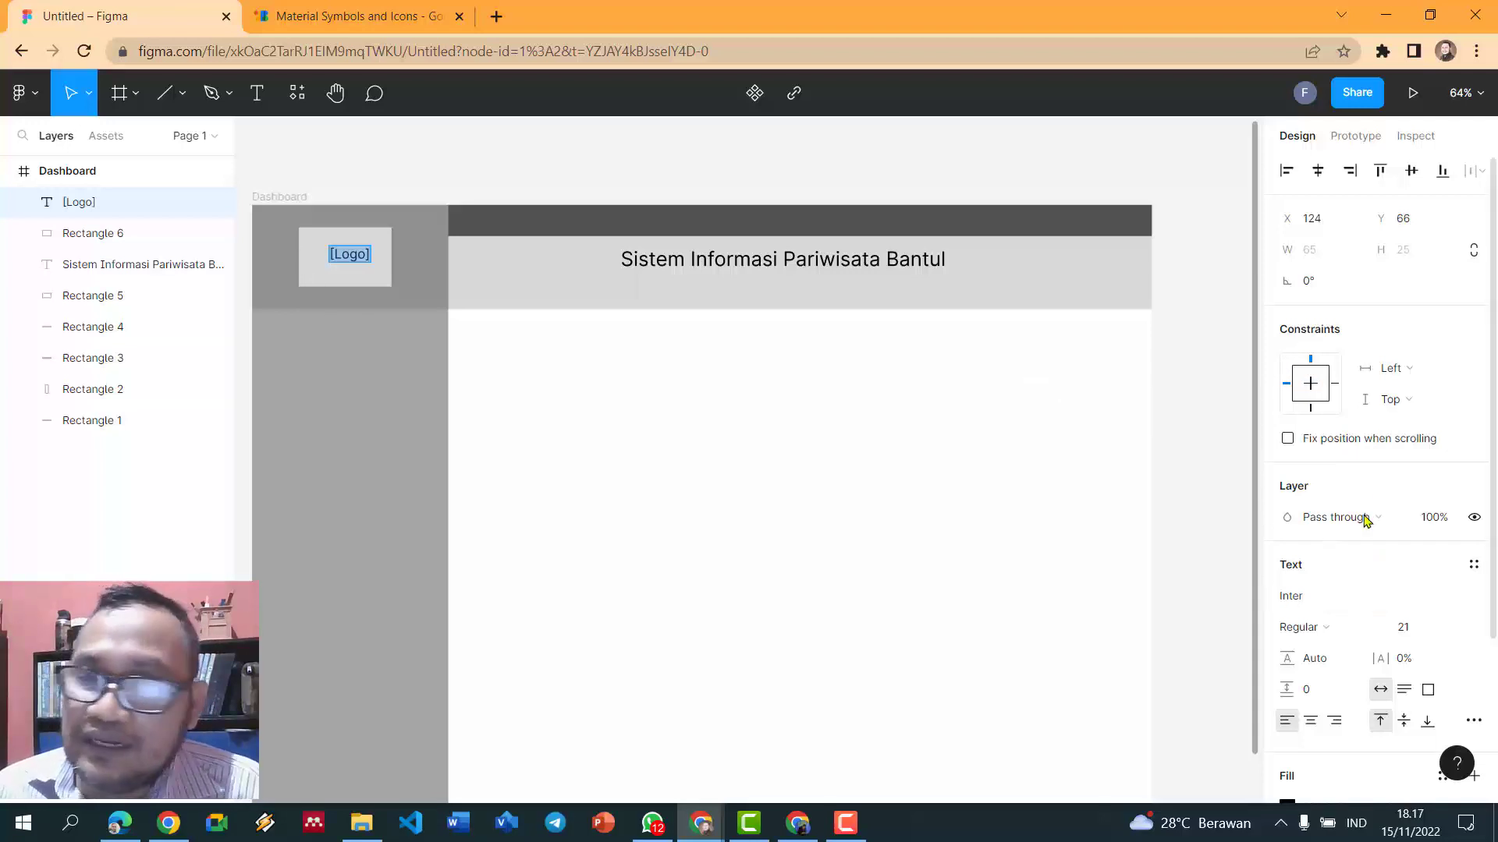
scroll(1390, 586, down, 3)
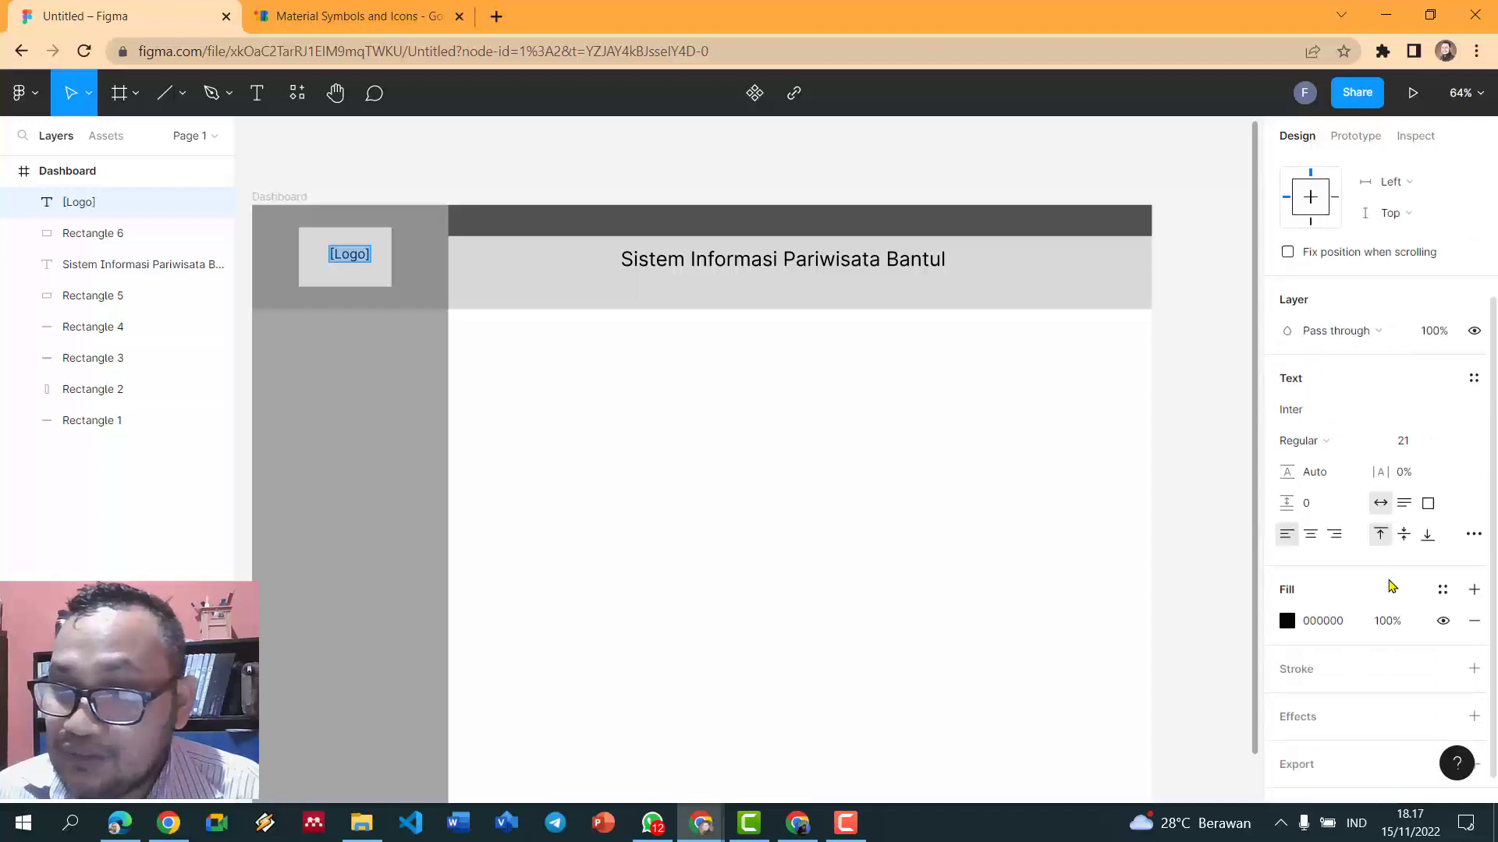
click(1286, 613)
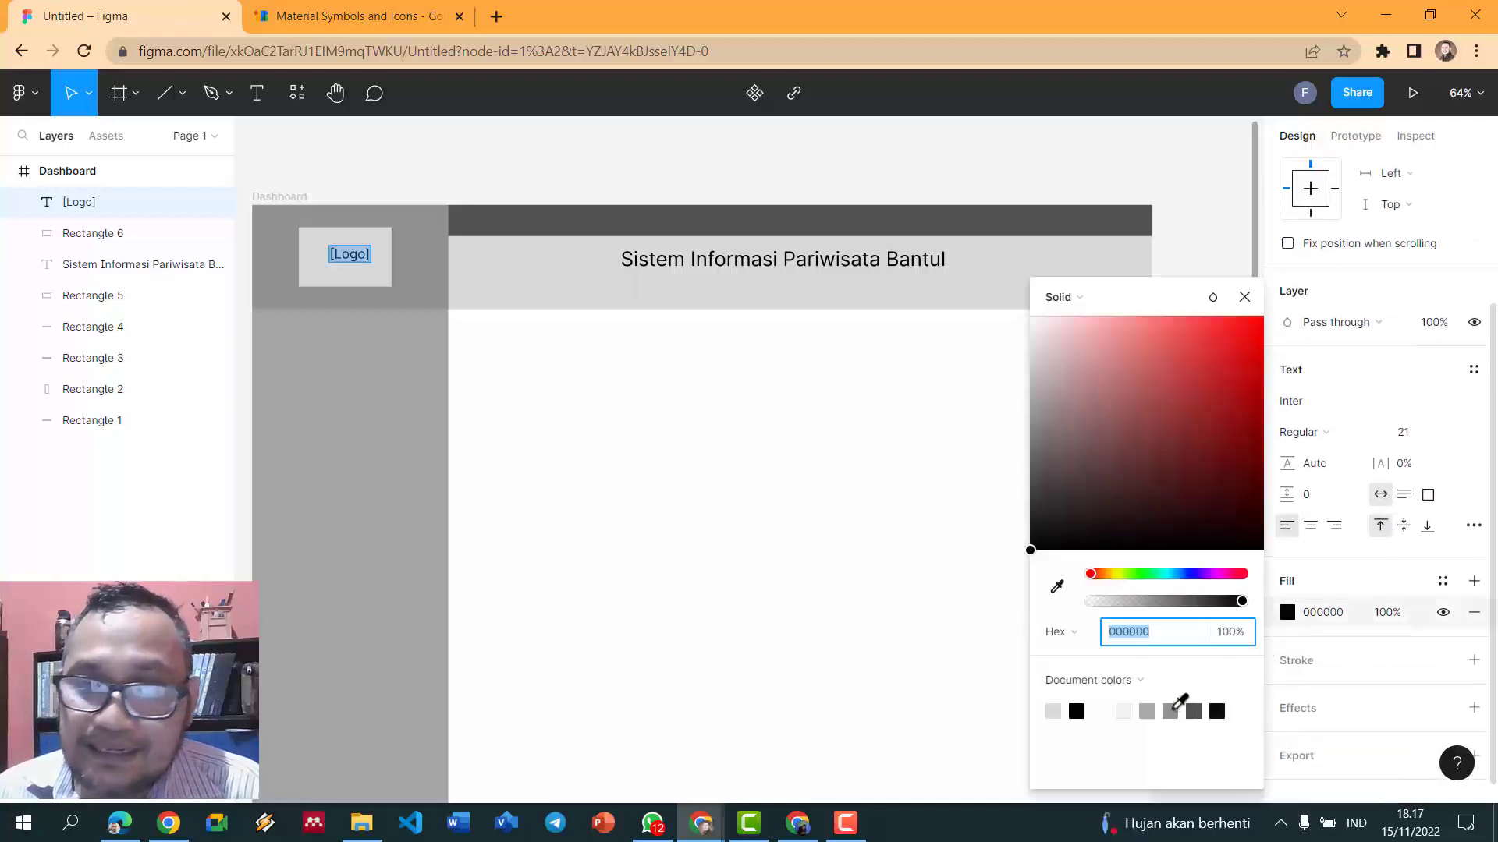
click(1172, 709)
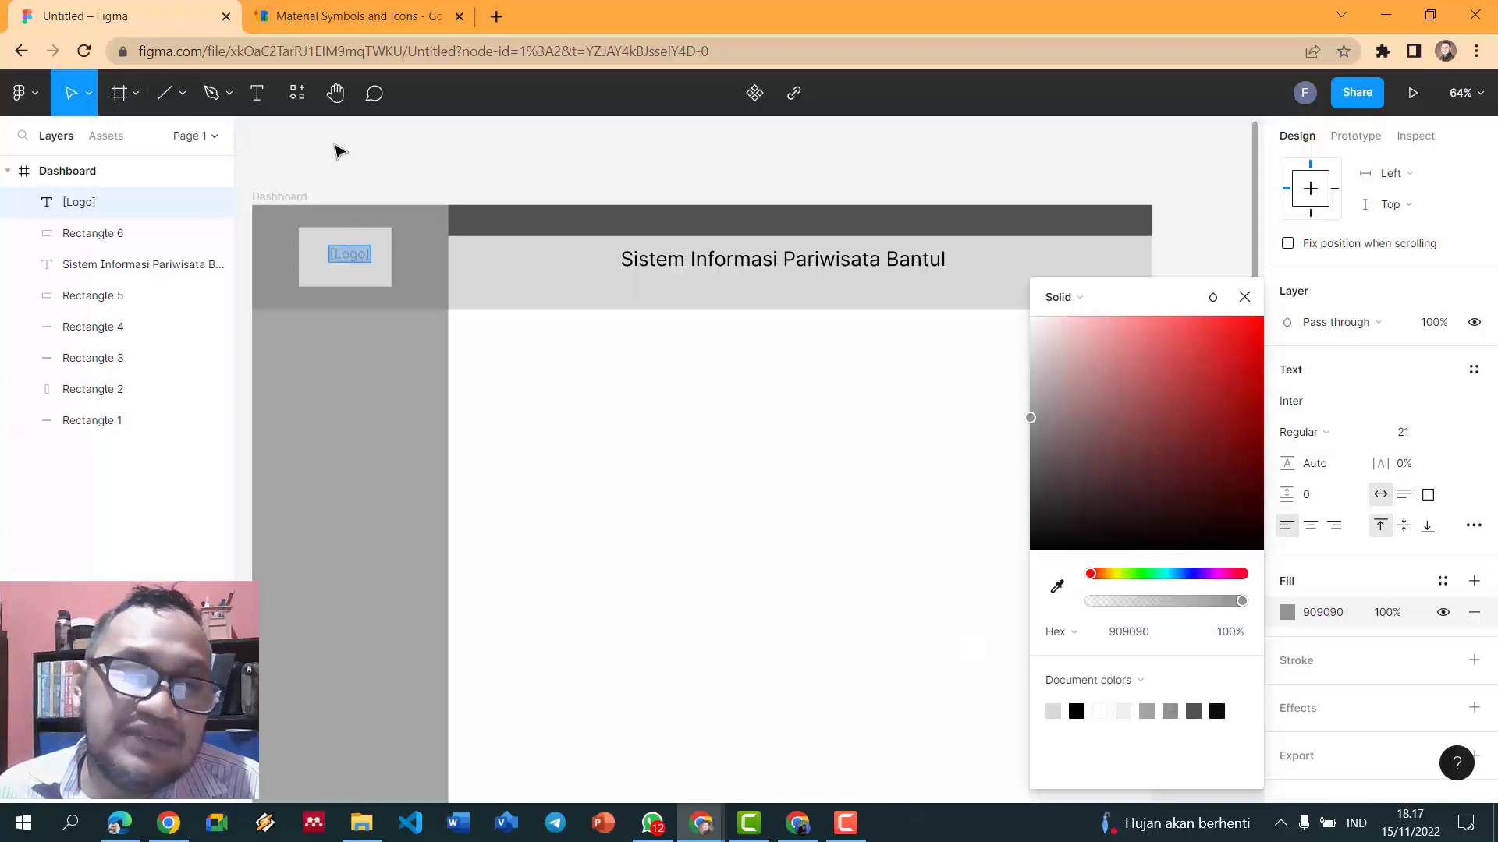
key(Escape)
click(518, 167)
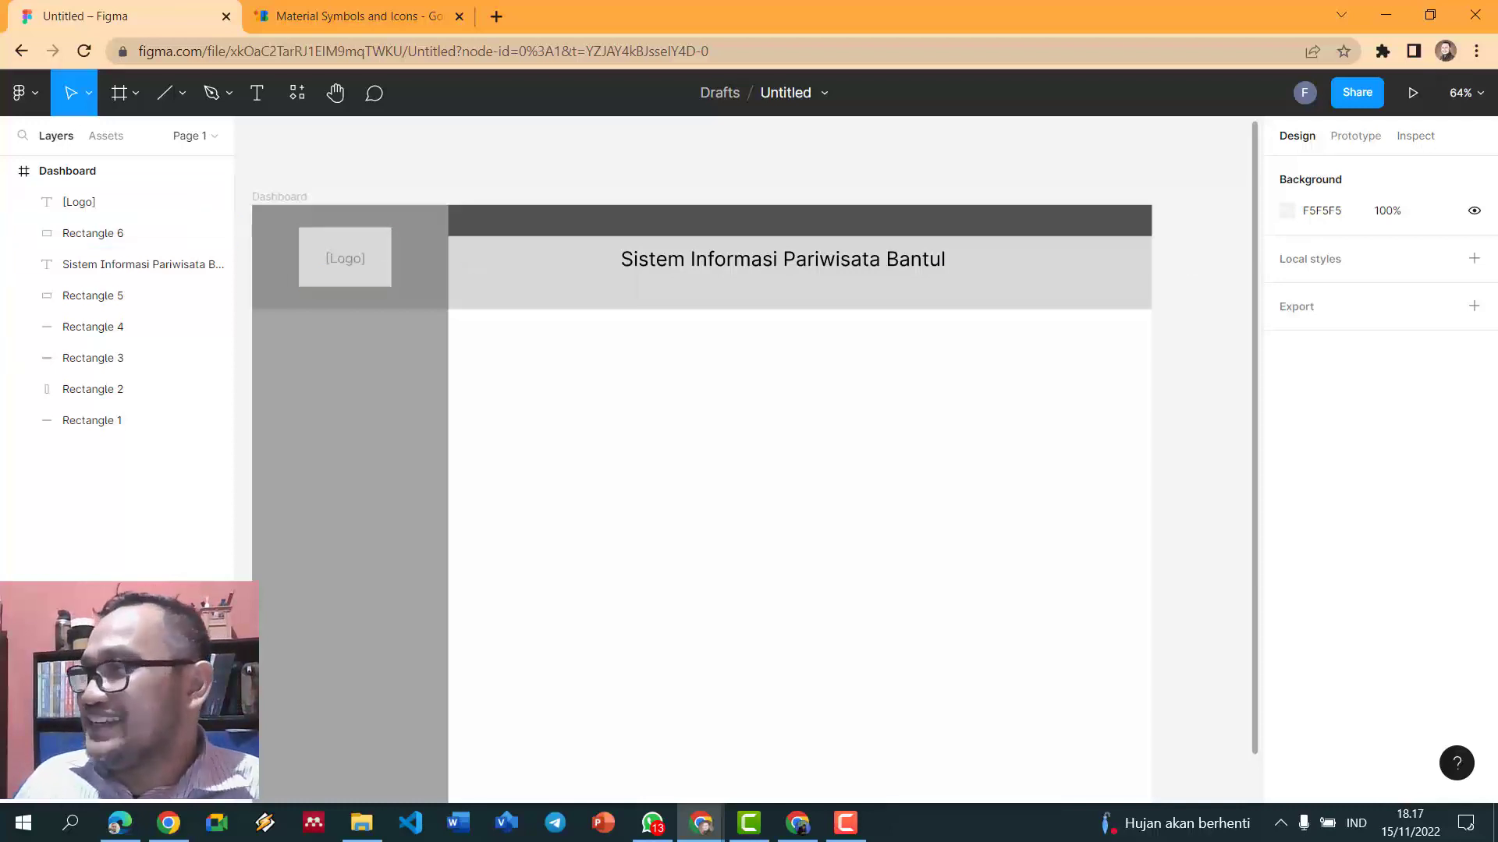
- Check the logo box and header bar selections, then go to the Material Symbols page
click(308, 243)
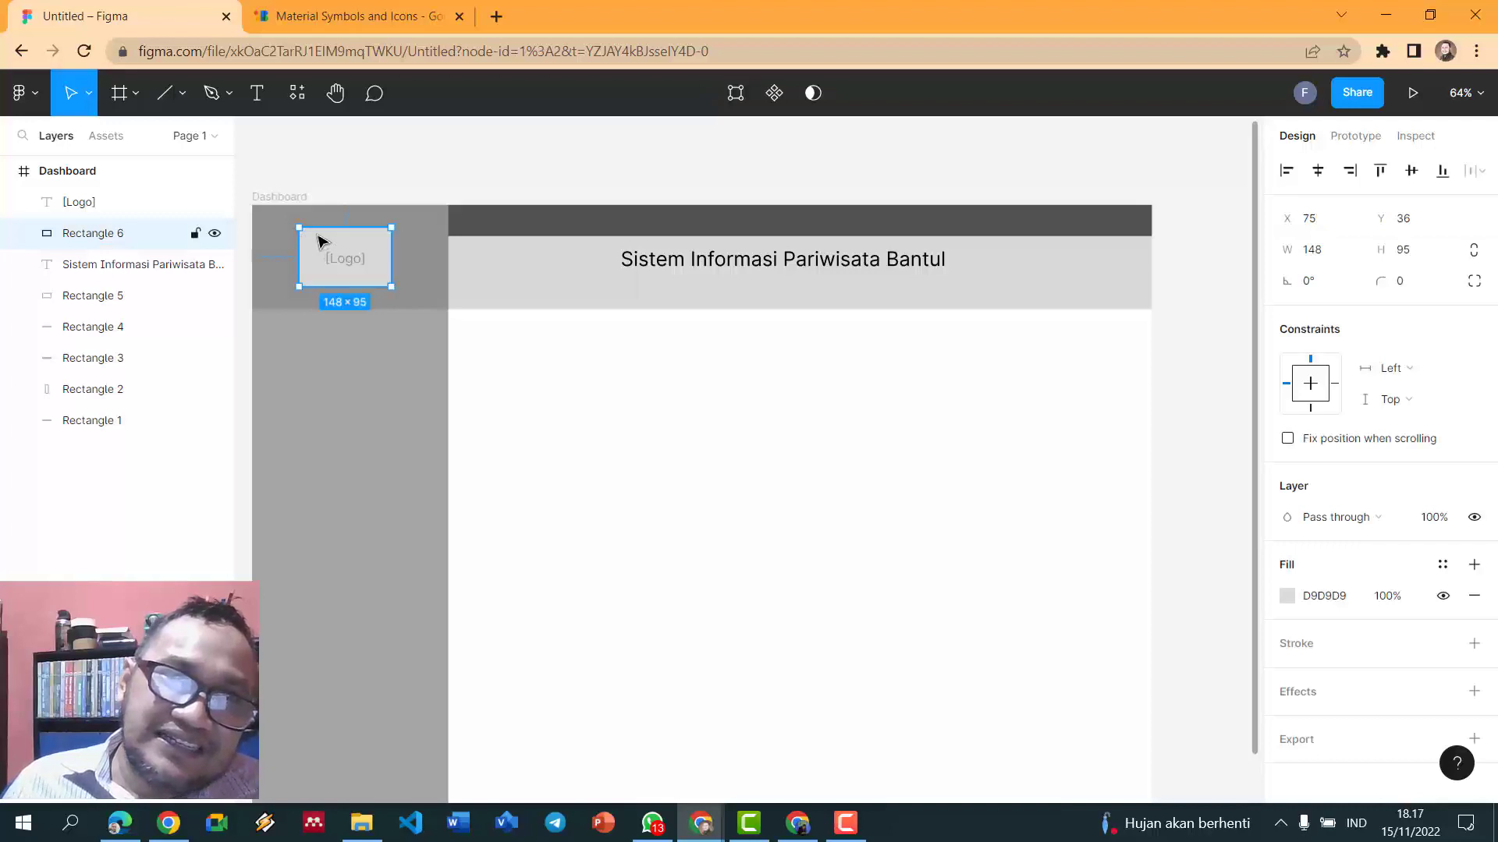
drag(246, 159, 379, 215)
drag(475, 334, 395, 269)
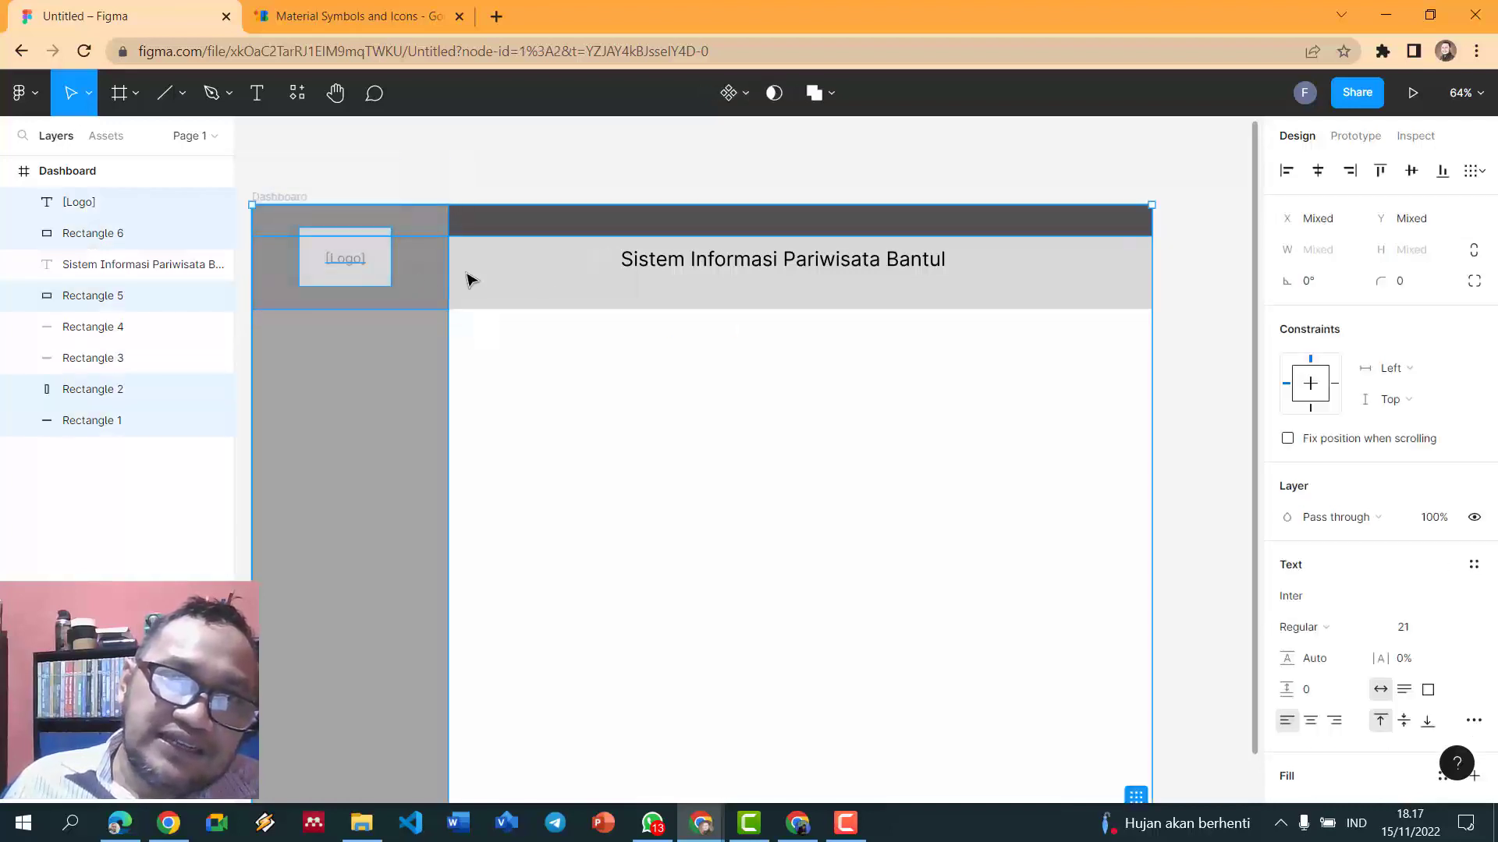
click(347, 279)
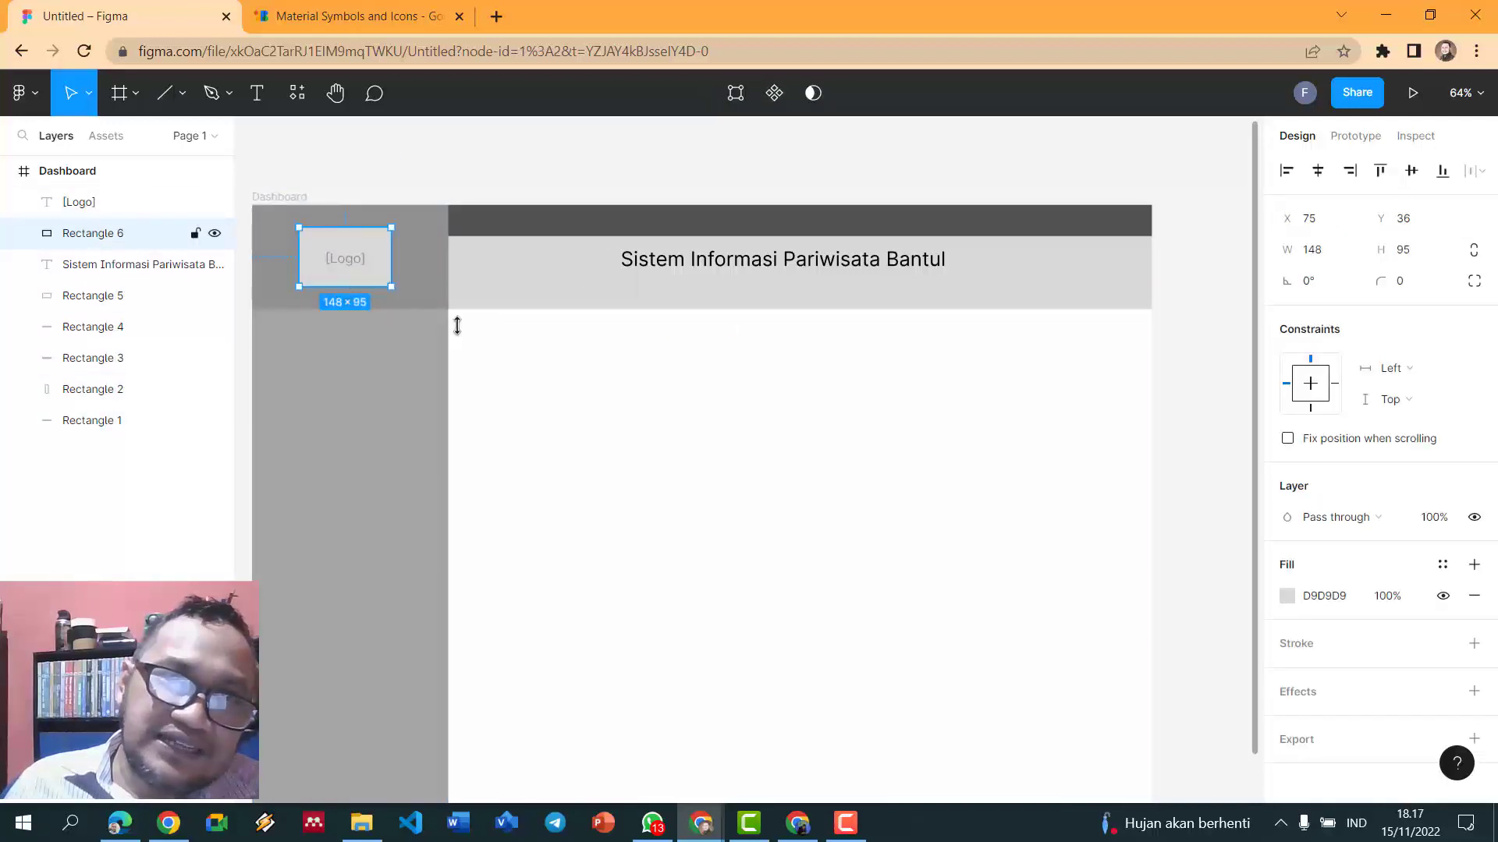
click(471, 151)
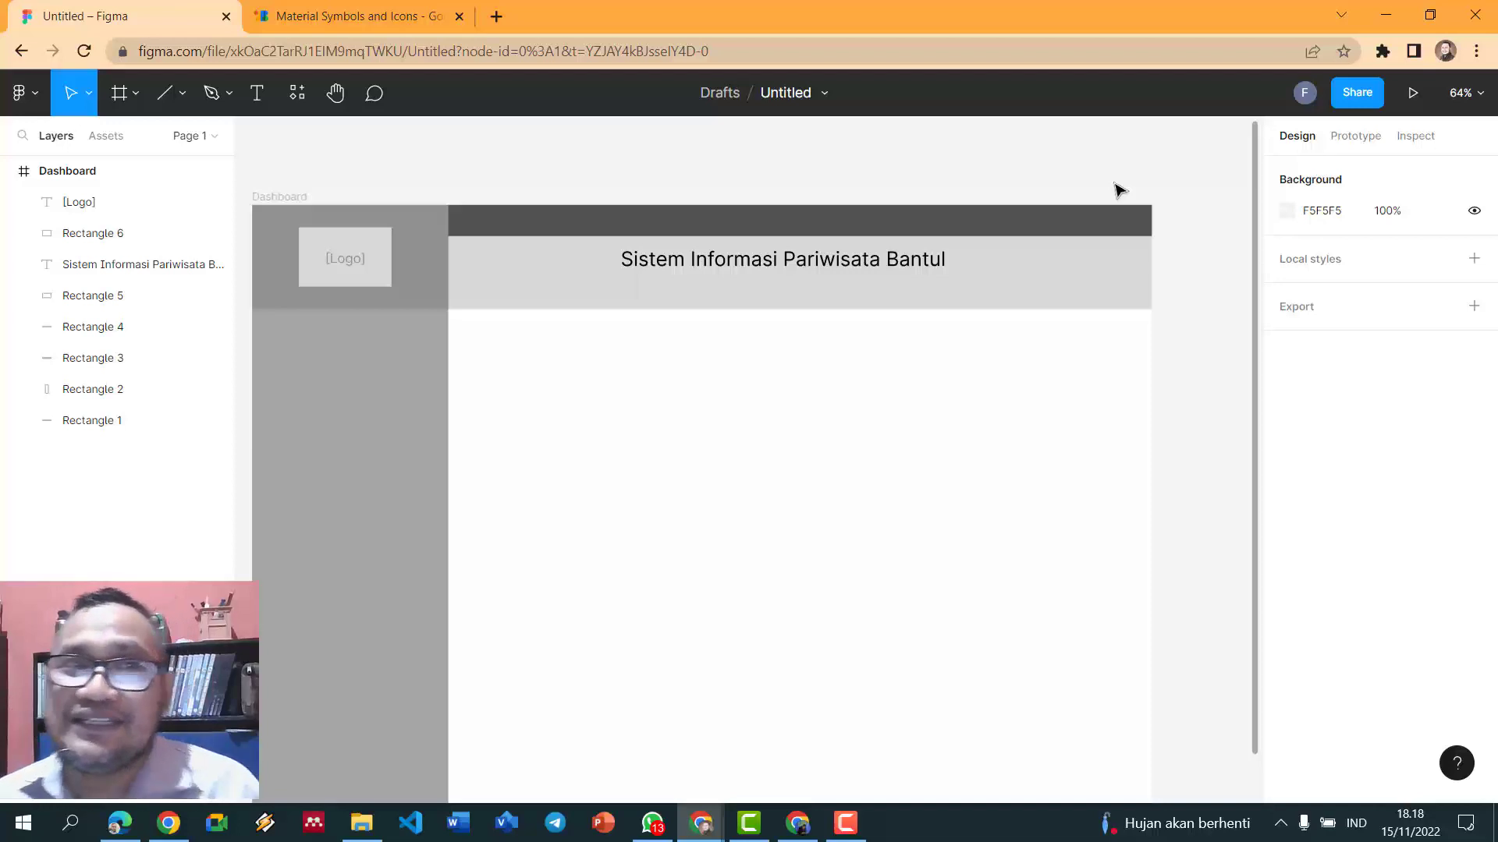
click(921, 232)
click(925, 174)
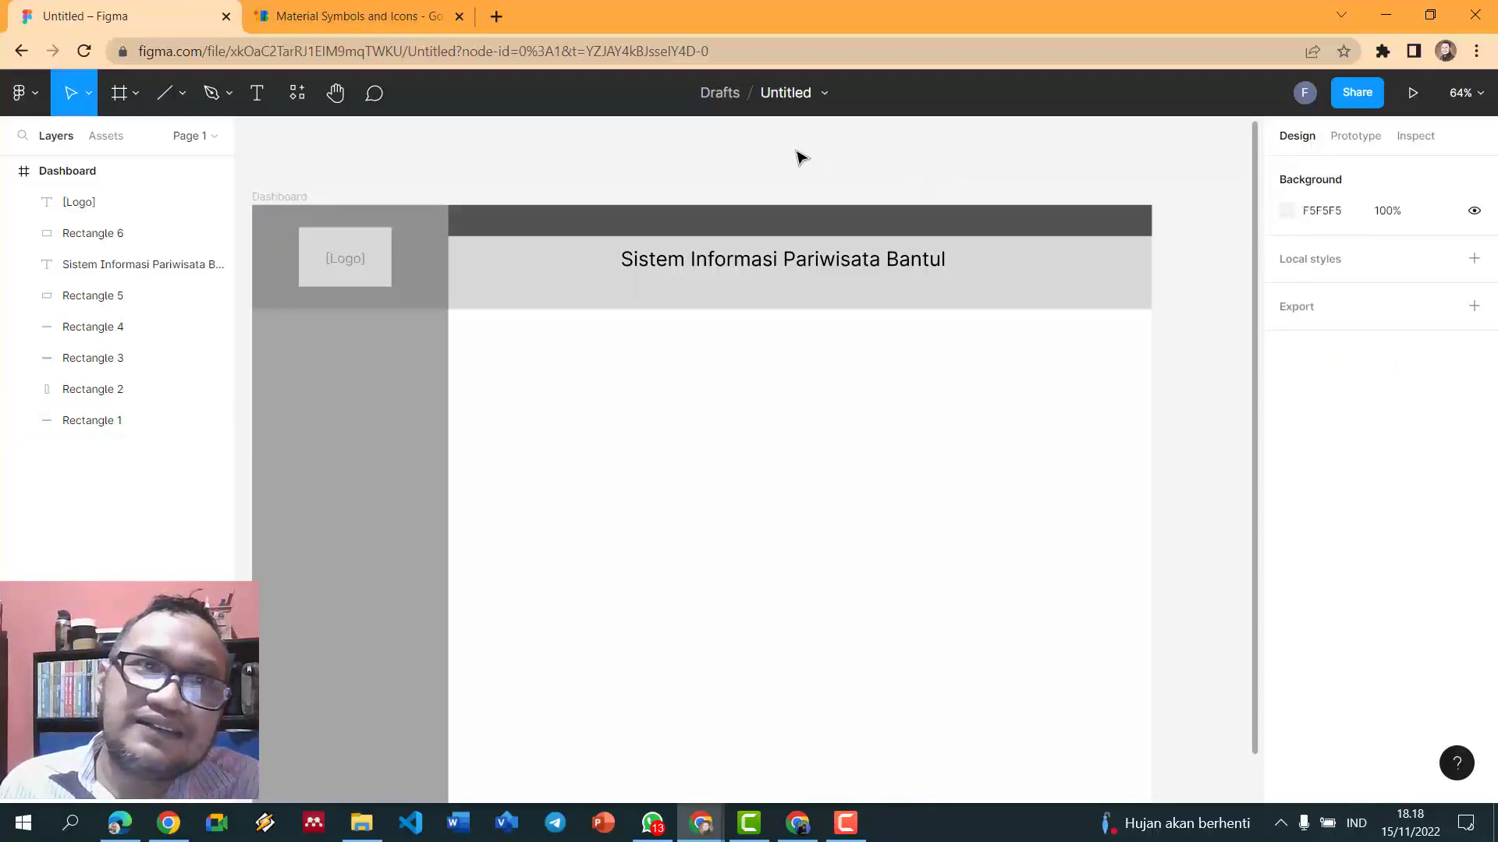
click(370, 23)
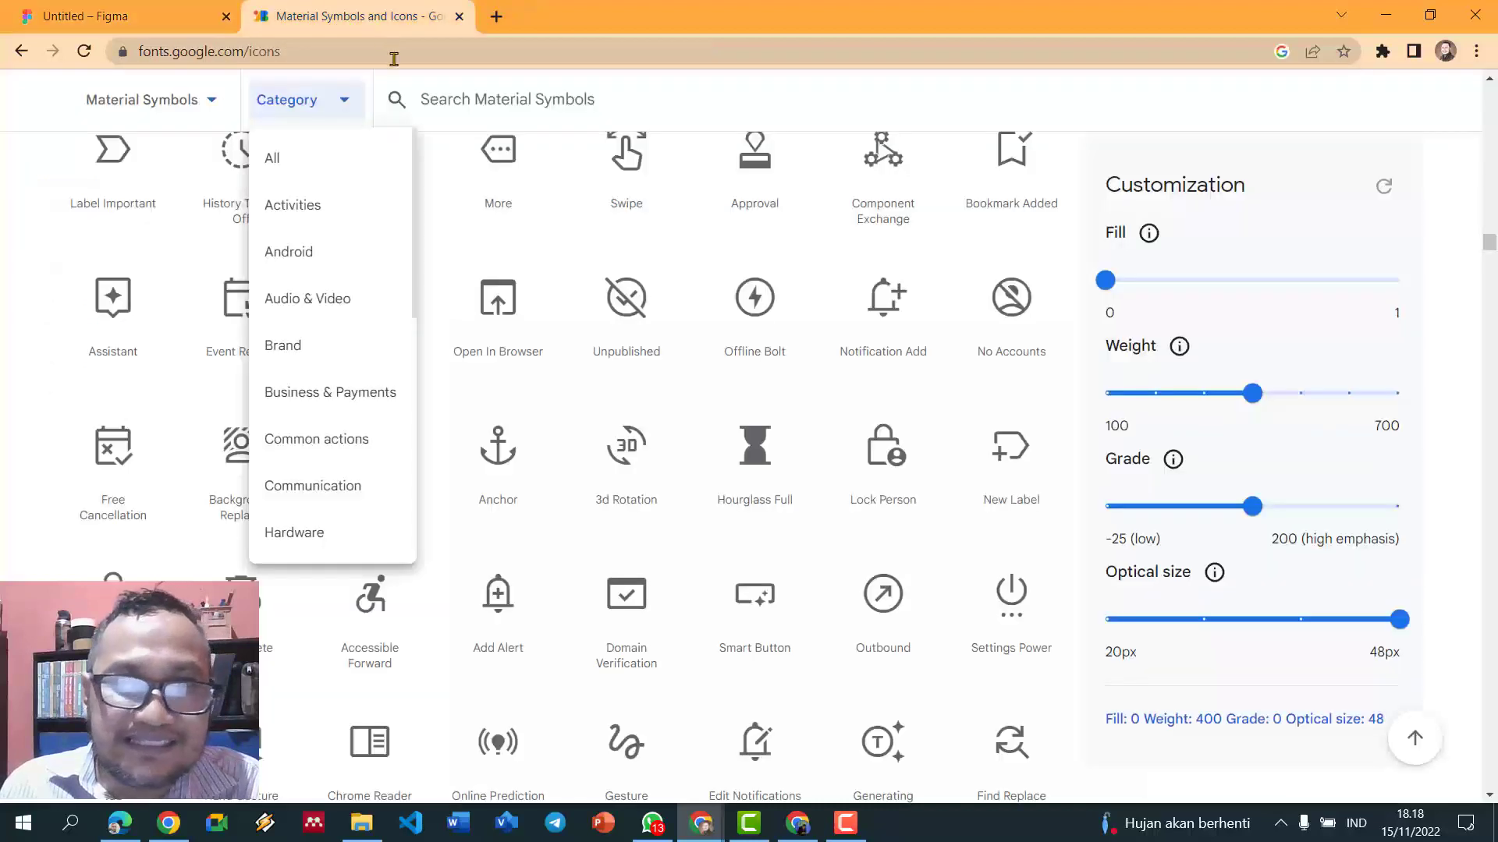
- Find the Menu icon and save it as menu_FILL0_wght400_GRAD0_opsz48.png
click(56, 424)
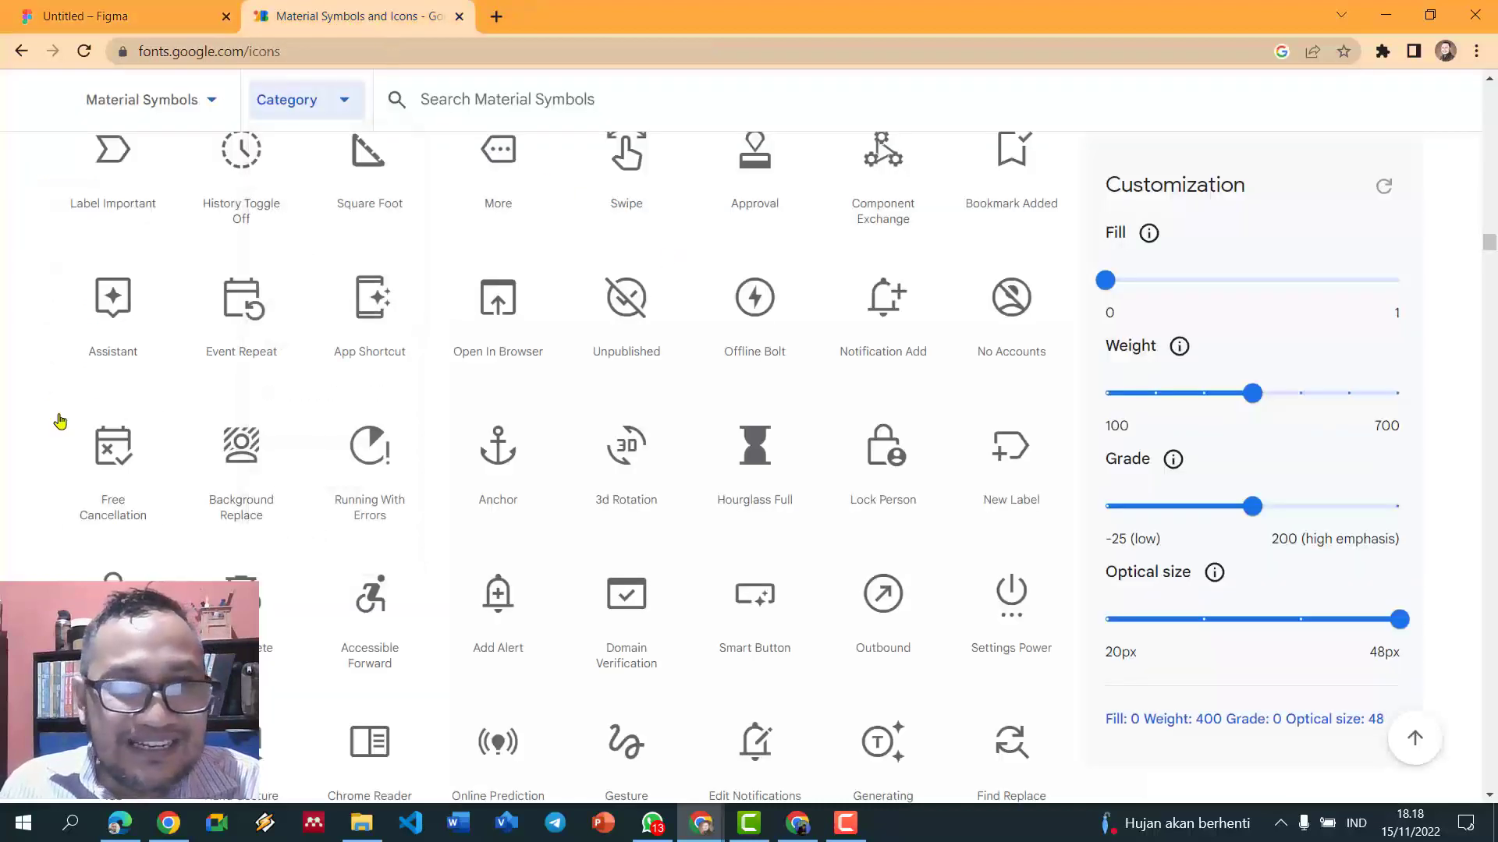
scroll(709, 487, up, 4)
scroll(708, 487, up, 11)
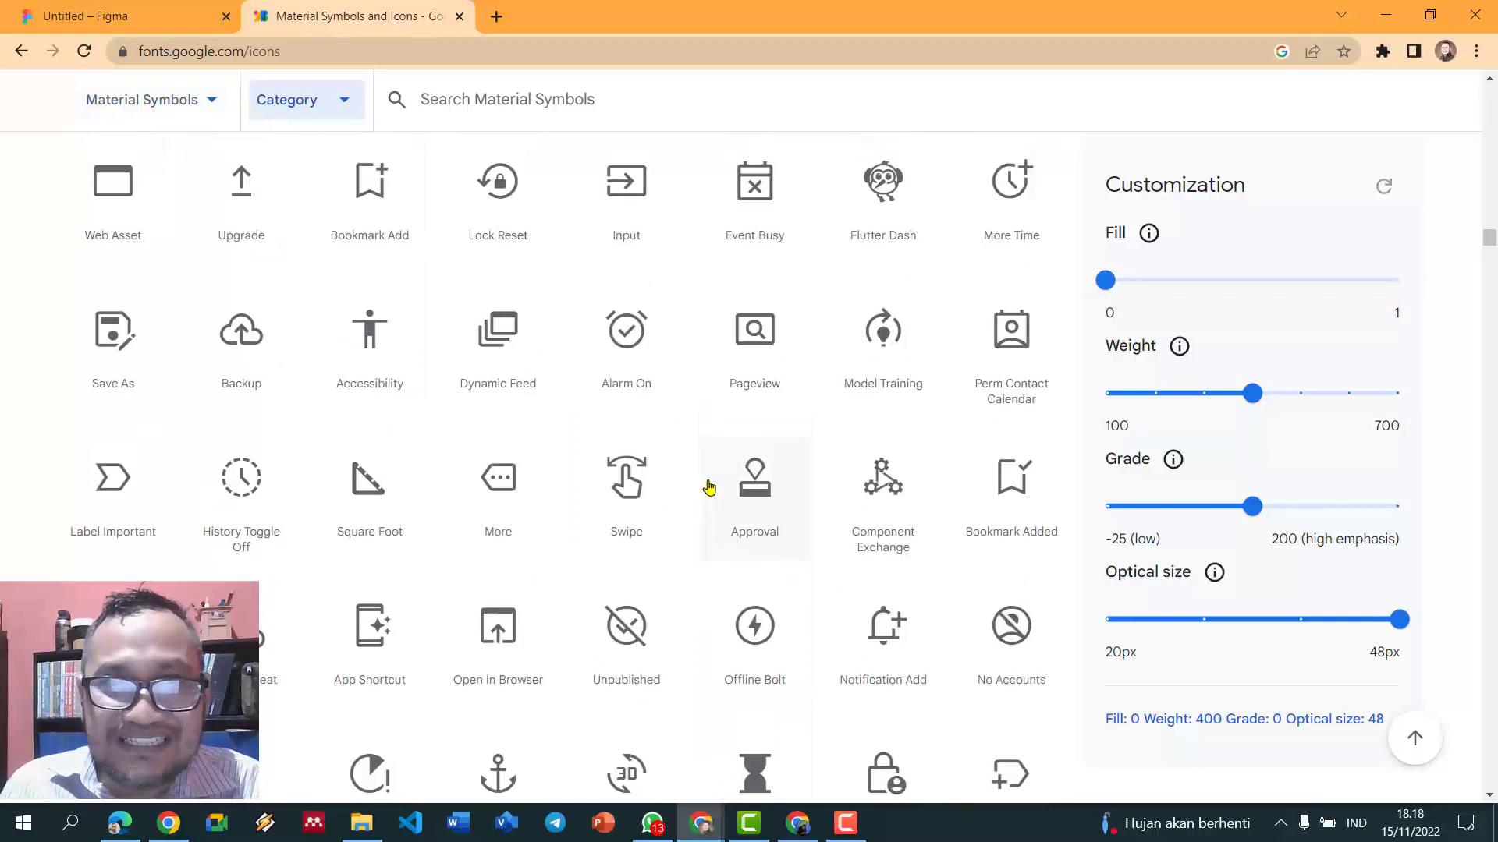
scroll(708, 483, up, 10)
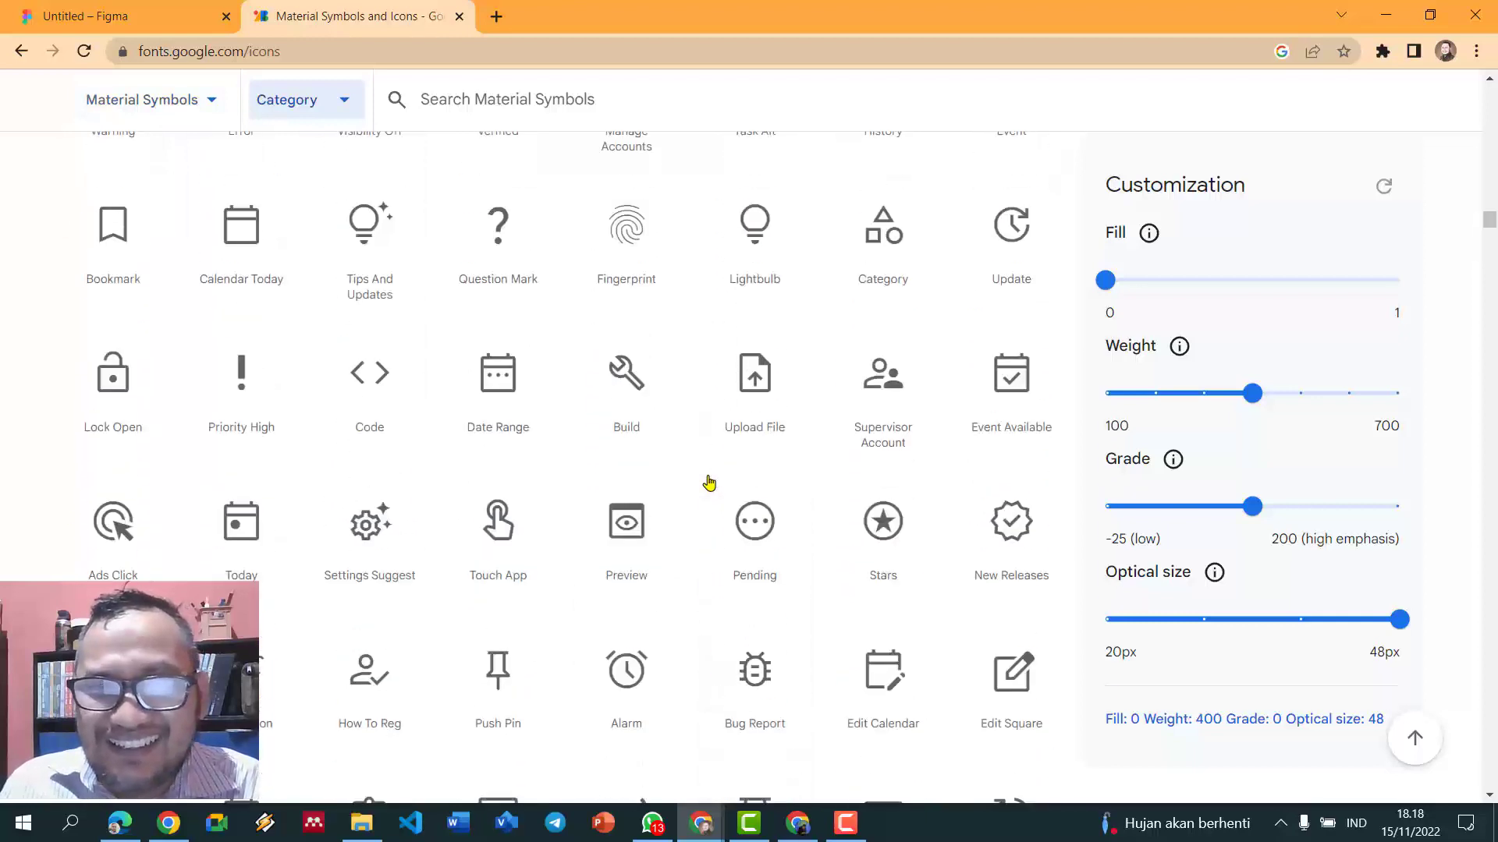
scroll(758, 441, down, 5)
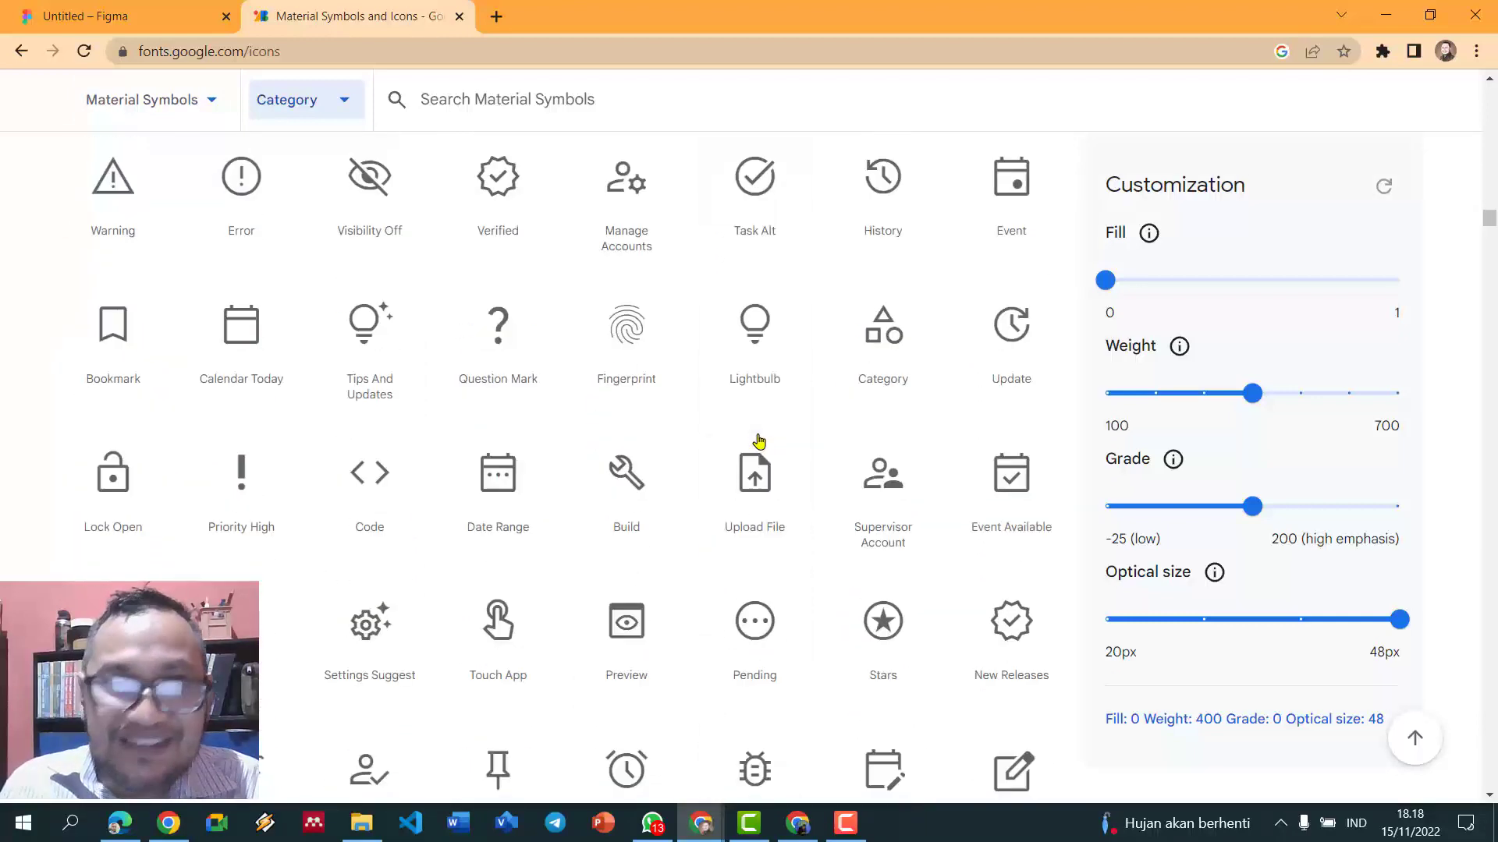
scroll(759, 442, up, 12)
scroll(762, 444, up, 15)
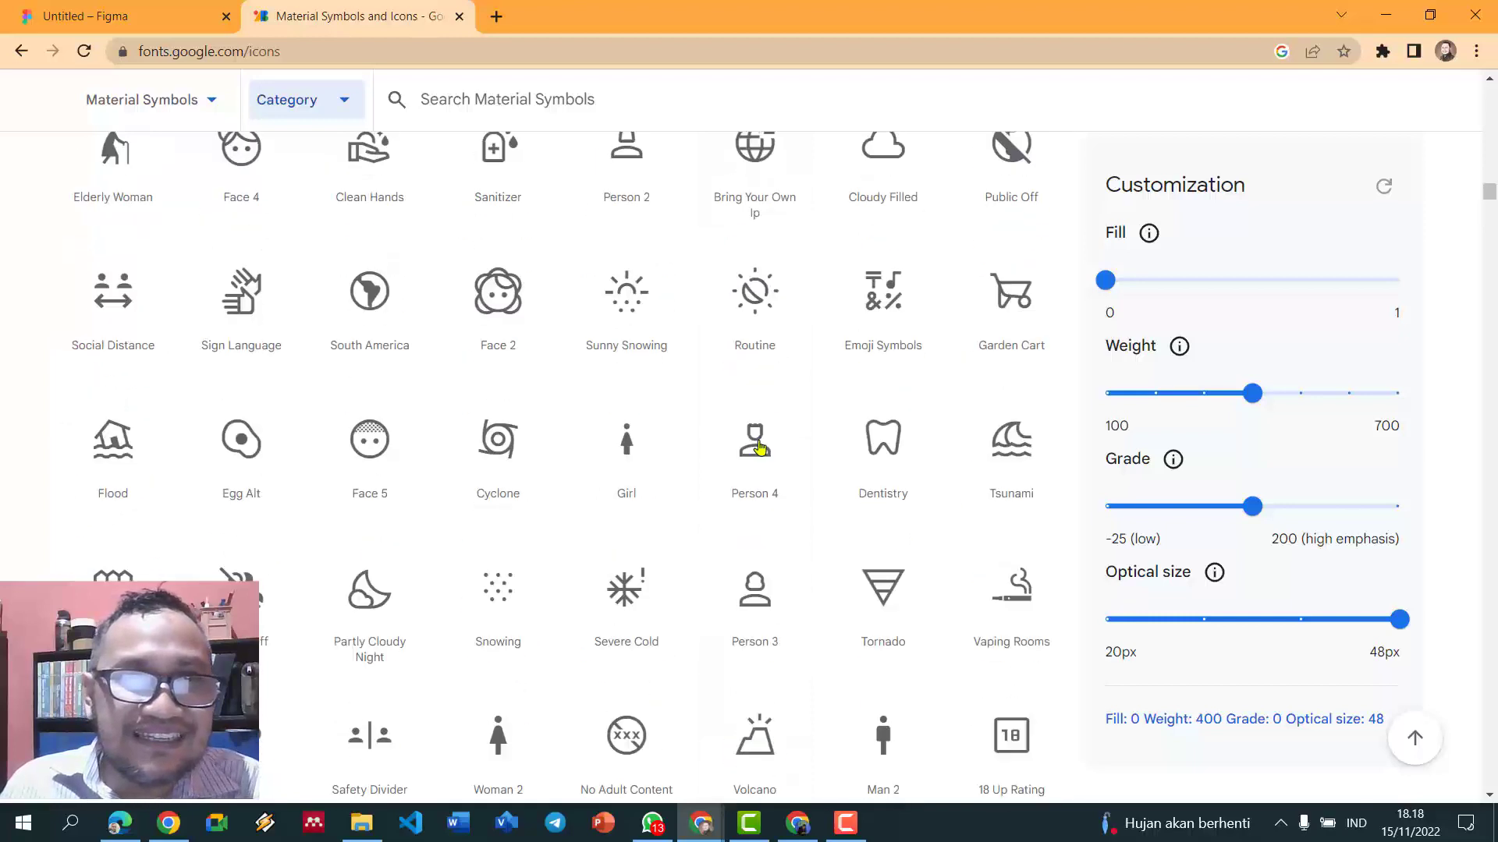
scroll(759, 455, up, 15)
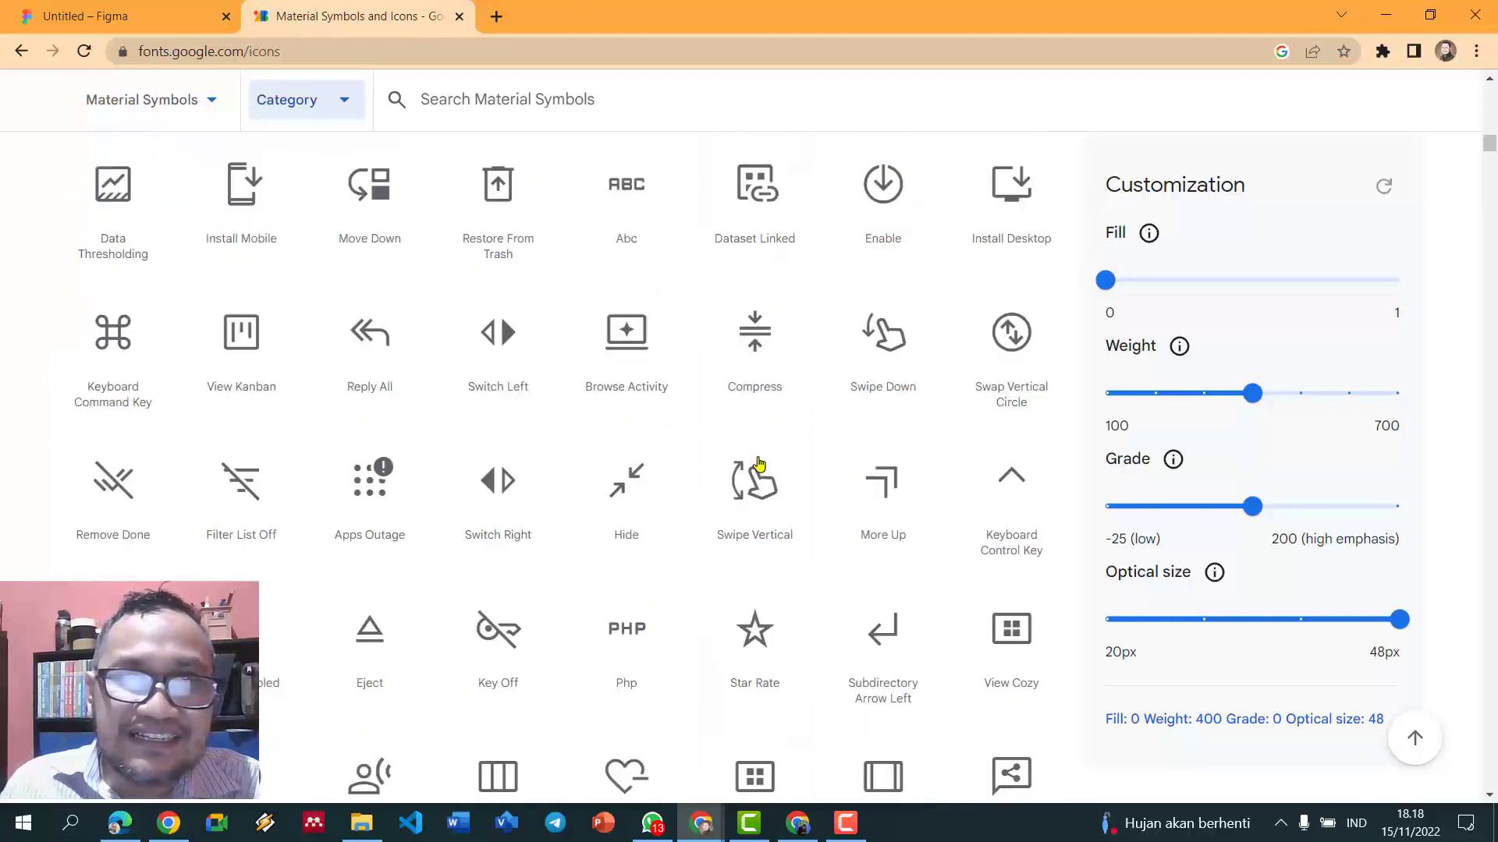
scroll(752, 383, up, 15)
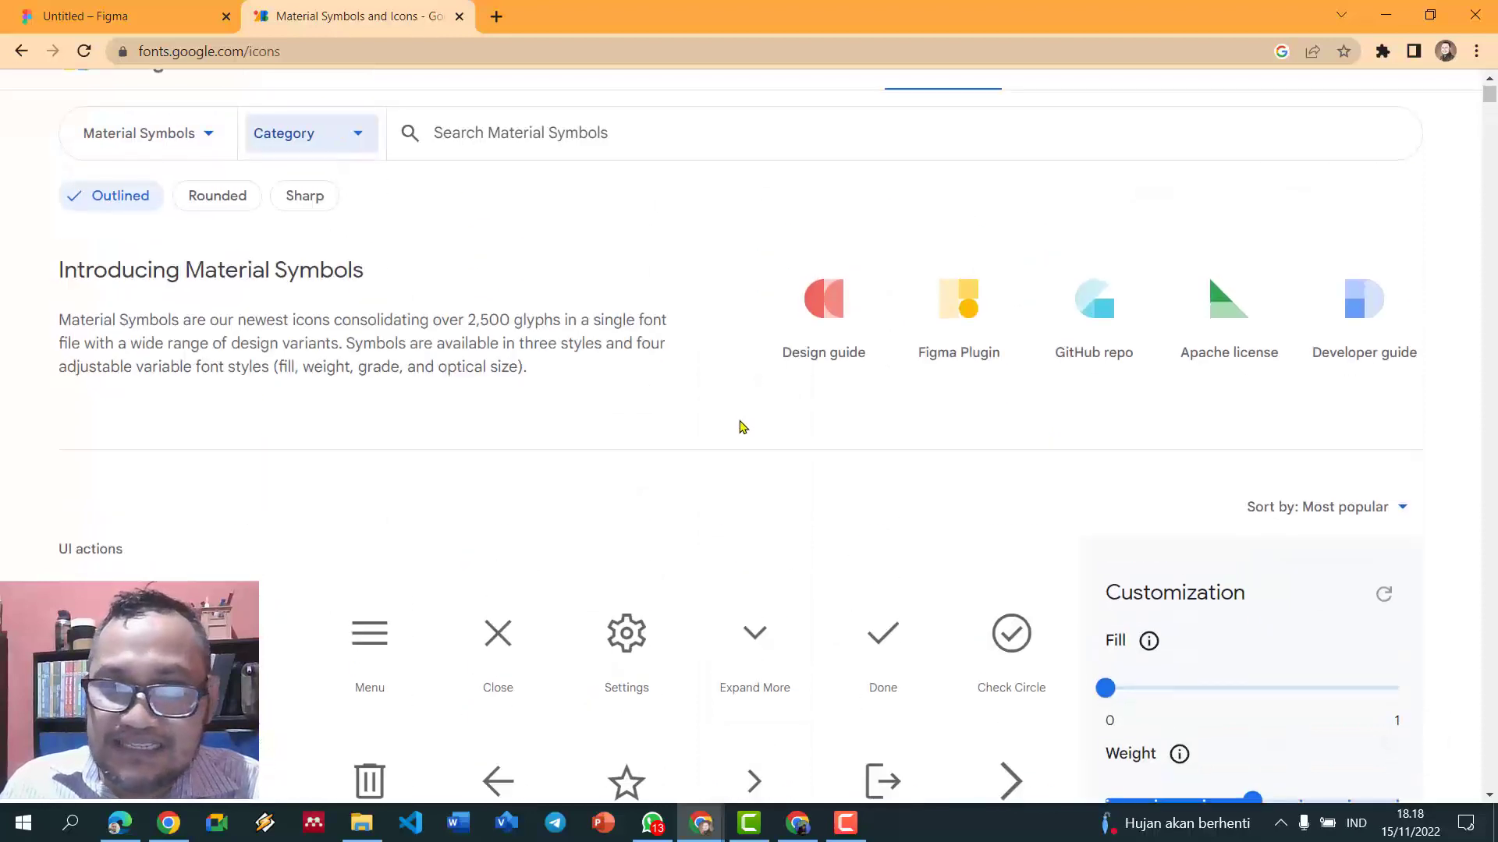
scroll(739, 423, down, 3)
click(380, 453)
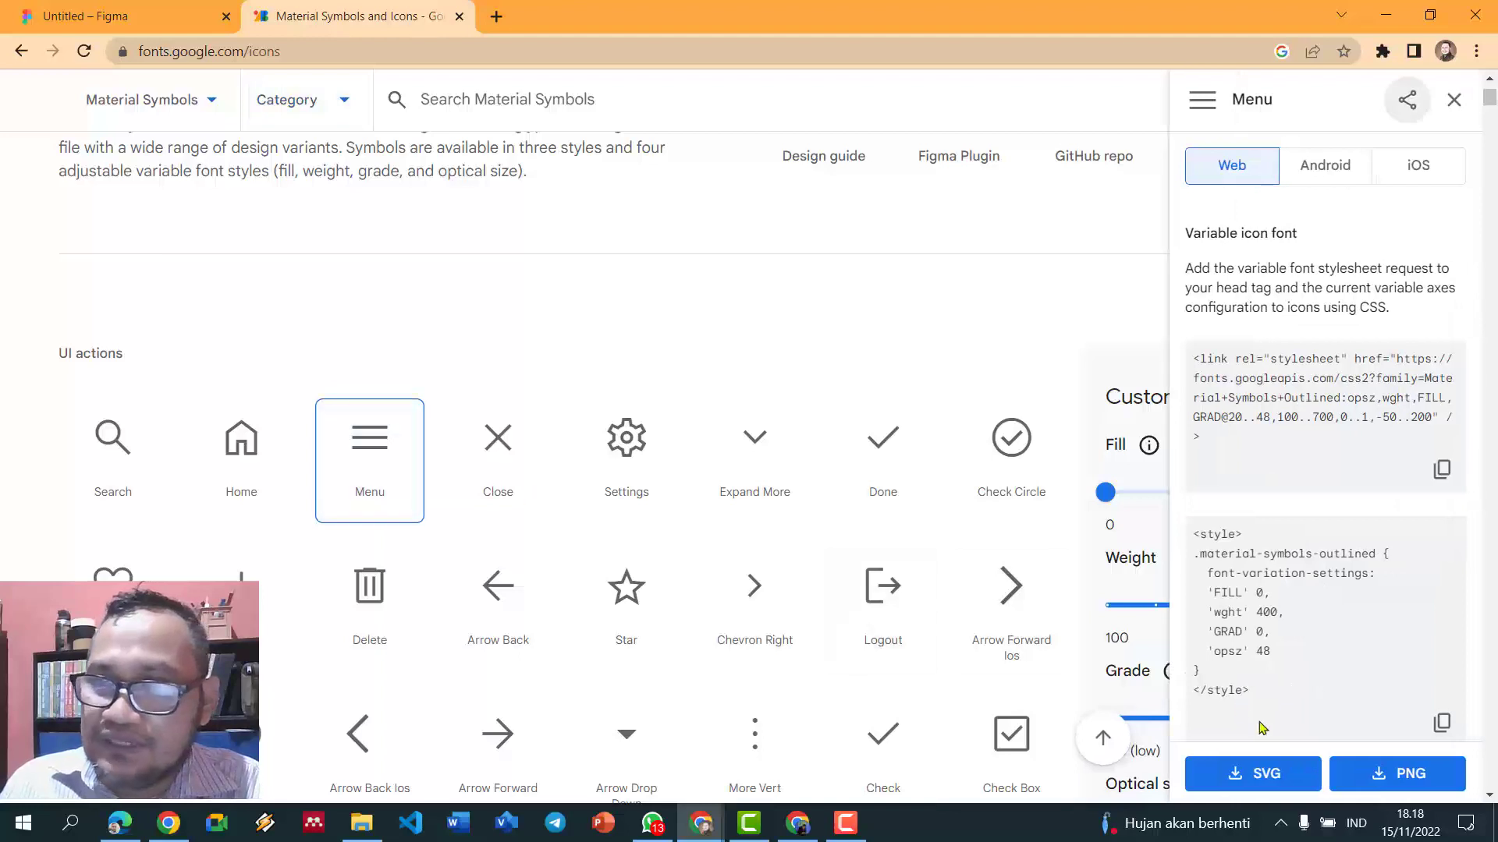
click(1365, 773)
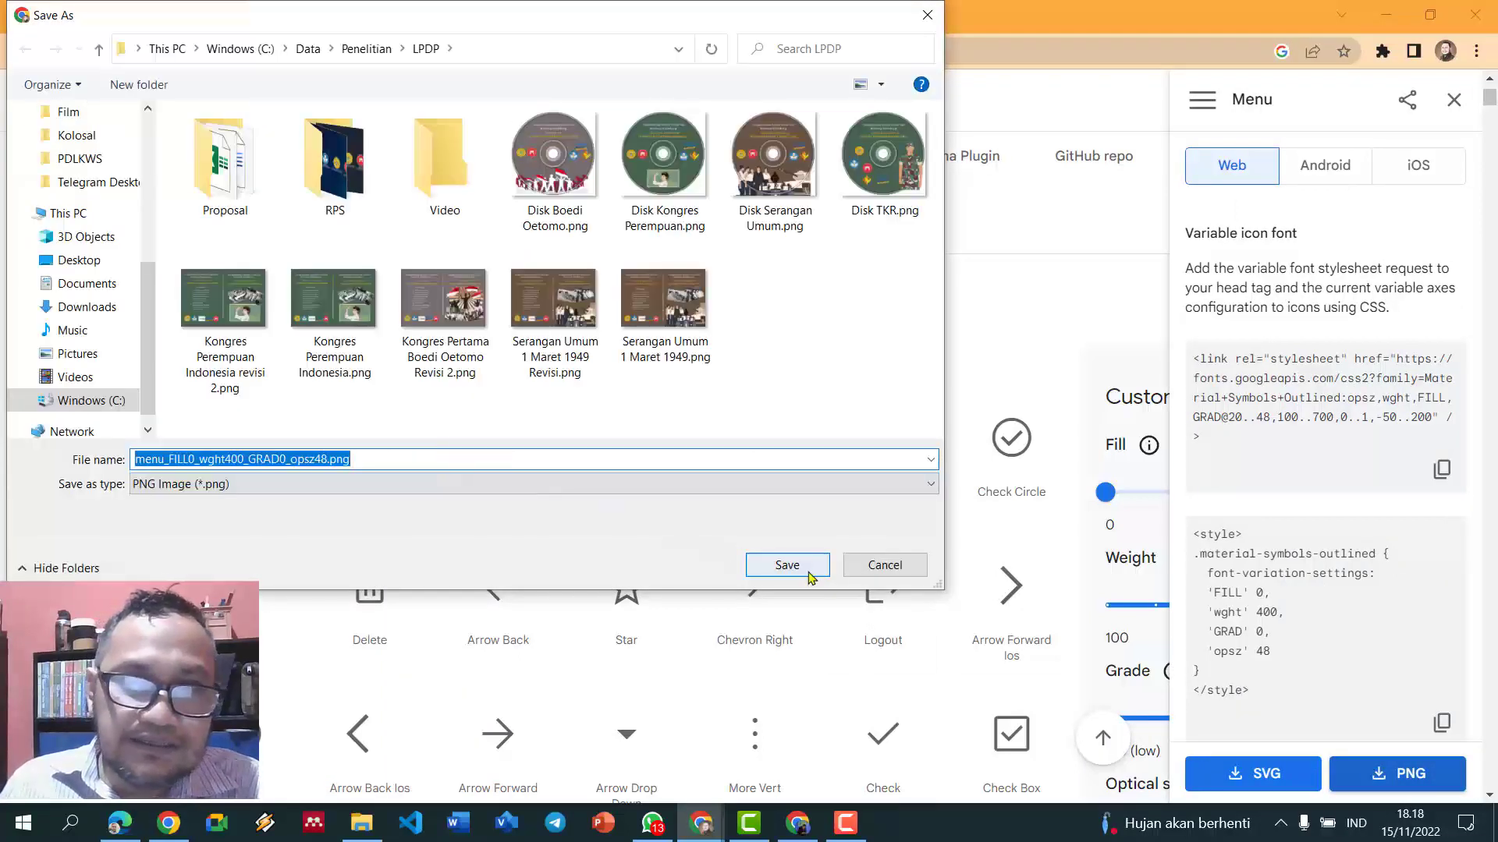
click(788, 566)
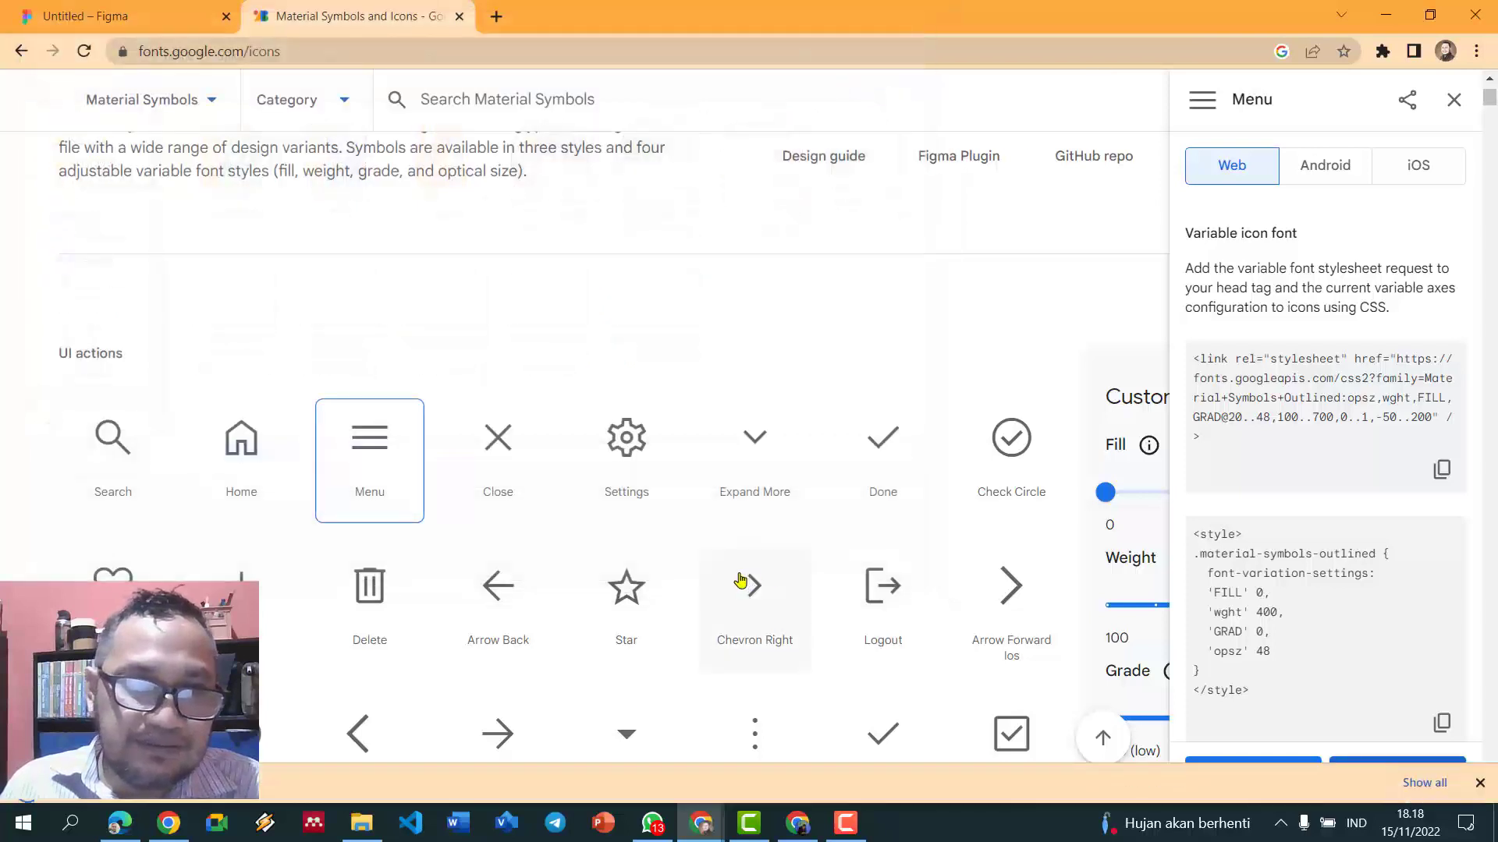
- Import the downloaded menu icon PNG and place it just above the Dashboard frame
drag(117, 774, 475, 230)
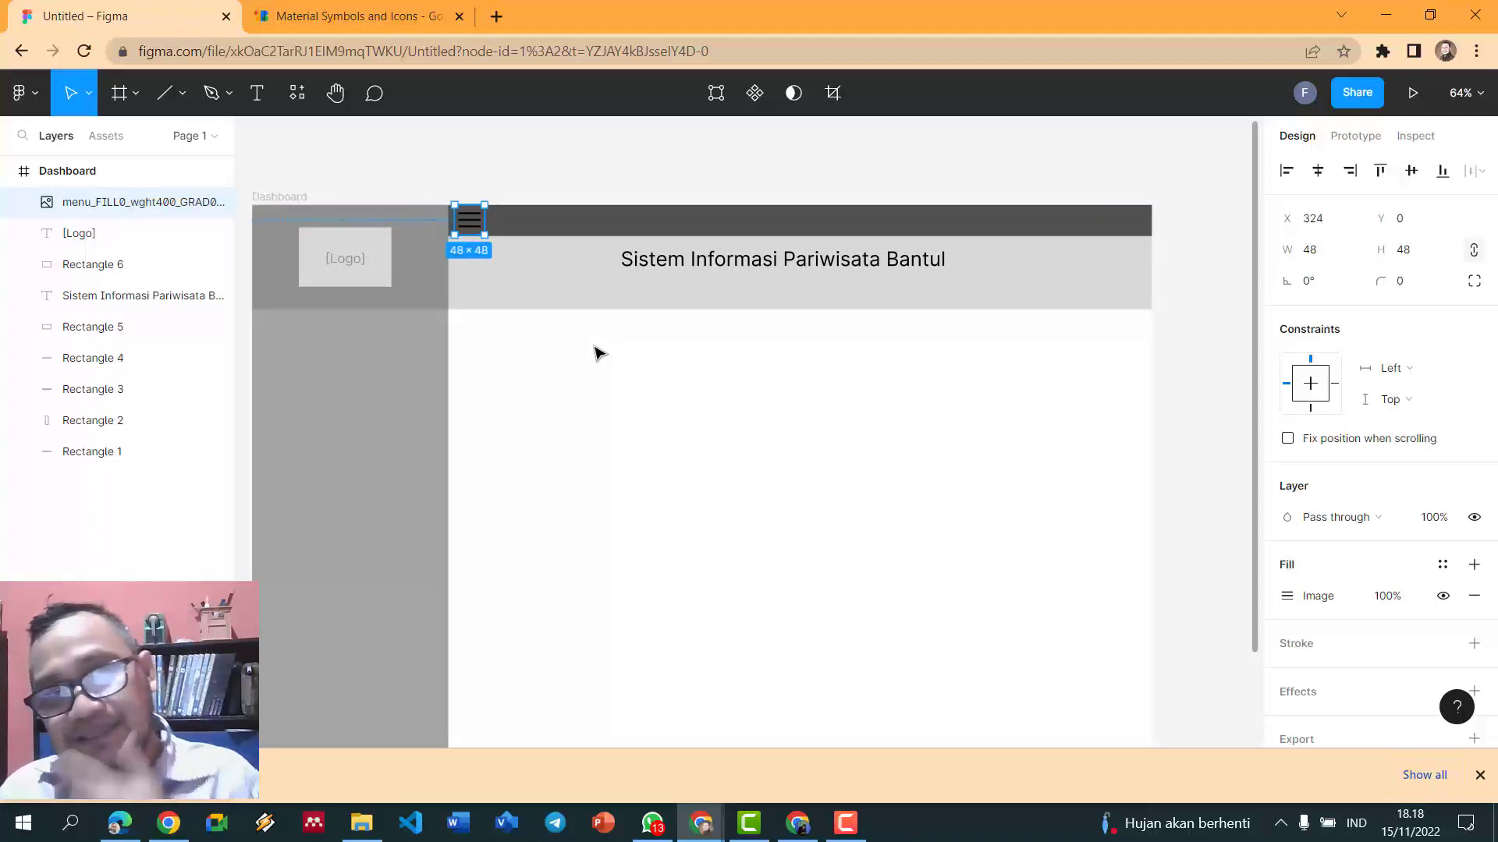
click(544, 153)
ctrl+scroll(542, 150, up, 5)
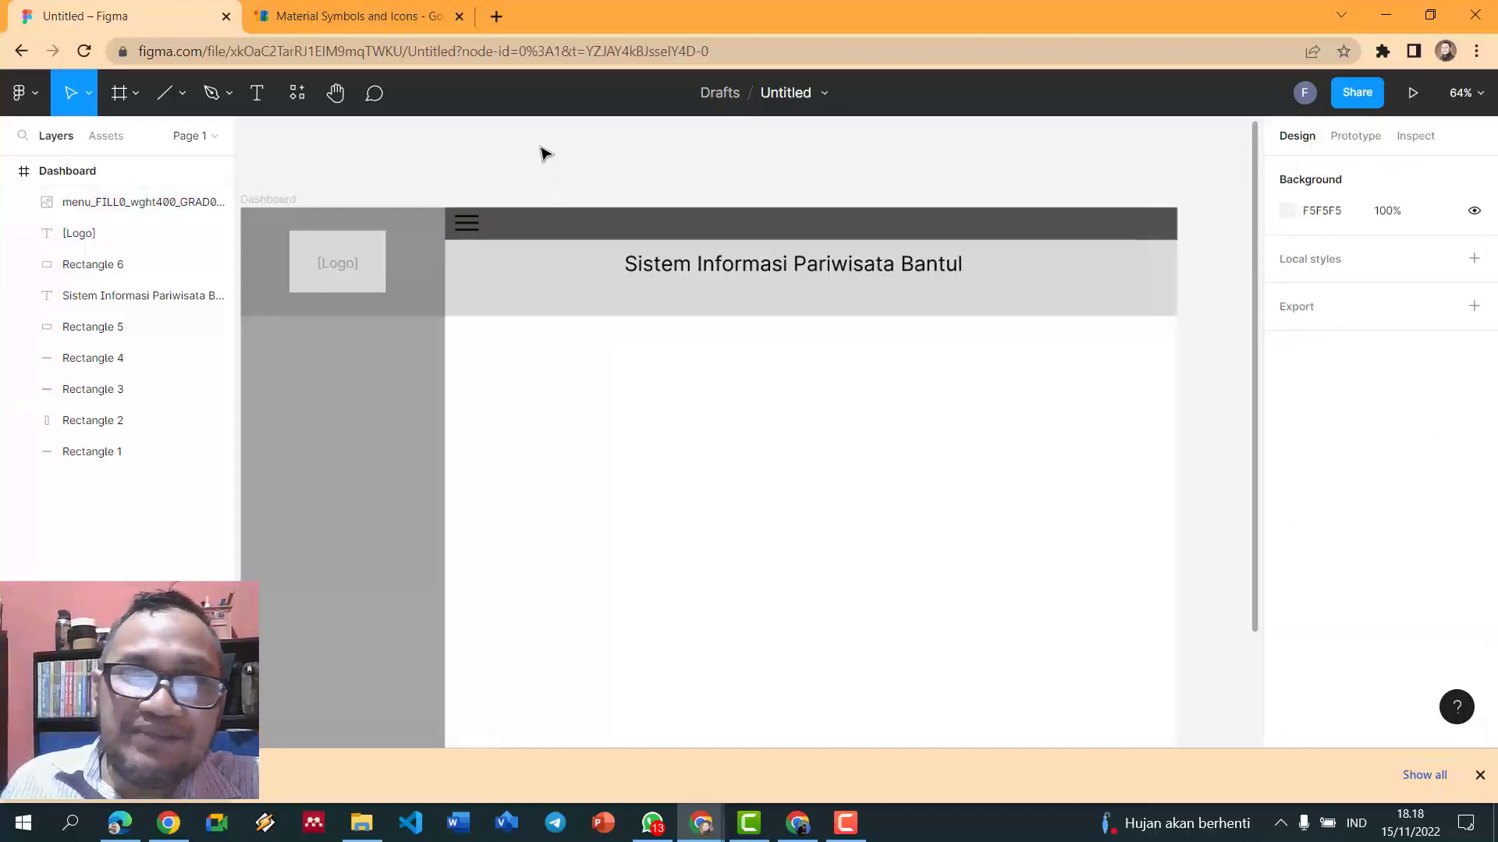
click(444, 265)
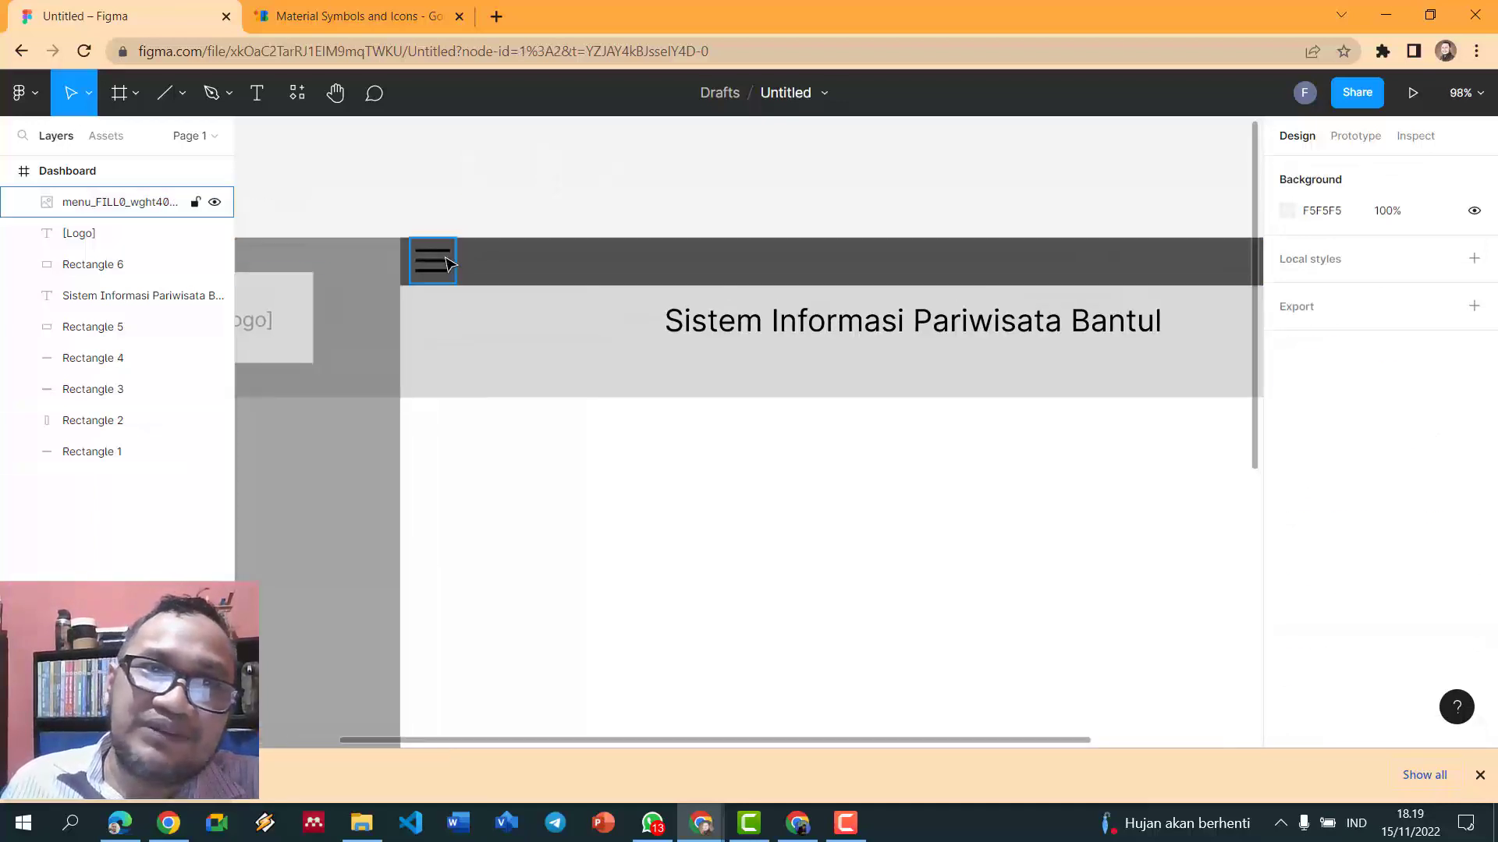
drag(445, 265, 502, 190)
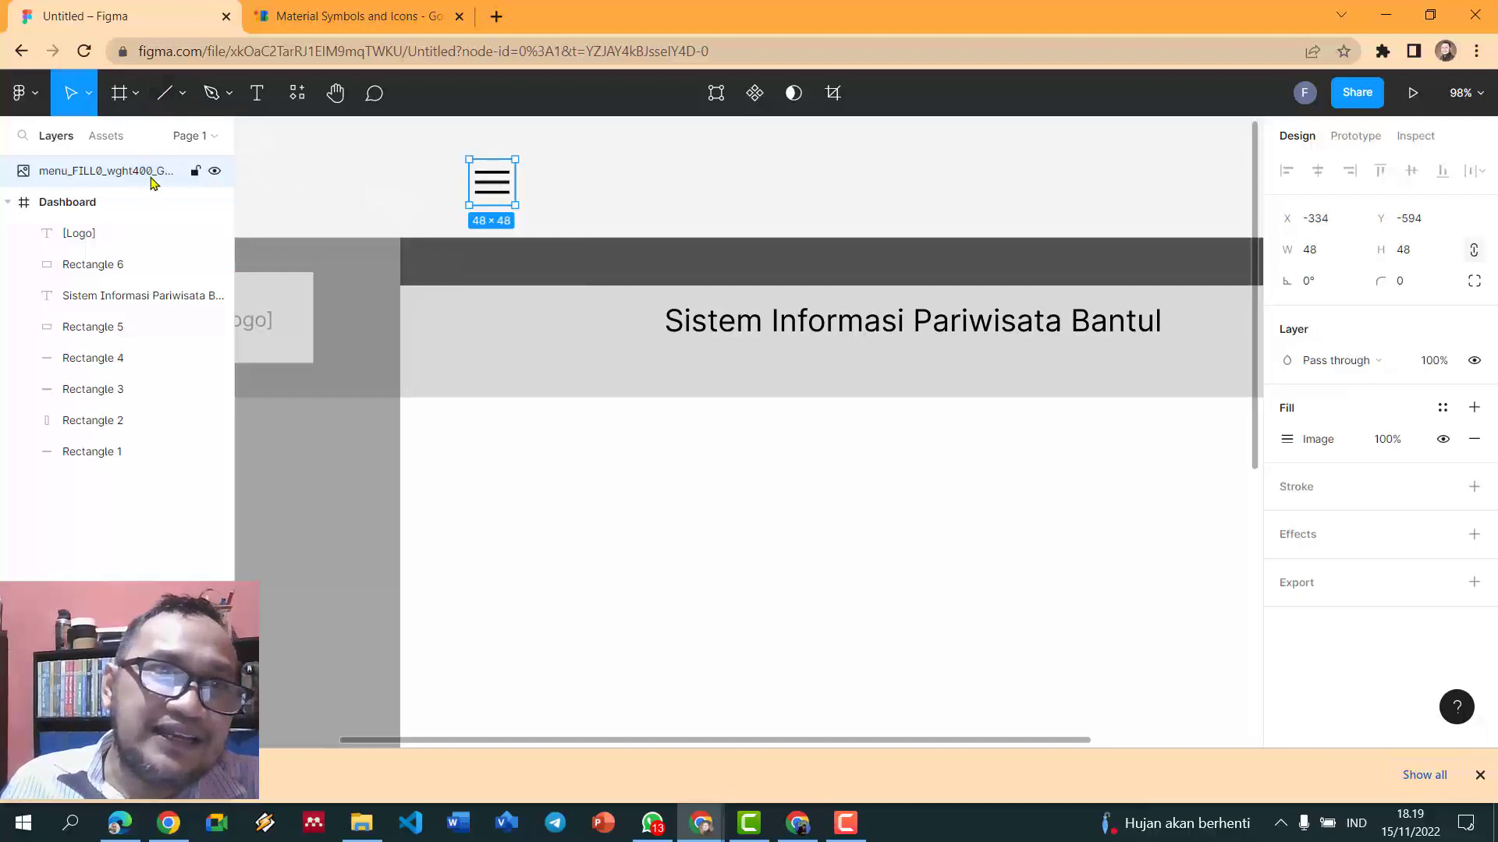
- Draw a rectangle over the menu icon and use it as a mask
click(188, 97)
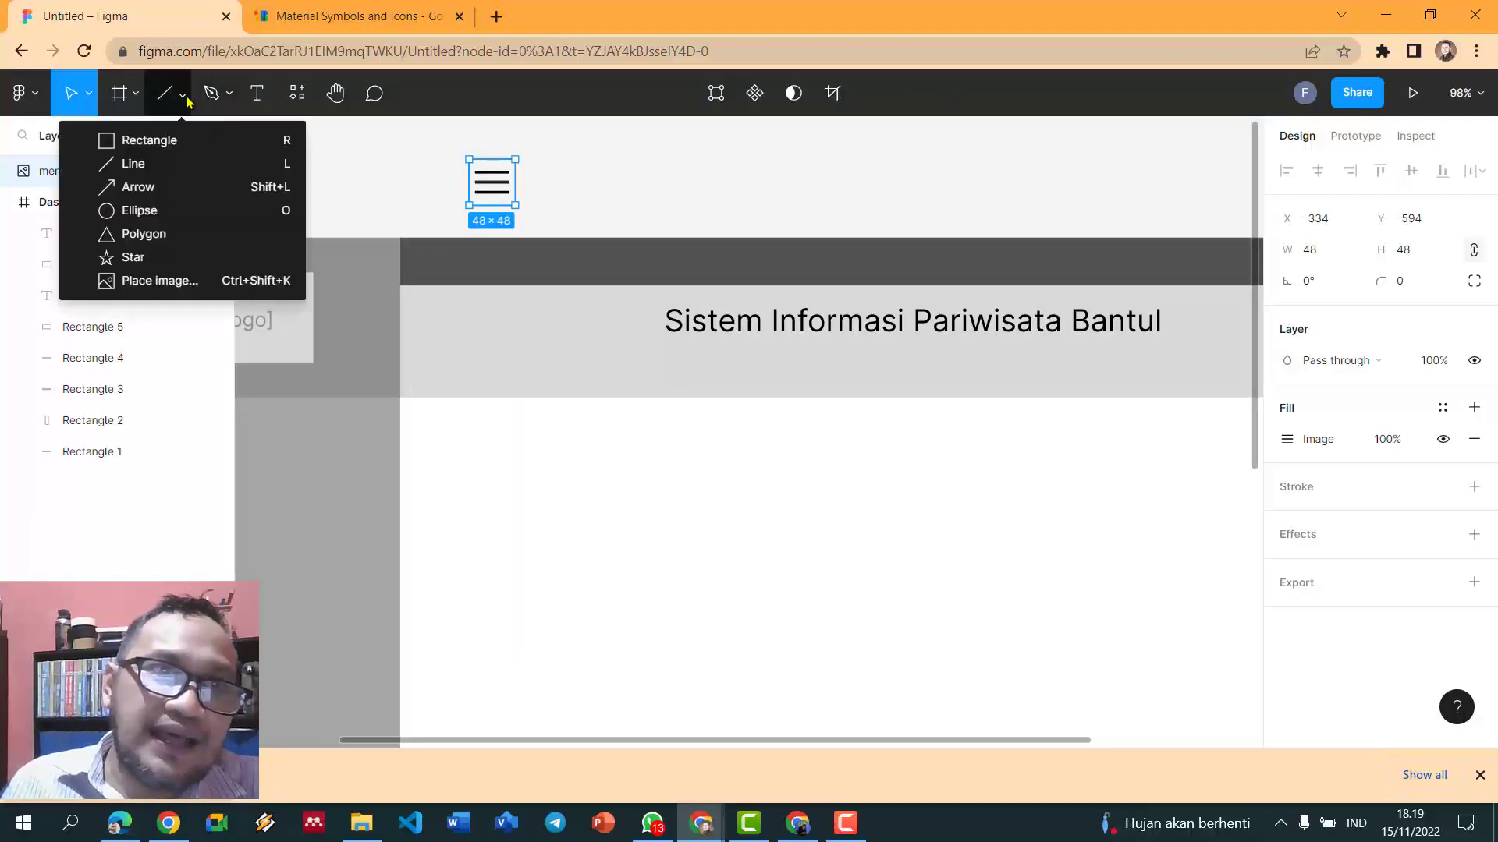
click(144, 141)
mouse_move(458, 148)
mouse_down()
mouse_move(525, 194)
mouse_move(528, 224)
mouse_up()
drag(440, 129, 546, 225)
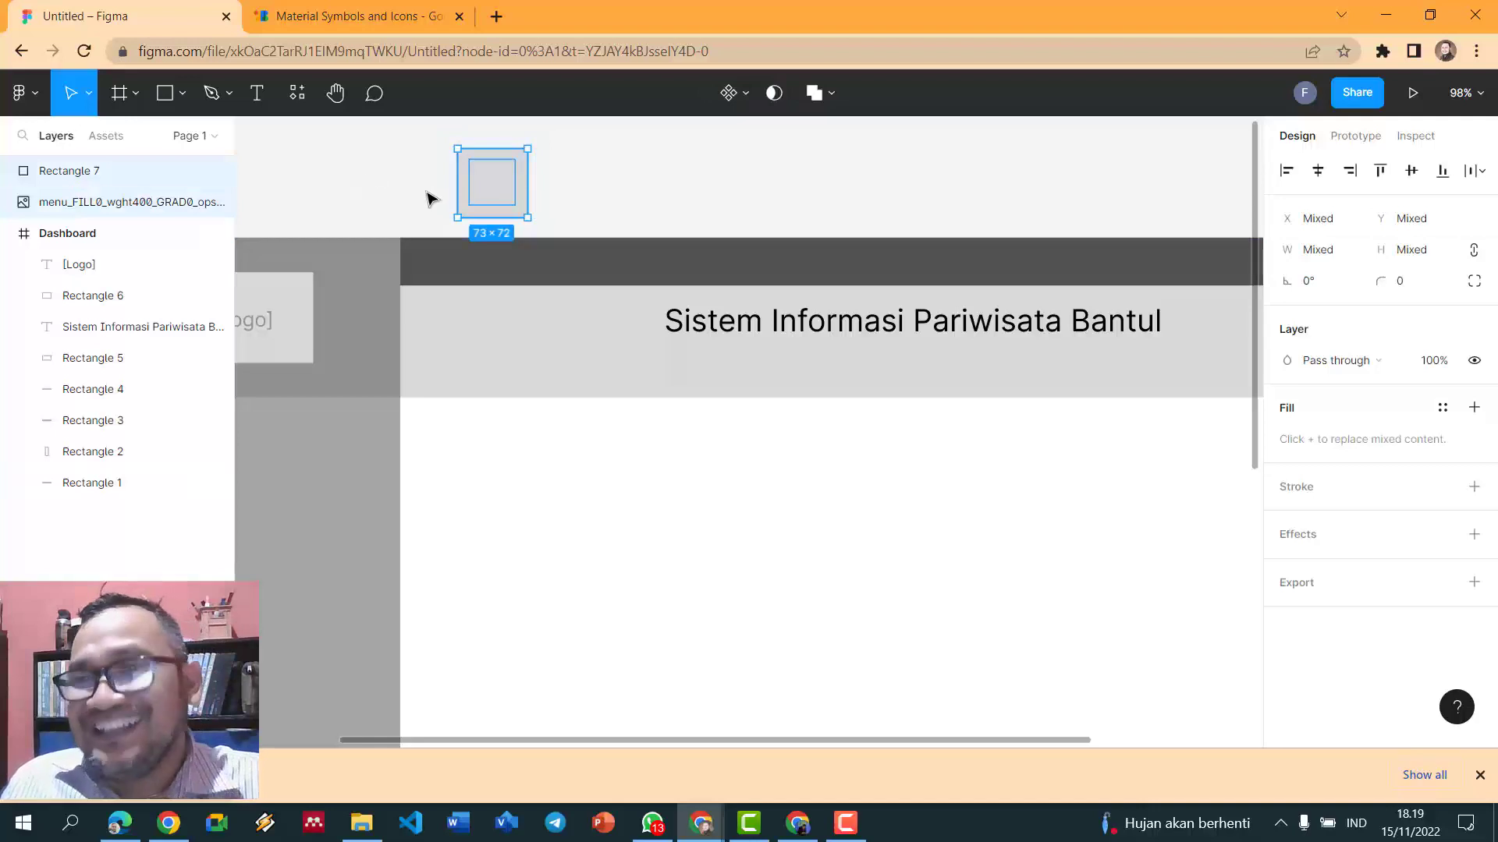
click(775, 95)
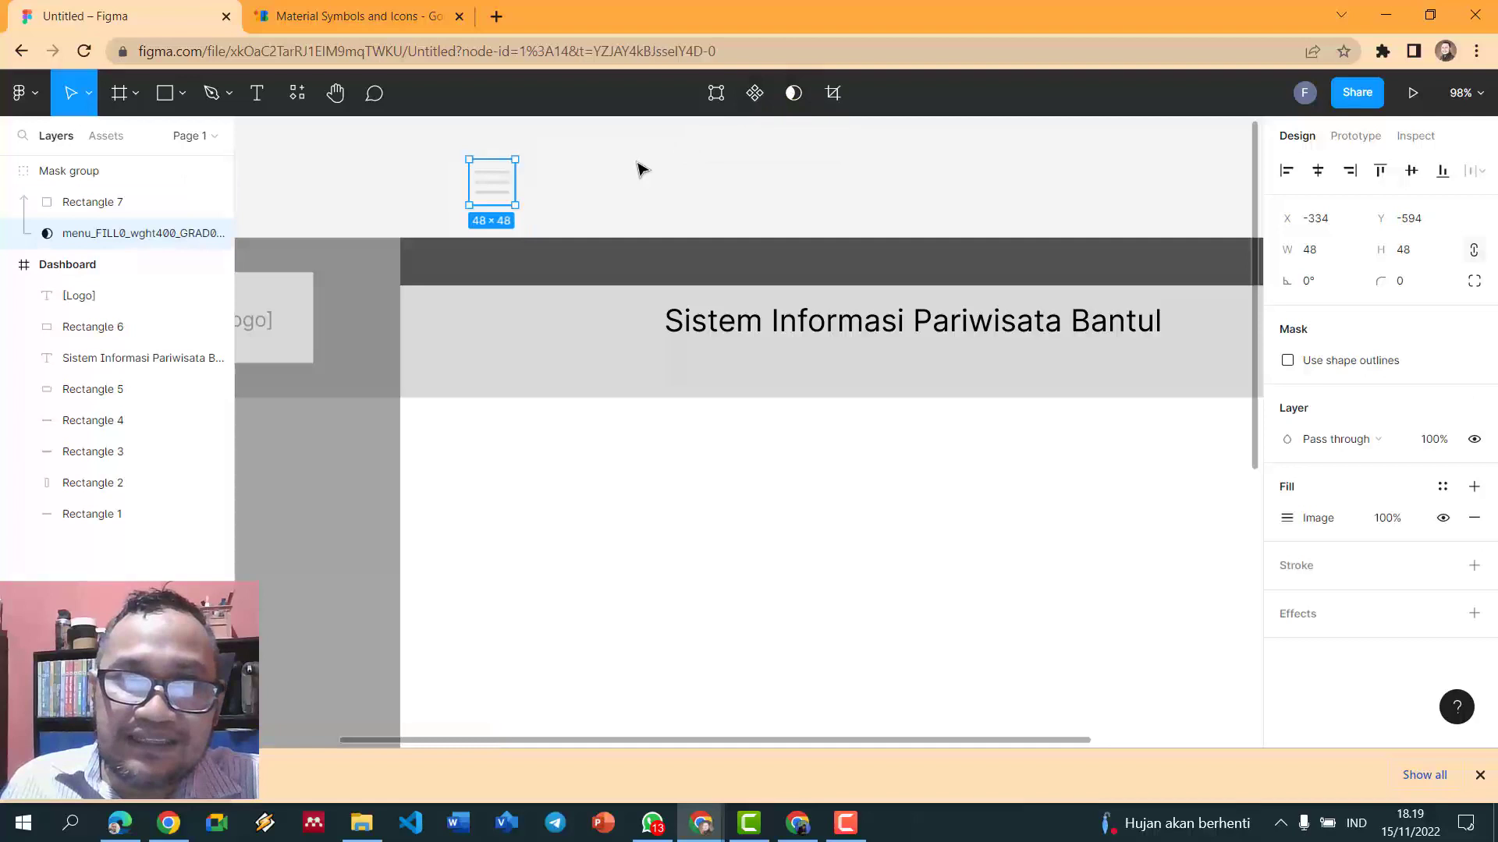
- Nest the Mask group in the Dashboard frame at the left of the dark header
drag(490, 187, 466, 278)
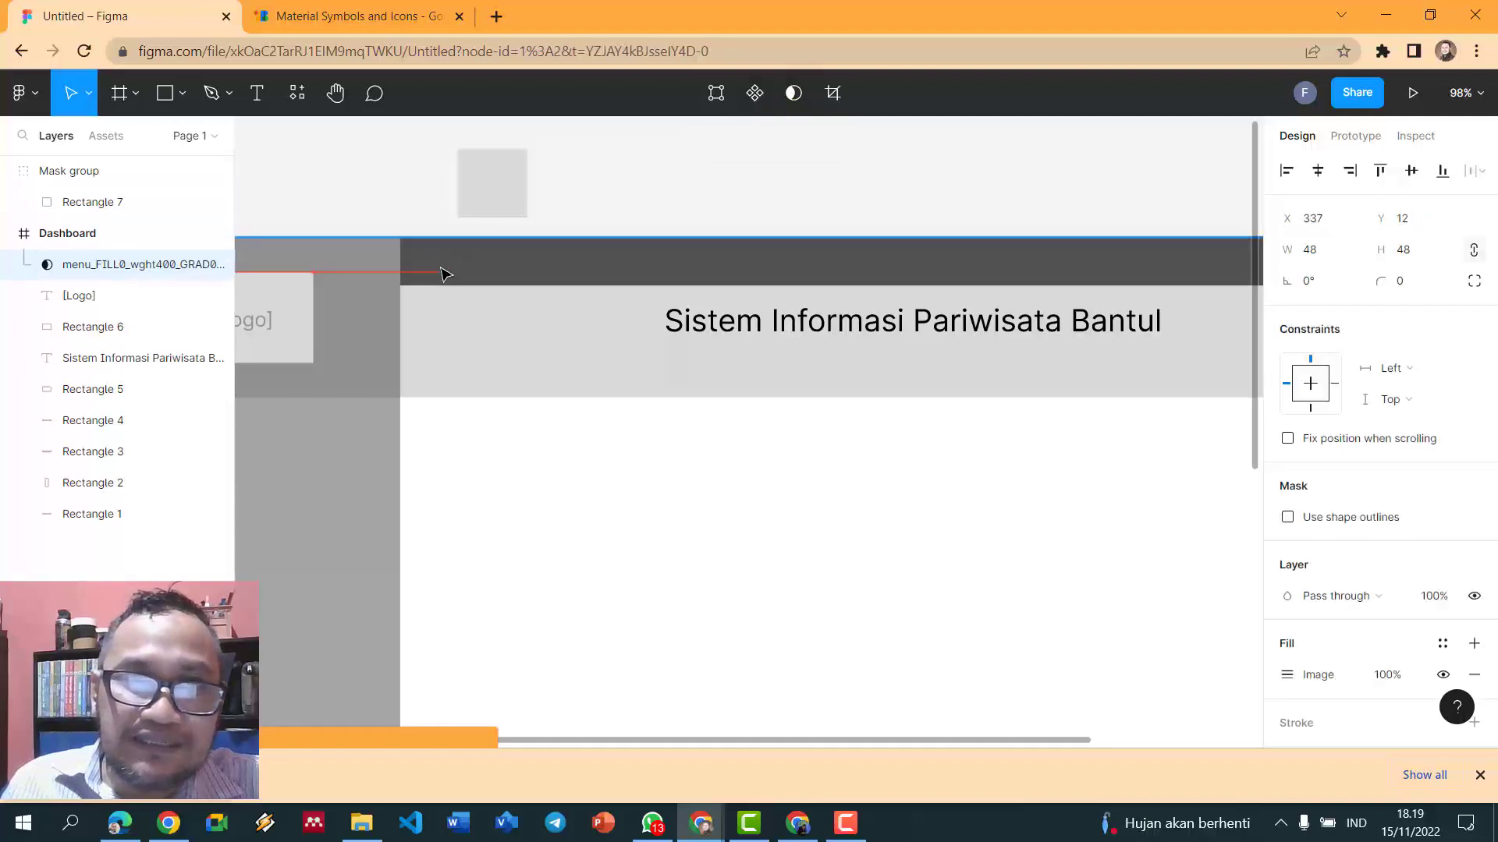
key(ctrl+z)
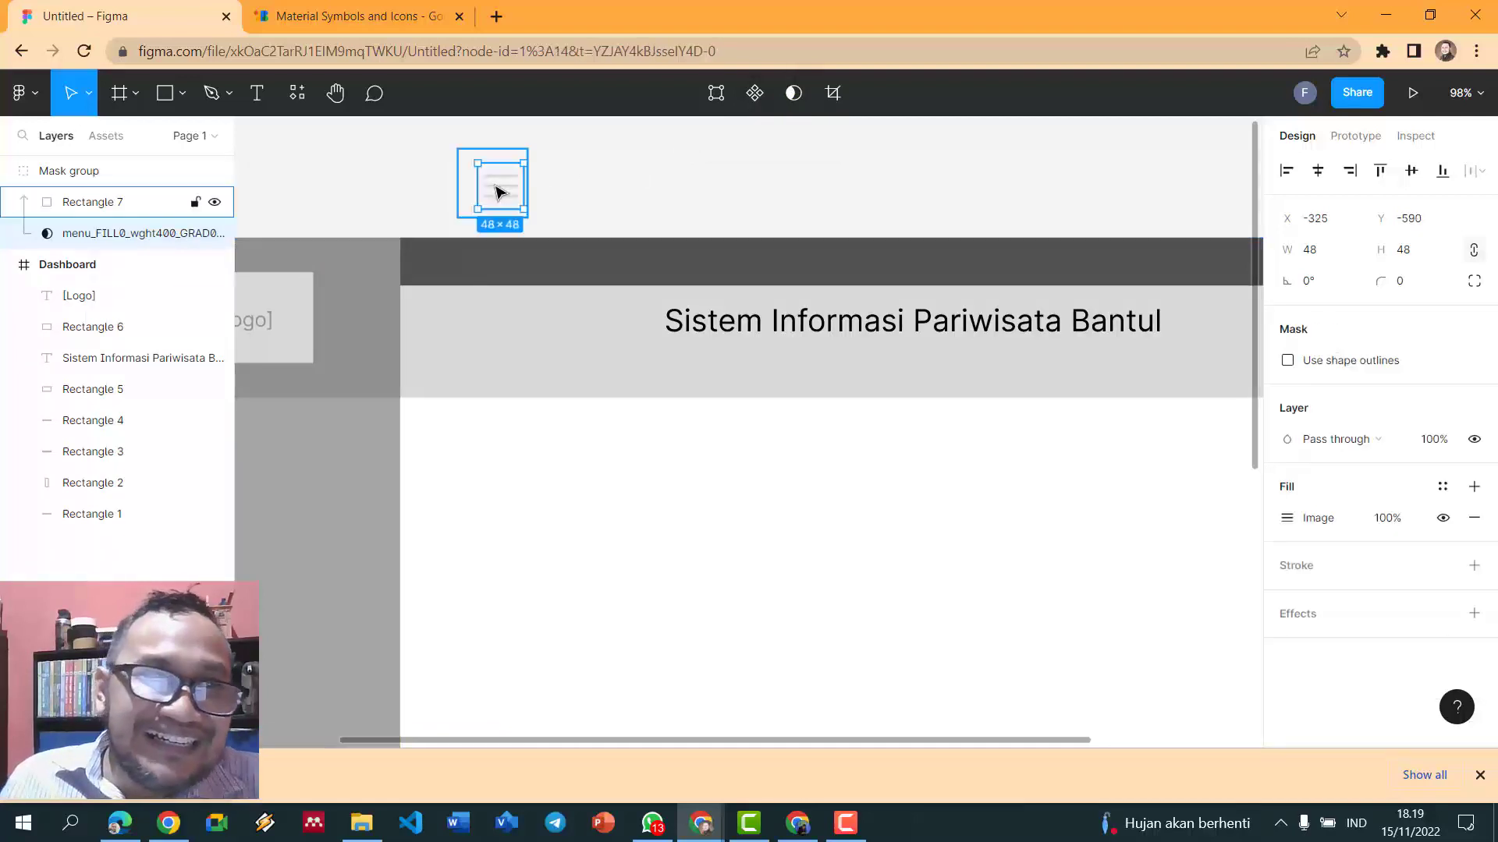
drag(95, 181, 88, 288)
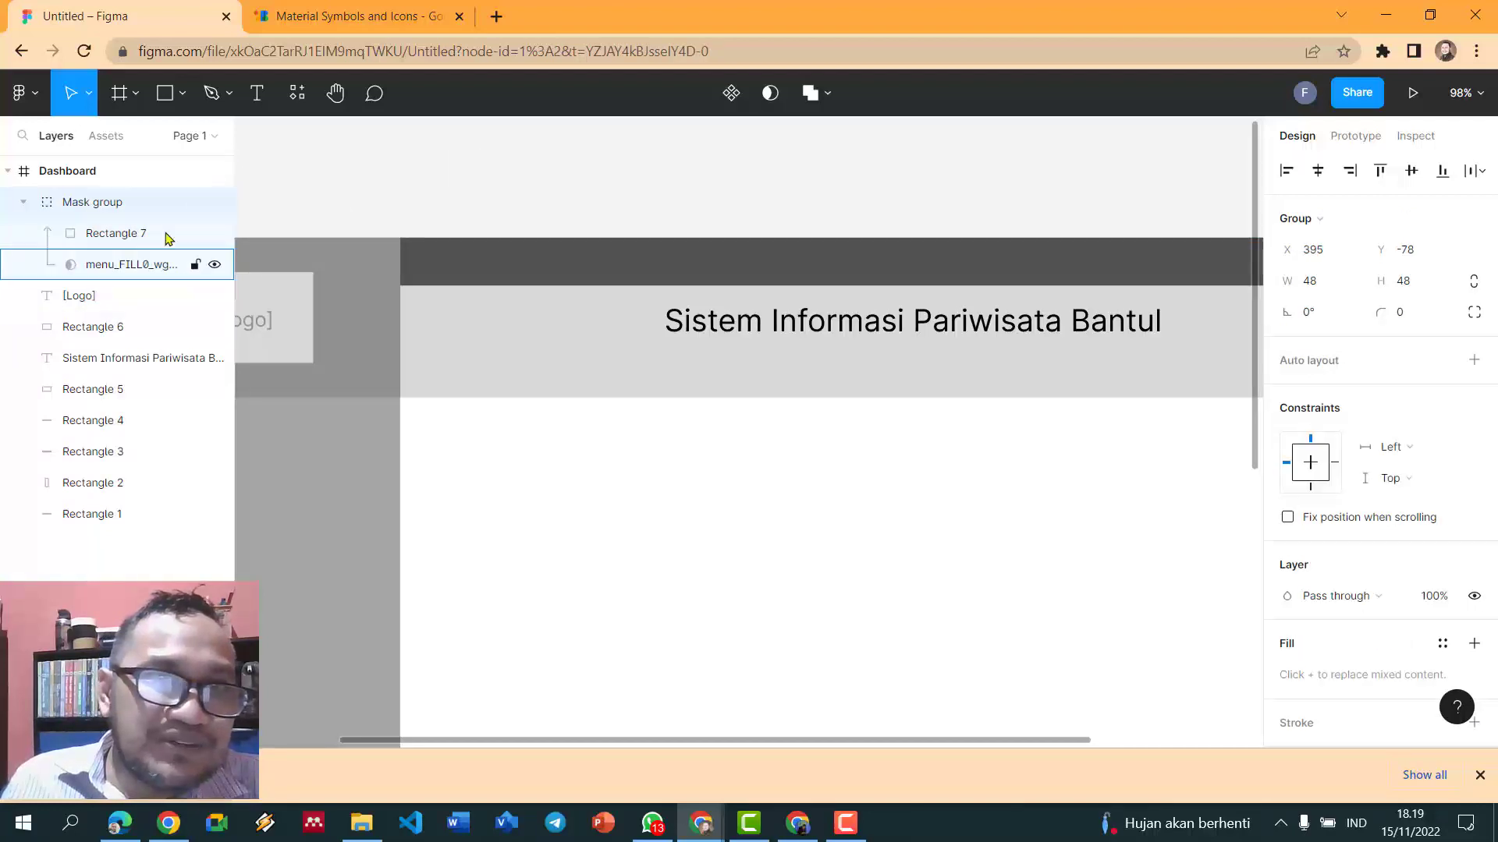
drag(500, 196, 435, 275)
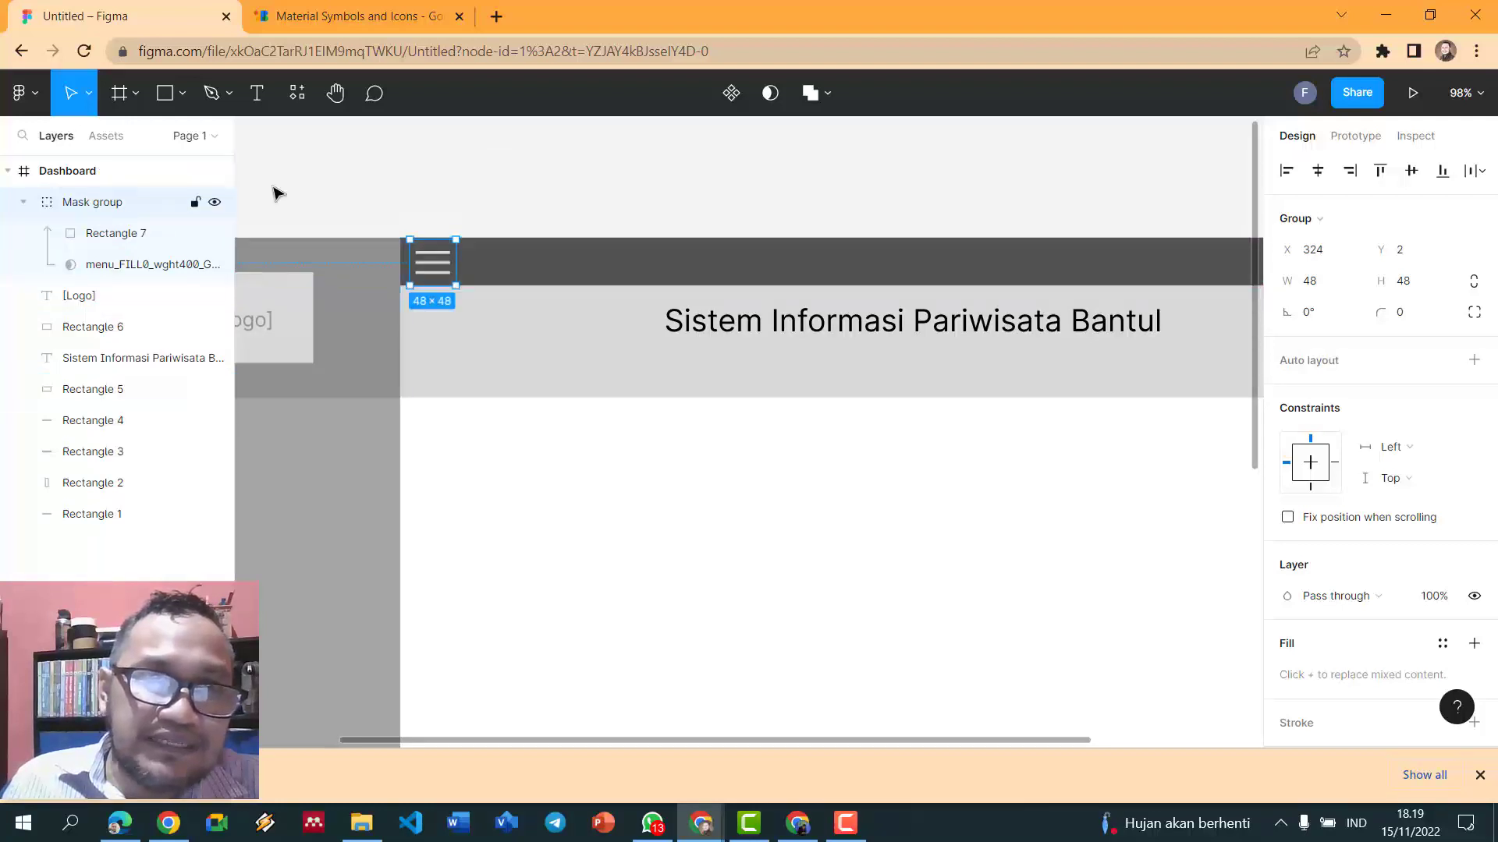
click(415, 134)
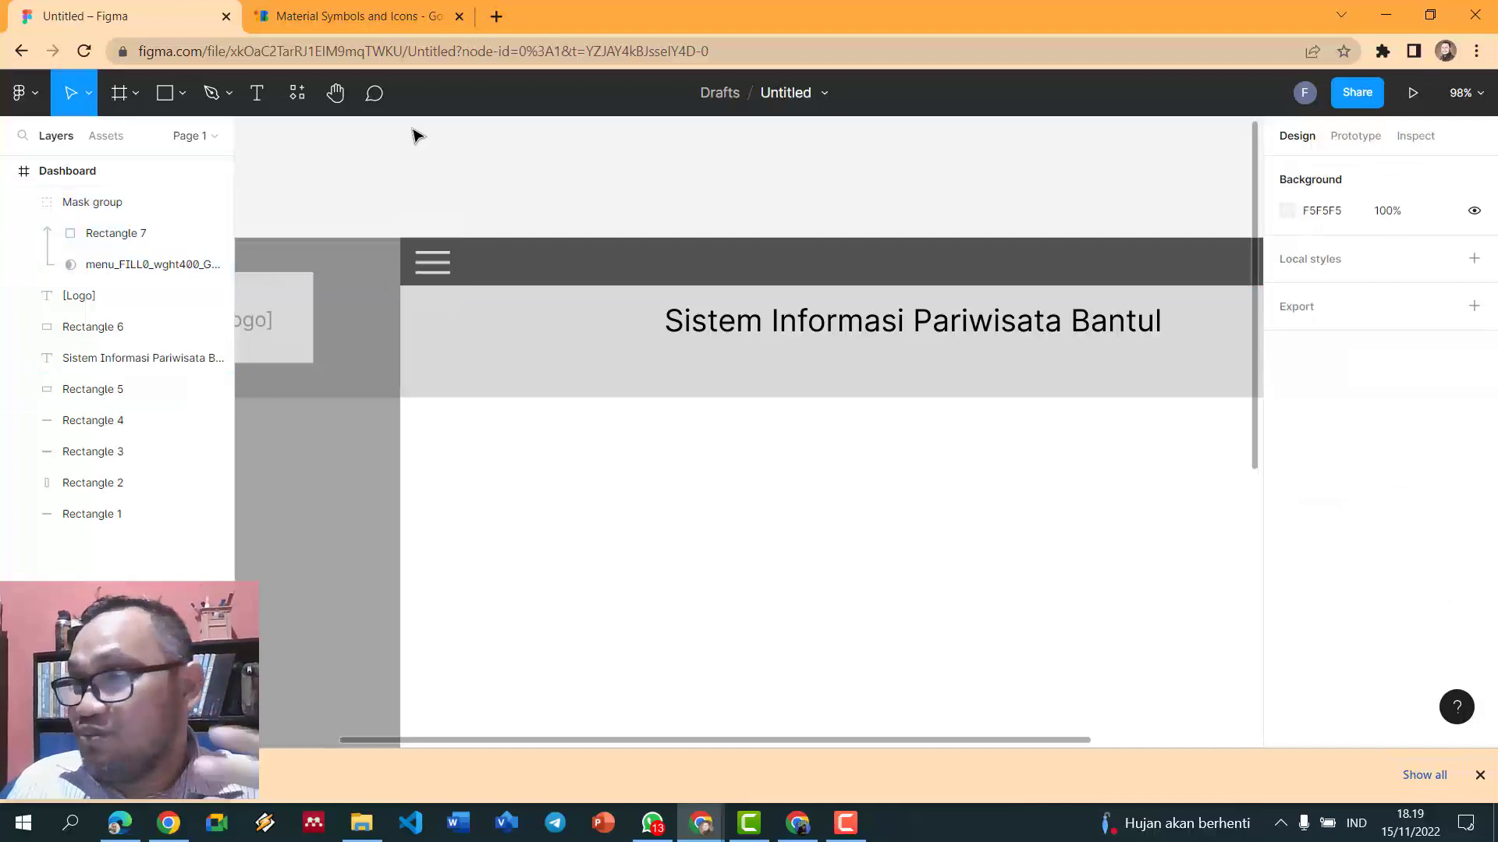
- Change the fill of Rectangle 7 inside the menu-icon mask to F5F5F5
click(436, 273)
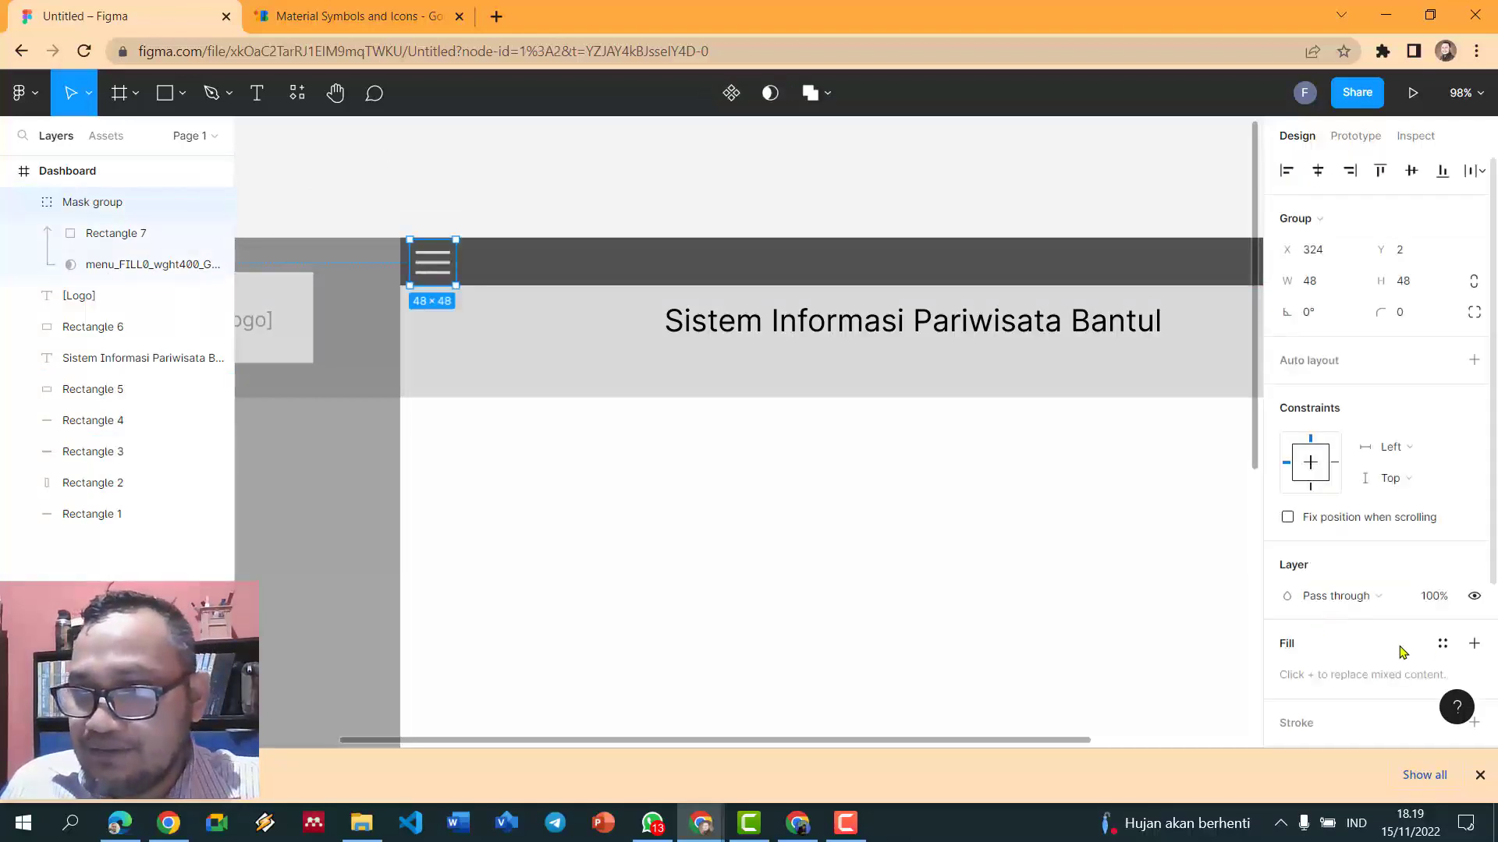
click(100, 240)
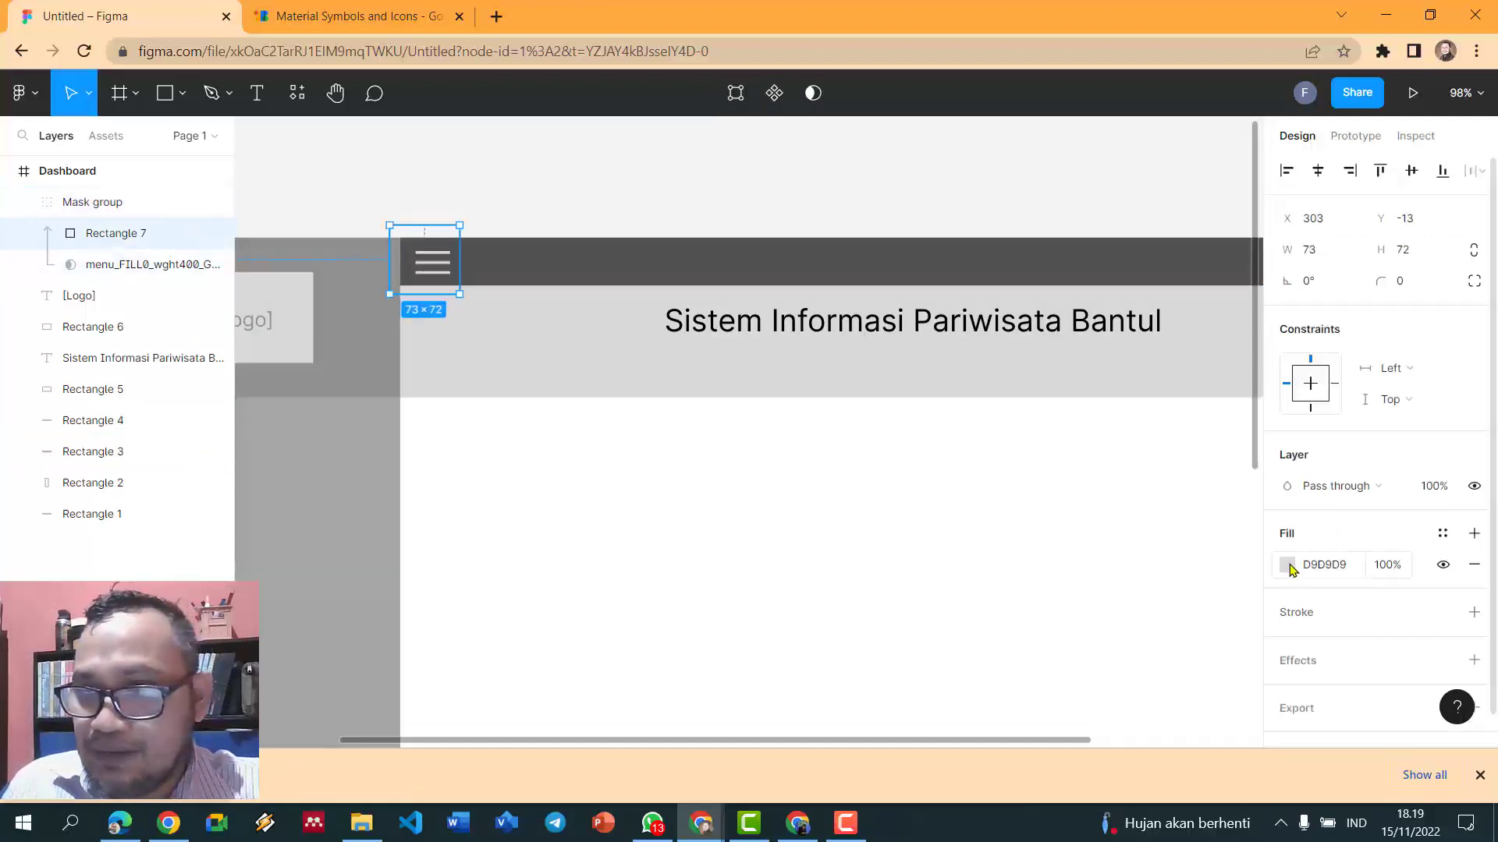
click(1287, 564)
click(1121, 653)
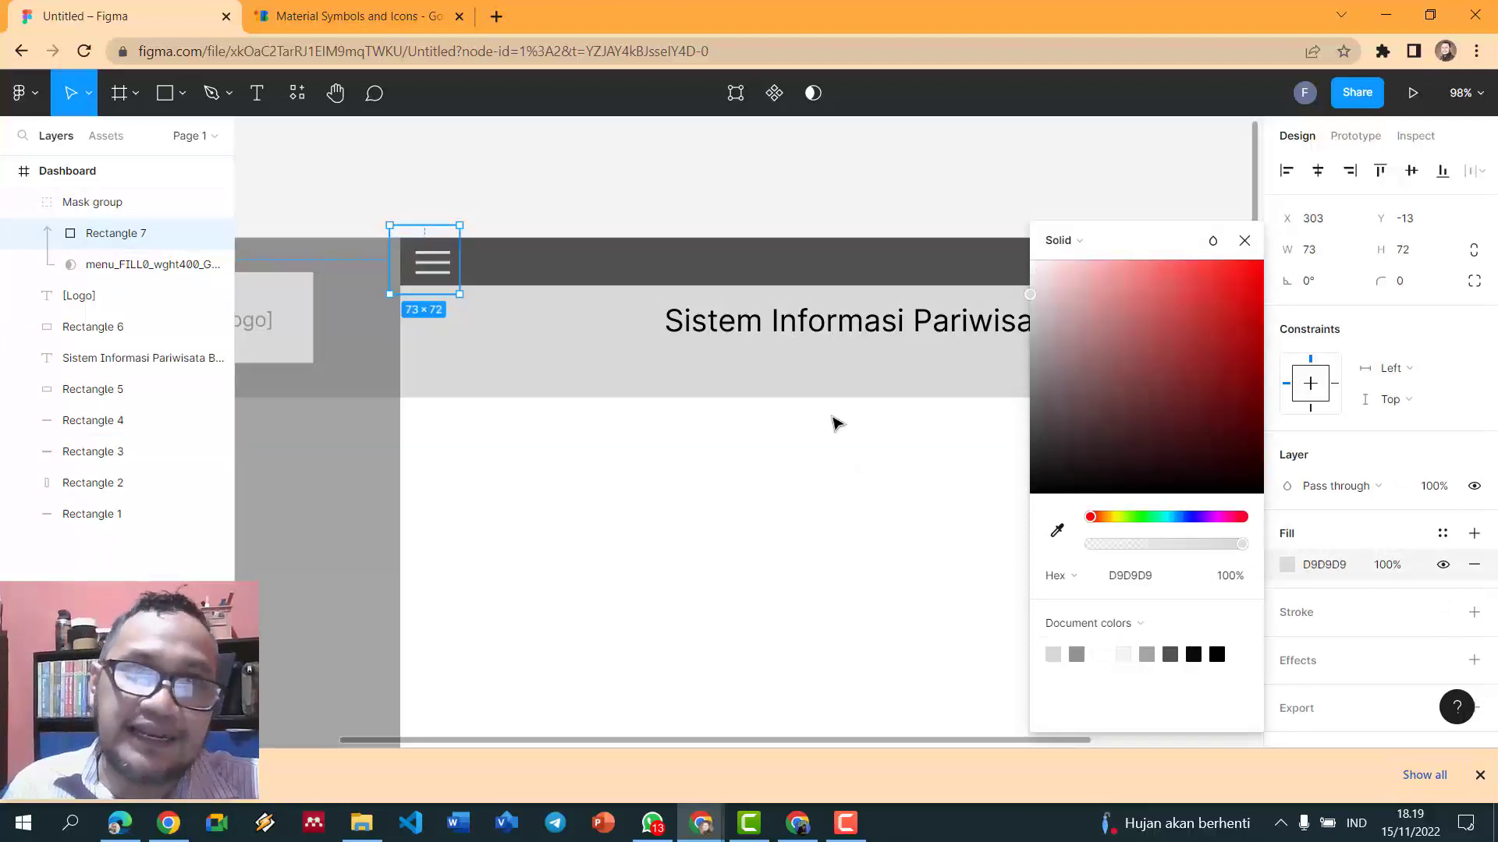
click(695, 178)
- Resize the menu icon group to 30×30
scroll(695, 178, down, 5)
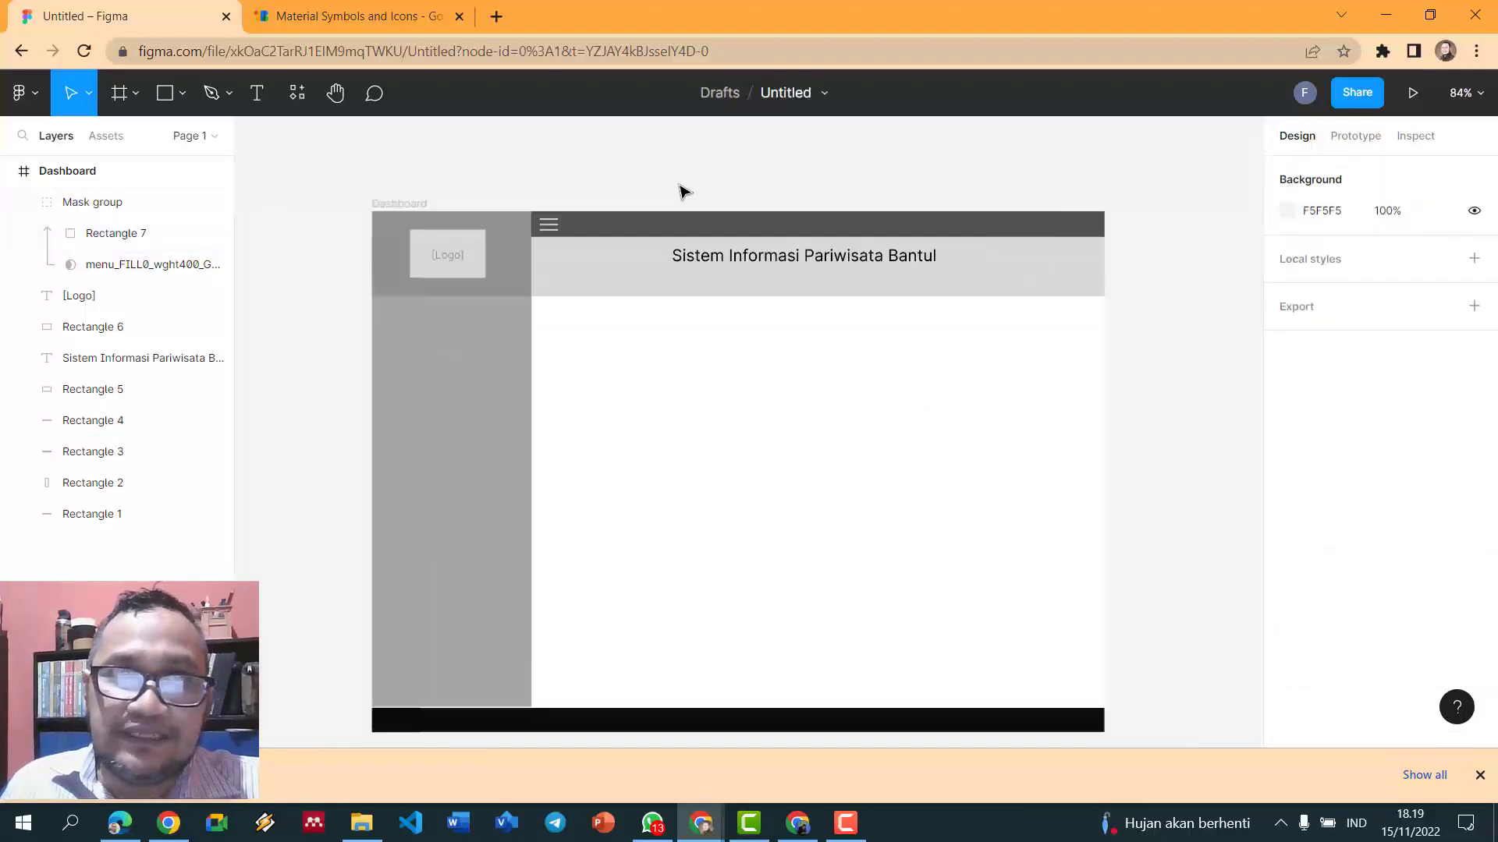
click(548, 236)
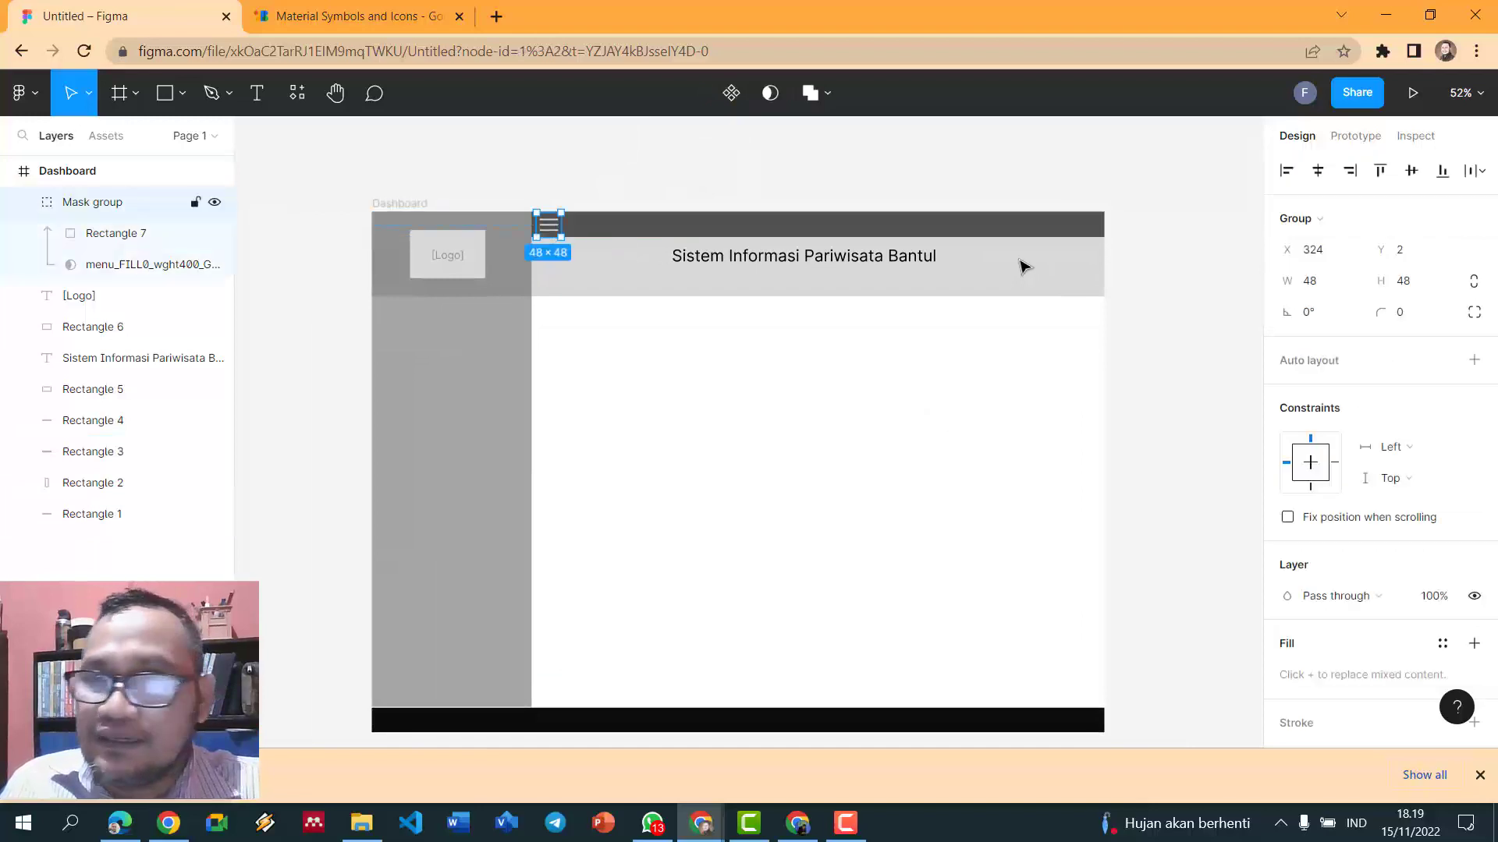
click(1418, 283)
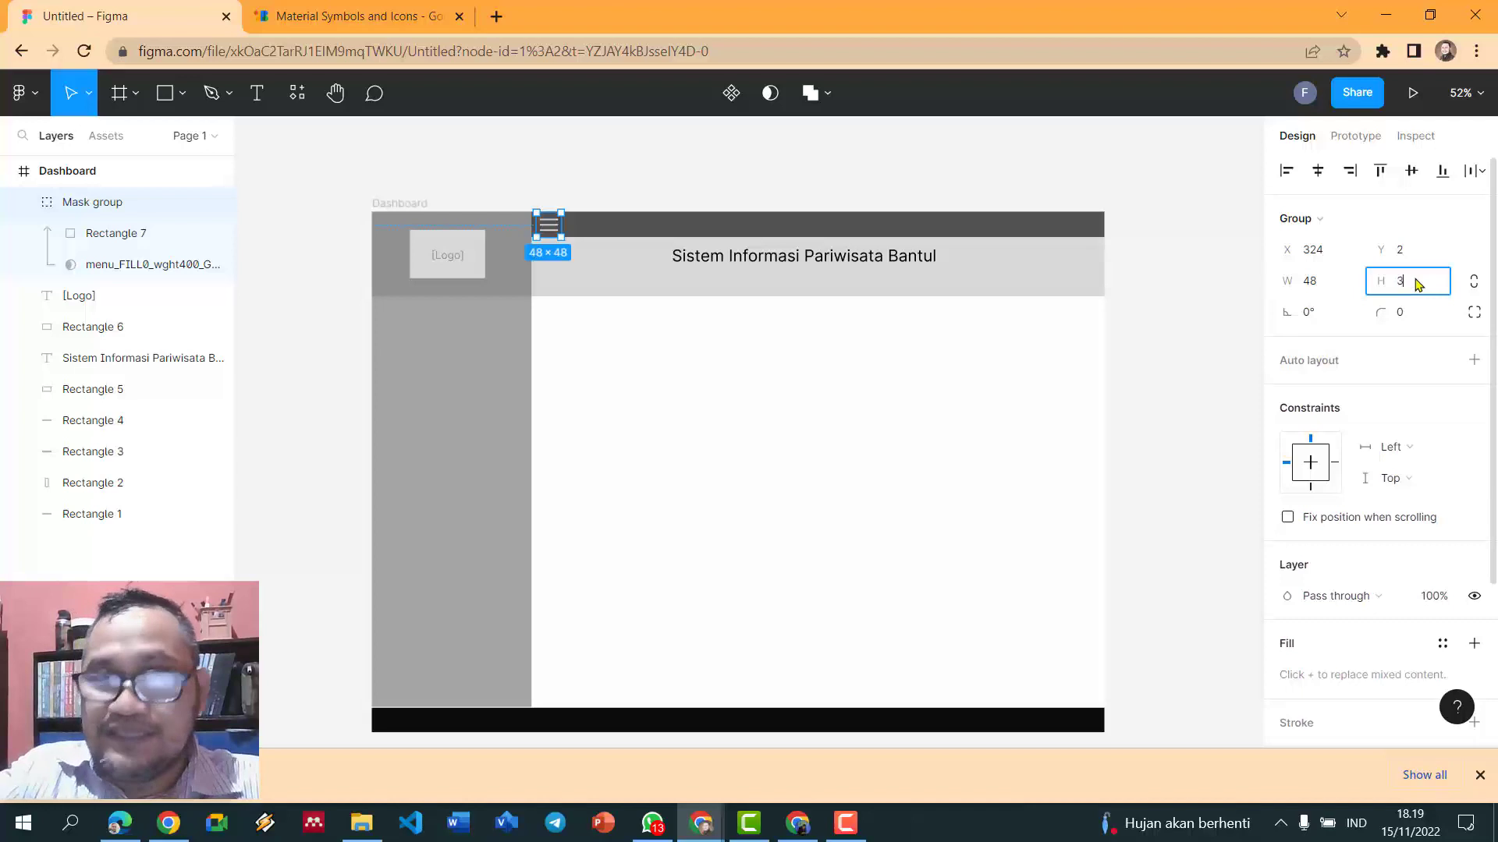
text(30)
key(Return)
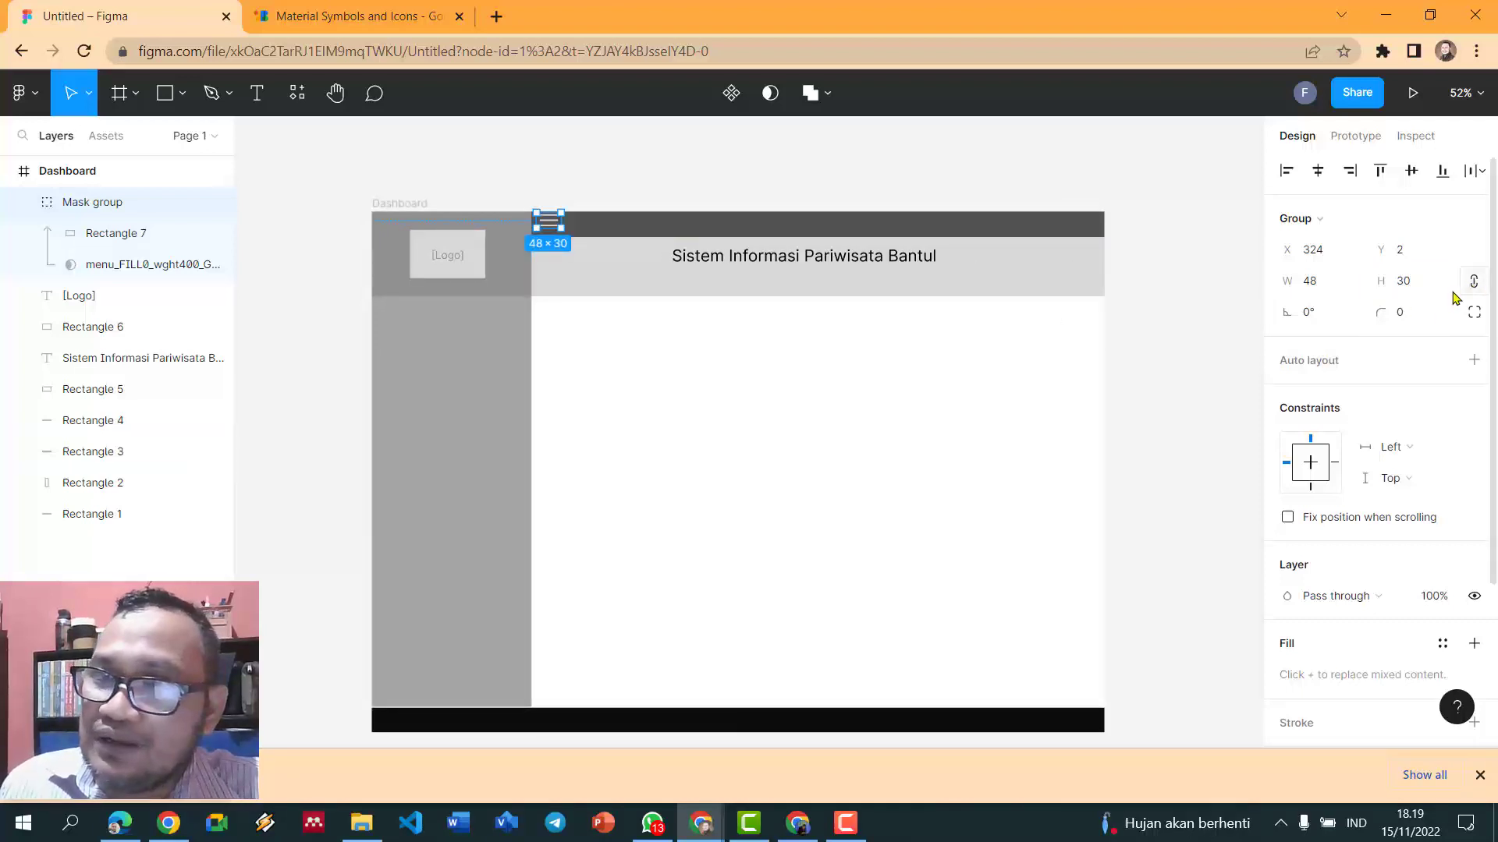
click(1343, 291)
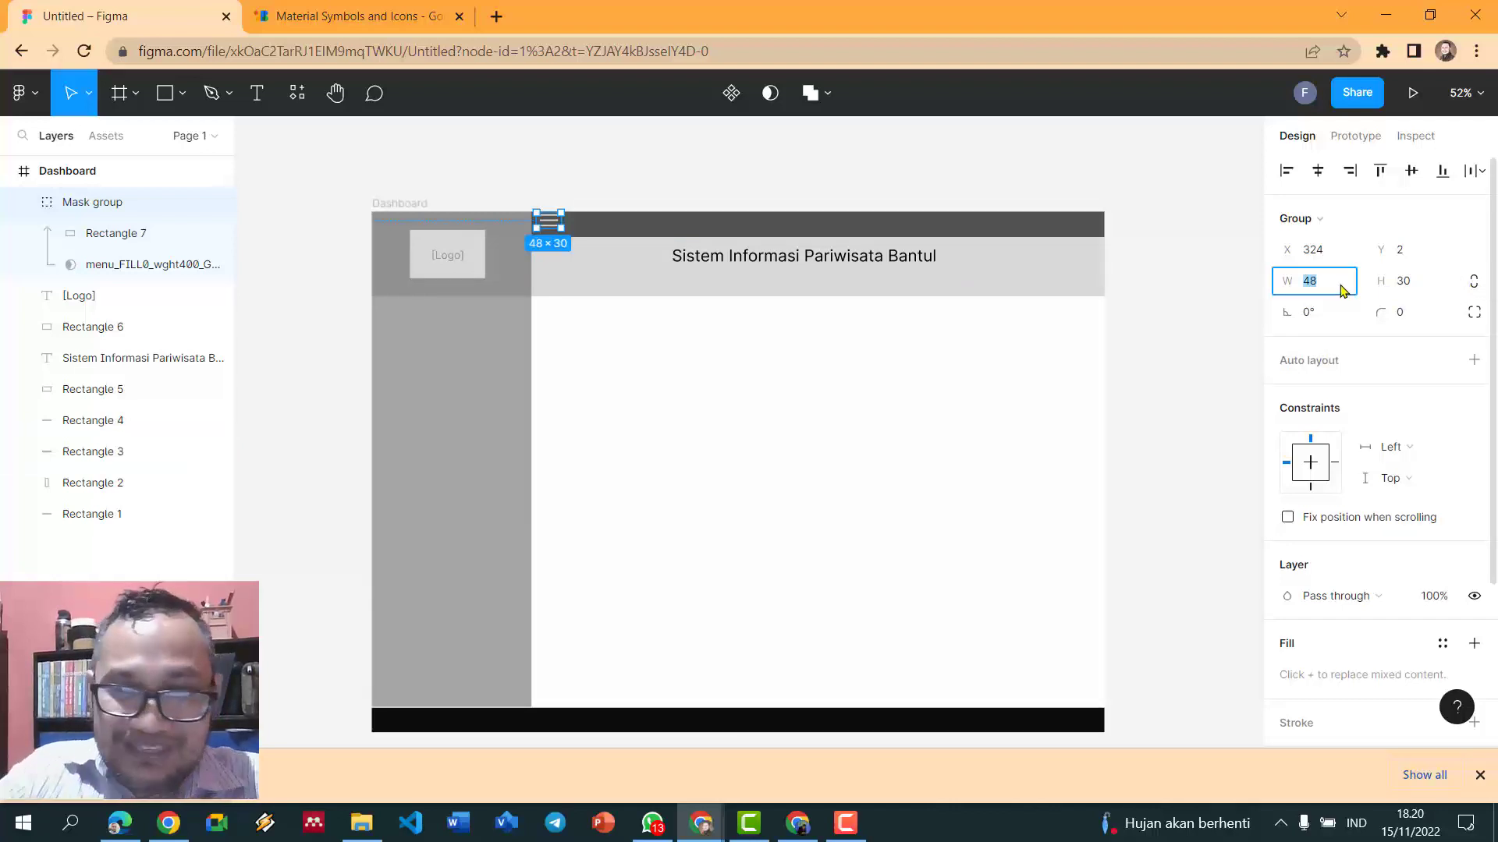
text(30)
key(Return)
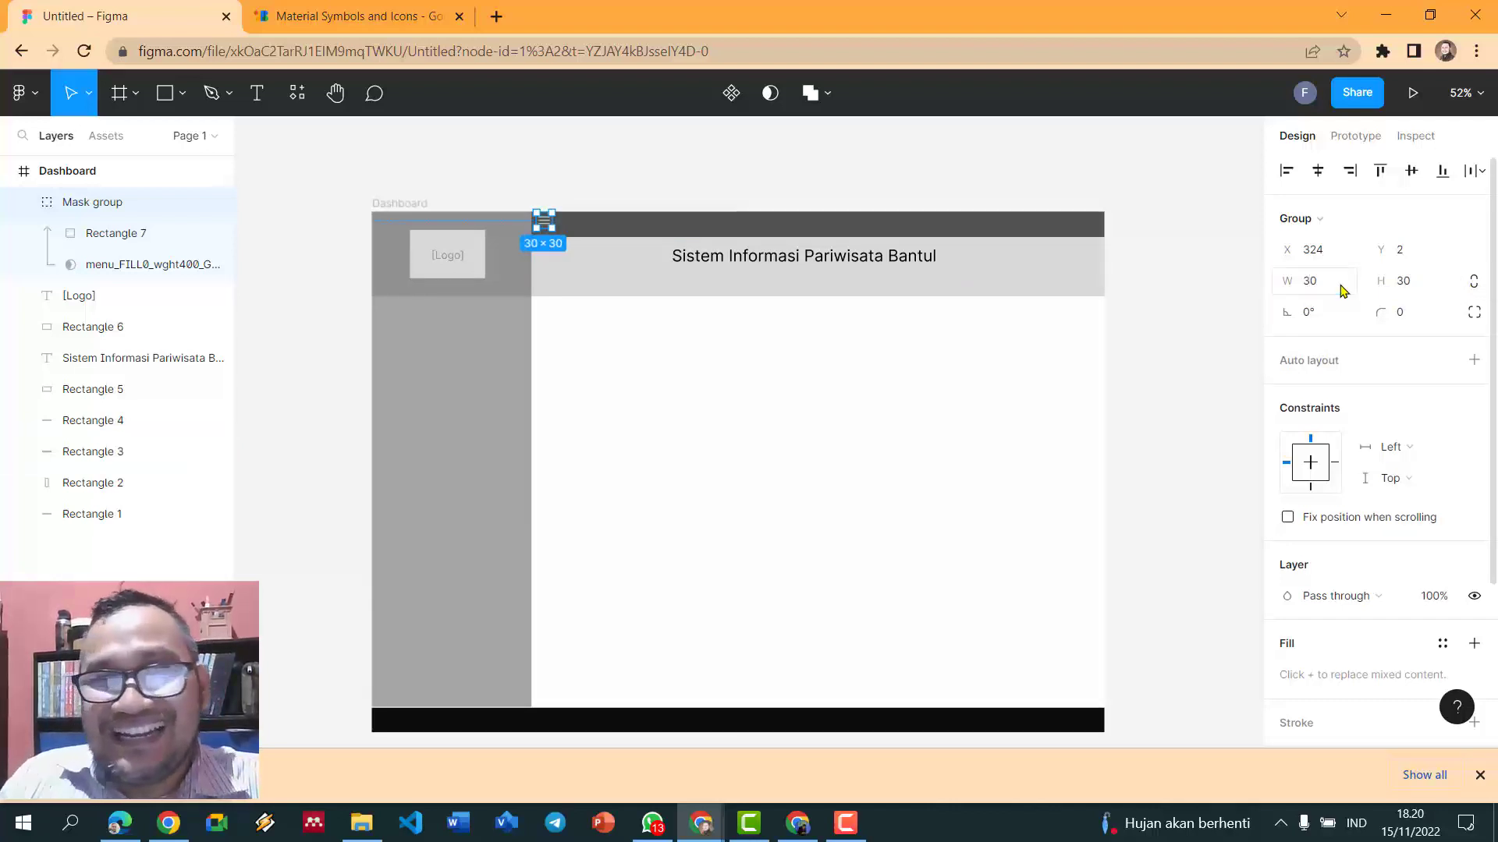
click(588, 140)
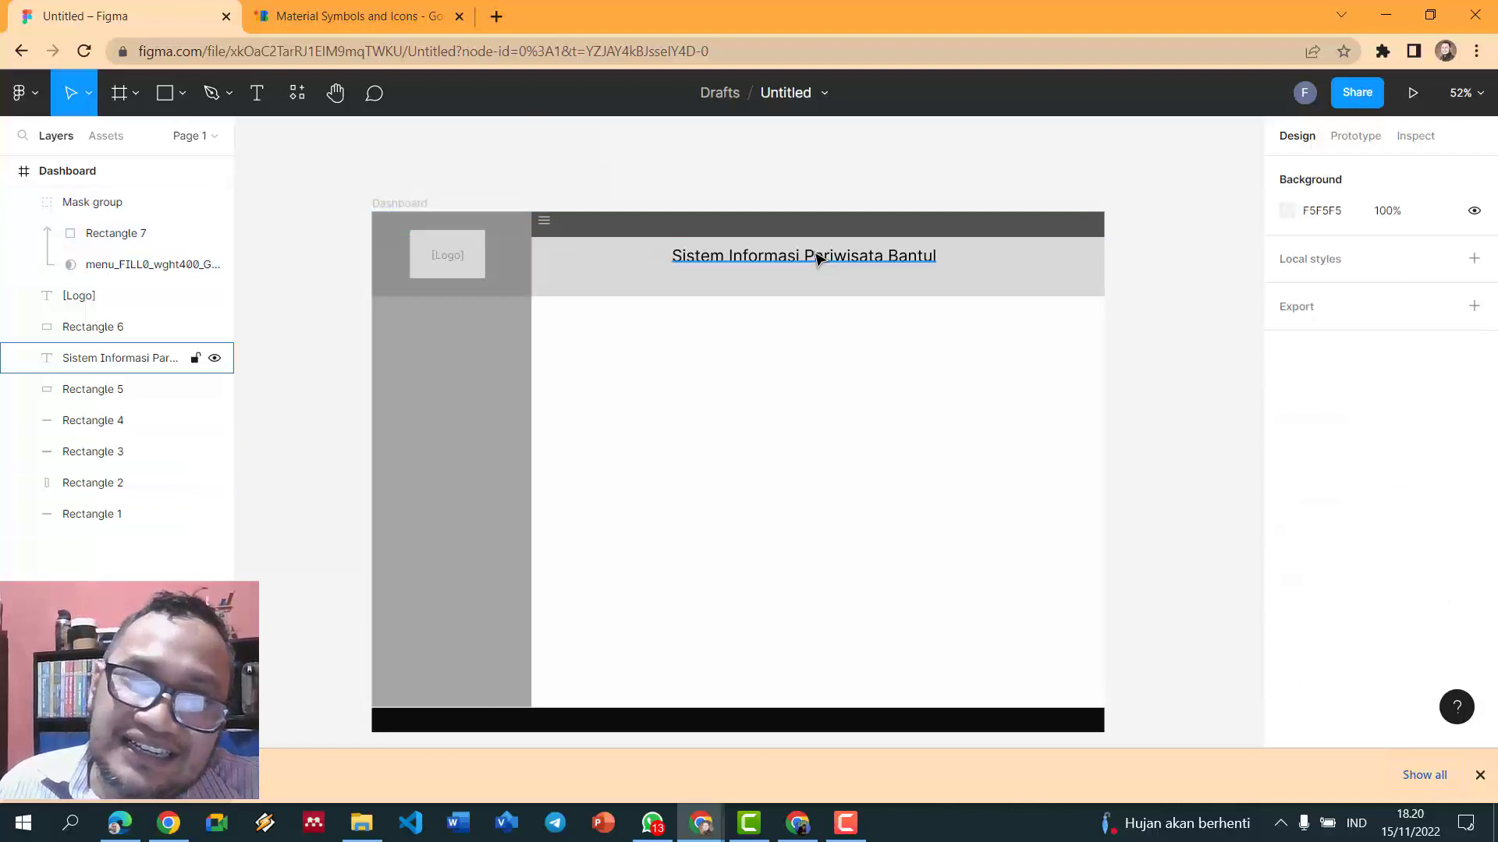
- Move the menu icon into the dark header bar at X 324, Y 10
scroll(817, 258, up, 2)
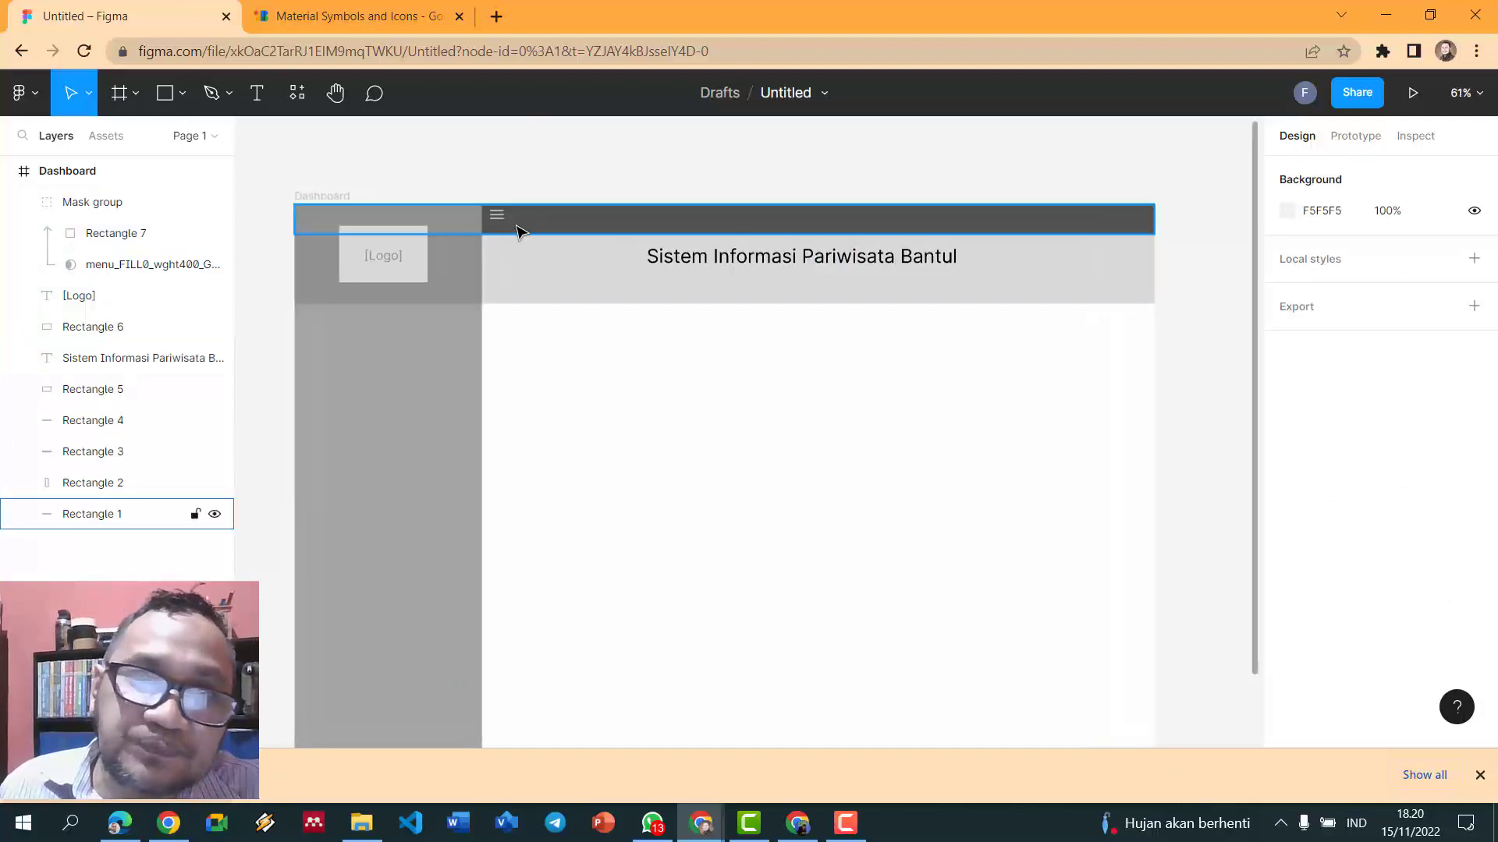
drag(505, 221, 503, 231)
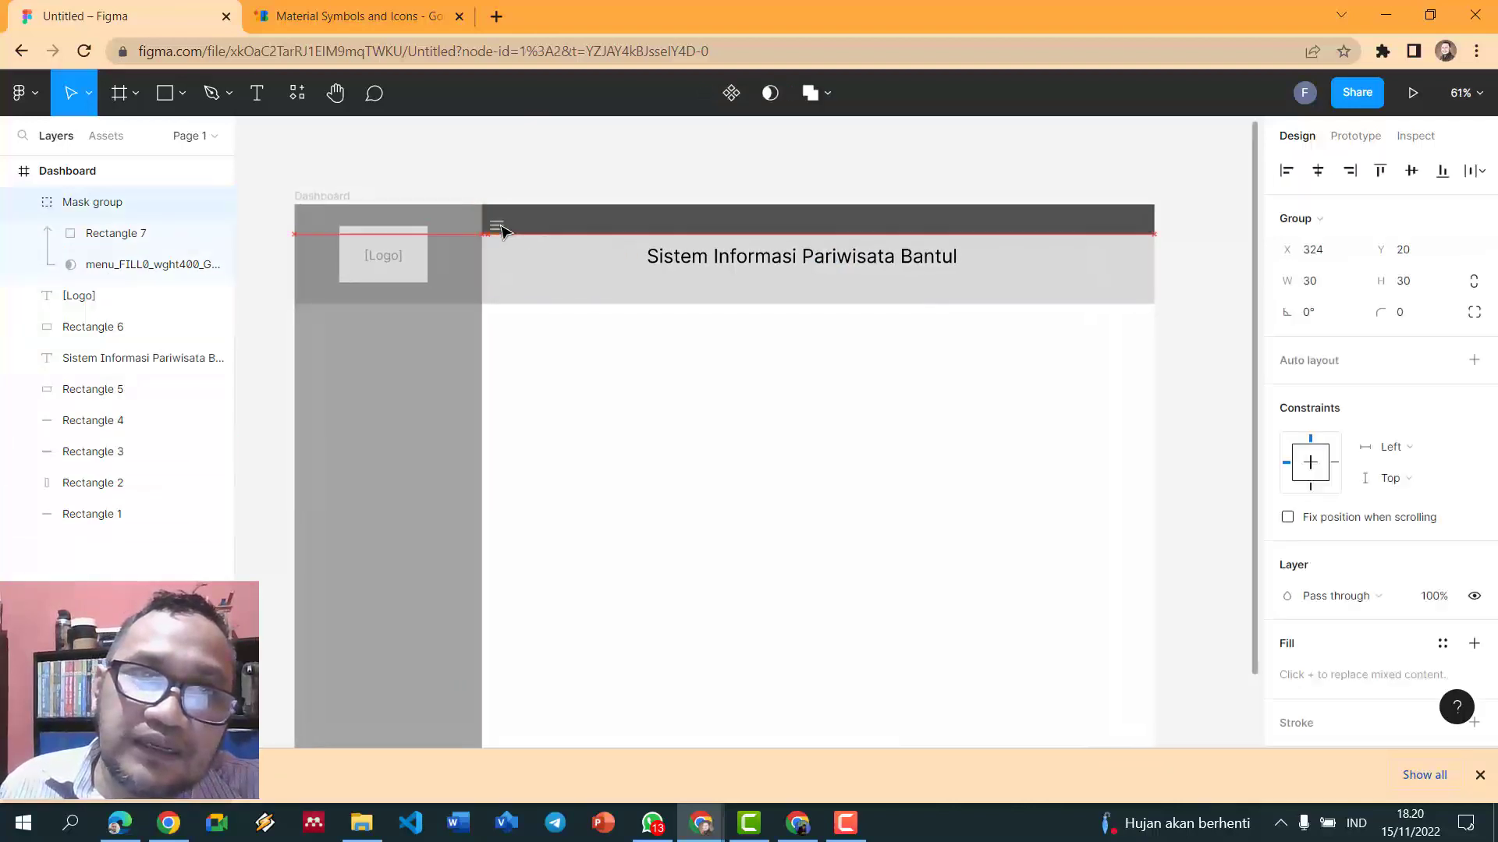
key(shift+Up)
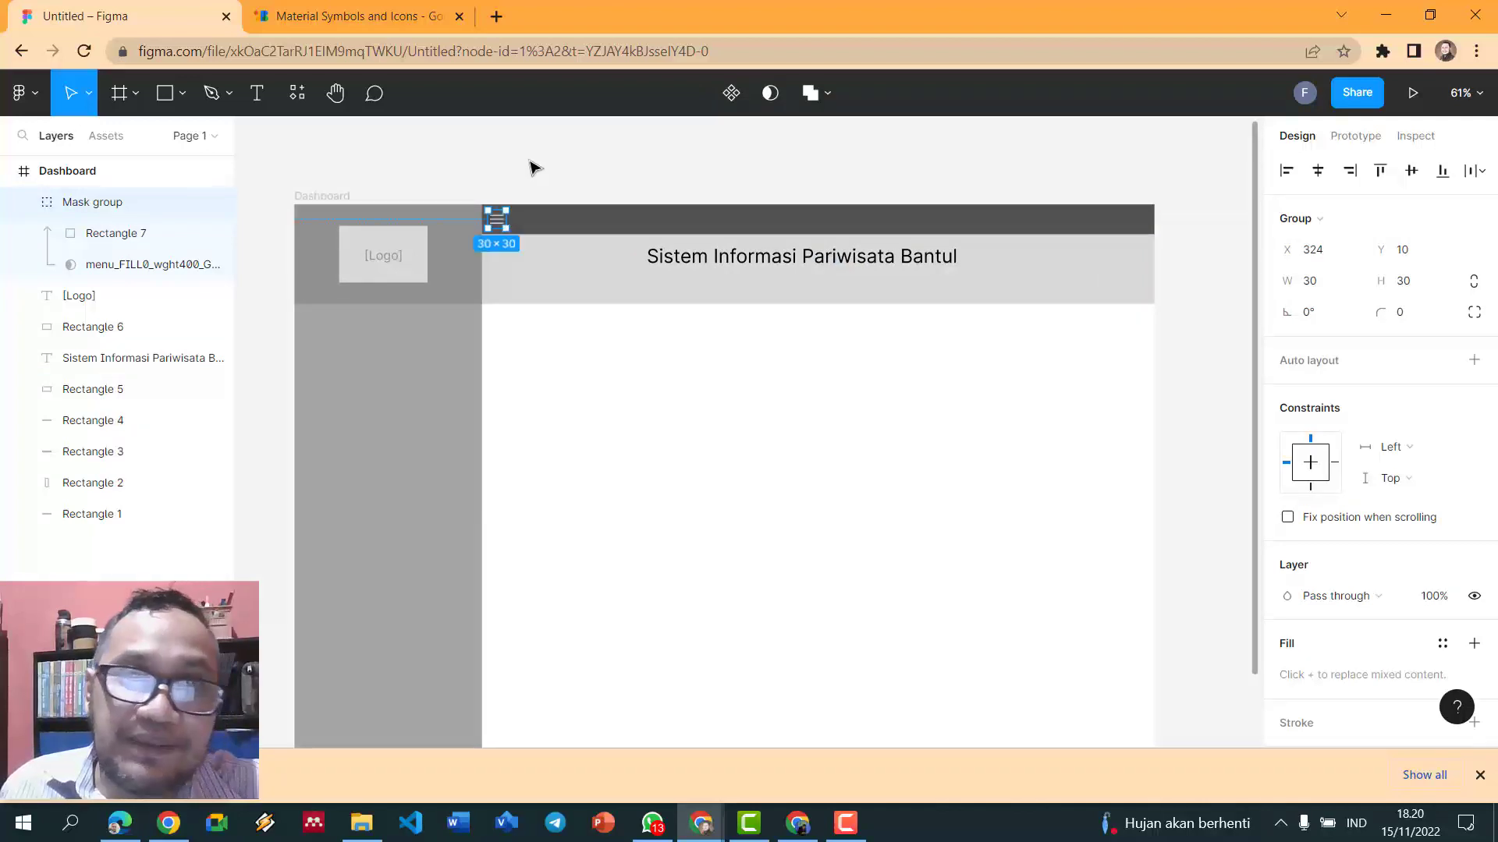
click(532, 167)
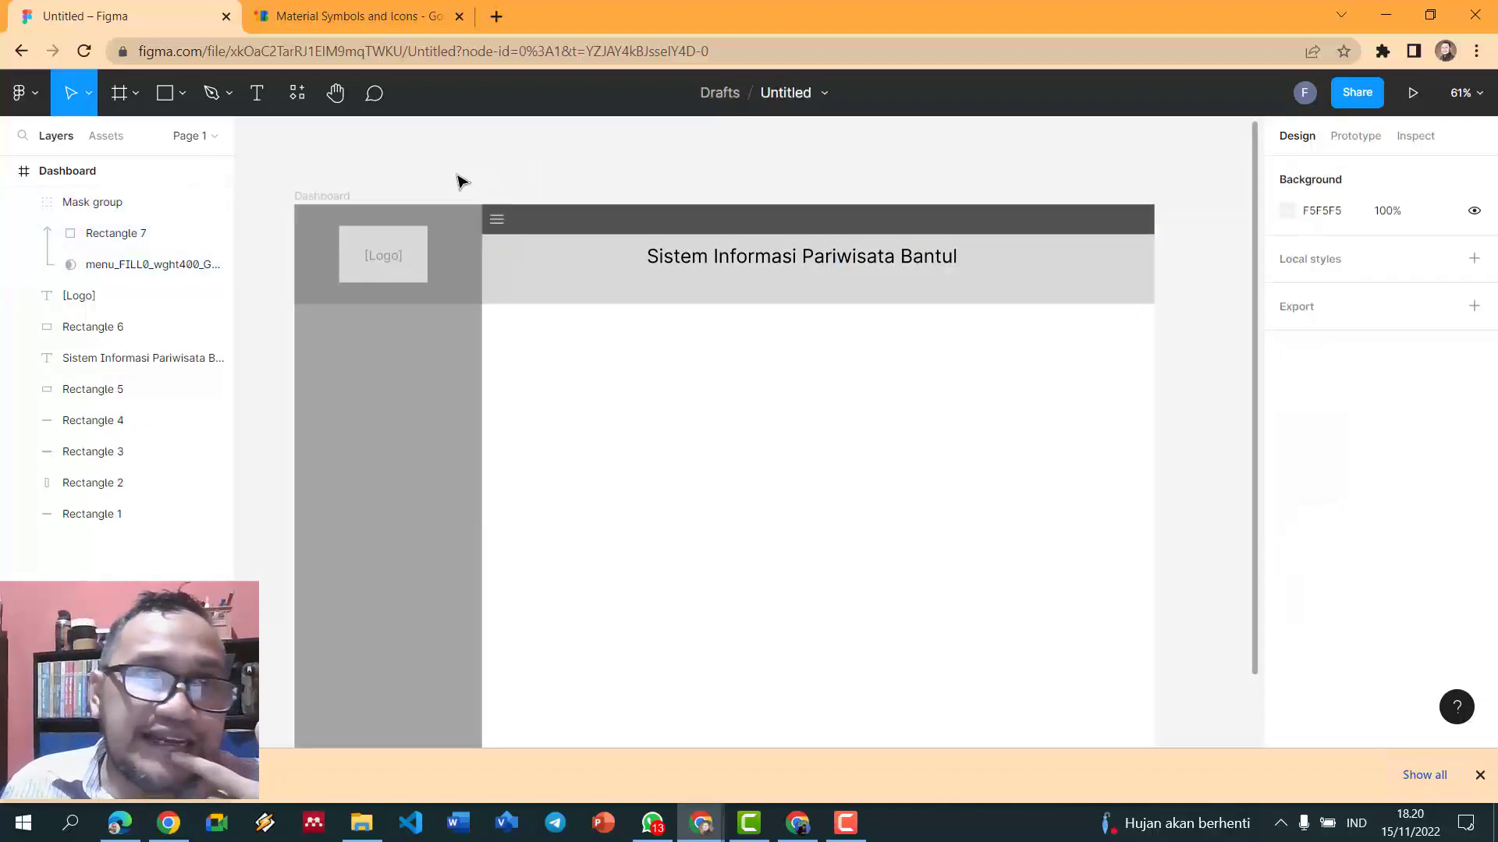
- Add the user's full name as a 16 pt text label in the header bar
click(268, 95)
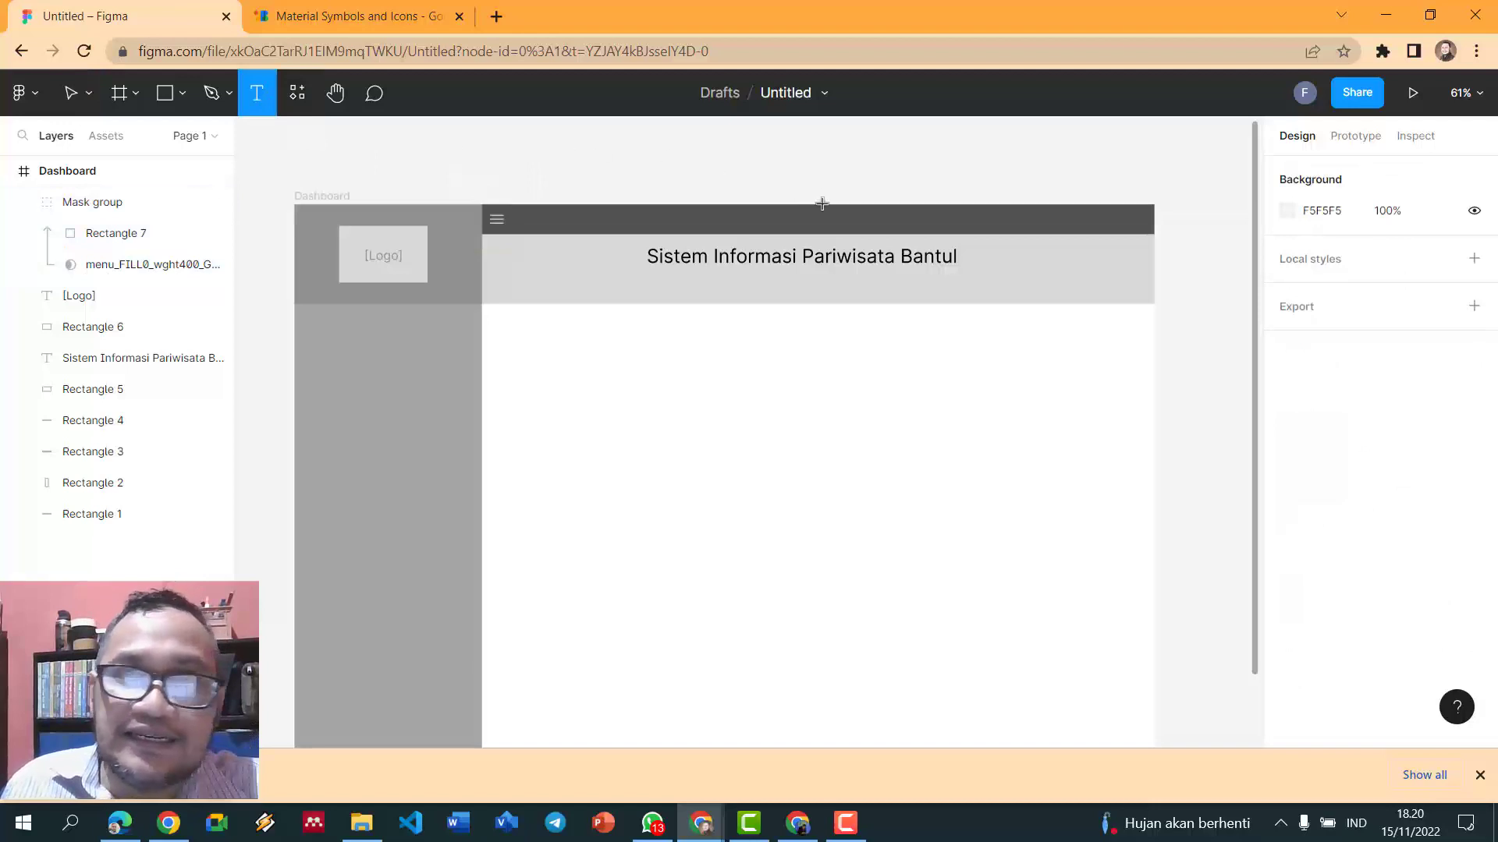
click(861, 211)
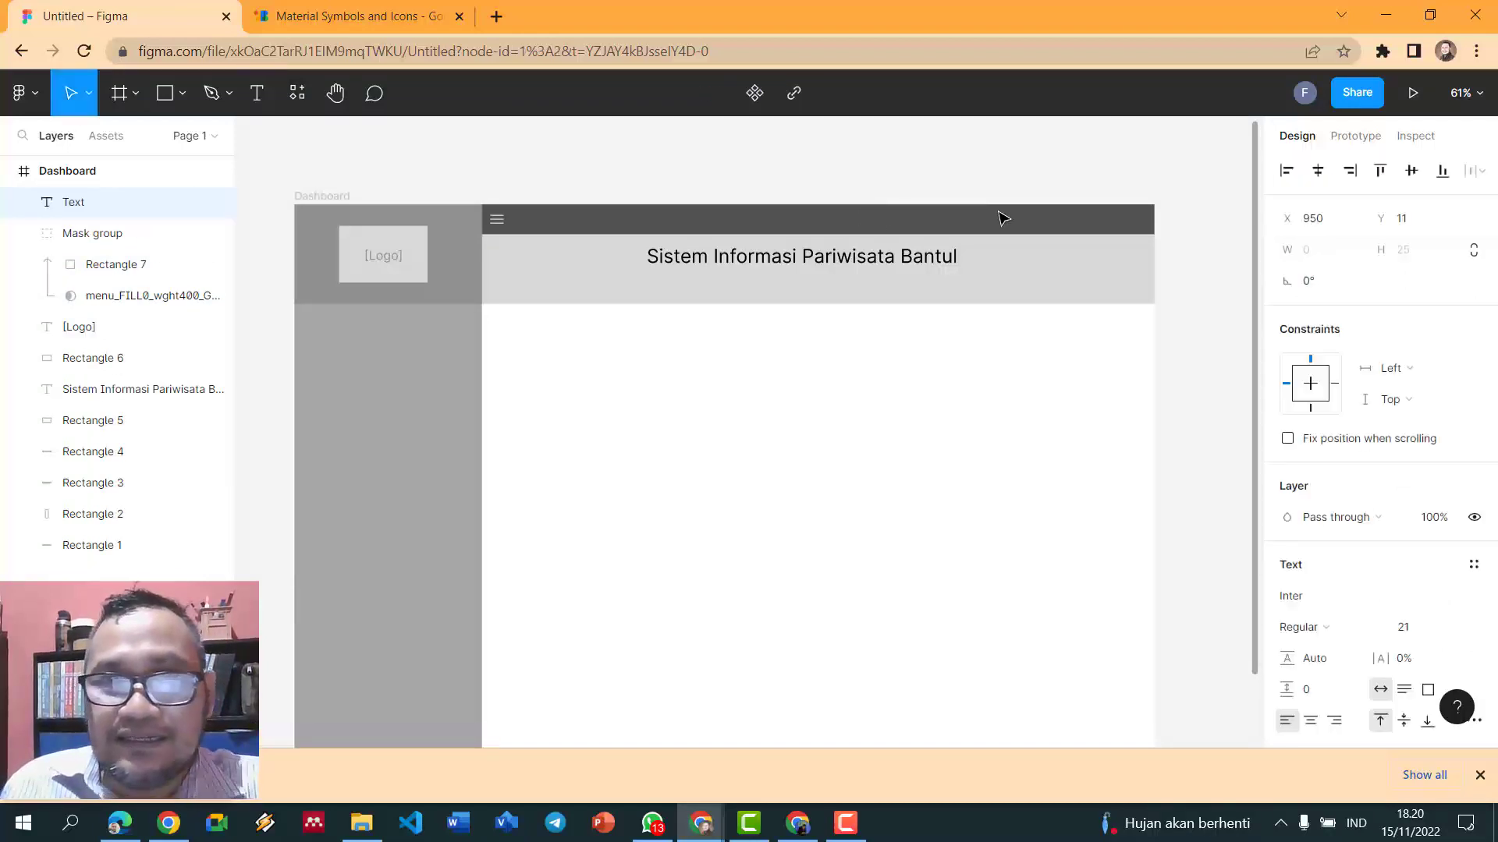
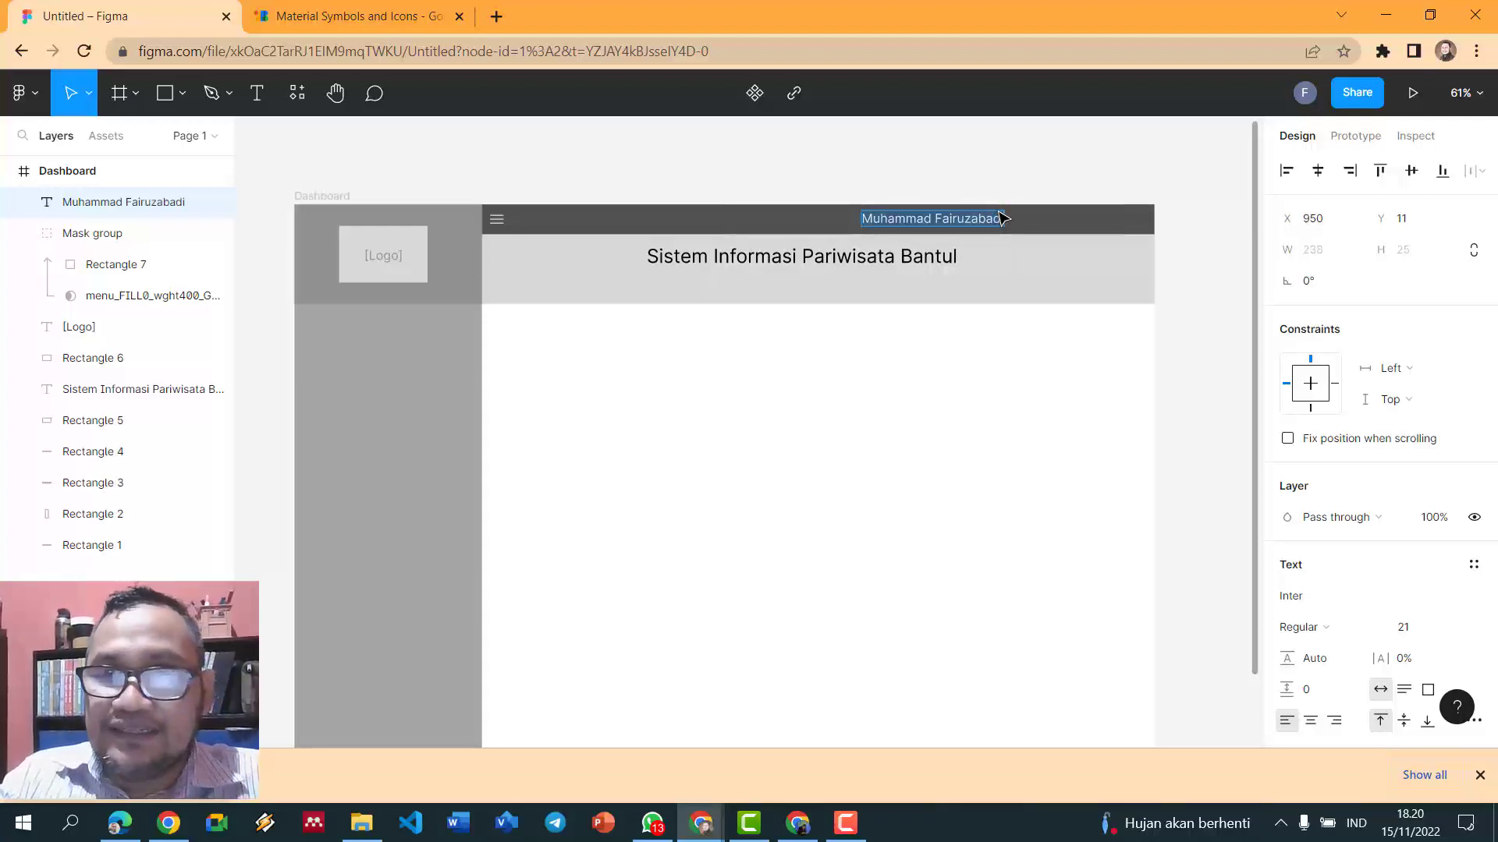
key(ctrl+shift+comma)
key(ctrl+shift+comma)
key(ctrl+shift+comma)
key(ctrl+shift+comma)
key(ctrl+shift+comma)
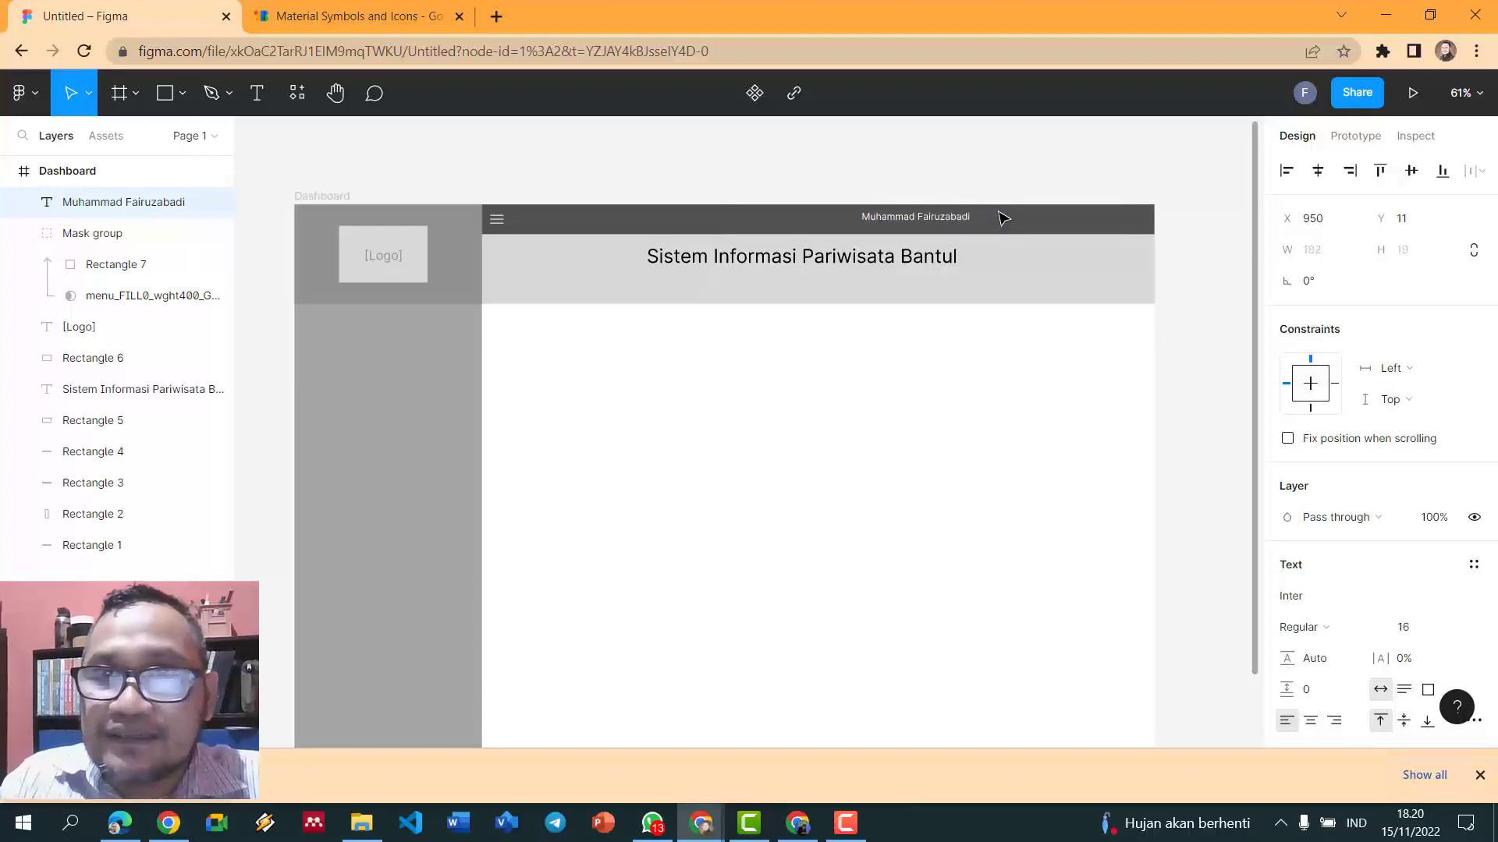
key(Escape)
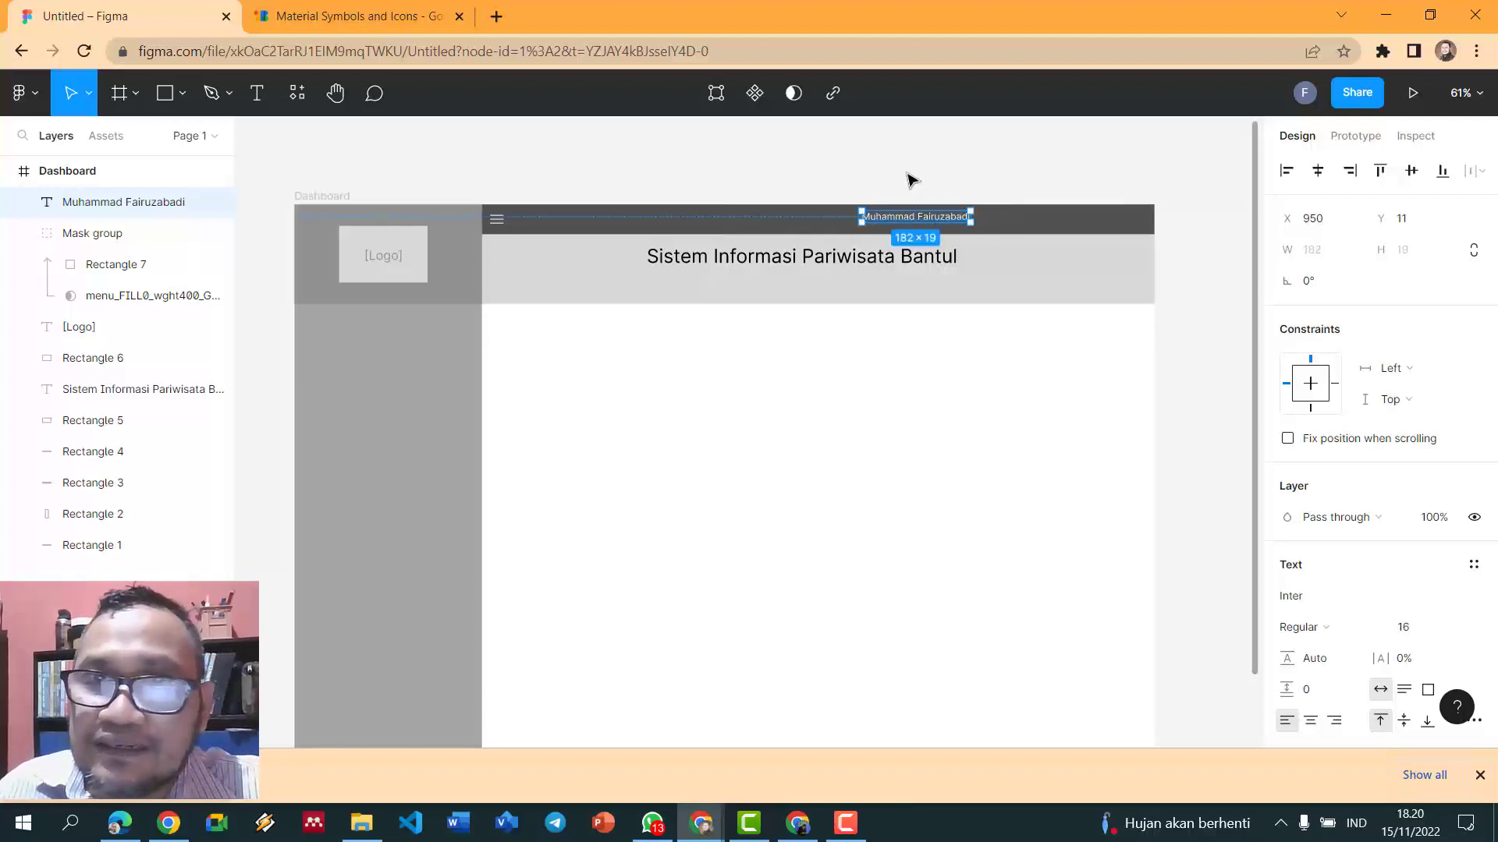
- Move the name label to the header's right end, at X 1201, Y 10
scroll(906, 177, up, 5)
scroll(960, 273, down, 4)
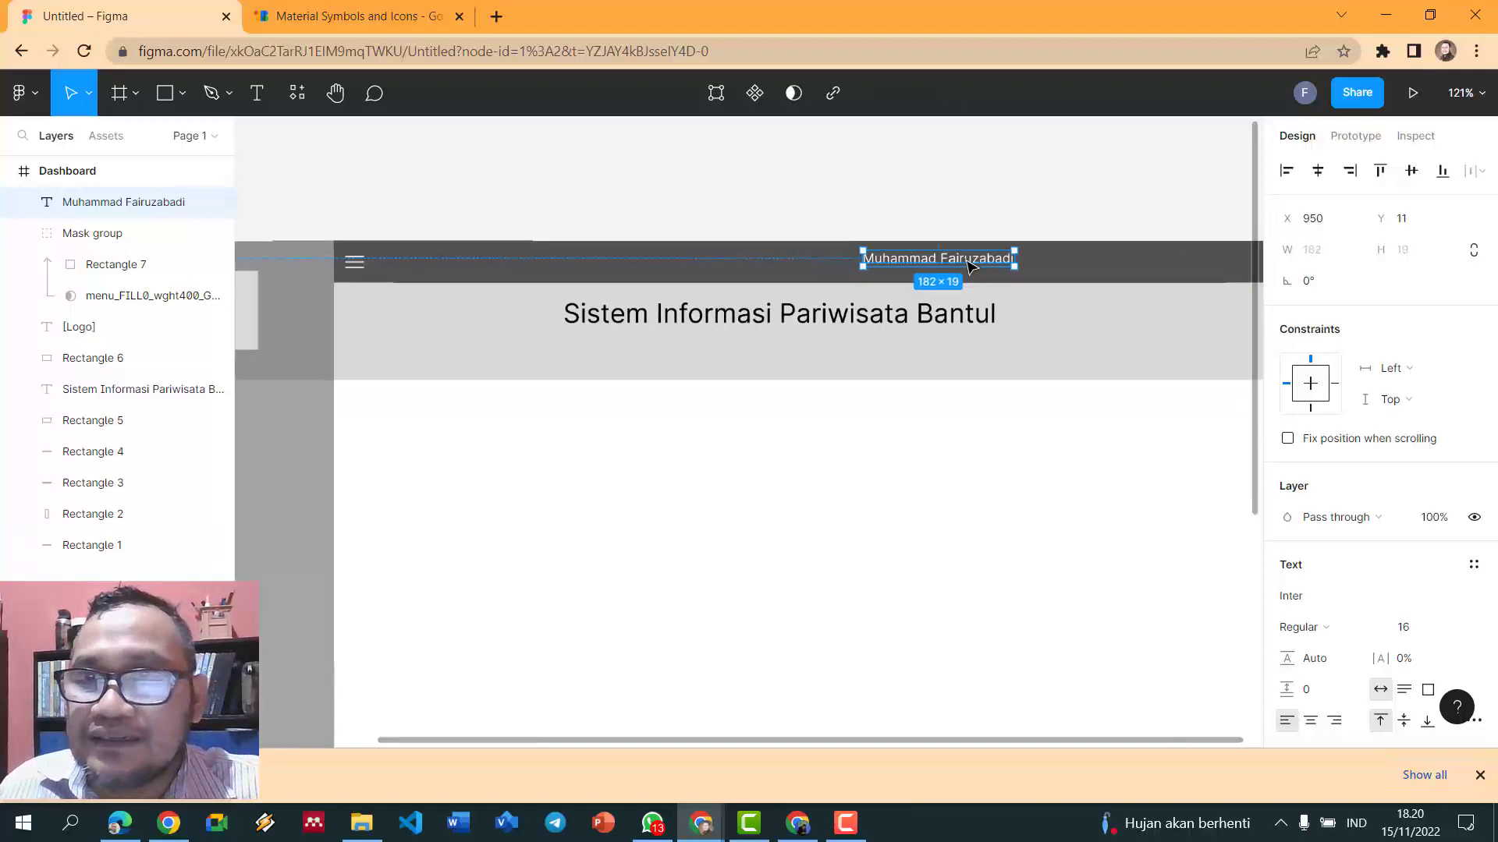
drag(967, 266, 1134, 257)
click(1115, 200)
scroll(1116, 201, up, 3)
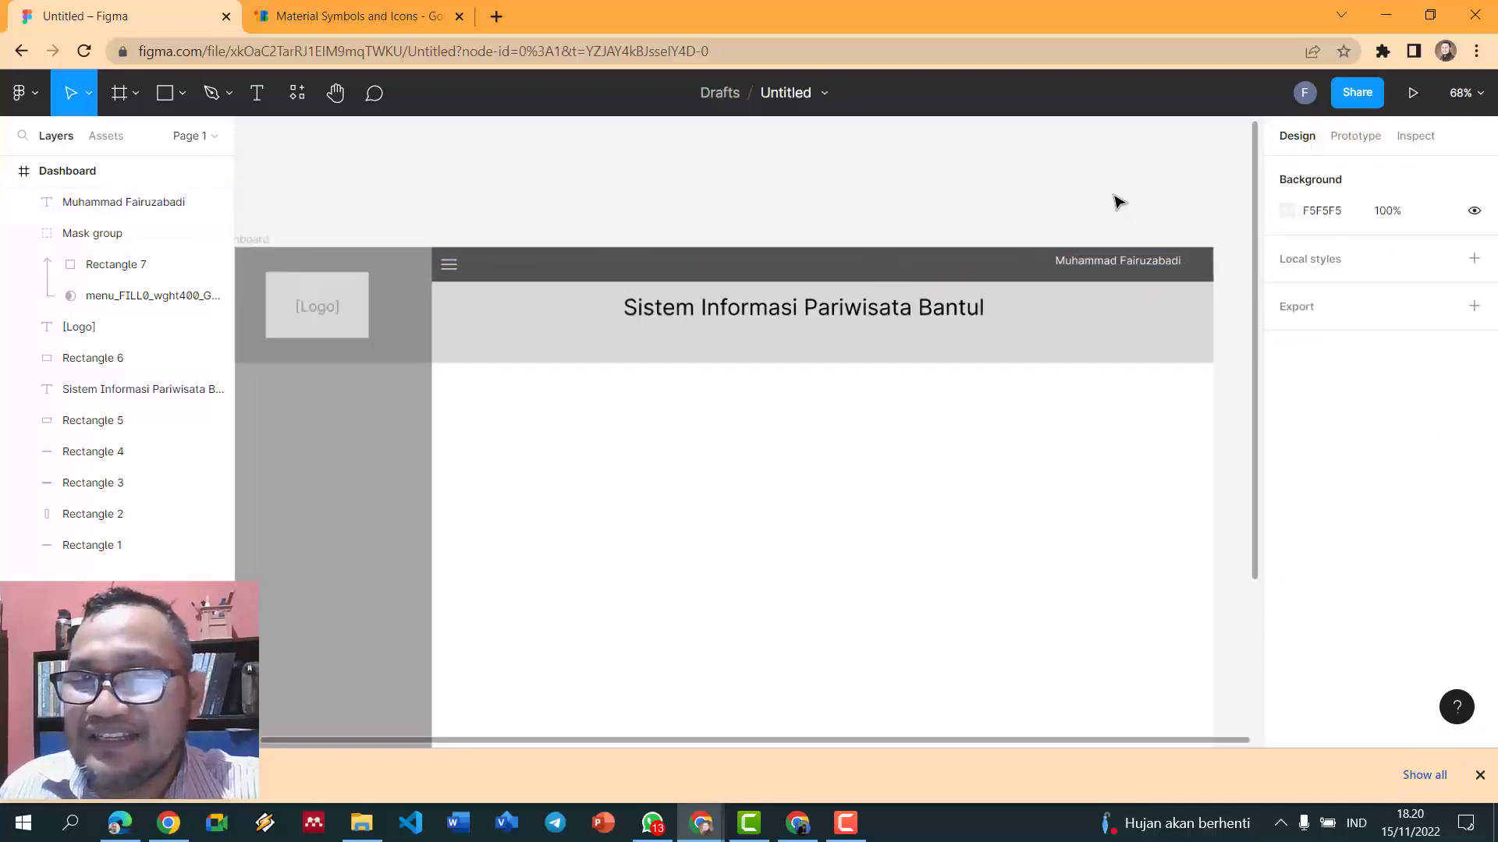
click(260, 95)
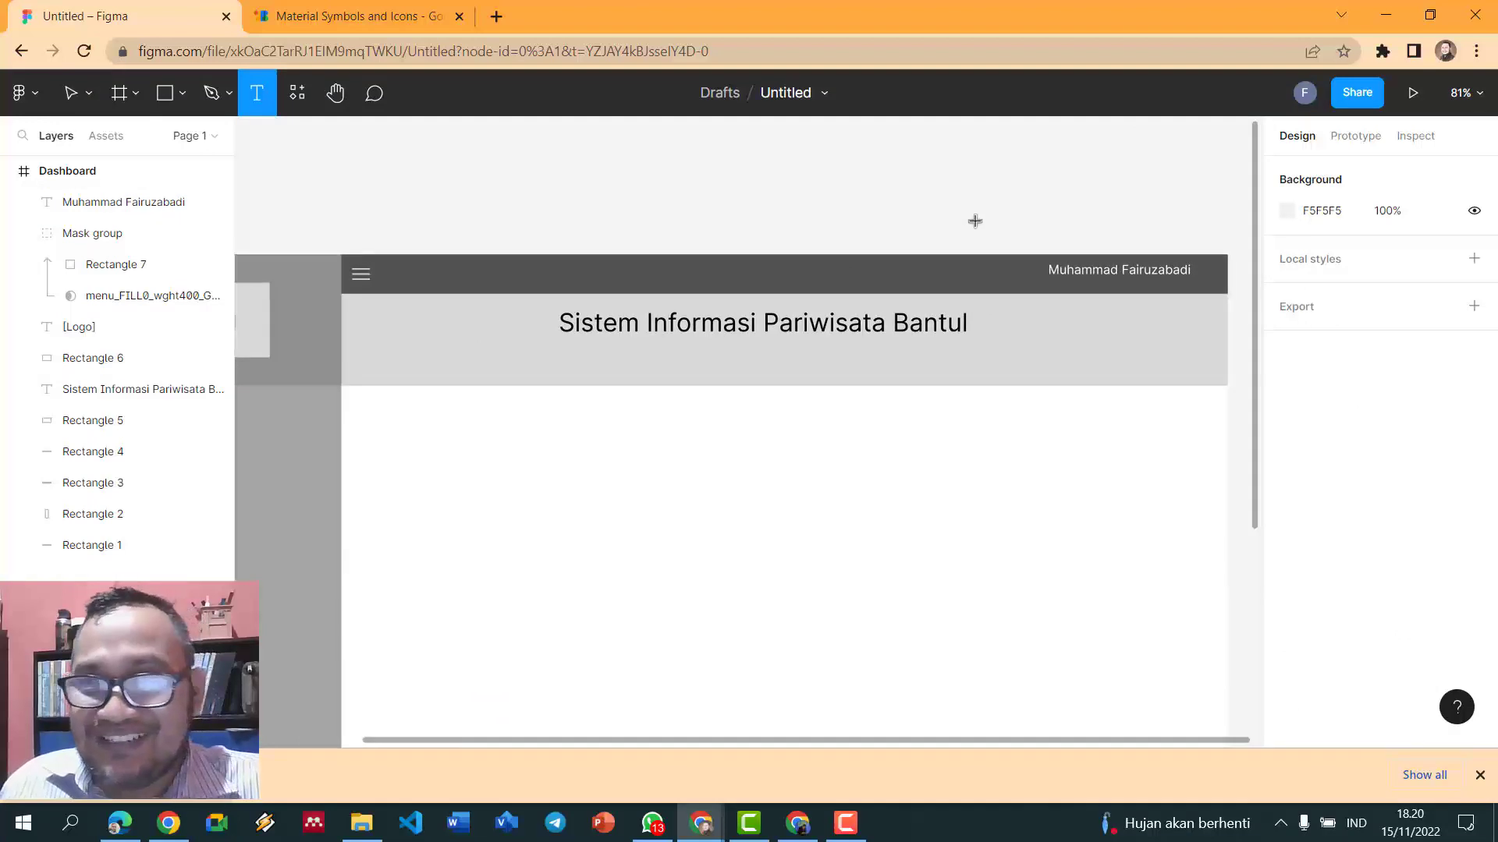
- Add an 'Administrator' label at size 15 directly beneath the user's name
click(1005, 273)
text(Administrator)
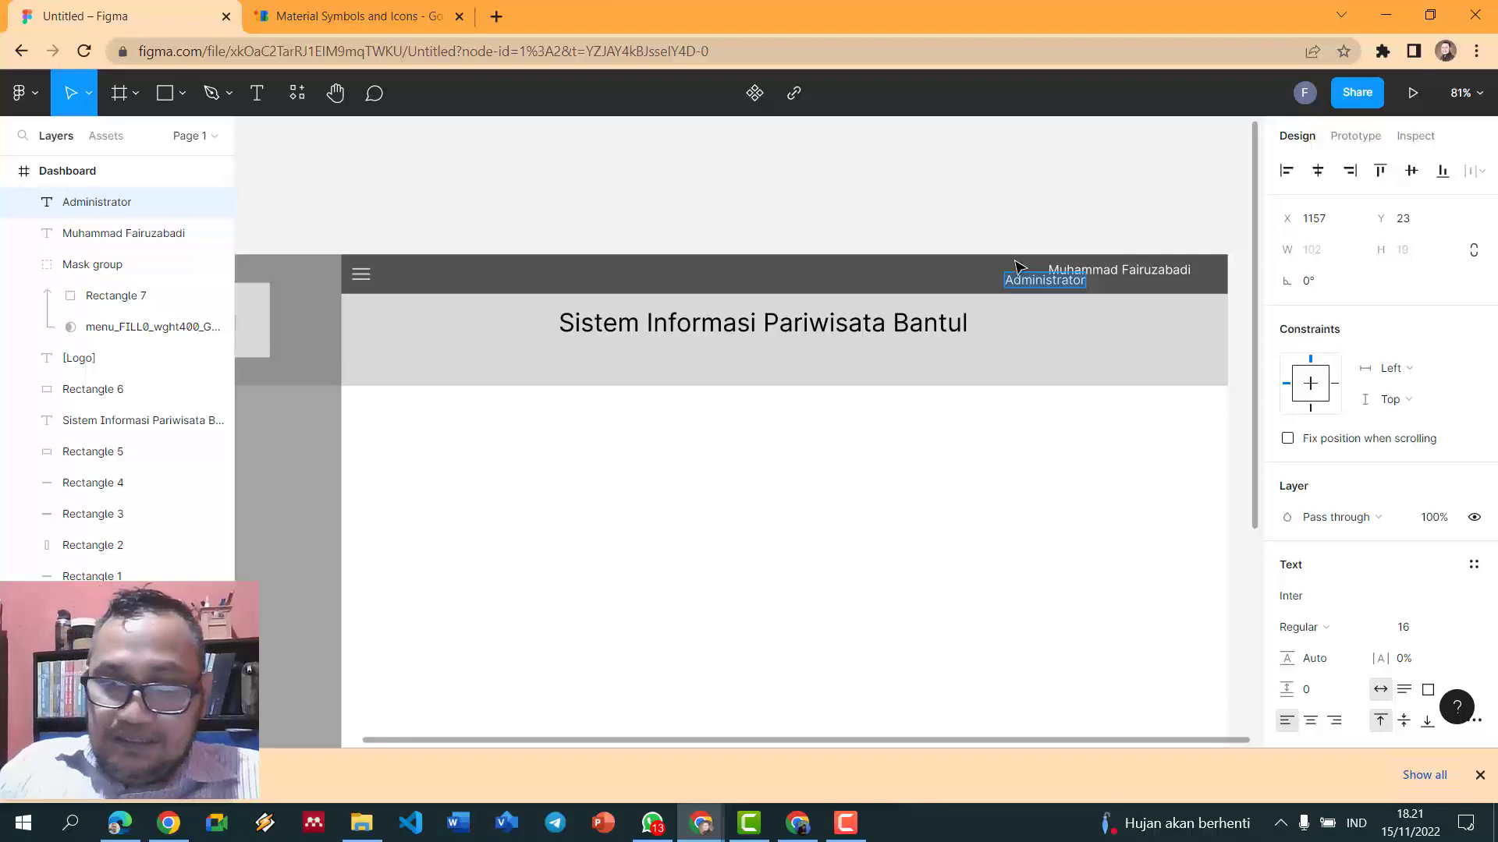
key(ctrl+shift+comma)
double_click(1050, 279)
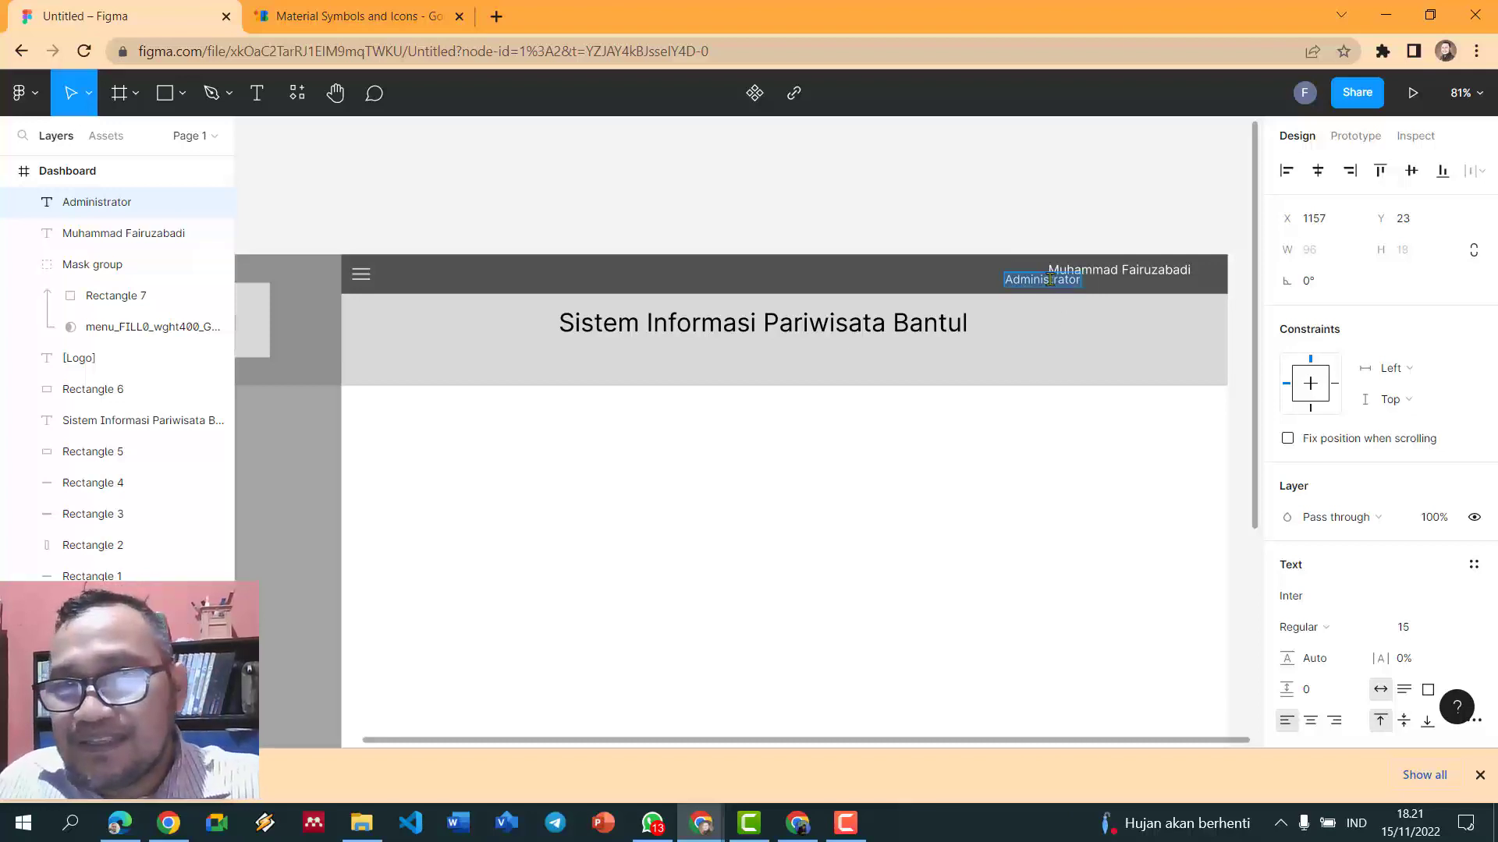
key(Escape)
drag(1022, 285, 1073, 291)
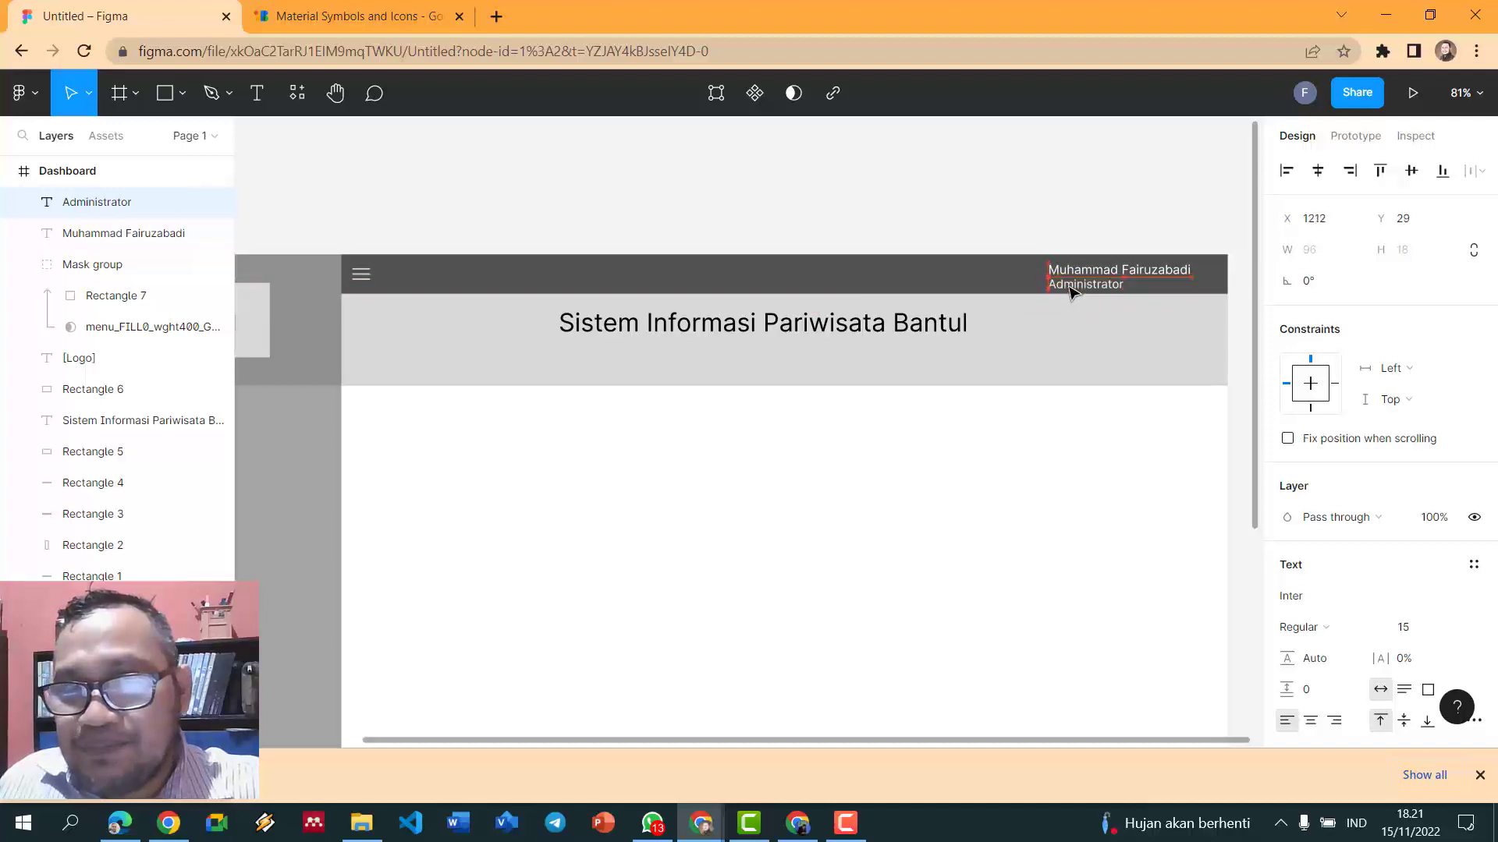
ctrl+scroll(1103, 234, up, 2)
click(1066, 227)
- Make the user's name text bold
click(1082, 280)
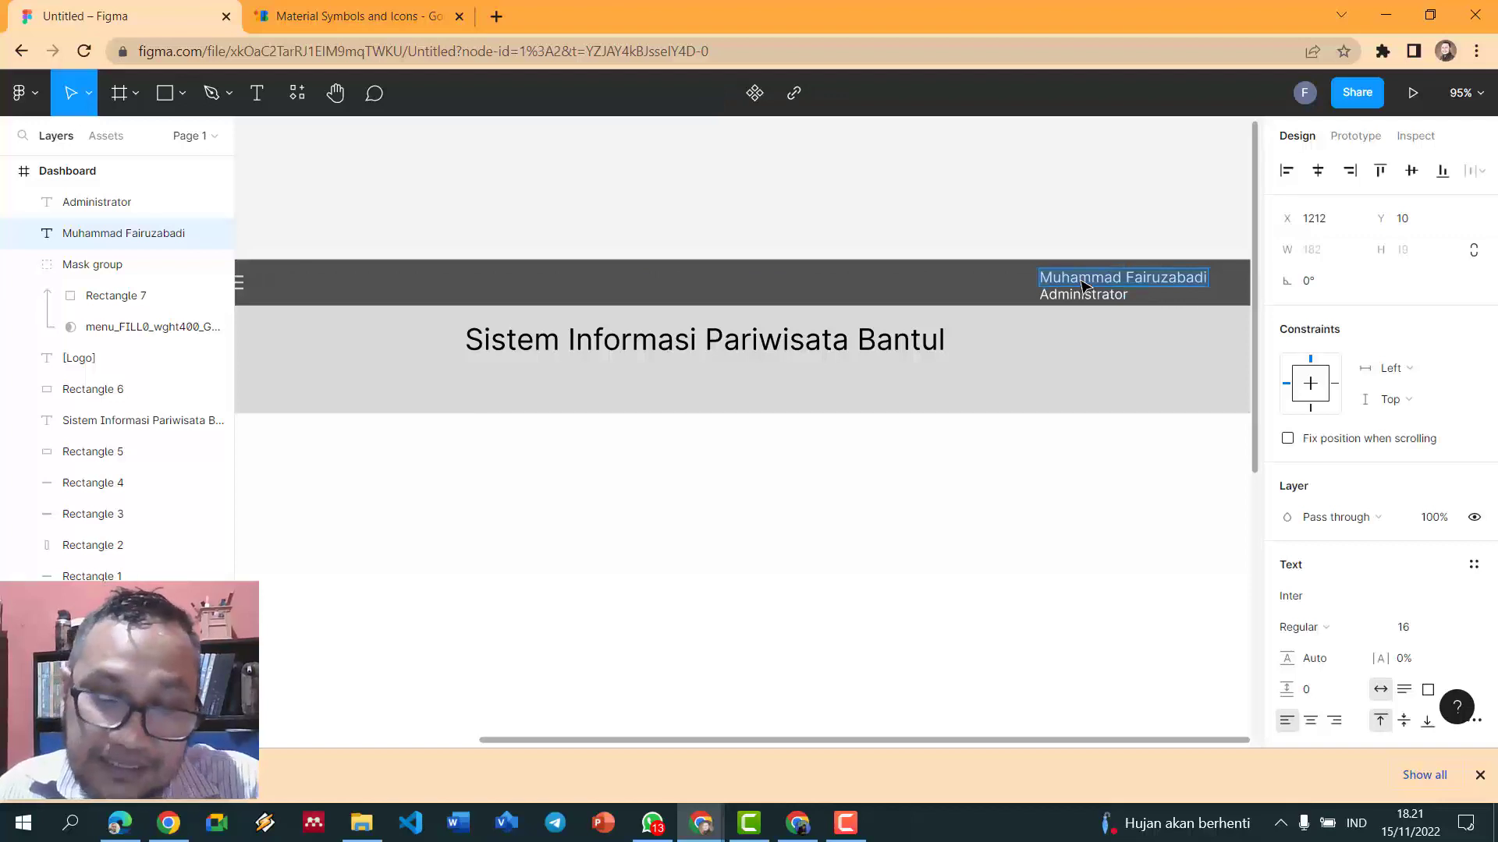
key(ctrl+b)
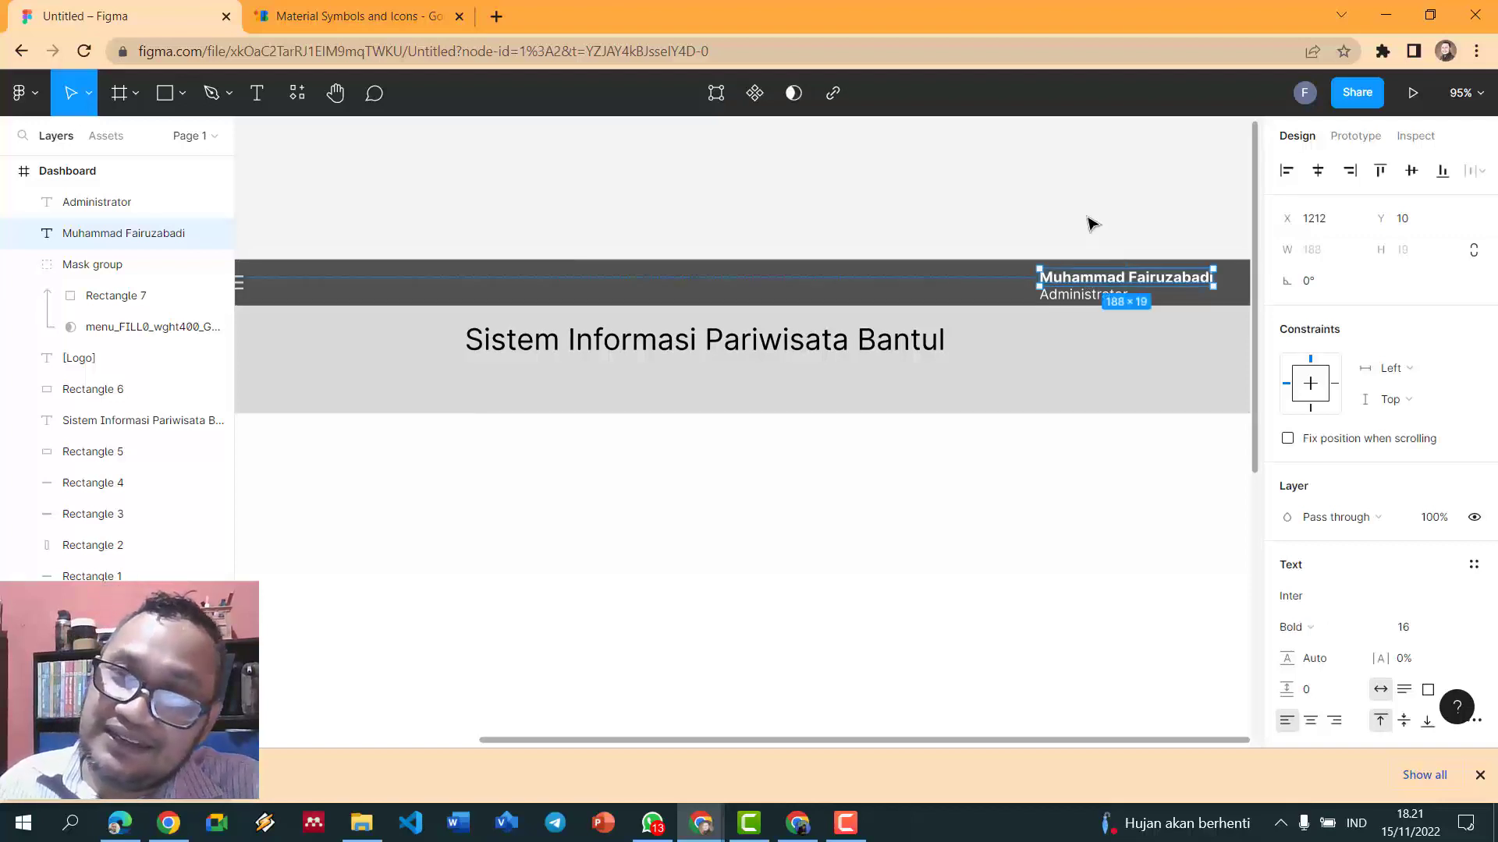
ctrl+scroll(1092, 224, down, 1)
click(1092, 228)
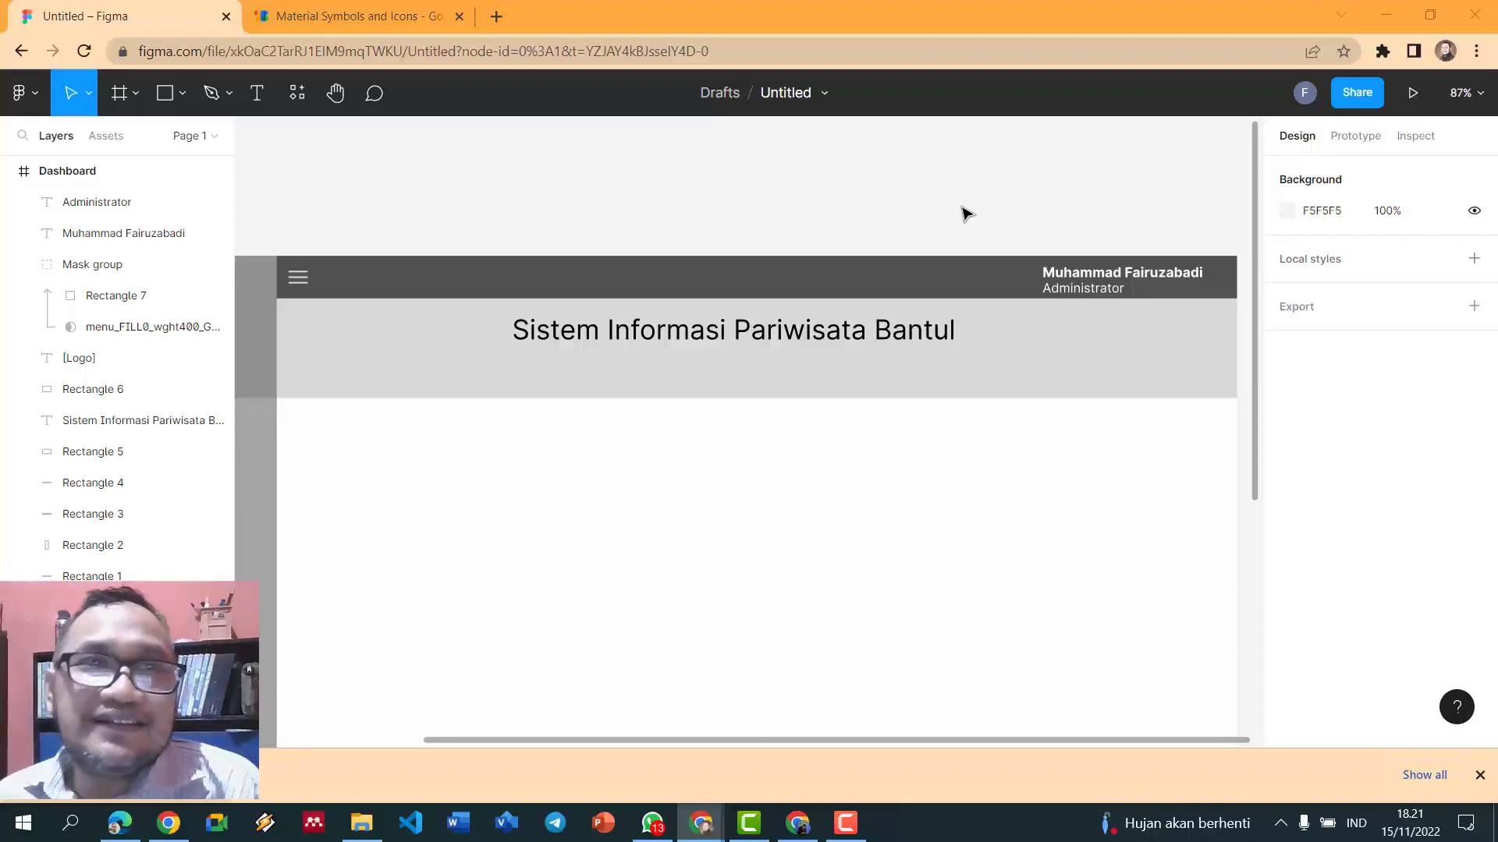
- Save the Material Symbols Person icon as a PNG and drag it onto the Figma canvas above the Dashboard
click(425, 26)
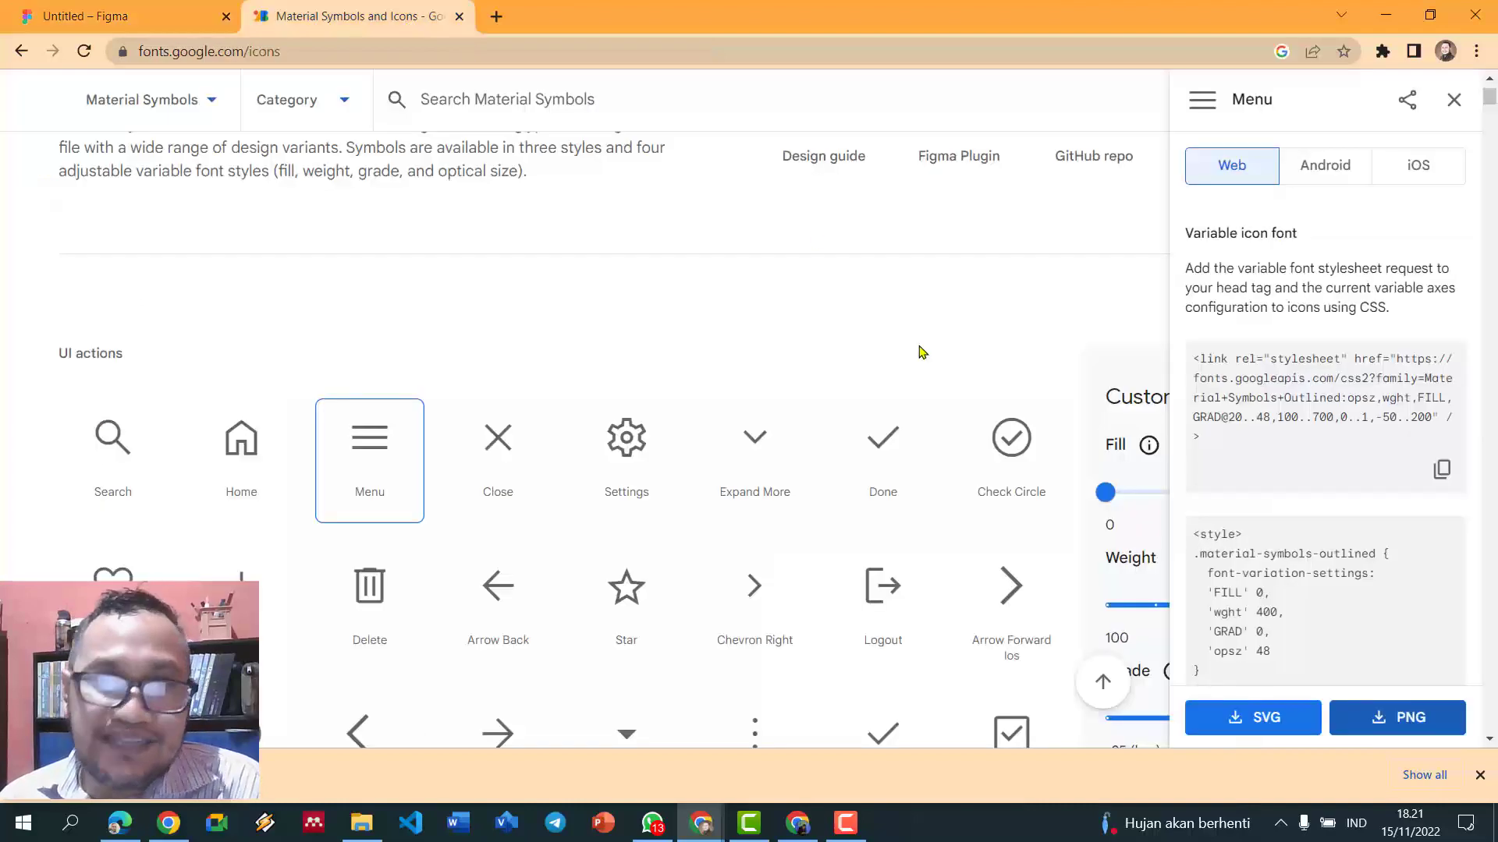
scroll(900, 361, down, 20)
scroll(901, 361, down, 18)
scroll(901, 361, down, 15)
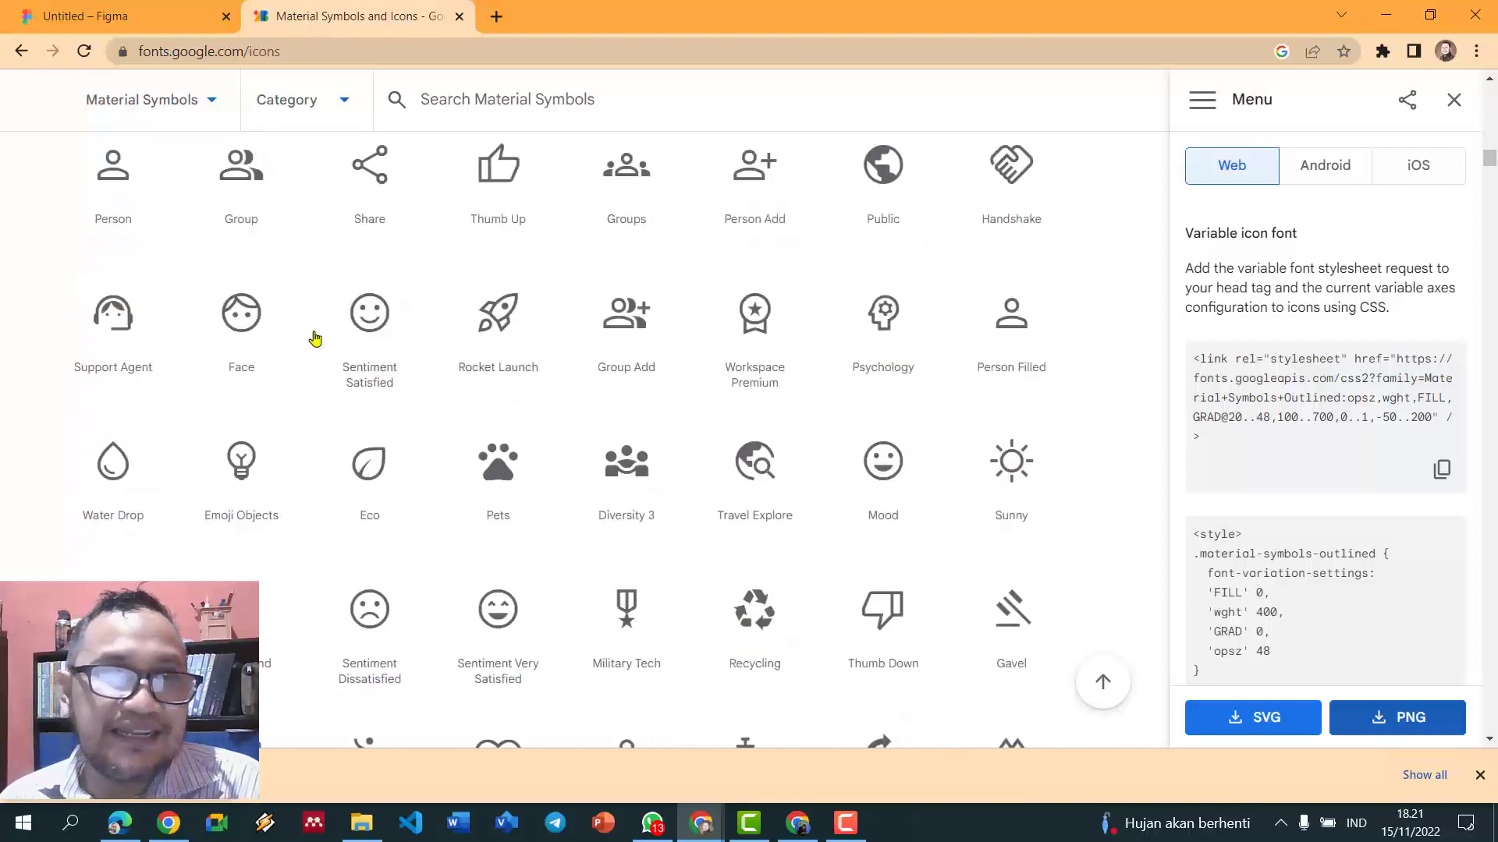
scroll(114, 189, up, 3)
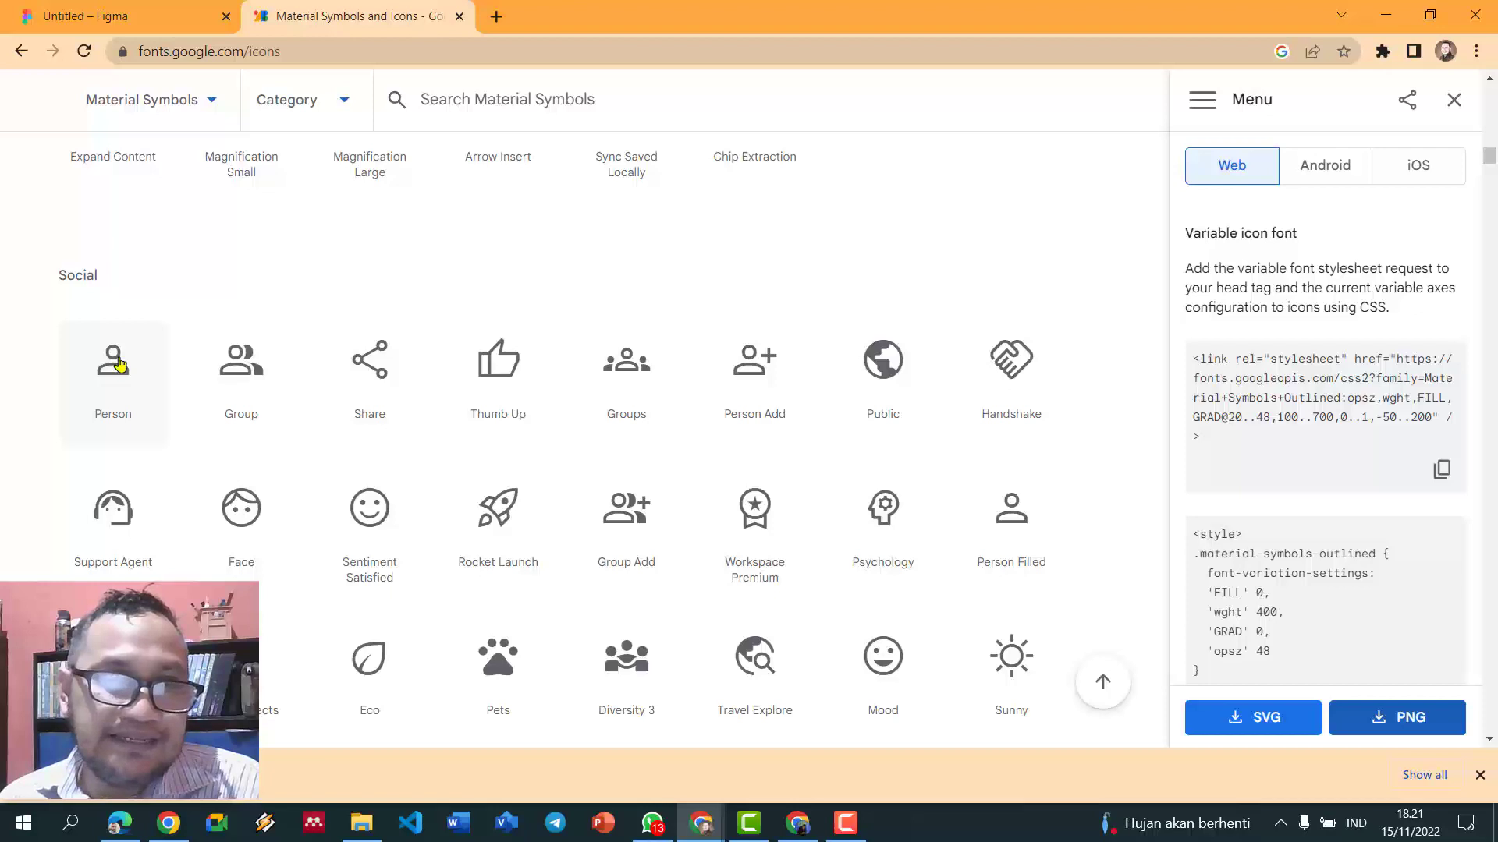
click(117, 363)
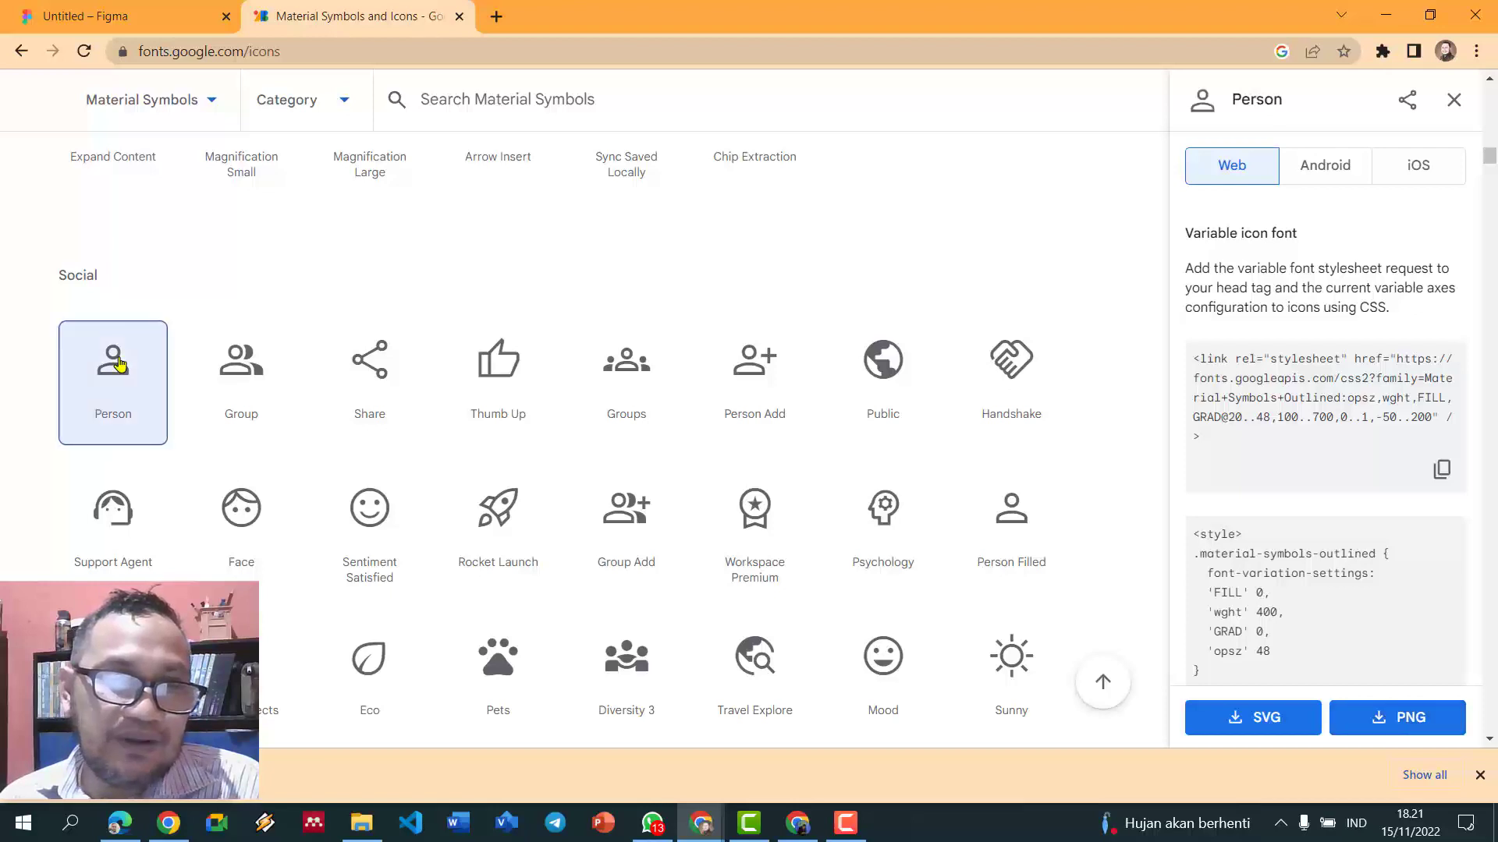
click(1409, 716)
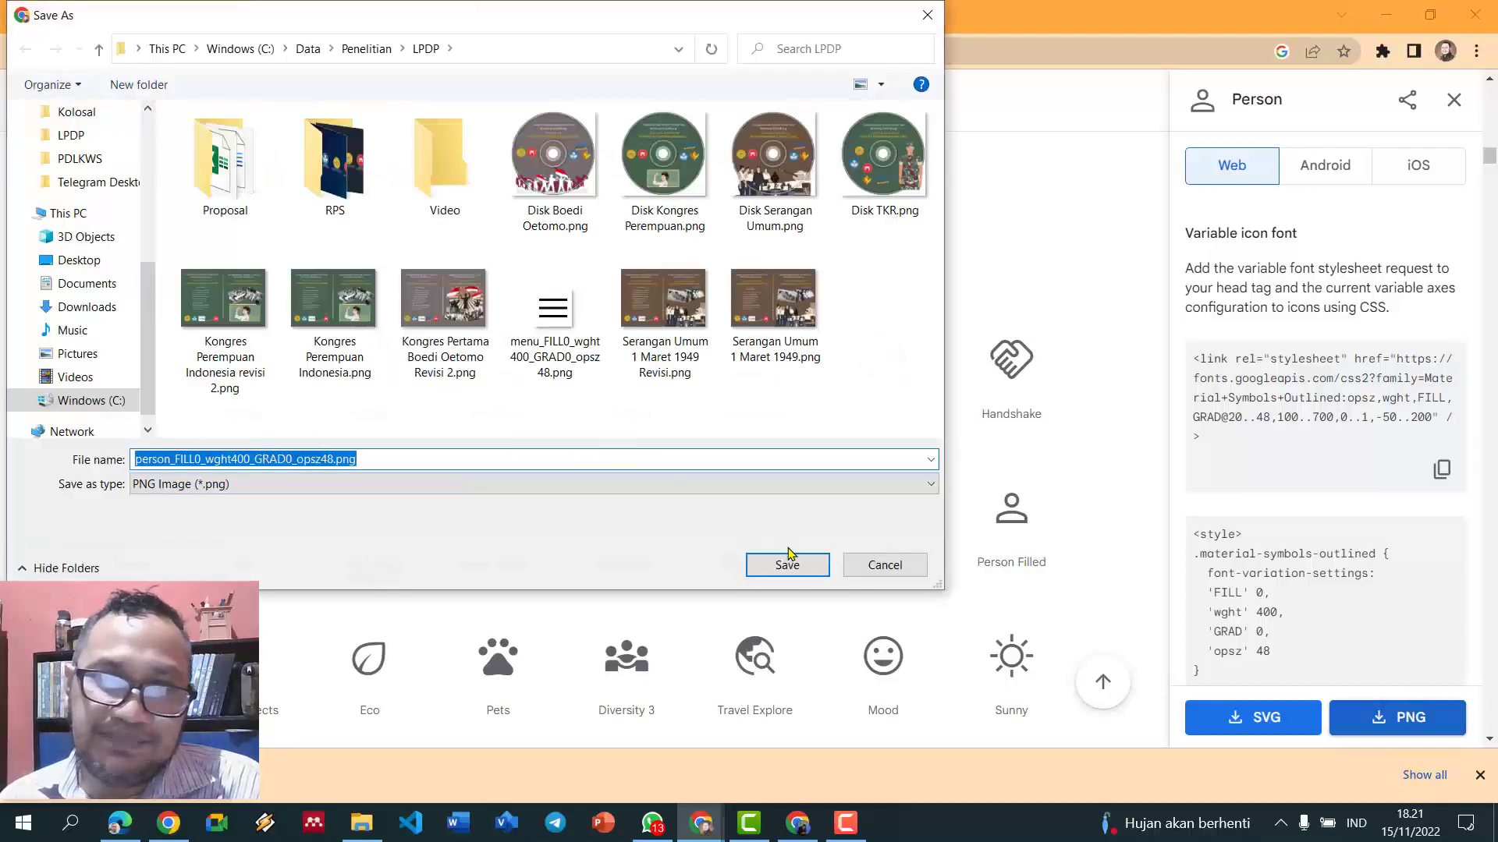
click(789, 564)
drag(90, 776, 732, 188)
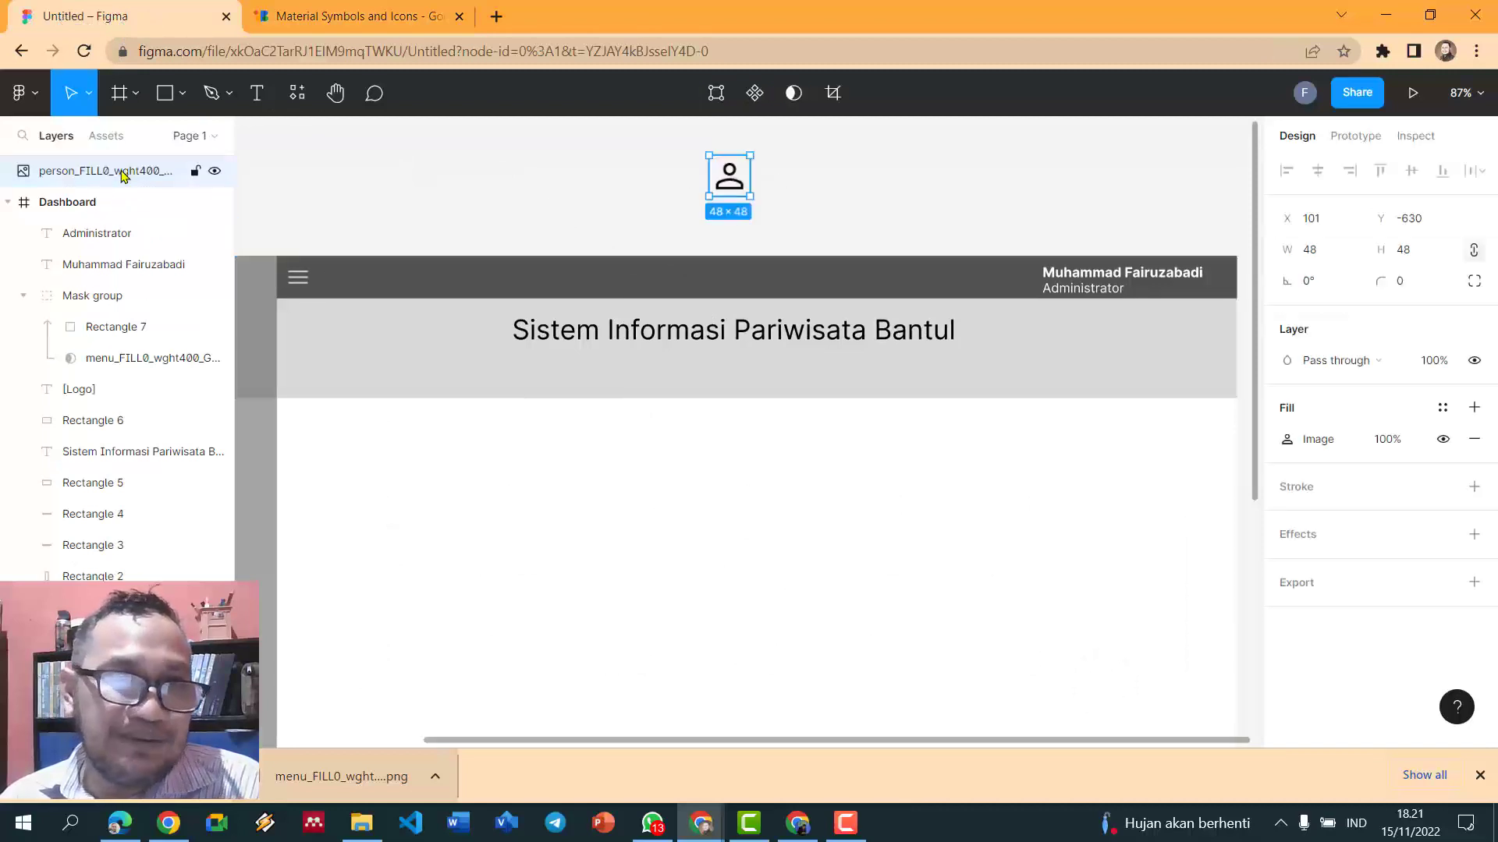
- Draw a square over the person image and use it as a mask
click(863, 184)
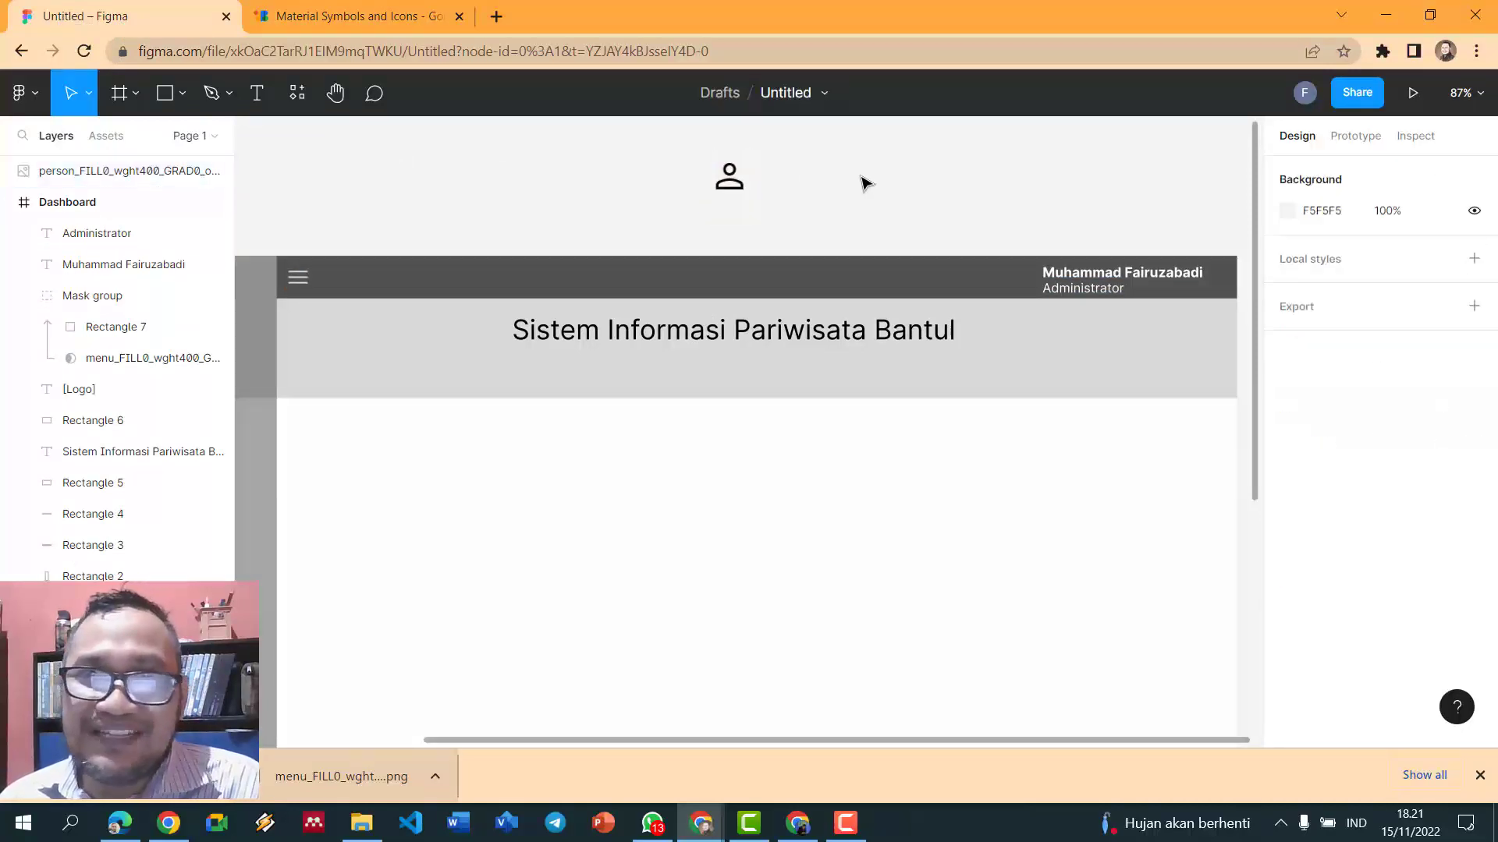
click(184, 96)
click(167, 99)
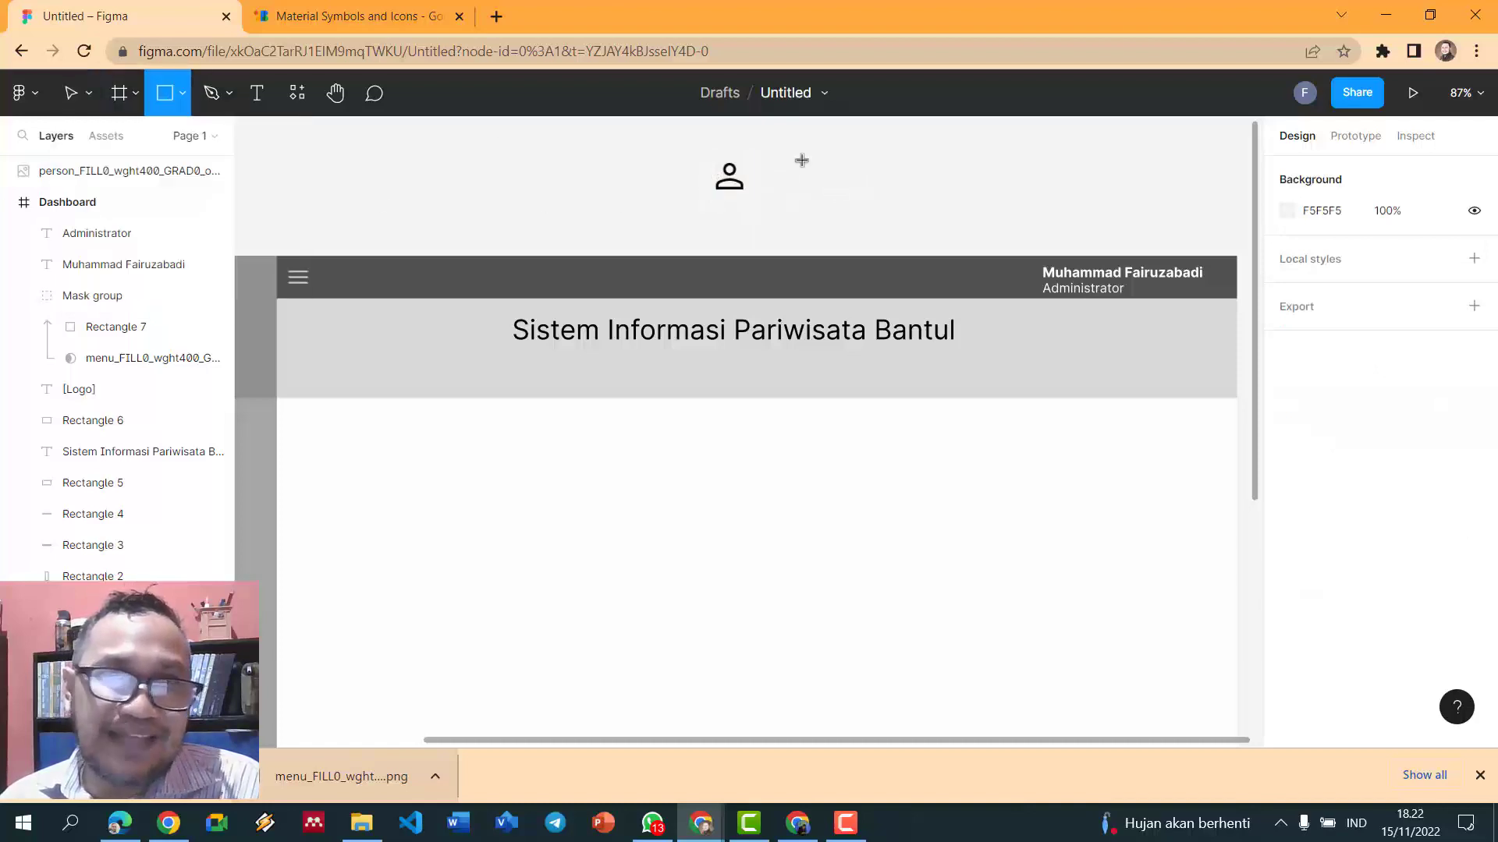
drag(708, 155, 749, 198)
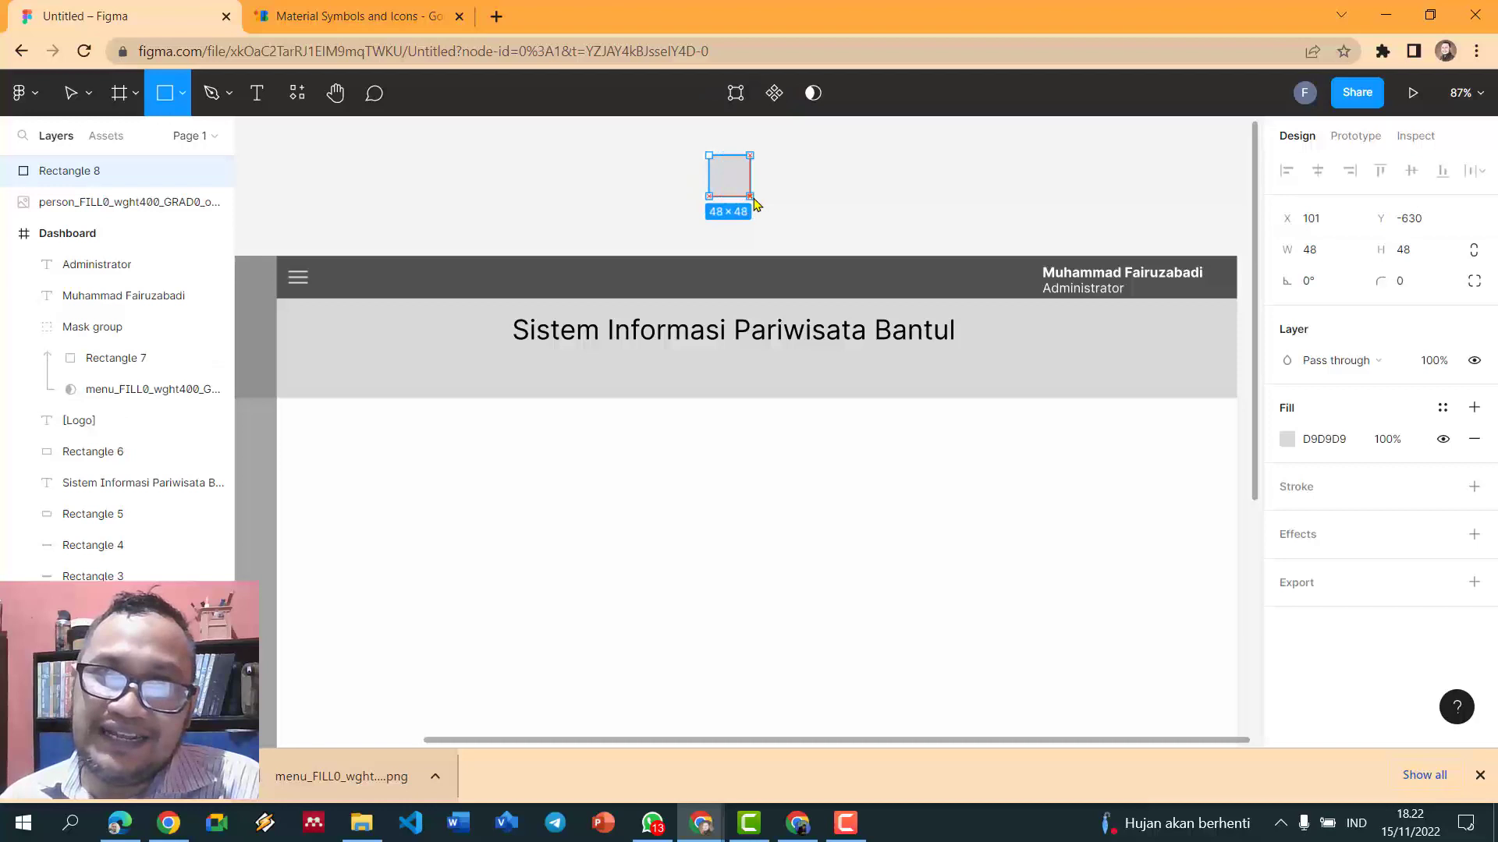
key(v)
drag(664, 133, 803, 243)
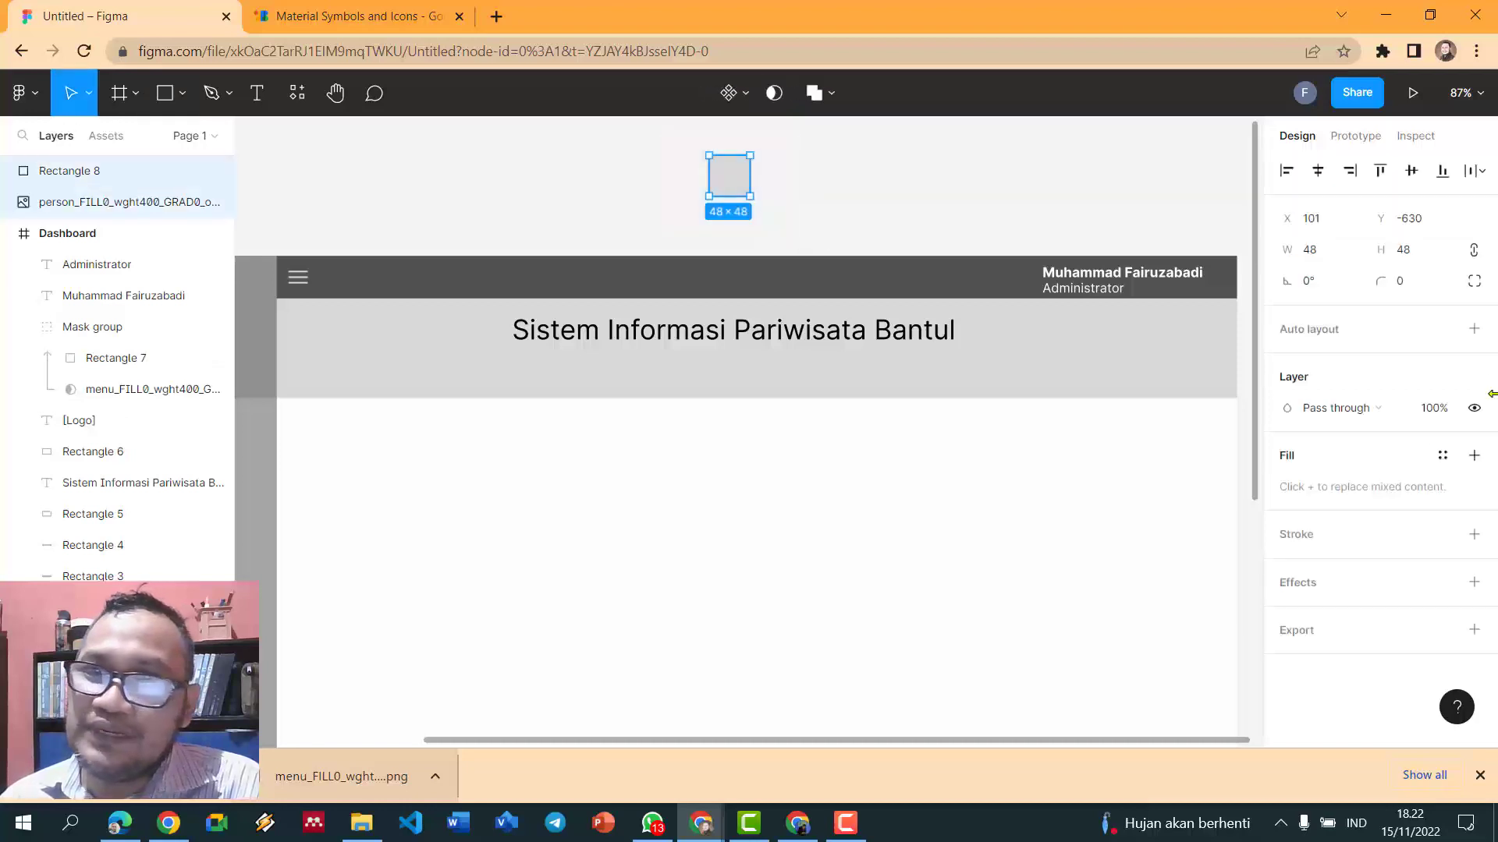
click(775, 95)
- Move the person mask into the Dashboard header, delete the old icon group, and import a fresh person PNG
drag(743, 185, 771, 166)
drag(54, 171, 87, 284)
drag(760, 172, 941, 282)
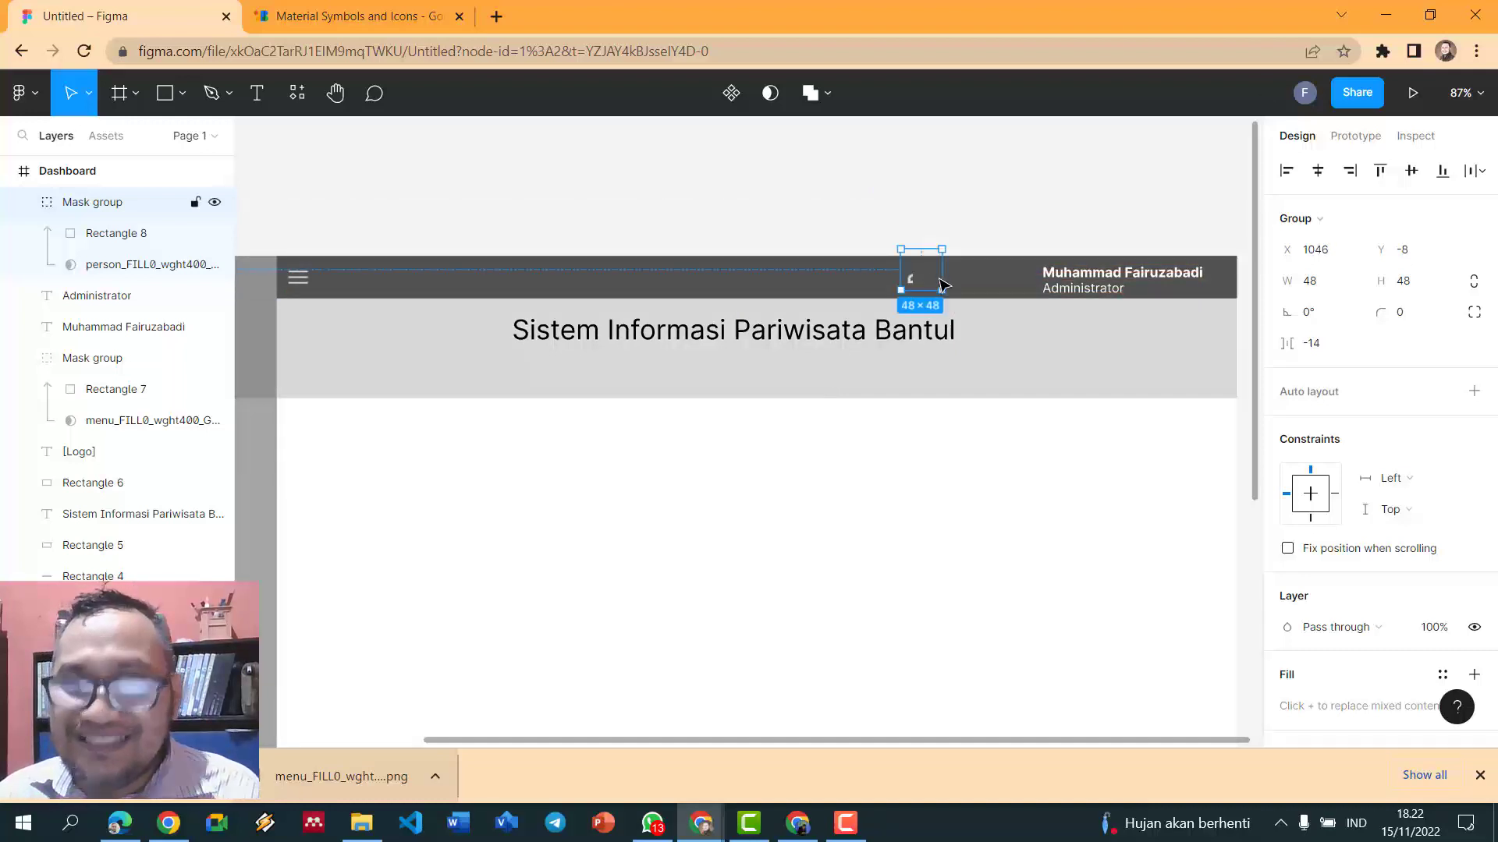
key(Delete)
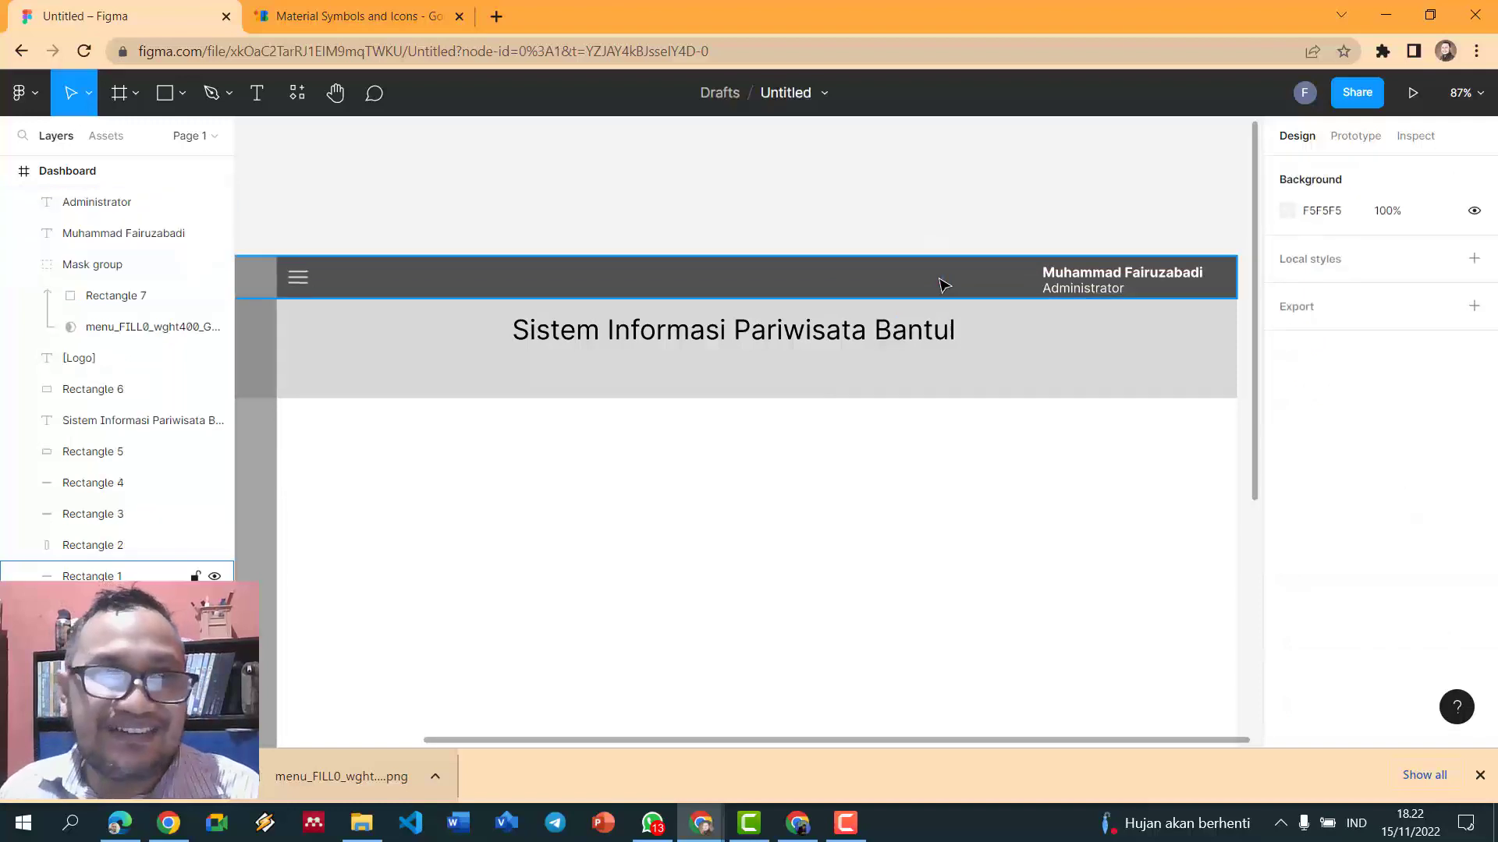
drag(341, 776, 884, 493)
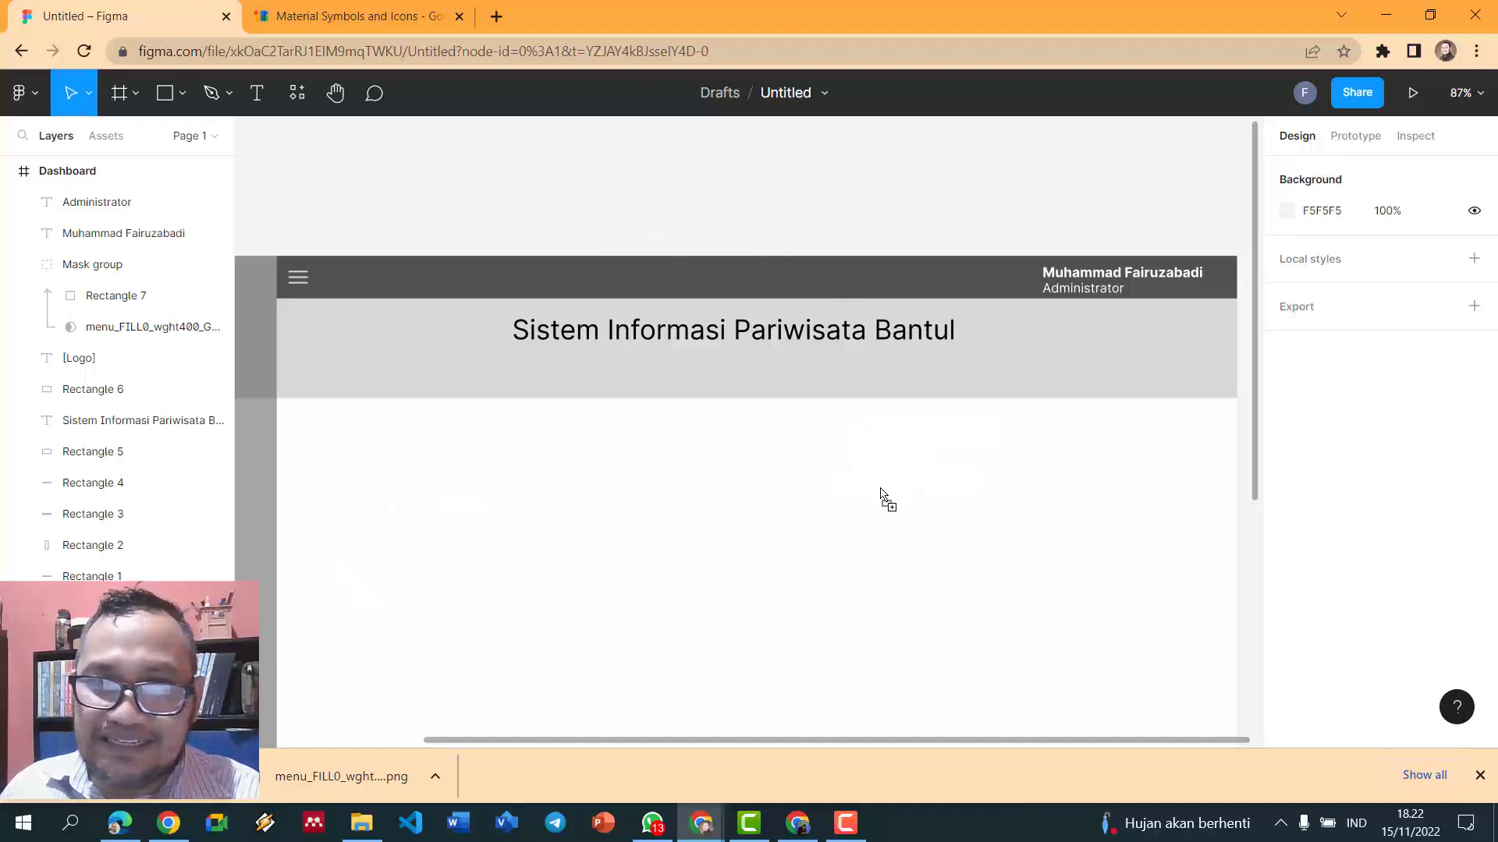
- Draw Rectangle 8 over the imported person icon and mask the icon with it
click(550, 176)
click(181, 94)
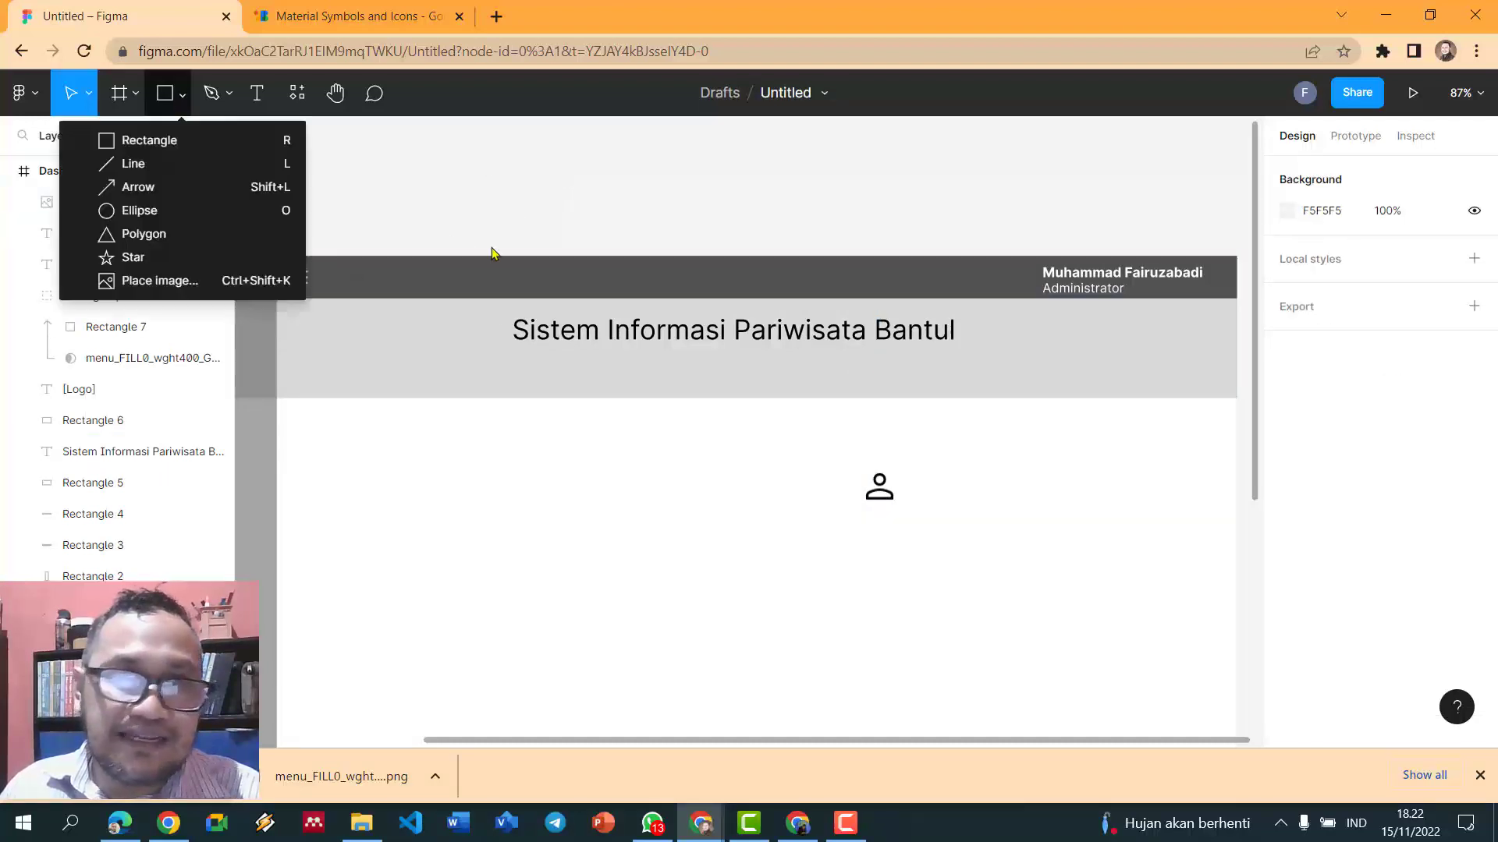
click(859, 468)
click(865, 476)
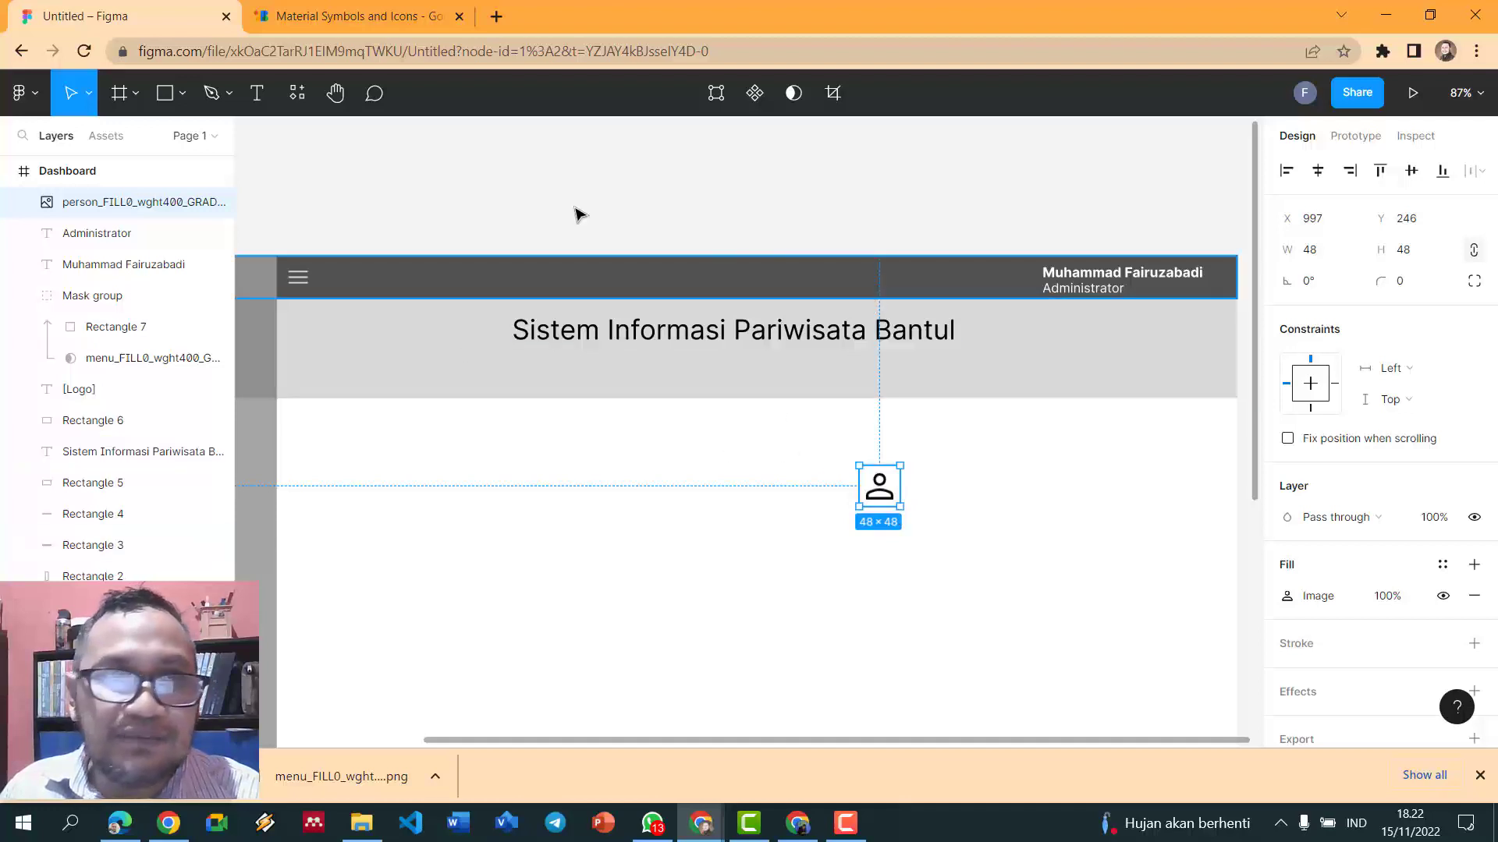
click(167, 92)
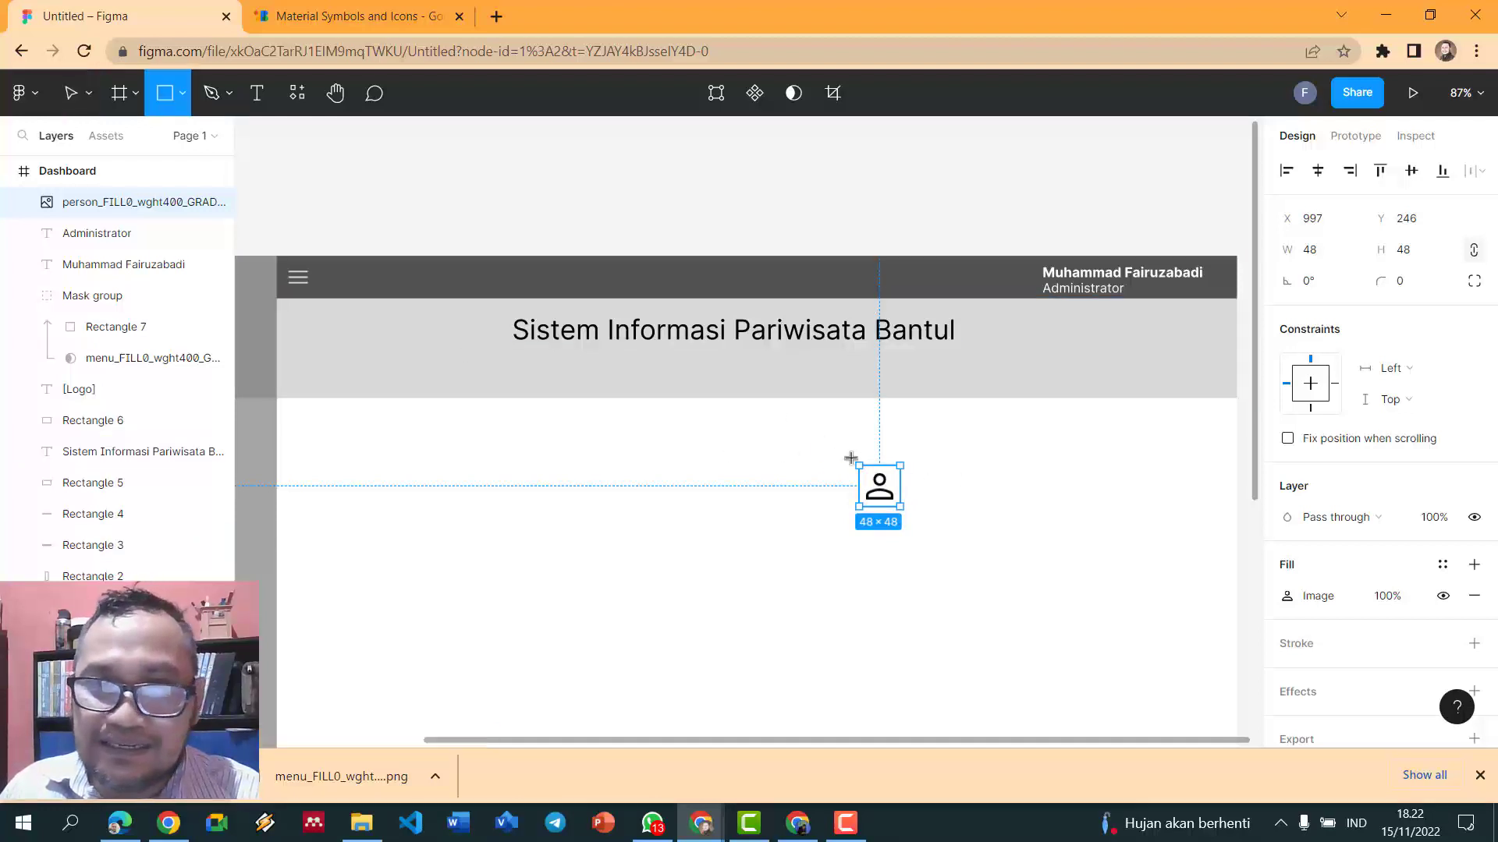
drag(852, 457, 901, 507)
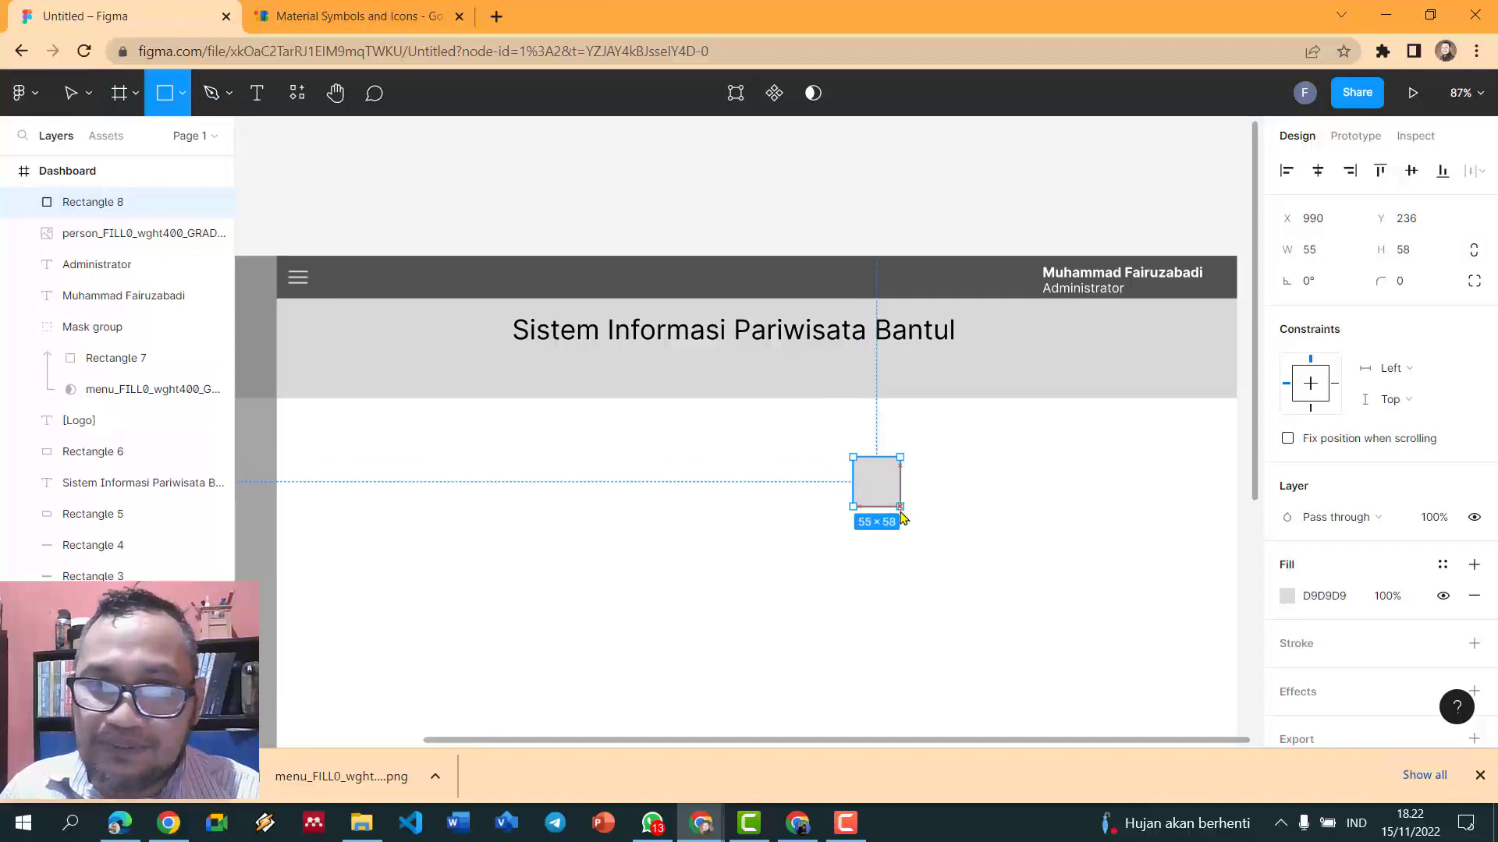
click(829, 452)
drag(830, 452, 925, 524)
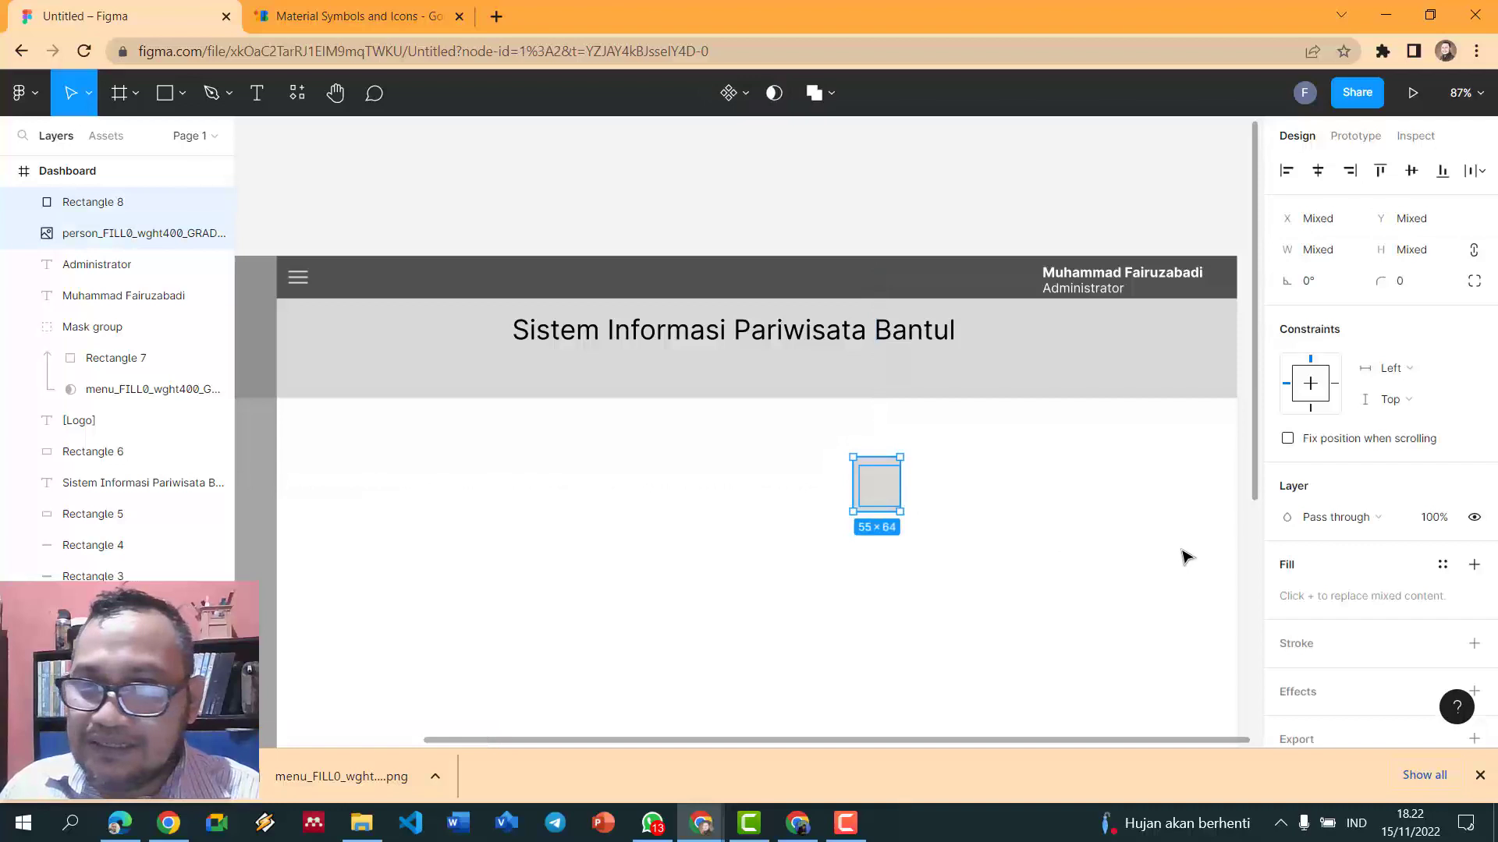
click(782, 95)
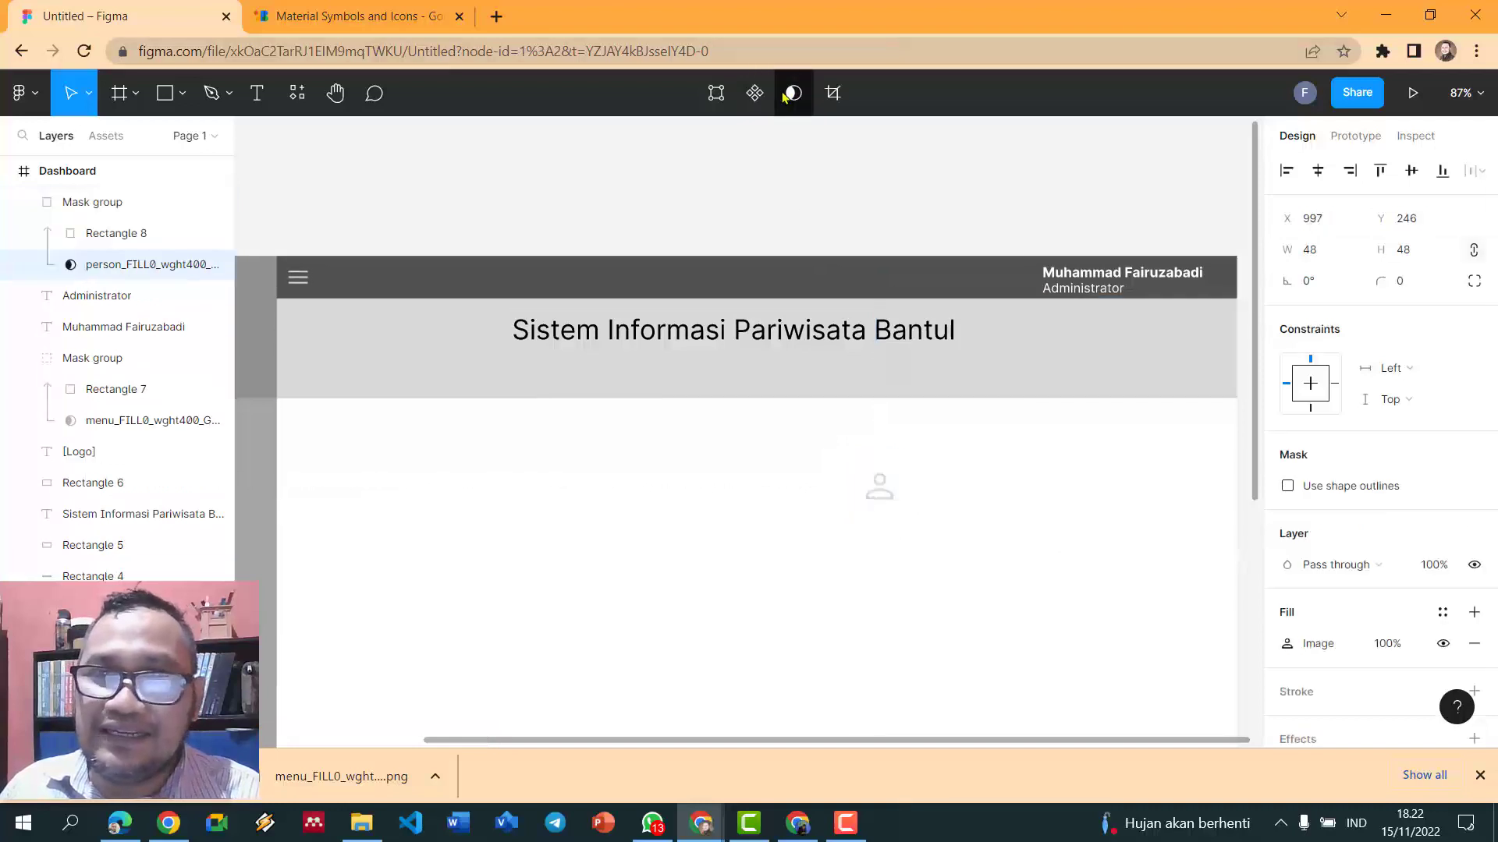
- Try moving and reordering the masked icon in the header, then undo it back to the content area
drag(879, 484, 965, 286)
right_click(965, 286)
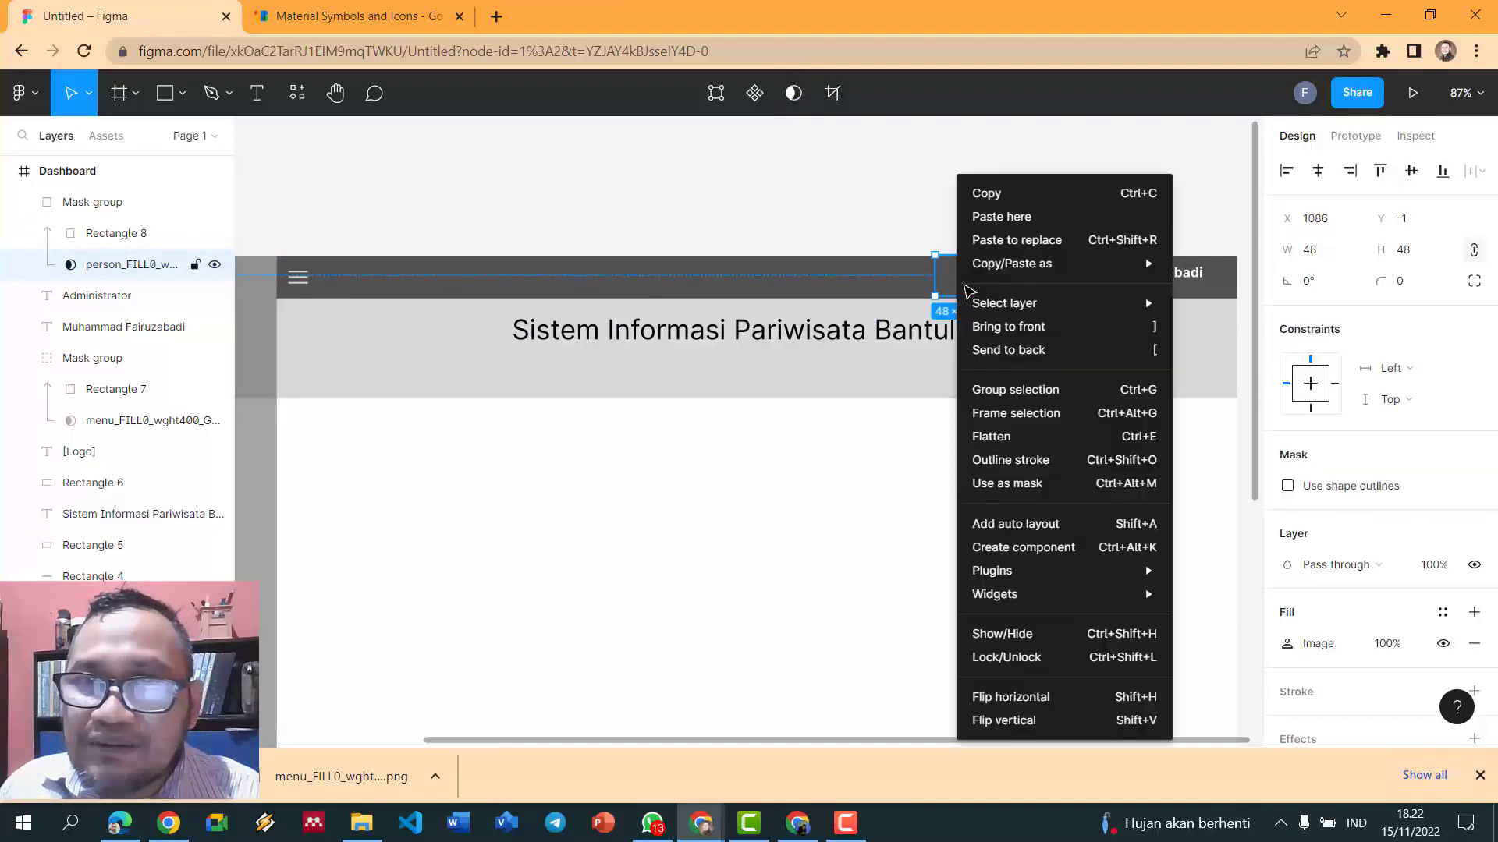
click(1008, 326)
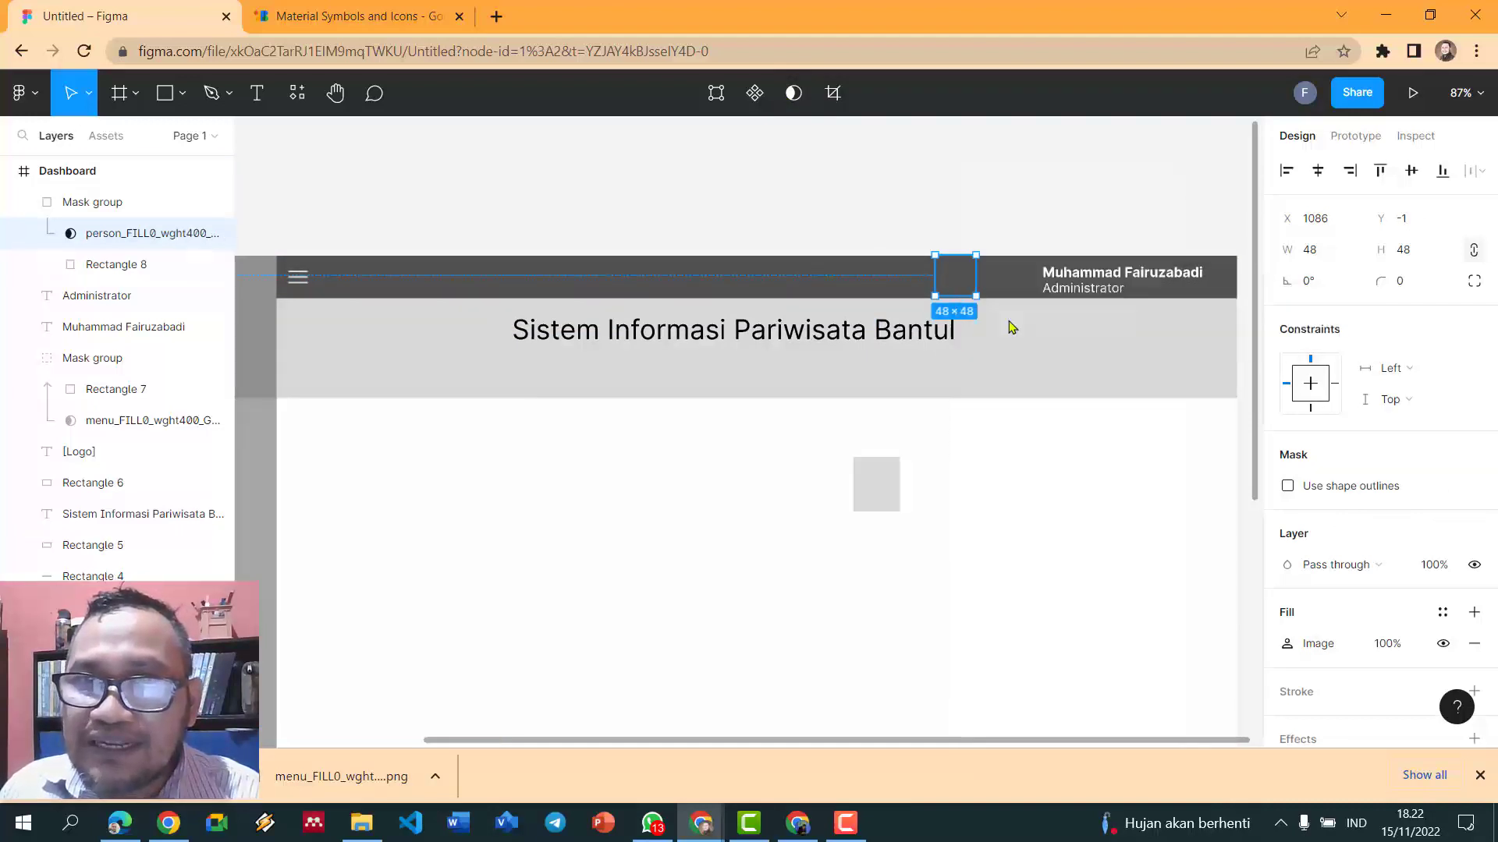
key(ctrl+z)
key(ctrl+z)
key(ctrl+z)
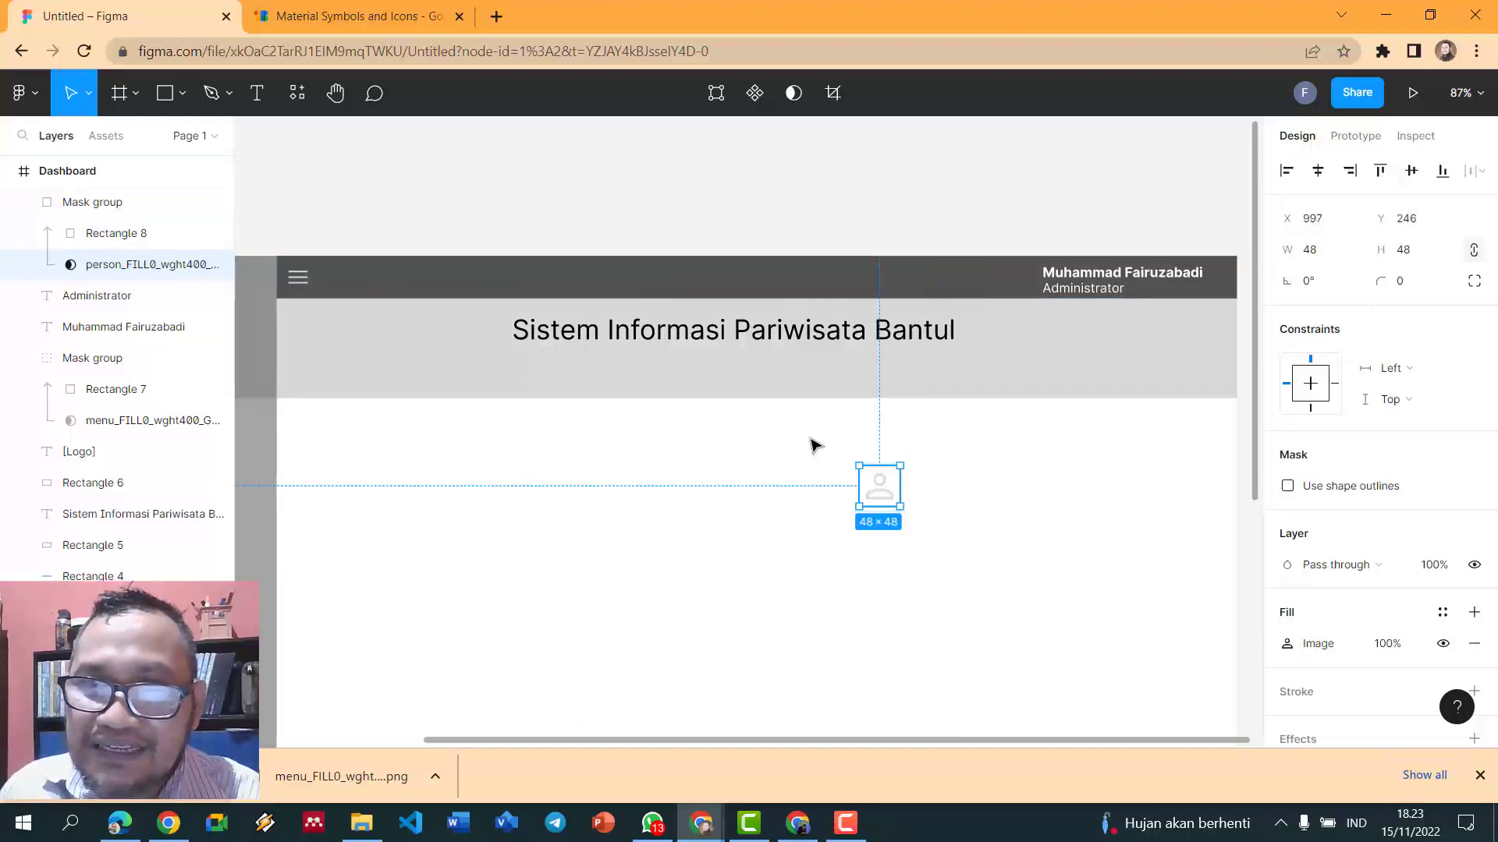
click(812, 444)
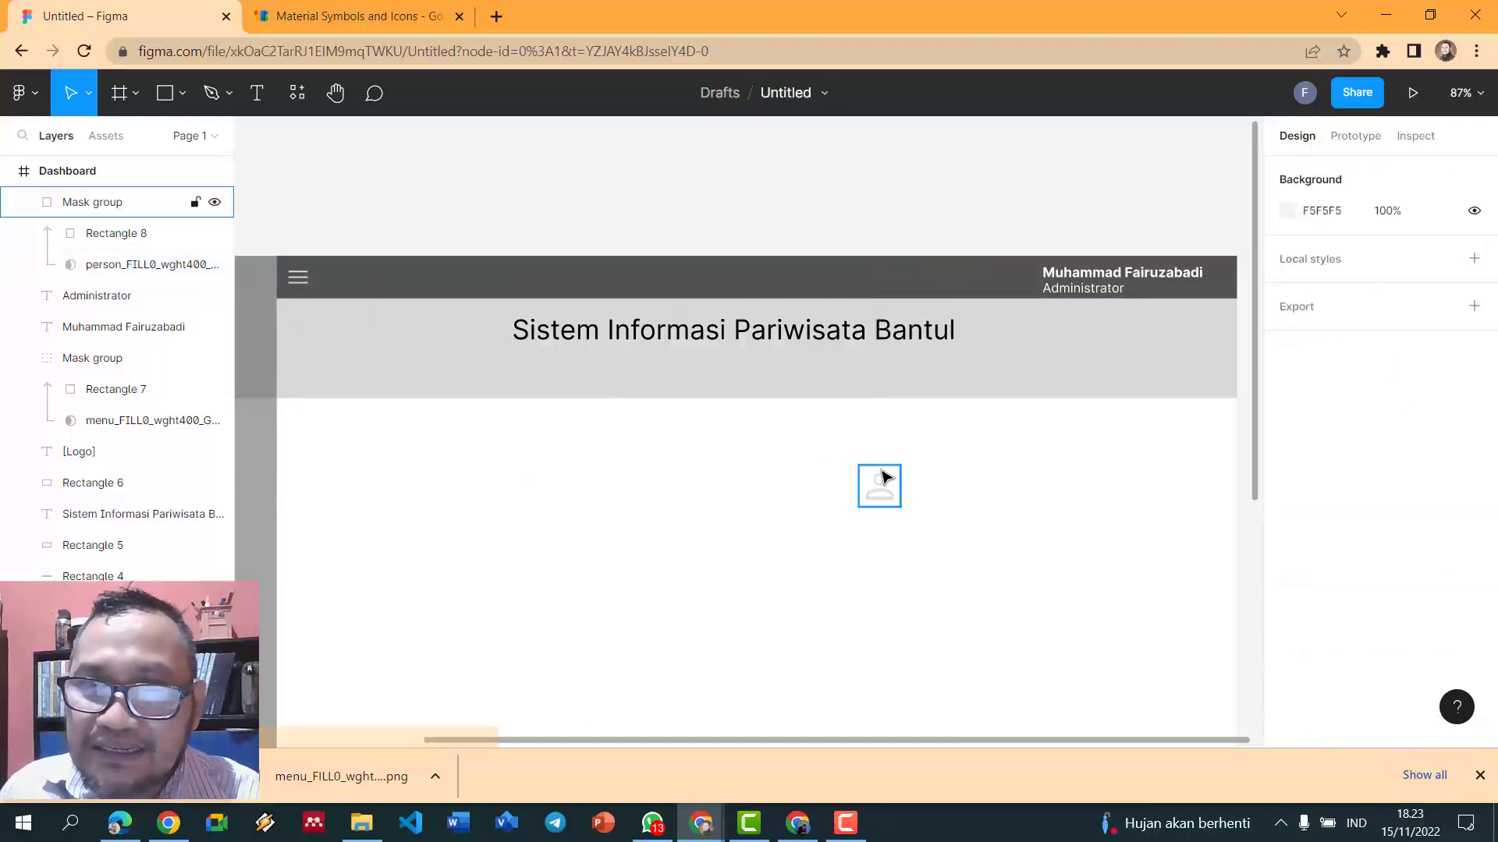
click(138, 234)
- Move the person Mask group into the header beside the name and resize it to 30×30
click(117, 203)
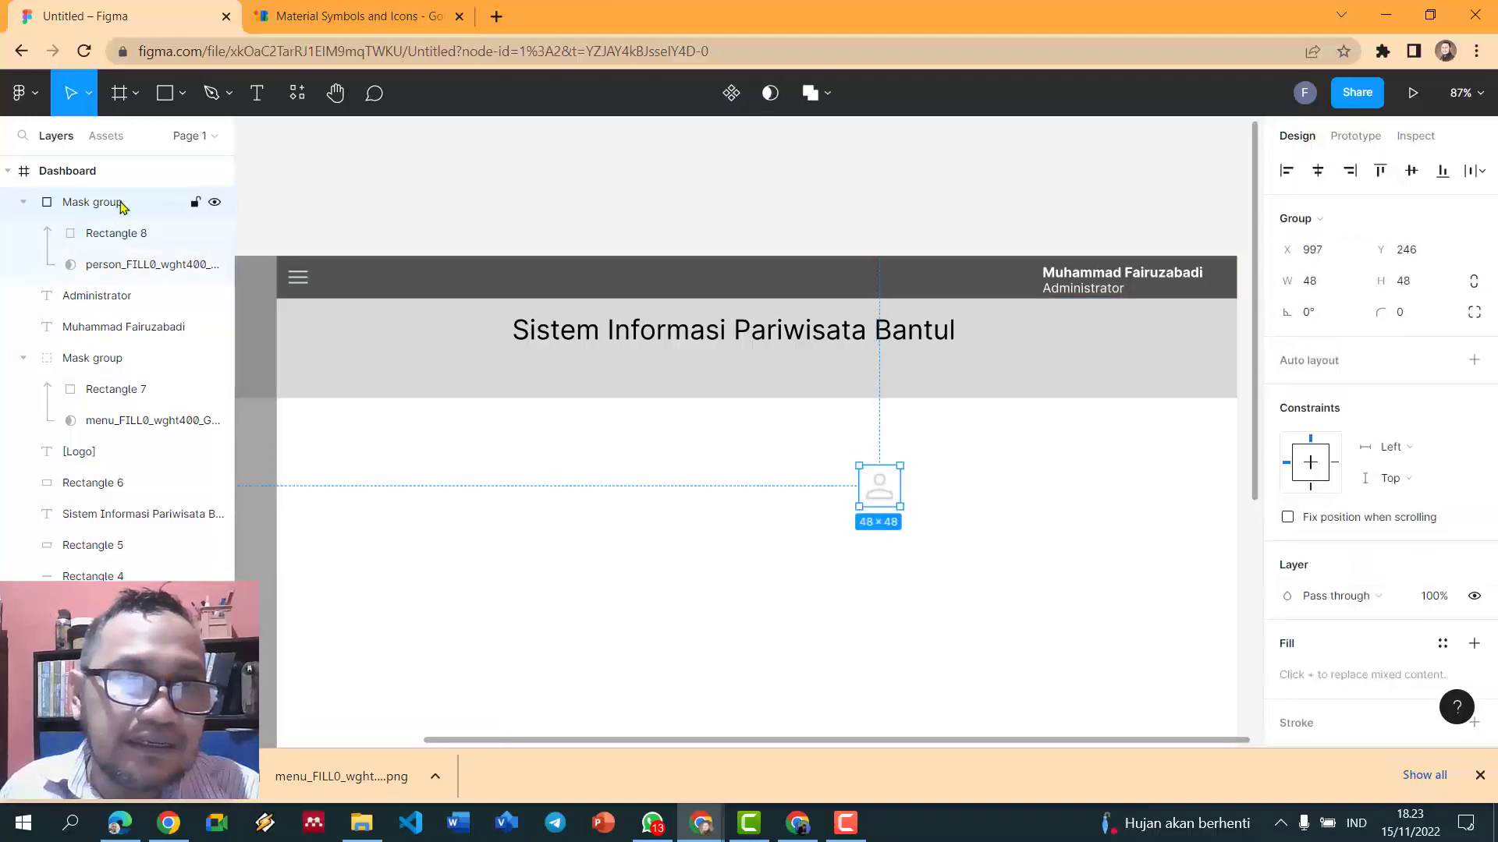
drag(886, 496, 979, 294)
click(1322, 287)
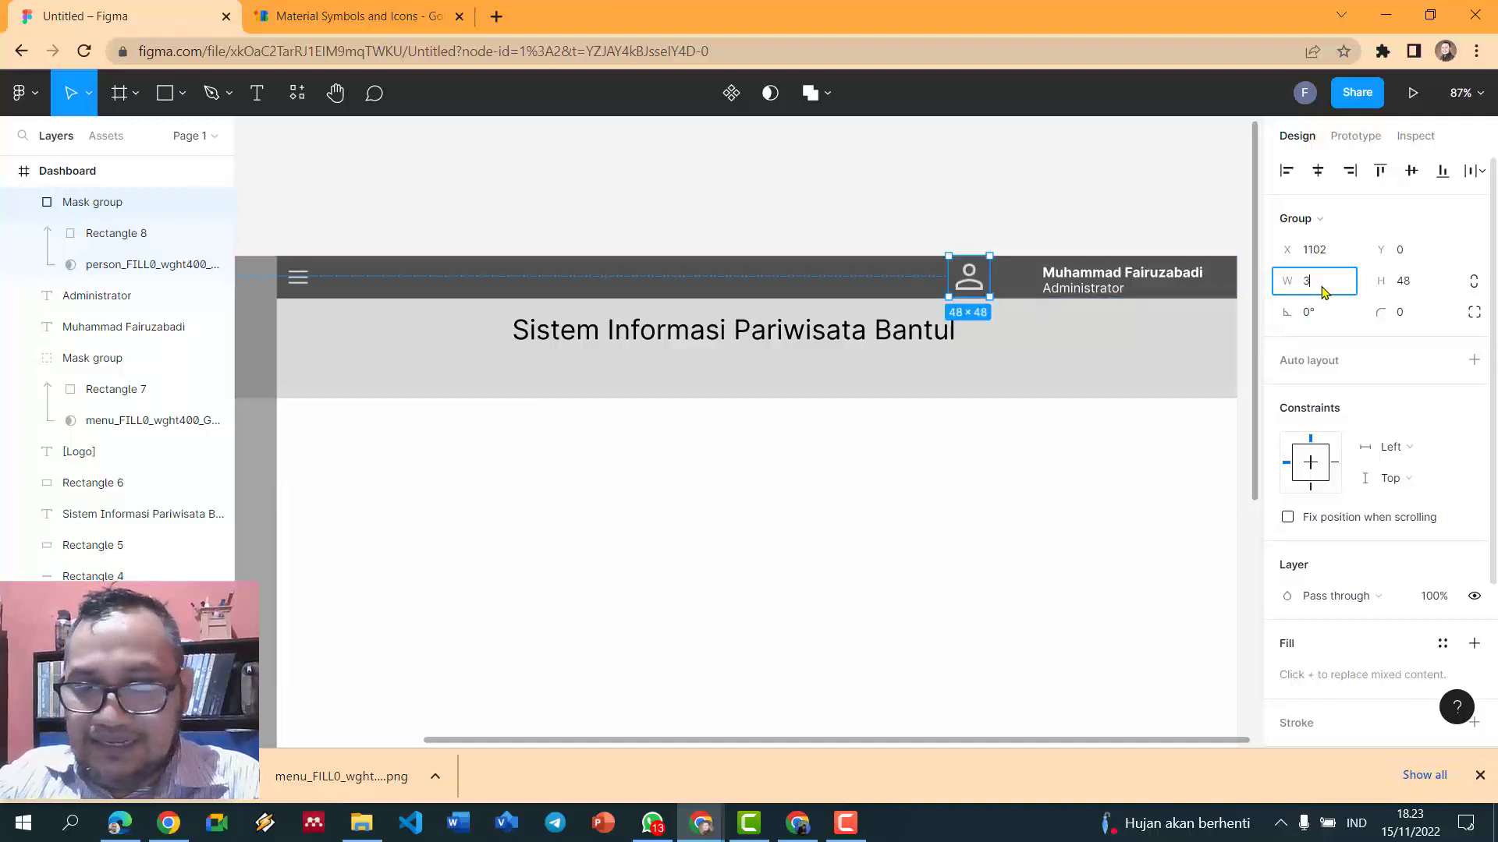
text(30)
key(Return)
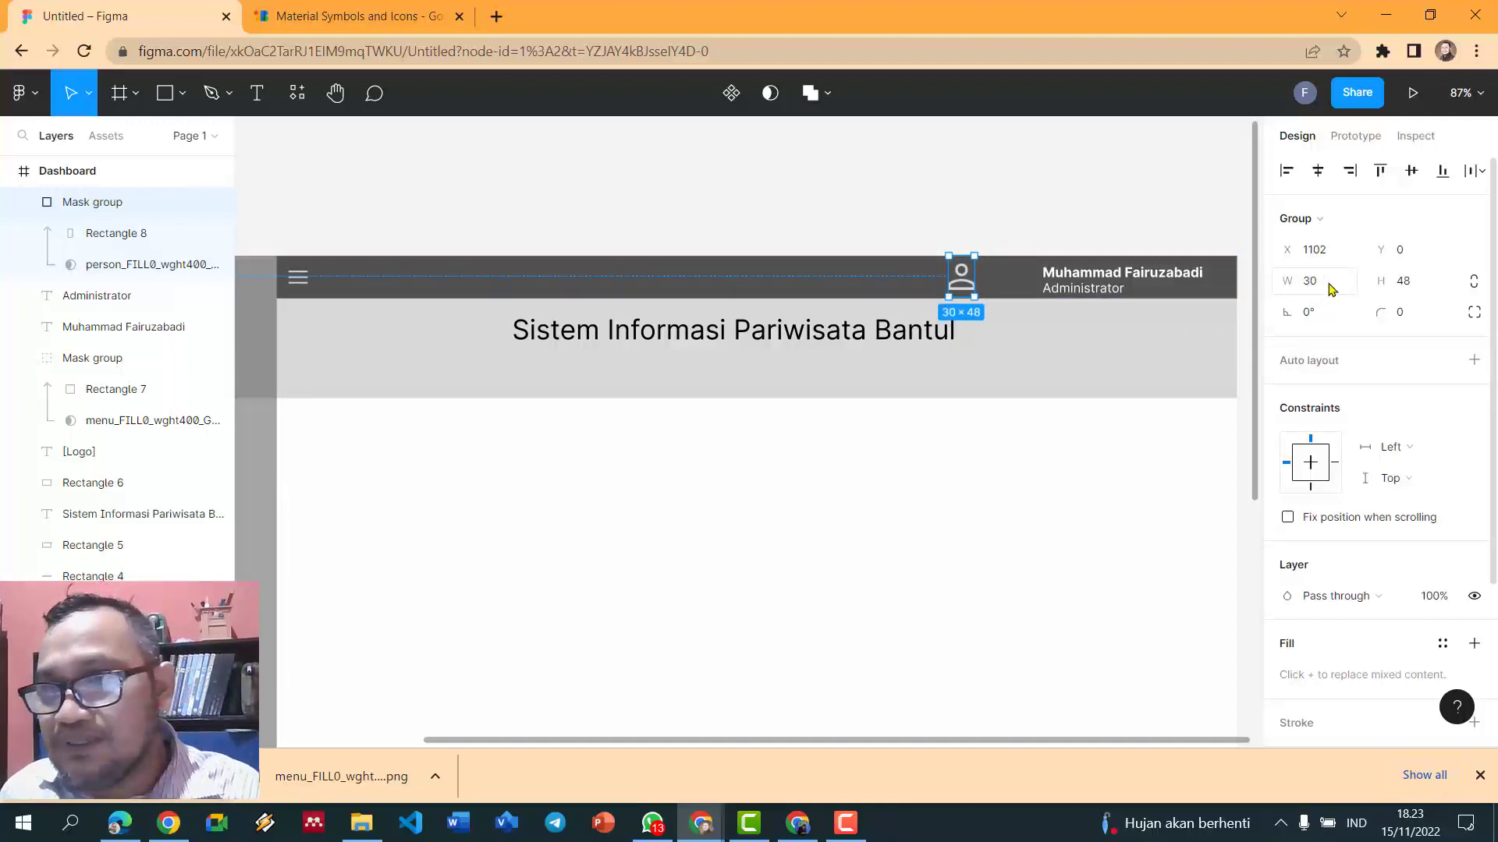
click(1439, 295)
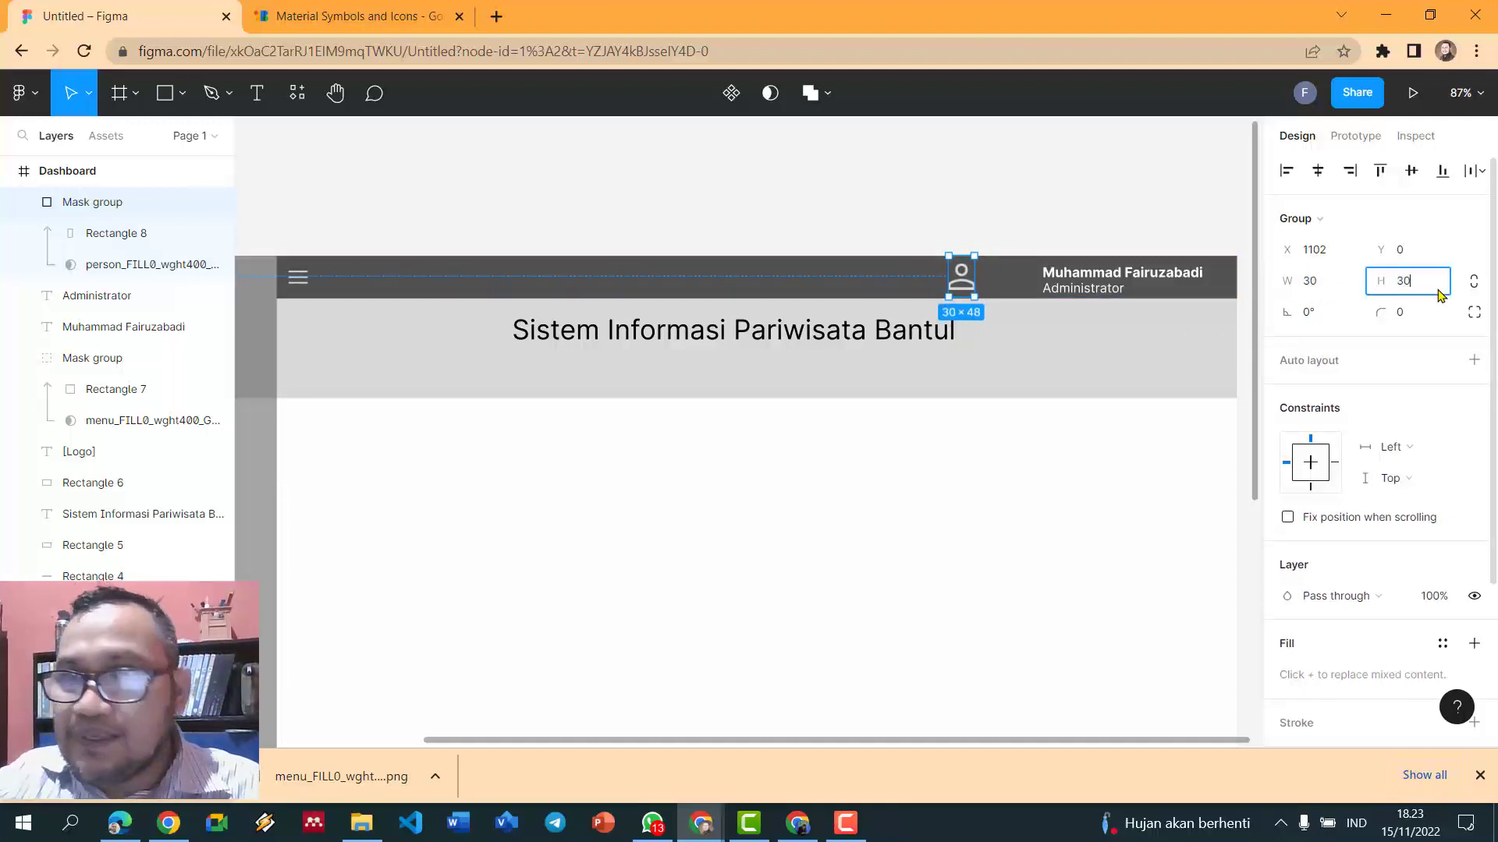
text(30)
key(Return)
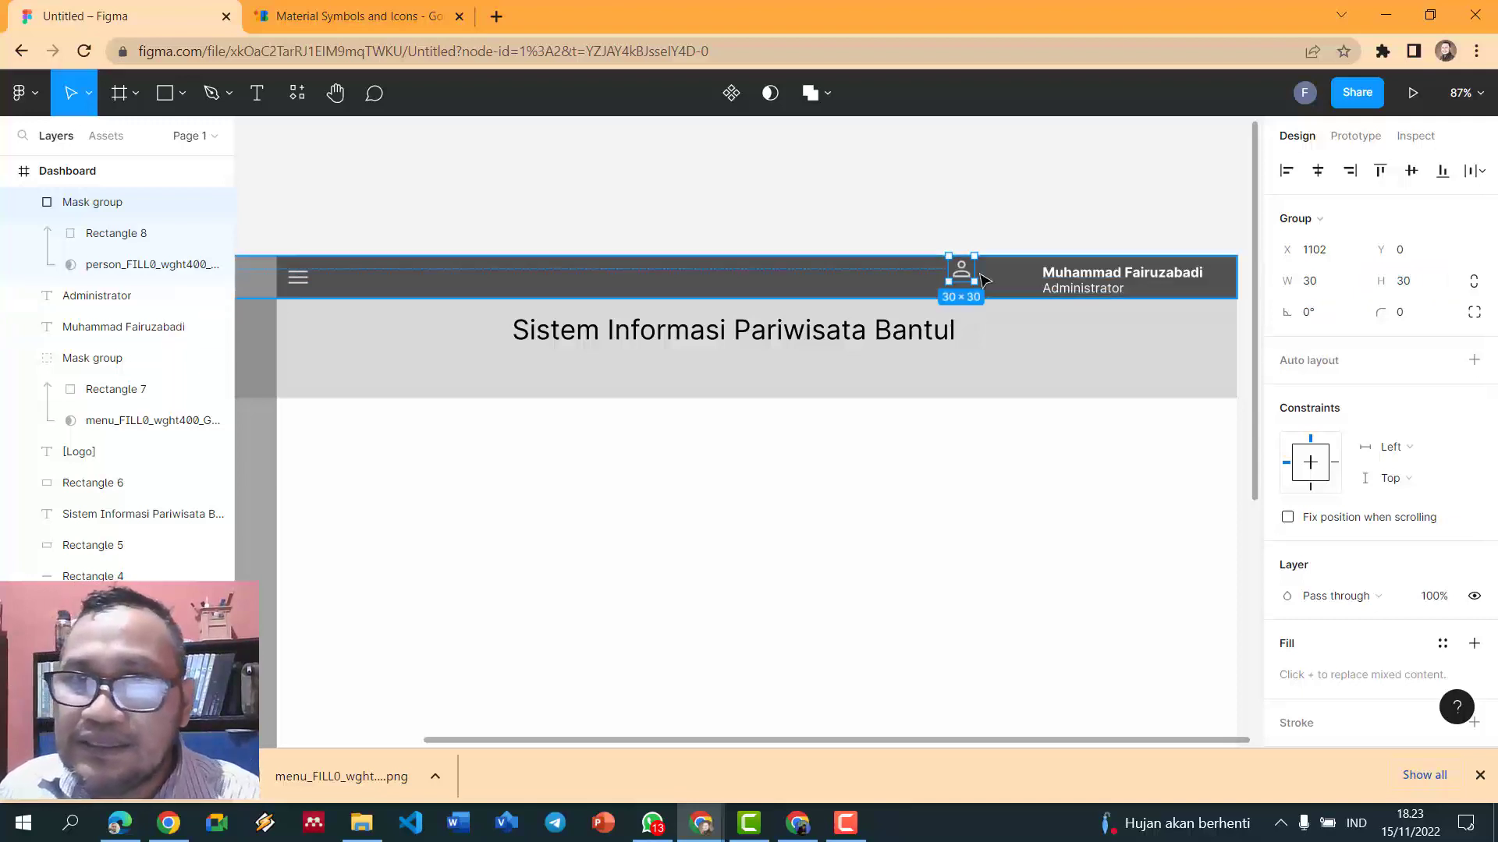
- Shift the icon next to the user name and enlarge it to 35×35
drag(973, 281, 1009, 273)
click(1320, 283)
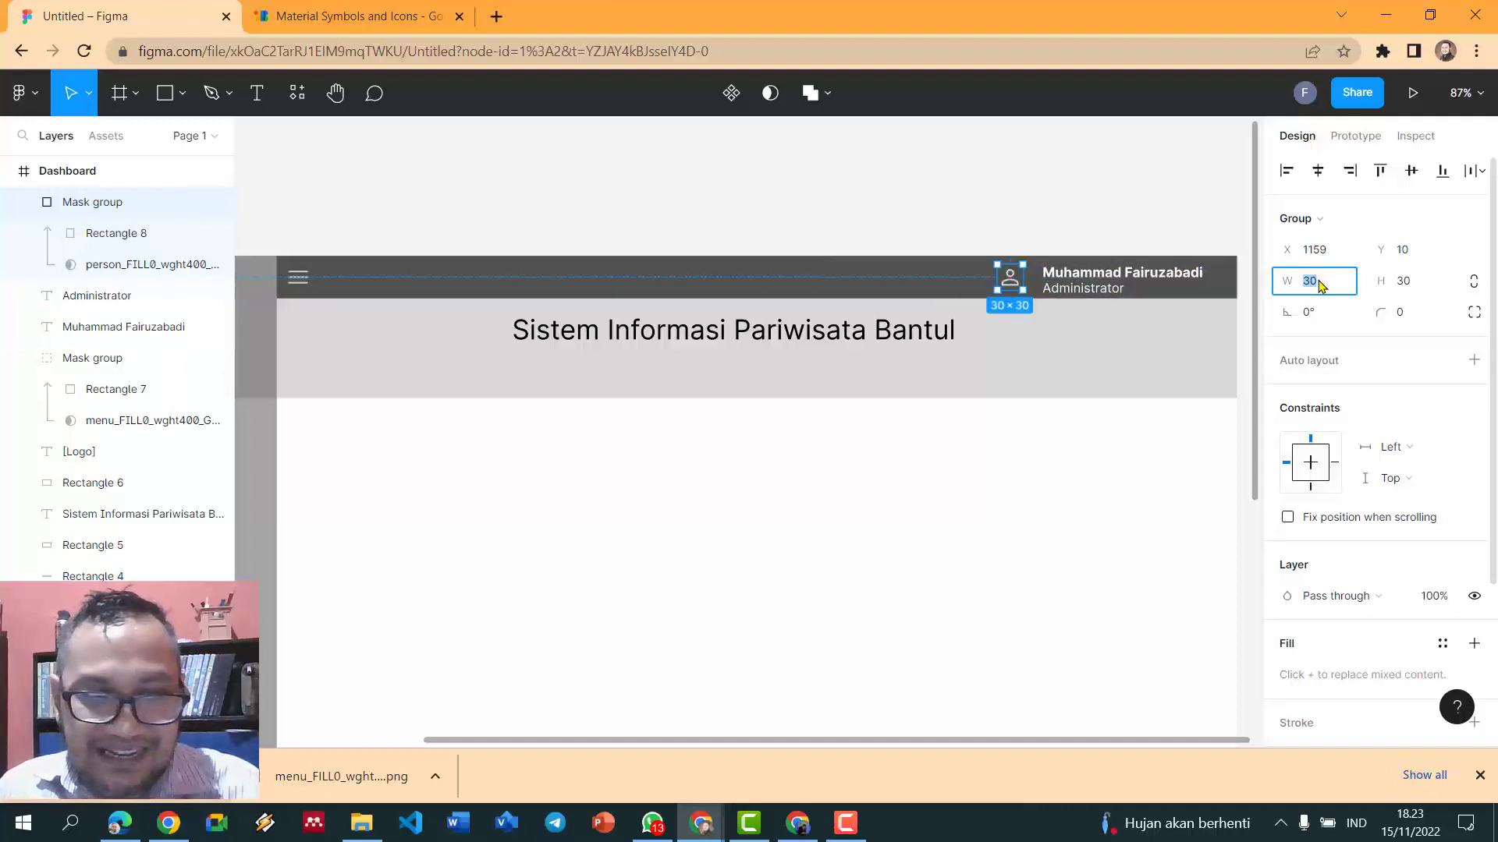
key(Return)
click(1414, 285)
text(3)
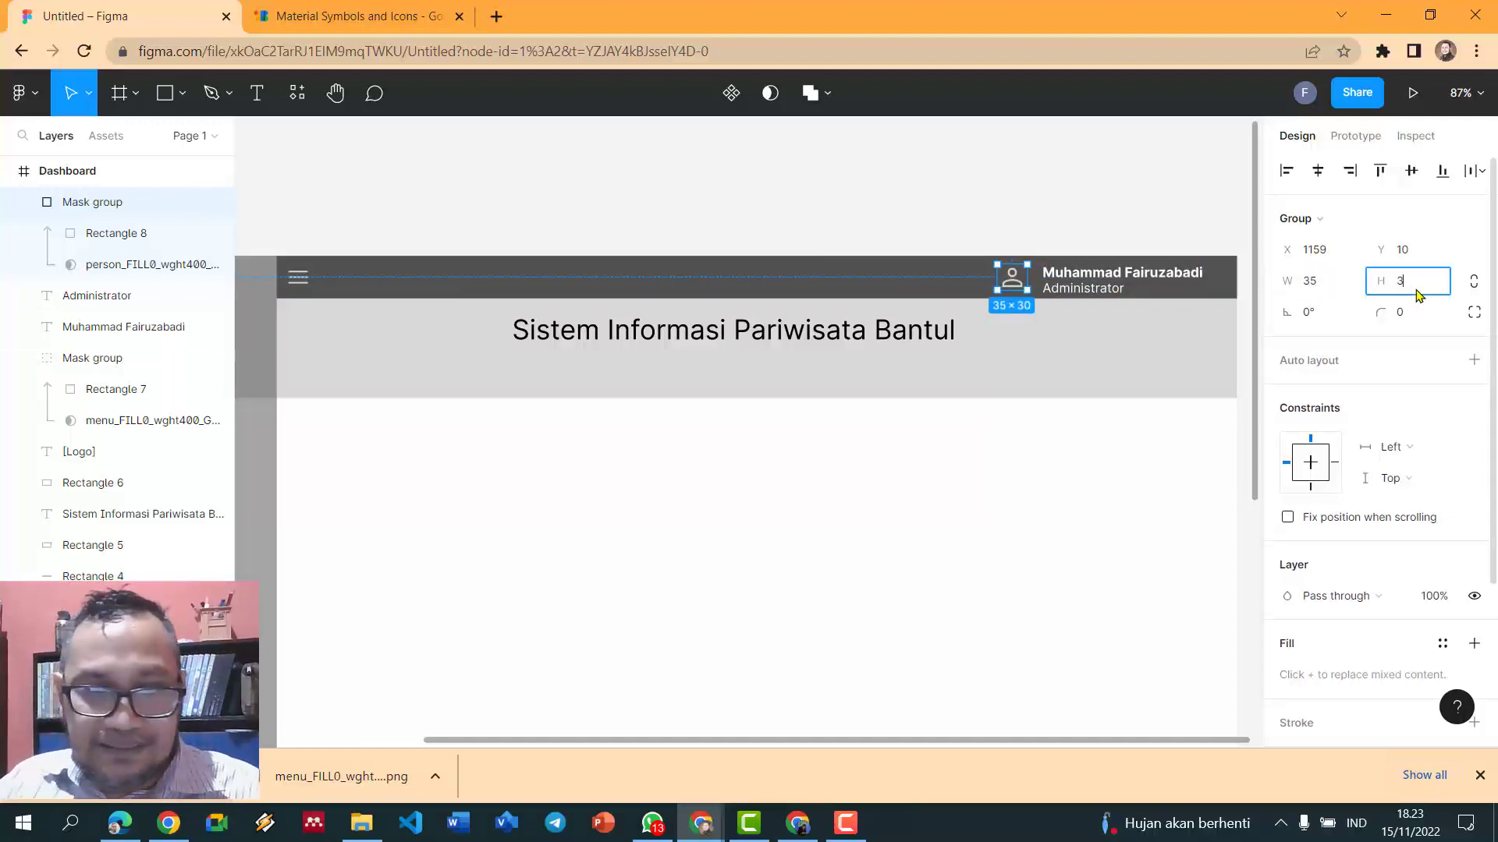
text(5)
key(Return)
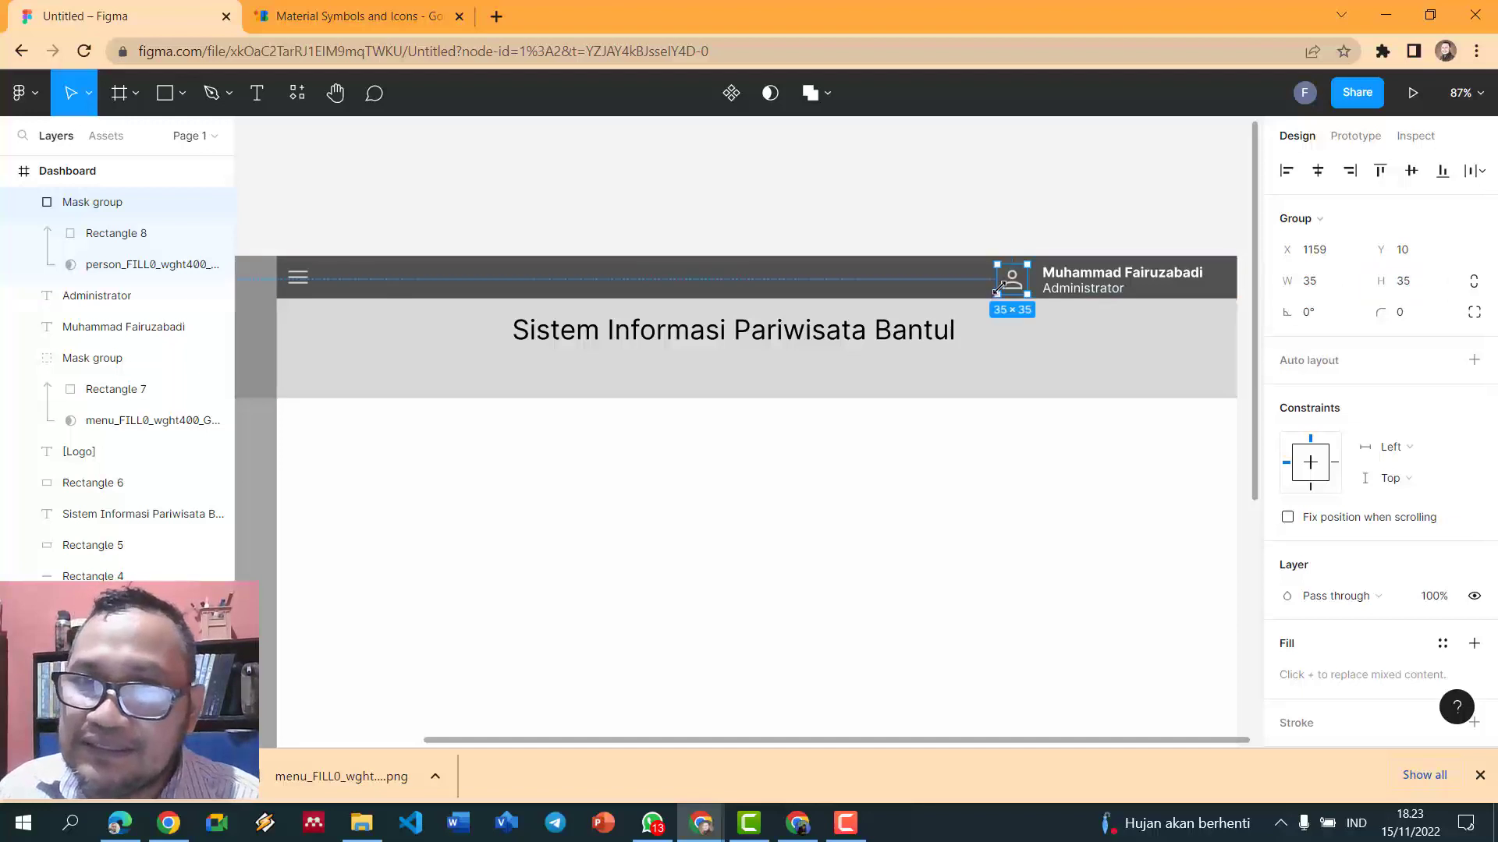
drag(1019, 292, 1016, 287)
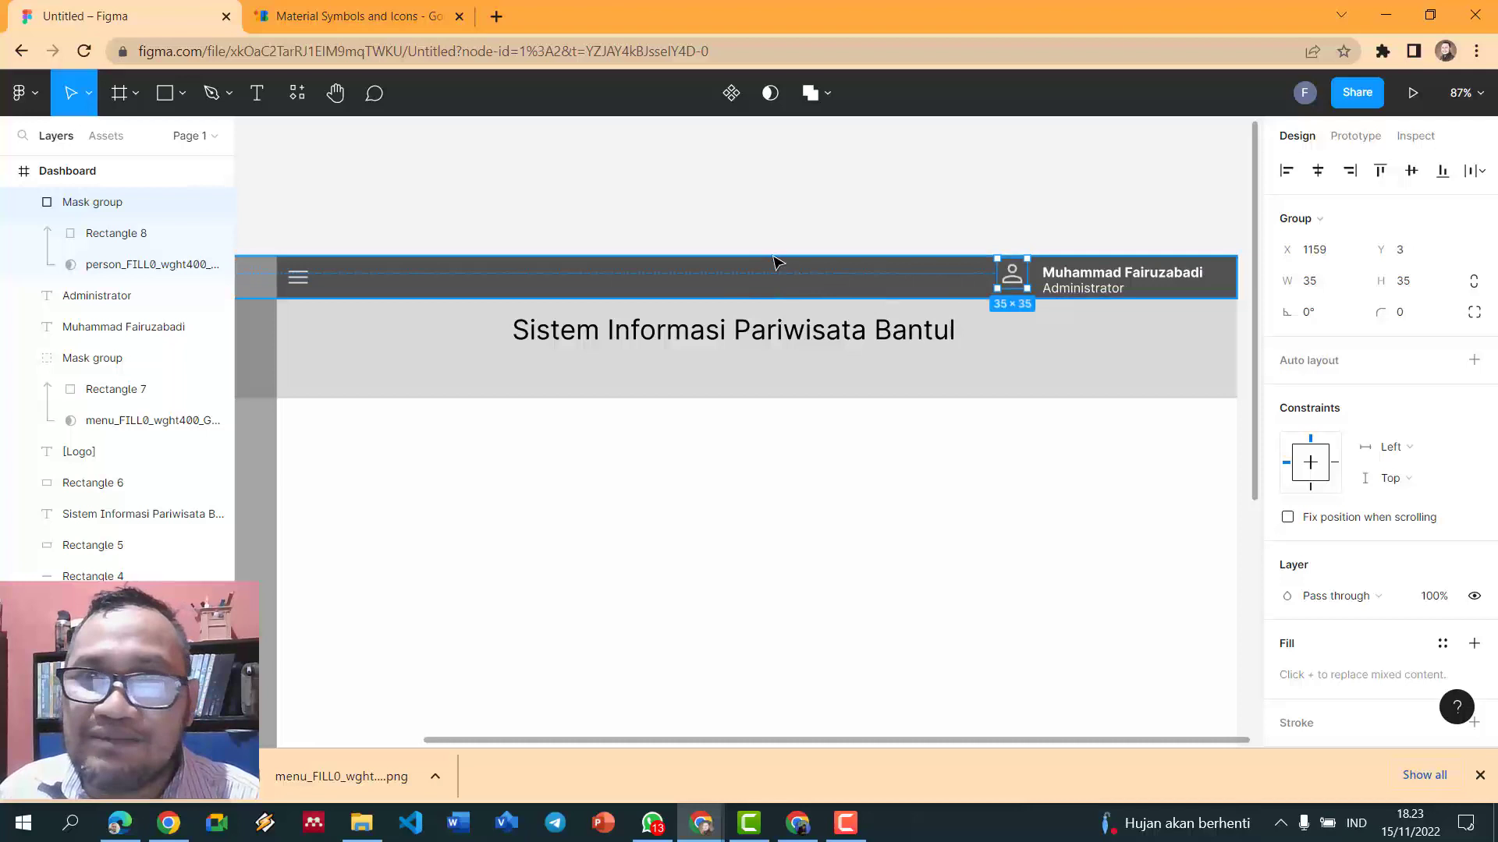
- Fine-tune the person icon's position to centre it in the header at X 1155, Y 10
click(804, 237)
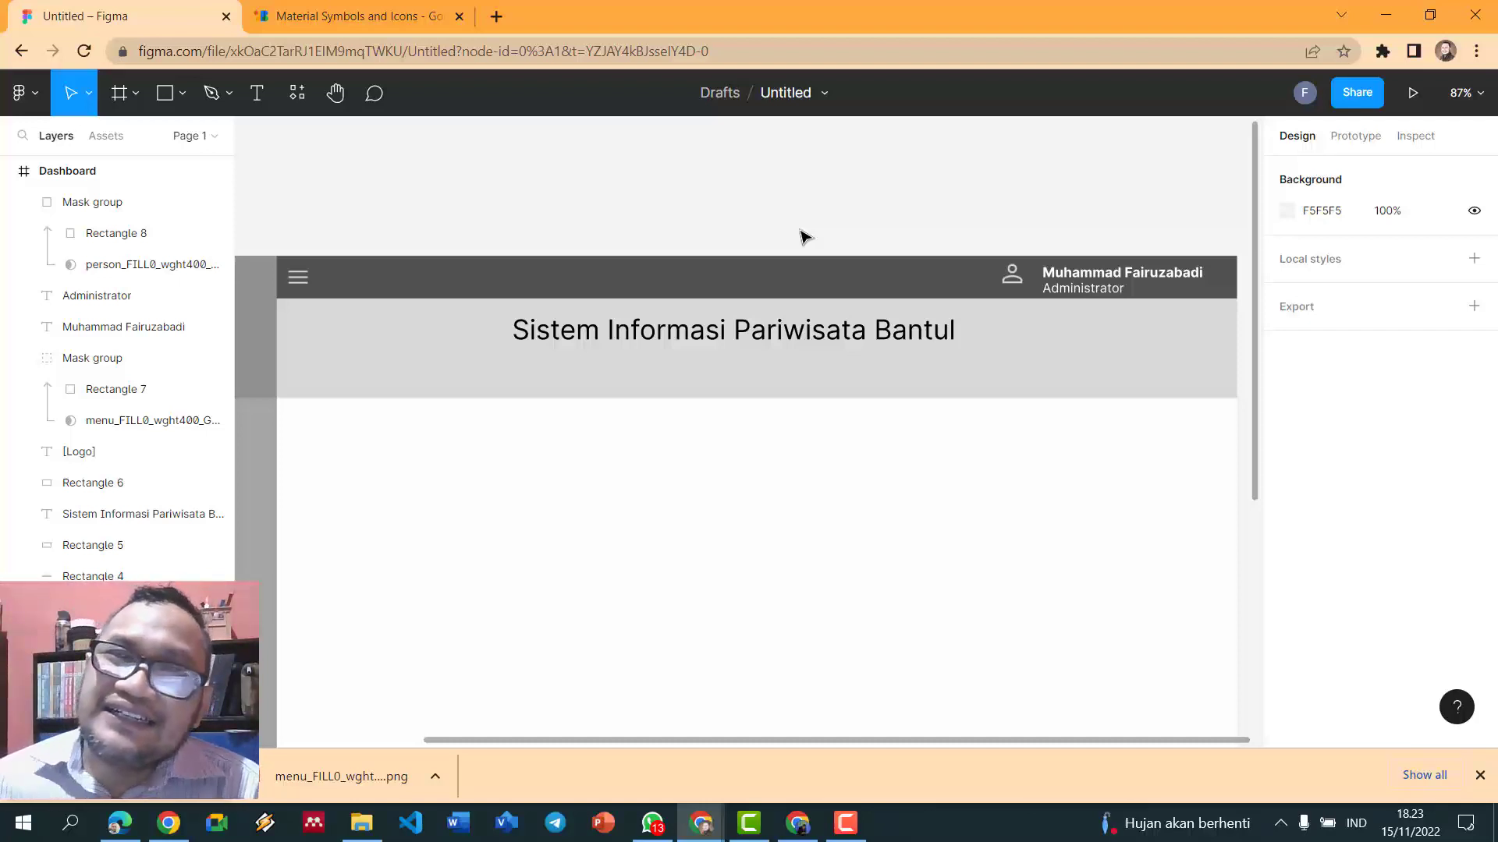
click(1013, 278)
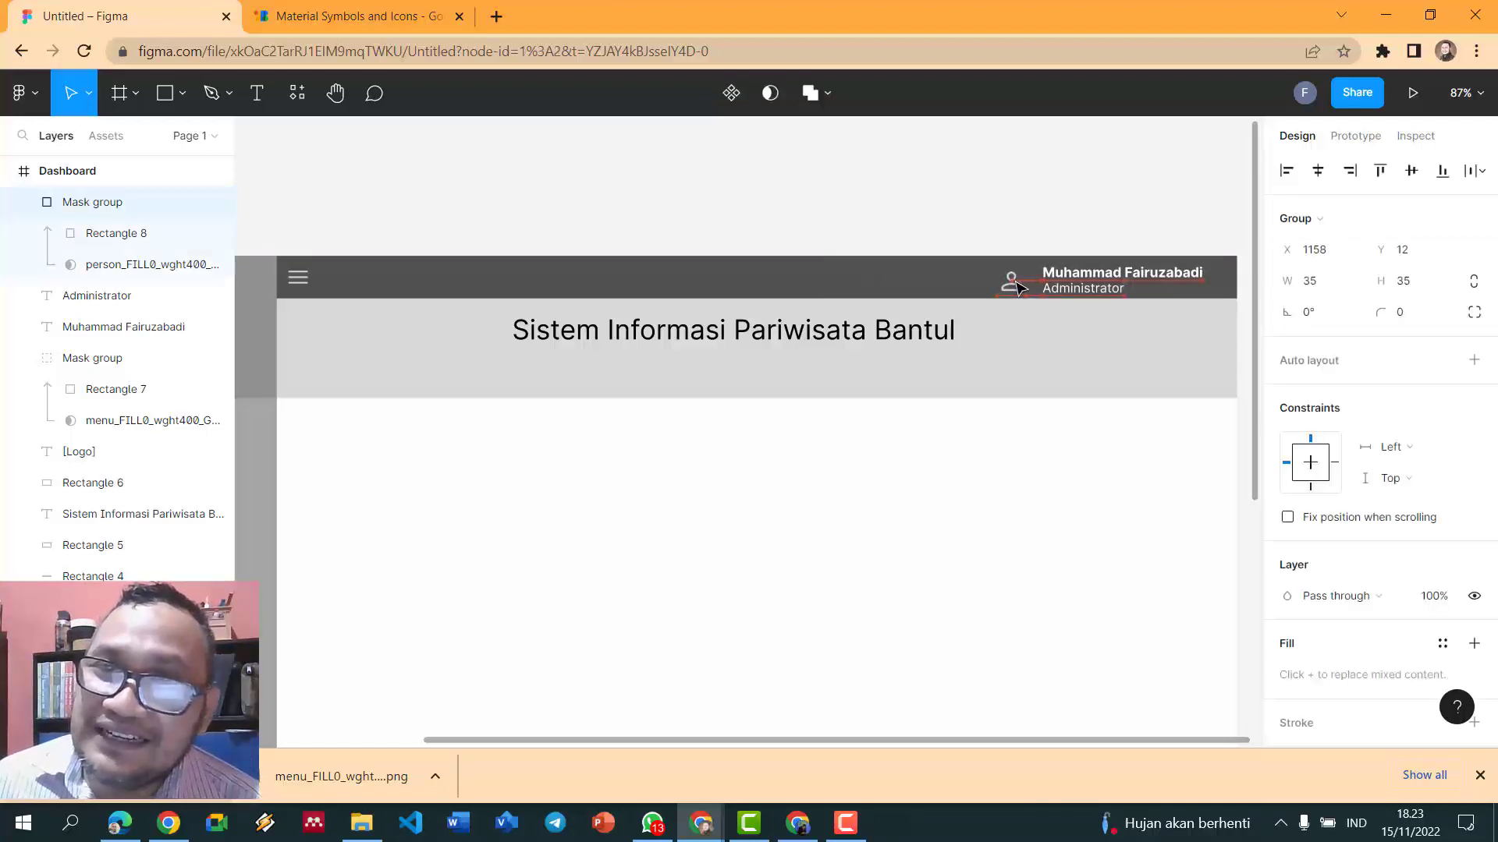
click(993, 211)
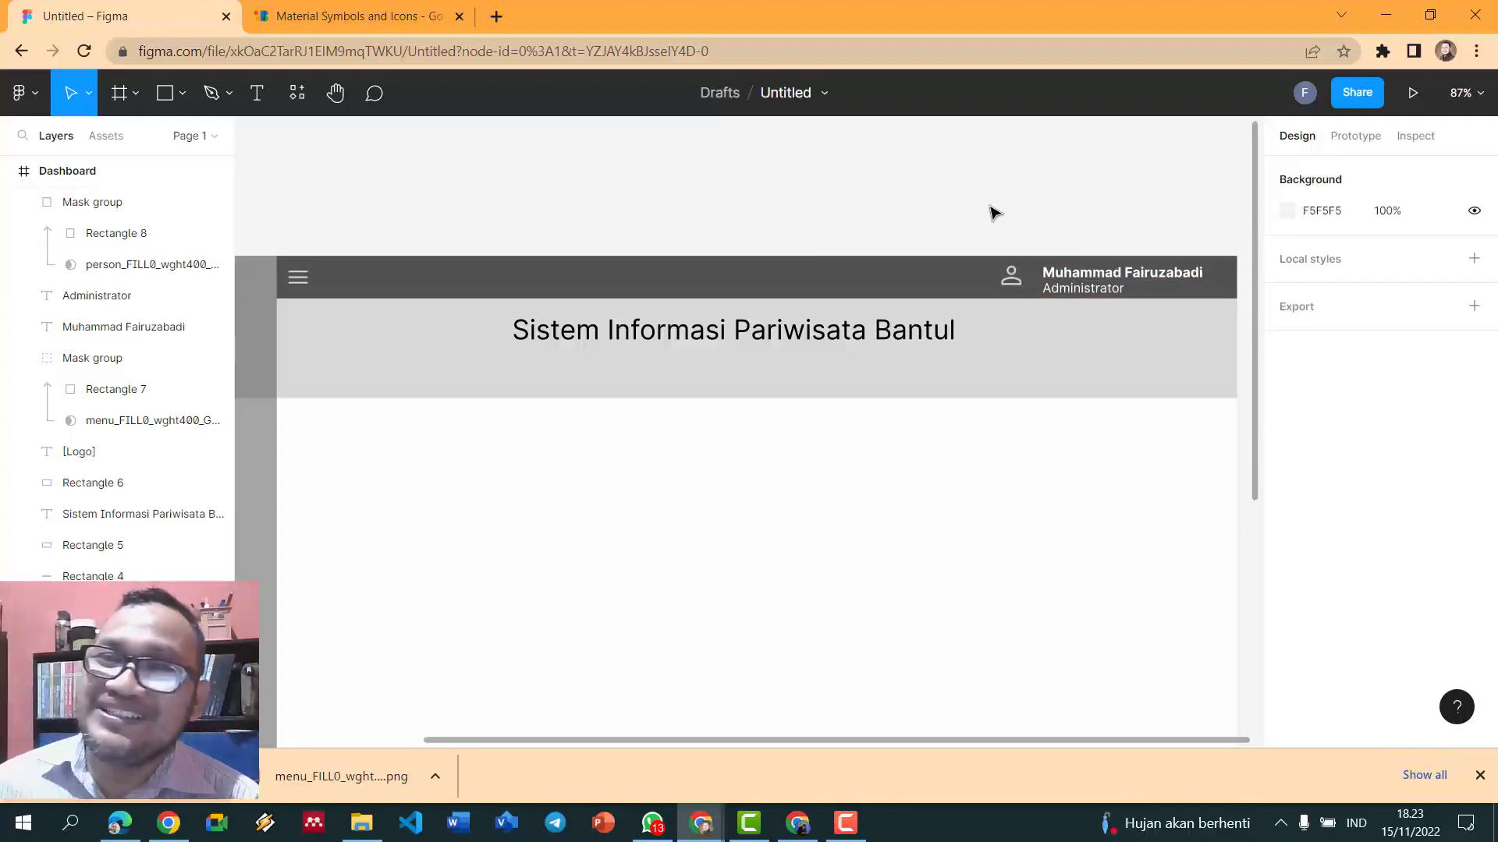
click(1014, 278)
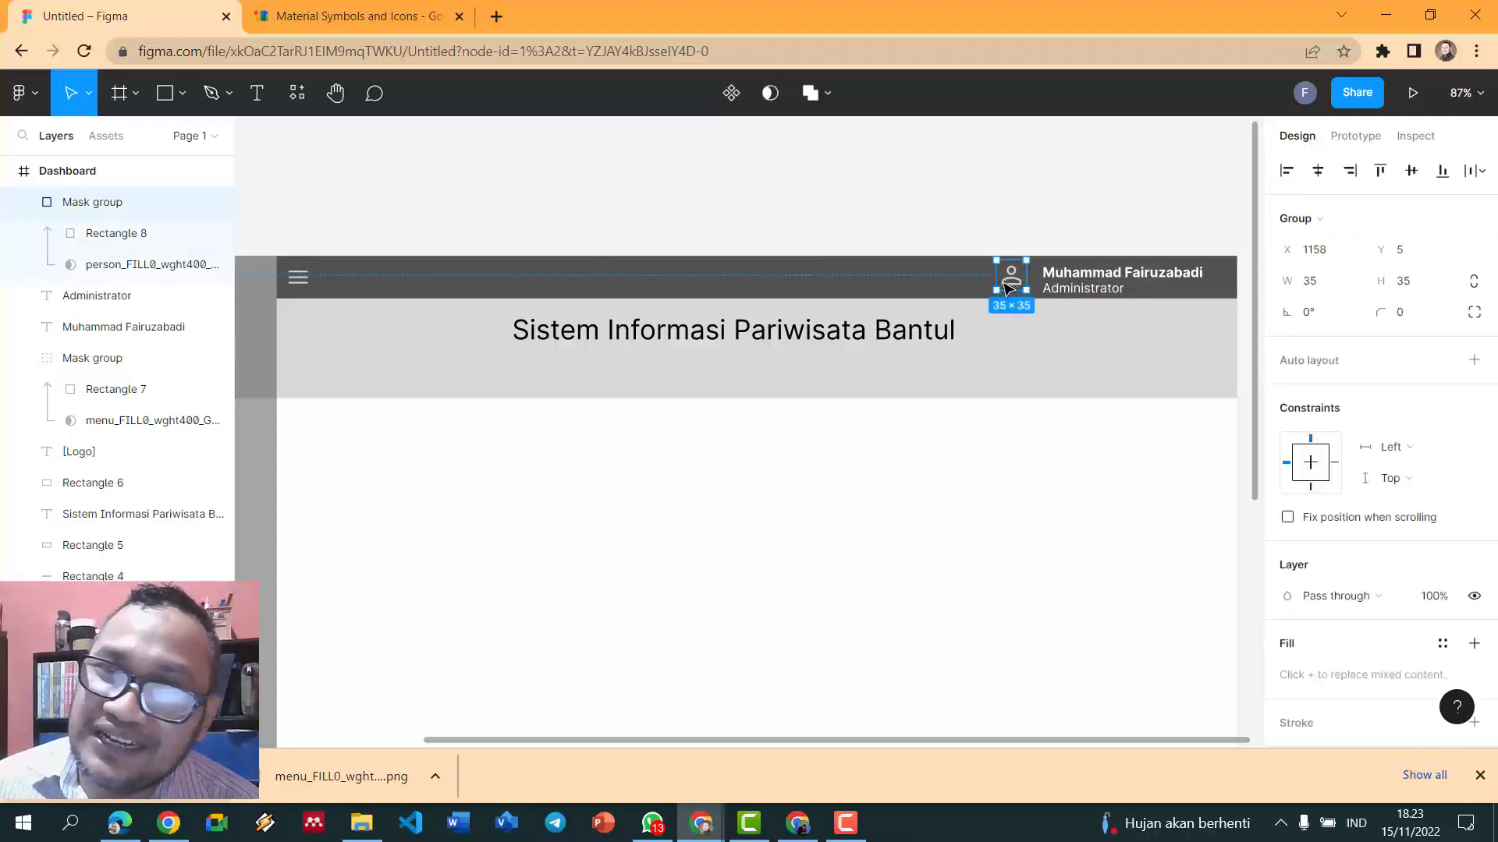
drag(1015, 282, 1004, 281)
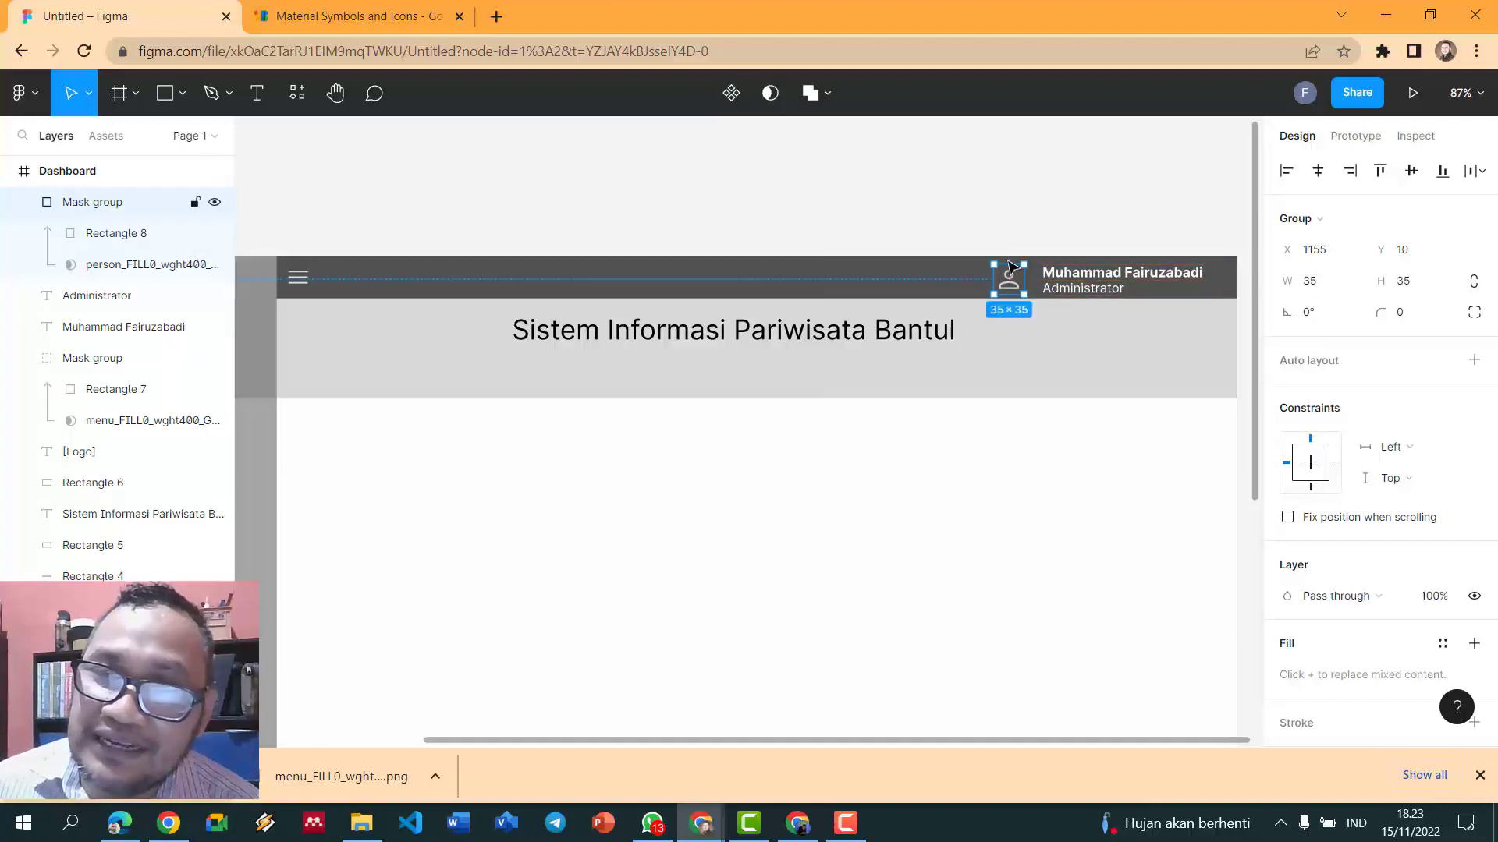
click(997, 214)
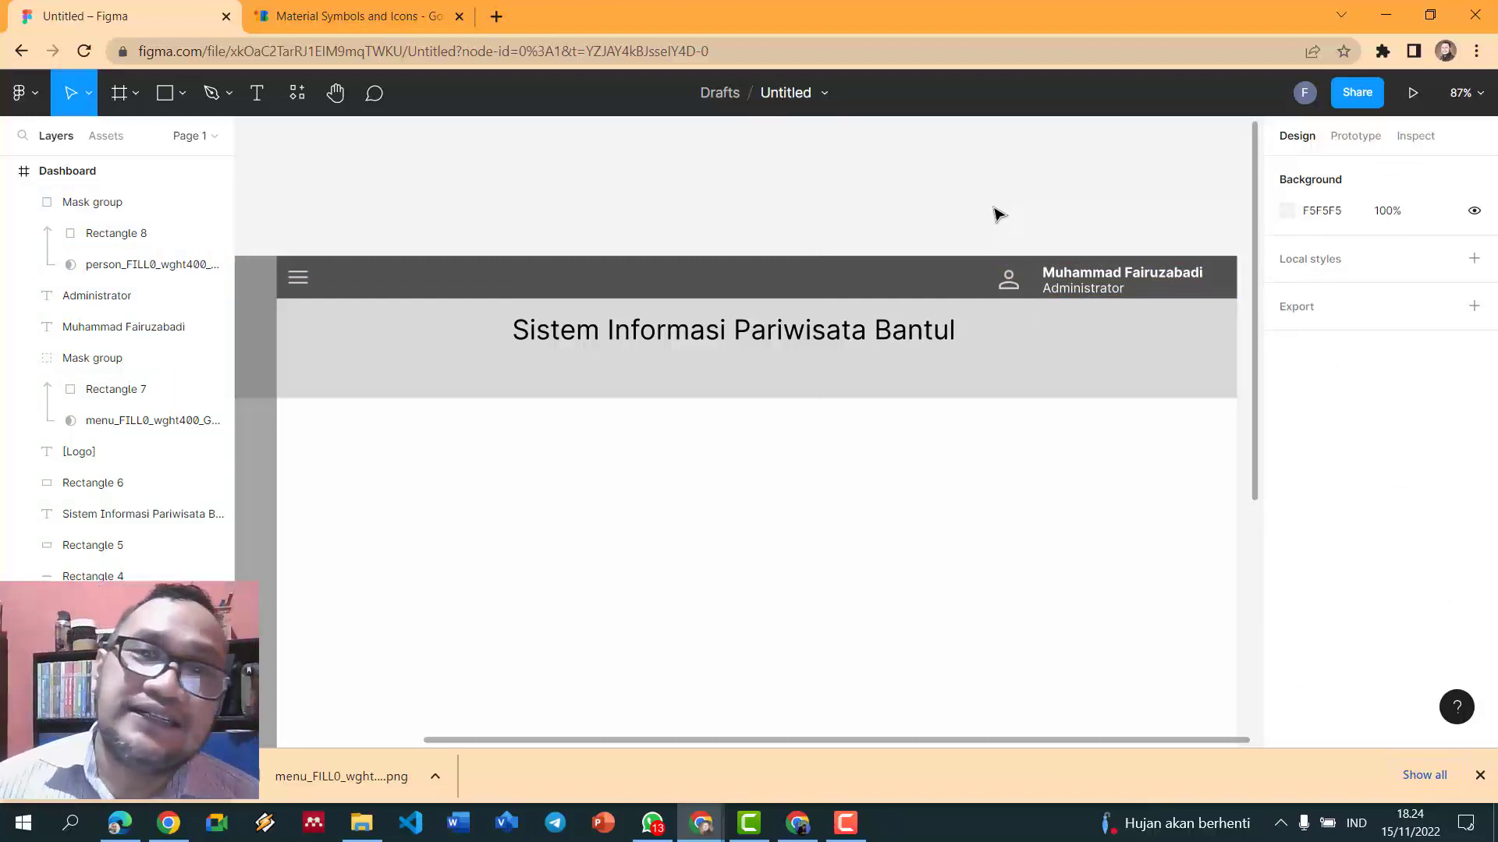
- Save the Communication section's Chat icon as a PNG and drop it into the Dashboard at X 1063, Y 230
click(351, 16)
scroll(836, 351, down, 3)
scroll(839, 353, down, 20)
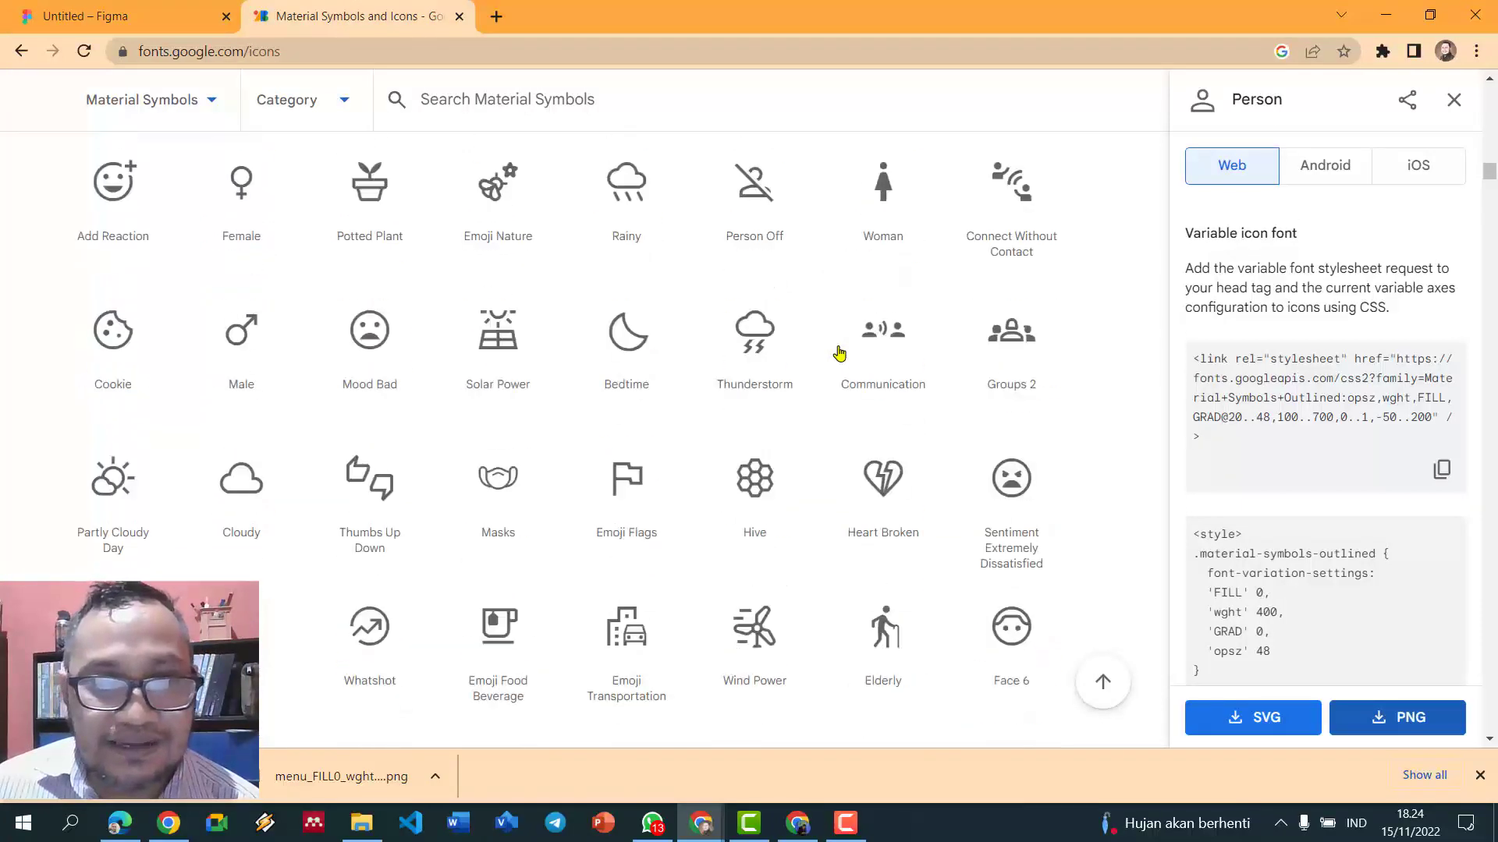
scroll(839, 354, down, 20)
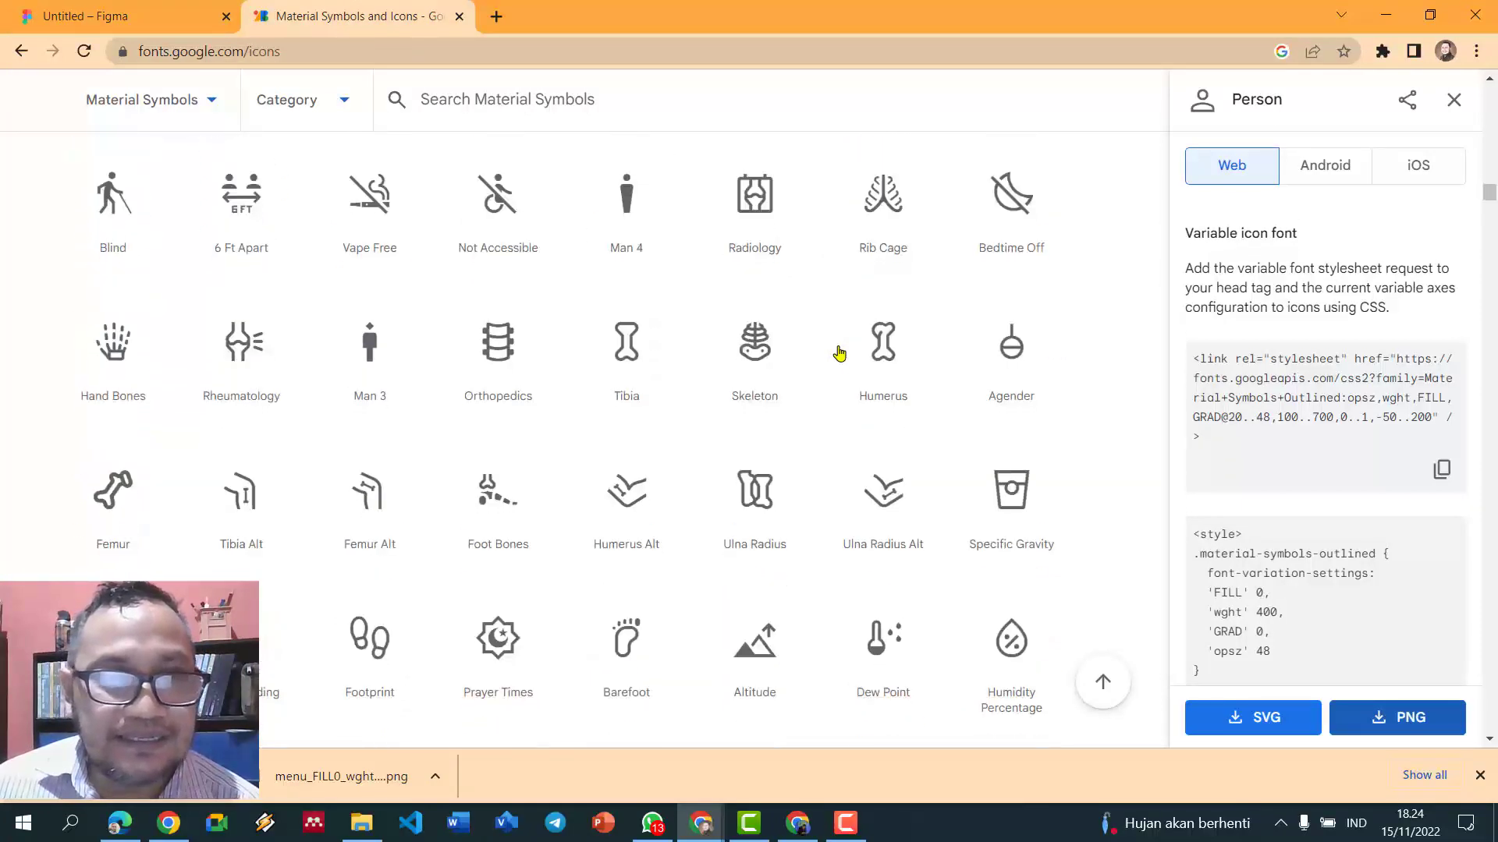
scroll(839, 354, down, 15)
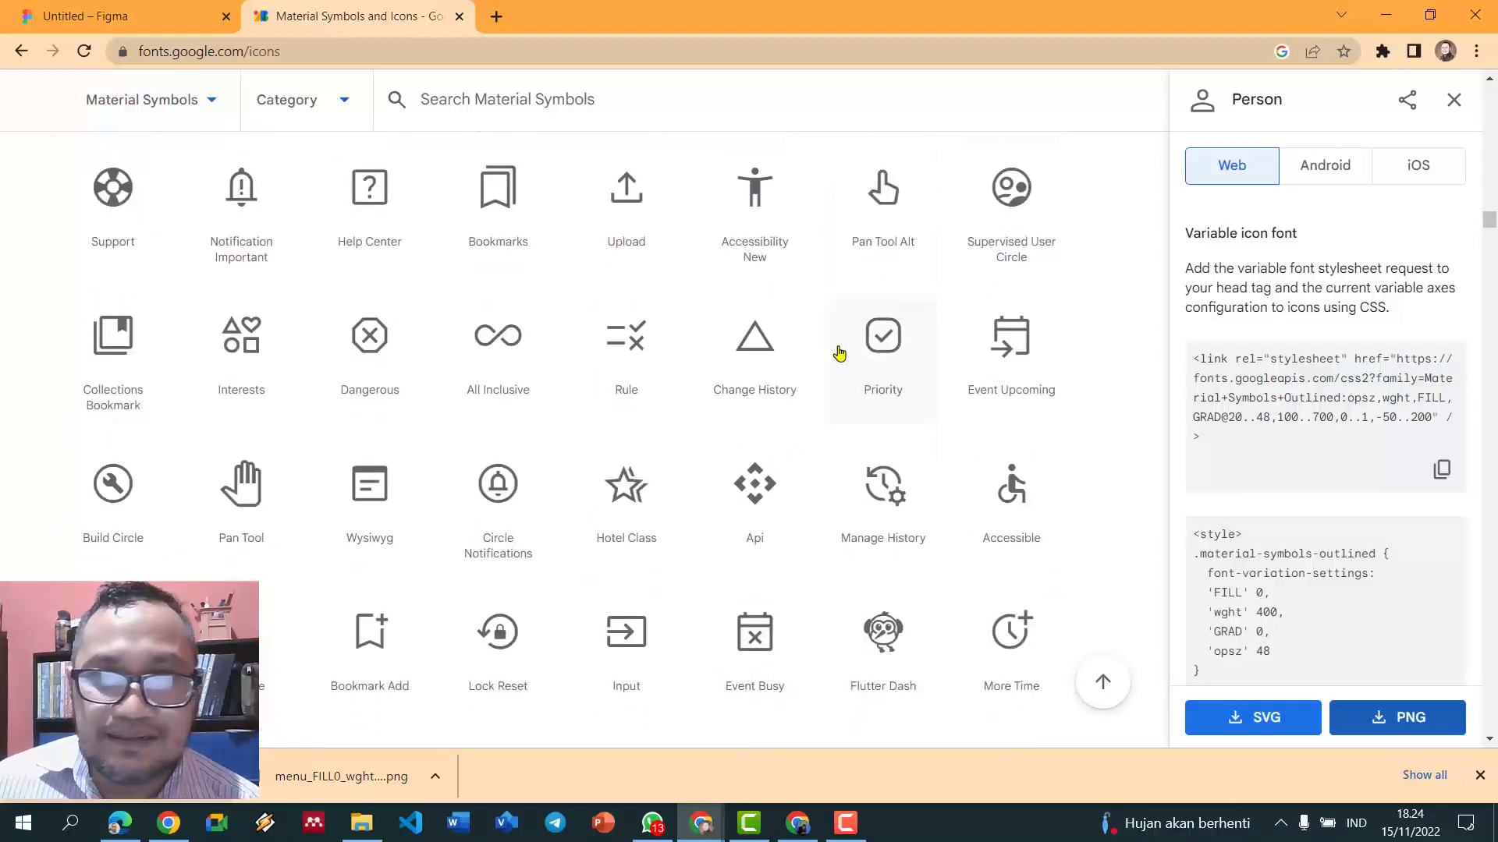
scroll(839, 353, down, 5)
scroll(839, 353, down, 11)
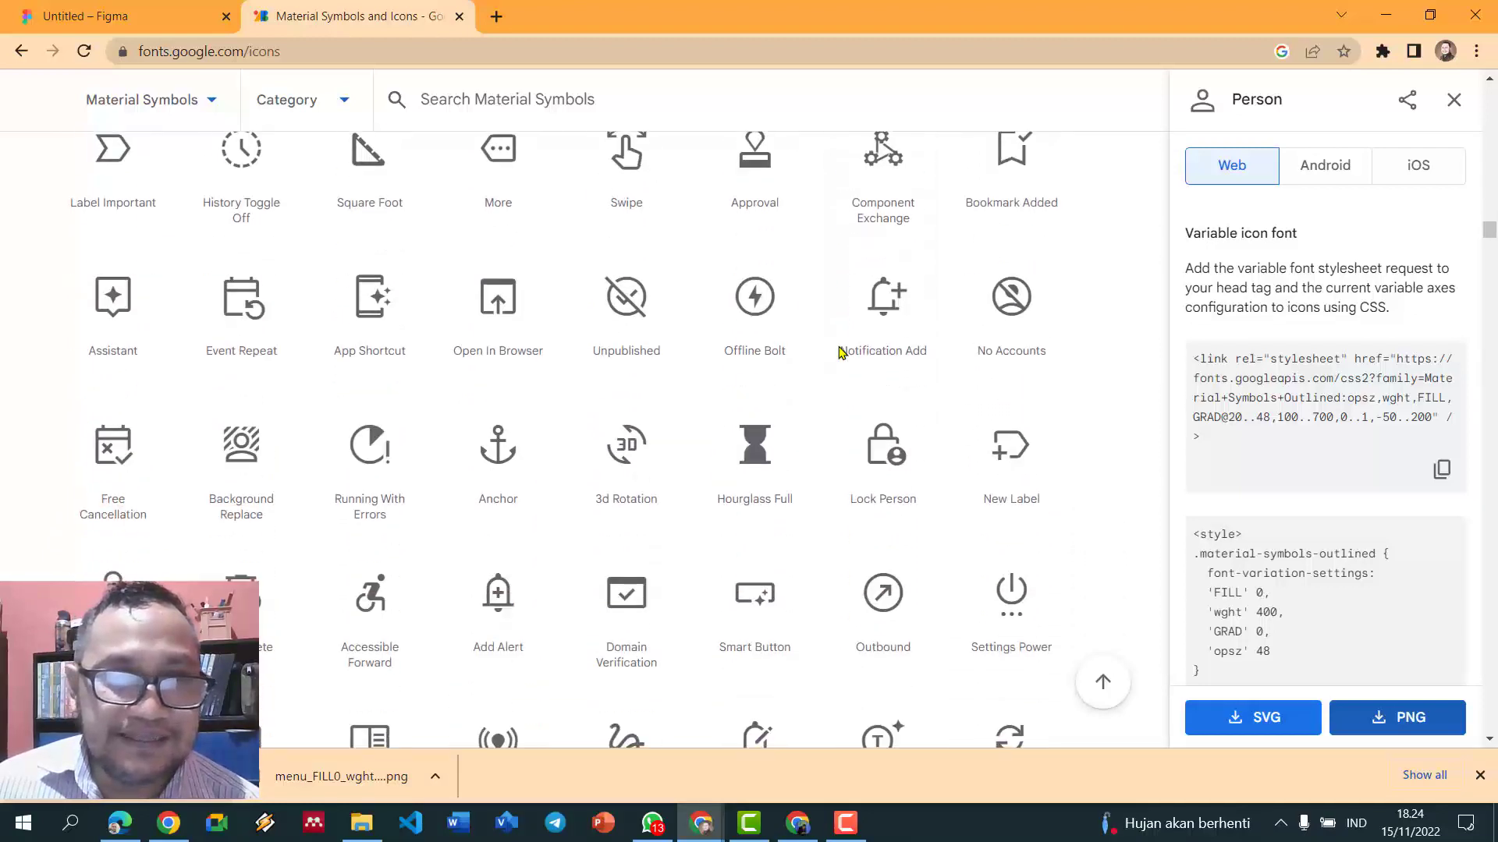
scroll(839, 353, down, 12)
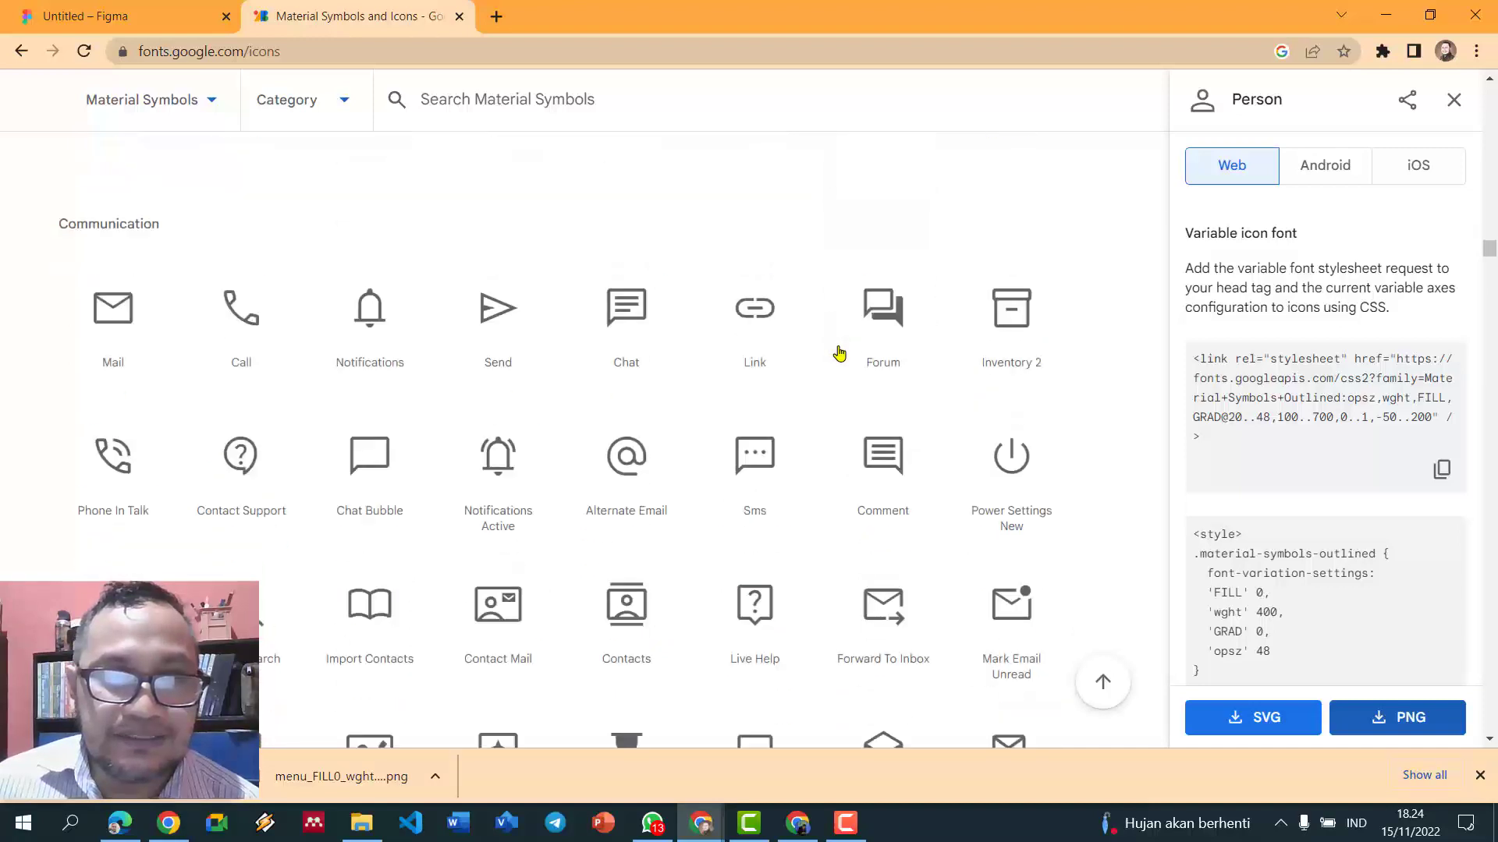
scroll(765, 348, up, 5)
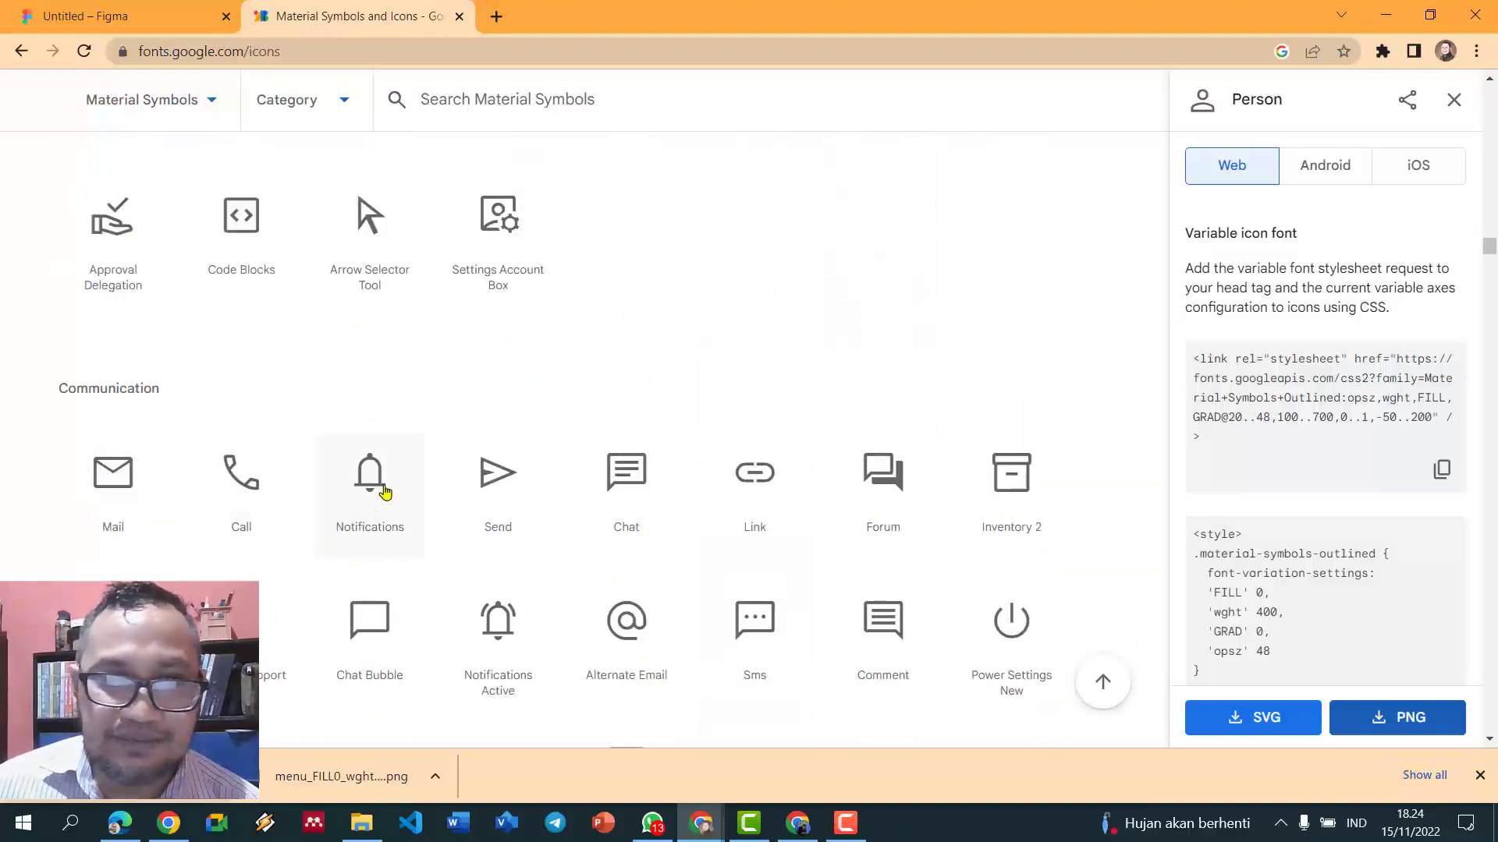
click(650, 486)
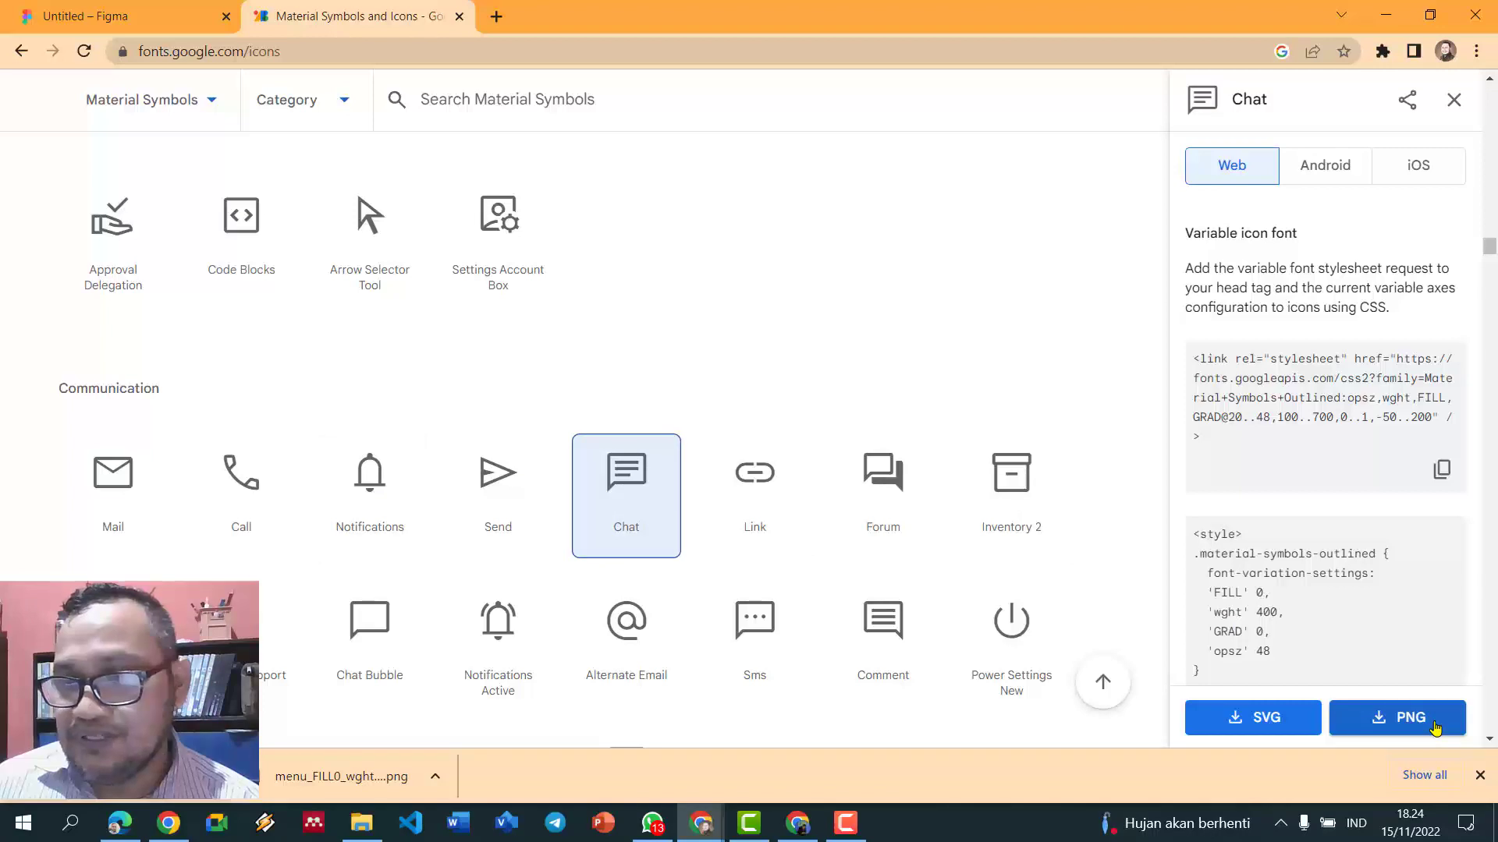
click(1433, 725)
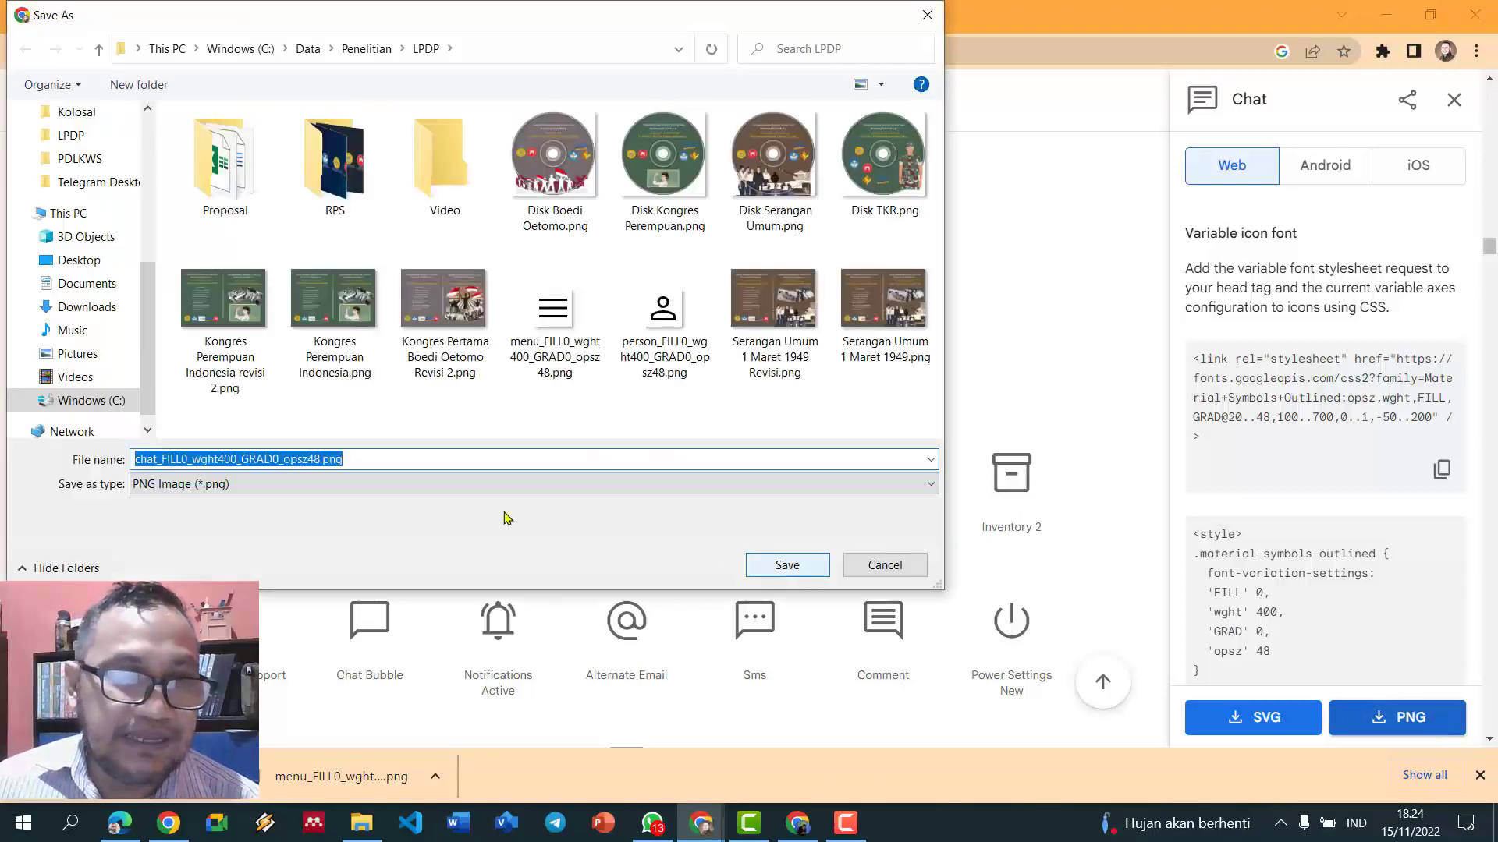
click(784, 565)
drag(129, 776, 936, 472)
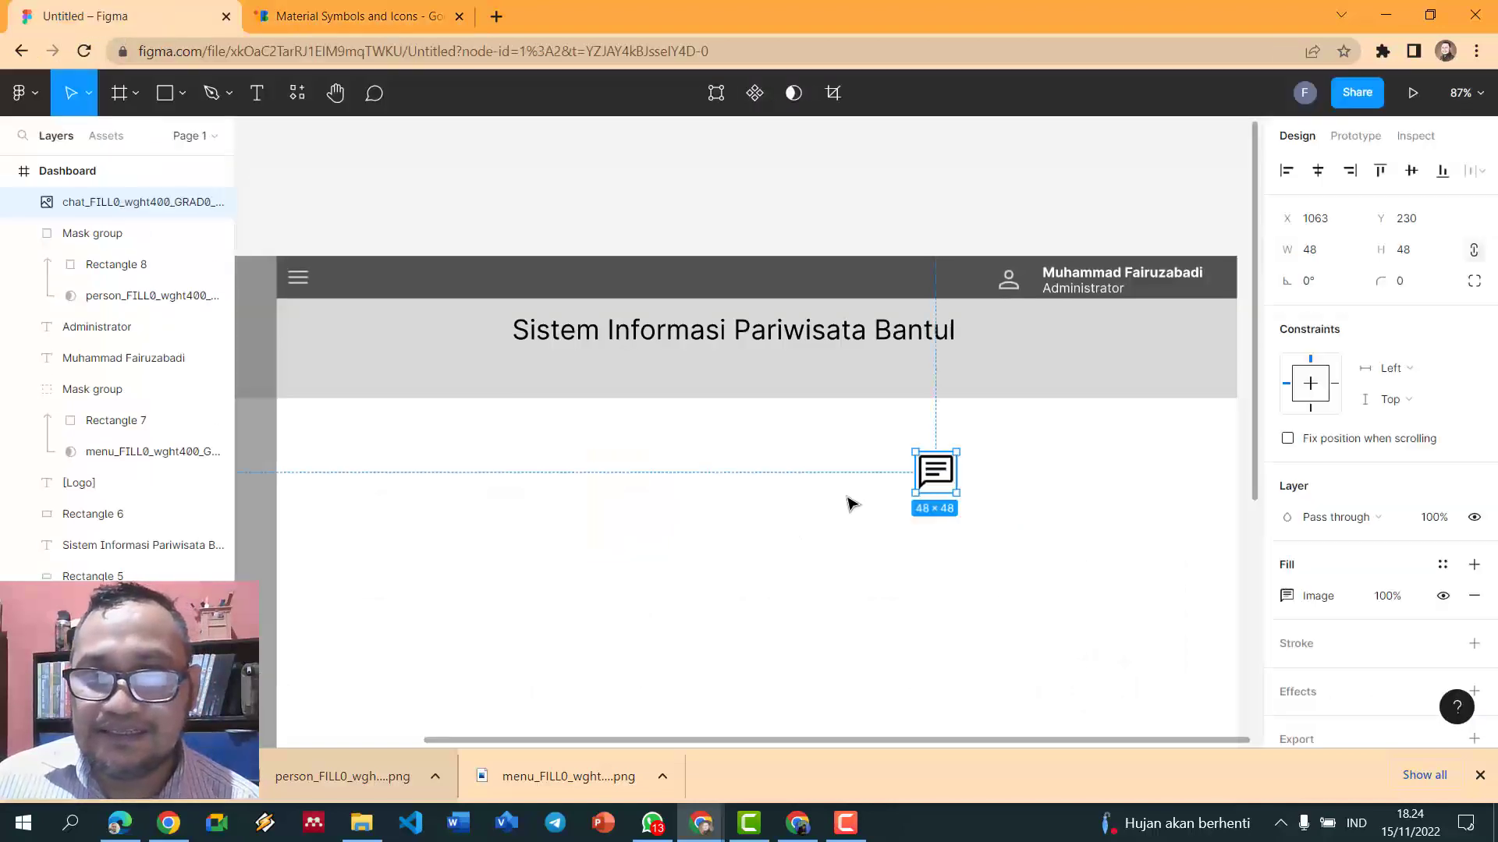
- Draw a square over the chat icon and use it as a mask for the icon
click(163, 93)
drag(910, 444, 966, 500)
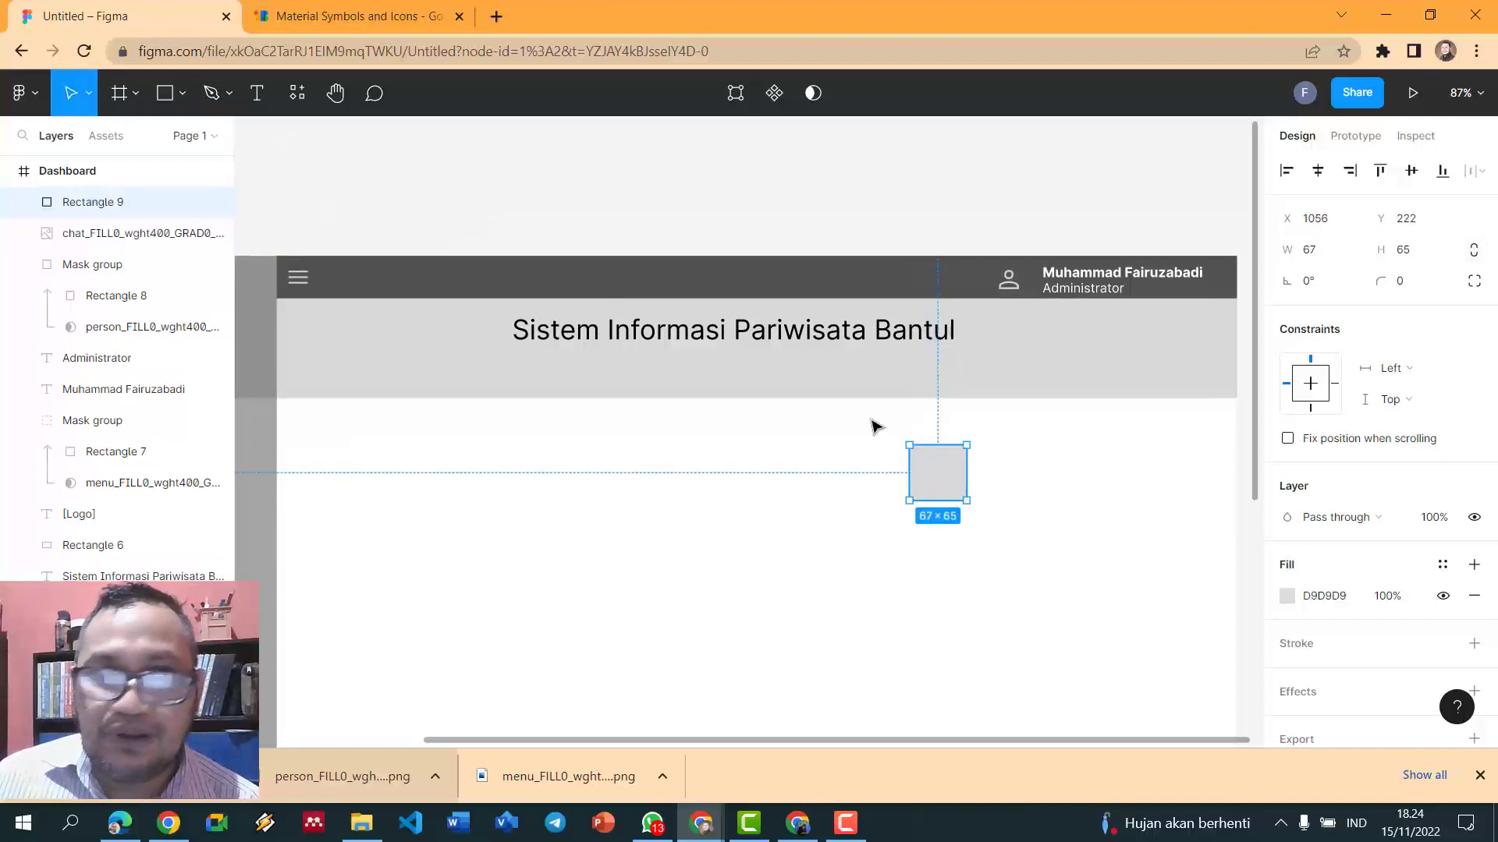
click(783, 237)
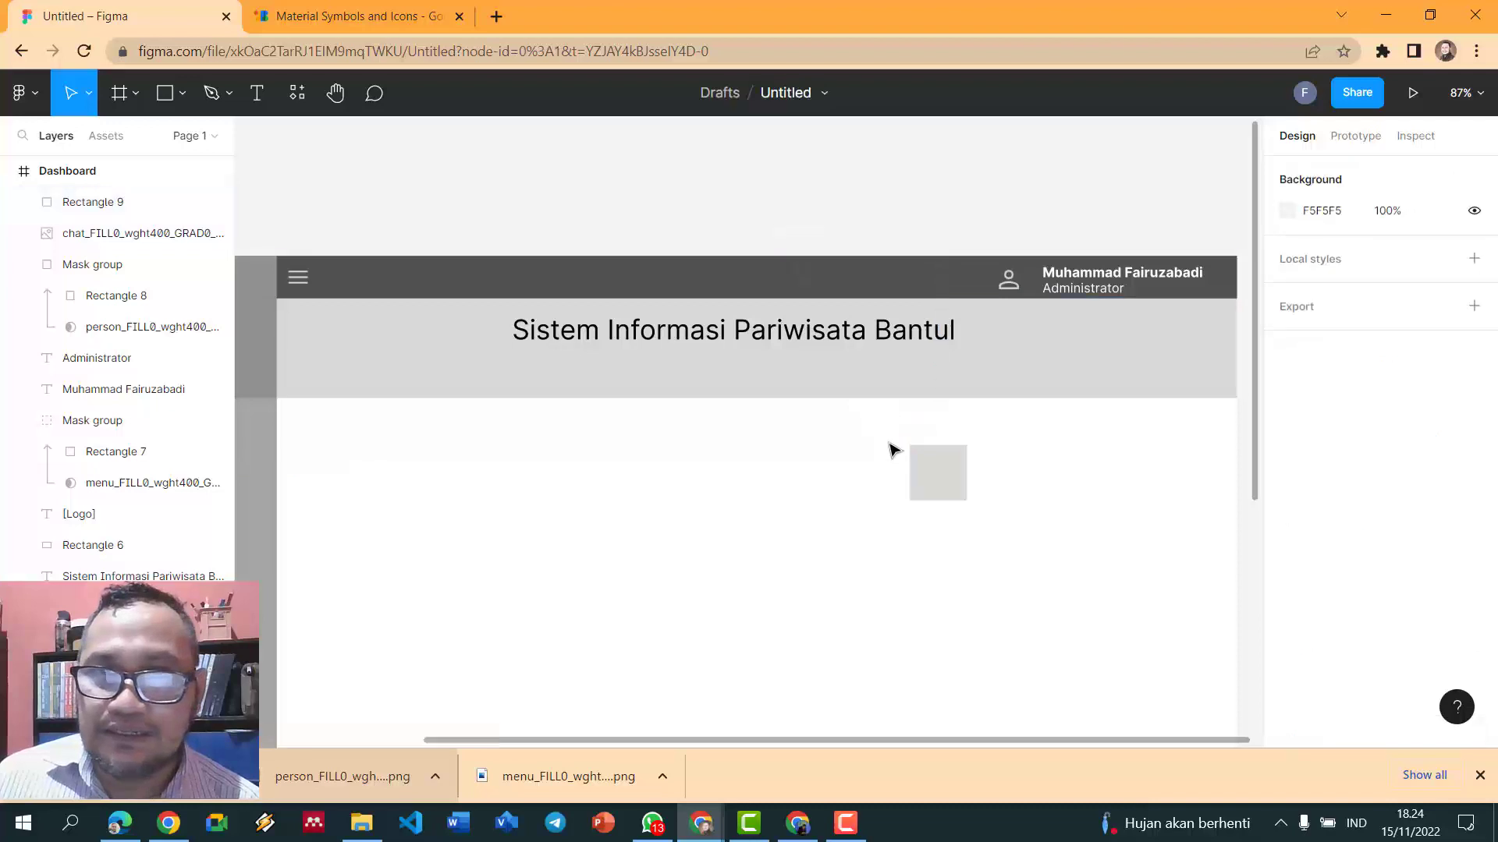
drag(892, 444, 993, 507)
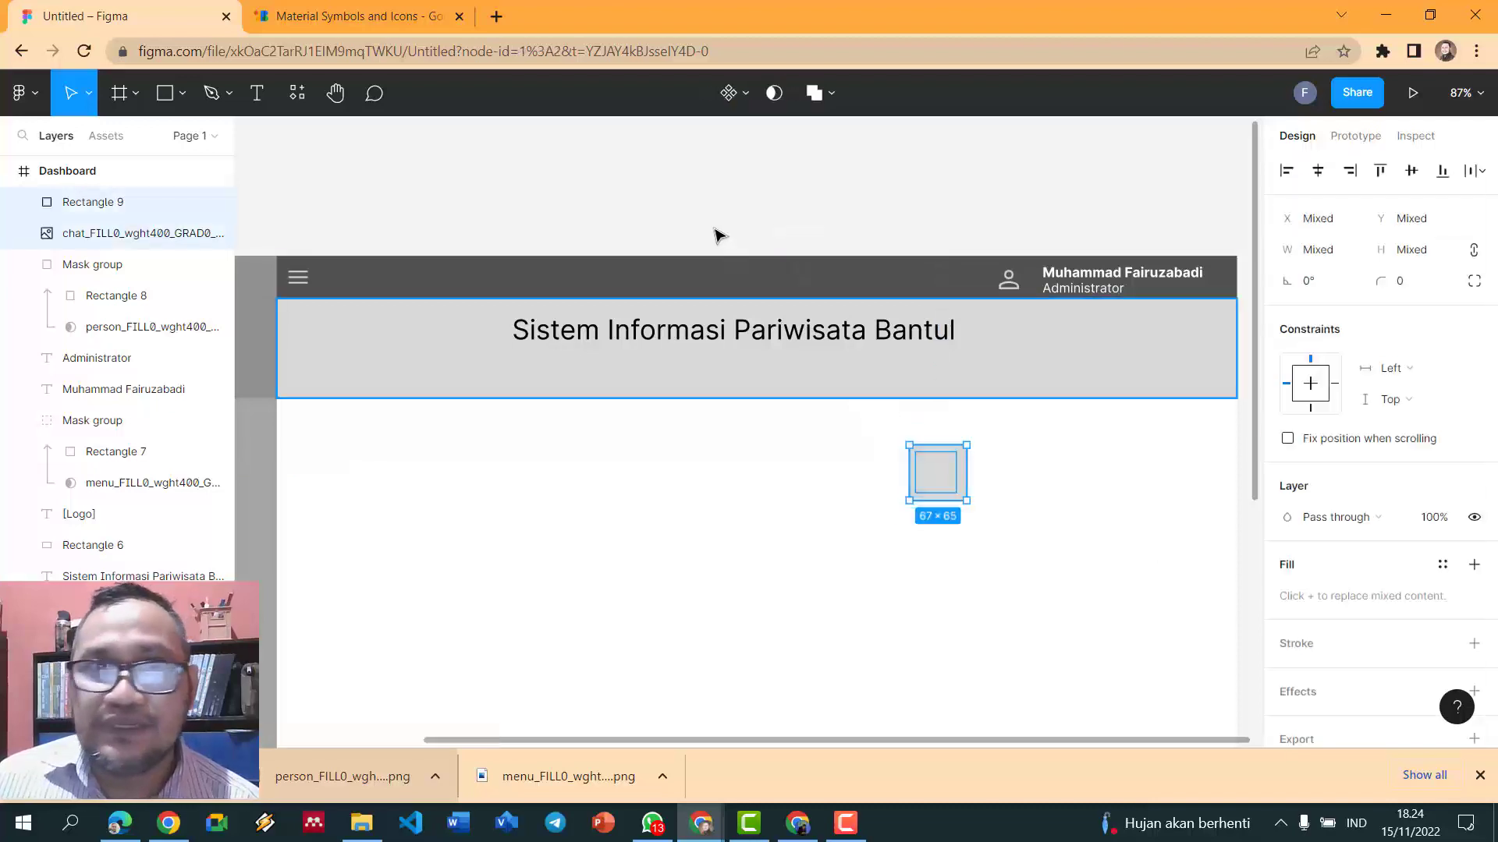
click(775, 90)
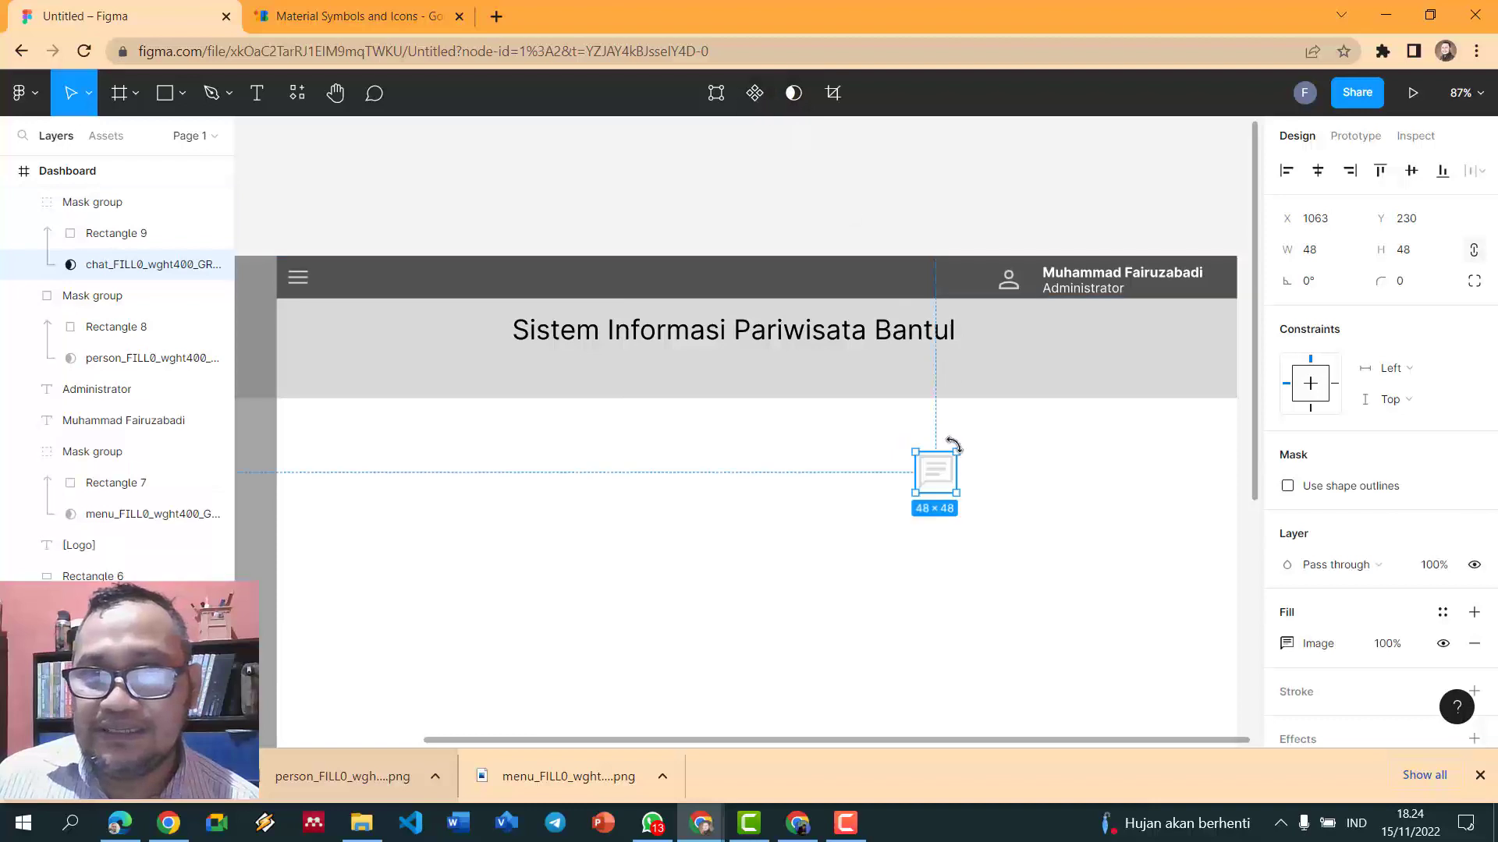
- Try moving only the mask square up into the header, then undo the move
click(936, 483)
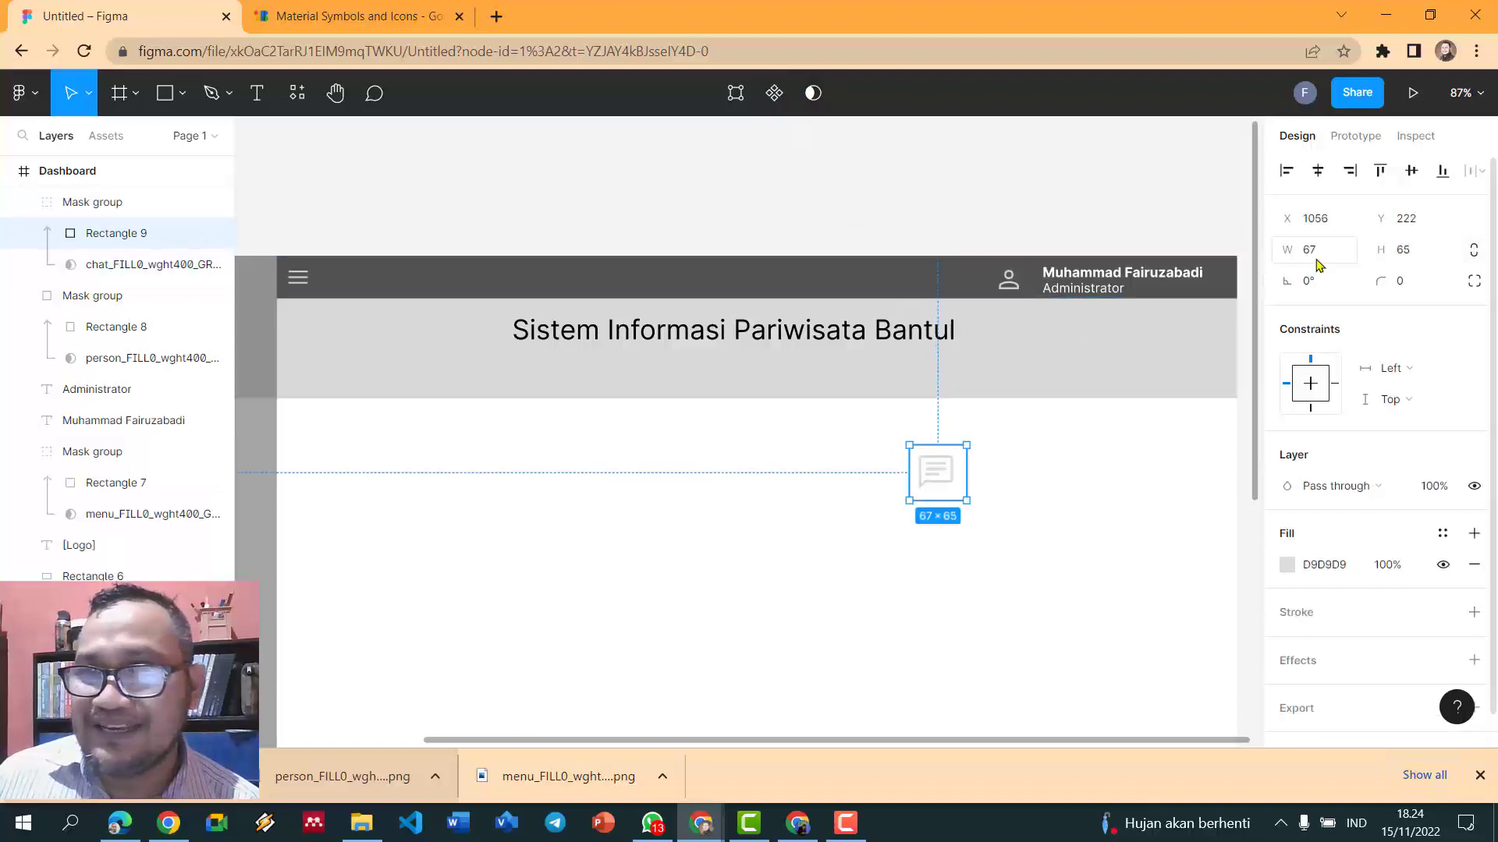
drag(941, 472, 959, 274)
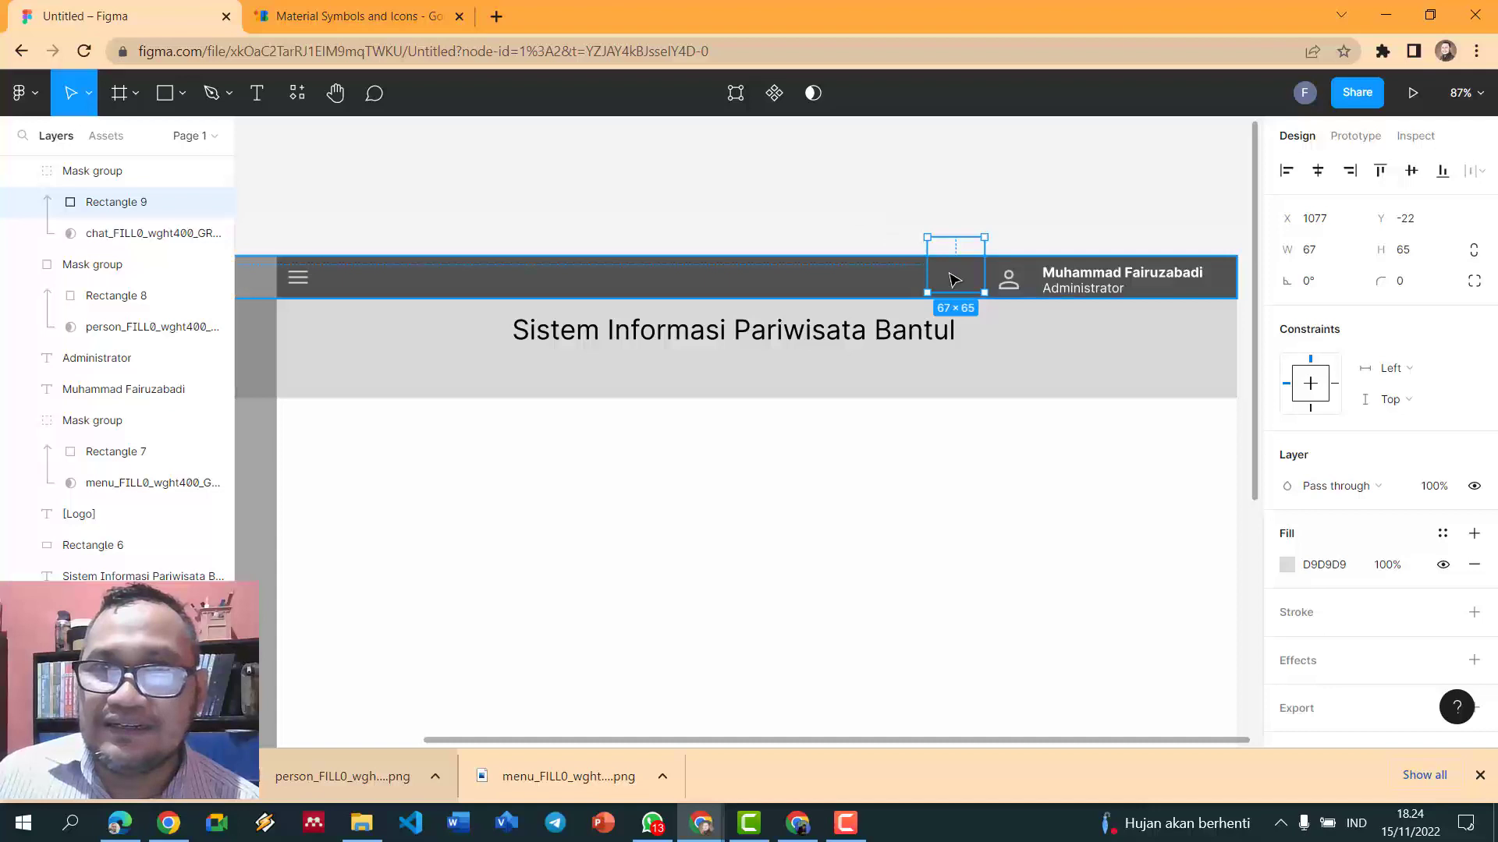
right_click(950, 277)
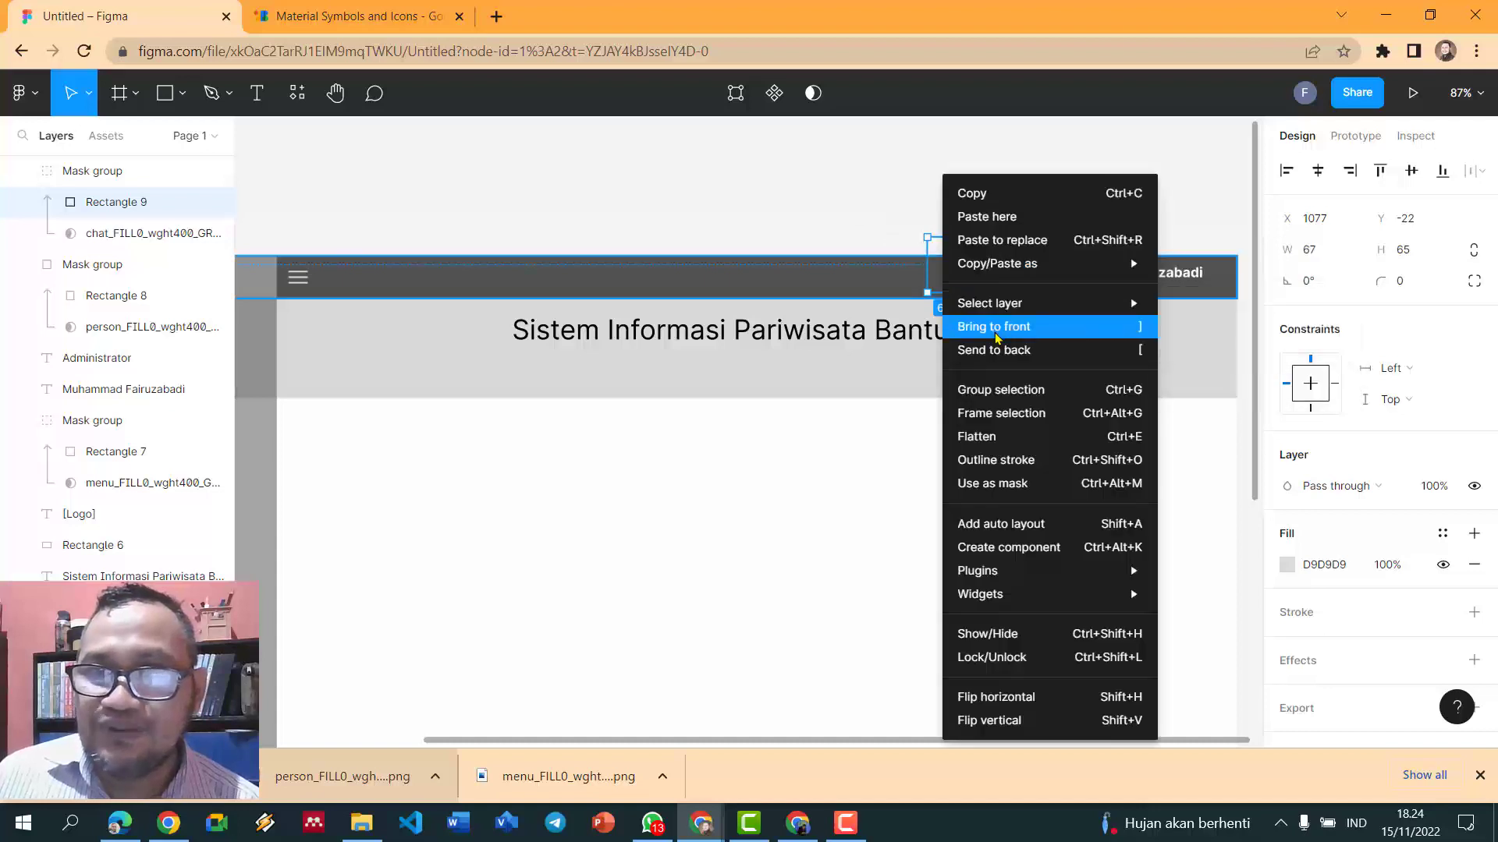
click(996, 328)
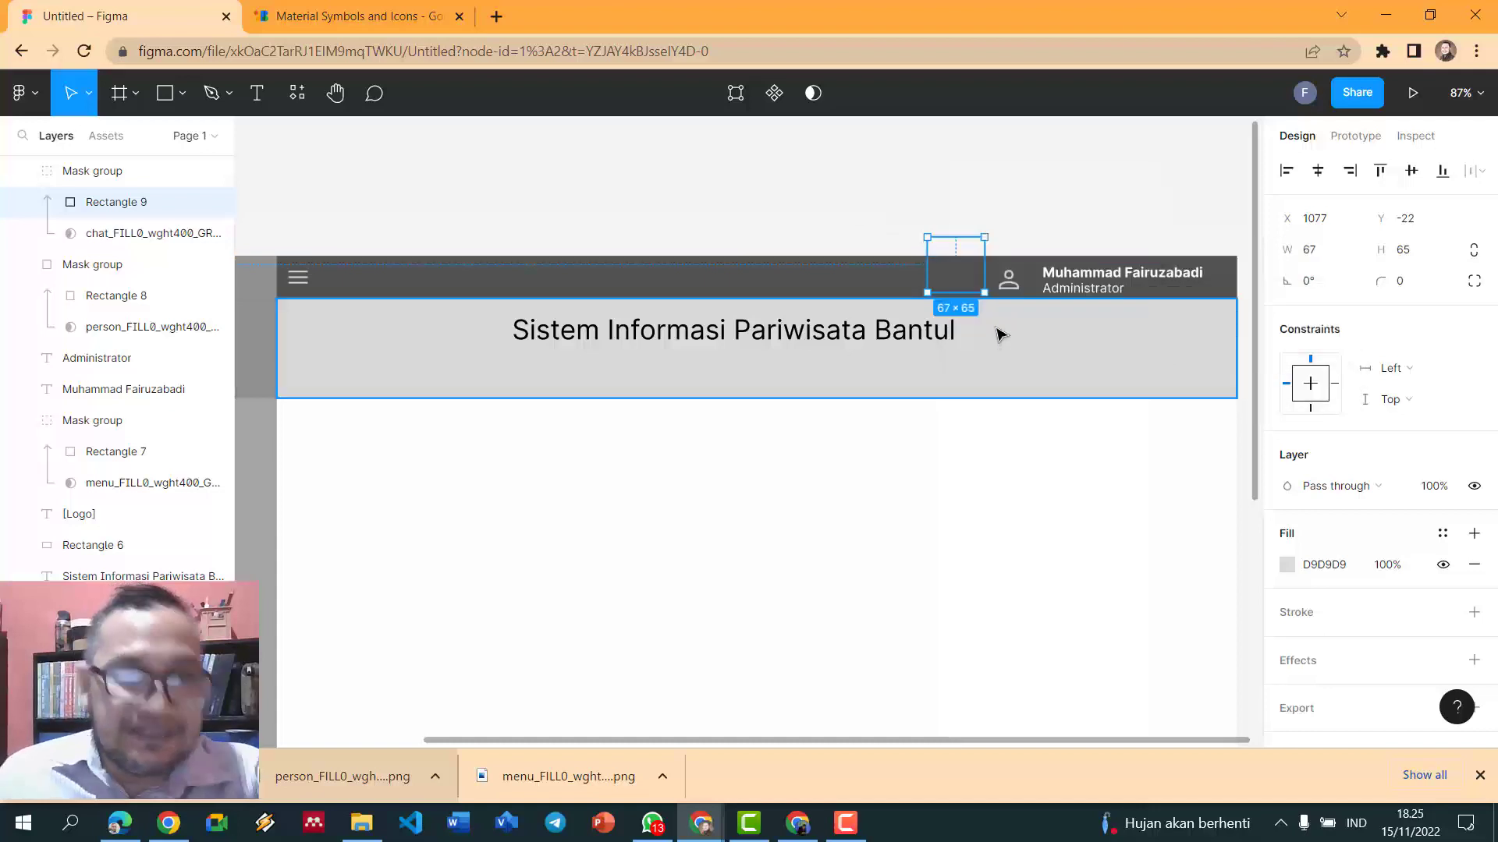
key(ctrl+z)
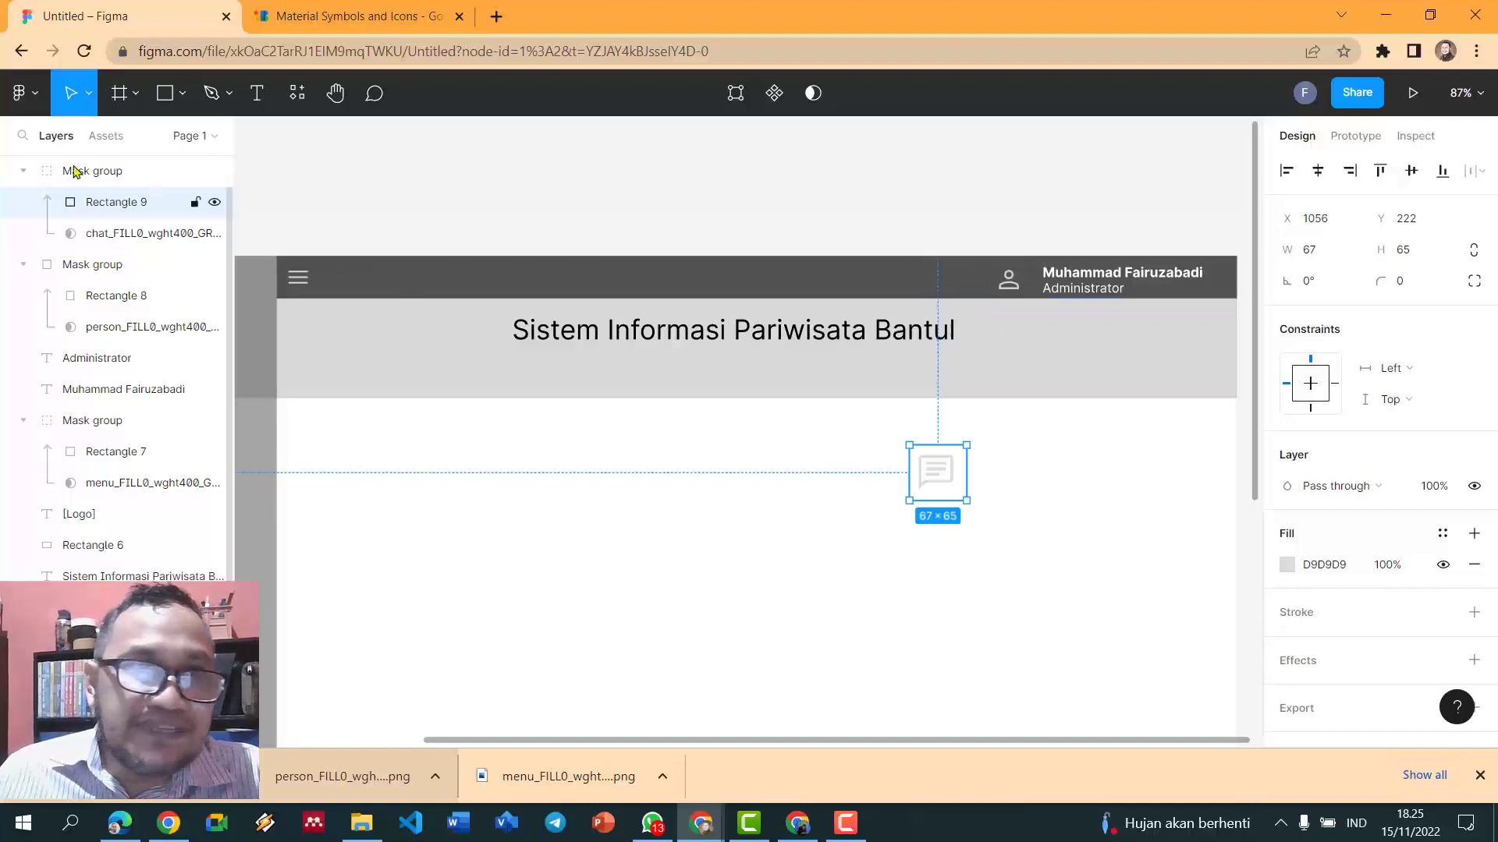
- Move the chat mask group into the header left of the person icon, sized 35×35
click(72, 170)
drag(933, 481, 951, 290)
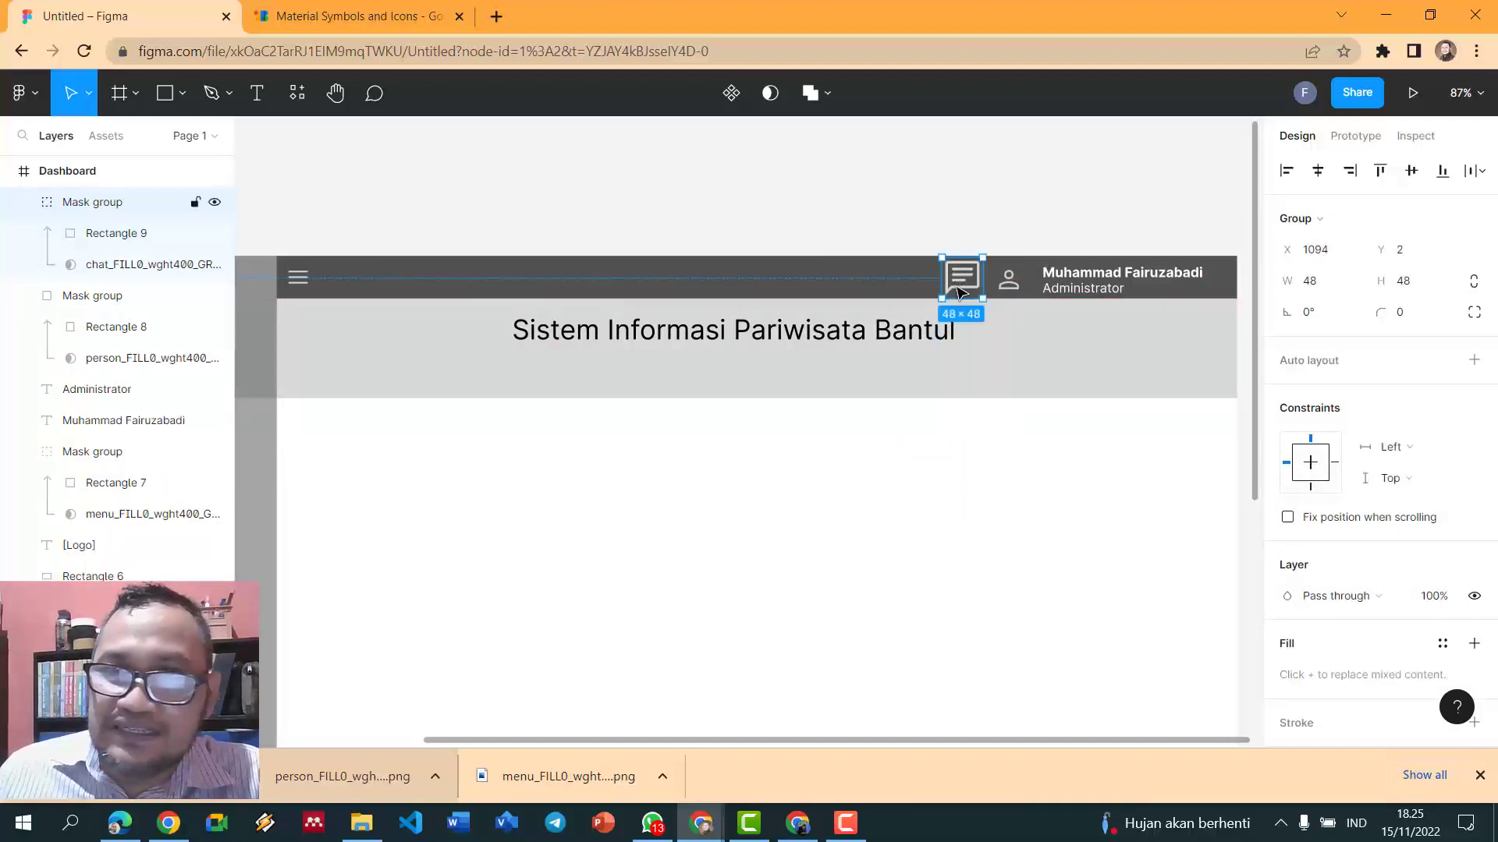
click(1331, 289)
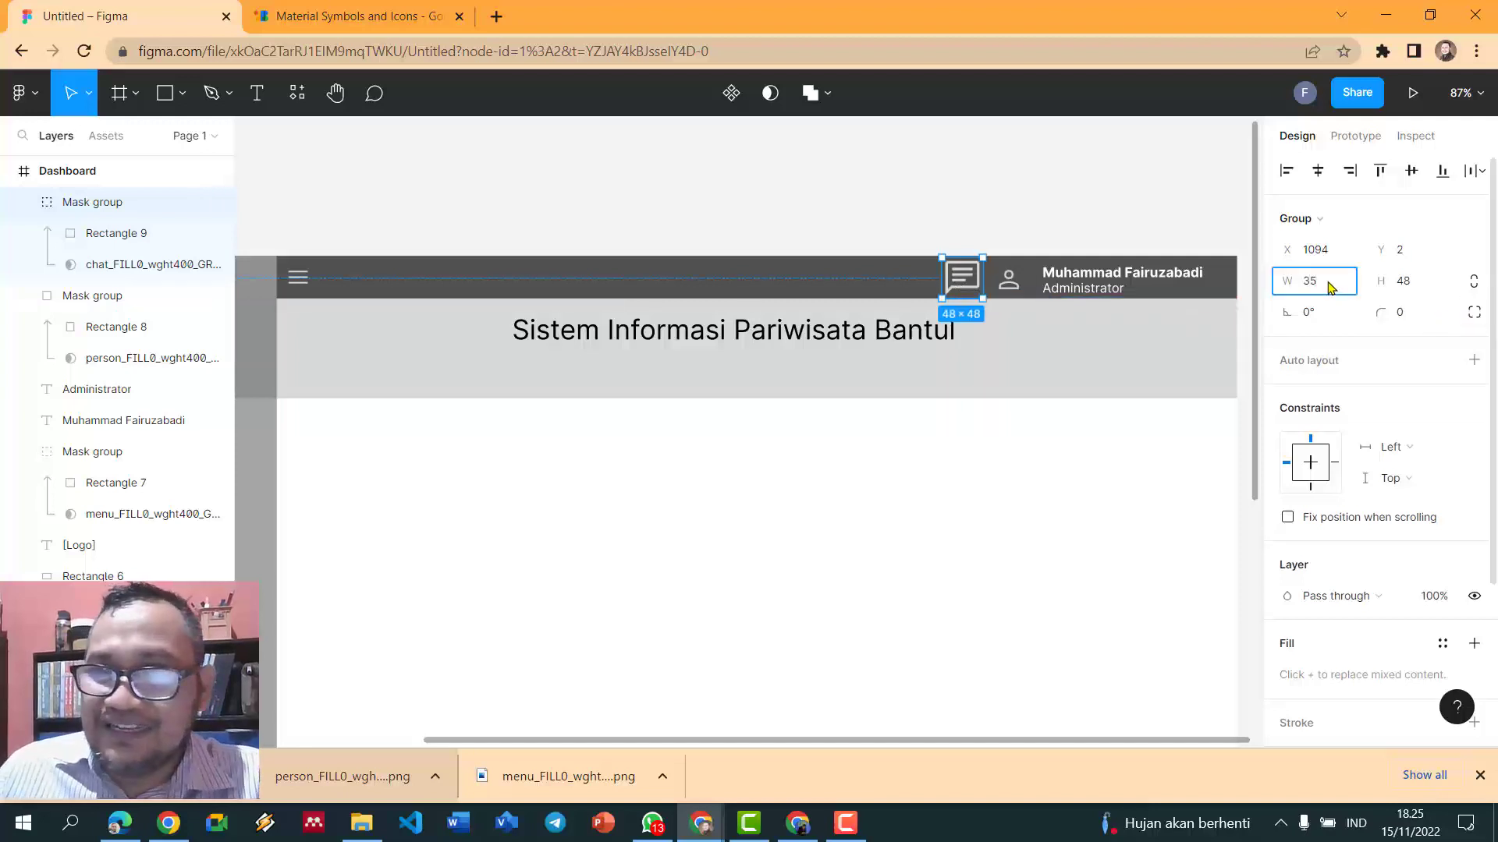
key(Return)
click(1429, 289)
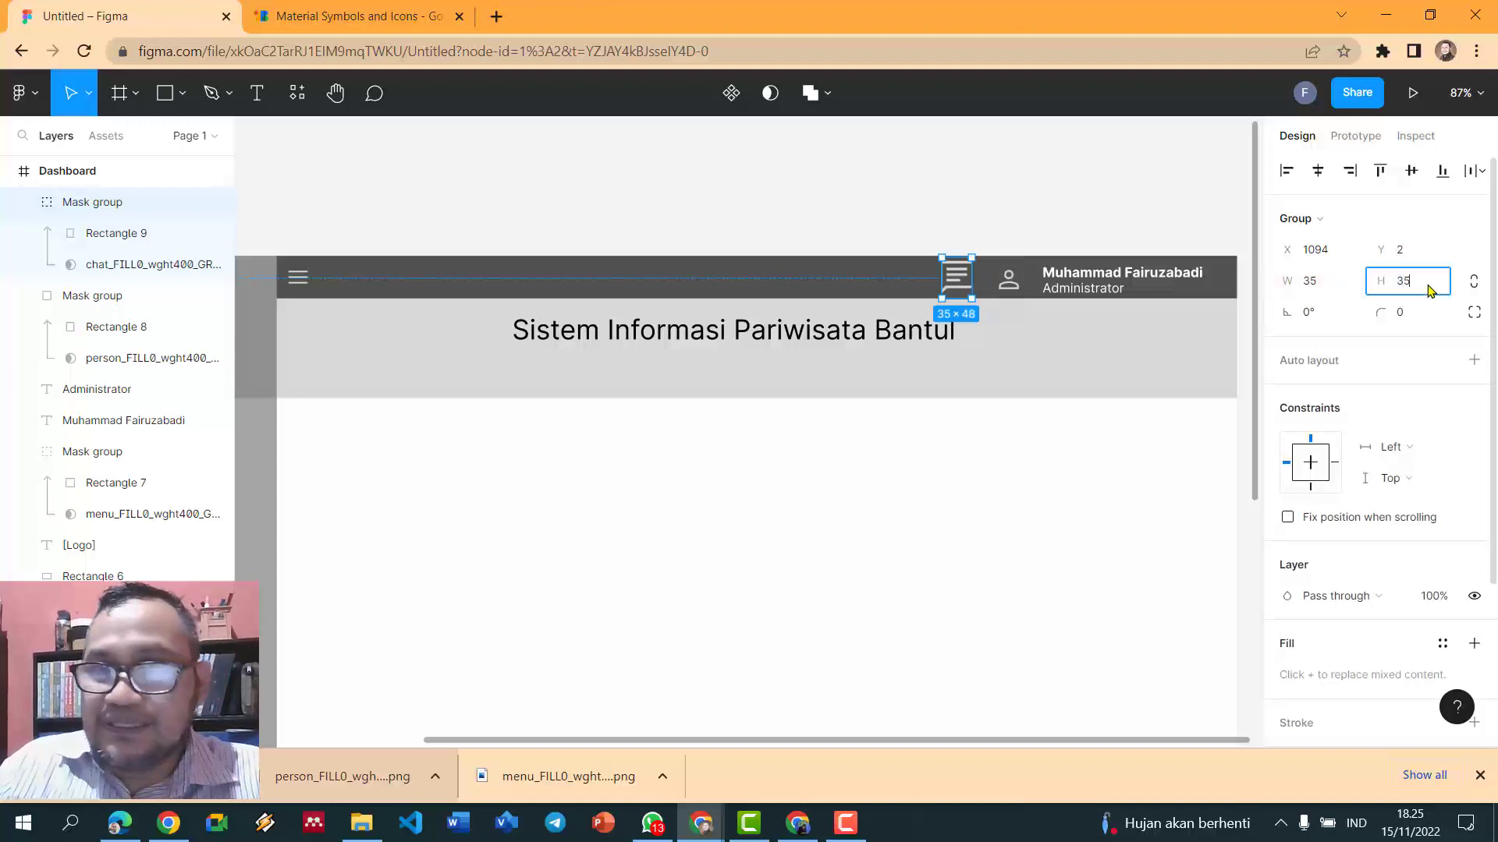
key(Return)
drag(965, 279, 953, 286)
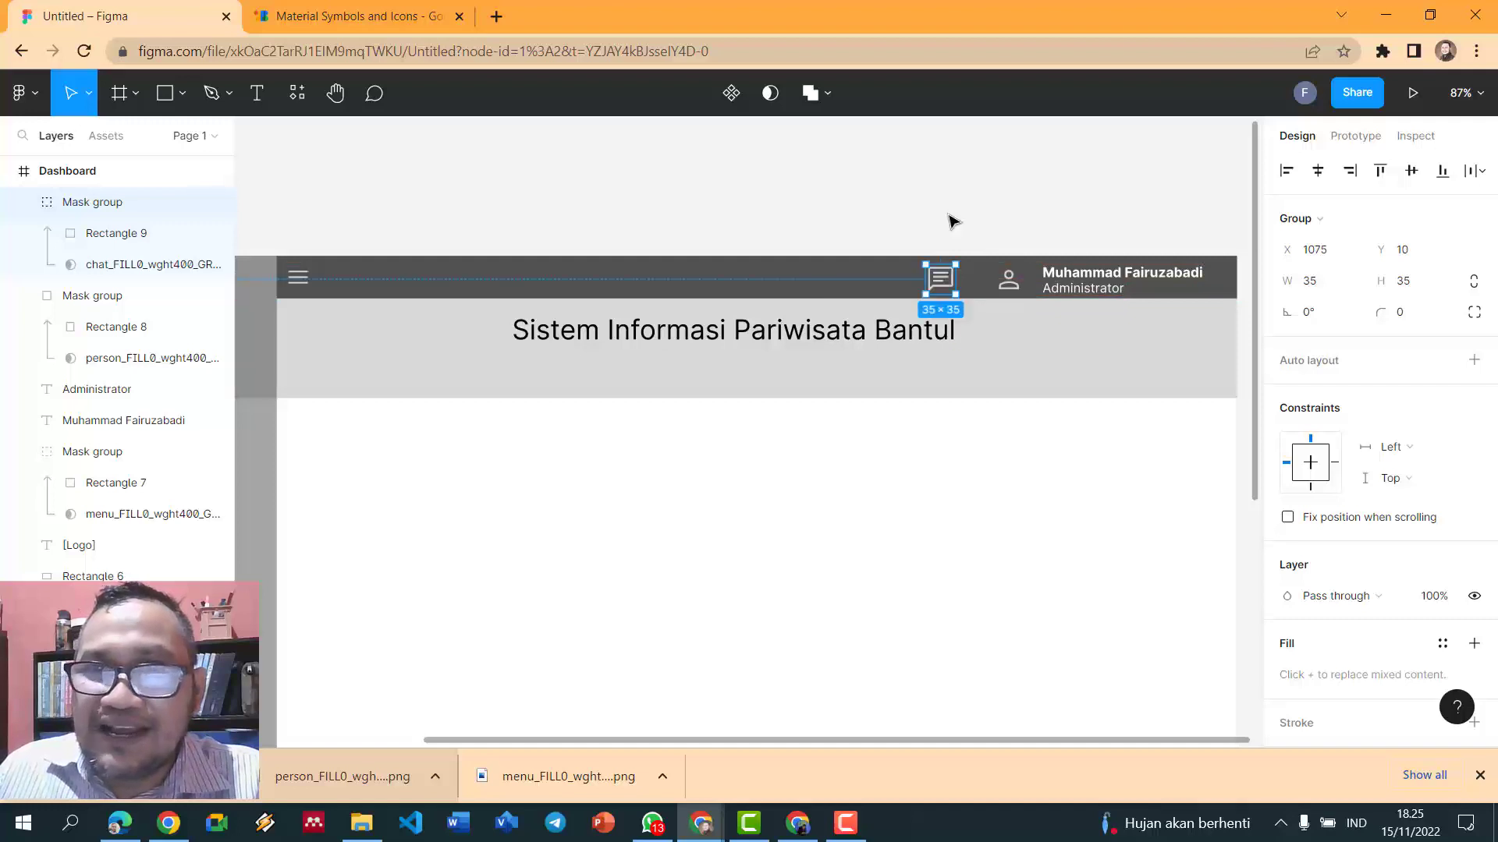
click(949, 224)
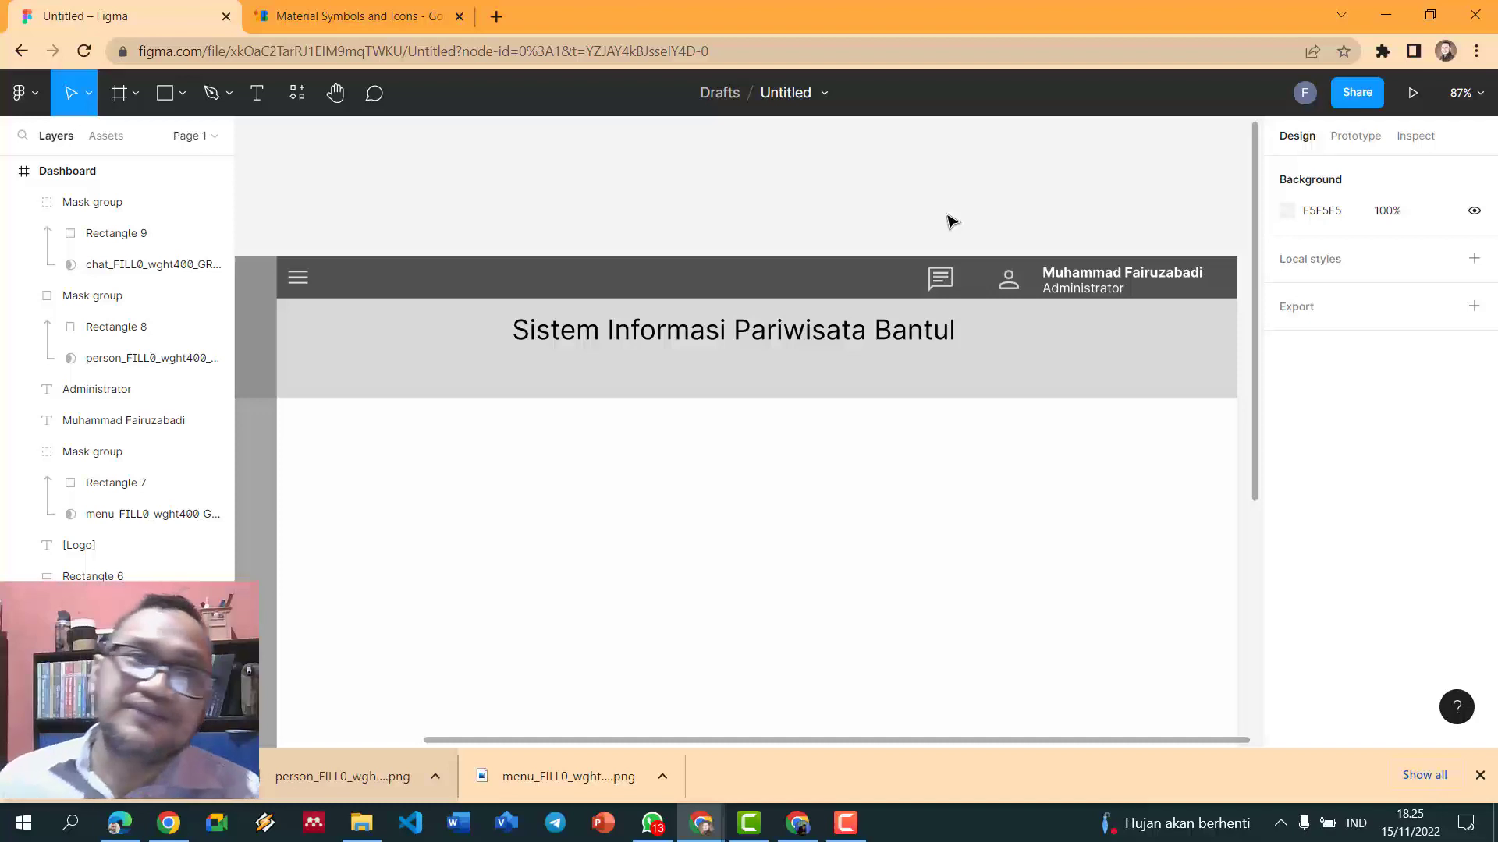
- Draw a small circle beside the chat icon, then delete it
click(189, 95)
click(137, 209)
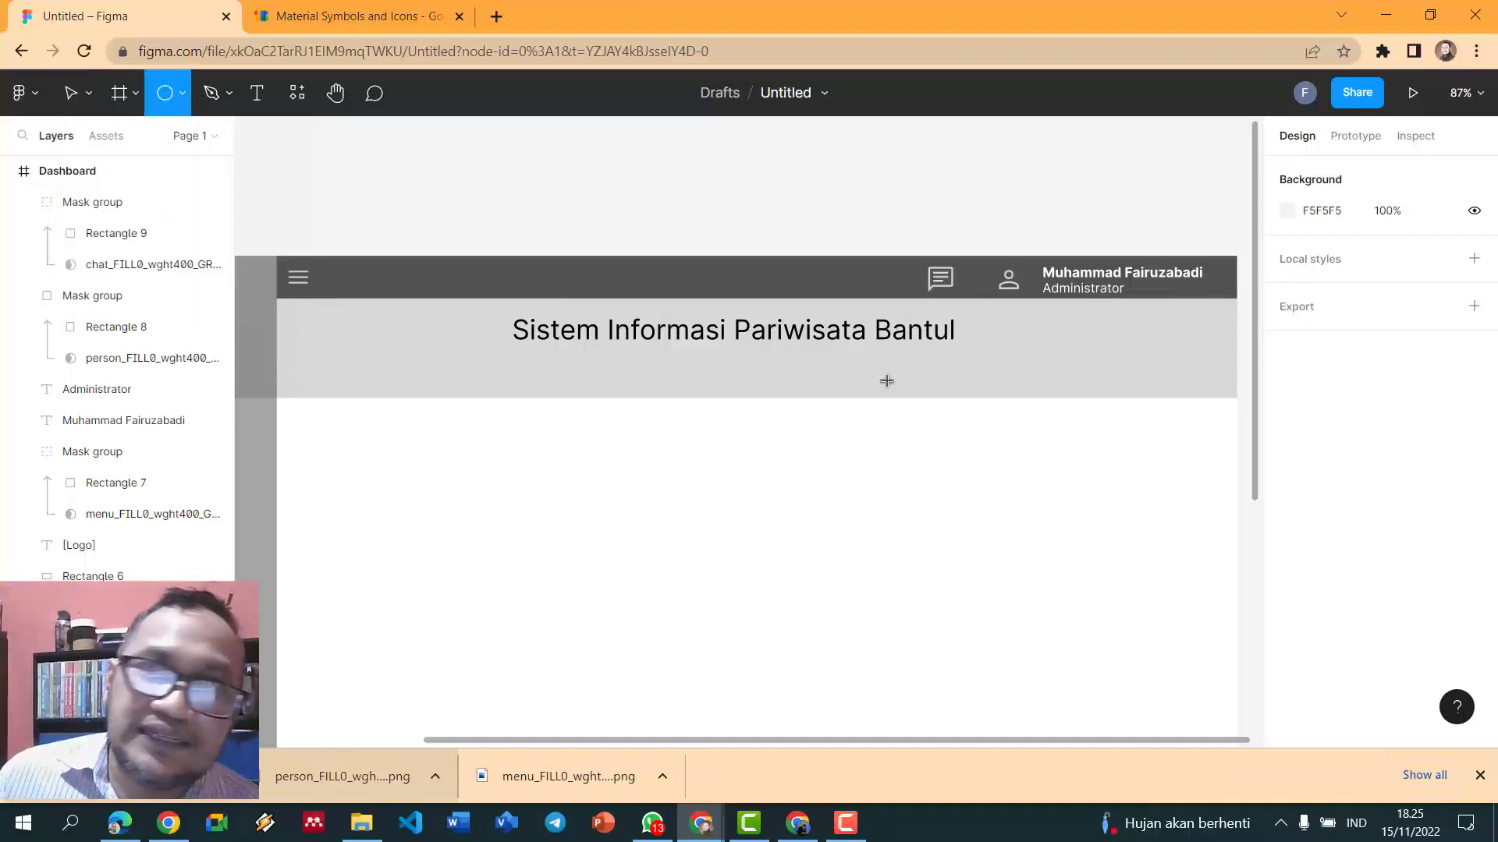
mouse_move(962, 270)
mouse_down()
mouse_move(981, 291)
mouse_move(969, 275)
mouse_up()
click(989, 209)
key(Delete)
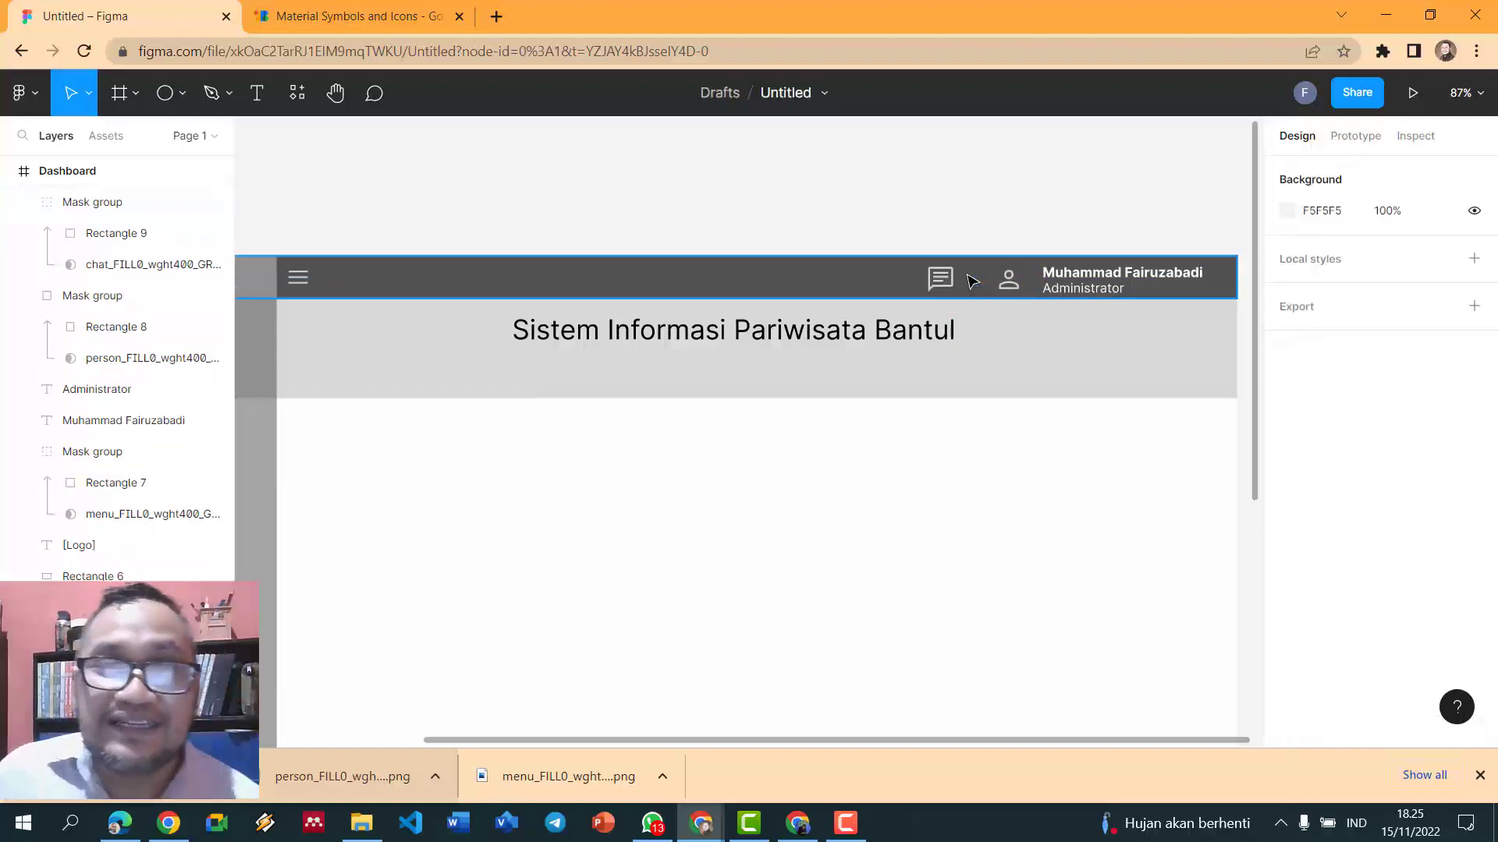
- Back on Material Symbols, start a Mail icon PNG download and cancel it
click(390, 22)
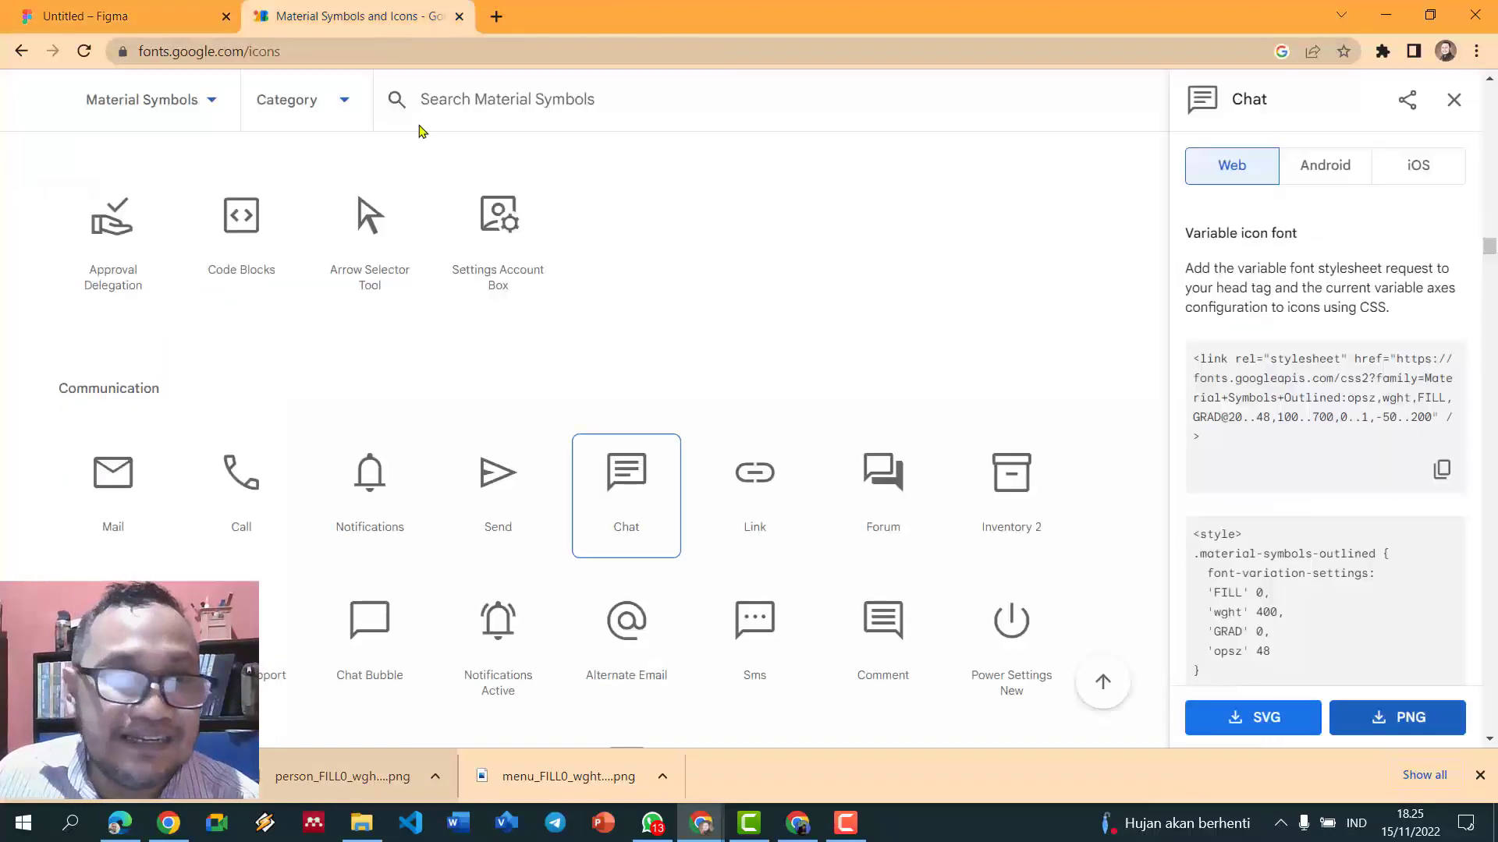
click(115, 488)
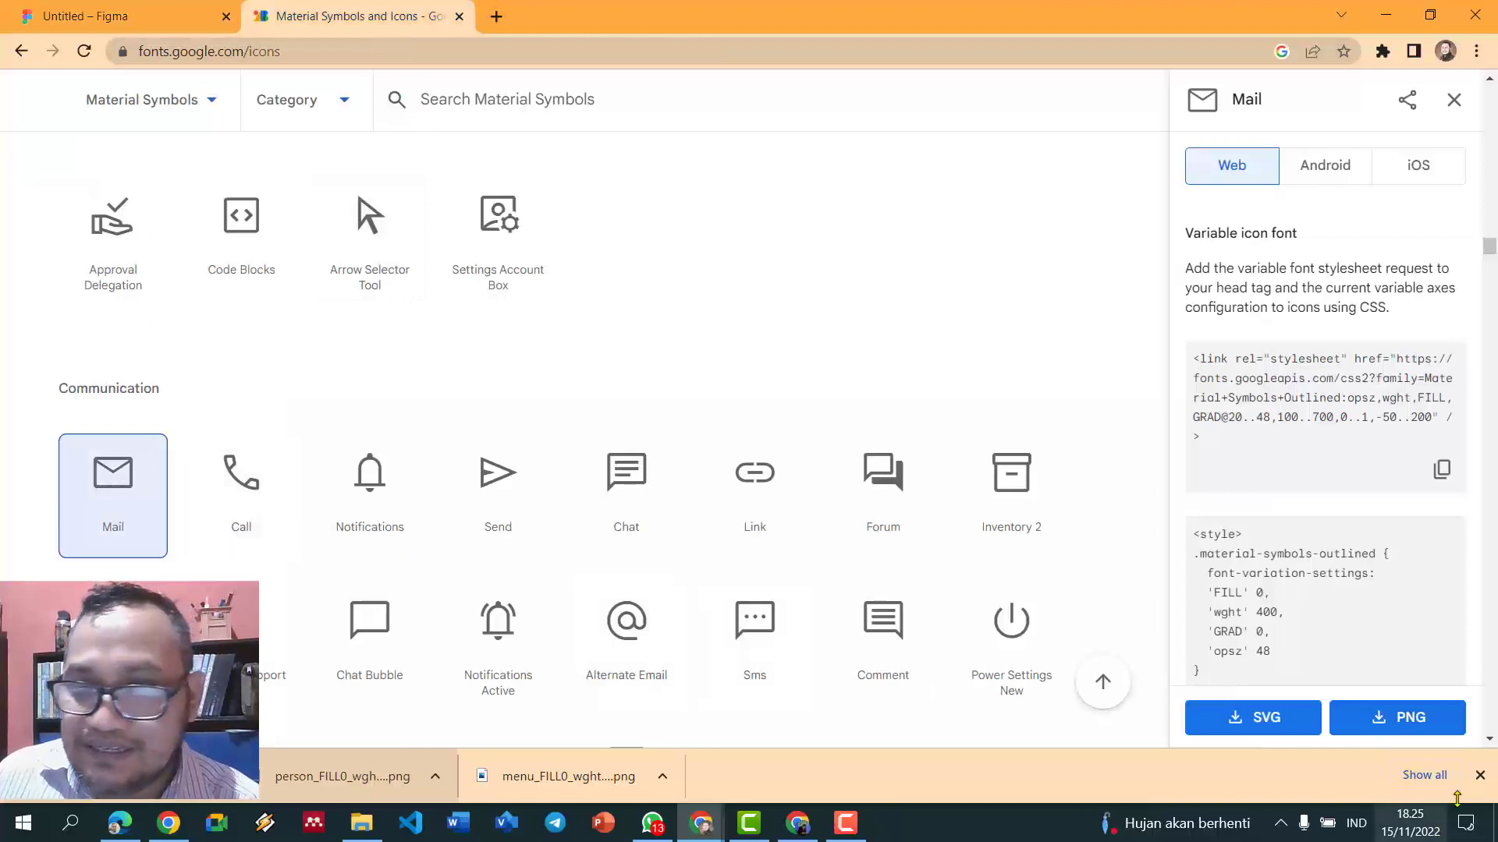
click(1410, 718)
click(886, 565)
- Save the Notifications bell icon as a PNG and drag it into the Figma design
click(395, 491)
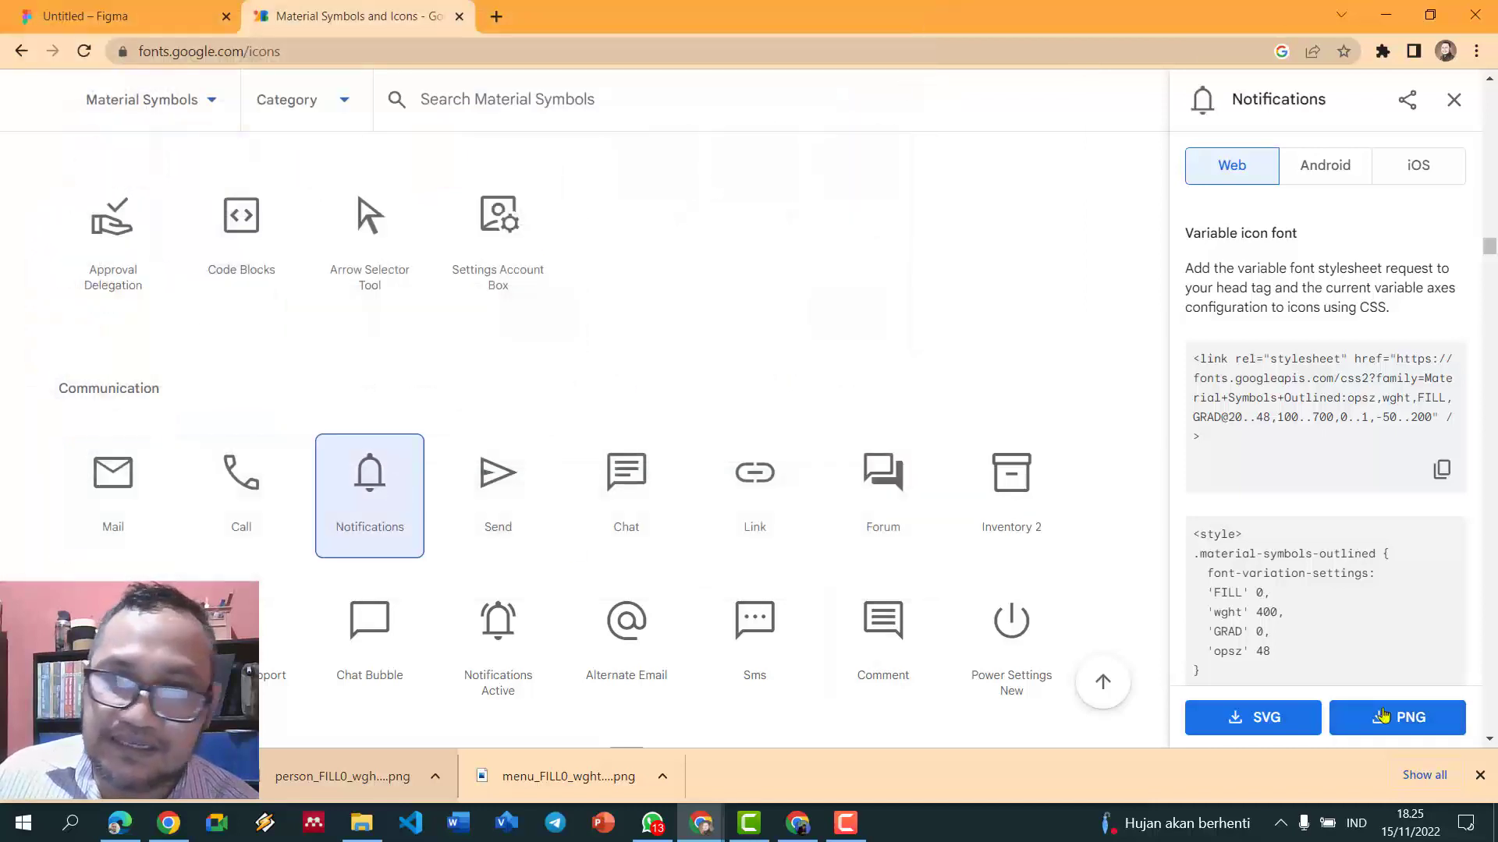
click(1432, 725)
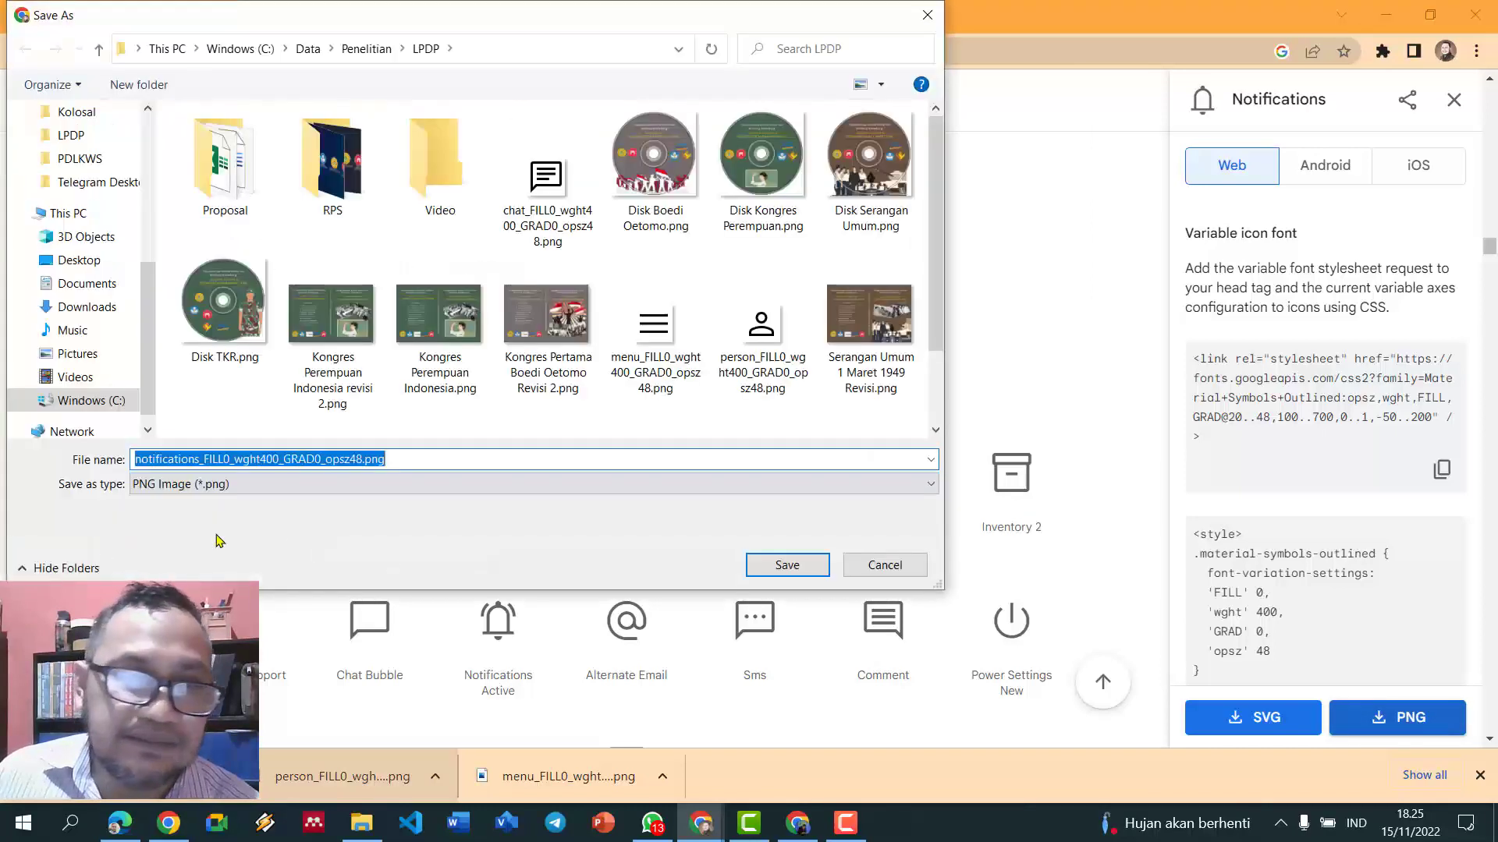
click(789, 563)
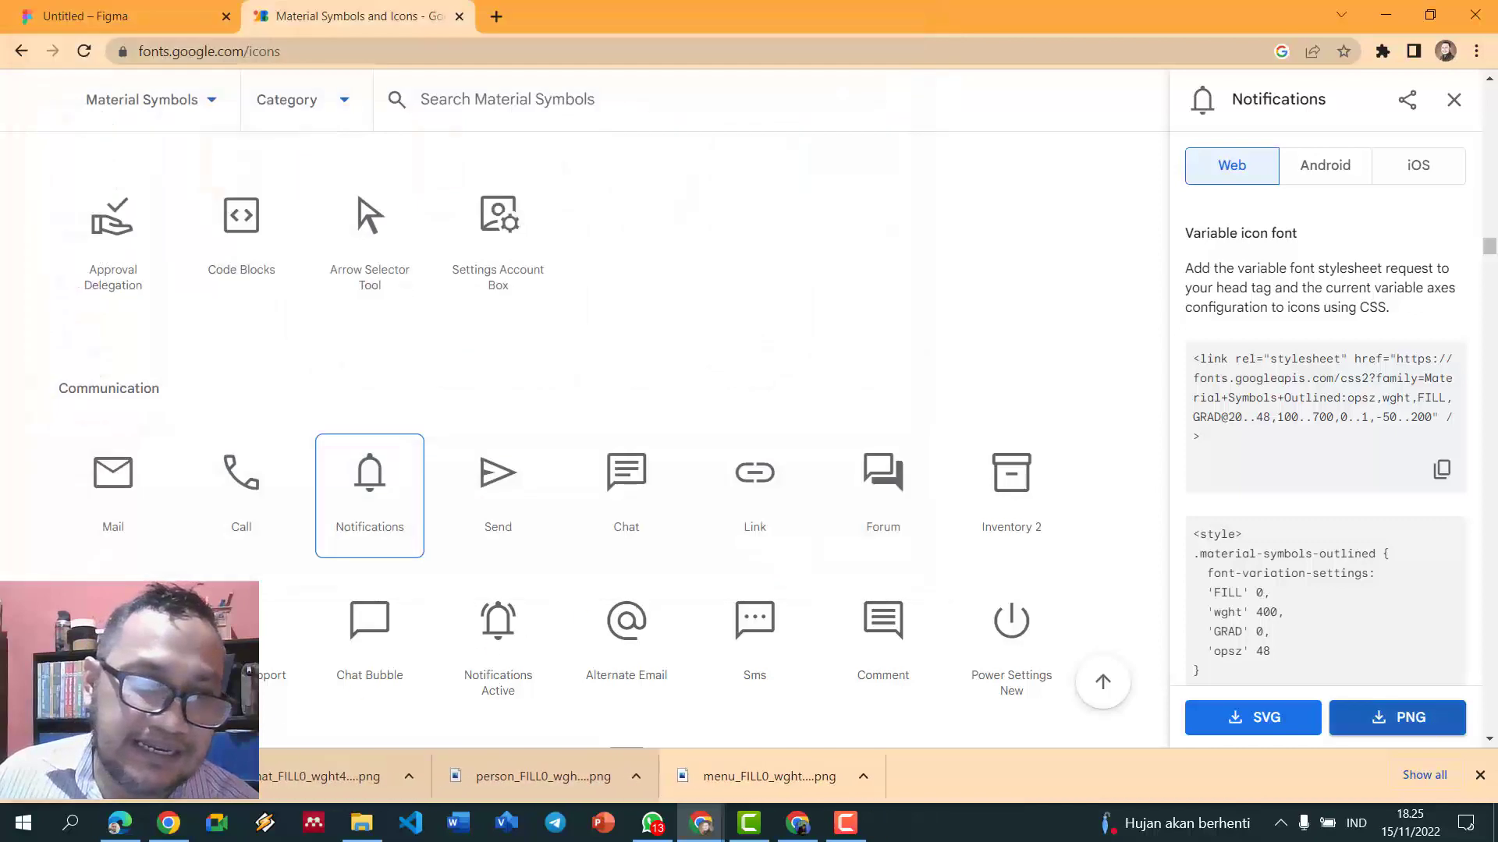
drag(90, 382, 837, 489)
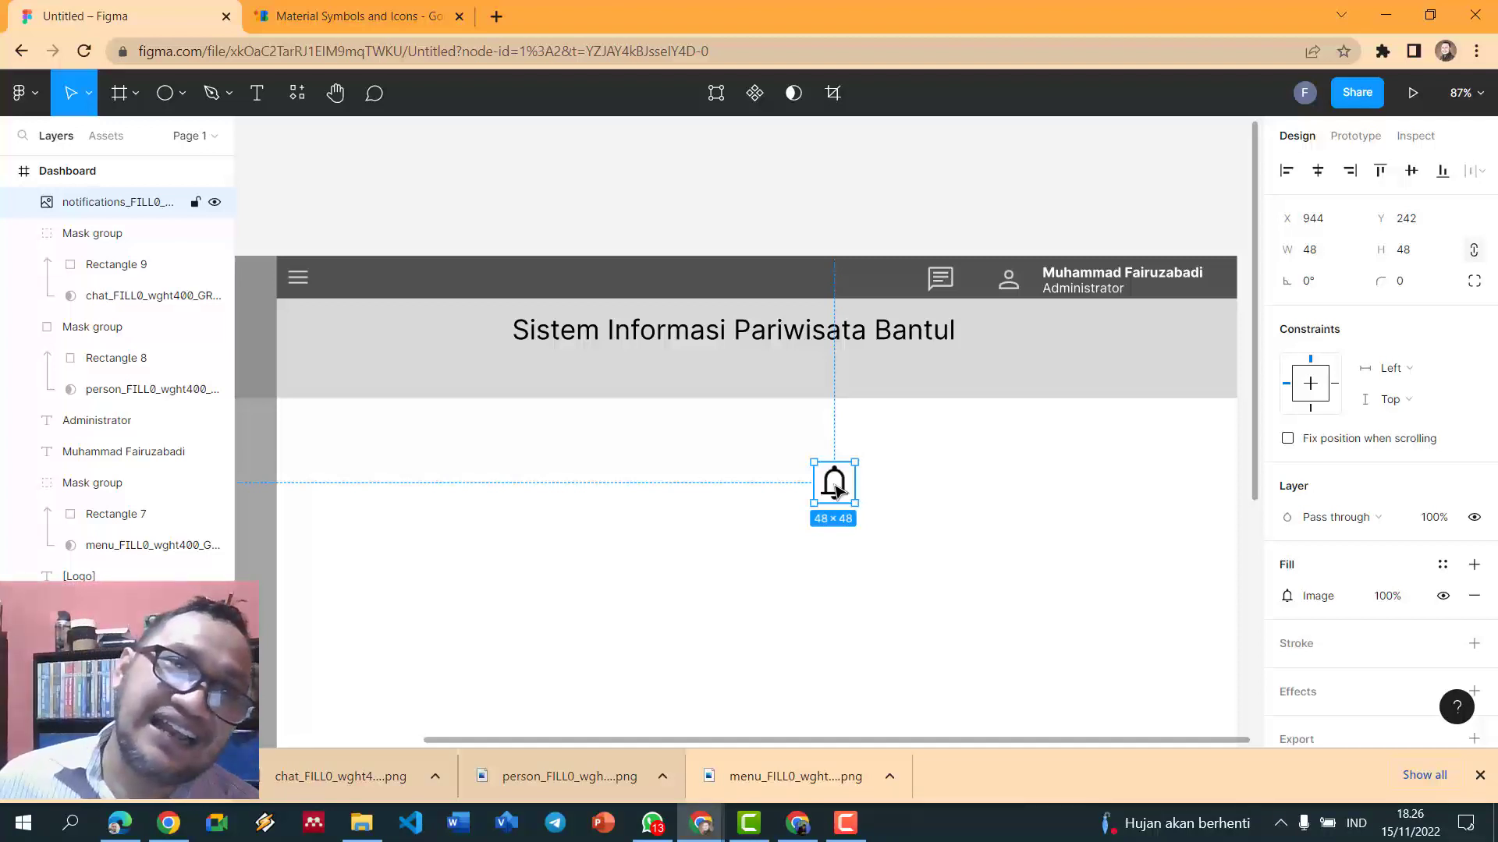
- Draw a rectangle over the bell icon and use it as the bell's mask
click(187, 98)
click(222, 137)
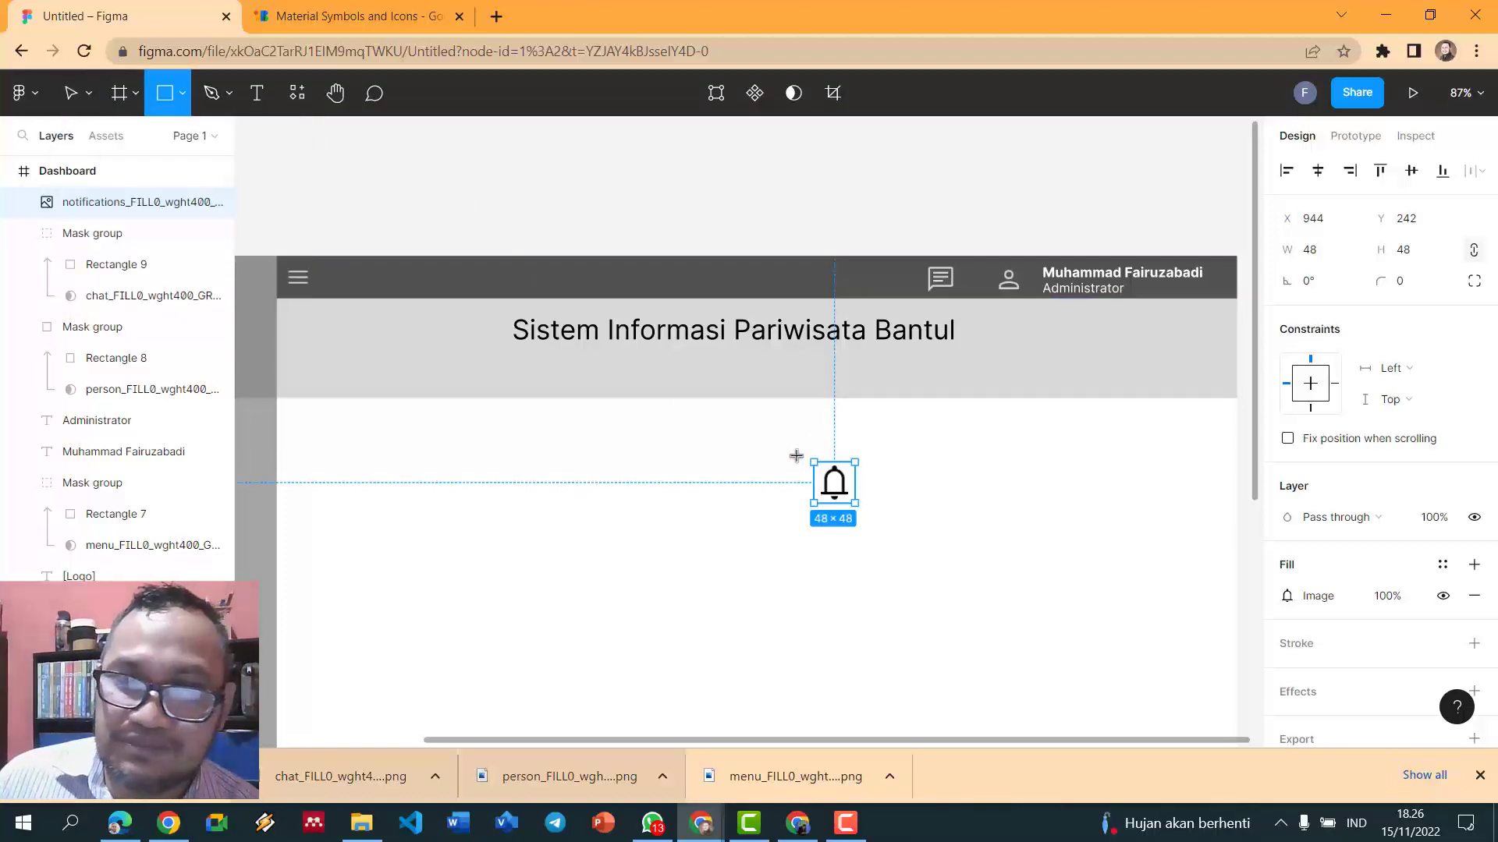
drag(807, 452, 856, 509)
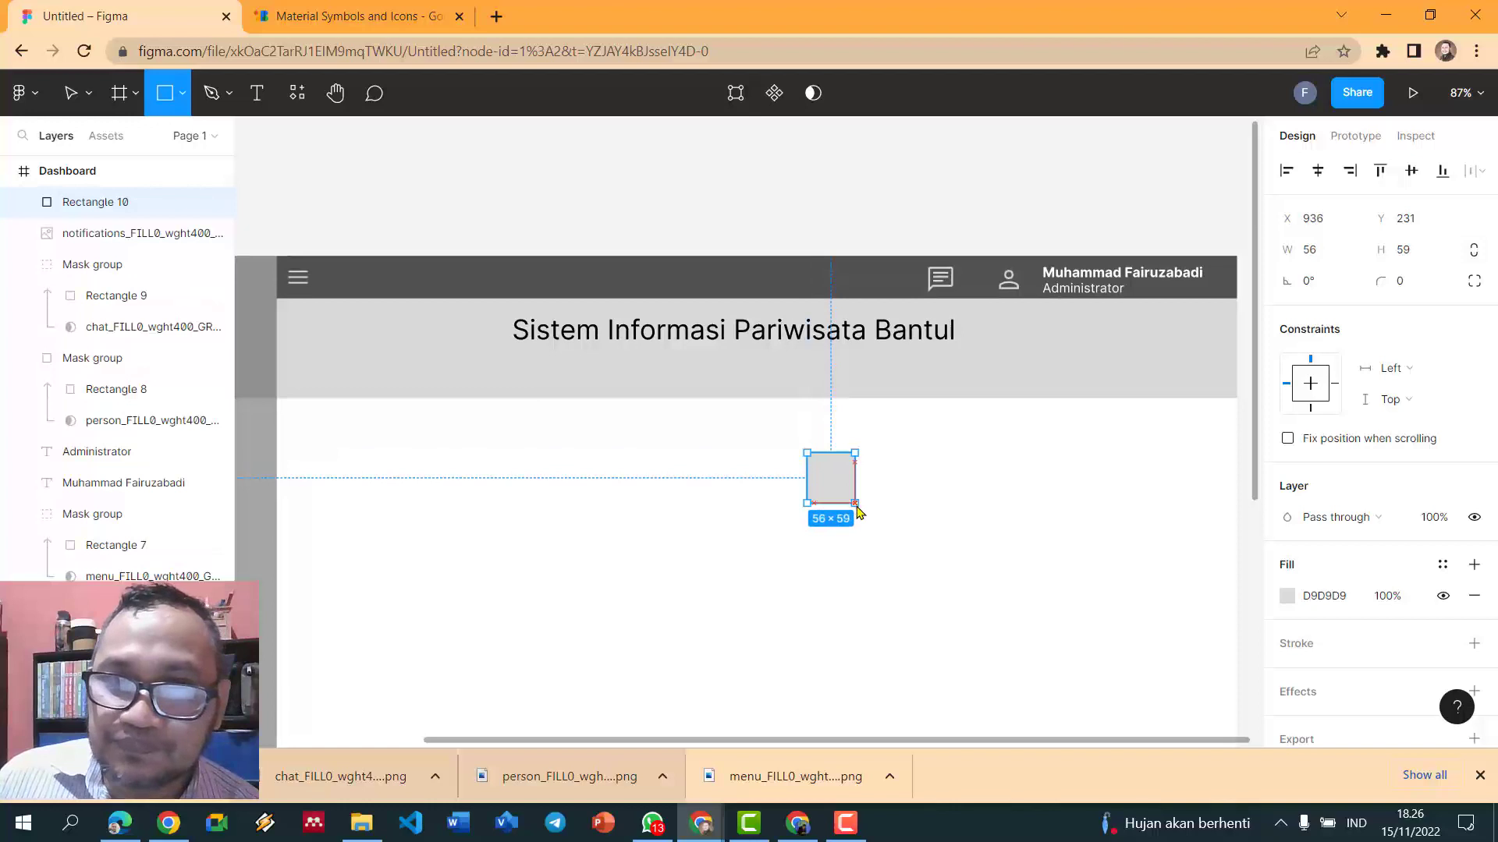
drag(785, 437, 896, 512)
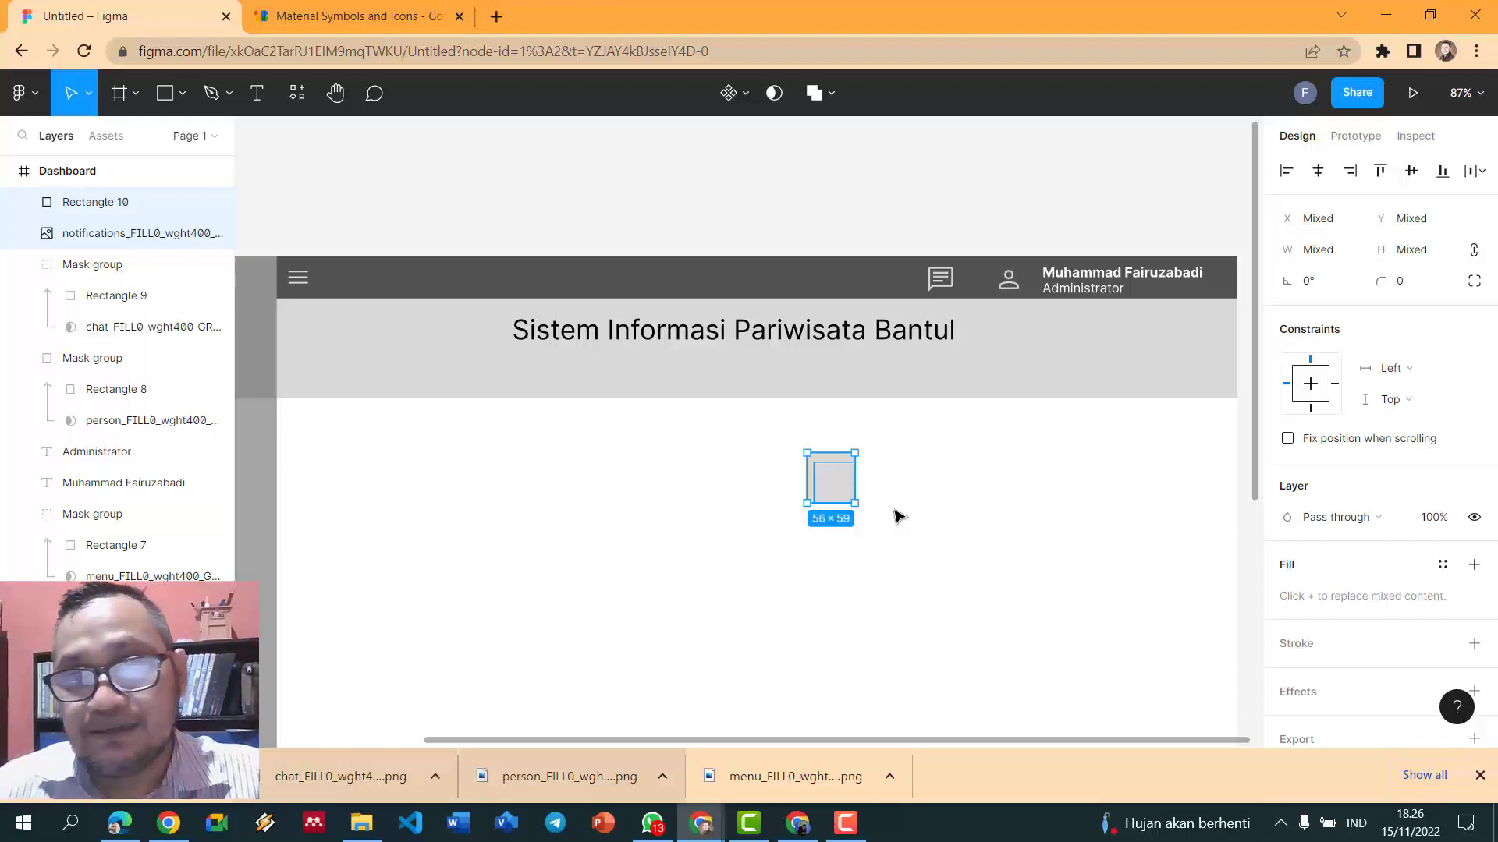
click(774, 93)
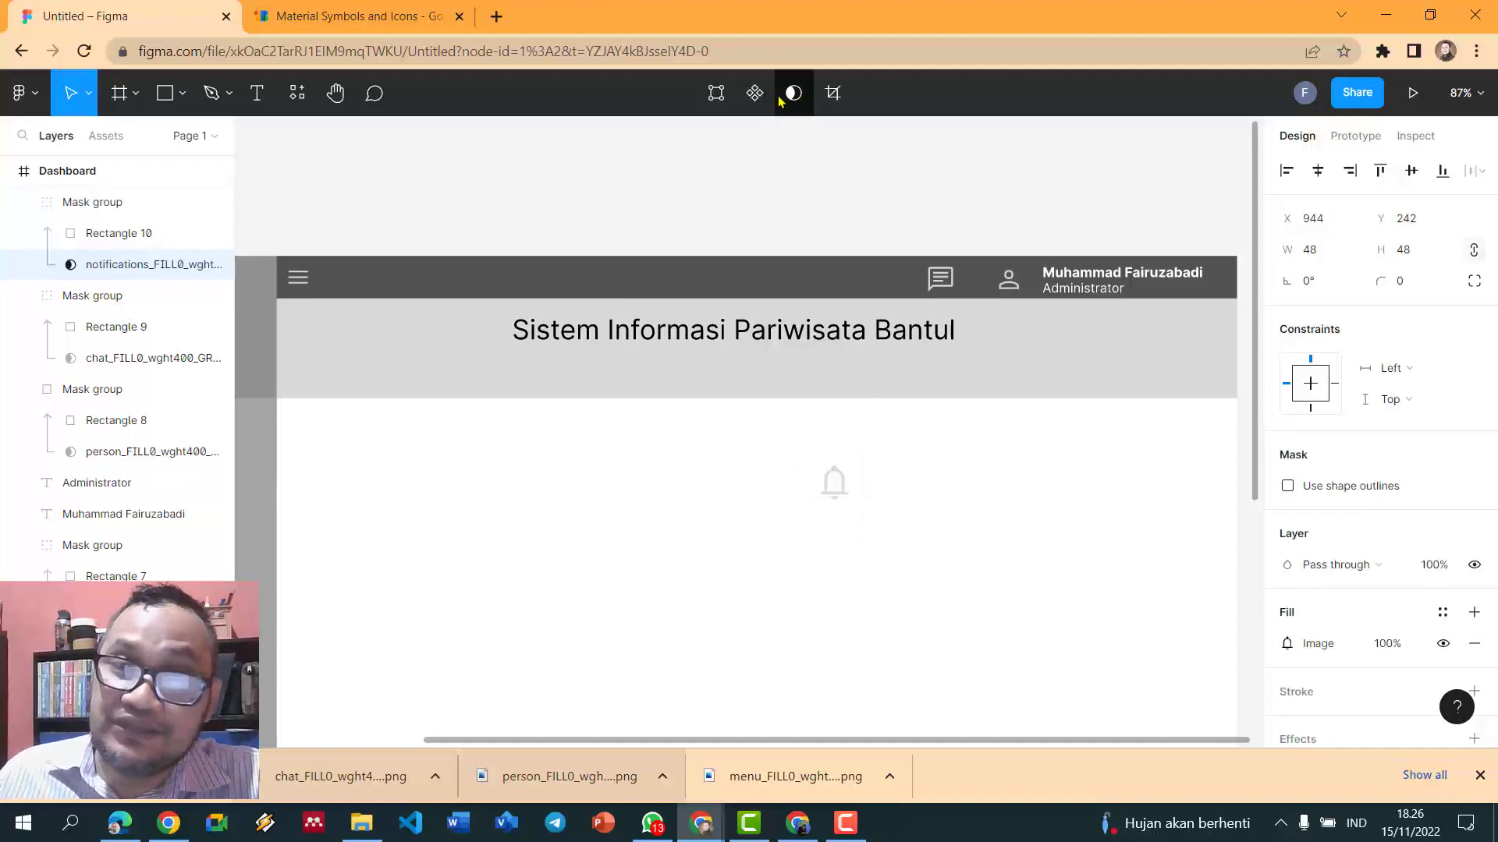
- Move the bell mask group into the header and resize it to 35×35
click(77, 205)
drag(829, 488, 898, 290)
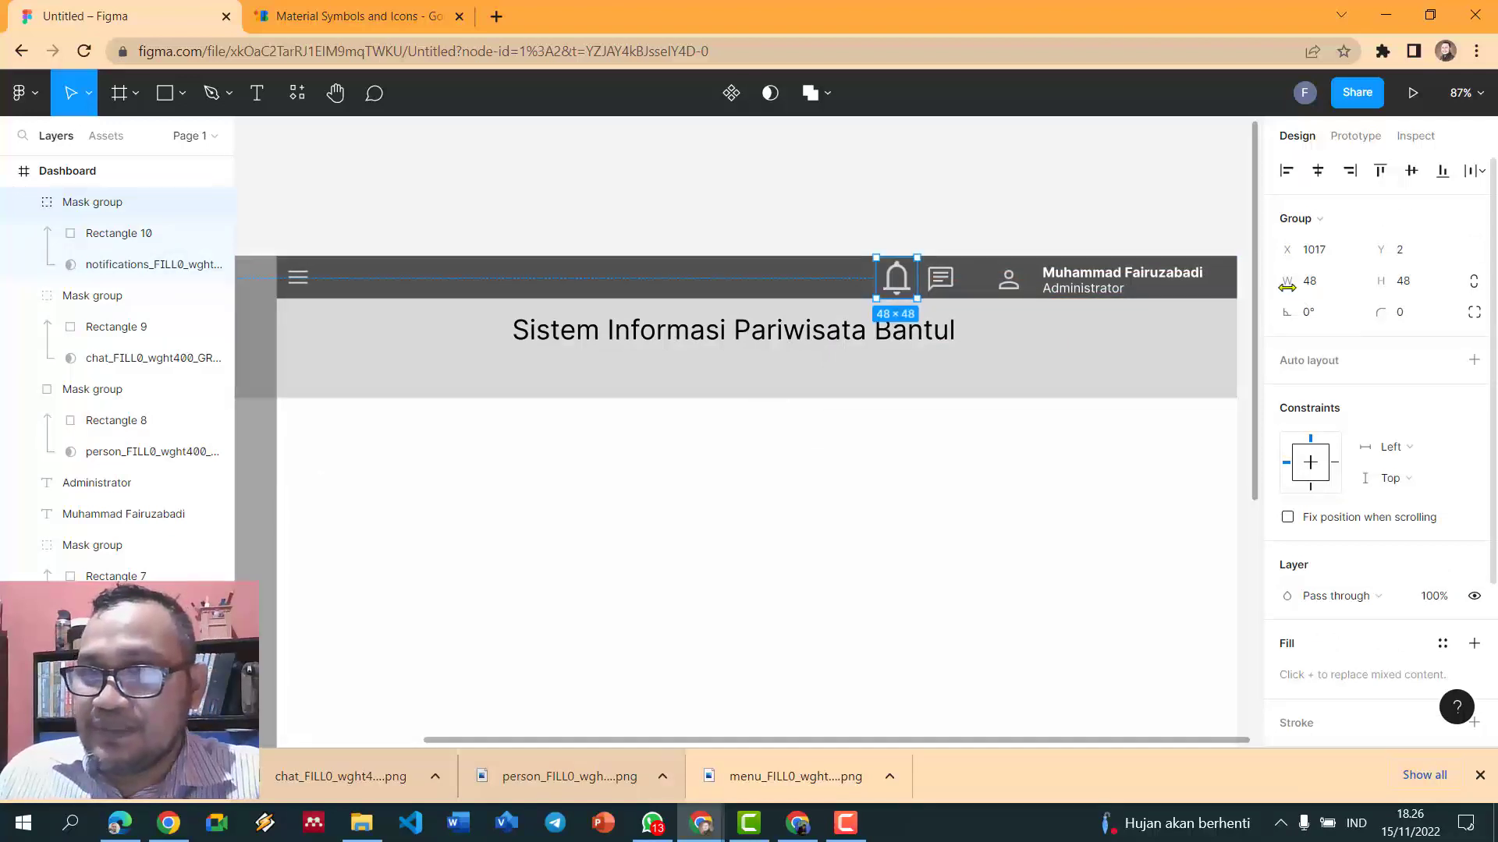
click(1348, 281)
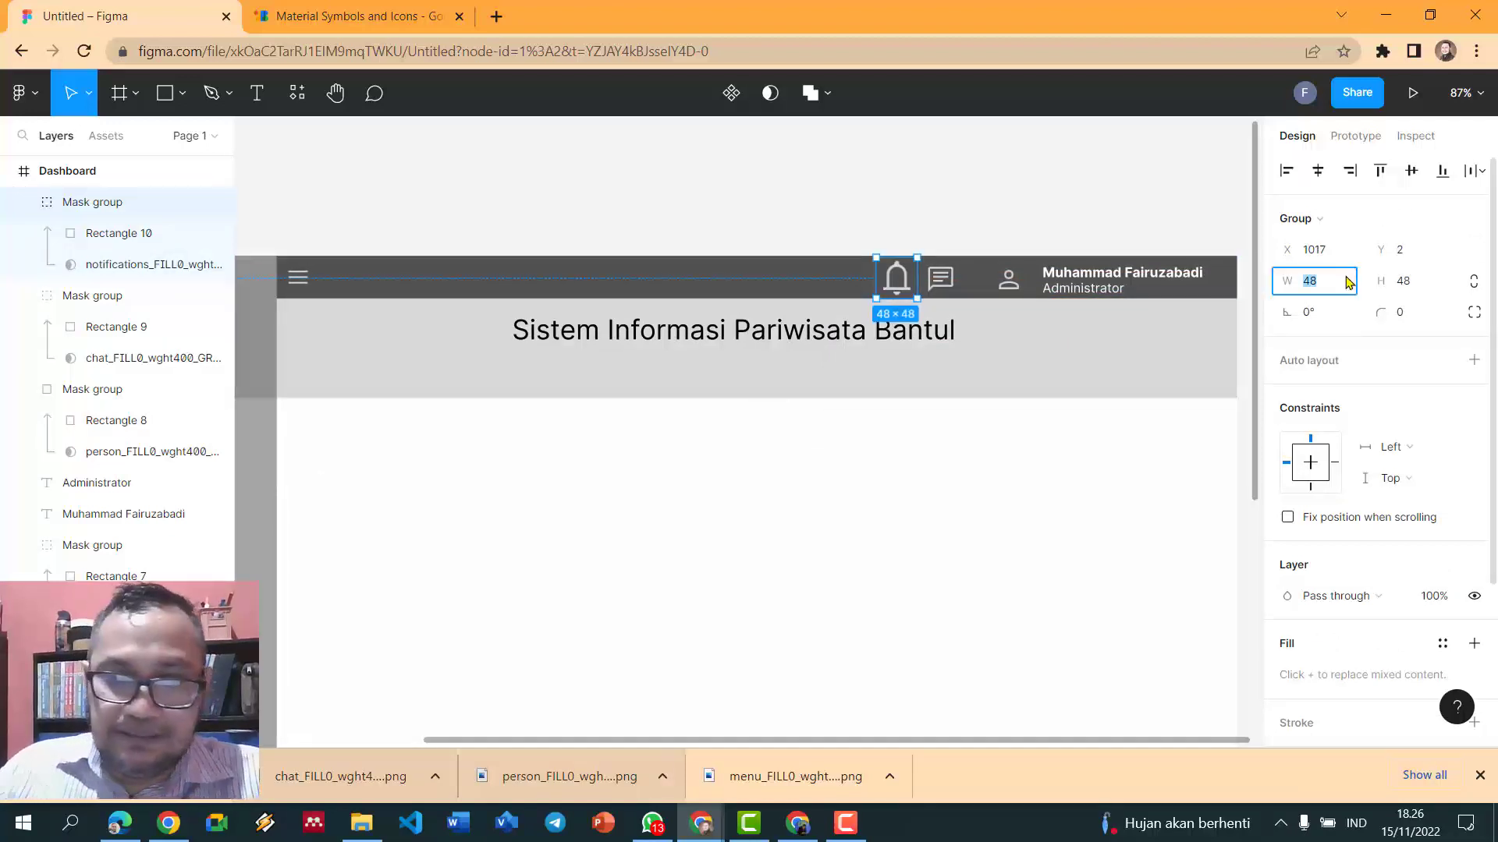
text(35)
key(Return)
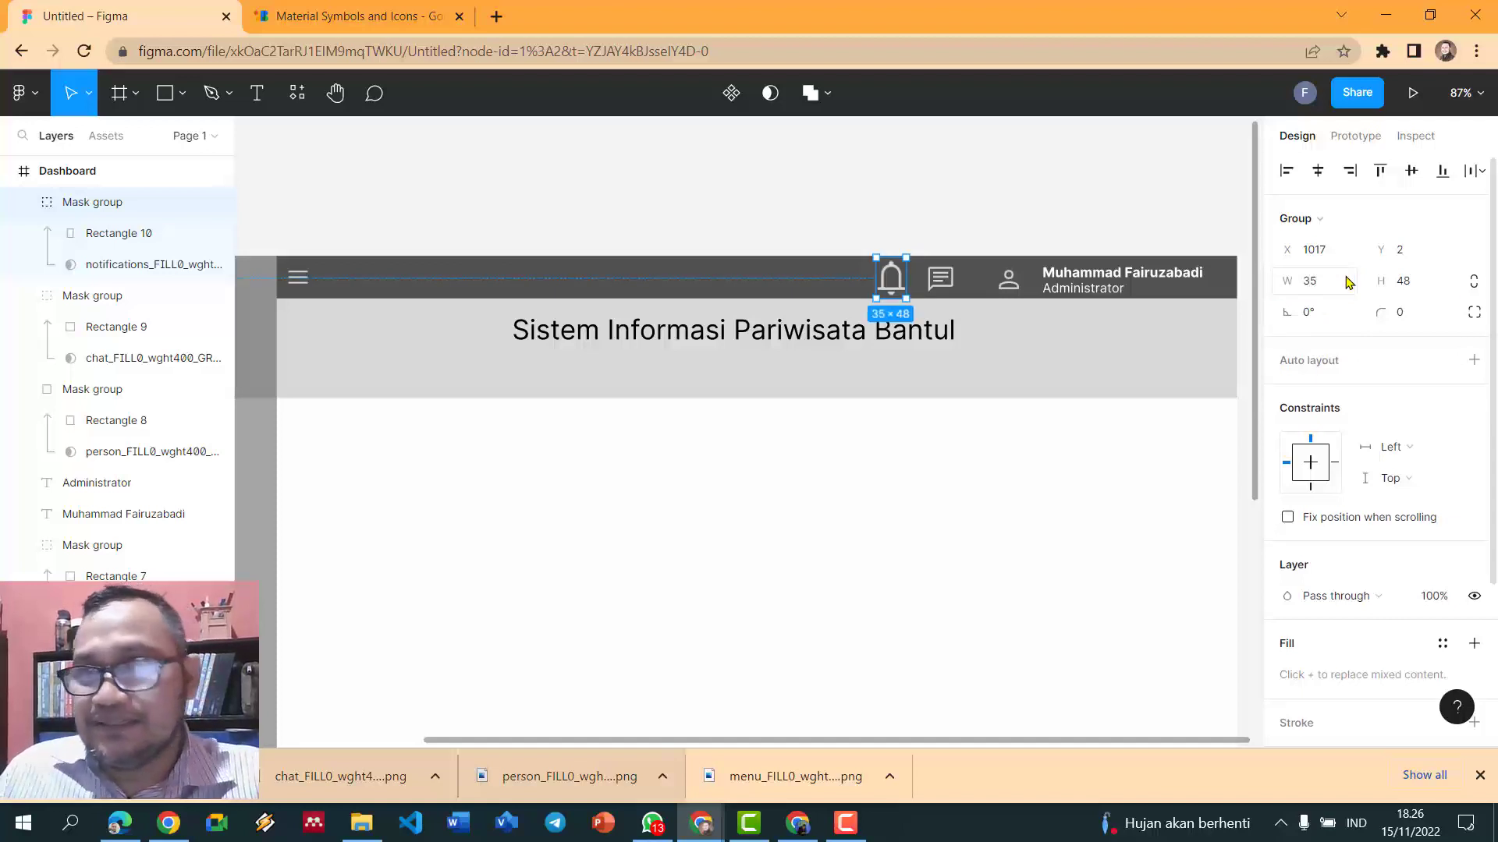
click(1429, 281)
text(3)
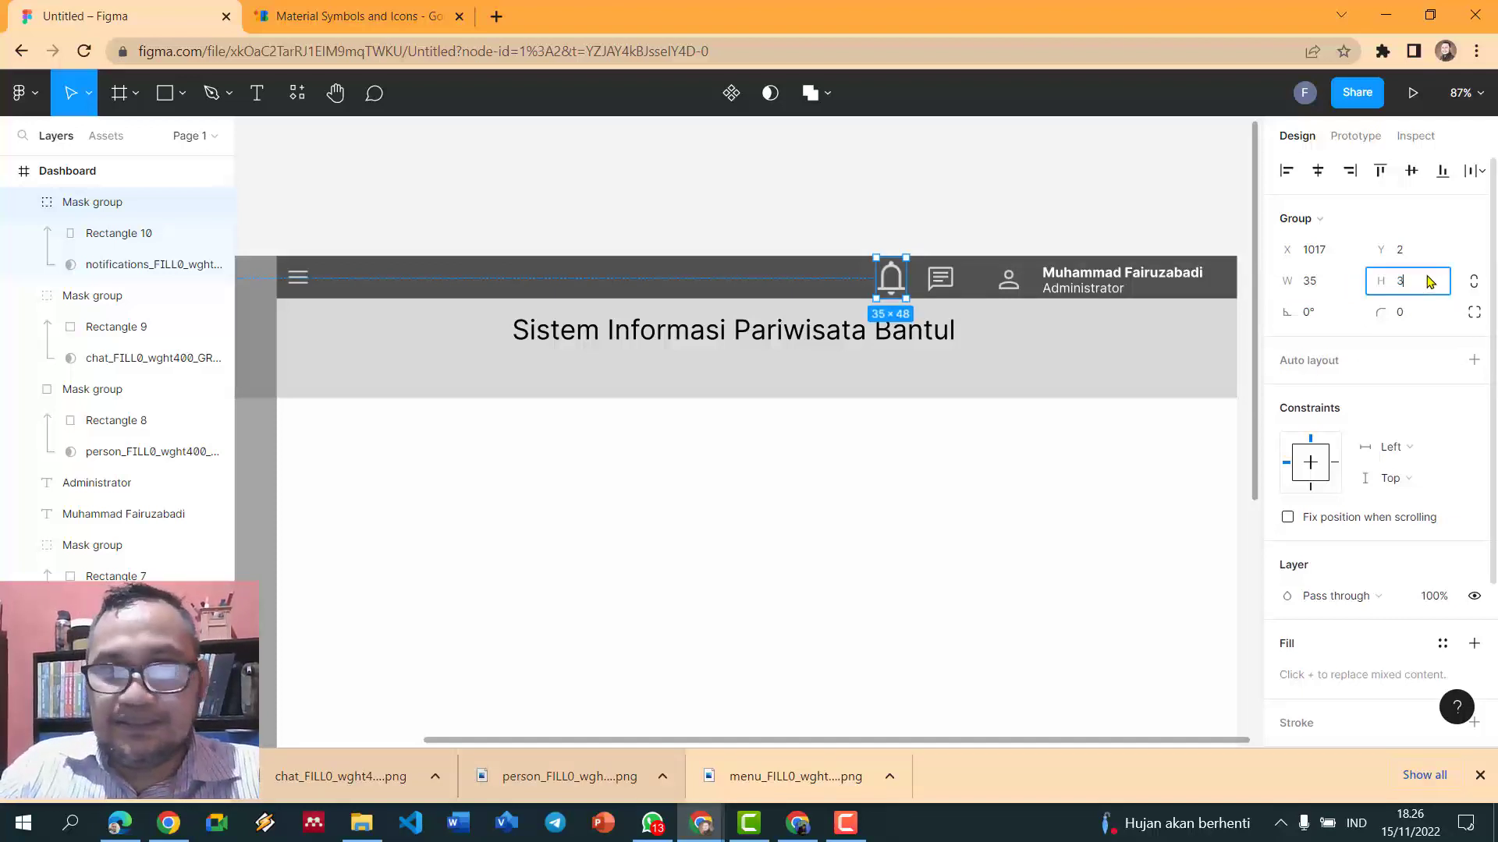
text(5)
key(Return)
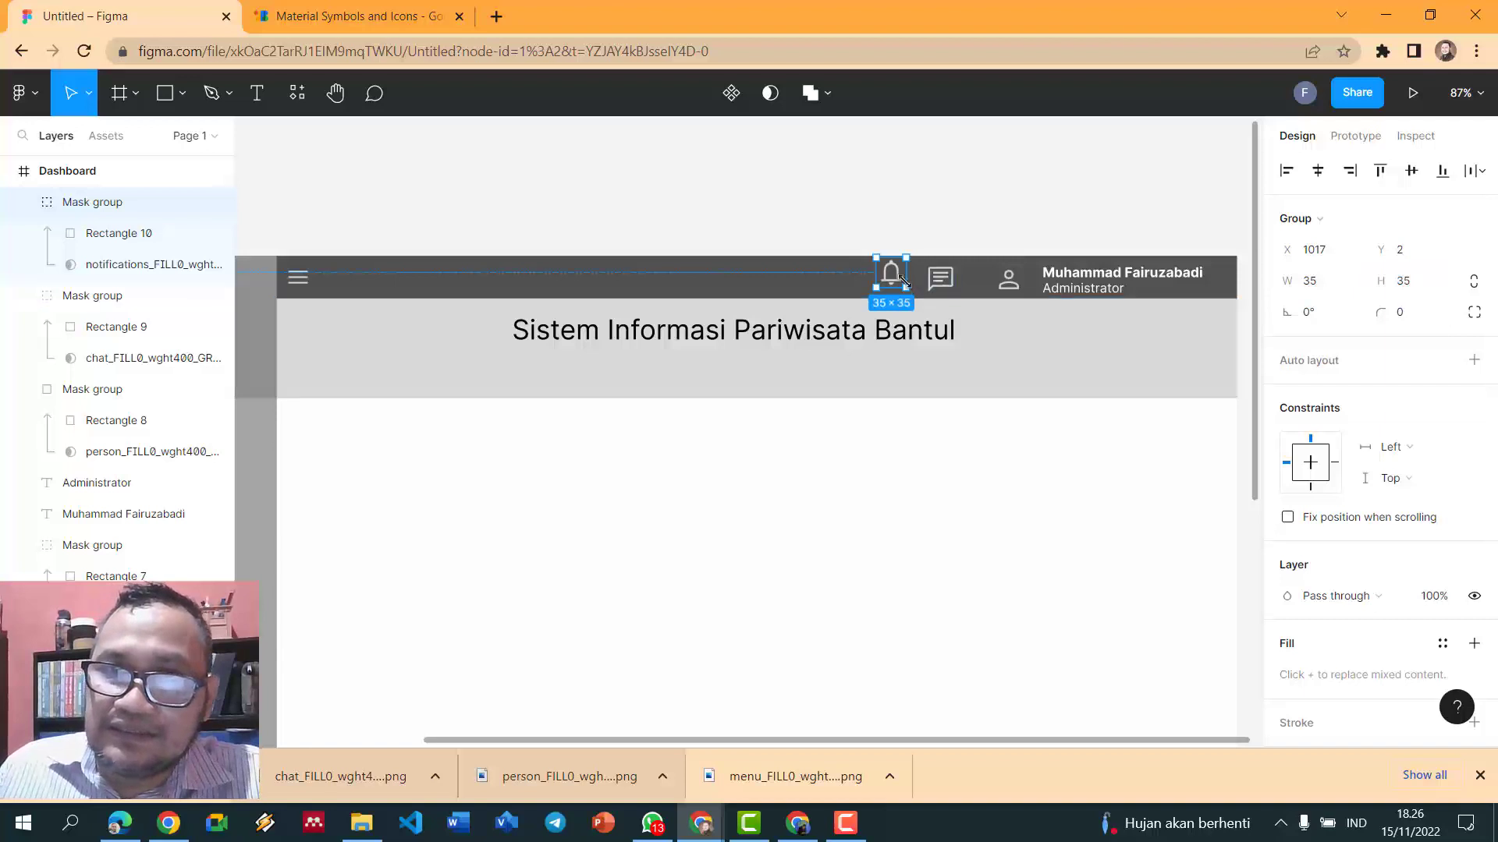
- Align the bell in line beside the chat icon in the header
drag(887, 279, 879, 287)
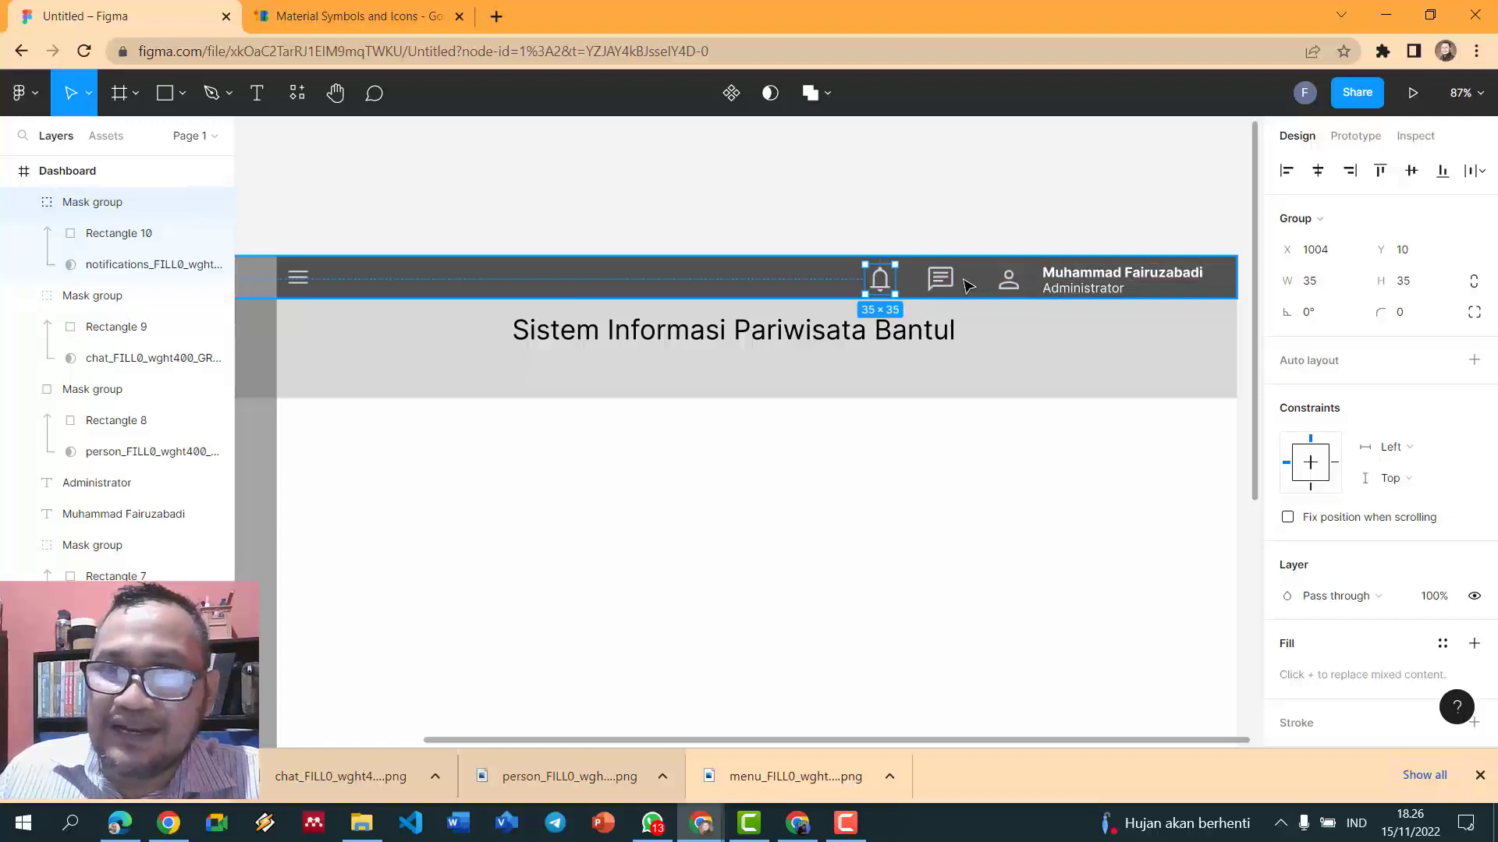
click(936, 227)
drag(880, 281, 889, 280)
click(902, 231)
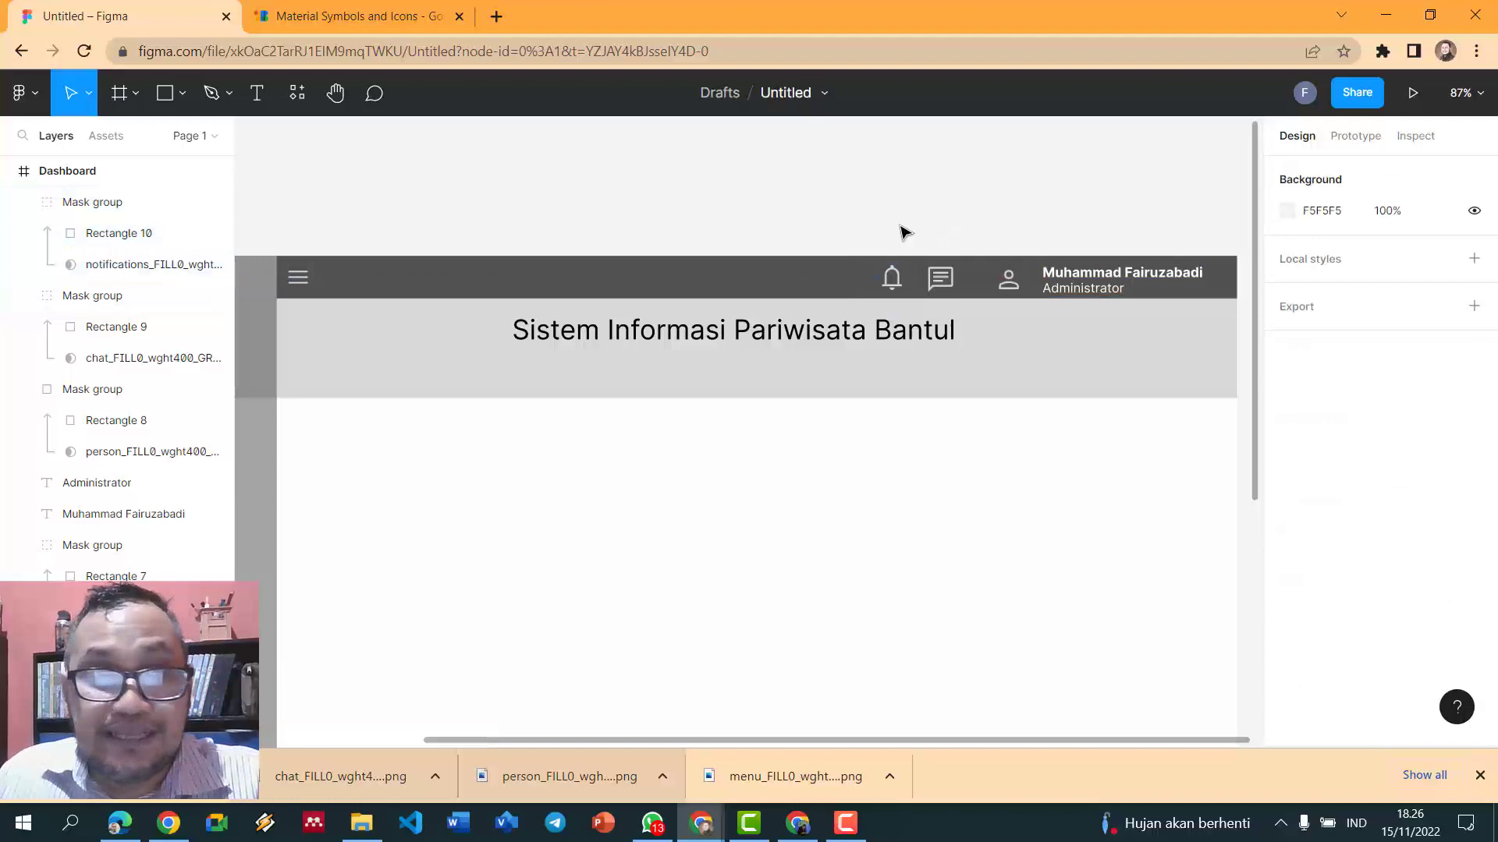
scroll(902, 235, down, 4)
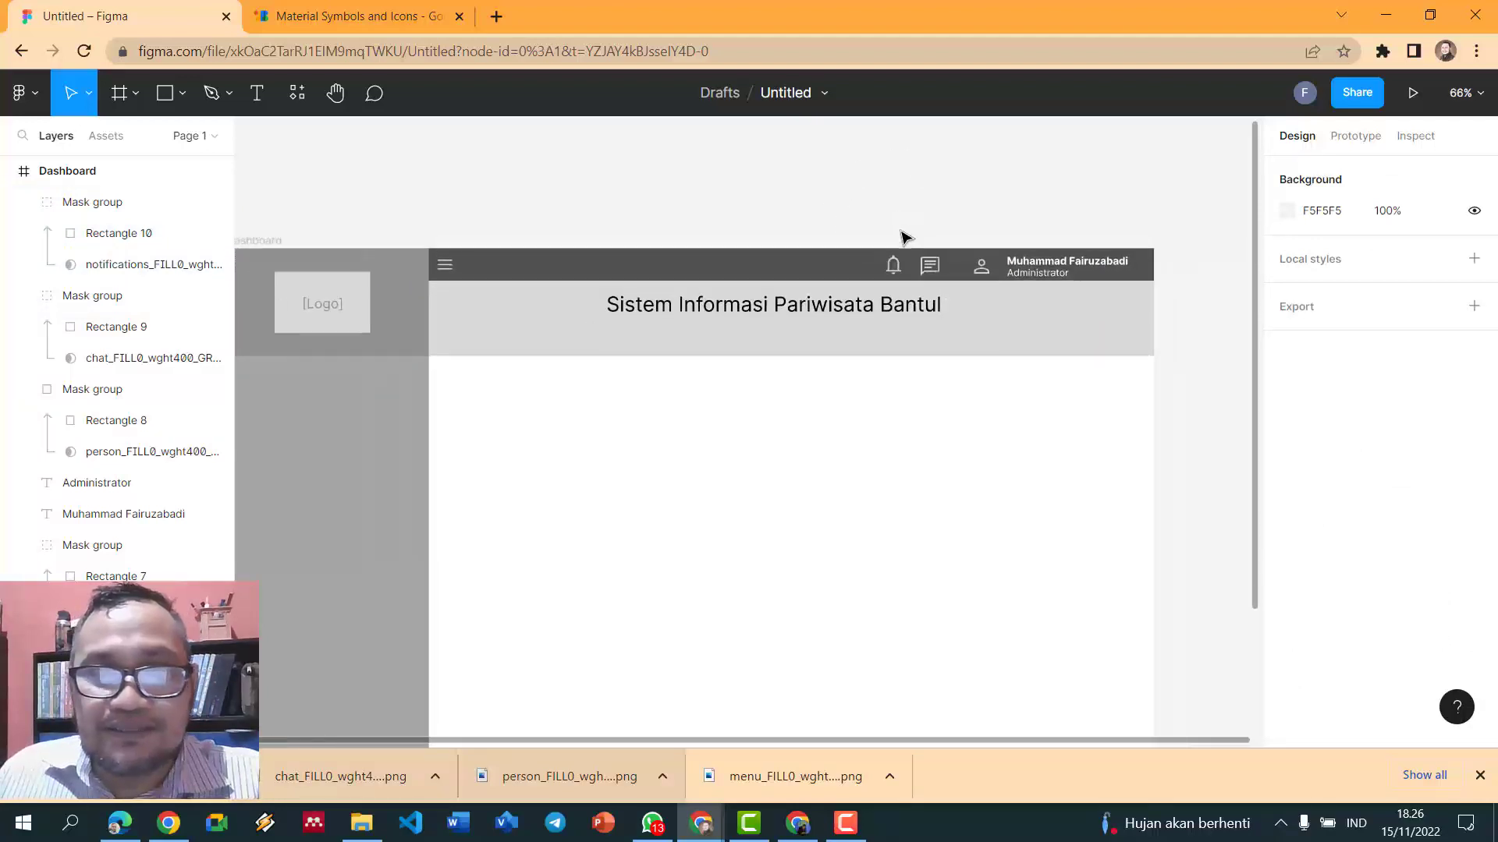
scroll(903, 242, down, 2)
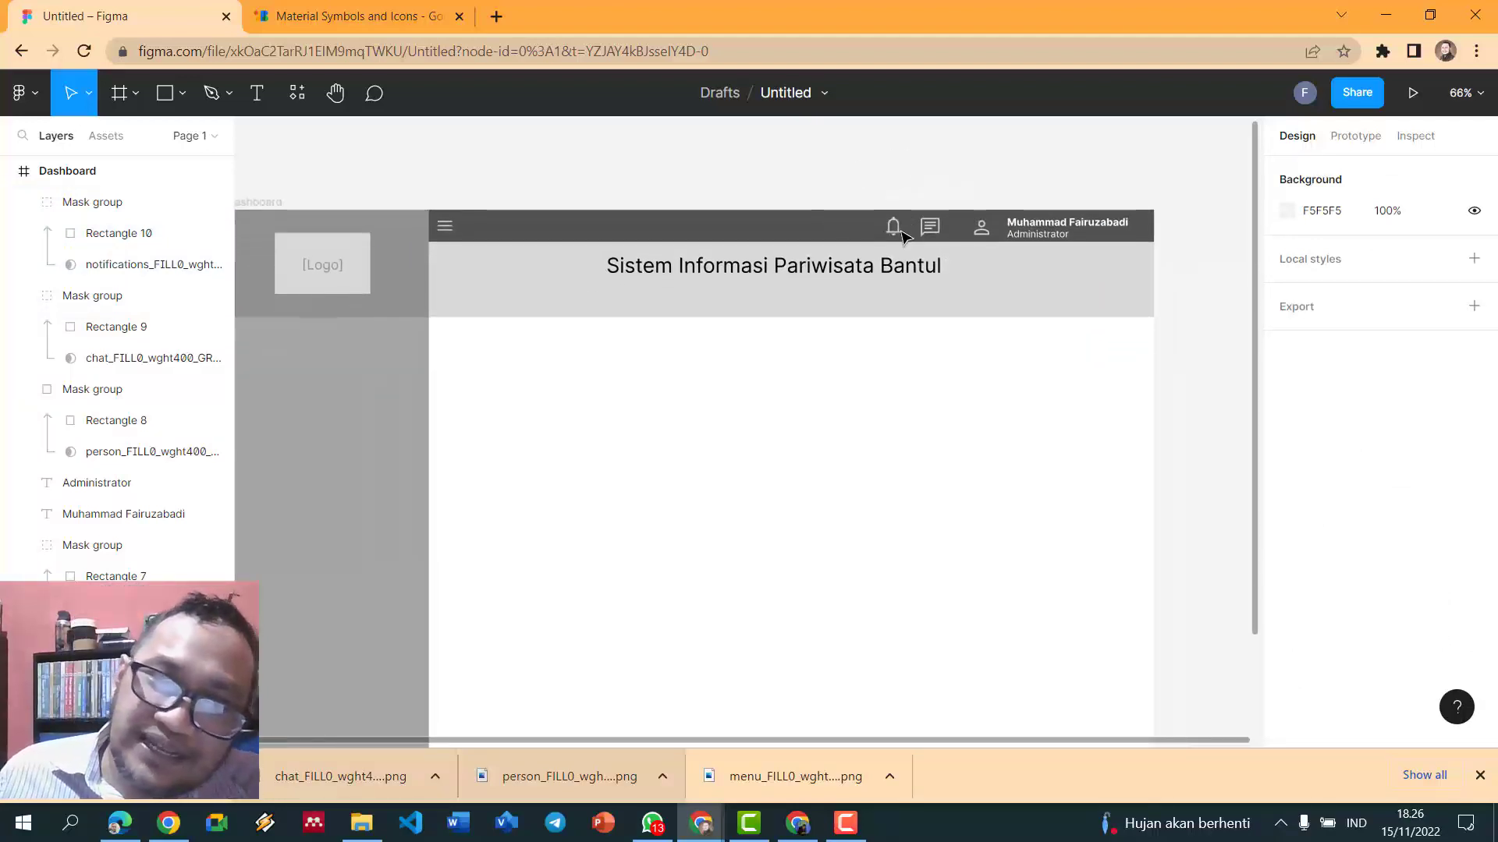
scroll(902, 247, down, 2)
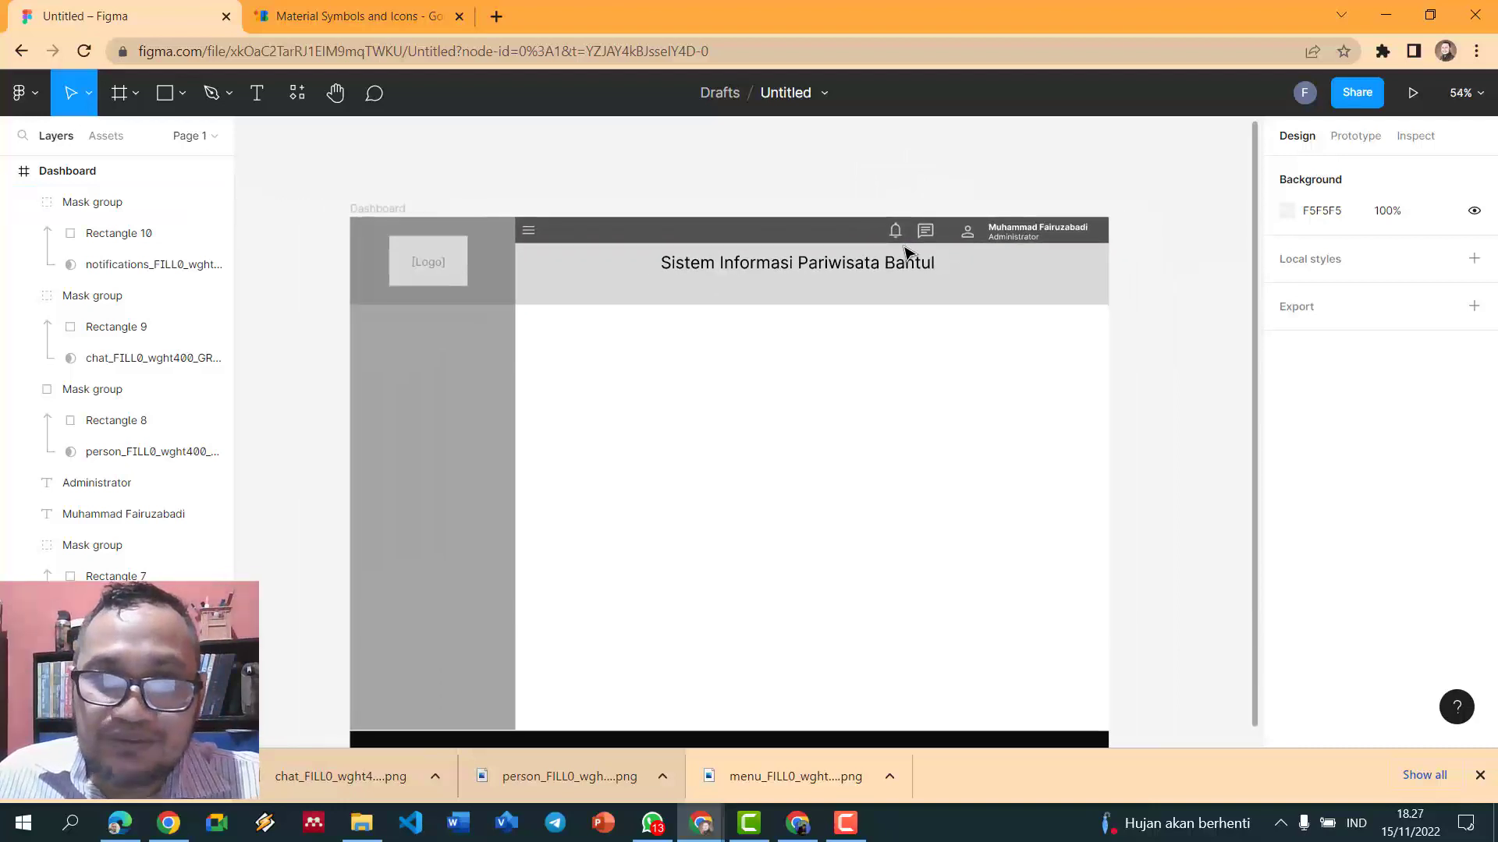
scroll(904, 250, up, 3)
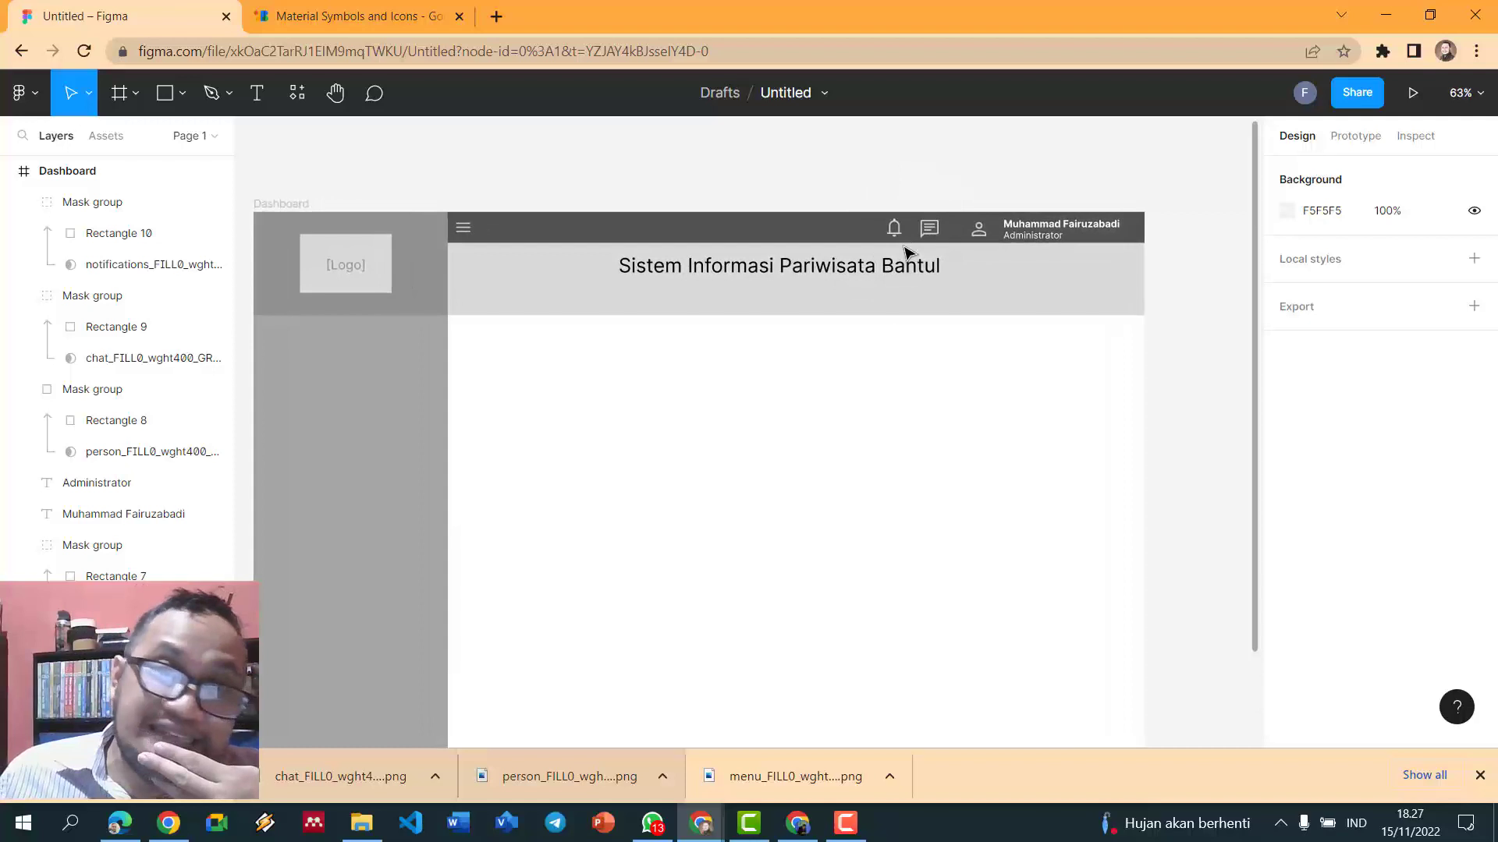
scroll(905, 250, down, 1)
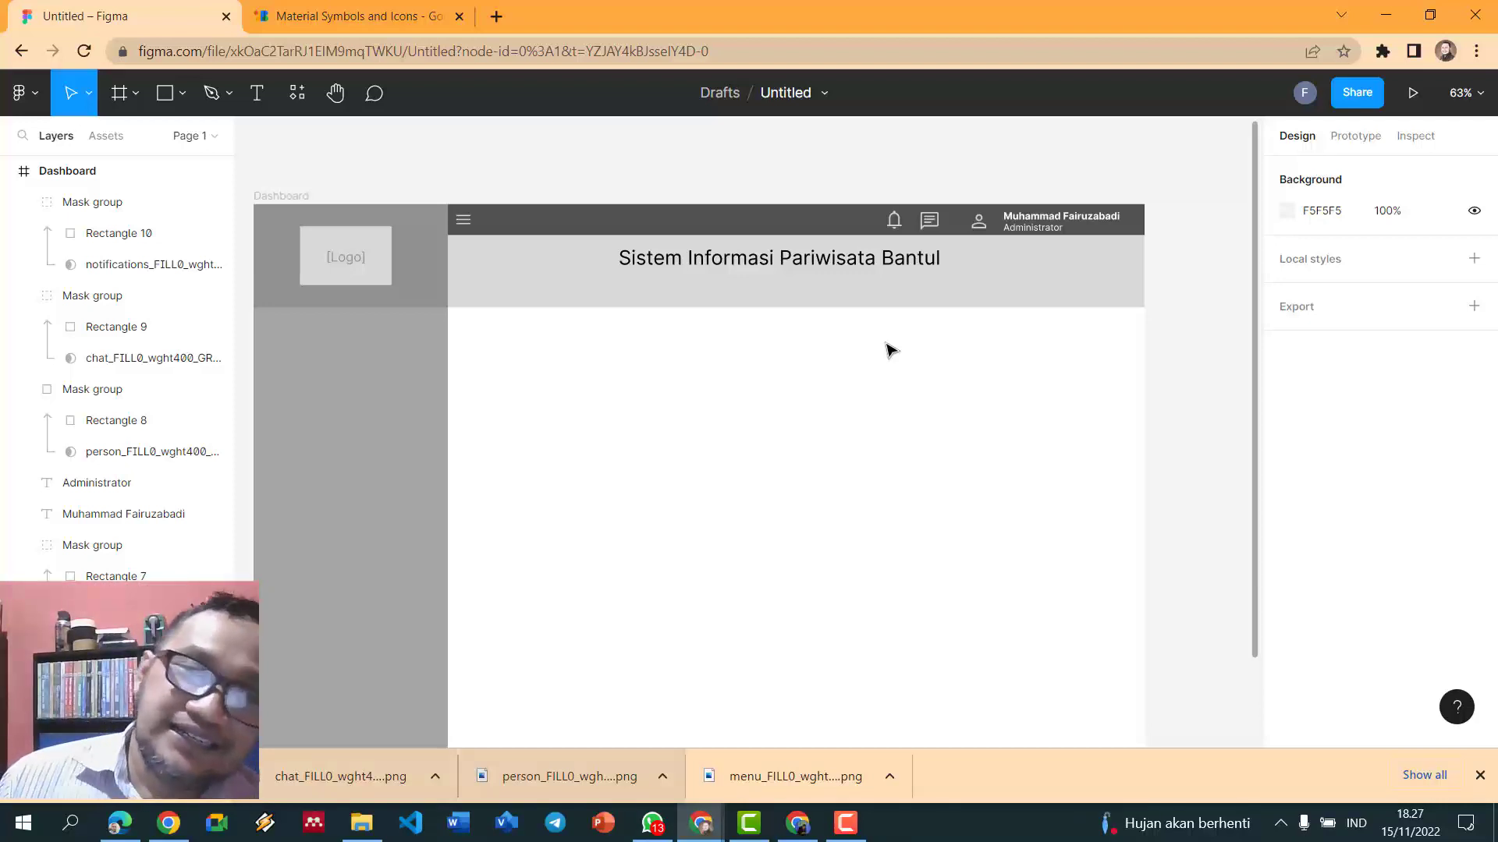
- Draw a full-width rectangle bar across the sidebar just below the logo
click(164, 92)
drag(254, 306, 454, 337)
click(462, 147)
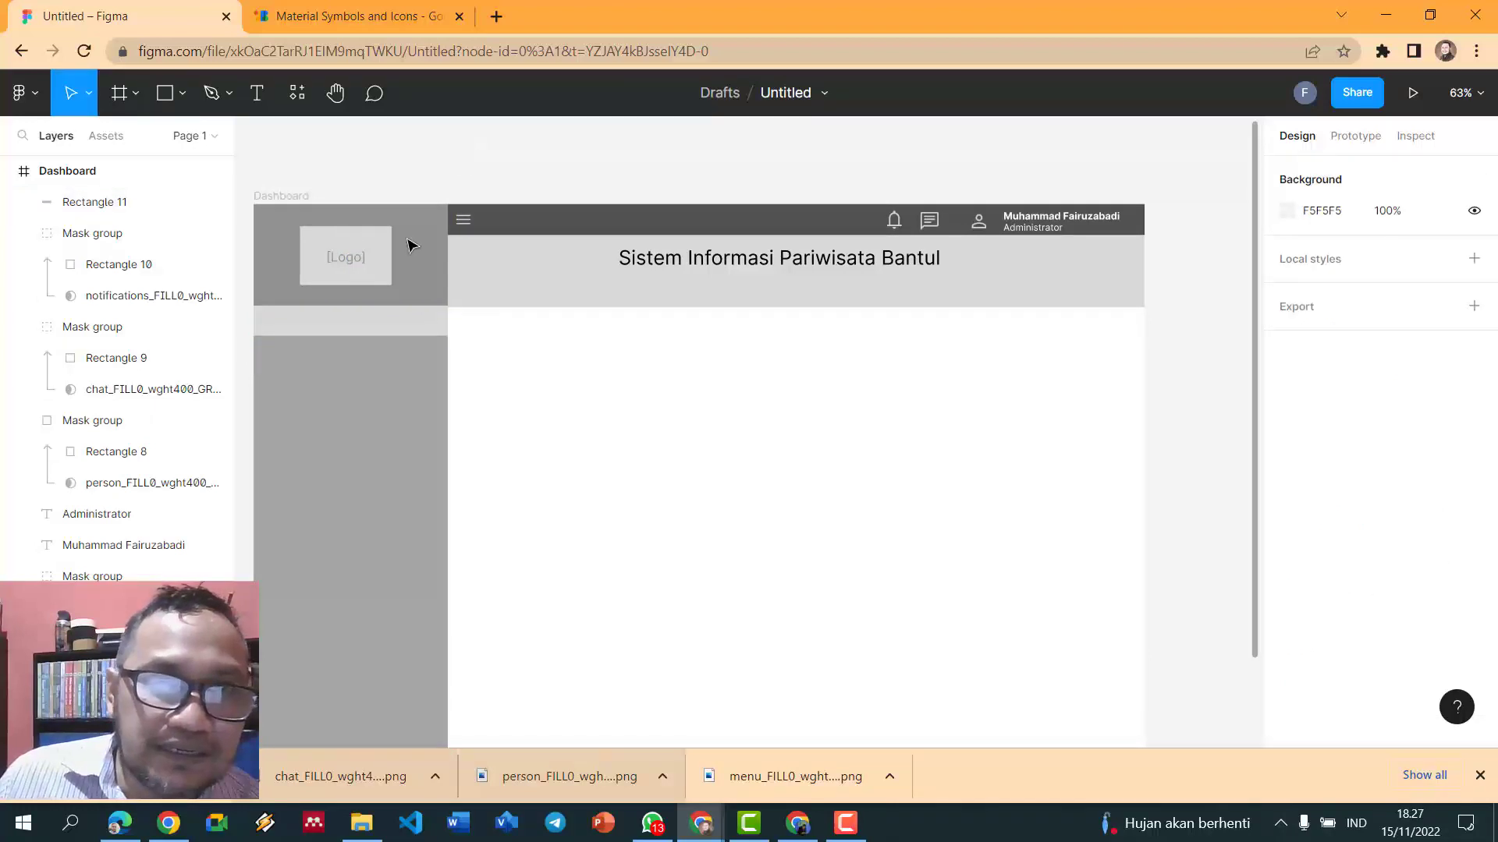
click(397, 327)
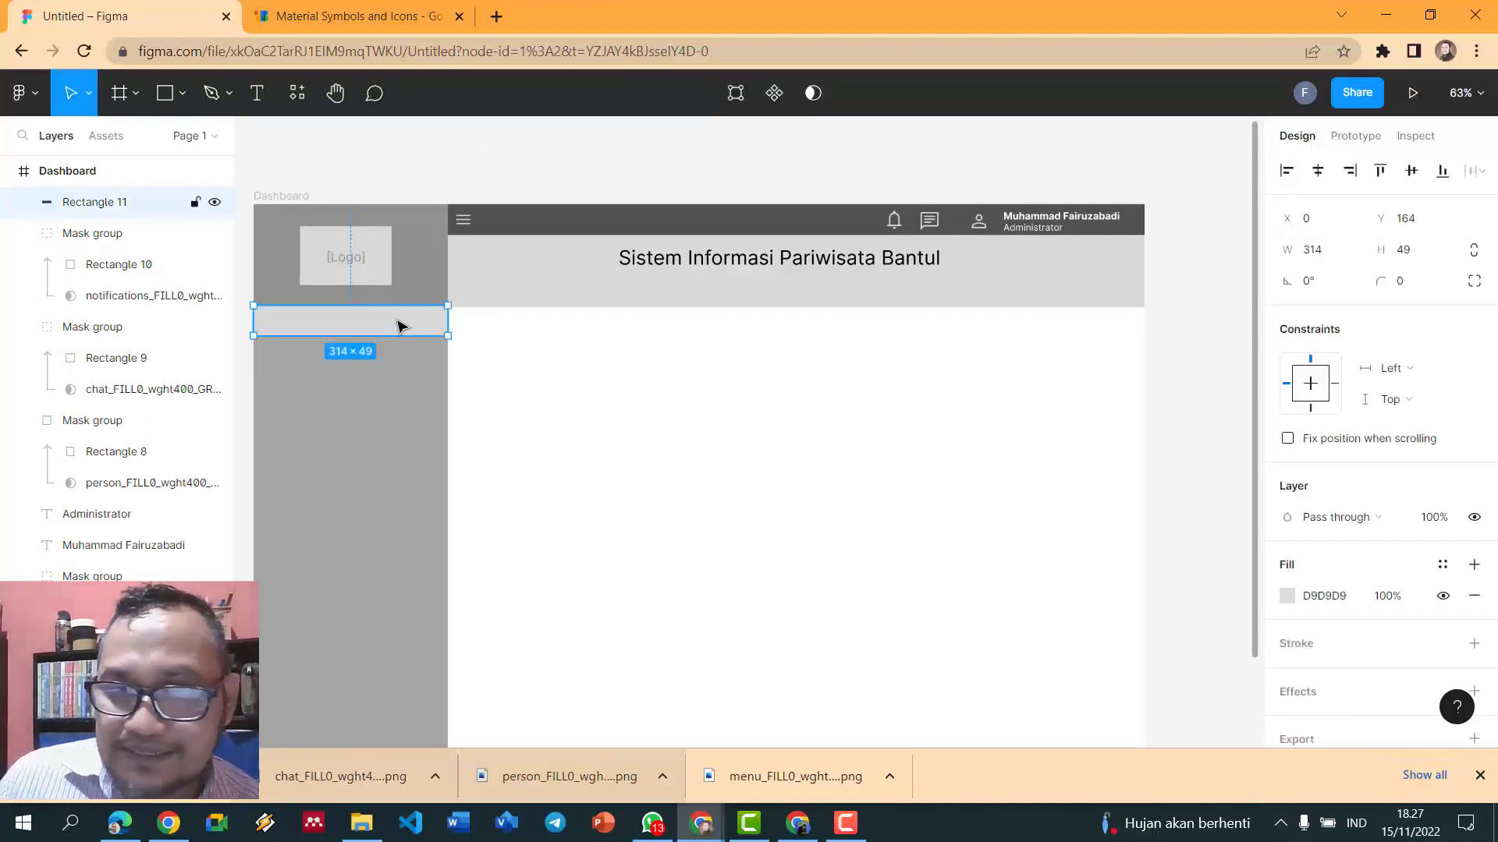
click(390, 424)
click(407, 324)
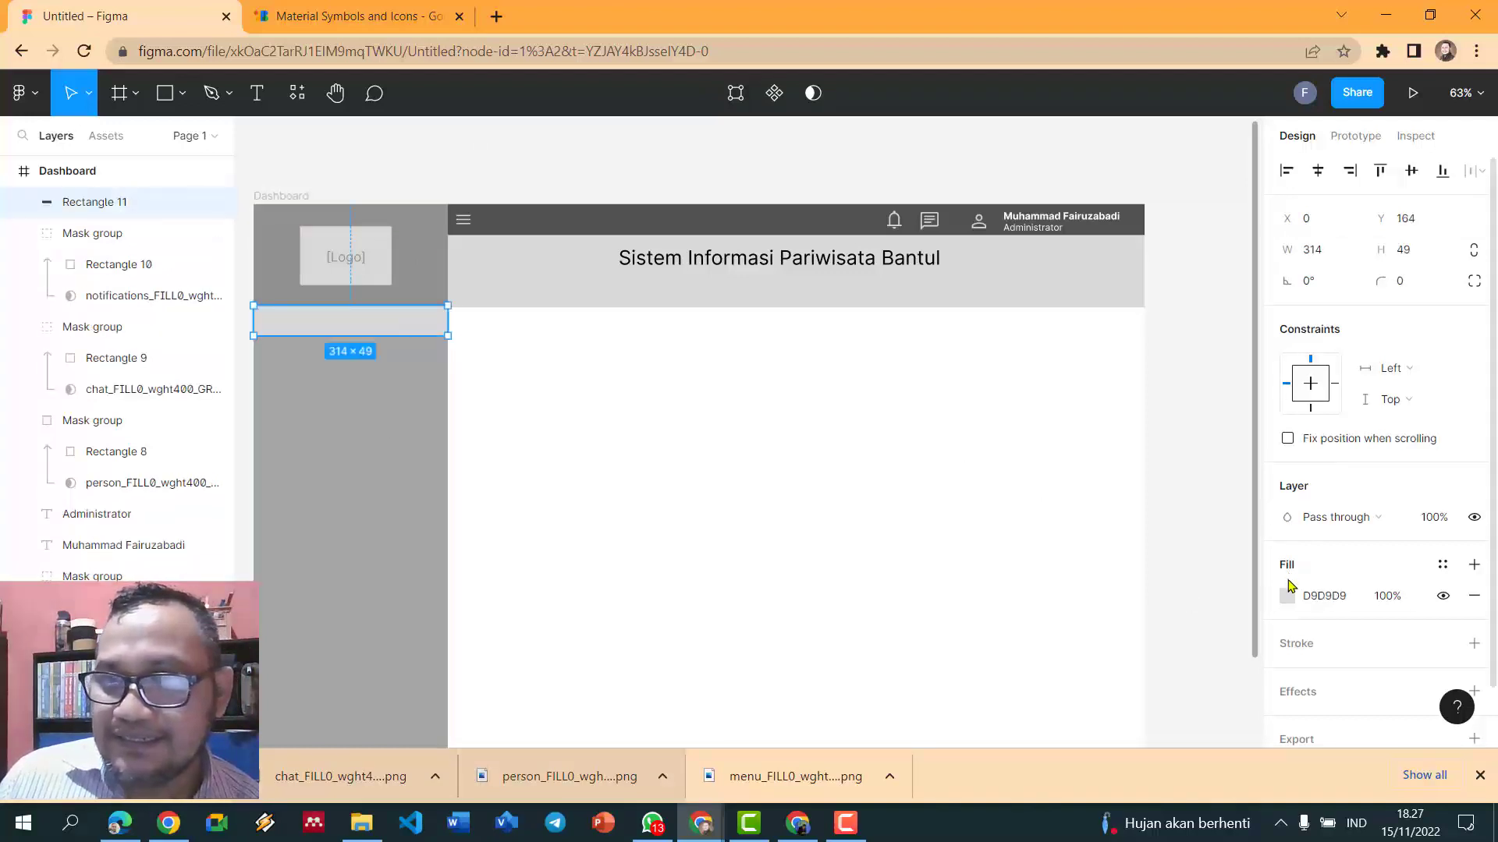
- Set the sidebar bar's fill colour to dark grey 6C6B6B
click(1287, 595)
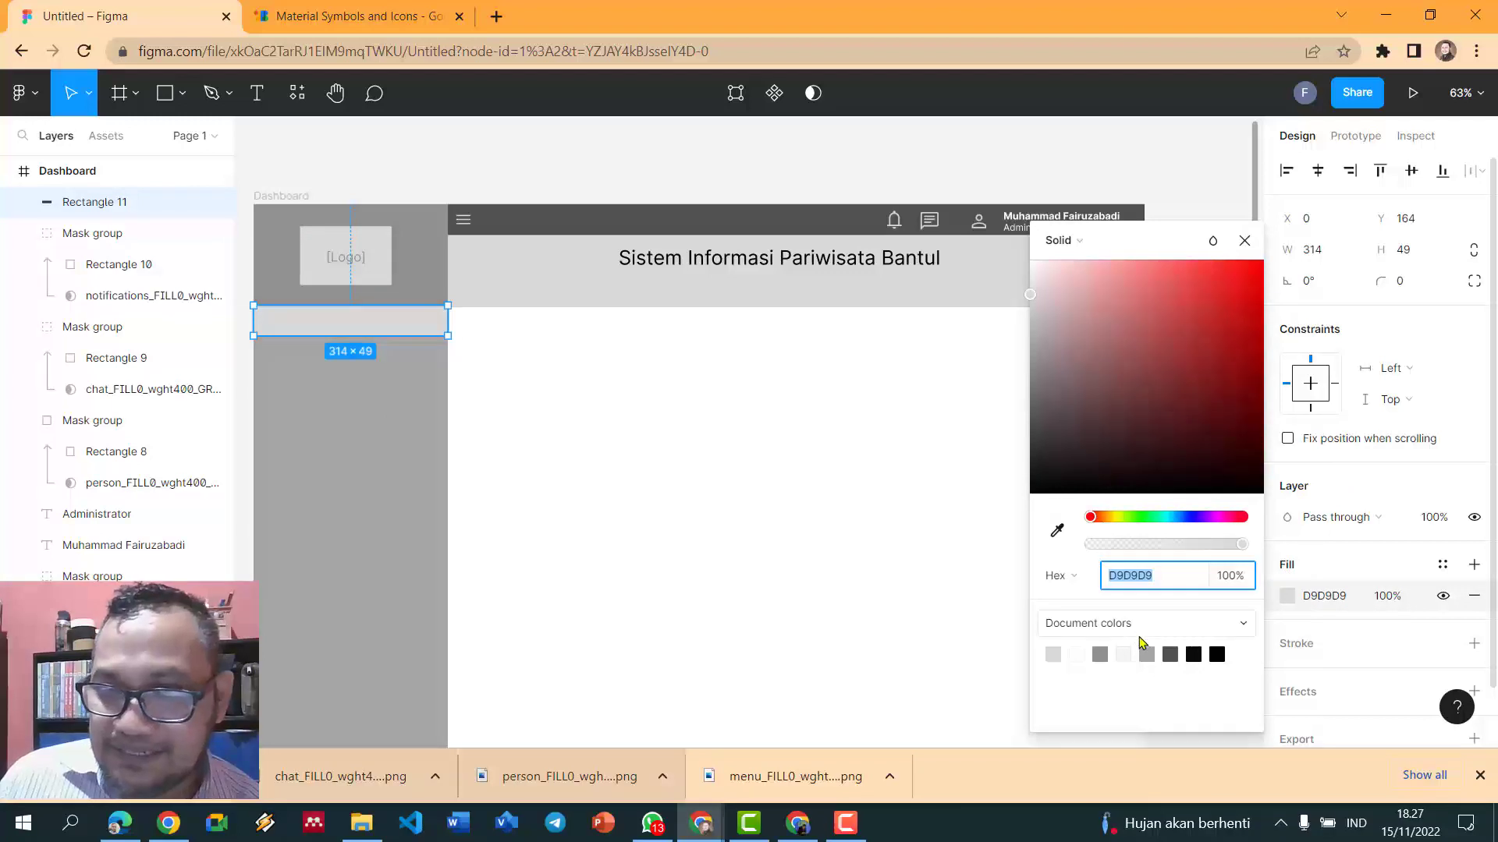
click(1148, 656)
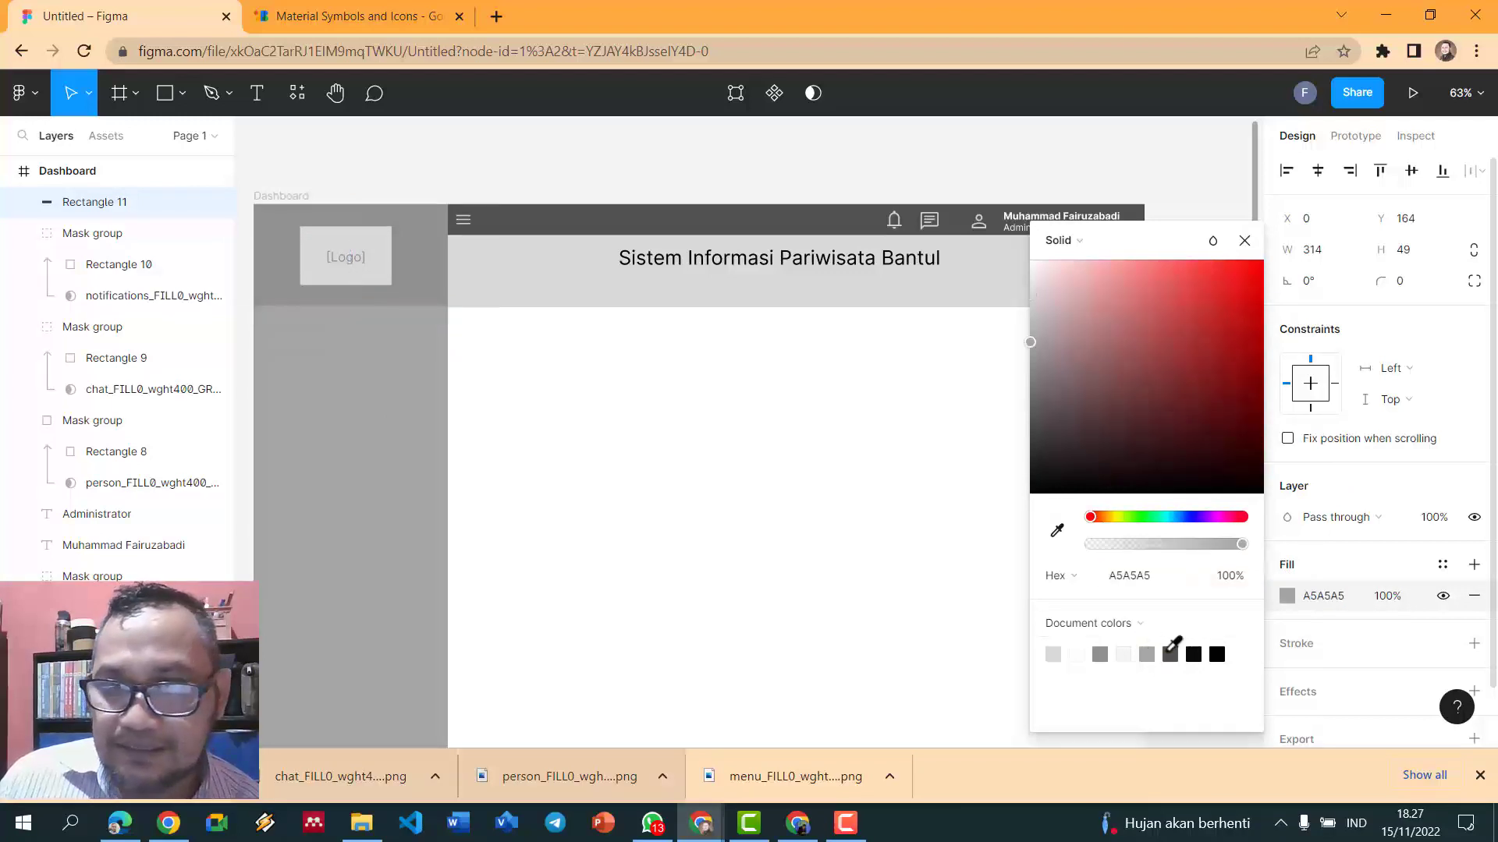
click(1170, 652)
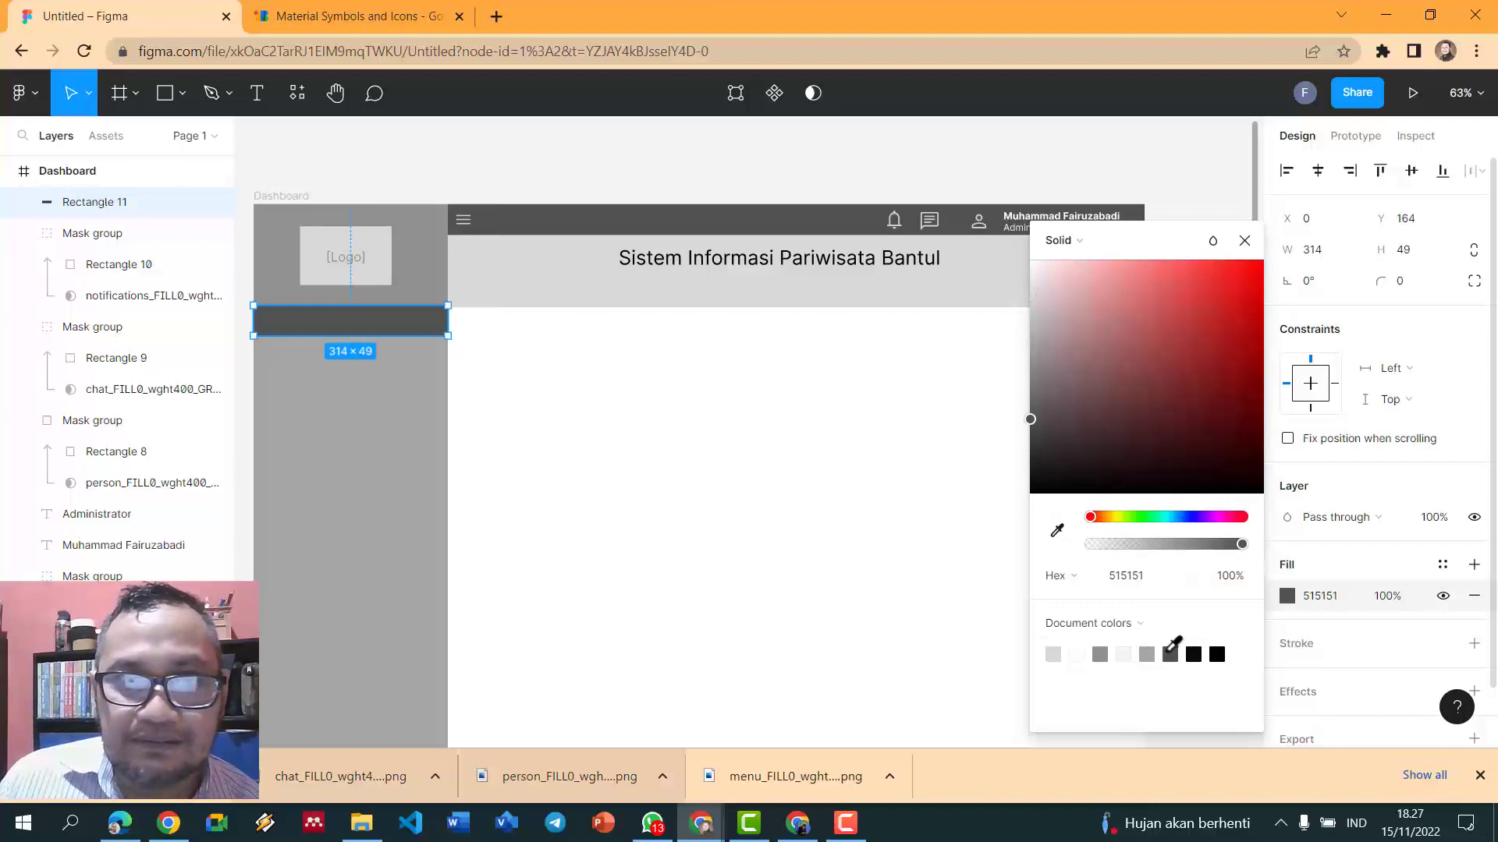
drag(1031, 421, 1033, 395)
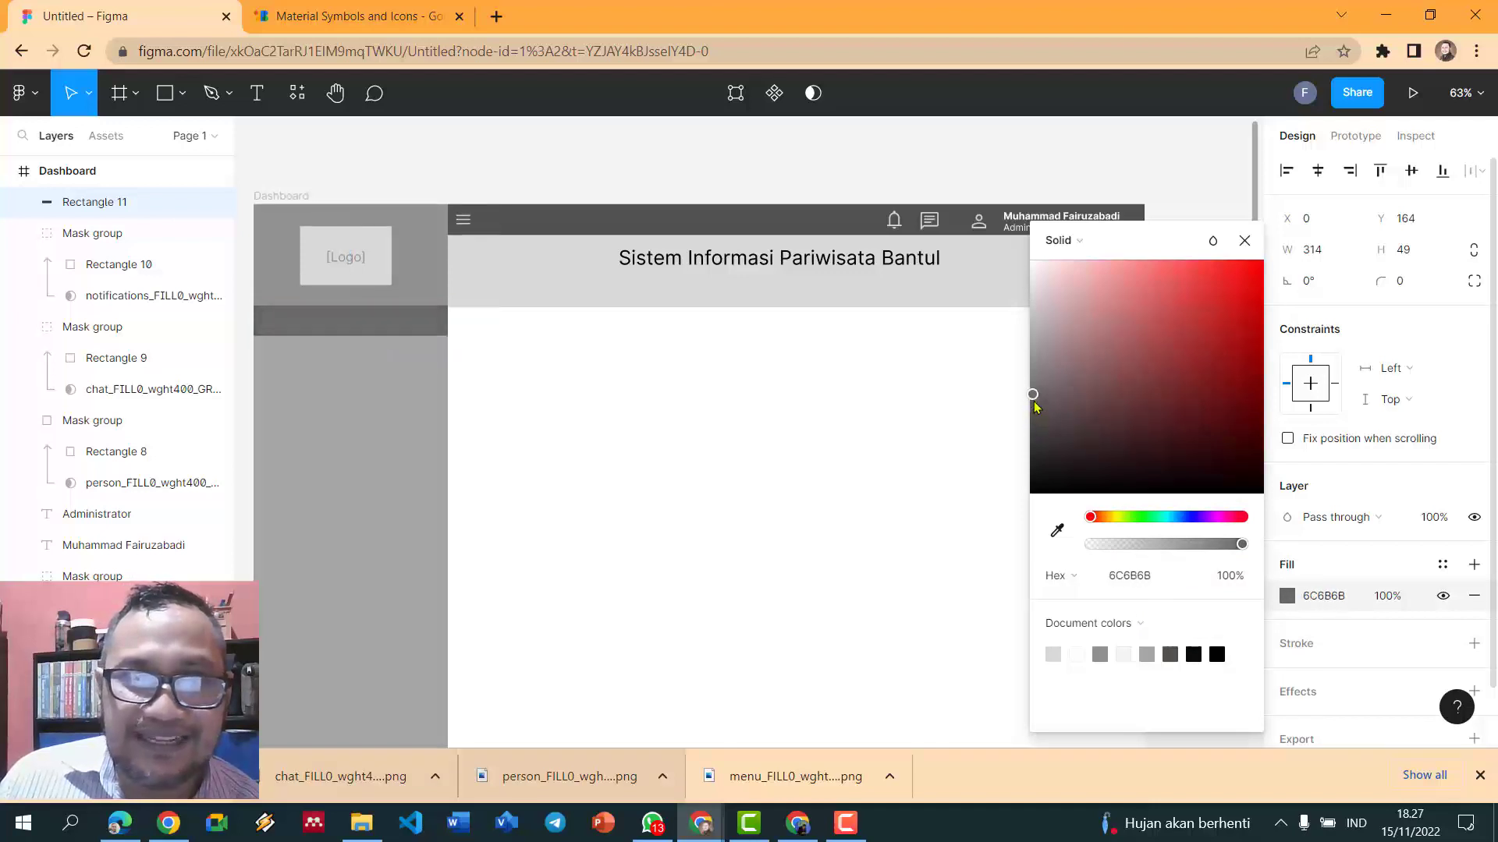
click(519, 146)
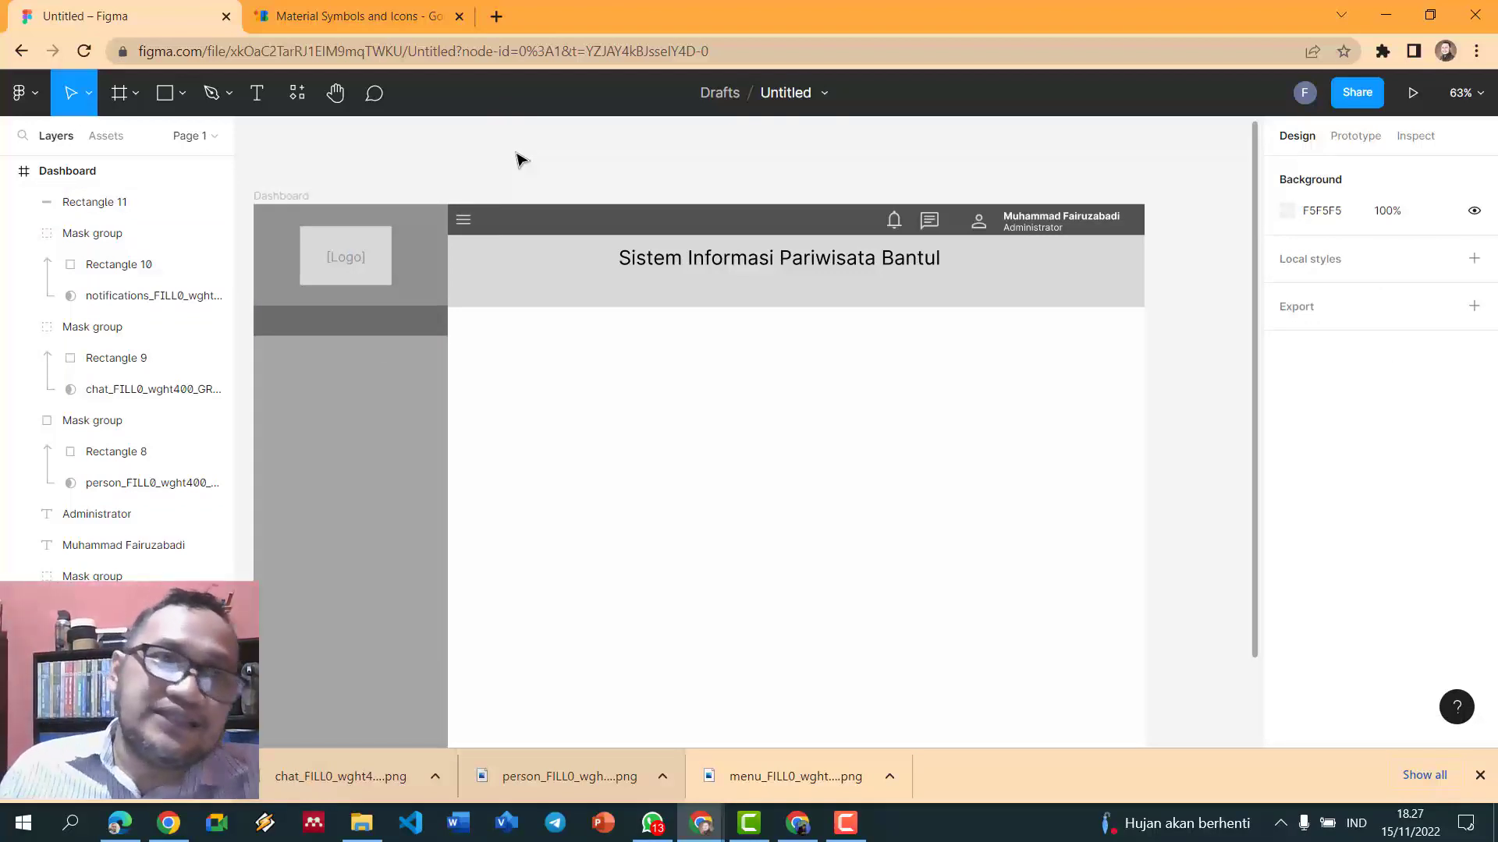
- Add a bold 16 pt white 'Dashboard' text label on the sidebar bar
click(258, 94)
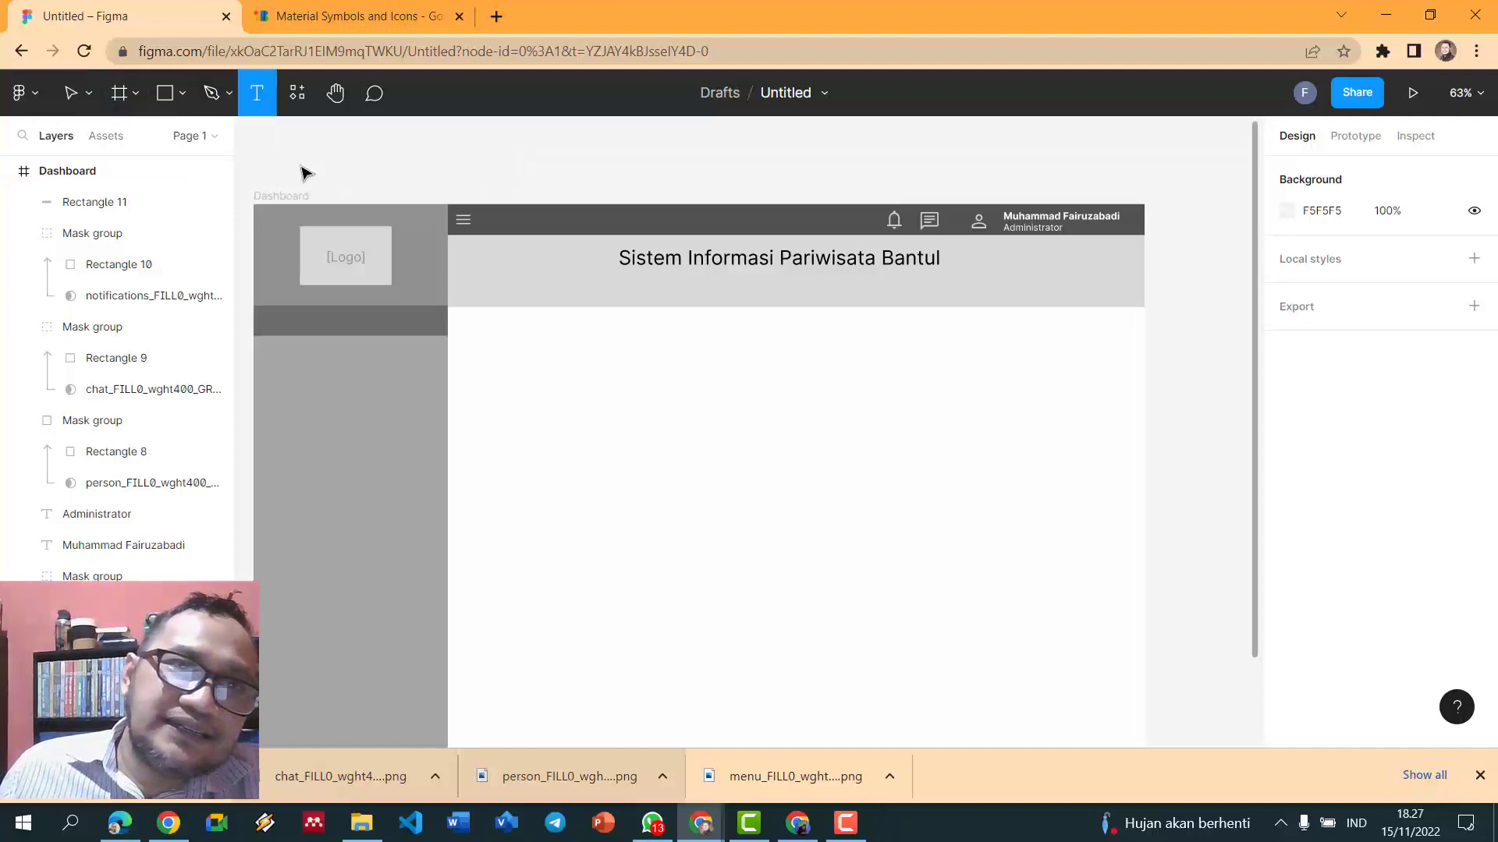
click(310, 315)
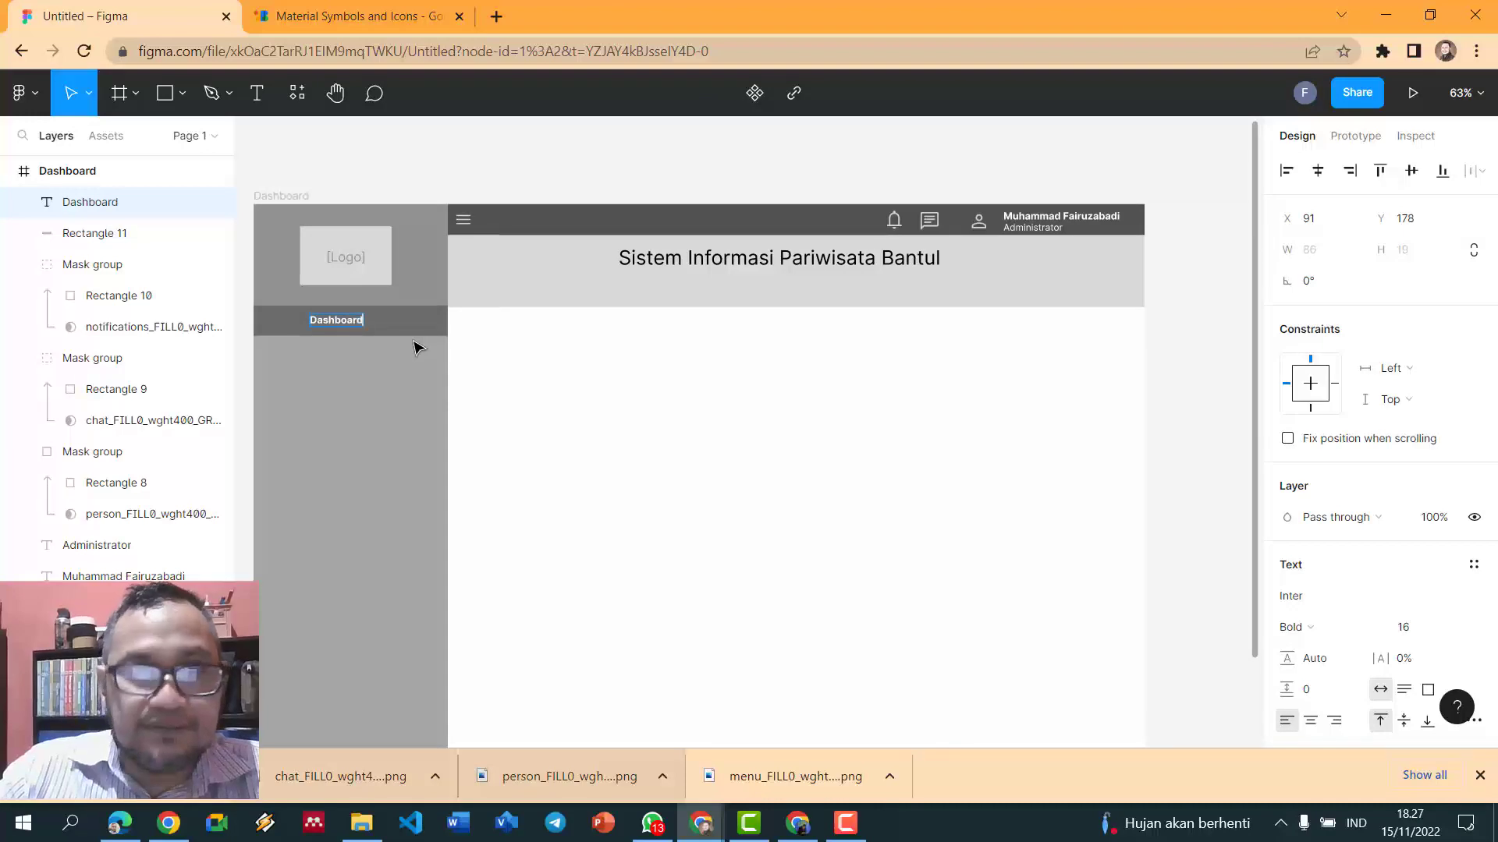
key(Escape)
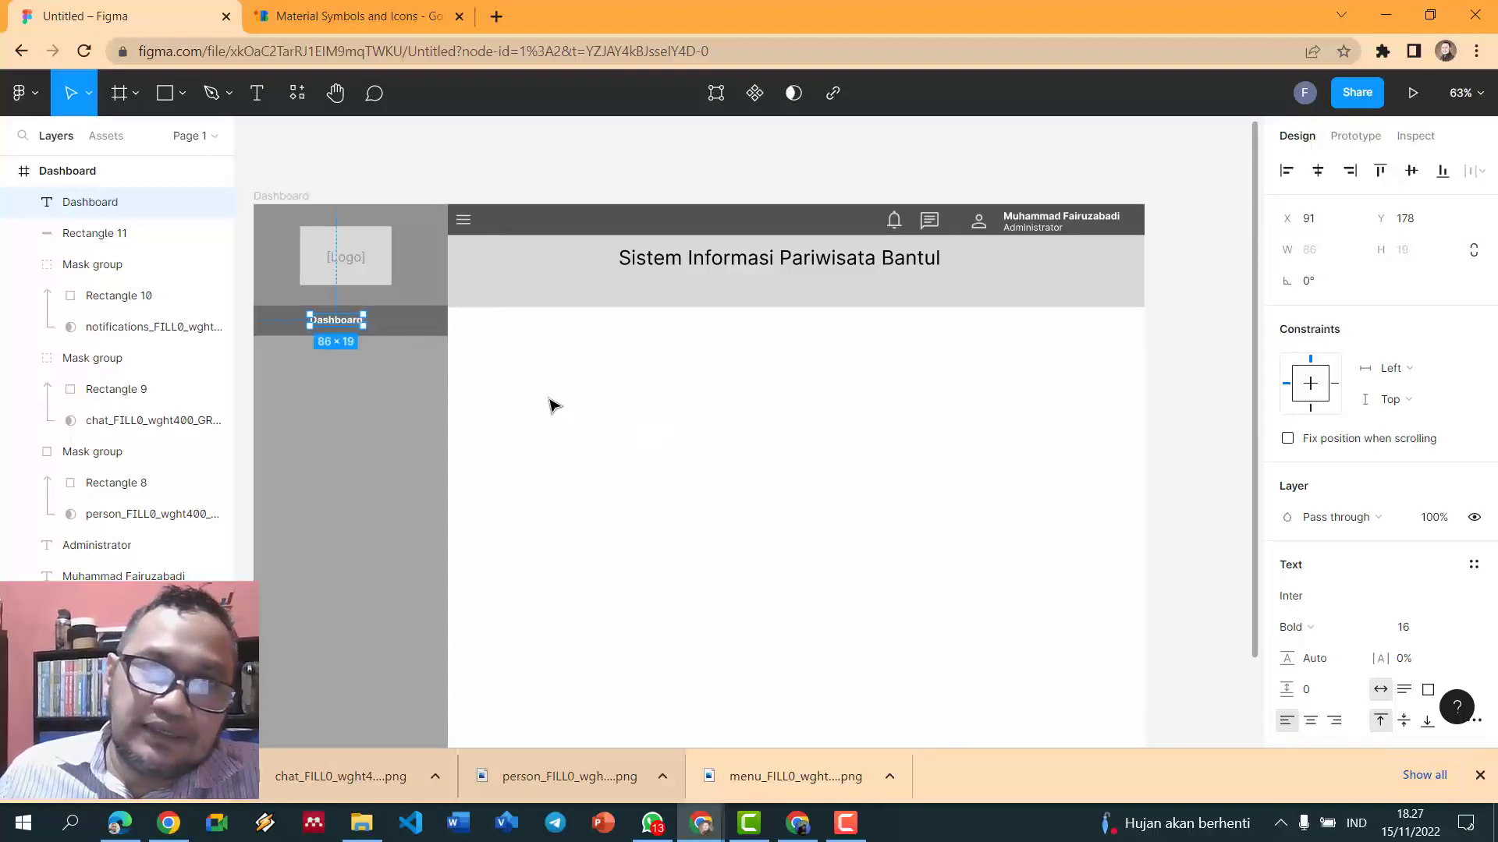
click(551, 405)
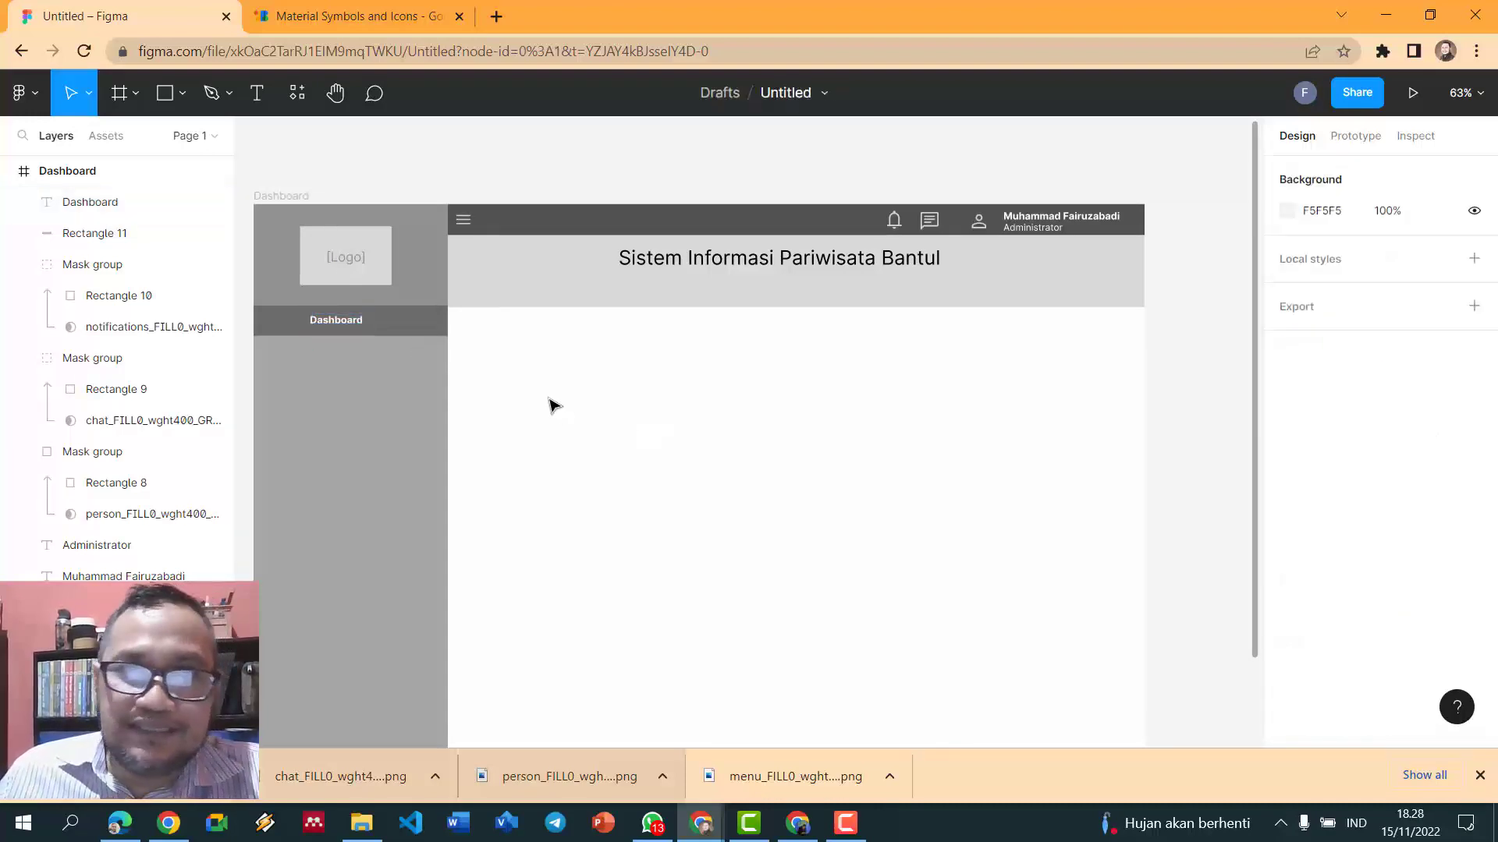
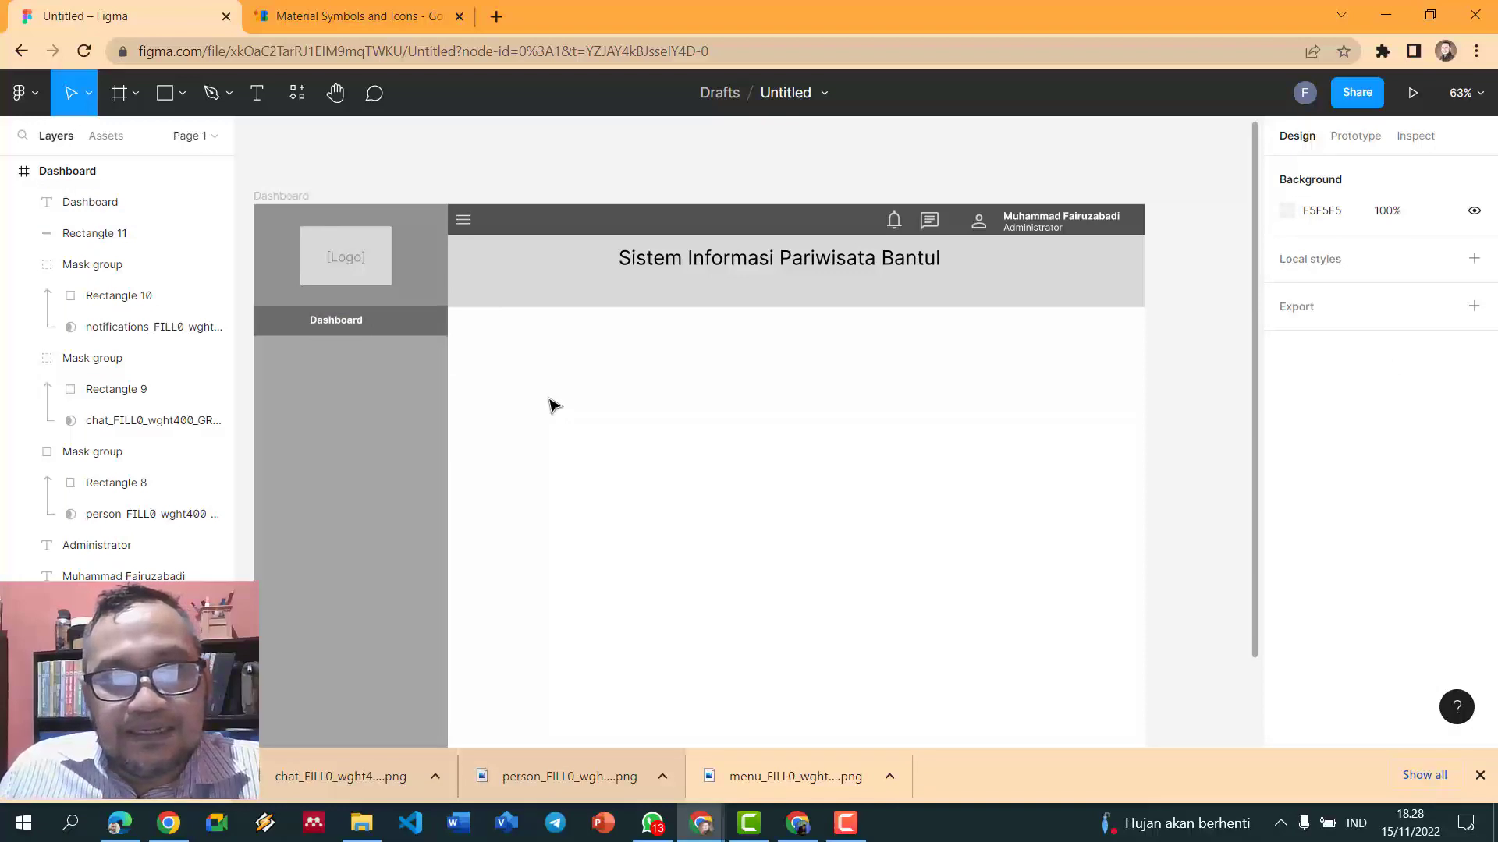
- Draw a bar below the header, stretched across its width, with a black outline
click(165, 93)
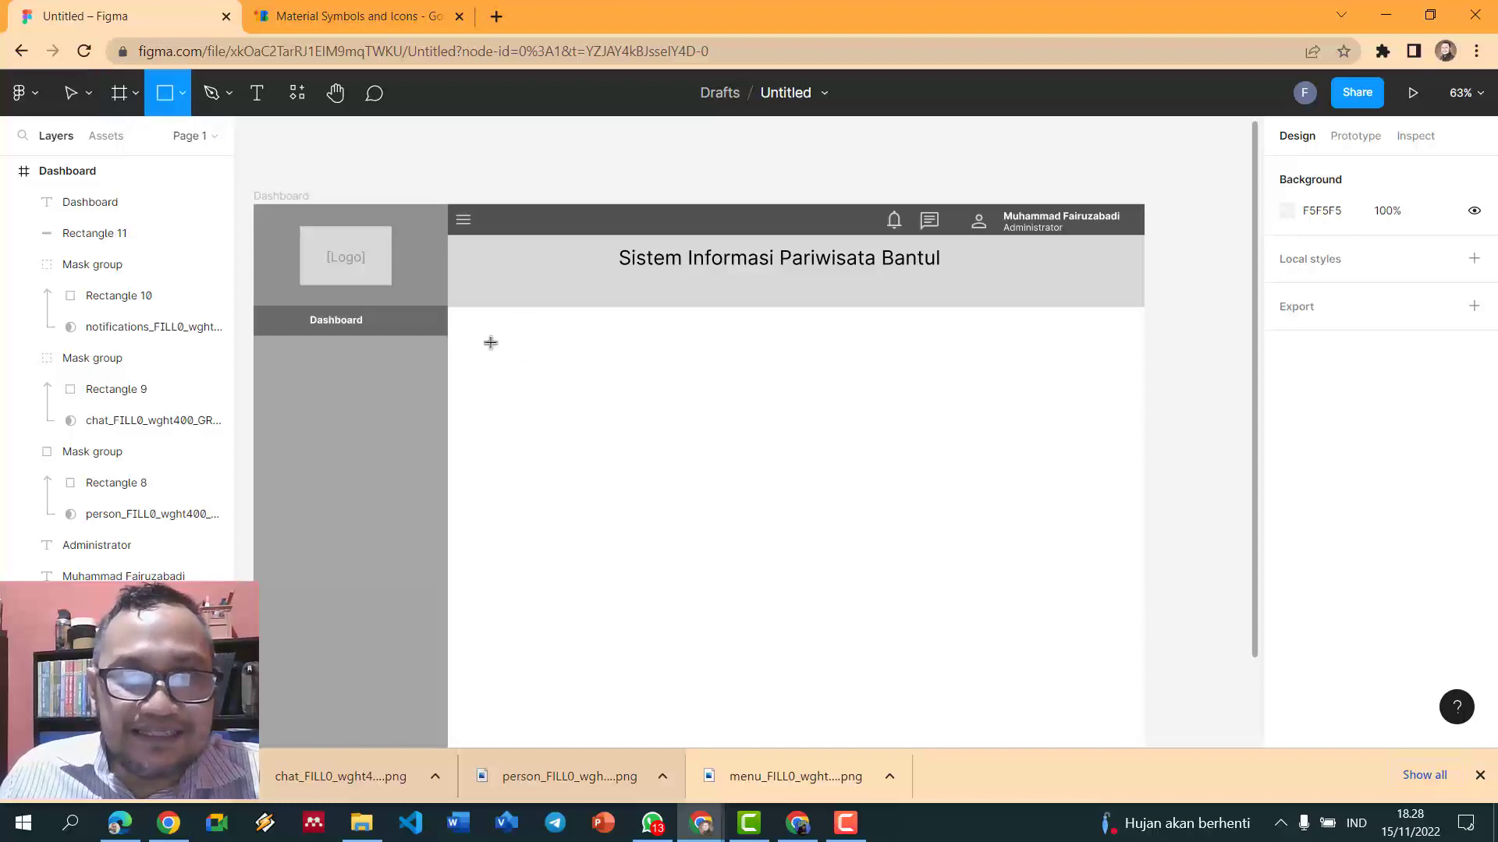
drag(448, 305, 465, 313)
drag(850, 351, 1145, 341)
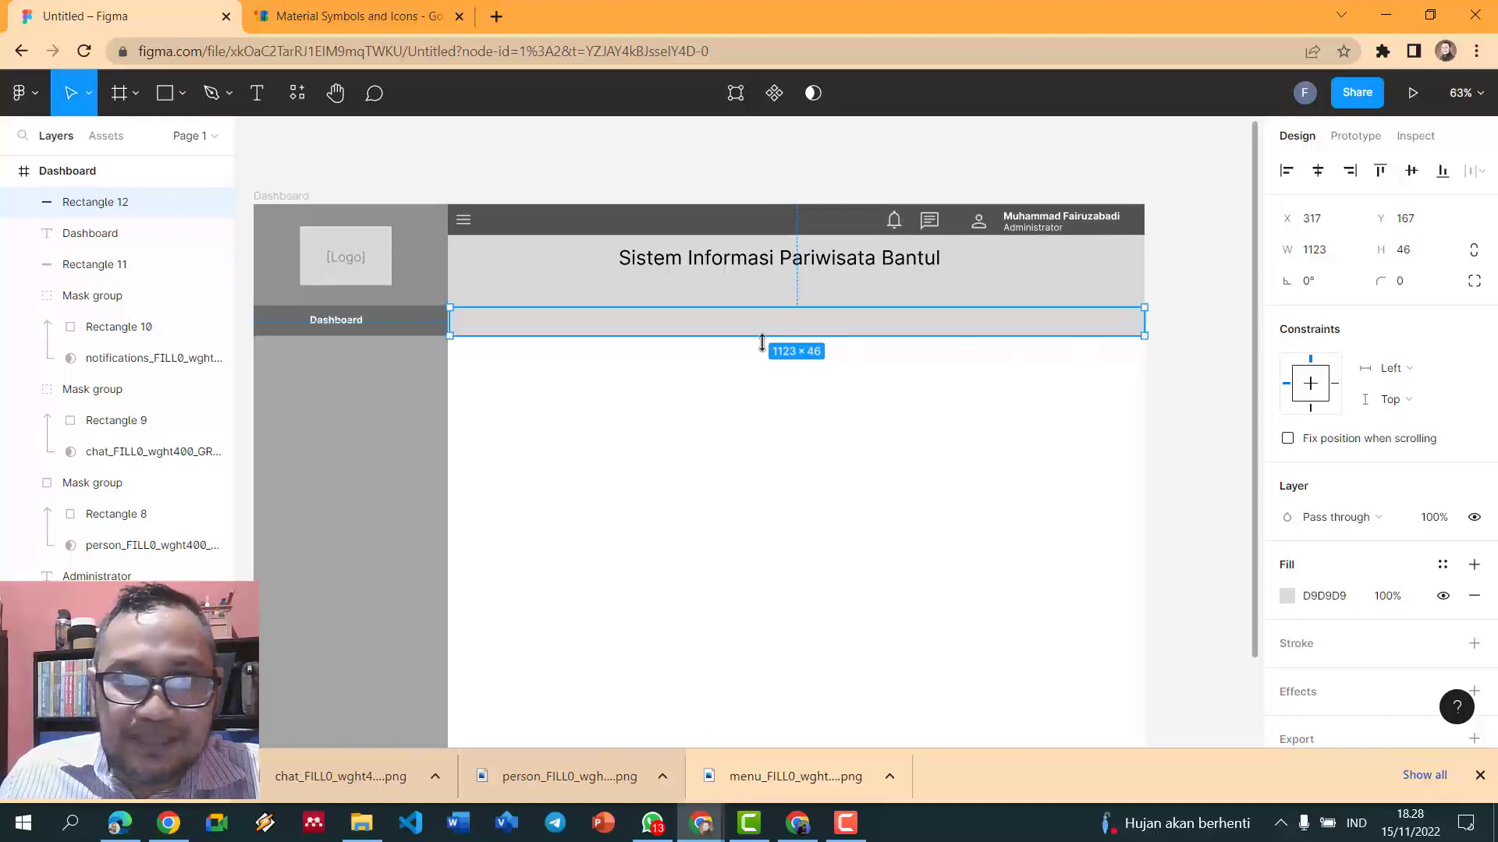
drag(451, 307, 448, 307)
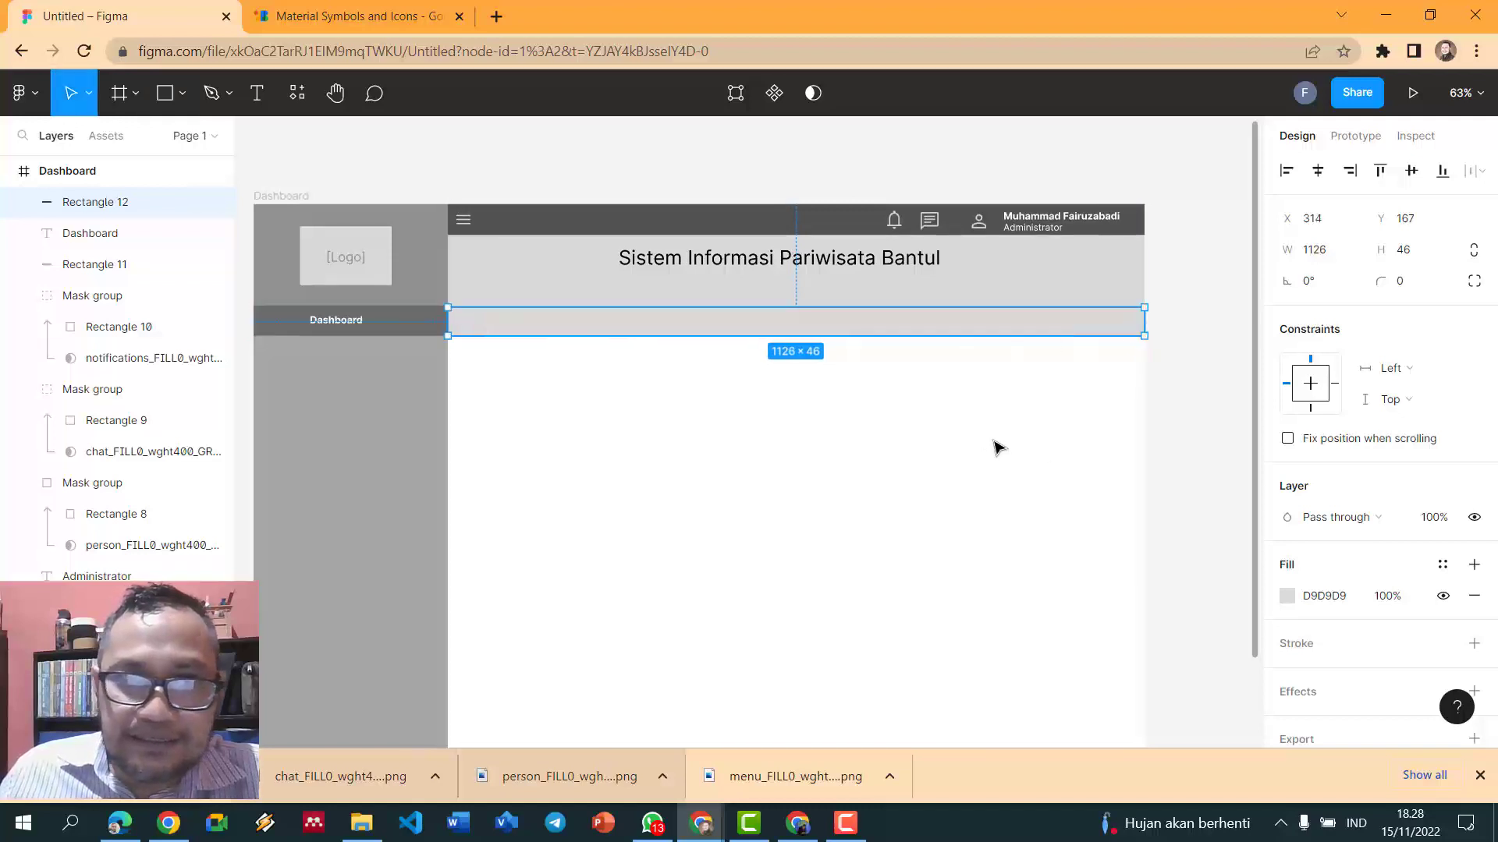
click(1289, 598)
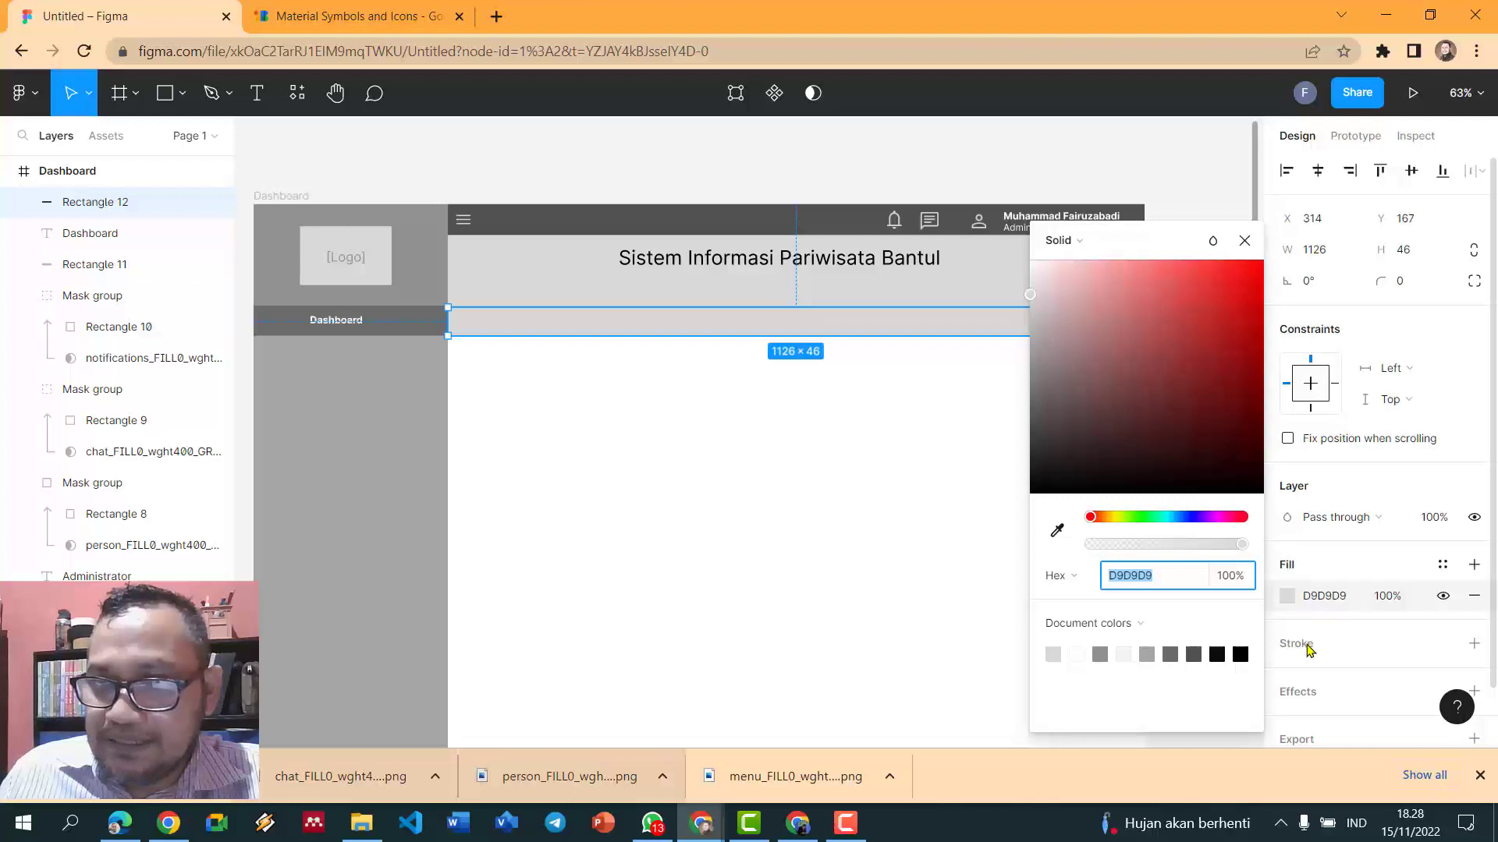
click(1311, 655)
click(1311, 658)
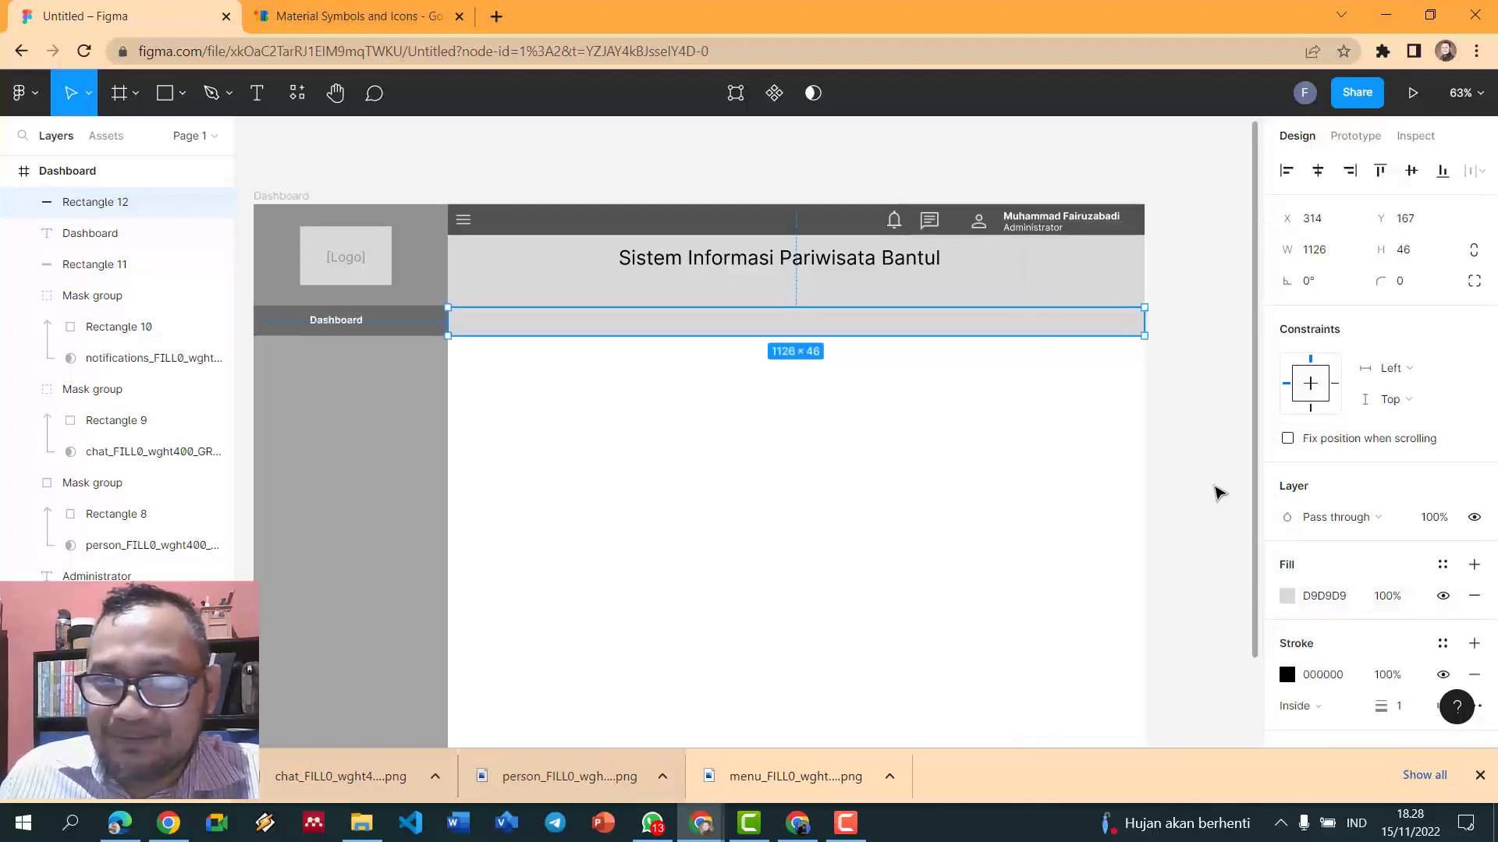
- Make the header bar's fill white, then delete the bar
click(1005, 353)
click(1005, 324)
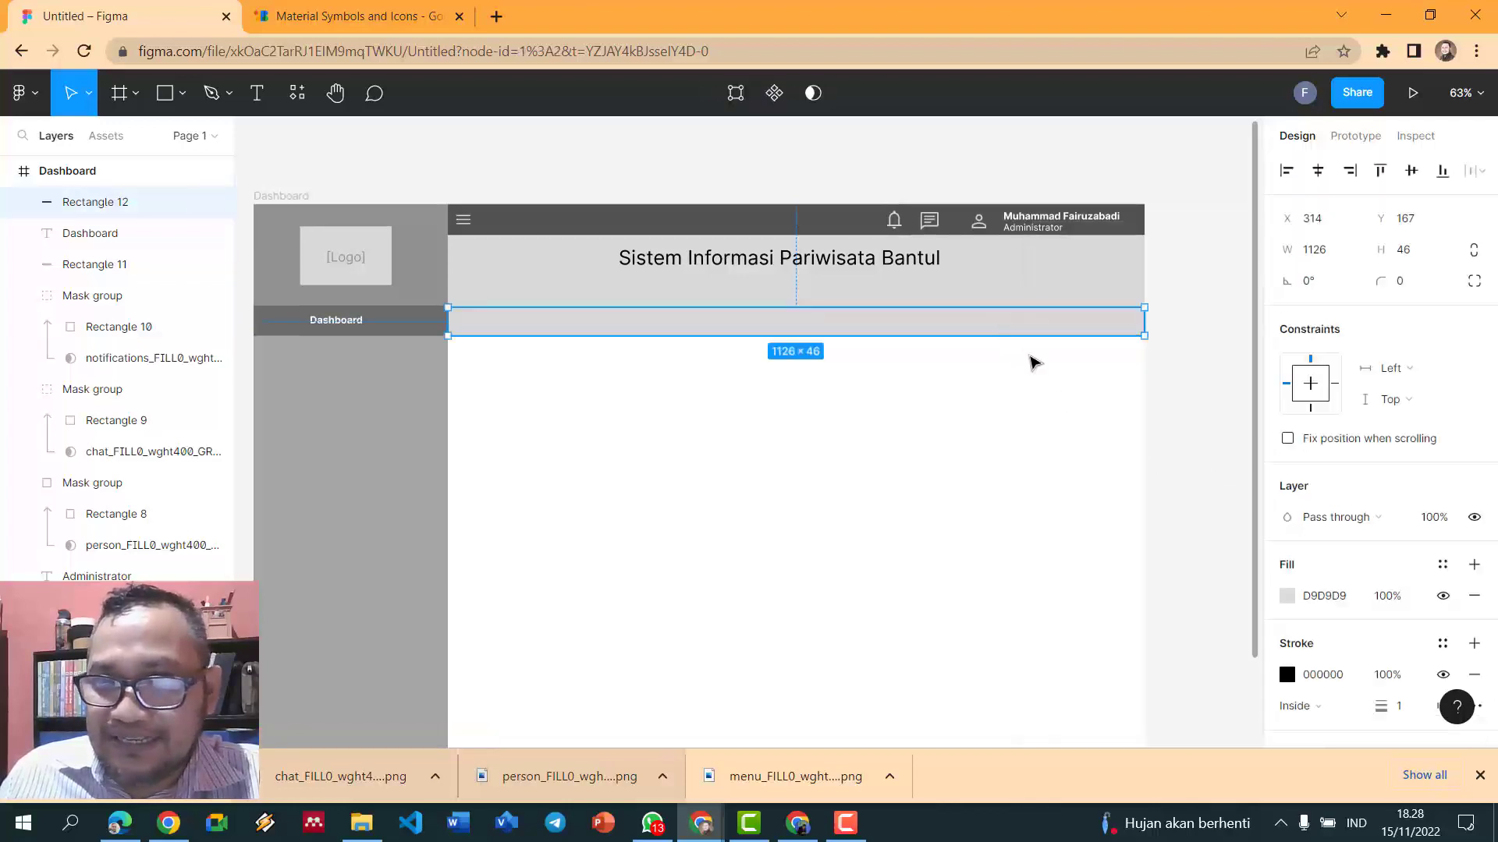
click(1299, 605)
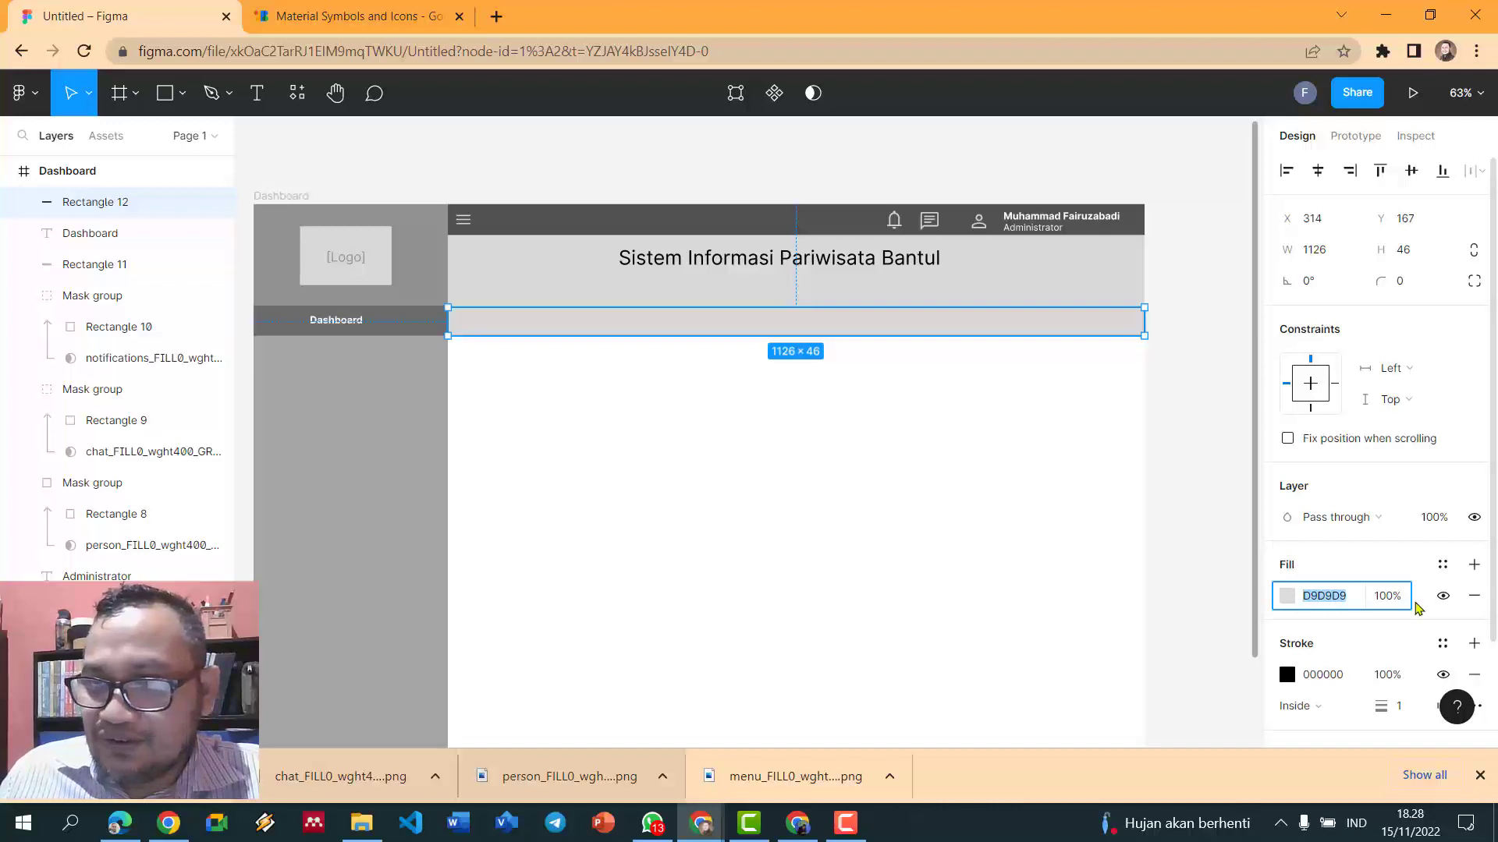
click(1287, 596)
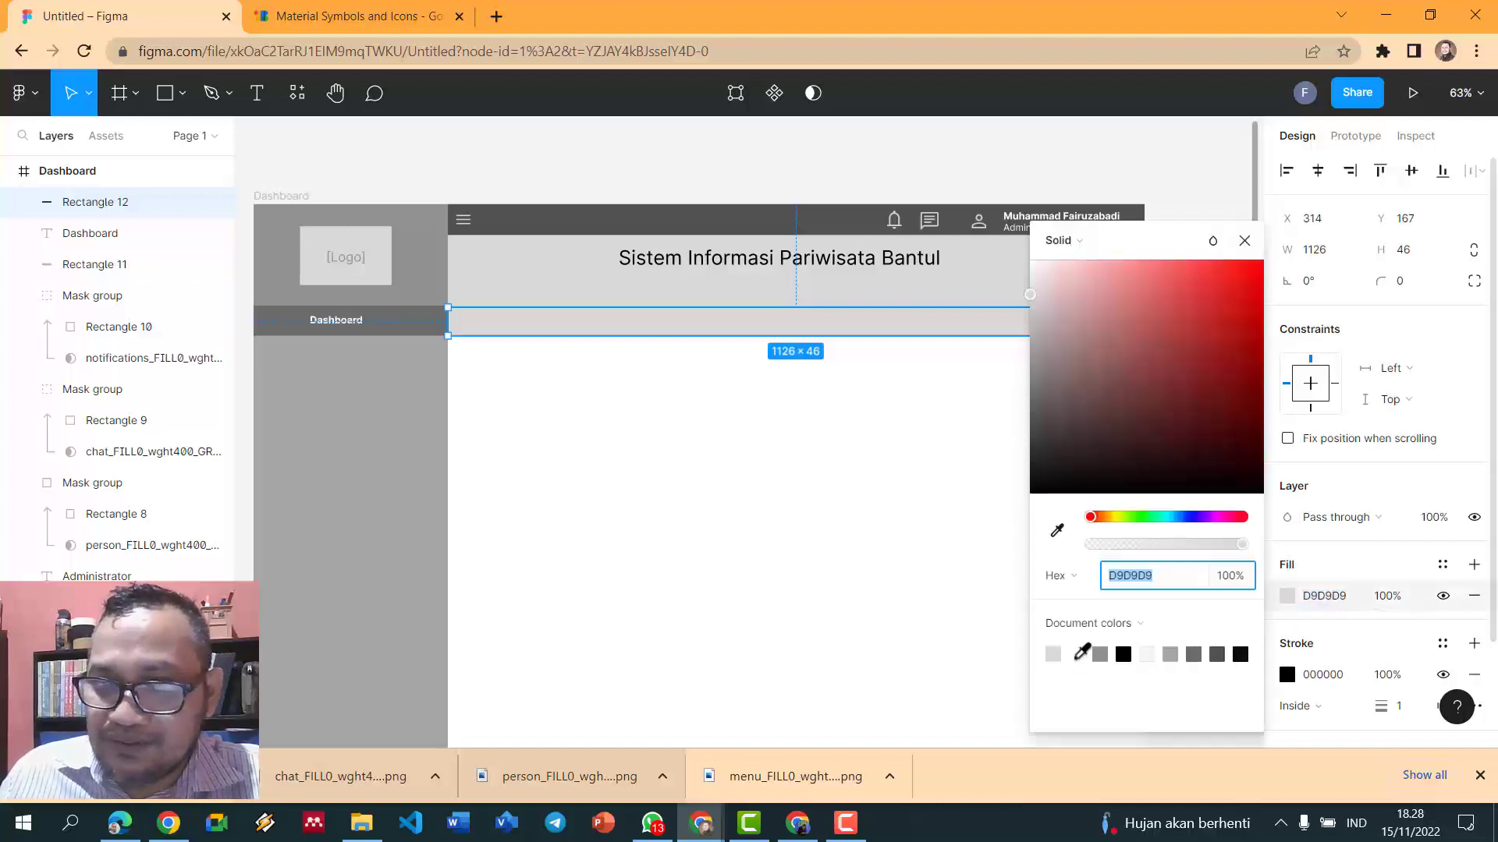
click(970, 434)
click(788, 157)
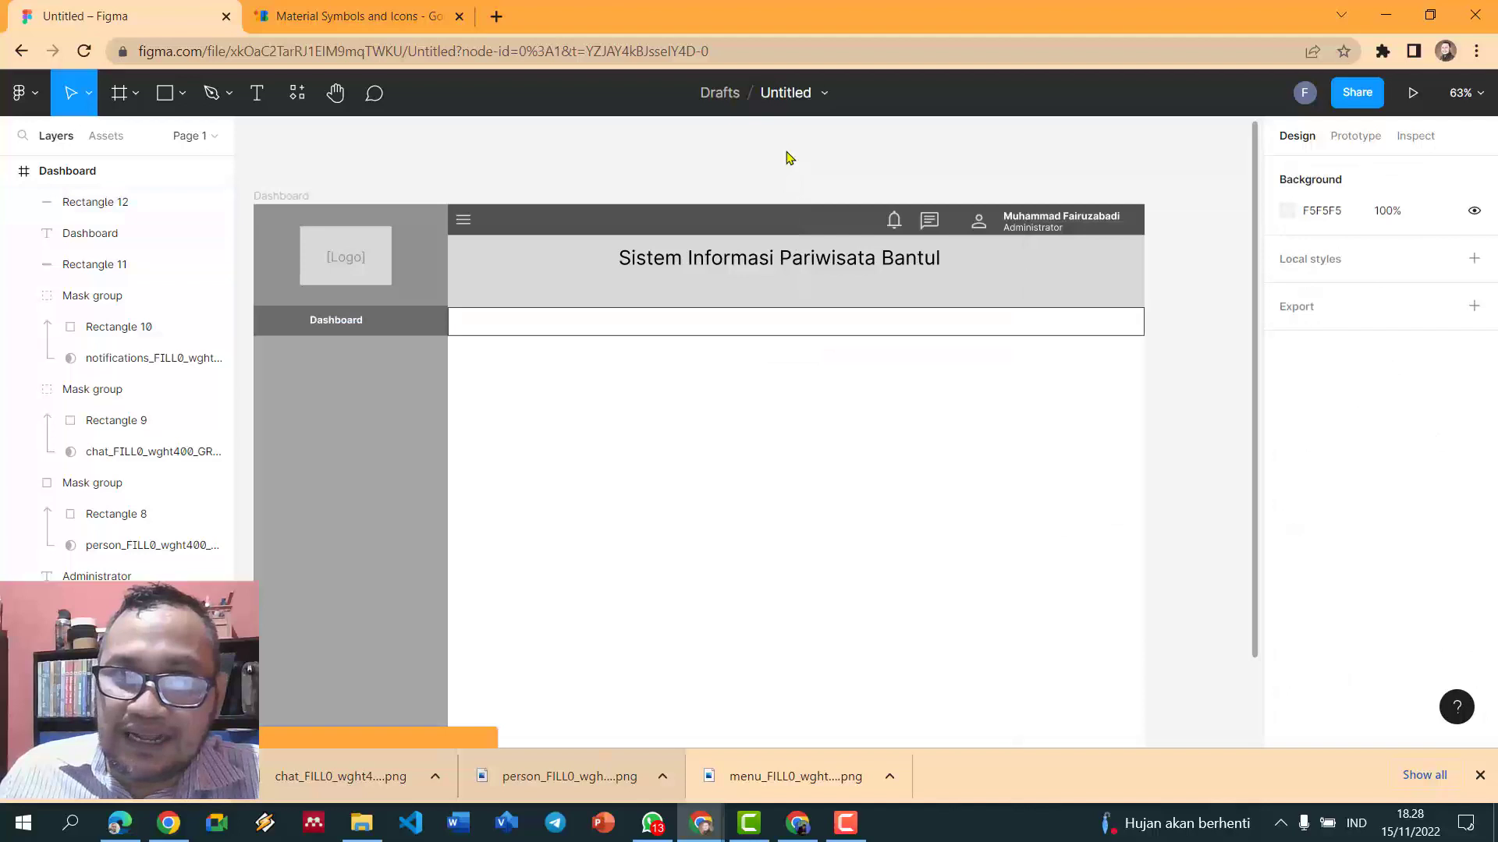
click(1131, 331)
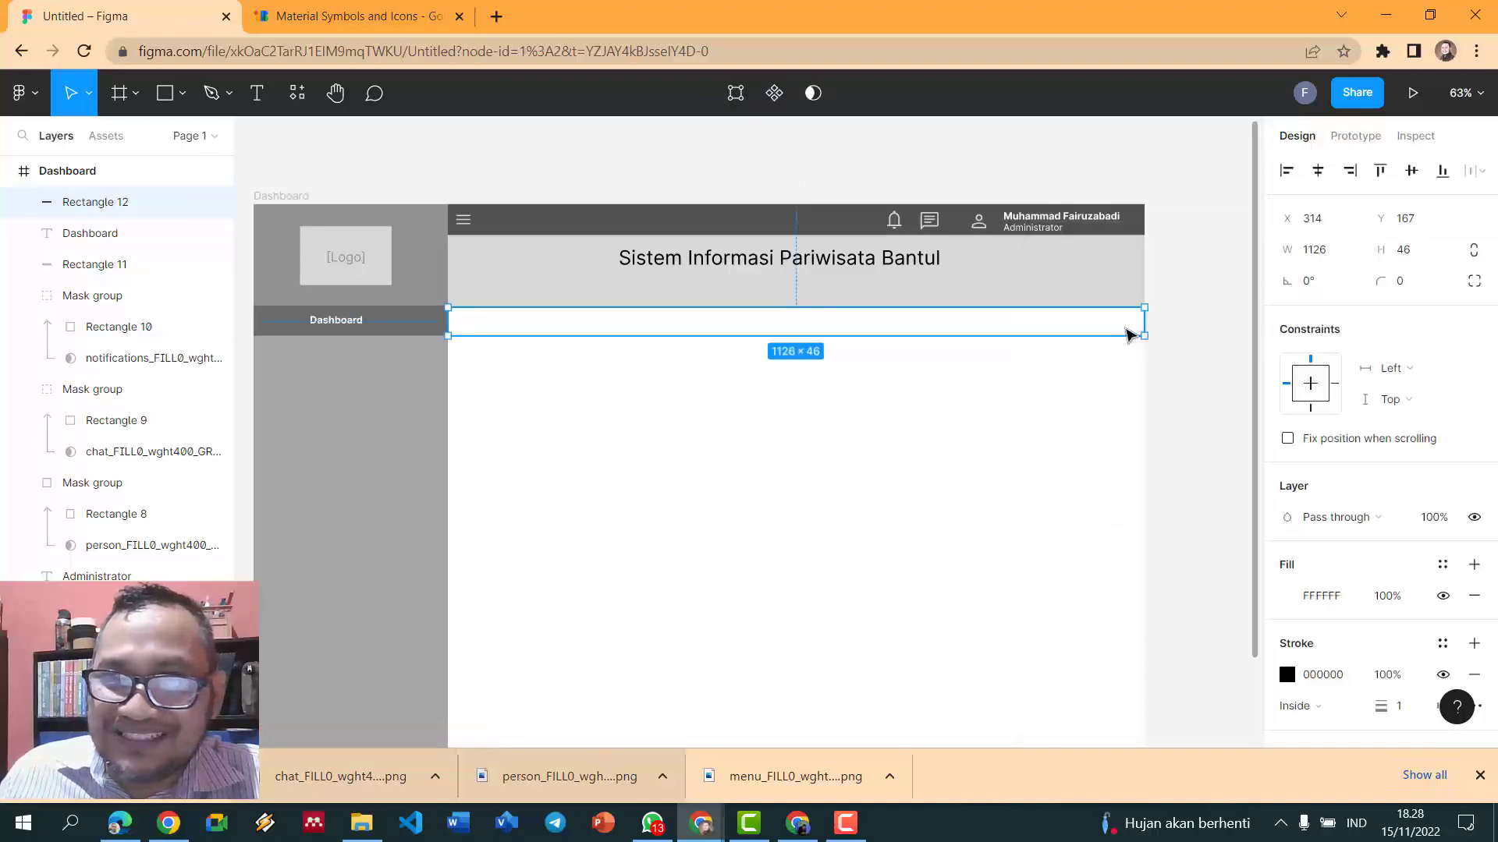
click(1193, 368)
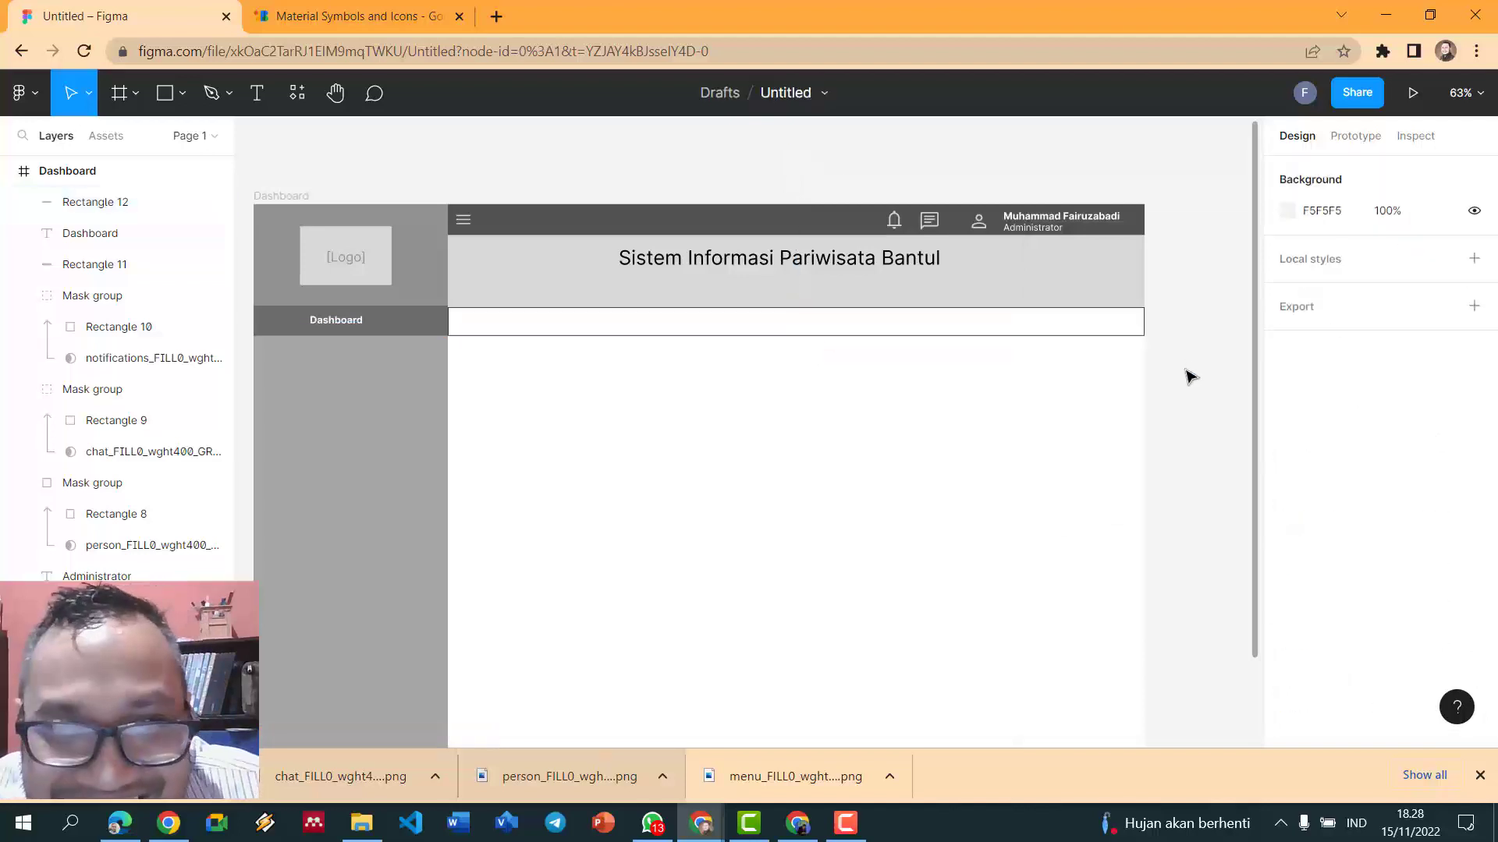
click(1144, 329)
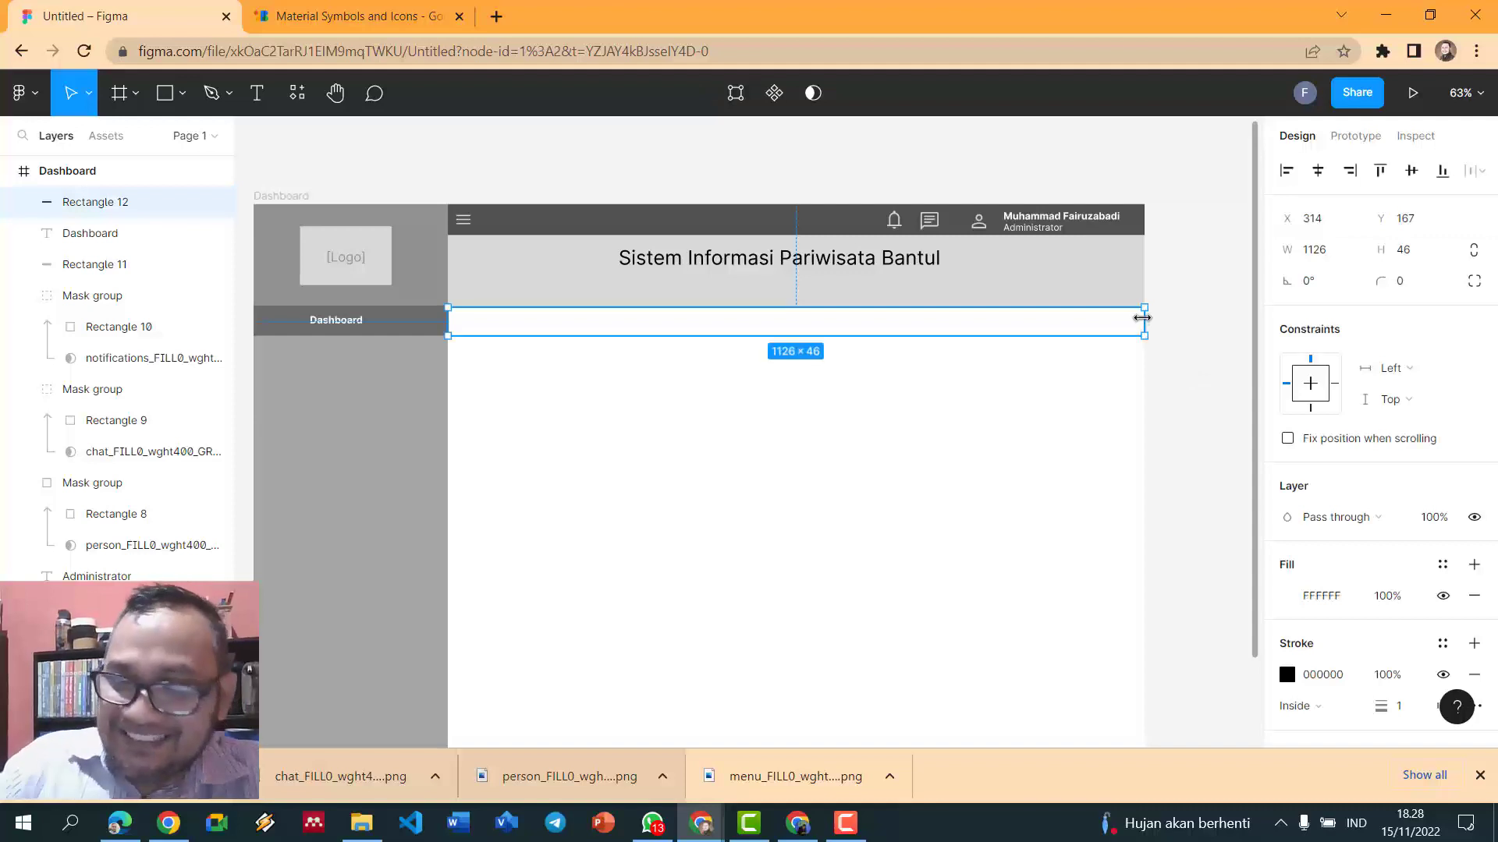
key(Delete)
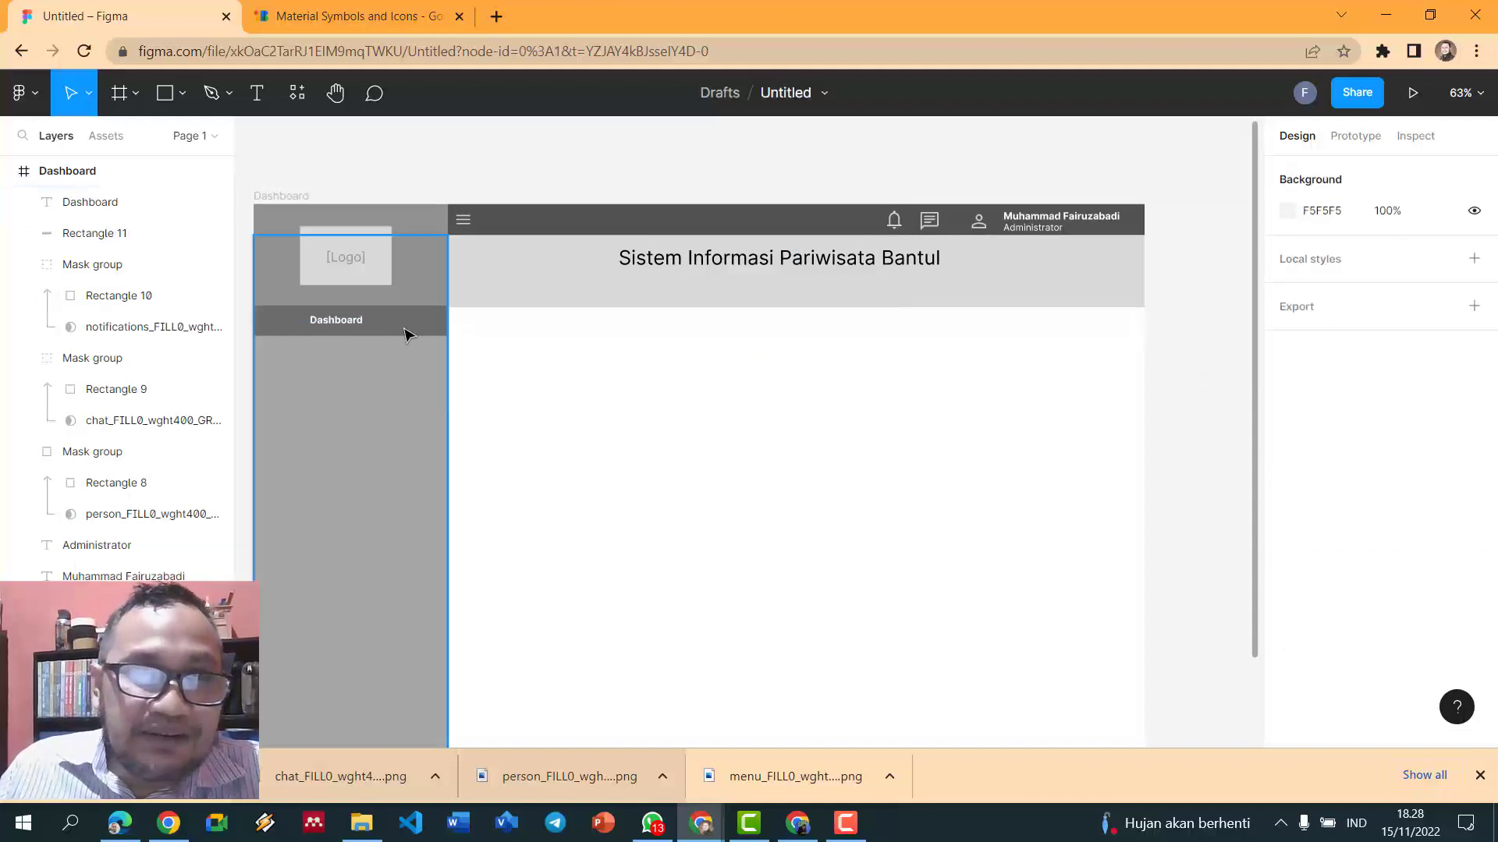
- Shift the Dashboard label further left within its dark bar
click(408, 328)
drag(345, 334, 312, 333)
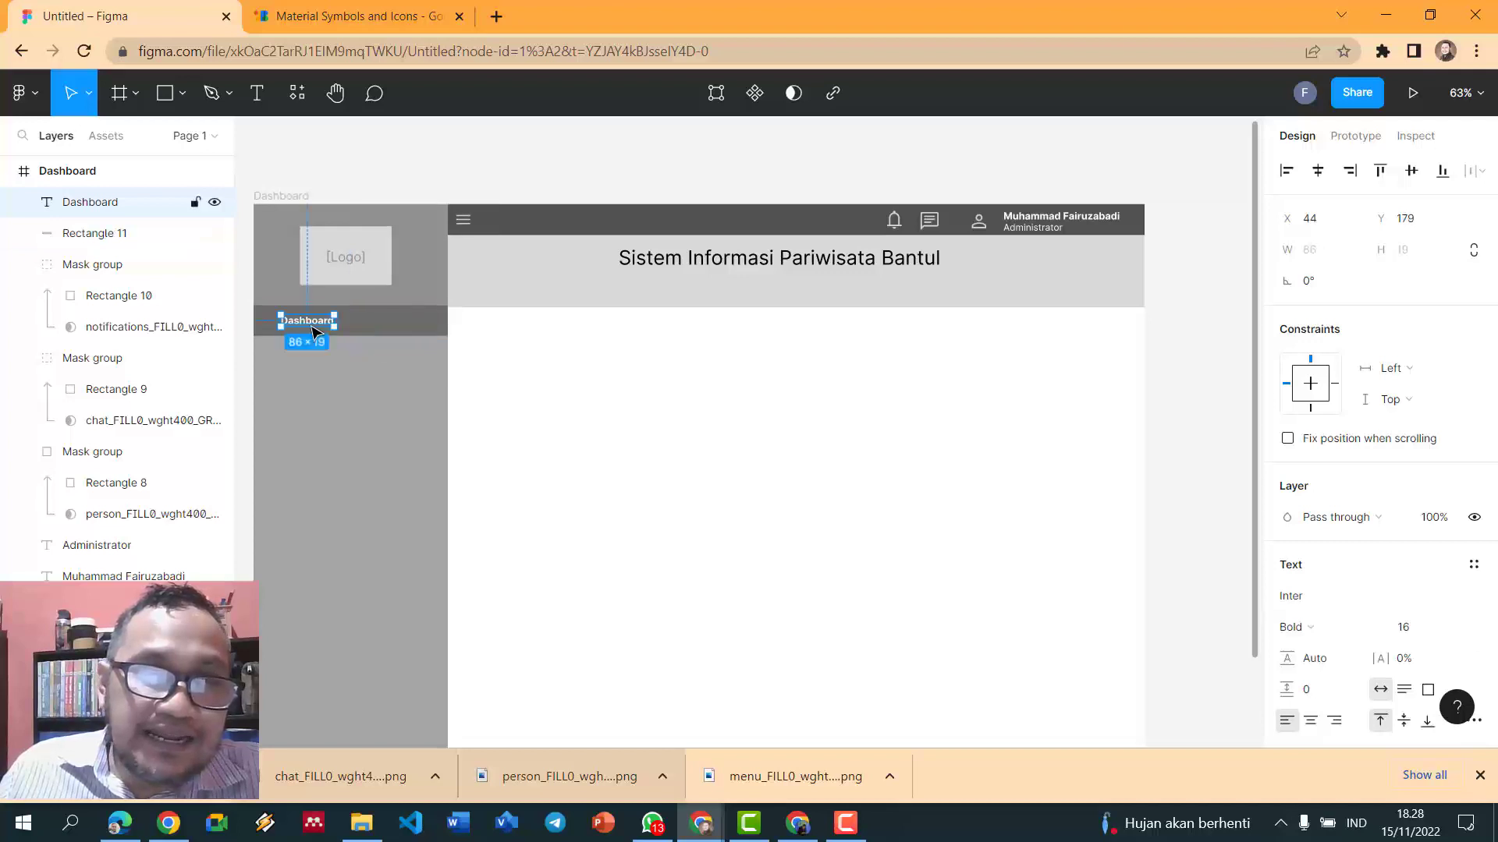
click(541, 398)
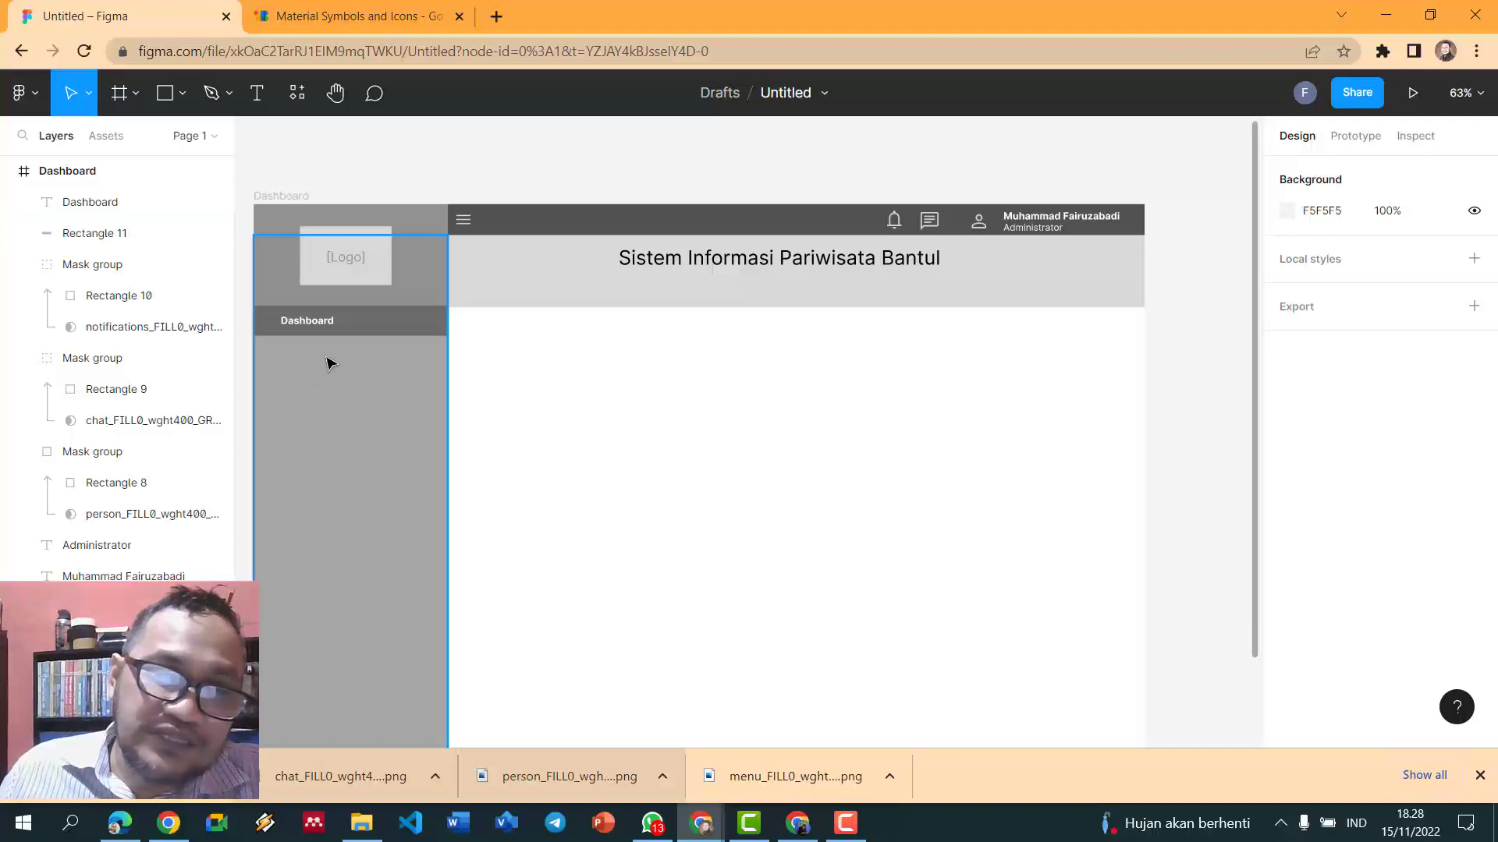
- Group the Dashboard label with its bar and place a duplicate just below
click(375, 328)
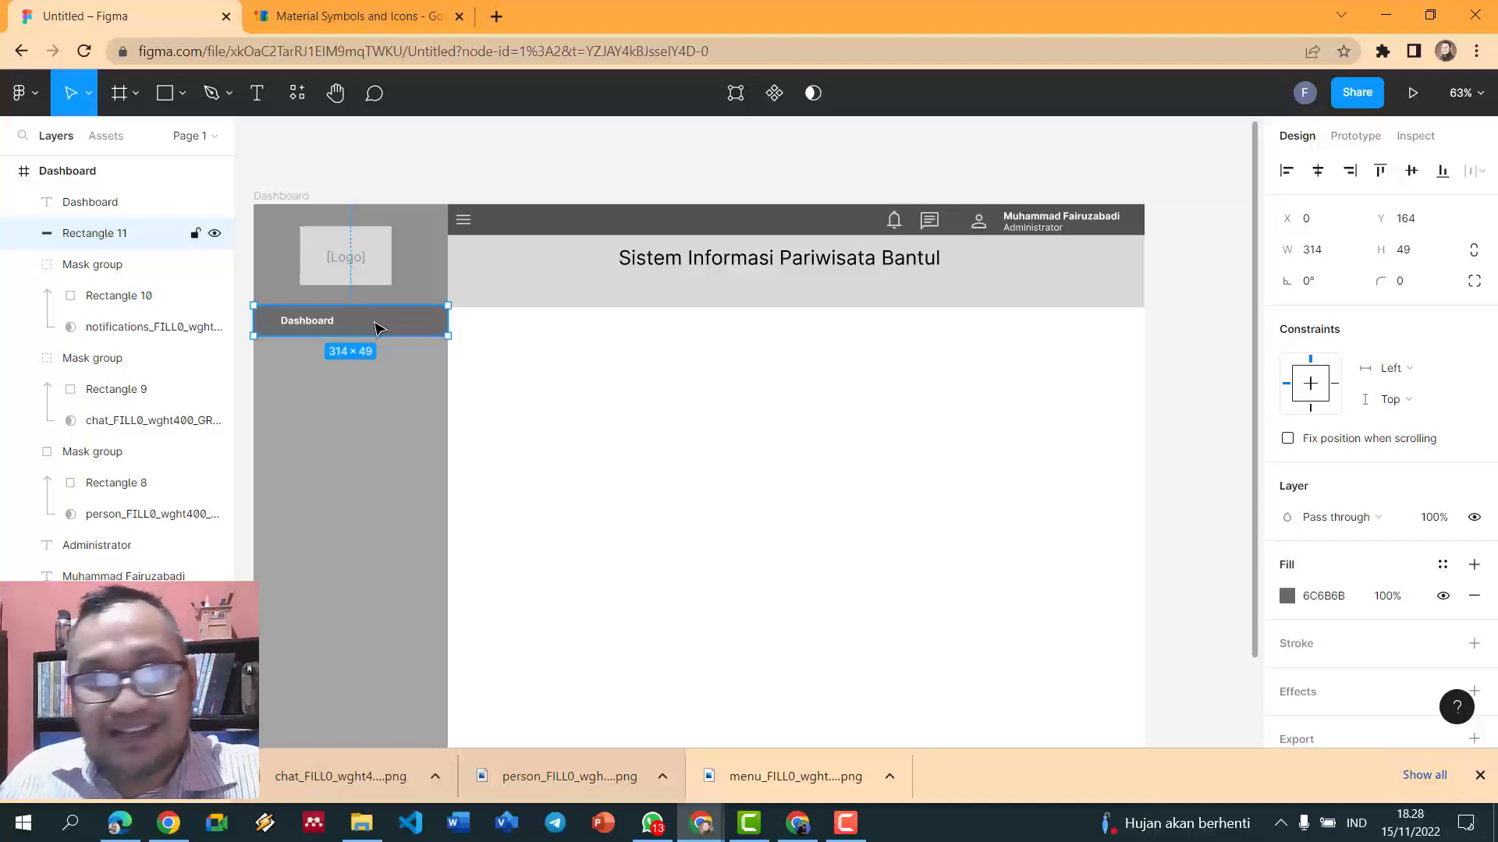
shift+click(320, 329)
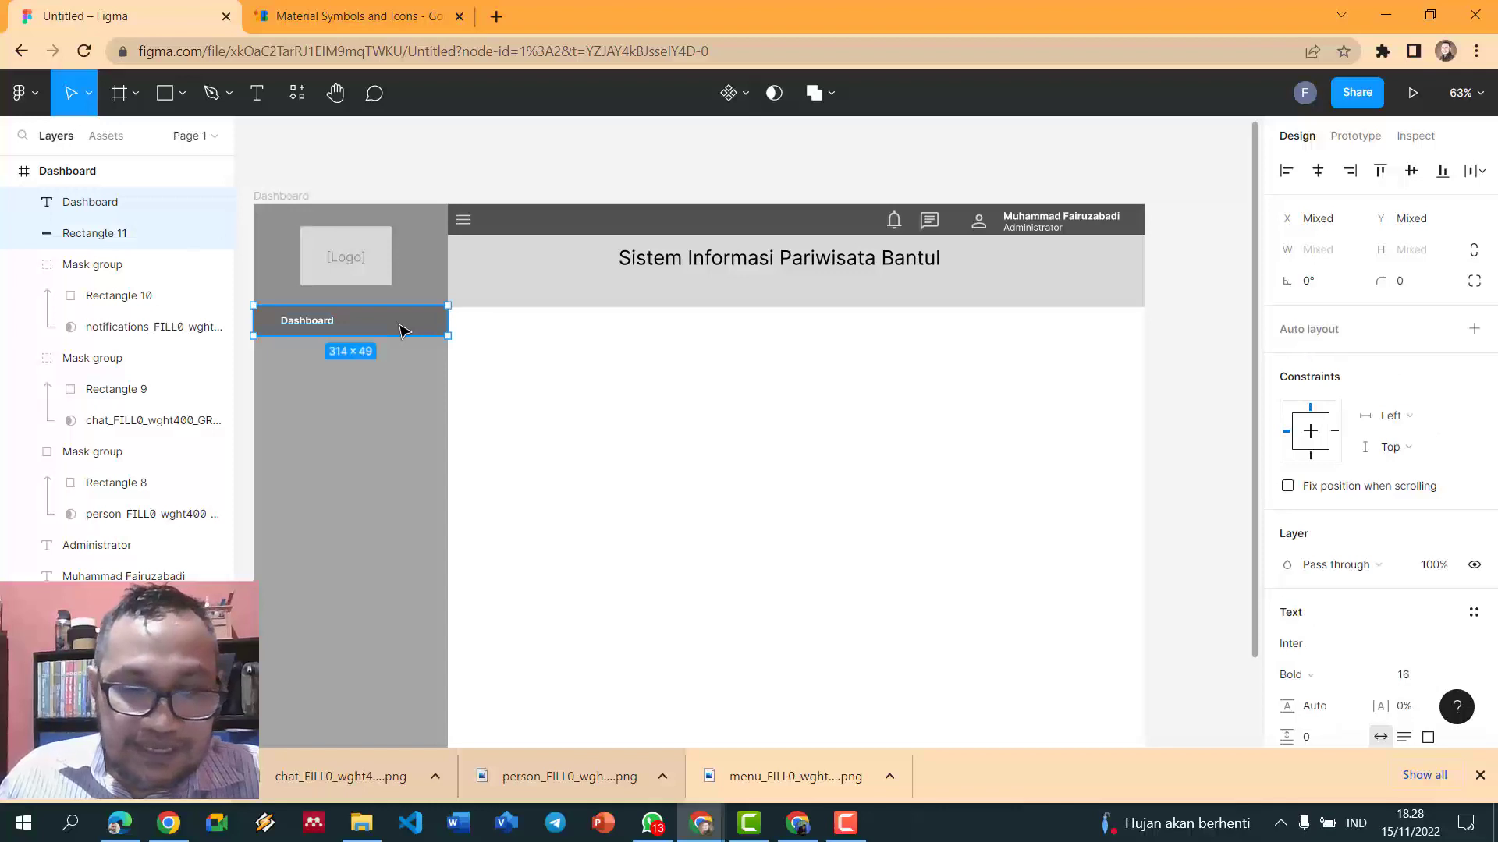
key(ctrl+g)
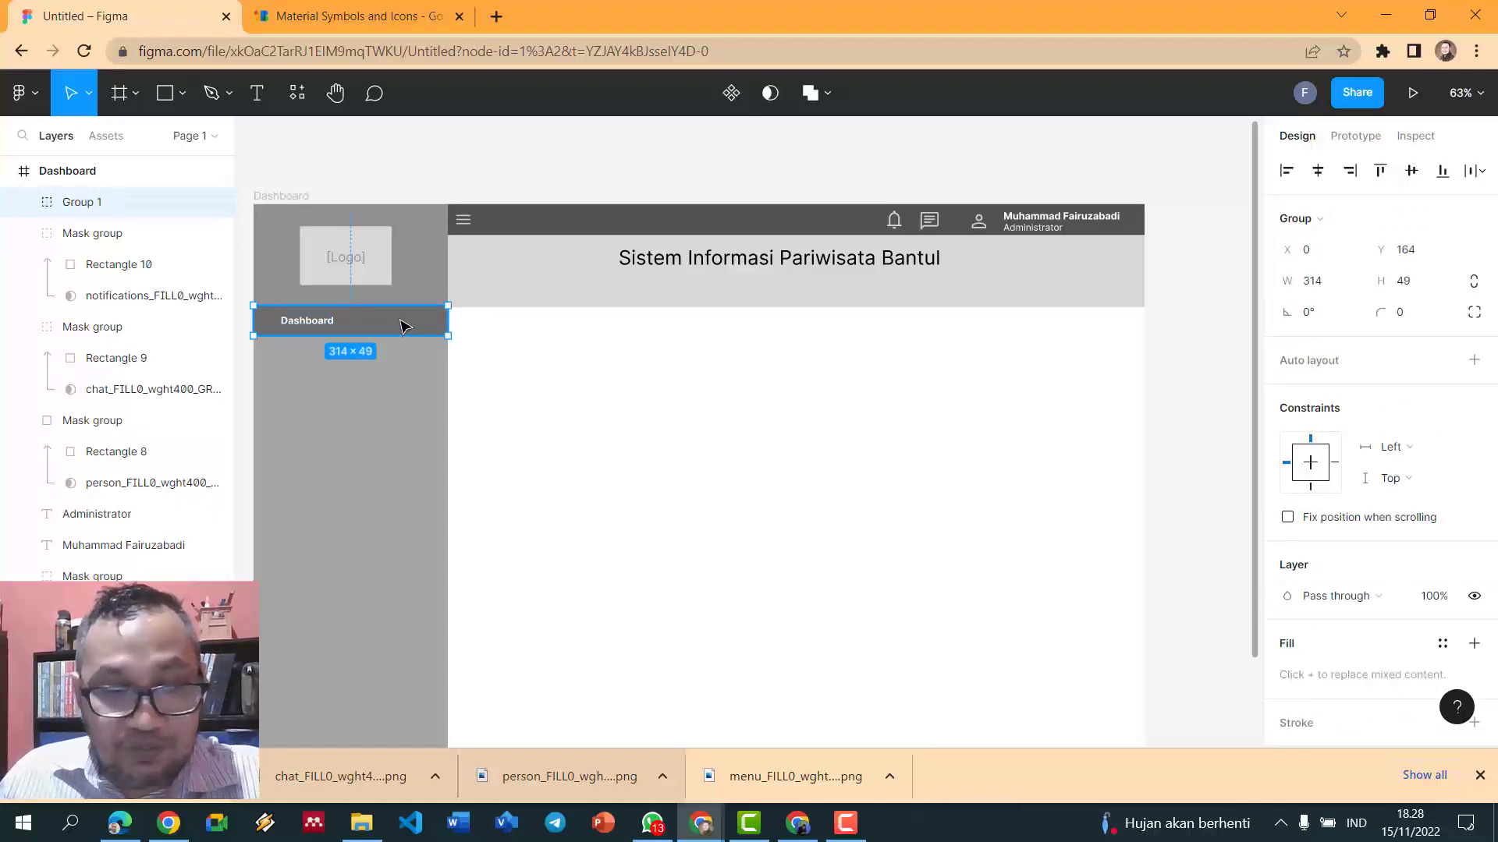
key(ctrl+d)
drag(405, 326, 403, 358)
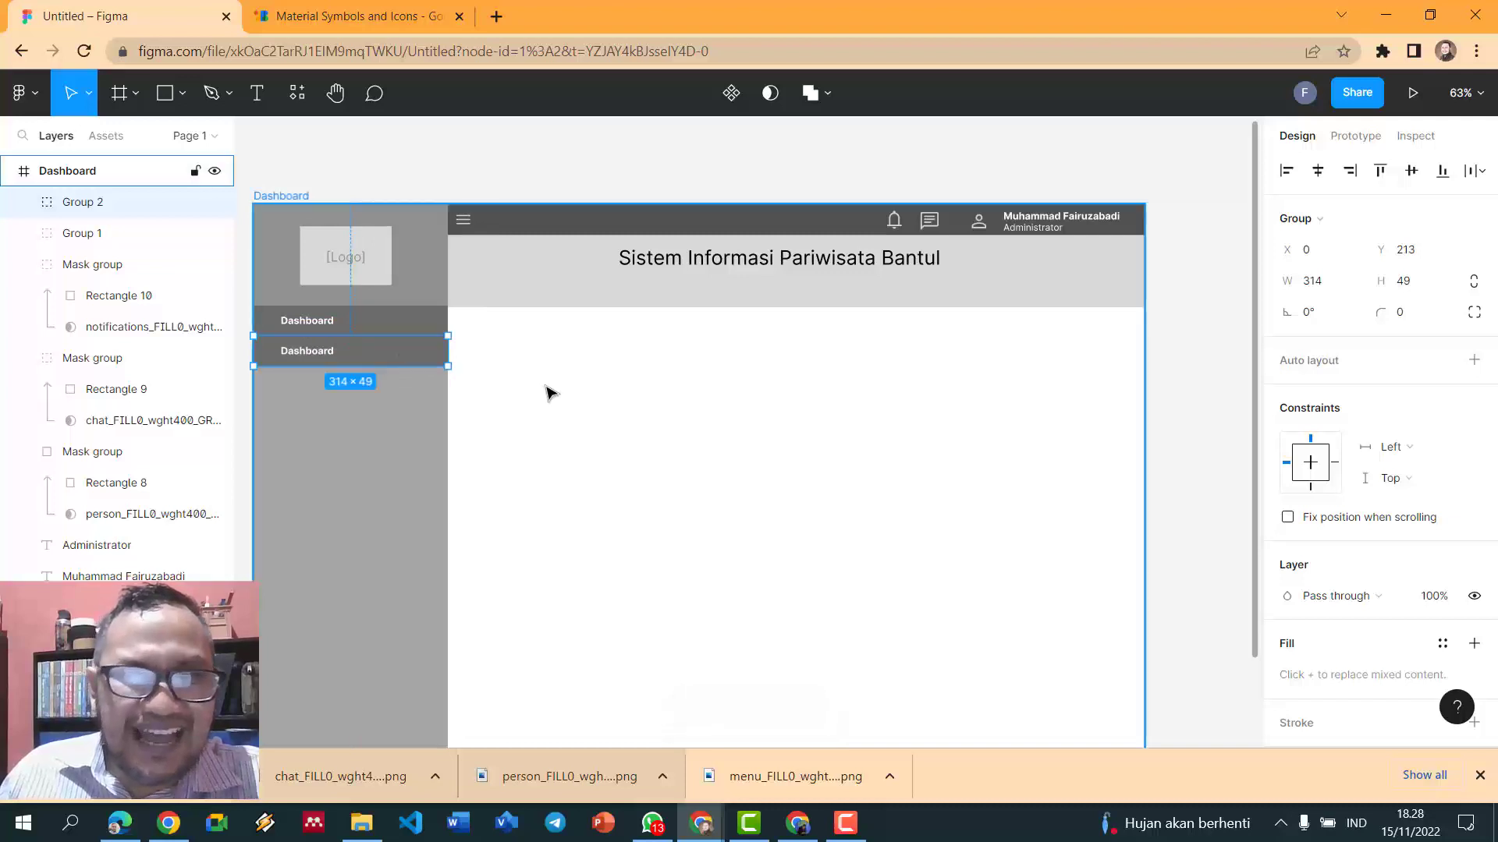
- Nudge the copied Dashboard menu item to sit directly below the first
scroll(546, 390, up, 2)
drag(875, 742, 733, 735)
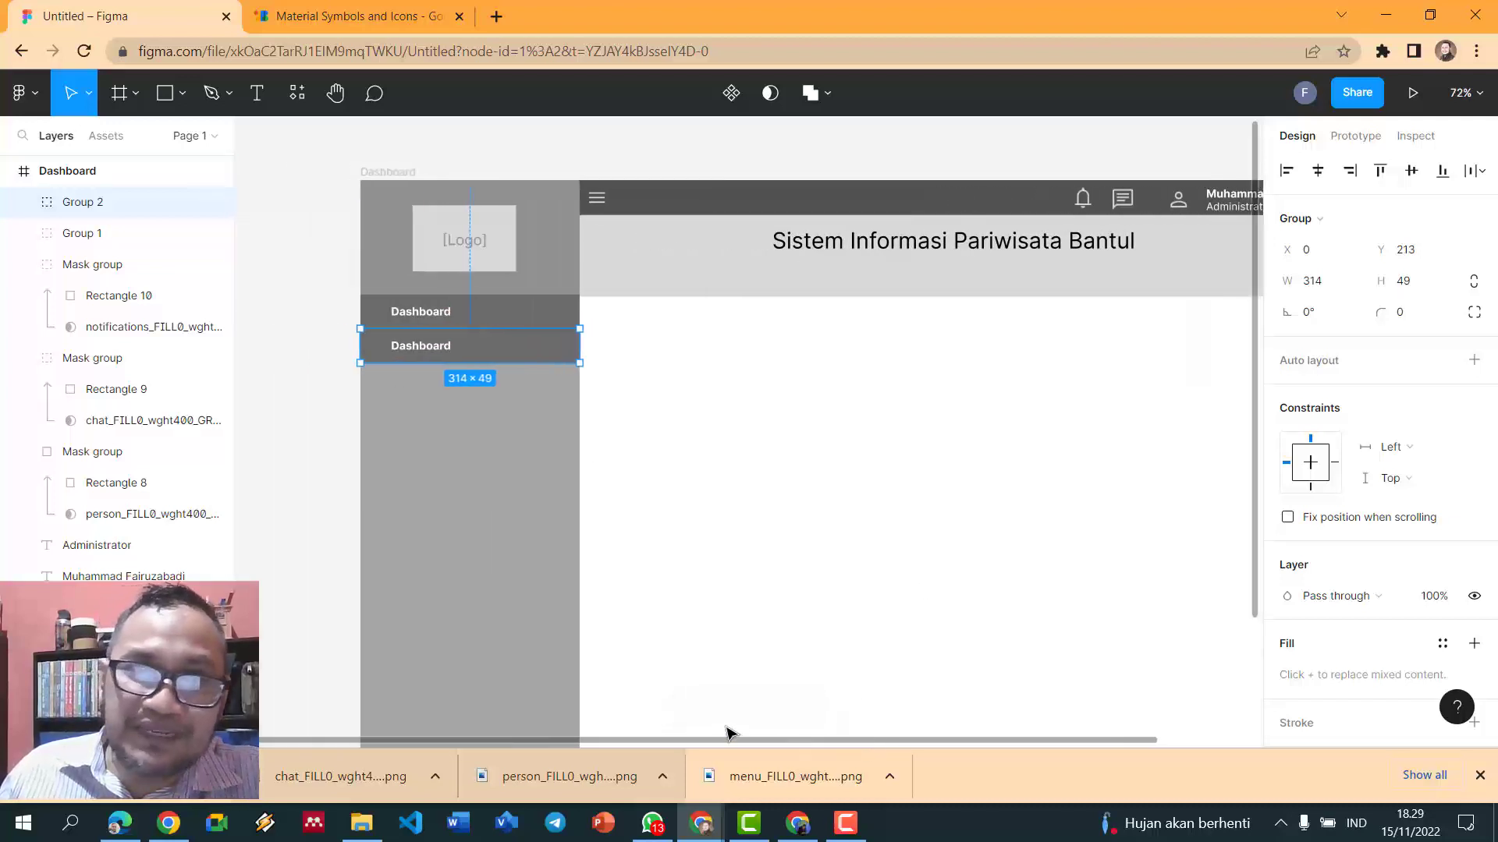
click(675, 479)
click(519, 358)
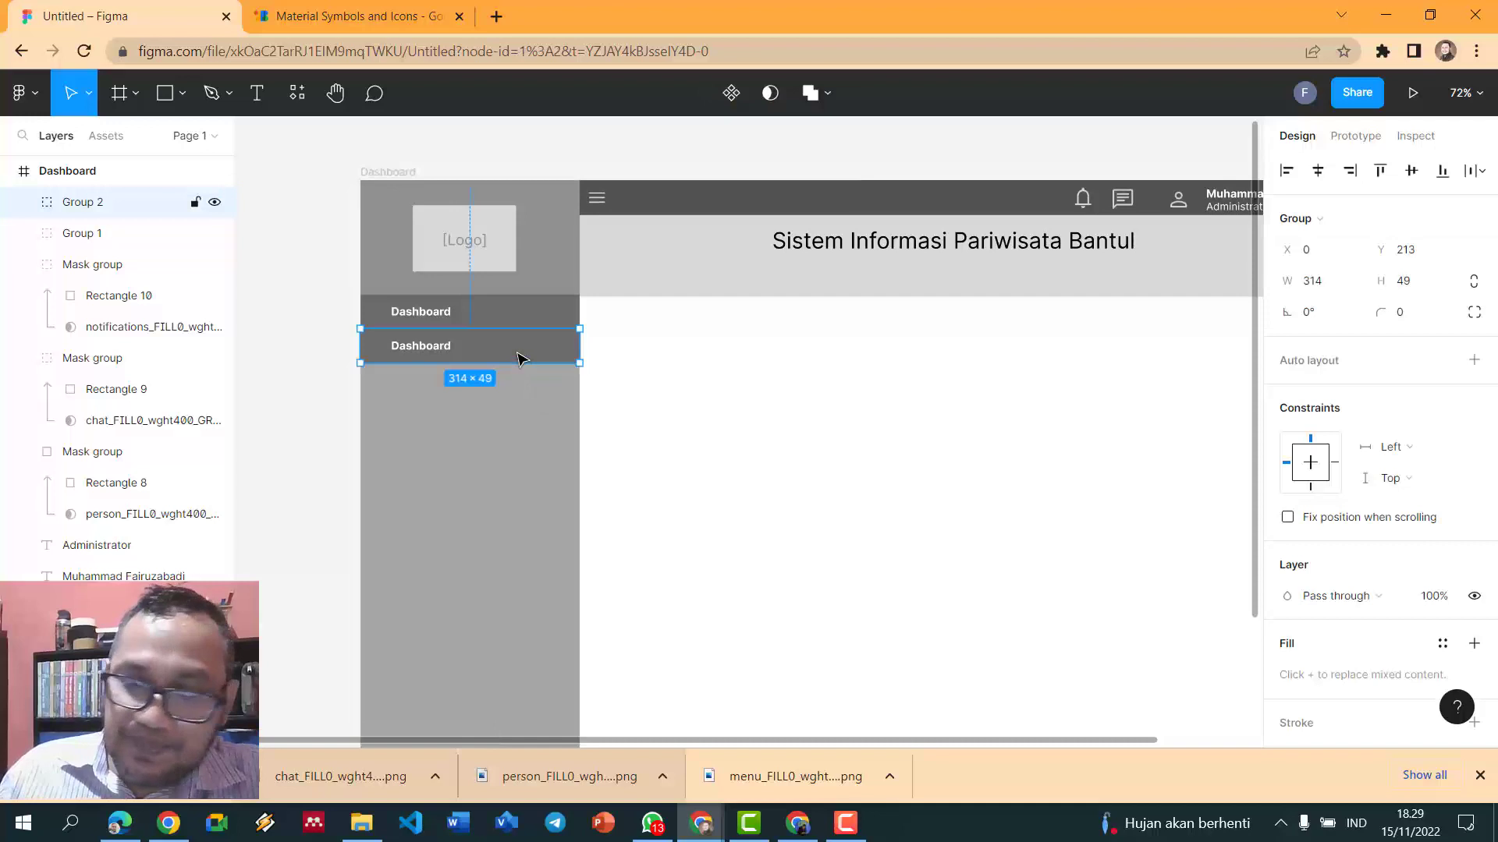
drag(517, 358, 511, 355)
click(622, 372)
- Make the second Dashboard label regular weight instead of bold
scroll(621, 372, up, 5)
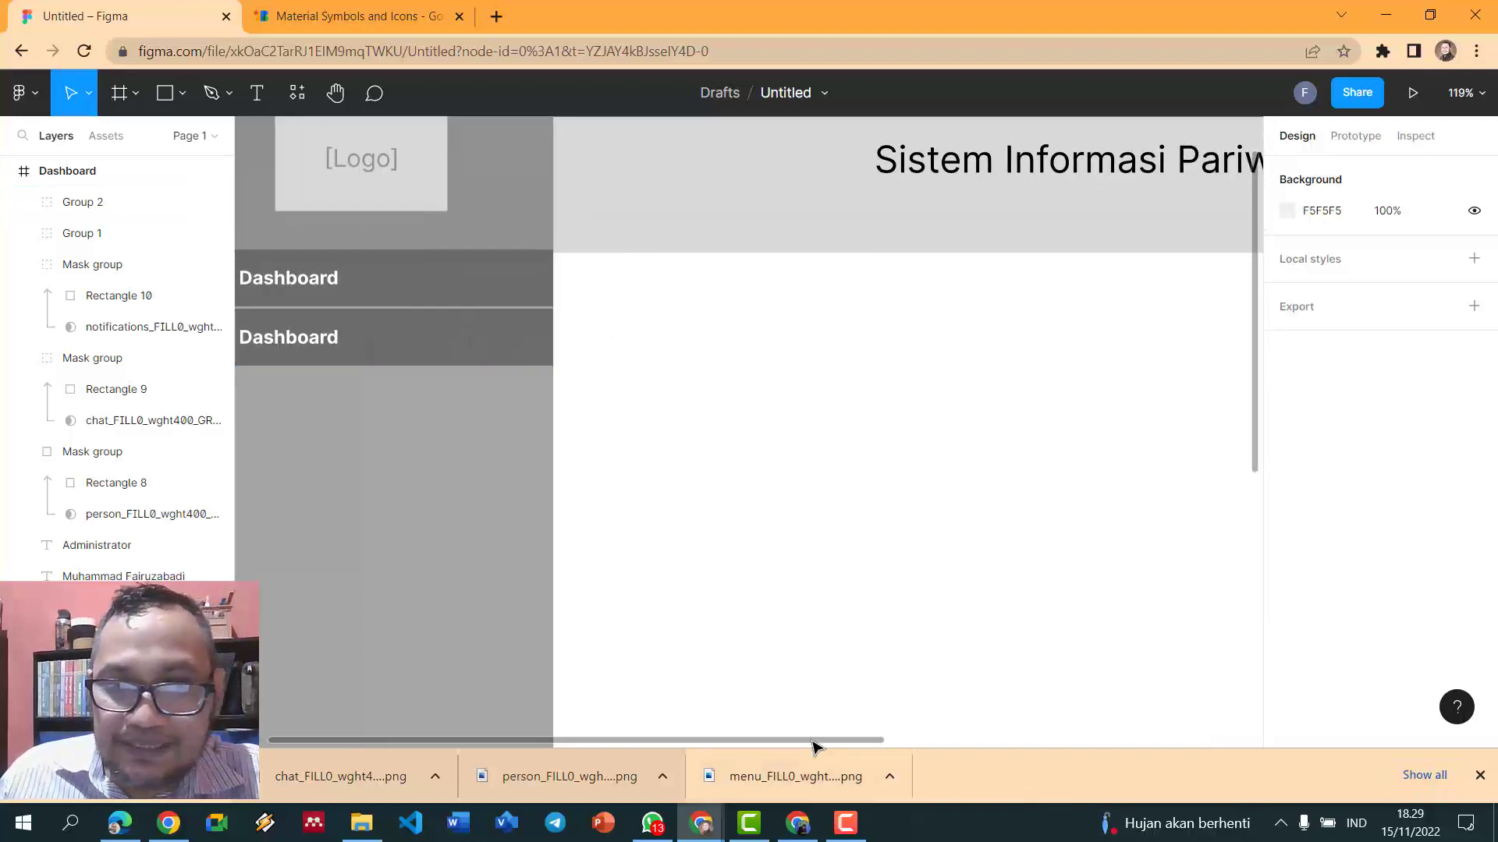
drag(811, 740, 710, 740)
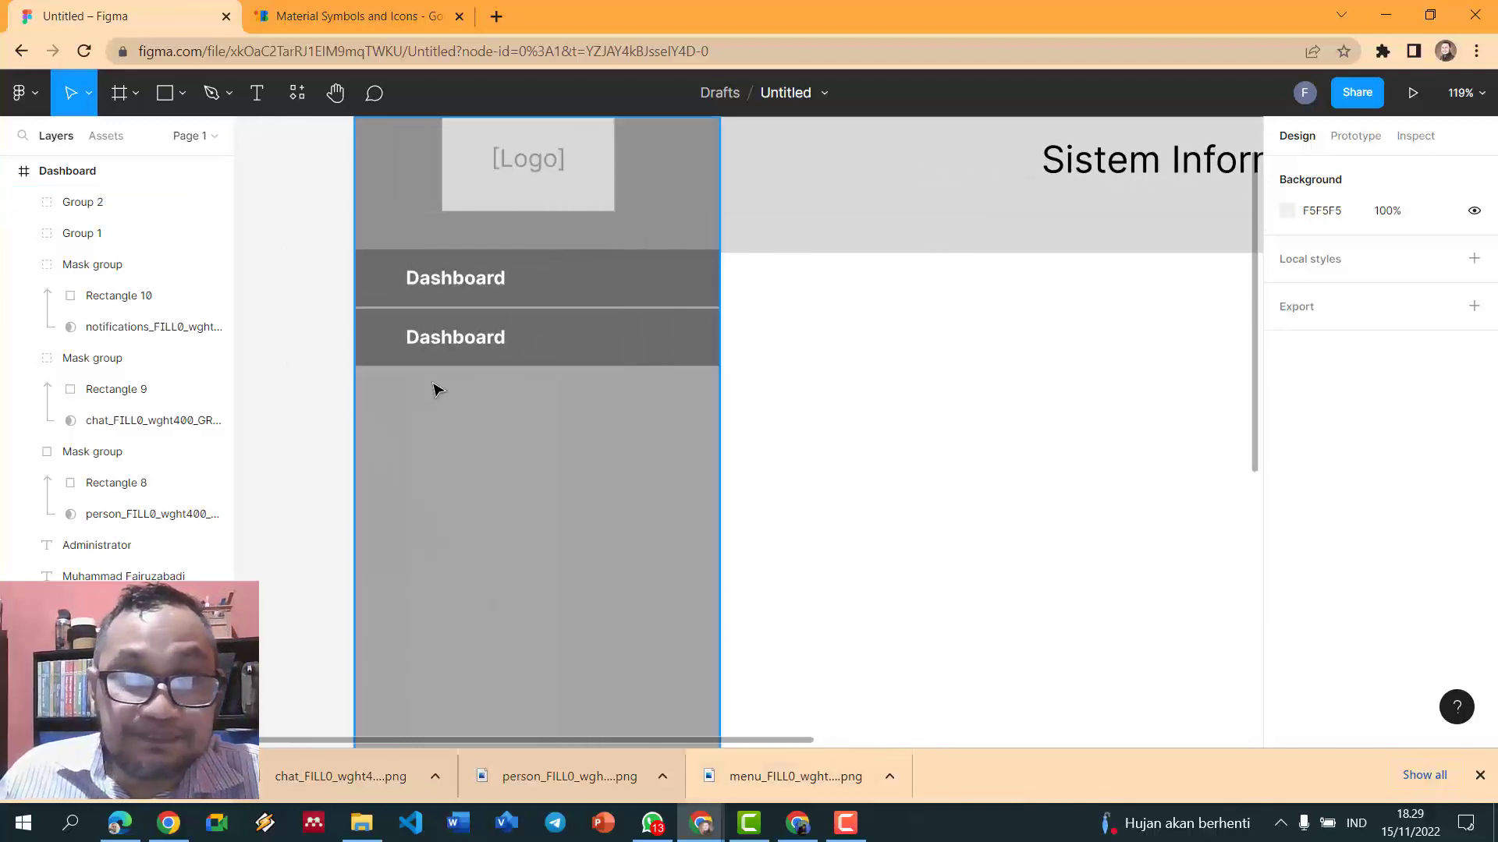
double_click(473, 343)
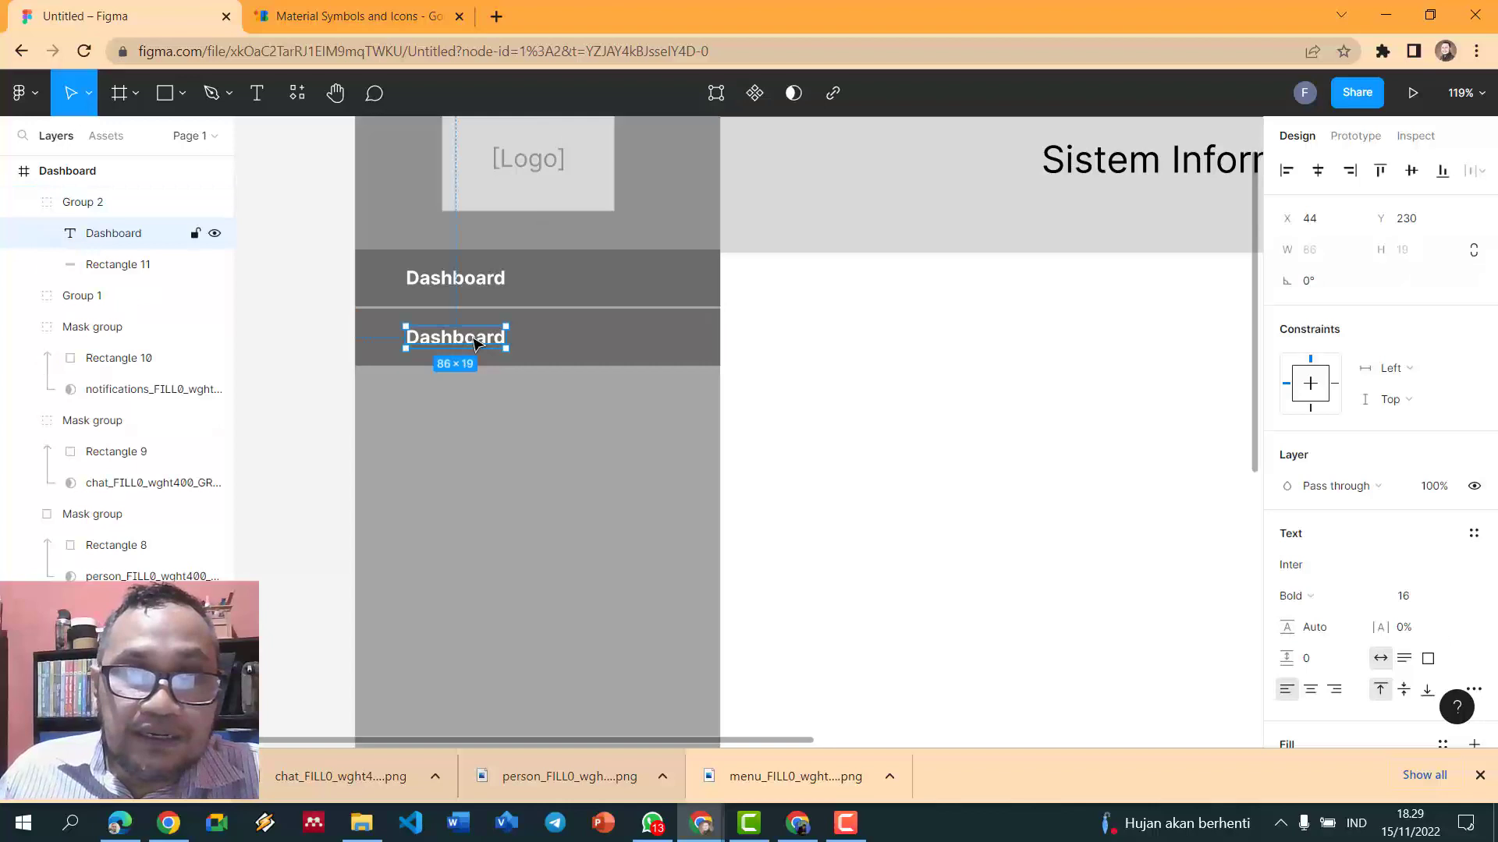
key(ctrl+b)
- Ungroup the second menu item and give its bar a lighter 888888 grey fill
click(503, 299)
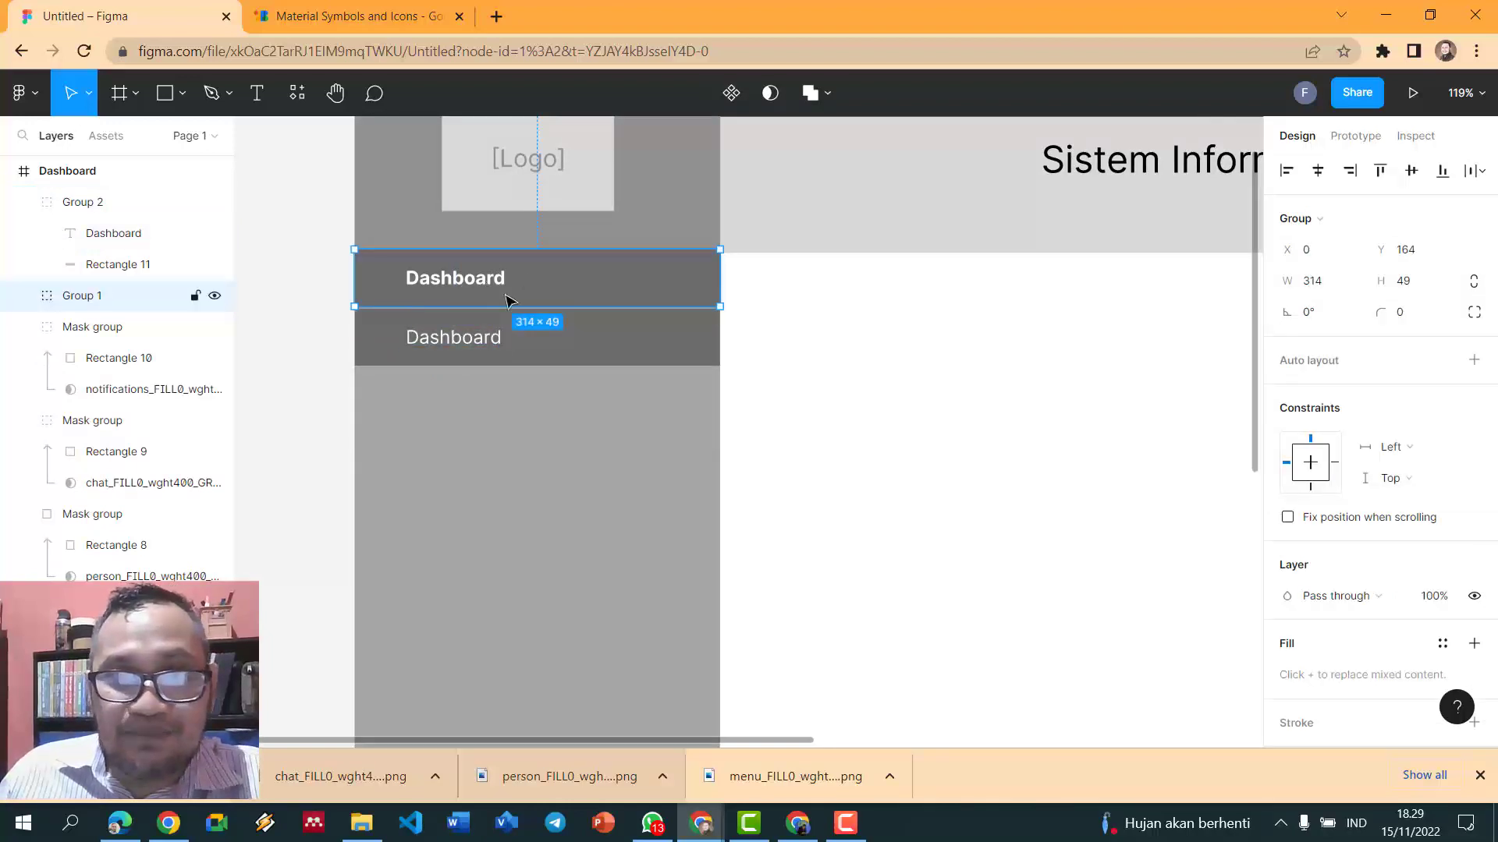
click(647, 360)
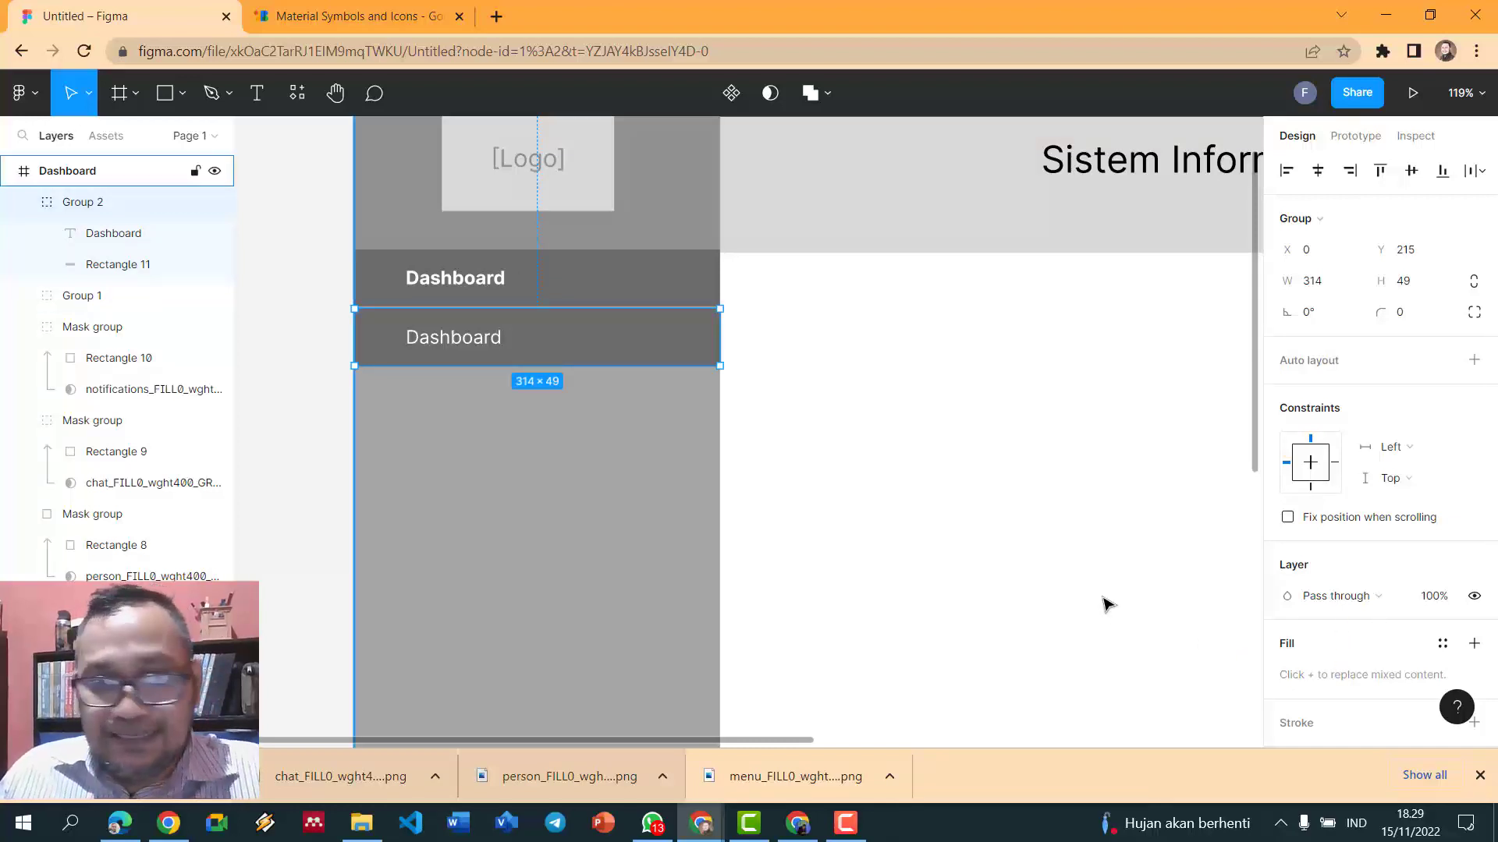
key(ctrl+shift+g)
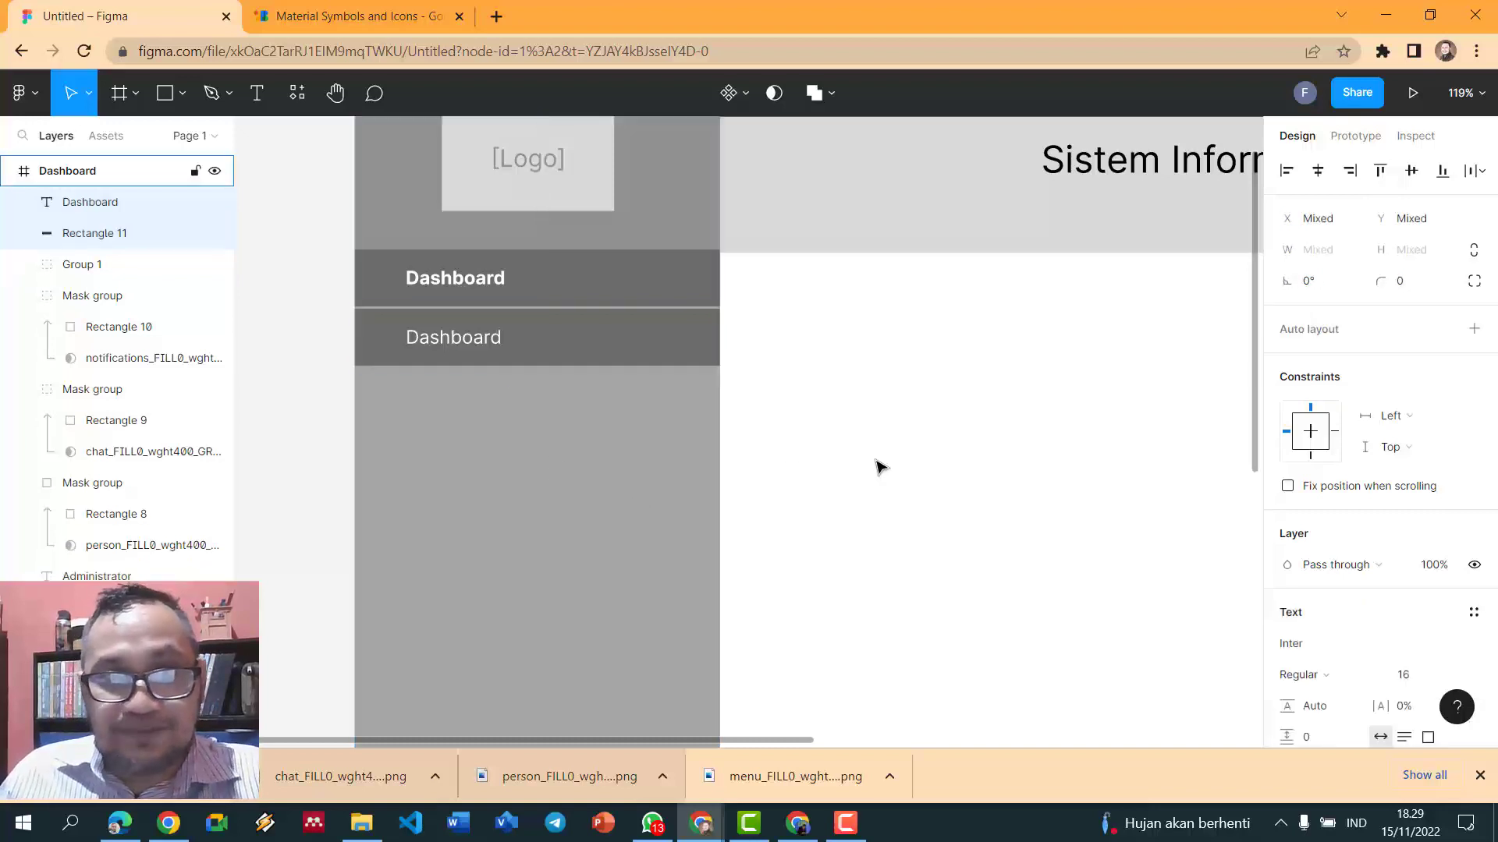
click(656, 338)
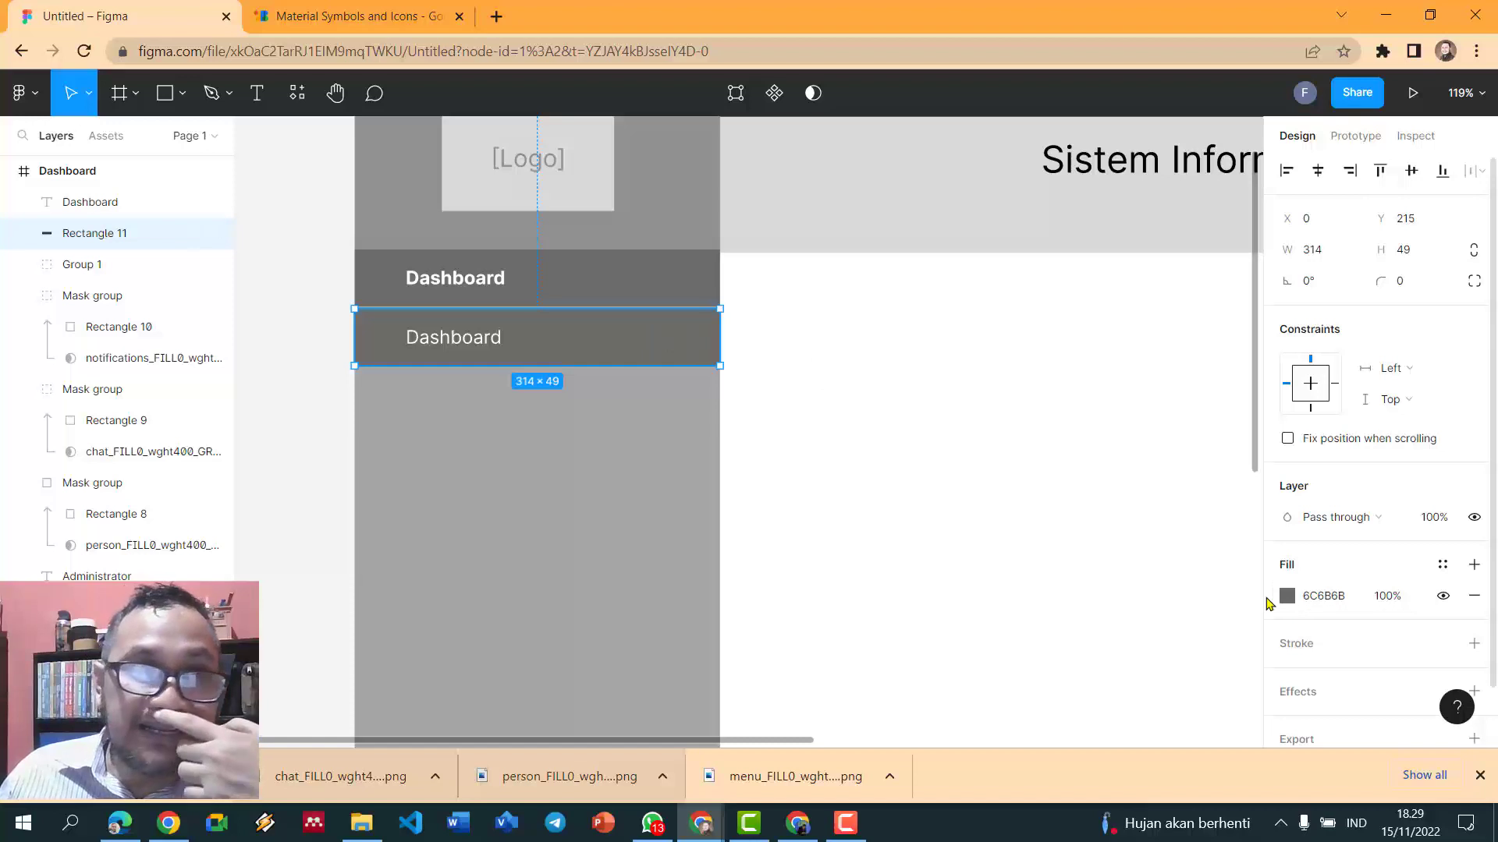
click(1285, 597)
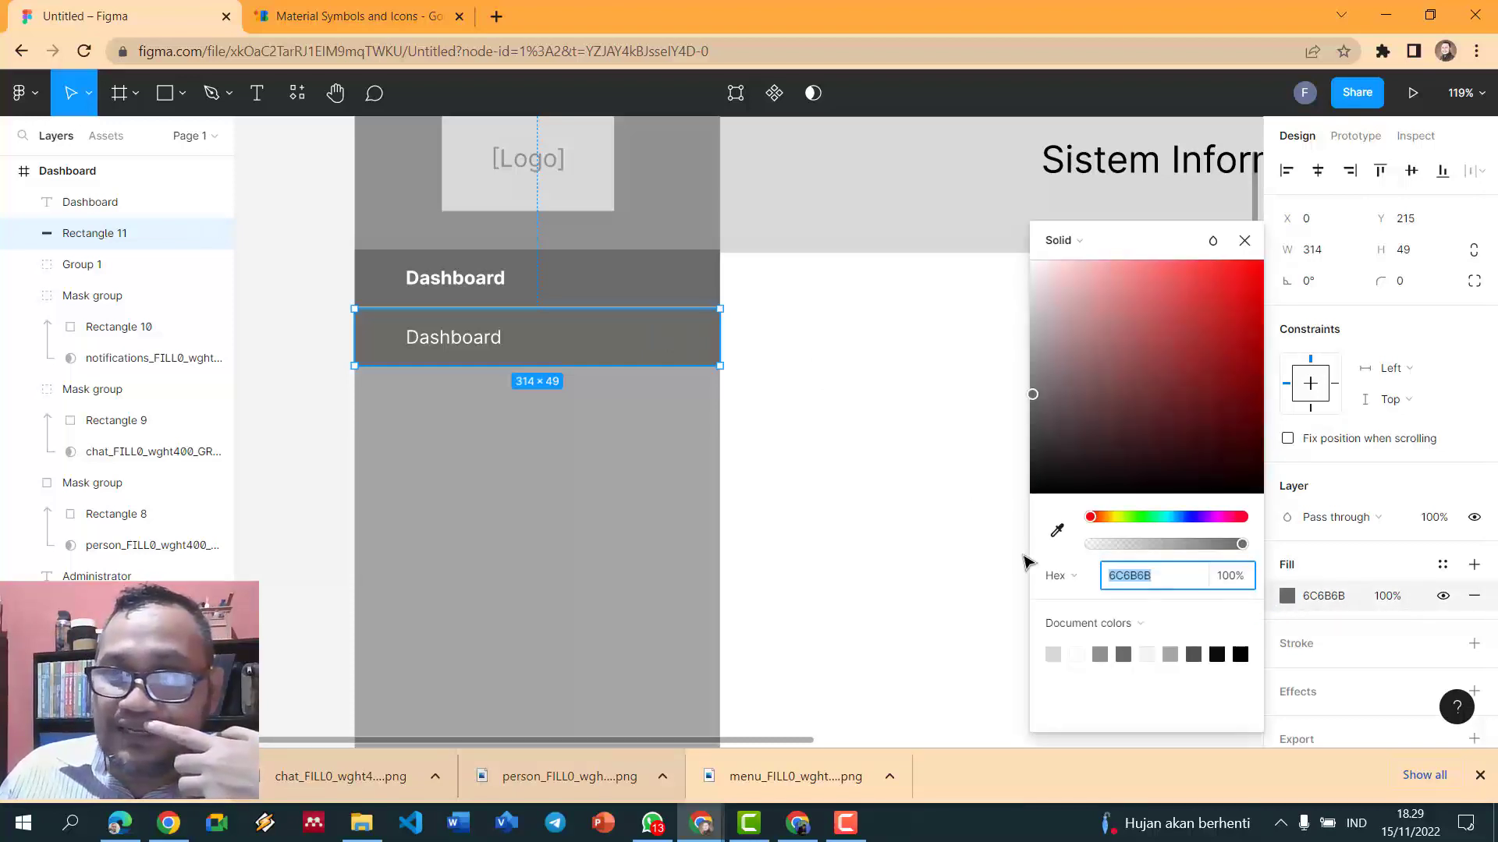
click(1054, 653)
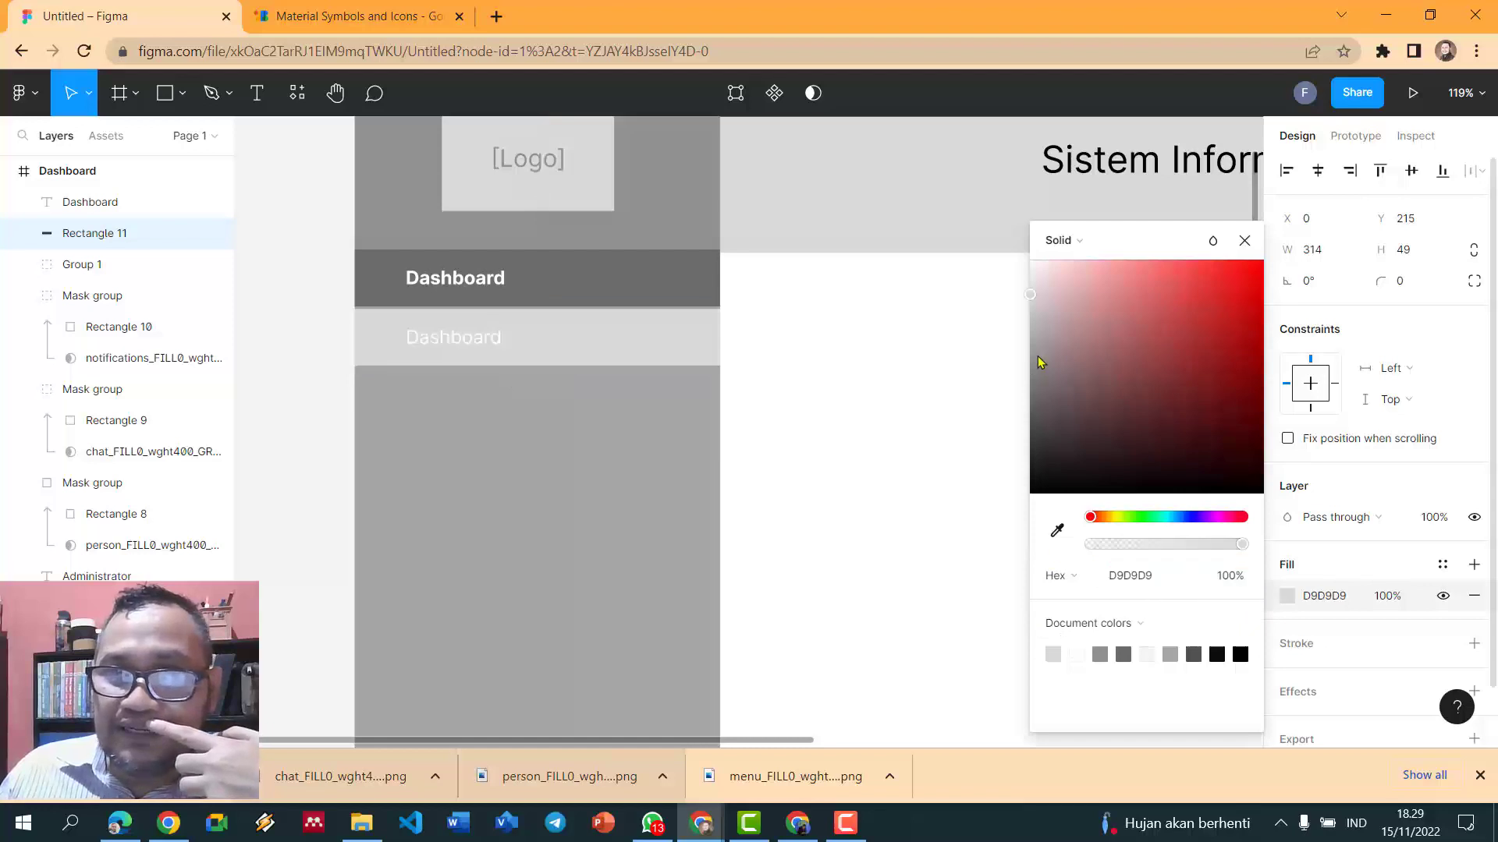
key(ctrl+z)
drag(1037, 391, 1032, 381)
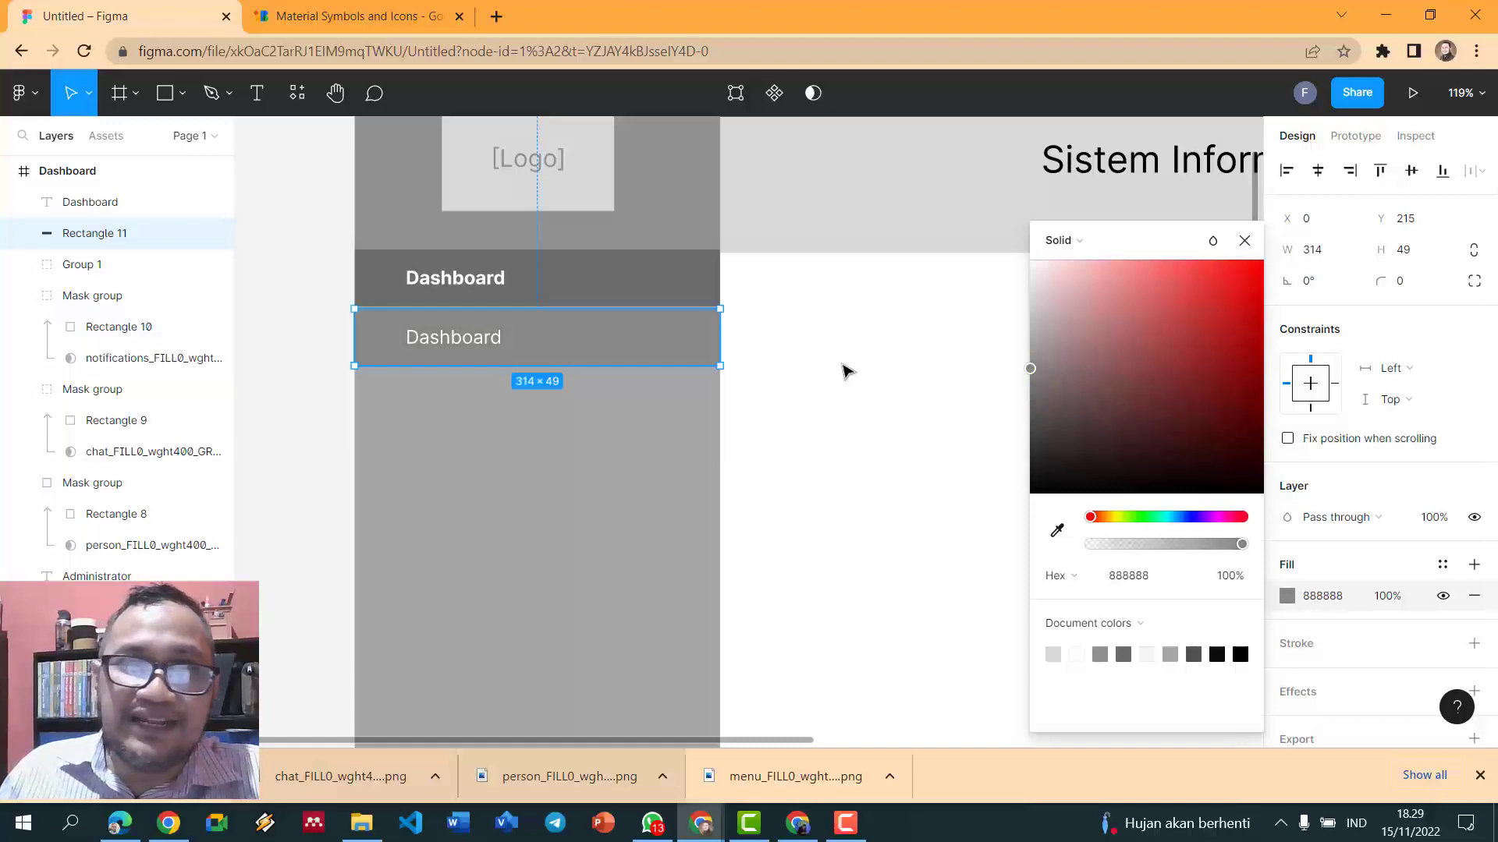
click(846, 371)
scroll(845, 372, down, 1)
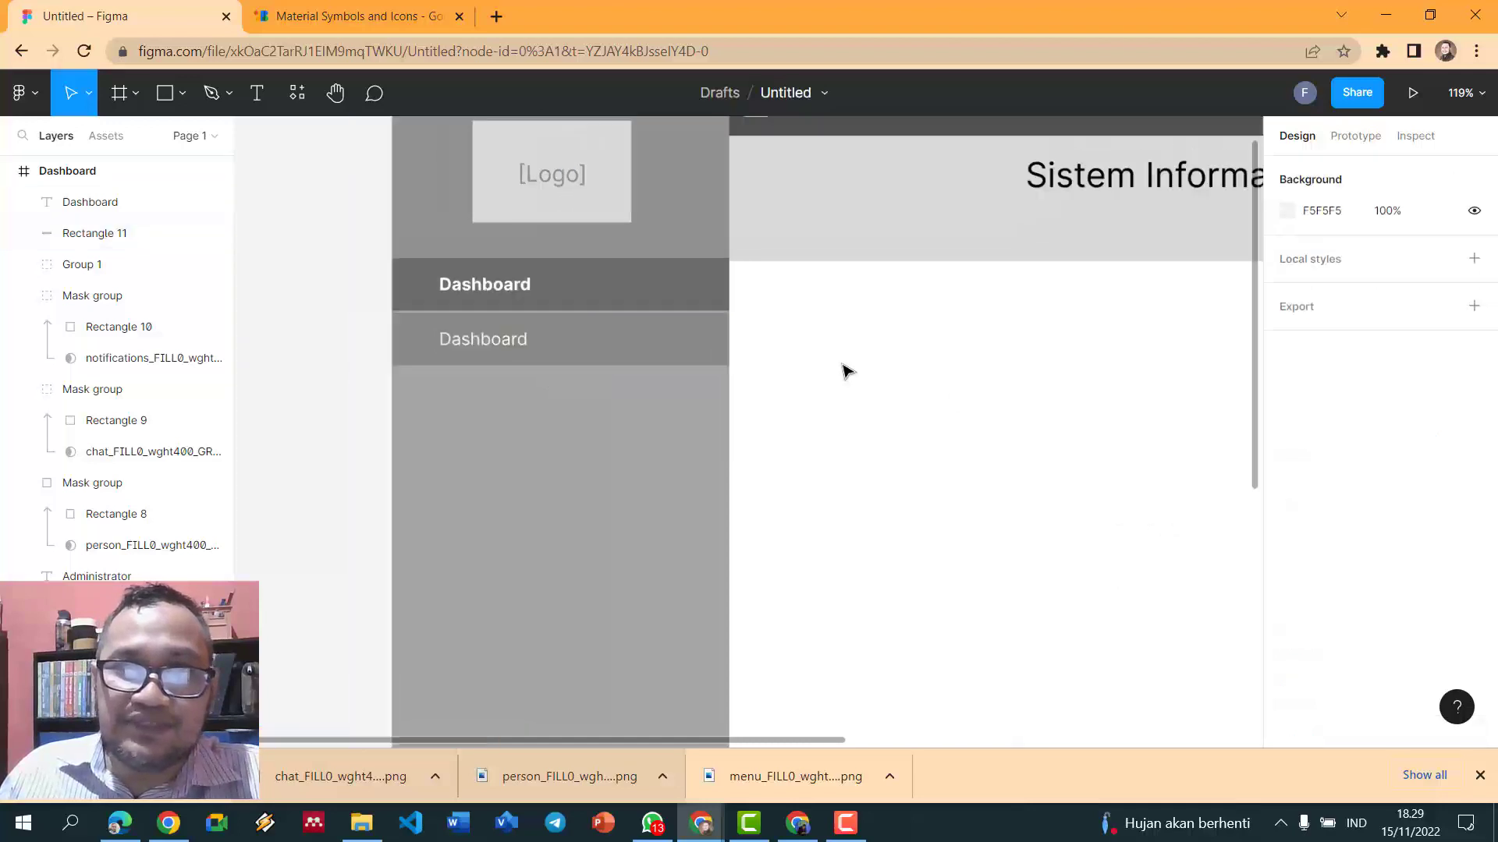
- Rename the second menu label to Profil and group it with its bar
double_click(483, 341)
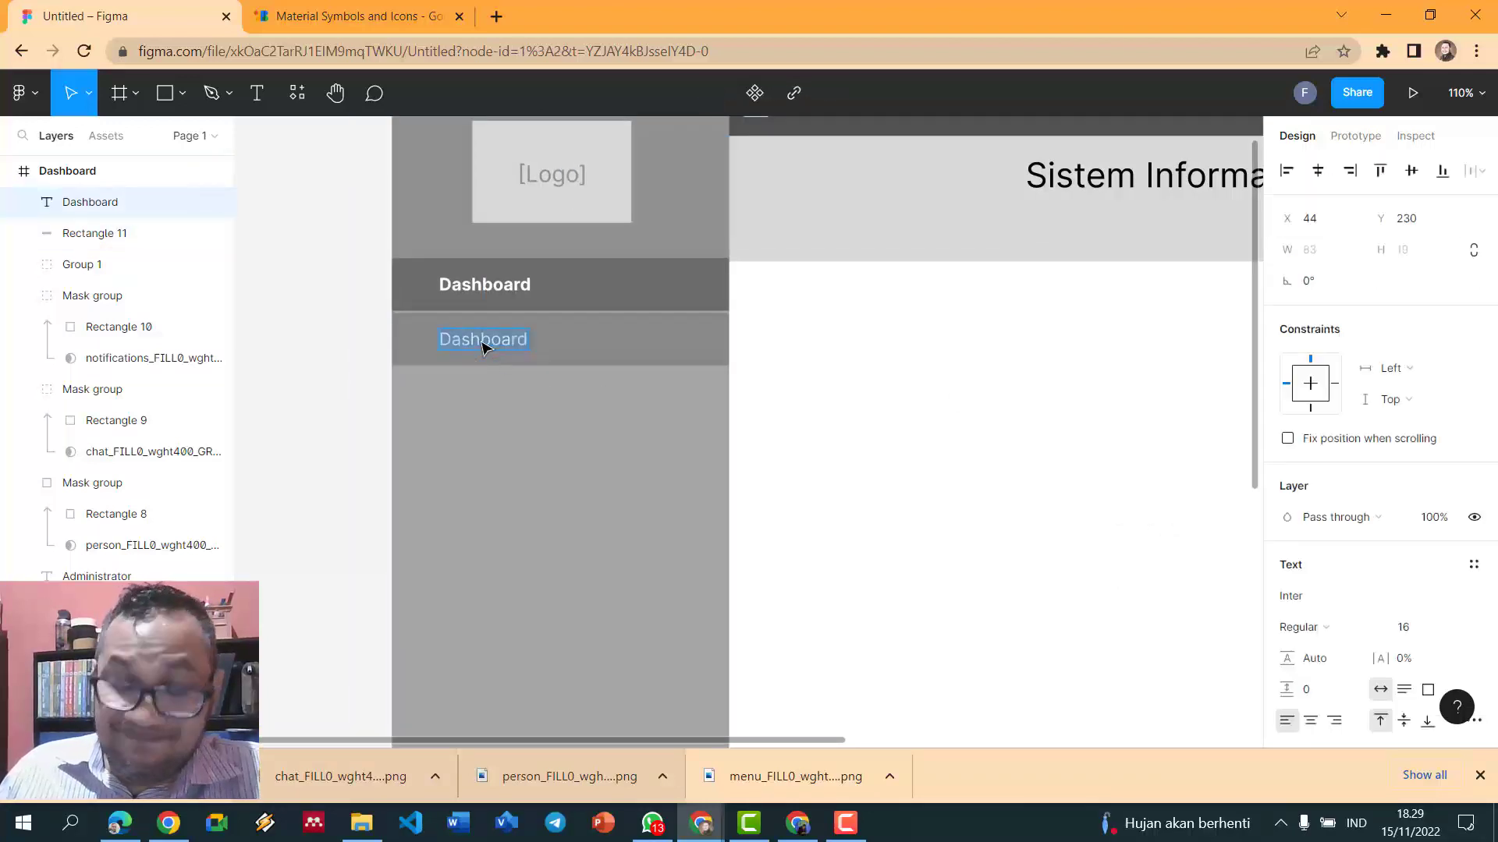
text(Profil)
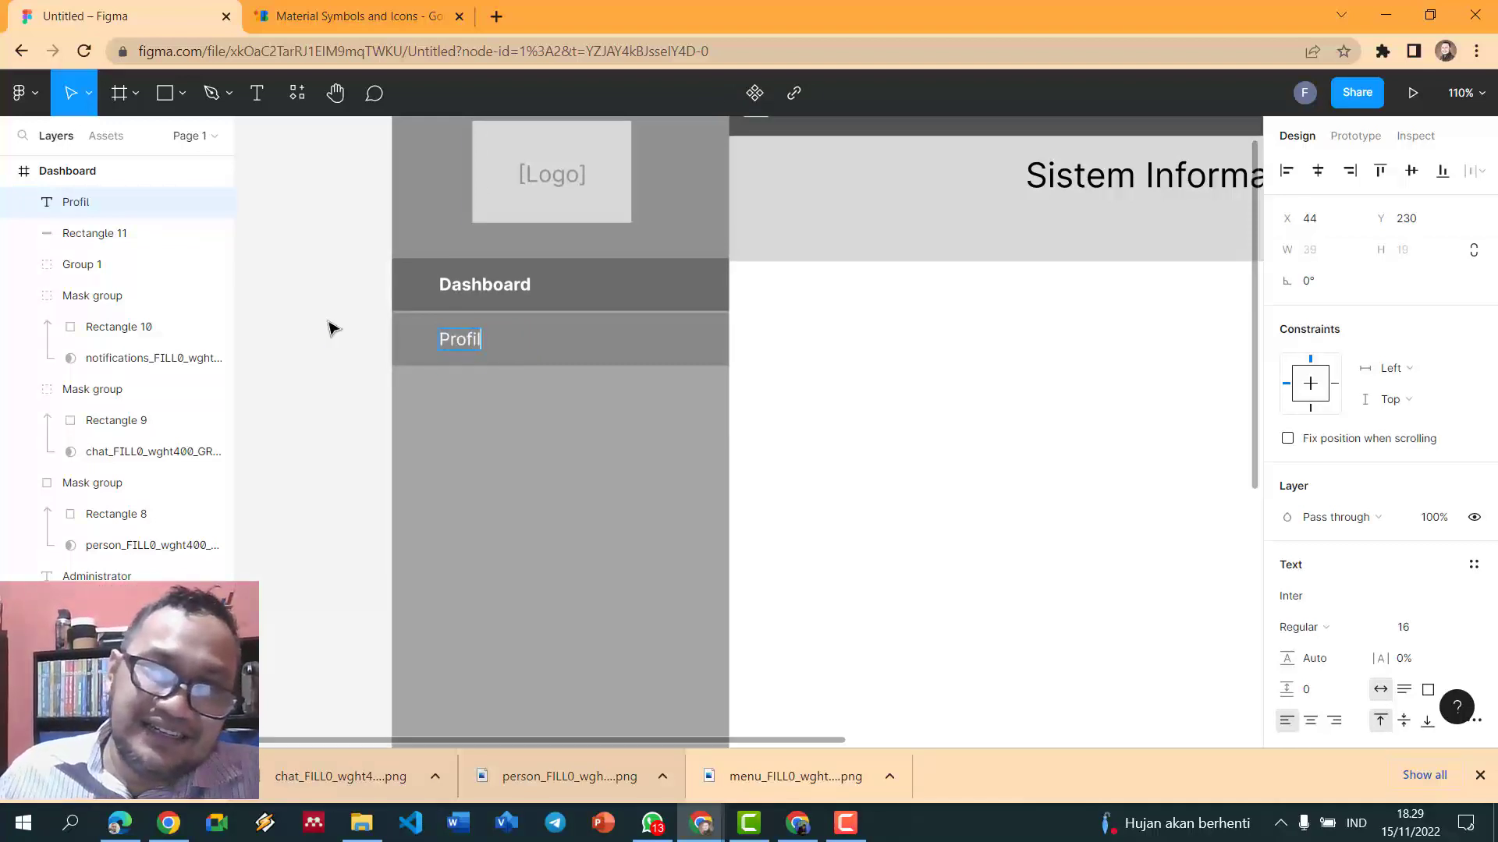
click(577, 359)
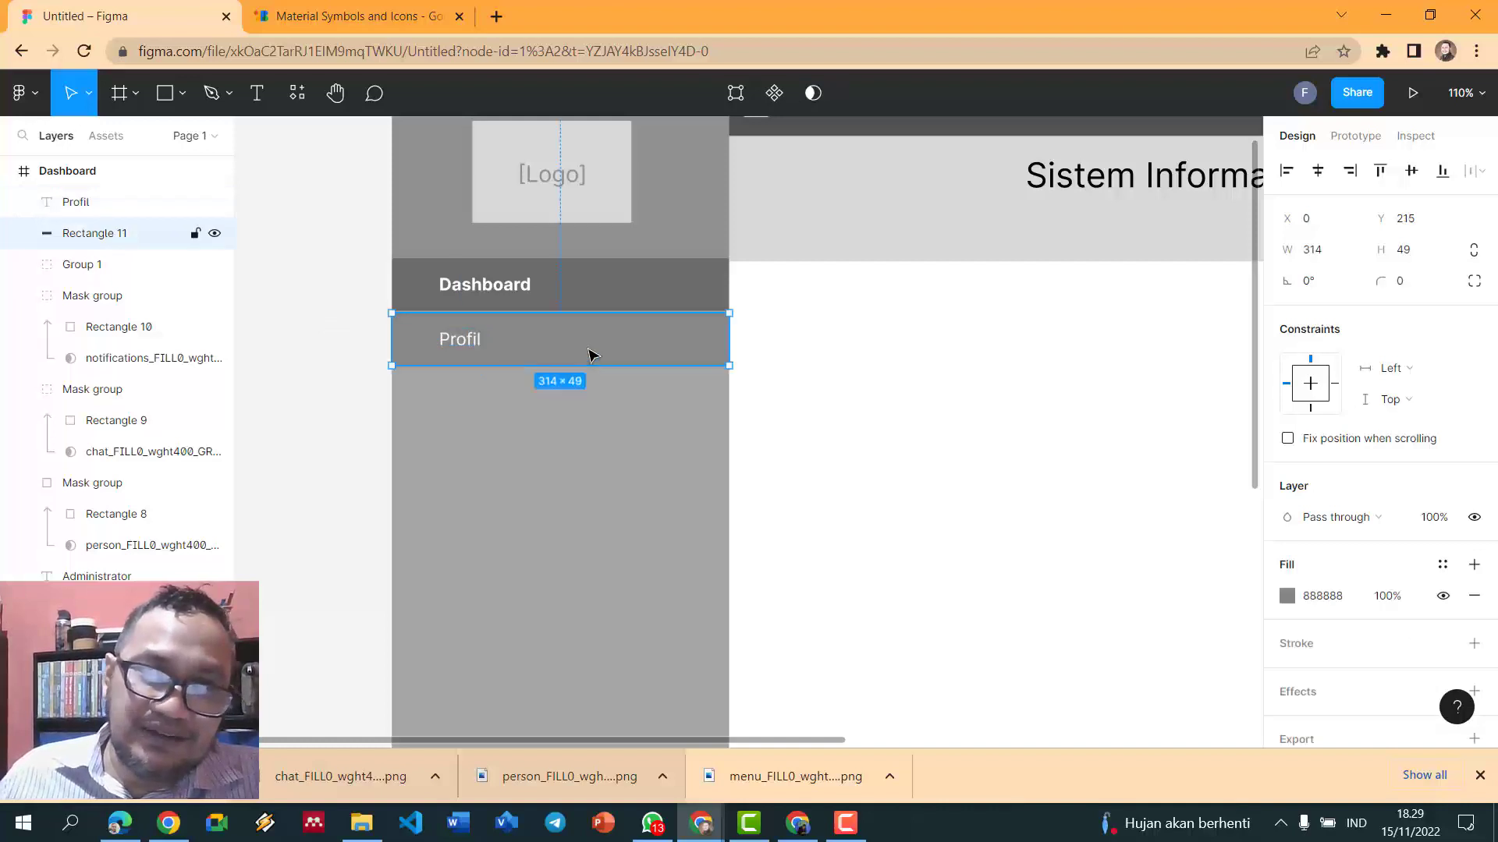
click(473, 343)
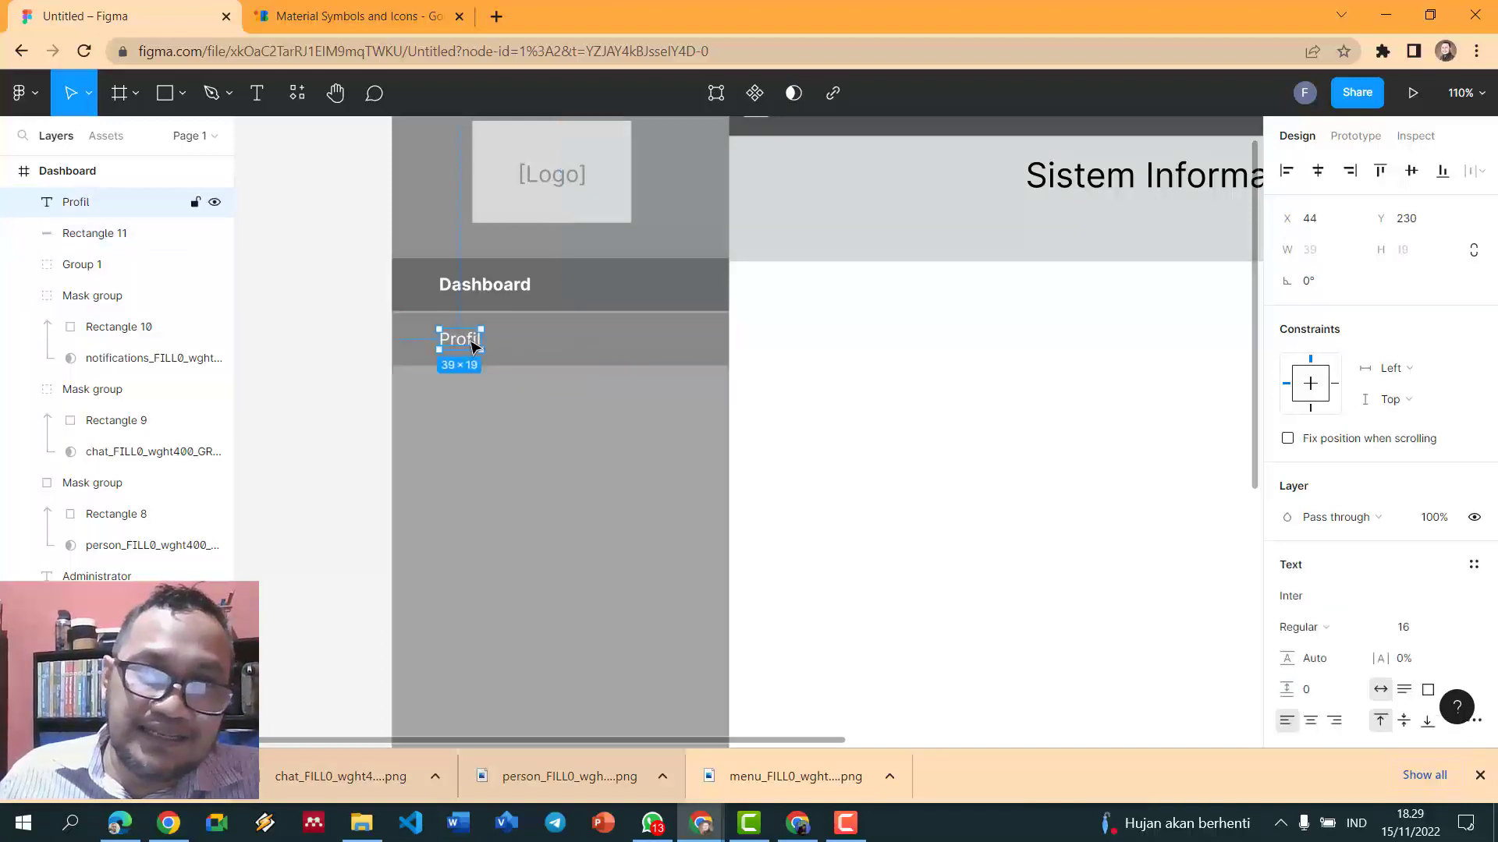
shift+click(631, 358)
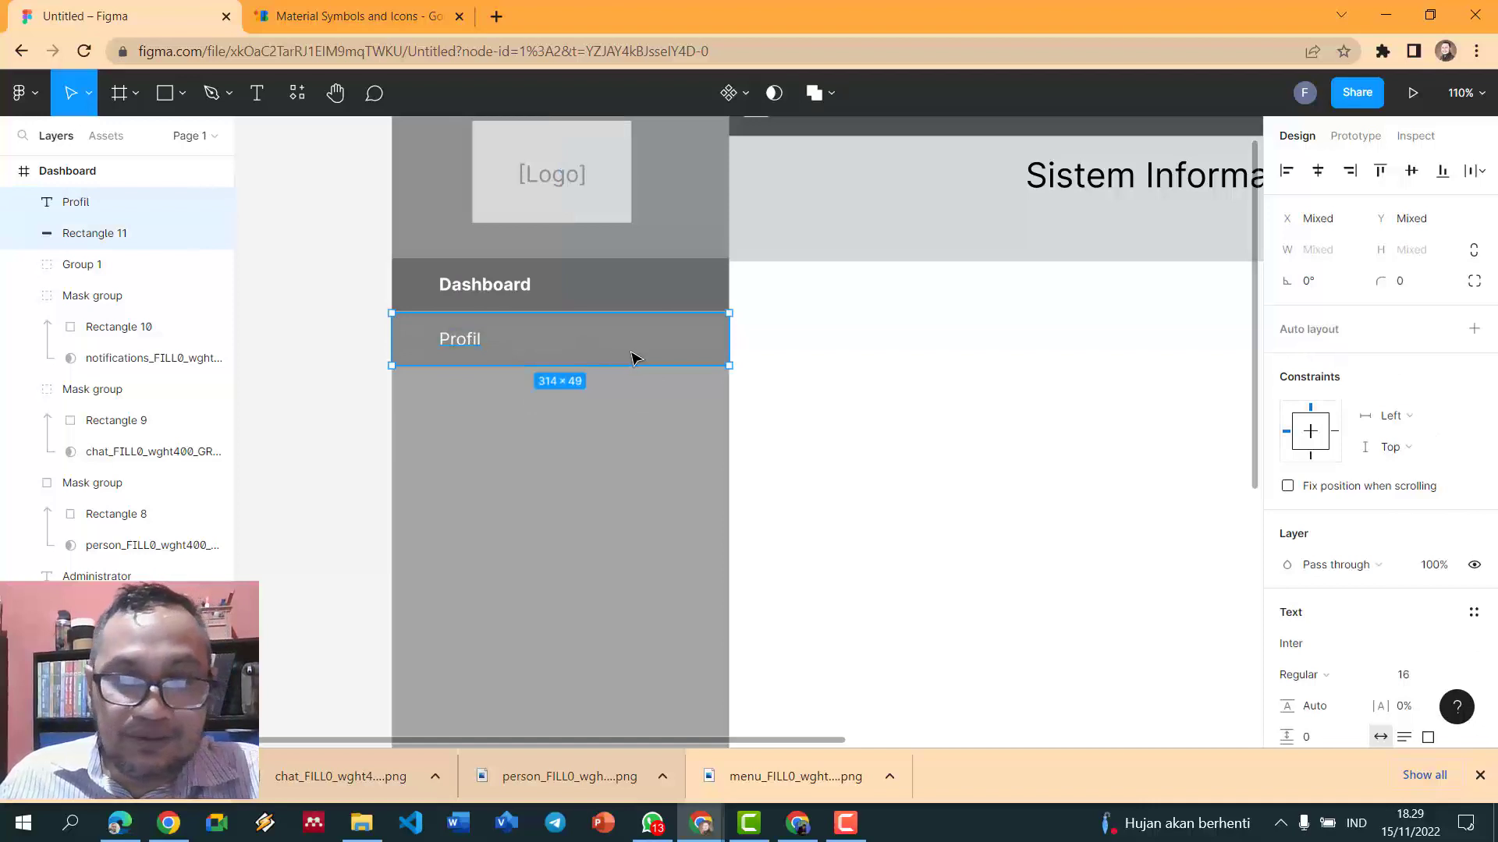
key(ctrl+g)
- Copy the Profil item below and relabel the copy Kategori
drag(633, 359, 638, 419)
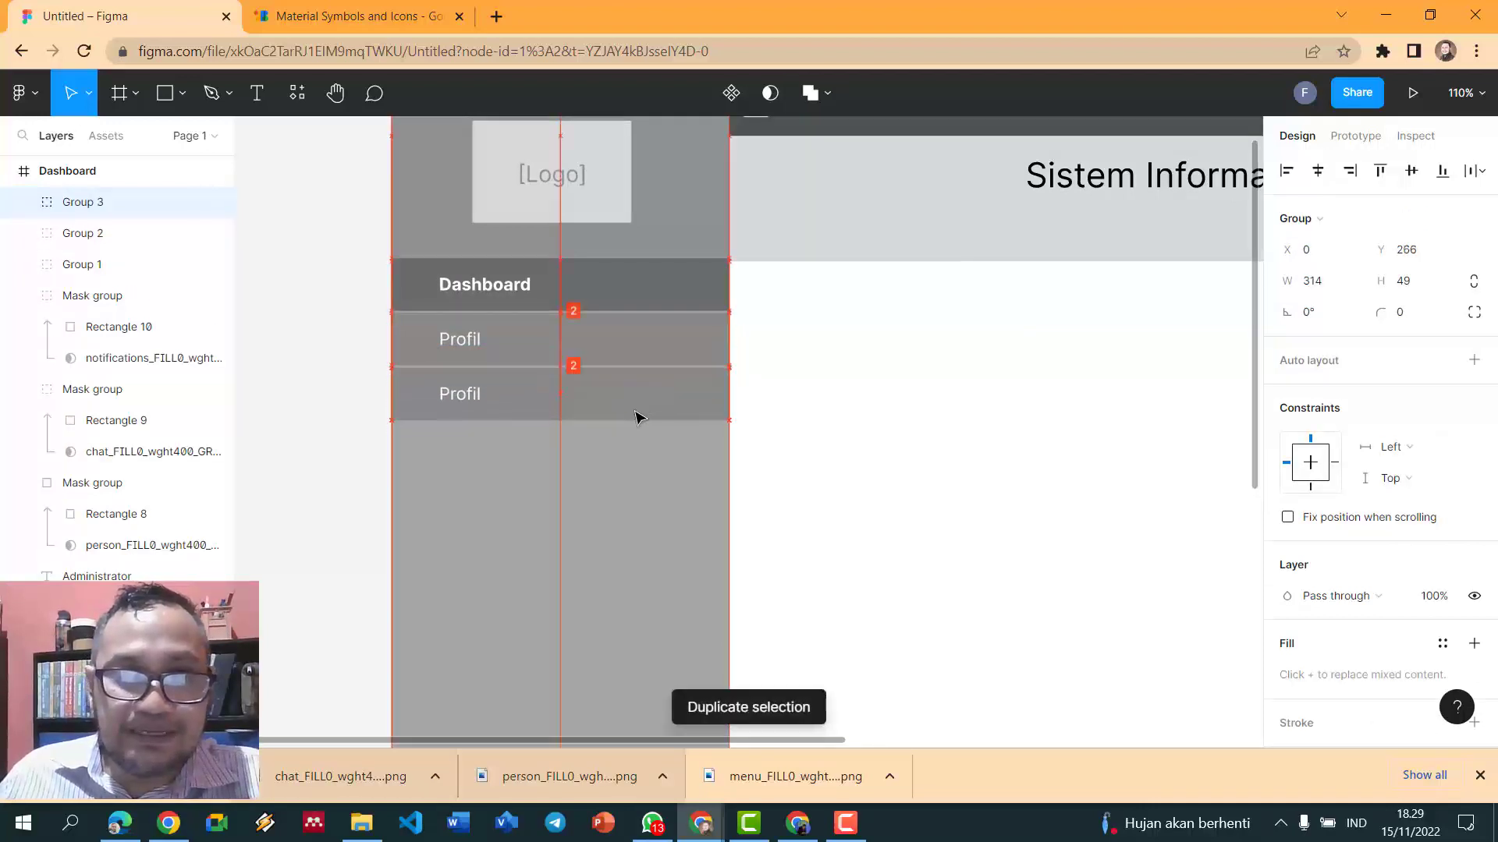
click(826, 402)
click(456, 401)
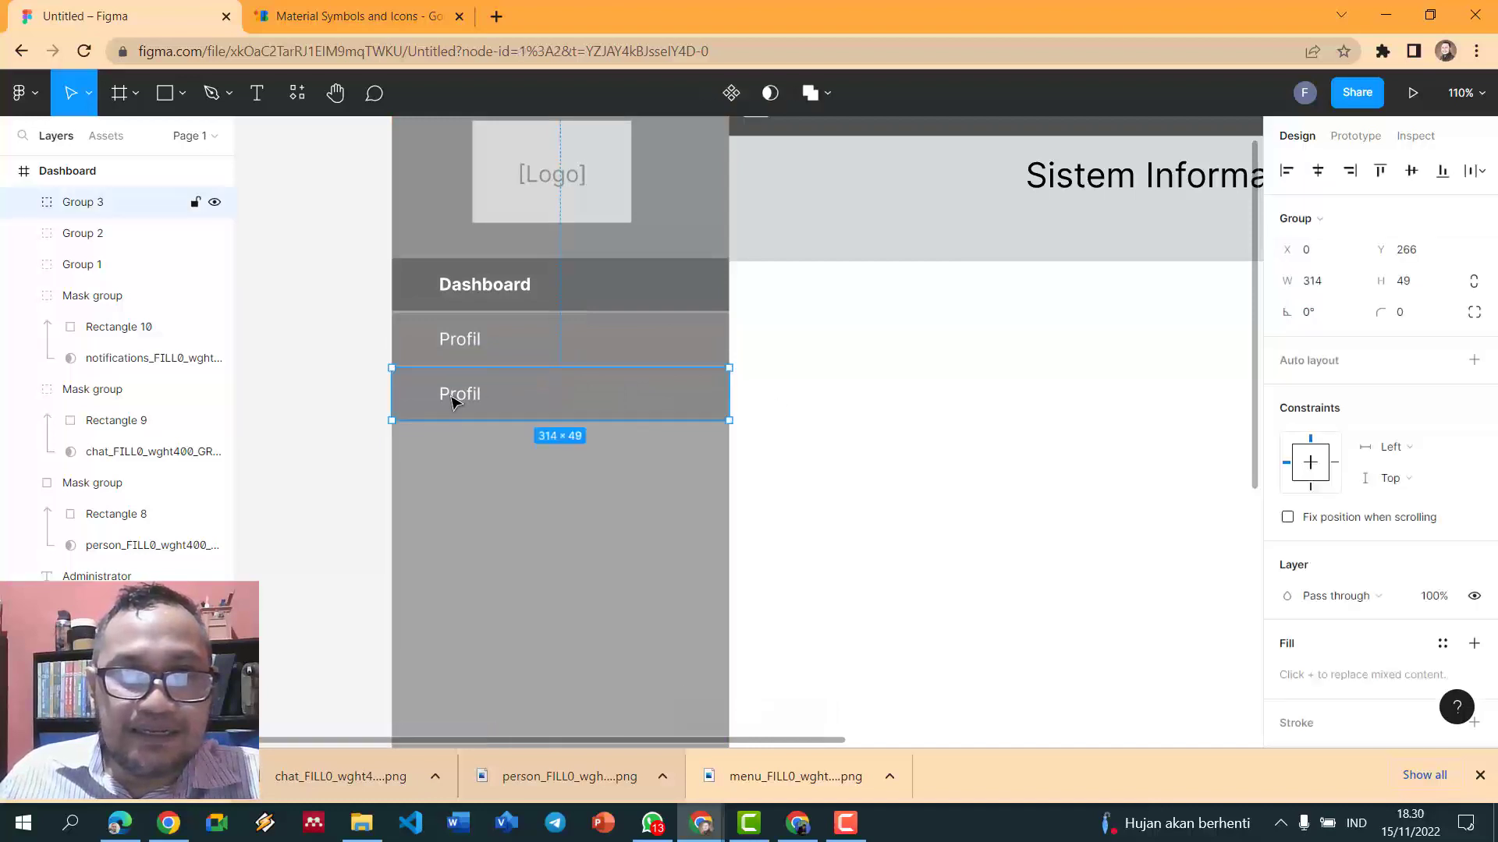
click(454, 400)
double_click(450, 399)
text(Kategori)
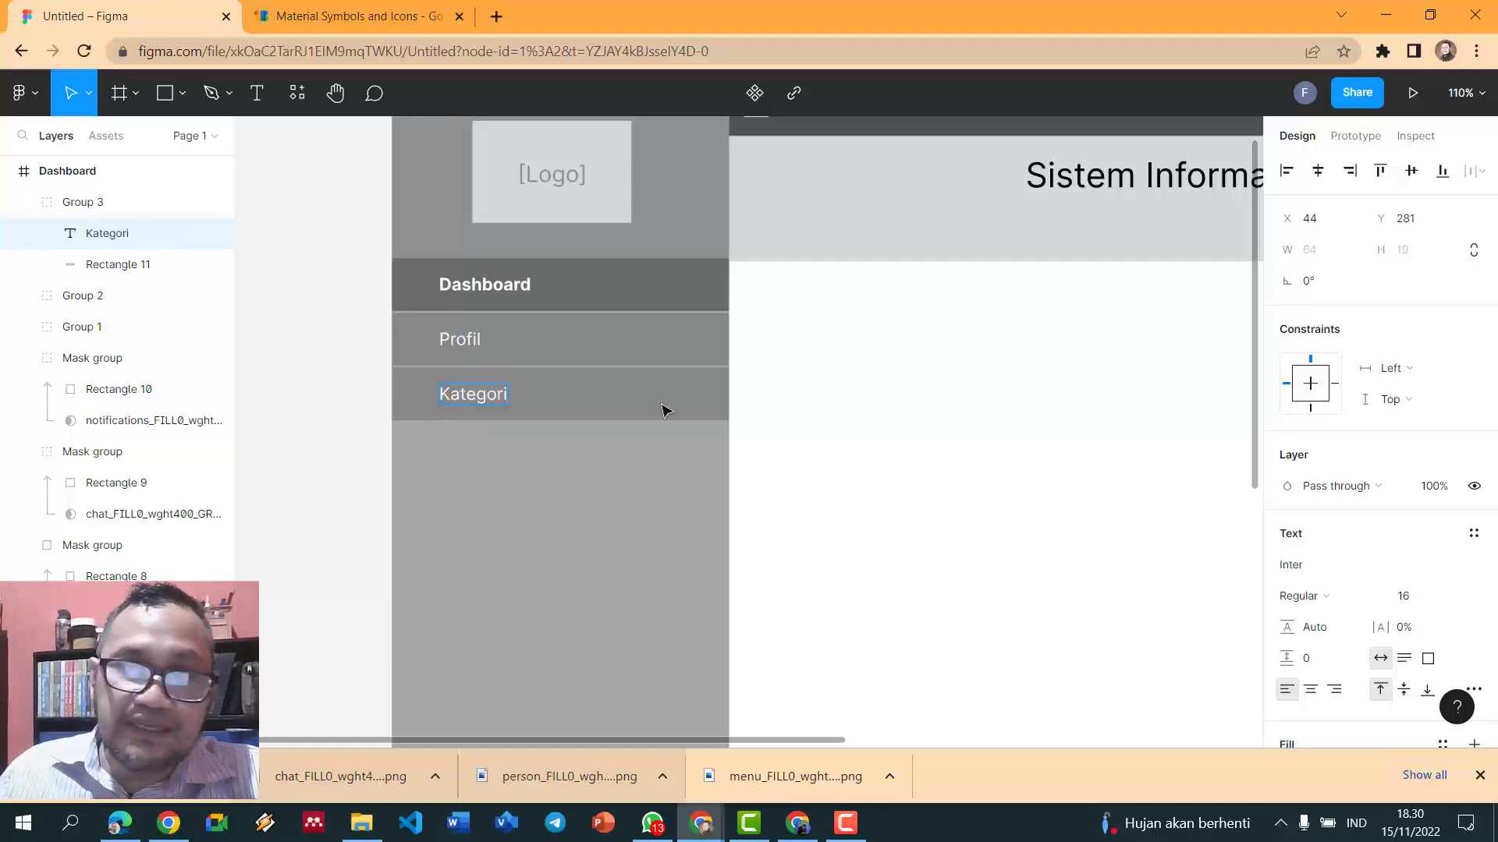
key(Escape)
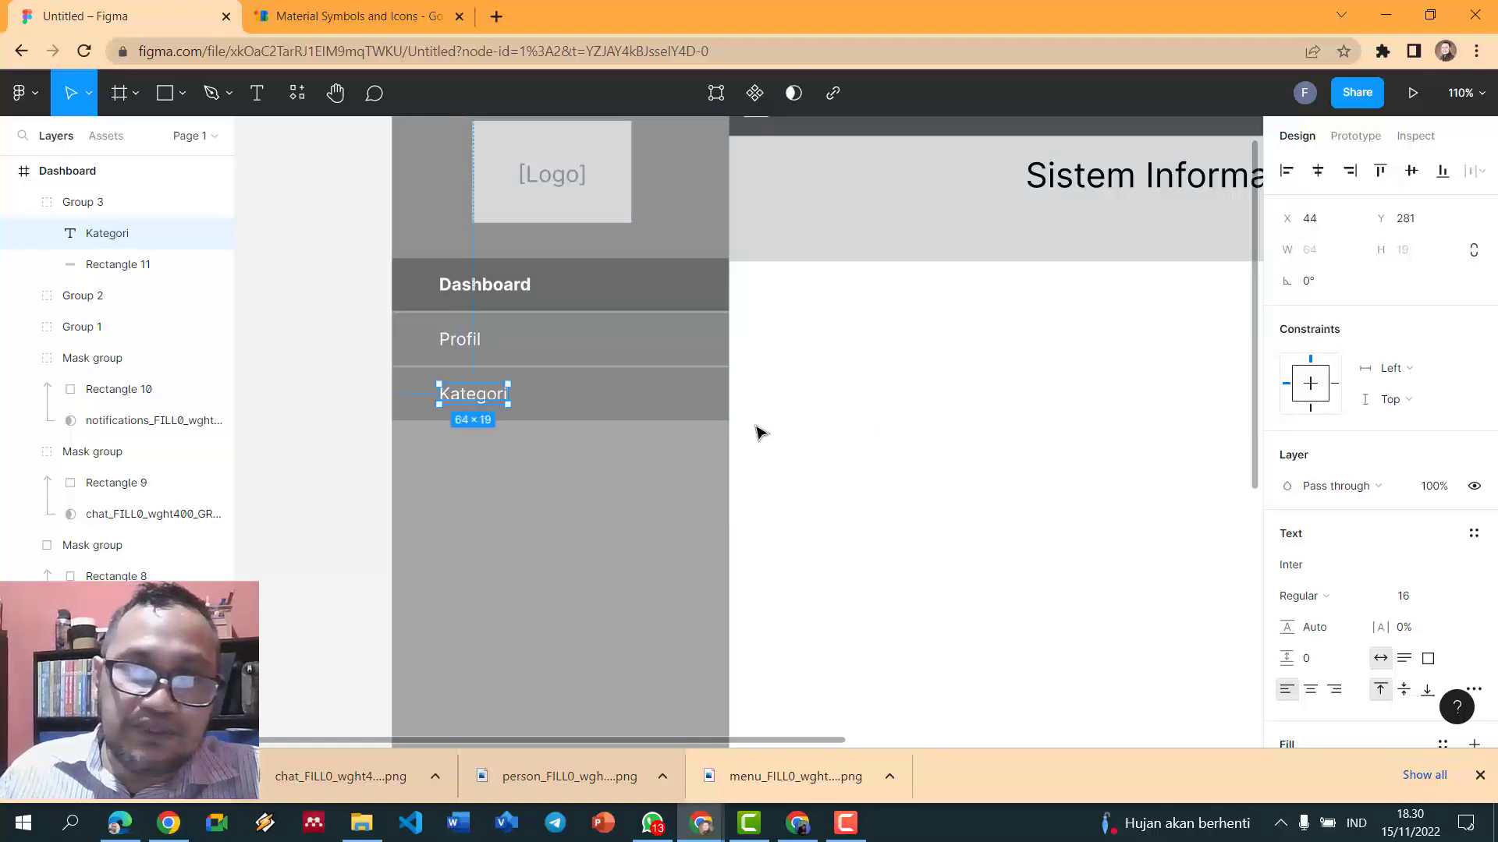
click(798, 424)
- Duplicate the Kategori item below it and relabel the copy Artikel
click(489, 396)
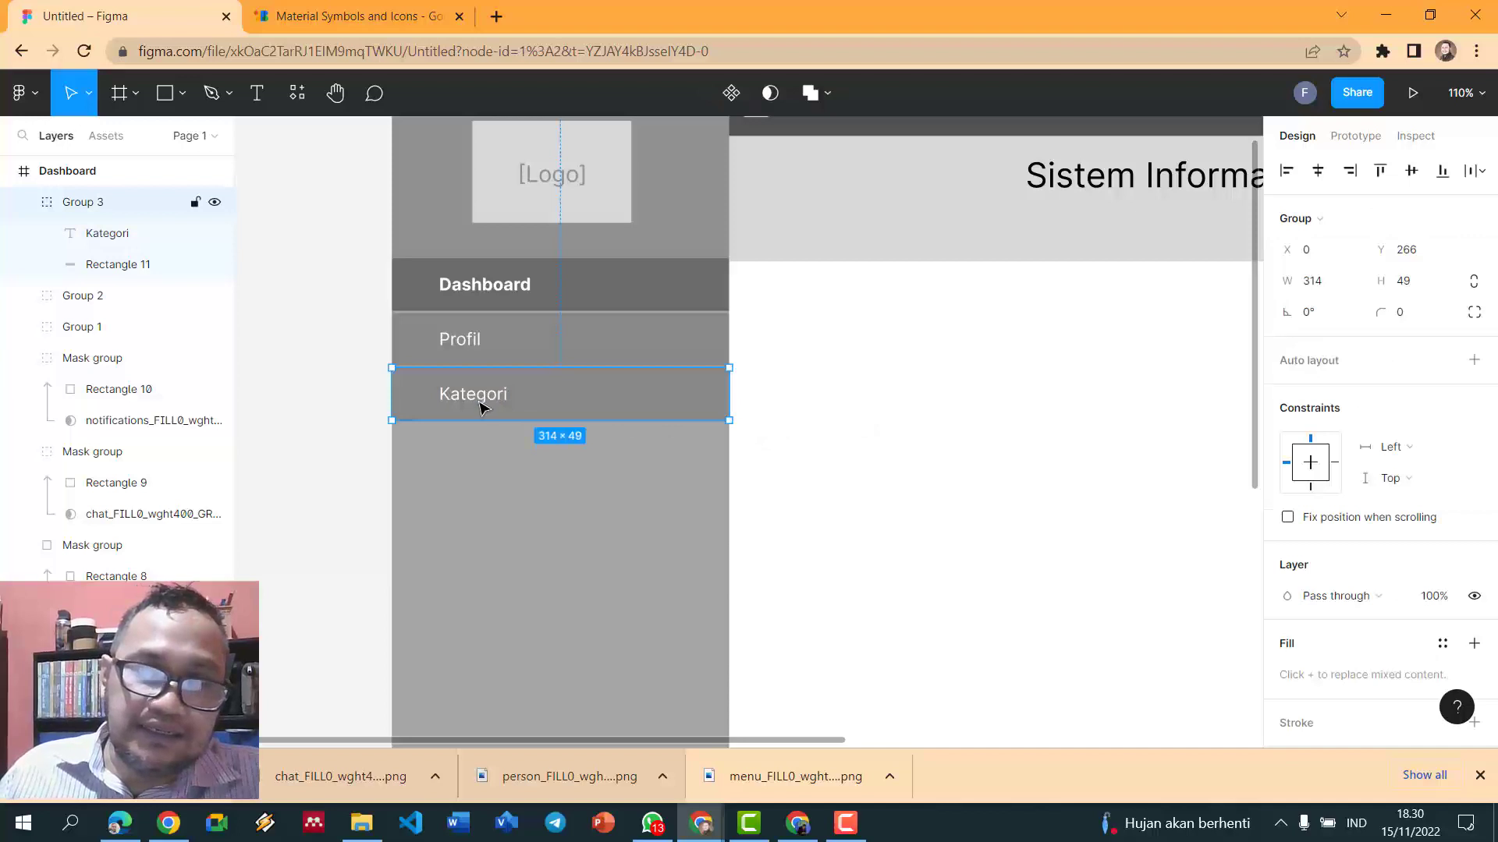
key(ctrl+d)
key(shift+Down)
drag(613, 467, 625, 468)
click(764, 455)
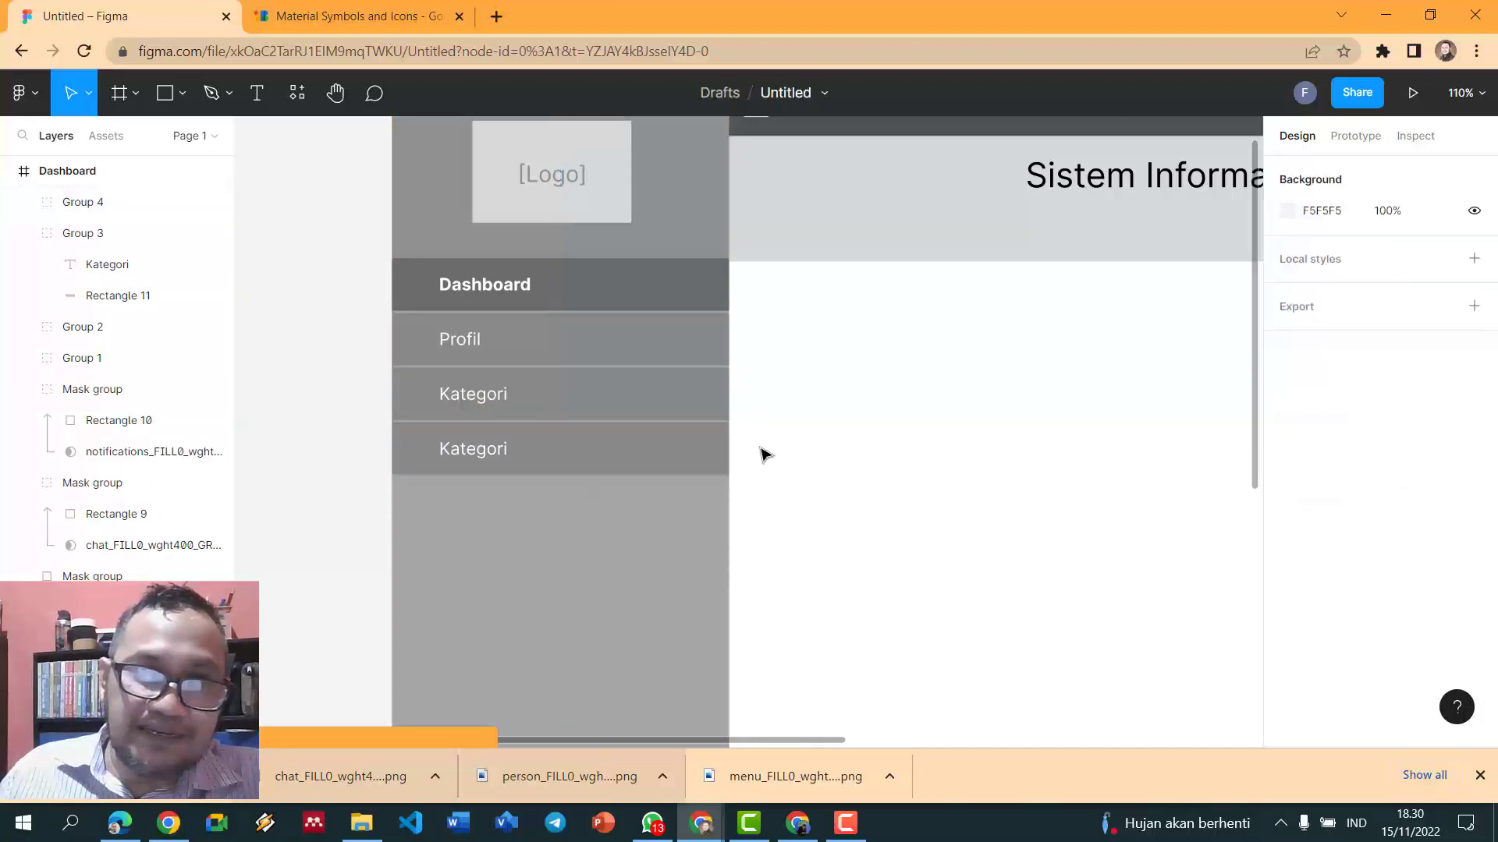
double_click(497, 459)
double_click(485, 454)
text(Artikel)
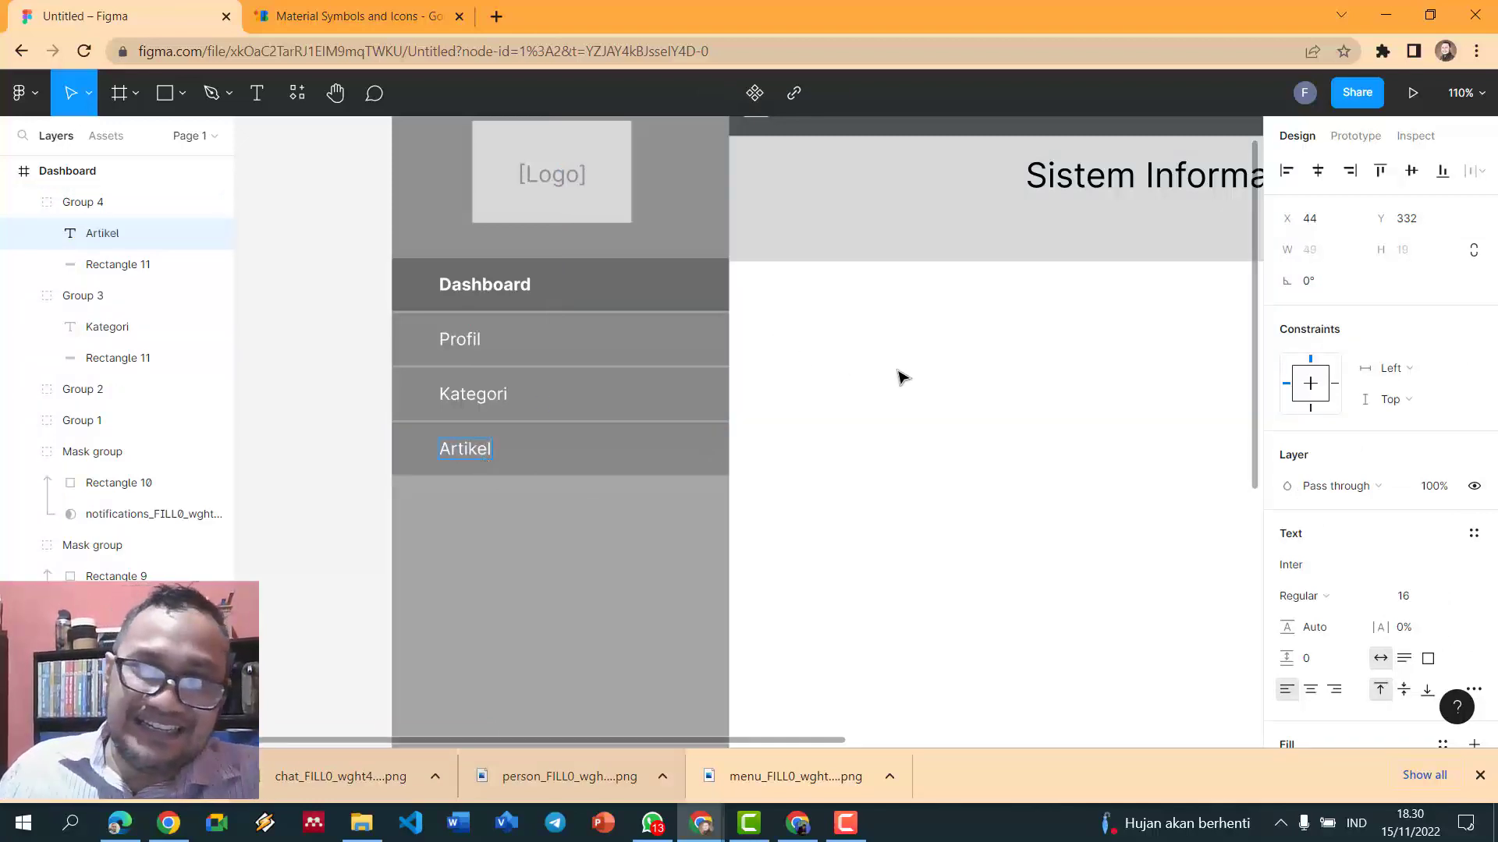
key(Escape)
- Copy only the Artikel bar downward, then undo that copy
click(688, 449)
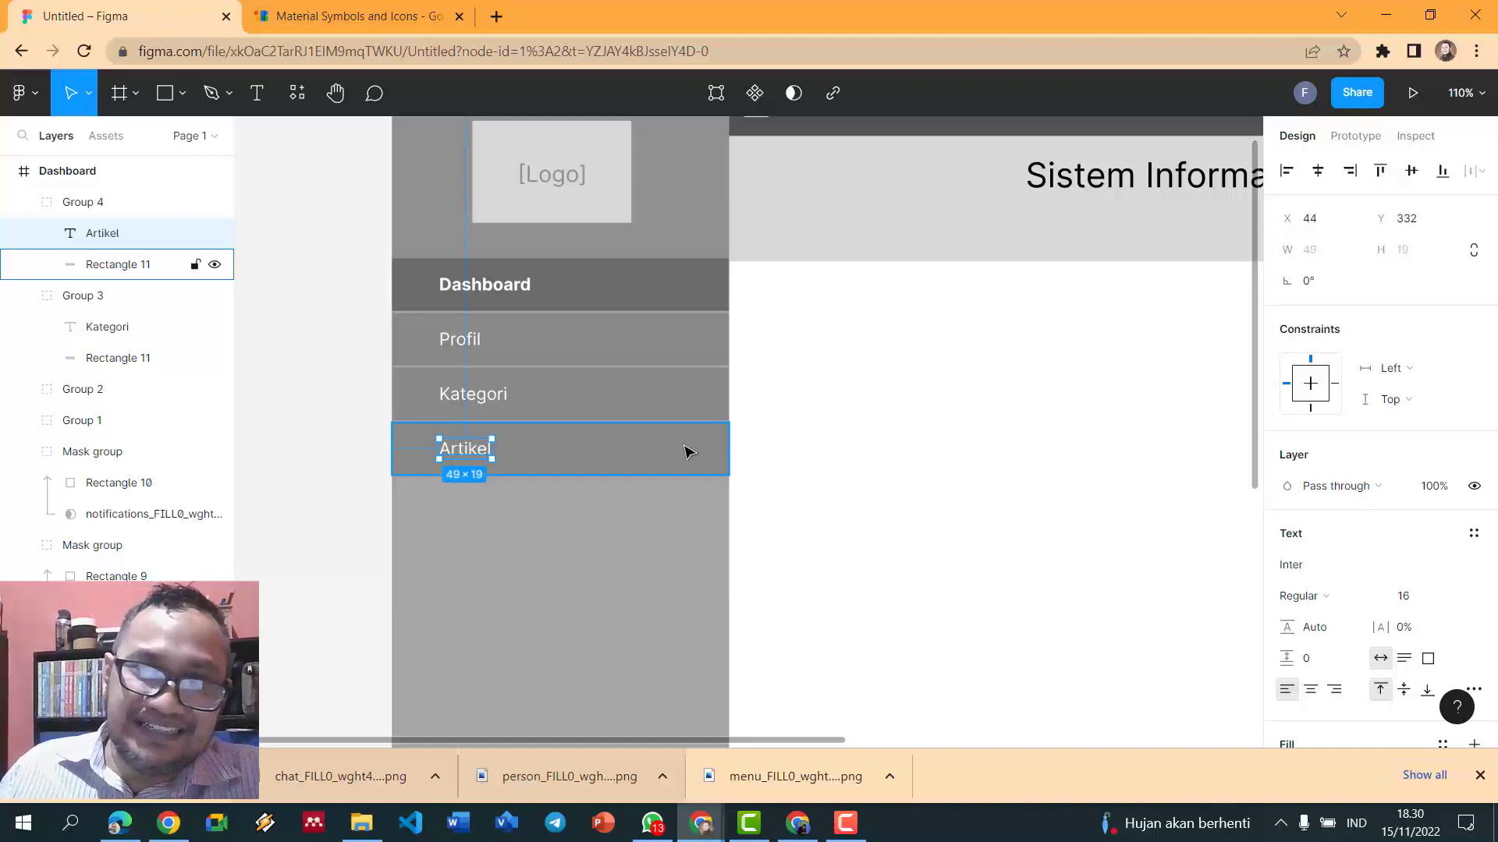
key(ctrl+d)
drag(685, 448, 676, 510)
click(846, 485)
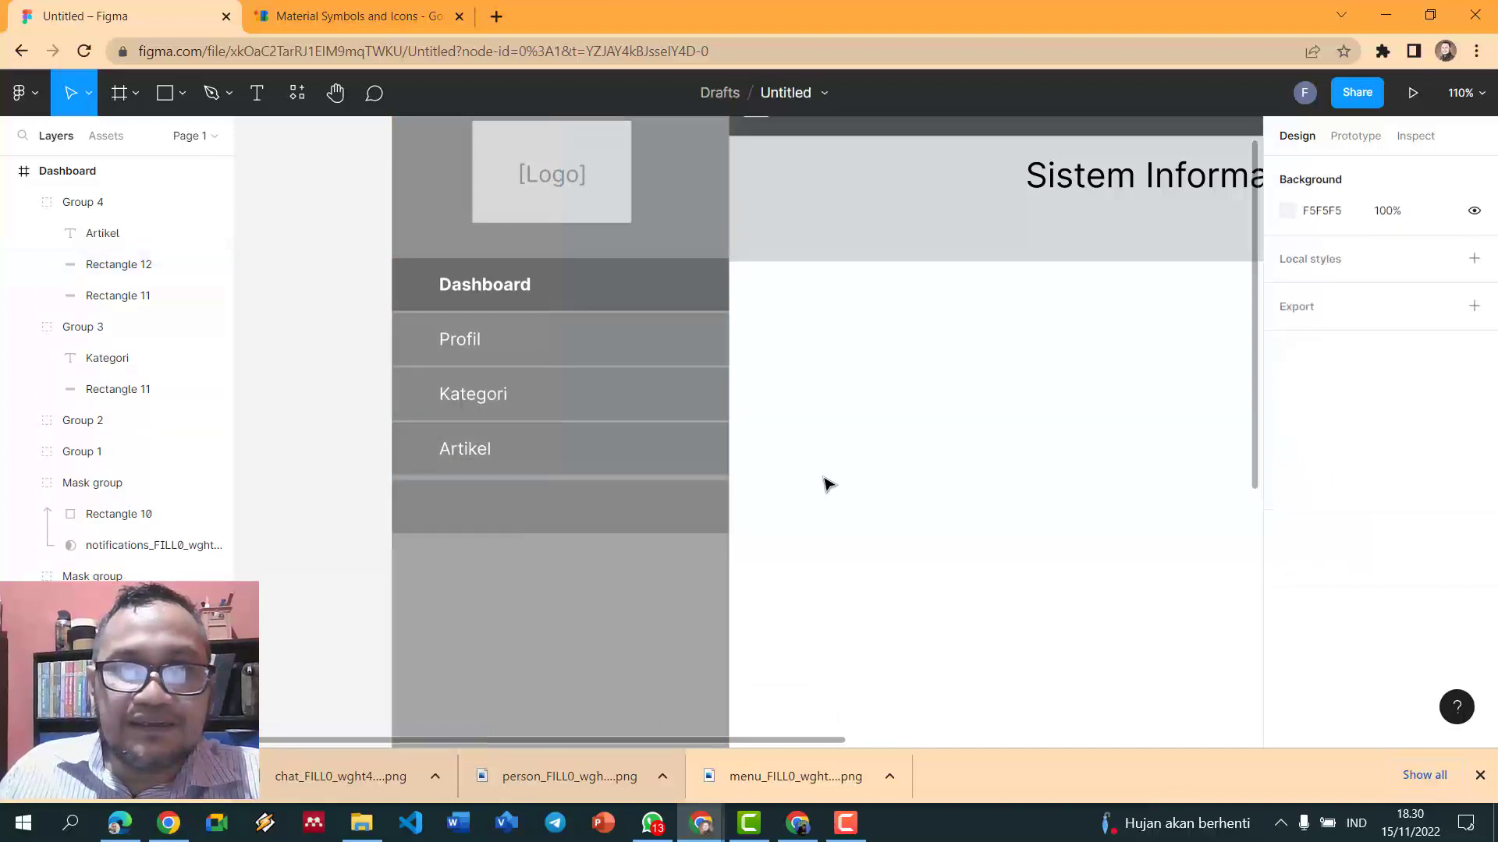
click(485, 453)
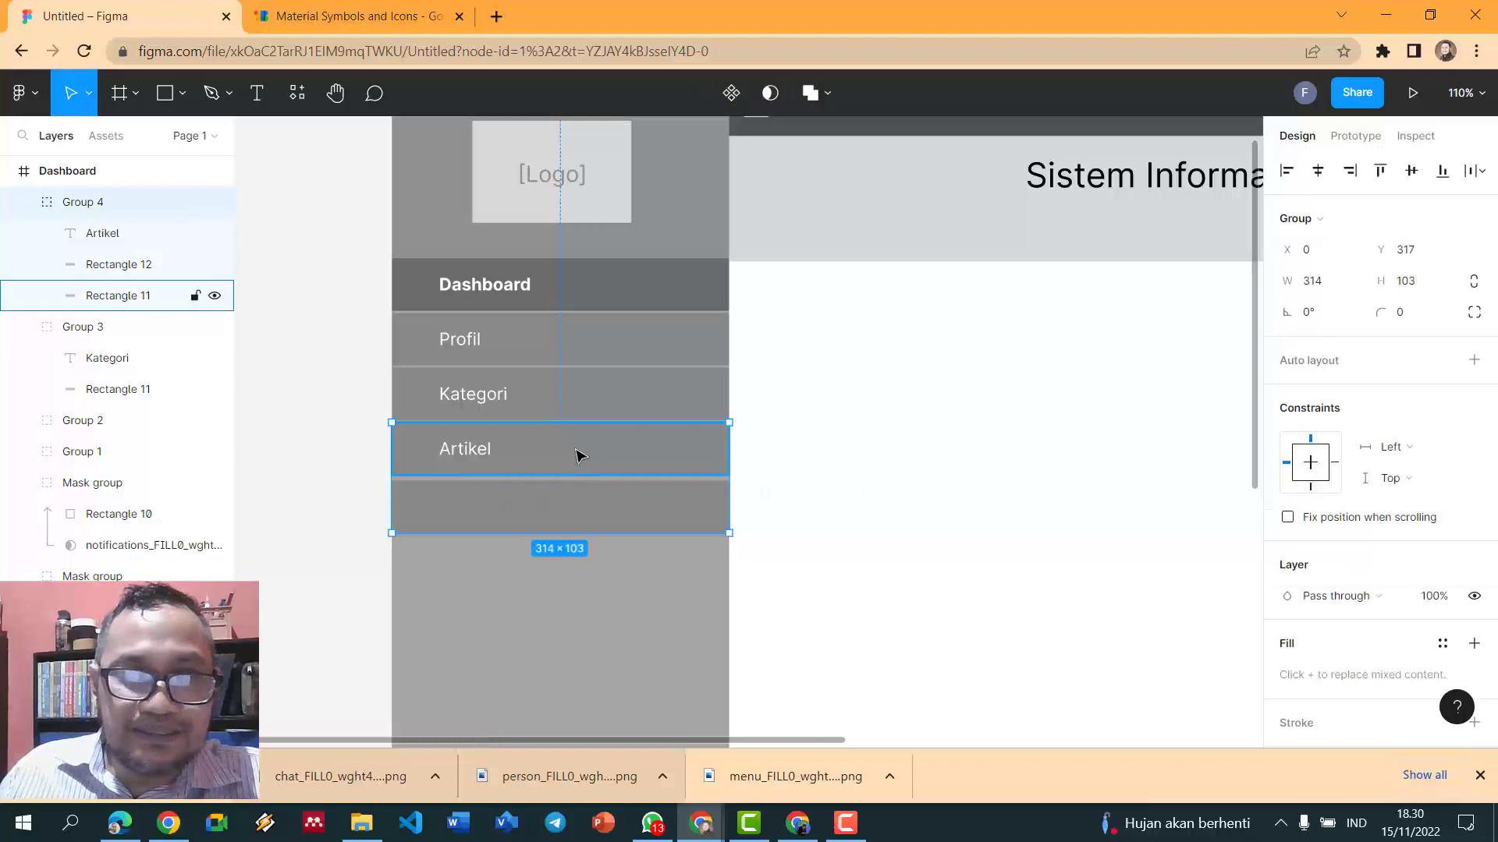
click(919, 488)
key(ctrl+z)
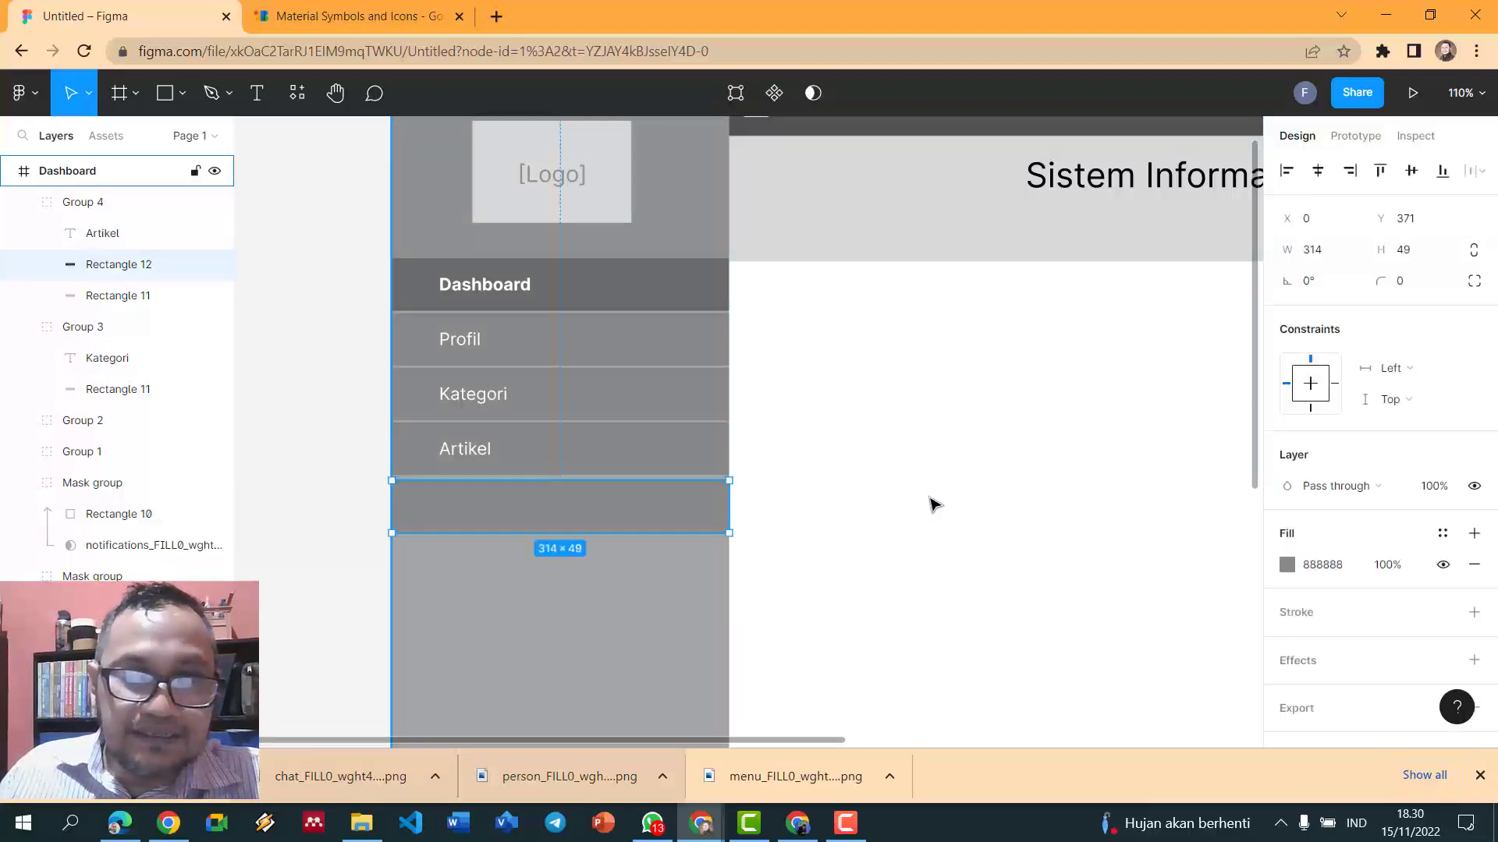
key(ctrl+z)
- Duplicate the Artikel item below it and relabel the copy Buku Tamu
click(461, 449)
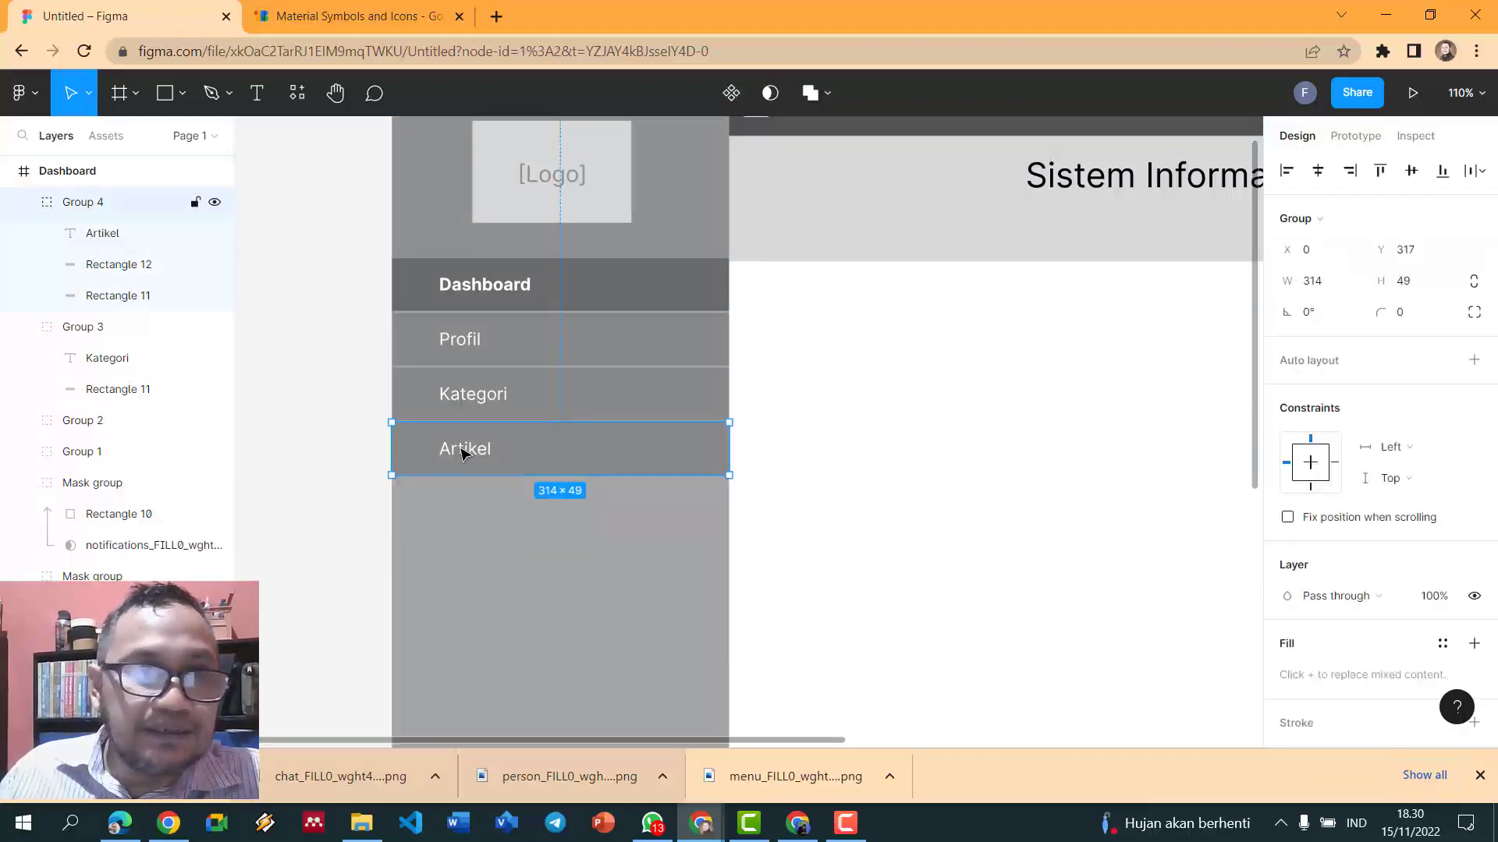
key(ctrl+d)
key(Down)
key(Down)
key(Down)
key(Down)
key(Down)
key(Down)
drag(639, 491, 675, 506)
click(910, 468)
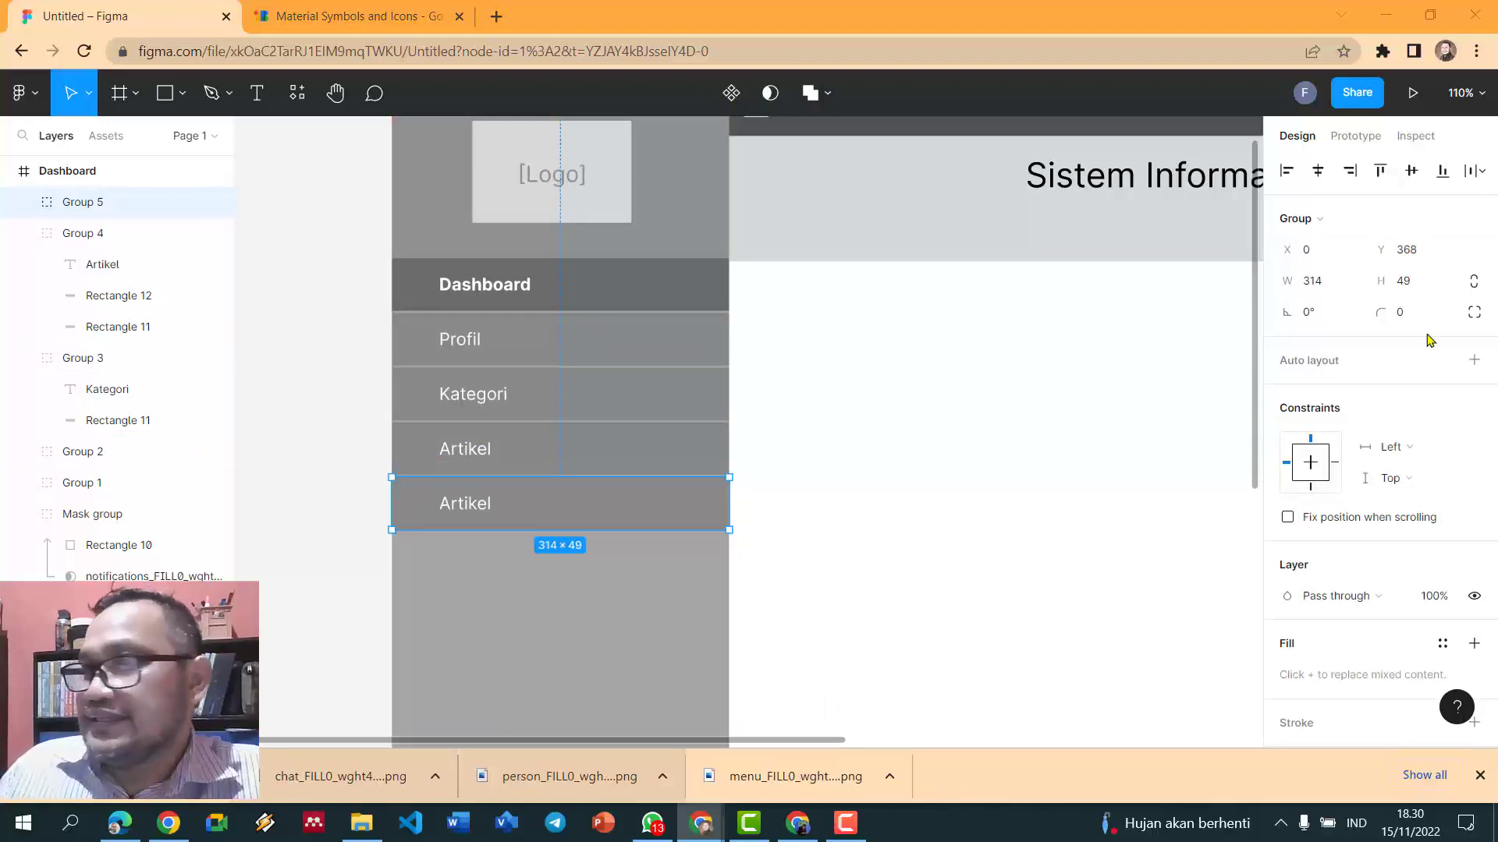
click(343, 410)
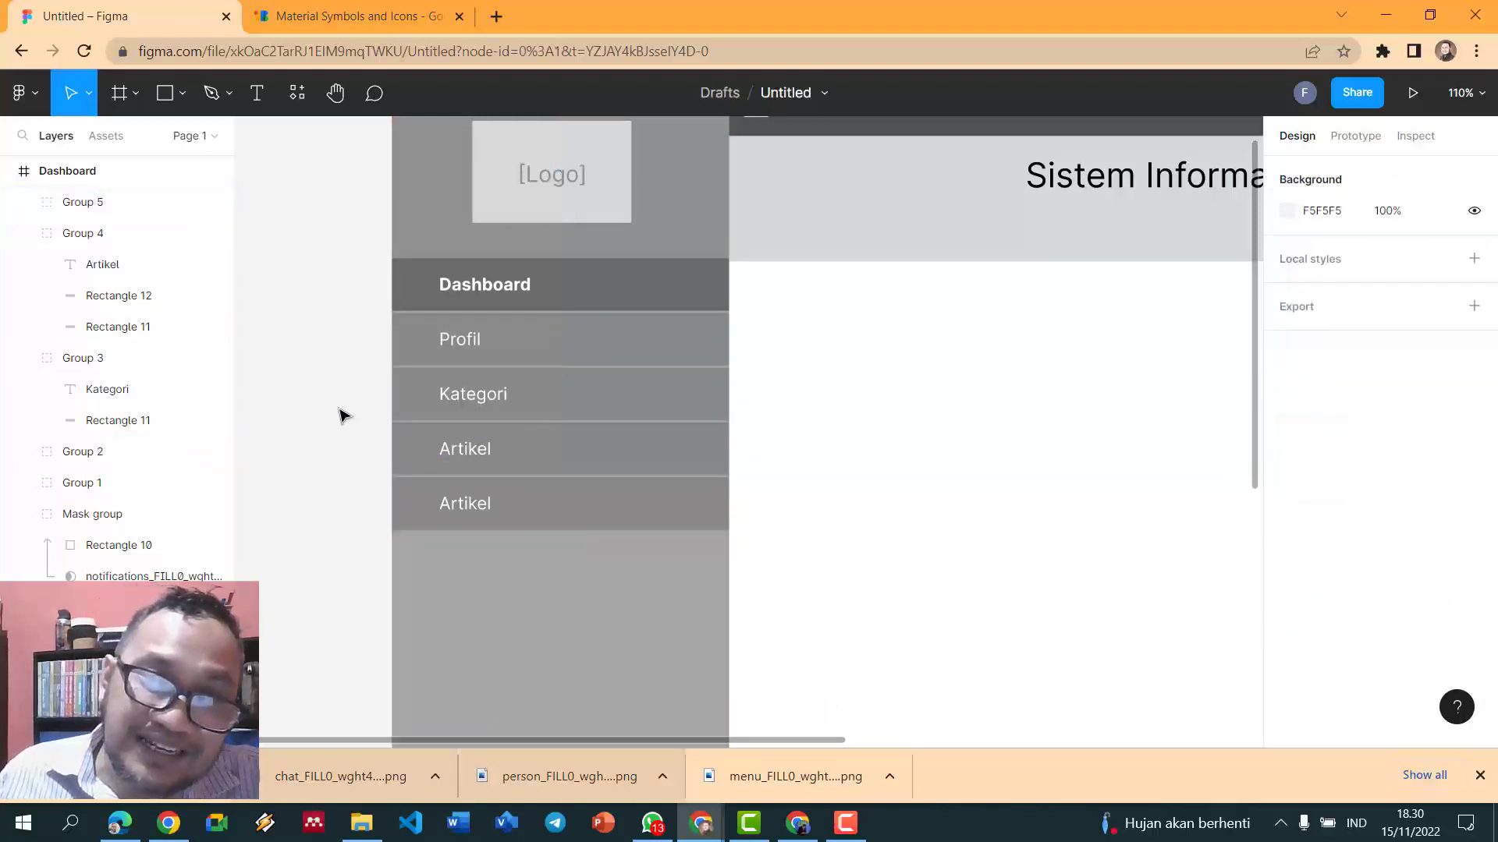
scroll(343, 415, up, 1)
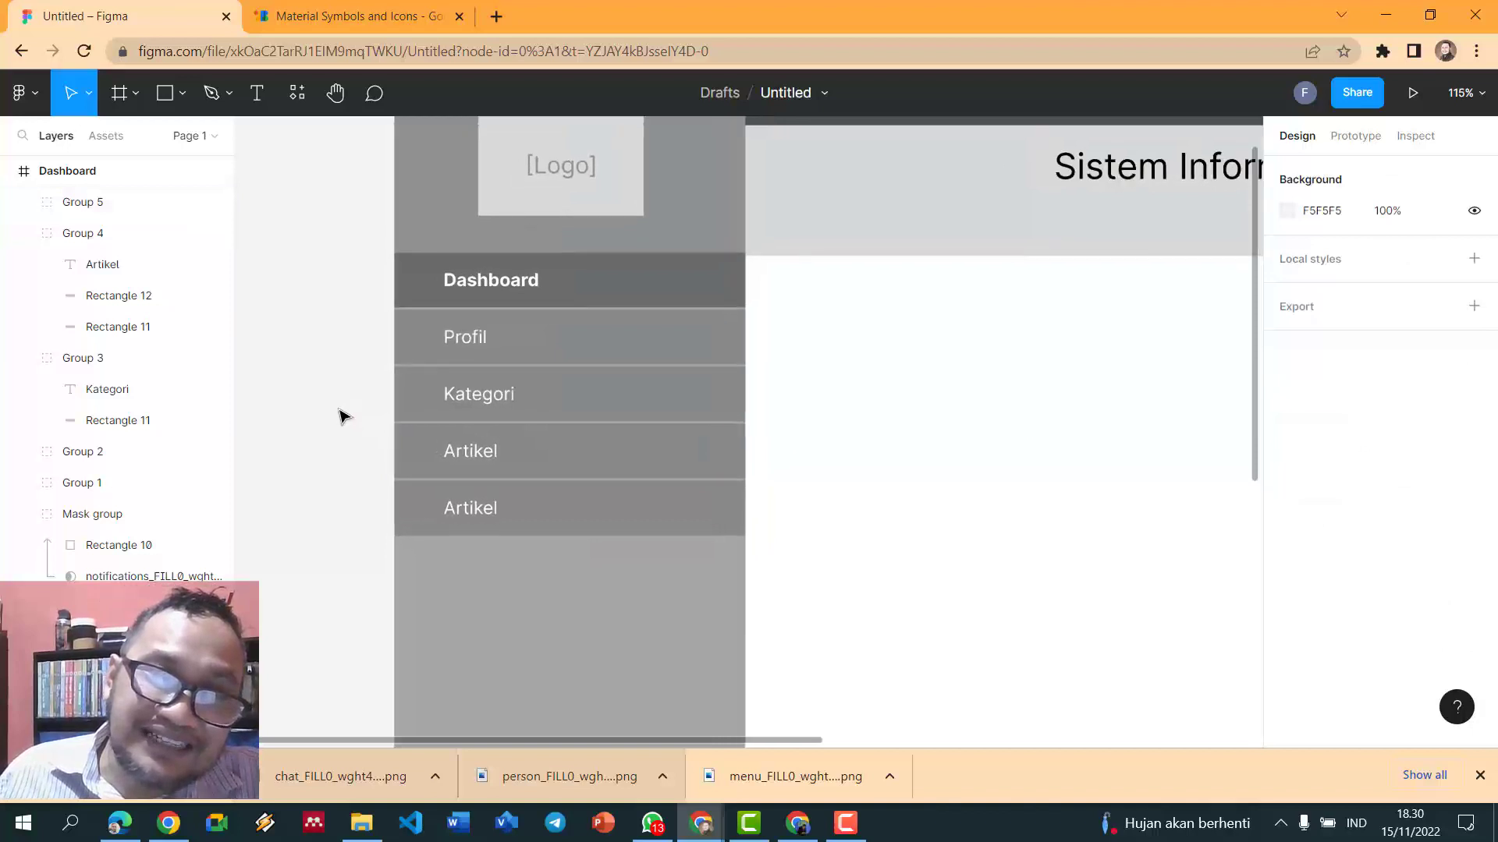
double_click(490, 511)
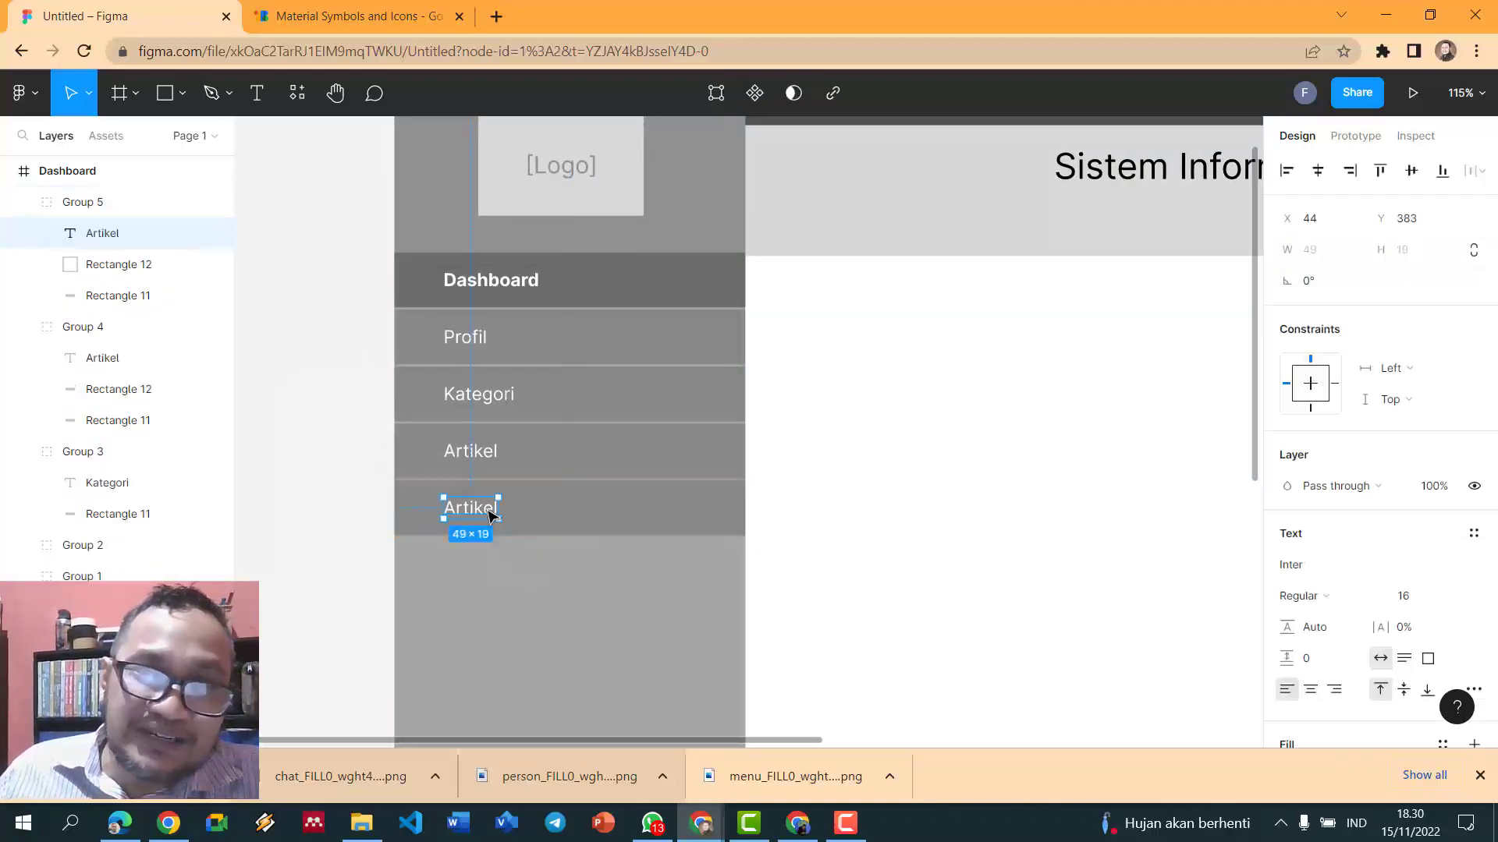
double_click(487, 515)
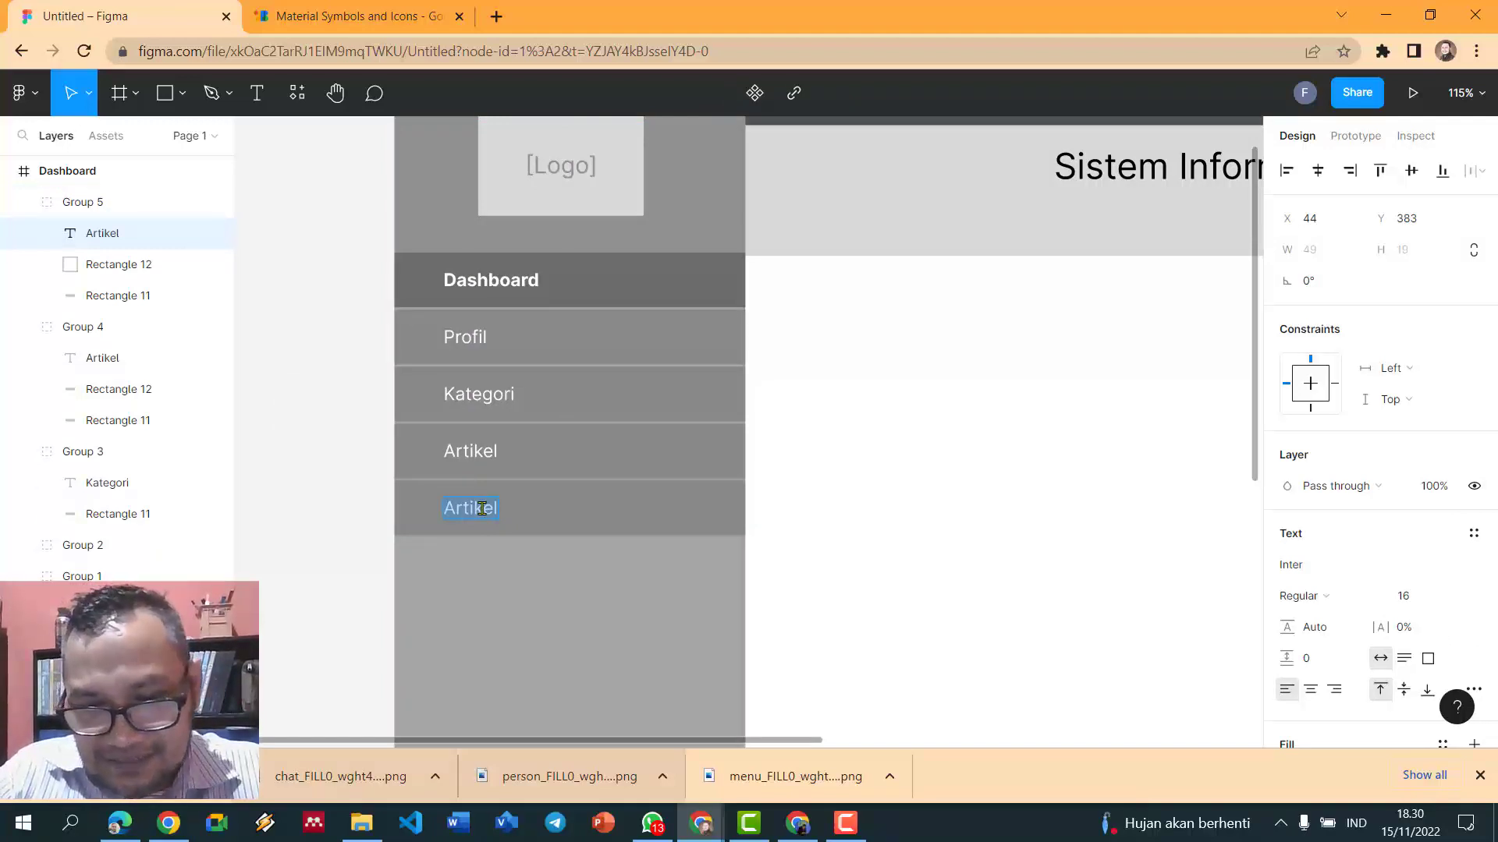
text(Bu)
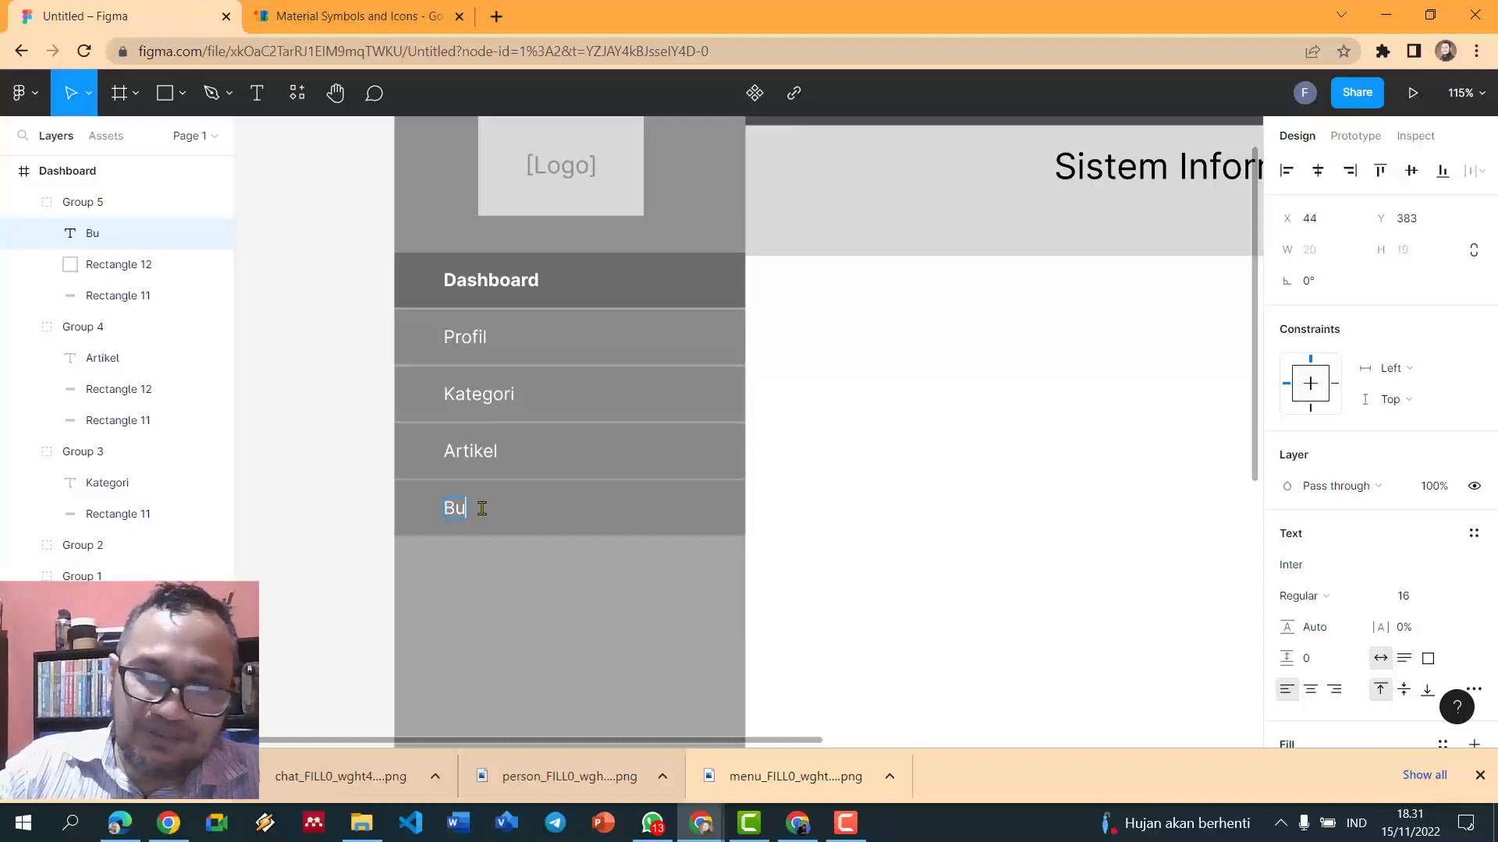
text(ku Tam)
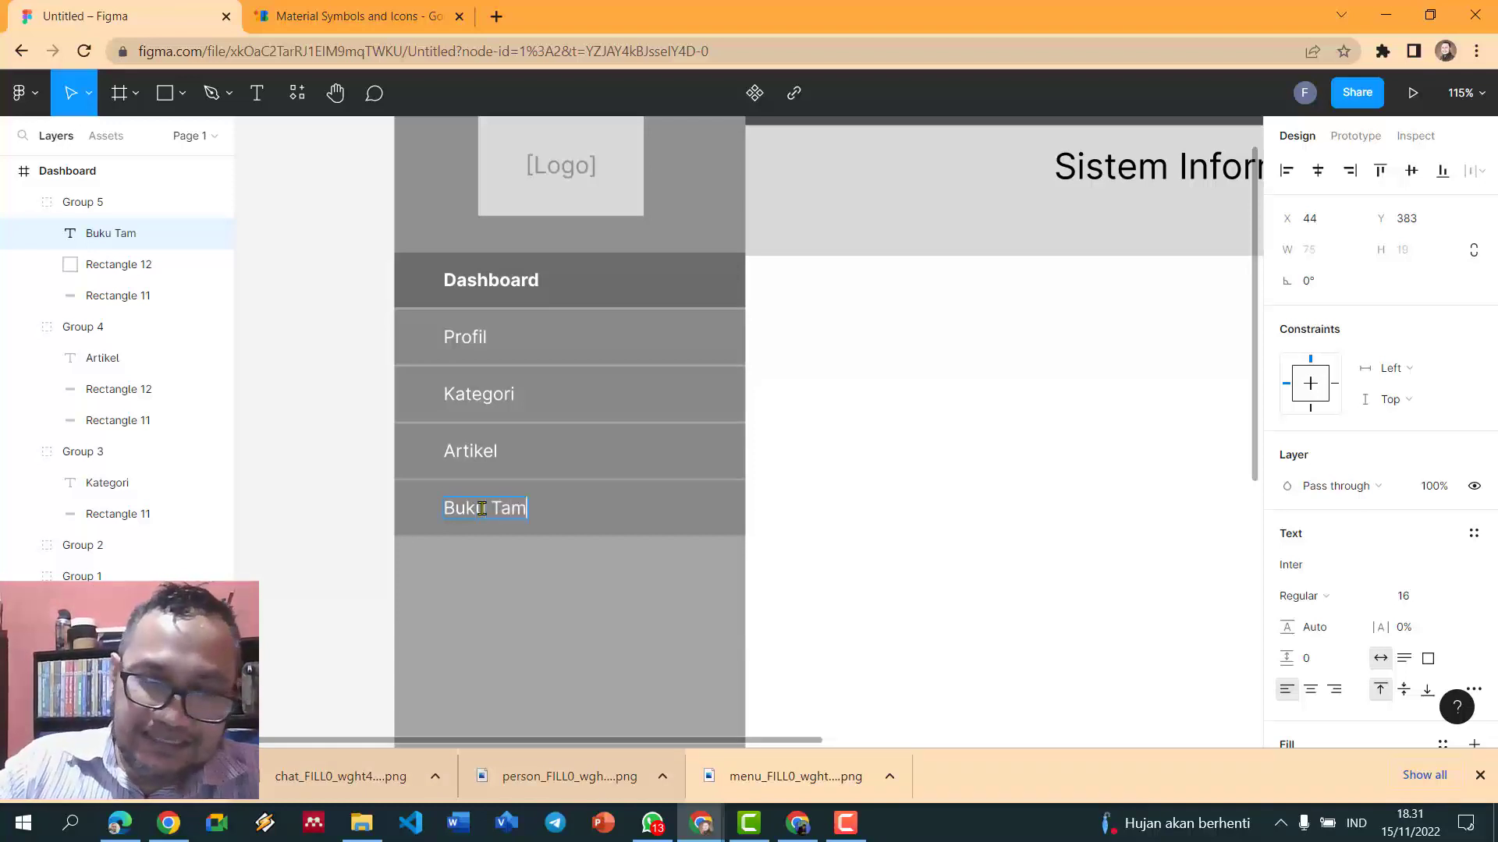
text(u)
key(Escape)
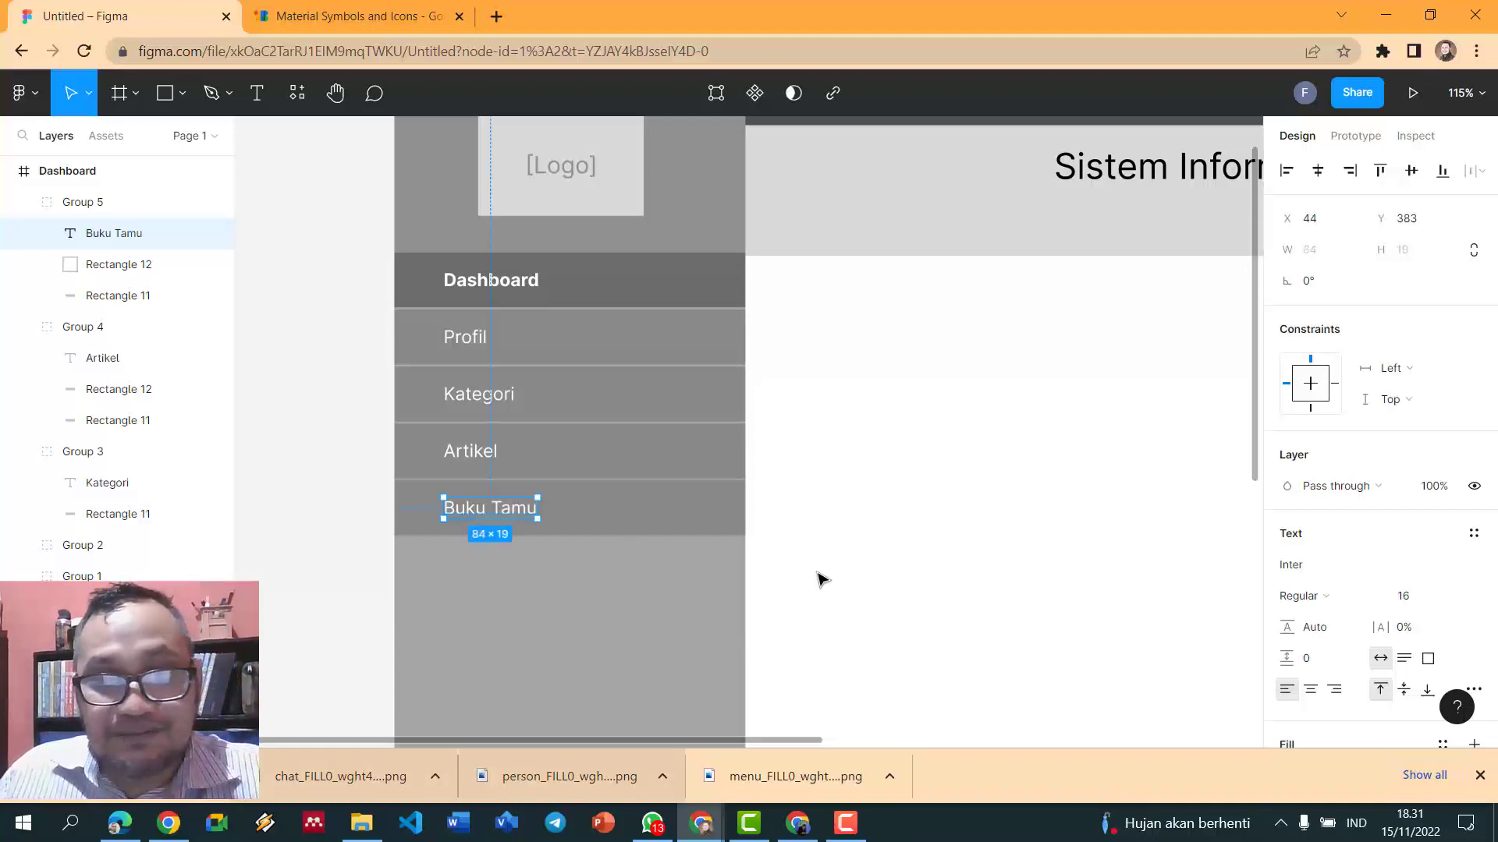
- Duplicate the Buku Tamu item below it and relabel the copy Pengguna
click(700, 531)
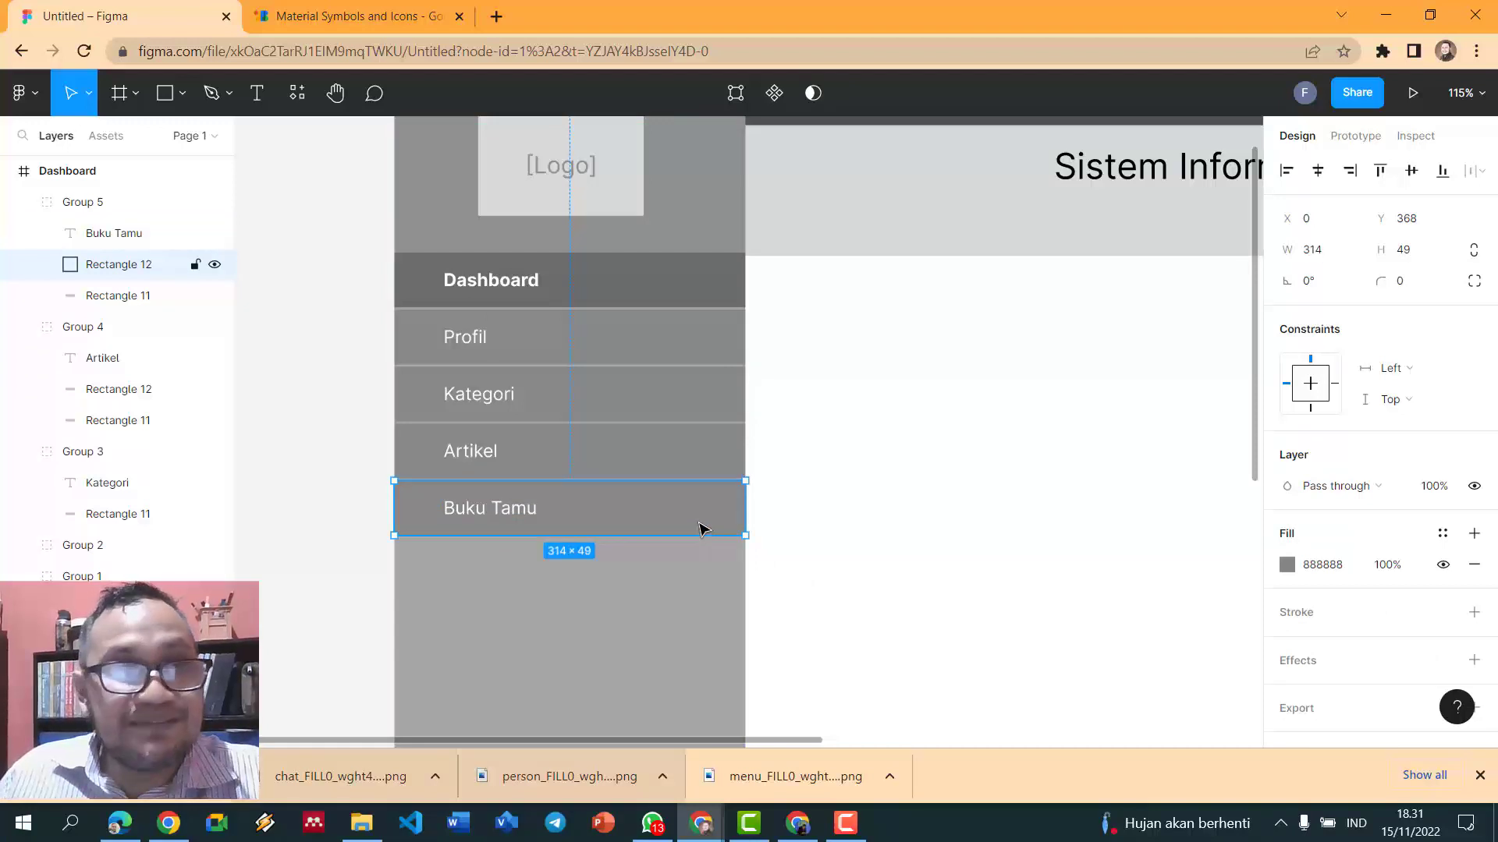
click(109, 209)
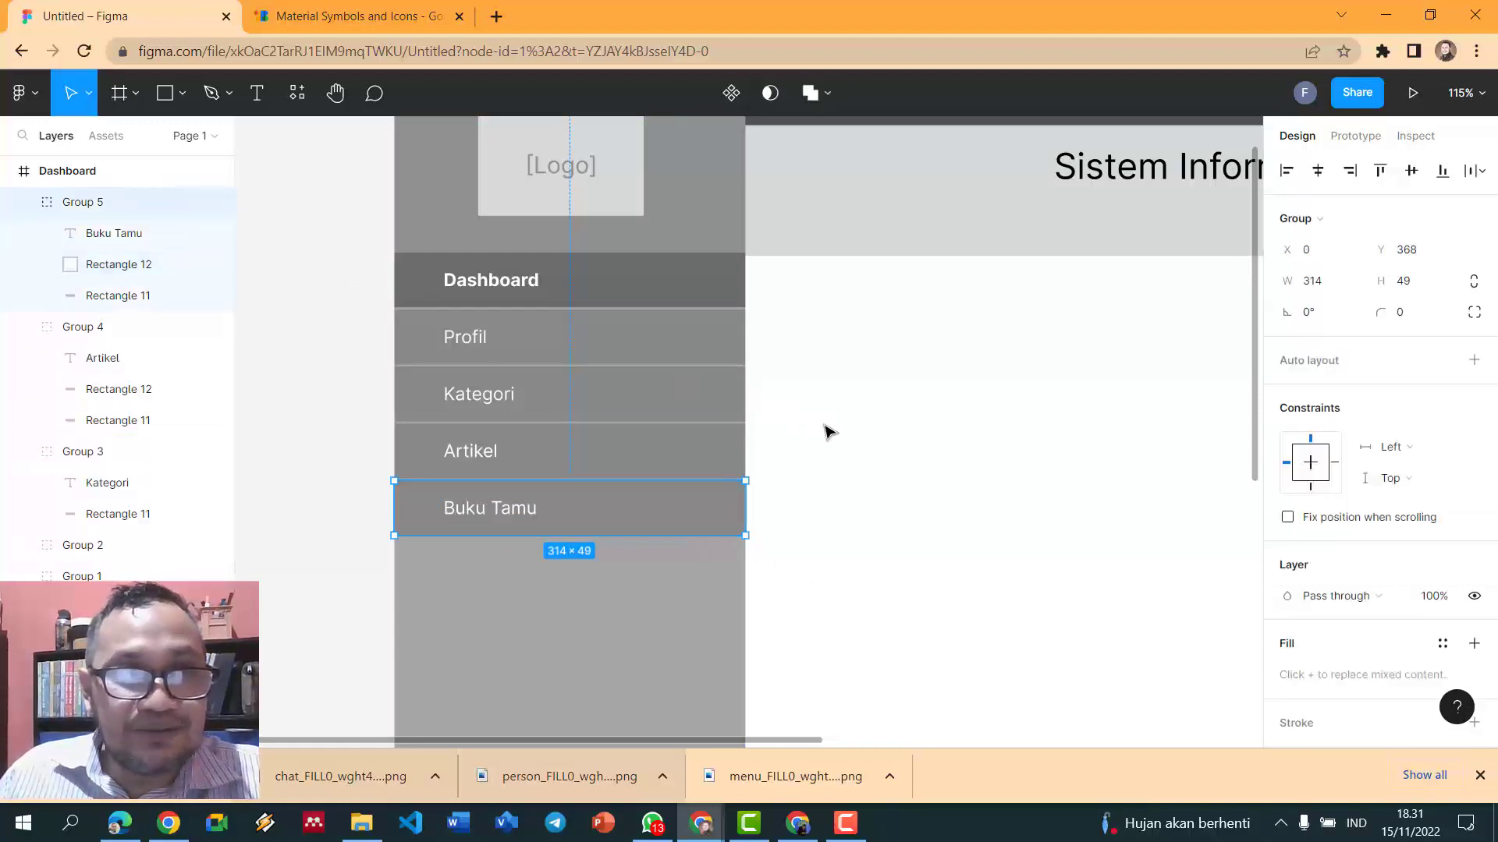
key(ctrl+d)
drag(692, 506, 688, 568)
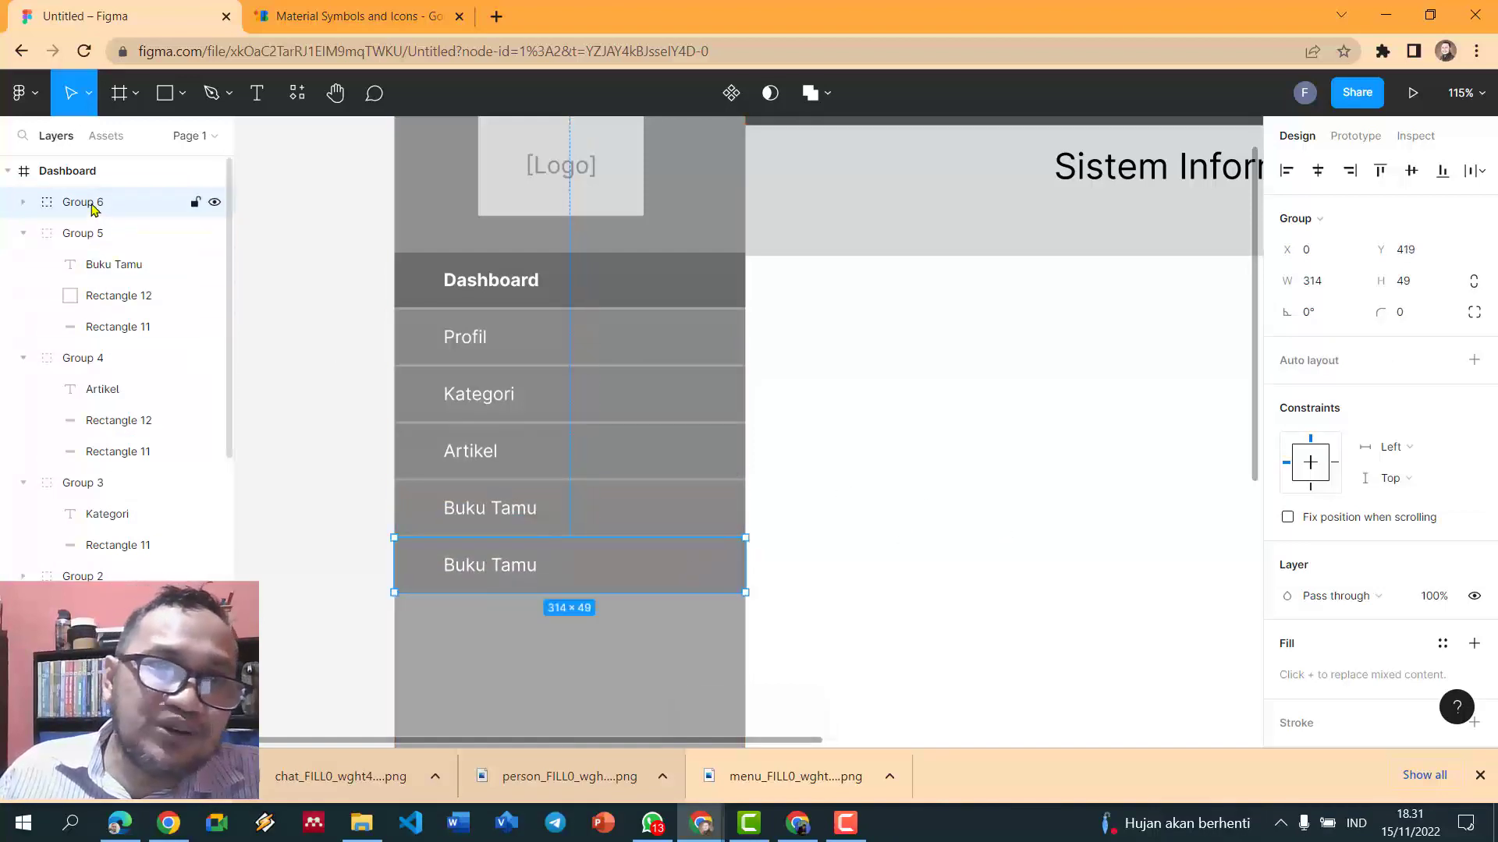
click(975, 441)
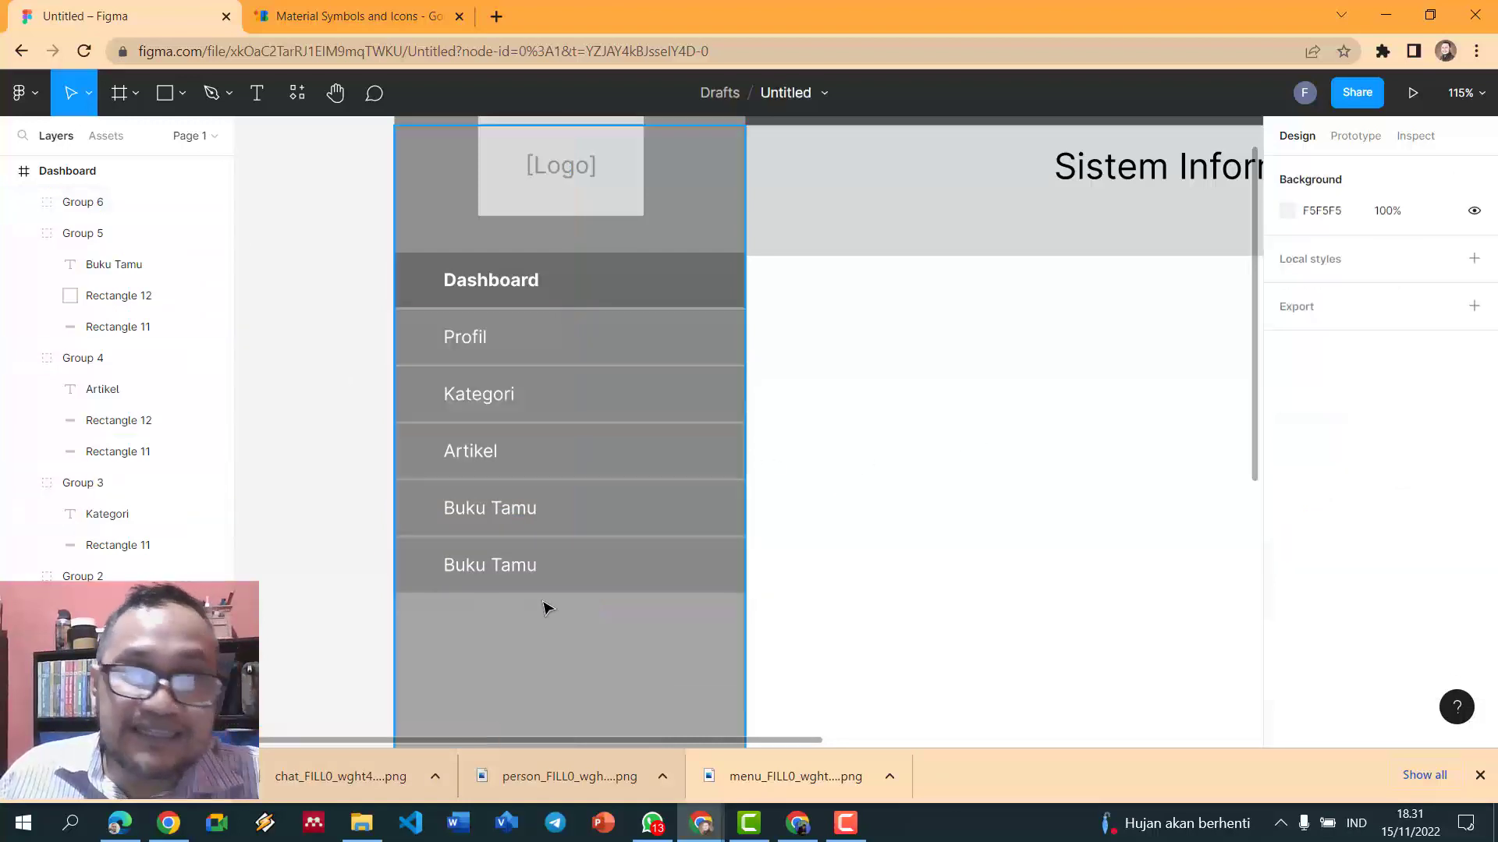
double_click(507, 572)
double_click(507, 568)
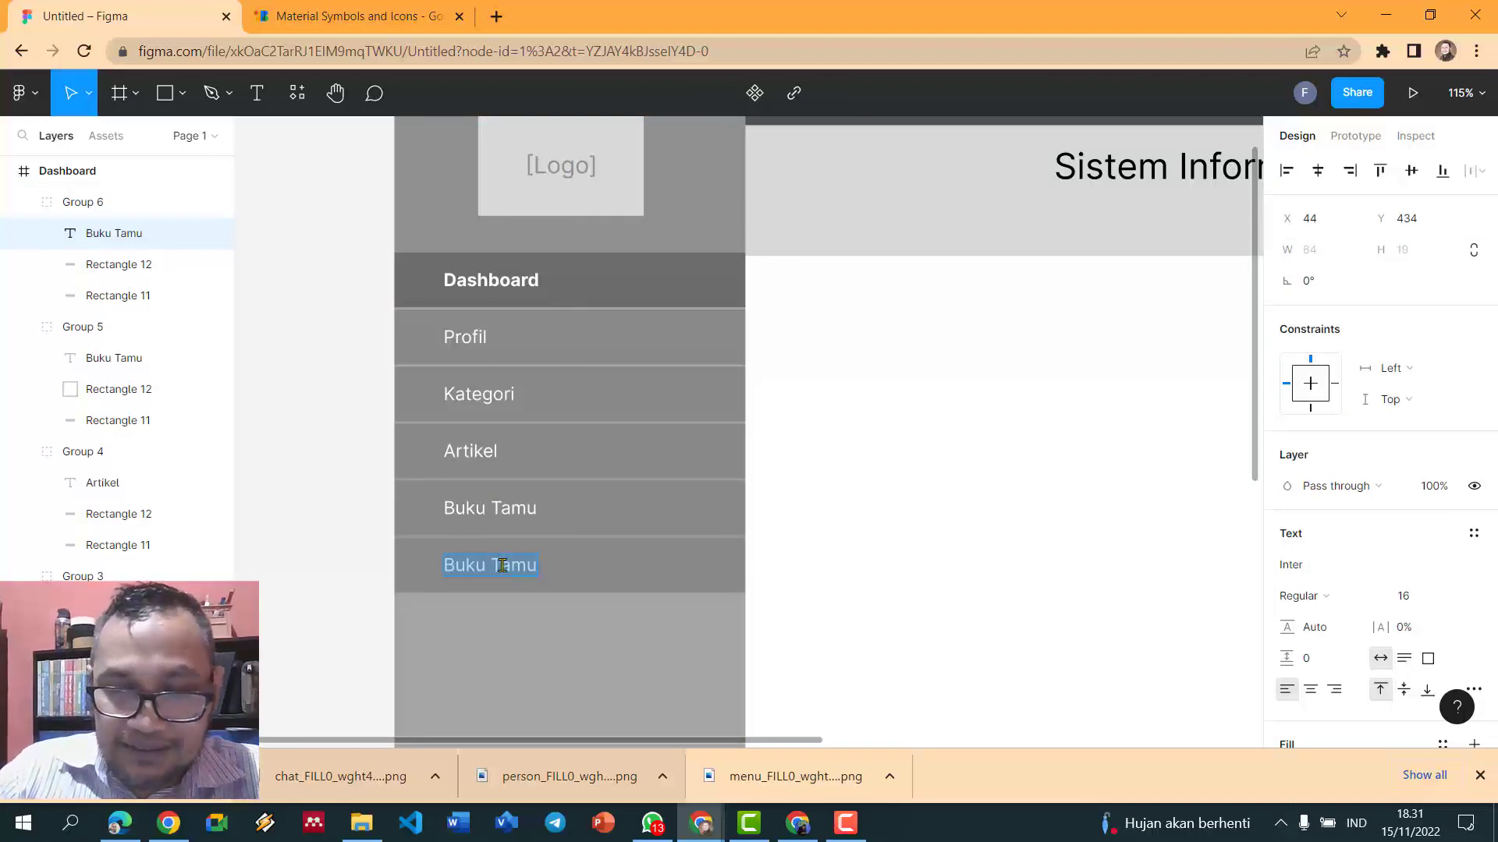
text(Pengguna)
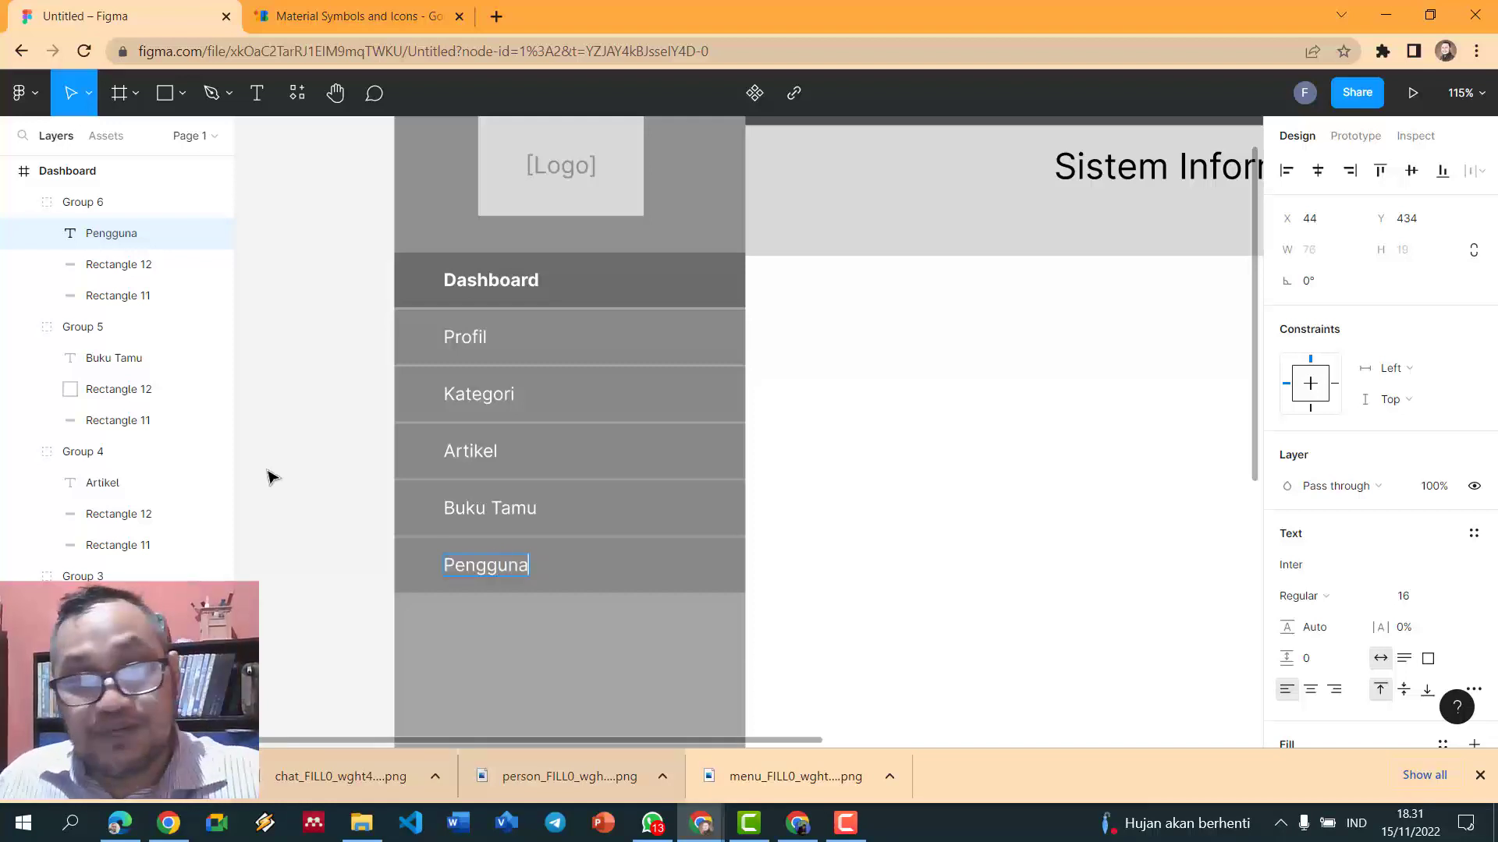
key(Escape)
scroll(289, 468, down, 3)
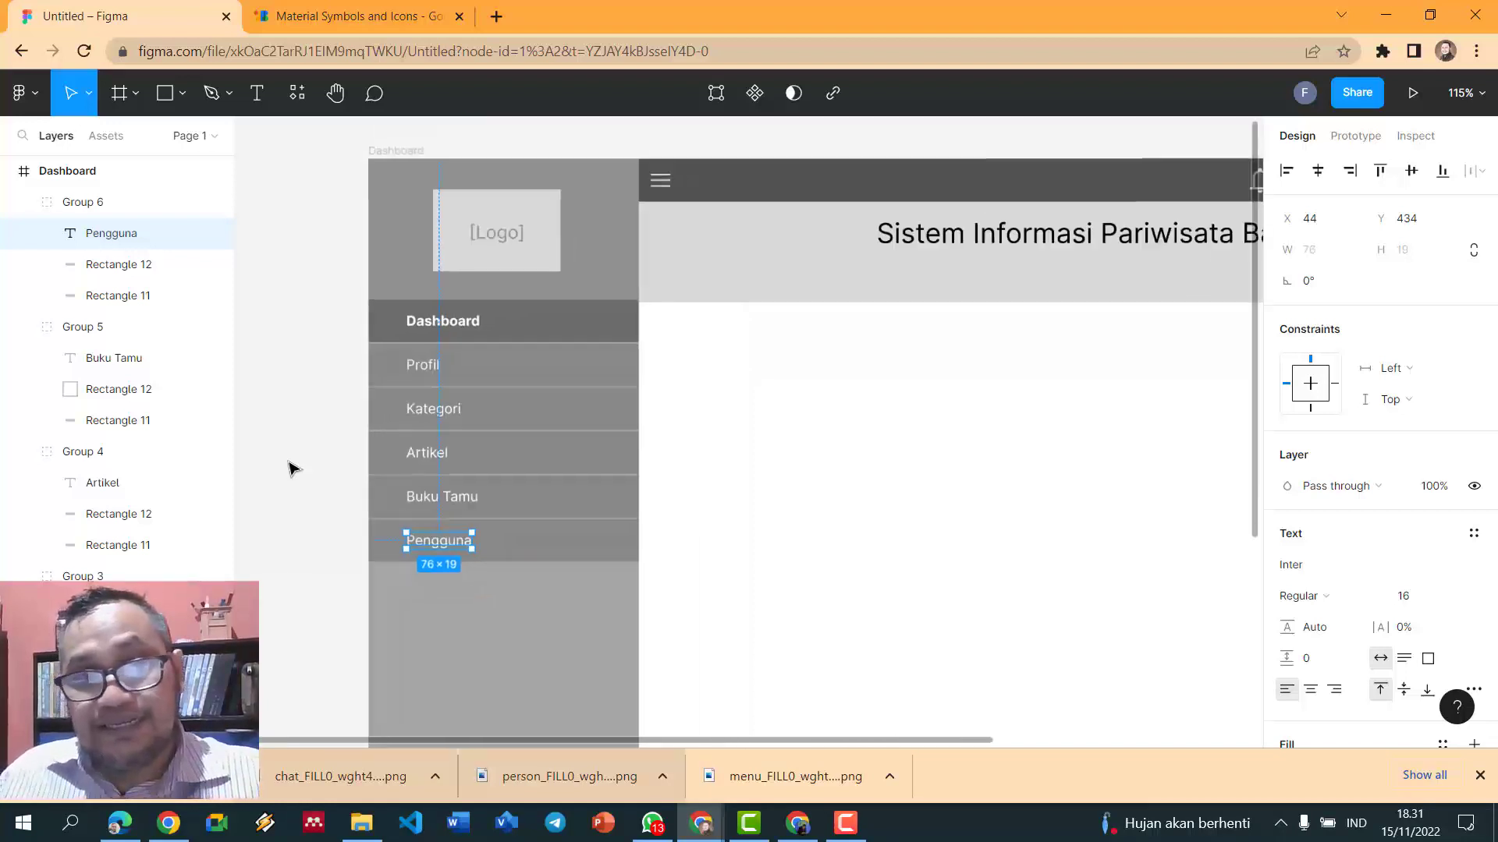
scroll(289, 468, down, 3)
click(448, 229)
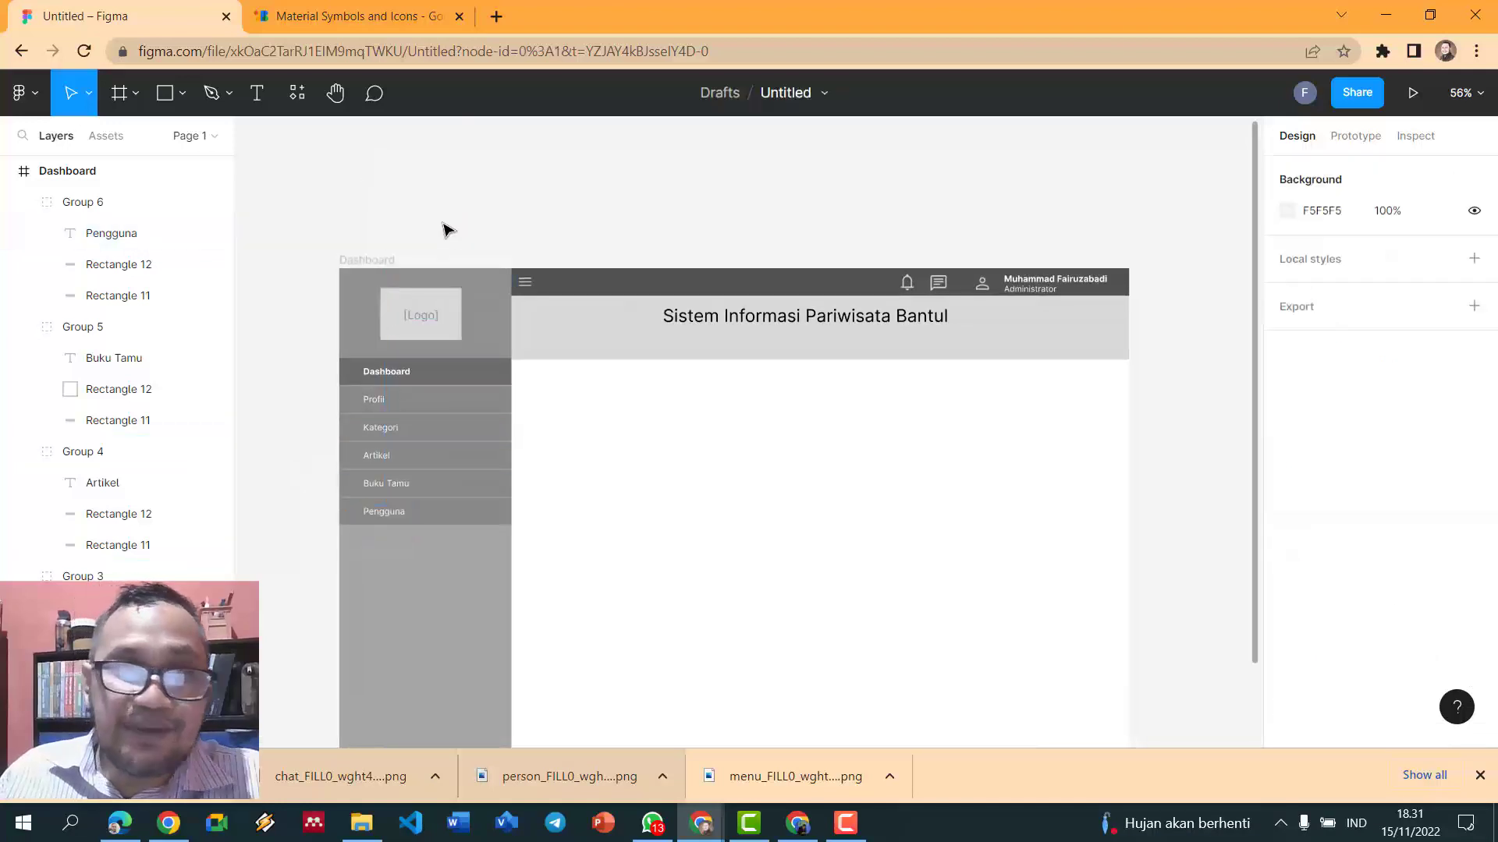
- Type a 'Dashboard' text label at the top-left of the content area
scroll(425, 247, up, 1)
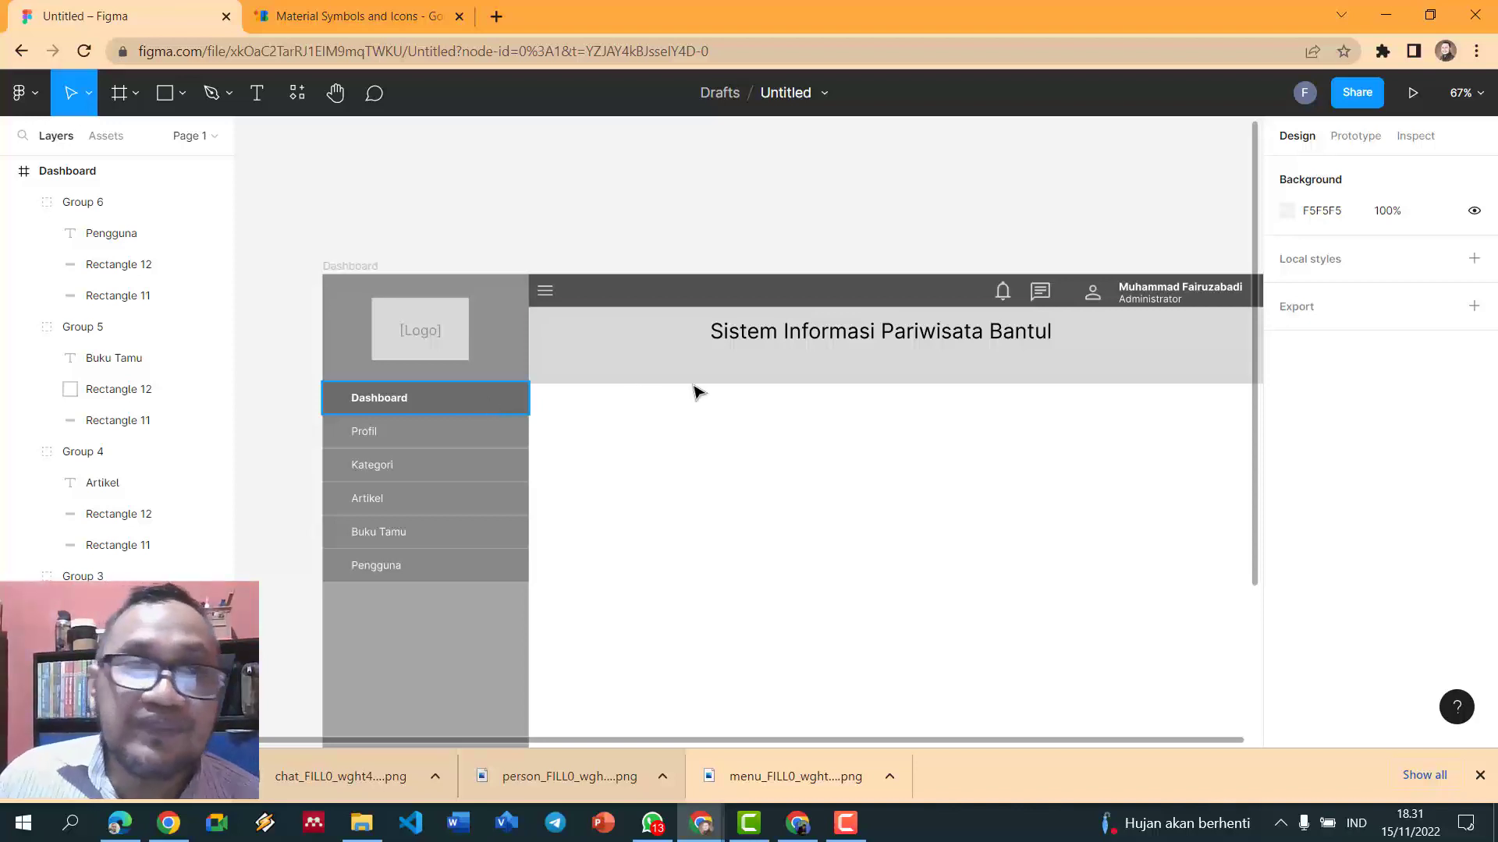
click(256, 93)
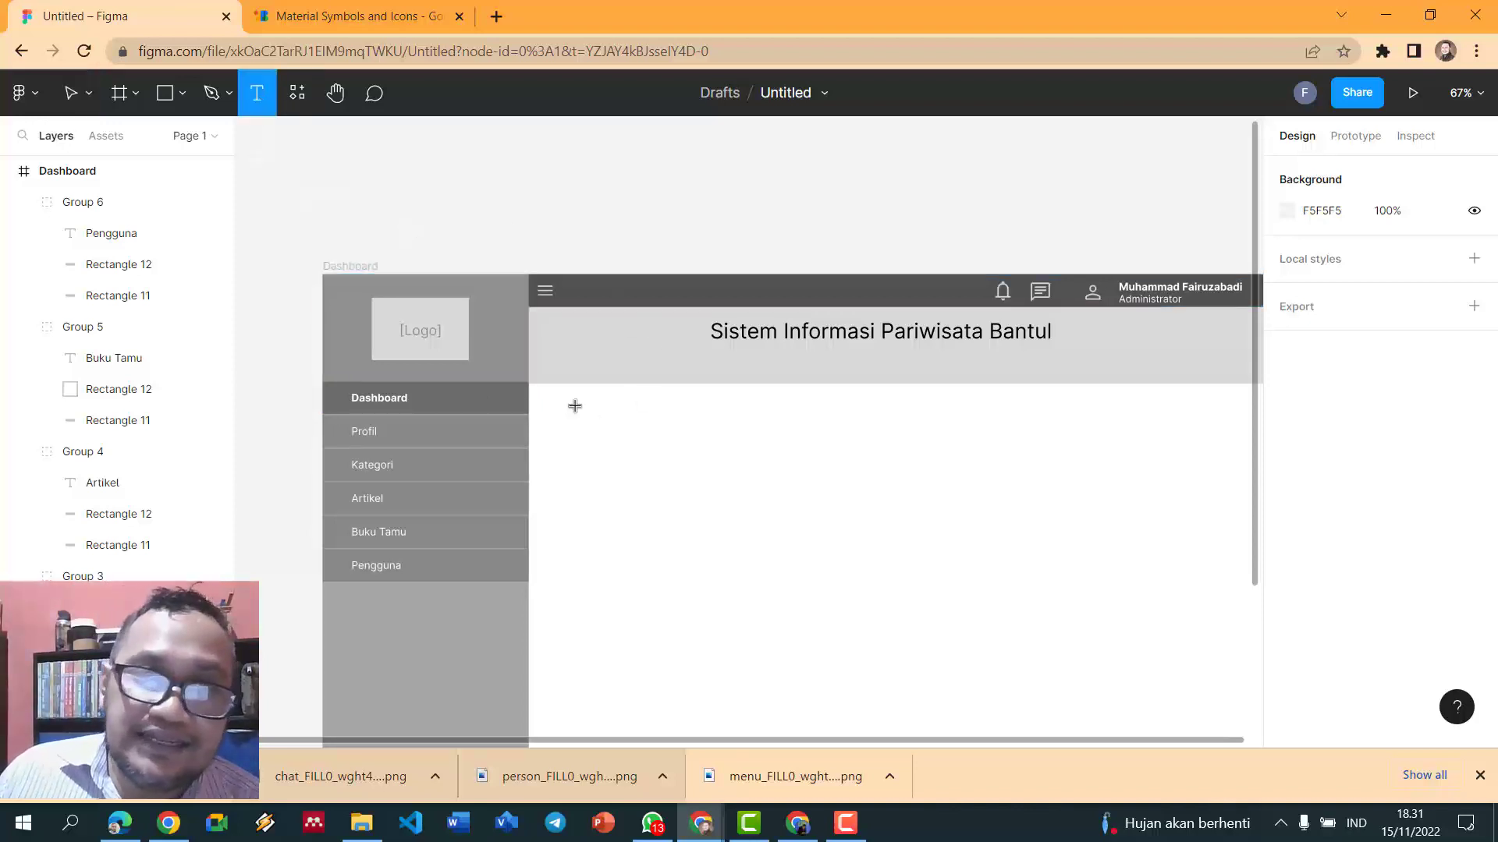
click(550, 395)
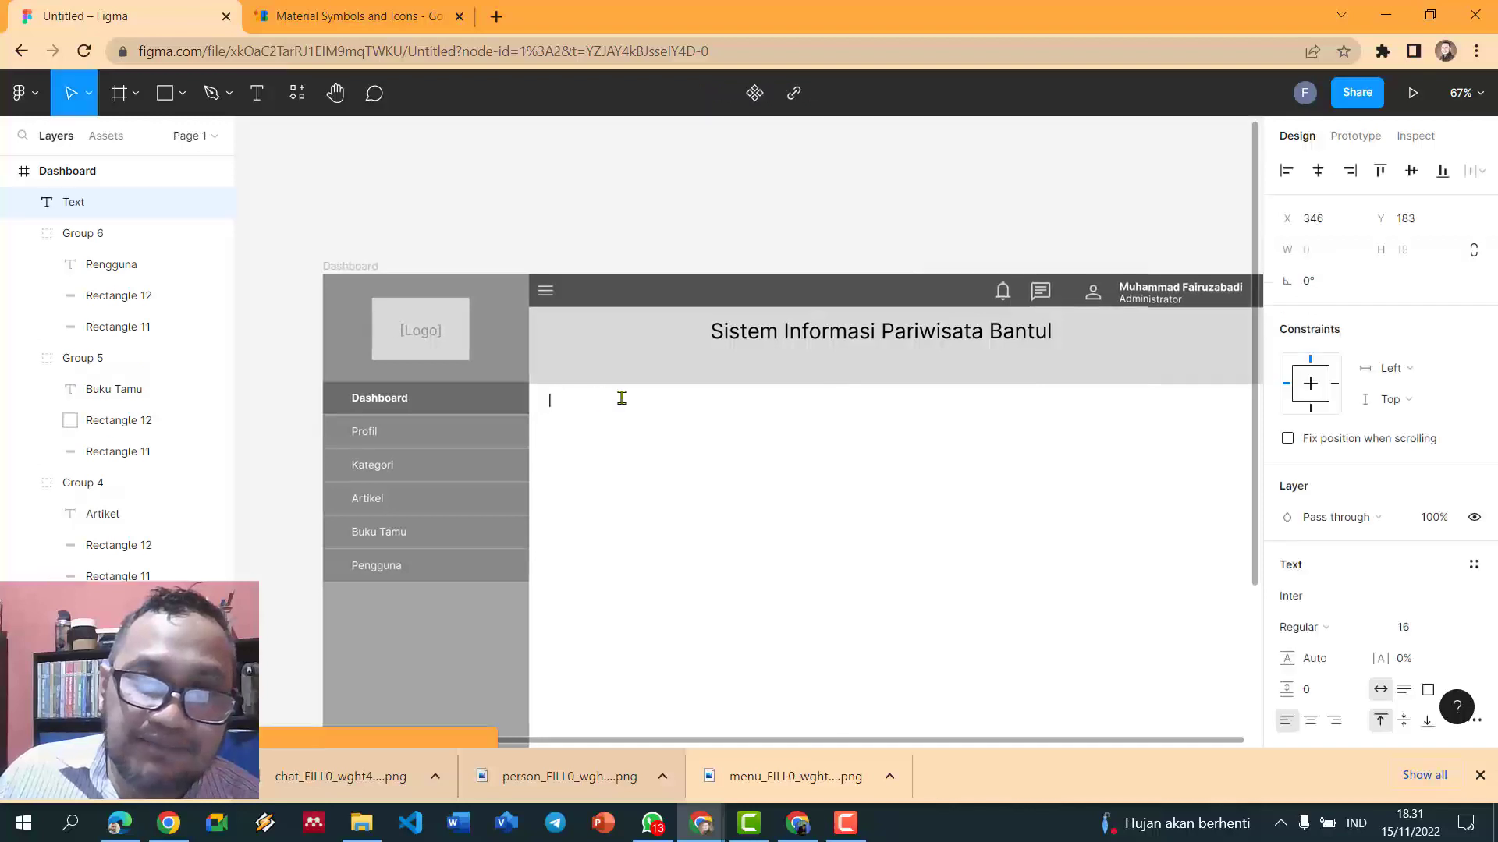
text(Dashboard)
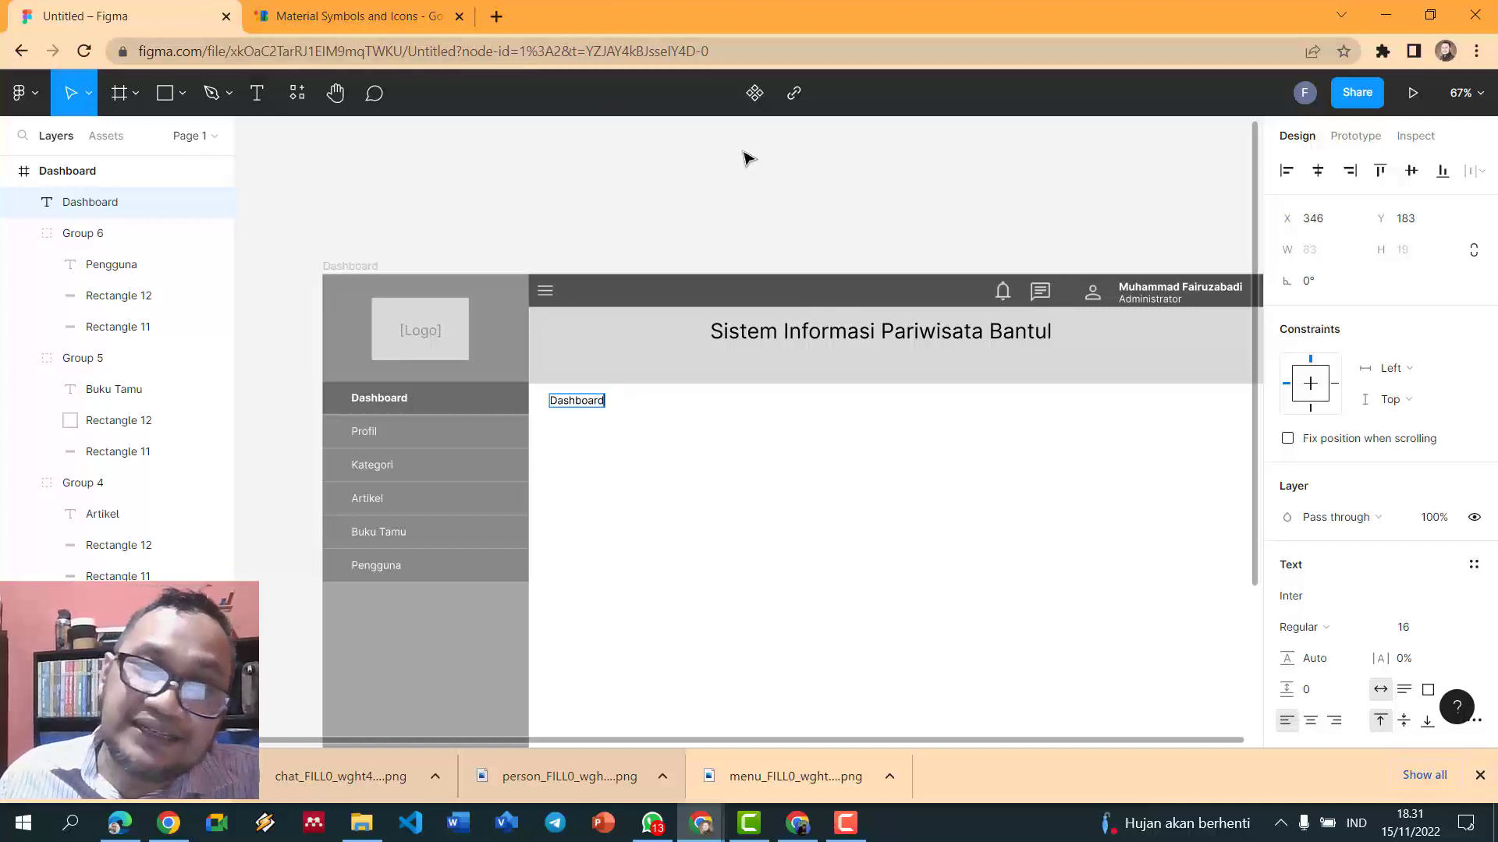
key(Escape)
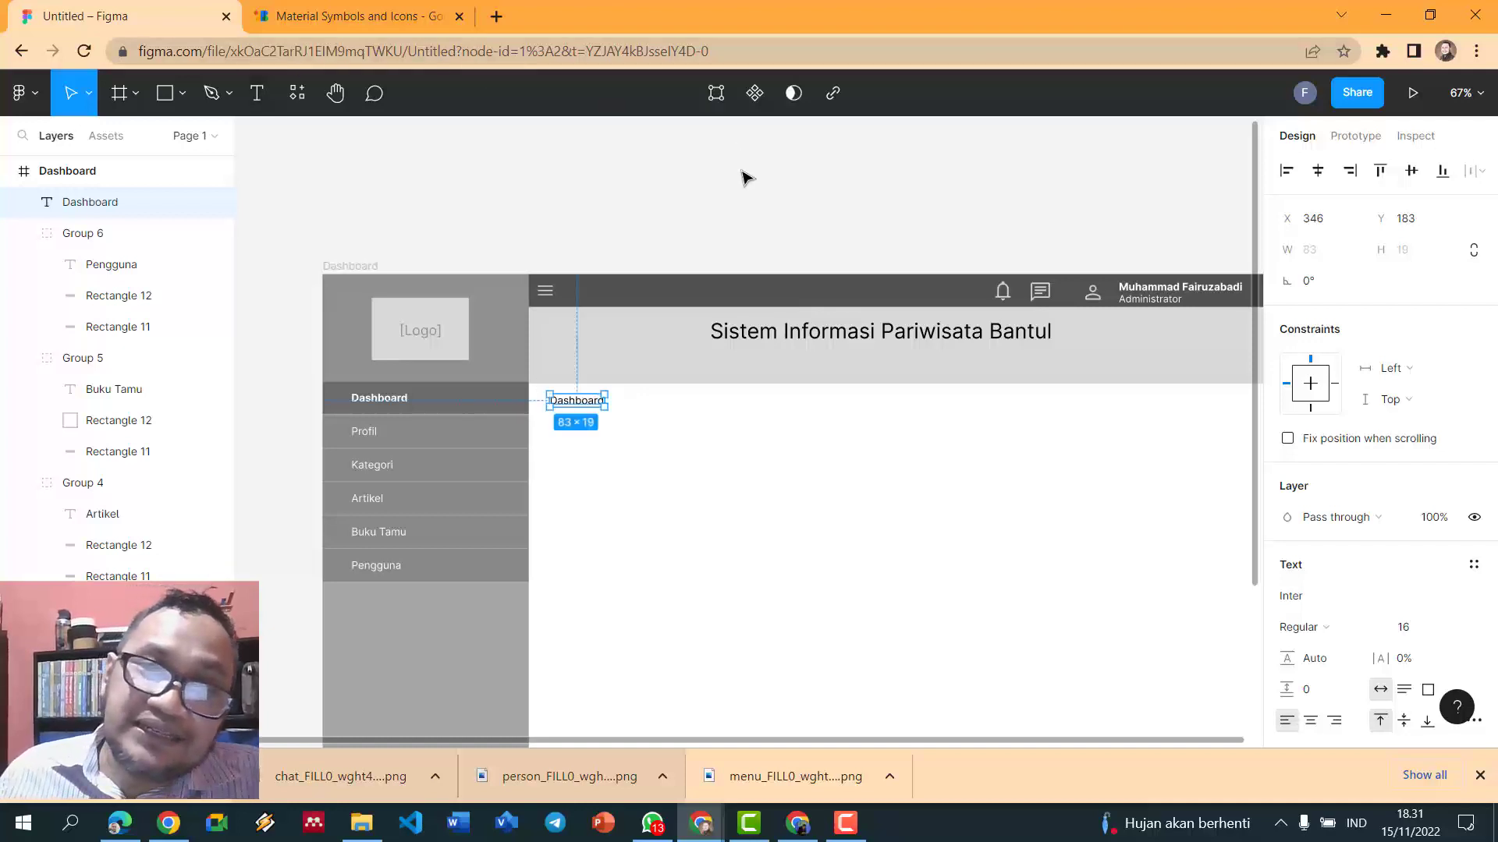
click(661, 212)
- Set the Dashboard heading's fill to dark grey 515151
key(t)
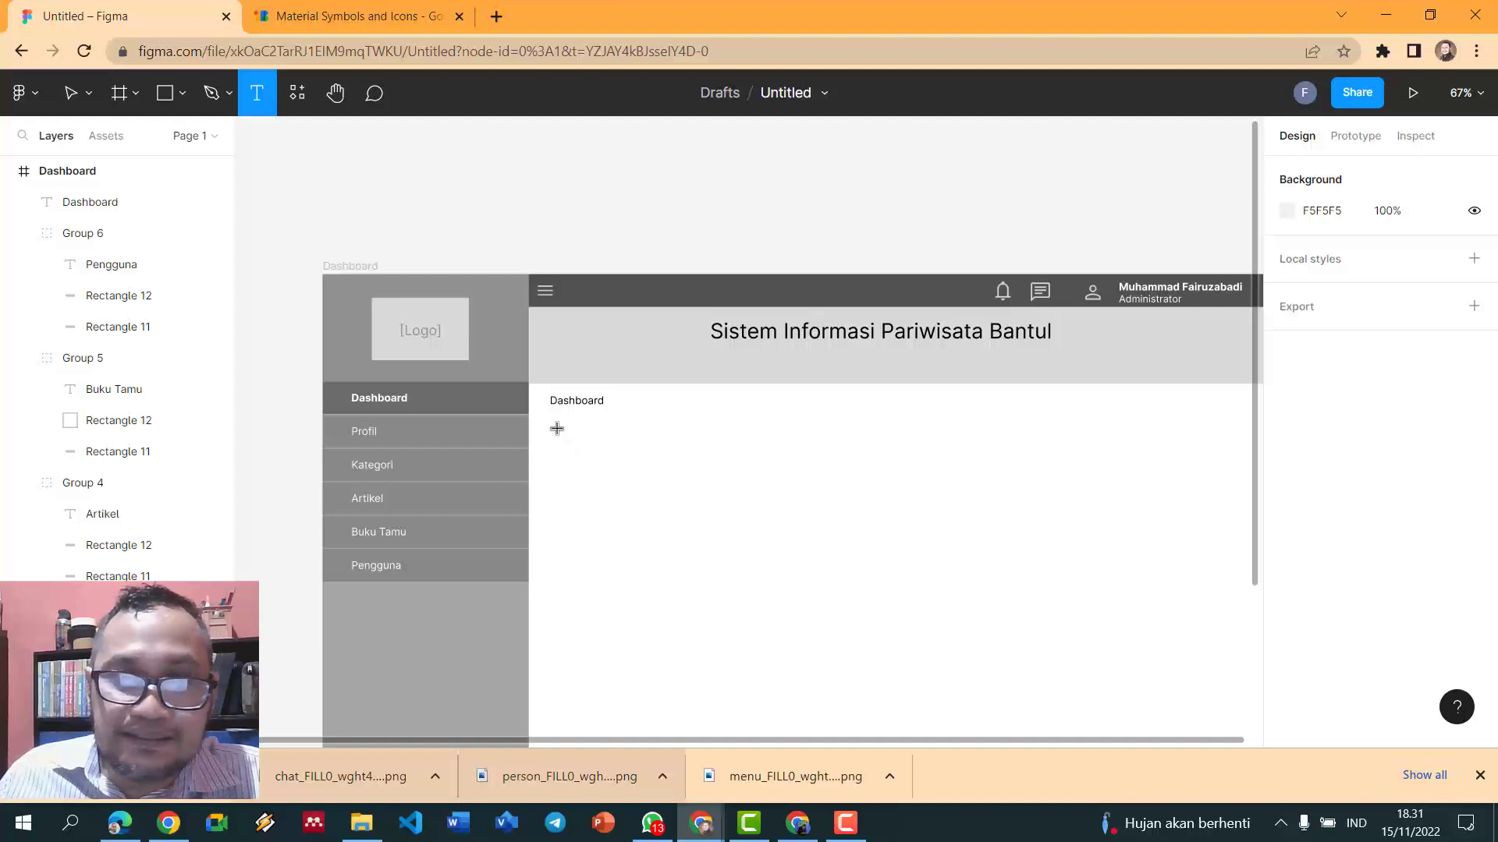
key(Escape)
double_click(577, 399)
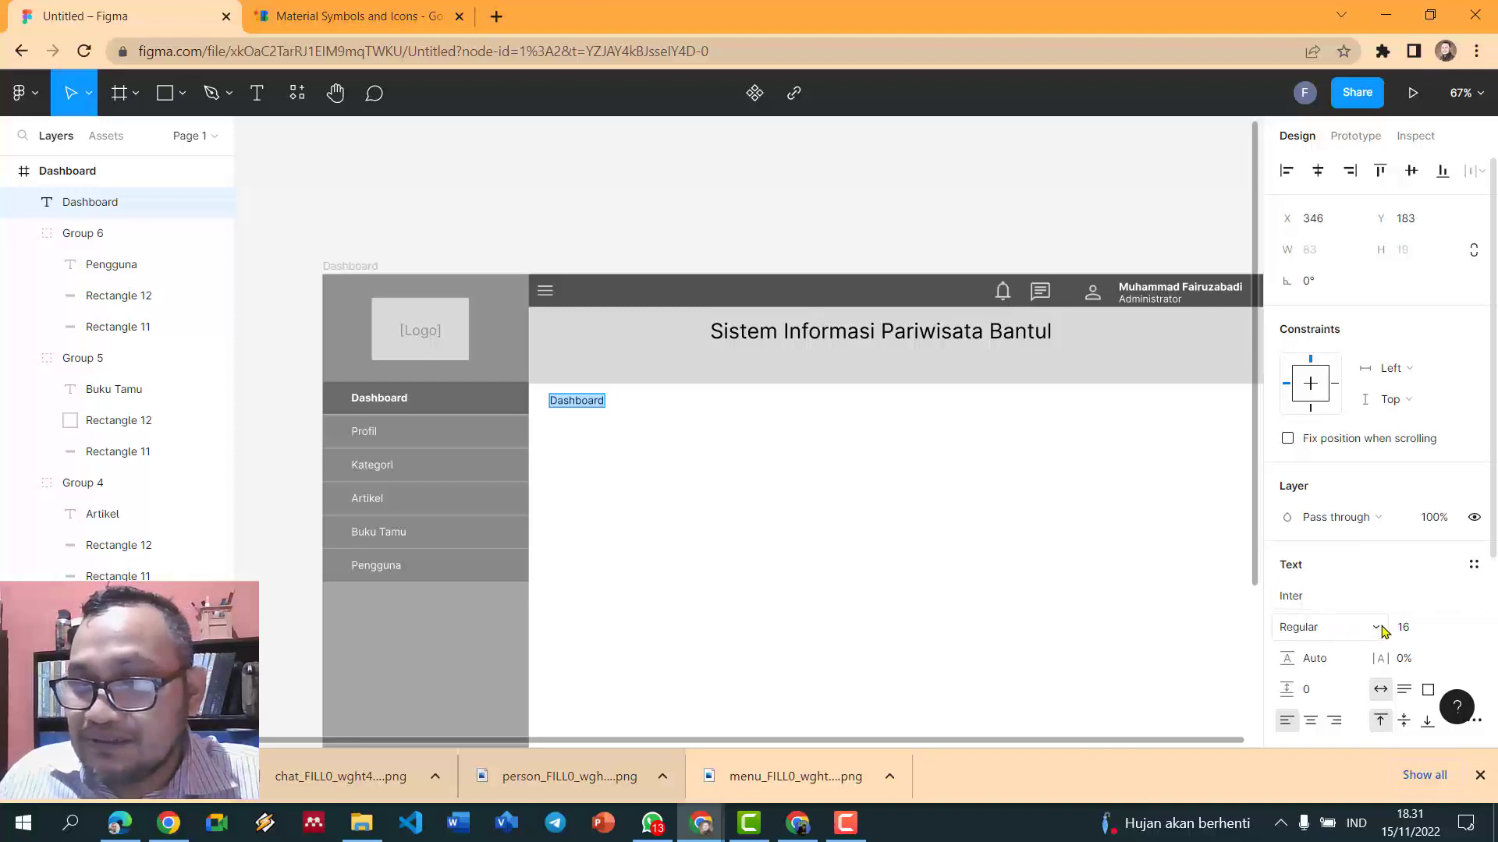
scroll(1382, 631, down, 3)
click(1289, 613)
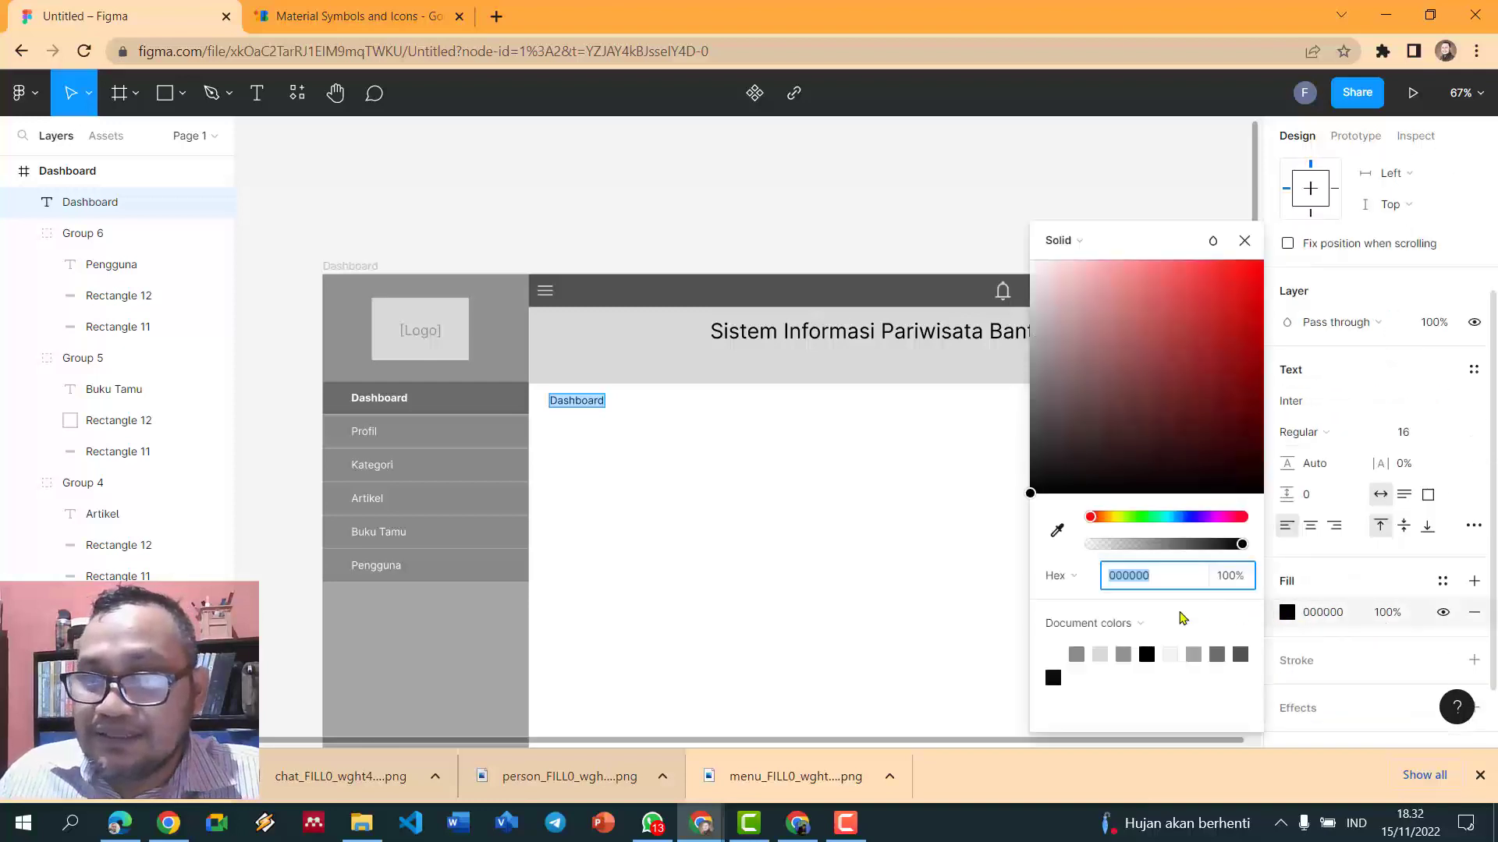
click(1069, 660)
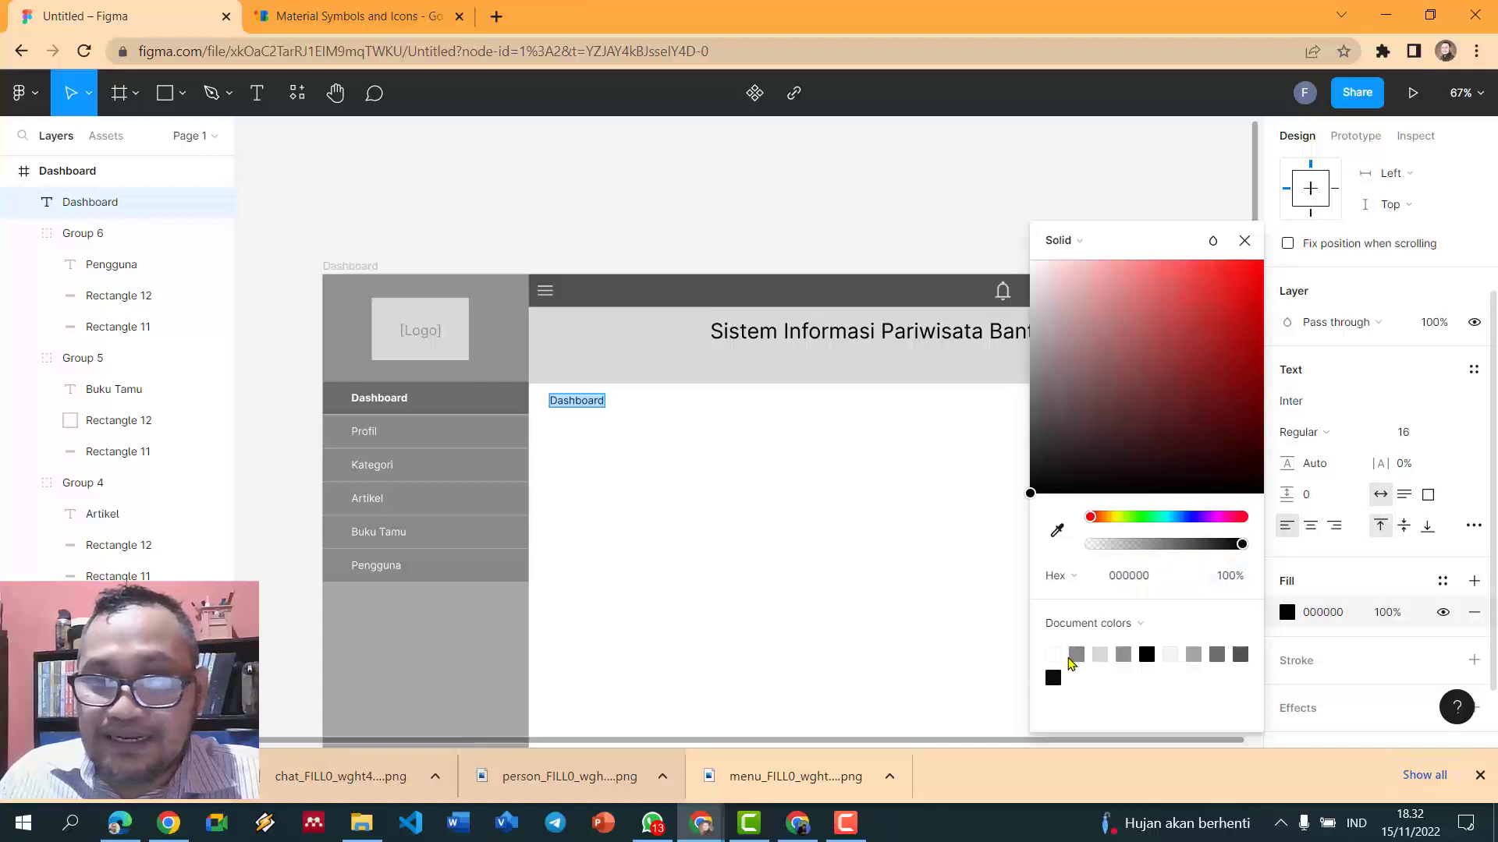
click(1243, 650)
key(Escape)
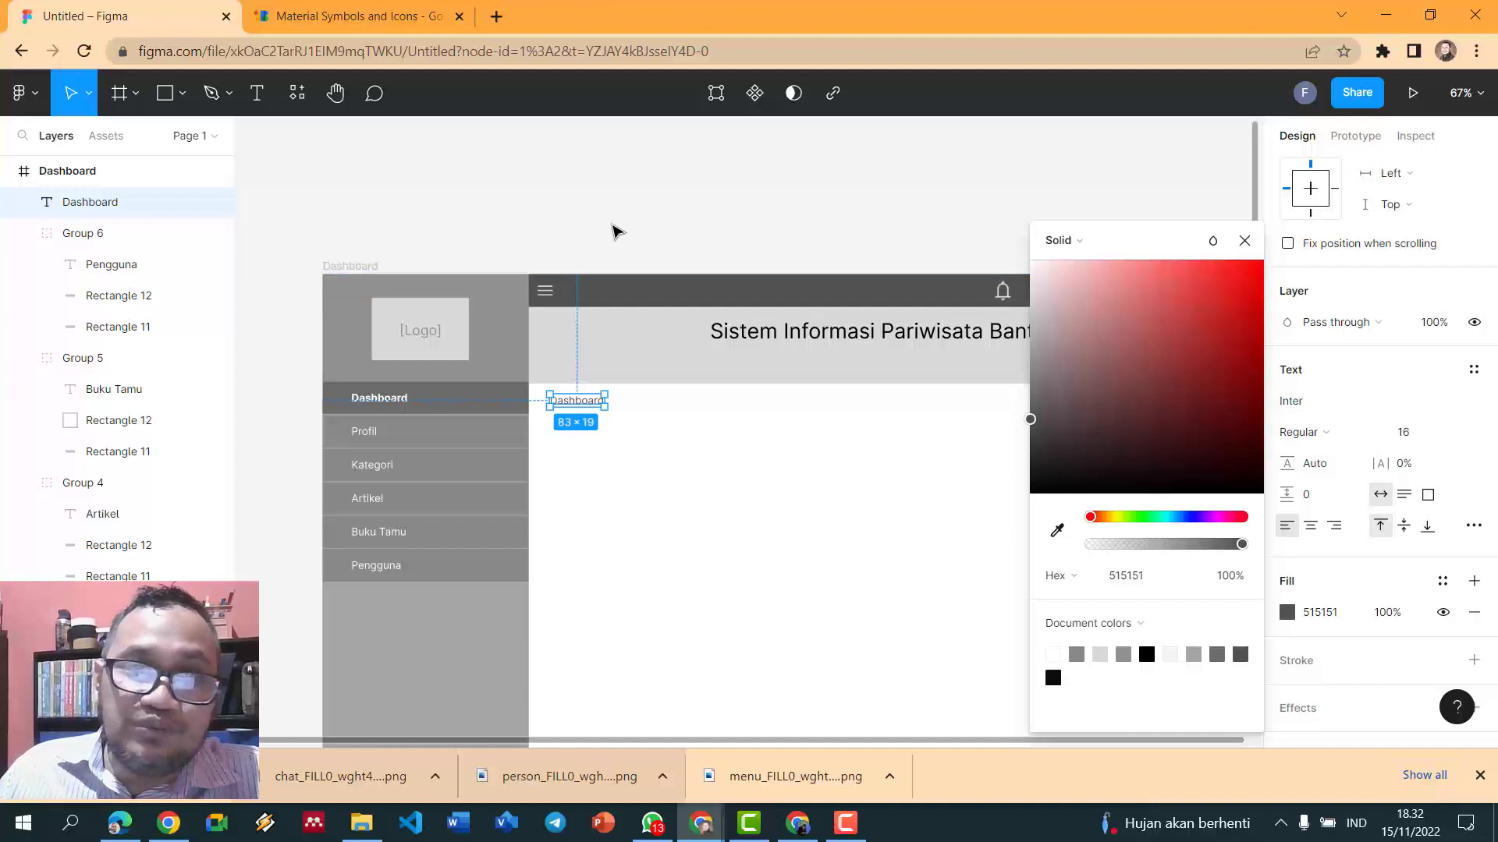
click(616, 231)
ctrl+scroll(615, 231, up, 3)
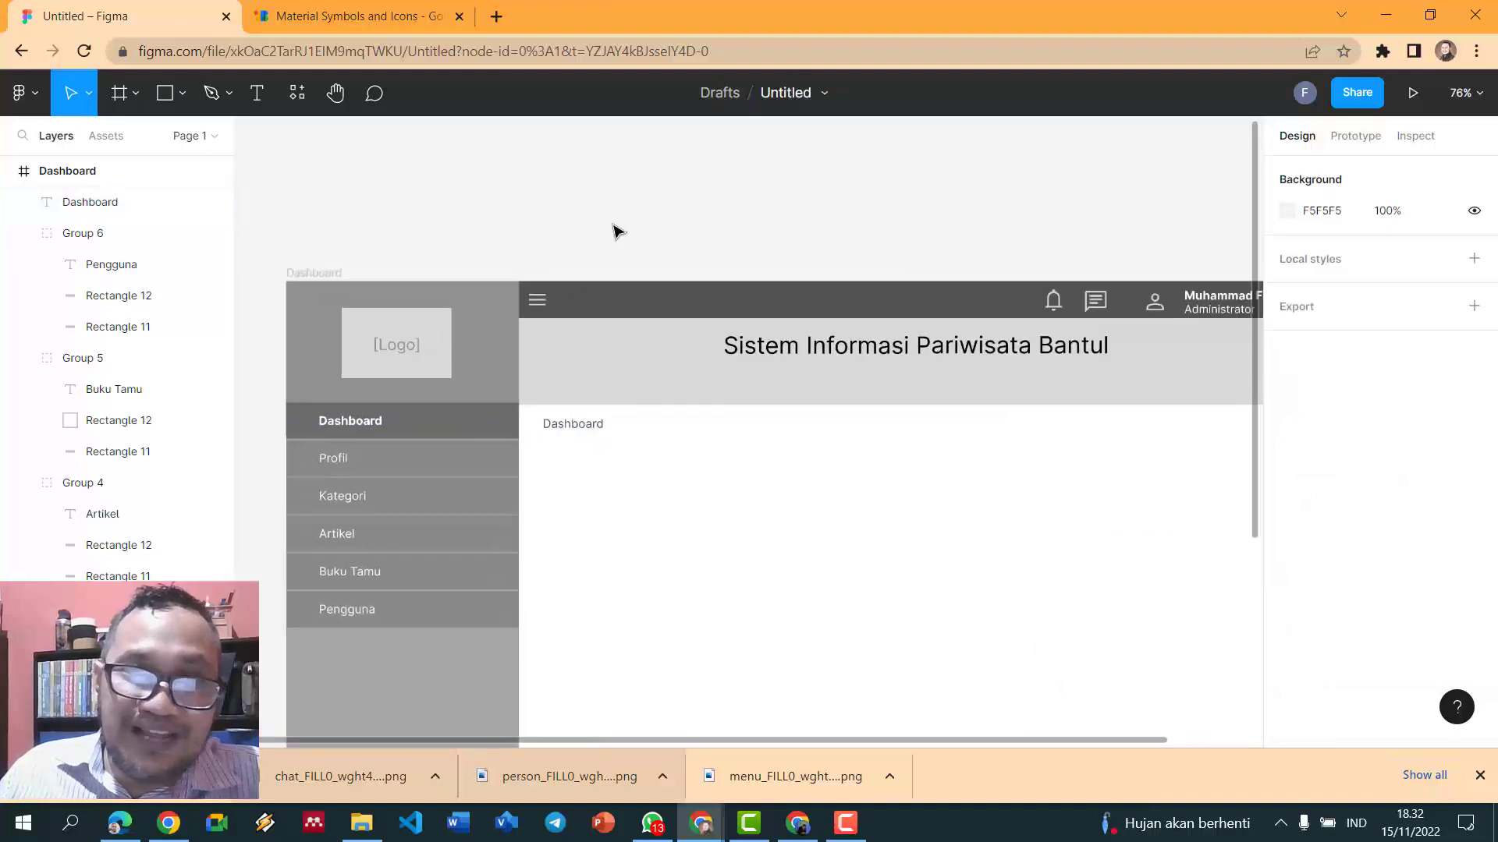
click(578, 426)
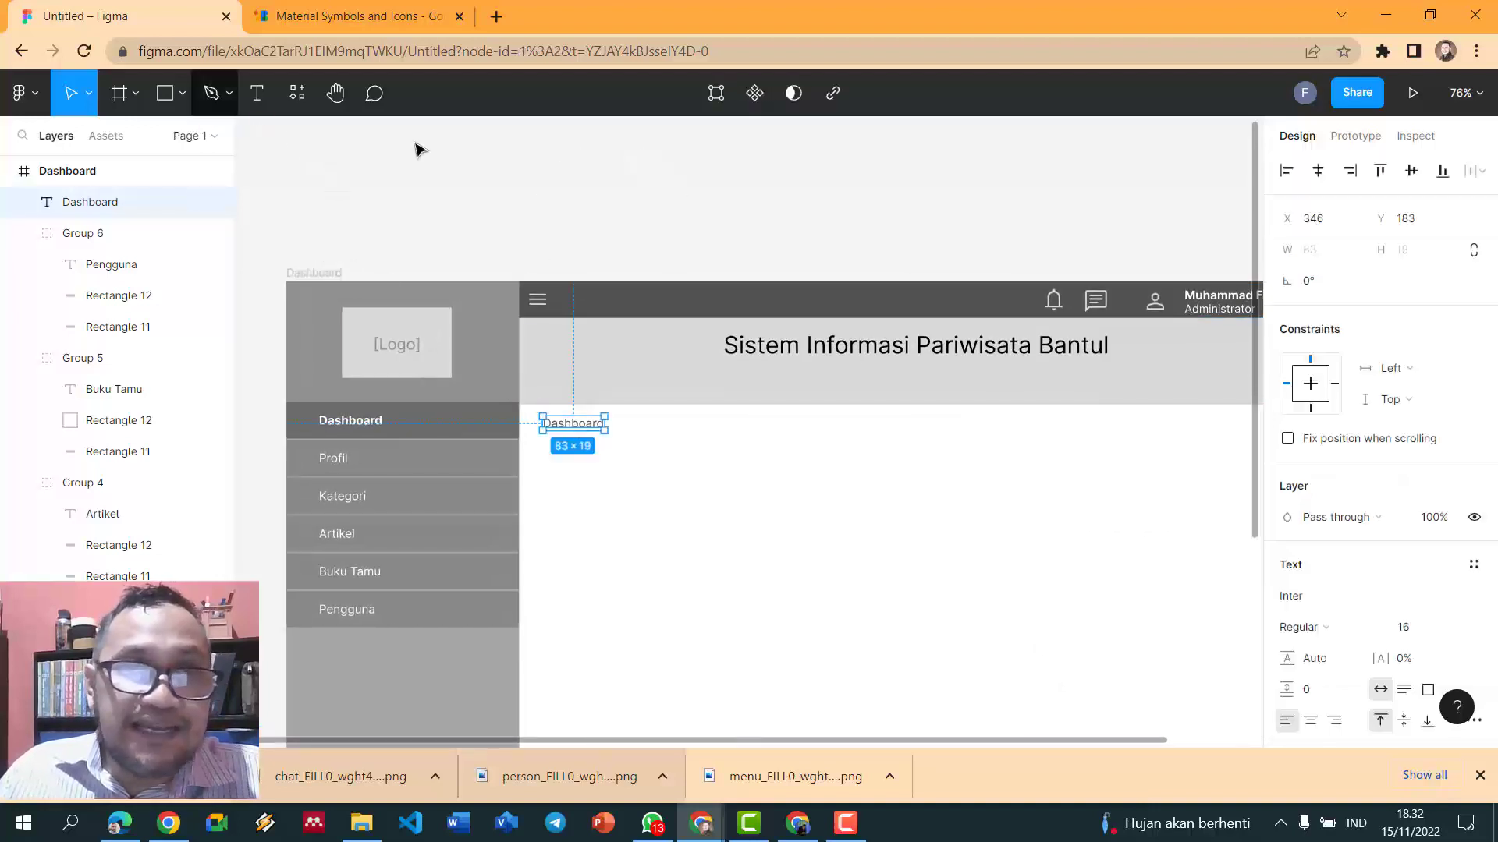
ctrl+scroll(663, 221, down, 3)
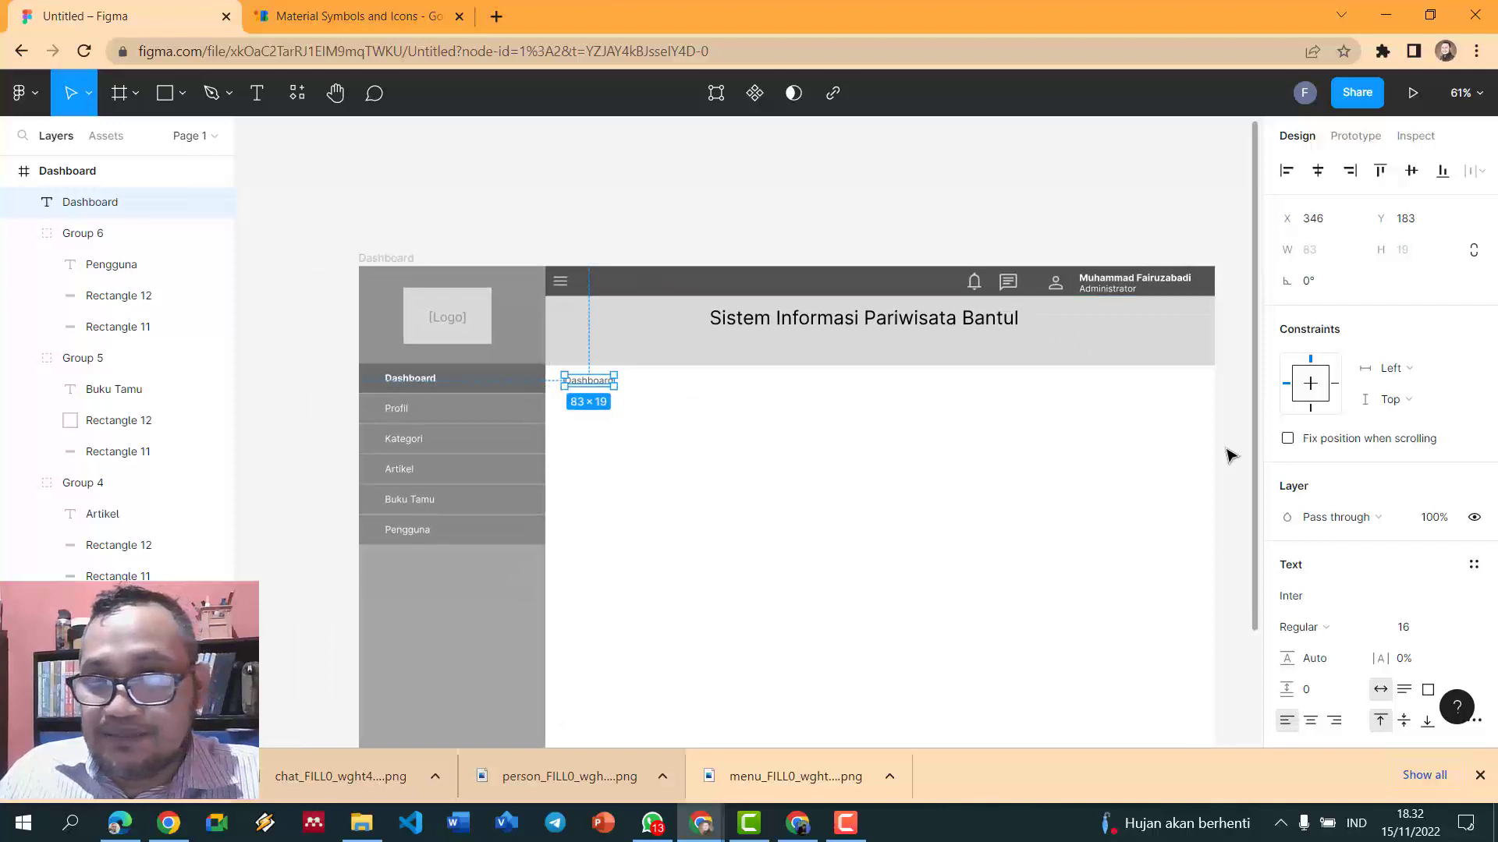
click(277, 129)
- Draw a horizontal line across the content area under the Dashboard heading
click(257, 93)
click(196, 100)
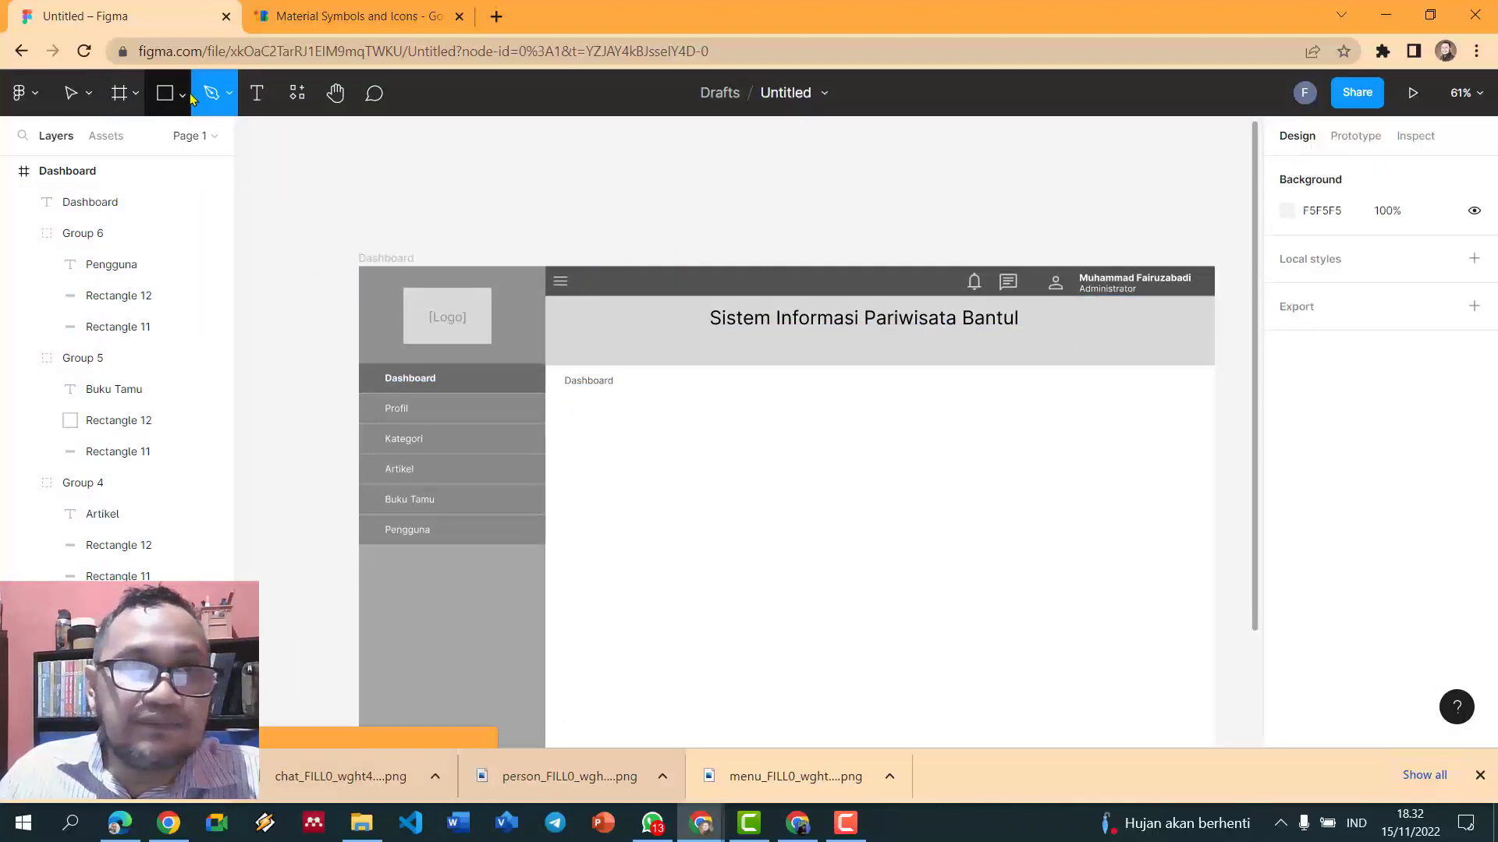
click(183, 93)
click(117, 165)
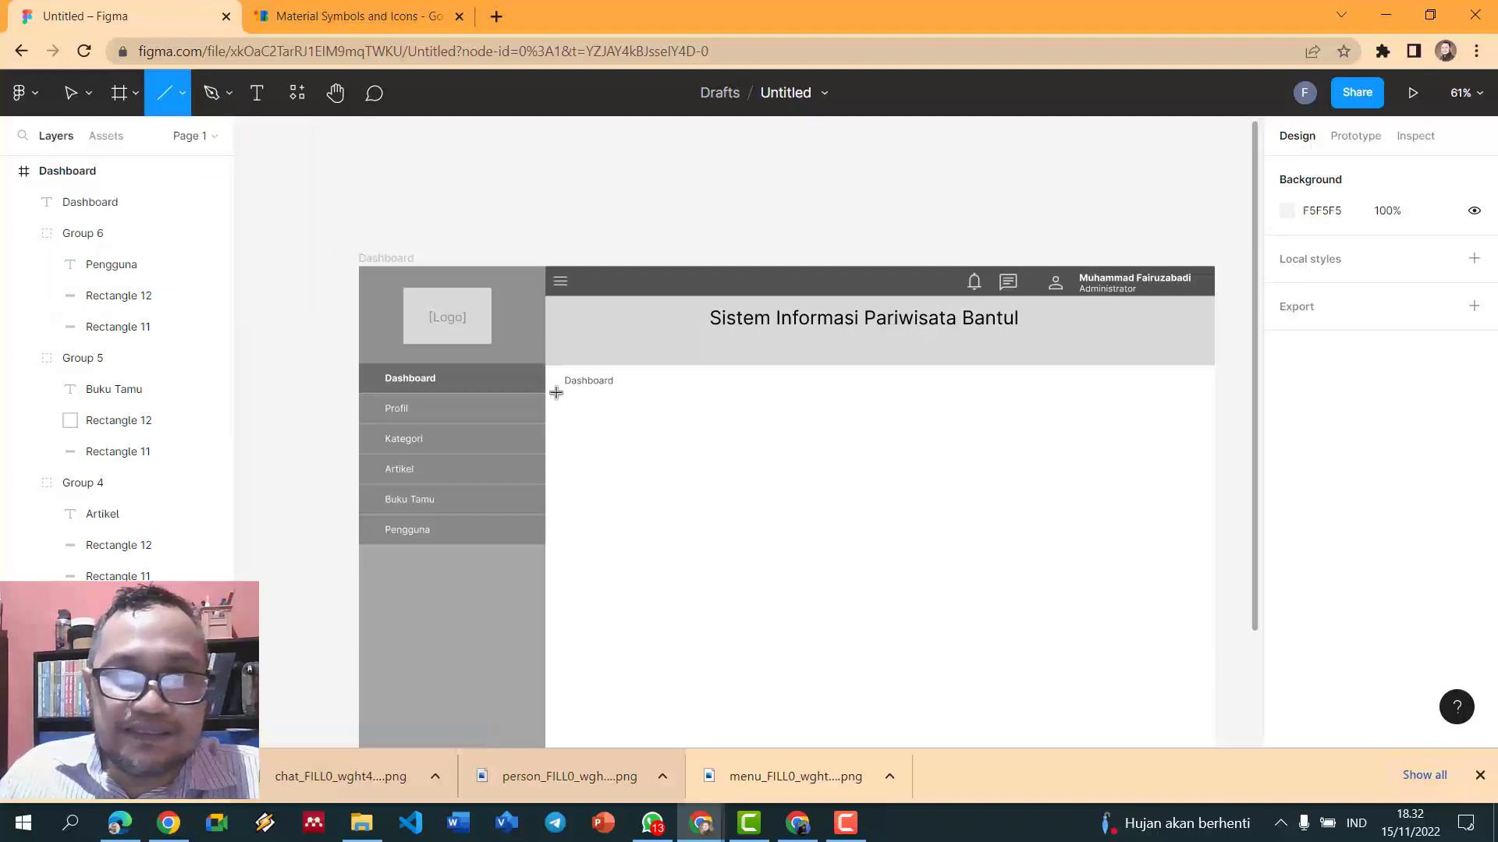
drag(547, 393, 1221, 401)
click(965, 217)
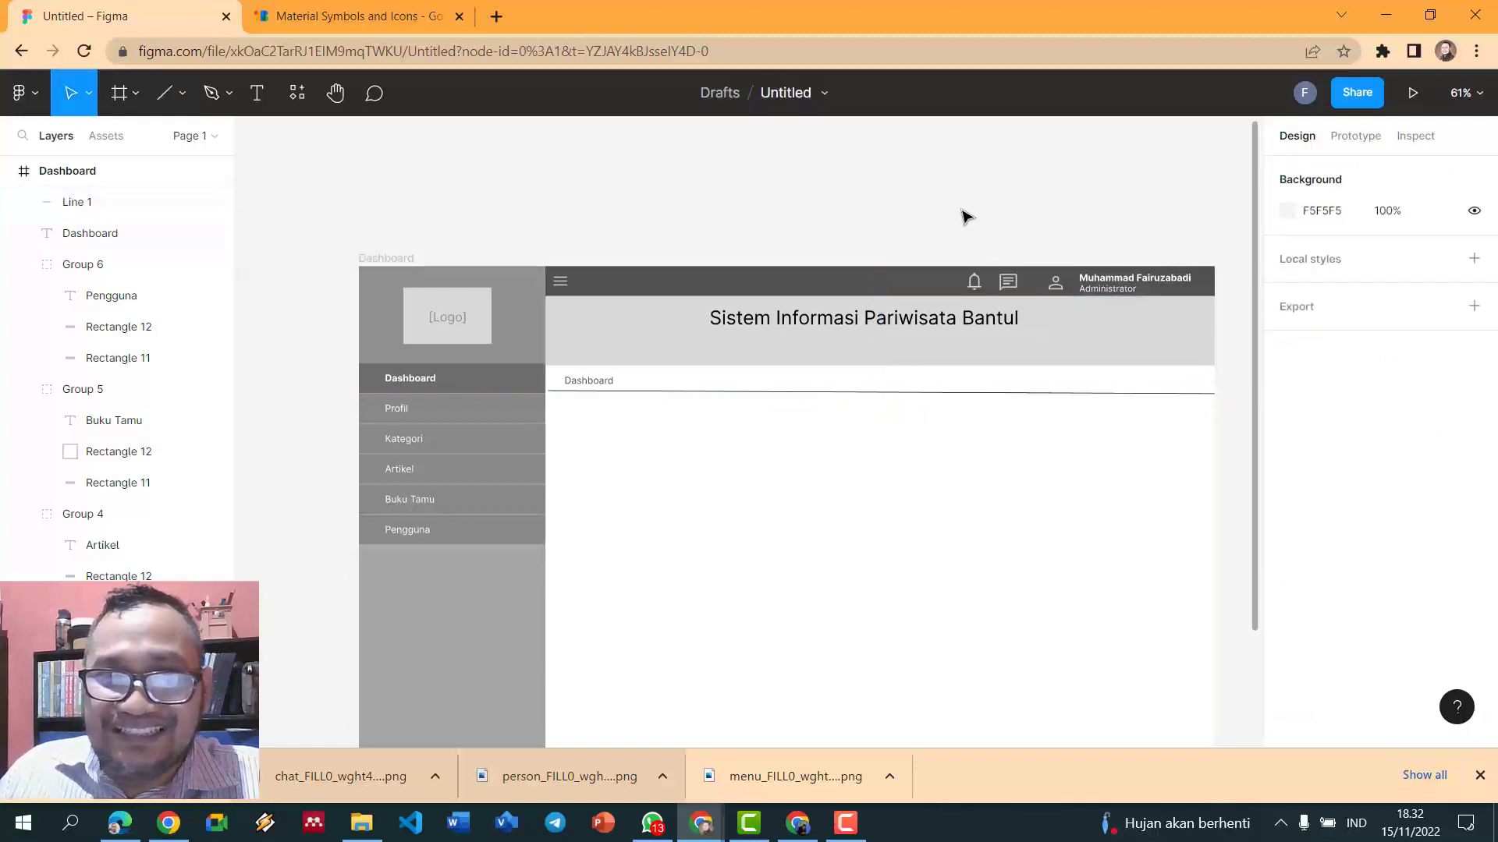
- Level the divider line and snap its left end against the sidebar edge
scroll(826, 380, up, 2)
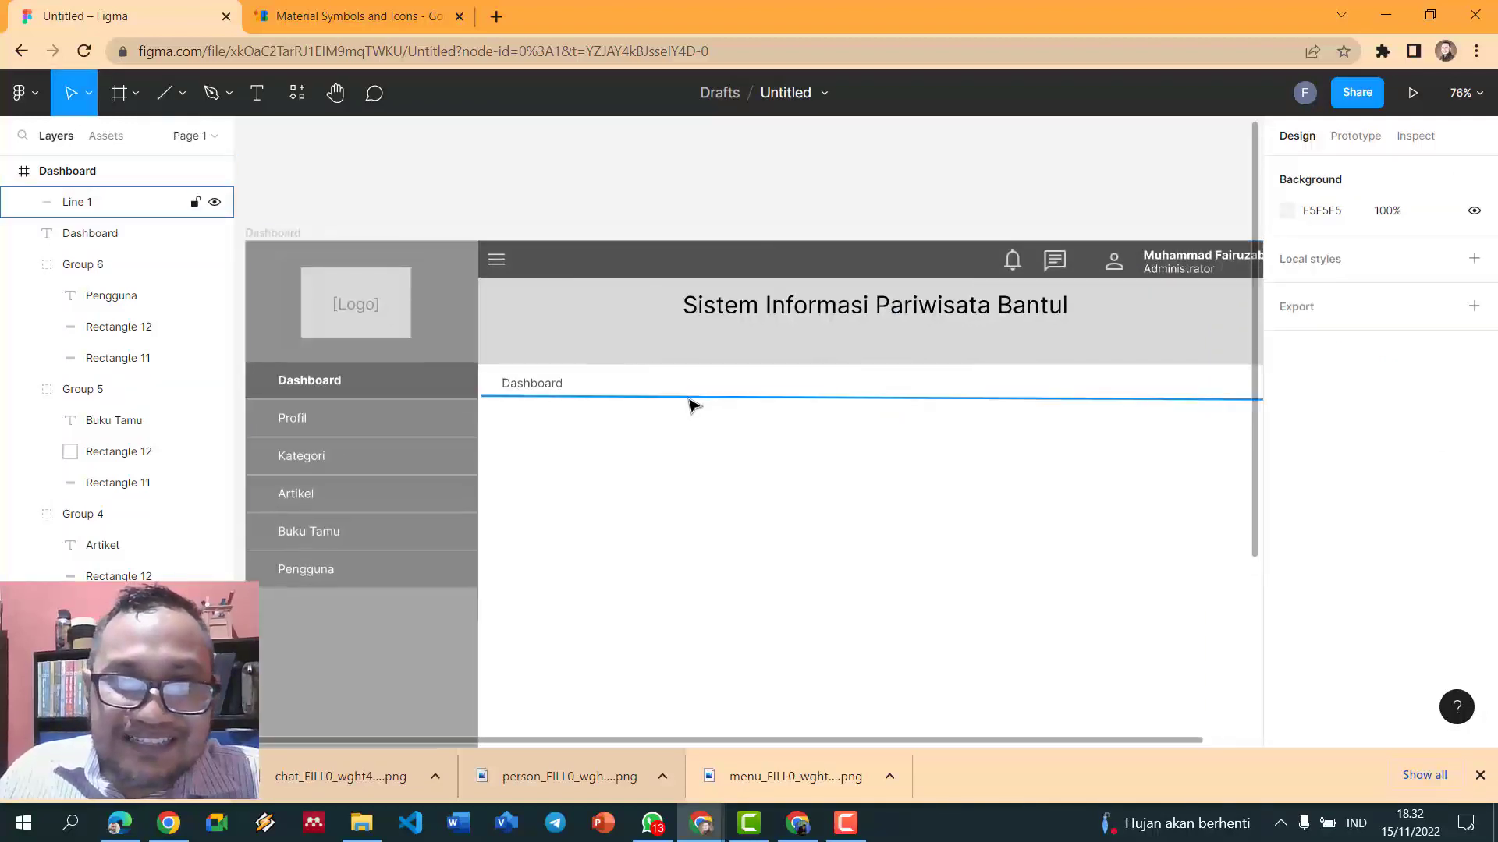
click(512, 399)
drag(482, 392, 471, 400)
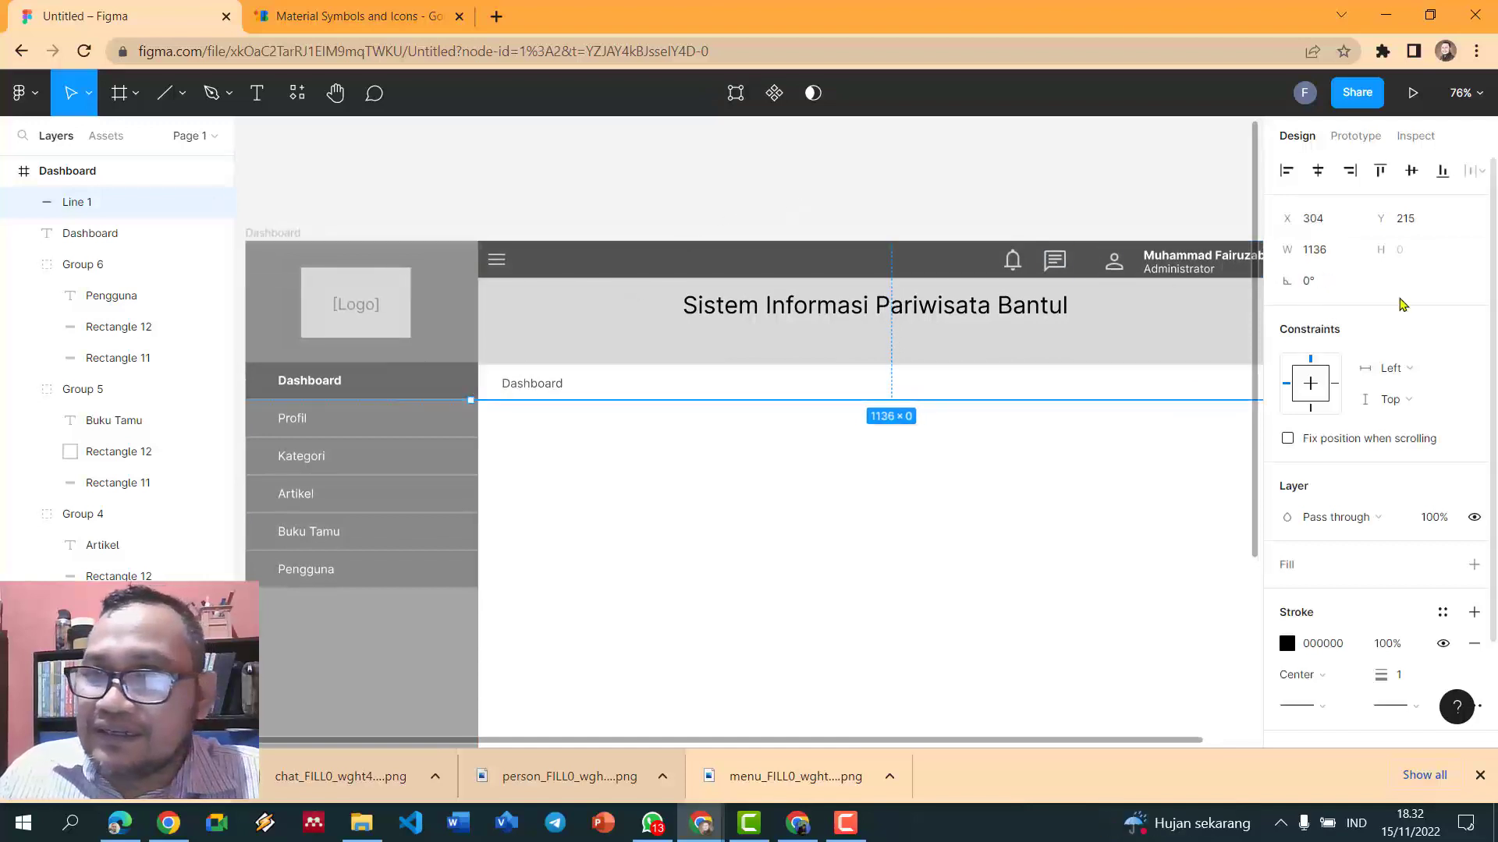
click(886, 161)
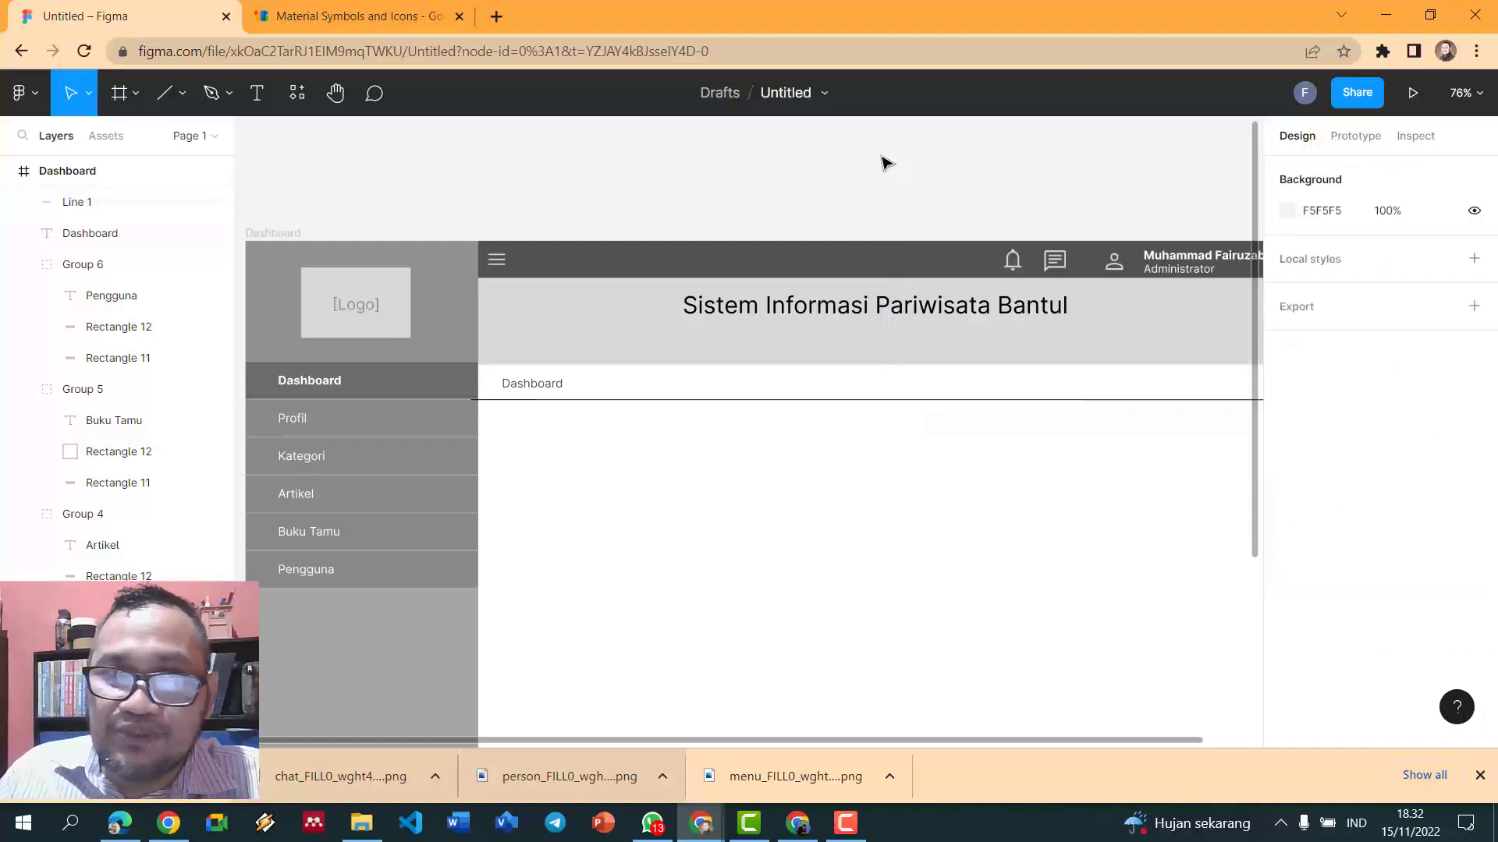
click(680, 400)
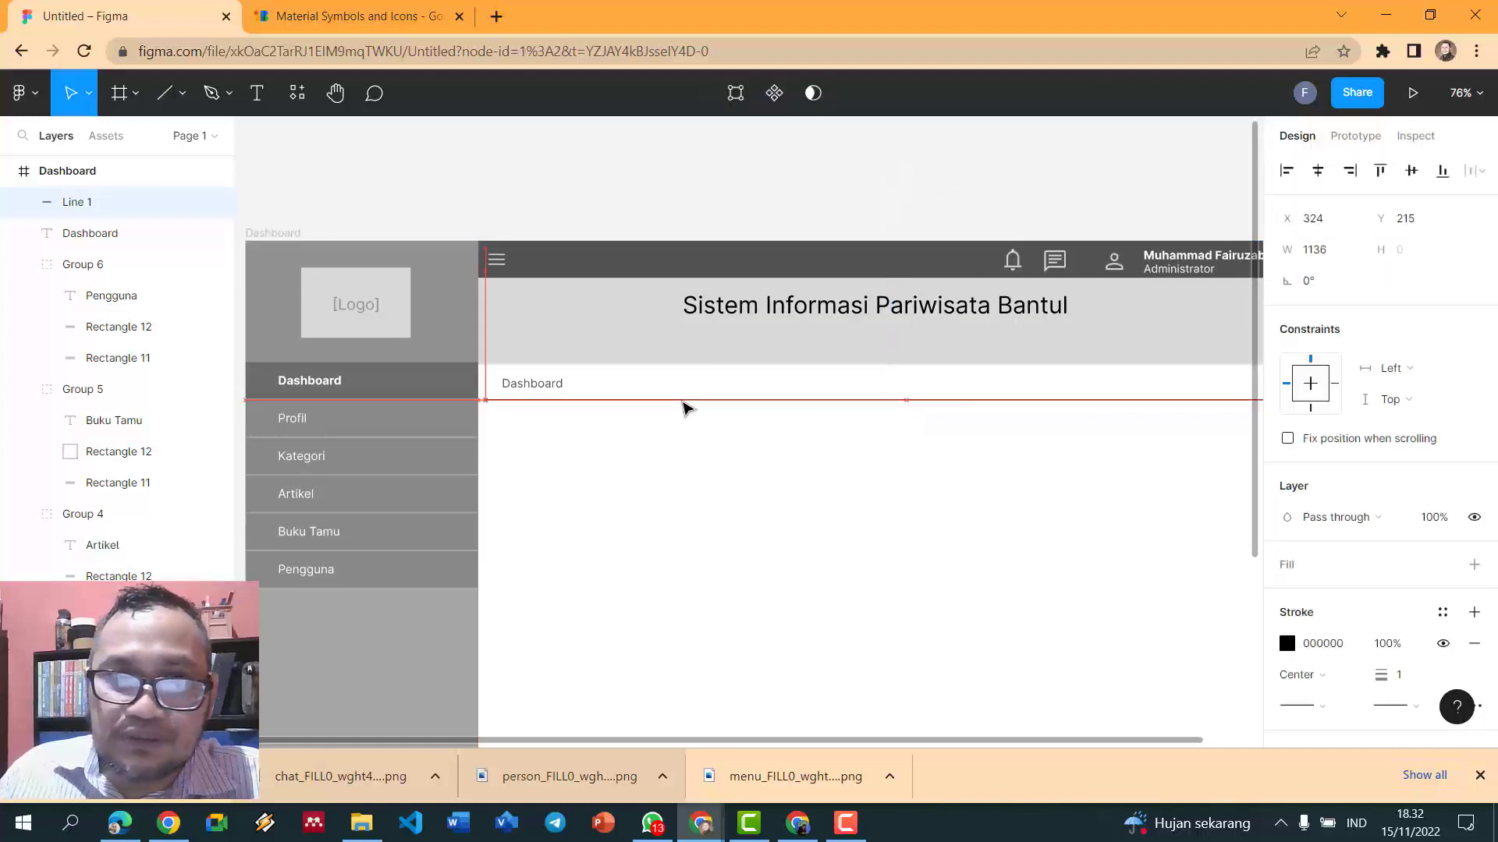
drag(669, 406, 659, 405)
click(689, 205)
scroll(689, 205, down, 3)
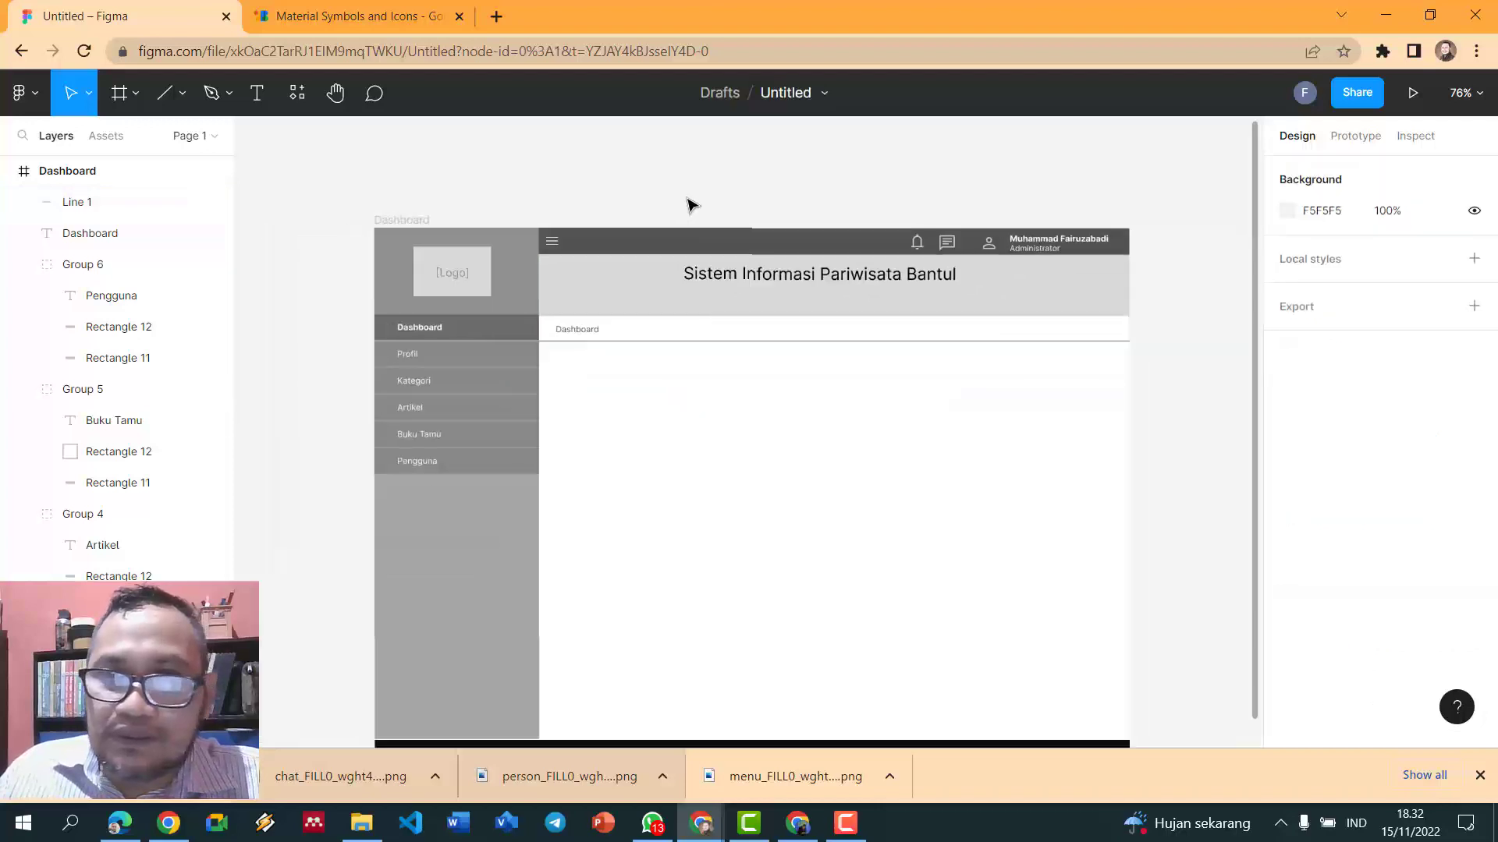
- Review the divider's stroke colour, then pick the Text tool for a new label
click(749, 338)
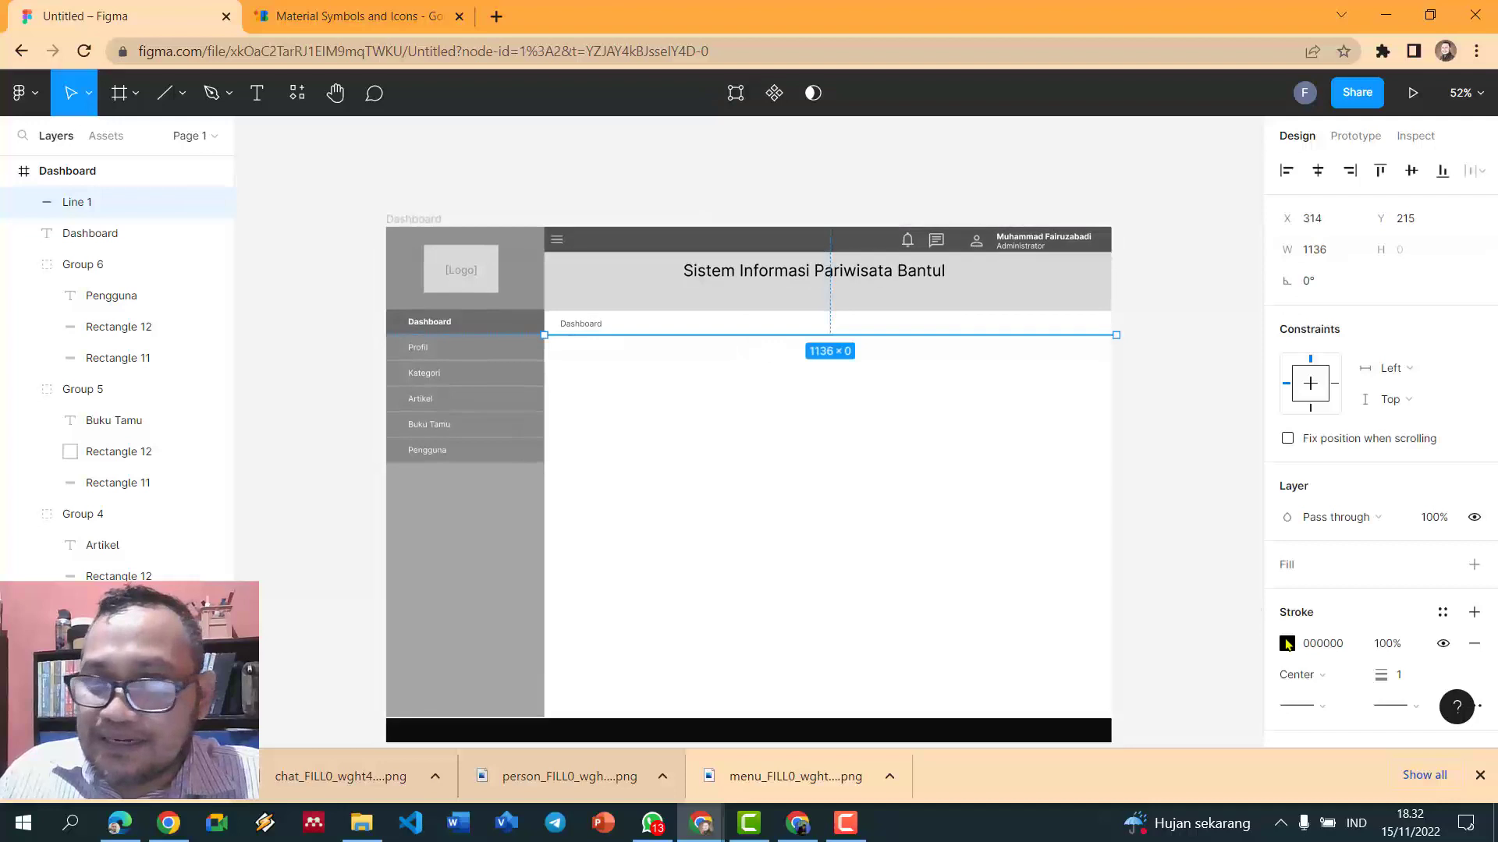
click(1287, 643)
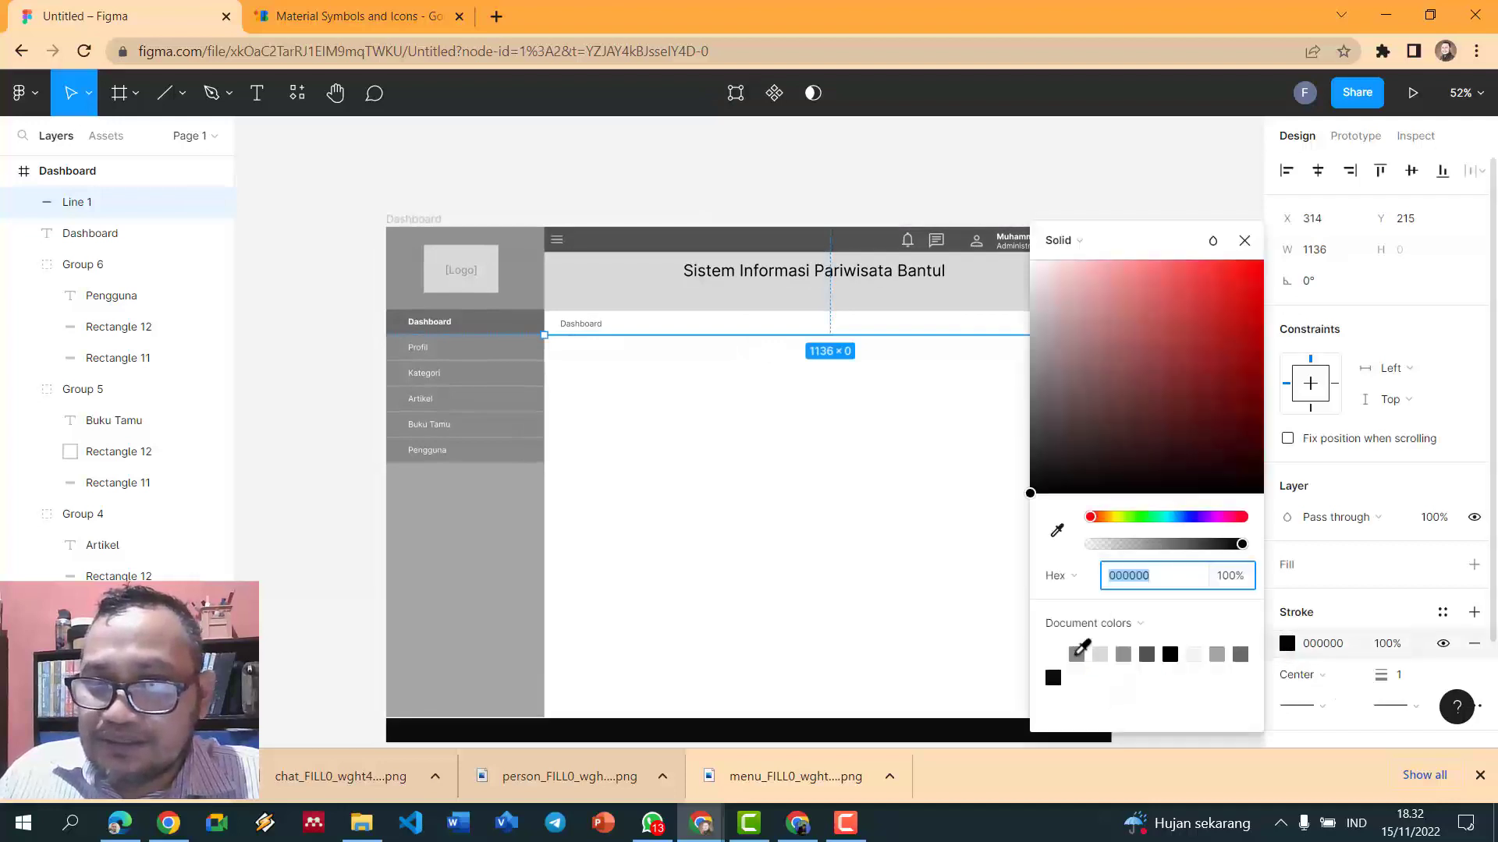
click(784, 205)
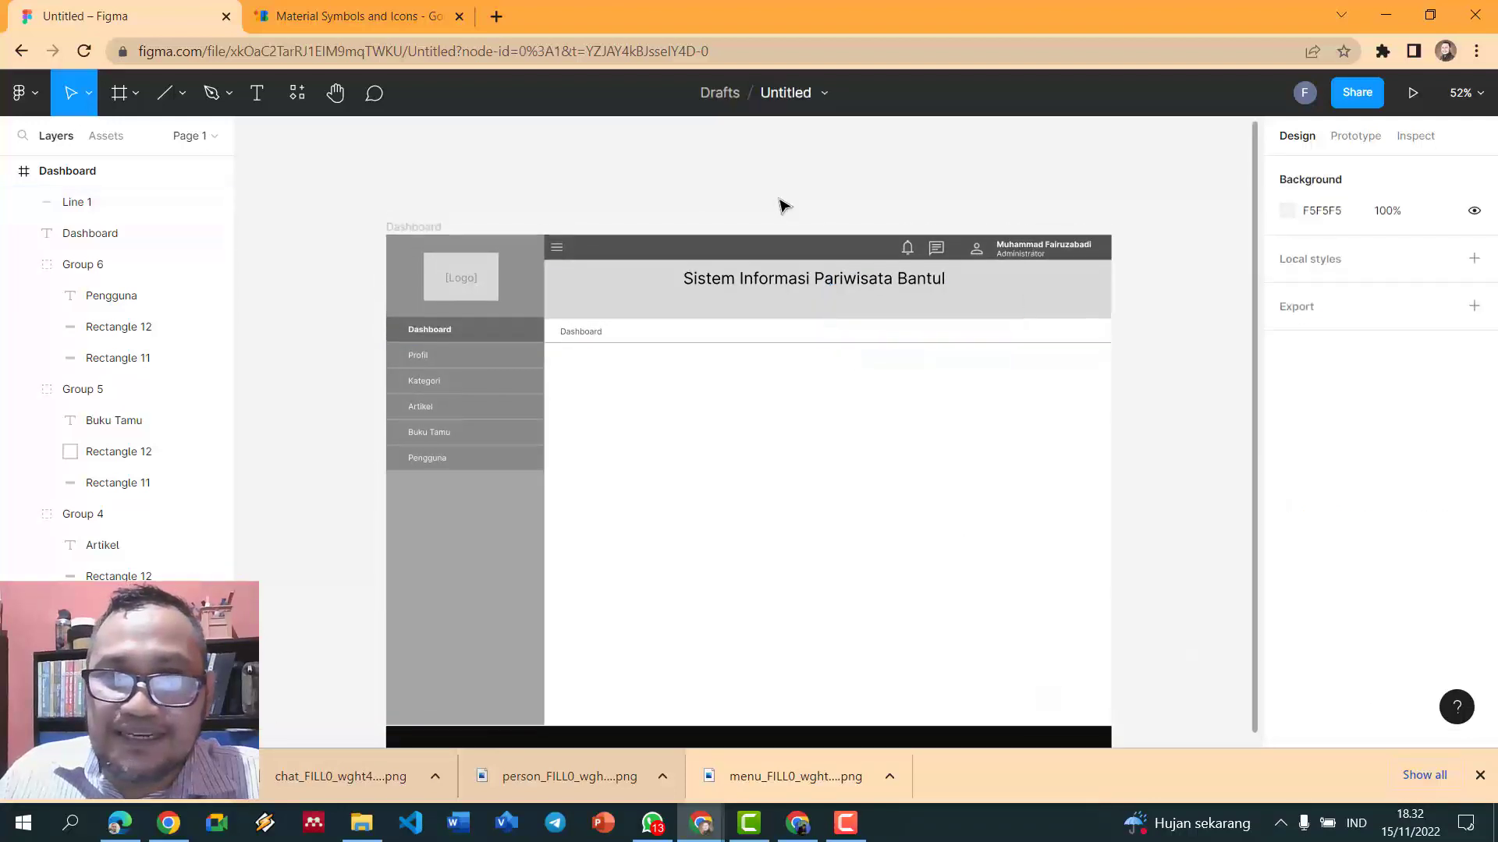
scroll(586, 247, up, 1)
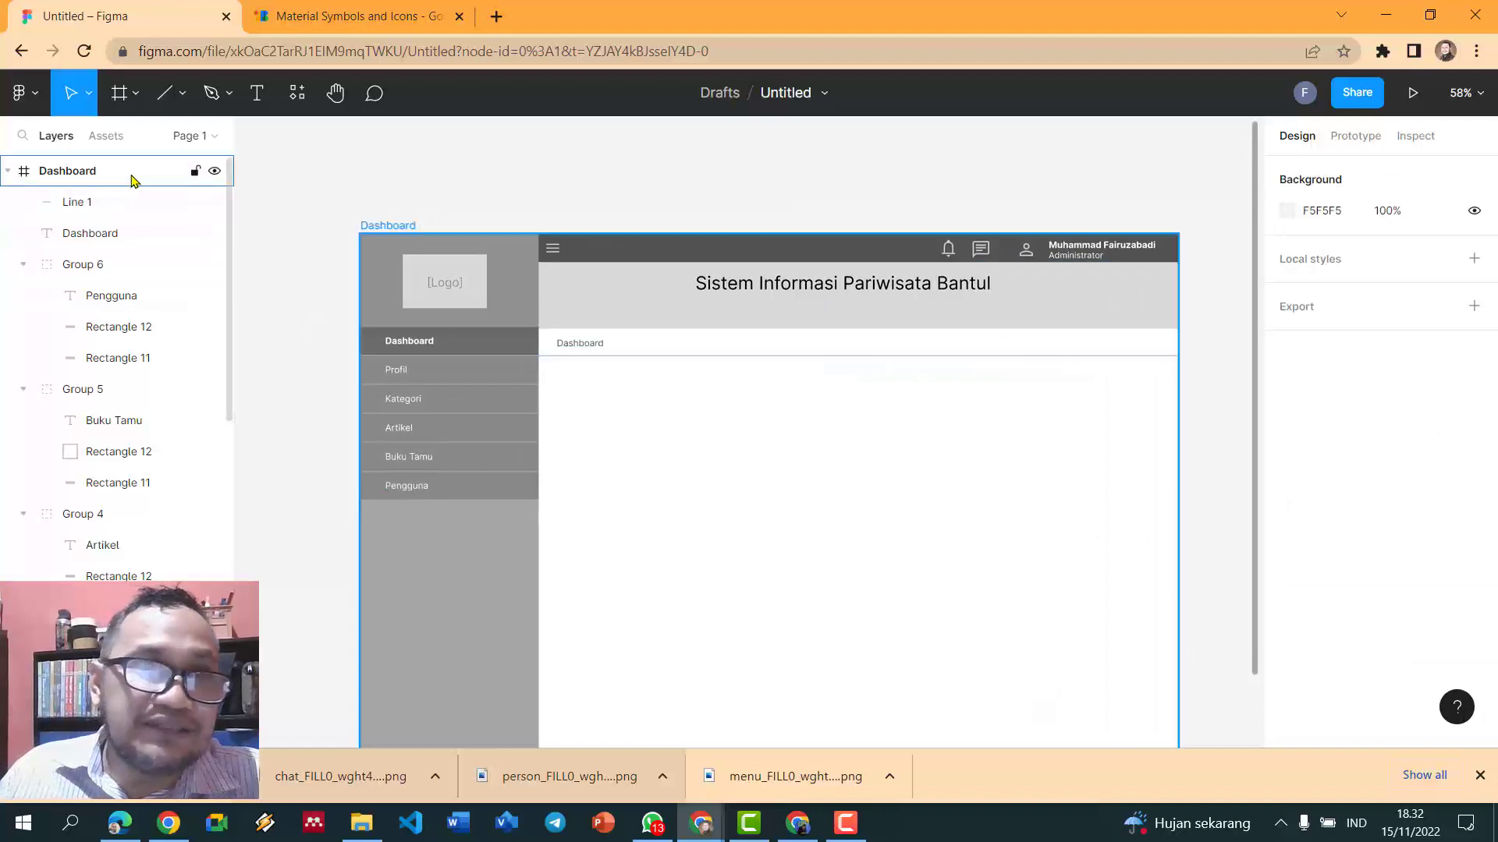
click(259, 98)
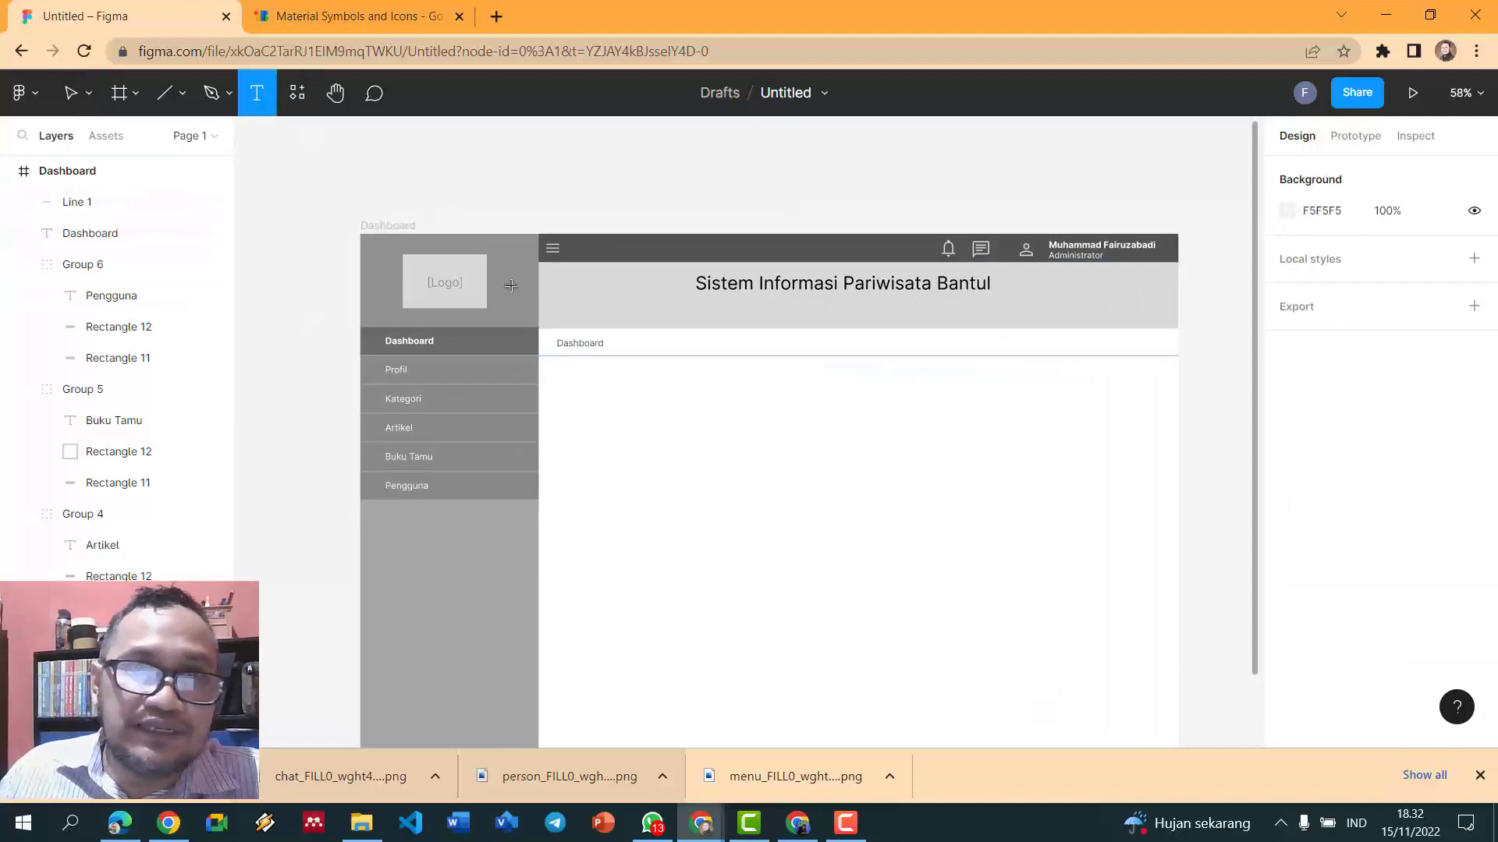
- Add a size-24 'Dashboard' heading below the divider, aligned with the breadcrumb
click(567, 376)
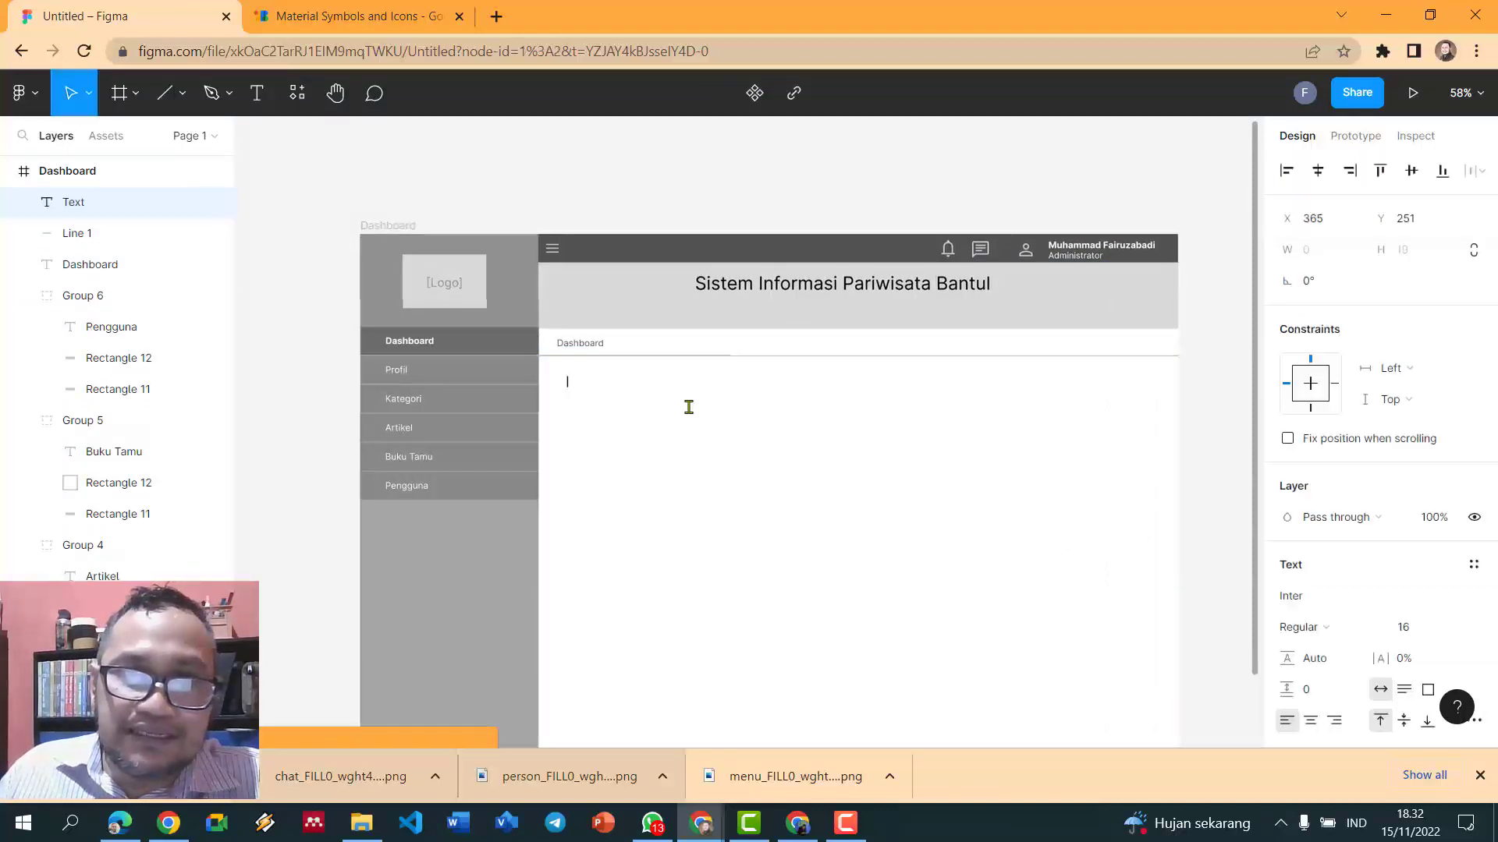
text(Das)
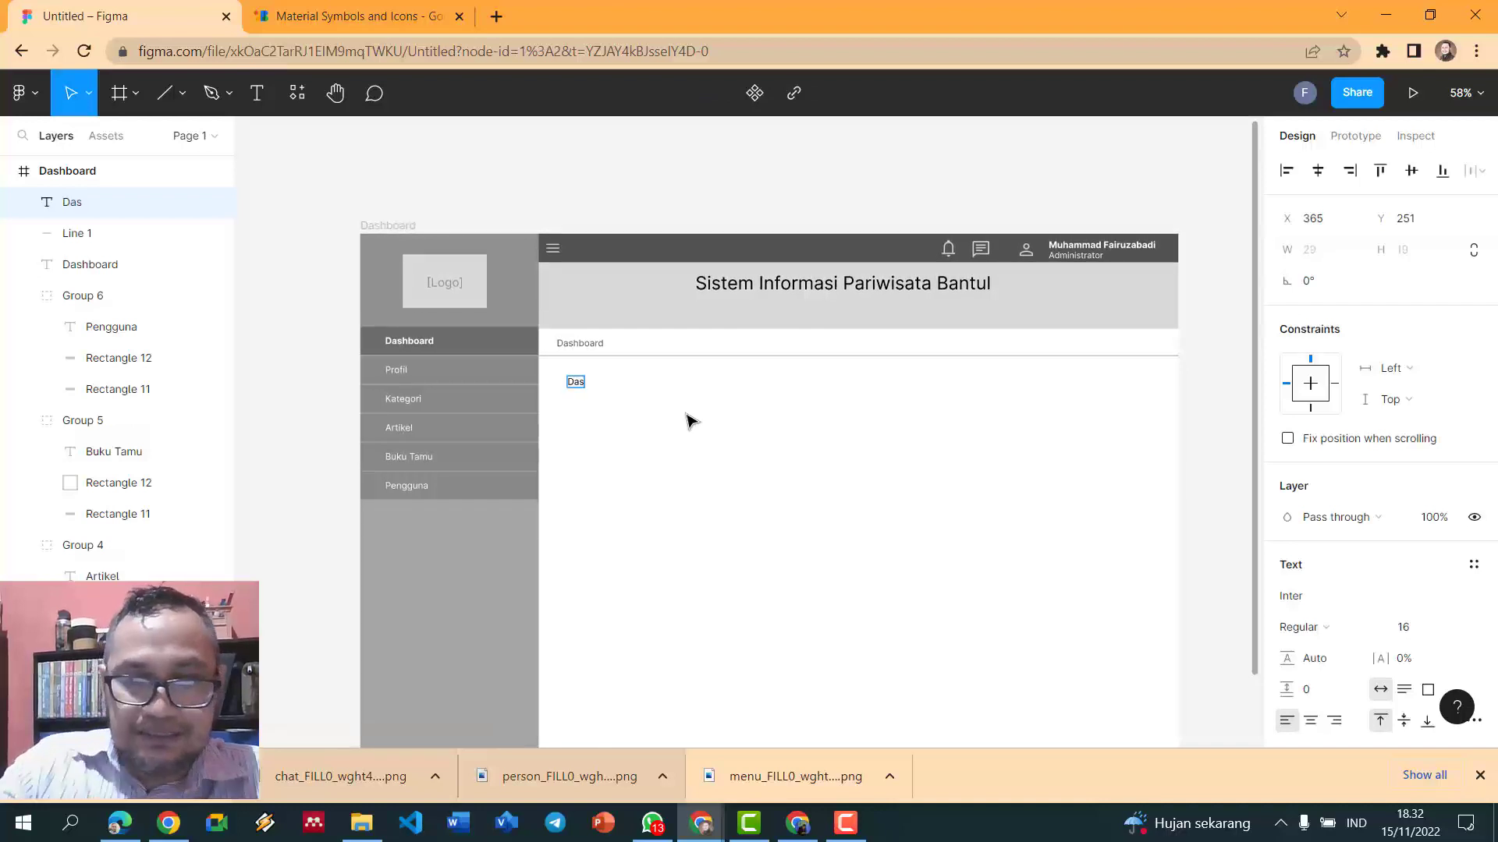
key(ctrl+a)
key(Escape)
key(ctrl+shift+period)
key(ctrl+shift+period)
key(ctrl+shift+period)
key(ctrl+shift+period)
key(ctrl+shift+period)
key(ctrl+shift+period)
key(ctrl+shift+period)
key(ctrl+shift+period)
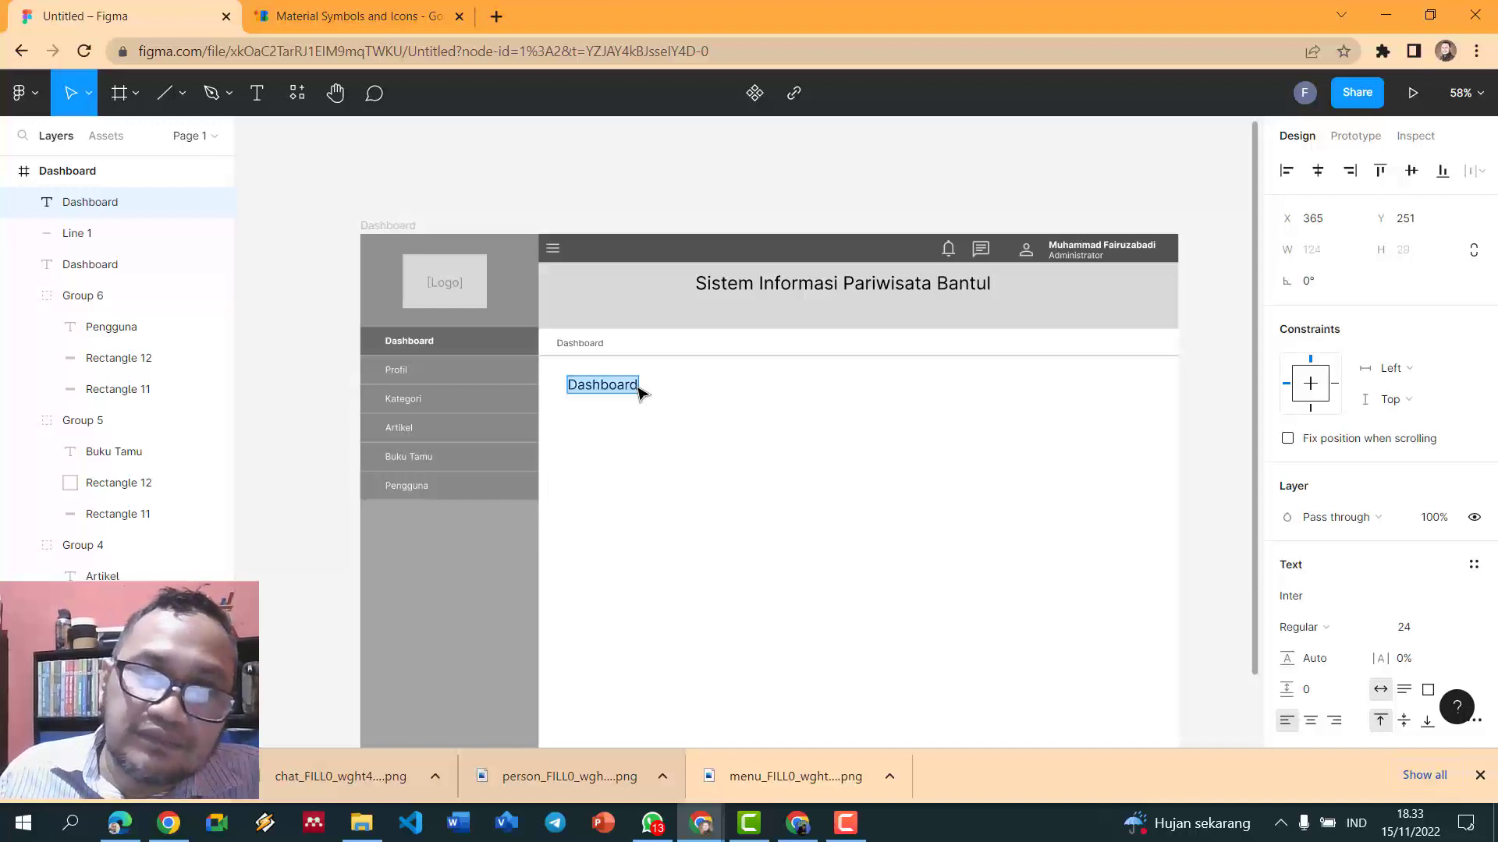
key(Escape)
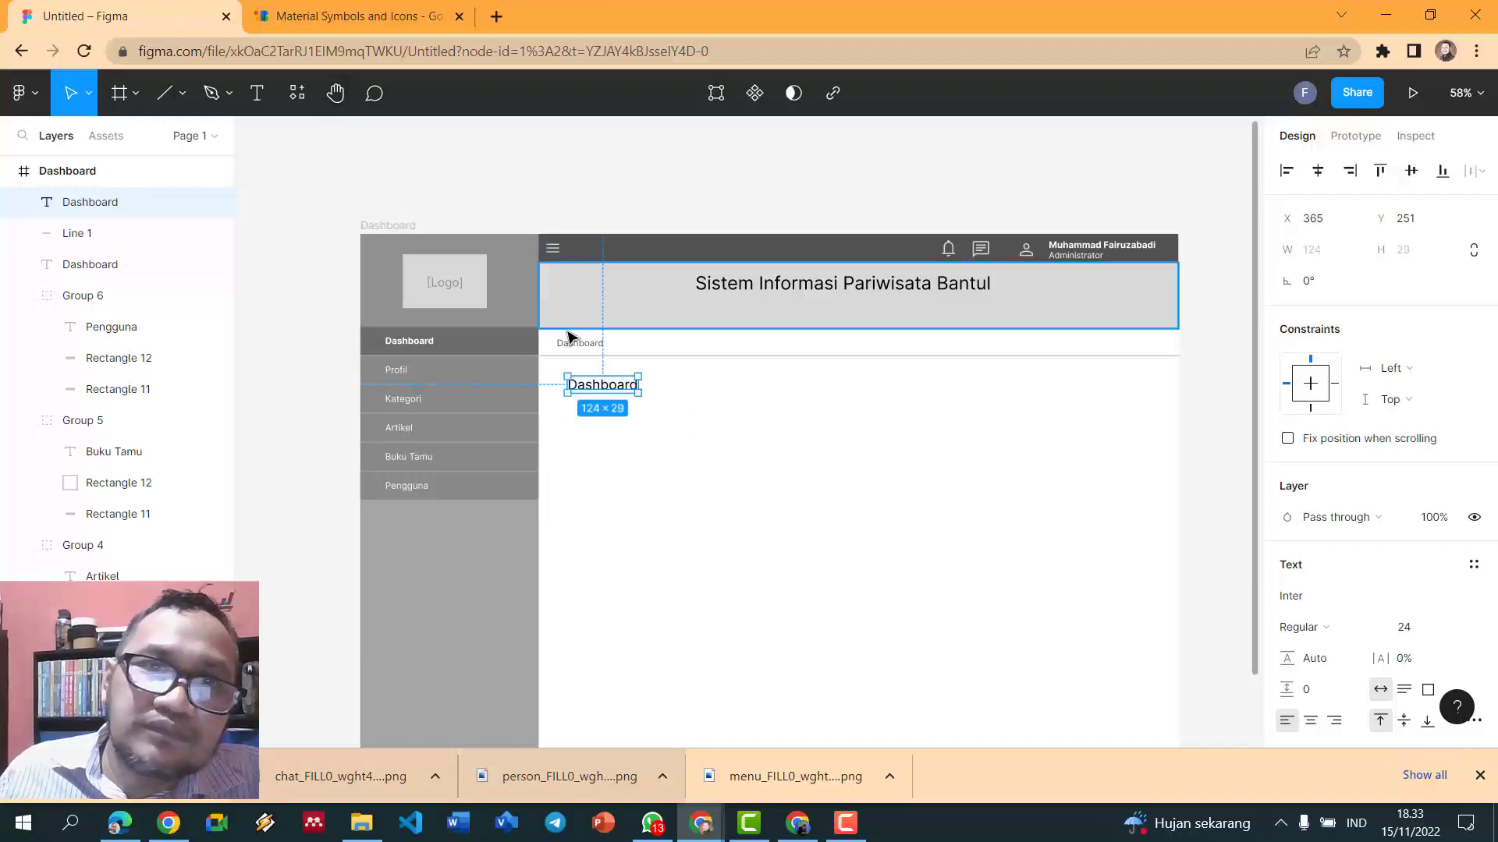
drag(613, 398, 603, 392)
click(669, 227)
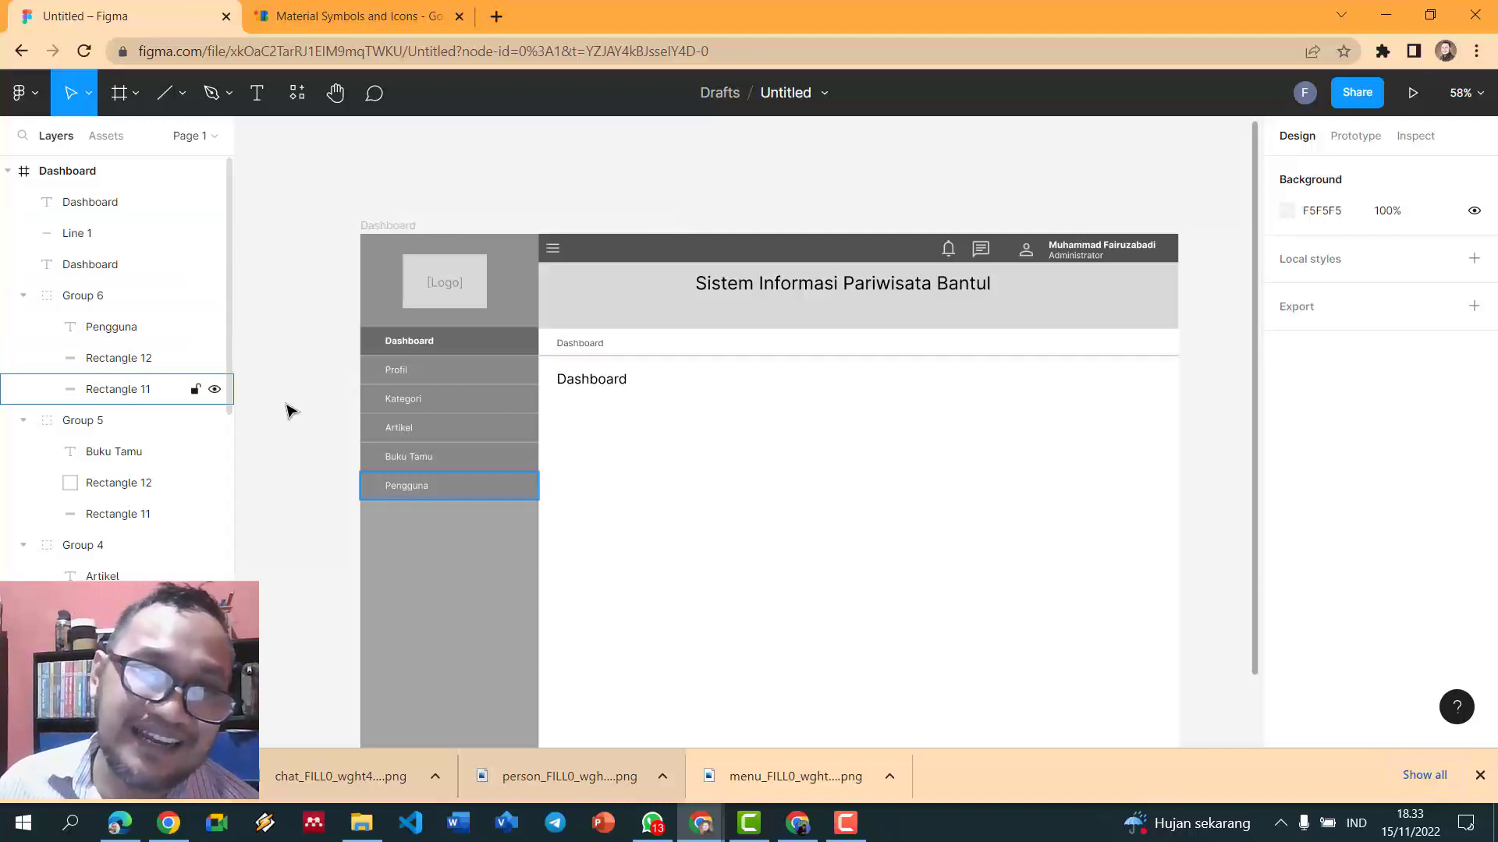
- Check the Buku Tamu sidebar item and the Dashboard title by selecting each in turn
click(435, 427)
click(418, 464)
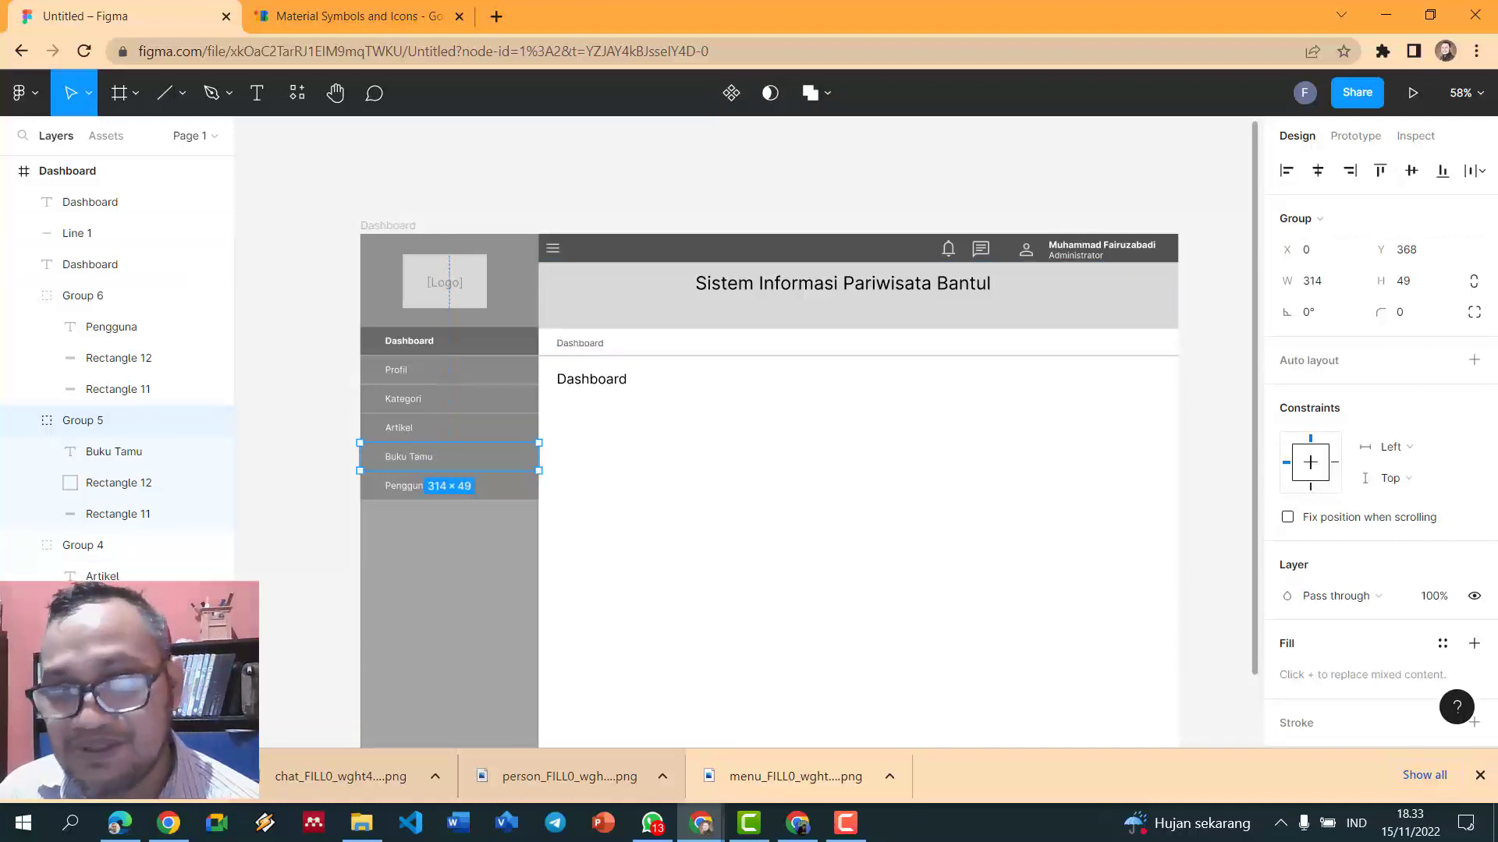
click(837, 201)
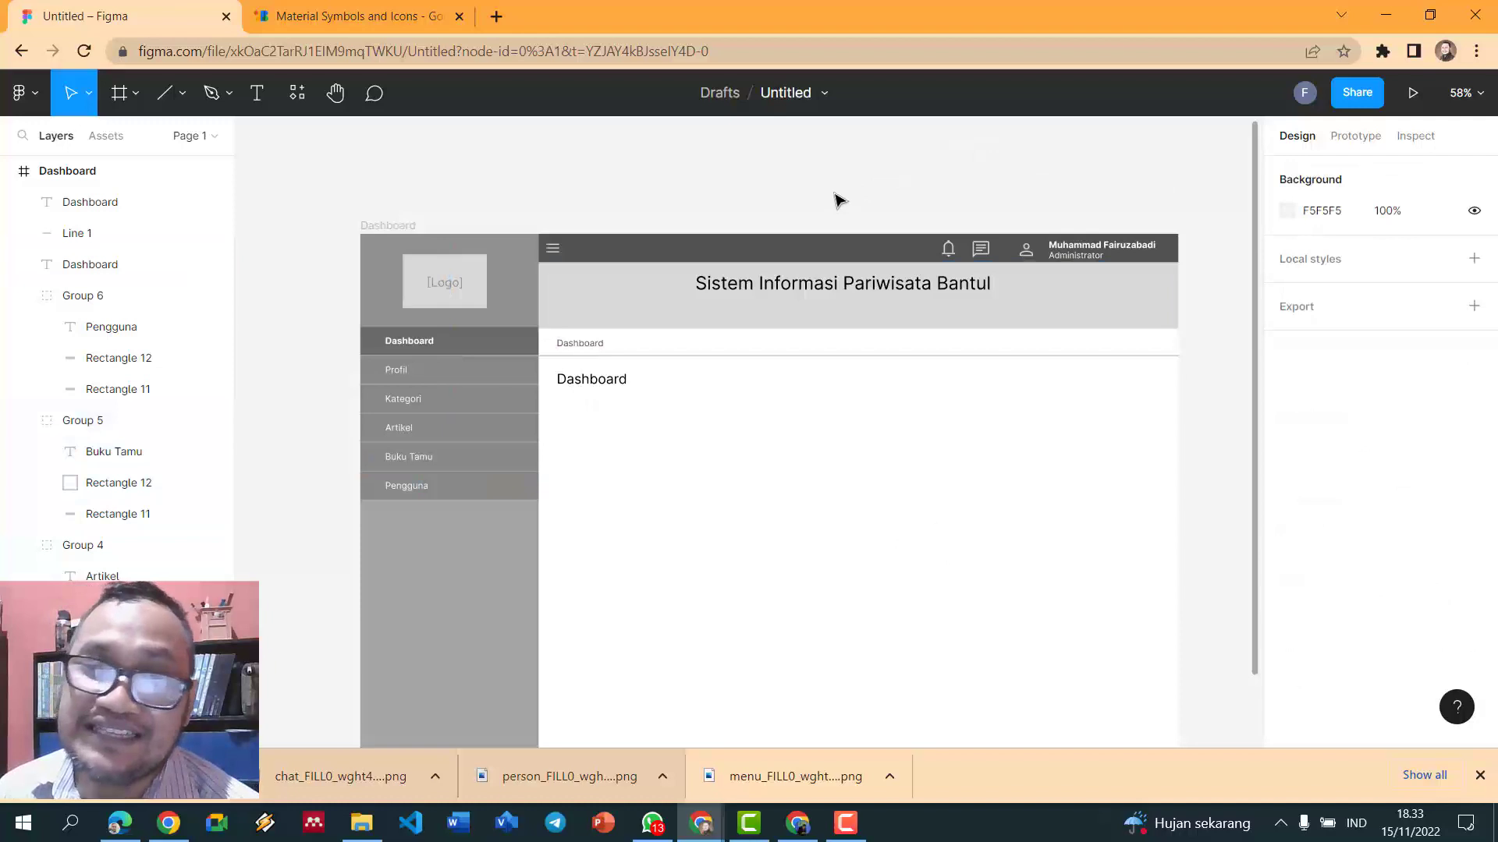
click(582, 384)
click(627, 171)
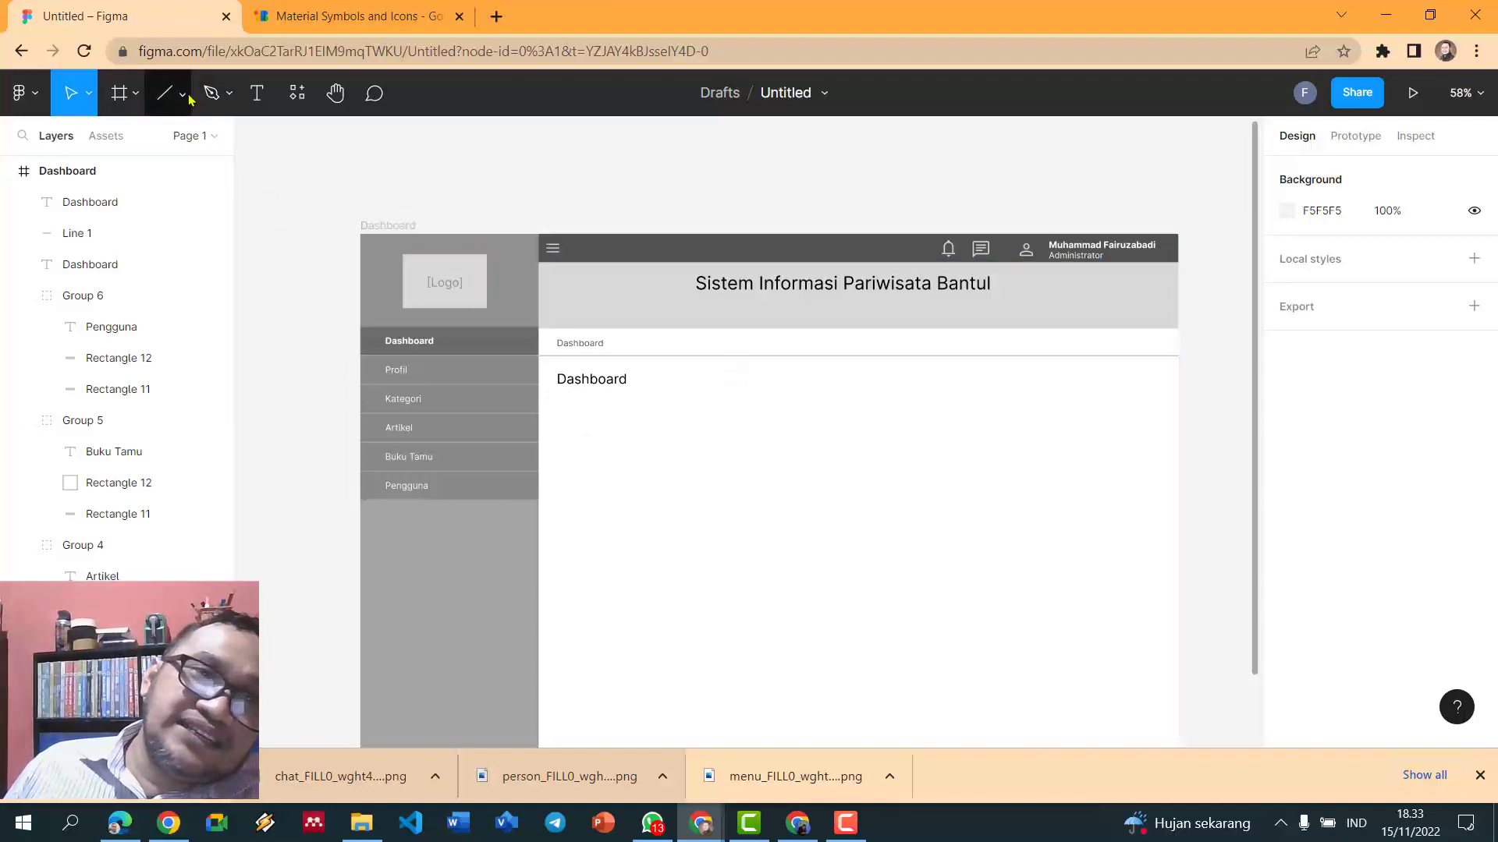
- Draw the first grey stat card rectangle below the Dashboard title
click(137, 97)
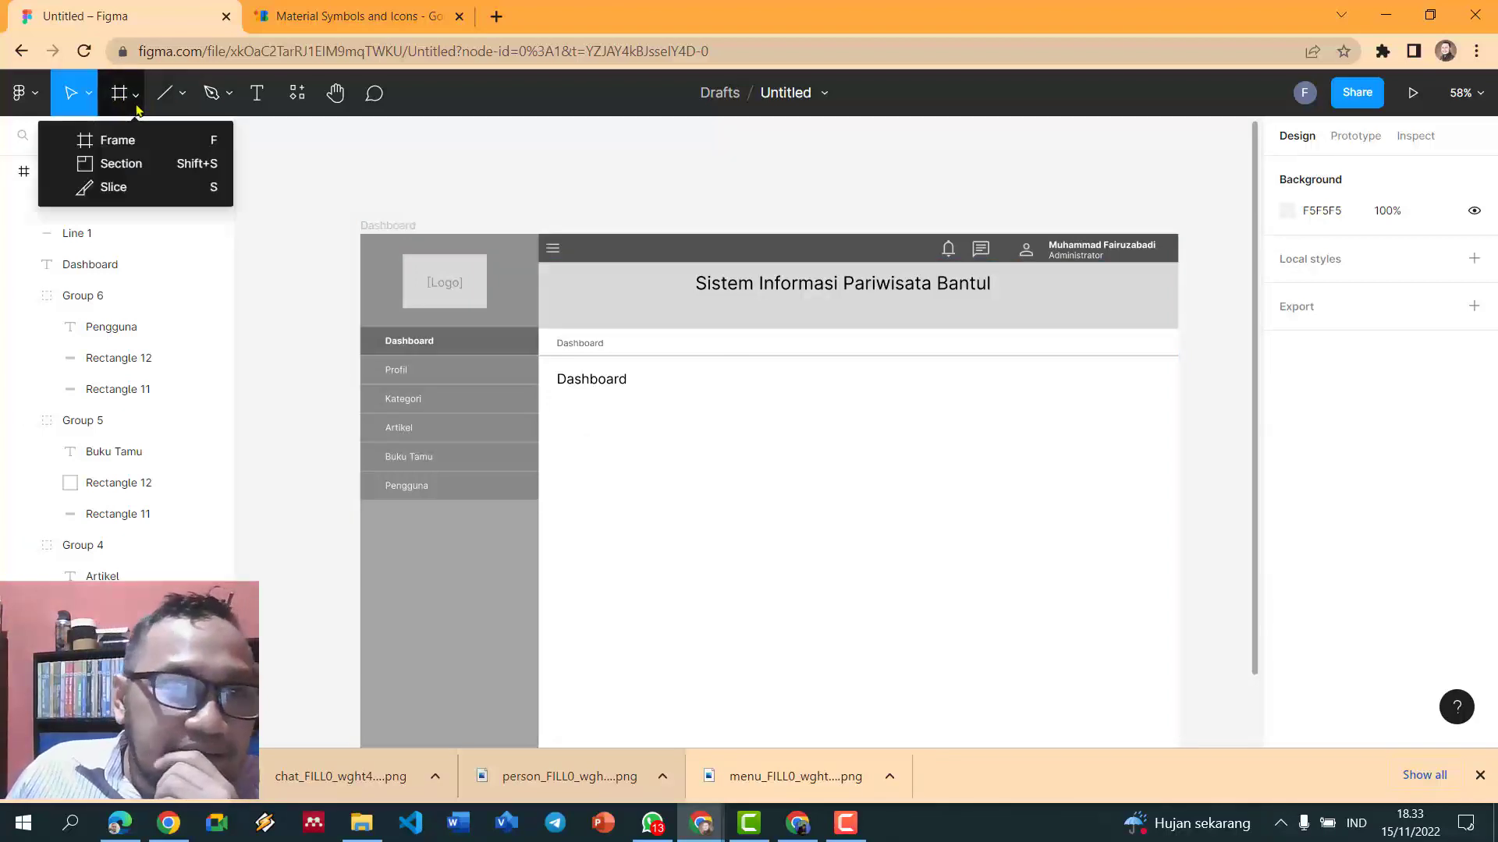
click(183, 94)
click(154, 141)
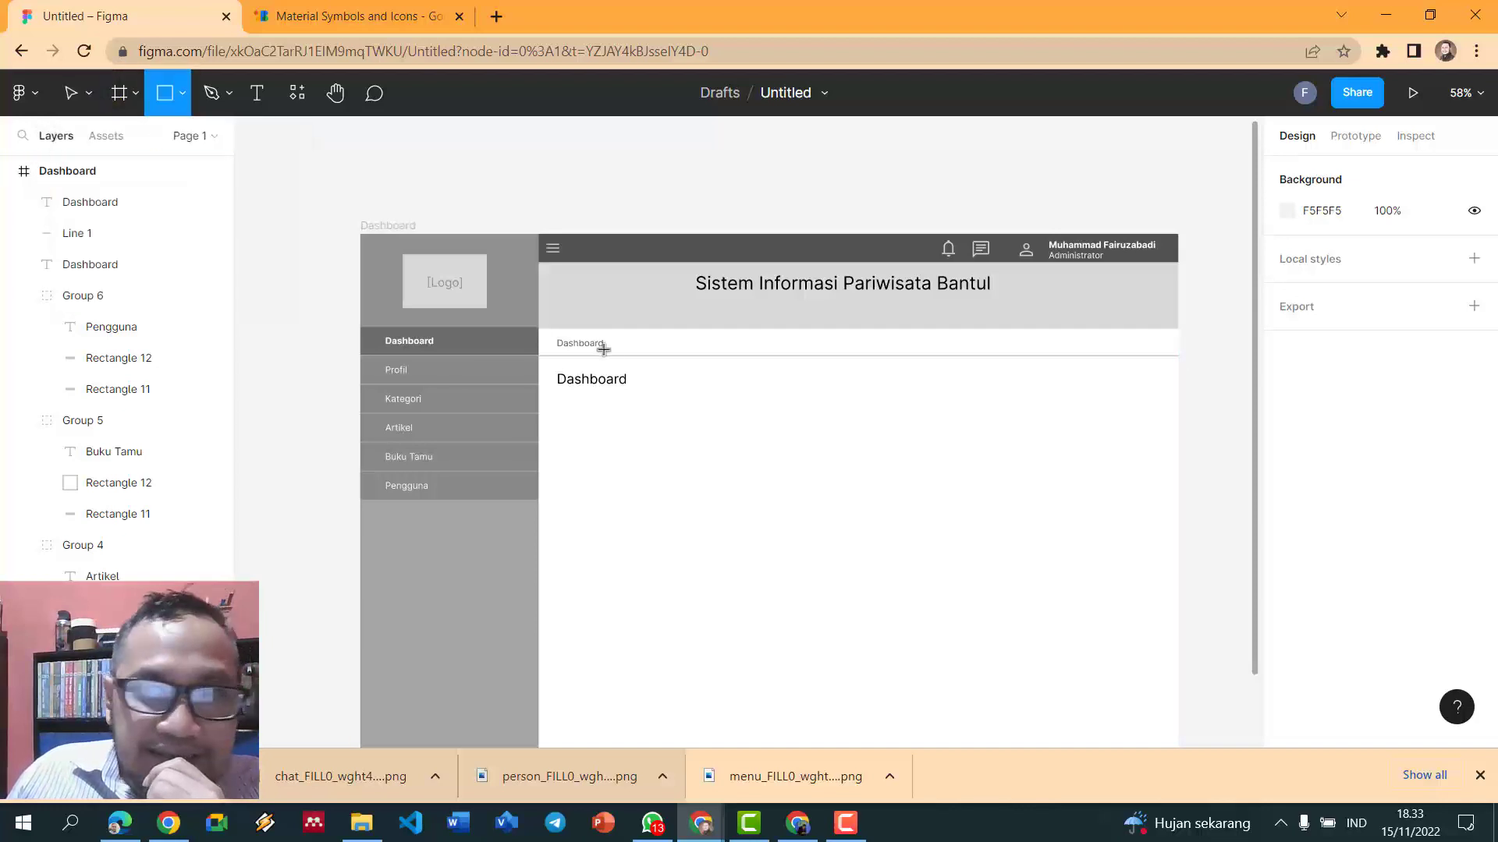
drag(560, 406, 780, 509)
click(644, 148)
click(655, 442)
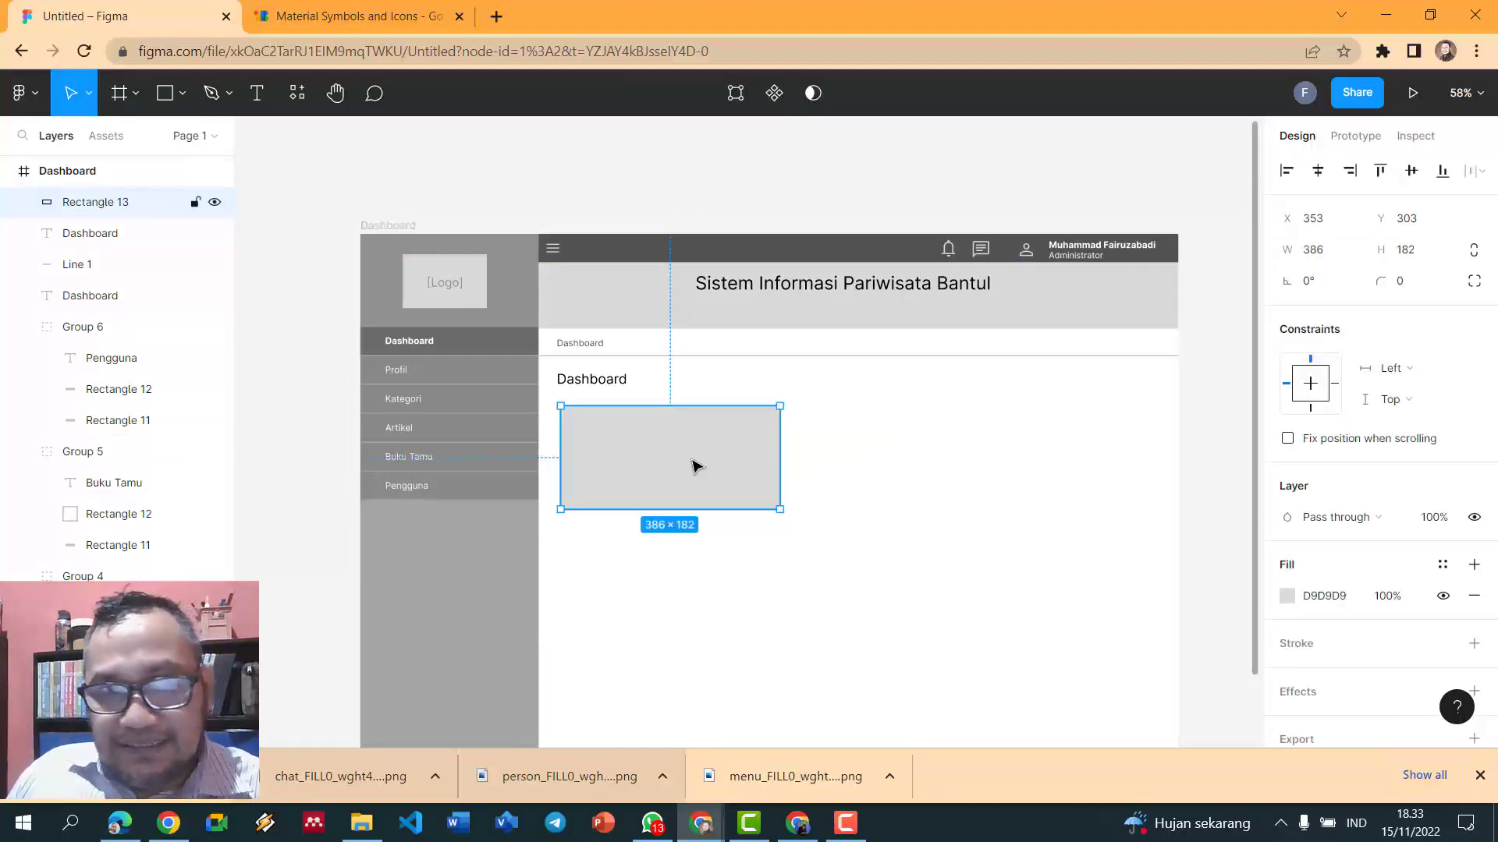
- Duplicate the card twice into a row of three and narrow them to fit the content area
key(ctrl+d)
drag(699, 460, 909, 468)
scroll(913, 466, right, 1)
key(ctrl+d)
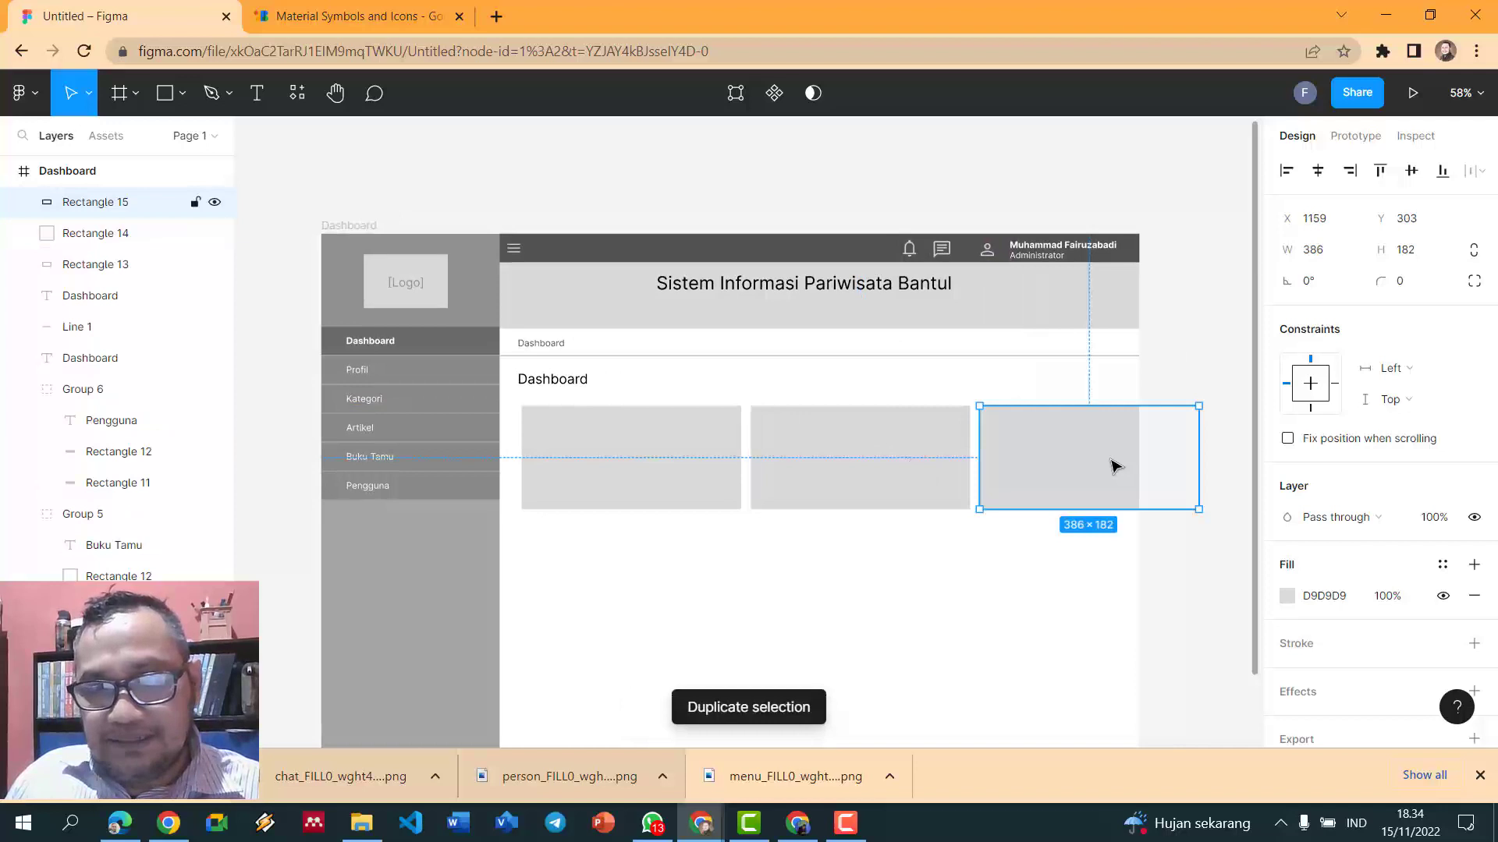
click(1226, 540)
drag(1226, 540, 518, 418)
drag(1192, 464, 1116, 464)
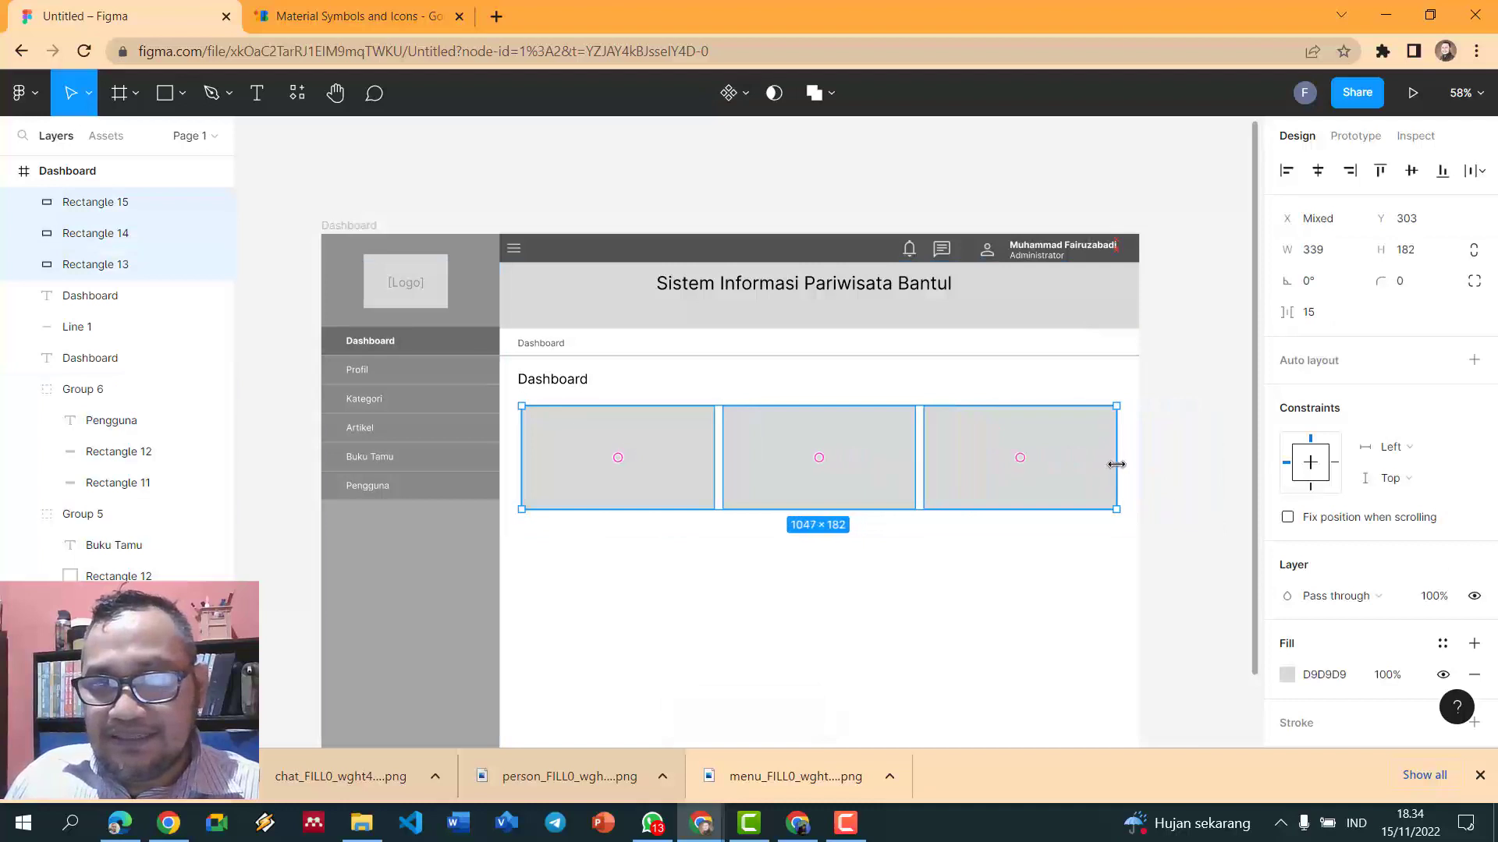
- Round the corners of all three cards to radius 10
click(1178, 394)
click(591, 464)
shift+click(795, 461)
shift+click(1014, 460)
click(1404, 285)
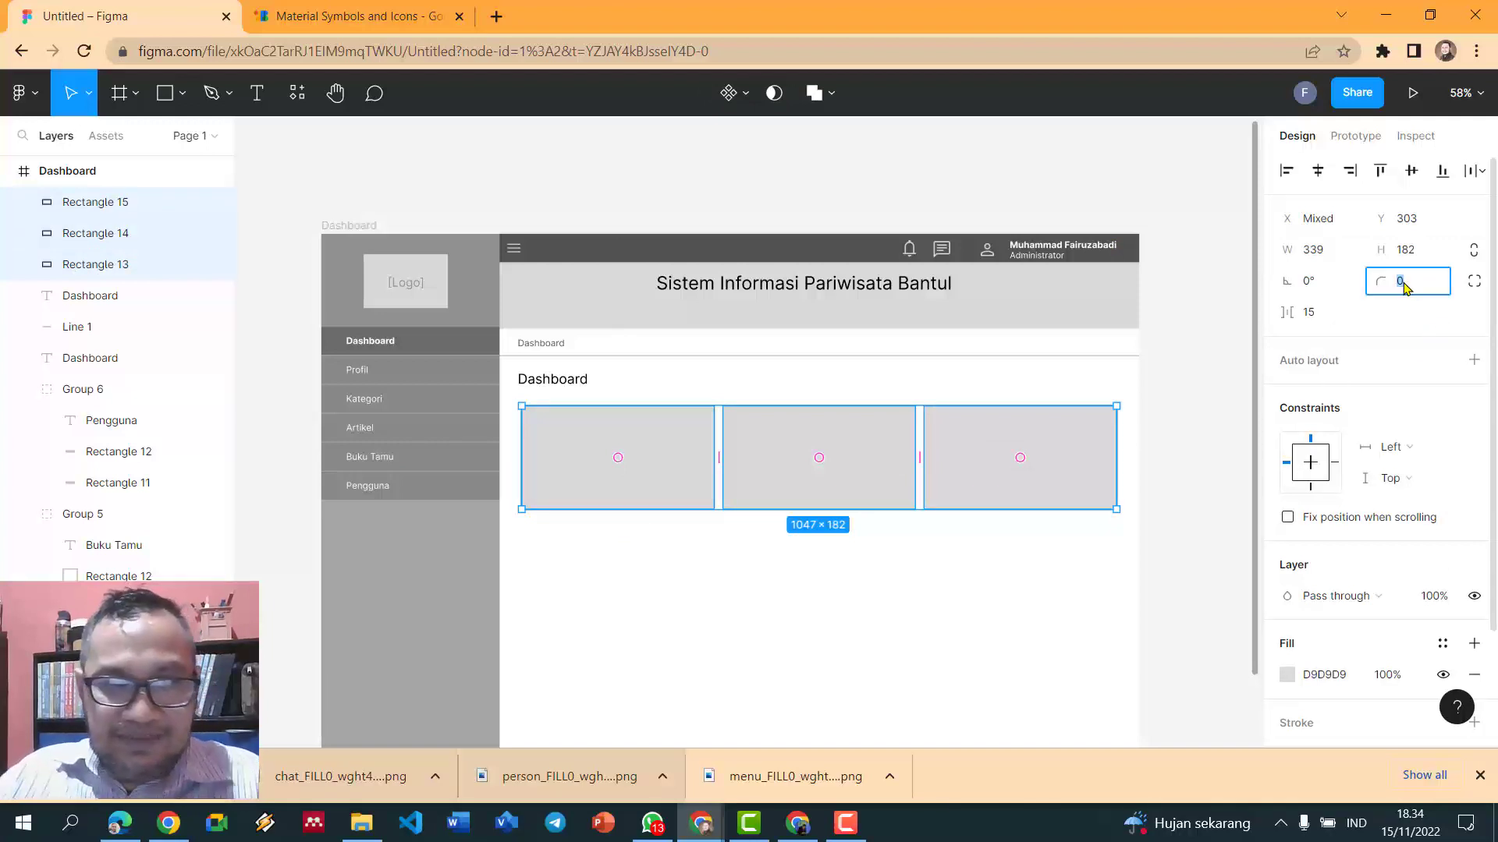
key(Return)
click(1209, 420)
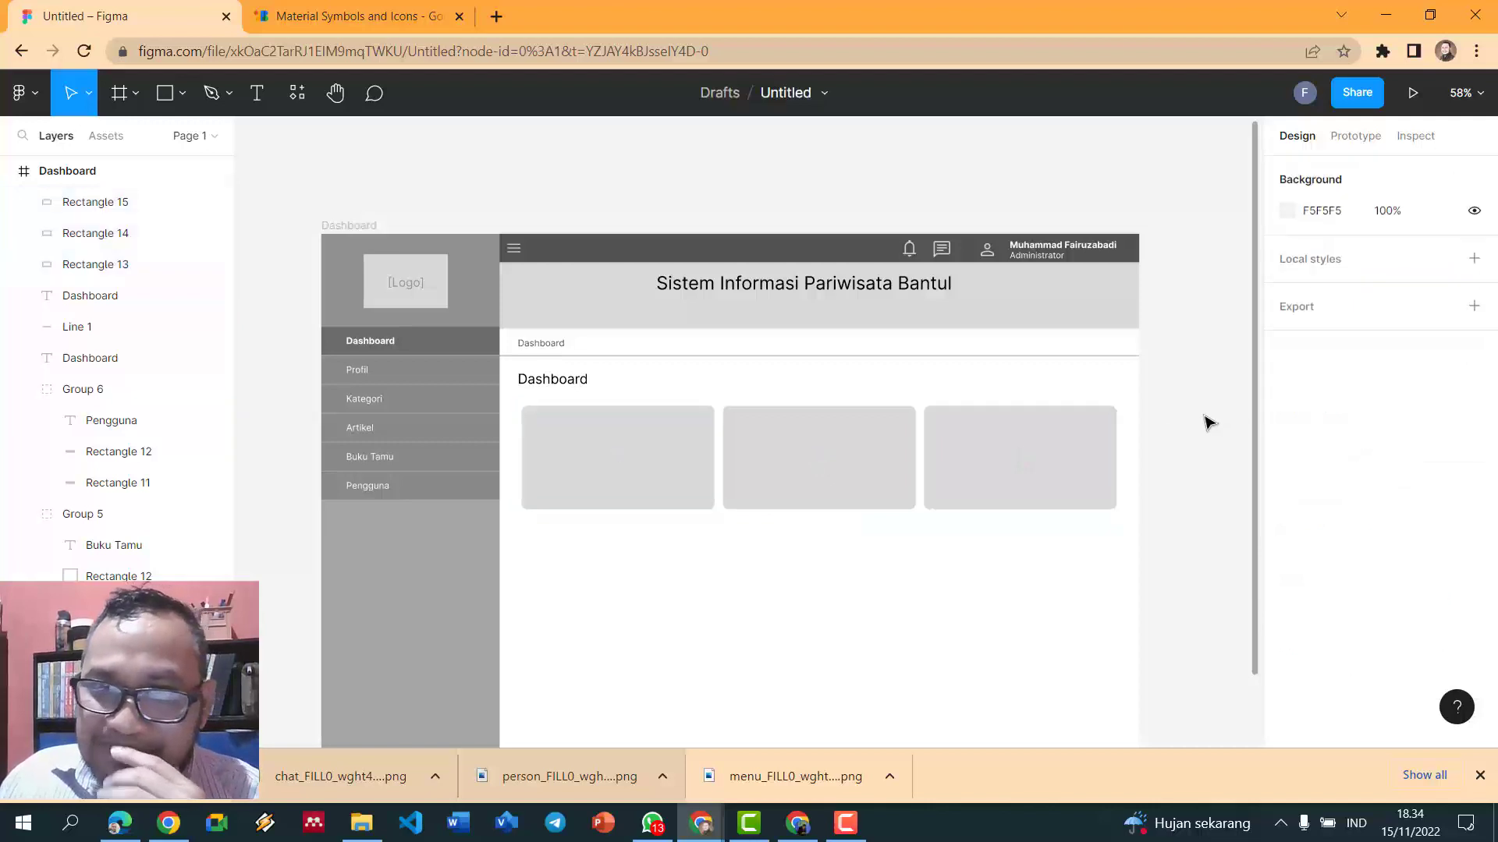
- Check the three 339 × 182 cards by selecting each one in turn
scroll(691, 484, up, 3)
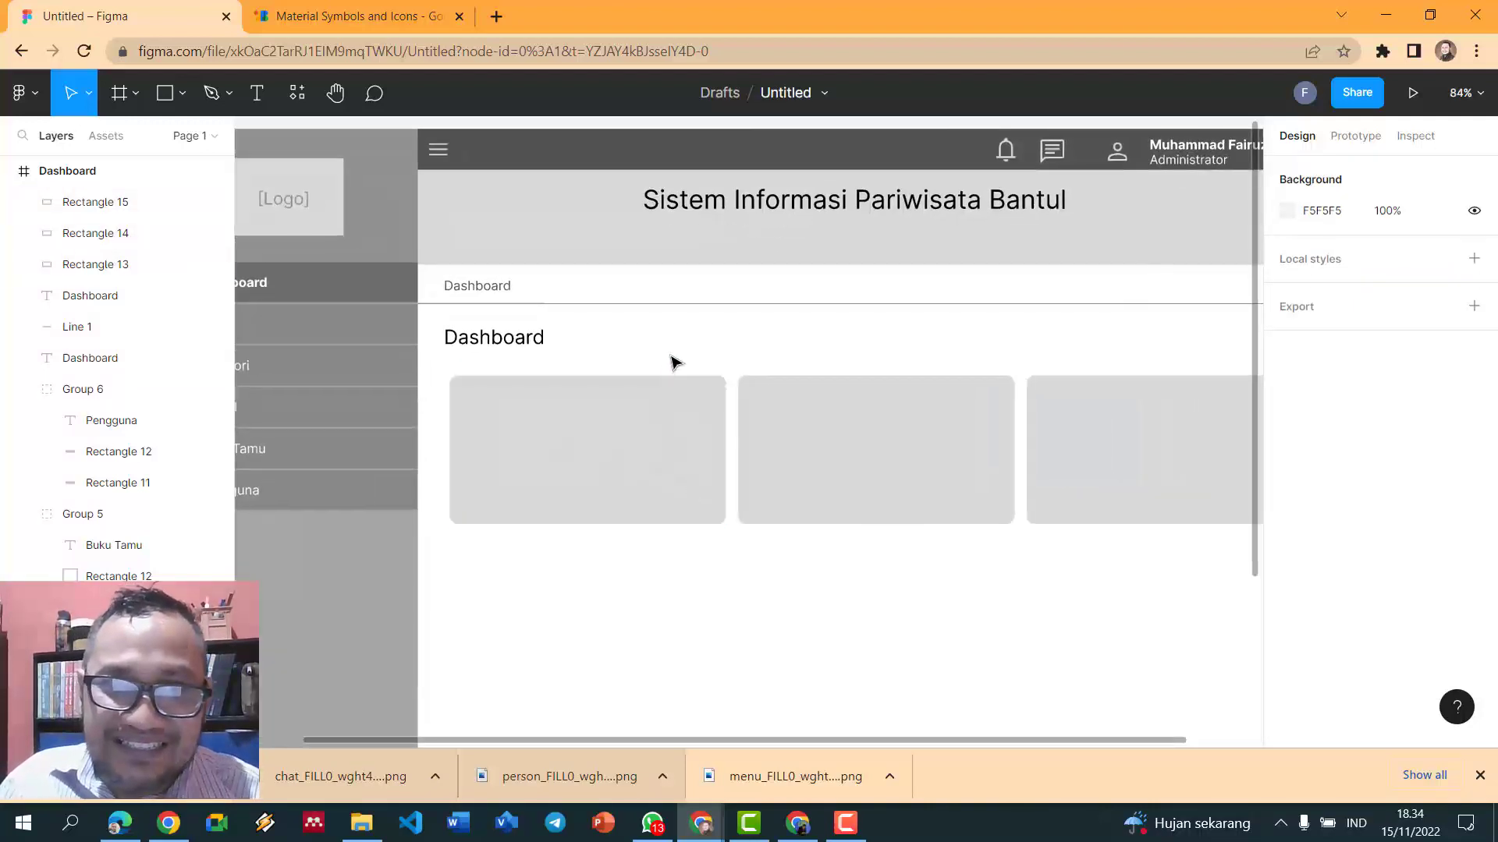
click(646, 429)
click(916, 456)
click(1113, 477)
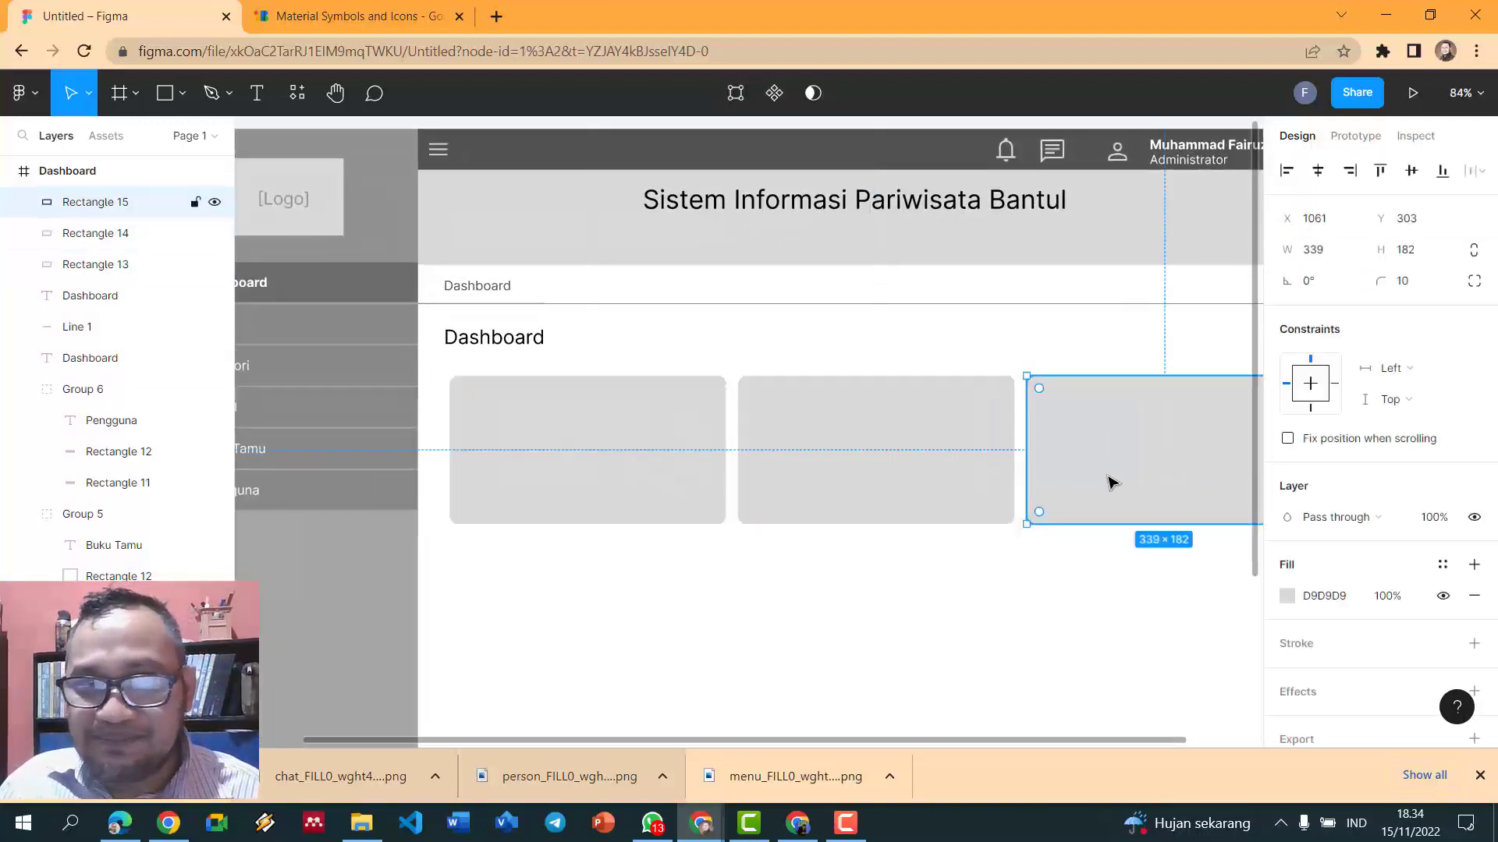
scroll(1084, 487, down, 3)
click(908, 193)
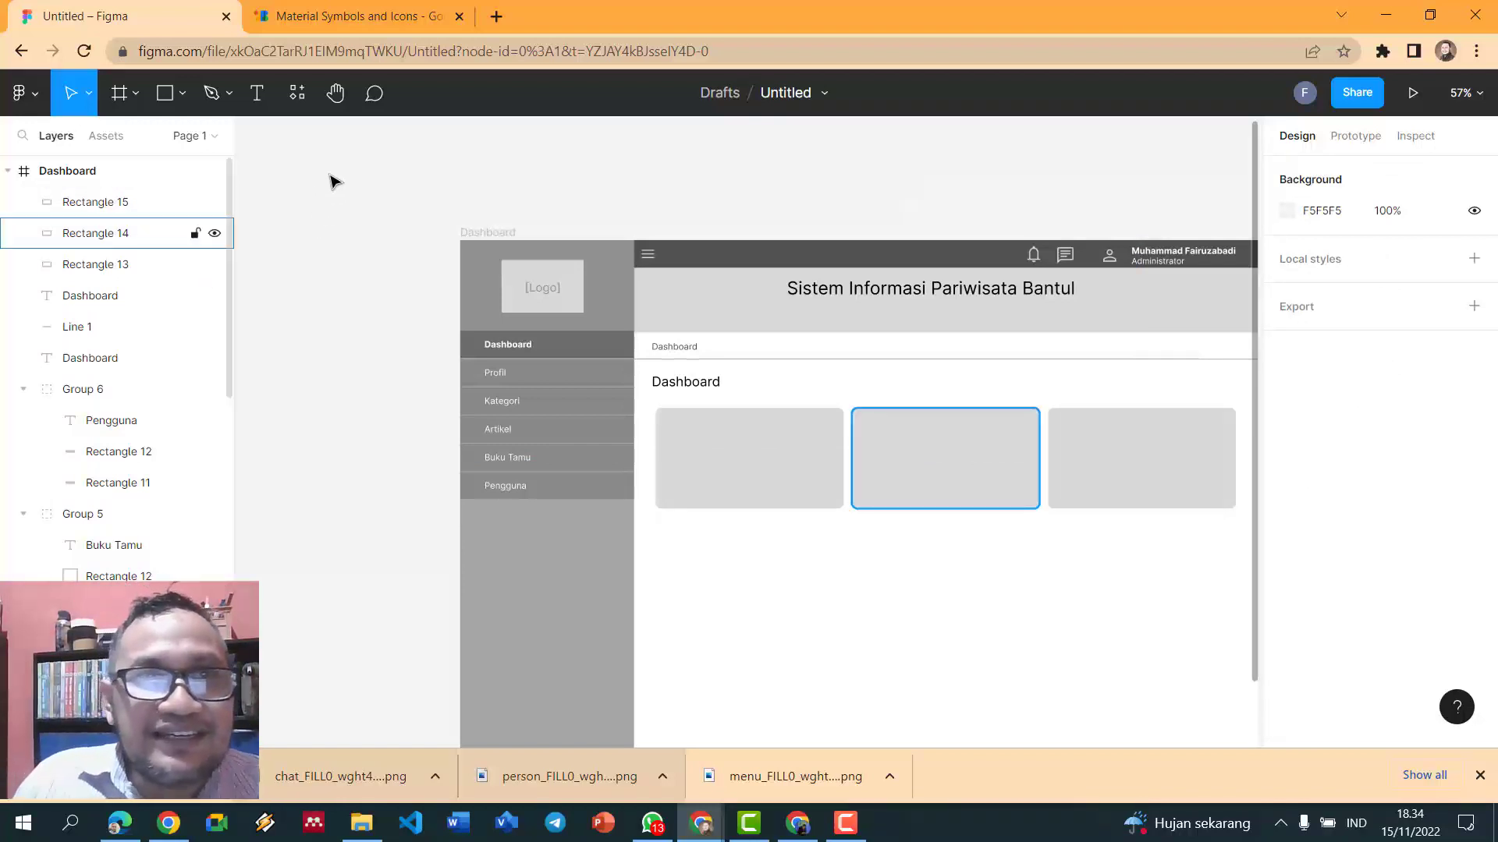
click(359, 9)
- Find and select the Apps icon in Material Symbols
scroll(690, 386, down, 5)
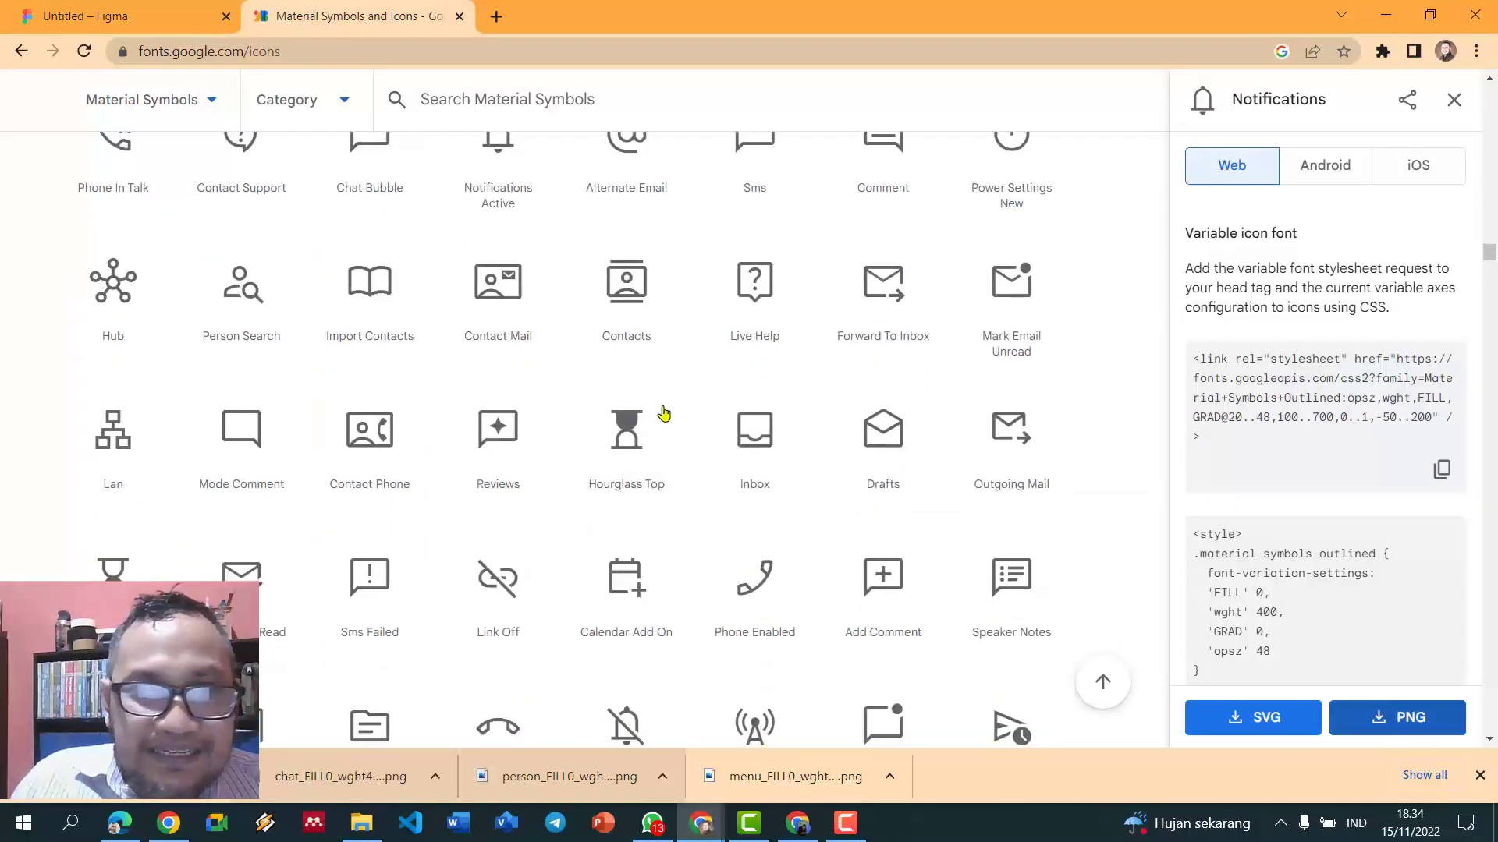
scroll(661, 414, up, 8)
scroll(645, 432, up, 15)
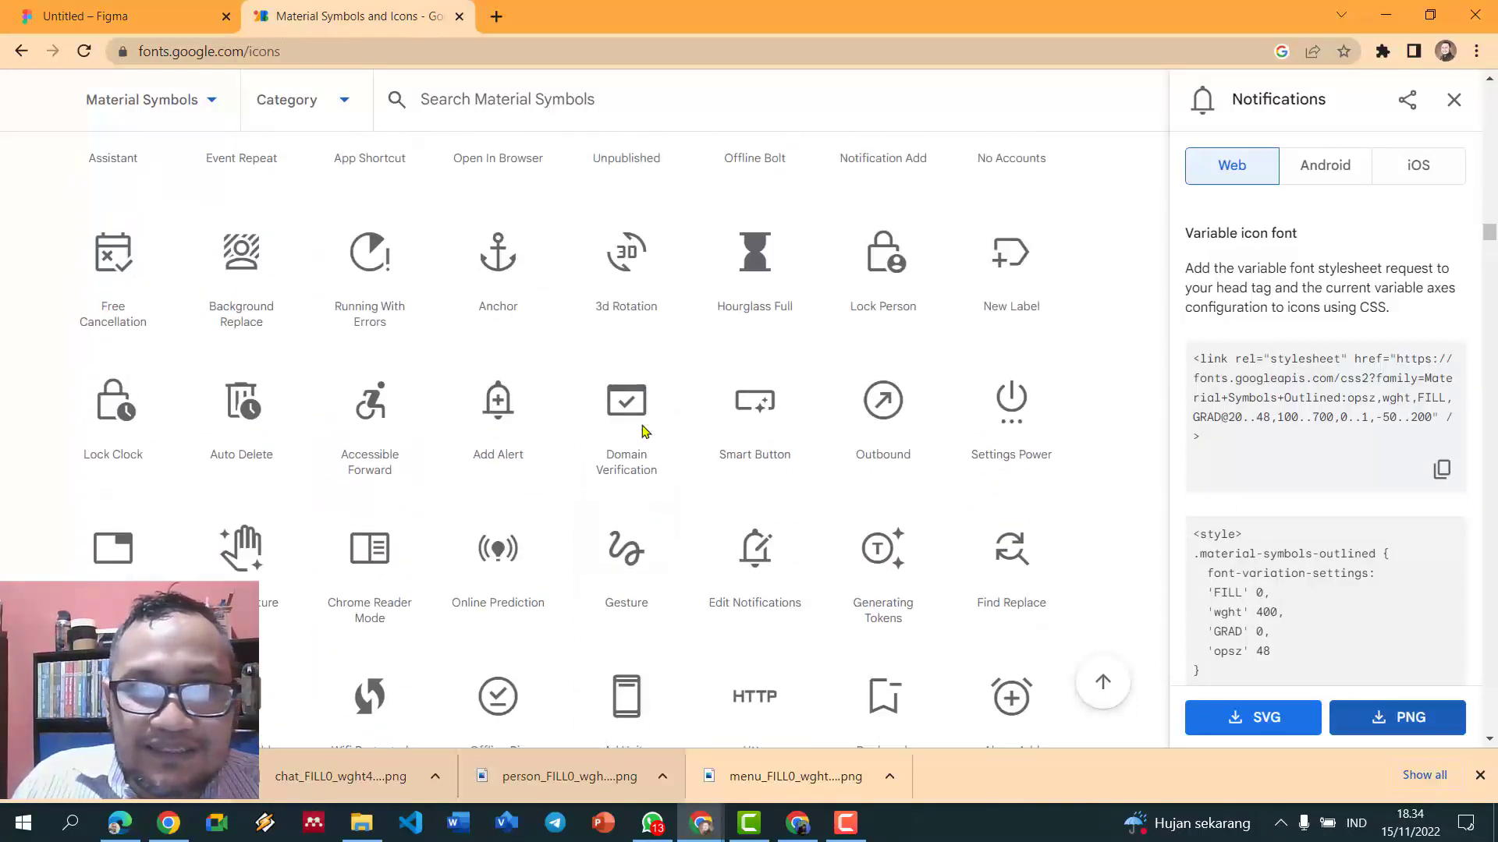
scroll(645, 431, up, 15)
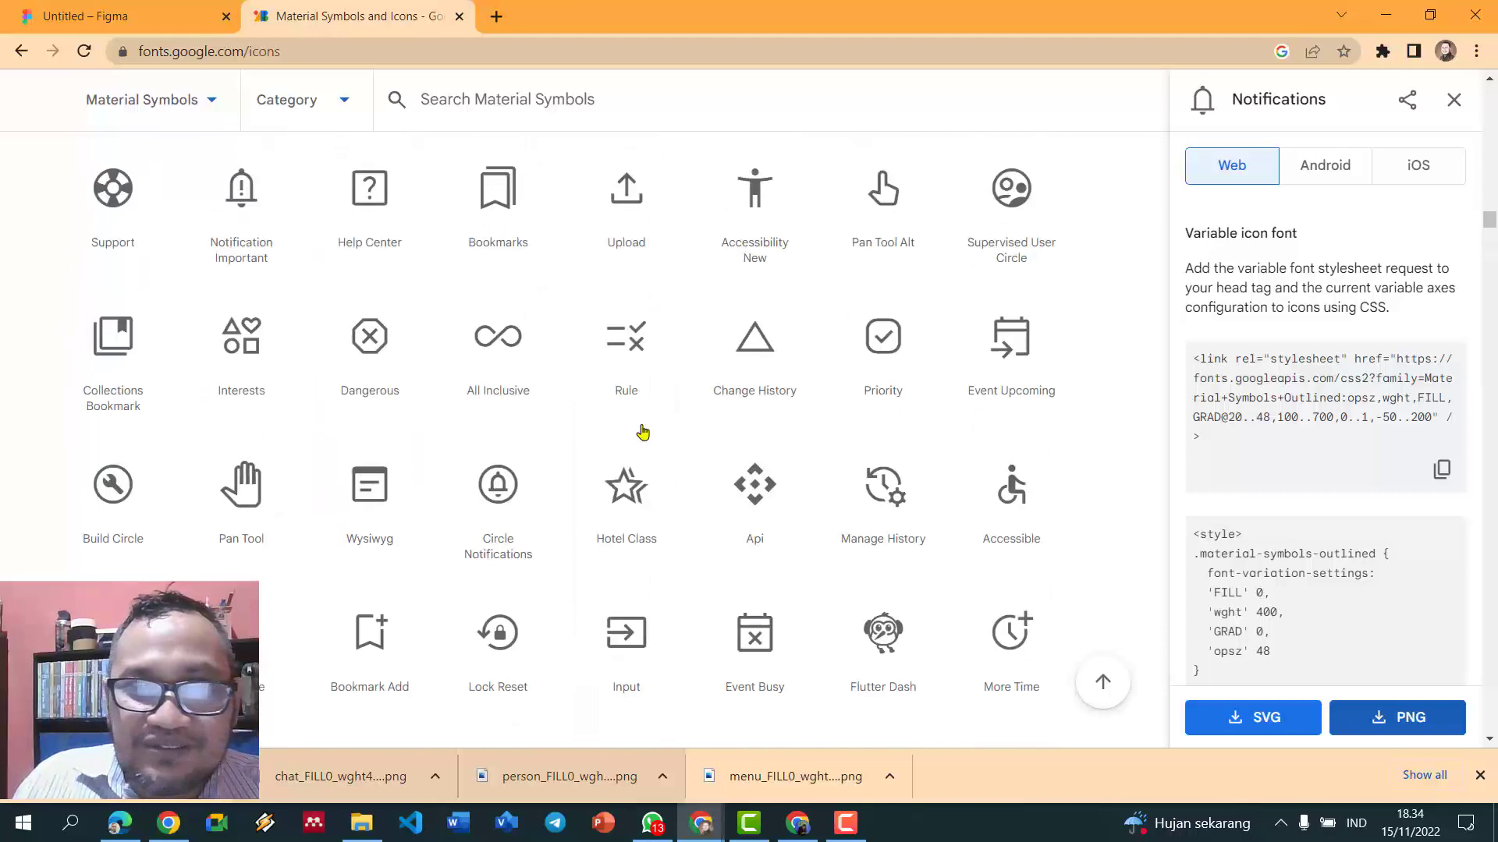
scroll(645, 432, up, 12)
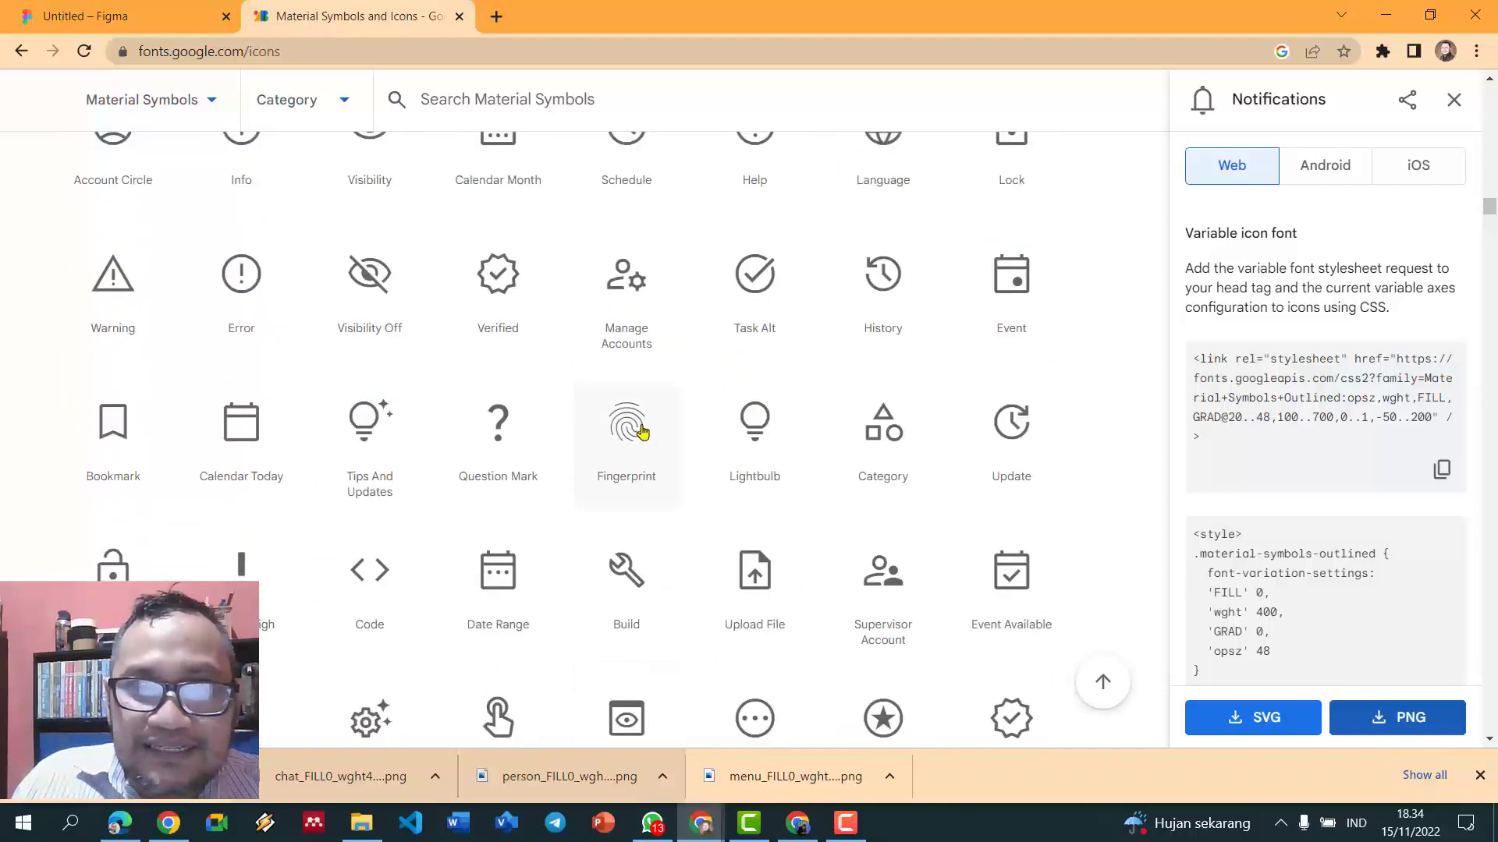
scroll(642, 431, up, 12)
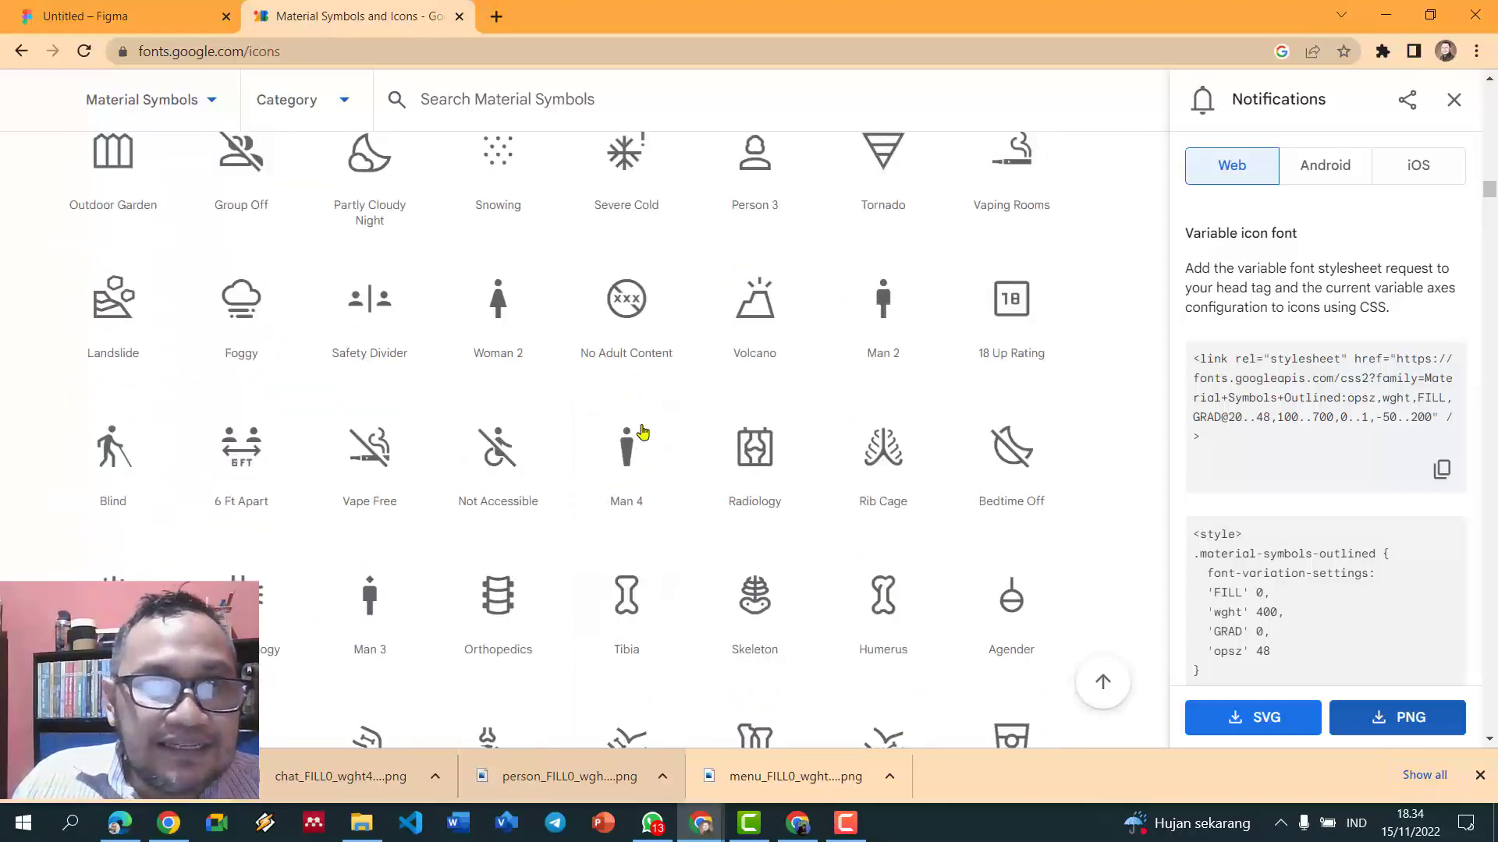
scroll(642, 431, up, 12)
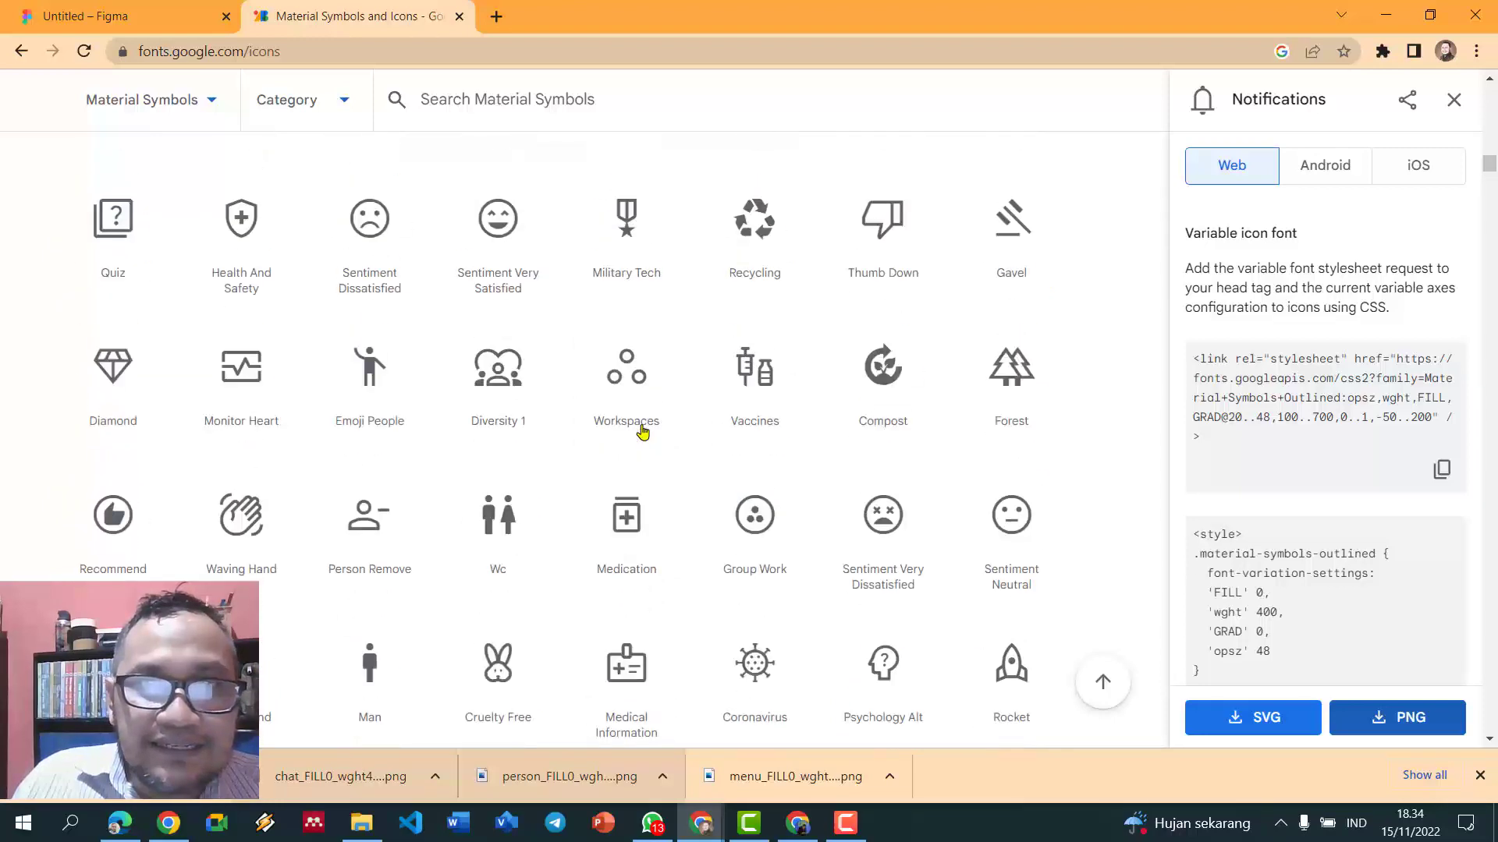
scroll(643, 431, up, 12)
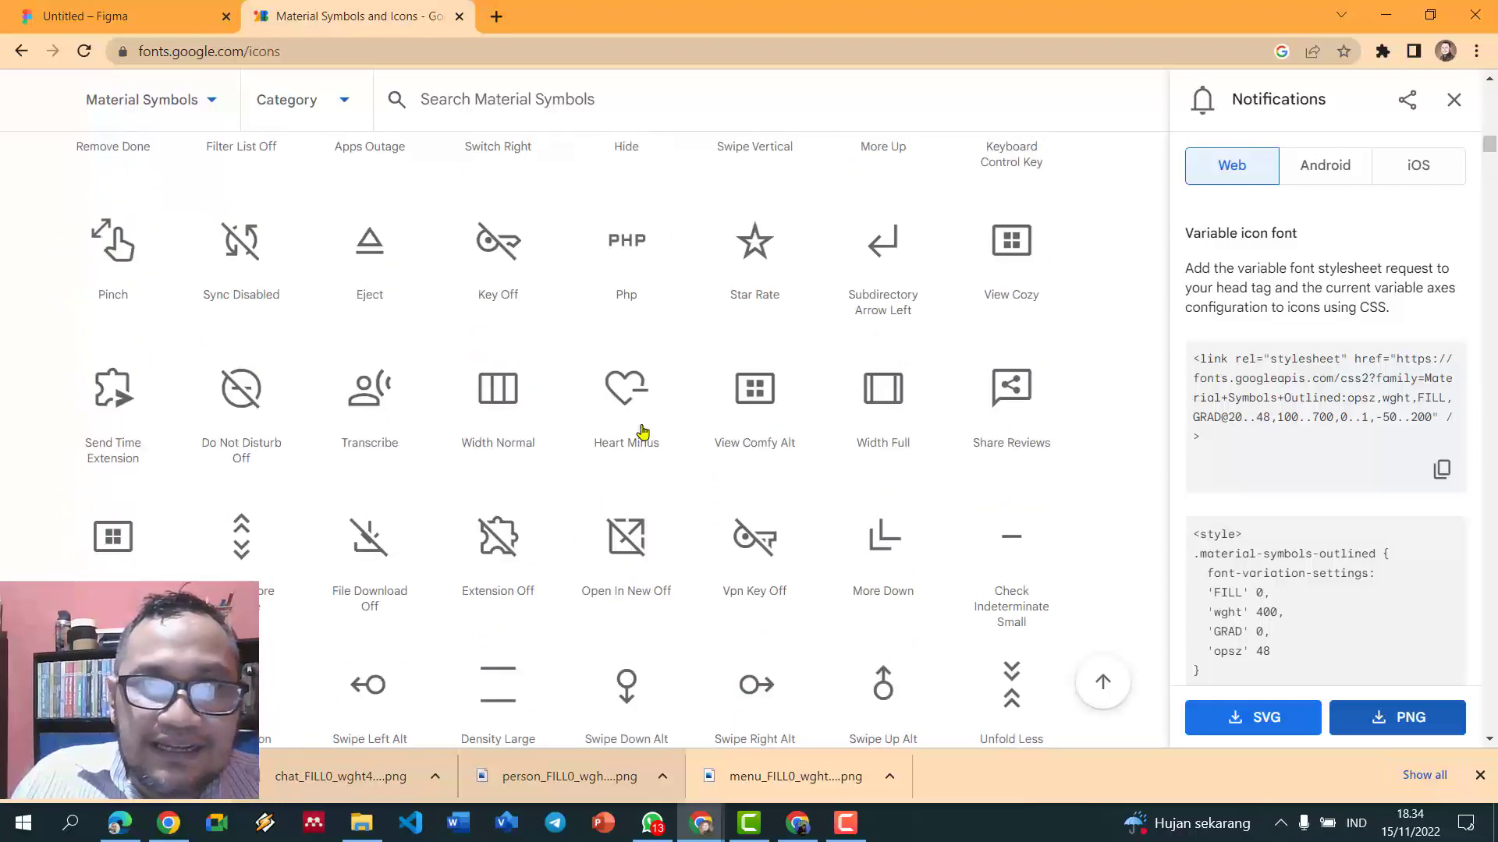
scroll(642, 431, up, 10)
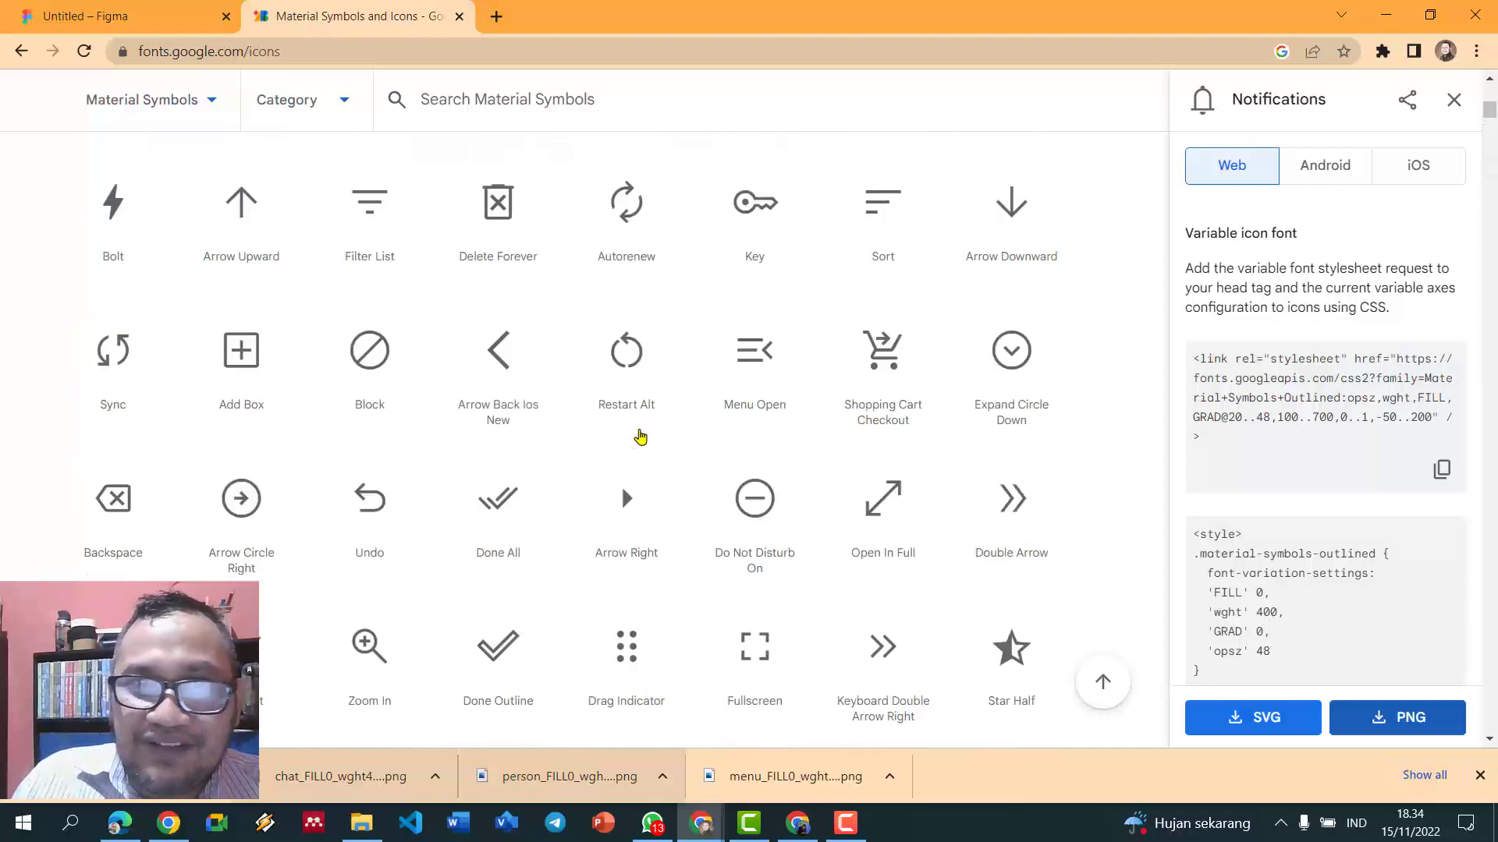
scroll(567, 375, up, 8)
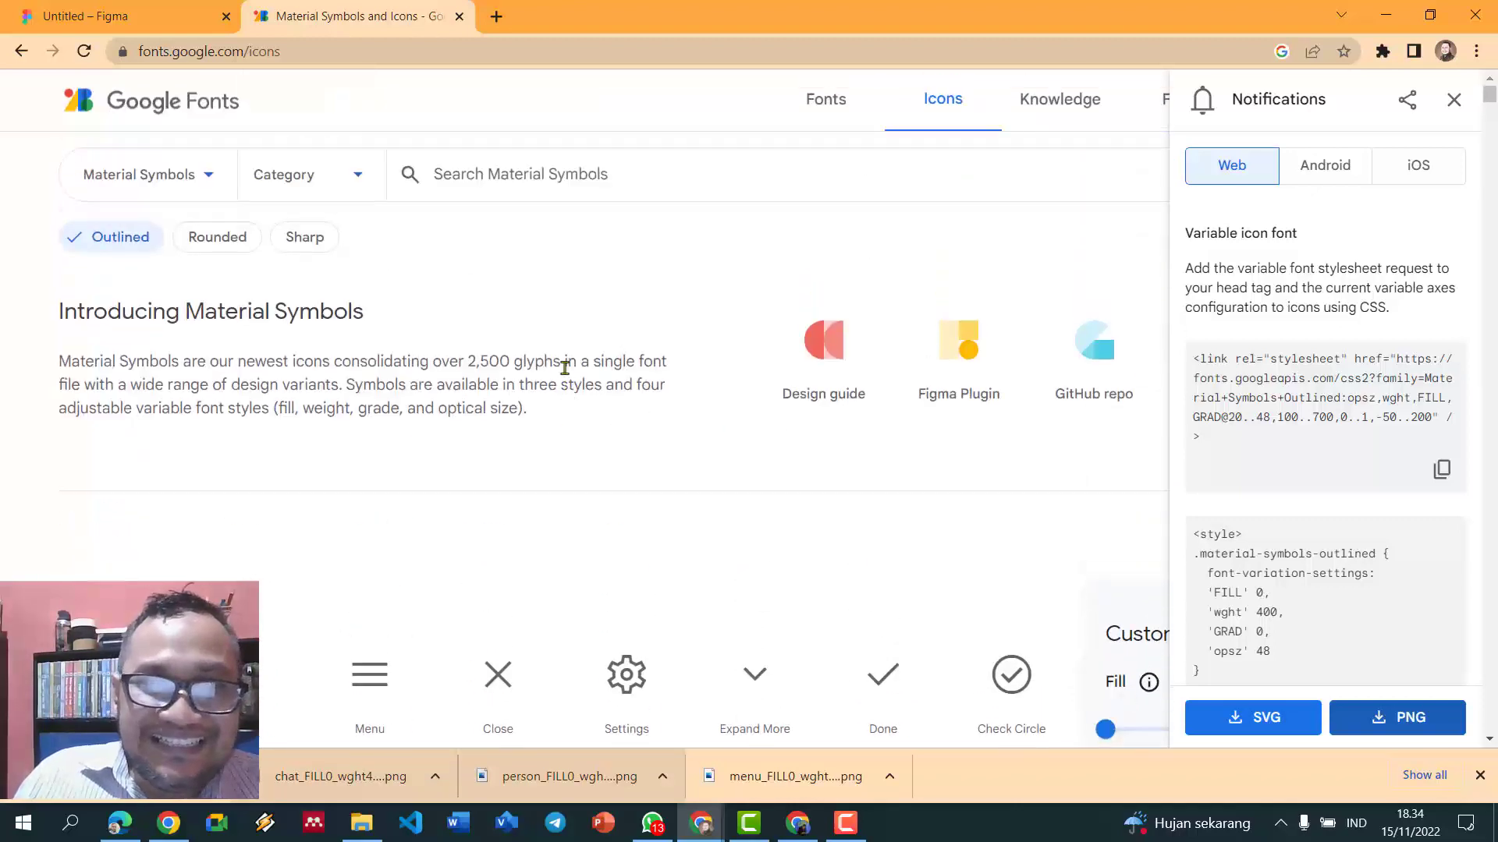
scroll(564, 368, down, 5)
scroll(567, 375, down, 2)
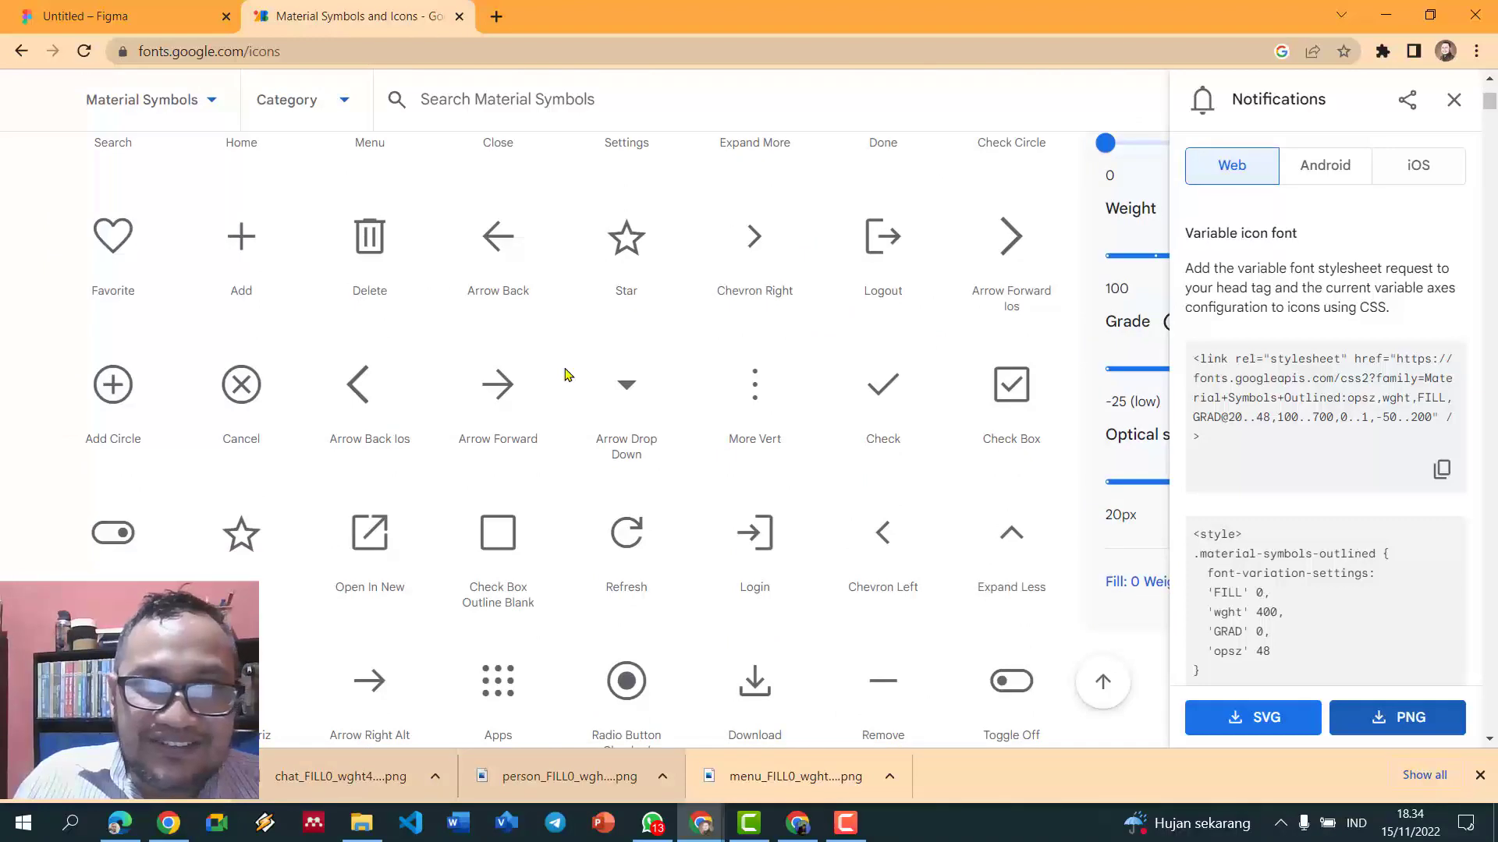
scroll(567, 375, down, 4)
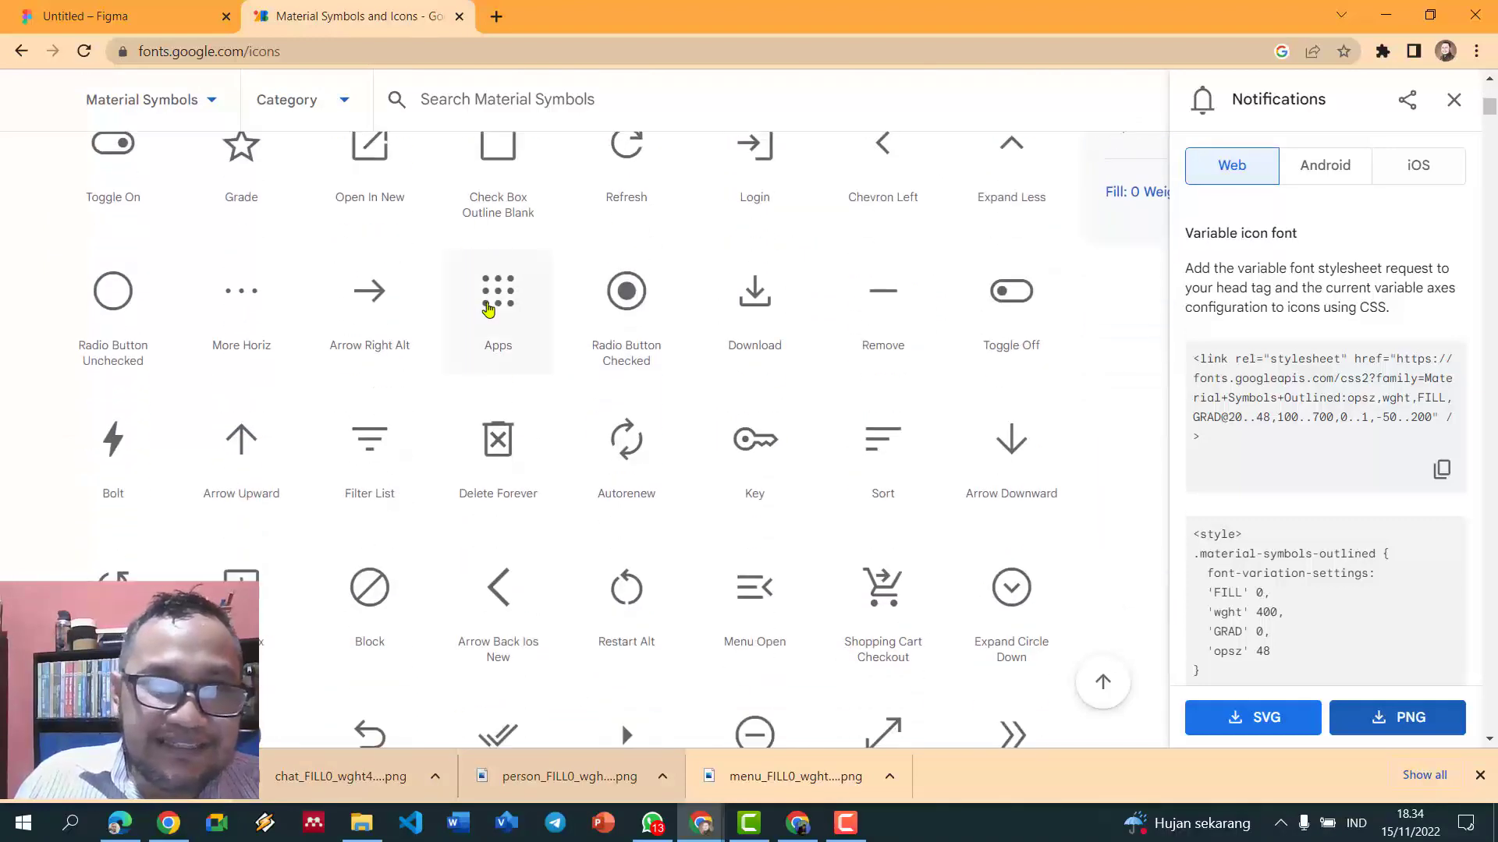
click(488, 310)
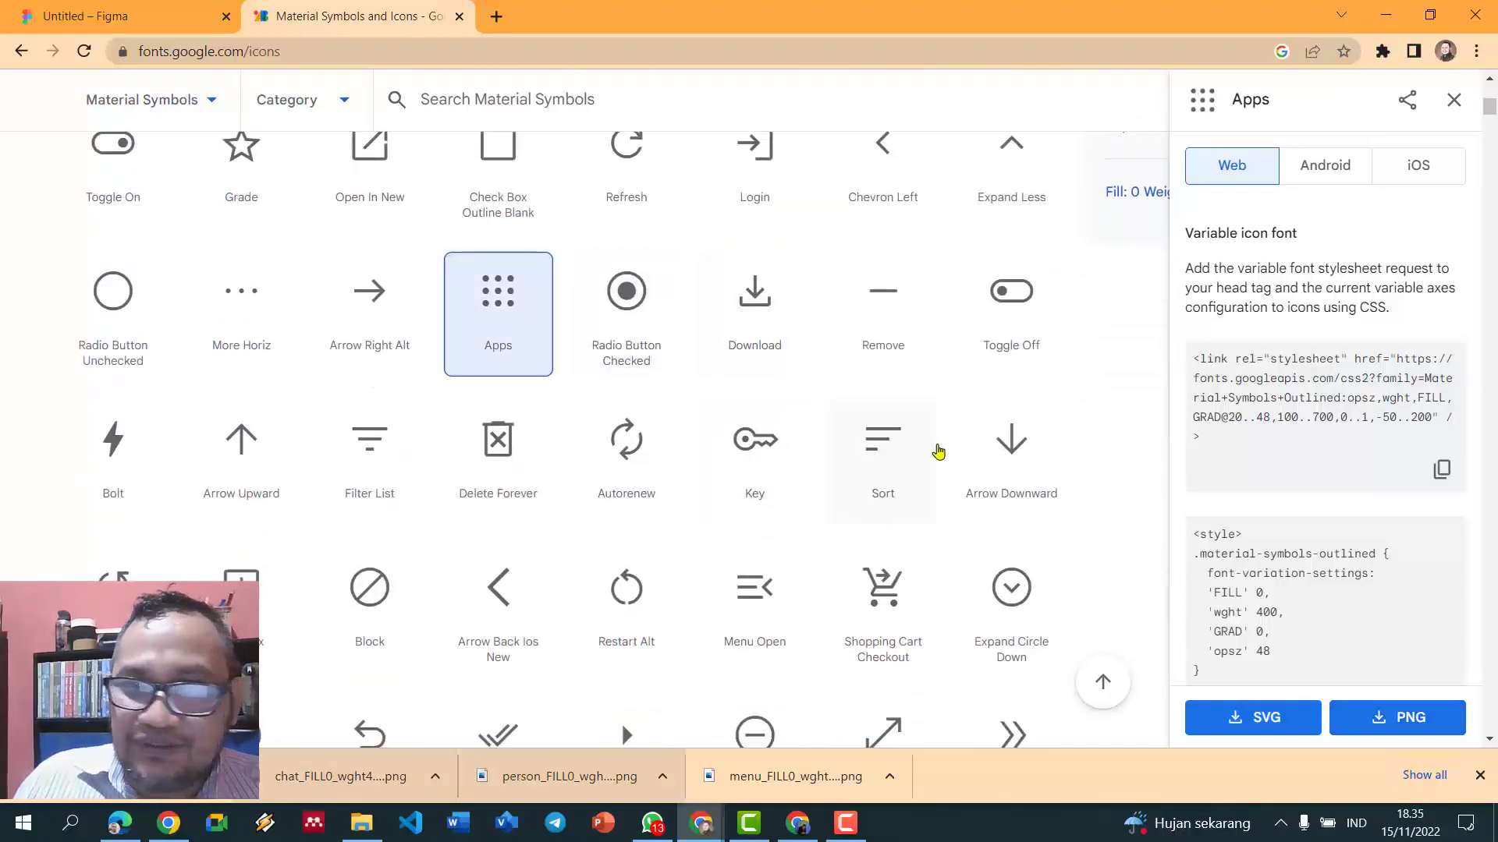
- Save the Apps icon as a PNG and drop it into the first Figma stat card
click(1404, 716)
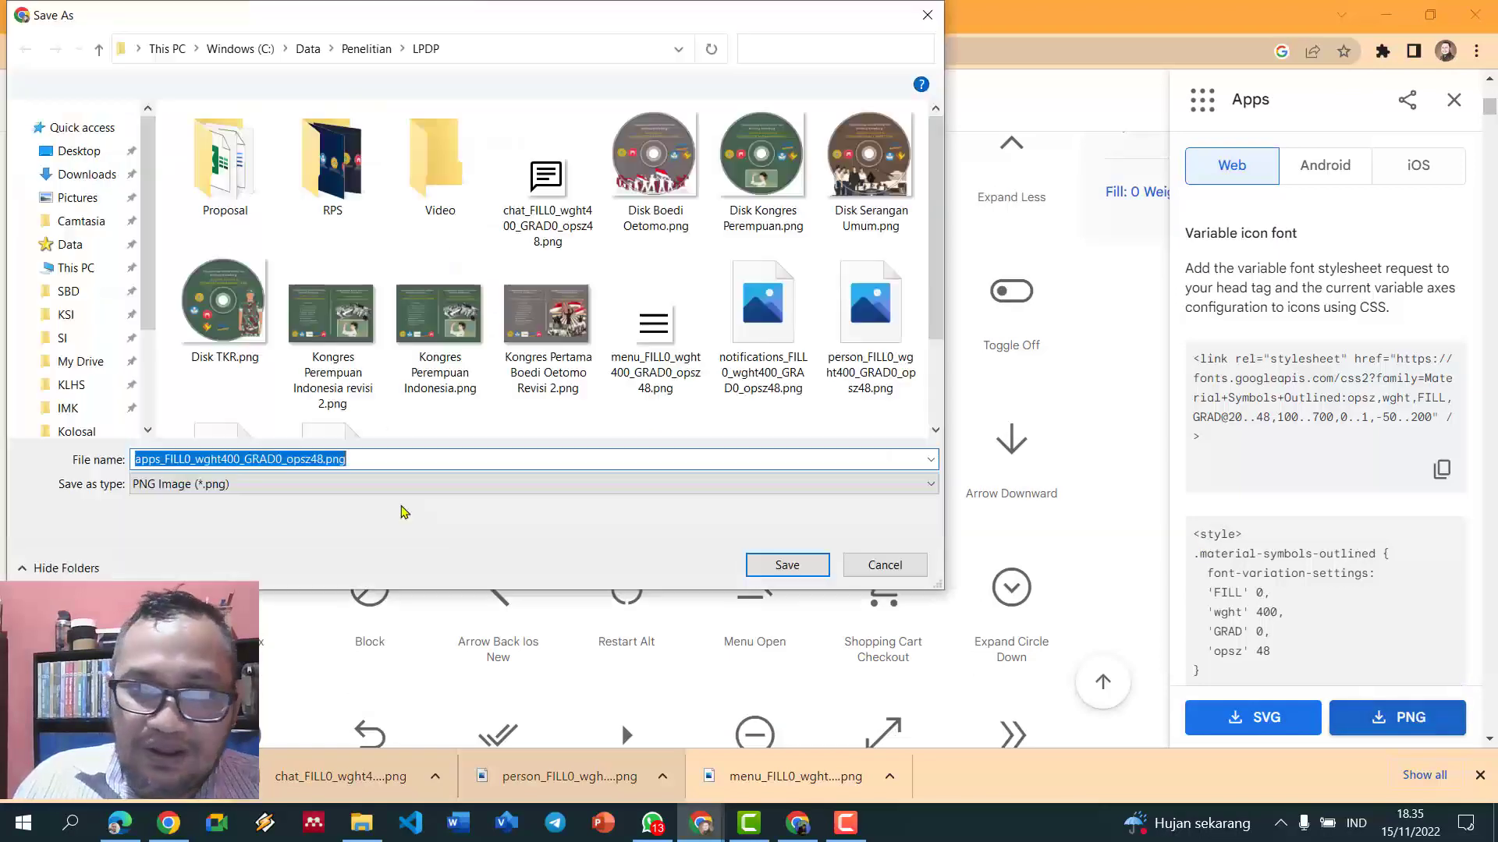
click(780, 567)
drag(69, 803, 739, 452)
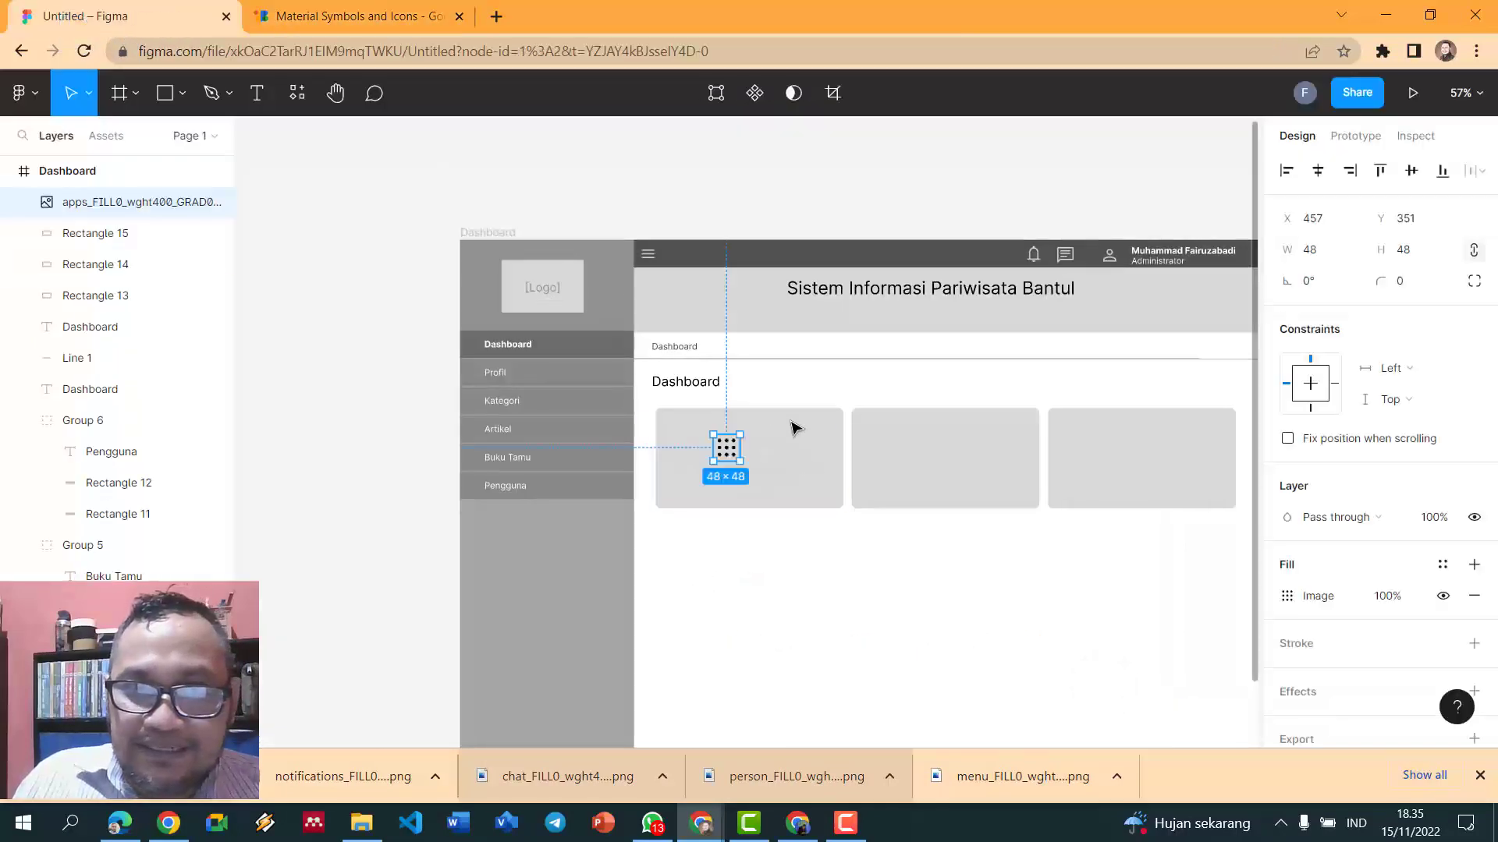
- Reposition the Apps icon in the first card and set its width and height to 100
click(818, 359)
drag(735, 455, 737, 491)
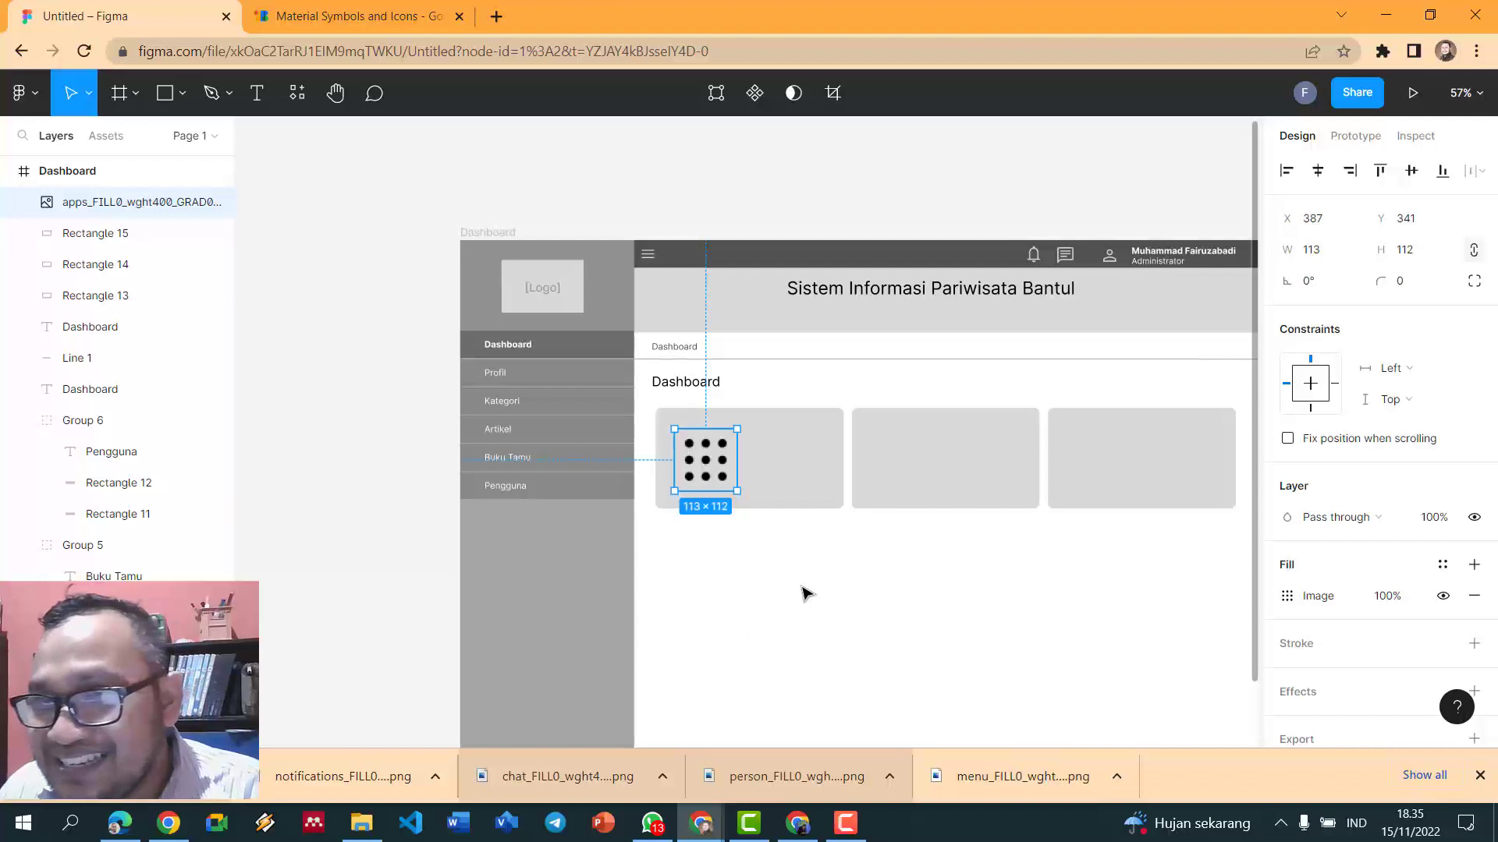
click(1326, 251)
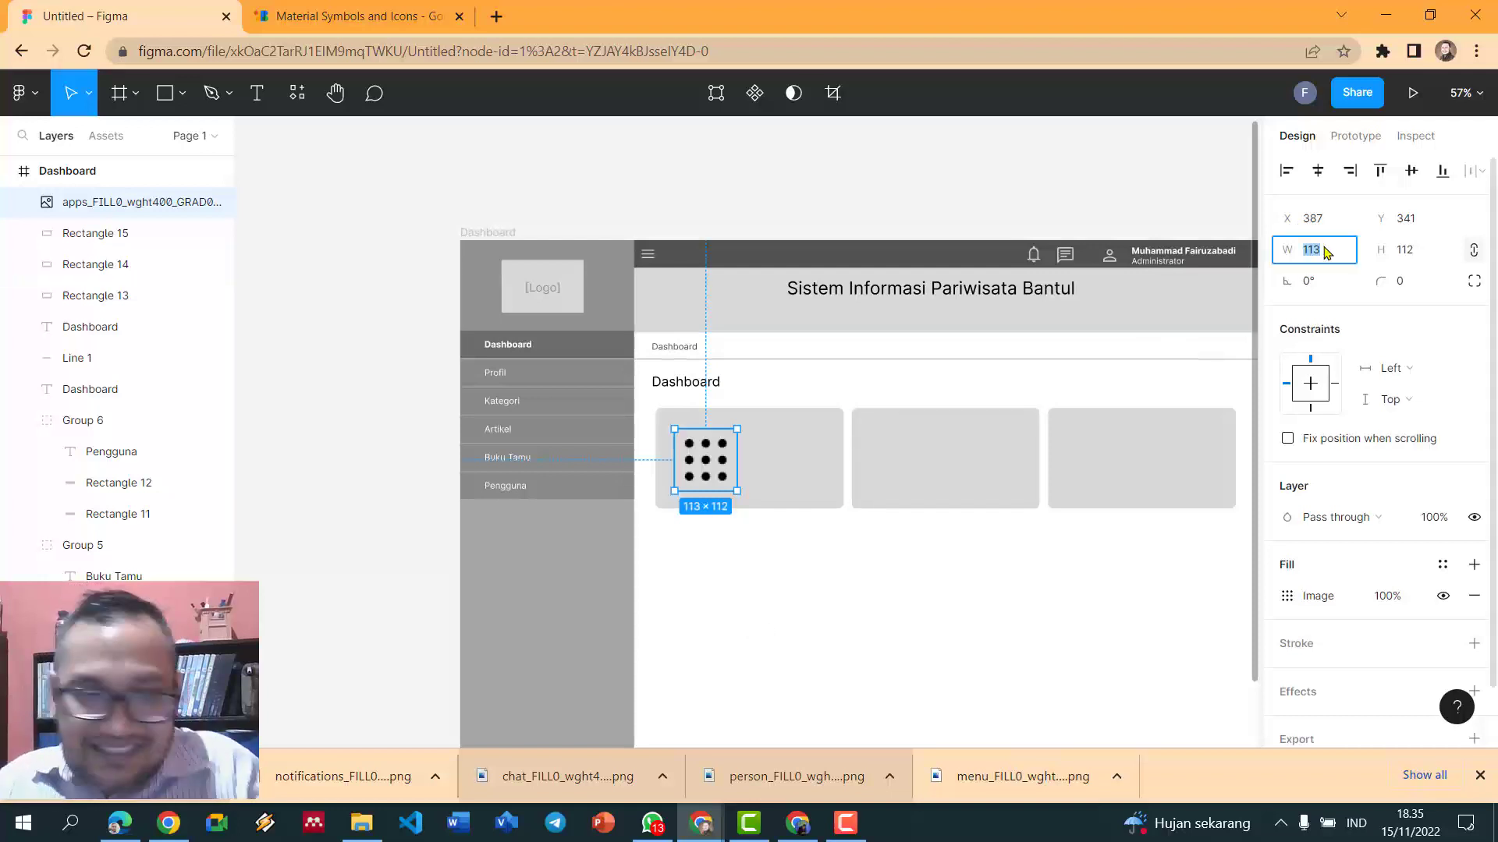
text(100)
key(Return)
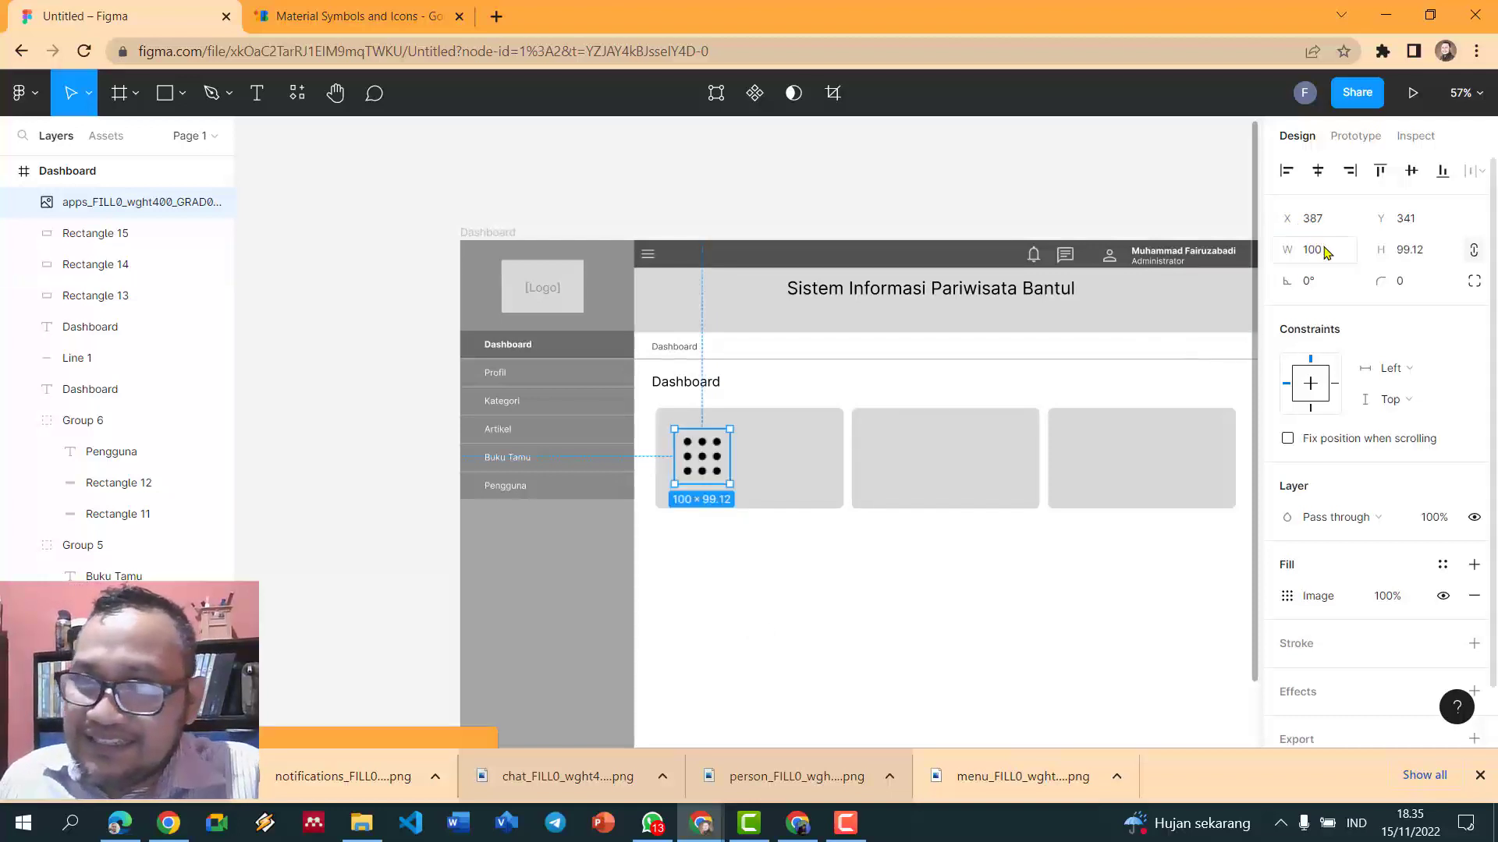
click(1435, 257)
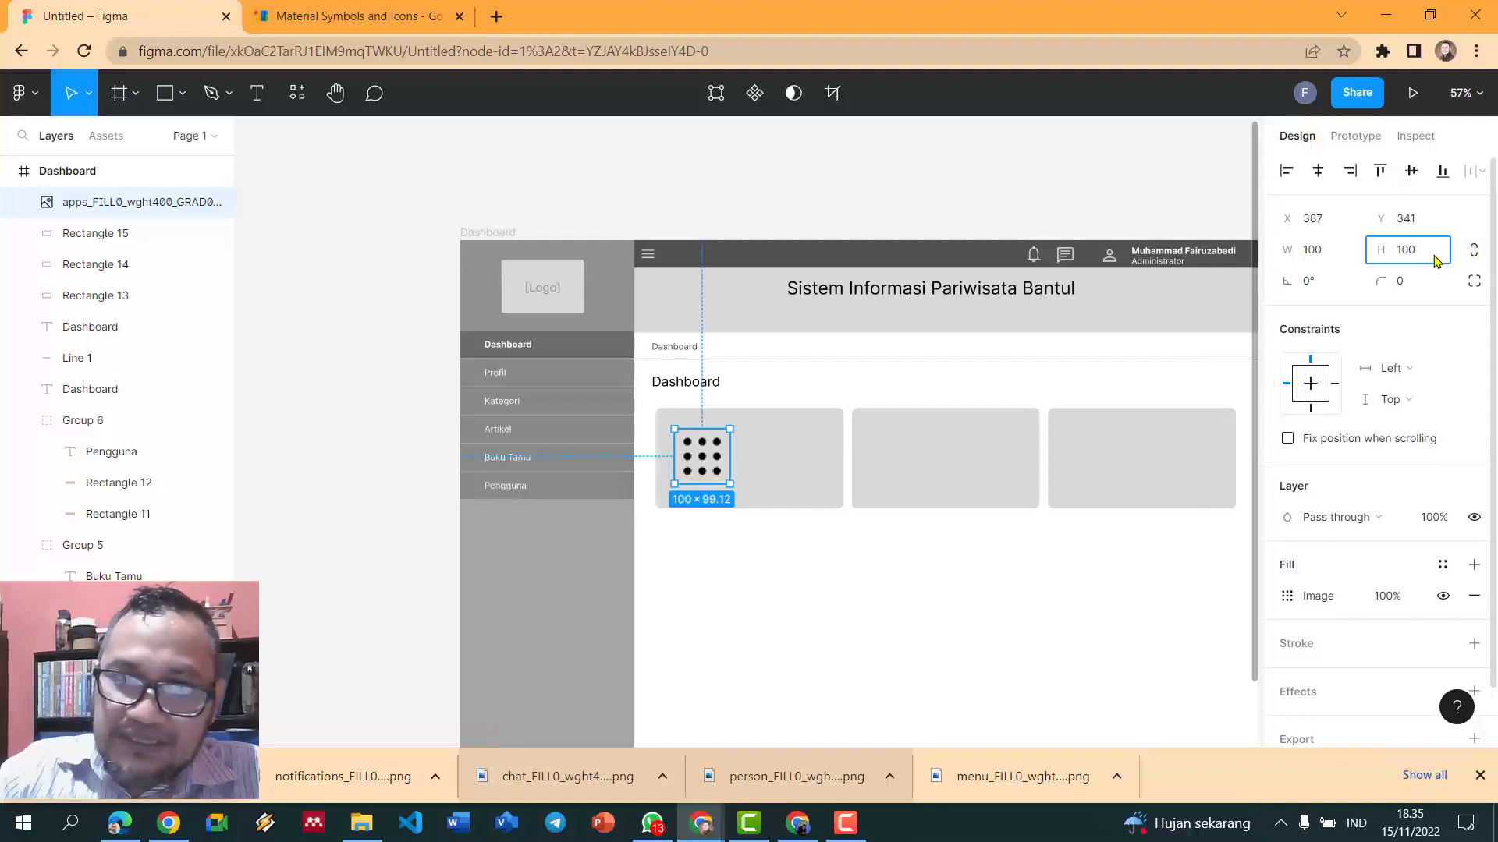
text(100)
key(Return)
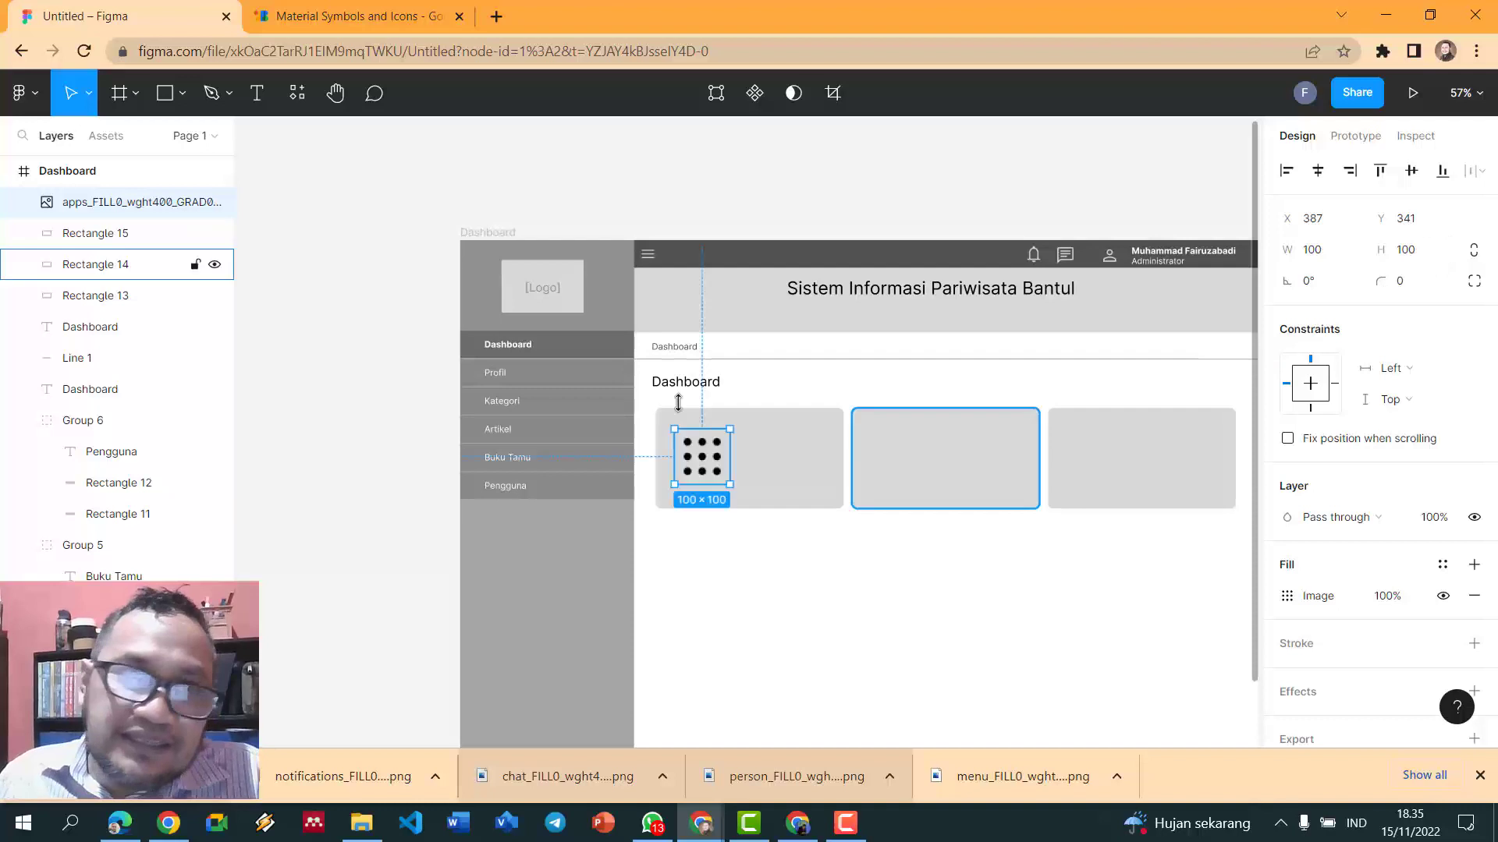
click(524, 181)
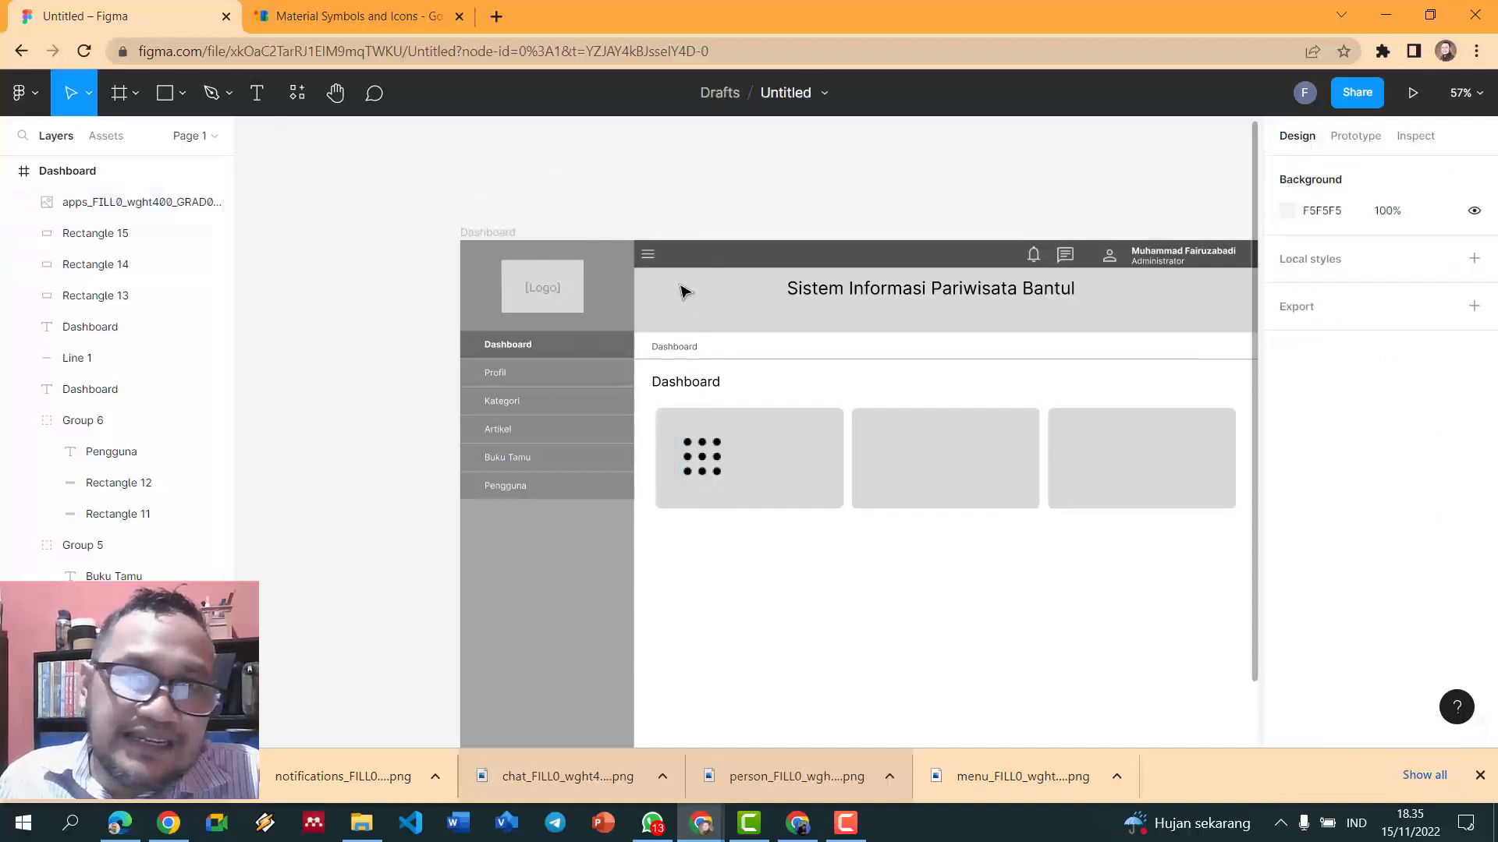
click(986, 488)
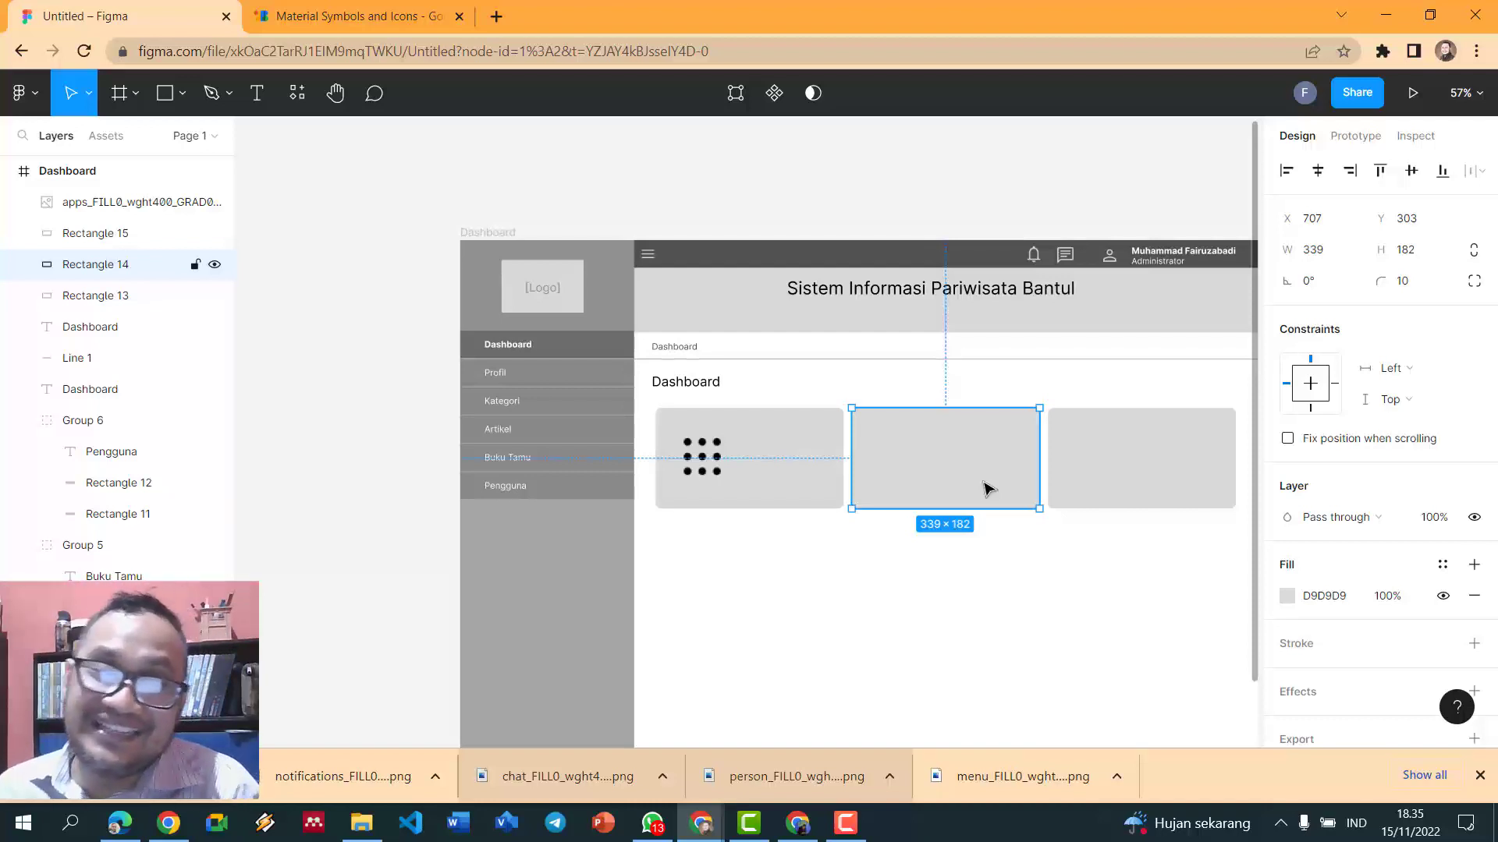
click(745, 191)
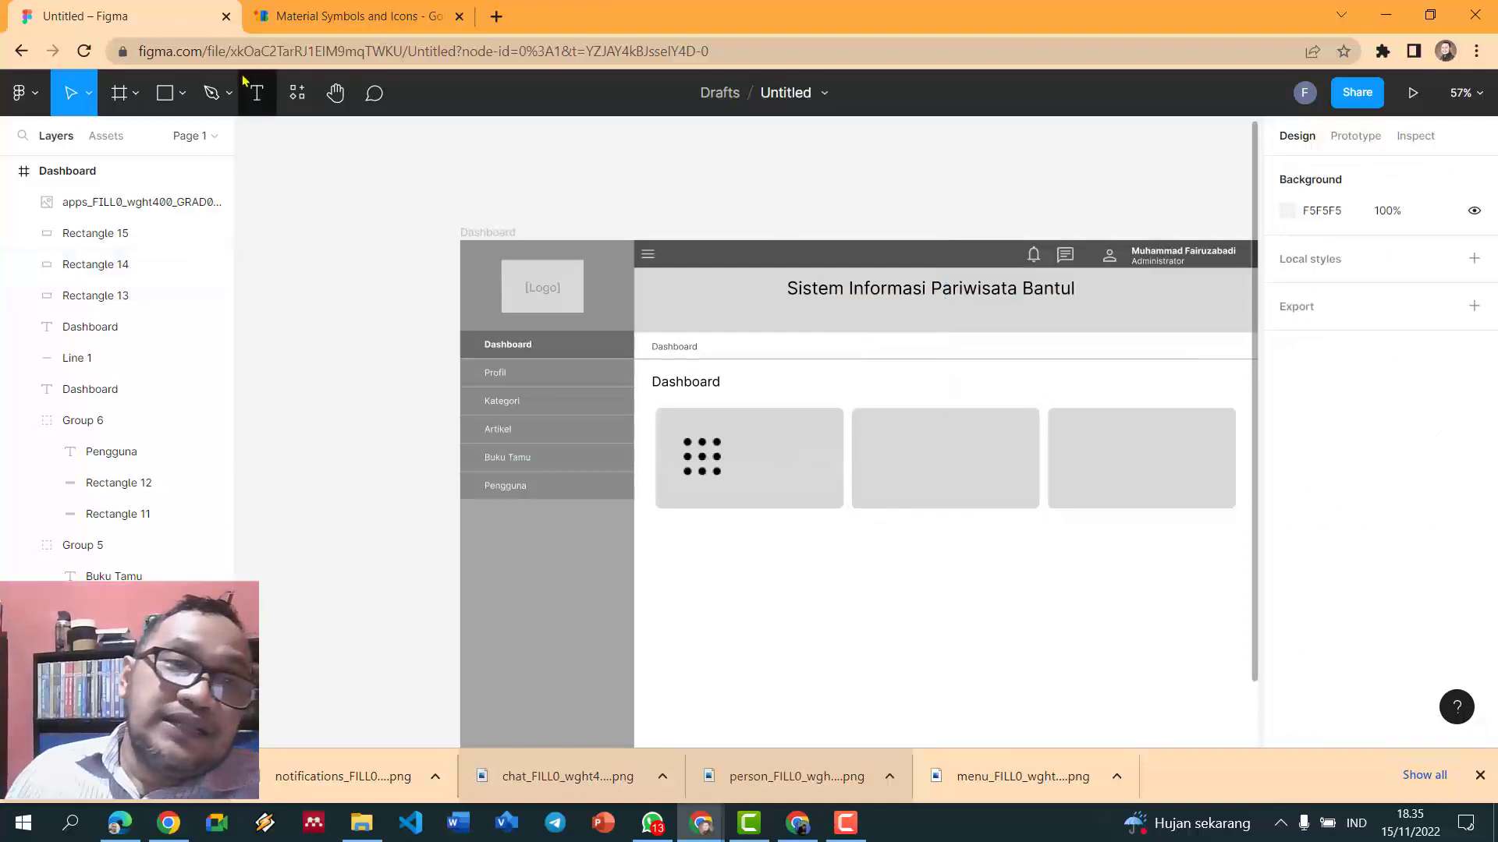
- Add a right-aligned 'Kategori' text in the first card, moved to the top-right beside the Apps icon
key(t)
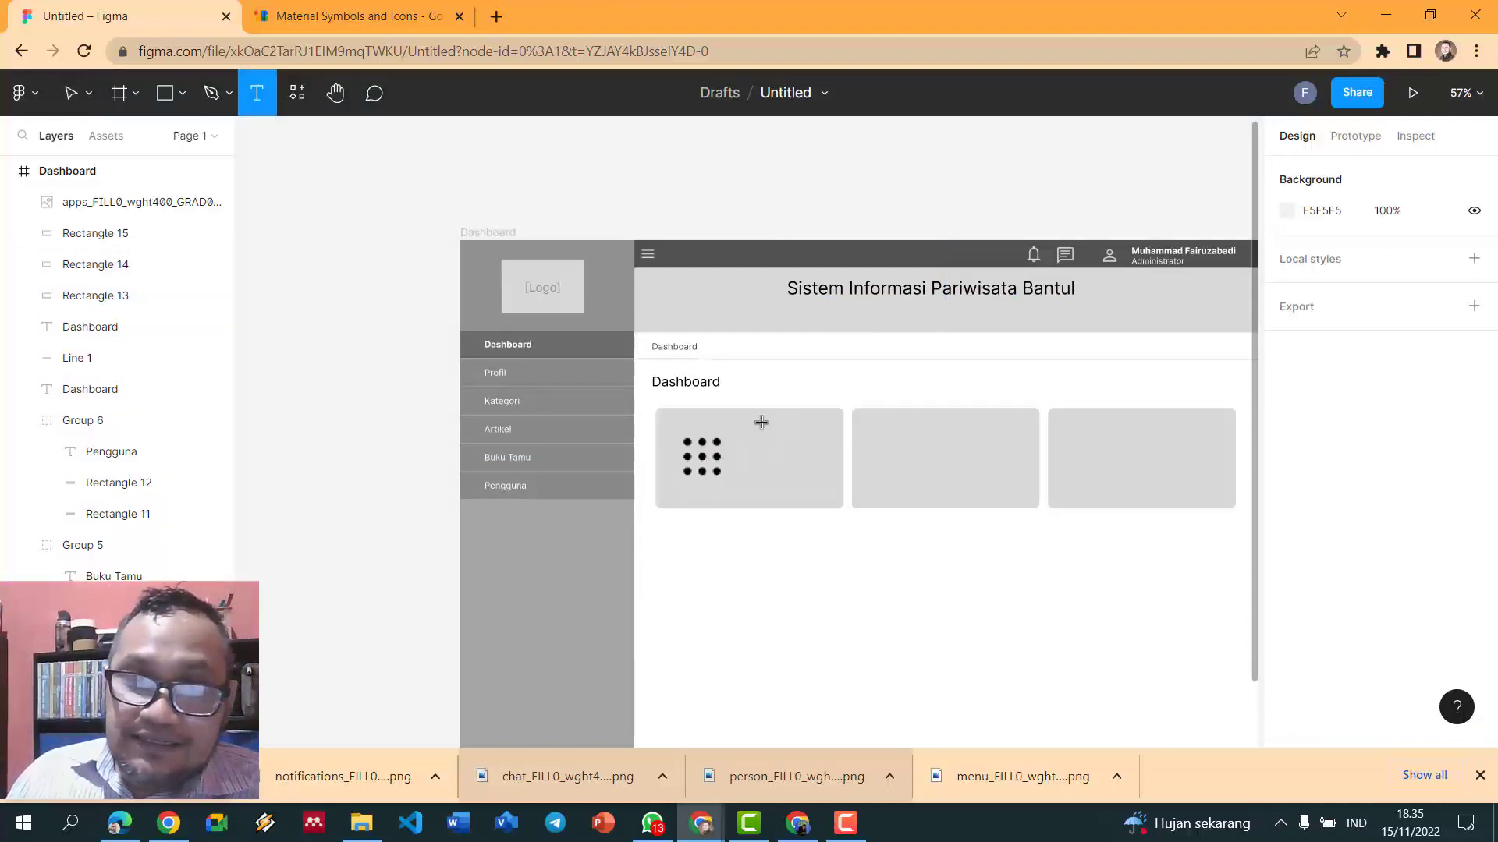
click(745, 434)
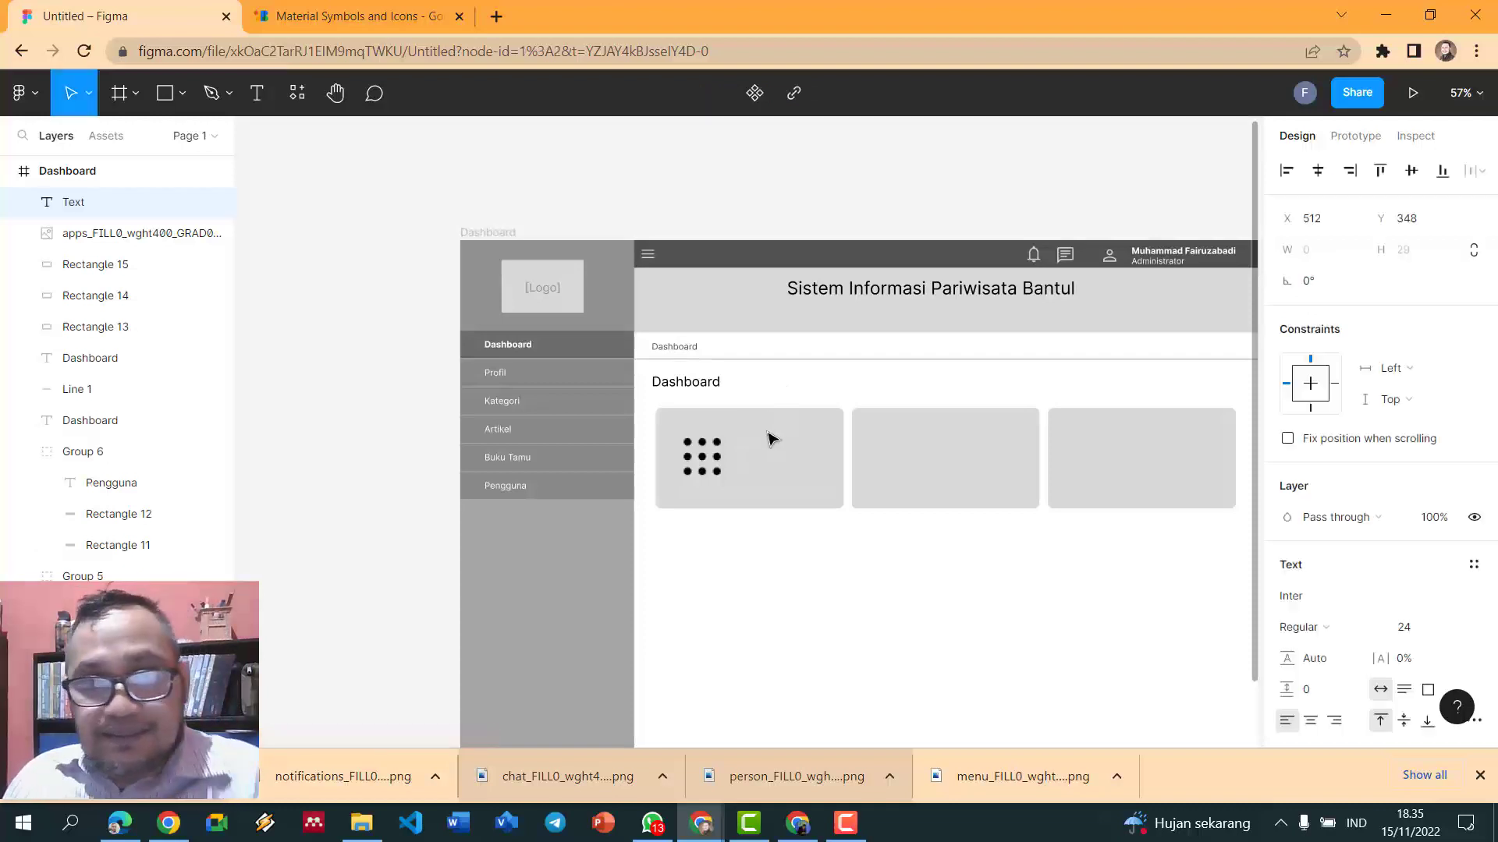
text(Kategori)
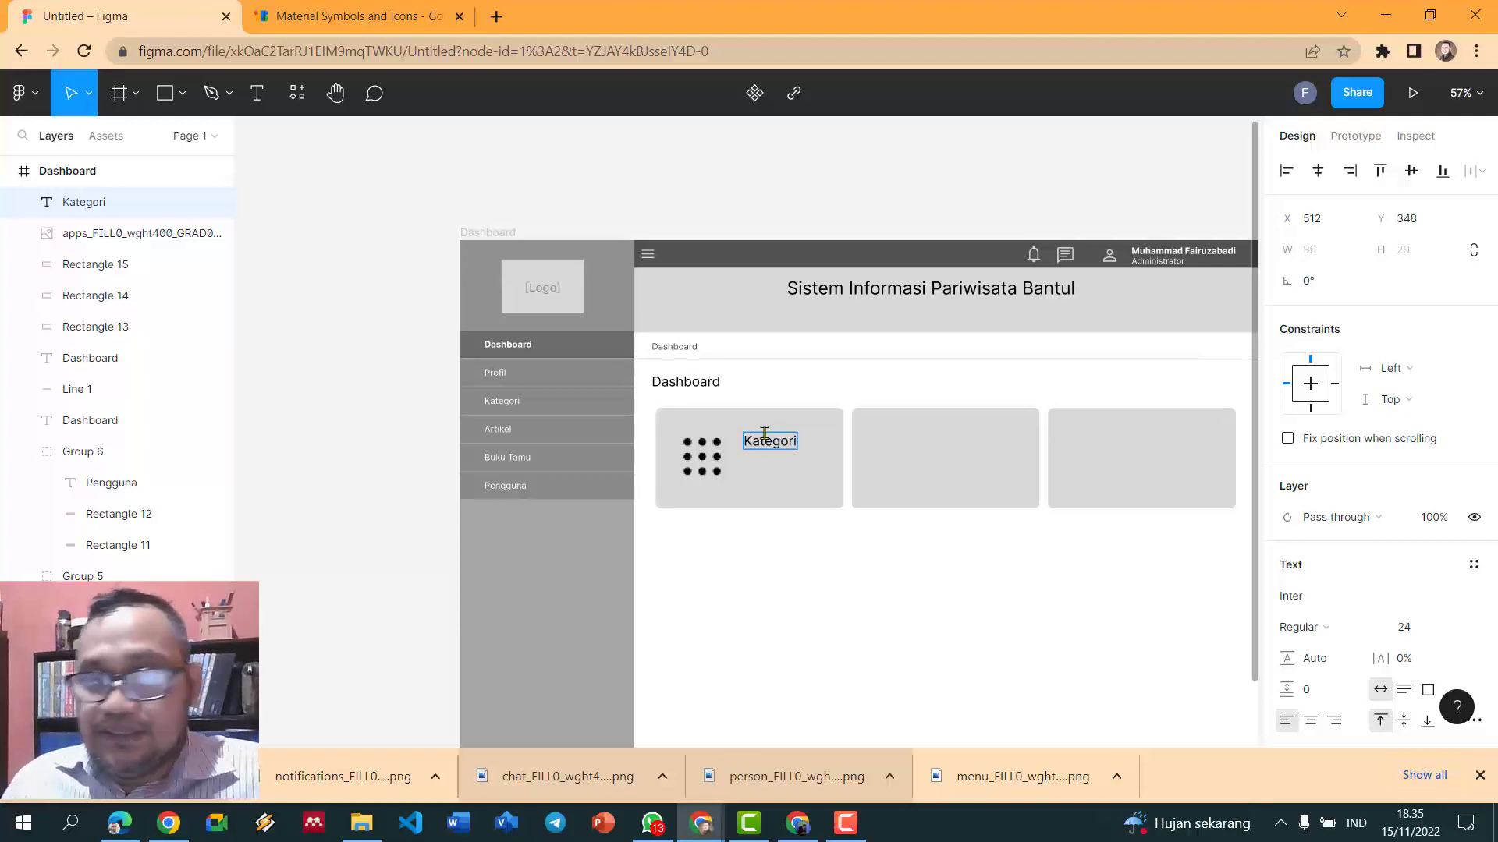
click(1337, 722)
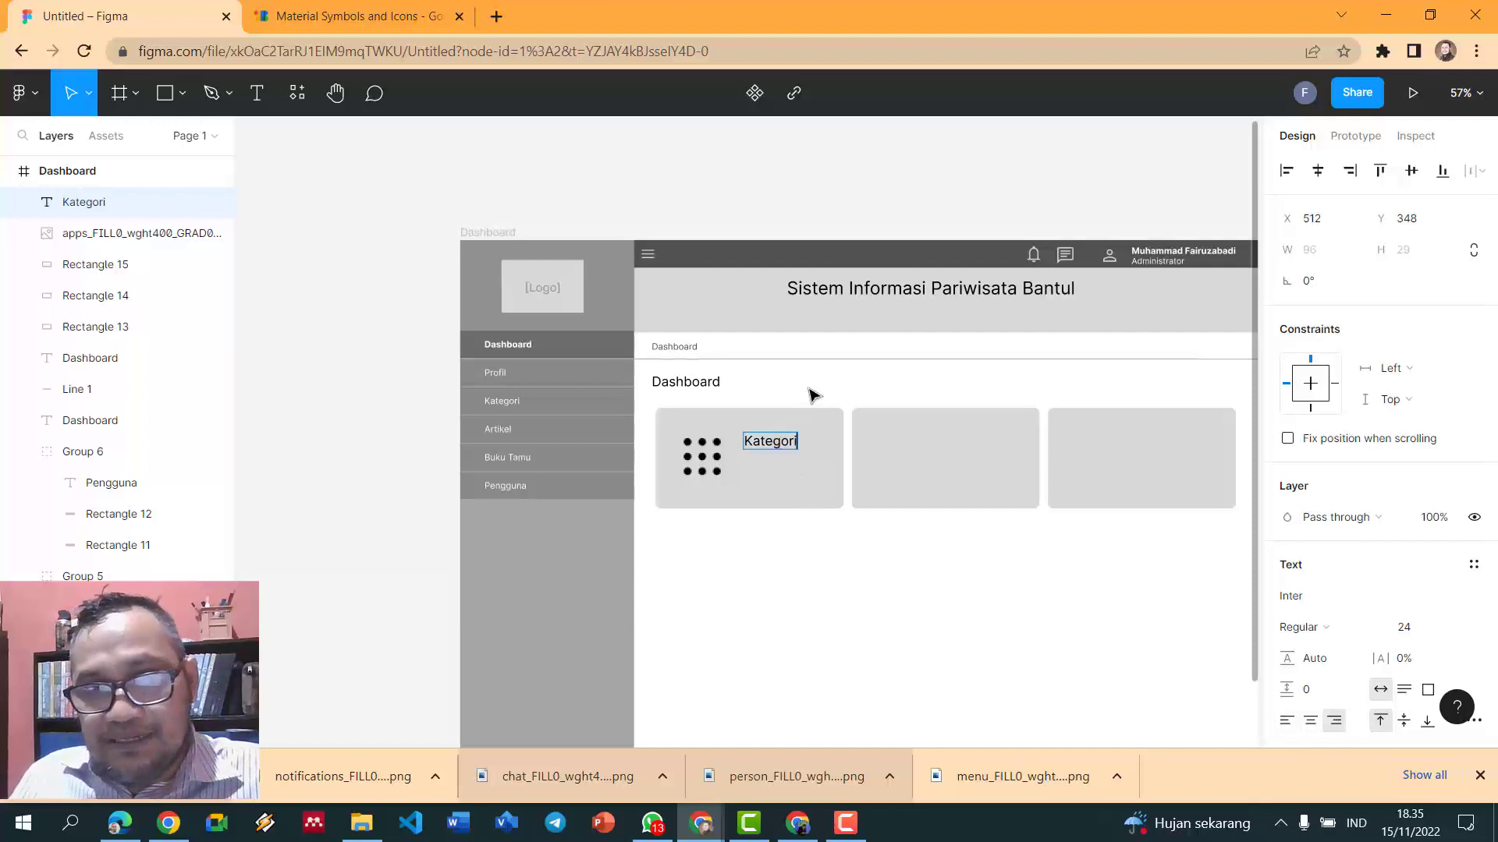
scroll(813, 394, up, 5)
key(Escape)
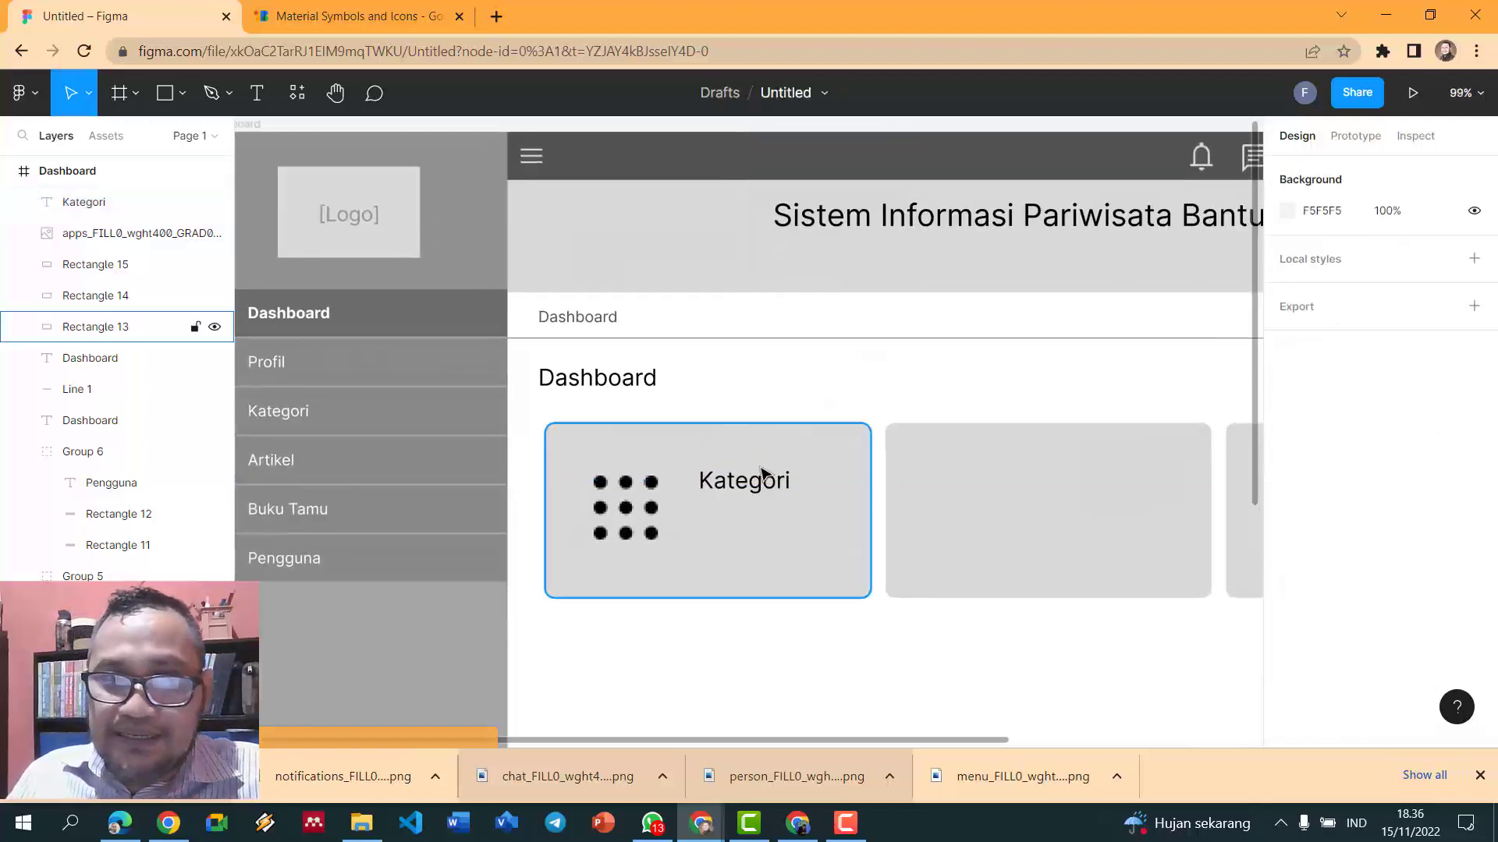
drag(747, 485, 807, 437)
key(Left)
key(Left)
click(858, 390)
scroll(858, 390, down, 5)
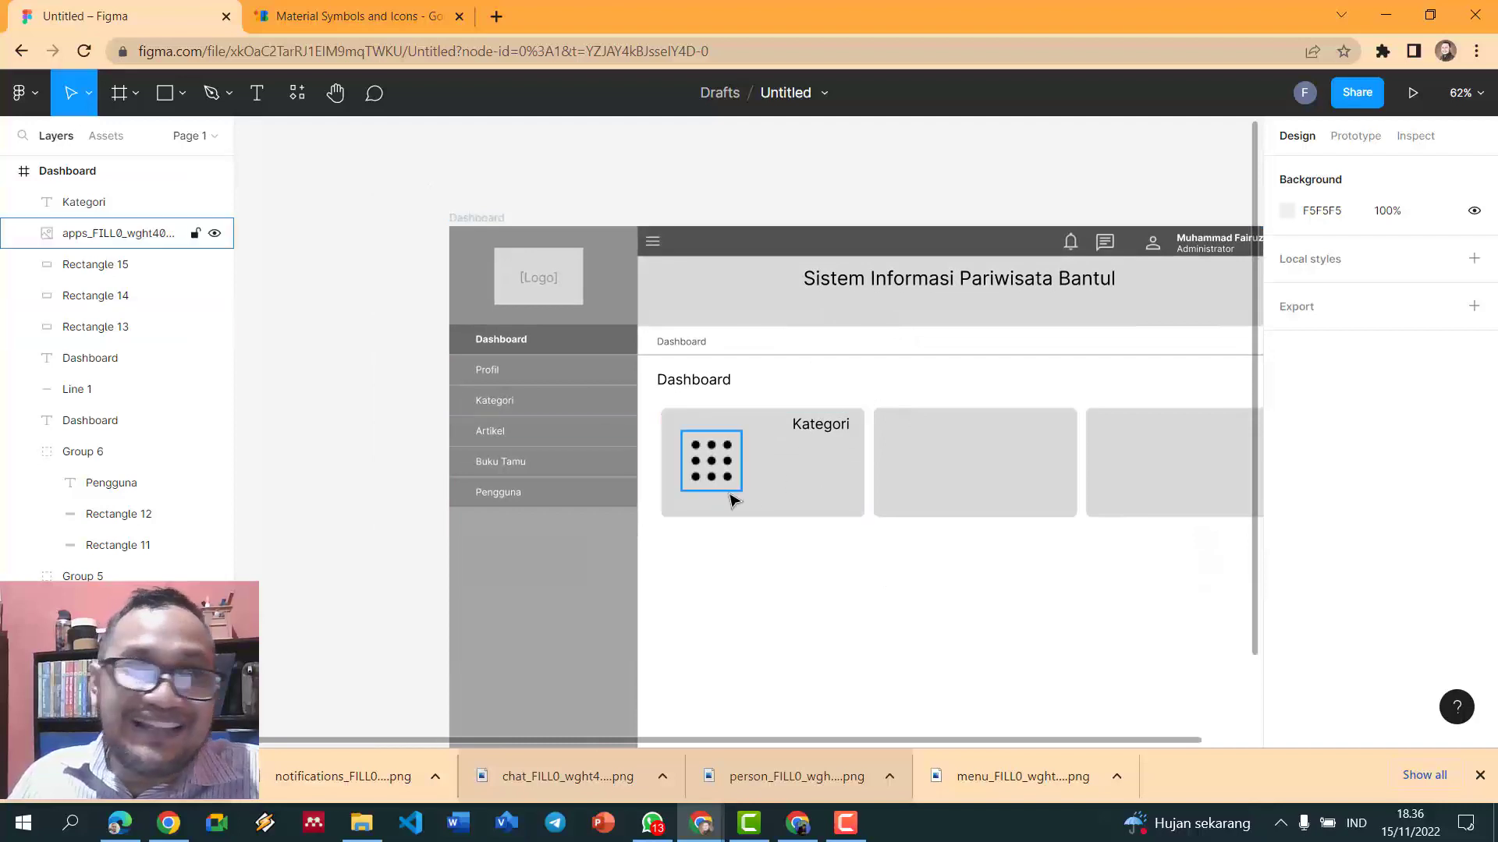
- Add a size-64 '4' in the first card, discard the stray Pen vector, and place it under Kategori
click(256, 93)
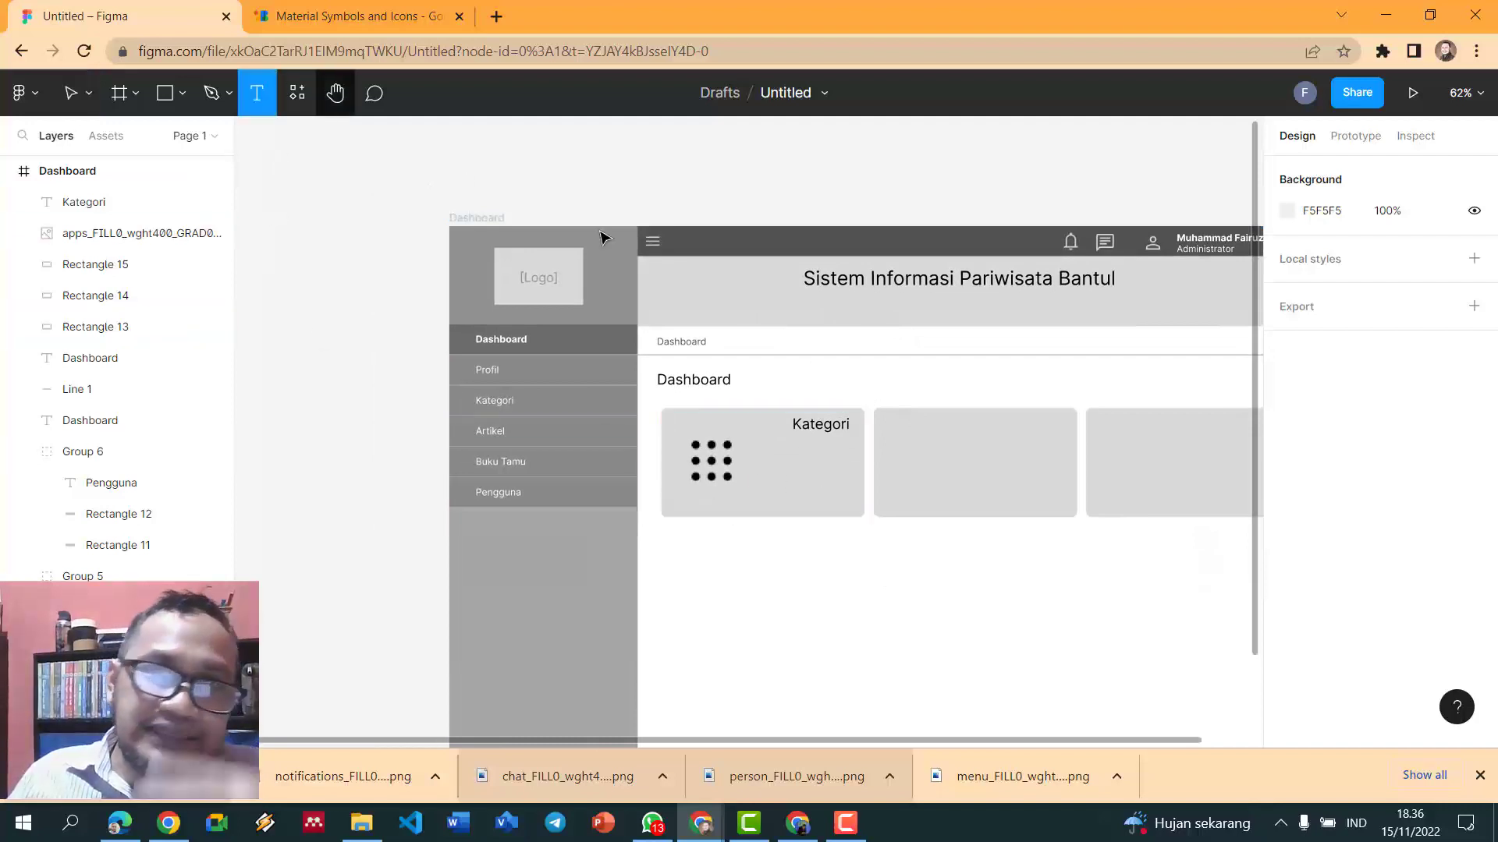
click(795, 455)
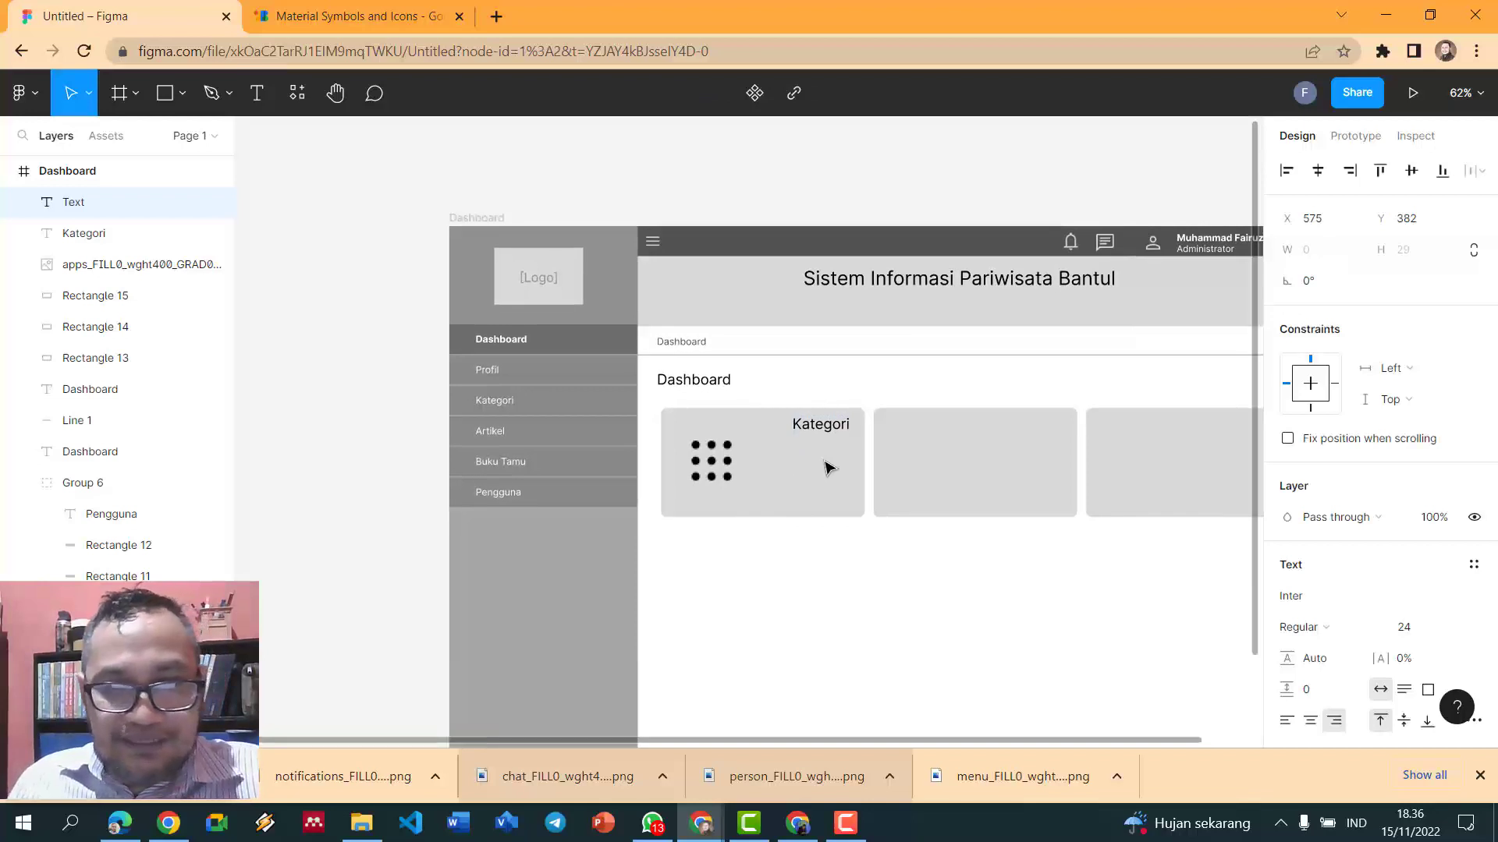
text(4)
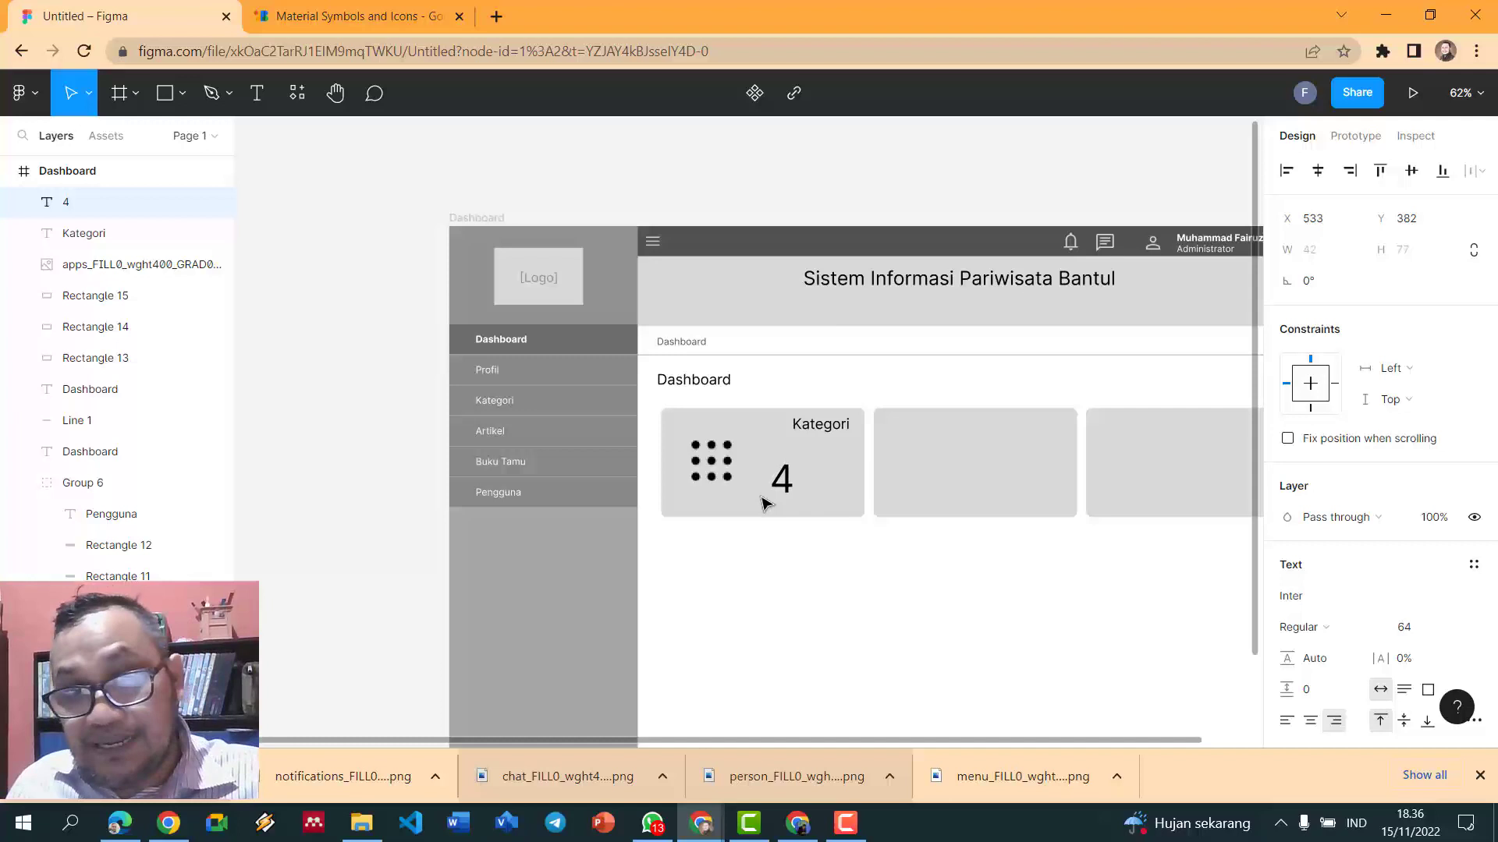
double_click(788, 493)
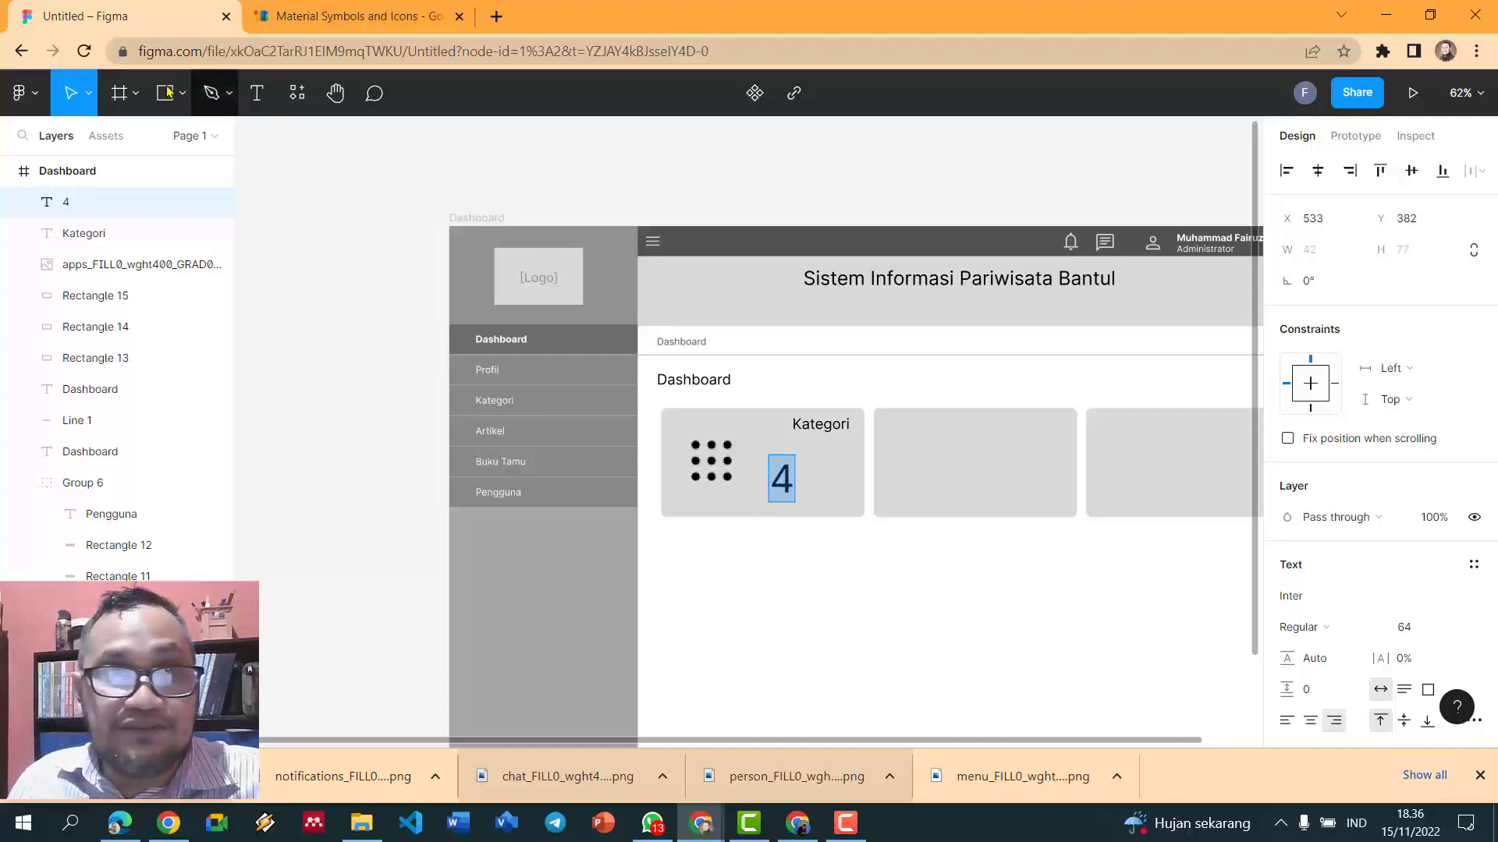
click(210, 93)
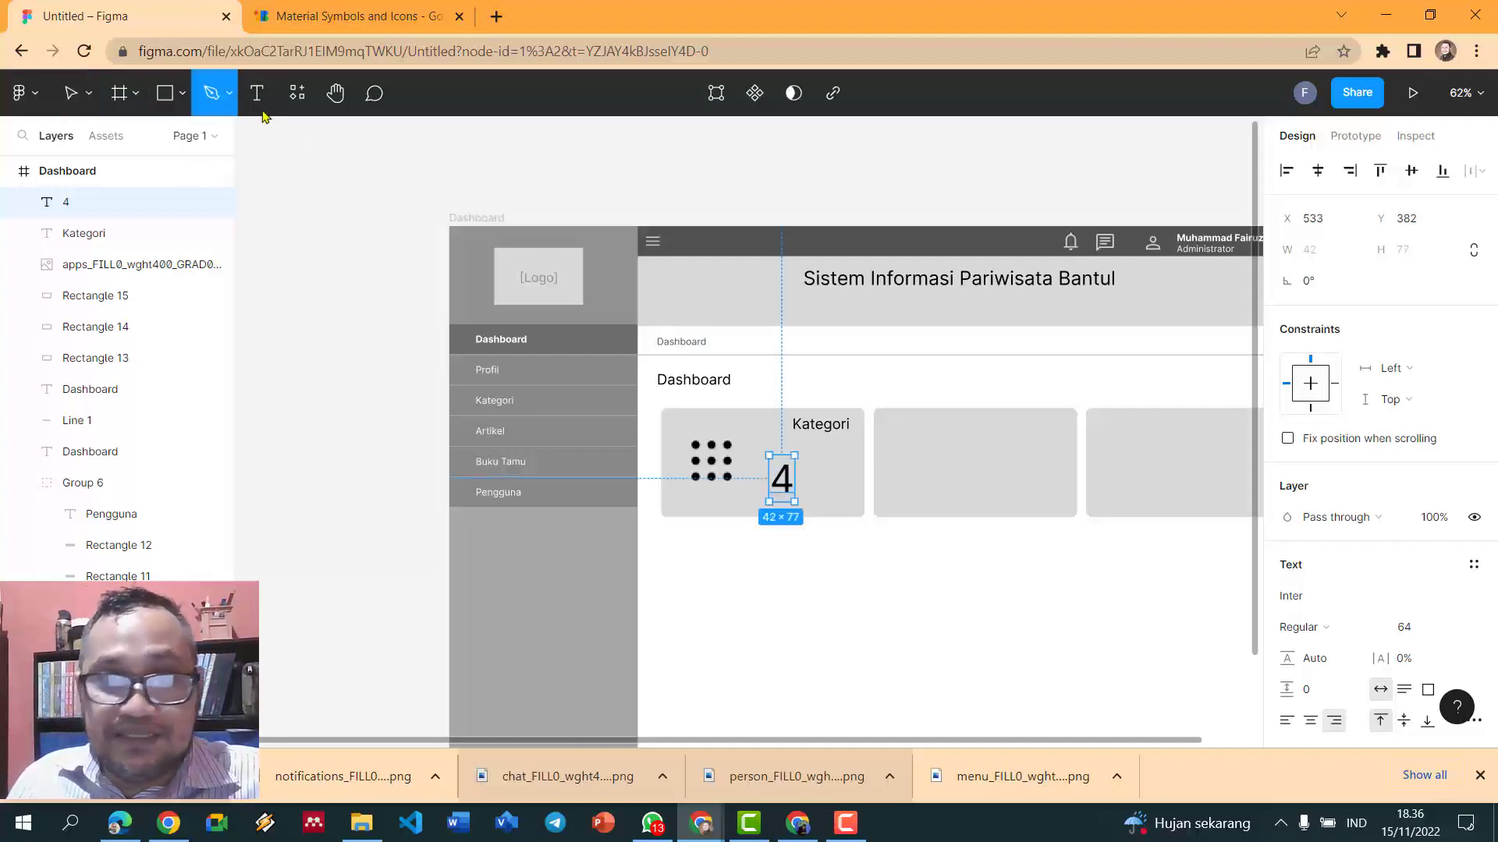
click(776, 477)
key(Escape)
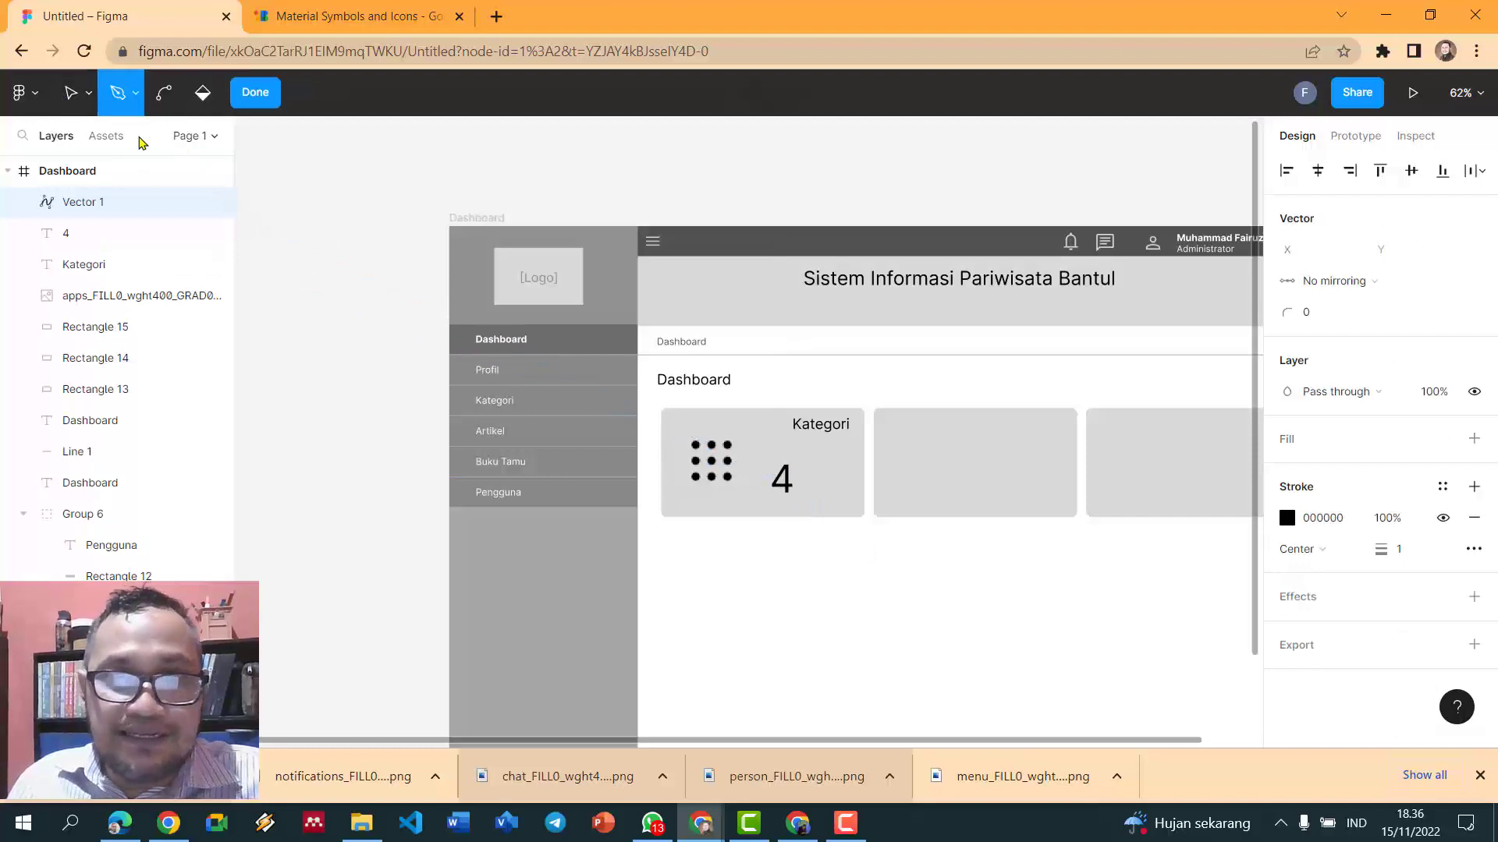
click(72, 93)
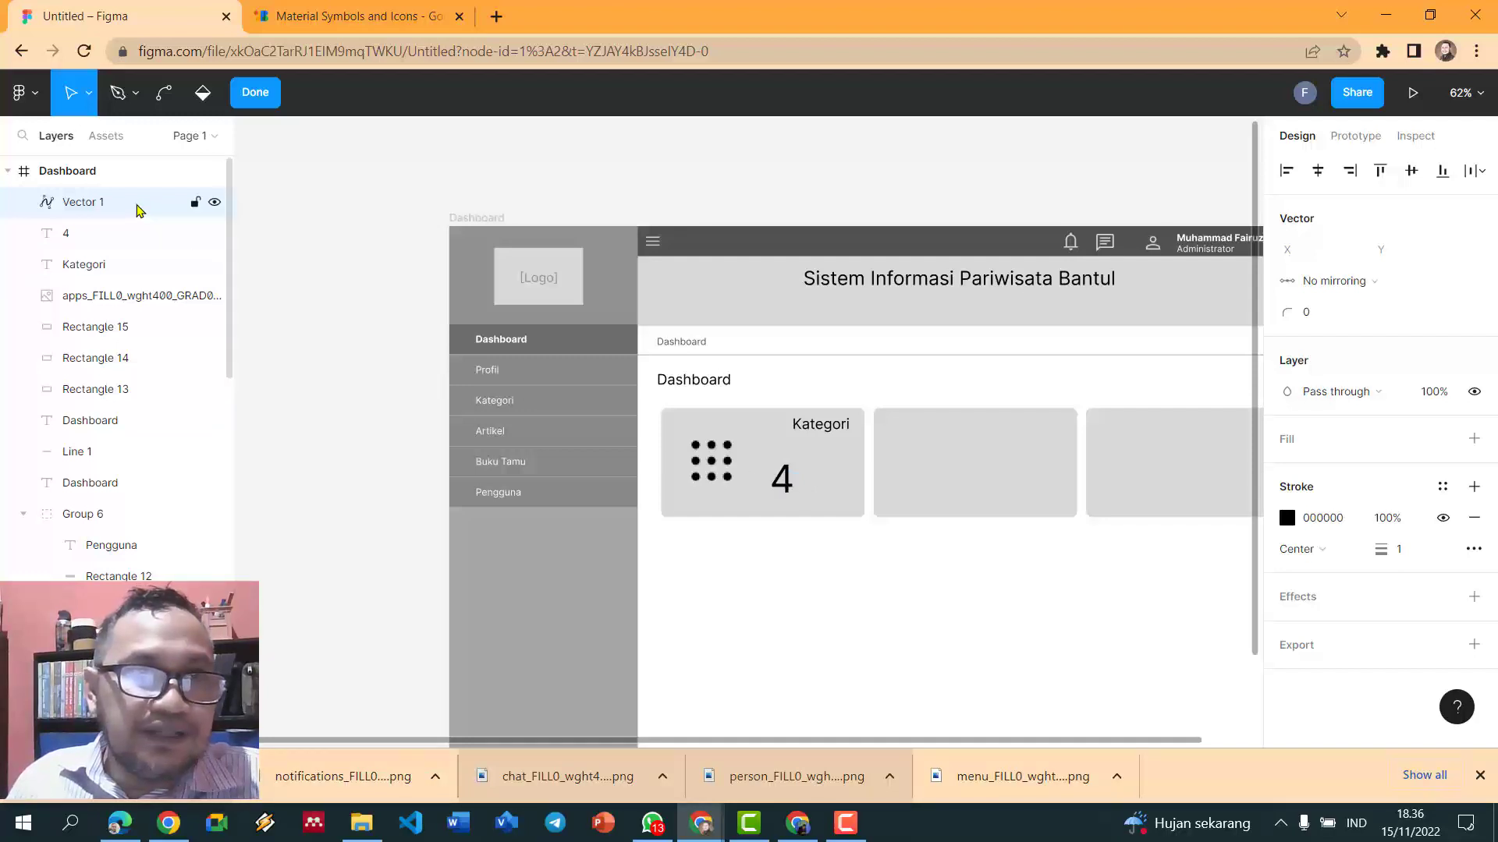
key(ctrl)
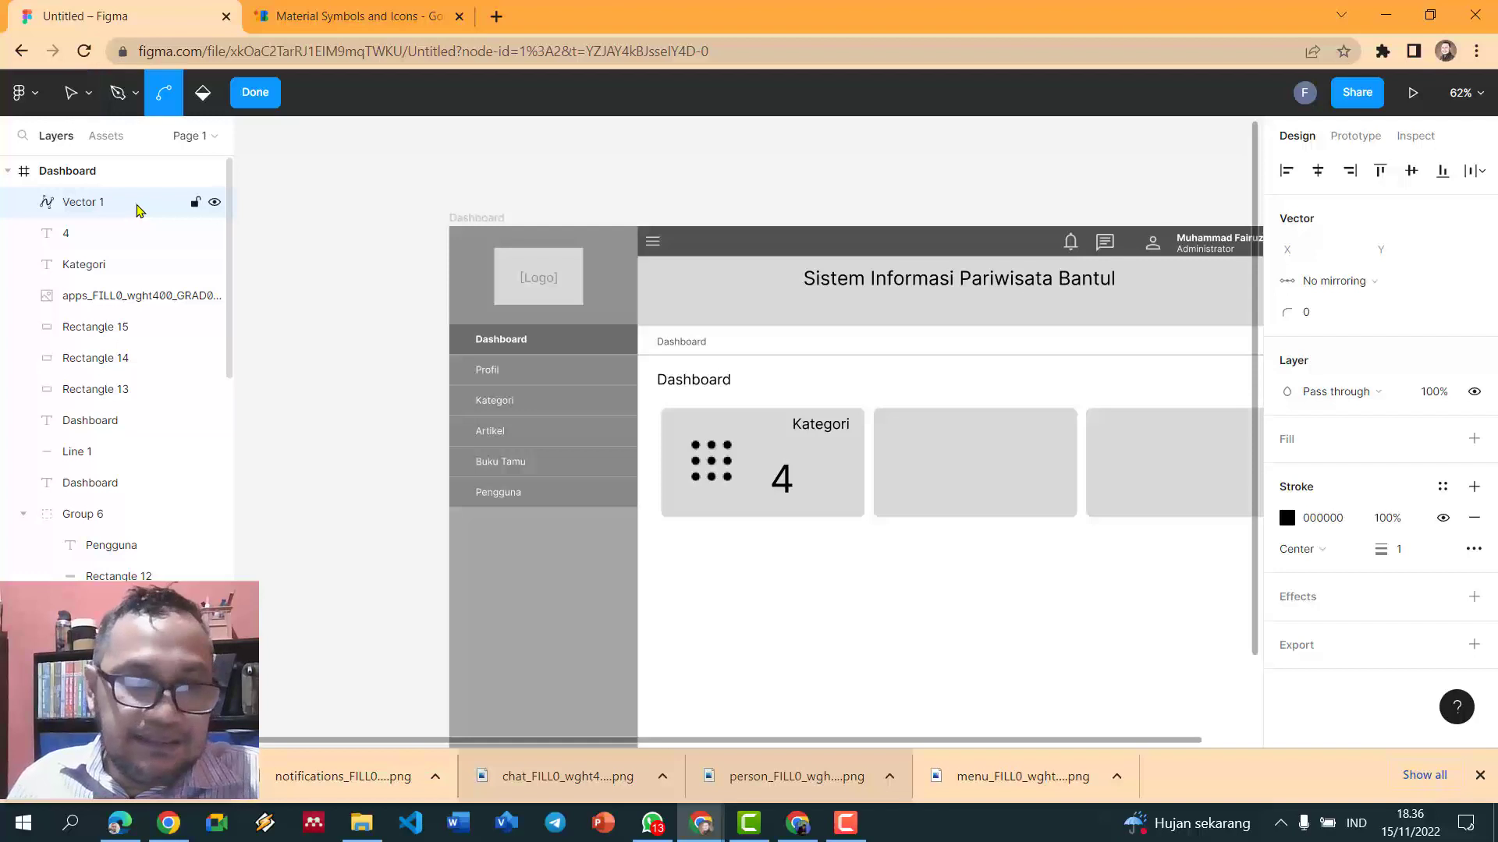
key(Escape)
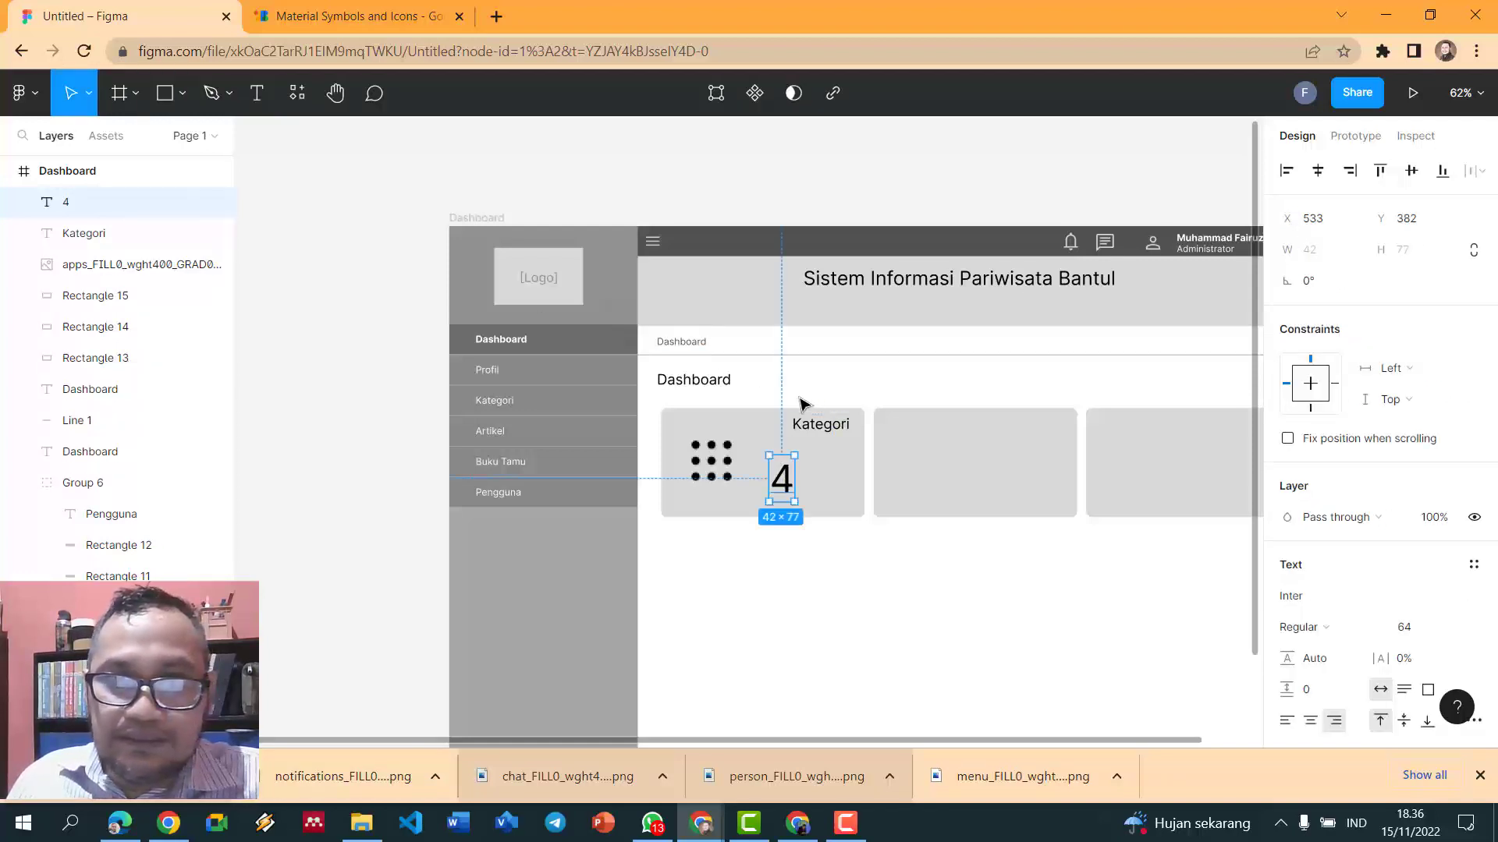
drag(795, 479, 836, 467)
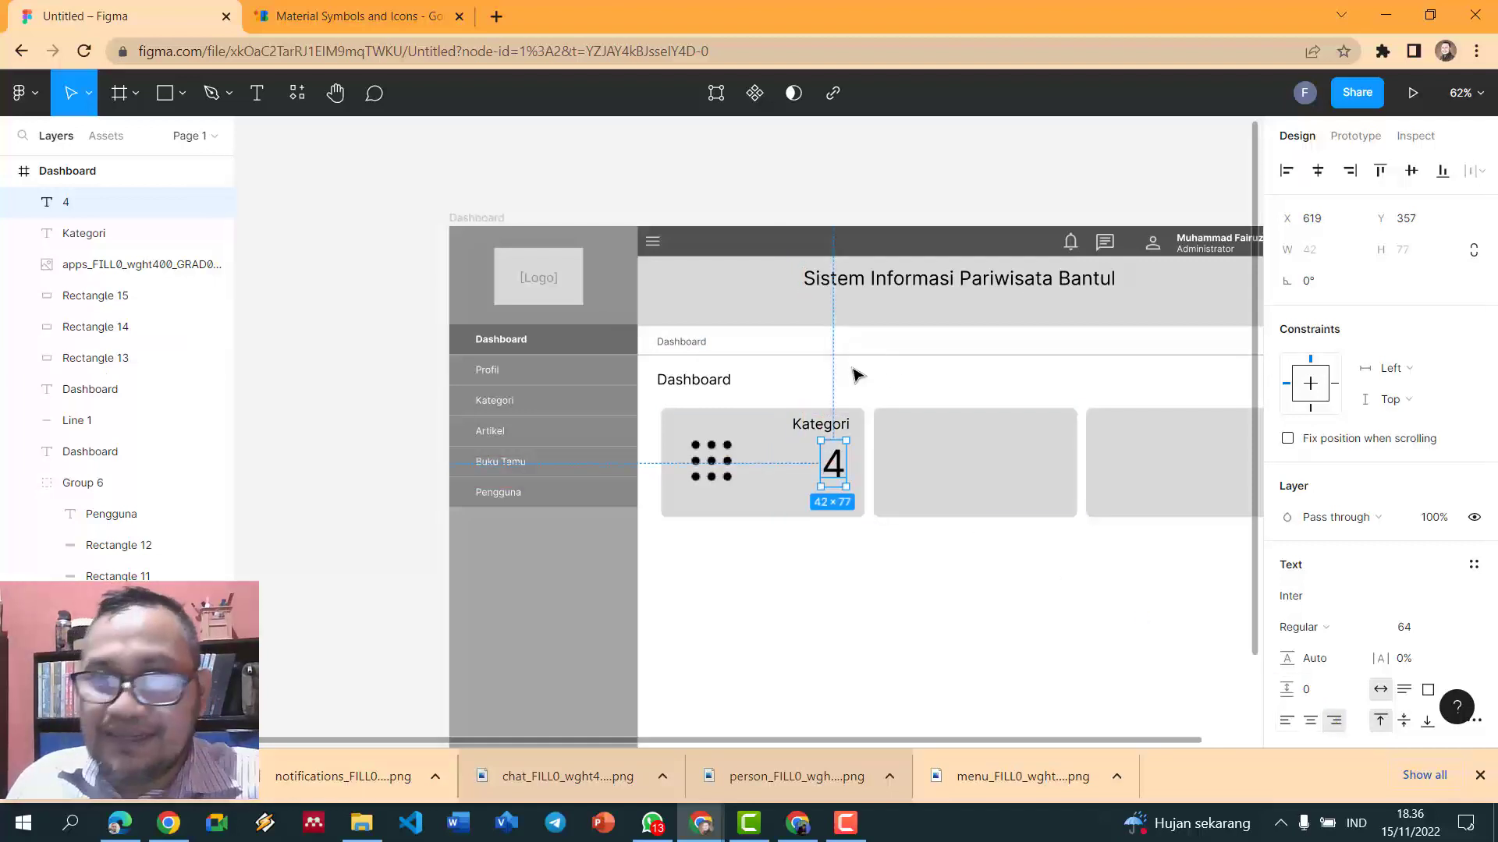
click(909, 376)
- Enlarge the Kategori label to size 31 and nudge the 4 slightly down
scroll(904, 380, down, 1)
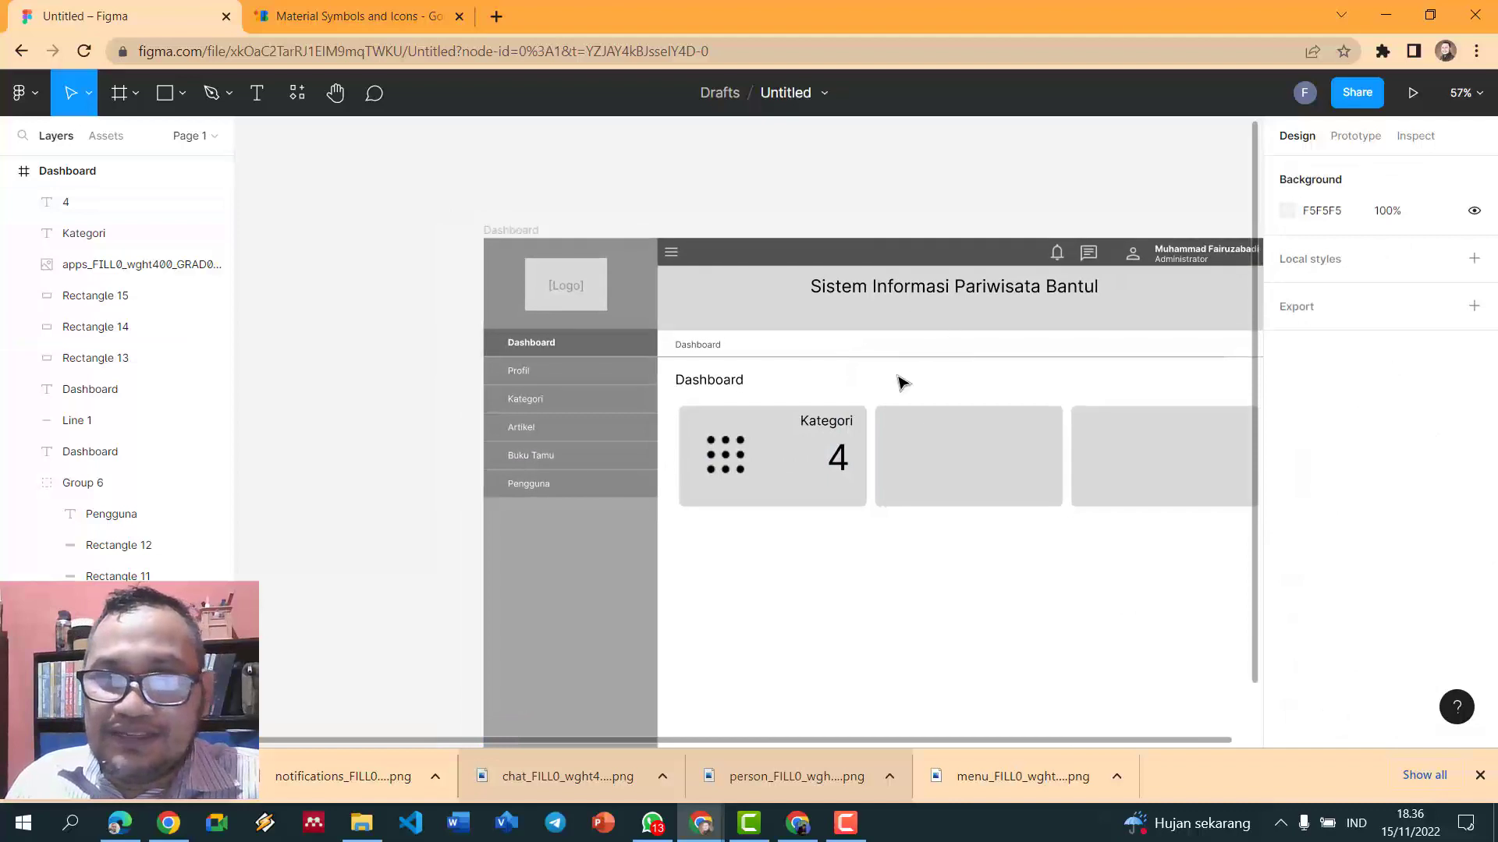
click(829, 429)
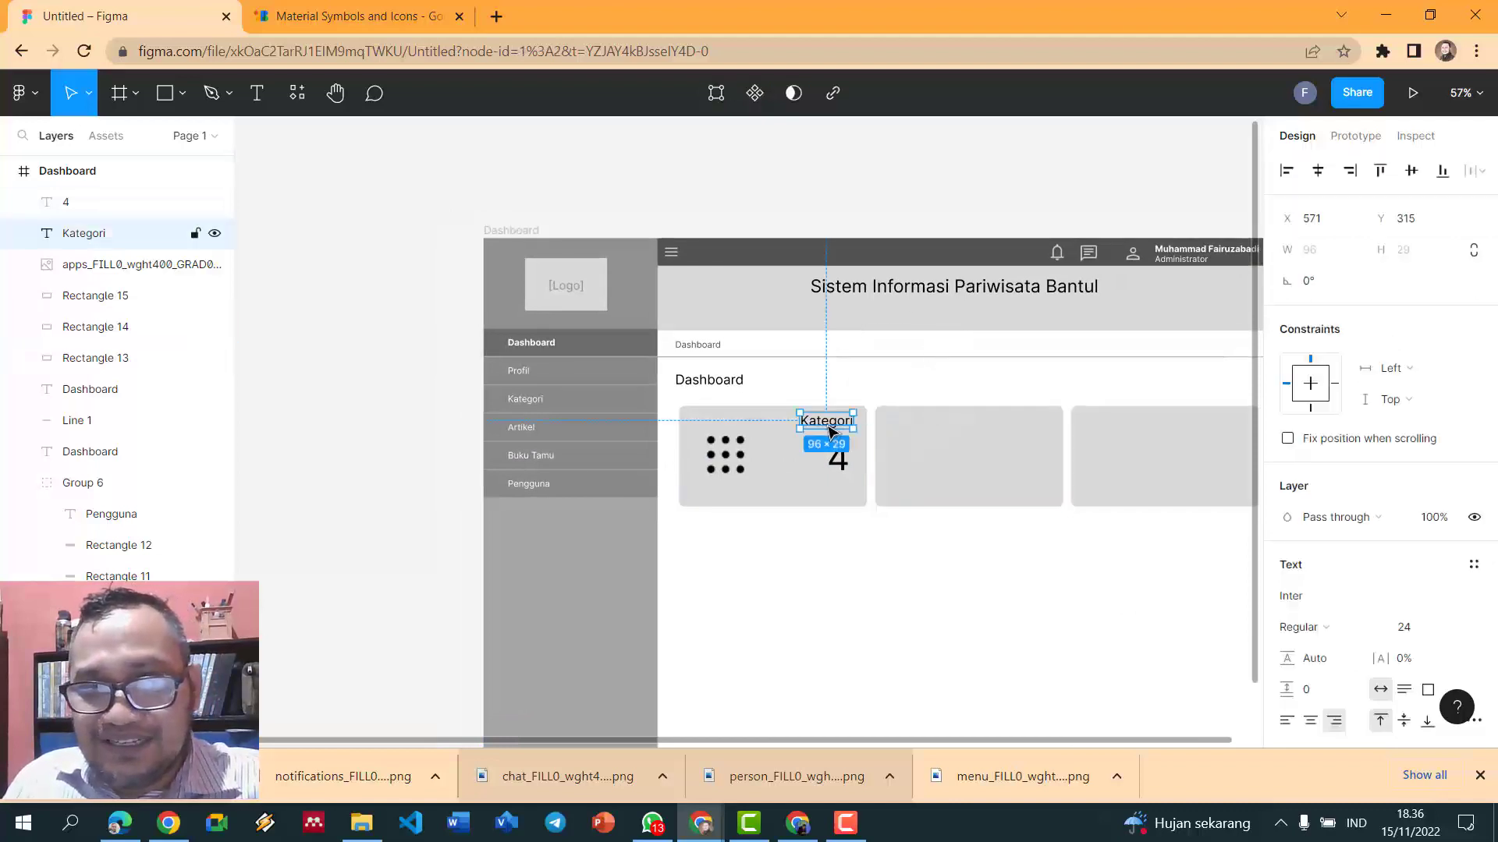
key(ctrl+shift+period)
key(ctrl+shift+period)
key(ctrl+shift+period)
key(ctrl+shift+period)
key(ctrl+shift+period)
key(ctrl+shift+period)
key(ctrl+shift+period)
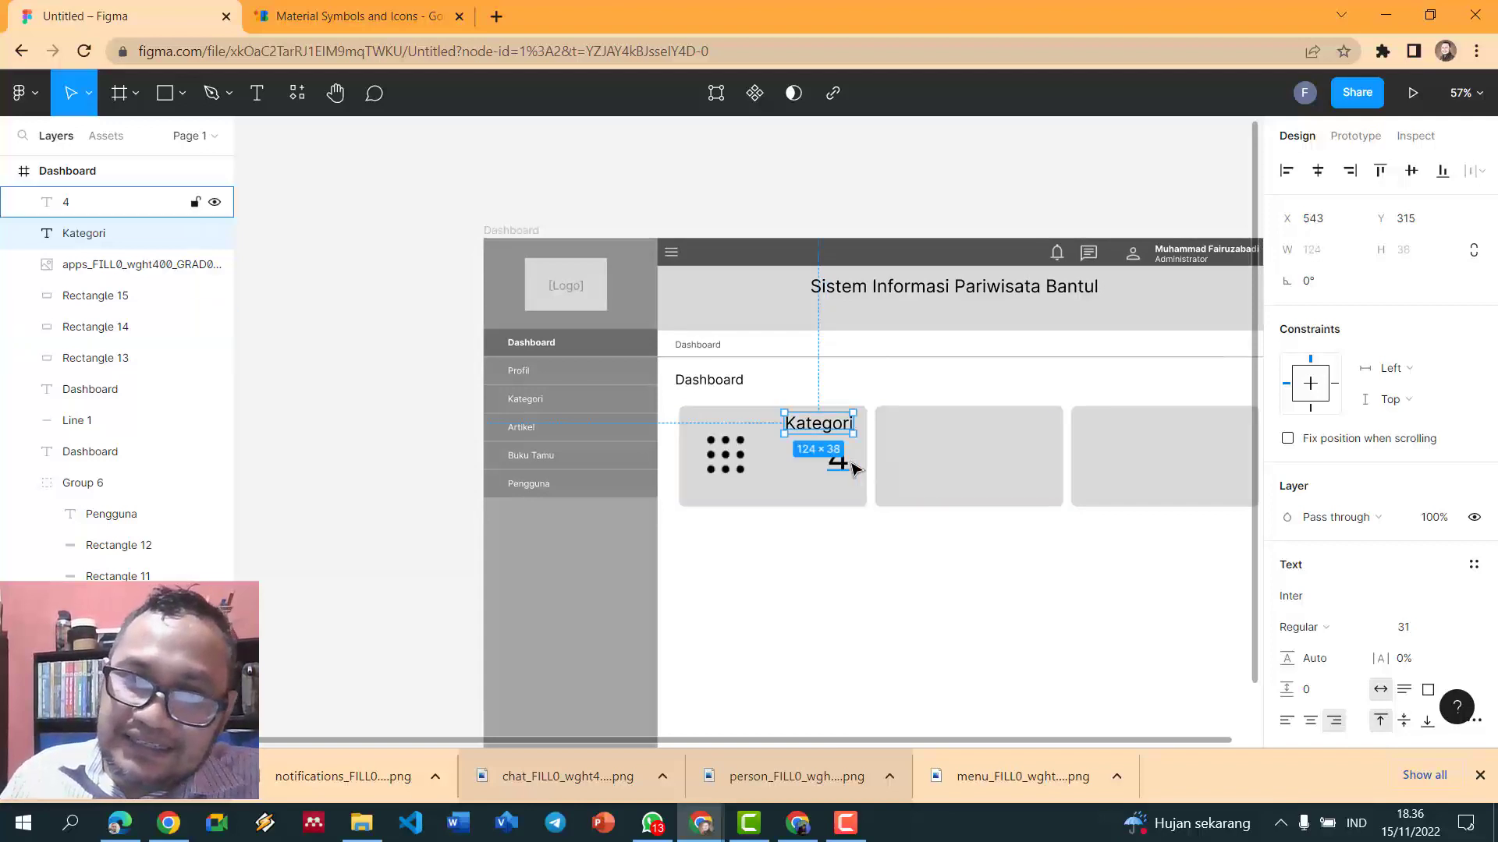
drag(842, 467, 847, 473)
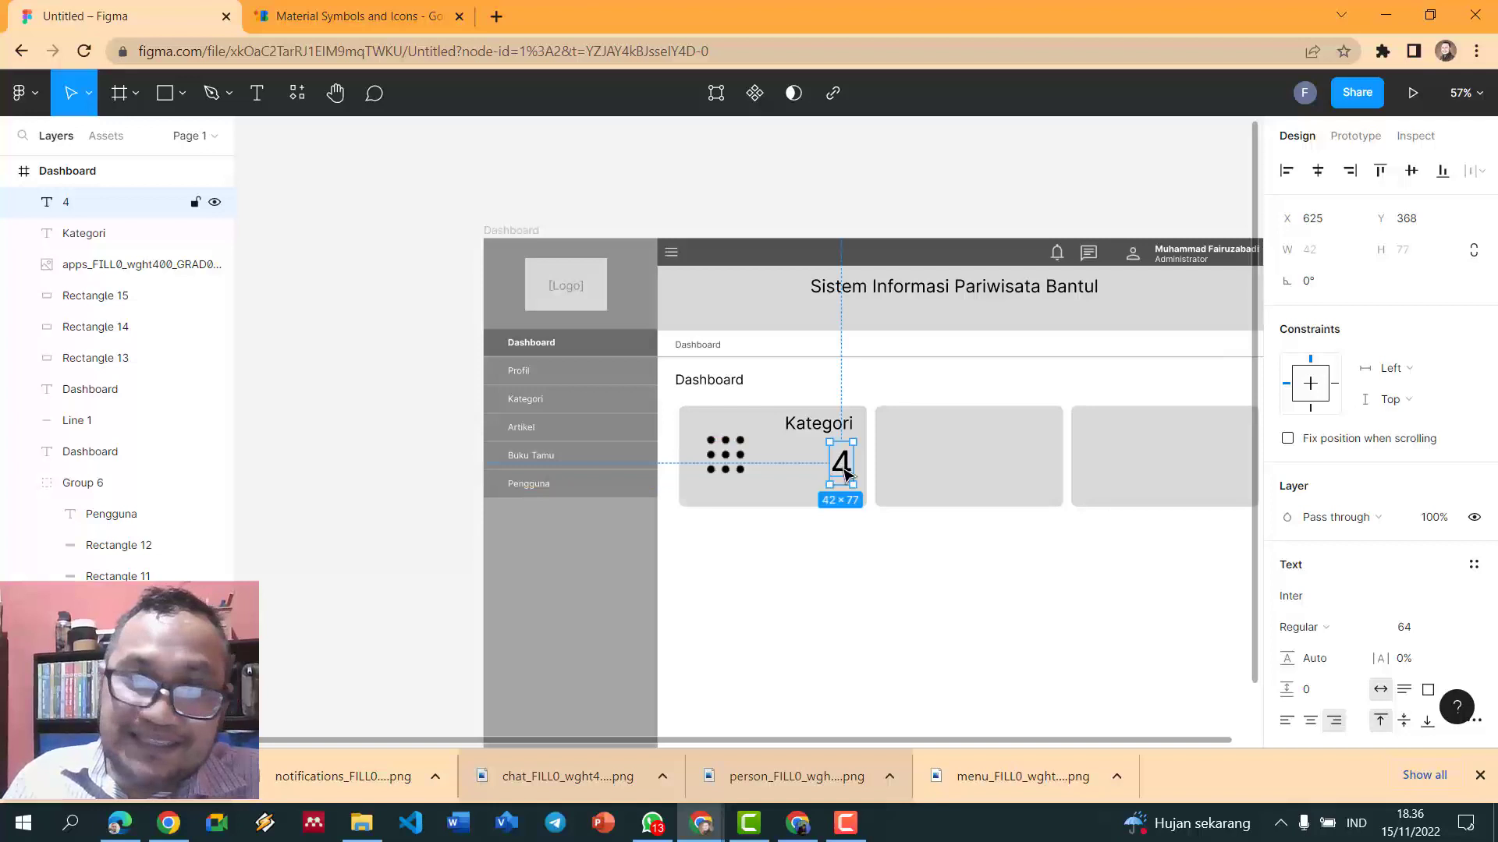
click(862, 368)
- Delete the second and third plain card rectangles
ctrl+scroll(862, 368, down, 2)
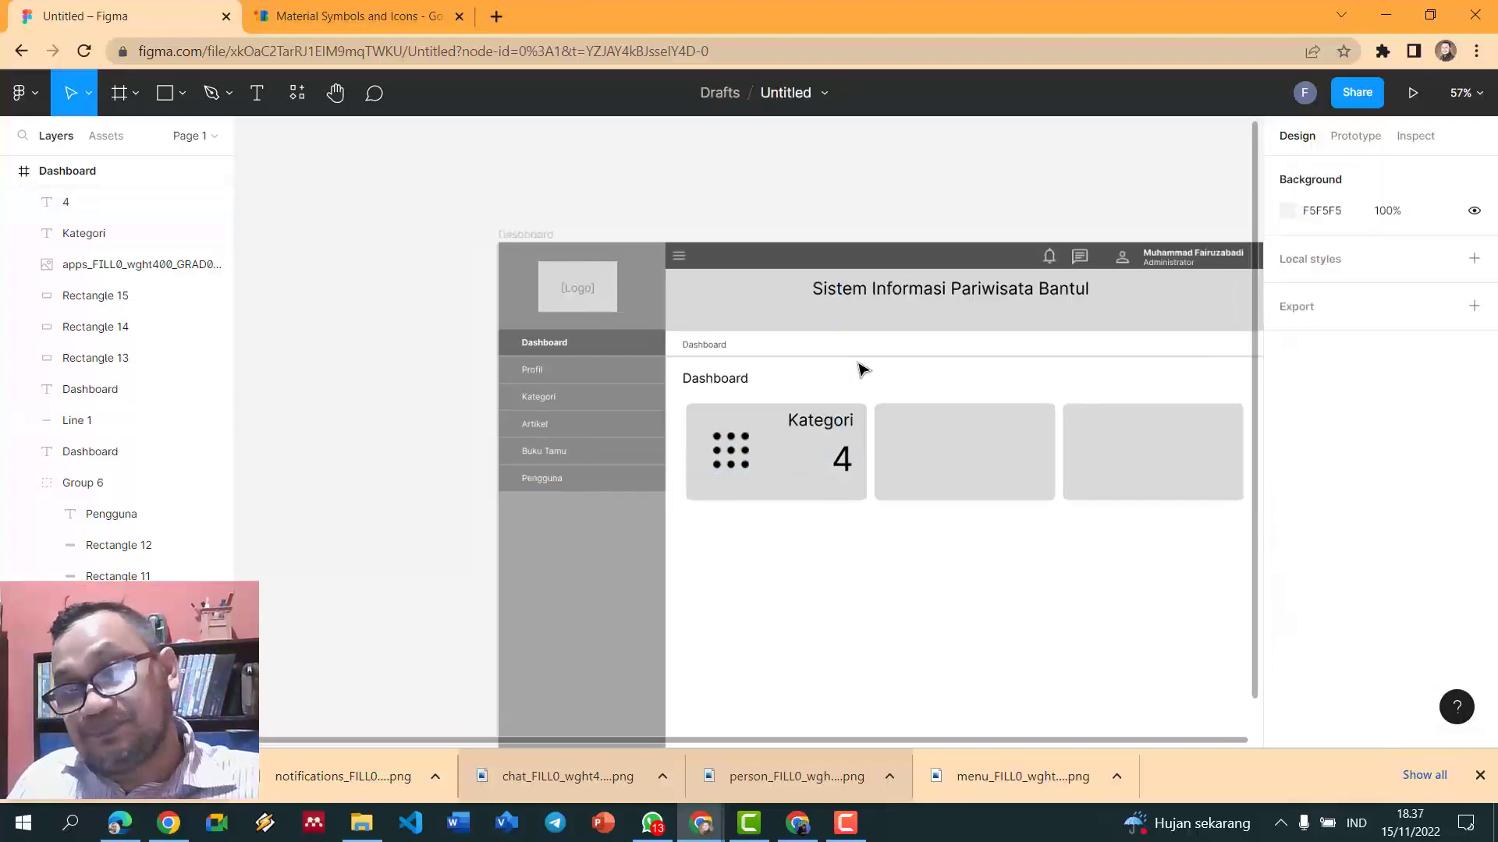
drag(1234, 527, 874, 378)
key(Delete)
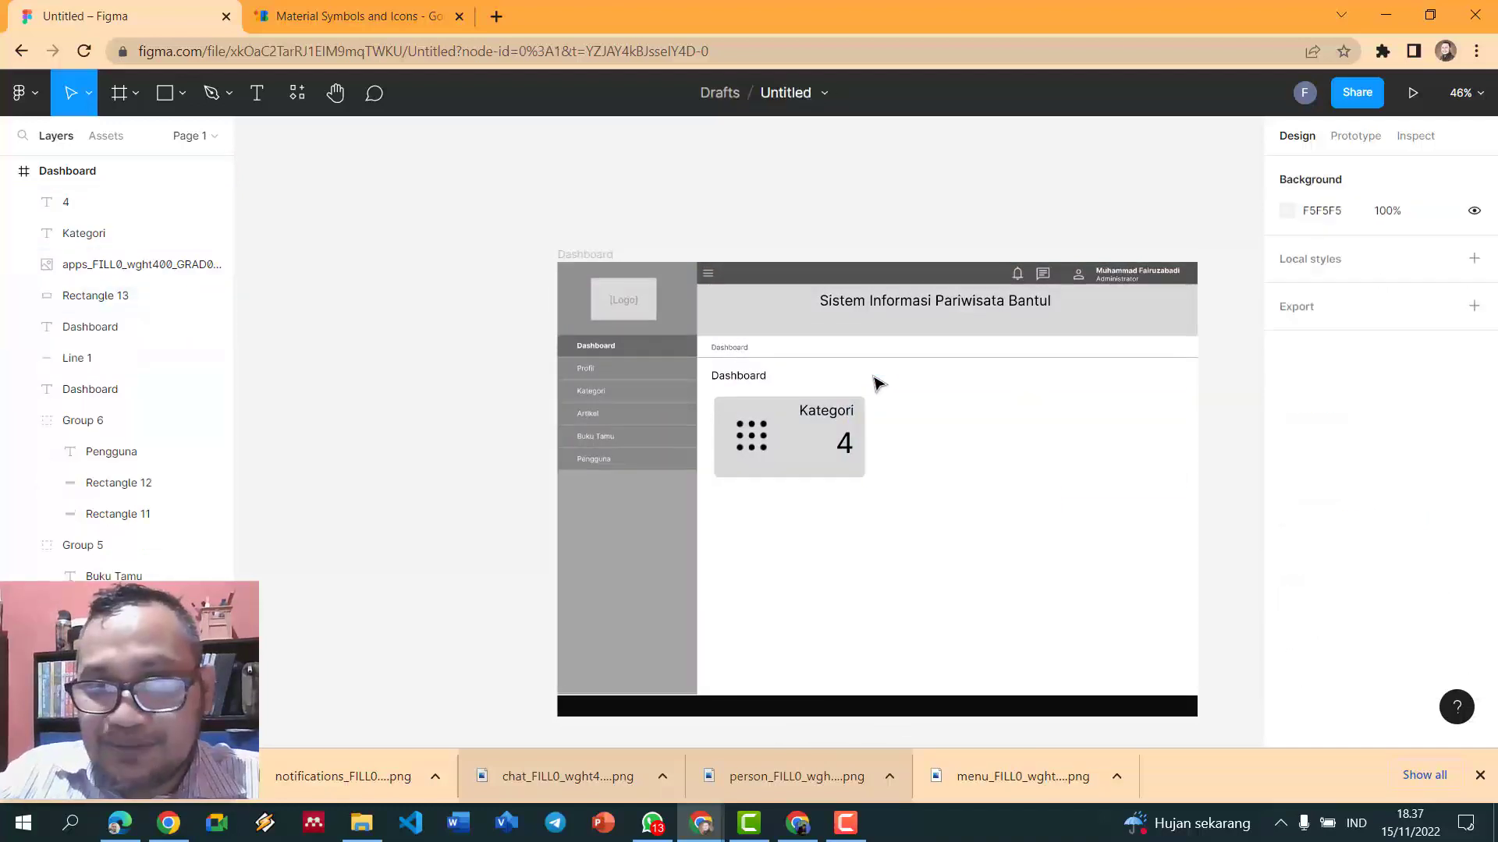
- Group the Kategori card with its icon, label and number, then make two copies beside it
drag(1253, 577, 706, 366)
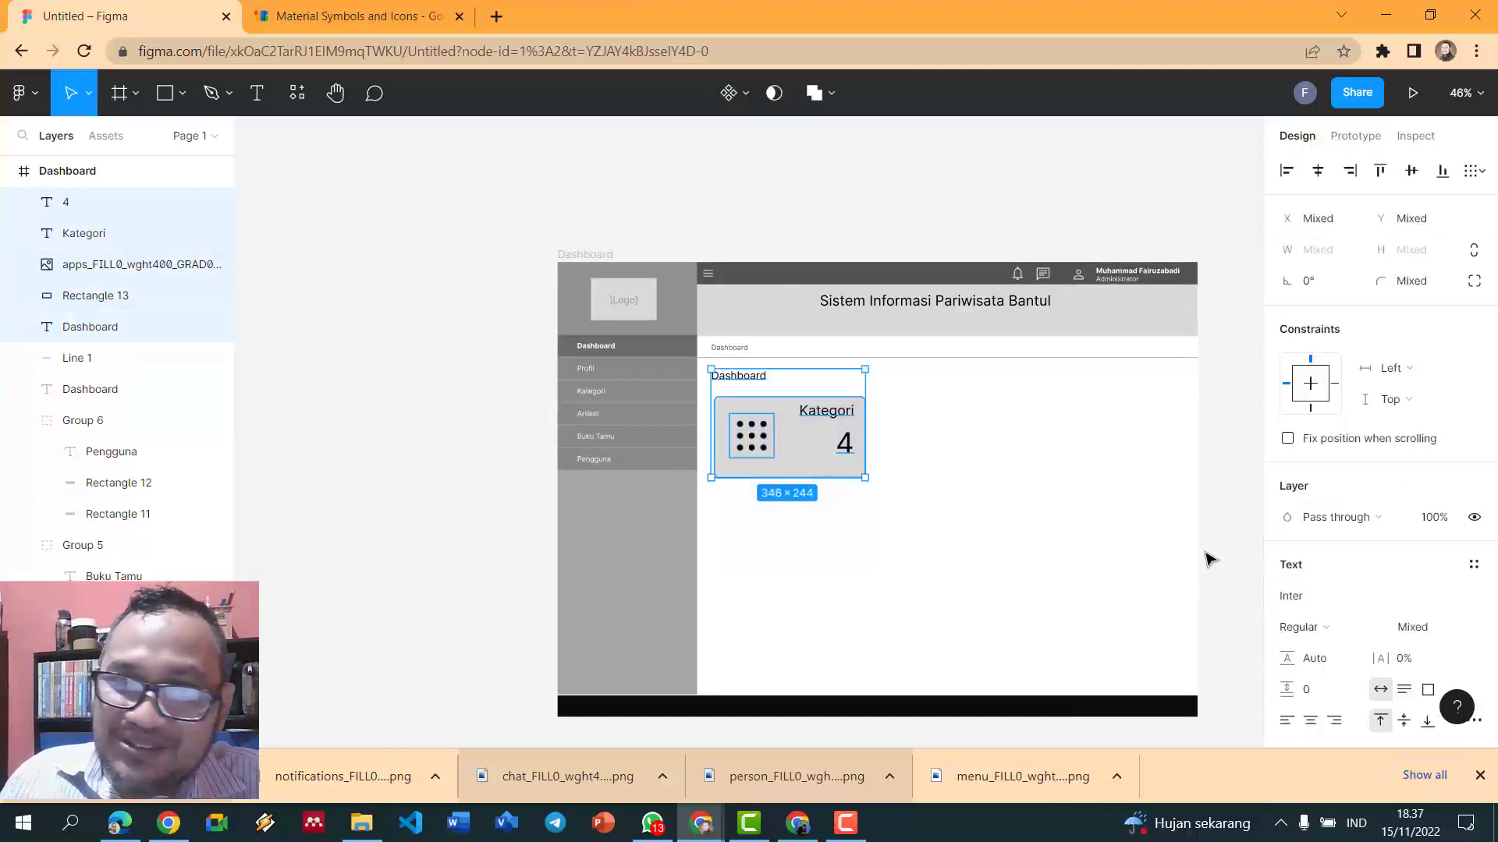
click(1228, 538)
drag(1236, 515, 732, 404)
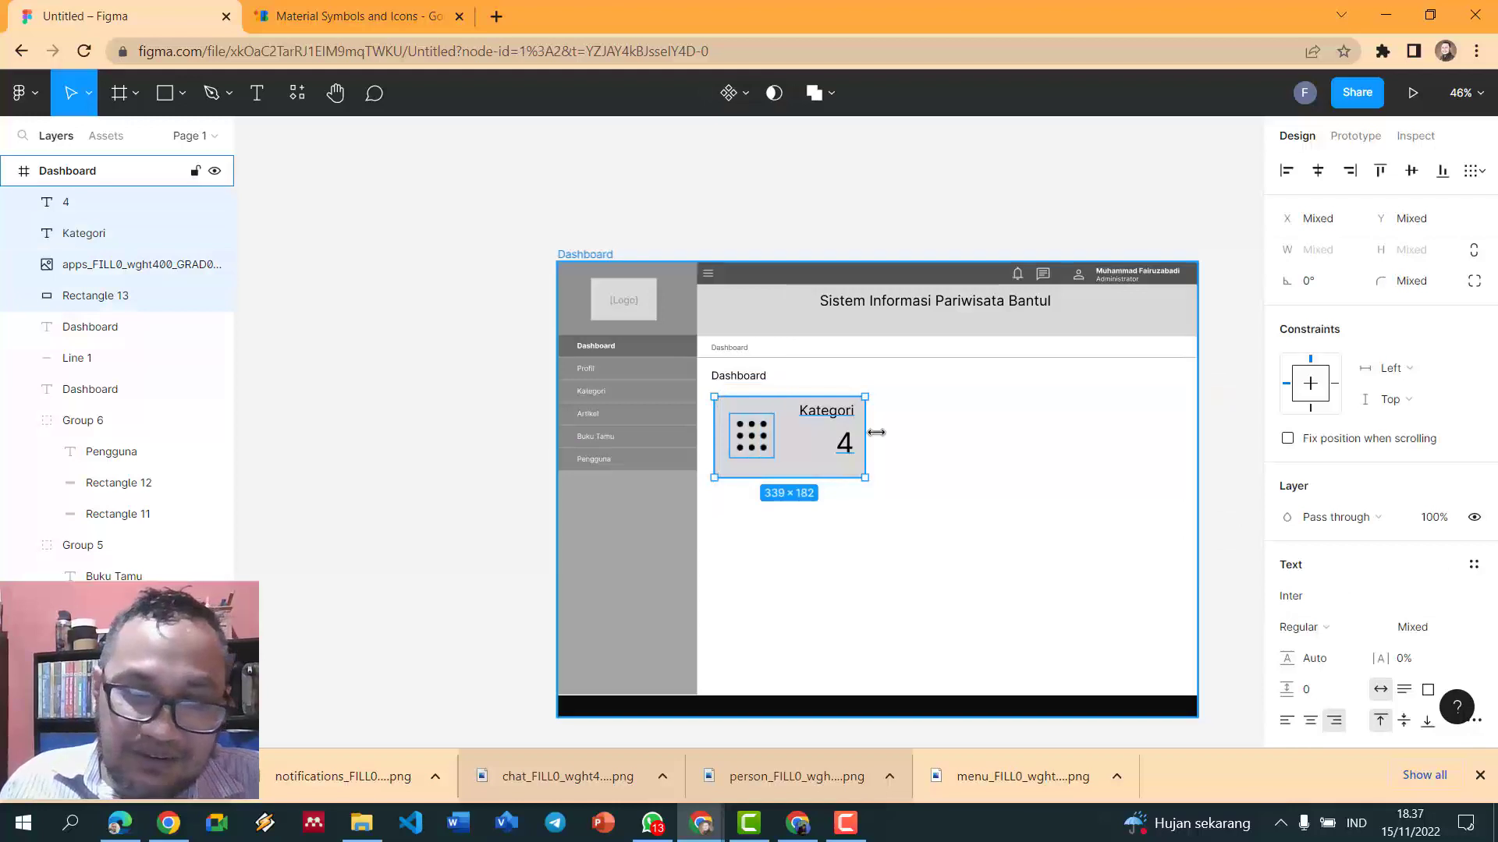
key(ctrl+g)
key(ctrl+d)
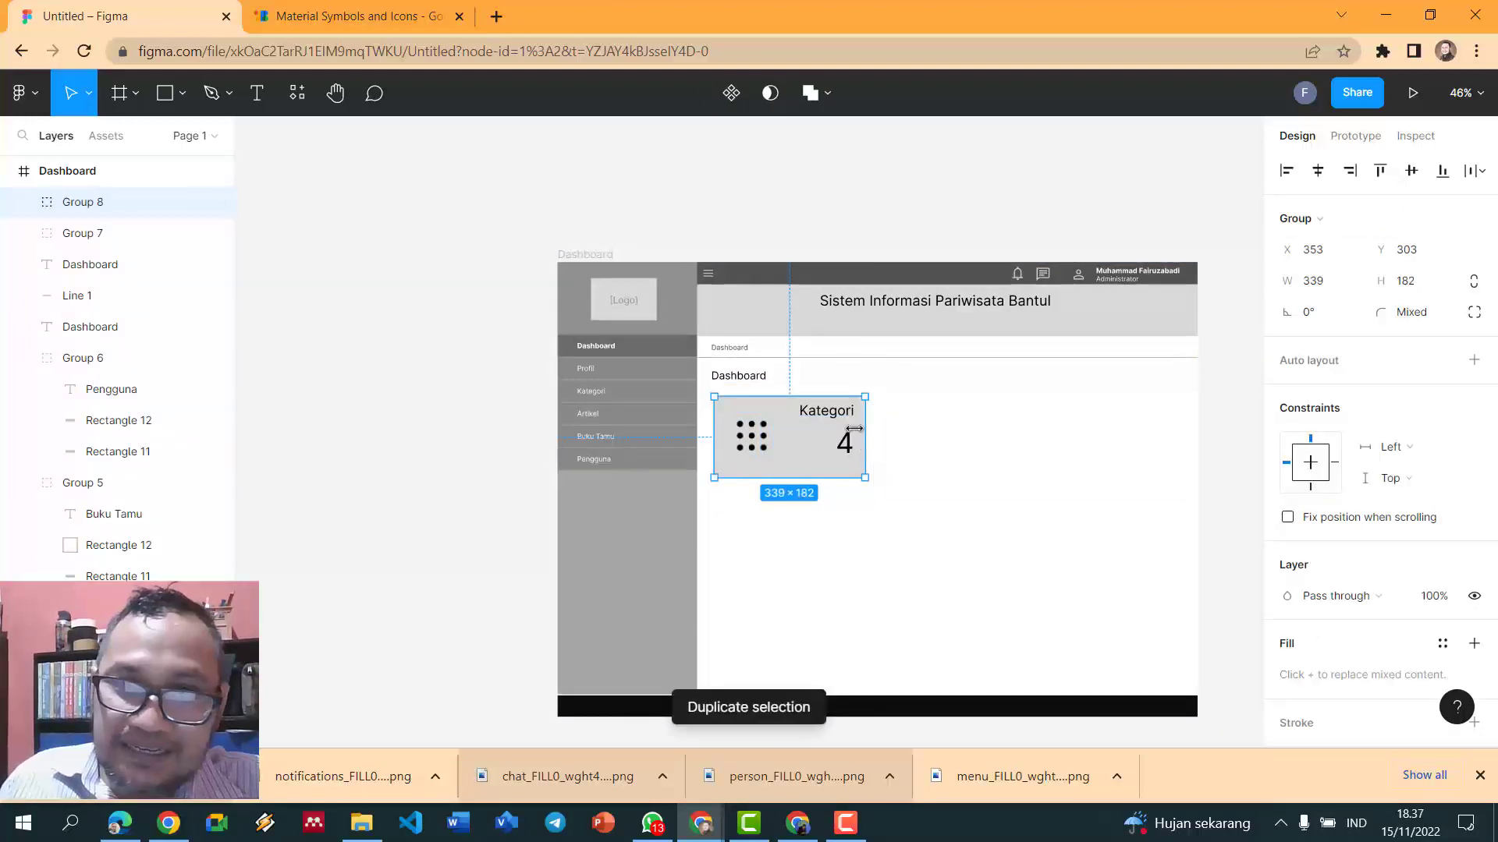
drag(805, 428, 1028, 431)
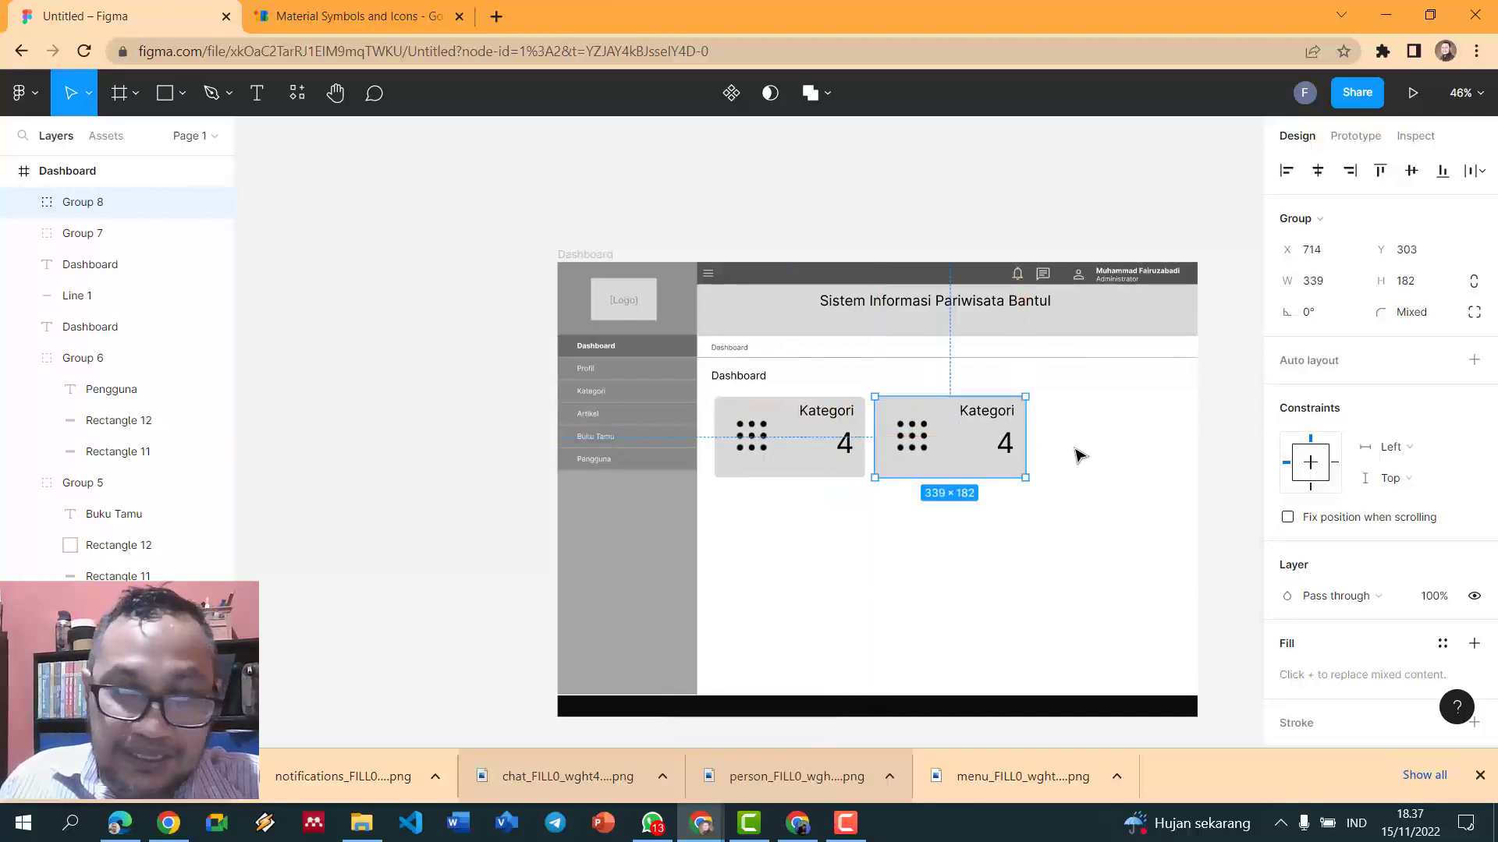
key(ctrl+d)
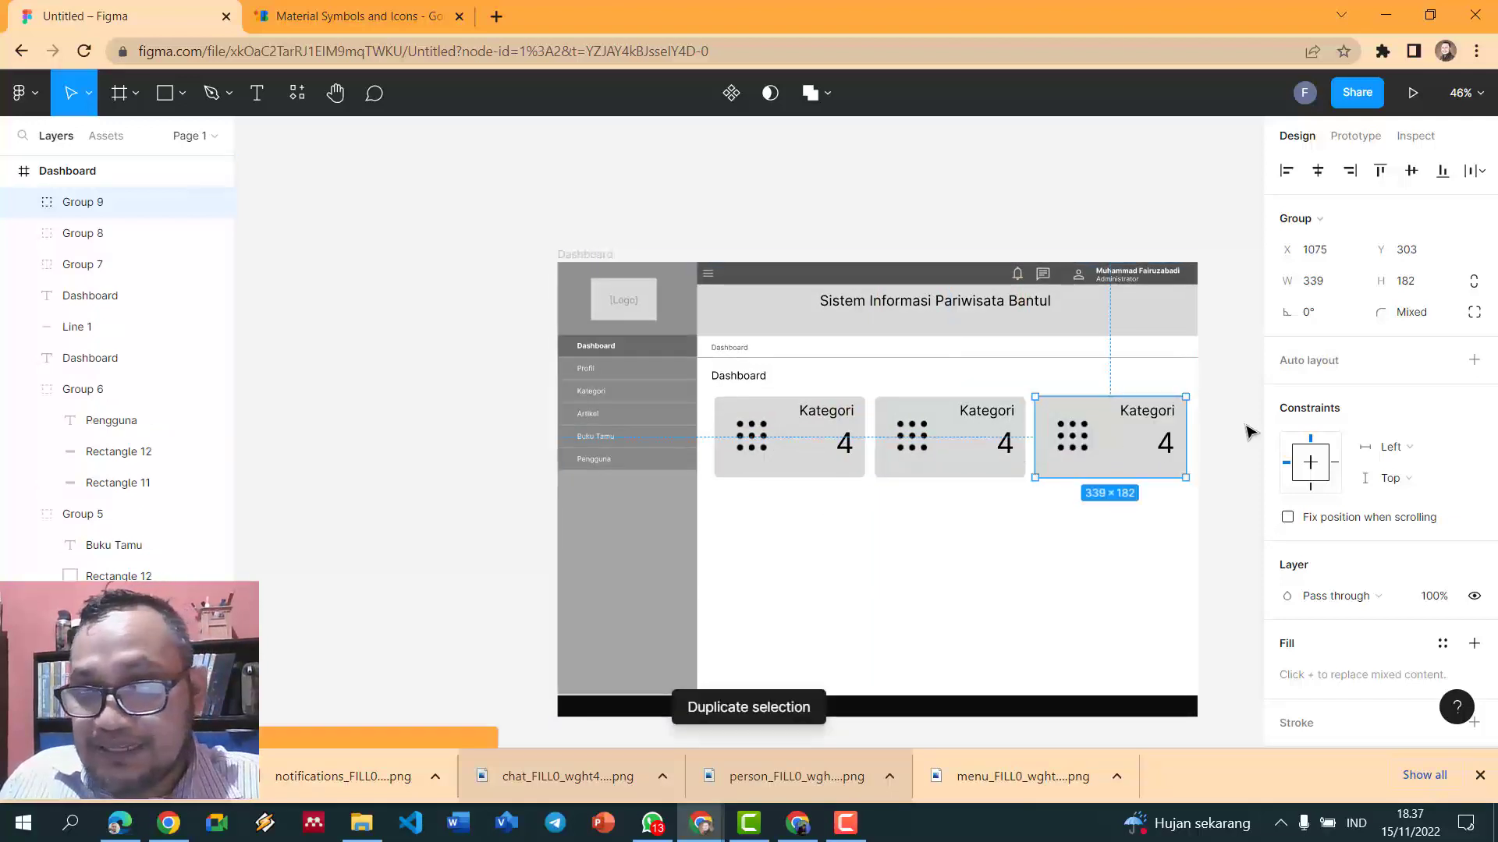
click(1240, 435)
scroll(1230, 439, up, 3)
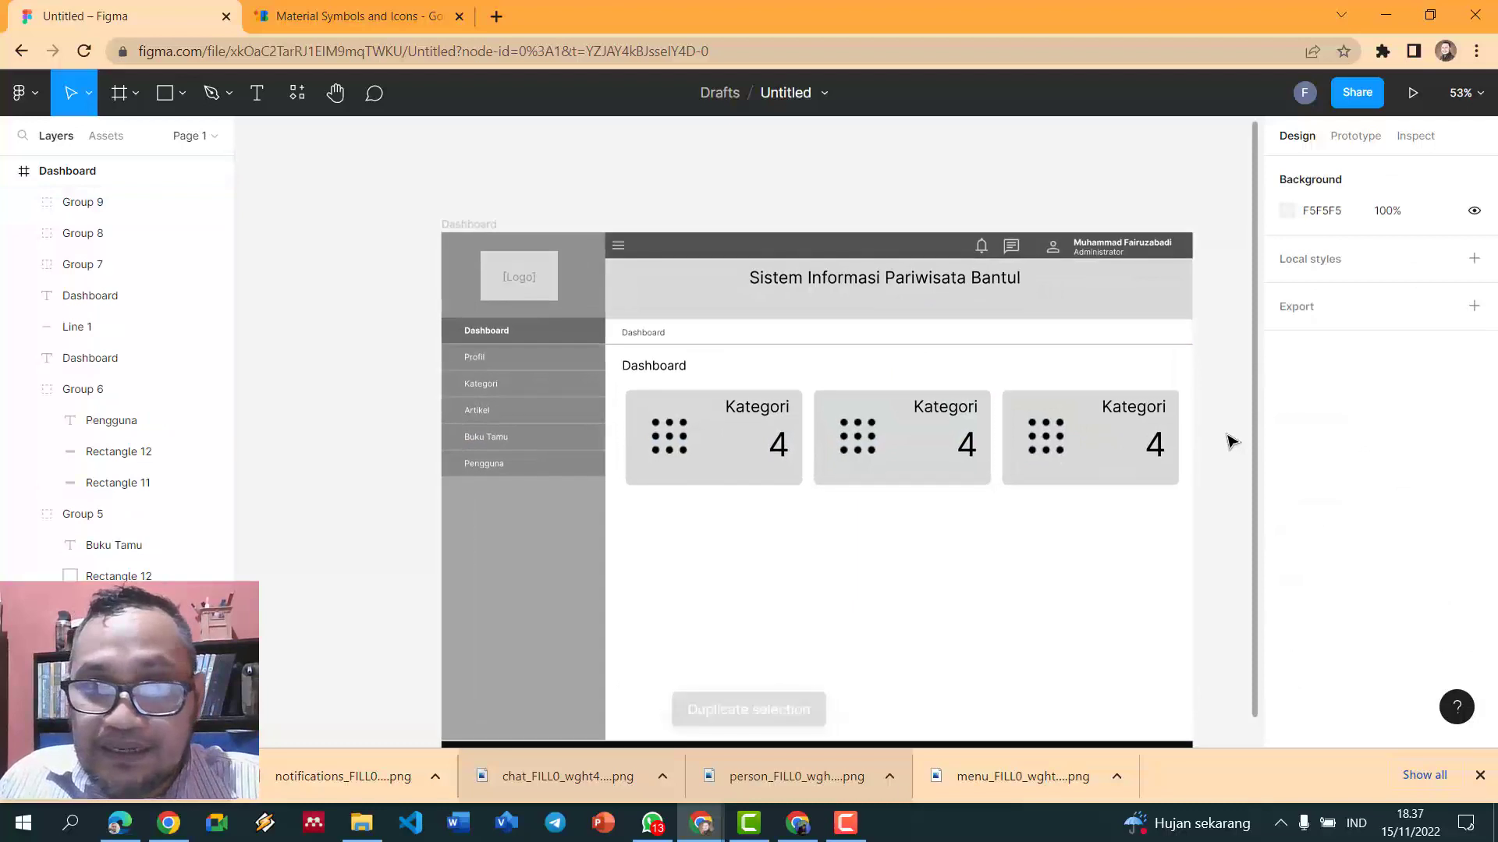
- Relabel the second card 'Artikel' and the third card 'Buku Tamu'
click(861, 403)
double_click(941, 412)
double_click(940, 407)
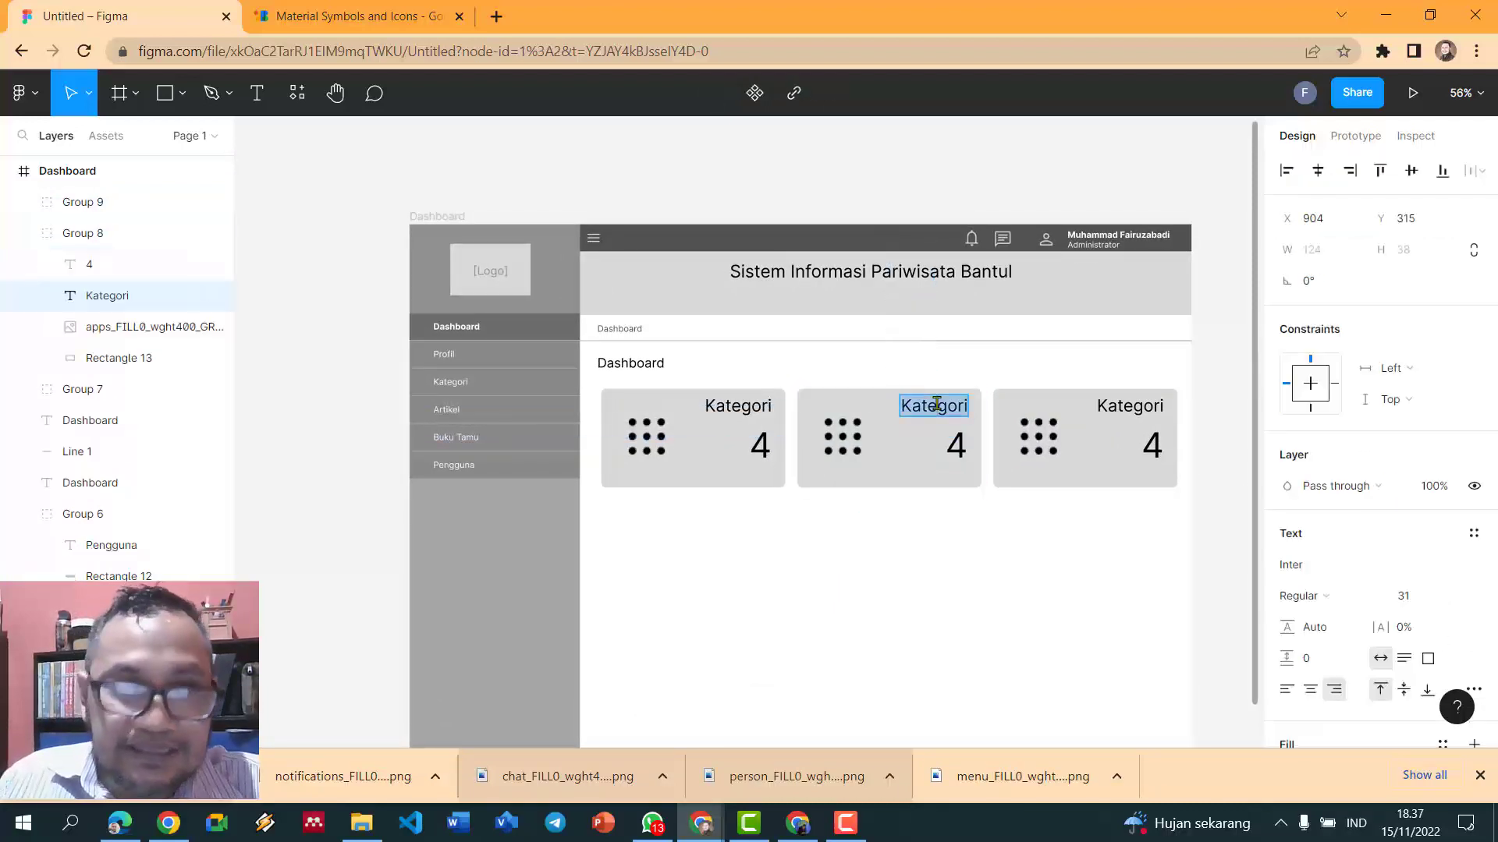
text(A)
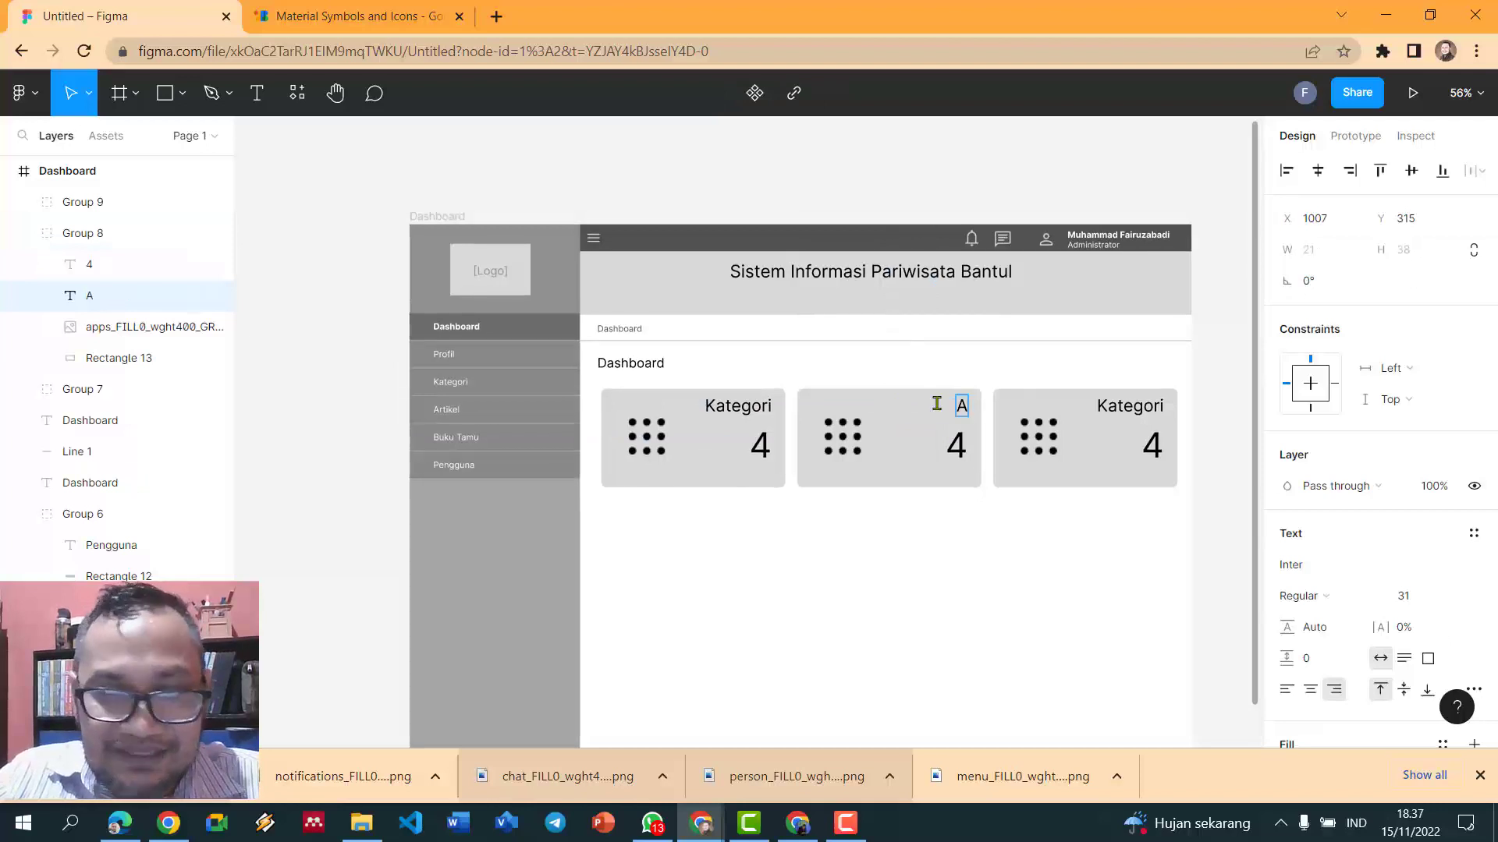
text(rtikel)
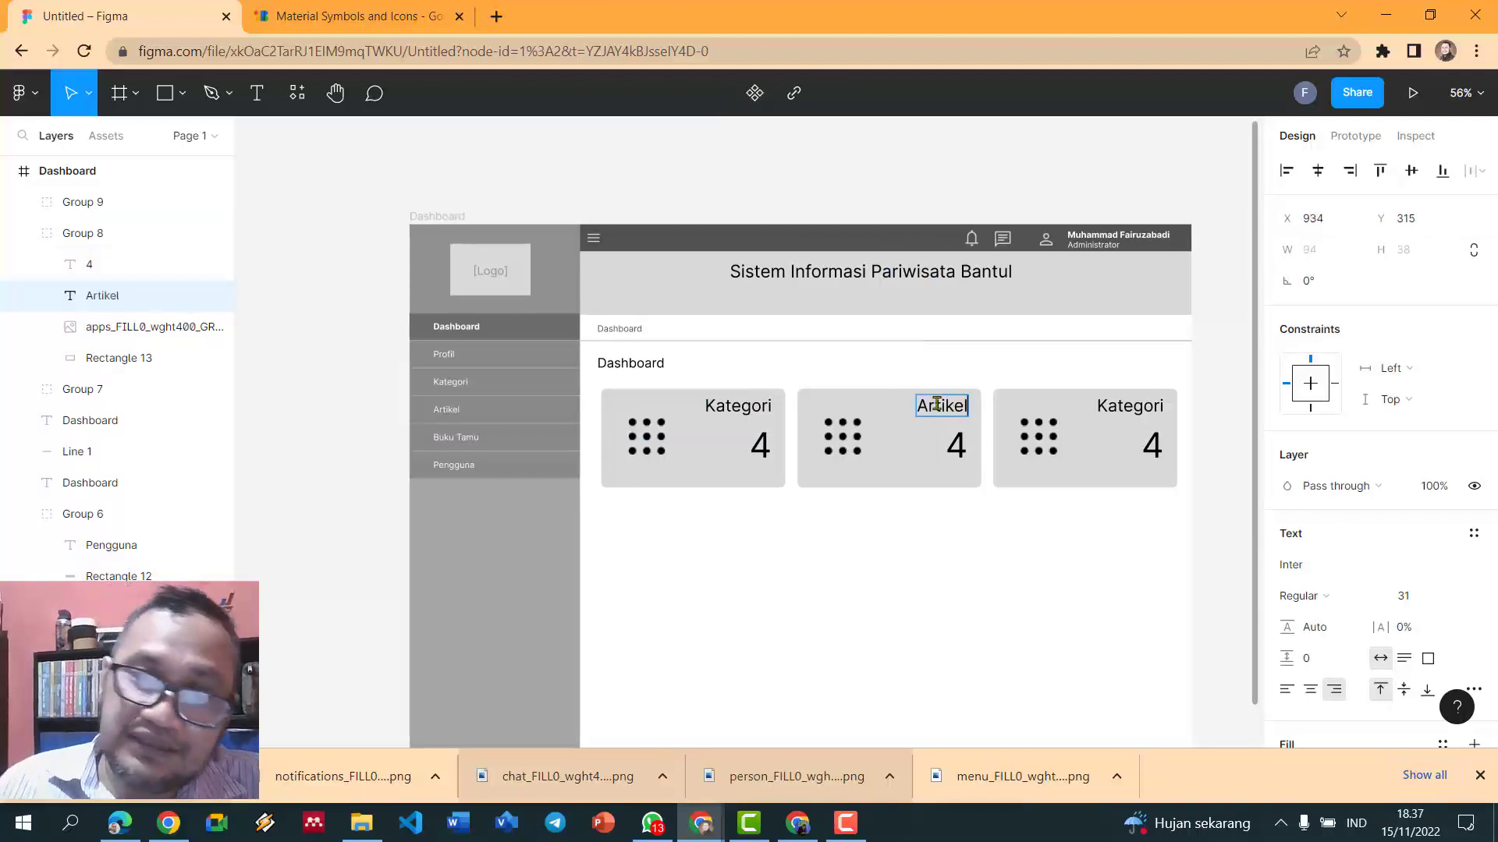
double_click(1117, 401)
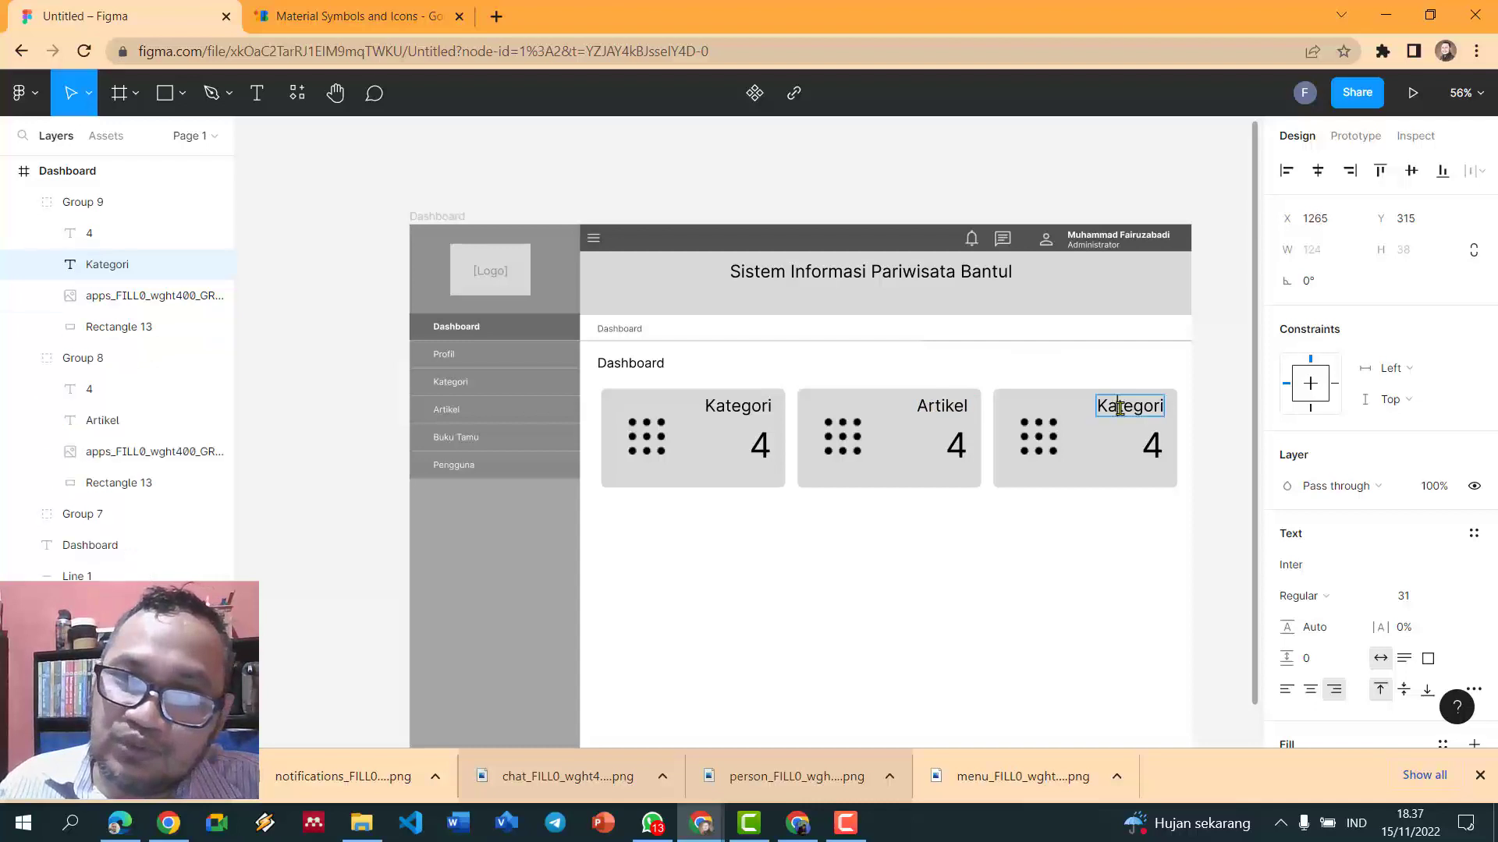
text(Buluta)
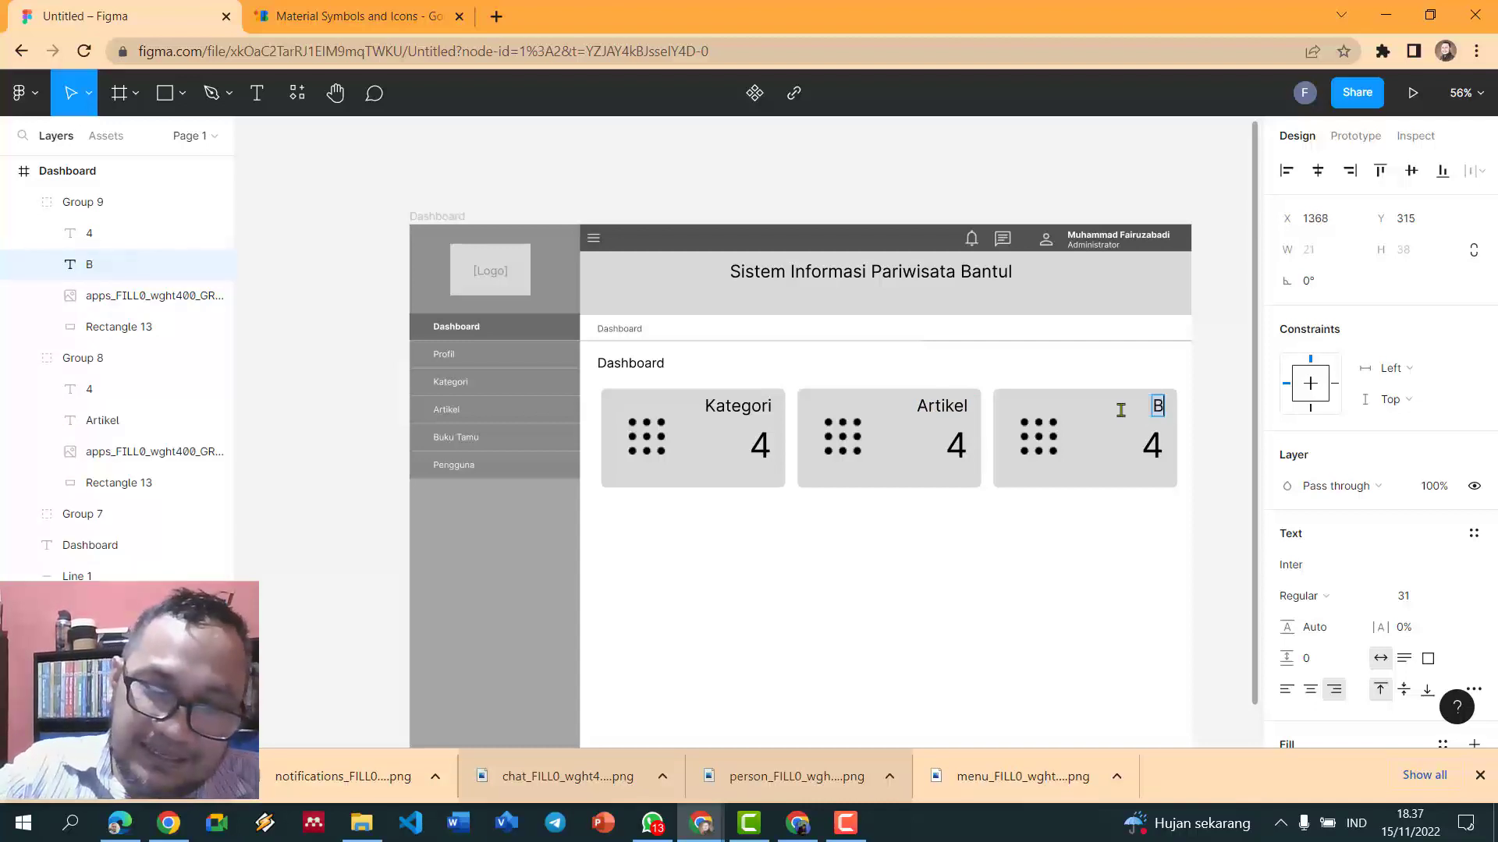
key(BackSpace)
key(BackSpace)
key(BackSpace)
key(BackSpace)
text(ku Tamu)
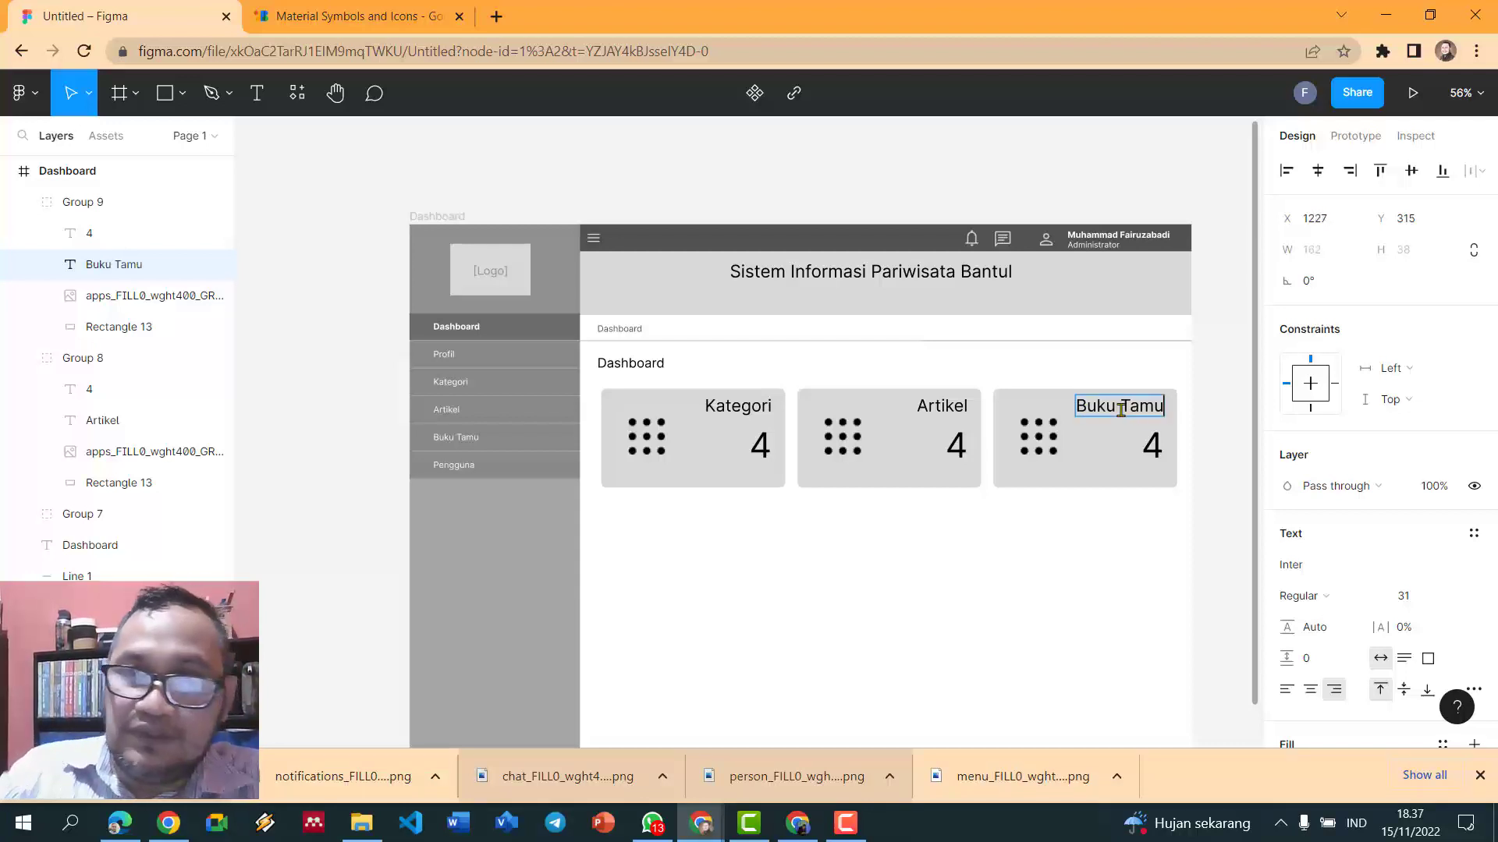
key(Escape)
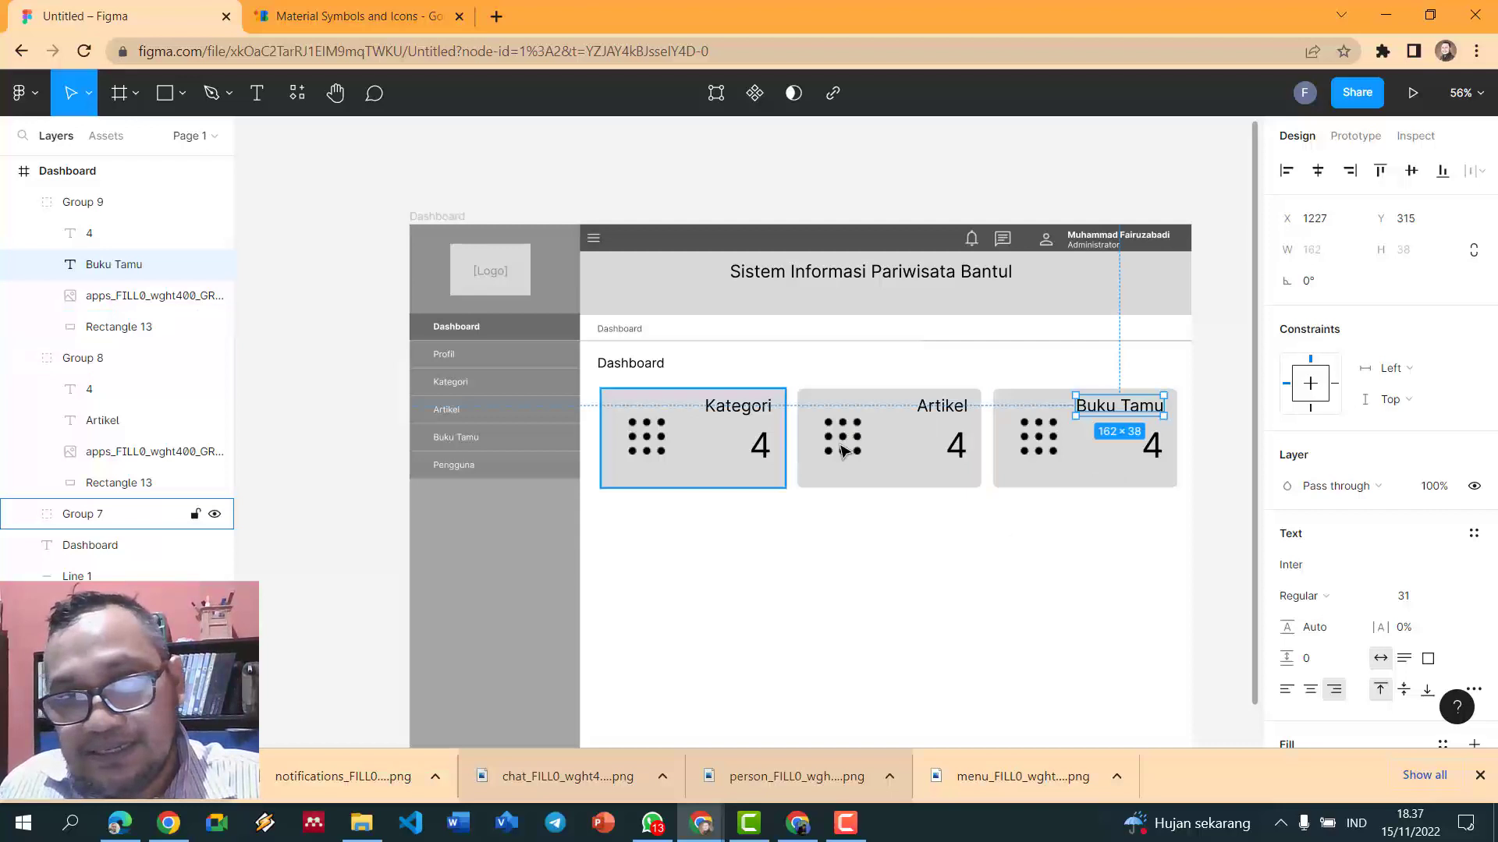
- Change the numbers to 97 on the Artikel card and 158 on the Buku Tamu card
double_click(966, 446)
double_click(966, 447)
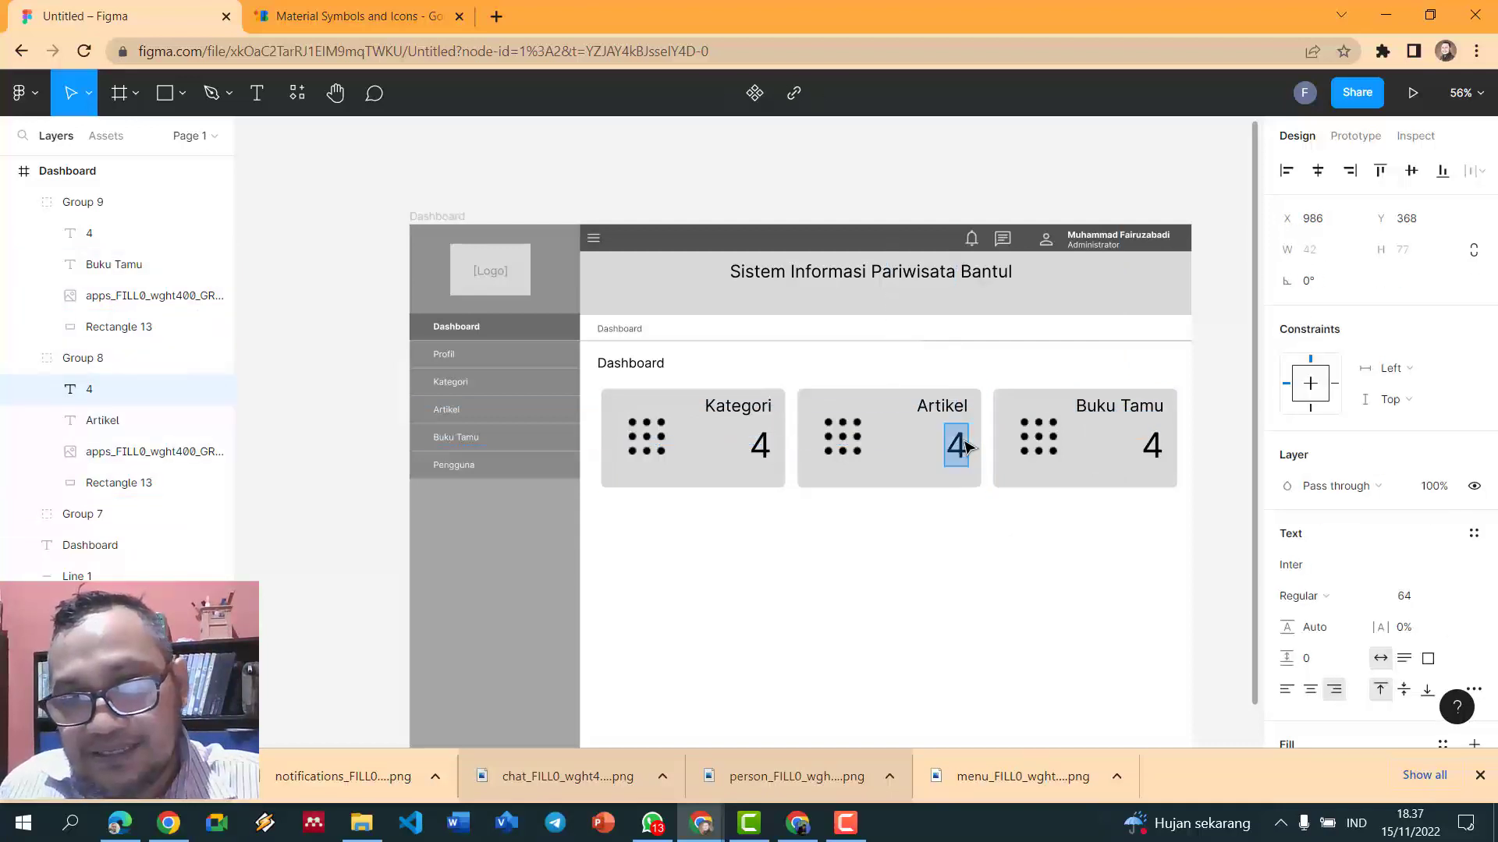
text(99)
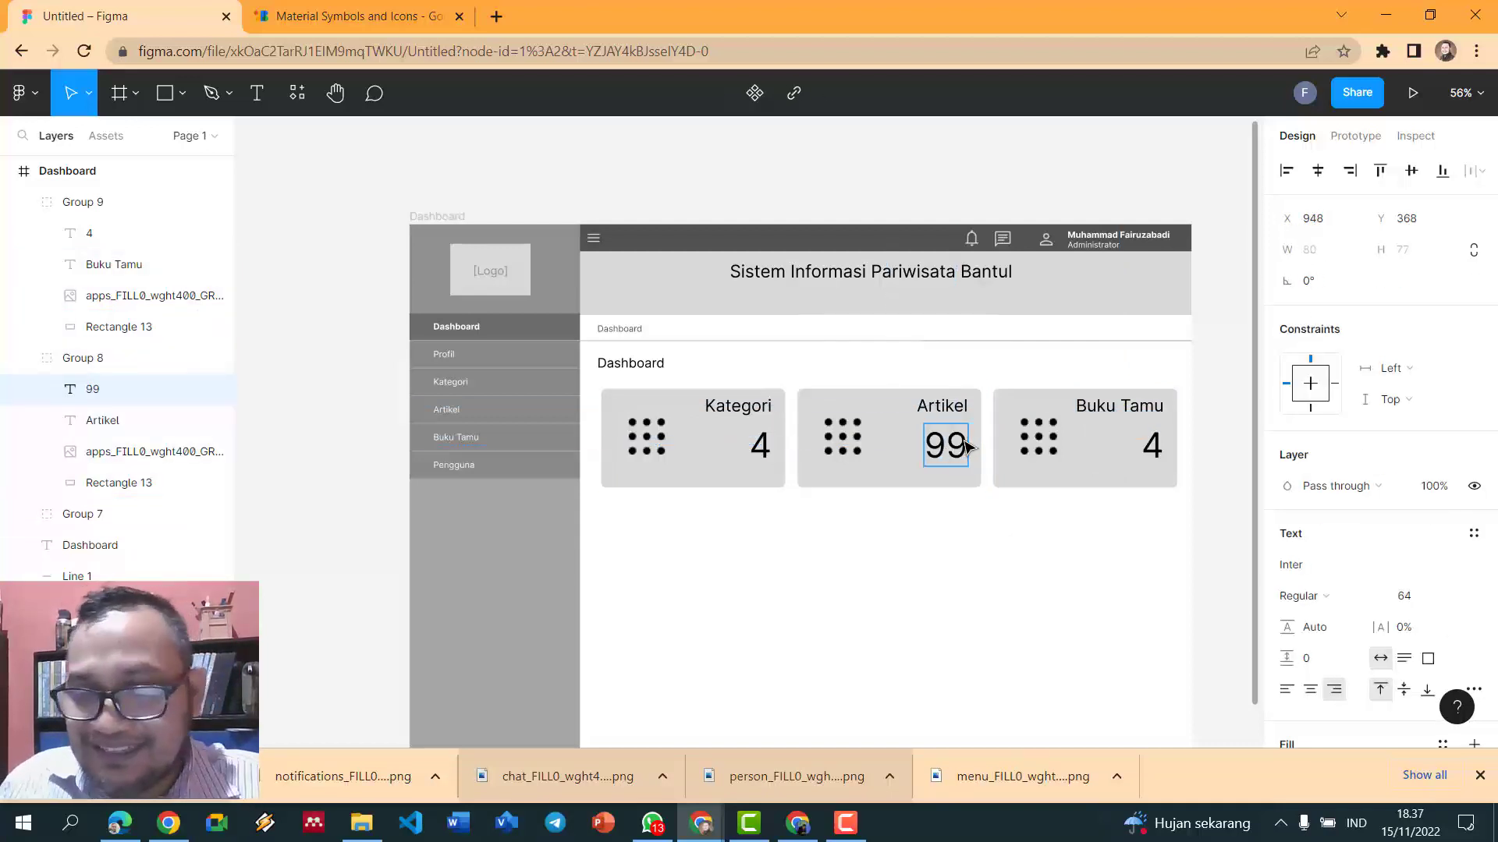
key(BackSpace)
text(7)
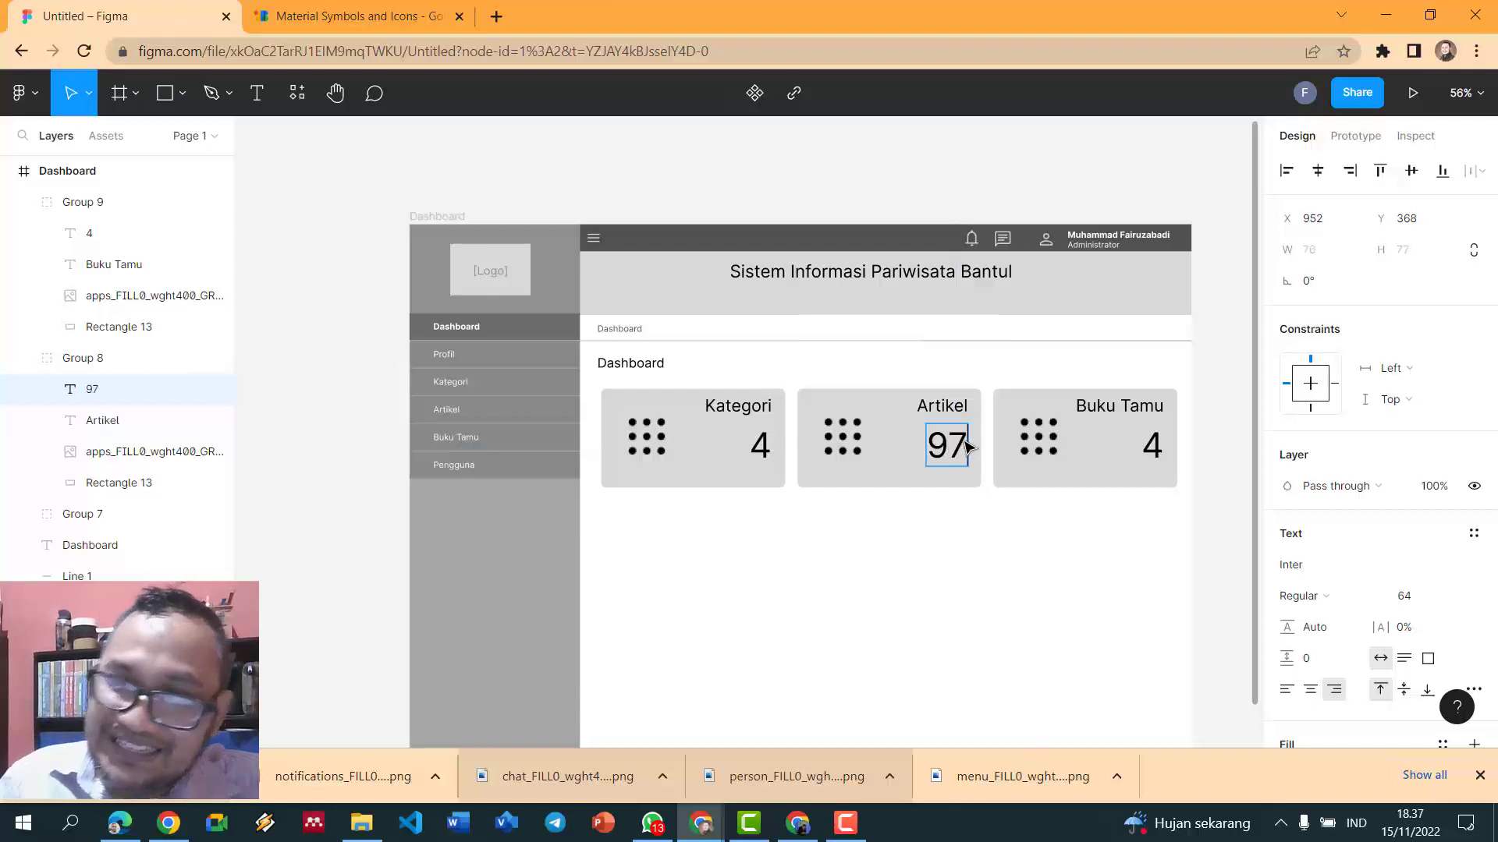
double_click(1157, 448)
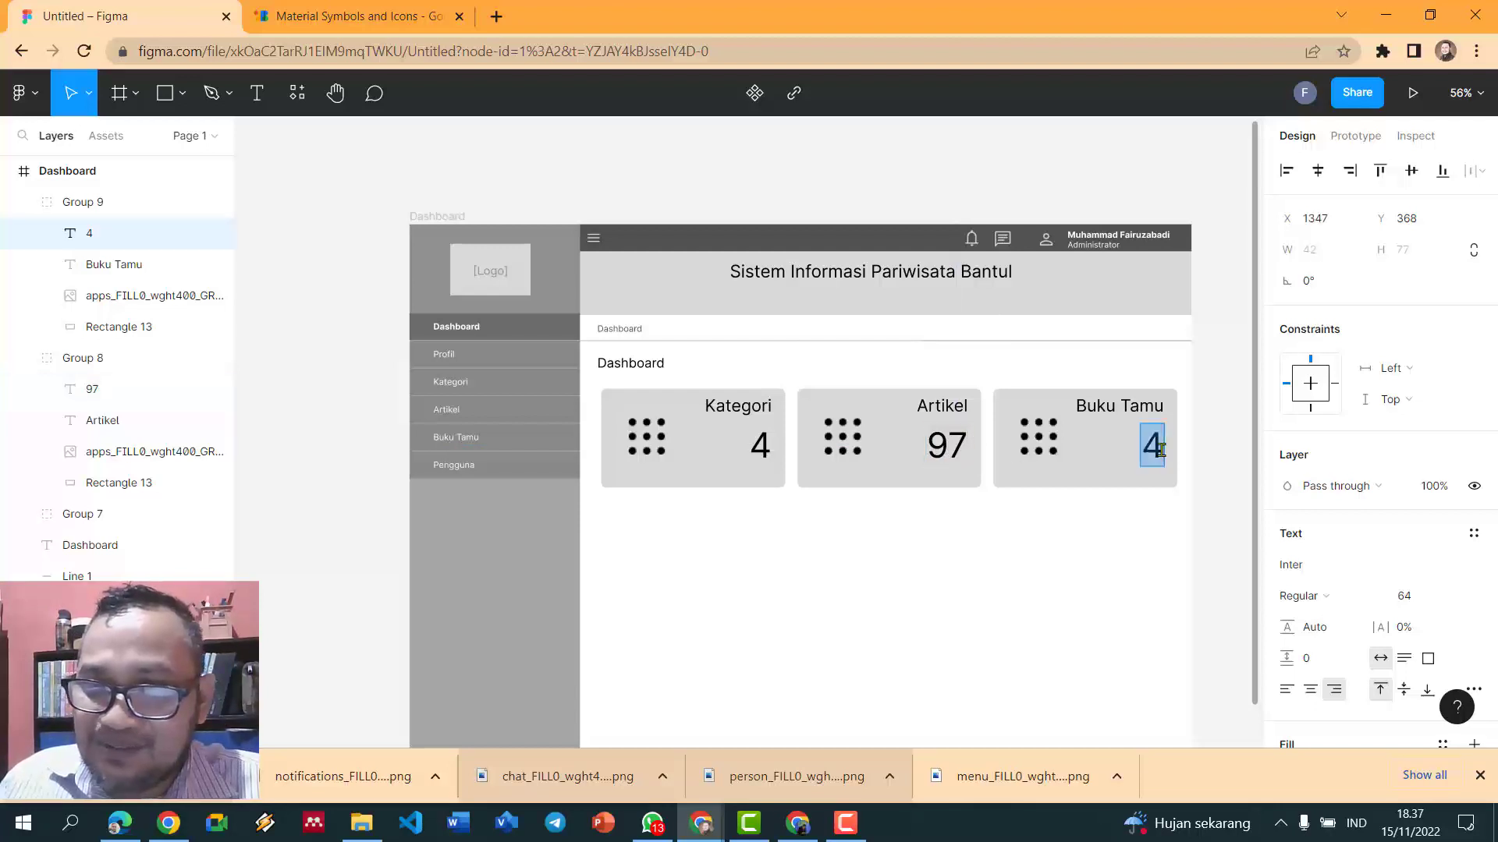
text(1)
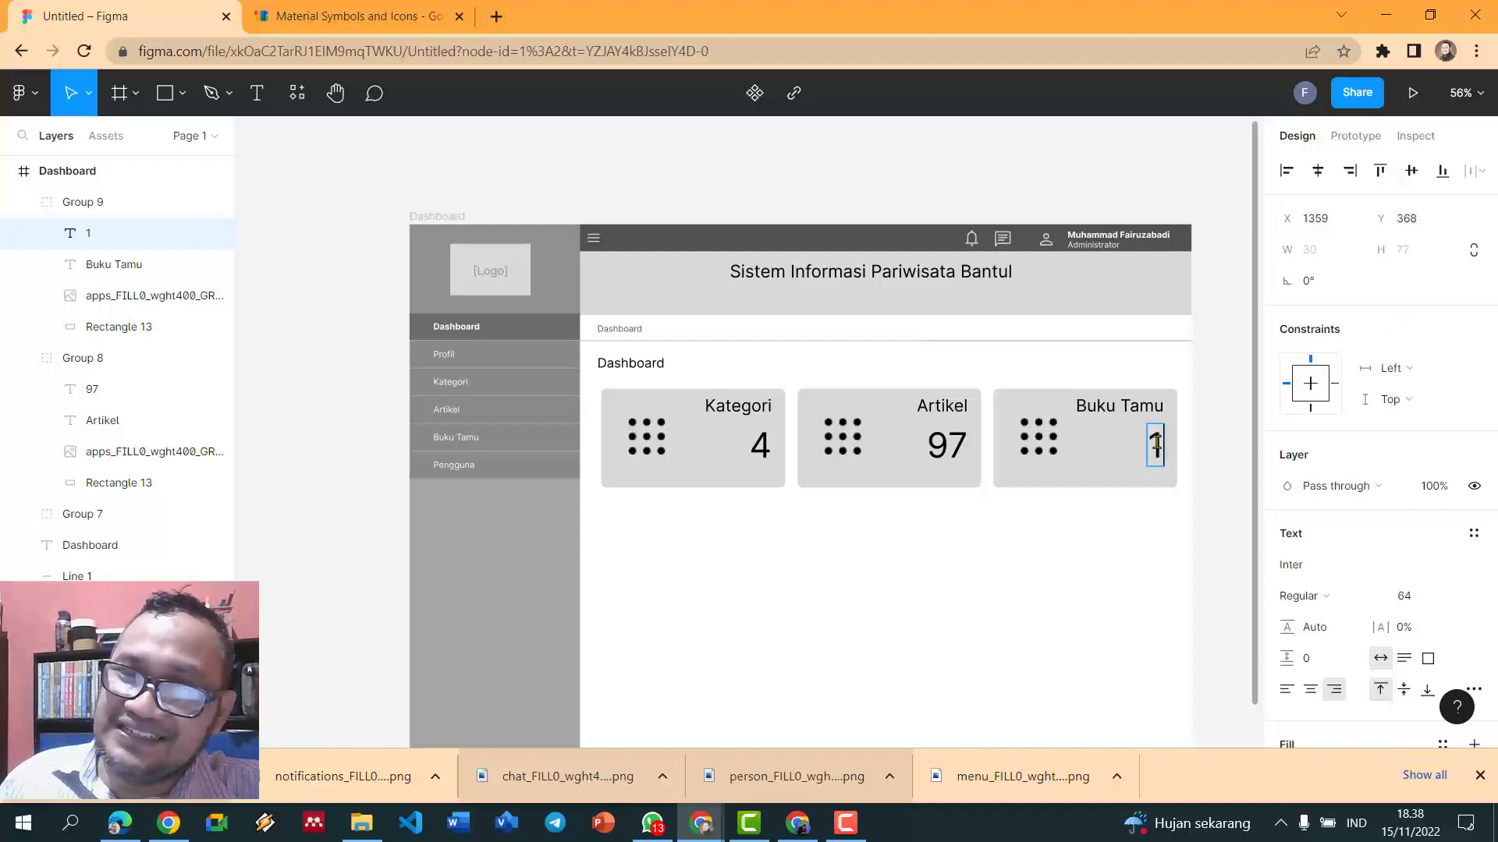
text(58)
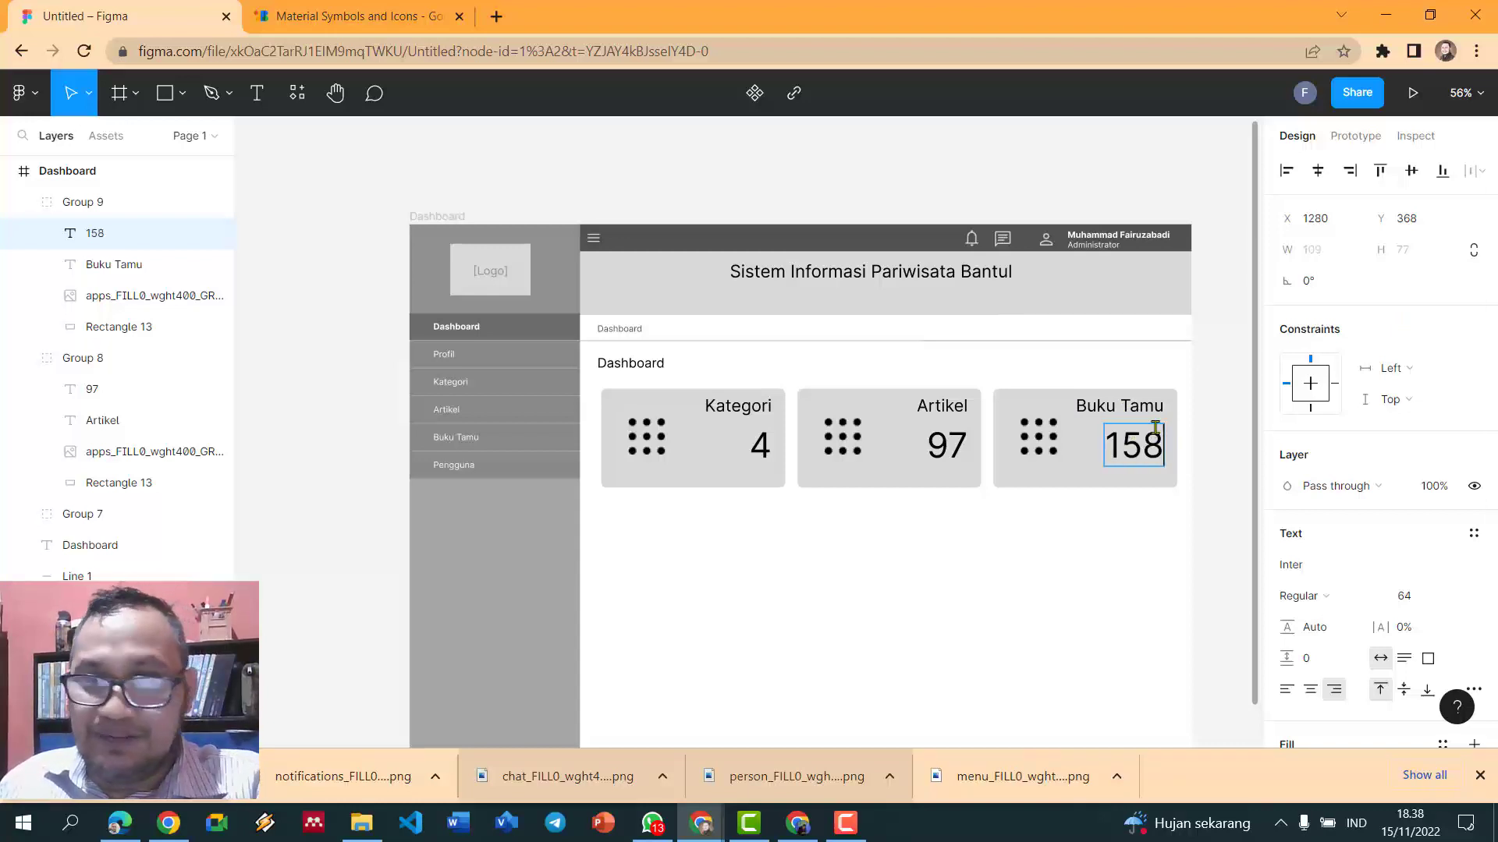
key(Escape)
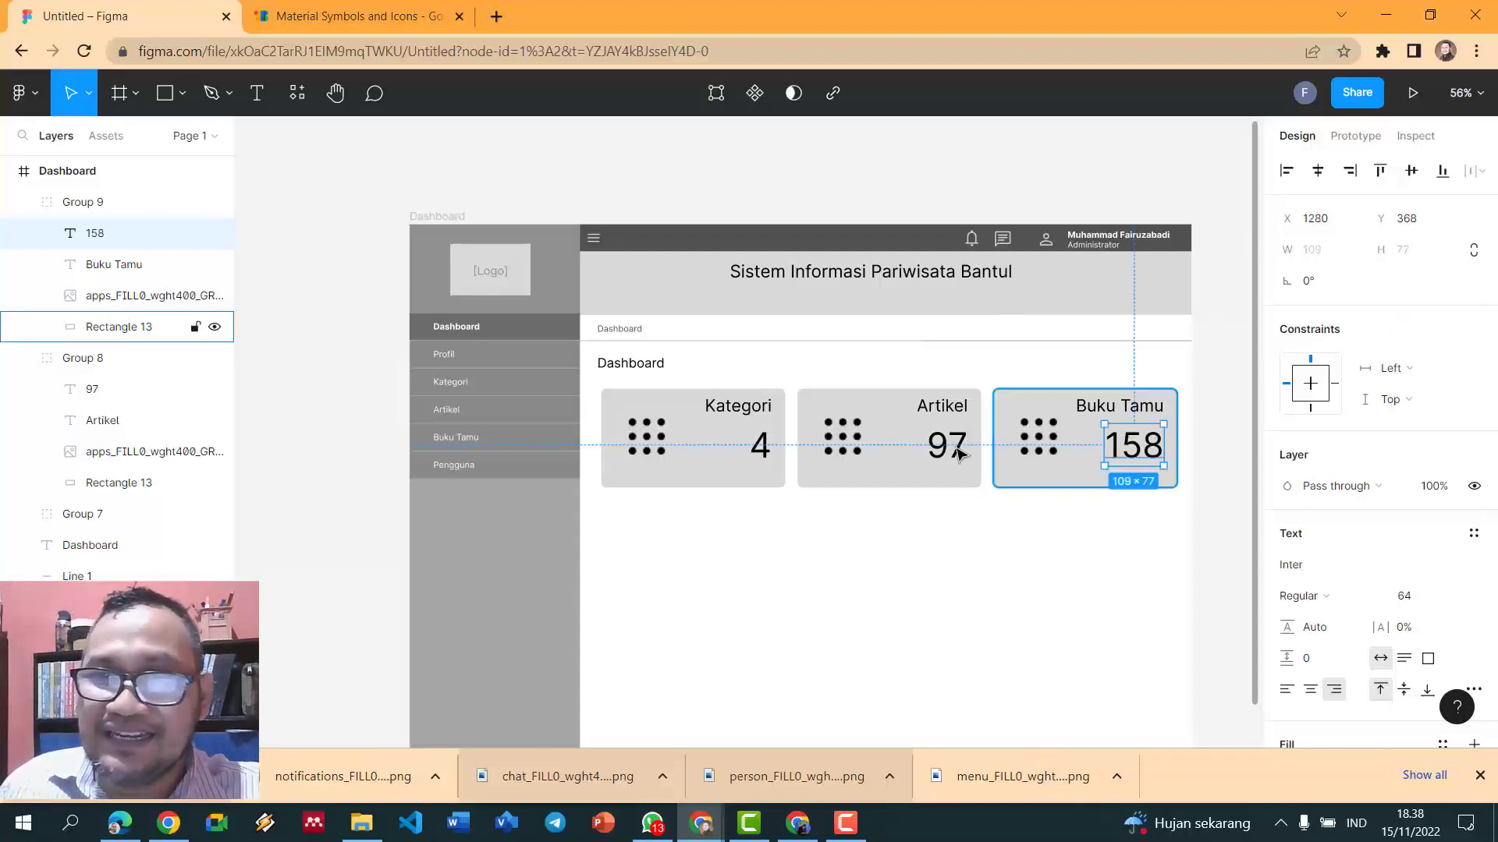
- Ungroup the Artikel and Buku Tamu cards and delete their grid icons
click(850, 444)
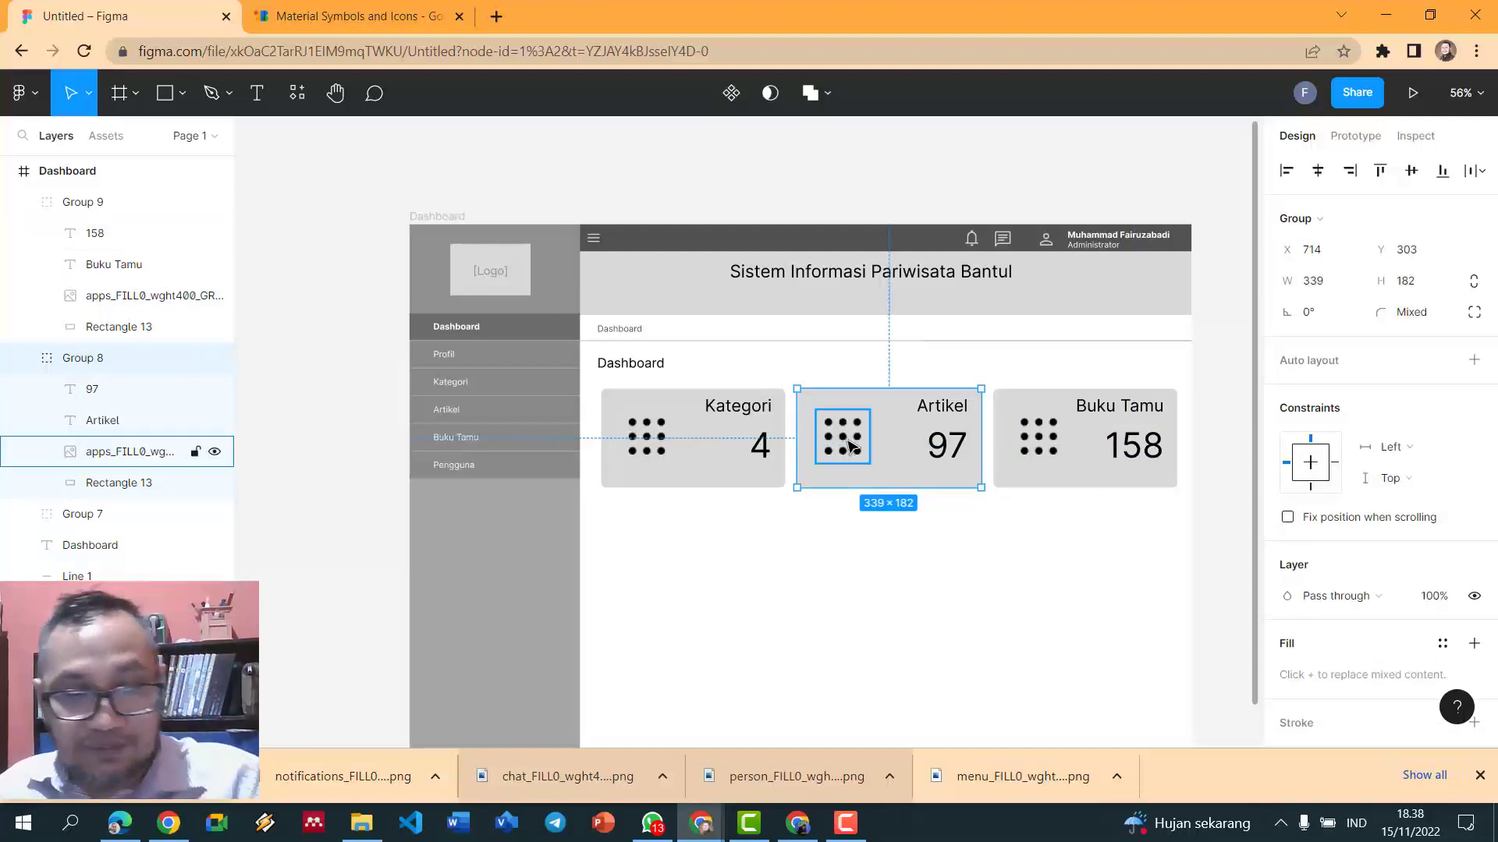
key(ctrl+shift+g)
click(852, 446)
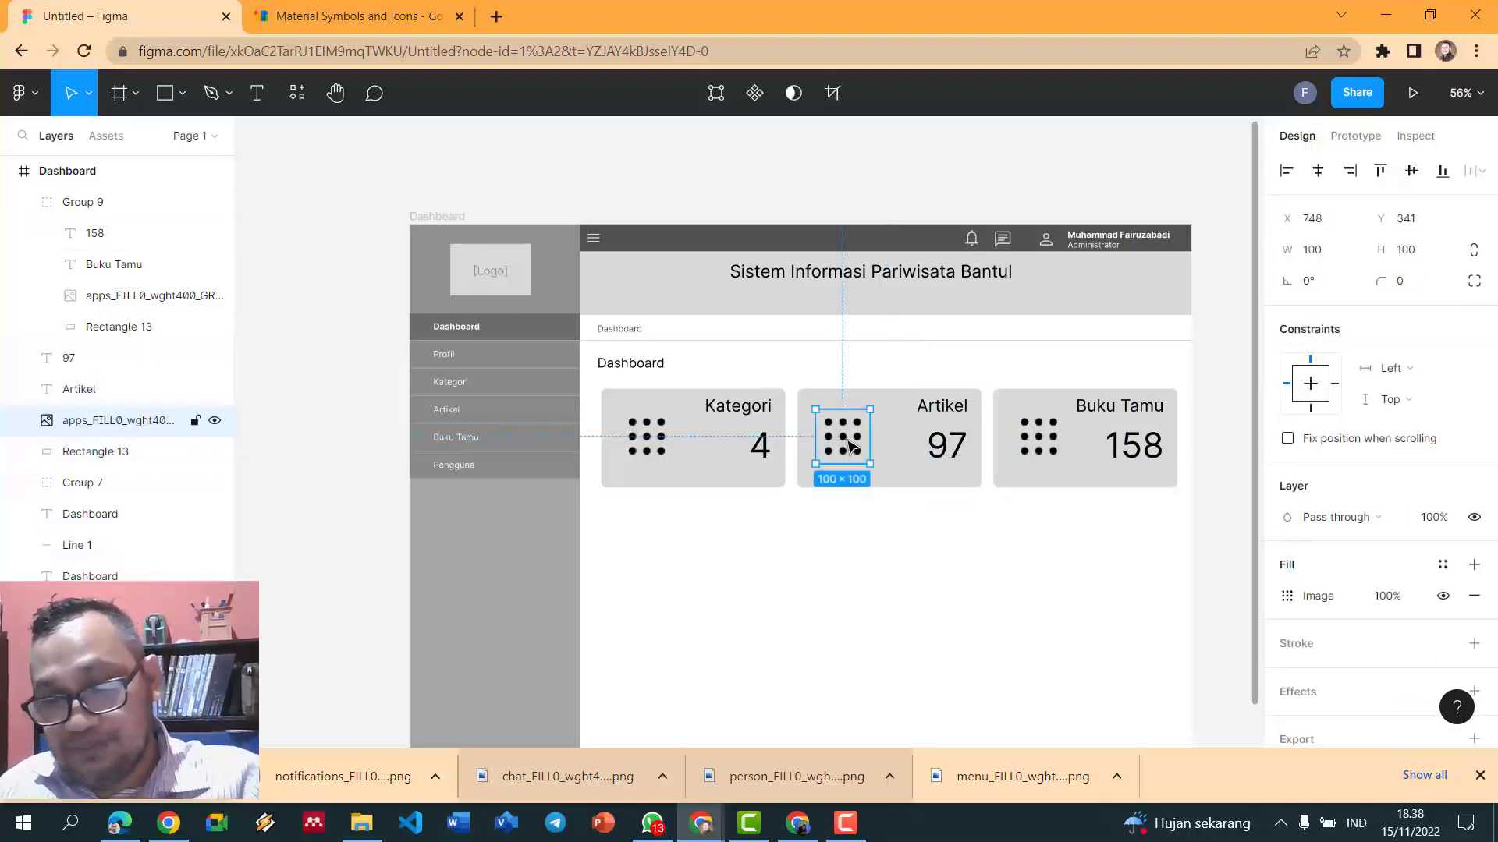
key(Delete)
click(1045, 446)
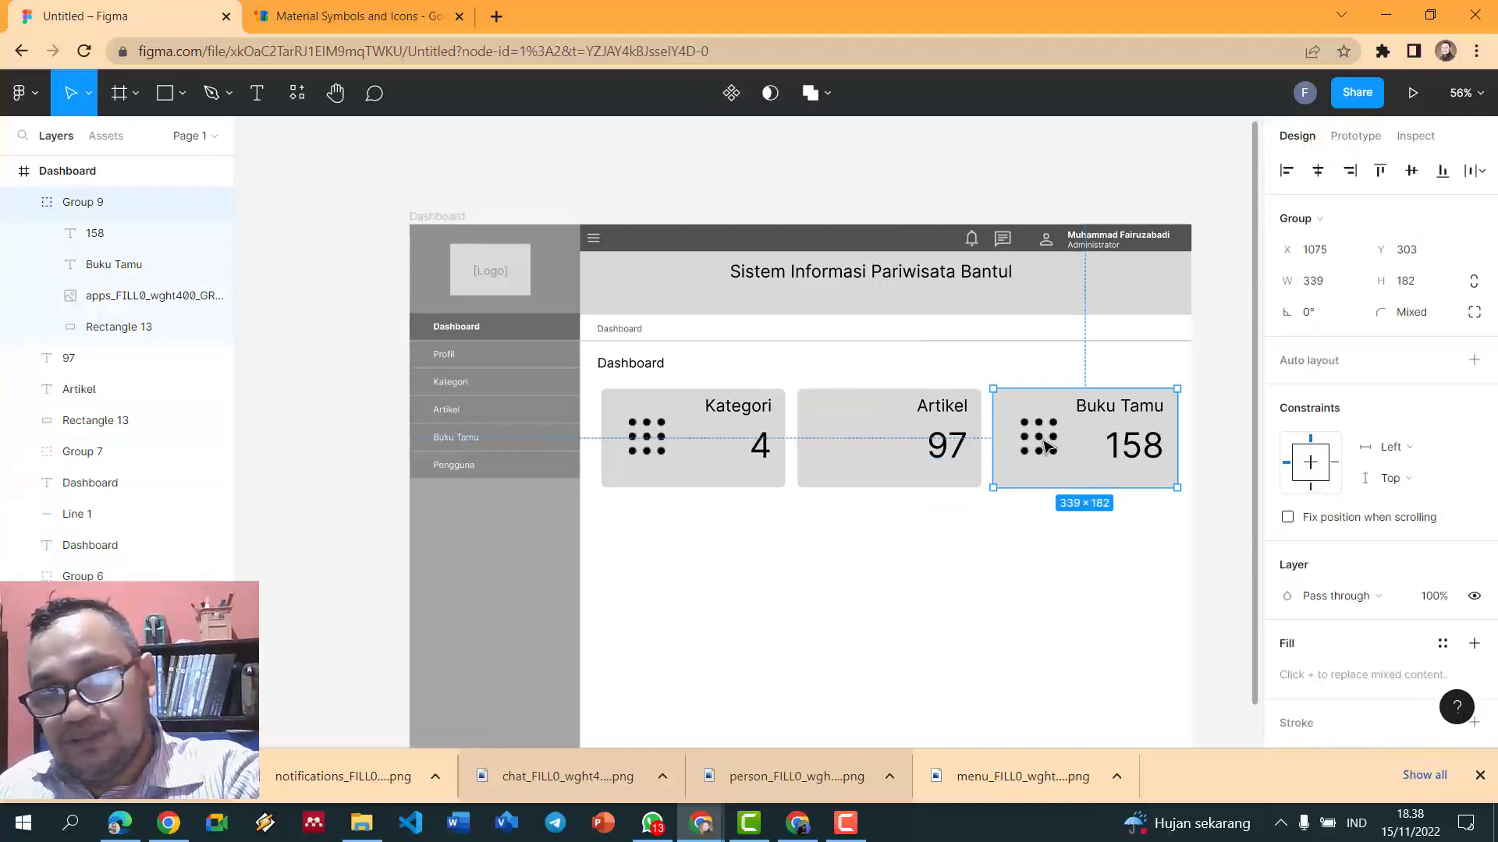
key(ctrl+shift+g)
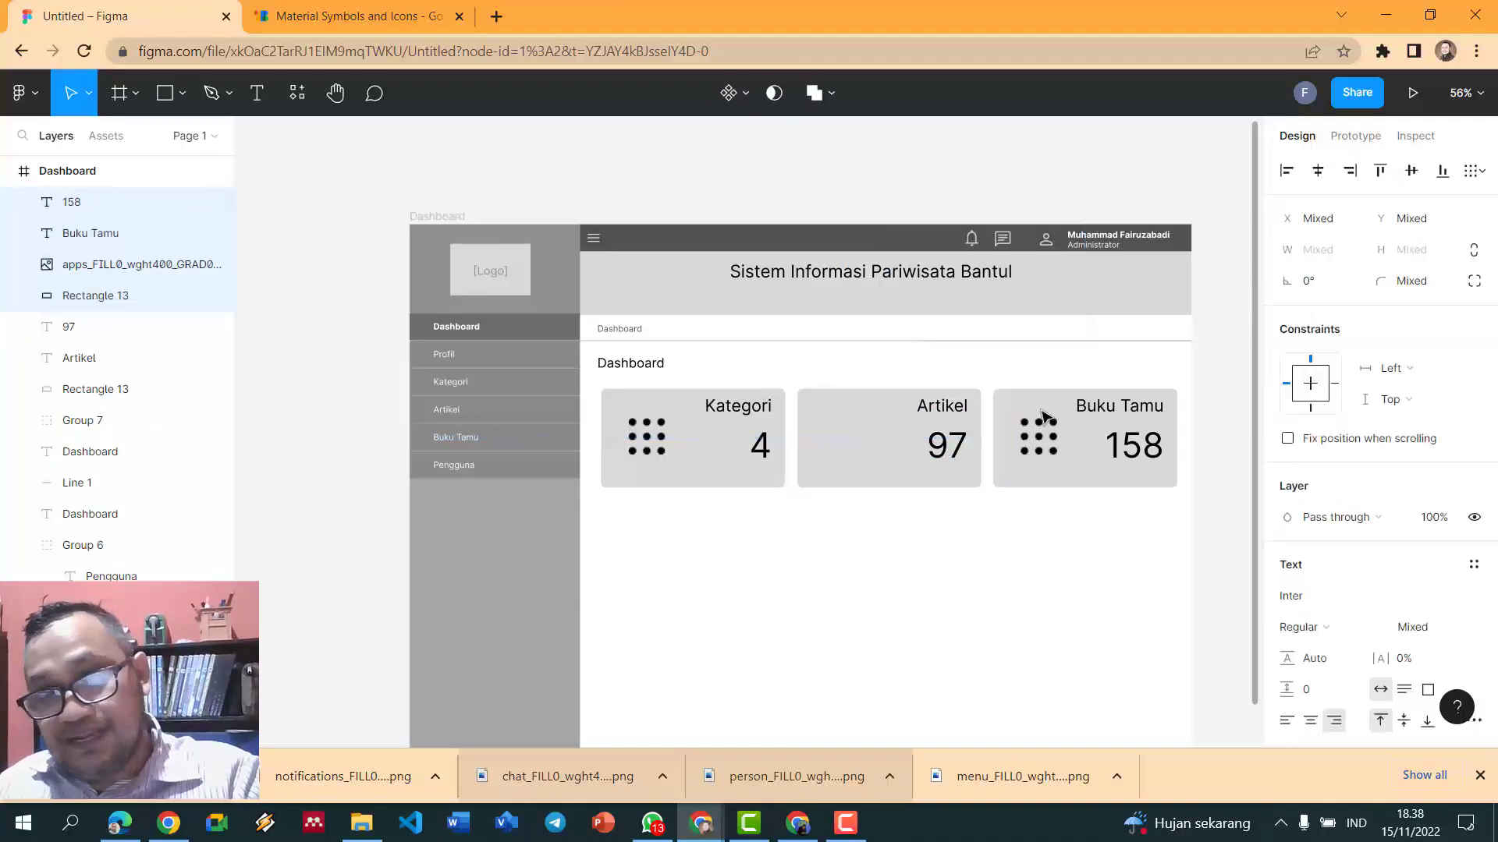
click(1039, 446)
key(Delete)
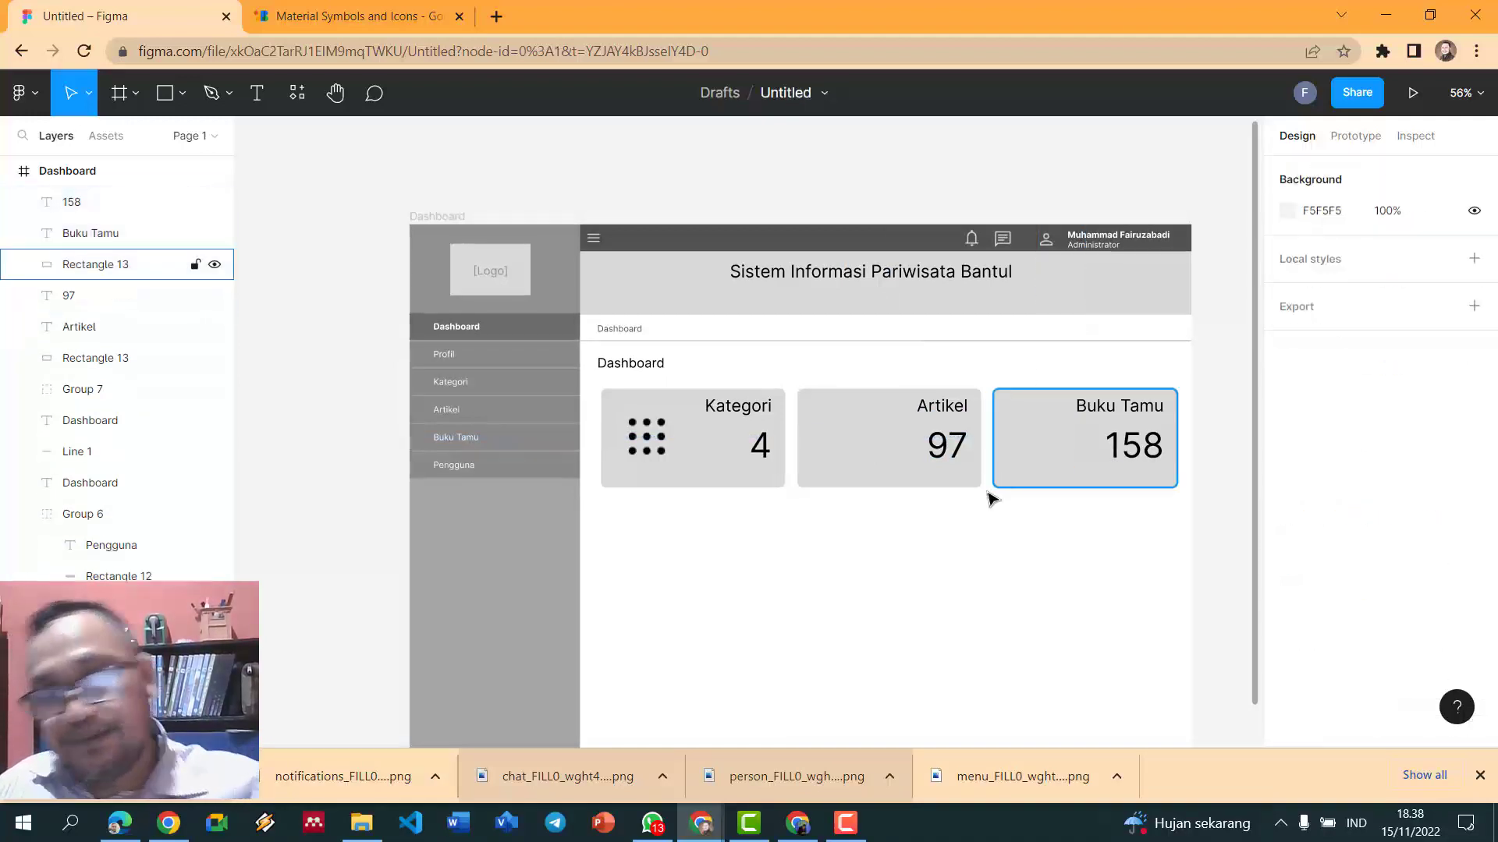
- Search the Material Symbols icon set for 'news'
click(360, 15)
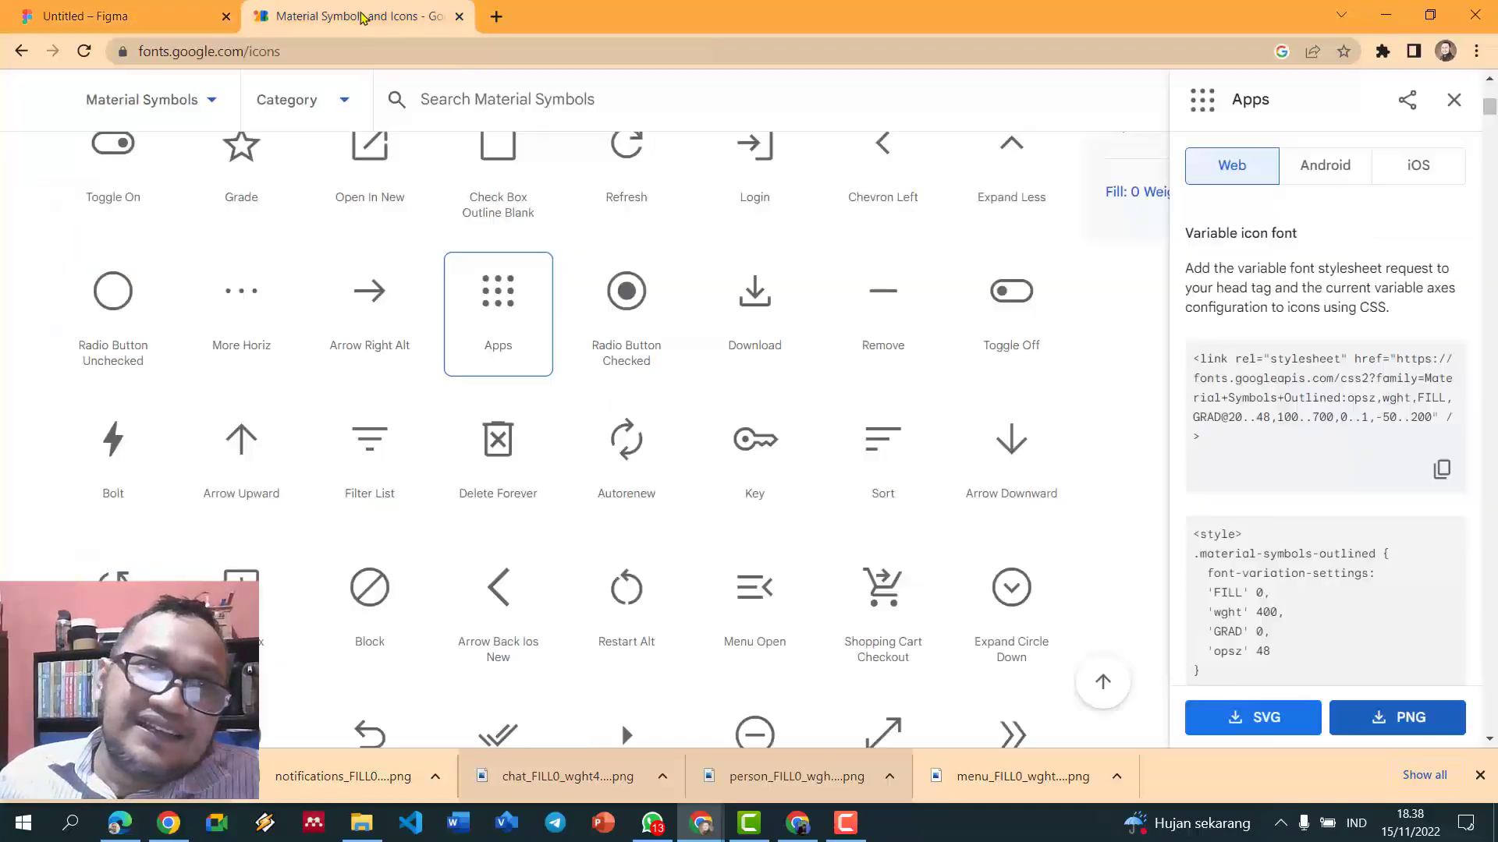
scroll(943, 361, down, 5)
scroll(943, 377, up, 6)
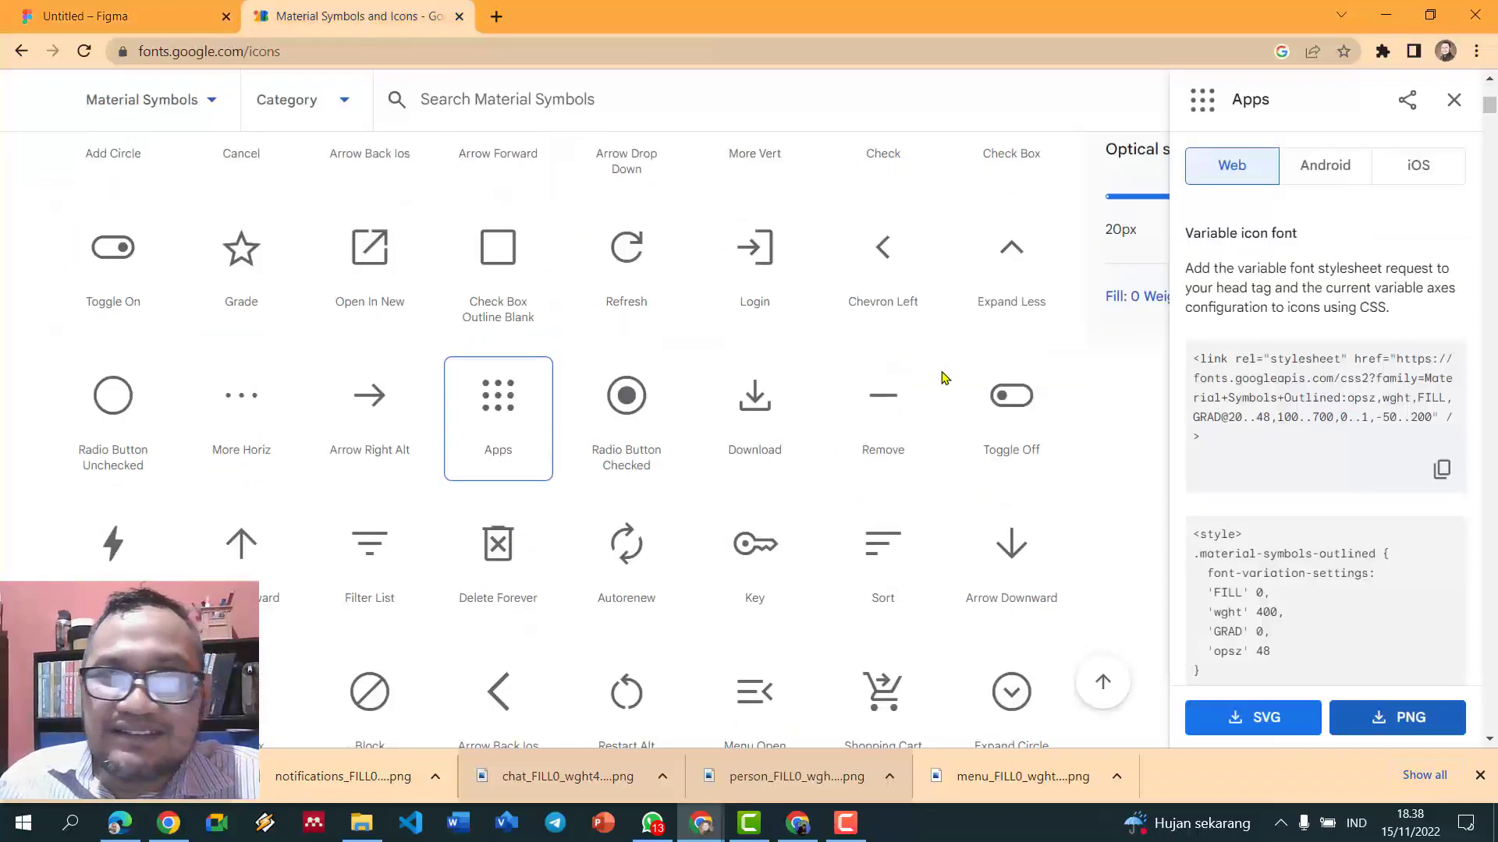
click(404, 105)
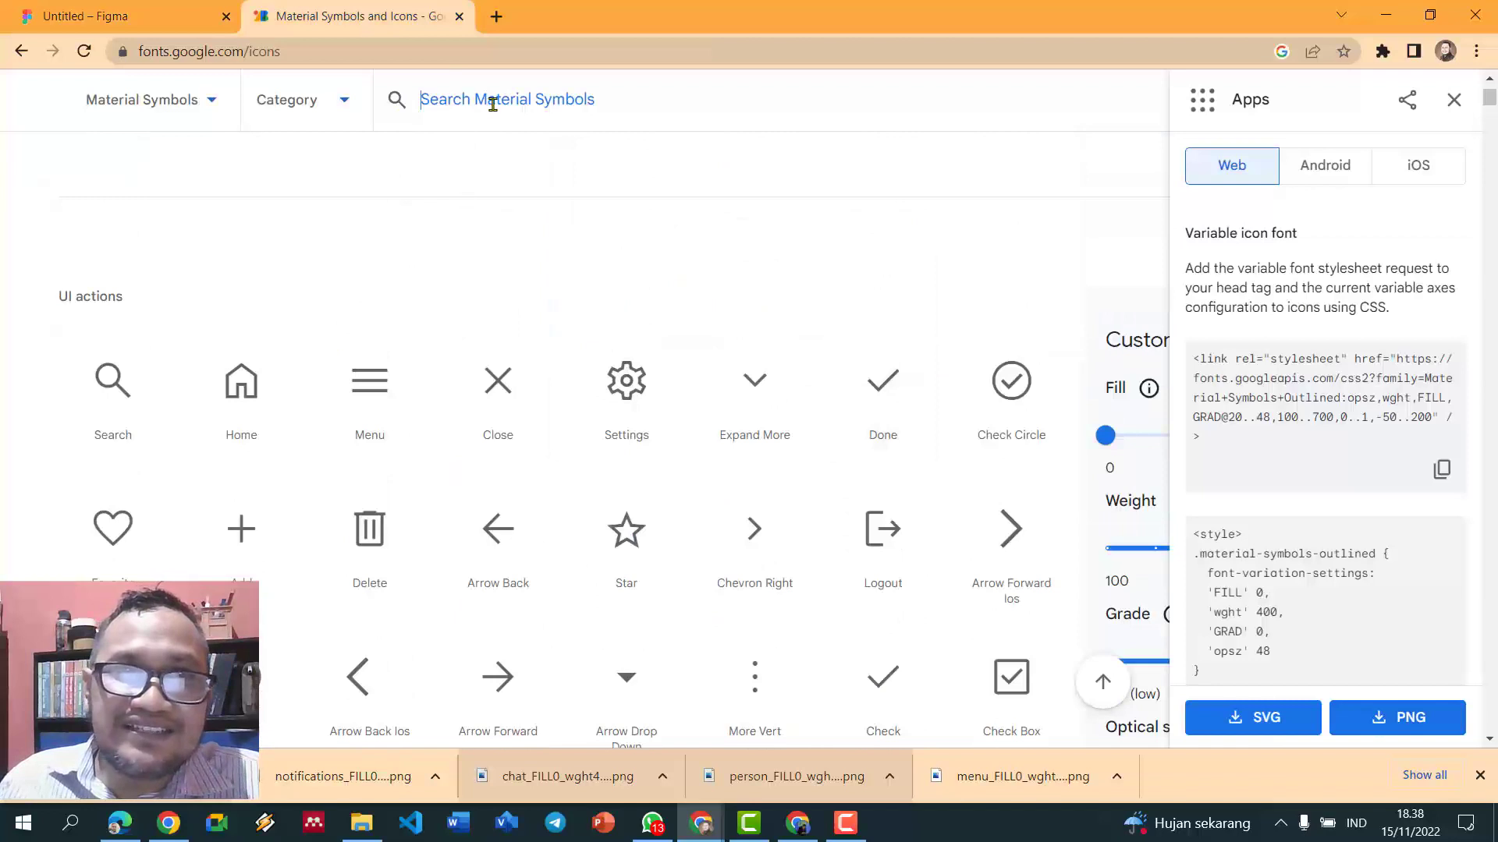
text(news)
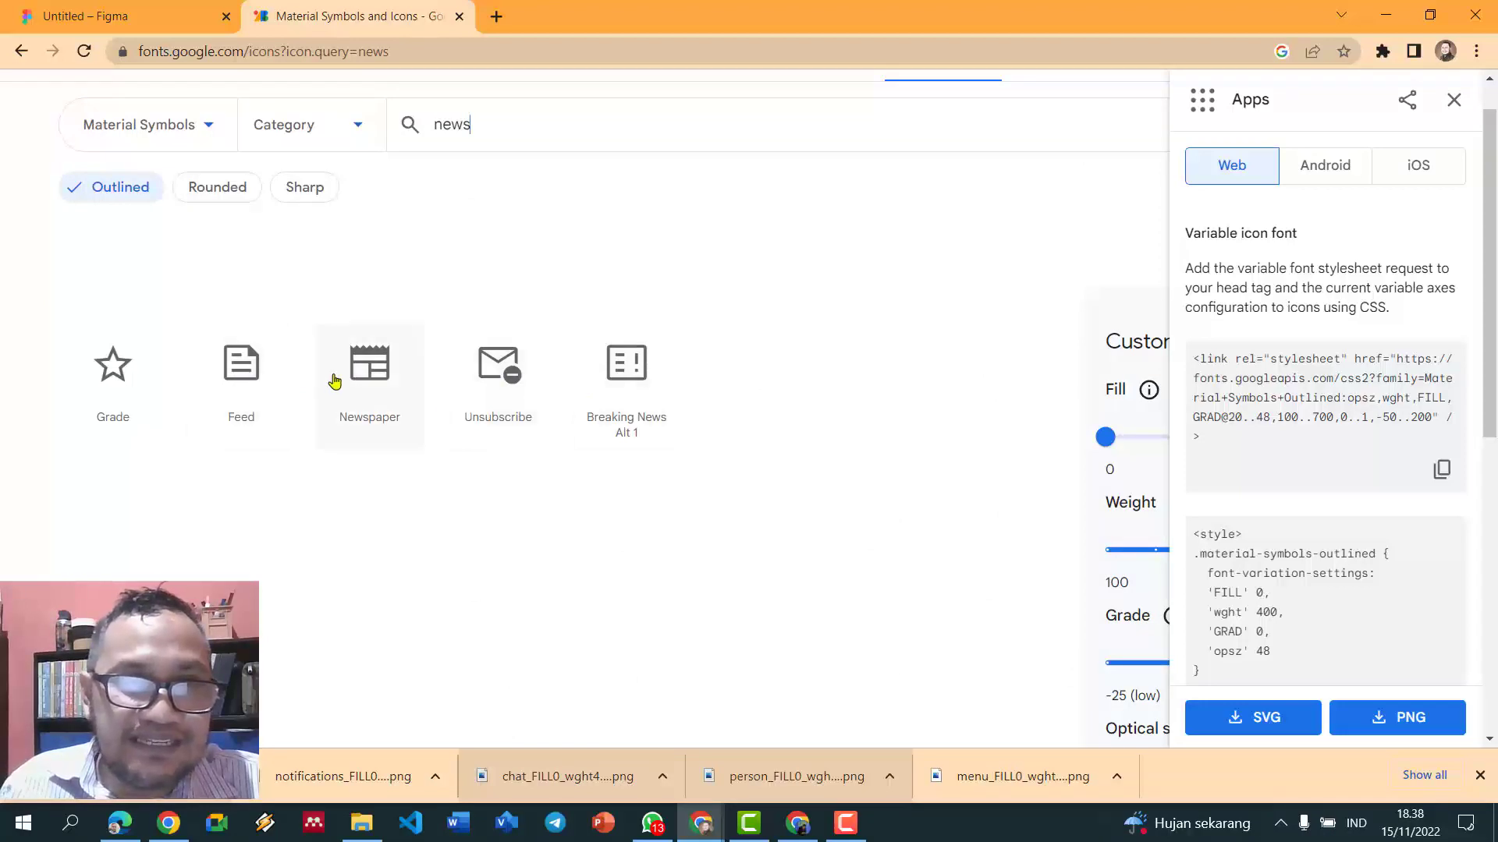
- Save the Feed icon as a PNG in the LPDP folder and drag it into Figma
click(269, 377)
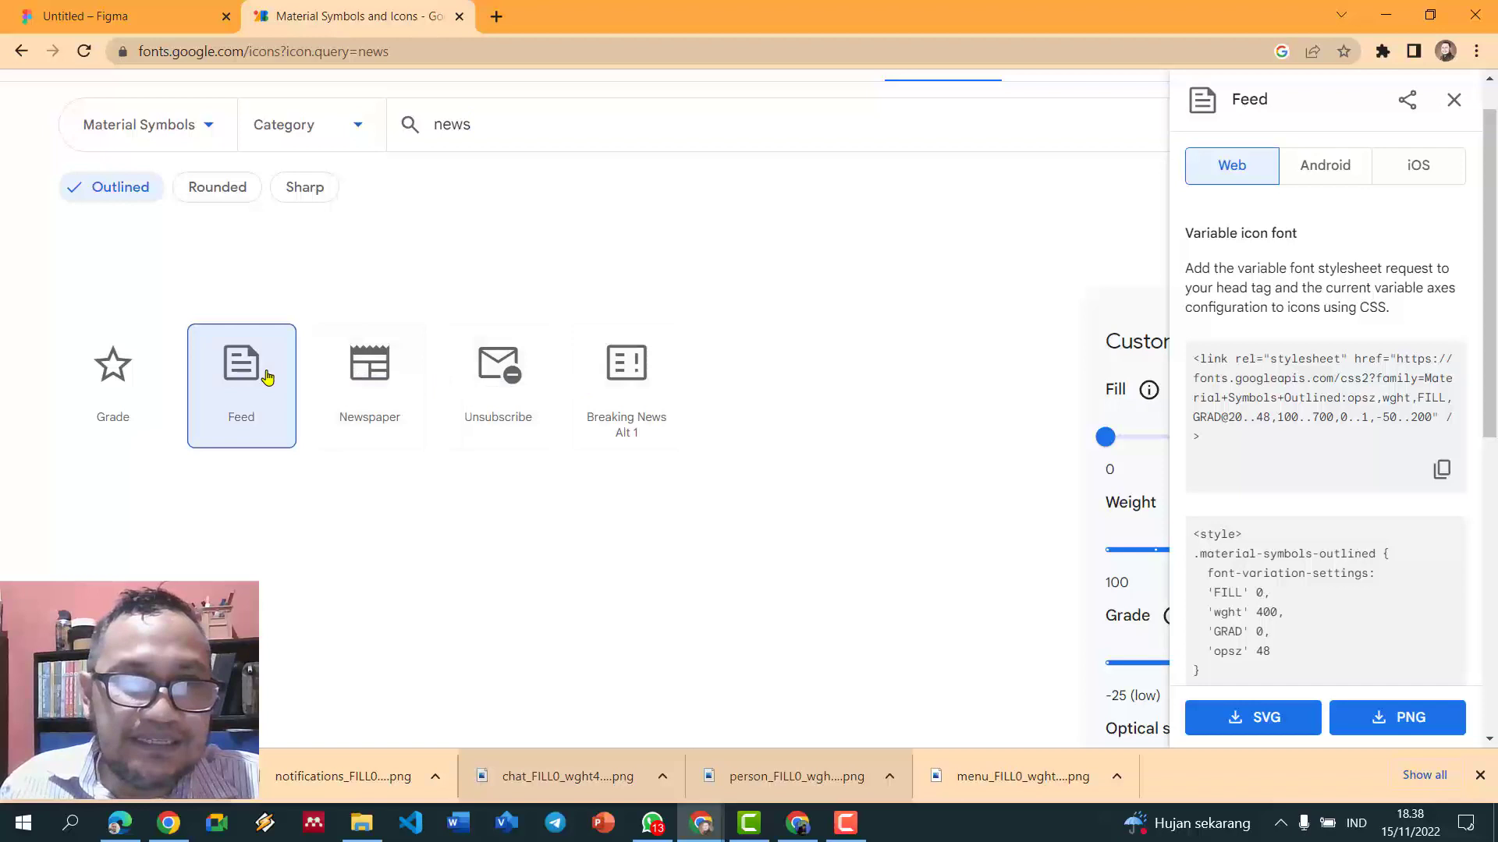
click(1408, 717)
click(784, 578)
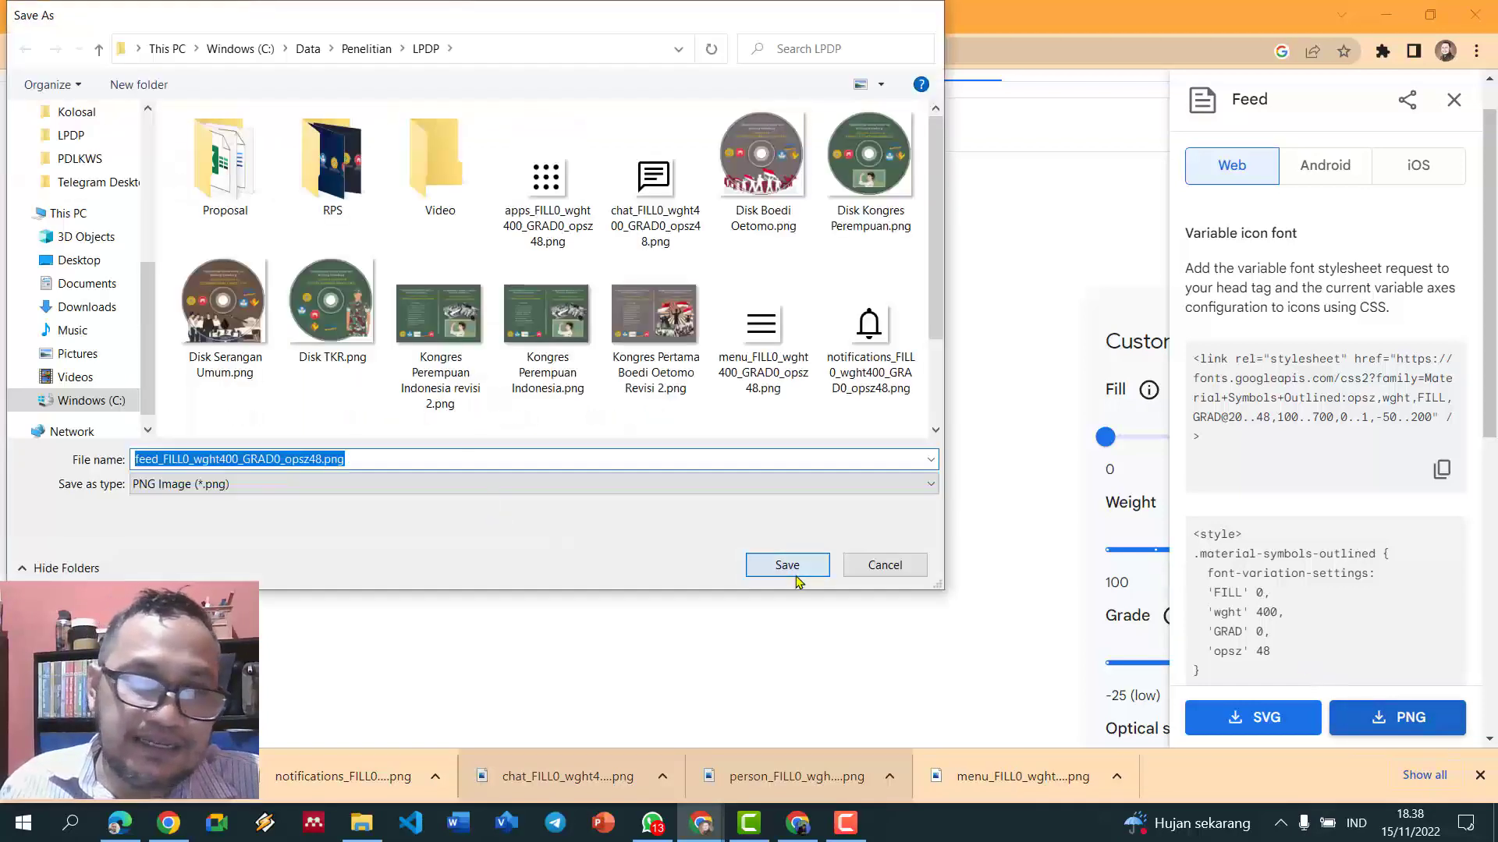
drag(125, 776, 862, 438)
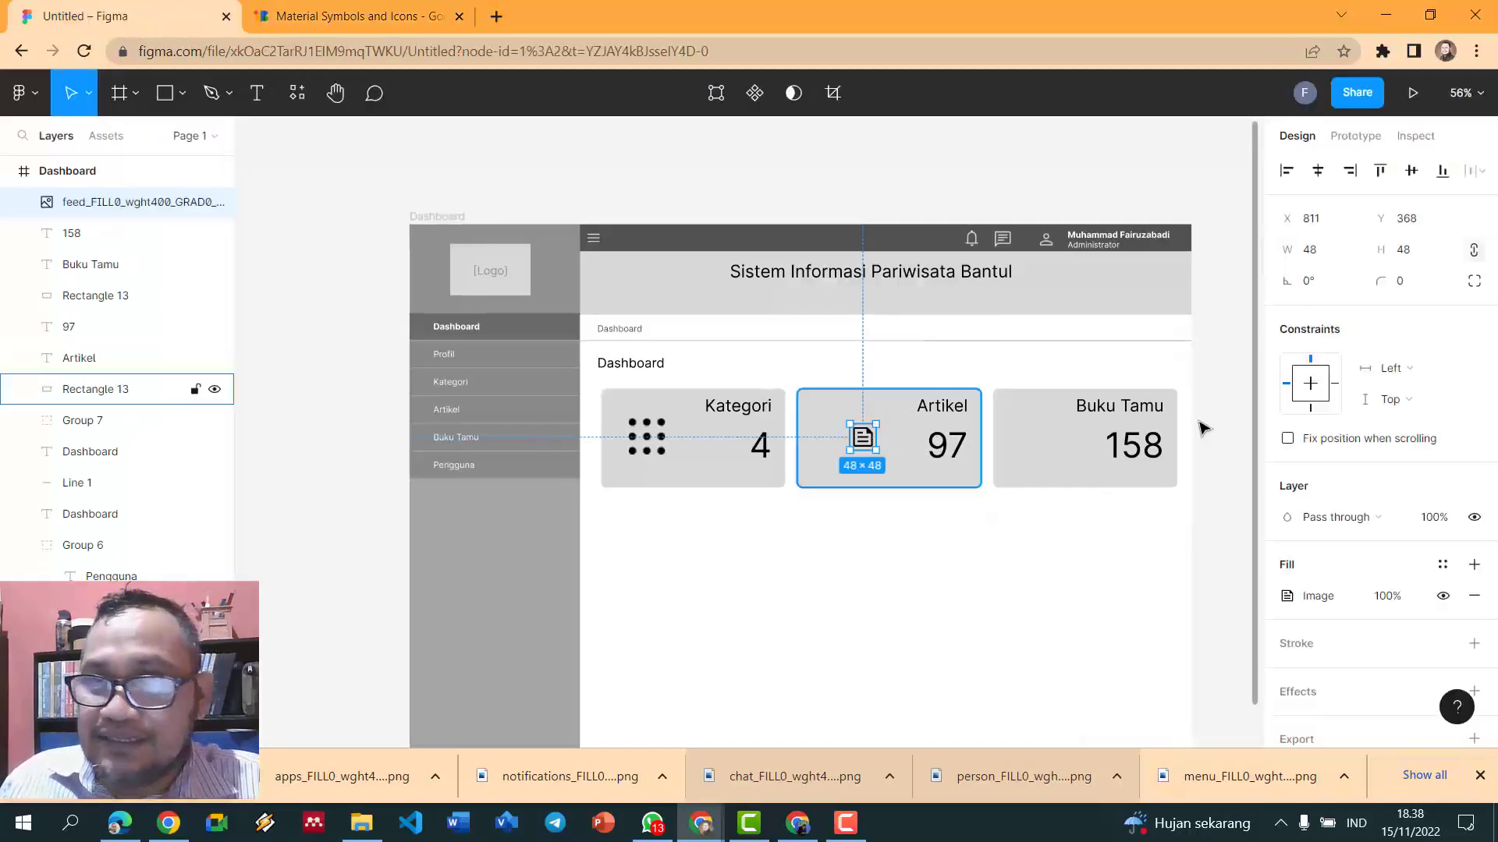
- Make the feed icon 100 wide and place it on the Artikel card, left of 97
click(1311, 251)
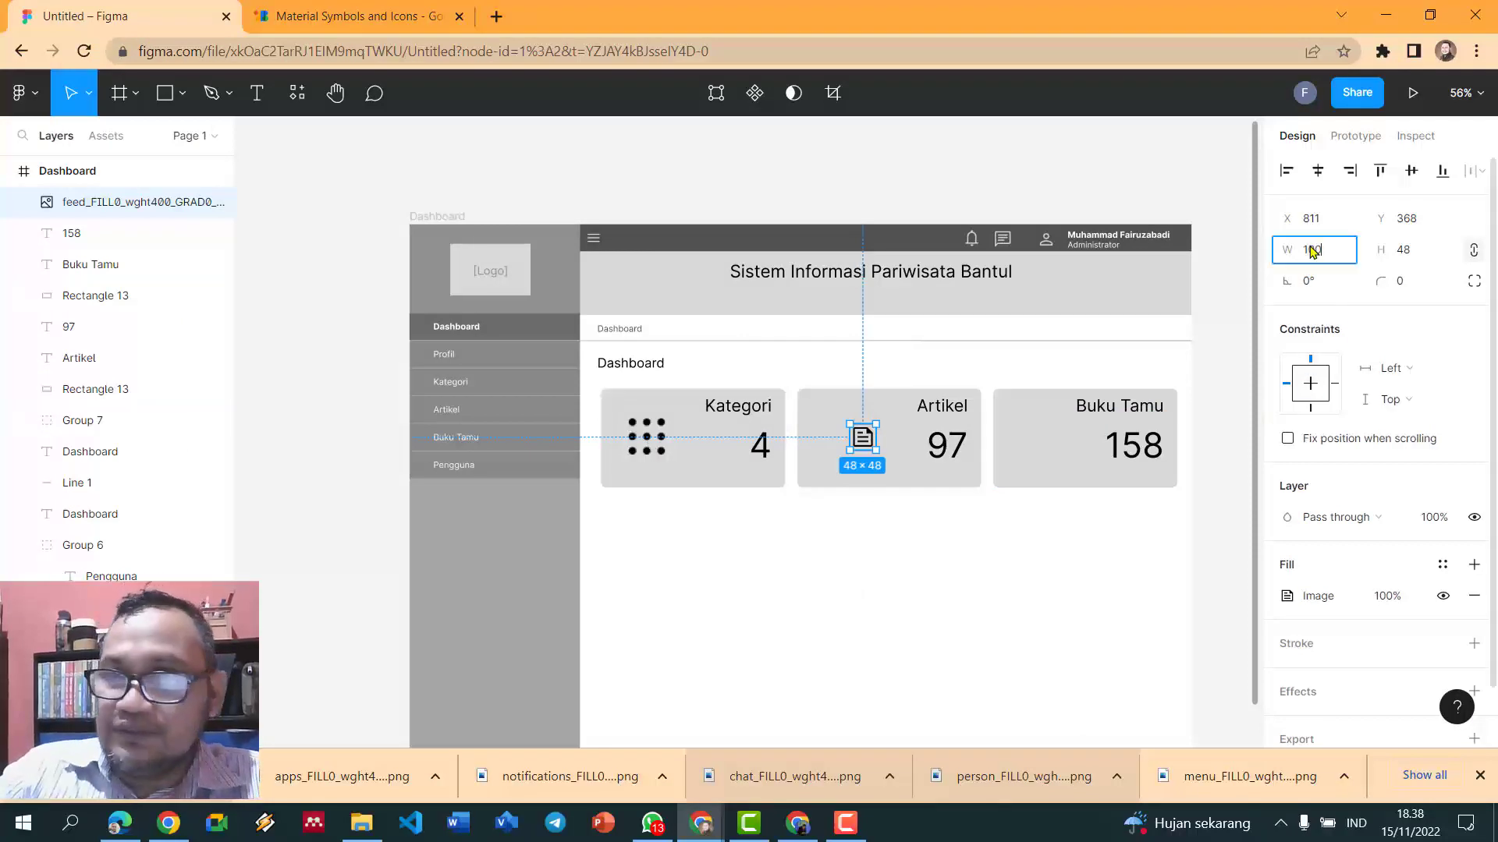
key(Return)
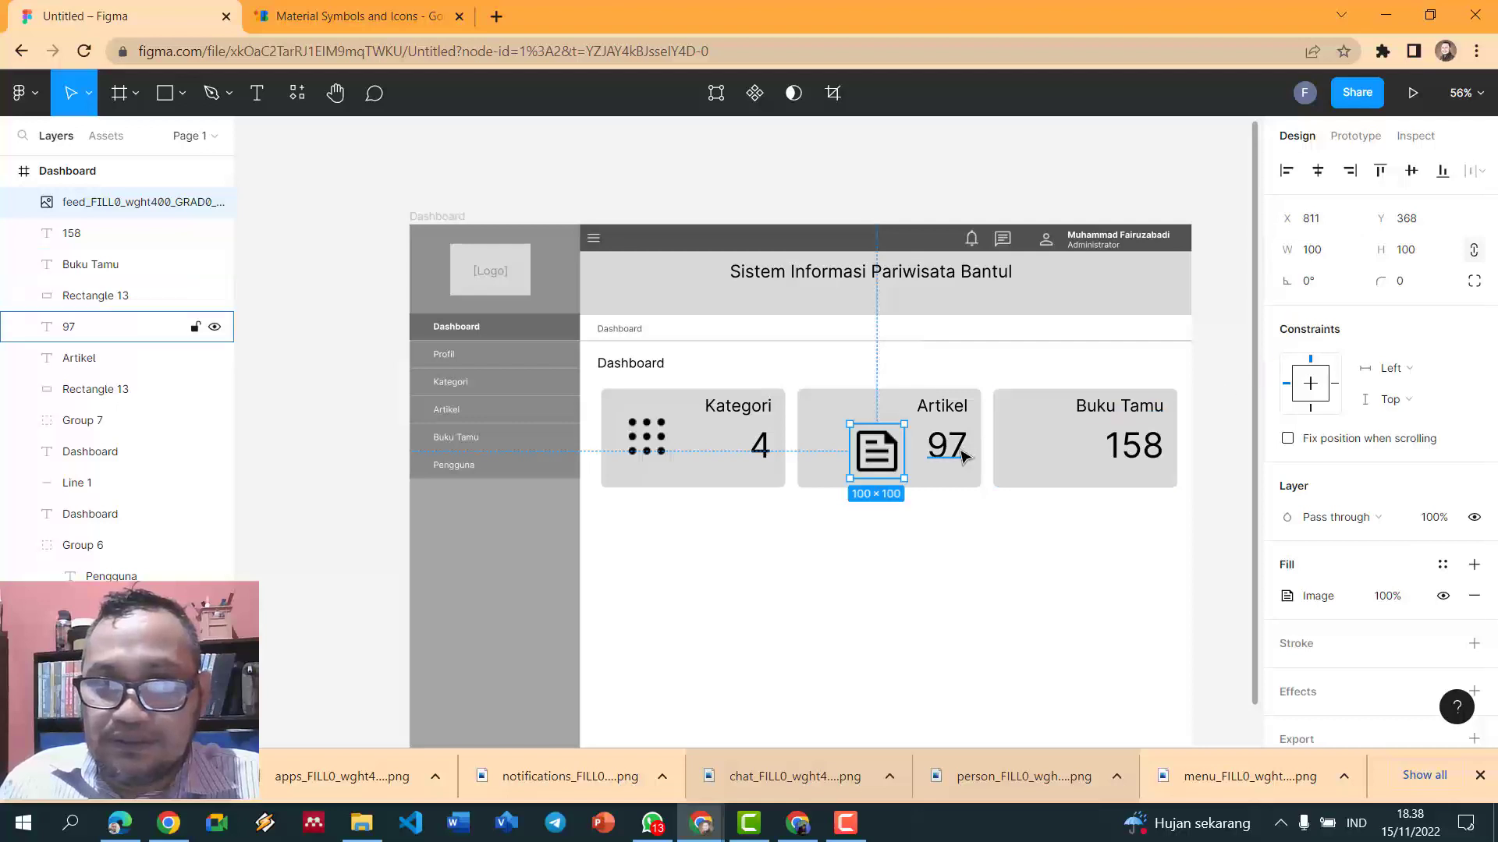
drag(883, 458, 849, 446)
key(Escape)
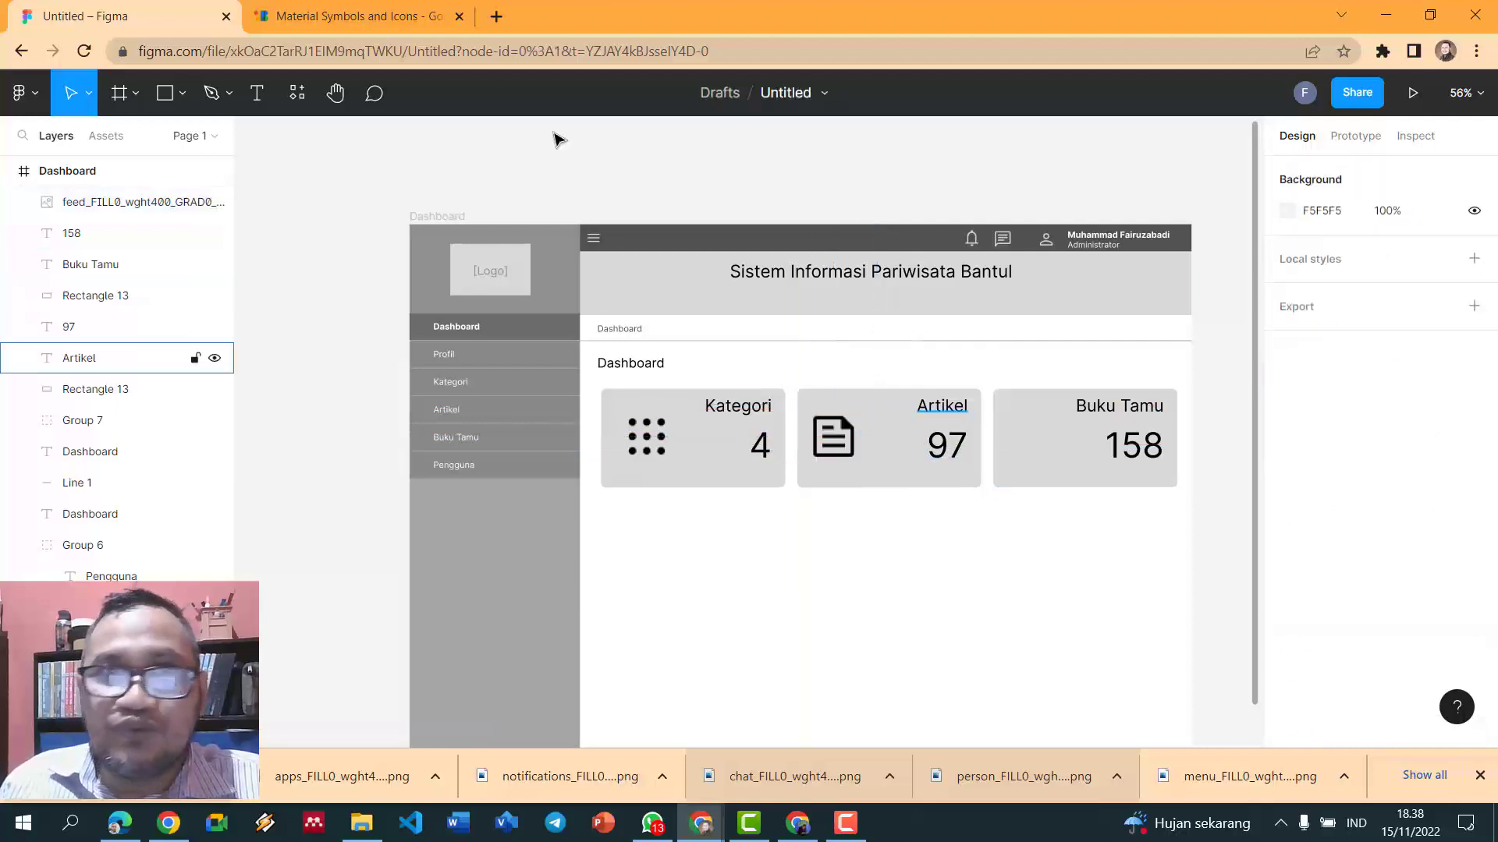
click(332, 16)
- Replace the icon search with 'form' and browse the results
click(535, 133)
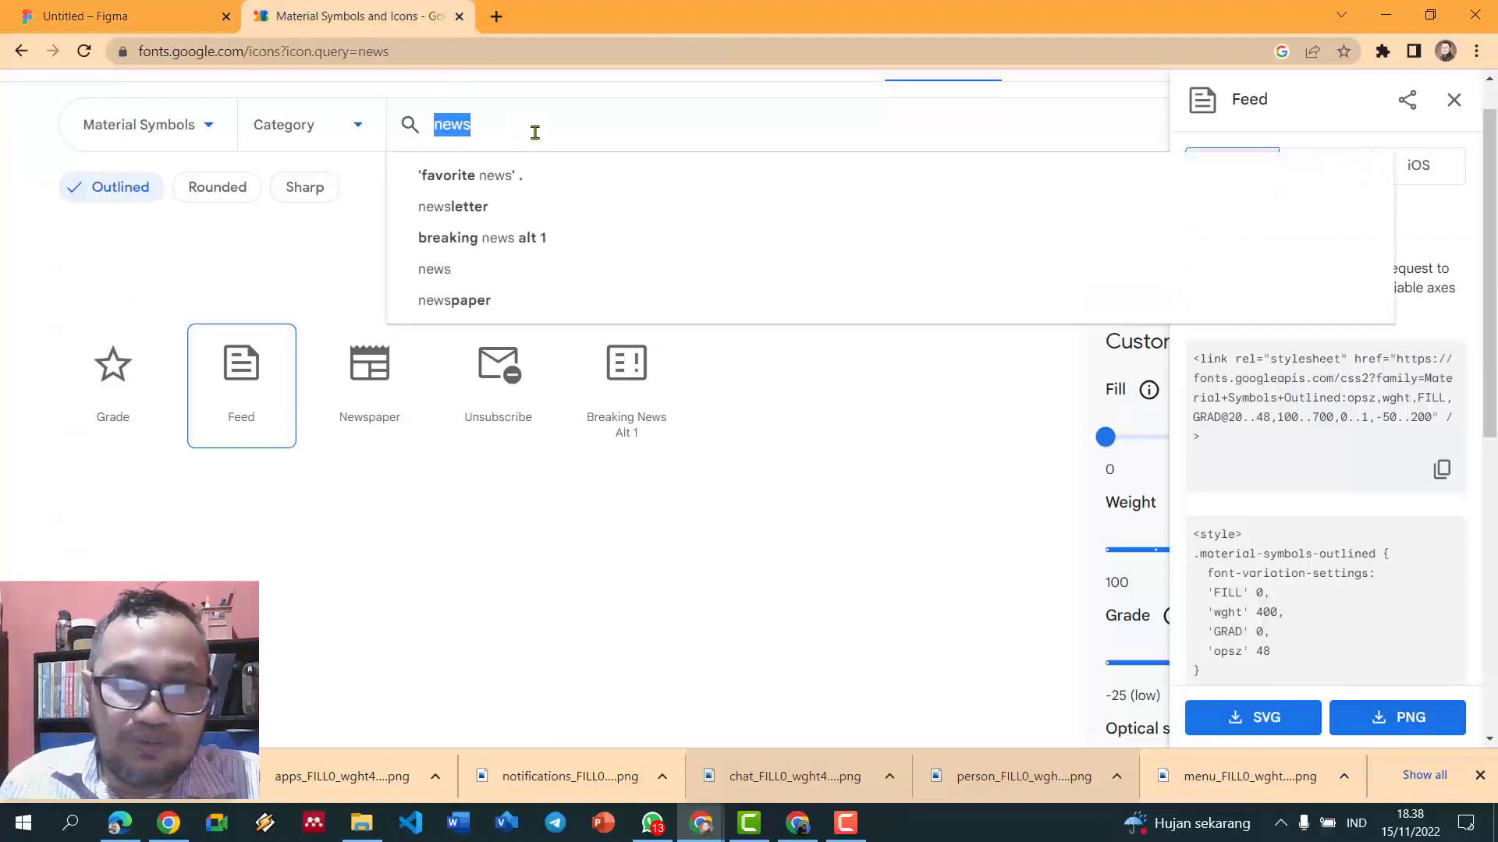
text(form)
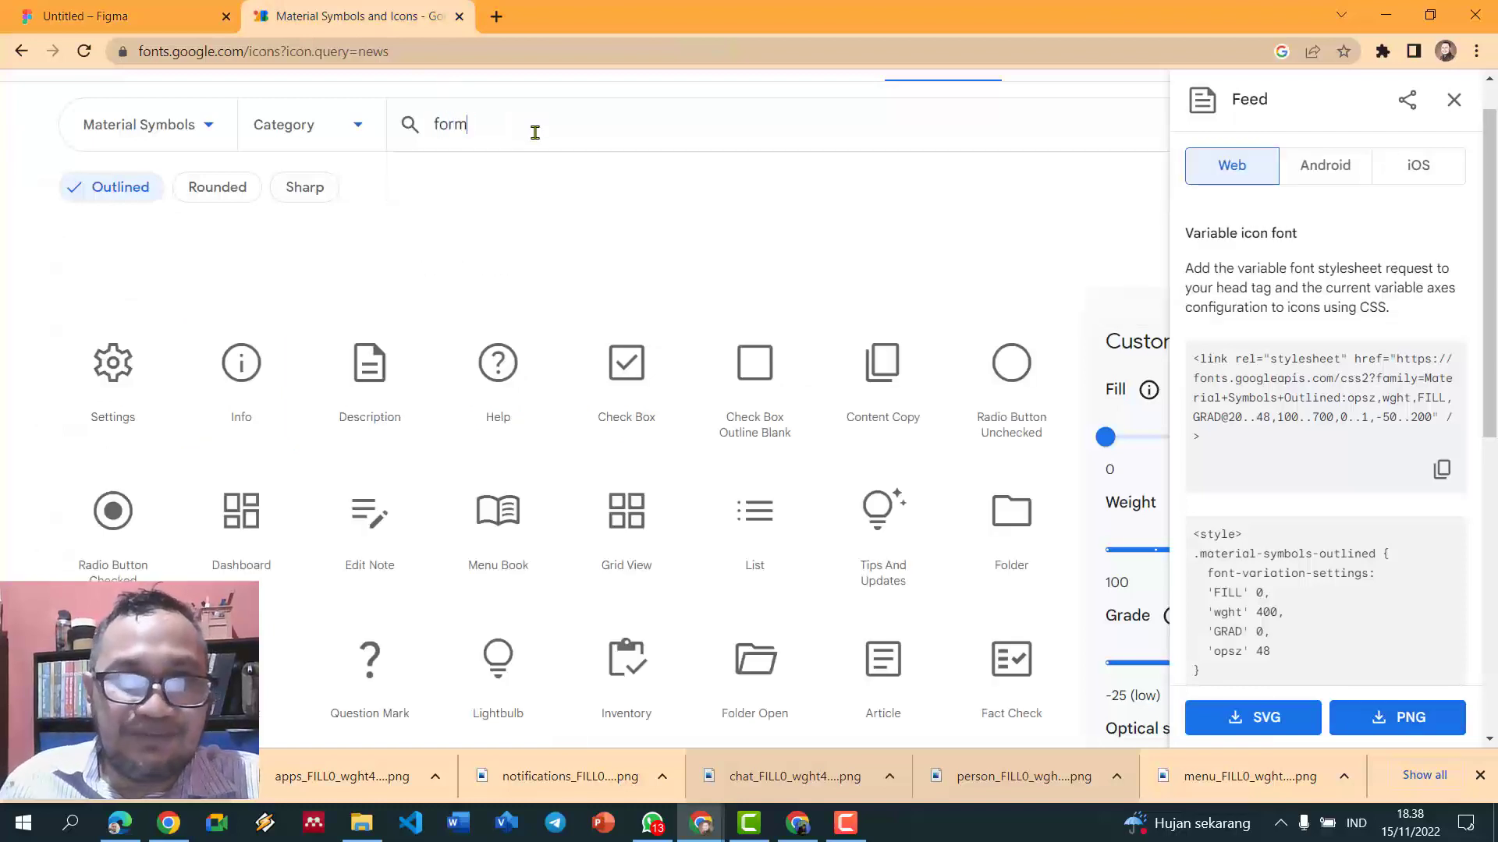
scroll(665, 306, down, 4)
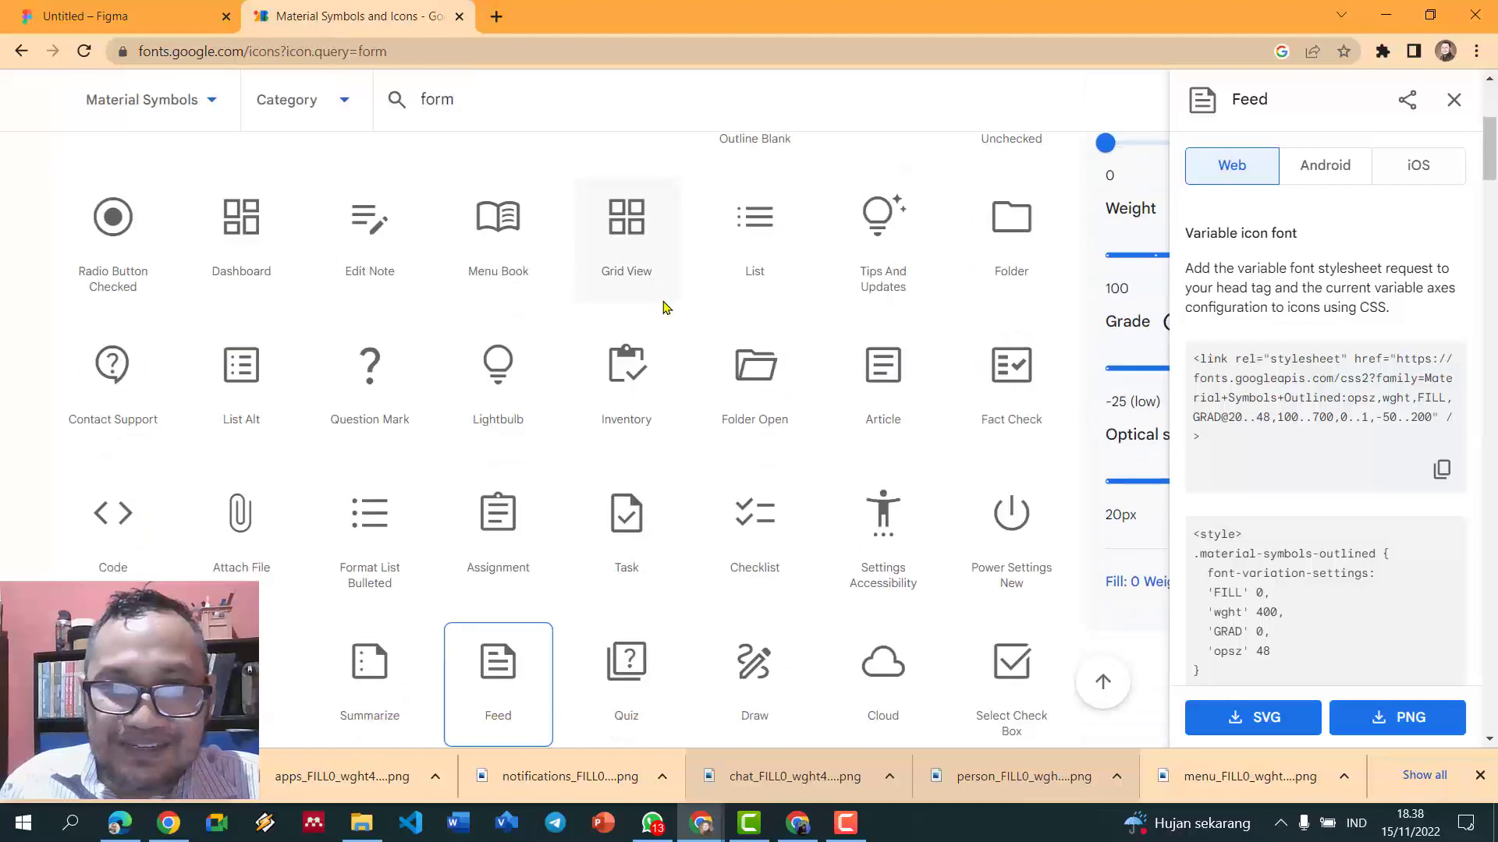
scroll(663, 308, down, 4)
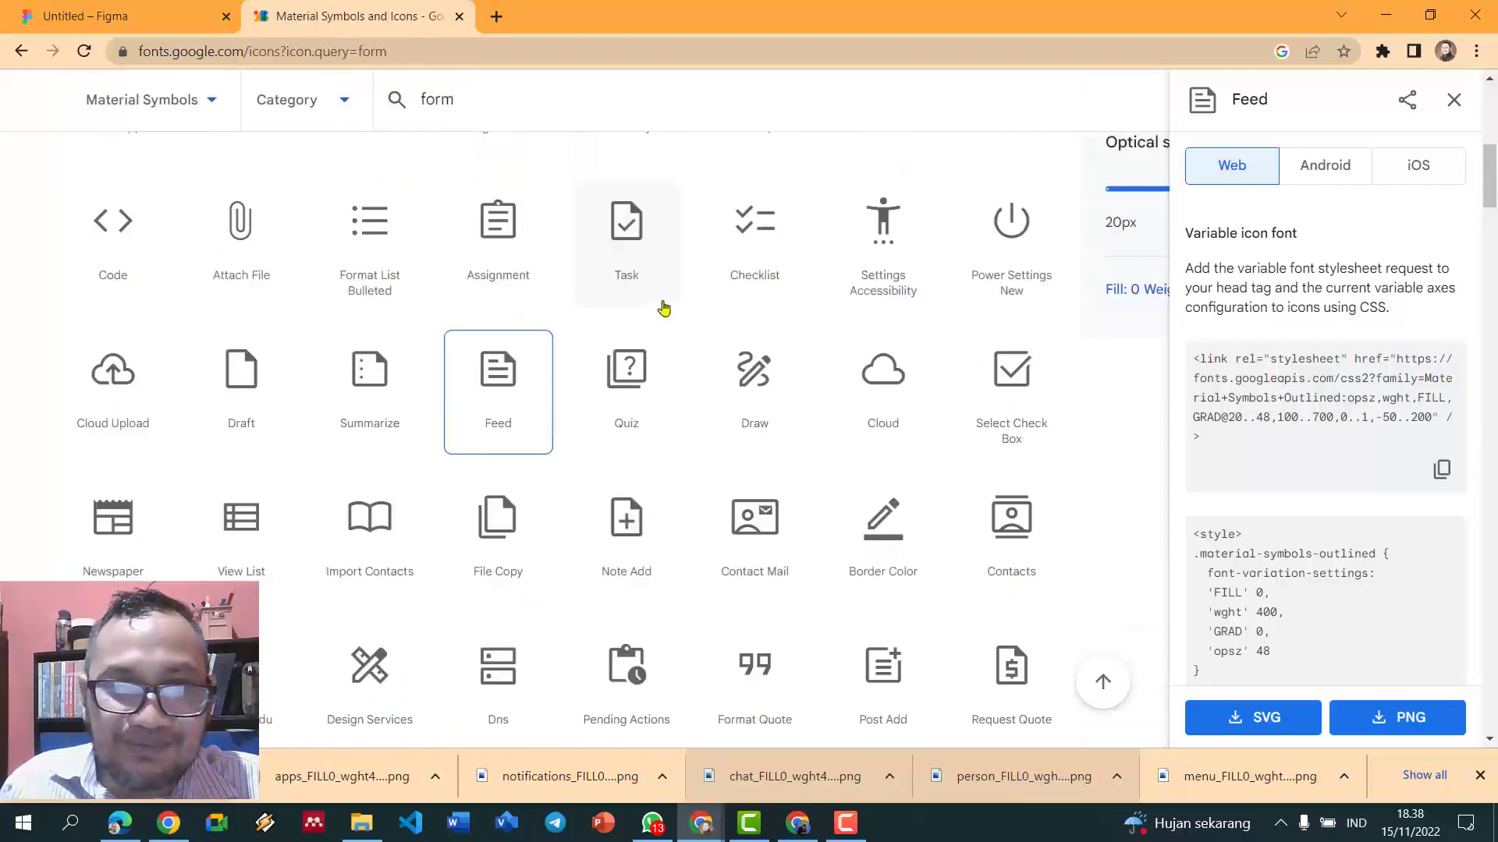
scroll(664, 309, down, 6)
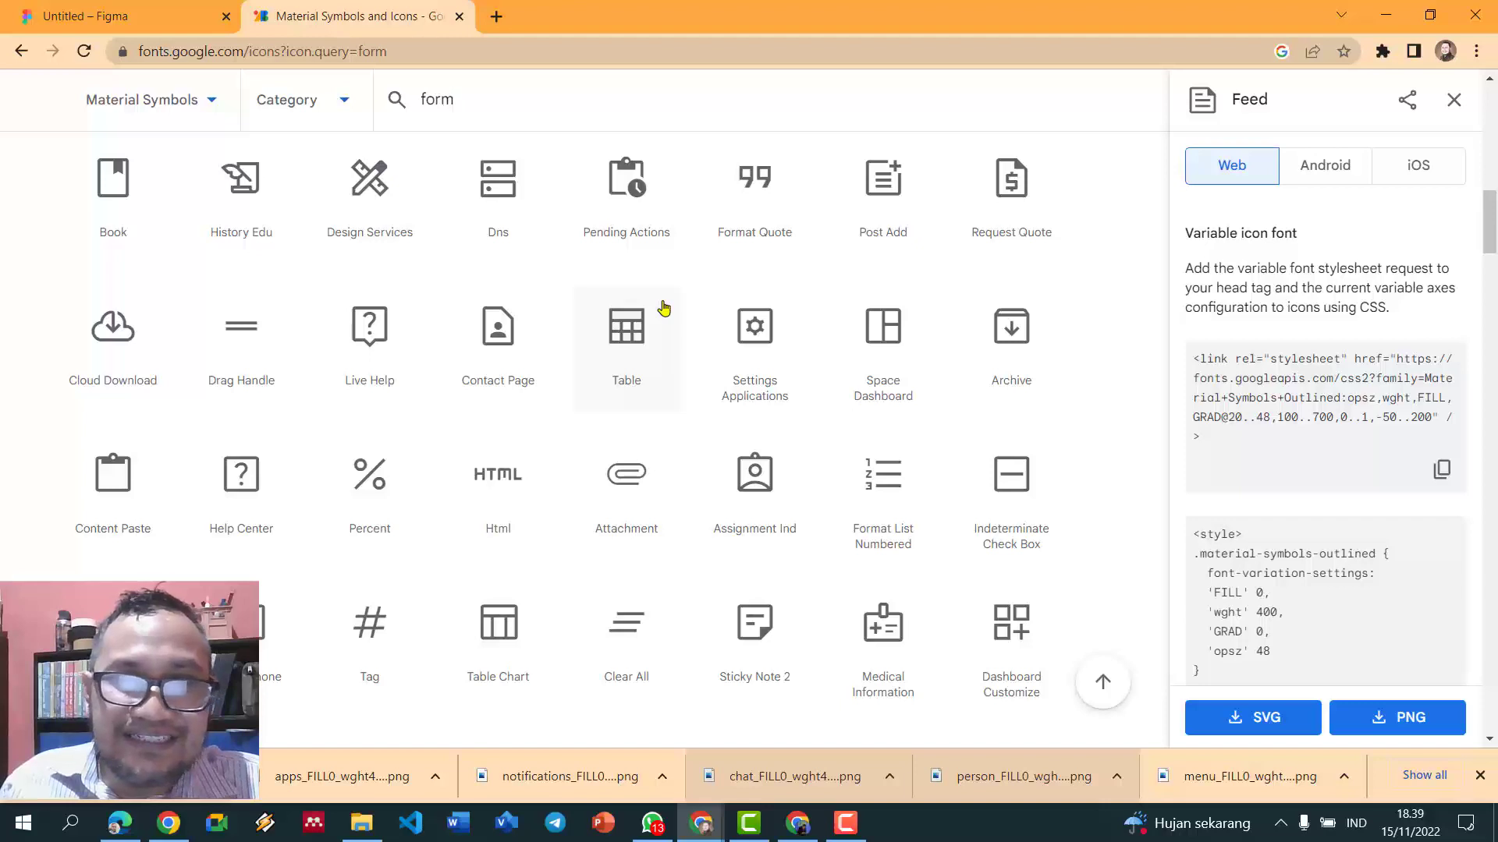
scroll(664, 308, down, 6)
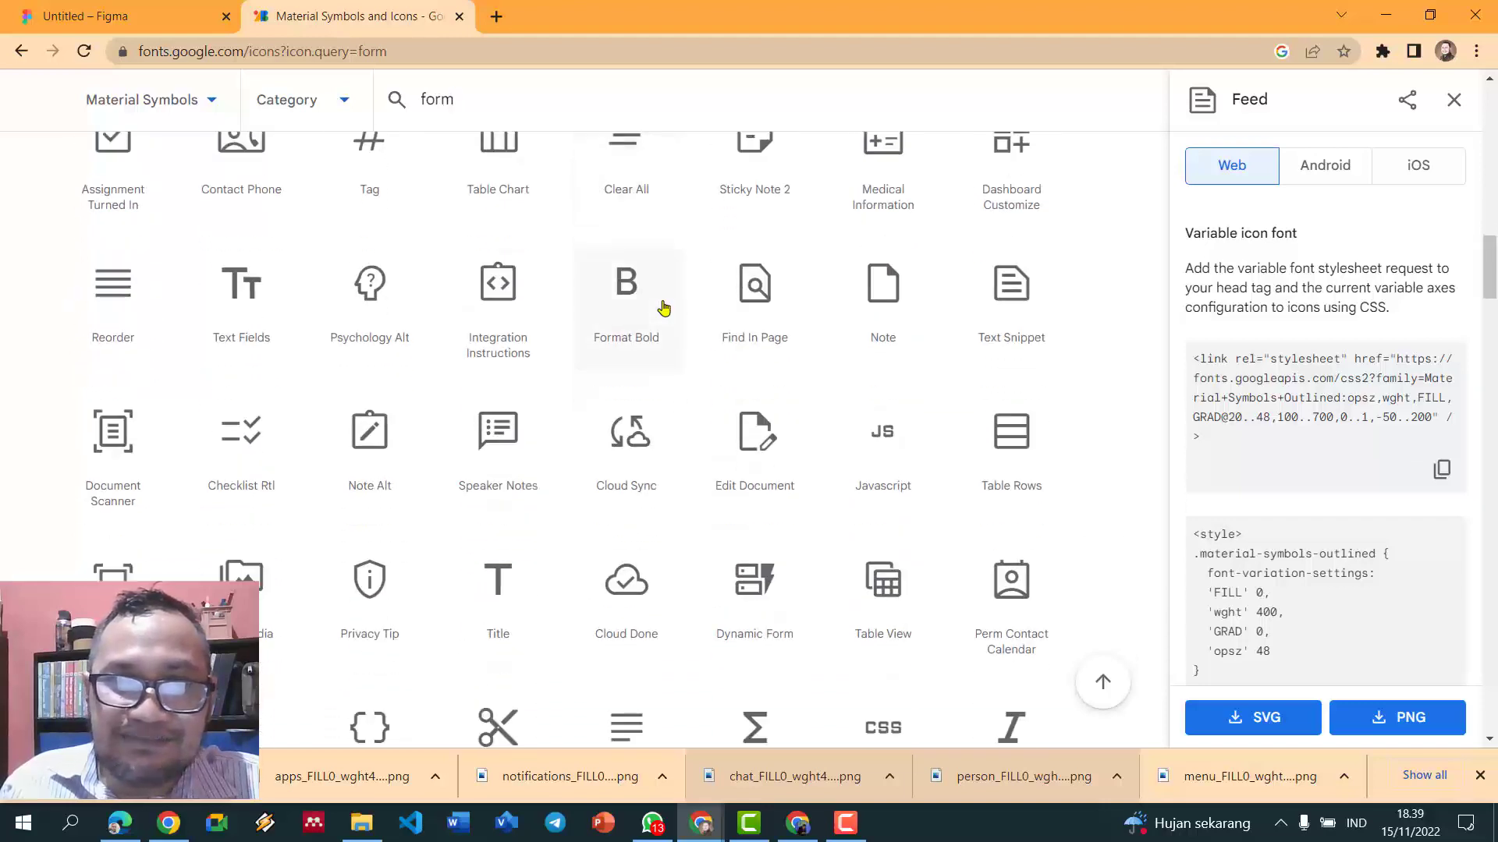
scroll(702, 339, down, 6)
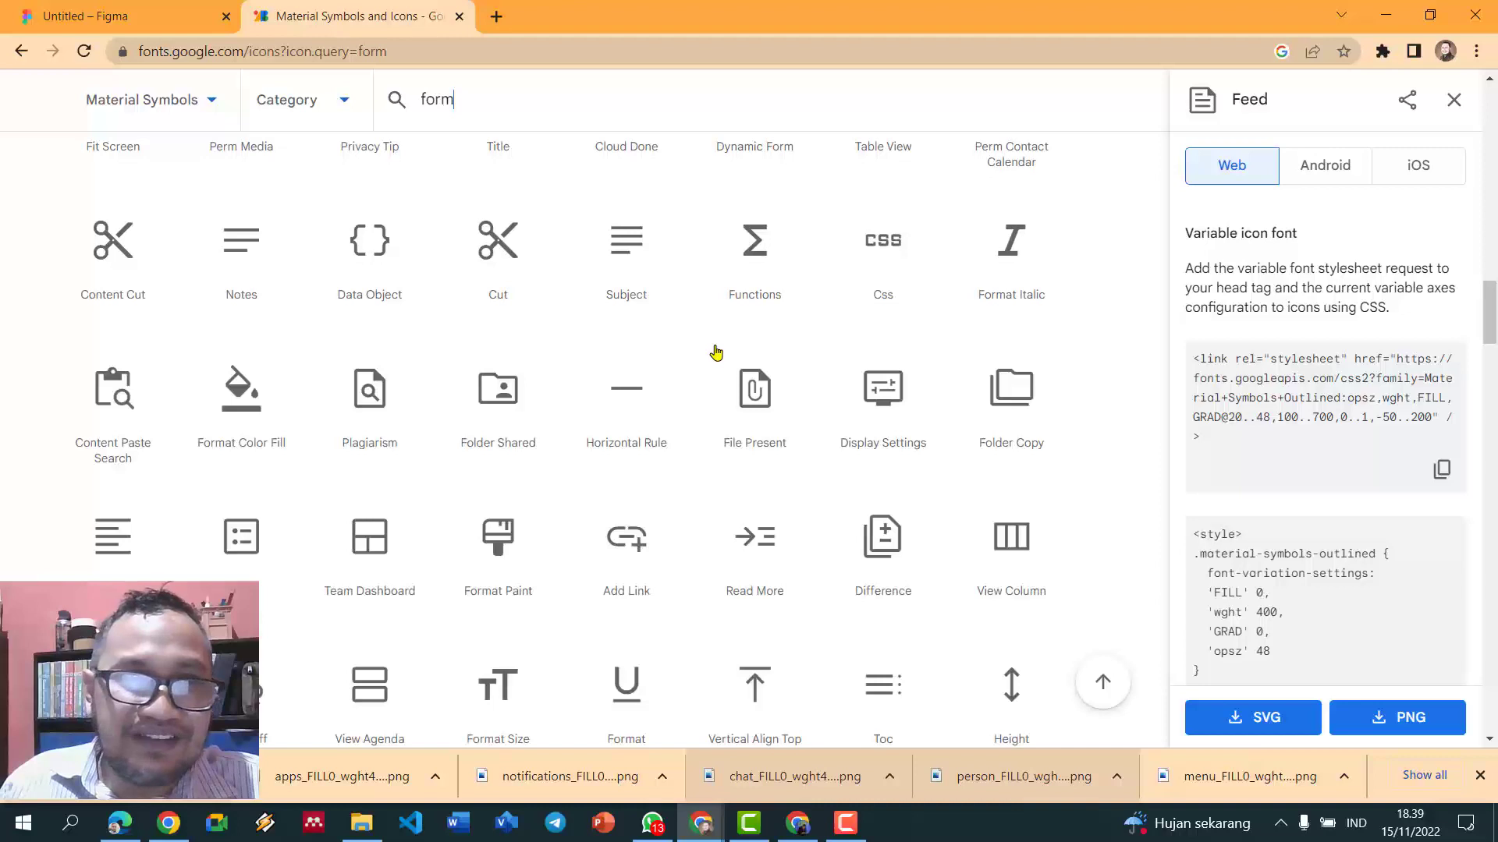
scroll(715, 352, down, 1)
scroll(559, 437, down, 5)
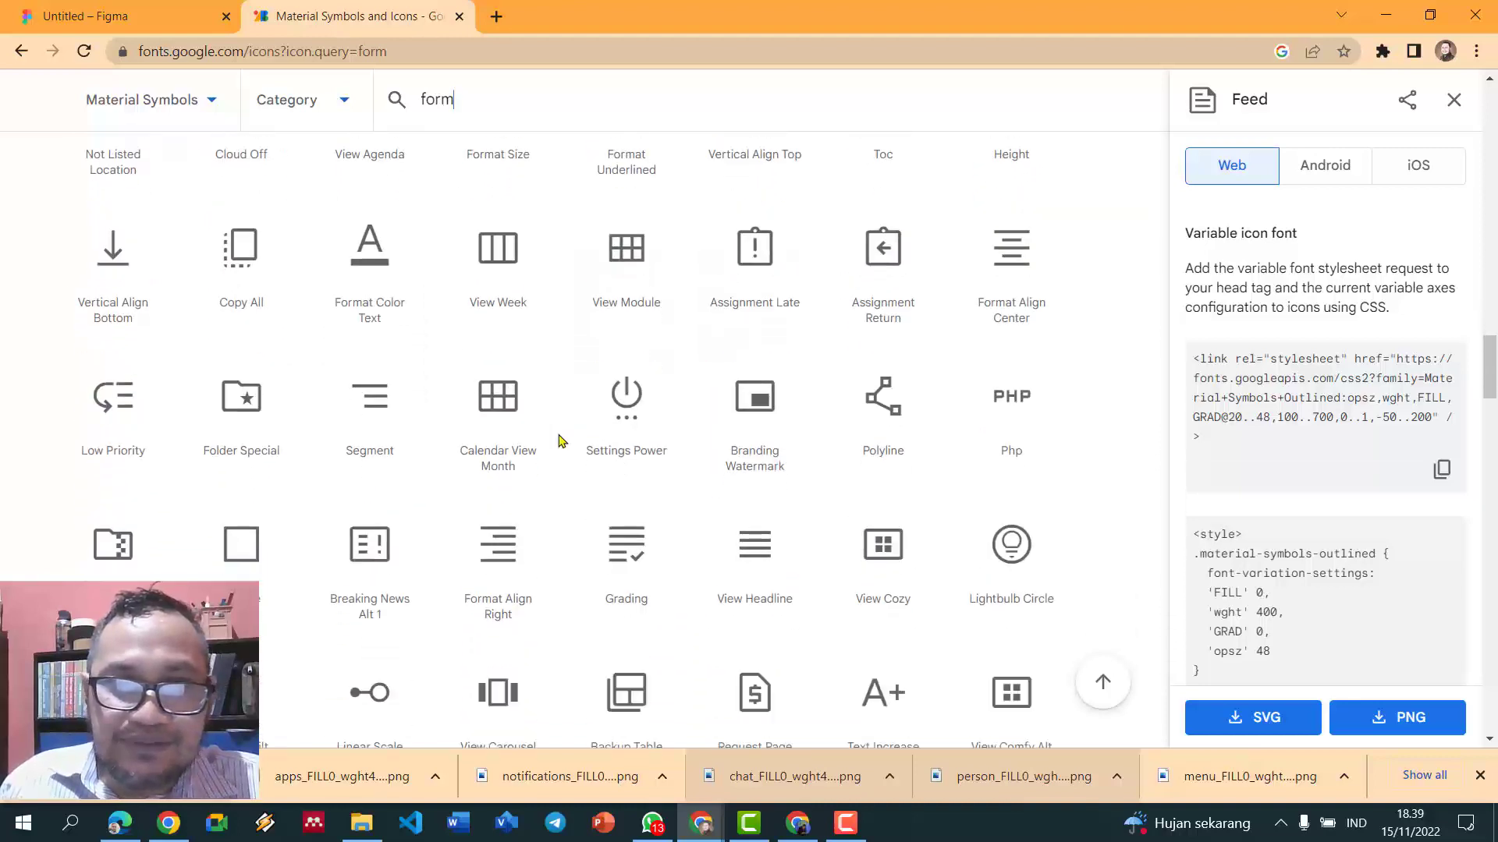
scroll(558, 441, down, 3)
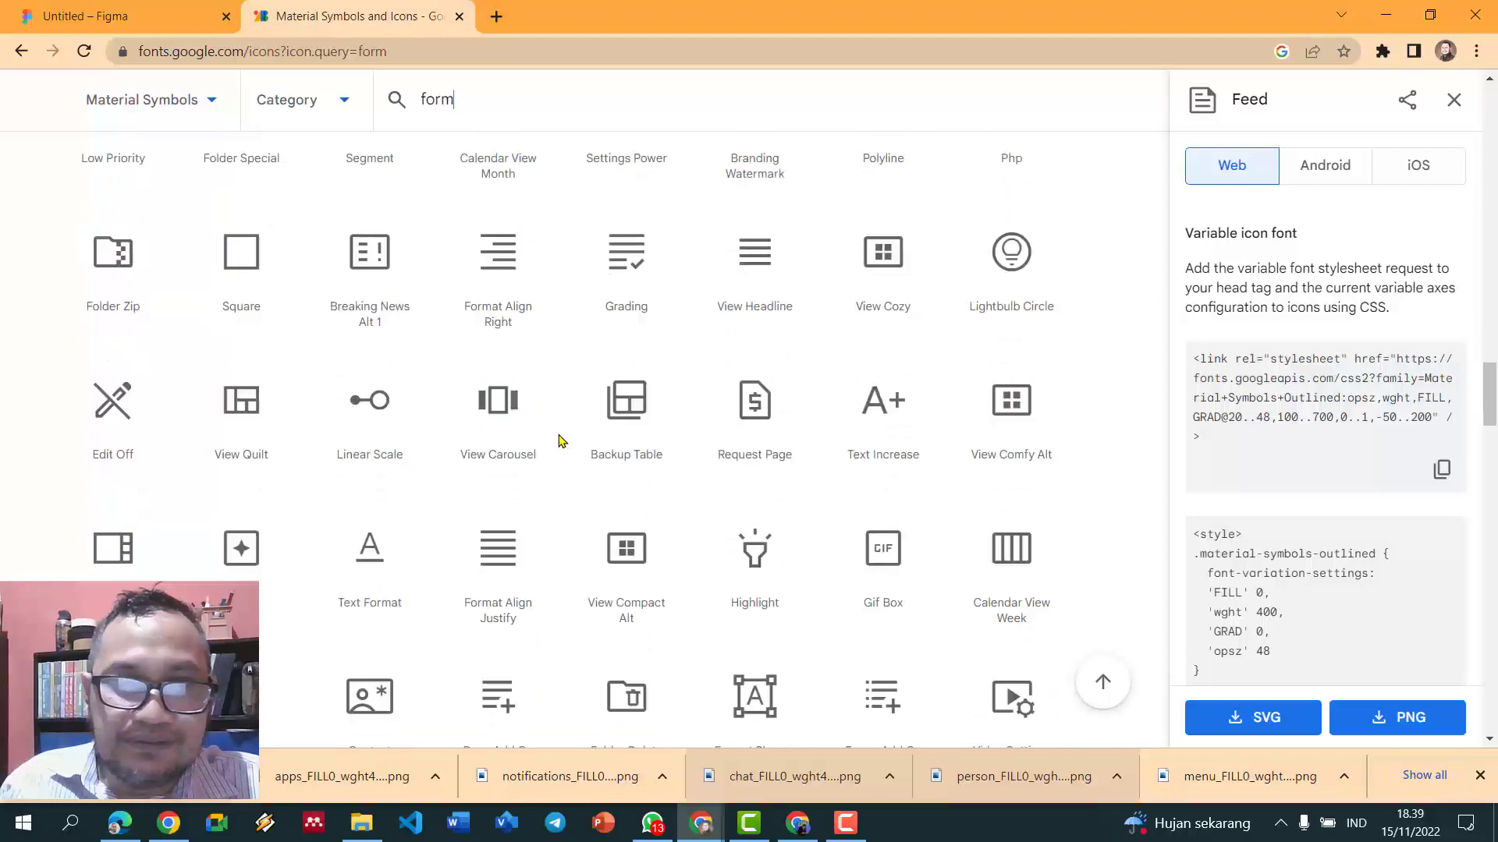
scroll(559, 441, up, 20)
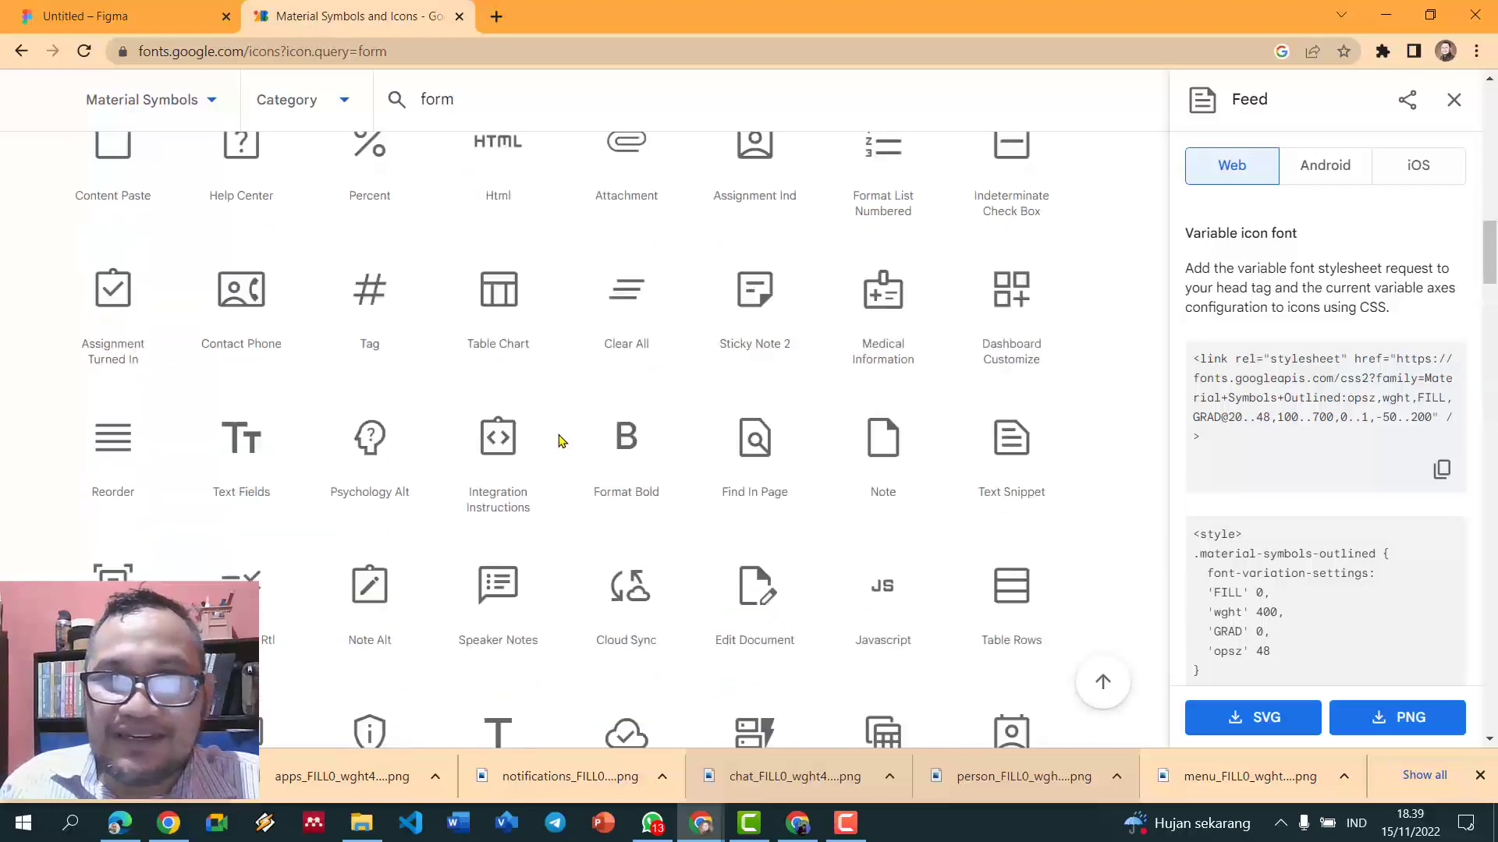
scroll(558, 441, up, 6)
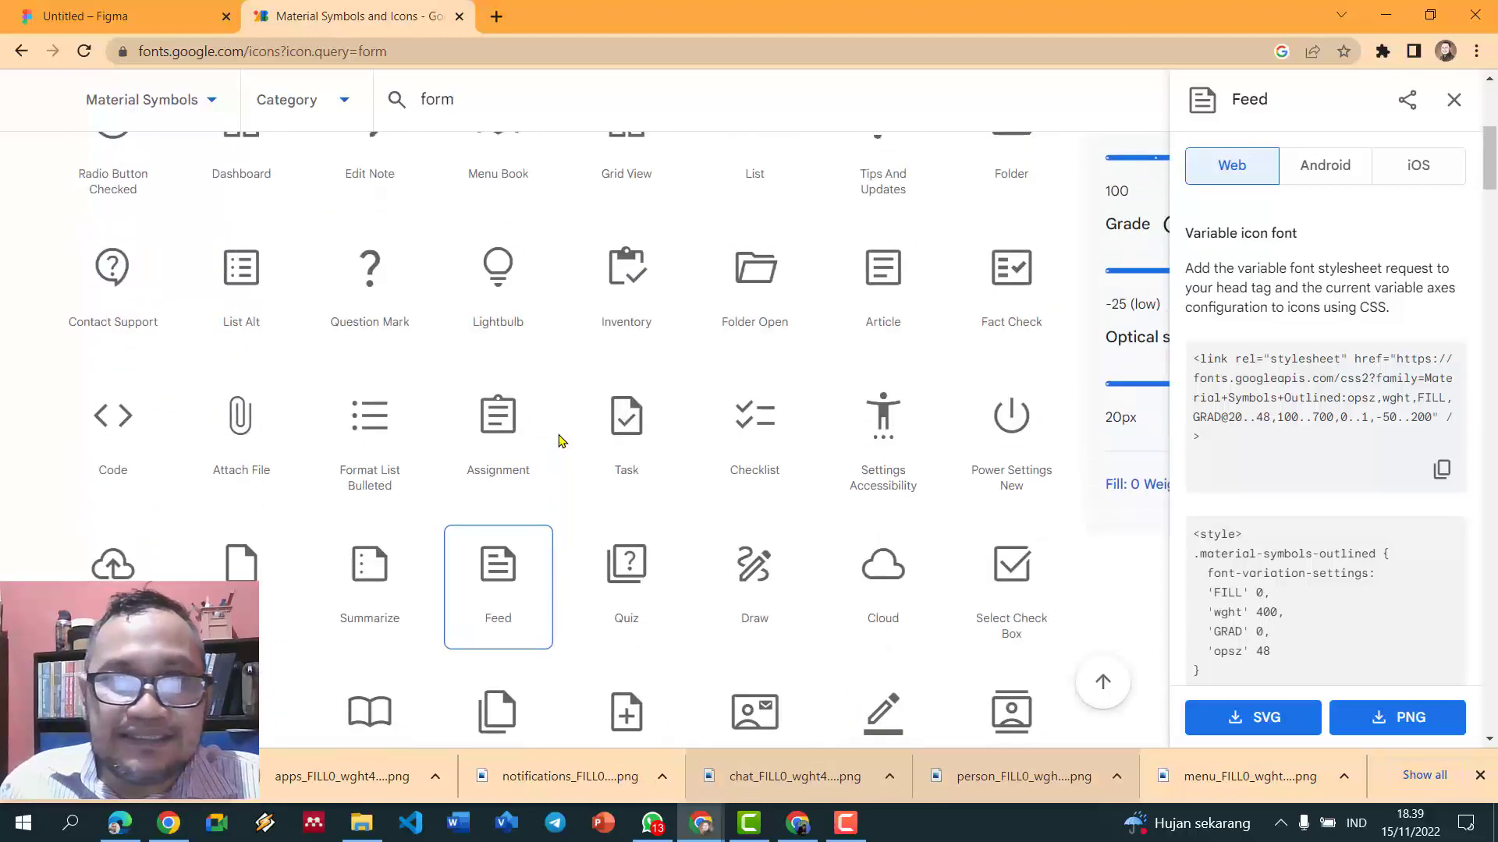
scroll(558, 441, up, 5)
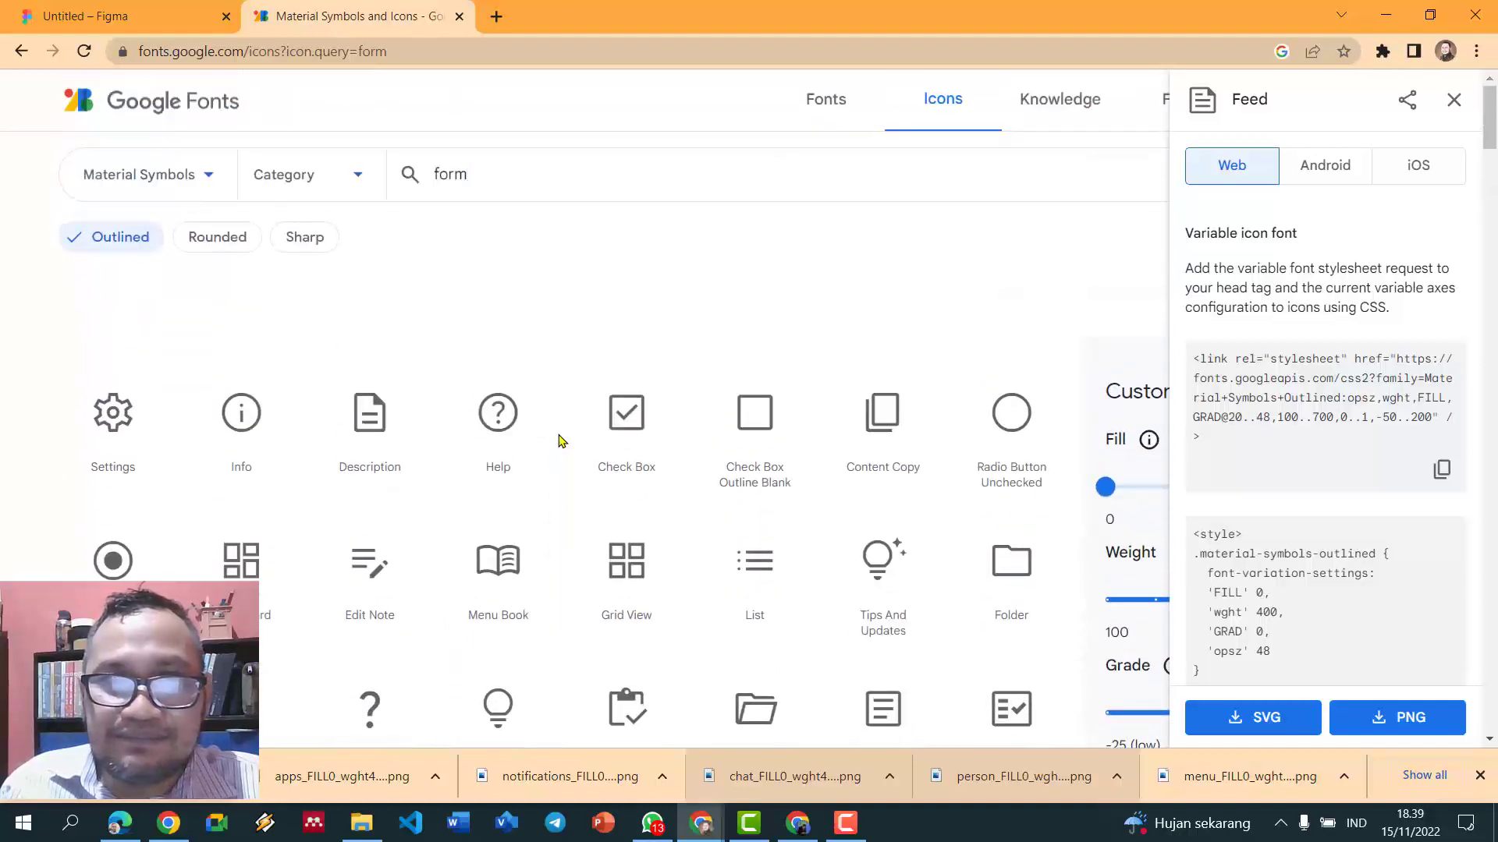
scroll(566, 441, down, 2)
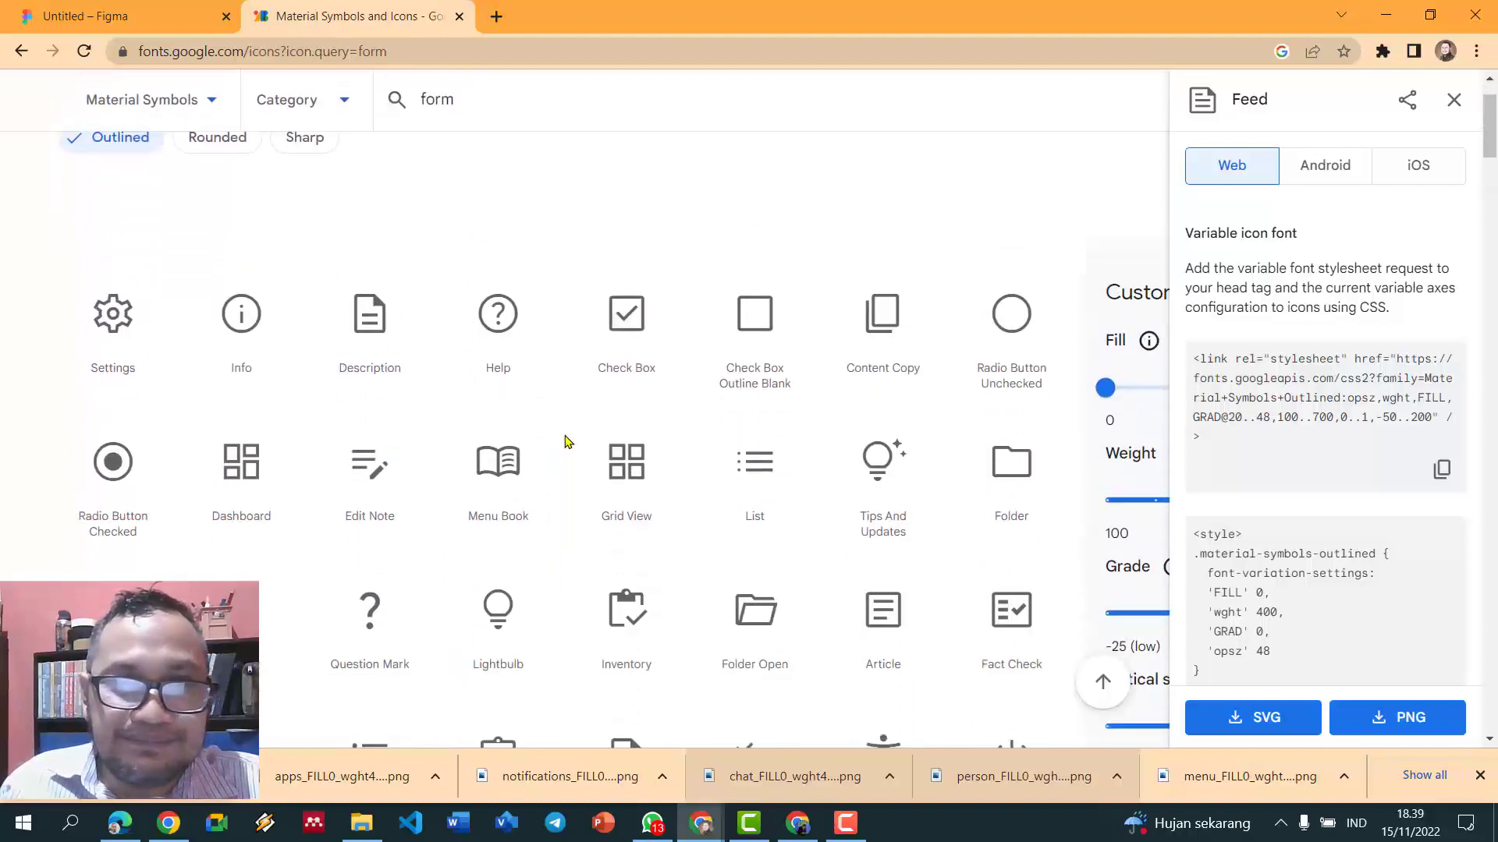
scroll(566, 442, down, 1)
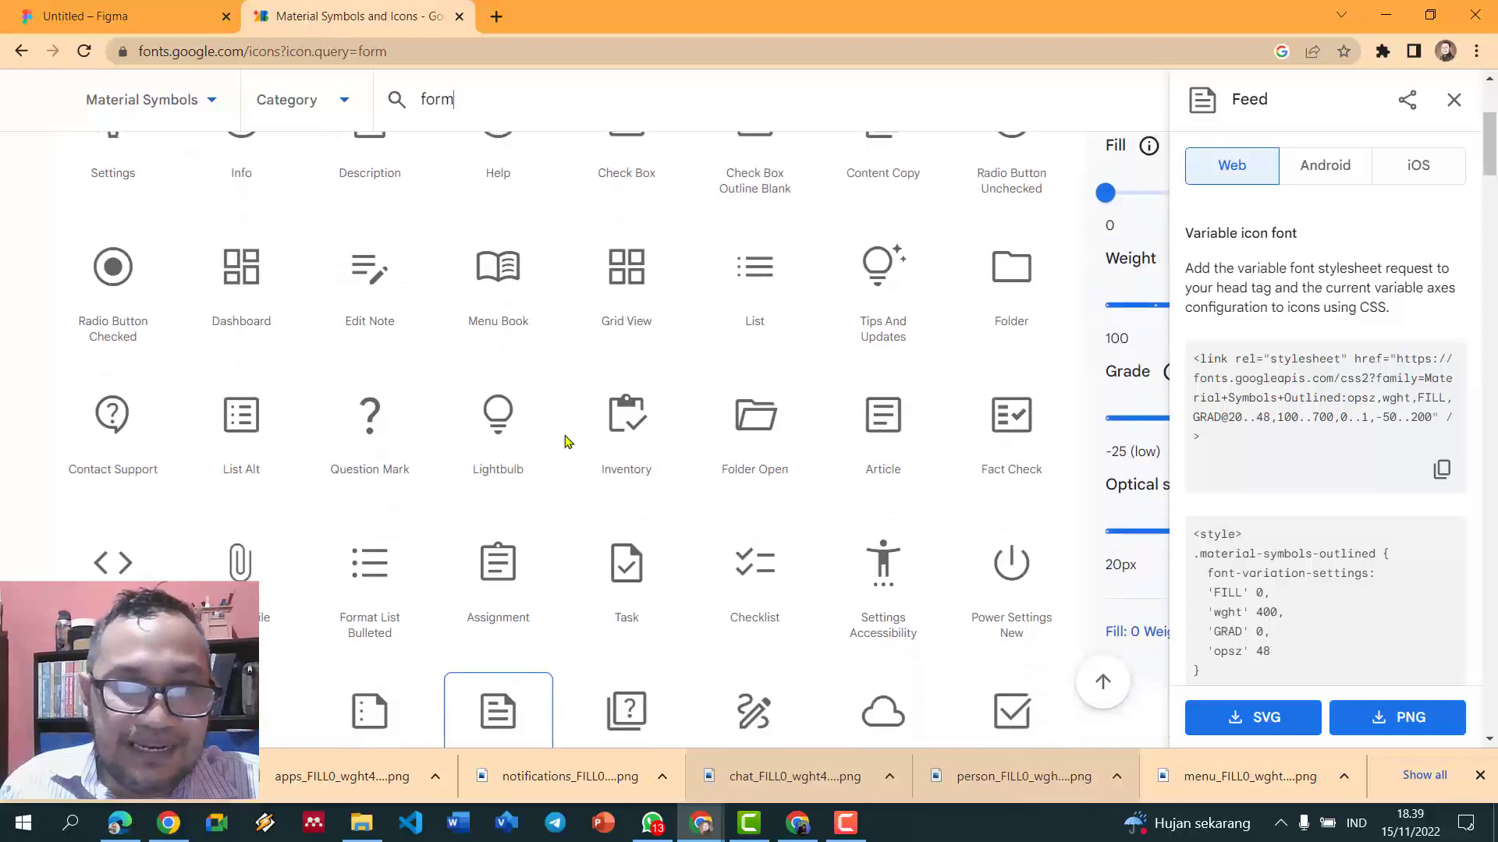
scroll(566, 442, down, 3)
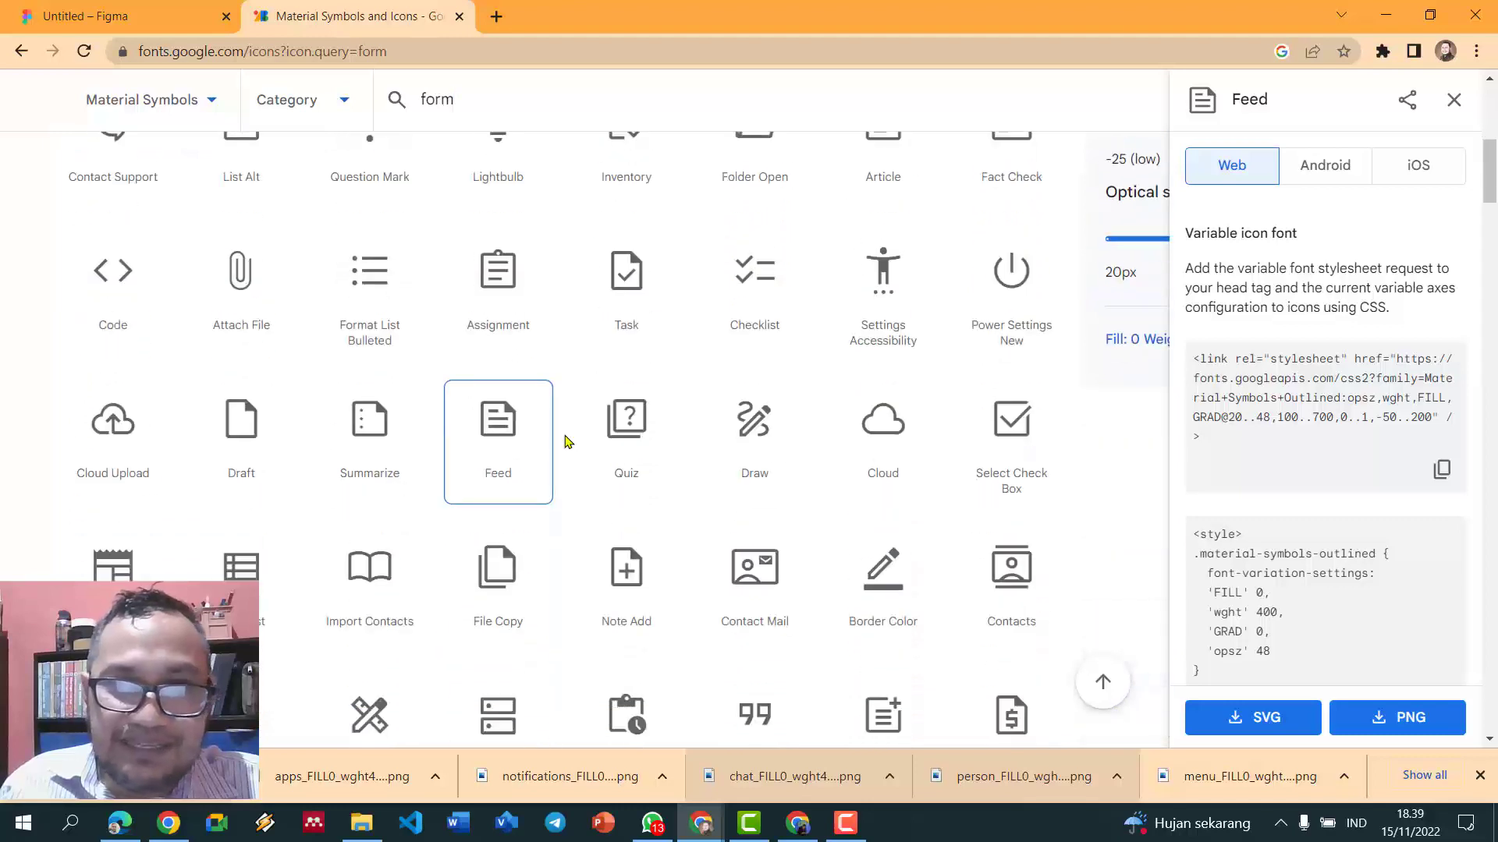
- Download the Contact Mail icon as a PNG and return to the Figma file
click(751, 572)
click(1411, 719)
click(790, 567)
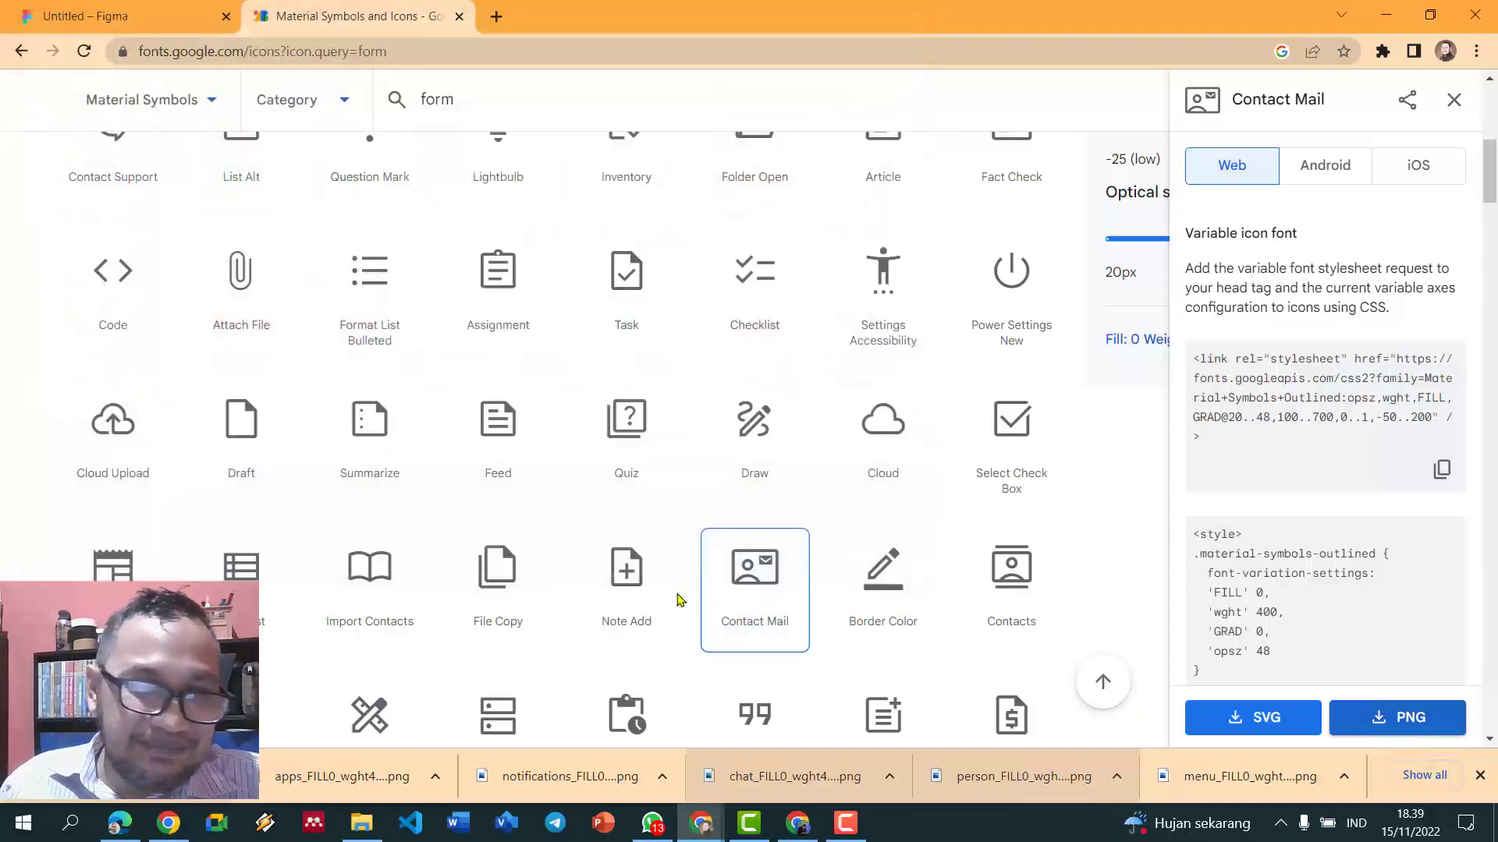
drag(133, 776, 137, 16)
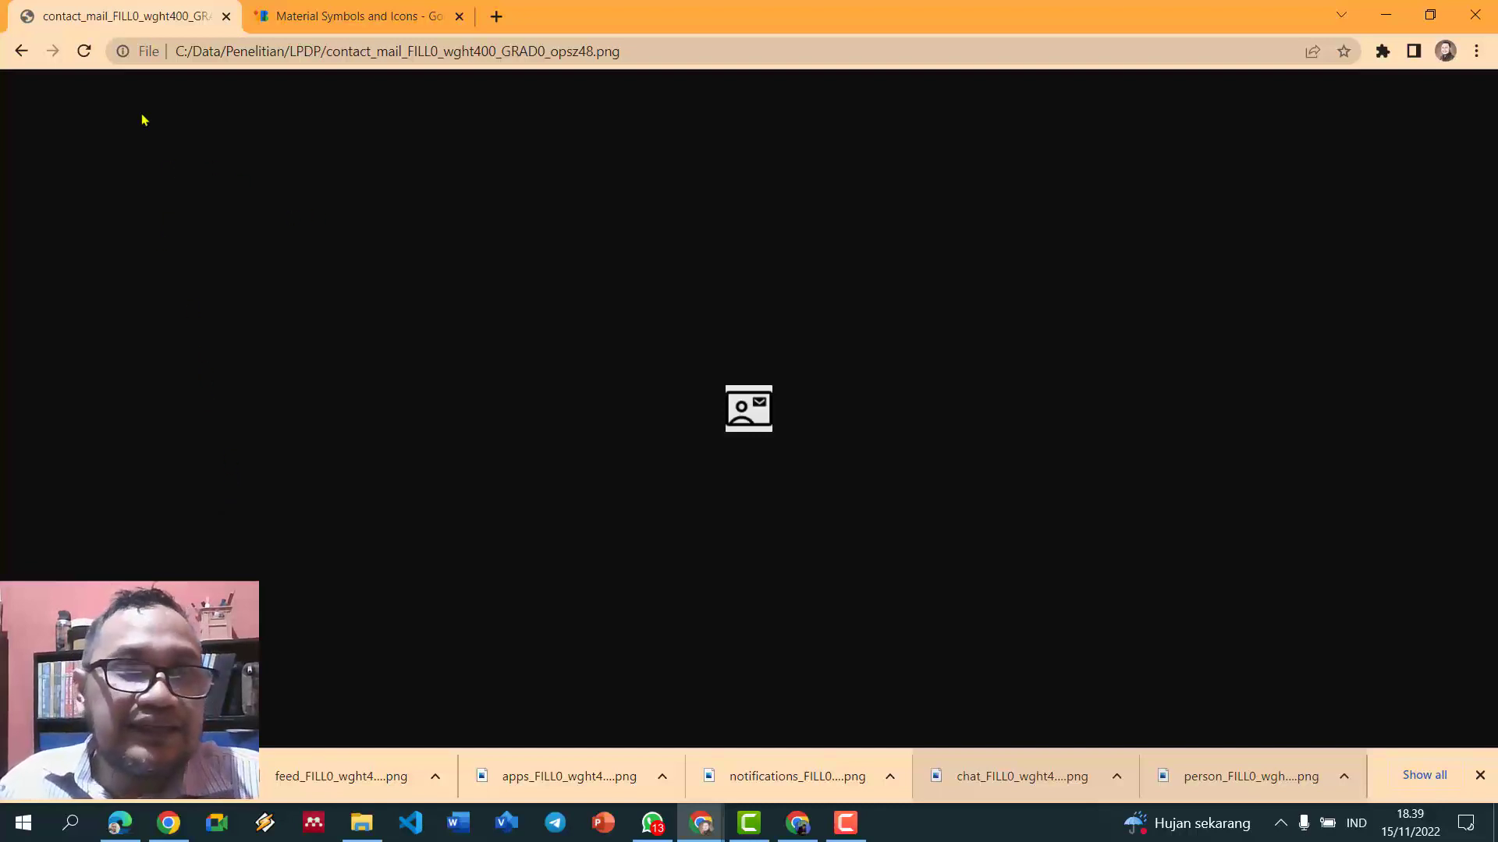
click(33, 54)
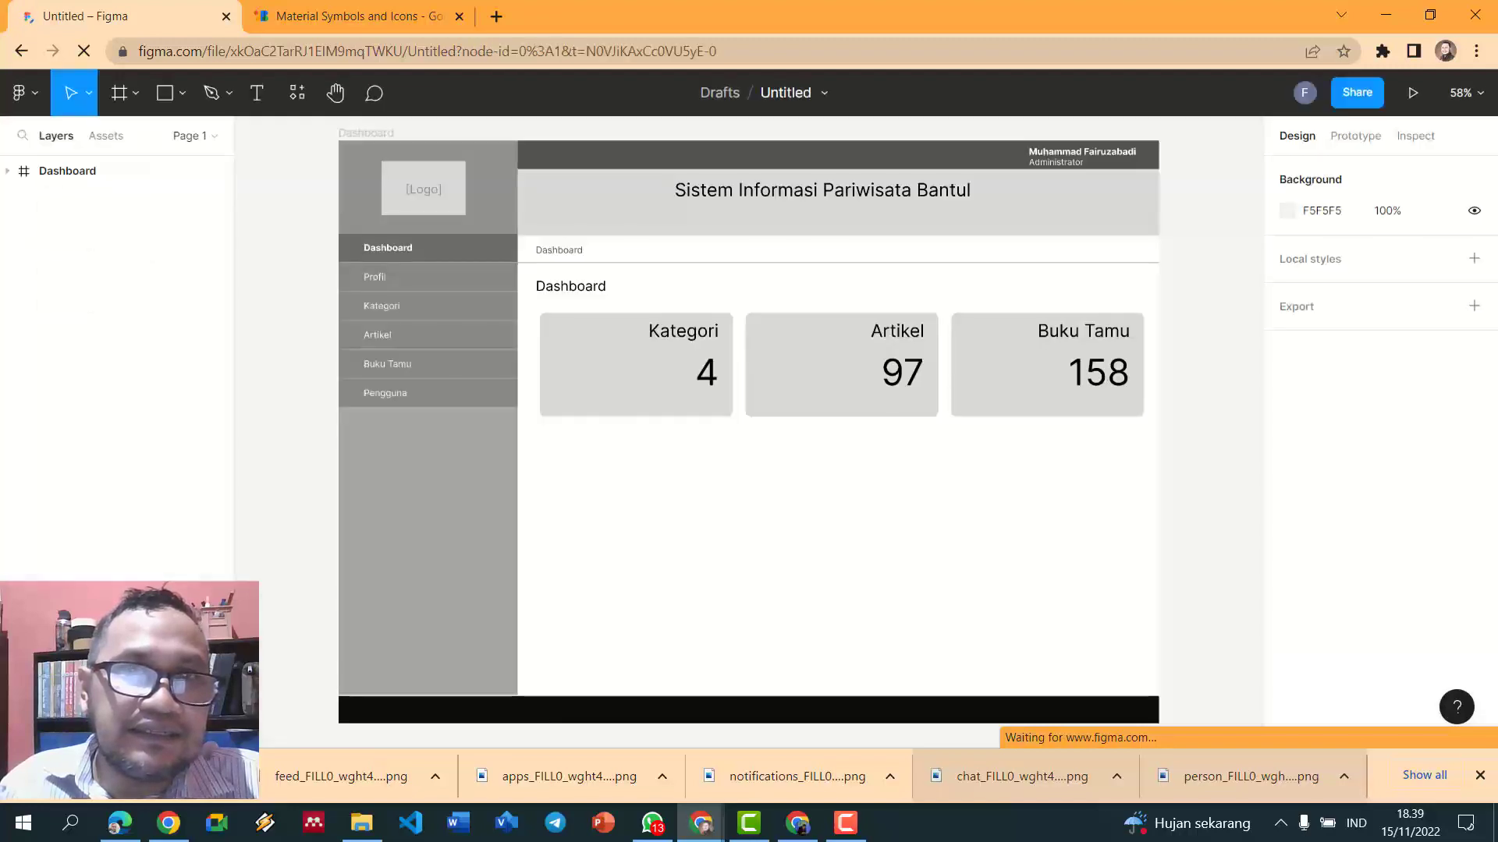
- Drop the contact_mail PNG on the canvas, set width 100, and place it on the Buku Tamu card
drag(132, 776, 724, 467)
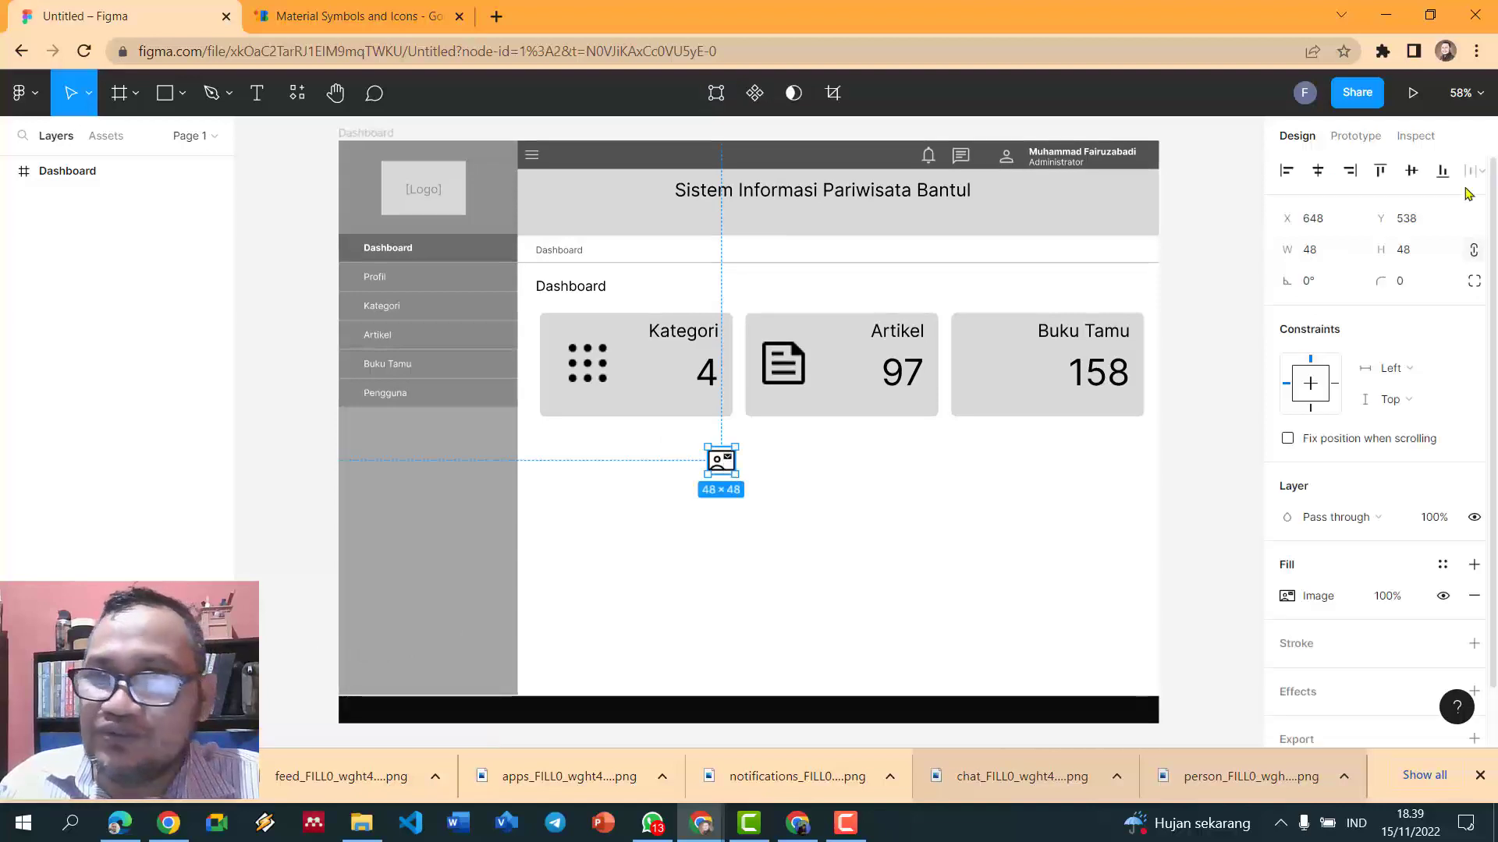
click(1354, 244)
text(100)
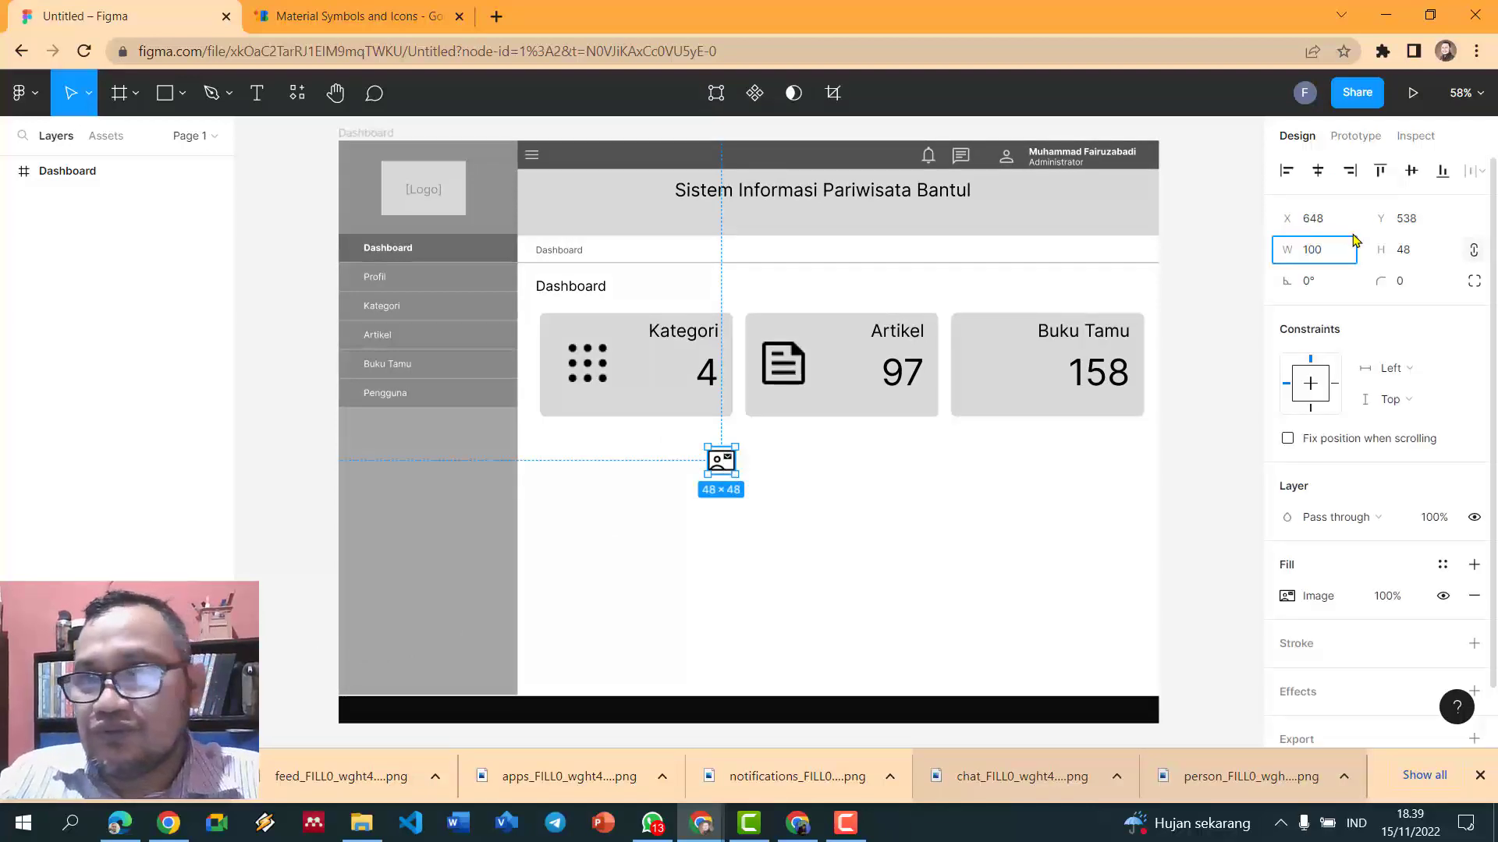
key(Return)
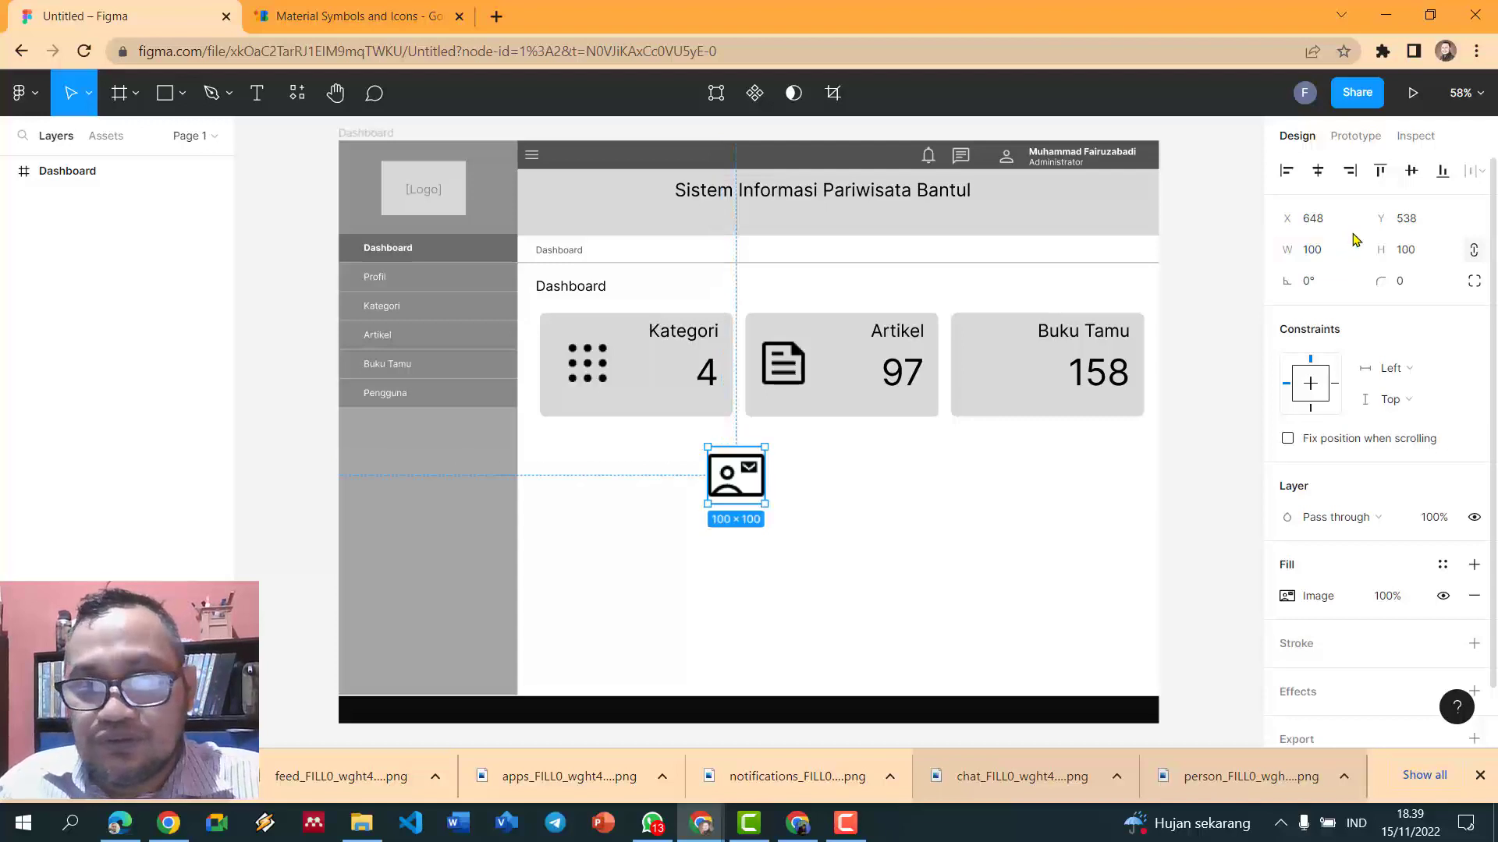
drag(741, 489, 998, 379)
click(909, 520)
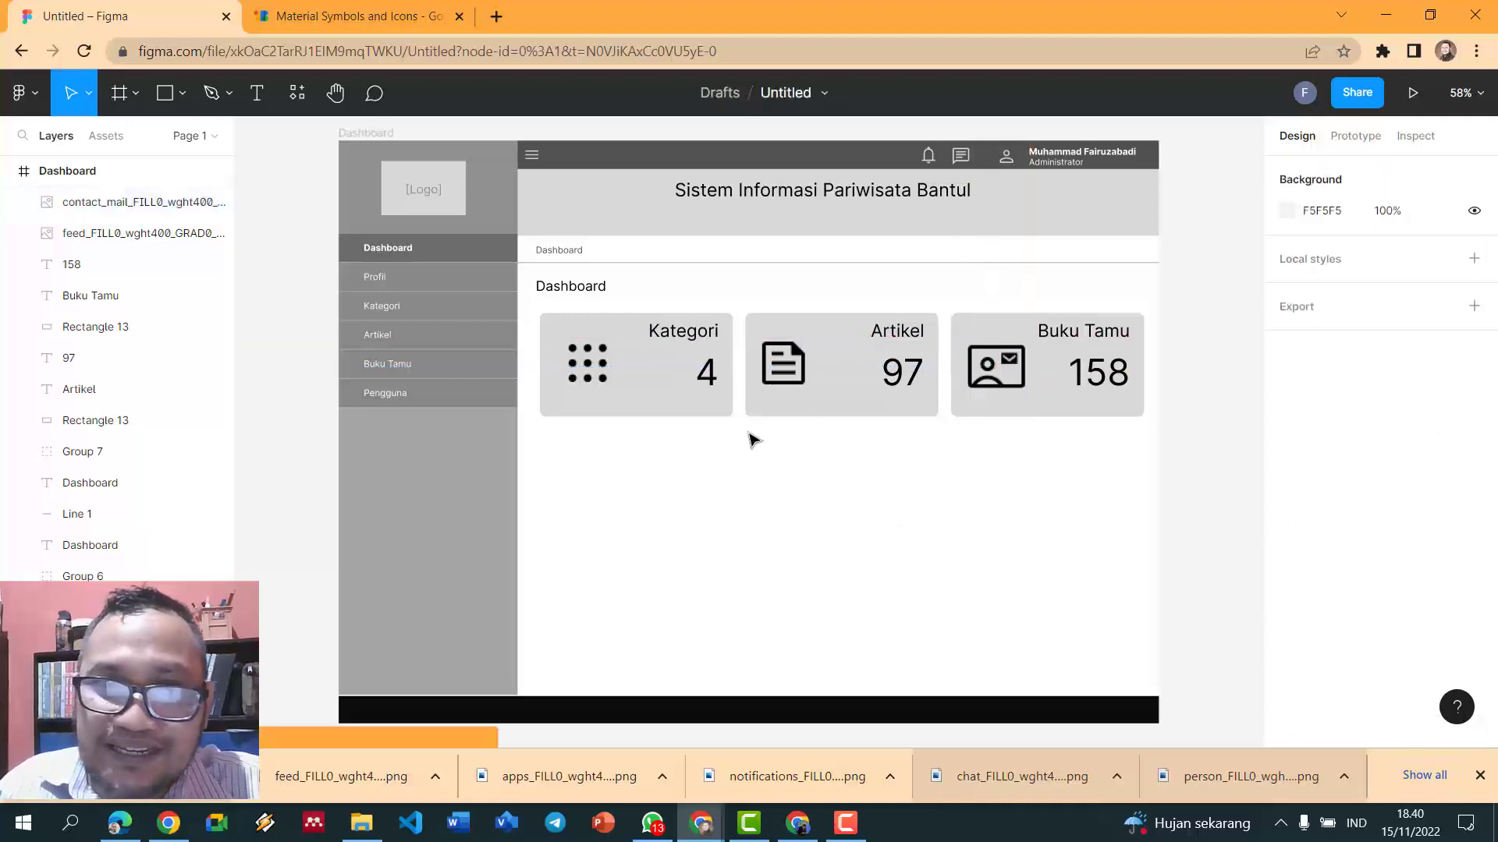
click(699, 341)
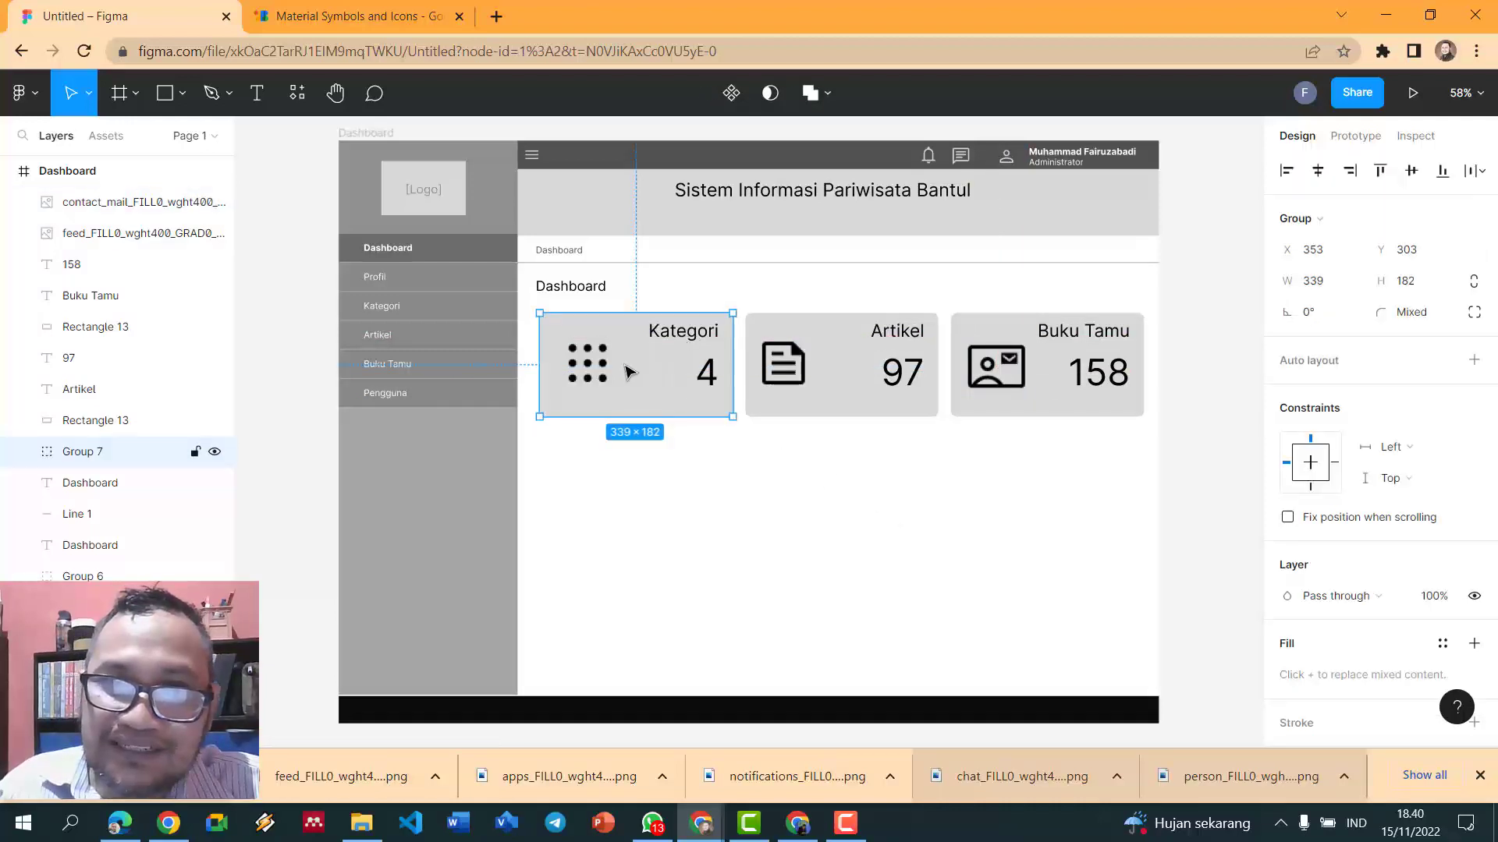
click(1240, 516)
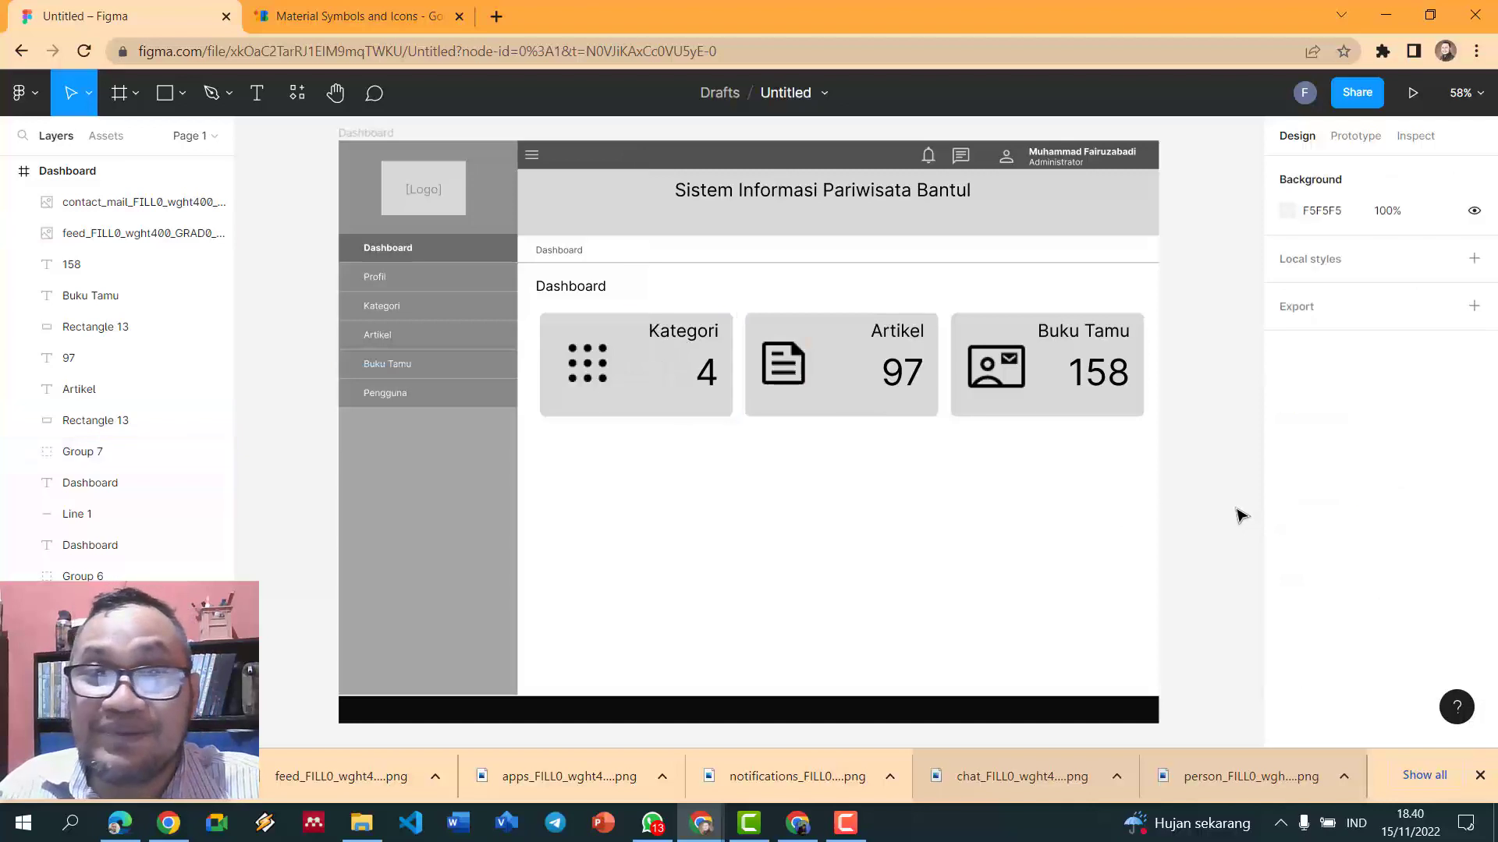
scroll(1163, 491, up, 3)
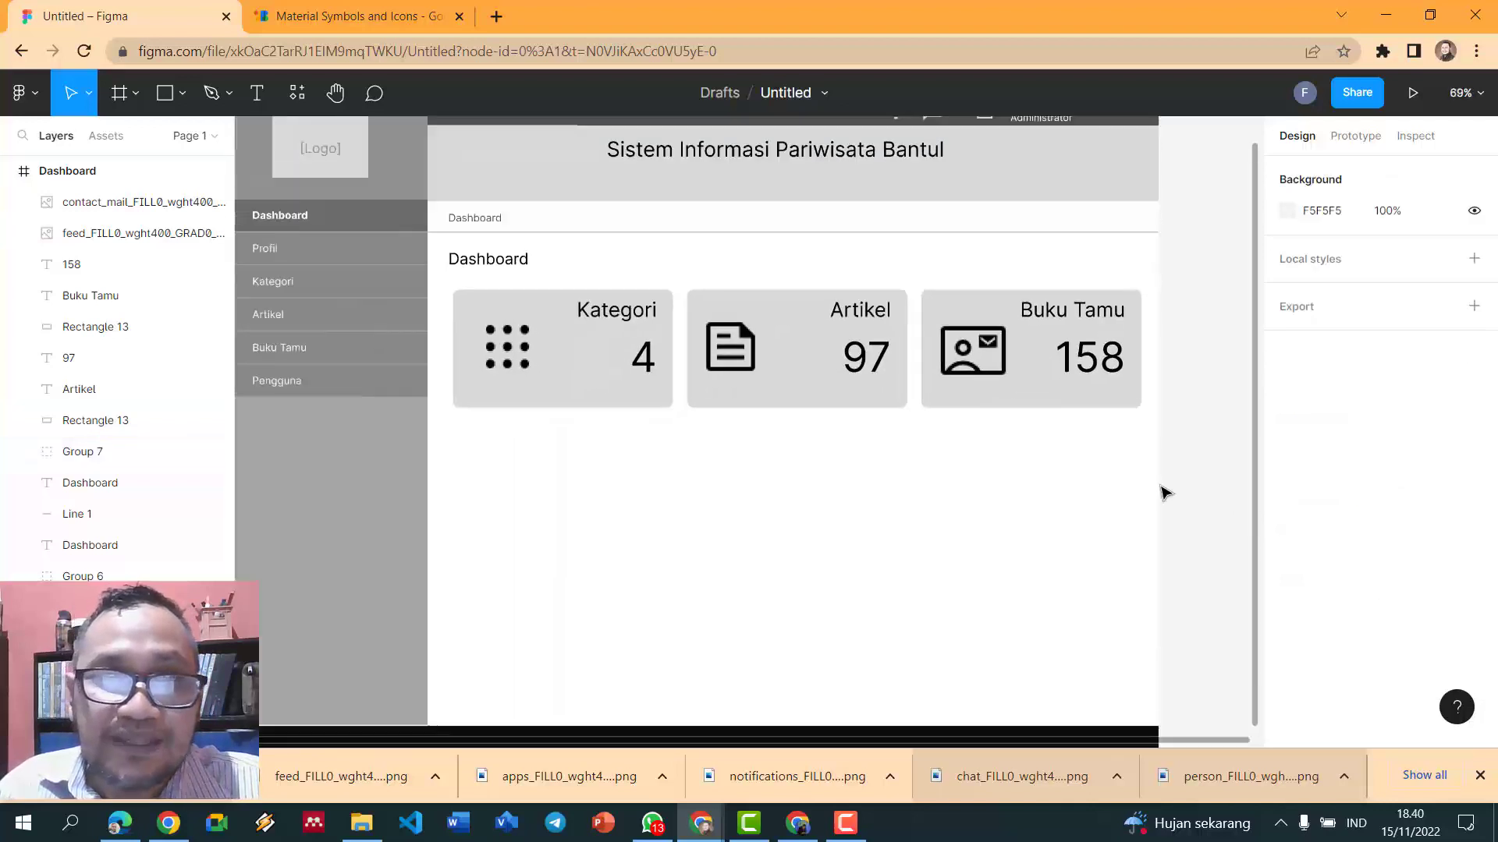
scroll(1163, 491, down, 1)
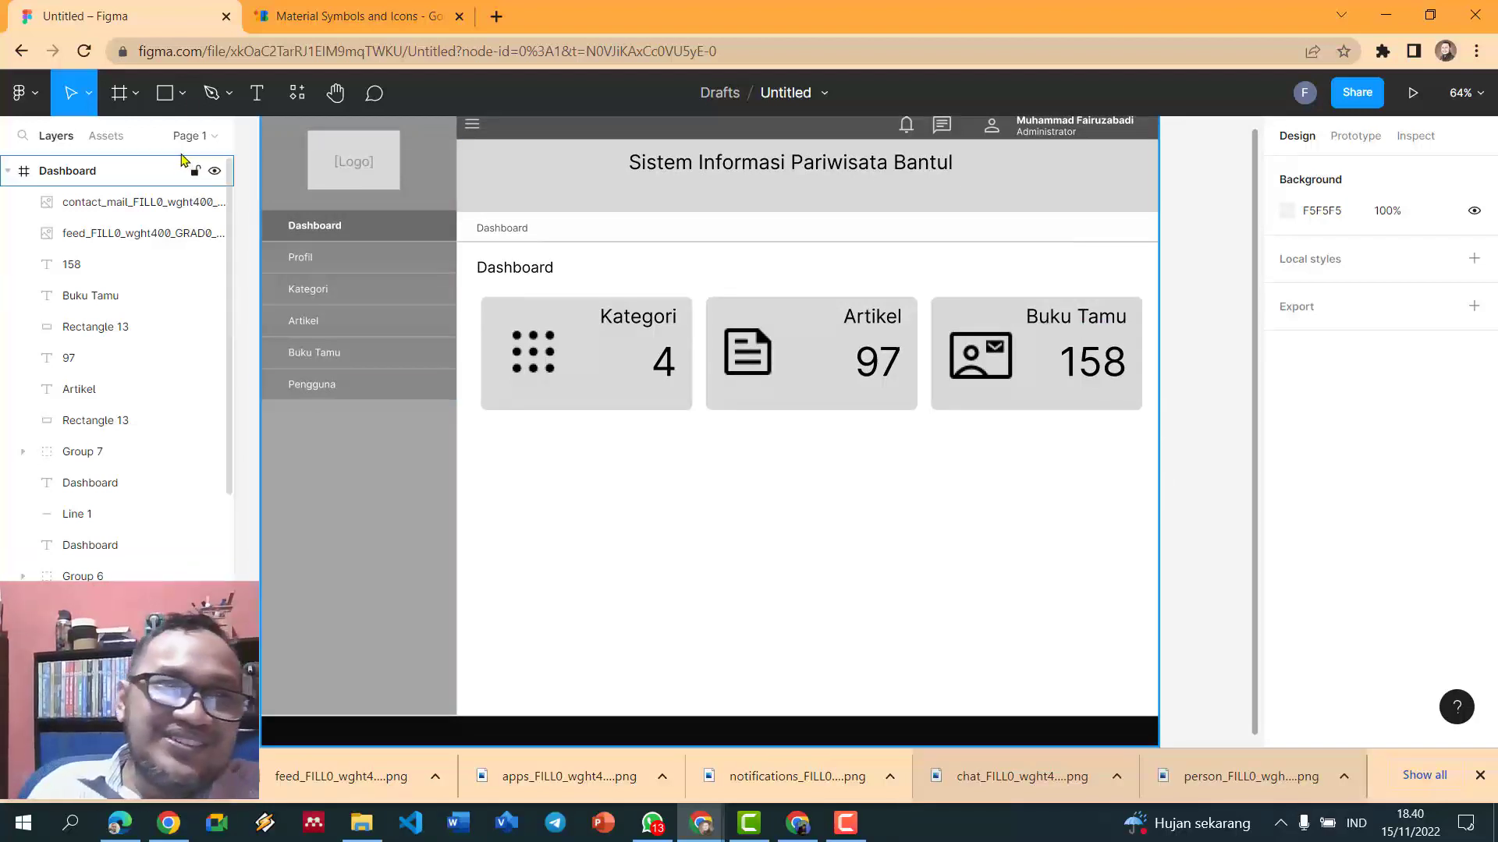
- Draw a large chart panel below the stat cards, aligned with their left edge
click(161, 95)
drag(480, 444, 1148, 633)
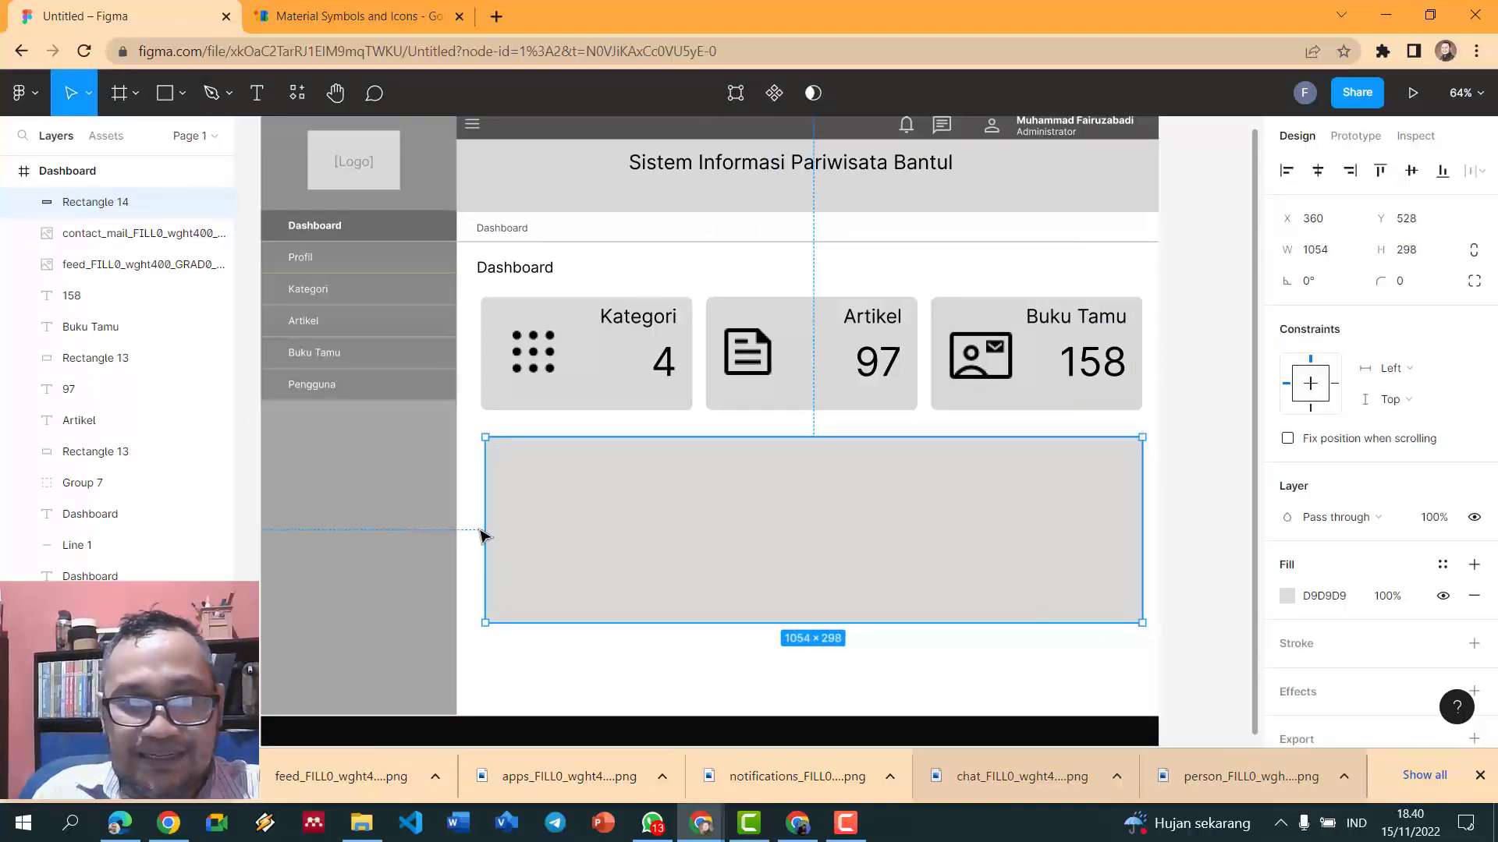
drag(481, 529, 477, 529)
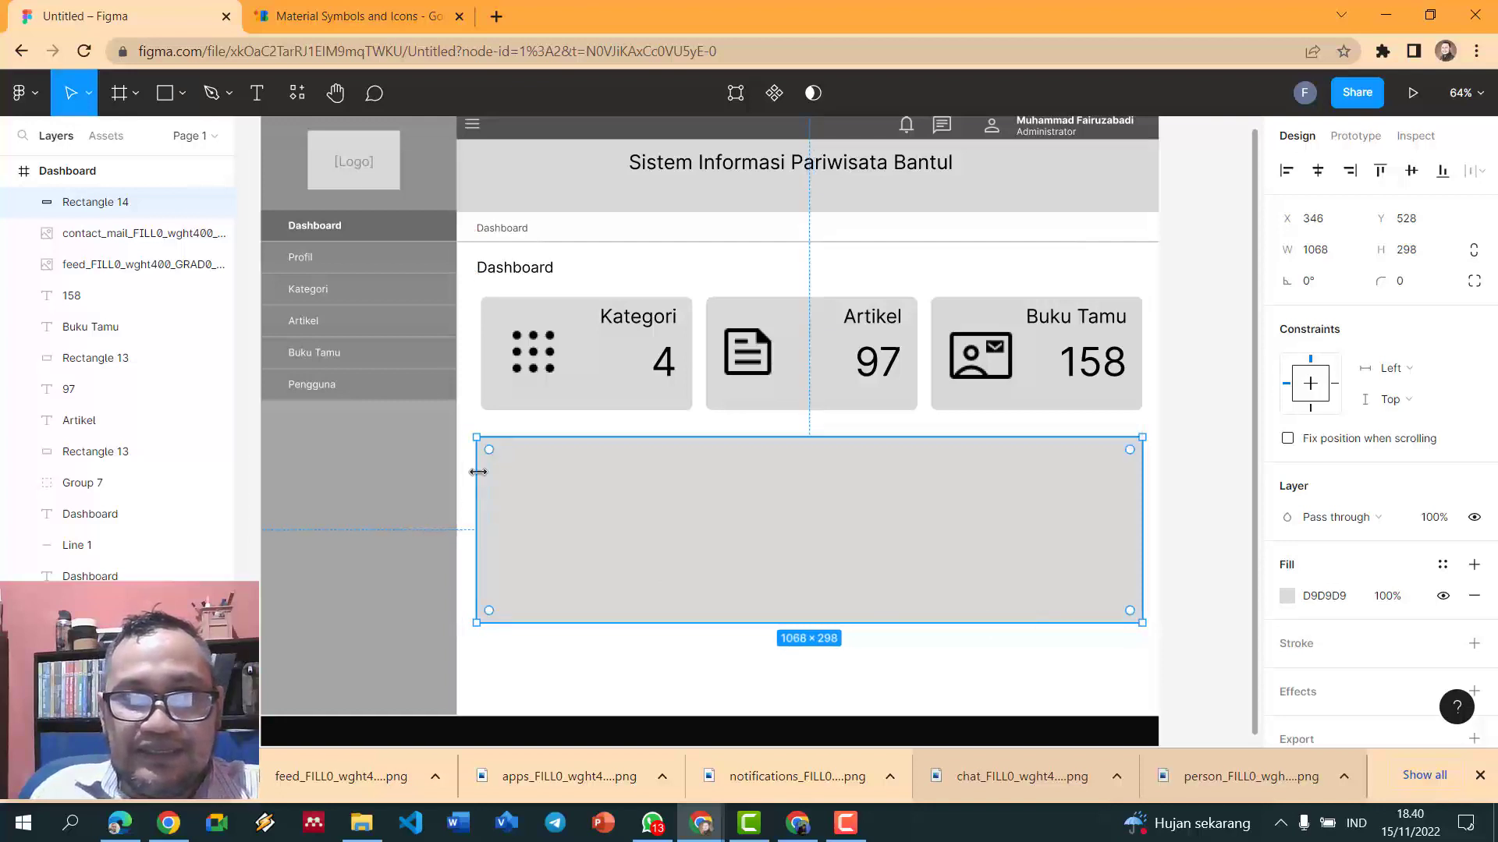
drag(480, 500, 484, 500)
click(1337, 251)
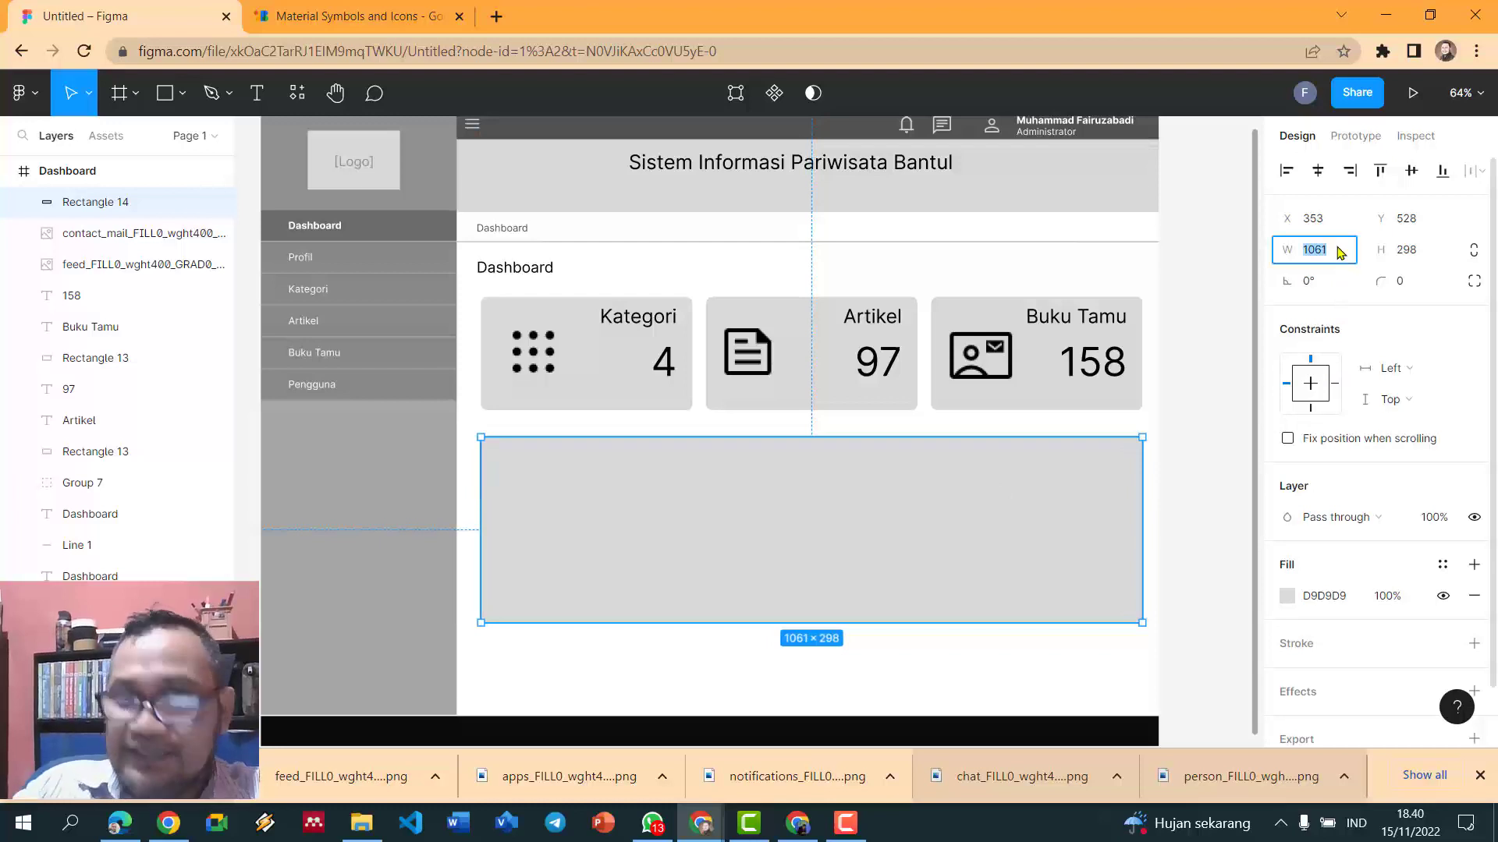
- Round the panel's corners to 10 and stretch it to 409 tall
click(1407, 287)
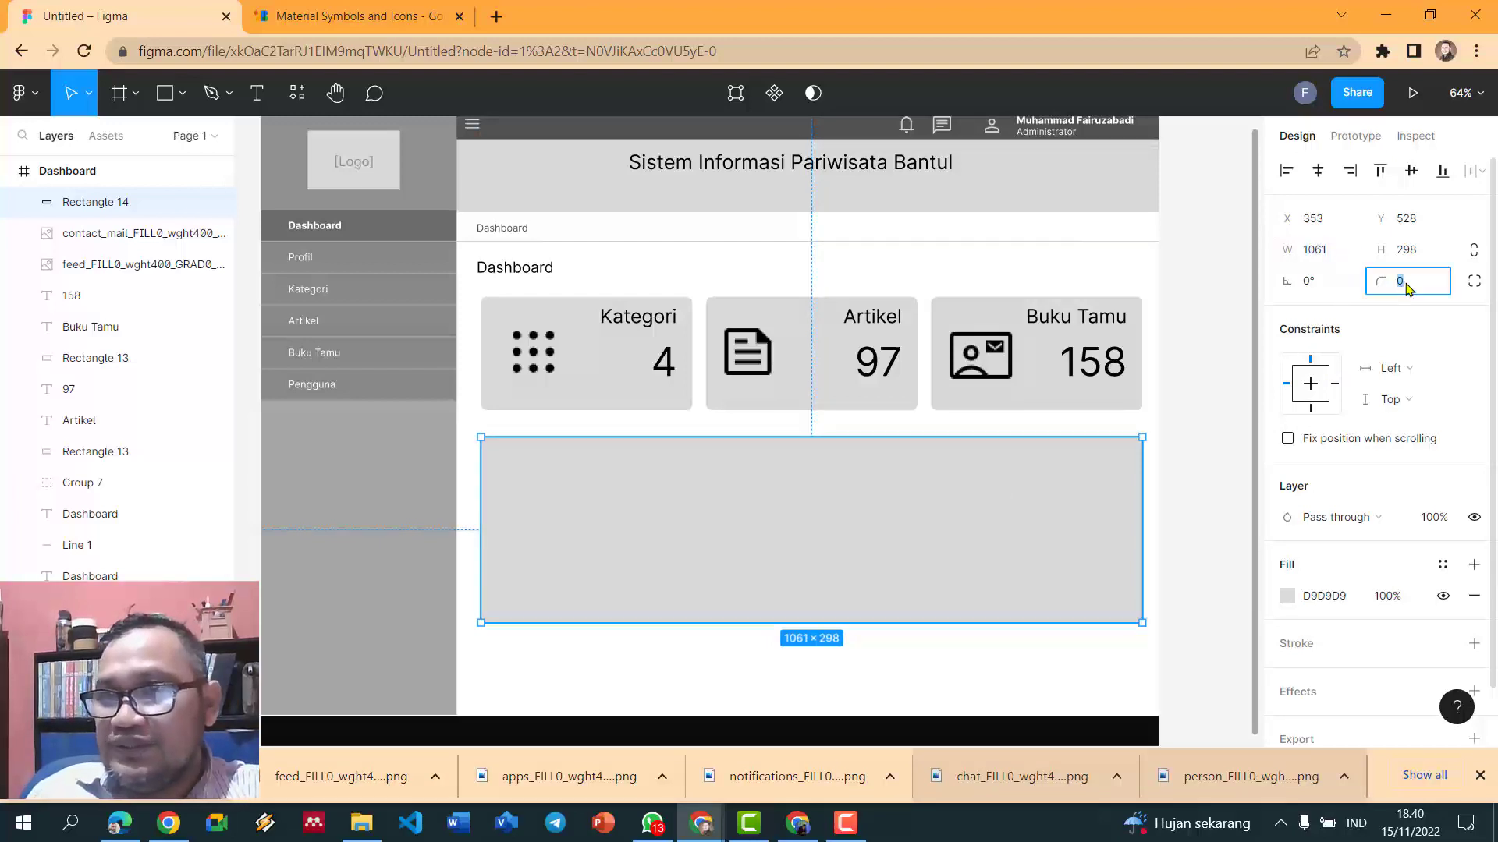
text(10)
key(Return)
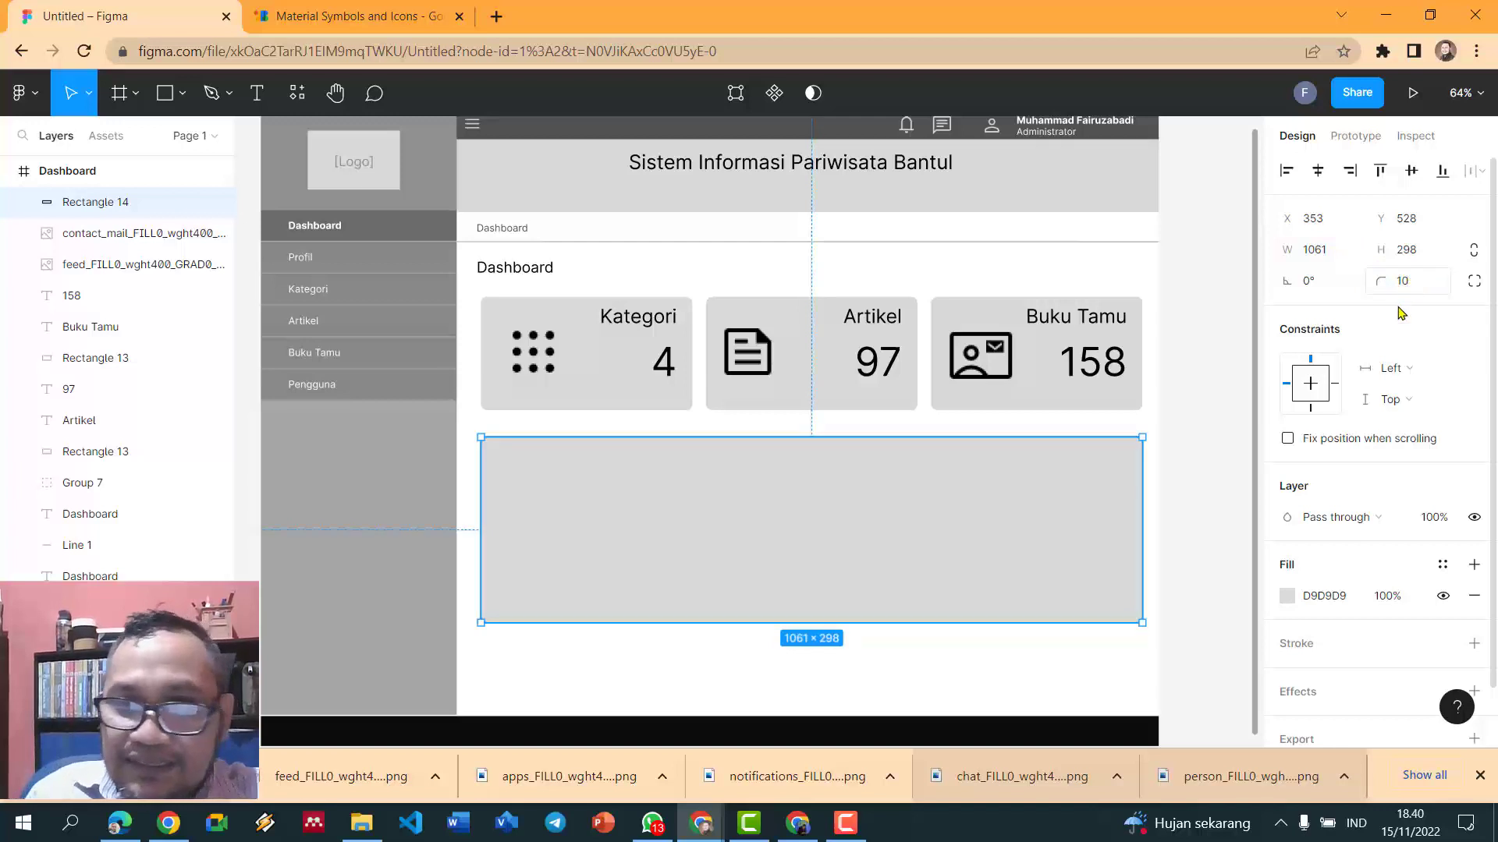
click(1239, 436)
scroll(1181, 454, up, 1)
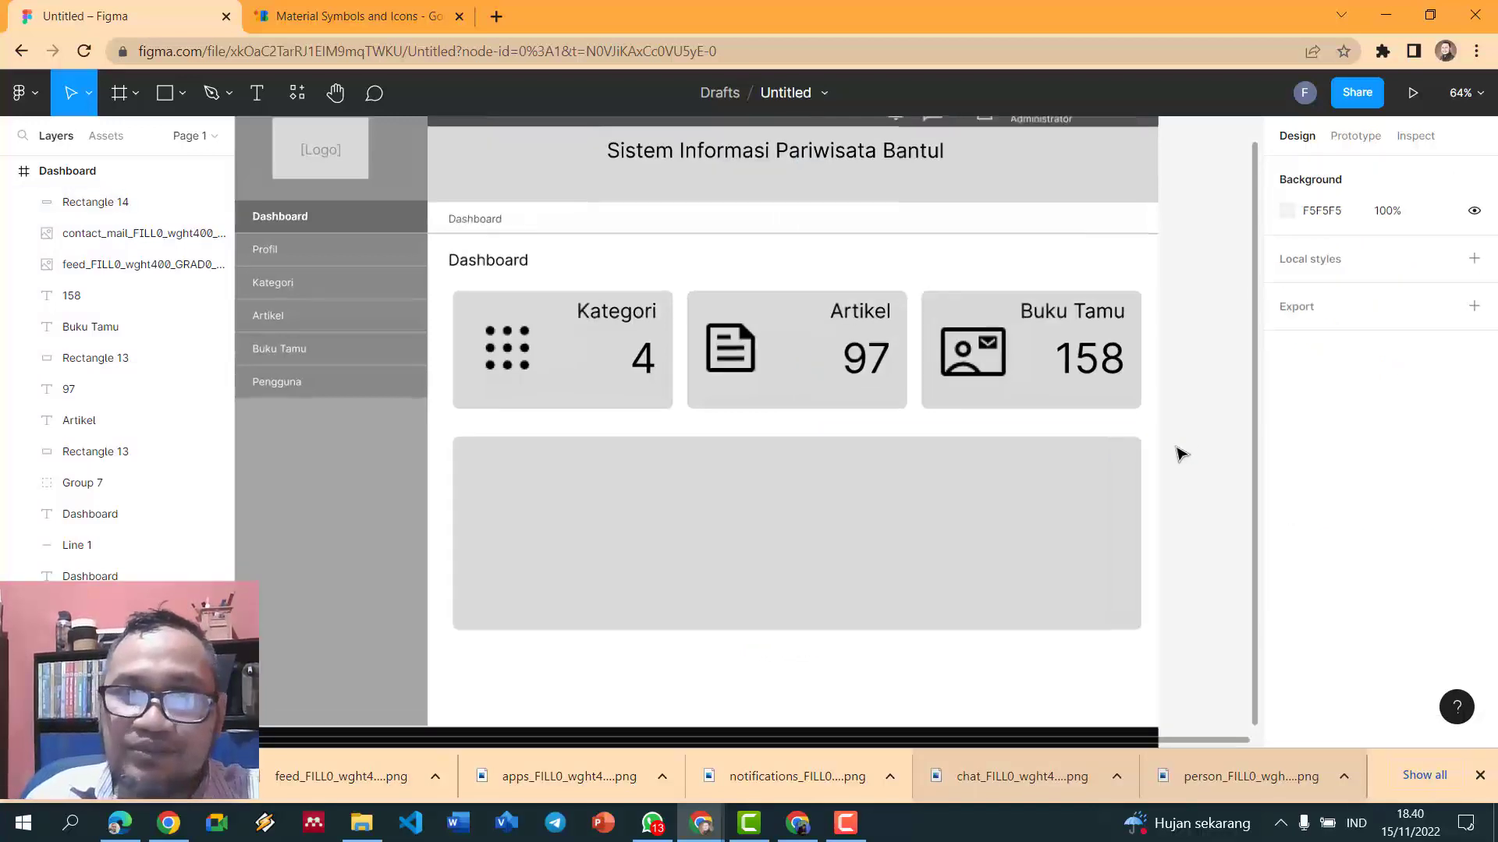
scroll(1181, 454, down, 1)
click(916, 589)
drag(827, 649, 827, 679)
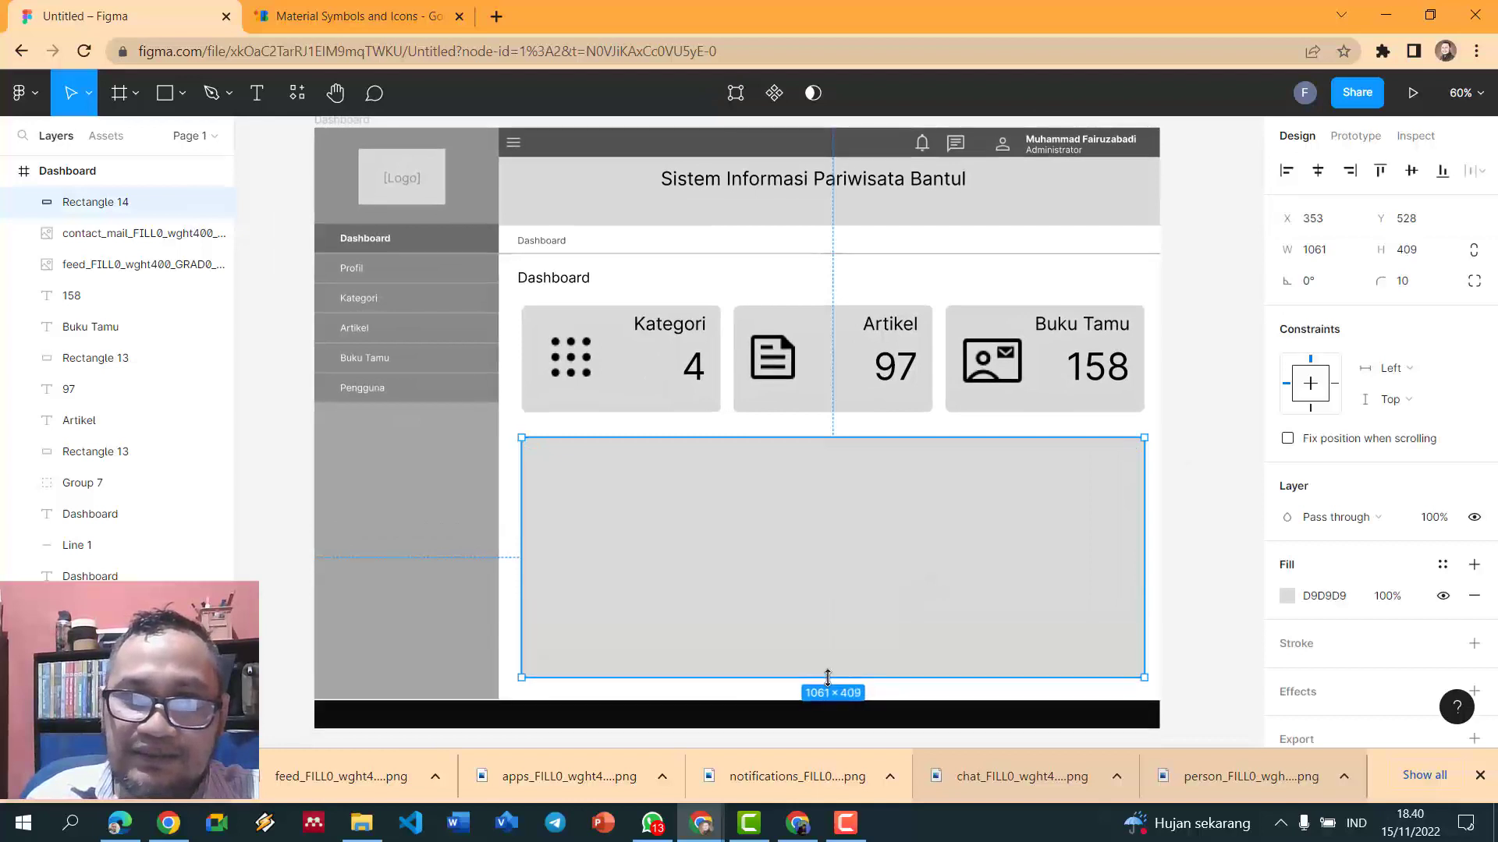
- Add a centre-aligned size 21 title 'Grafik Pengunjung Bulanan' at the panel's top centre
click(259, 97)
click(716, 460)
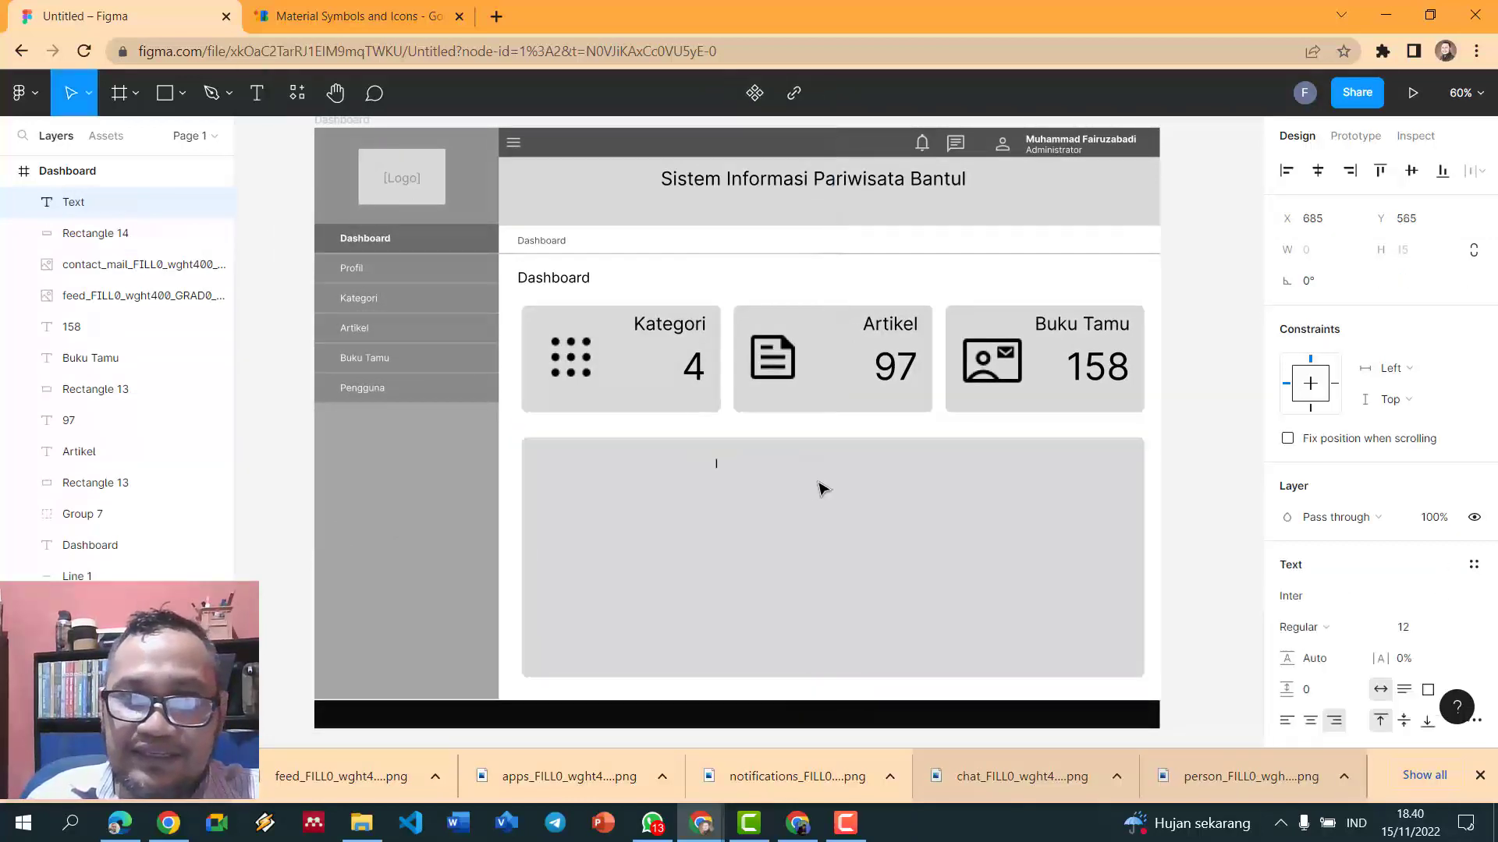
text(F)
key(BackSpace)
key(BackSpace)
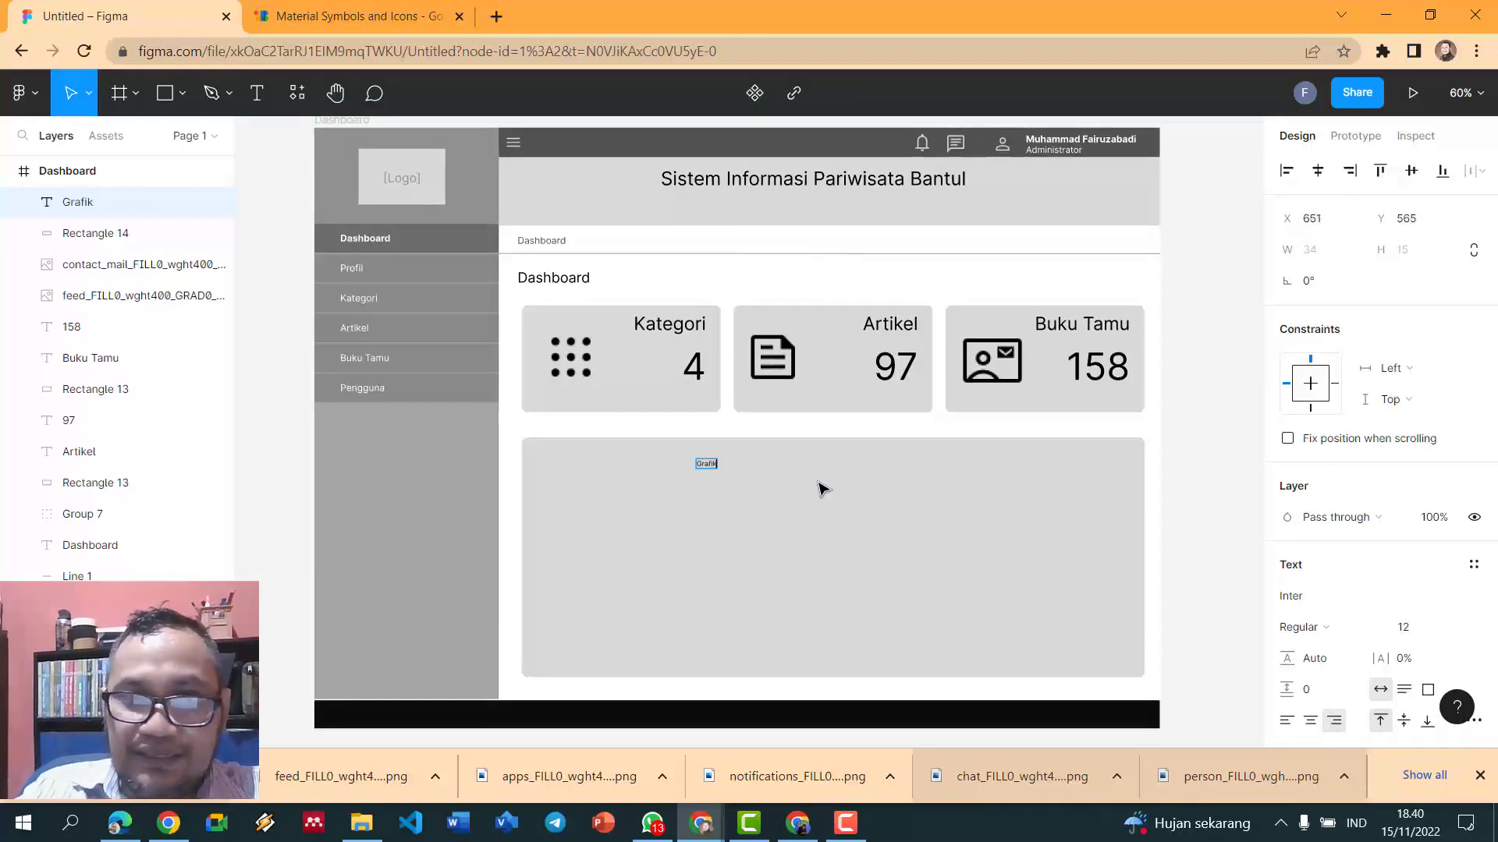
text(Grafik Pengunjung)
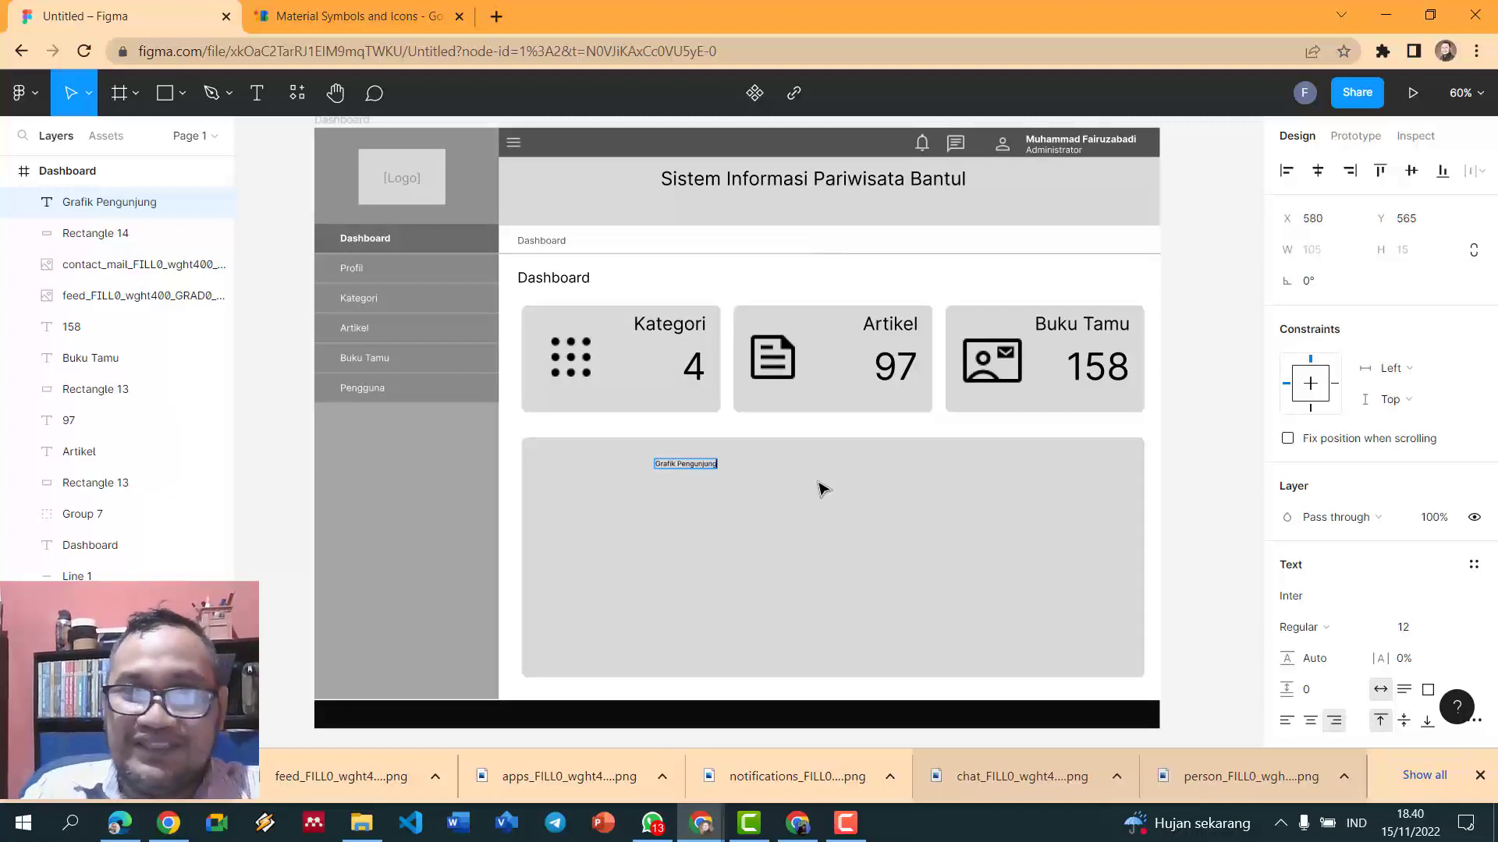
key(ctrl+shift+period)
key(ctrl+shift+period)
key(ctrl+shift+period)
key(ctrl+shift+period)
key(ctrl+shift+period)
key(ctrl+shift+period)
key(ctrl+shift+period)
key(ctrl+shift+period)
key(ctrl+shift+period)
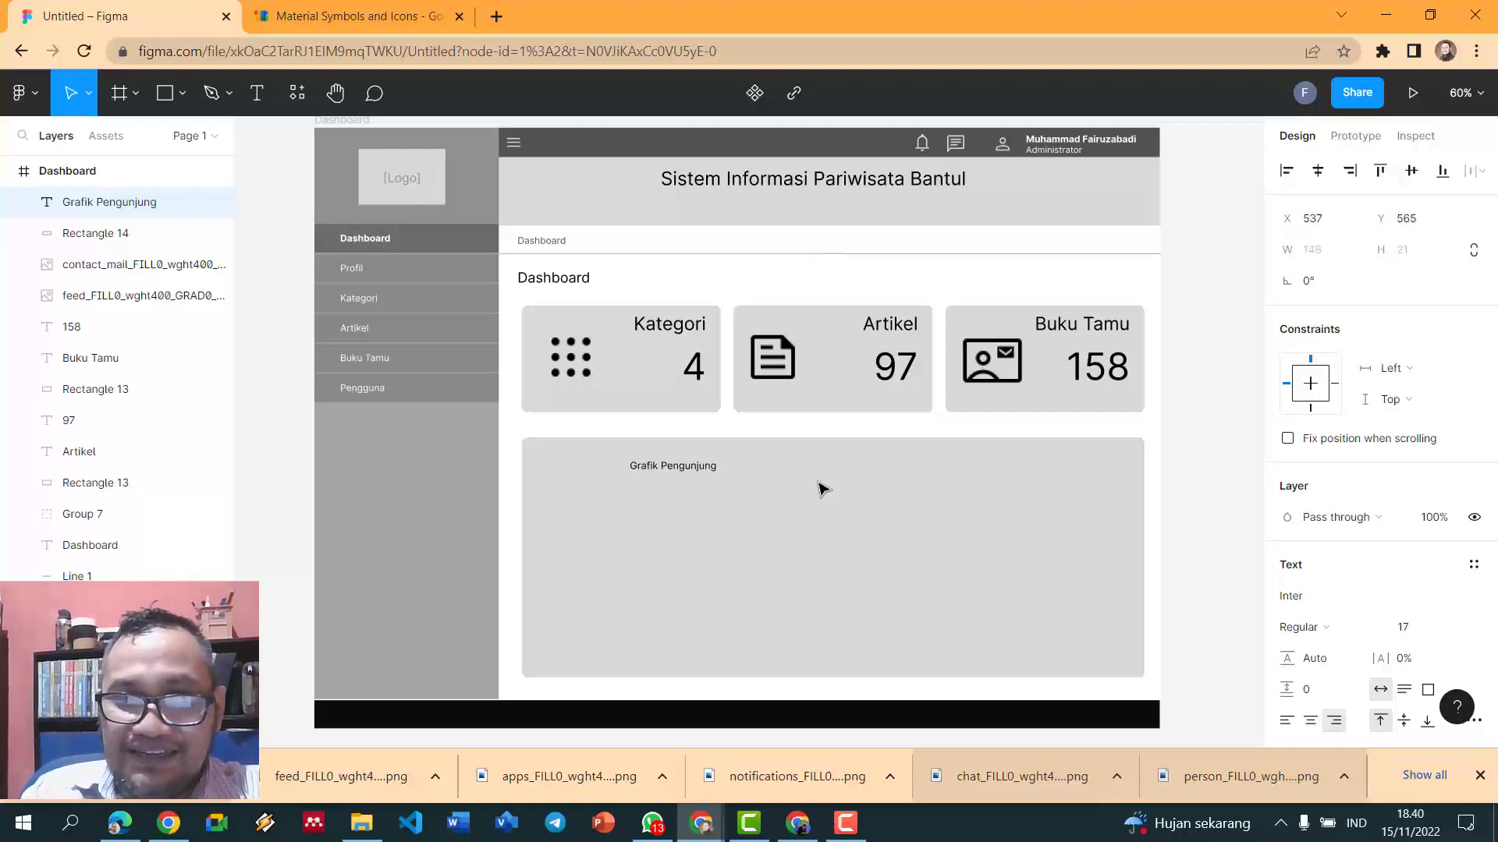
click(1301, 724)
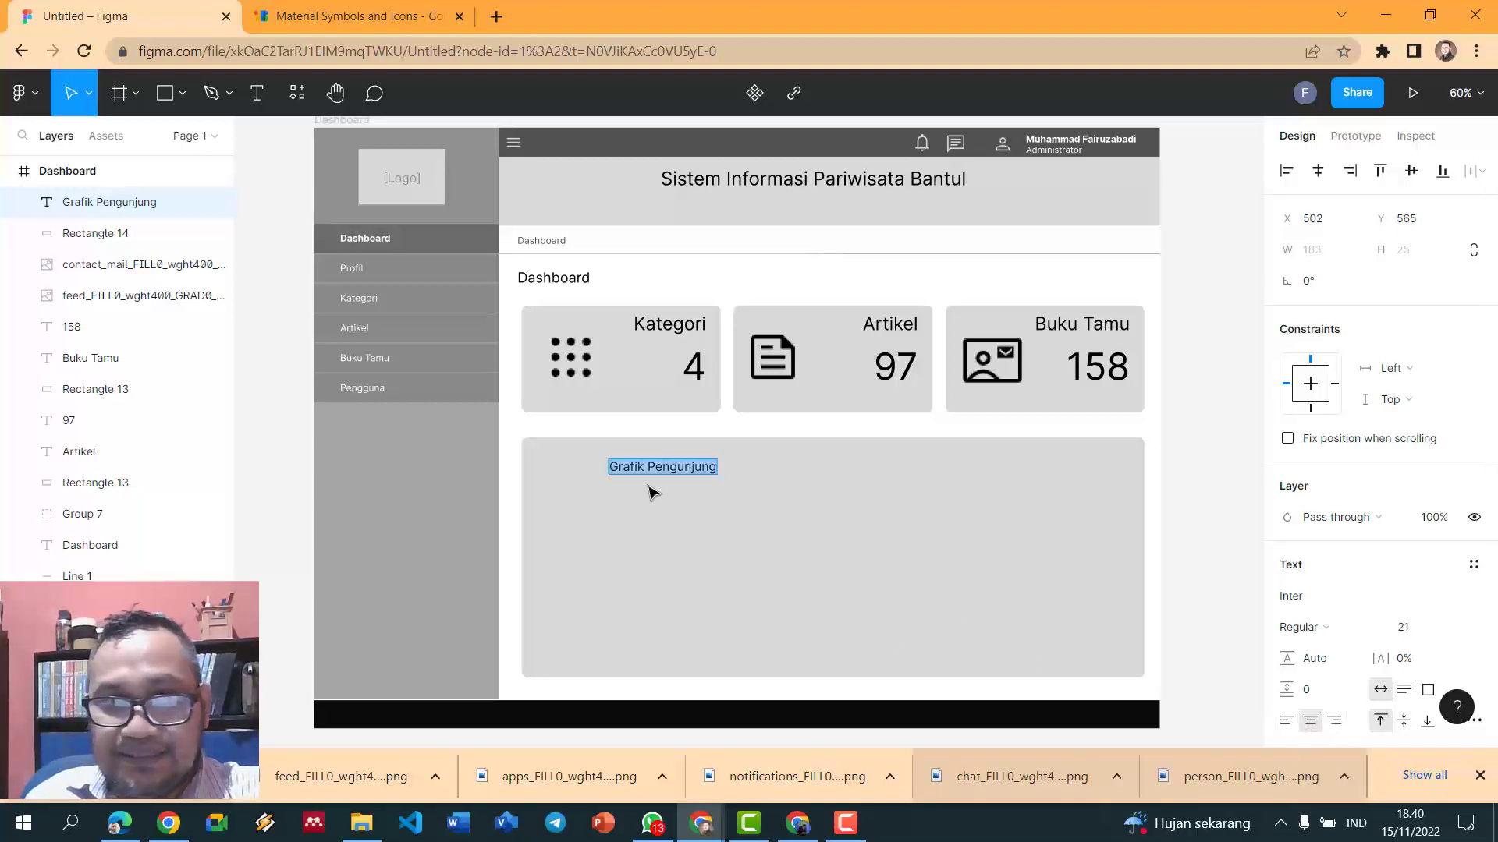
key(Escape)
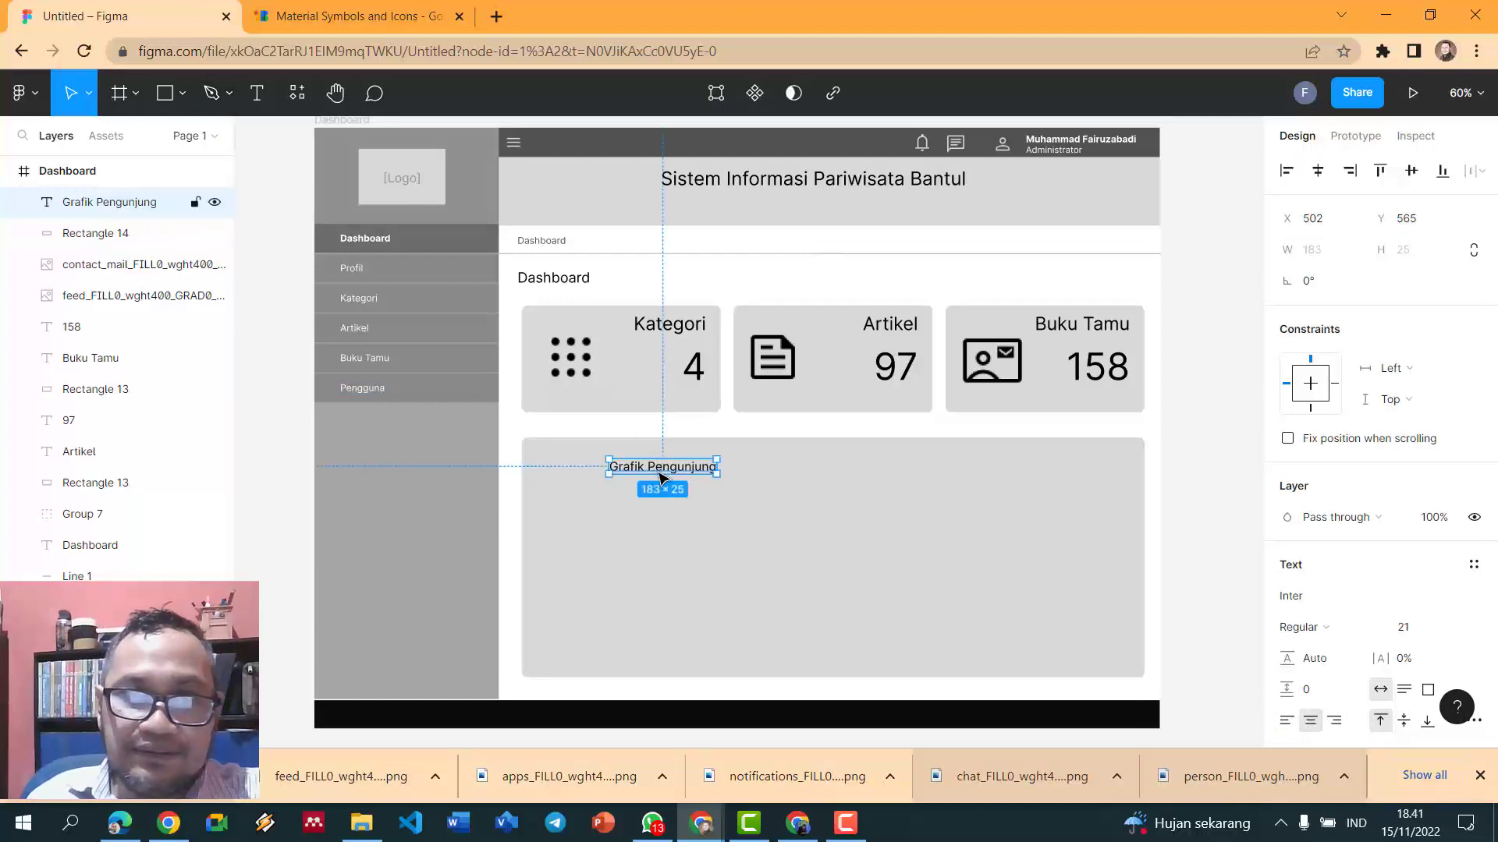
drag(669, 473, 821, 473)
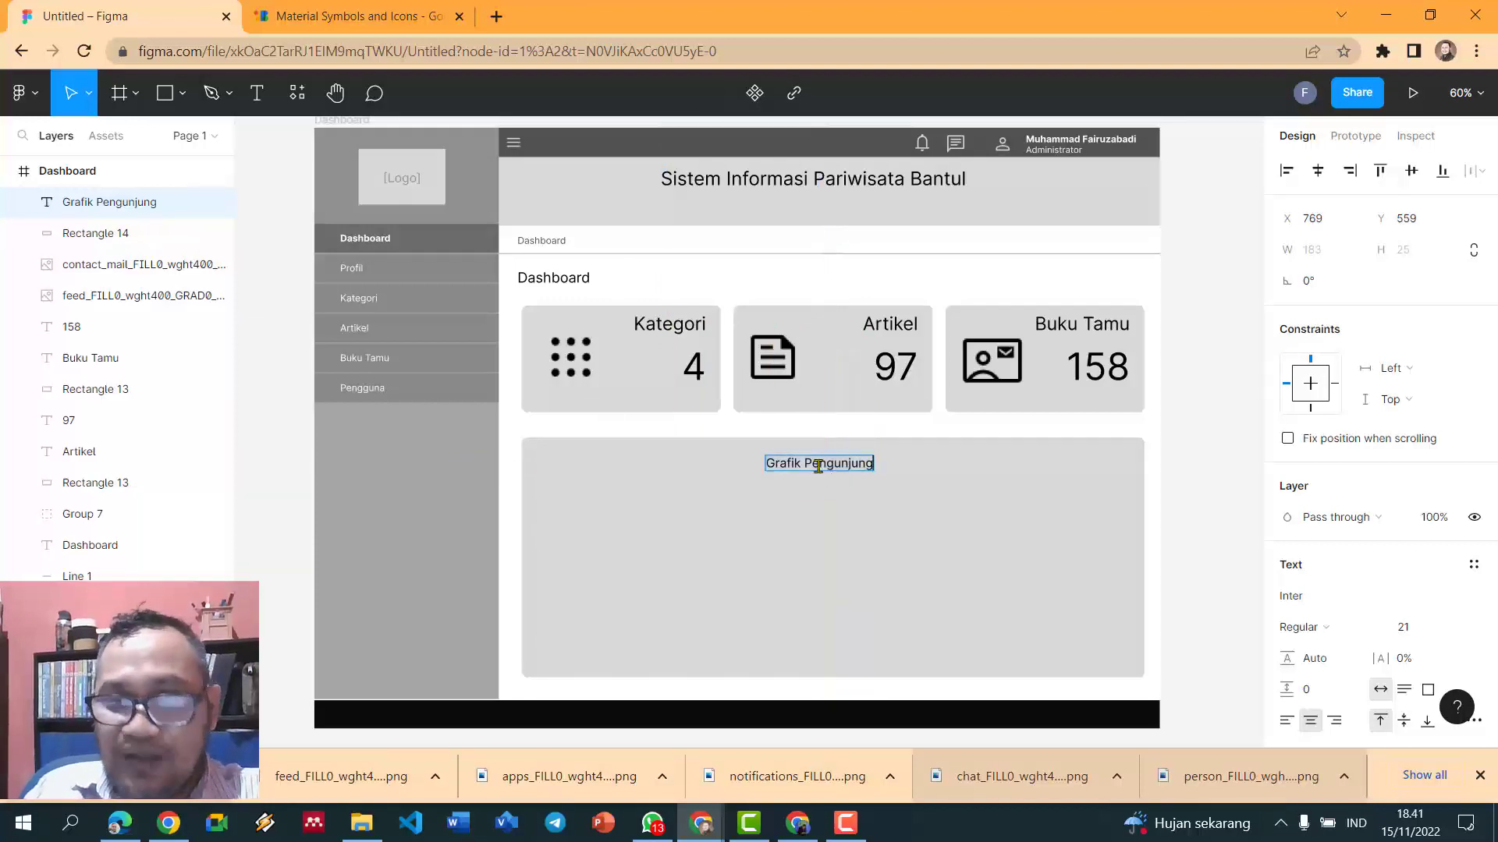
text(Bulan)
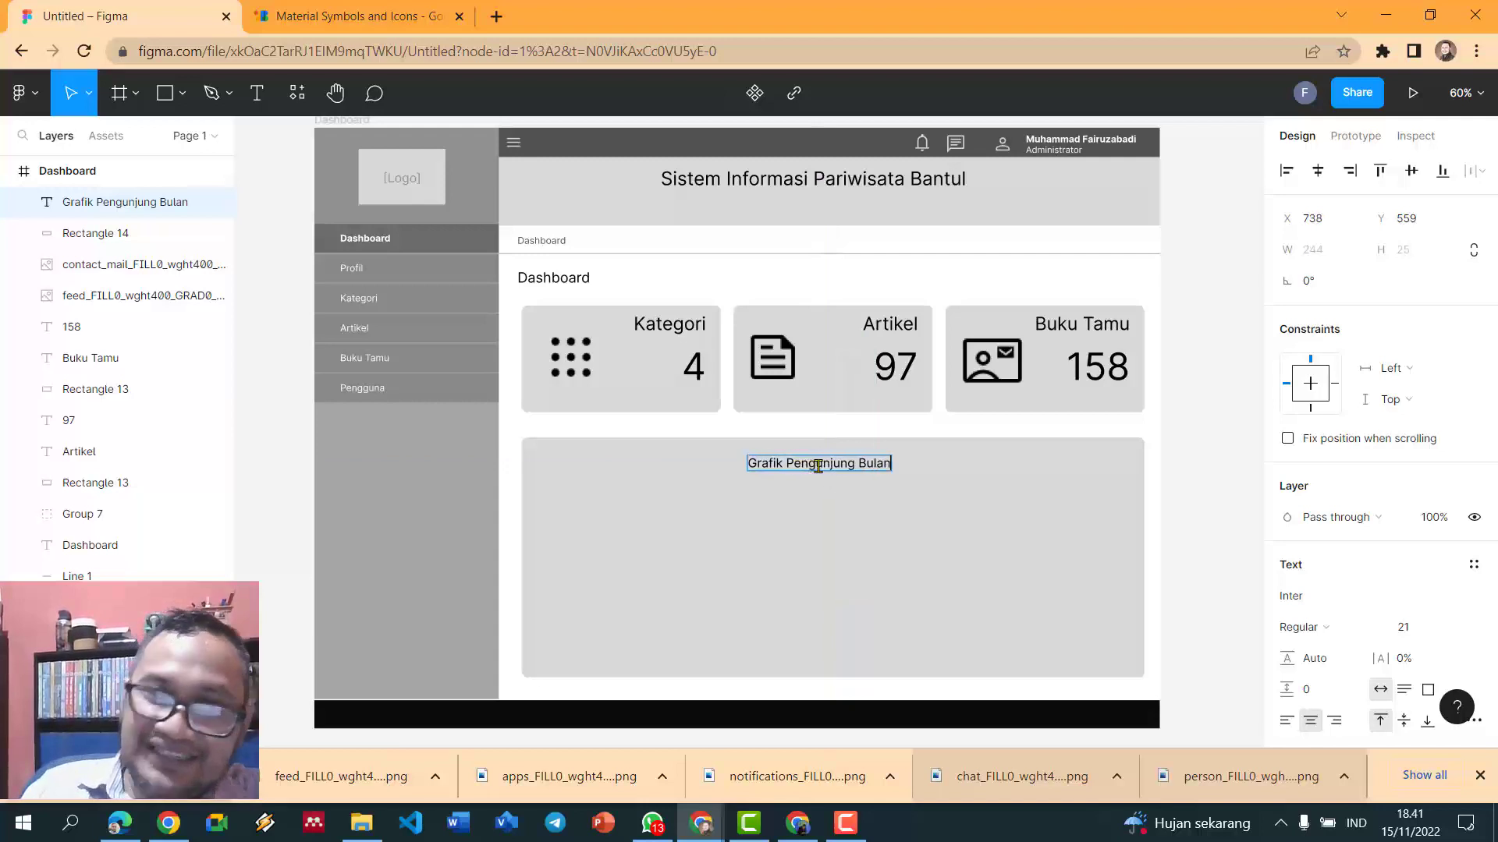
text(an)
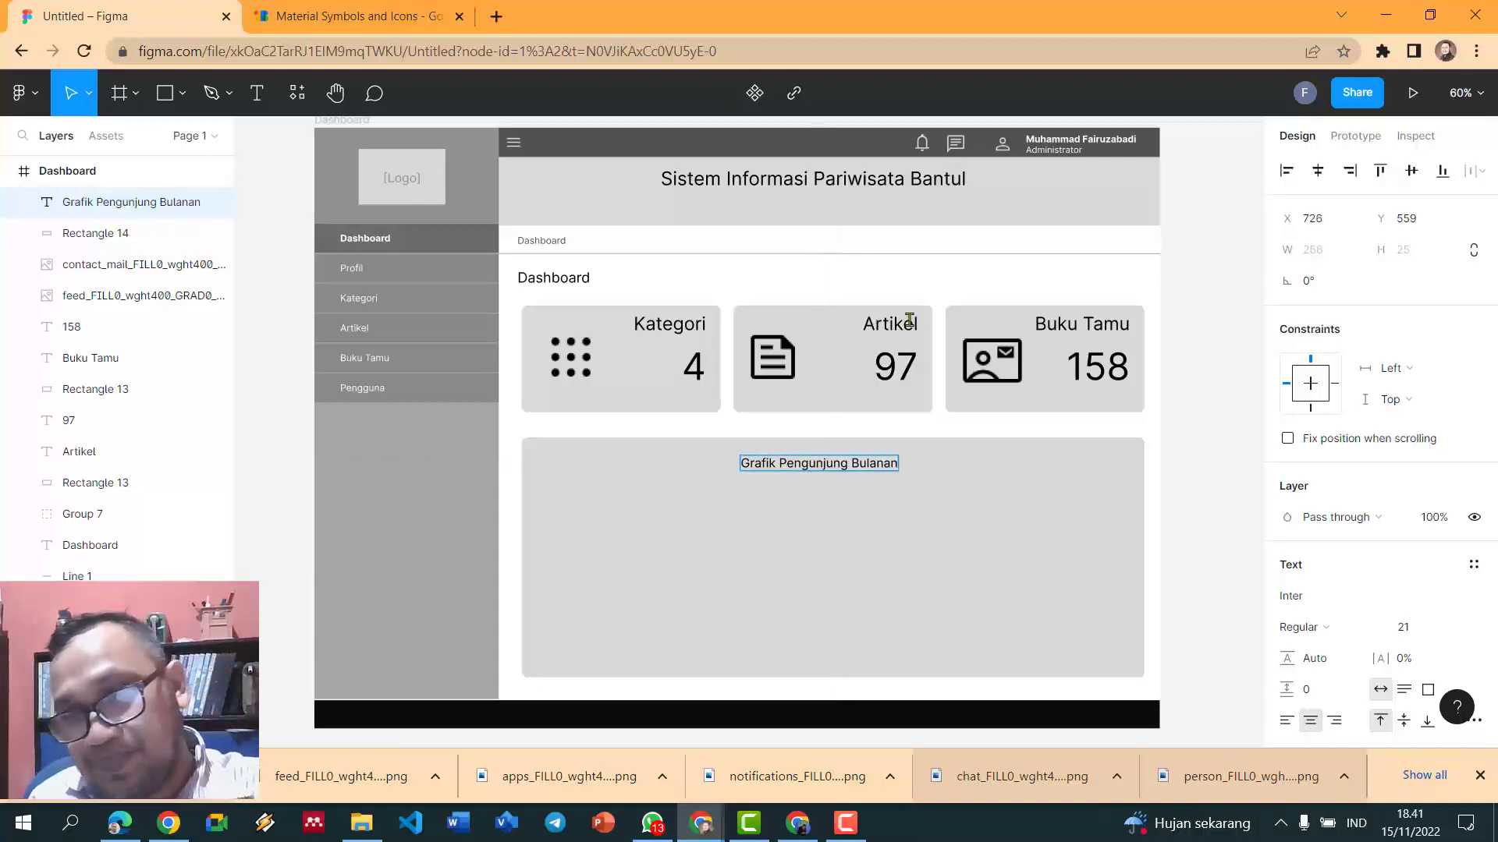
- Draw a 46 × 198 bar in the chart panel, fill it 909090 grey, and move it lower
key(Escape)
click(1227, 400)
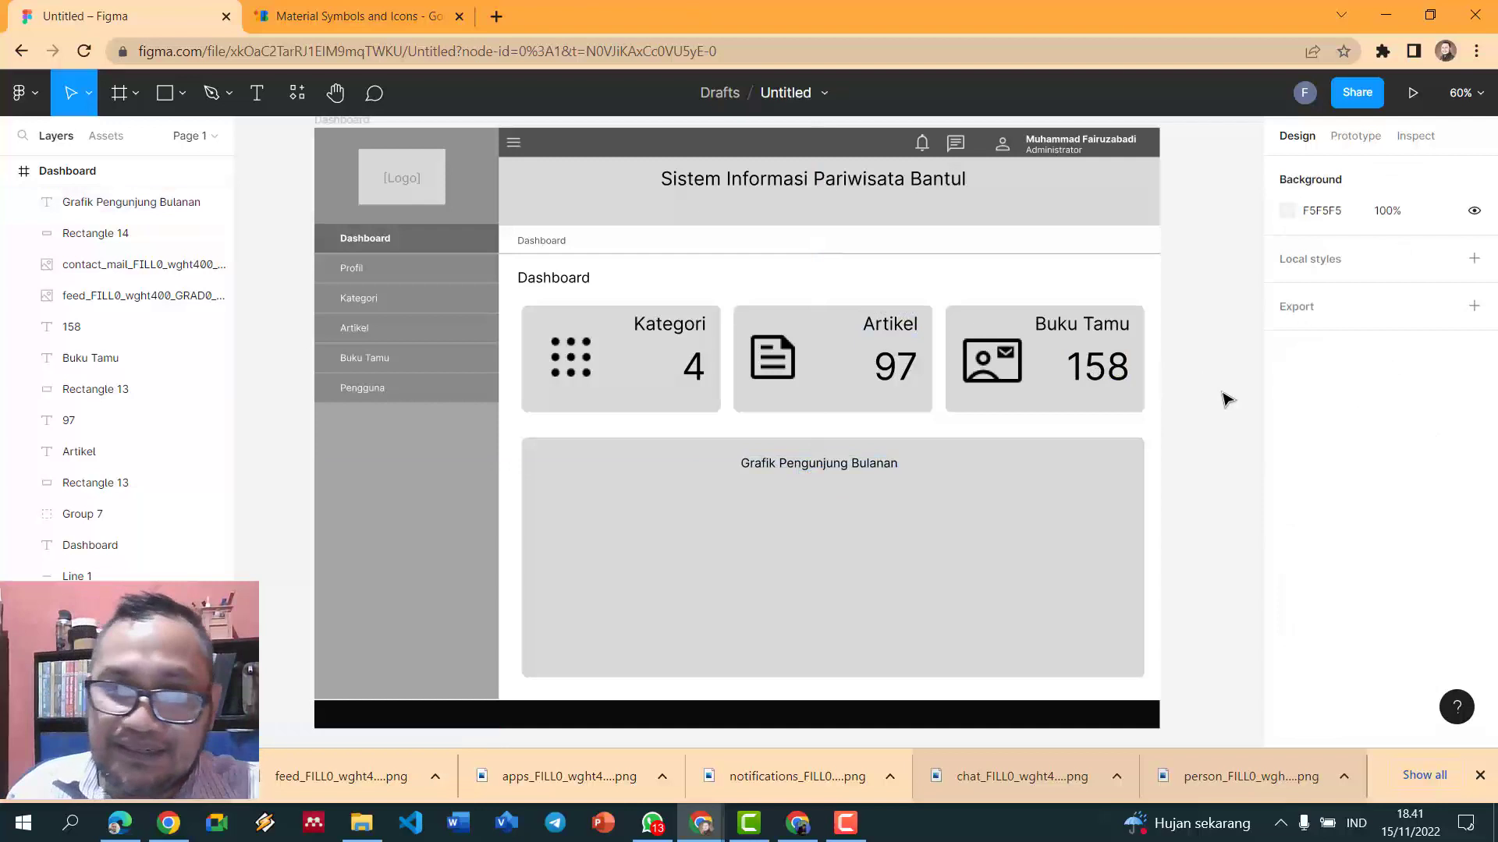
click(181, 93)
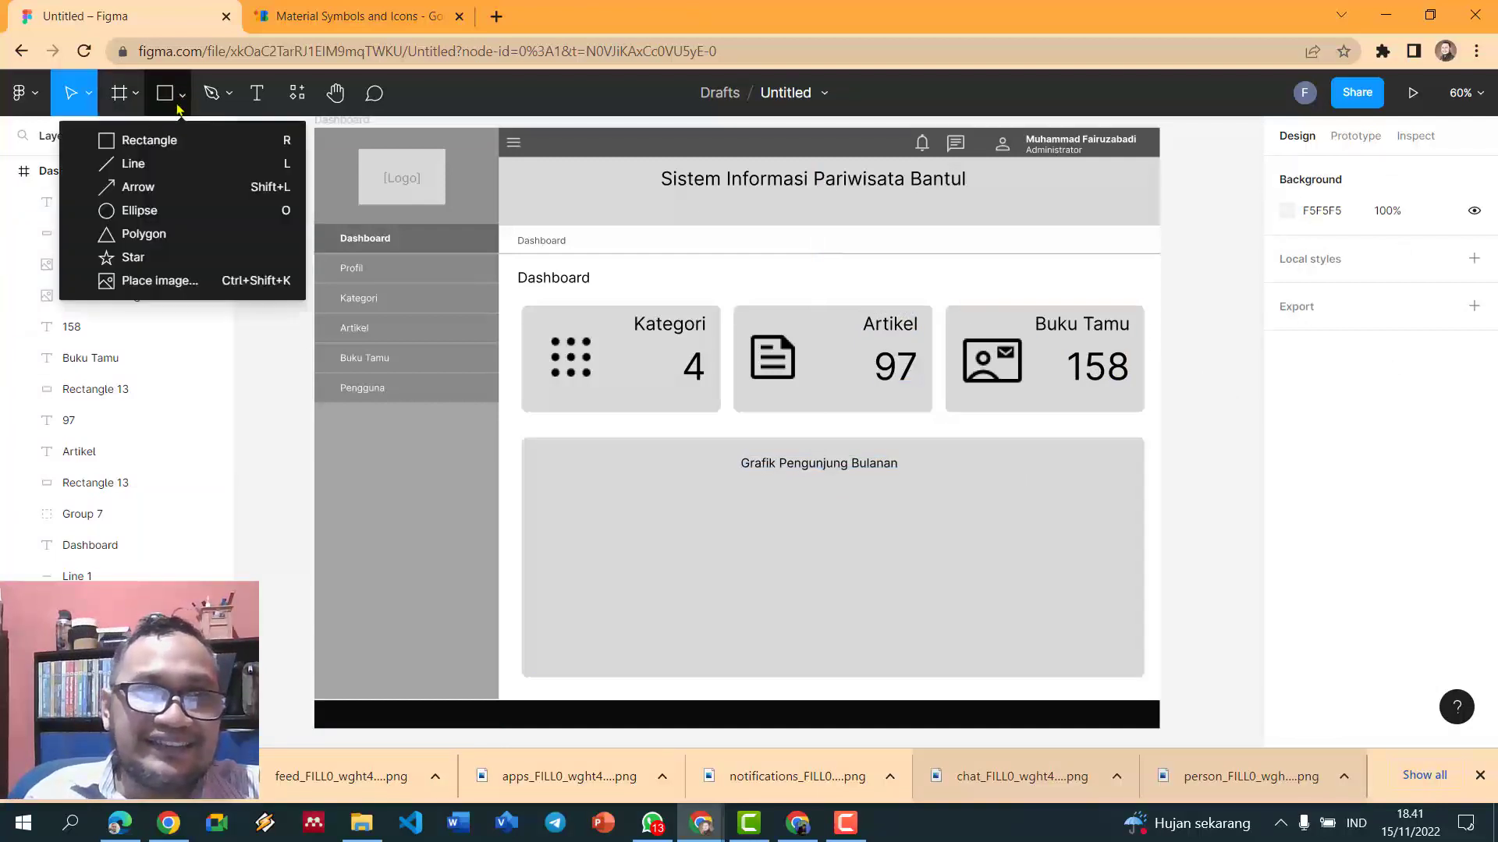
click(115, 139)
mouse_move(575, 509)
mouse_down()
mouse_move(618, 622)
mouse_move(611, 654)
mouse_move(600, 601)
mouse_up()
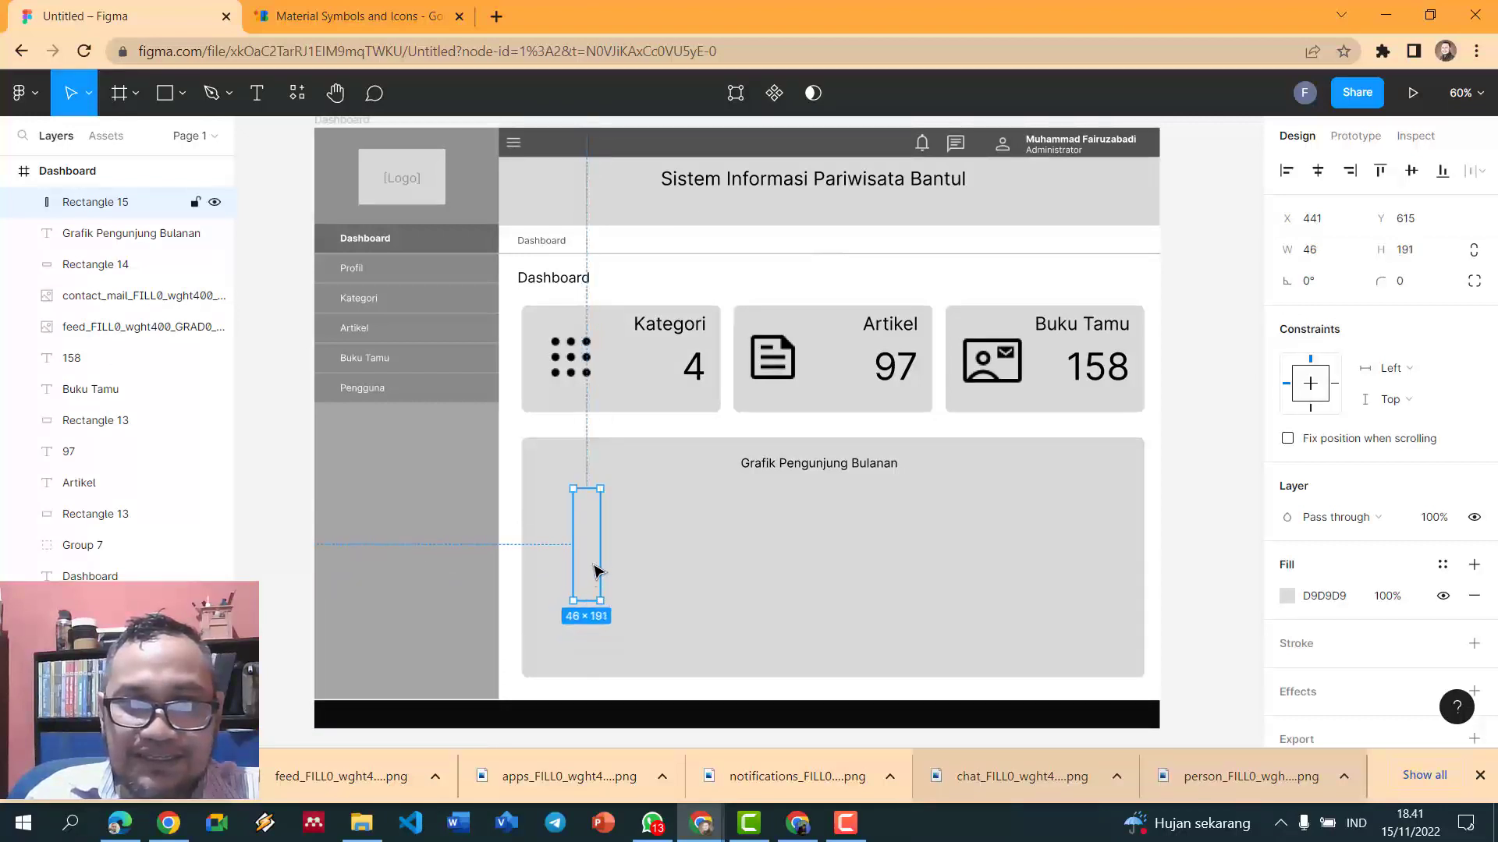
click(1287, 596)
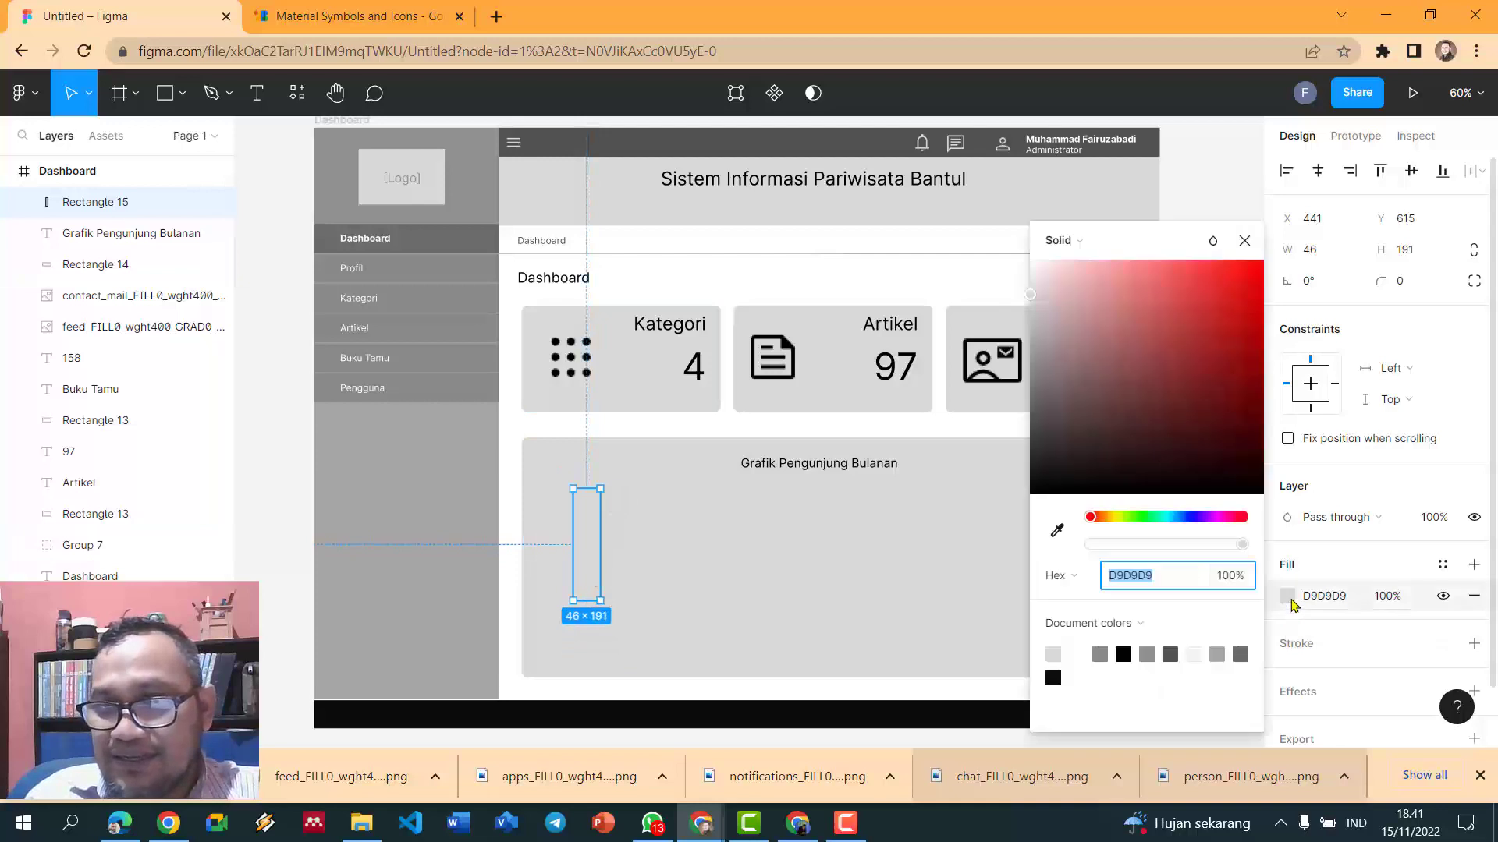
click(1170, 654)
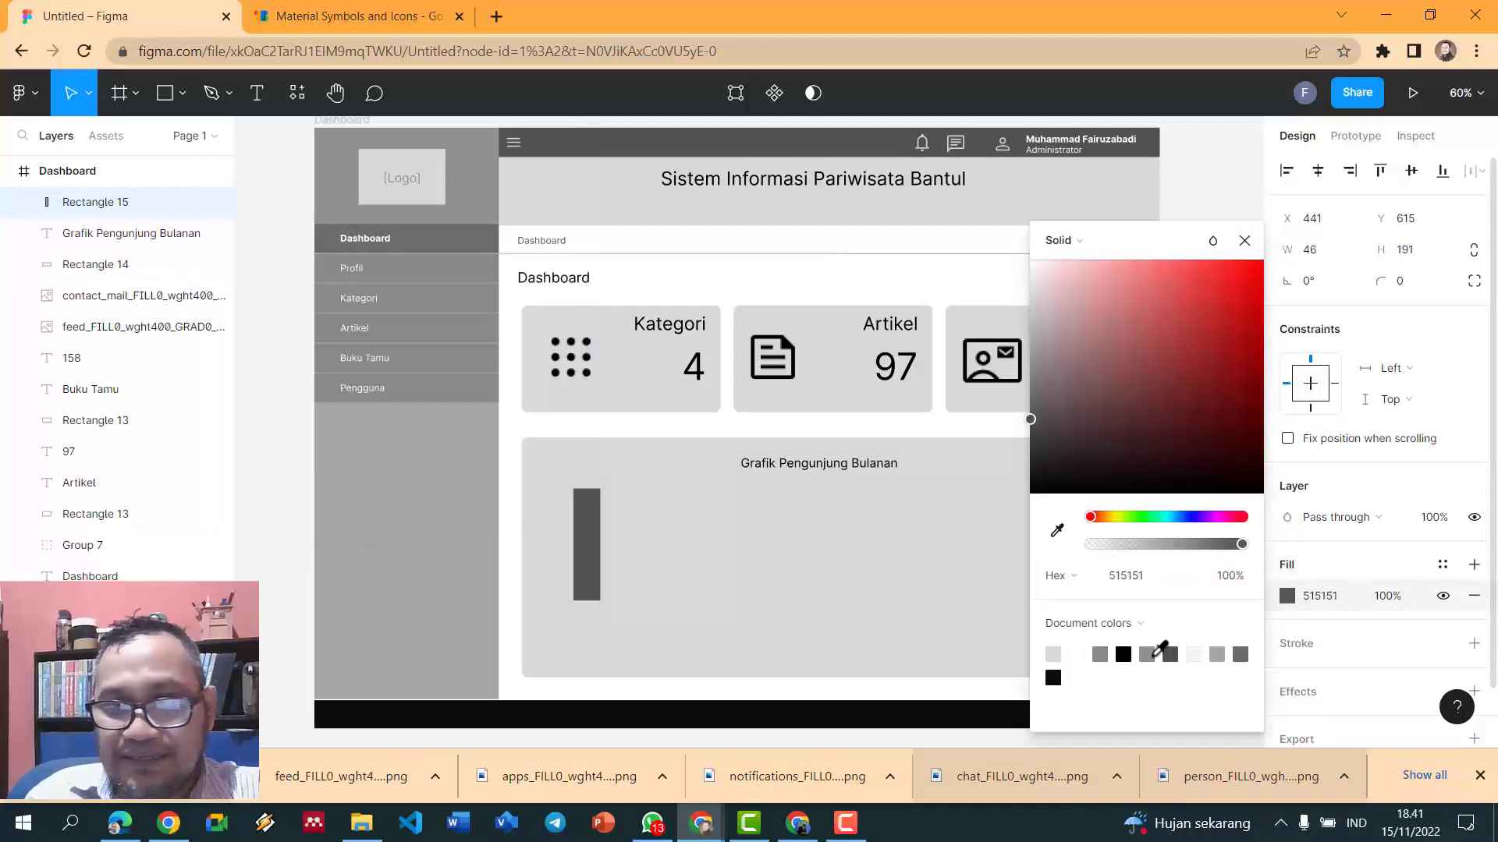
click(1147, 654)
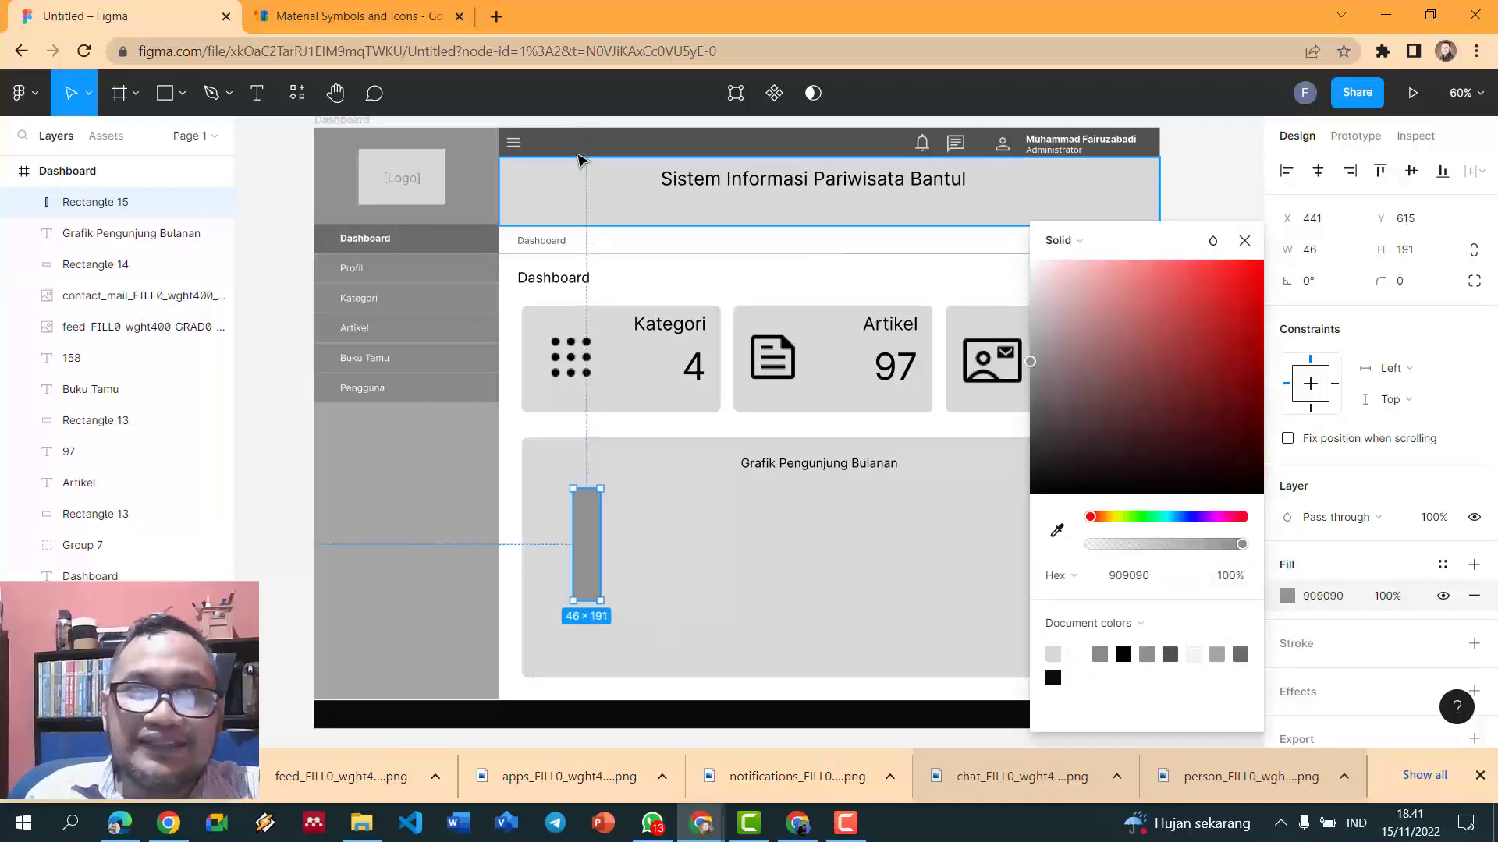
click(269, 358)
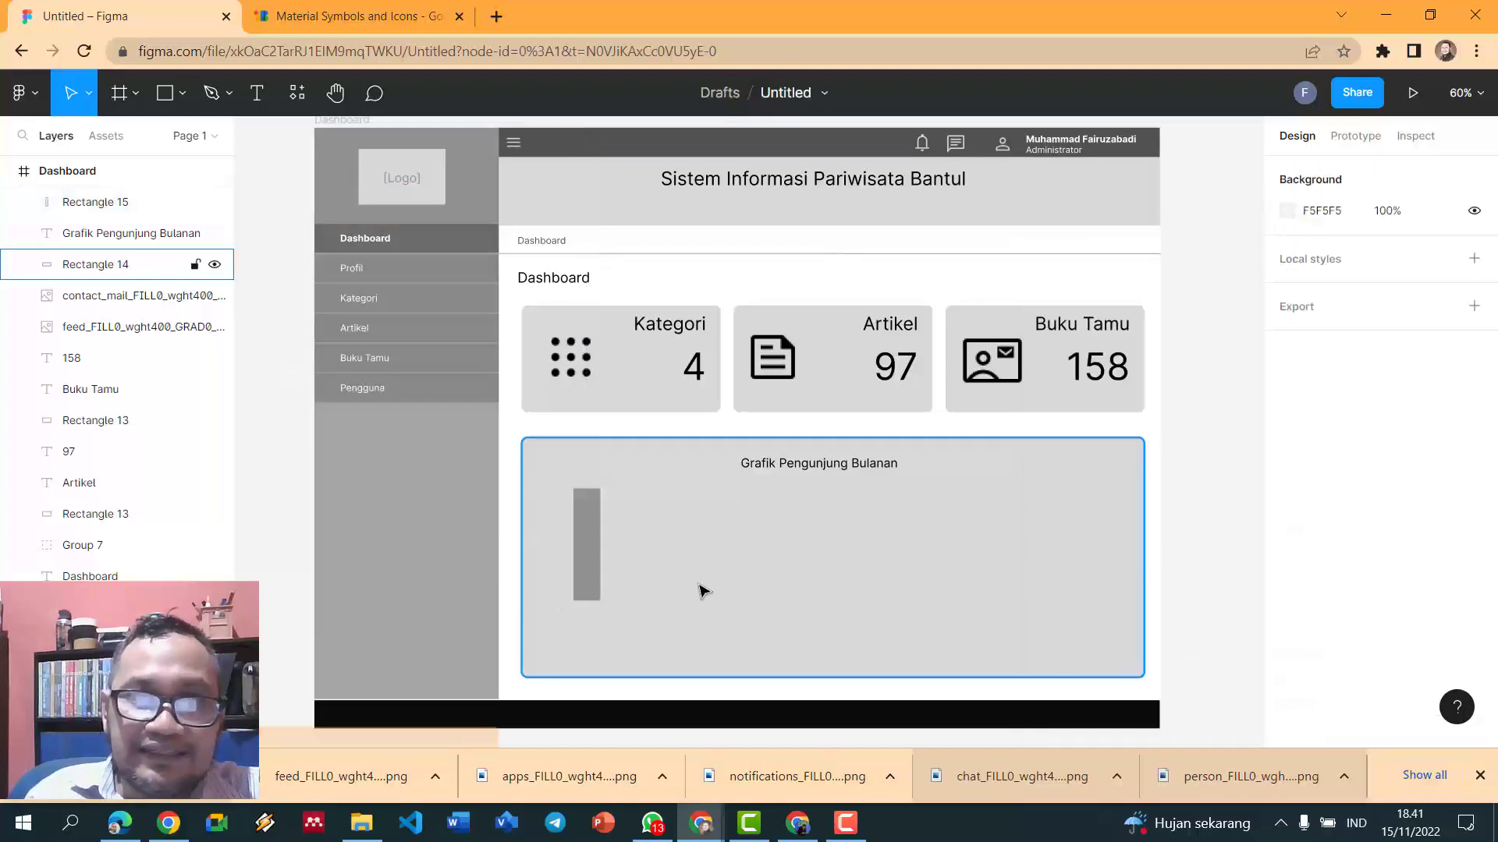
scroll(699, 588, up, 2)
drag(576, 573, 574, 637)
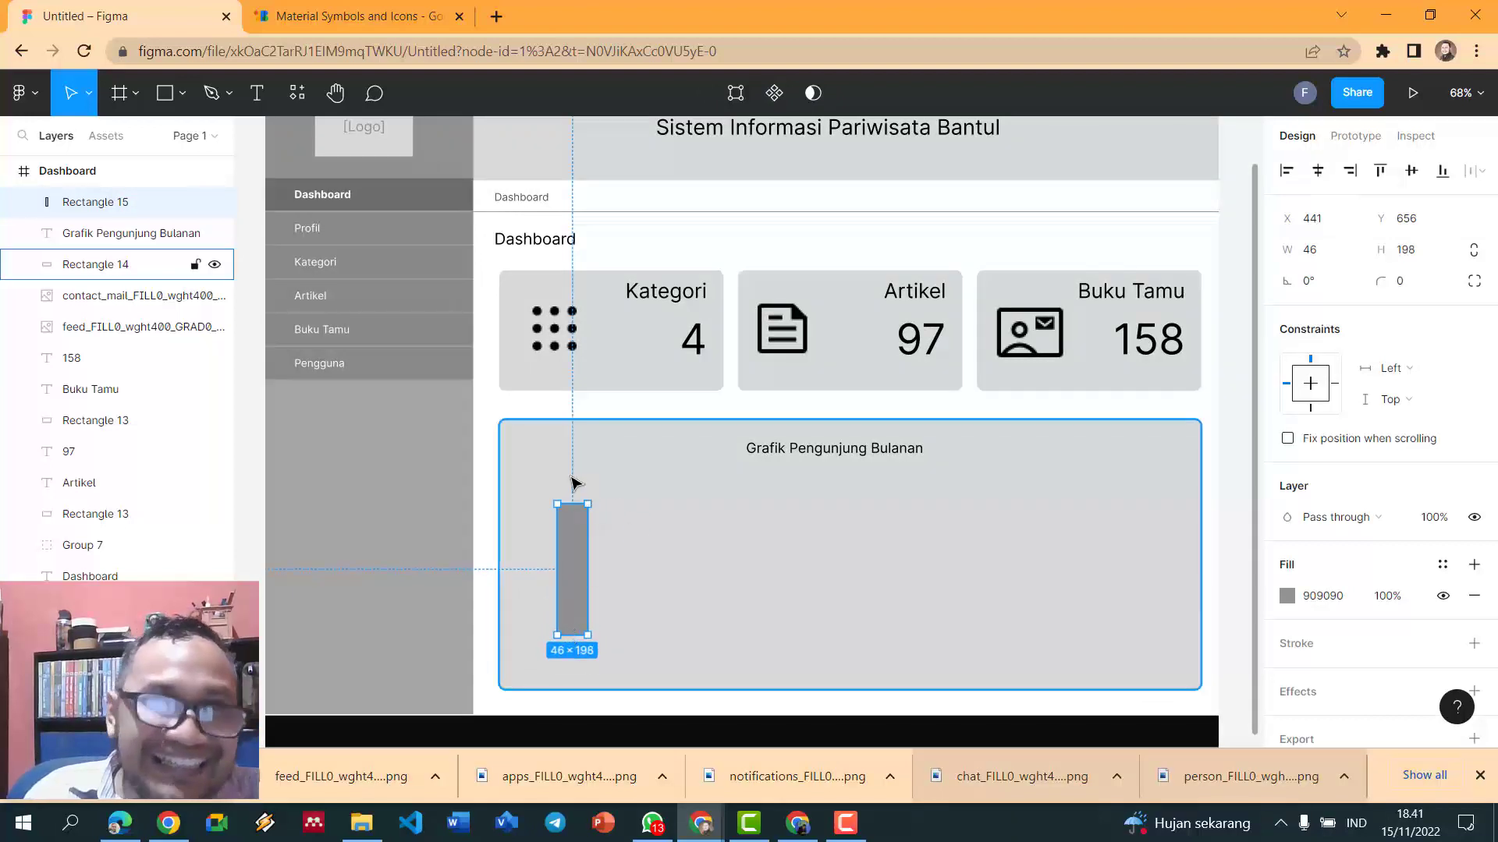
- Add a '50' value label above the bar in 515151 dark grey
click(256, 94)
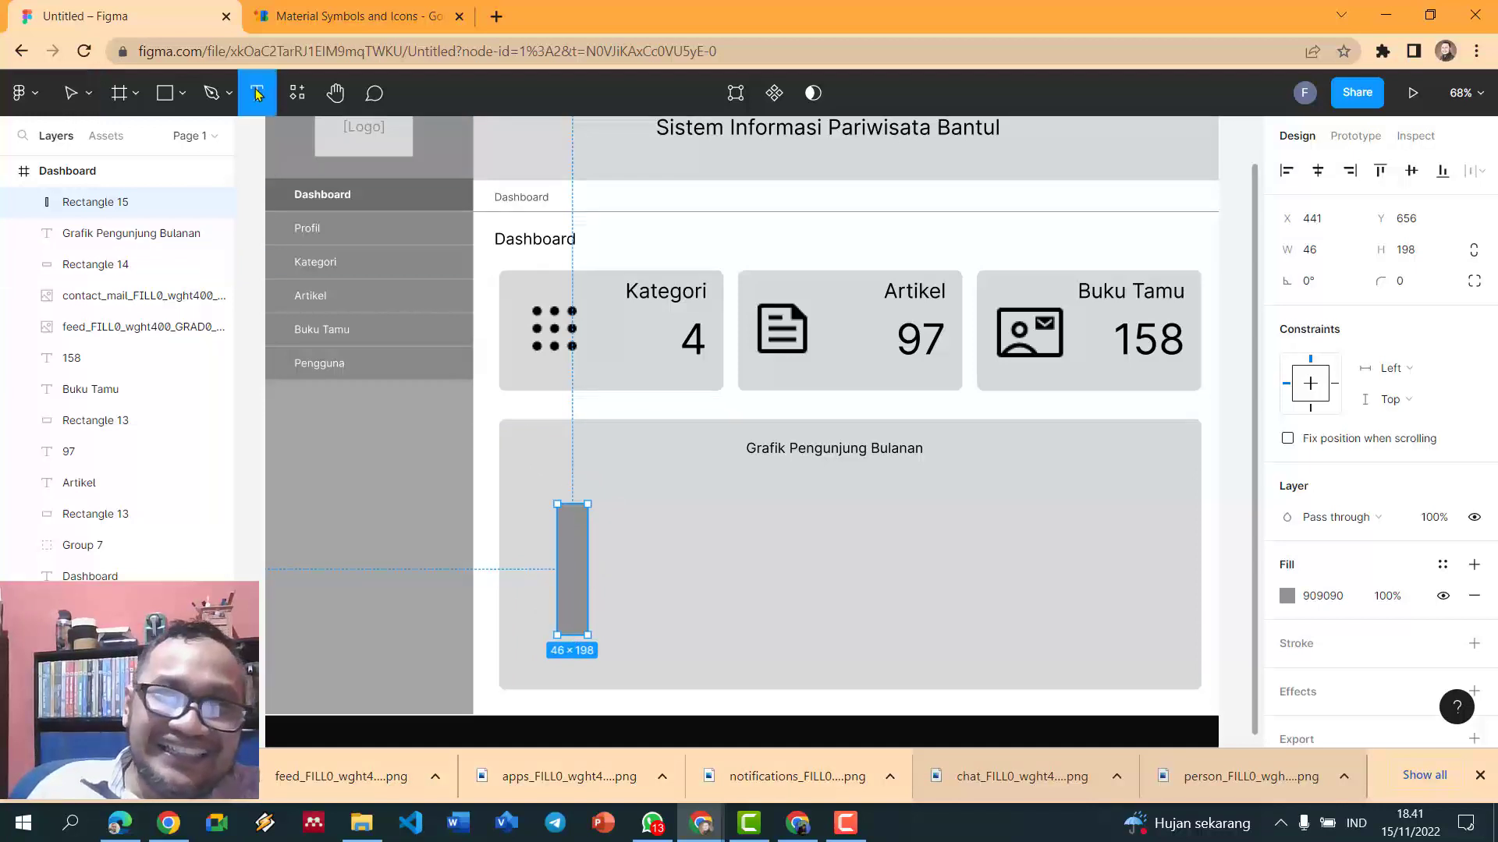
click(569, 488)
text(50)
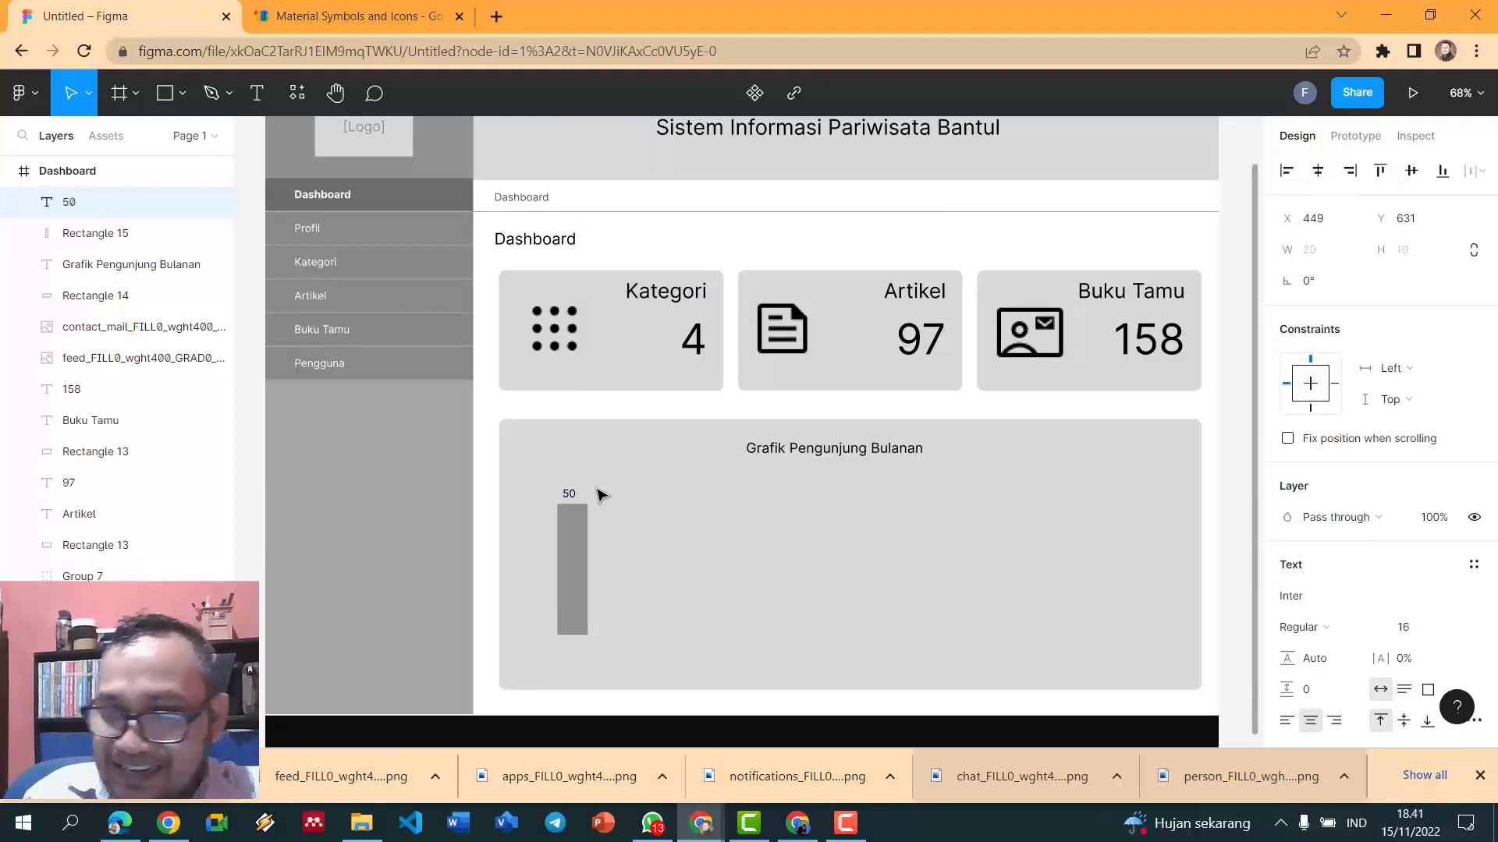
scroll(1380, 609, down, 3)
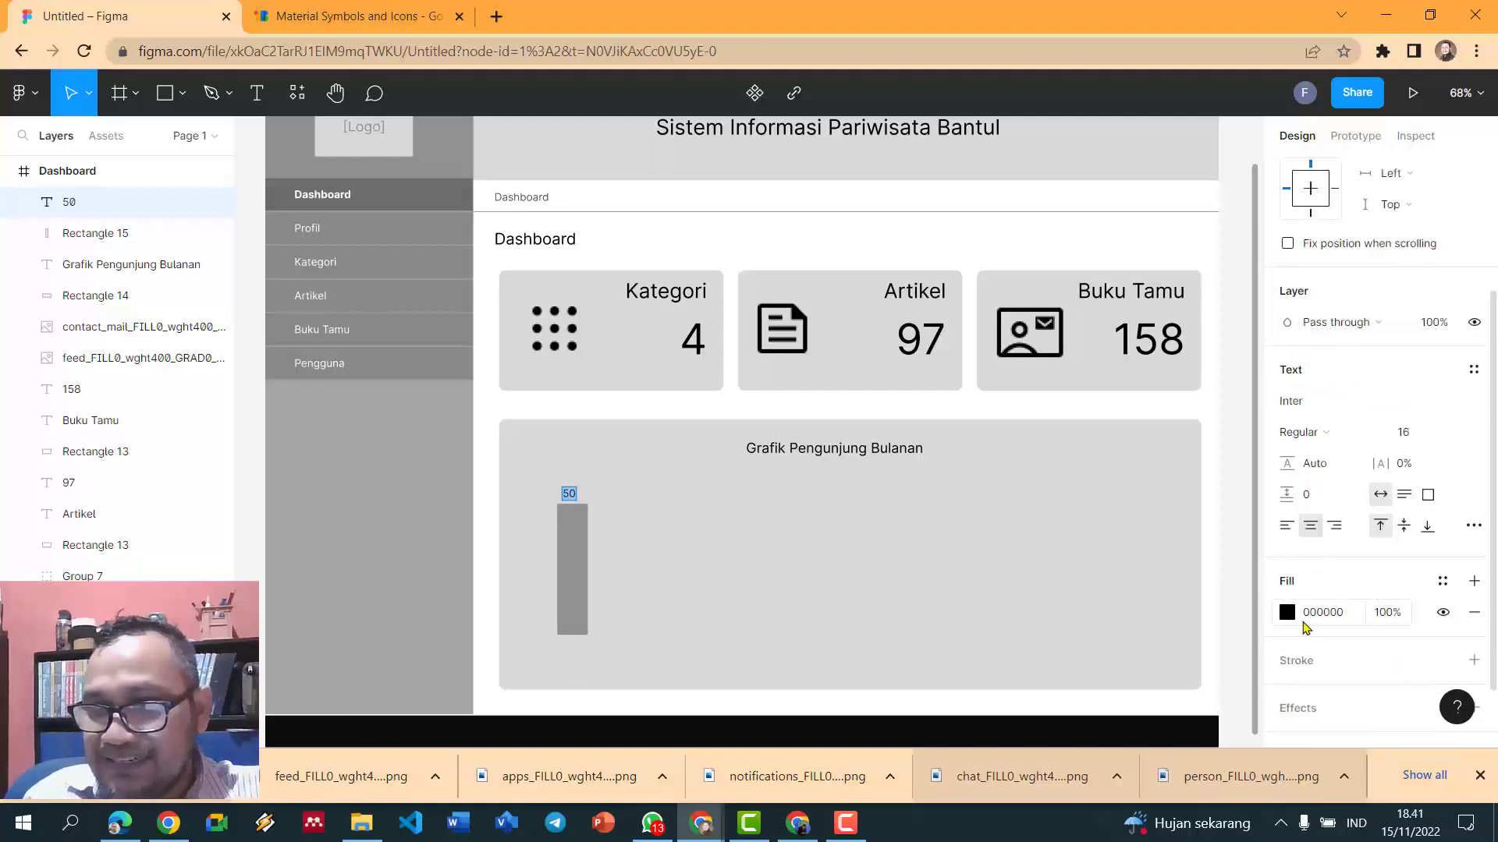
click(1298, 620)
click(1287, 615)
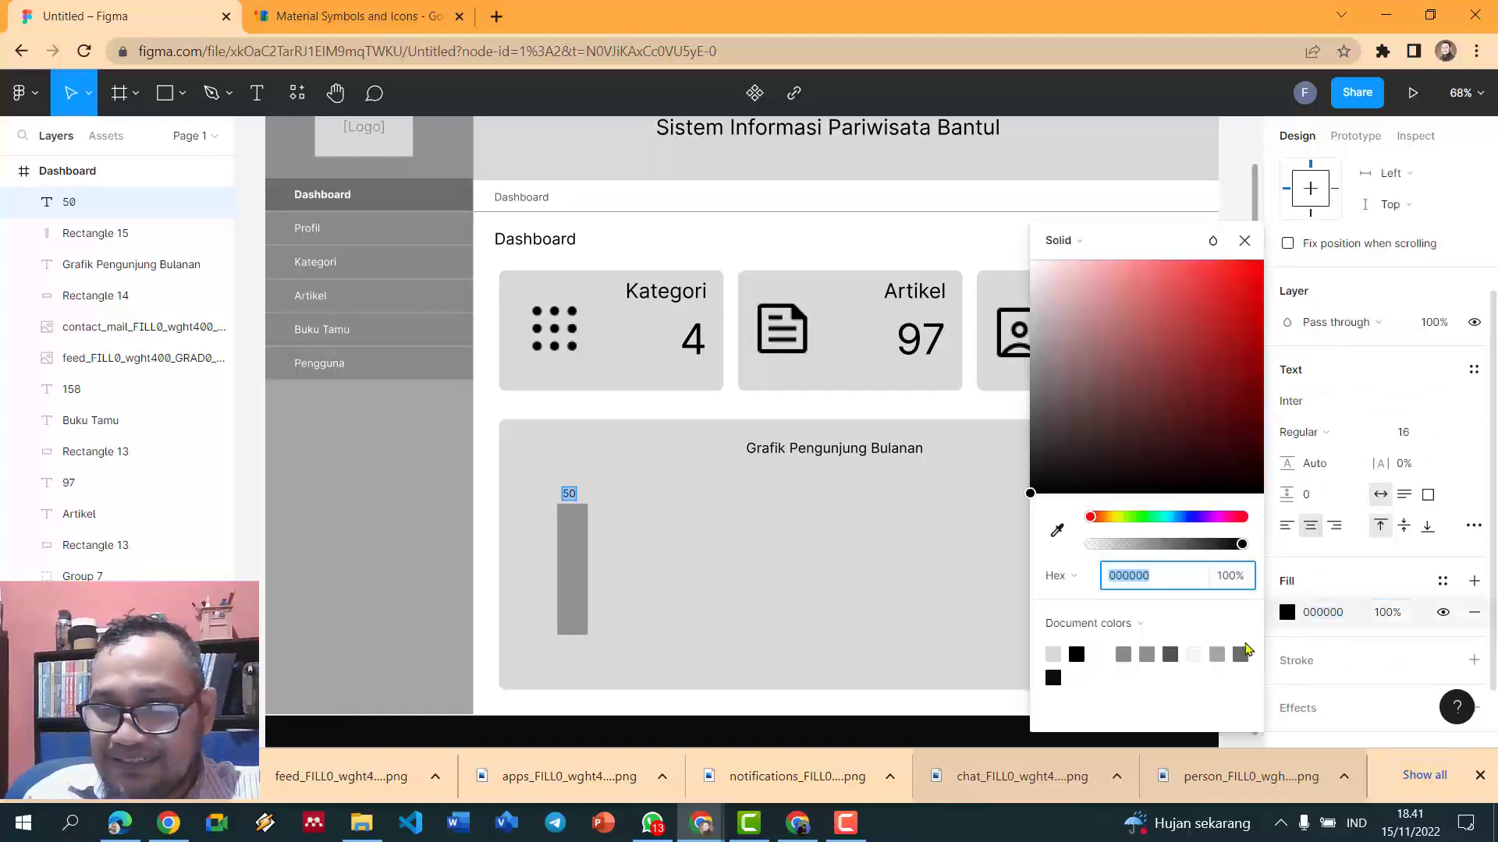
click(1172, 655)
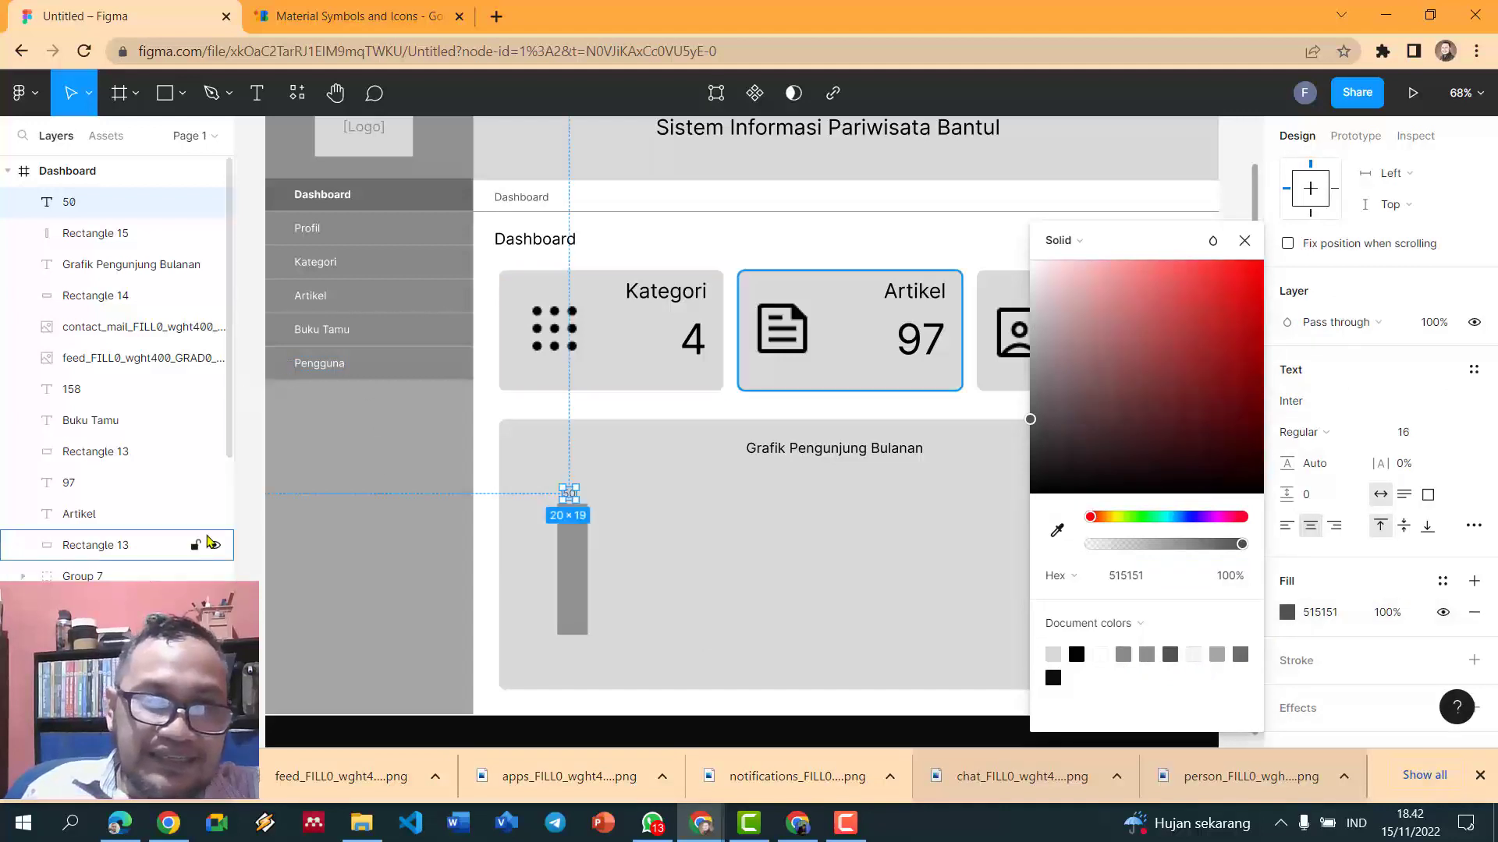
click(251, 504)
scroll(288, 503, up, 2)
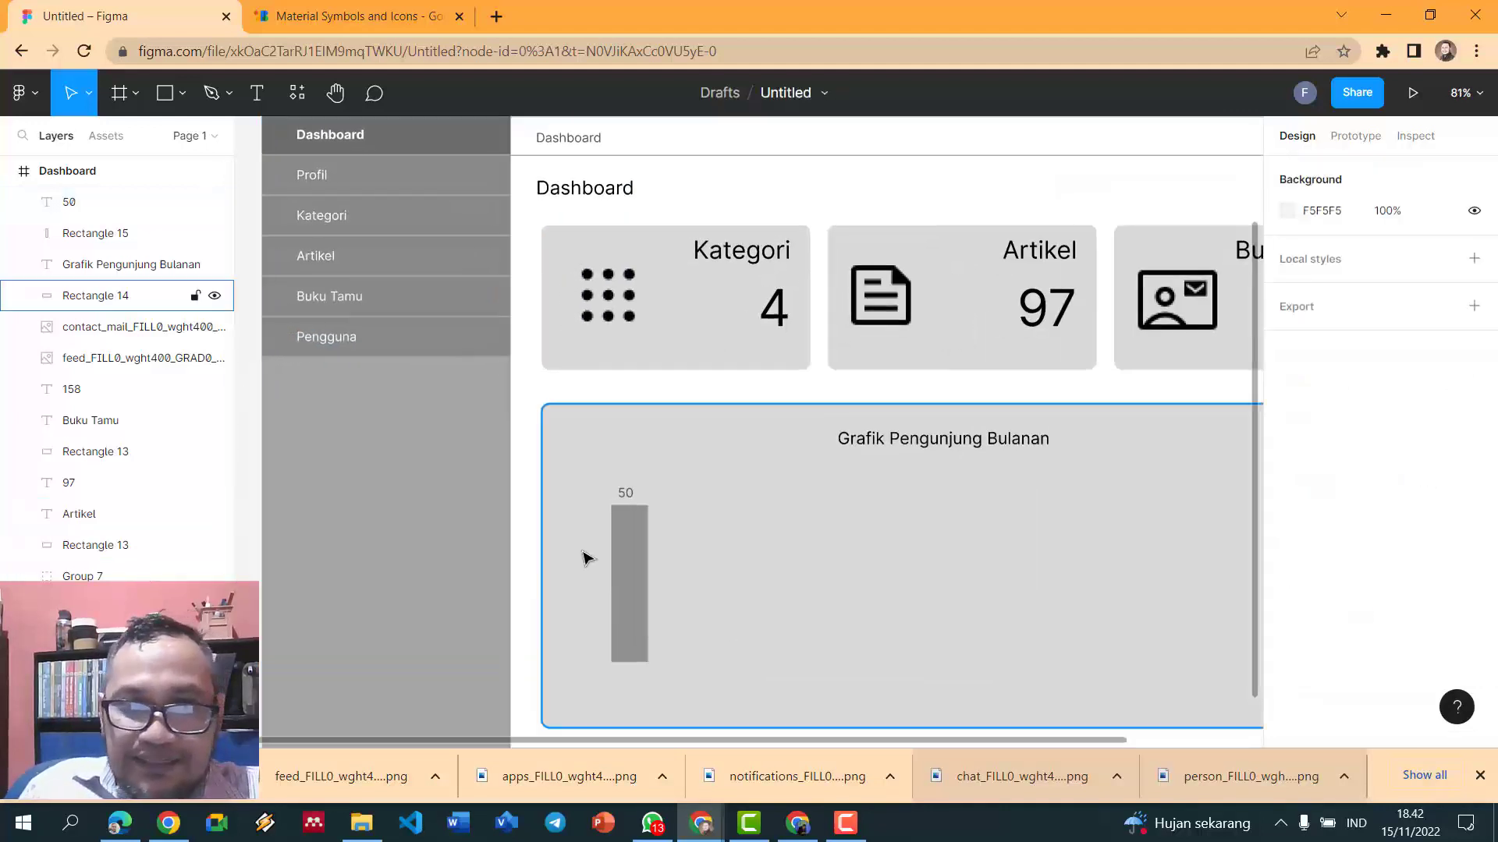
- Duplicate the 50 label and move the copy below the bar
click(626, 497)
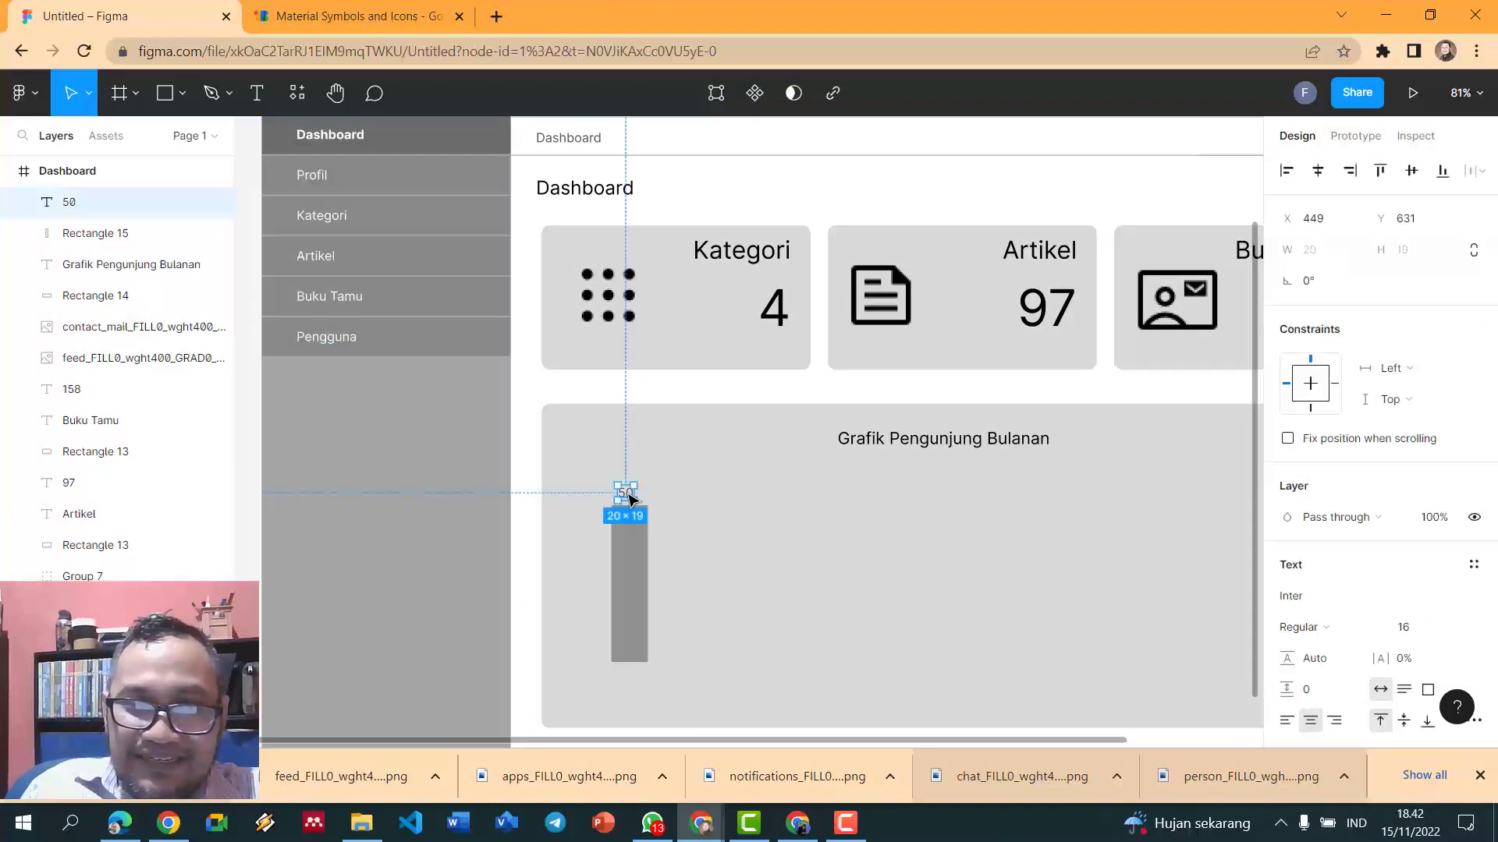
shift+click(620, 655)
click(700, 559)
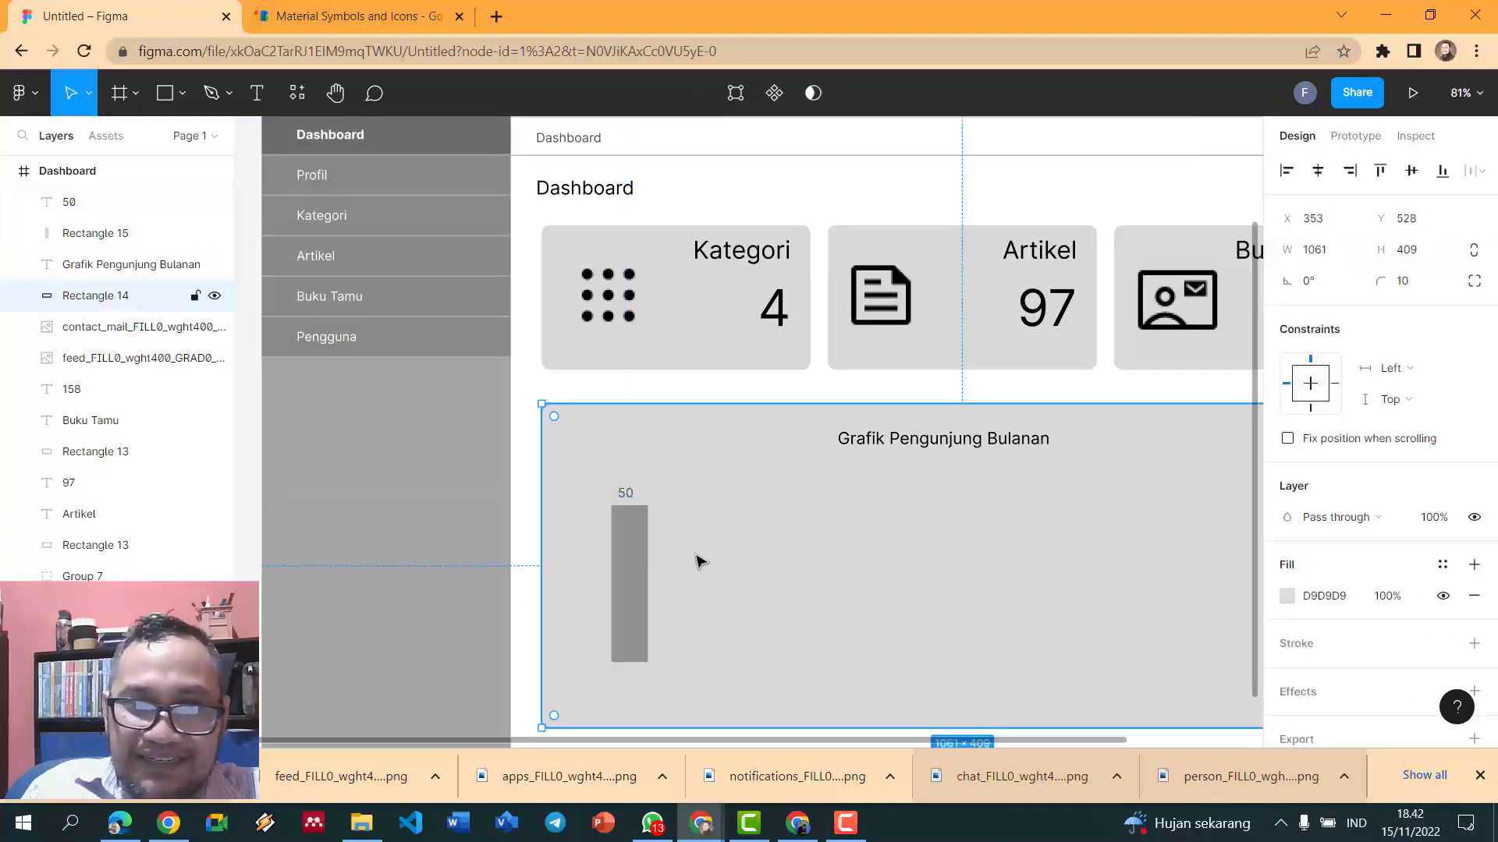
click(626, 495)
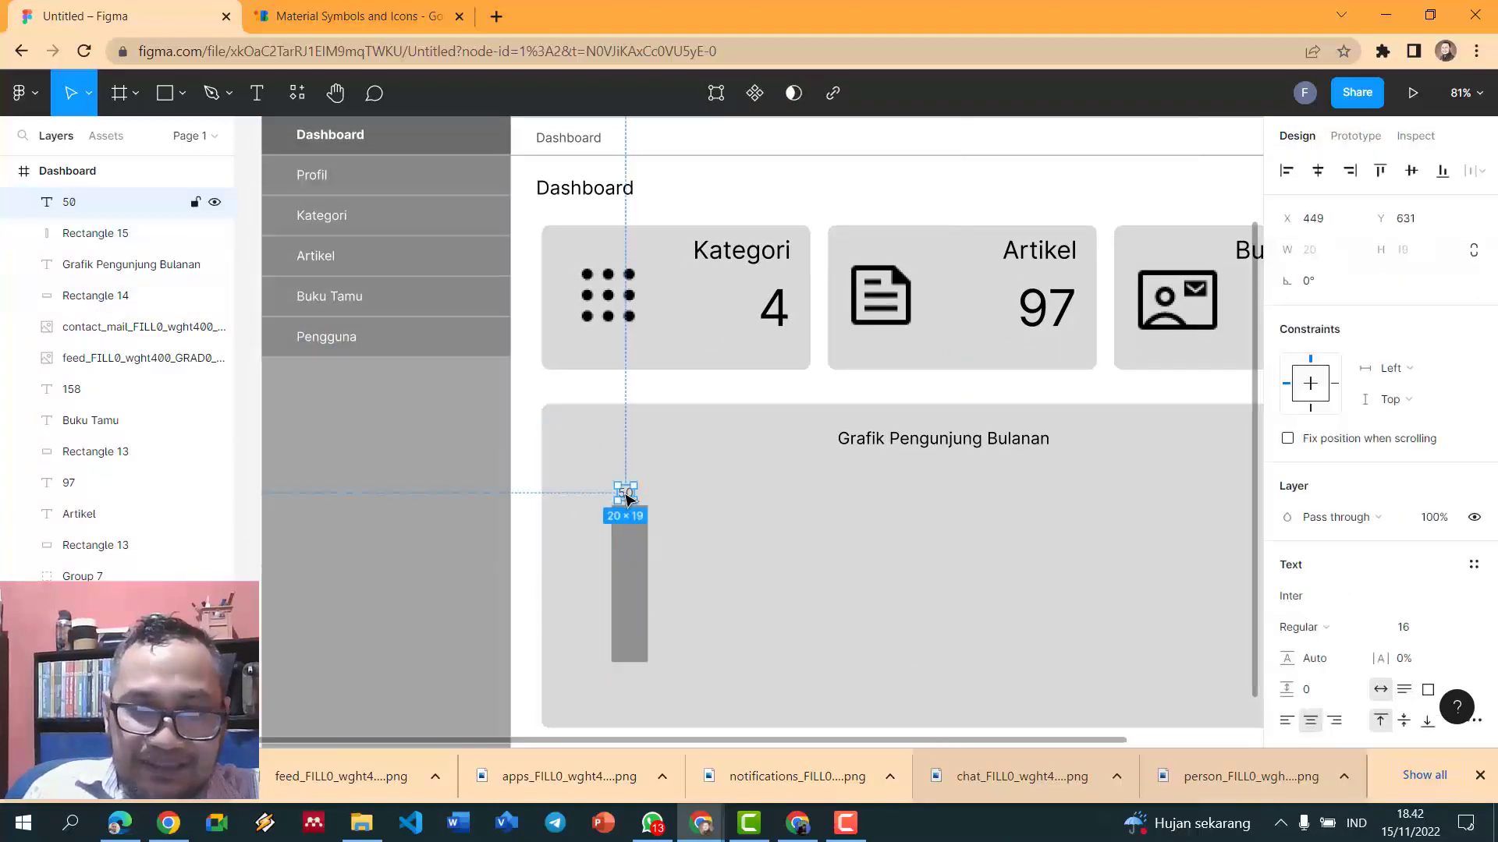
key(ctrl+d)
drag(626, 498, 626, 679)
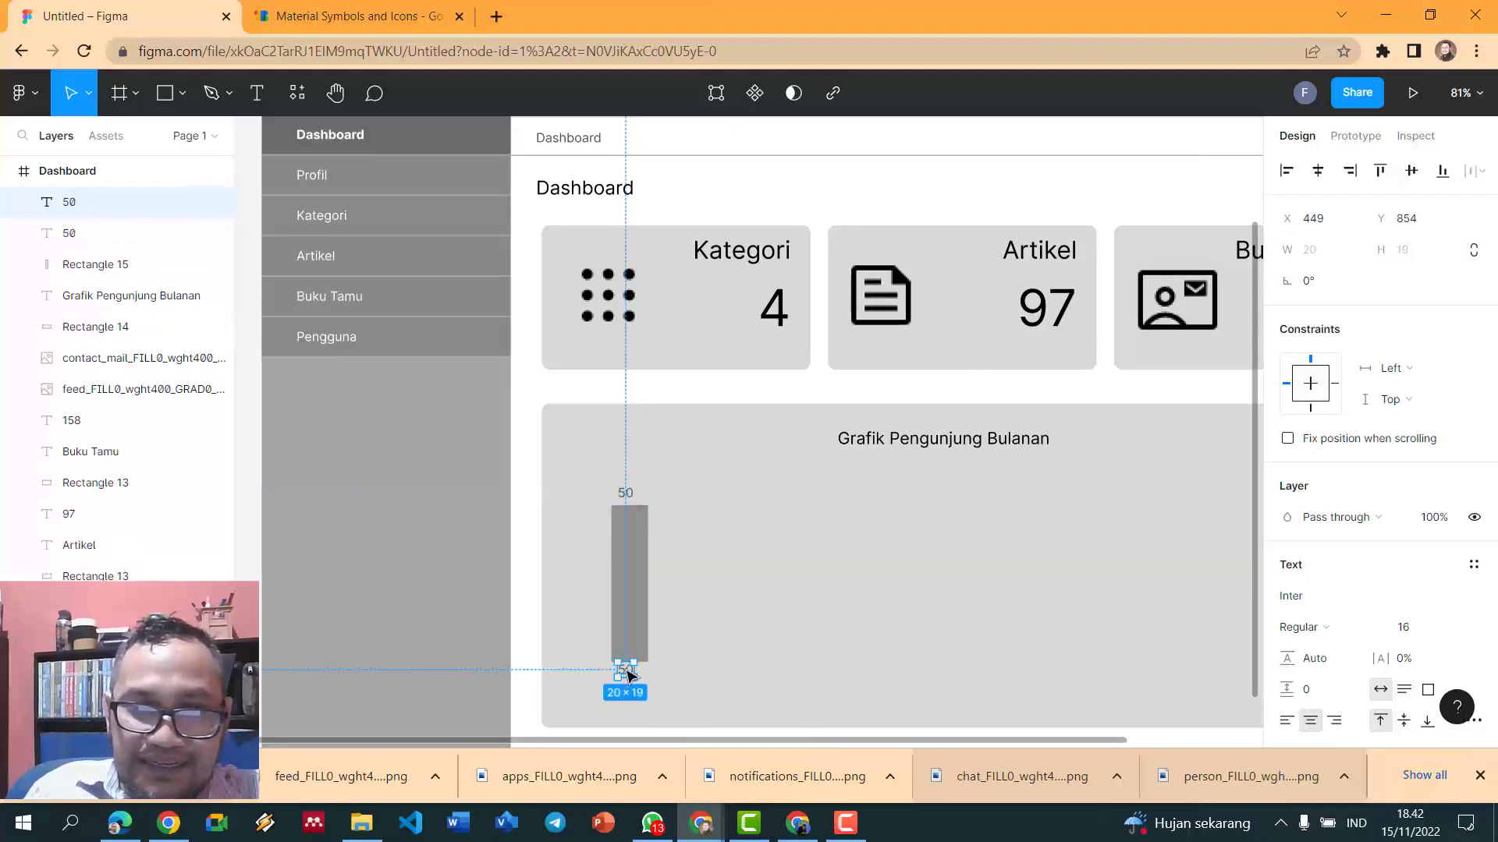
- Change the copied label to the date '01/11' and nudge it slightly lower
double_click(624, 669)
text(01/11)
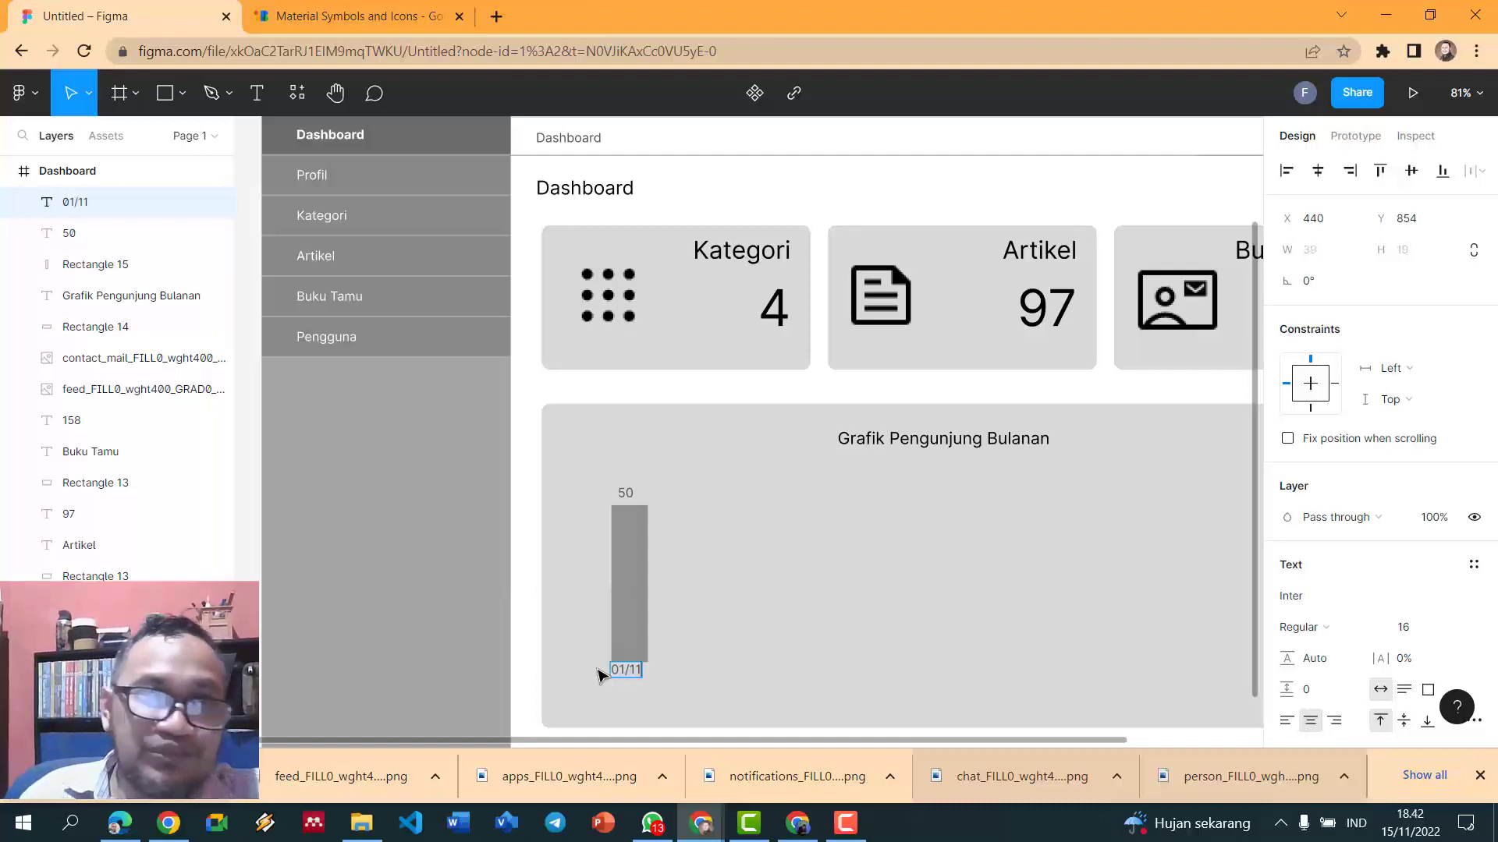
ctrl+scroll(667, 446, down, 3)
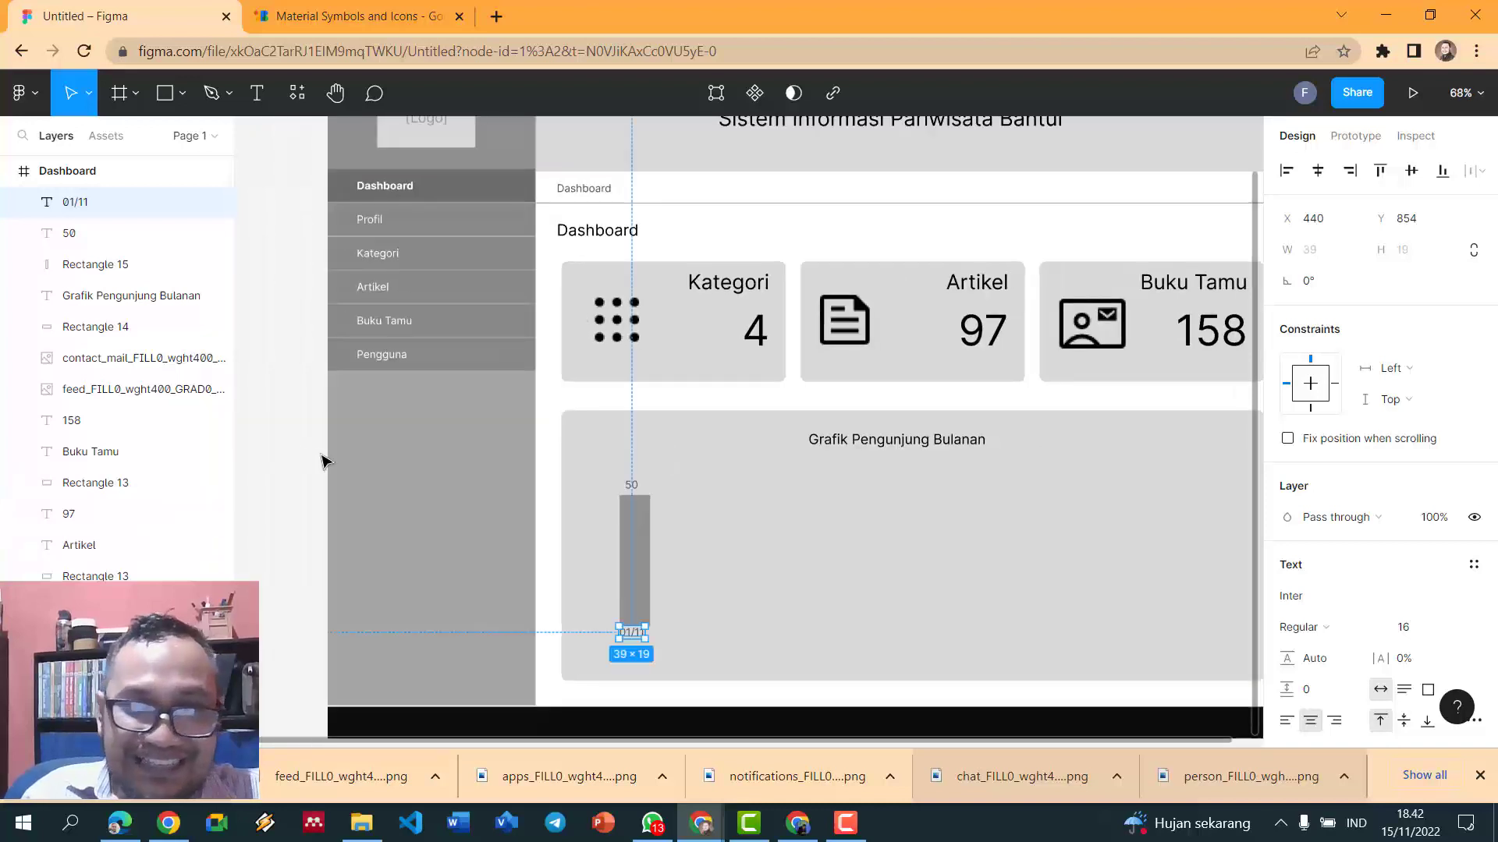
ctrl+scroll(654, 593, up, 2)
click(646, 660)
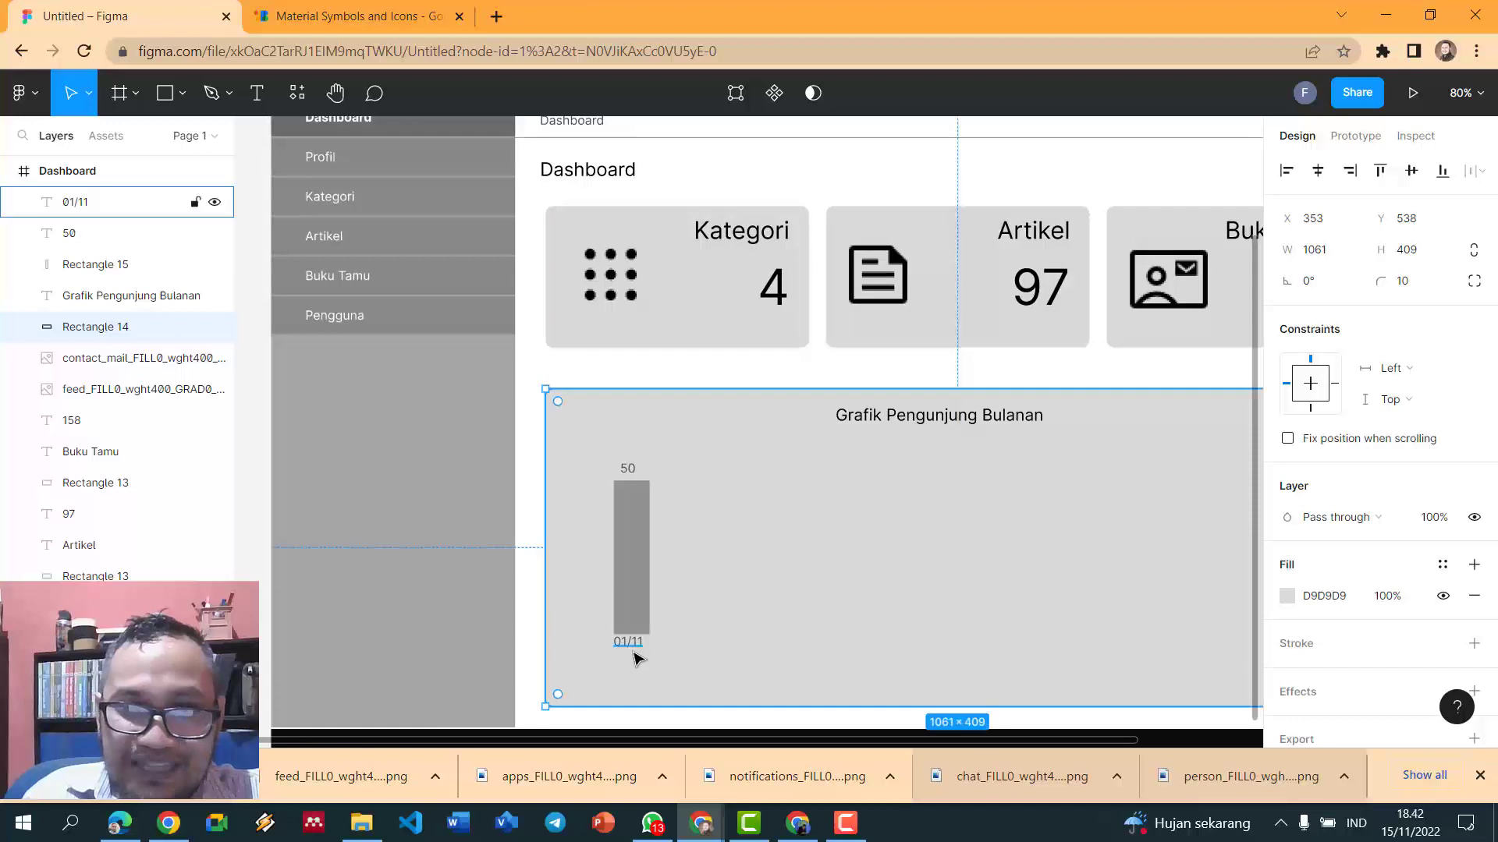
click(635, 644)
drag(634, 642, 635, 652)
- Select the 50 value label together with the bar
click(261, 503)
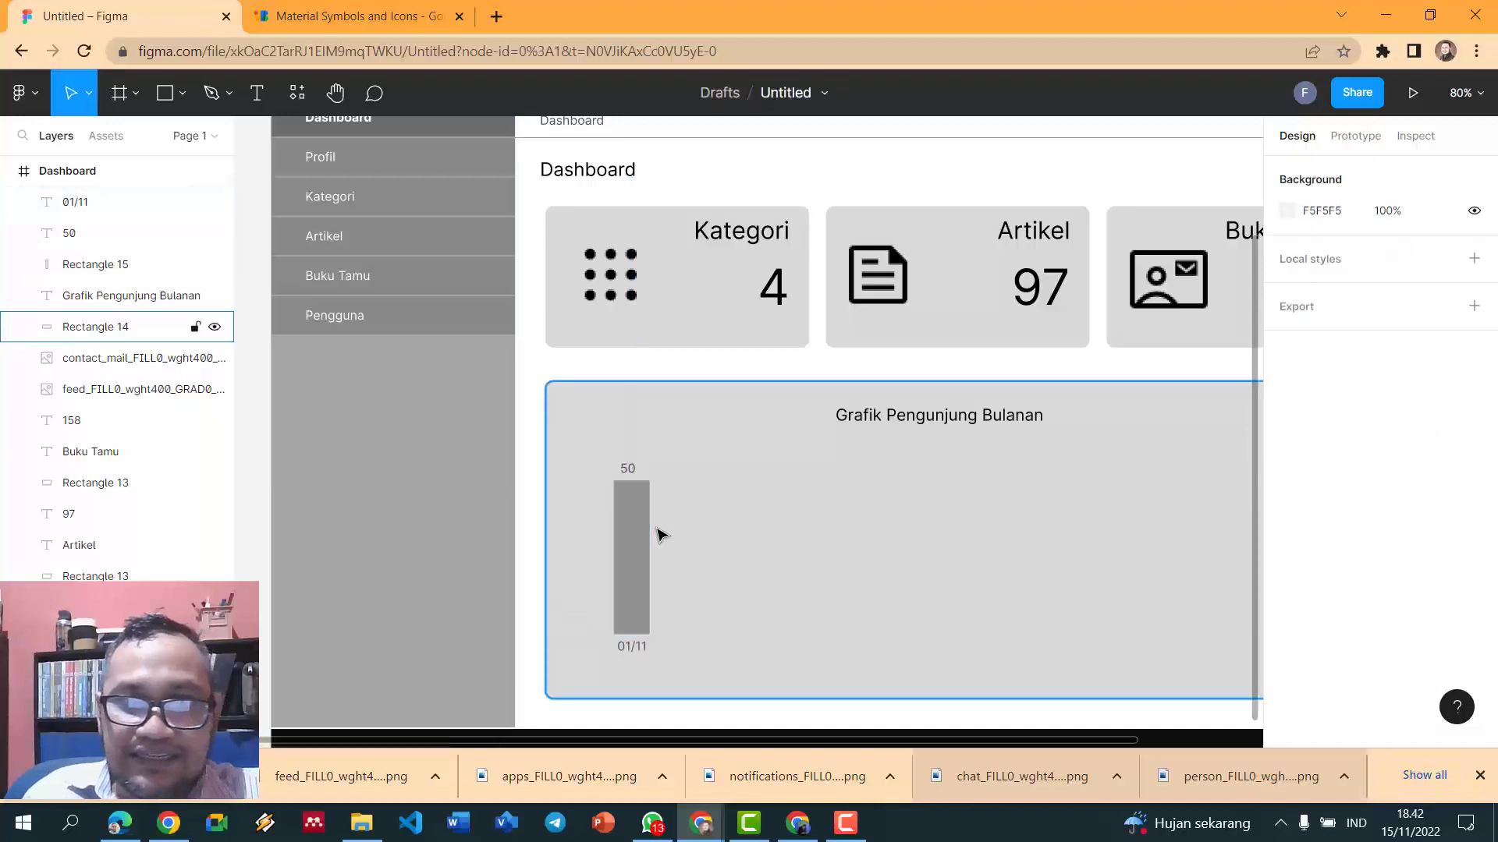
click(624, 471)
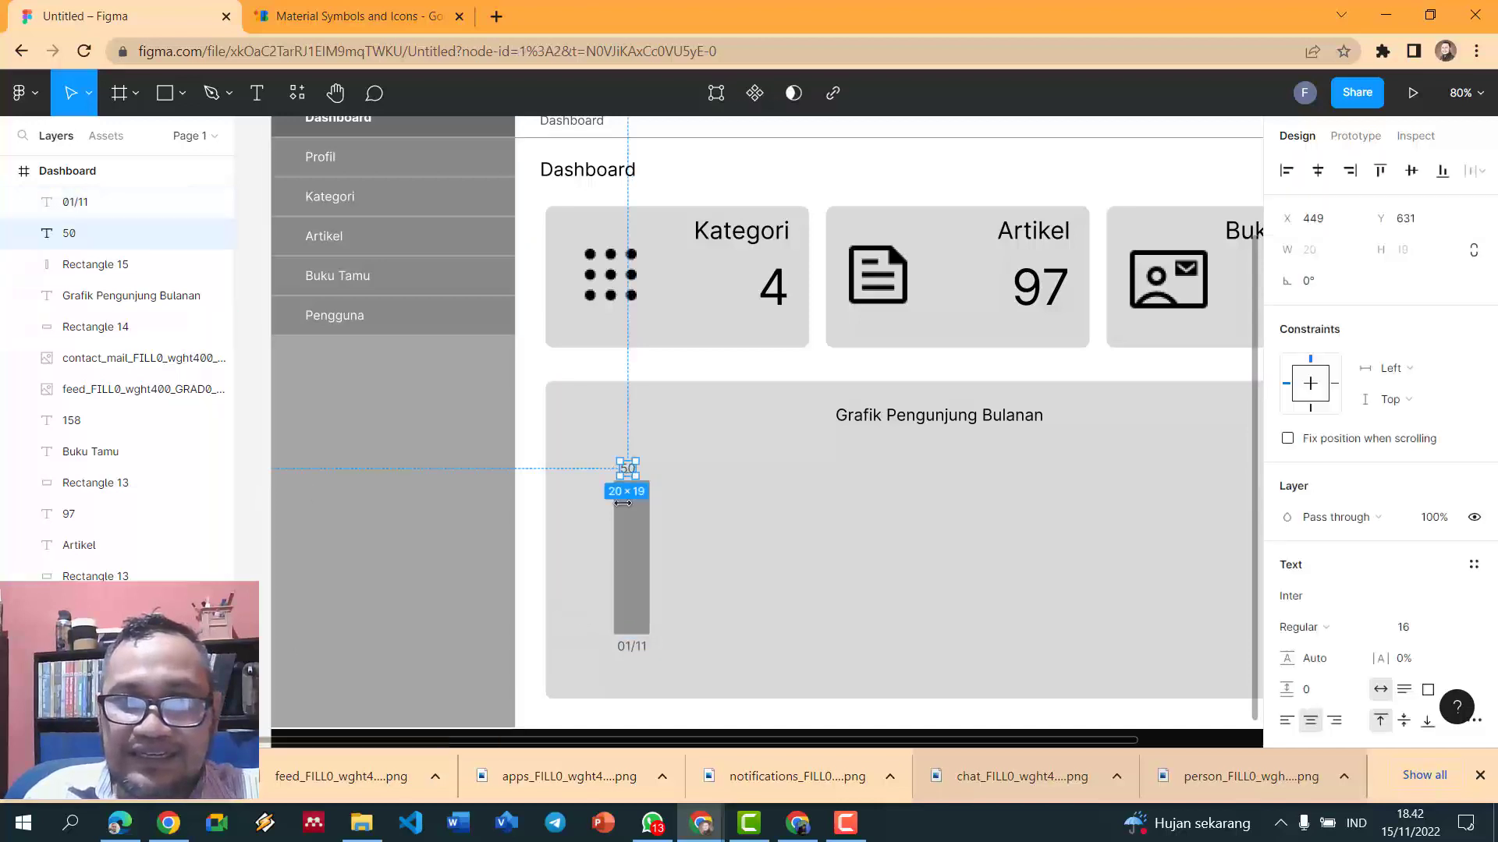
shift+click(640, 558)
click(684, 649)
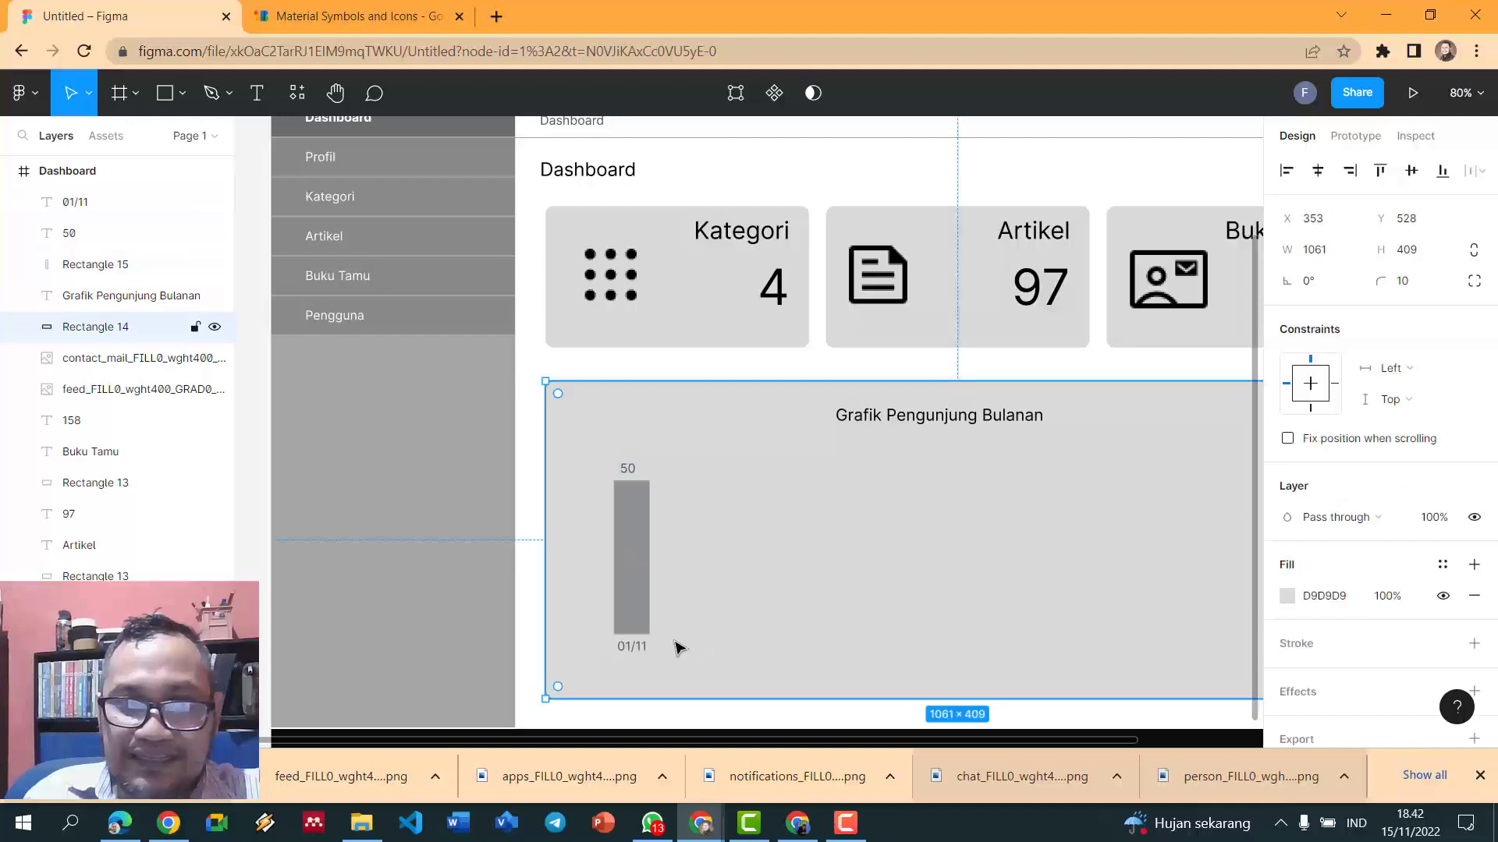
click(633, 647)
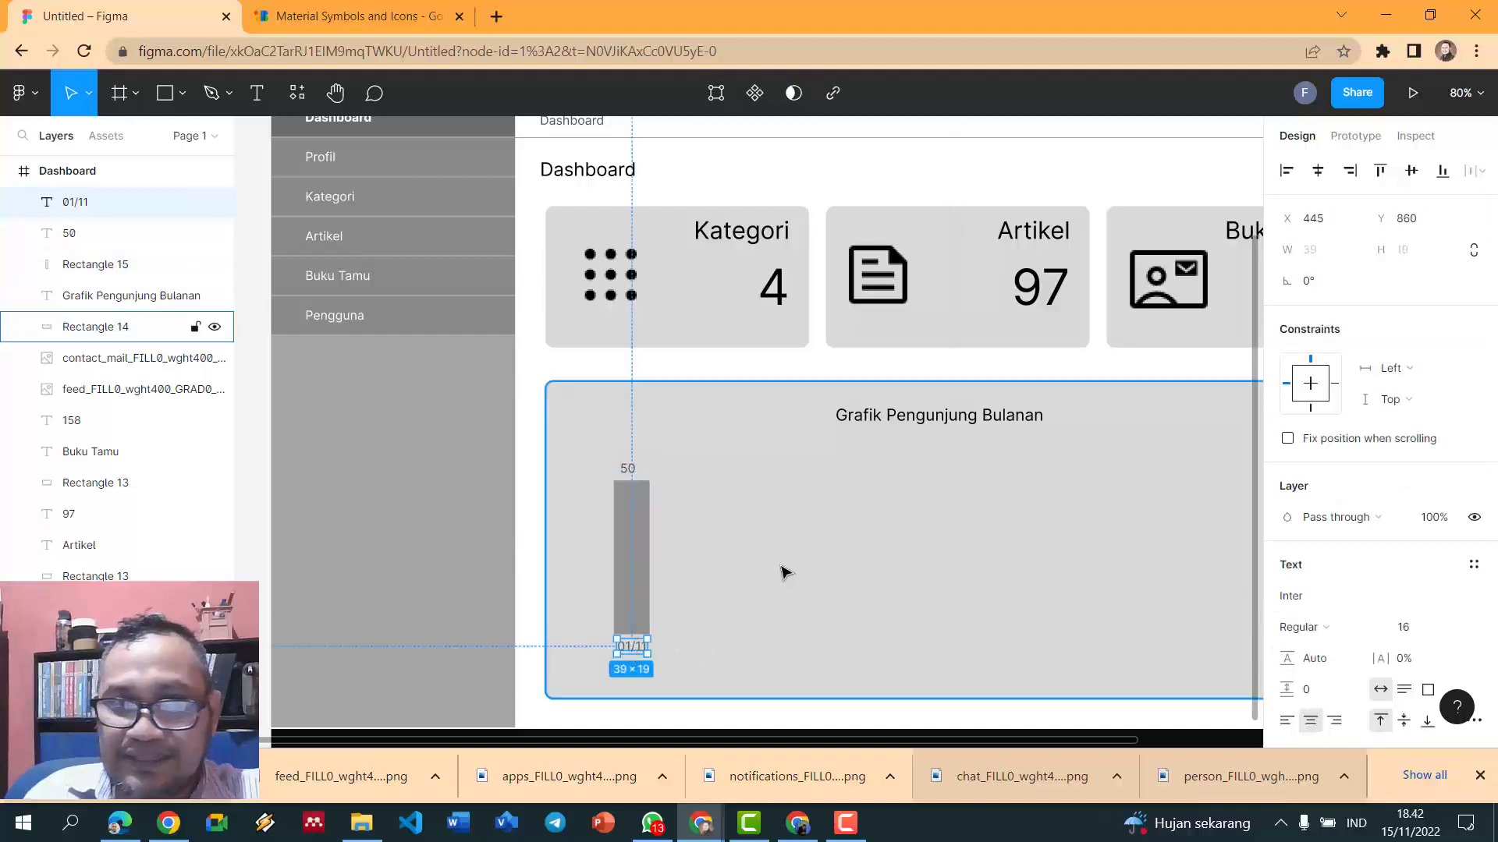
click(628, 470)
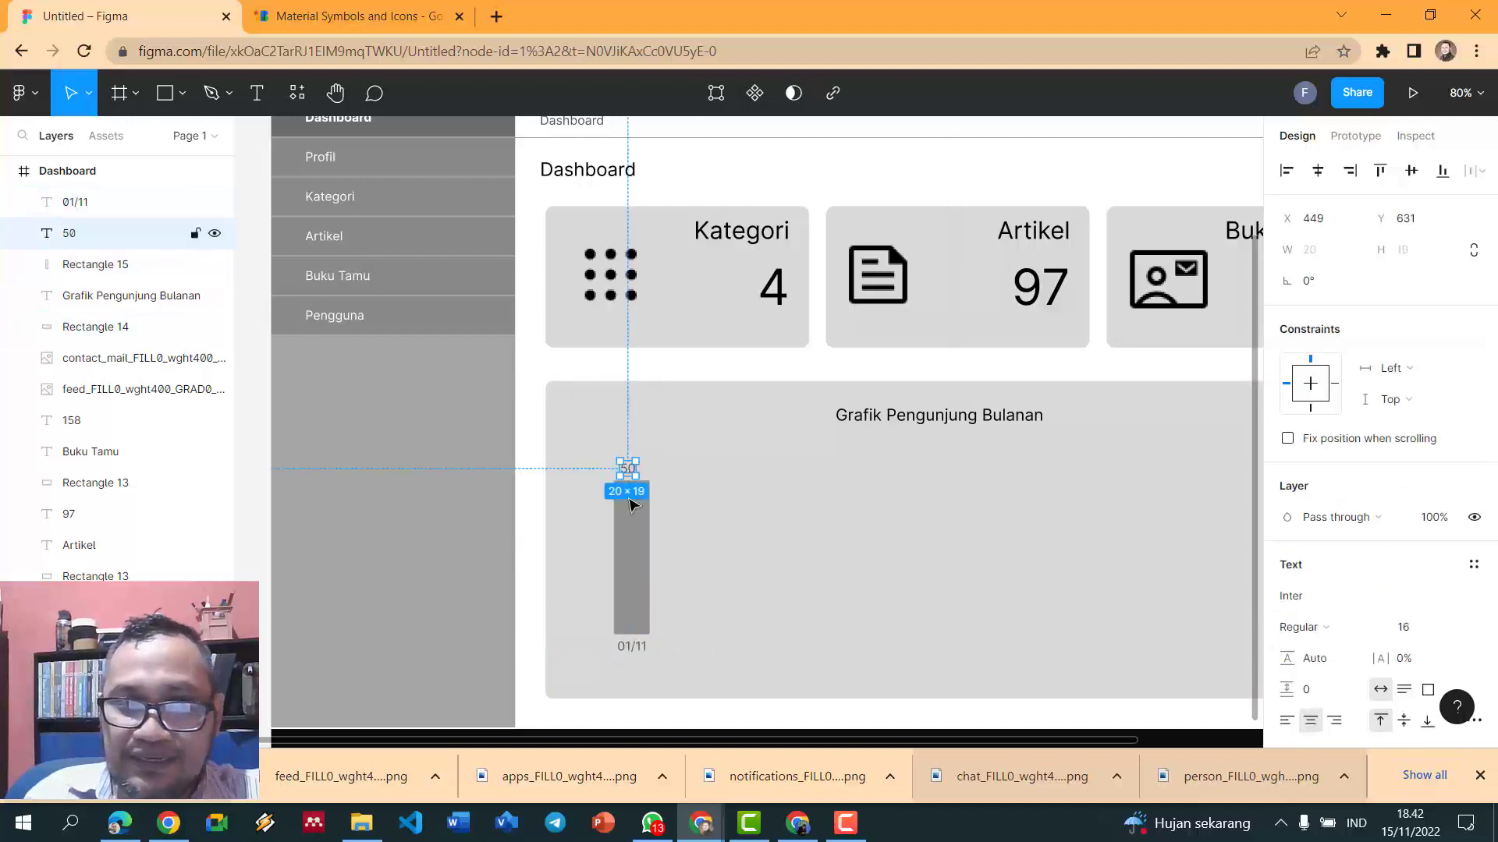
shift+click(630, 561)
- Centre the 50 label over the bar and group the bar with both labels
scroll(556, 672, down, 1)
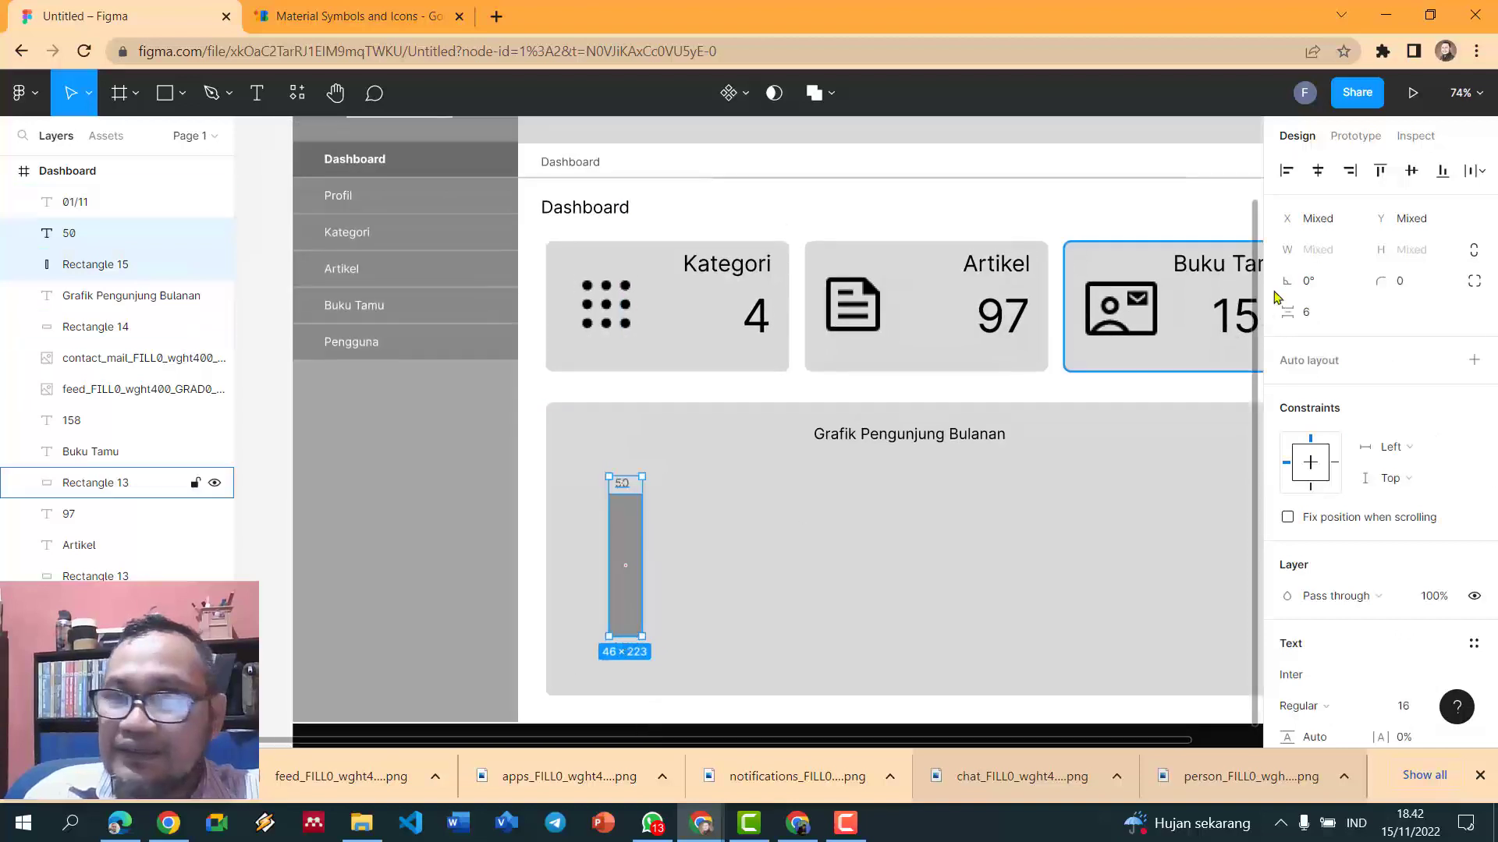
click(1324, 178)
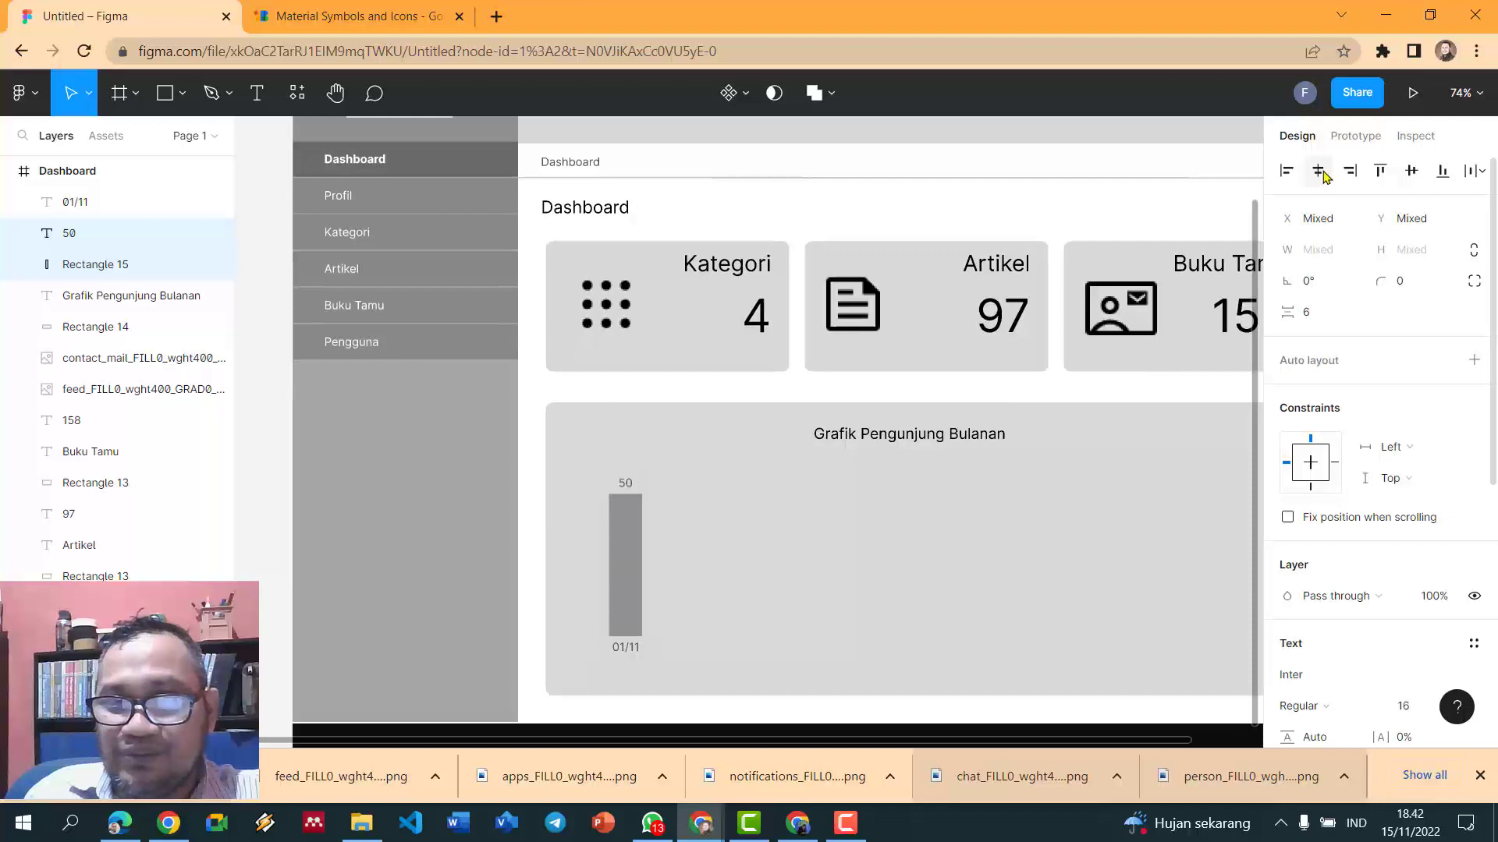
click(541, 433)
drag(537, 456, 690, 661)
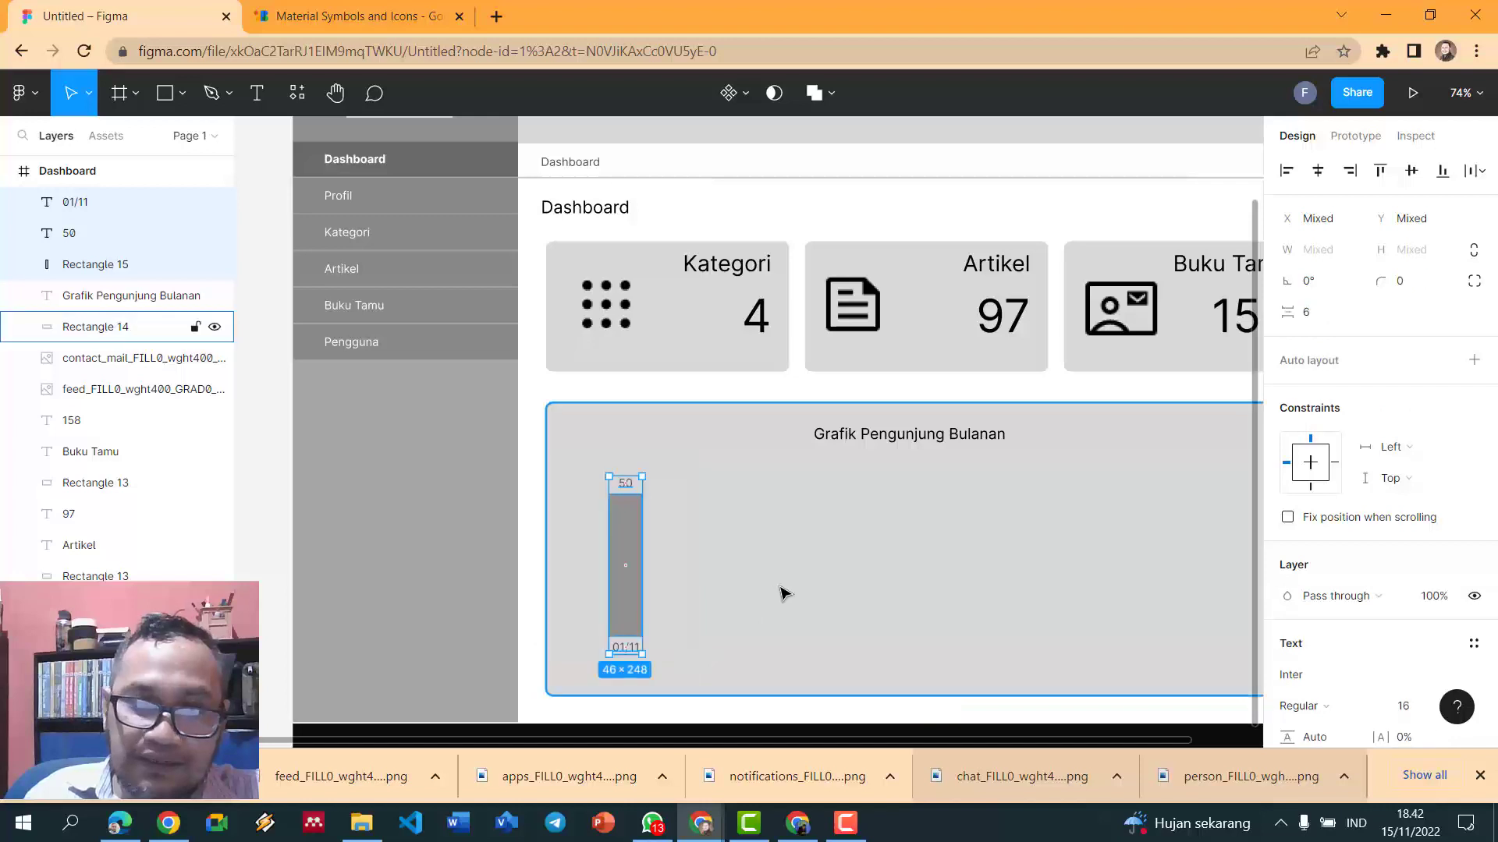
key(ctrl+g)
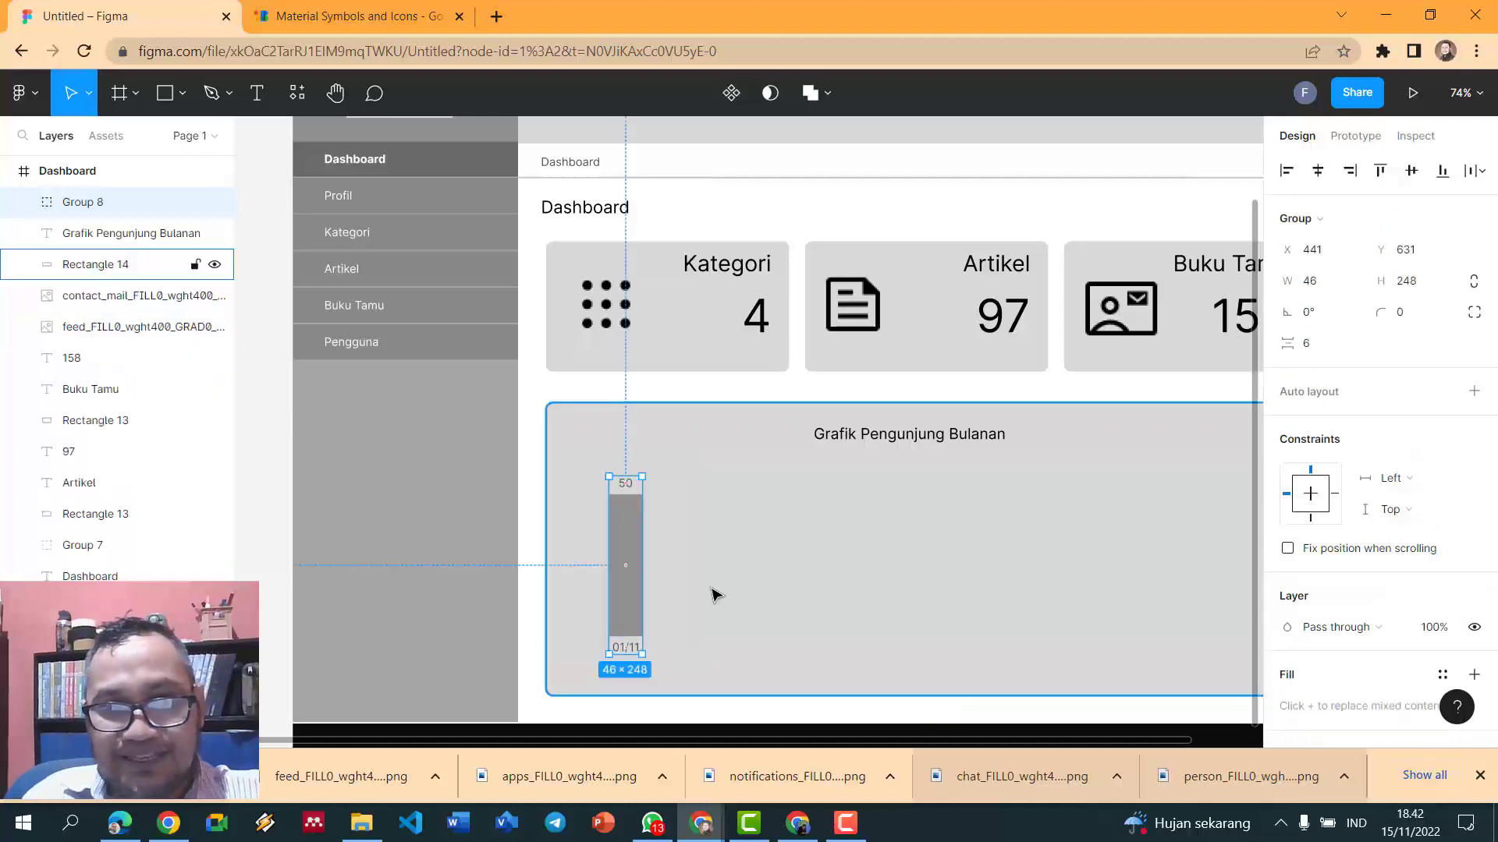
- Repeat the labelled bar group into an evenly spaced row, deleting the extra copy
key(ctrl+d)
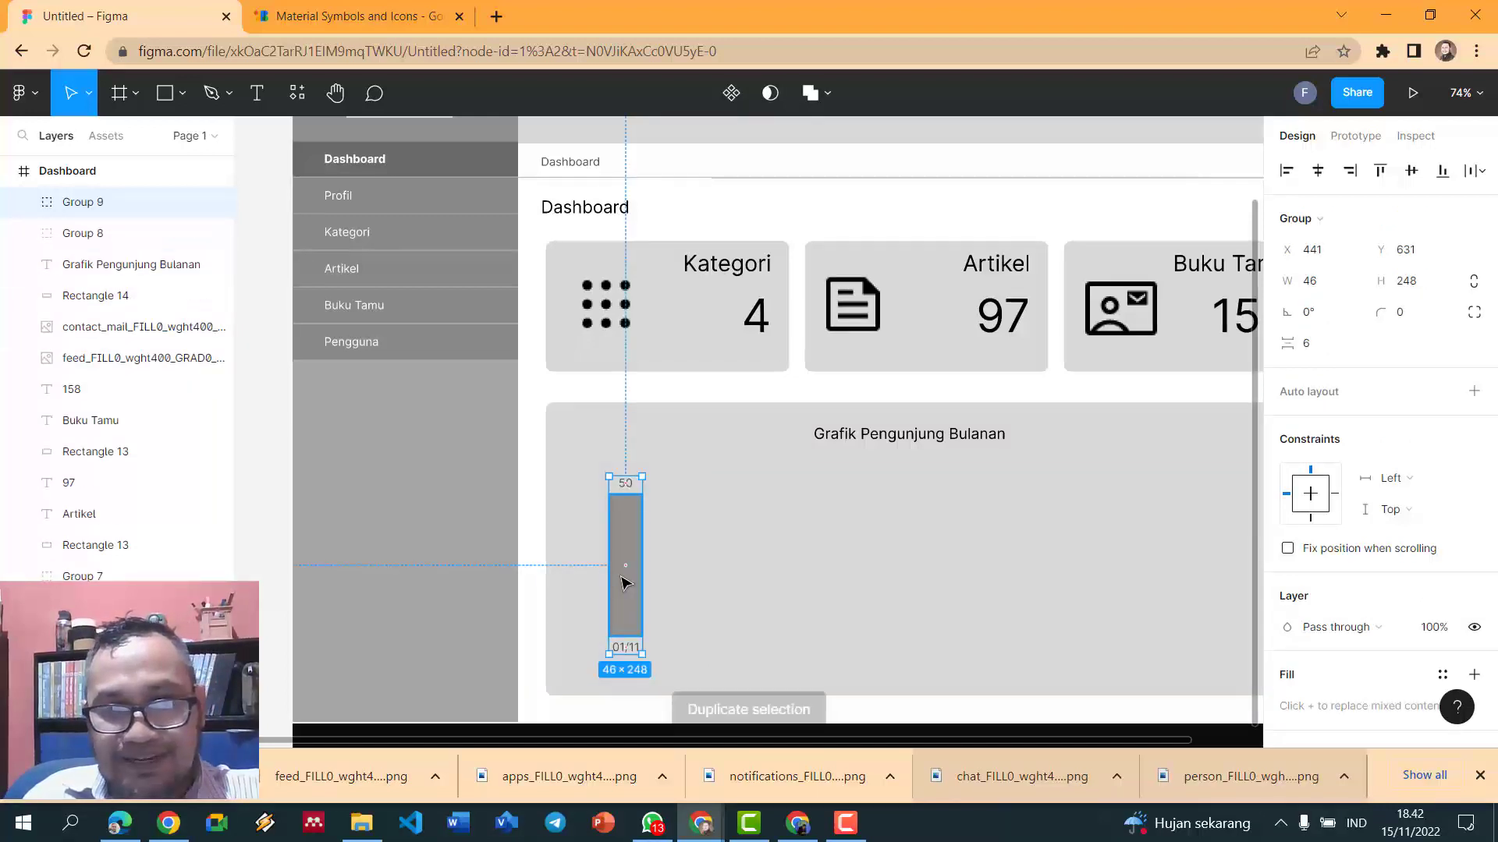
drag(625, 581, 668, 585)
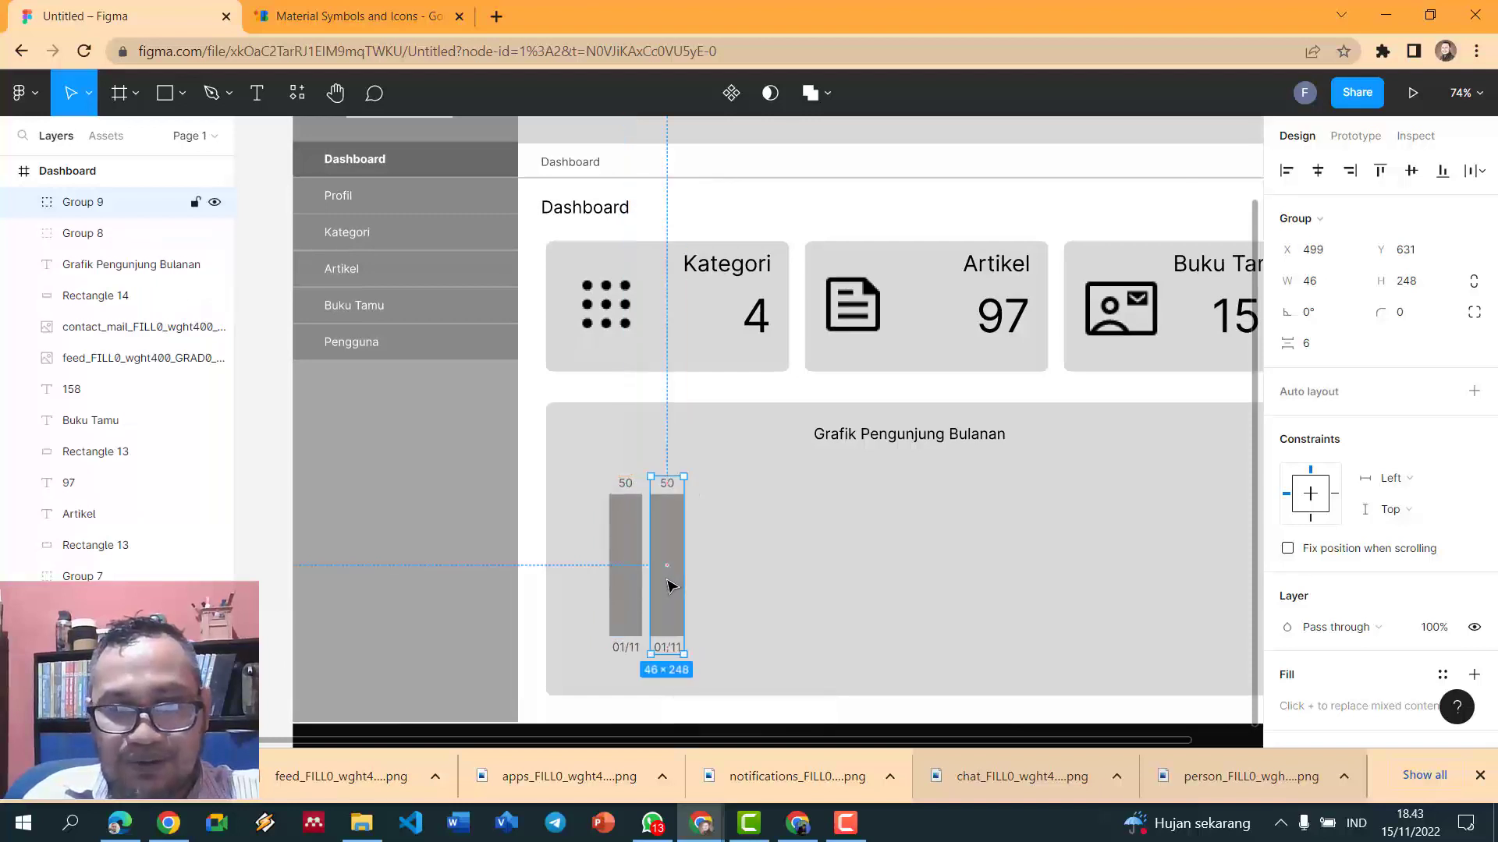
key(ctrl+d)
key(ctrl+d)
key(ctrl+d)
key(ctrl+d)
key(ctrl+d)
key(ctrl+d)
key(ctrl+d)
key(ctrl+d)
key(ctrl+d)
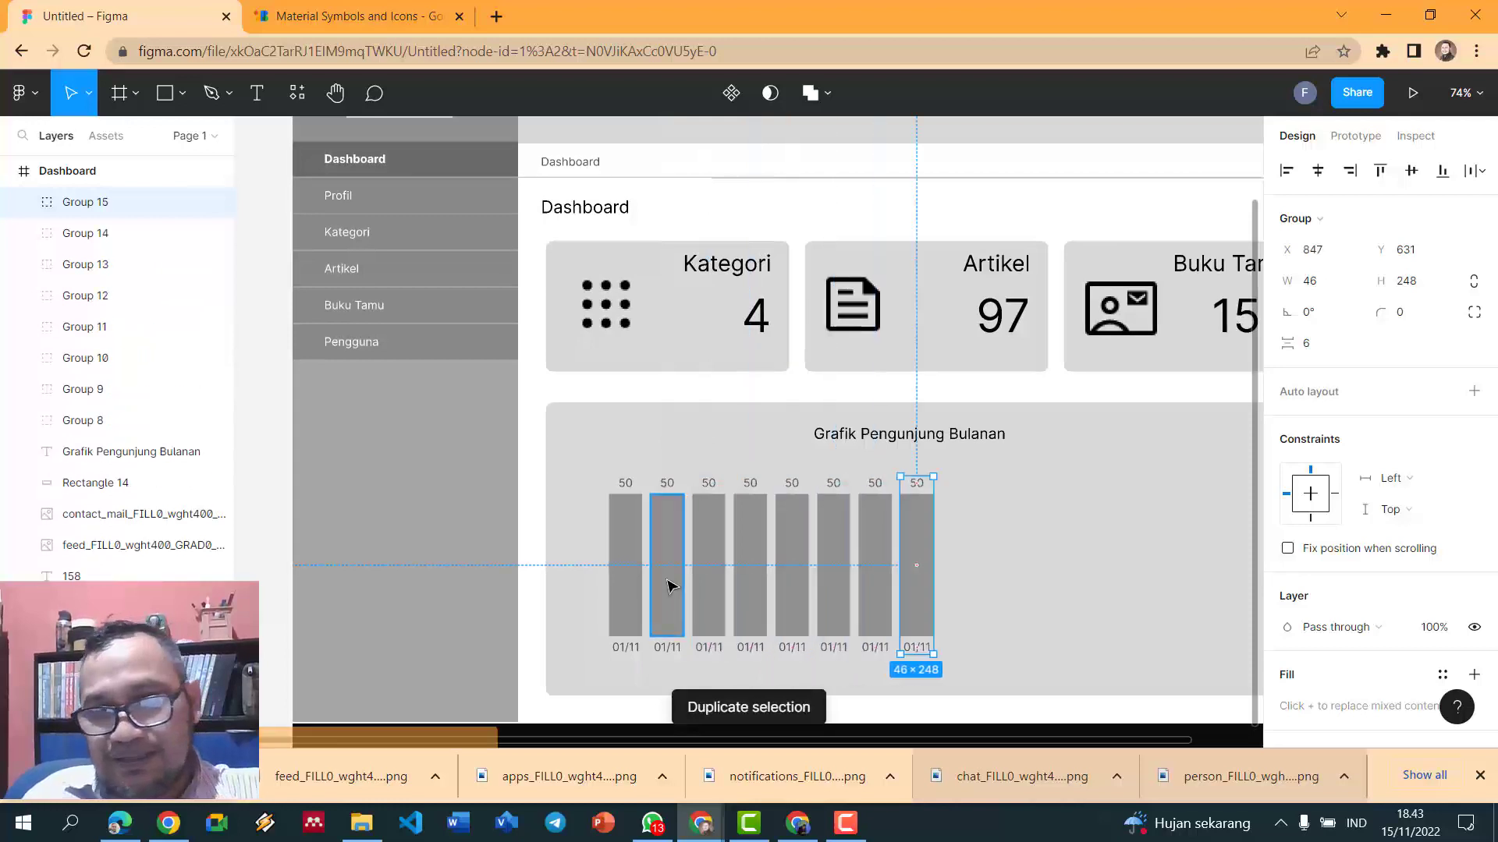
key(ctrl+d)
key(ctrl+d)
key(ctrl+d)
key(ctrl+d)
key(ctrl+d)
key(ctrl+d)
scroll(668, 585, right, 3)
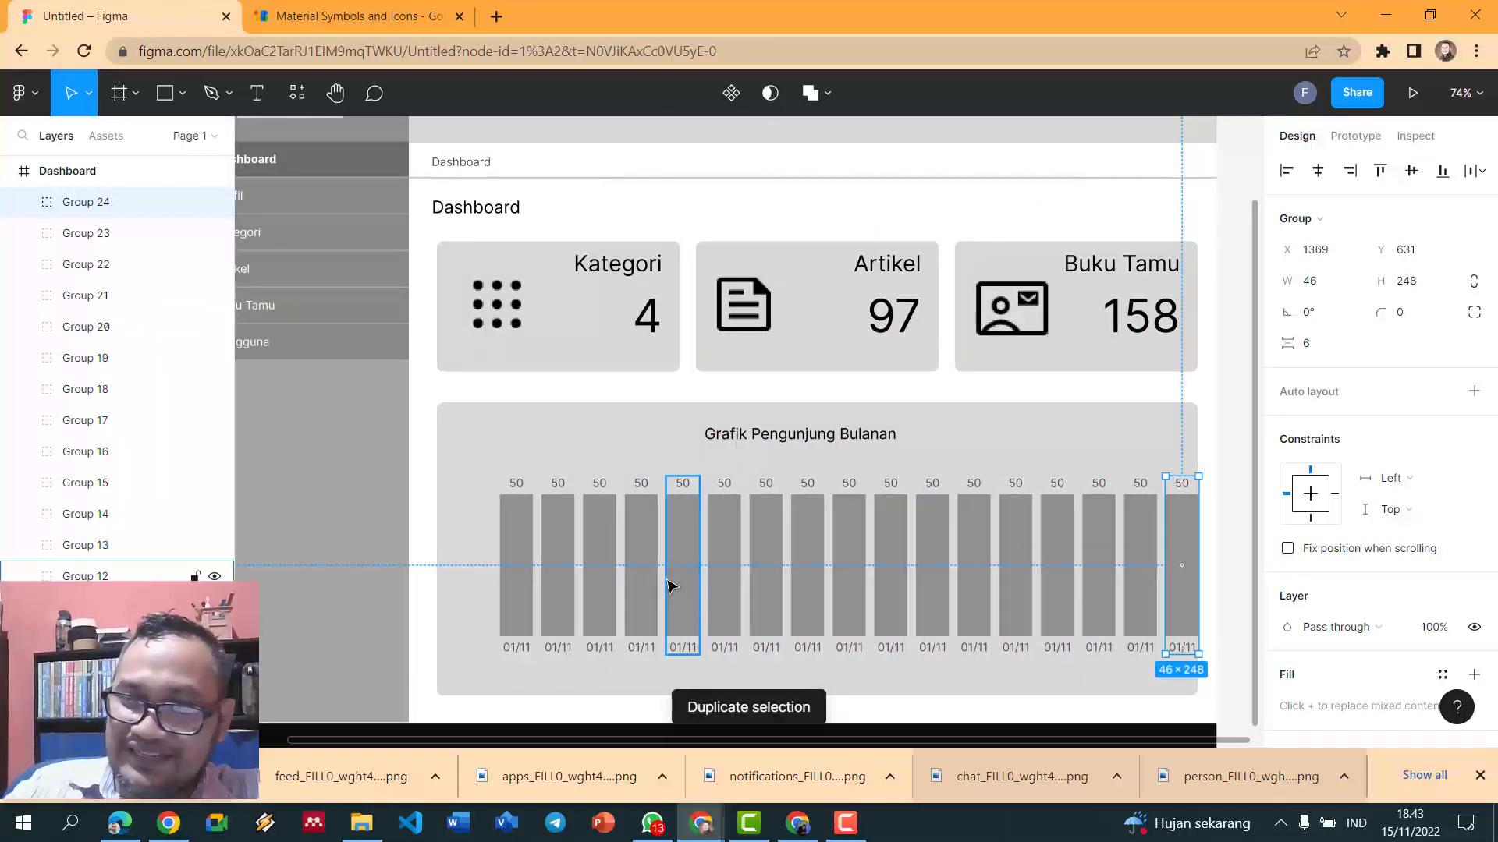
key(Delete)
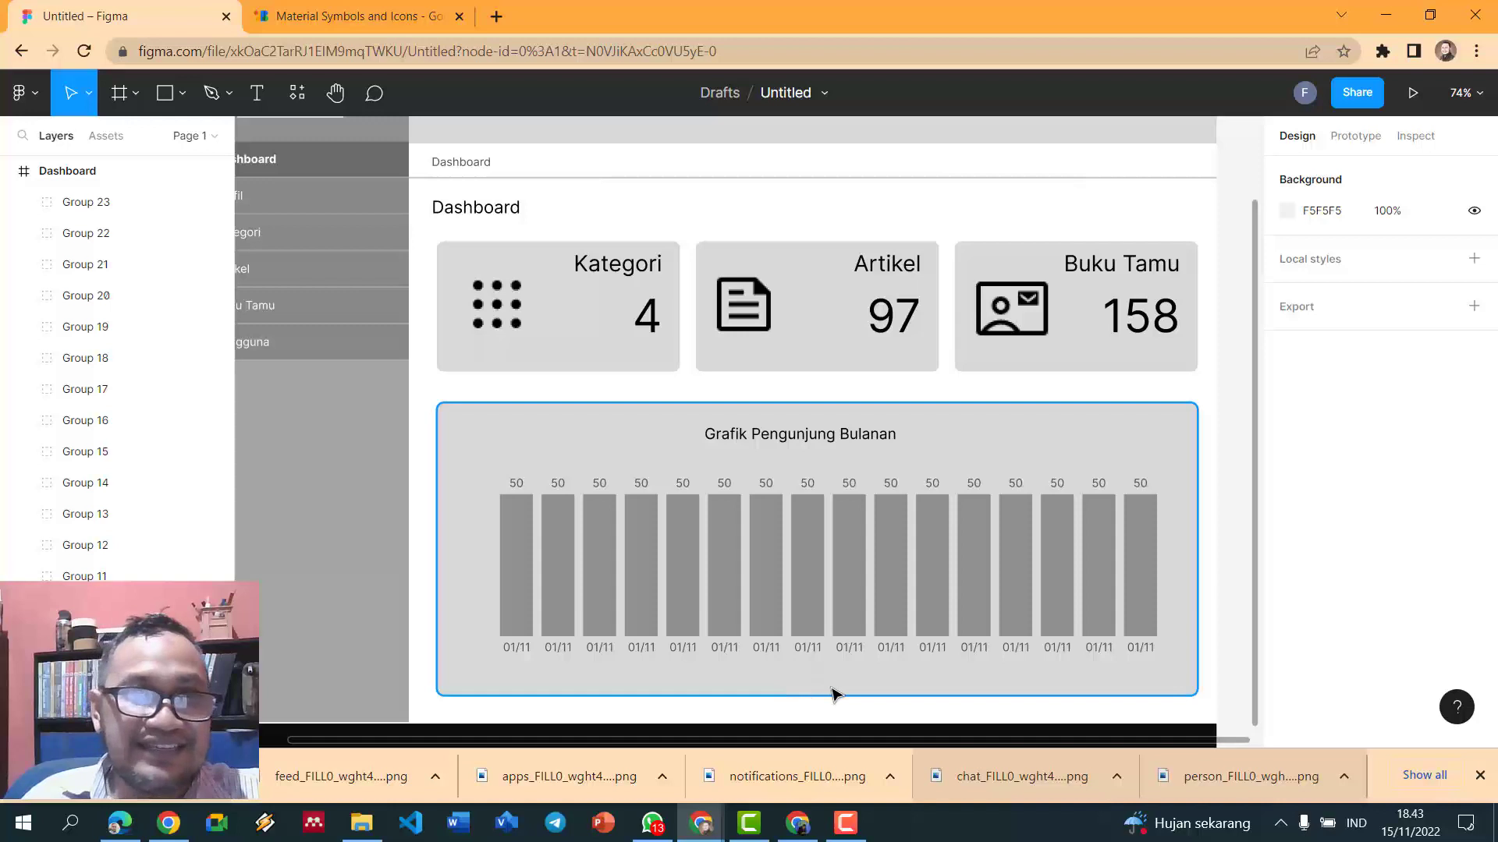
- Type a 'Tanggal' caption below the bars and colour it 515151 dark grey
click(262, 100)
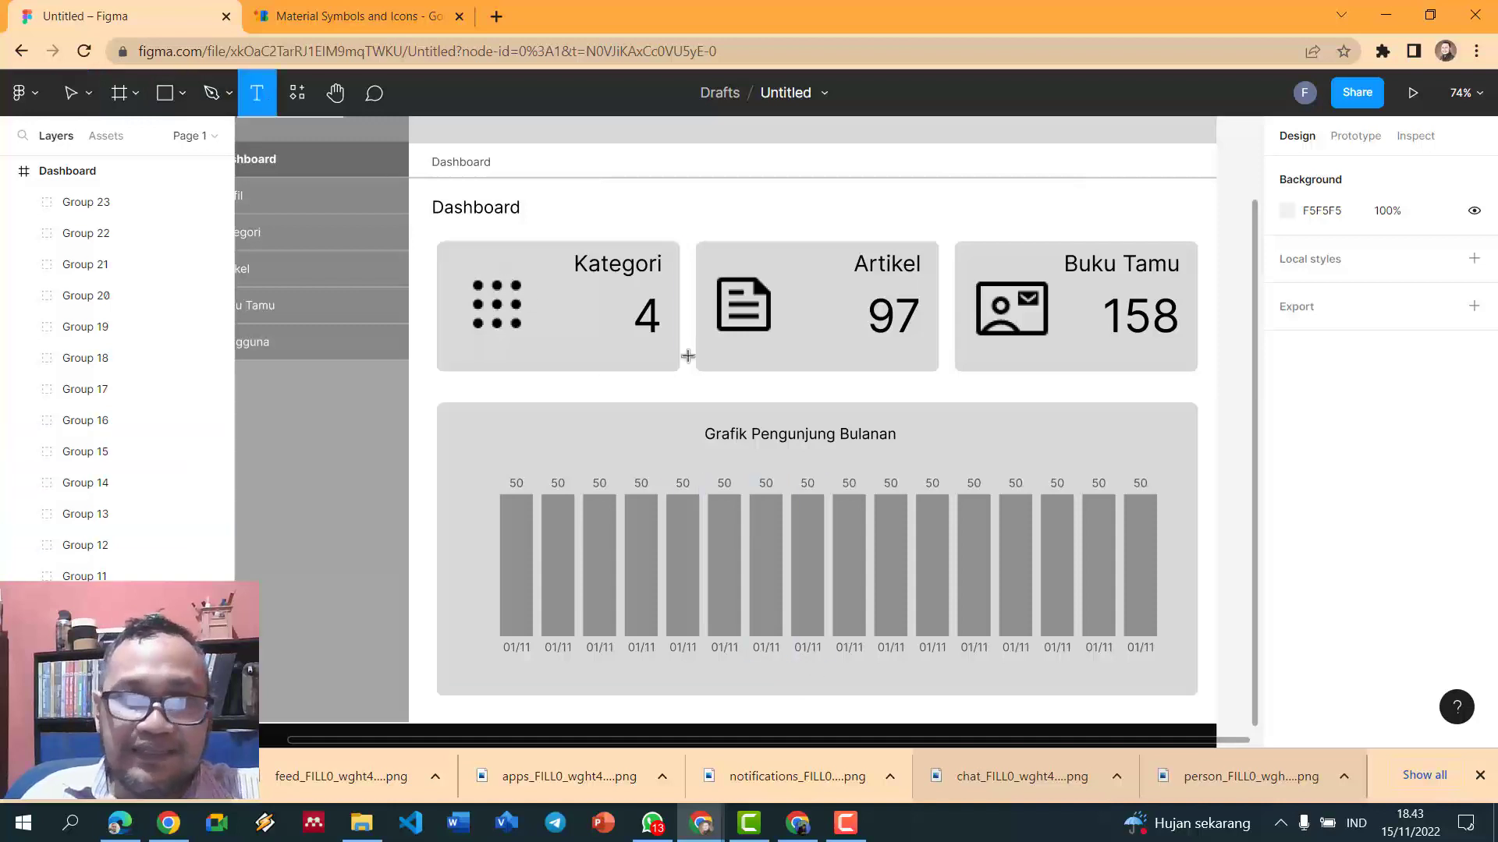
click(807, 671)
text(Ta)
key(Escape)
text(ngga)
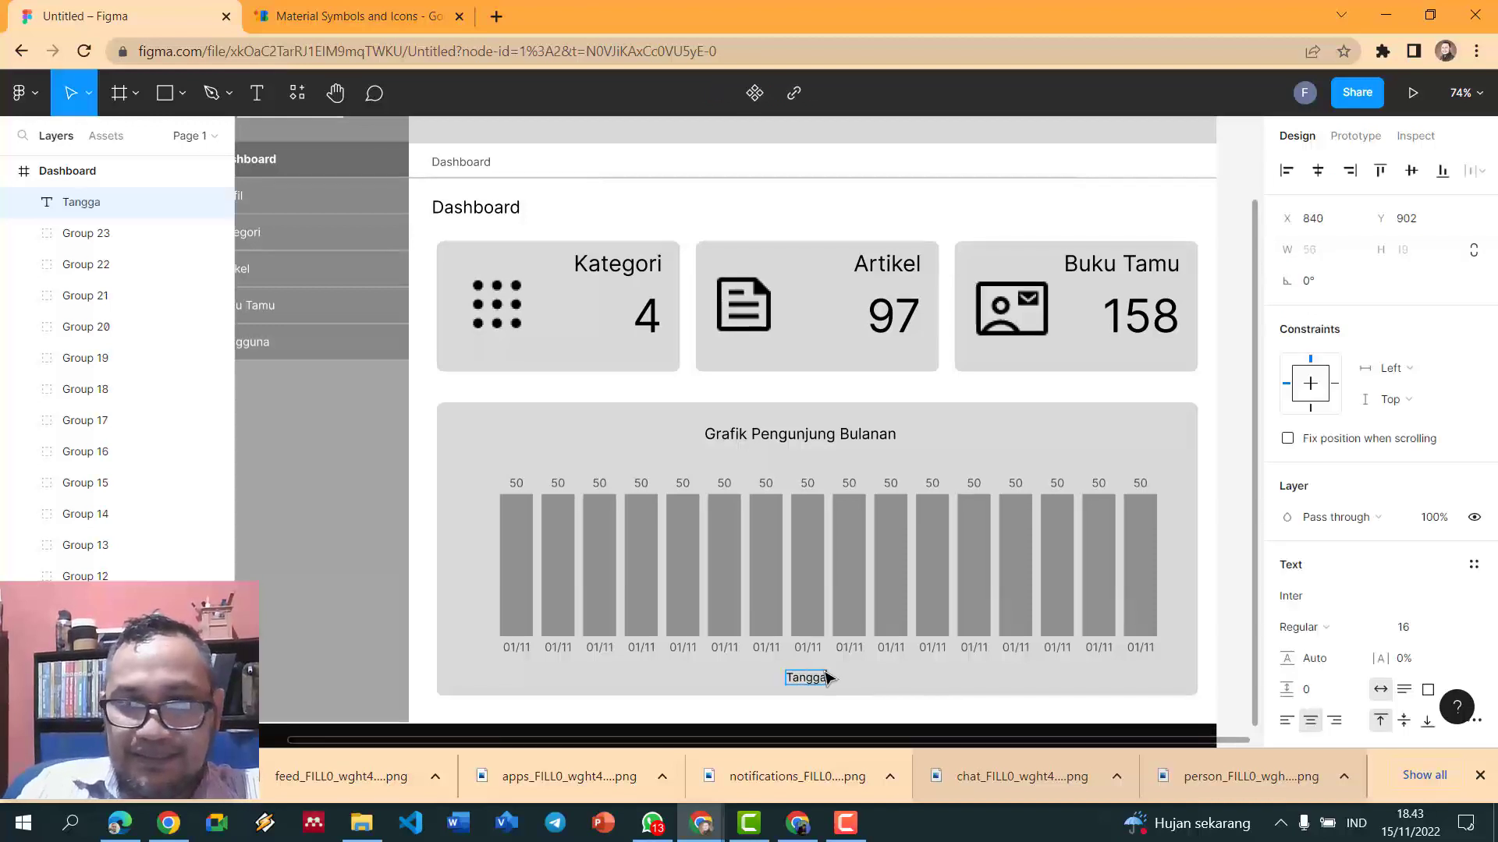
text(l)
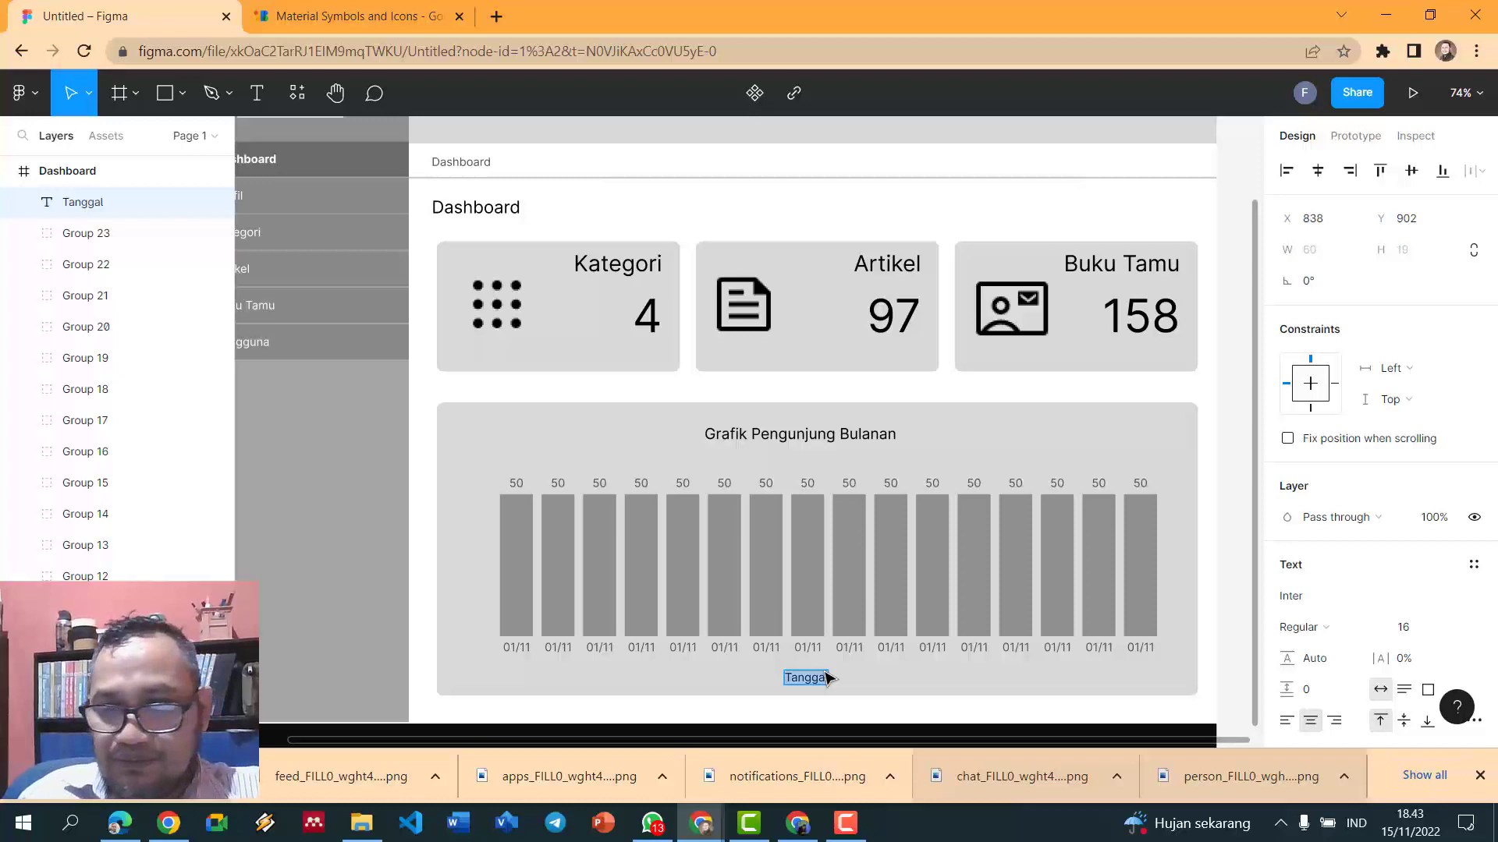
scroll(1439, 628, down, 4)
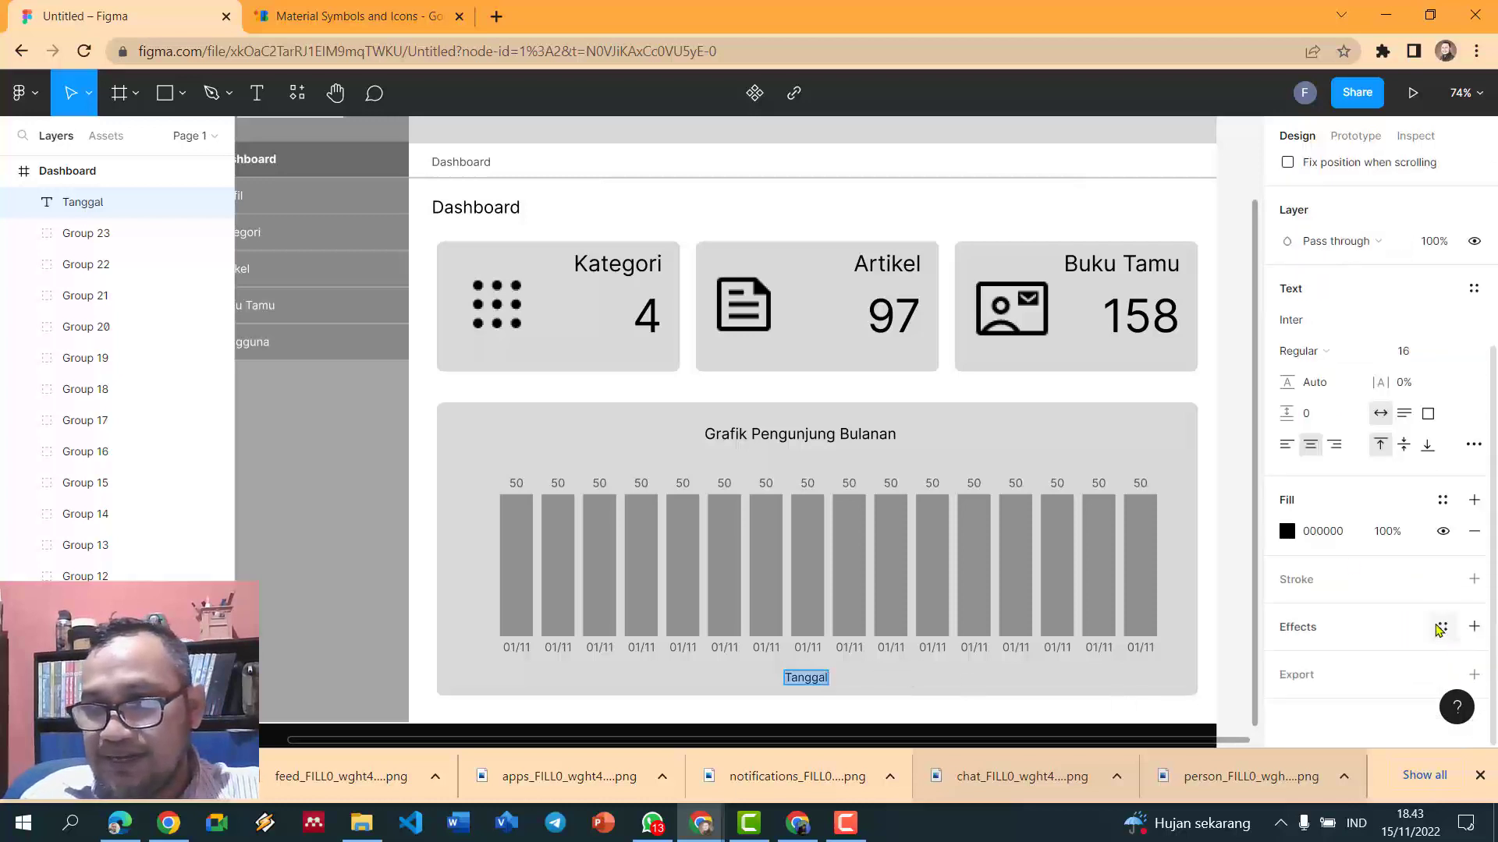
click(1287, 531)
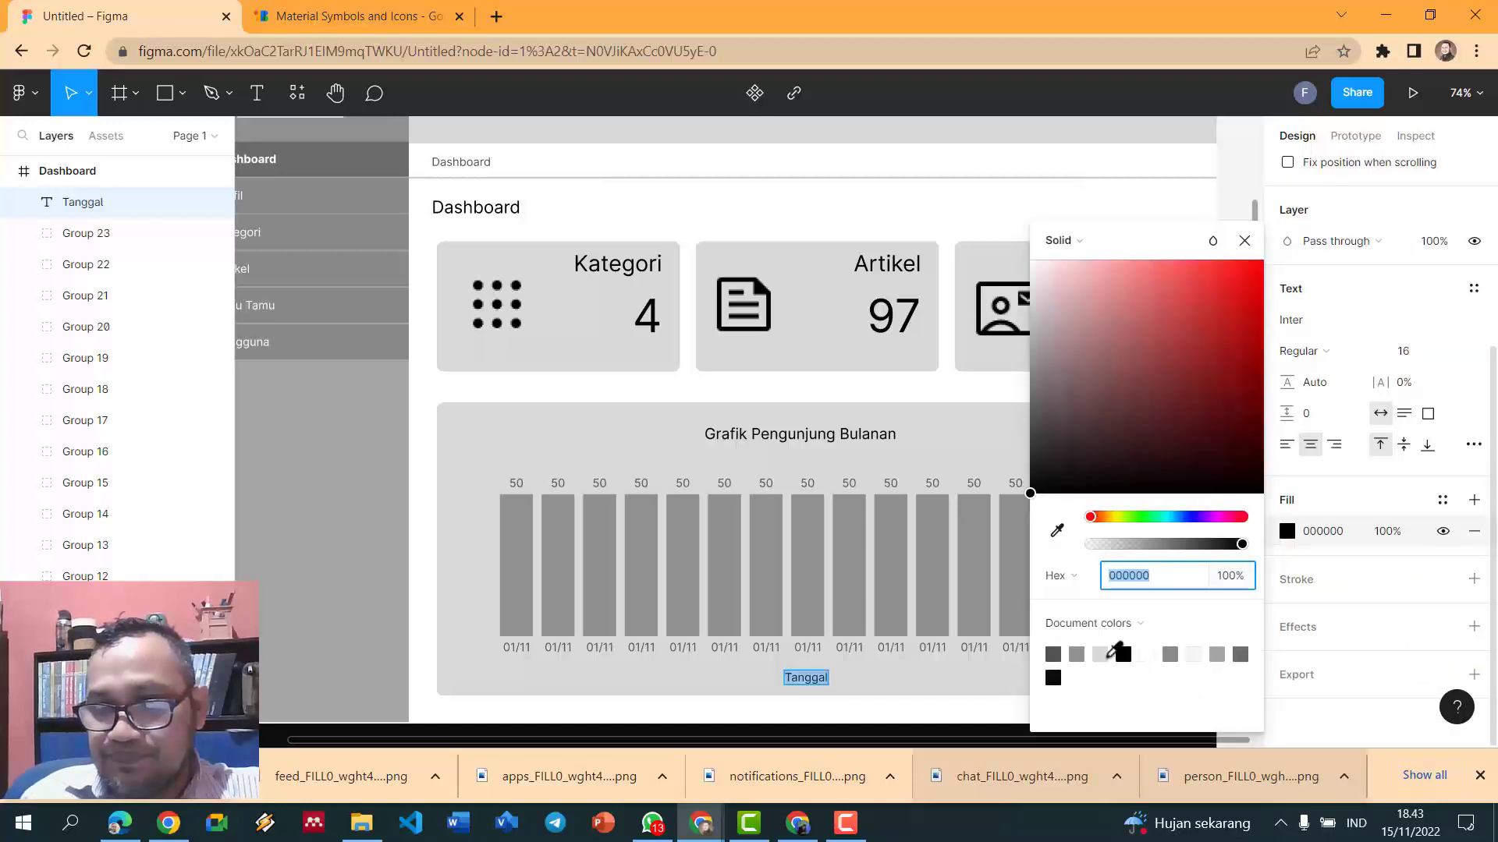
click(1053, 653)
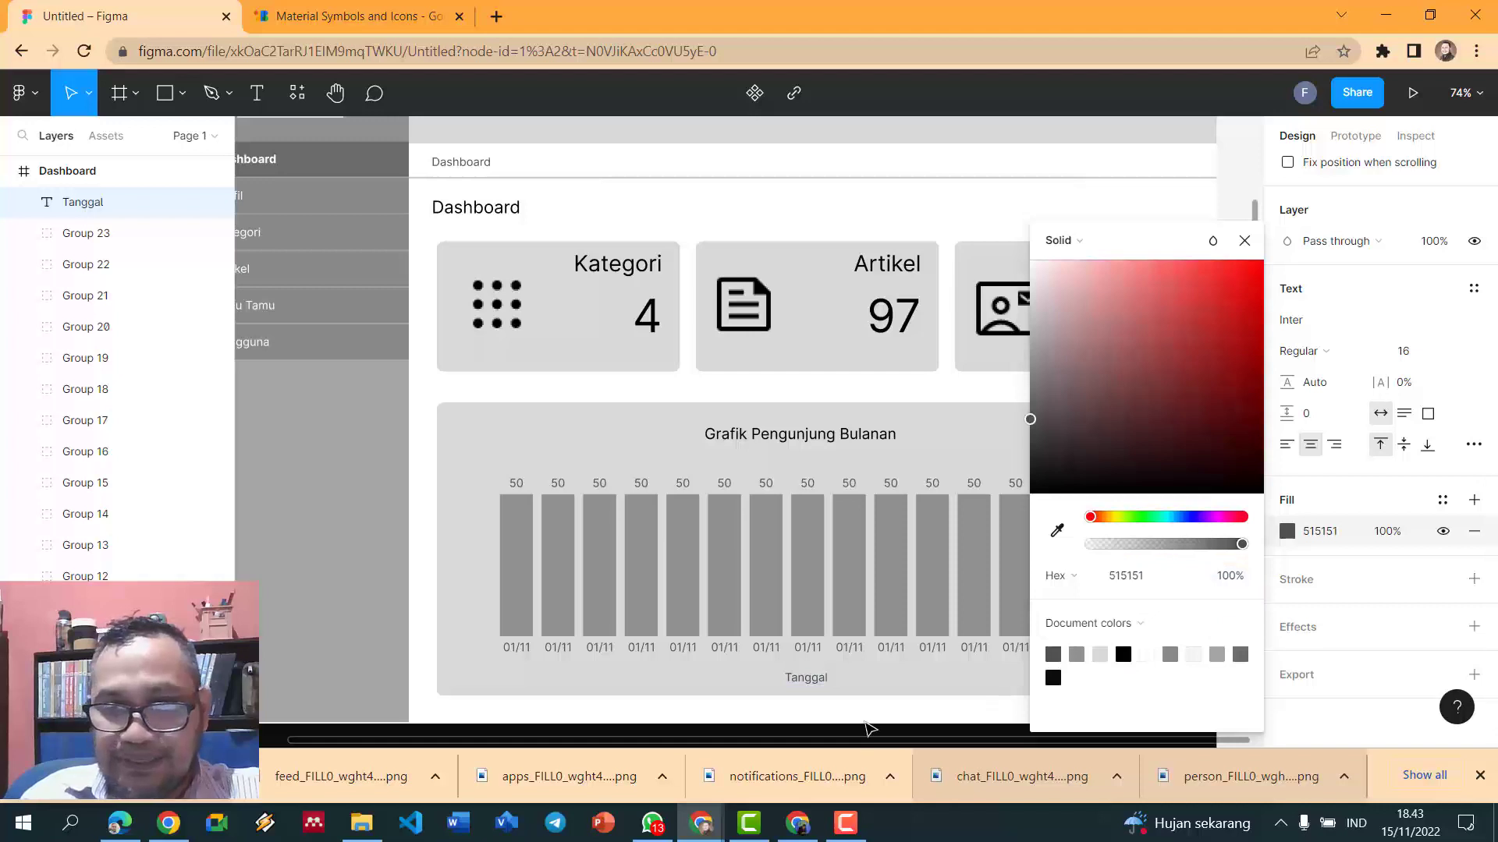
click(428, 555)
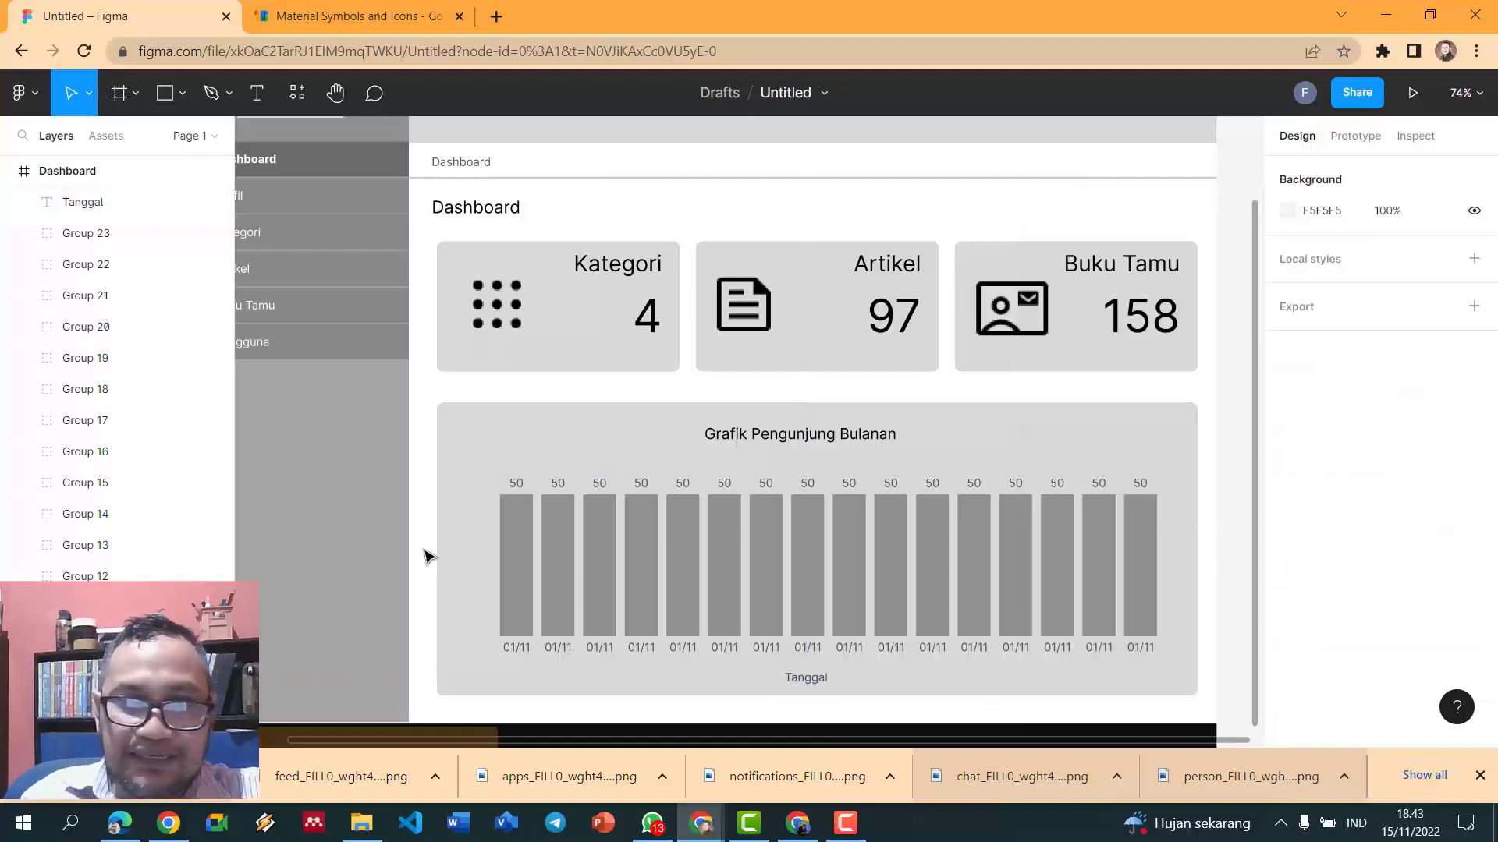
scroll(428, 555, down, 2)
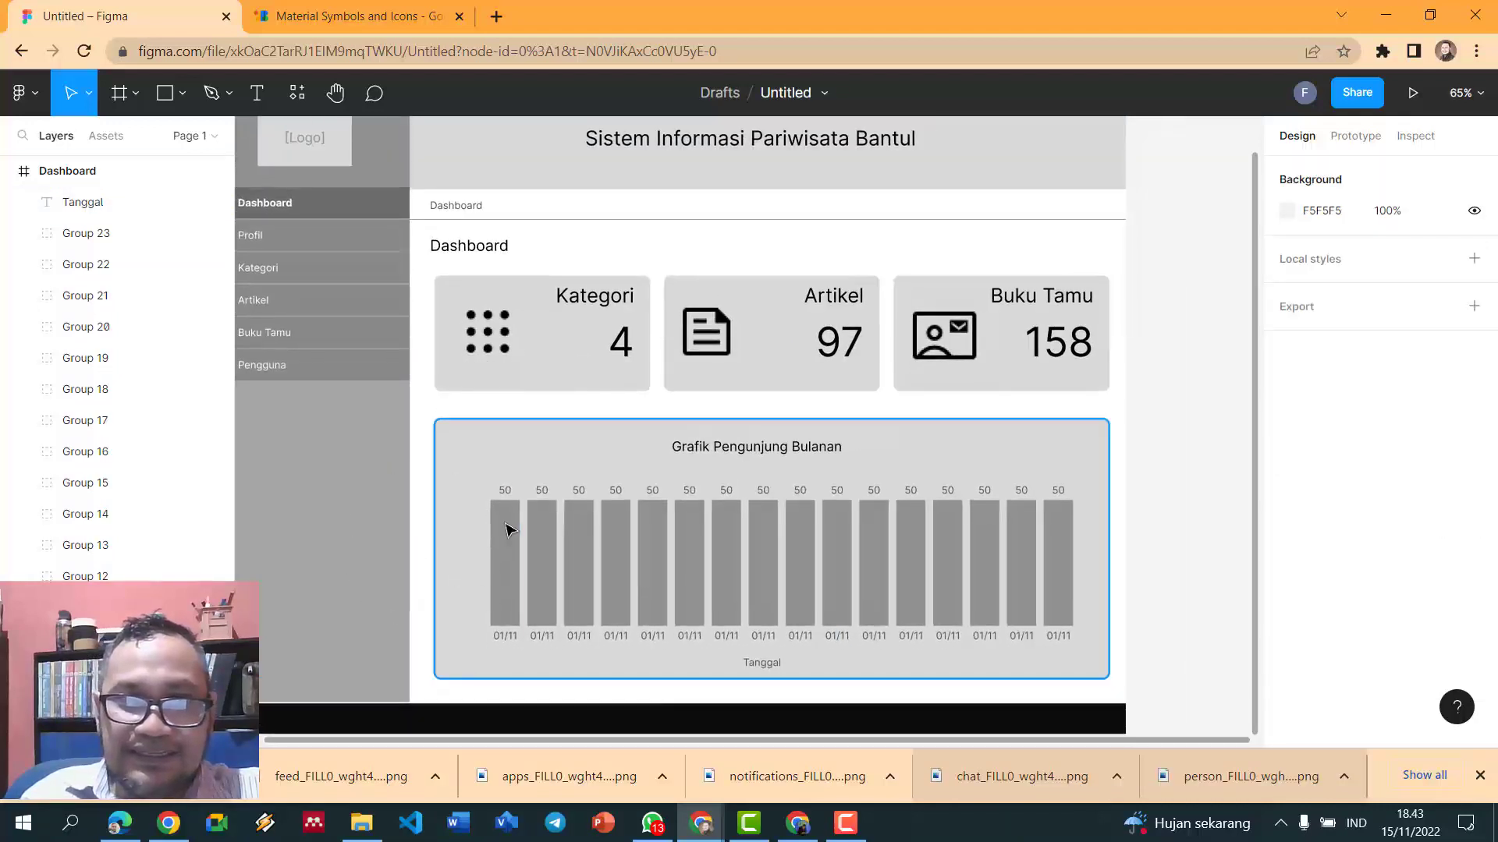
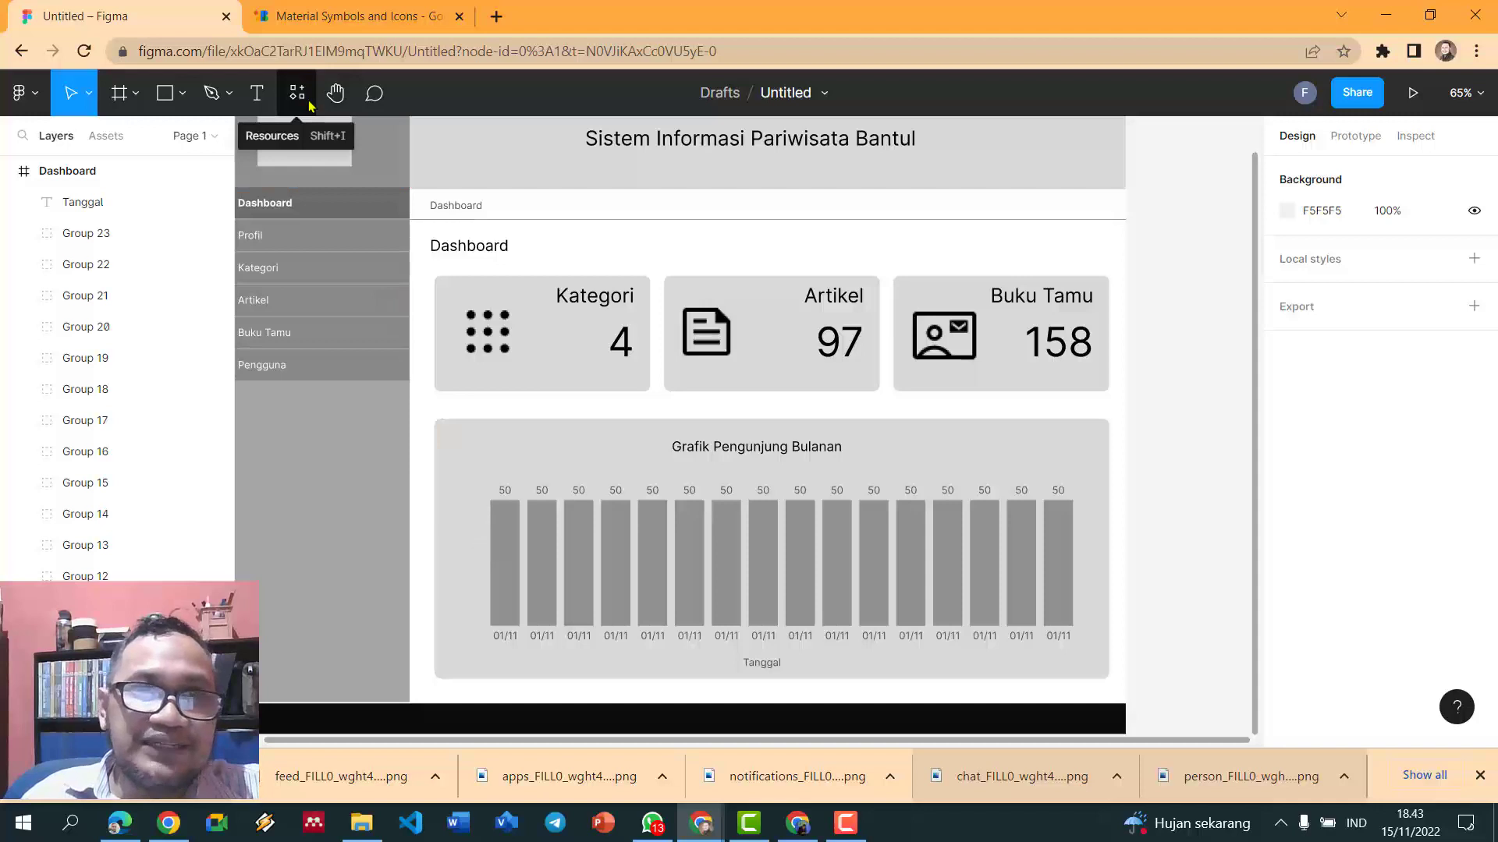
- Add a 'Jumlah Pengunjung' text label and rotate it 90° to vertical
click(258, 94)
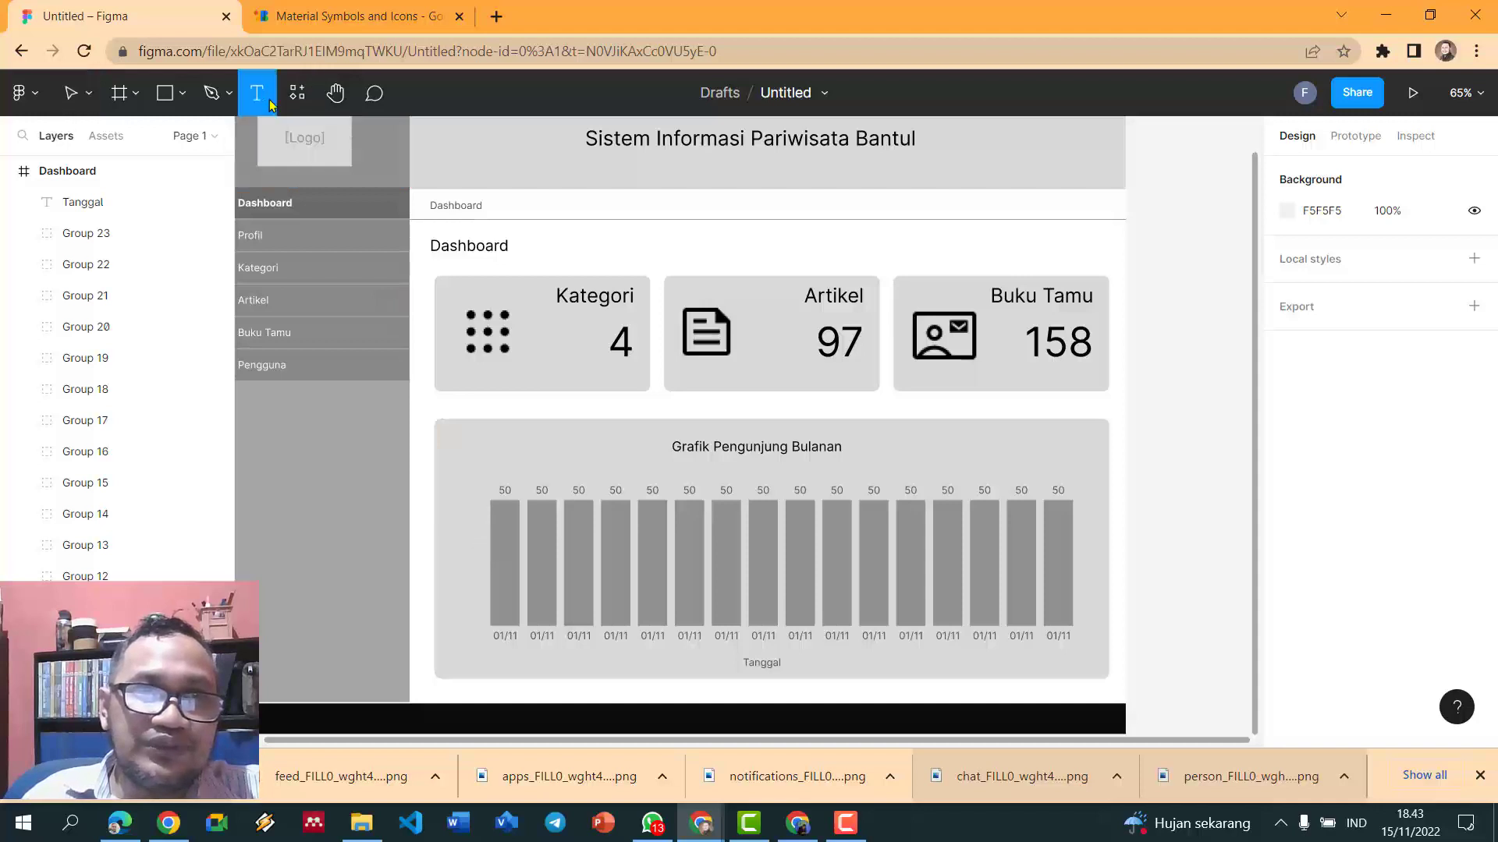
click(454, 542)
text(Jumlah Peng)
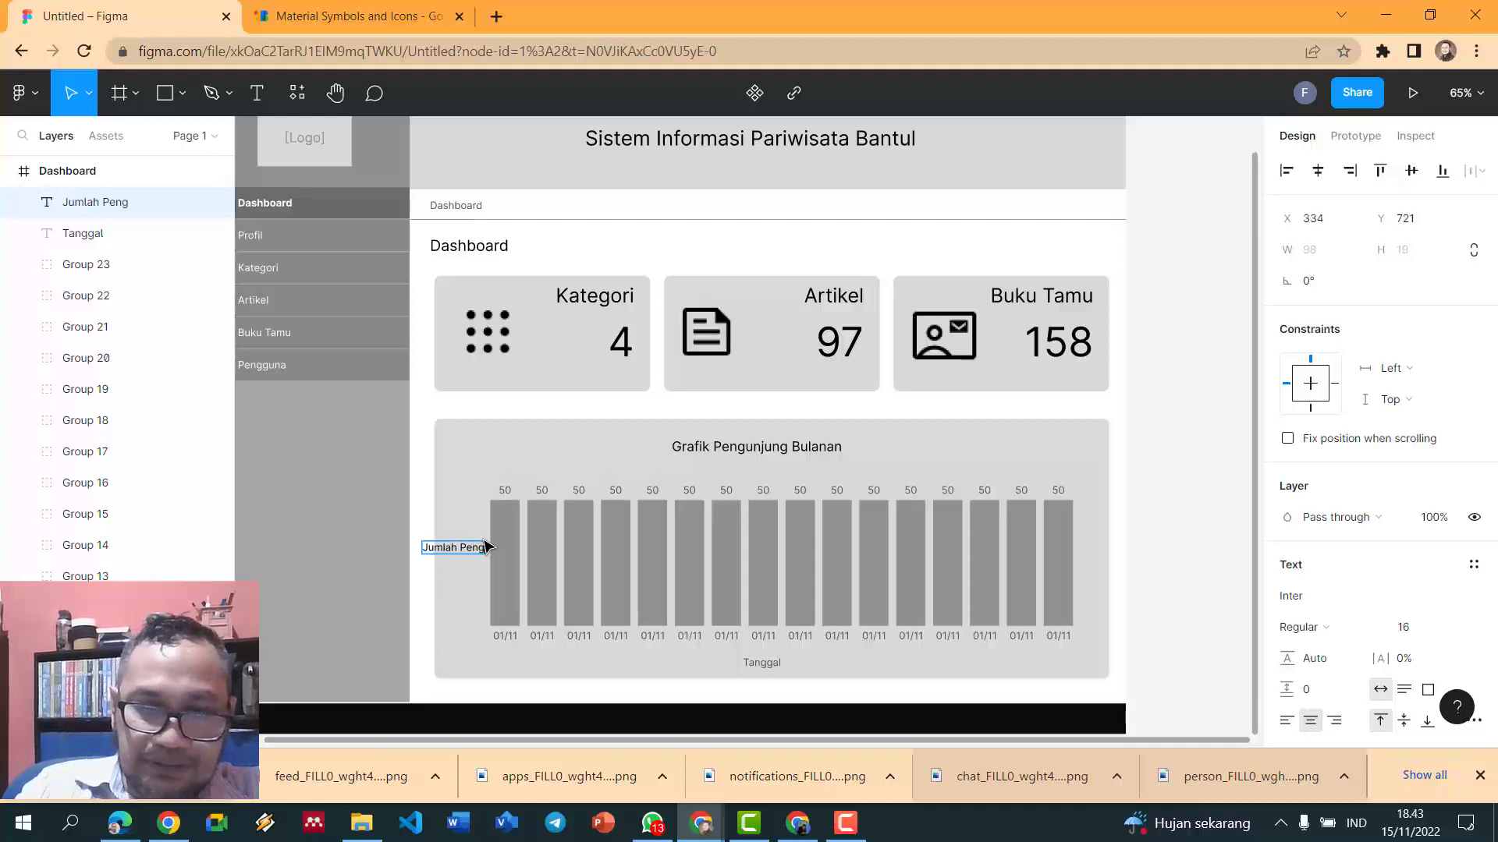
text(unjun)
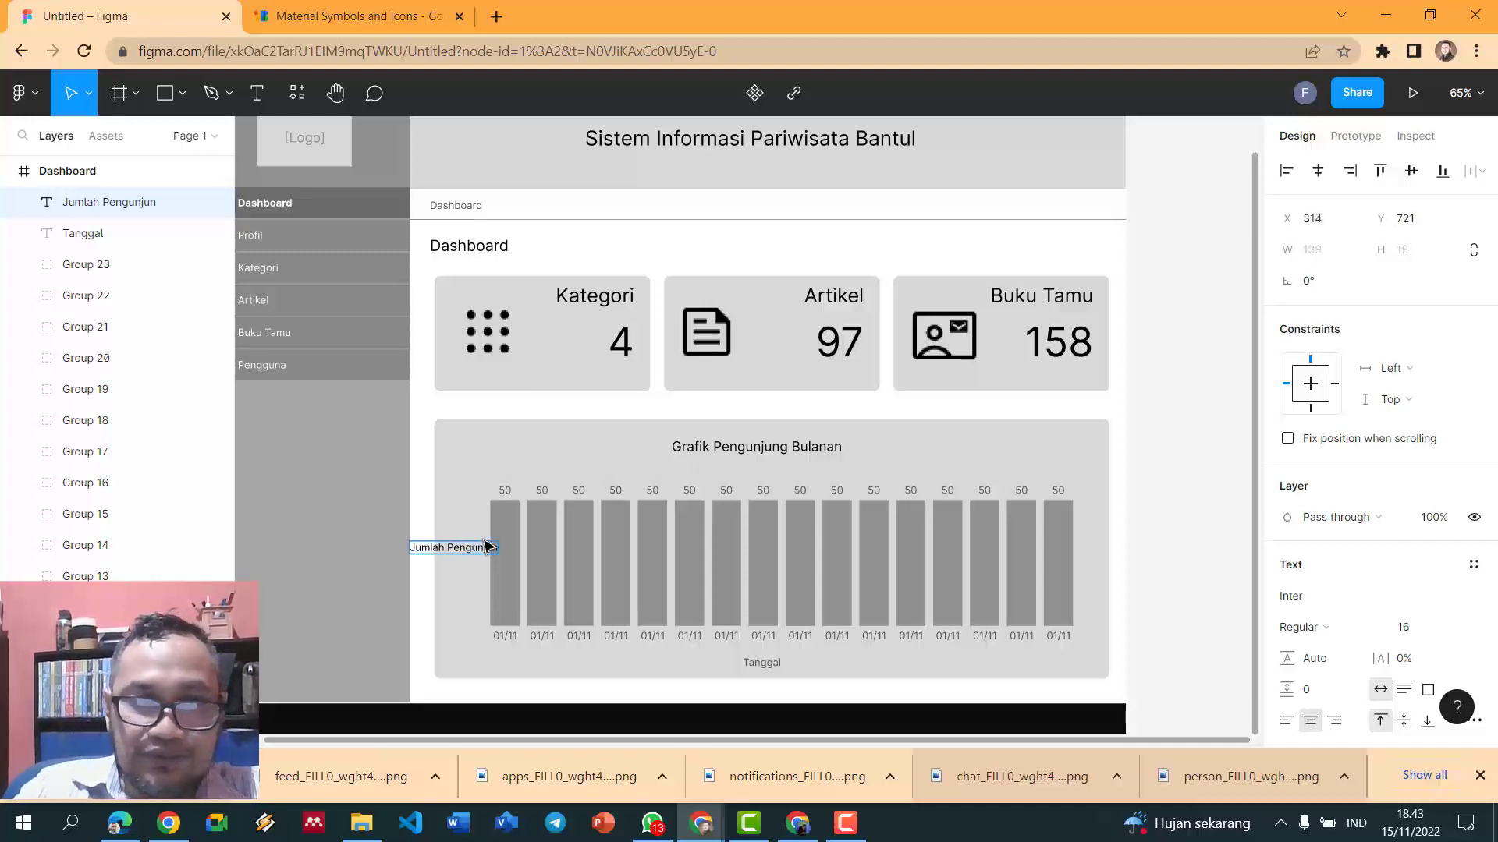
text(g)
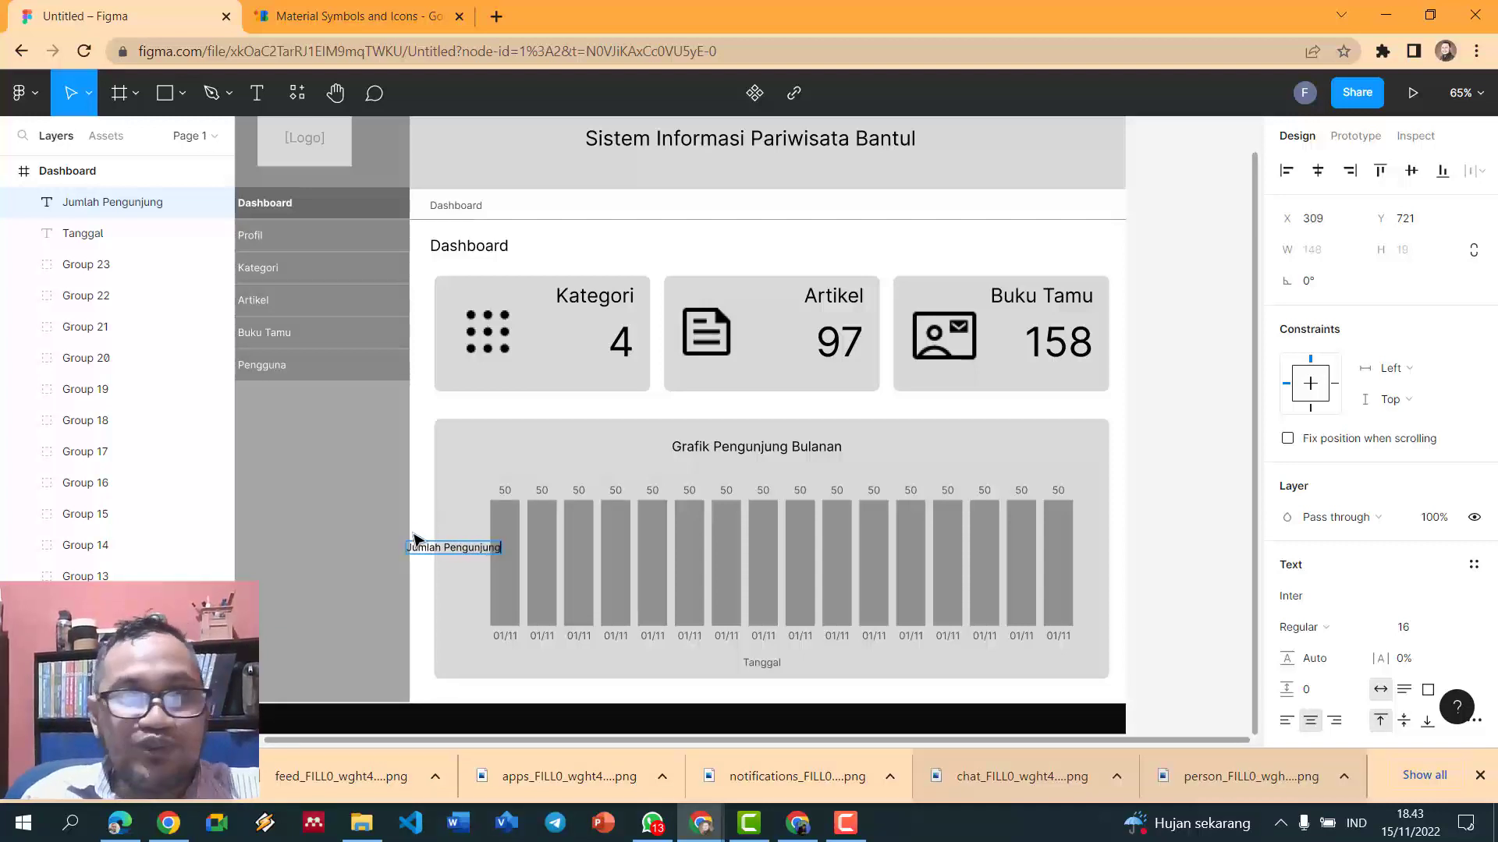
key(Escape)
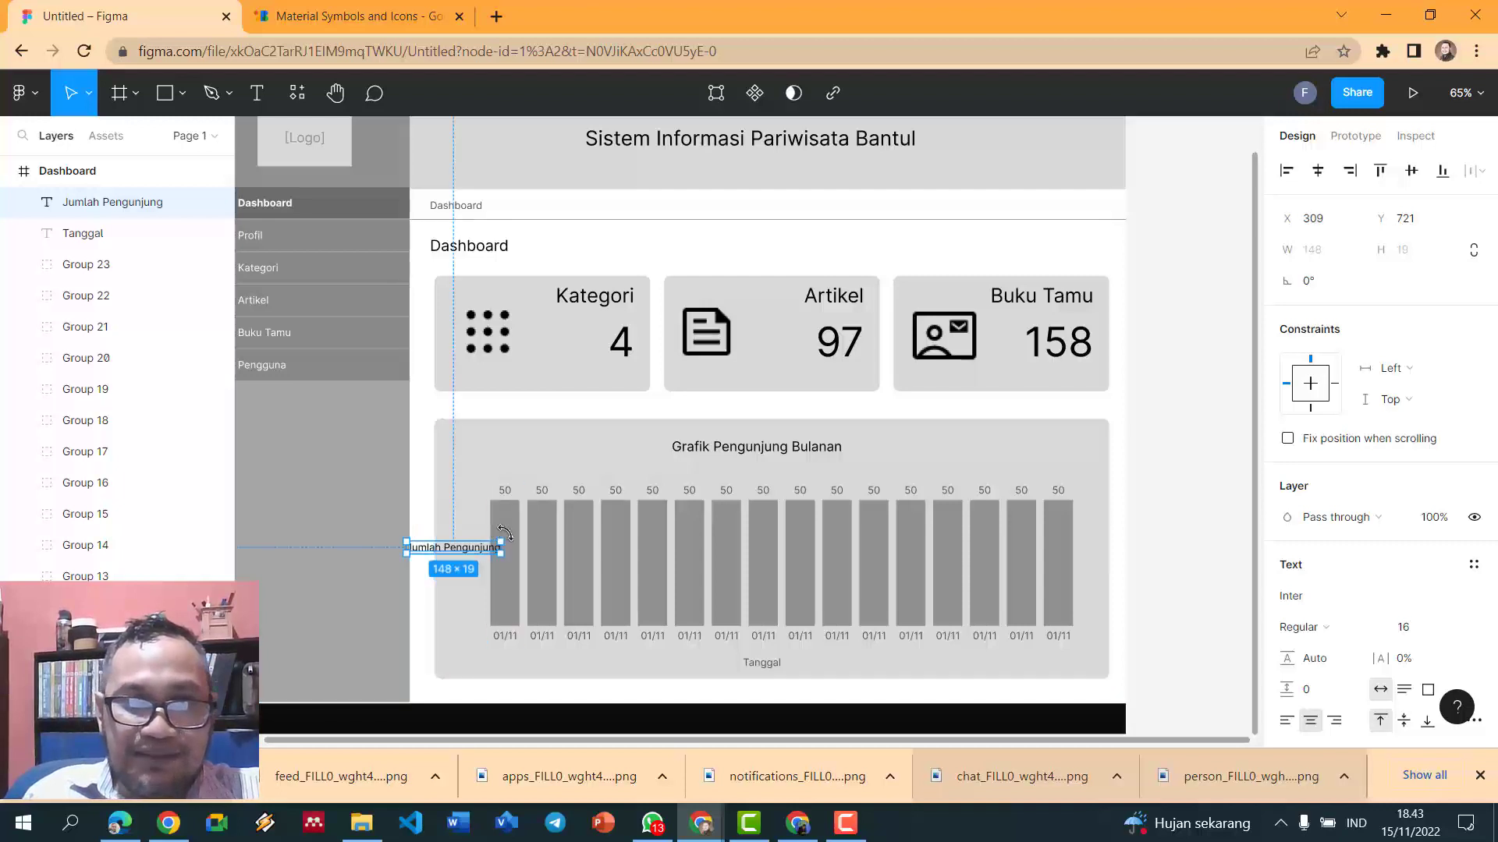
drag(507, 536, 427, 456)
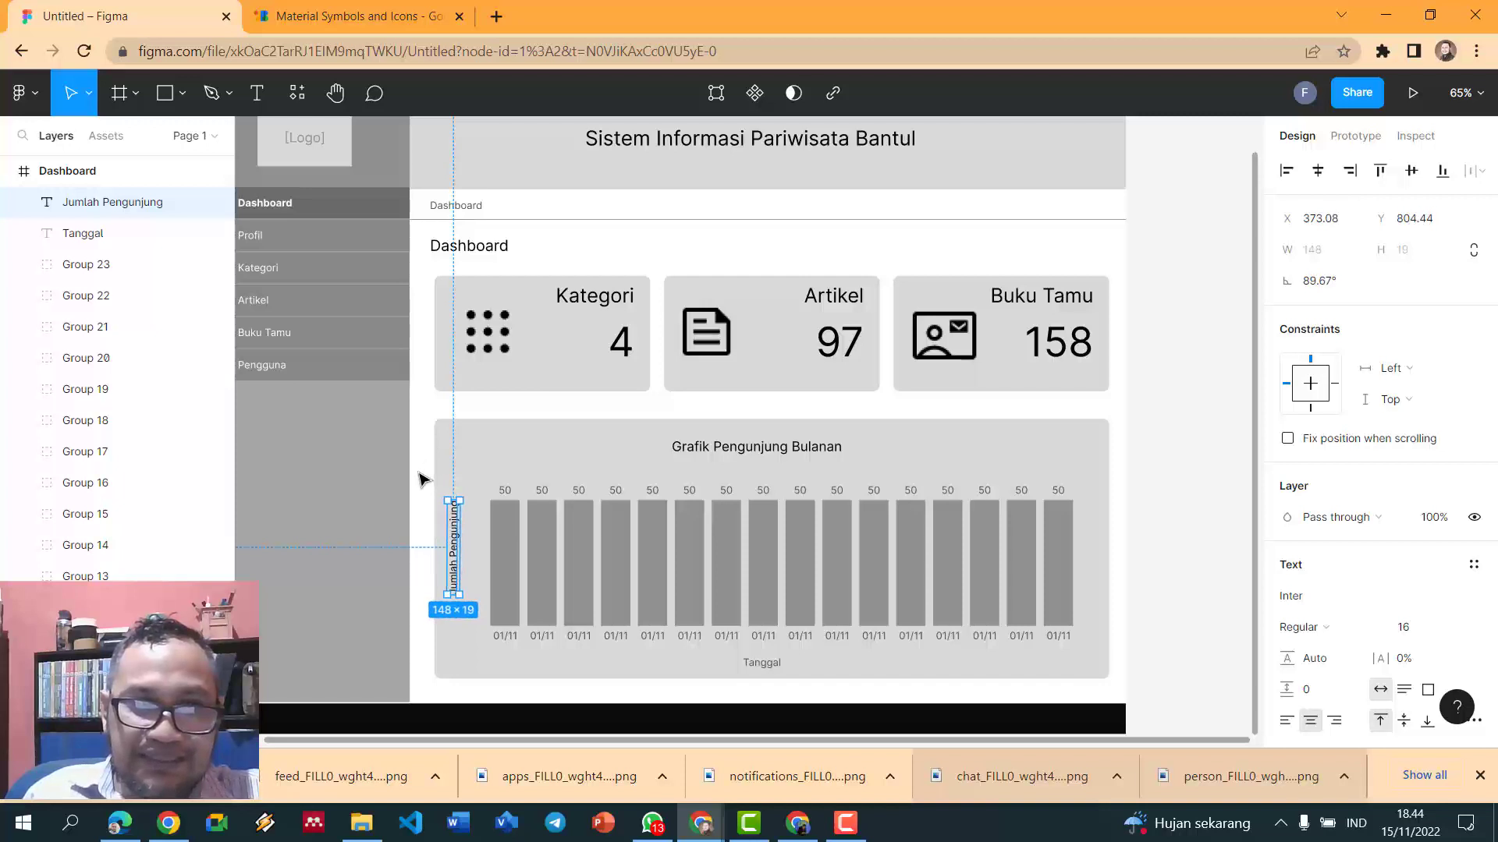
- Move the vertical label beside the bars and fill it grey 909090
click(425, 483)
scroll(431, 491, up, 5)
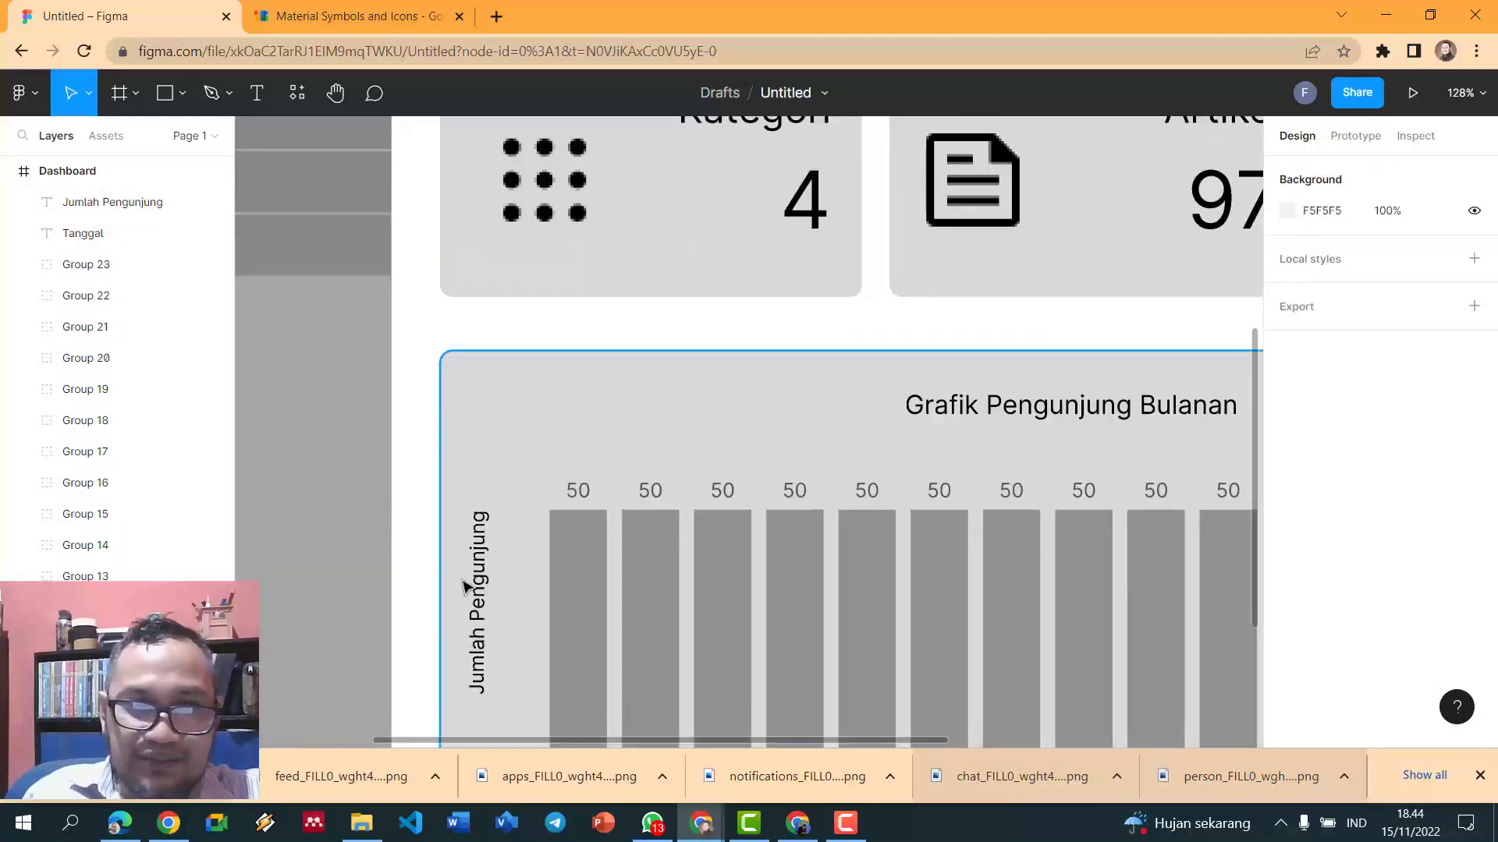
scroll(465, 586, down, 5)
drag(475, 593, 491, 610)
scroll(1401, 576, down, 4)
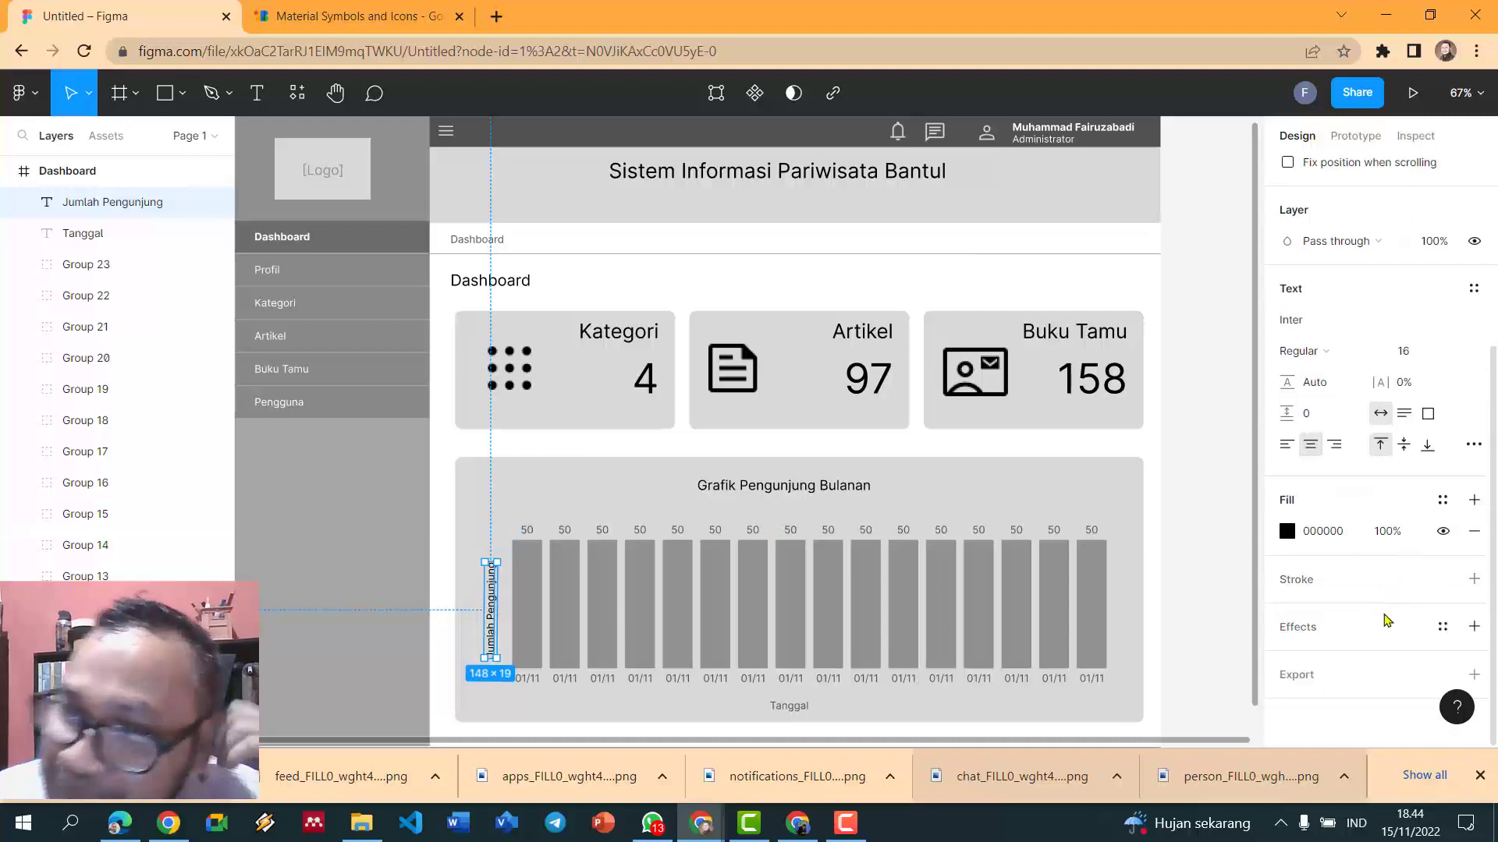
click(1287, 531)
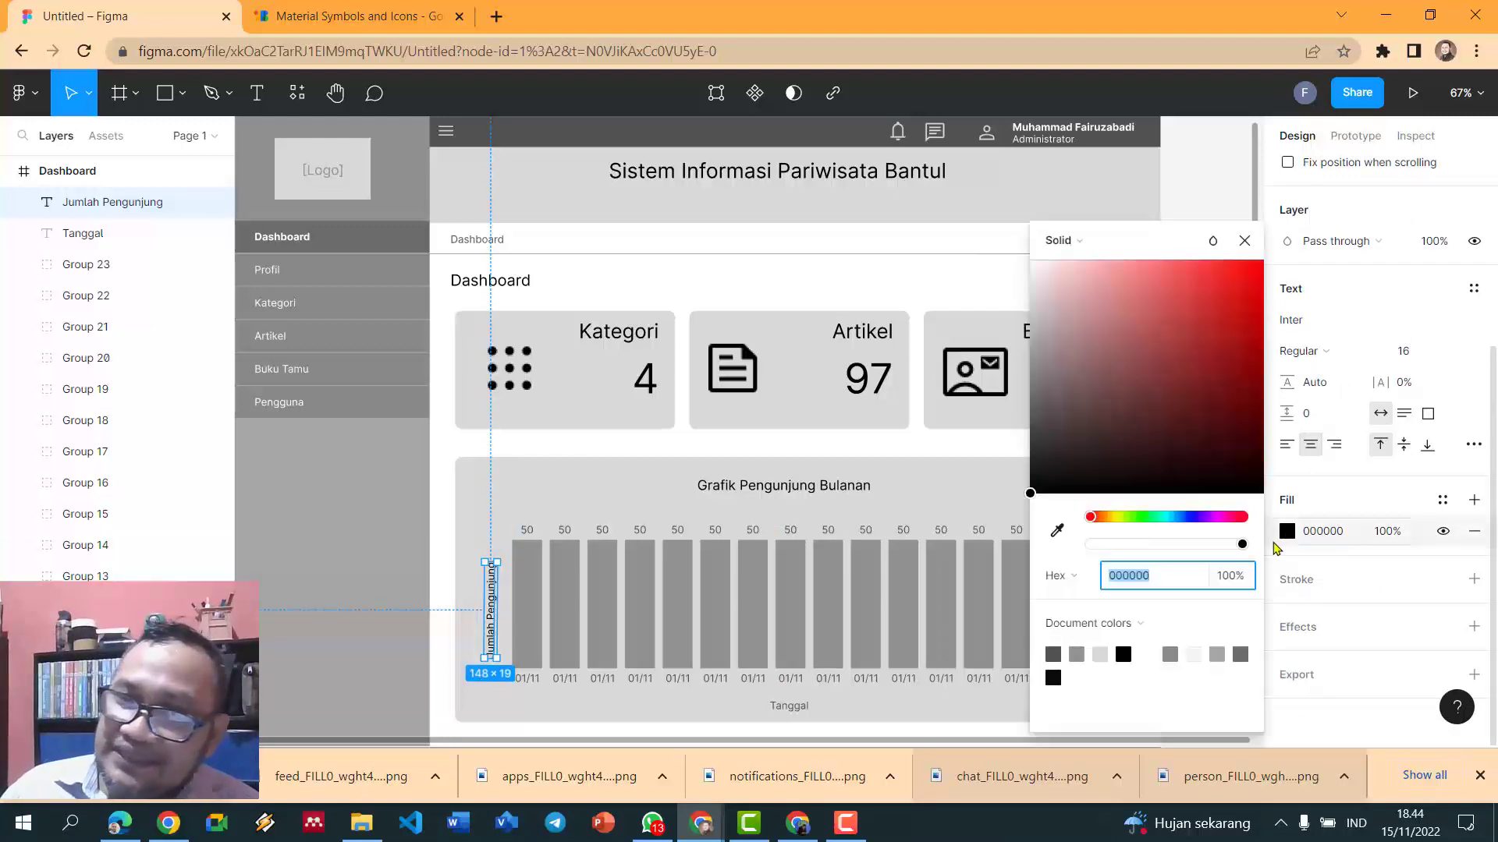
click(1127, 651)
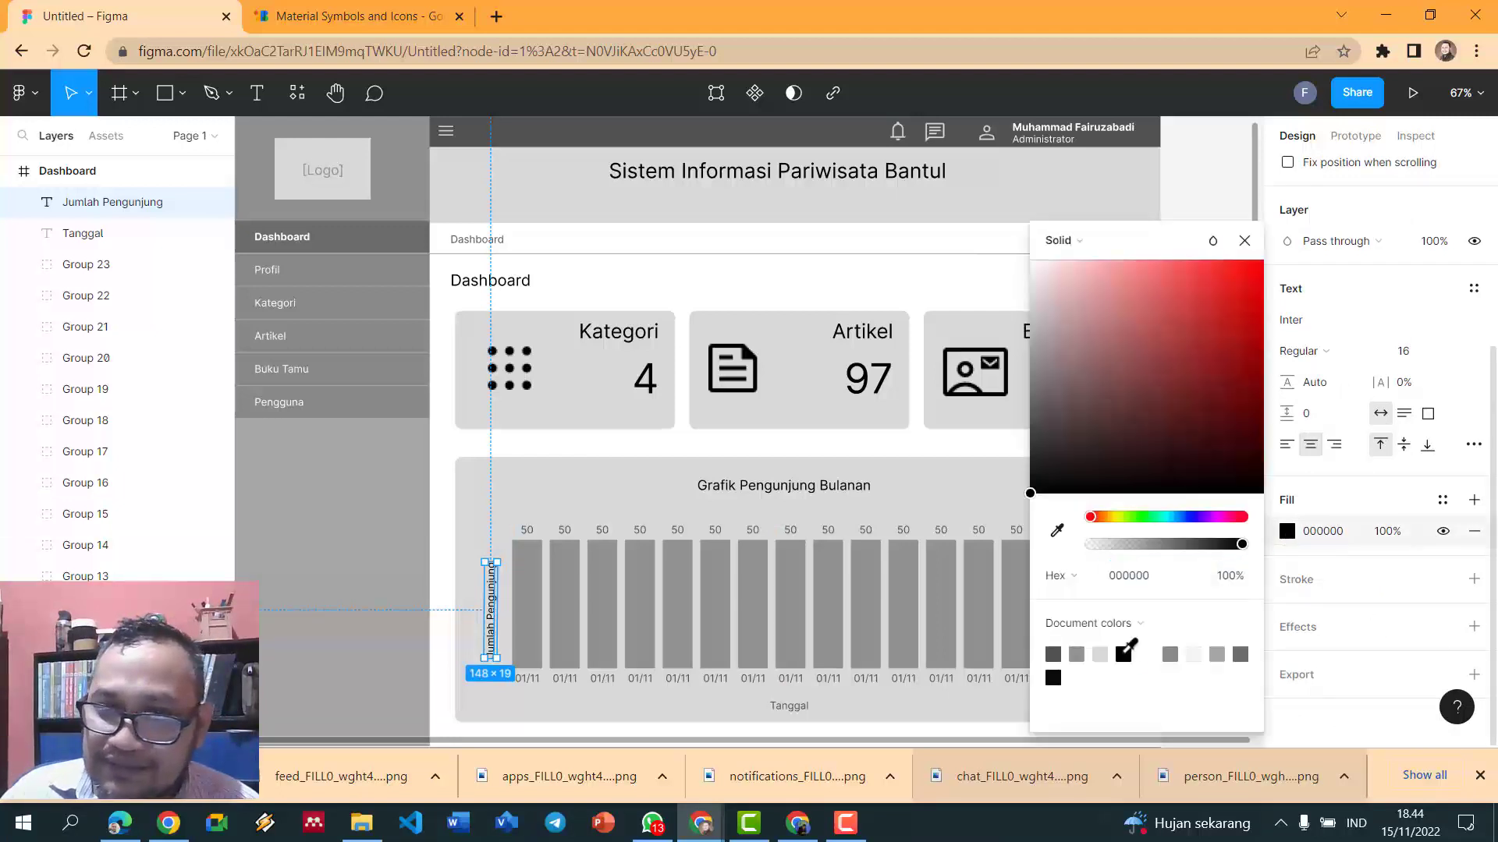
click(1079, 652)
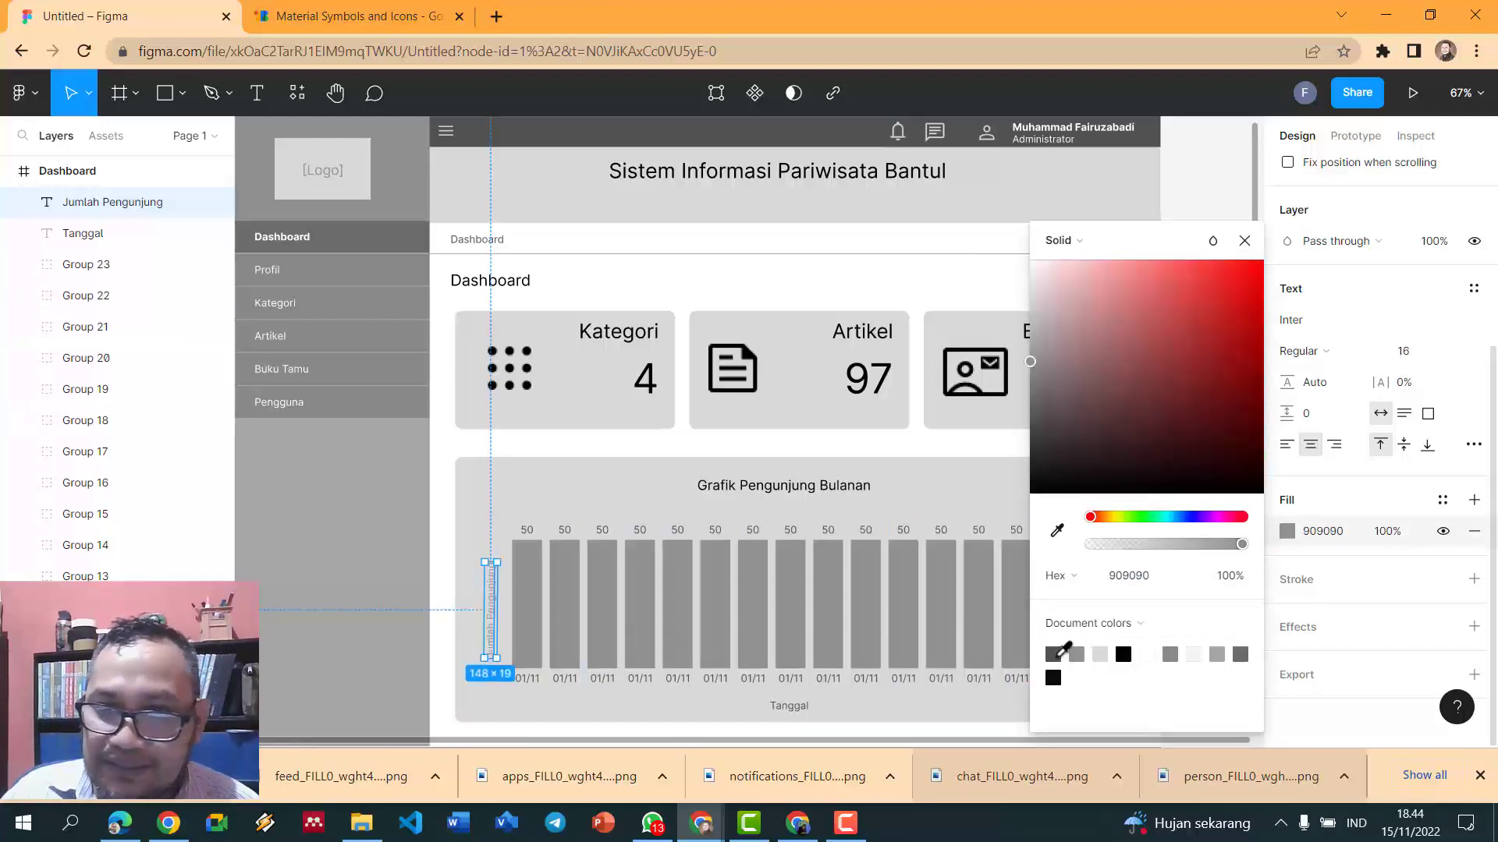
click(449, 589)
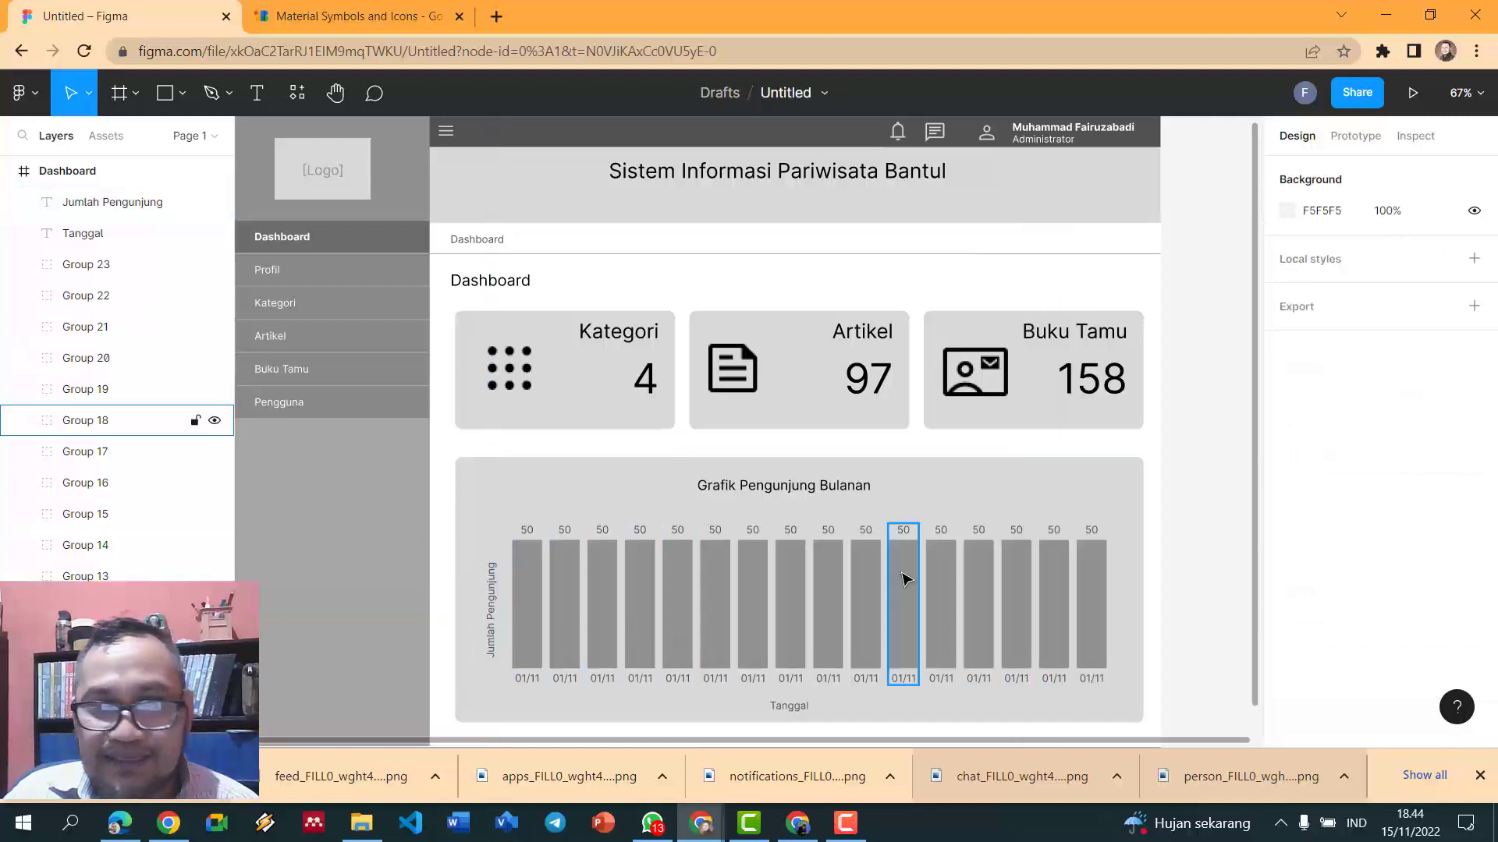
- Shorten the second bar and relabel its value 35 on top of it
ctrl+scroll(905, 578, up, 3)
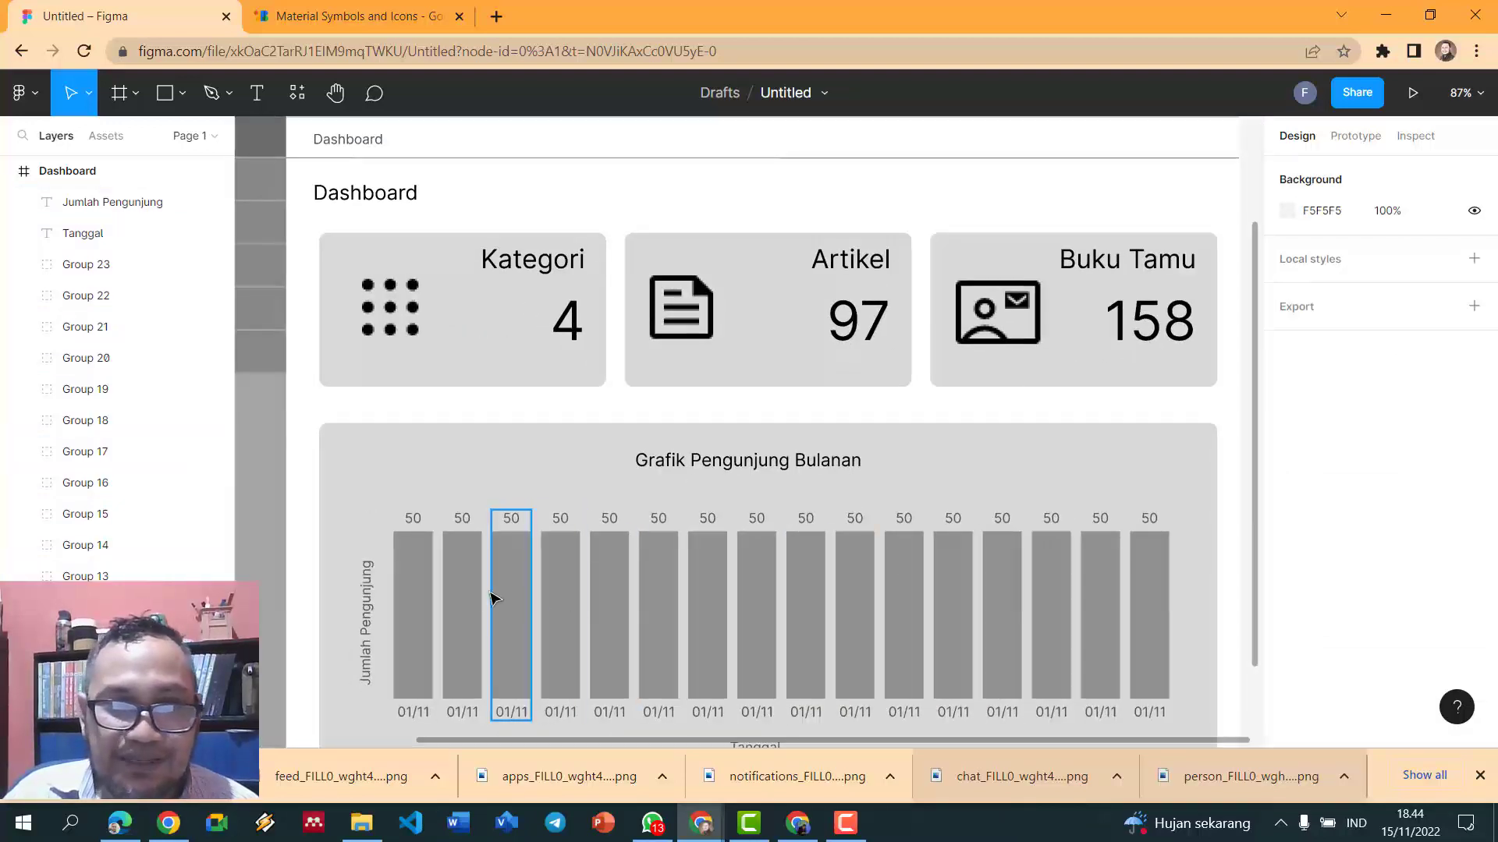
click(468, 597)
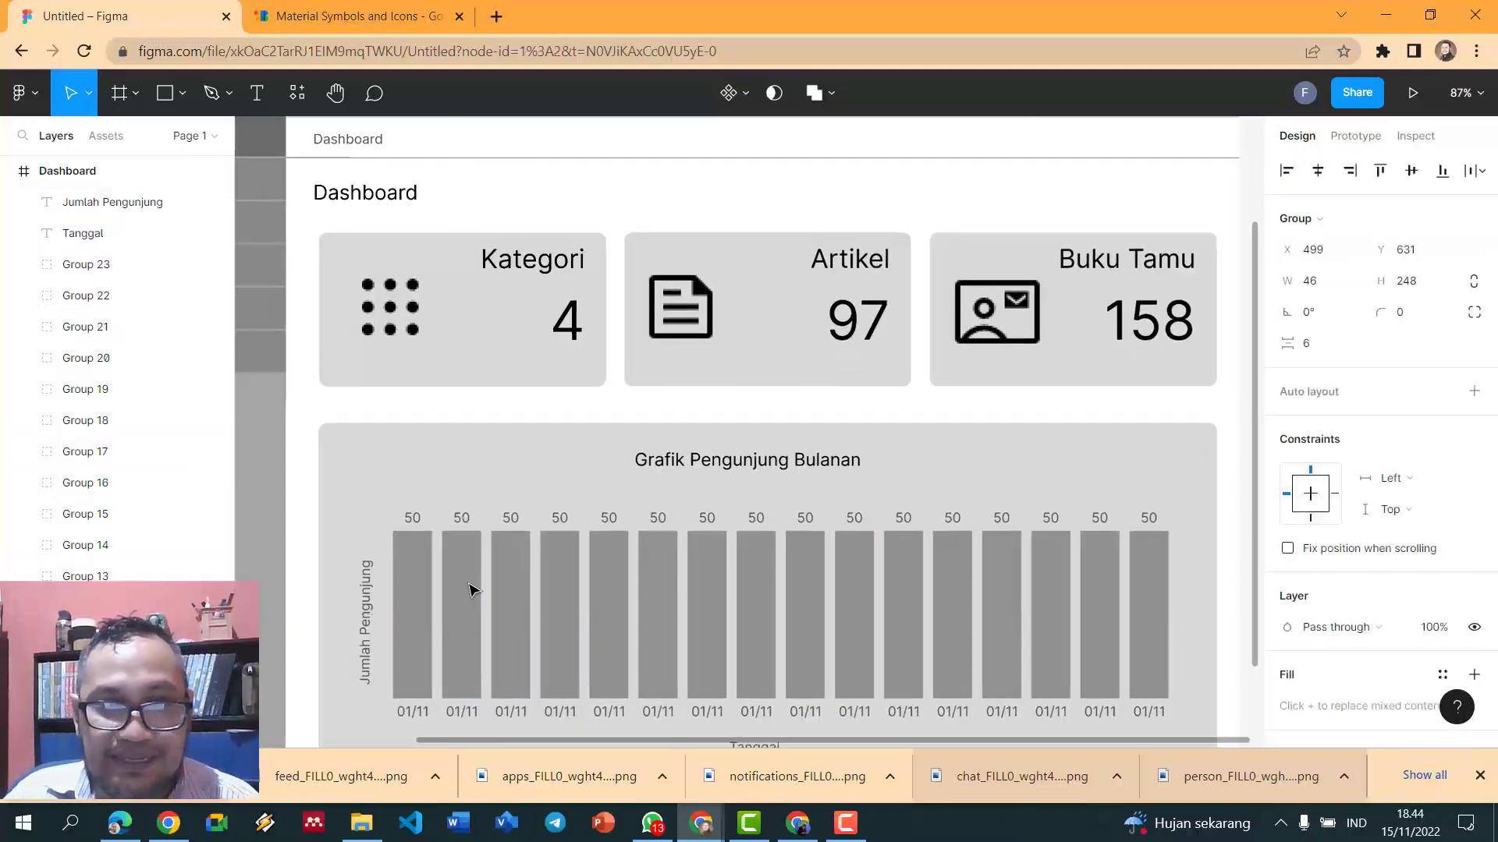
click(507, 489)
click(468, 574)
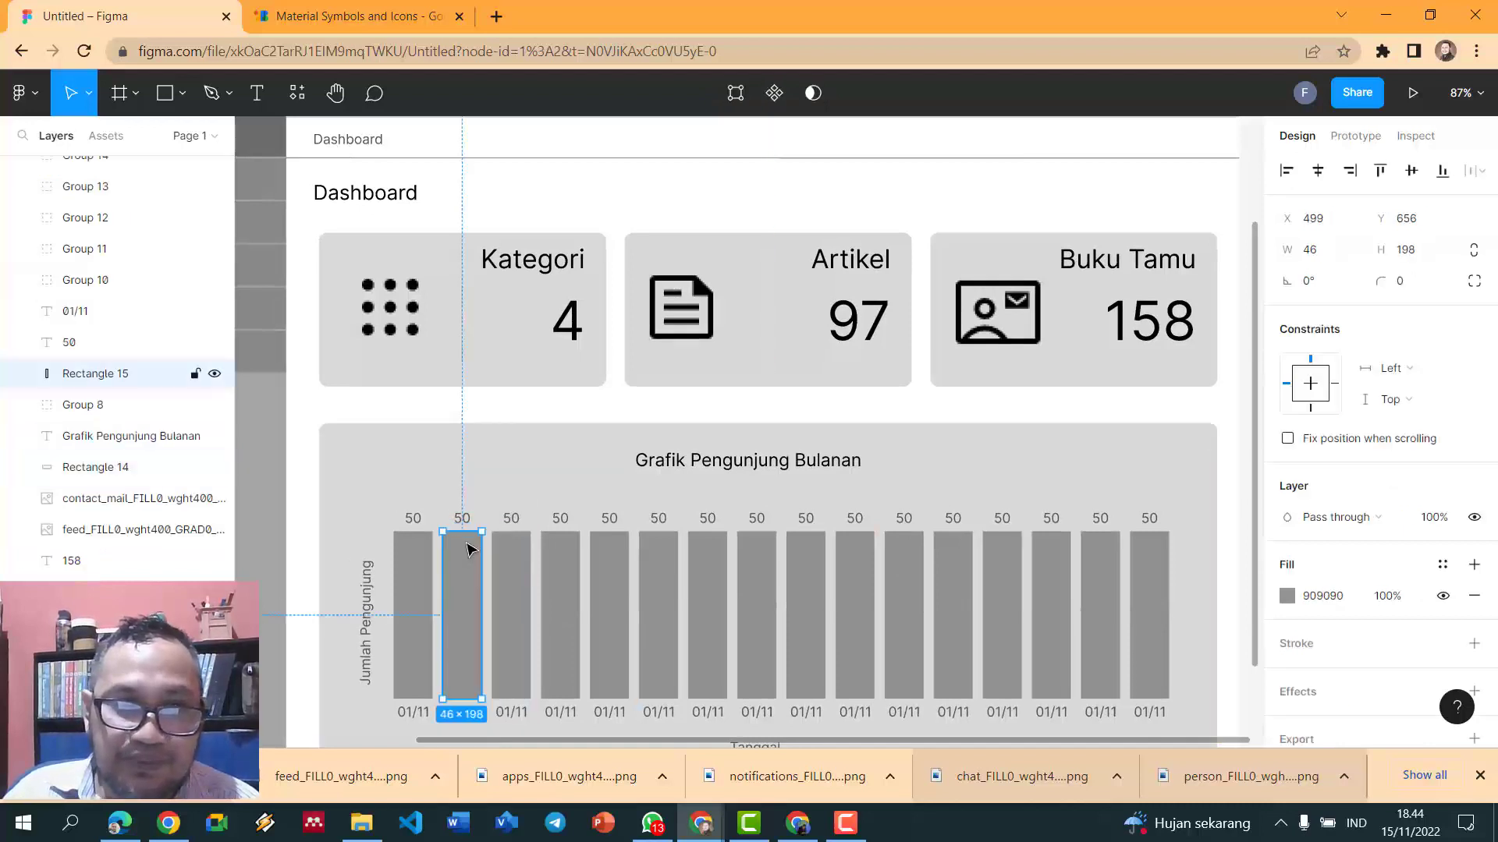
drag(466, 533, 466, 585)
drag(462, 518, 467, 578)
double_click(461, 575)
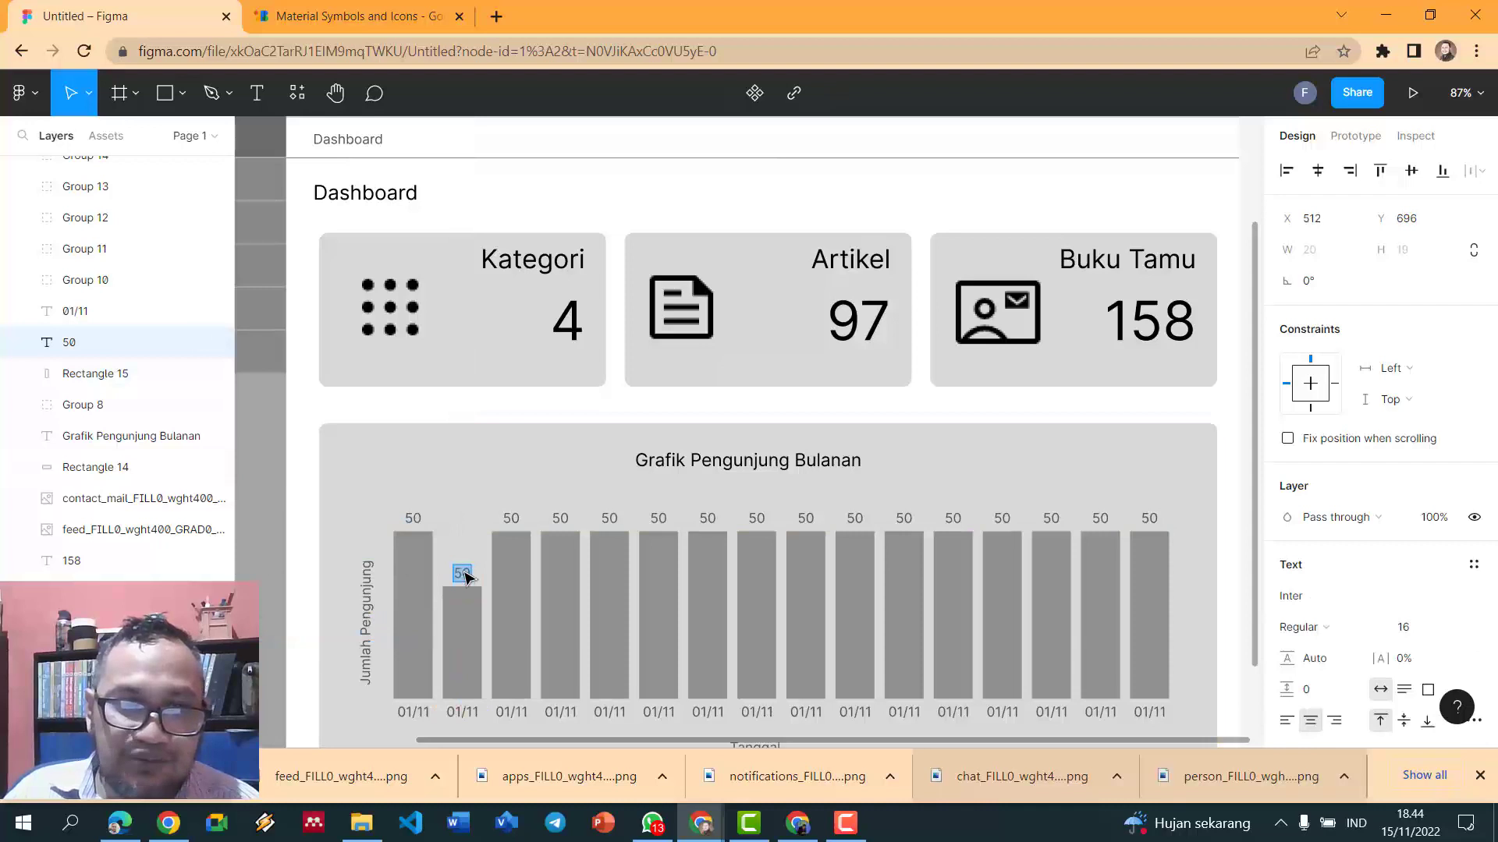
key(Escape)
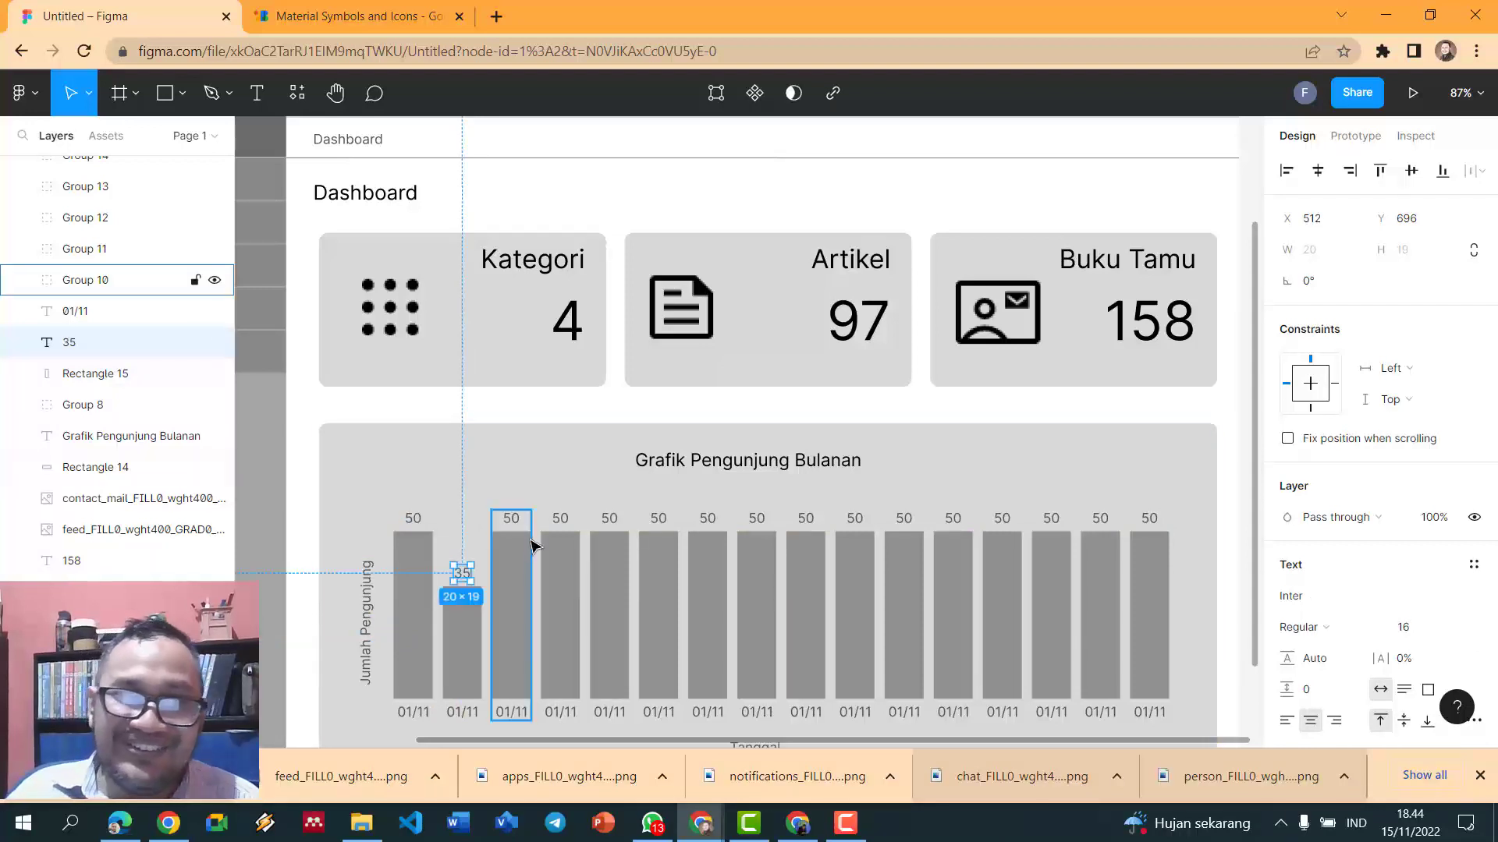
- Shorten the fourth bar and change its label to 34, placed above it
click(552, 546)
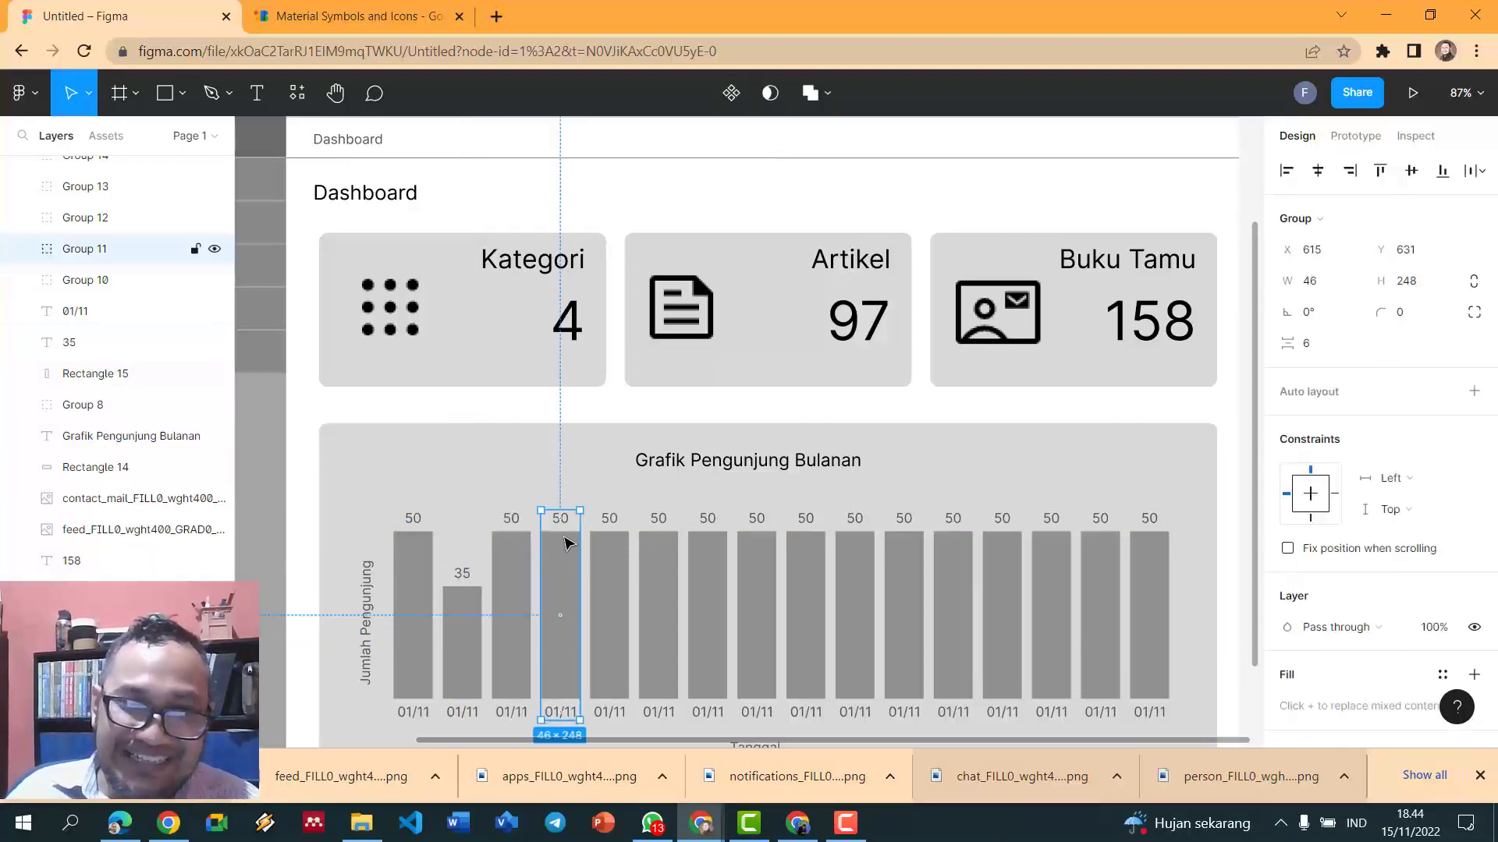
click(555, 589)
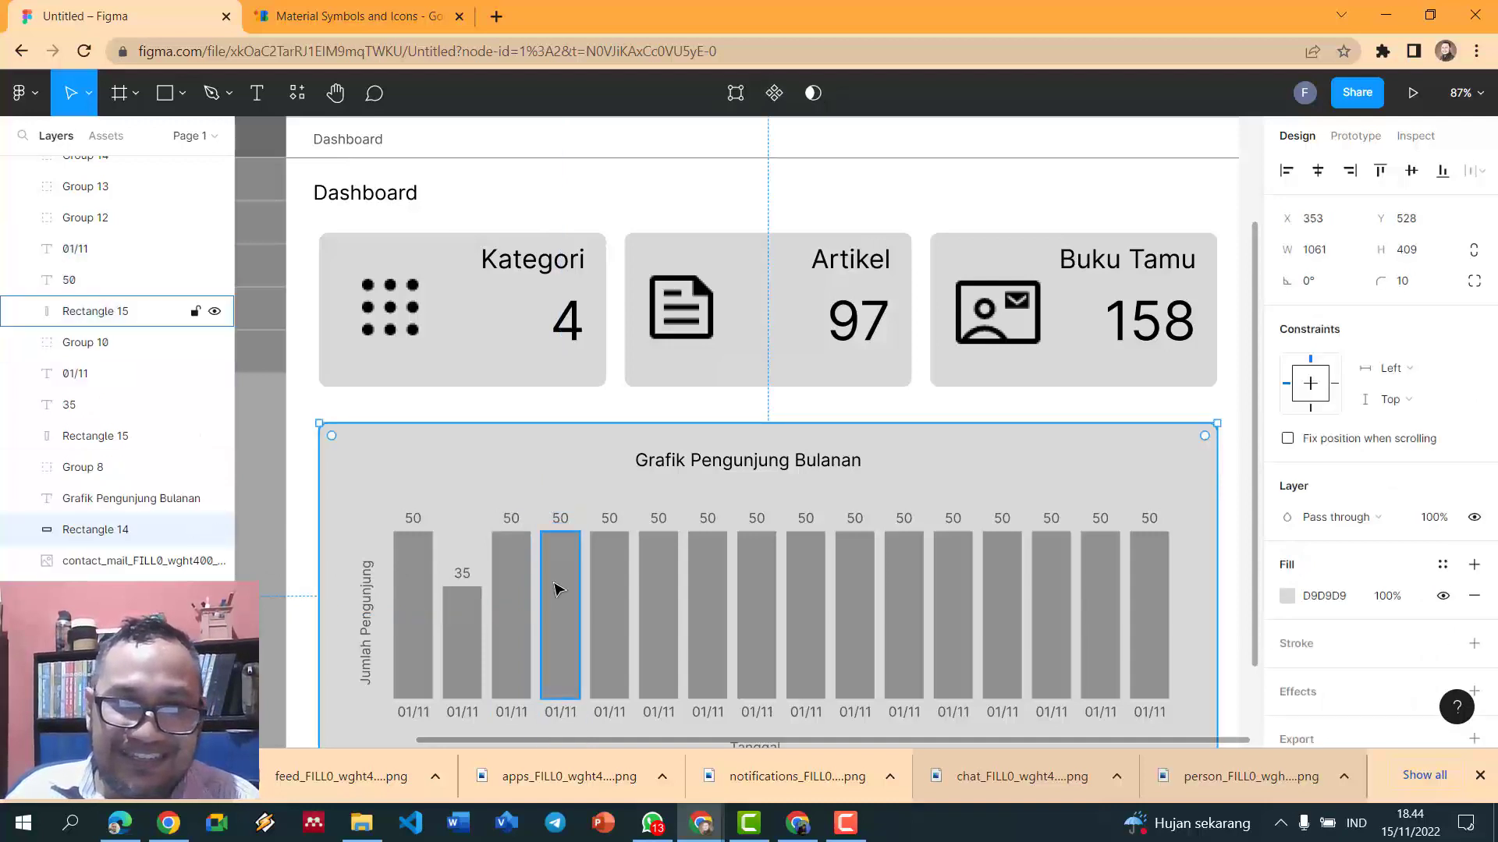
click(520, 550)
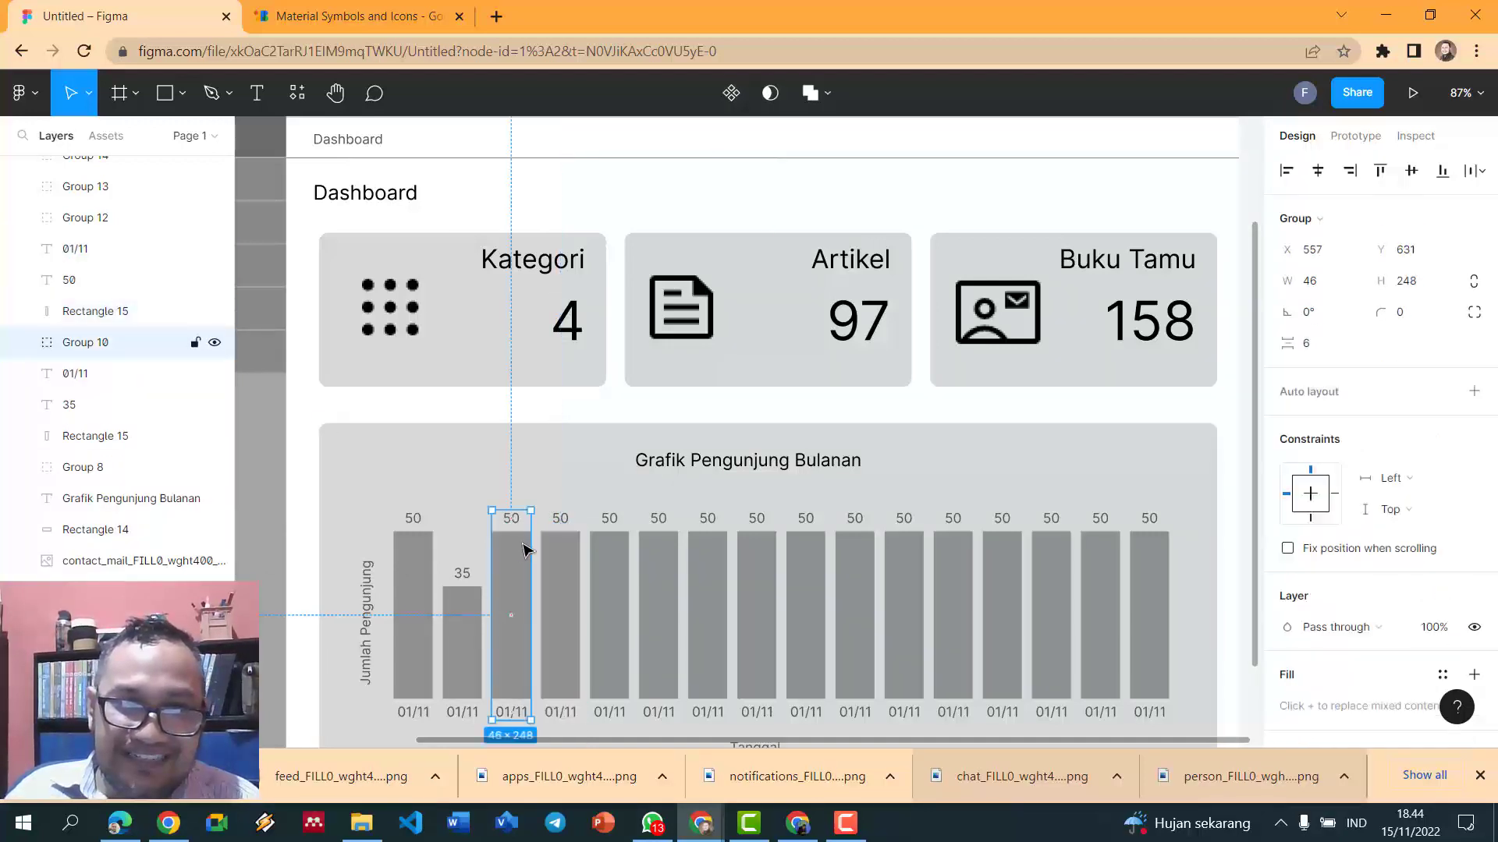
double_click(565, 568)
drag(562, 532, 563, 611)
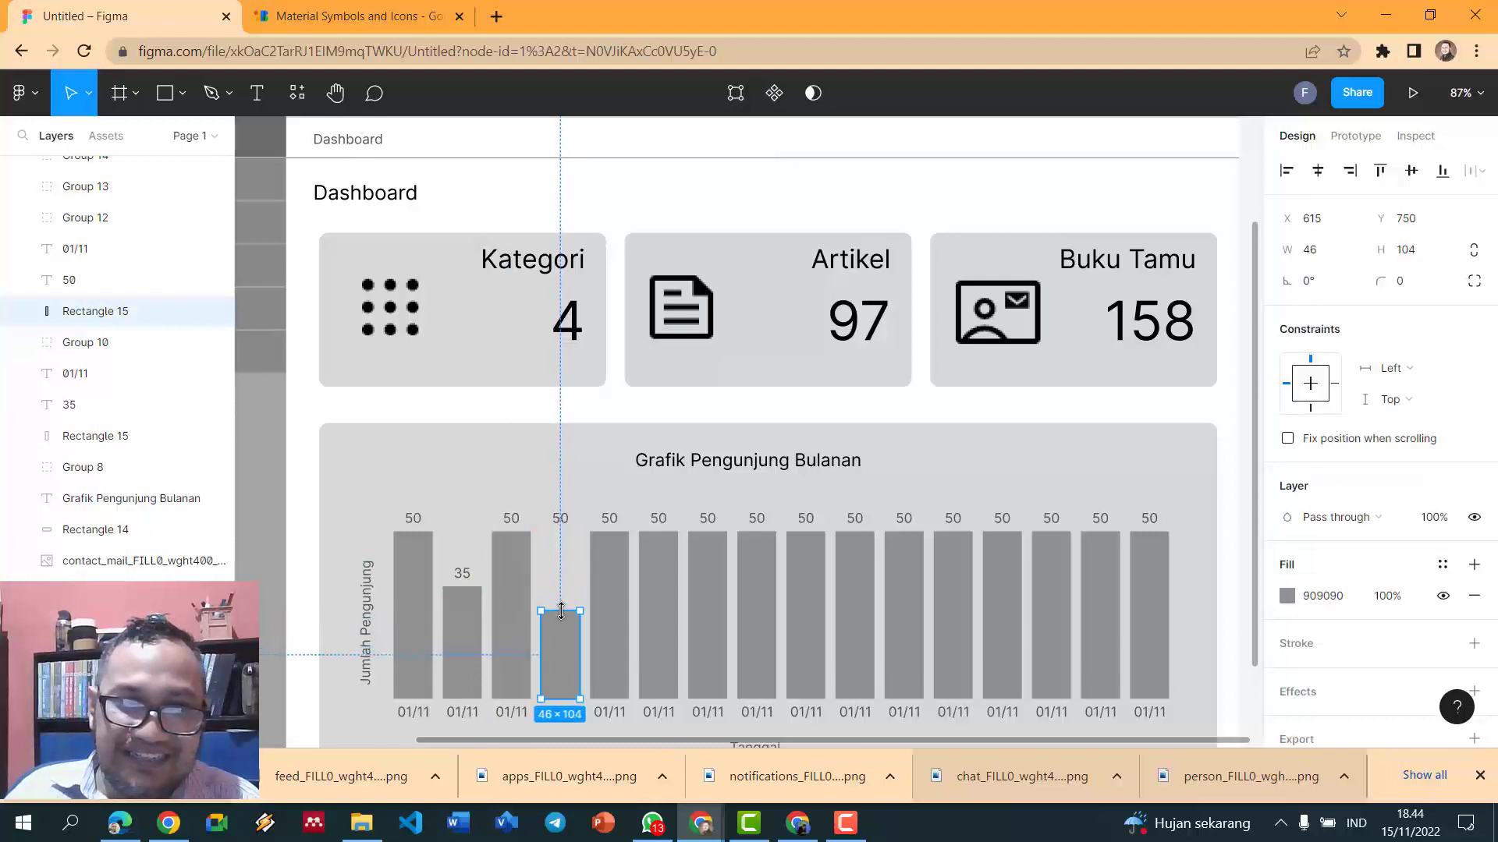
click(560, 519)
text(34)
drag(562, 517, 568, 602)
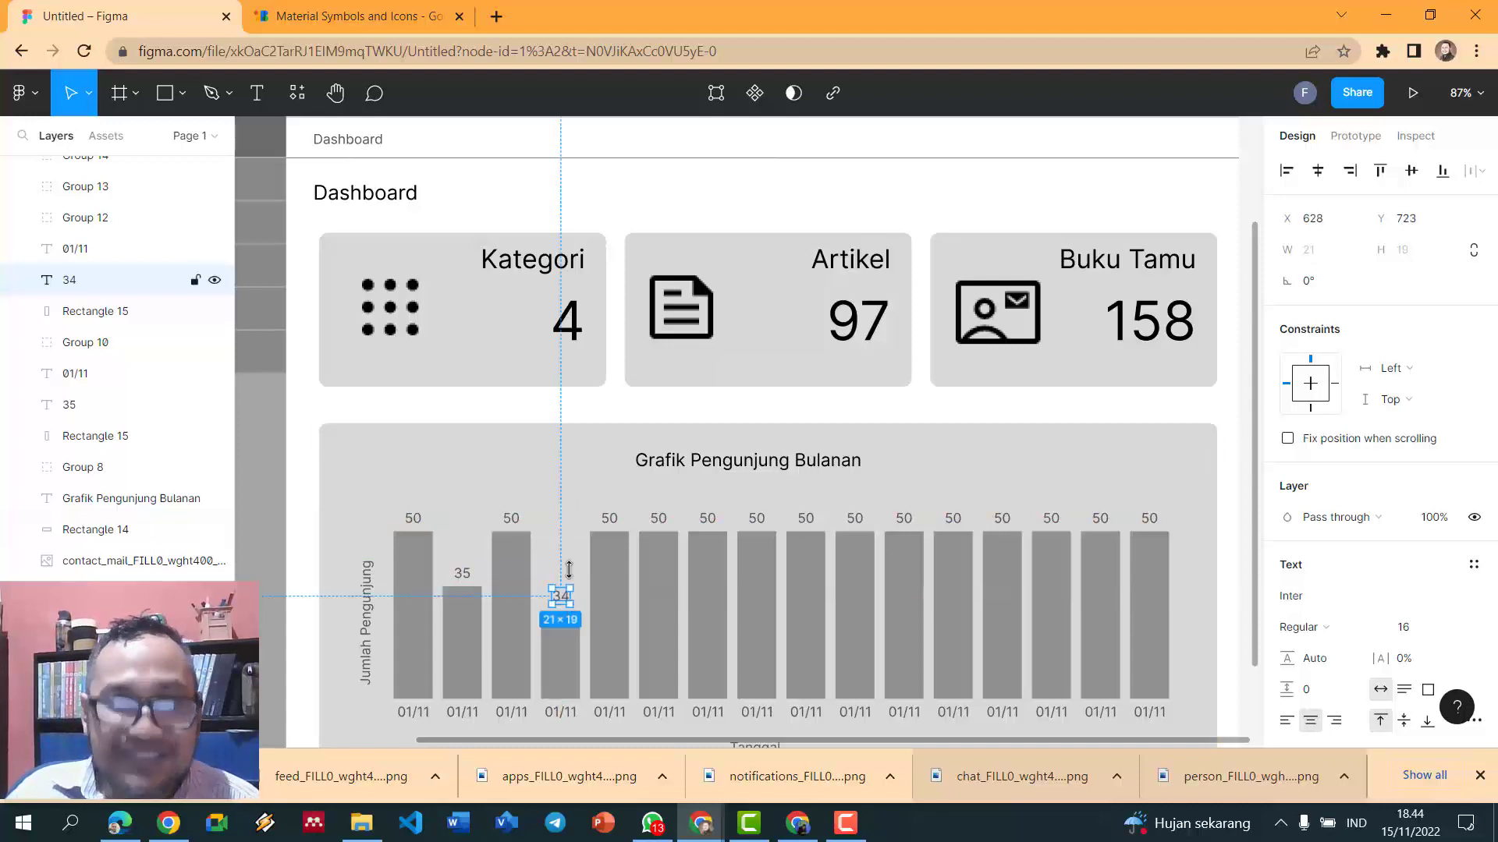
scroll(569, 577, down, 5)
click(1219, 586)
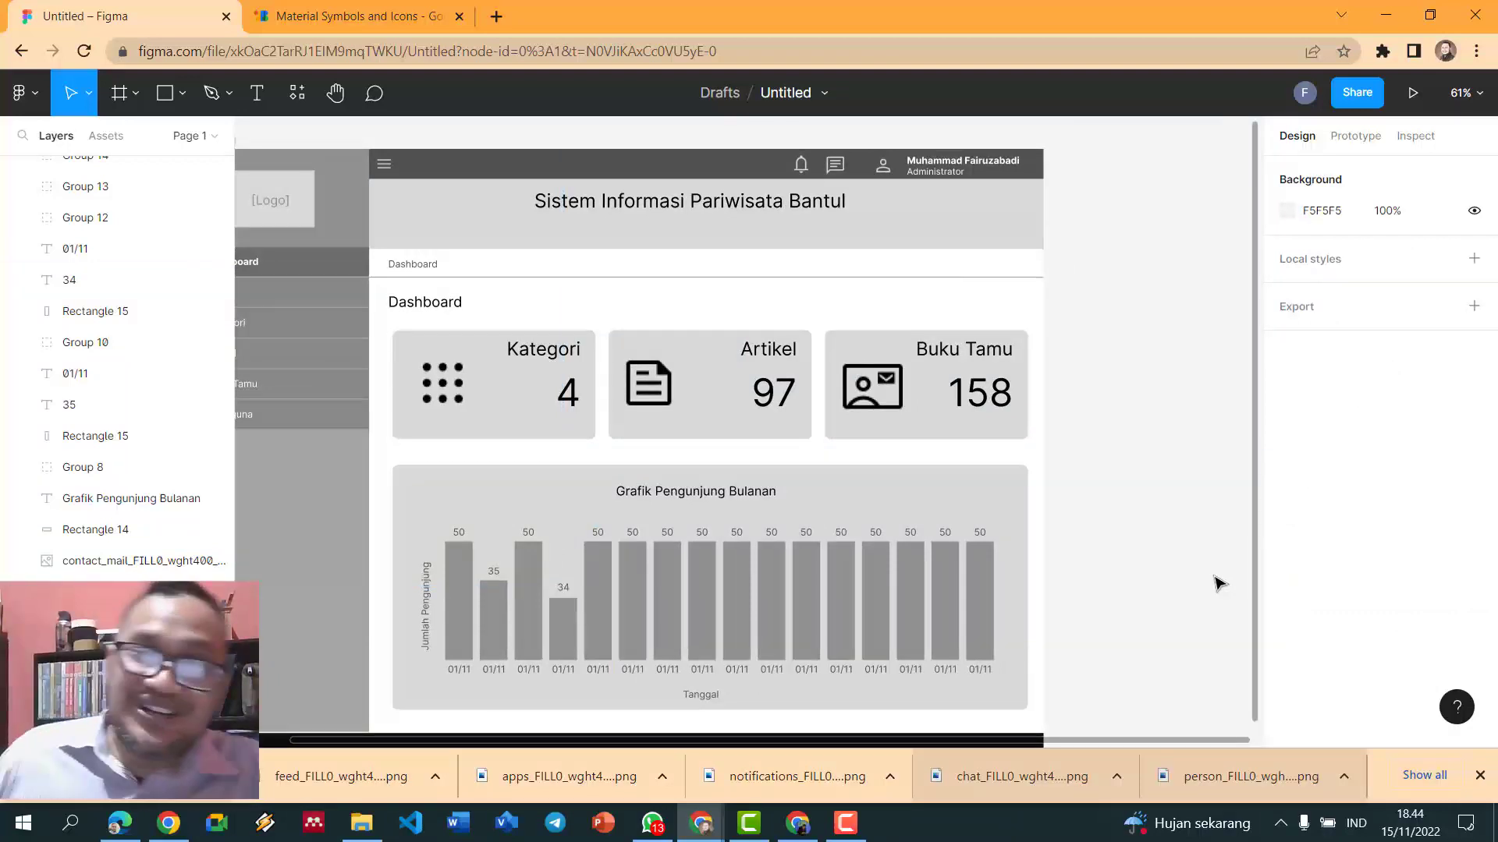
scroll(1219, 583, up, 3)
scroll(996, 622, down, 2)
scroll(484, 644, down, 2)
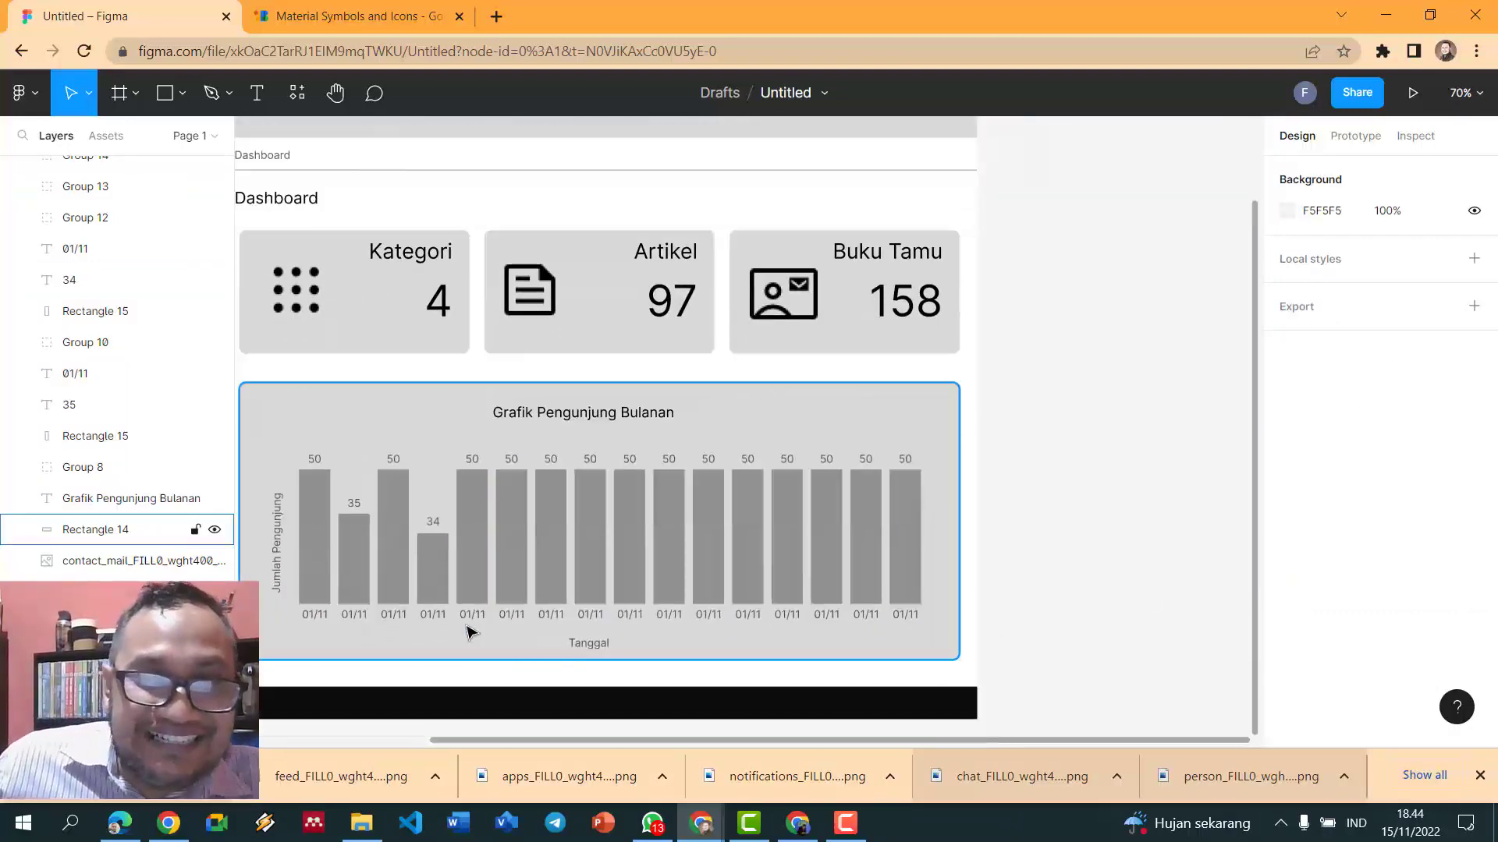
- Ungroup and shorten the fifth bar, relabelling it 37 on top
click(478, 463)
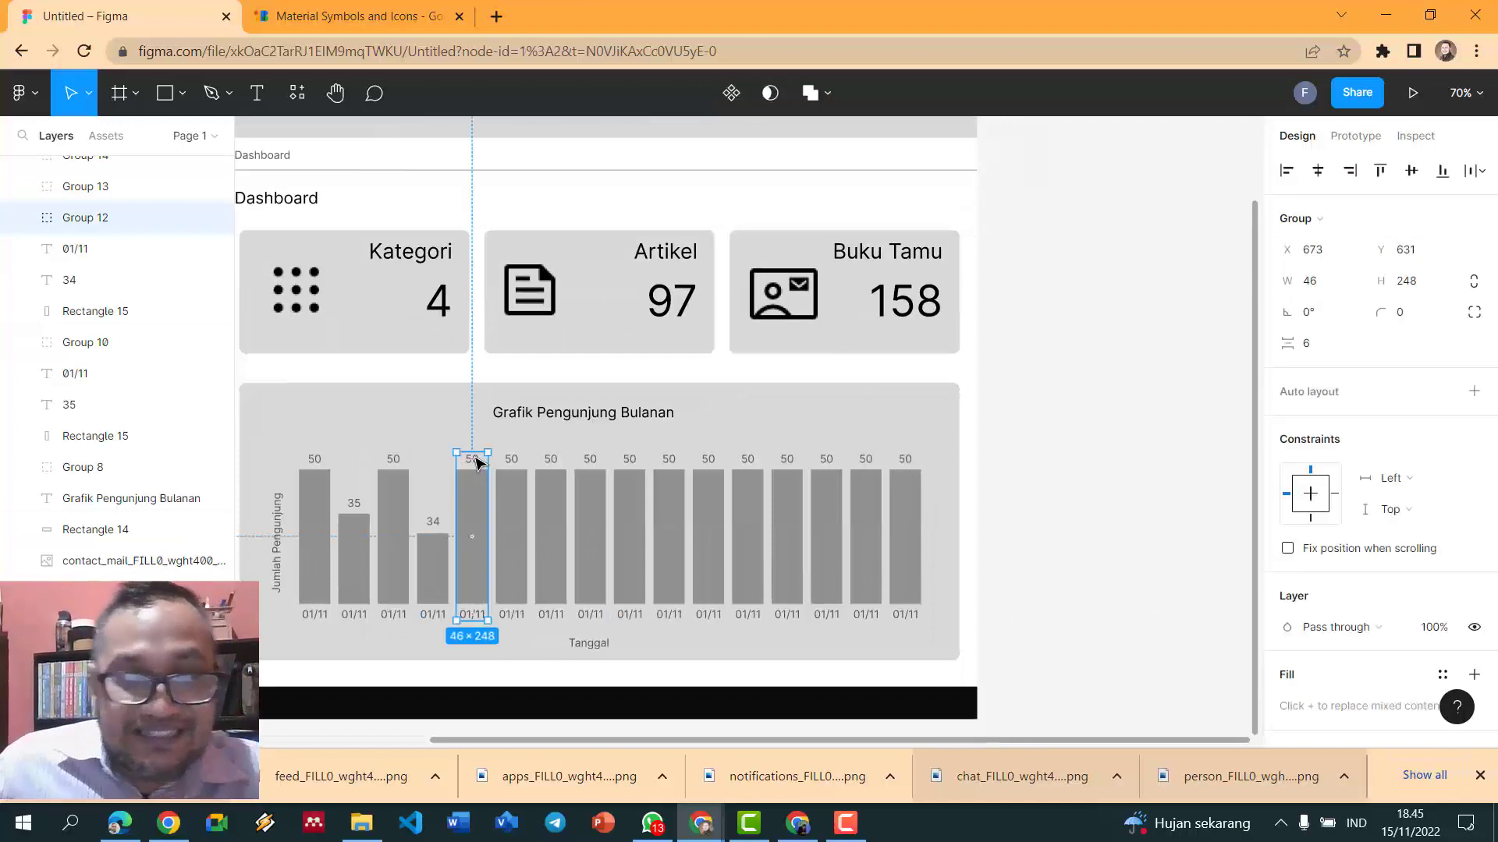
key(ctrl+shift+g)
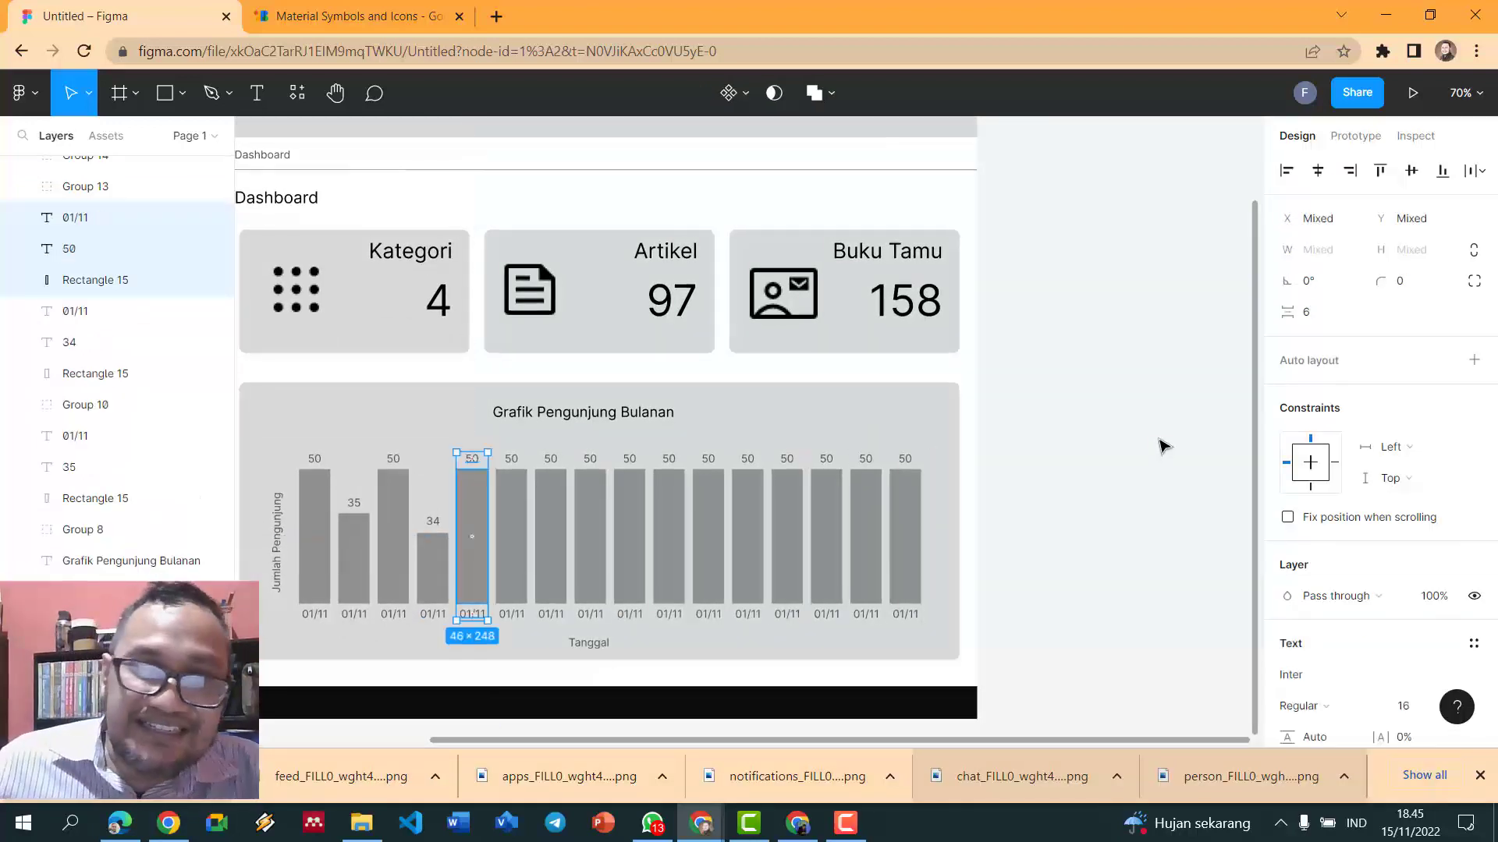
click(1163, 445)
click(473, 503)
drag(472, 470, 473, 506)
click(472, 462)
double_click(472, 461)
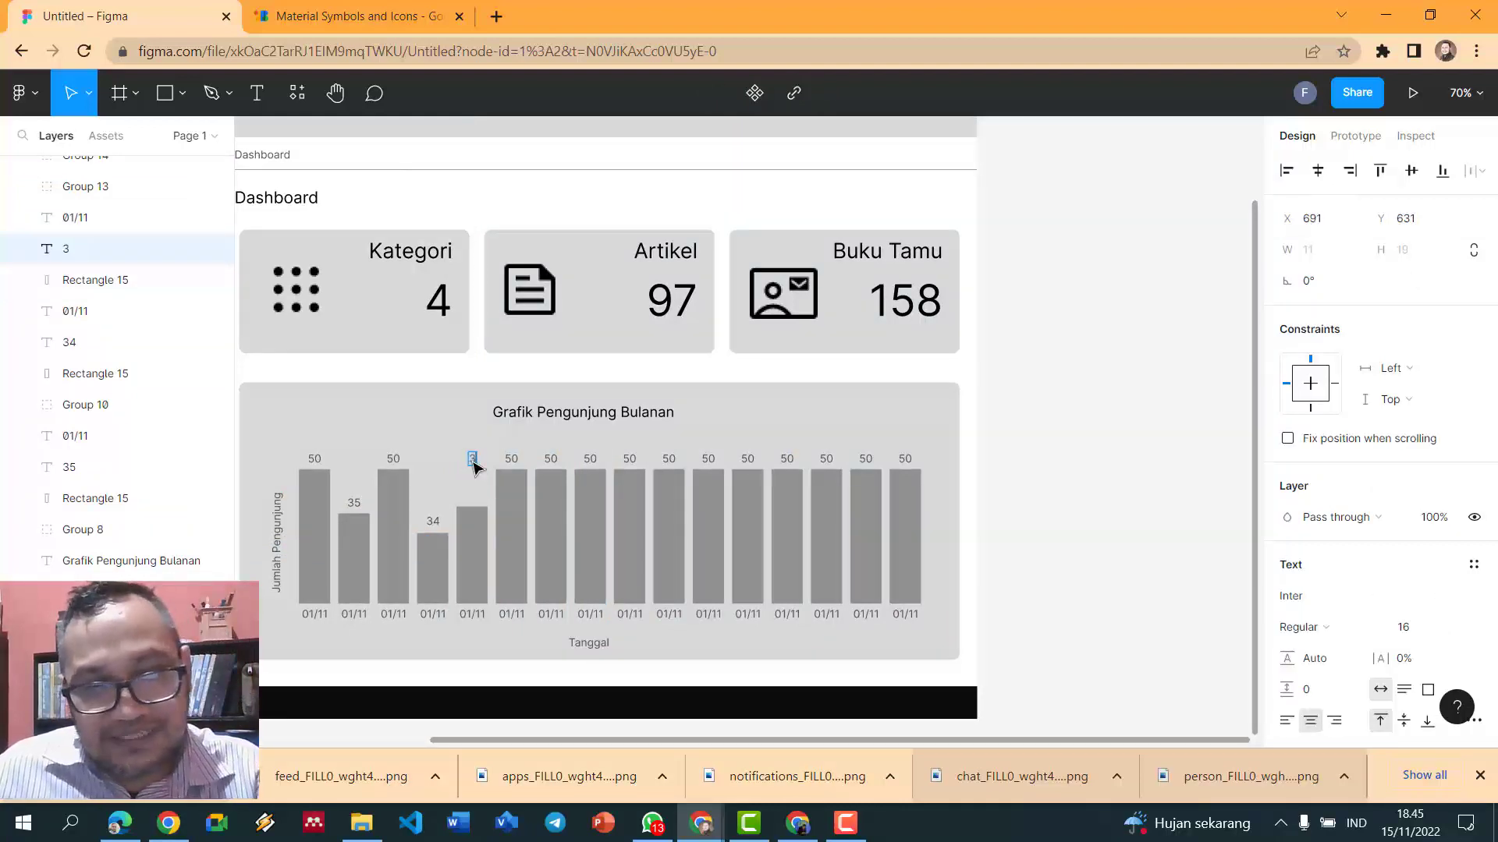
drag(472, 464, 472, 500)
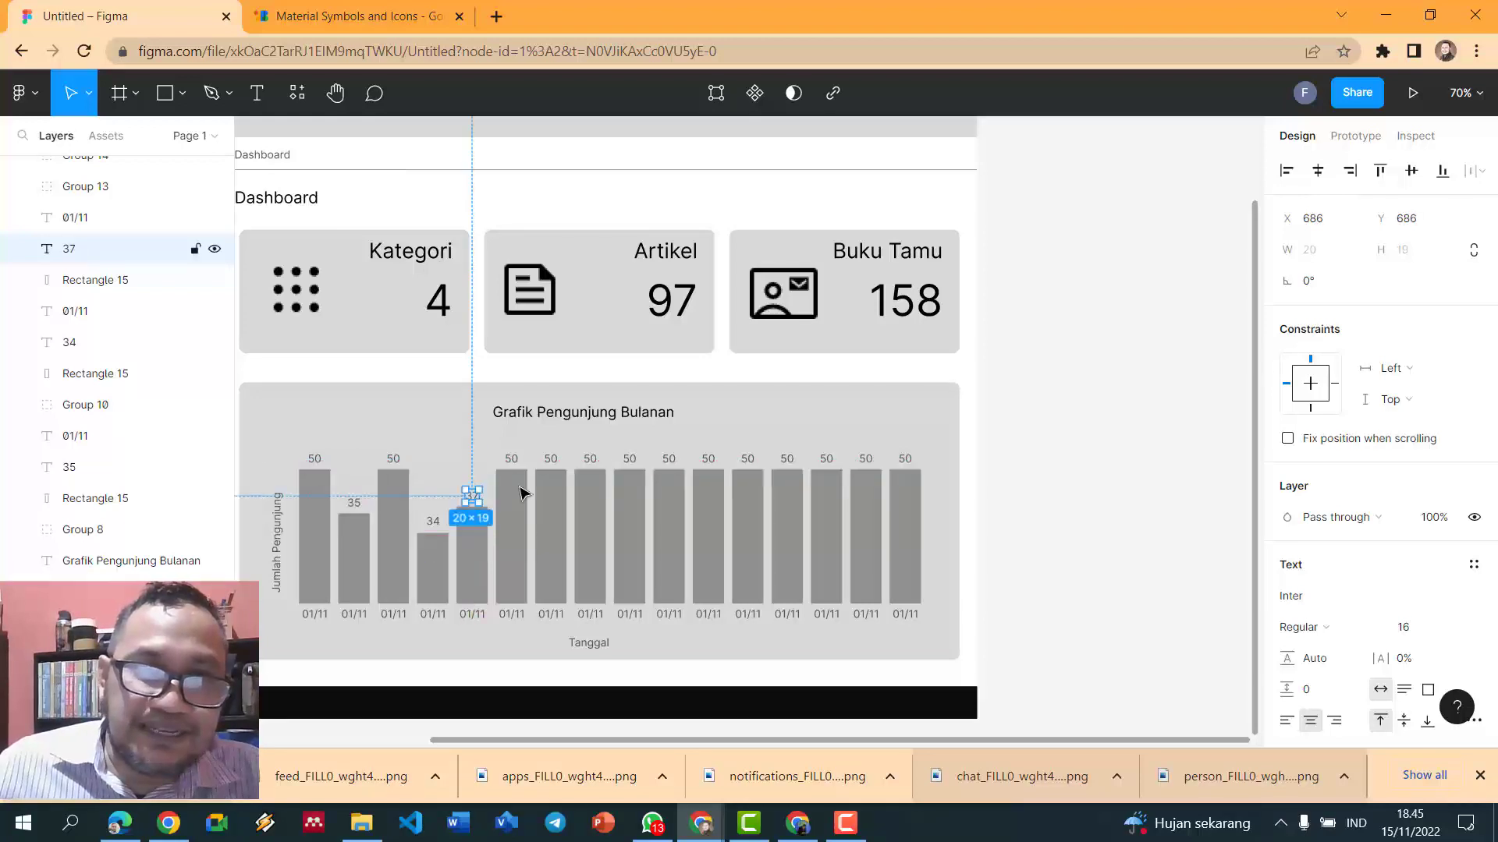
- Shorten the seventh bar for its 40 value
click(517, 489)
click(559, 484)
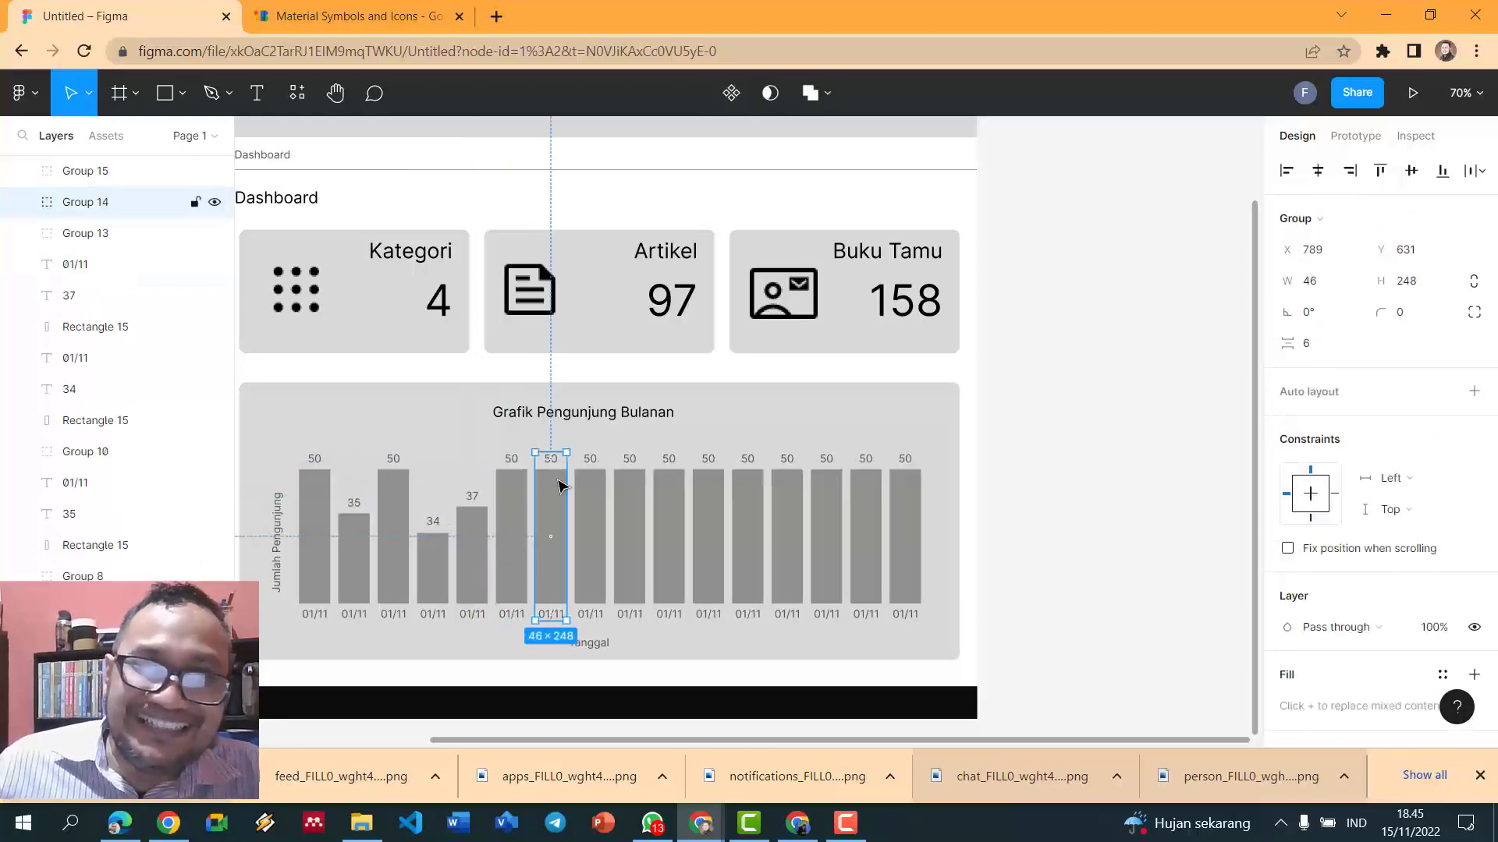
key(Return)
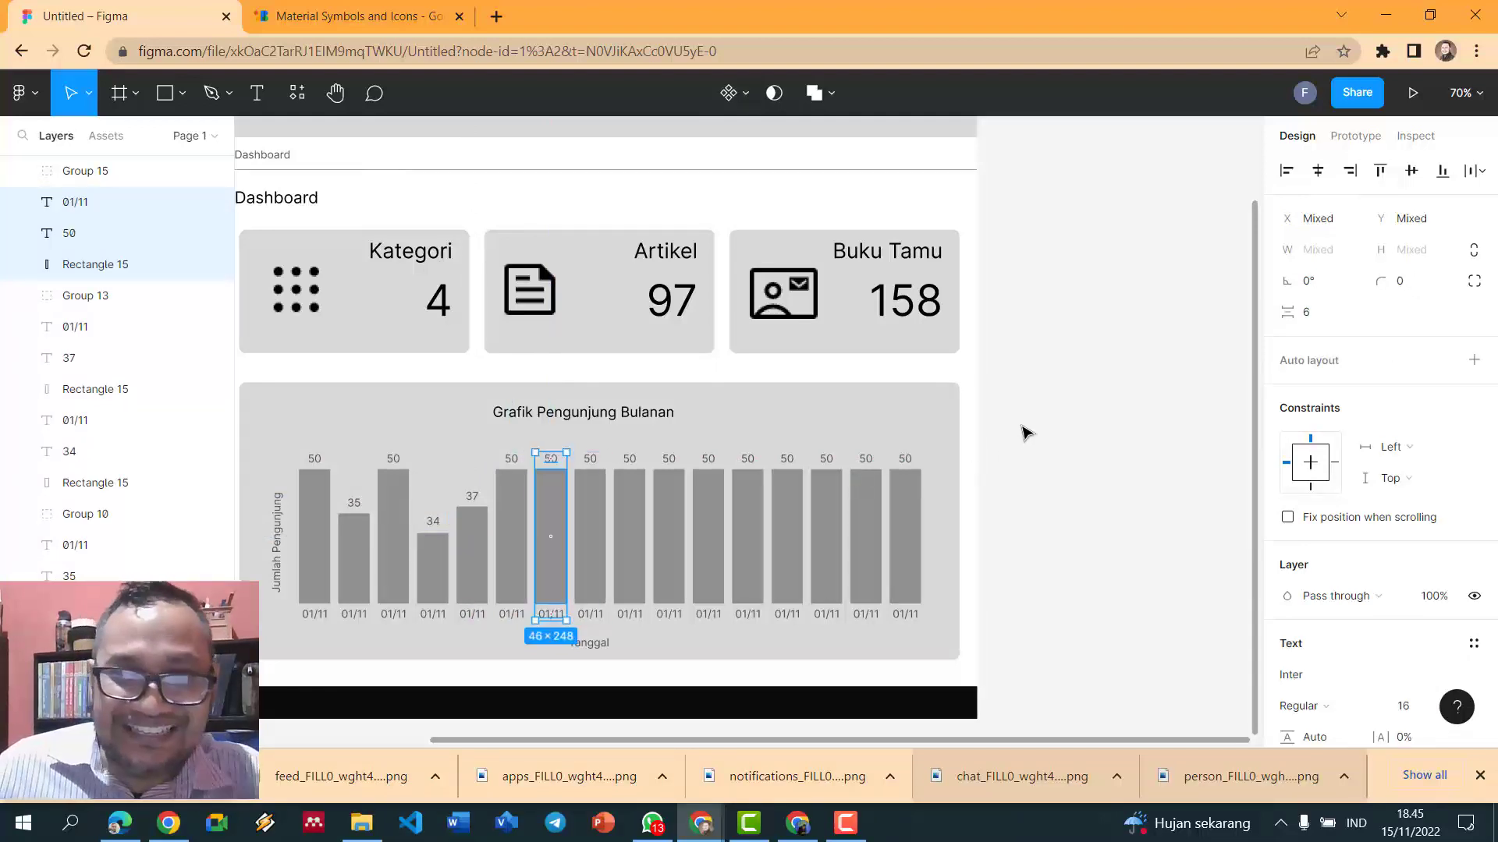
click(1027, 433)
click(546, 492)
drag(550, 470, 548, 498)
click(550, 464)
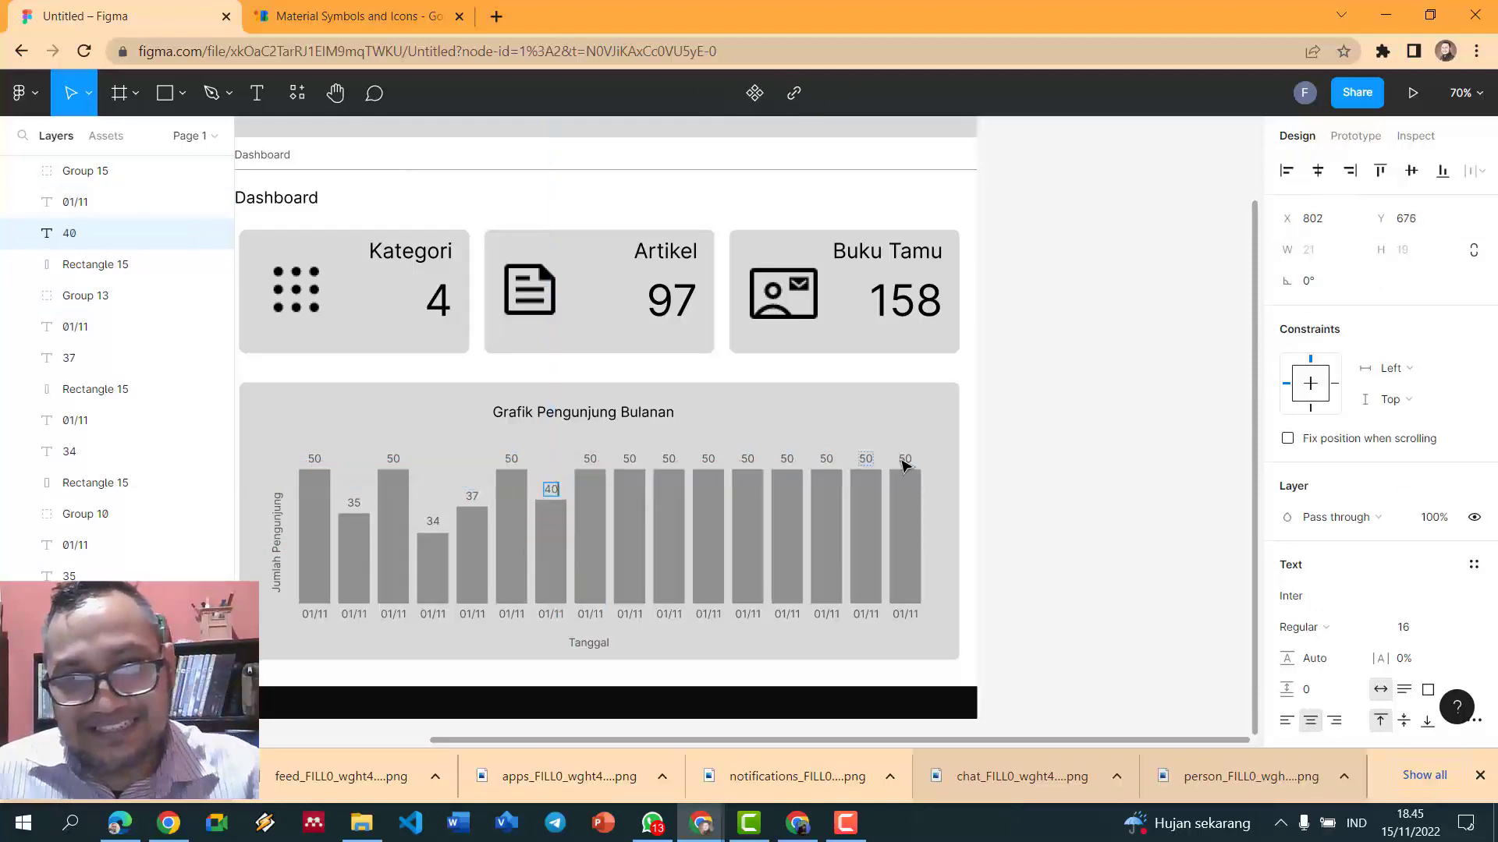
- Make the tenth bar much shorter and move its label, now 25, onto it
click(636, 513)
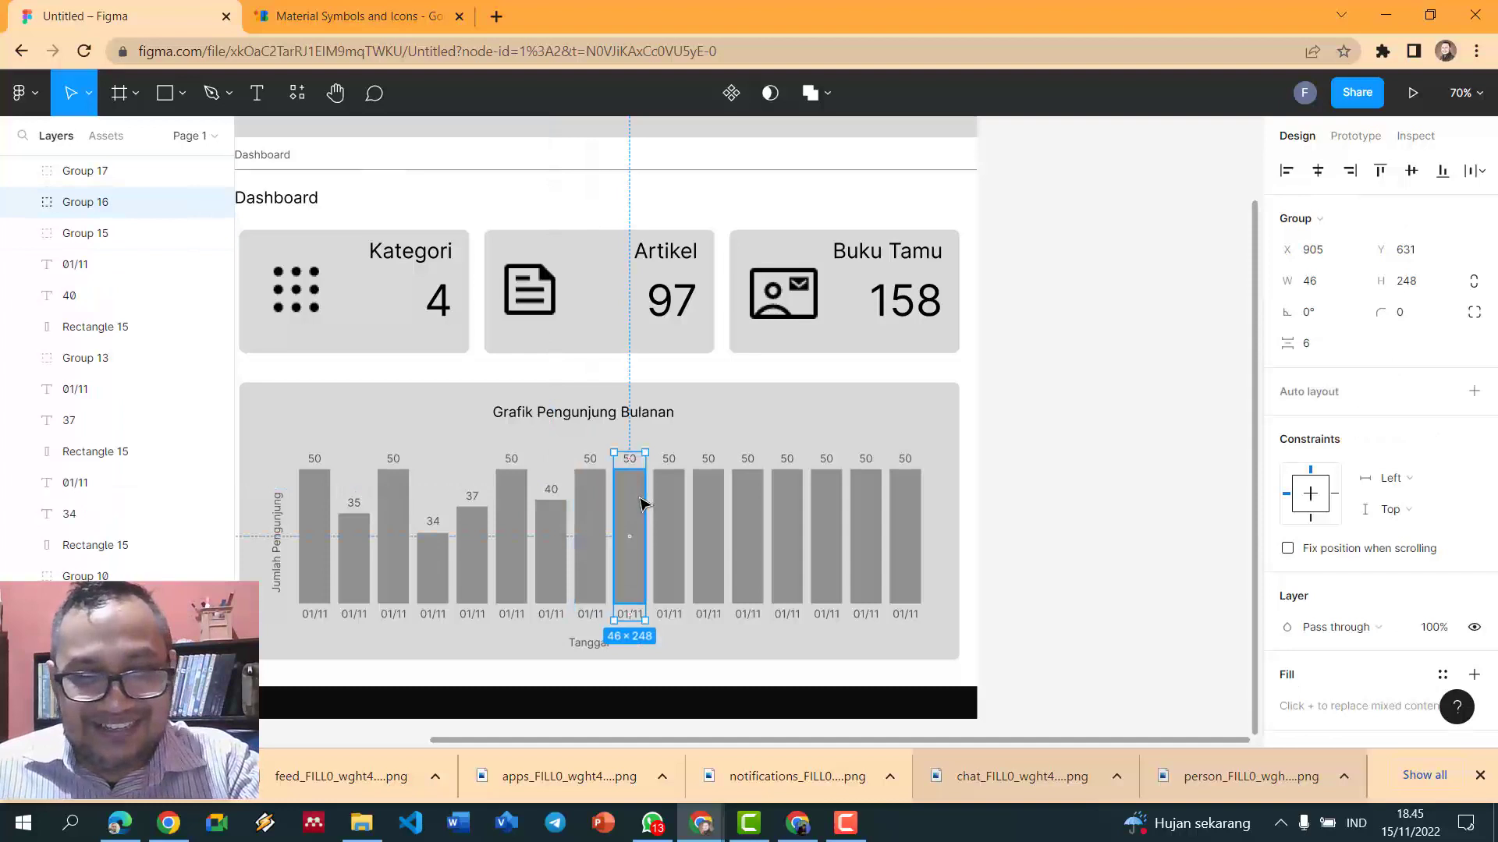
double_click(641, 503)
click(1051, 495)
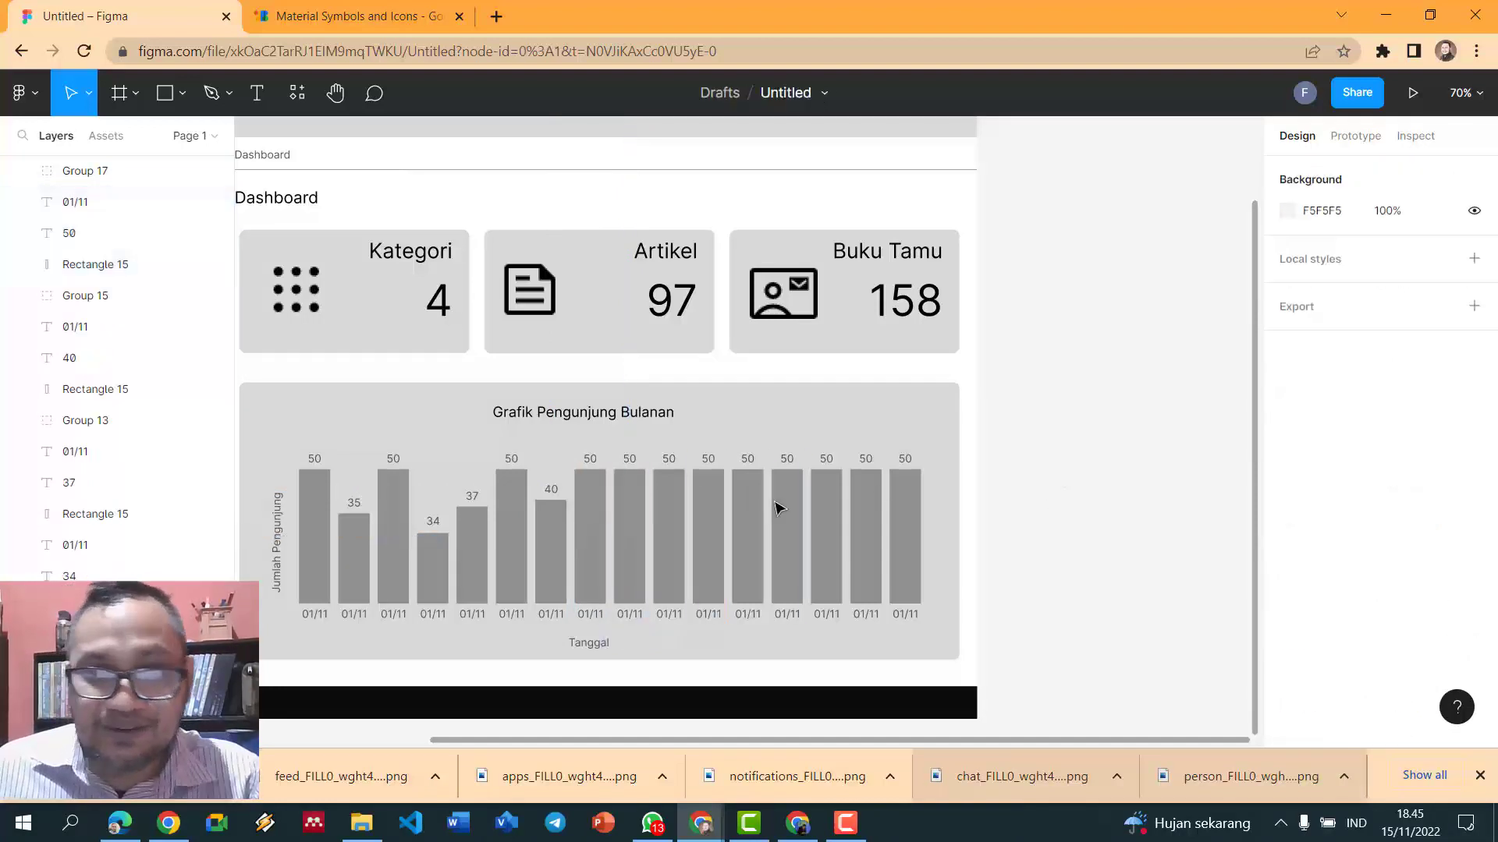
click(645, 512)
drag(624, 469, 614, 555)
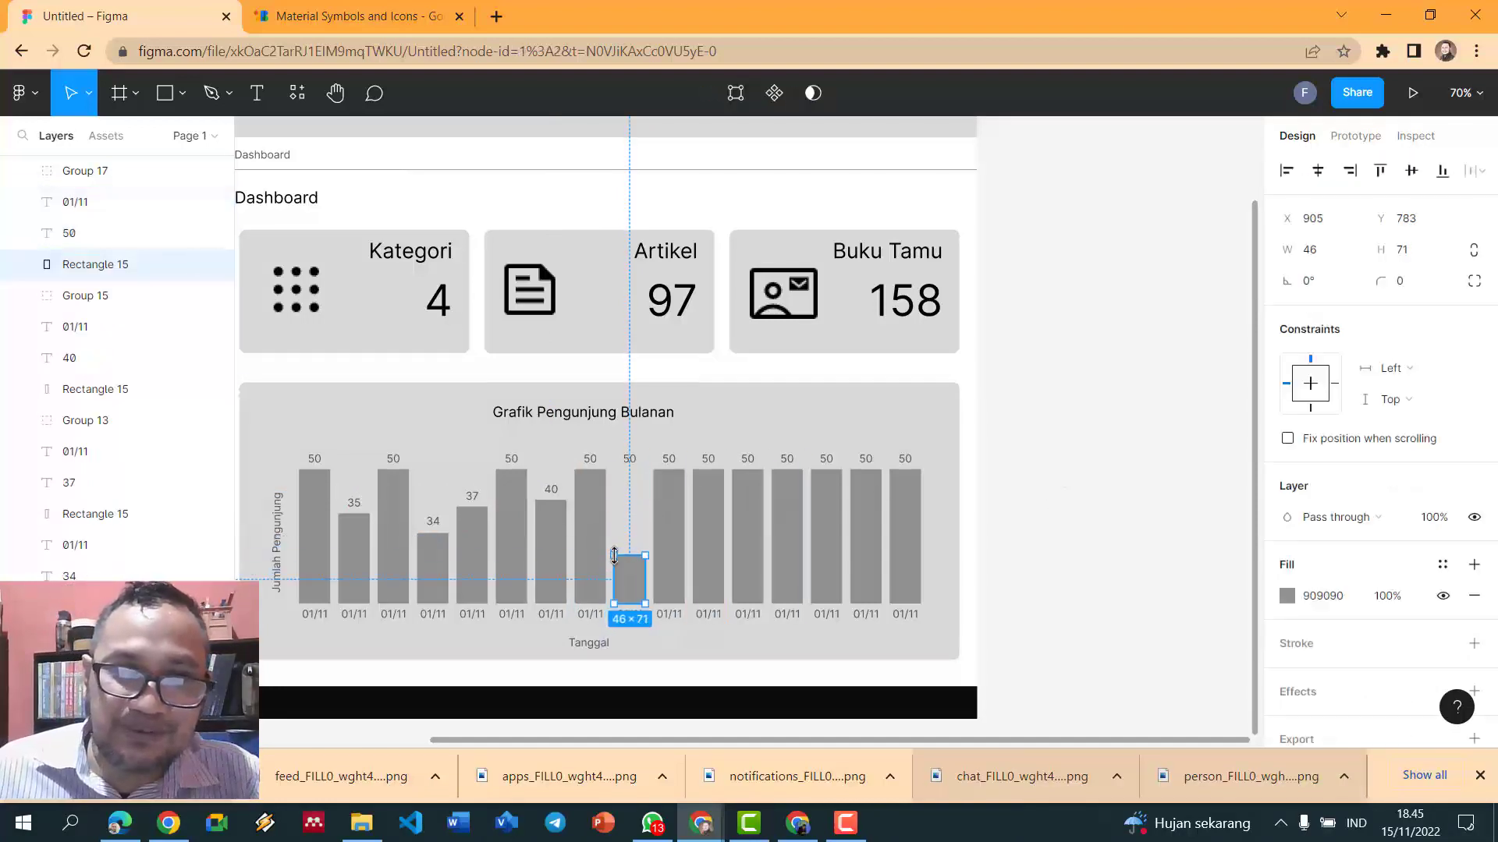
click(630, 461)
drag(631, 462, 627, 549)
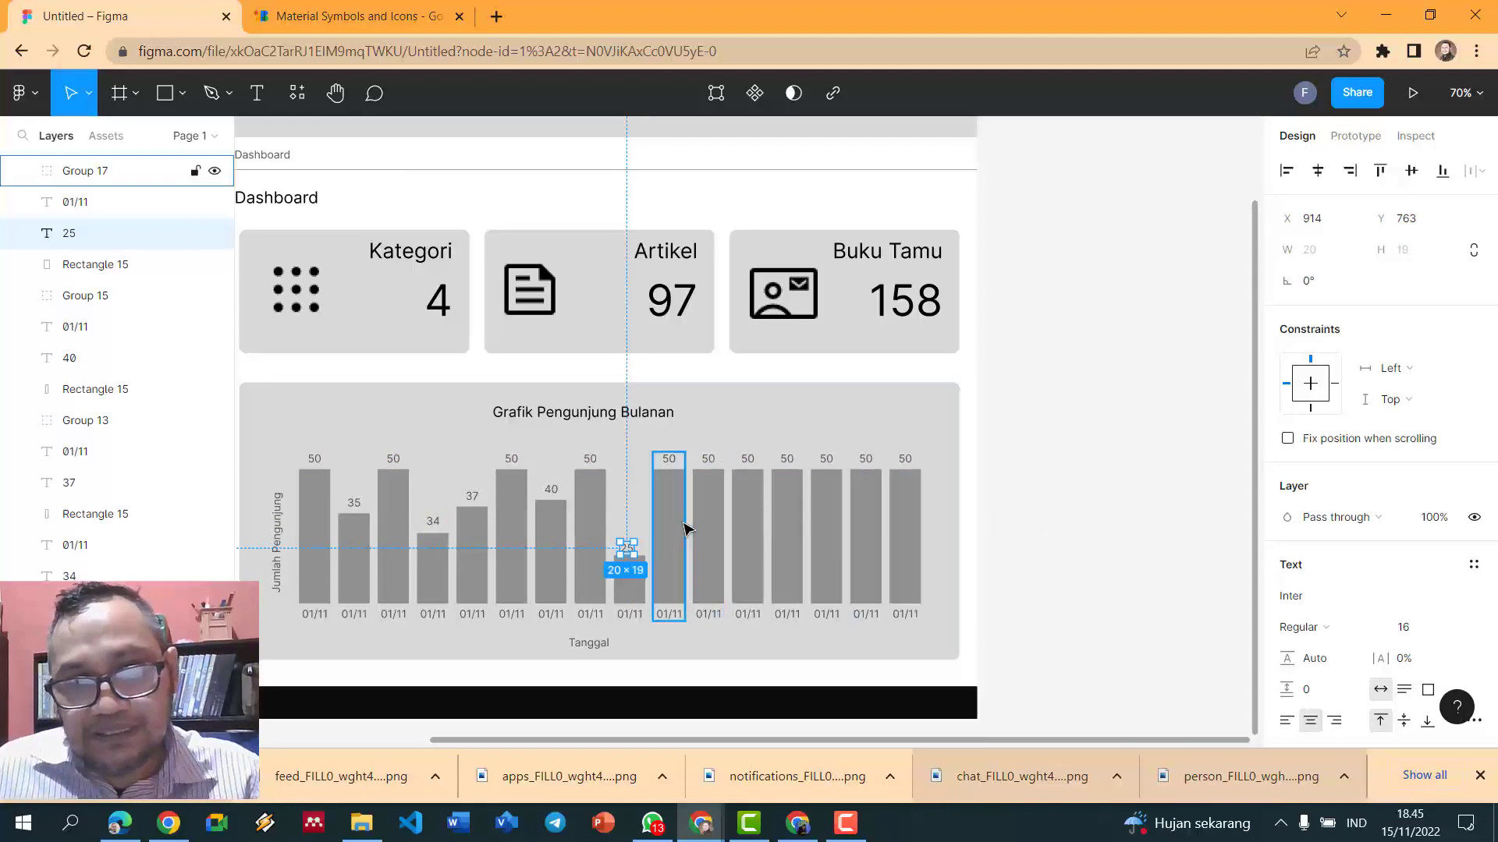
click(684, 529)
click(1101, 501)
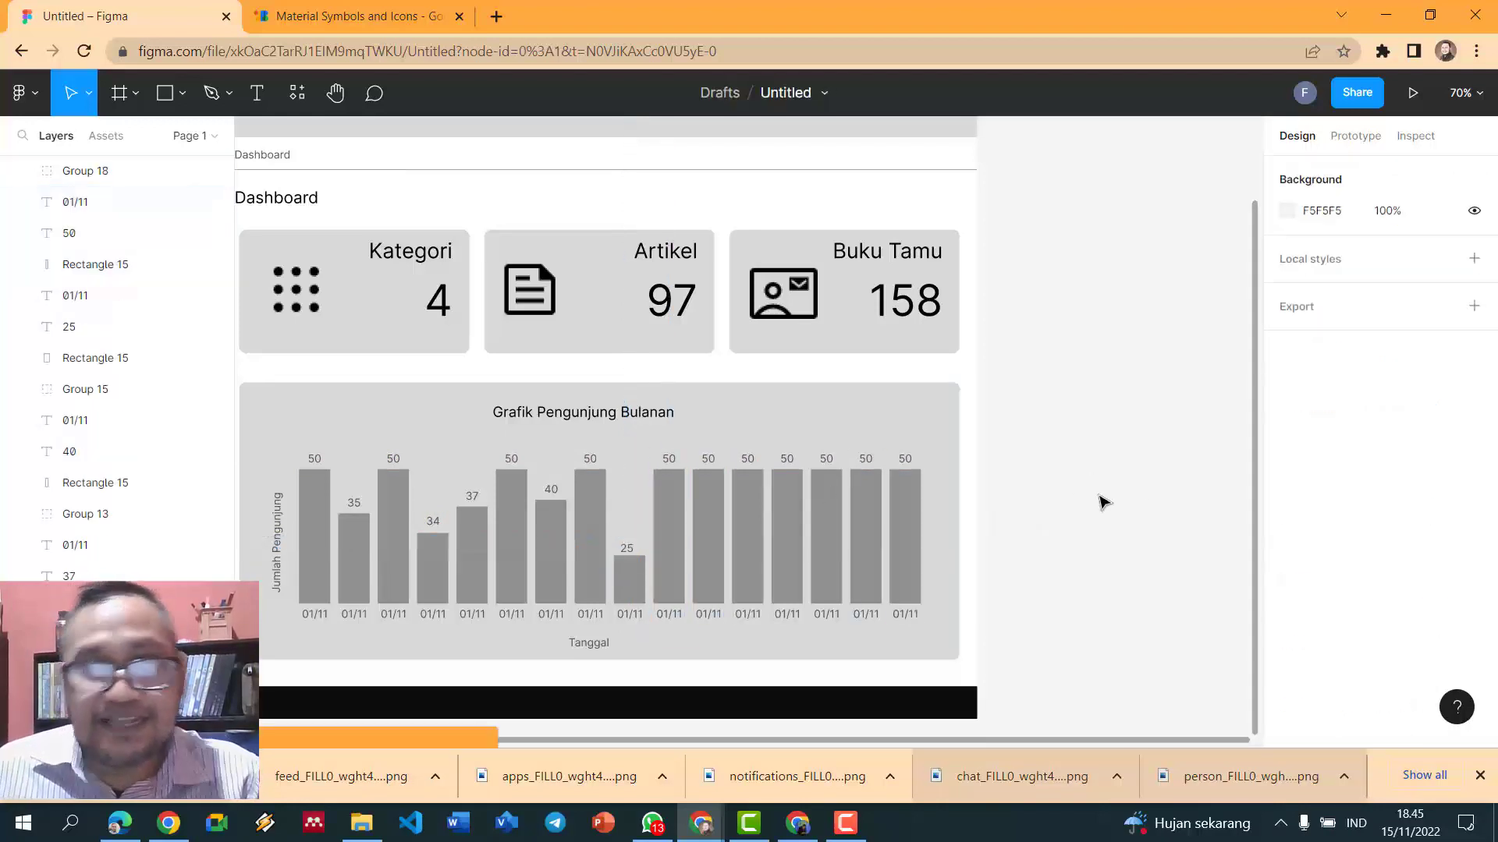
scroll(1139, 498, down, 2)
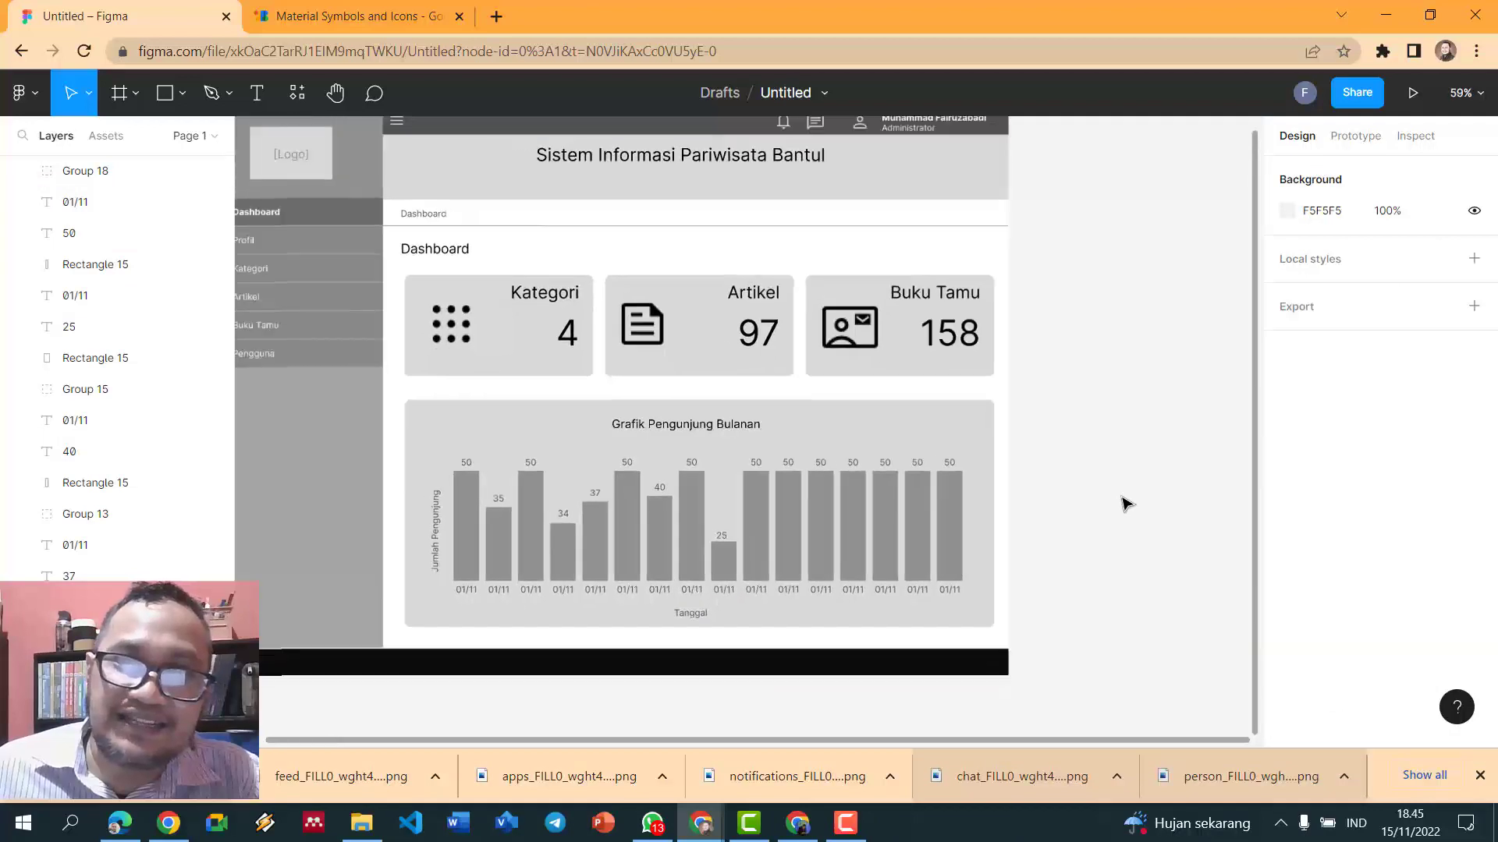
- Fill the Artikel card with the darker grey 909090
scroll(1126, 503, down, 1)
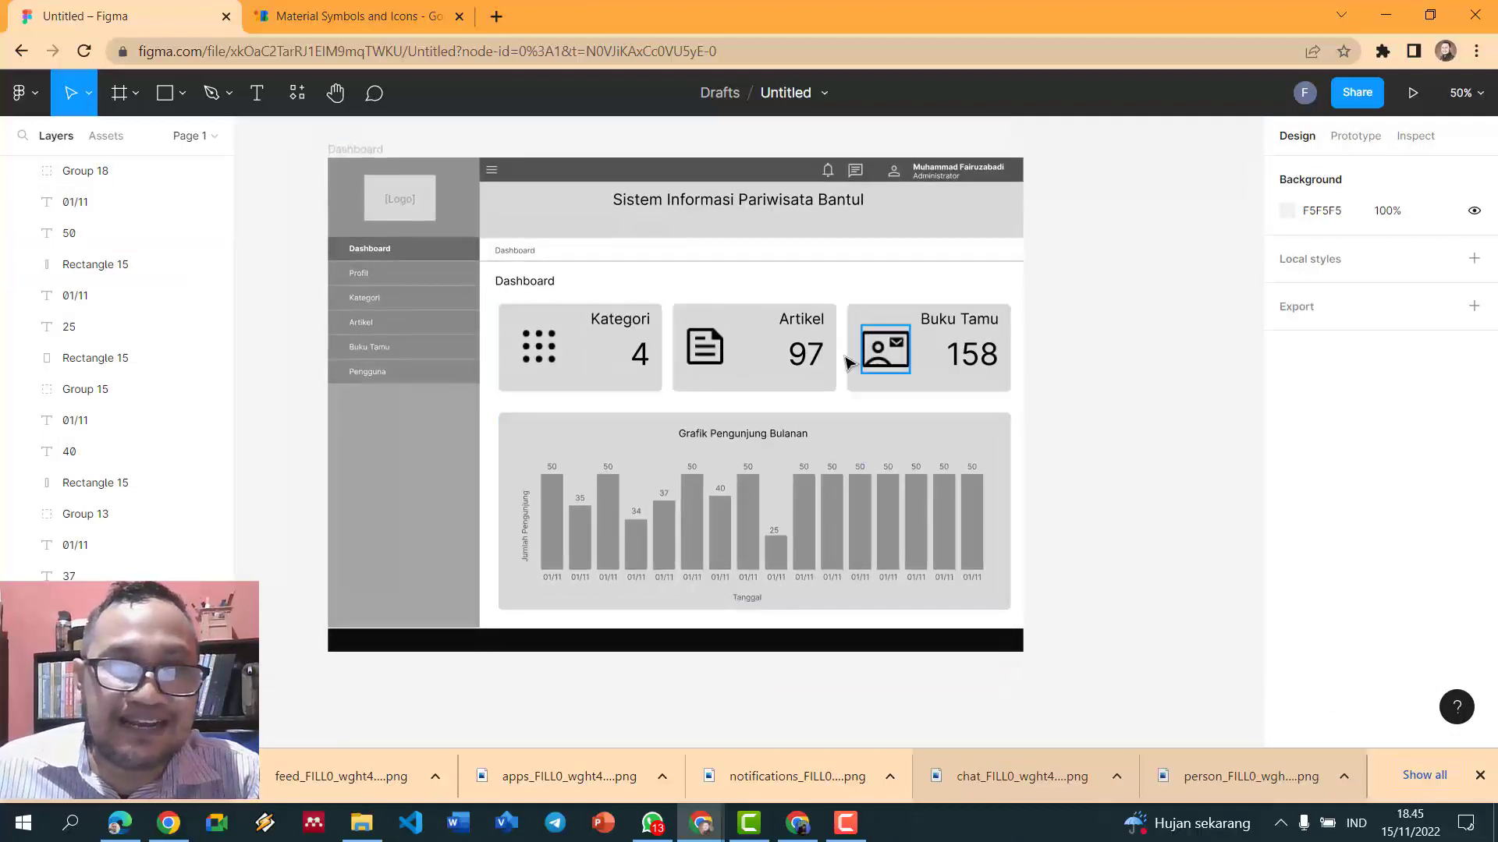
scroll(1033, 374, up, 1)
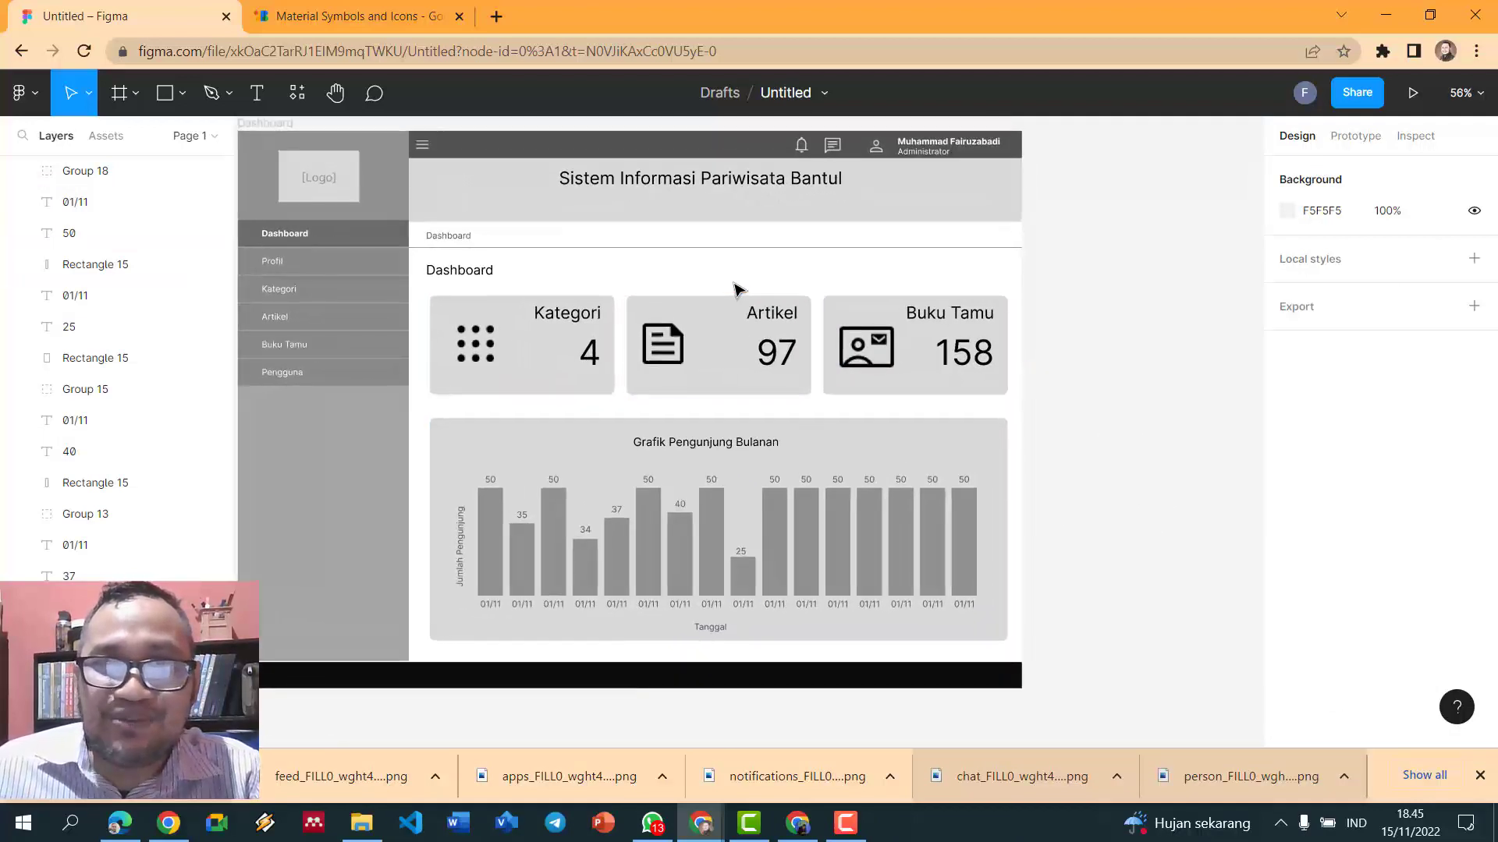
click(732, 316)
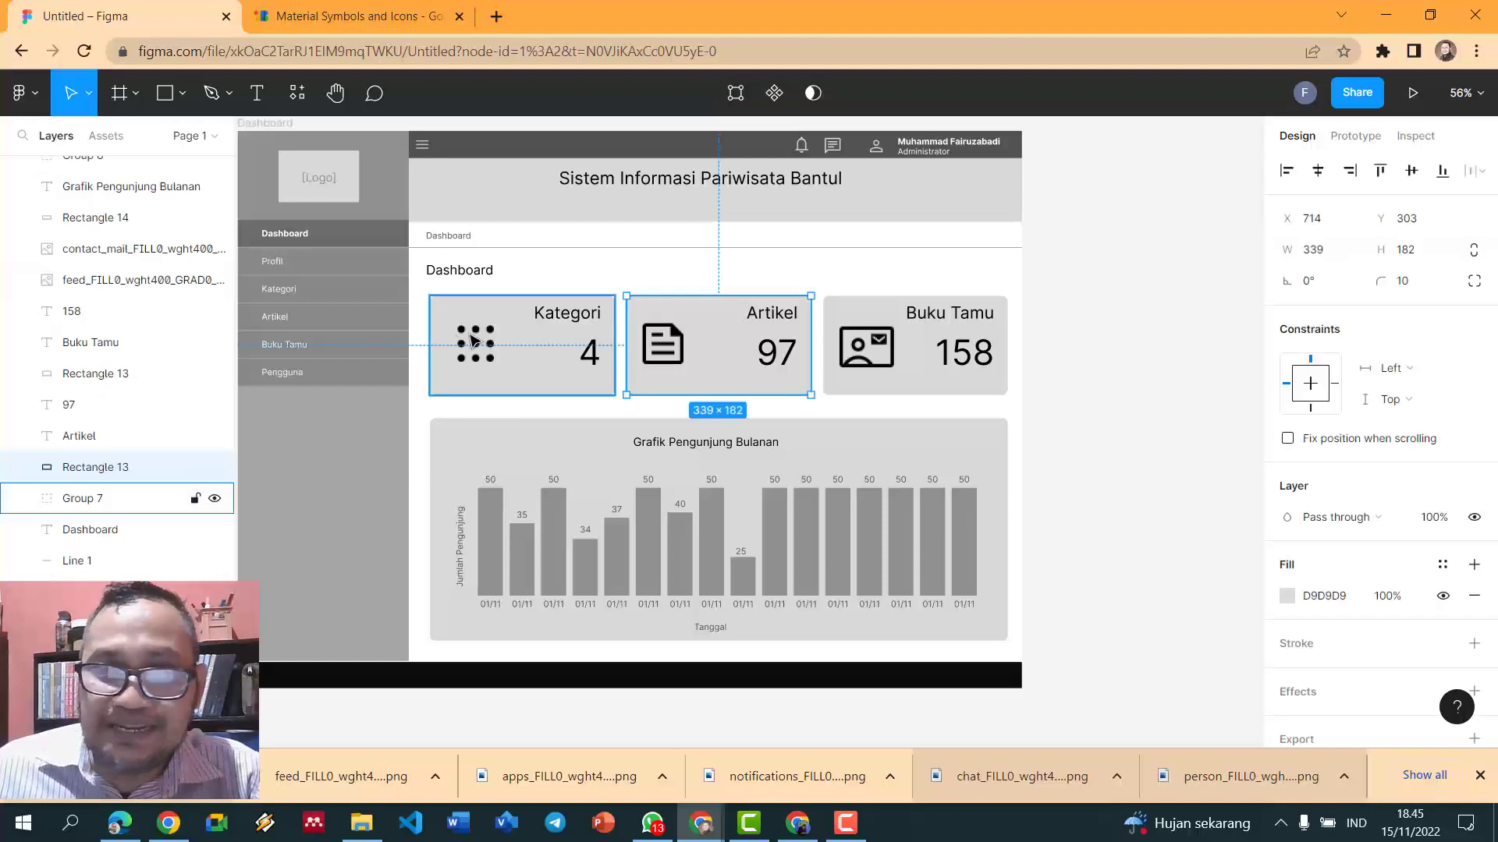
click(1287, 596)
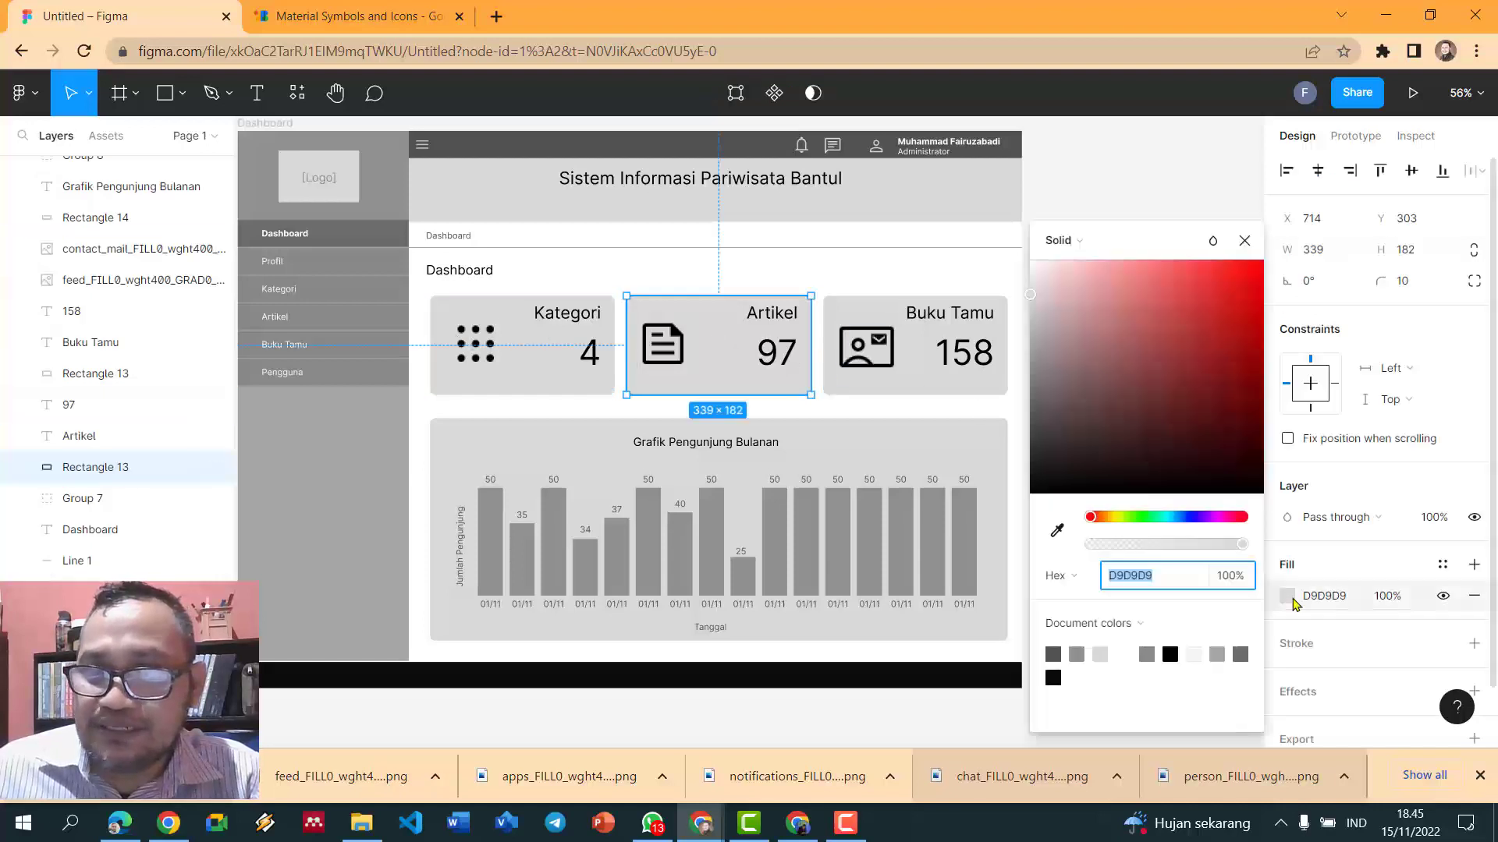
click(1077, 653)
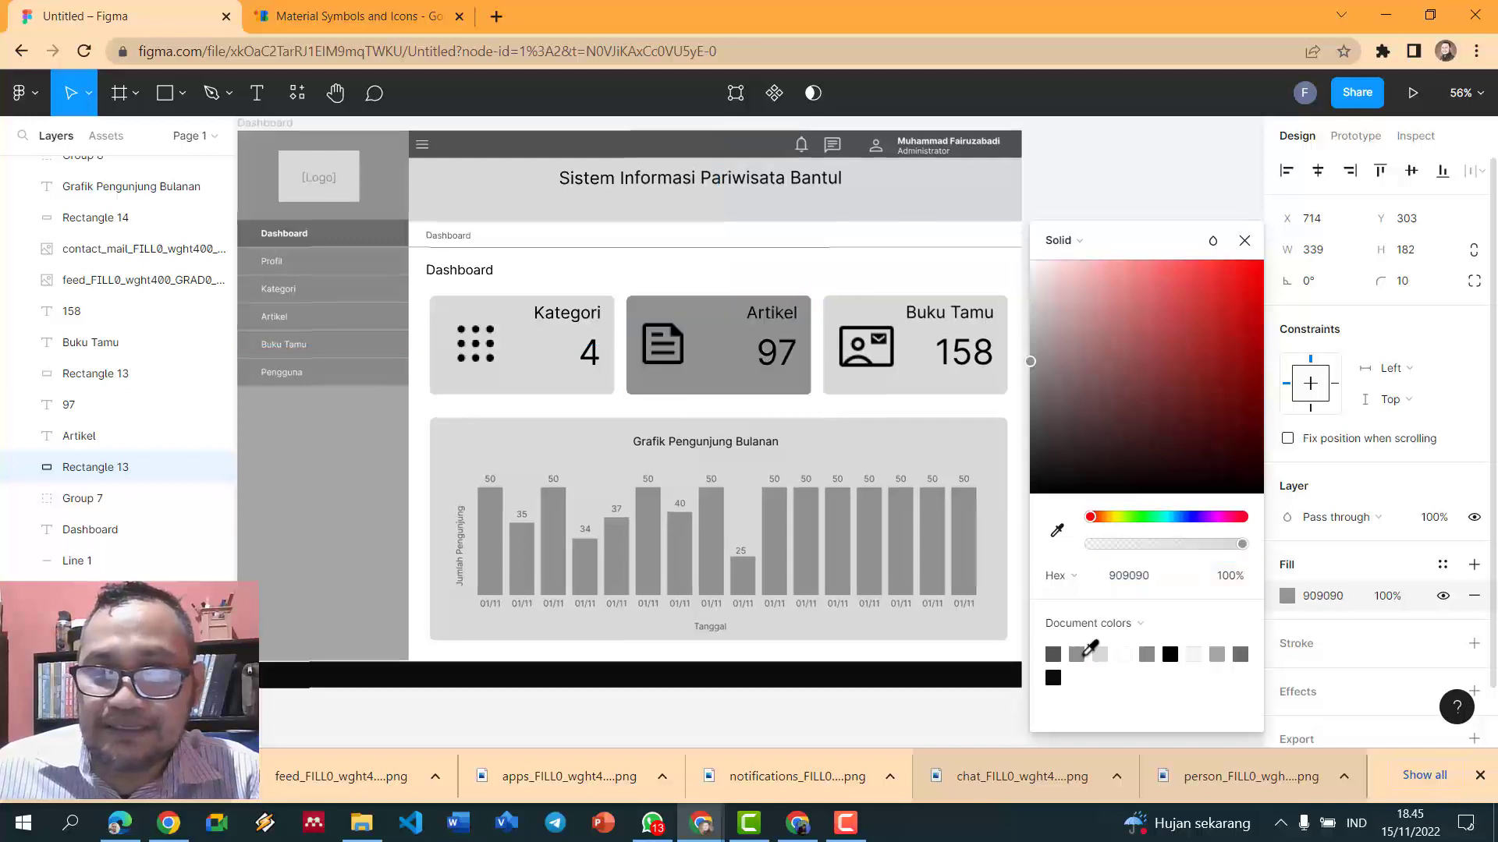
- Set the Buku Tamu card fill to grey 888888 after trying 6C6B6B and A5A5A5
click(933, 390)
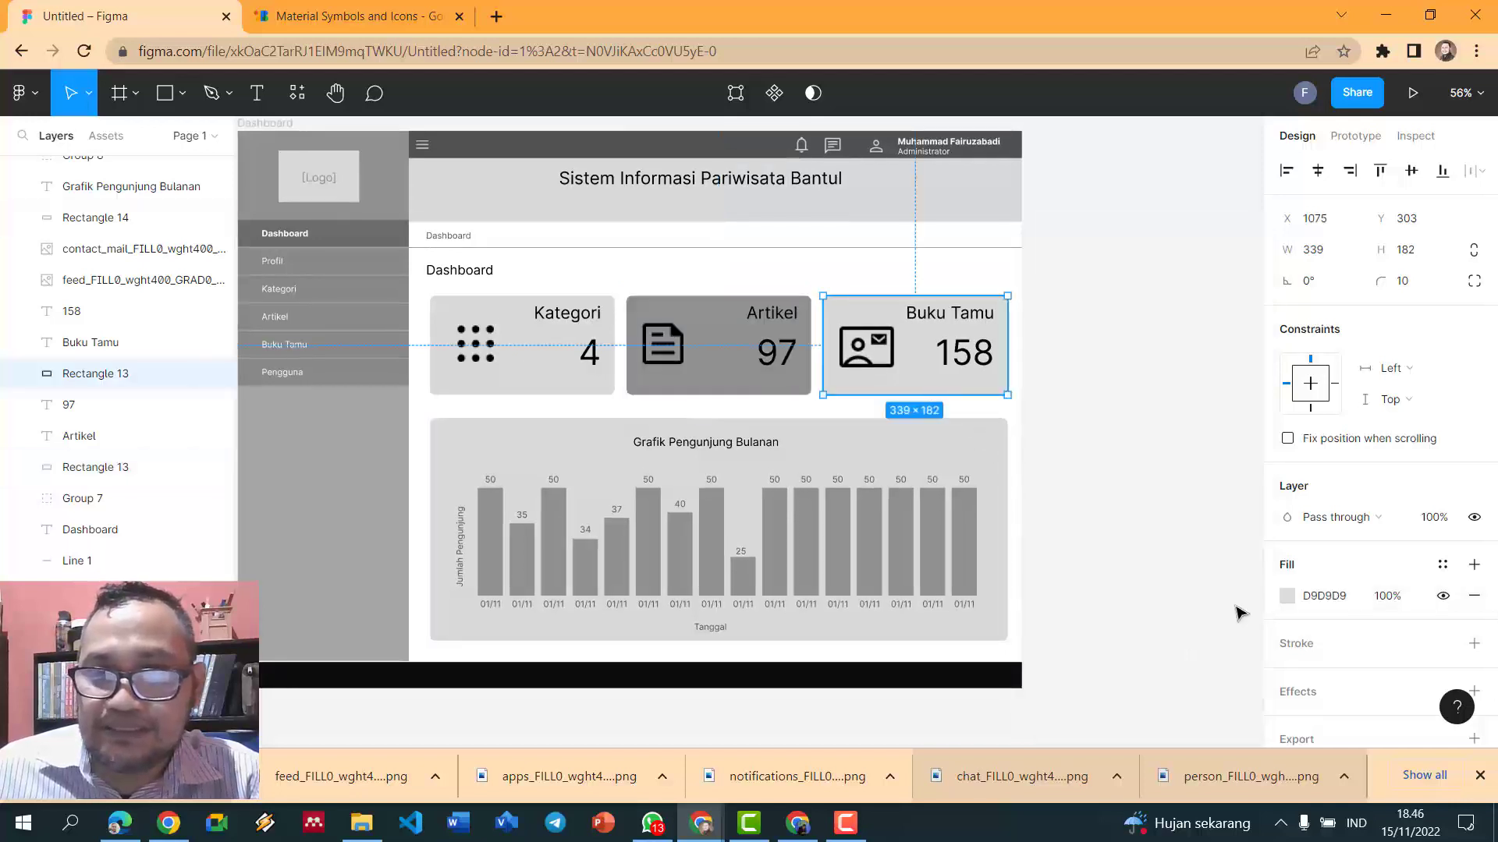
click(1070, 307)
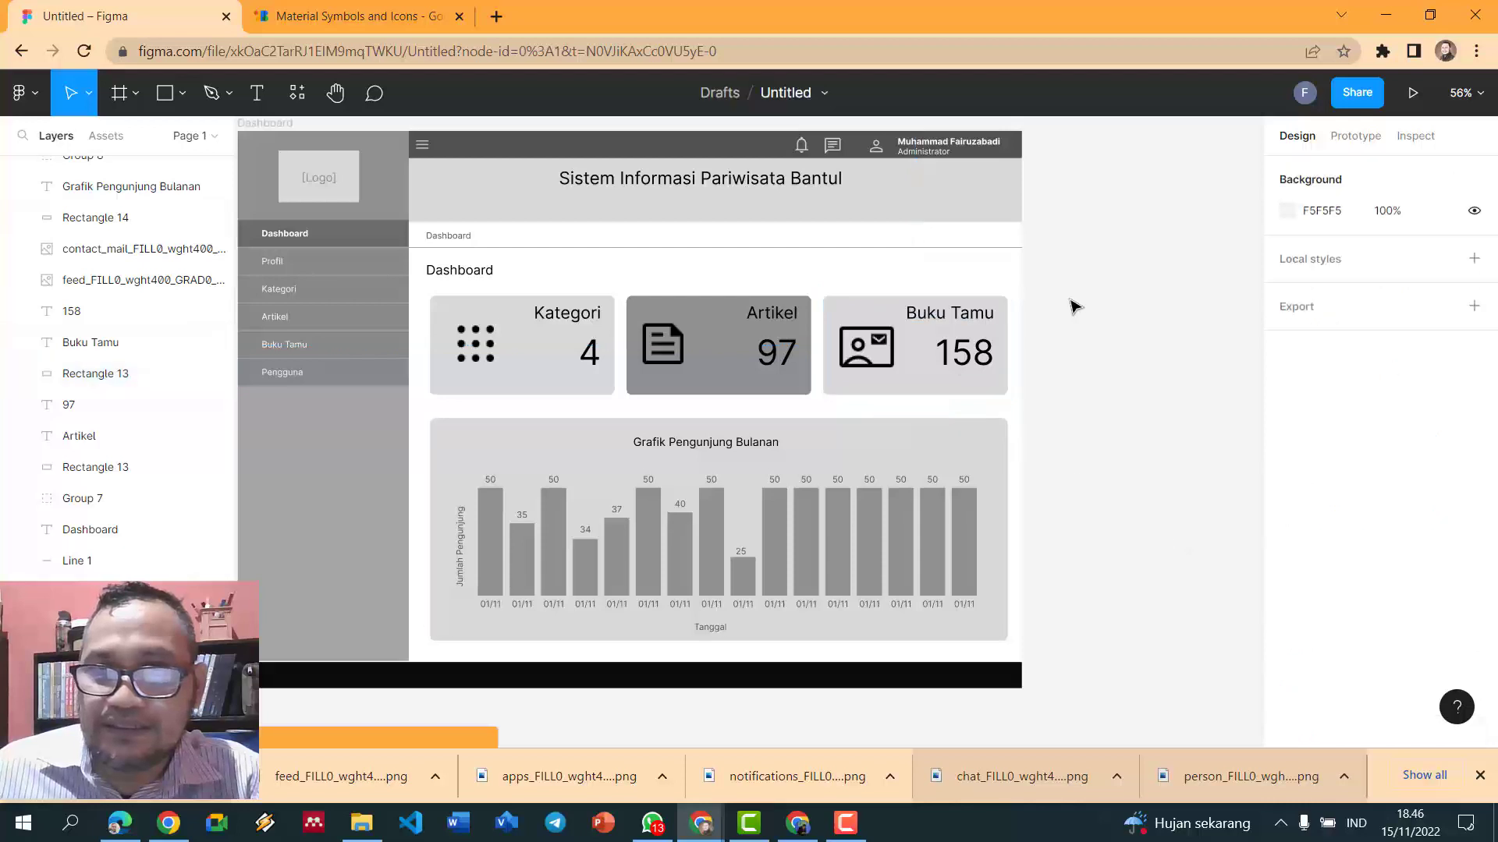
click(917, 386)
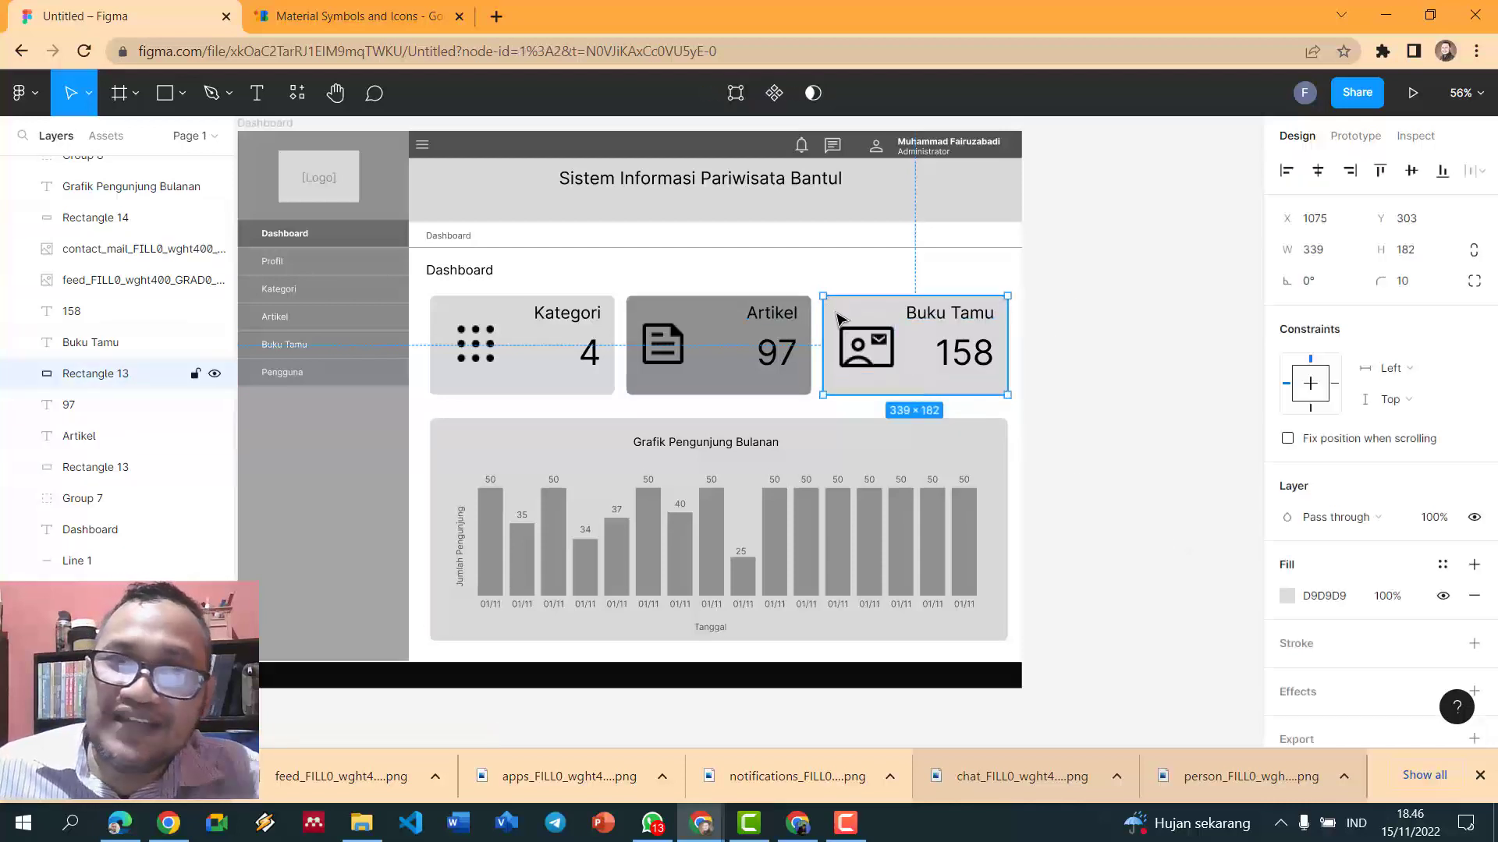
click(1287, 597)
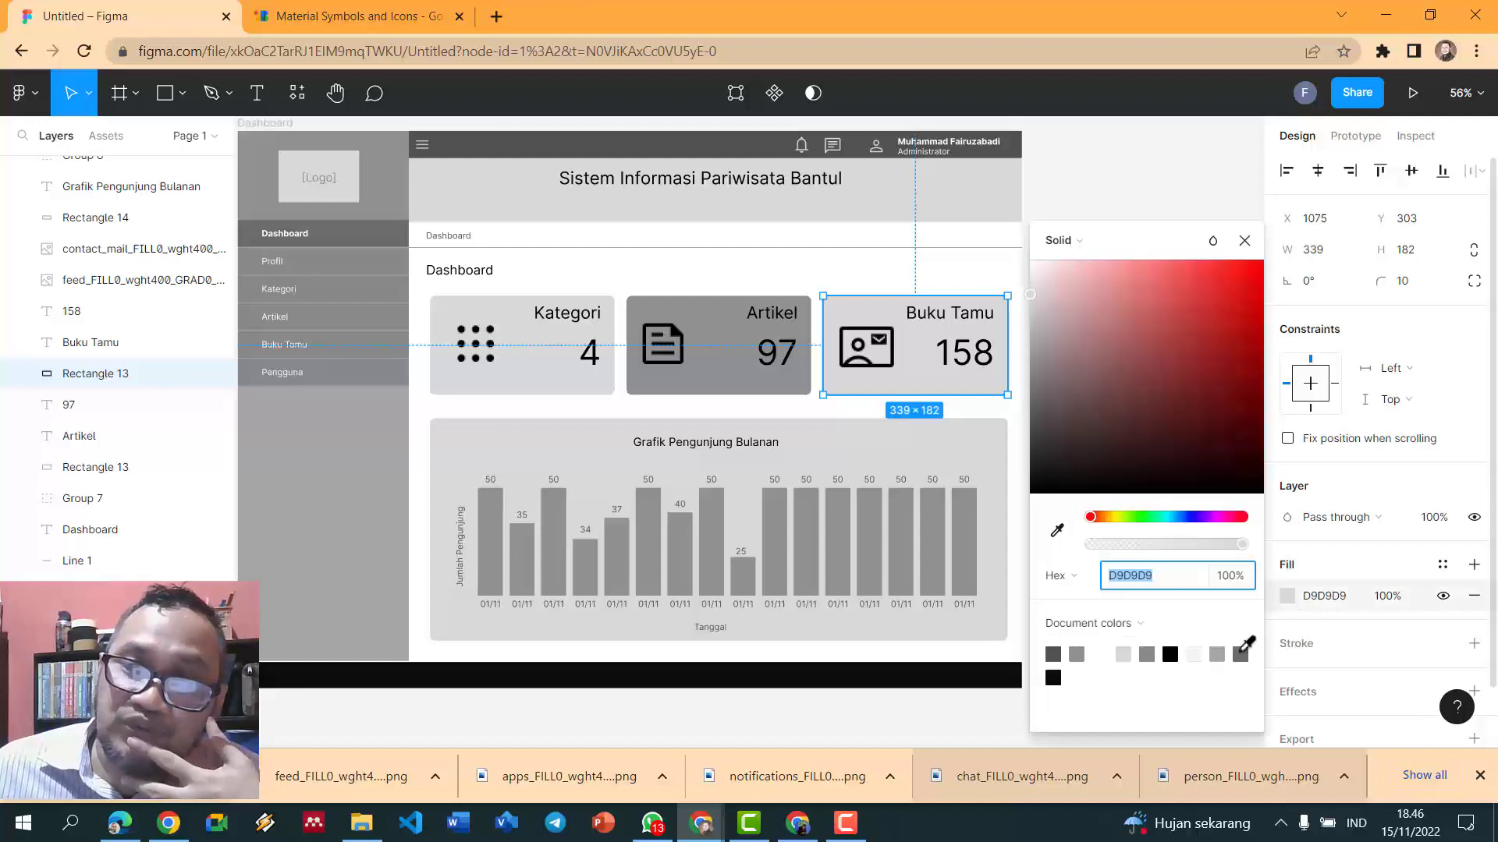
click(1242, 652)
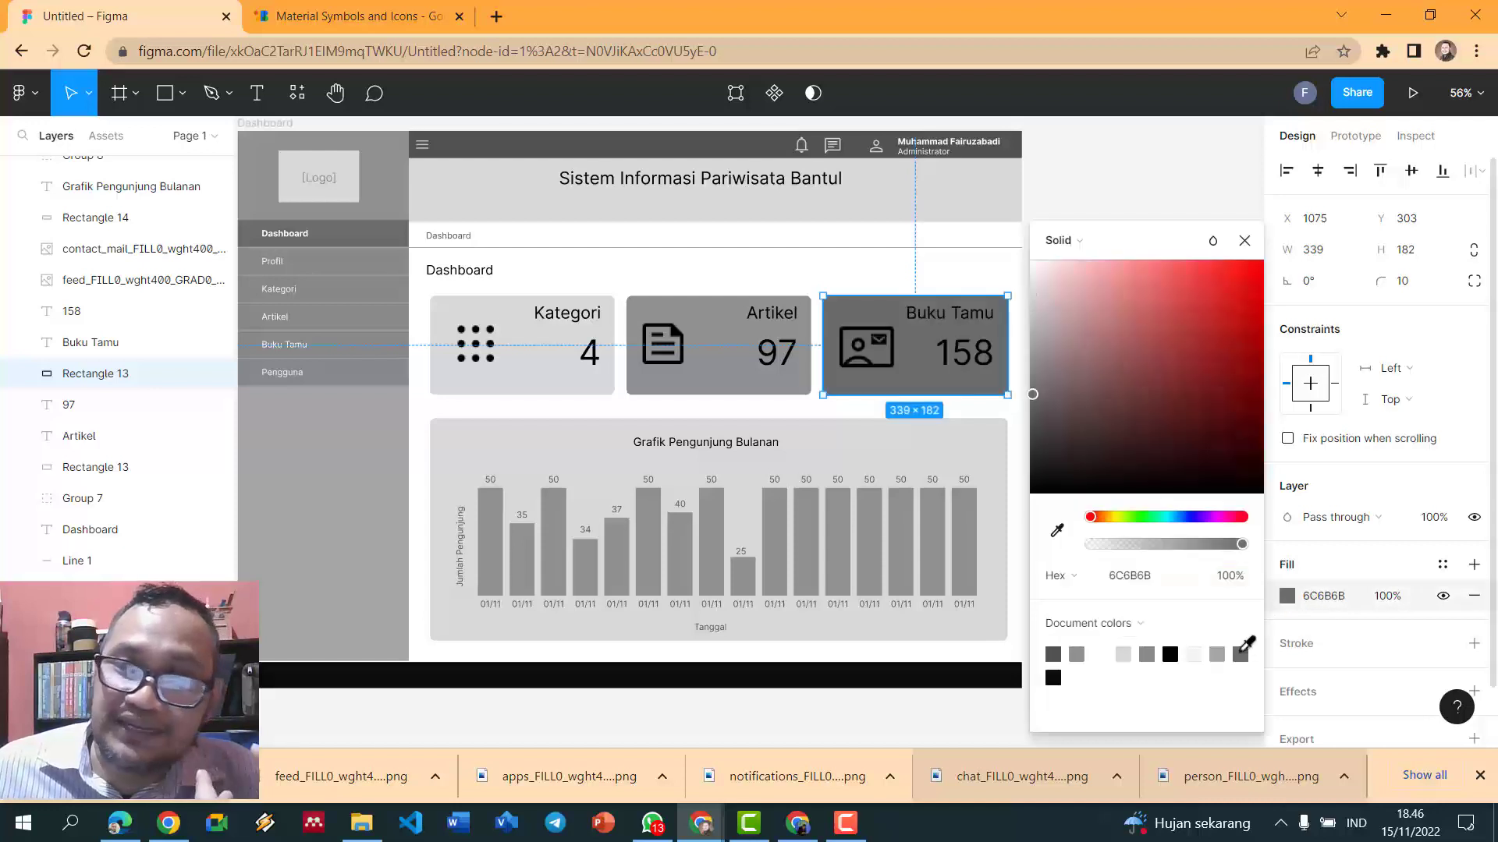
click(1215, 656)
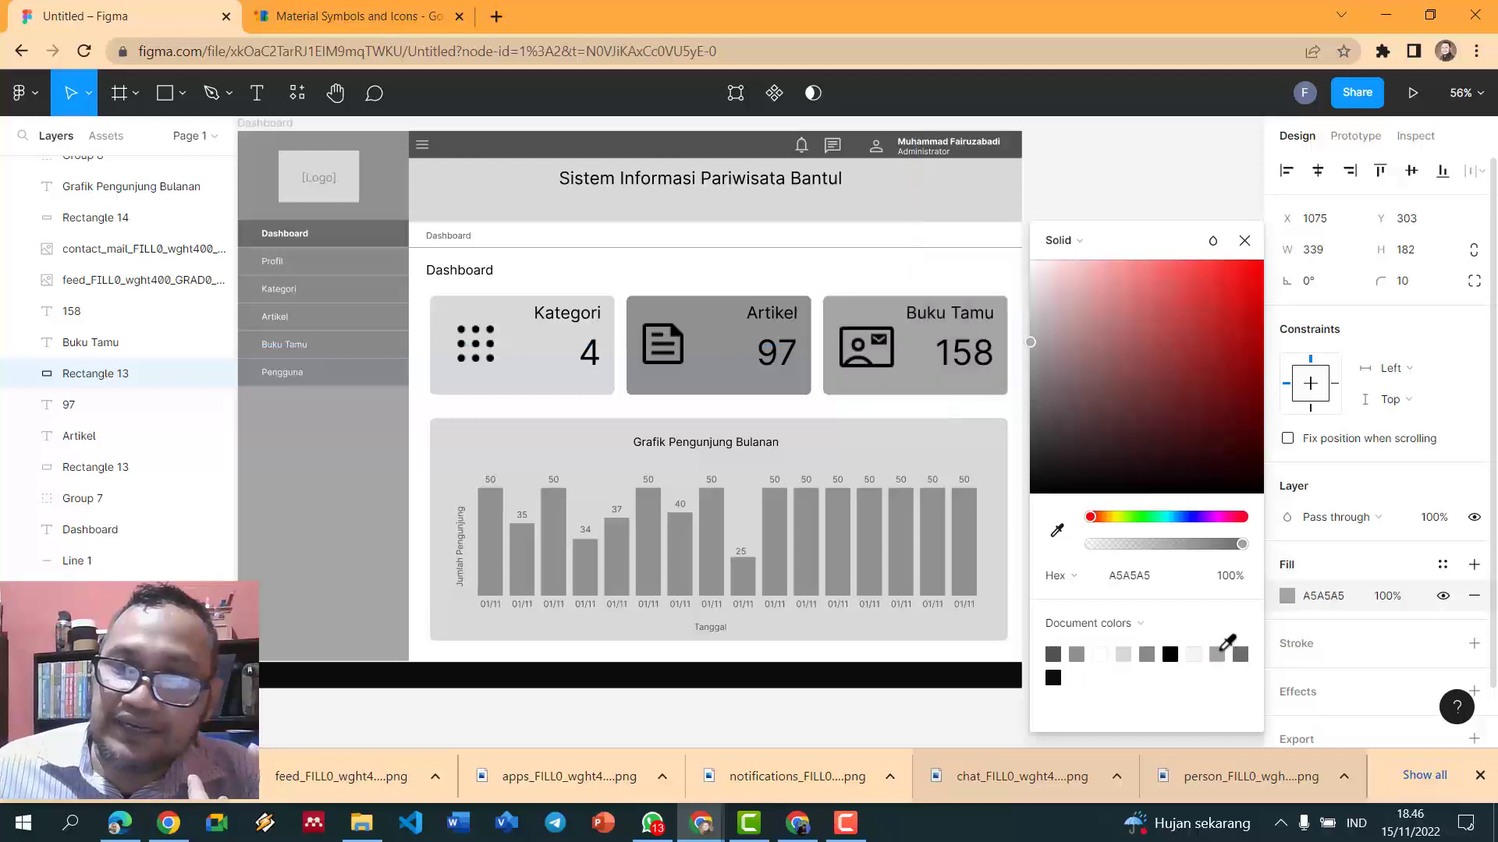
click(1148, 653)
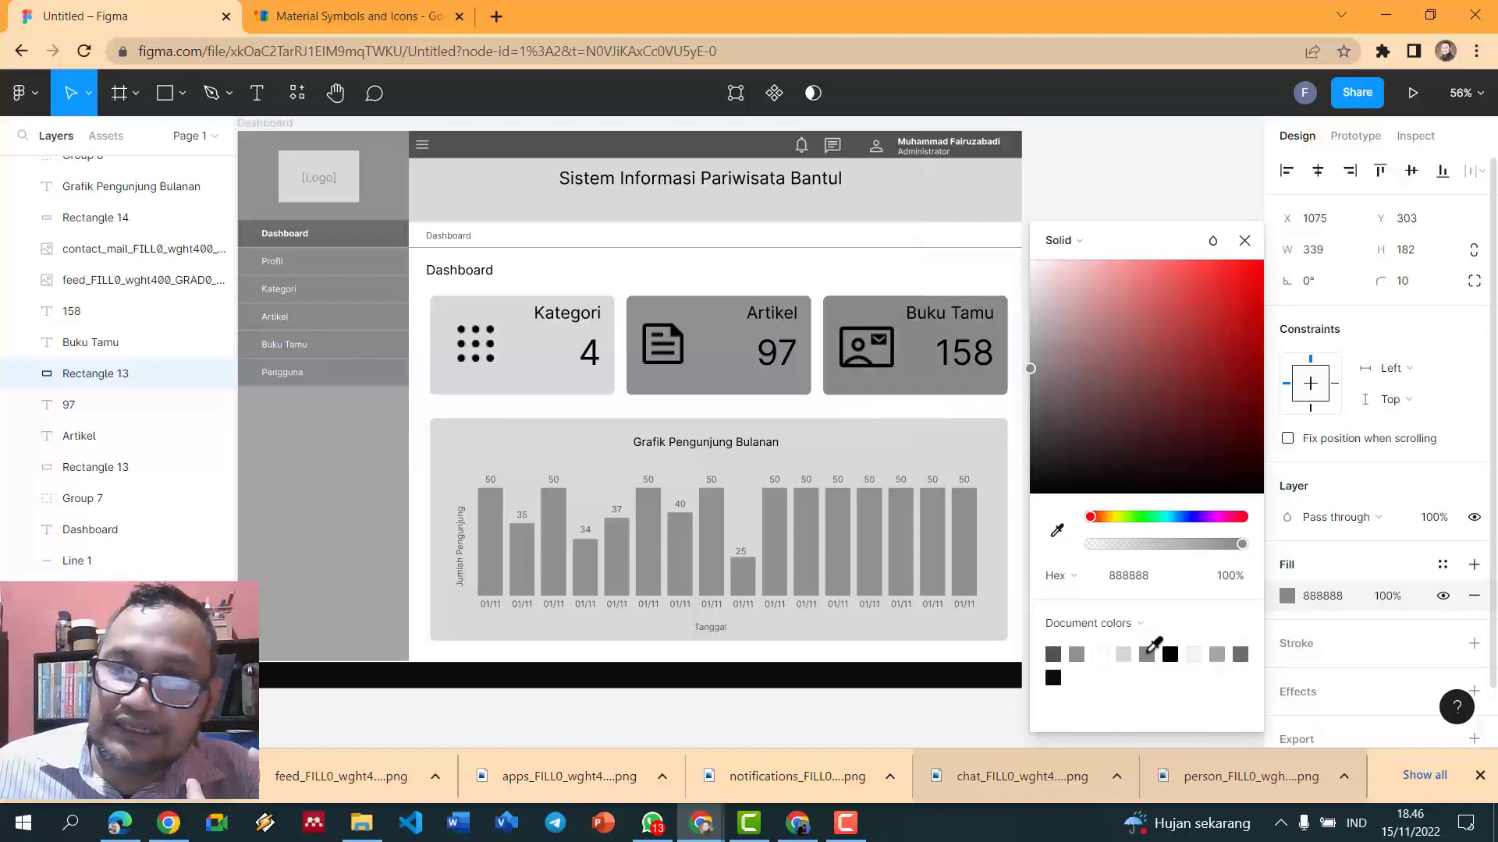
- Lighten the Artikel card's fill to grey C5C1C1
click(776, 386)
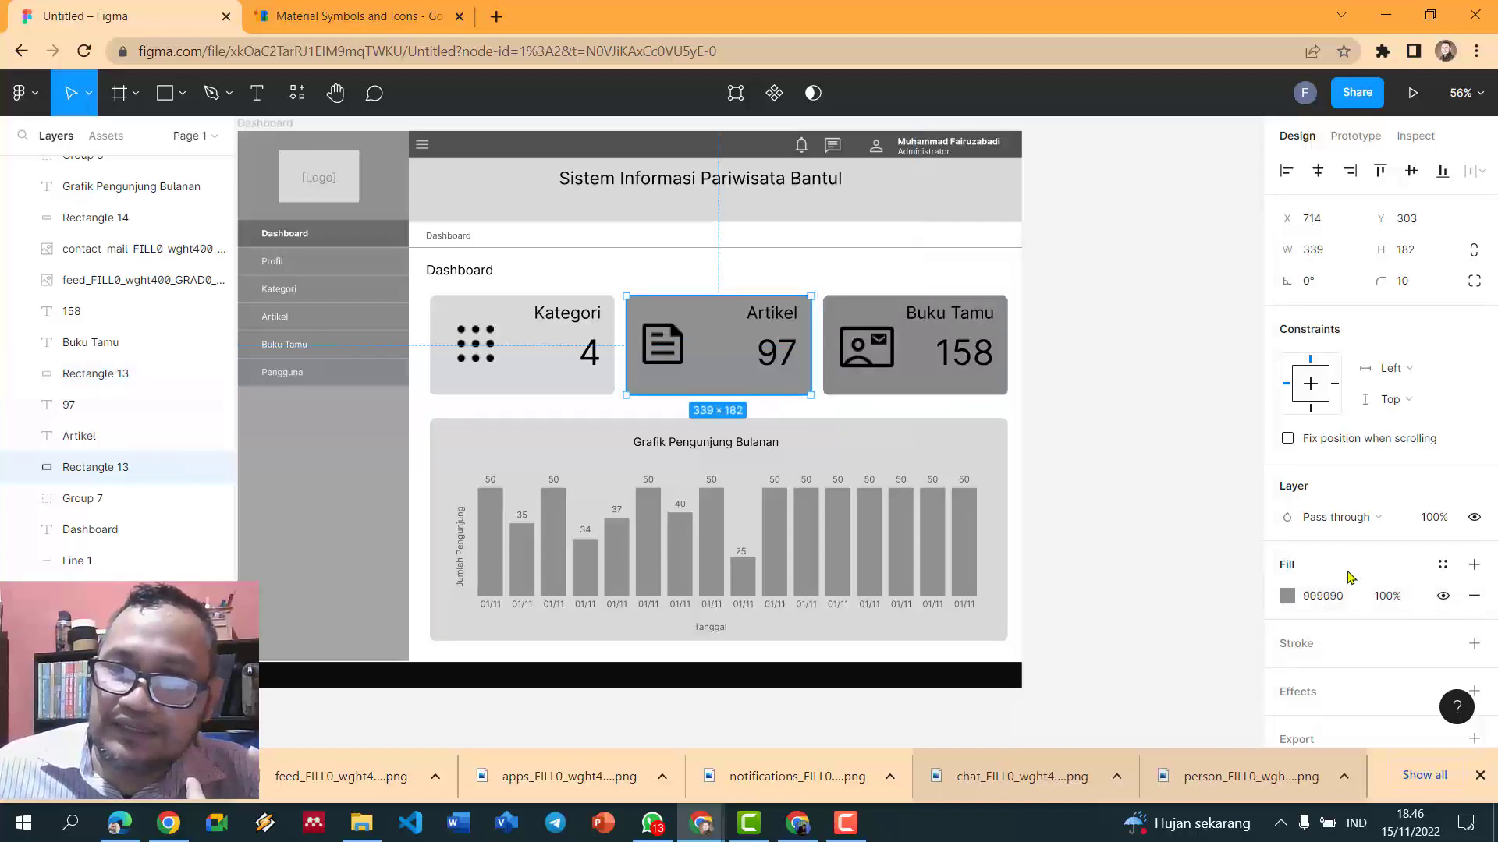
click(1287, 595)
click(1034, 314)
drag(1036, 326, 1036, 301)
click(1183, 219)
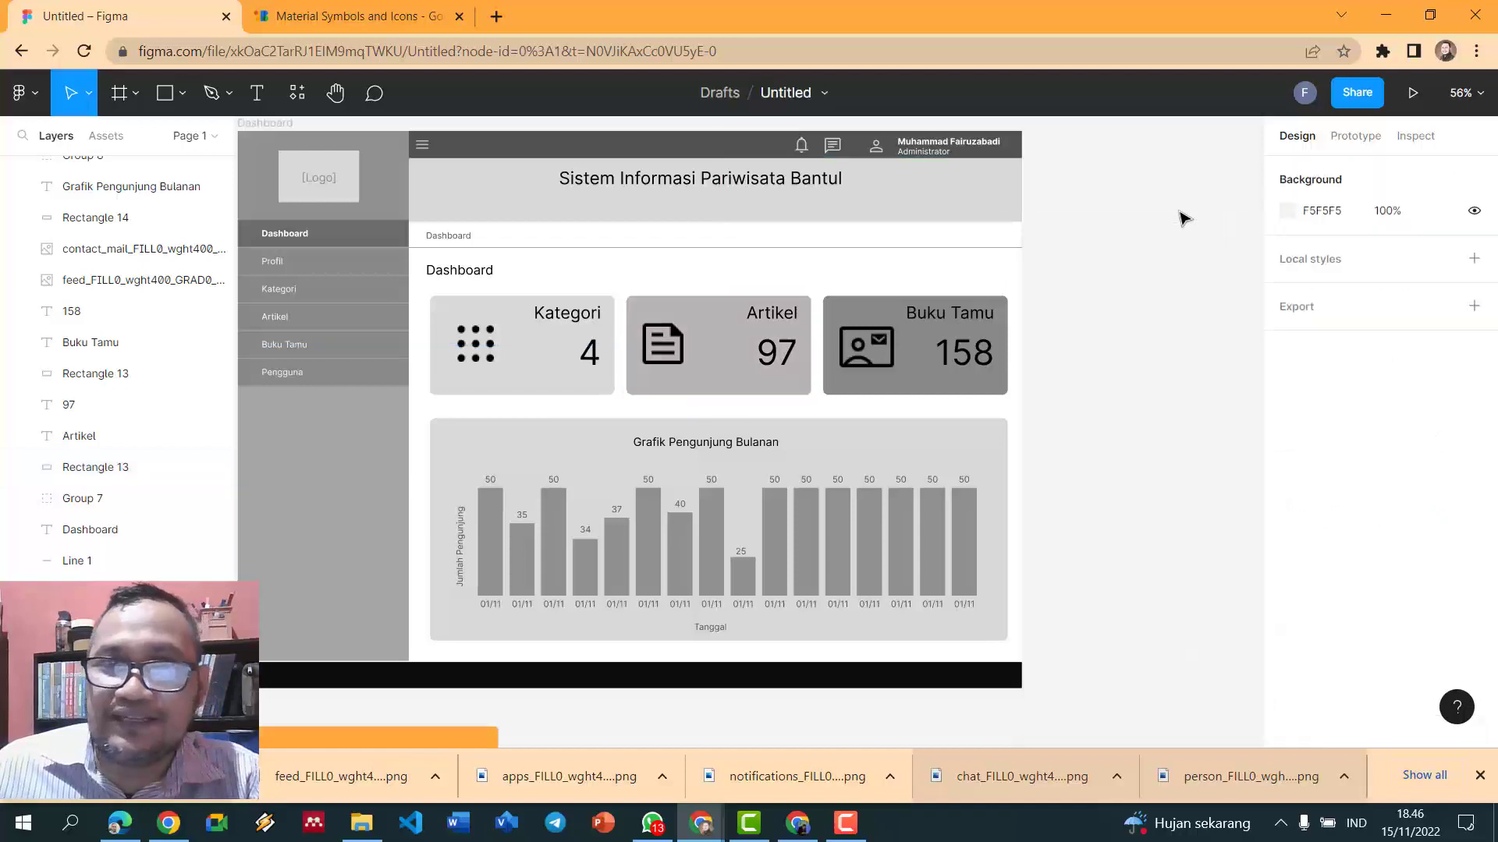
scroll(1046, 324, down, 2)
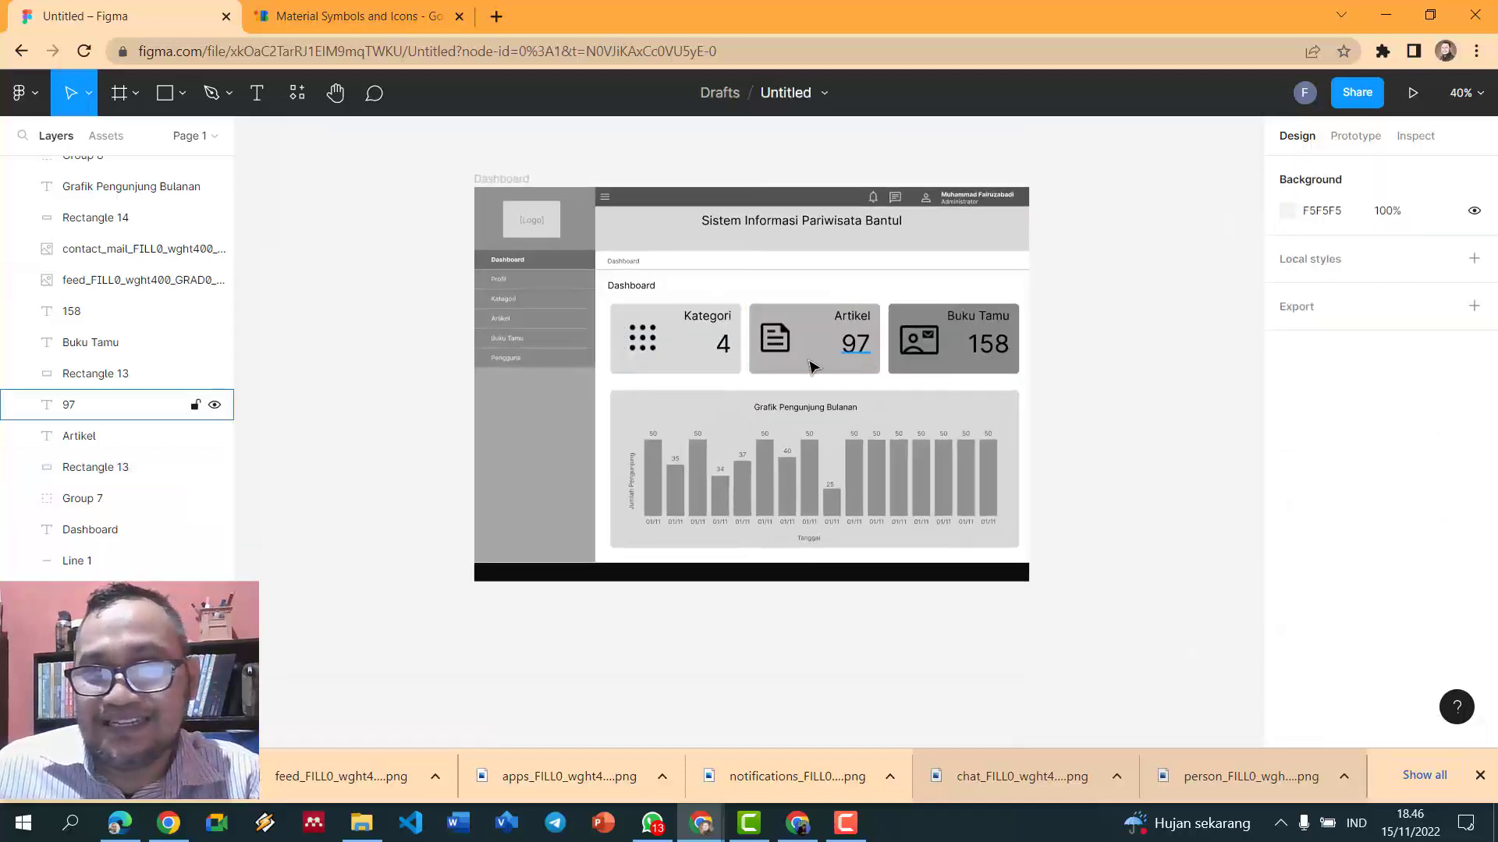
scroll(1030, 376, up, 1)
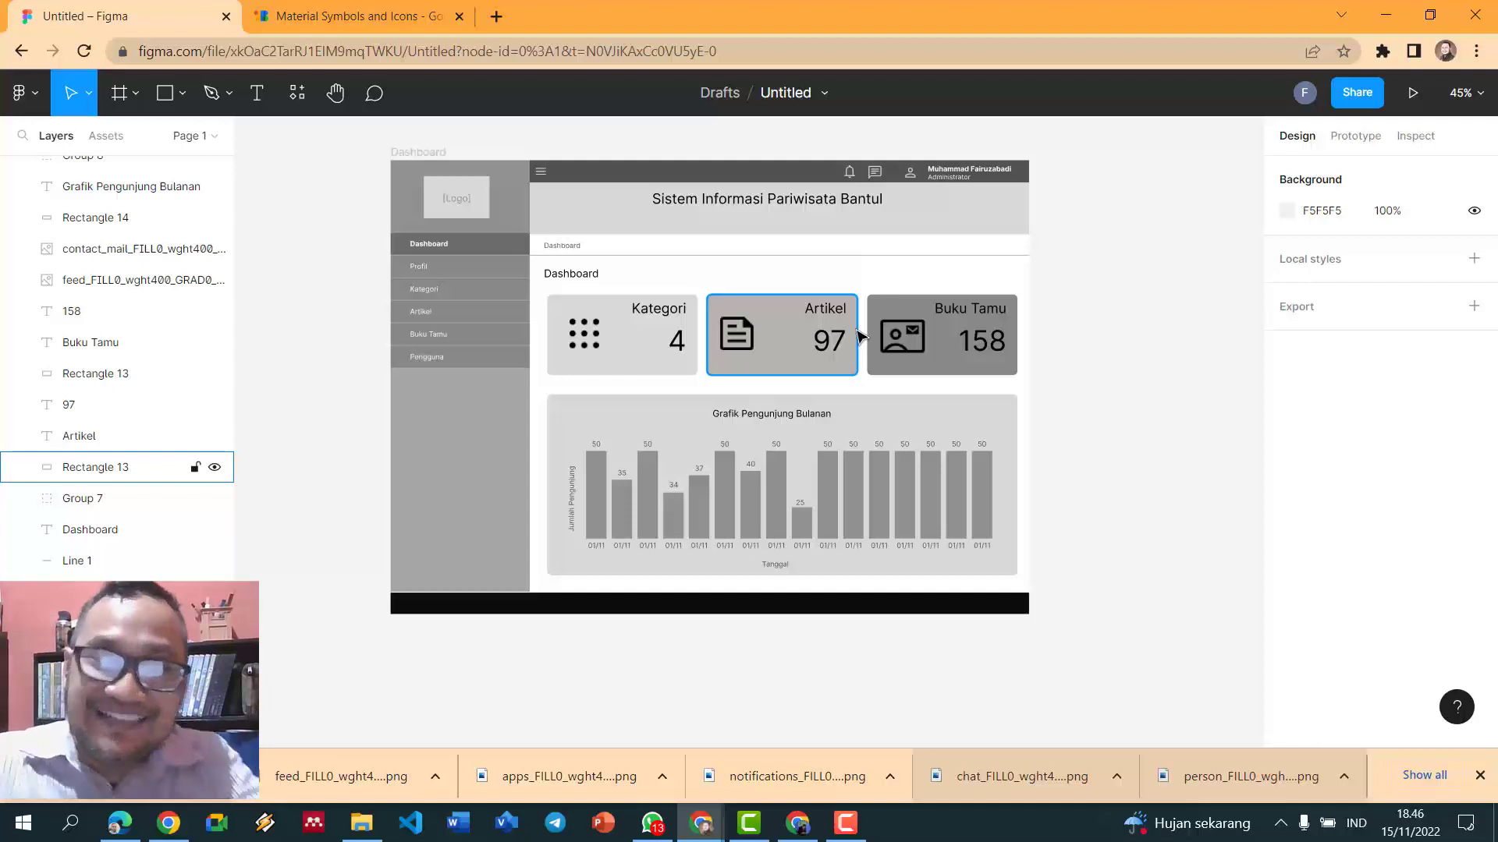
- Type 'Dinas Pariiwisata Bantul' as new text in the black footer
click(254, 97)
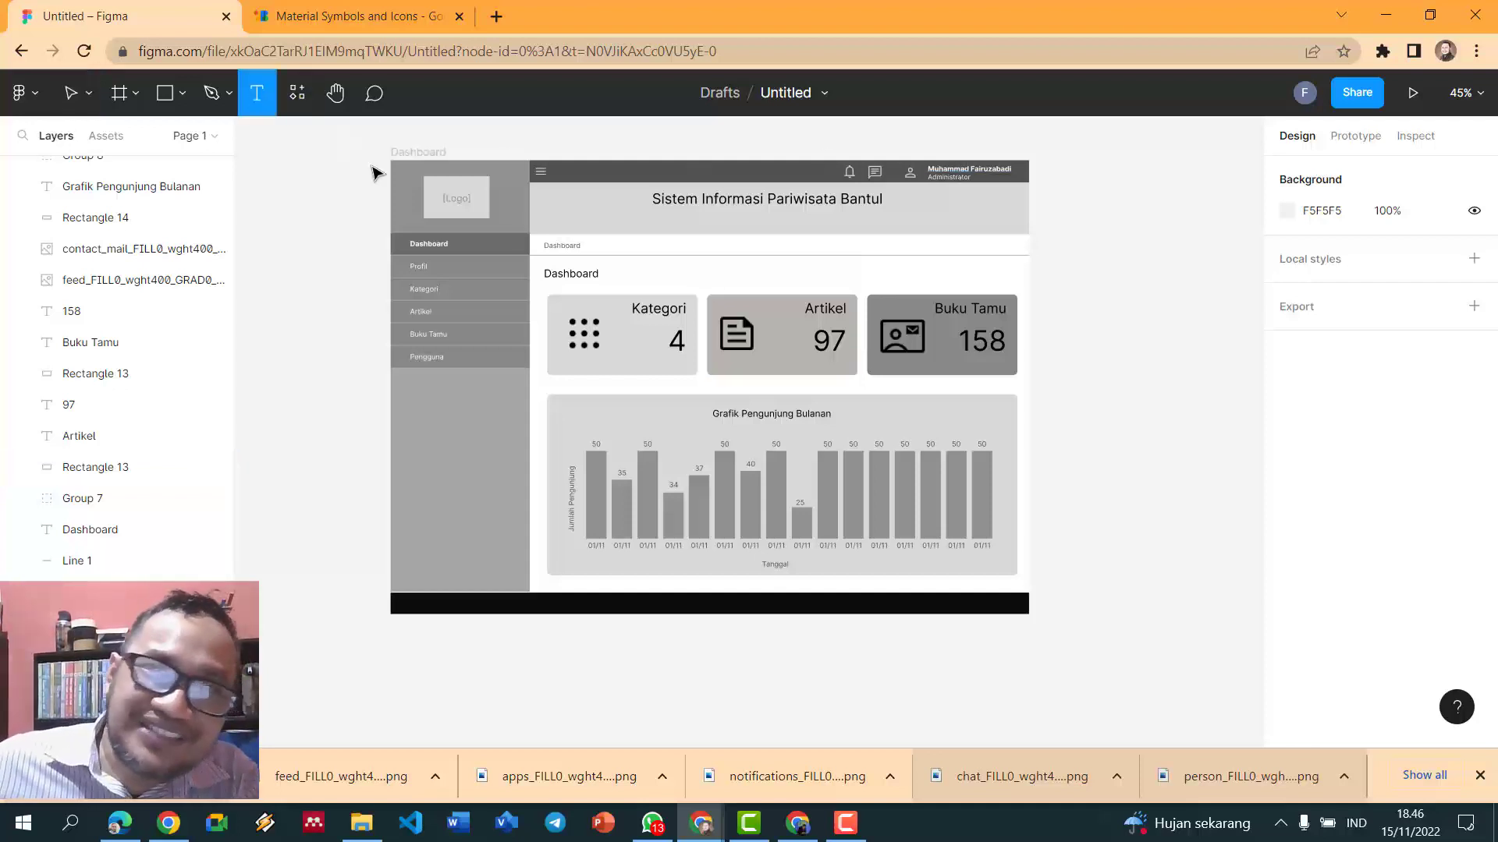
click(628, 602)
text(D)
key(Escape)
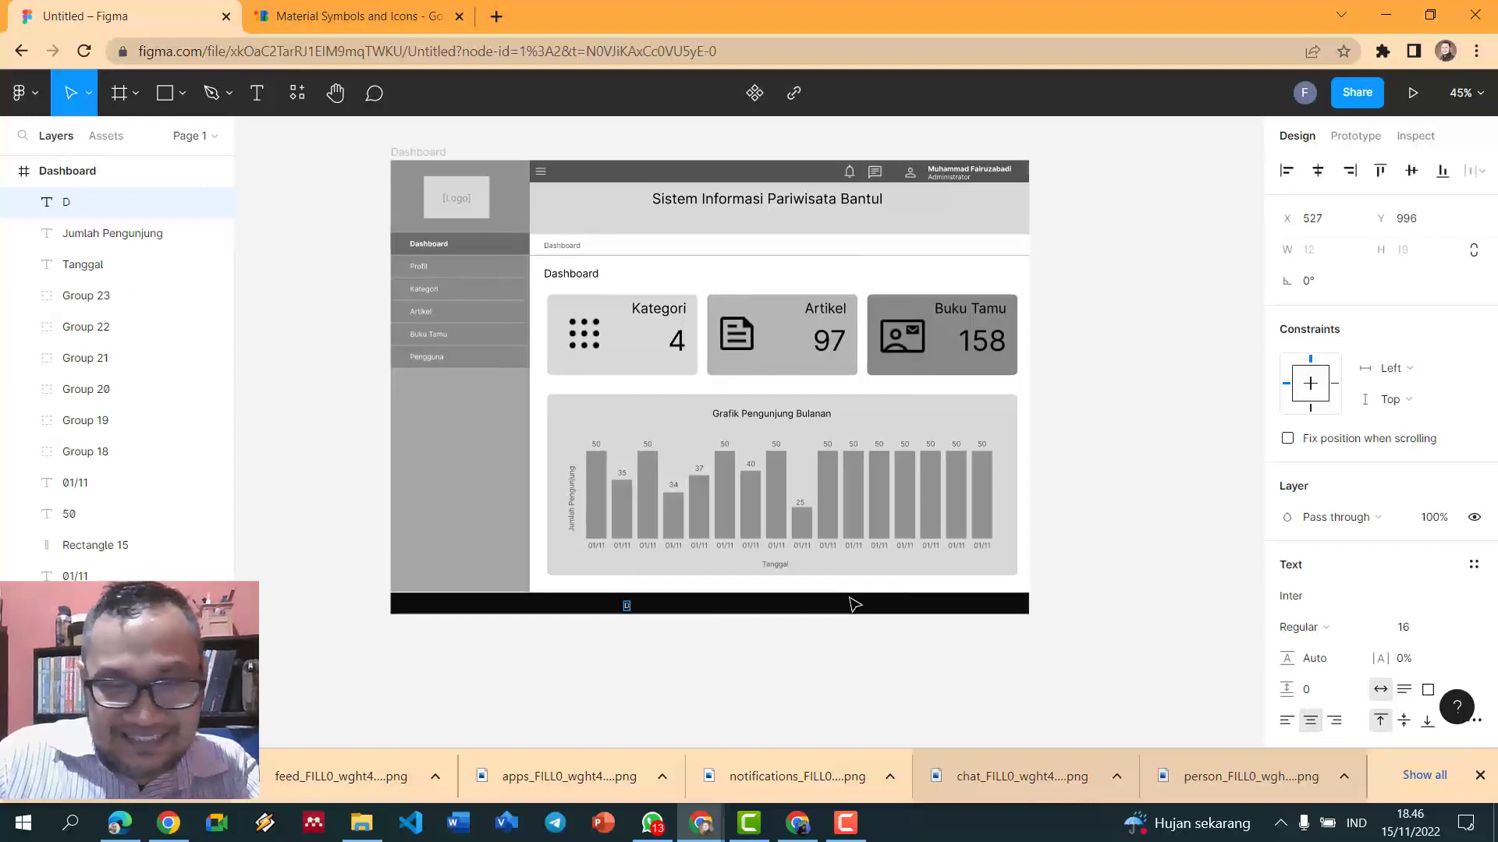
text(inas Pariiwisa)
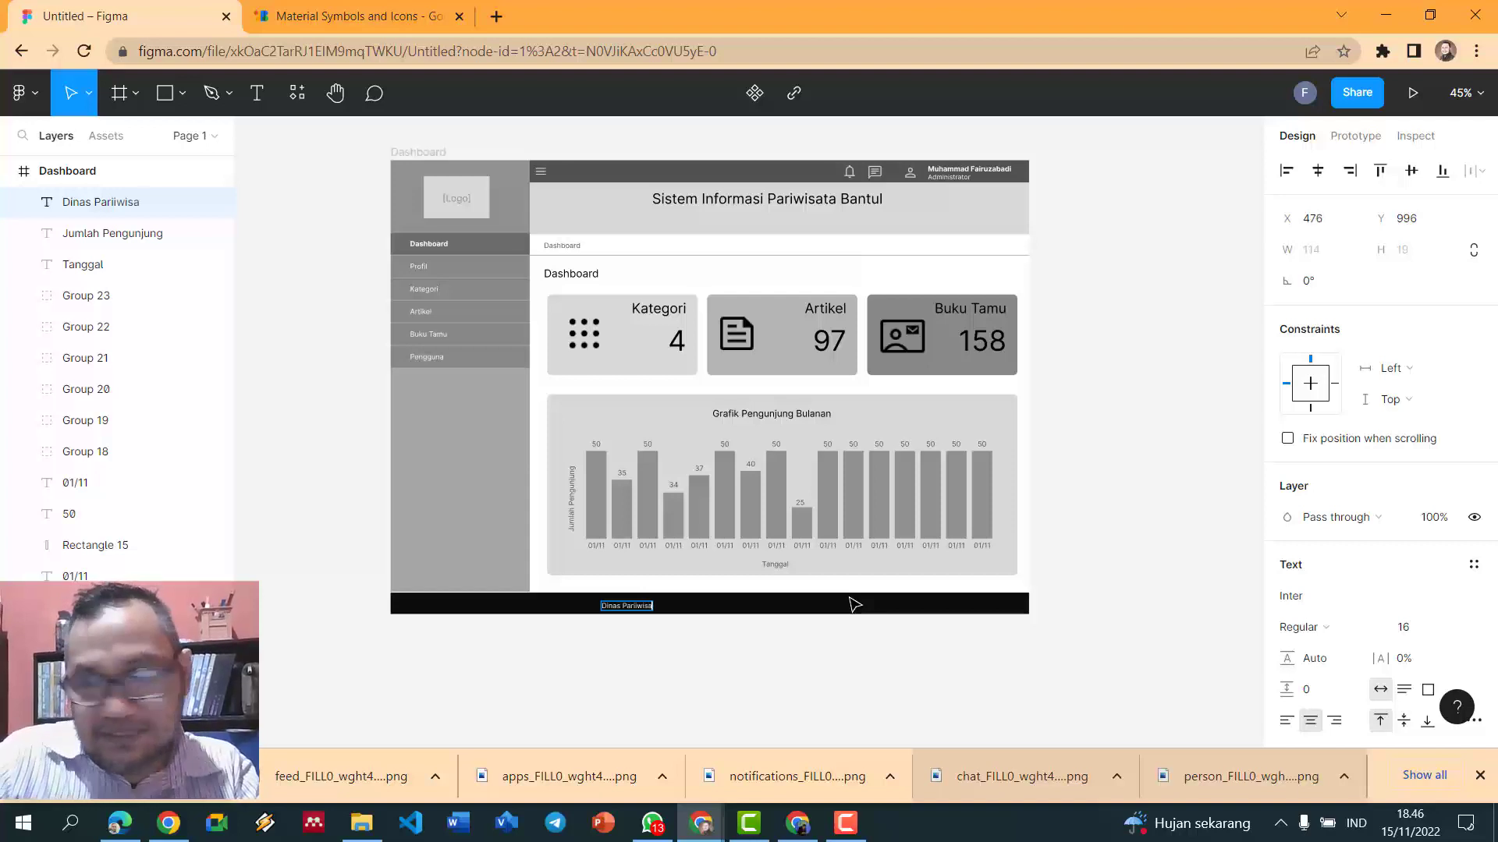
text(ta Bantul)
key(Escape)
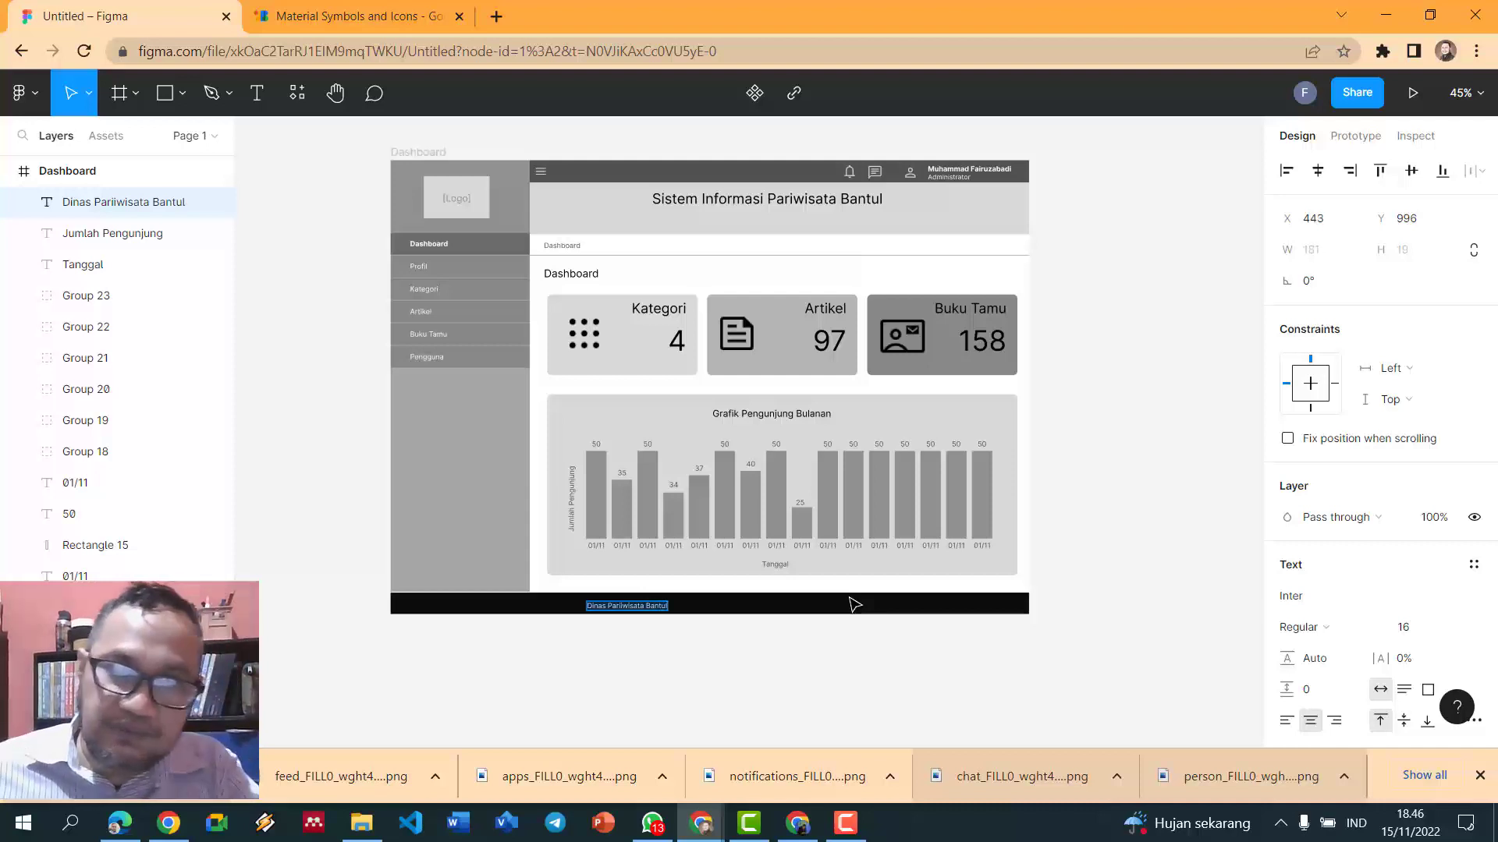
scroll(885, 602, up, 5)
scroll(882, 645, up, 2)
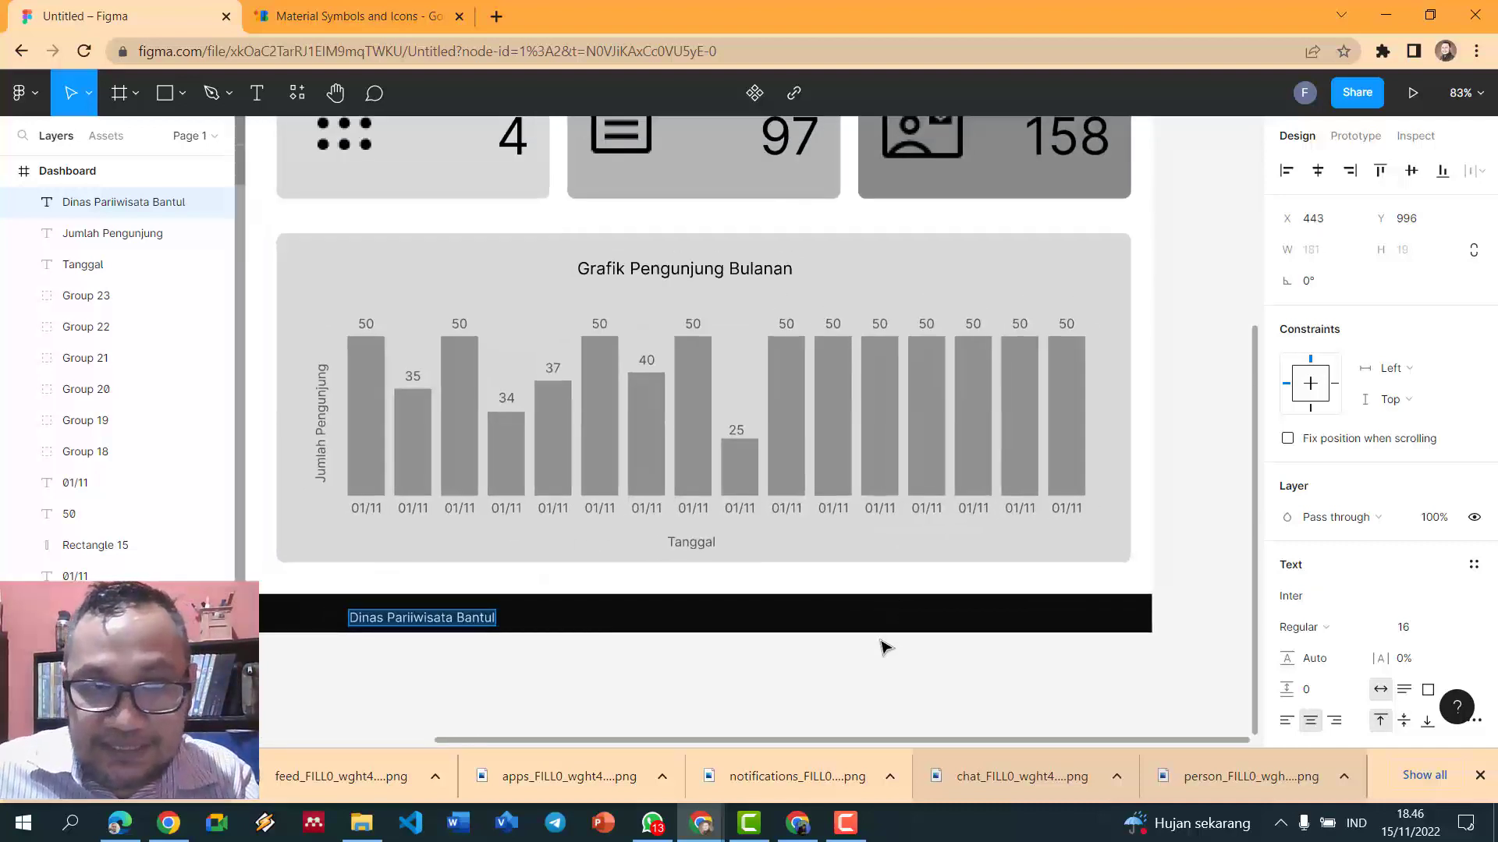
scroll(876, 655, down, 1)
scroll(876, 655, down, 3)
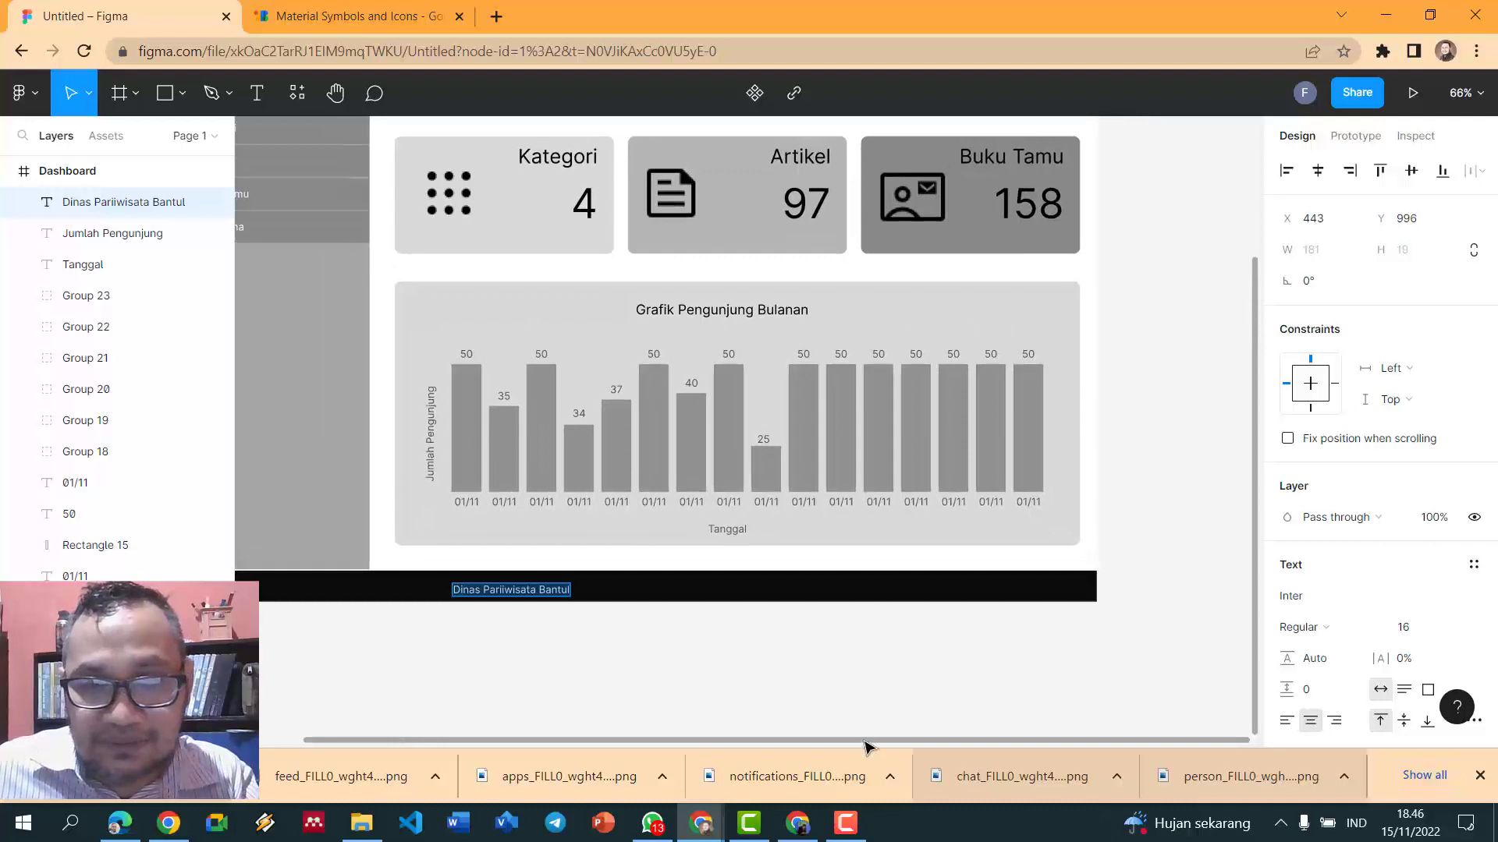
drag(868, 751, 718, 752)
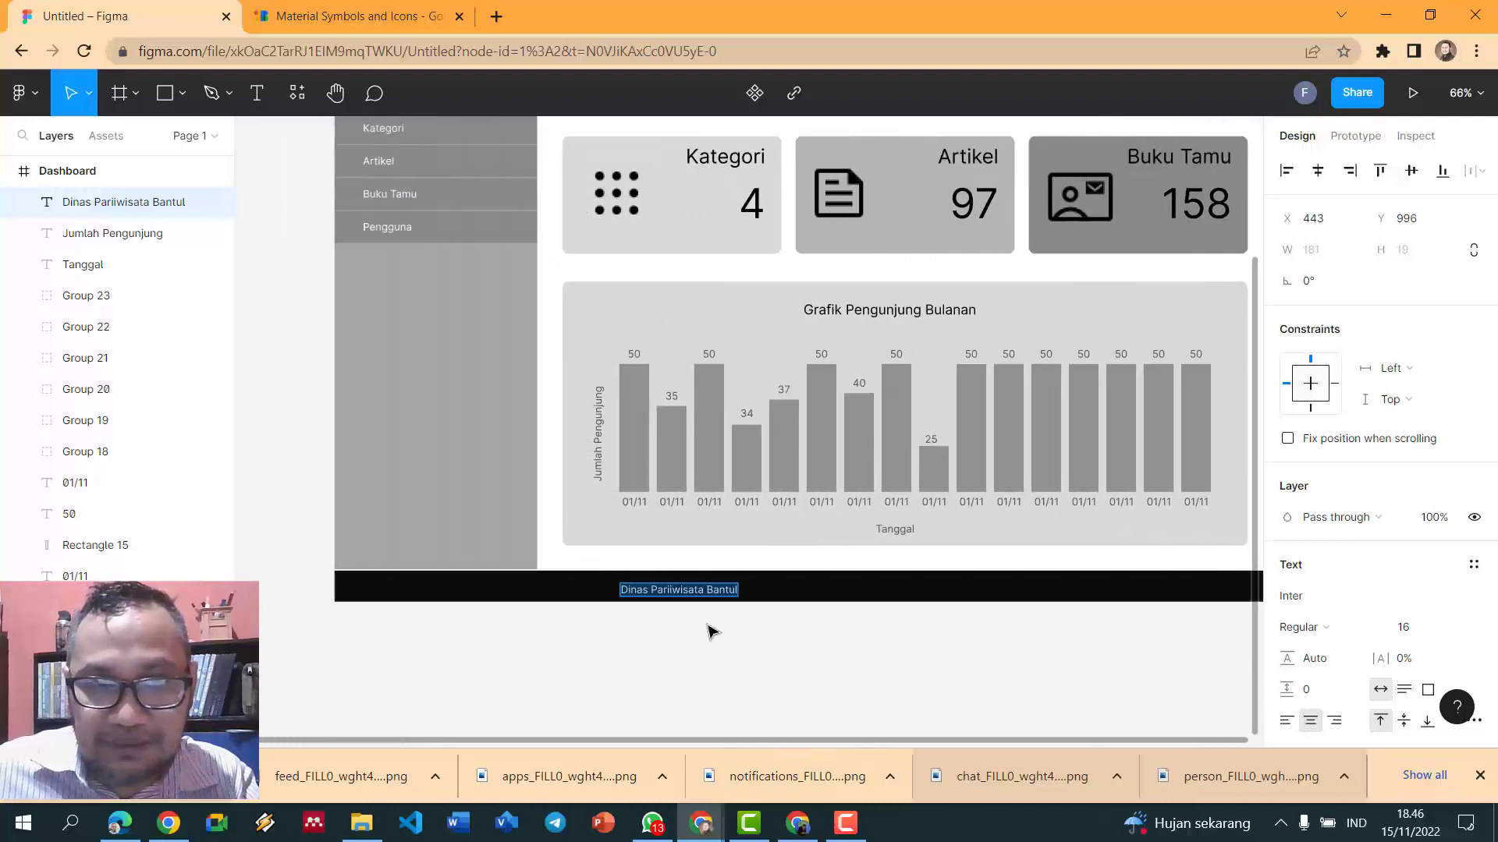
key(Escape)
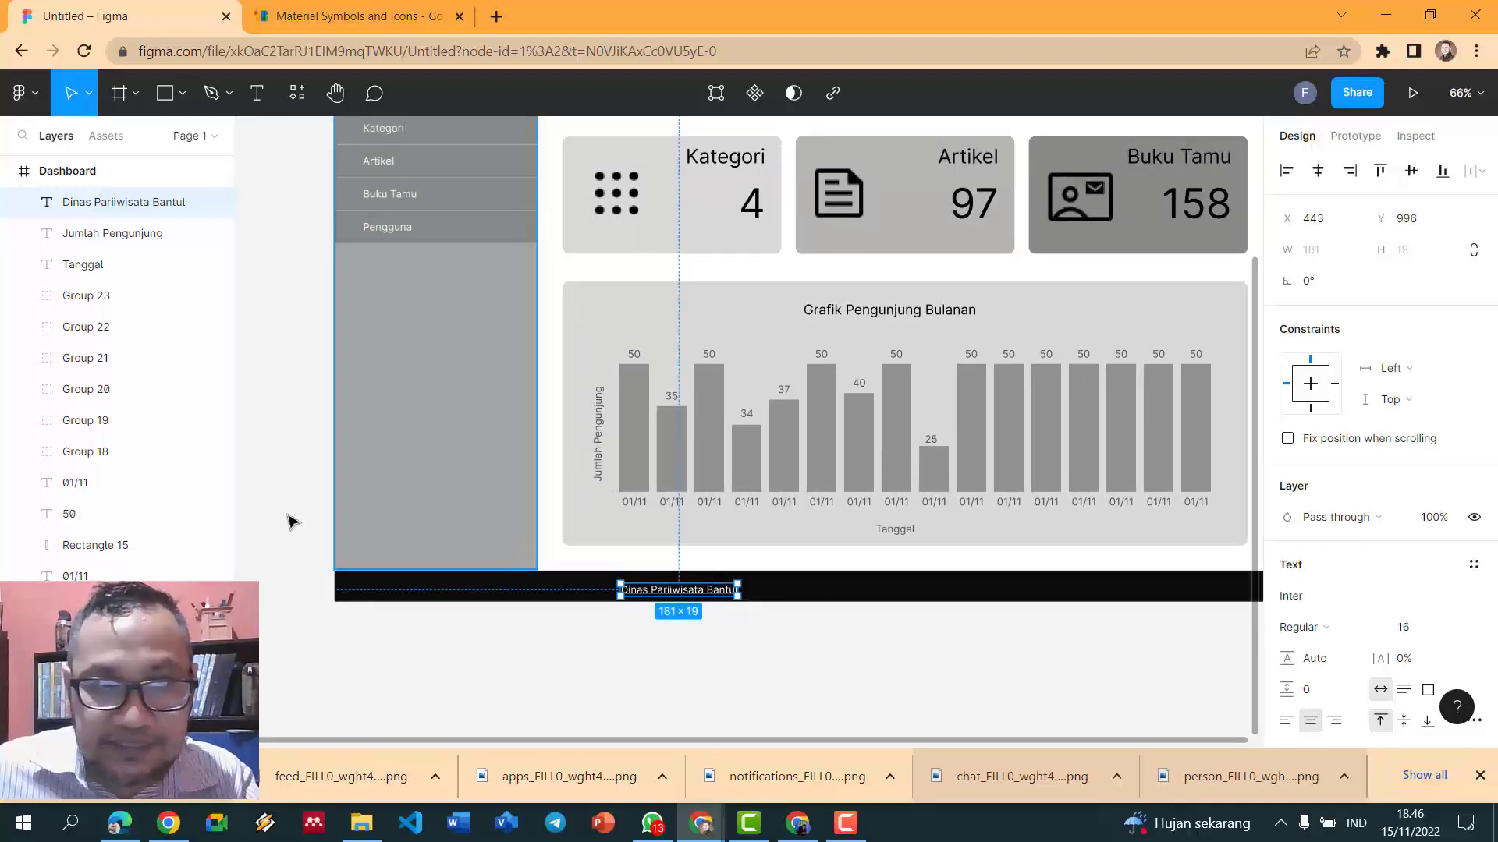
- Move the footer text toward the centre of the black footer
click(404, 476)
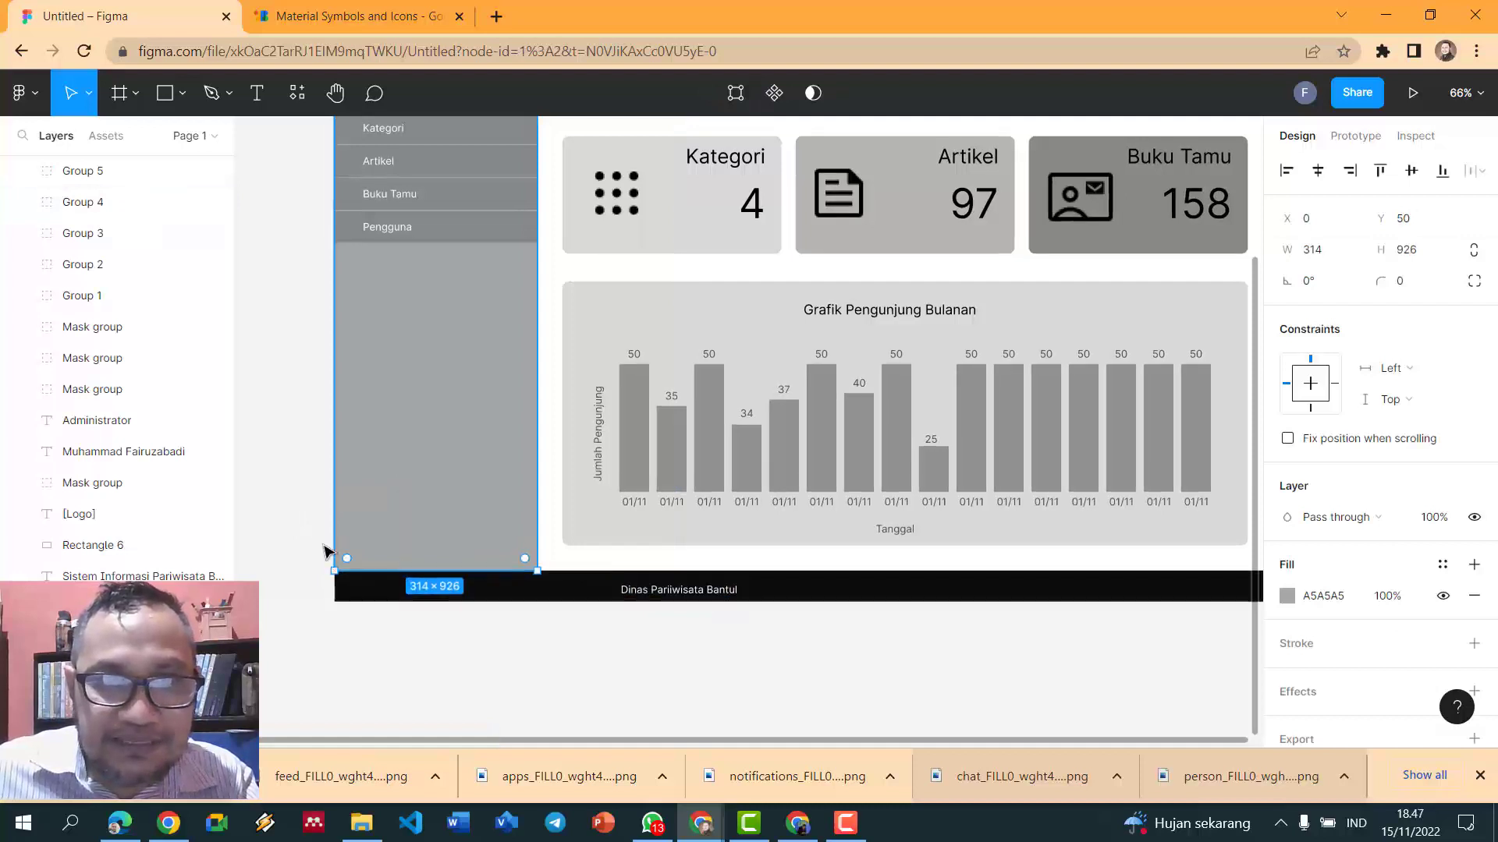
click(309, 524)
scroll(310, 524, down, 4)
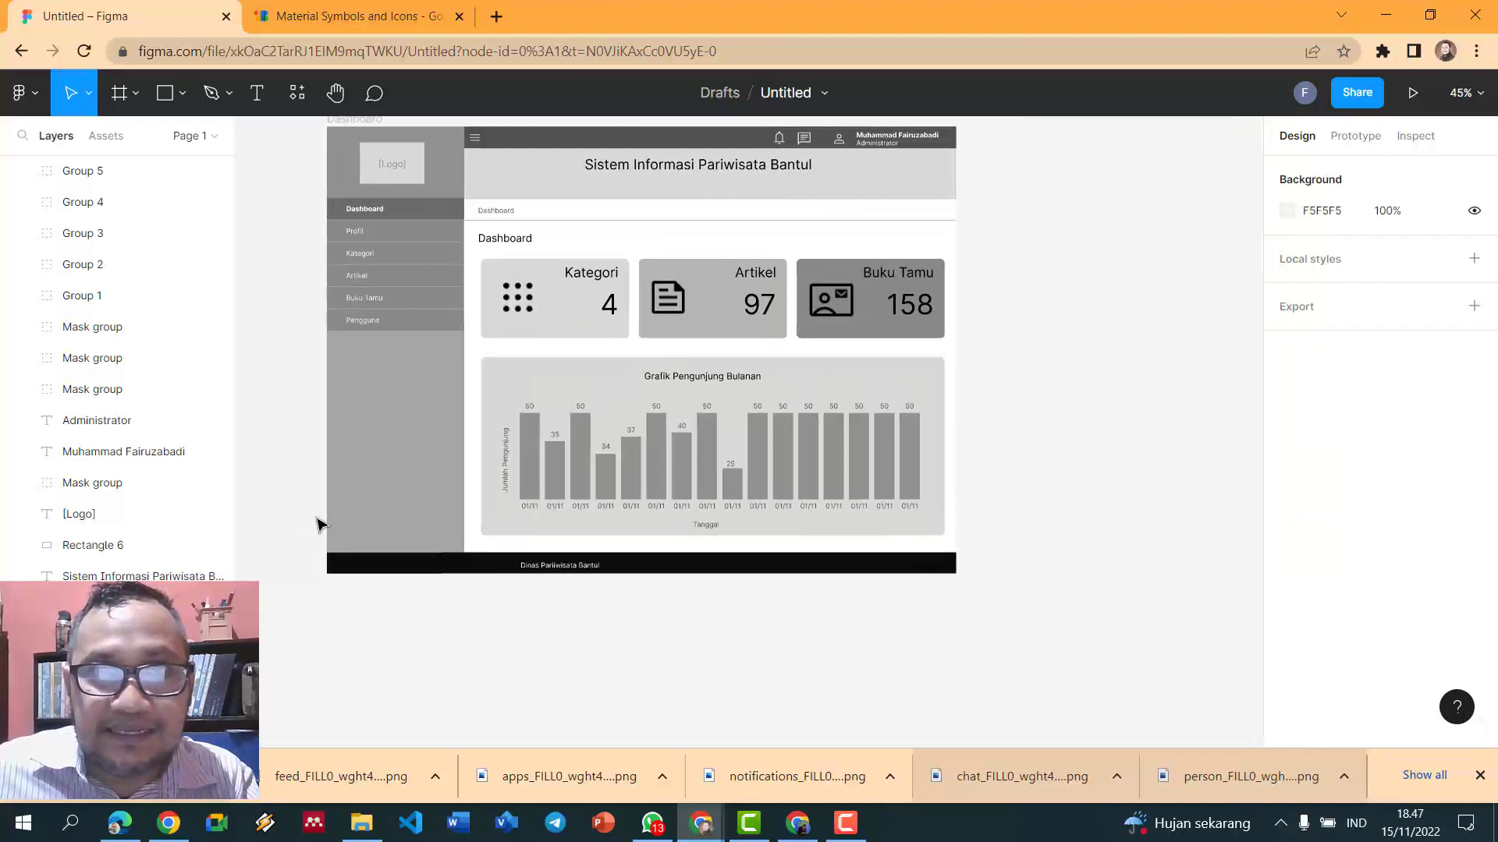
click(600, 572)
drag(600, 573, 667, 573)
drag(697, 575, 693, 569)
- Append 'Oktober 2022' to the footer text
double_click(693, 569)
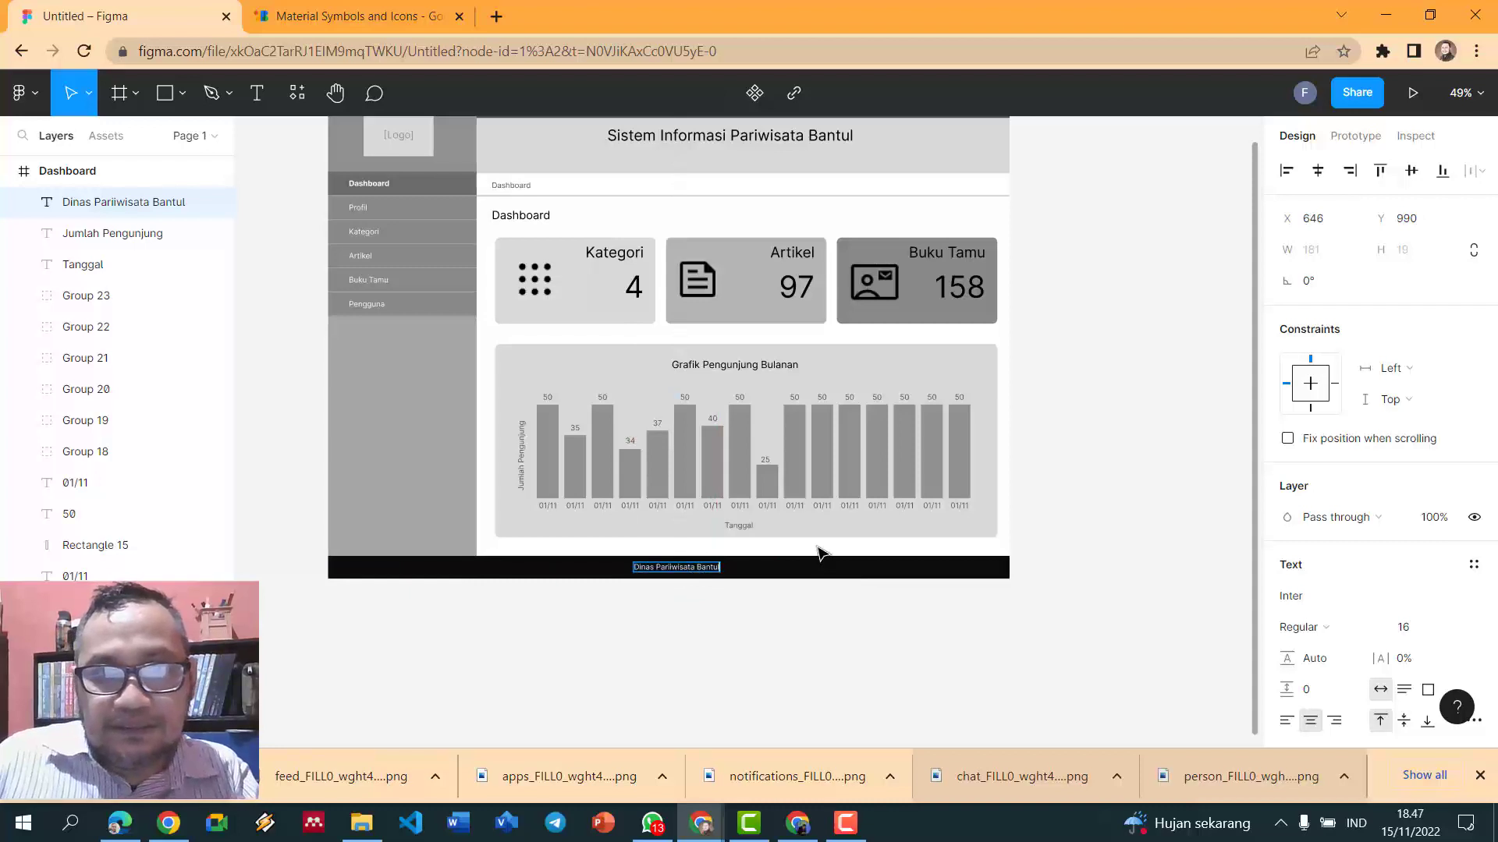
text(Oktober 2022)
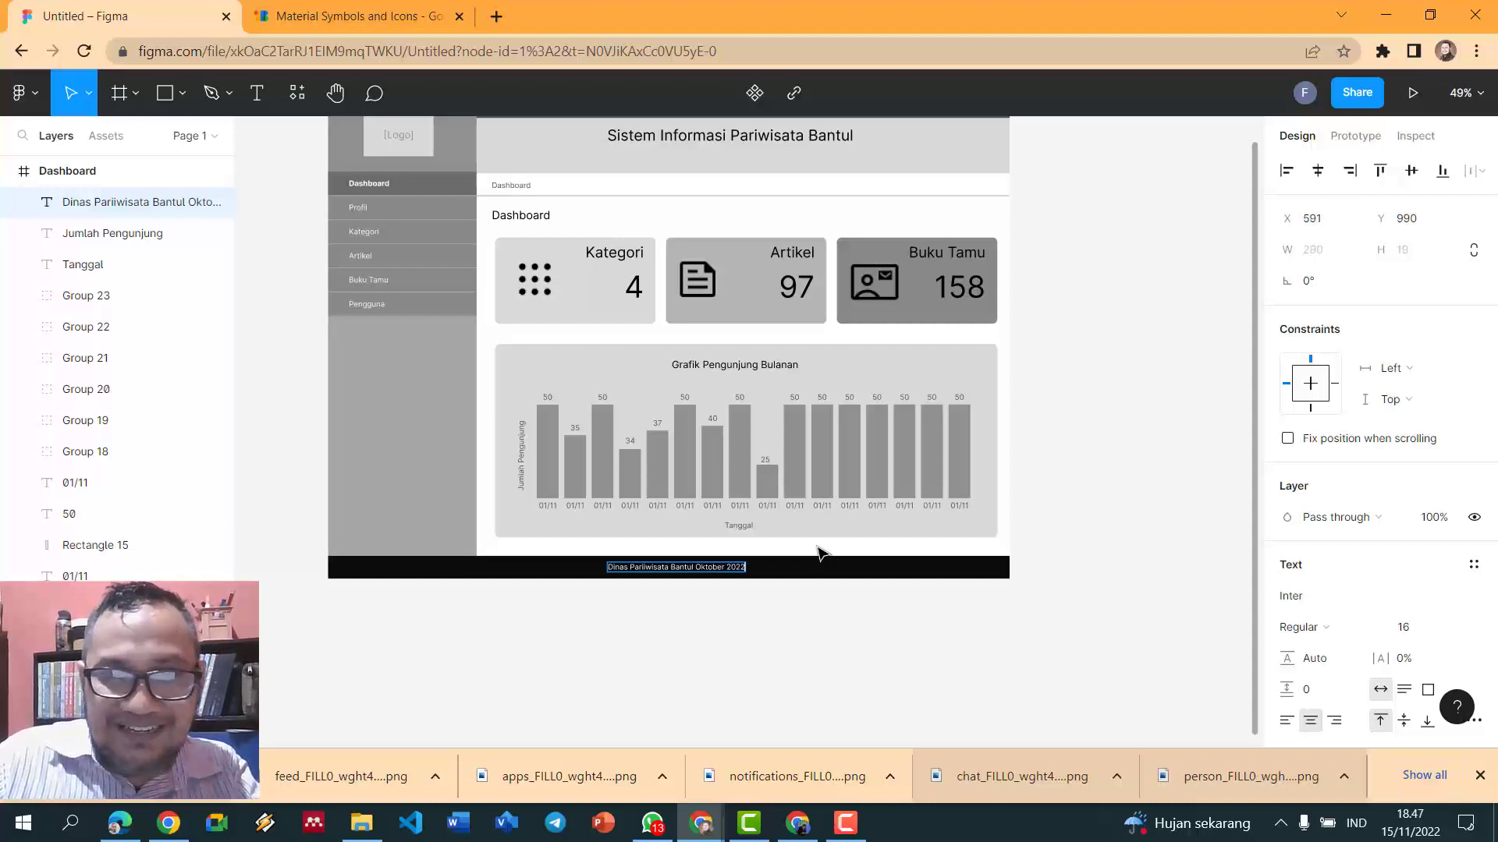
key(Escape)
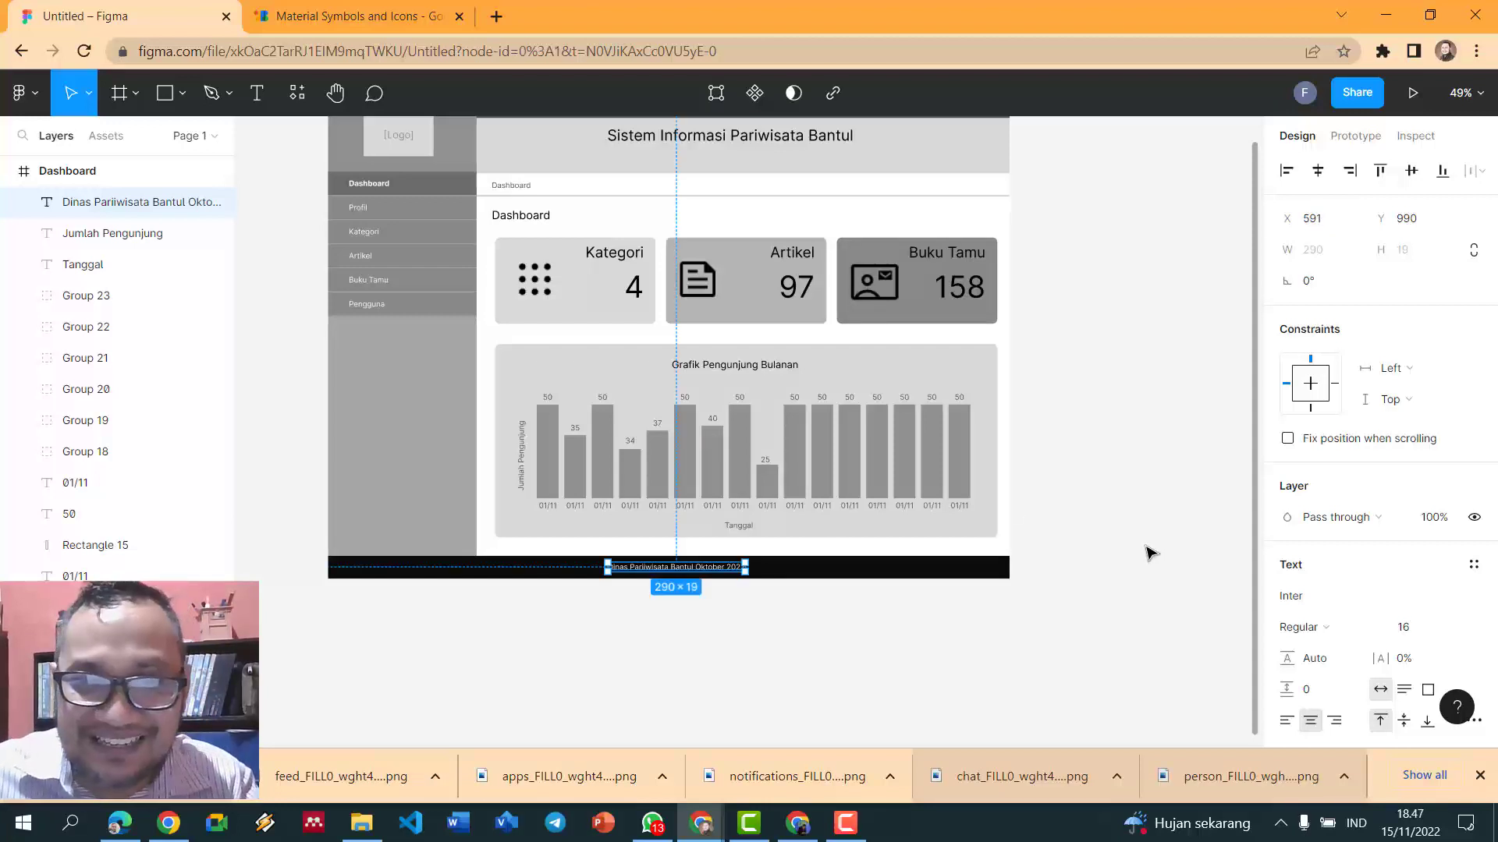
click(1151, 552)
scroll(1147, 551, down, 2)
scroll(1097, 562, up, 2)
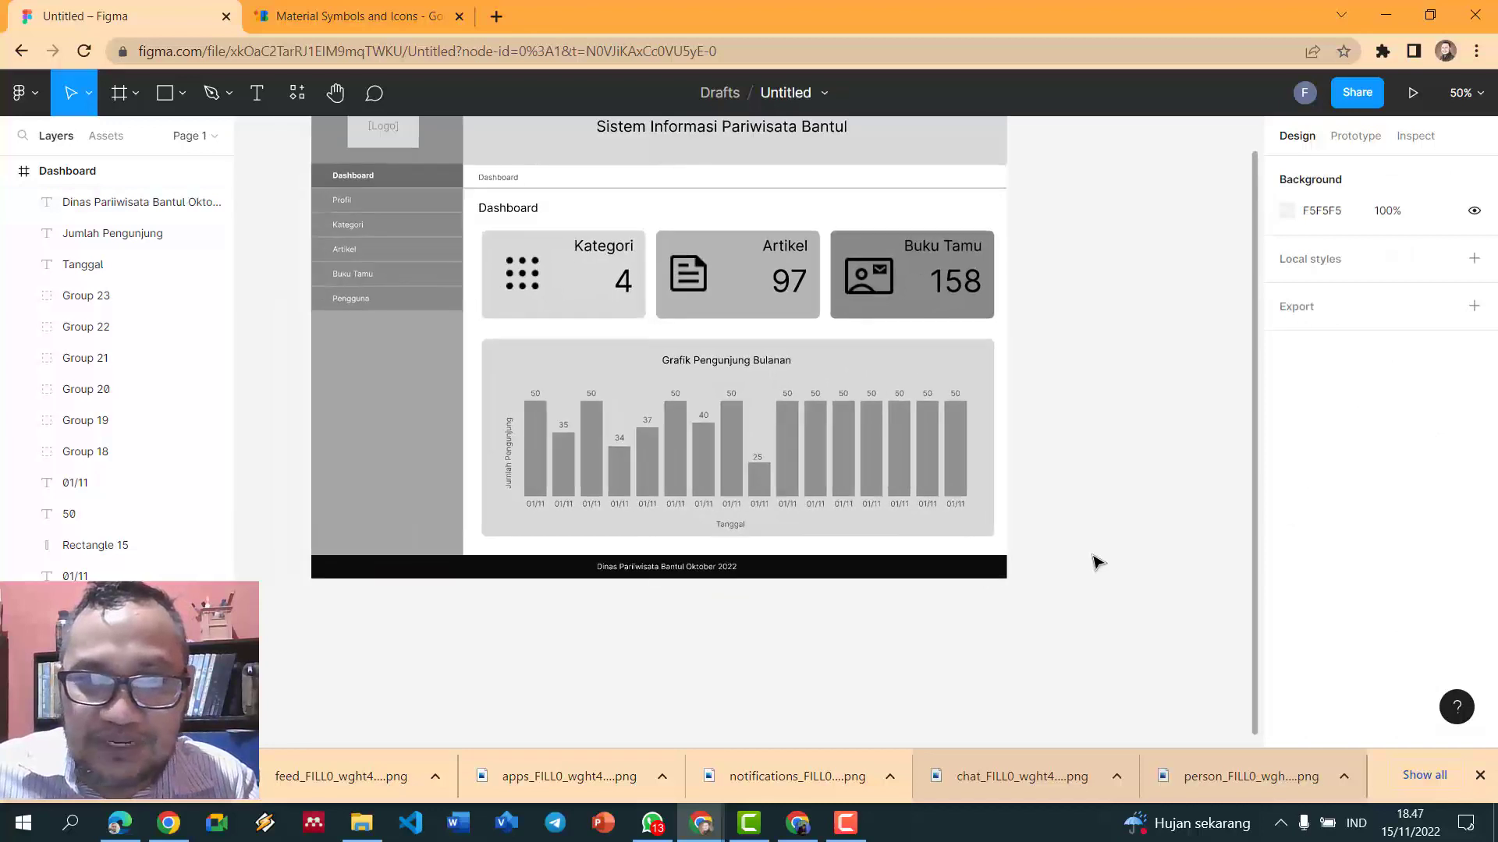
scroll(522, 569, up, 3)
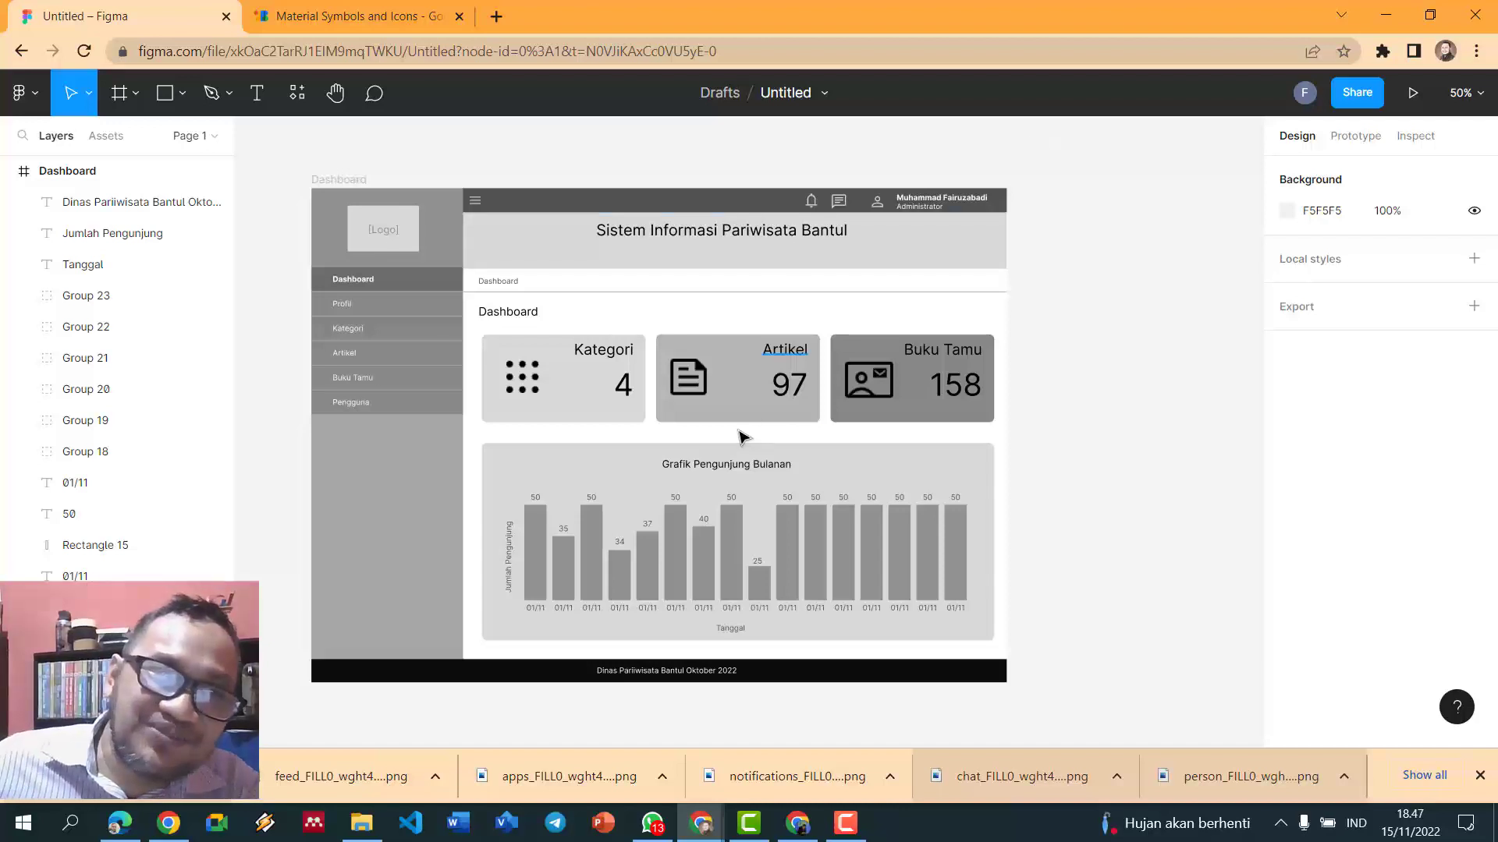
click(353, 334)
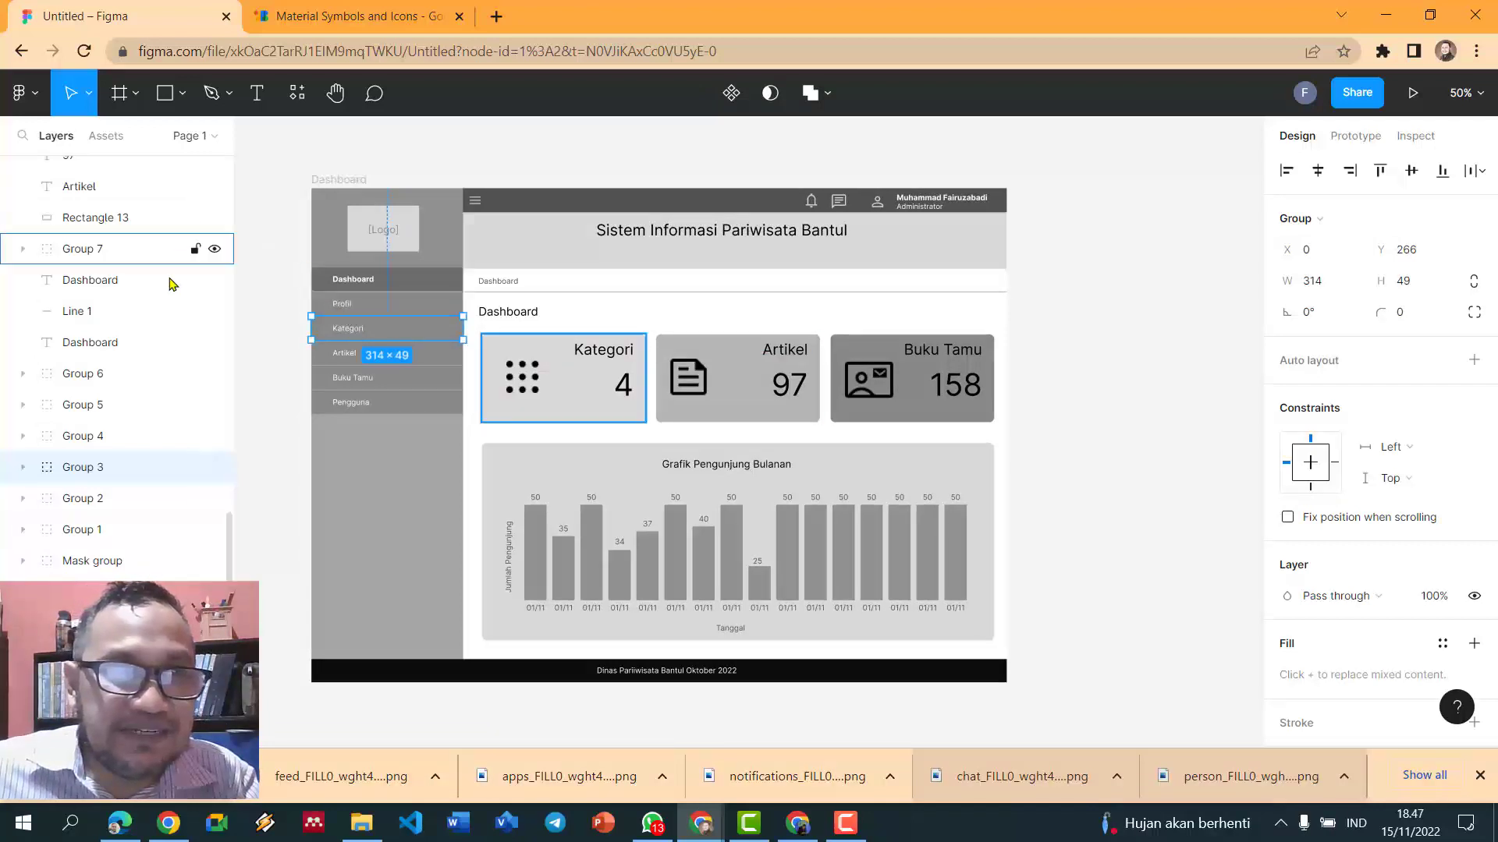
- Add a new 1440×1024 Desktop frame beside the Dashboard frame
scroll(164, 288, up, 10)
scroll(162, 265, up, 1)
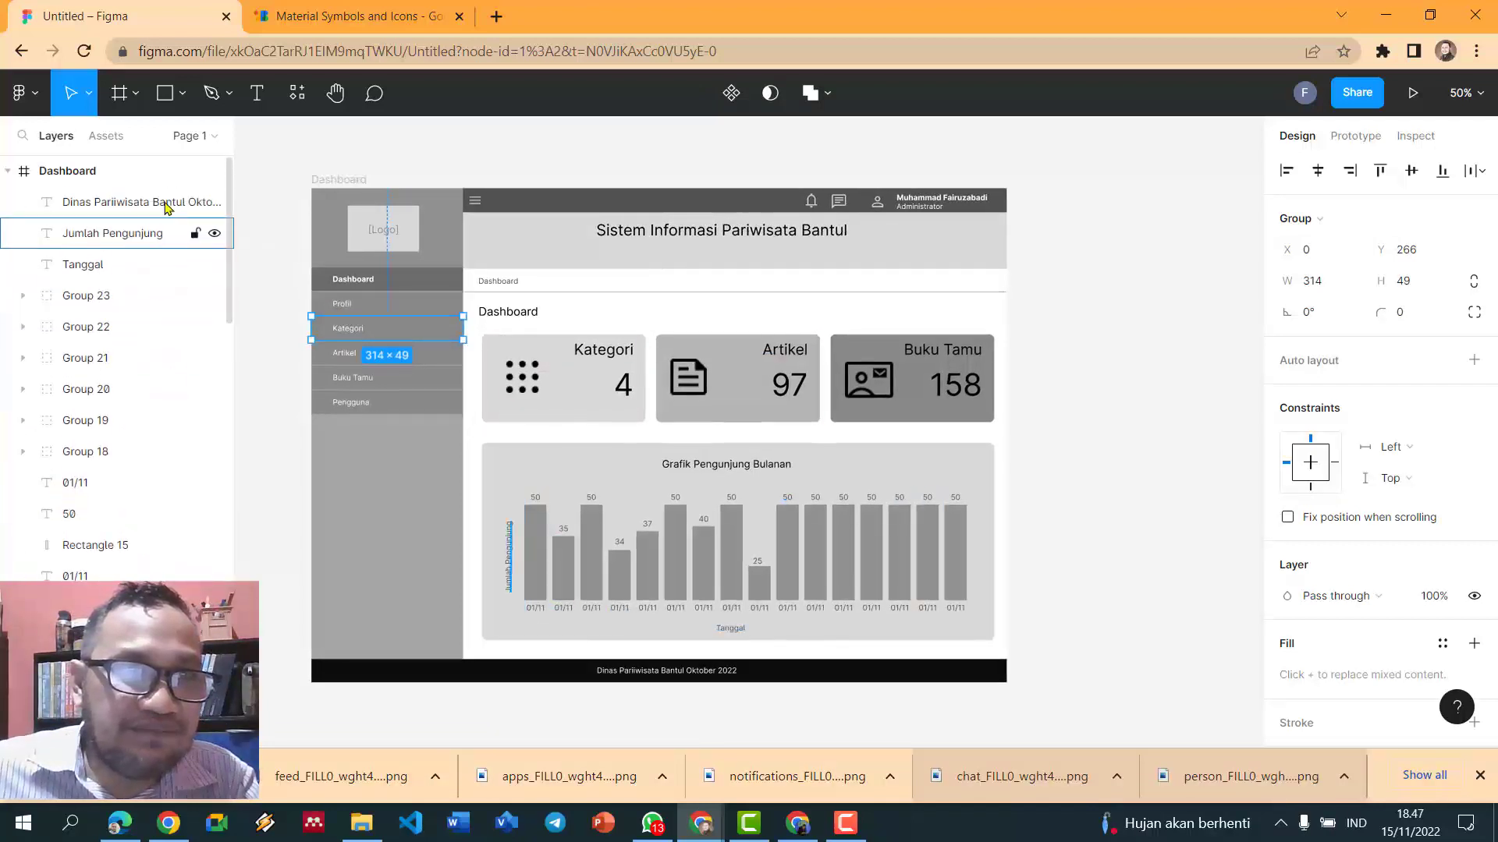
click(110, 172)
click(175, 103)
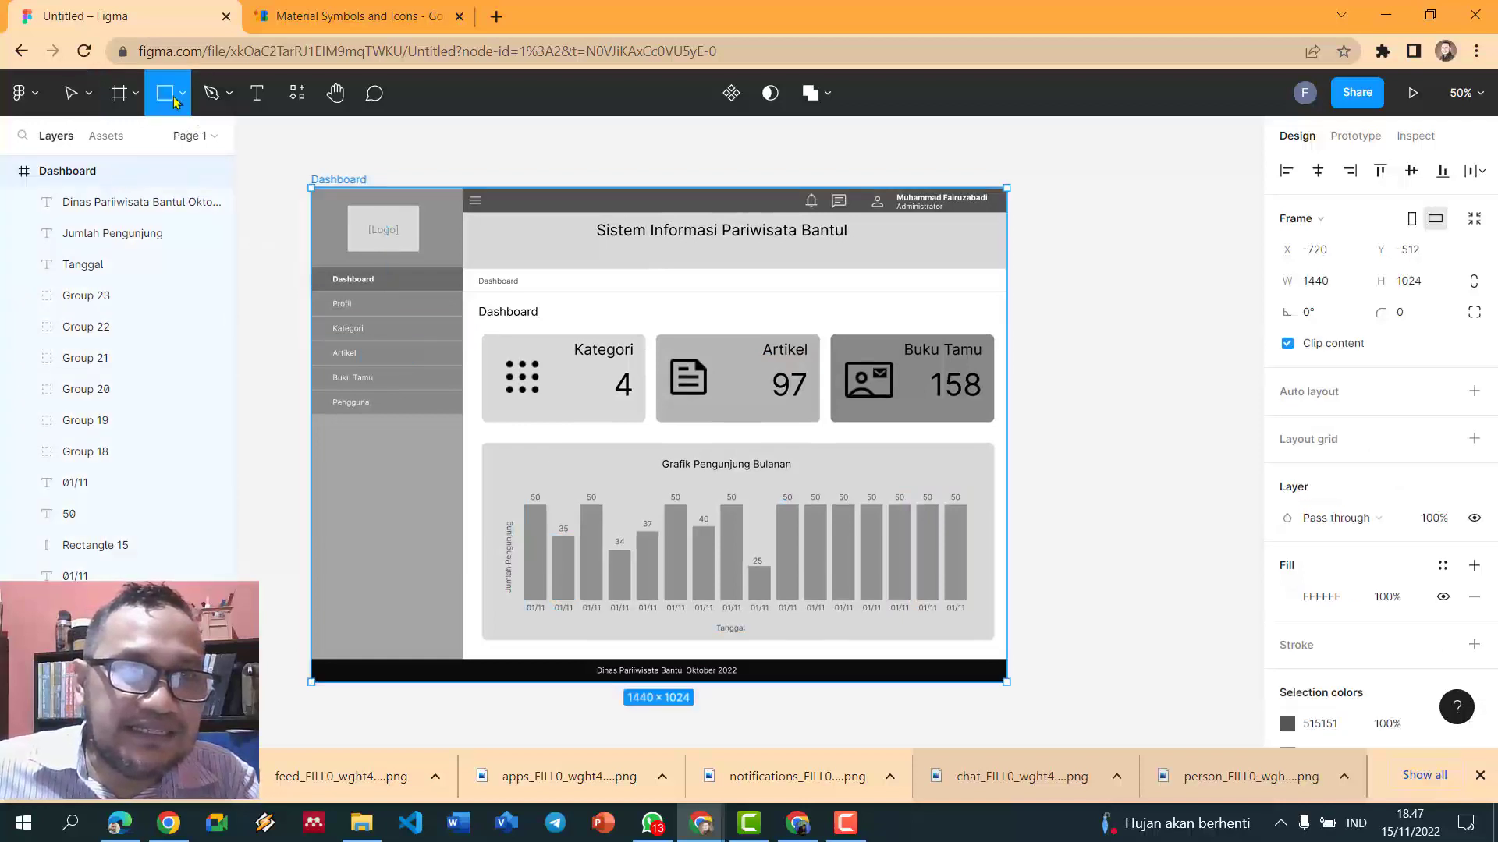
click(125, 98)
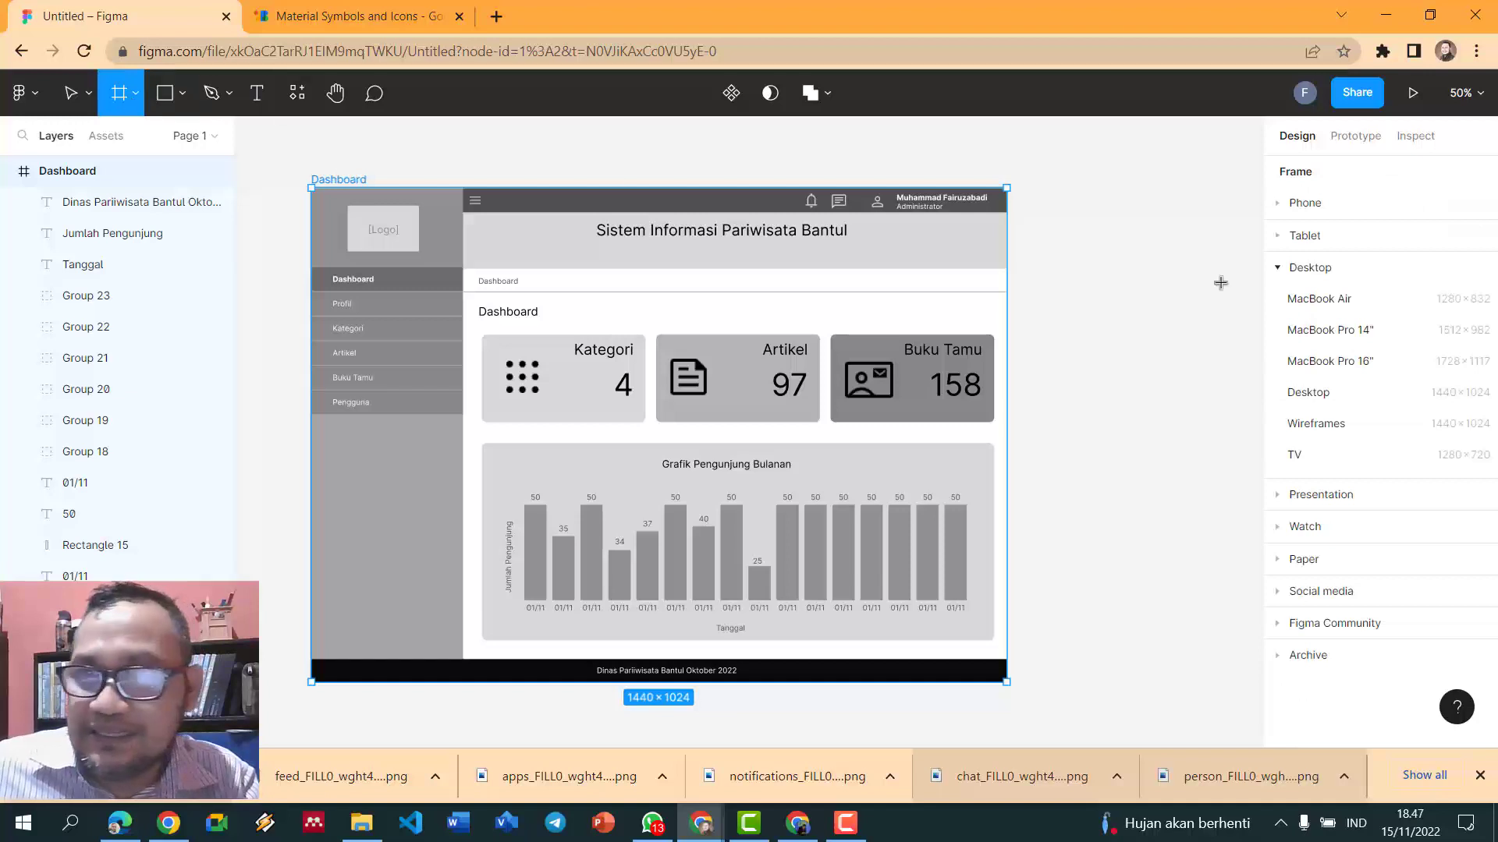
click(1308, 392)
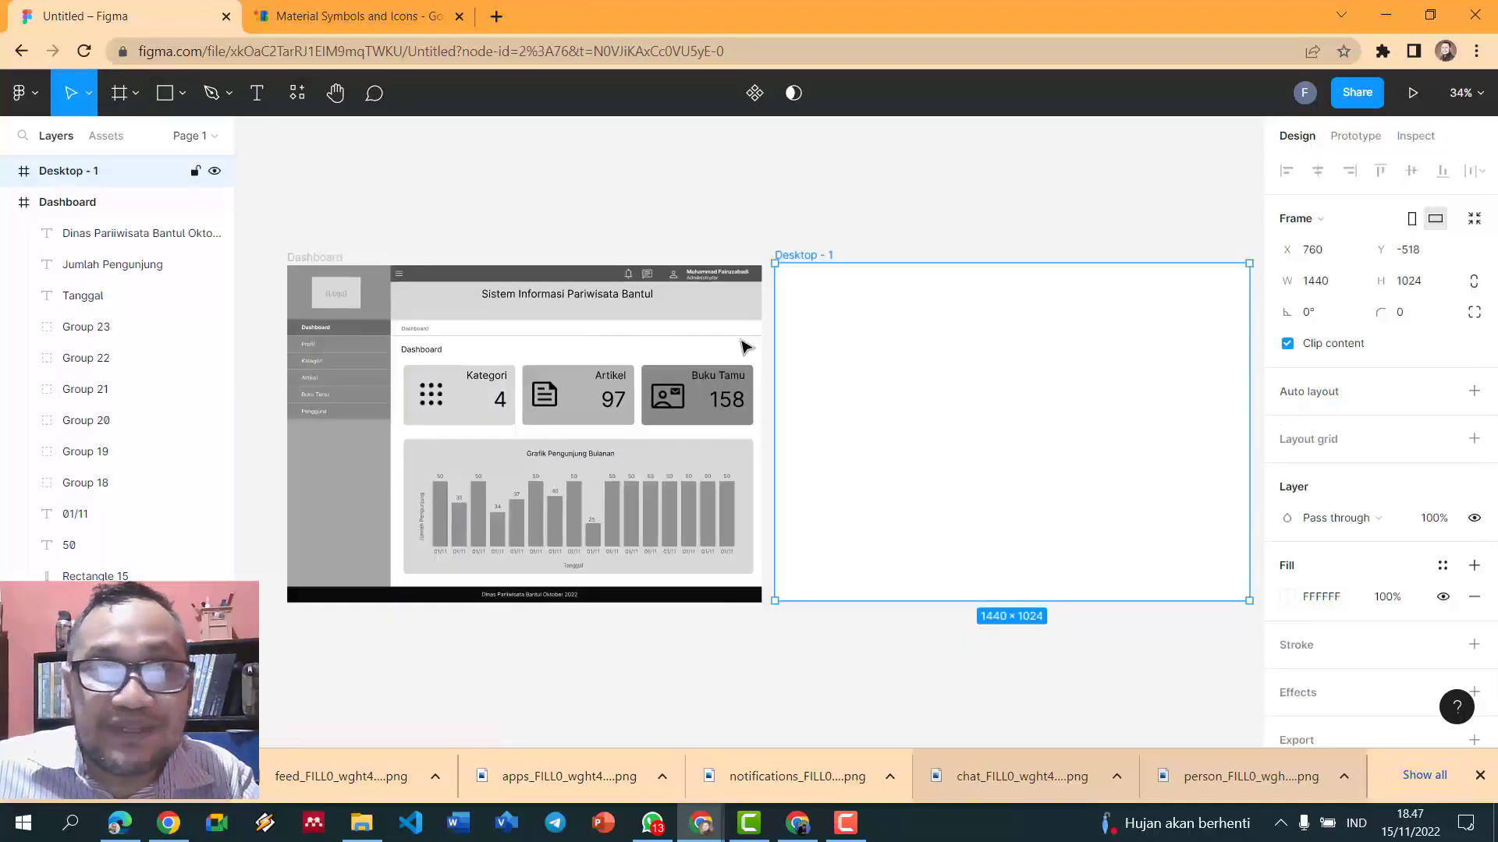
- Copy all the Dashboard's contents and paste them into Desktop - 1
drag(246, 215, 759, 662)
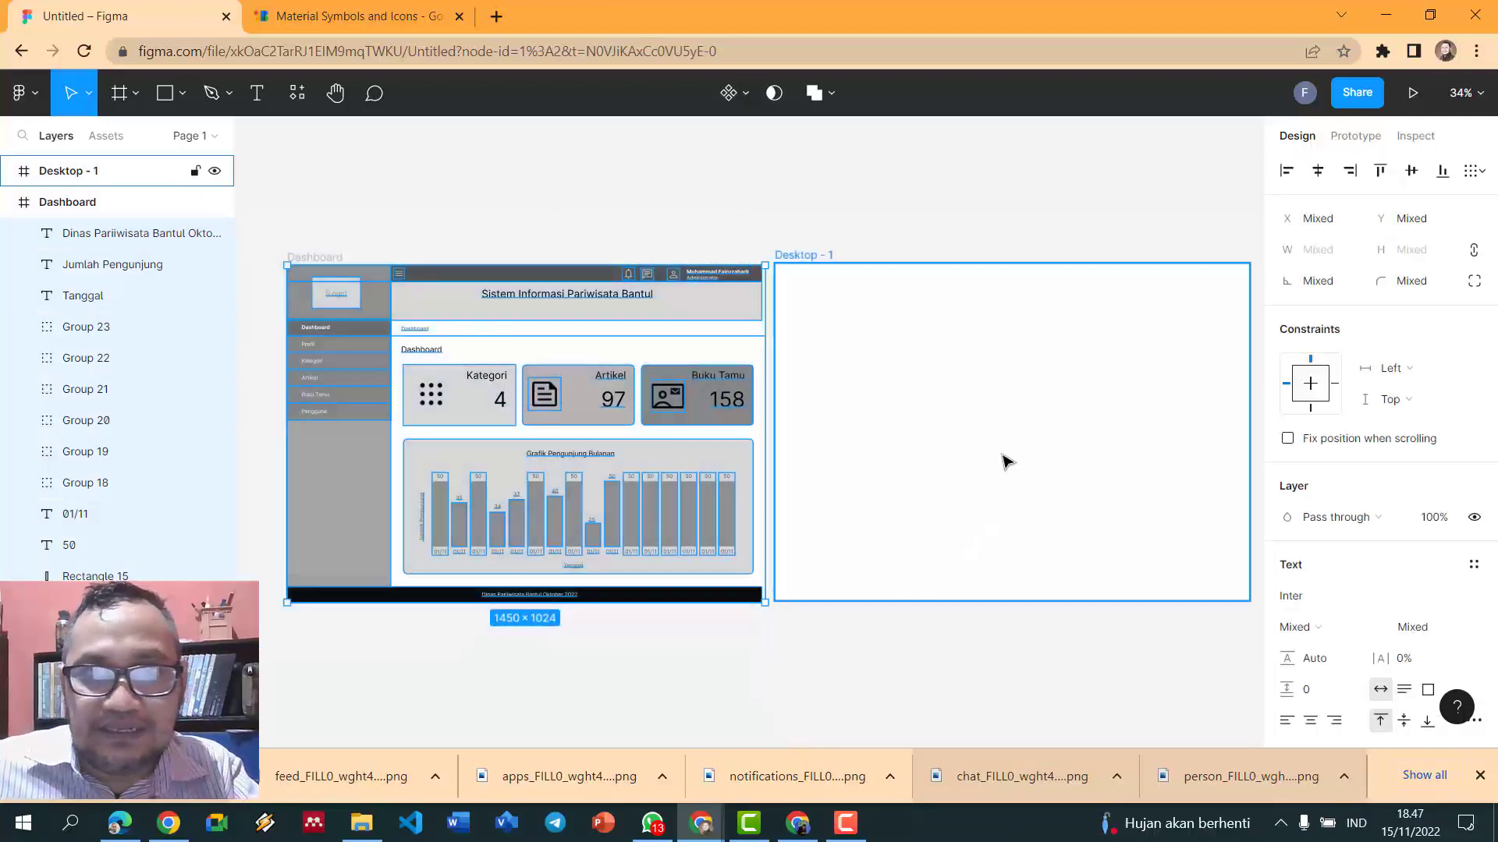
click(1005, 461)
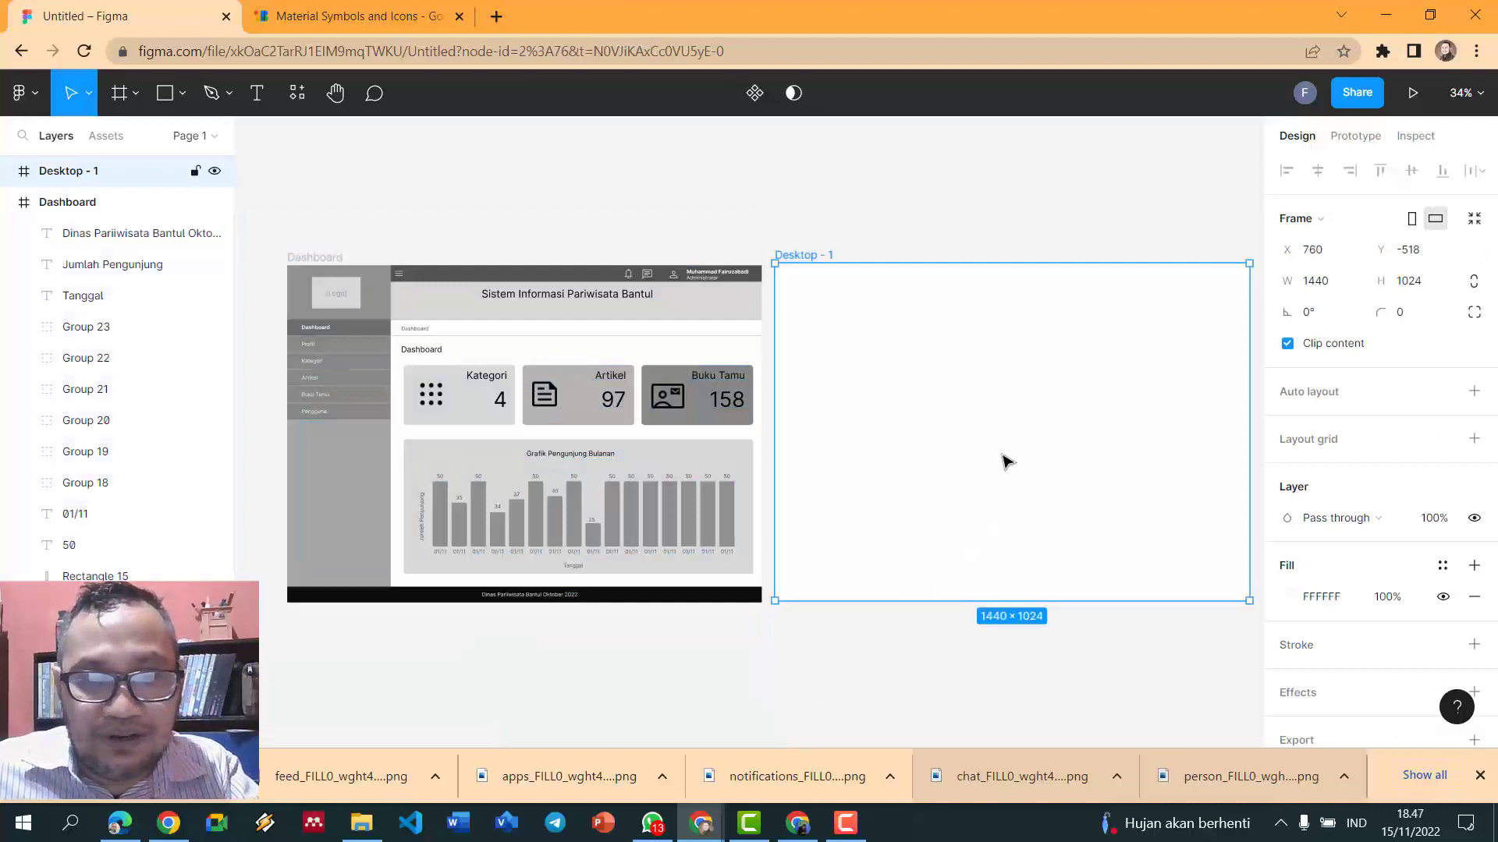
key(ctrl+v)
click(975, 205)
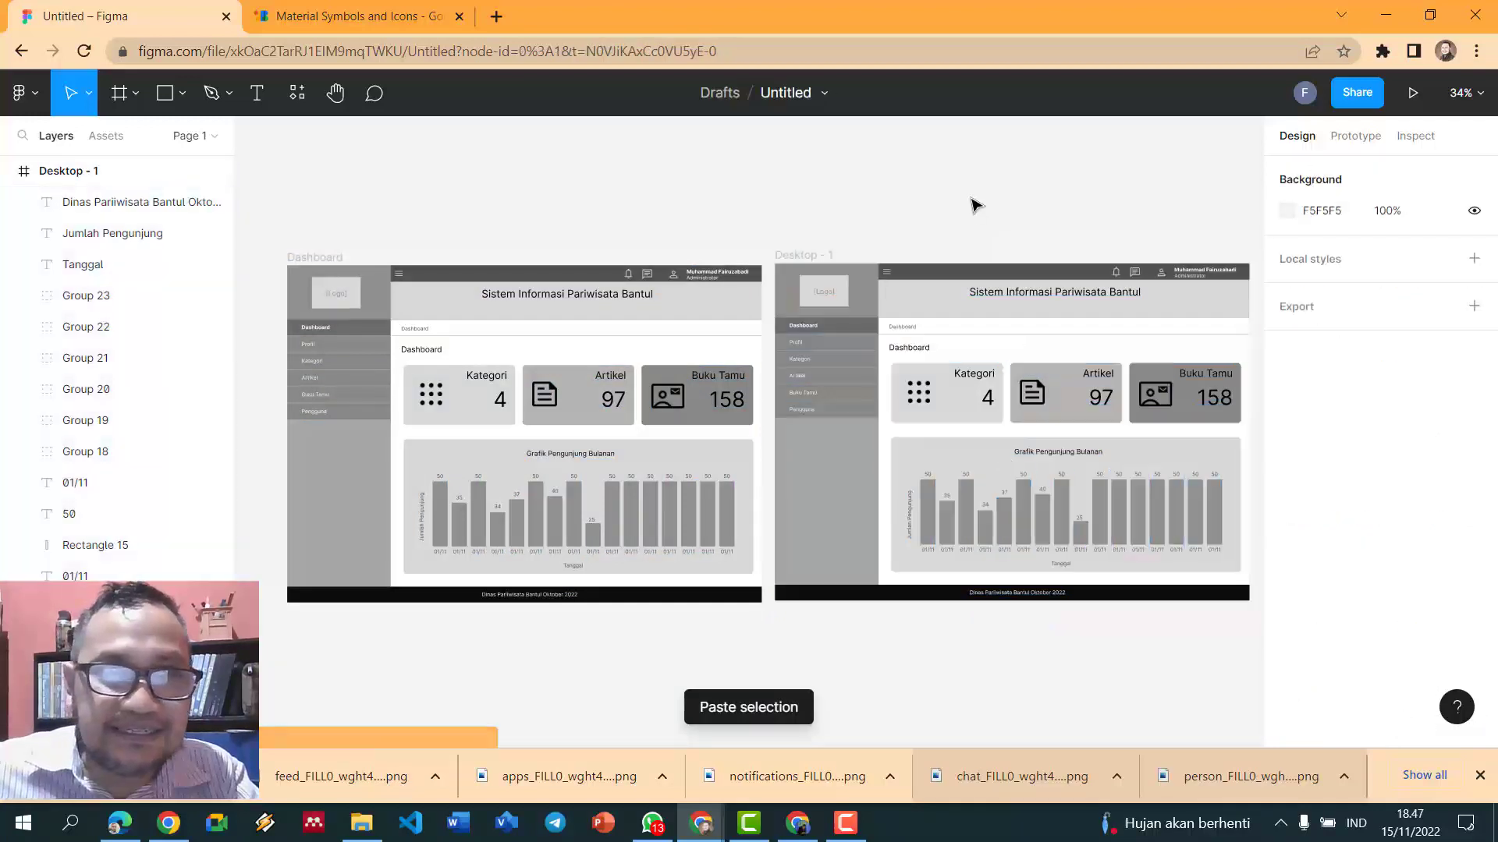
- Rename the Desktop - 1 frame to 'Kategori' in the Layers panel
click(75, 181)
double_click(76, 181)
triple_click(115, 182)
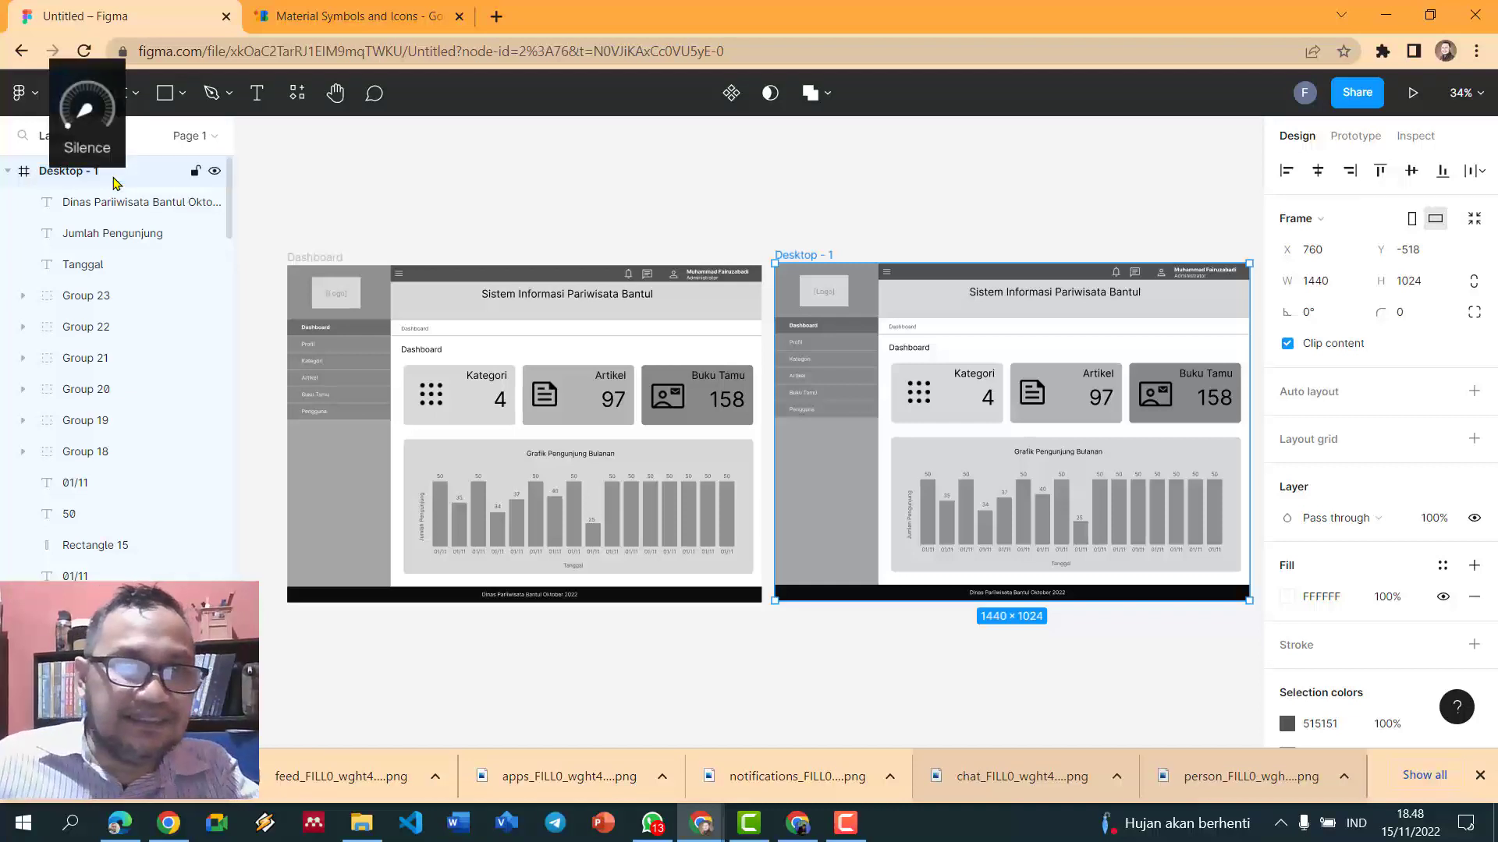
double_click(52, 170)
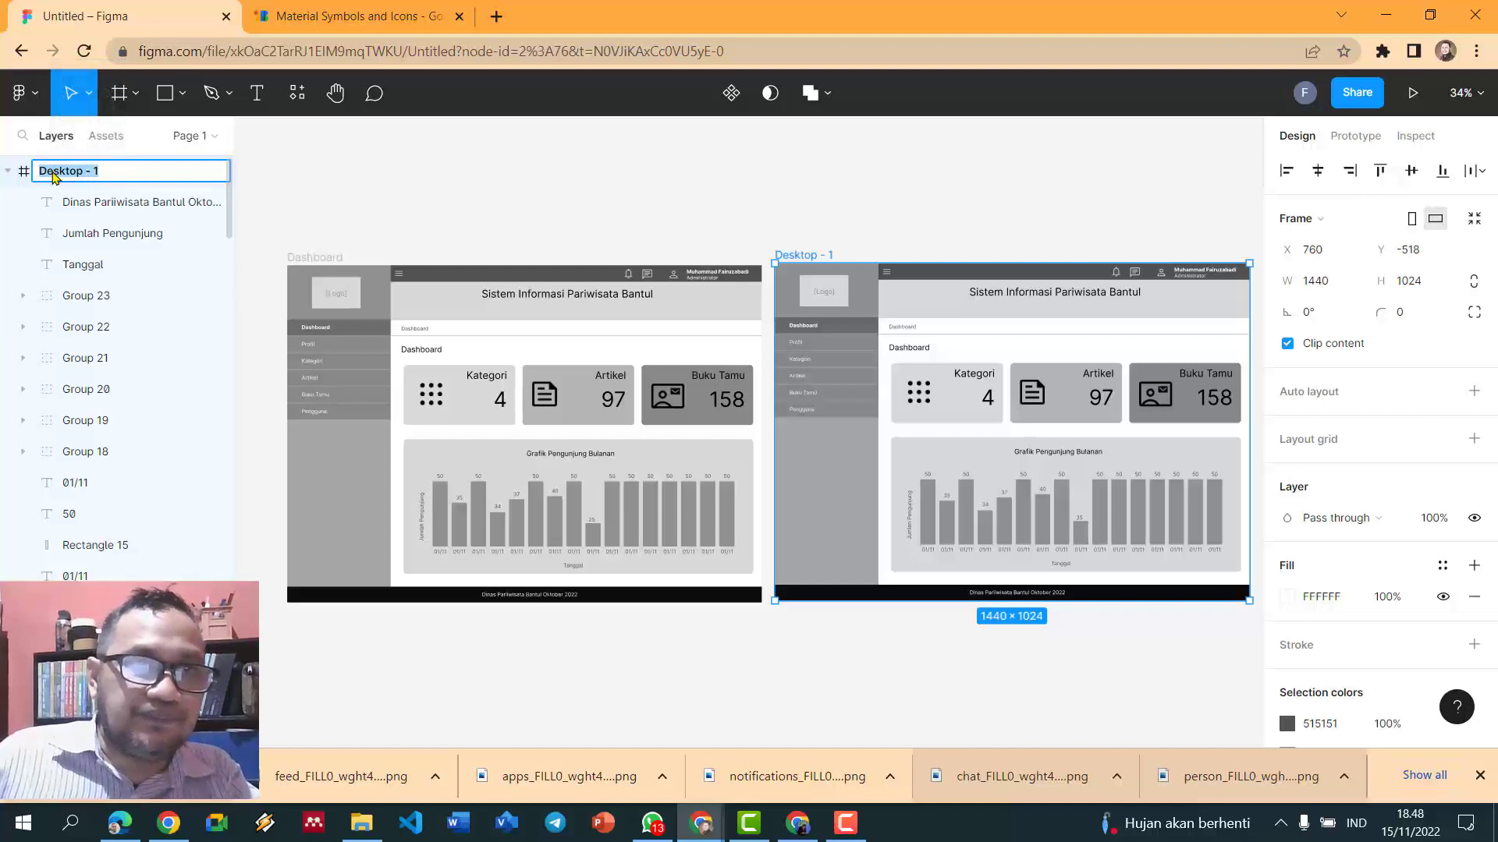
text(Kategori)
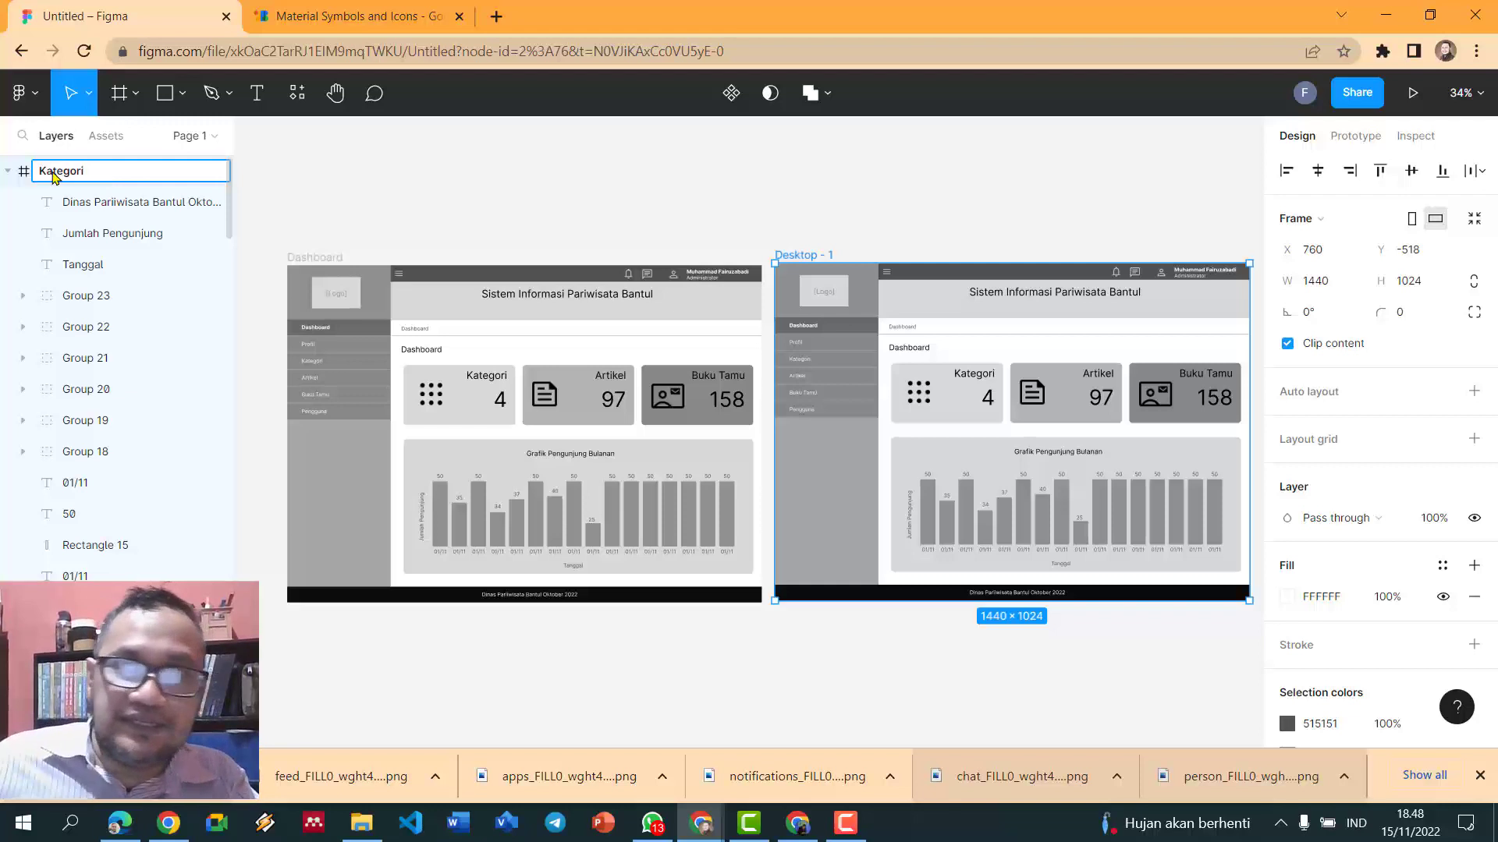
click(635, 213)
scroll(825, 209, up, 3)
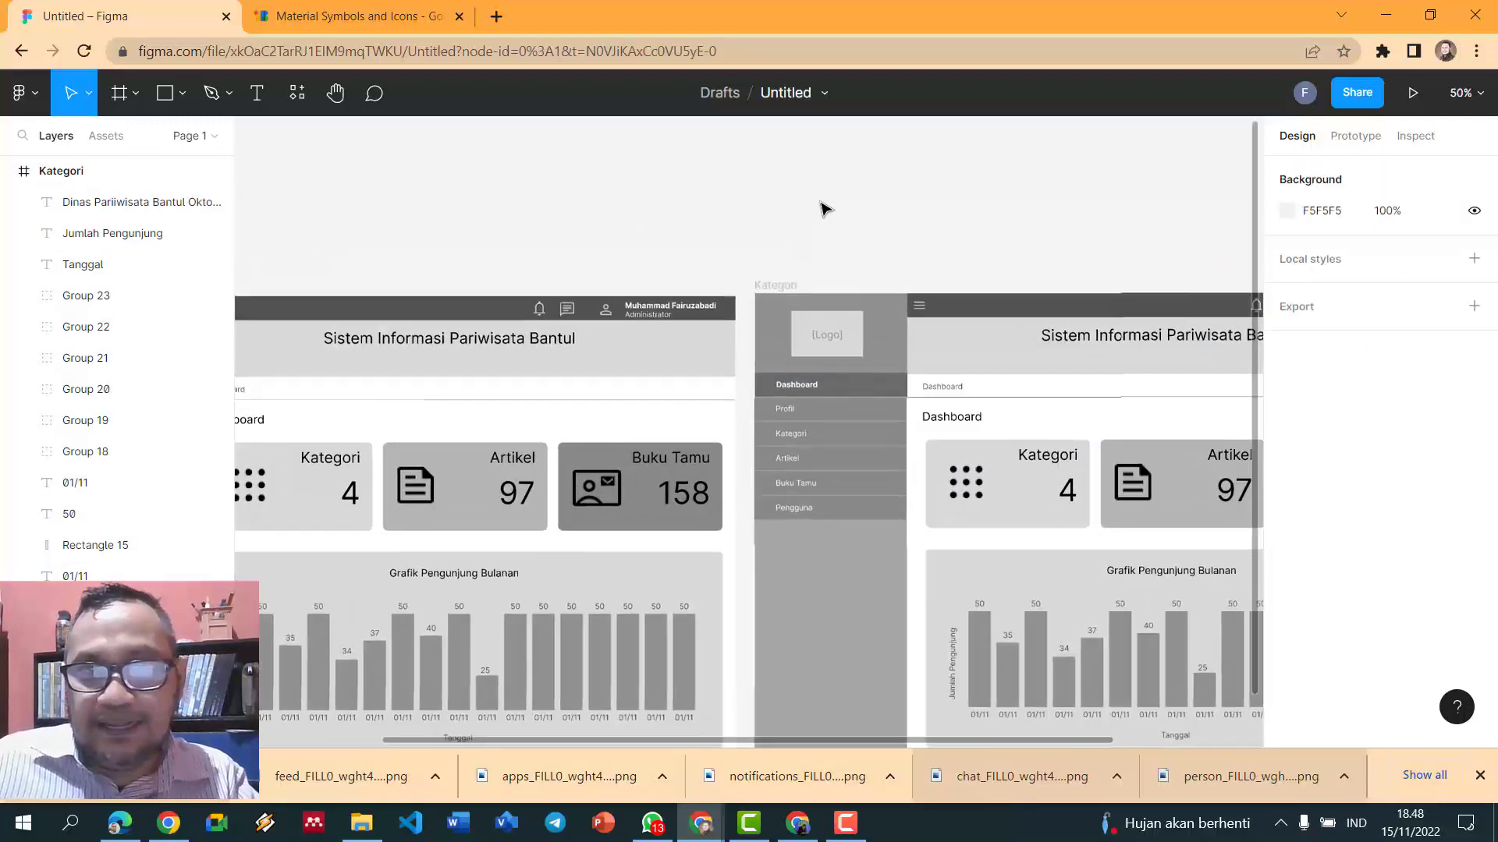
scroll(825, 209, down, 3)
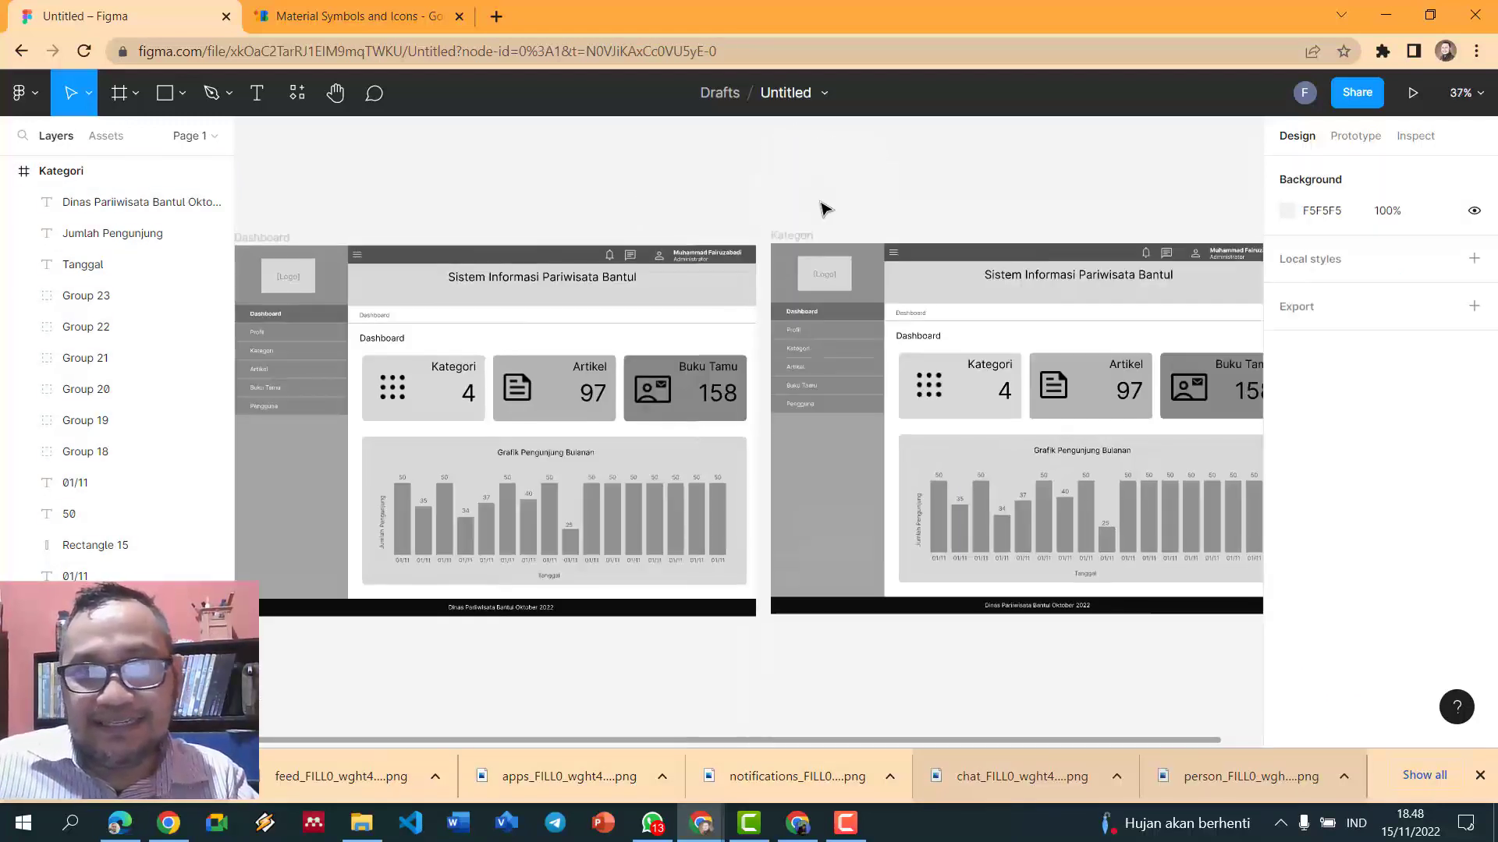
scroll(823, 208, up, 3)
scroll(822, 207, down, 2)
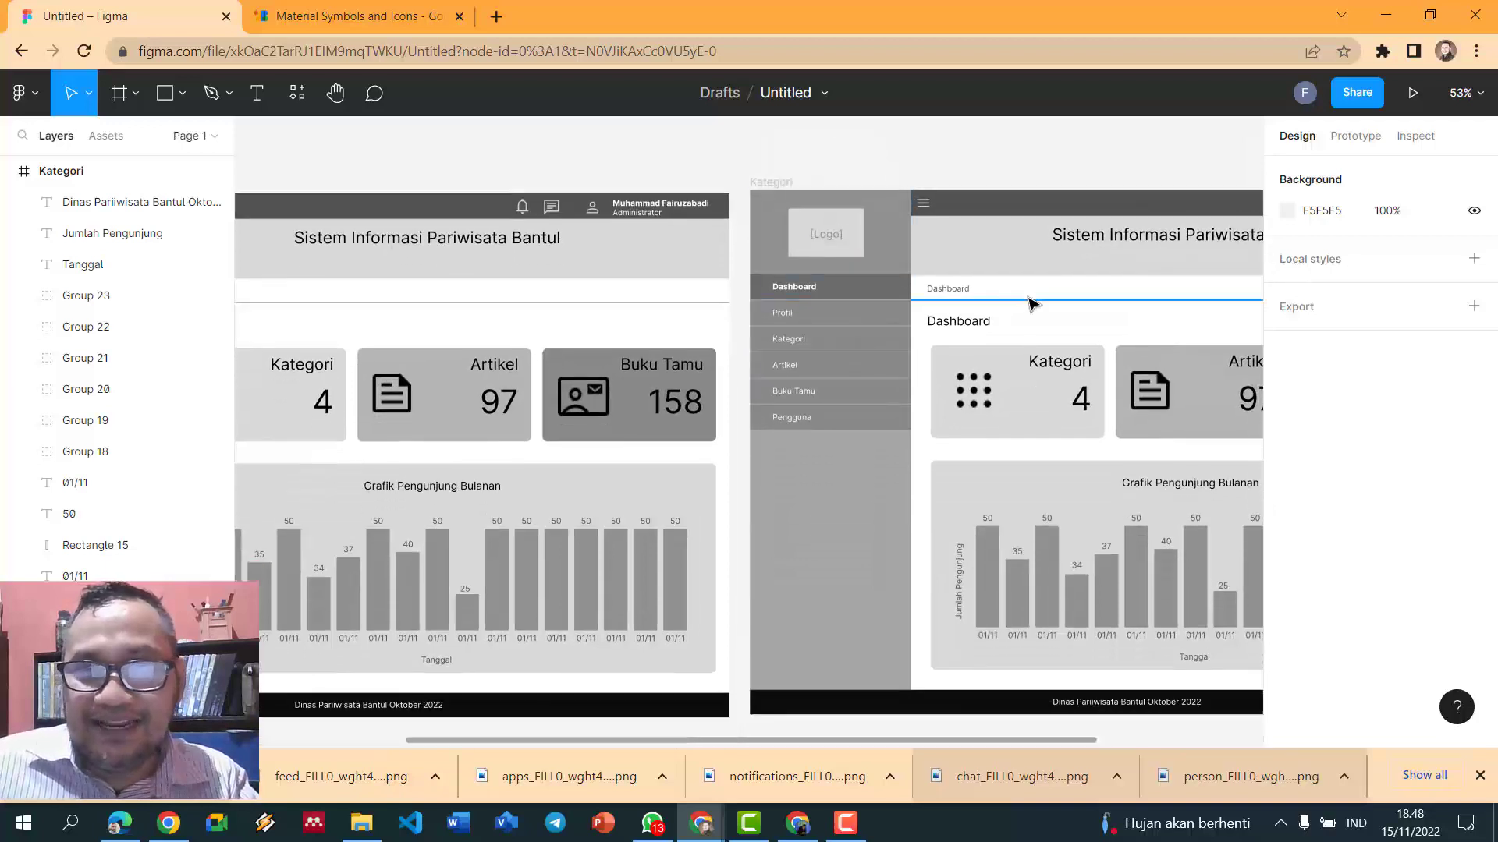
- Change the copied frame's breadcrumb text from Dashboard to 'Kategori'
click(941, 290)
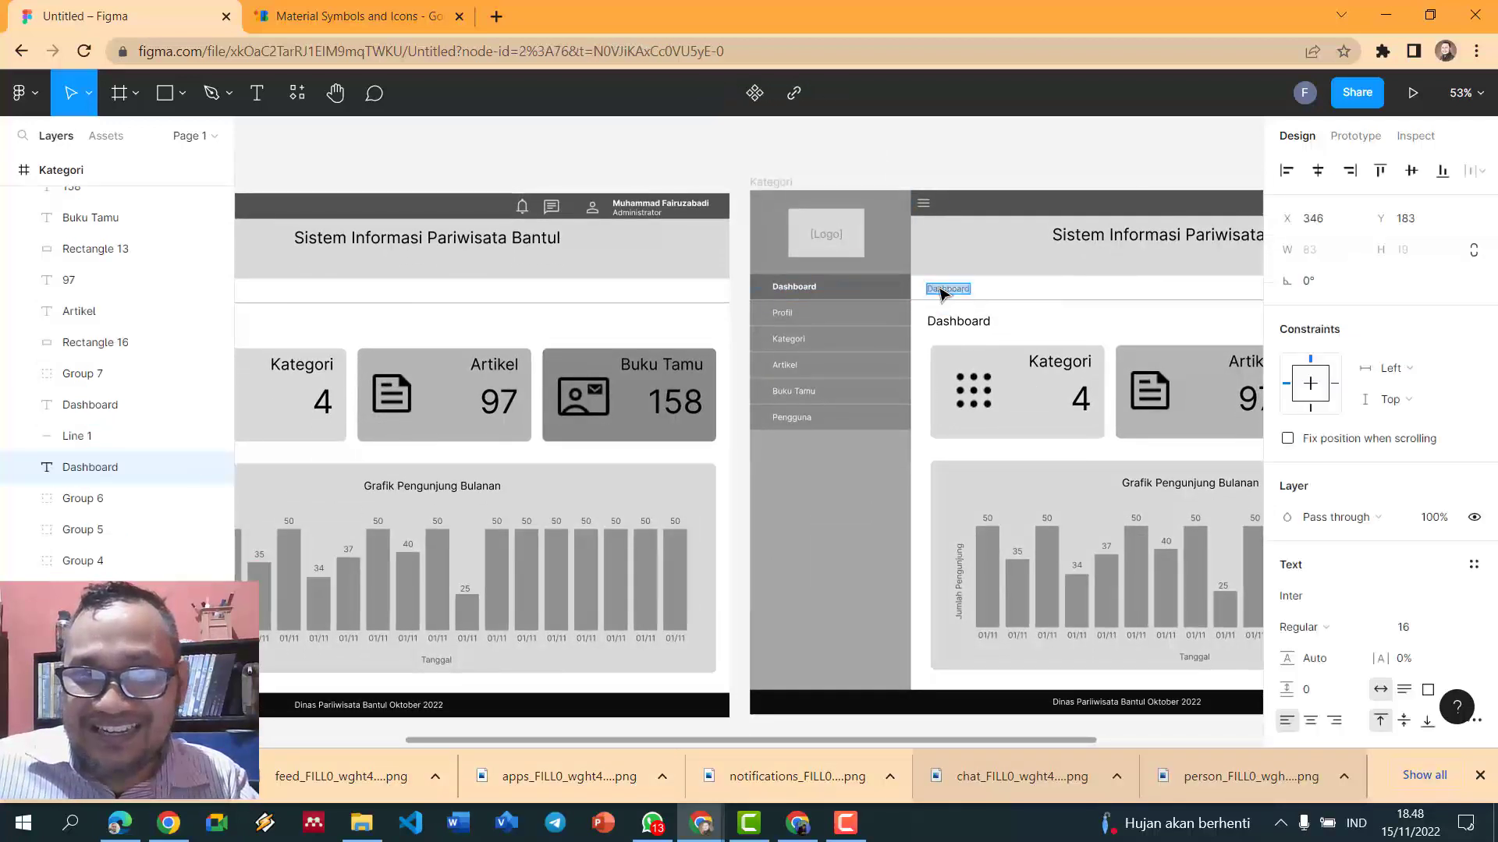
text(Ka)
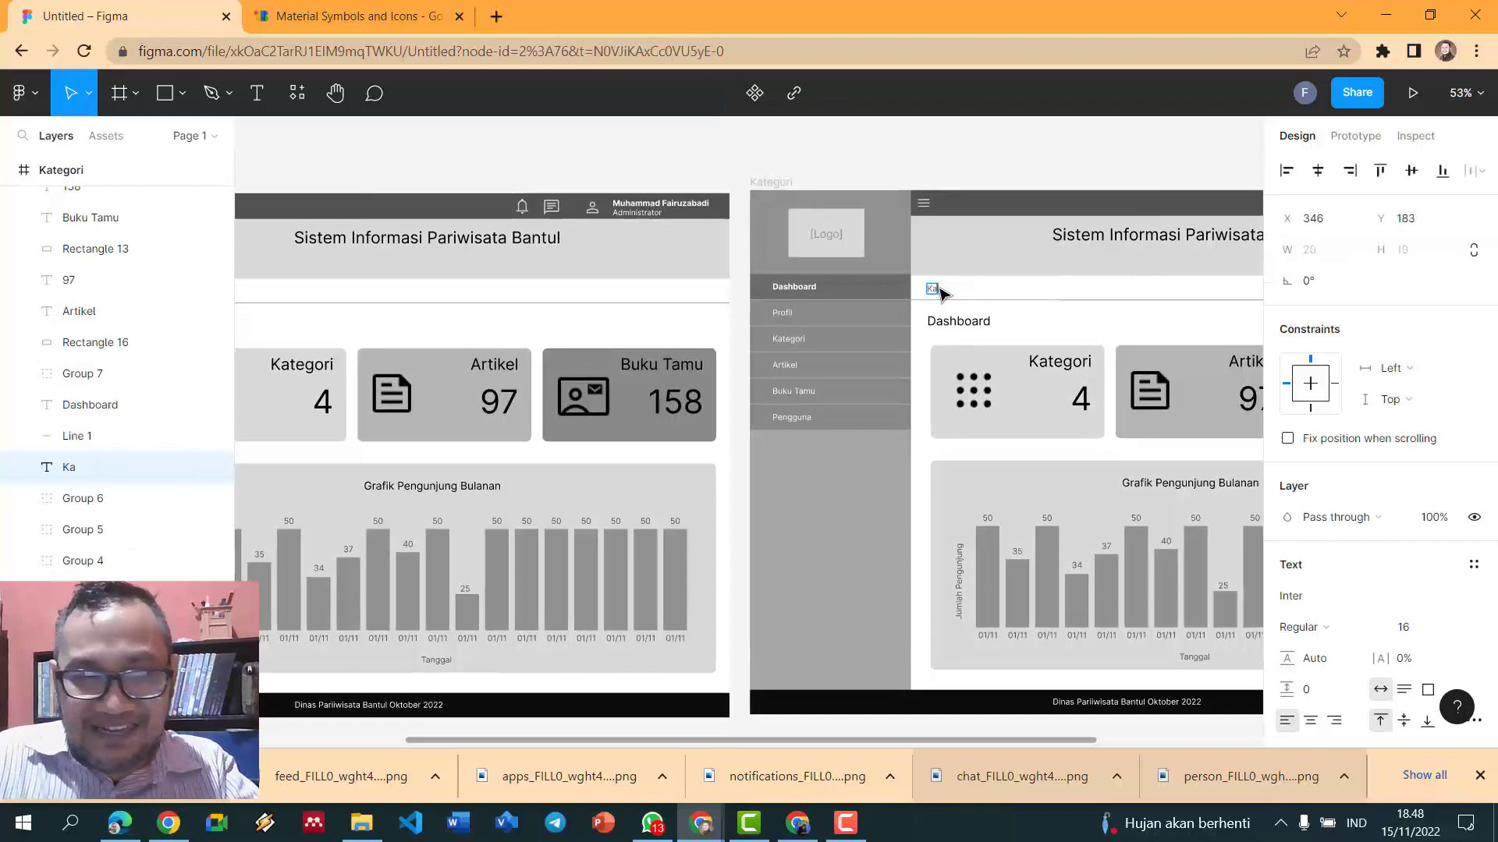
text(tegori)
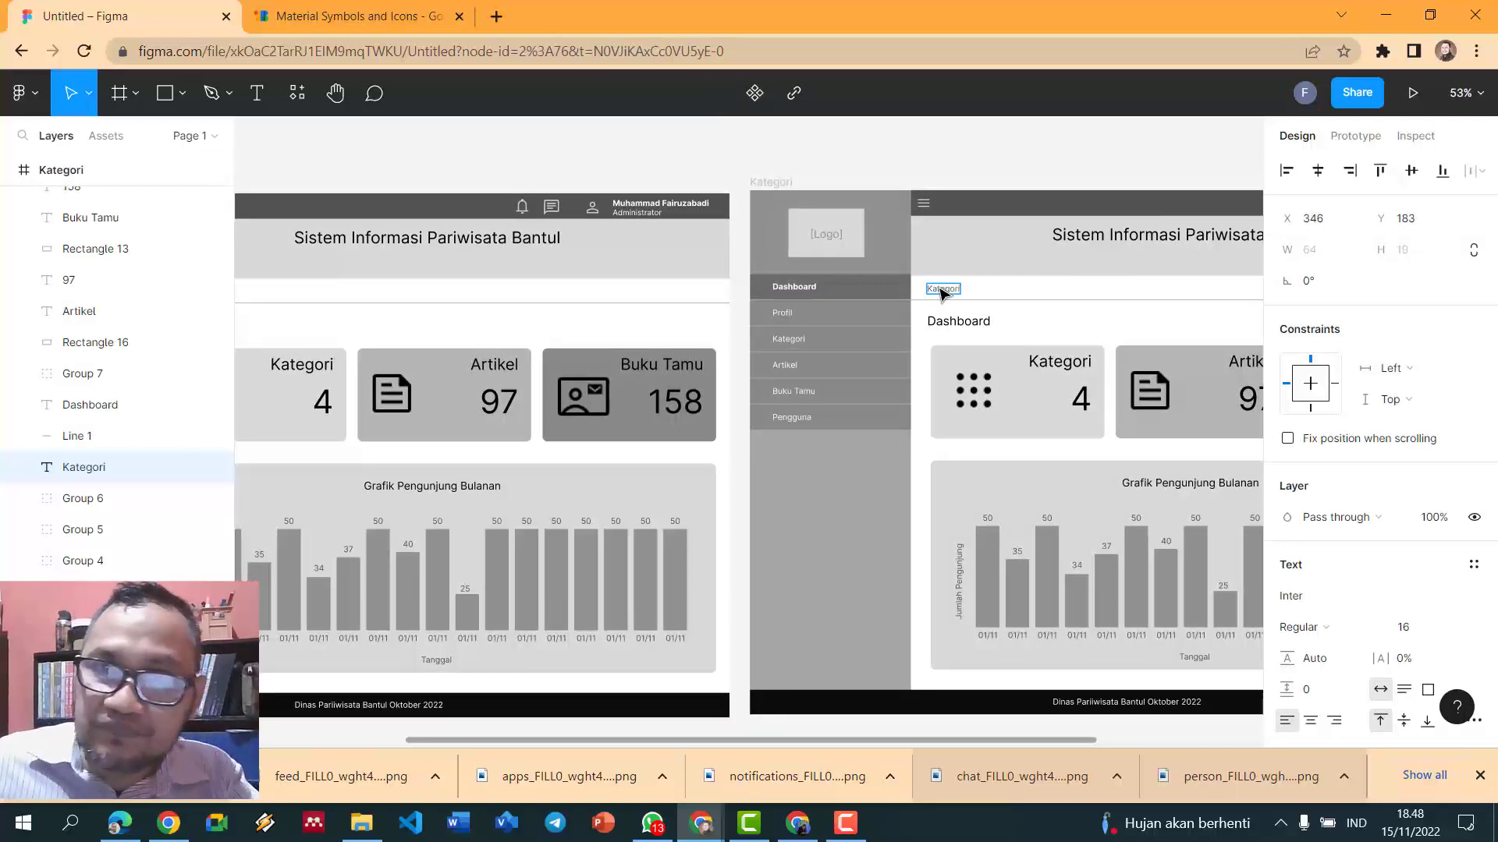
key(Escape)
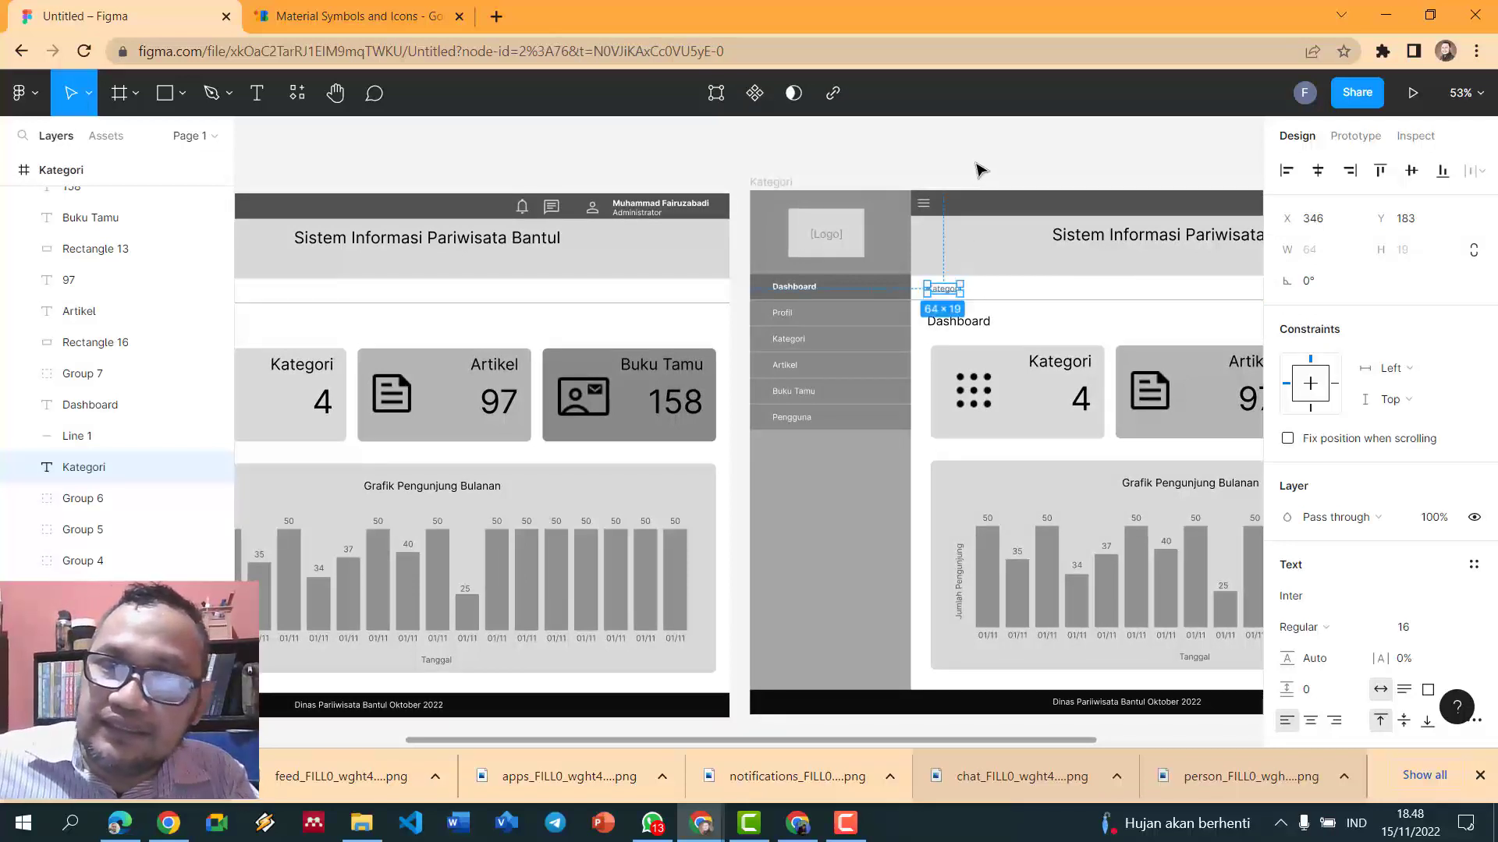
click(975, 175)
scroll(973, 171, down, 2)
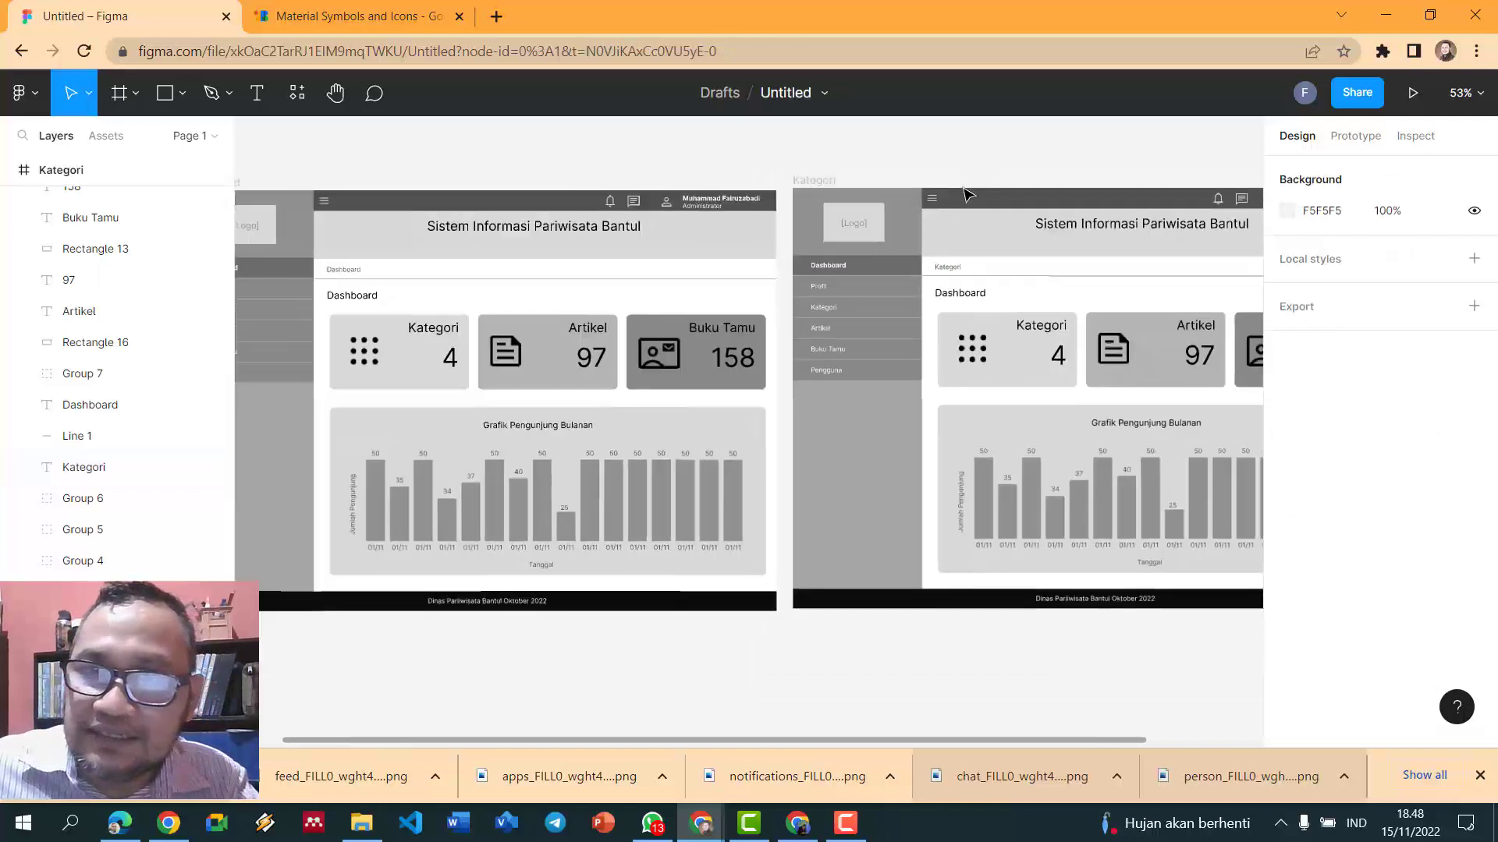
- Change the page heading from Dashboard to 'Kategori'
click(964, 292)
double_click(964, 292)
text(Katego)
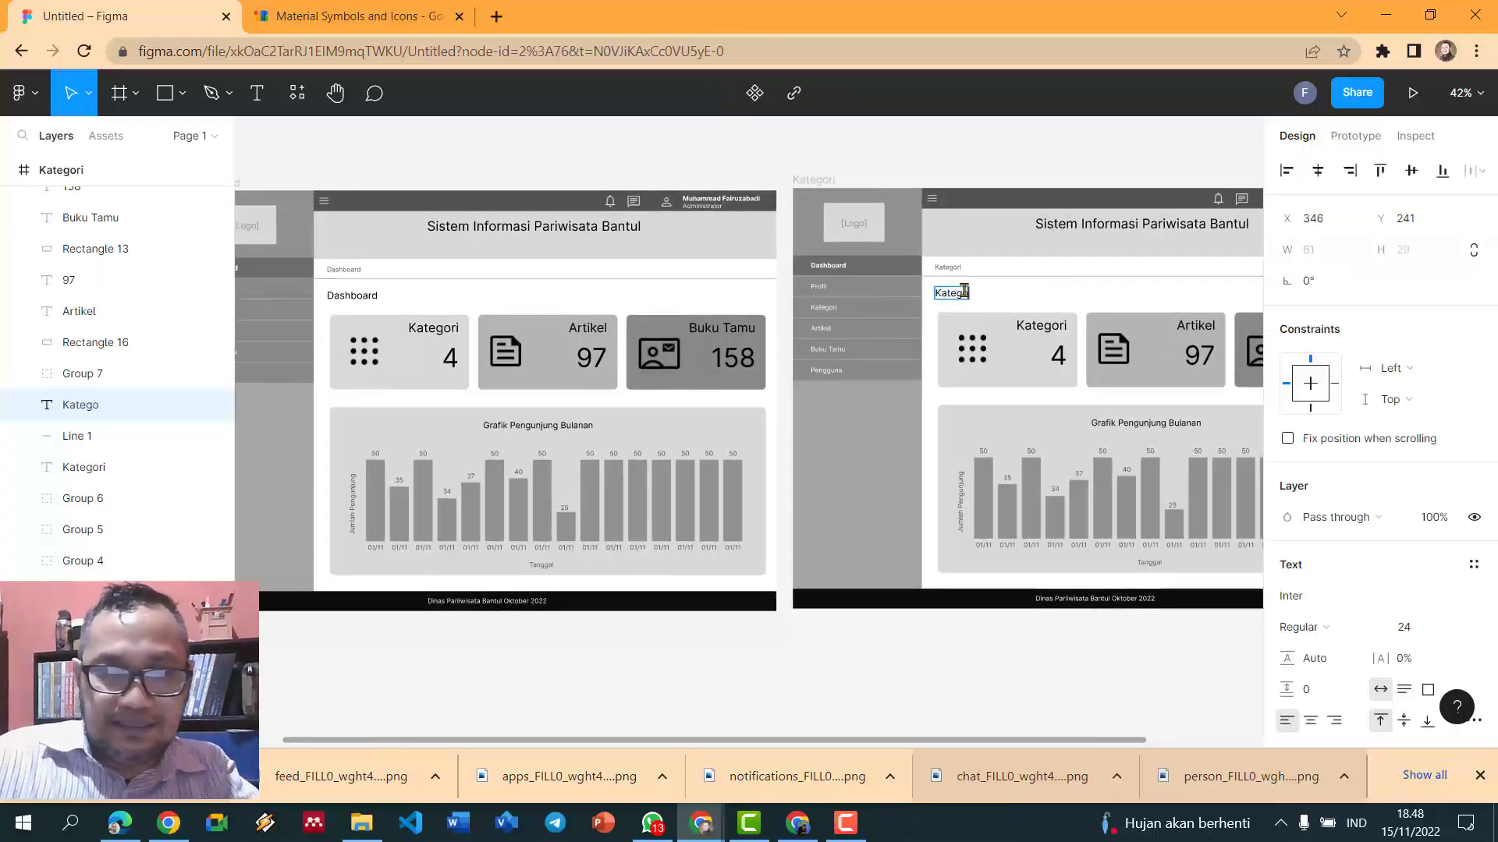
key(Escape)
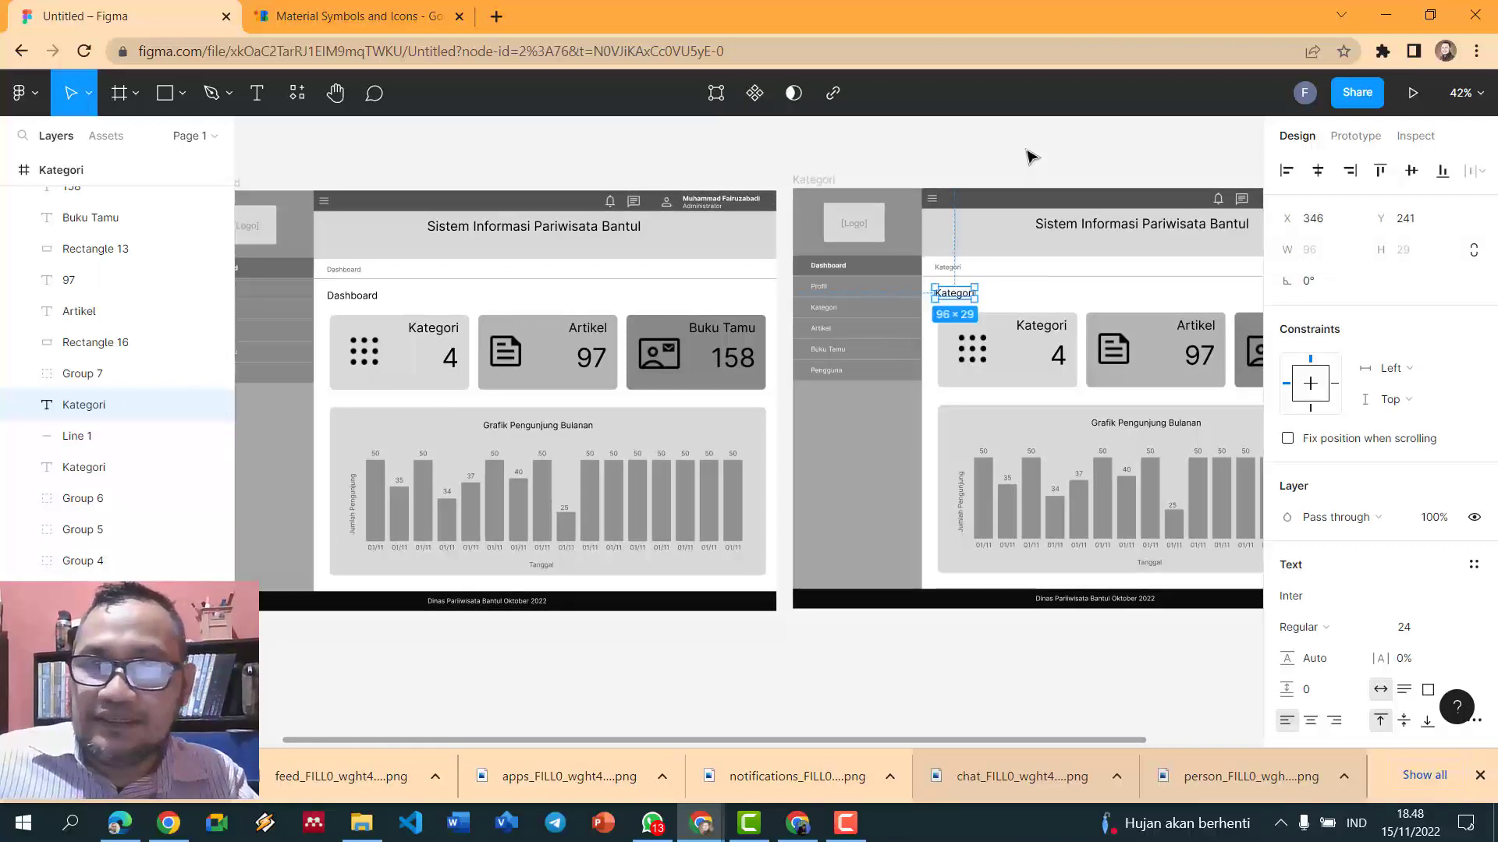
scroll(1028, 163, down, 2)
drag(915, 741, 1100, 733)
click(1197, 472)
scroll(1197, 472, up, 4)
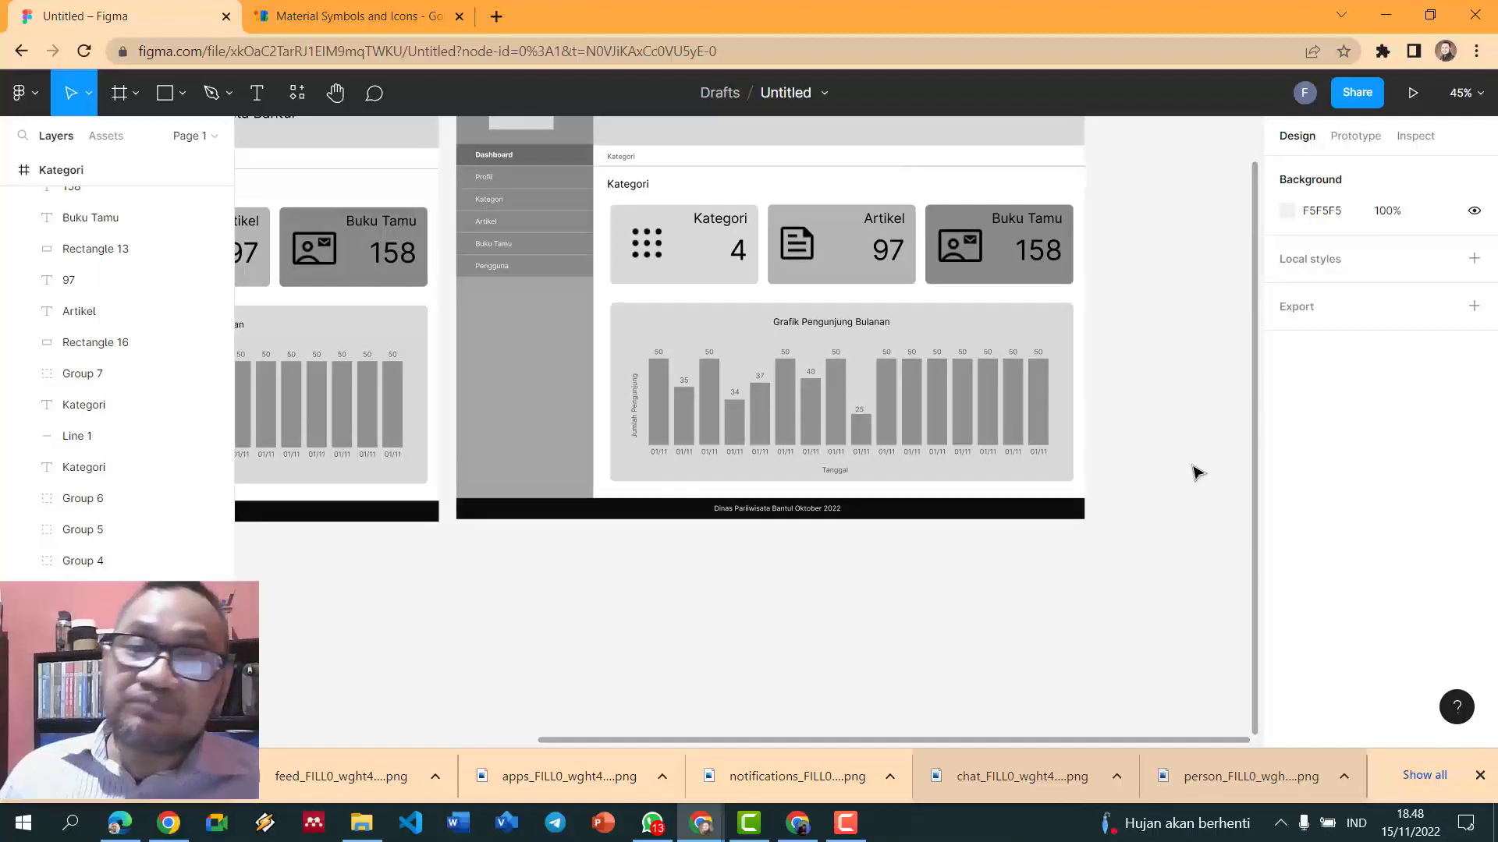
- Delete the three summary cards and the visitor chart from the Kategori frame
drag(1180, 485, 626, 200)
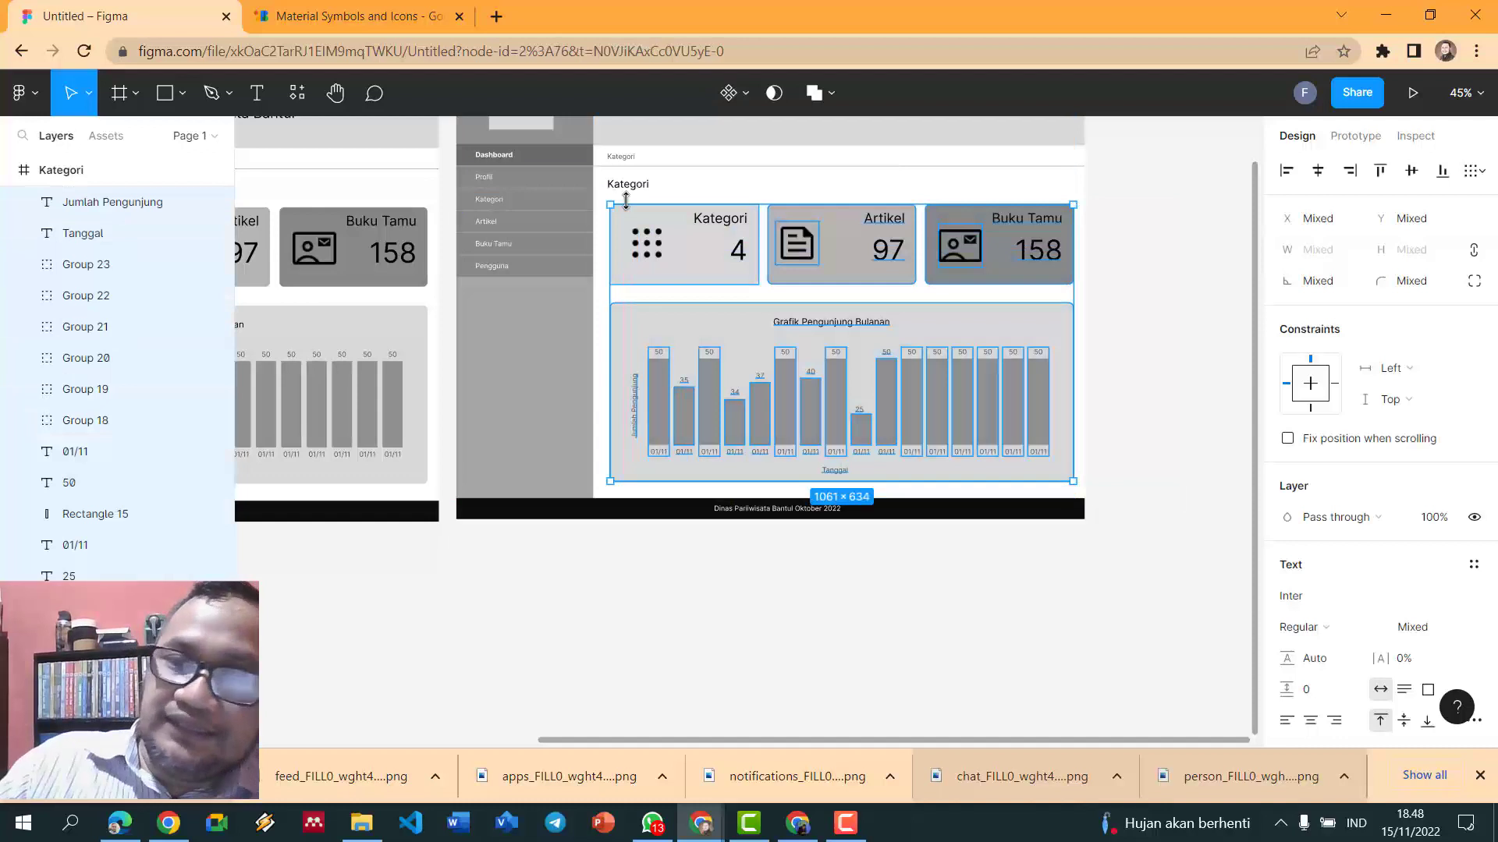
key(Delete)
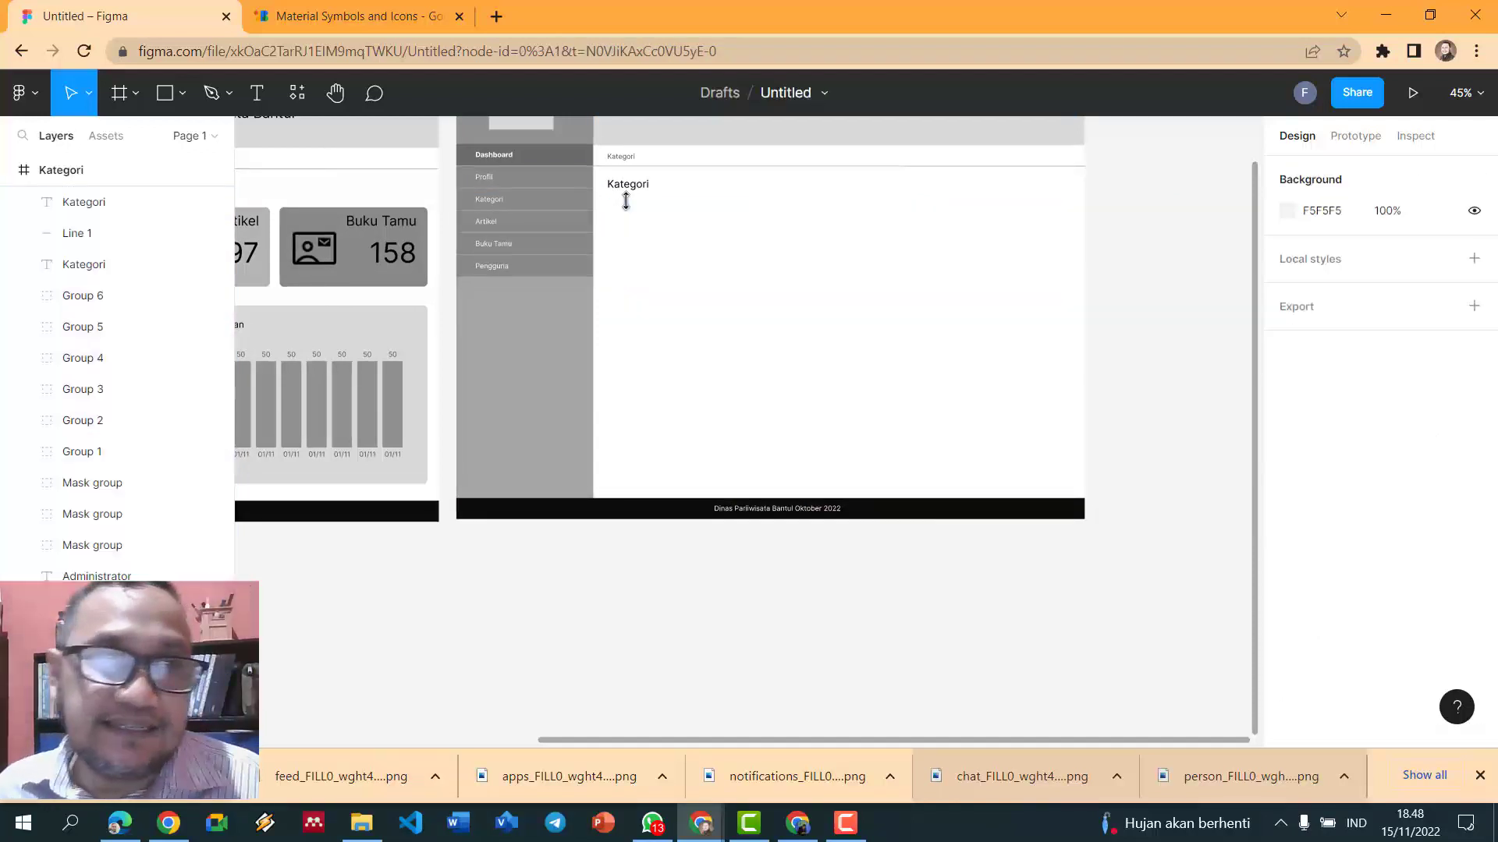
ctrl+scroll(712, 264, down, 2)
ctrl+scroll(711, 267, down, 1)
click(711, 267)
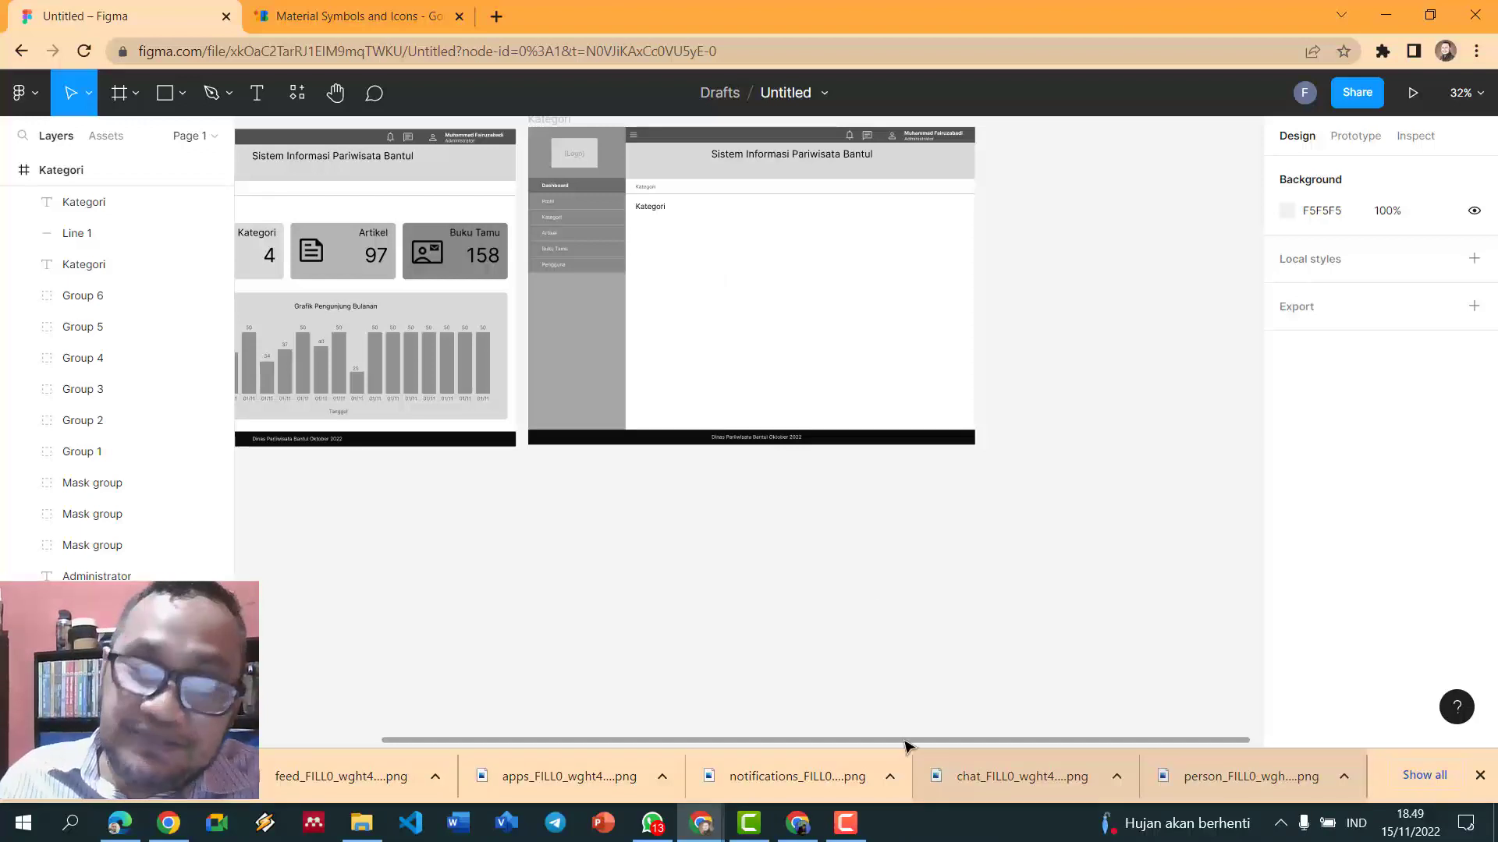
drag(952, 741, 913, 738)
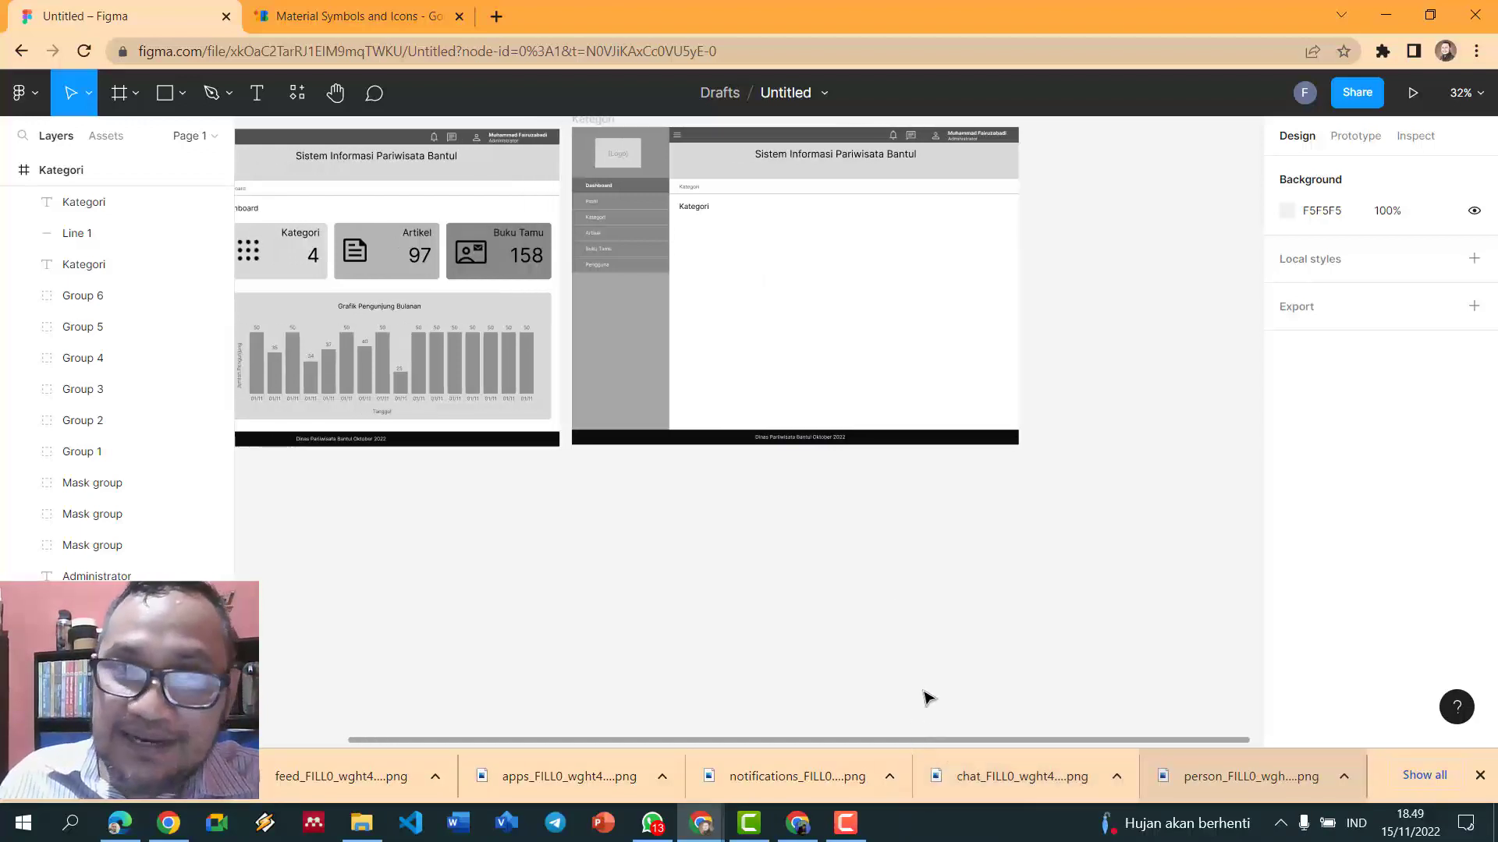
scroll(900, 533, up, 1)
scroll(901, 532, up, 3)
scroll(897, 514, up, 5)
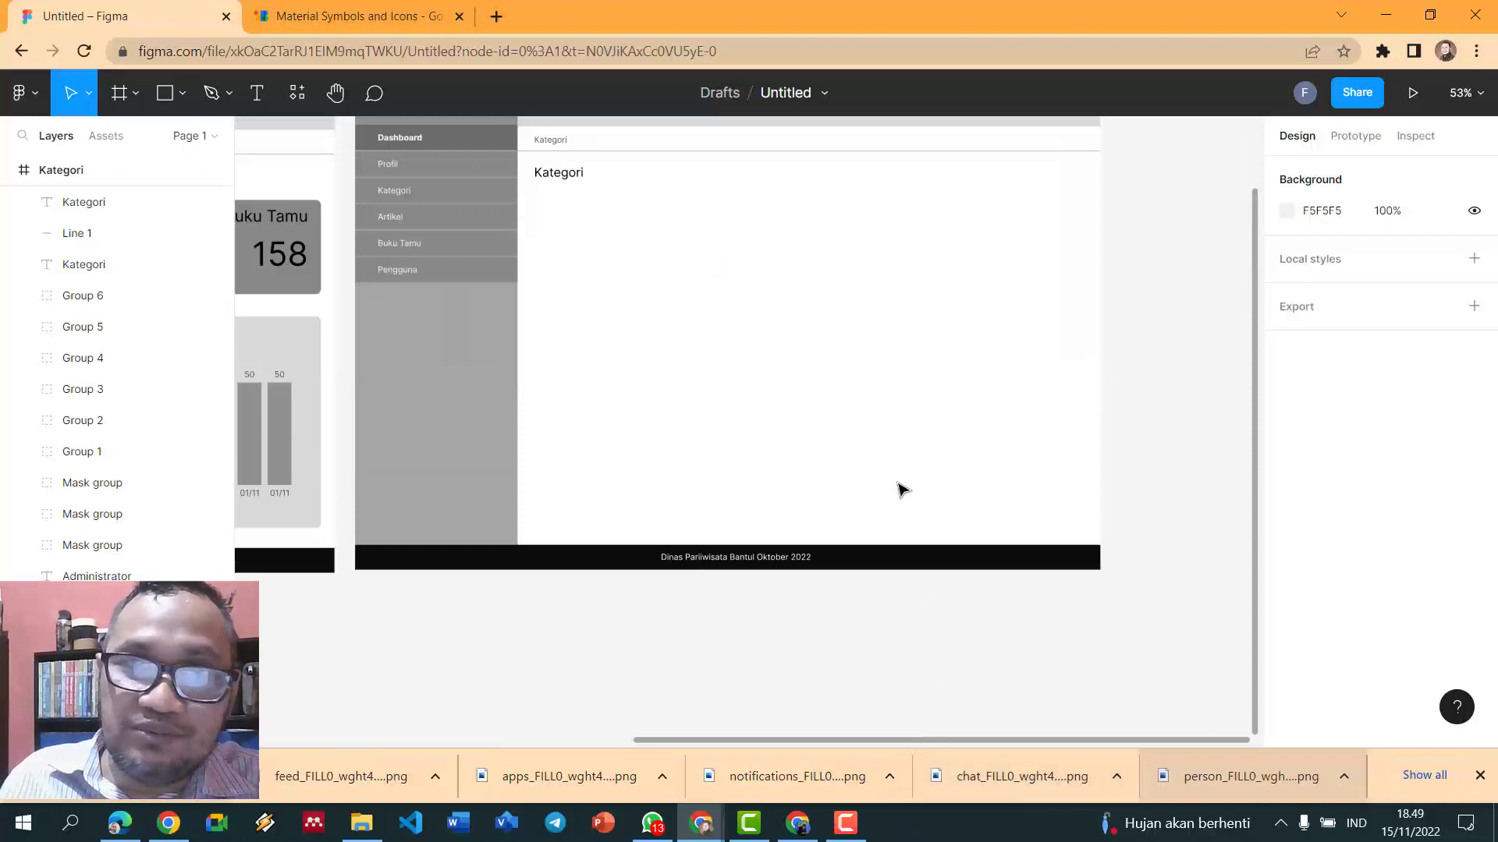
scroll(901, 490, down, 2)
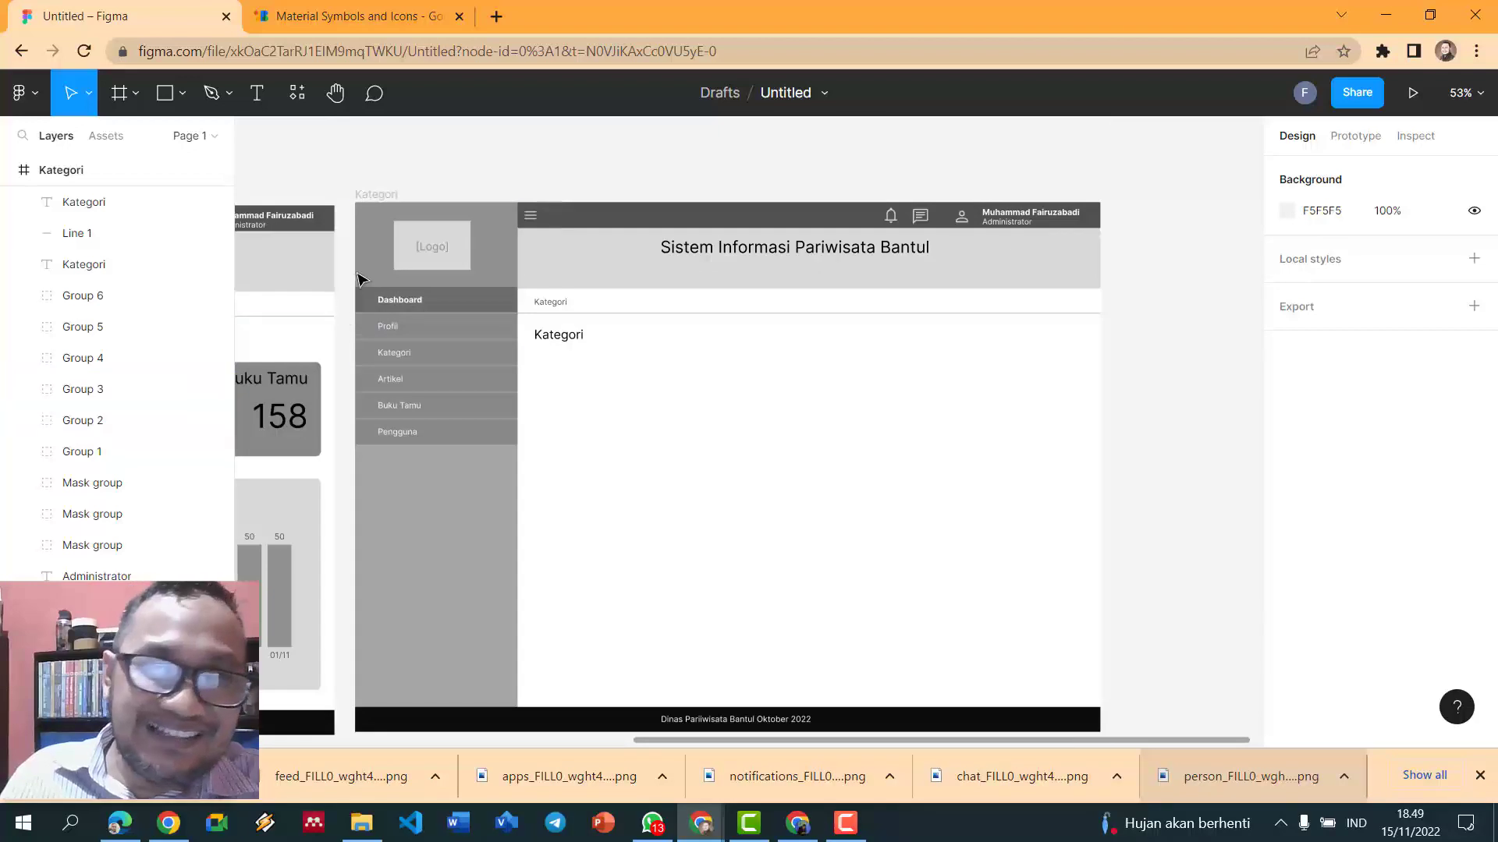
- Draw a rectangle below the Kategori heading and give it a corner radius of 5
click(184, 94)
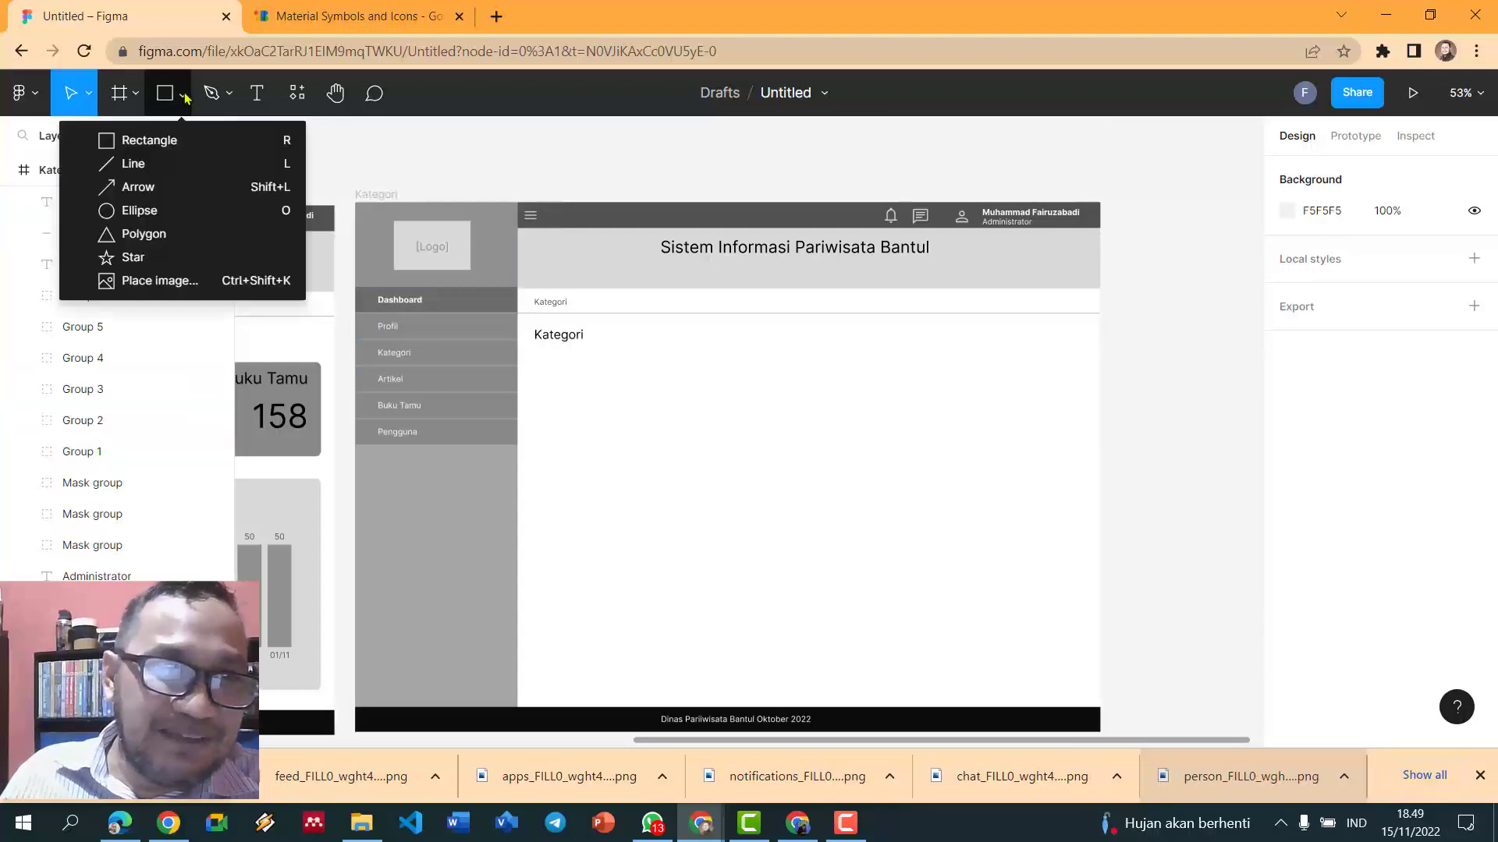
click(144, 140)
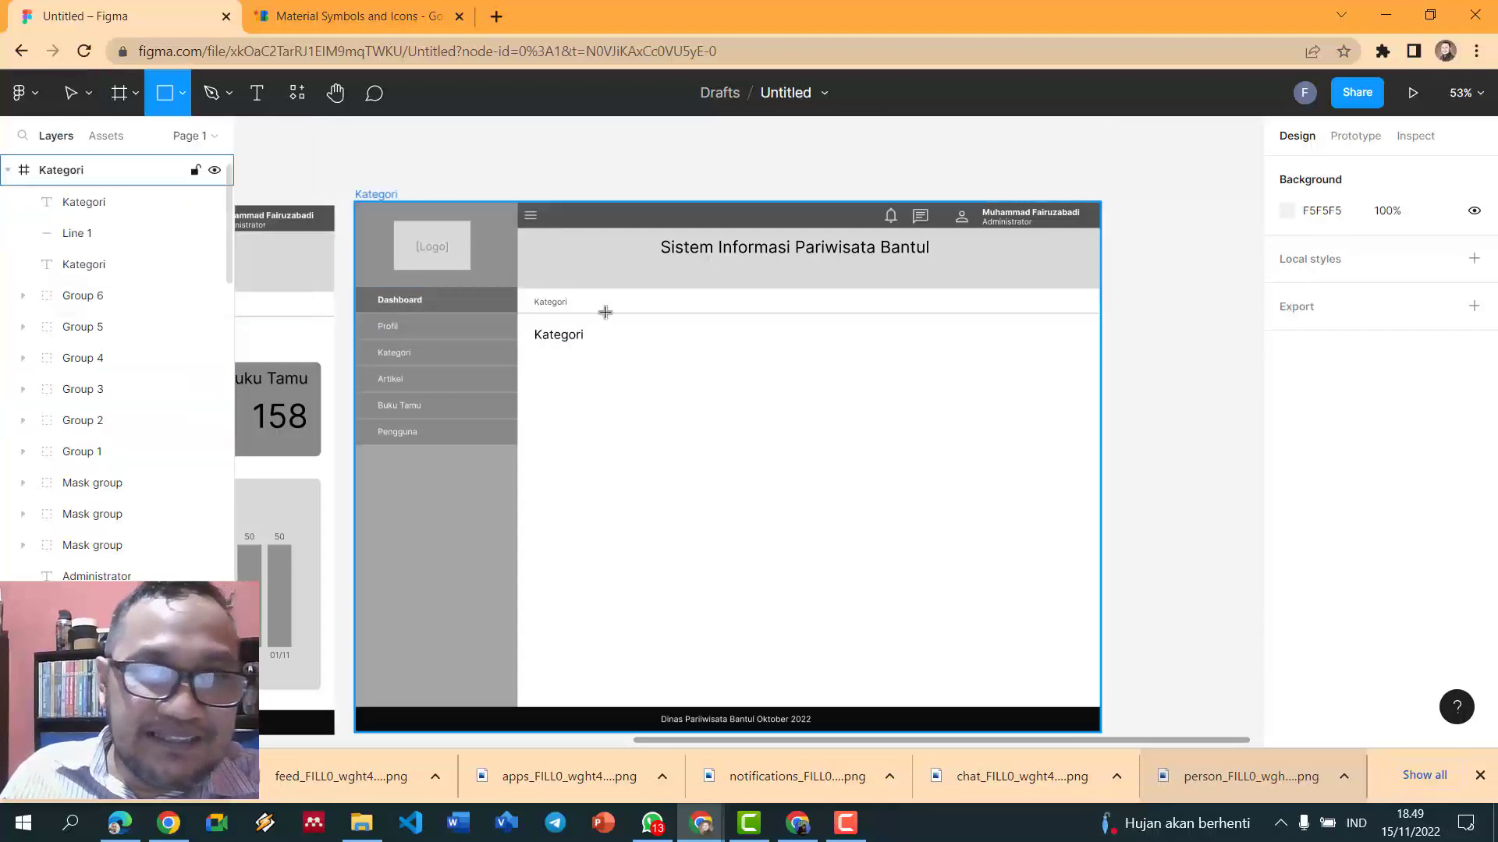
drag(540, 352, 629, 380)
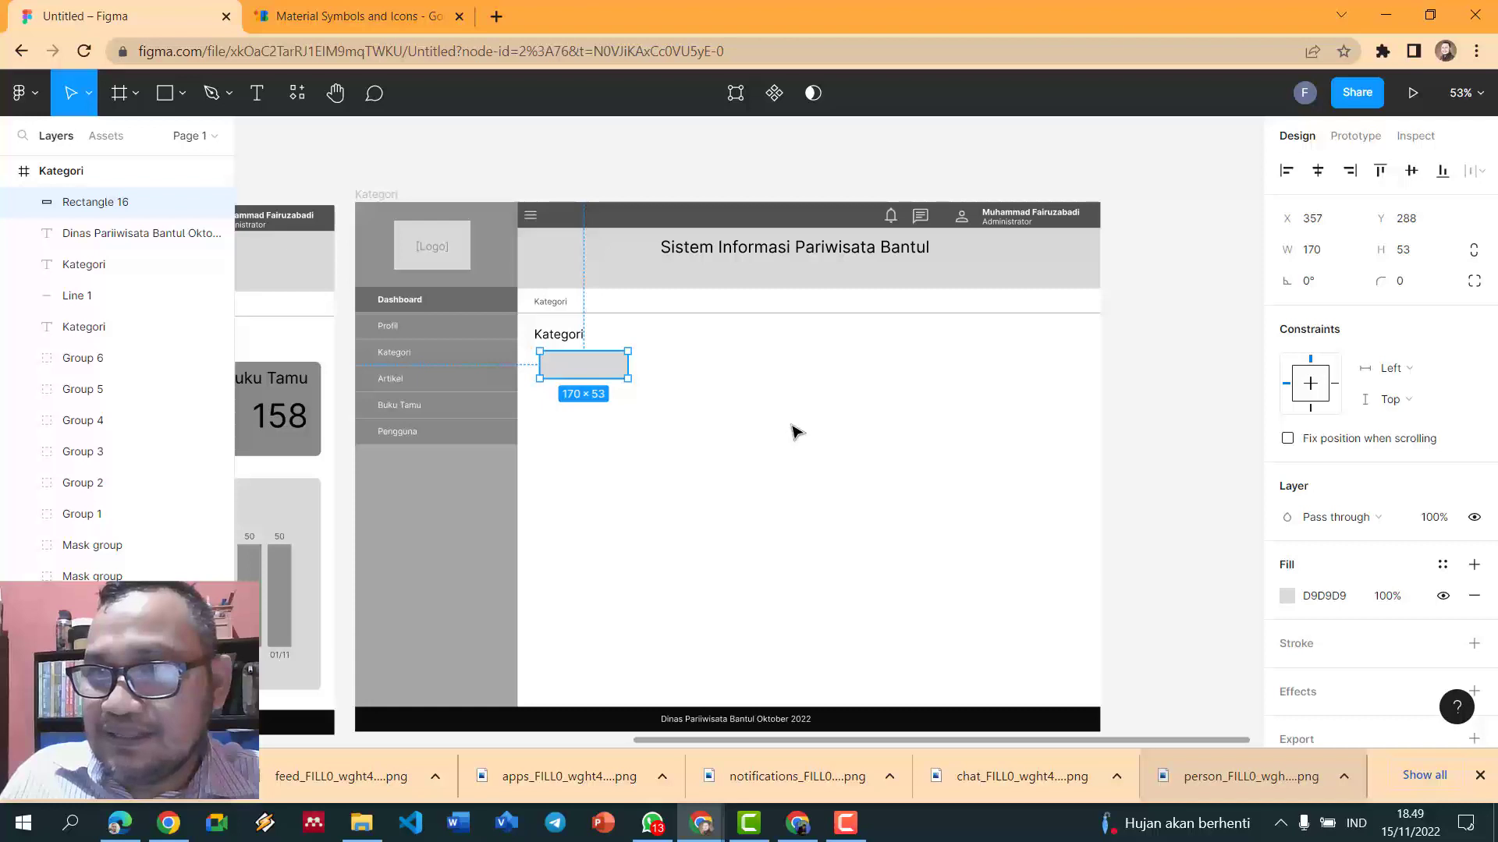
click(1420, 286)
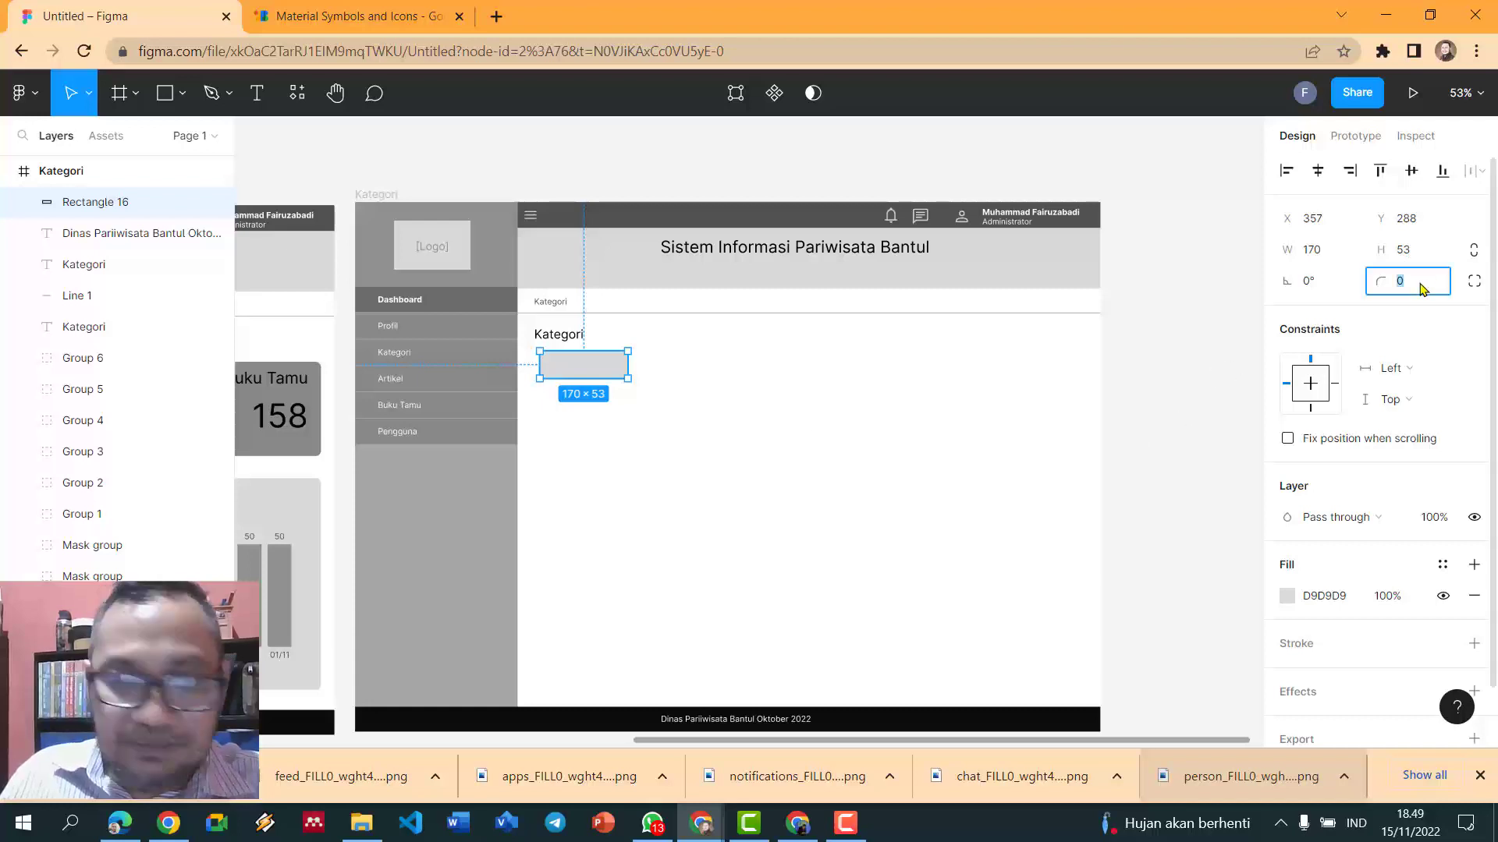
text(5)
key(Return)
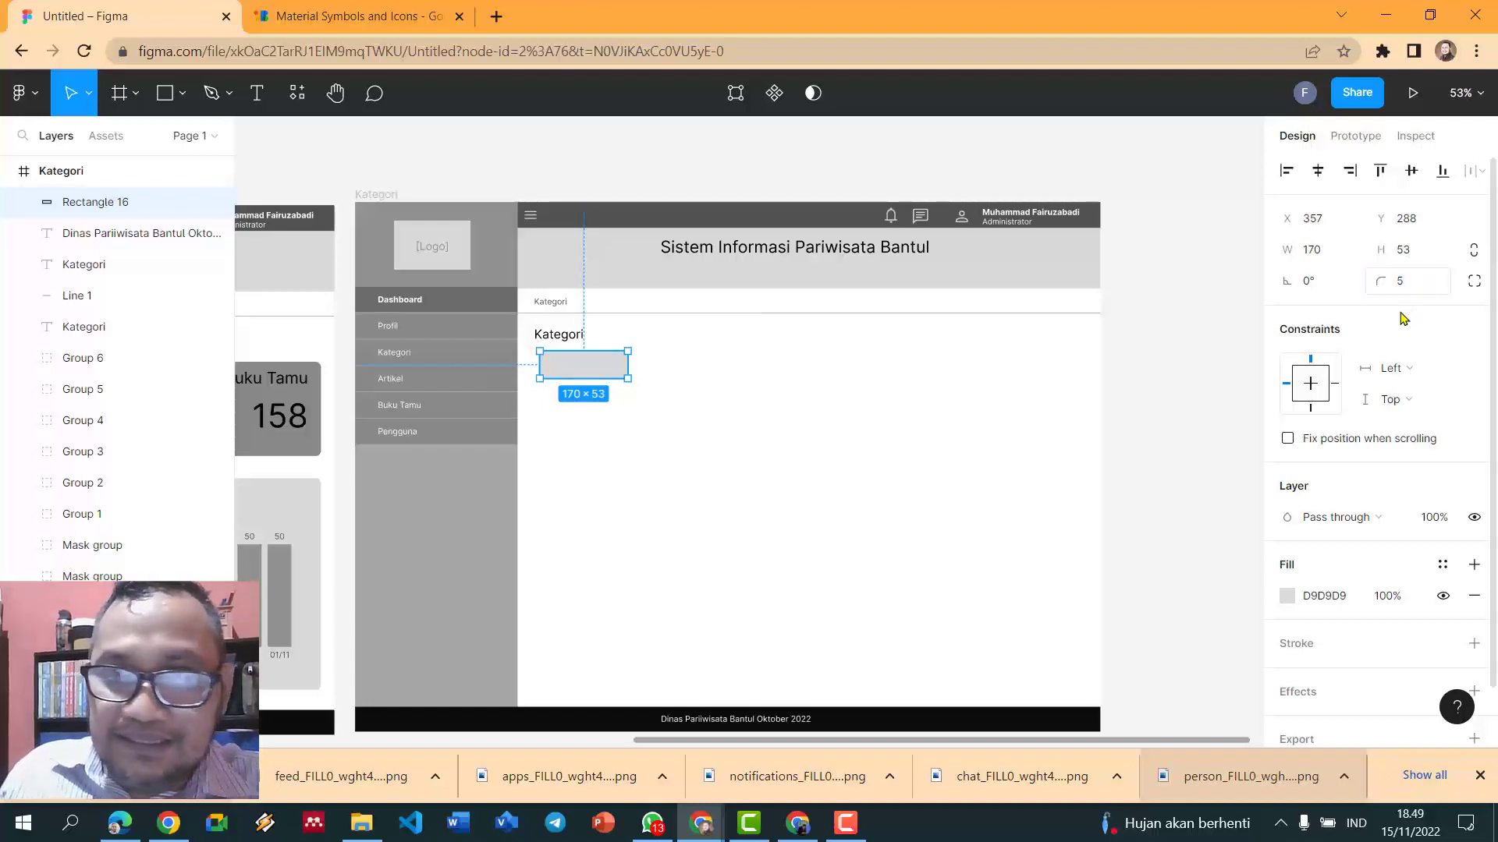
- Increase the rectangle's corner radius to 10 and shift it slightly left
click(1205, 353)
scroll(663, 394, up, 4)
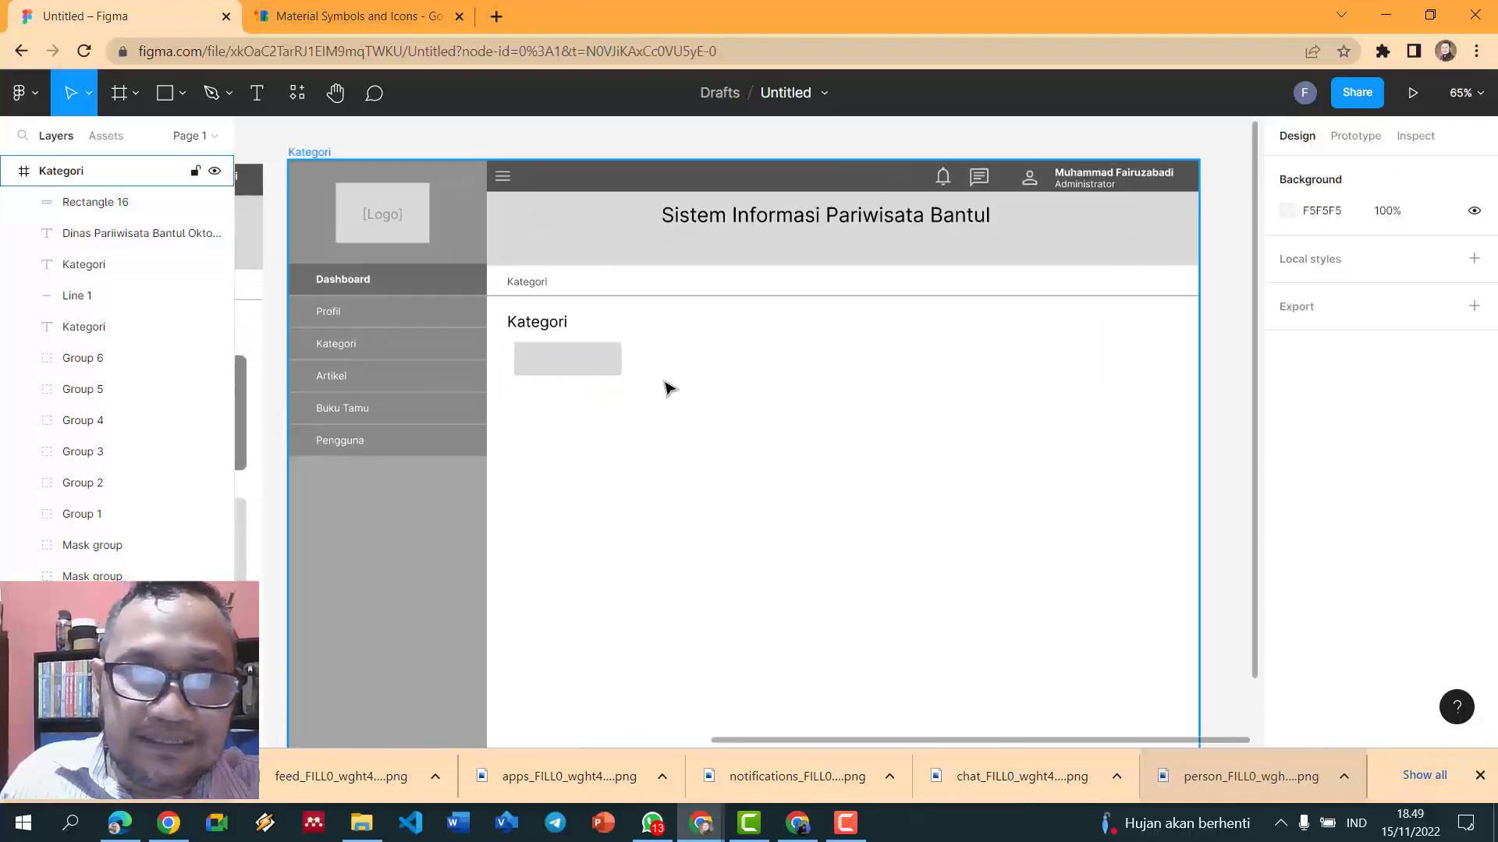
click(572, 369)
click(1404, 285)
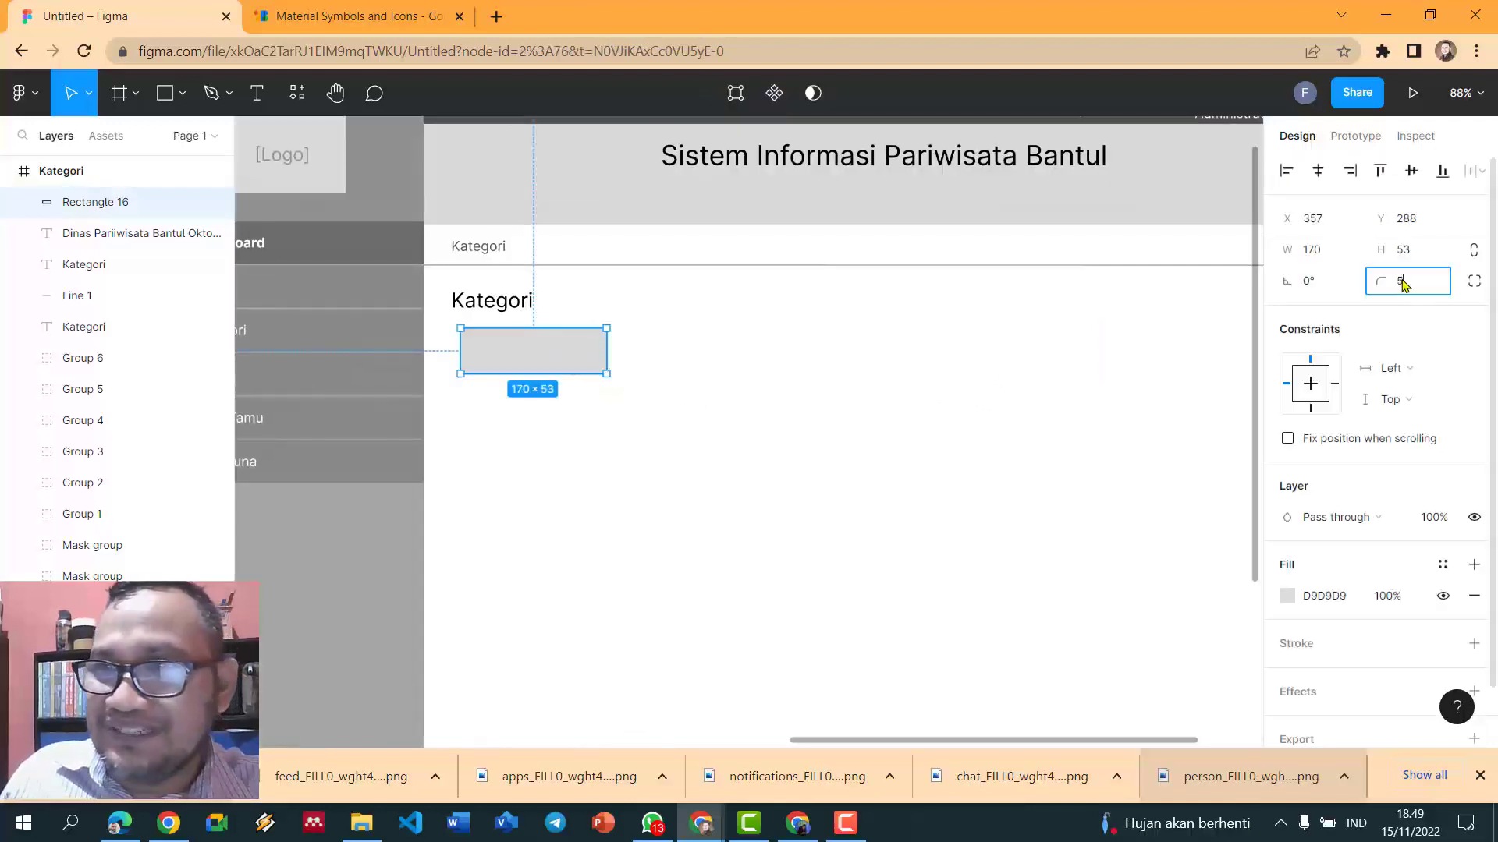
text(1)
key(Return)
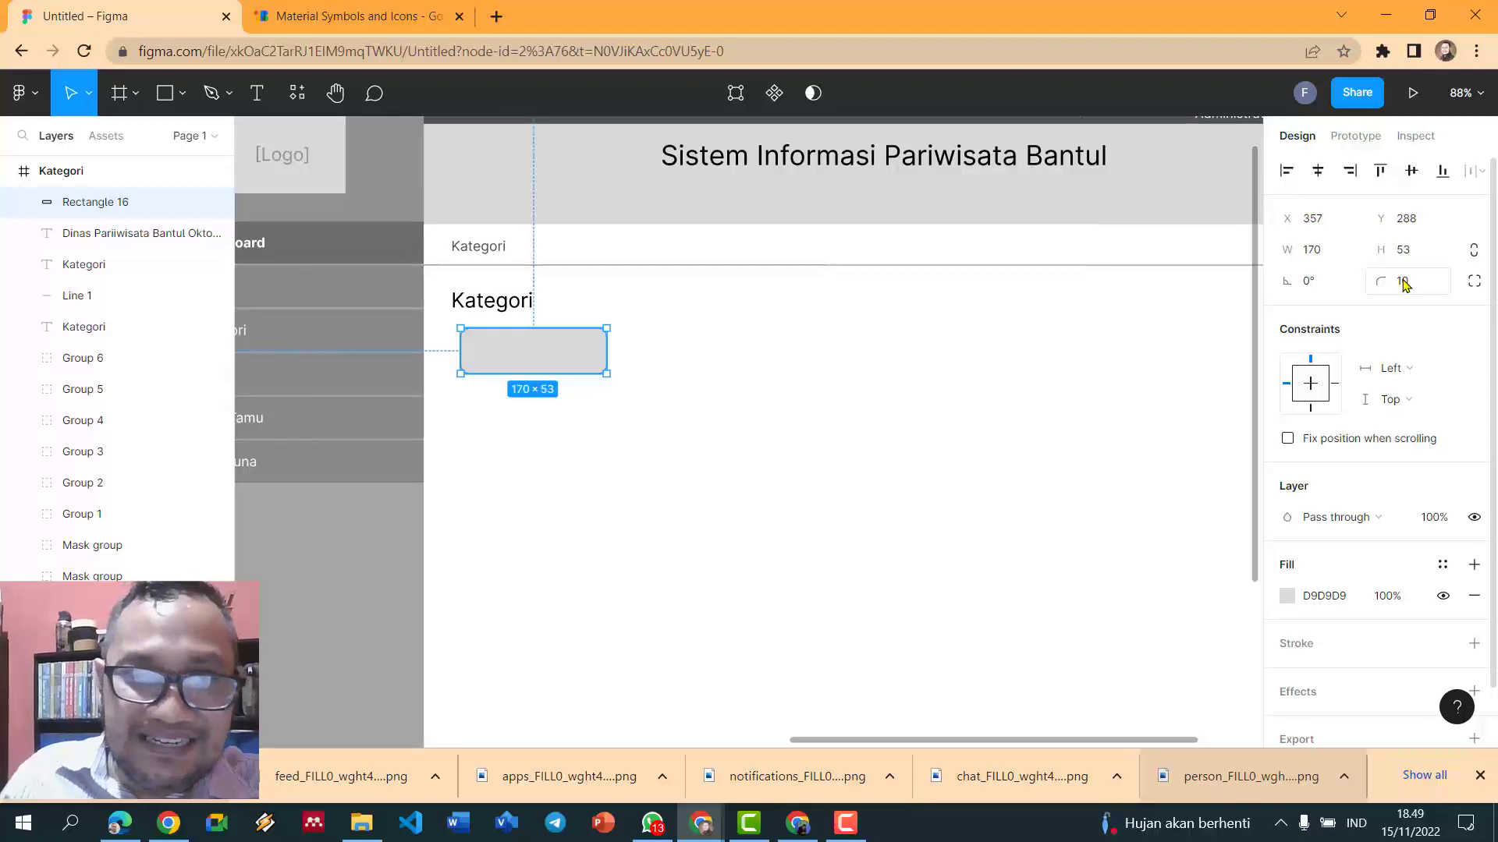
click(1008, 365)
drag(555, 358, 518, 361)
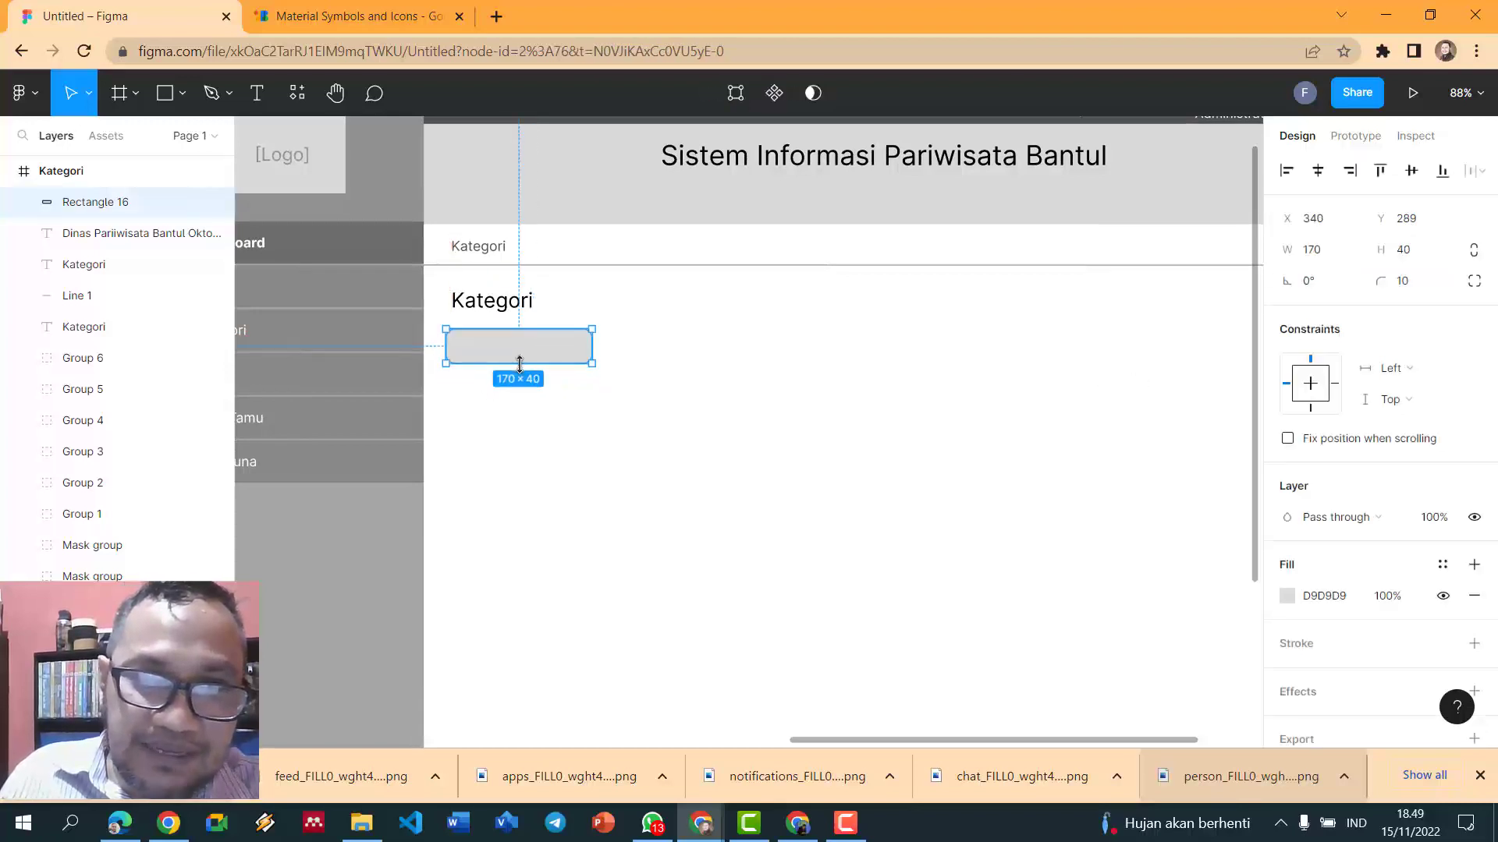
click(662, 355)
click(550, 358)
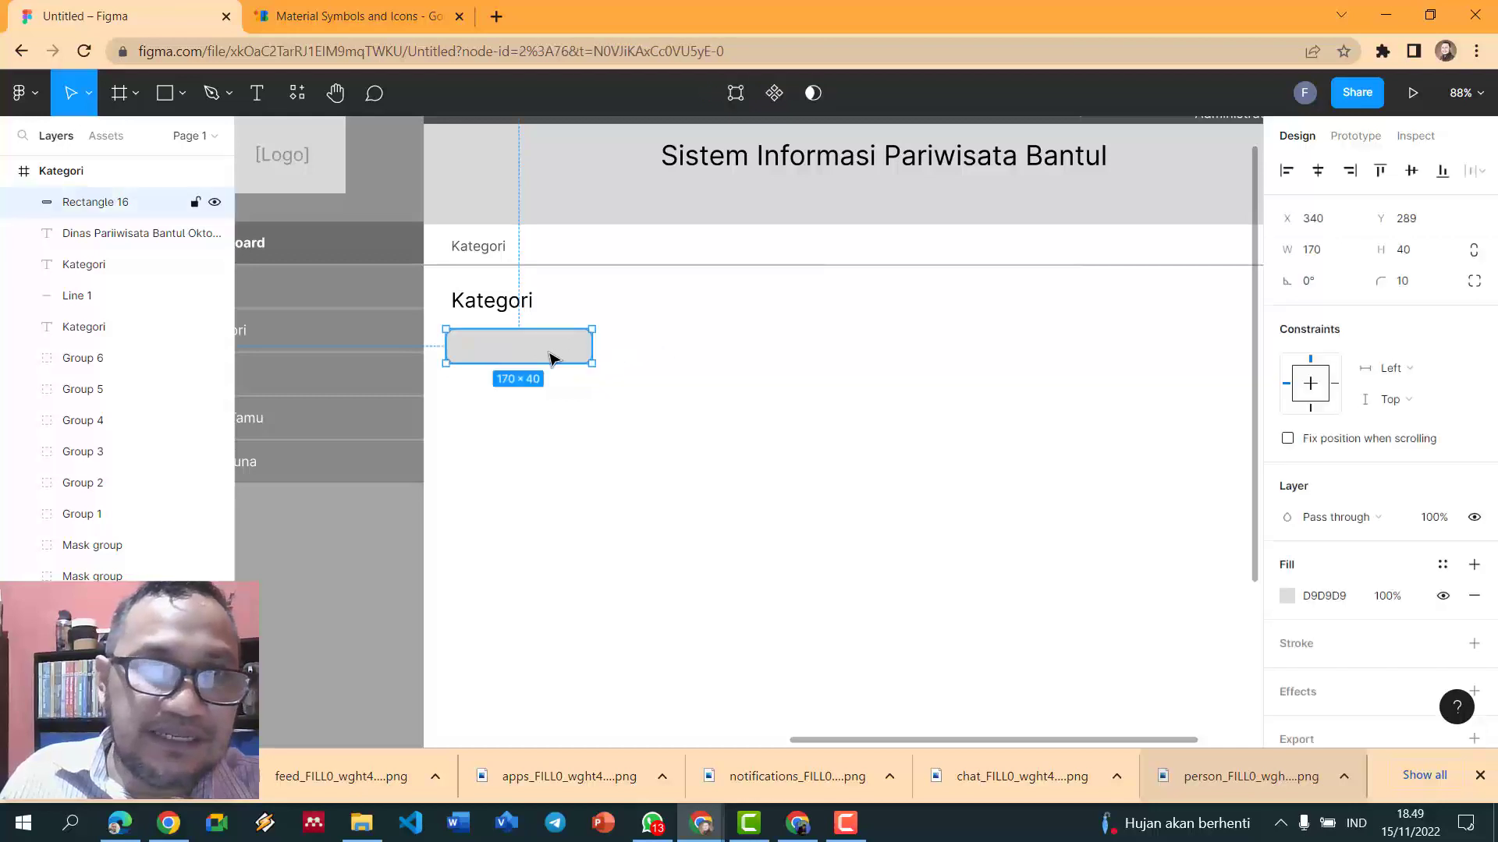
- Add a drop shadow to the rectangle, preview it, then remove the shadow
click(1332, 694)
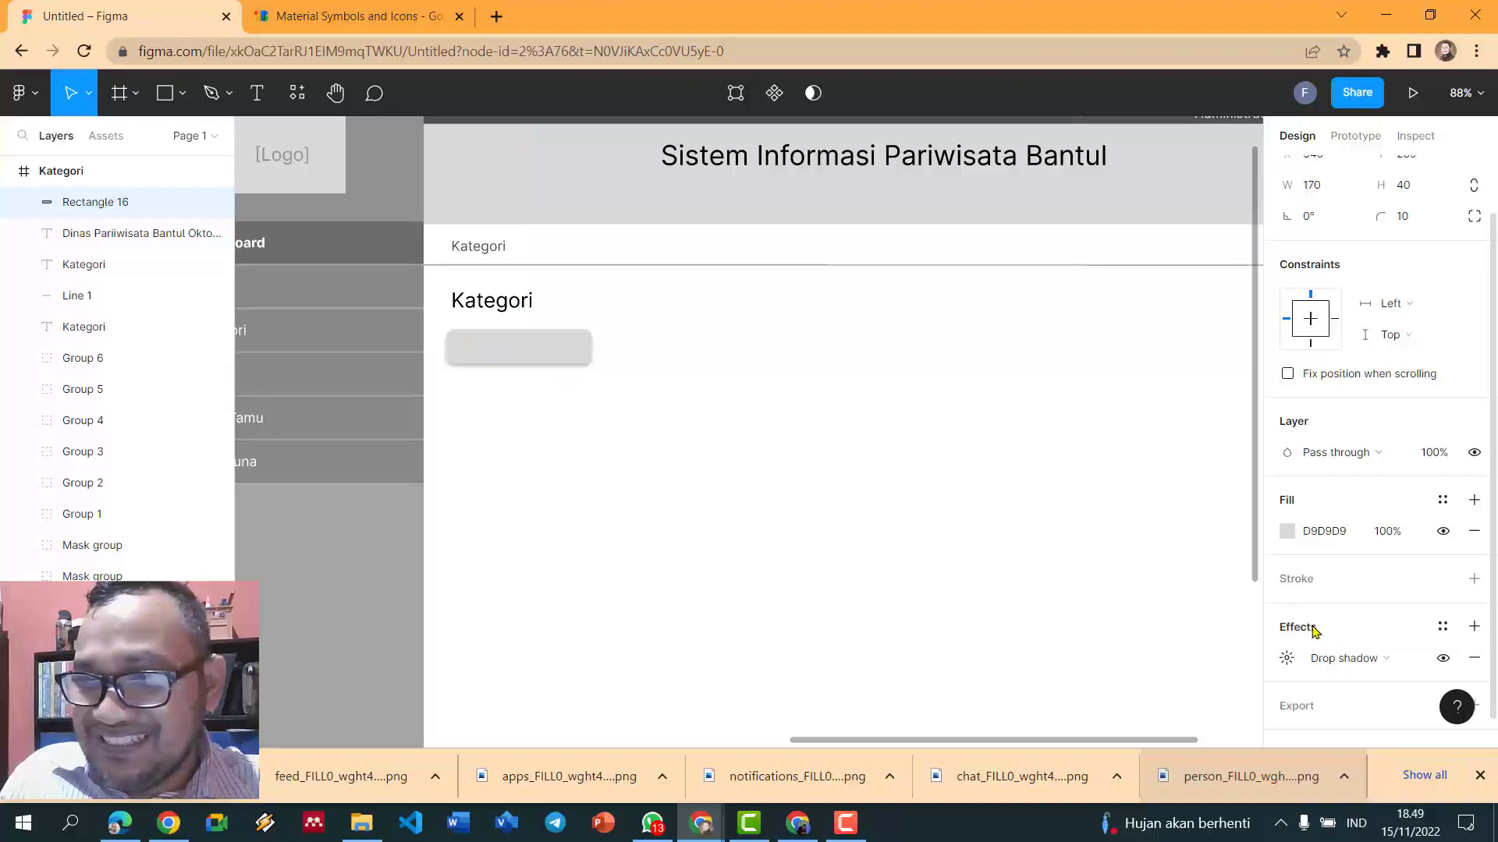
click(687, 390)
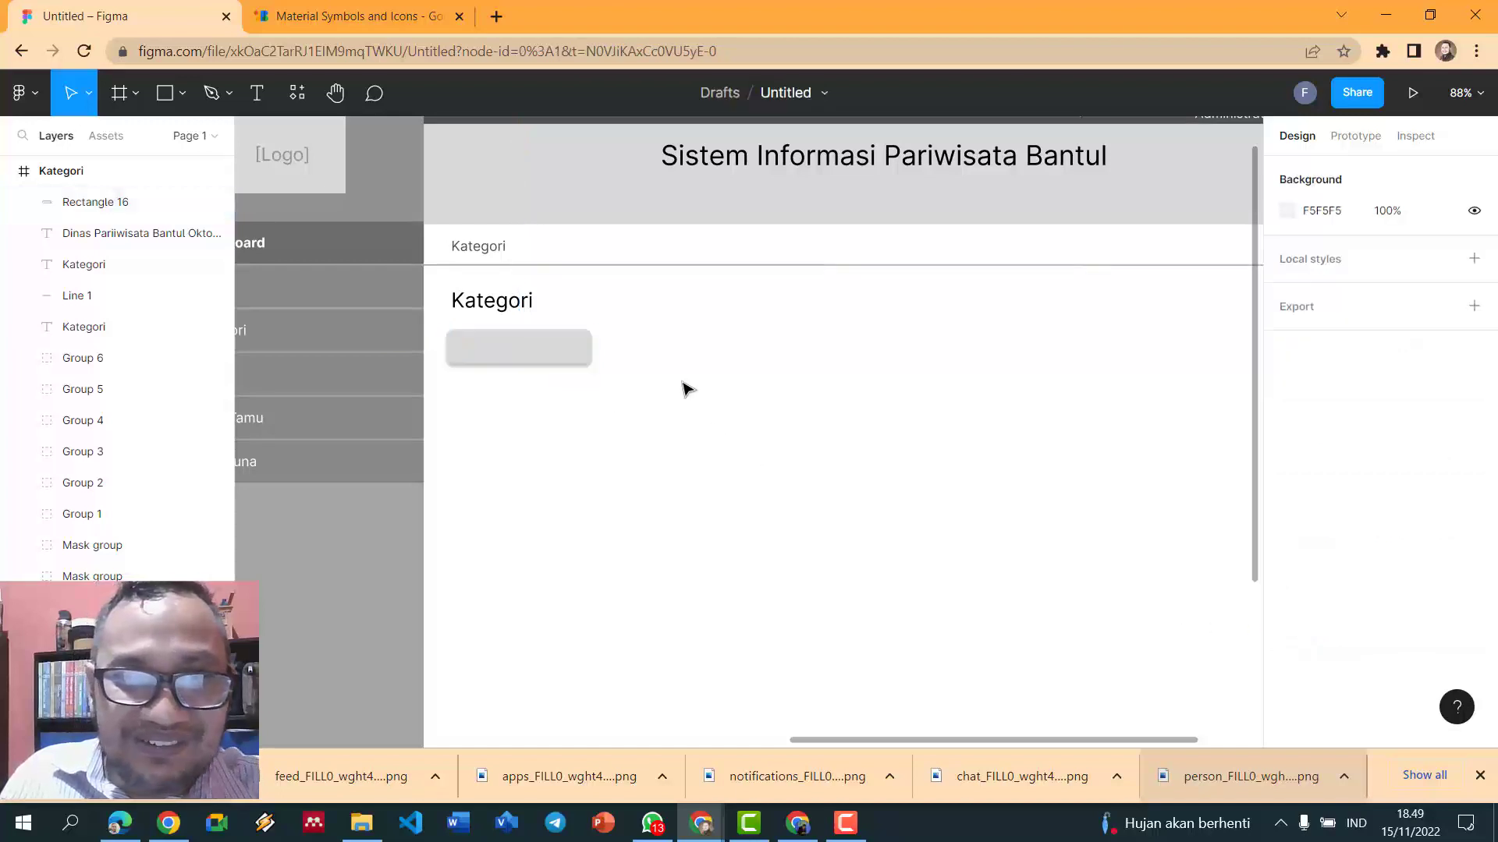
scroll(686, 390, down, 3)
click(583, 362)
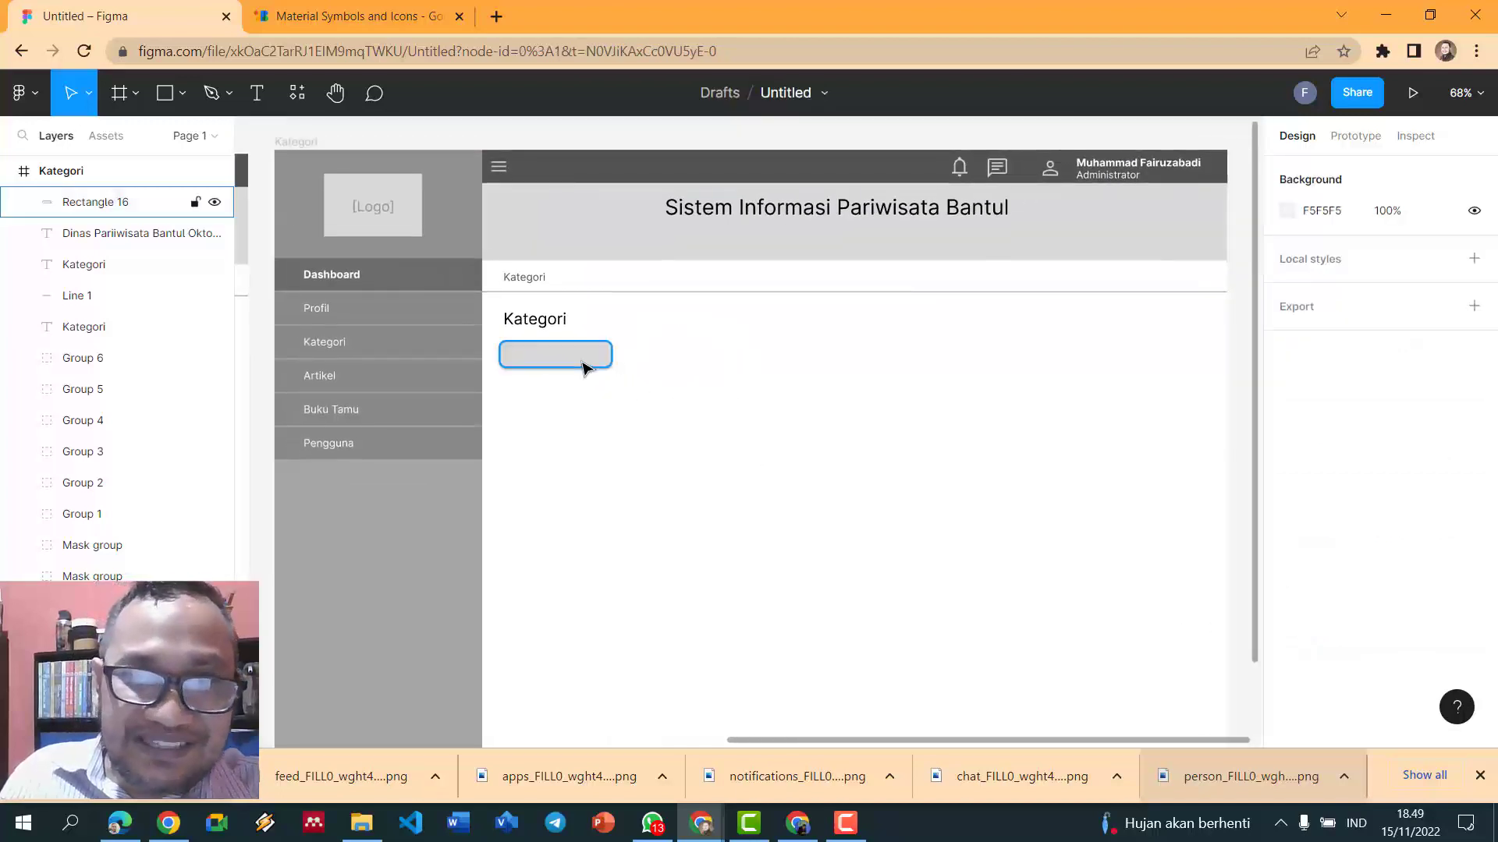
click(906, 406)
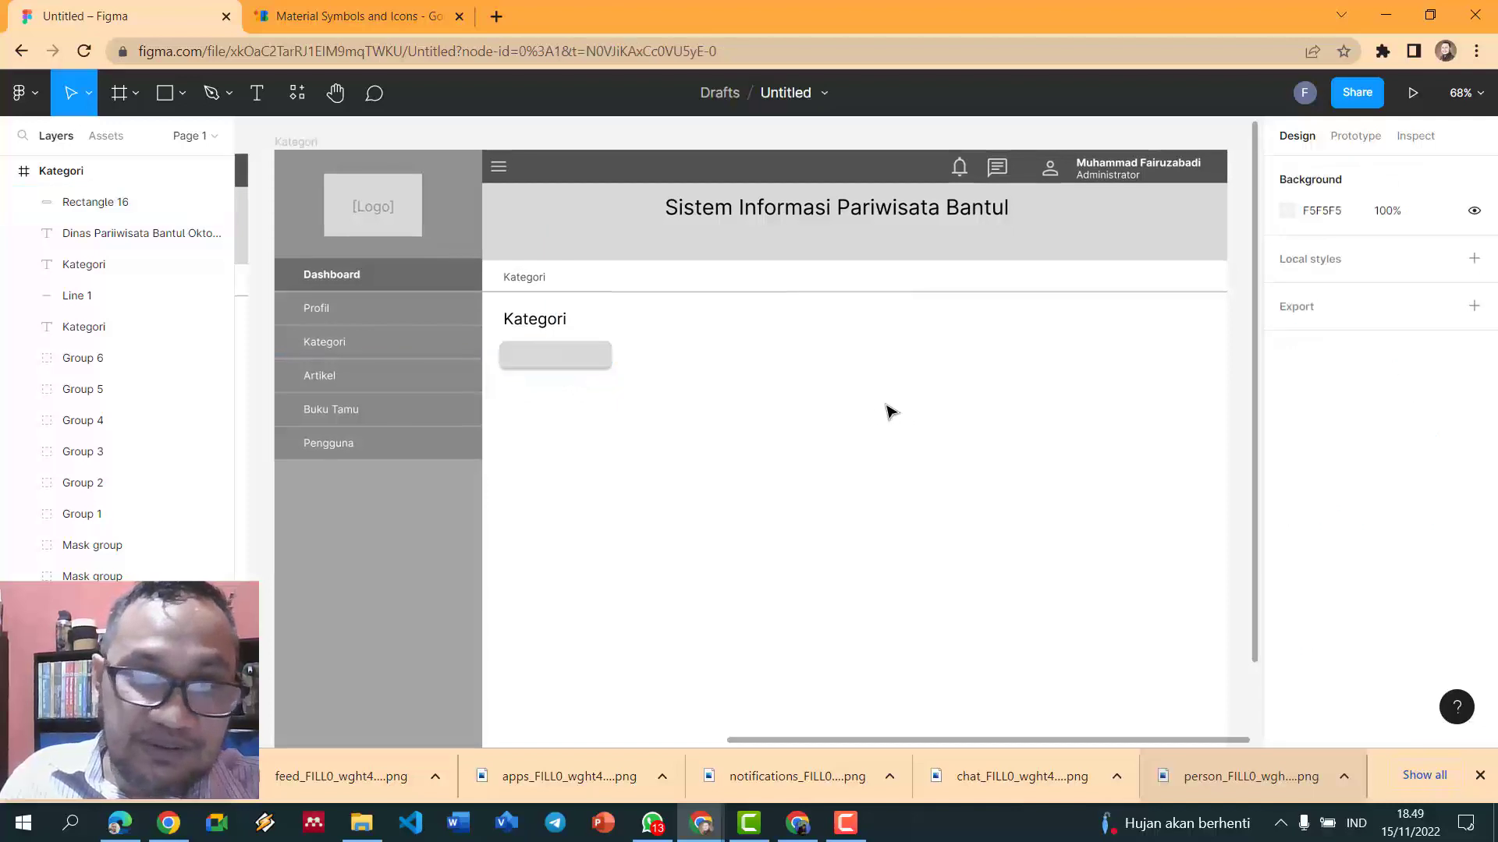
click(598, 358)
key(Escape)
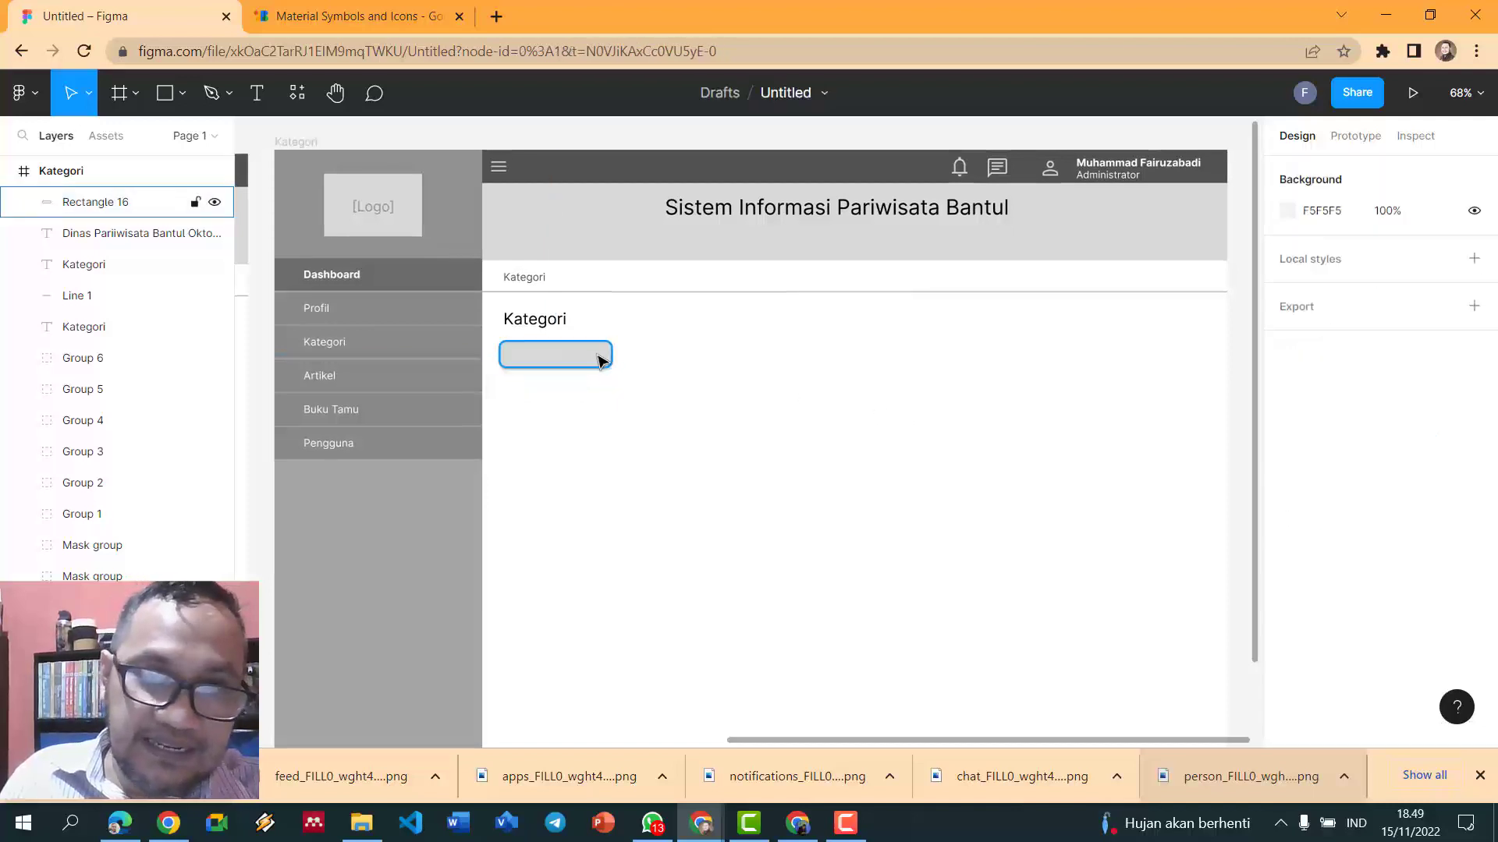
scroll(793, 392, up, 5)
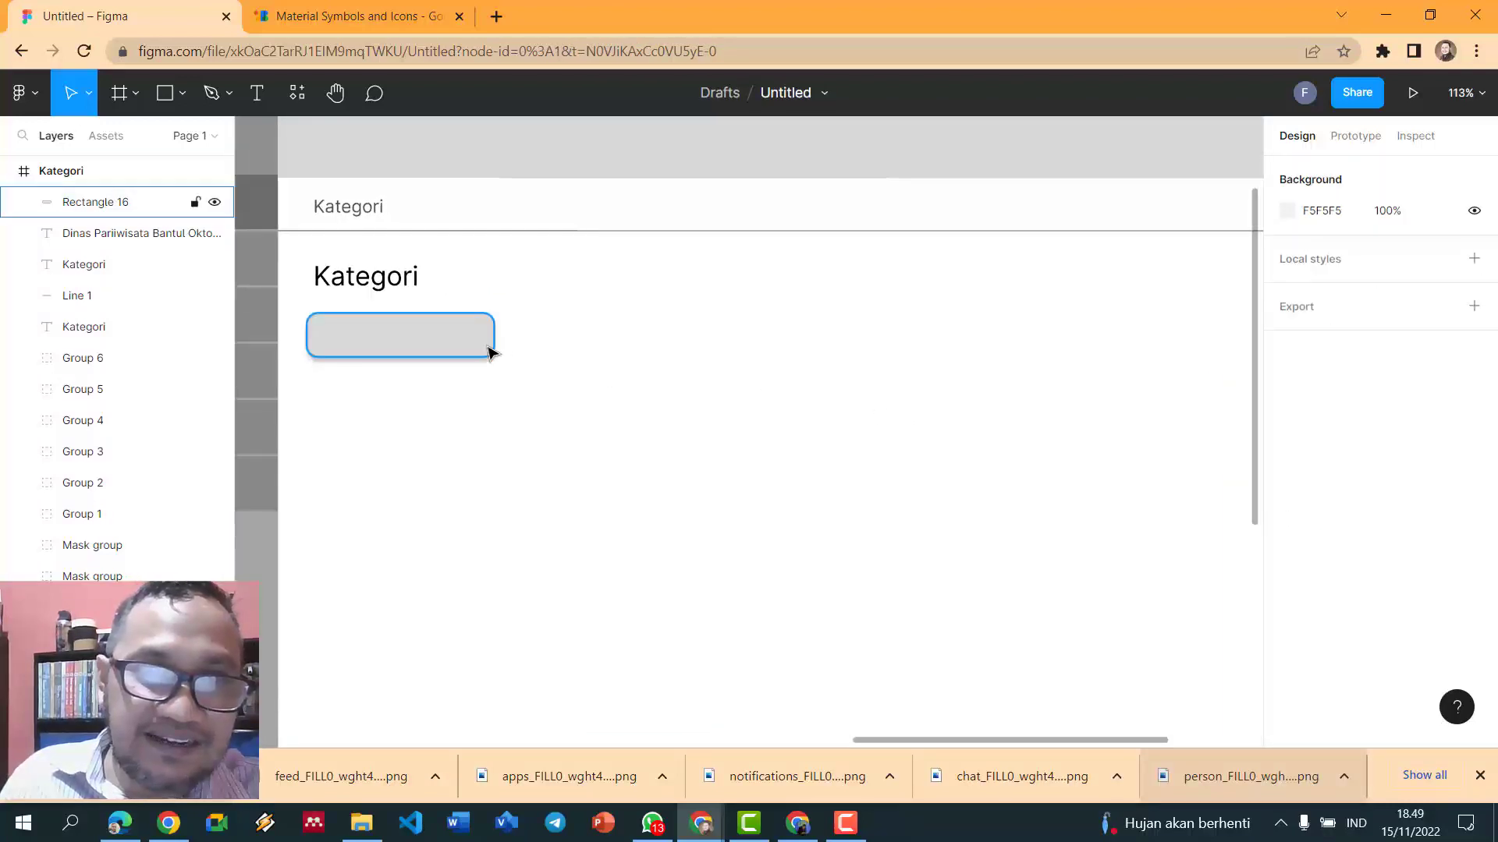
click(491, 347)
scroll(1439, 647, down, 1)
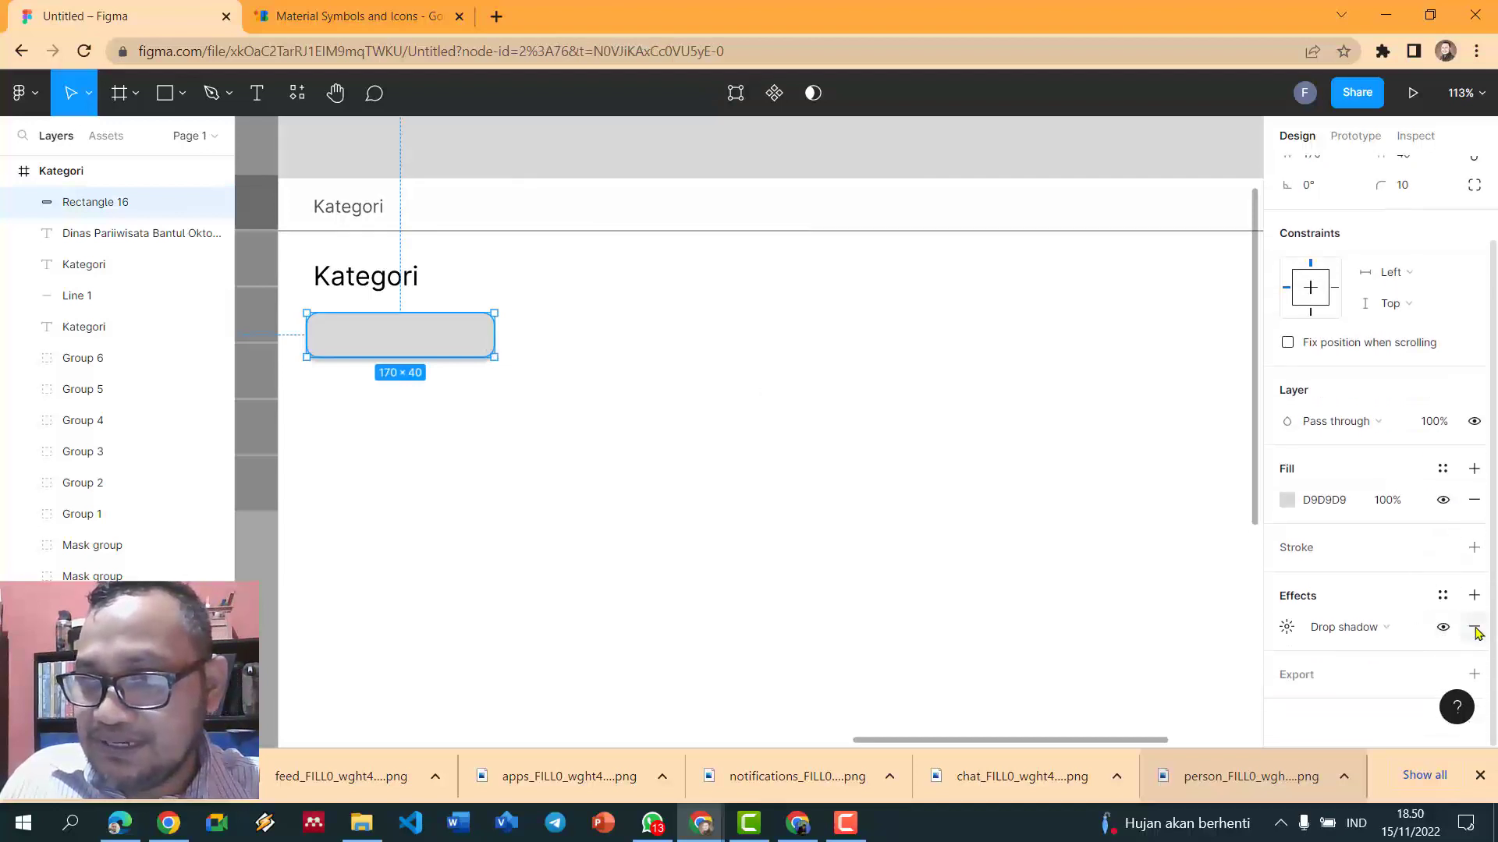
click(1474, 629)
scroll(846, 468, down, 2)
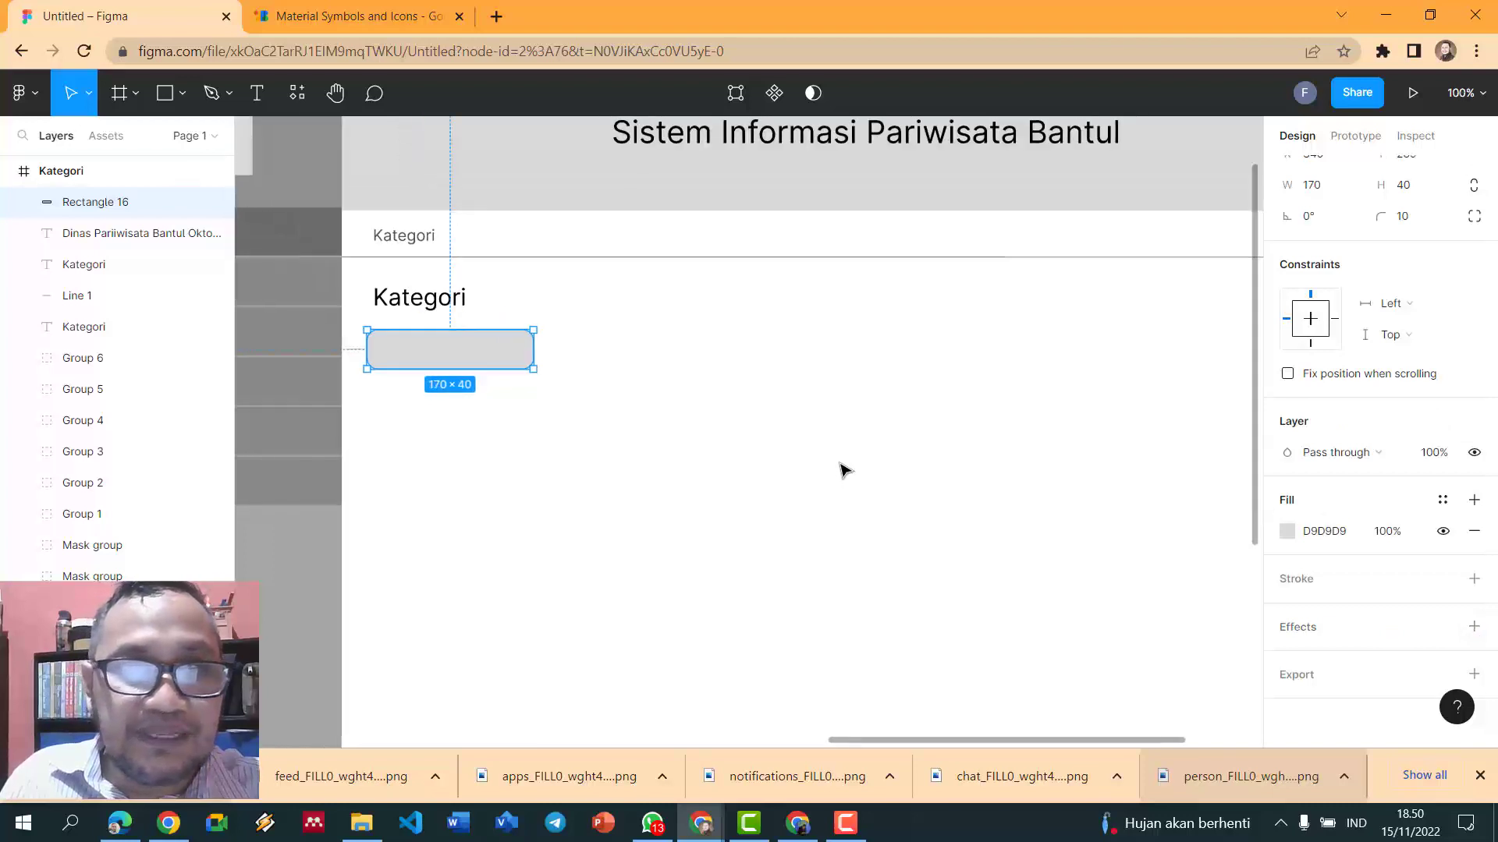
scroll(502, 377, down, 3)
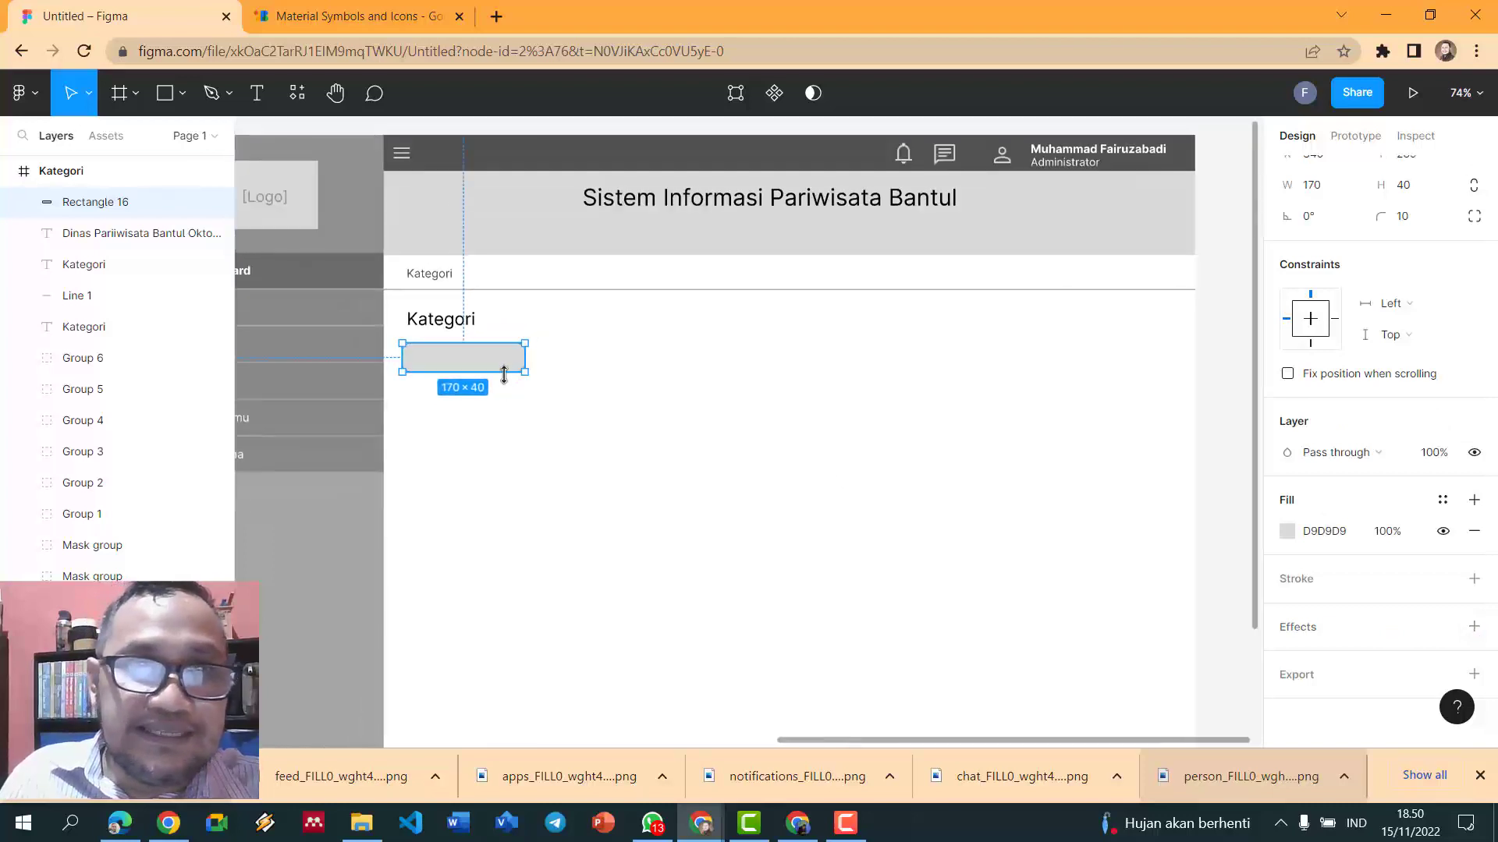
click(737, 369)
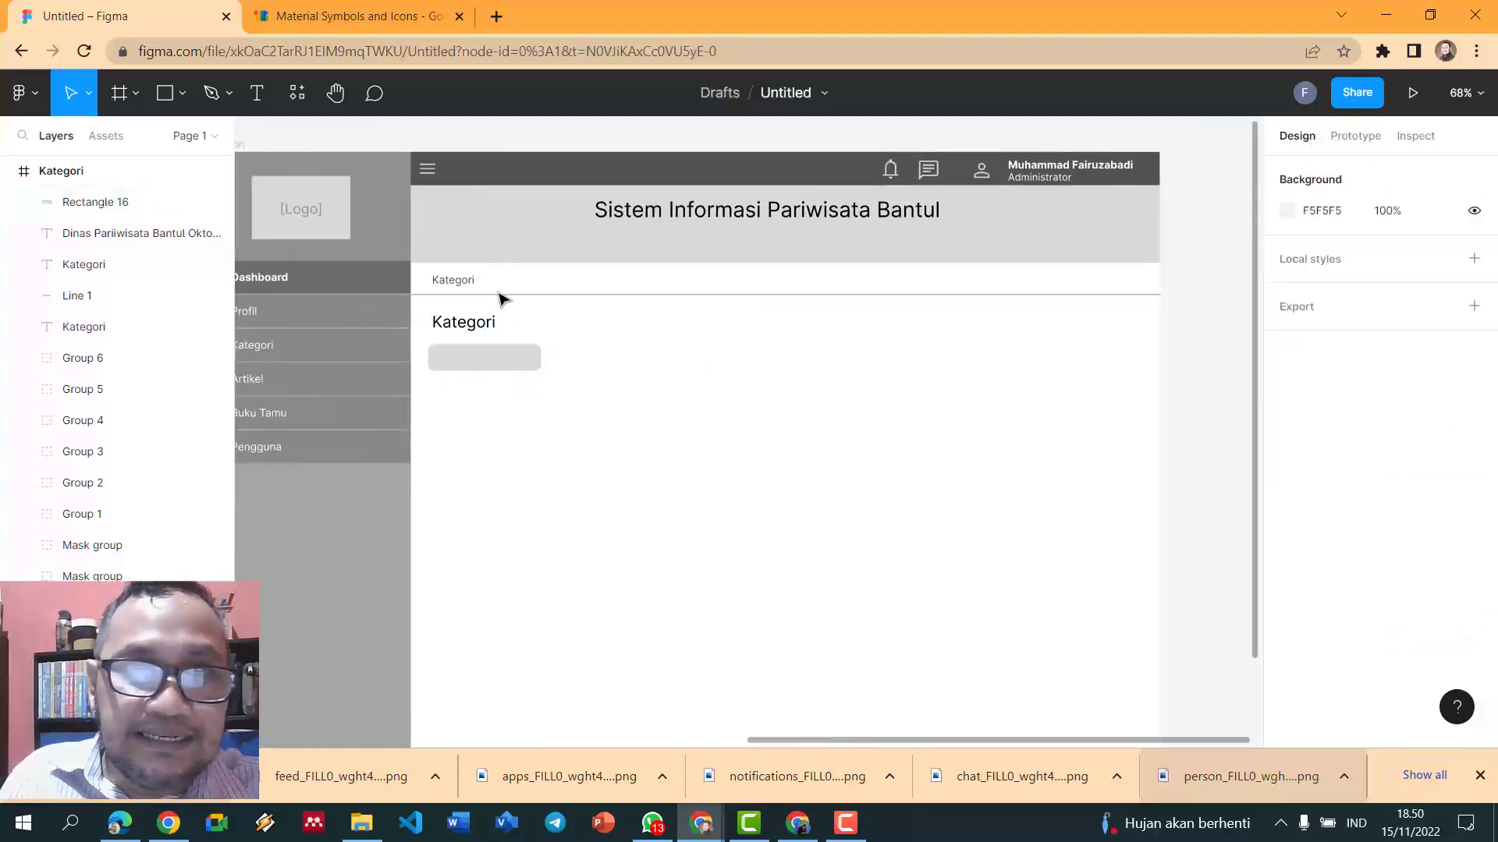
- Add a centre-aligned 'Tambah' label at size 17 in the middle of the grey rectangle
click(259, 94)
click(459, 356)
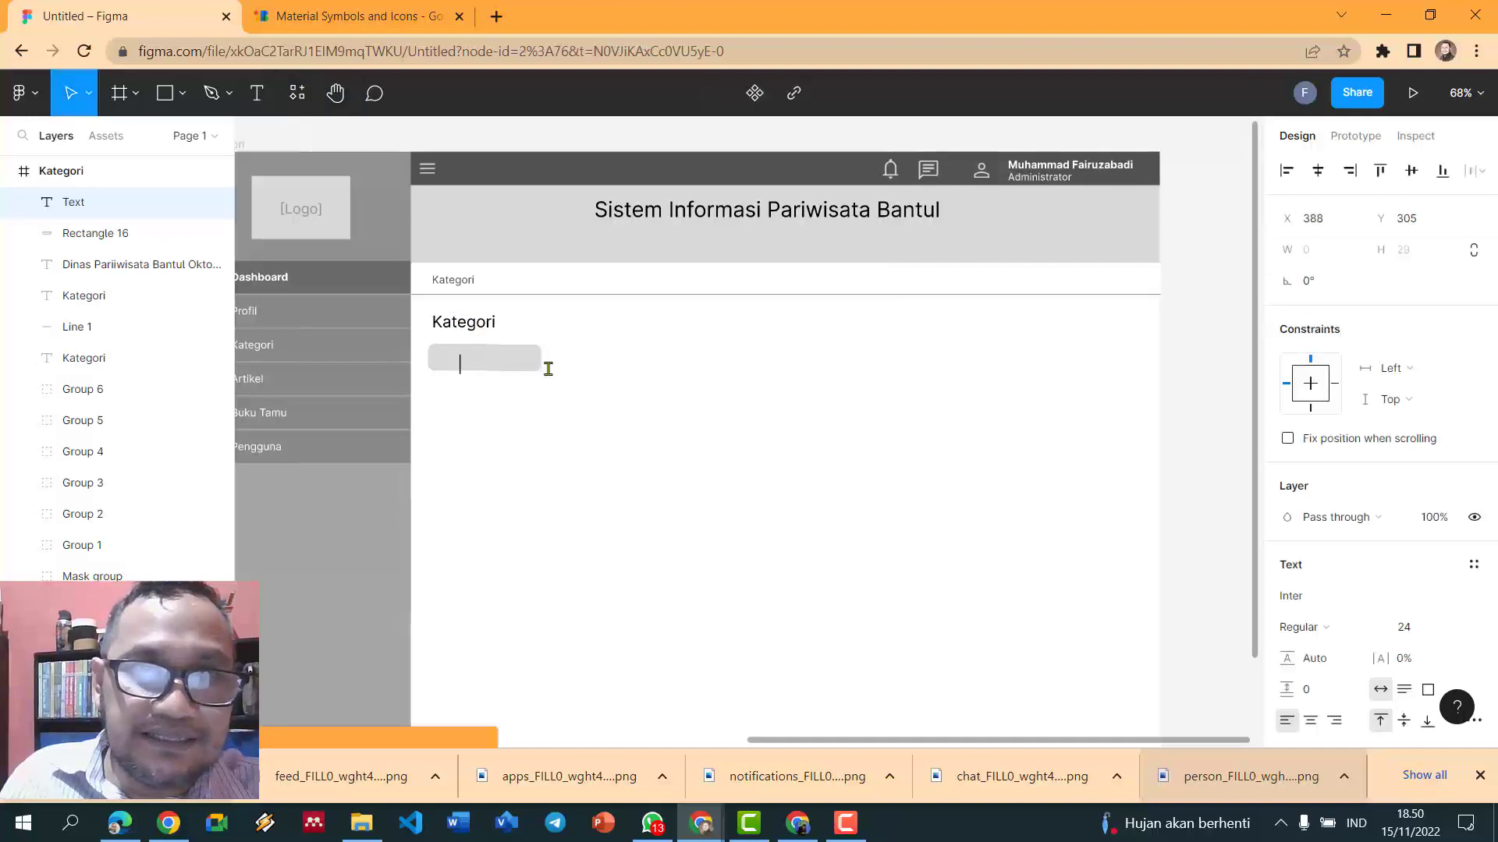
click(1311, 722)
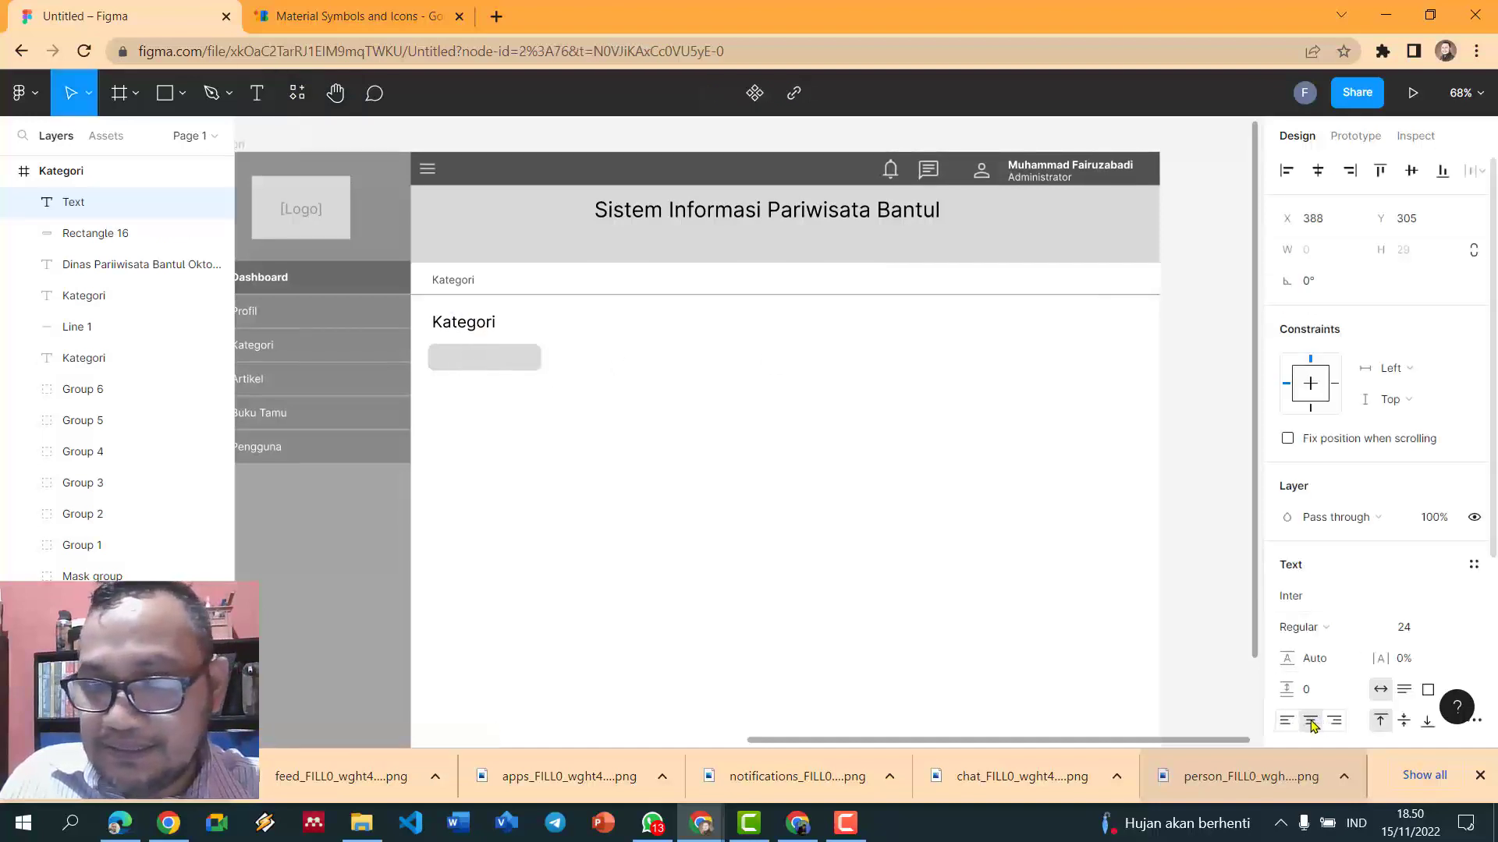
text(Tambah)
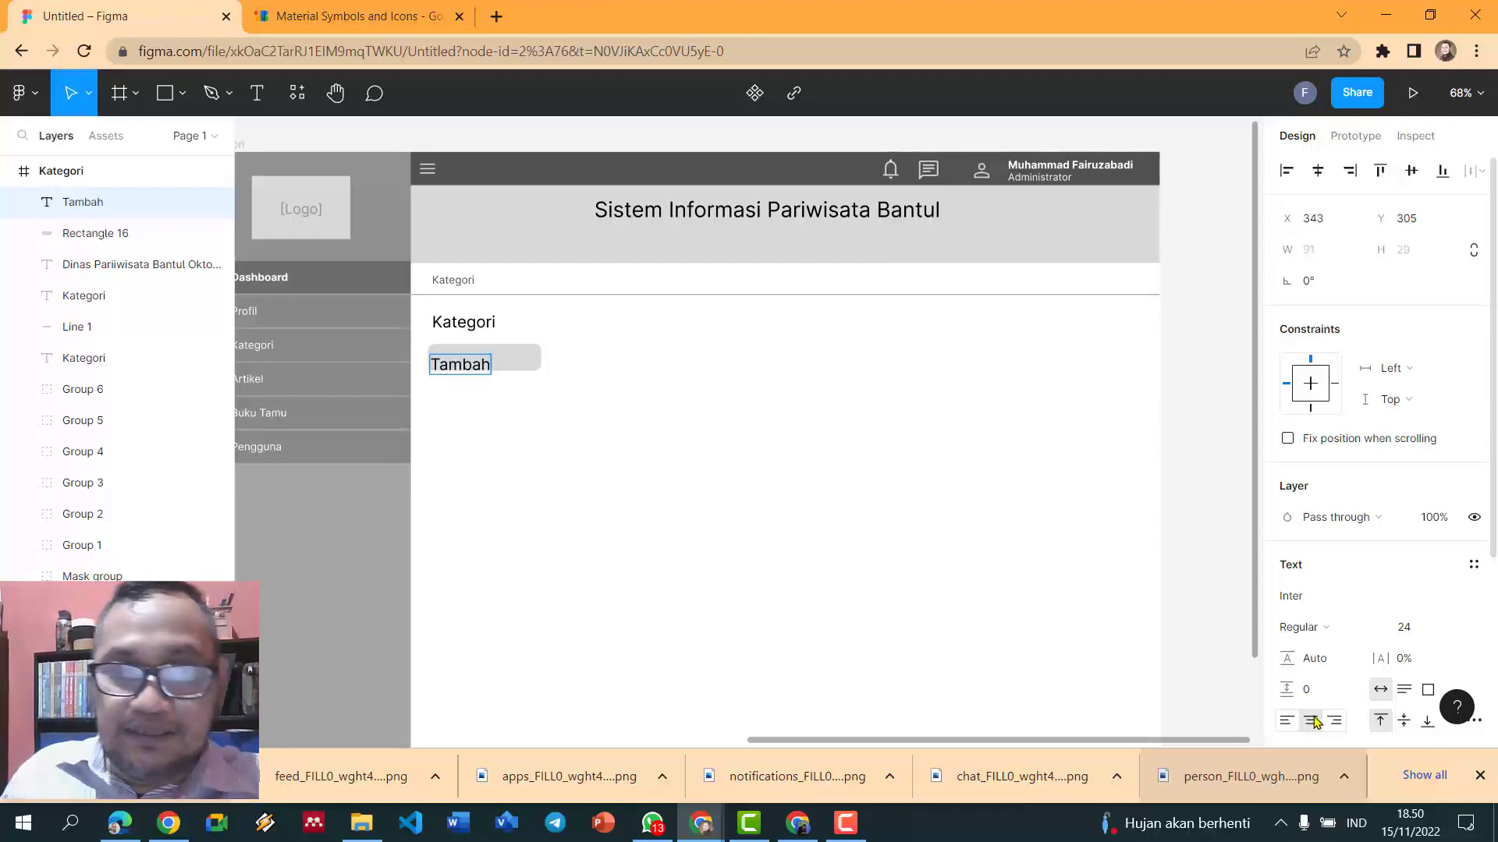
key(ctrl+a)
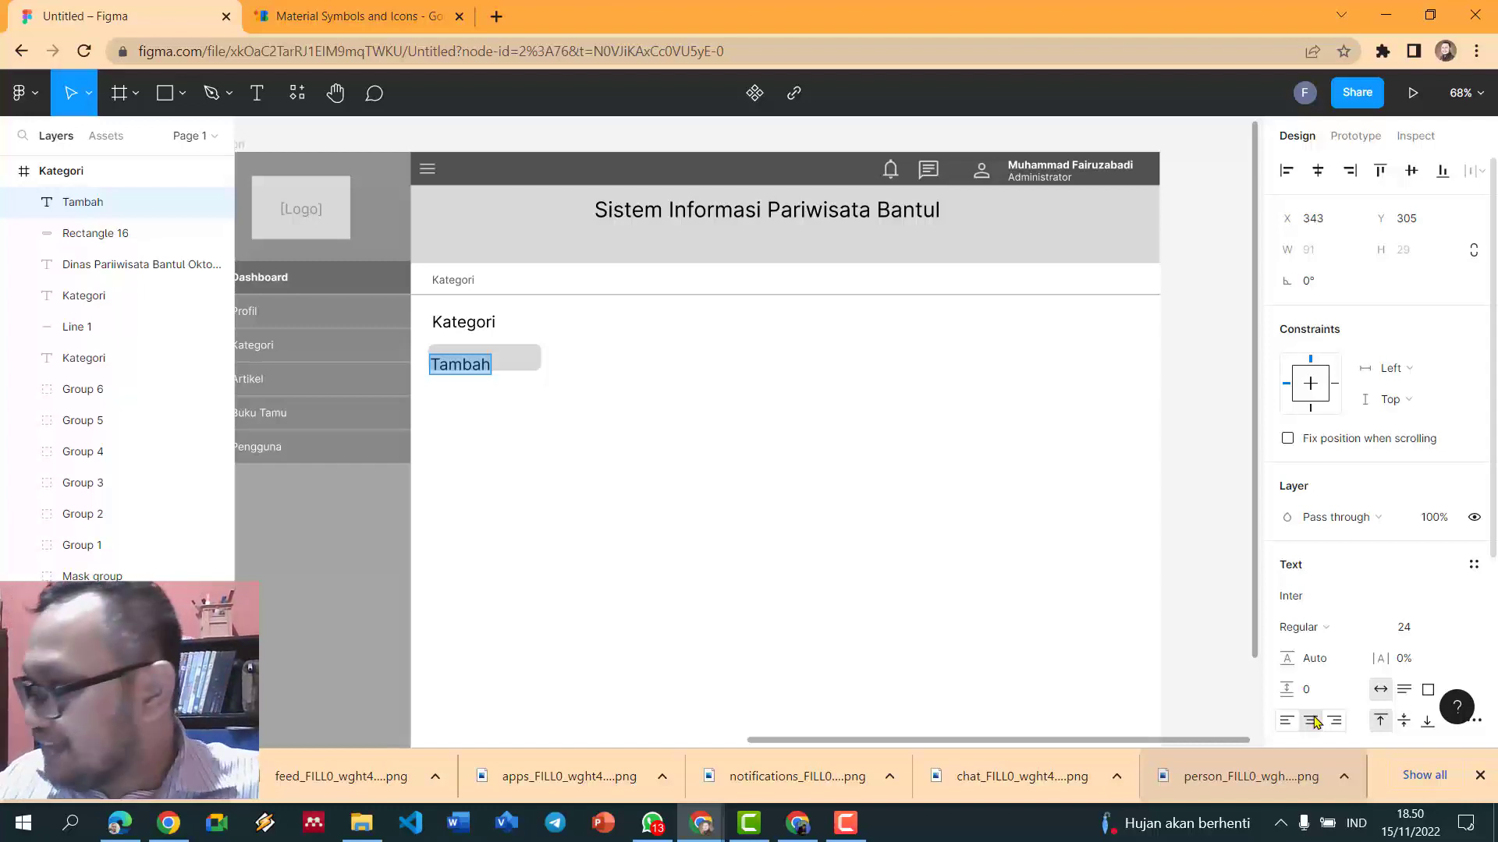
key(ctrl+shift+comma)
key(ctrl+shift+comma)
key(ctrl+shift+comma)
key(ctrl+shift+comma)
key(ctrl+shift+comma)
key(ctrl+shift+comma)
key(ctrl+shift+comma)
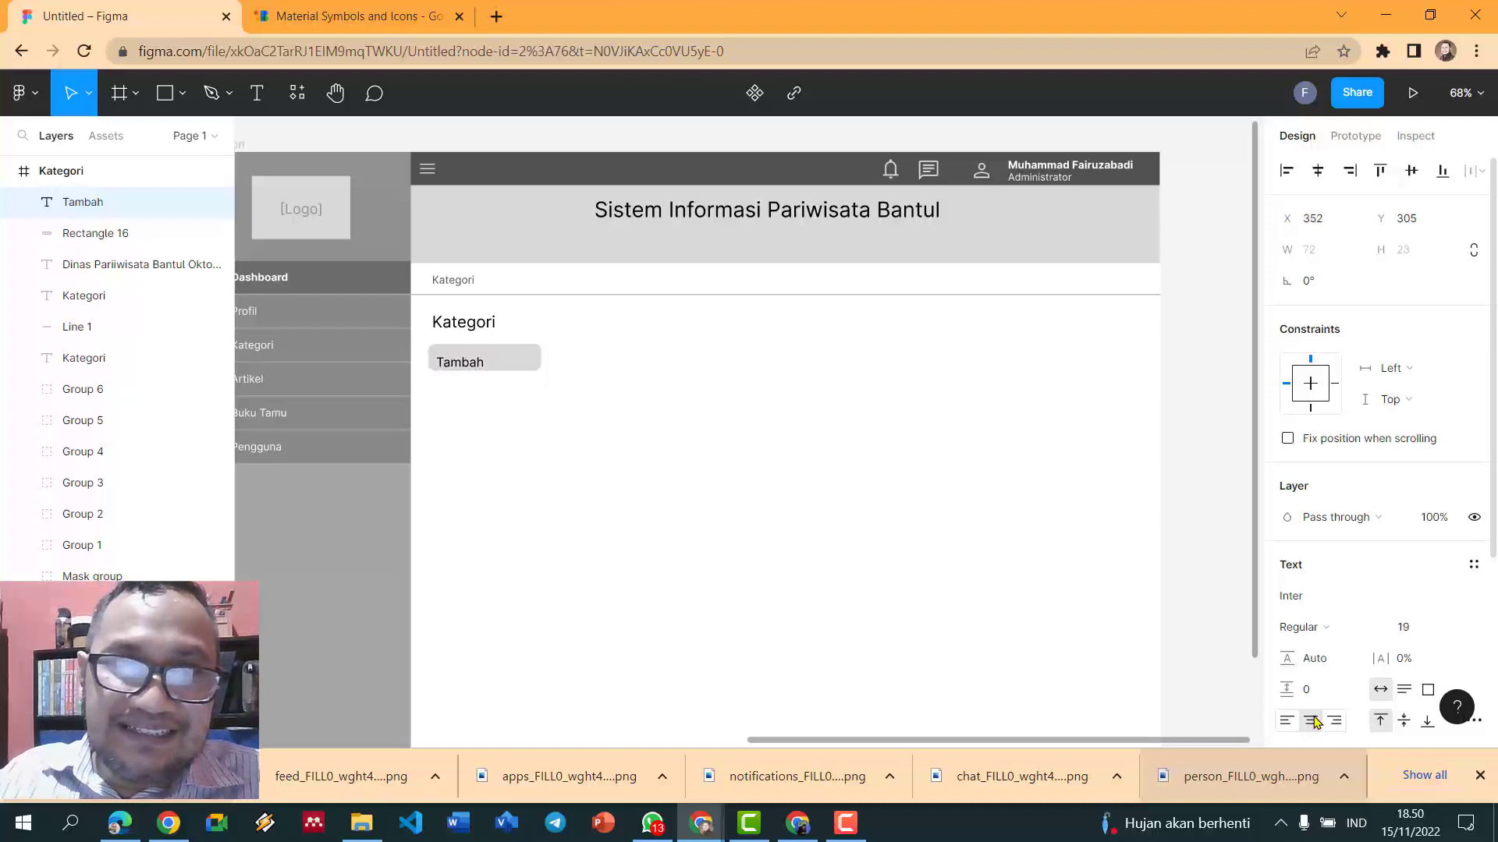
click(1314, 720)
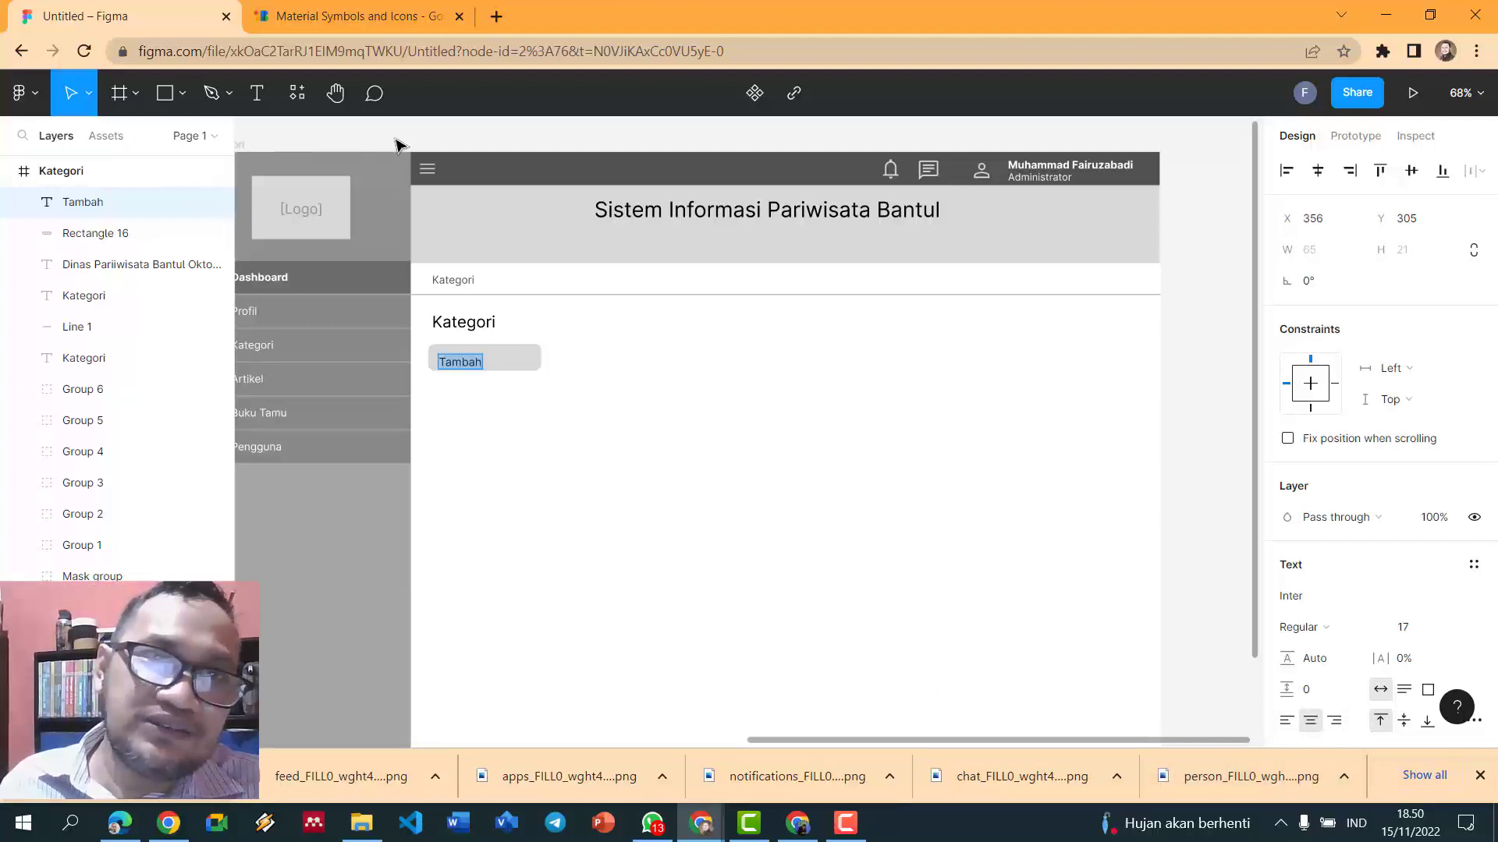
key(Escape)
mouse_move(473, 367)
mouse_down()
mouse_move(499, 365)
mouse_move(484, 363)
mouse_up()
click(678, 374)
click(531, 361)
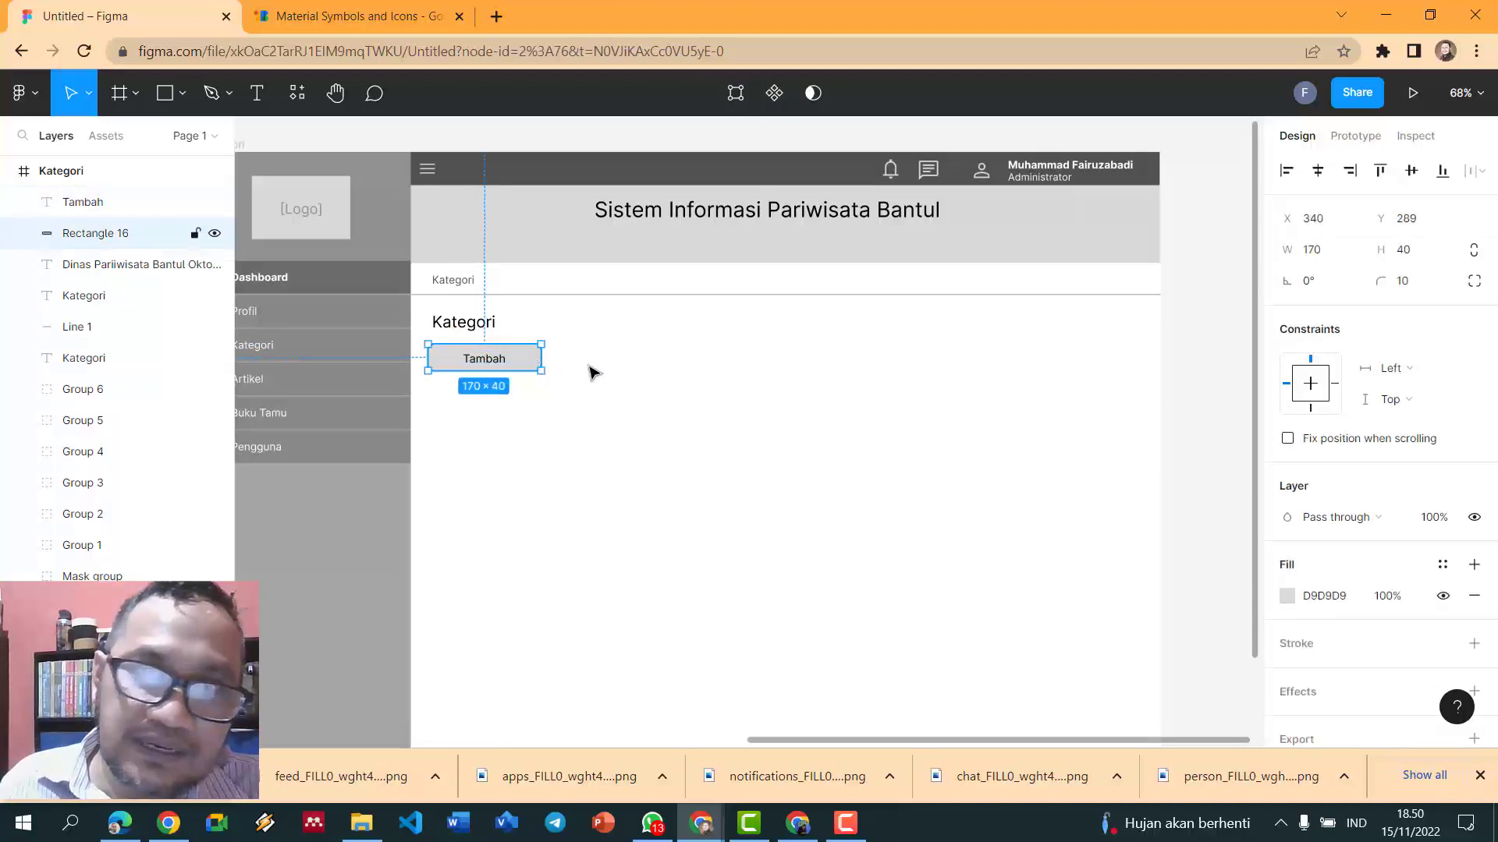
- Recolour the button fill to grey 909090 and the Tambah label to white FFFFFF
click(1288, 596)
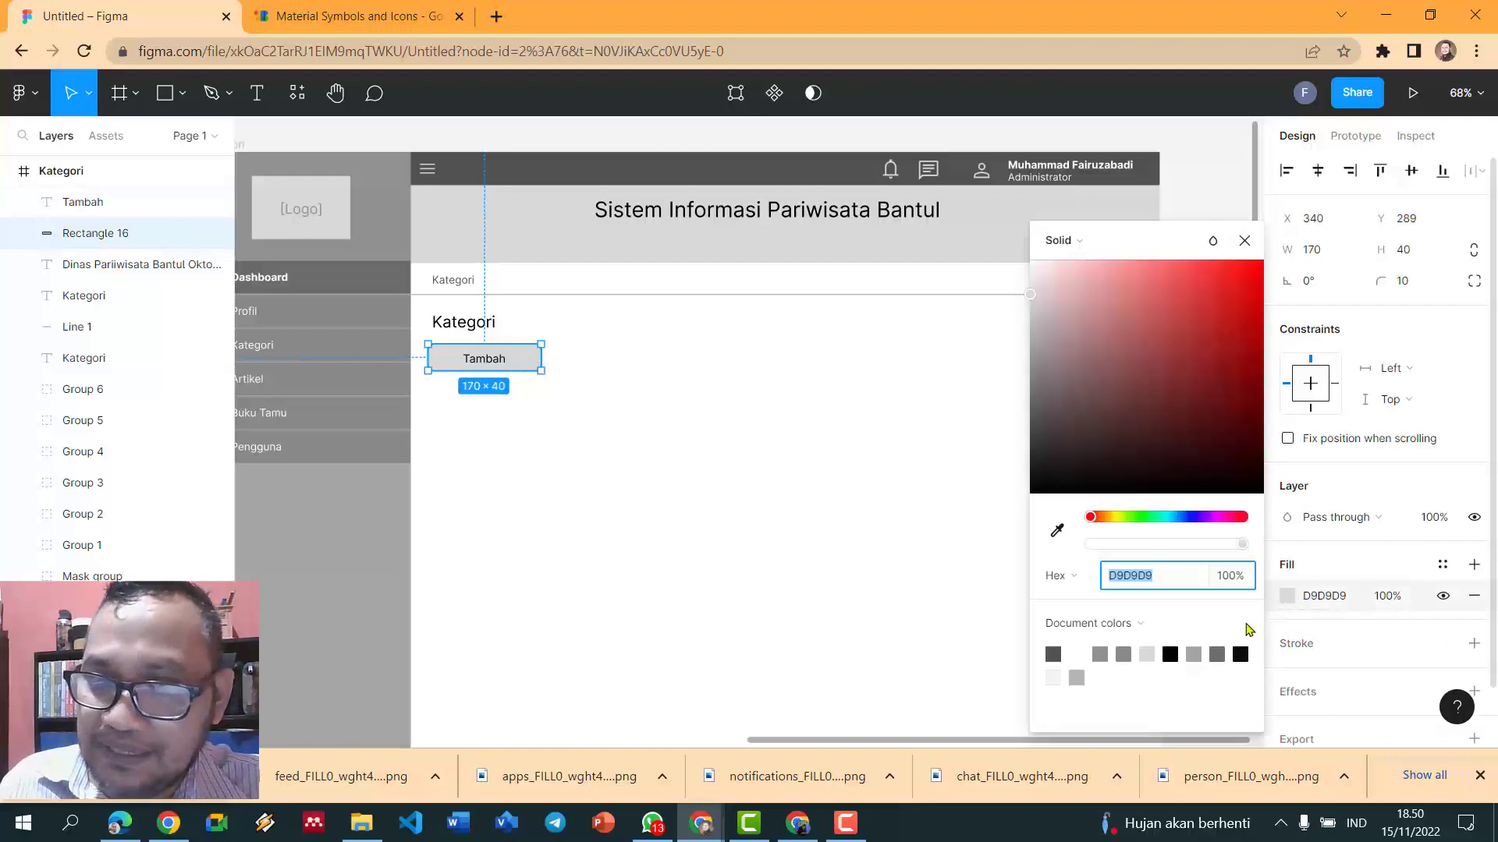
click(1100, 653)
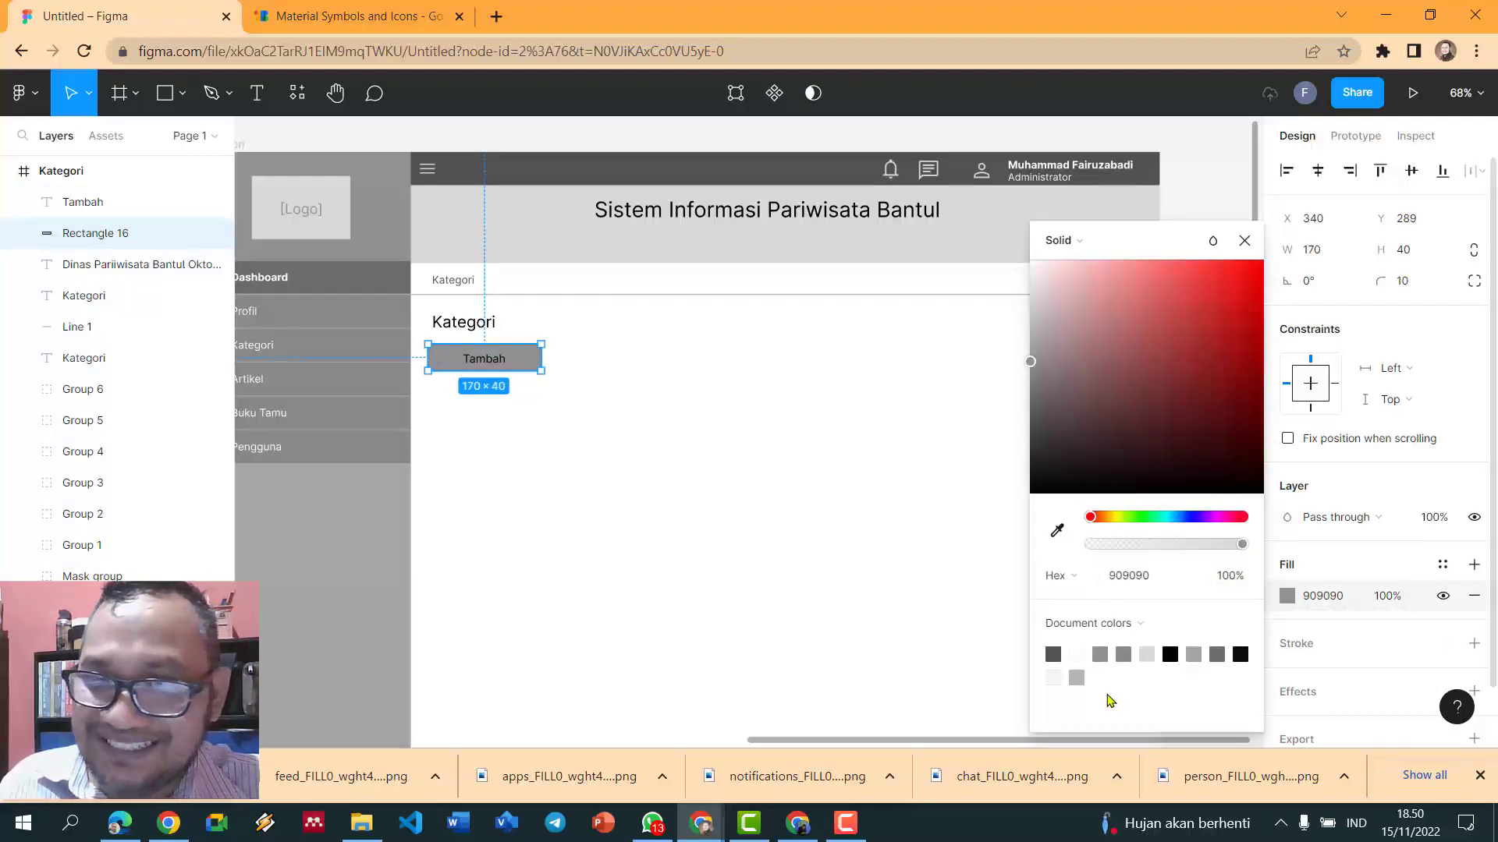
click(485, 358)
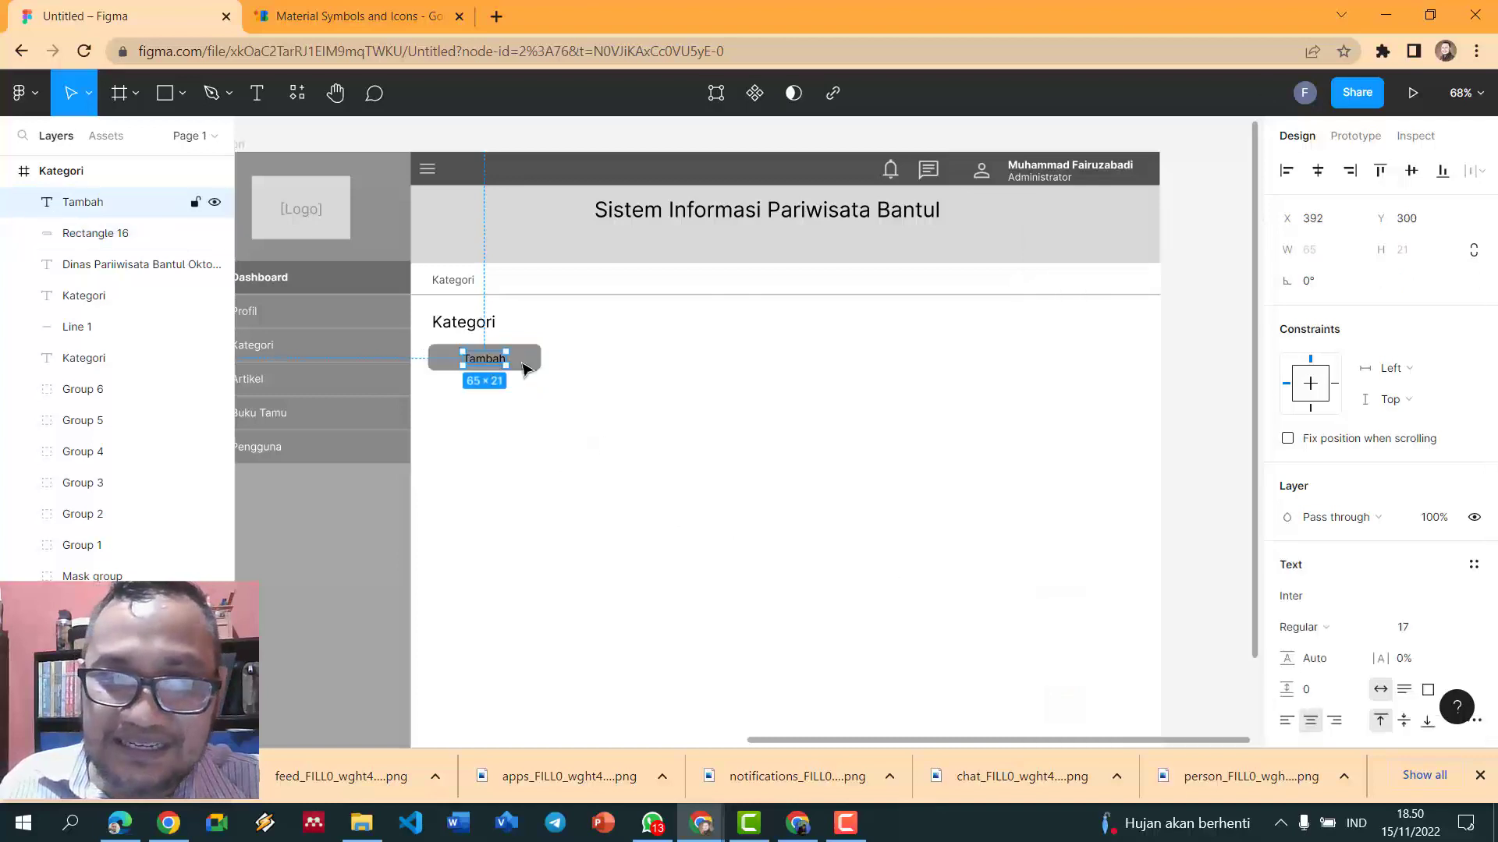
scroll(1345, 644, down, 5)
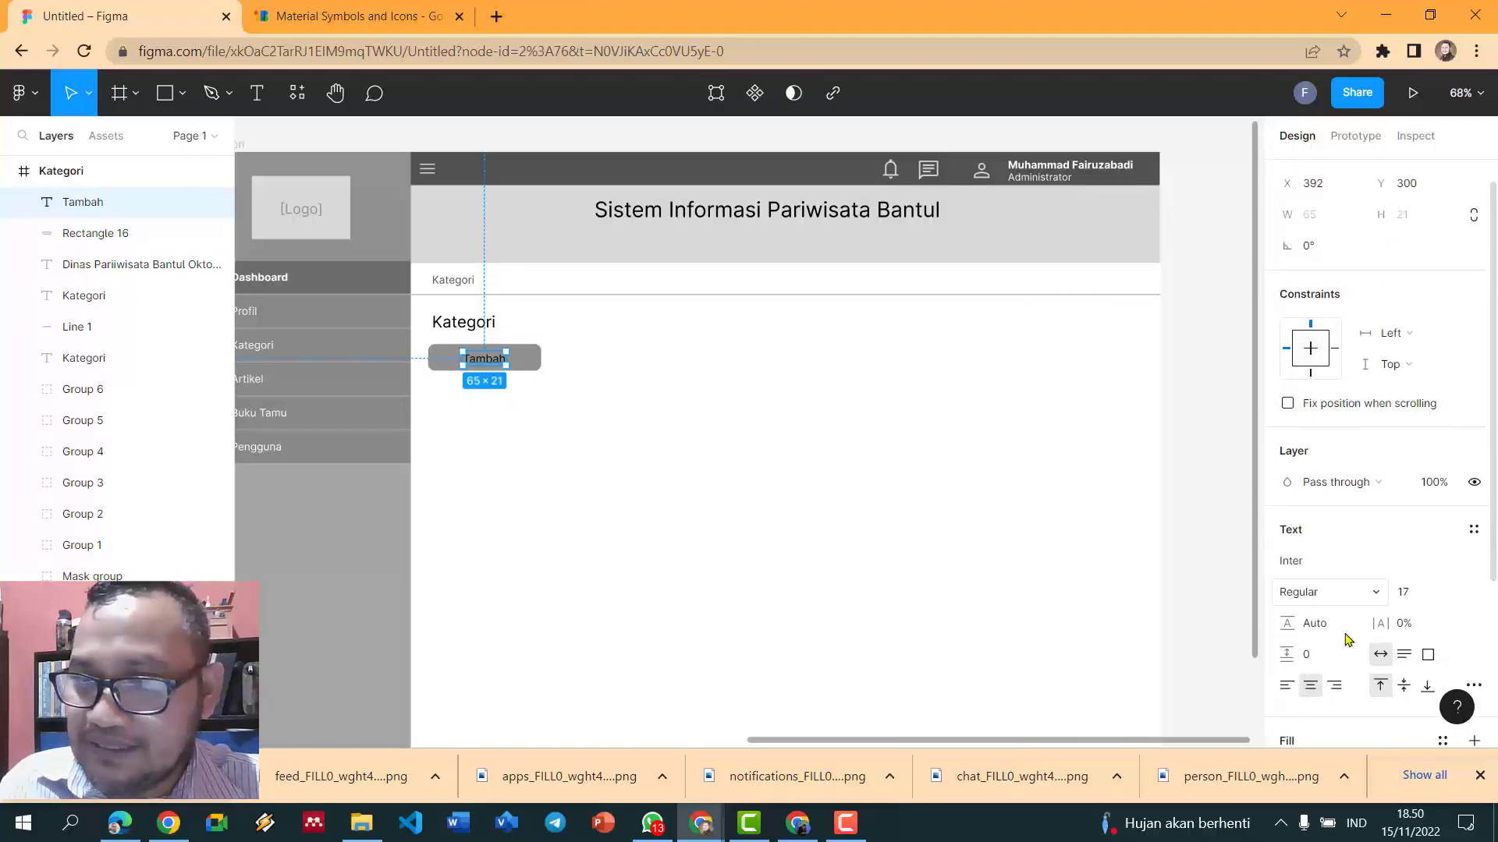
click(1287, 532)
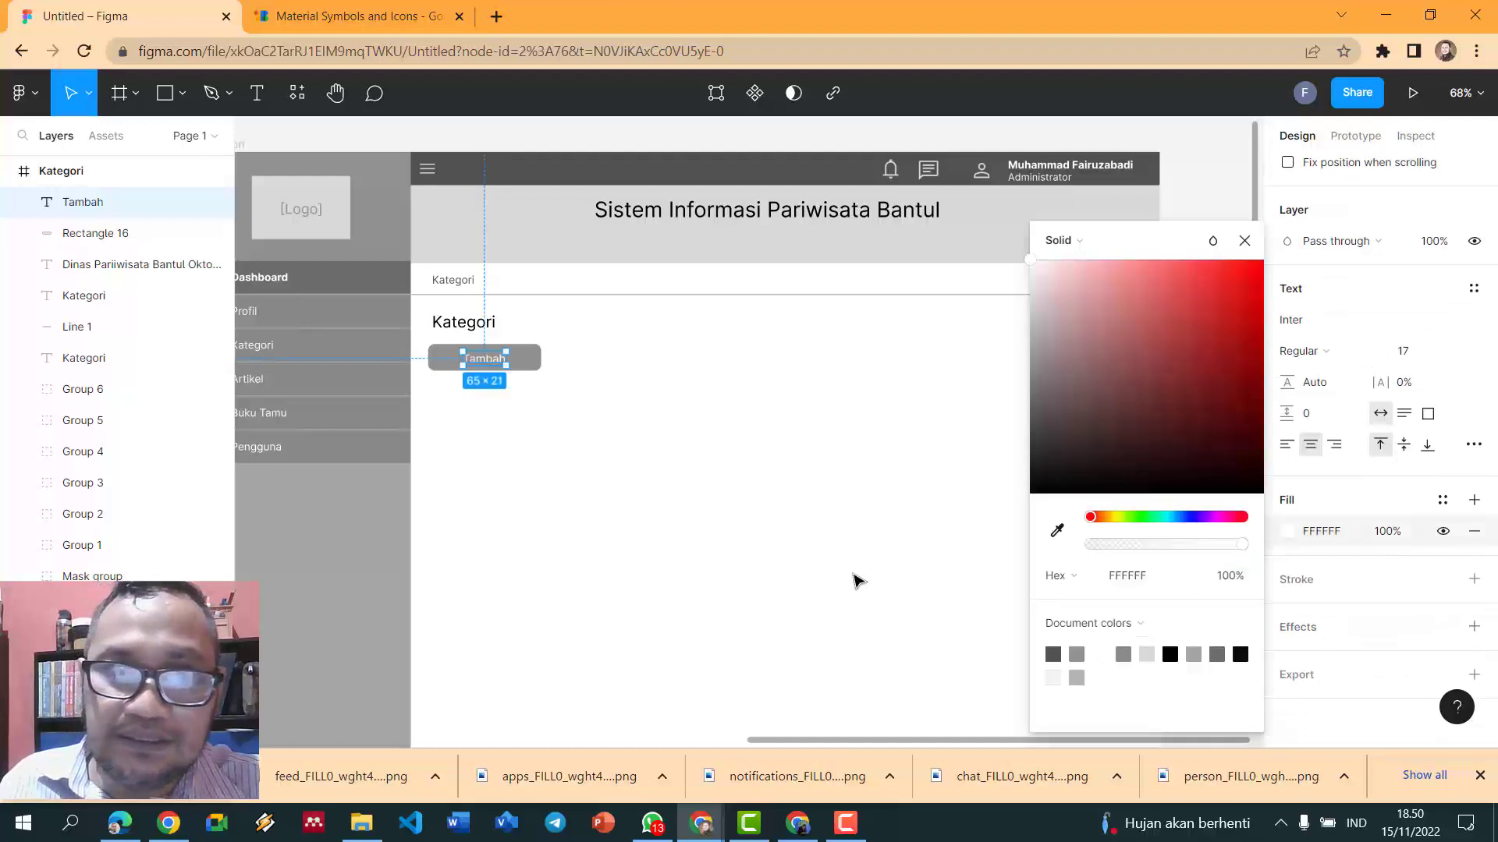
click(698, 494)
scroll(697, 480, down, 1)
scroll(697, 477, down, 1)
scroll(697, 477, up, 3)
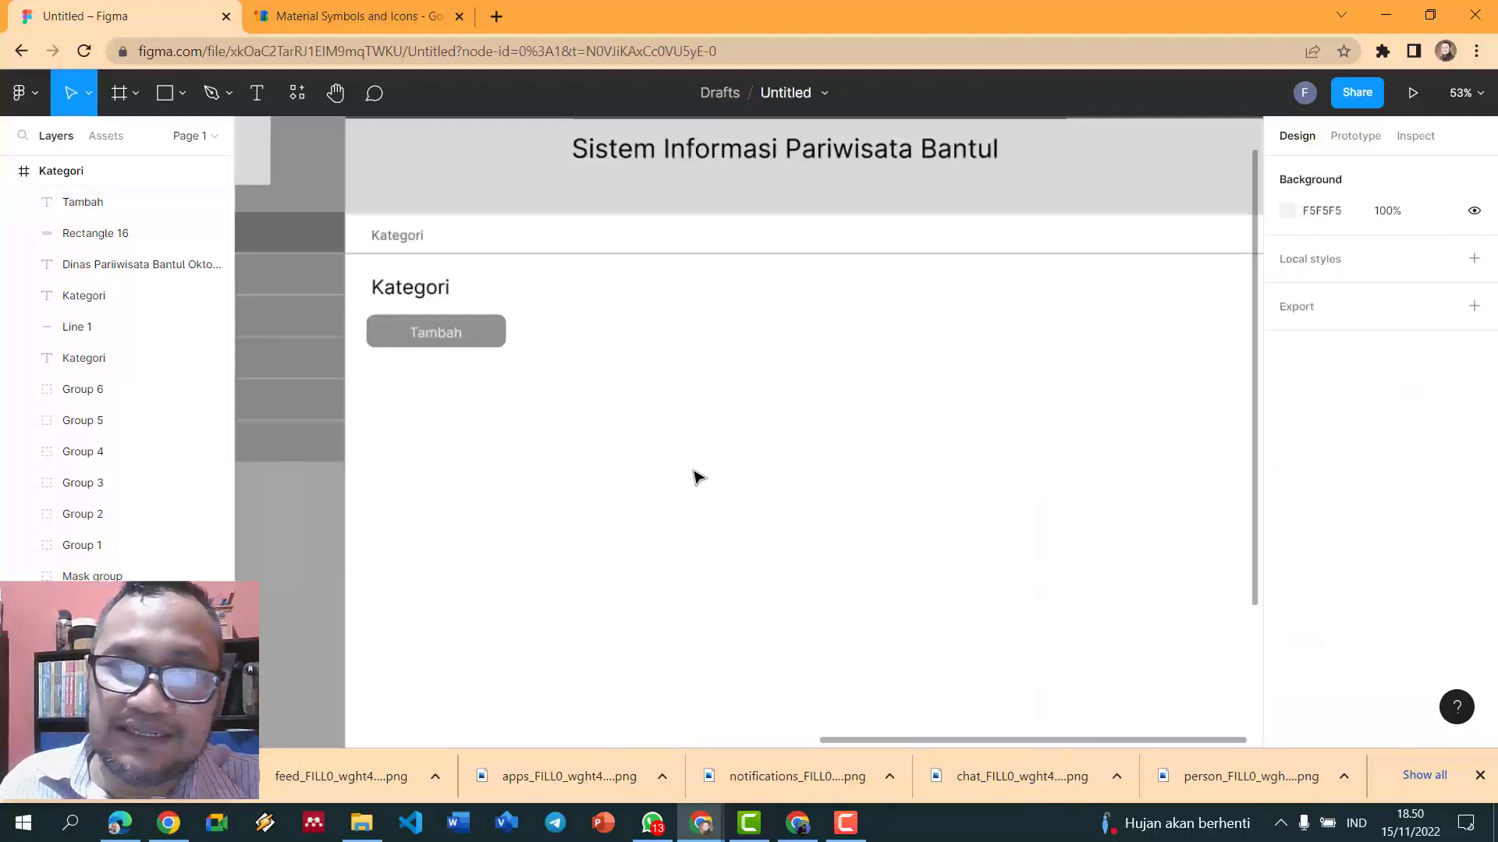
click(497, 340)
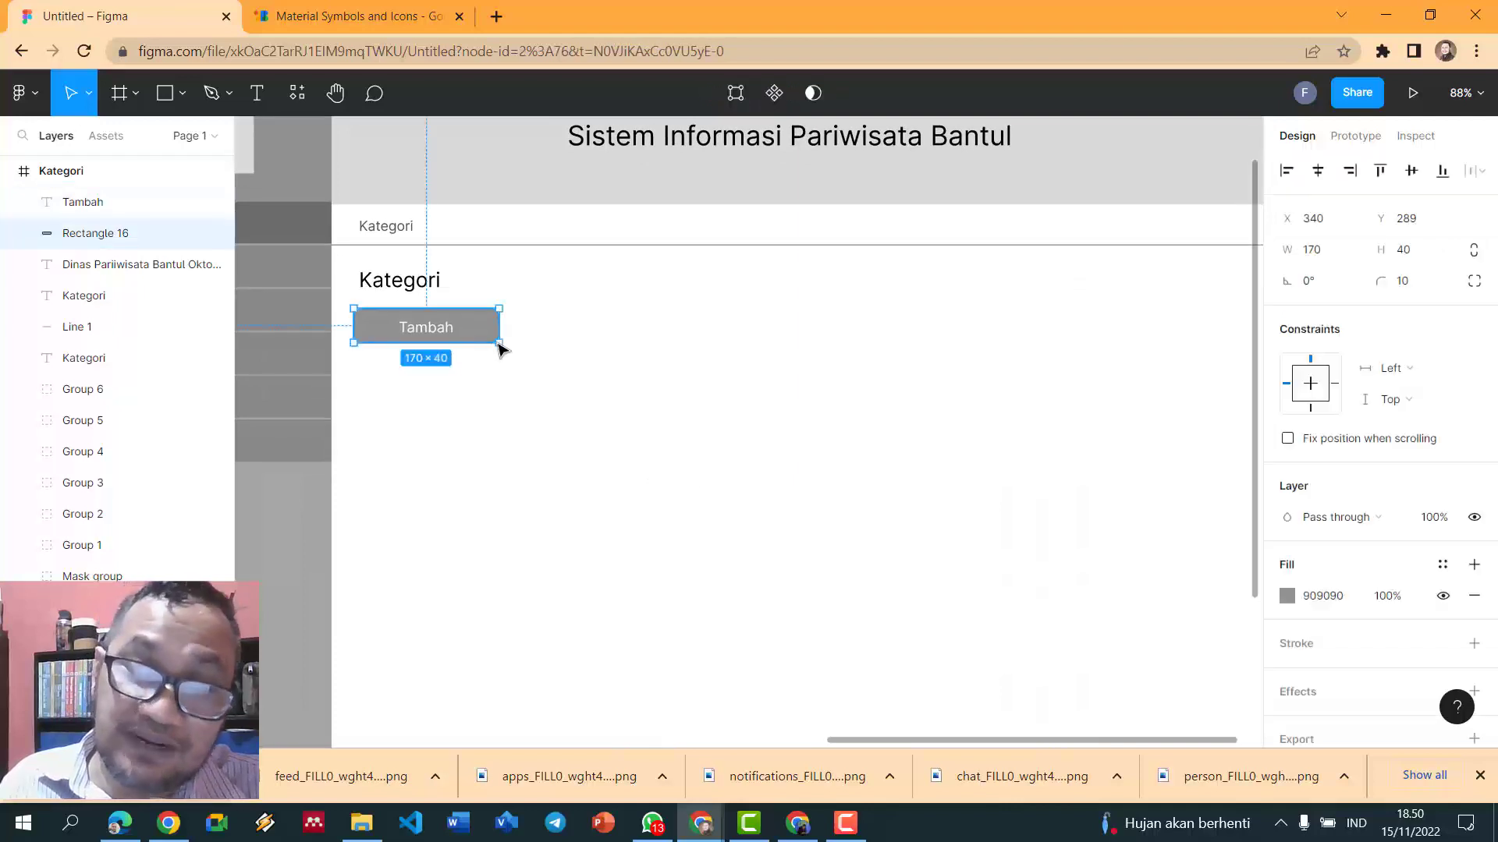
scroll(602, 388, down, 2)
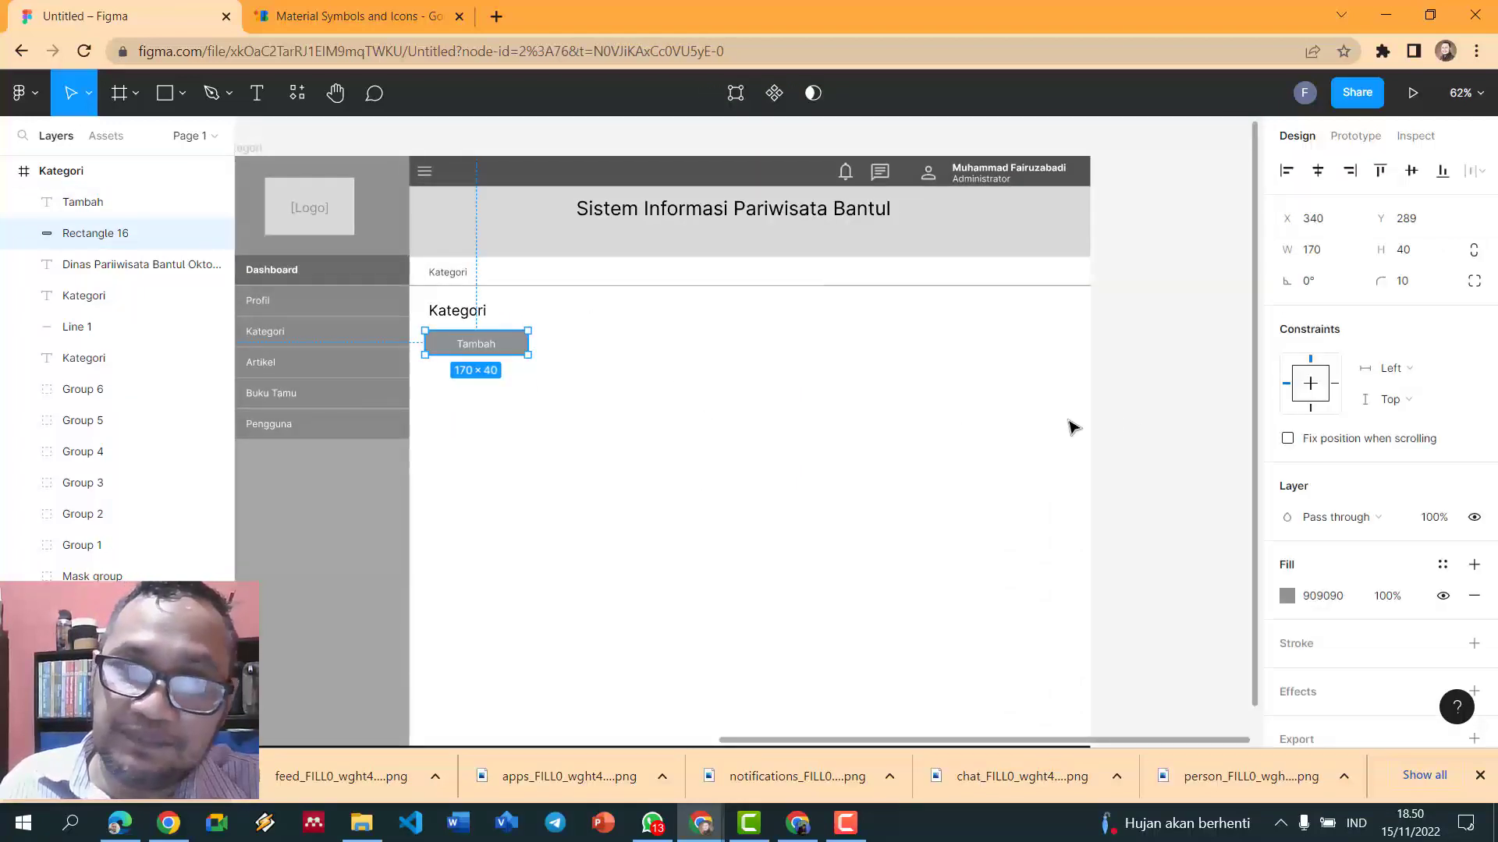
click(1141, 421)
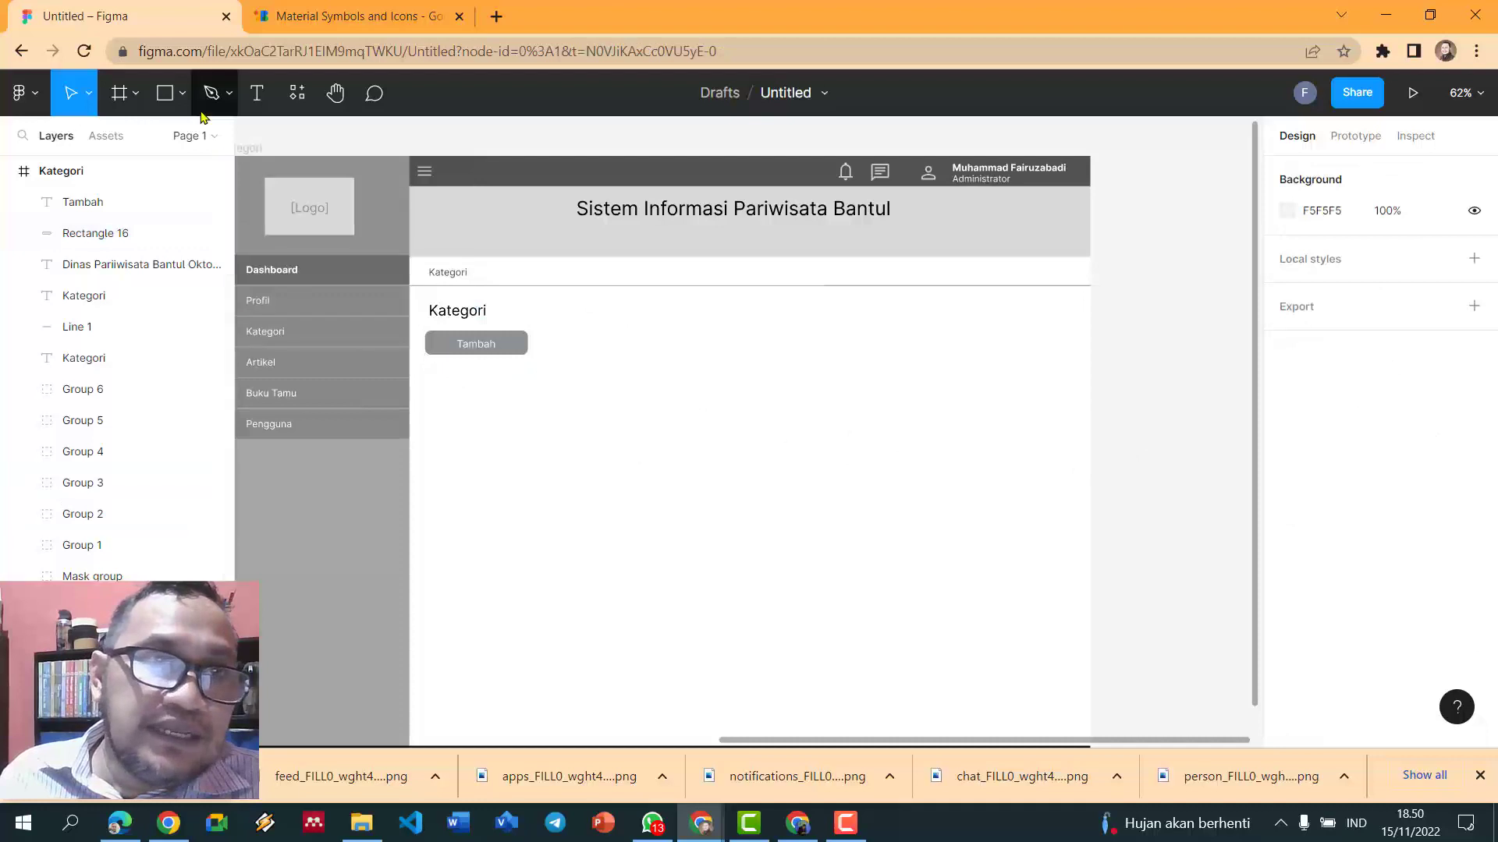
- Draw a small 46×37 box just beneath the Tambah button
click(183, 95)
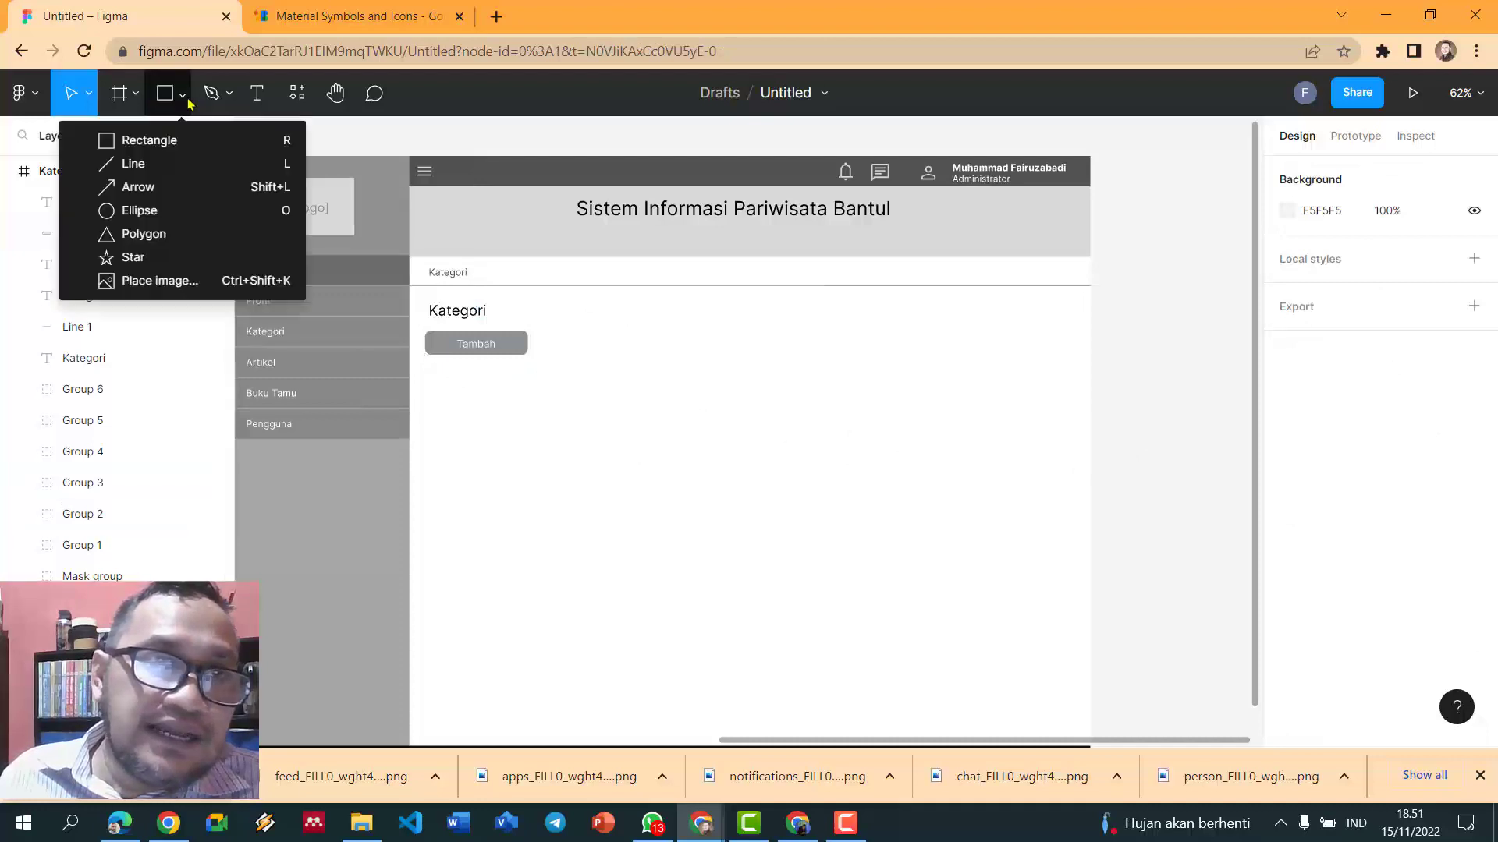
click(108, 142)
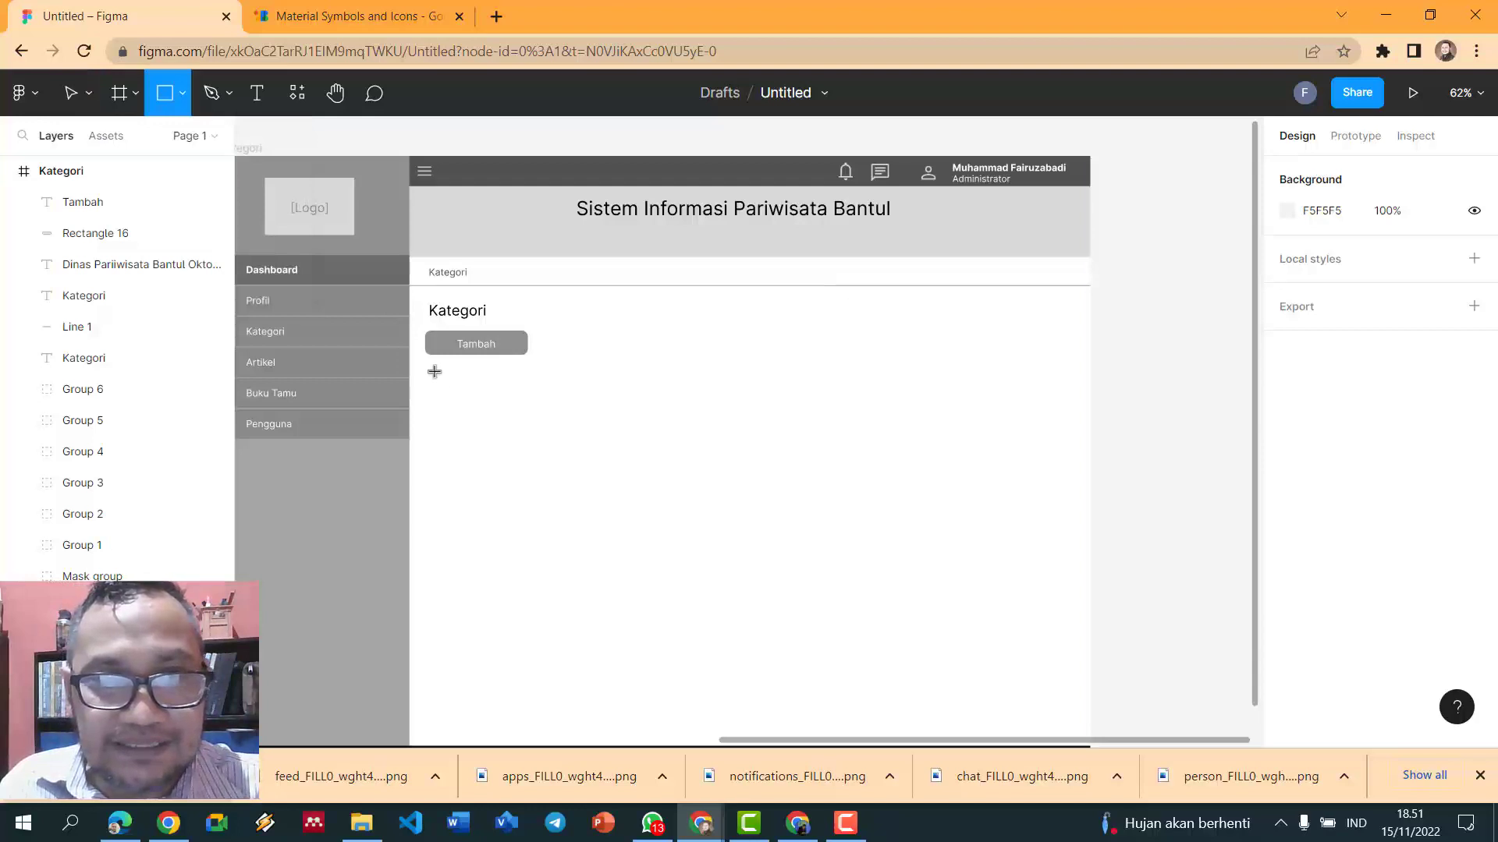
mouse_move(431, 370)
mouse_down()
mouse_move(588, 411)
mouse_move(568, 390)
mouse_move(460, 394)
mouse_up()
click(510, 388)
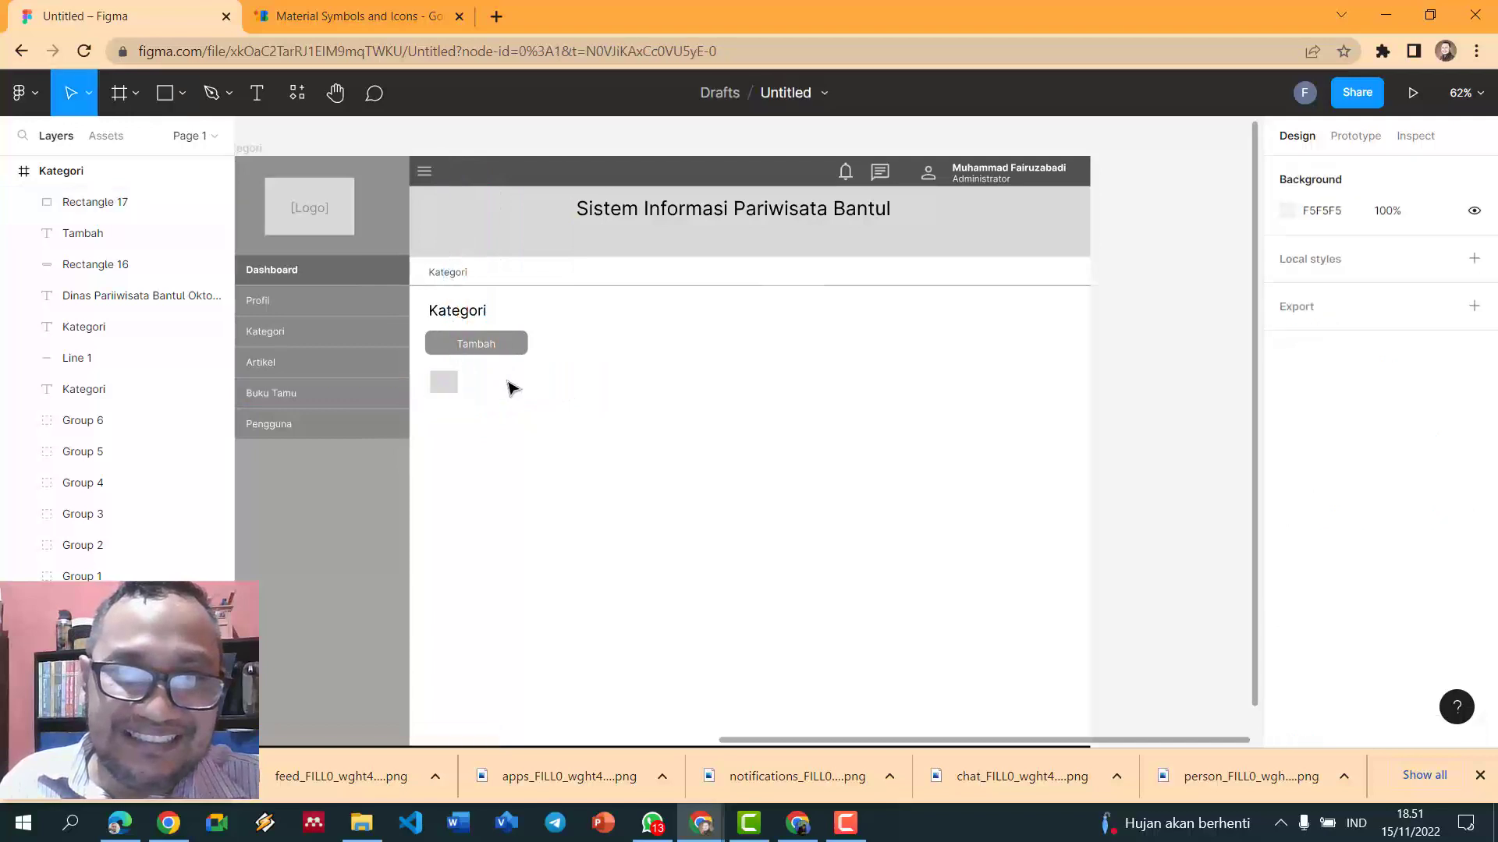
click(455, 387)
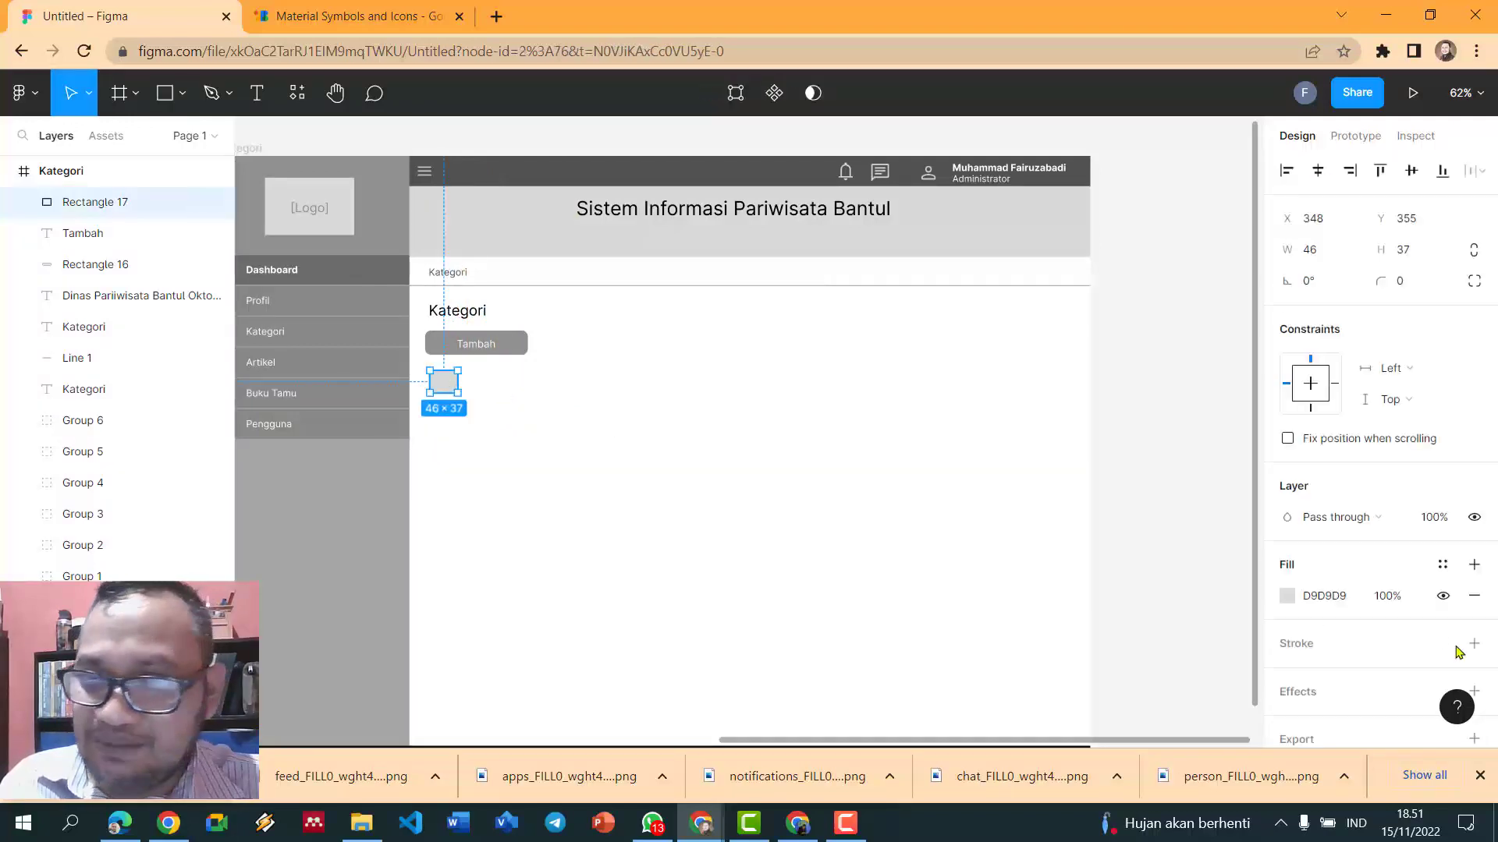
scroll(1387, 648, down, 1)
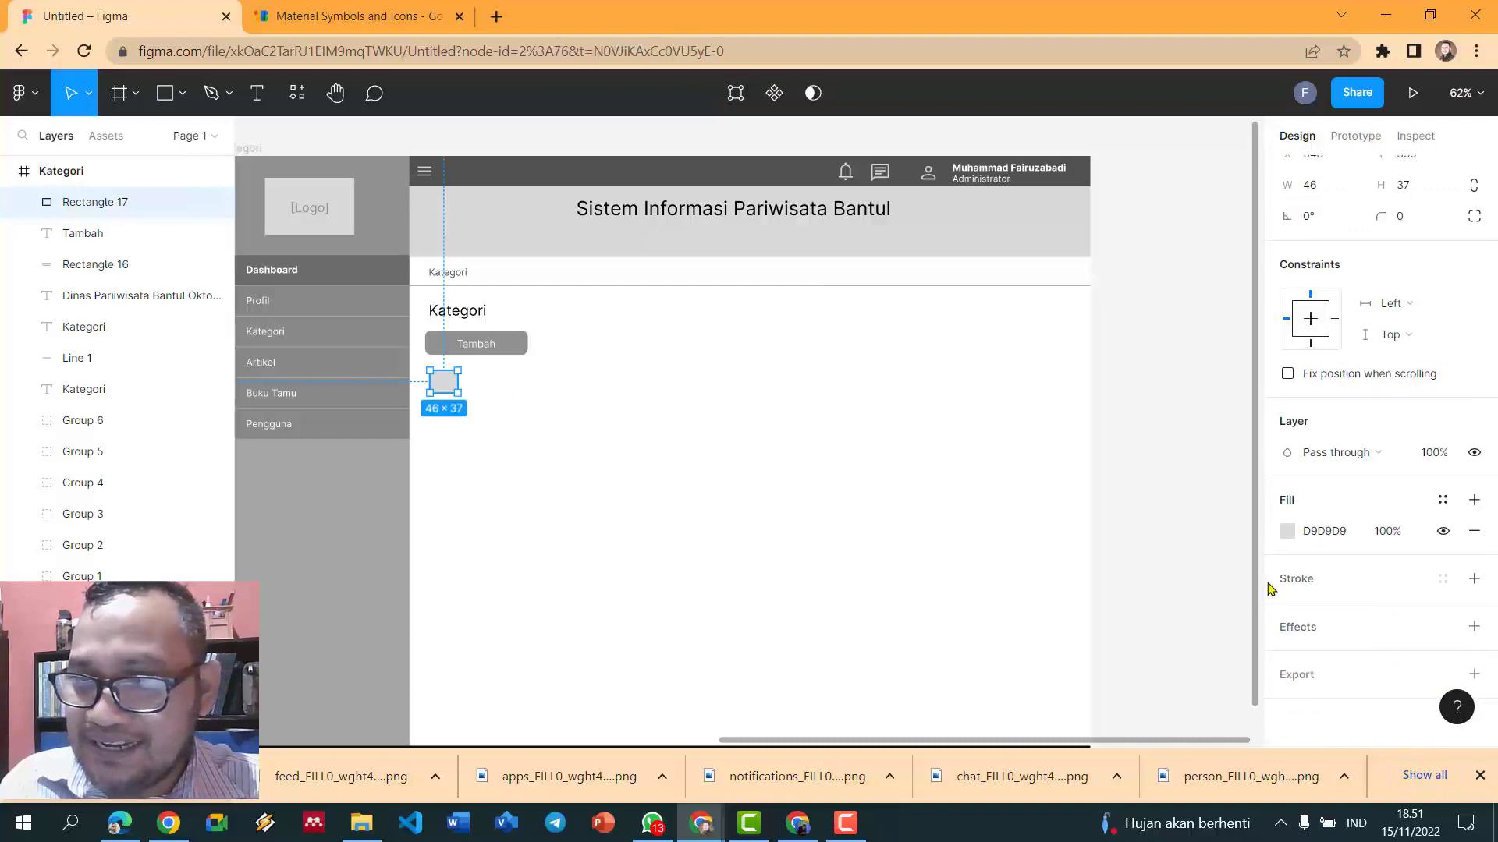
- Give the small box a stroke coloured grey 888888
click(1295, 581)
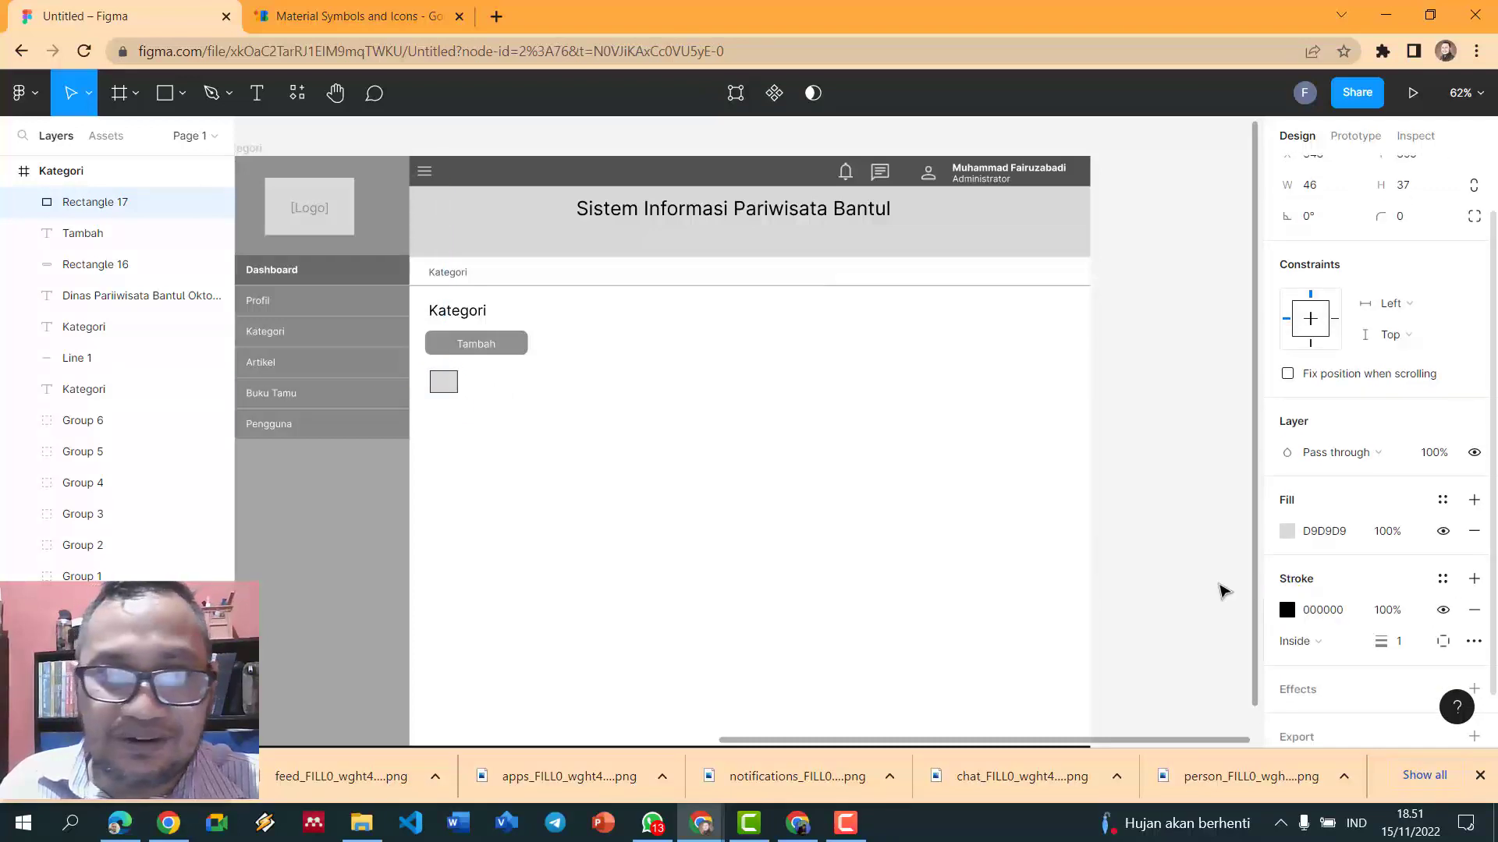
scroll(466, 395, up, 5)
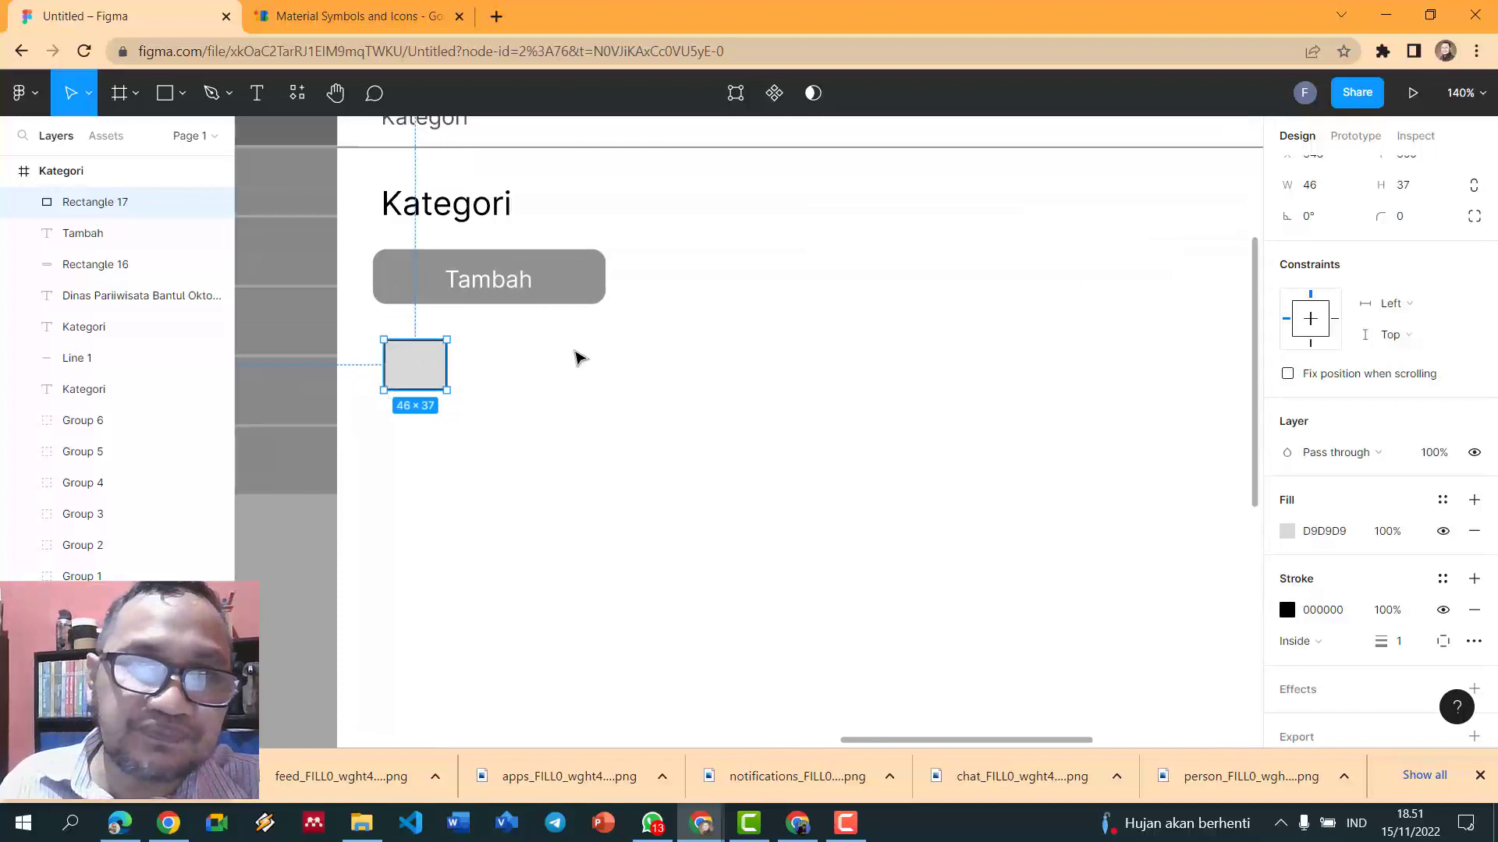
click(575, 358)
click(425, 353)
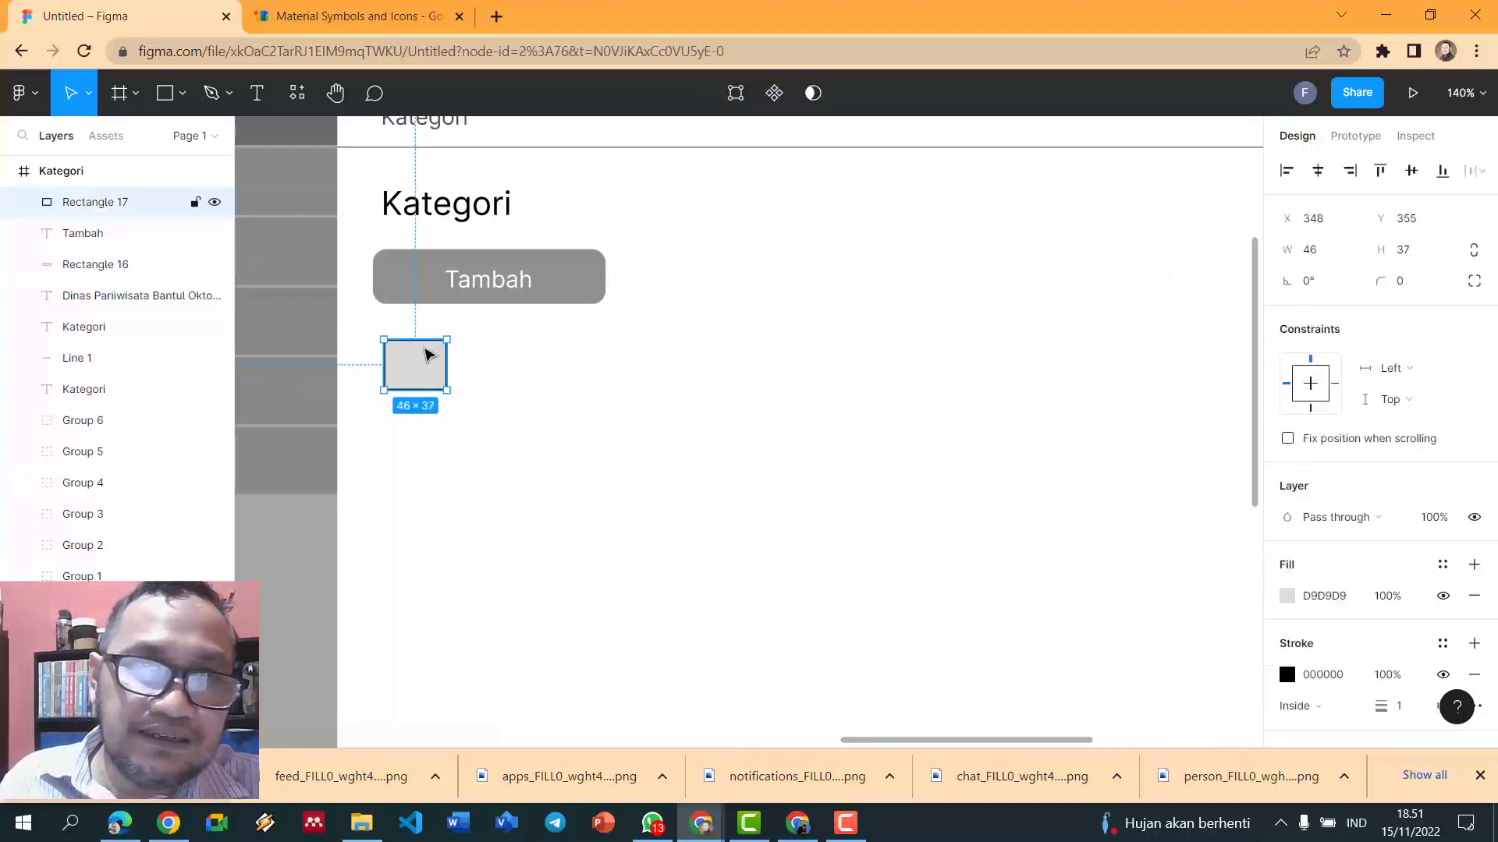
click(1287, 676)
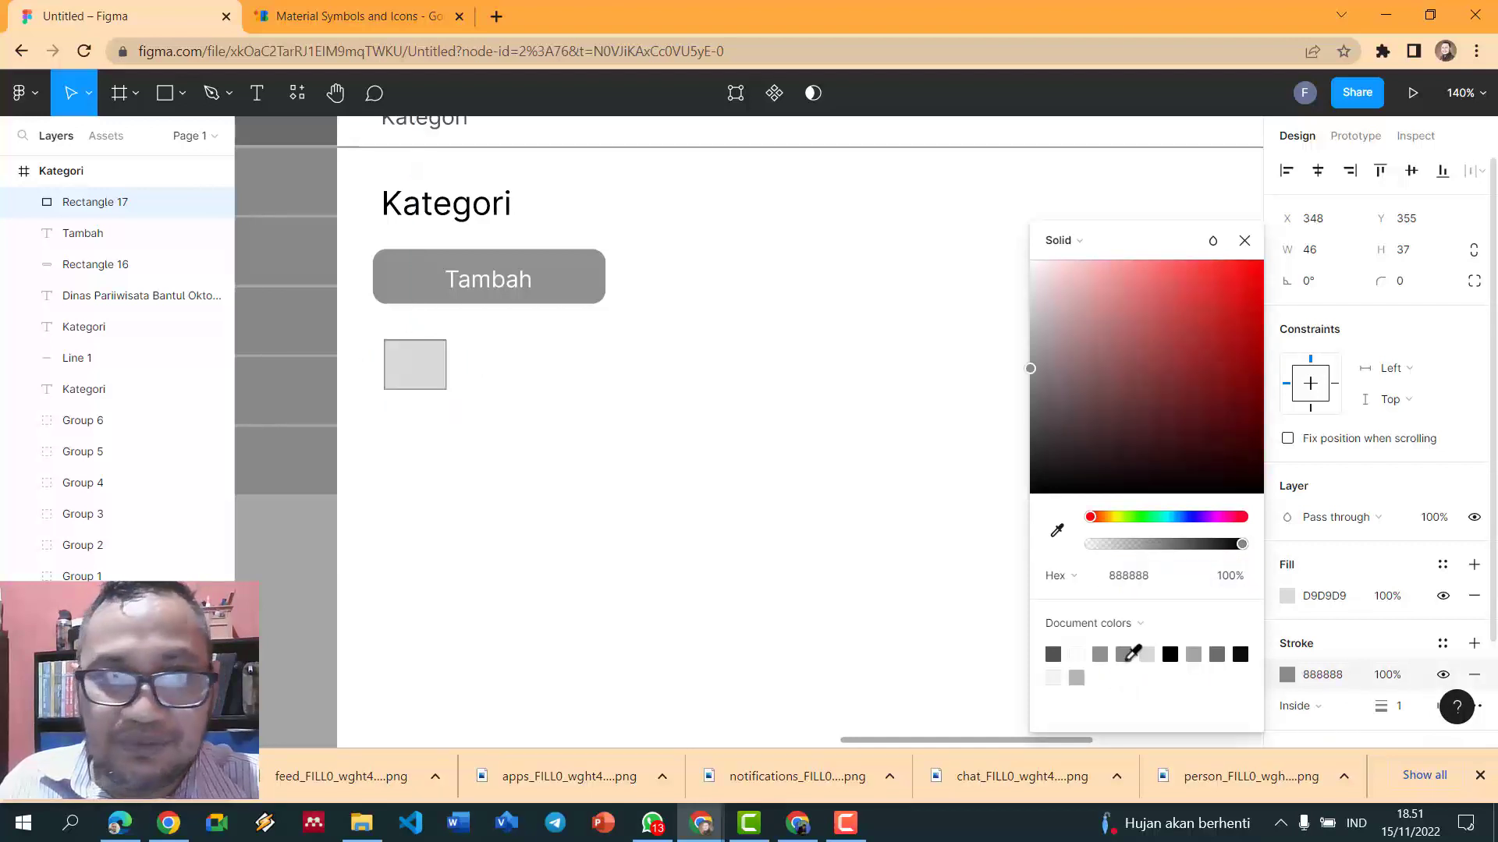
click(599, 428)
scroll(599, 428, down, 3)
scroll(569, 421, up, 3)
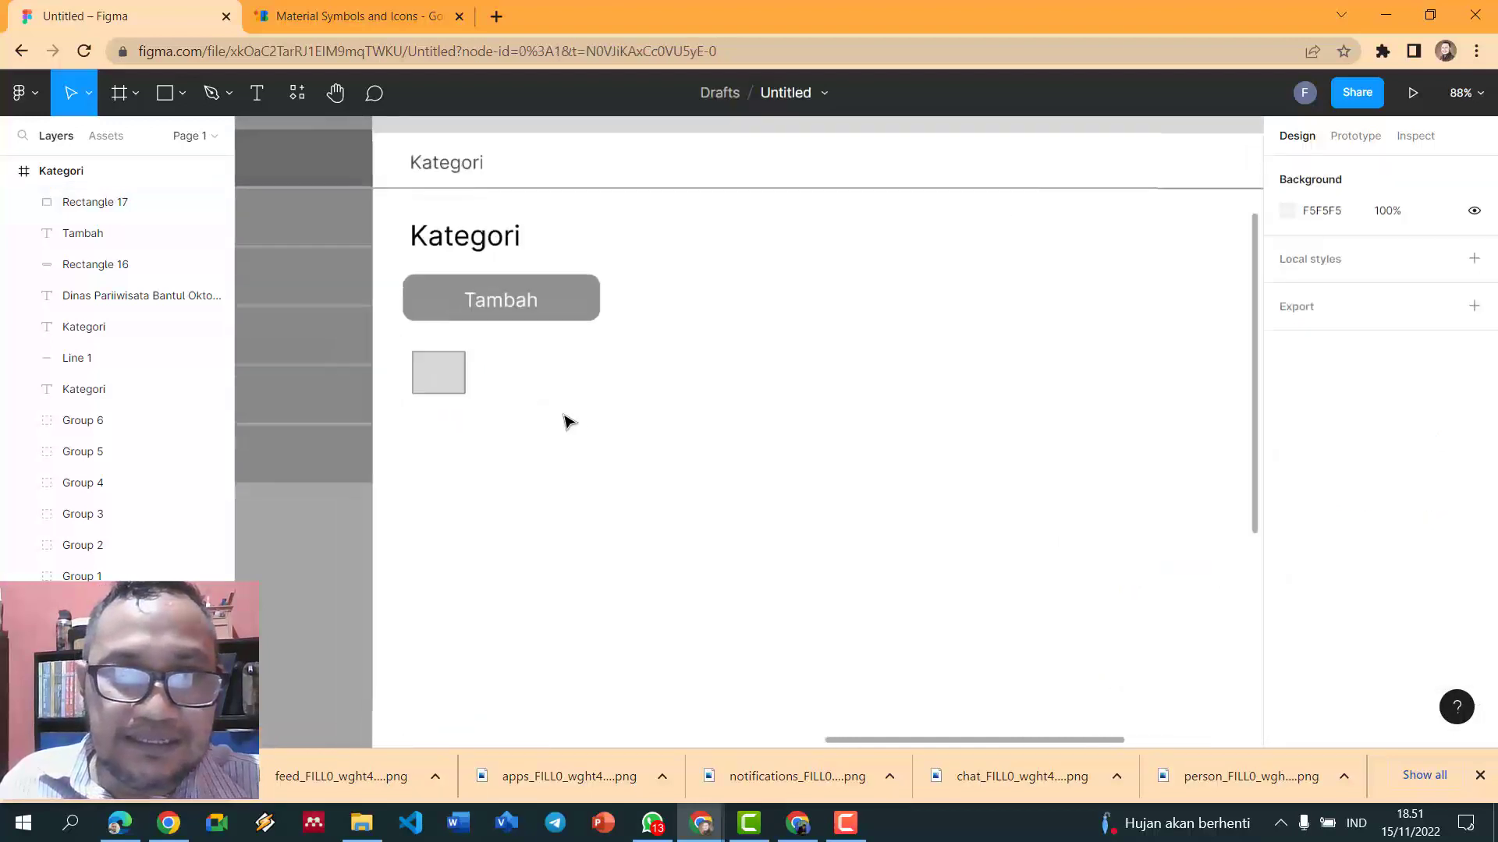
click(433, 388)
click(433, 388)
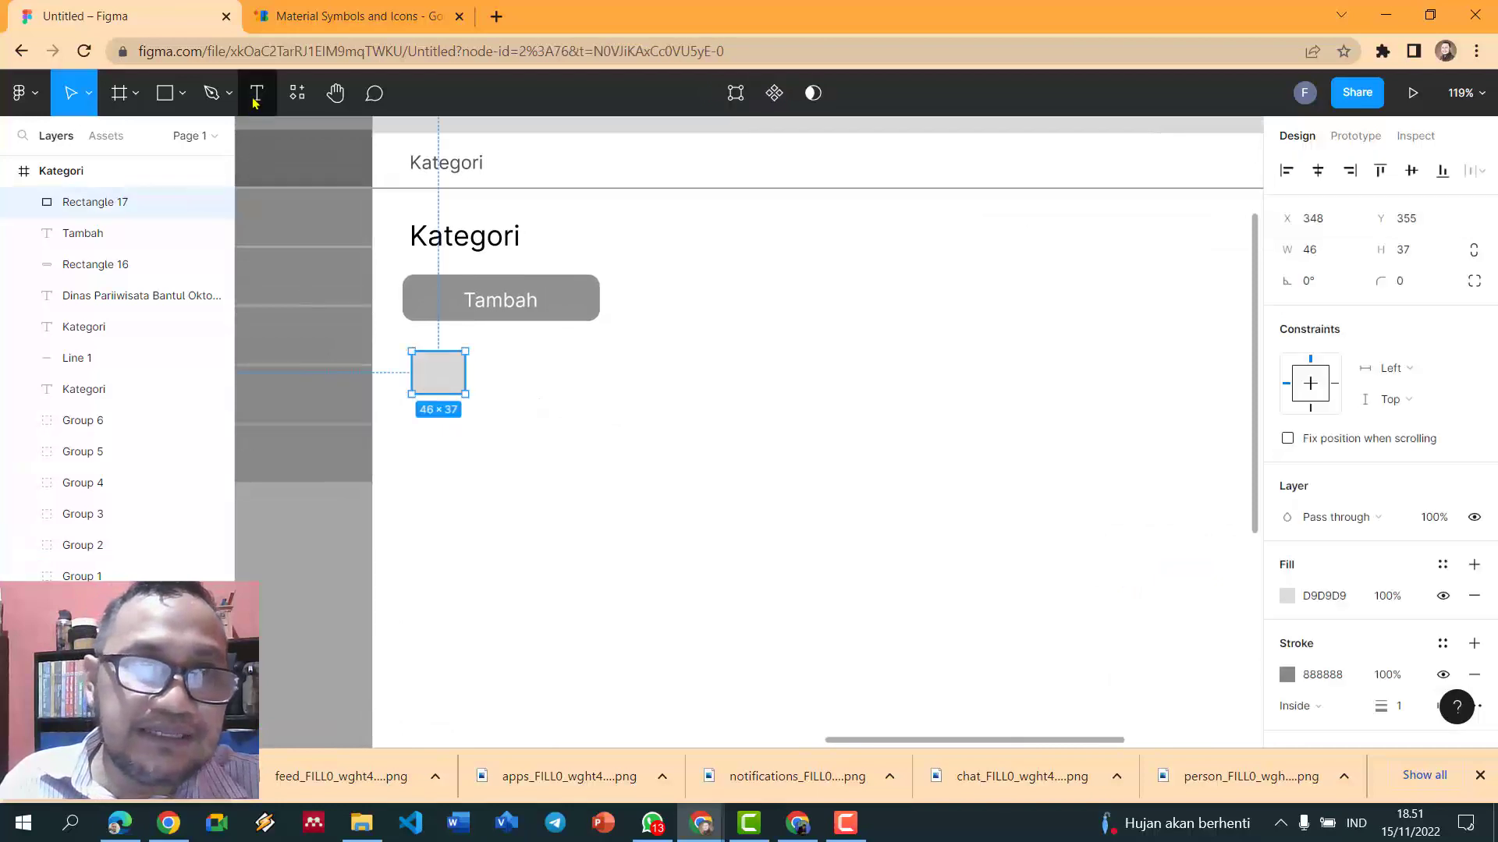
- Add a 'No' label at font size 13 inside the small box and centre it
key(t)
click(436, 368)
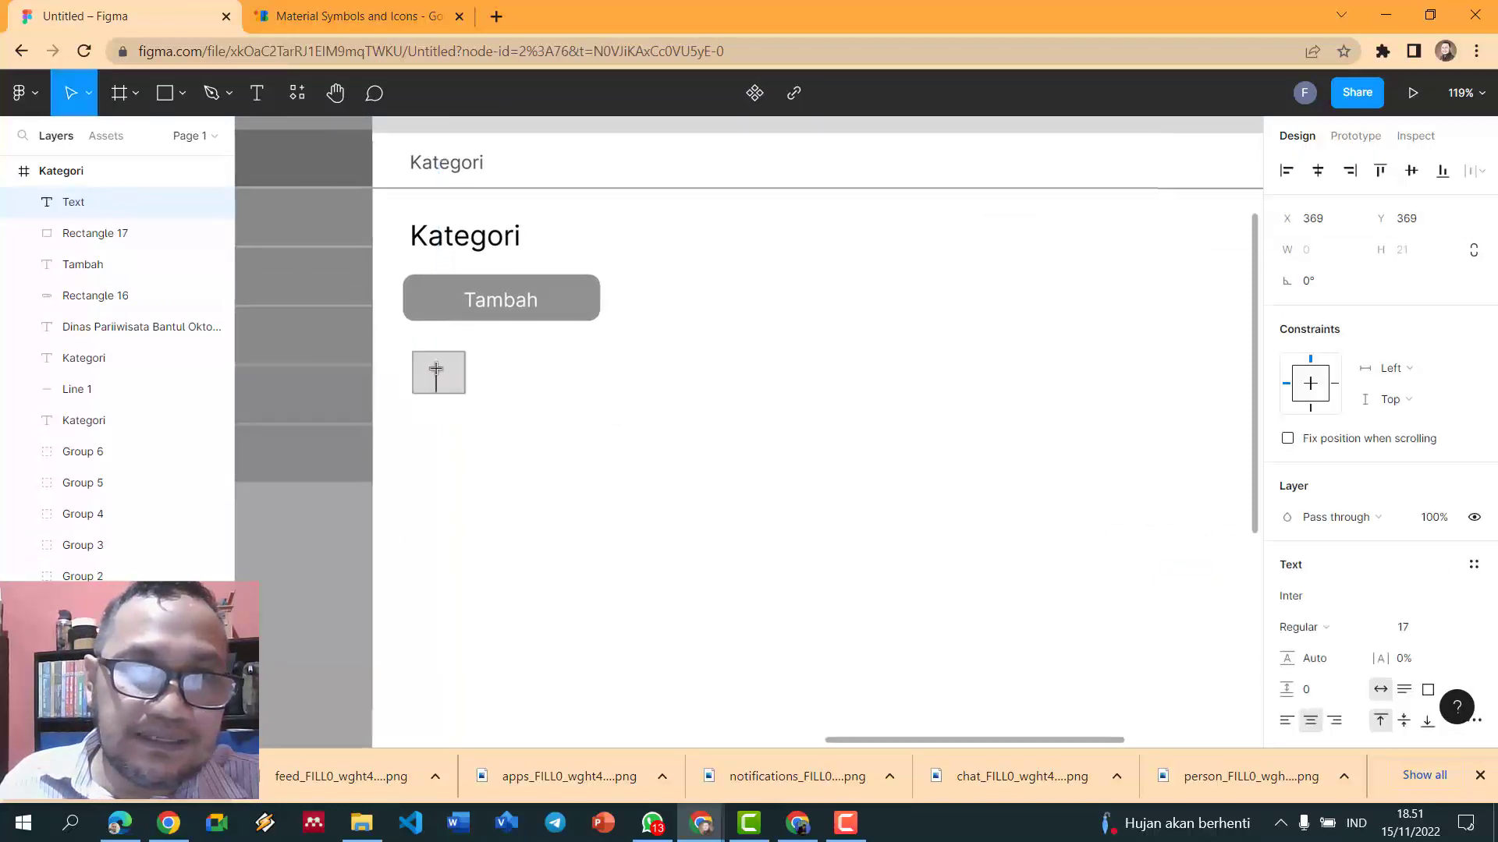
text(No)
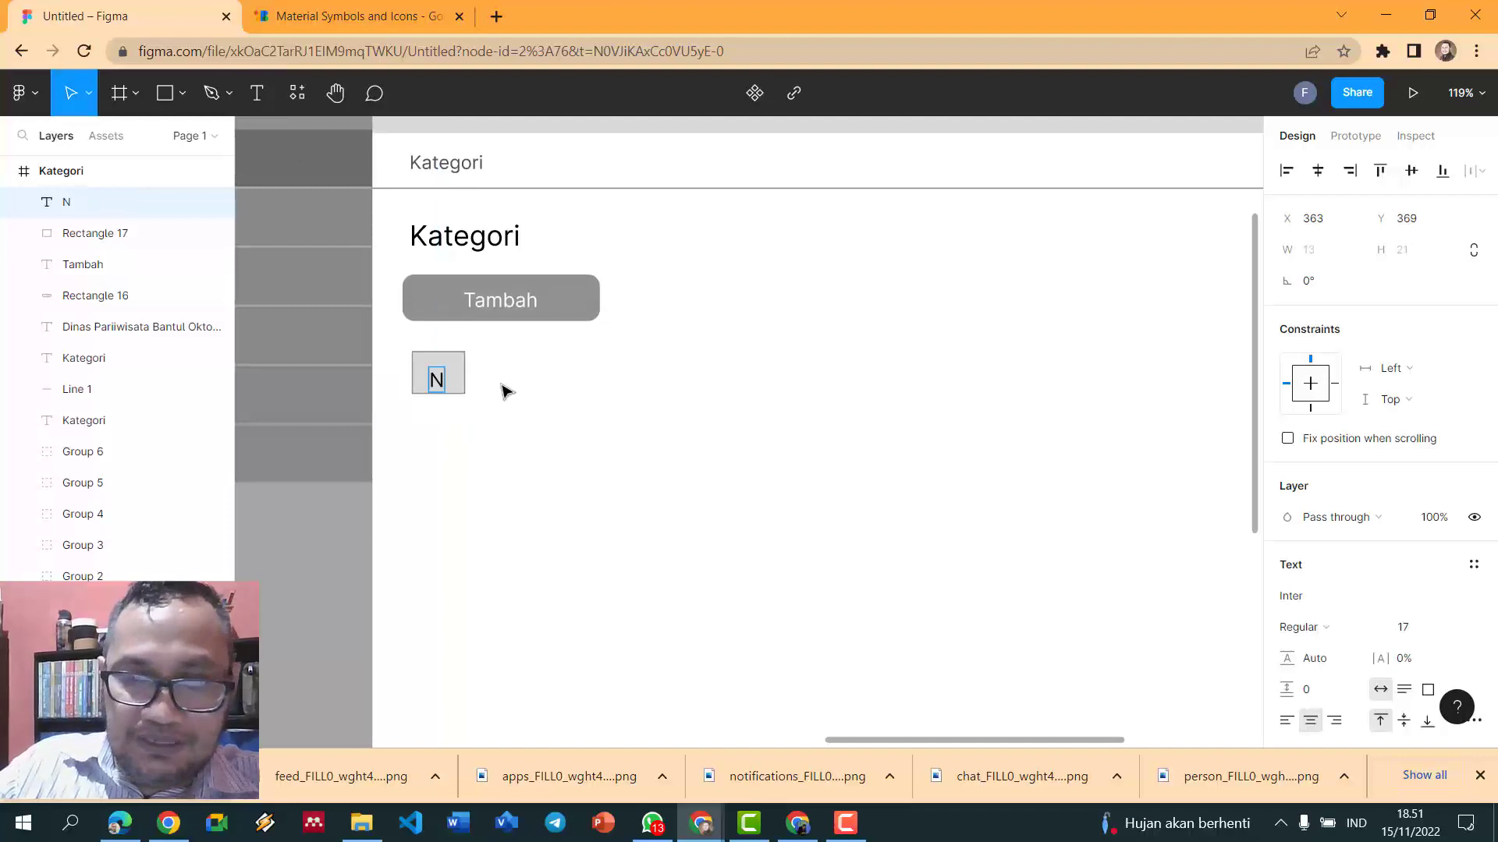
key(ctrl+a)
key(ctrl+shift+comma)
key(ctrl+shift+comma)
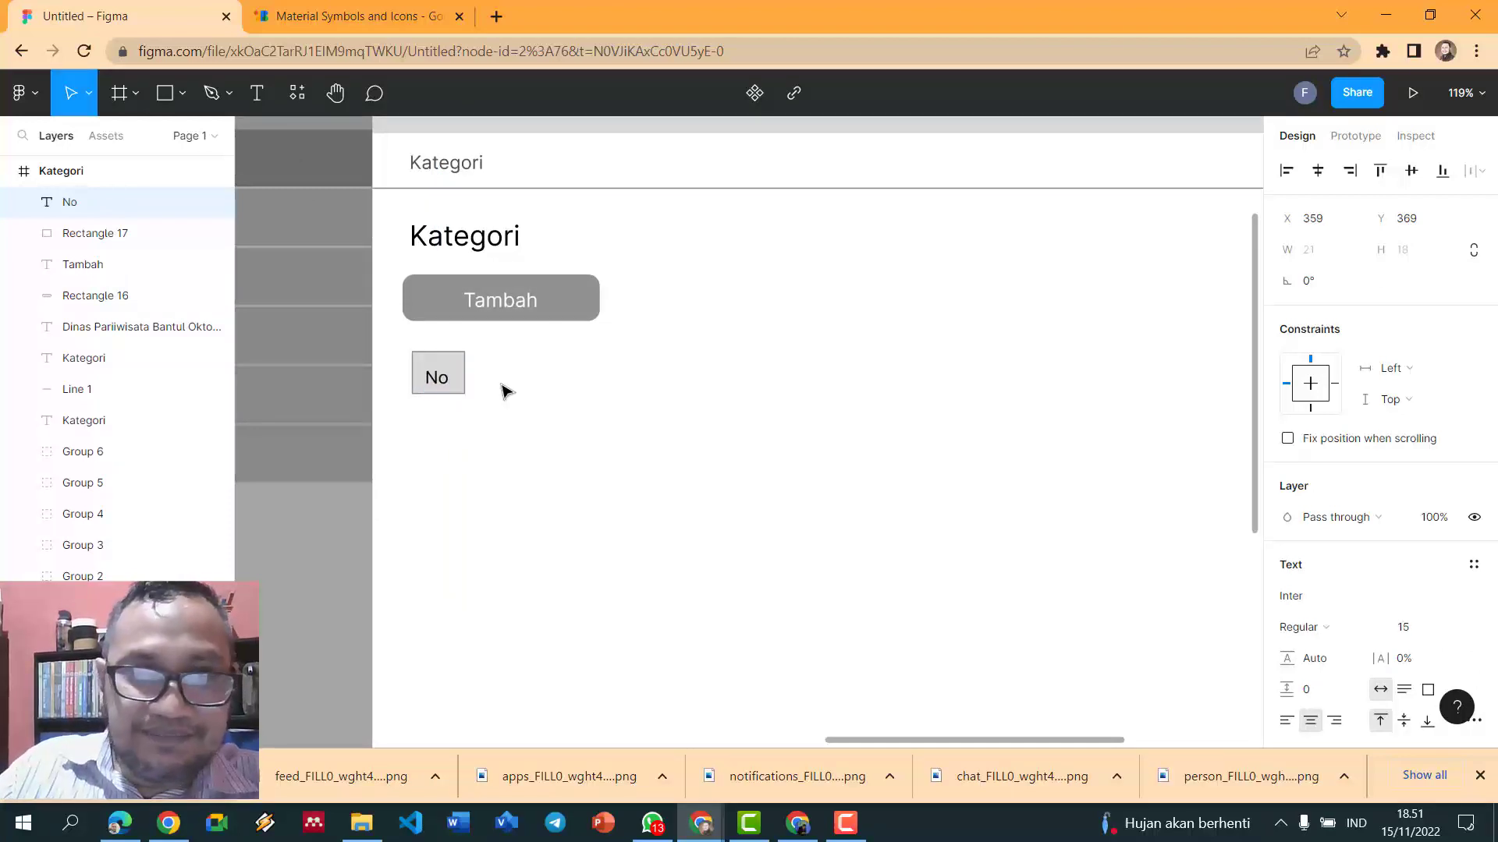
key(Escape)
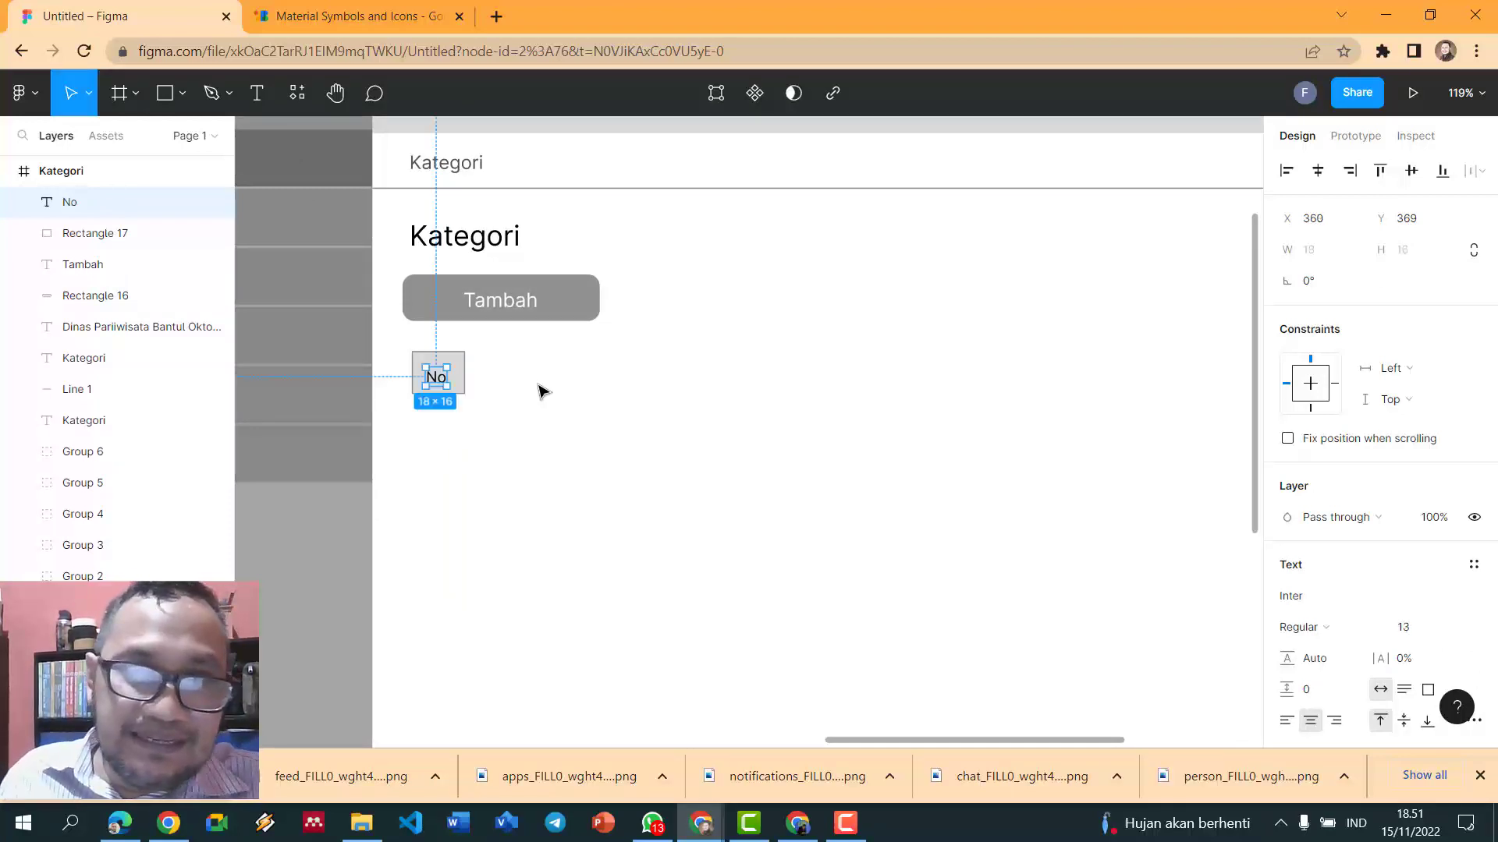
drag(440, 379, 503, 411)
- Group the No label with its box and place a duplicate right beside it
key(ctrl+g)
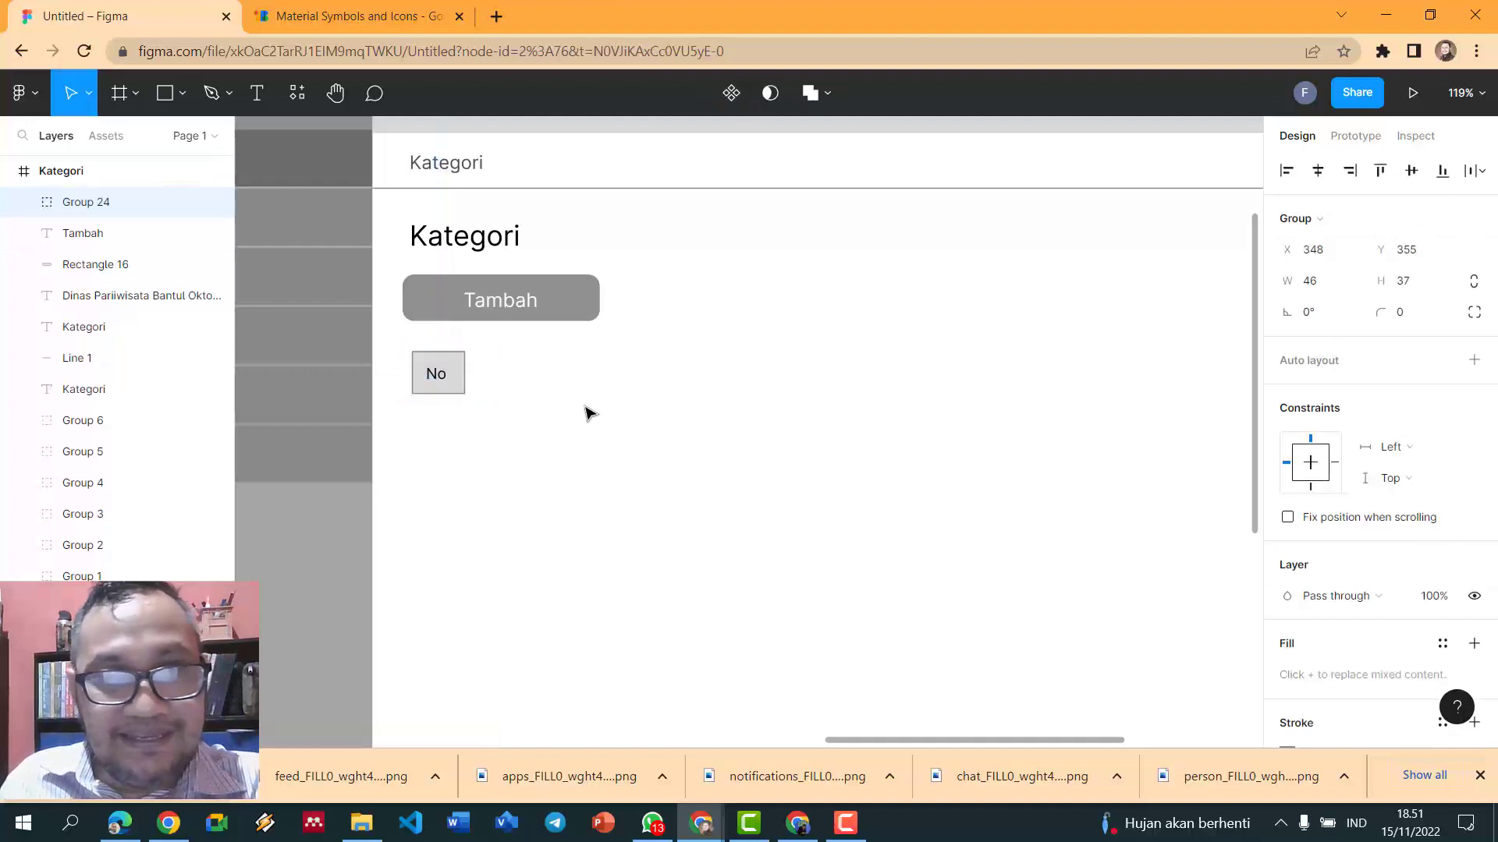
key(ctrl+d)
drag(451, 382, 784, 379)
click(591, 395)
click(506, 381)
- Relabel the copied cell 'Kategori' and widen it to 277
double_click(610, 374)
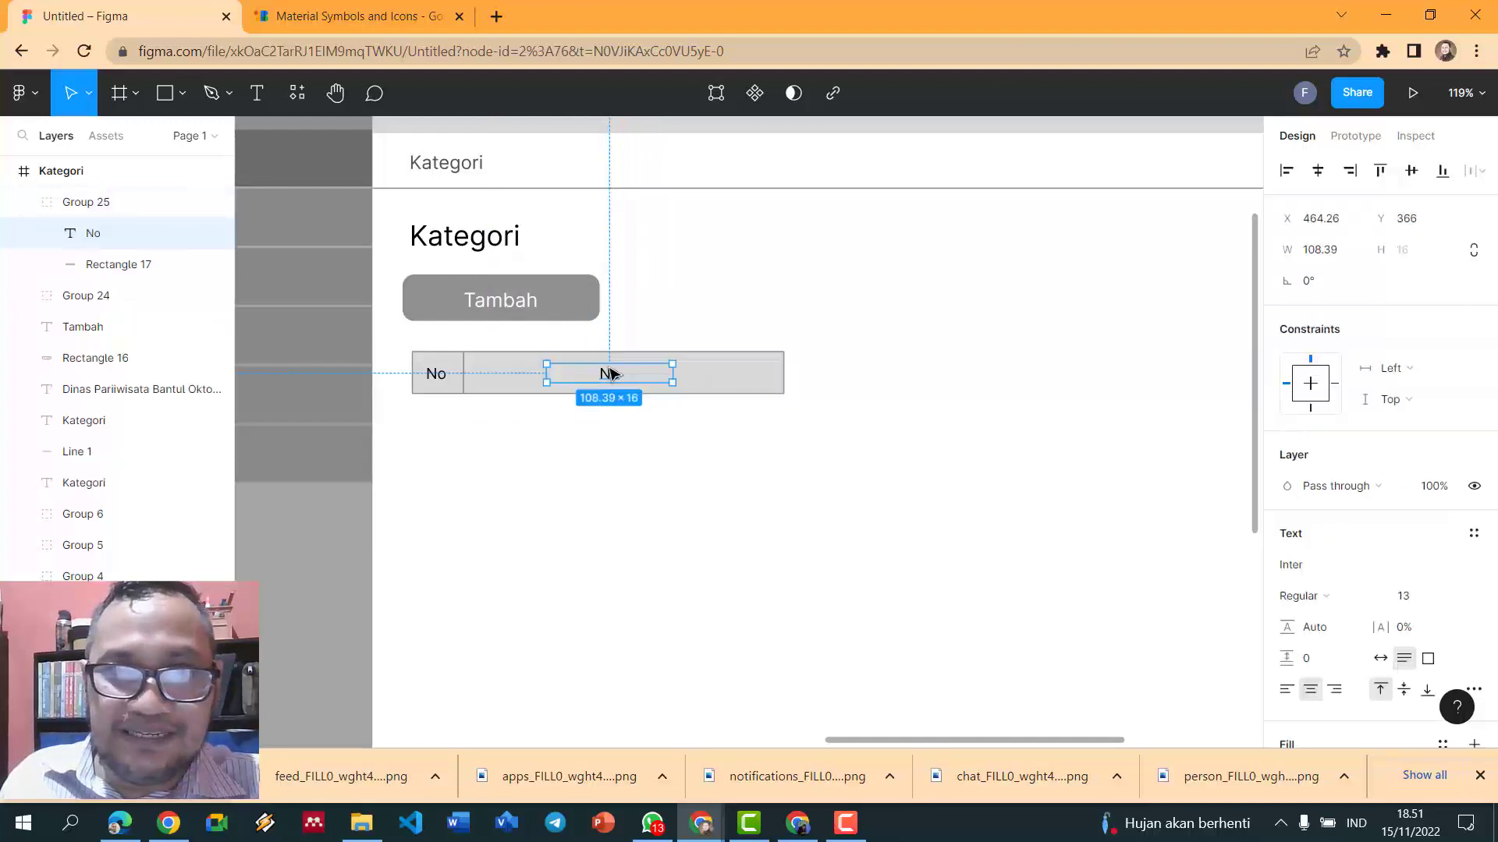
double_click(610, 374)
text(Kategori)
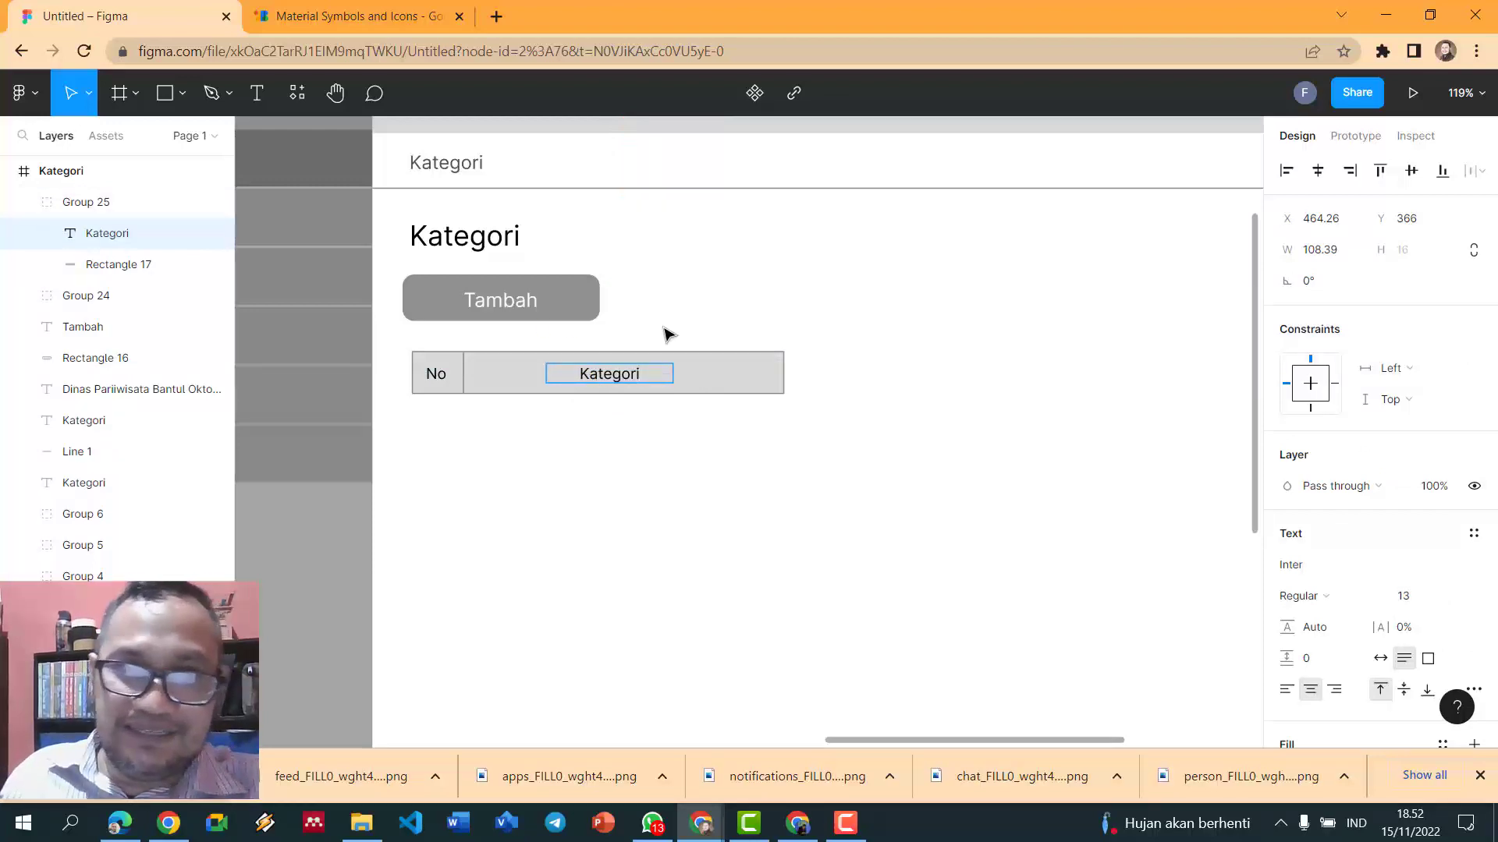
key(Escape)
scroll(1053, 336, down, 5)
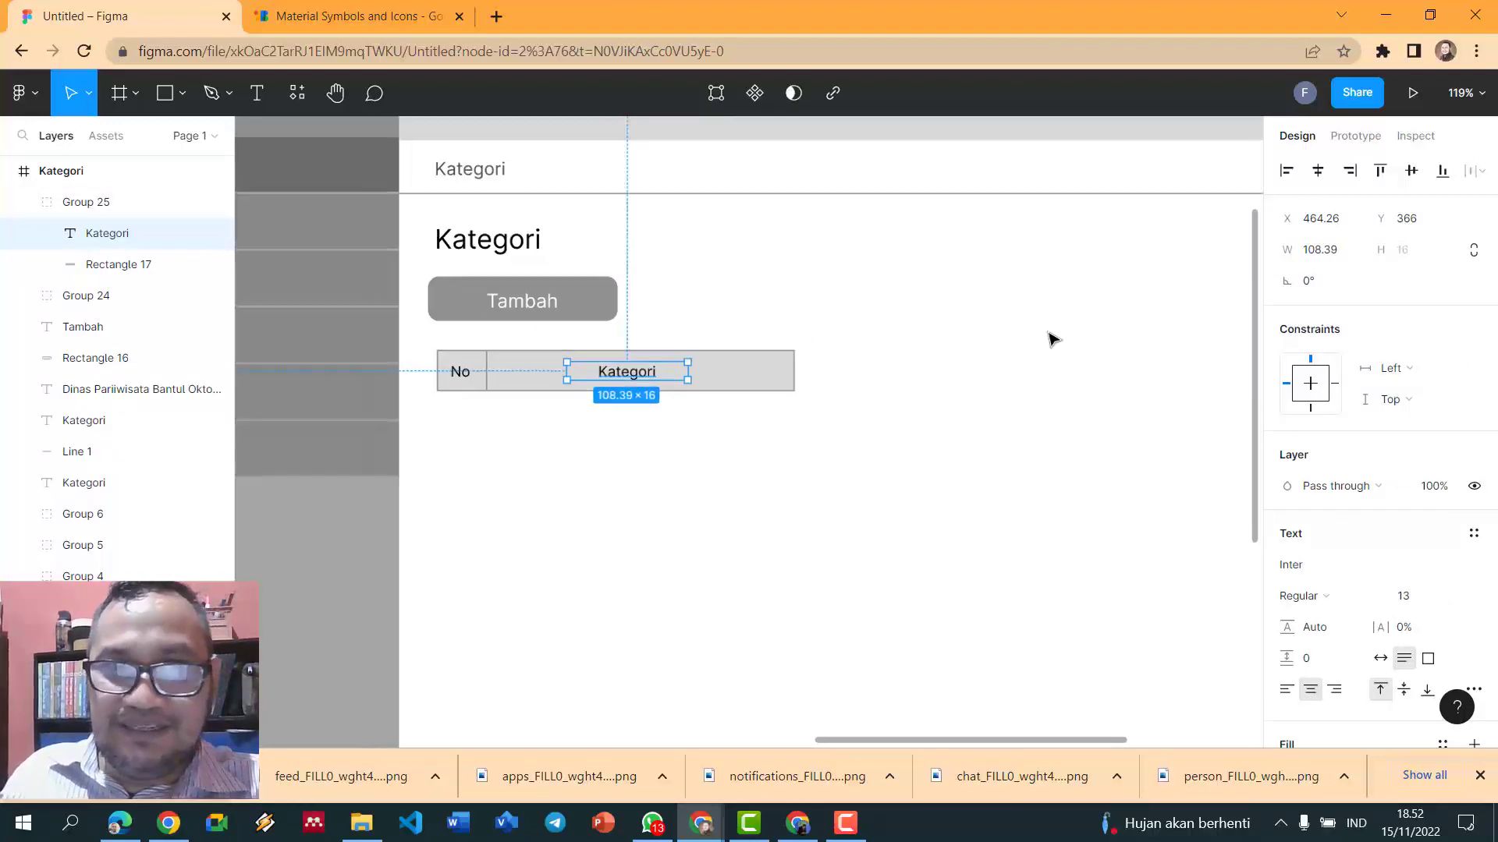
drag(943, 739, 1027, 741)
scroll(799, 484, up, 3)
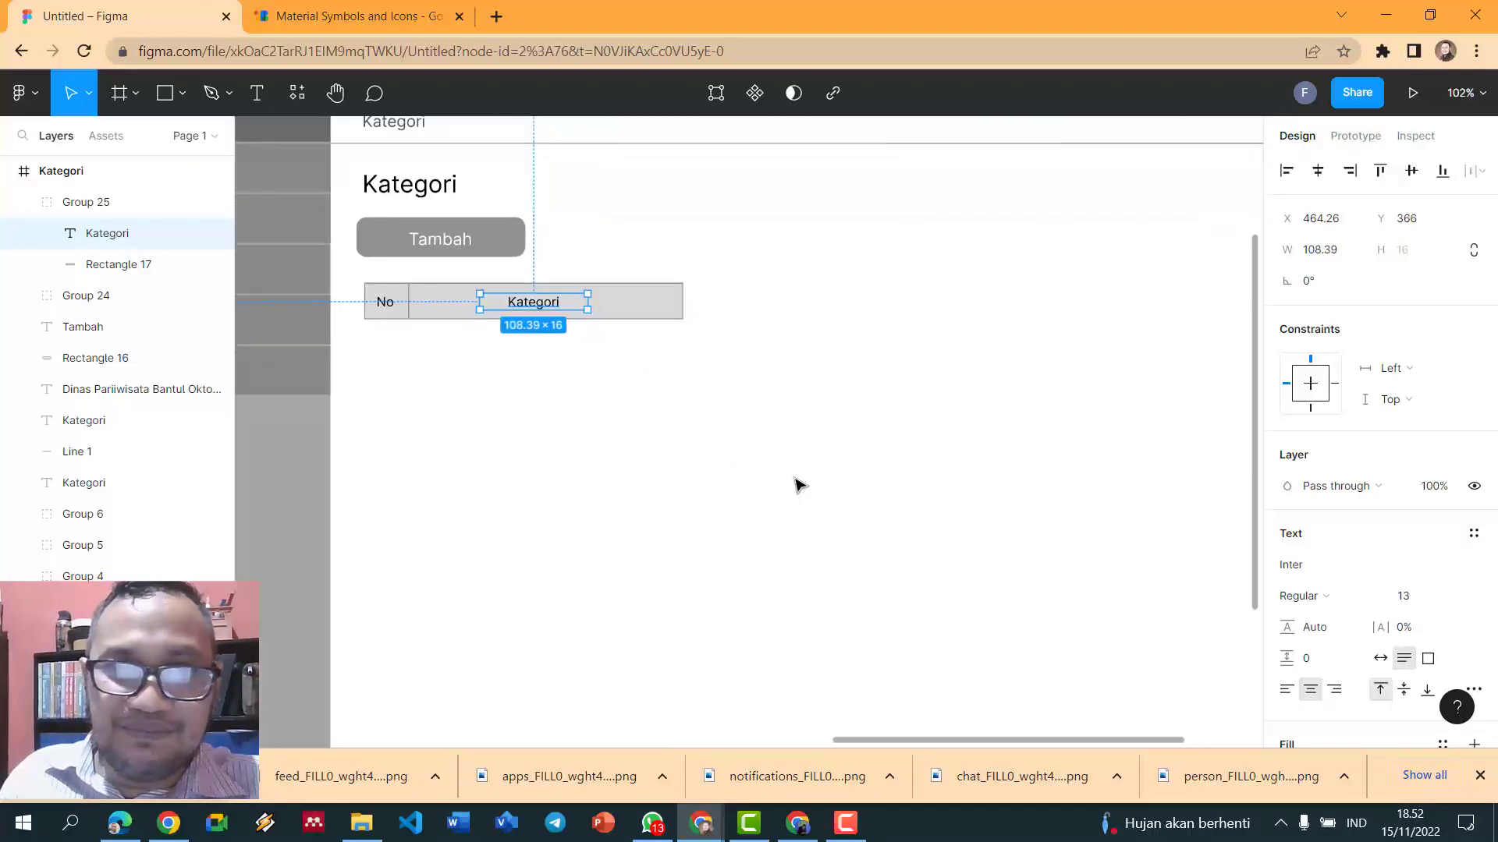
click(732, 398)
click(659, 327)
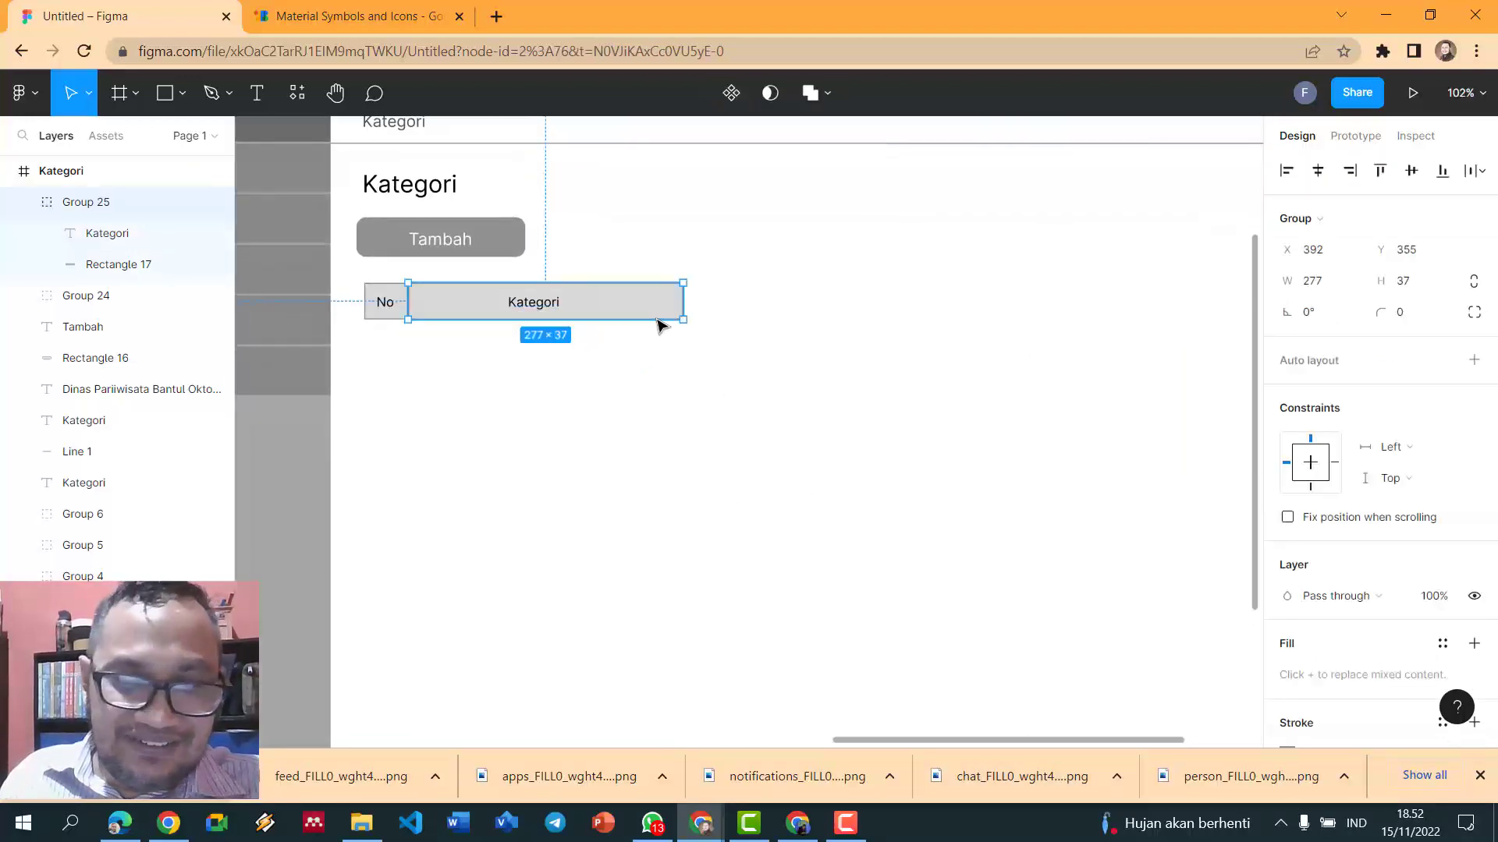
click(893, 354)
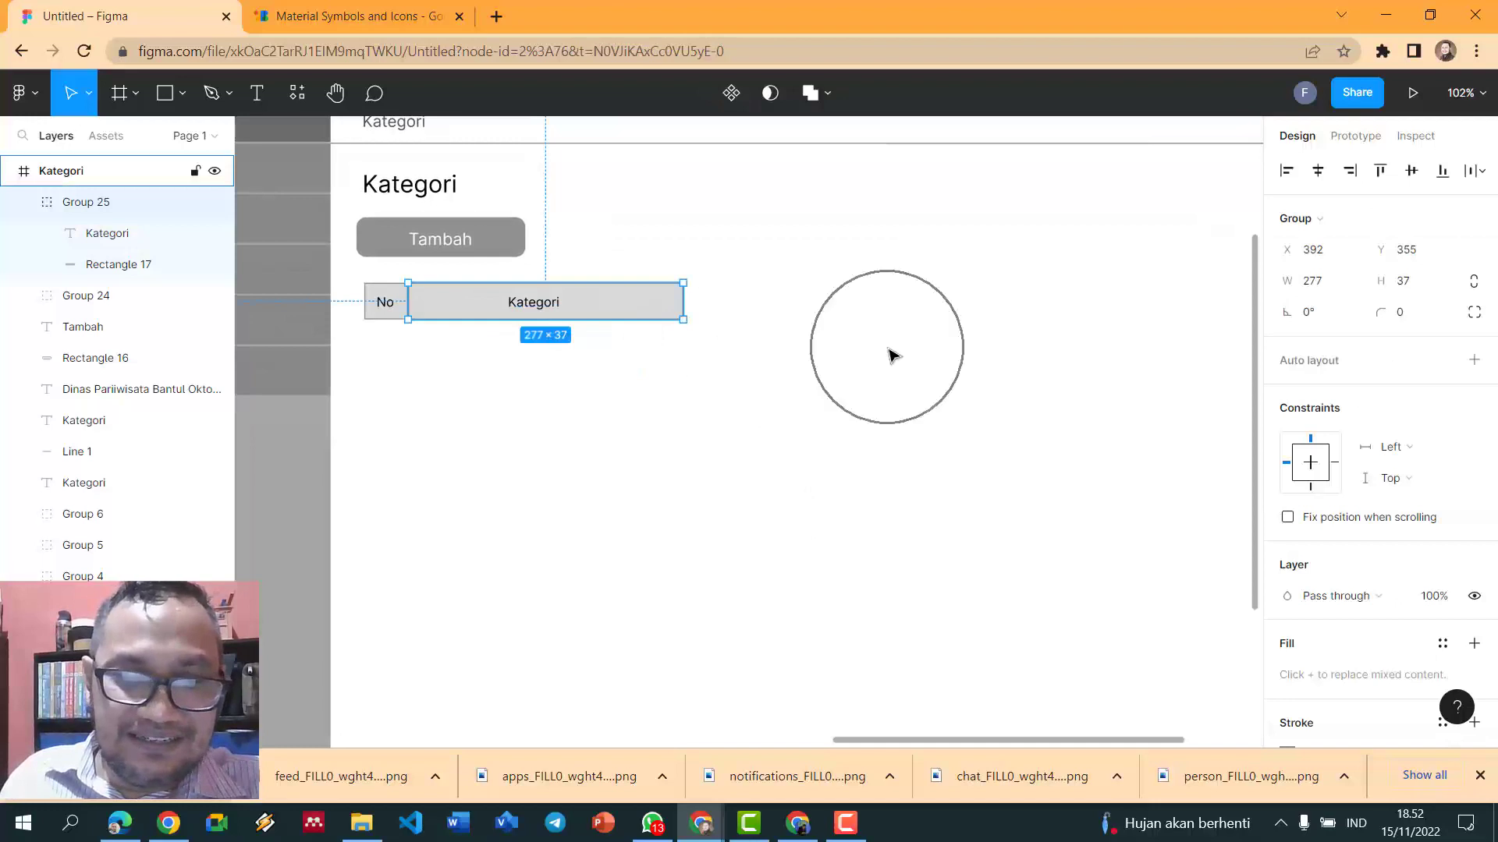
click(387, 318)
key(ctrl+d)
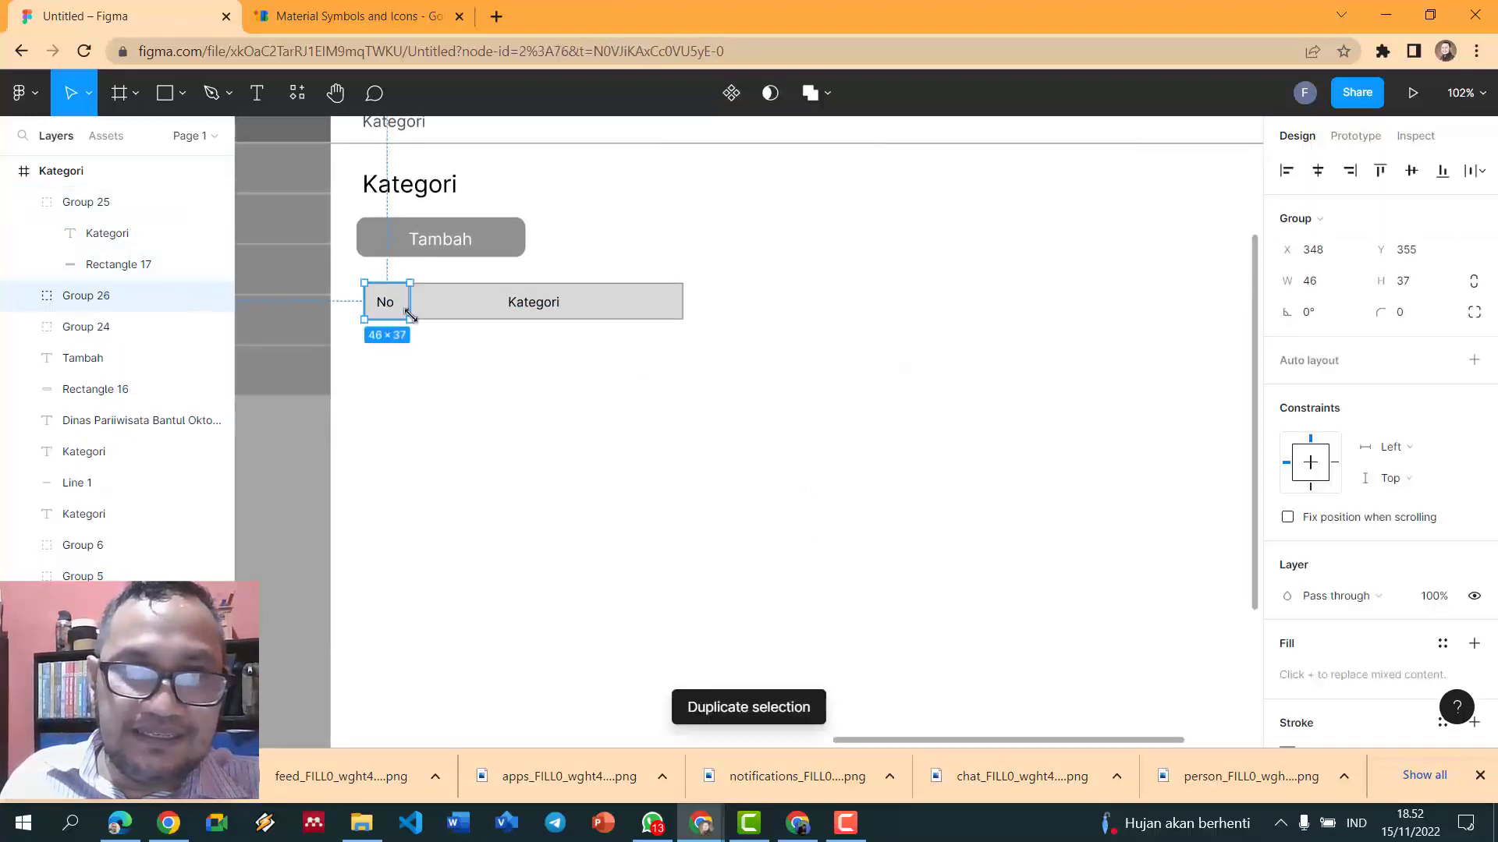
drag(408, 314, 725, 316)
click(799, 344)
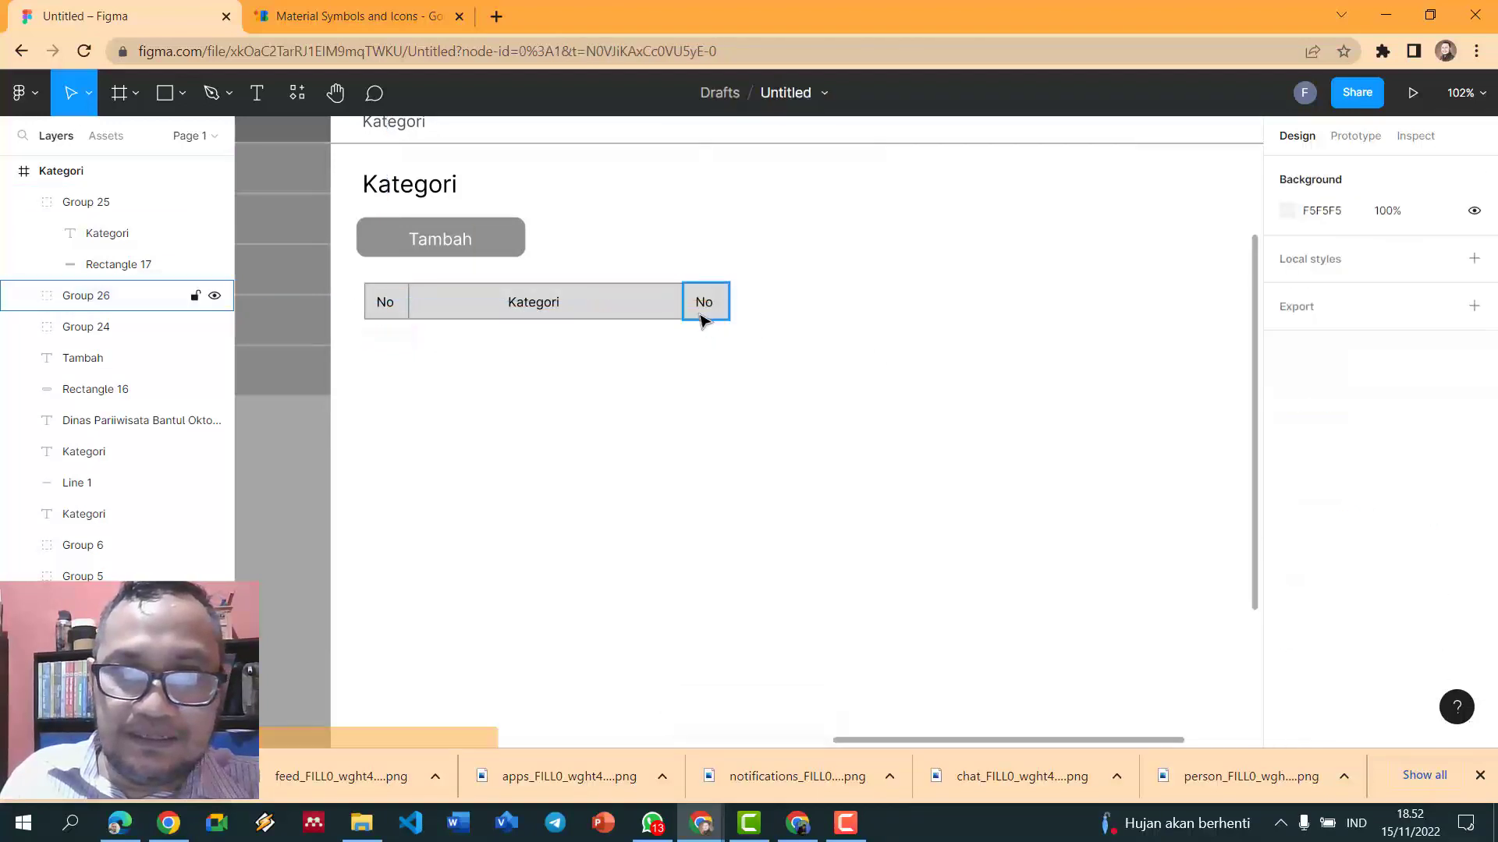
double_click(703, 316)
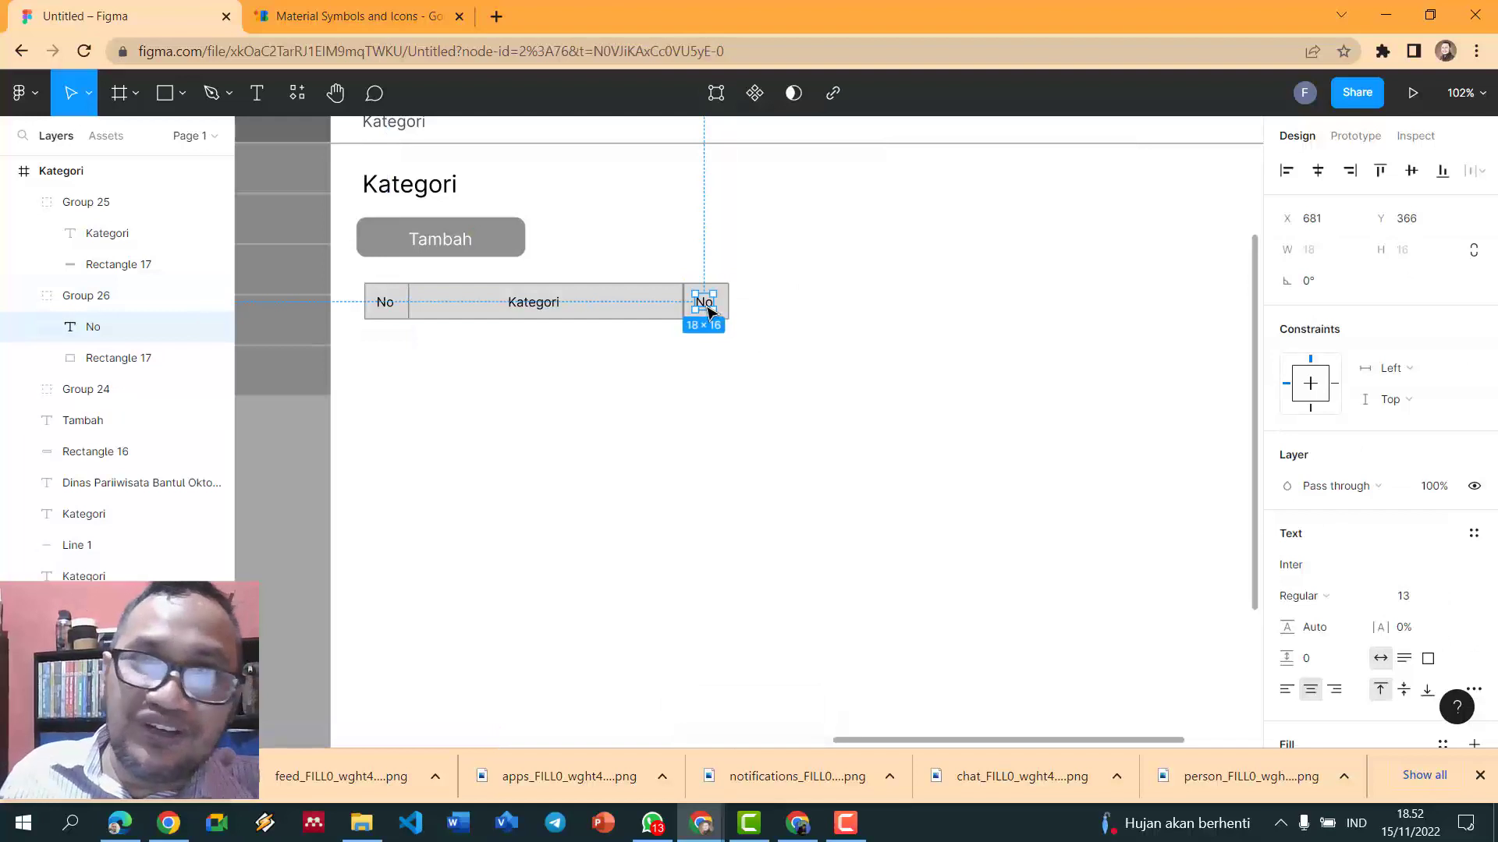
double_click(705, 305)
text(Icon)
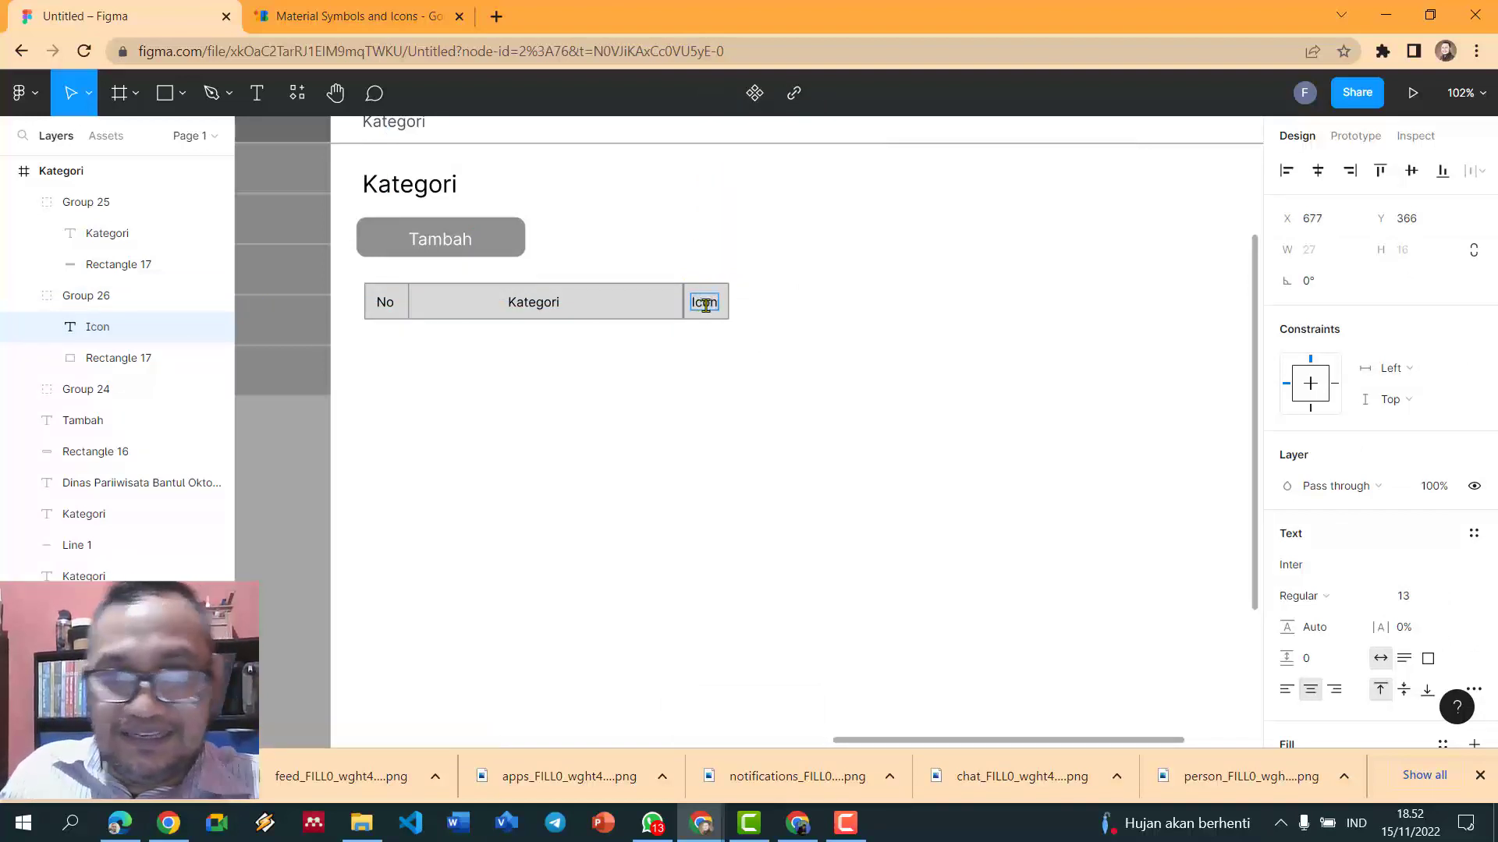
key(Escape)
key(Escape)
click(725, 312)
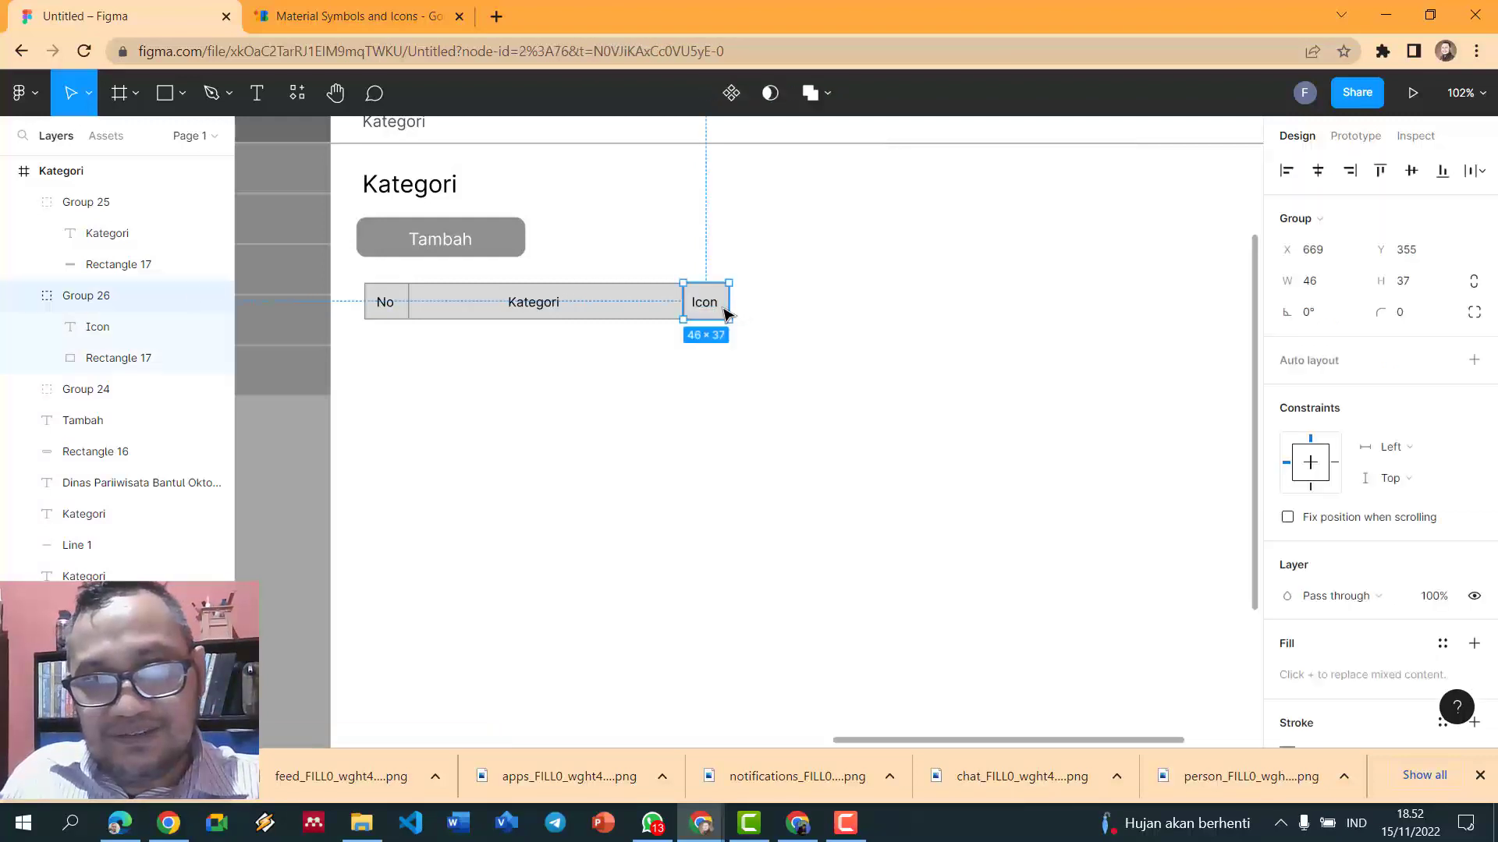
drag(738, 305, 808, 305)
click(858, 290)
scroll(866, 286, down, 3)
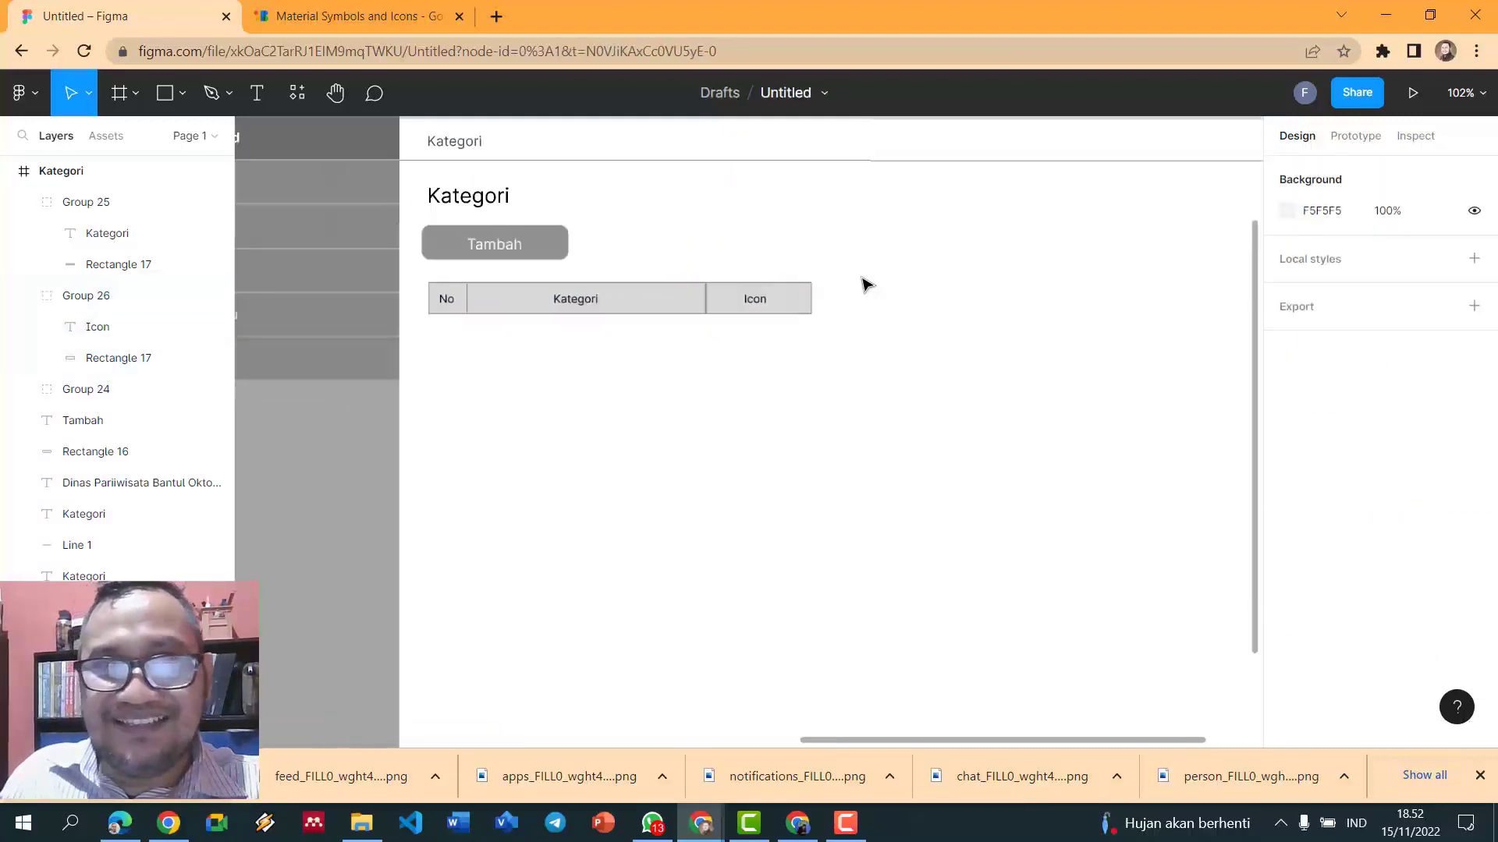
click(807, 300)
double_click(808, 301)
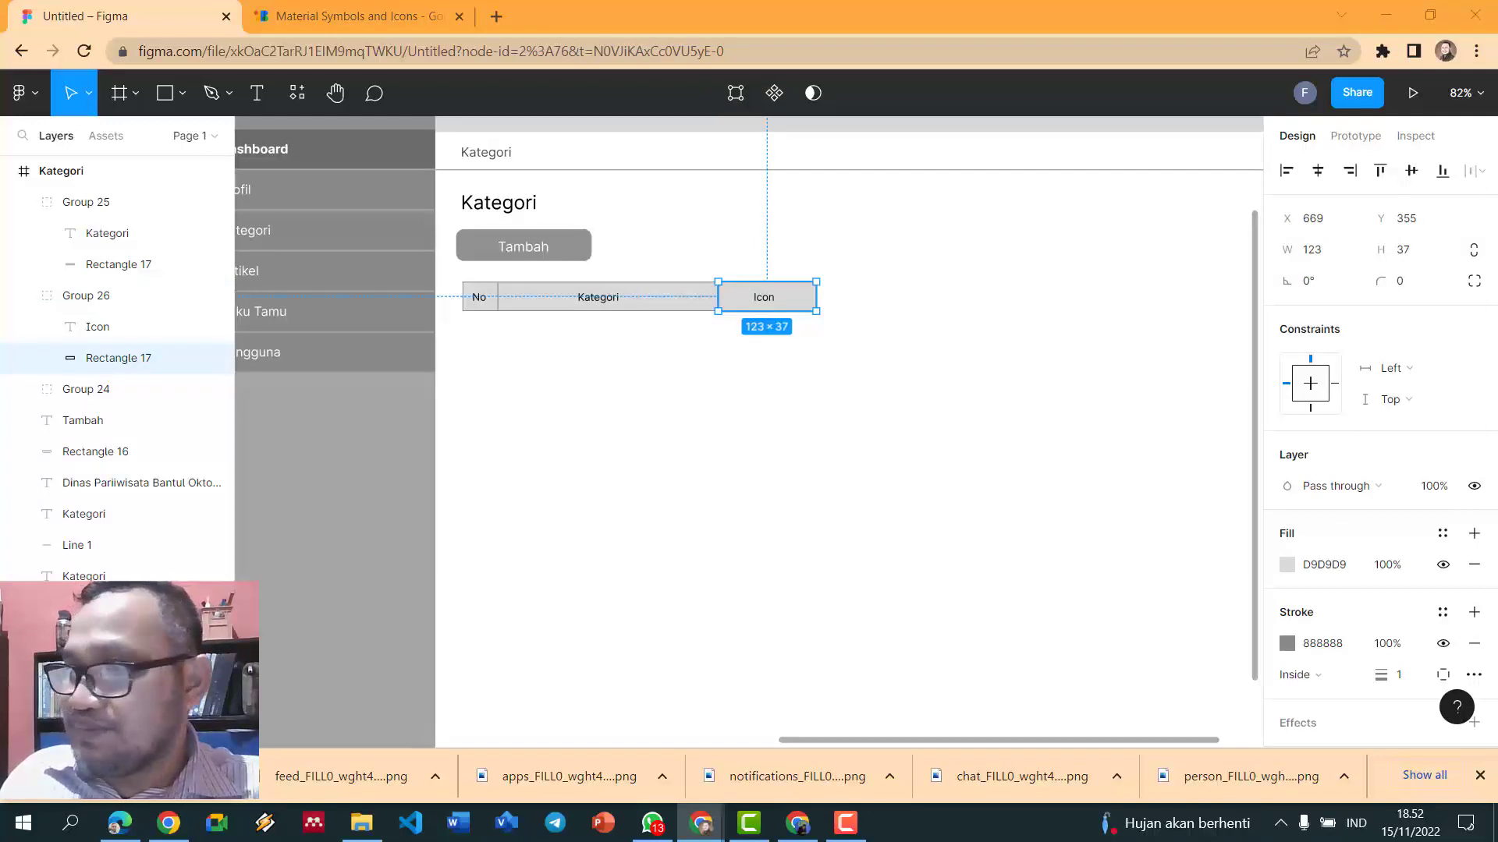
scroll(851, 324, up, 5)
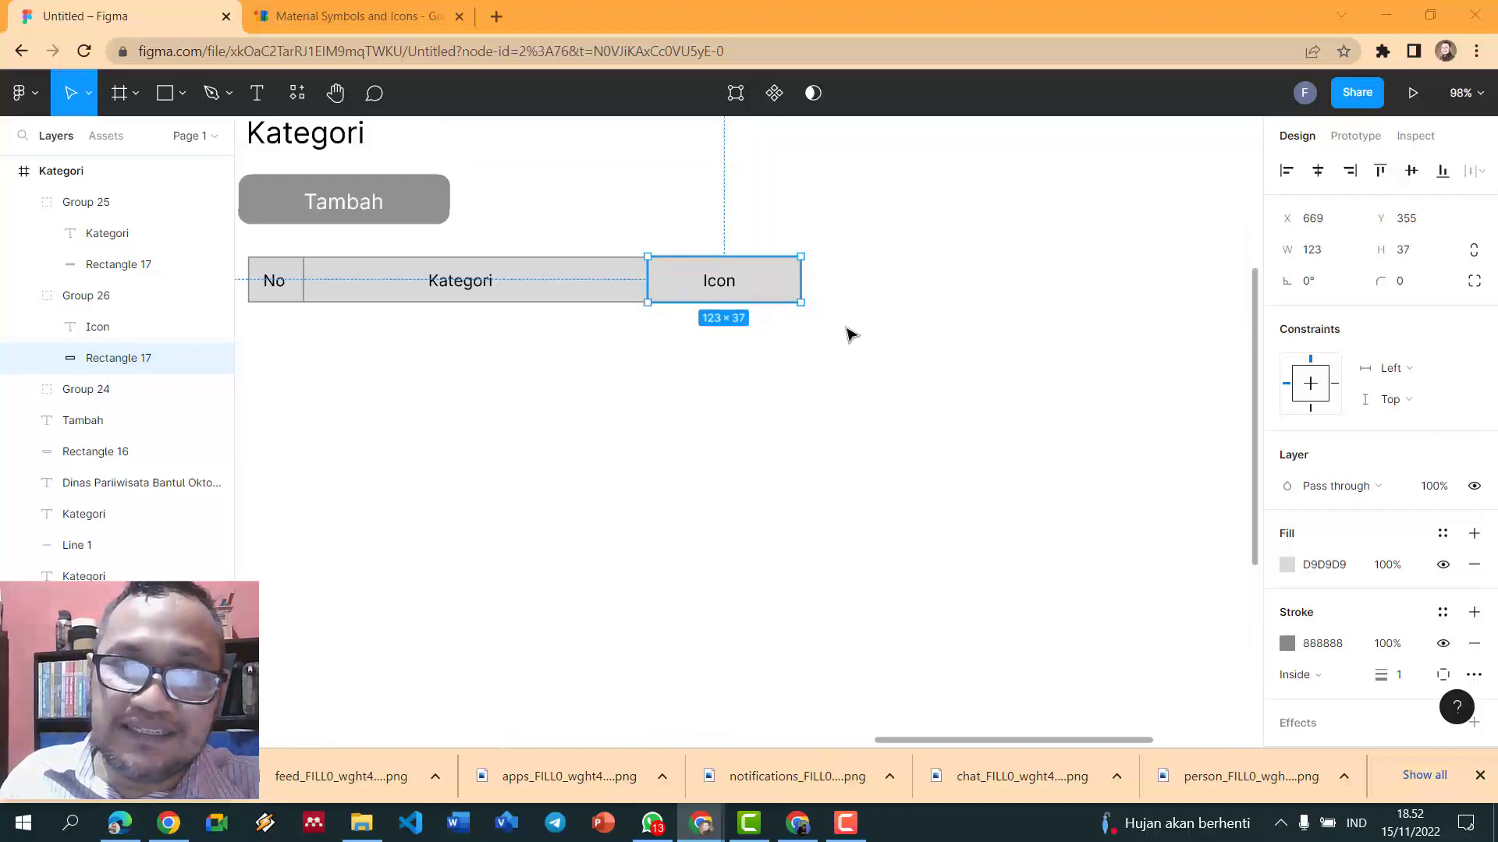
- Duplicate the Icon cell to its right and relabel the copy 'Aksi'
double_click(712, 287)
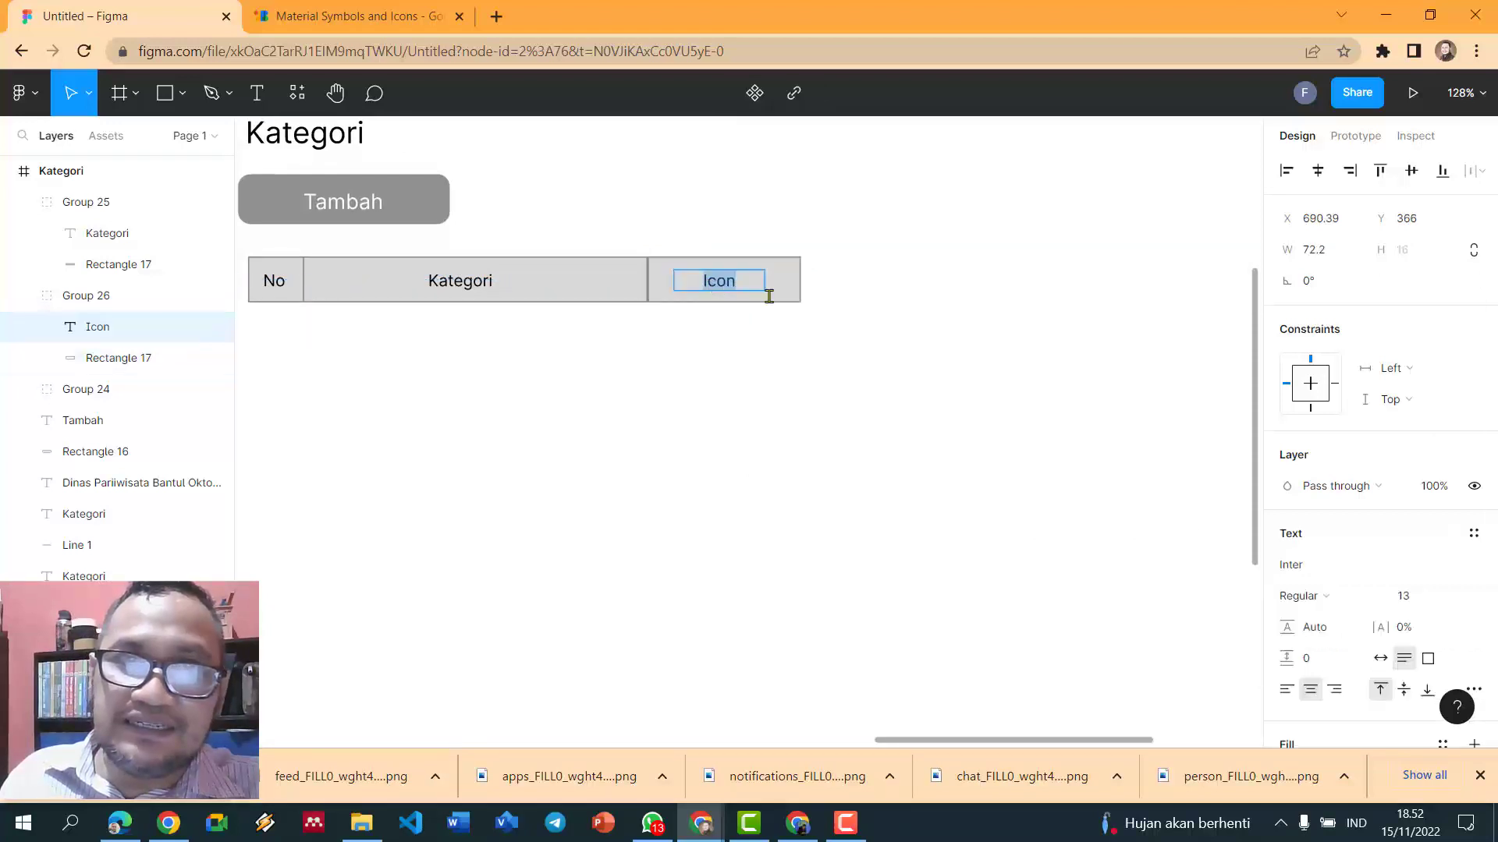
click(846, 307)
click(797, 301)
key(ctrl+d)
drag(778, 291, 934, 288)
double_click(871, 287)
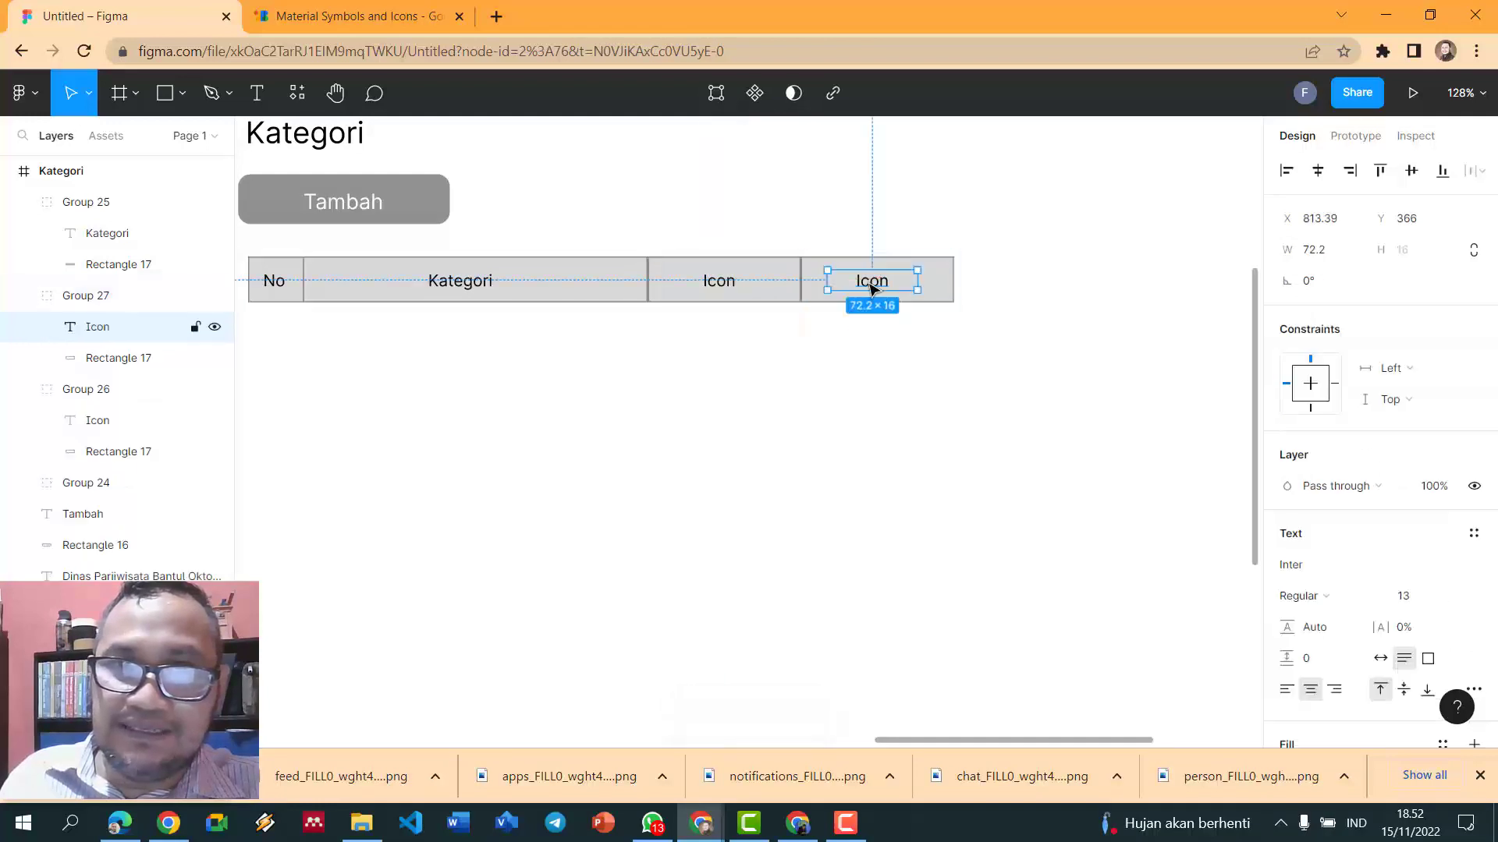
double_click(869, 282)
text(Aksi)
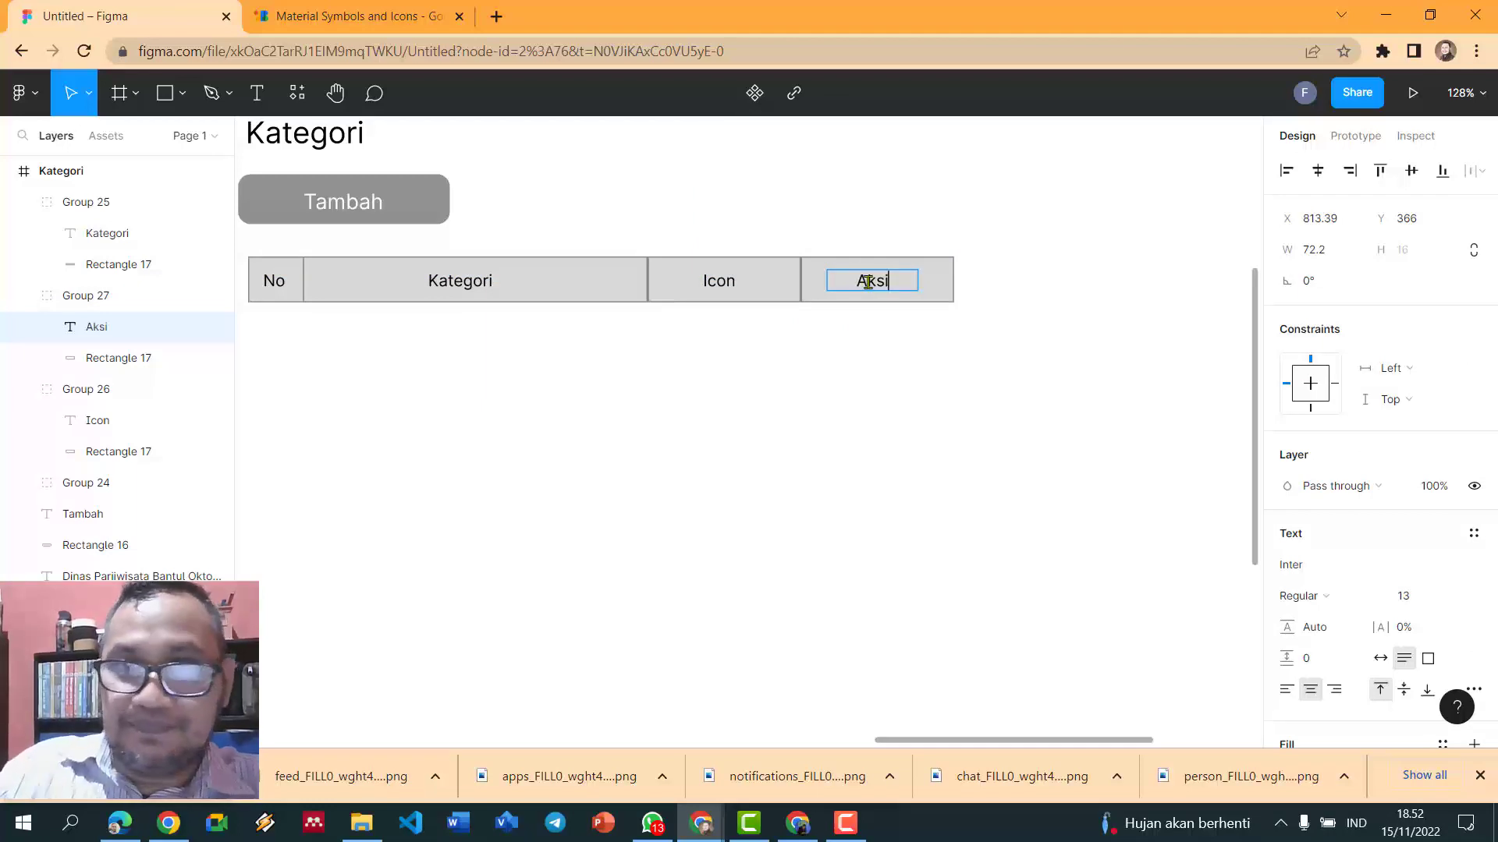
click(1039, 296)
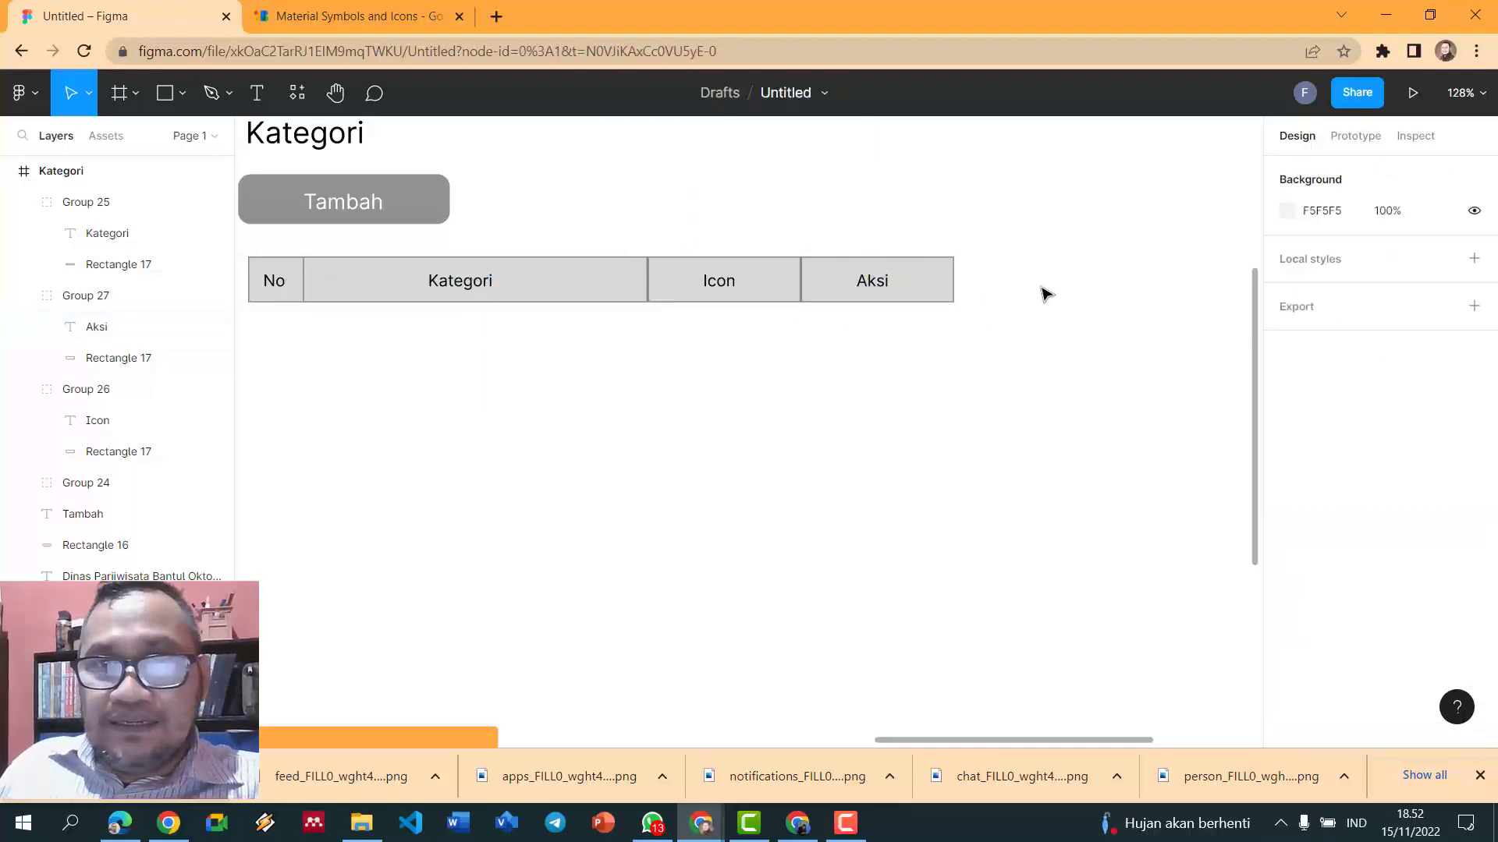
ctrl+scroll(1037, 302, down, 2)
ctrl+scroll(1018, 316, down, 2)
drag(1013, 329, 395, 260)
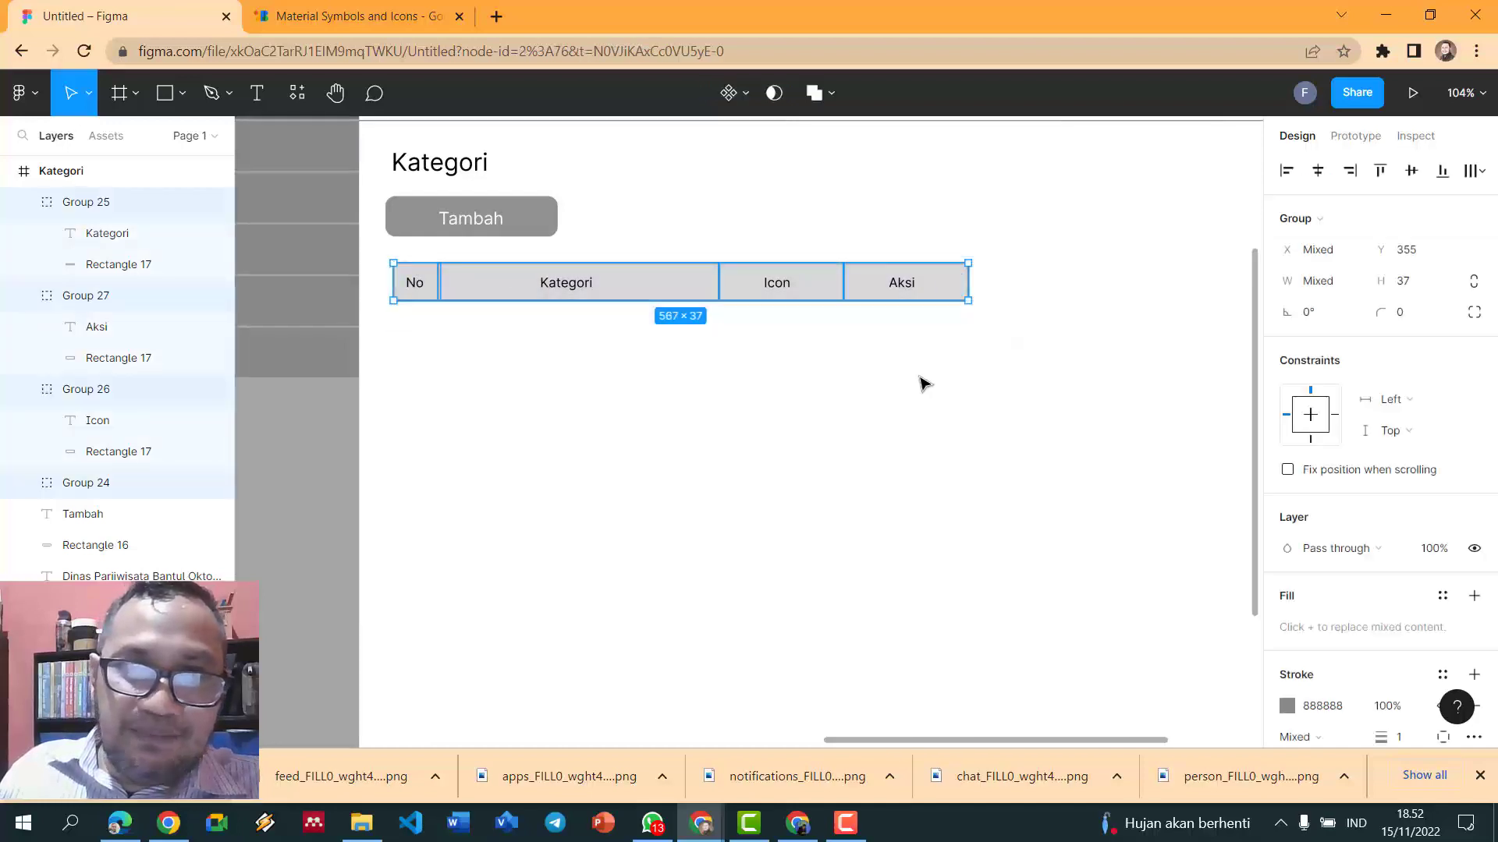
- Group the four header cells, duplicate the row directly beneath, and ungroup the copy
key(ctrl+g)
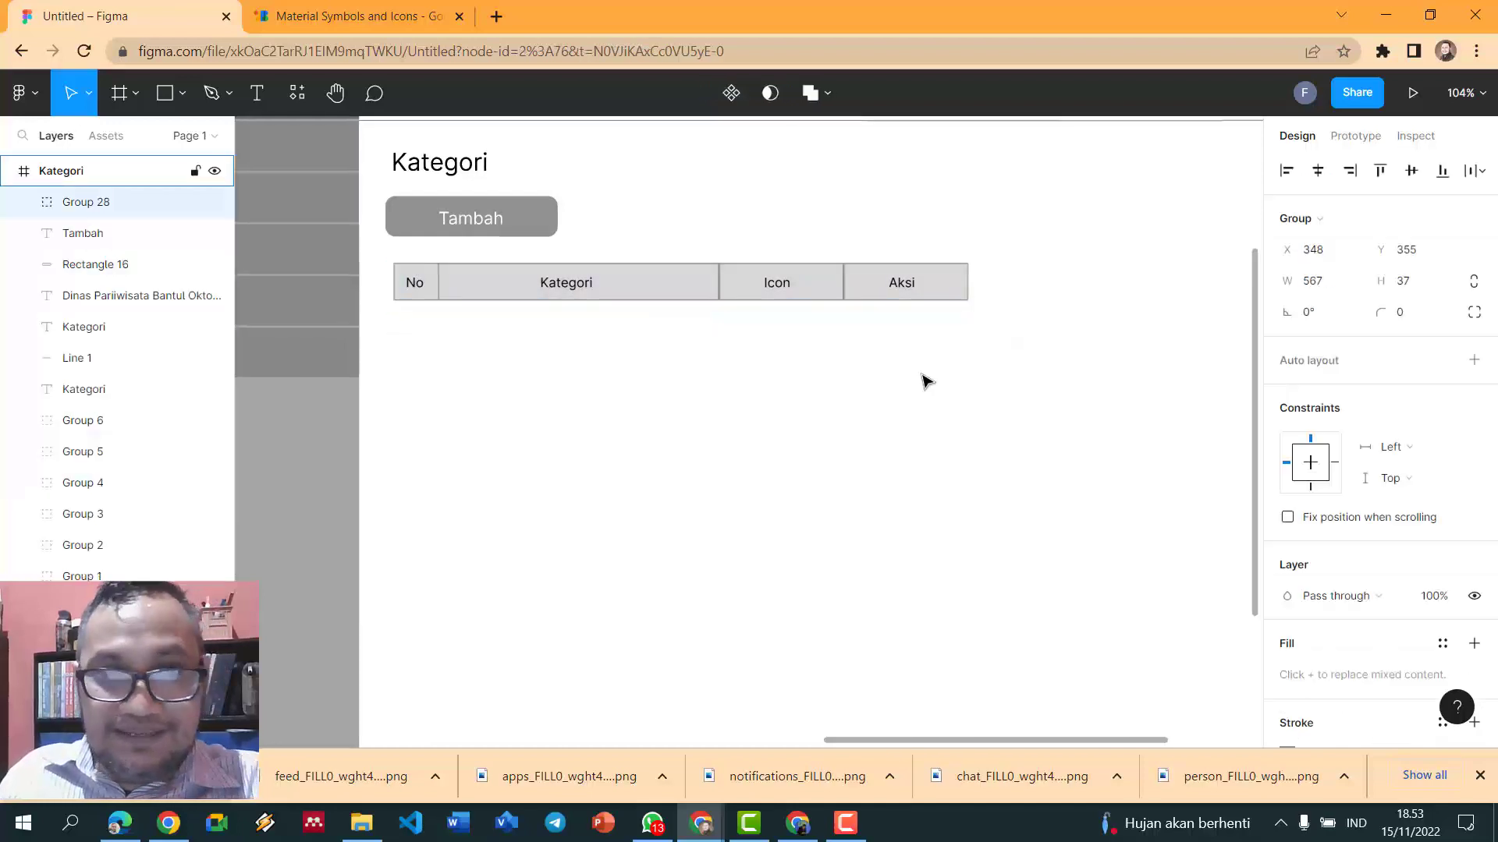
key(ctrl+d)
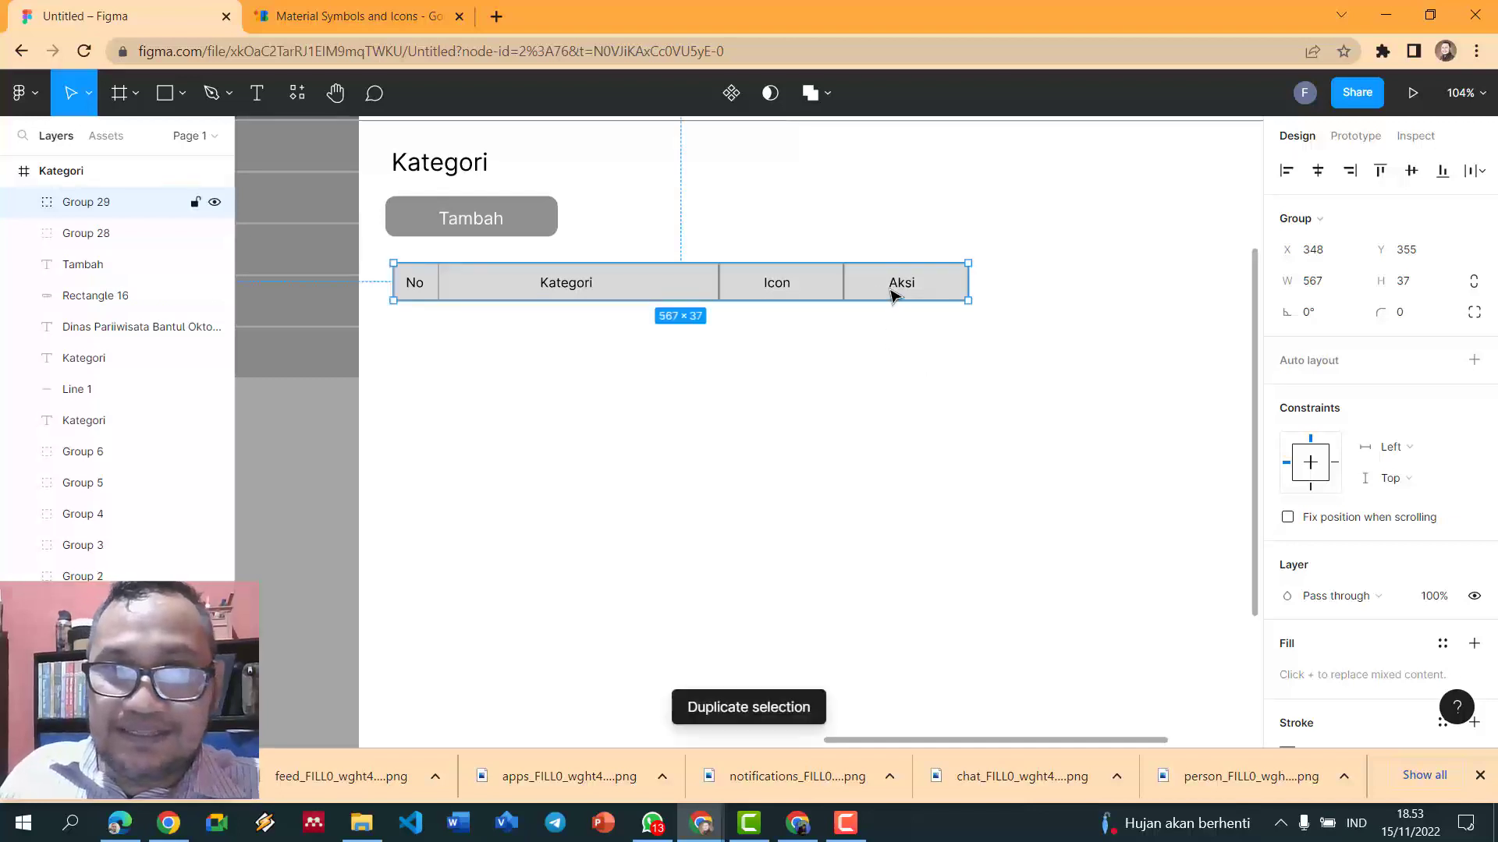
drag(832, 298, 835, 331)
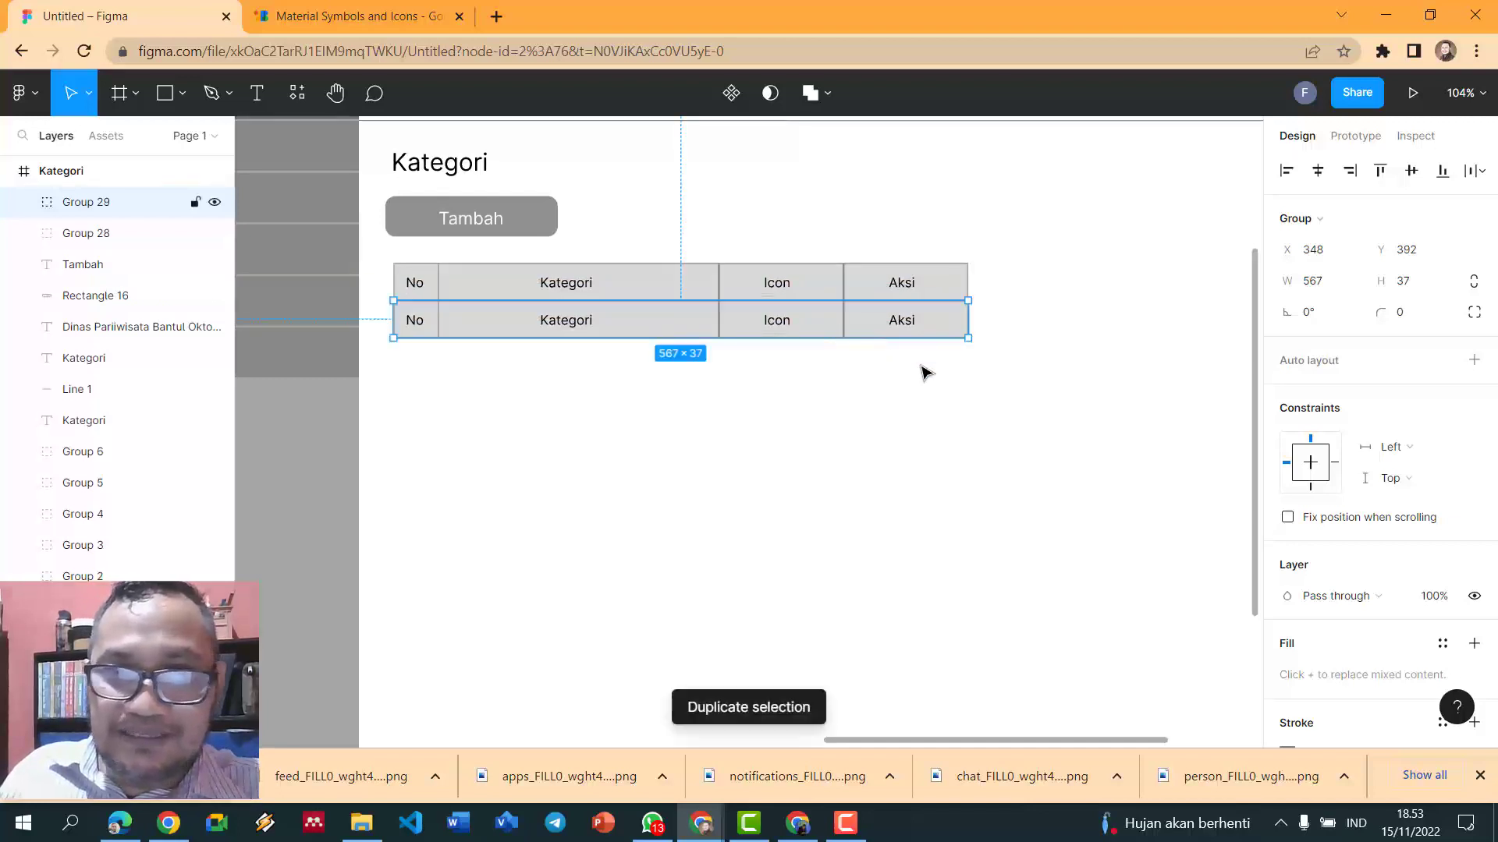
key(ctrl+shift+g)
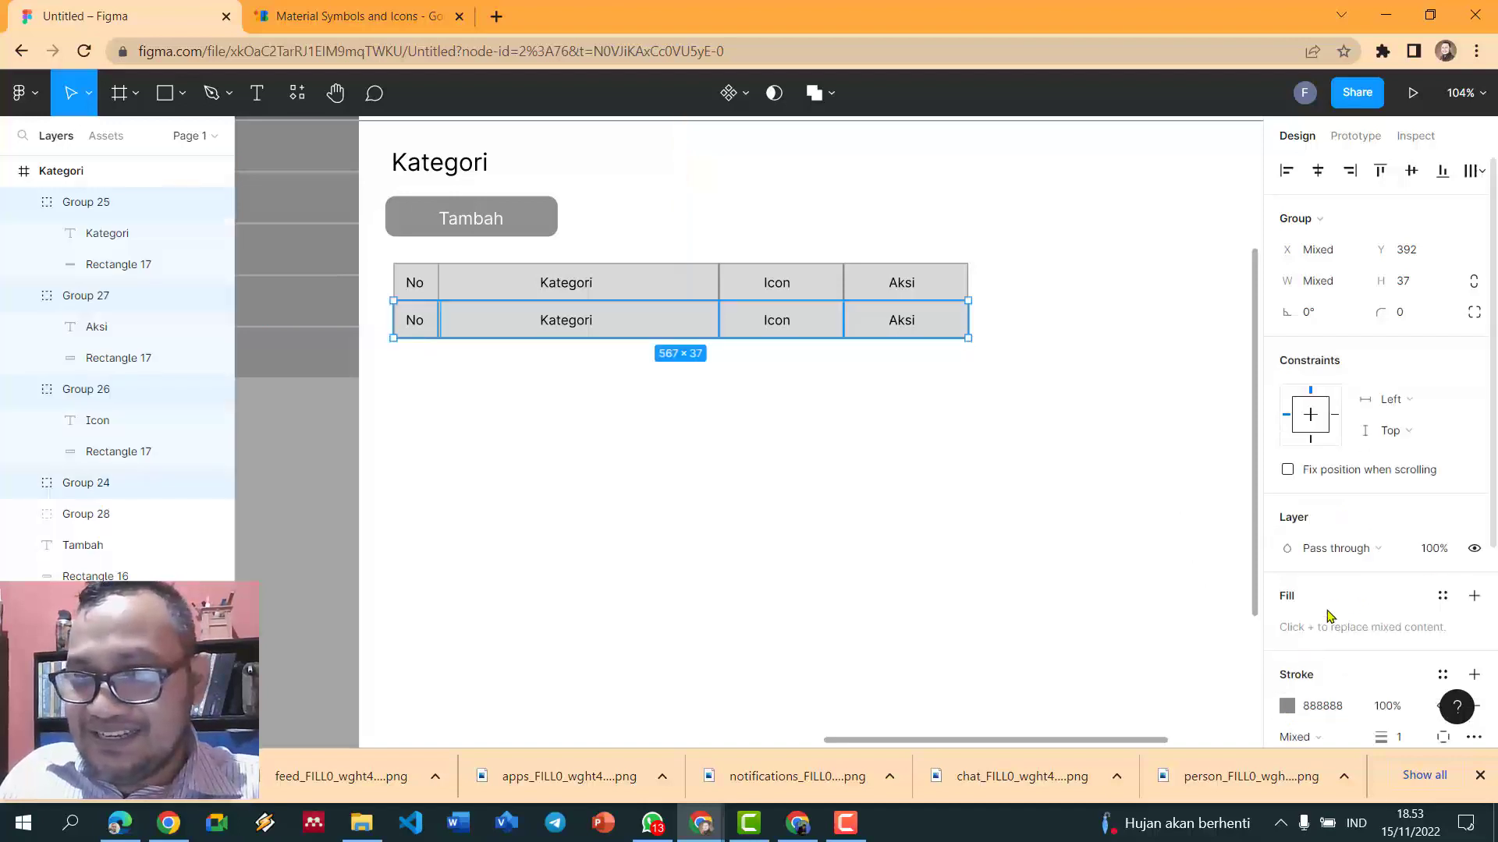
click(419, 358)
click(433, 334)
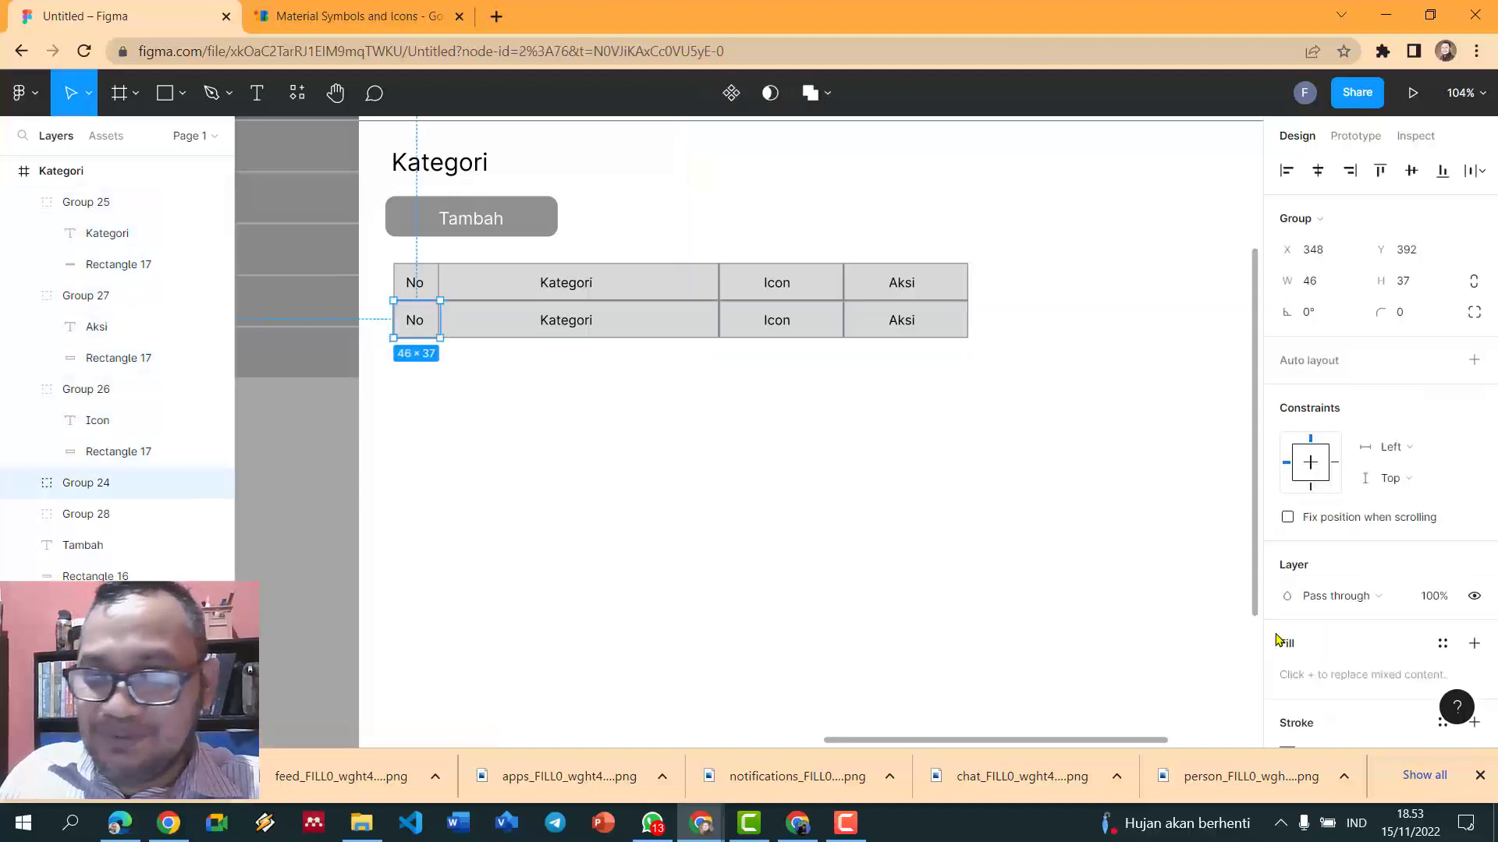
scroll(1295, 573, down, 5)
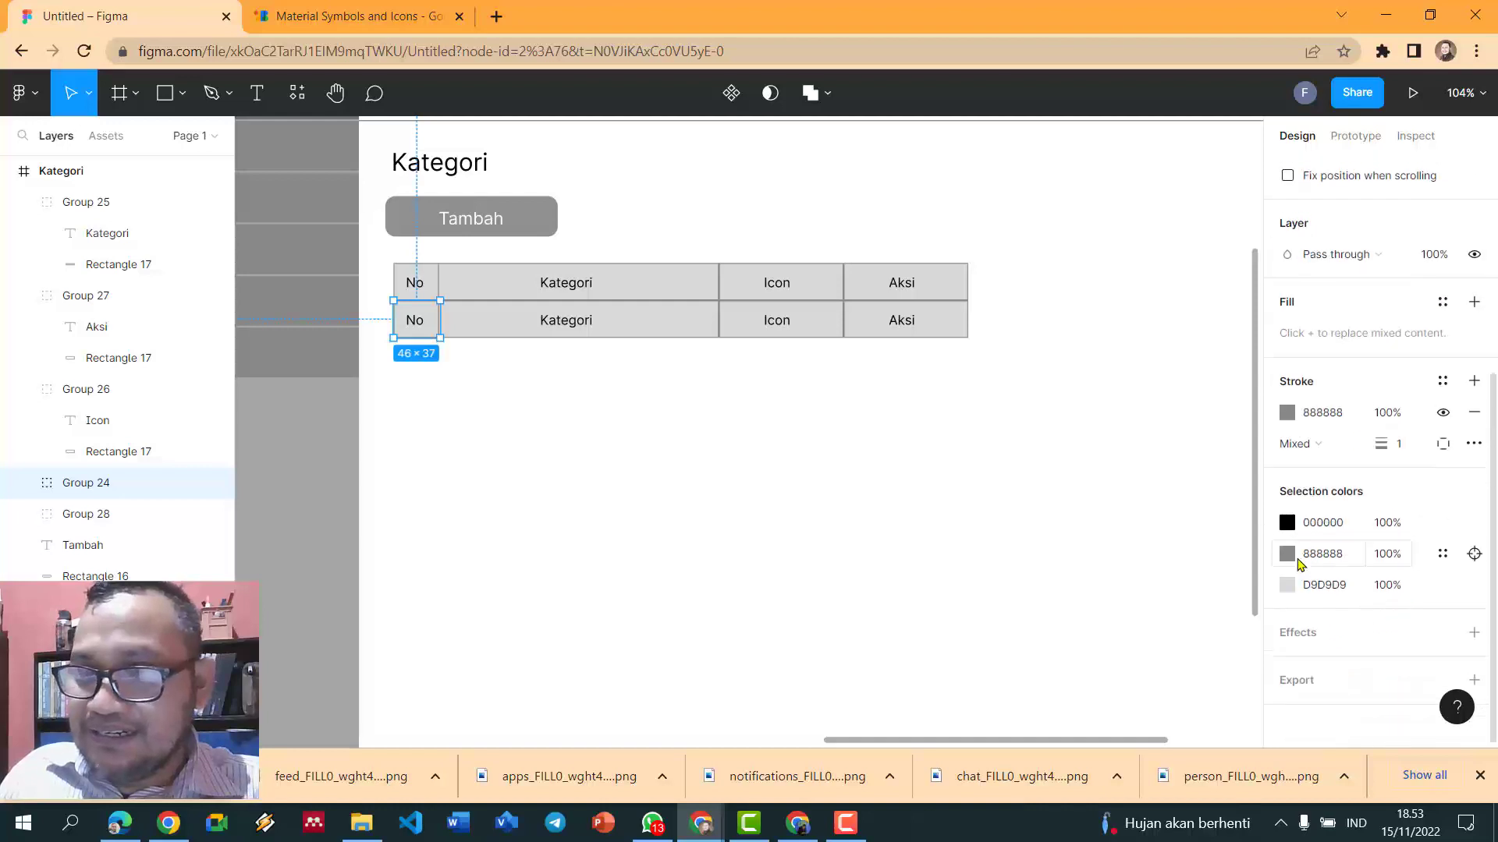
scroll(1299, 568, up, 2)
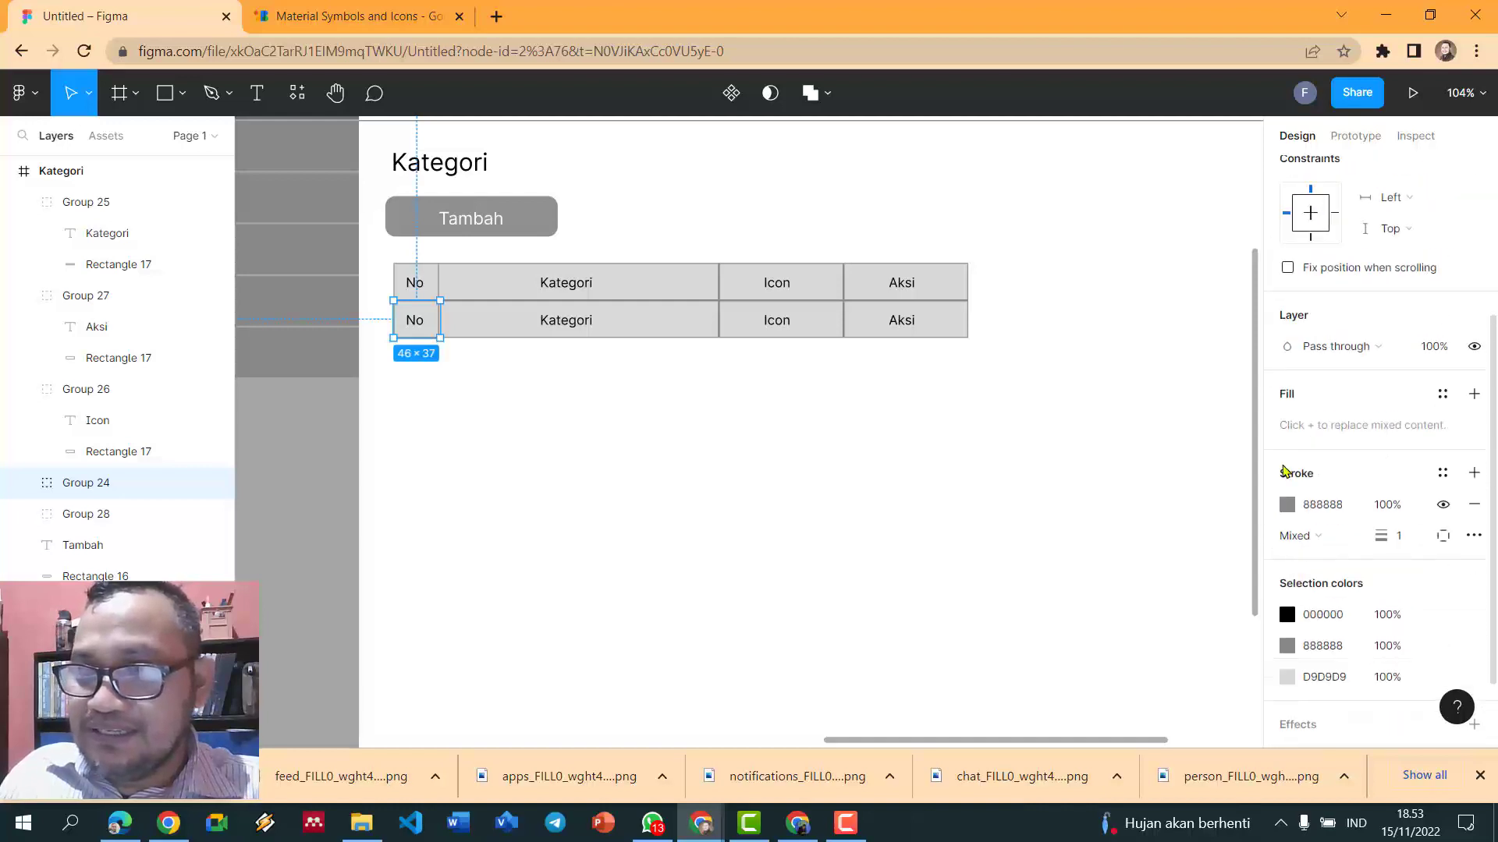
click(984, 422)
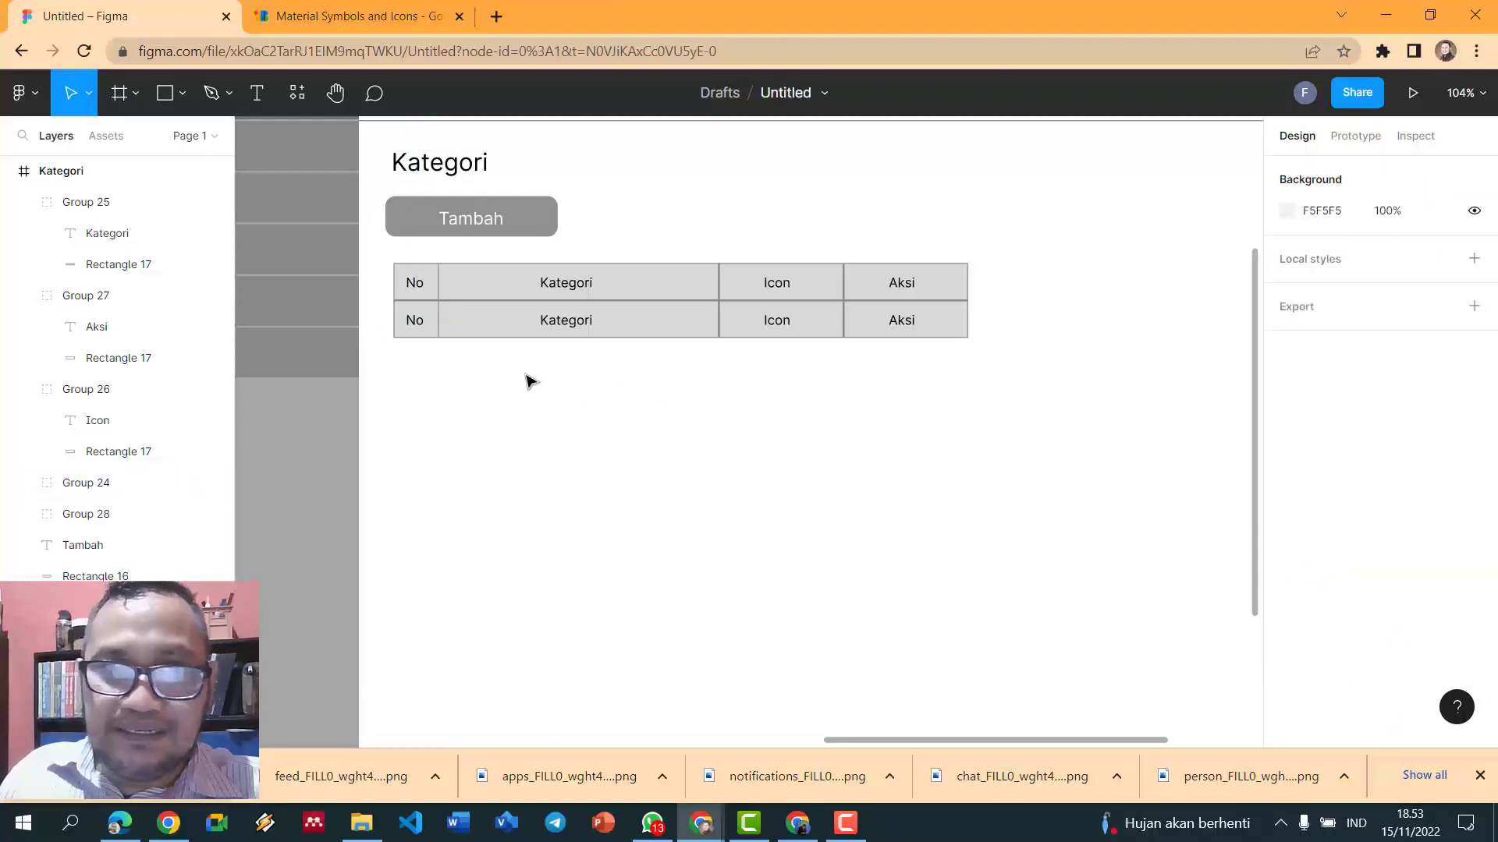
- Make the second-row No cell's background rectangle white
click(425, 328)
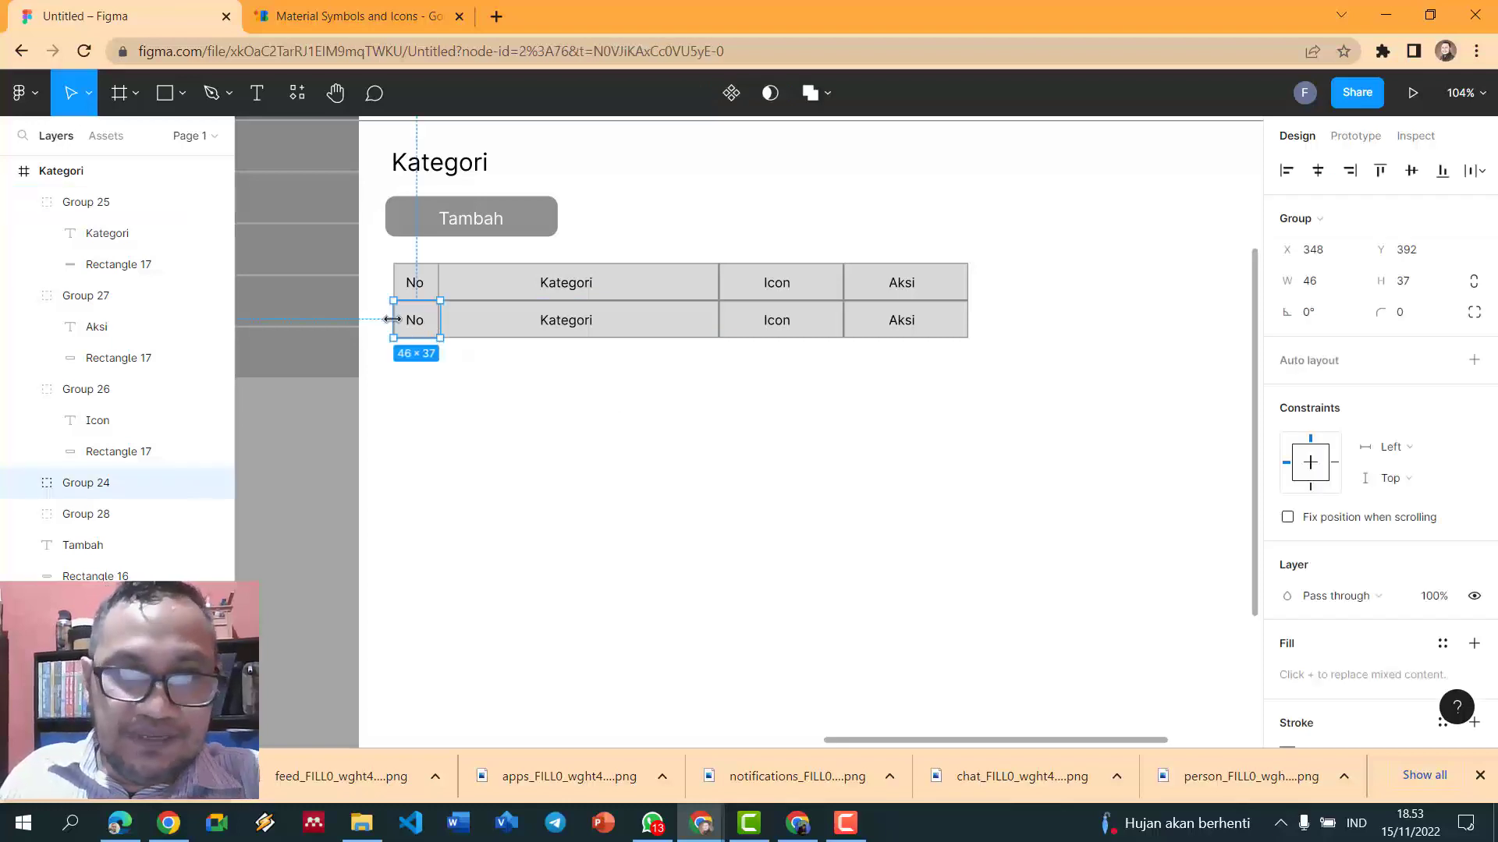
key(Return)
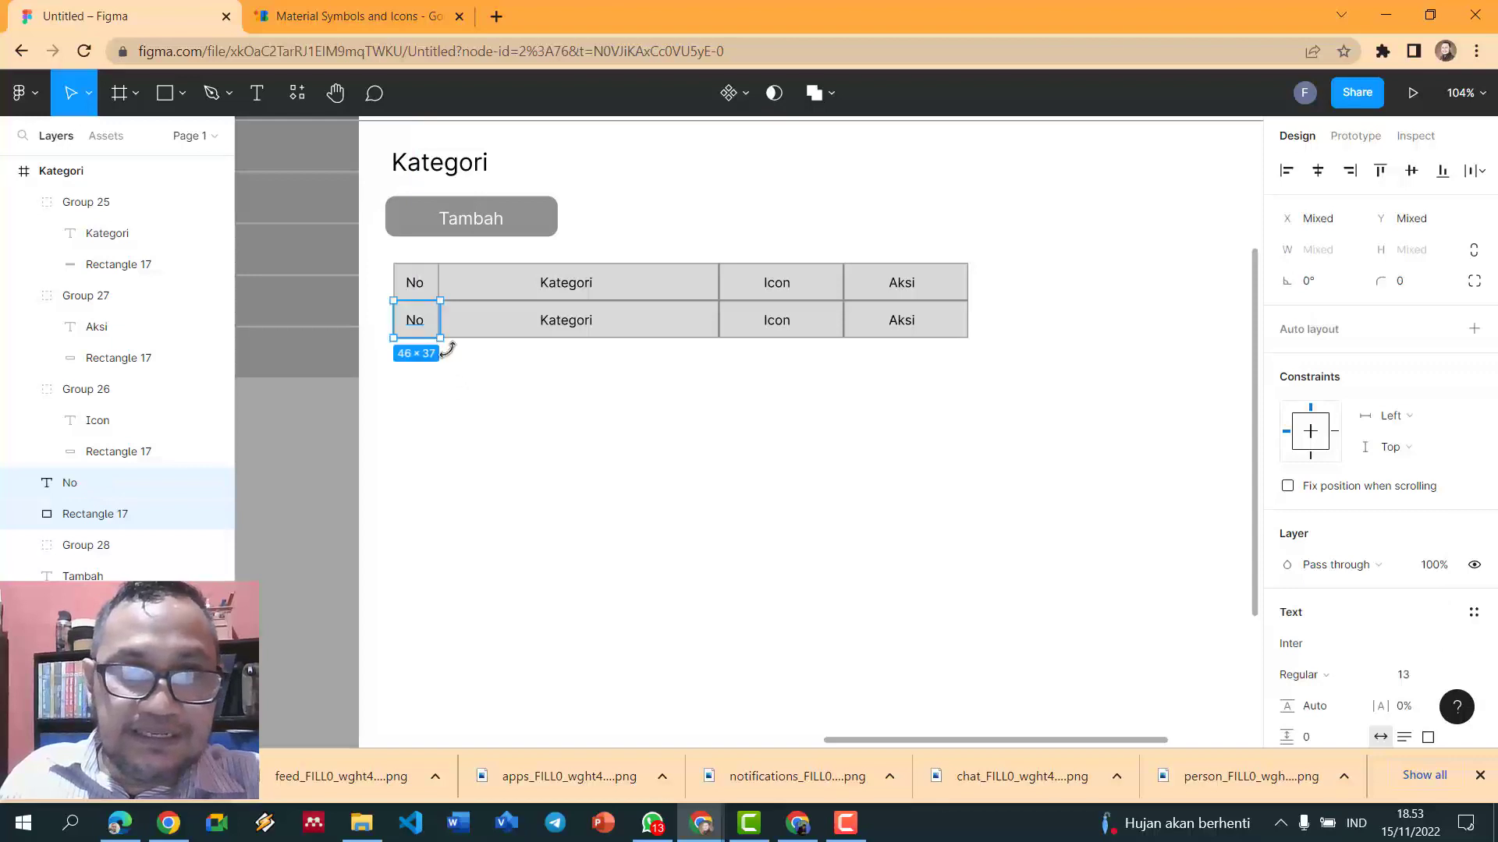
click(477, 378)
click(419, 322)
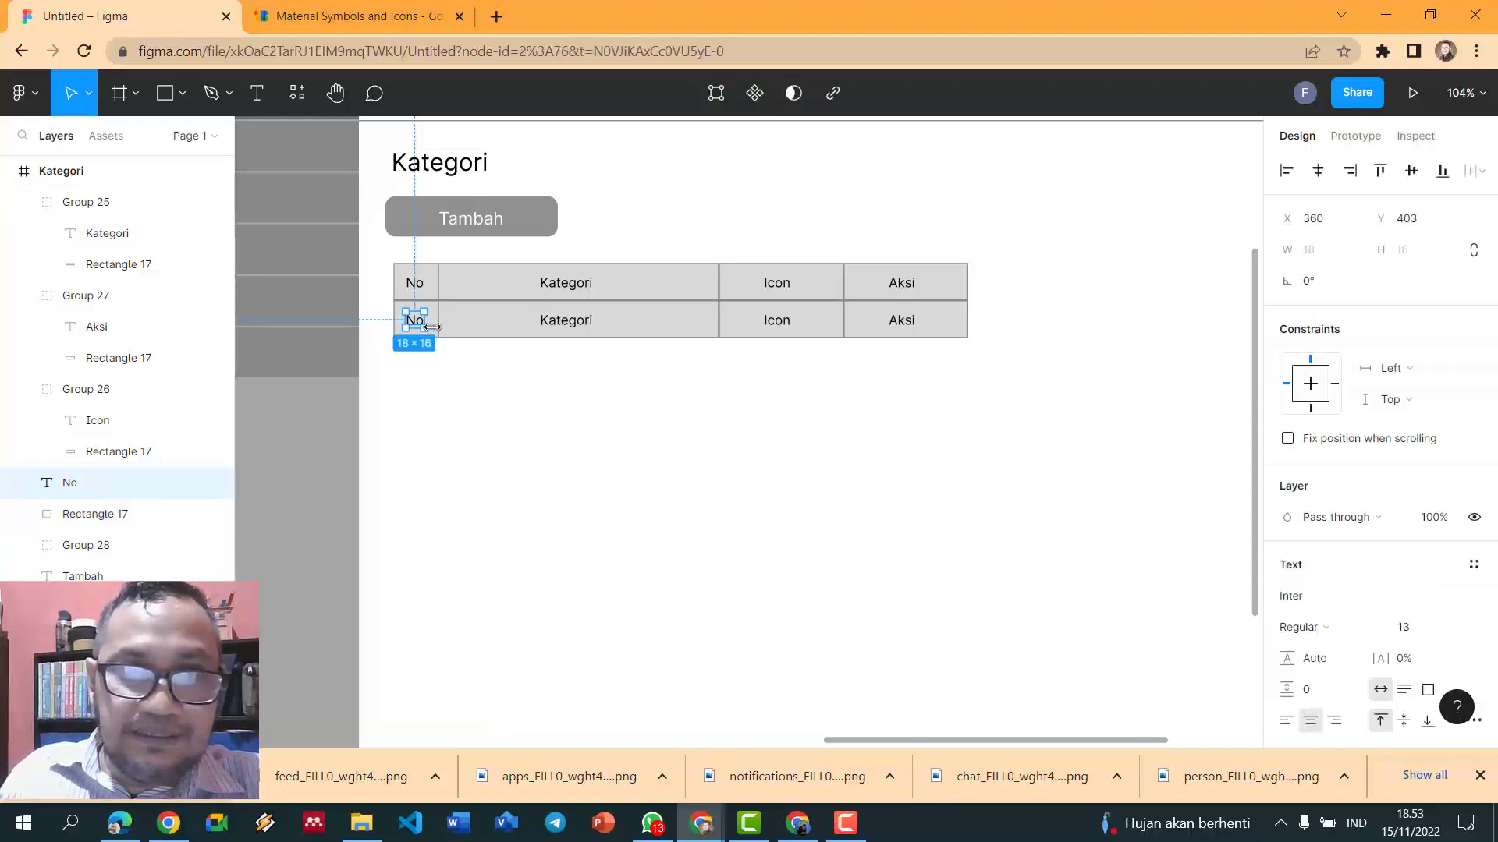
click(436, 349)
click(438, 337)
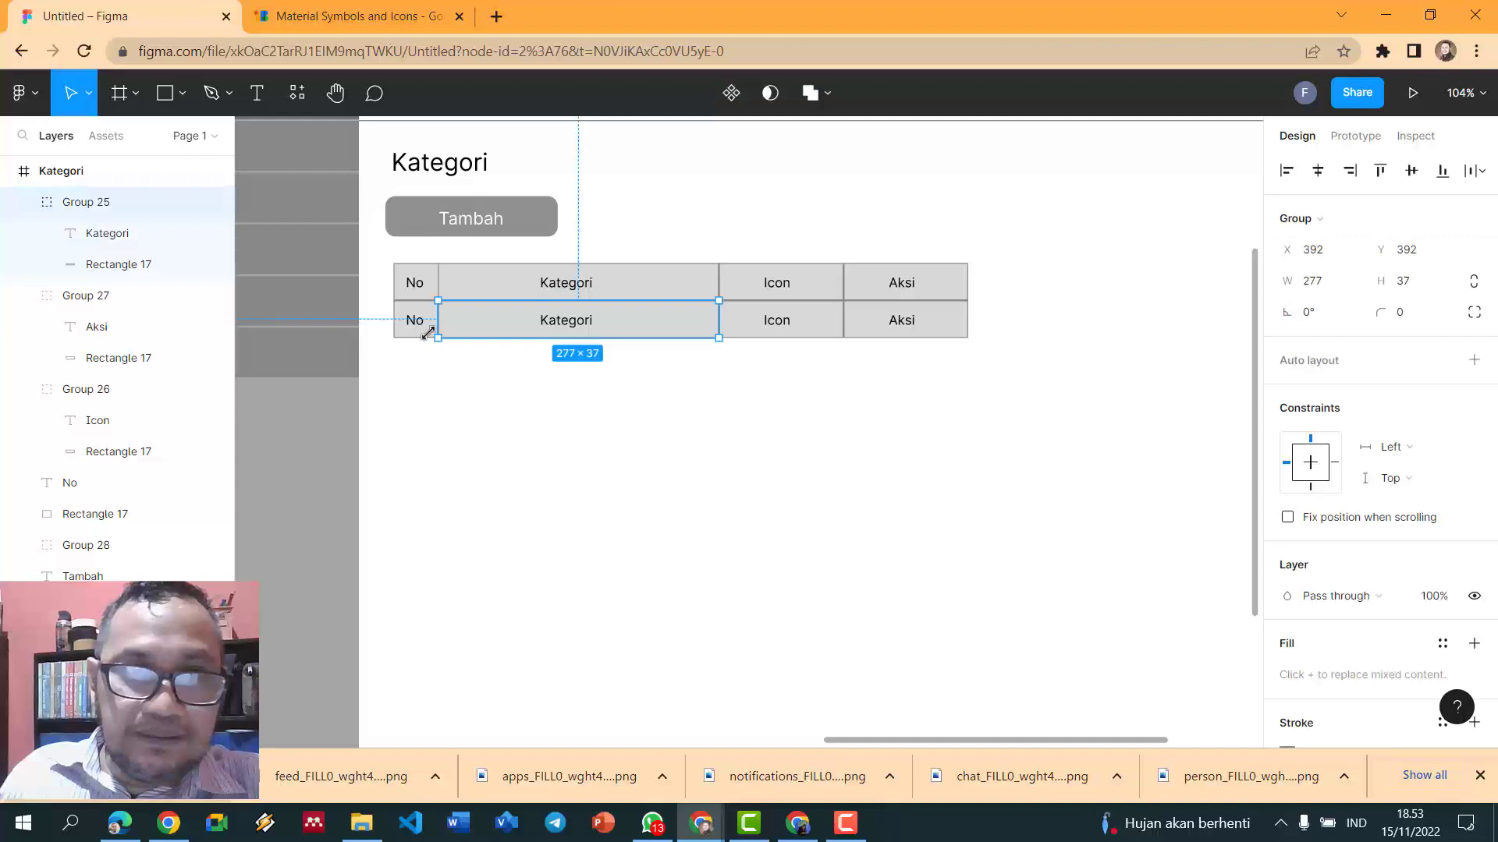
click(395, 331)
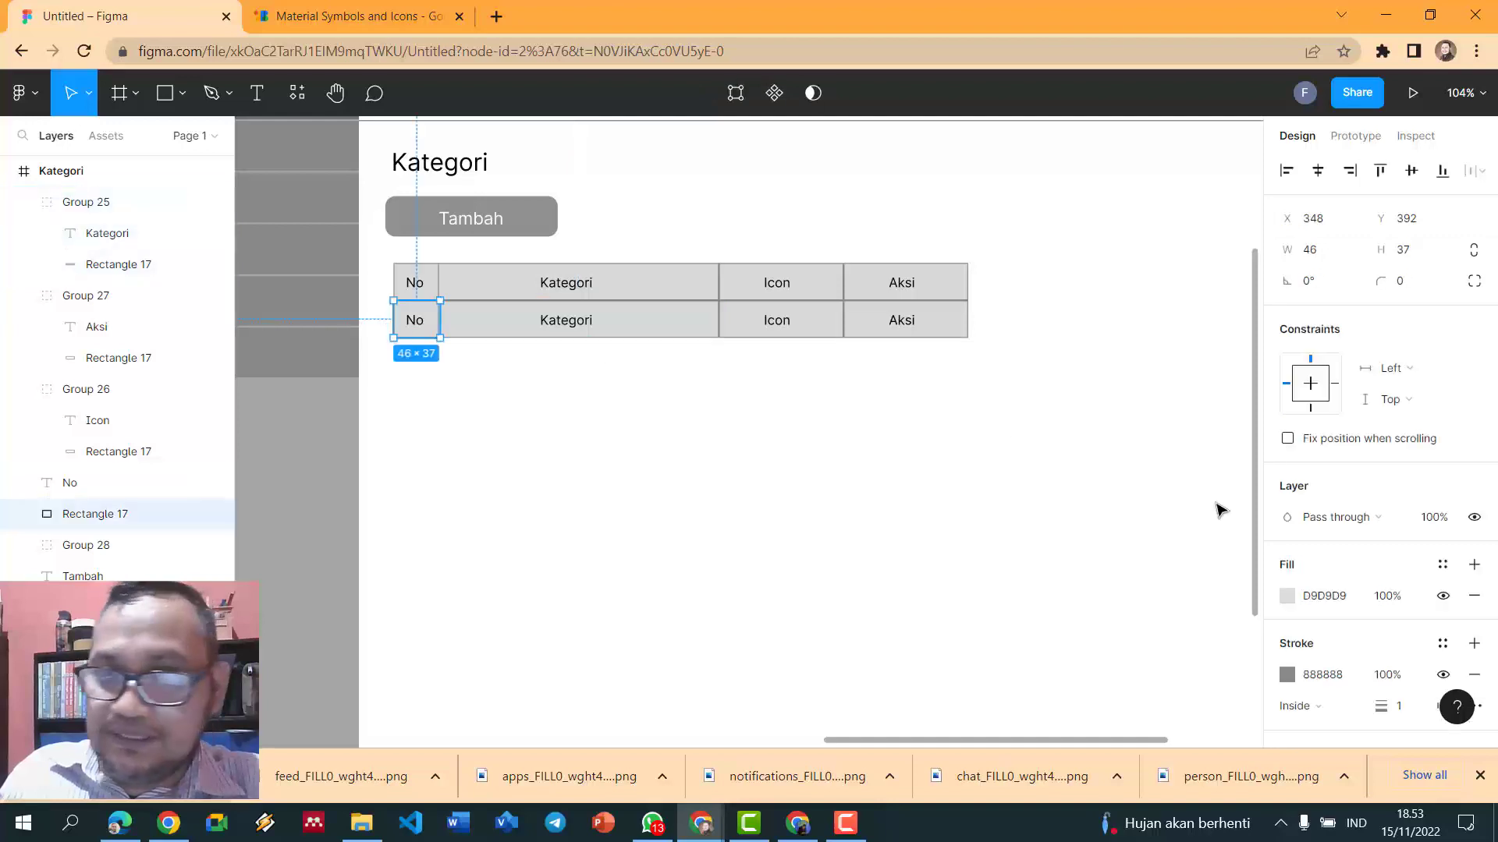
click(1287, 596)
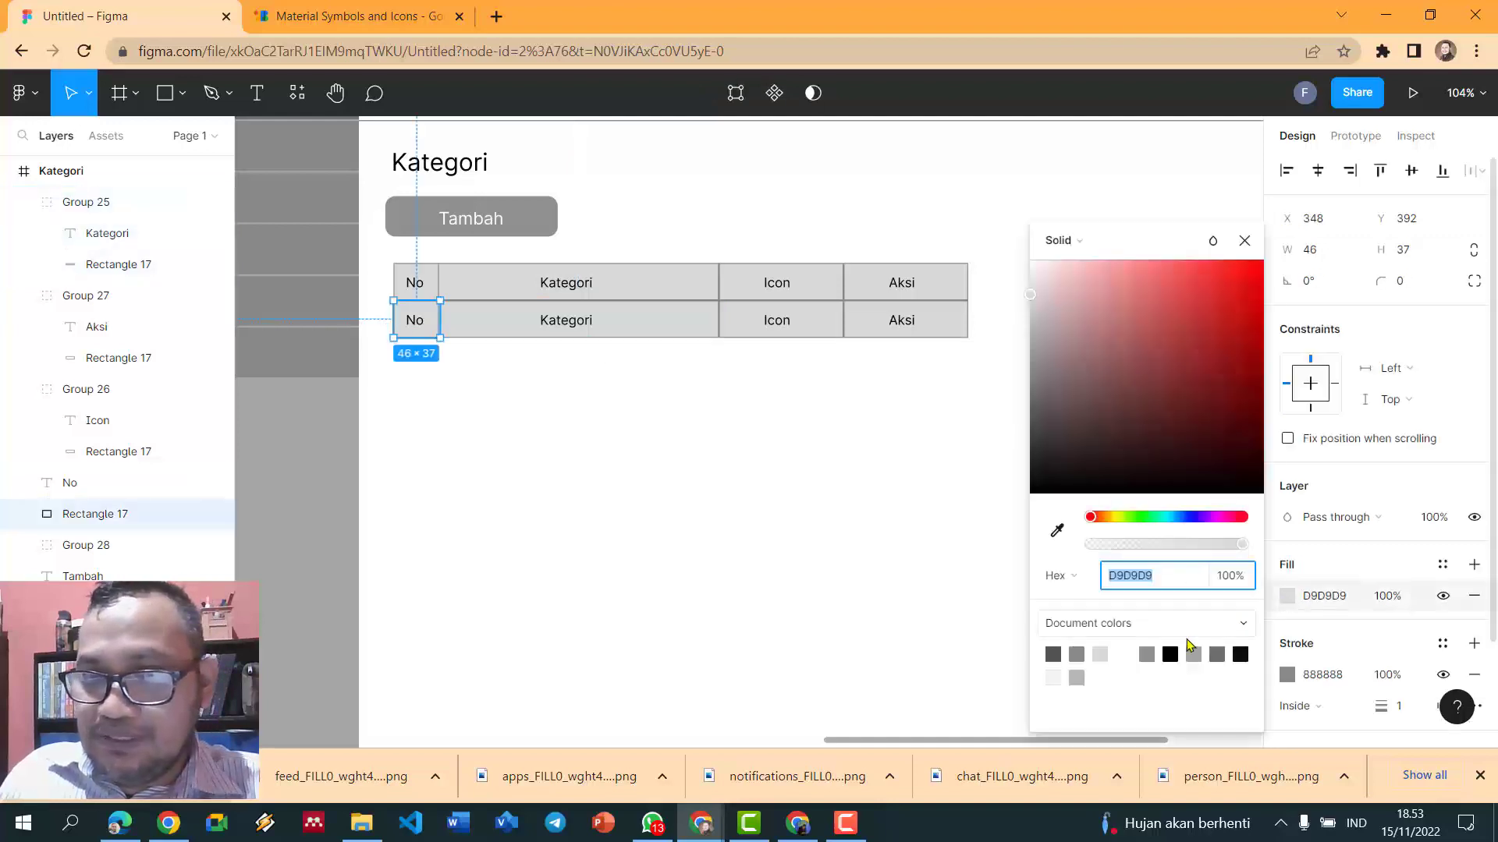
click(1124, 654)
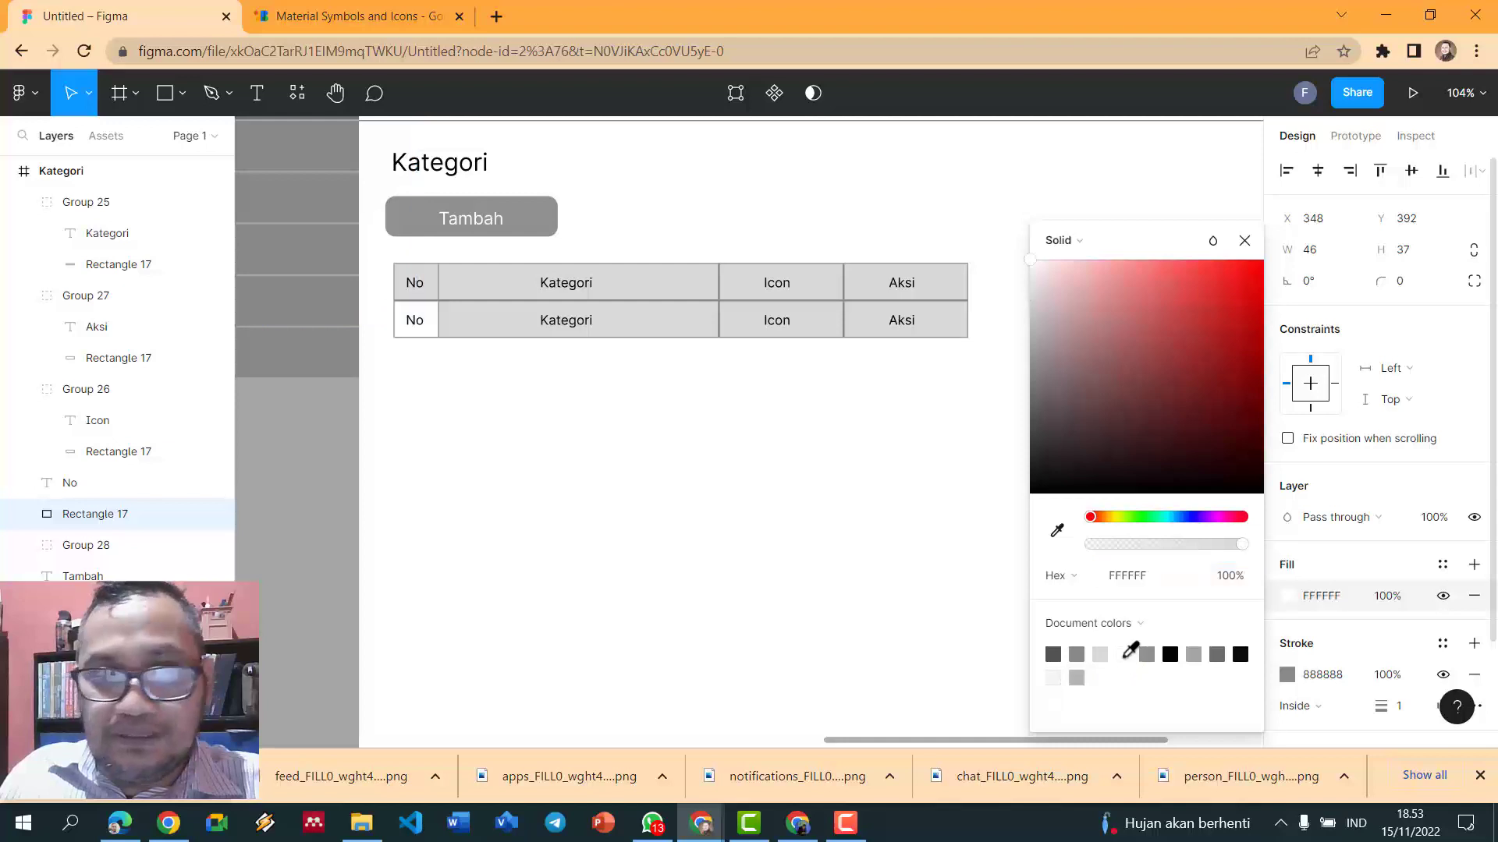
- Ungroup the second-row Kategori cell and lighten its background to F5F5F5
click(671, 334)
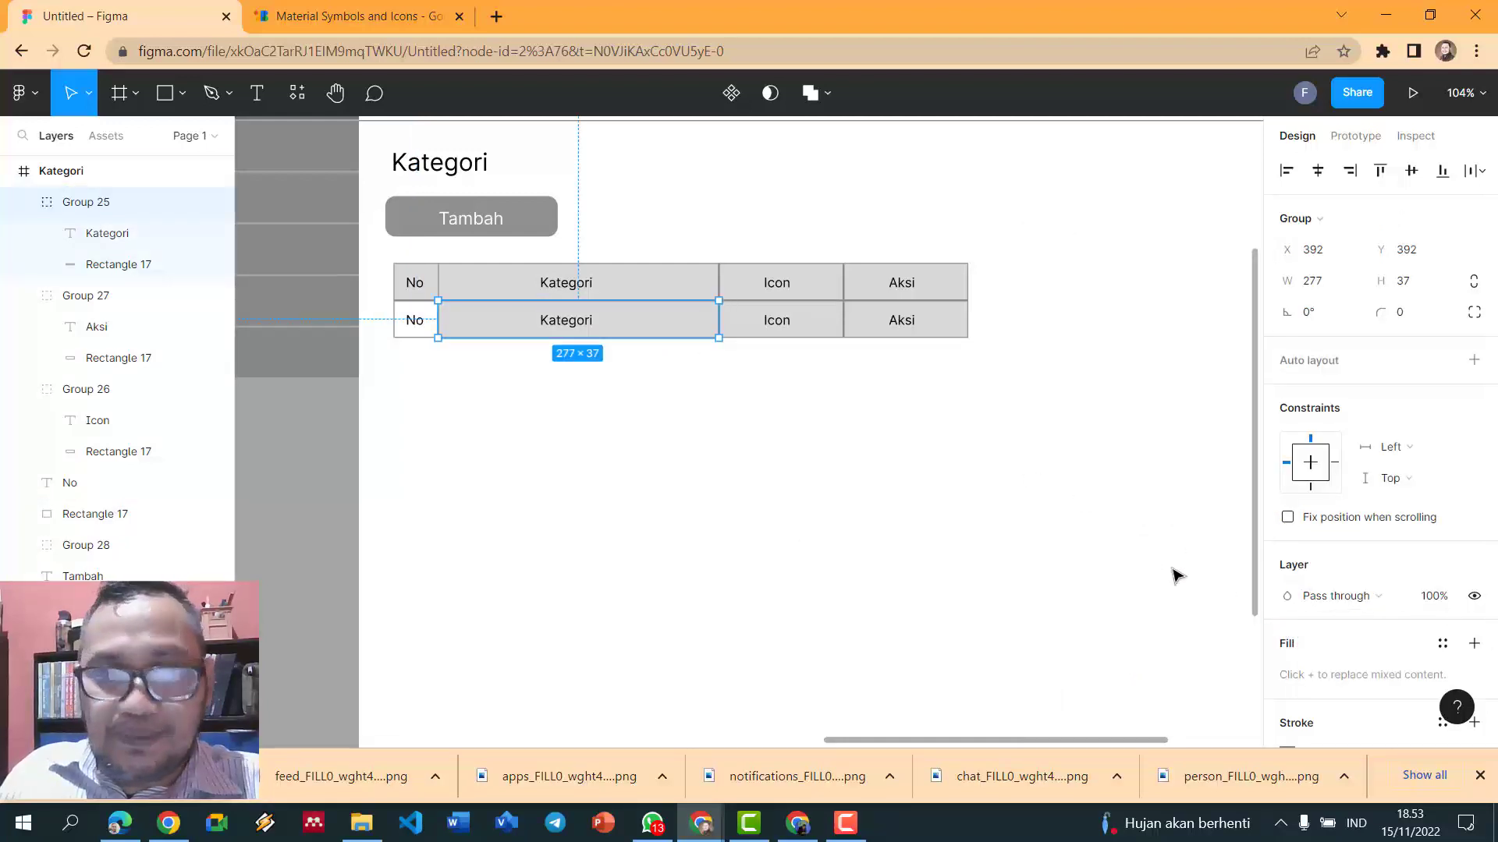
key(ctrl+shift+g)
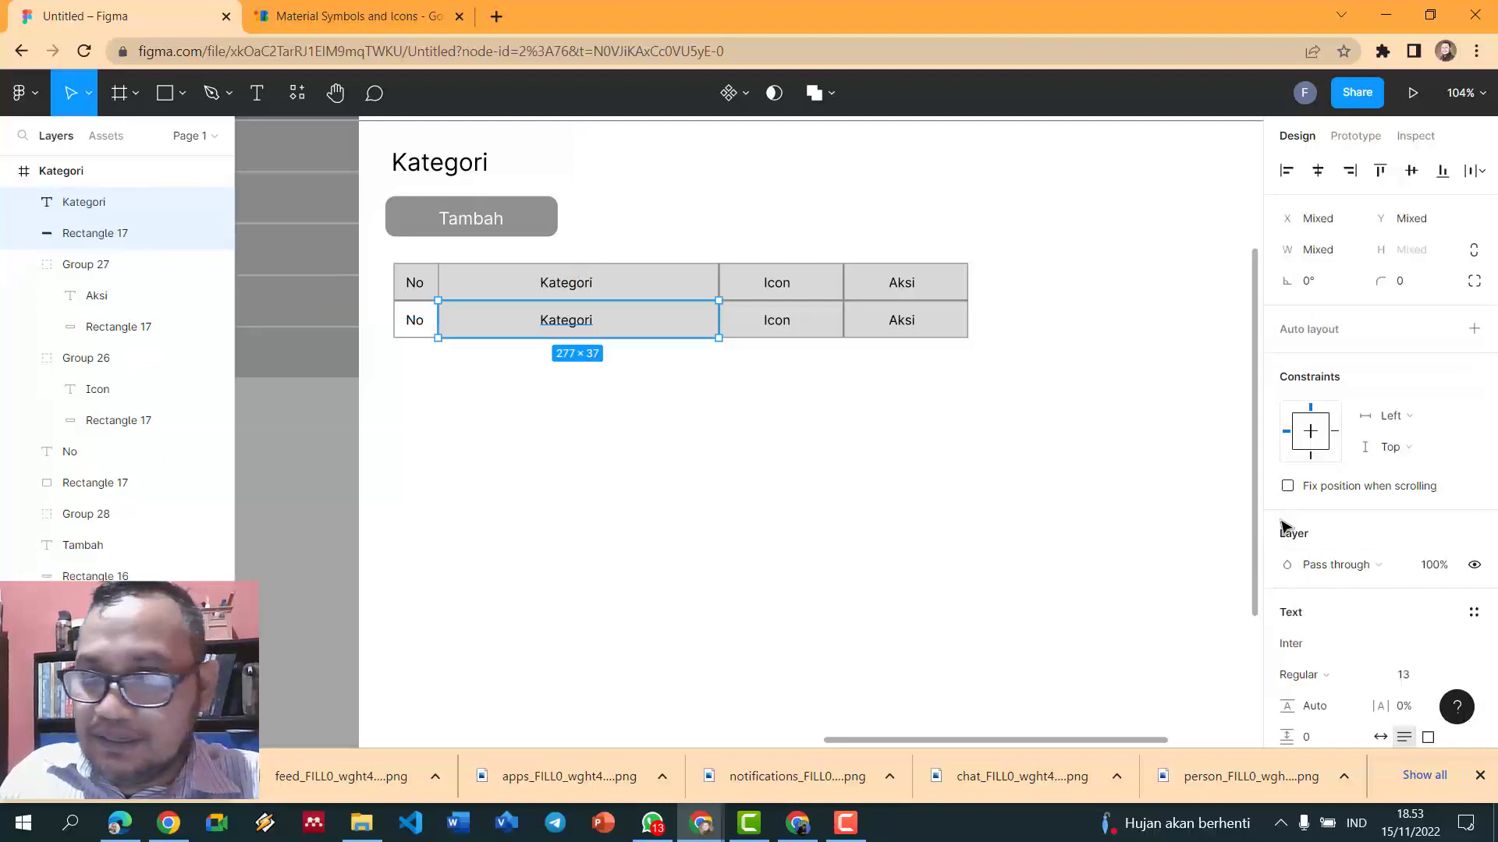
scroll(1382, 589, down, 4)
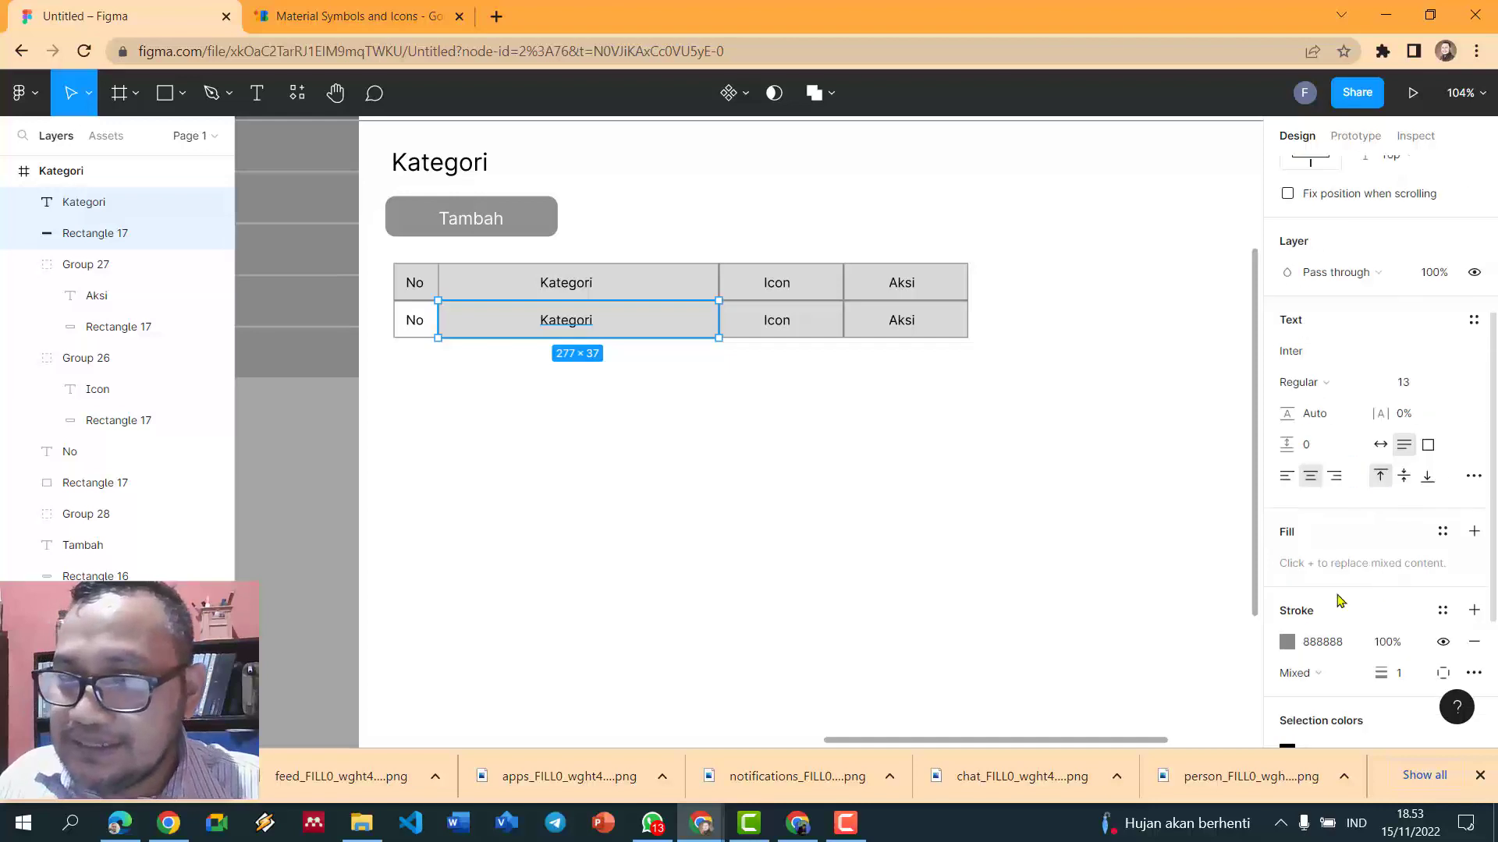
click(723, 380)
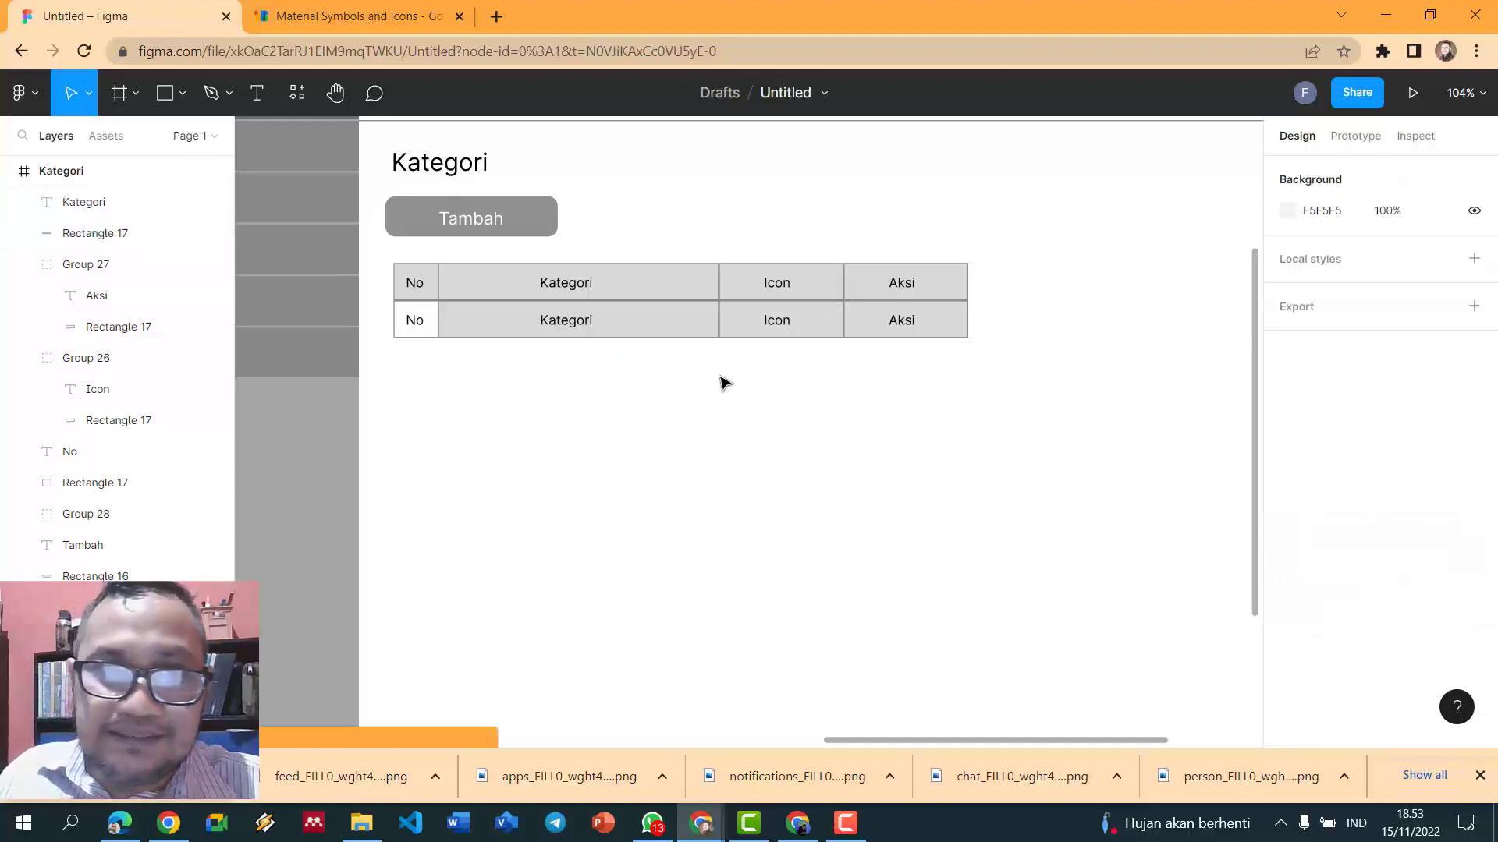
click(693, 332)
click(1286, 599)
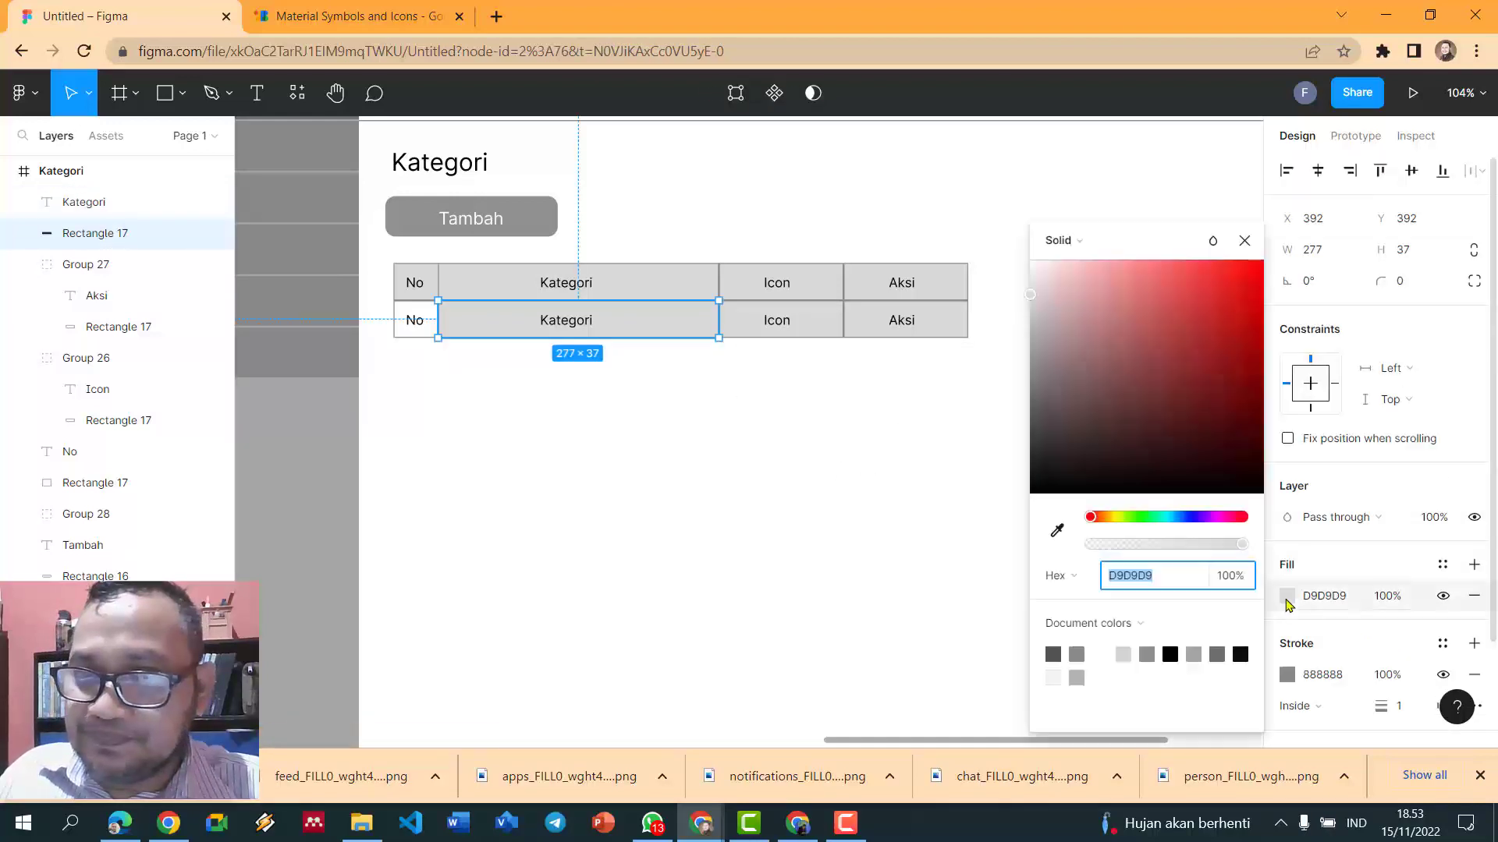
click(1103, 684)
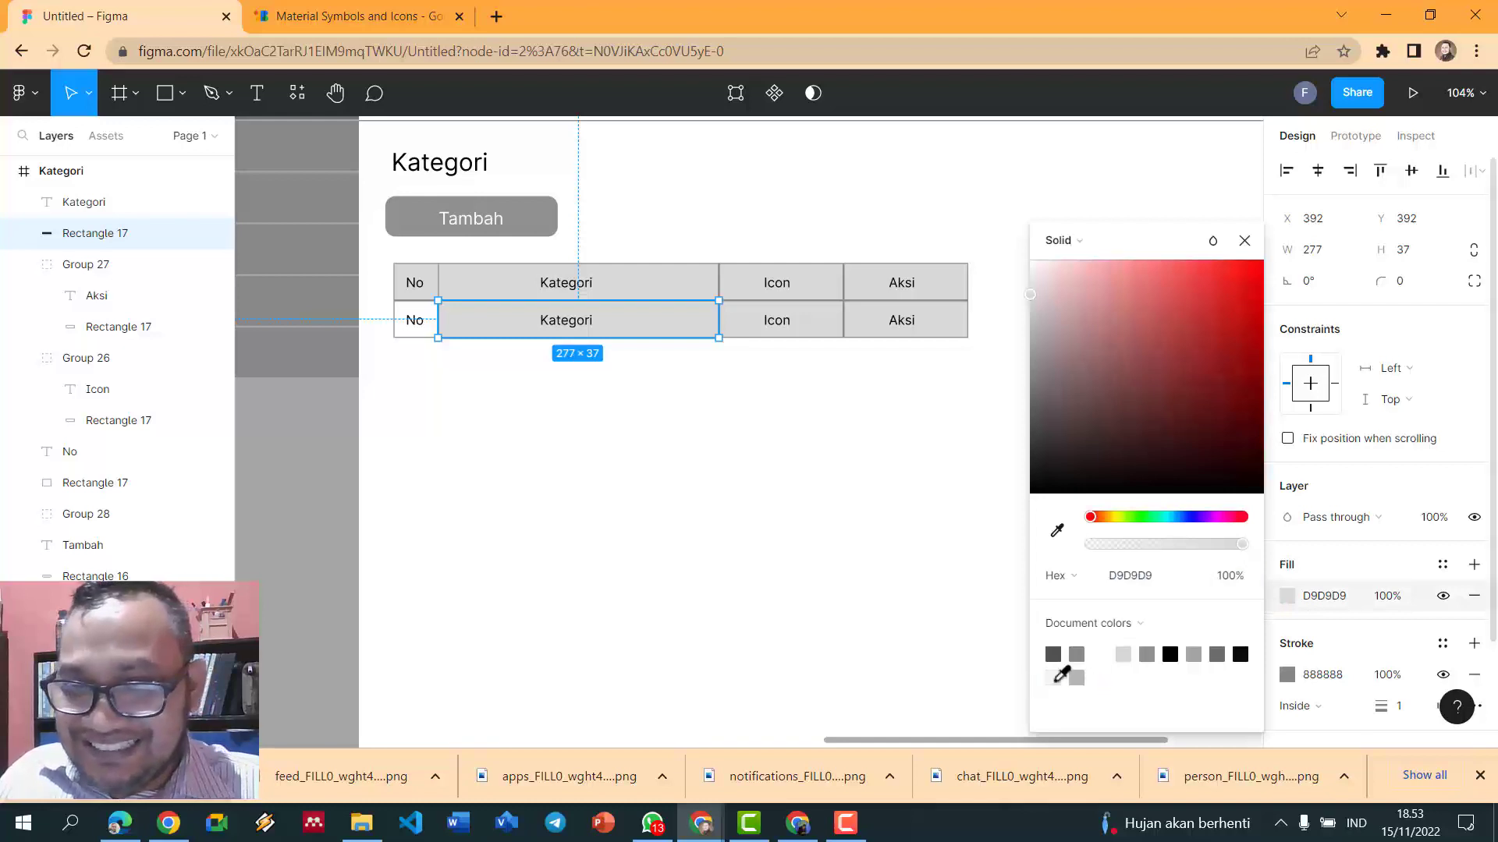
click(1054, 677)
- Ungroup the Icon cell and fill its background rectangle with FFFFFF
click(829, 336)
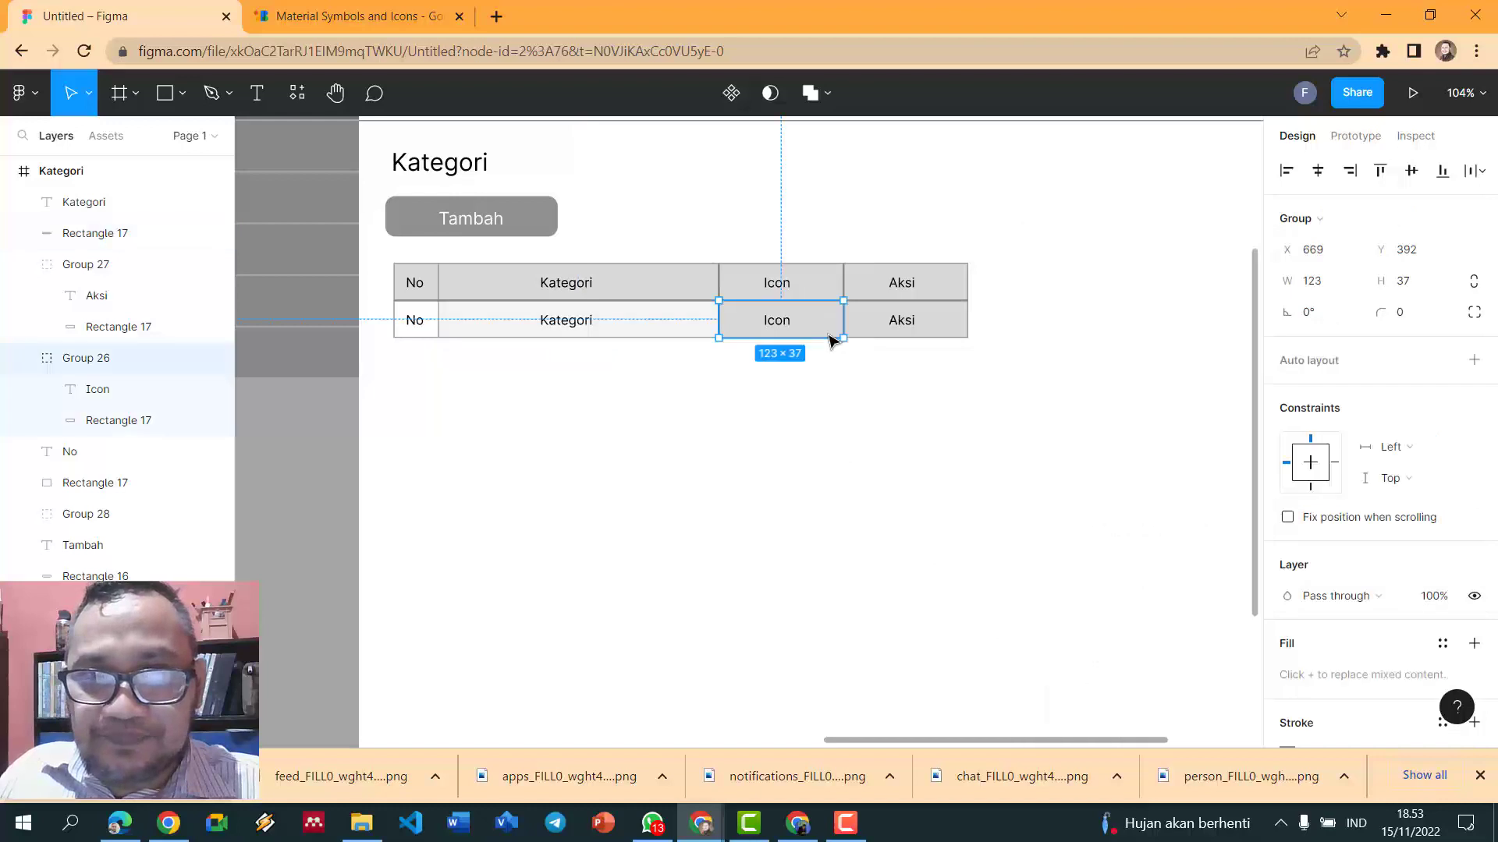
key(ctrl+shift+g)
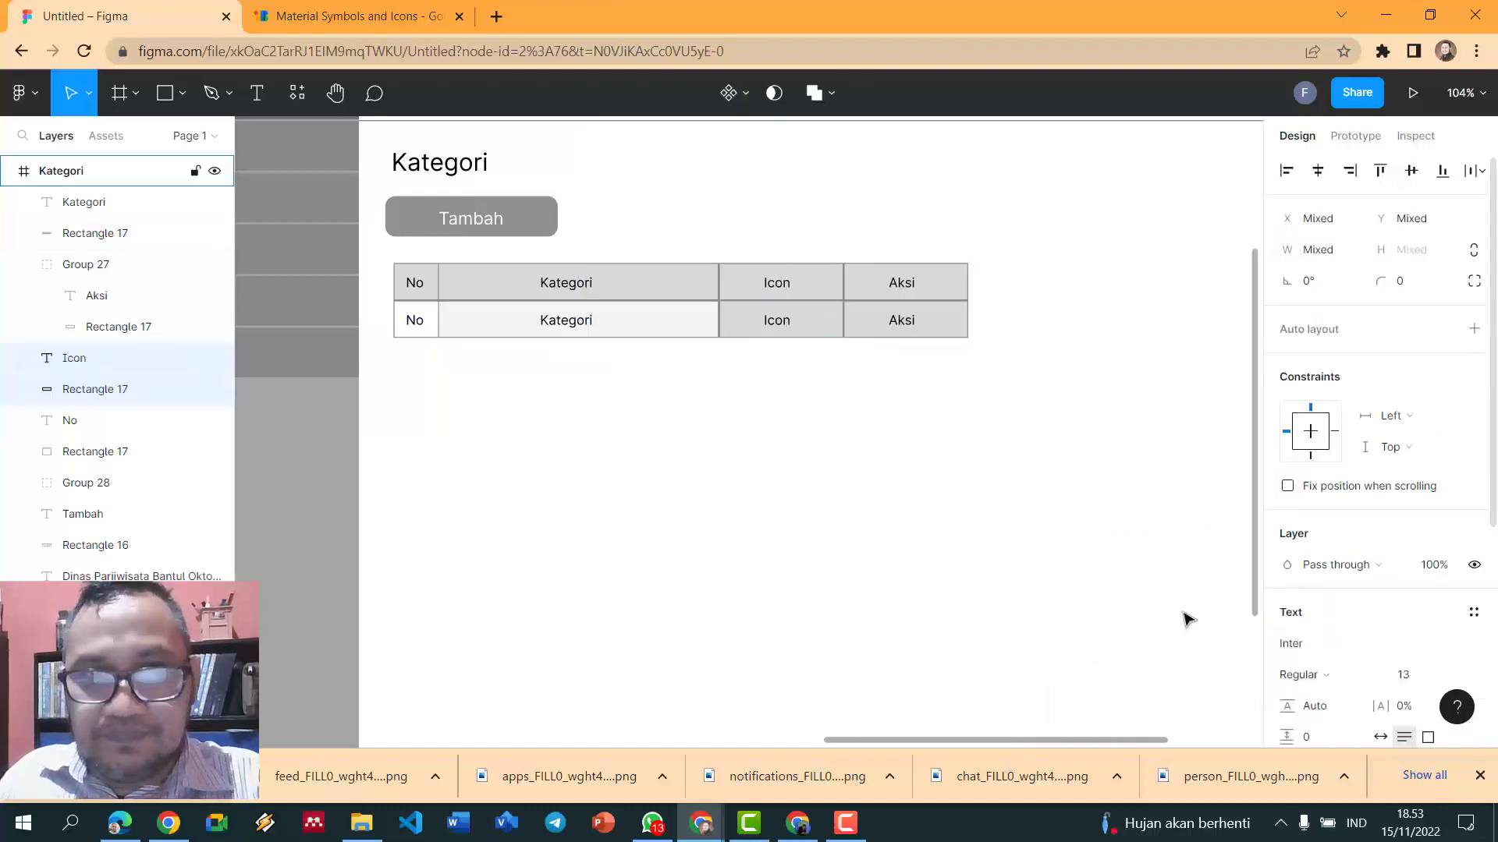
click(1003, 525)
click(821, 327)
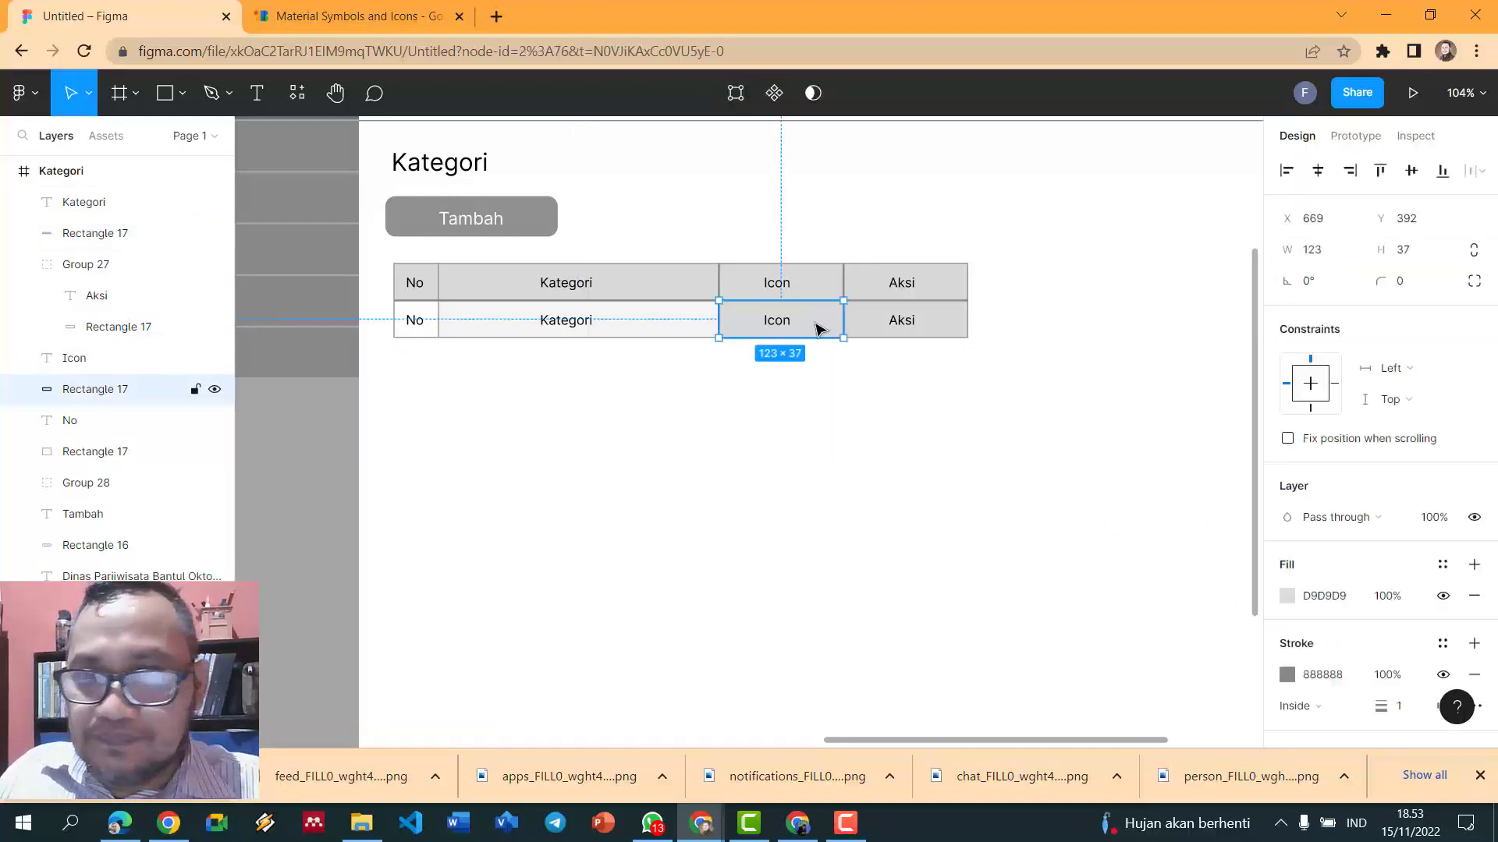
click(1287, 597)
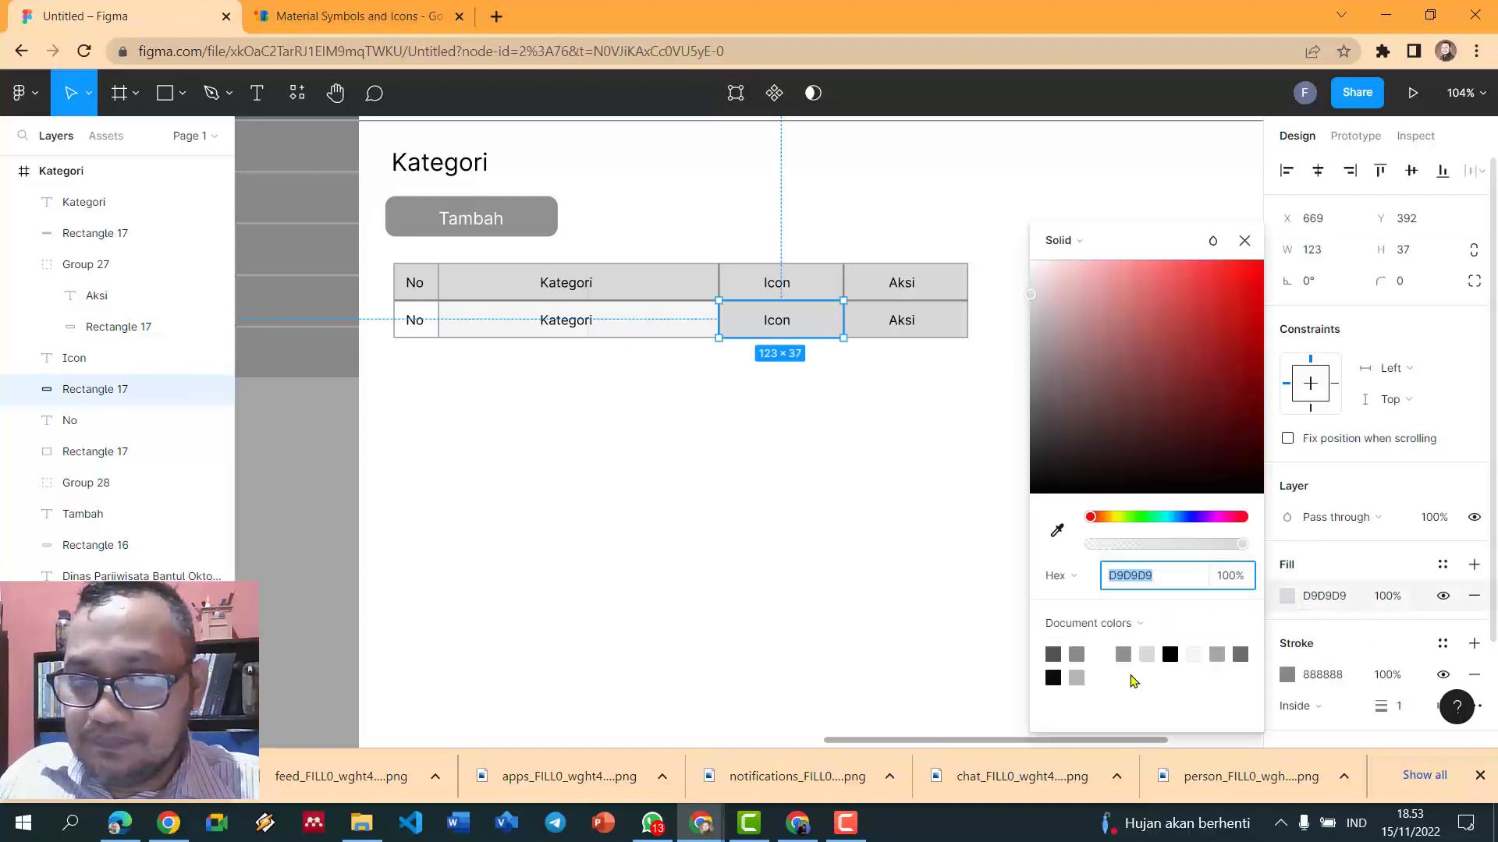
click(1100, 650)
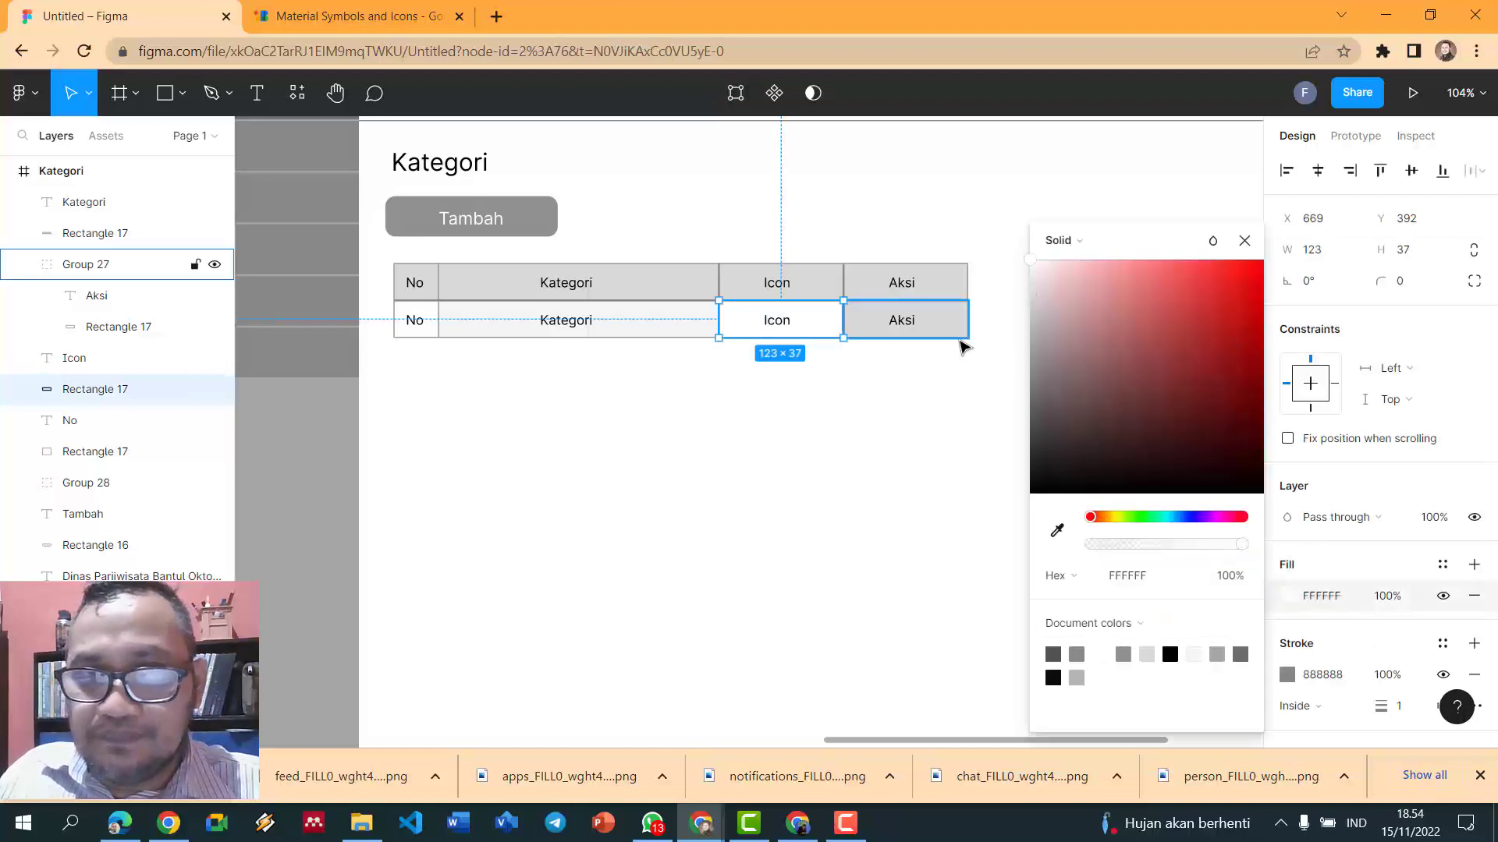
- Ungroup Group 27 to separate the Aksi text and fill its background FFFFFF
click(961, 333)
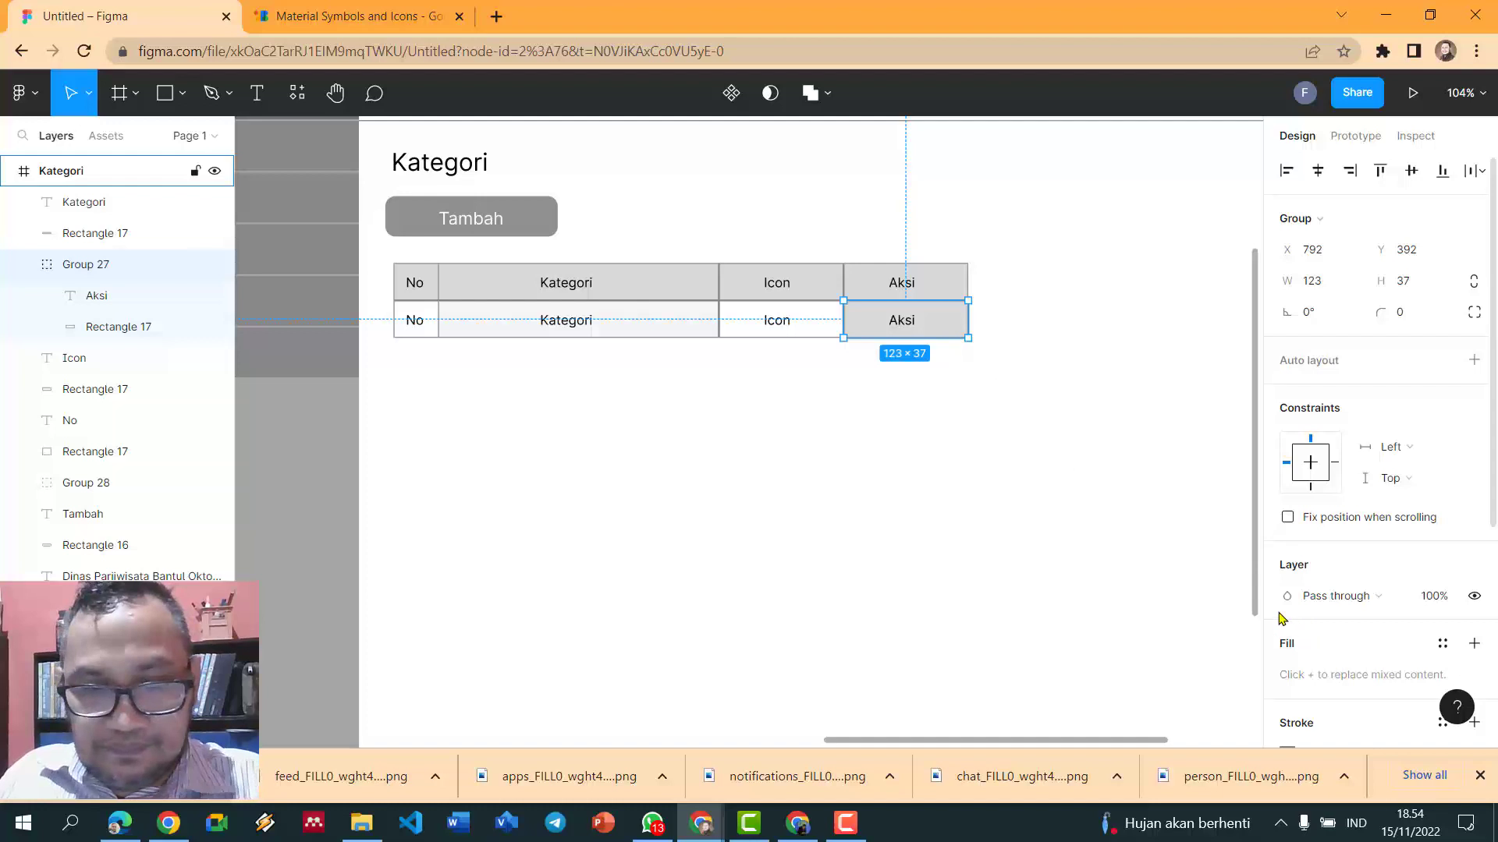
key(ctrl+shift+g)
click(1146, 516)
click(966, 336)
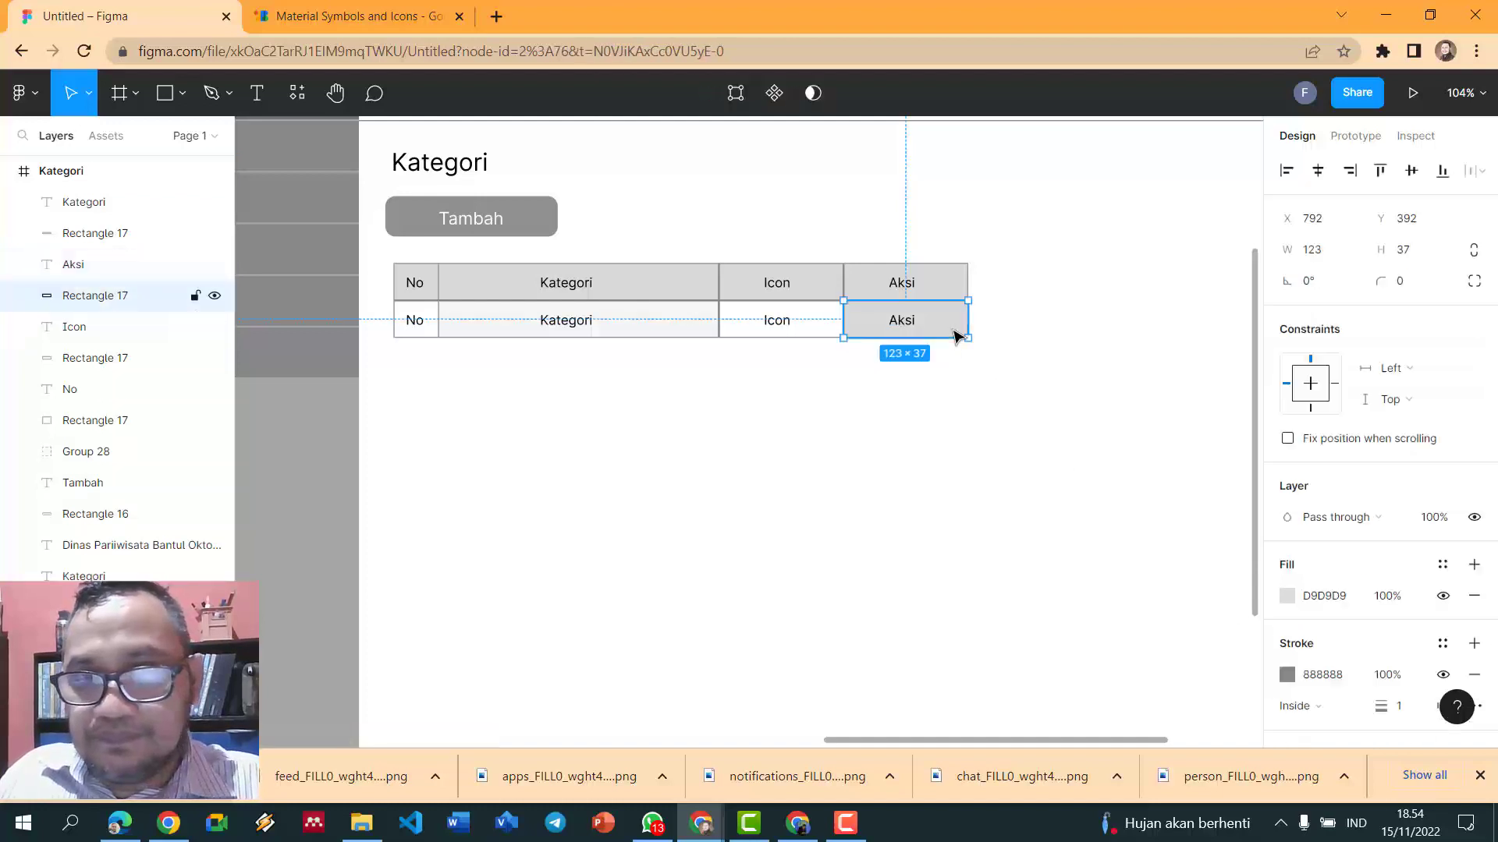
click(1287, 597)
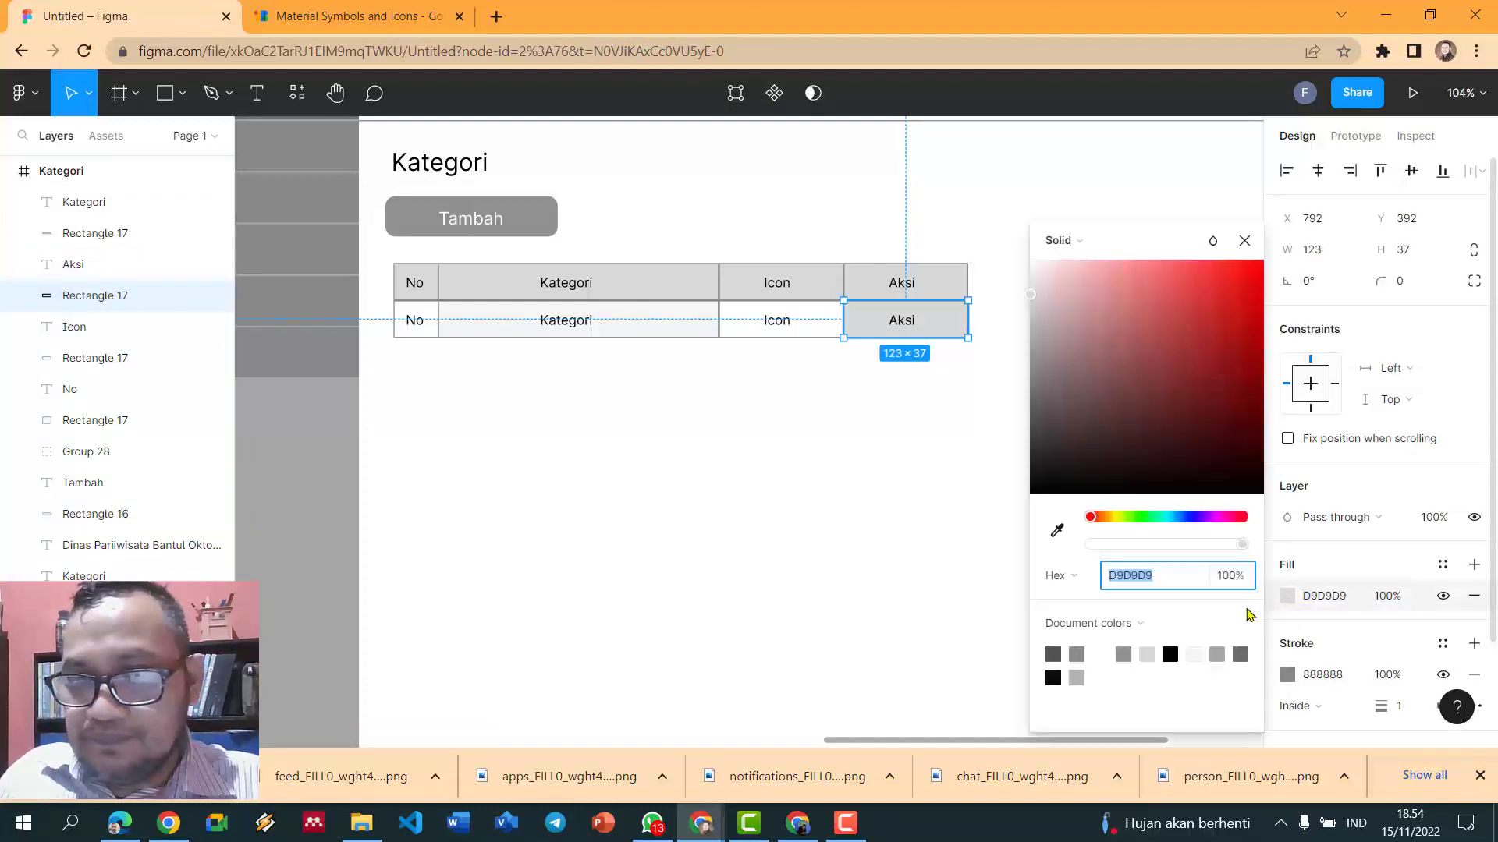
click(1102, 654)
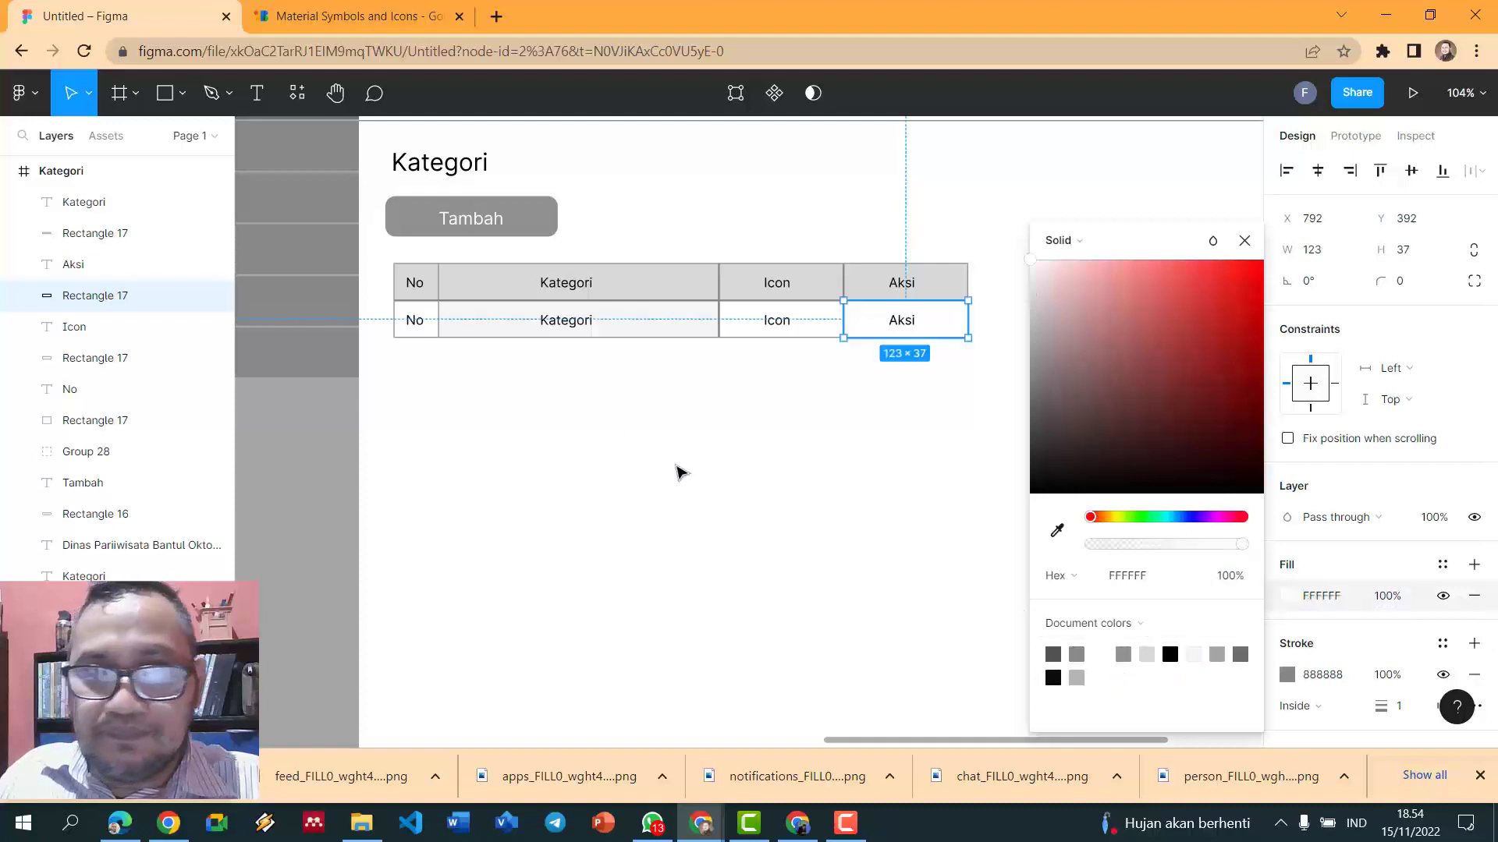
click(583, 401)
- Try a white border on the Kategori cell, then undo it
scroll(589, 400, up, 3)
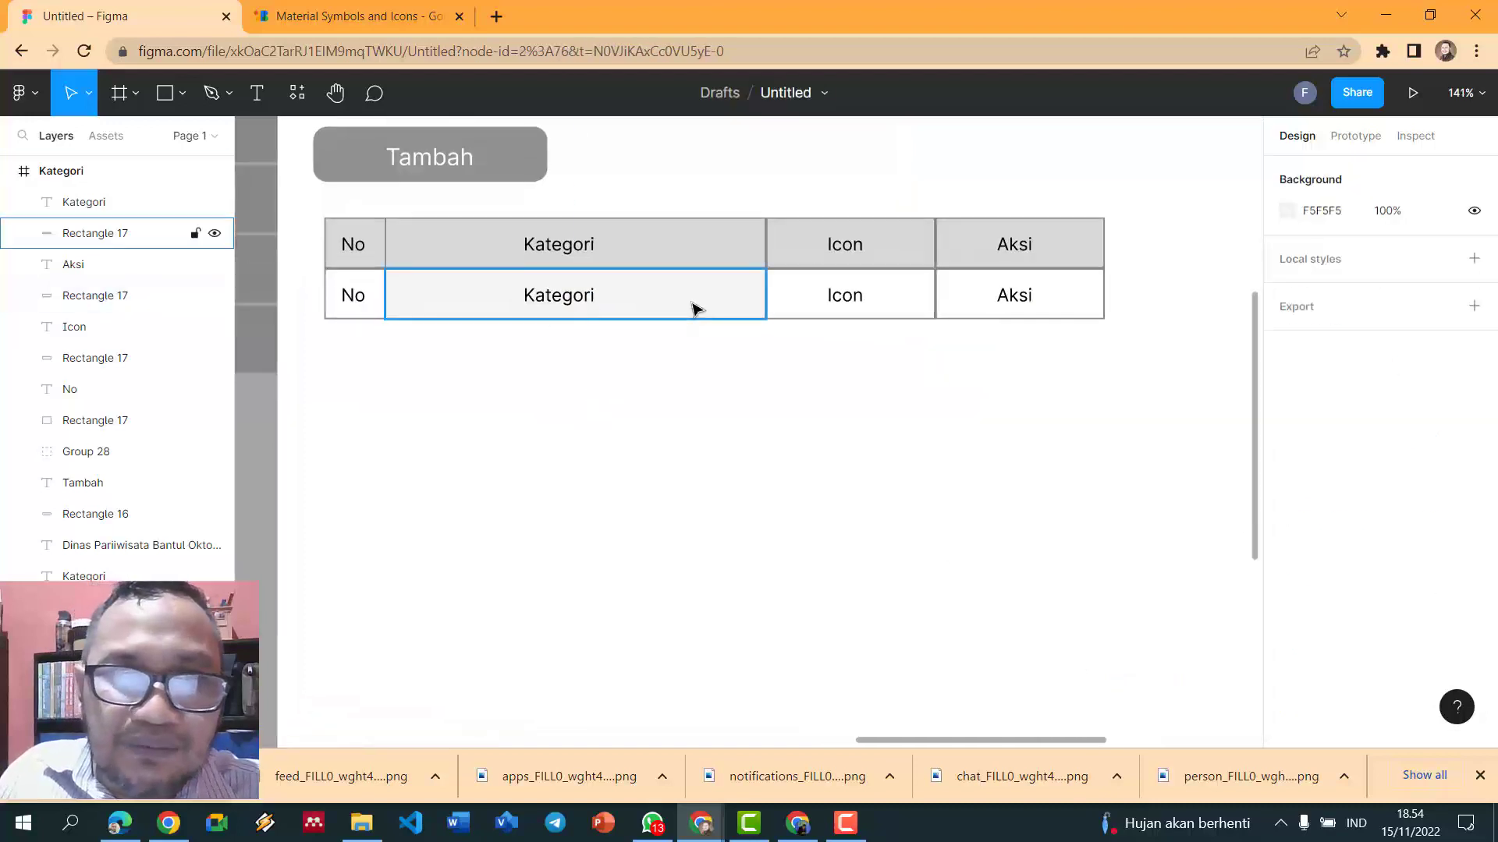
click(692, 309)
click(1287, 675)
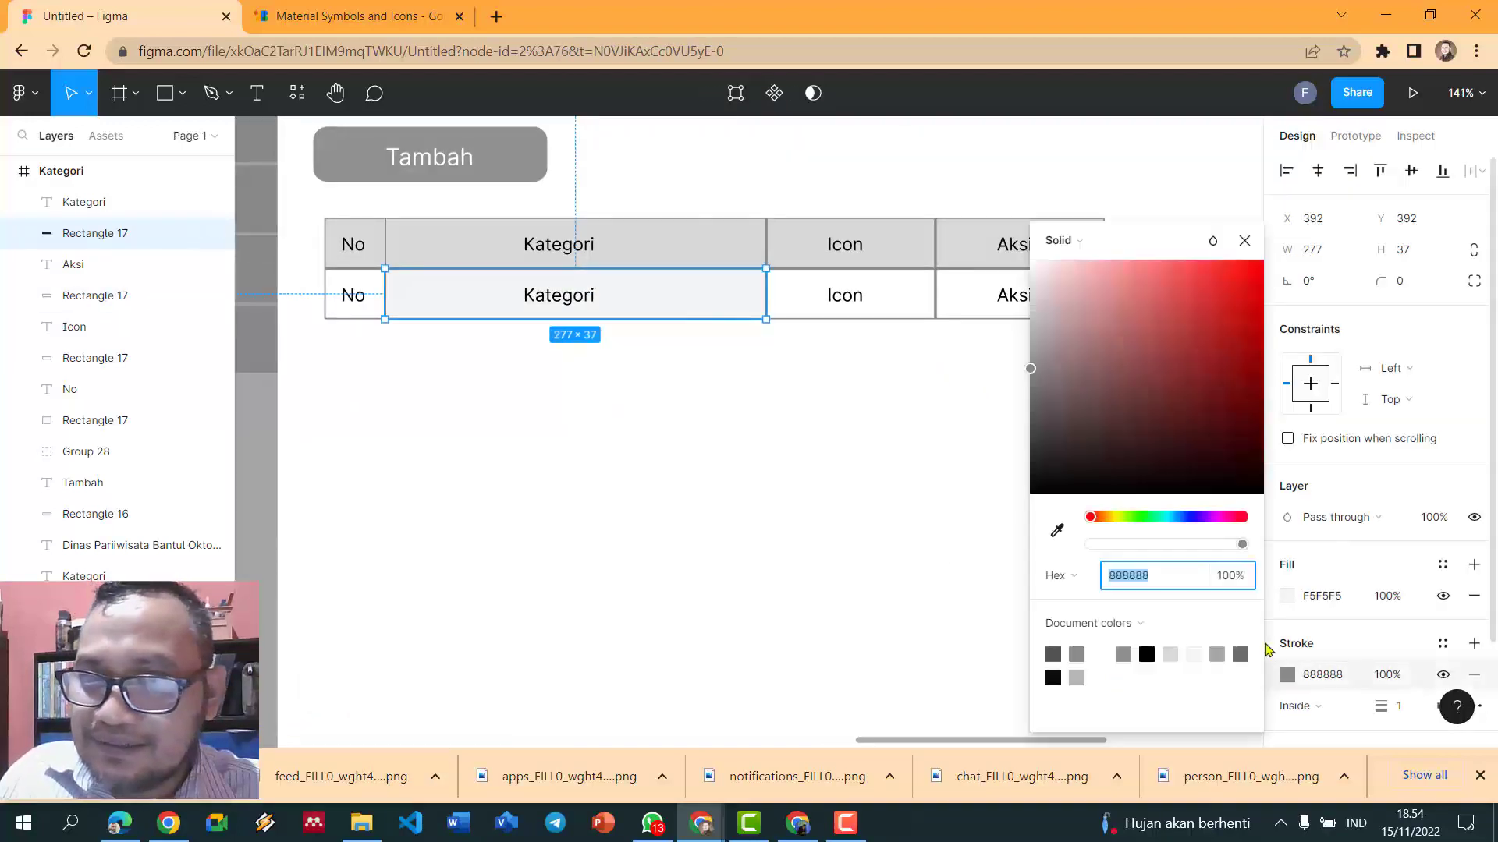
click(1098, 681)
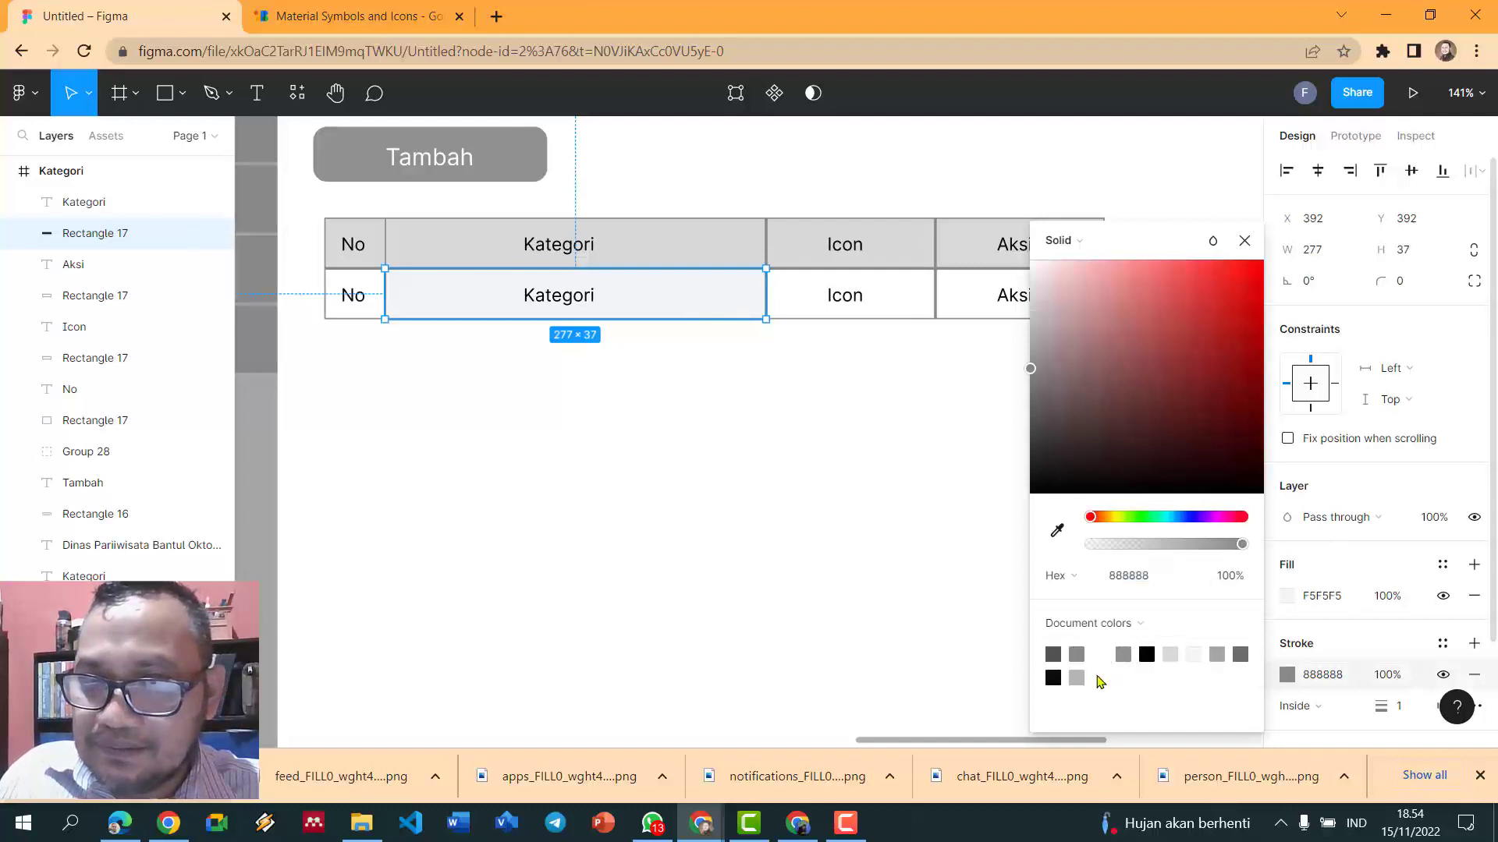
click(1101, 655)
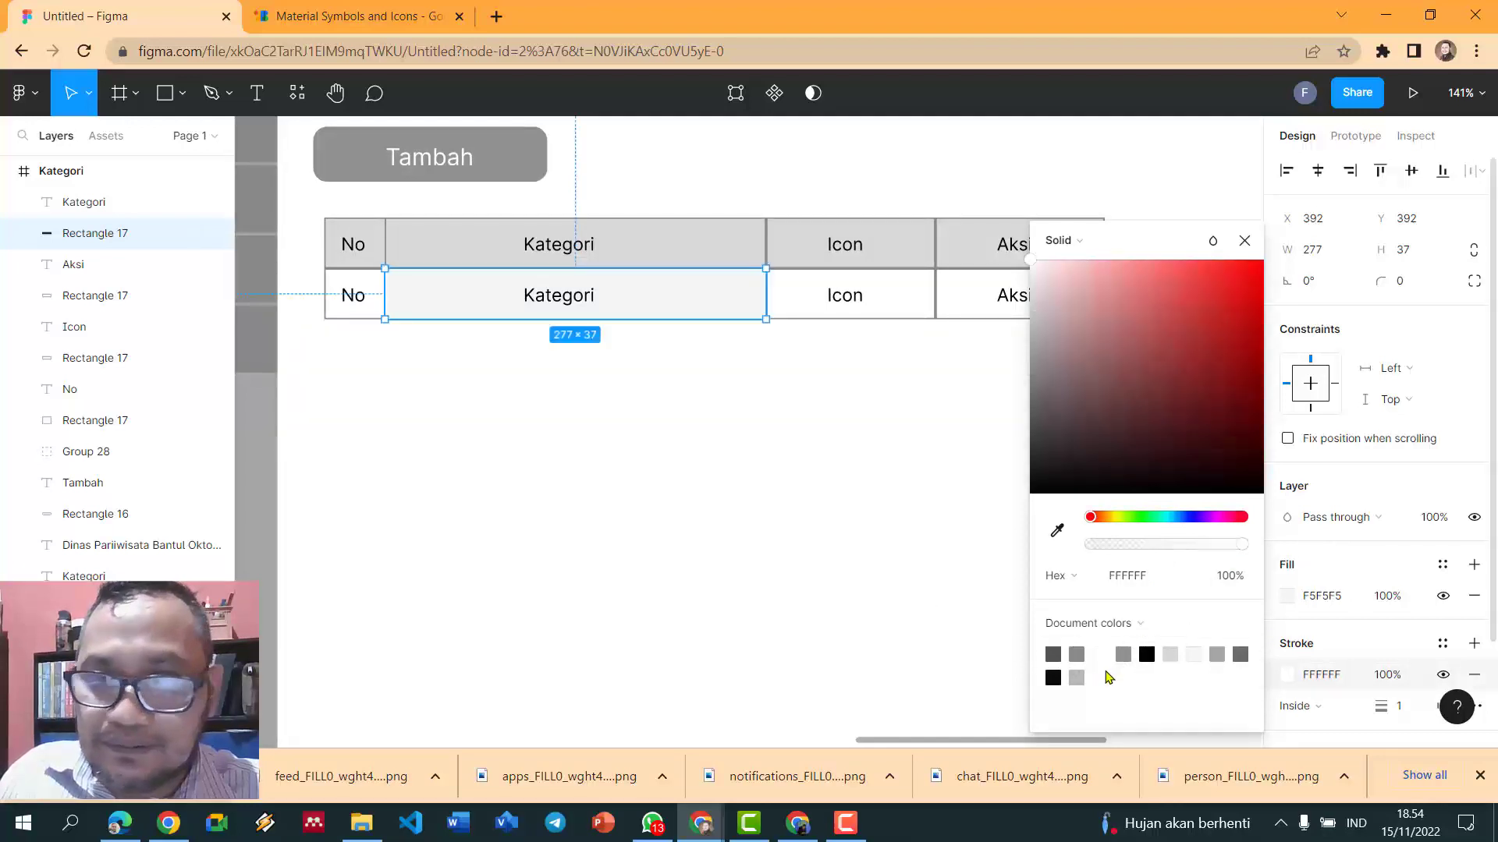
key(ctrl+z)
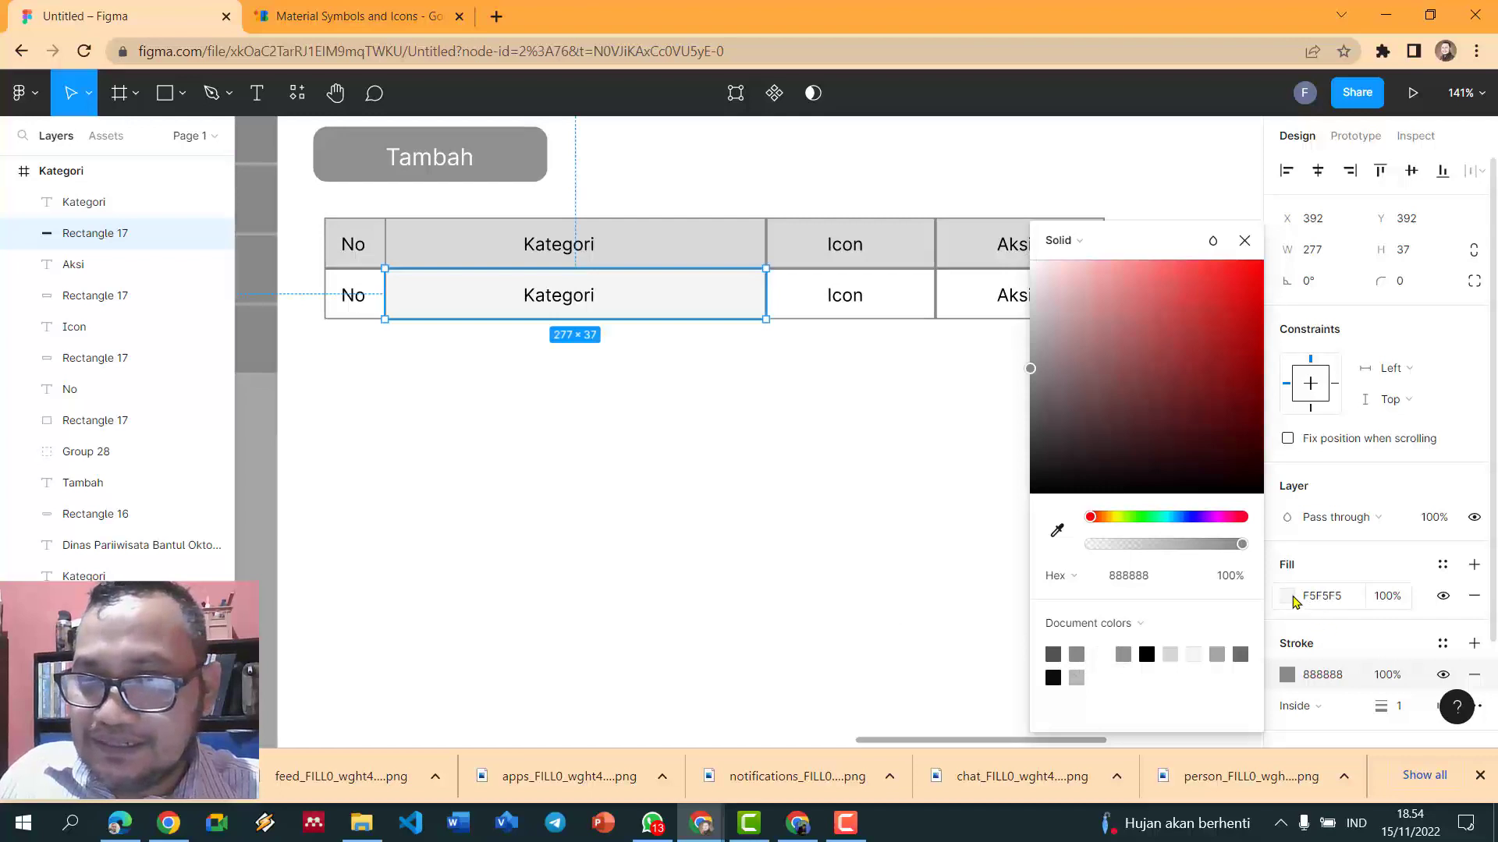
click(1291, 599)
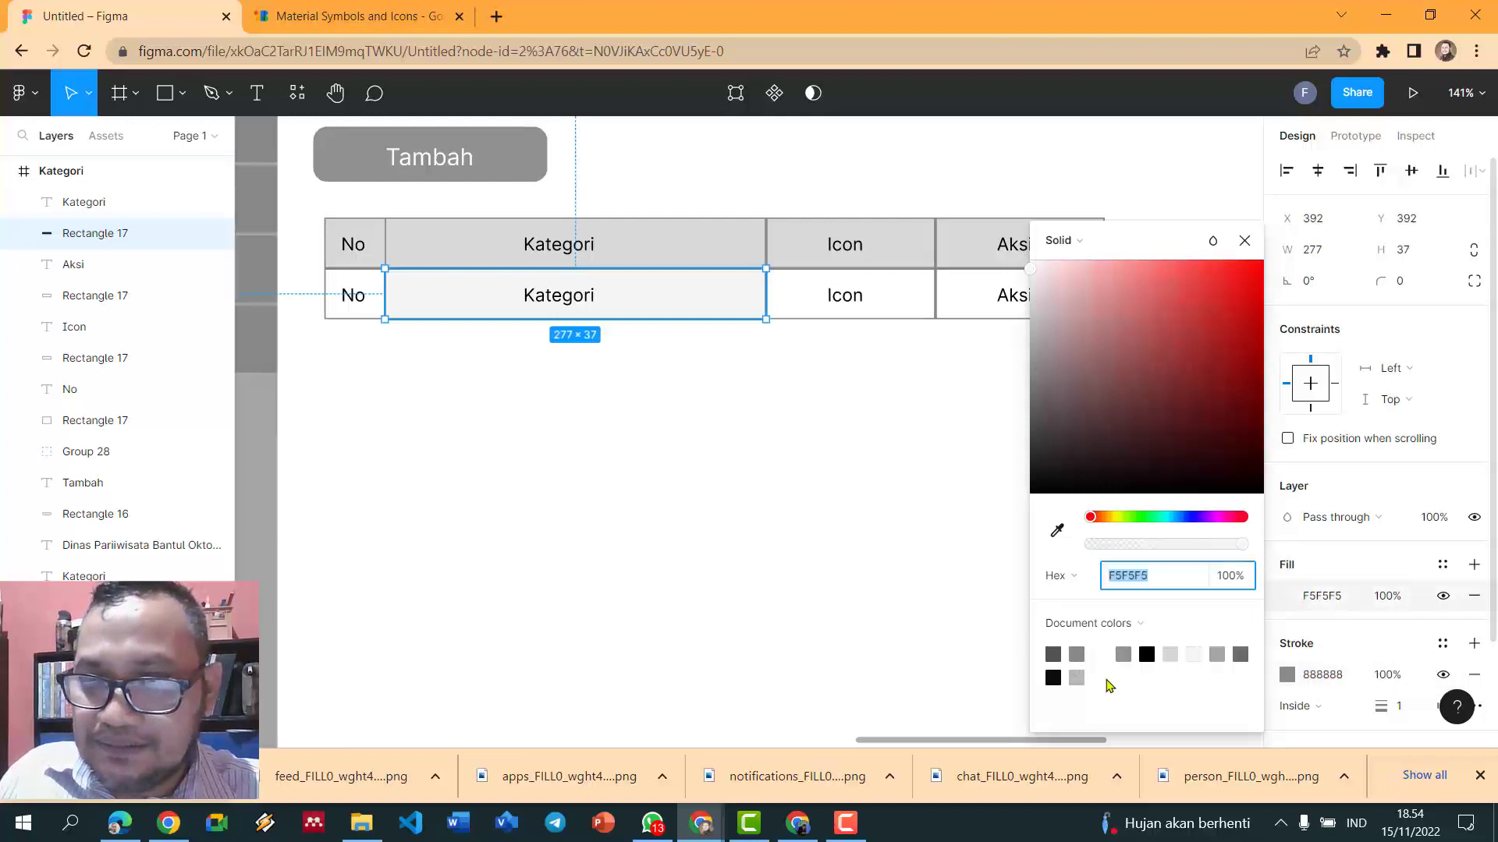
click(819, 507)
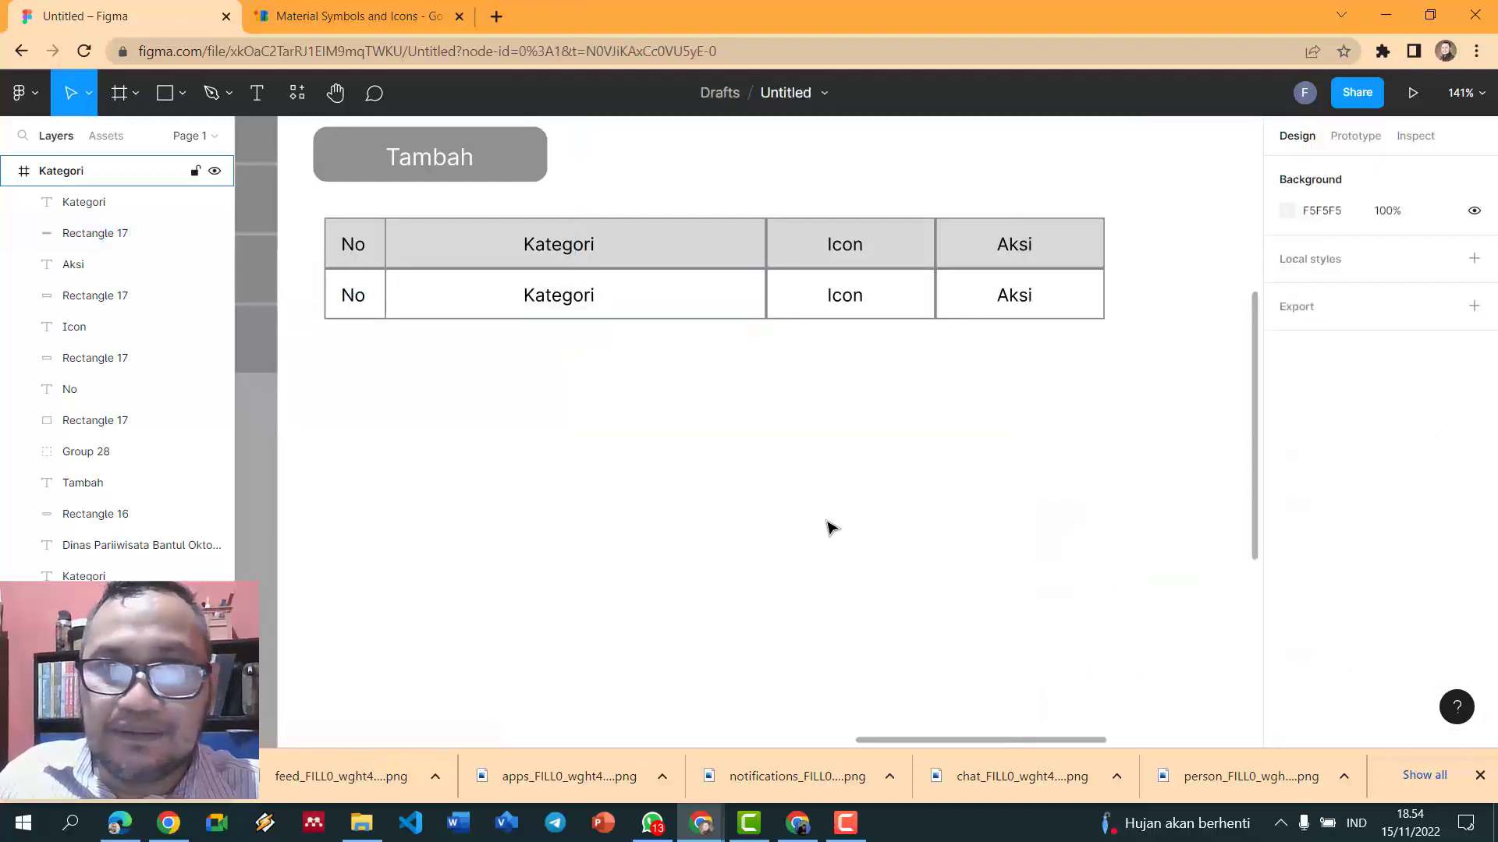
scroll(830, 526, down, 2)
- Change the second row's texts to 1 and a left-aligned Wisata Budaya
double_click(434, 335)
text(1)
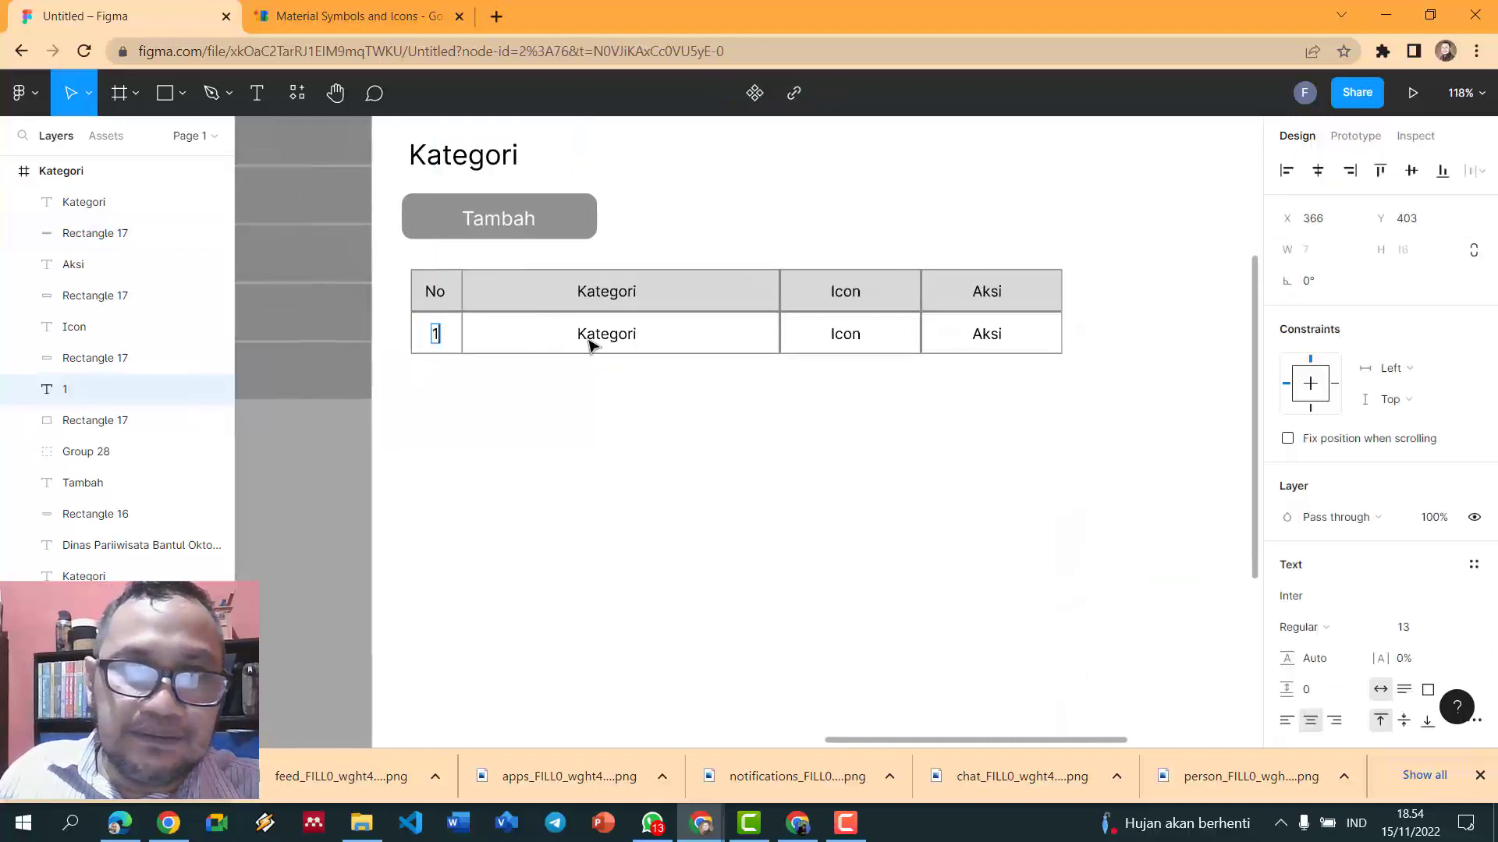
click(615, 337)
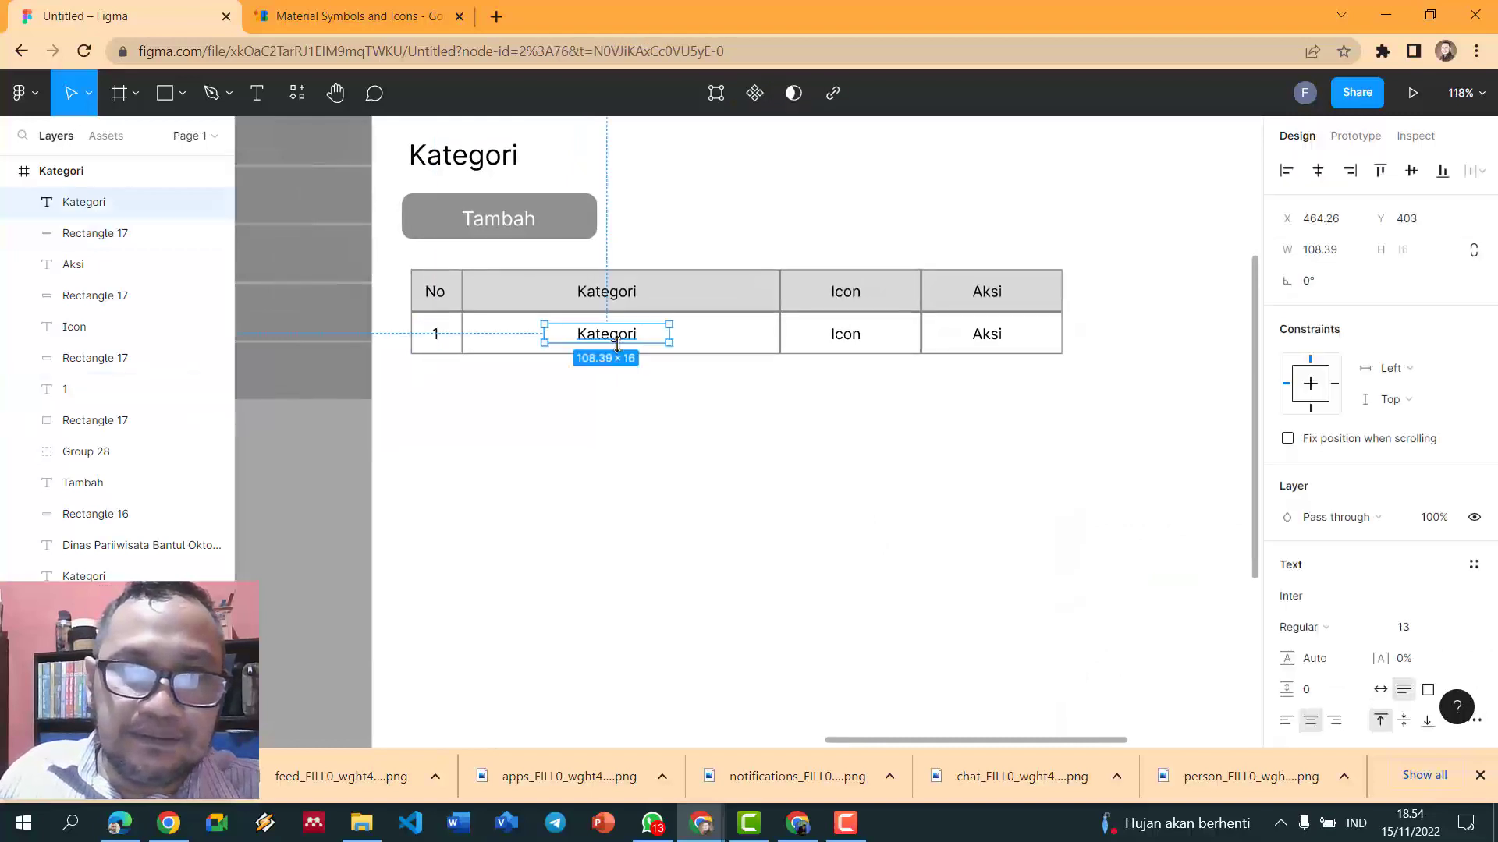
click(1286, 721)
double_click(576, 336)
click(585, 335)
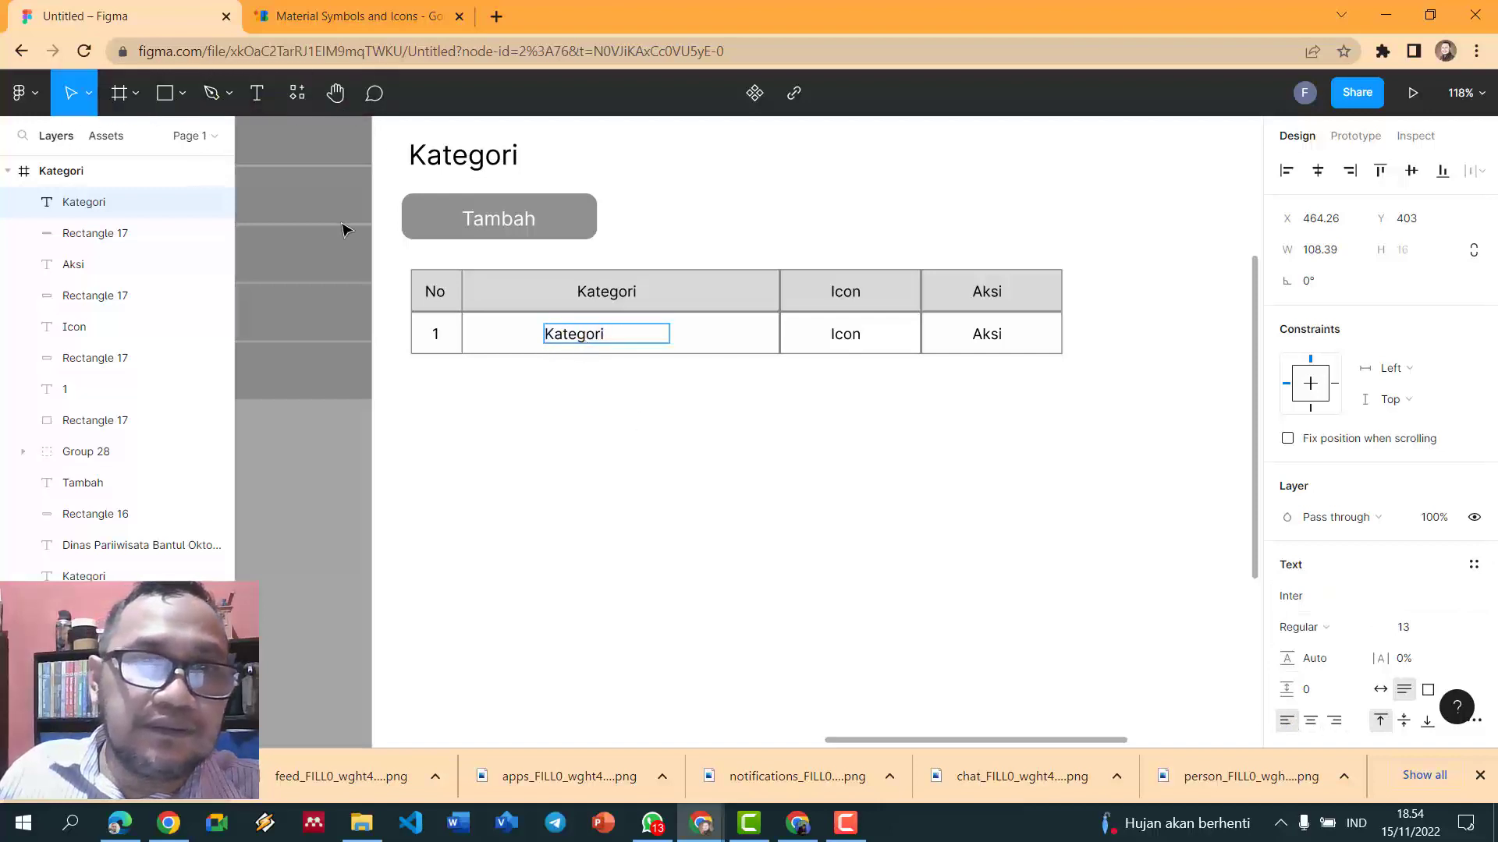
key(Escape)
drag(590, 345, 535, 340)
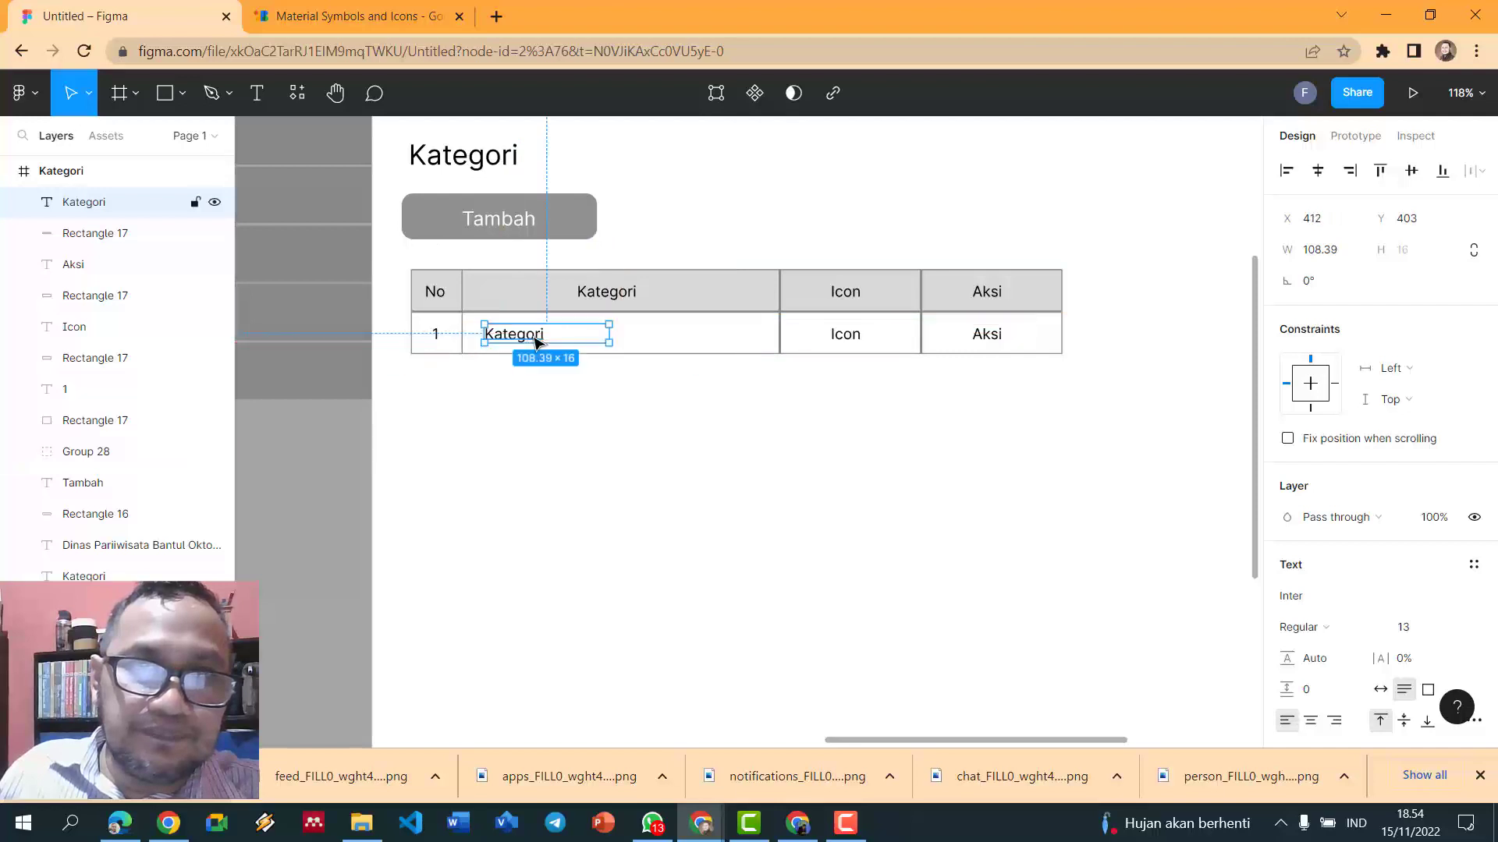
double_click(533, 337)
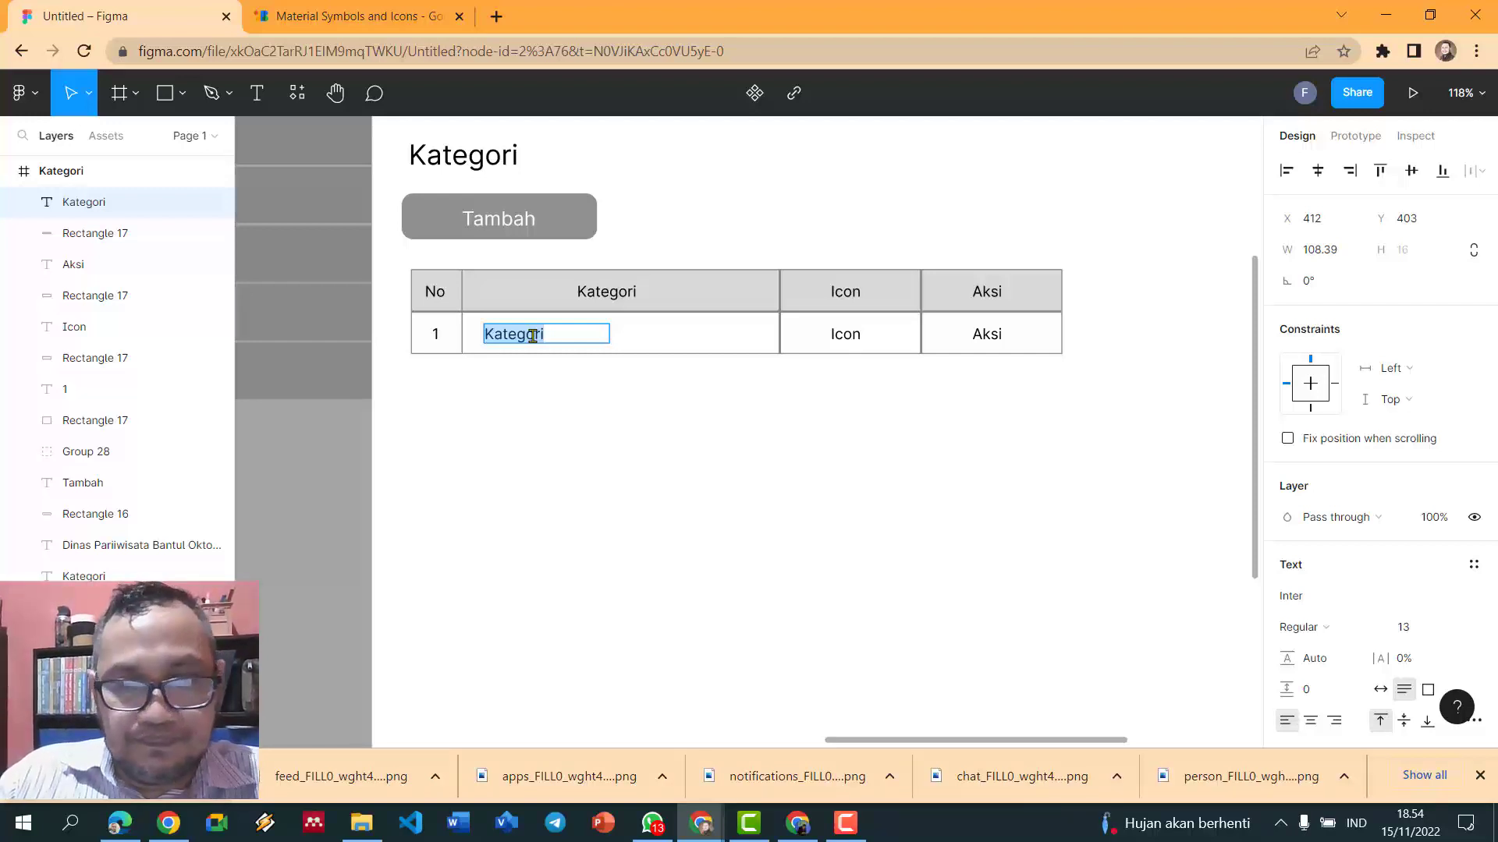
text(Wisata K)
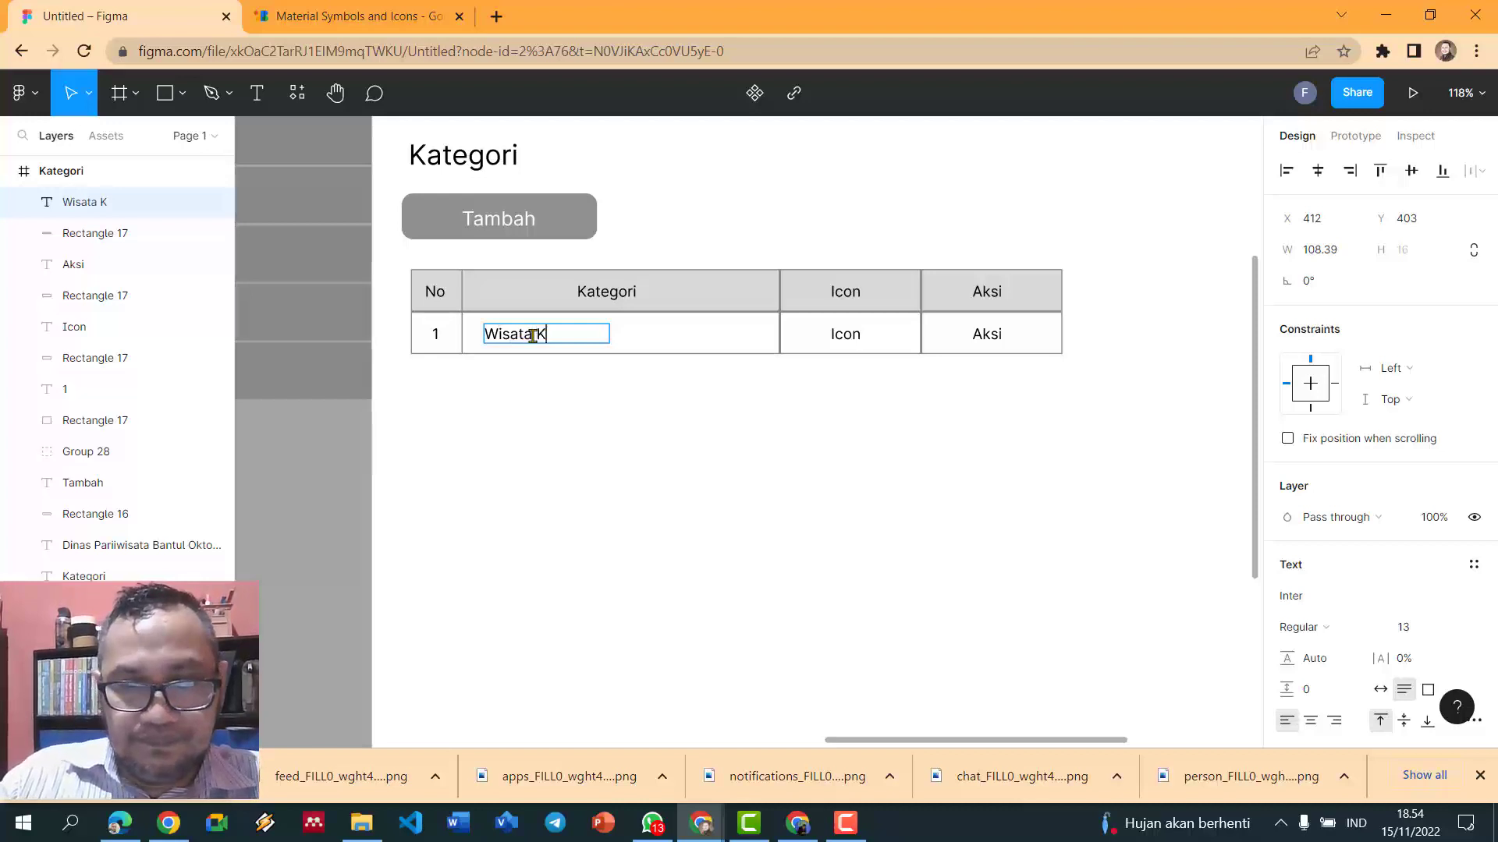
text(uliner)
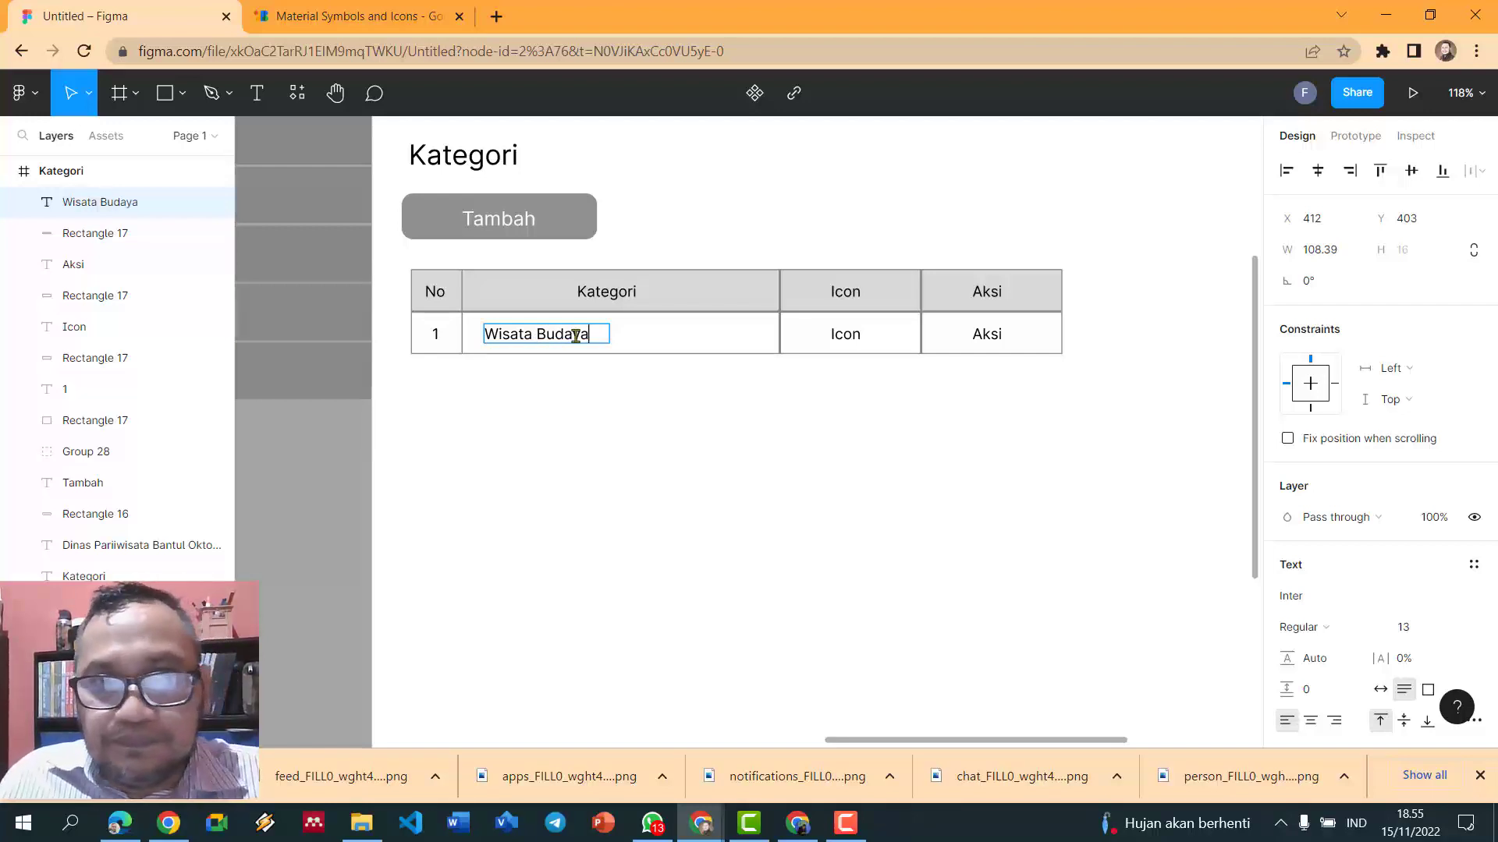
key(Escape)
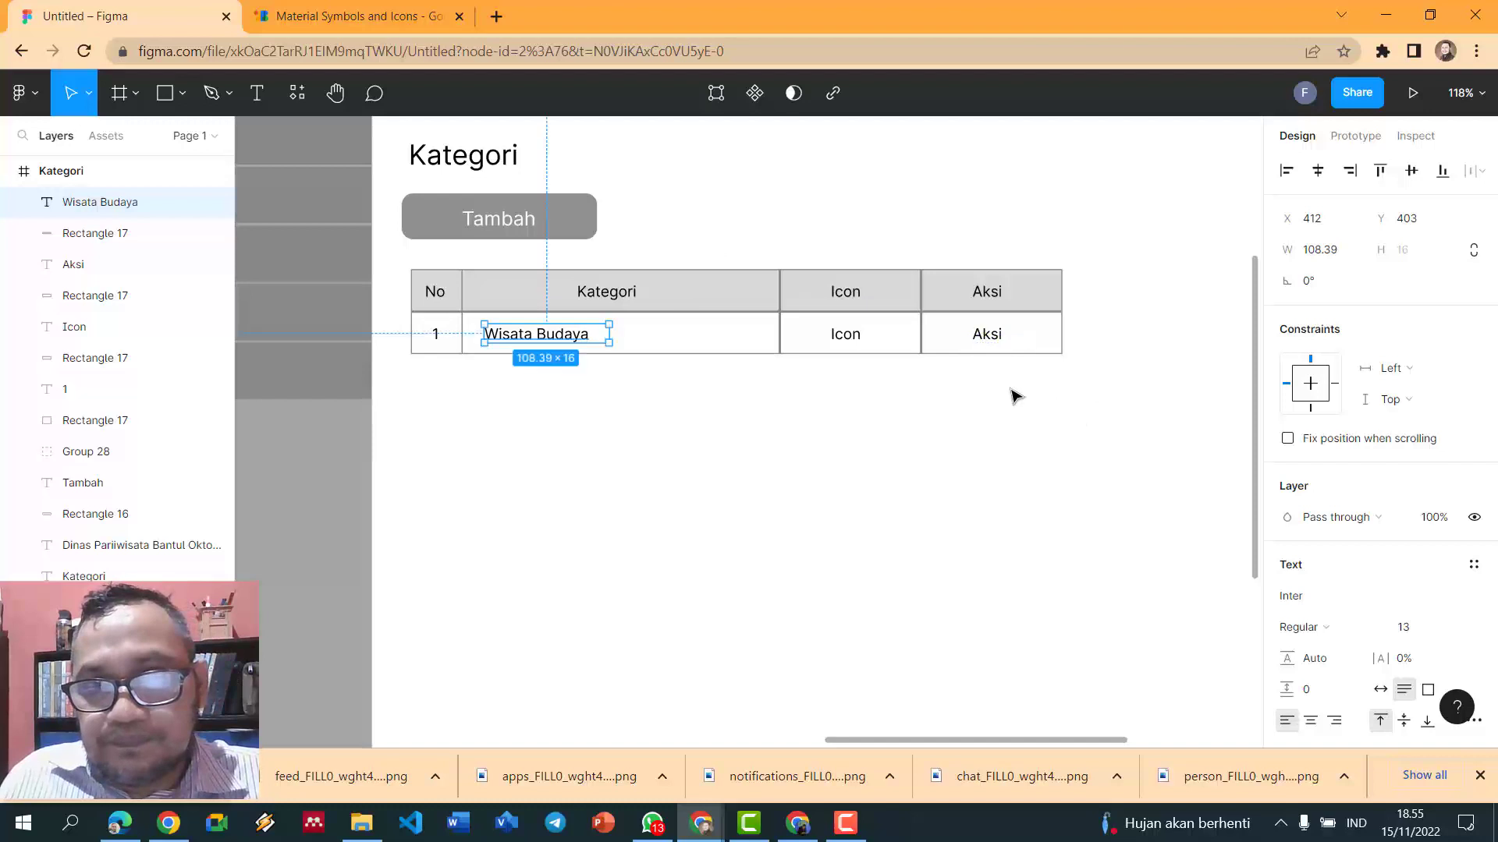
- Delete the Aksi and Icon placeholder texts from the second row
click(996, 344)
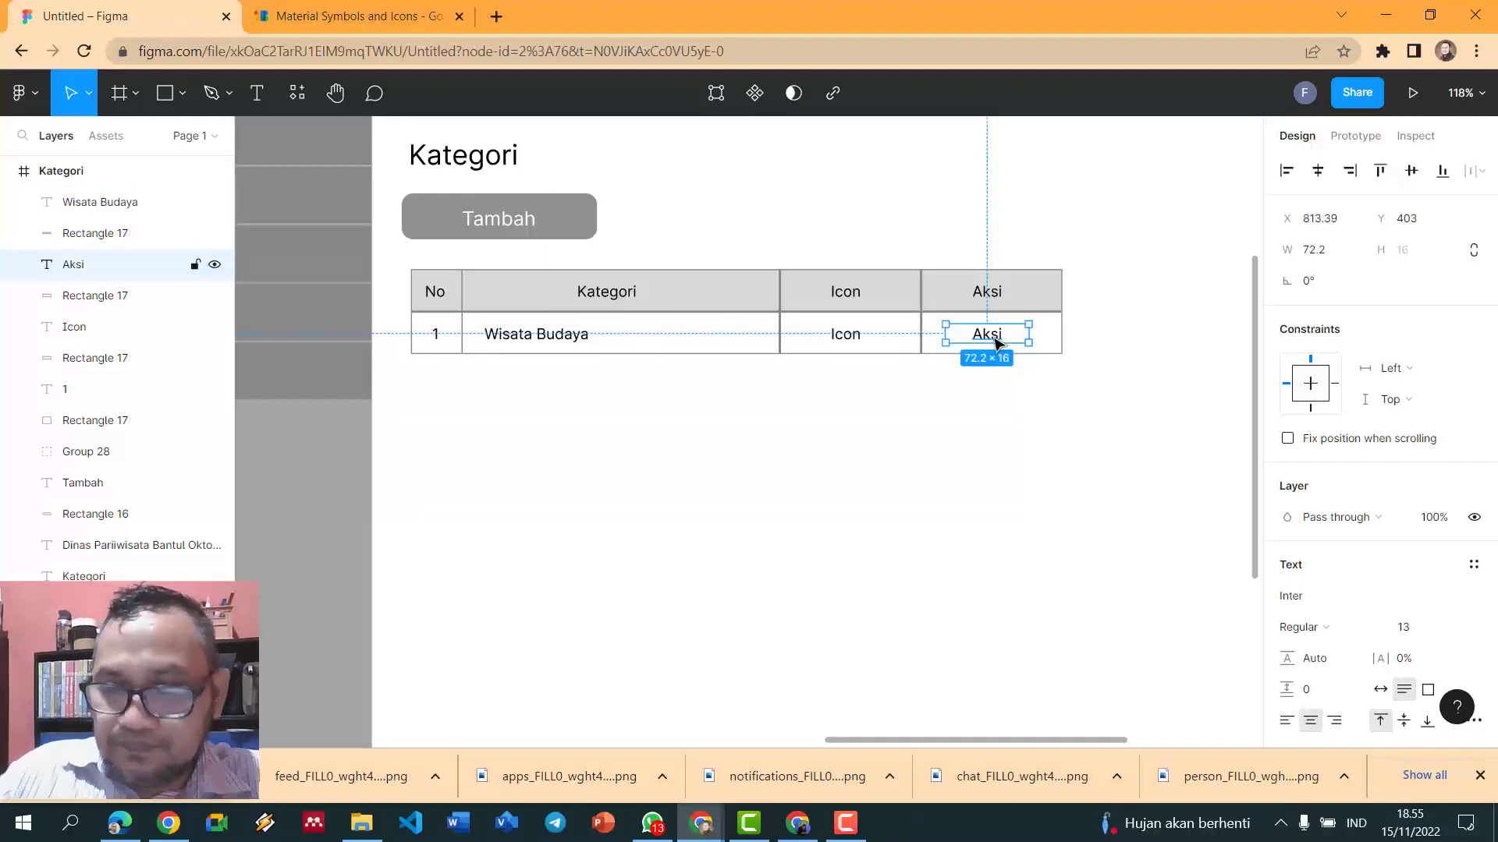
key(Delete)
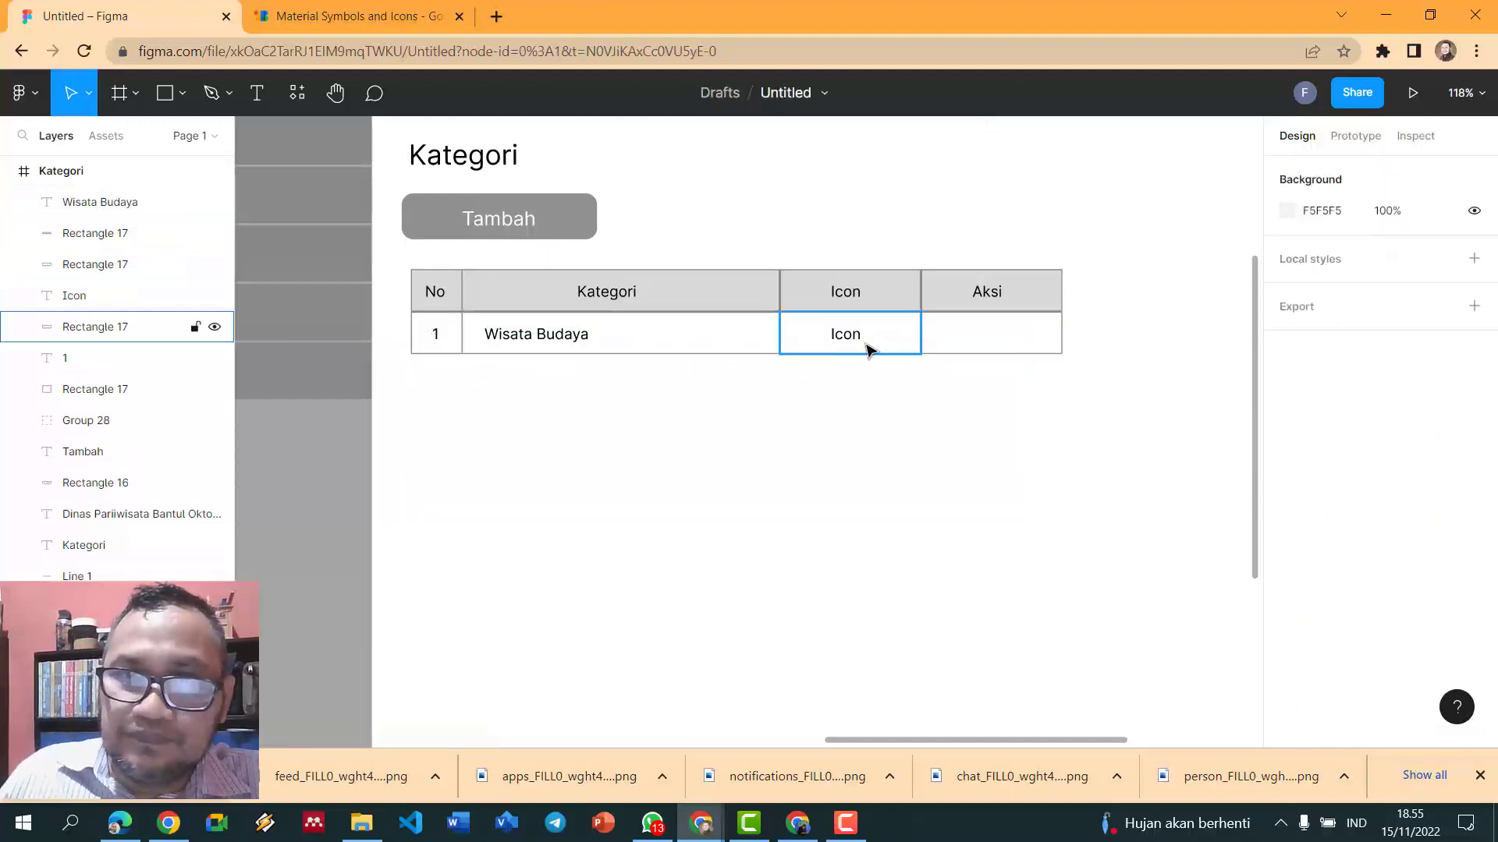
click(854, 341)
double_click(854, 341)
key(Escape)
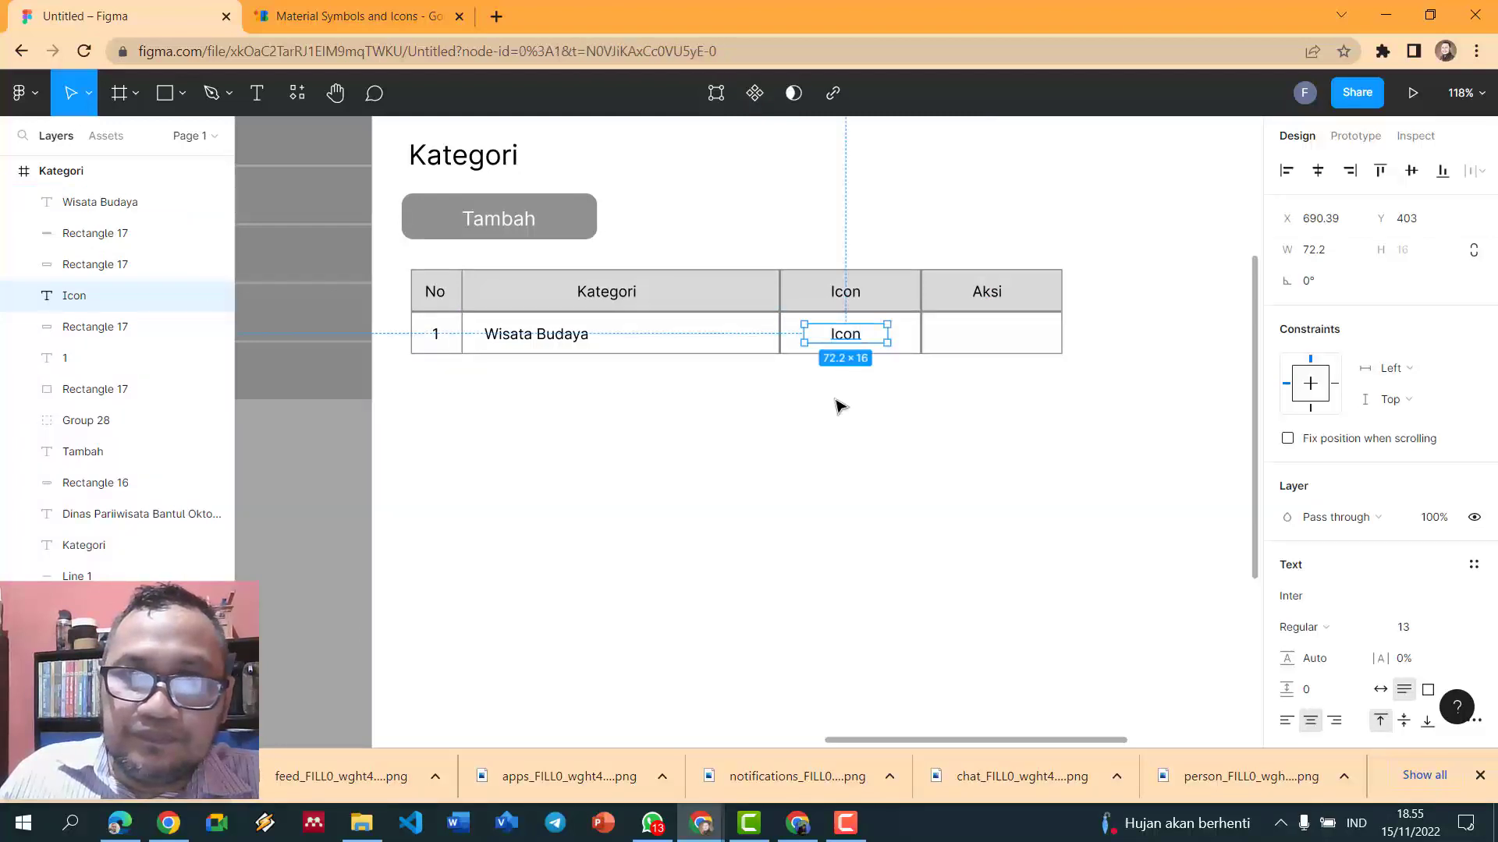
click(838, 403)
click(854, 346)
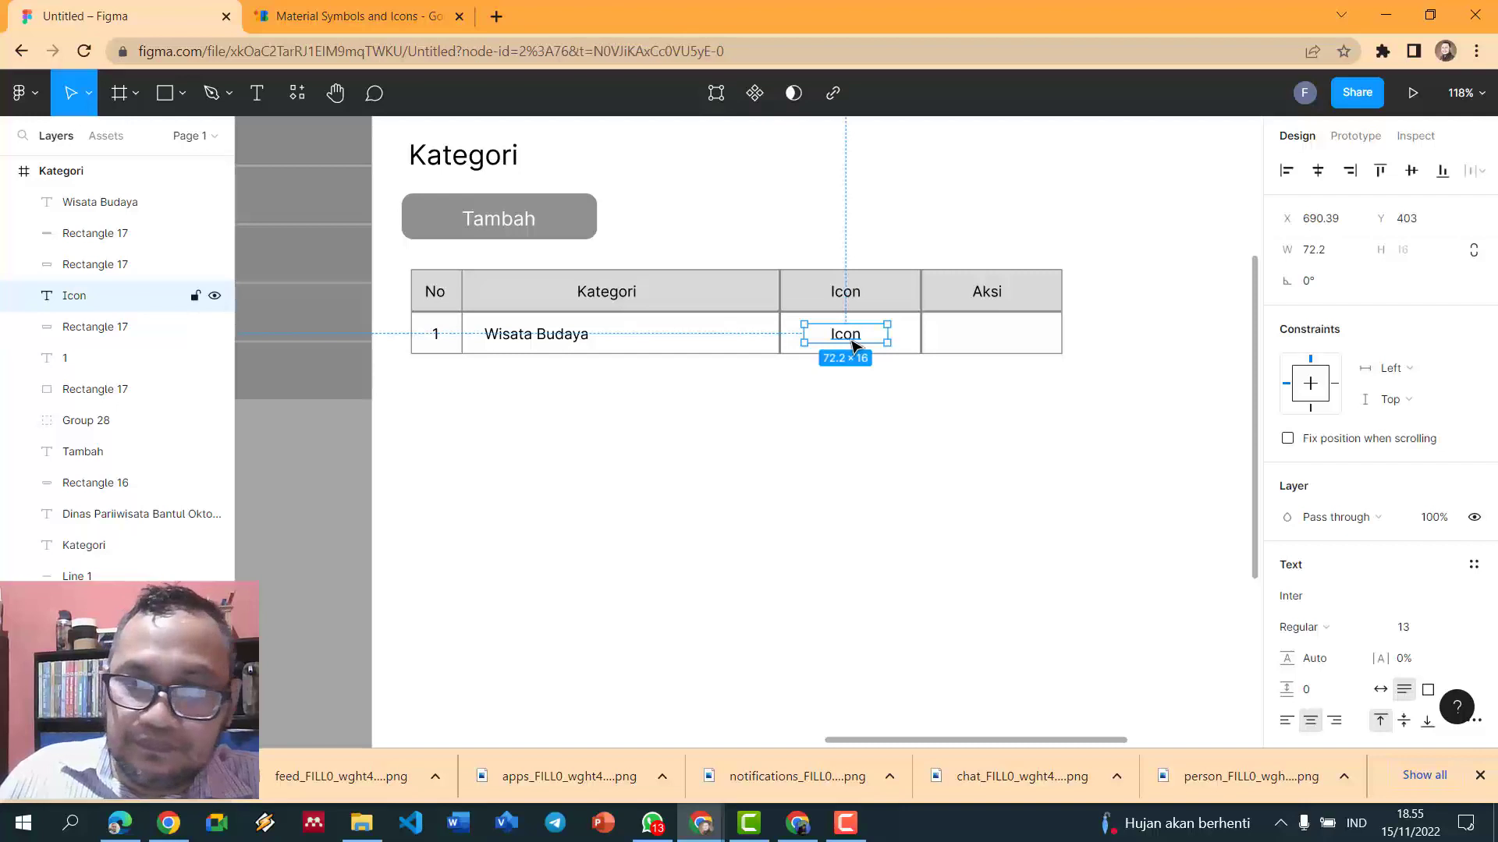
key(Delete)
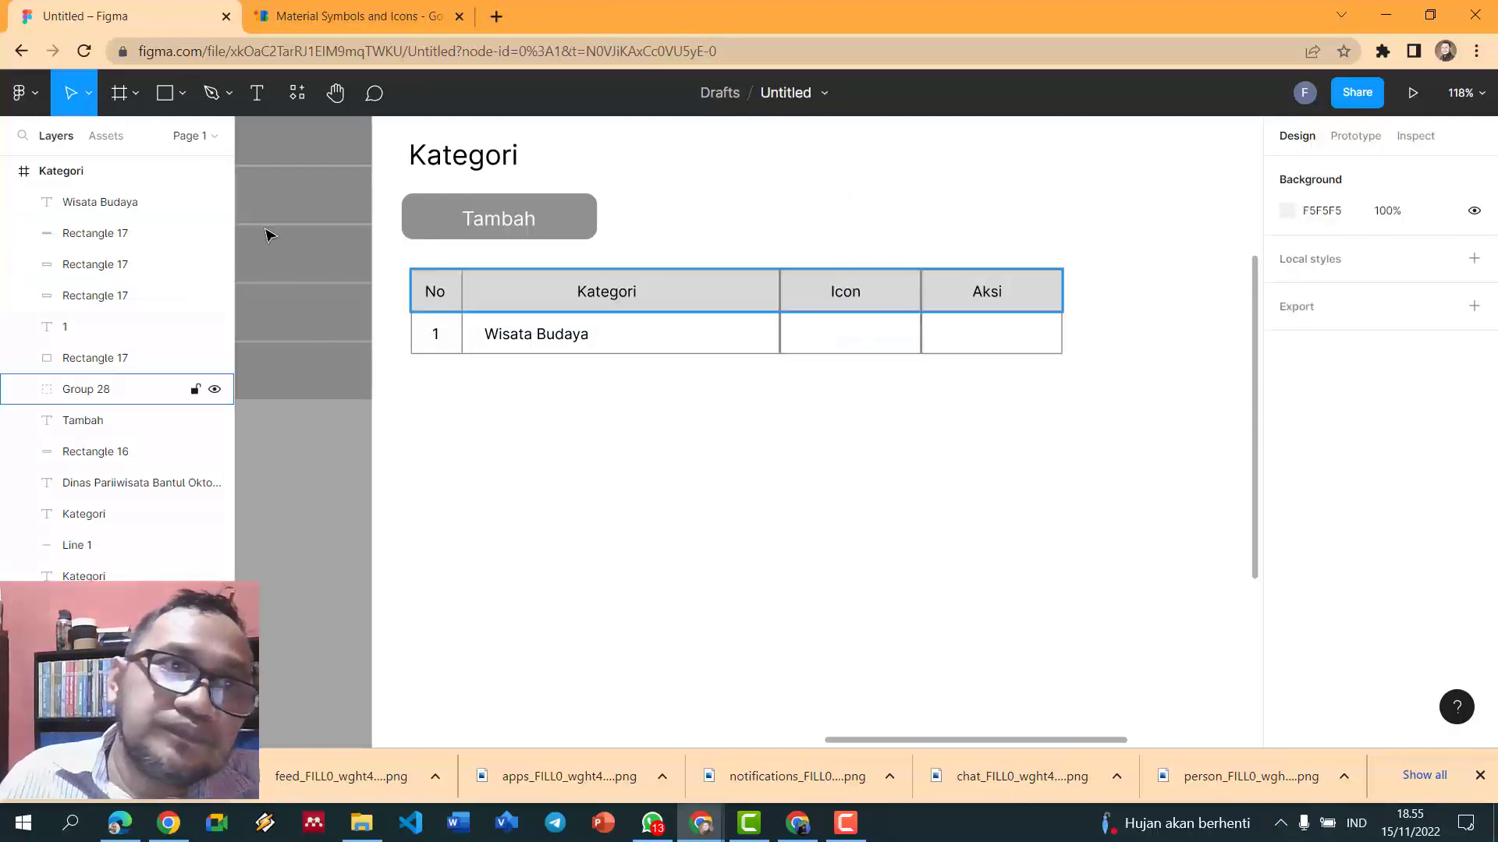
- Draw a small rectangle centred in the second-row Icon cell
click(182, 97)
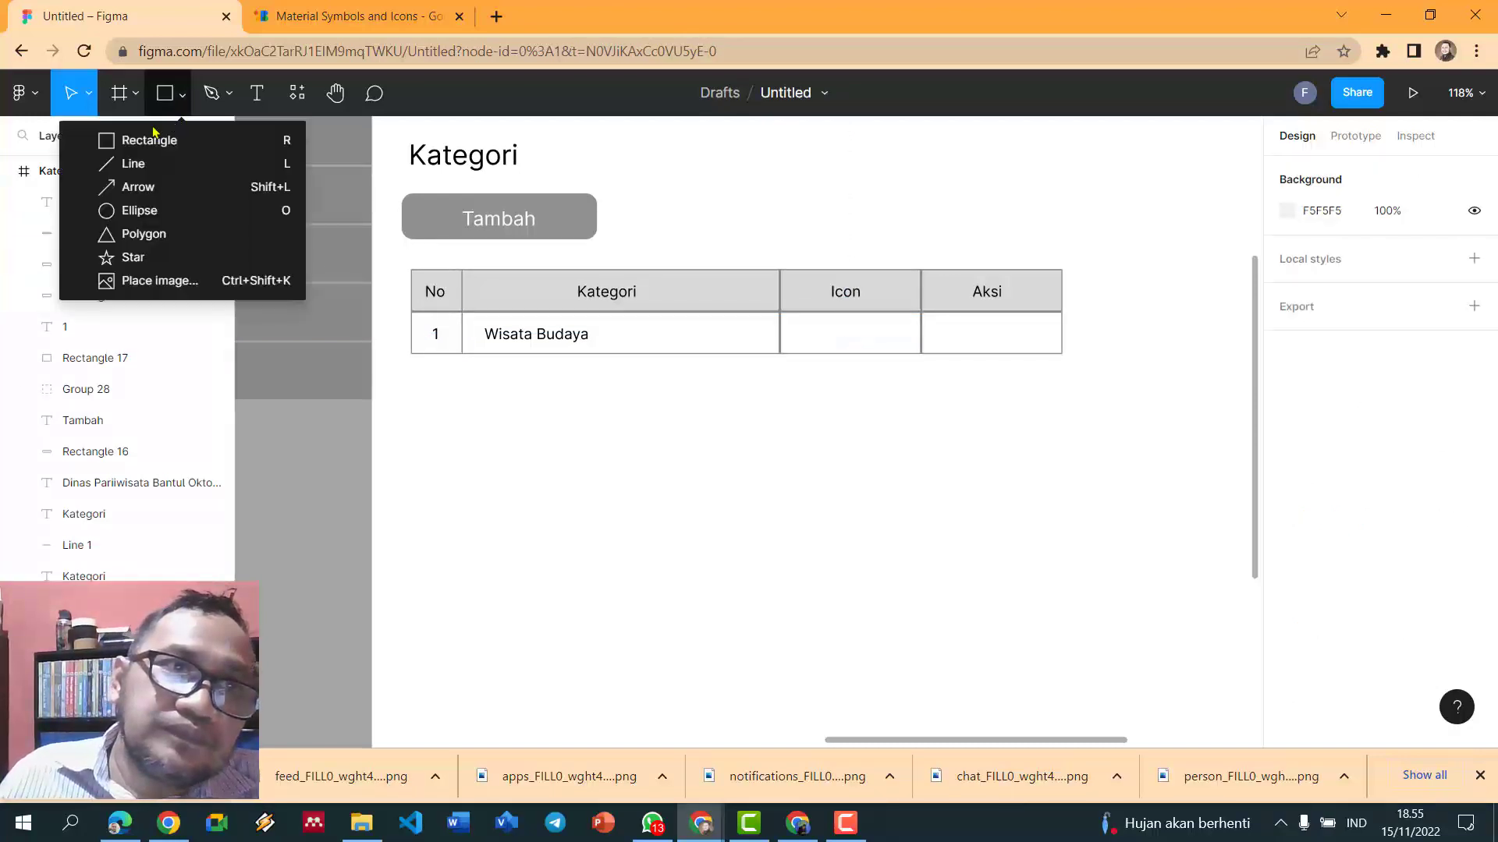
click(112, 146)
mouse_move(815, 317)
mouse_down()
mouse_move(864, 351)
mouse_move(859, 336)
mouse_up()
click(895, 201)
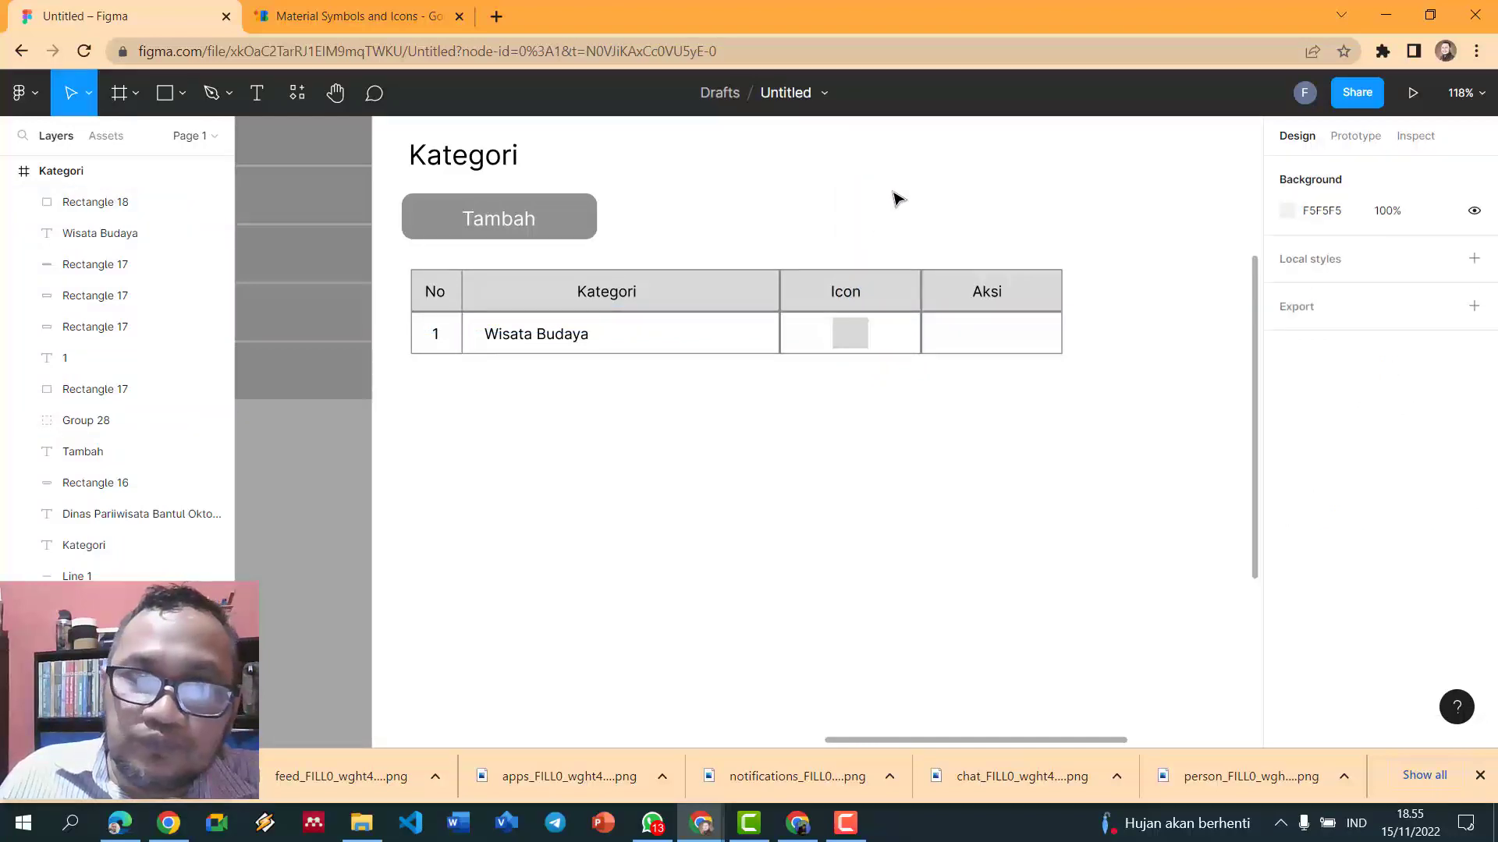
- Add an [icon] placeholder label in the Icon cell with a smaller font
click(204, 95)
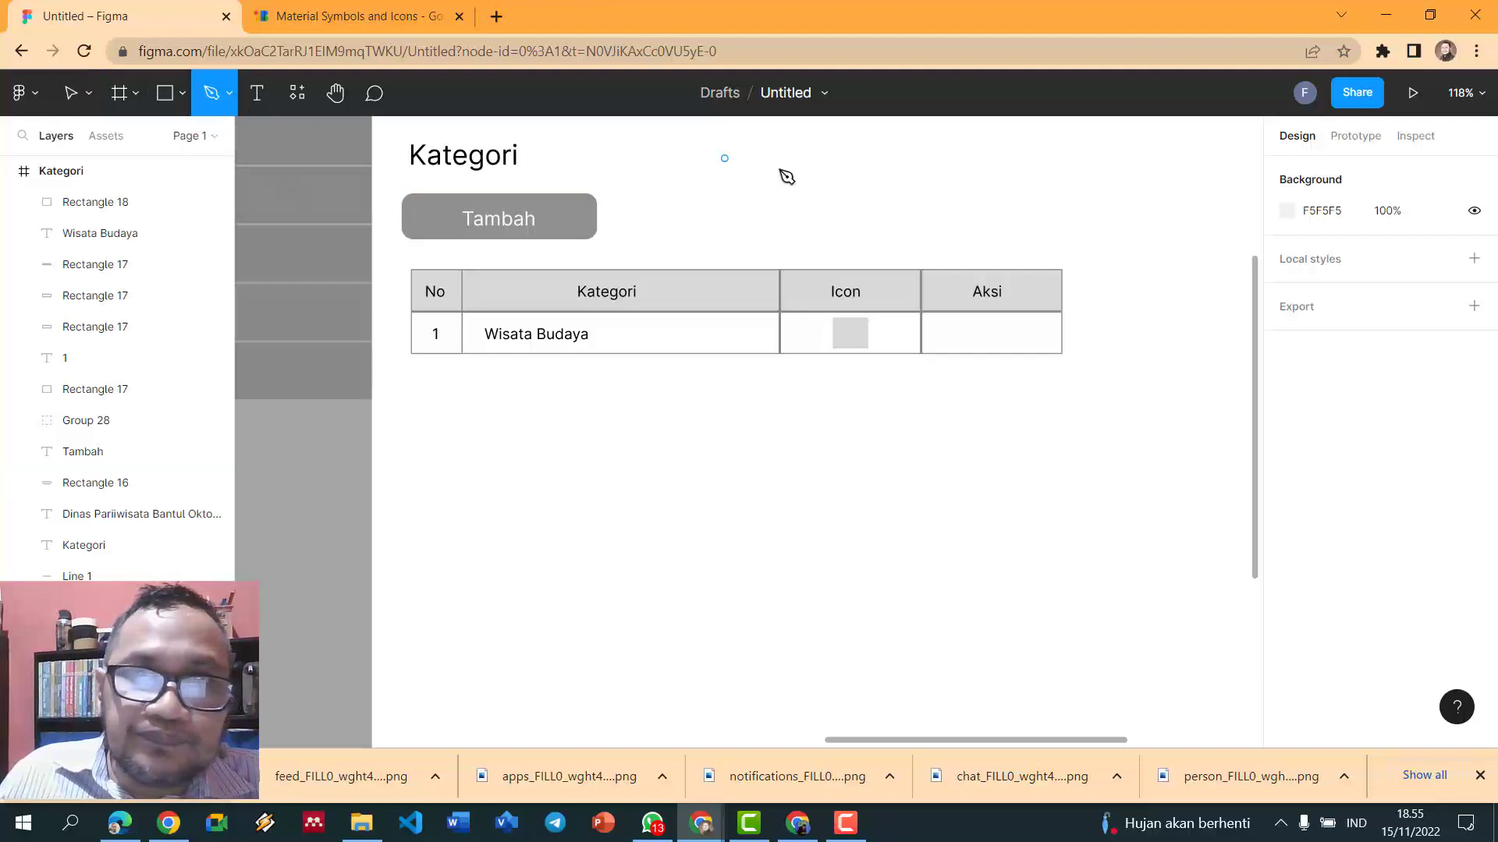
click(258, 93)
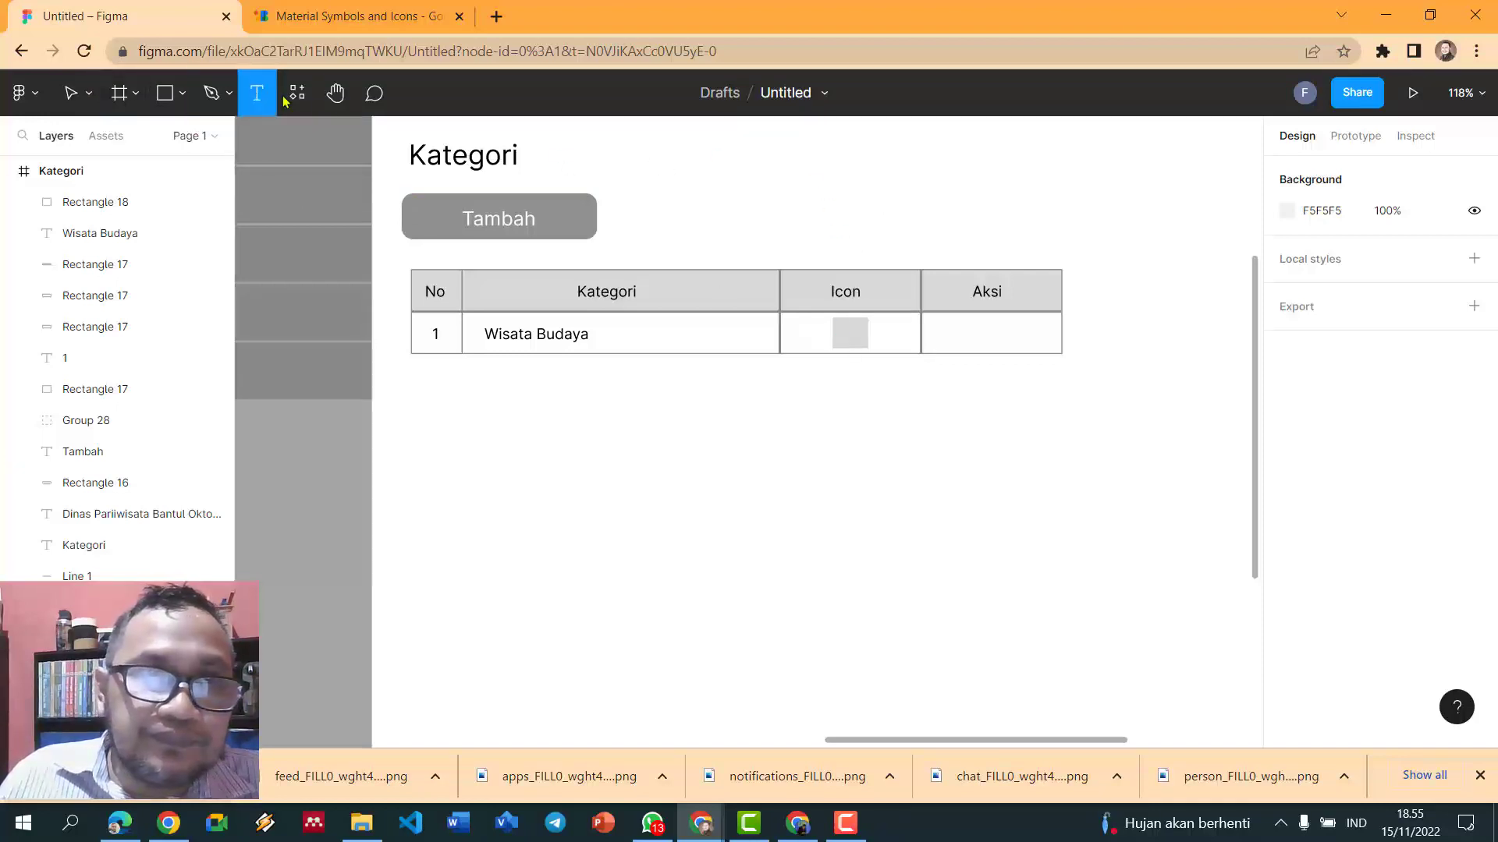
click(846, 332)
text([icon)
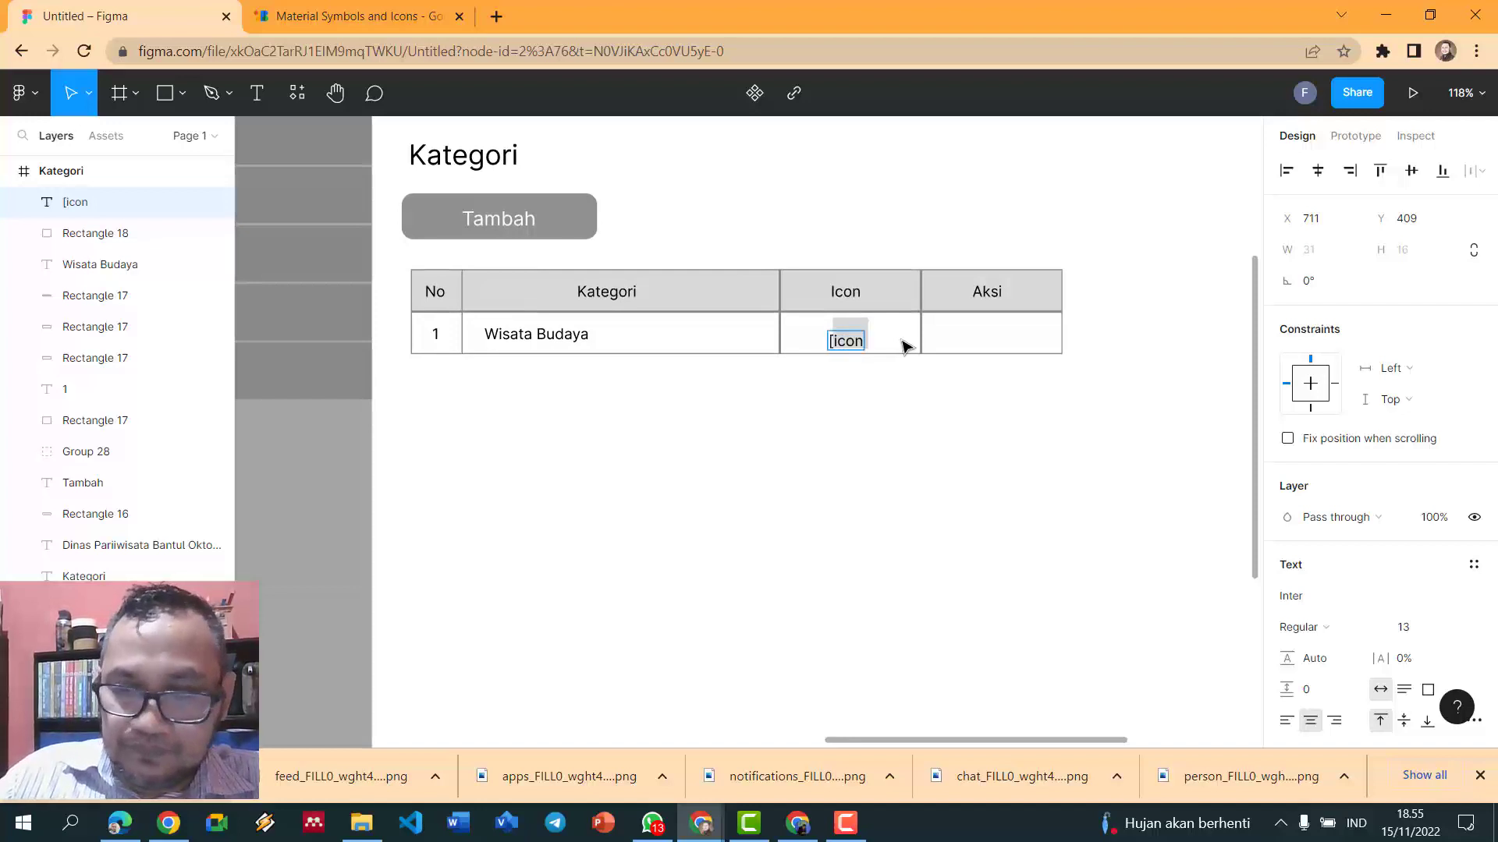
text(])
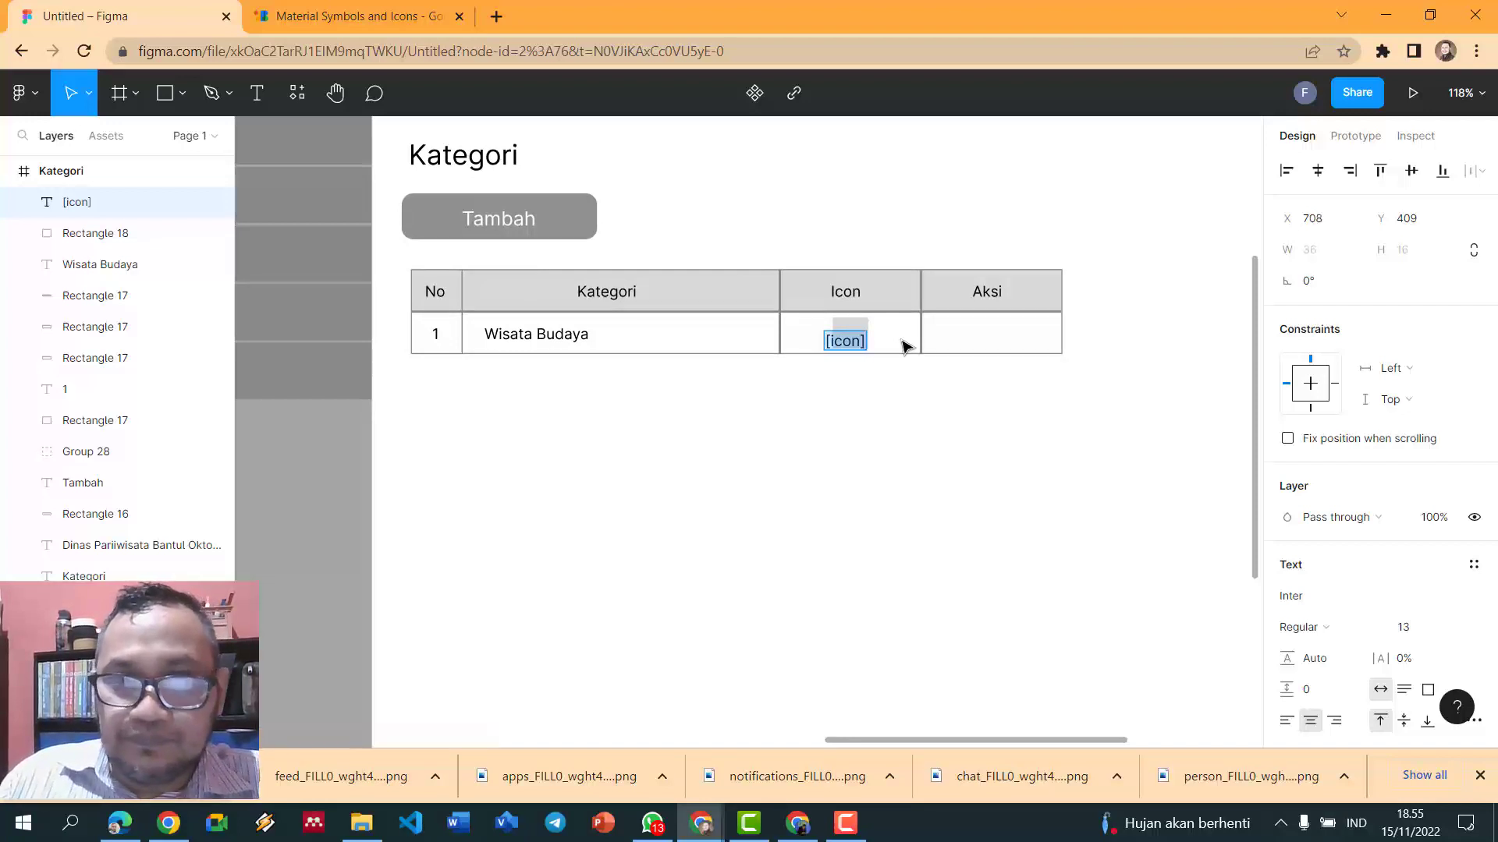
key(ctrl+shift+comma)
key(ctrl+shift+comma)
key(ctrl+shift+comma)
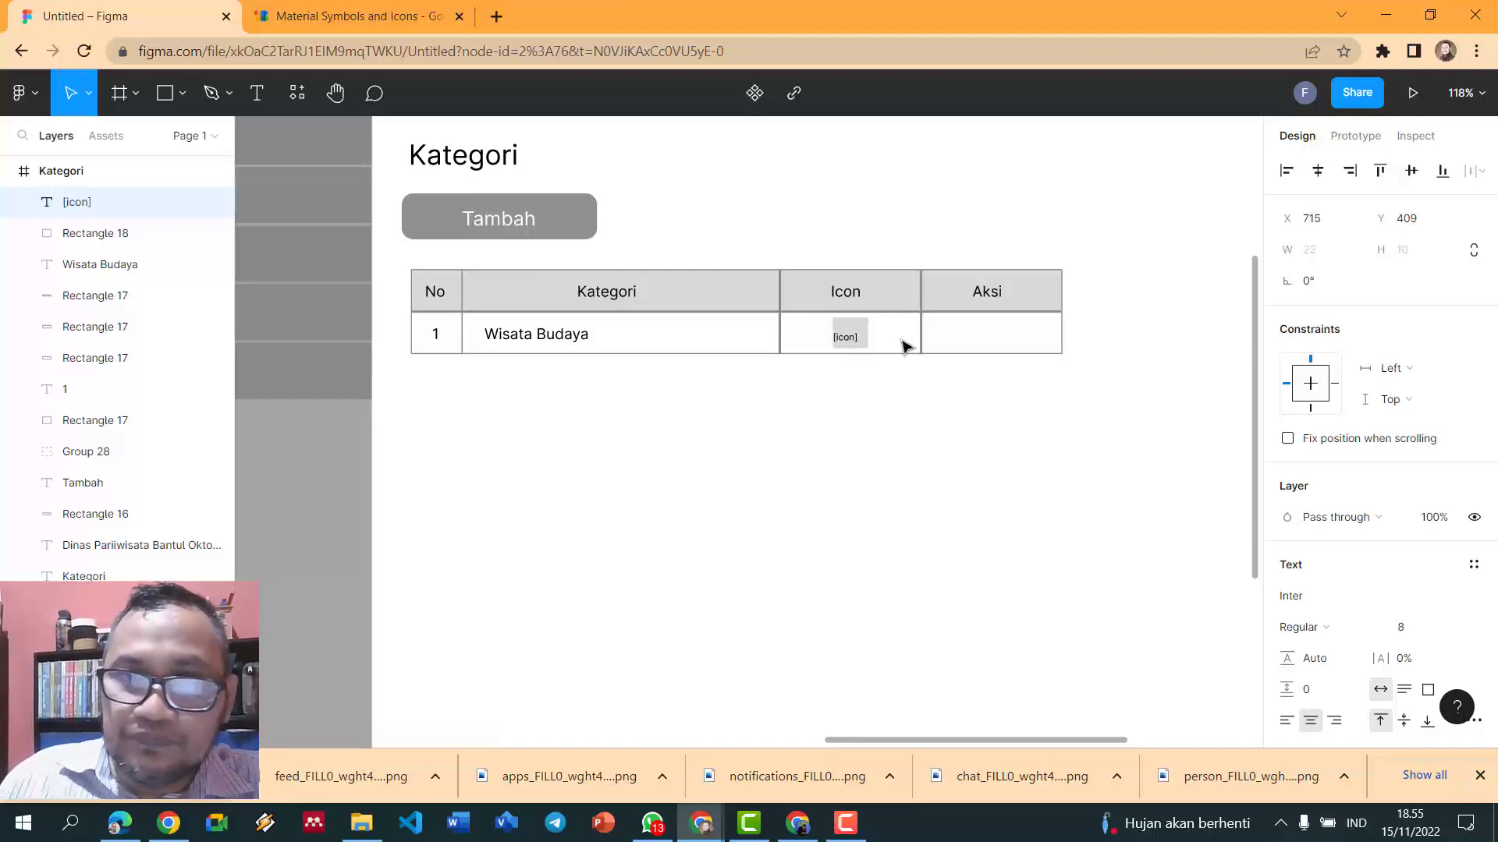
key(Escape)
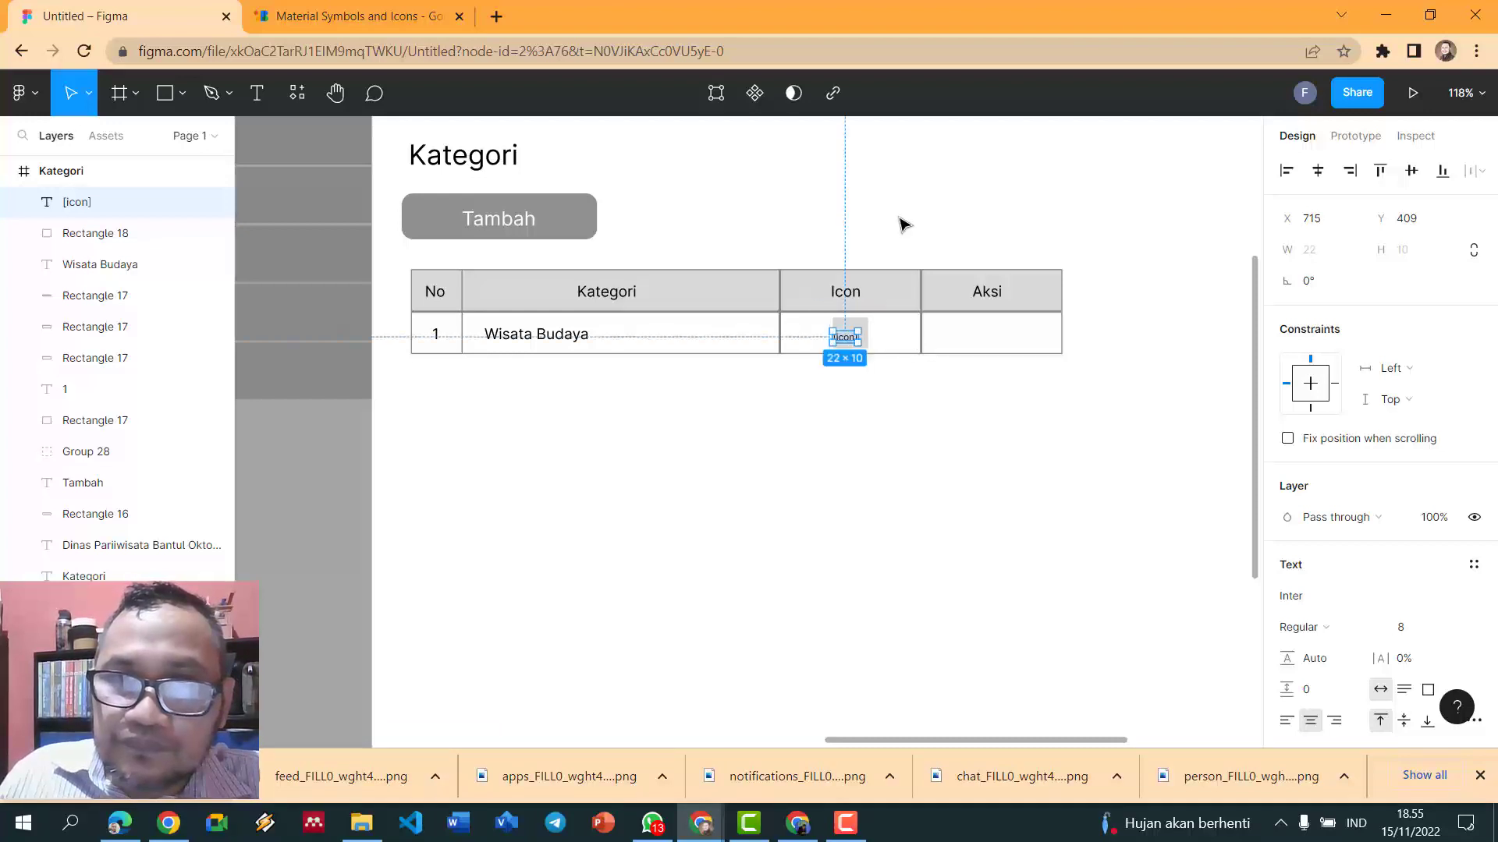
- Fine-tune the [icon] text's font size to 8
scroll(901, 224, up, 1)
scroll(901, 224, up, 3)
click(902, 227)
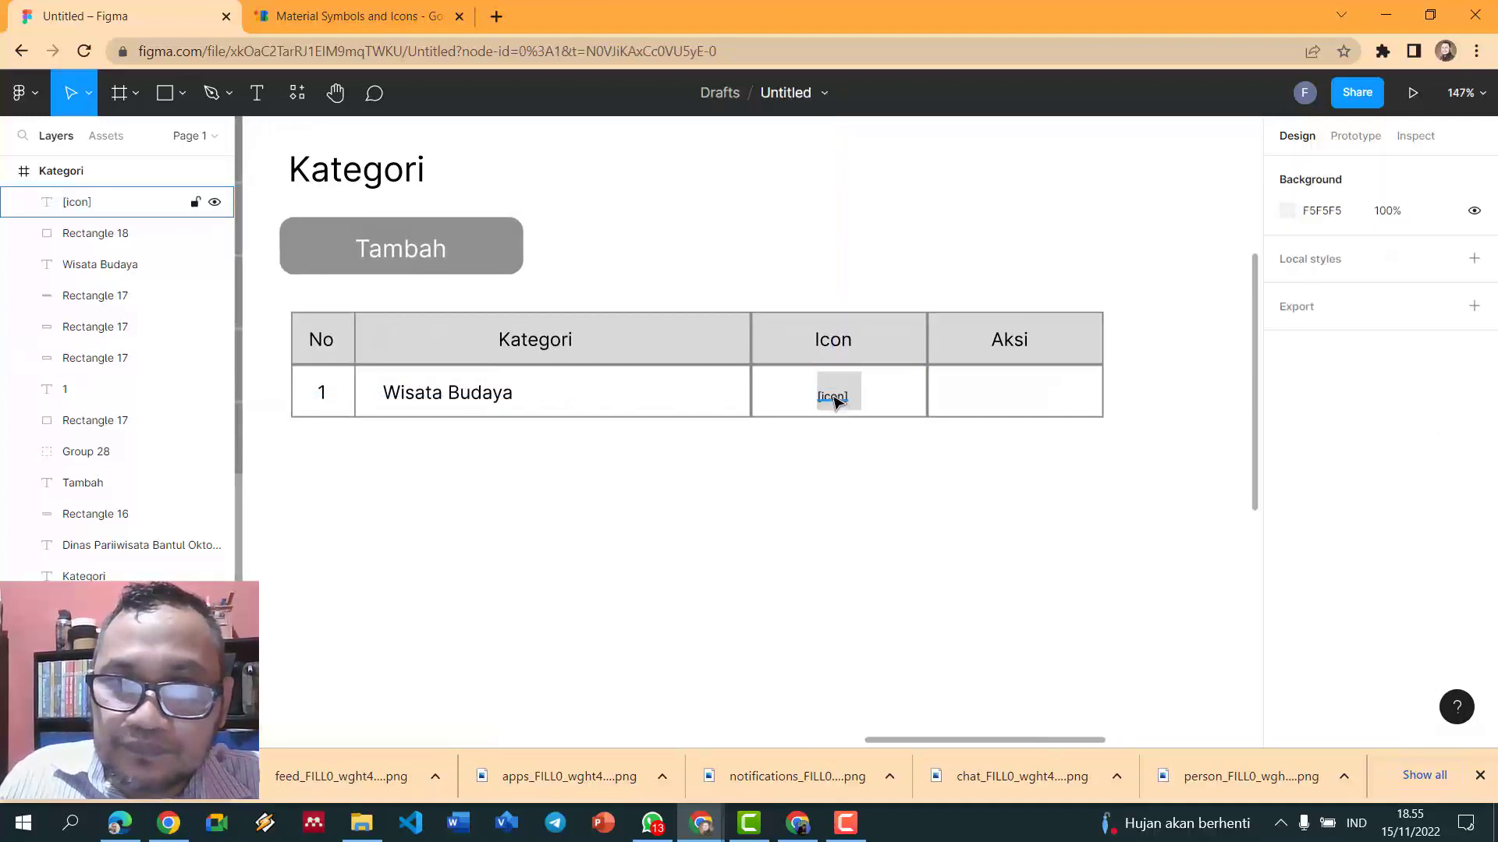
click(840, 400)
key(ctrl+shift+period)
key(ctrl+shift+period)
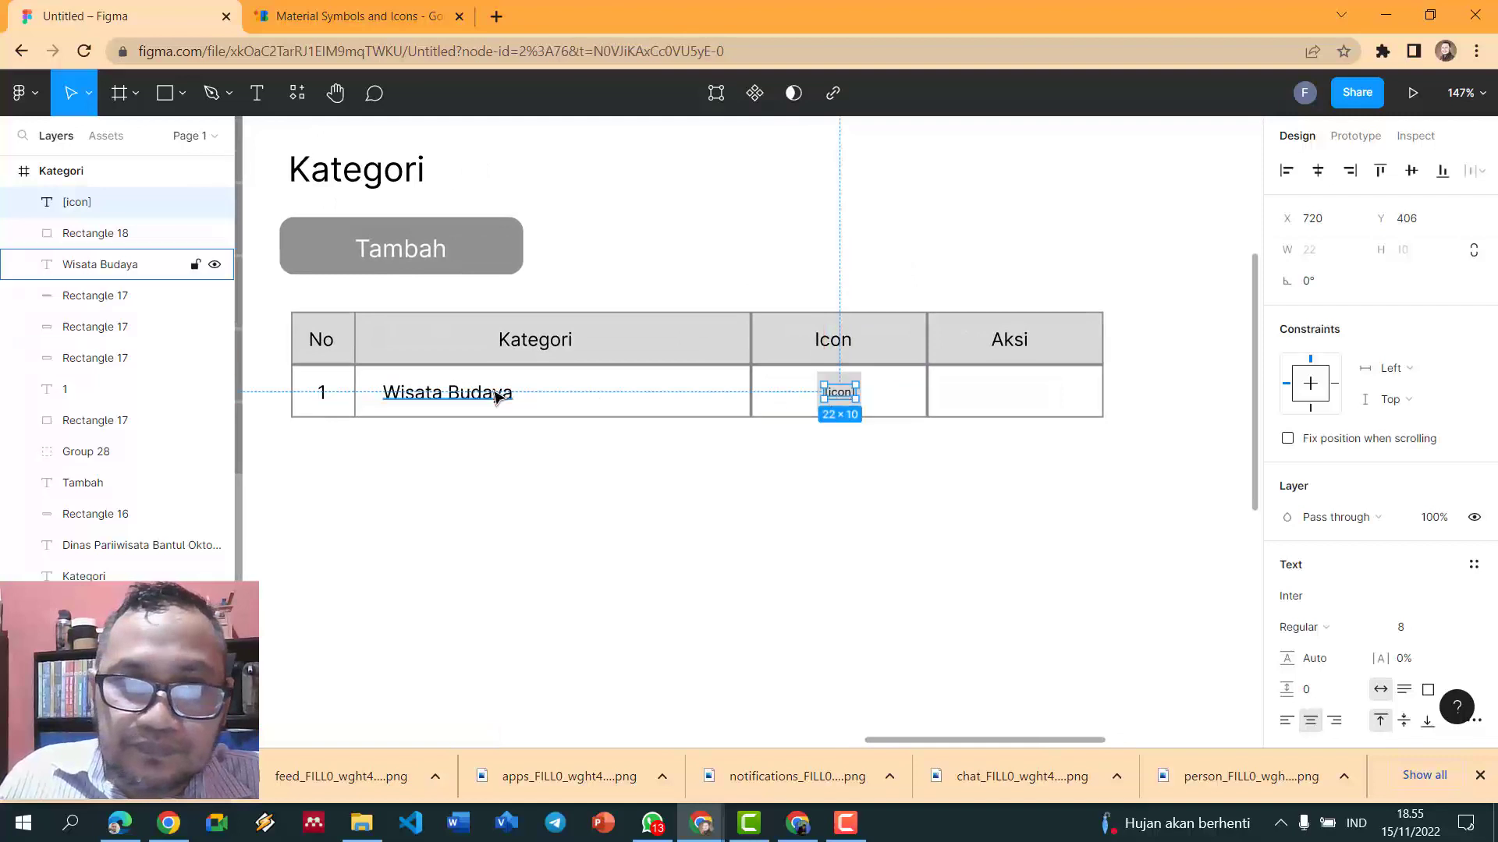
click(492, 397)
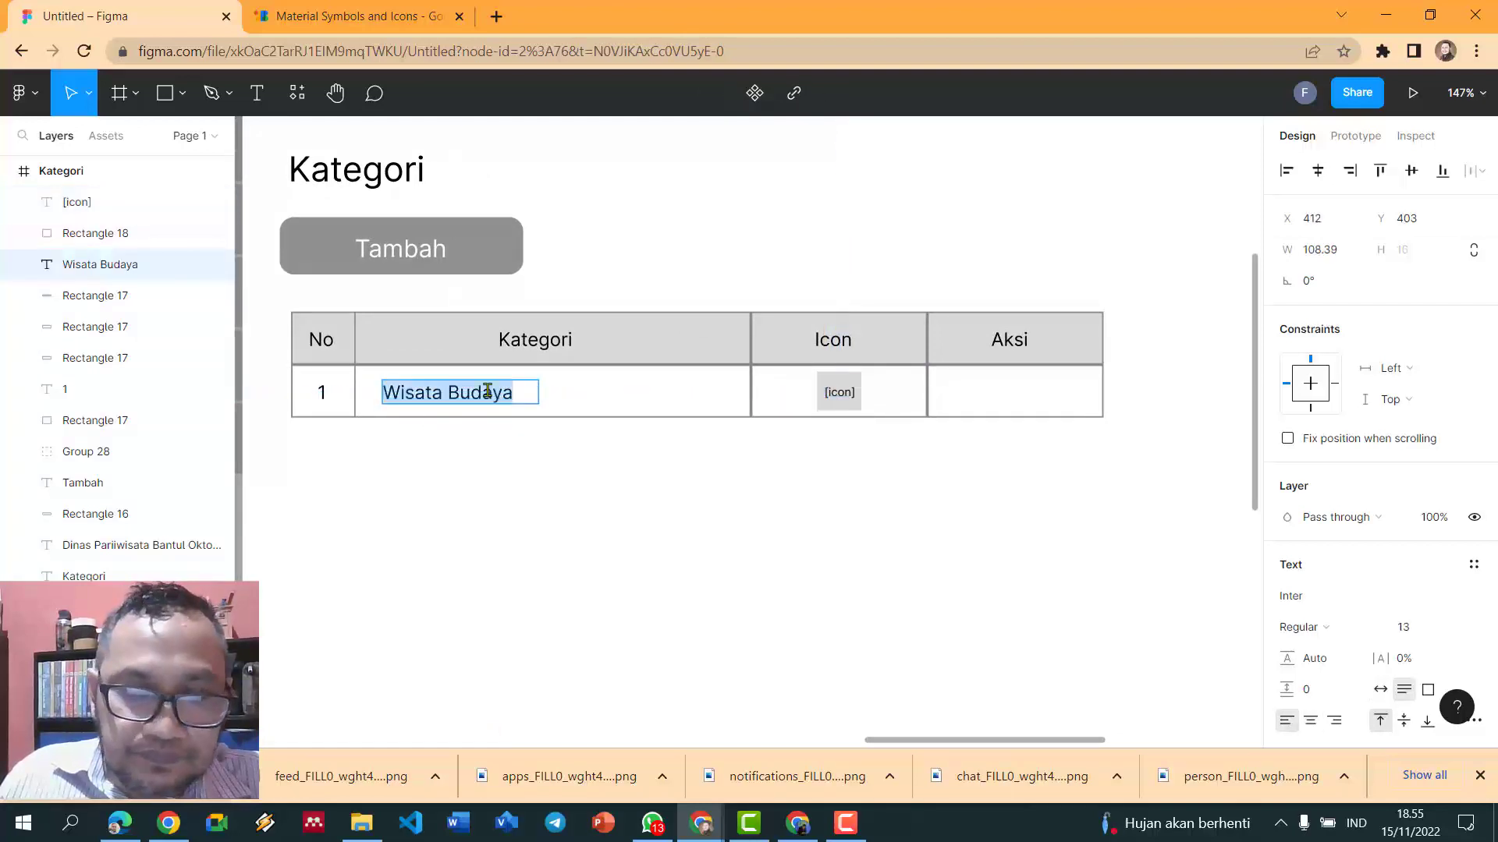
- Replace Wisata Budaya with one line of X's widened to the column, trimming extras
text(XXXXXXXXXXXXXXXXXXXXXXXXXXXXXXX)
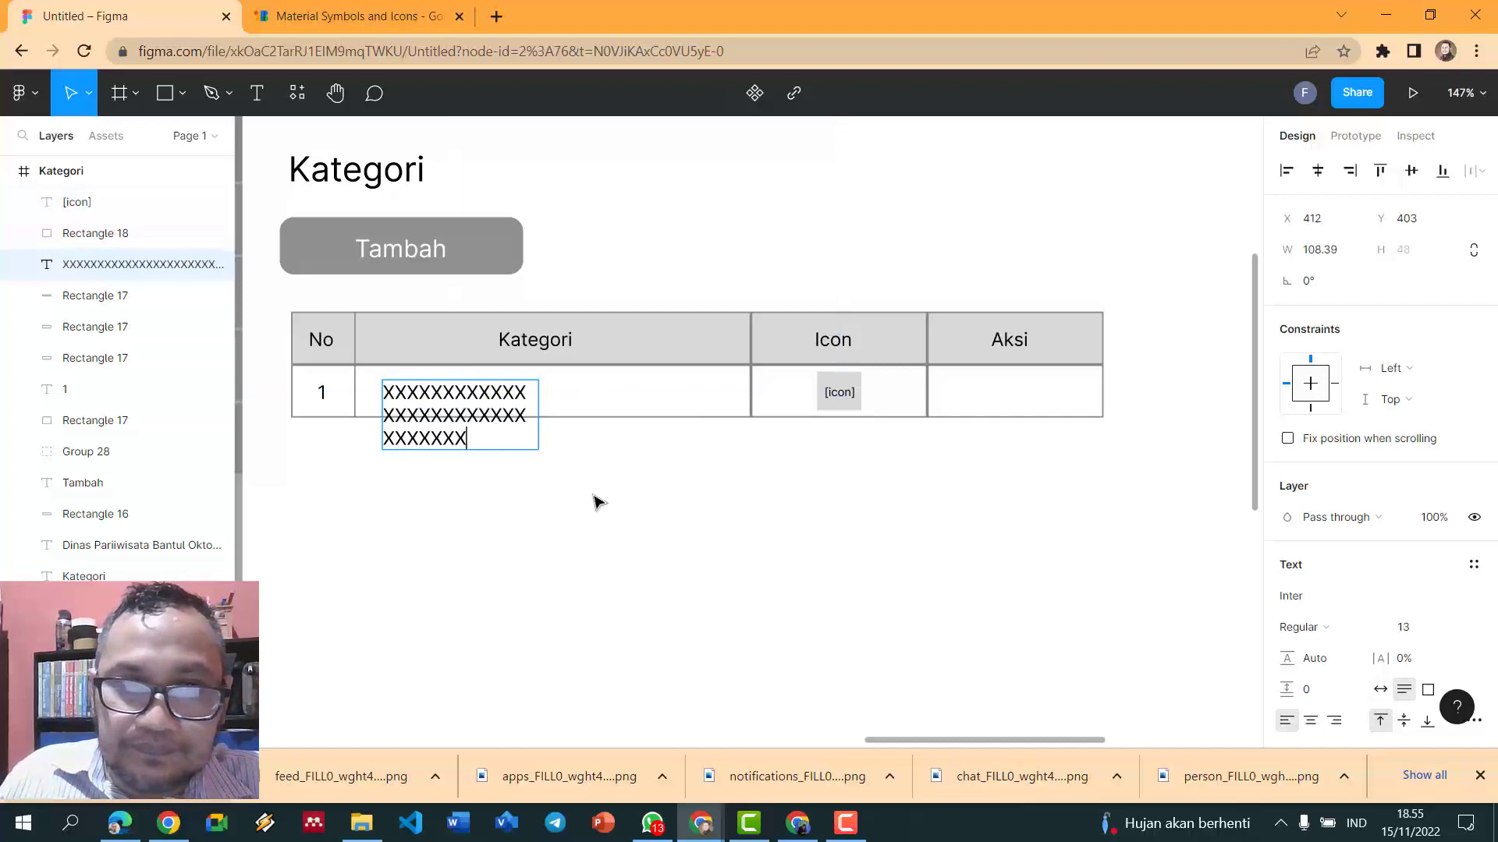
key(Escape)
drag(538, 415, 755, 393)
double_click(741, 392)
key(BackSpace)
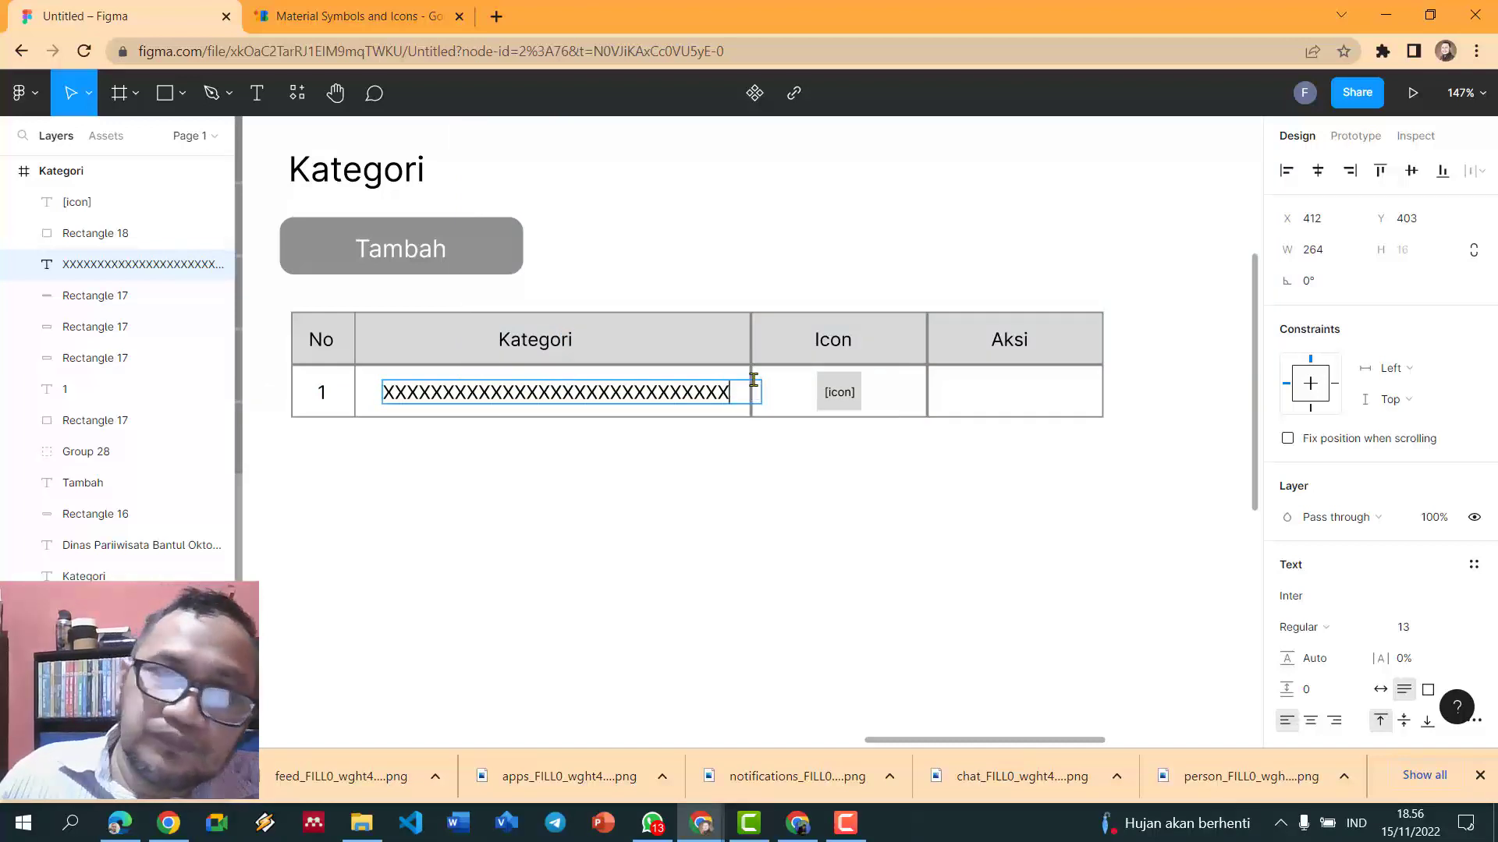
key(Escape)
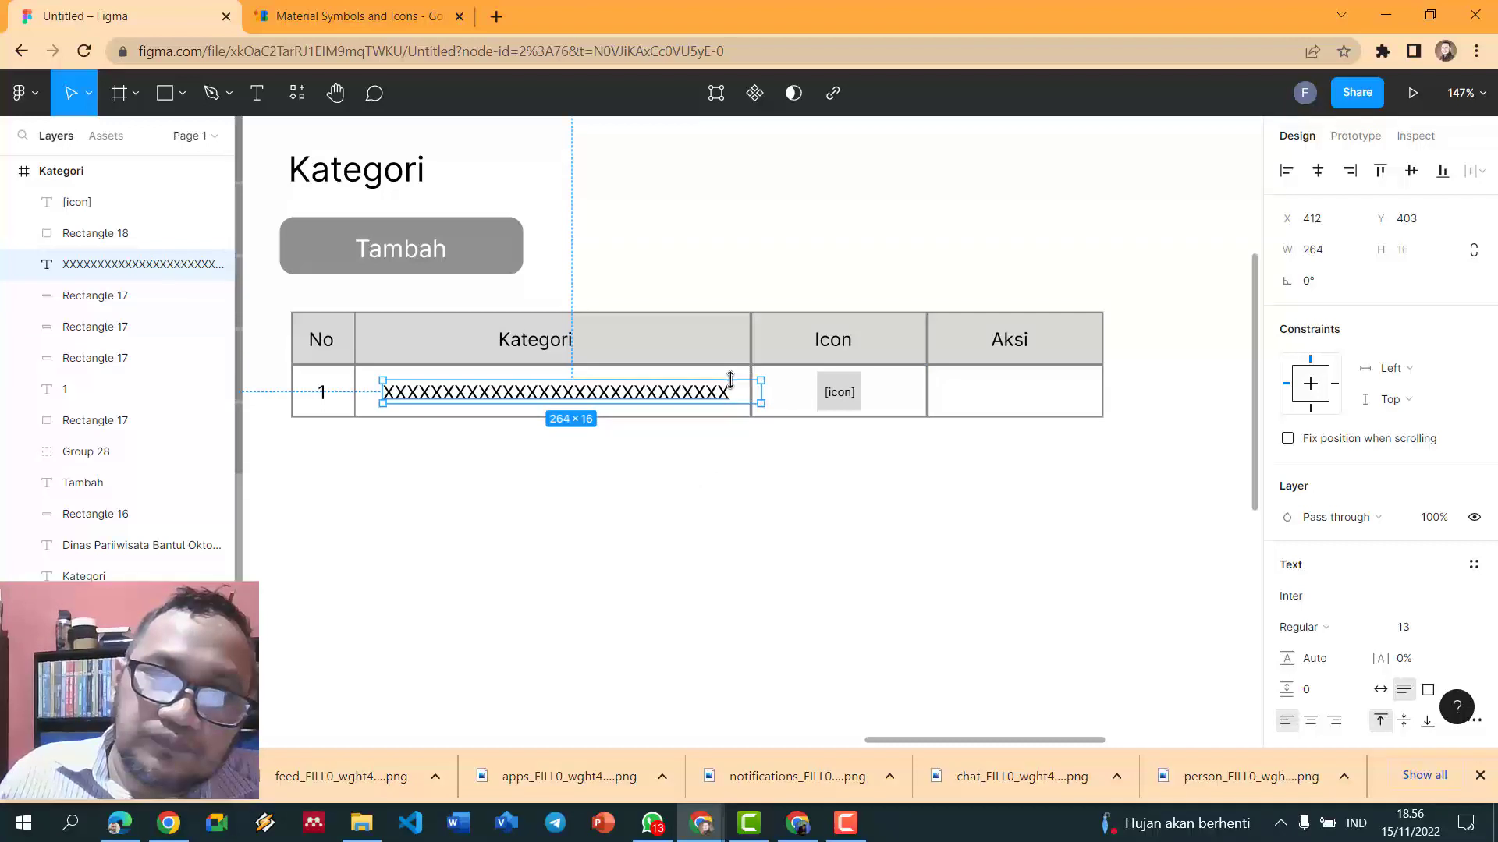
click(685, 436)
scroll(684, 436, down, 1)
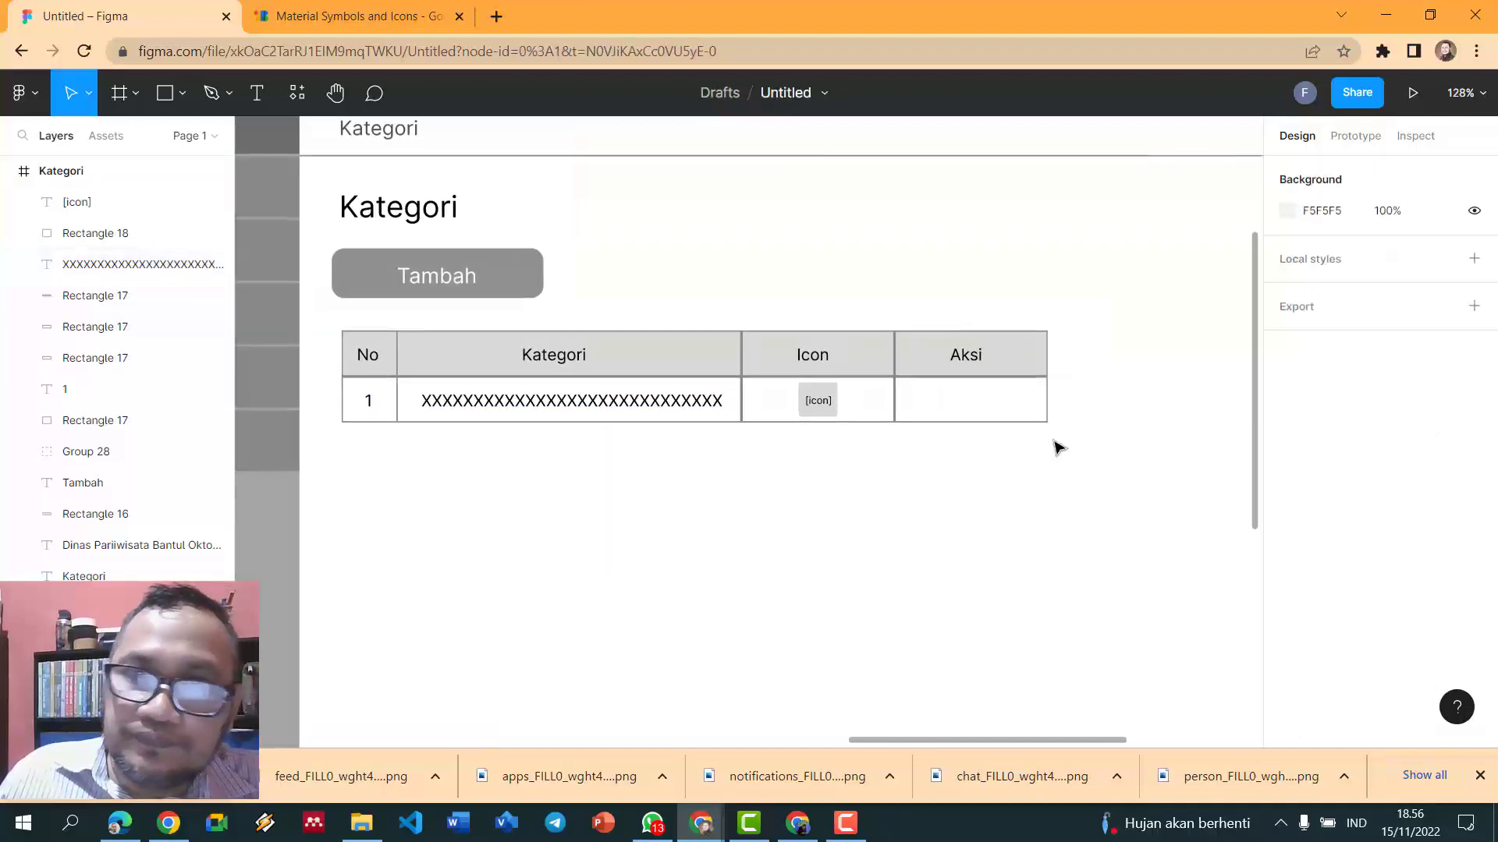
scroll(1058, 447, down, 1)
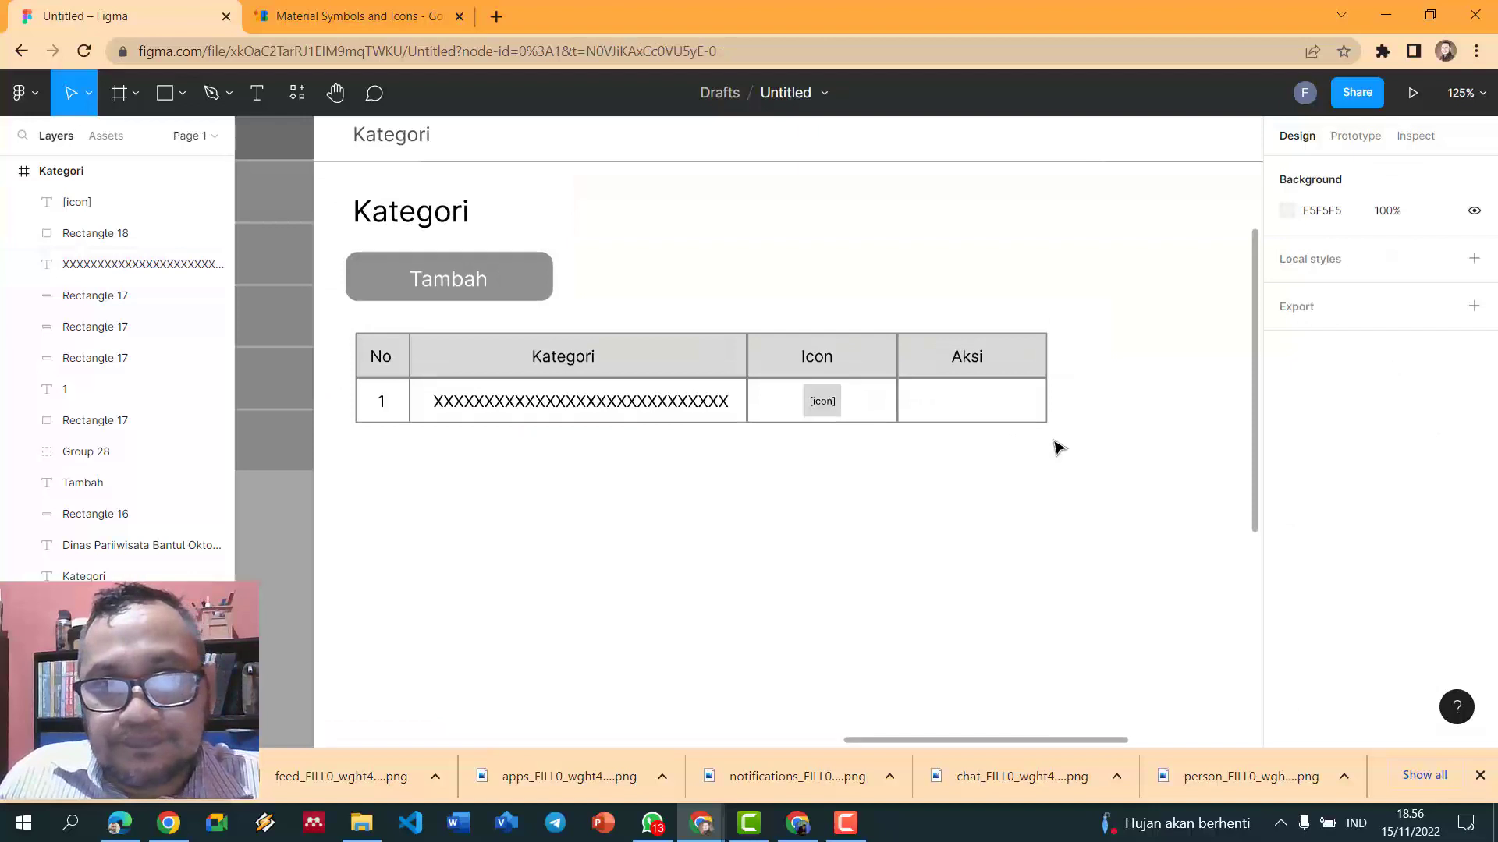
- Search Material Symbols for 'edit' icons
click(398, 14)
scroll(741, 348, down, 7)
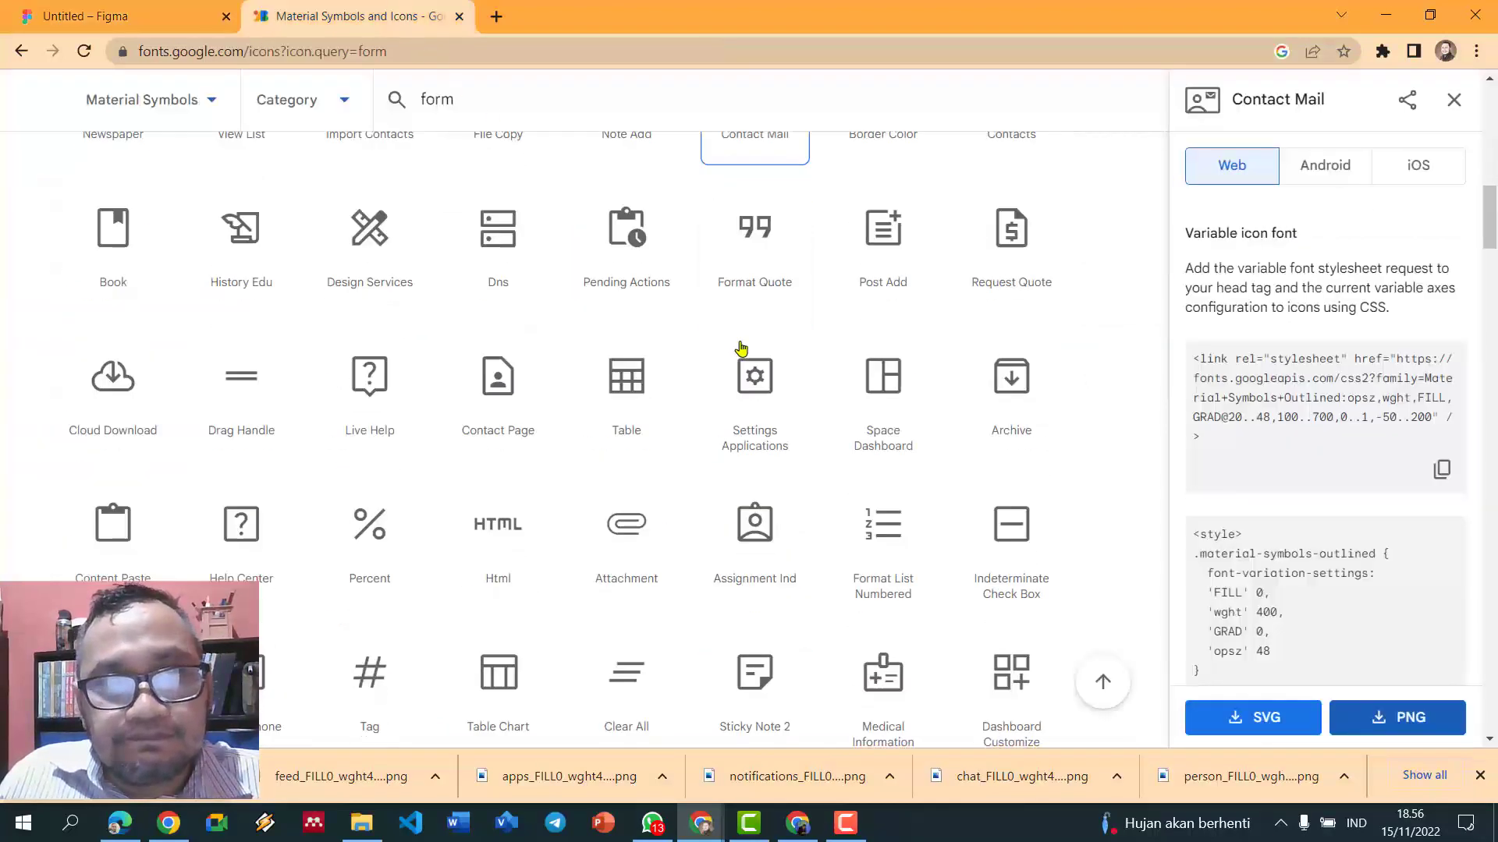
scroll(741, 349, down, 10)
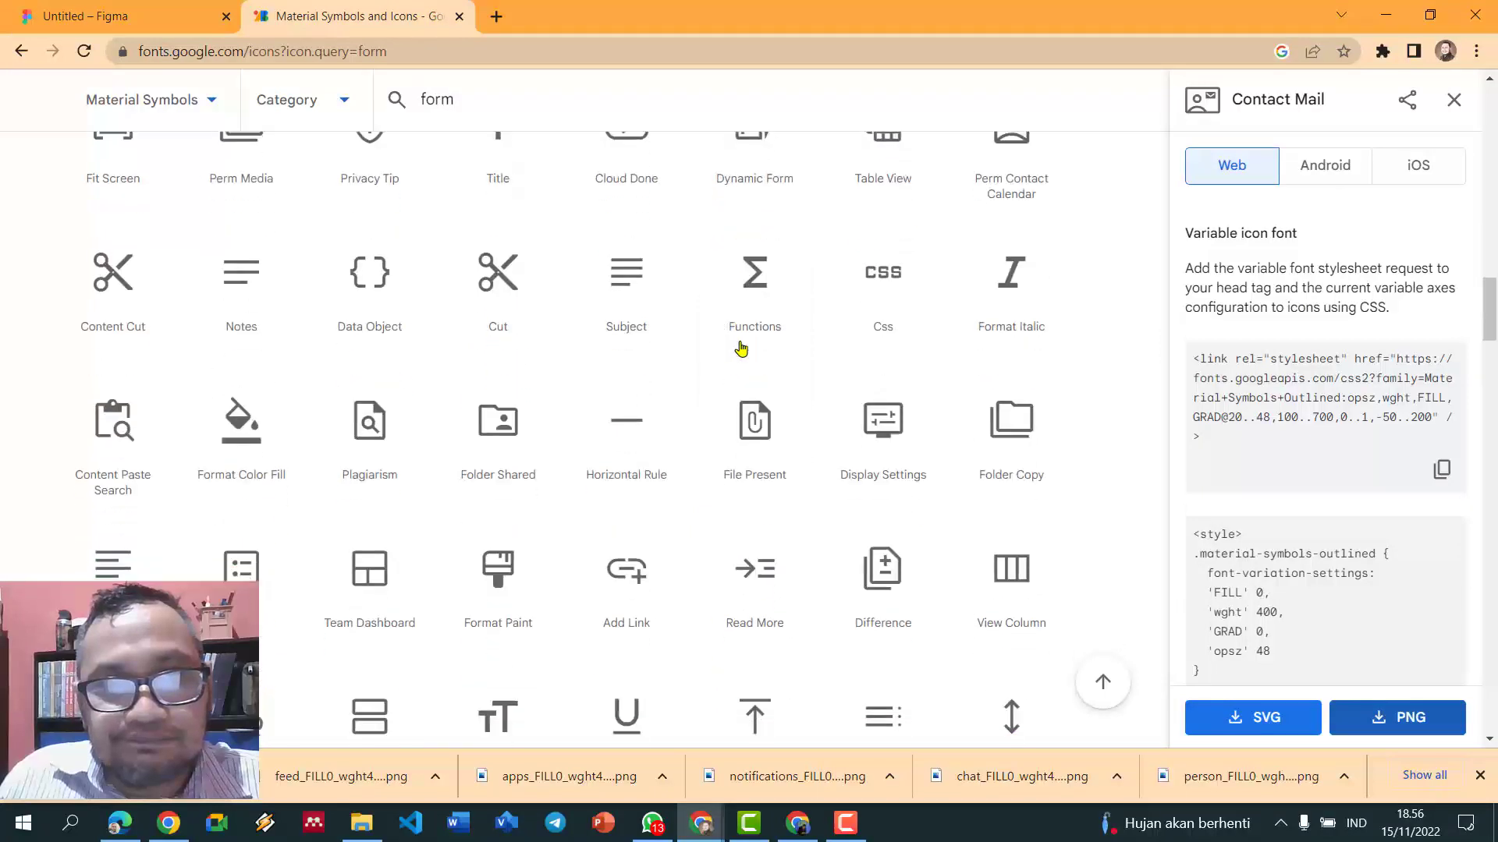
scroll(741, 349, down, 3)
scroll(622, 288, up, 6)
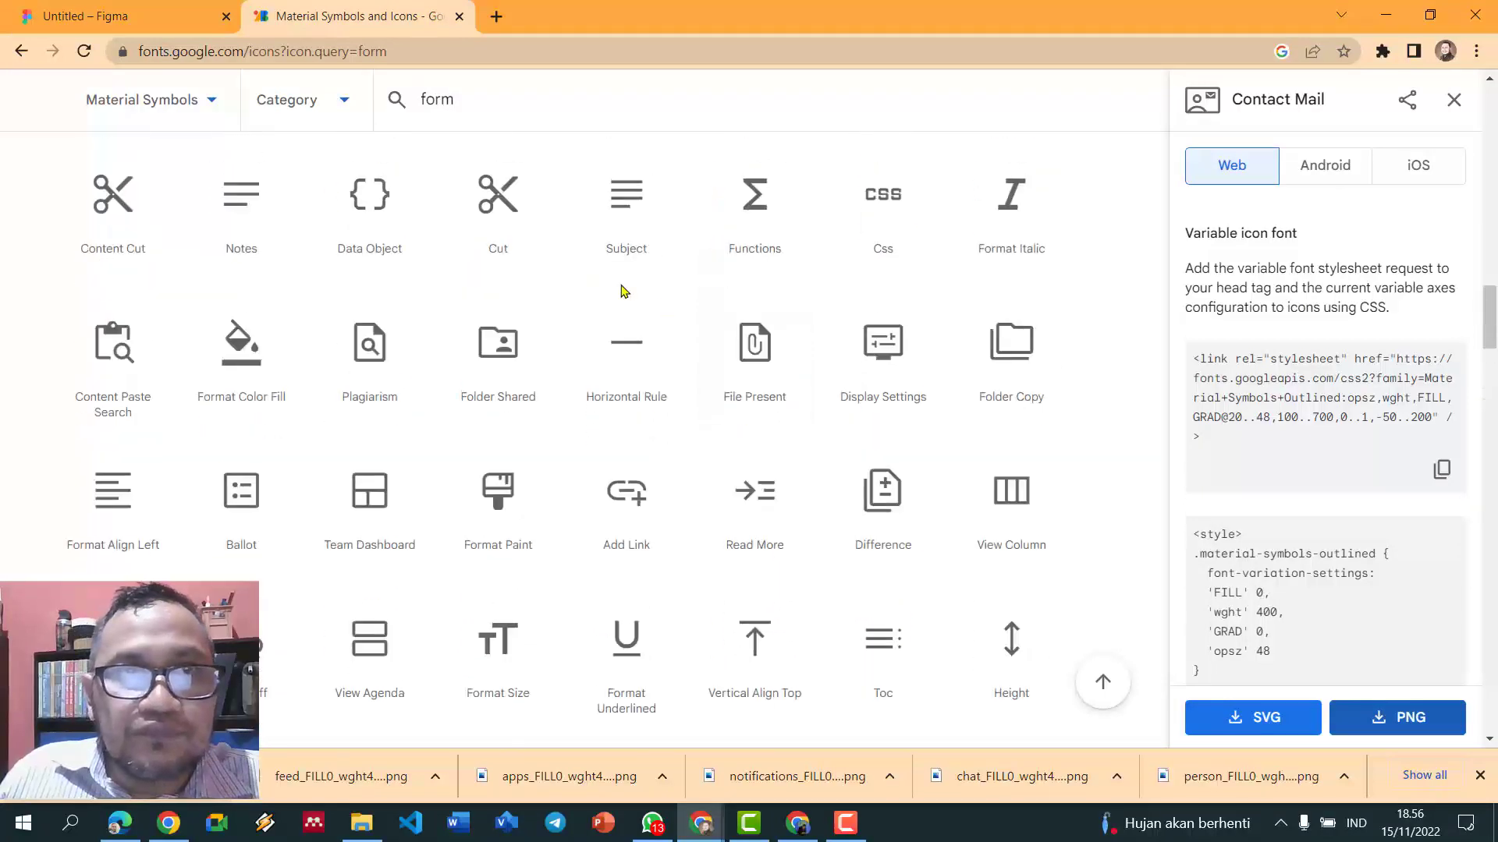
click(469, 111)
double_click(467, 111)
text(edit)
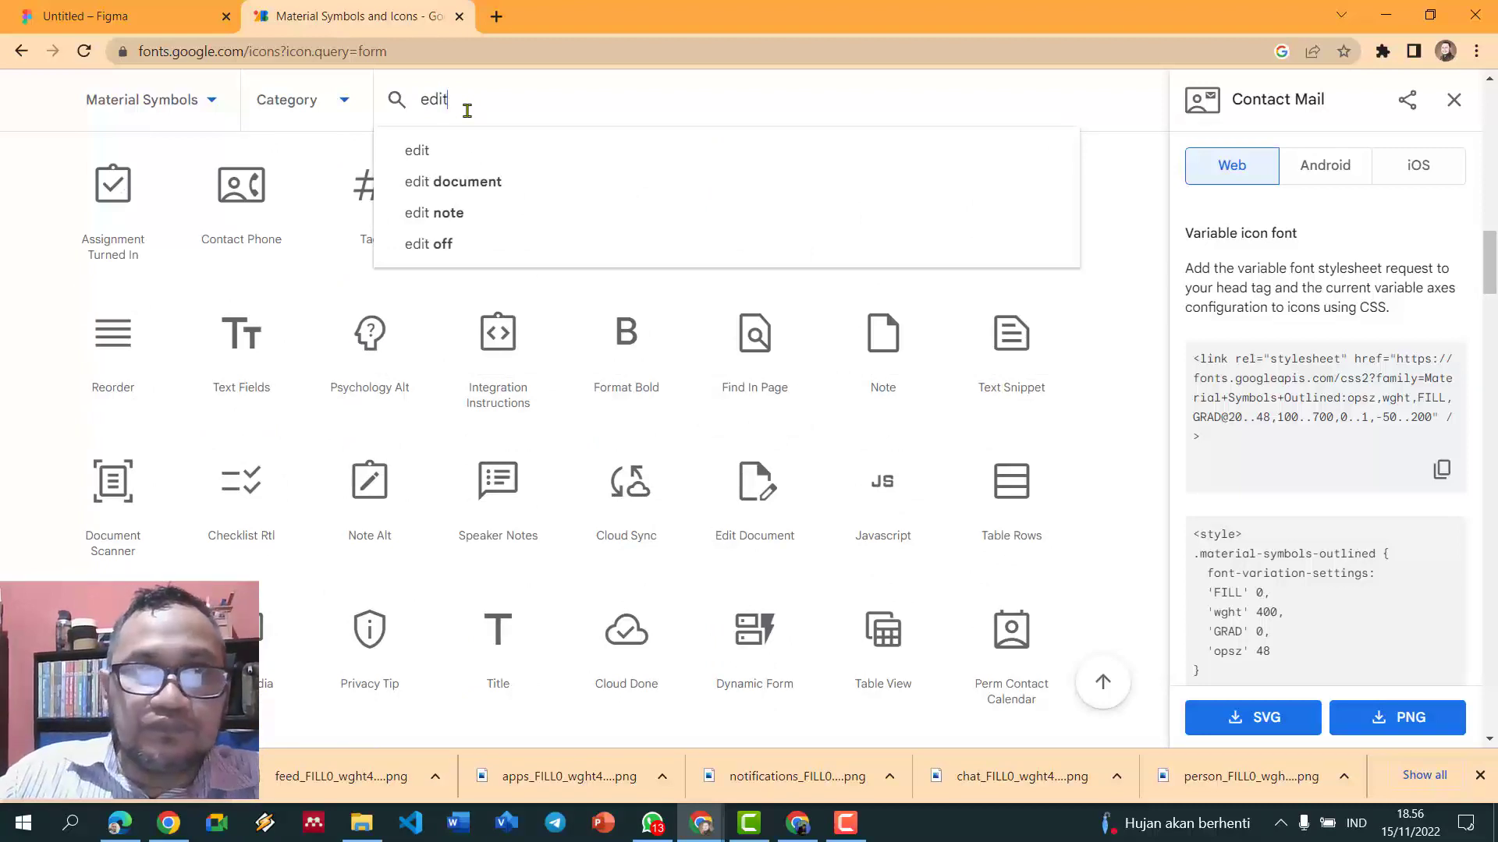
key(Return)
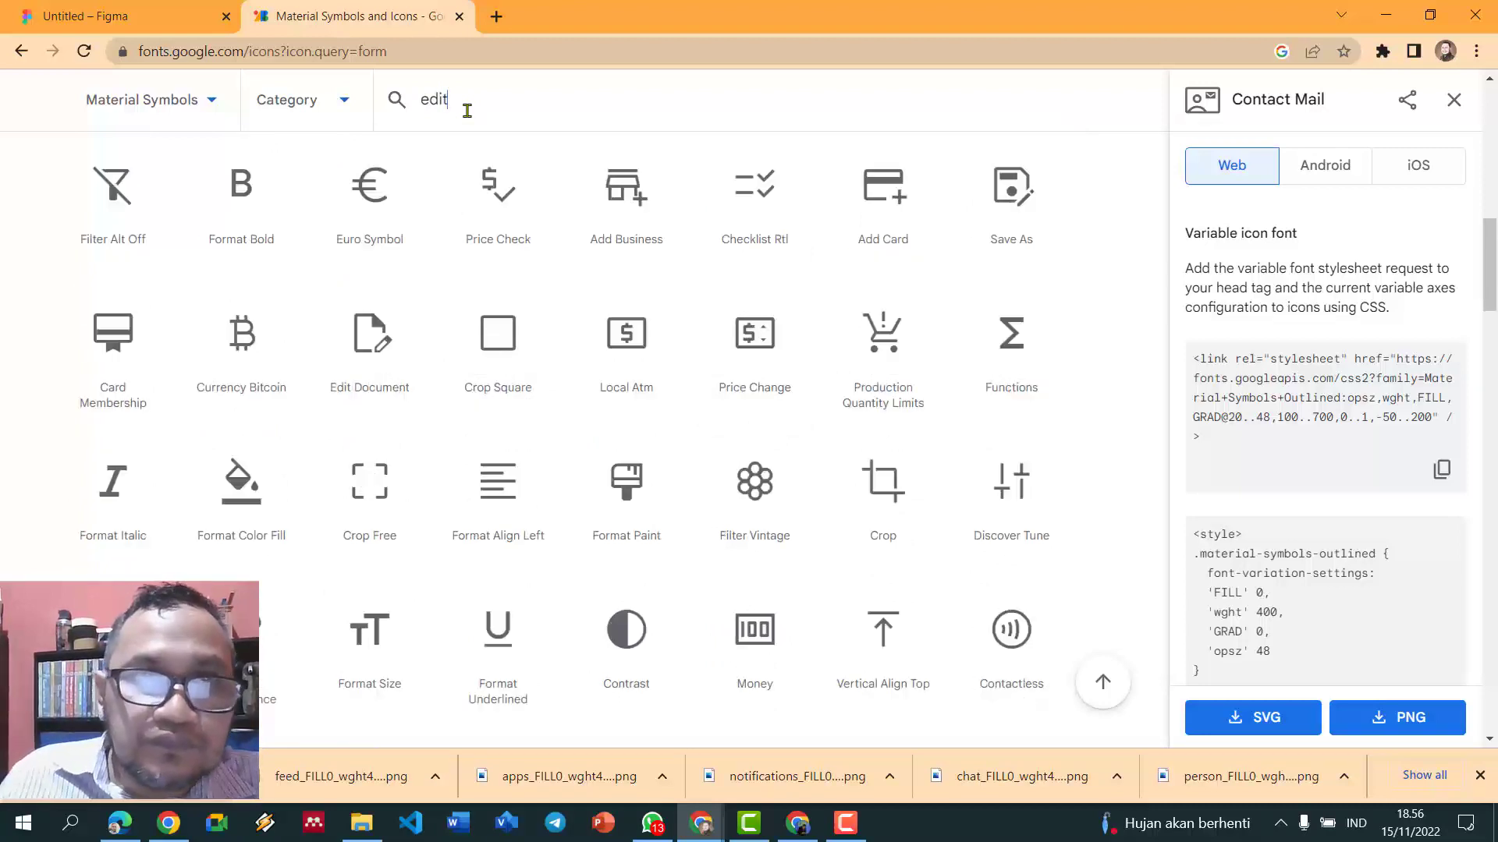
- Download the Edit Square icon as a PNG into the LPDP folder
scroll(639, 461, down, 5)
scroll(639, 458, up, 5)
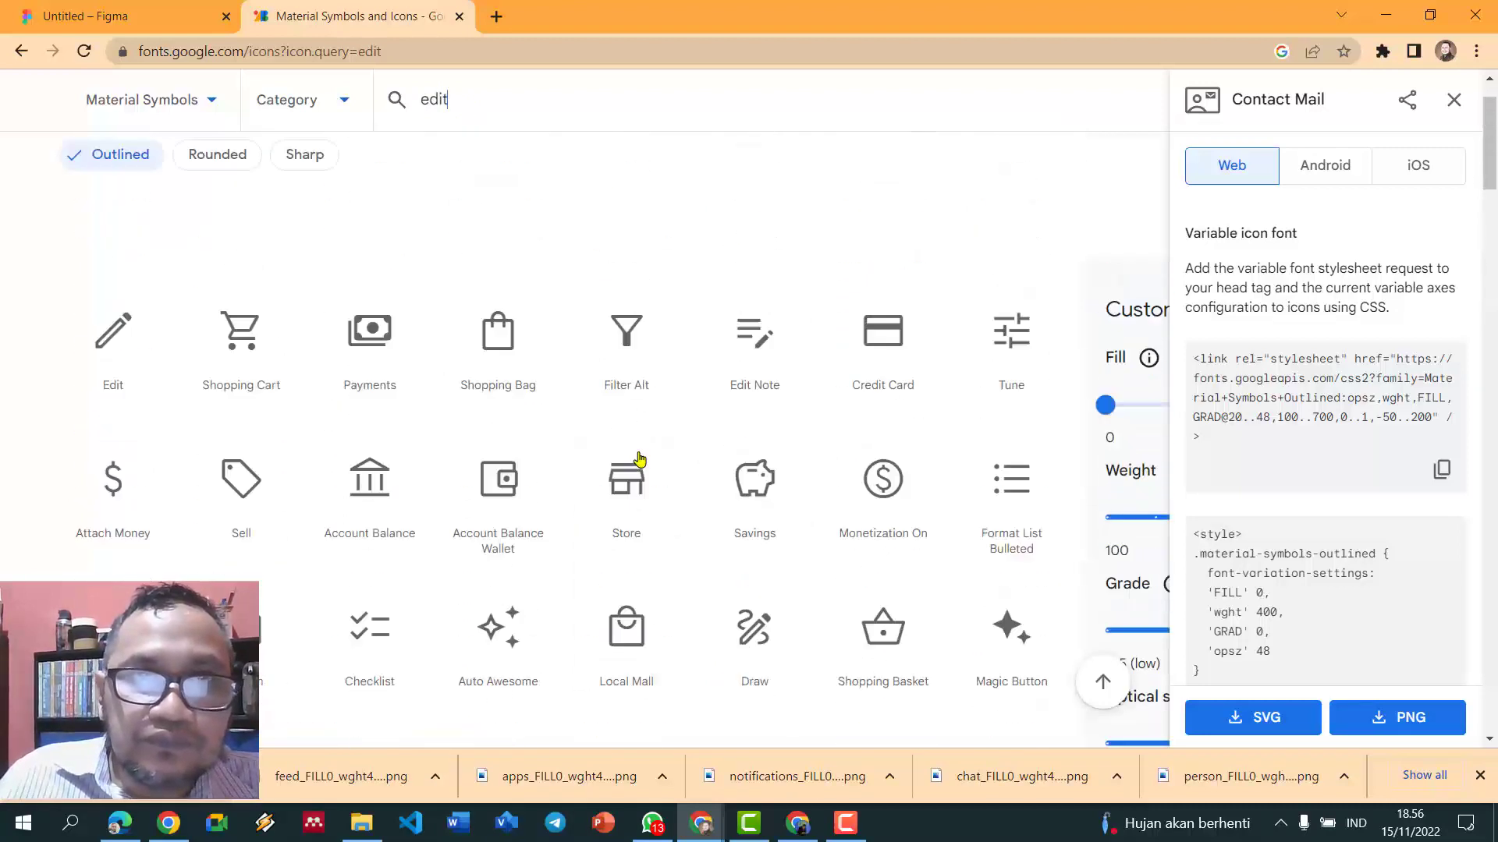
scroll(714, 429, down, 4)
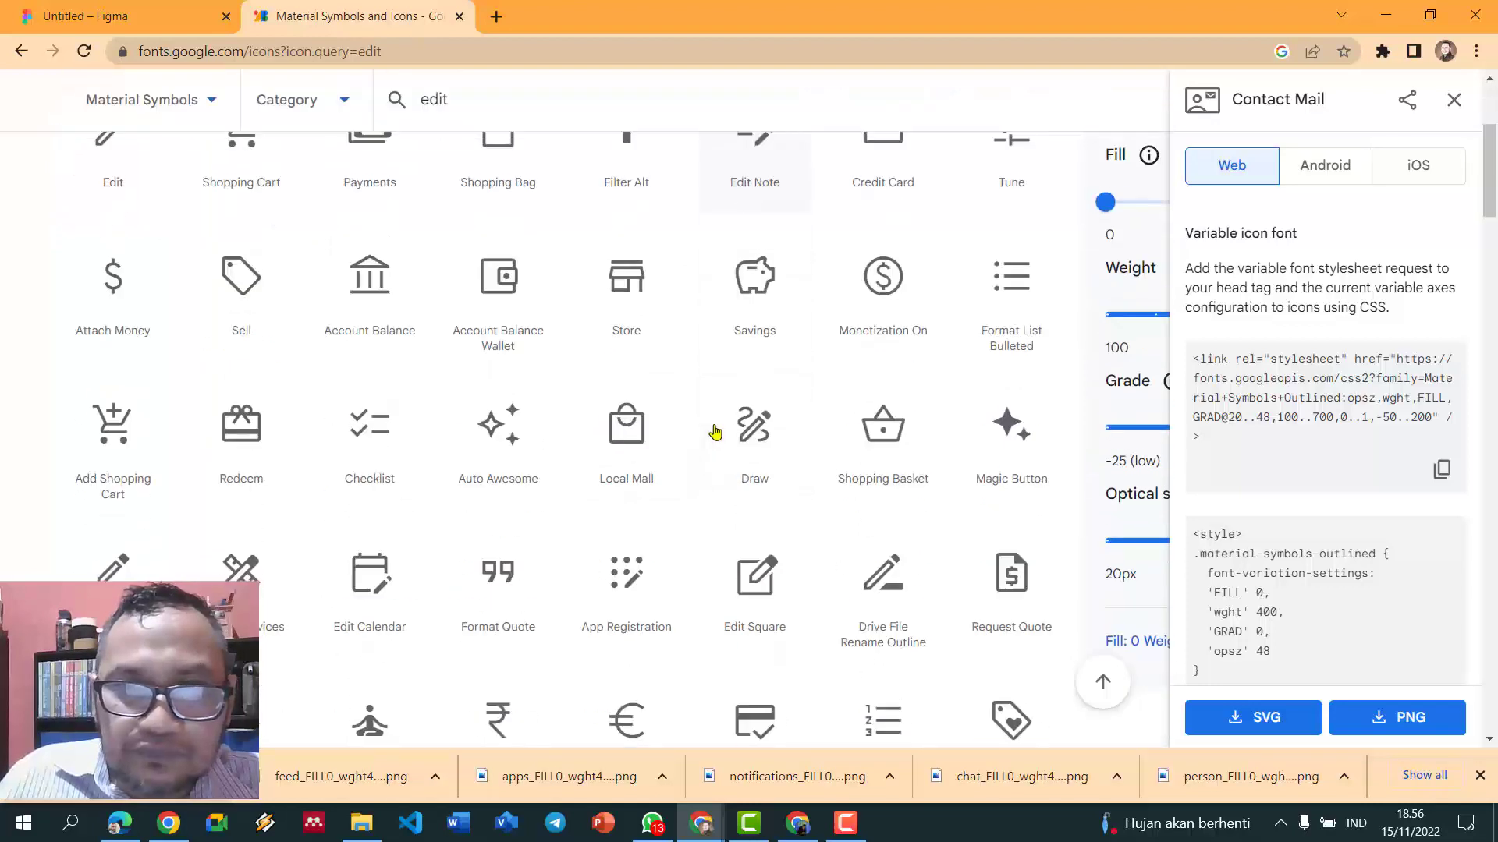
click(753, 577)
click(1381, 716)
click(787, 565)
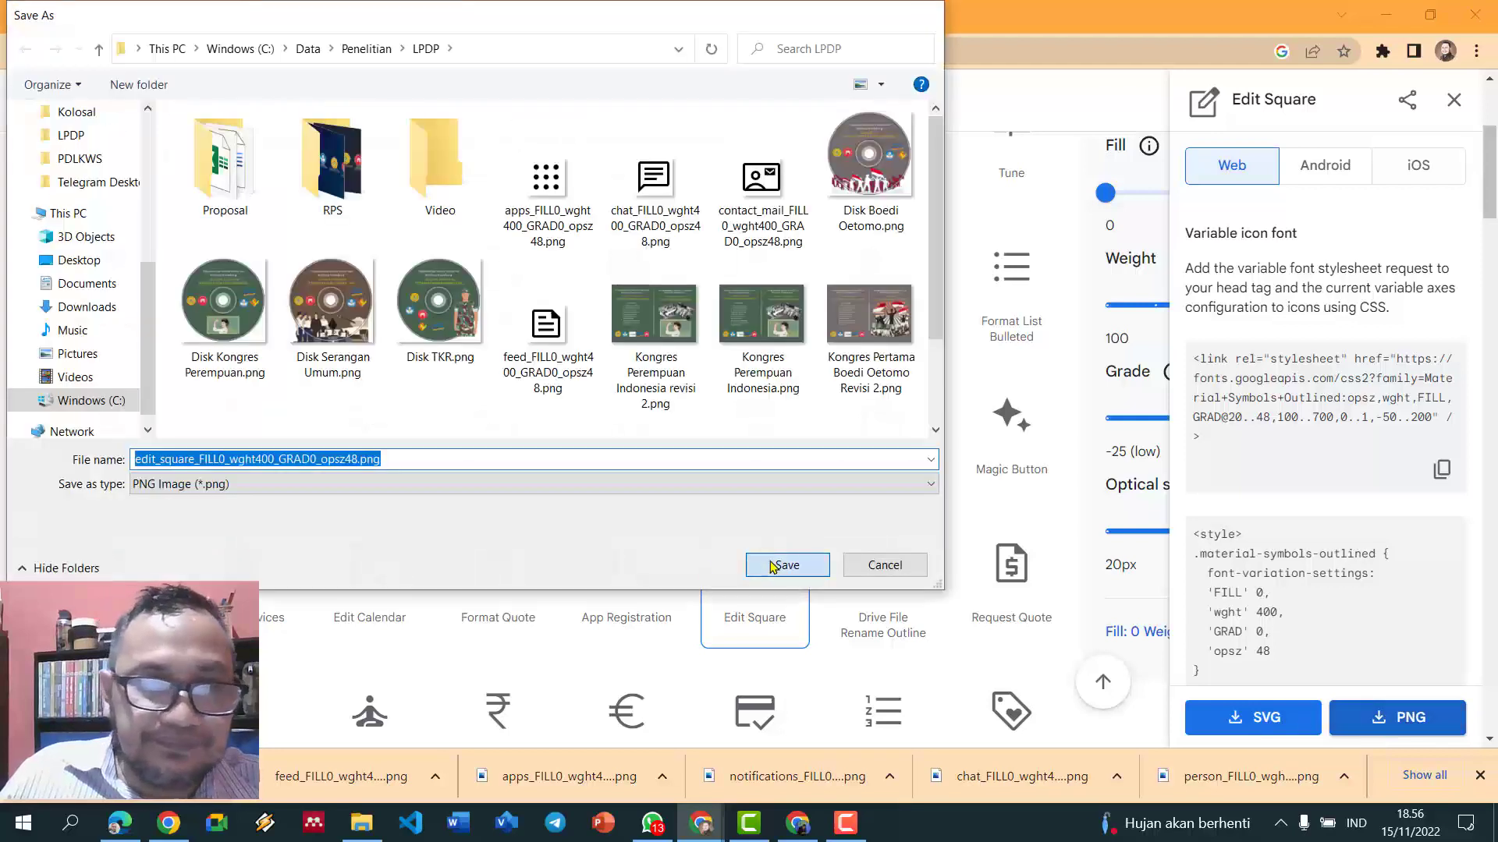
- Import the edit_square PNG into the Kategori design and shrink it to about 23 × 29
click(176, 35)
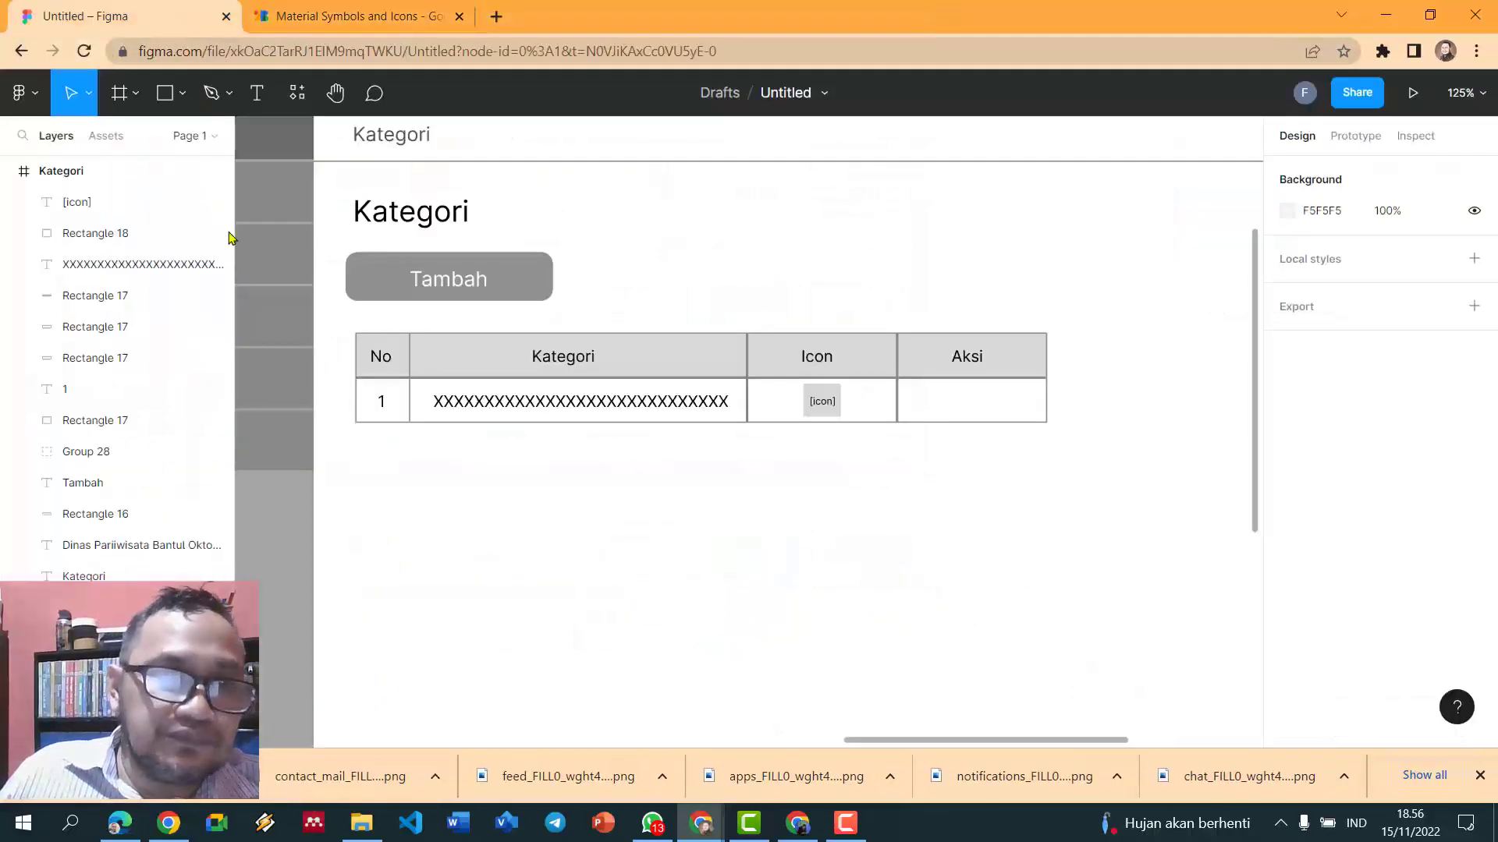
drag(839, 540, 835, 552)
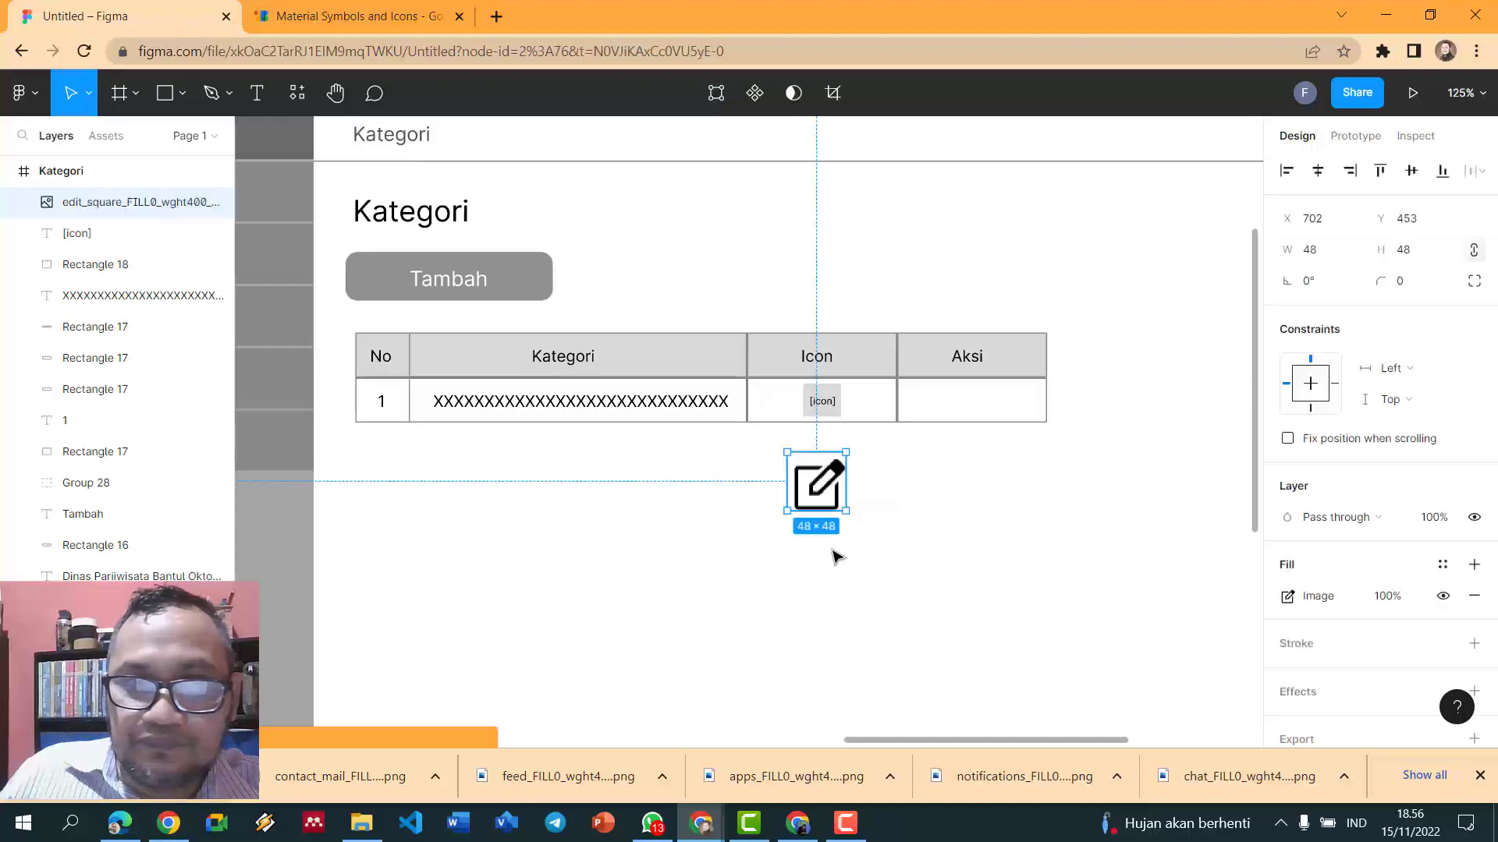
mouse_move(811, 488)
mouse_down()
mouse_move(958, 381)
mouse_move(926, 404)
mouse_move(905, 530)
mouse_move(923, 546)
mouse_up()
click(965, 512)
- Draw a 515151 dark grey rectangle over the icon and use it as a mask
click(167, 95)
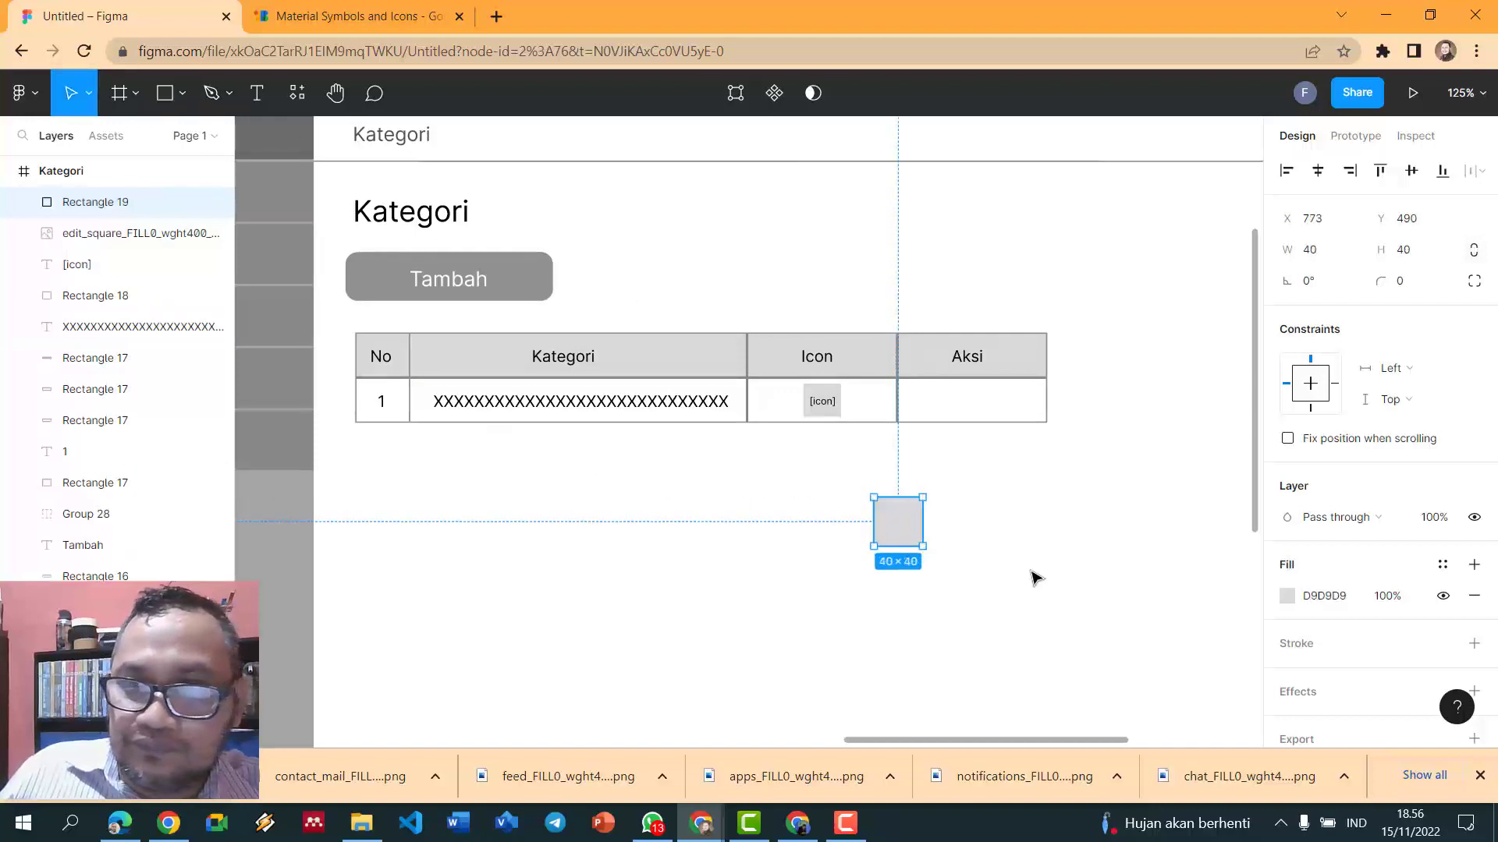
click(1283, 596)
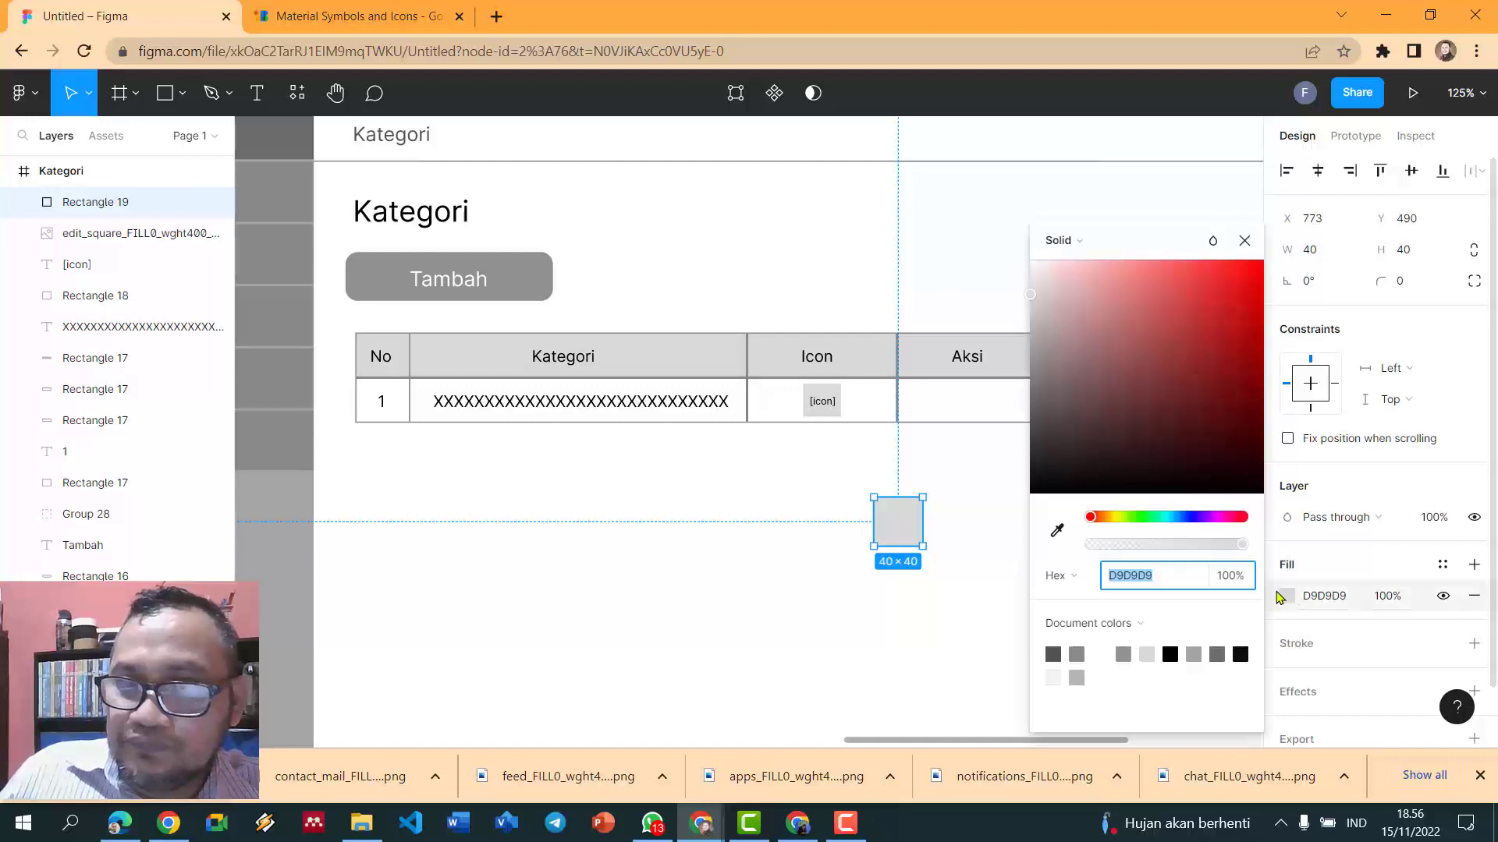
click(1053, 654)
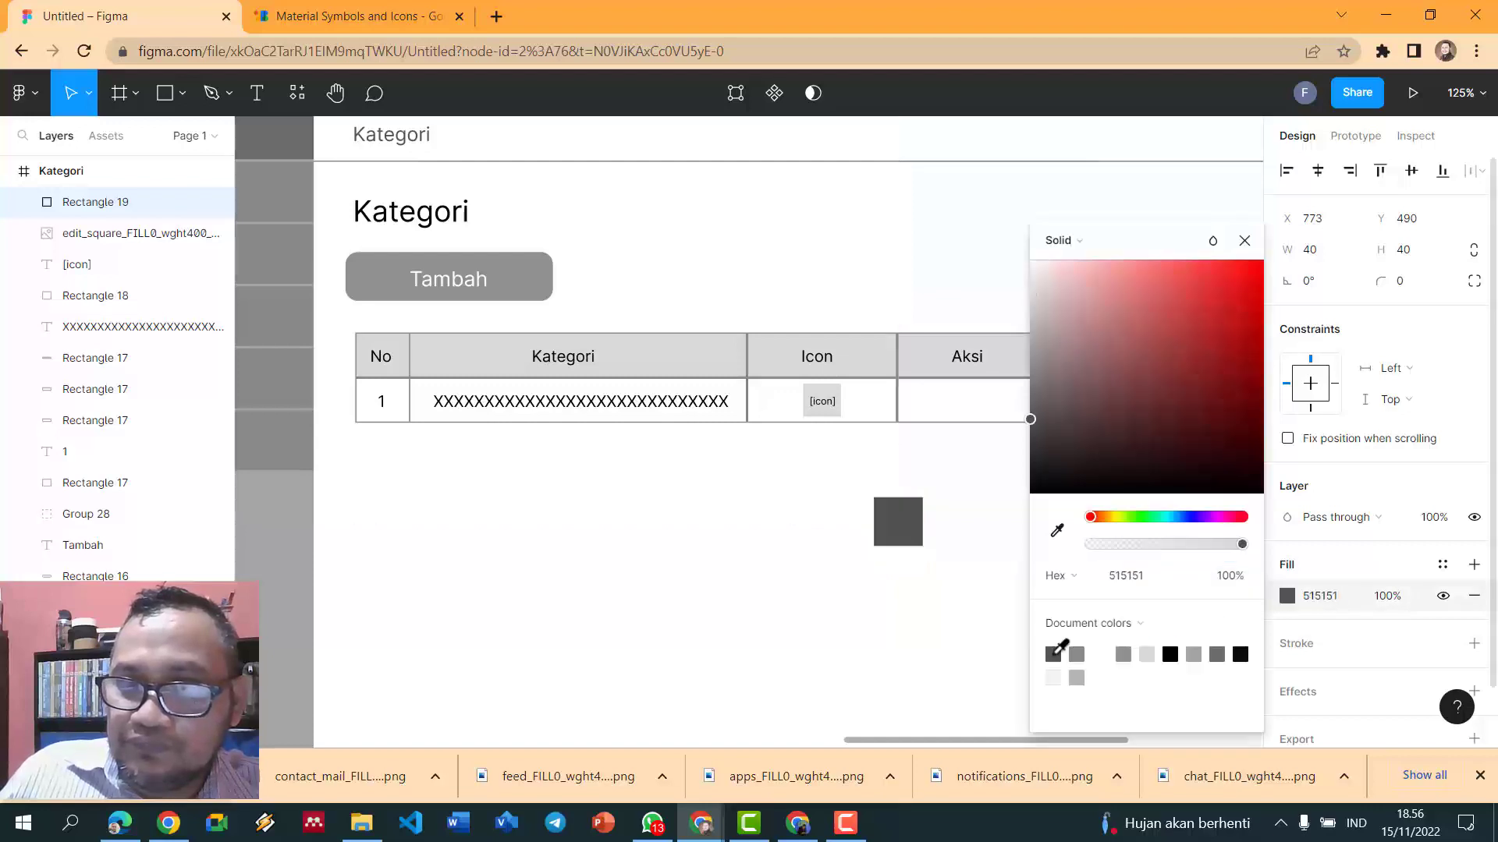
click(961, 499)
drag(849, 478, 957, 562)
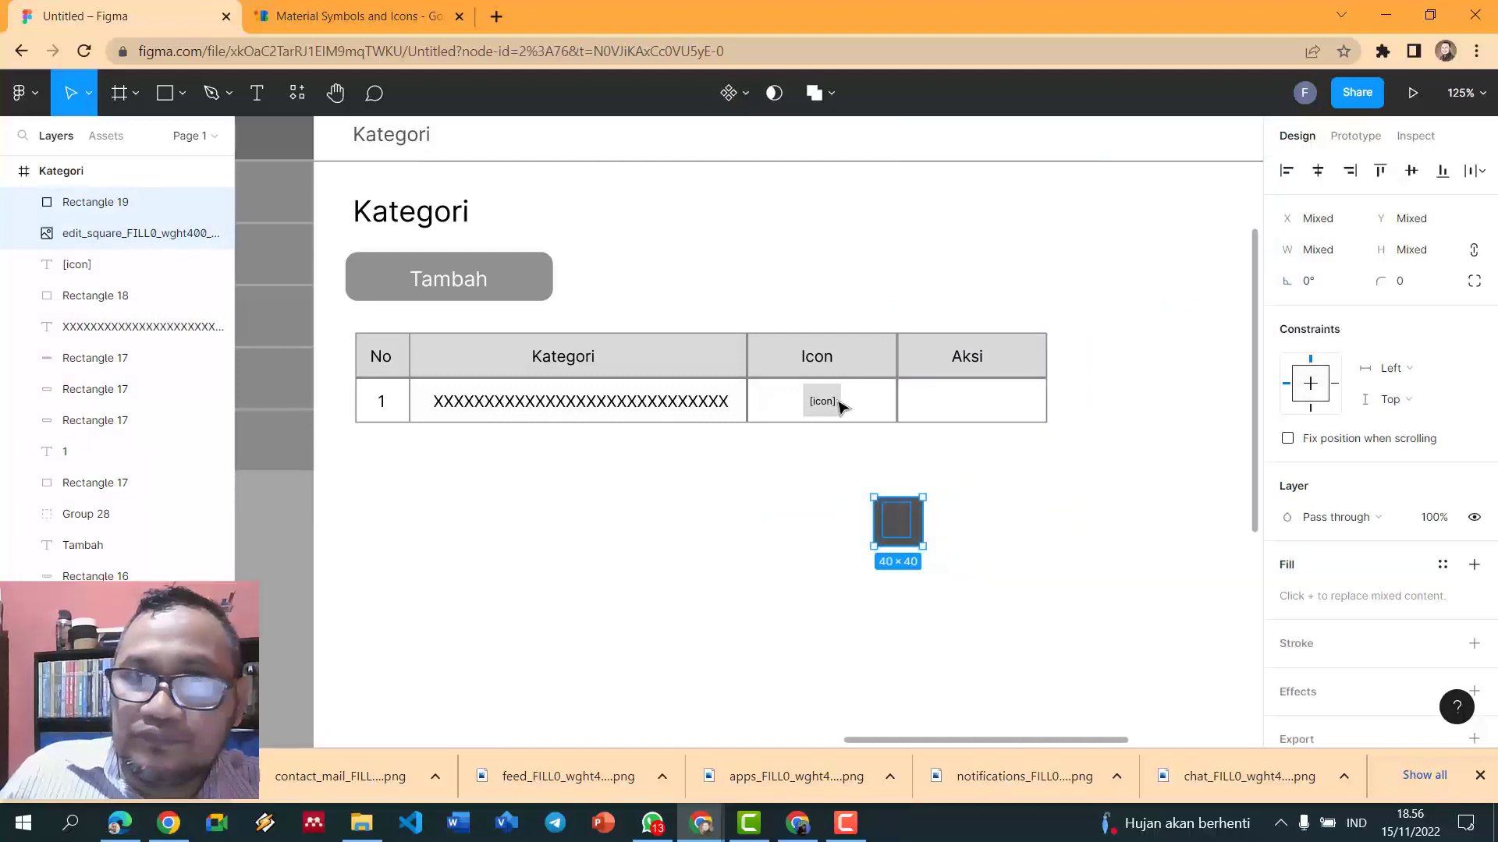
click(773, 93)
click(1059, 508)
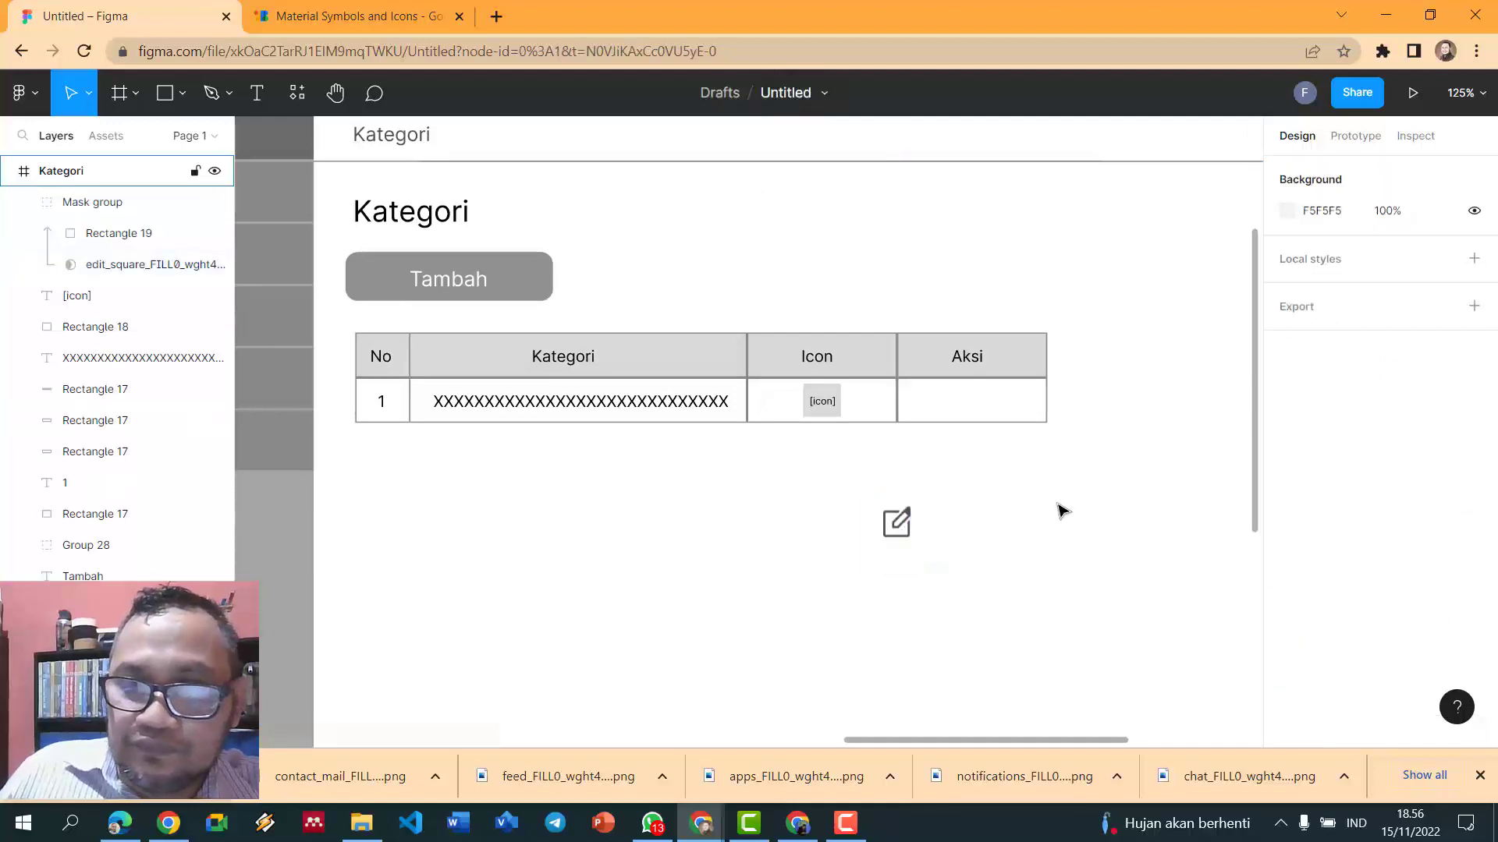
key(Tab)
click(1063, 509)
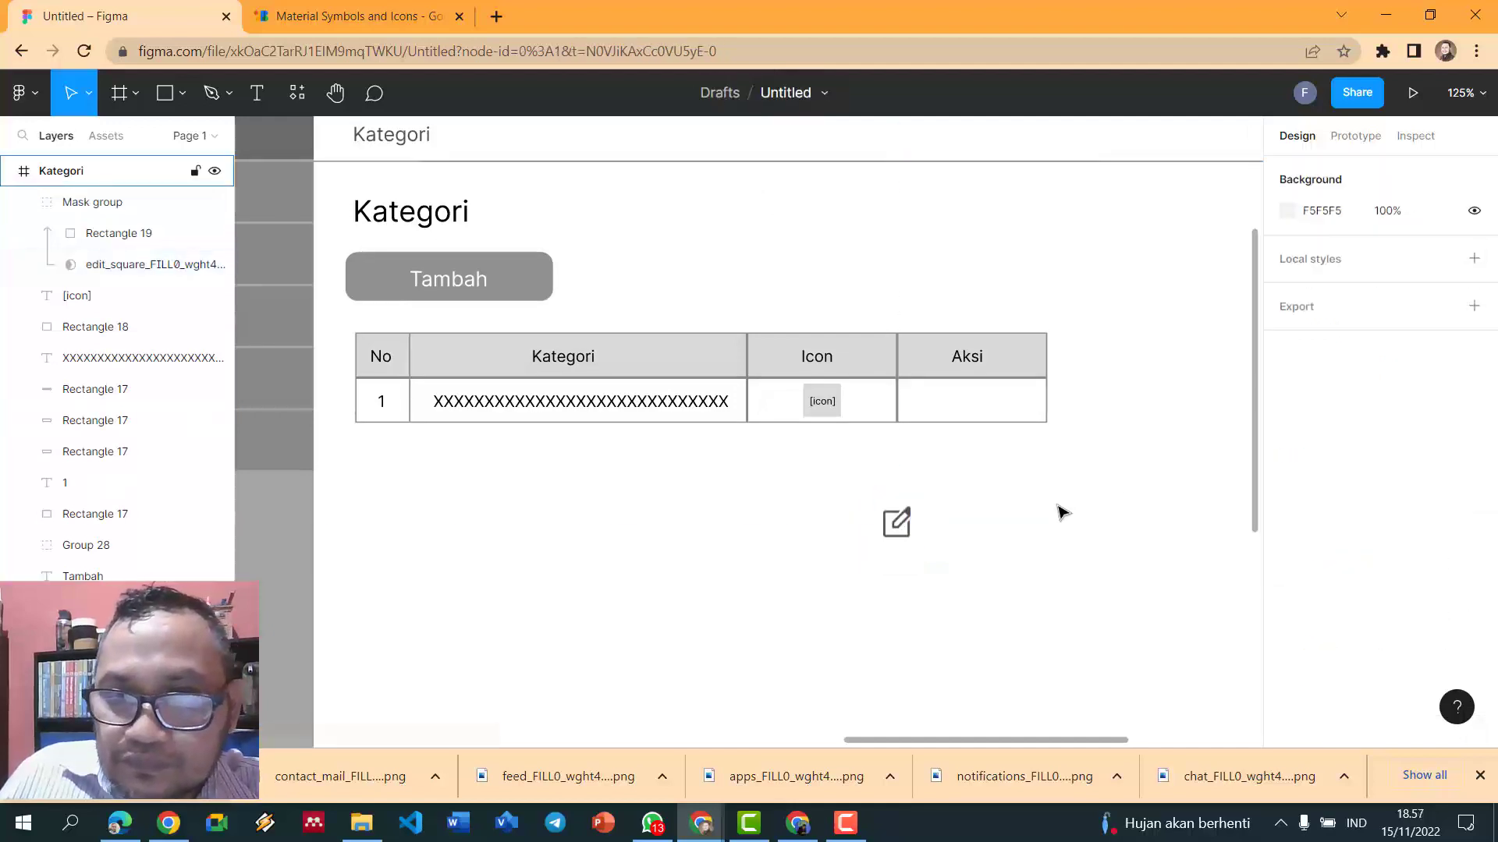
key(Tab)
key(ctrl+shift+g)
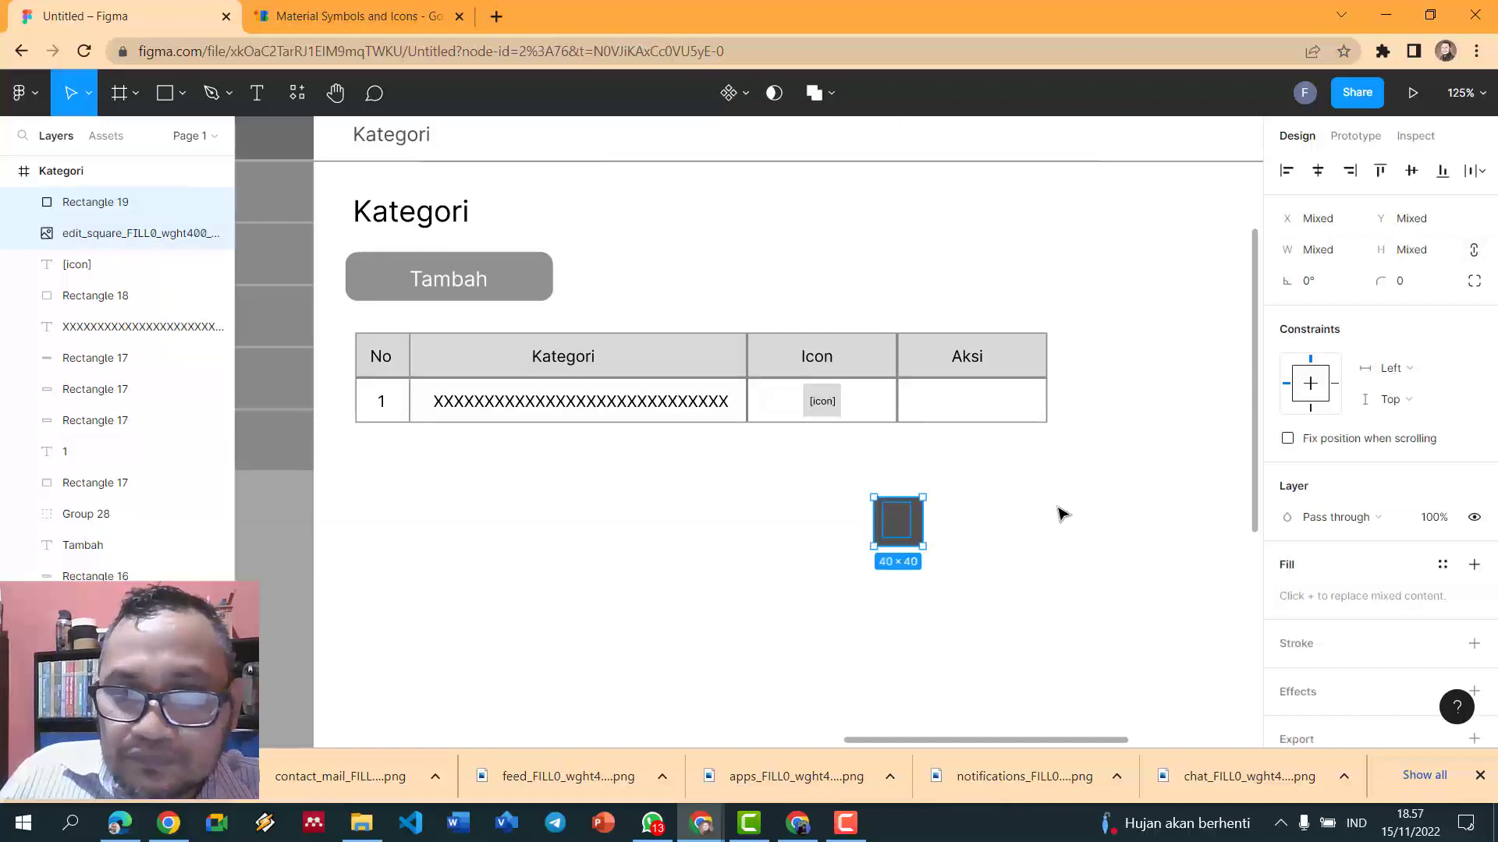
click(1061, 513)
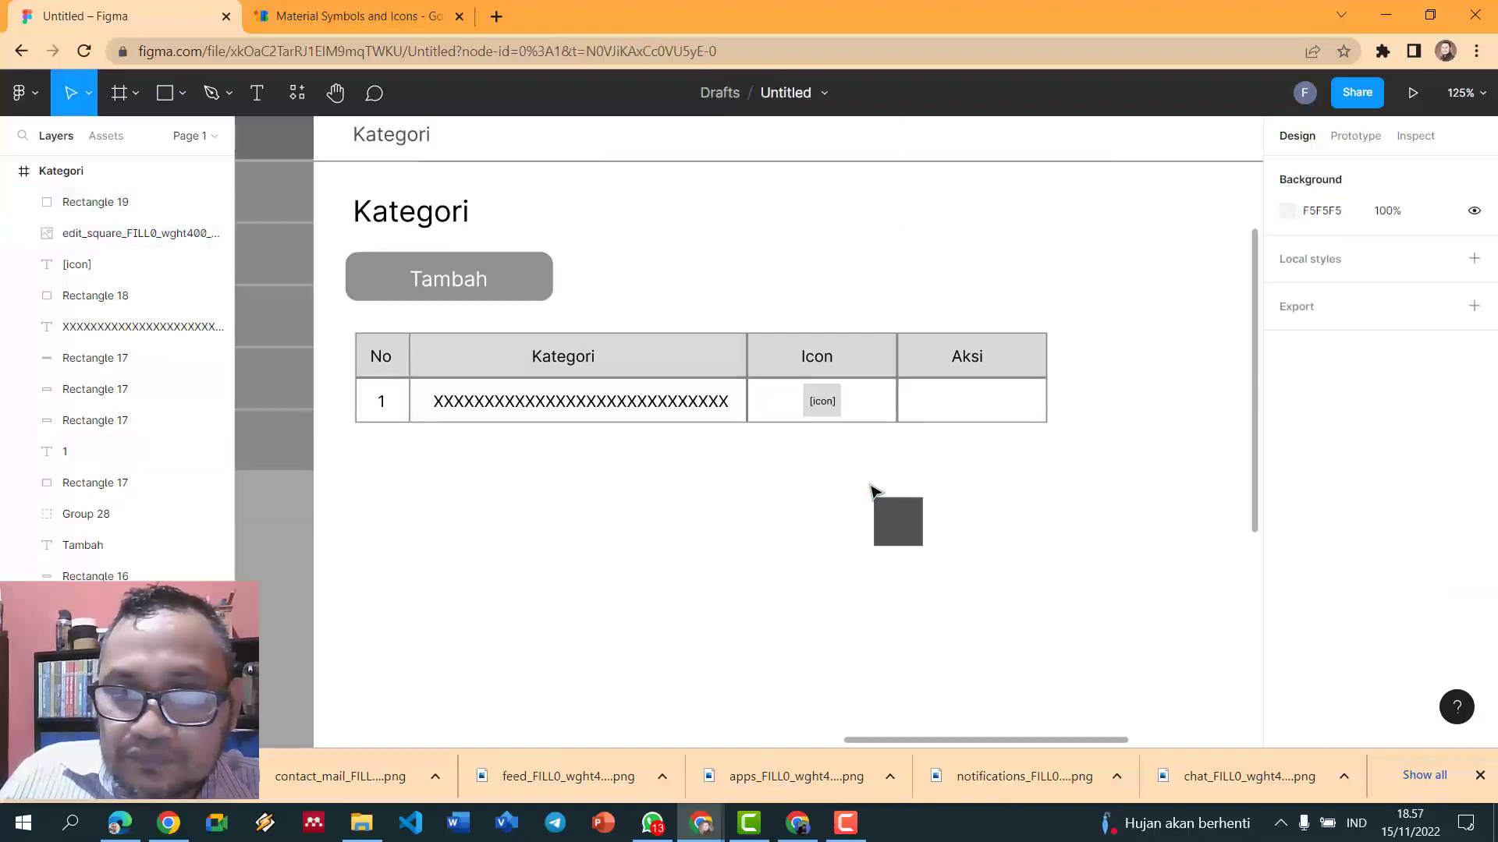
click(1038, 525)
- Resize the edit icon mask group to 25×25 and place it in the Aksi cell
drag(897, 525, 929, 413)
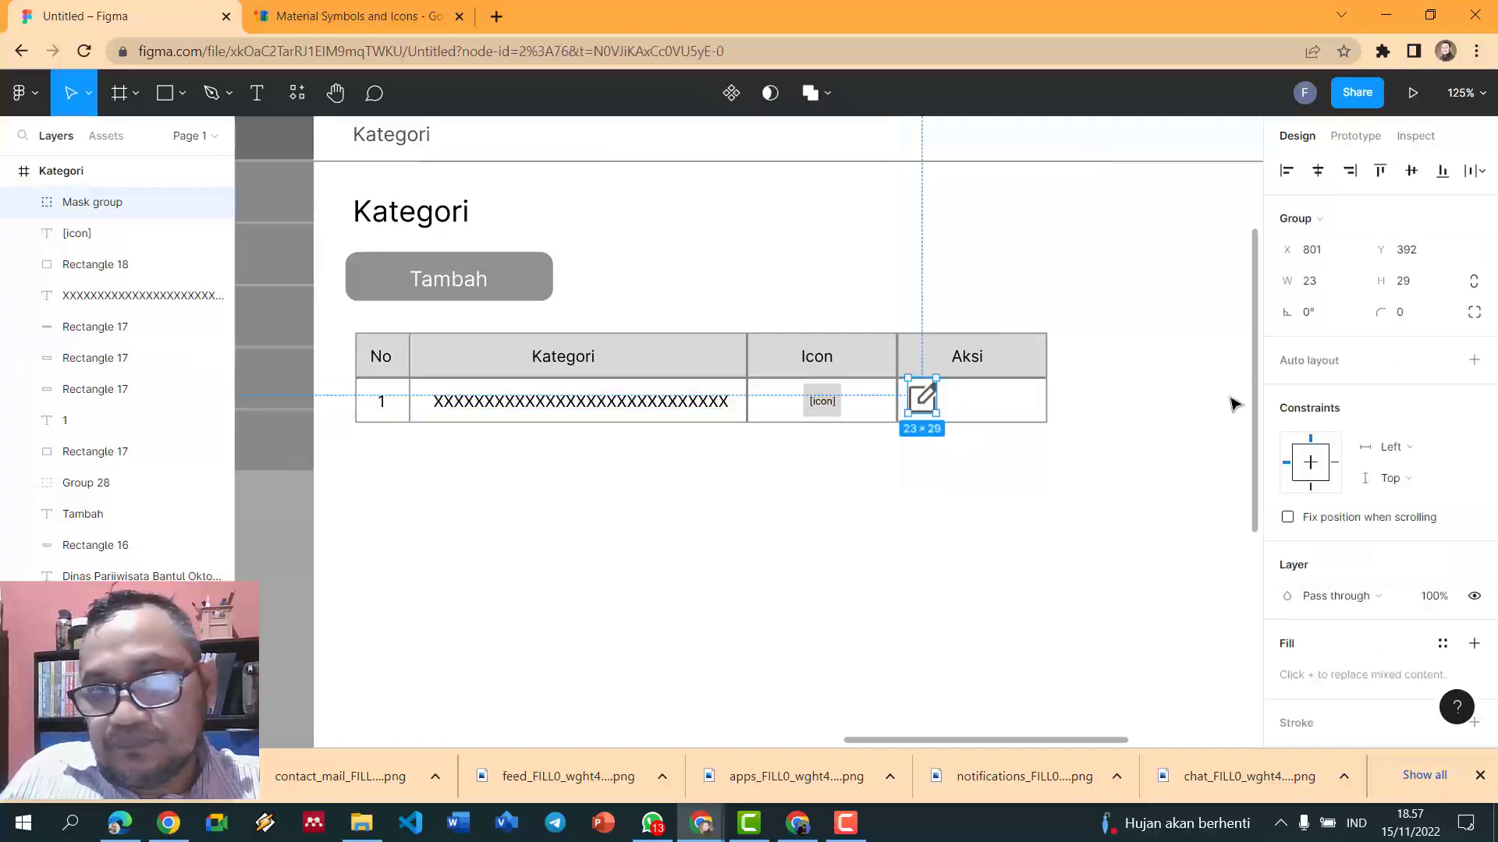
click(1326, 290)
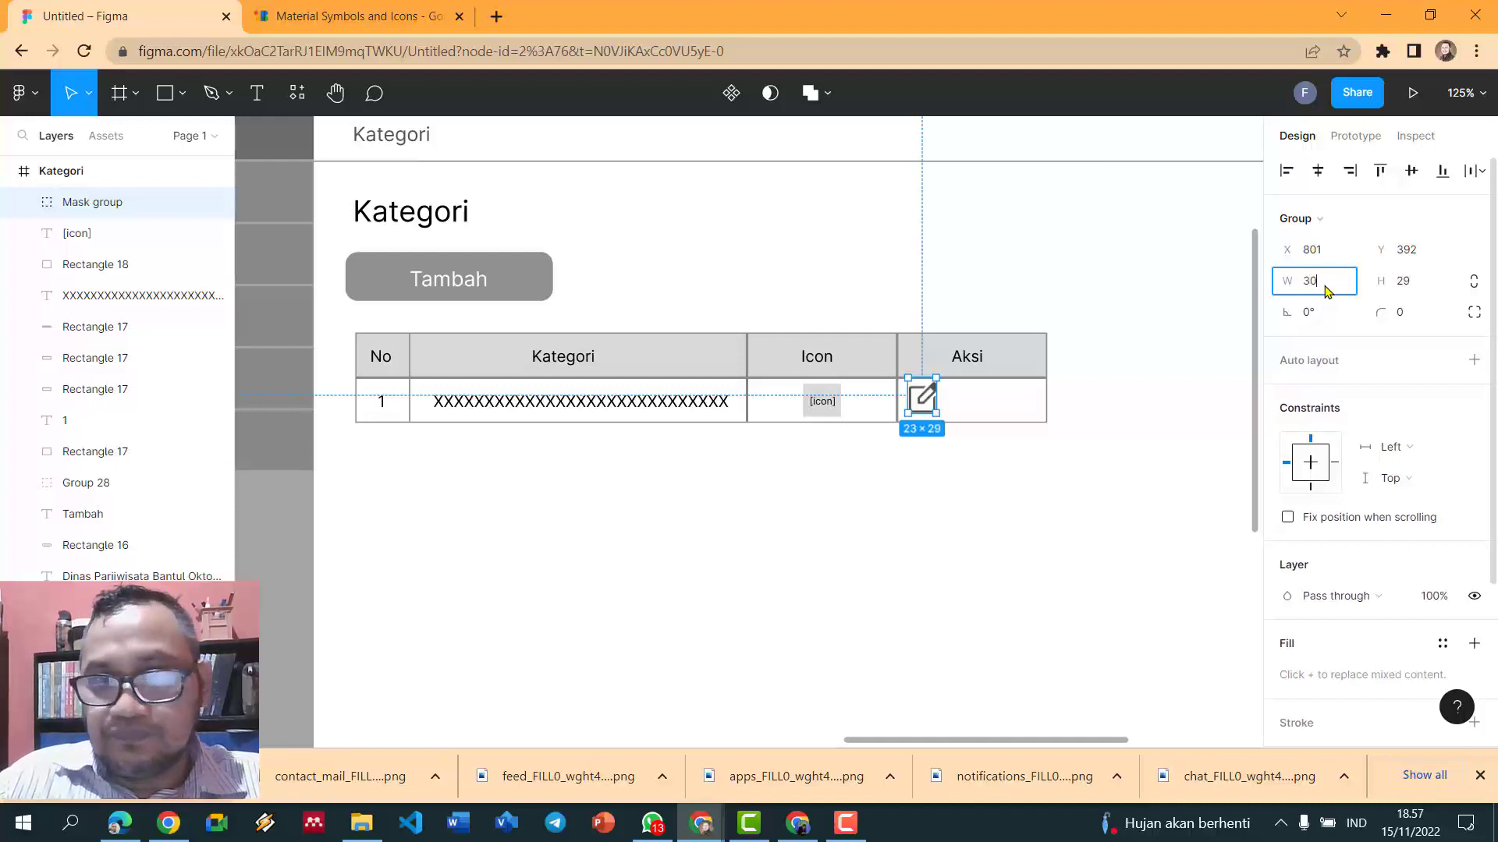
text(25)
key(Return)
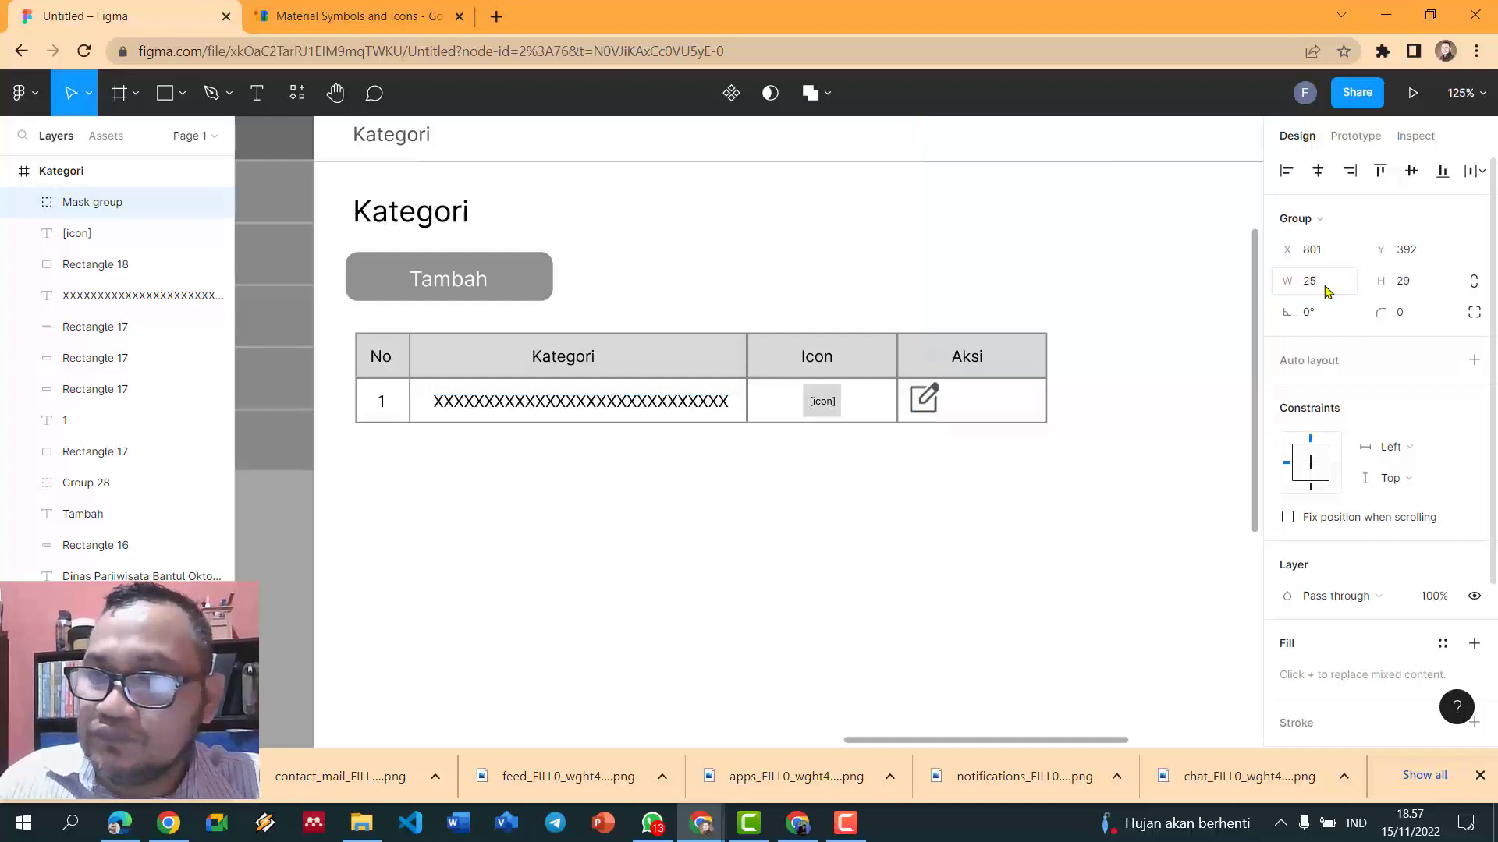
click(1403, 288)
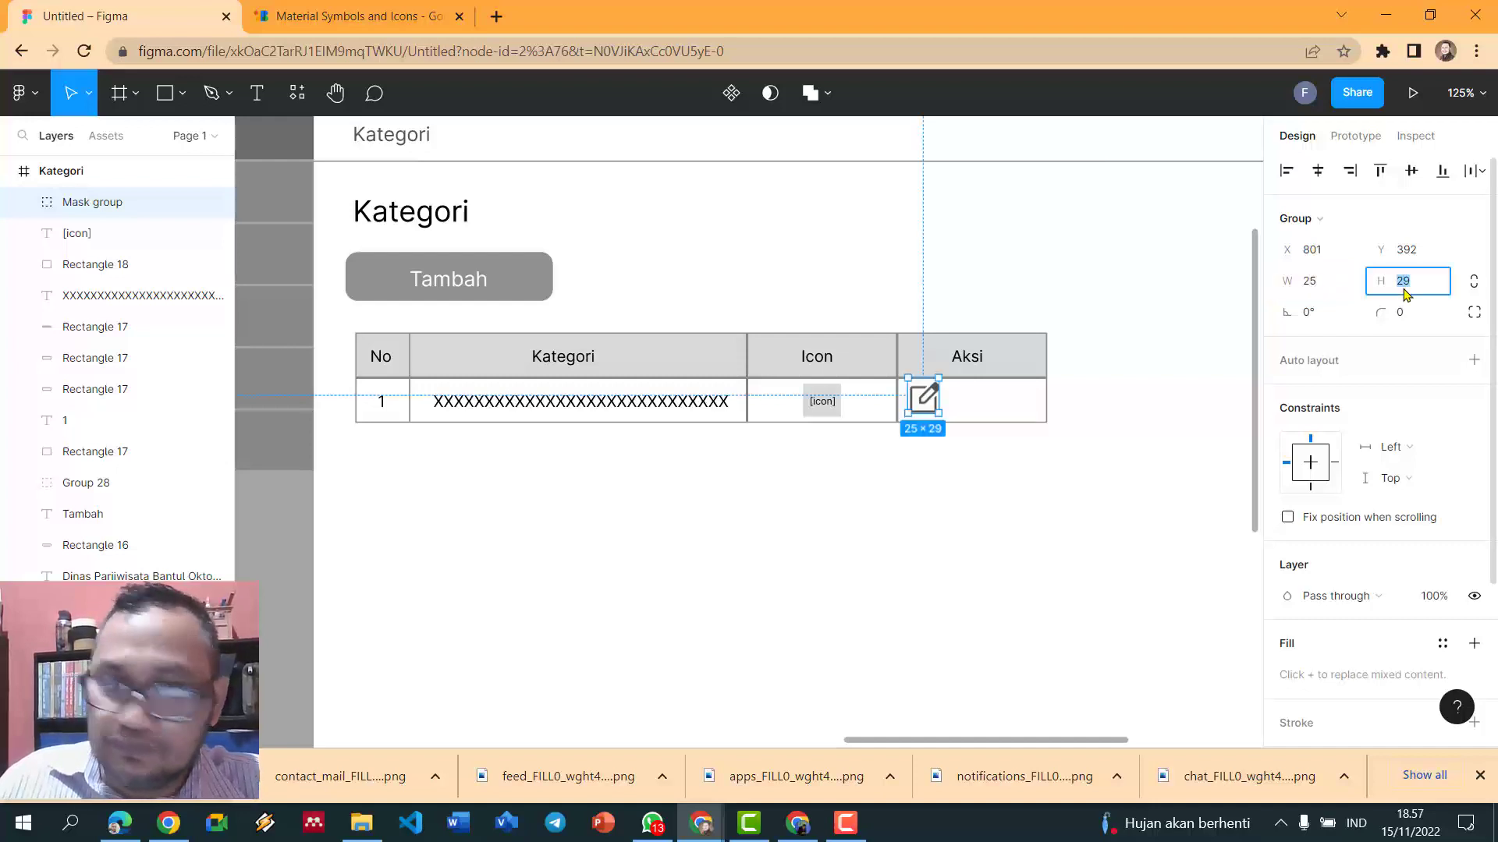
key(Return)
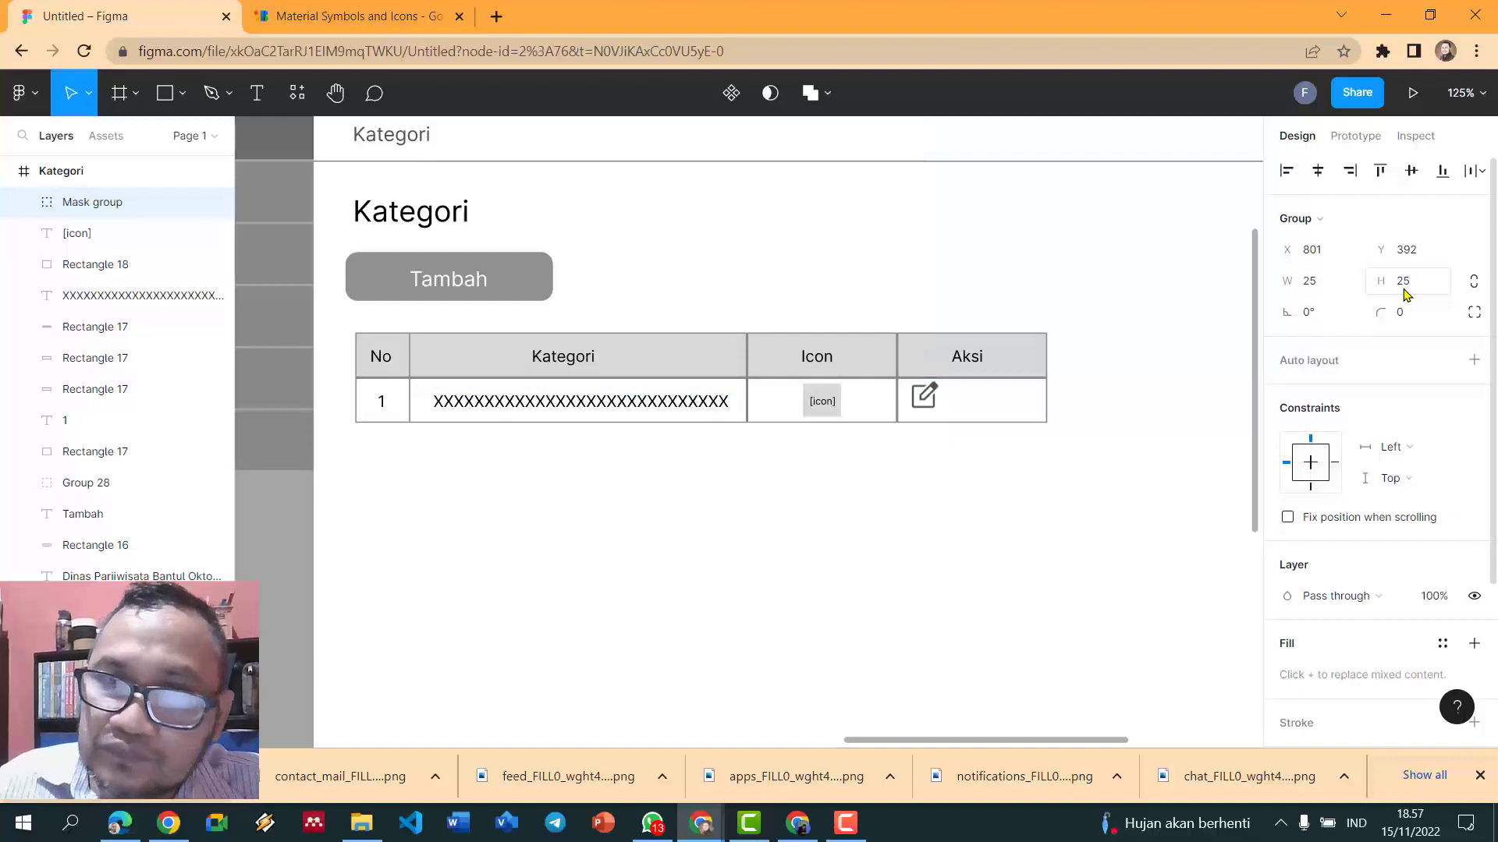
click(946, 468)
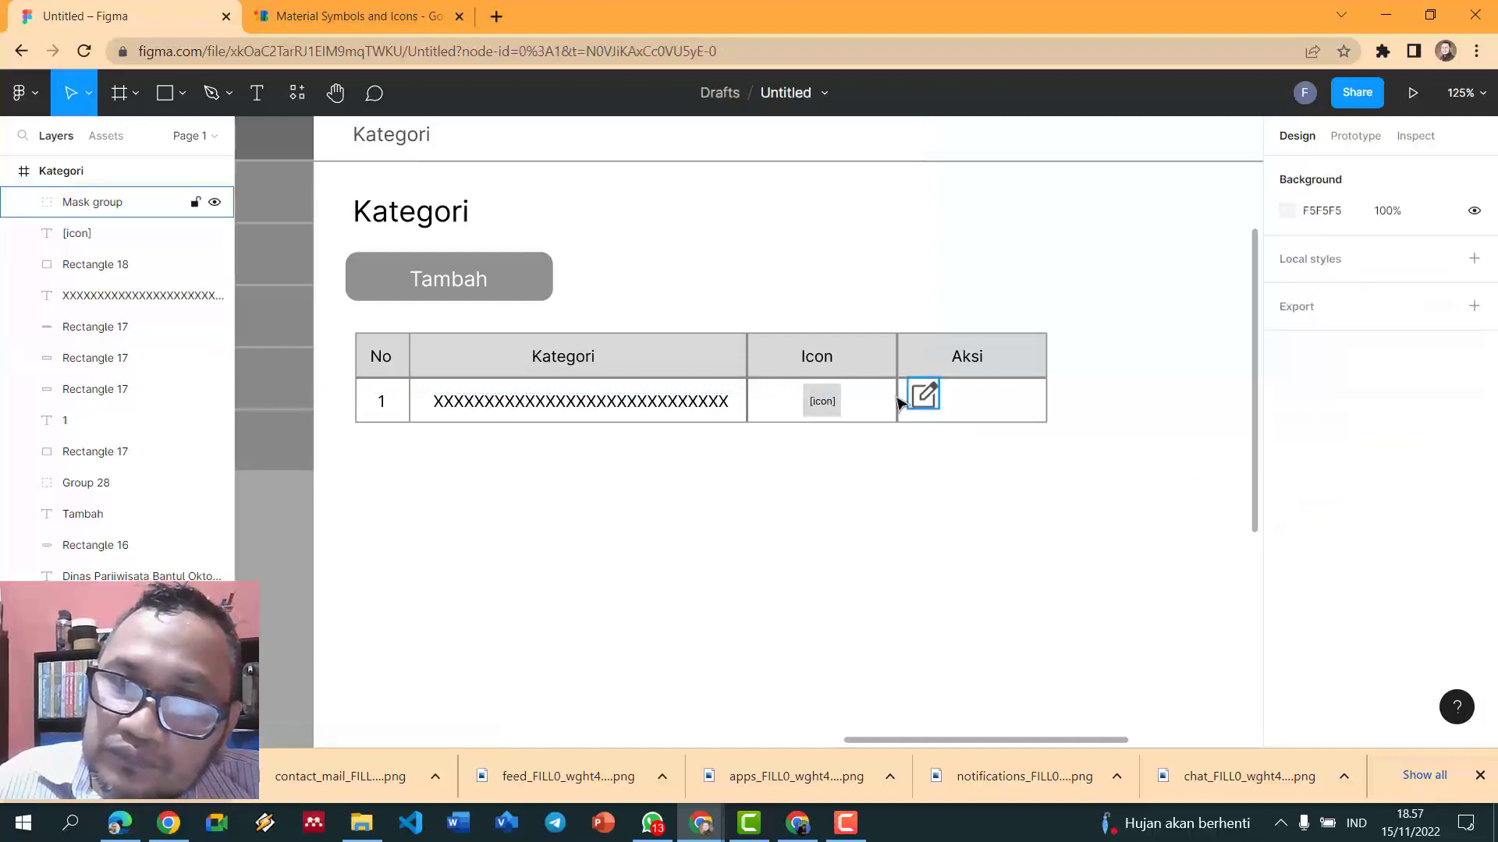
drag(928, 411, 940, 414)
click(944, 491)
scroll(945, 491, down, 2)
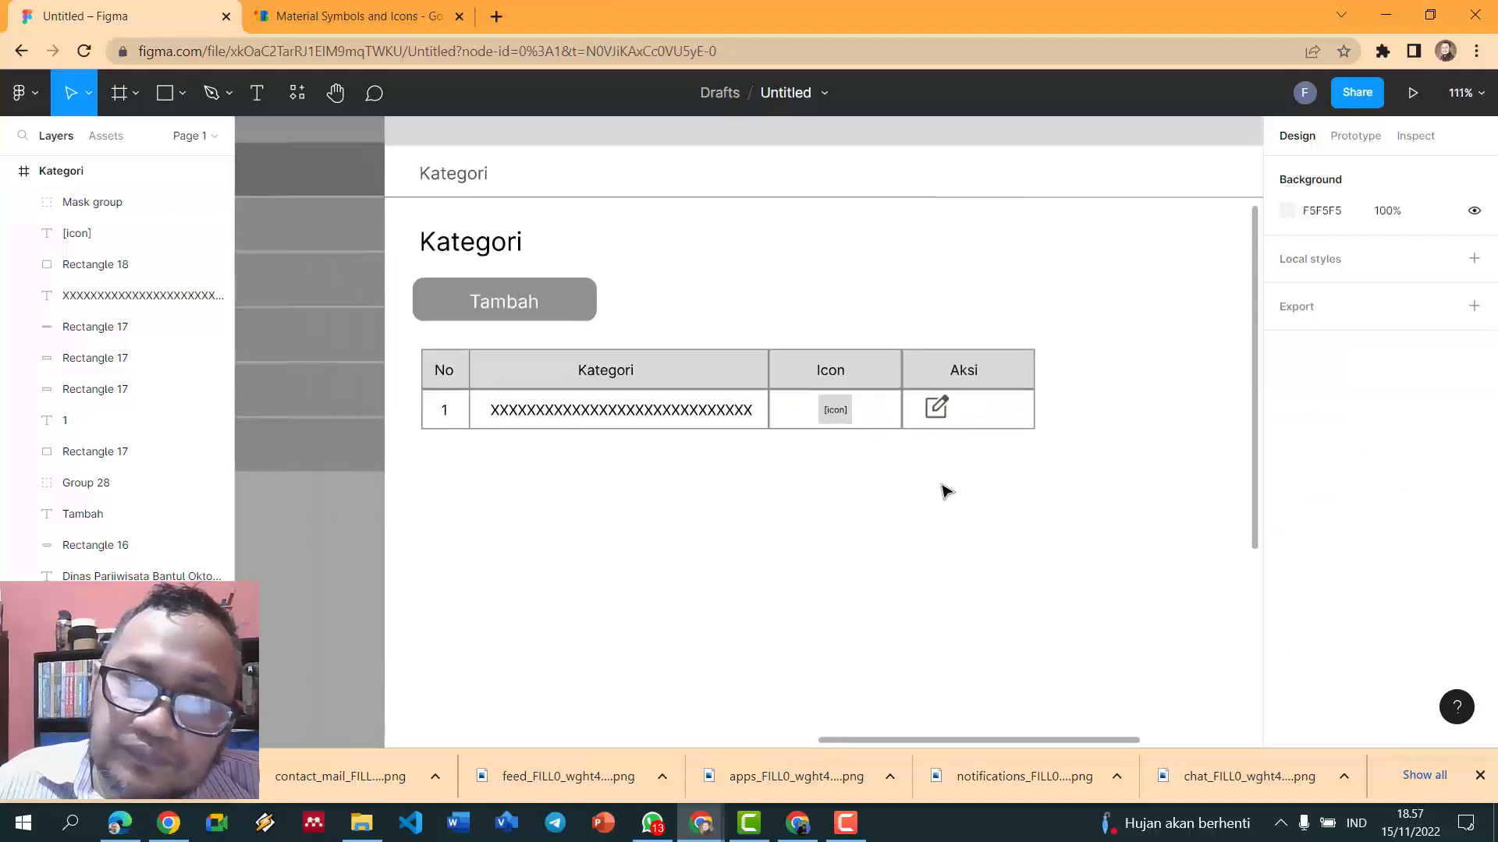
- Search 'dele' in Material Symbols and save the Delete icon as a PNG
click(343, 16)
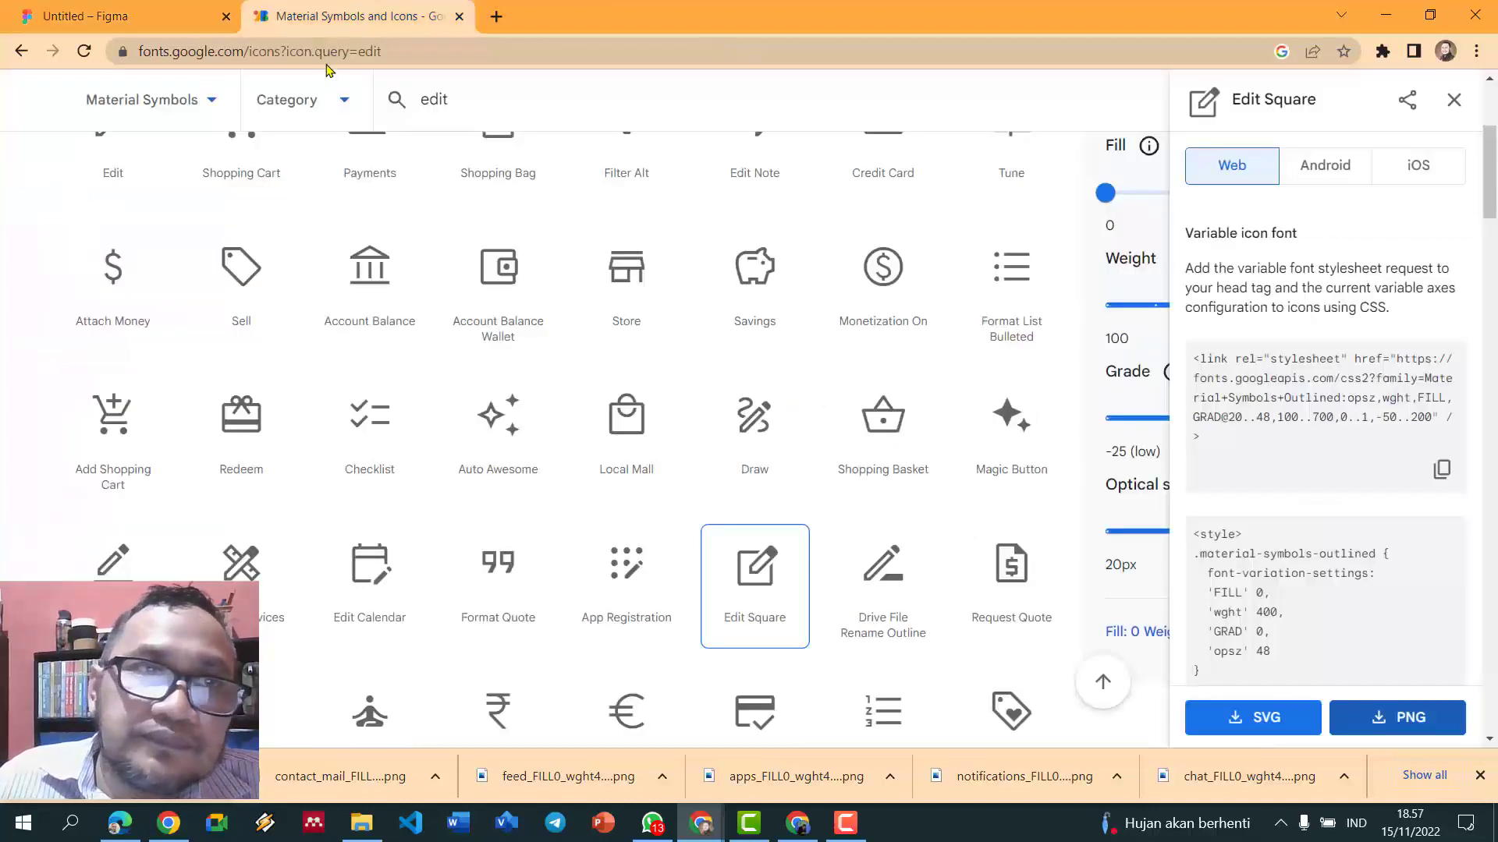
click(554, 109)
text(dele)
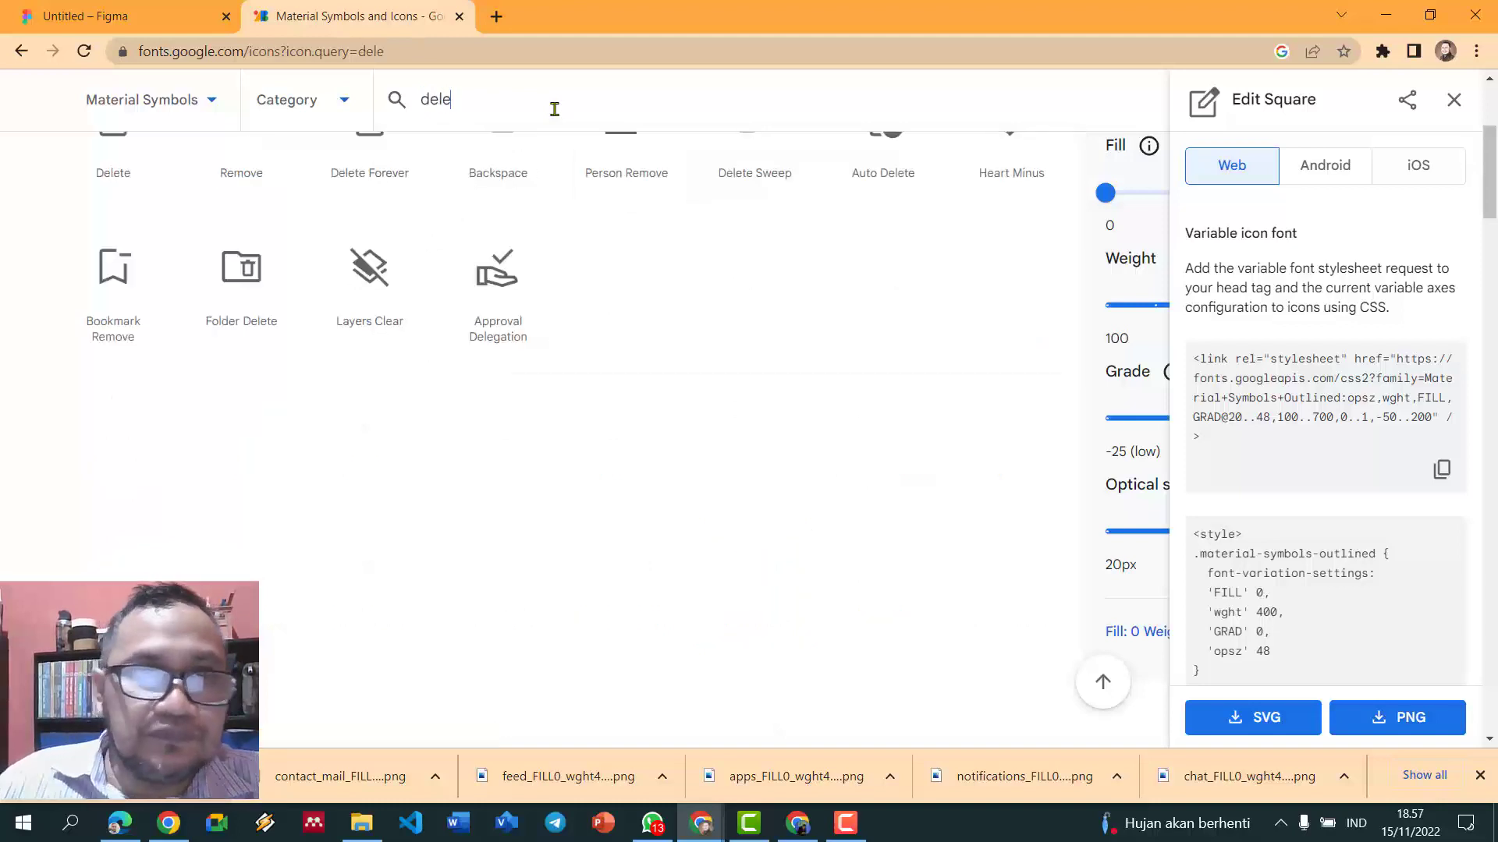
scroll(531, 669, up, 4)
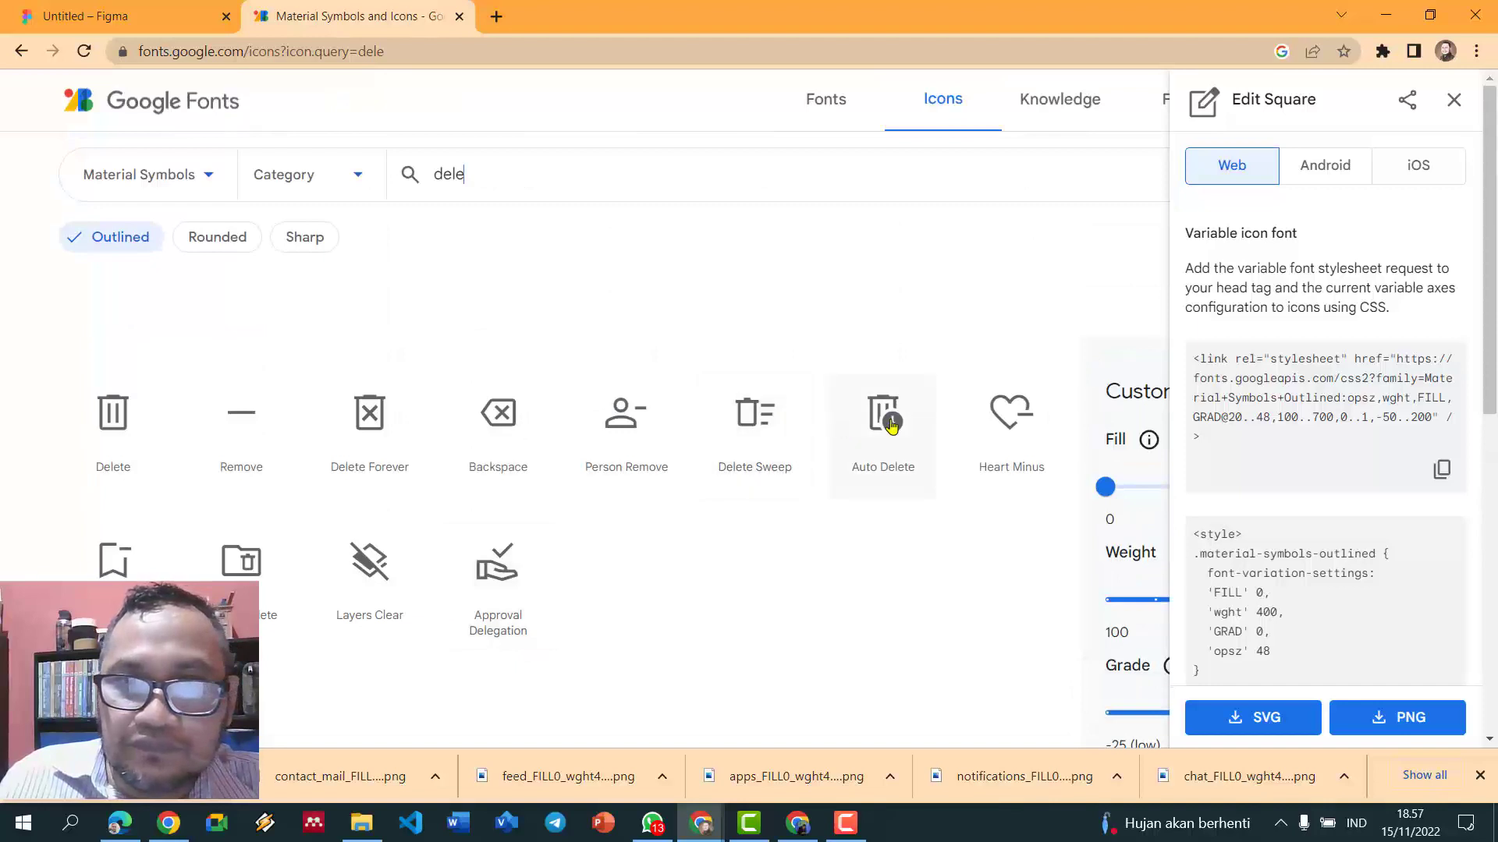
click(109, 421)
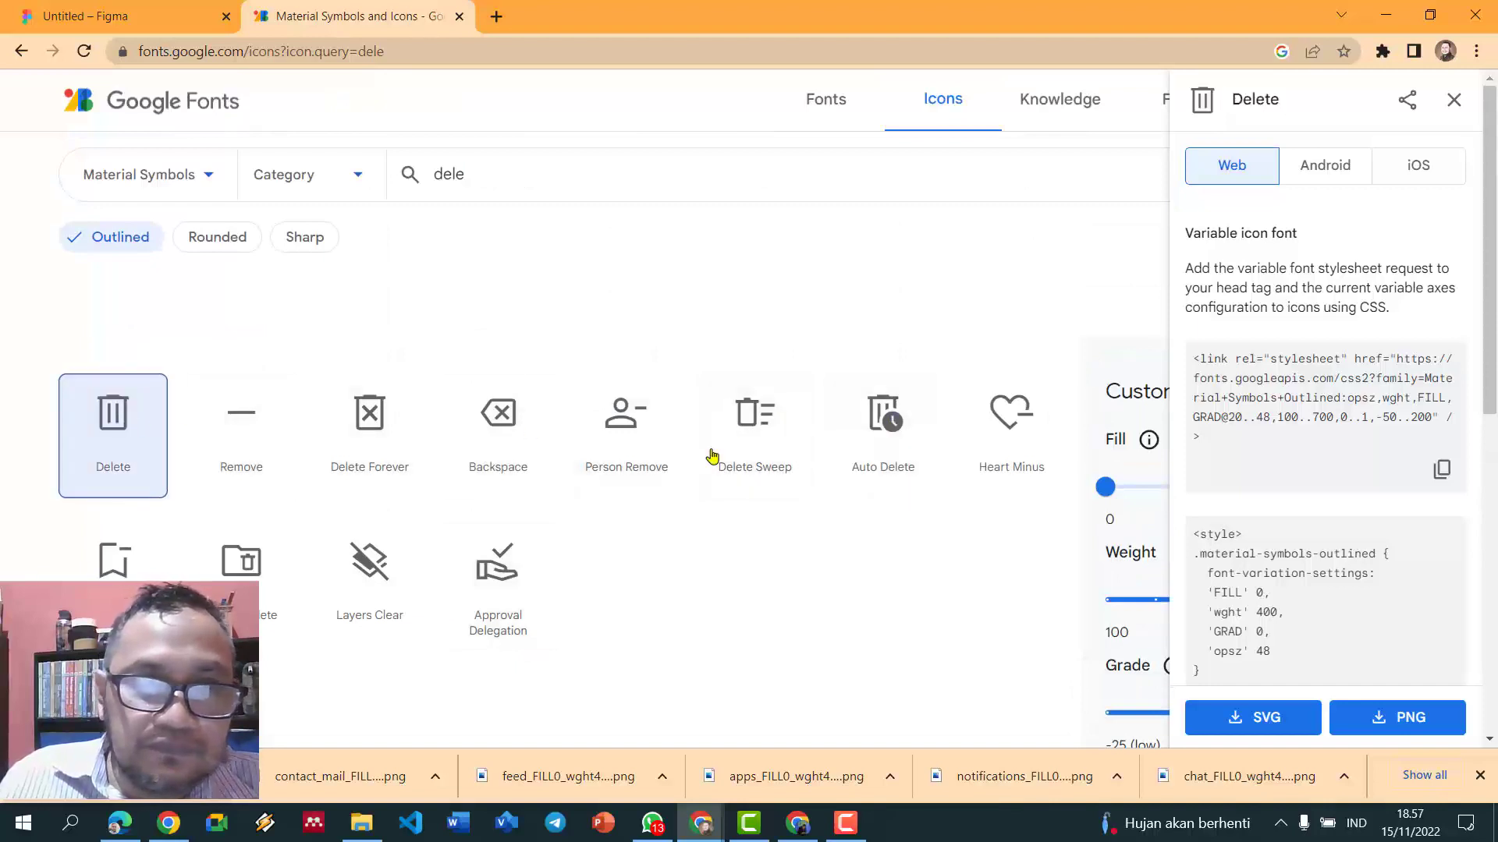
click(1373, 721)
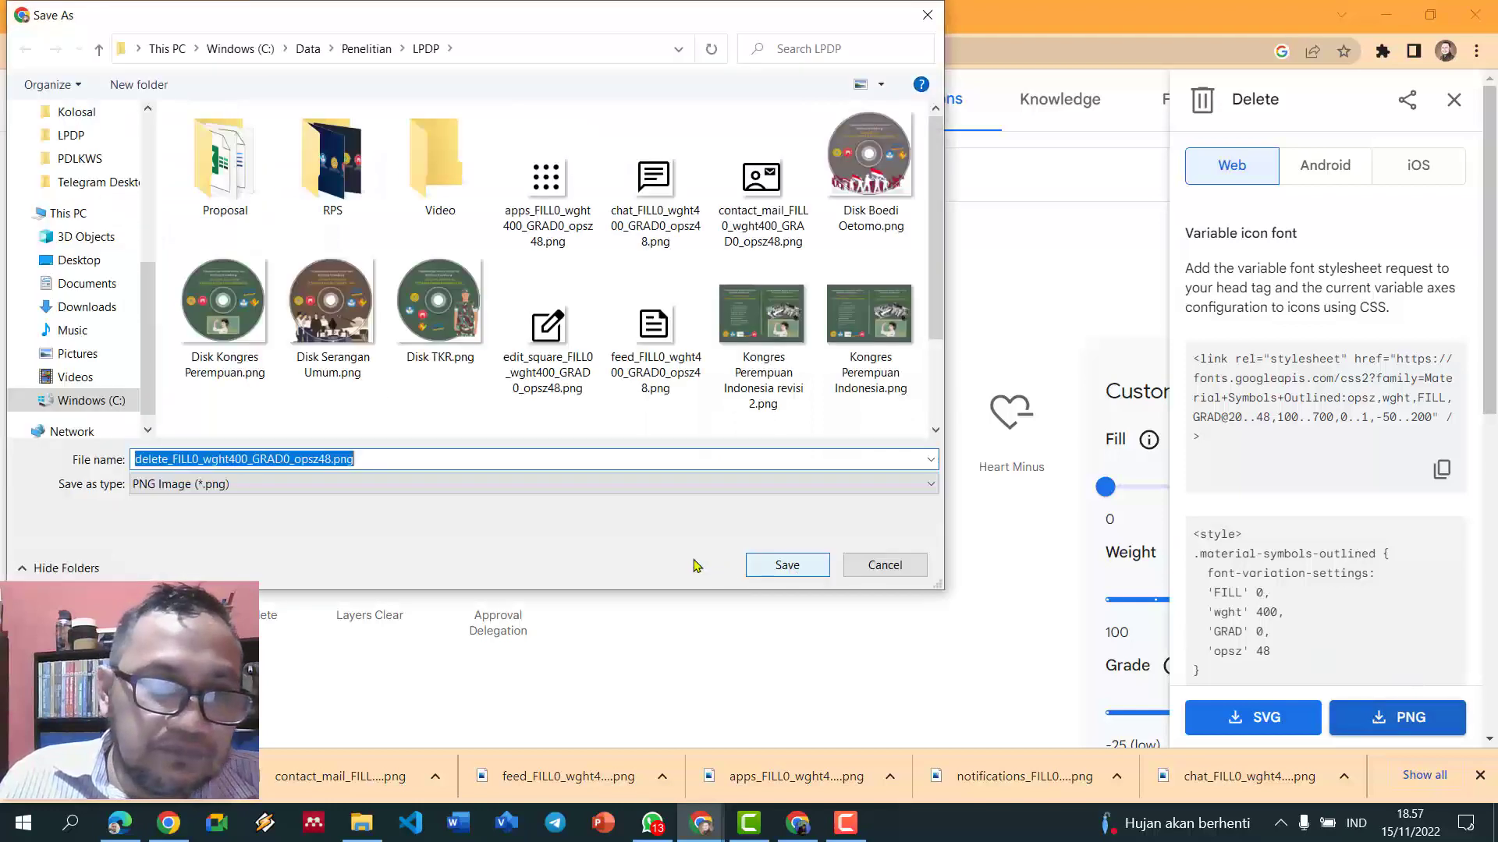
click(787, 565)
- Import the downloaded Delete icon PNG onto the canvas below the table
click(125, 16)
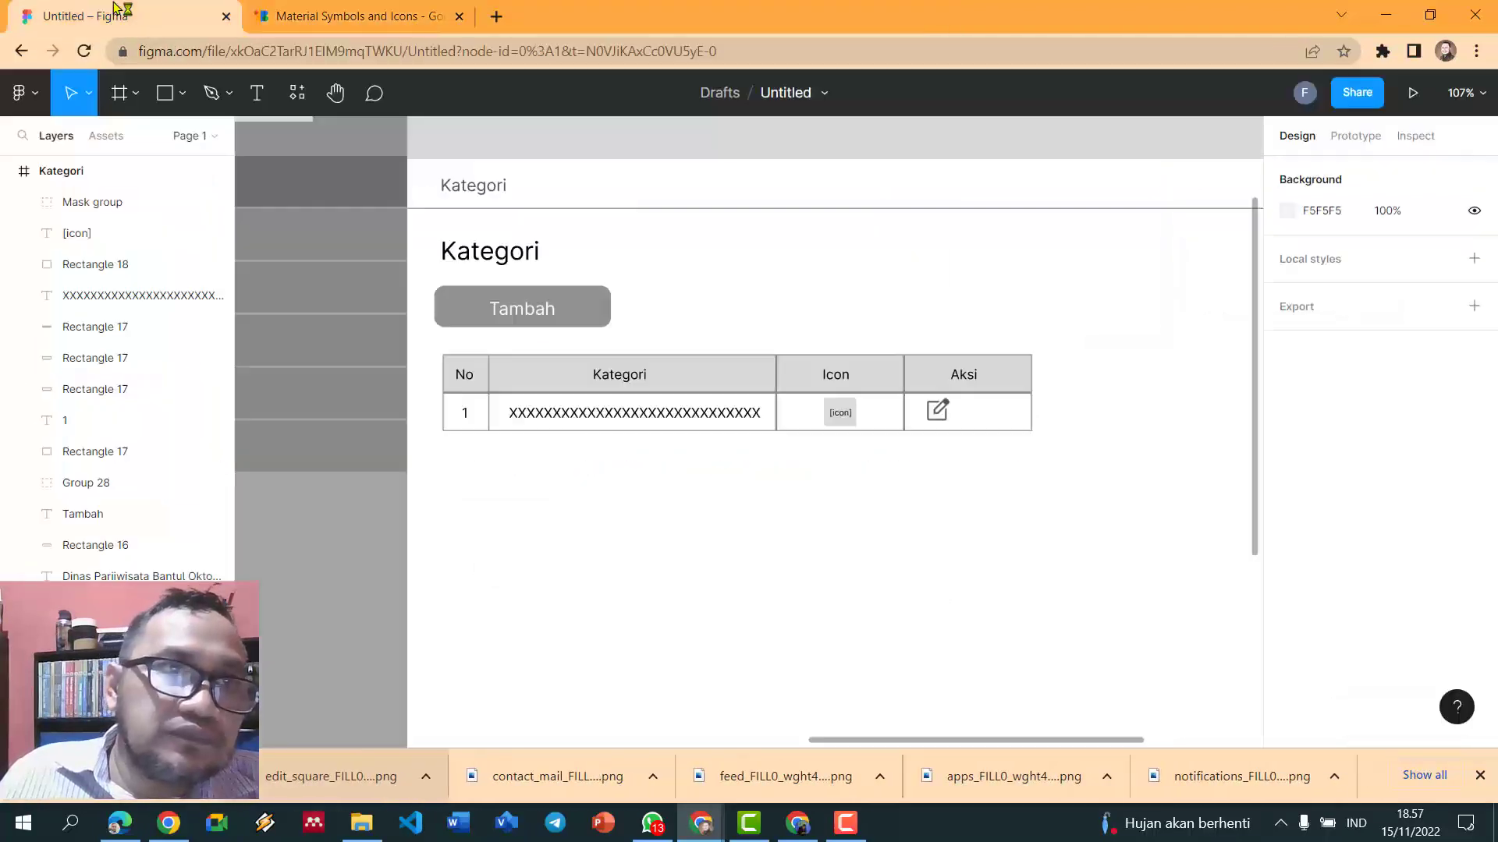
drag(133, 776, 897, 535)
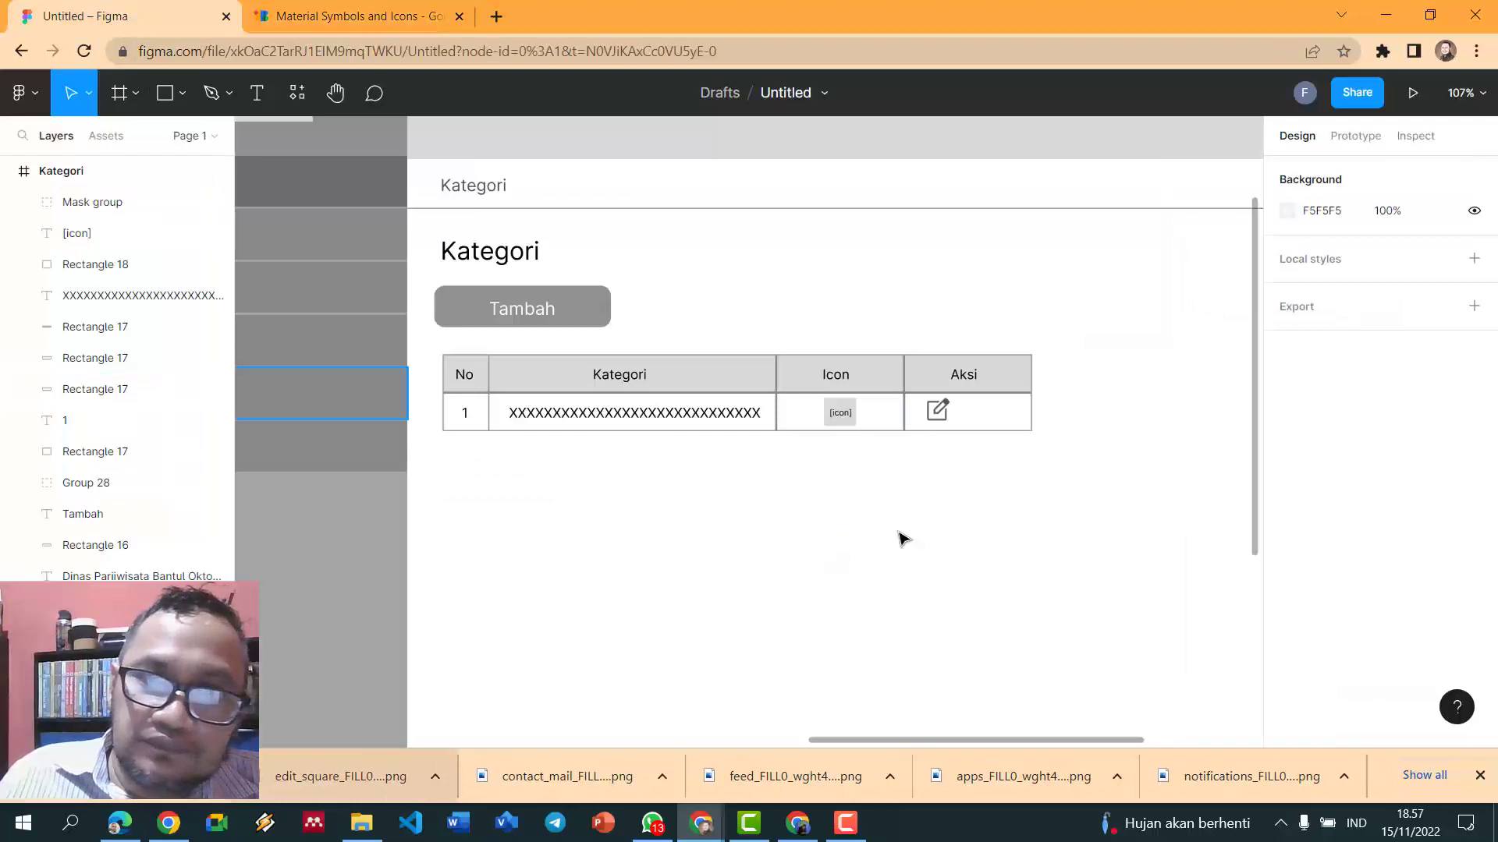
scroll(1033, 600, up, 3)
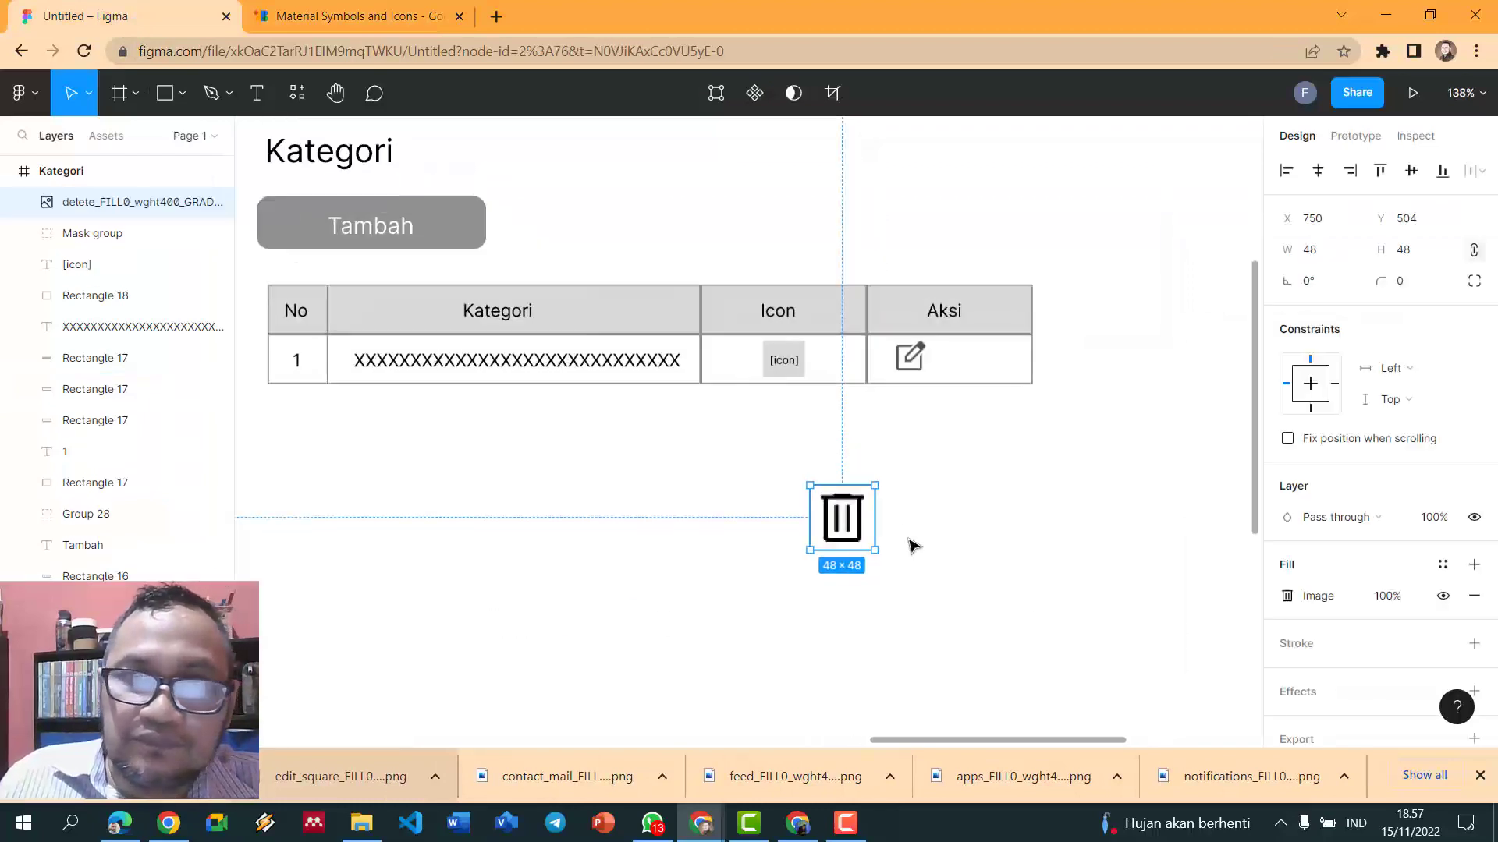
click(940, 508)
- Draw a rectangle covering the trash icon and fill it with grey 888888
click(165, 95)
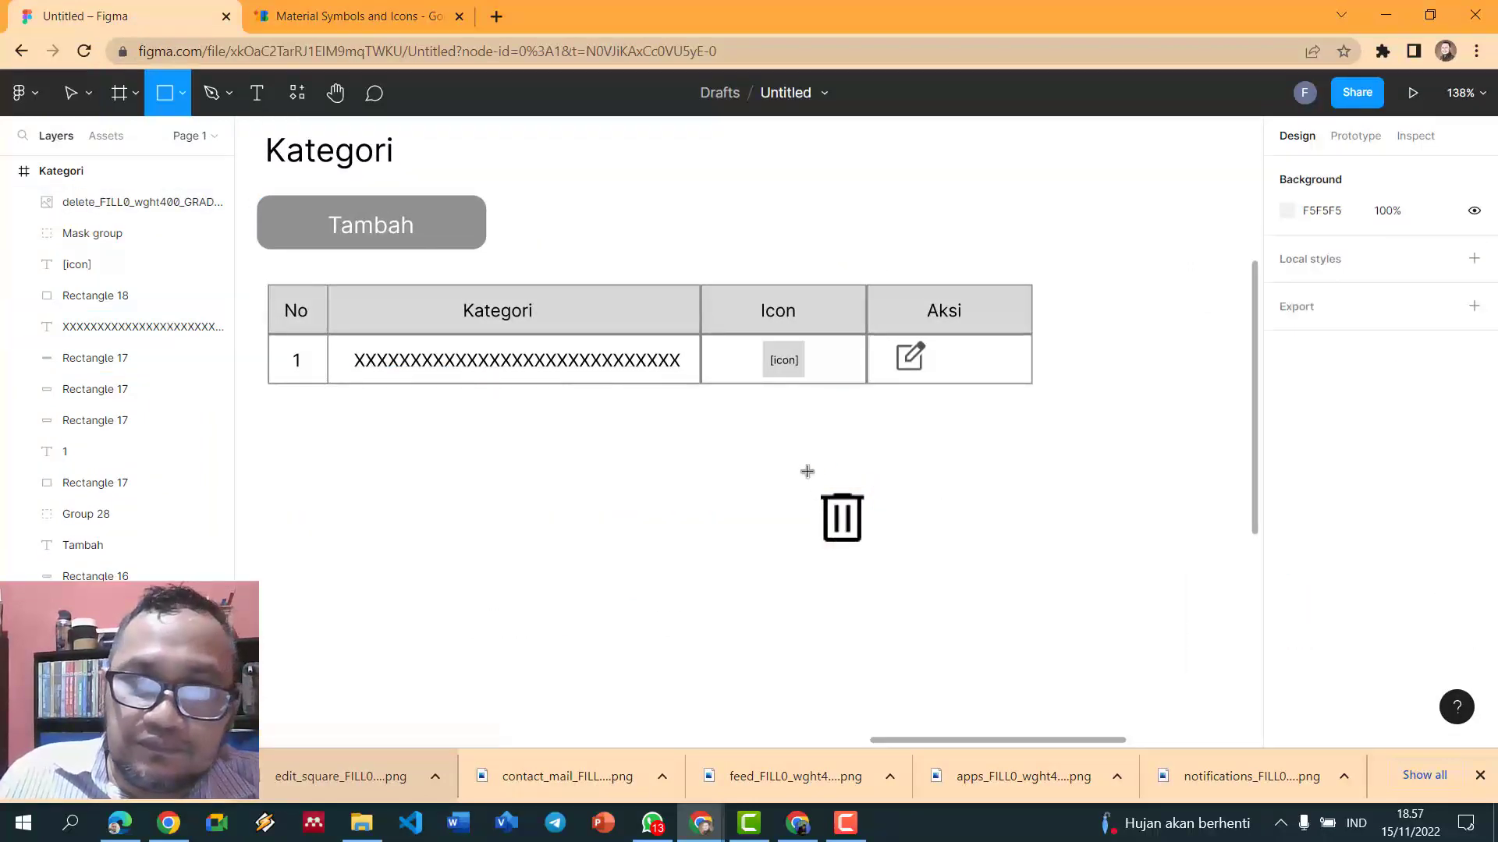
mouse_move(813, 484)
mouse_down()
mouse_move(896, 538)
mouse_move(886, 557)
mouse_move(867, 550)
mouse_up()
click(1287, 596)
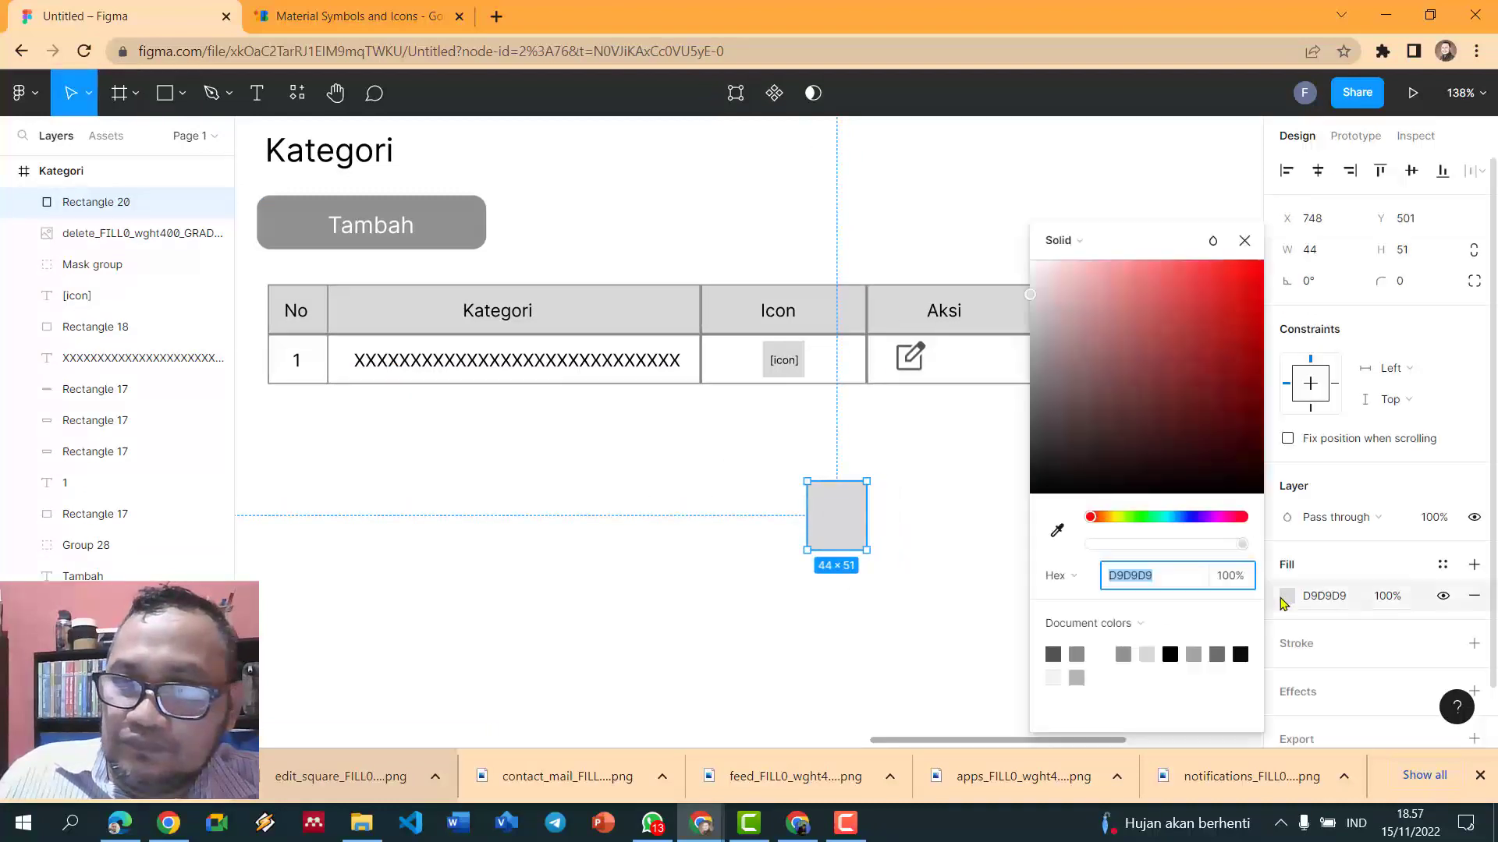
click(1077, 653)
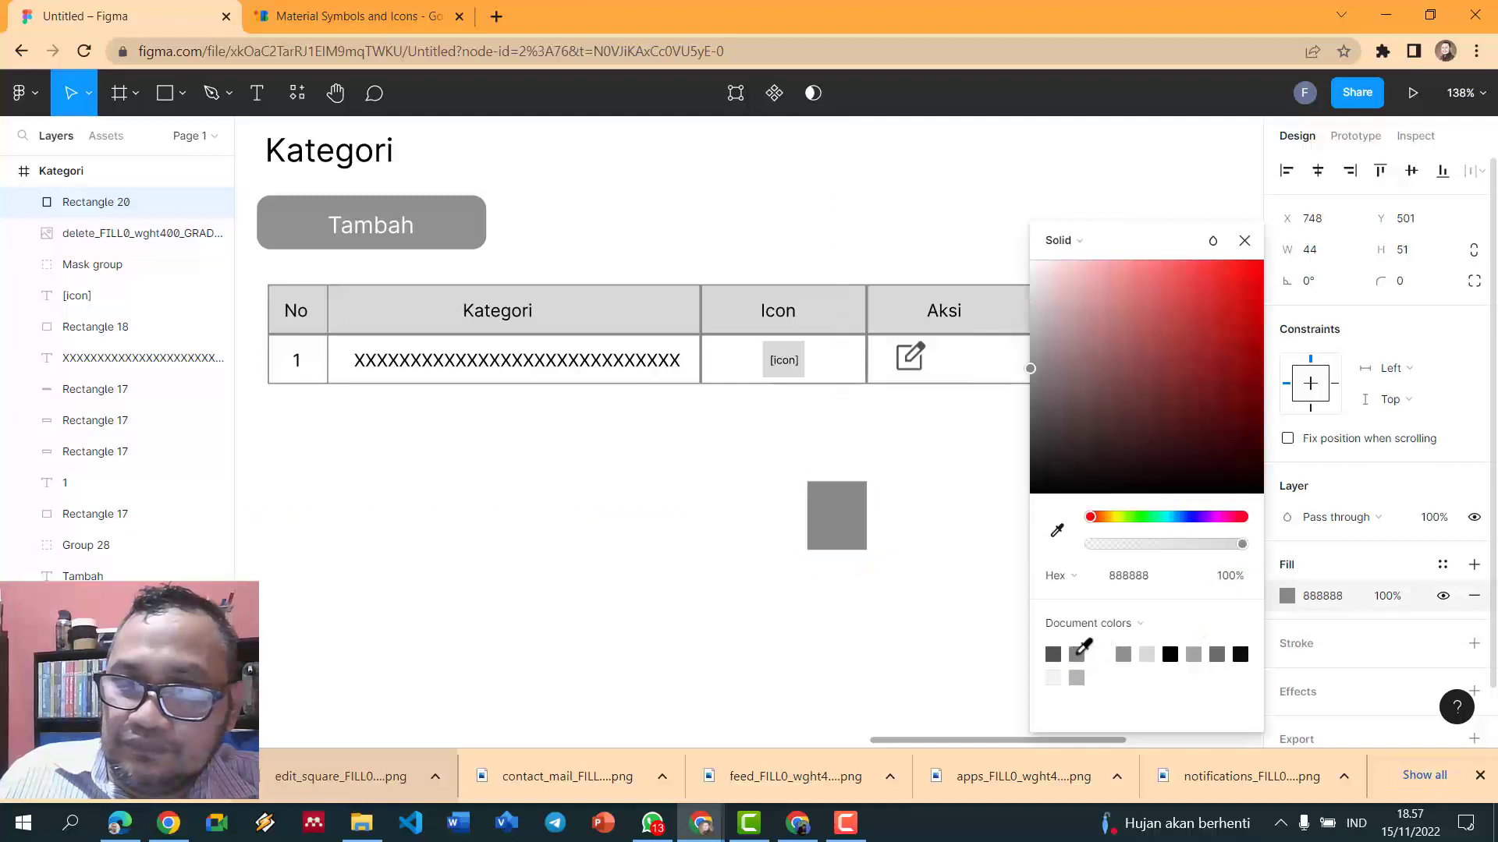
click(933, 548)
- Use the grey rectangle as a mask over the trash icon, creating a 48×48 Mask group
drag(777, 452, 919, 598)
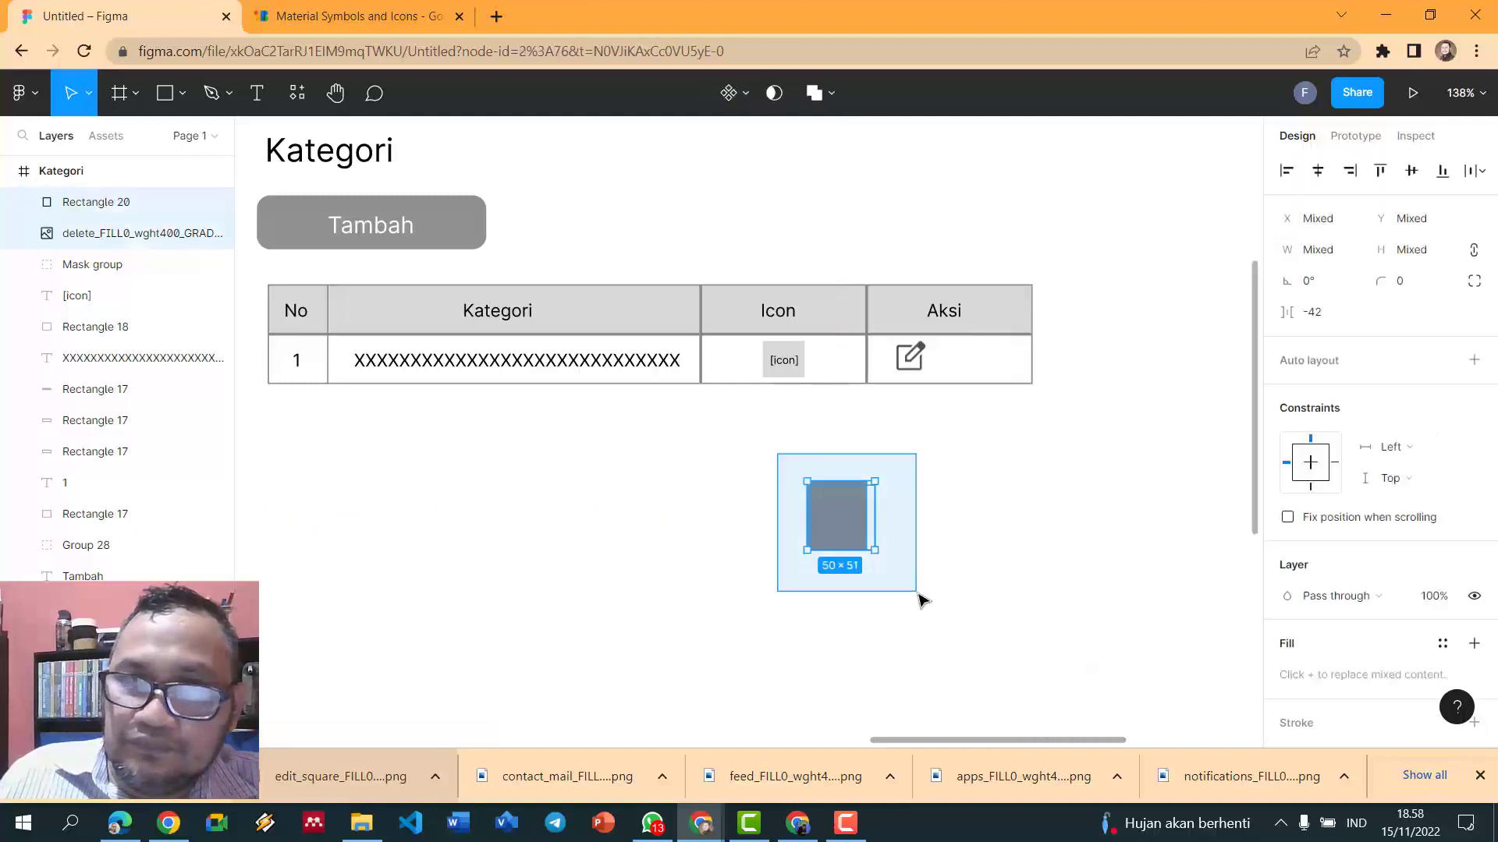
click(794, 93)
click(849, 197)
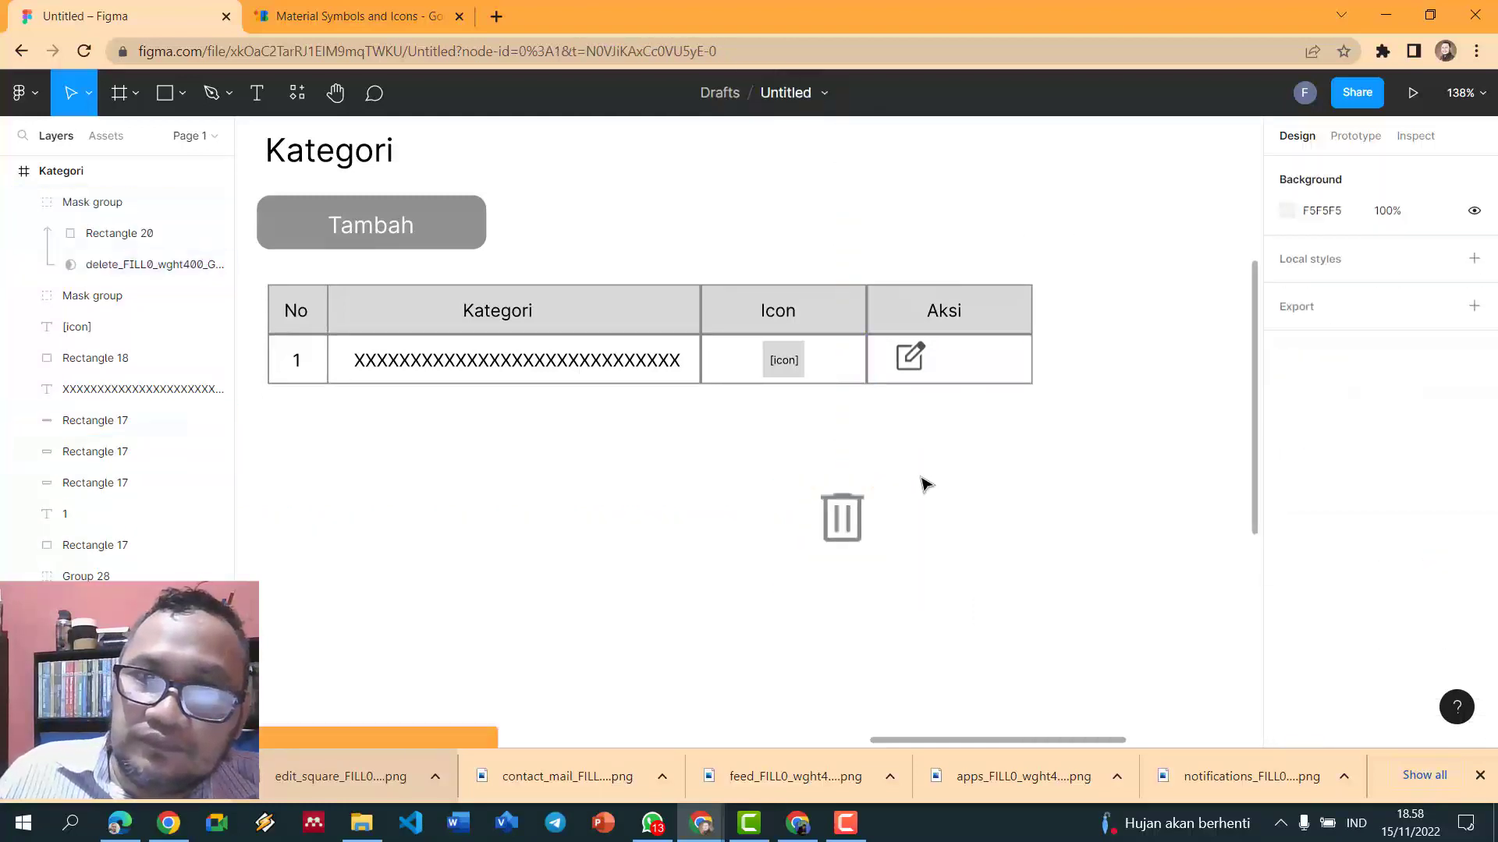
click(842, 519)
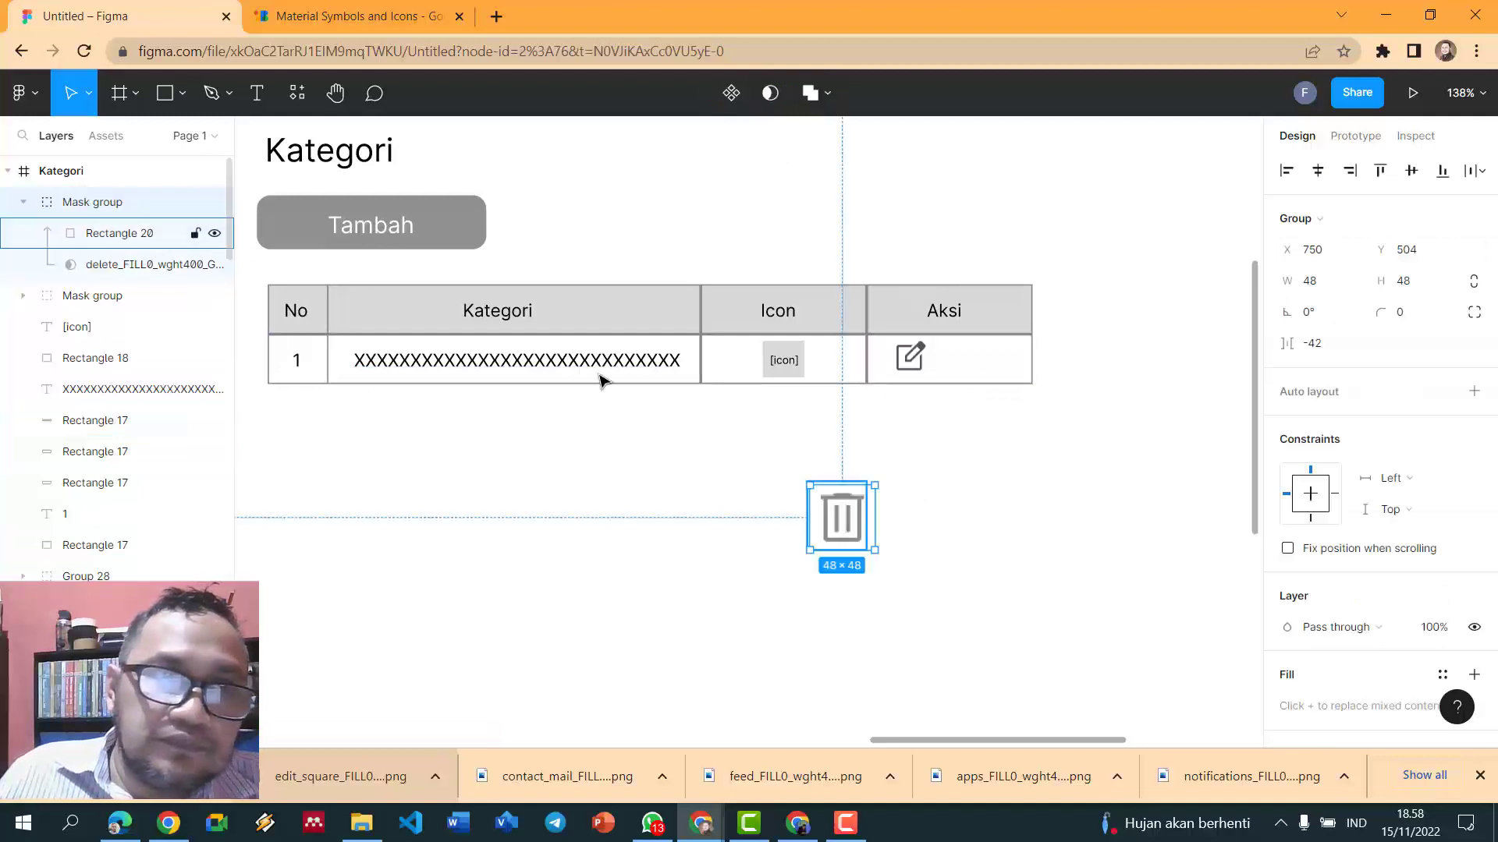
- Move the grey trash icon beside the edit icon and resize it to 25×25
drag(846, 546, 969, 377)
click(1324, 289)
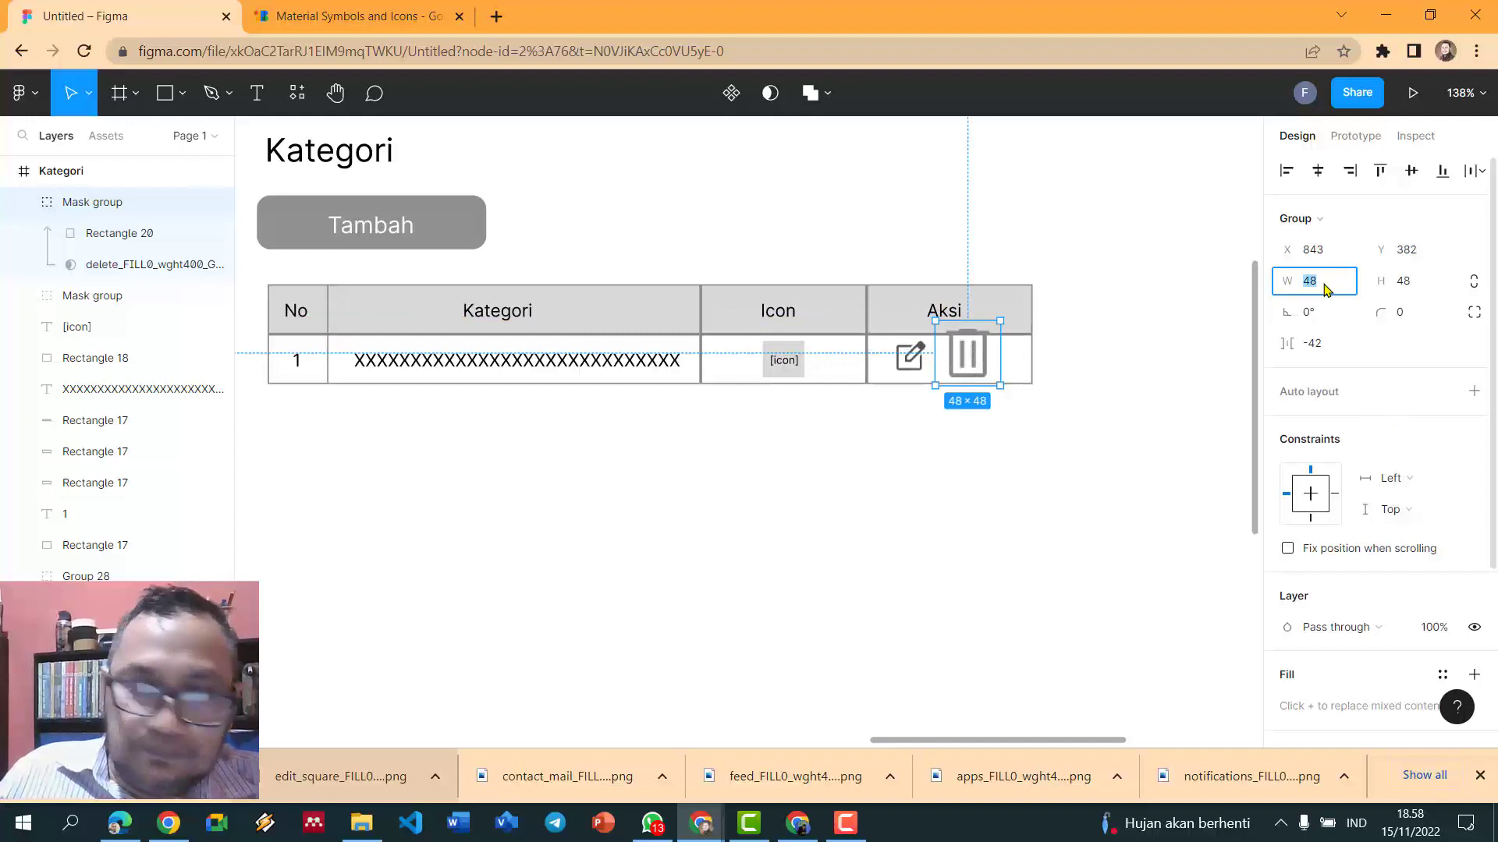
text(25)
key(Return)
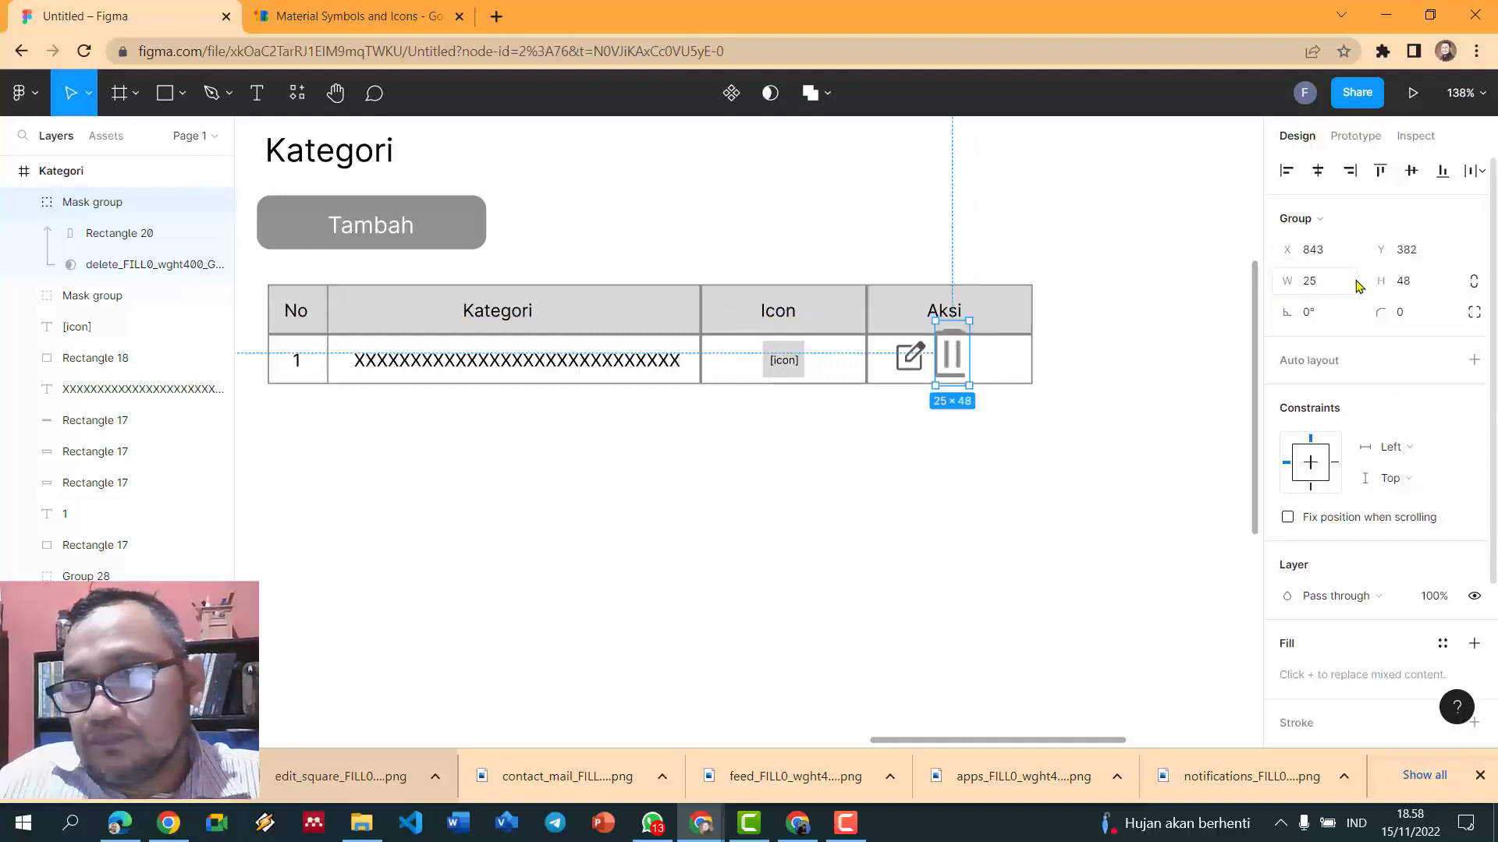
click(1424, 282)
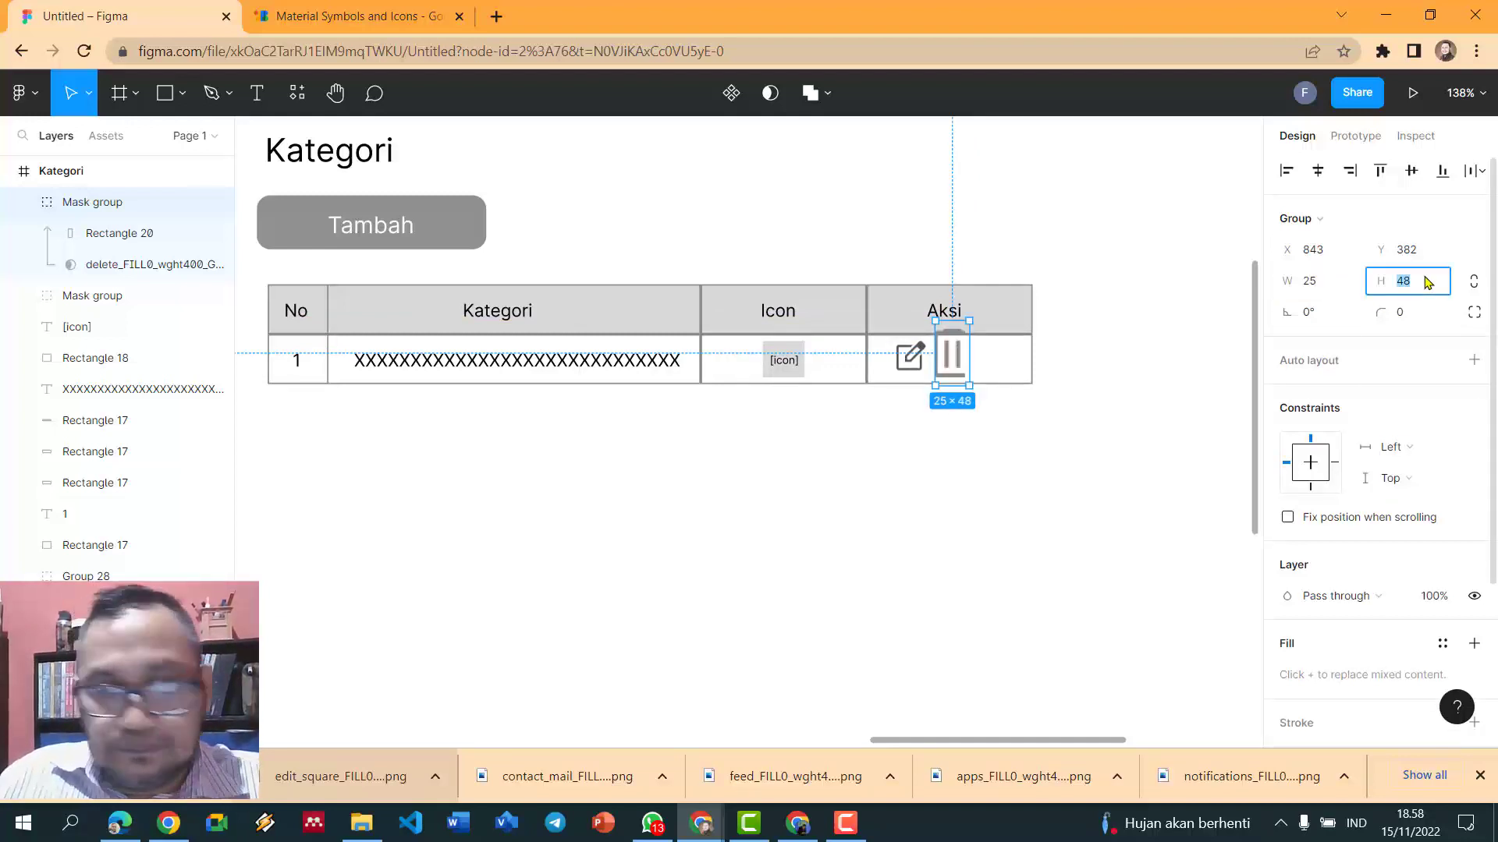
text(25)
key(Return)
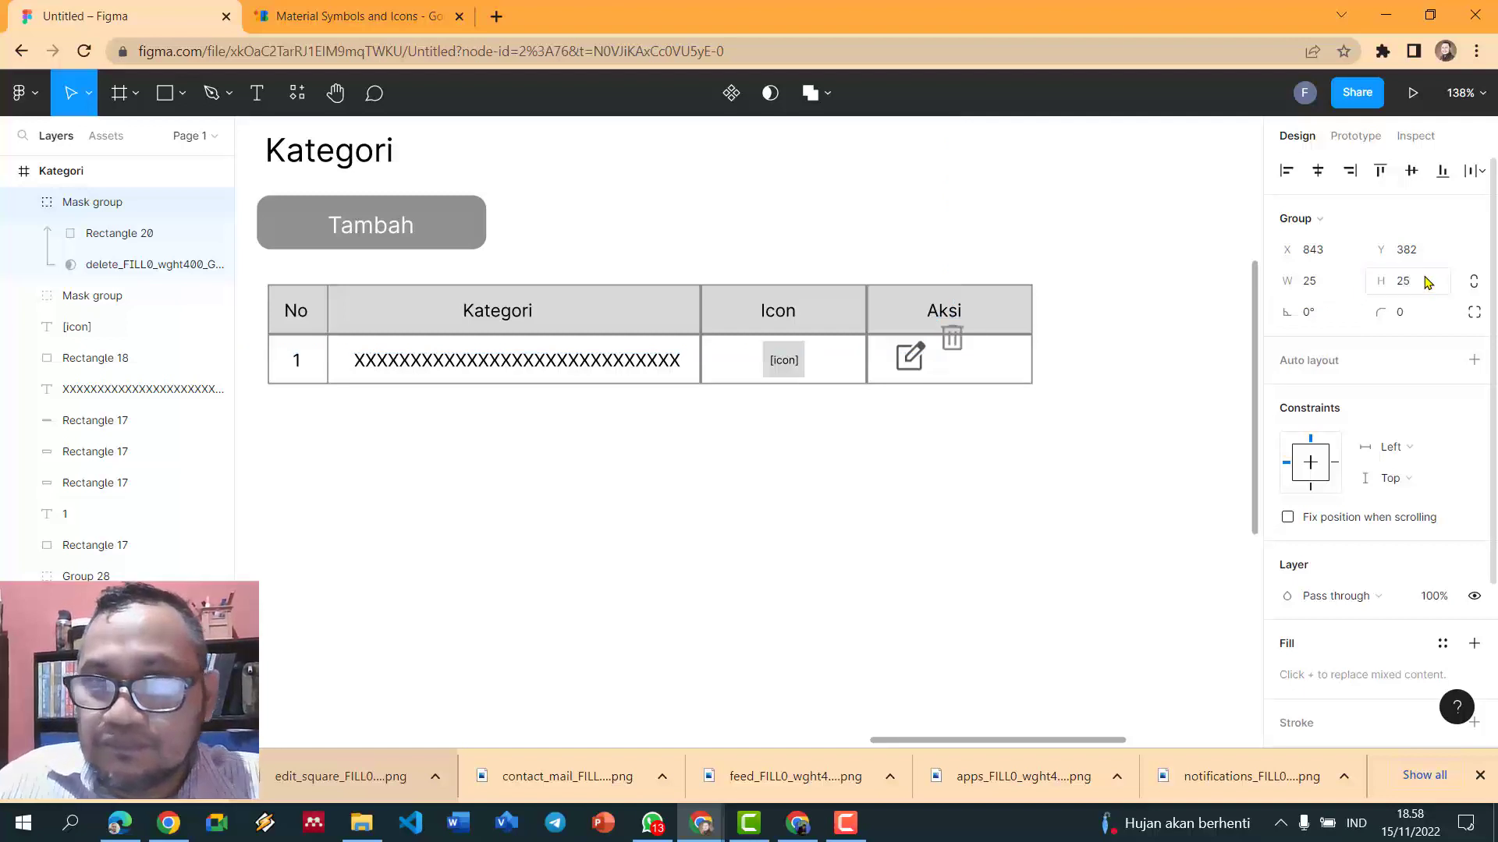
- Nudge the trash icon down into the data row and stretch it slightly taller
drag(960, 347, 966, 363)
click(1149, 398)
scroll(1150, 398, up, 1)
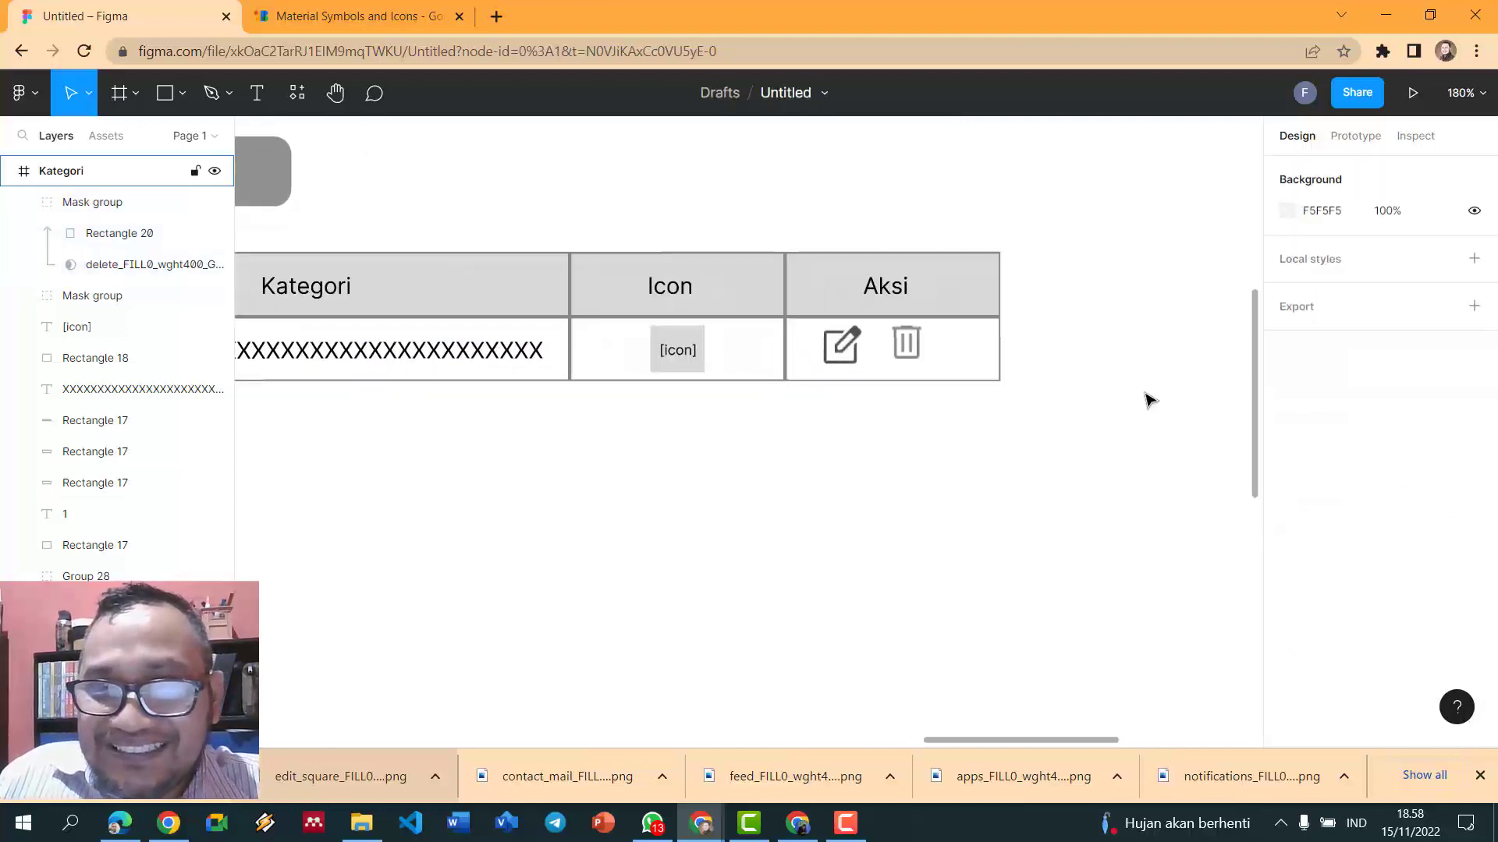
scroll(900, 362, up, 5)
click(776, 347)
drag(777, 348, 803, 328)
click(1088, 329)
scroll(1088, 332, down, 2)
scroll(1086, 334, down, 5)
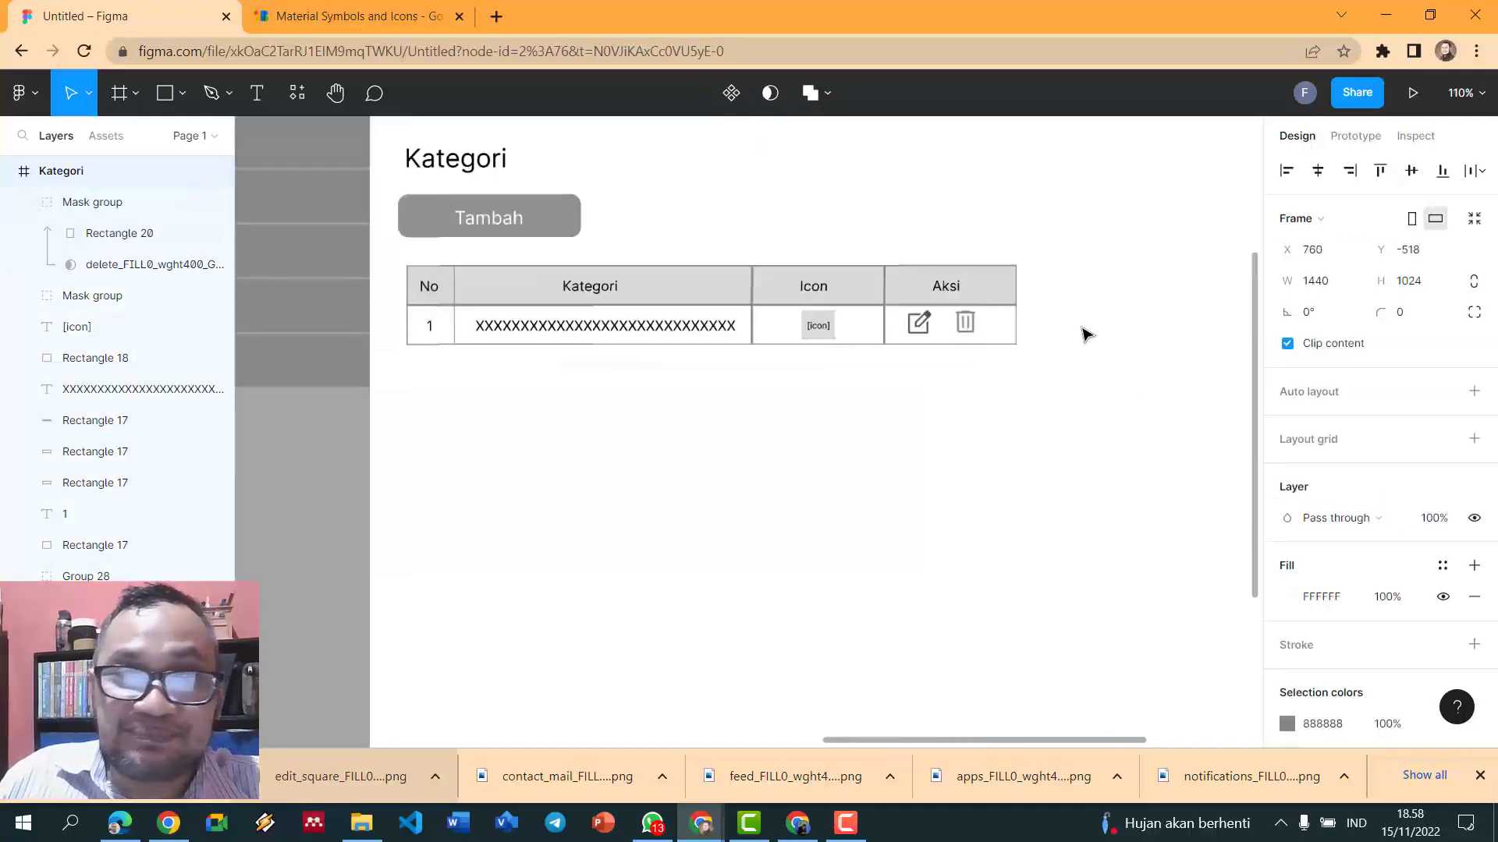
key(Escape)
scroll(406, 310, up, 1)
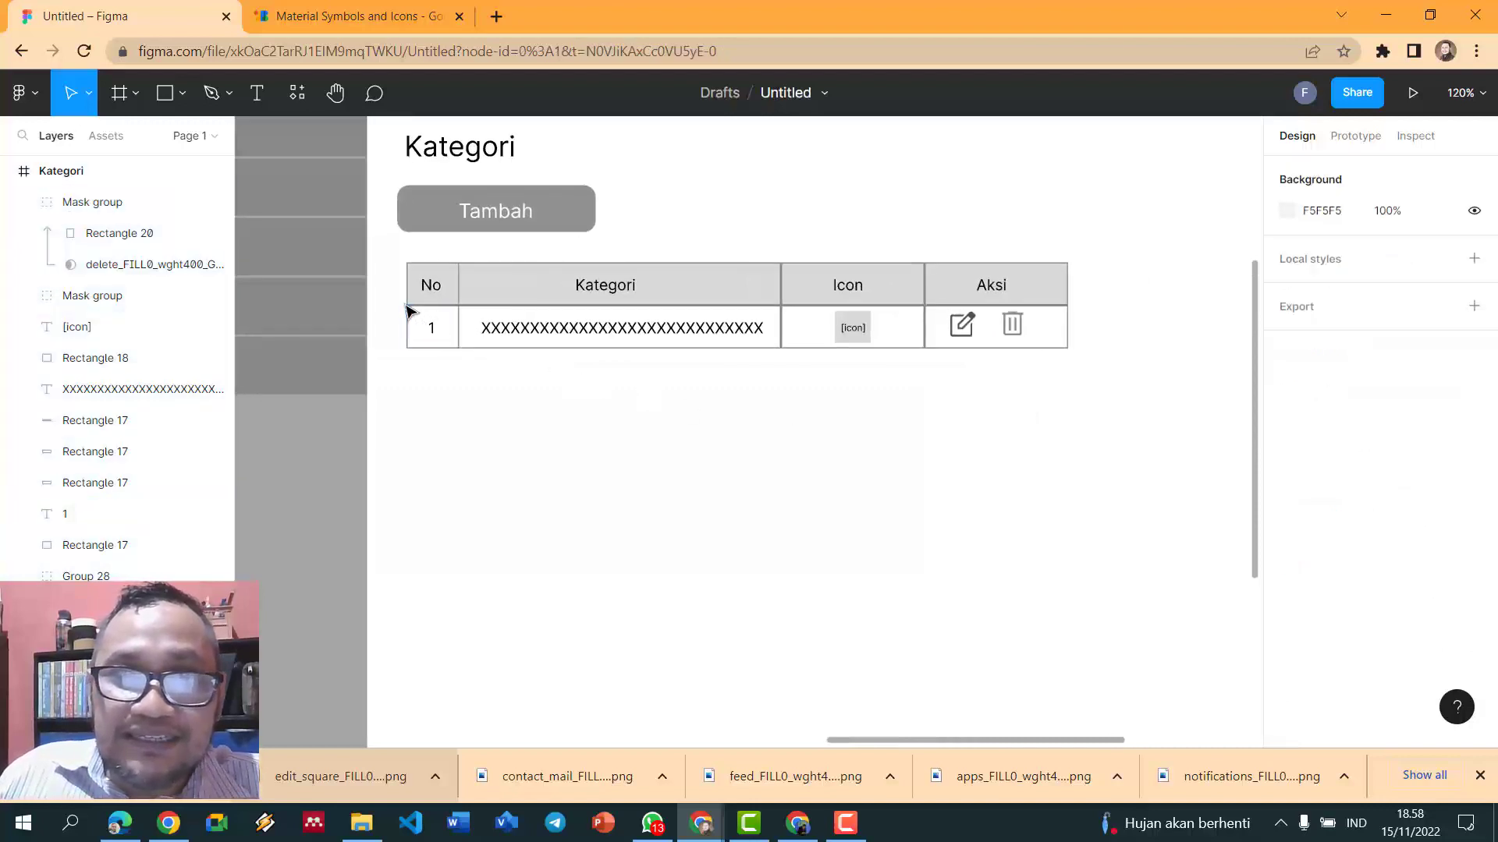
- Change the second-row Kategori cell's long row of X's to read X[50]
double_click(562, 326)
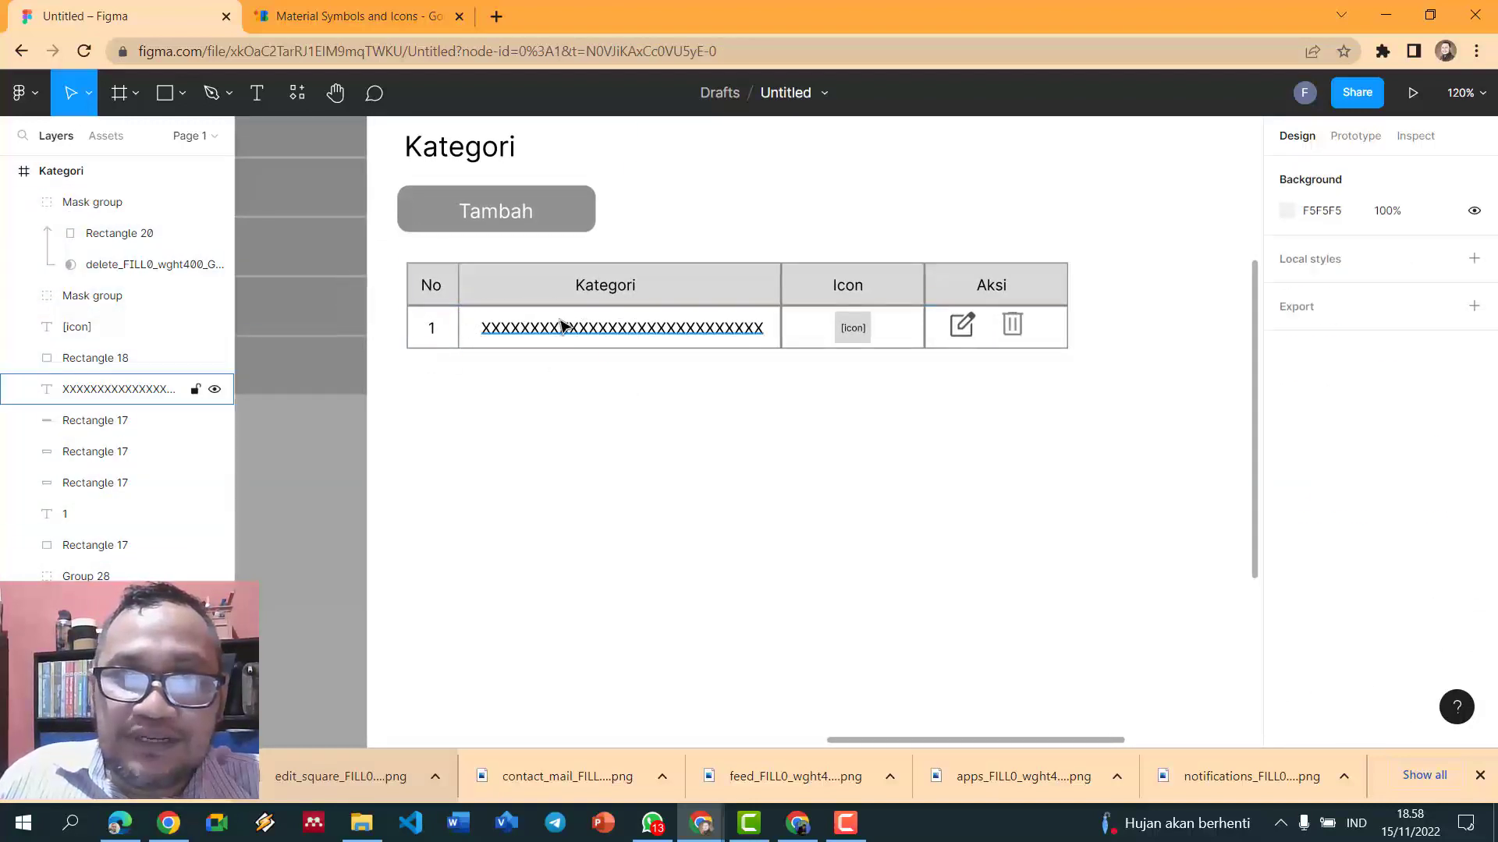
text(X[50)
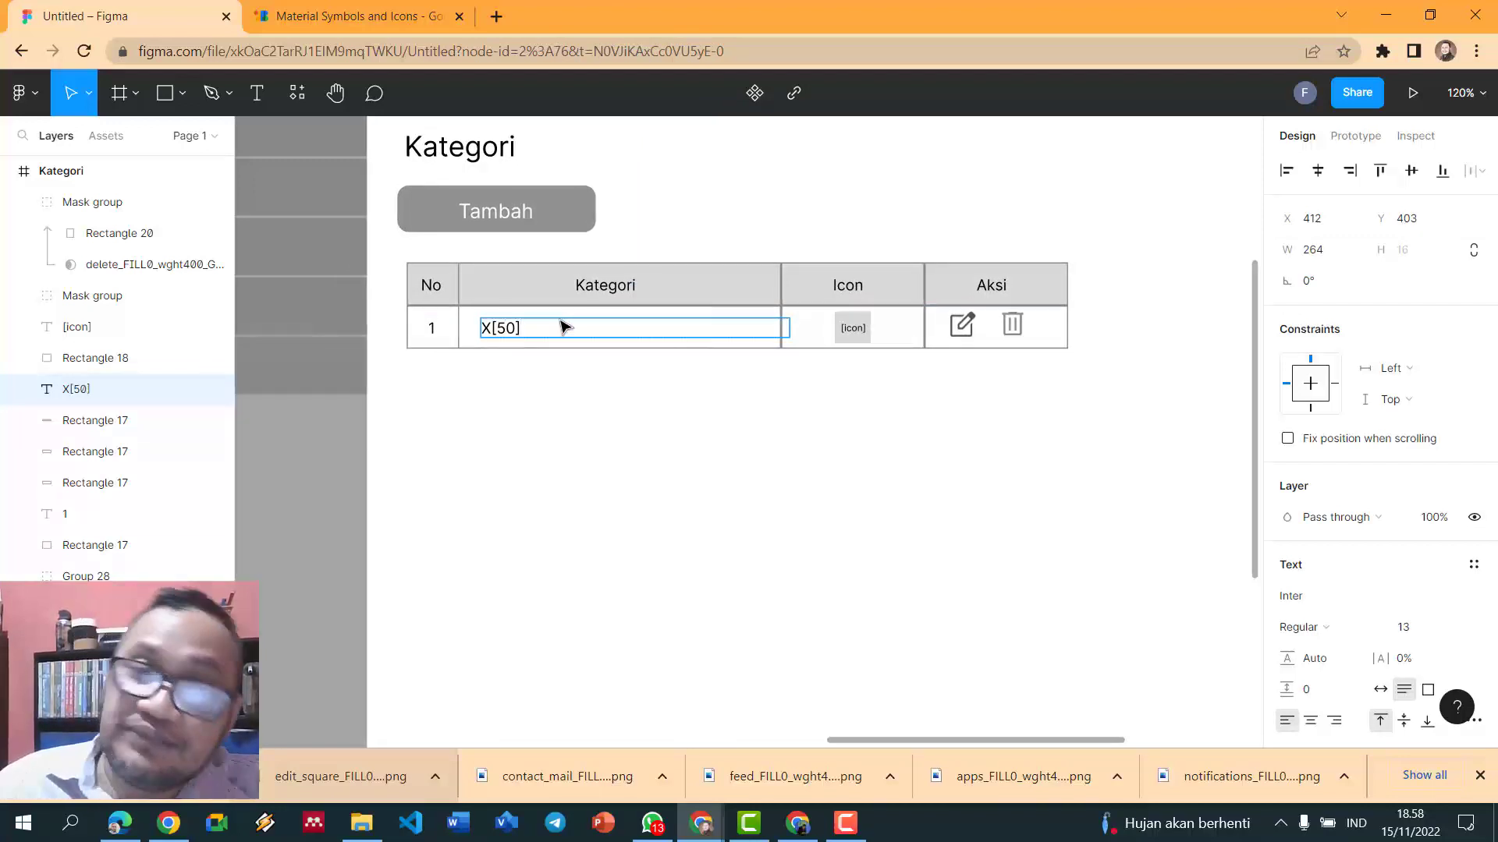
click(567, 491)
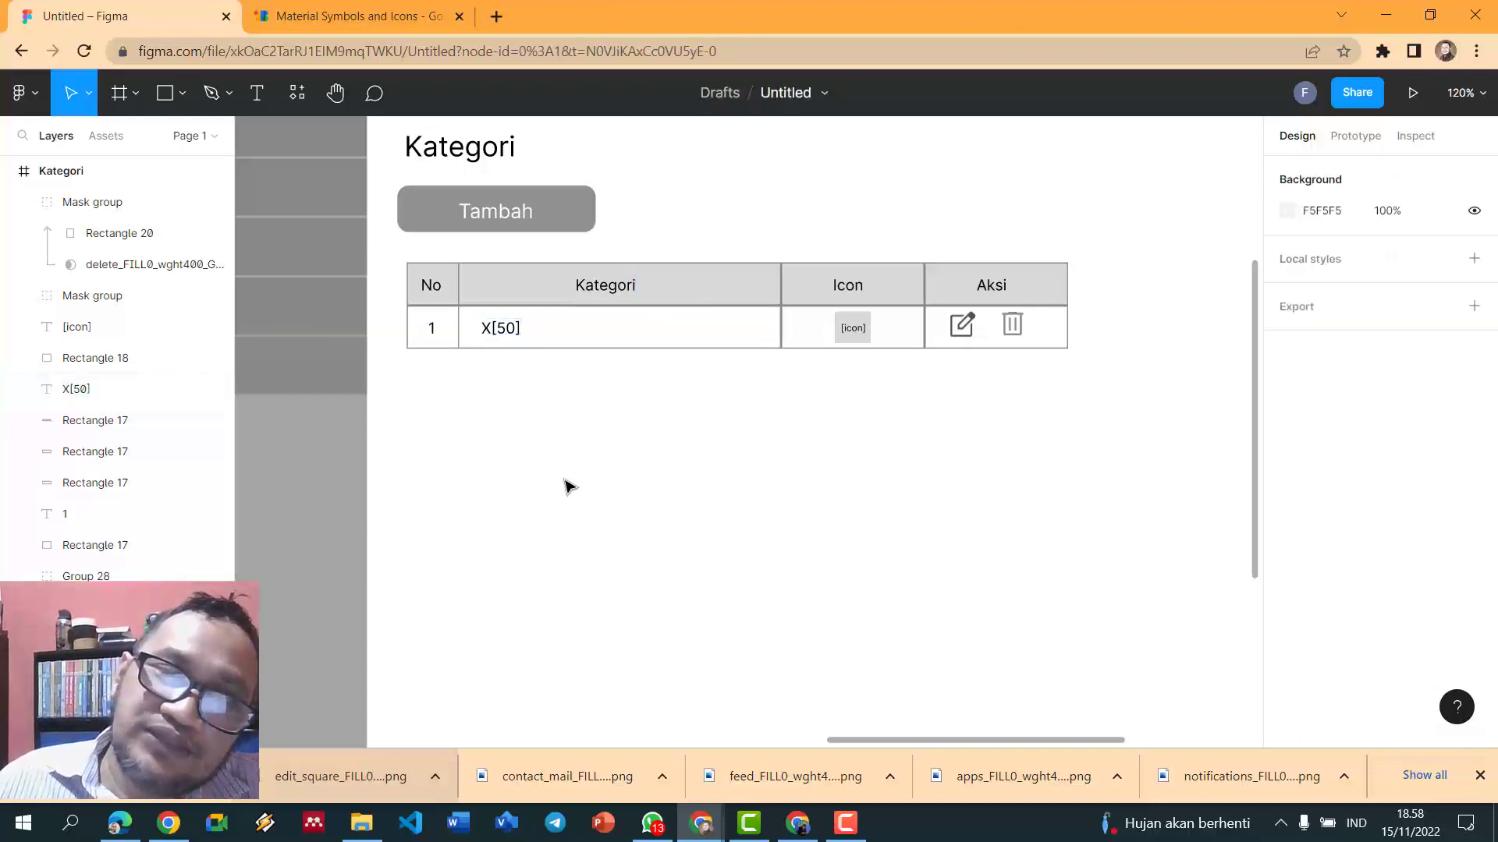
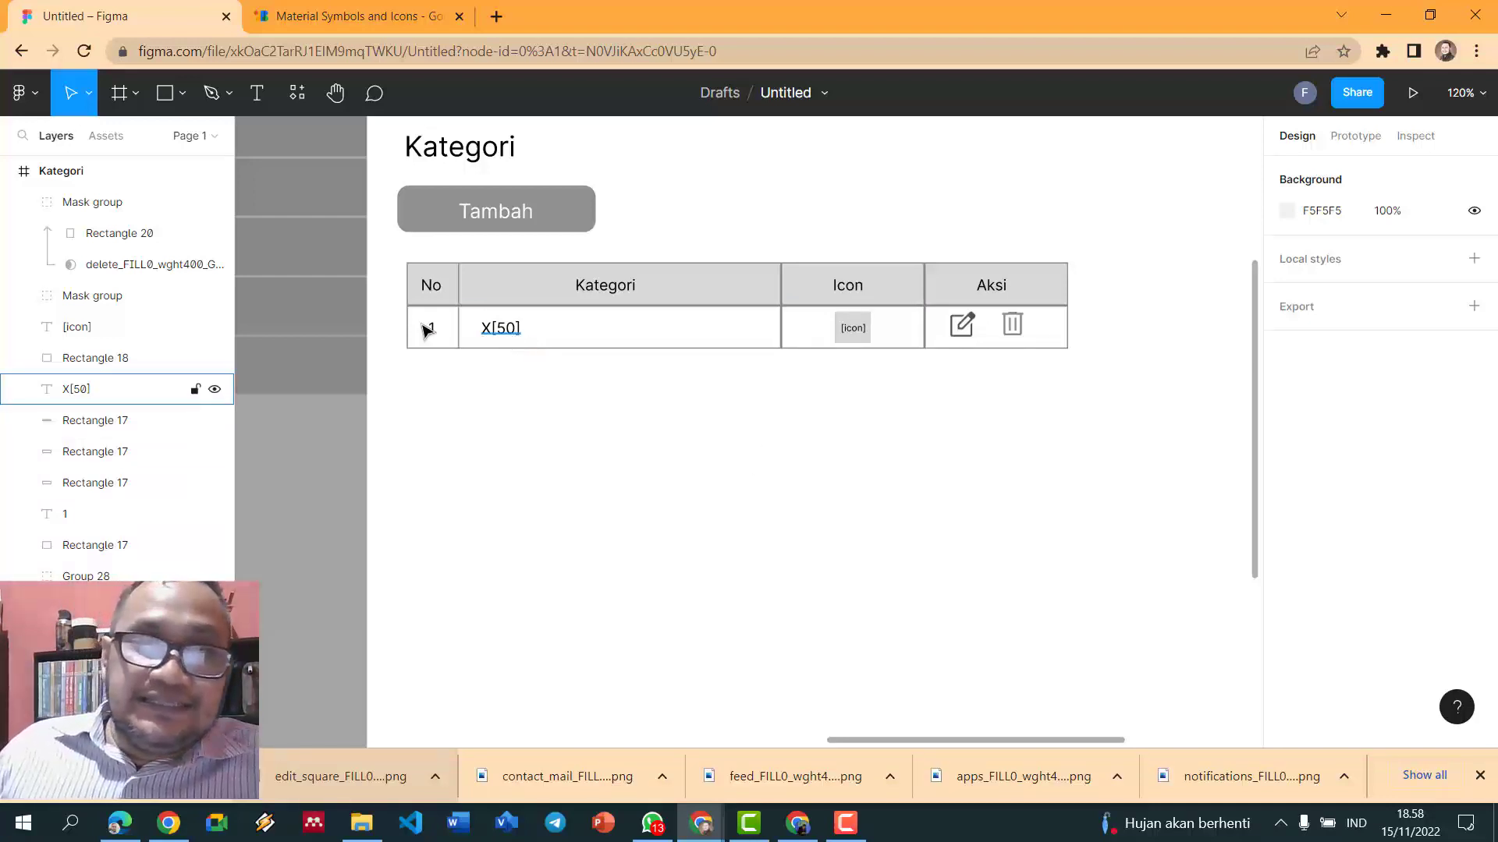
- Box-select the No, Kategori, Icon and Aksi elements of the table's first data row
mouse_move(407, 295)
mouse_down()
mouse_move(1166, 357)
mouse_move(1131, 371)
mouse_move(1130, 394)
mouse_move(392, 298)
mouse_up()
click(1130, 394)
click(720, 416)
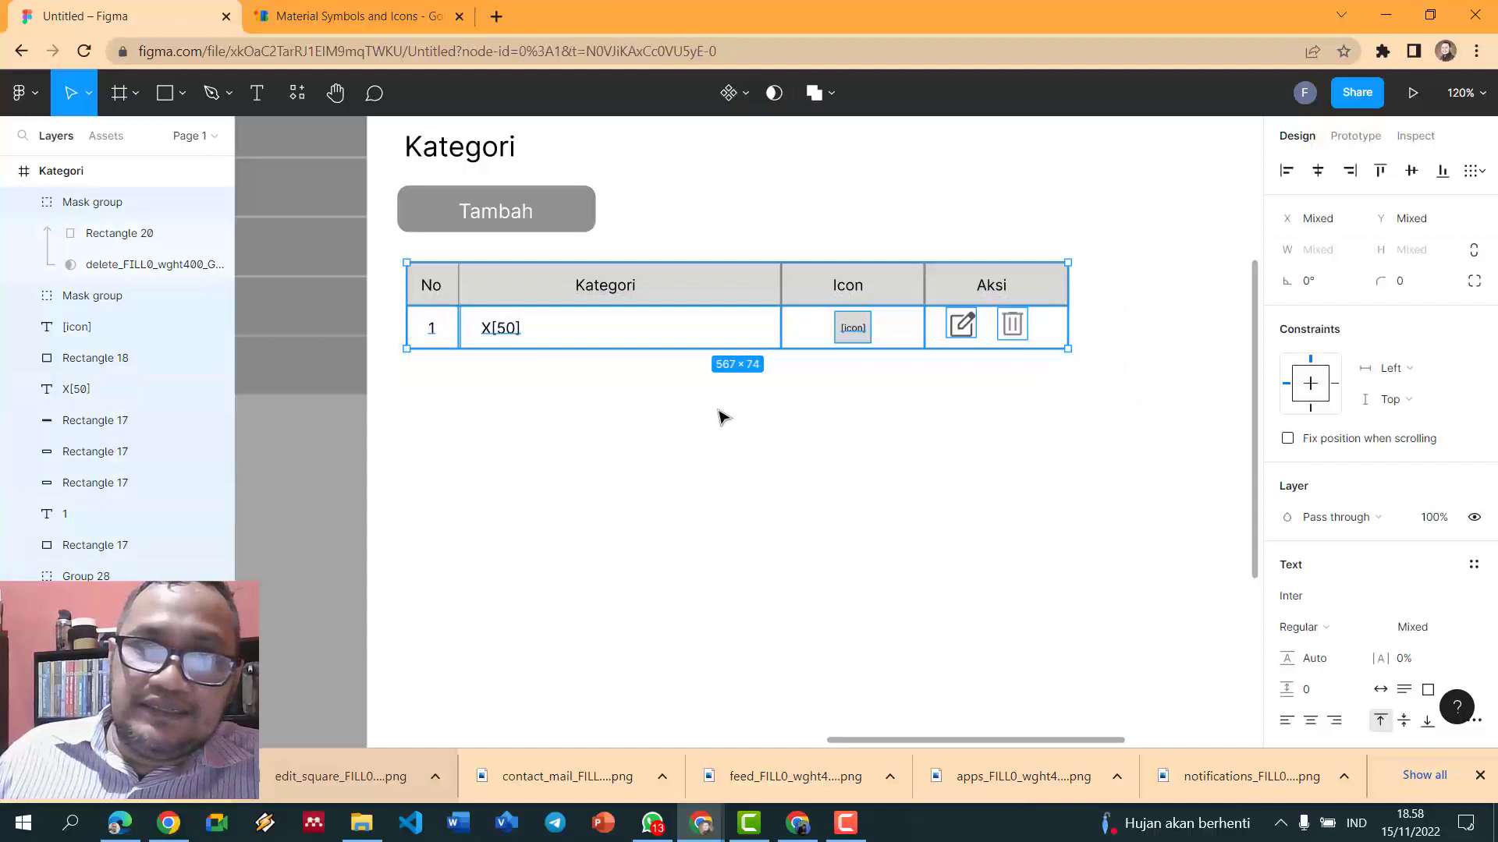
click(456, 284)
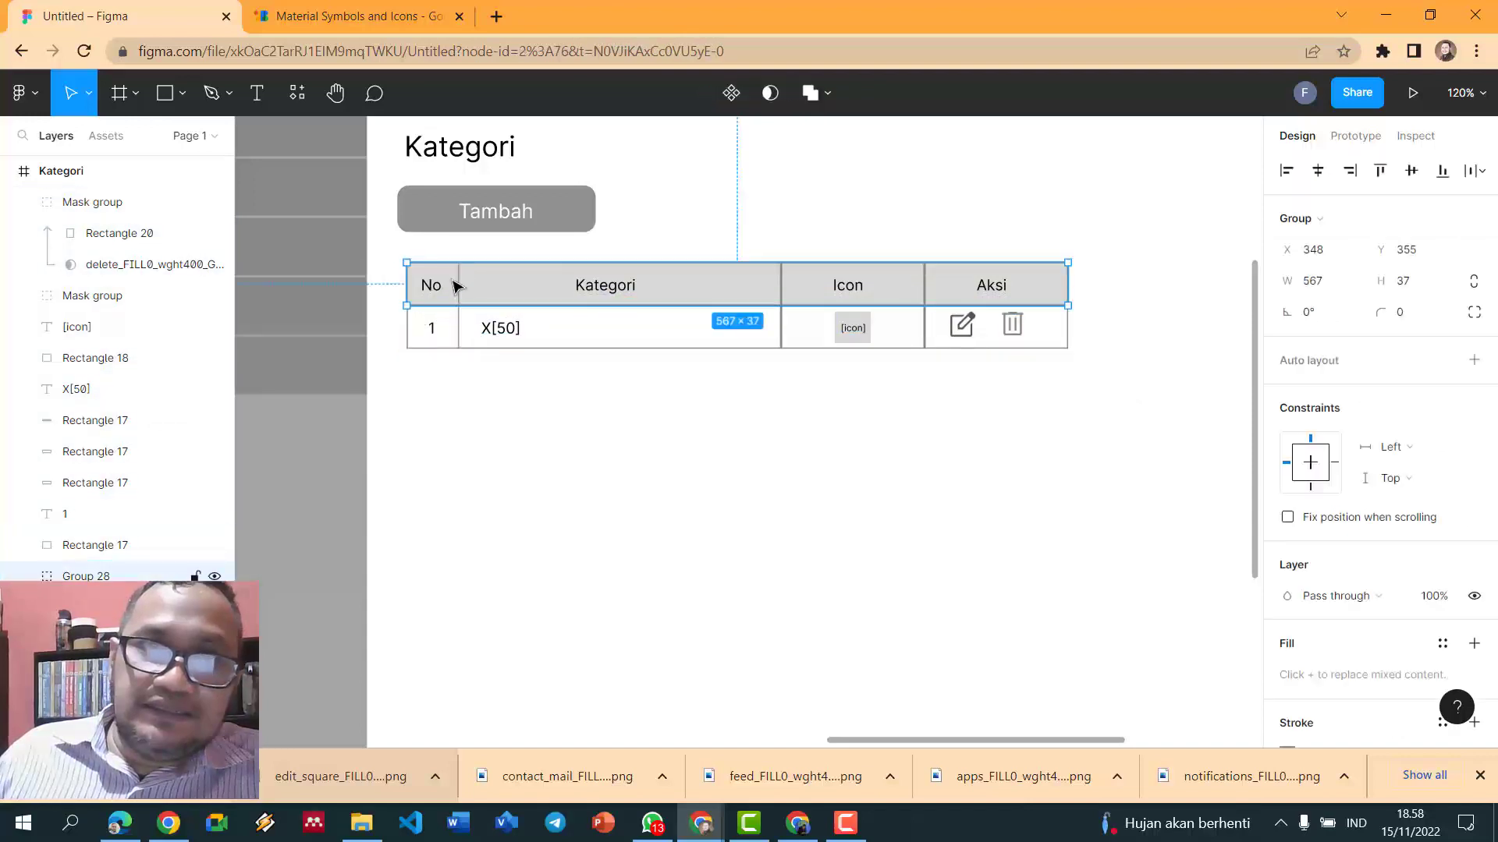
double_click(421, 327)
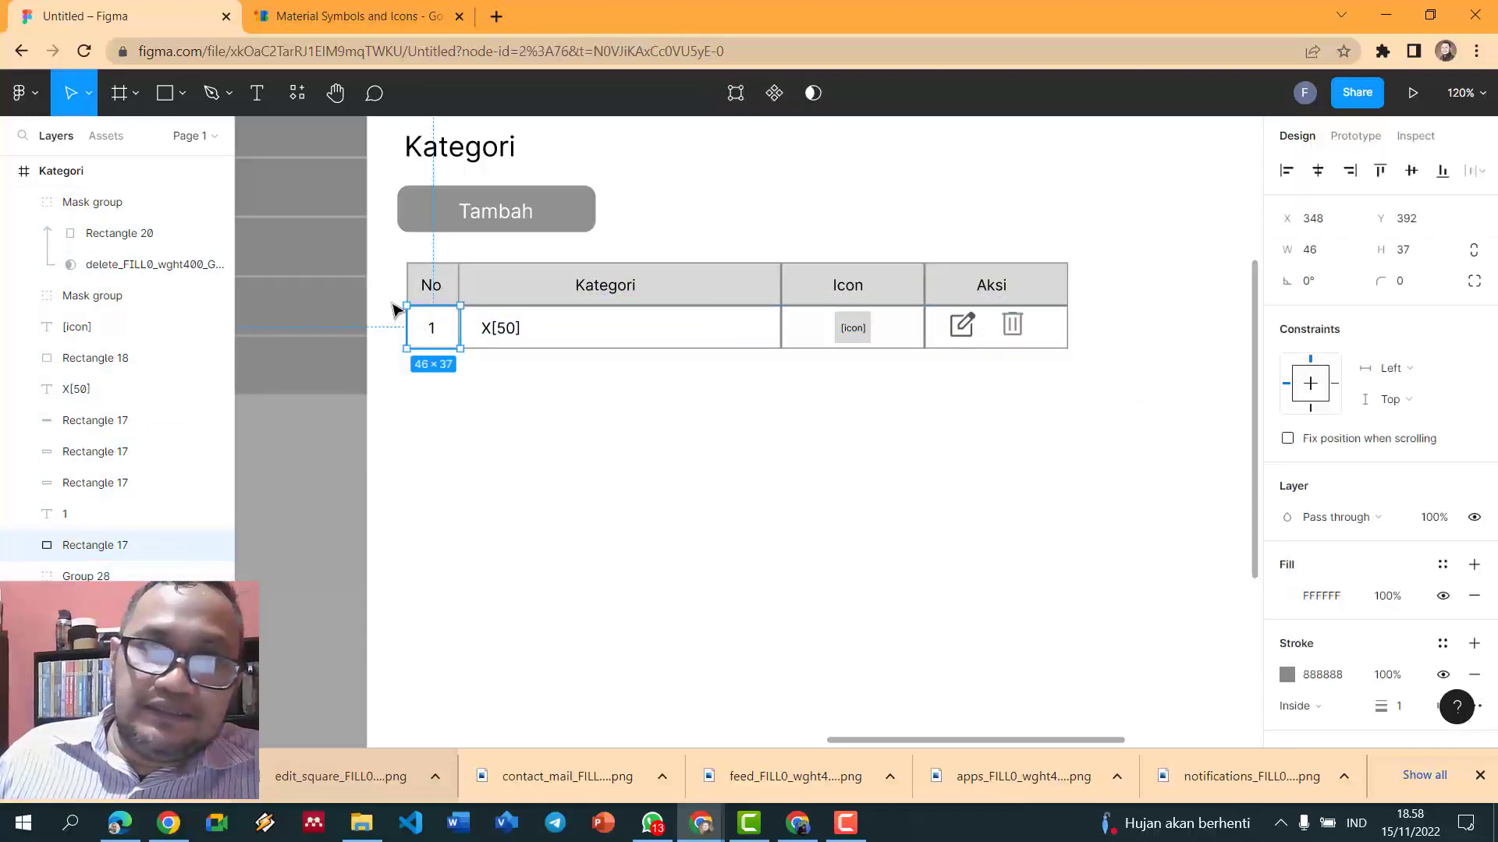
click(393, 309)
drag(393, 309, 1075, 350)
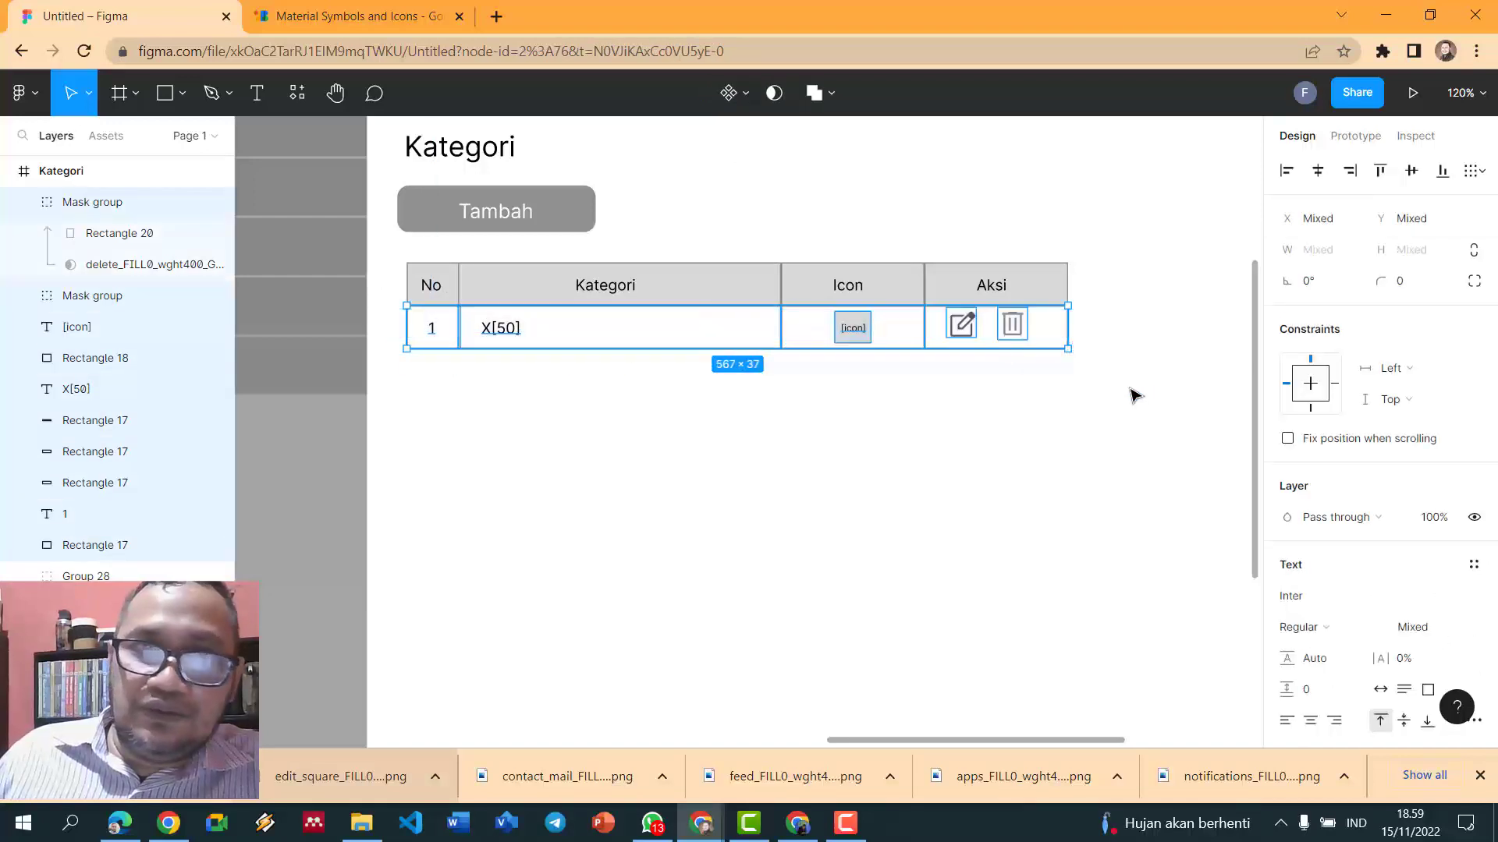
- Group the first data row with Ctrl+G and duplicate it below until the table has ten rows
key(ctrl+g)
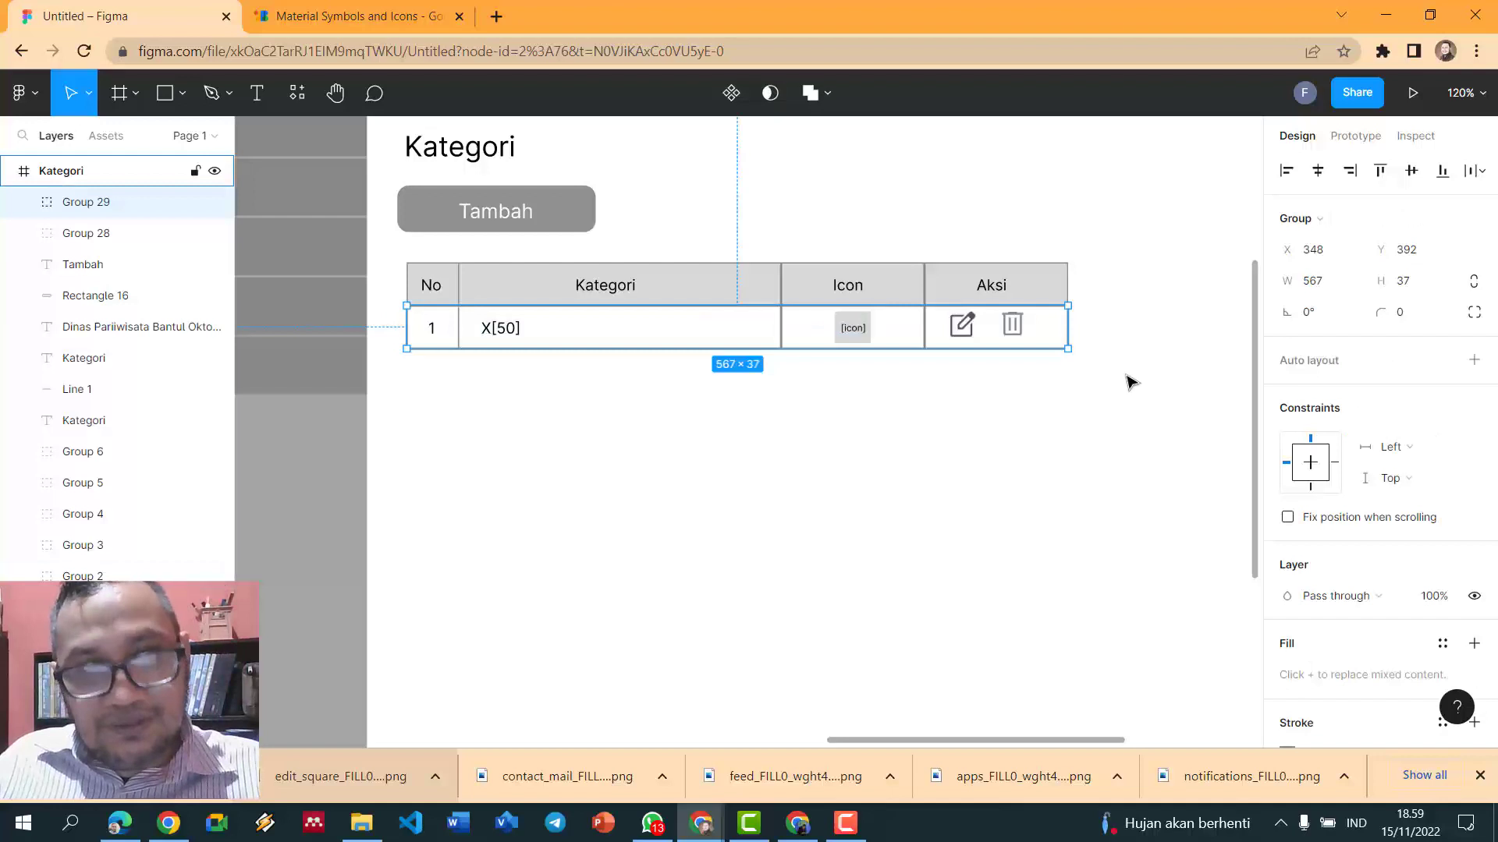
key(ctrl+d)
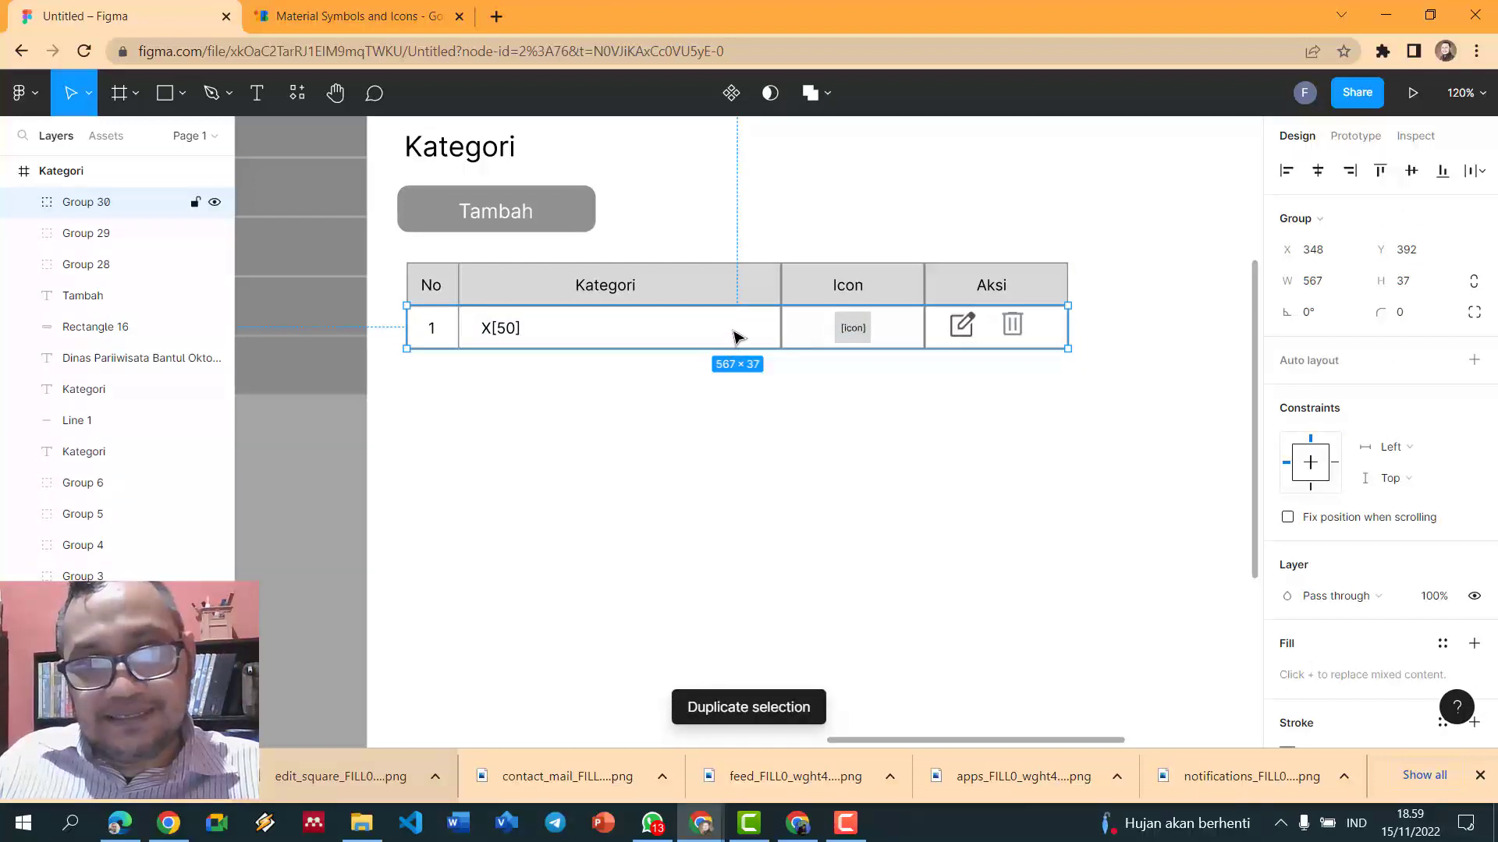
drag(736, 337, 740, 377)
key(ctrl+d)
key(ctrl+d)
key(ctrl+d)
key(ctrl+d)
key(ctrl+d)
key(ctrl+d)
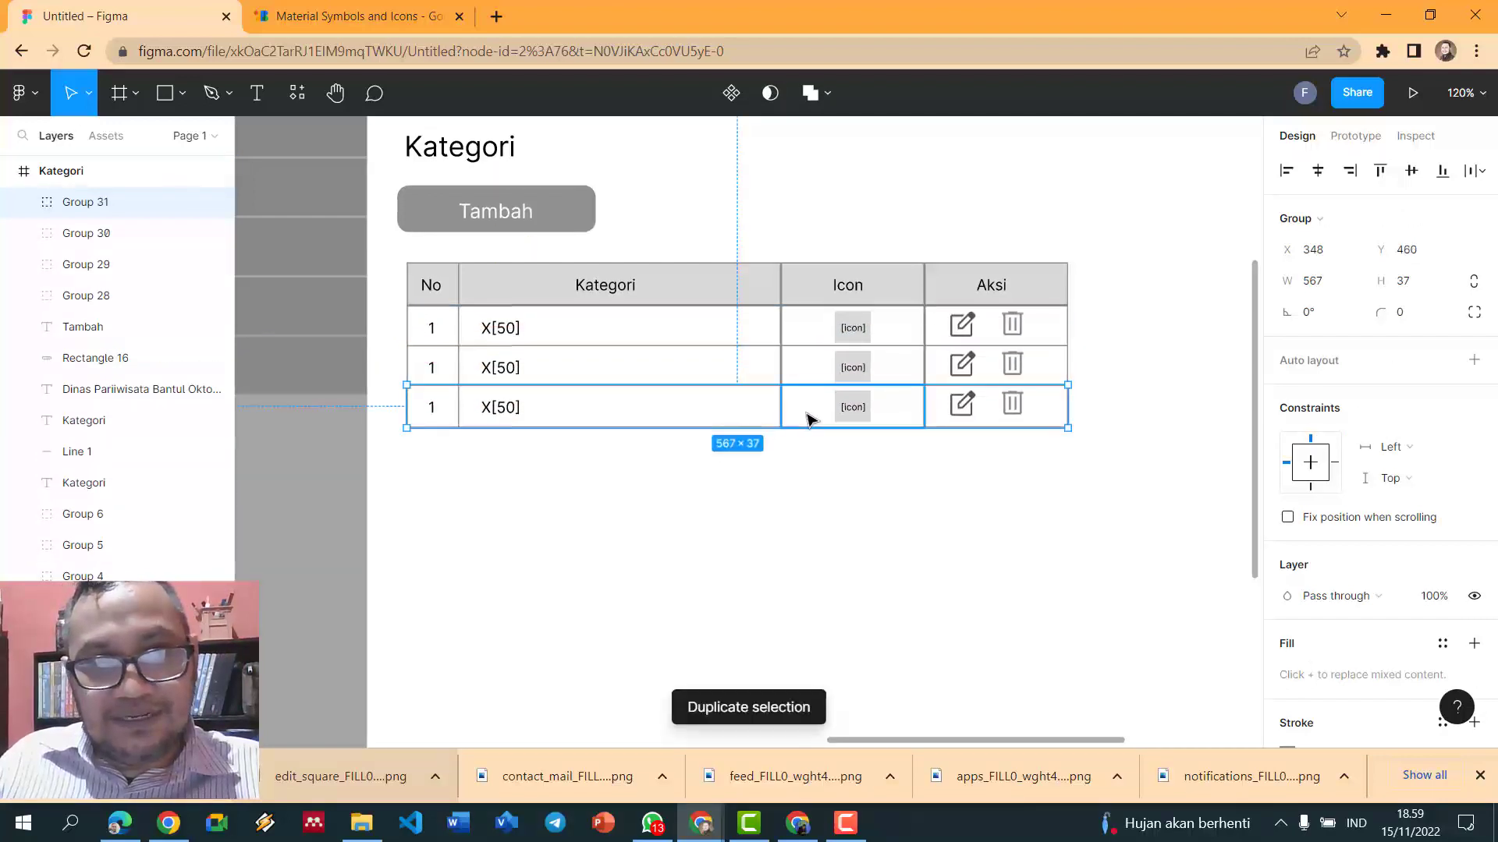
key(ctrl+d)
key(ctrl+d)
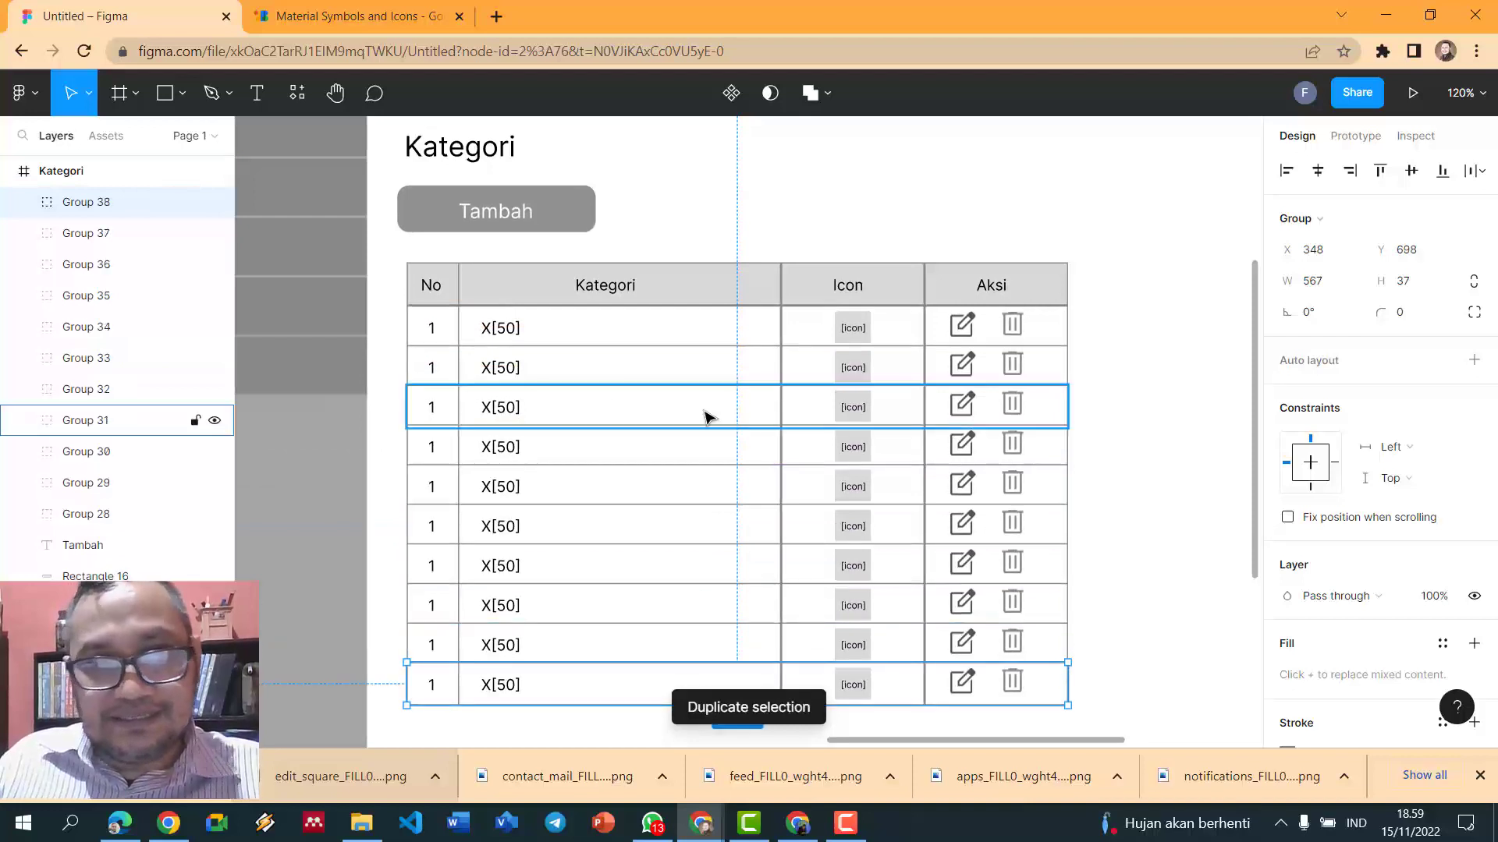
- Renumber the No cells of rows 2 through 6 as 2, 3, 4, 5, 6
double_click(432, 365)
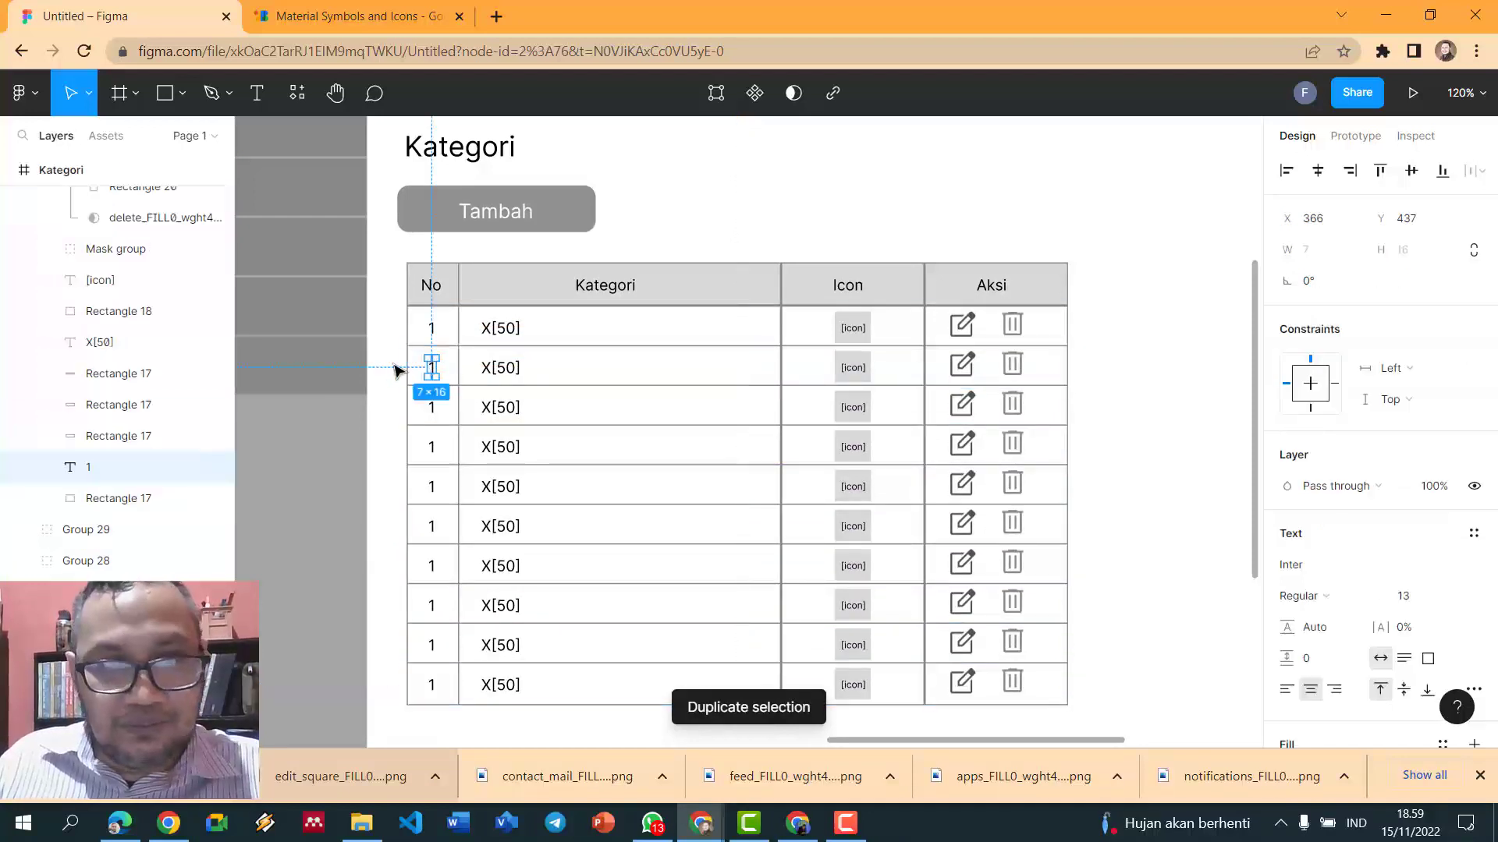
double_click(434, 372)
text(2)
double_click(433, 405)
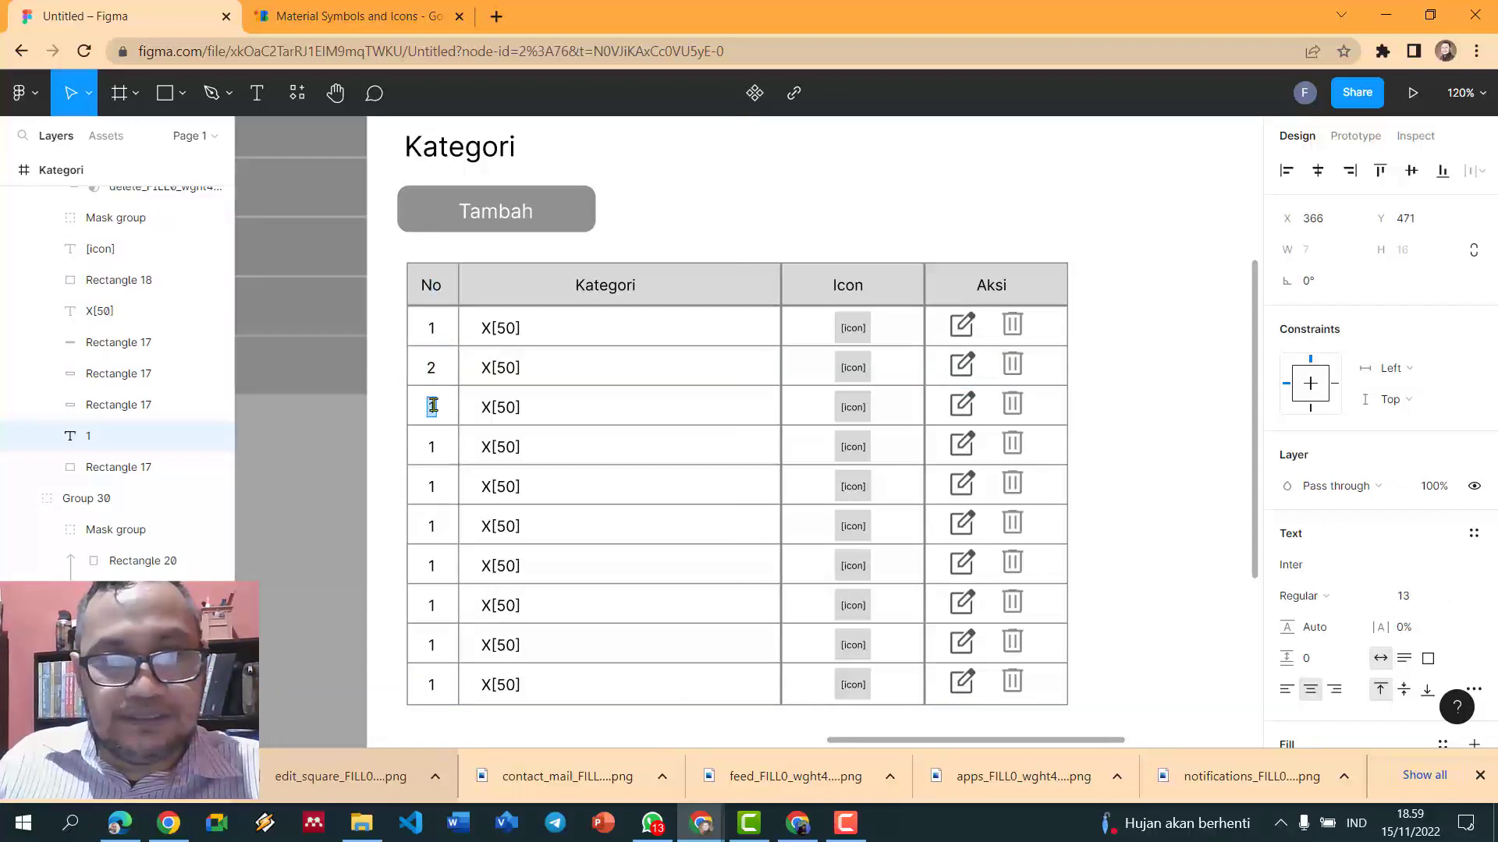
text(3)
double_click(433, 445)
text(4)
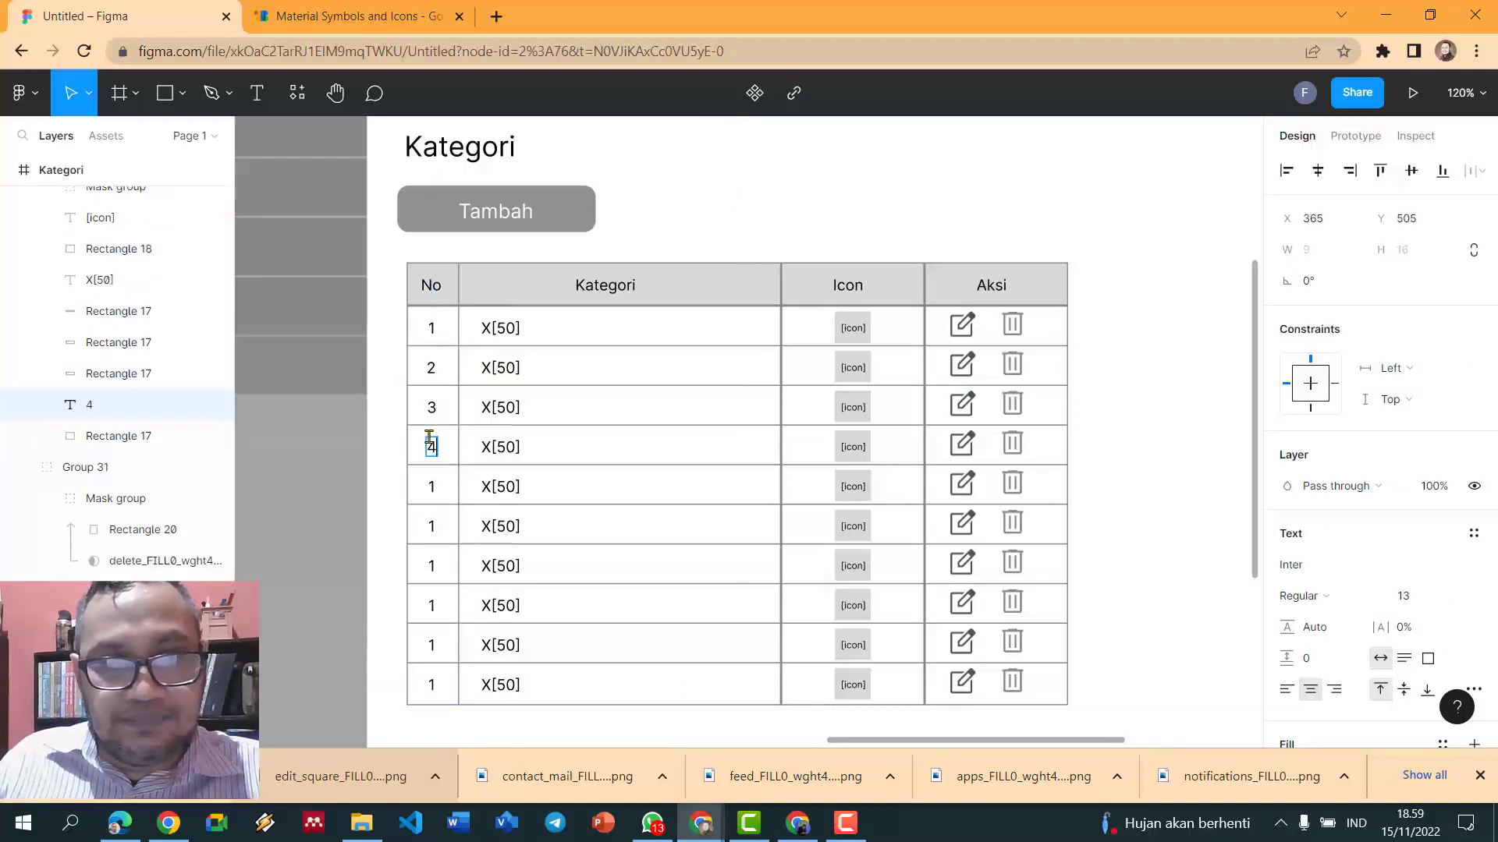
double_click(433, 485)
text(5)
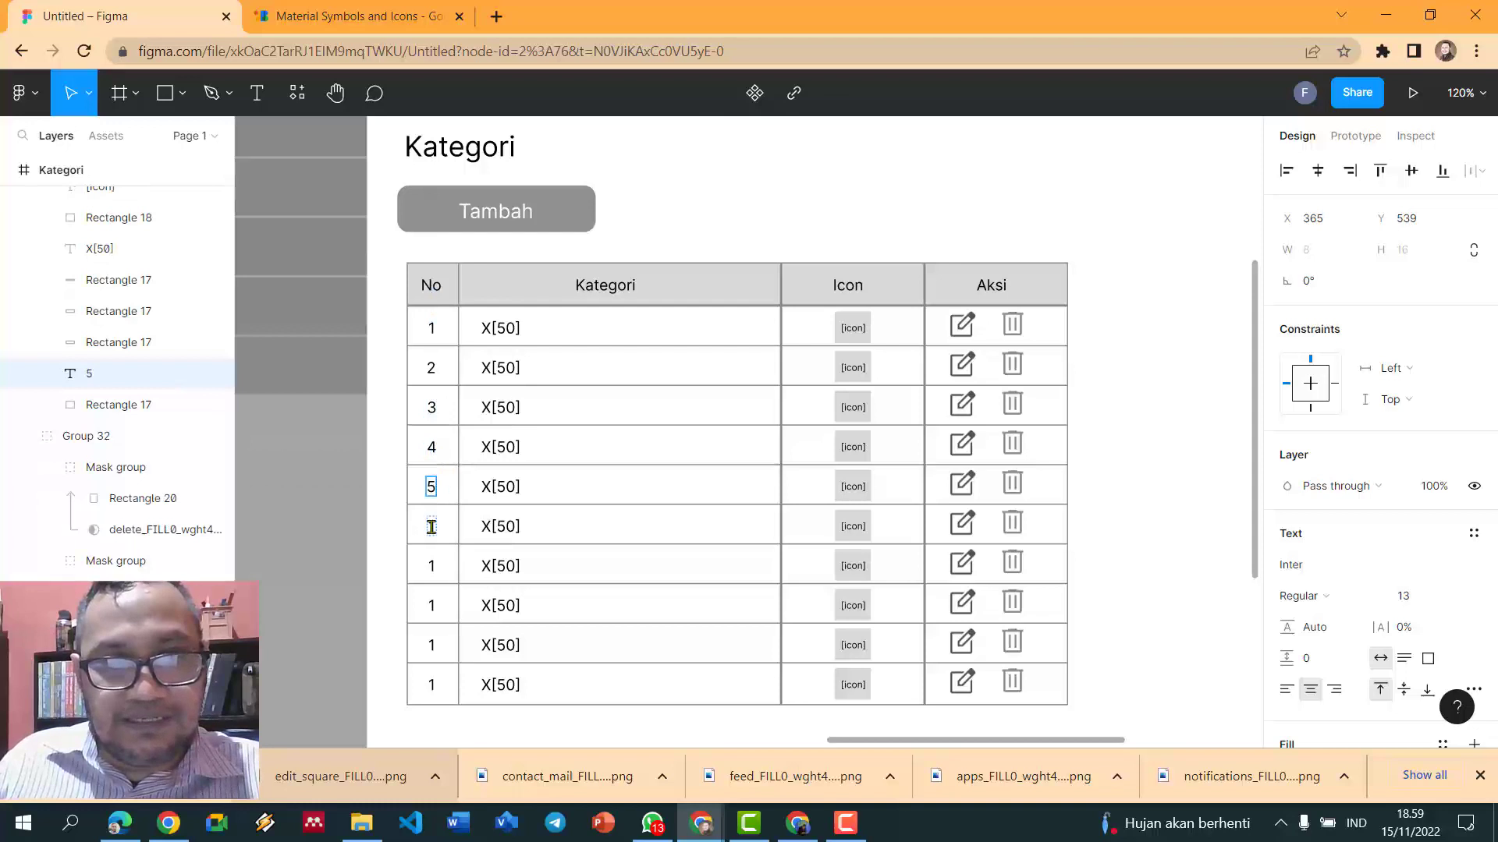
double_click(430, 525)
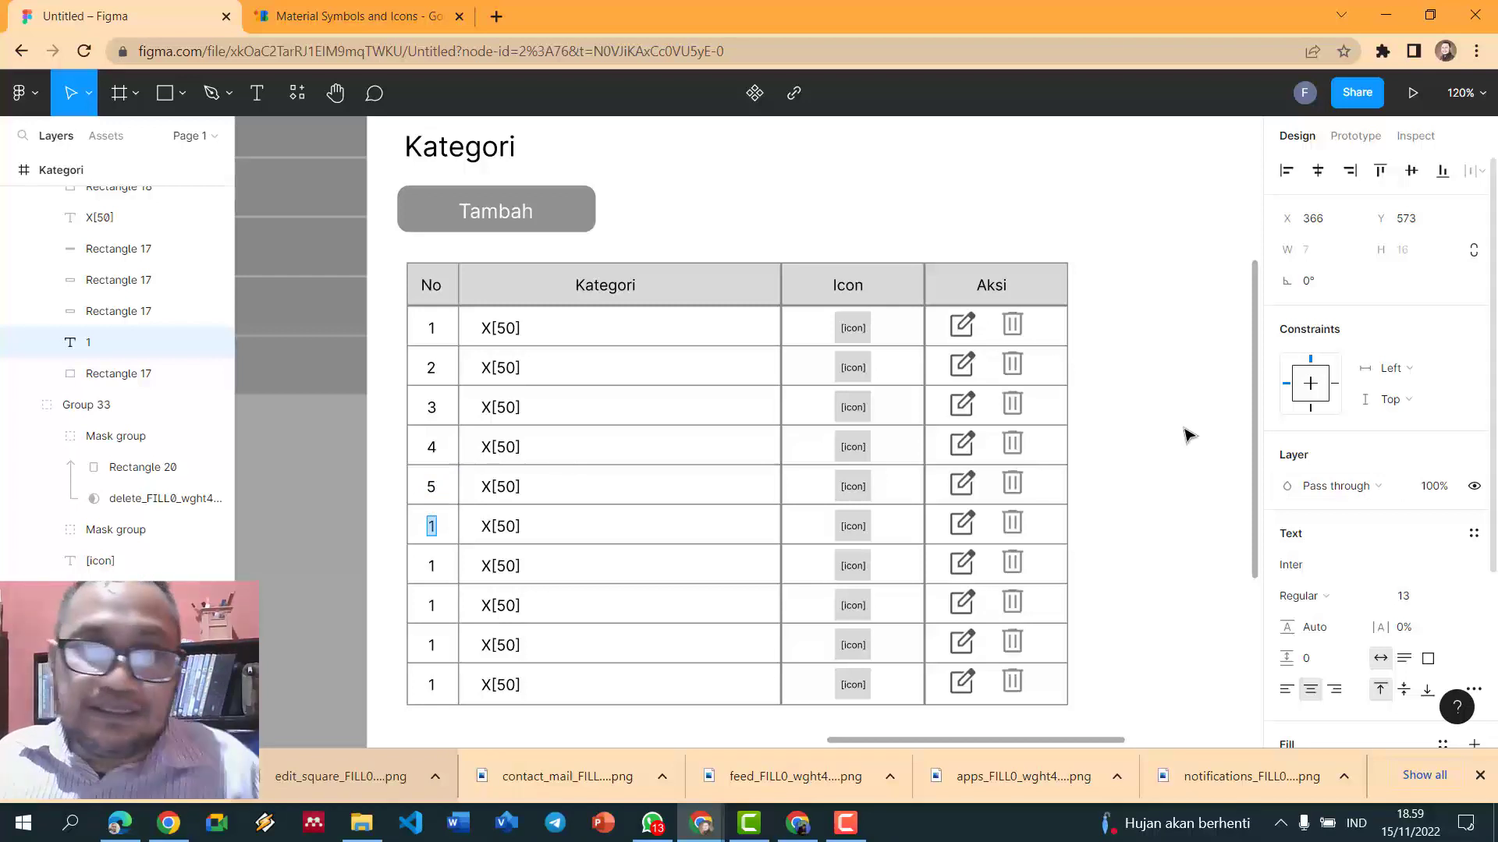
text(6)
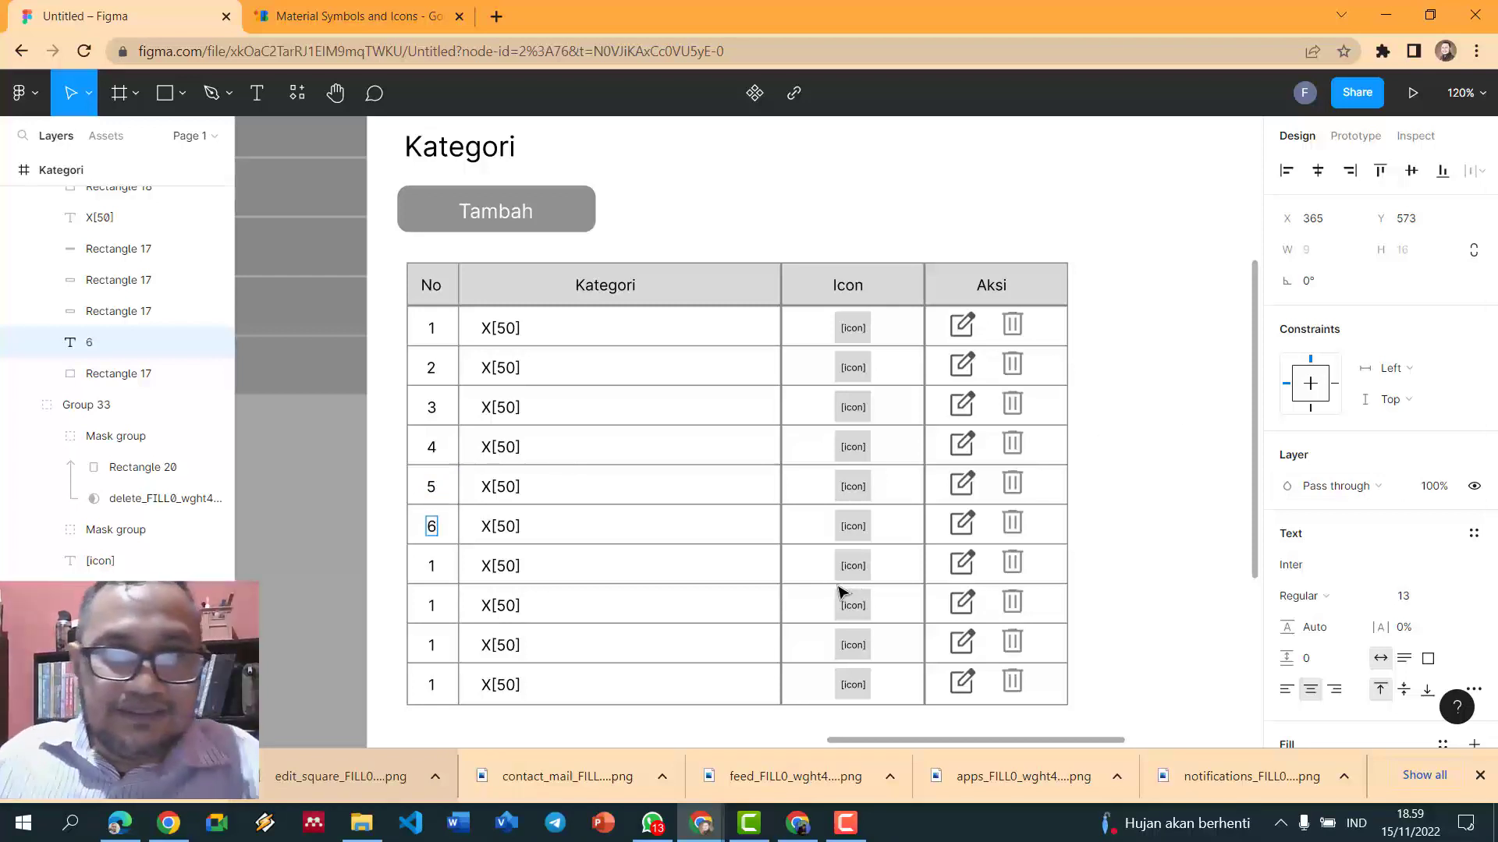
- Renumber the No cells of rows 7 through 10, ending with 10
double_click(432, 567)
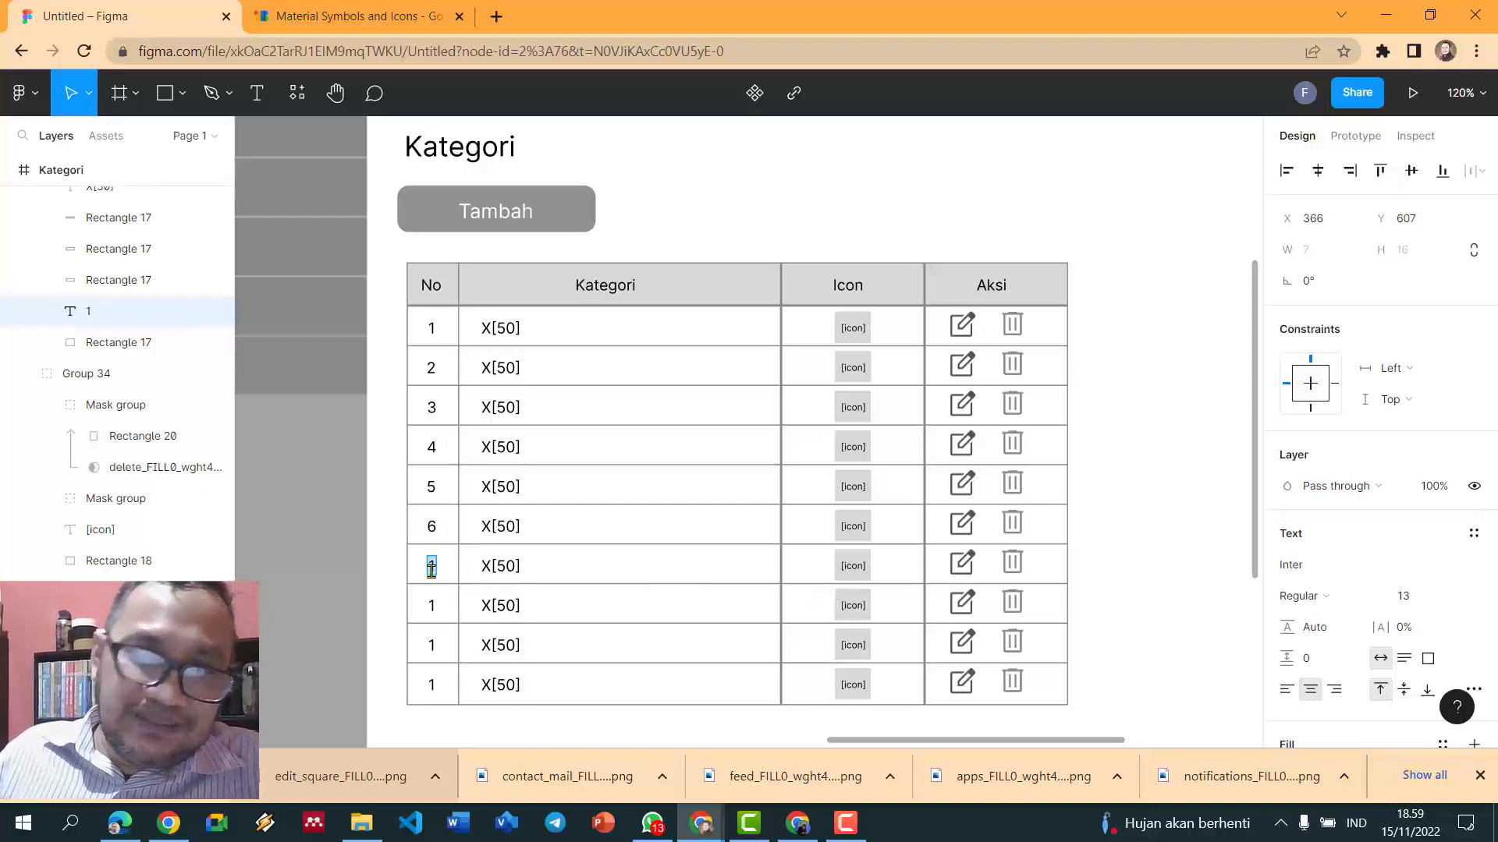
text(7)
double_click(429, 607)
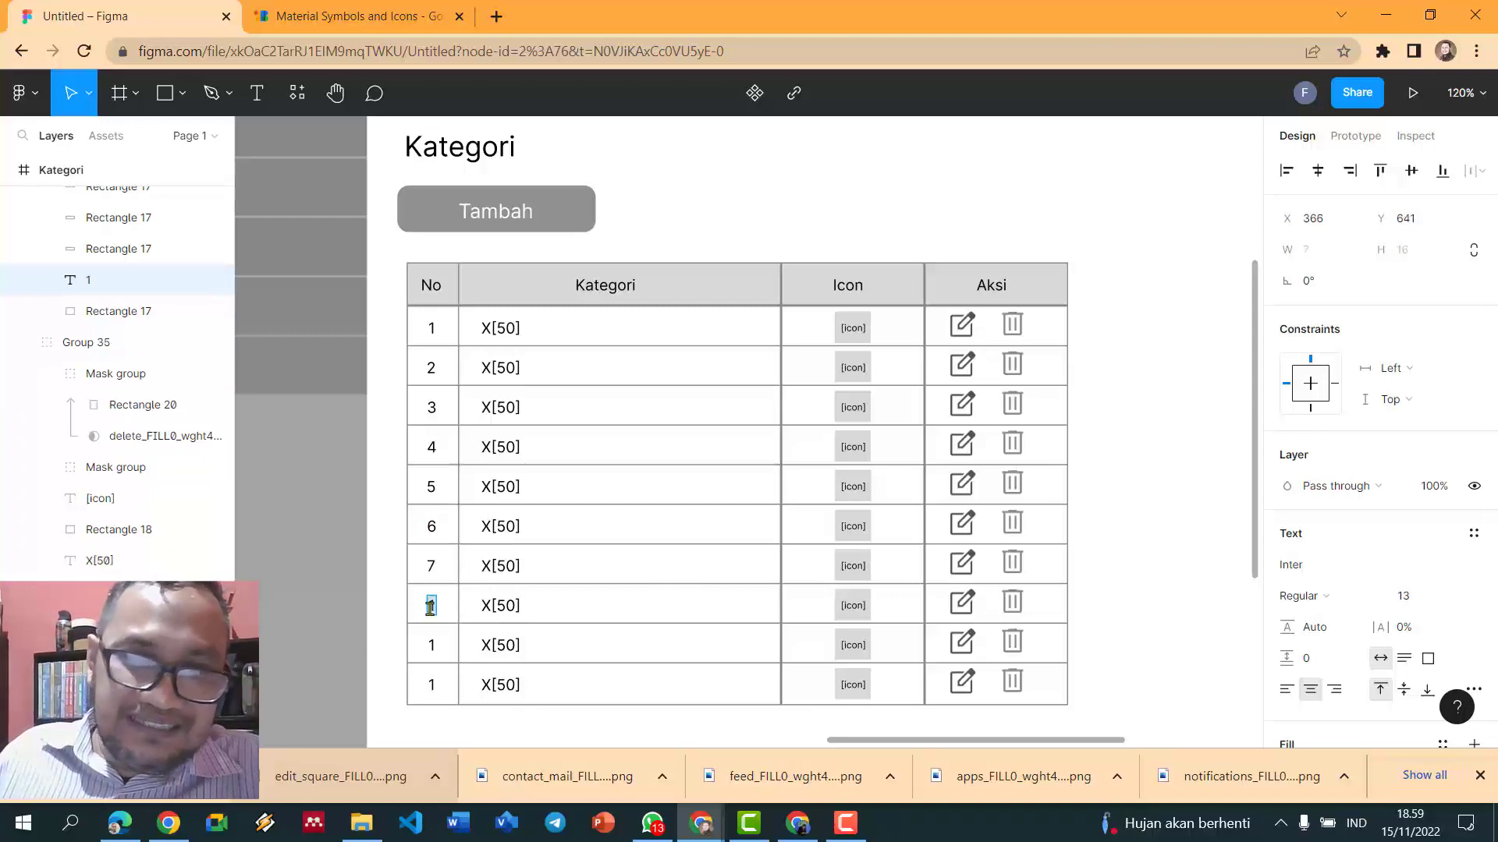
double_click(433, 638)
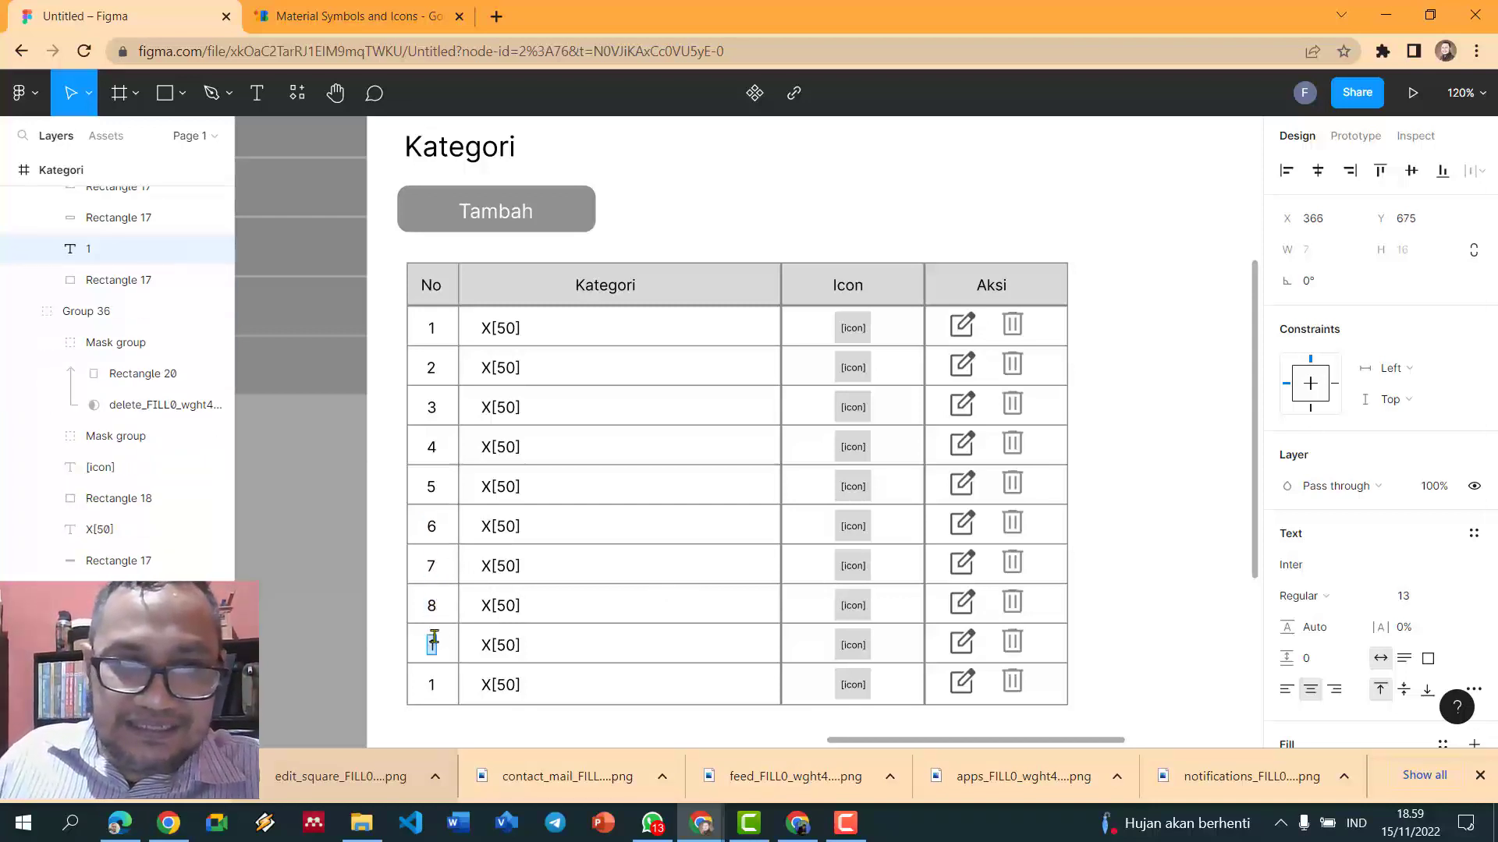
text(9)
click(434, 682)
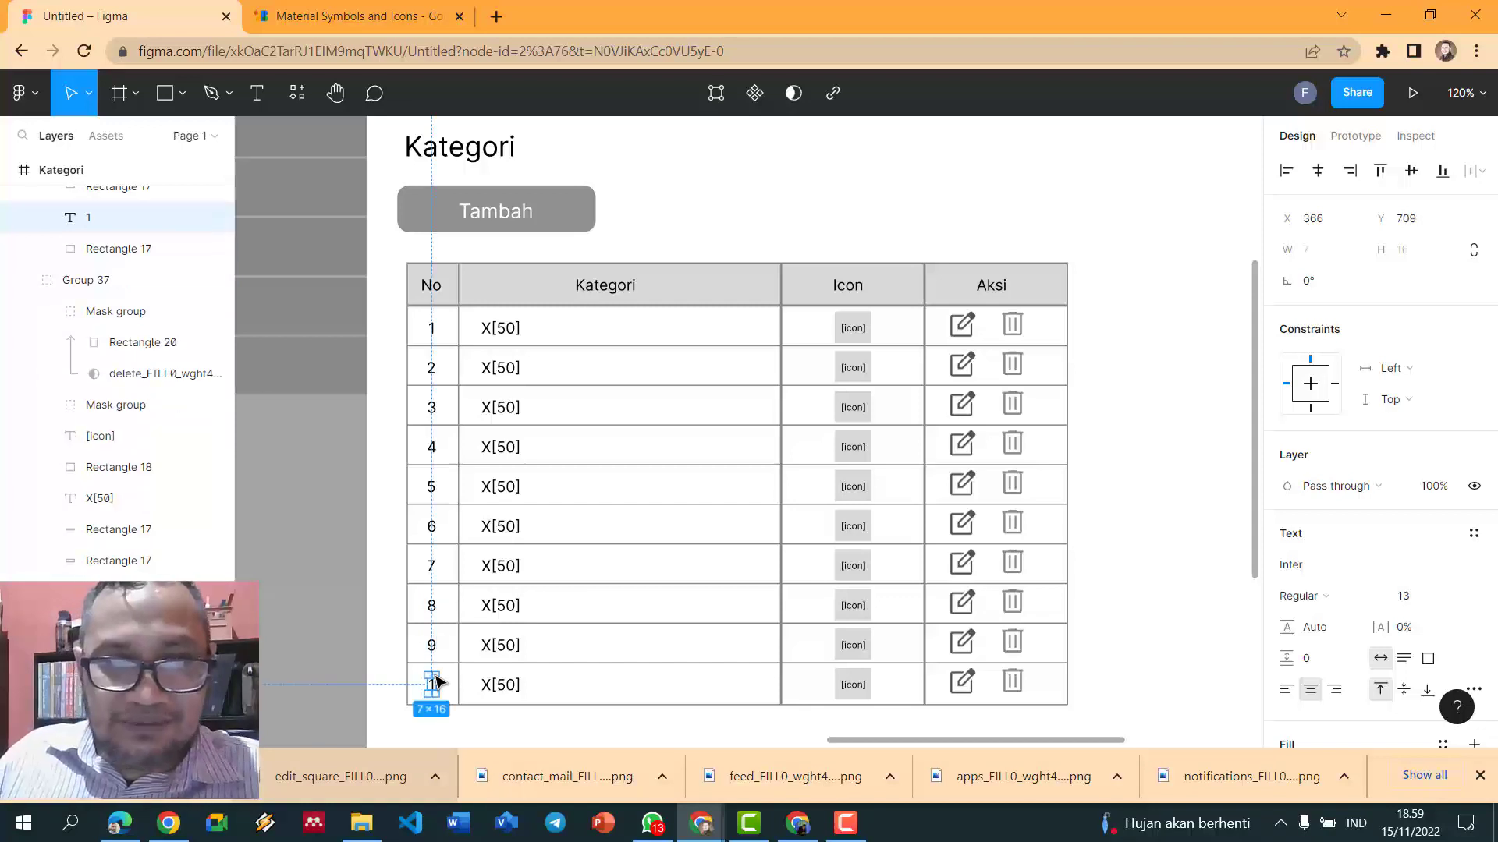
key(0)
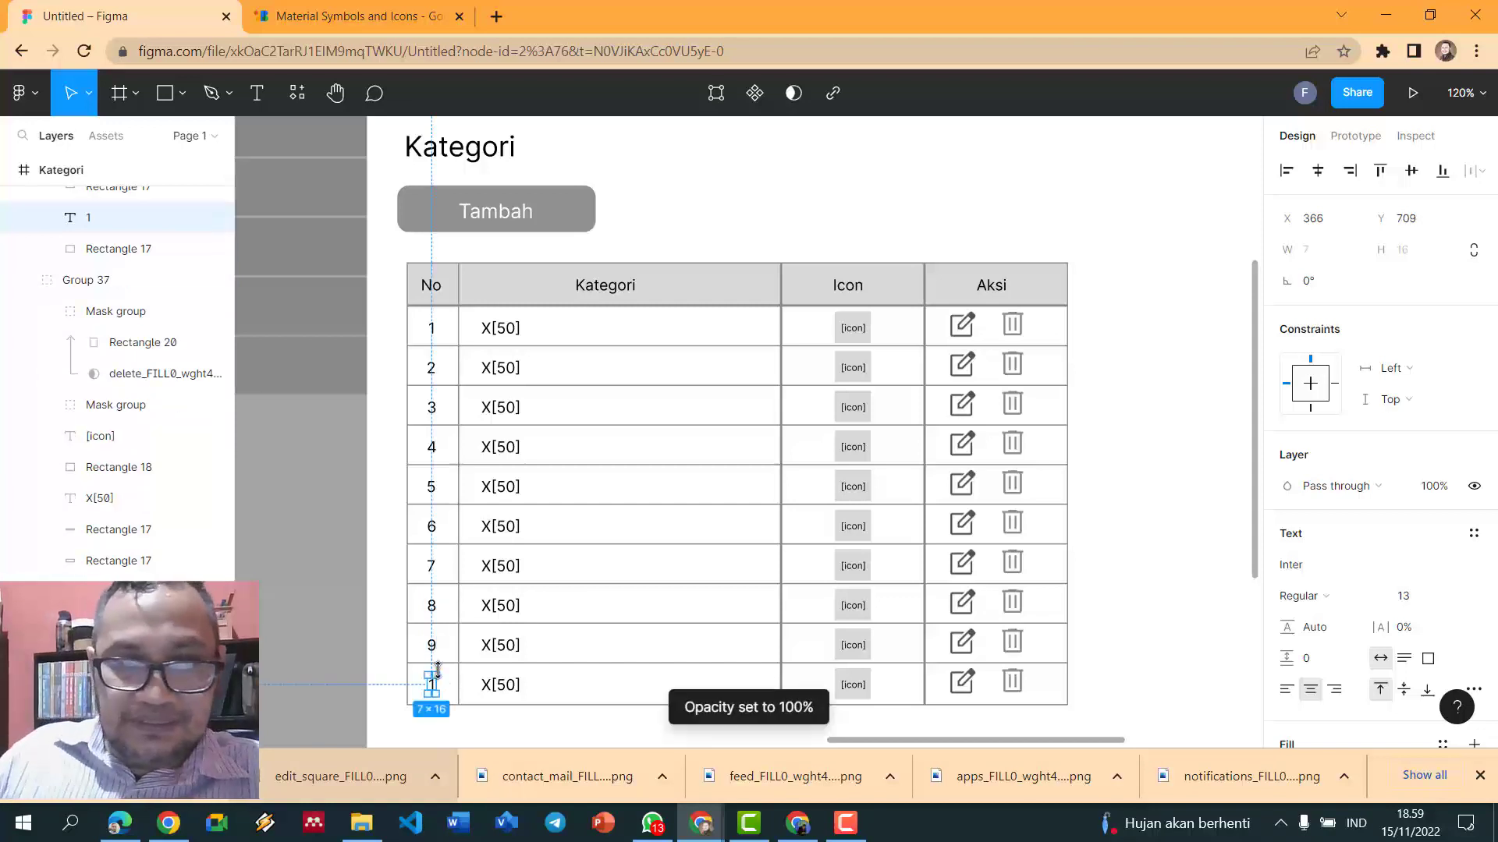
click(336, 636)
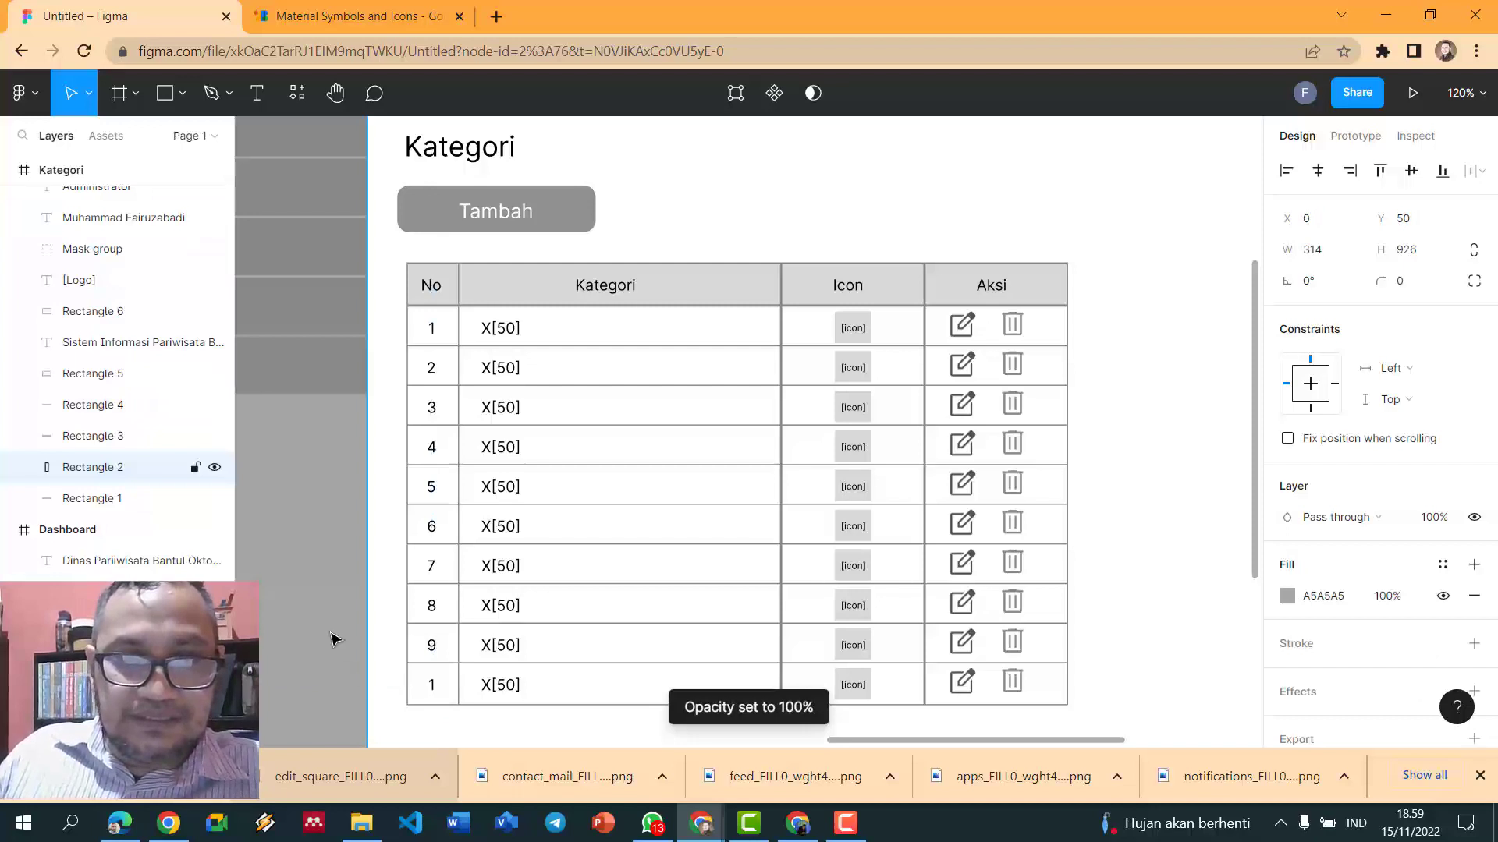
ctrl+scroll(436, 682, up, 3)
double_click(431, 691)
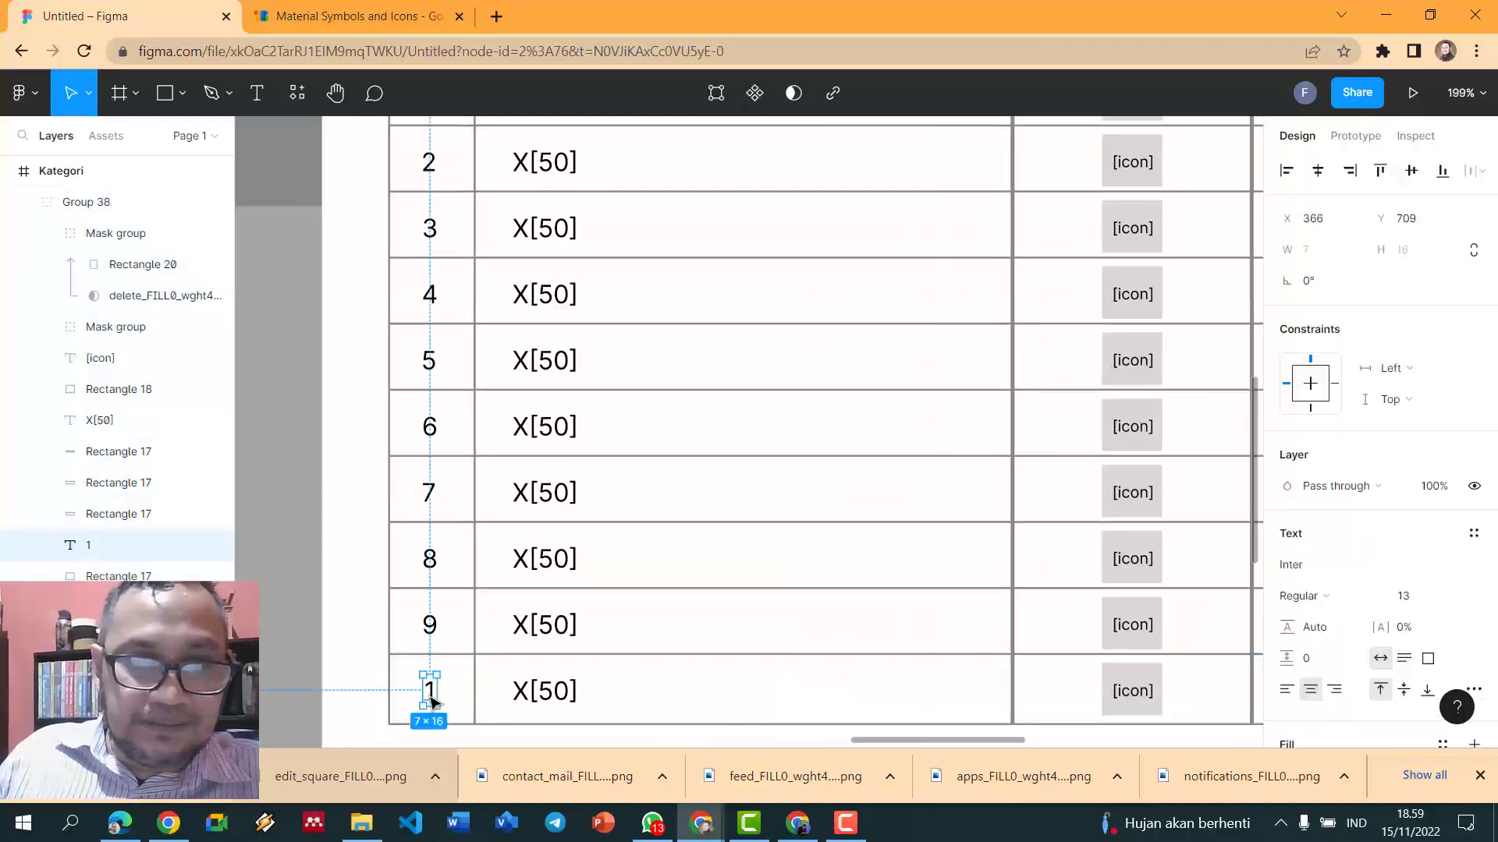
text(10)
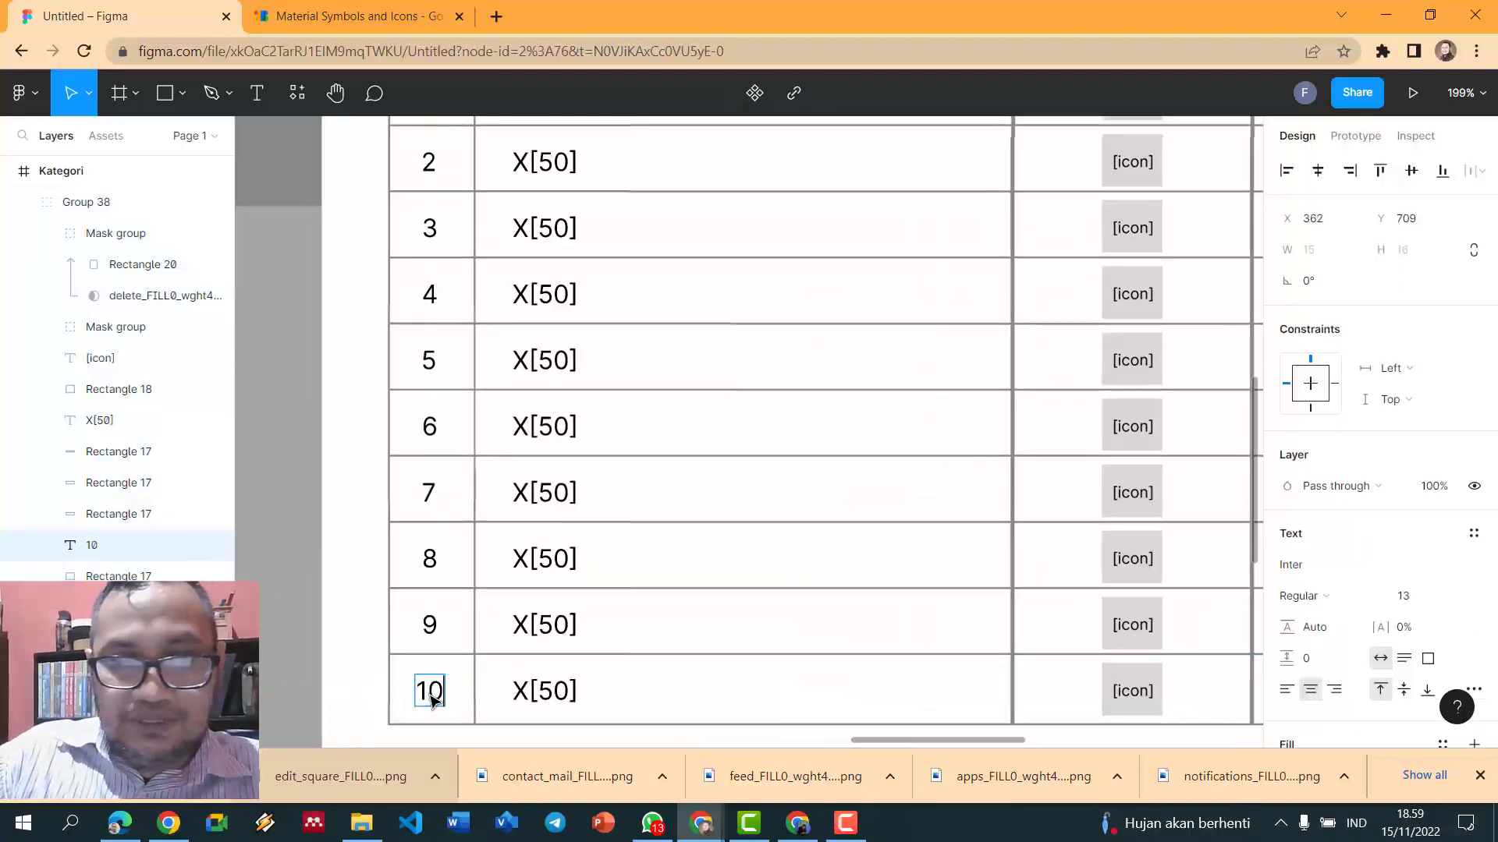
key(Escape)
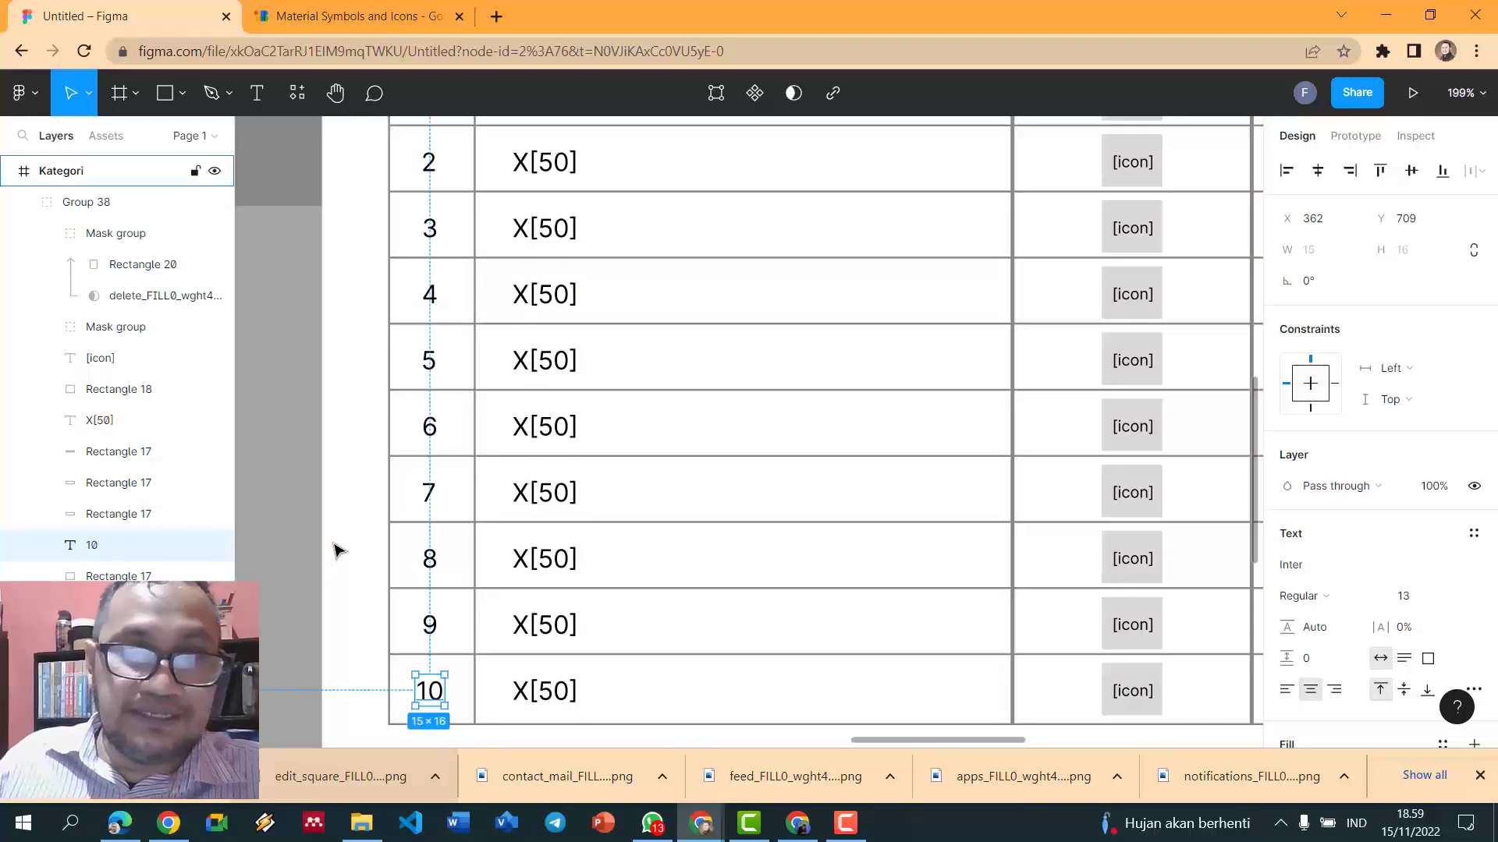
- Reduce the Tambah label to font size 12 and narrow the grey button to 101 wide
click(344, 544)
ctrl+scroll(337, 546, down, 5)
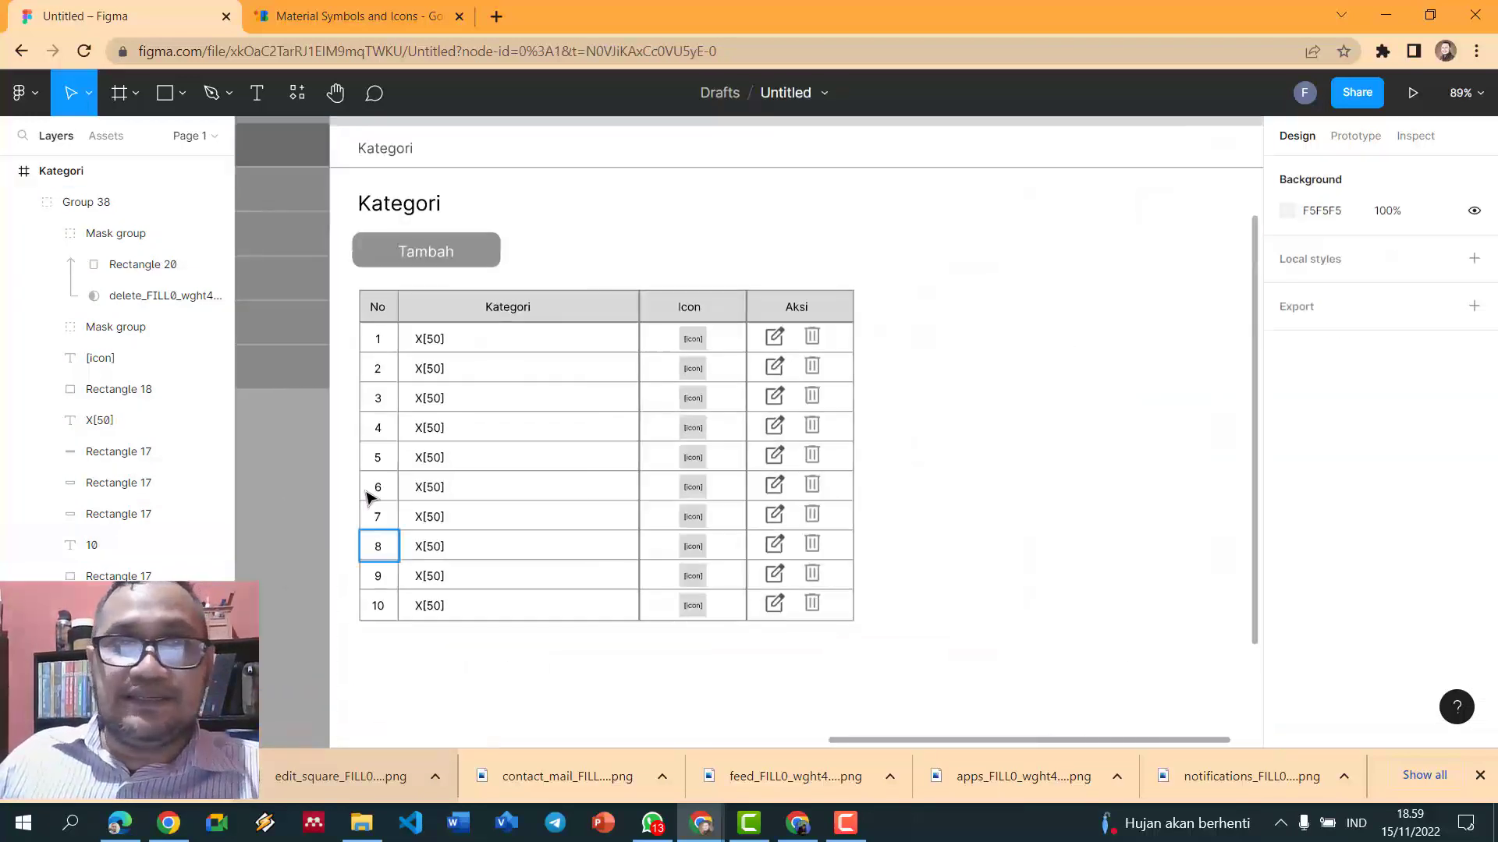
ctrl+scroll(367, 491, up, 3)
ctrl+scroll(478, 323, down, 1)
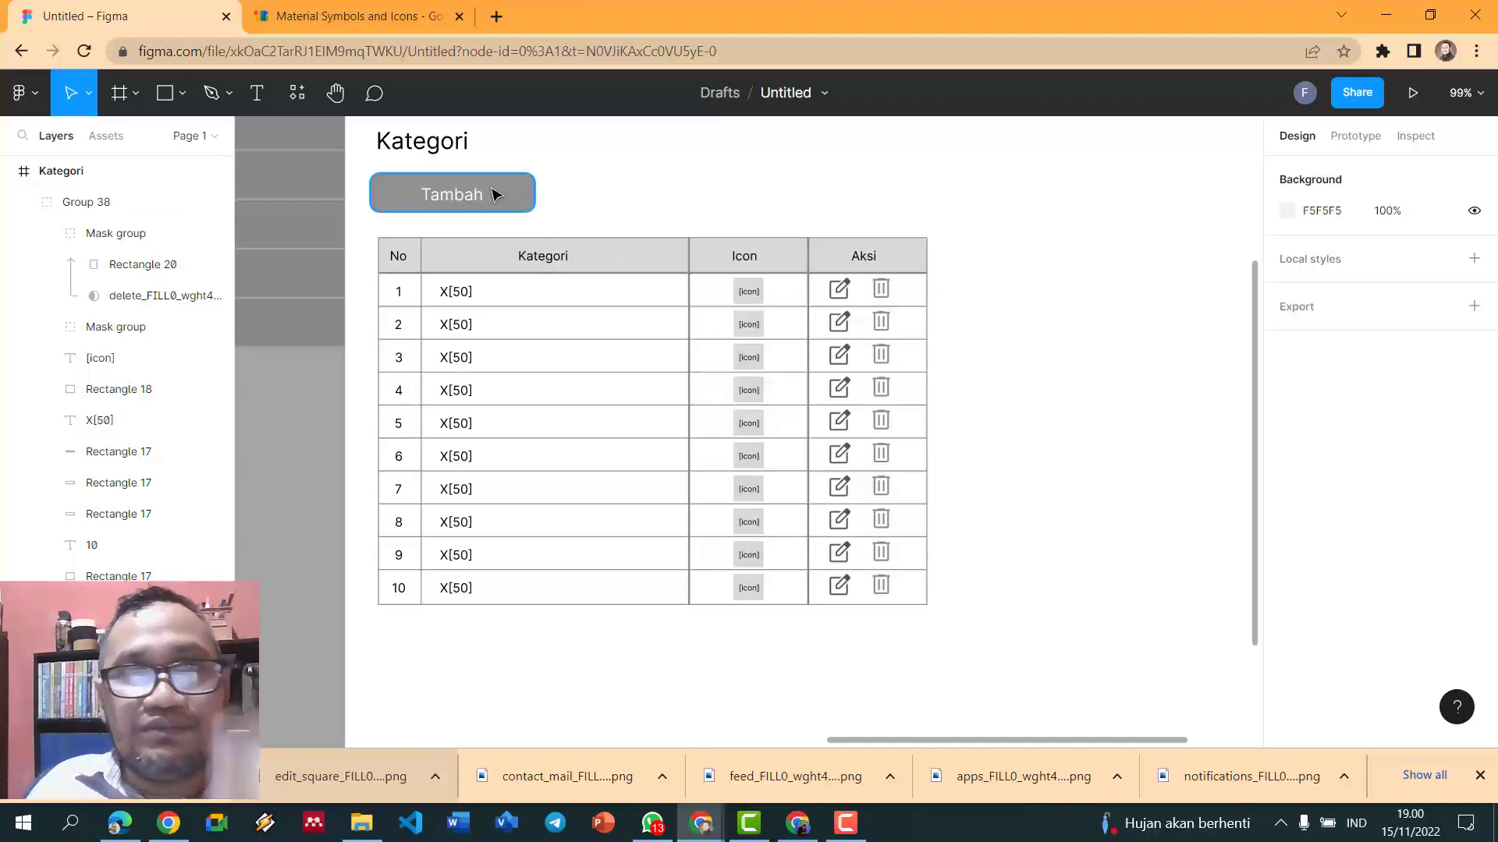
click(466, 201)
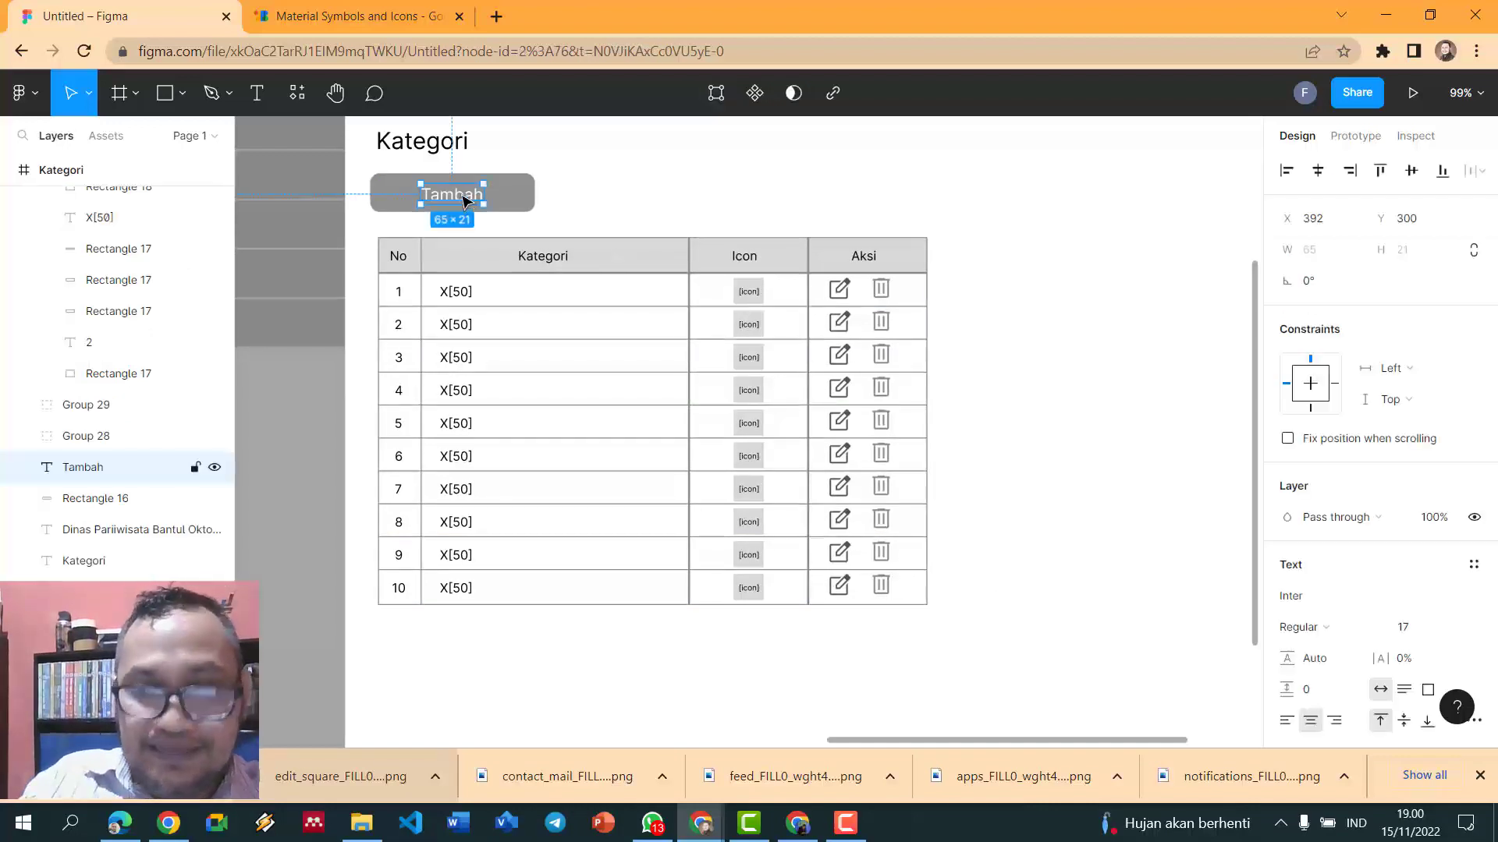
key(ctrl+shift+comma)
key(ctrl+shift+comma)
key(ctrl+shift+comma)
key(ctrl+shift+comma)
key(ctrl+shift+comma)
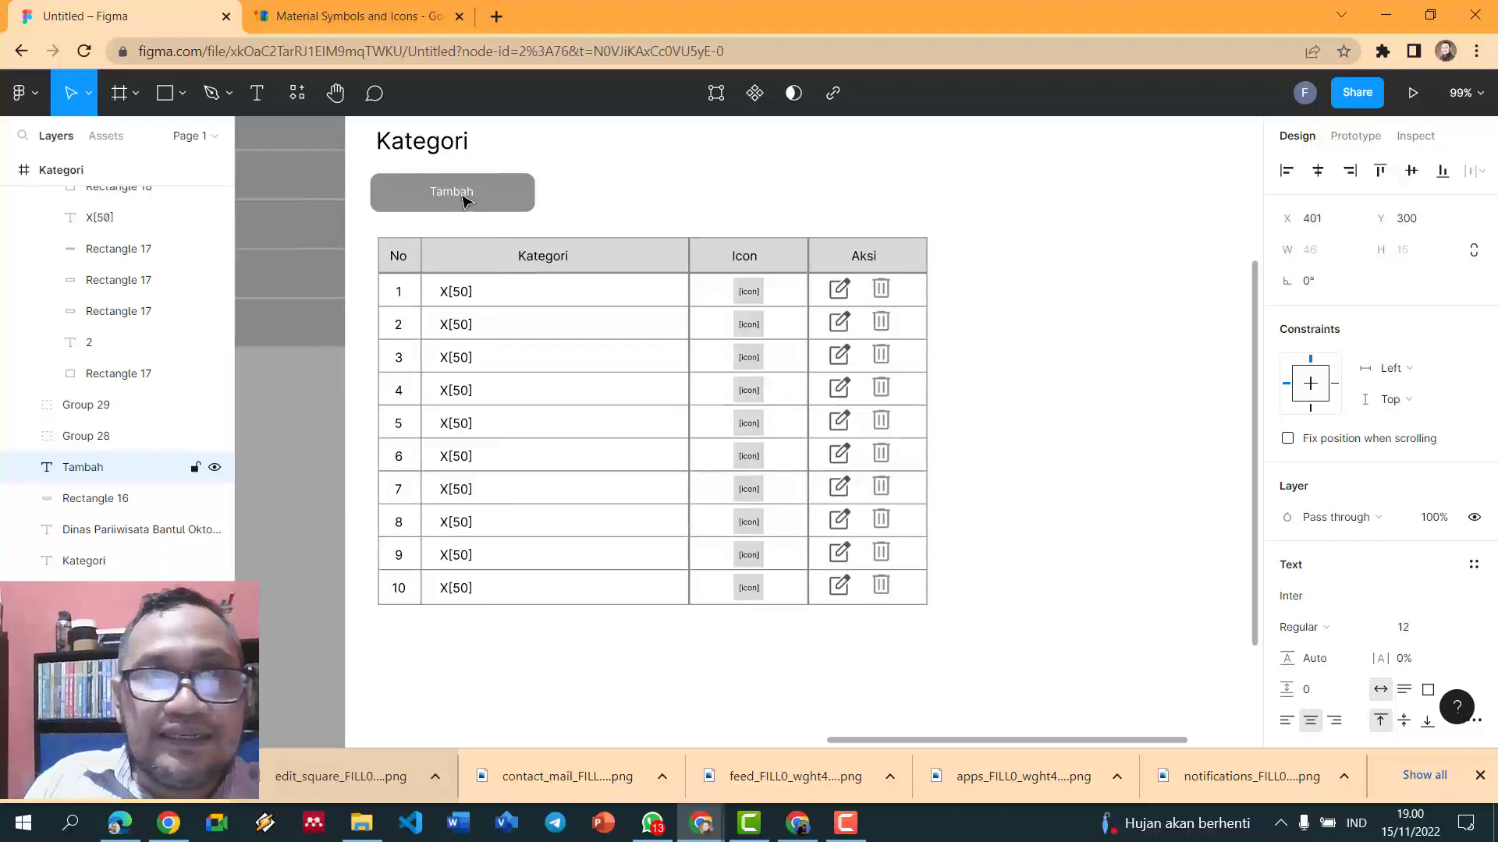
click(501, 190)
drag(533, 191, 482, 191)
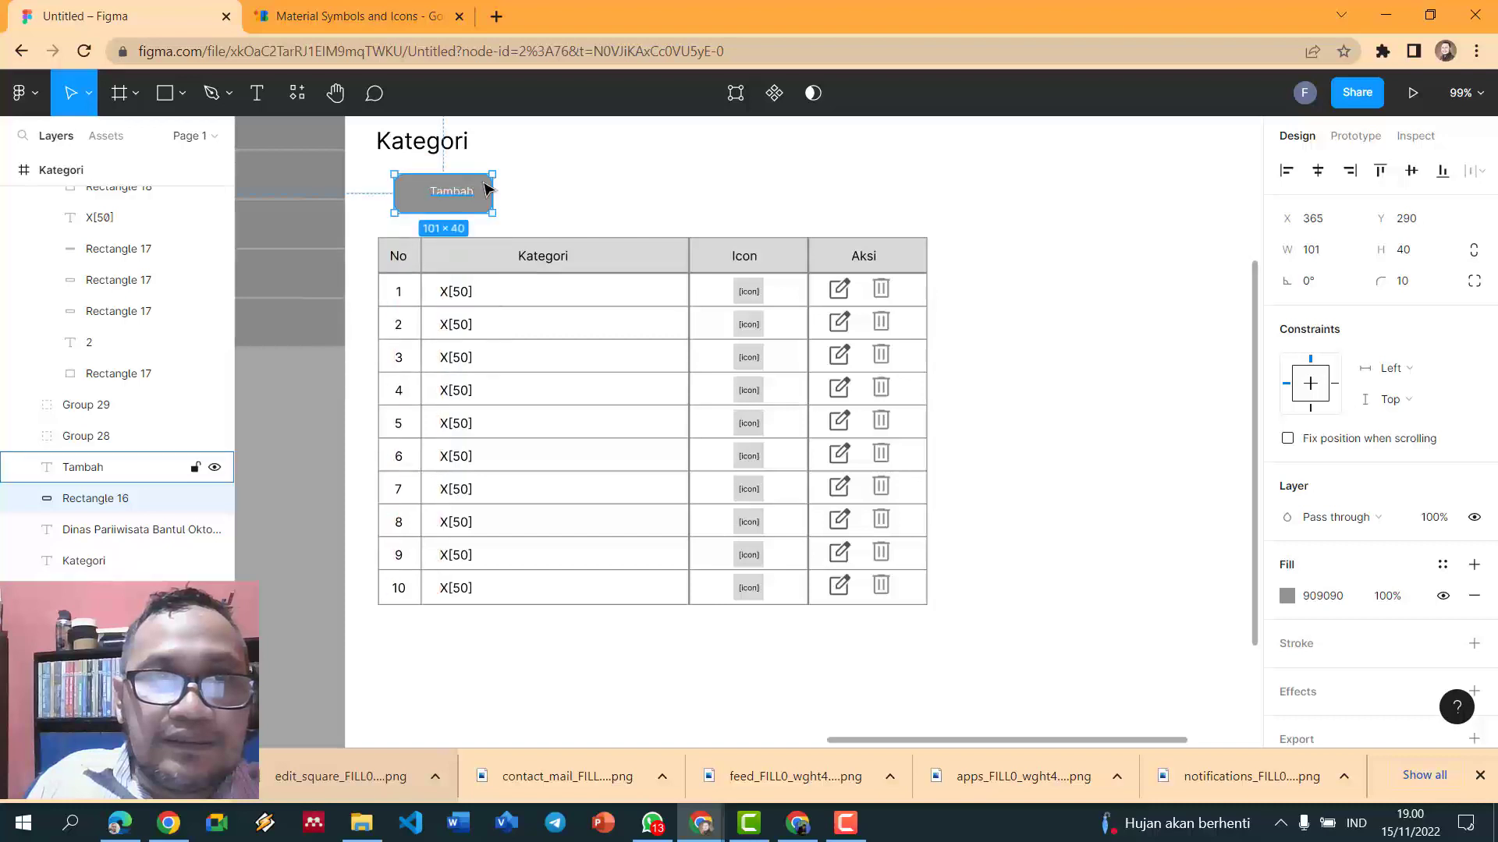
click(508, 188)
click(468, 193)
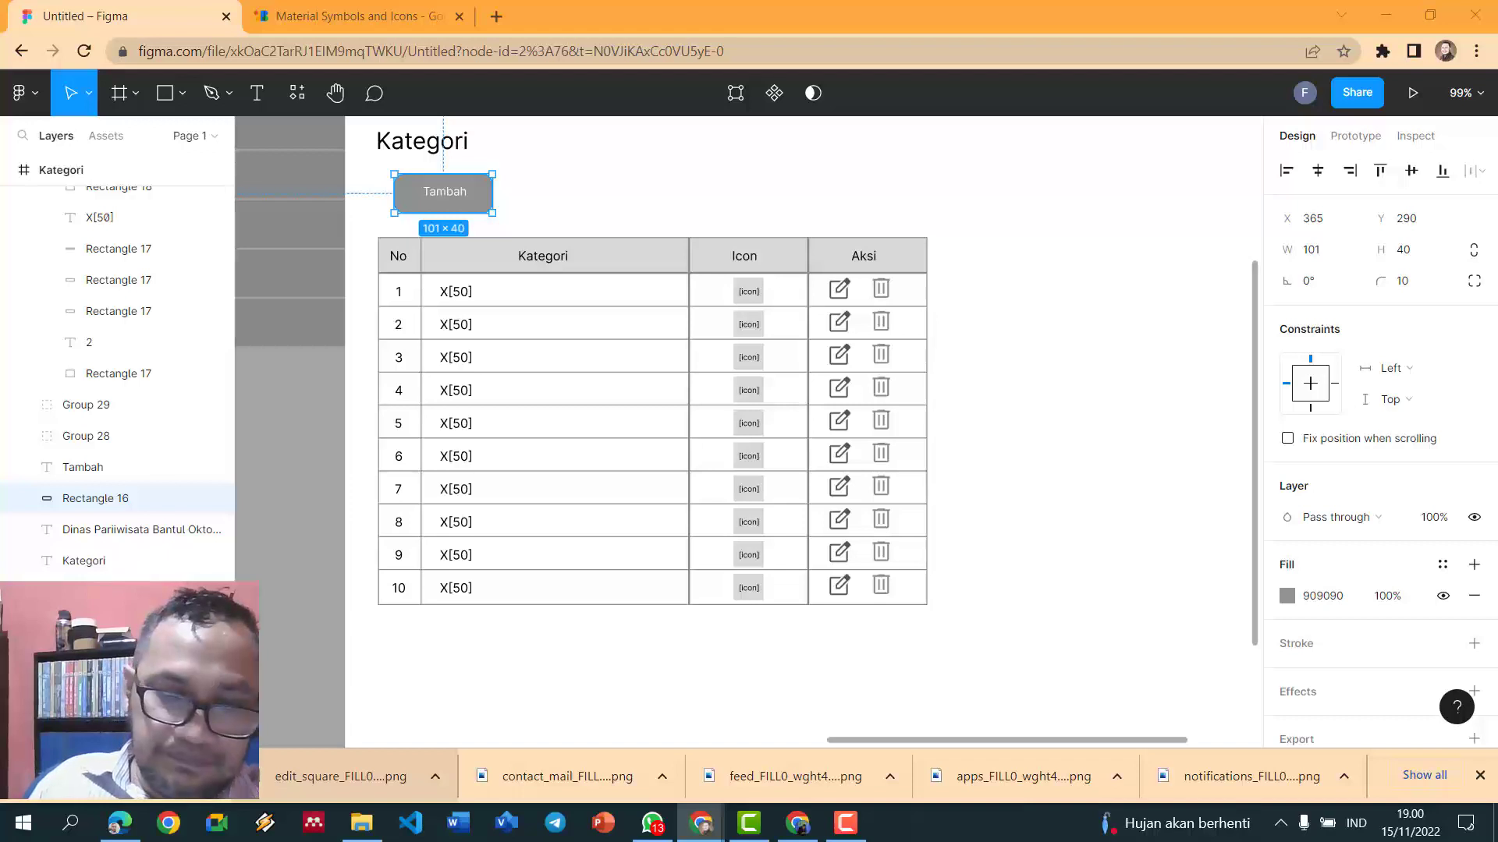
- Paste and send the new Meet link in the ASI 19-AB WhatsApp group
click(654, 823)
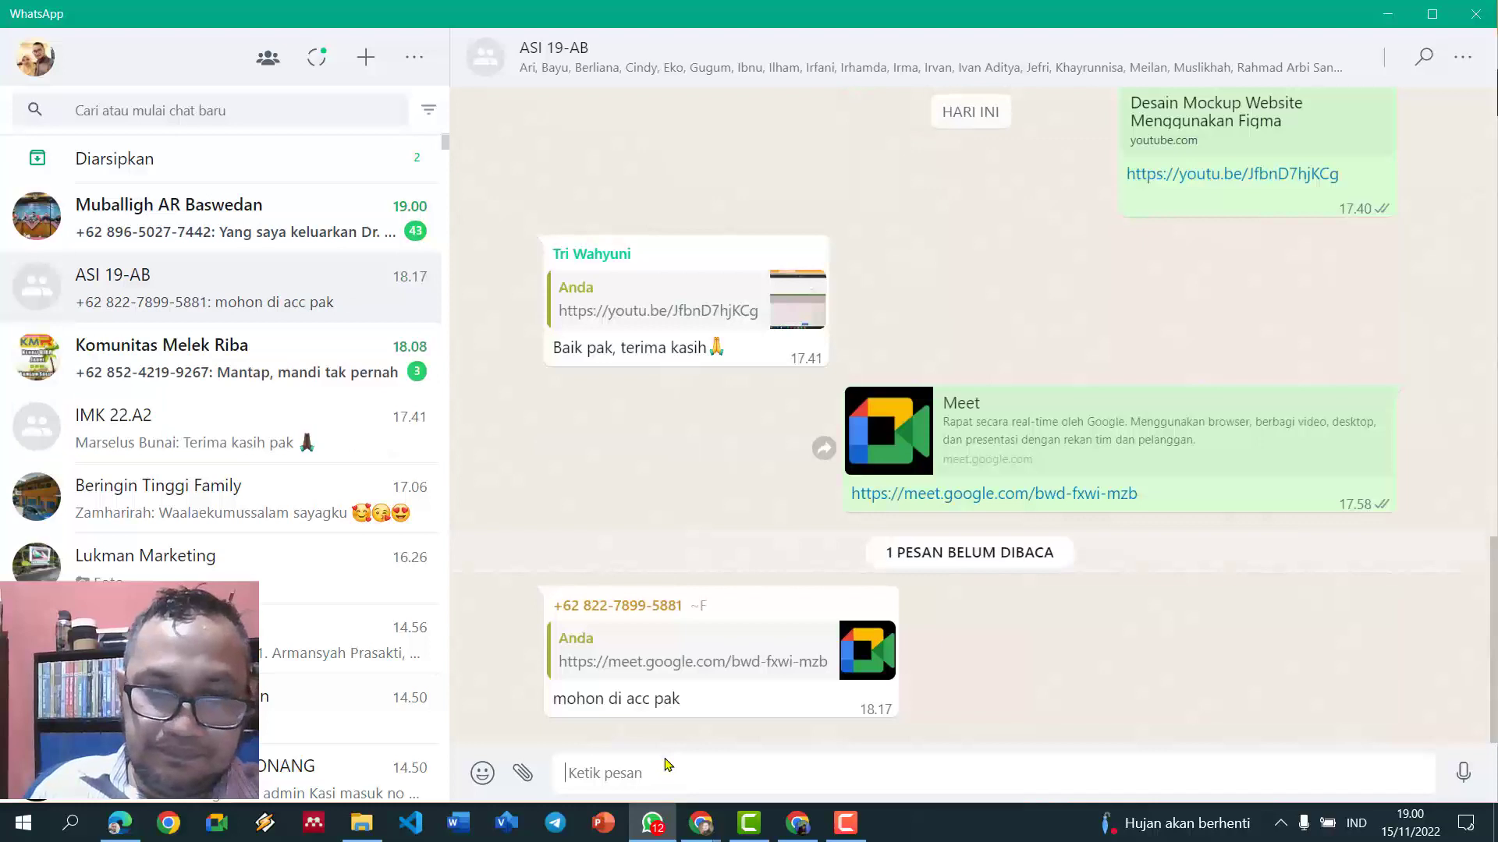
text(https://meet.google.com/sdd-vgzd-chb)
key(Return)
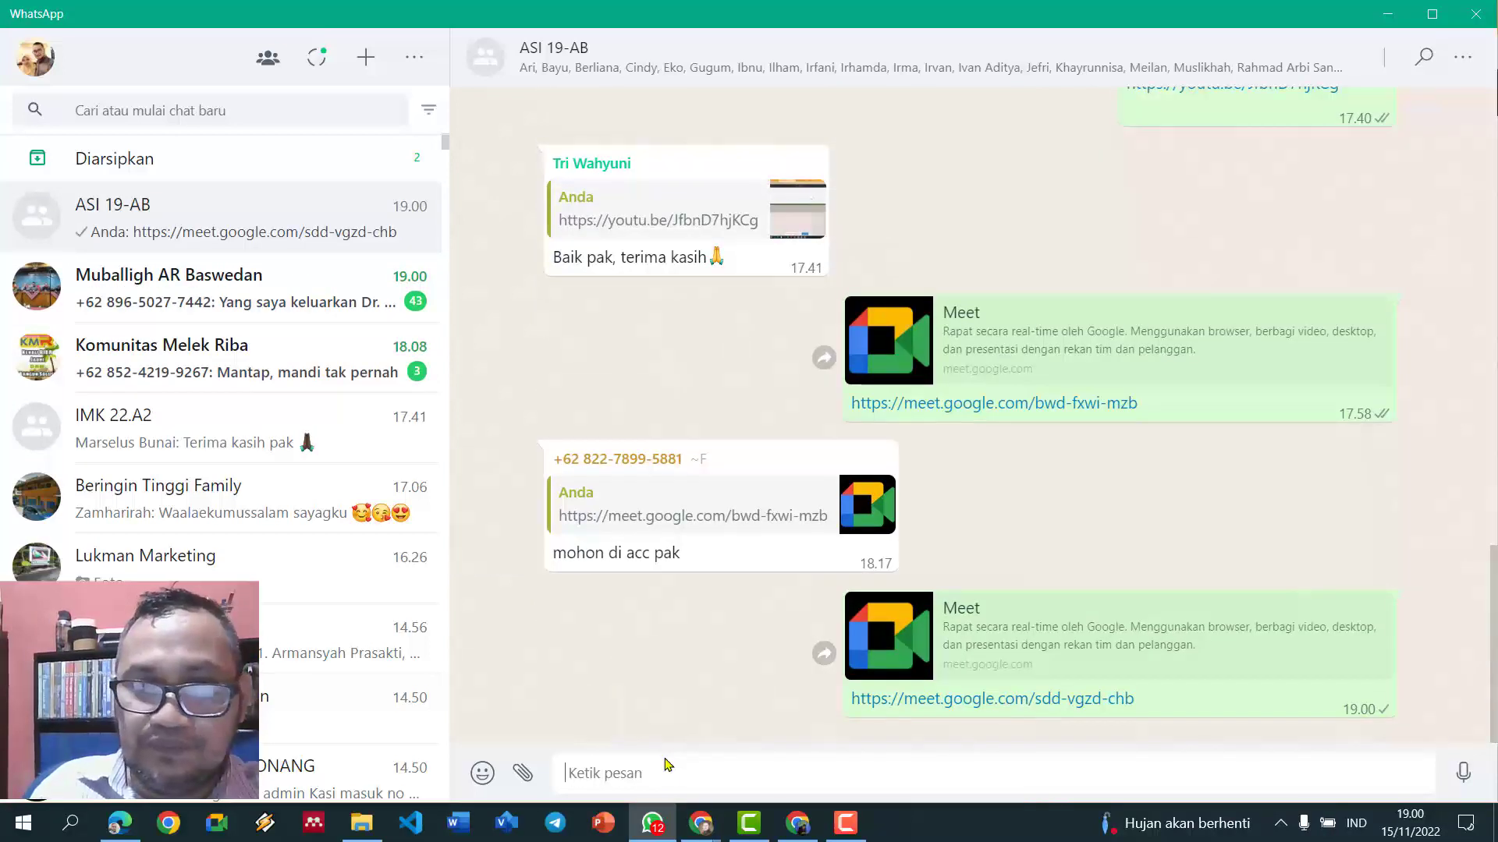
- Send the message 'Waktunya habis silahkan gabung lagi' to the group
text(Waktun)
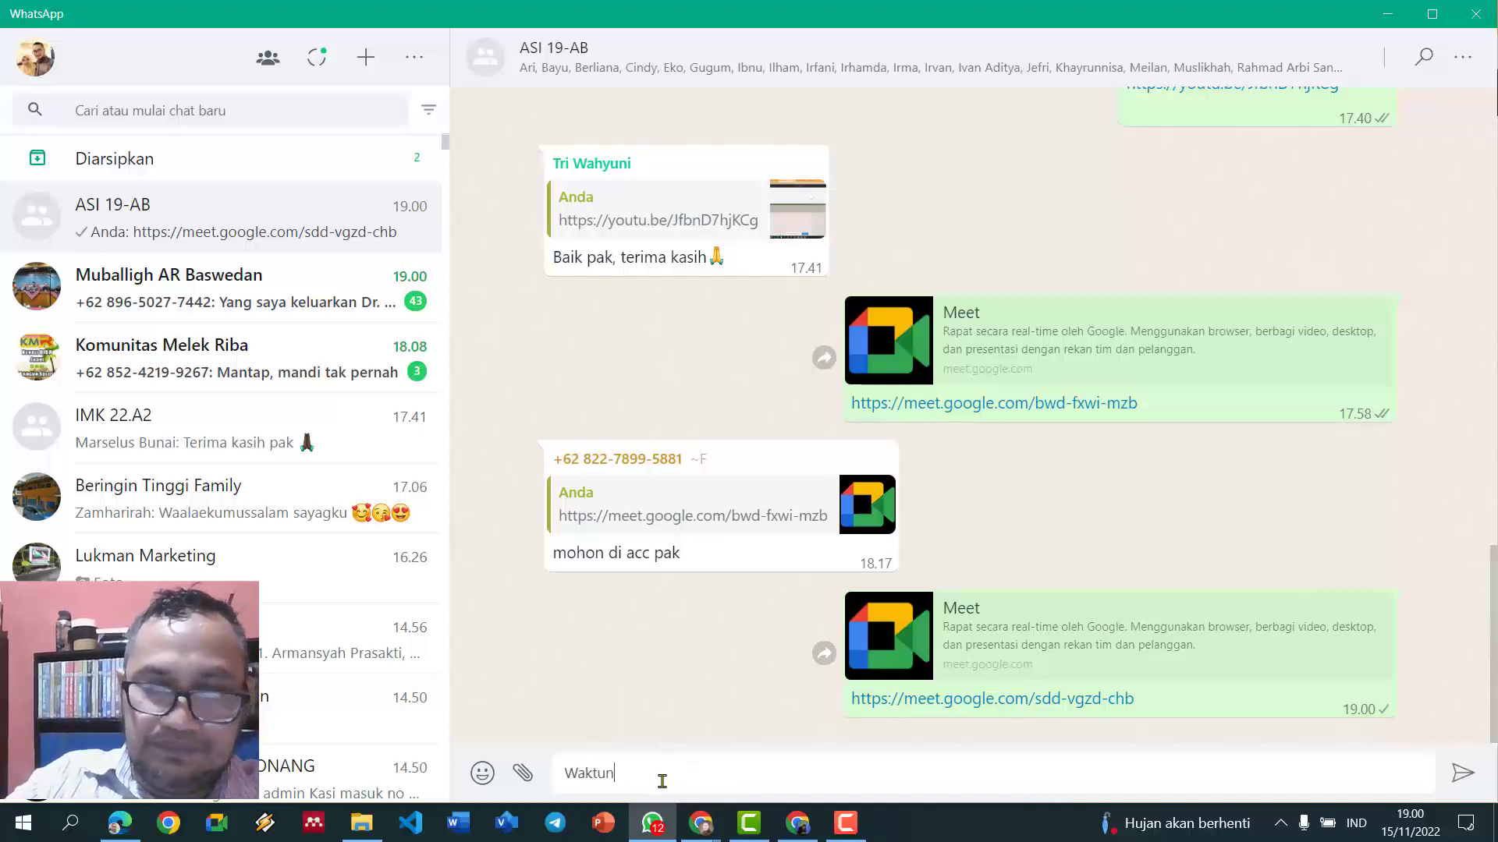
text(ya habis )
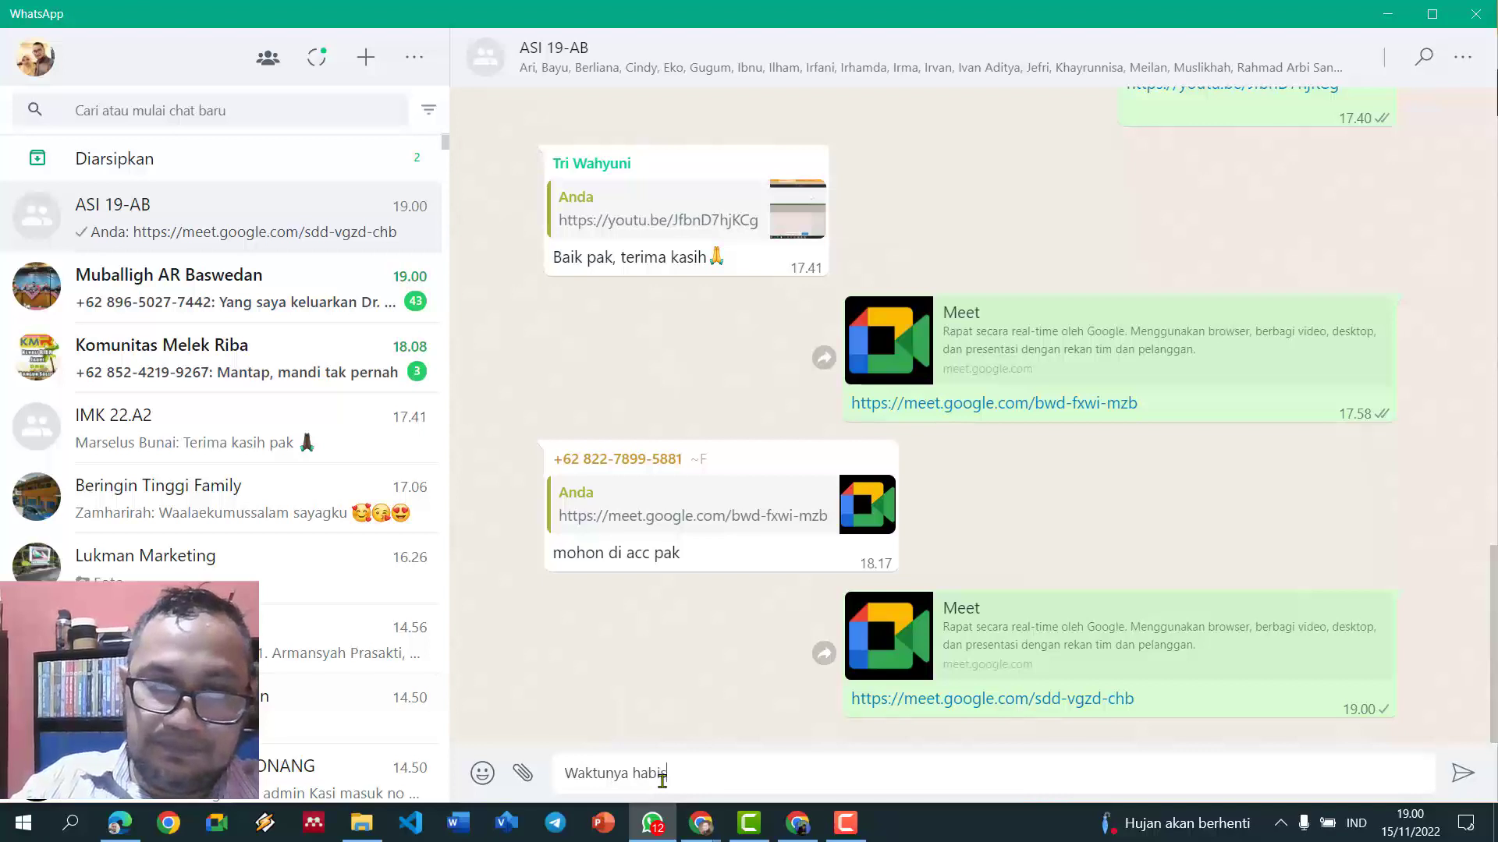
text(silahkam)
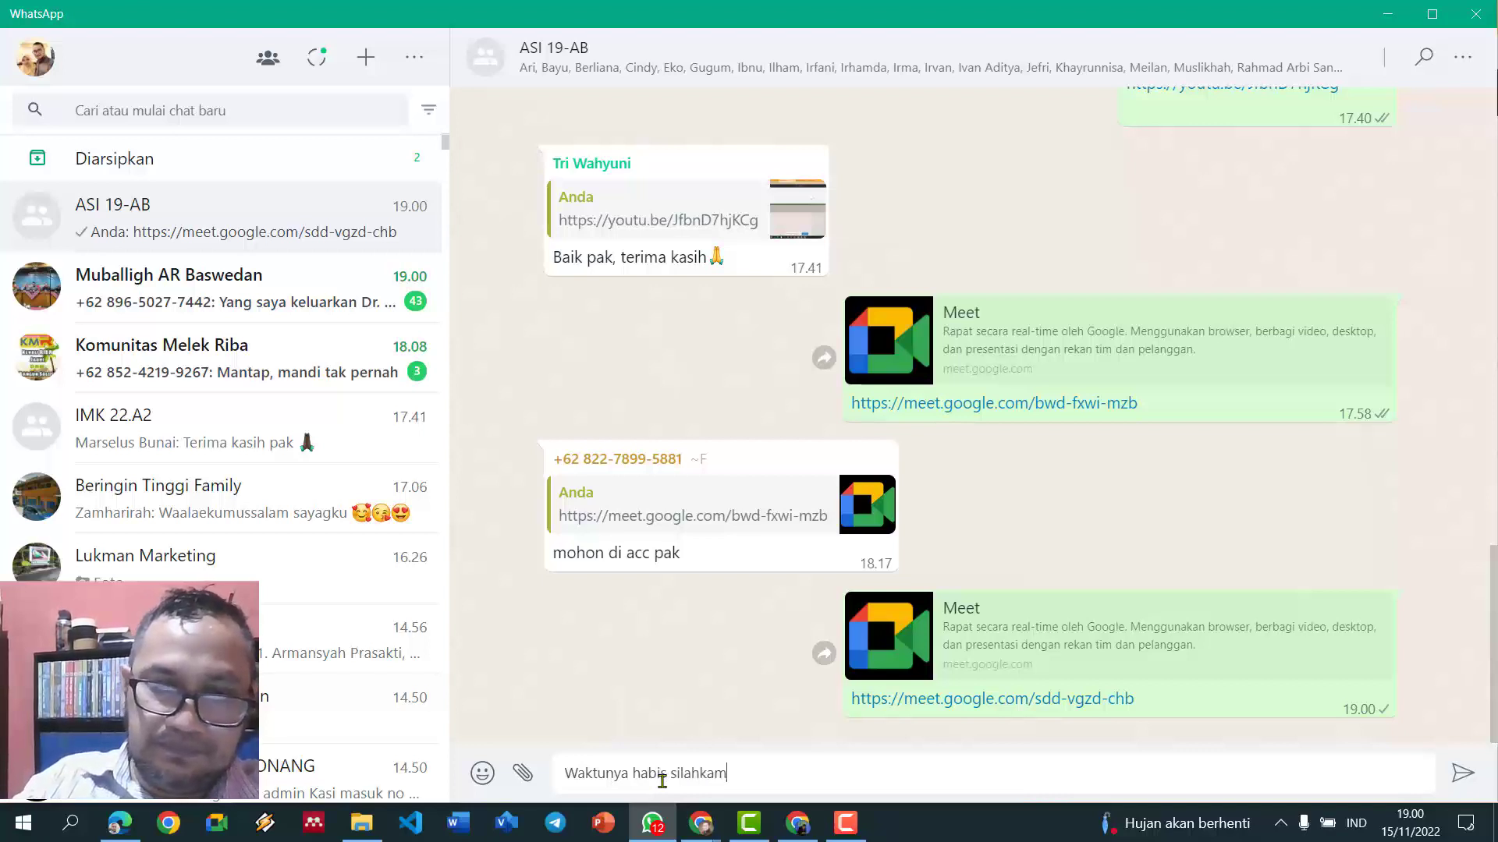
key(BackSpace)
text(n ga)
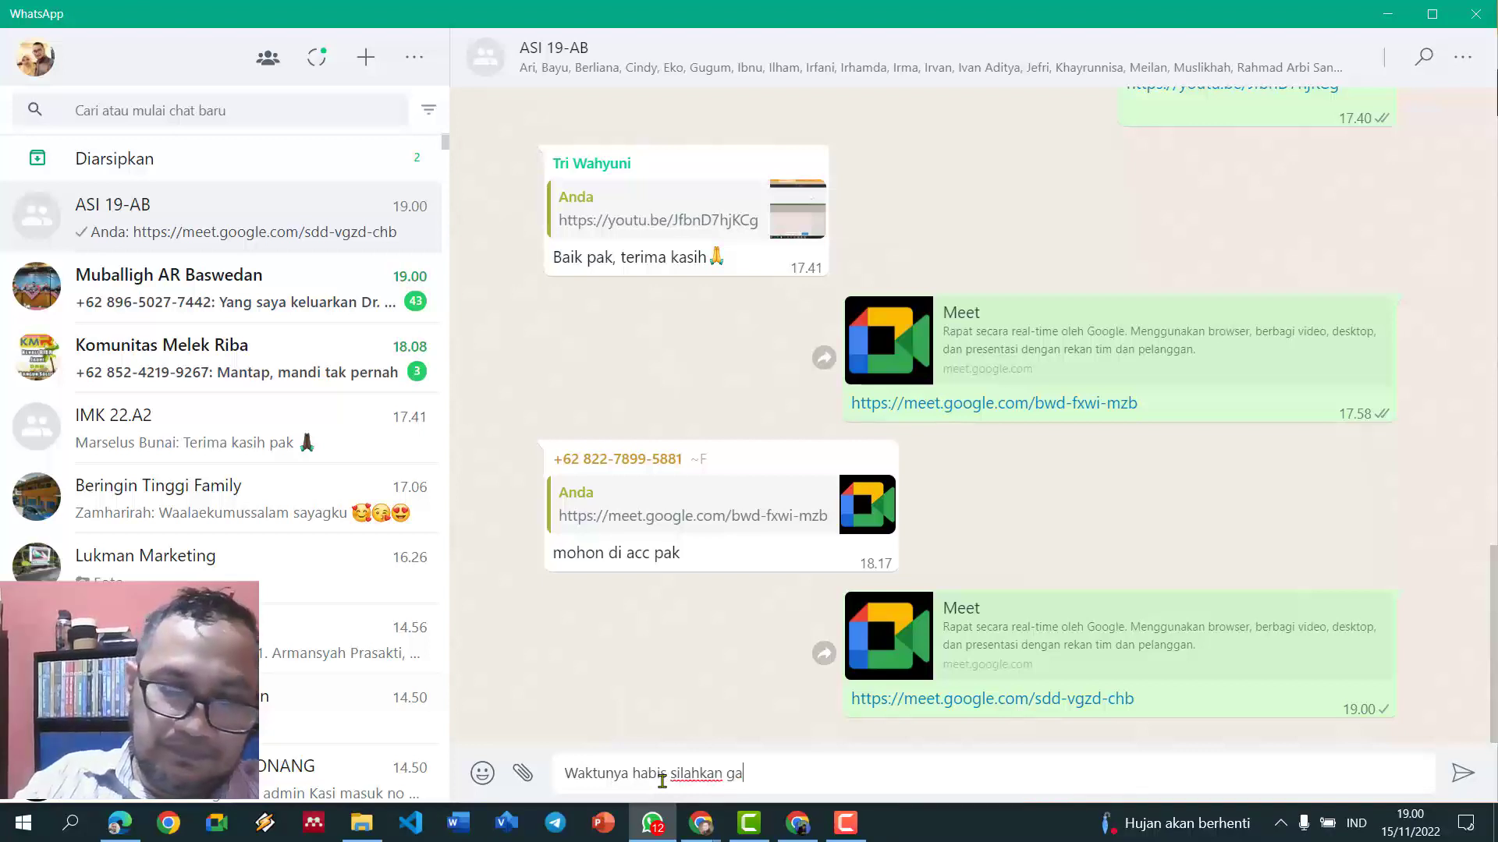
text(bung lagi)
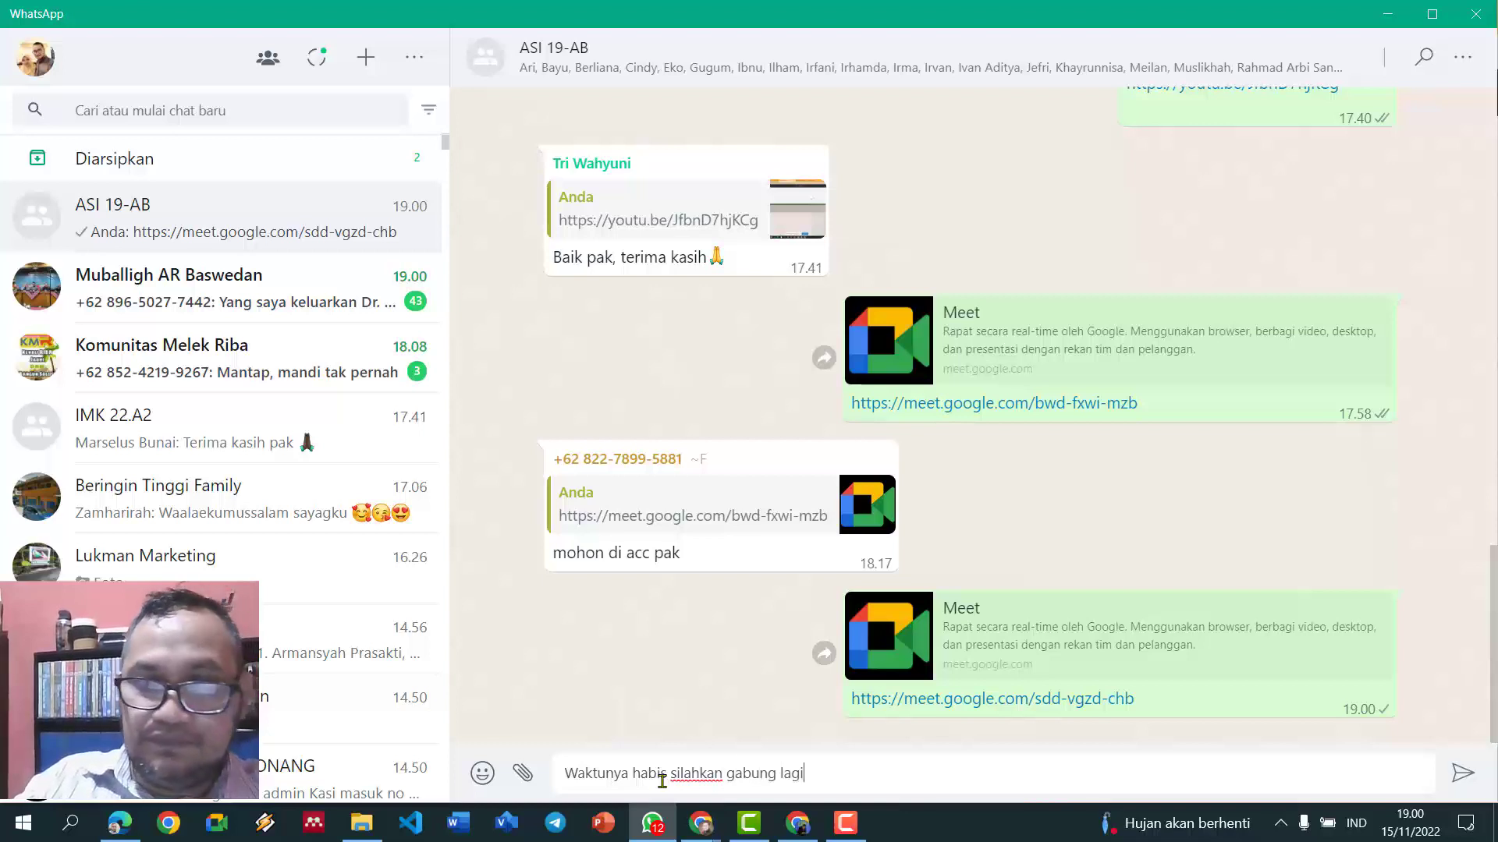
key(Return)
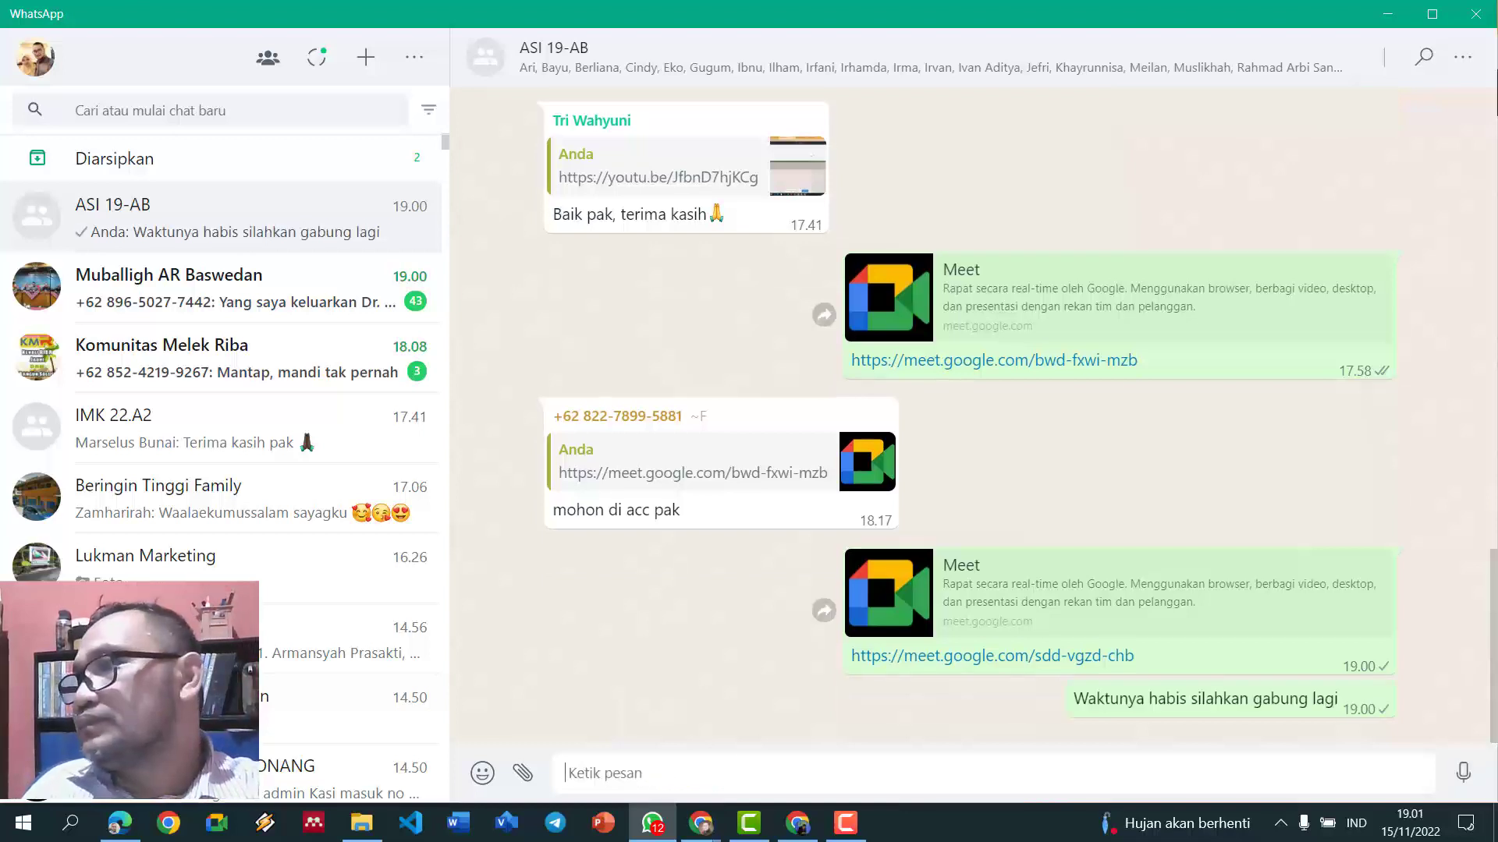
click(700, 823)
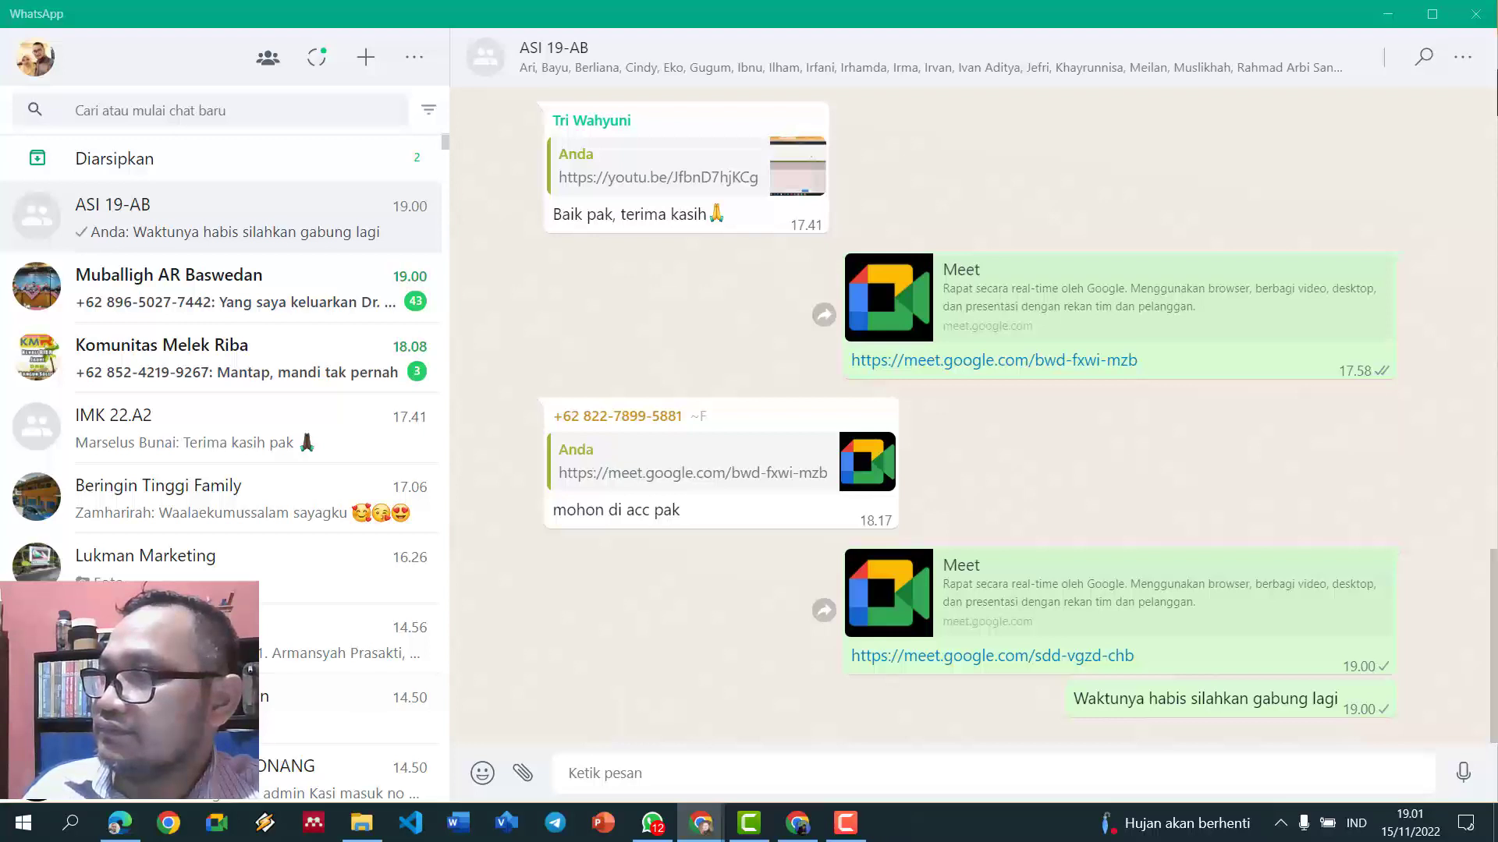
- Move the Tambah button background down and left to line up with the table's left edge
click(1389, 17)
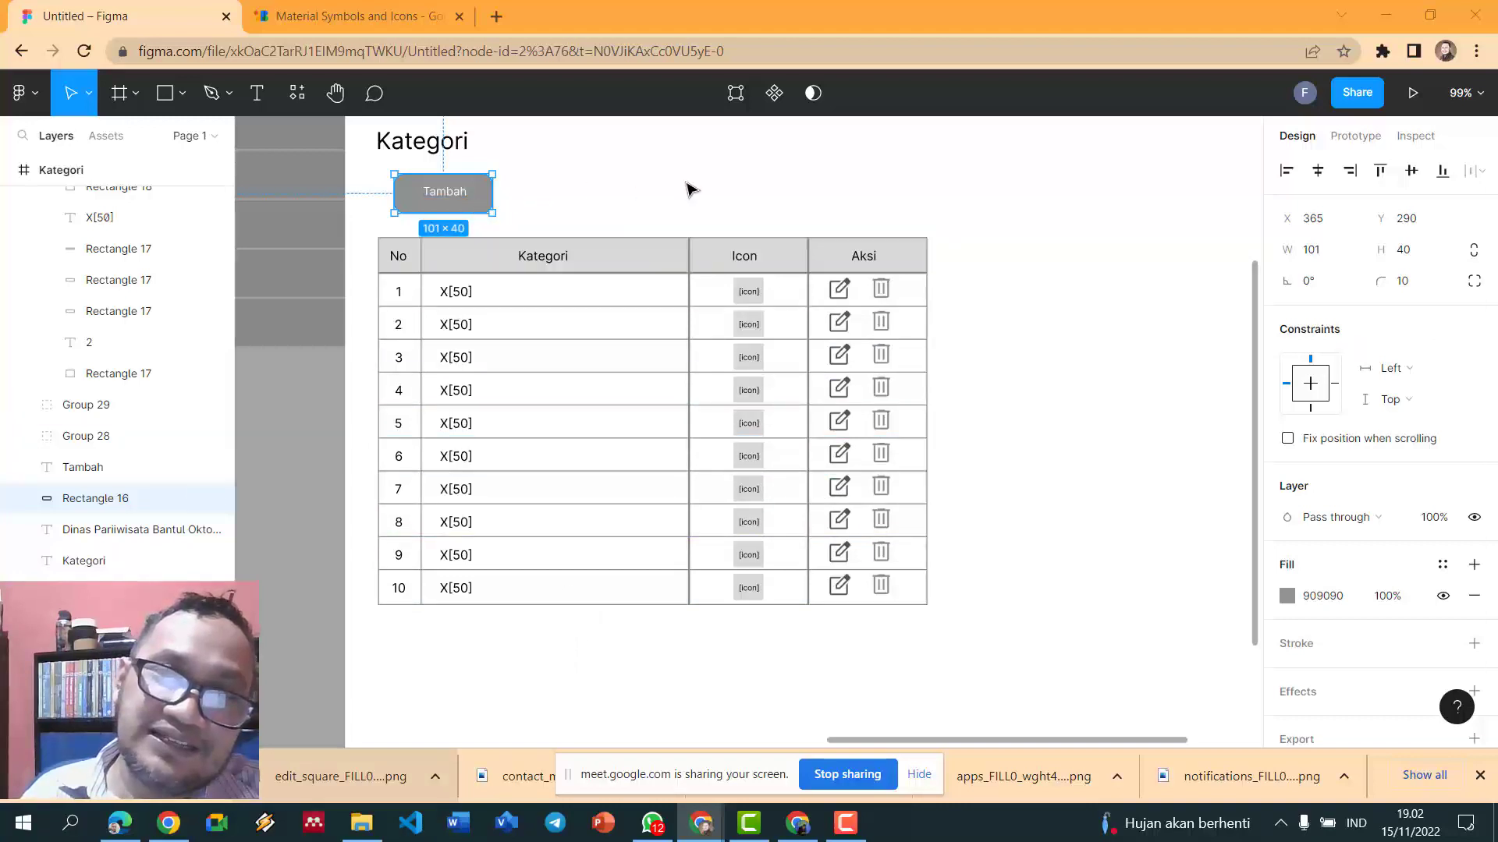
click(893, 226)
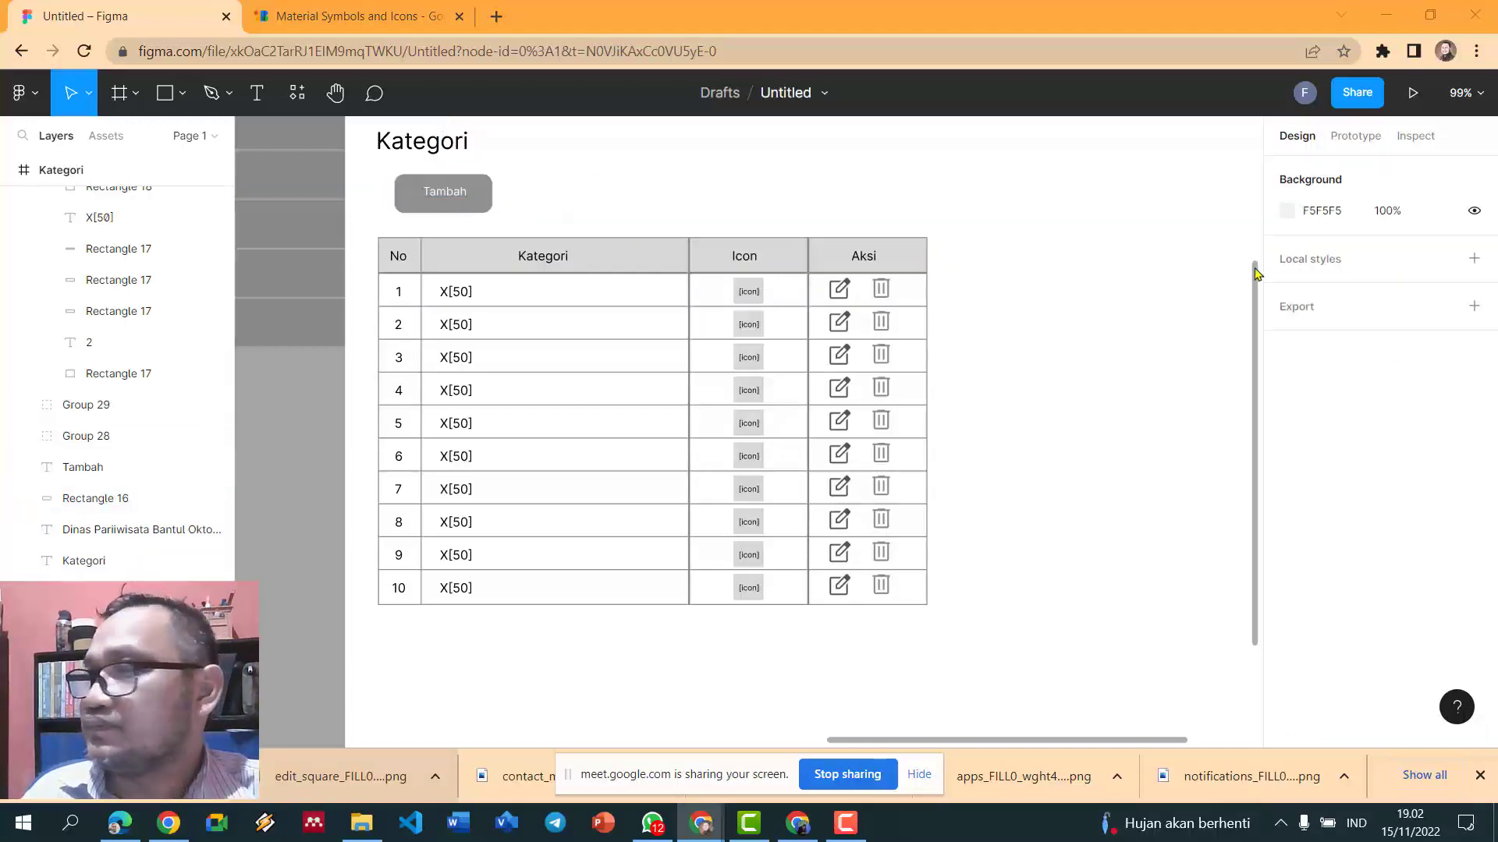
click(458, 201)
shift+click(480, 206)
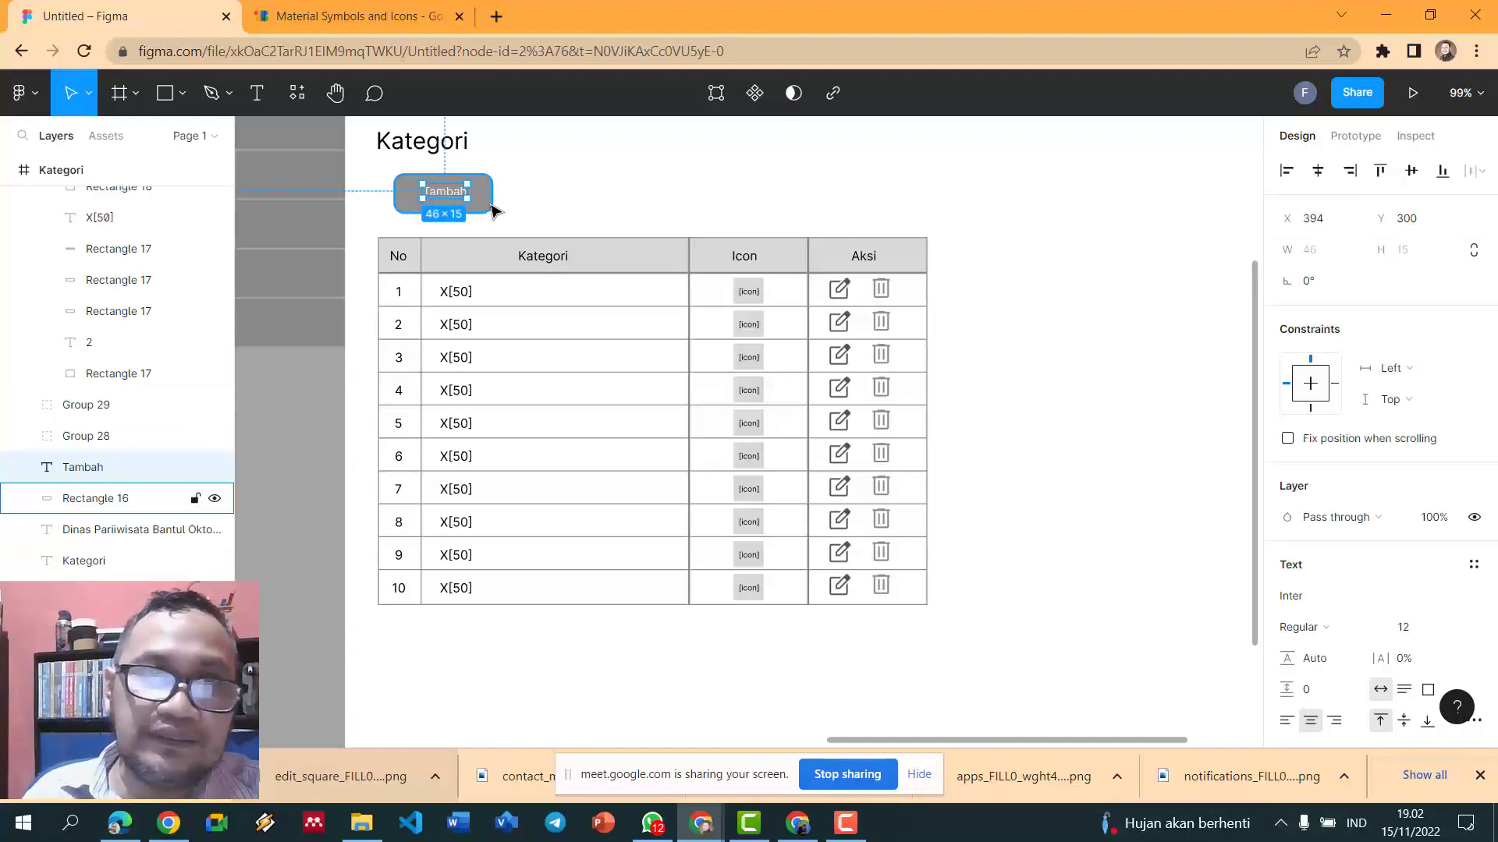
click(451, 201)
drag(470, 205, 430, 218)
click(428, 209)
click(435, 220)
- Set the 101×36 Tambah button's corner radius to 5
click(561, 176)
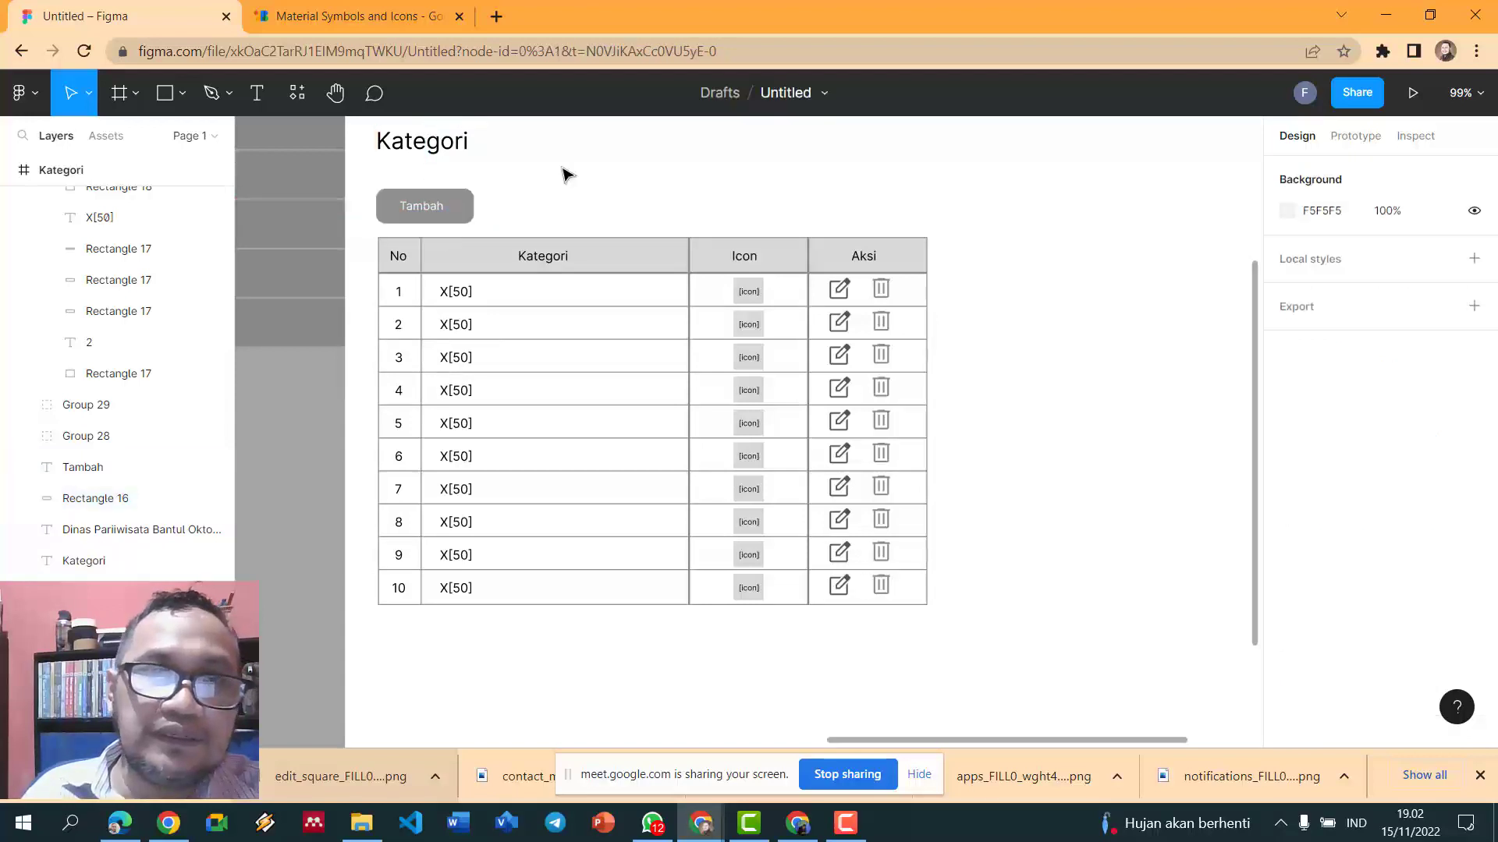
scroll(567, 175, right, 1)
click(449, 219)
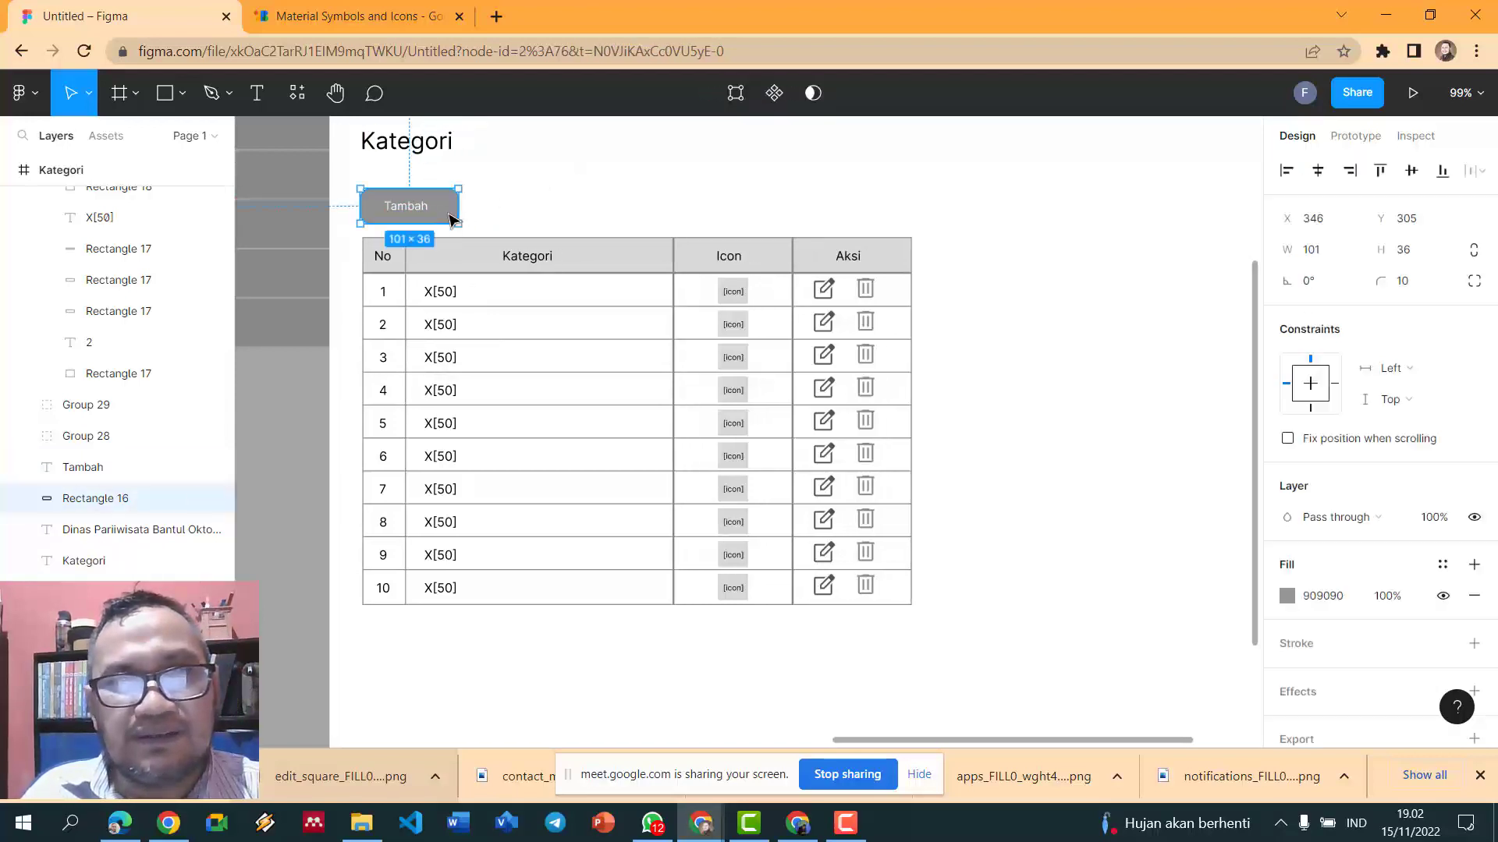
click(1414, 286)
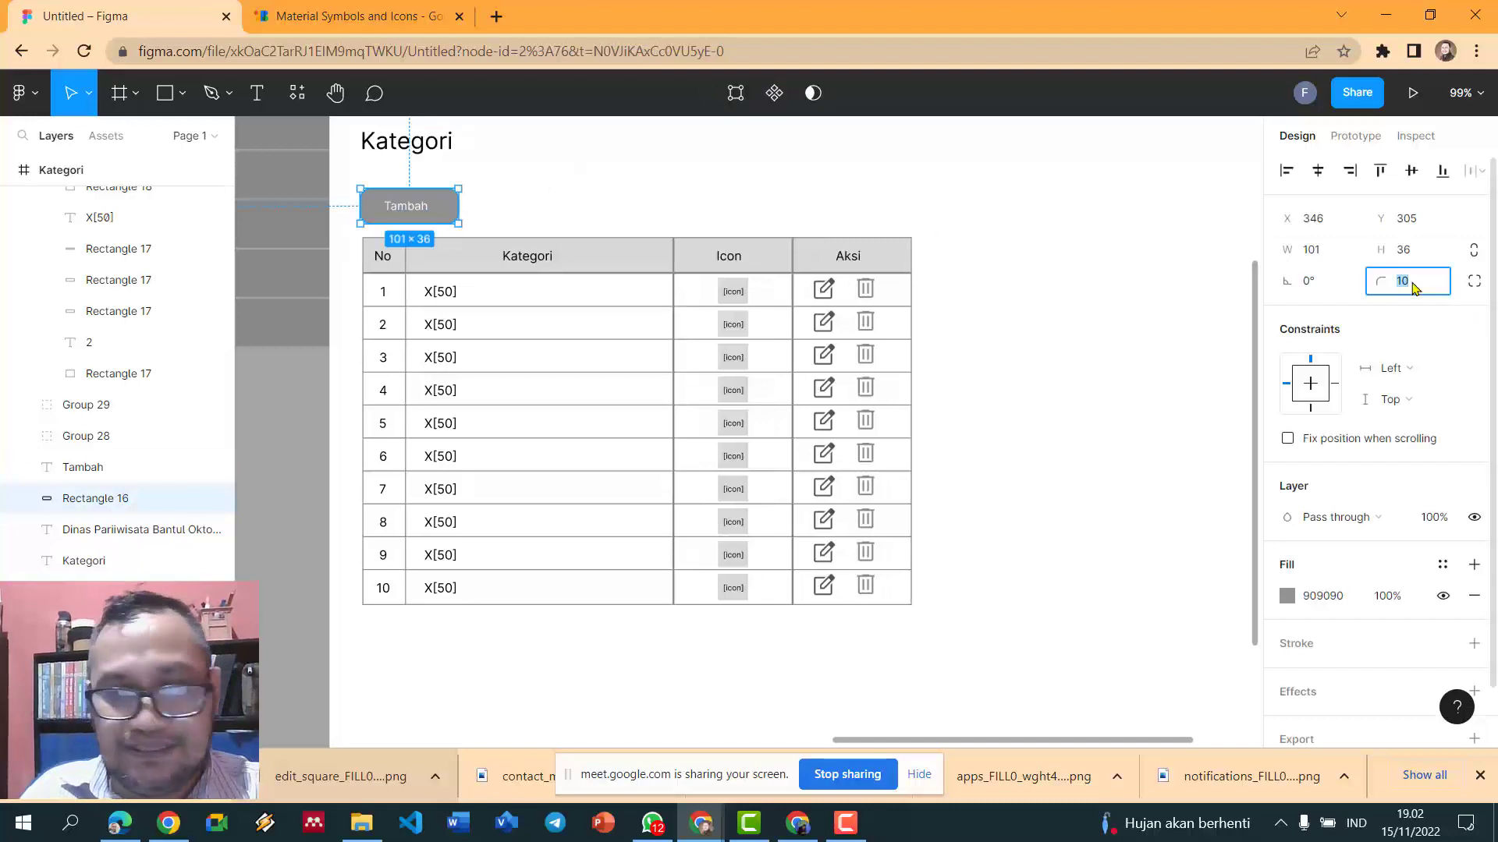
click(686, 215)
scroll(683, 214, up, 1)
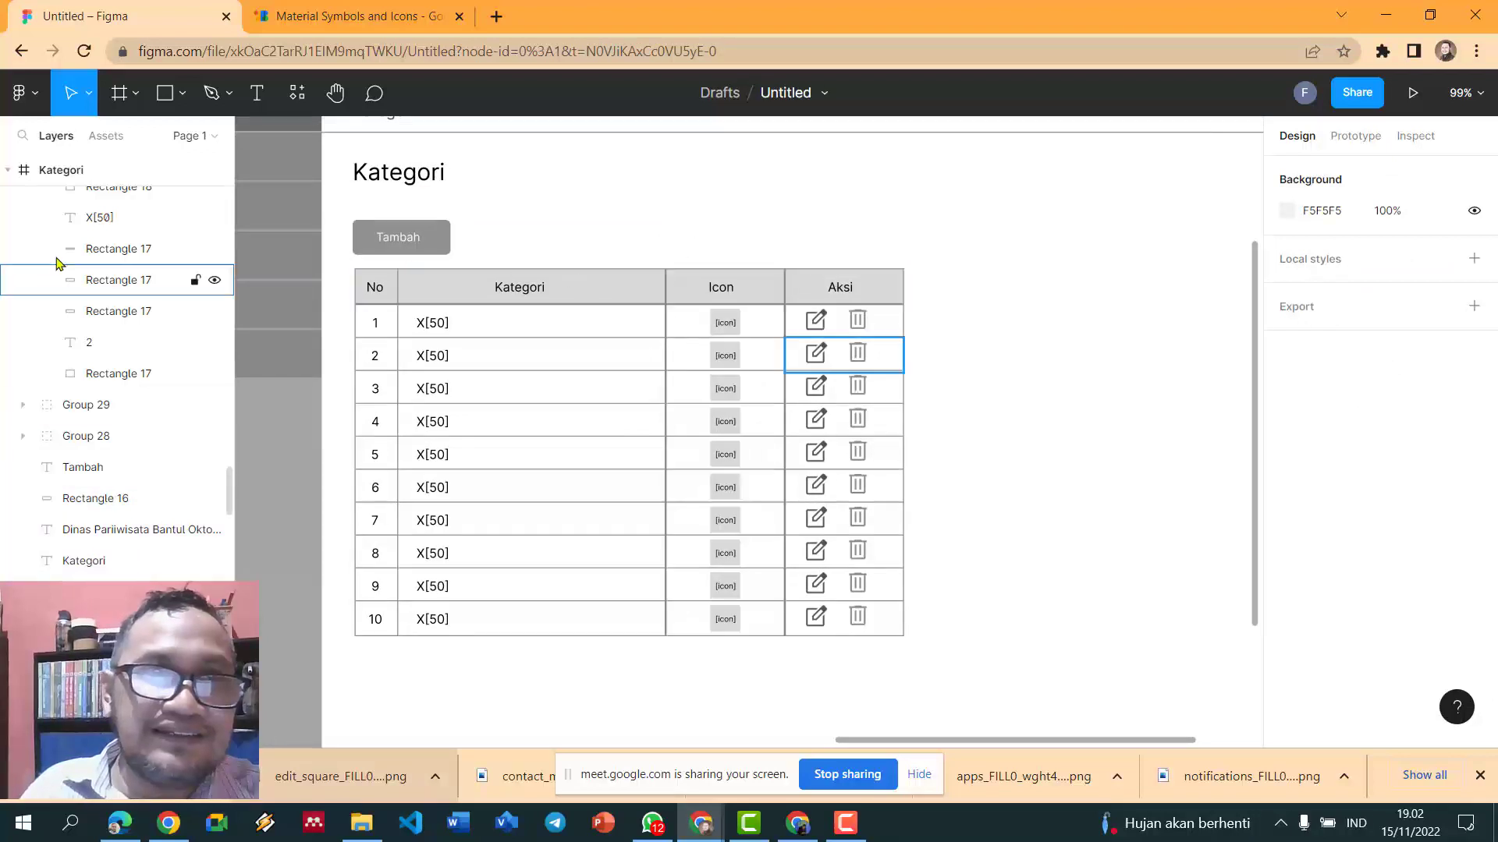
click(270, 96)
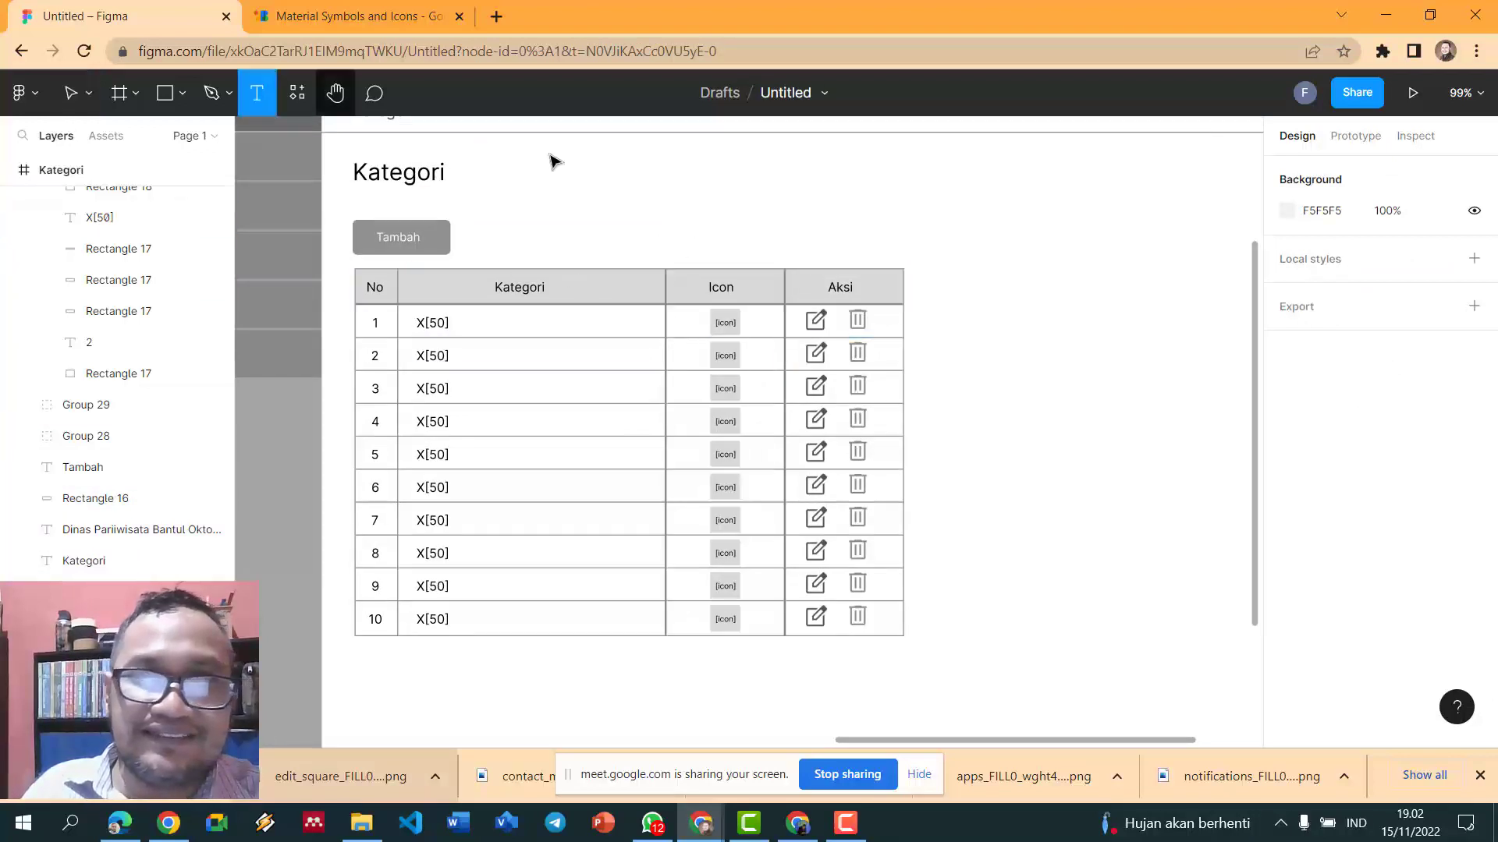
- Add a 'Cari' label above the table's right side and draw a search box beside it
click(681, 240)
text(Cari)
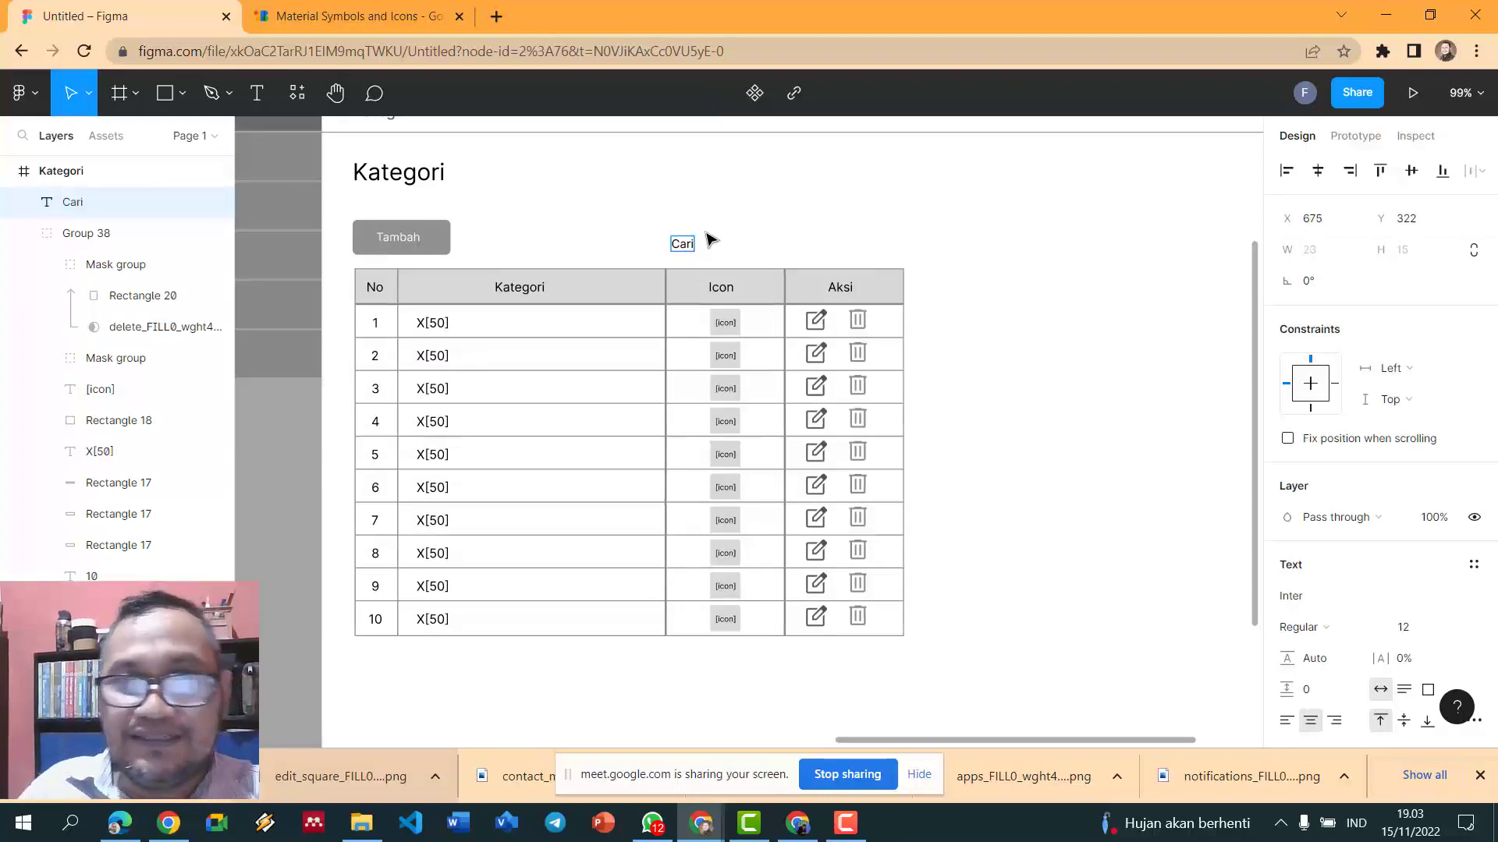
key(Escape)
key(Escape)
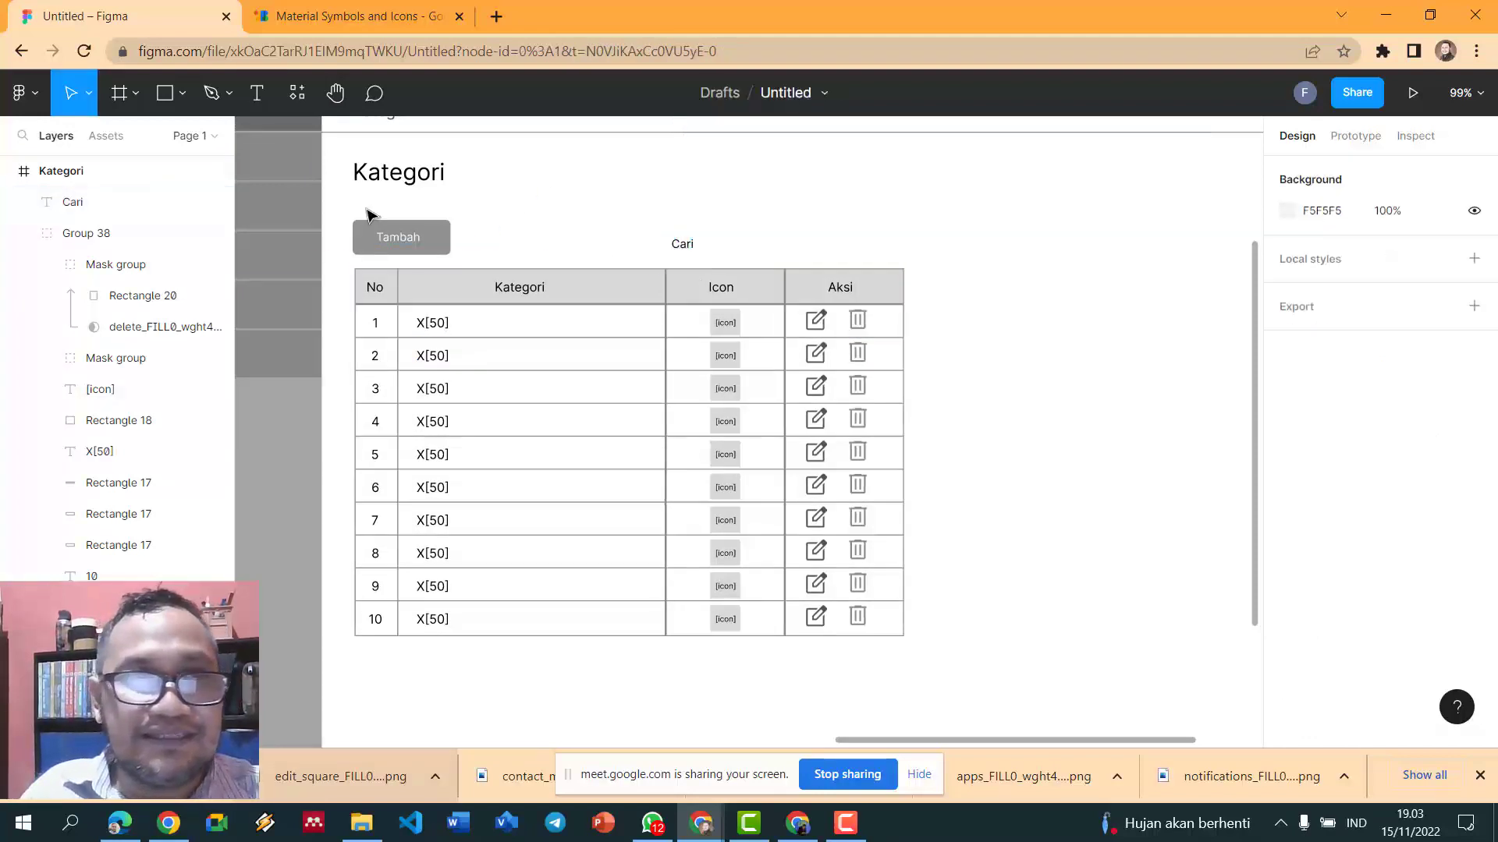
key(r)
drag(706, 242, 830, 253)
- Give the search box a corner radius of 5 and a grey 888888 outline
click(1413, 290)
text(5)
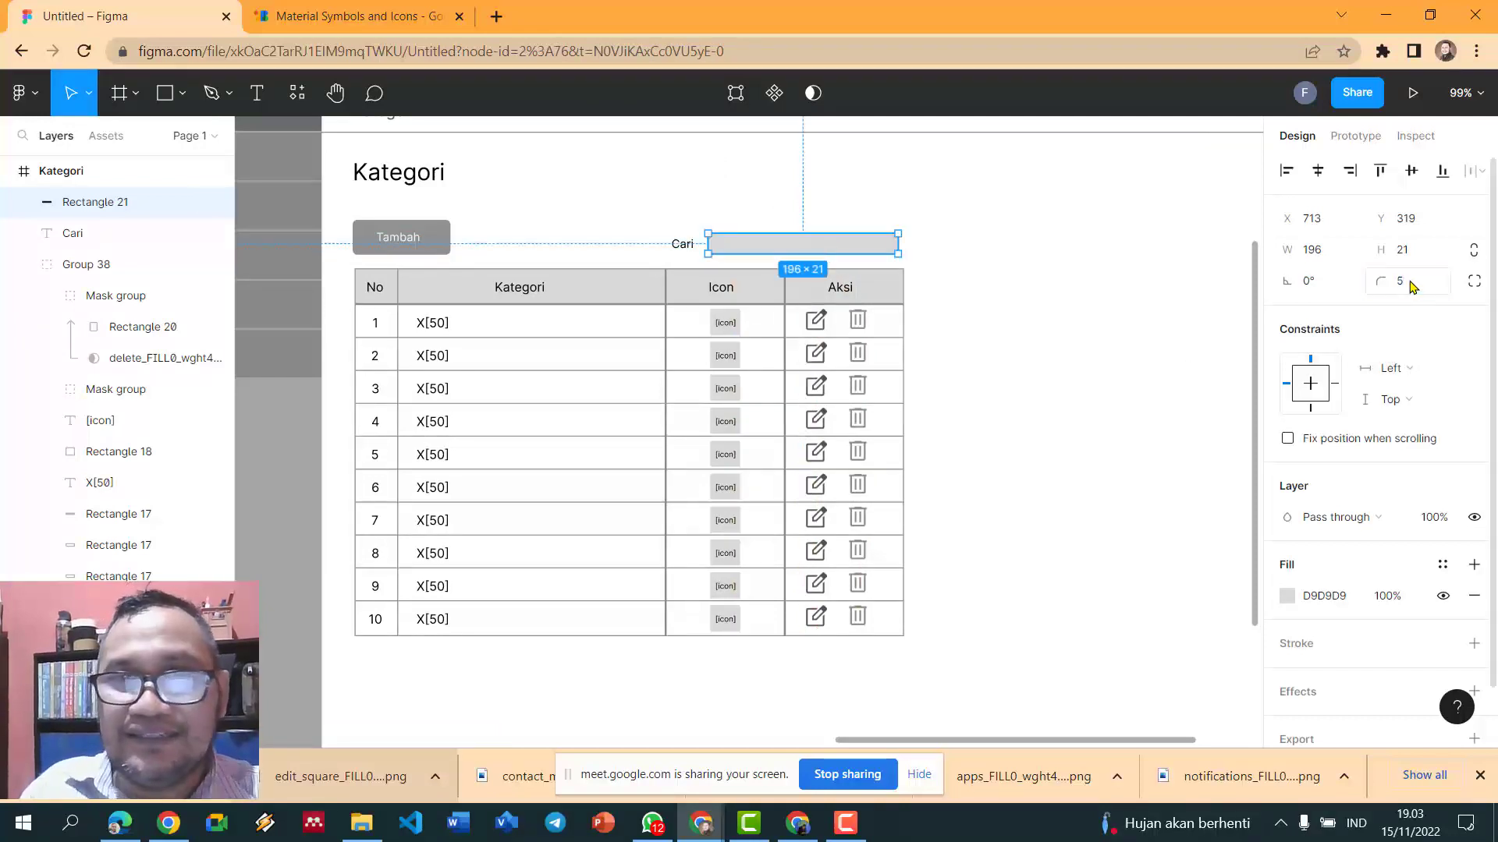
key(Return)
click(1374, 638)
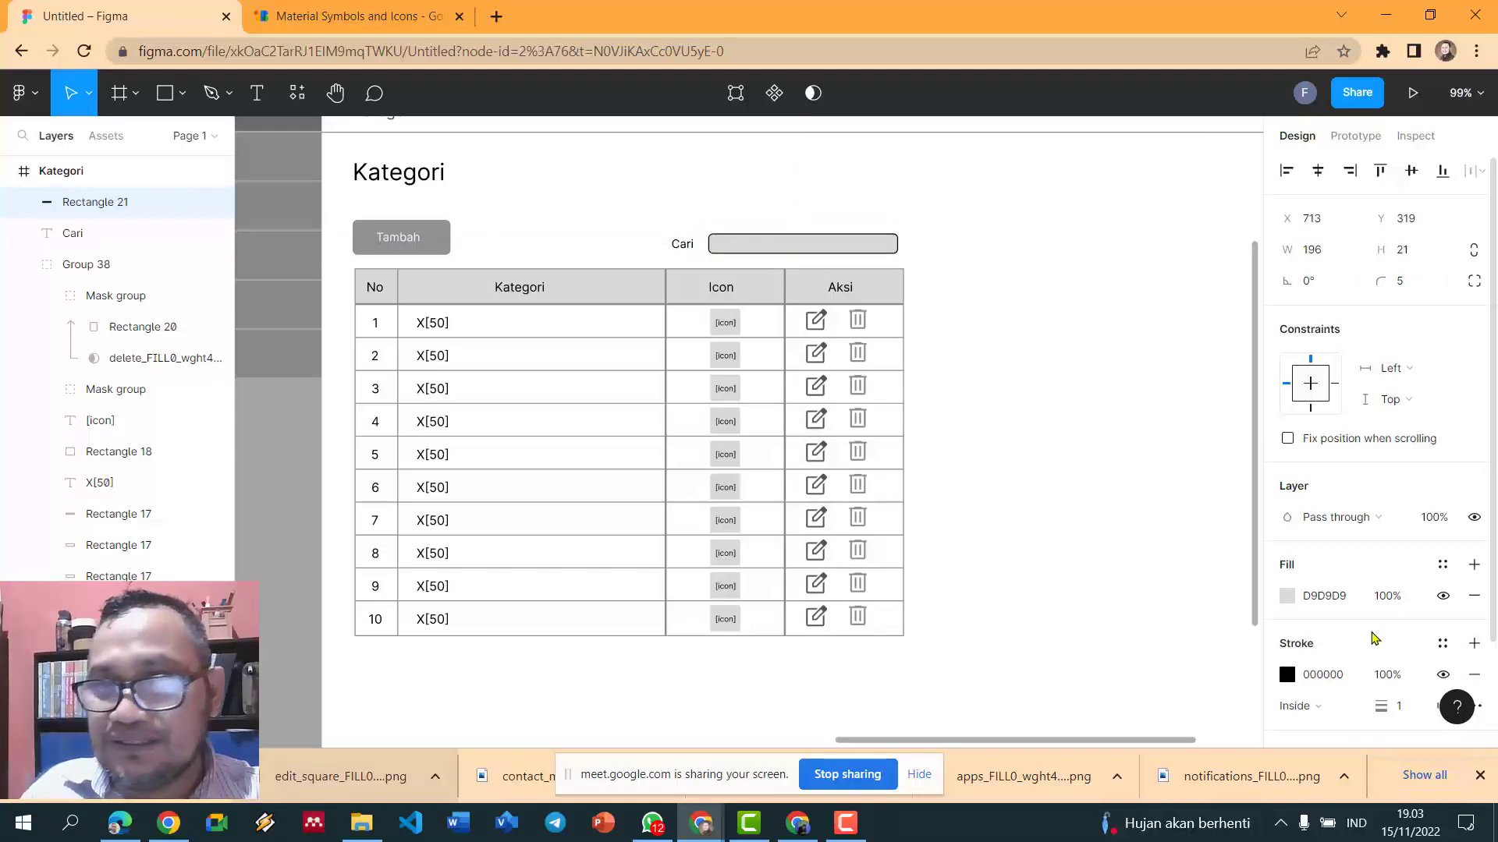
click(1287, 675)
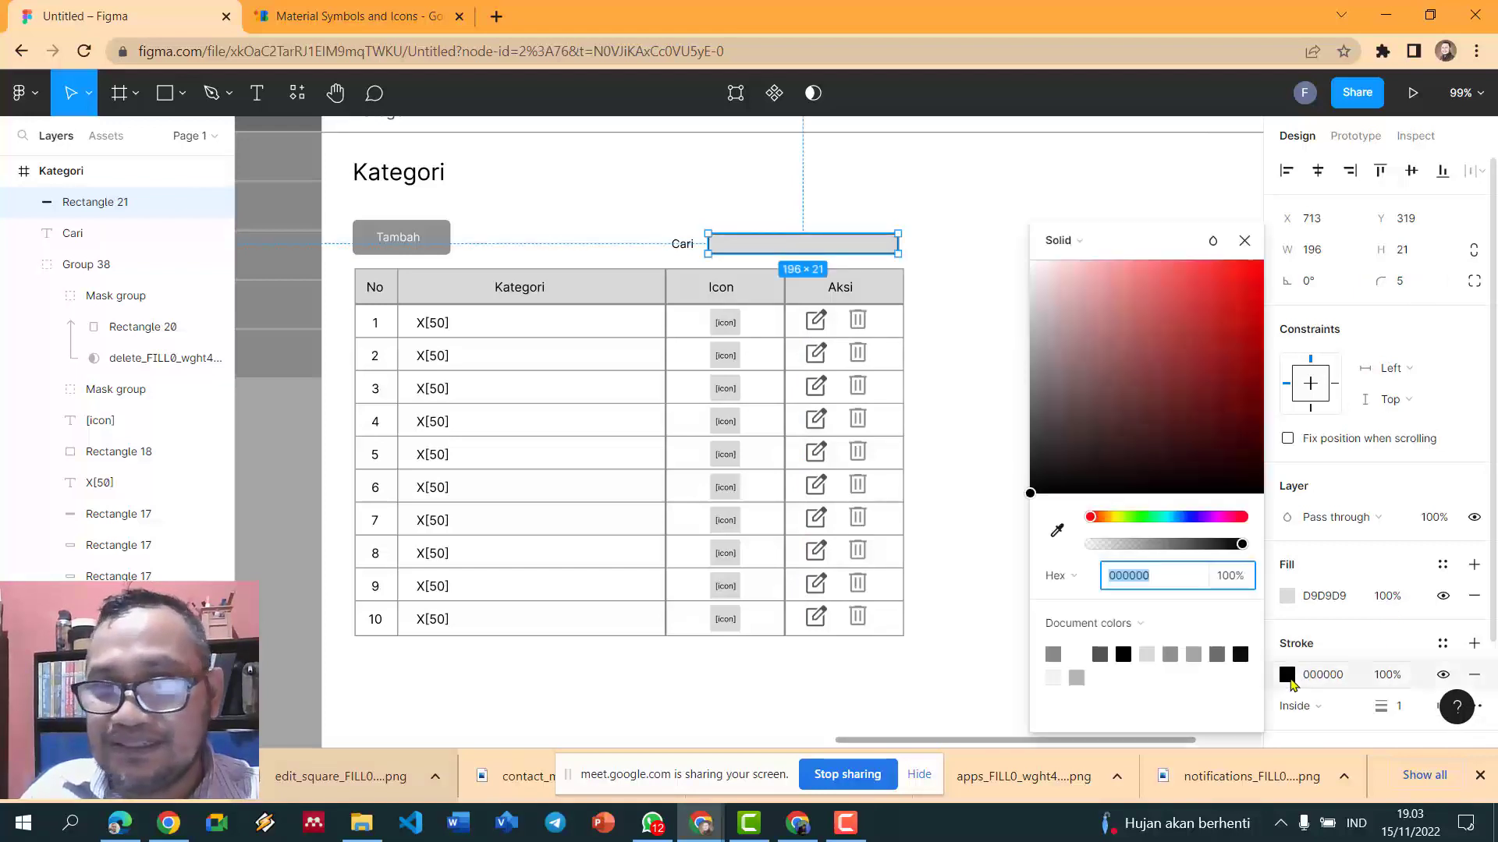
click(1100, 654)
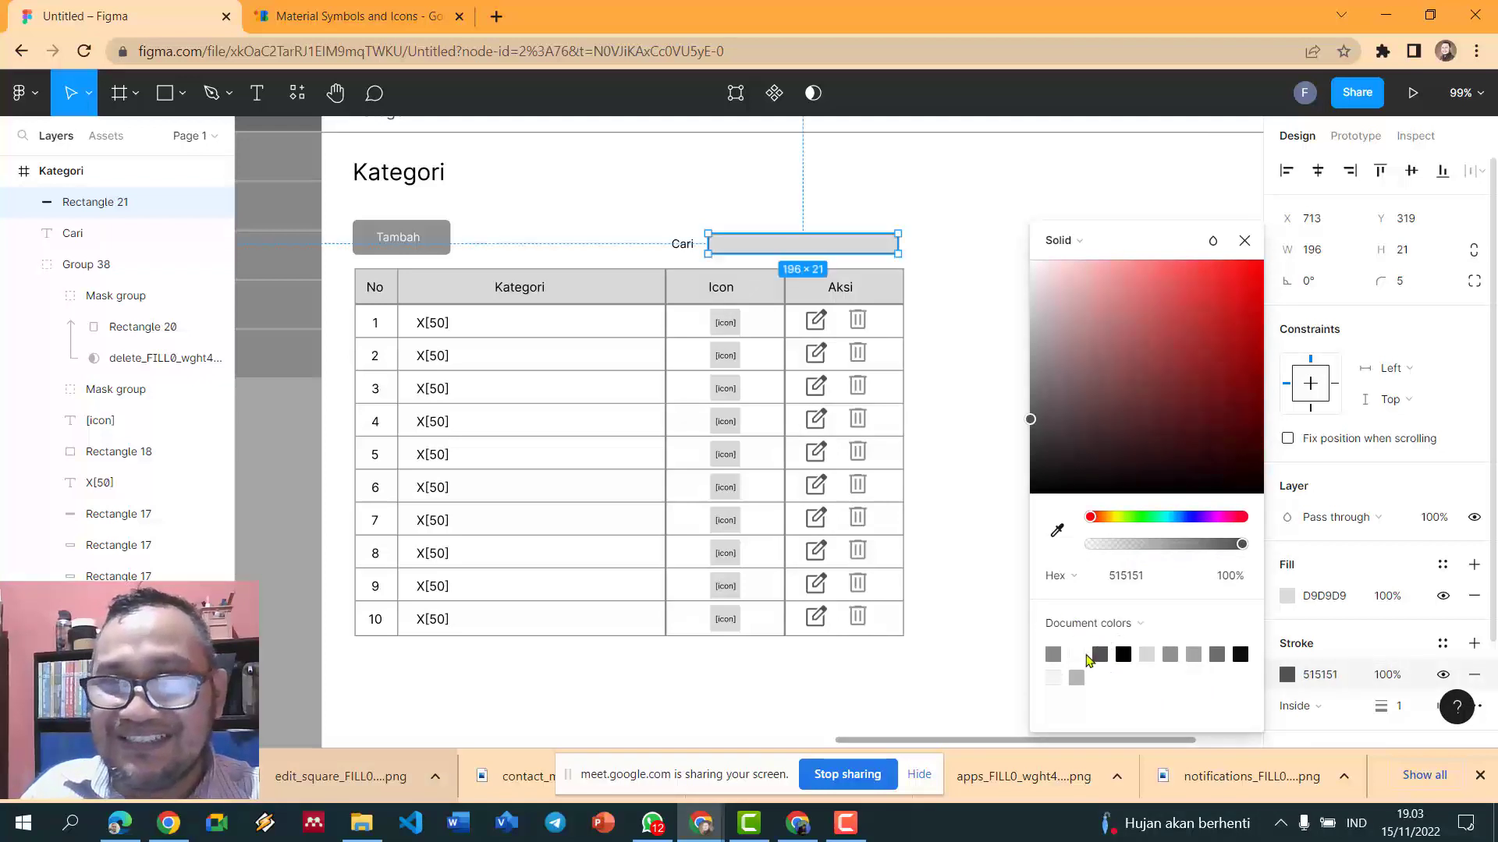
click(1053, 653)
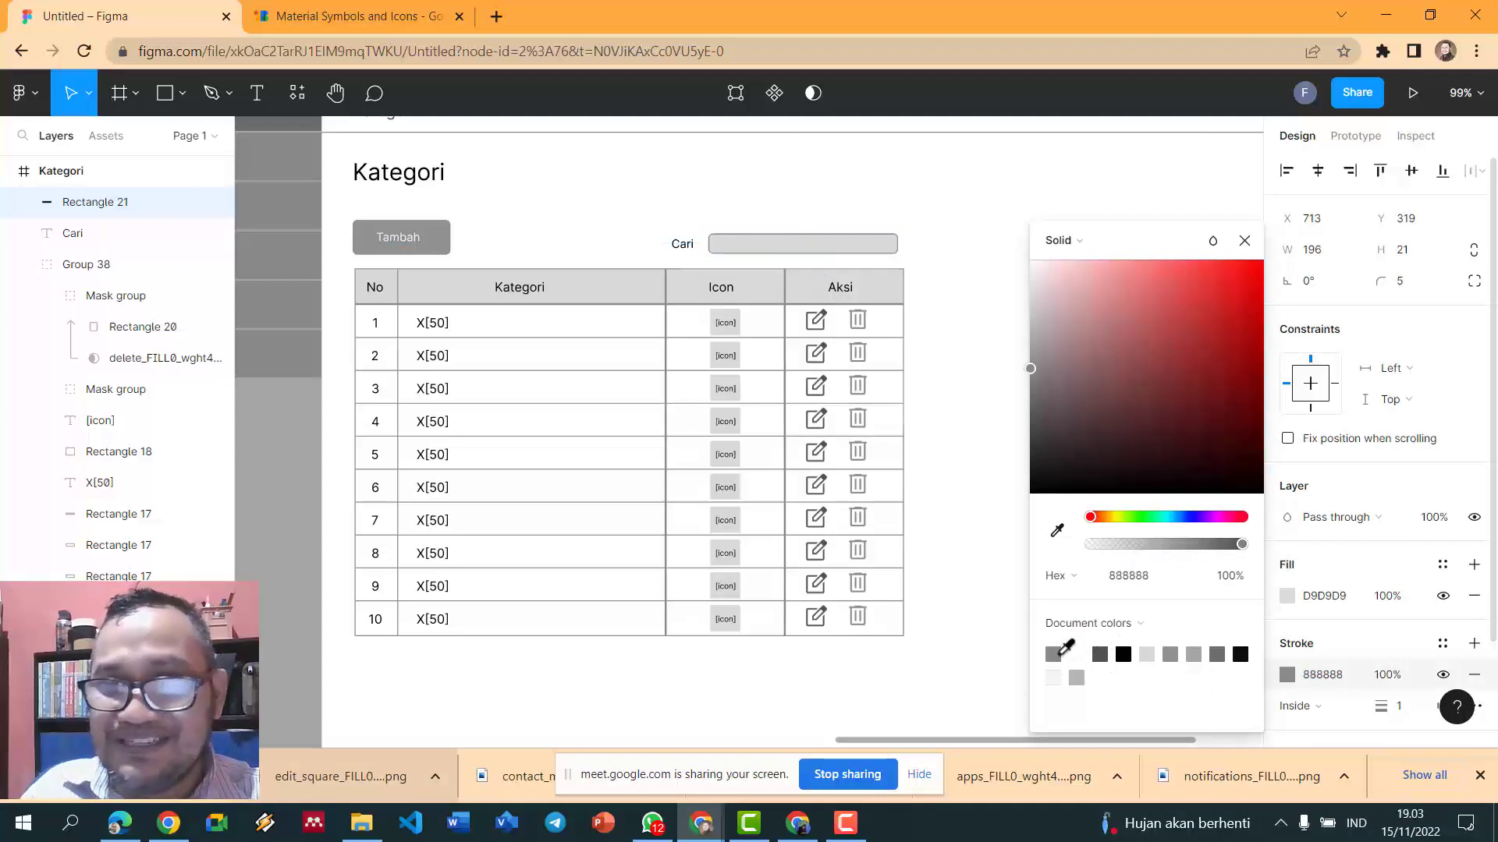
click(958, 194)
click(839, 244)
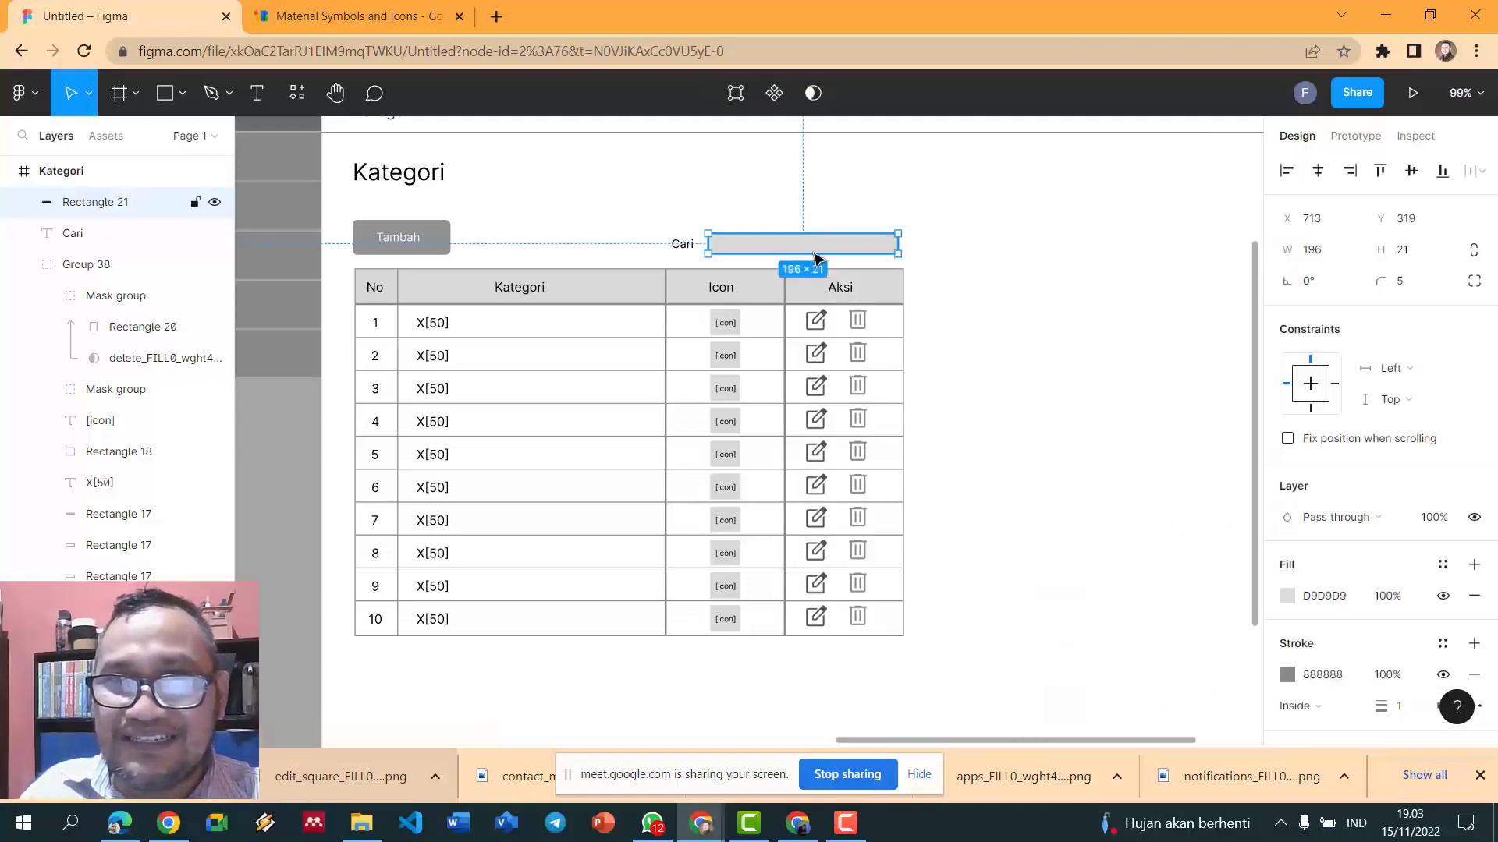
click(888, 207)
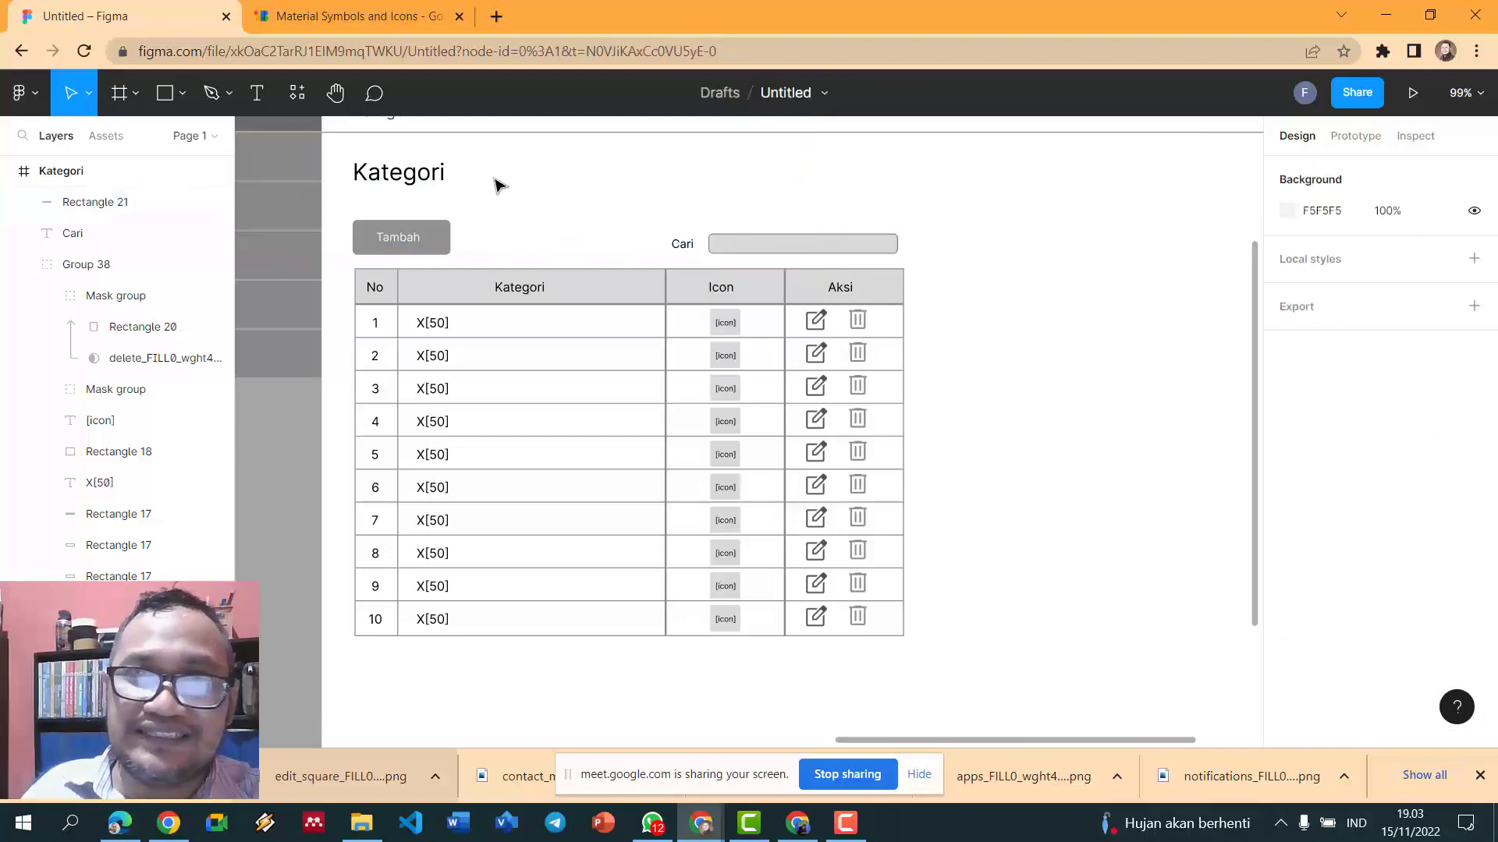
- Search Material Symbols for 'search' and save the Search icon as a PNG
click(366, 23)
double_click(462, 179)
text(sear)
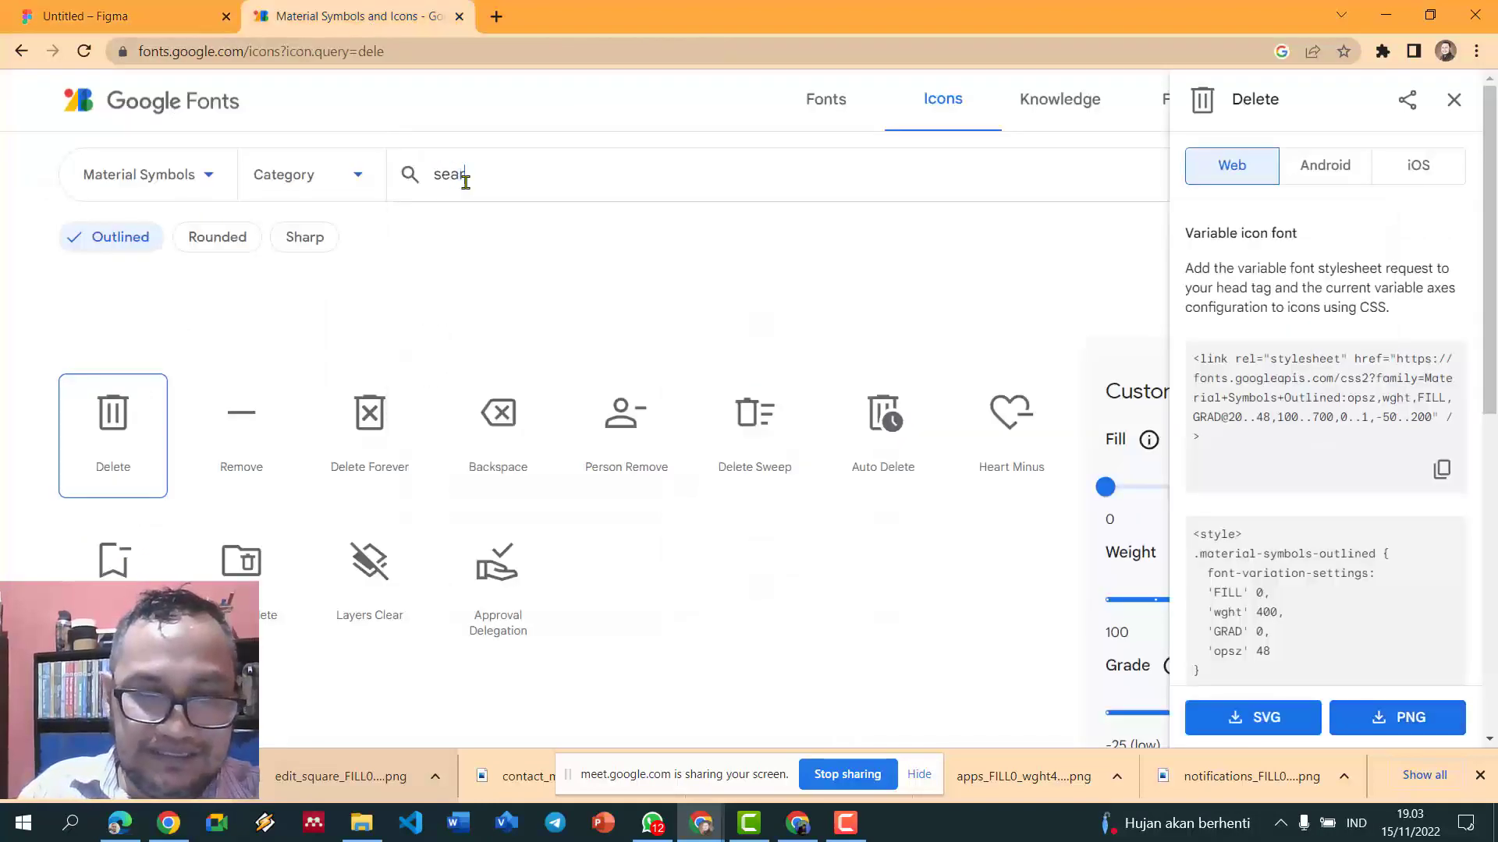
text(ch)
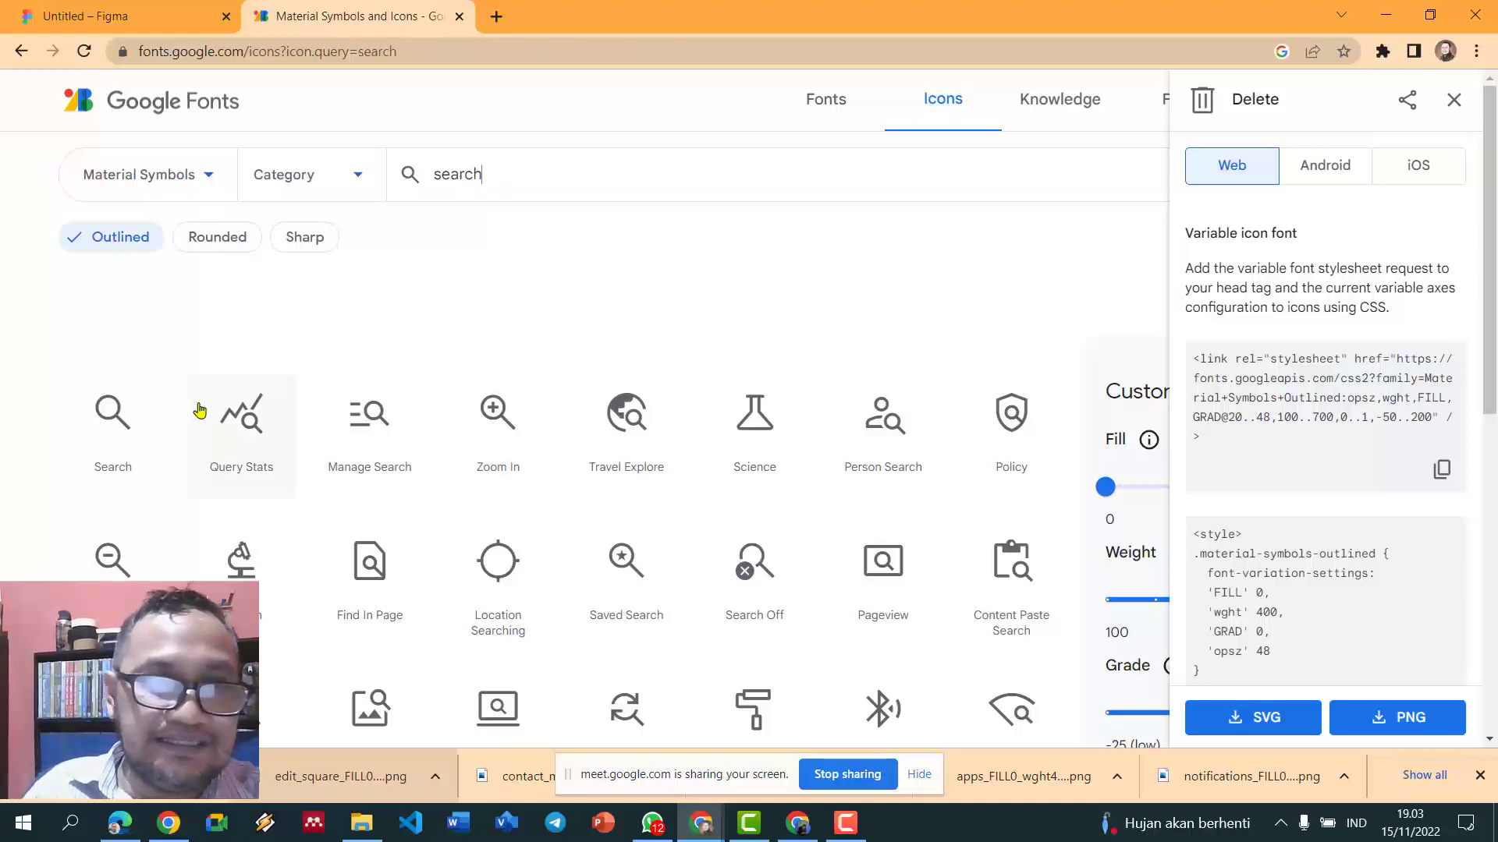
click(105, 413)
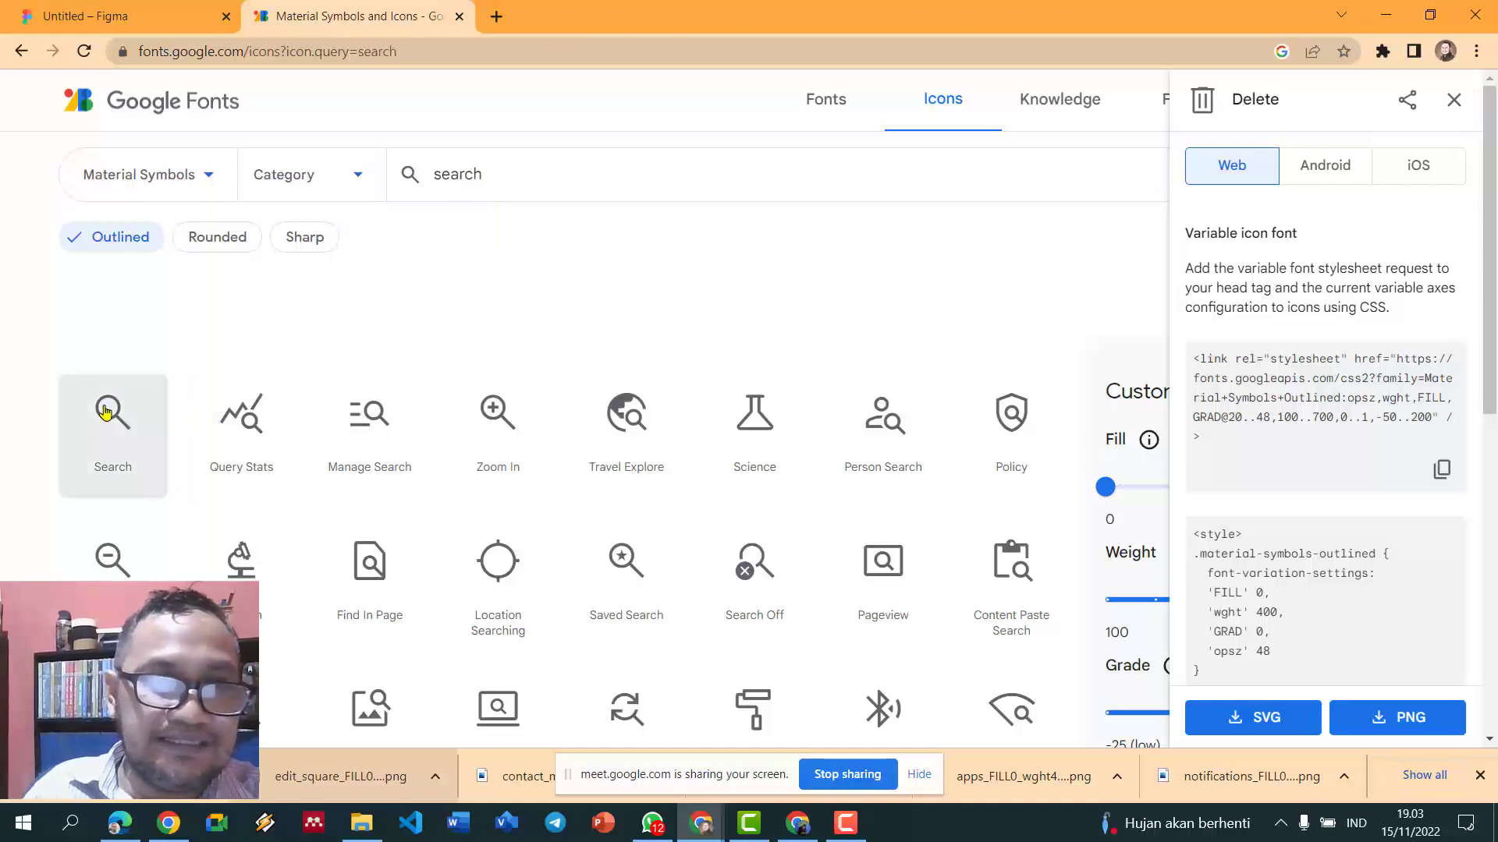
click(1400, 724)
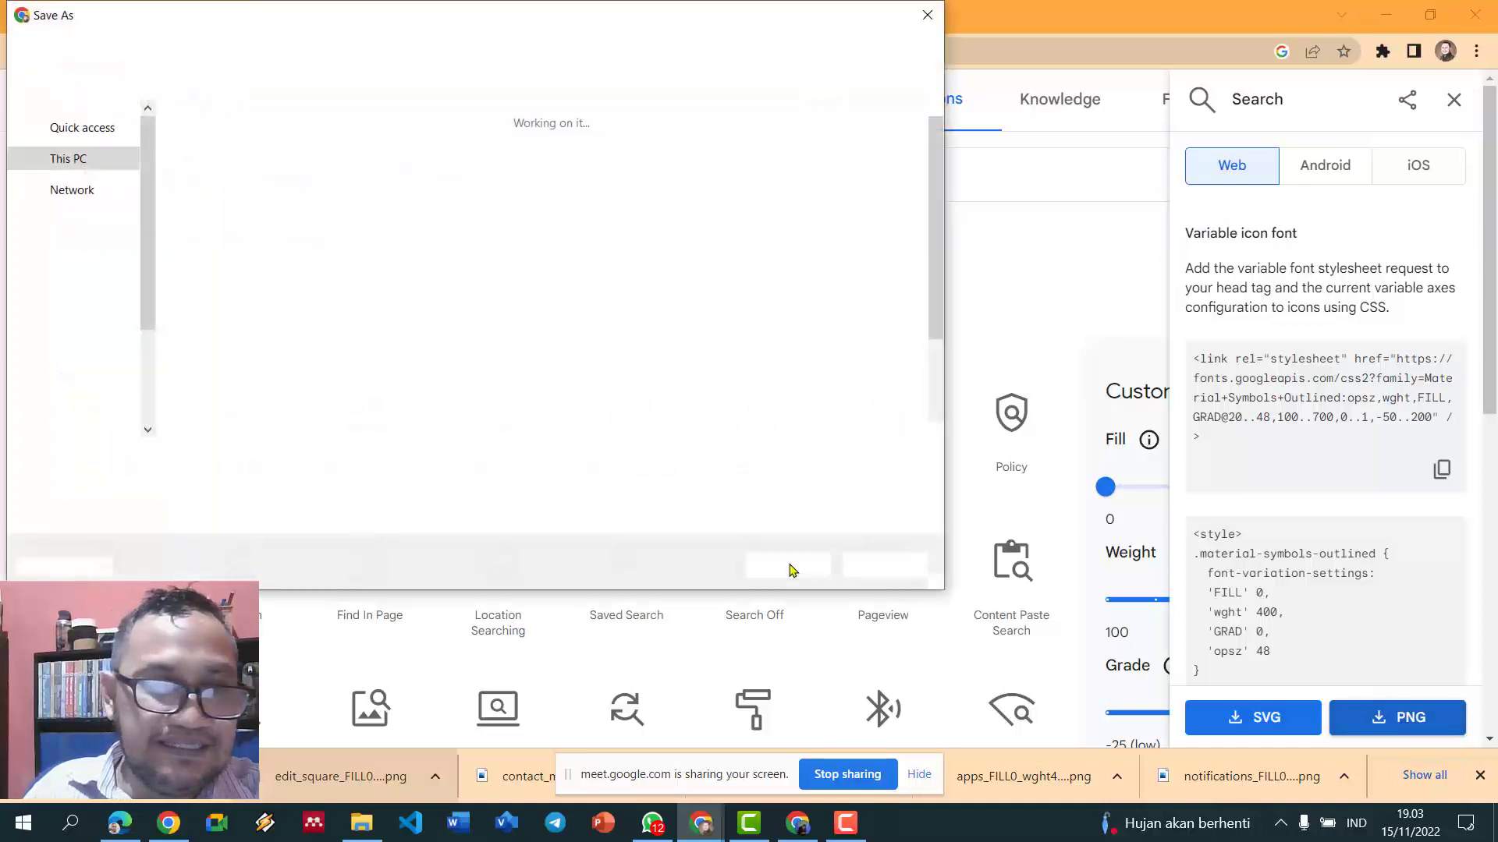
click(788, 567)
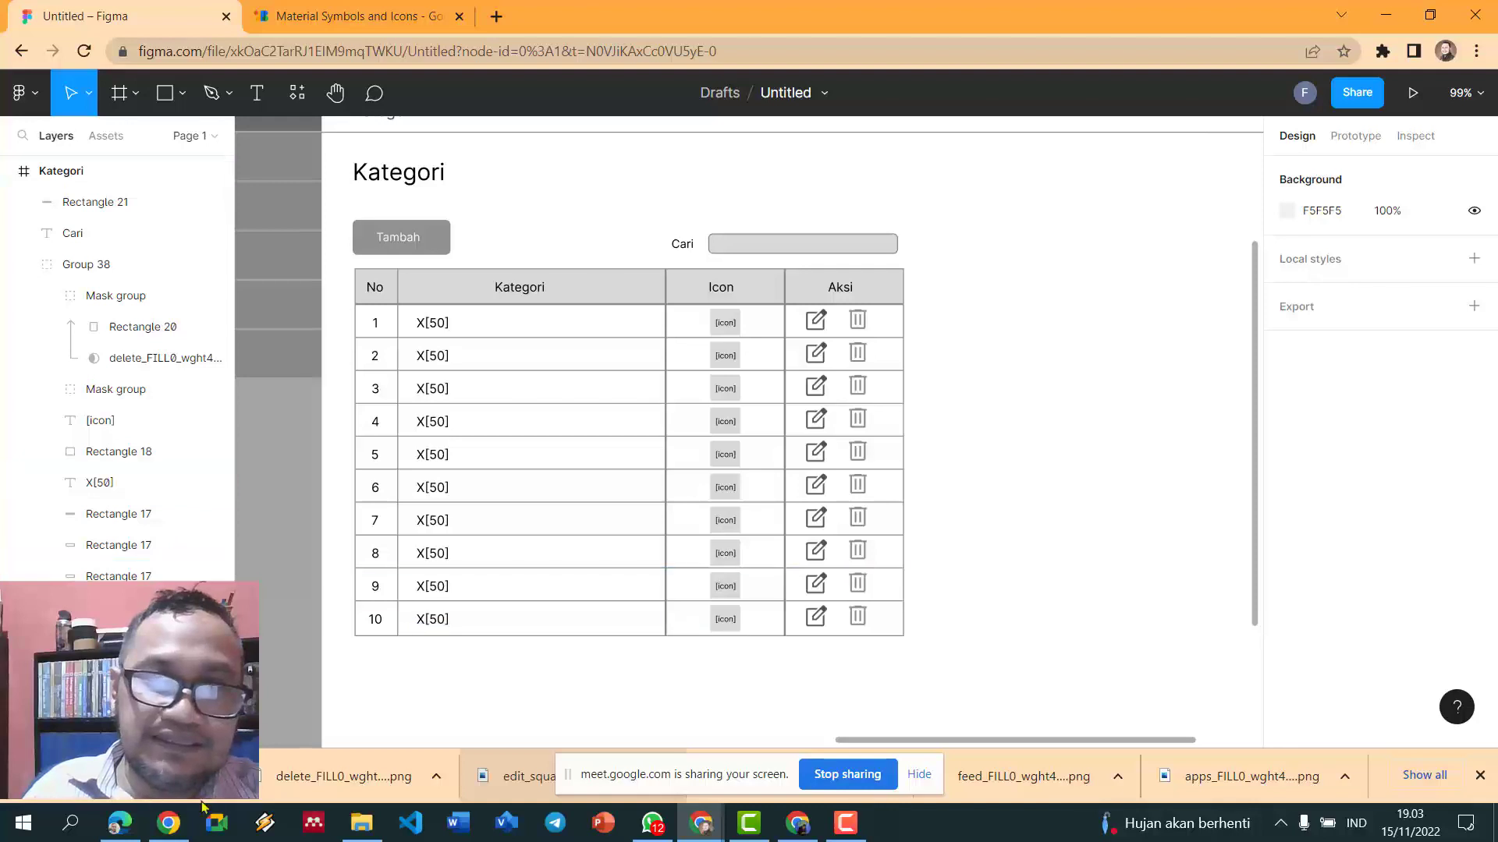
- Import the search PNG, shrink it to about 15×14, and fit it into the Cari box's right end
drag(260, 776, 976, 244)
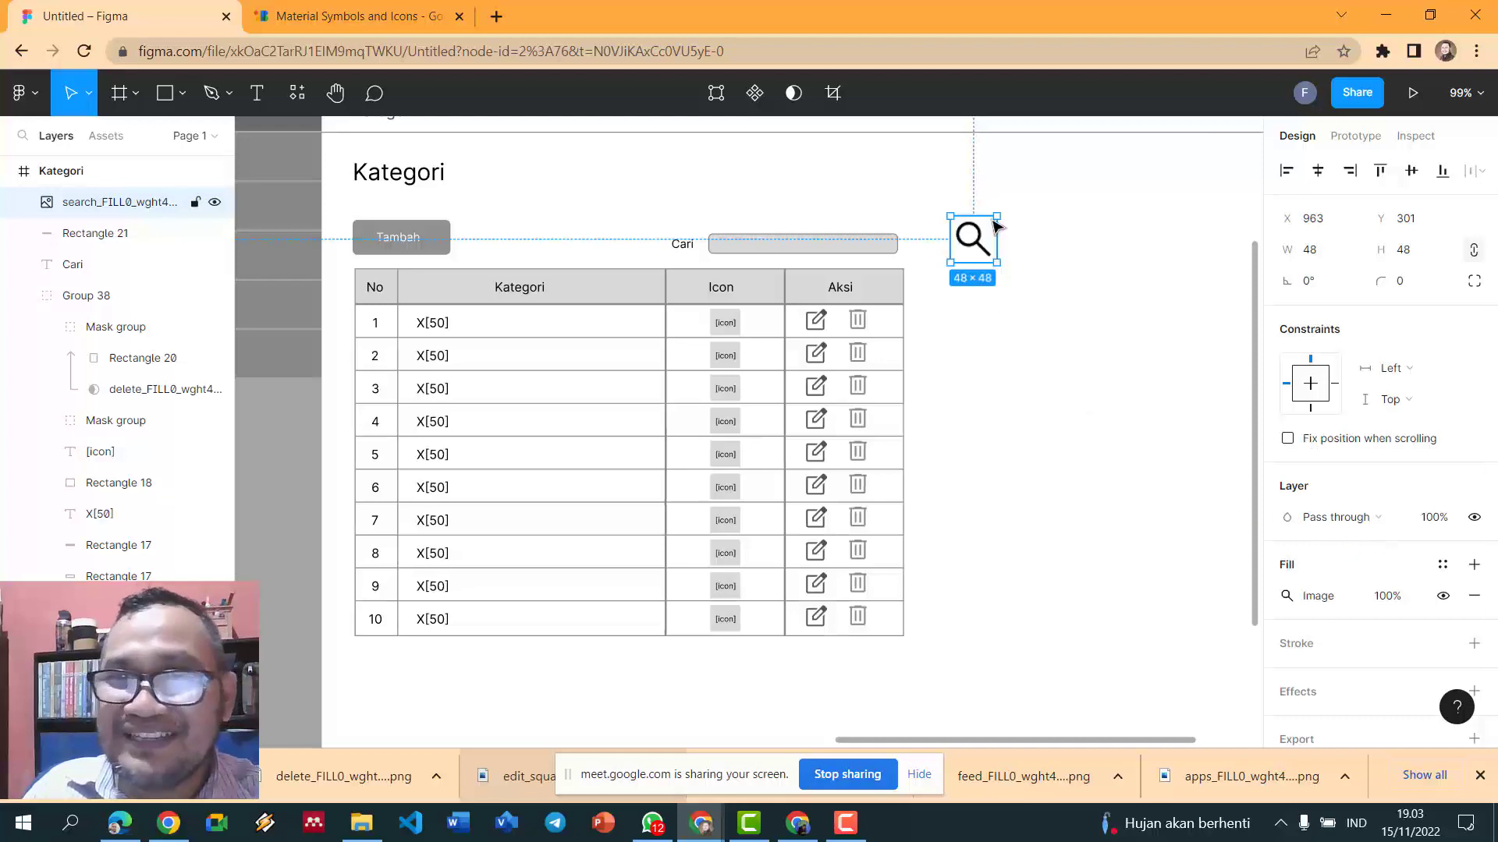
drag(997, 217, 974, 243)
click(1009, 237)
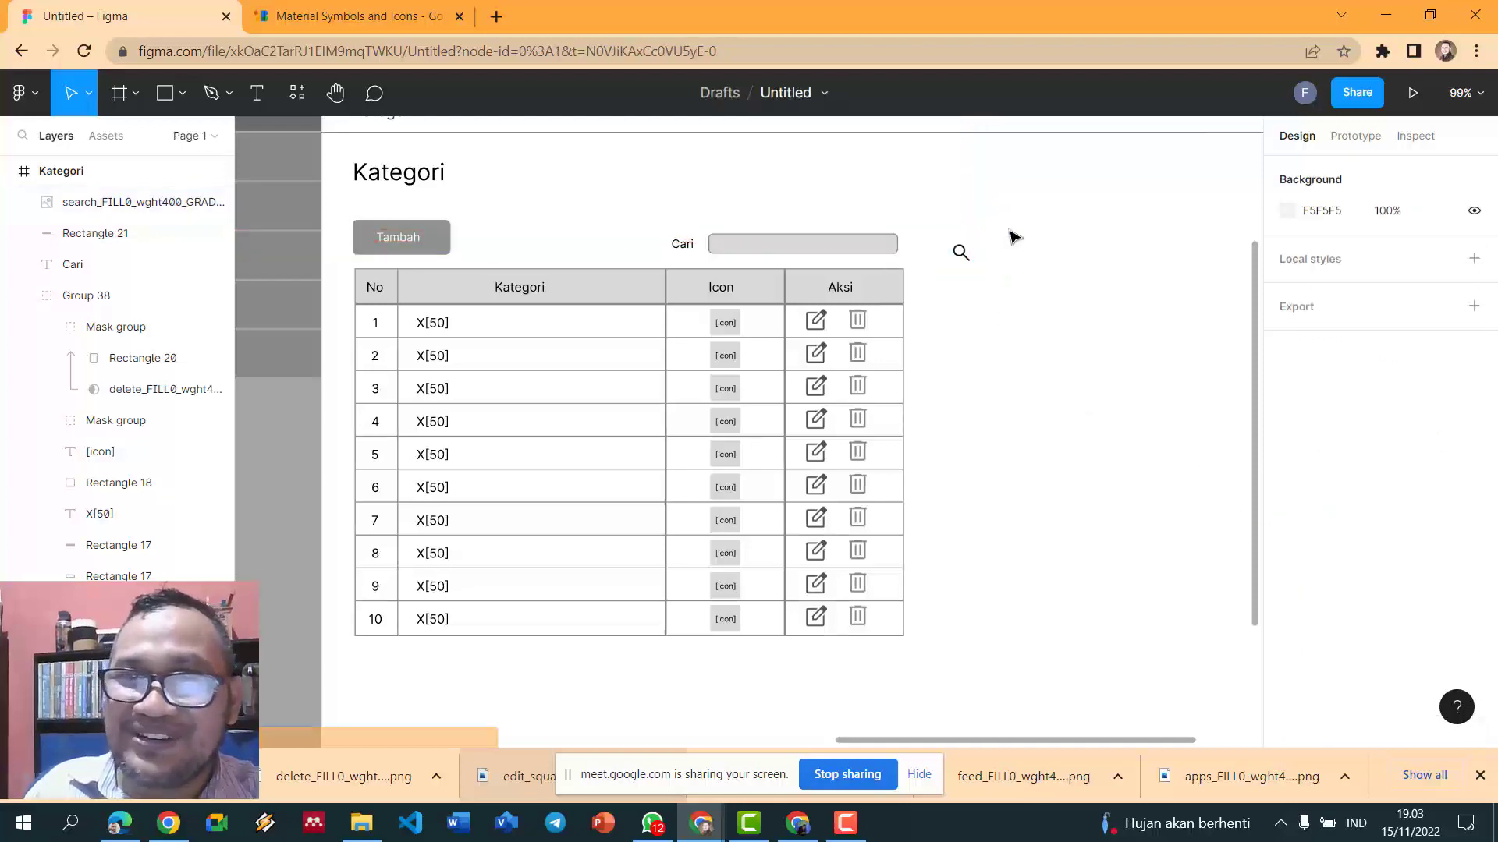
scroll(1013, 237, up, 5)
scroll(1011, 236, up, 1)
drag(928, 268, 799, 264)
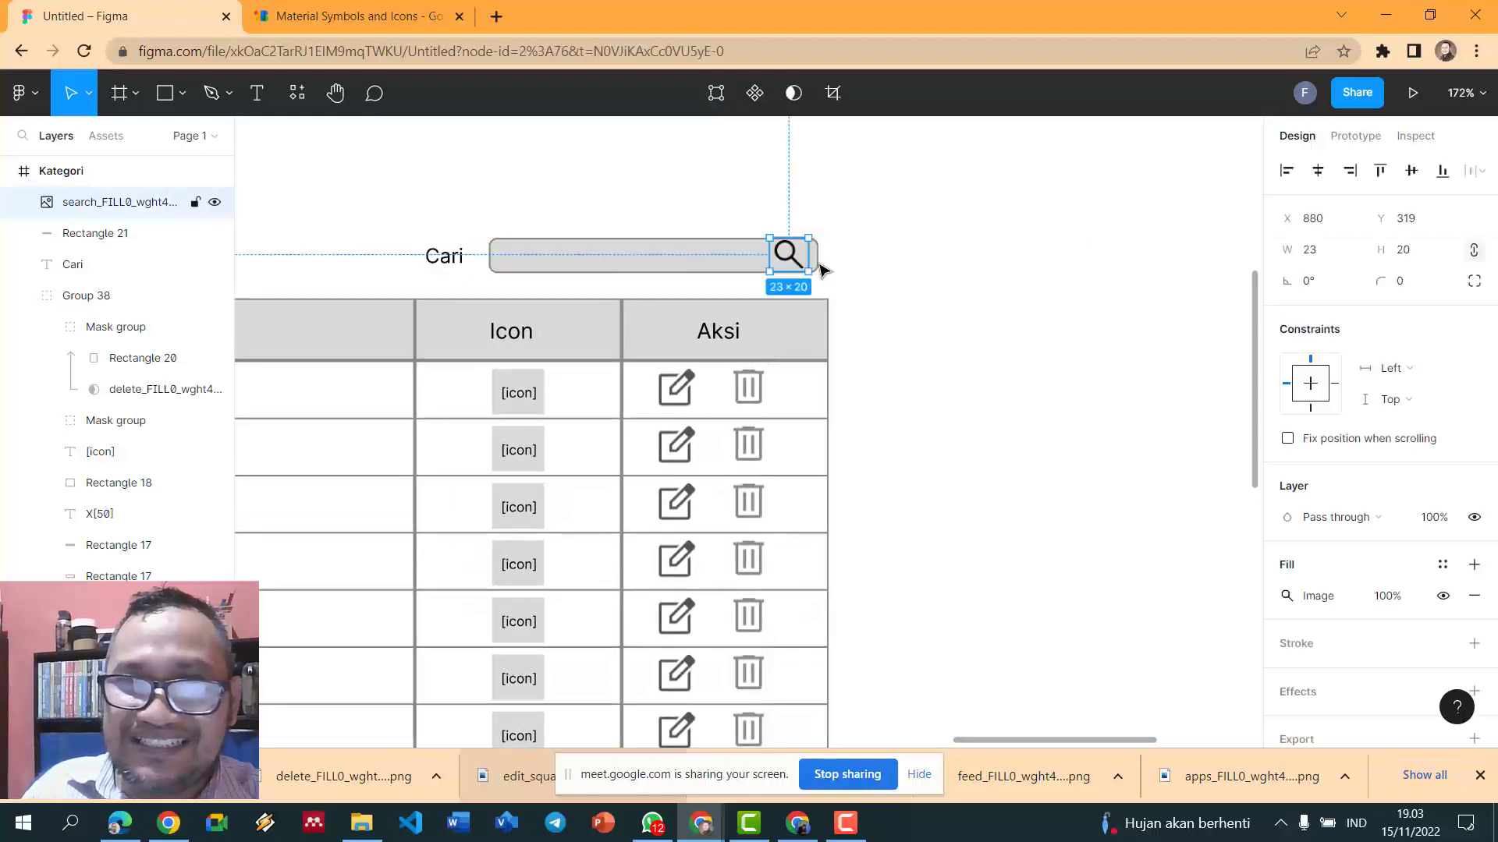
click(879, 274)
click(797, 260)
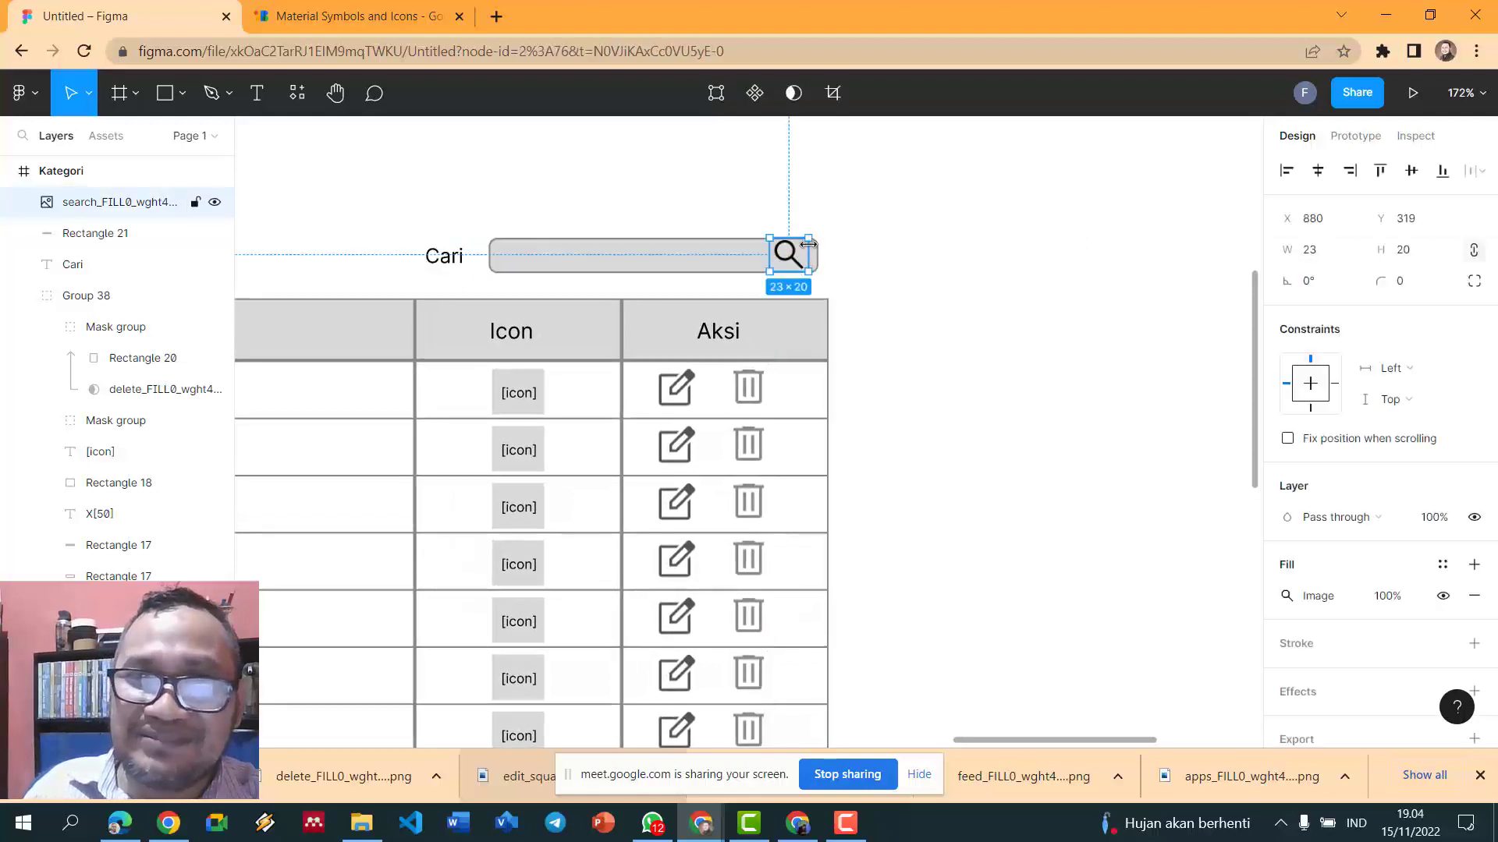
mouse_move(795, 252)
mouse_down()
mouse_move(783, 262)
mouse_move(798, 250)
mouse_up()
click(928, 247)
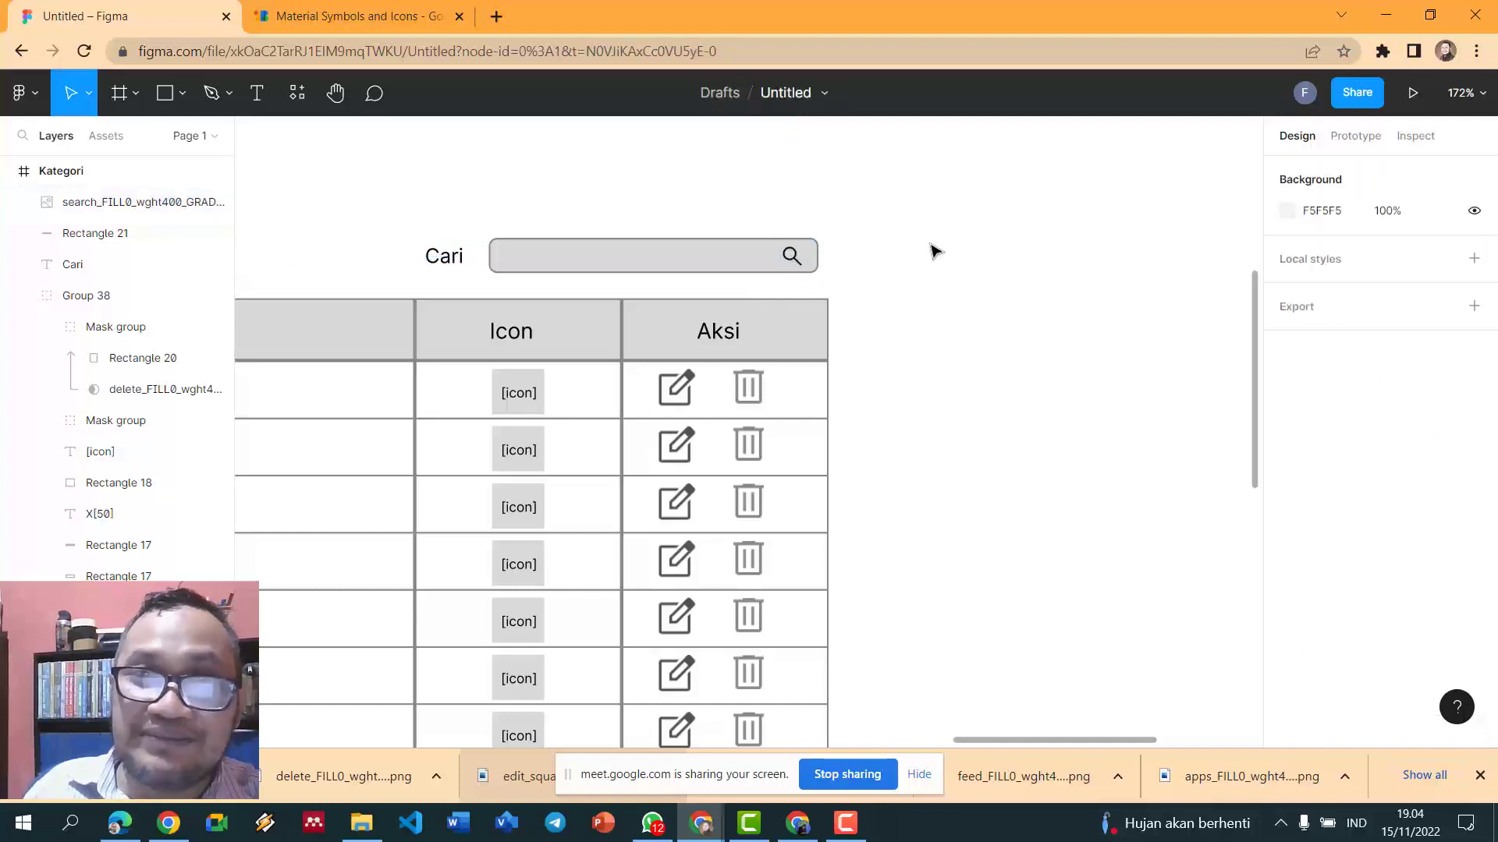
scroll(934, 250, down, 5)
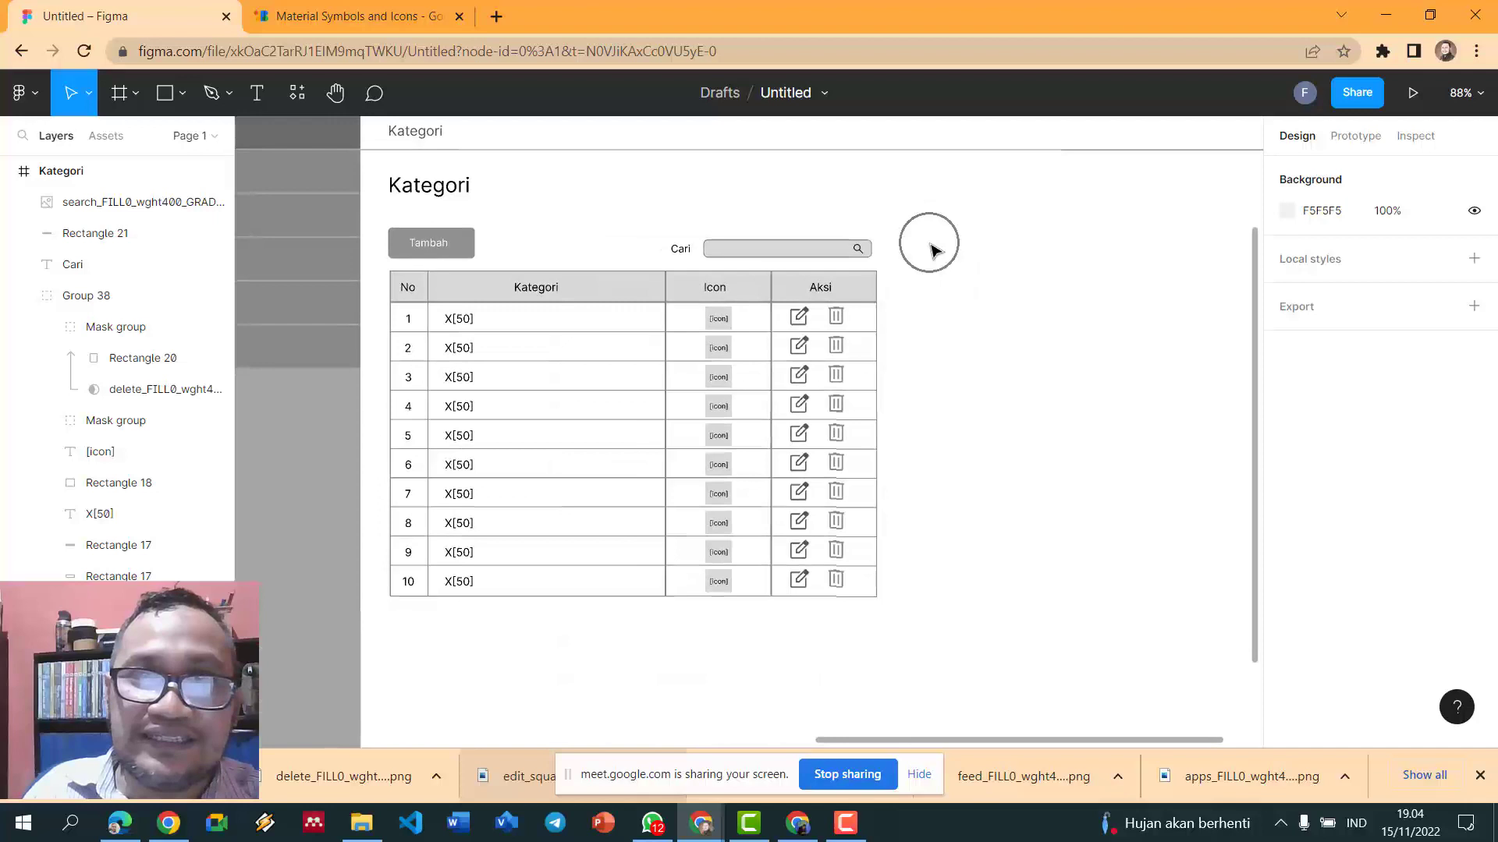
- Type the placeholder text 'Kata pencarian' inside the Cari search box
click(267, 95)
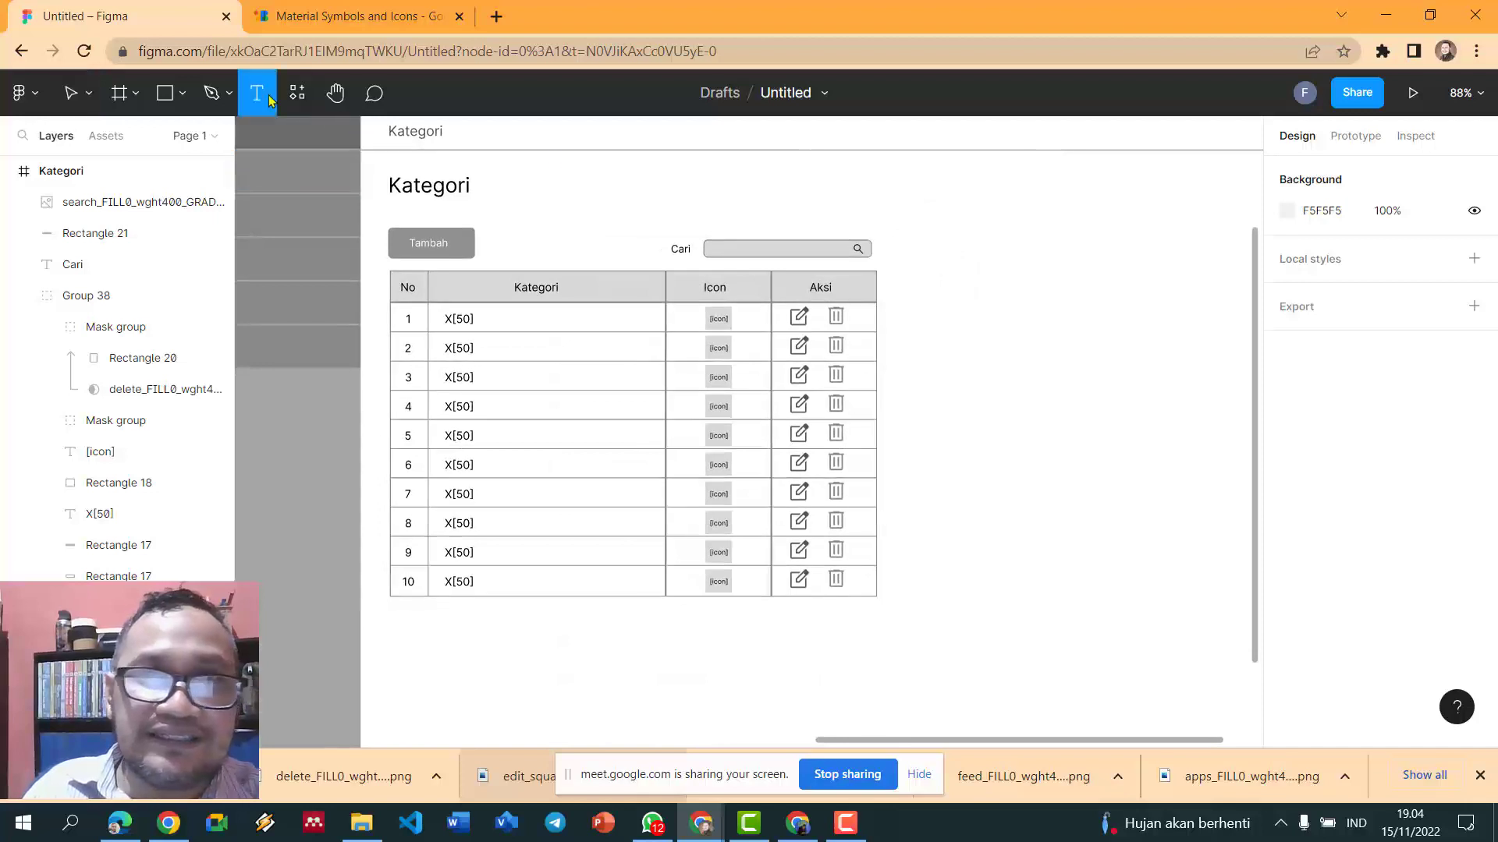
click(717, 248)
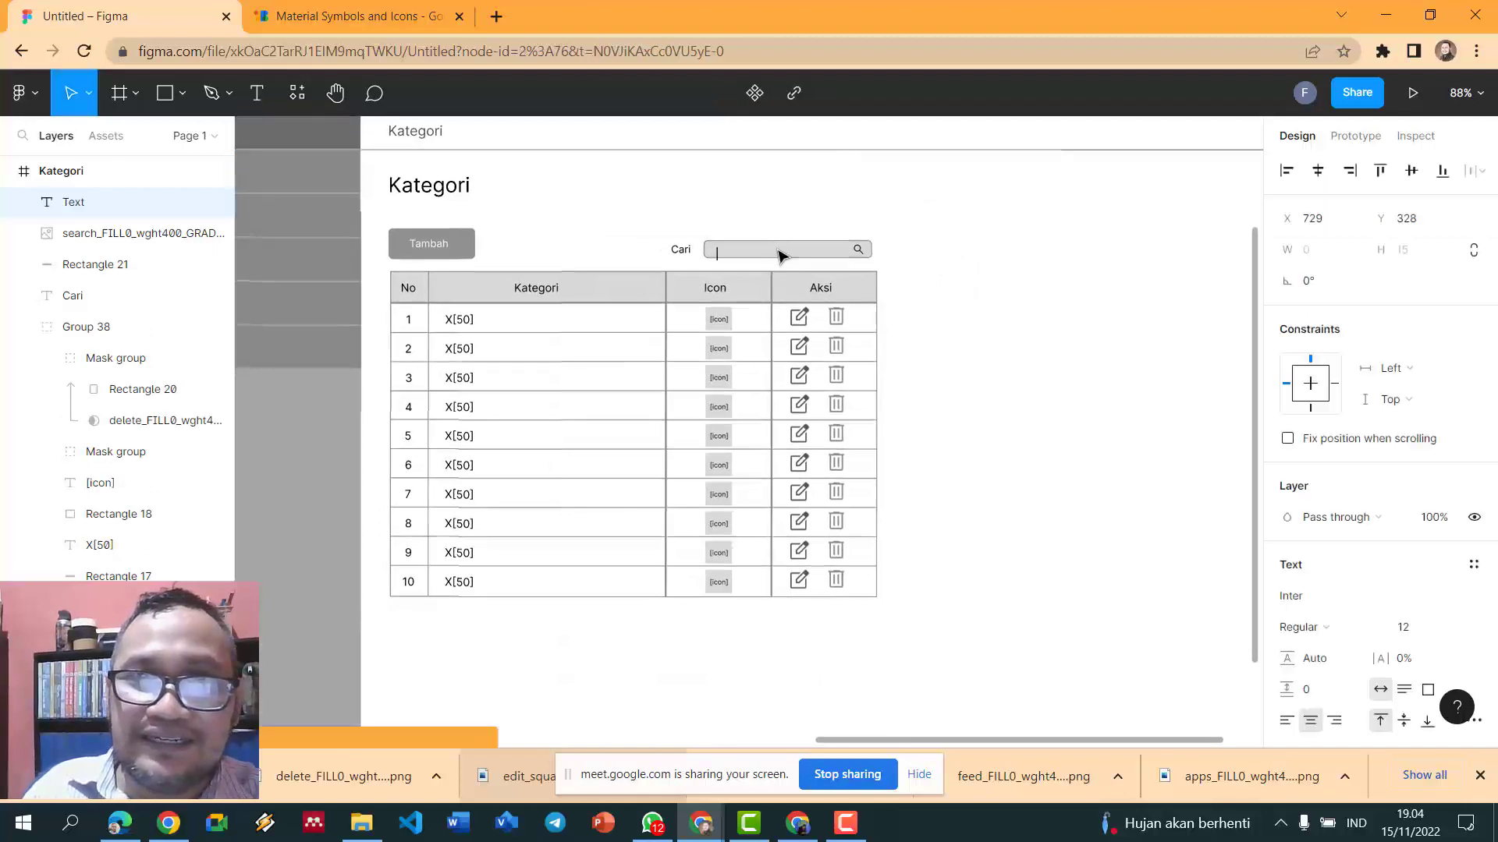
text(Kata)
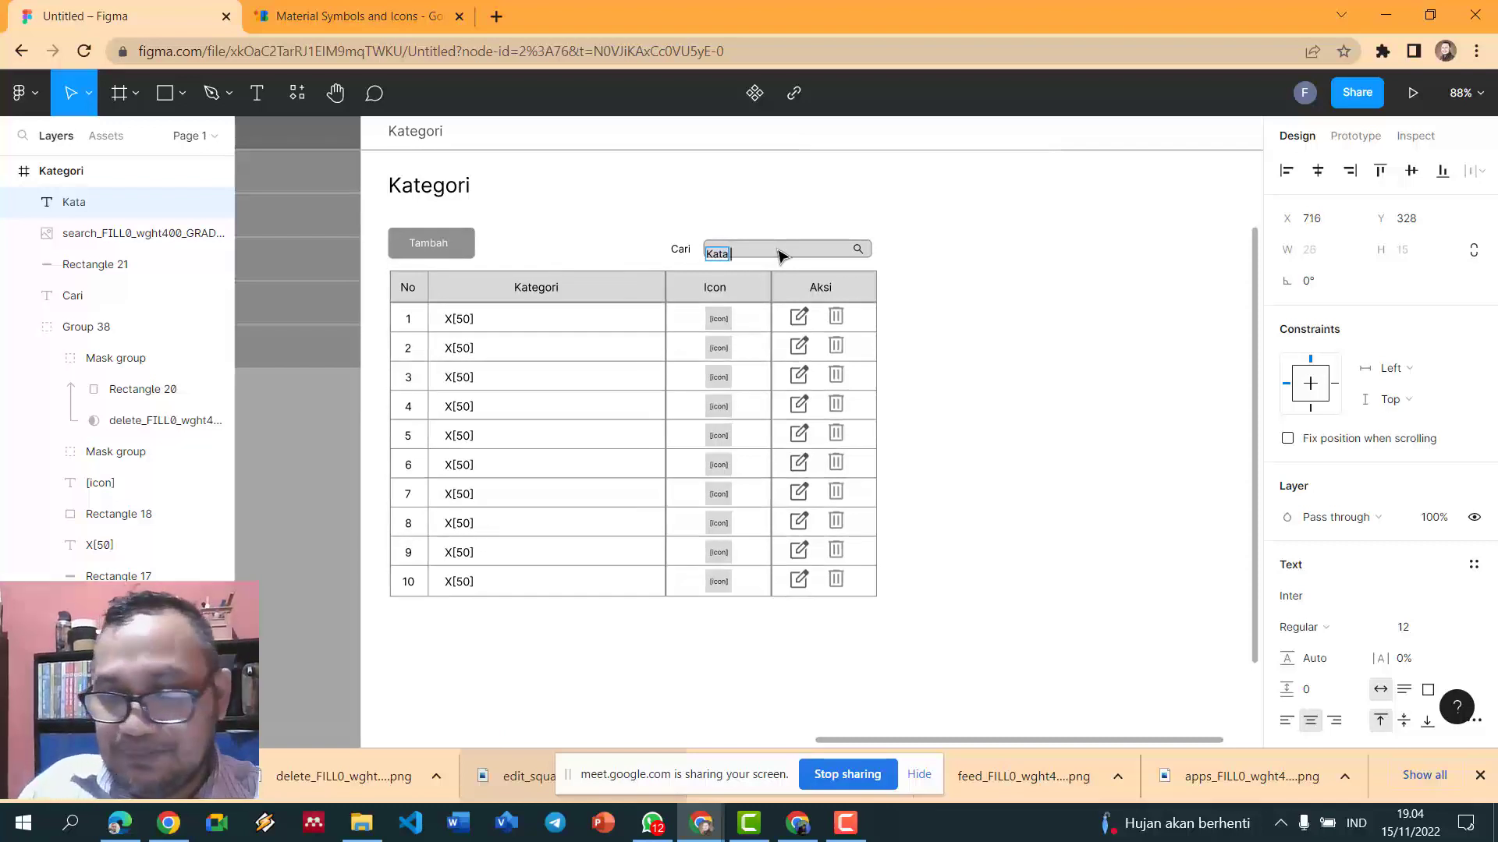
text( penca)
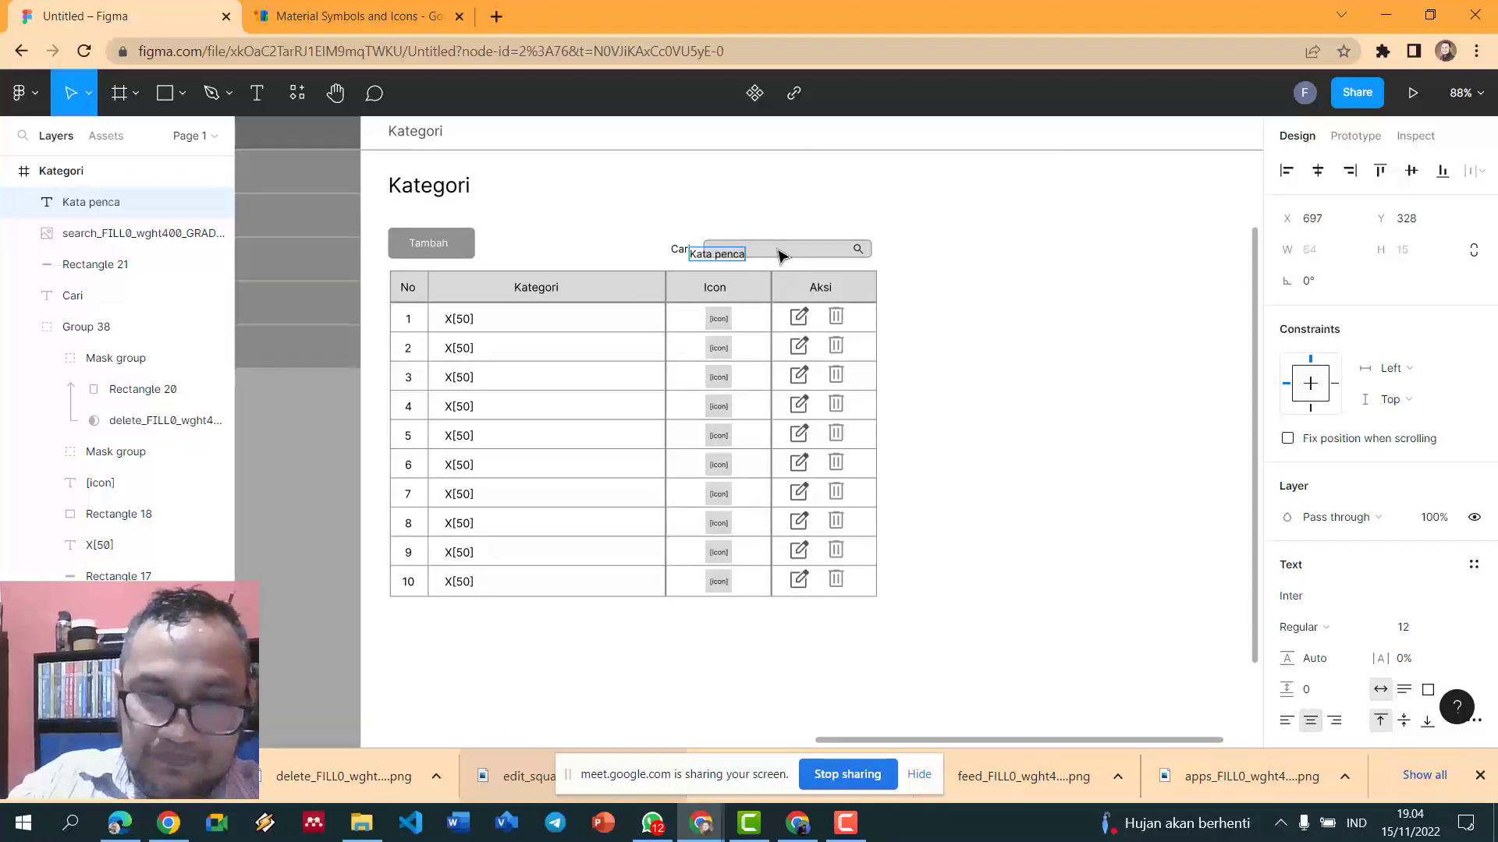
text(rian...)
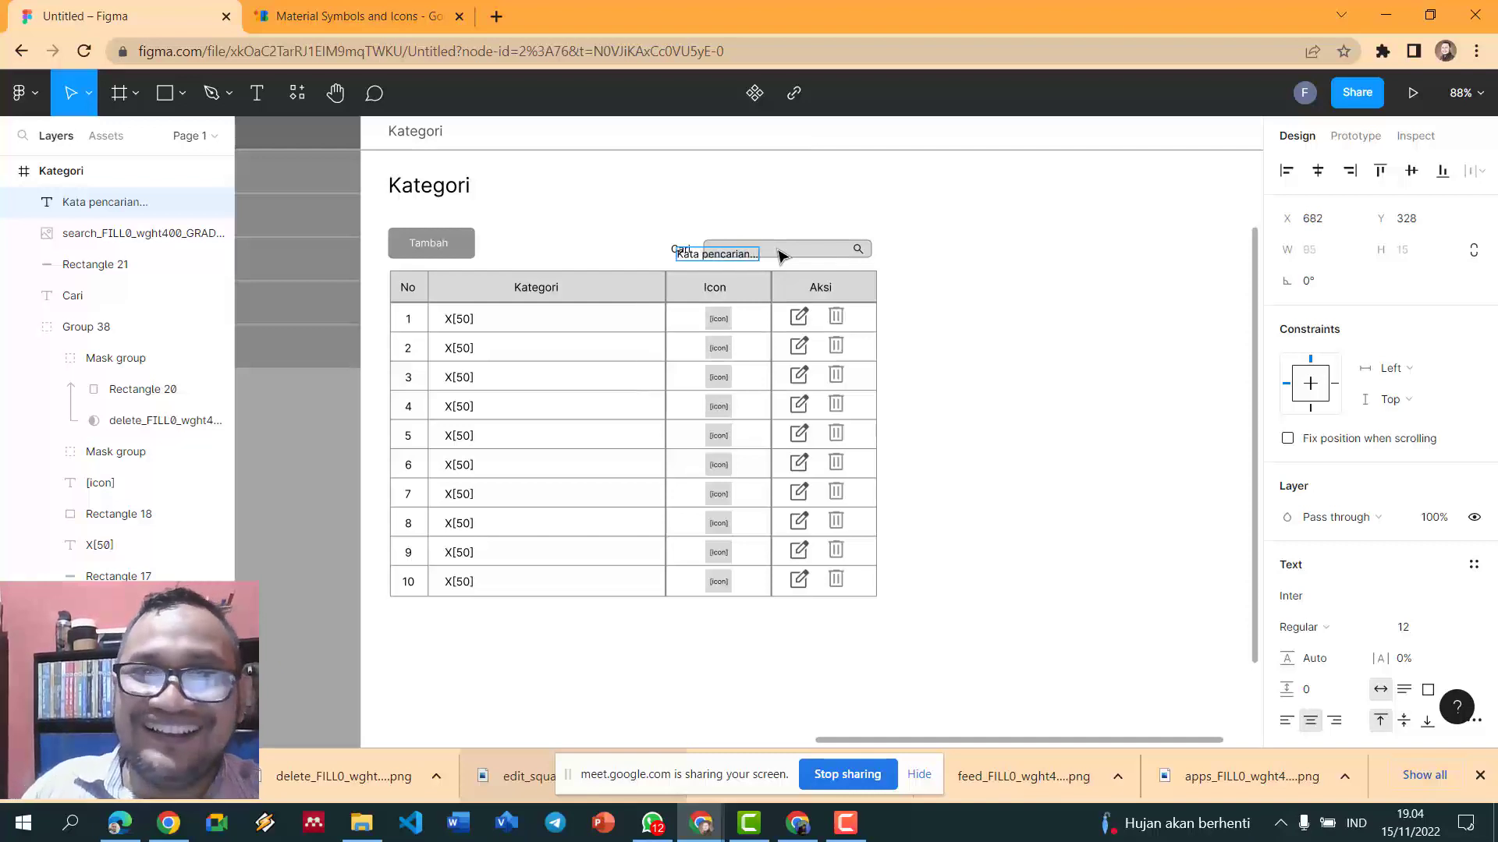
- Colour the placeholder grey 888888 and move it into the box left of the magnifier
key(ctrl+a)
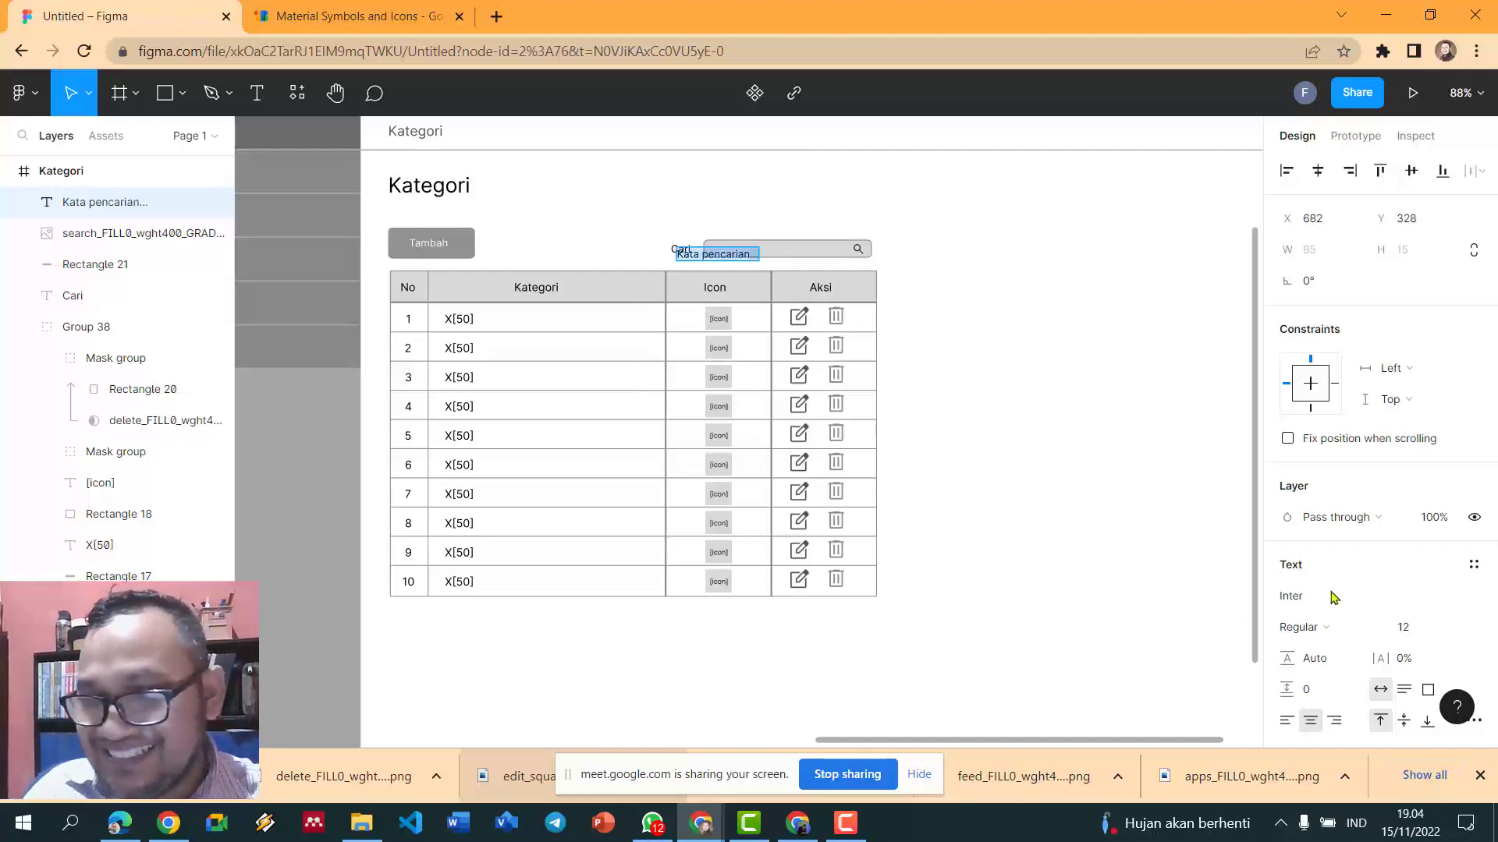
scroll(1418, 478, down, 3)
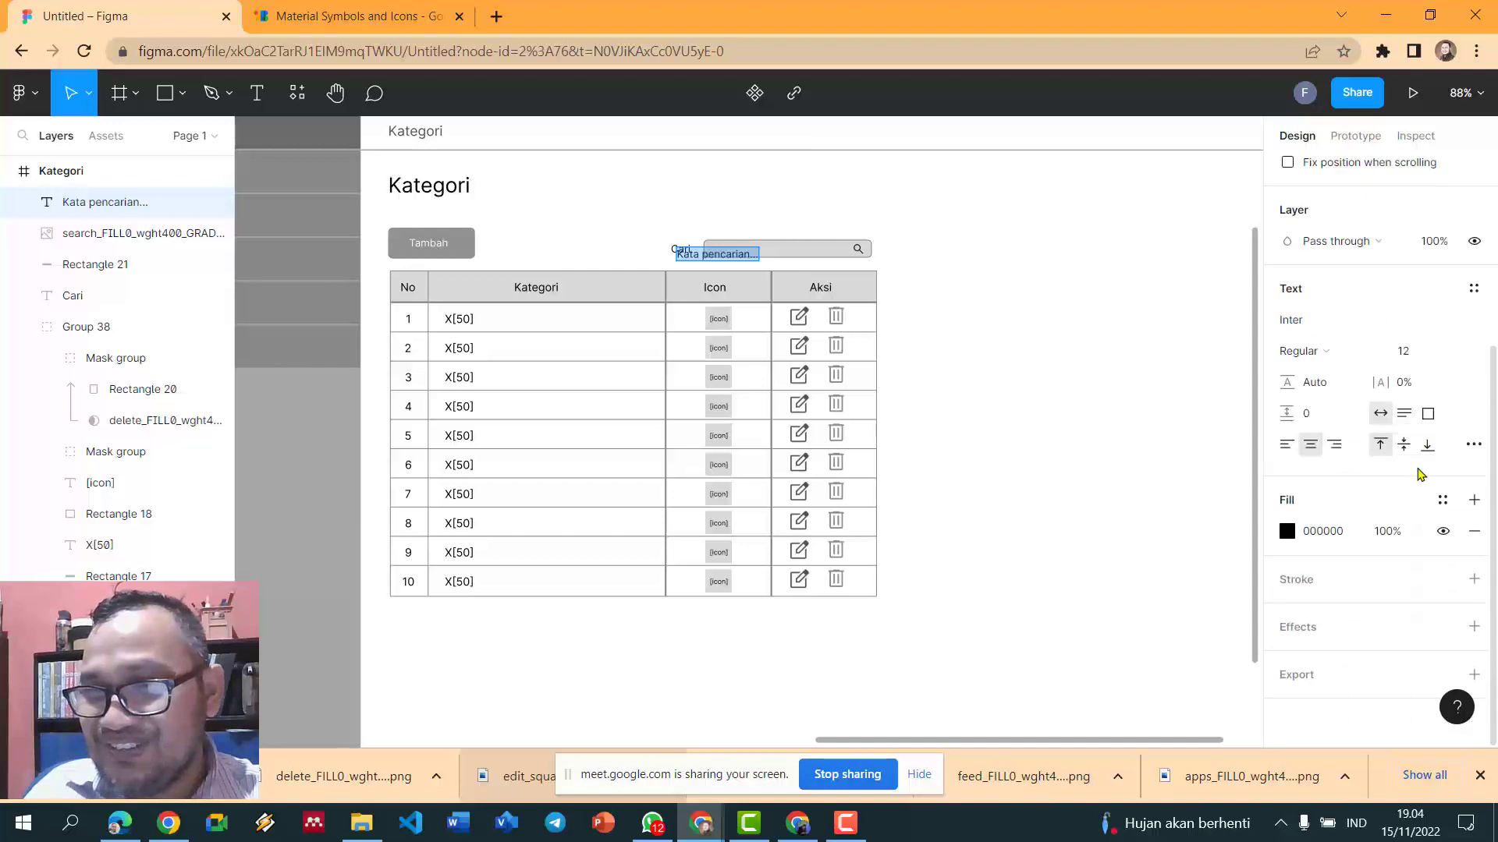
click(1287, 532)
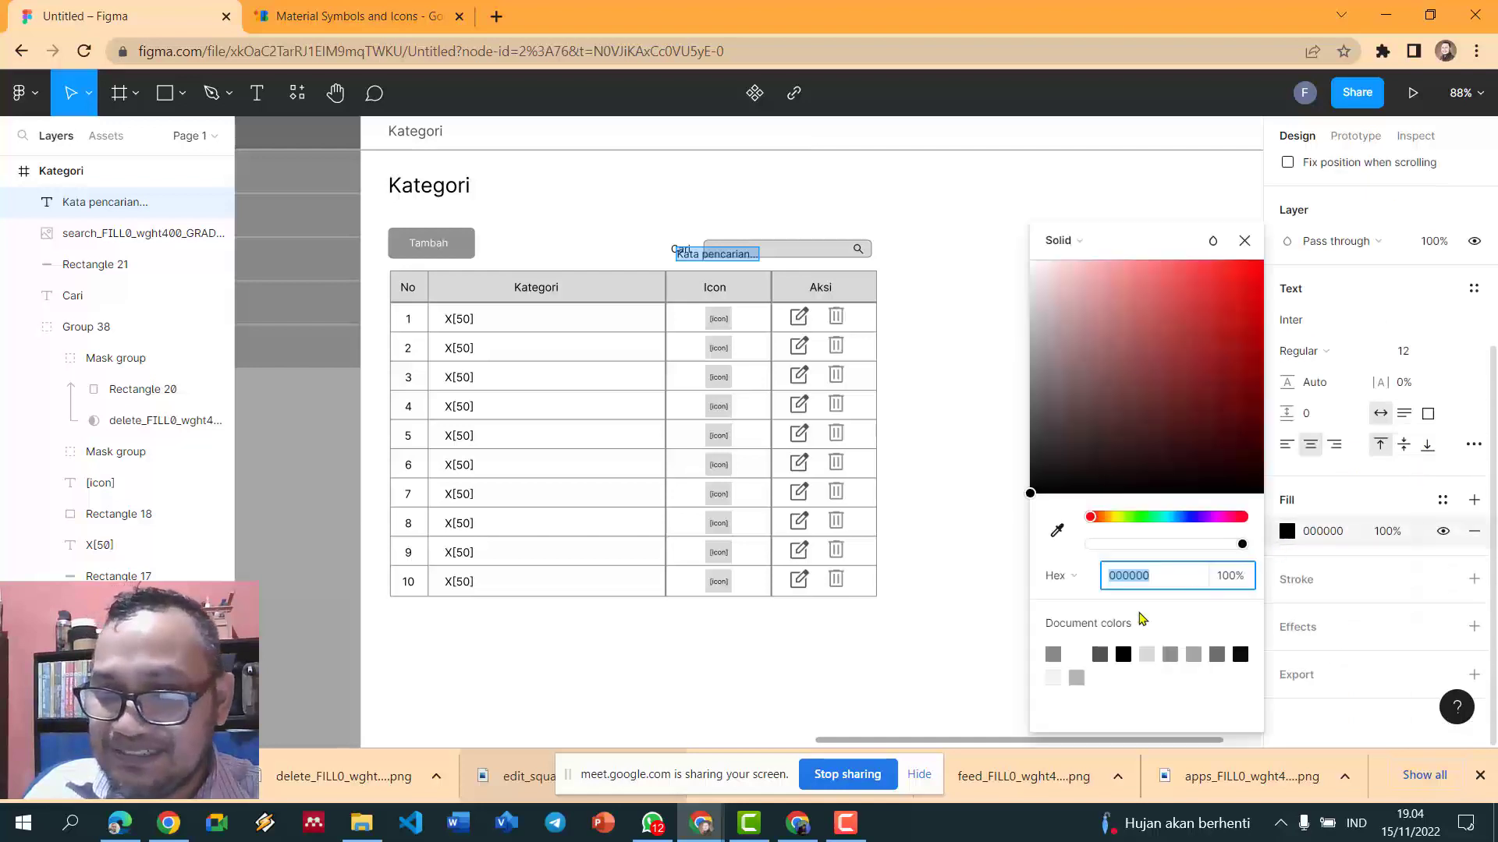
click(1052, 652)
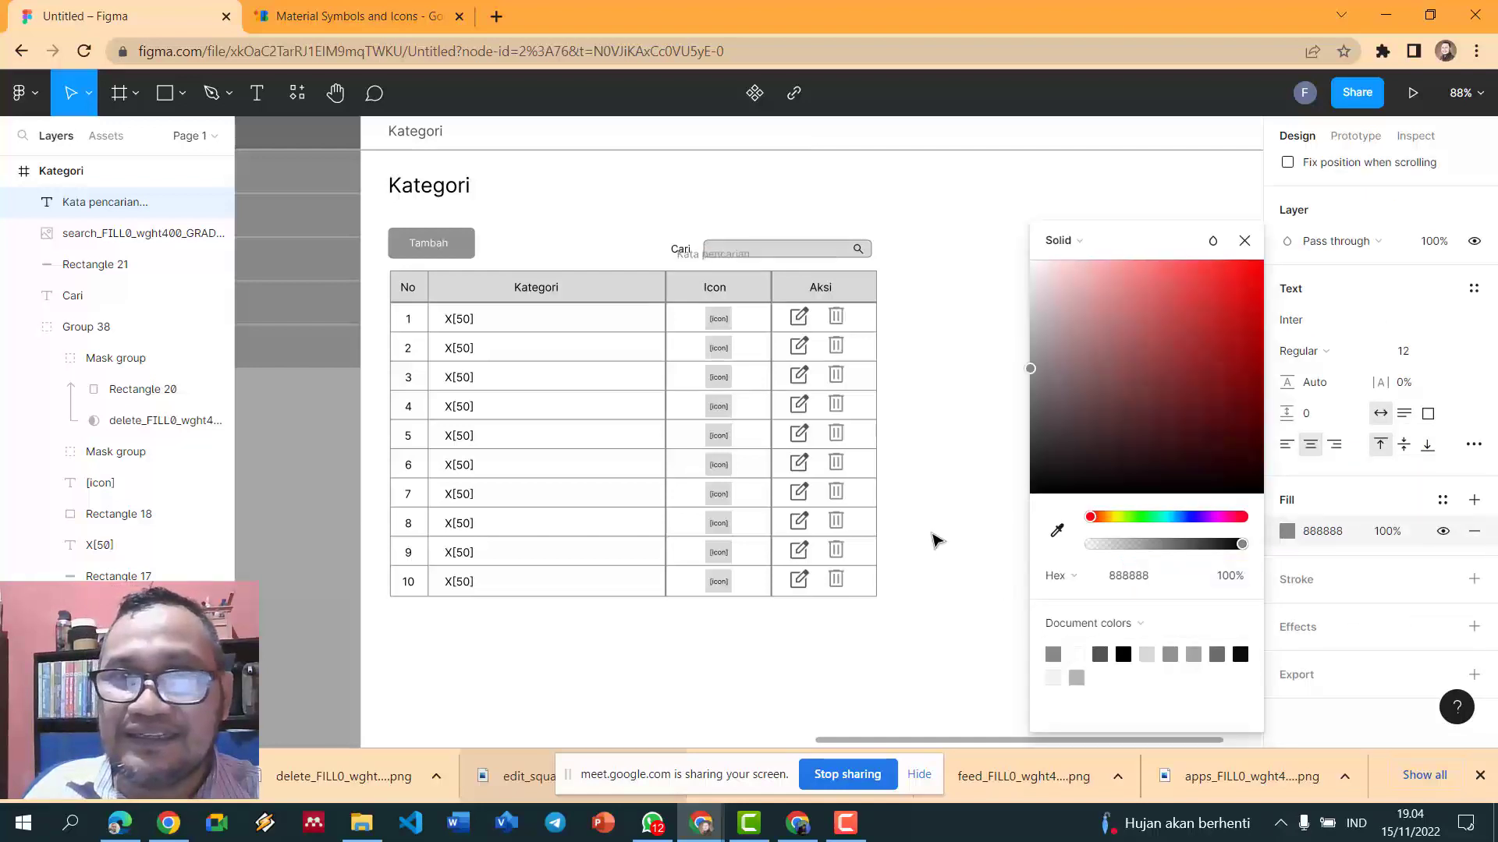
click(711, 247)
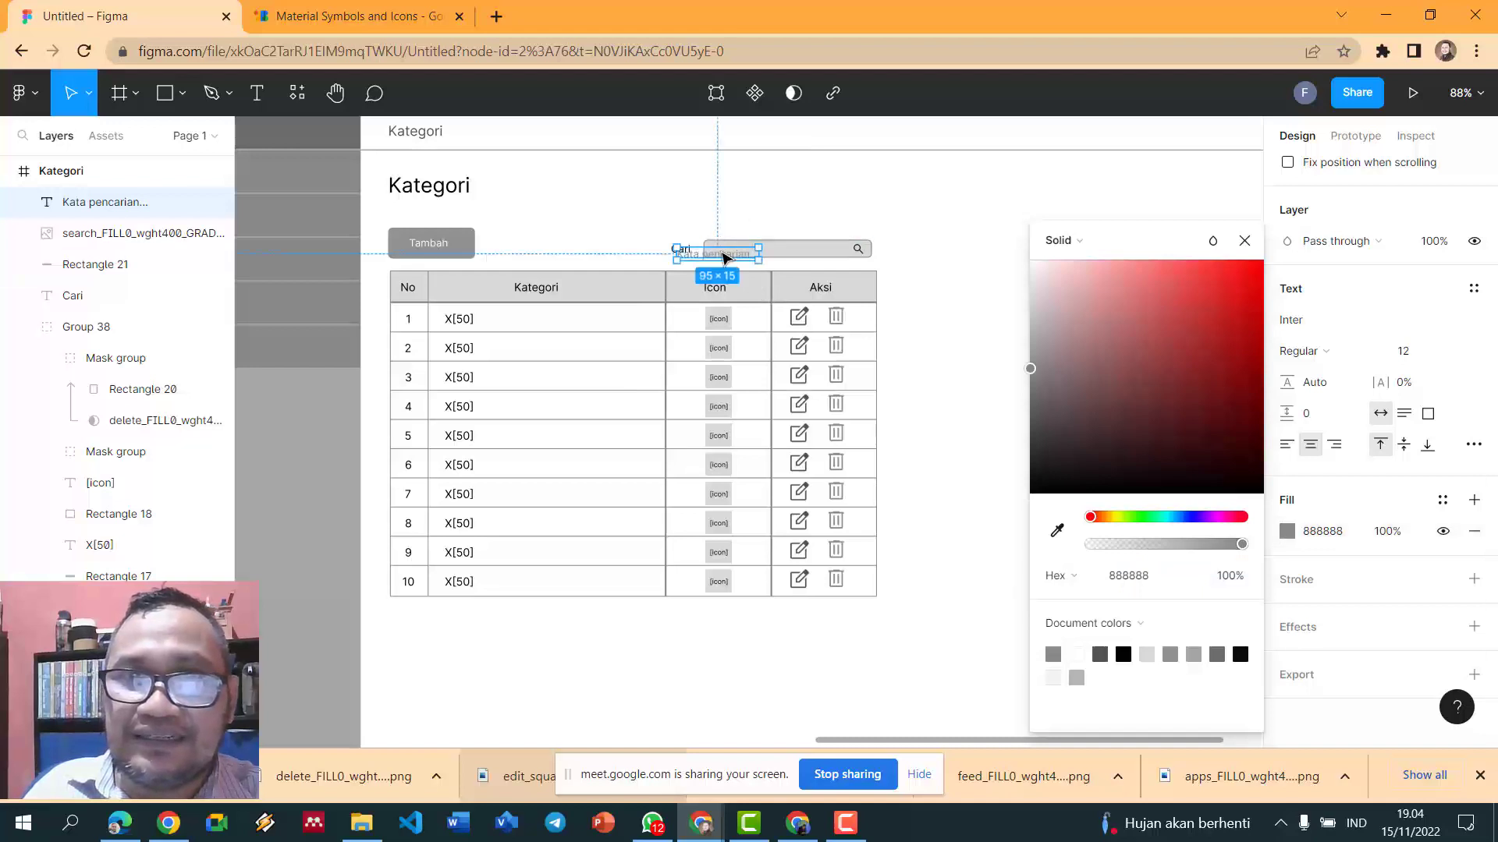
drag(725, 261, 764, 232)
click(777, 207)
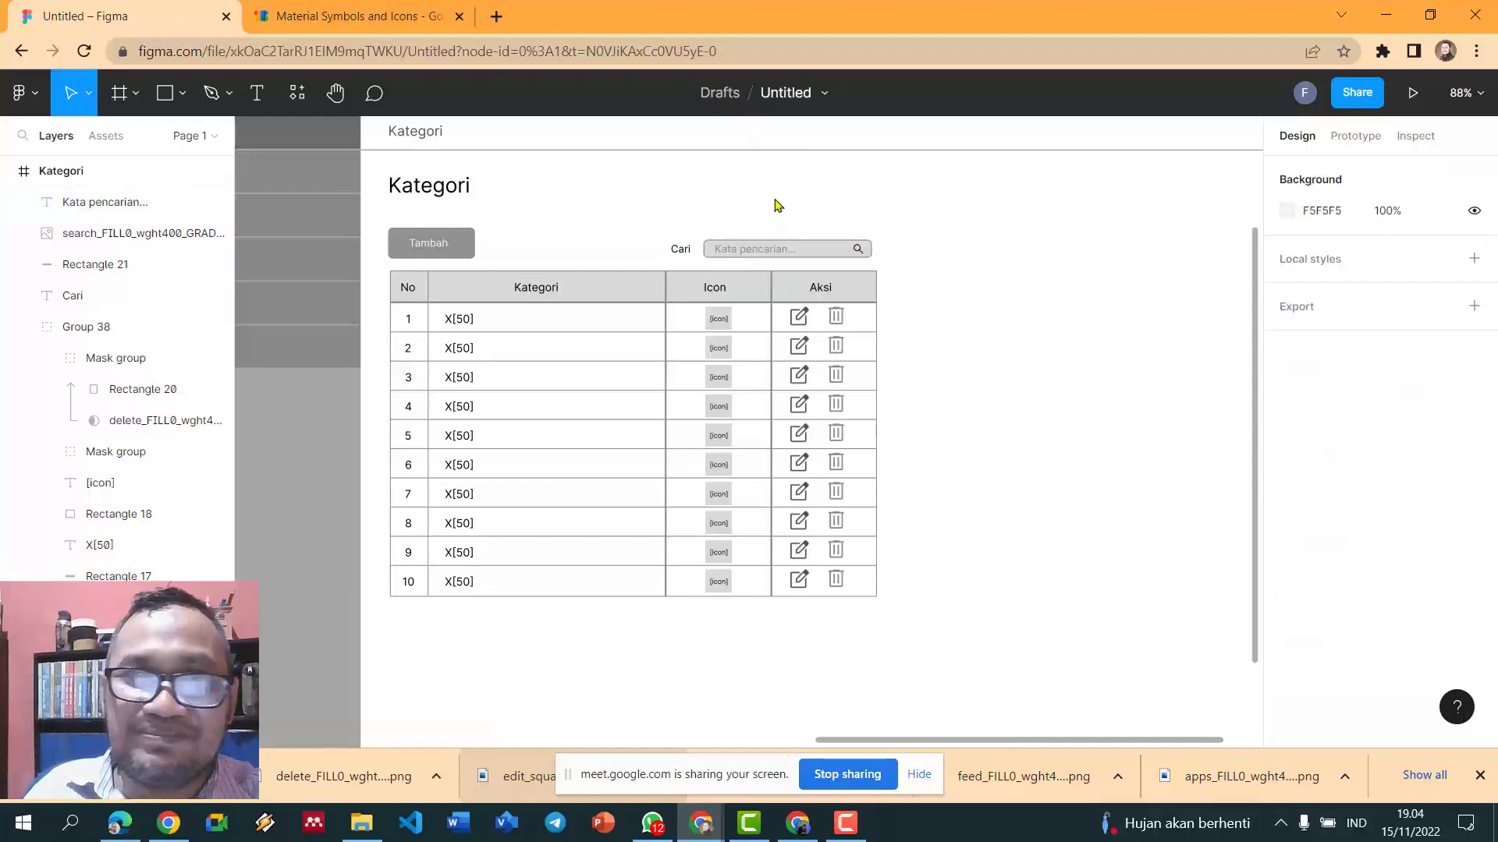
scroll(776, 206, down, 1)
scroll(950, 473, up, 1)
ctrl+scroll(950, 473, down, 2)
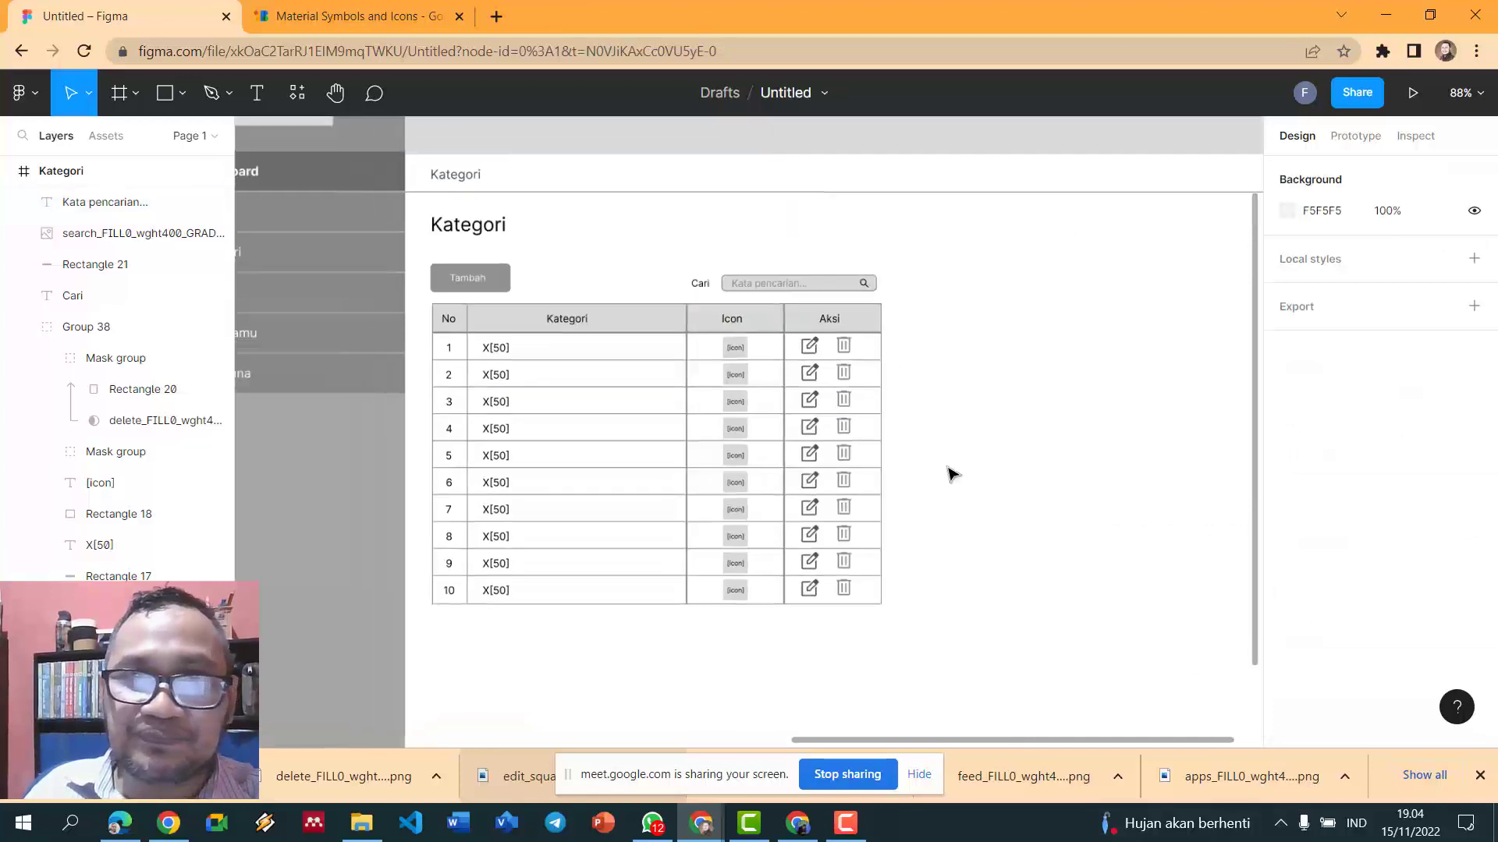
scroll(950, 474, down, 6)
scroll(952, 474, up, 2)
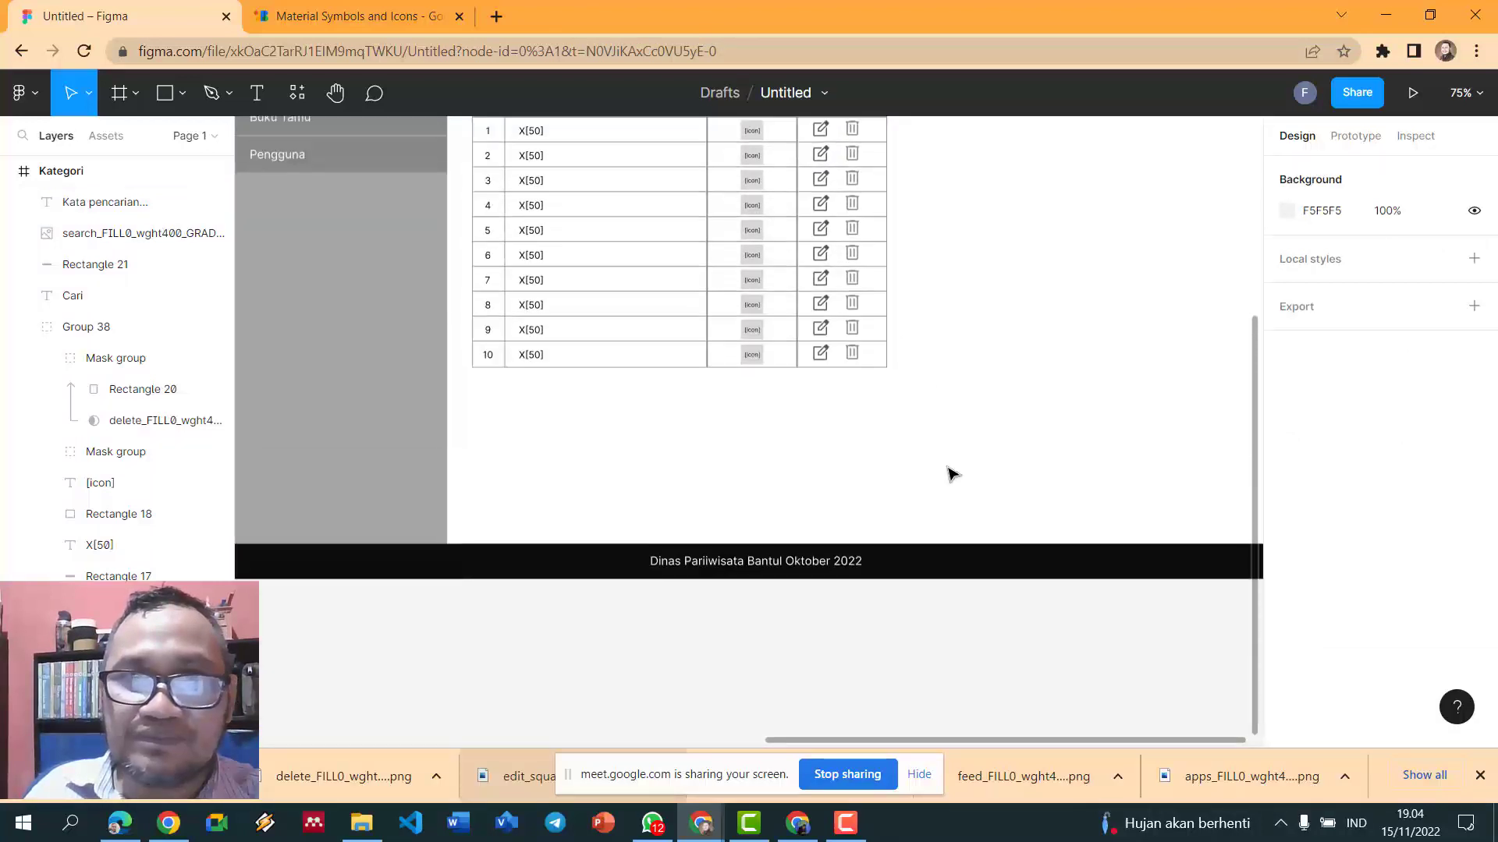
ctrl+scroll(952, 473, up, 2)
scroll(930, 439, up, 5)
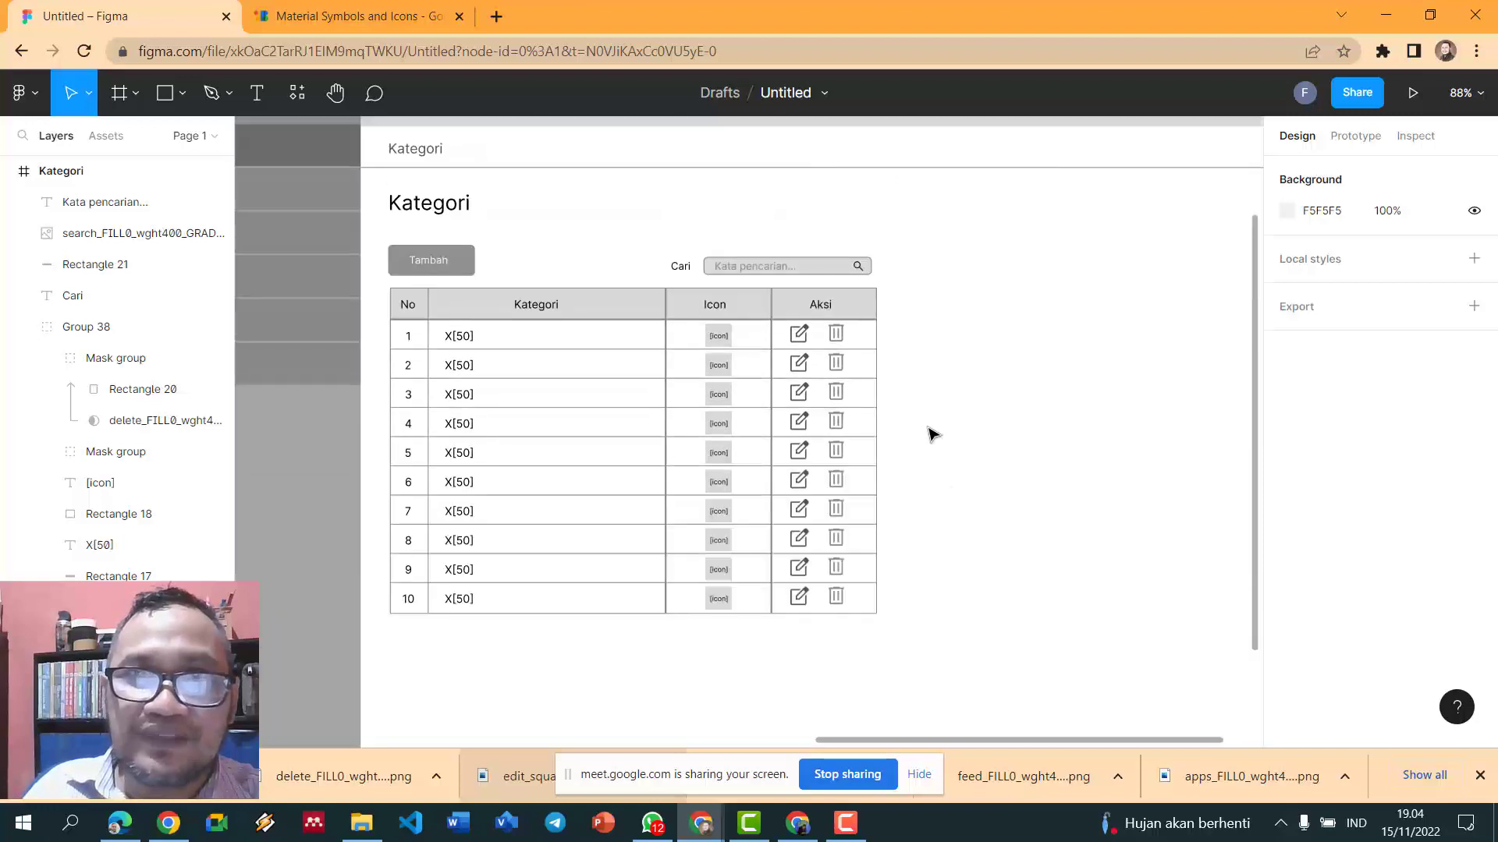
- Draw a small 26 × 23 rectangle below the table's Icon column with corner radius 5
click(168, 97)
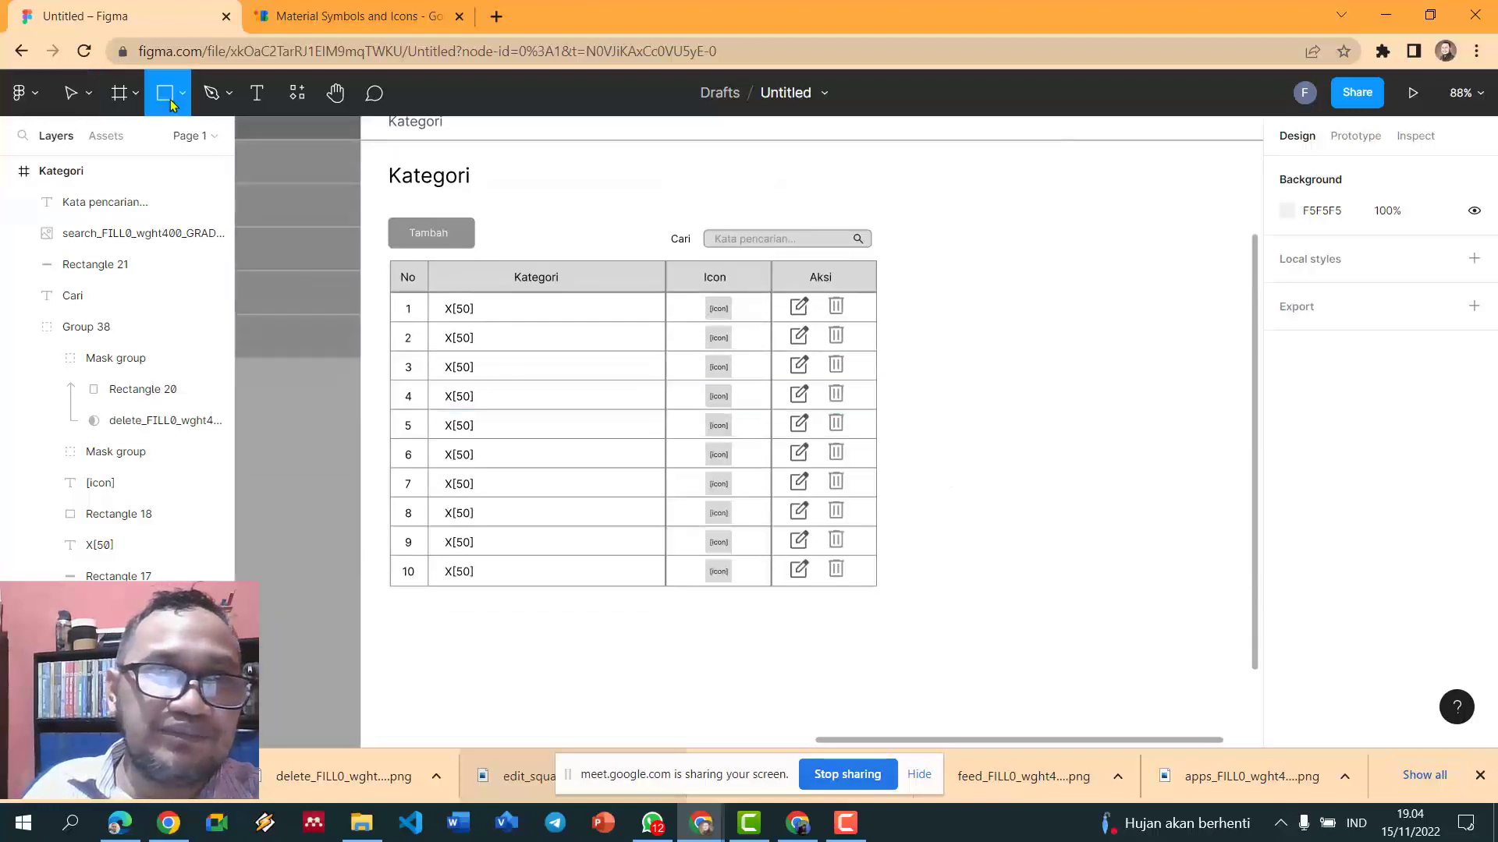
drag(709, 603, 731, 623)
click(730, 616)
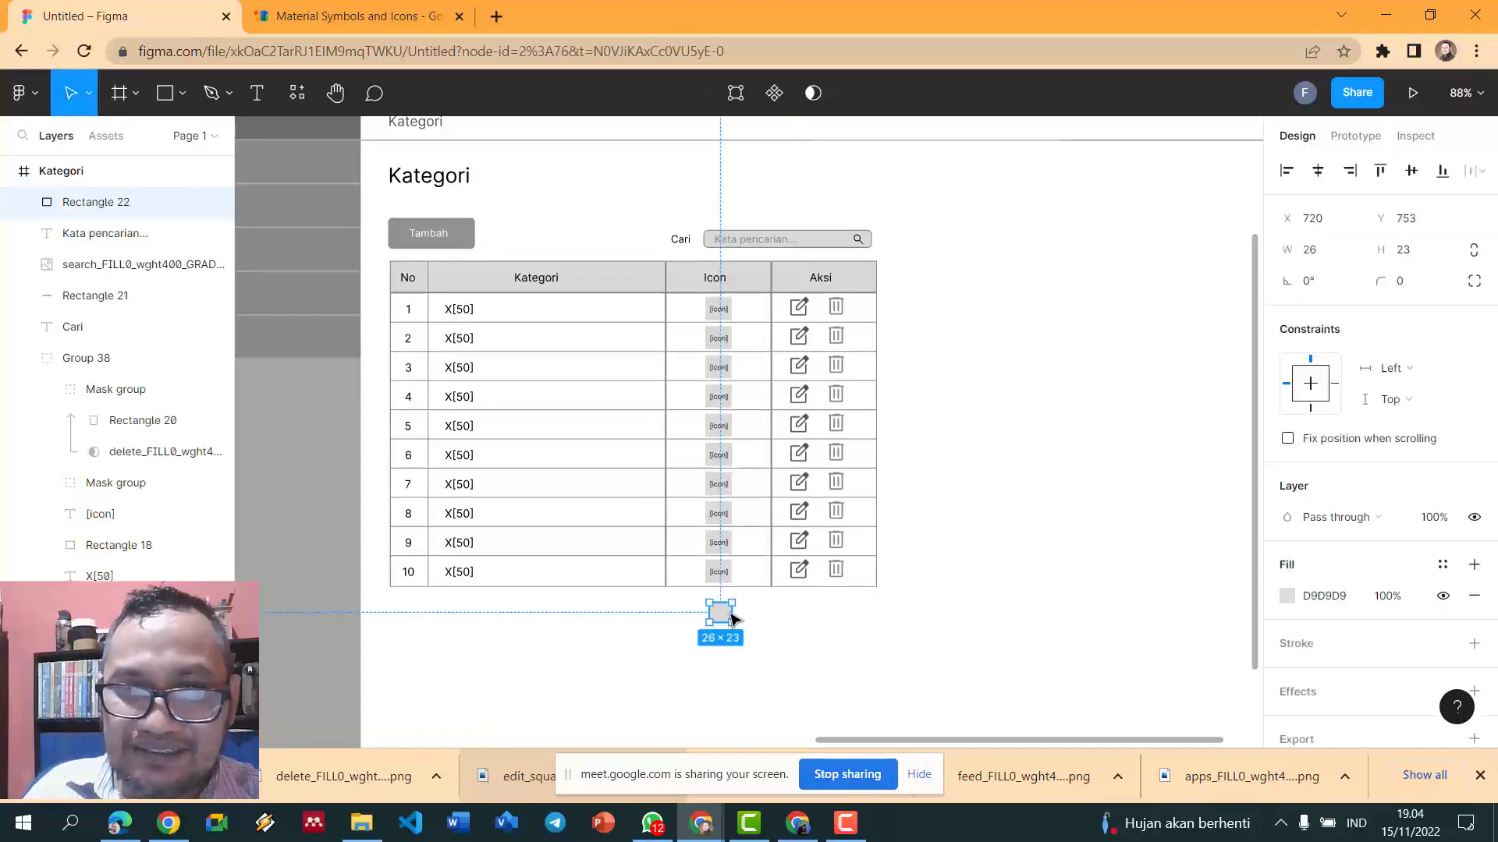
scroll(1326, 640, down, 2)
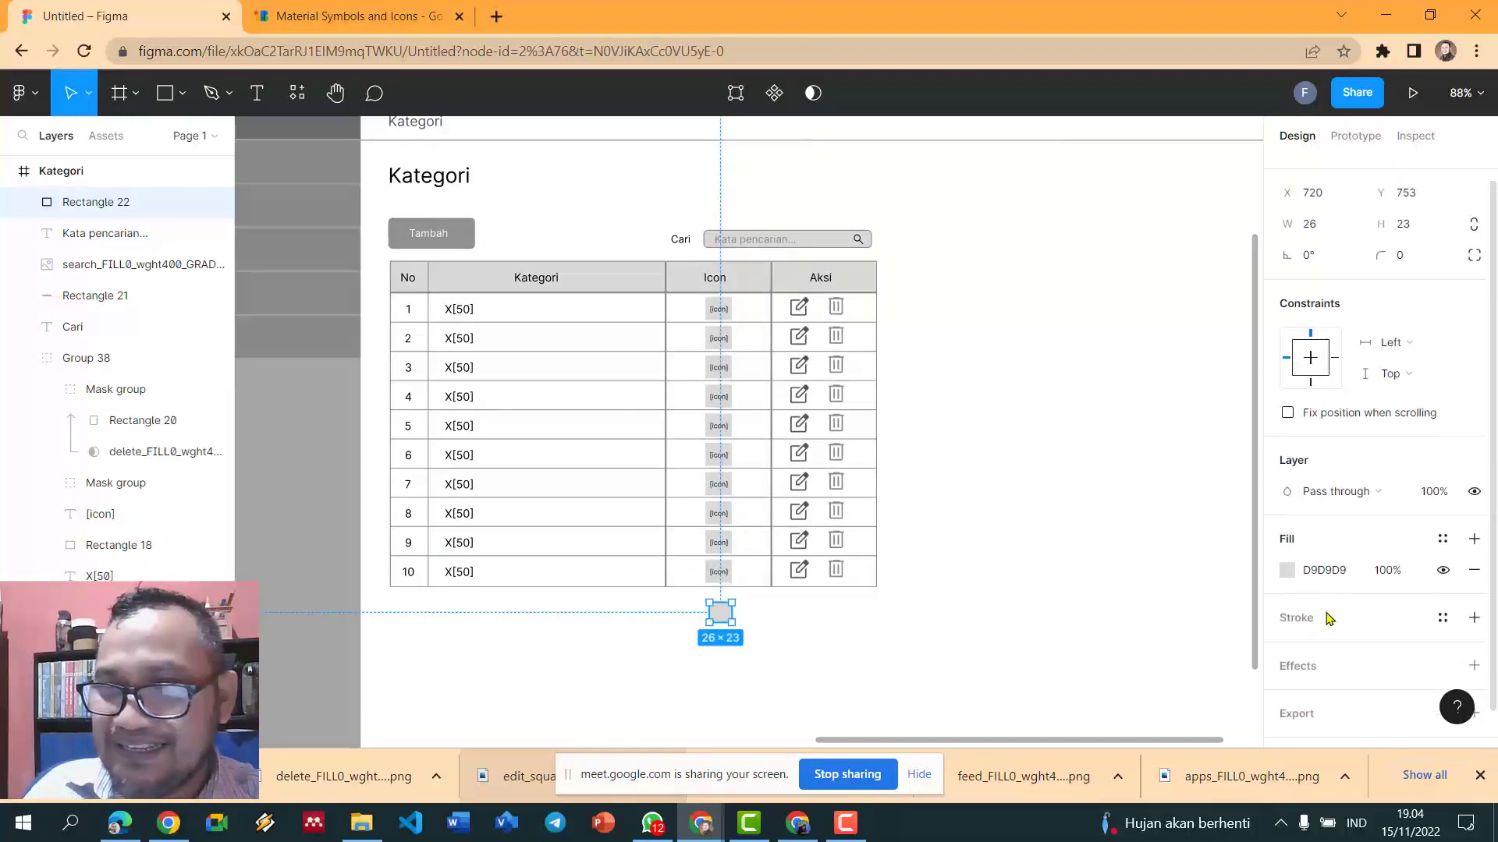
scroll(1373, 406, up, 2)
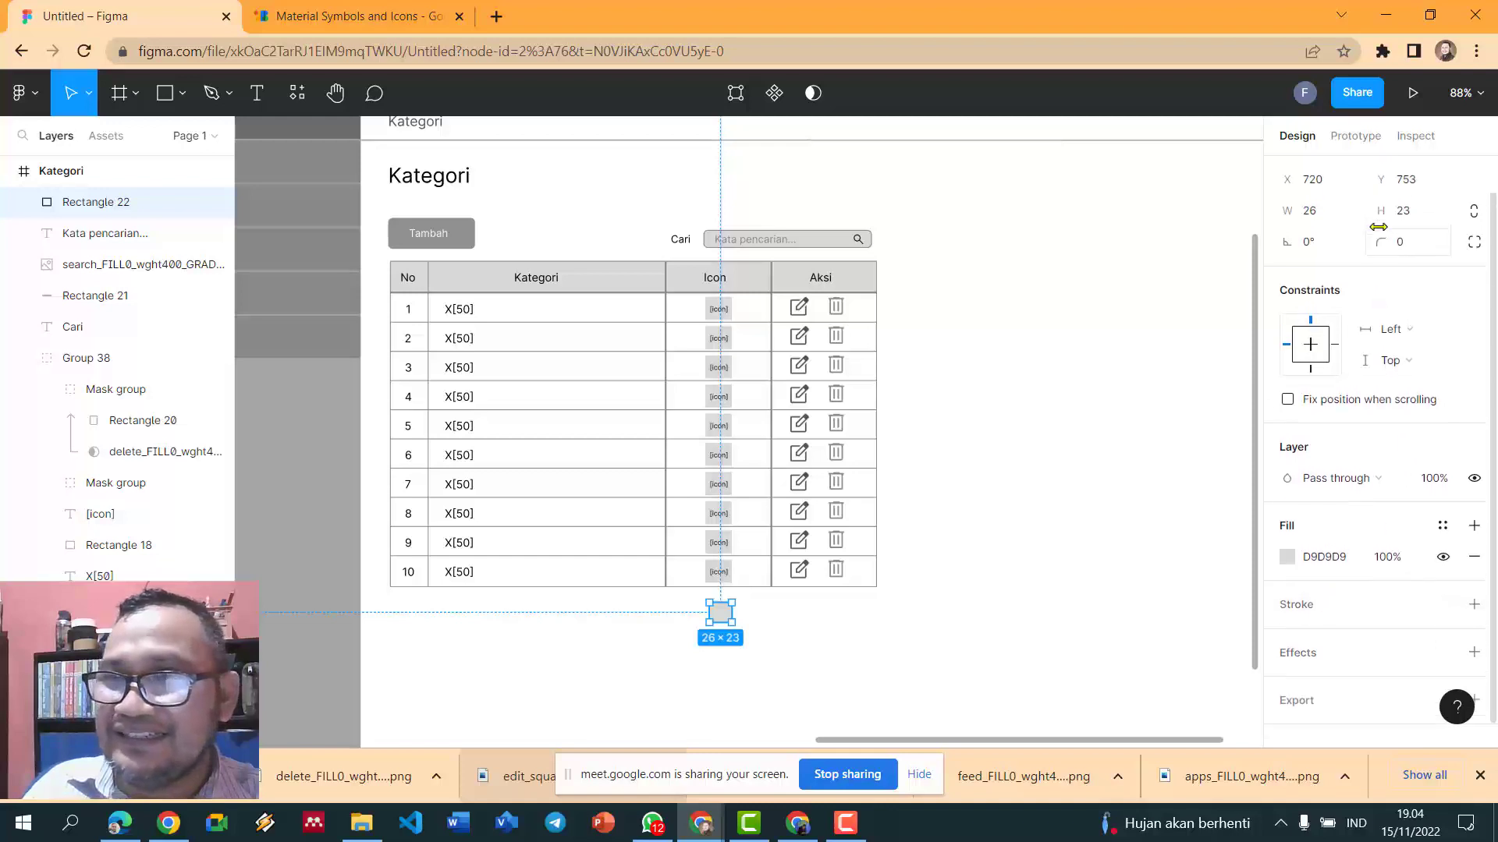
click(1430, 287)
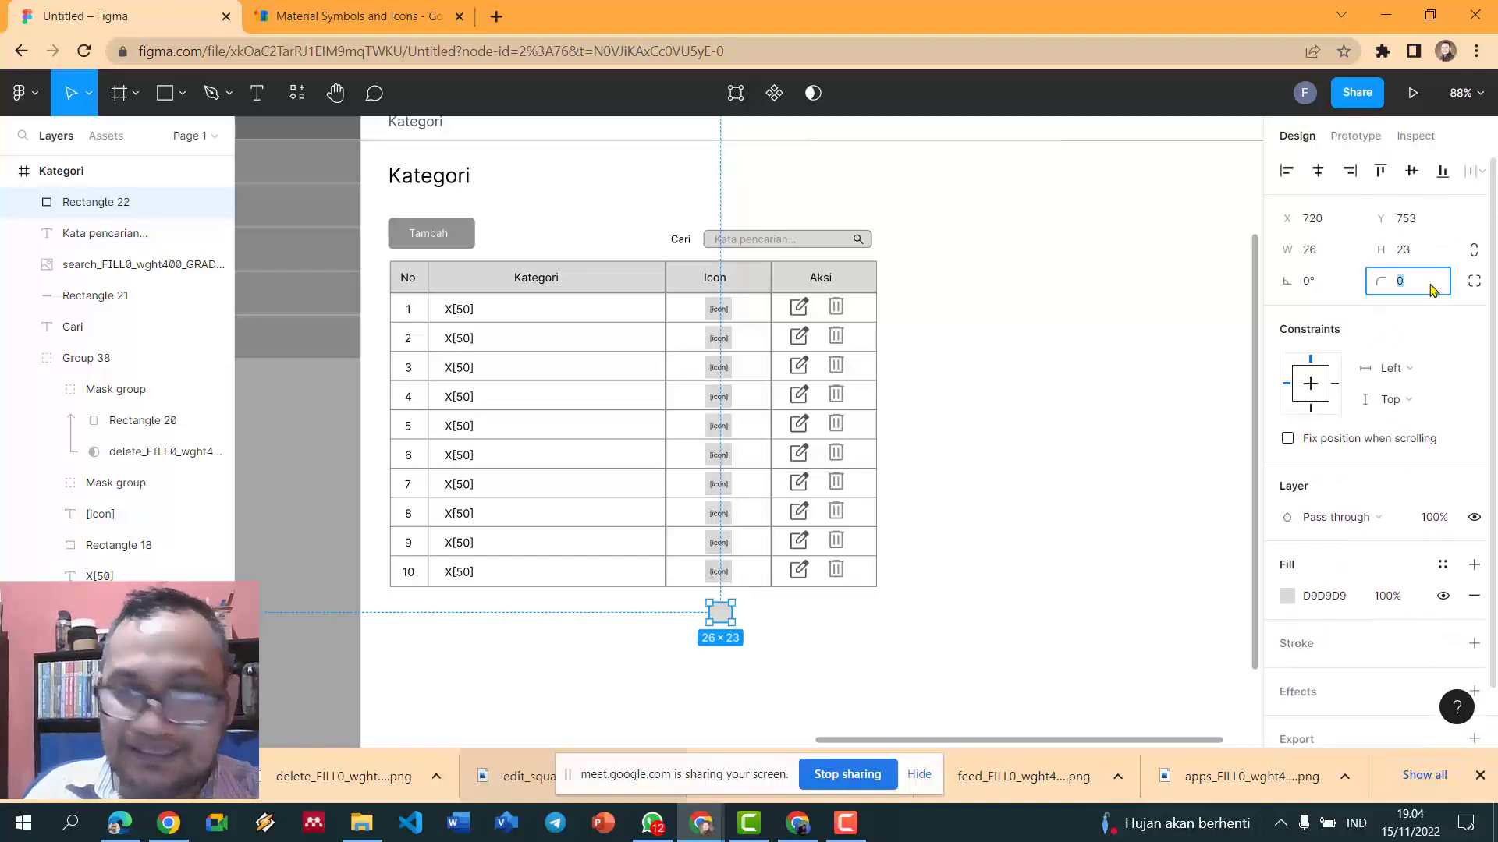
key(Return)
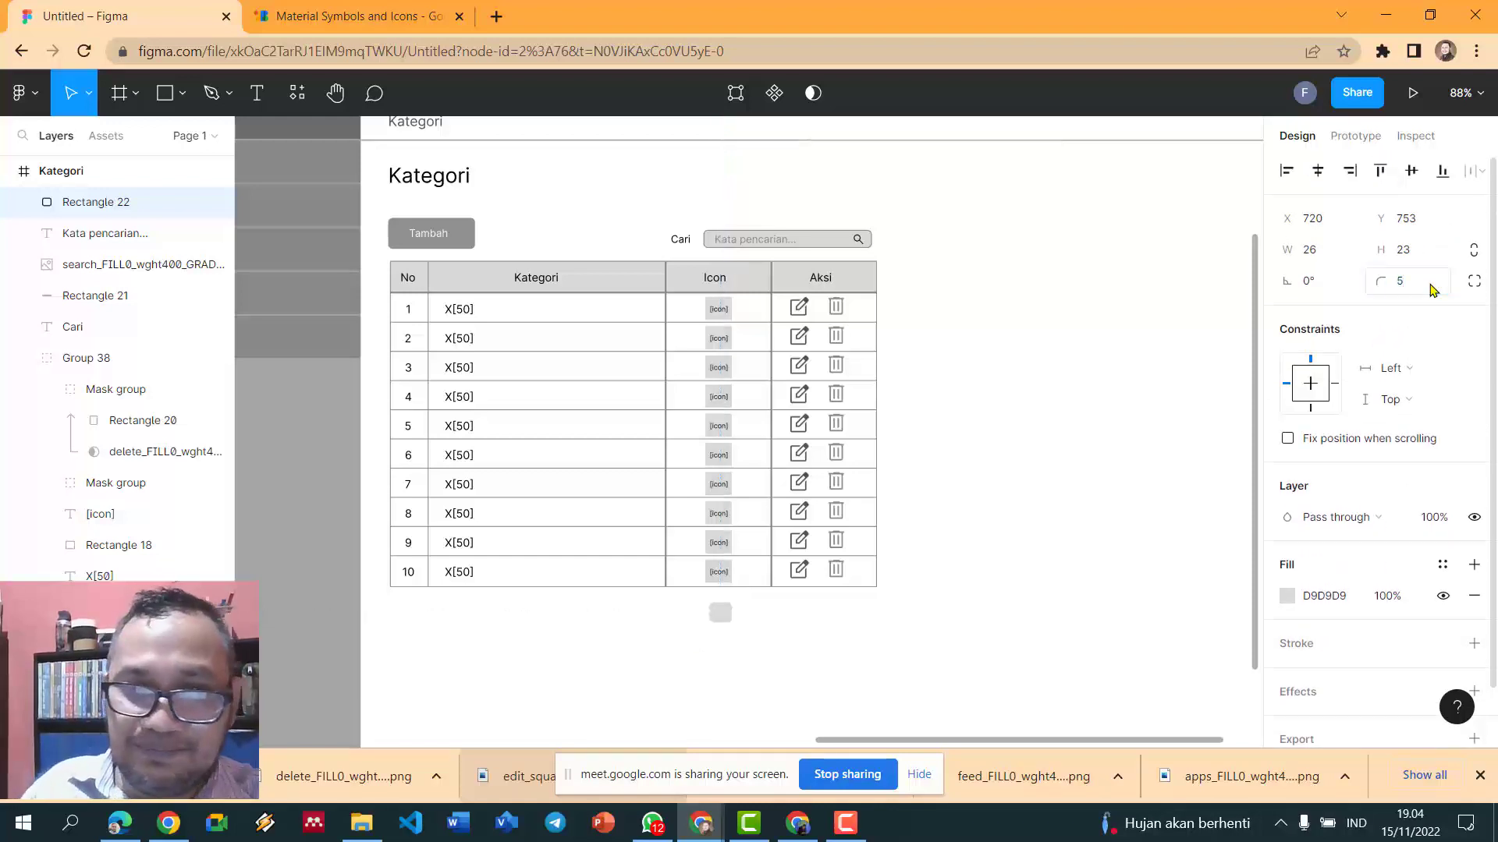
- Reselect the small grey box below the table
scroll(1240, 326, up, 2)
click(854, 659)
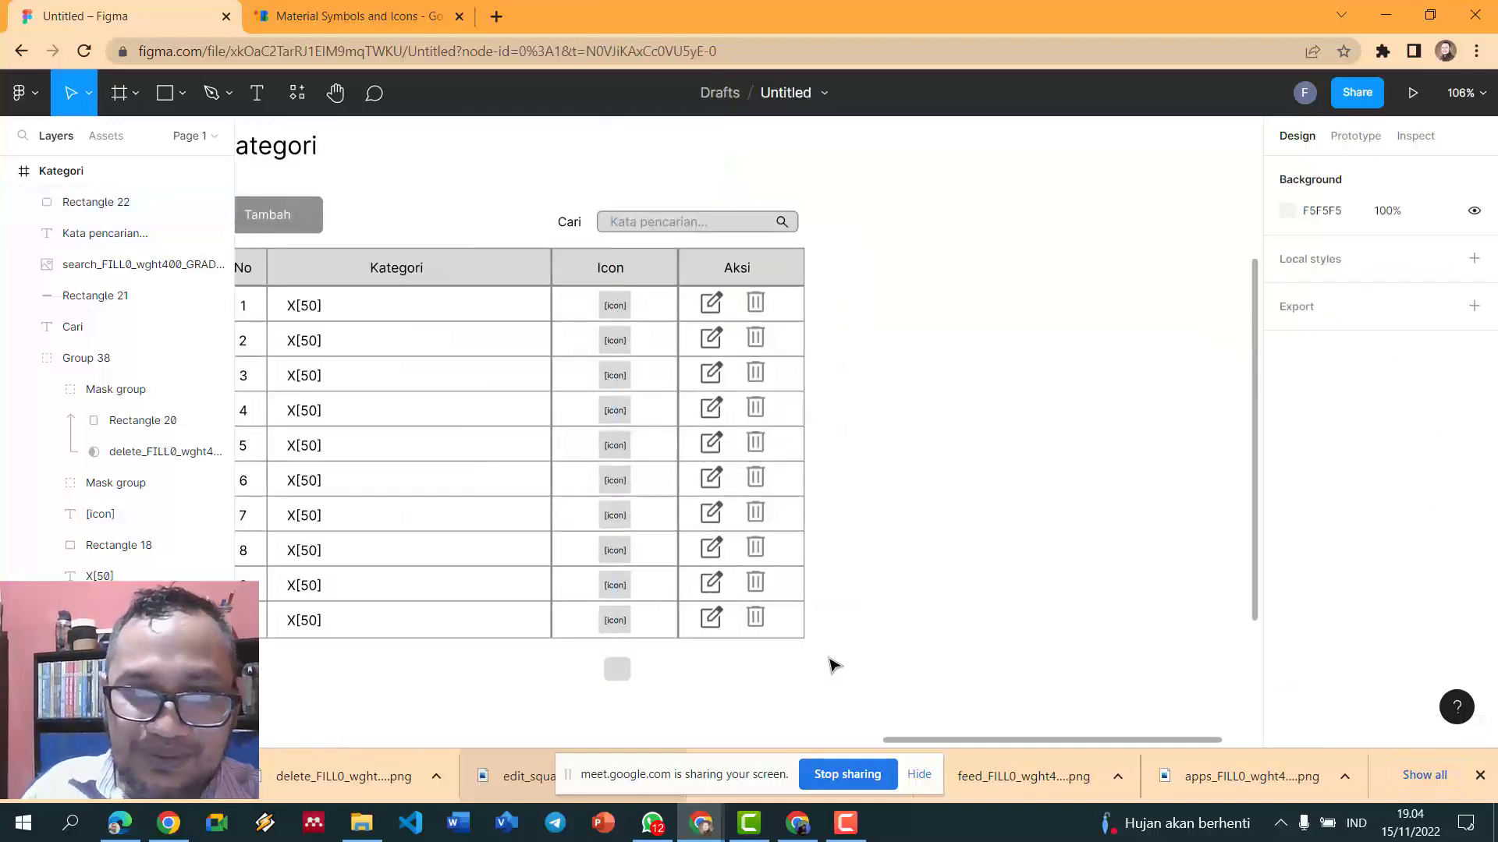
scroll(831, 663, down, 1)
scroll(837, 651, up, 1)
click(601, 643)
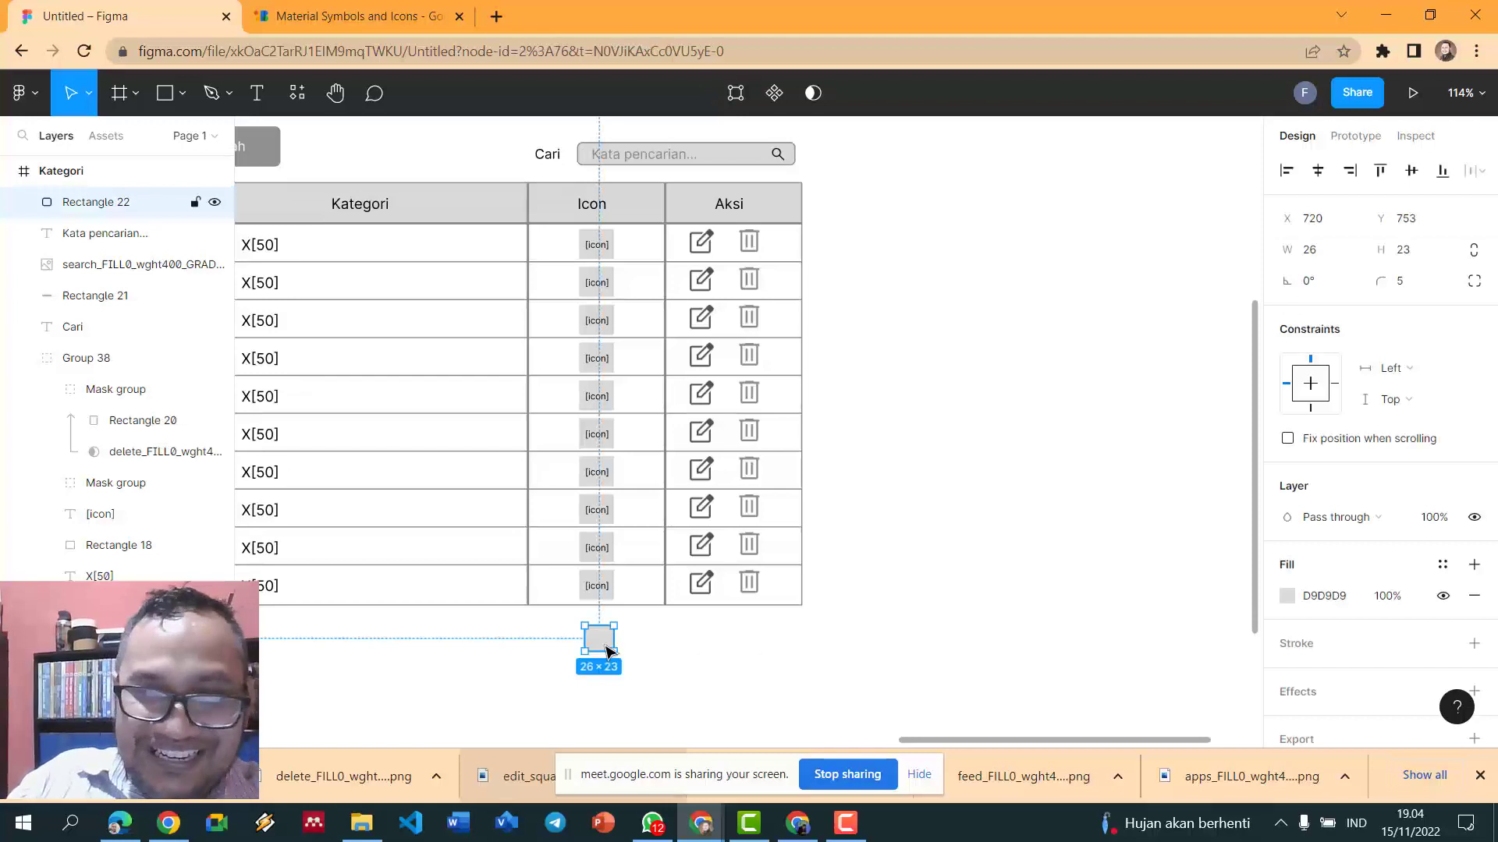
- Add a dark-grey (515151) '<<' label centred on the grey box
key(t)
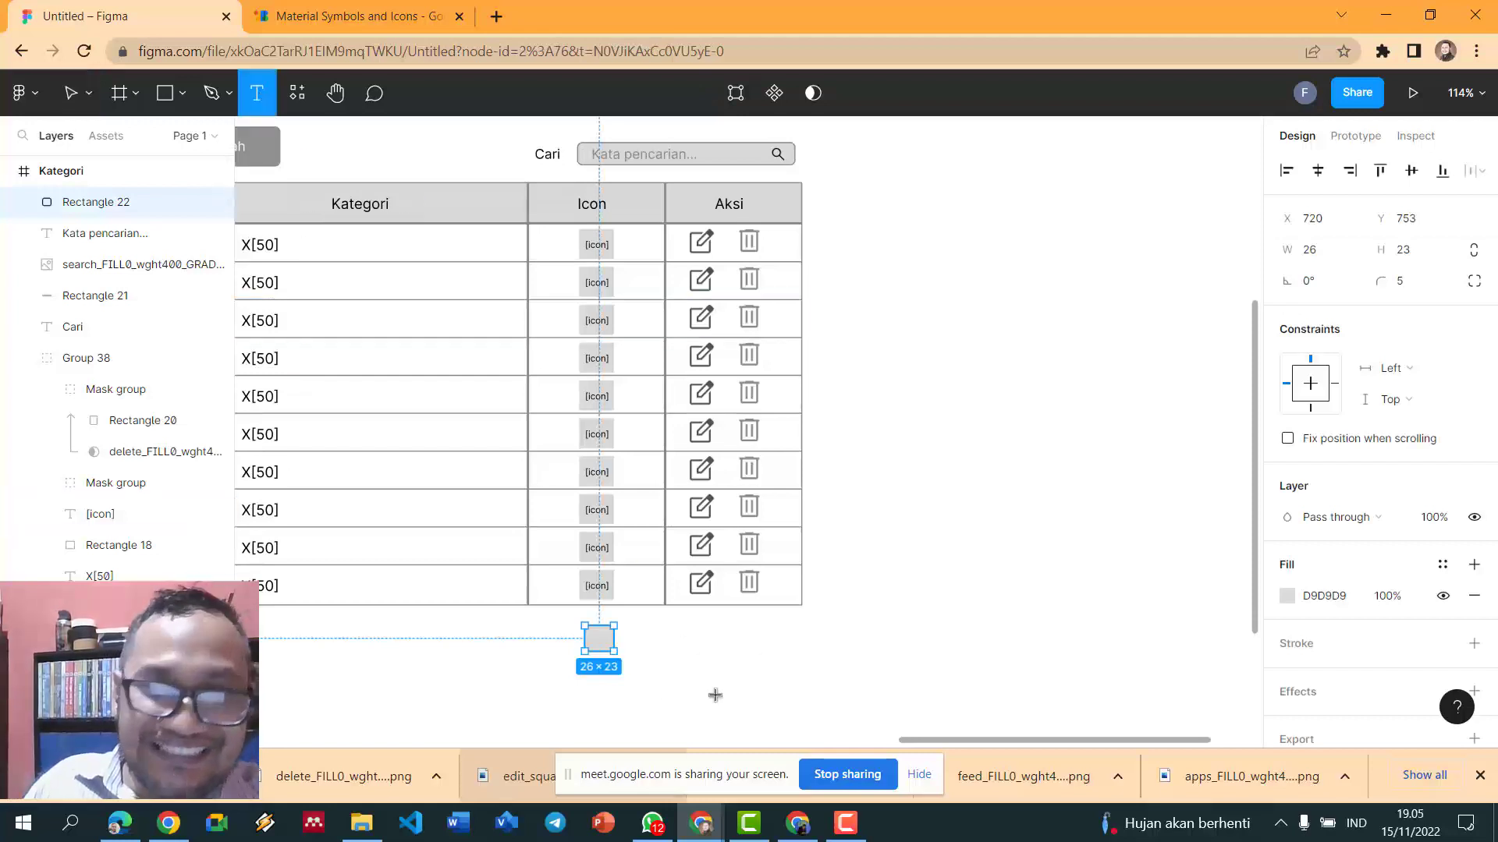
click(601, 637)
text(<<)
key(Escape)
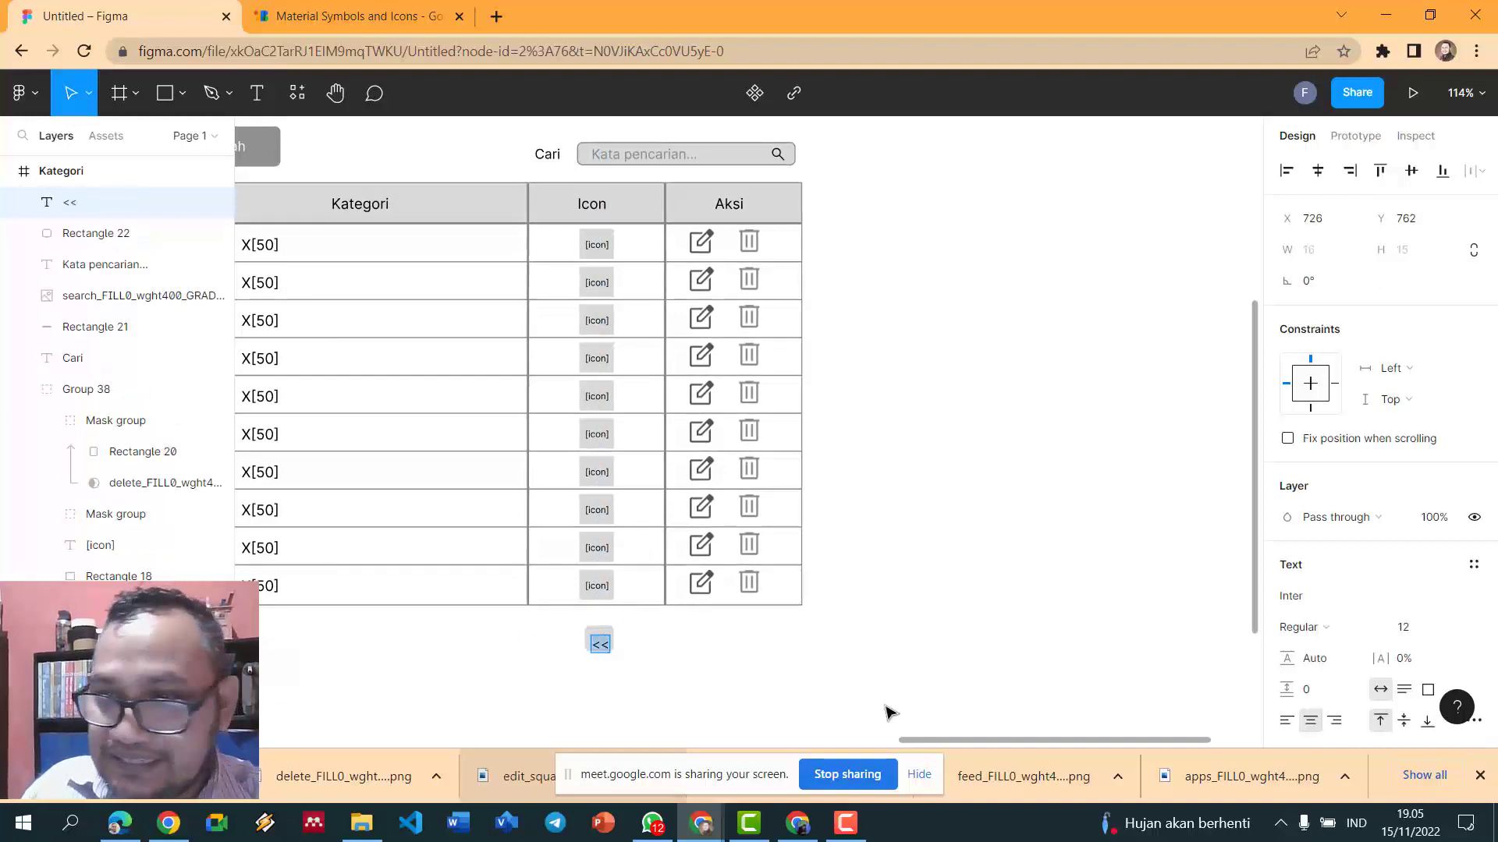
scroll(1320, 518, down, 4)
click(1298, 536)
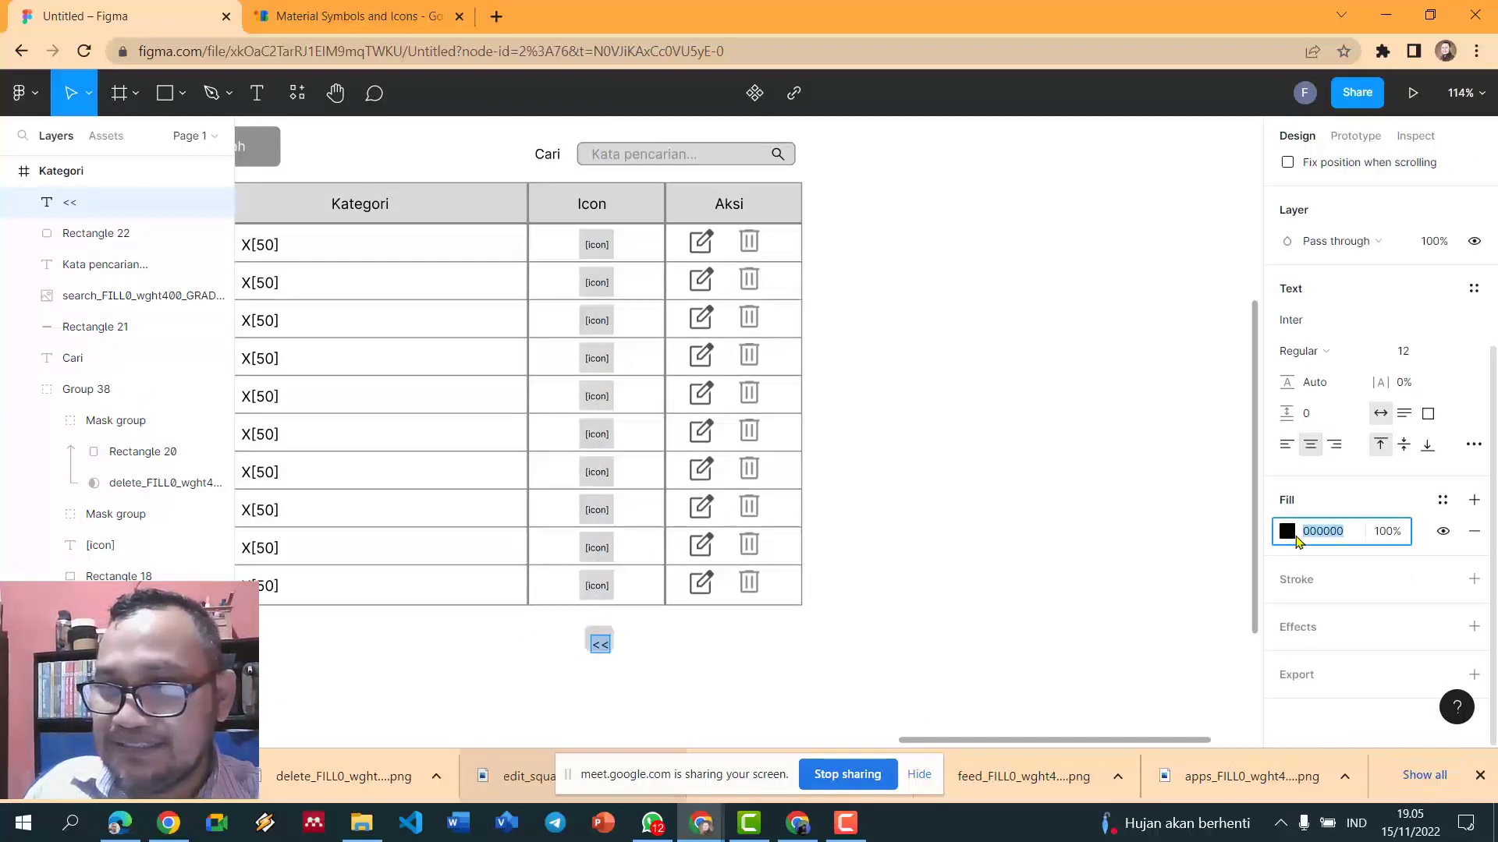
click(1287, 535)
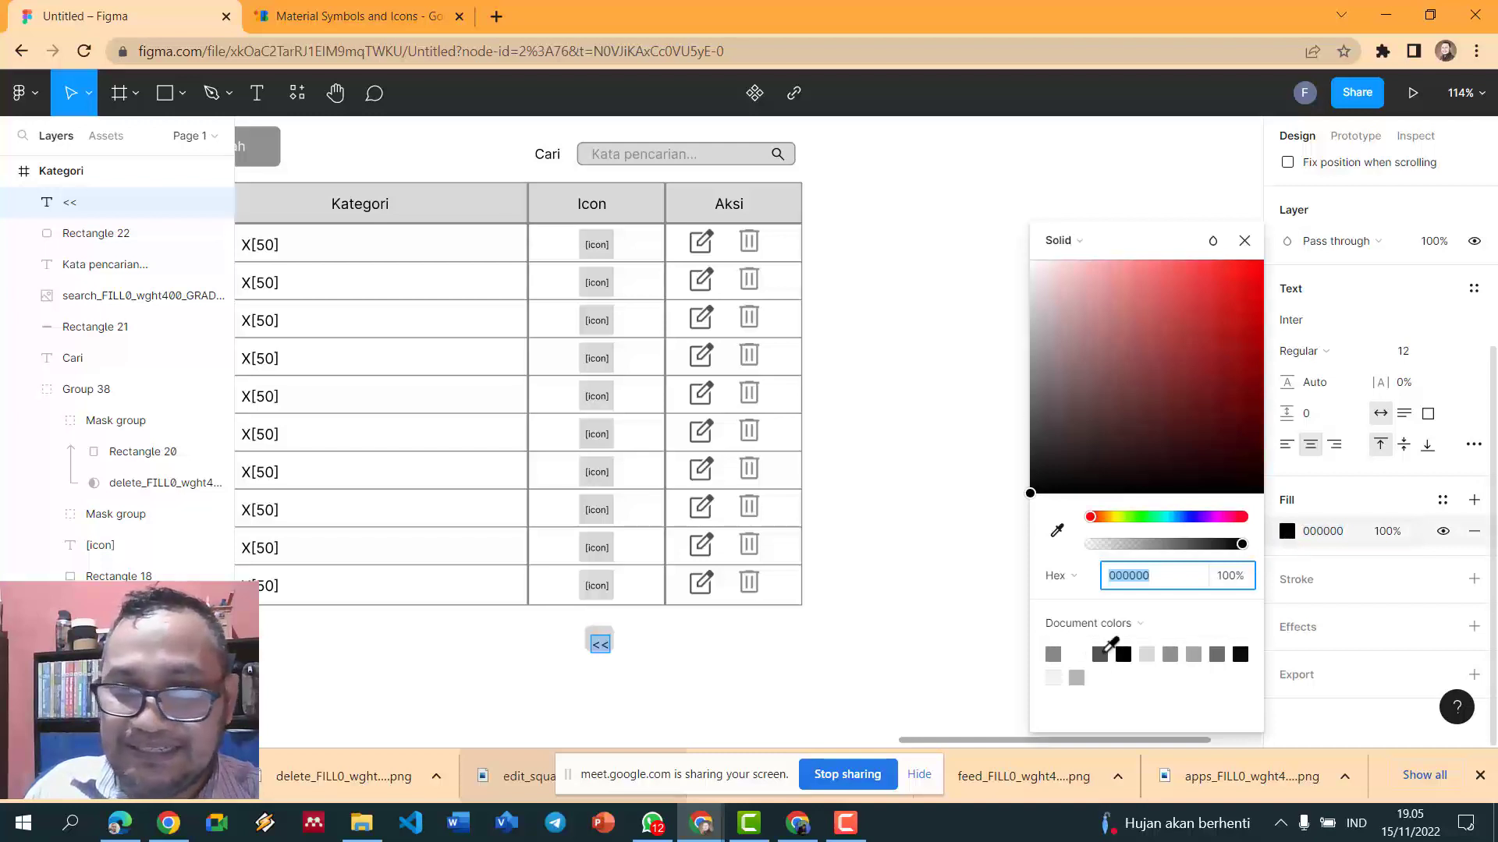
click(1100, 653)
drag(607, 649, 609, 644)
click(783, 635)
- Group the '<<' label with its box and place a duplicate right beside it
scroll(779, 635, down, 4)
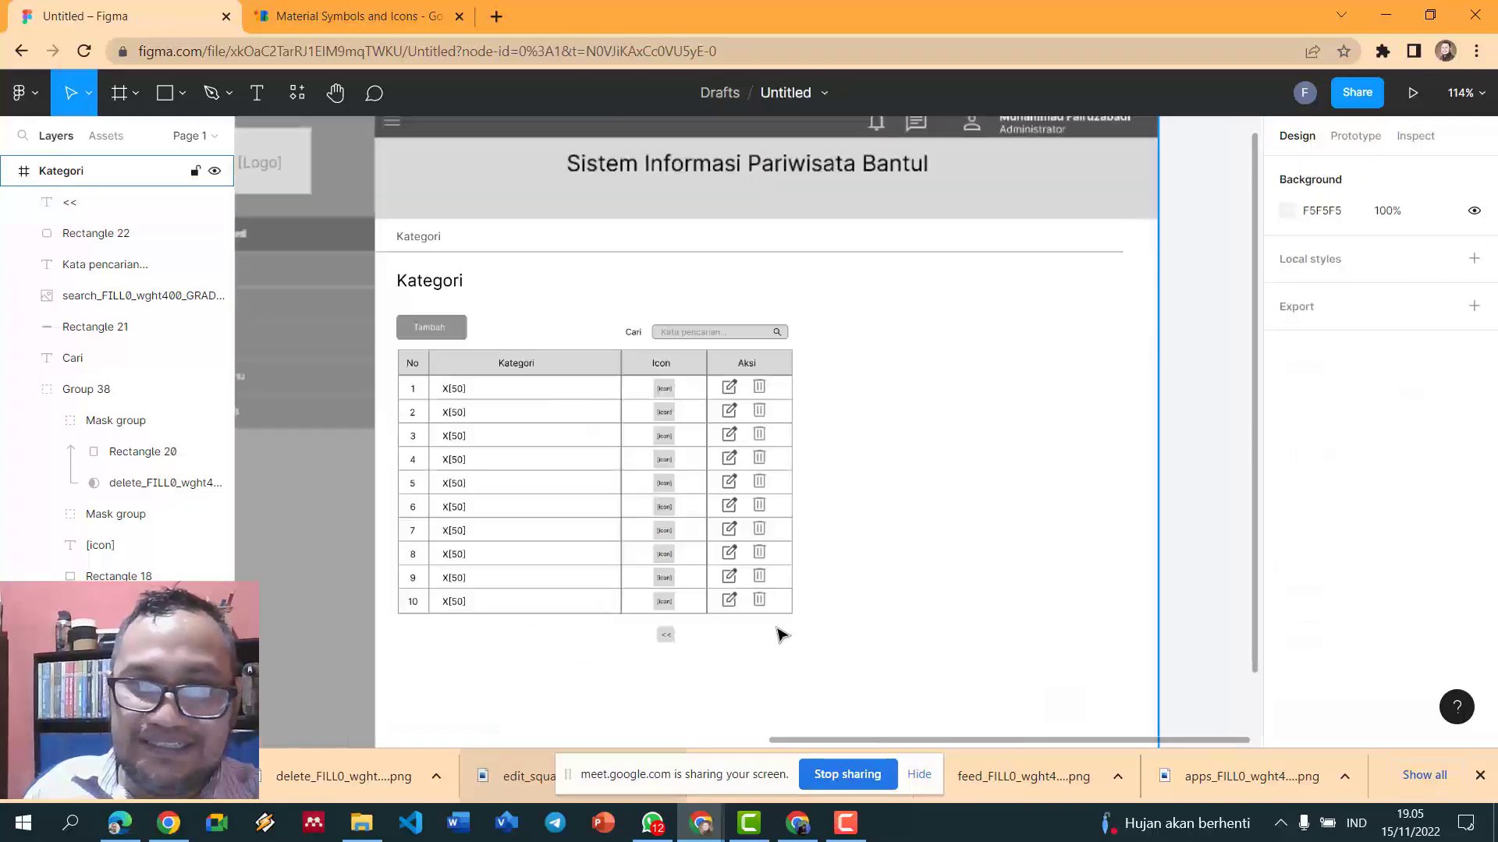
scroll(774, 637, up, 5)
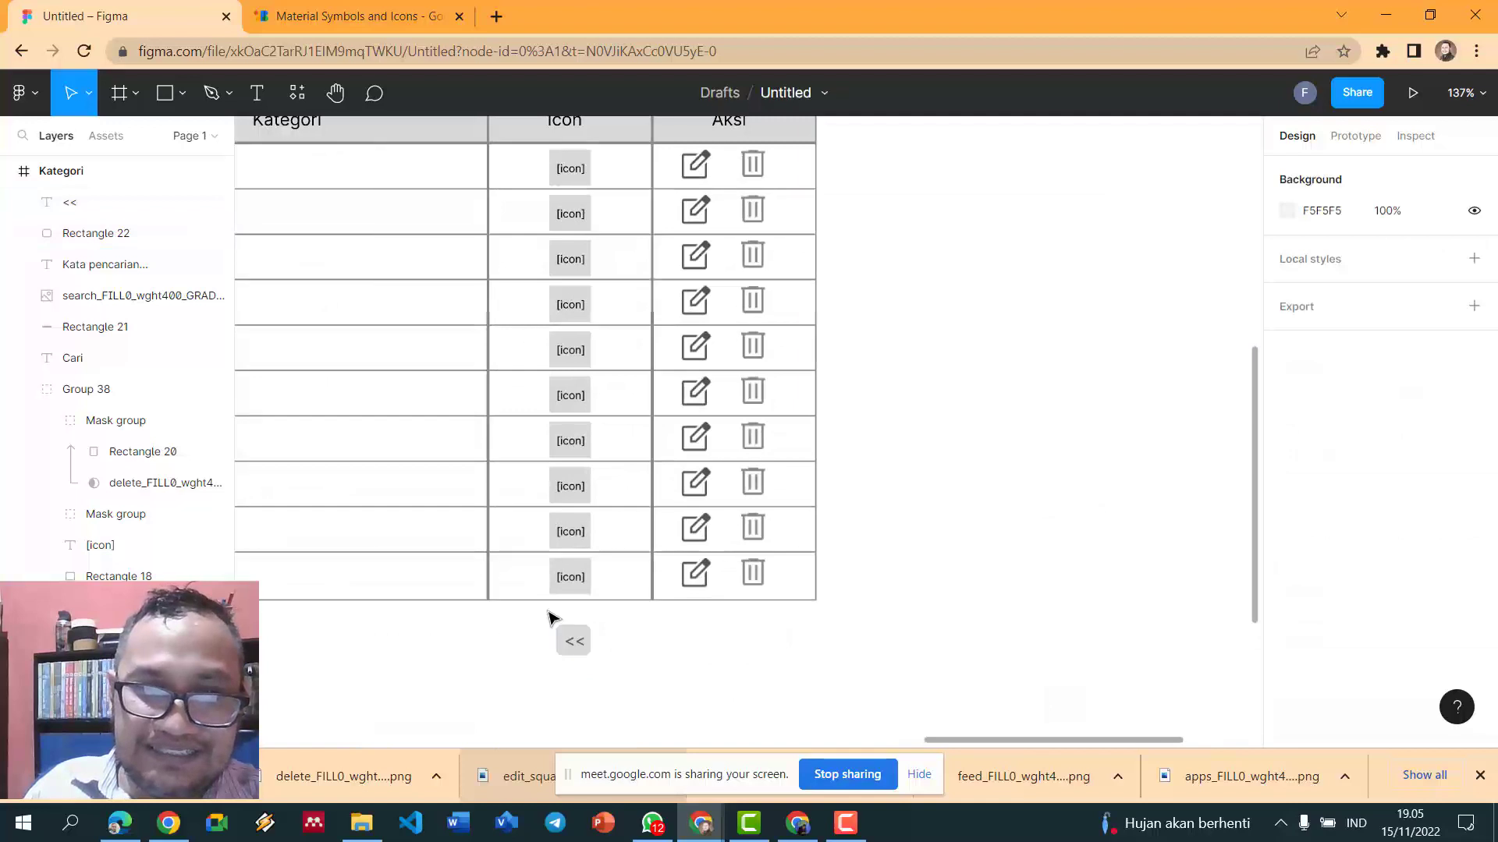
click(576, 641)
drag(606, 672, 546, 616)
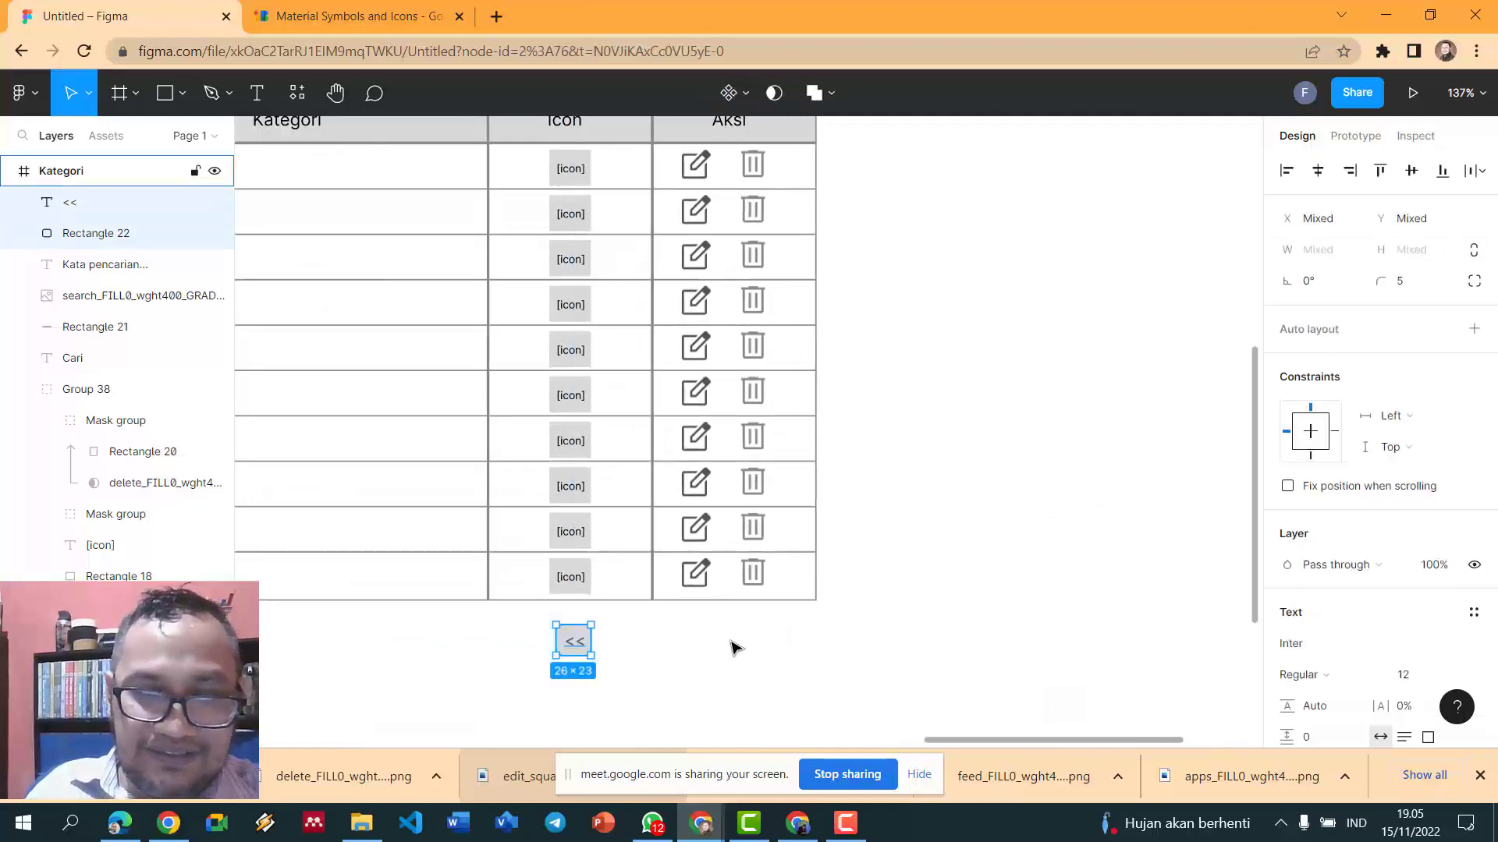
key(ctrl+g)
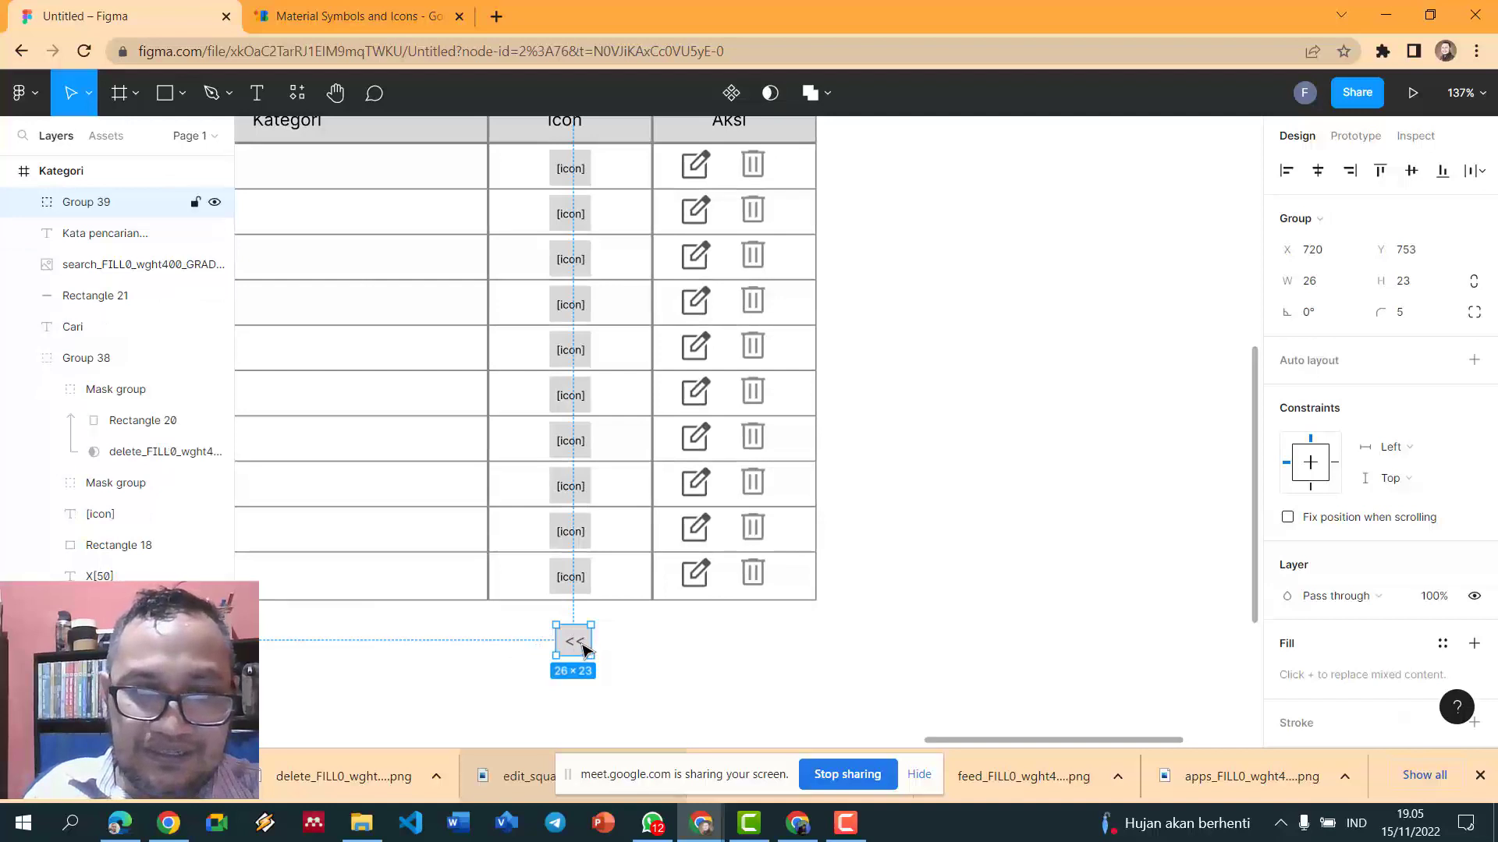
key(ctrl+d)
drag(586, 649, 628, 649)
- Change the copied button's label to '<'
click(723, 641)
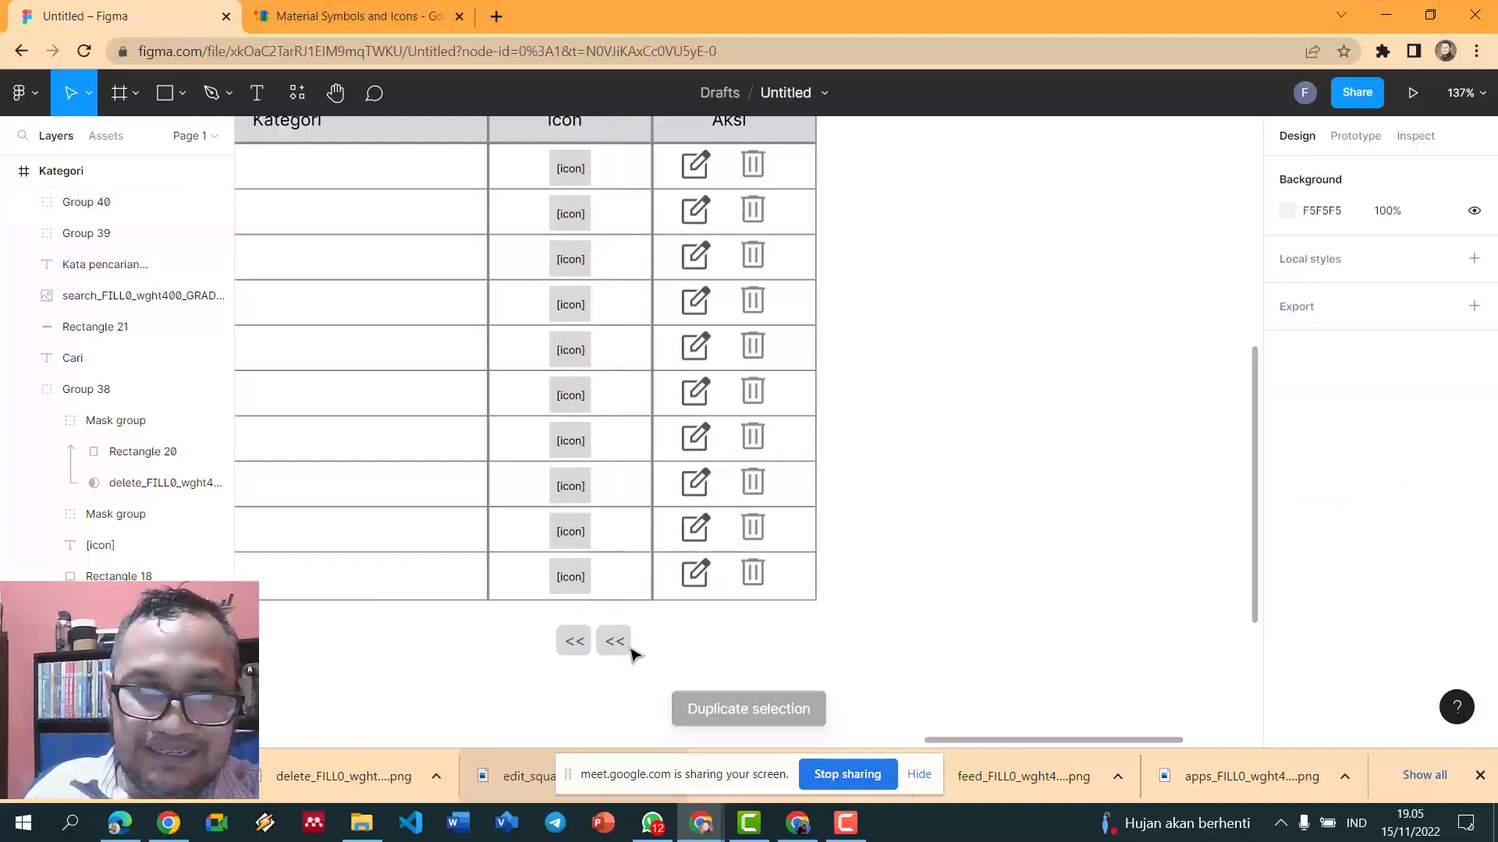
double_click(617, 651)
double_click(615, 642)
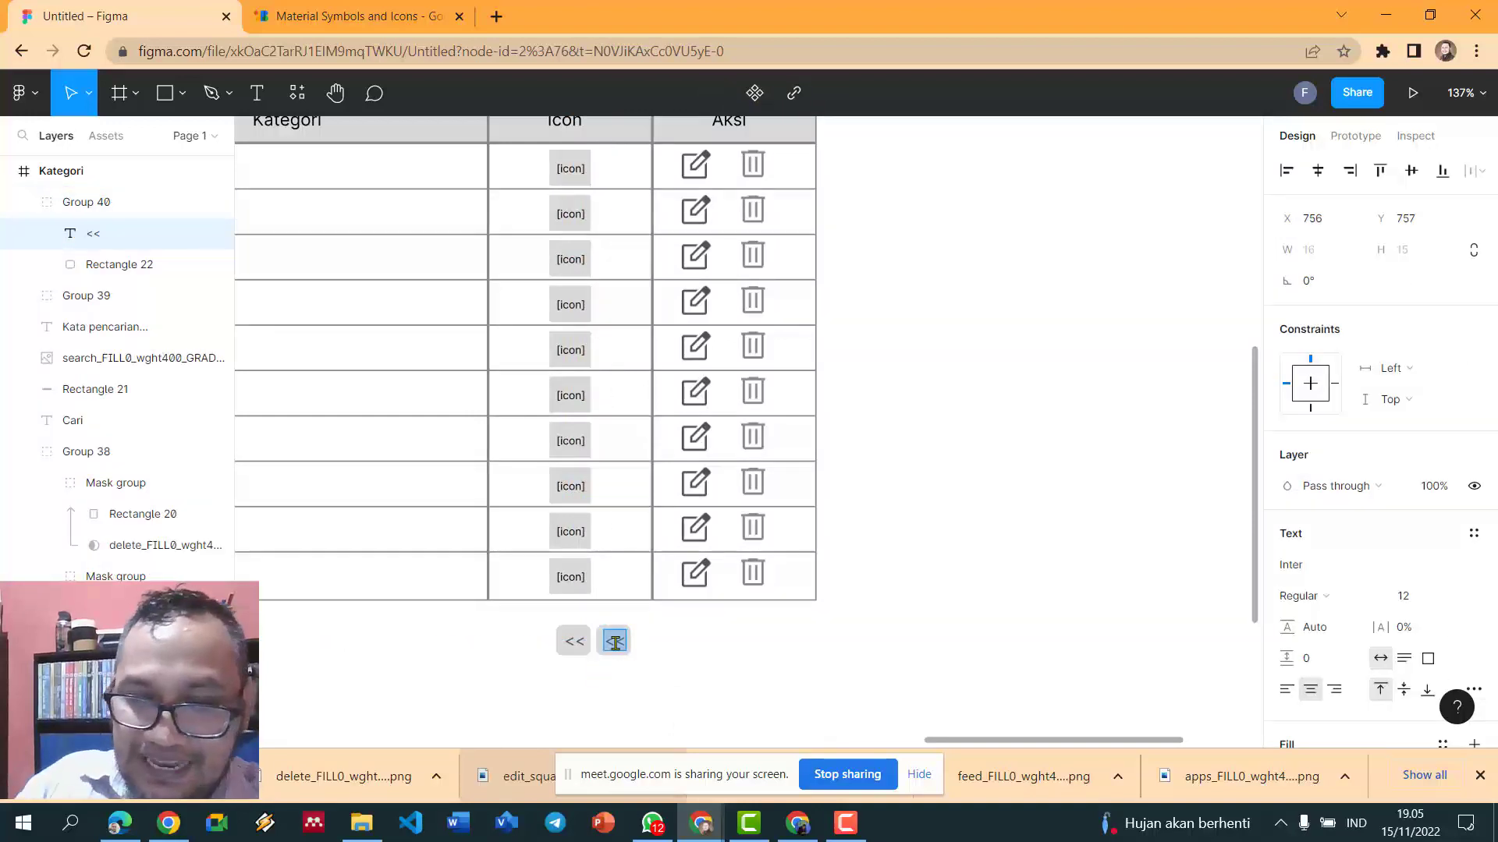
key(Escape)
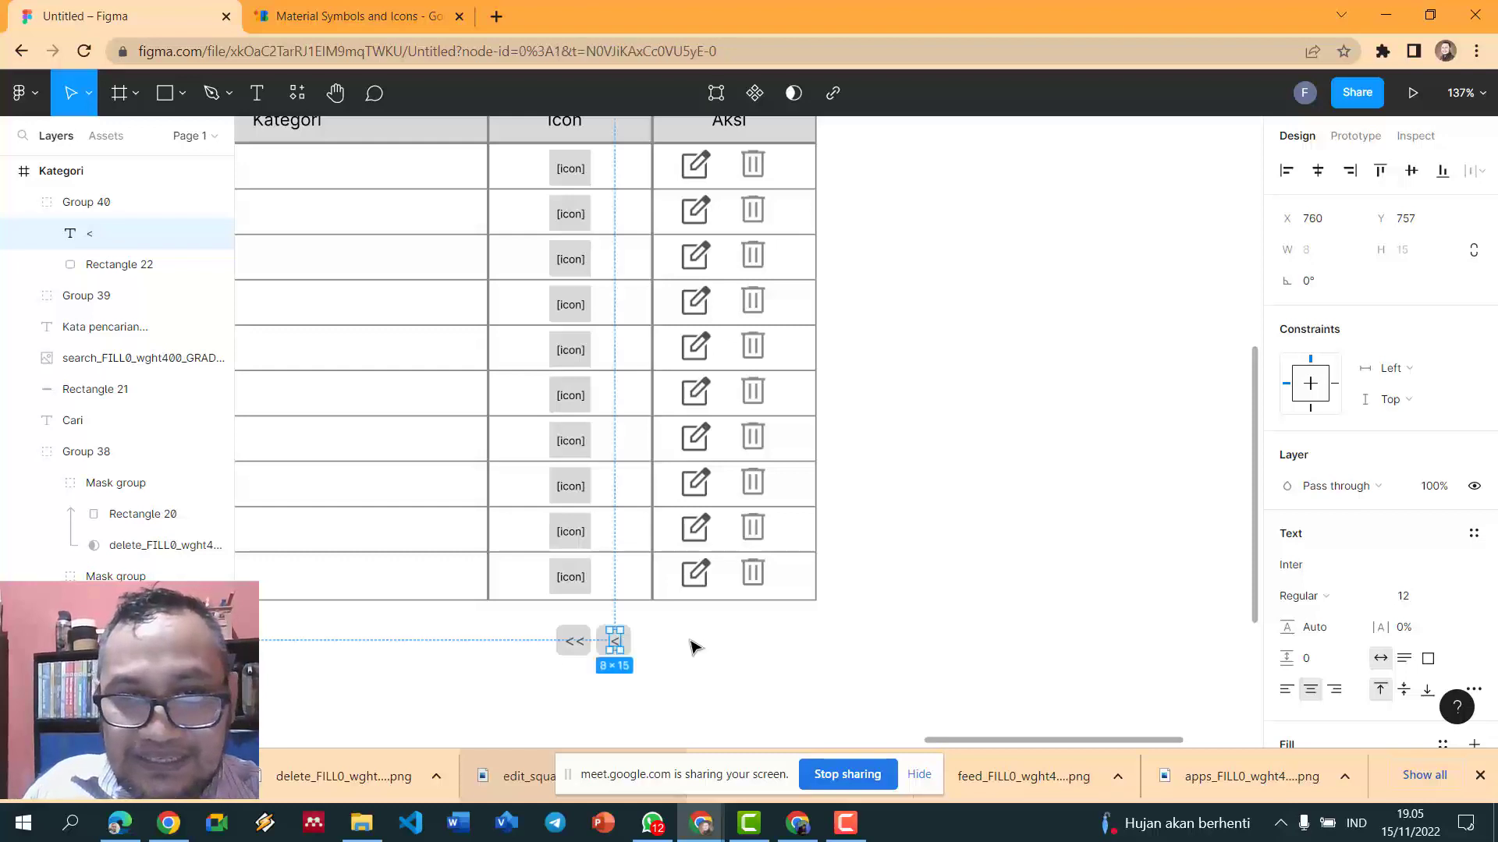
key(Escape)
scroll(694, 647, down, 2)
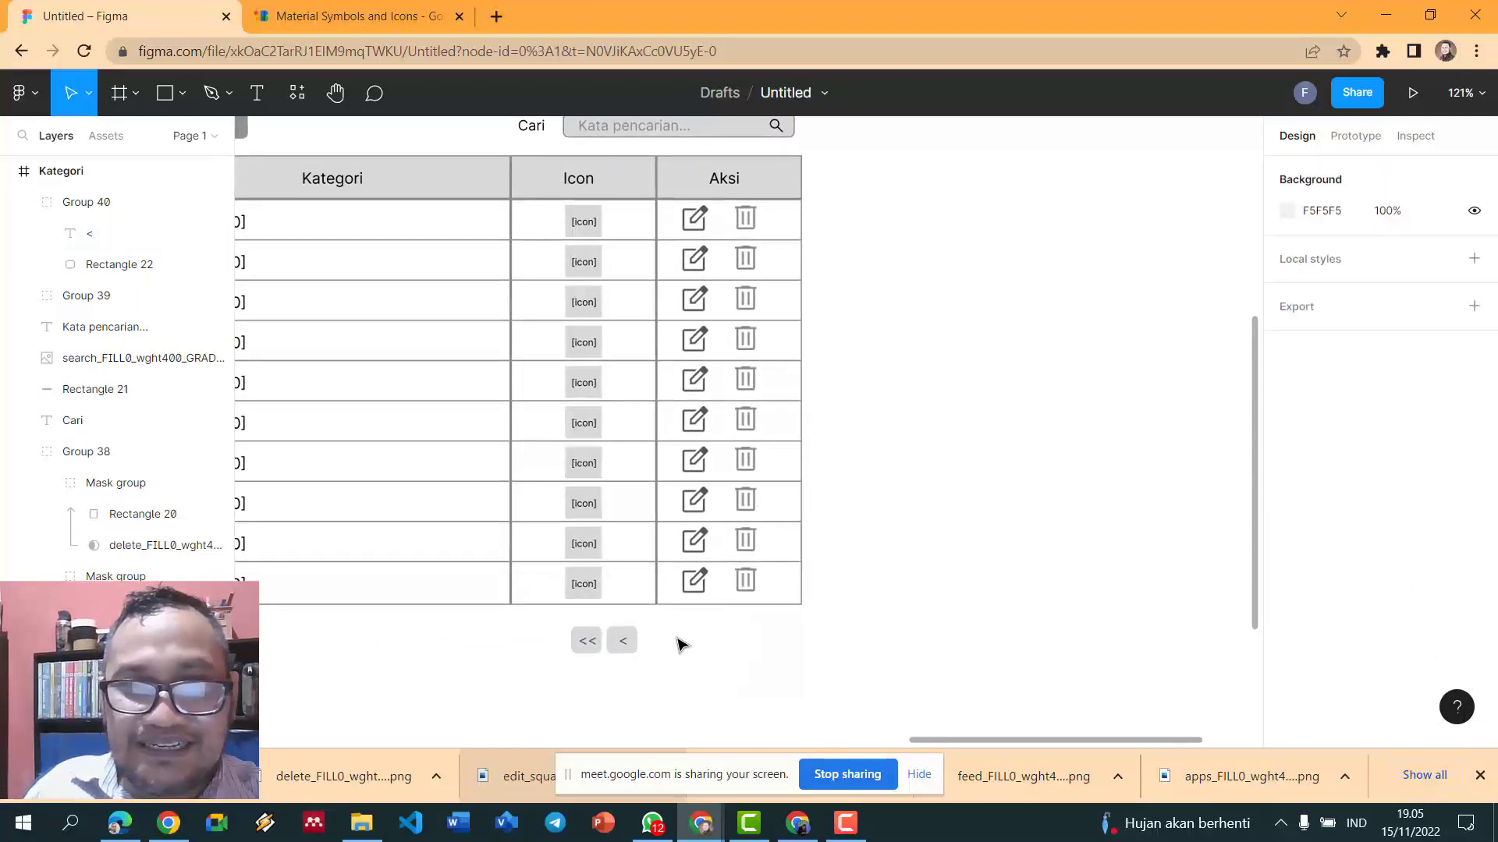
- Duplicate the '<' button toward the right end of the row and relabel it '>'
click(622, 641)
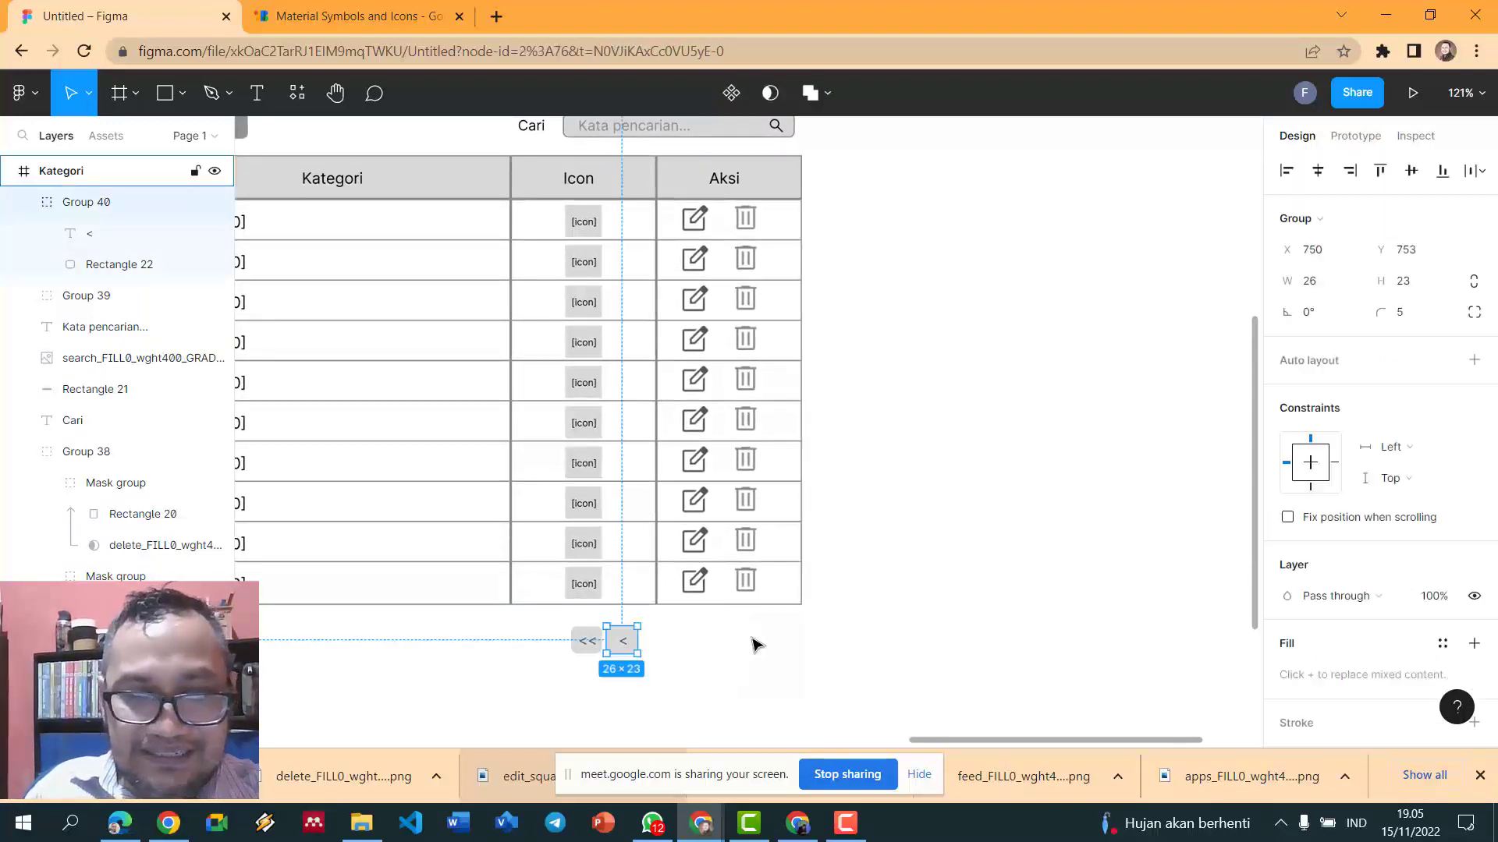
key(ctrl+d)
drag(633, 645, 761, 648)
click(821, 635)
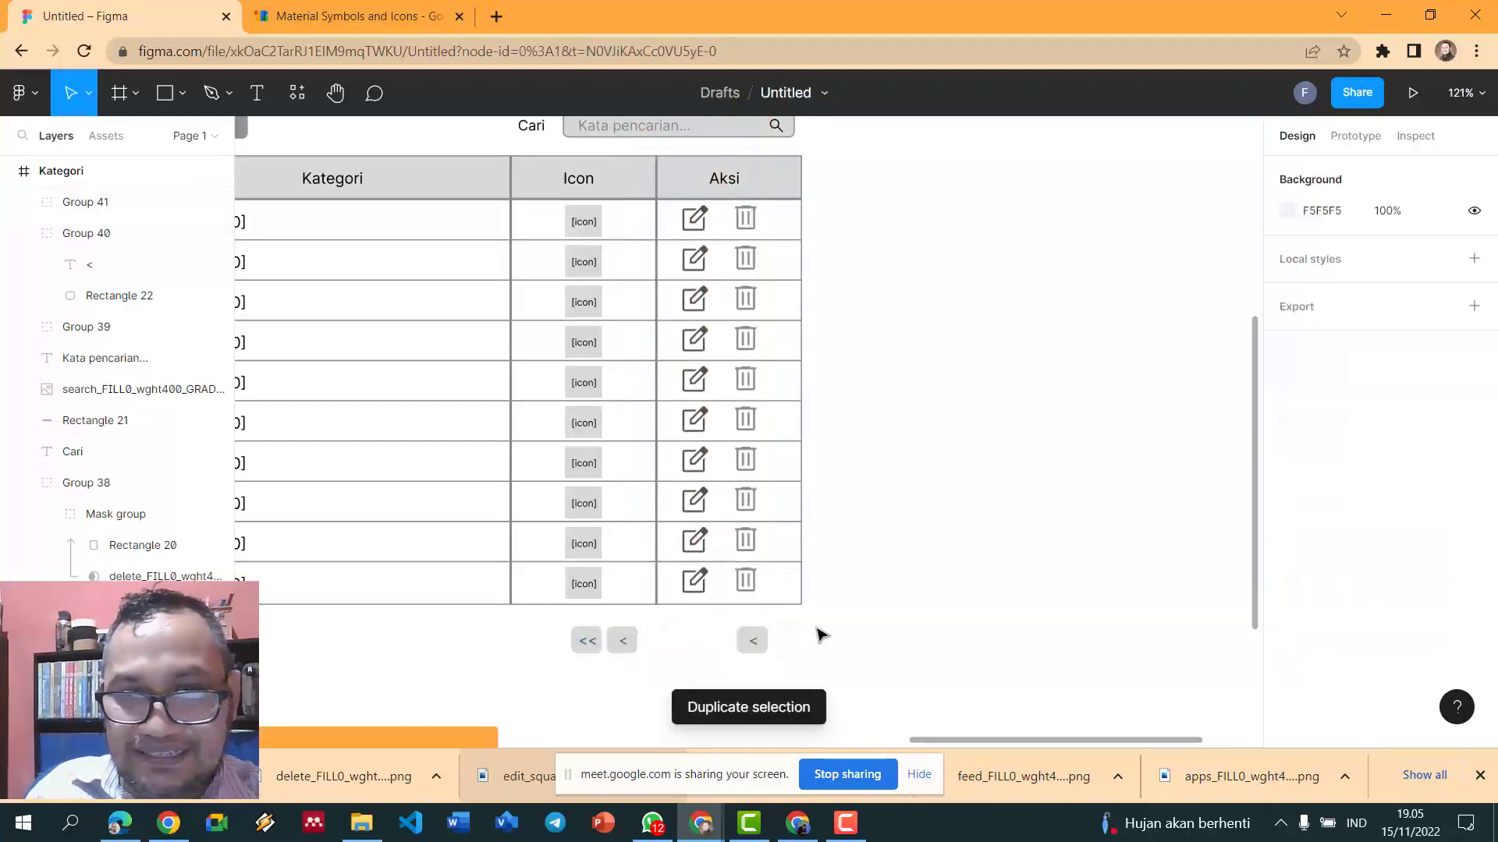
click(754, 642)
double_click(755, 646)
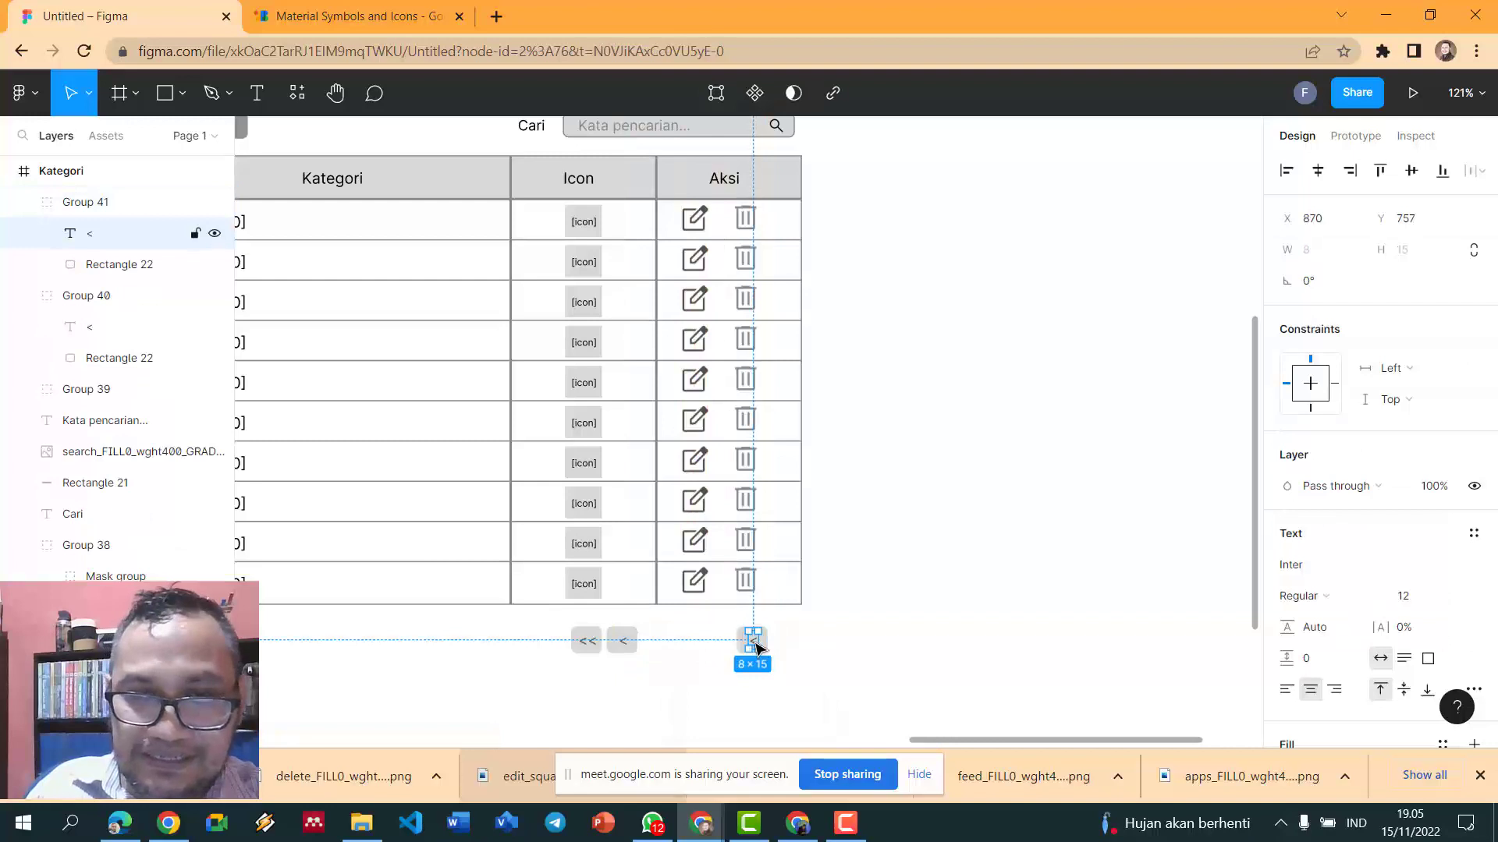
double_click(755, 646)
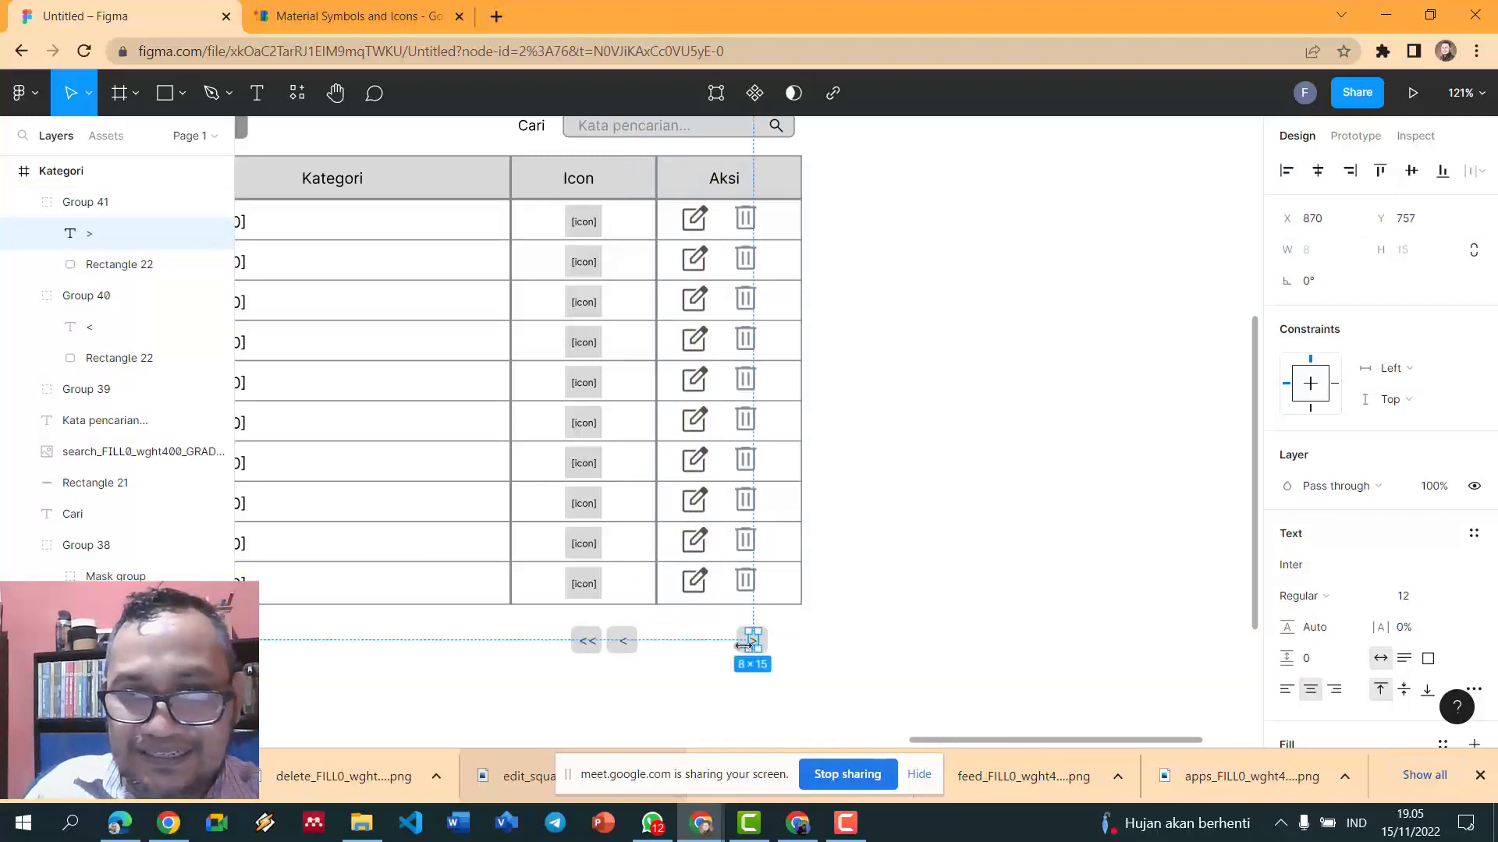
click(819, 655)
- Place a duplicate of the '>' button just to its right
click(764, 650)
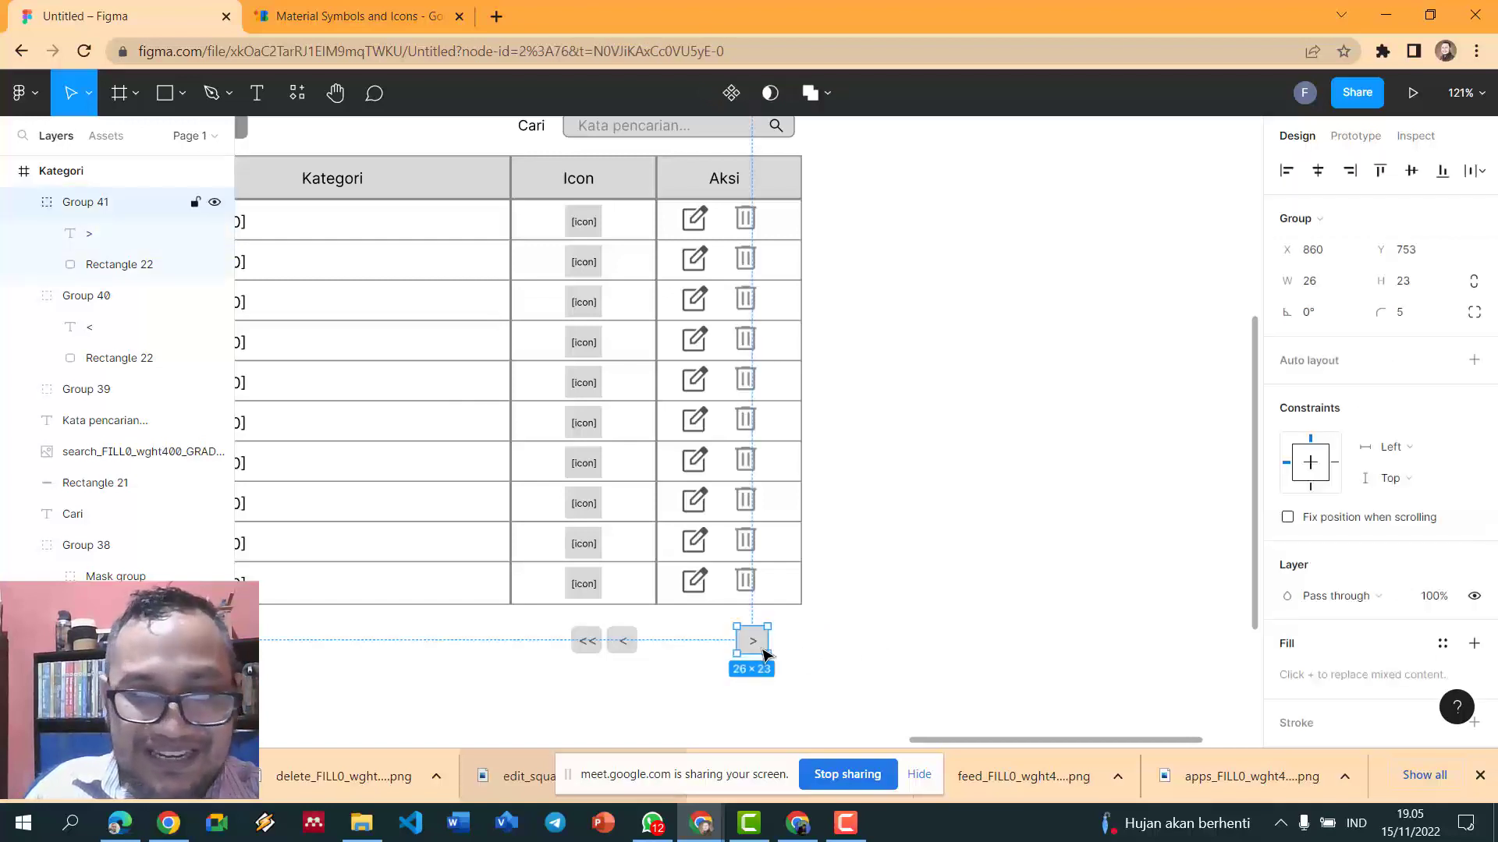
key(ctrl+d)
click(890, 646)
drag(752, 641, 797, 651)
click(815, 647)
click(796, 645)
double_click(797, 647)
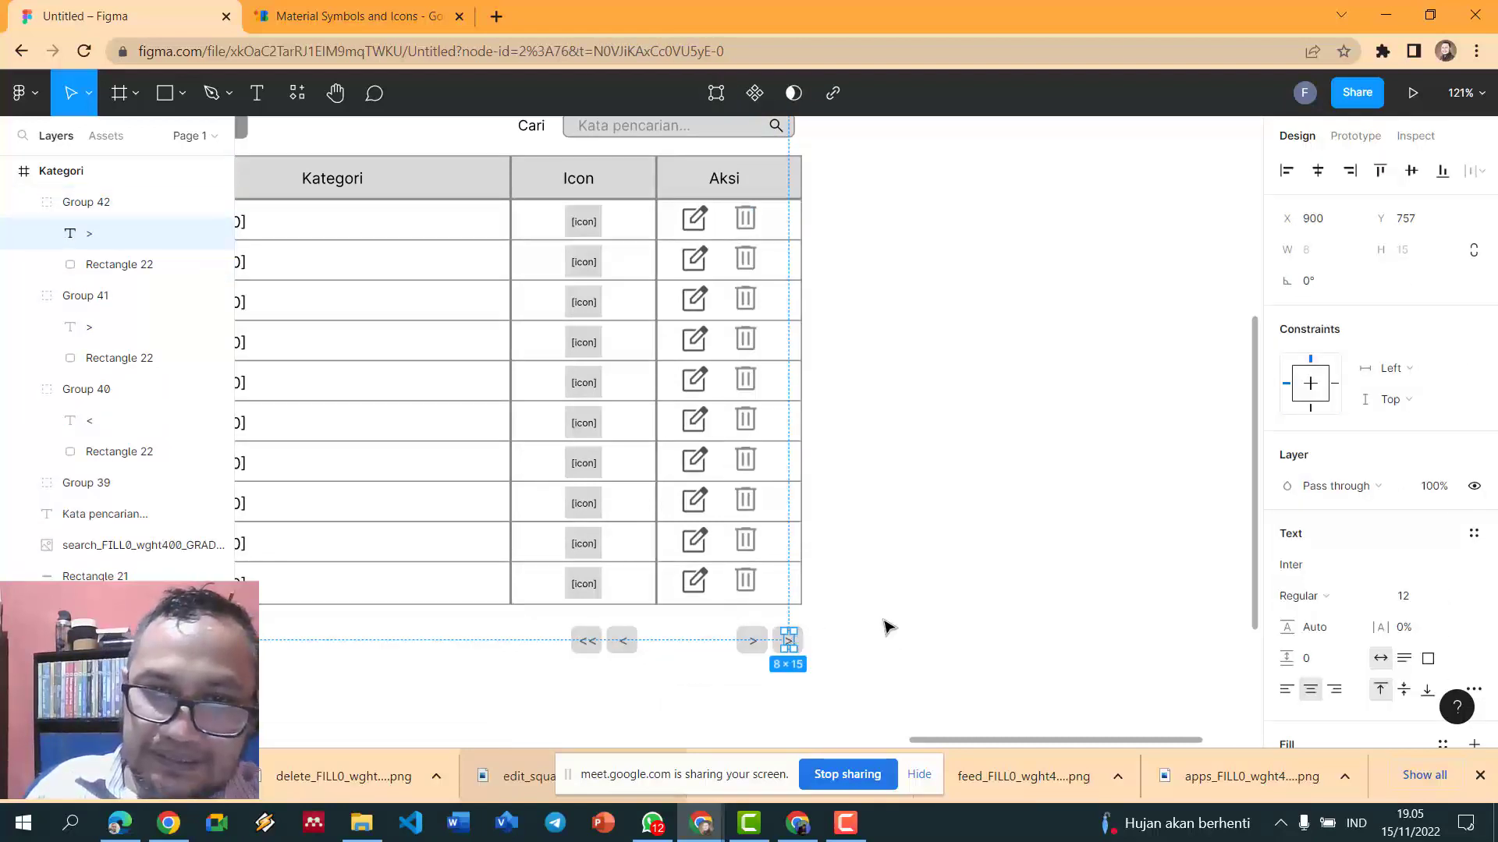
click(885, 627)
ctrl+scroll(886, 626, up, 3)
- Change that last copy's label to '>>'
double_click(770, 651)
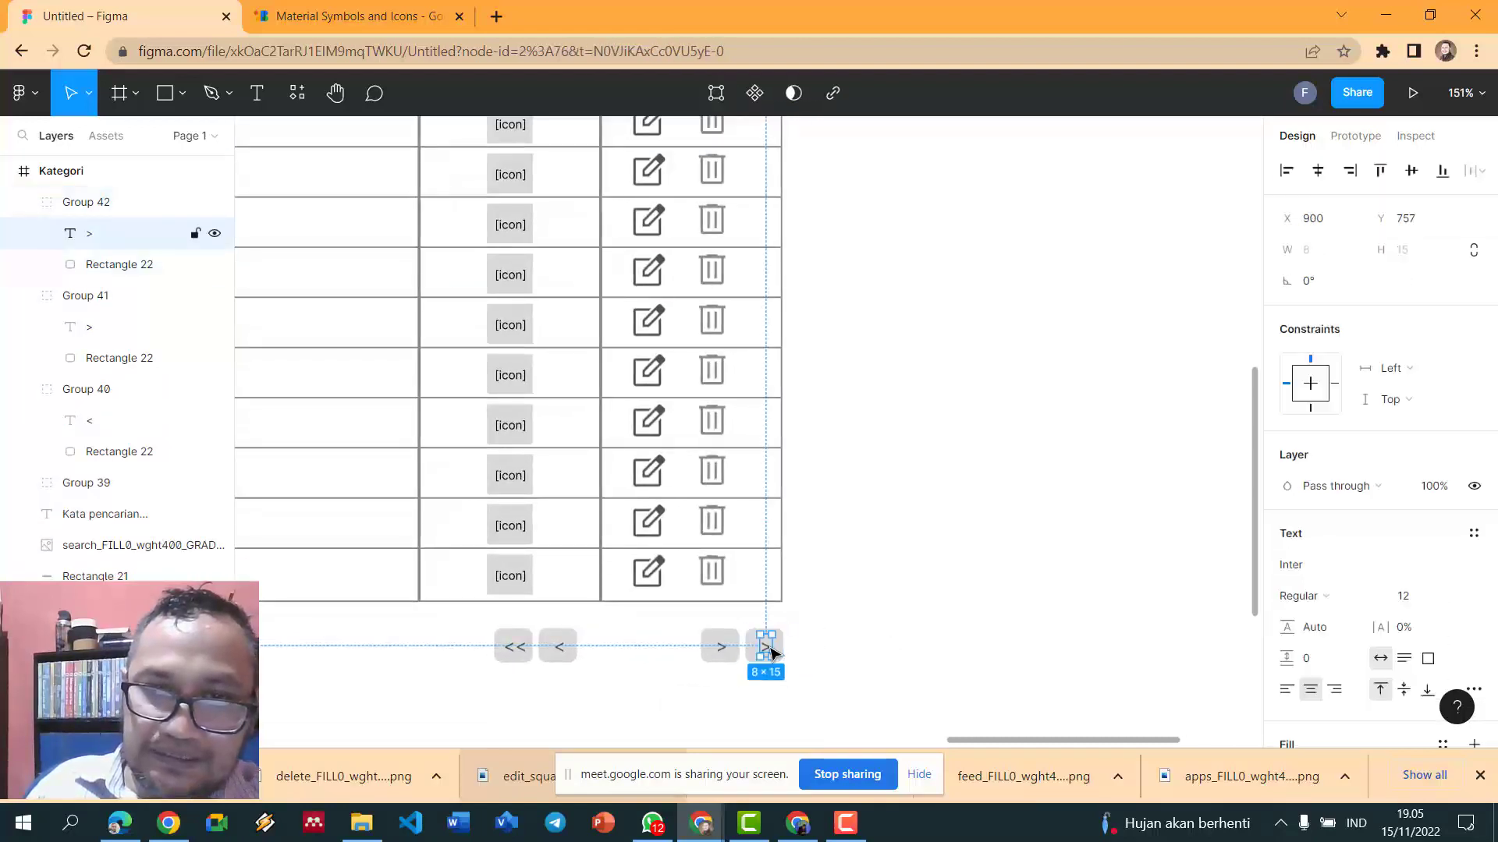
double_click(766, 655)
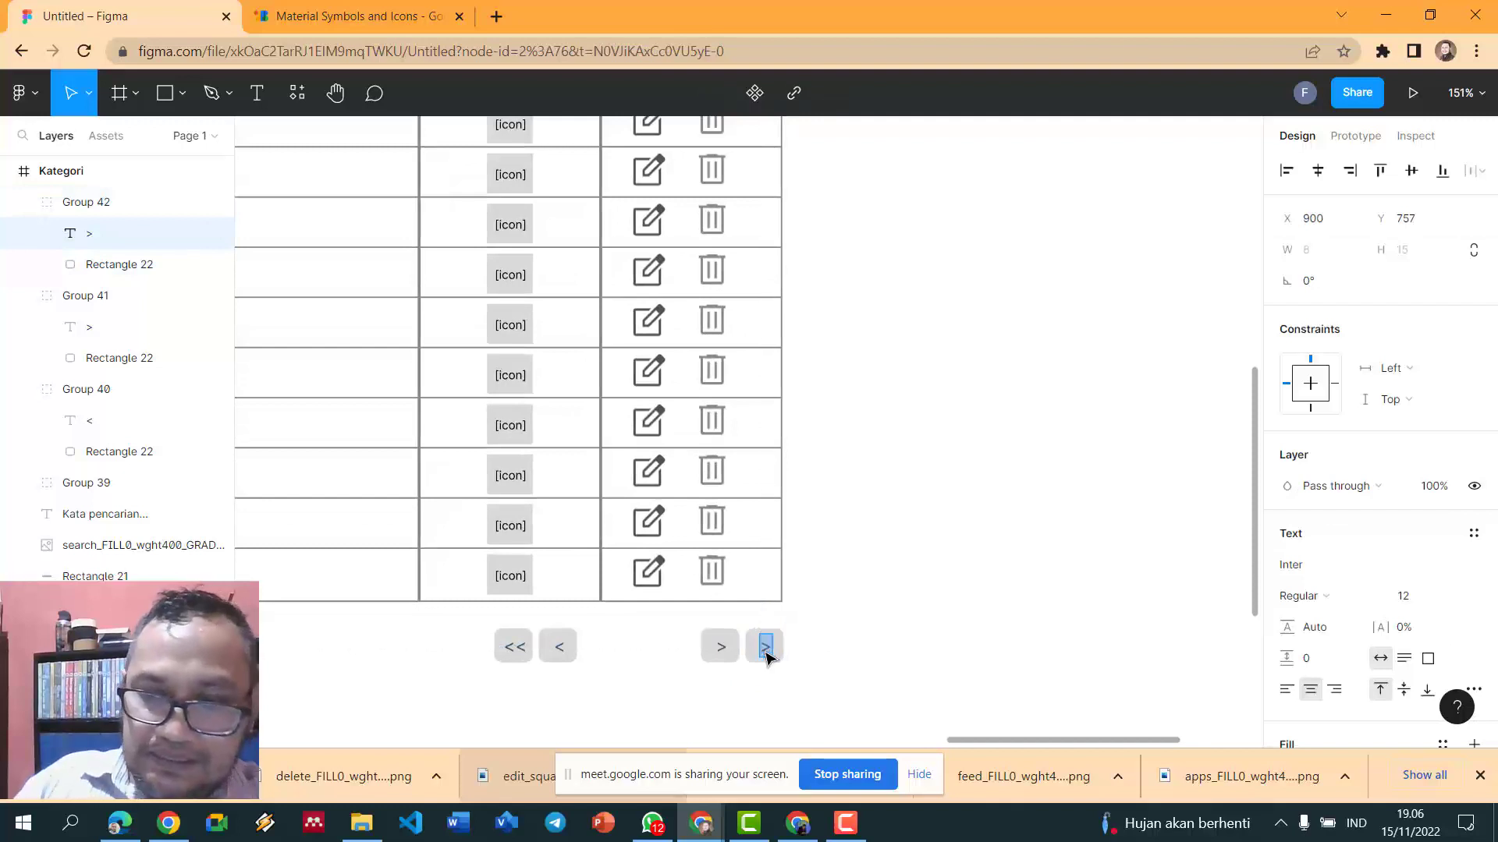
text(>>)
key(Escape)
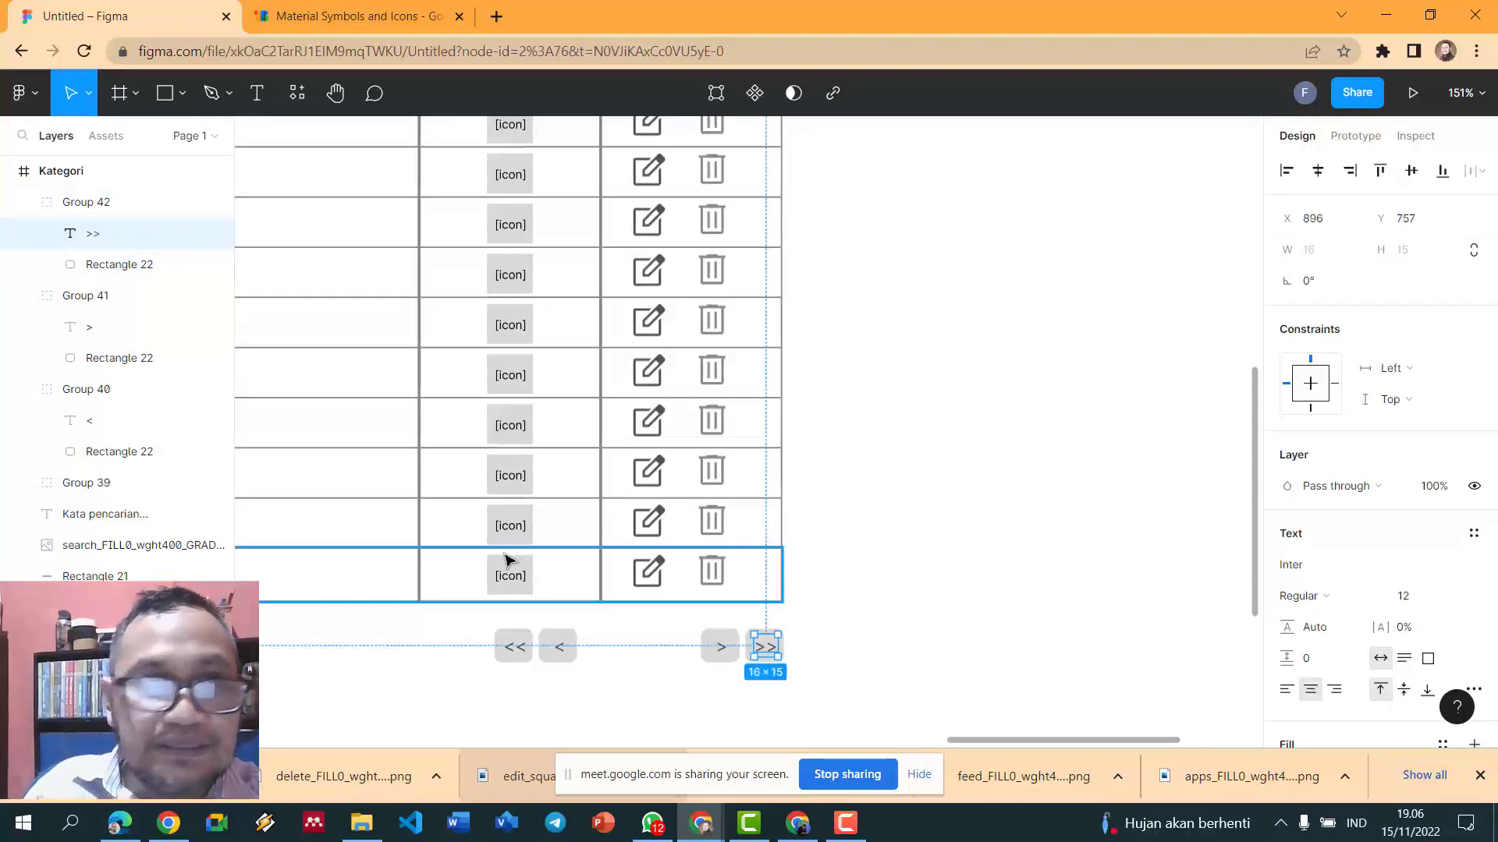
click(567, 644)
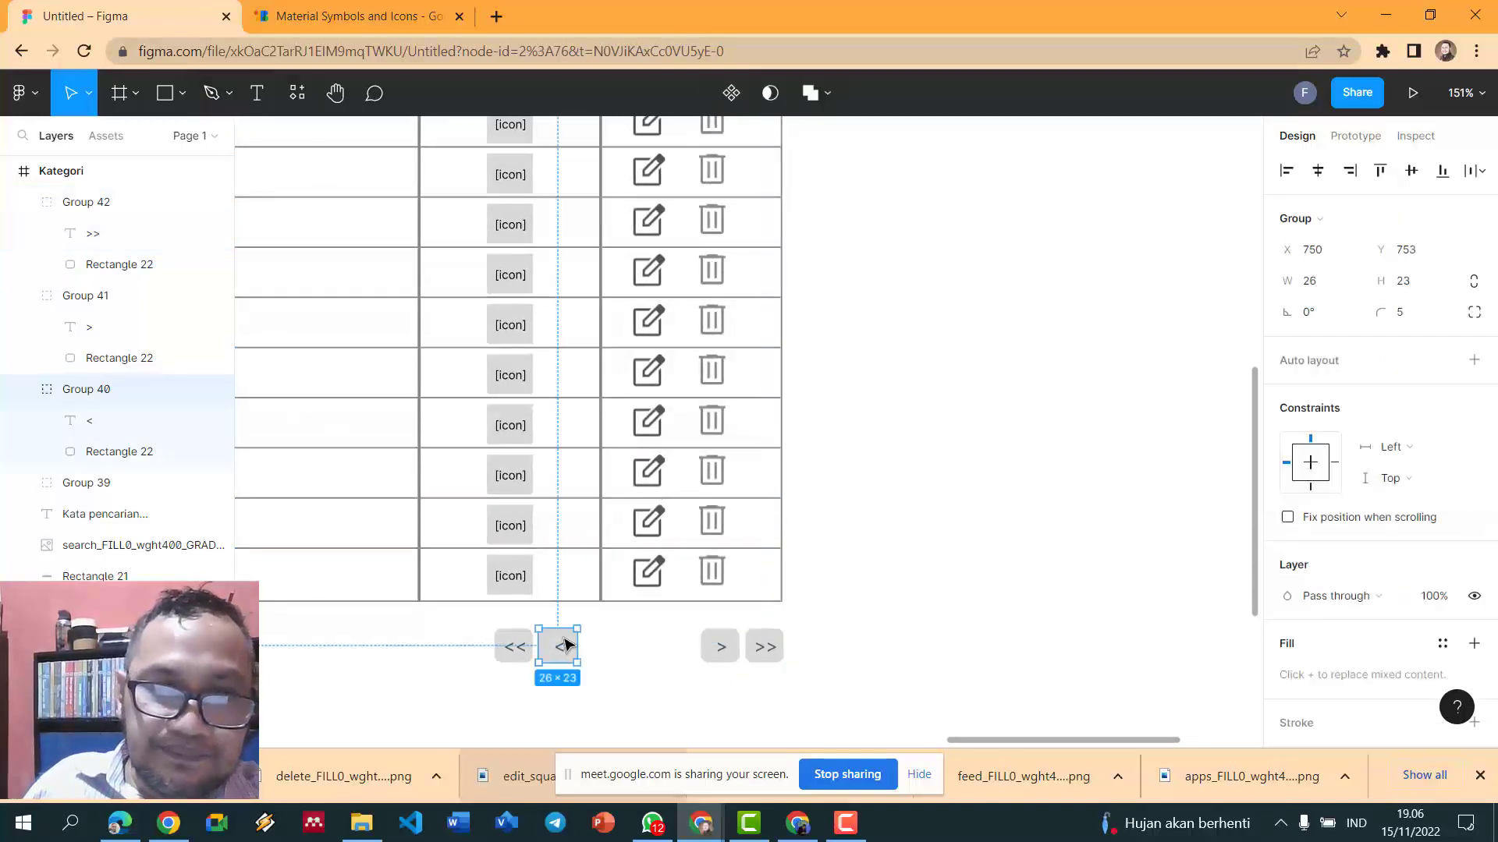
- Add a 76 × 23 '1/12' page indicator in the gap between the '<' and '>' buttons
key(ctrl+d)
drag(562, 645, 699, 646)
double_click(646, 650)
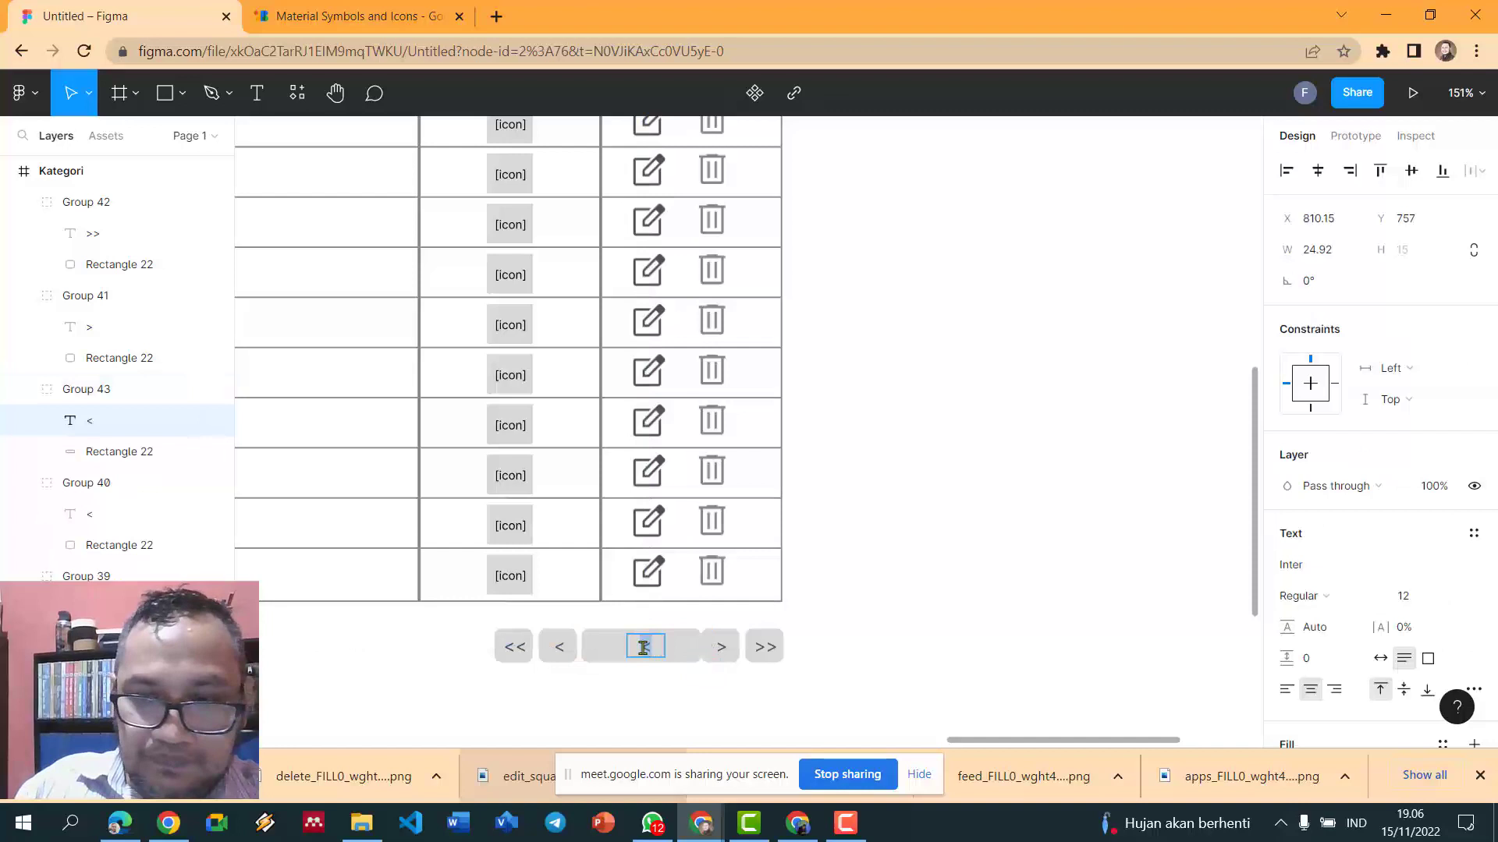
text(1/12)
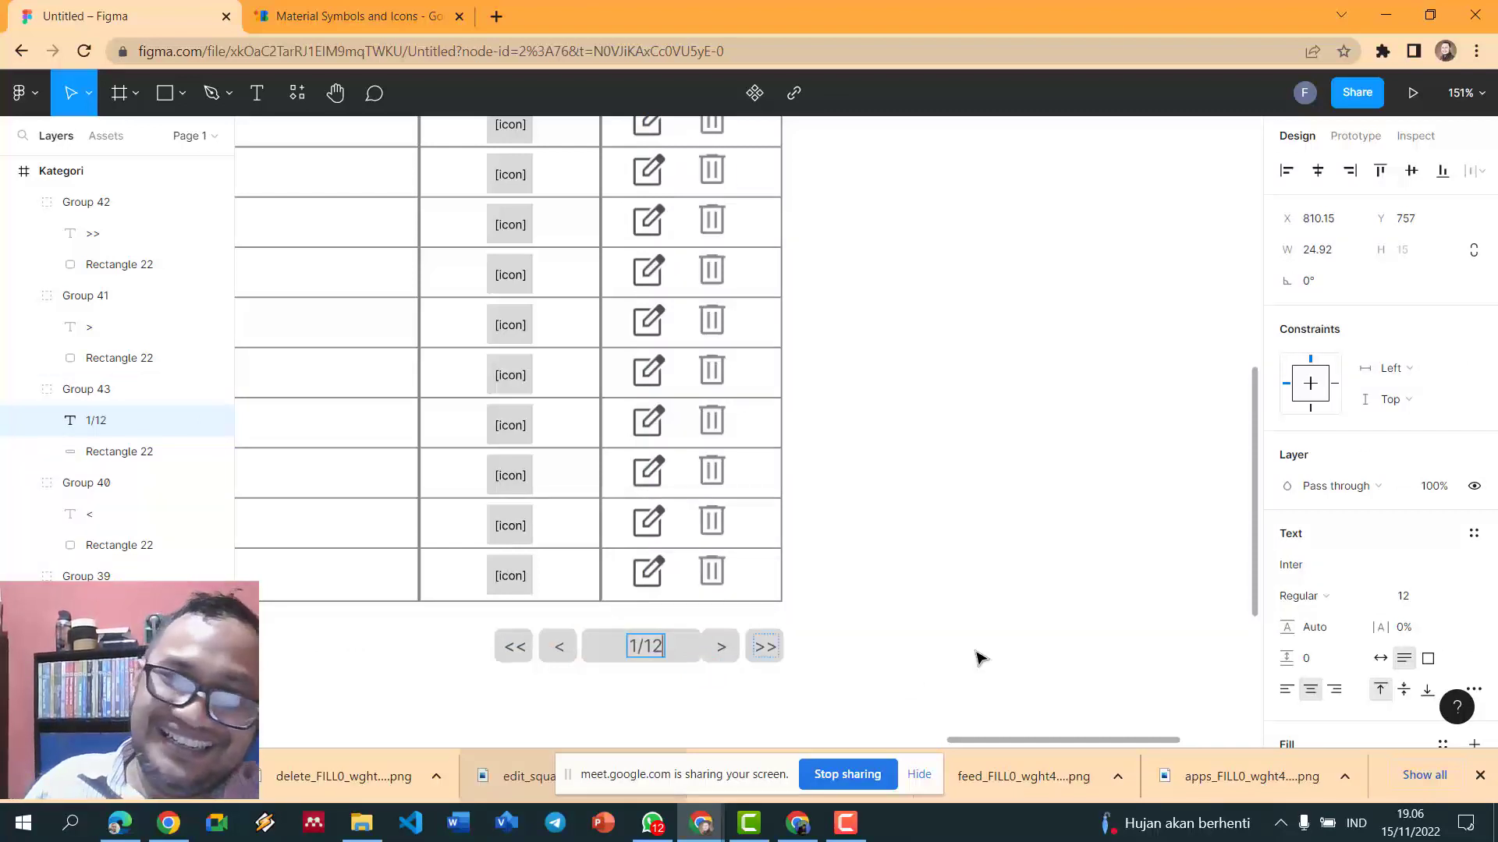
click(956, 650)
scroll(939, 649, up, 2)
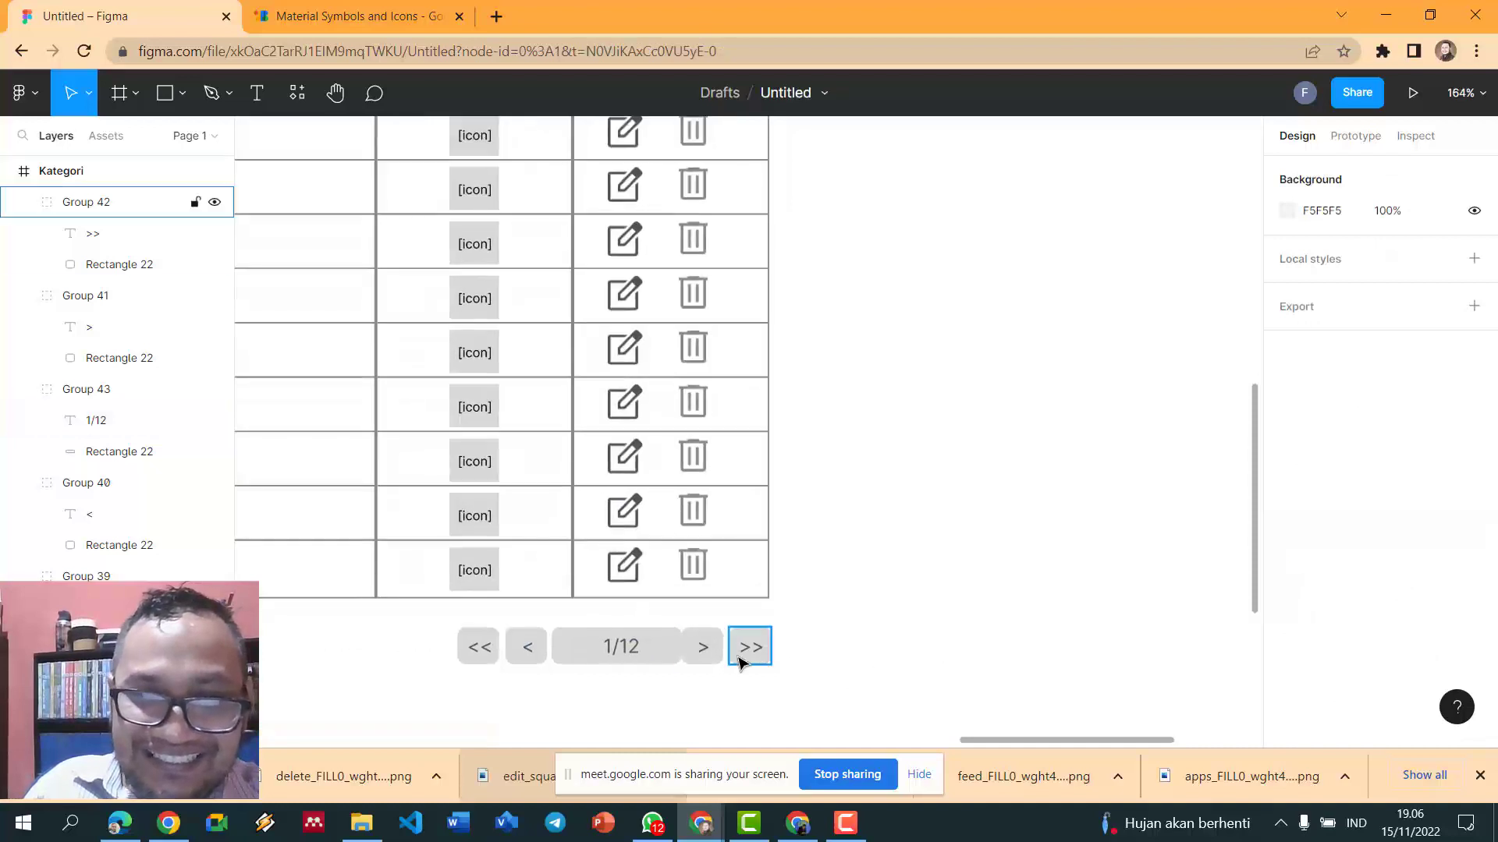
click(675, 655)
drag(682, 650, 676, 650)
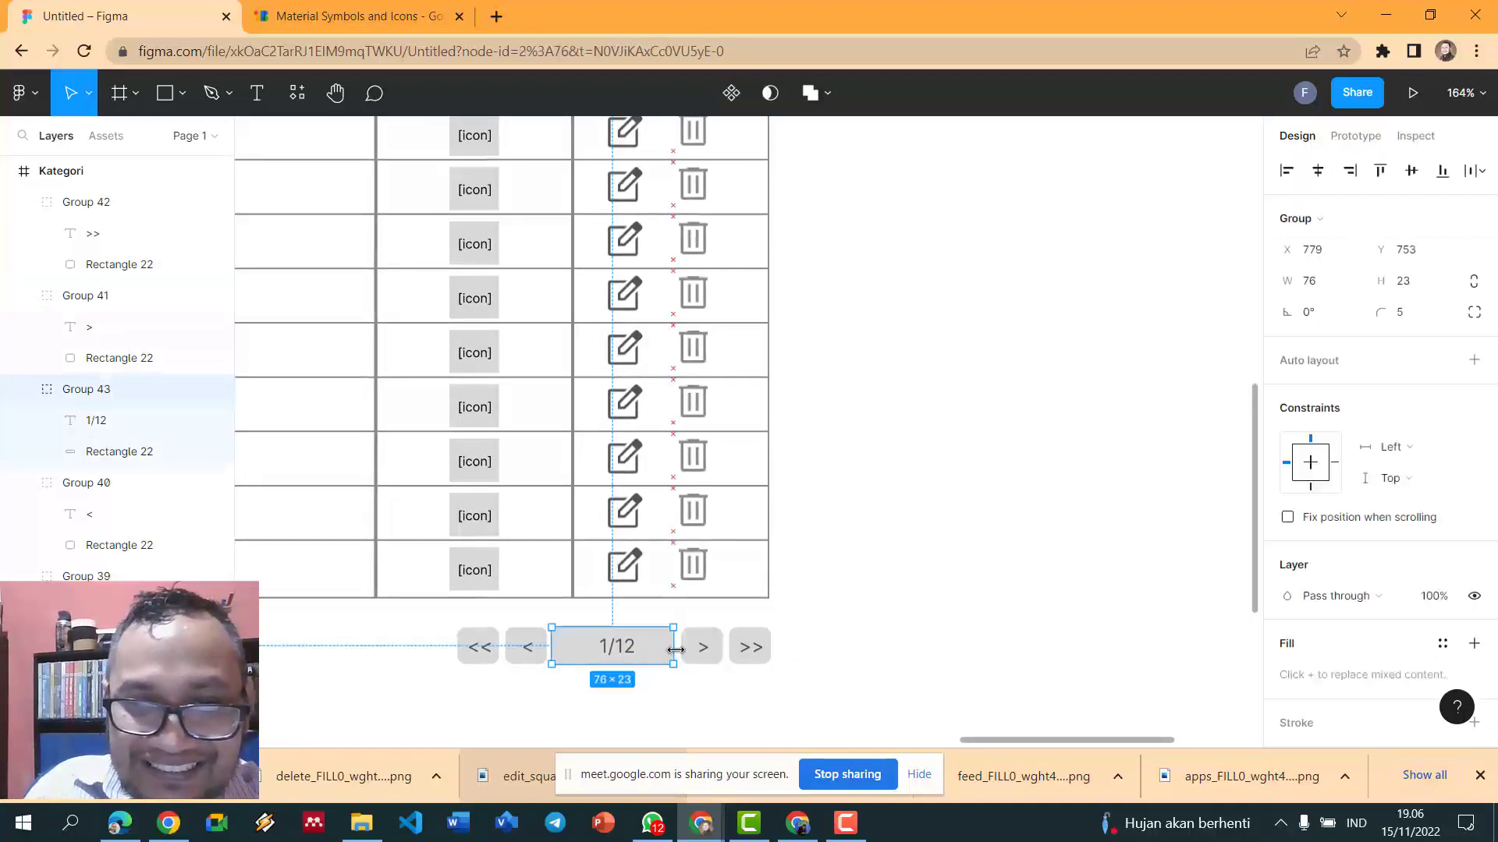
click(850, 631)
scroll(850, 630, down, 5)
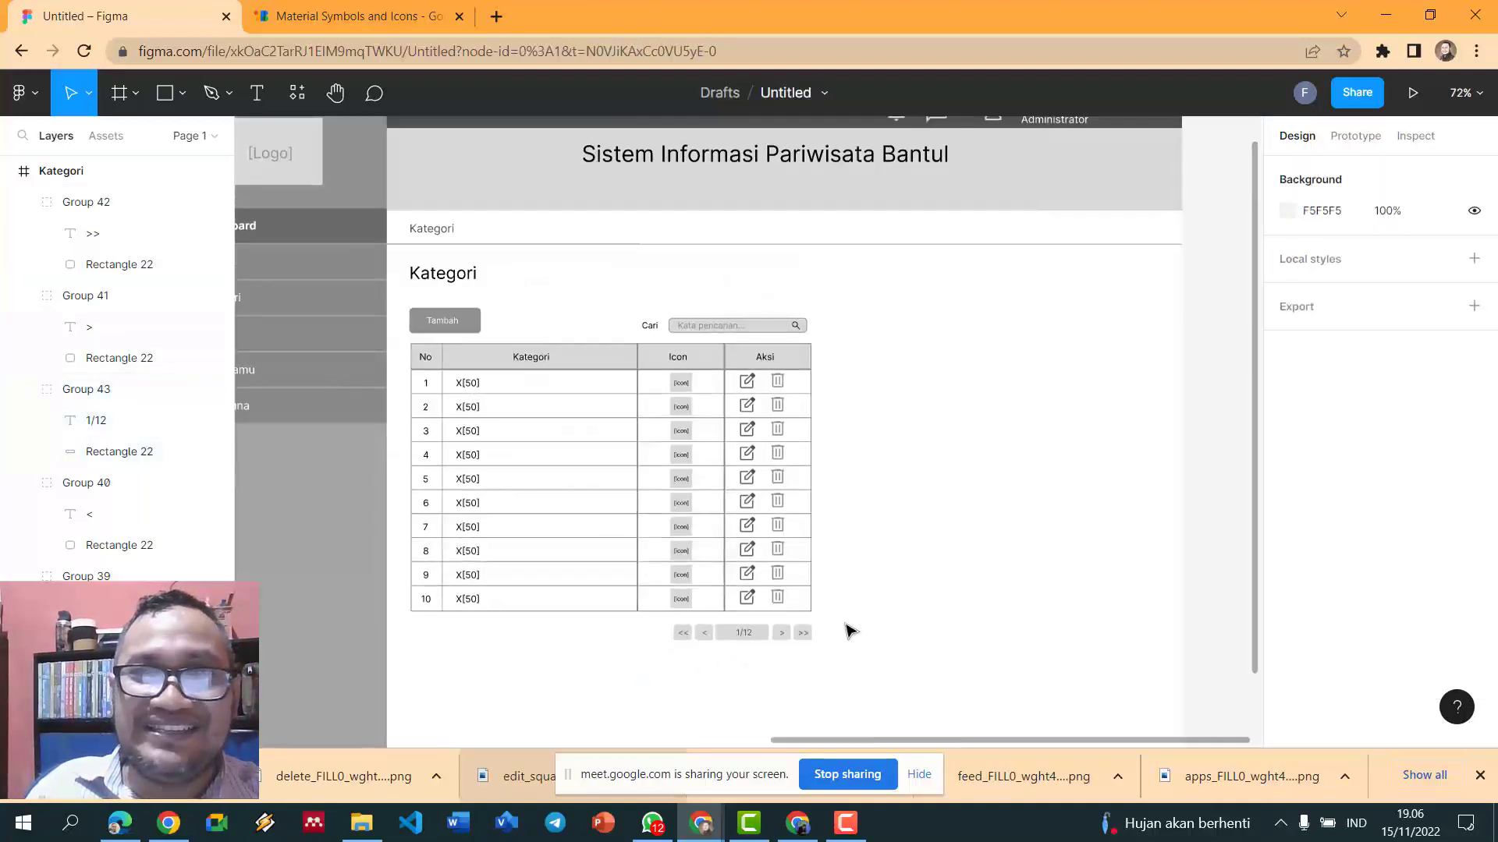
- Ungroup the Dashboard menu item and make the Kategori sidebar label bold
scroll(914, 573, down, 3)
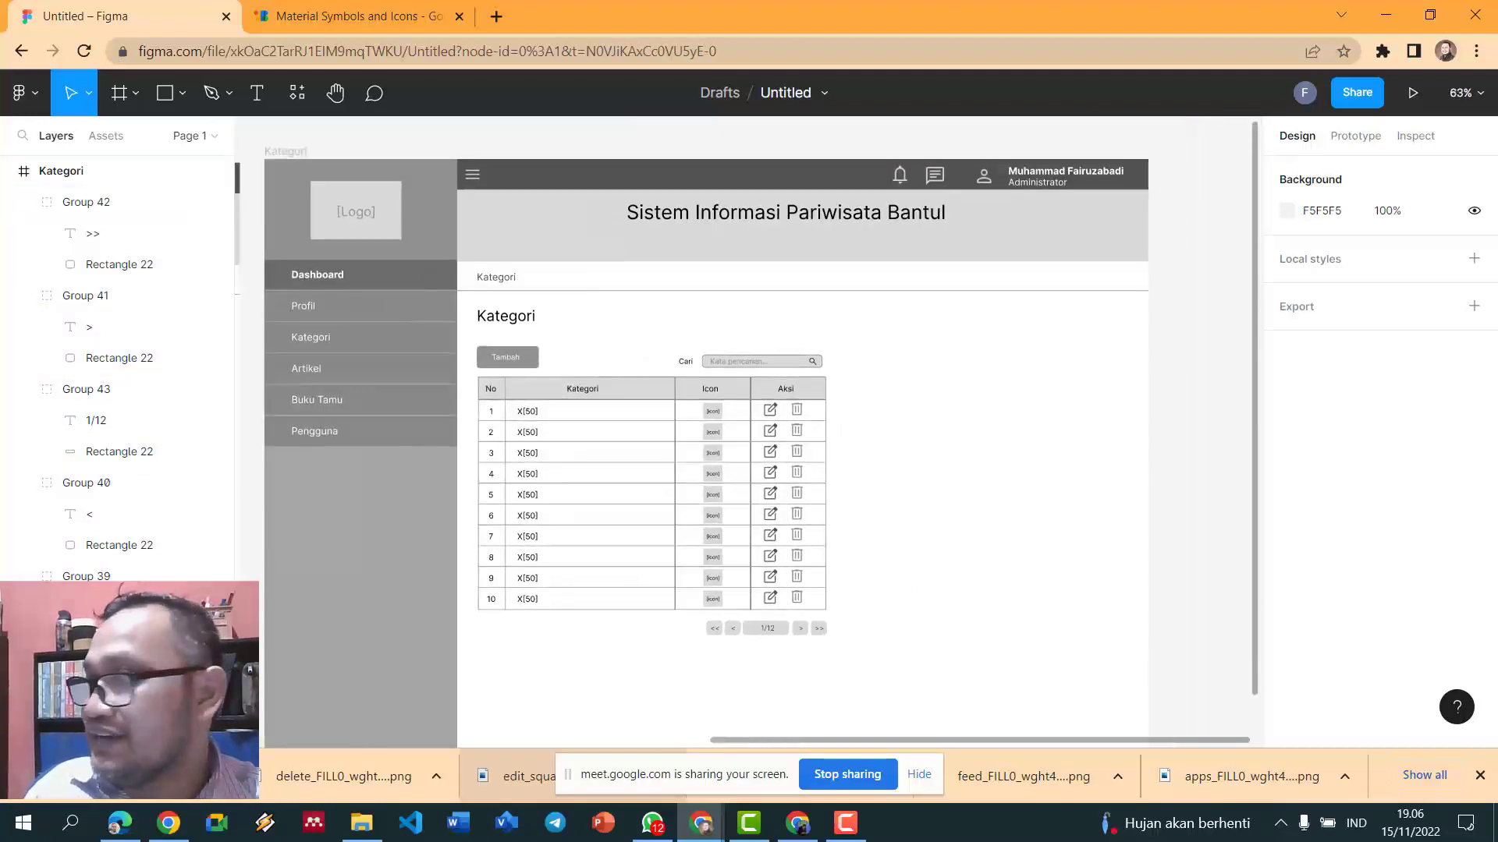
click(347, 337)
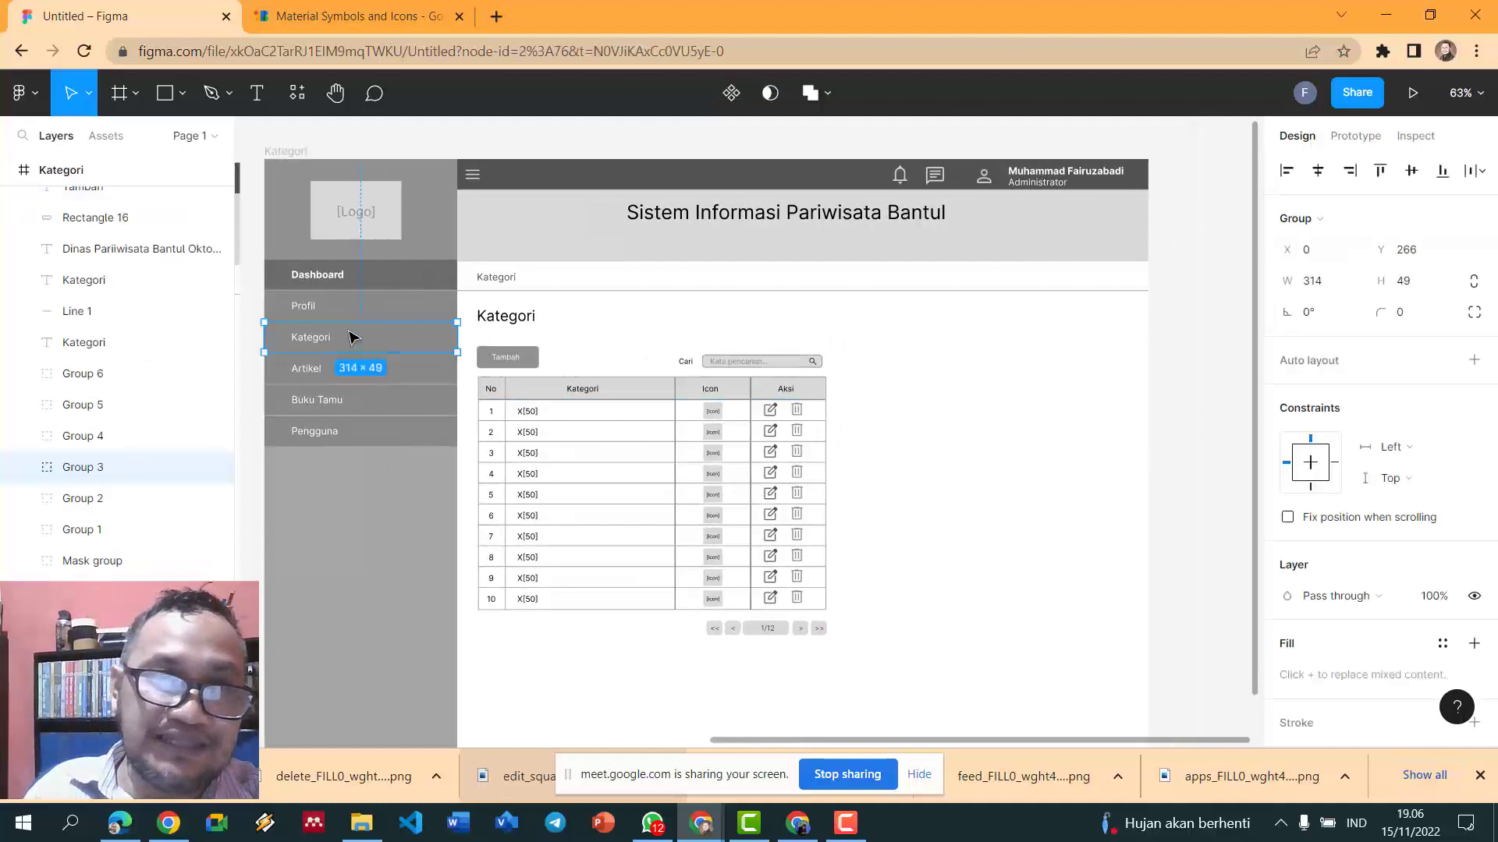
click(390, 278)
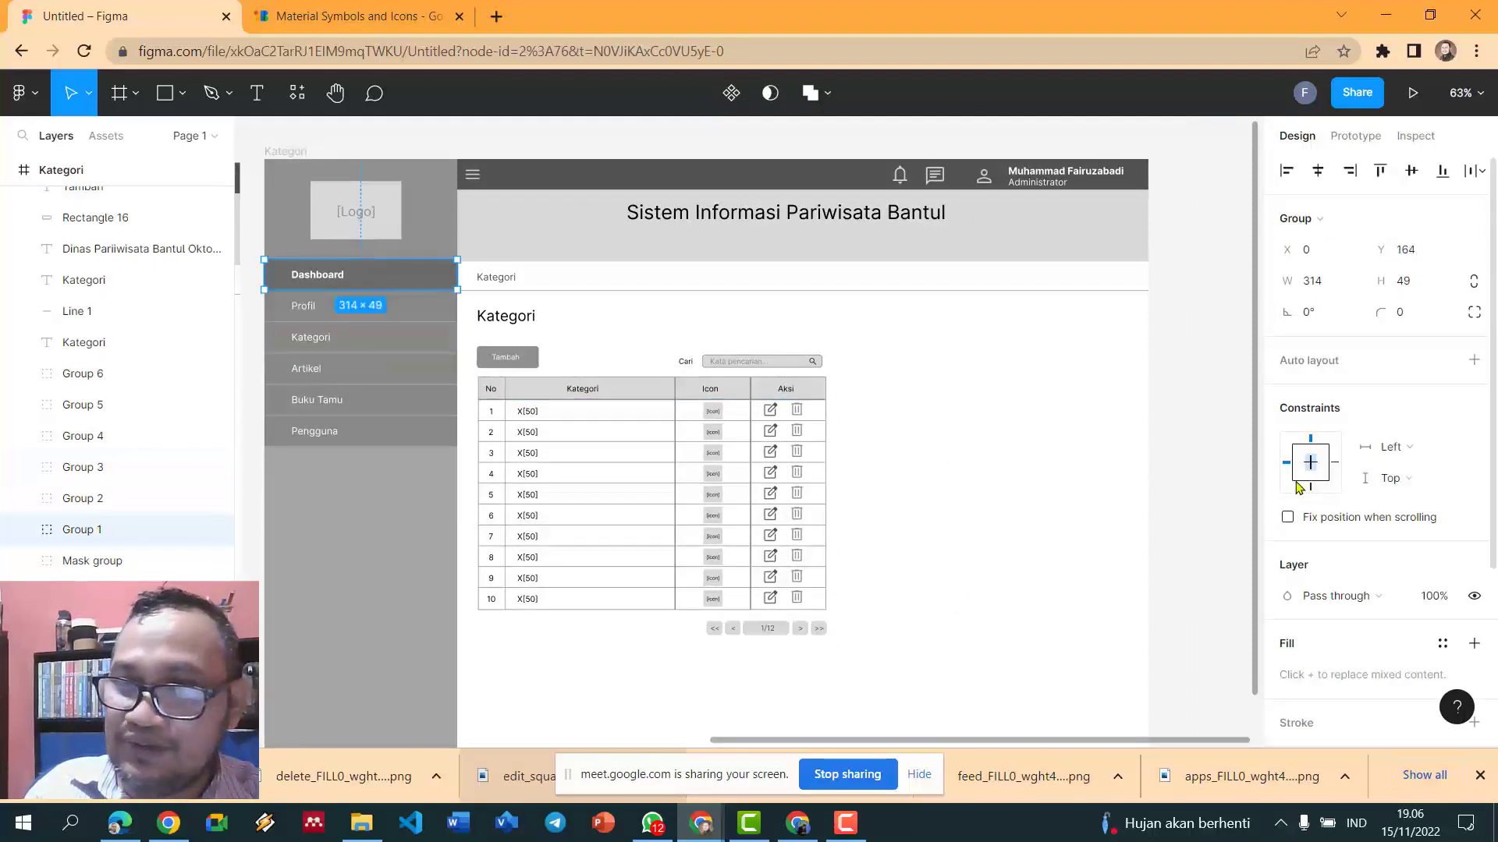
key(ctrl+shift+g)
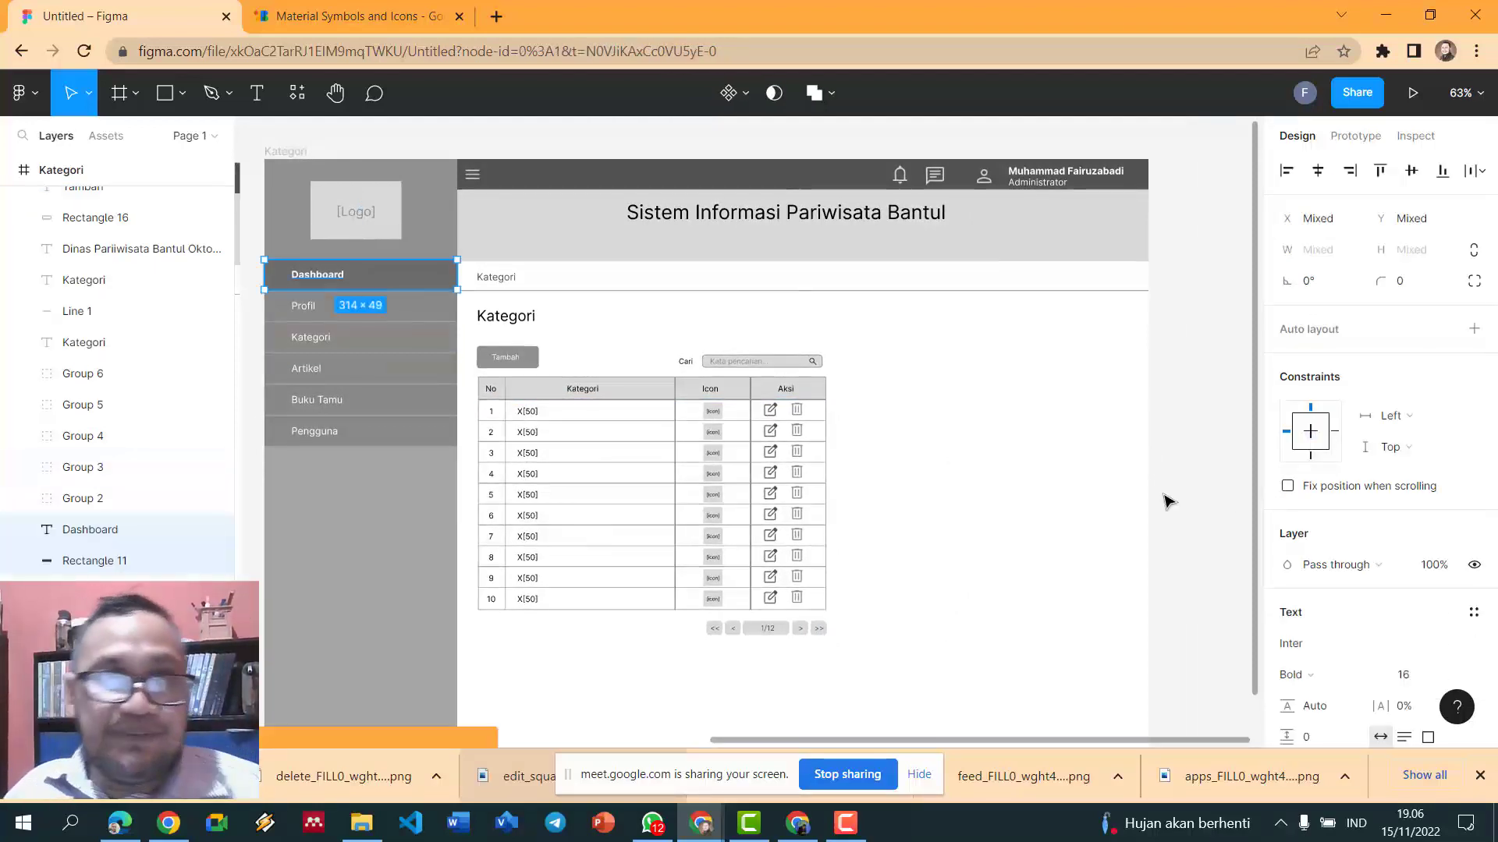
click(1164, 501)
click(335, 343)
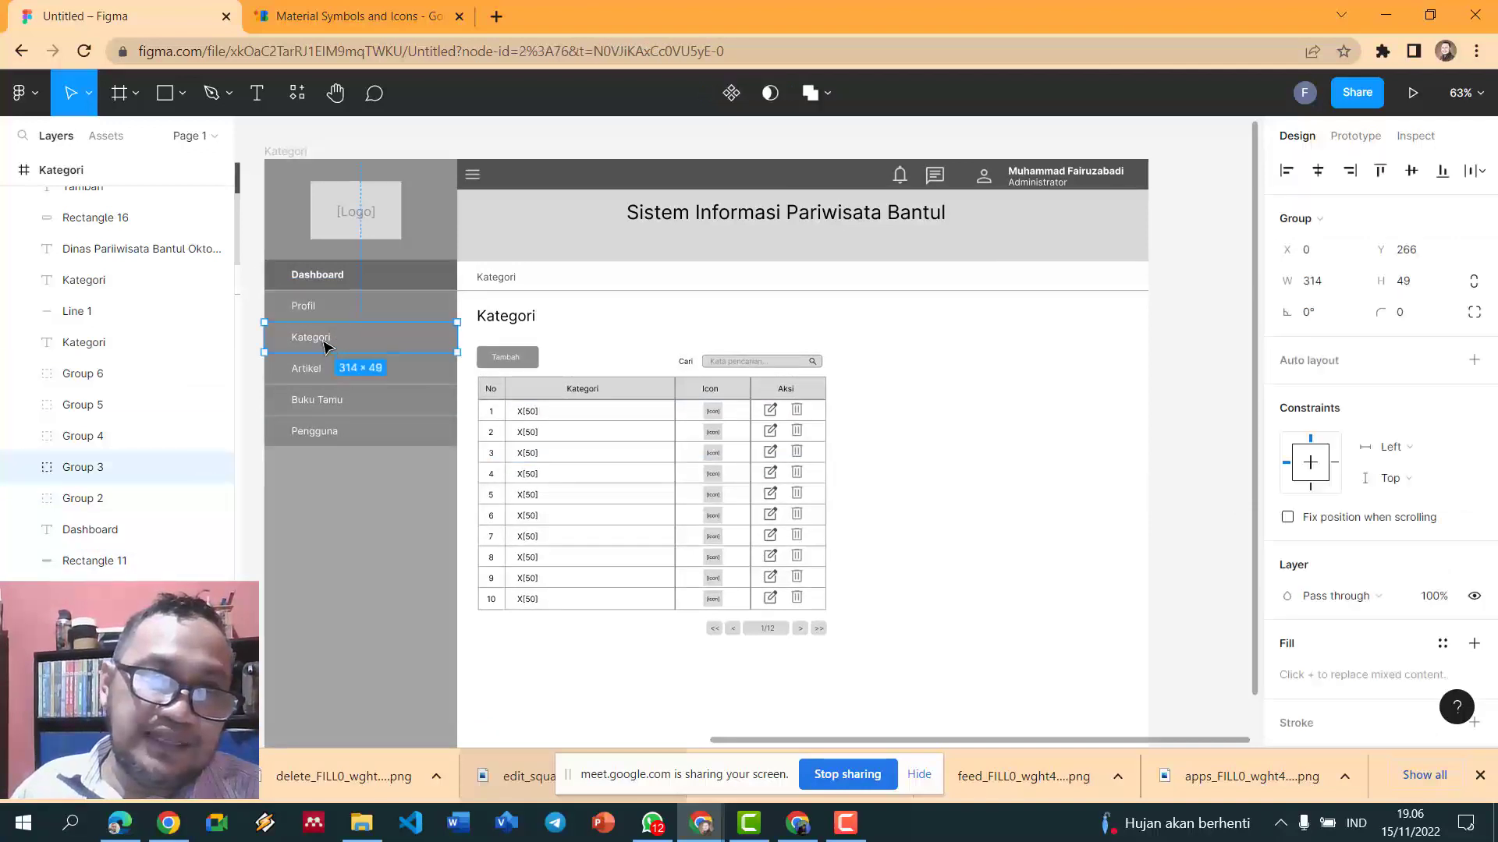
double_click(318, 344)
key(ctrl+b)
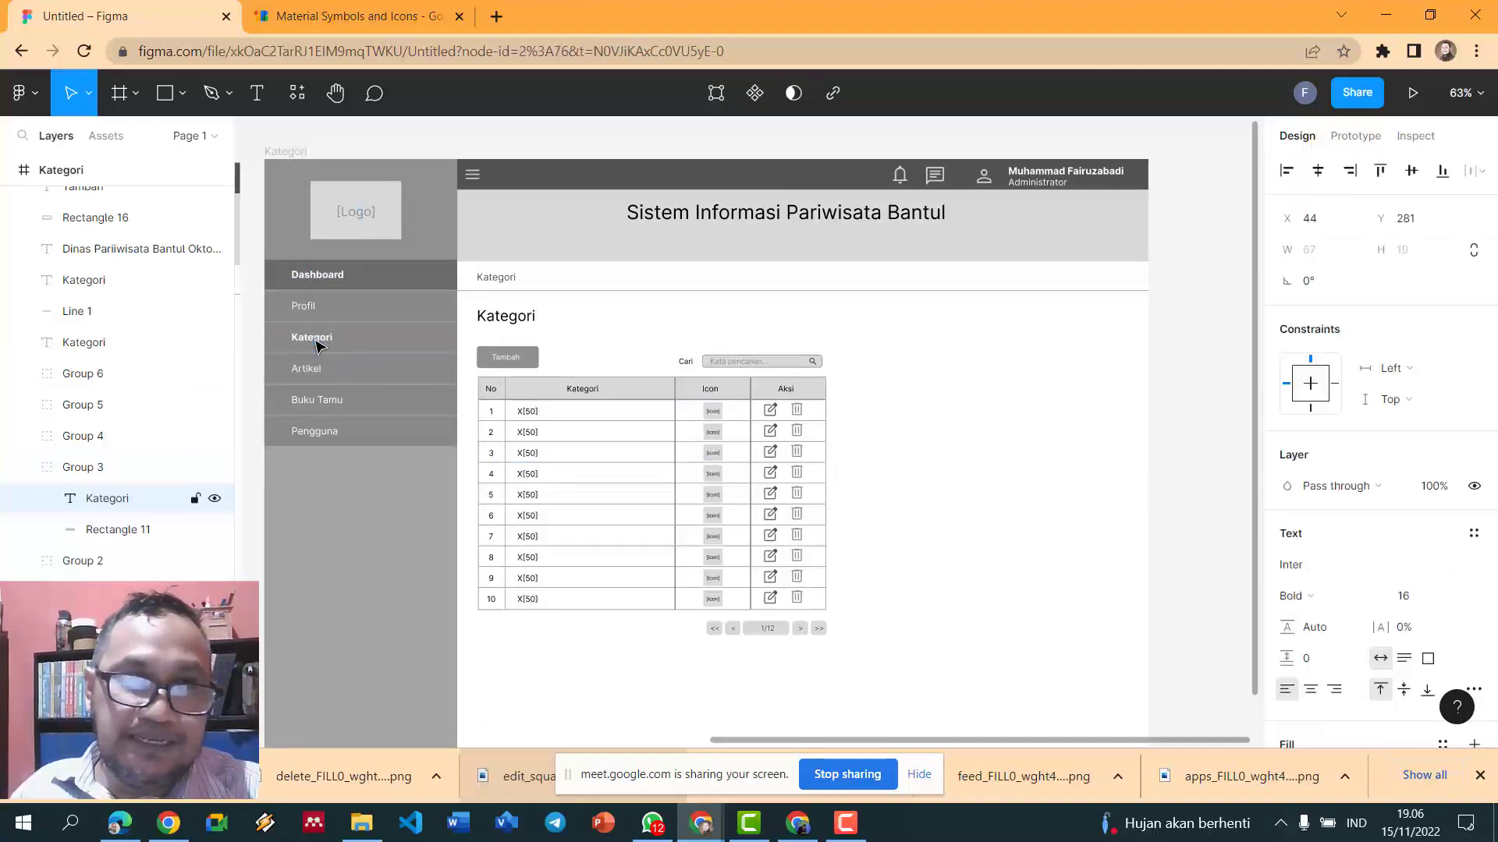
click(1007, 331)
- Ungroup the Kategori menu item and give its row the Dashboard row's darker grey
click(406, 269)
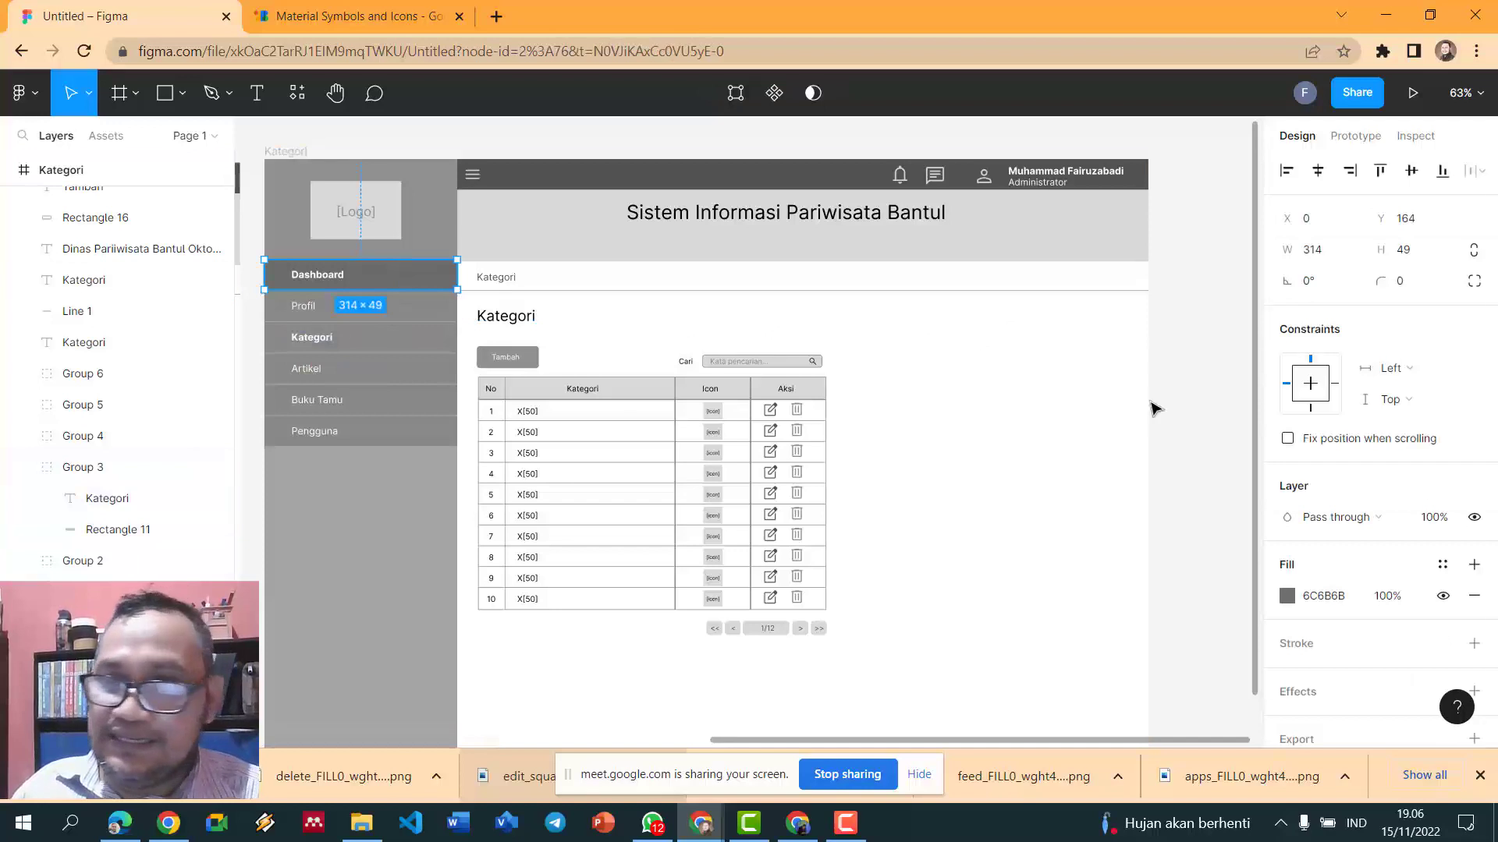
click(377, 347)
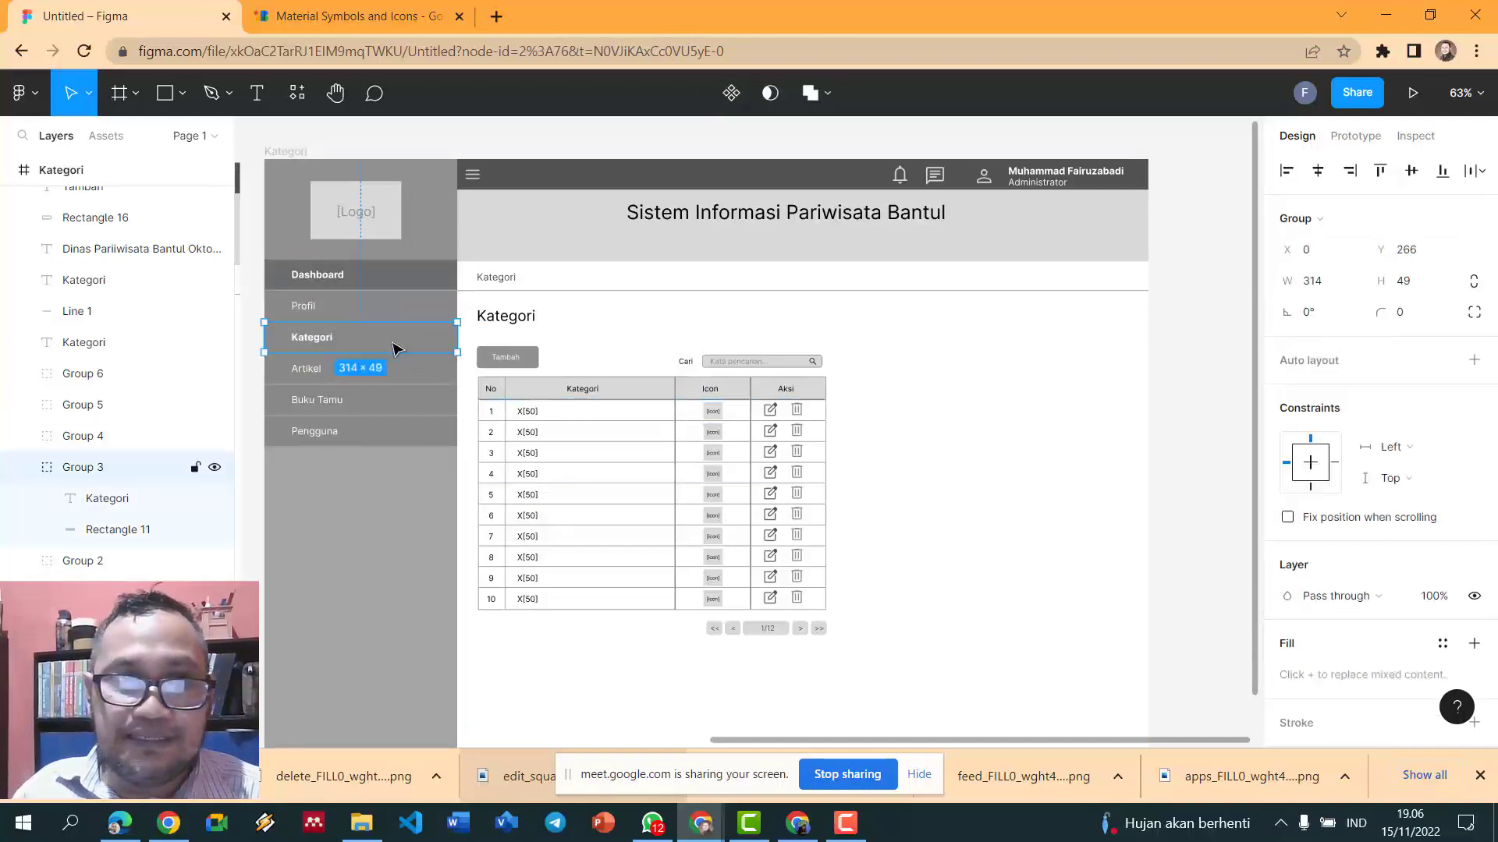
key(ctrl+shift+g)
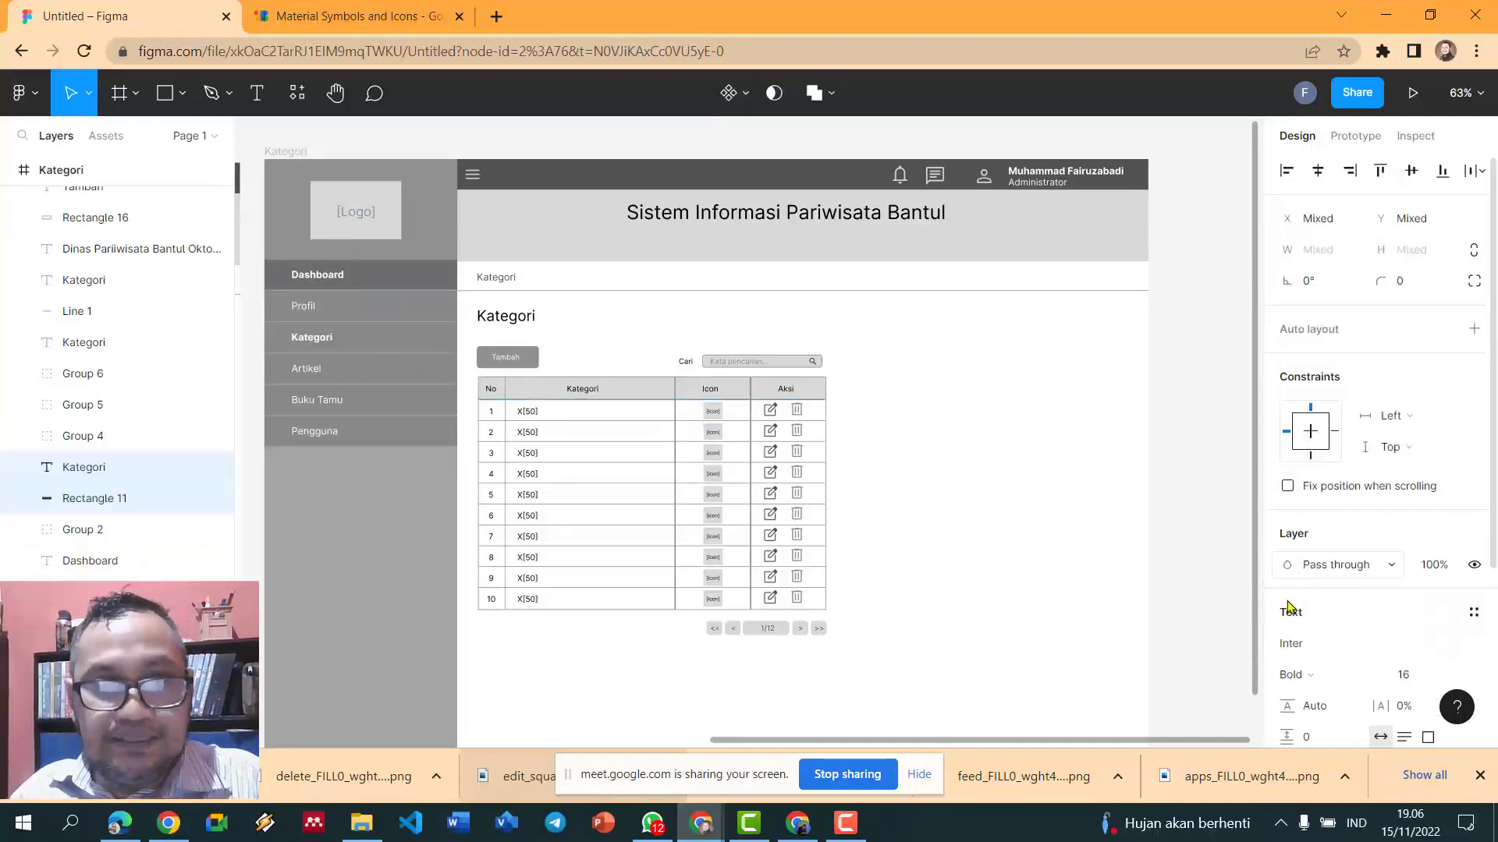
click(1139, 508)
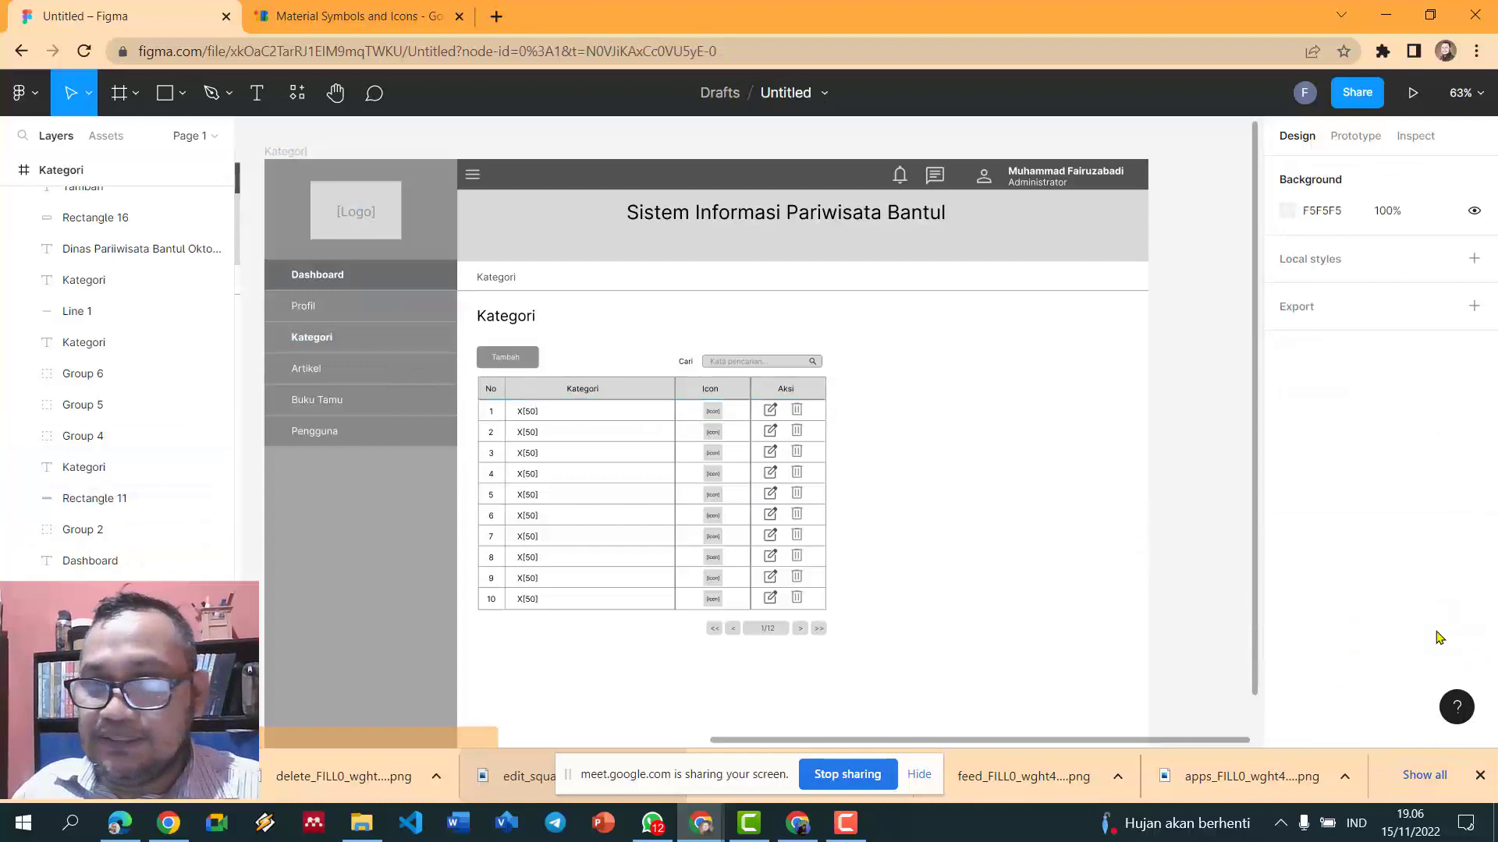
click(358, 338)
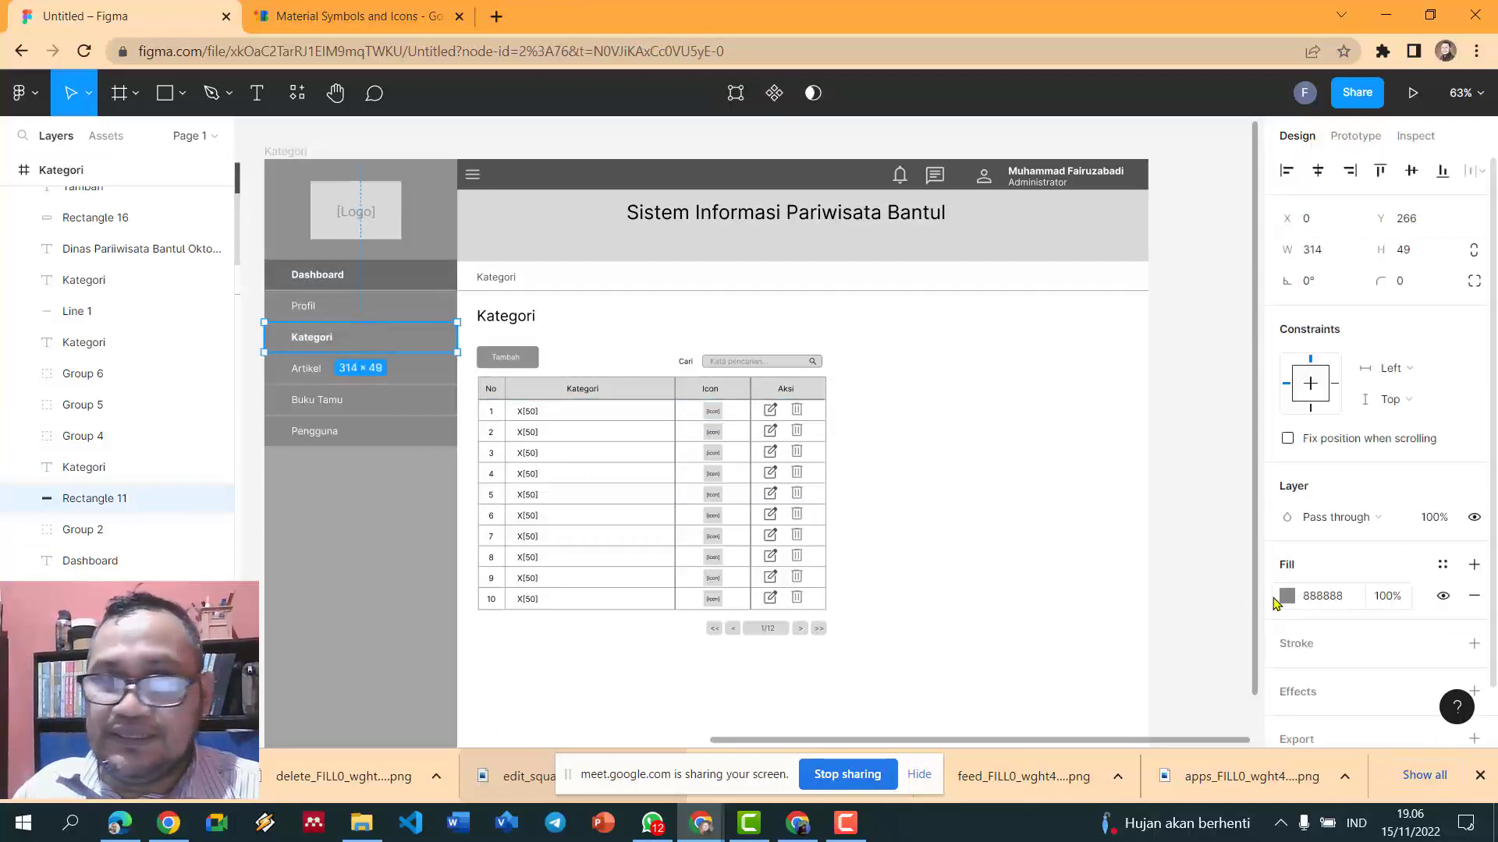
click(1286, 597)
click(1057, 533)
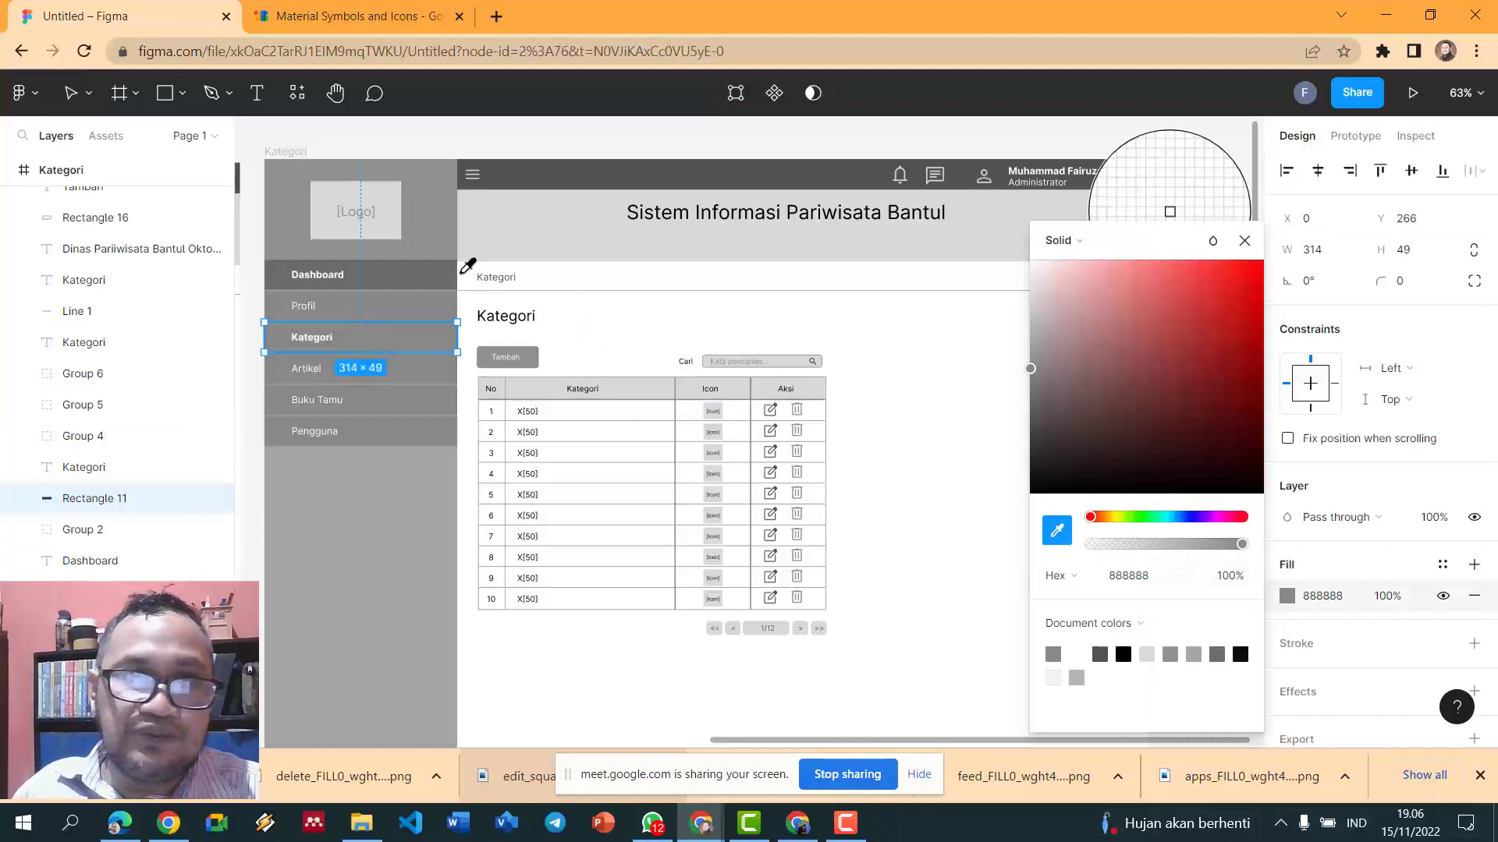
click(451, 273)
- Give the Dashboard row the Profil row's regular grey, 888888
click(384, 312)
click(399, 270)
click(1287, 596)
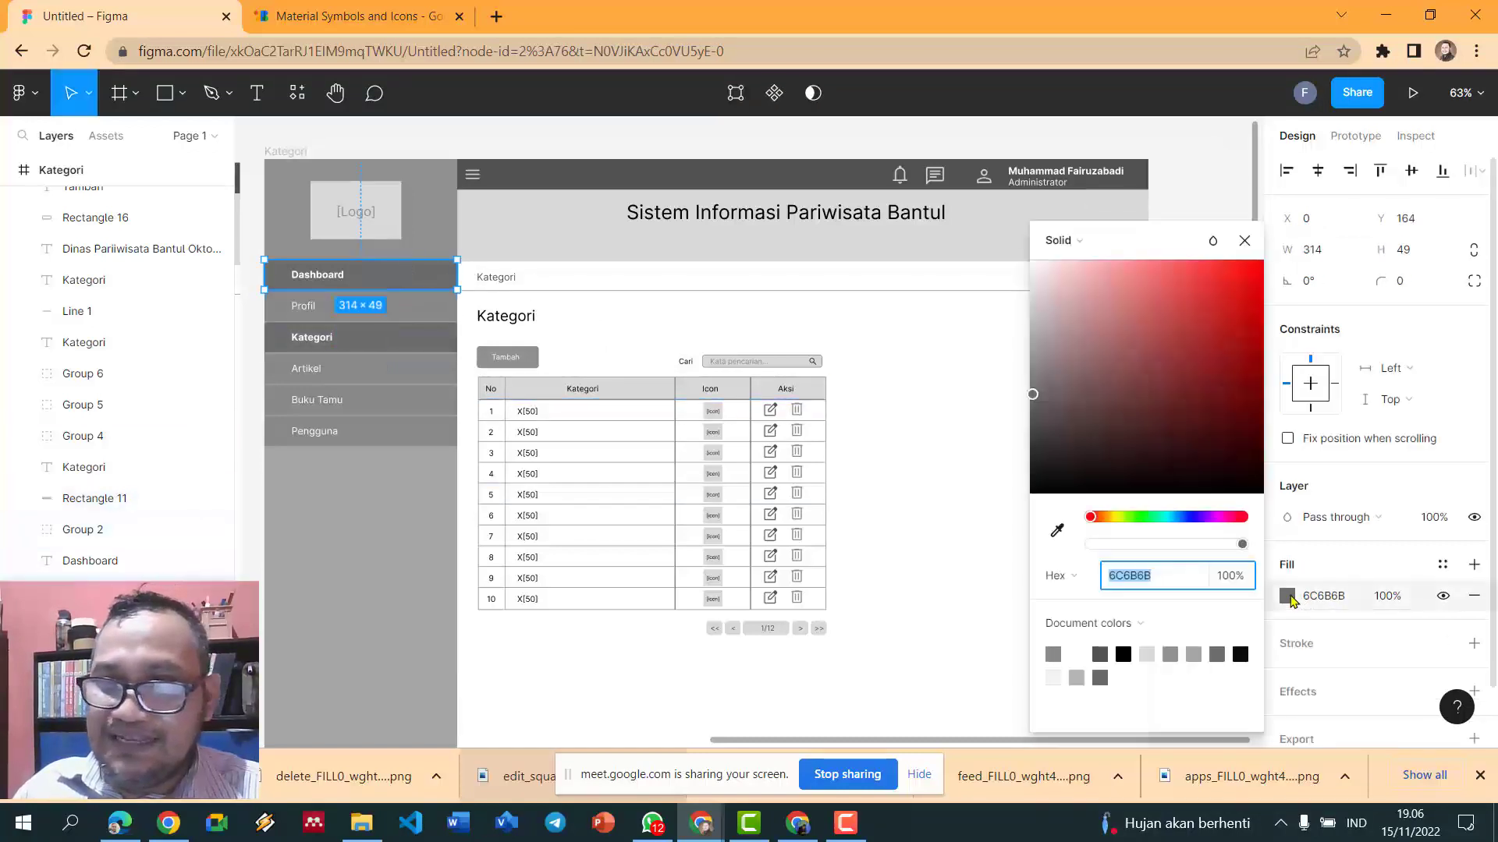
click(1057, 530)
click(457, 319)
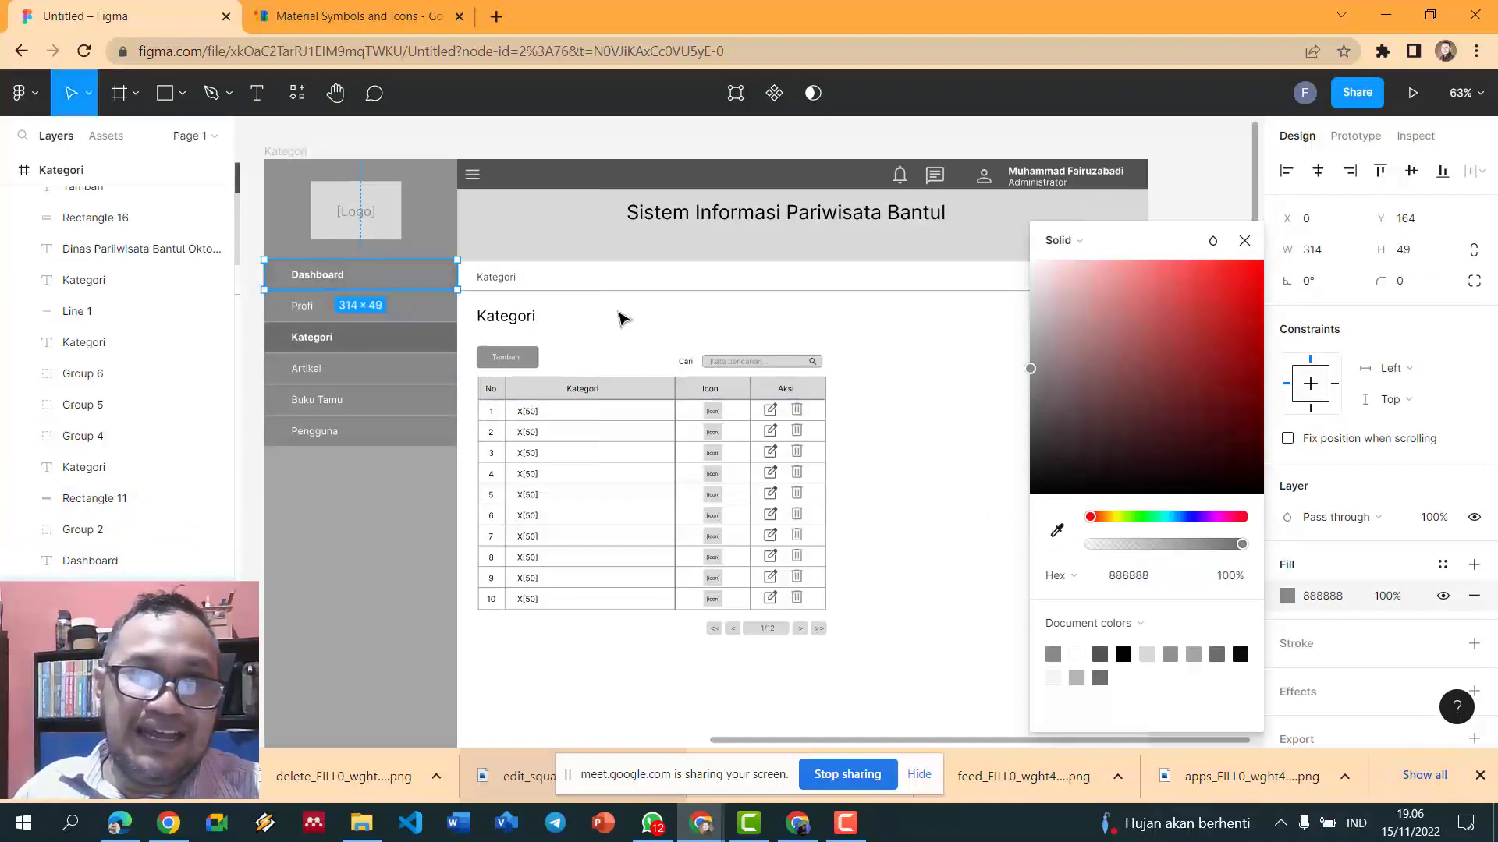
click(616, 321)
- Rename the file's Page 1 to 'Administrator' in the pages list
scroll(953, 352, down, 5)
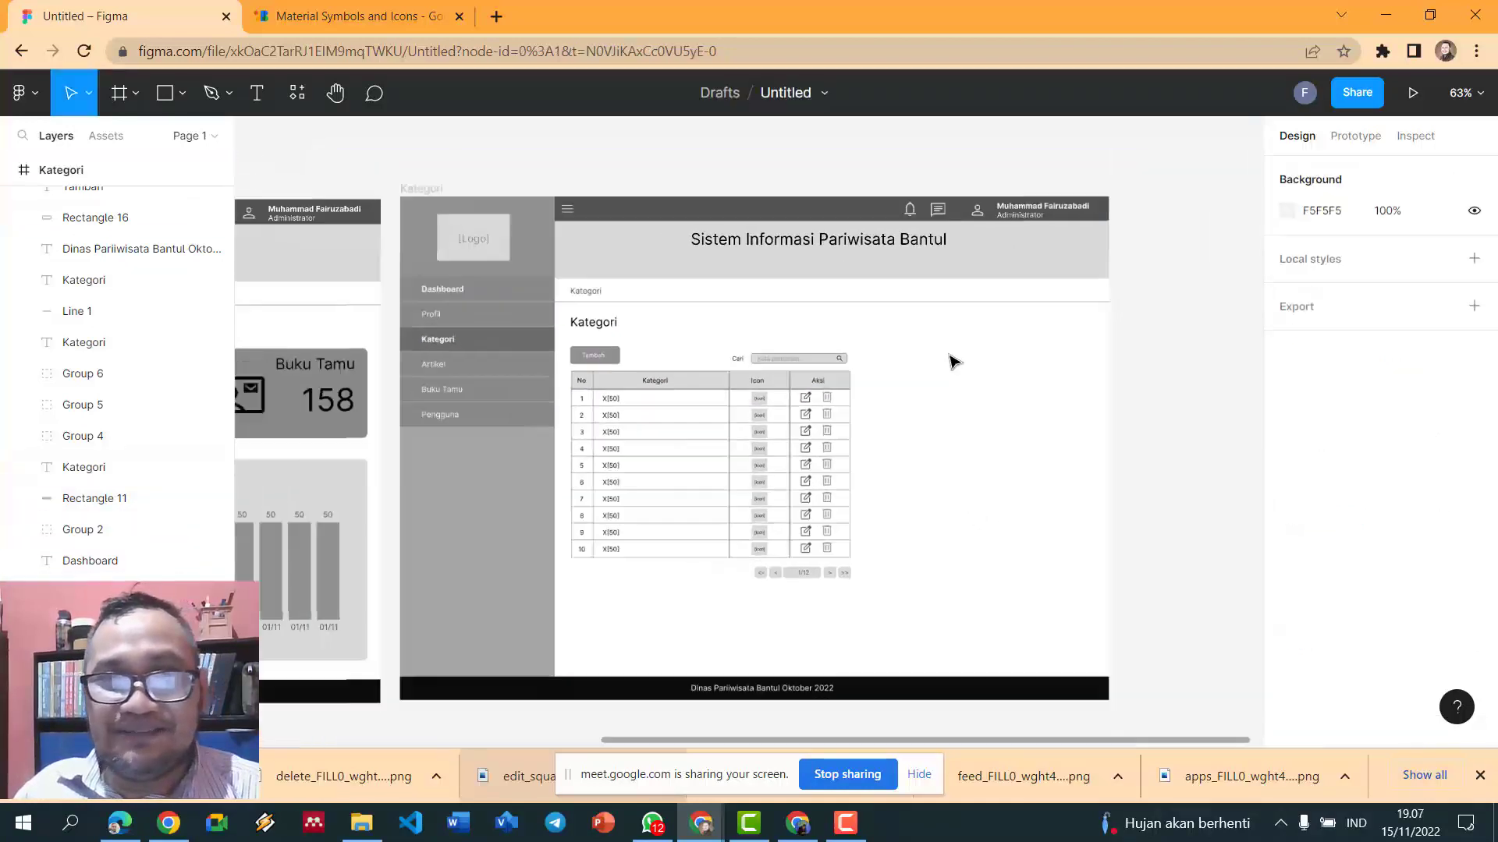
scroll(952, 360, up, 3)
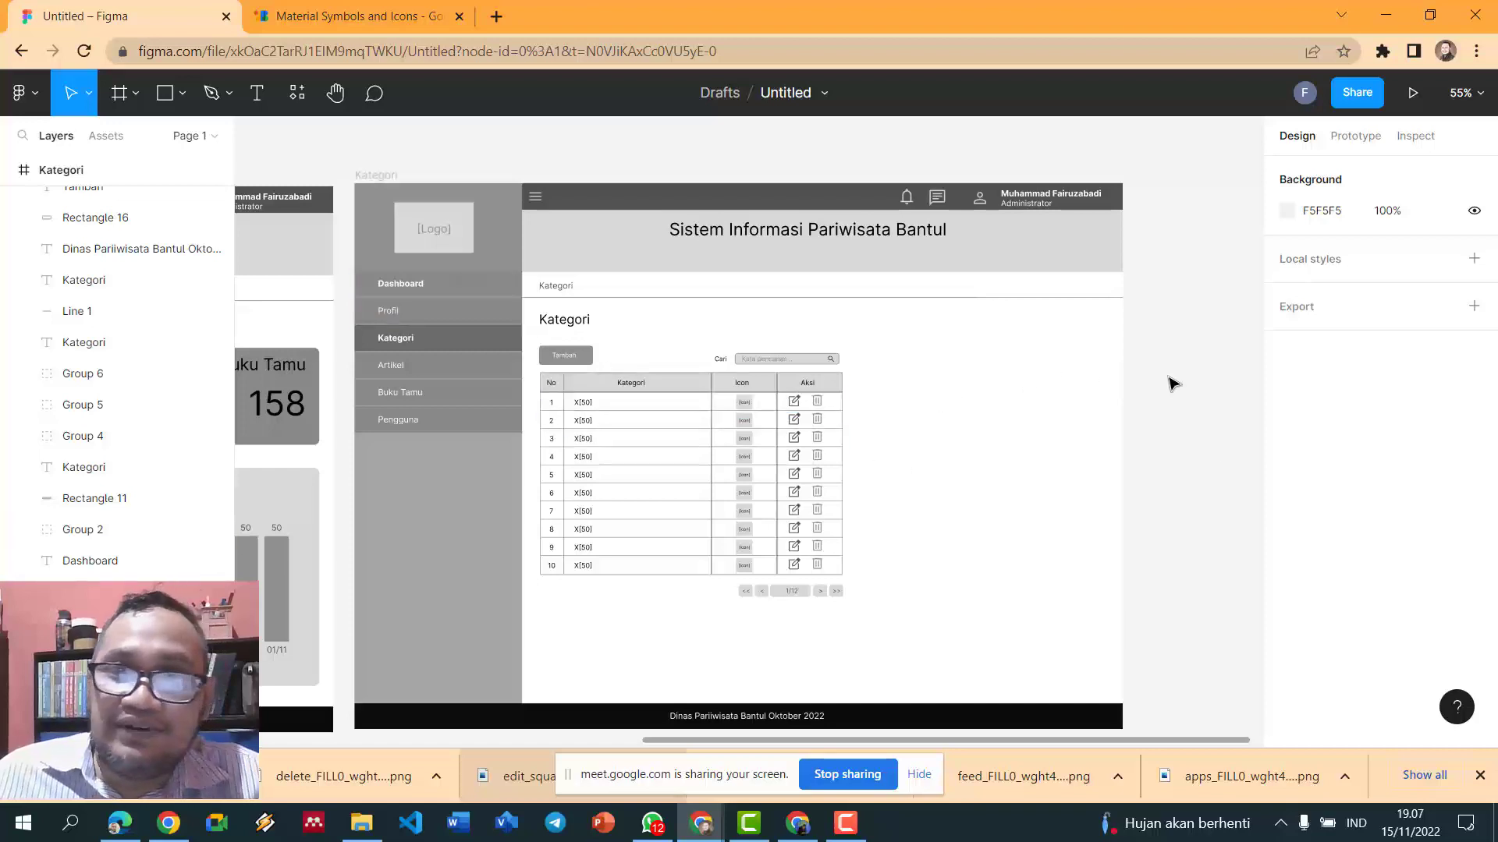
scroll(1168, 397, down, 1)
scroll(52, 222, up, 5)
scroll(49, 221, up, 5)
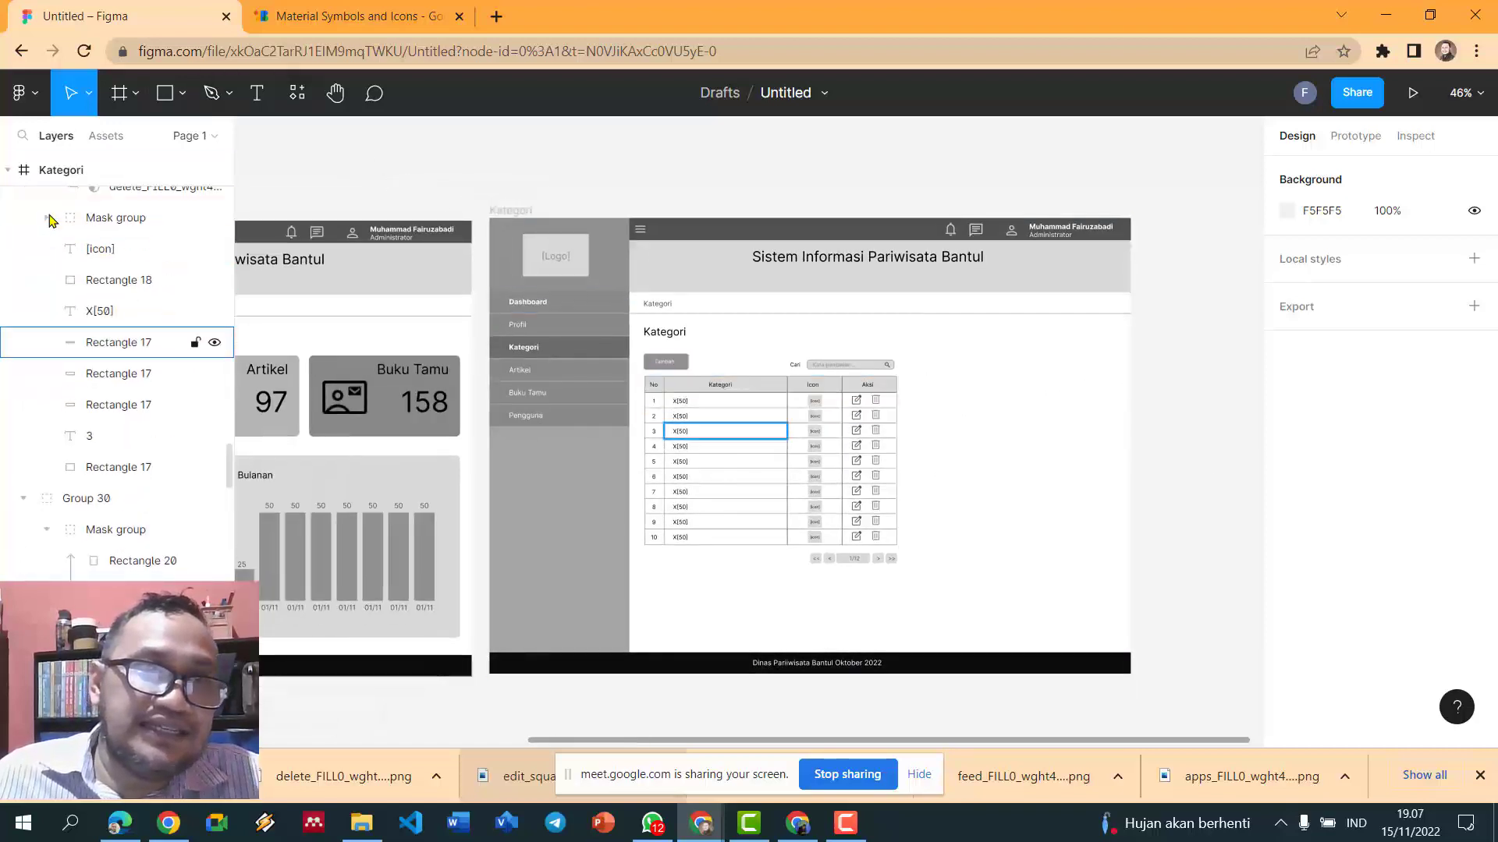
click(189, 140)
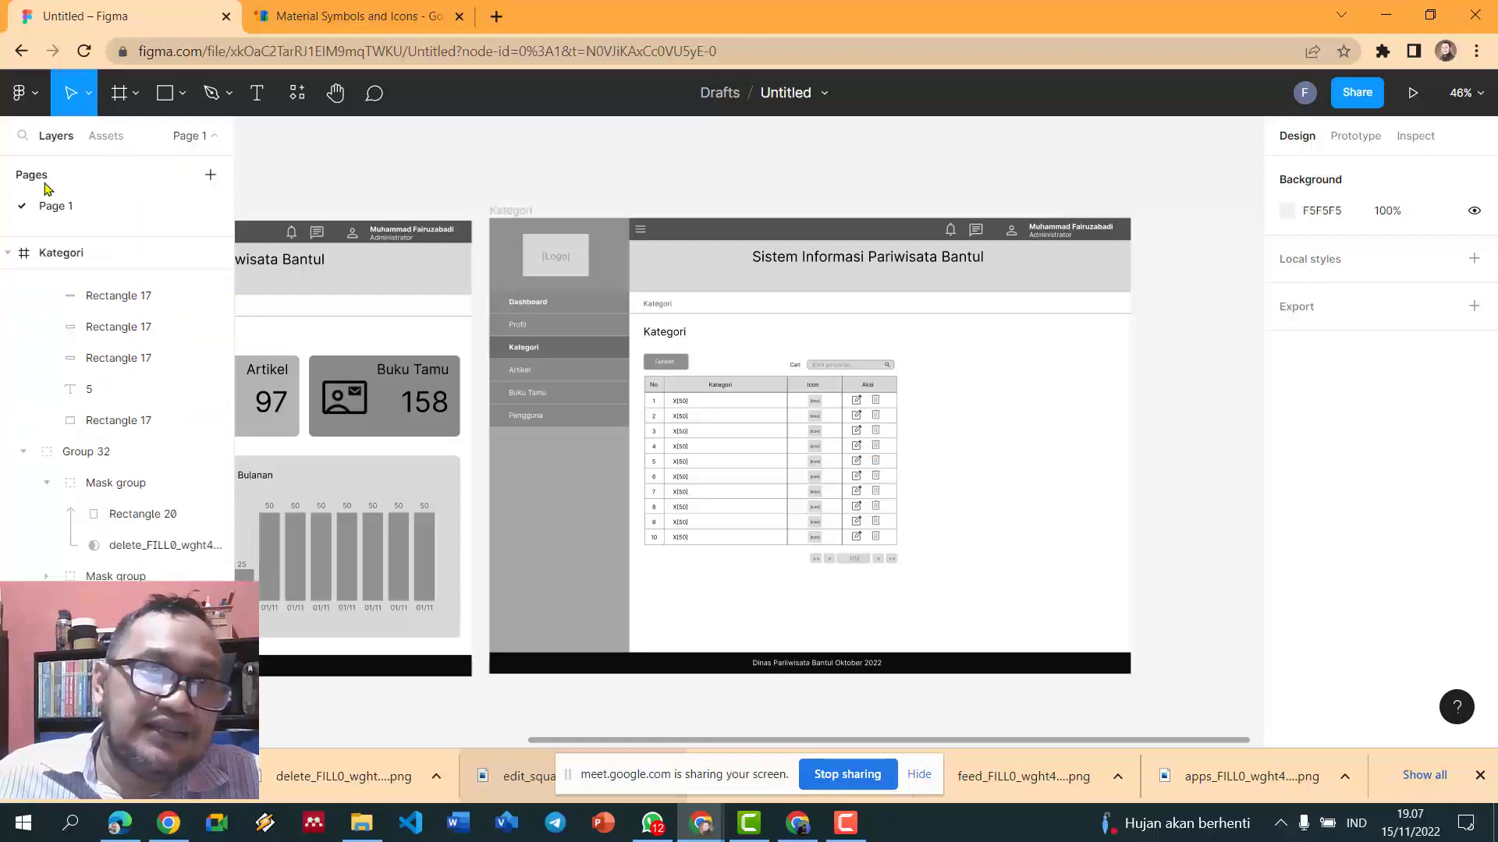
double_click(54, 205)
text(A)
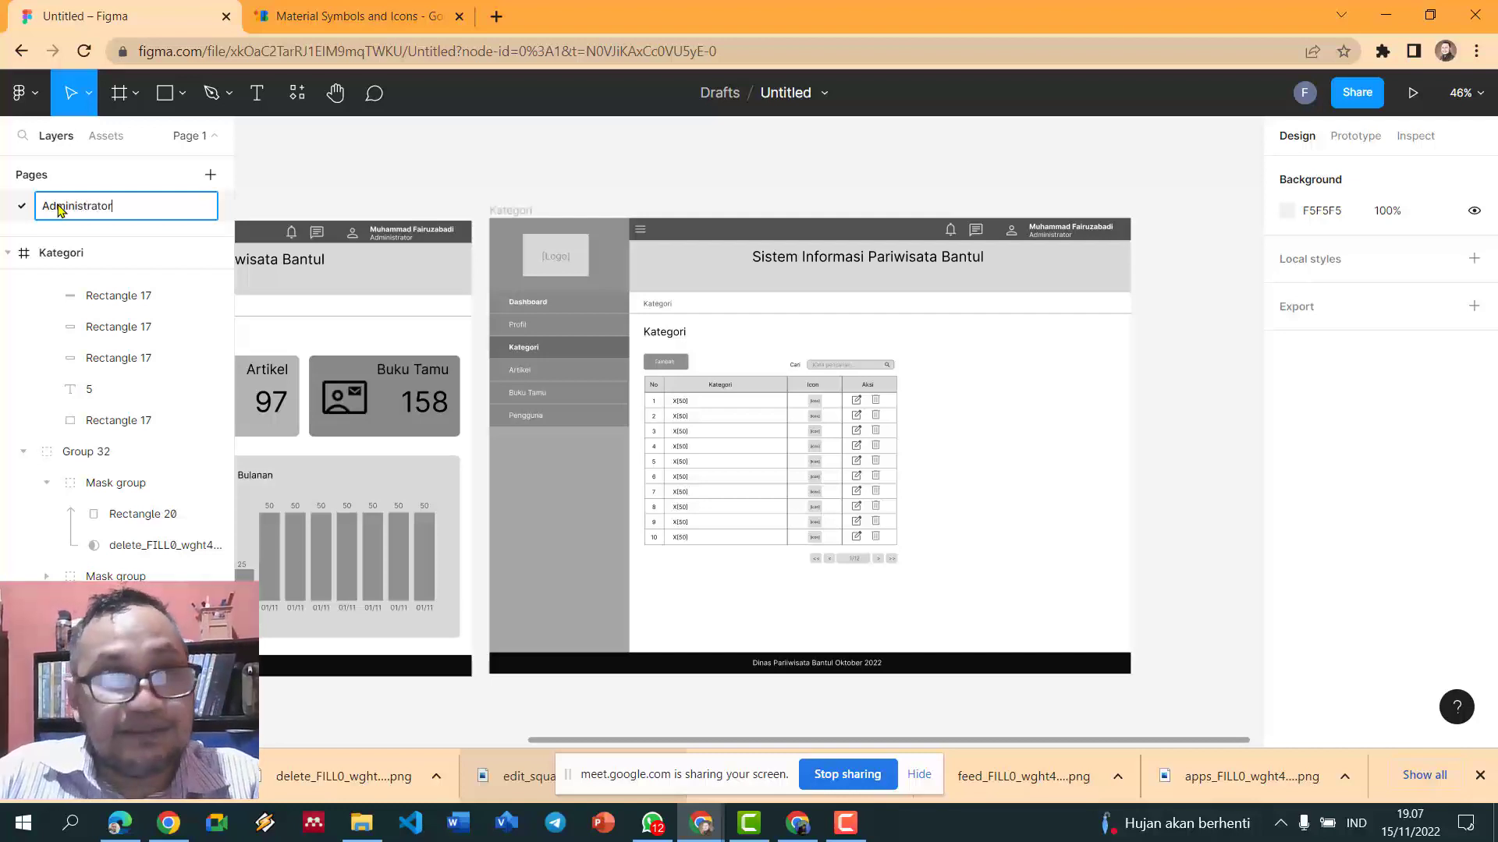
text(dministrator)
key(Return)
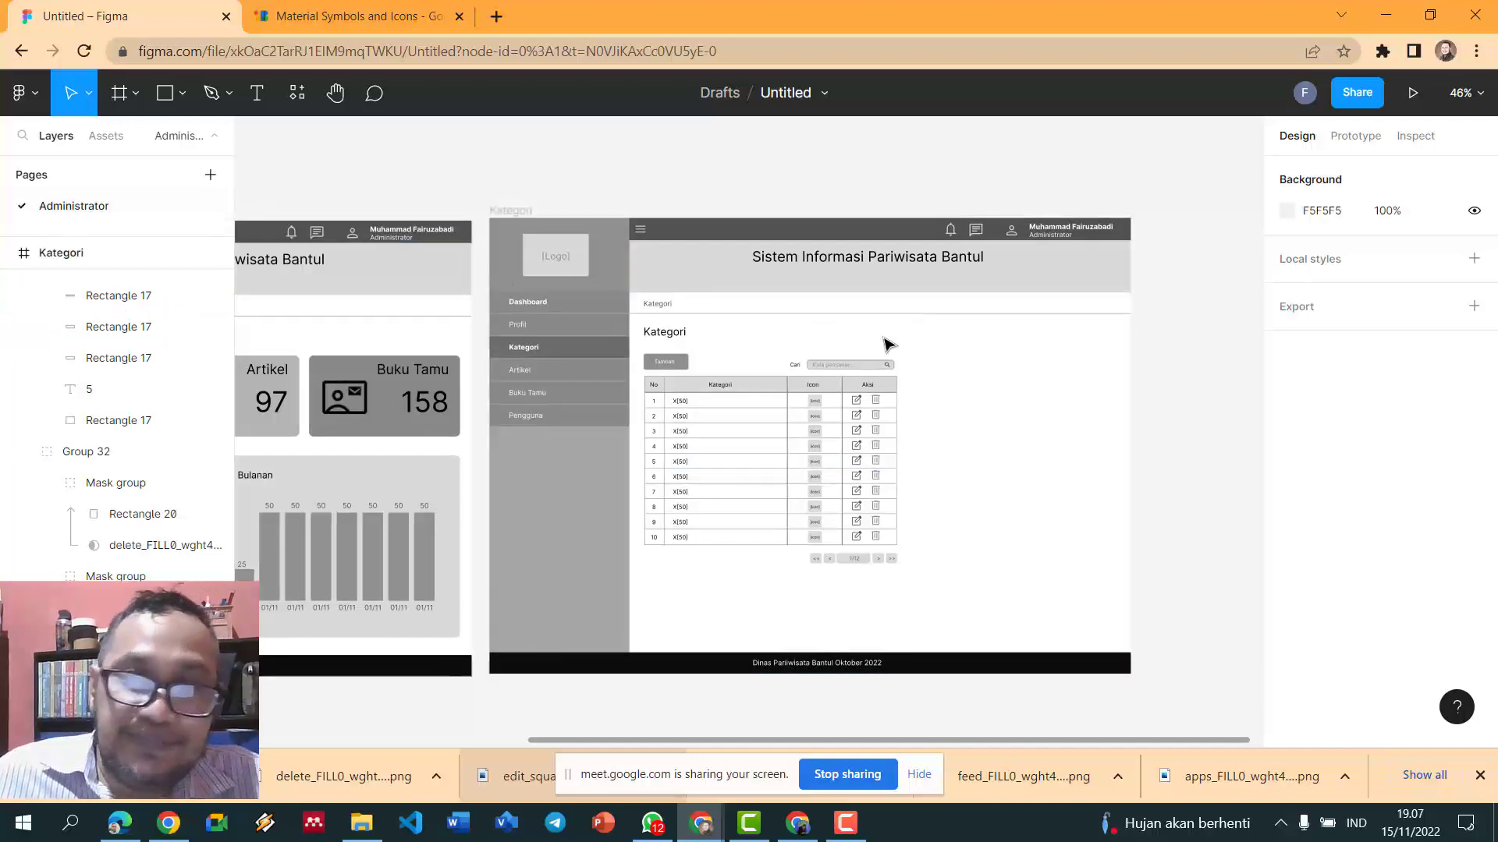
scroll(888, 345, down, 1)
scroll(888, 345, down, 3)
scroll(866, 340, up, 2)
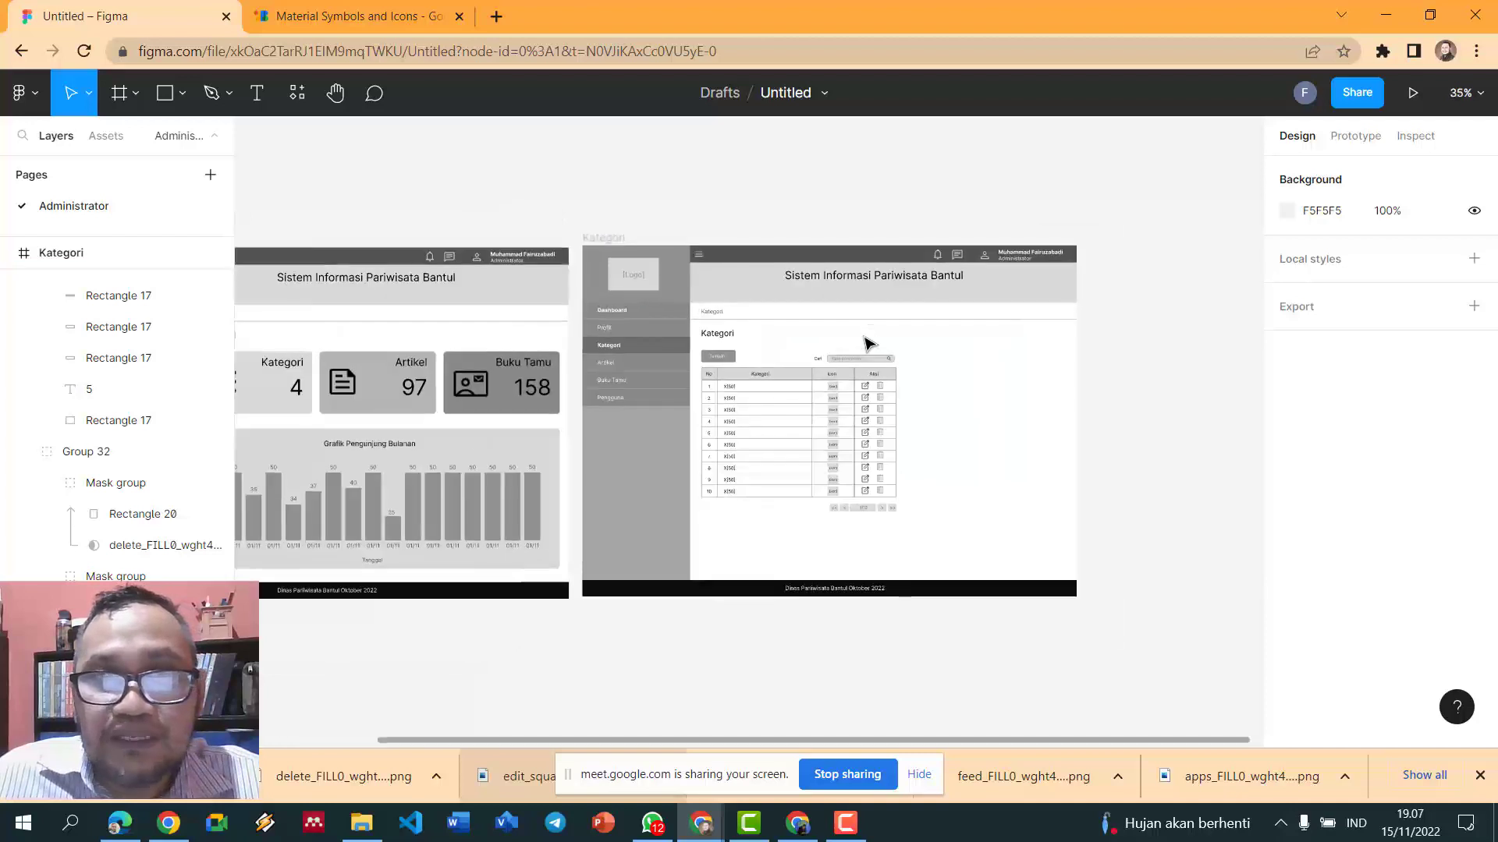
- Duplicate the Kategori frame so a copy sits beside the original
click(612, 238)
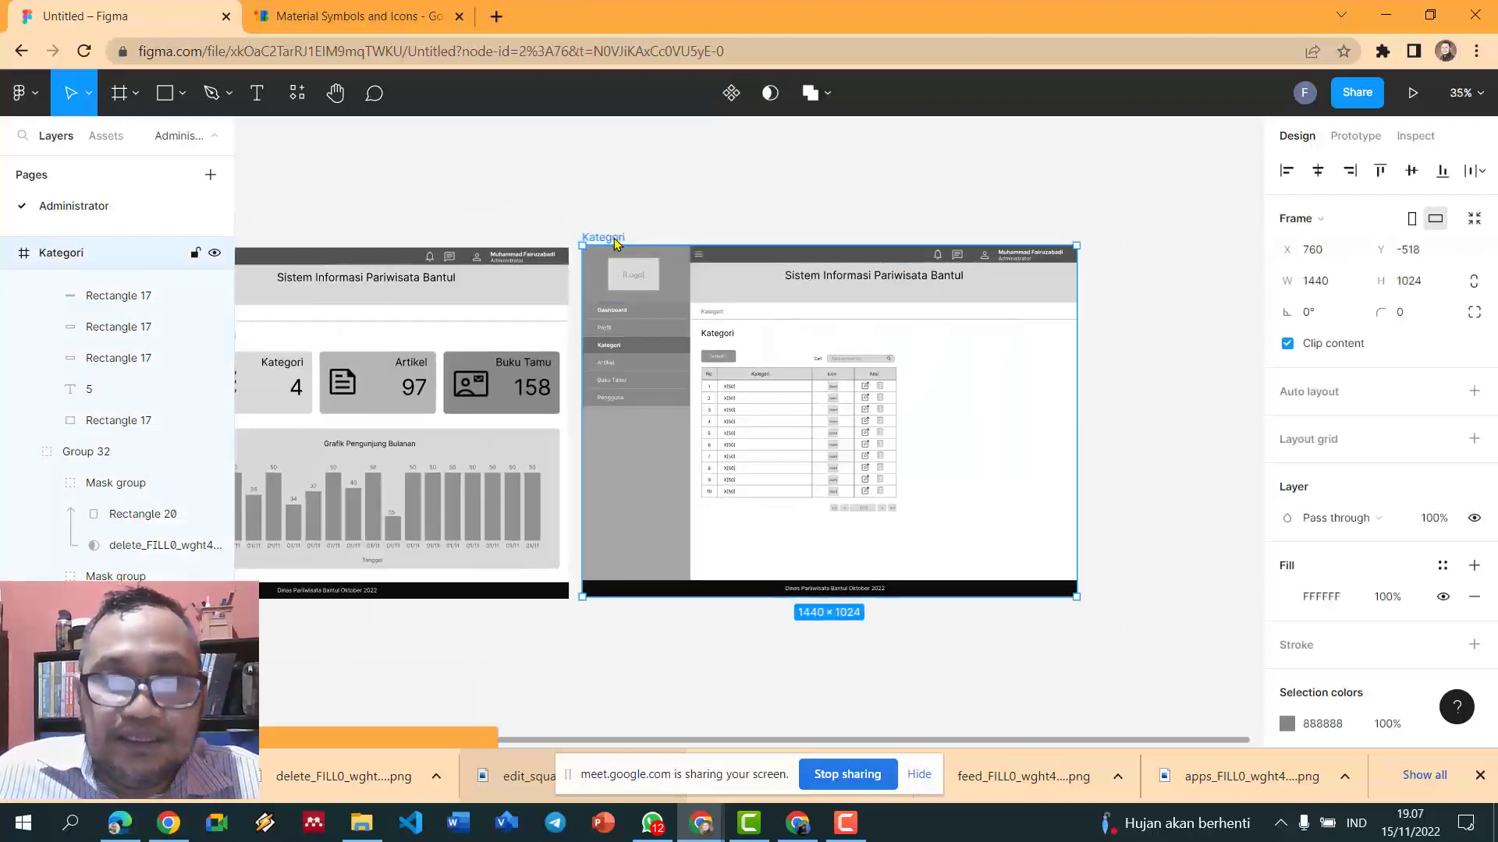
key(ctrl+d)
scroll(605, 271, down, 2)
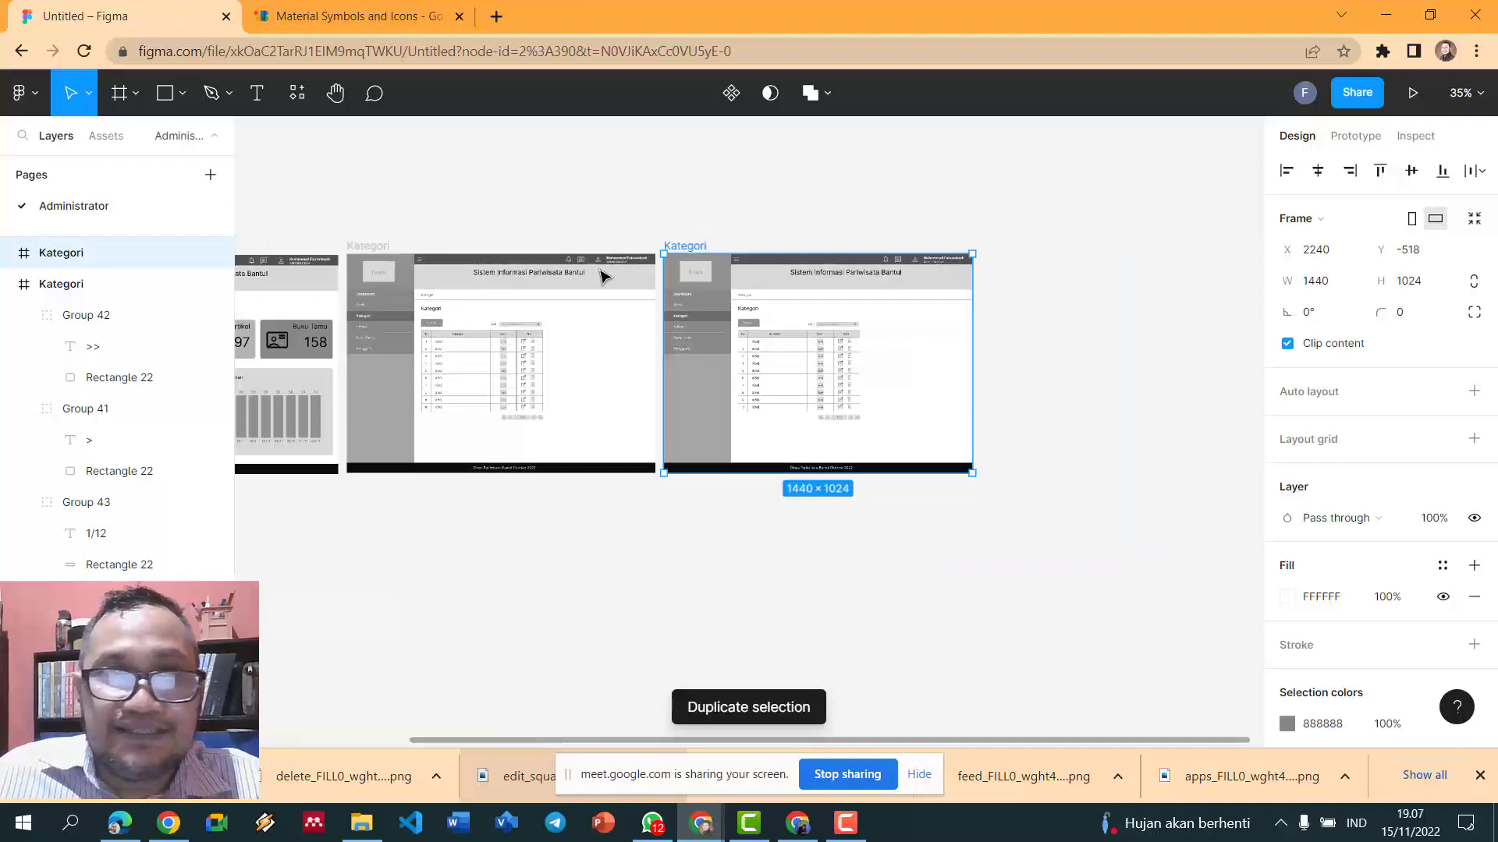
scroll(606, 281, up, 3)
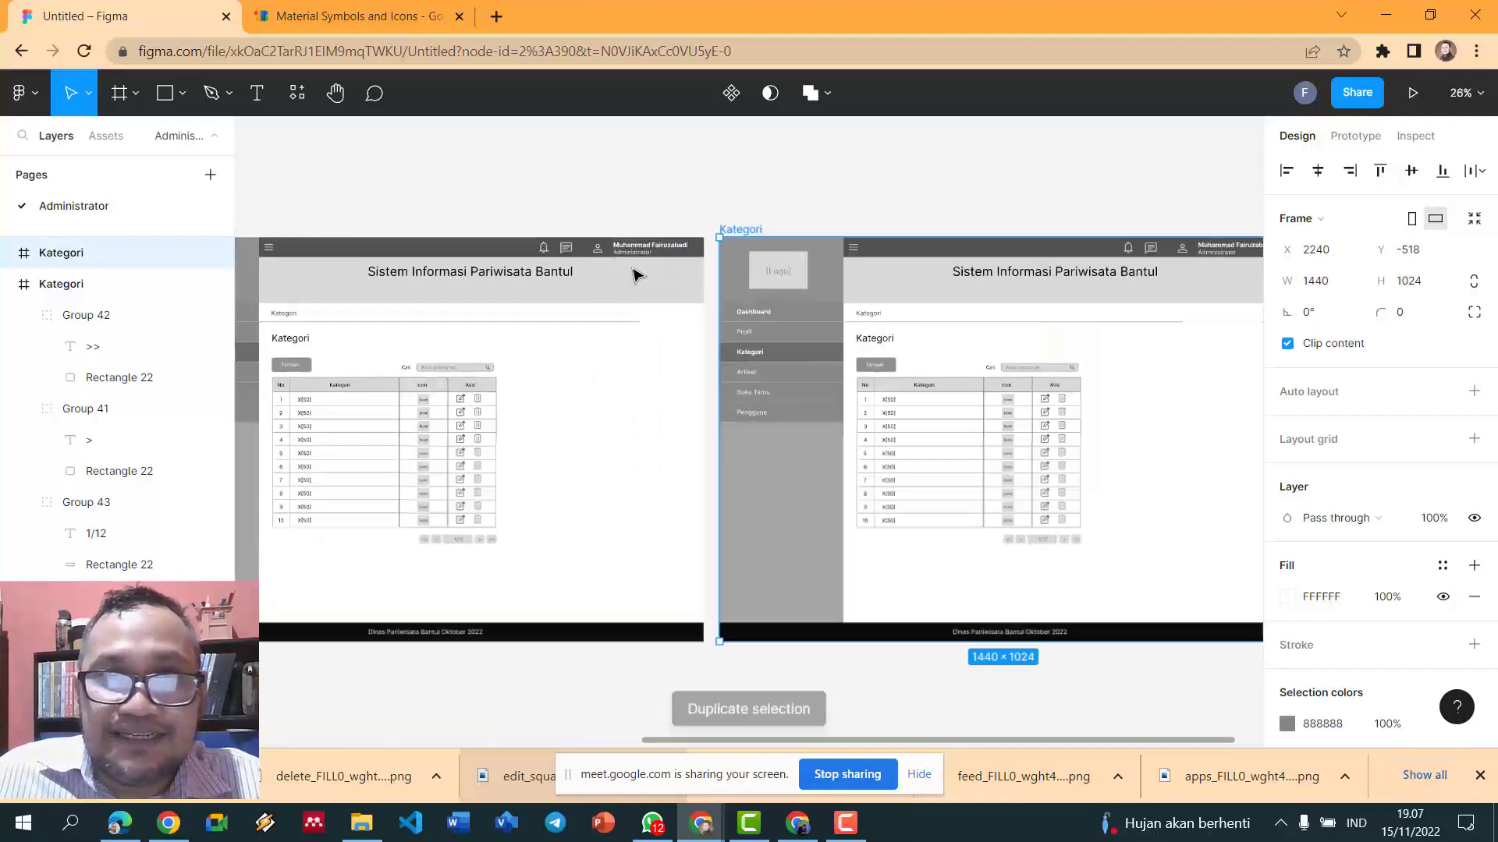
click(45, 290)
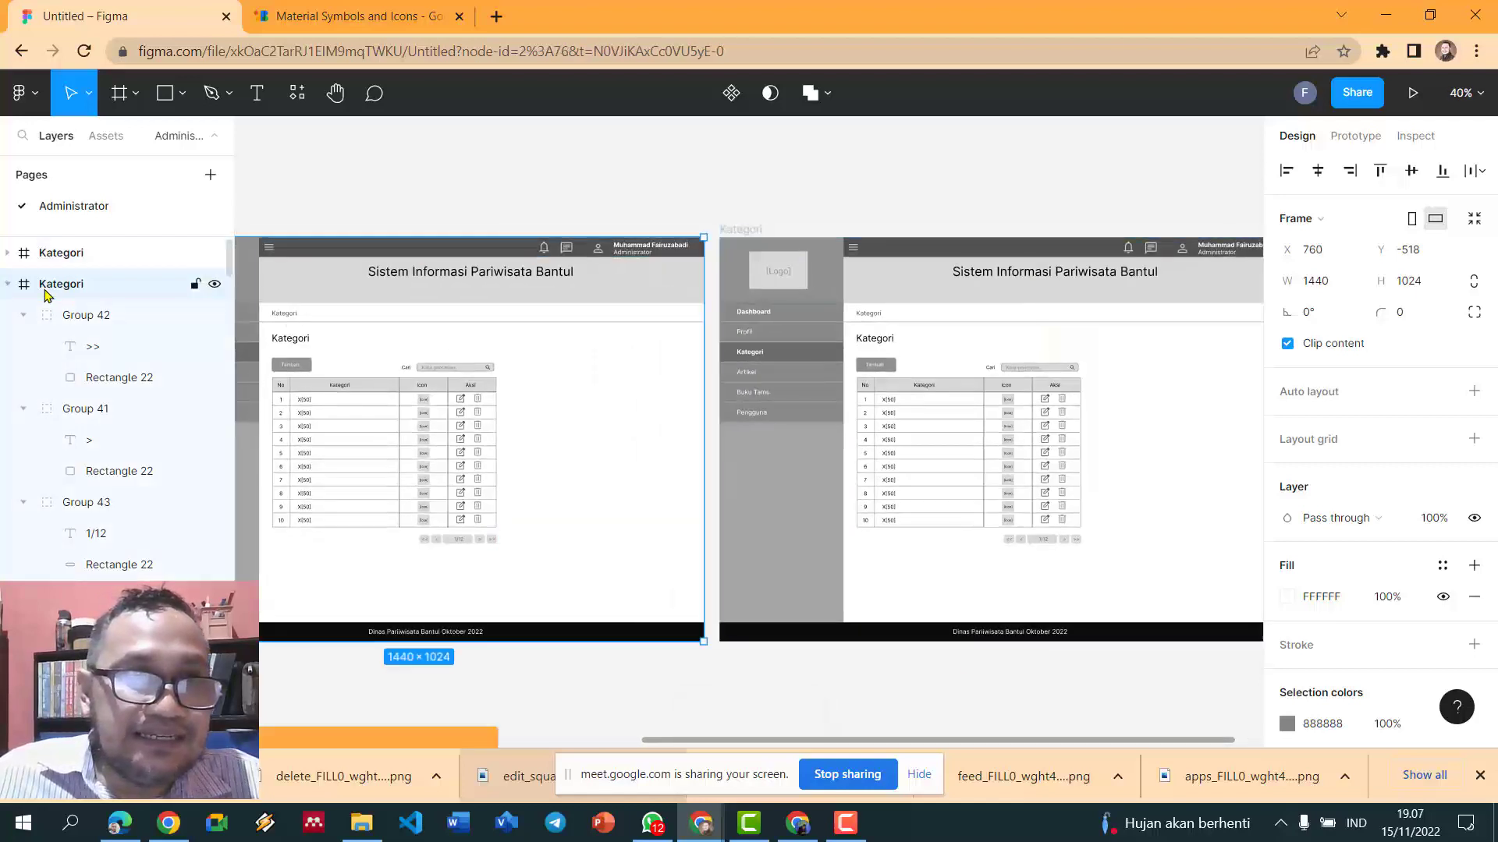
click(67, 256)
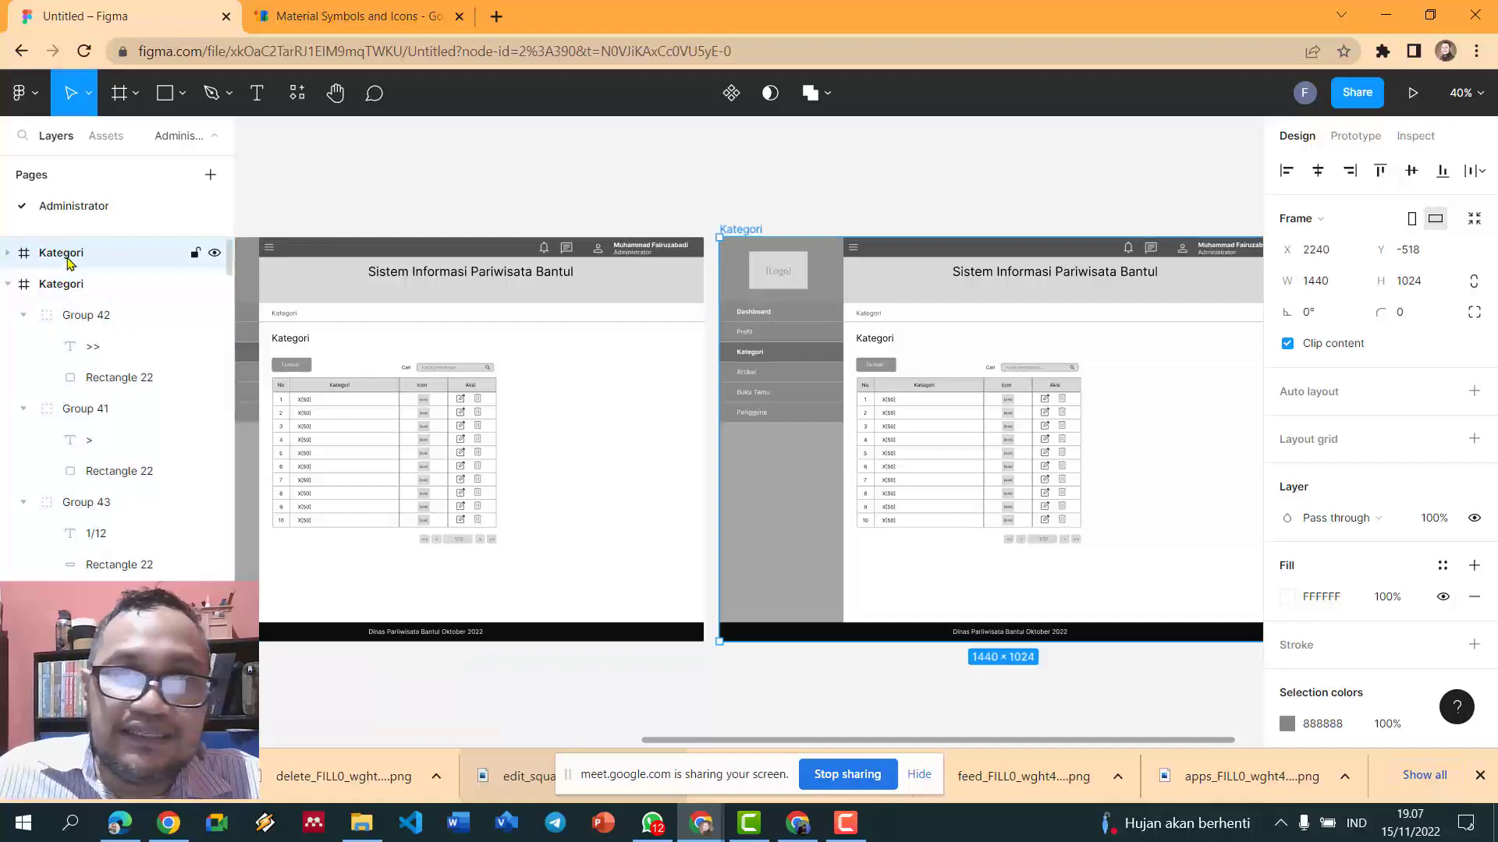
click(64, 285)
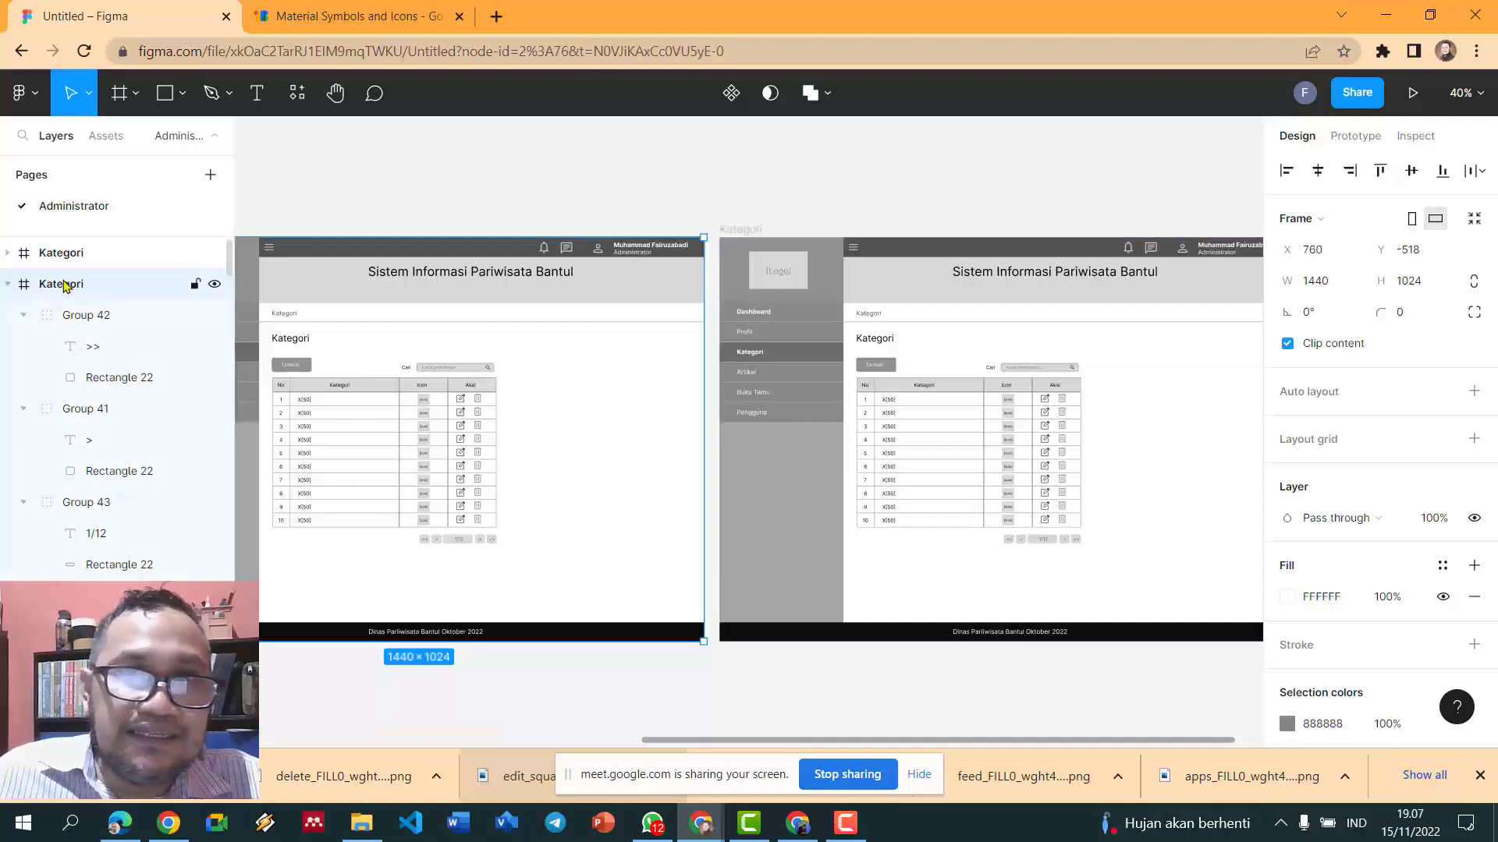
scroll(629, 274, down, 2)
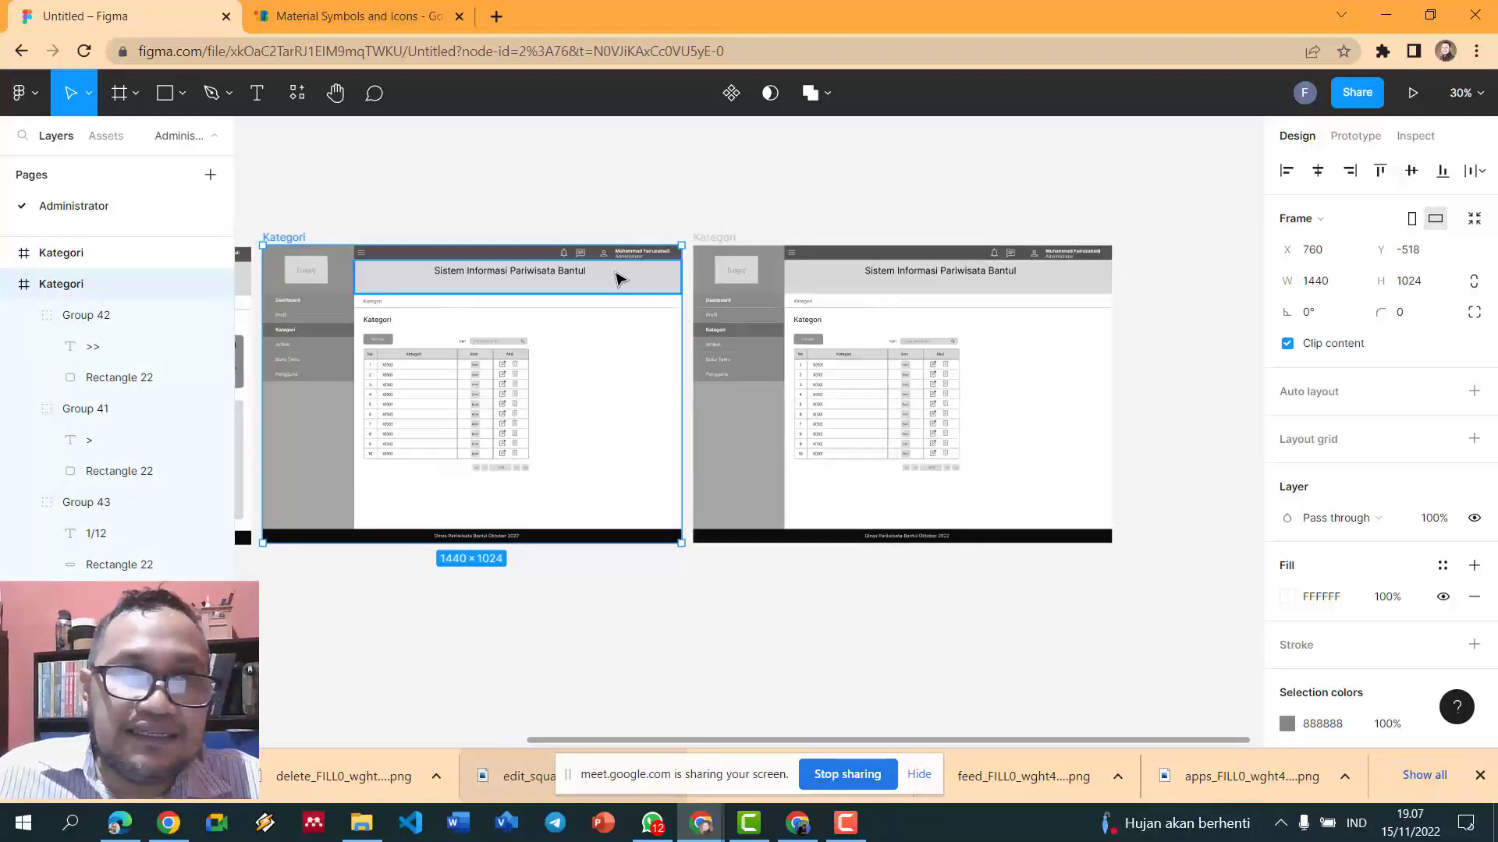
click(646, 195)
click(711, 237)
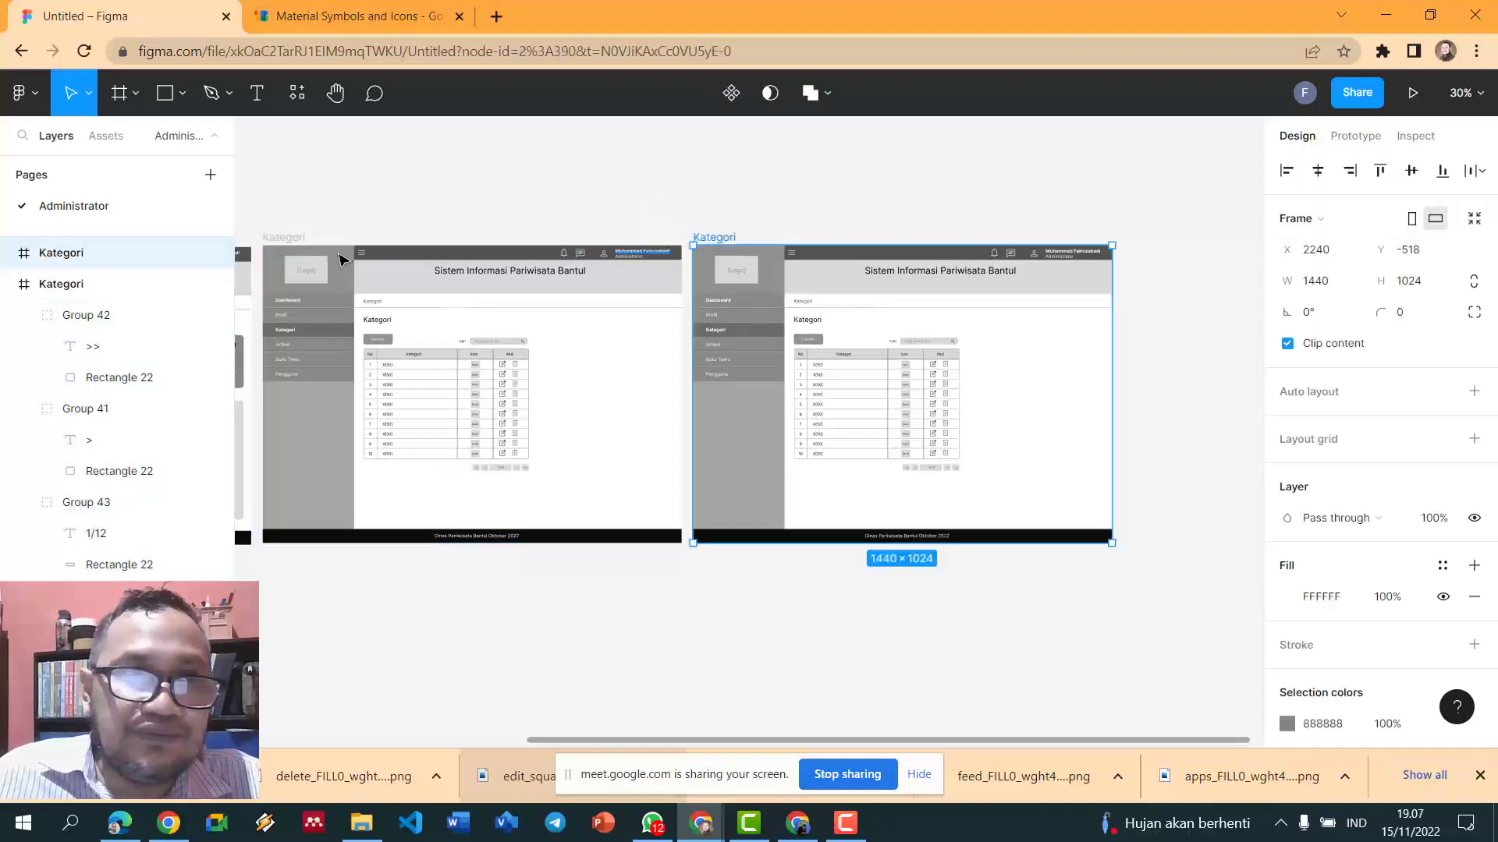
- Rename the frame to 'Form Kategori' in the Layers panel
double_click(76, 286)
text(Form)
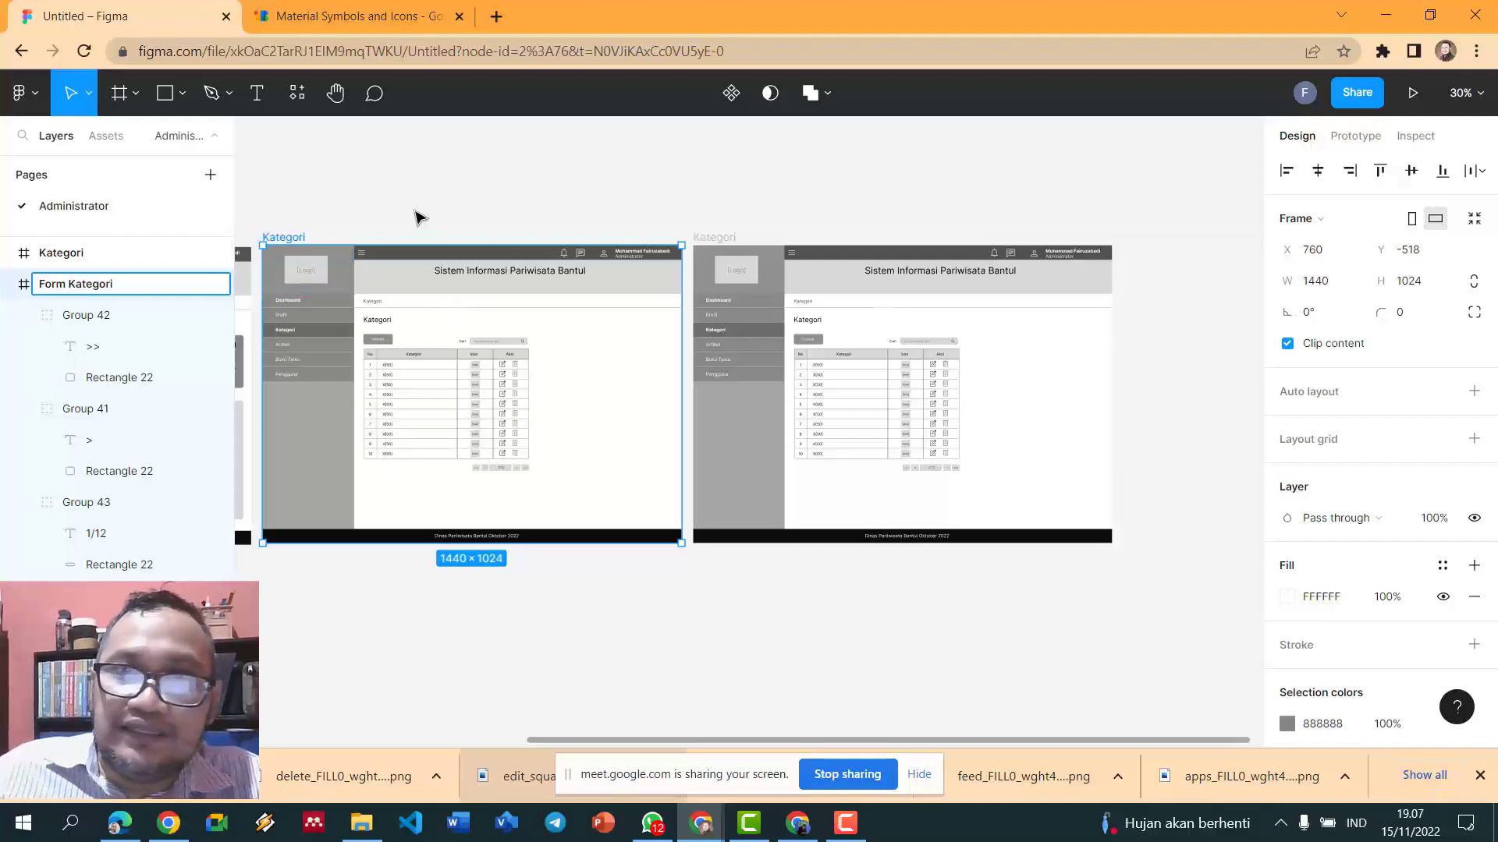
click(624, 207)
scroll(819, 209, up, 5)
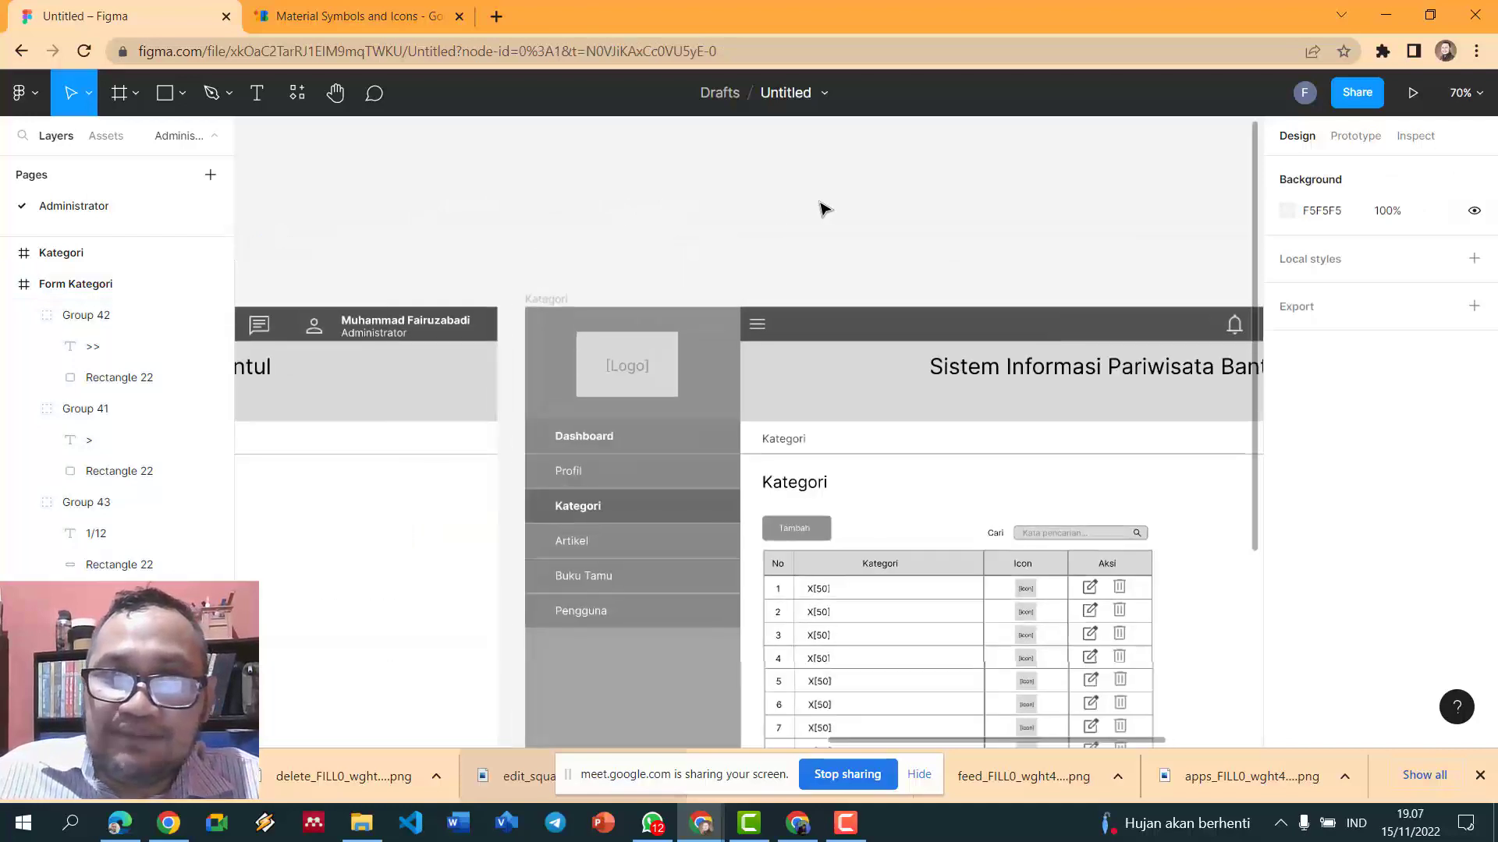
- Append 'Tambah Kategori' so the breadcrumb reads 'Kategorii > Tambah Kategori'
scroll(814, 228, down, 2)
double_click(795, 366)
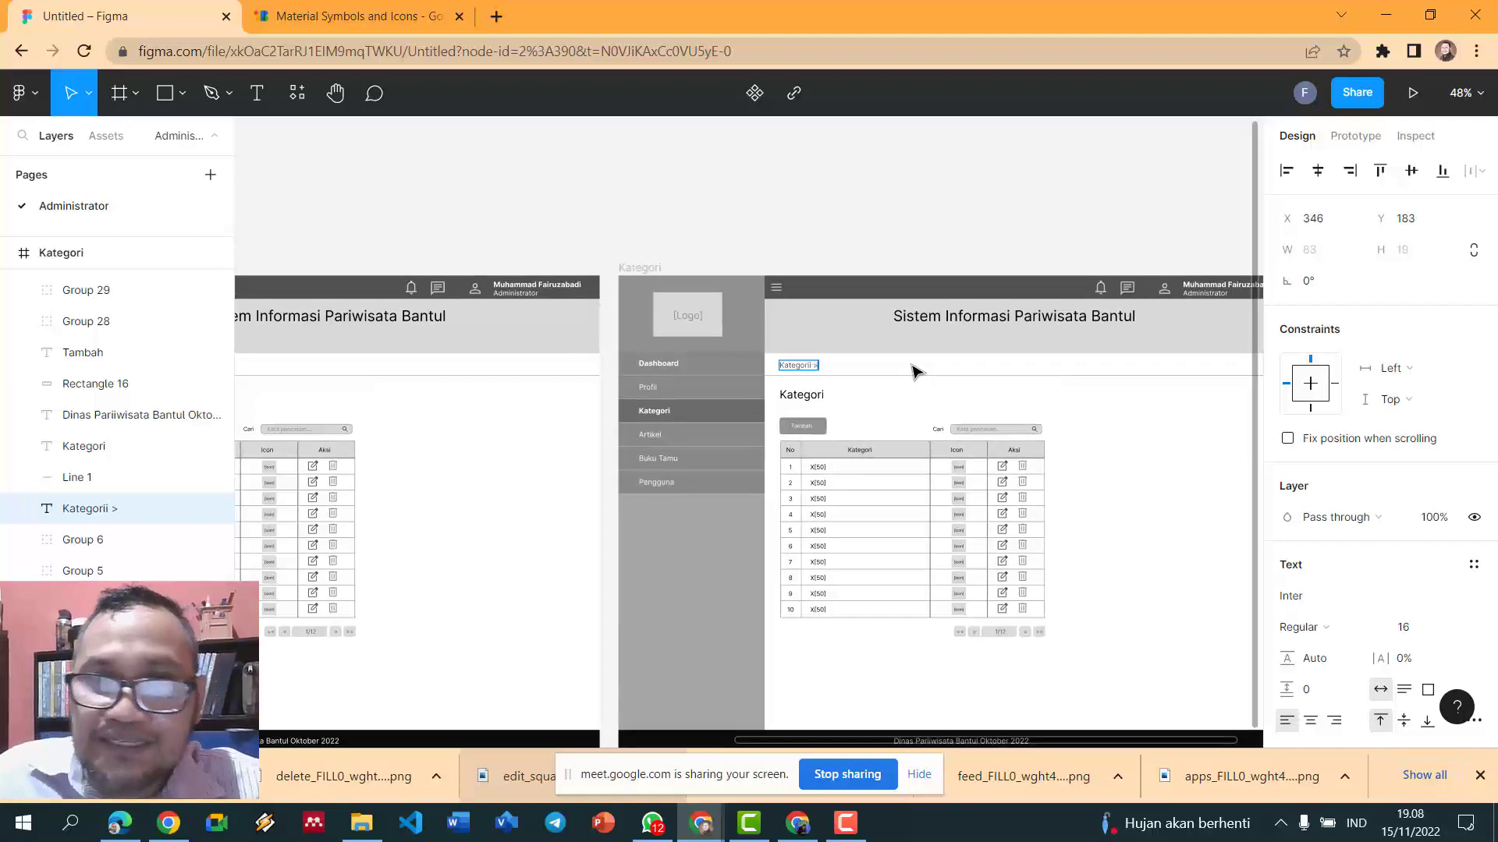
scroll(796, 326, up, 6)
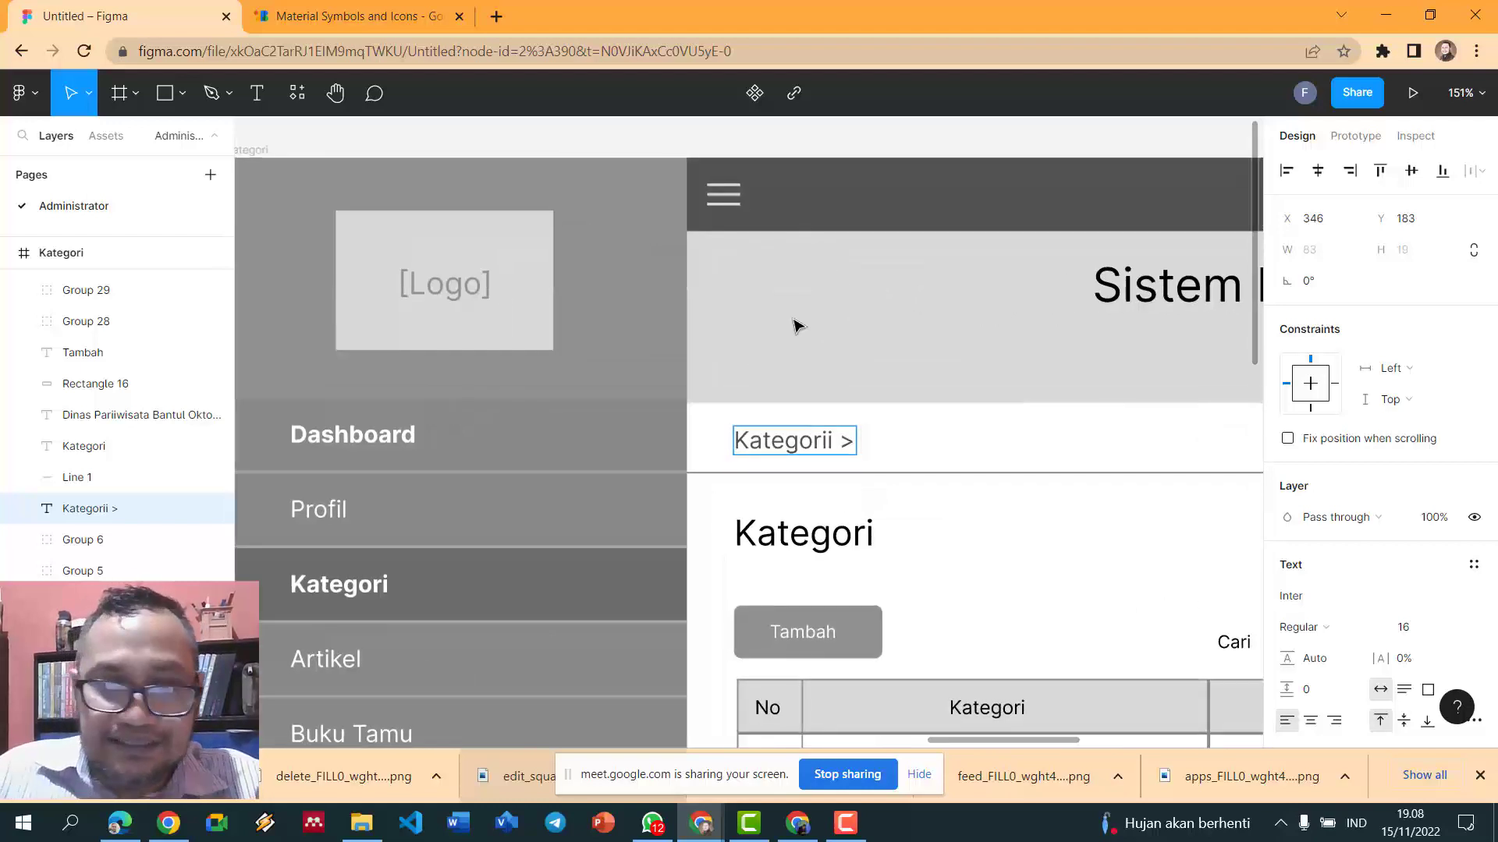
text(Tamb)
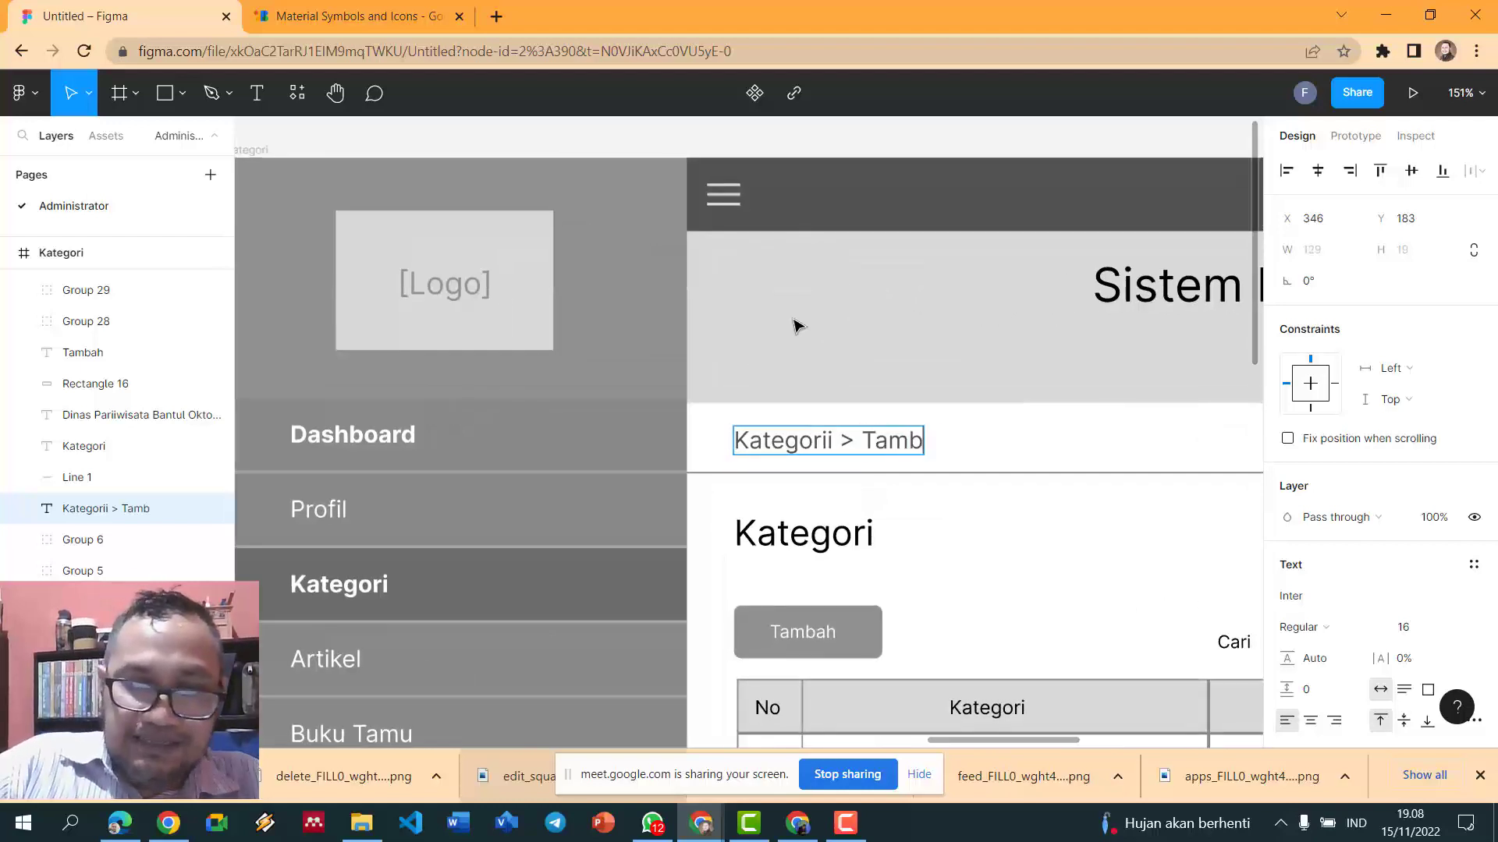
text(ah Kate)
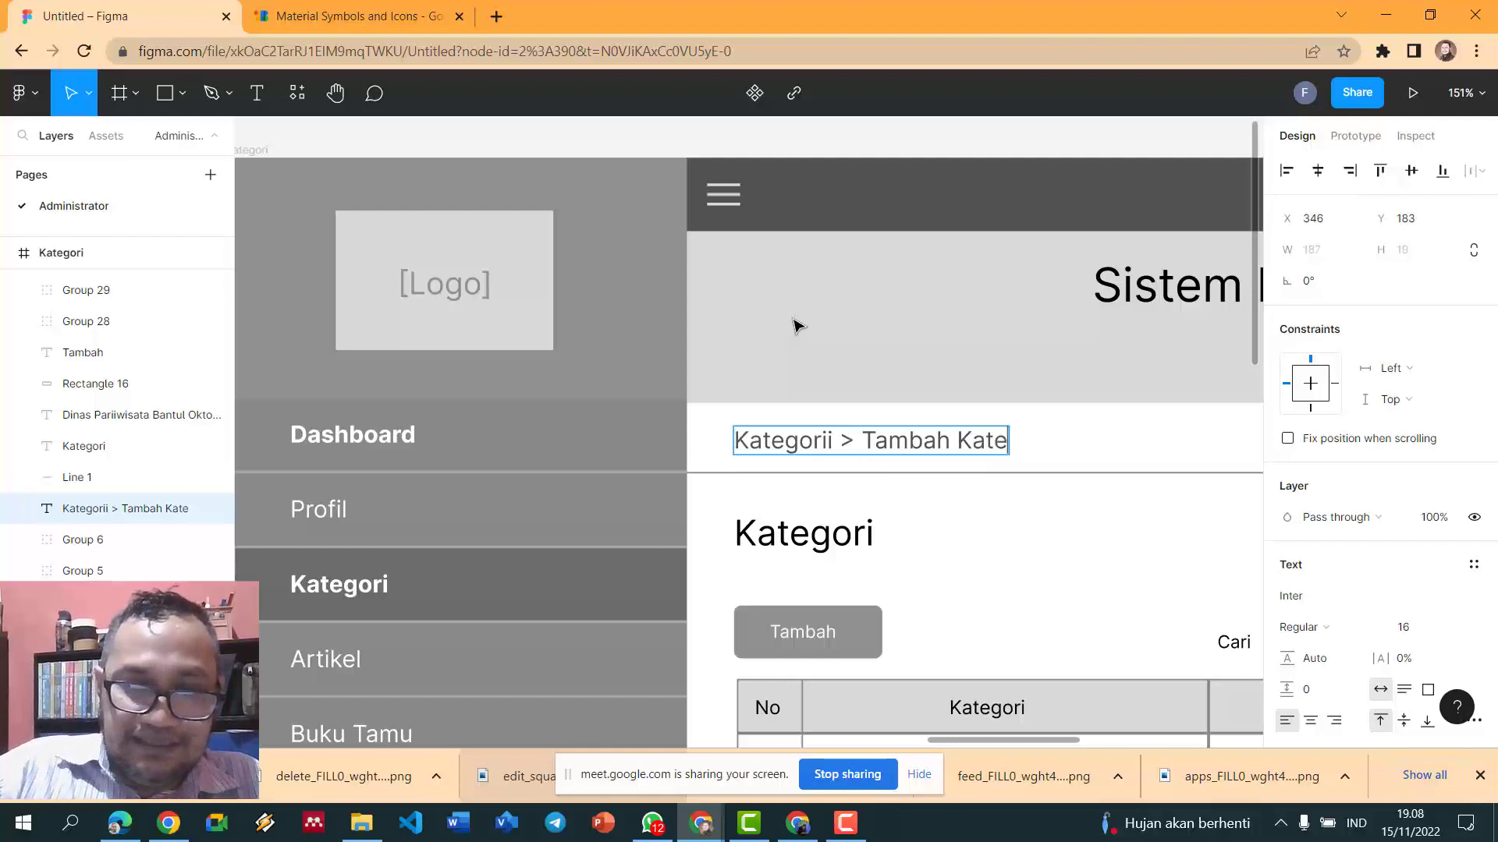
text(gor)
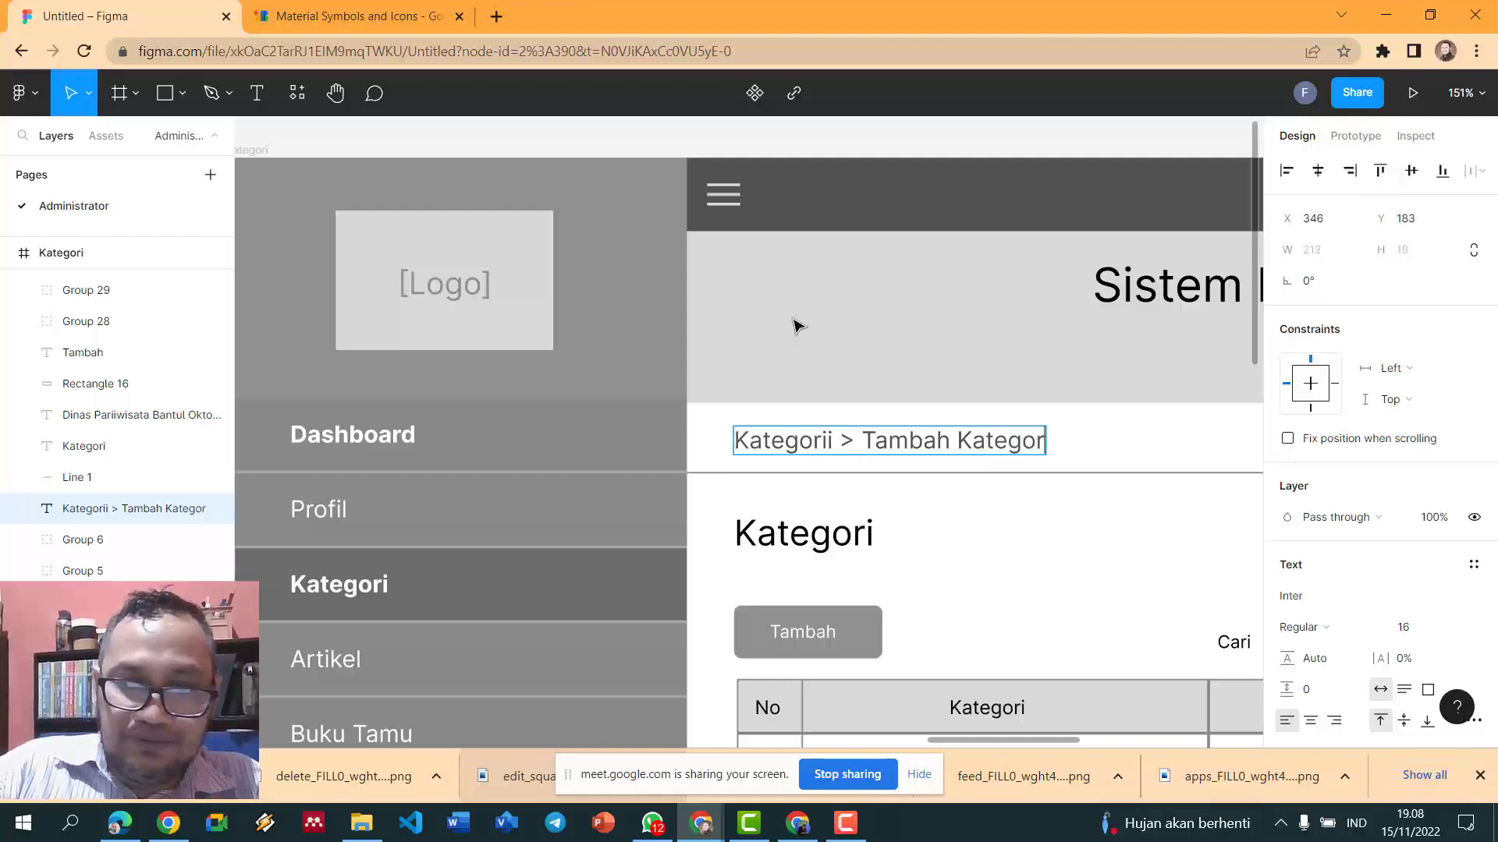
text(i)
key(Escape)
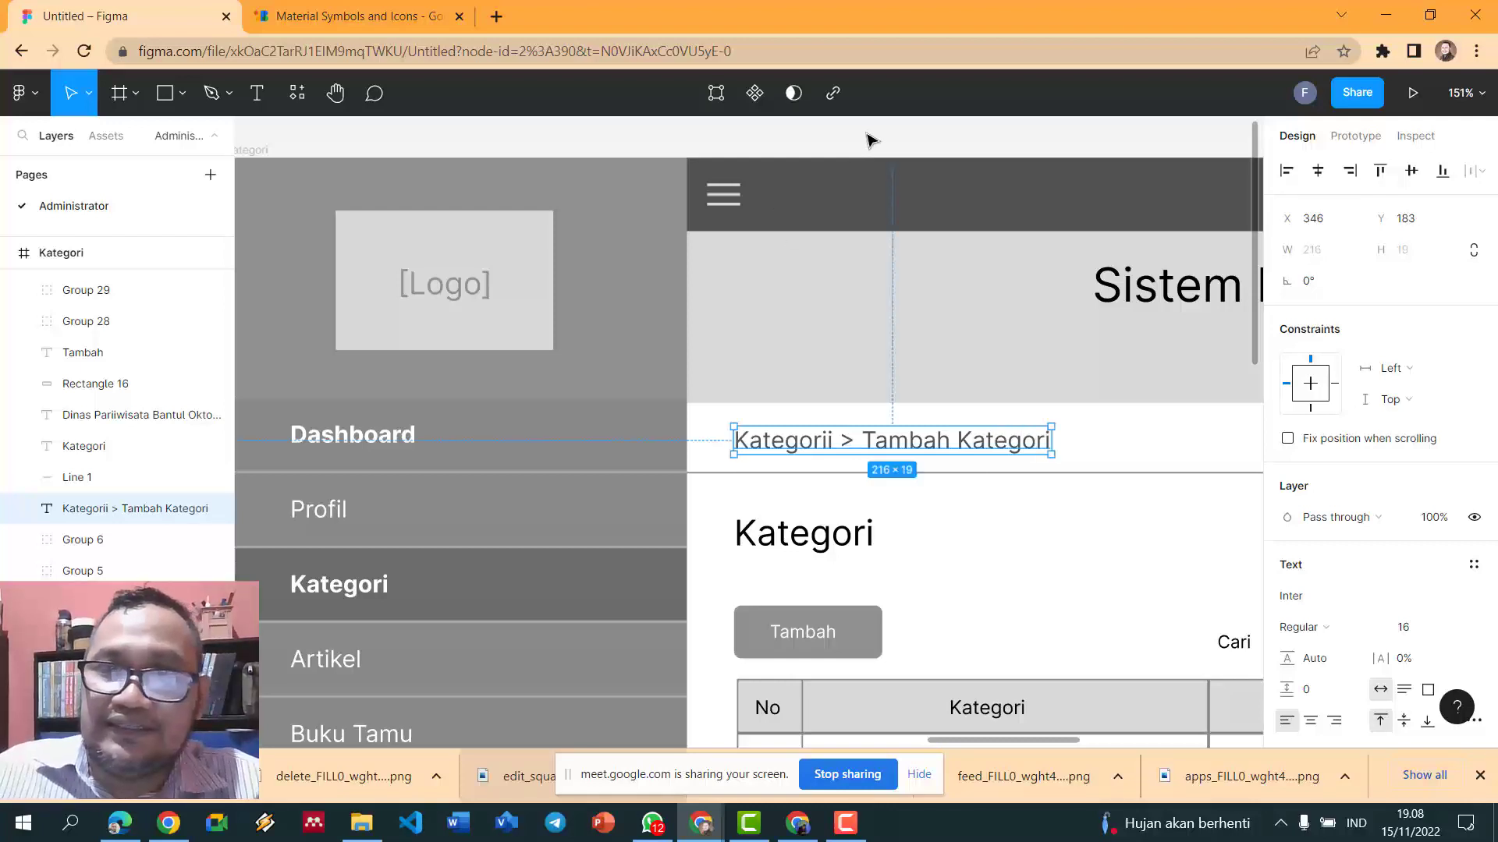
click(880, 139)
scroll(879, 138, down, 5)
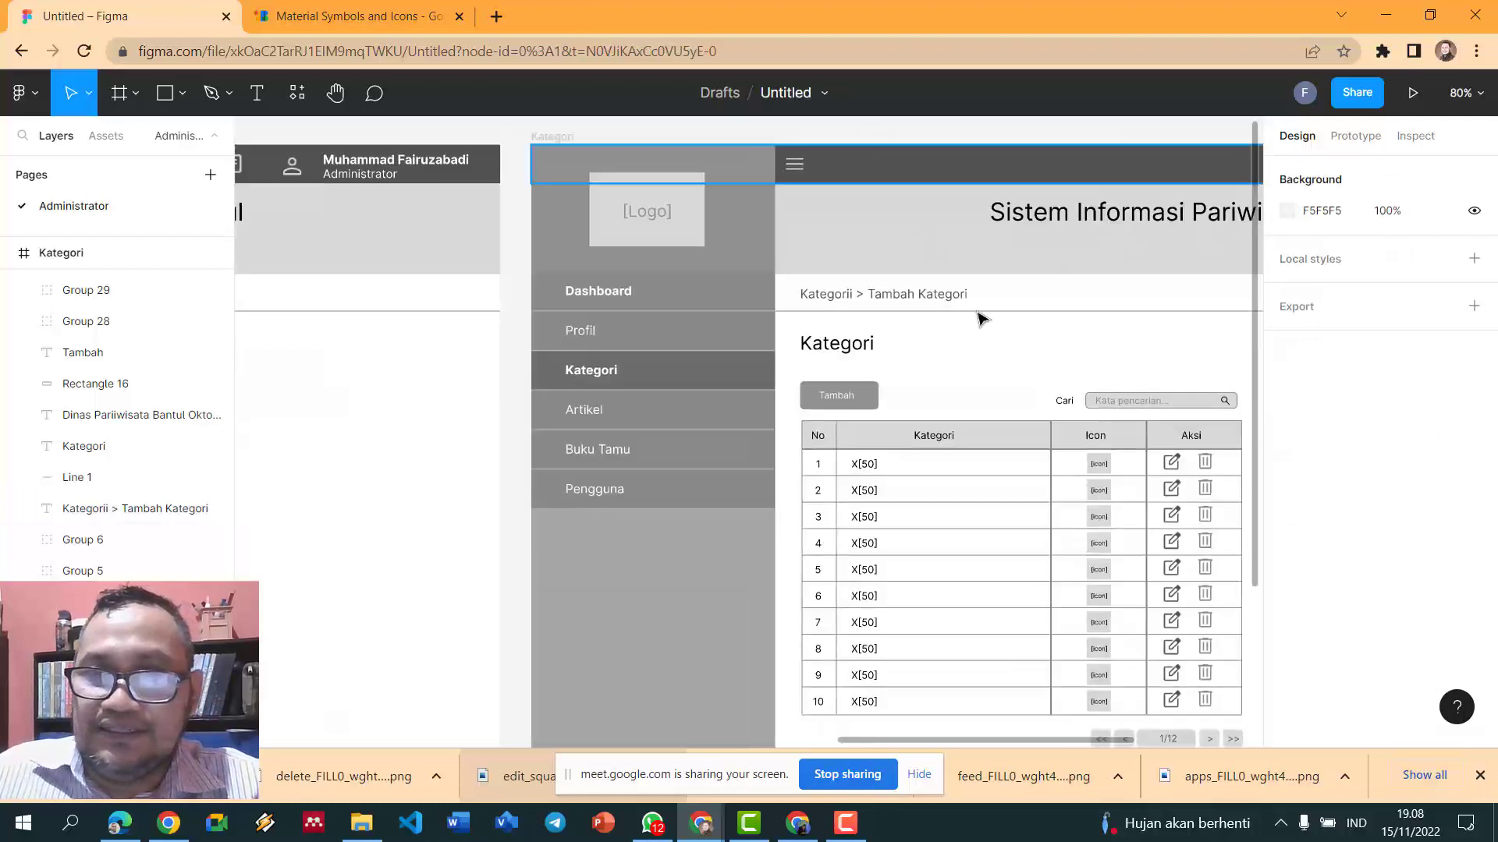
scroll(1092, 640, down, 2)
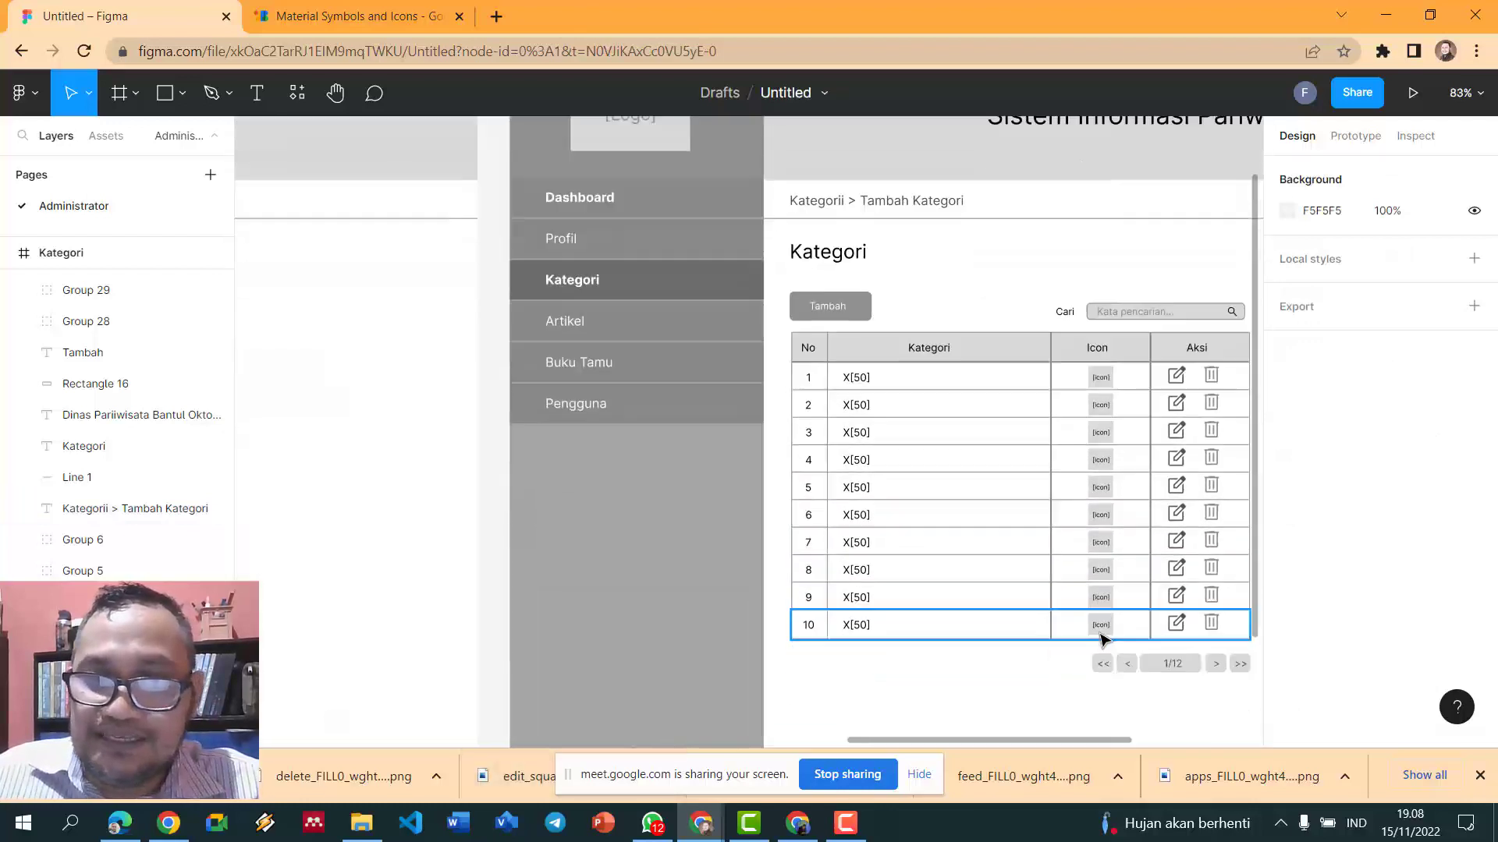
drag(992, 739, 1064, 738)
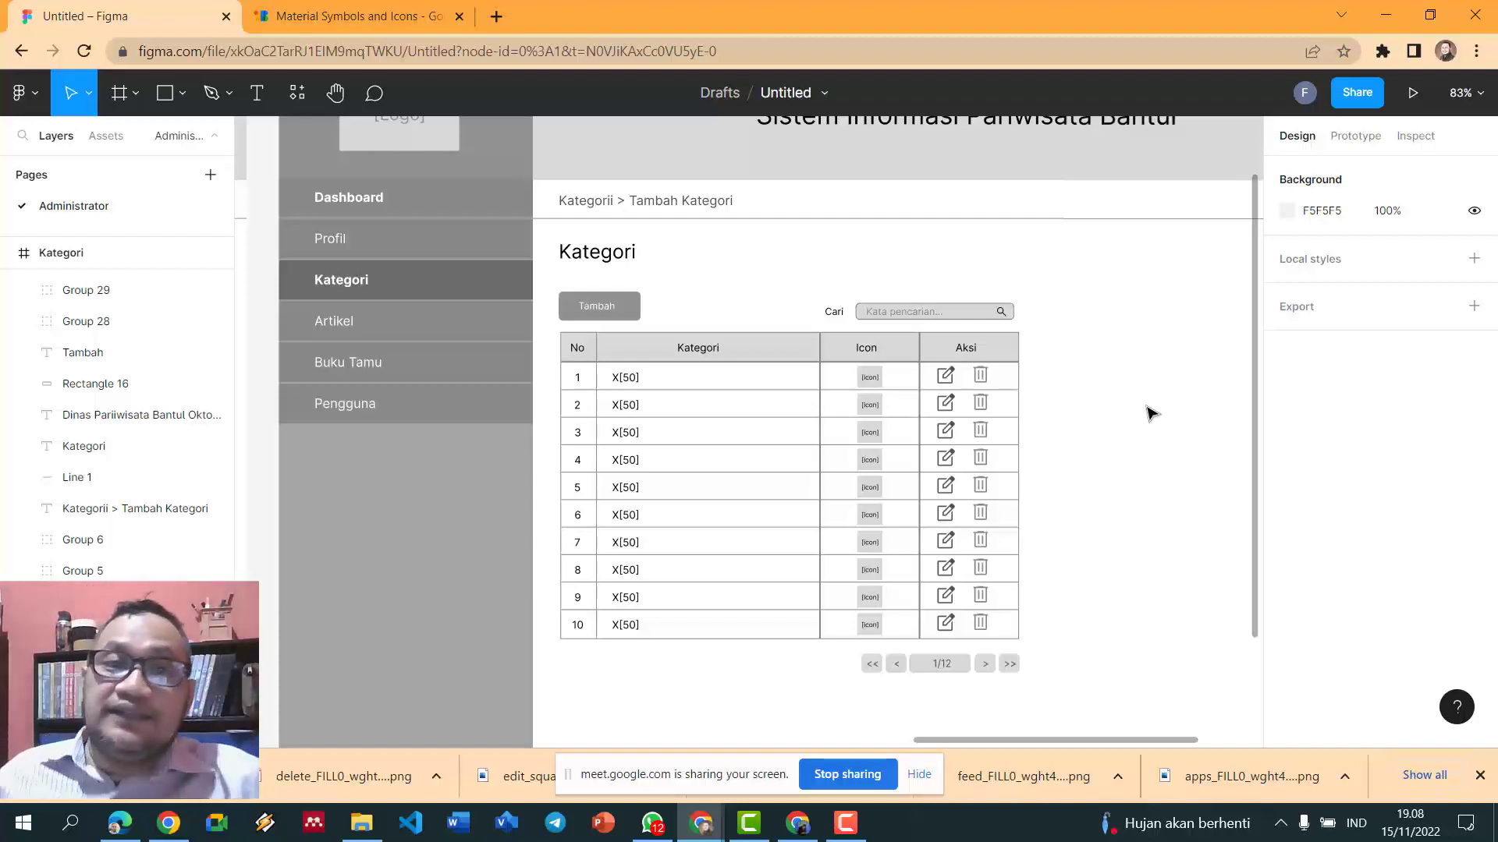
- Prefix the heading with 'Tambah' to read 'Tambah Kategori', then select the table and pagination
click(572, 252)
key(Escape)
text(Ta)
text(mbah)
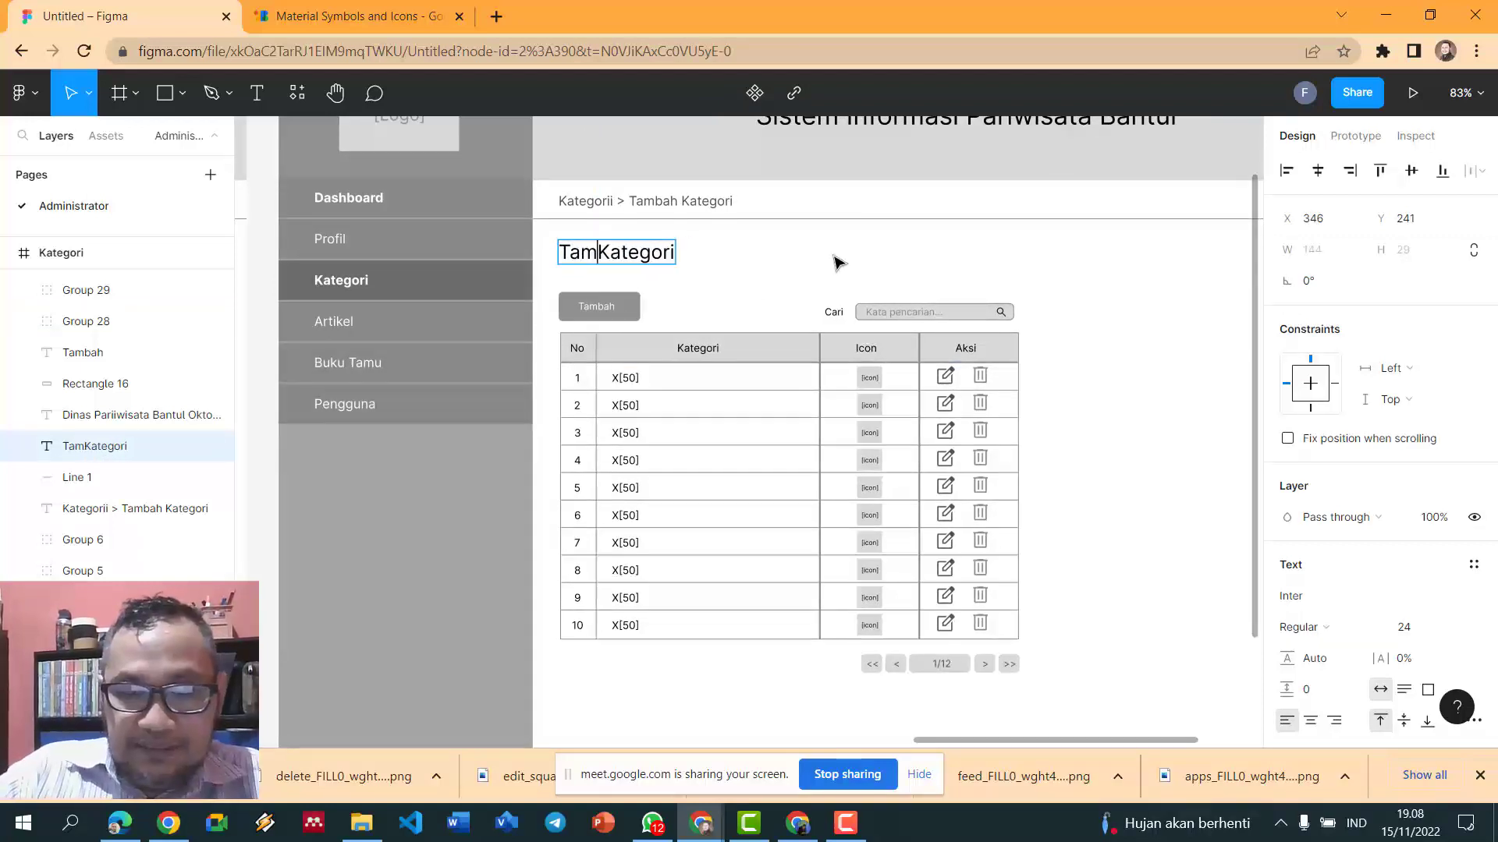
key(Escape)
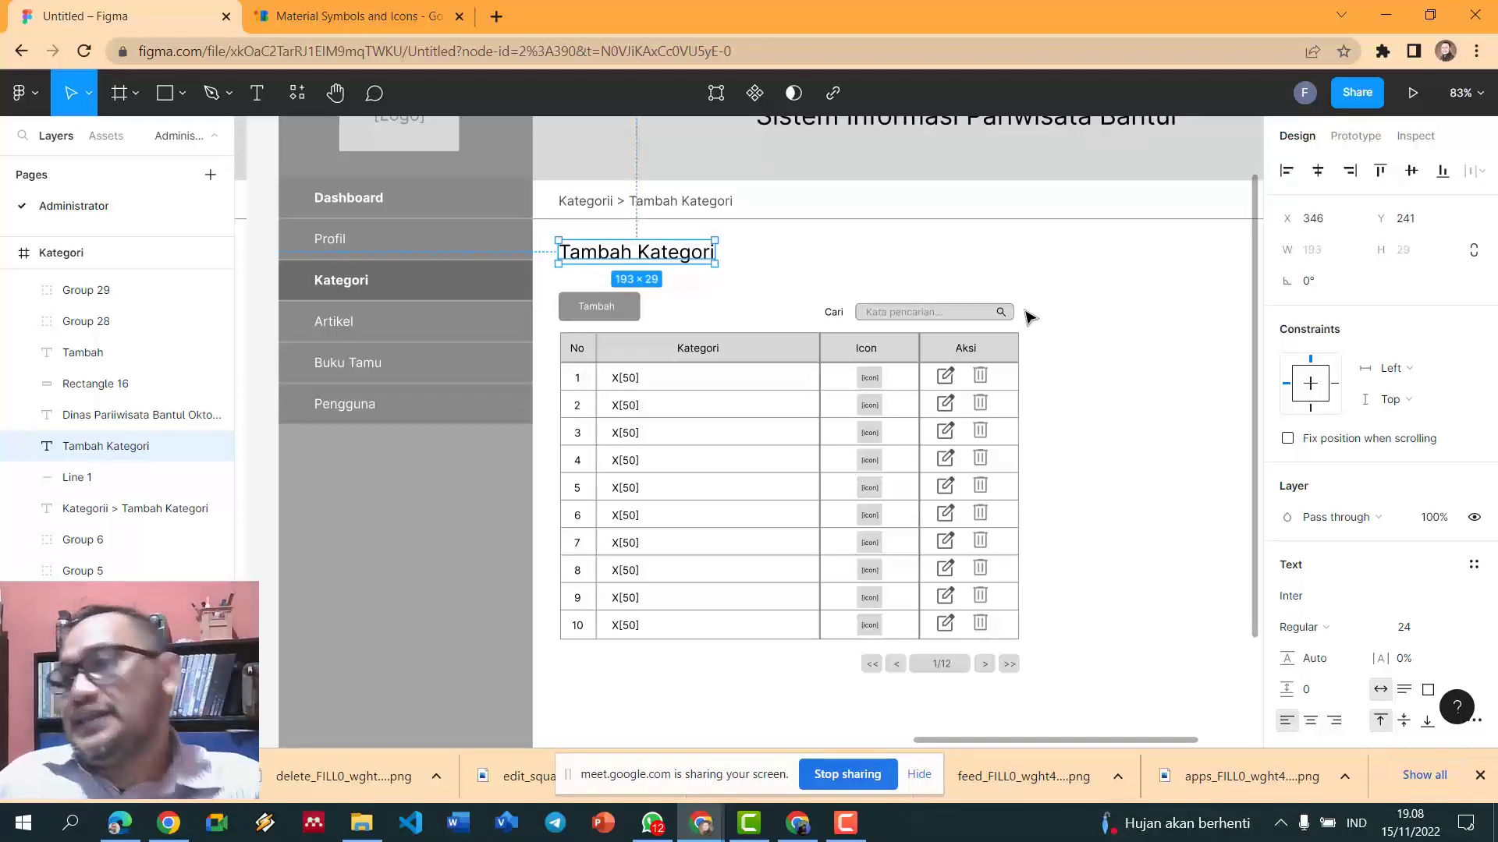
click(1127, 525)
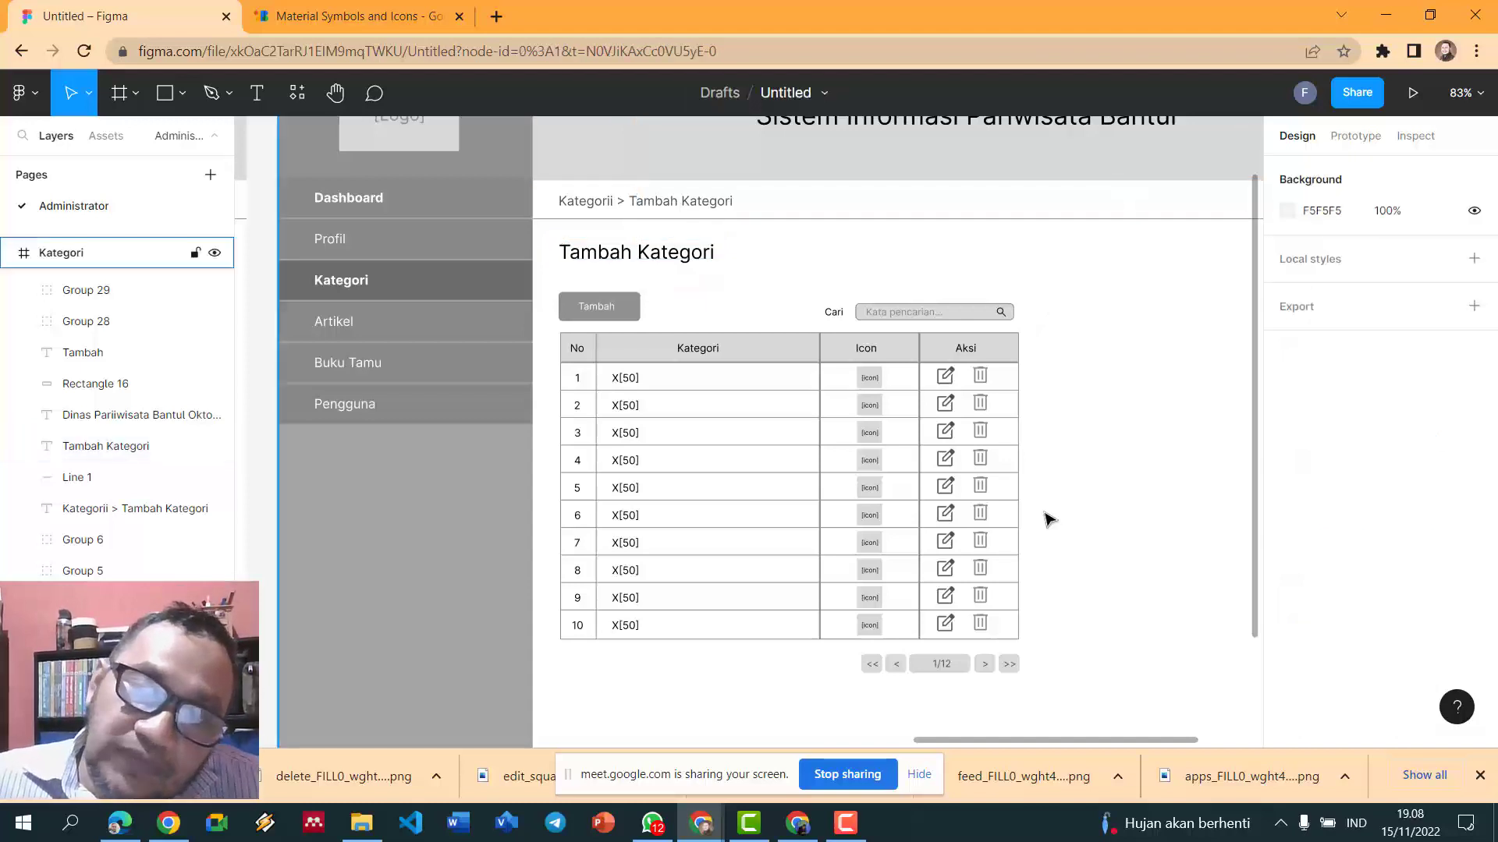
scroll(1046, 518, down, 1)
drag(1061, 661, 572, 339)
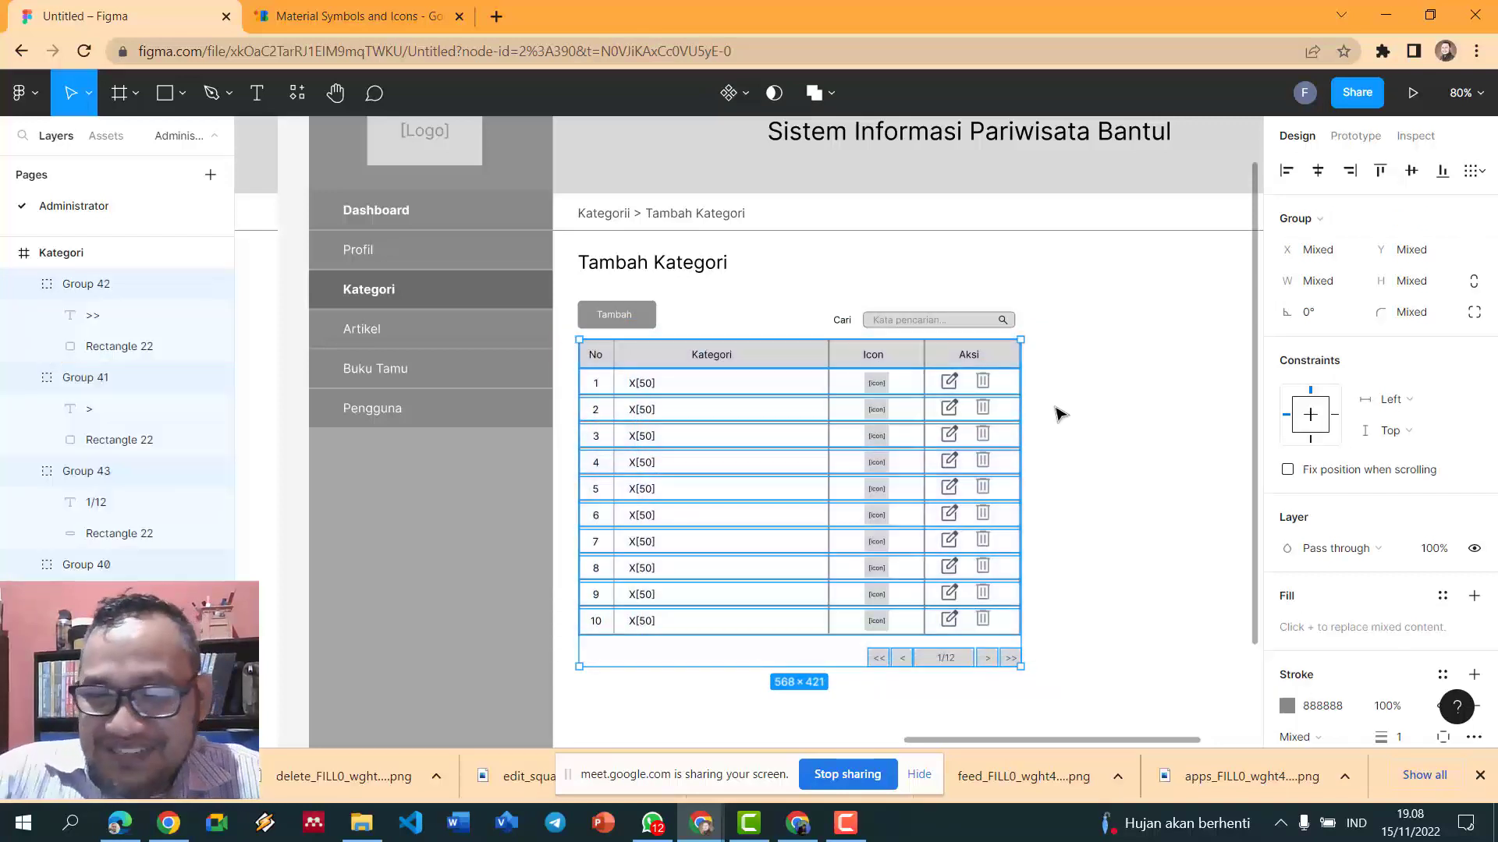
- Delete the category table plus the Cari search label, placeholder, icon and search box
key(Delete)
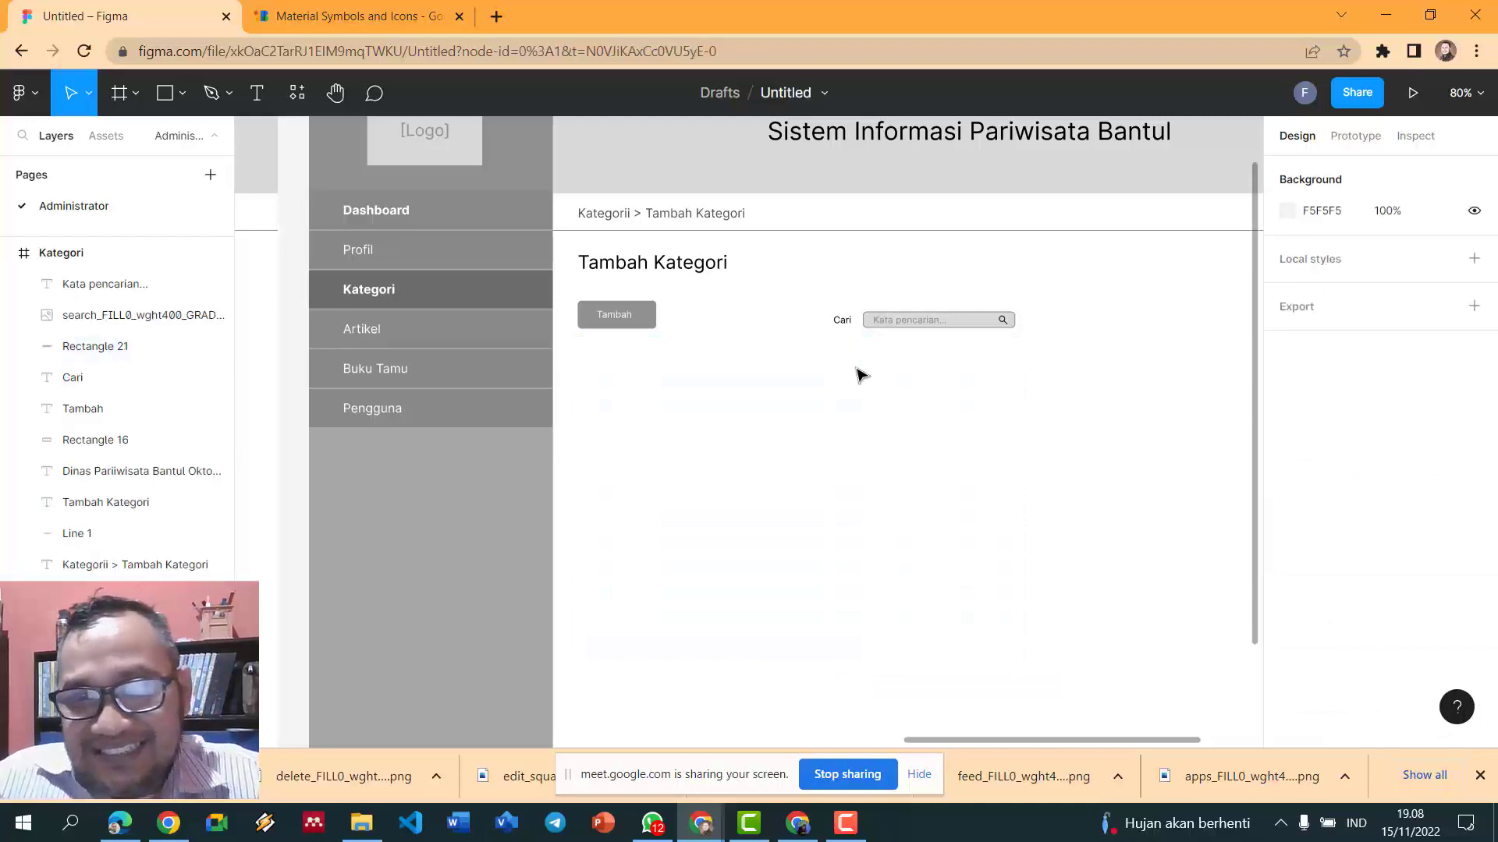
click(842, 320)
shift+click(890, 321)
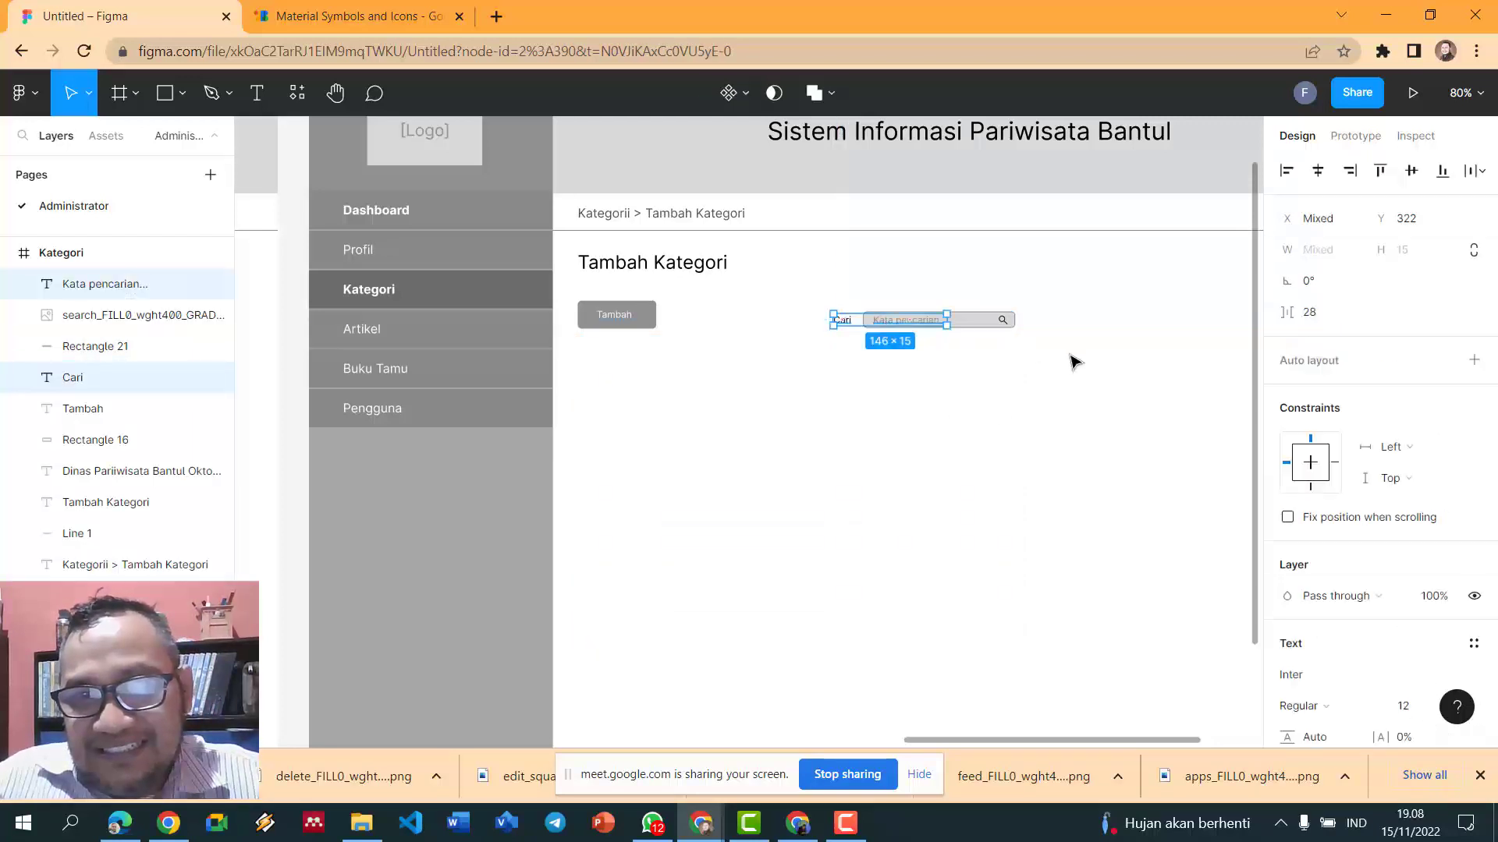
shift+click(1004, 322)
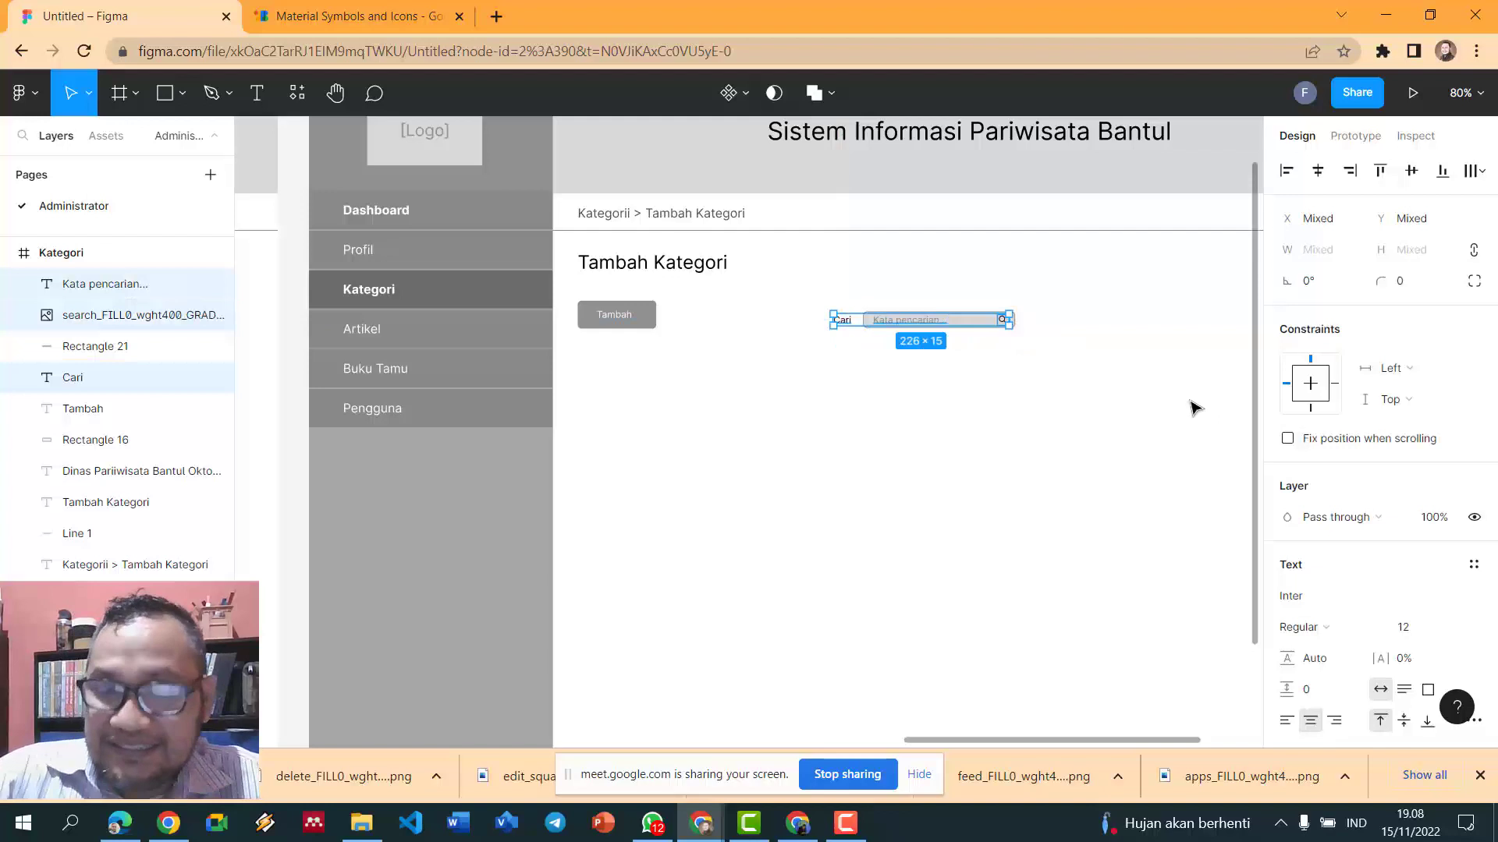
key(Delete)
click(974, 328)
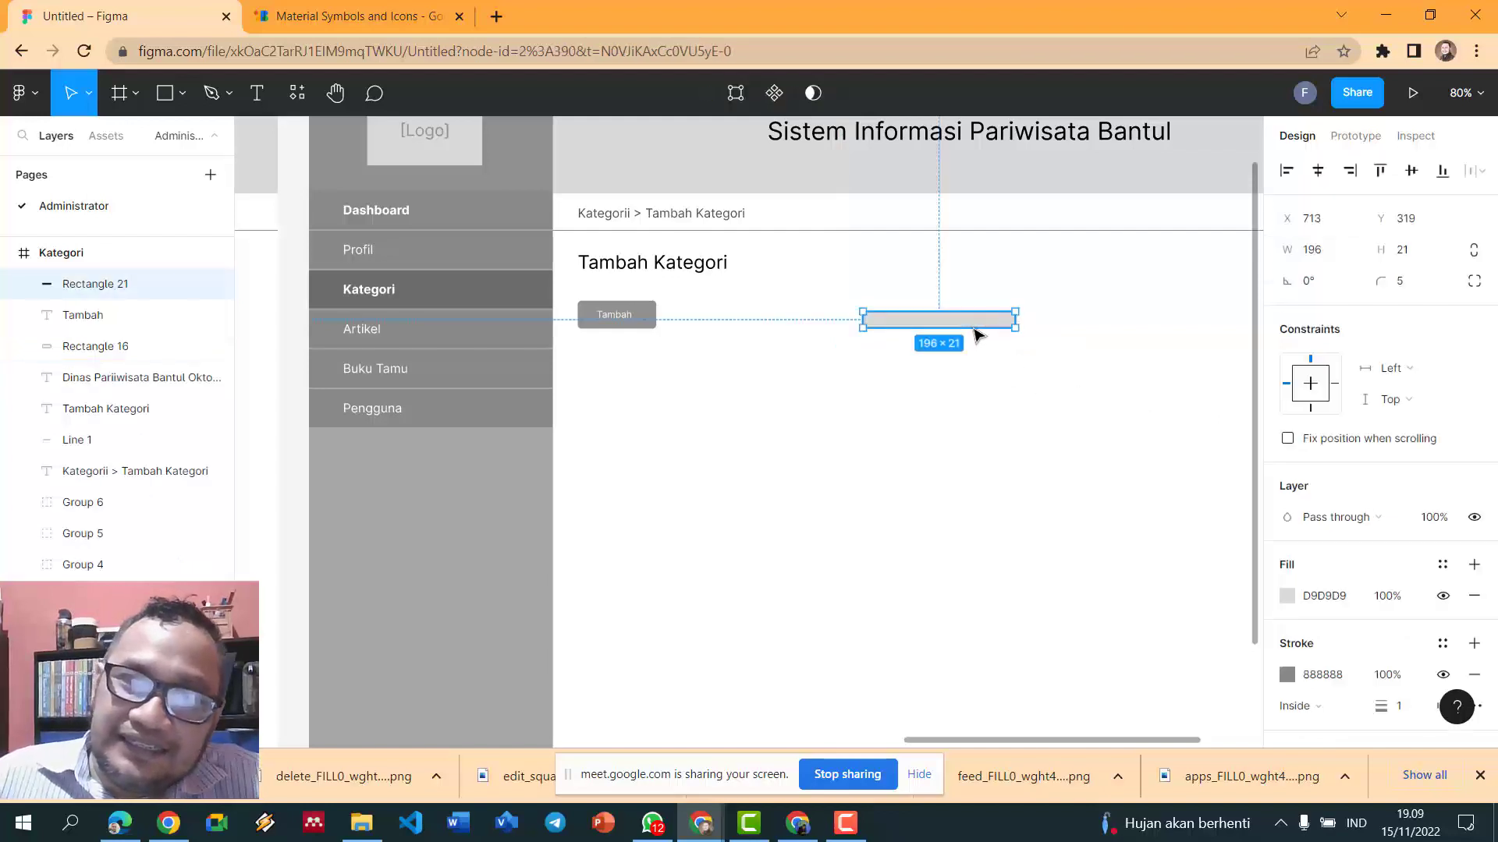
key(Delete)
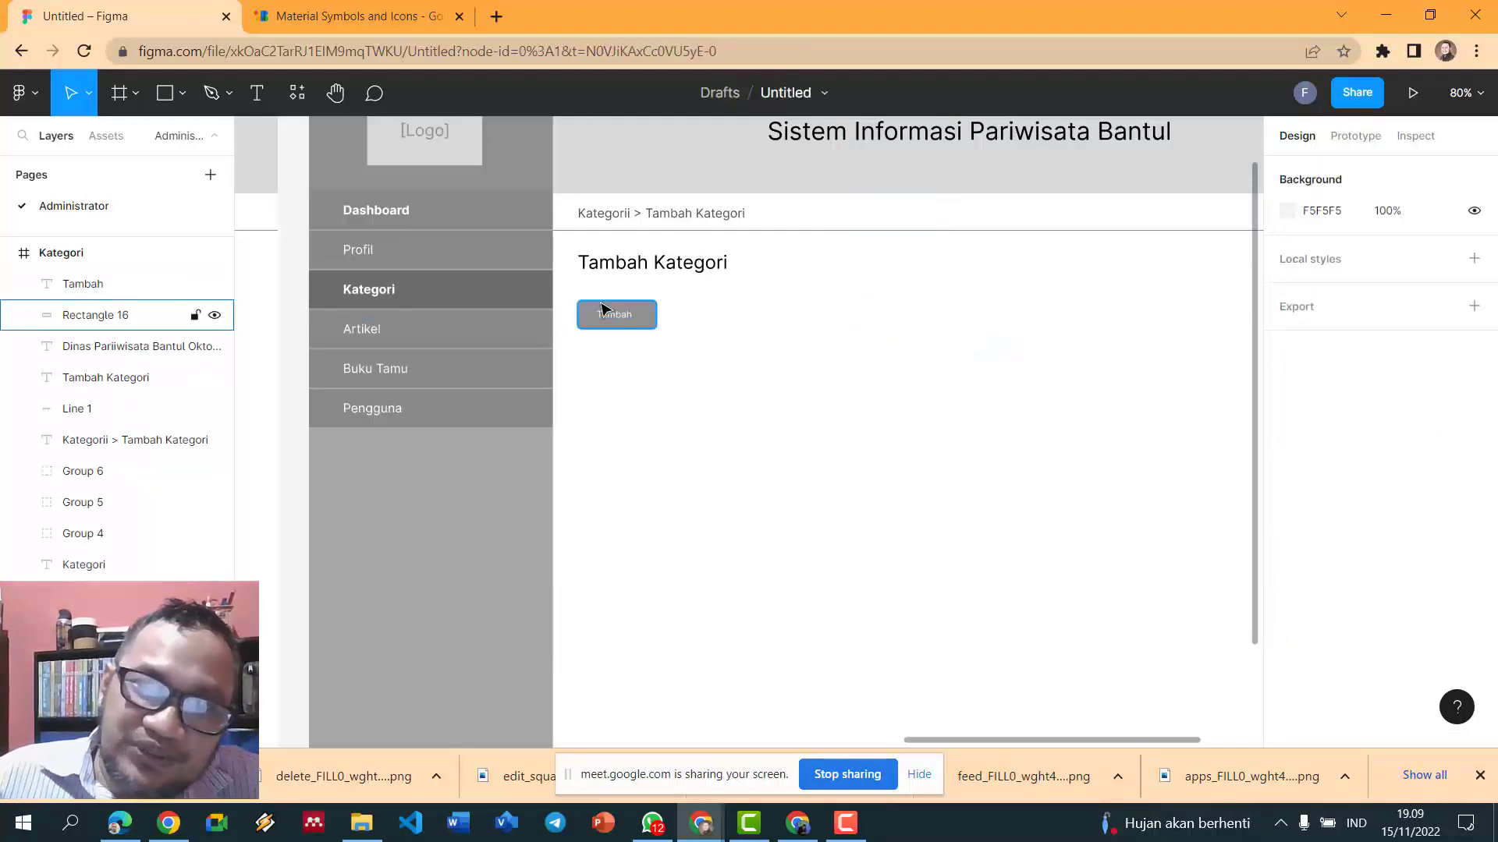
- Change the Tambah button's label to Simpan and select the label with its button shape
click(603, 314)
double_click(608, 318)
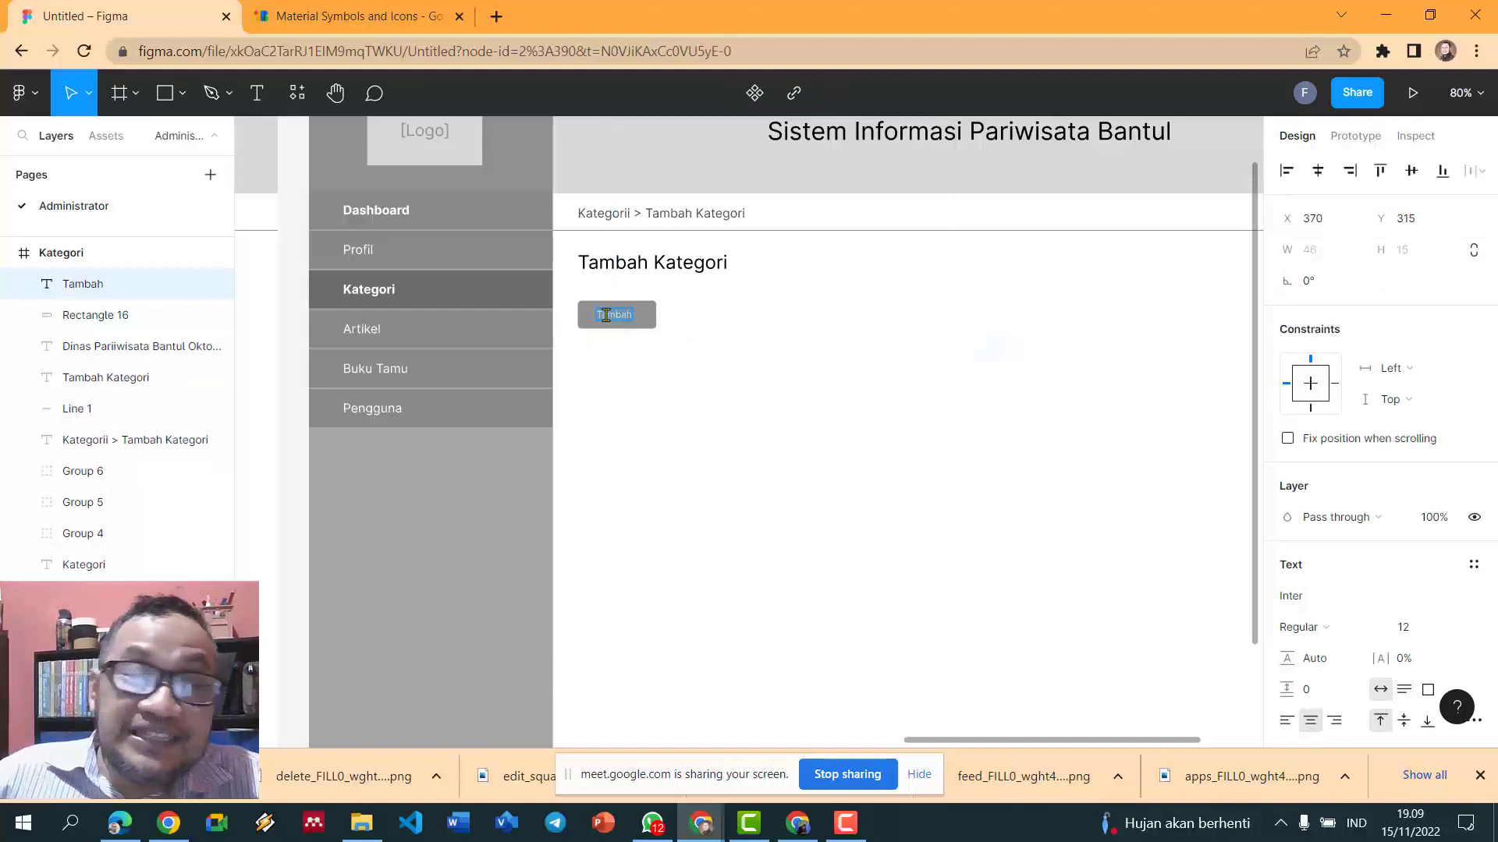
text(Simpan)
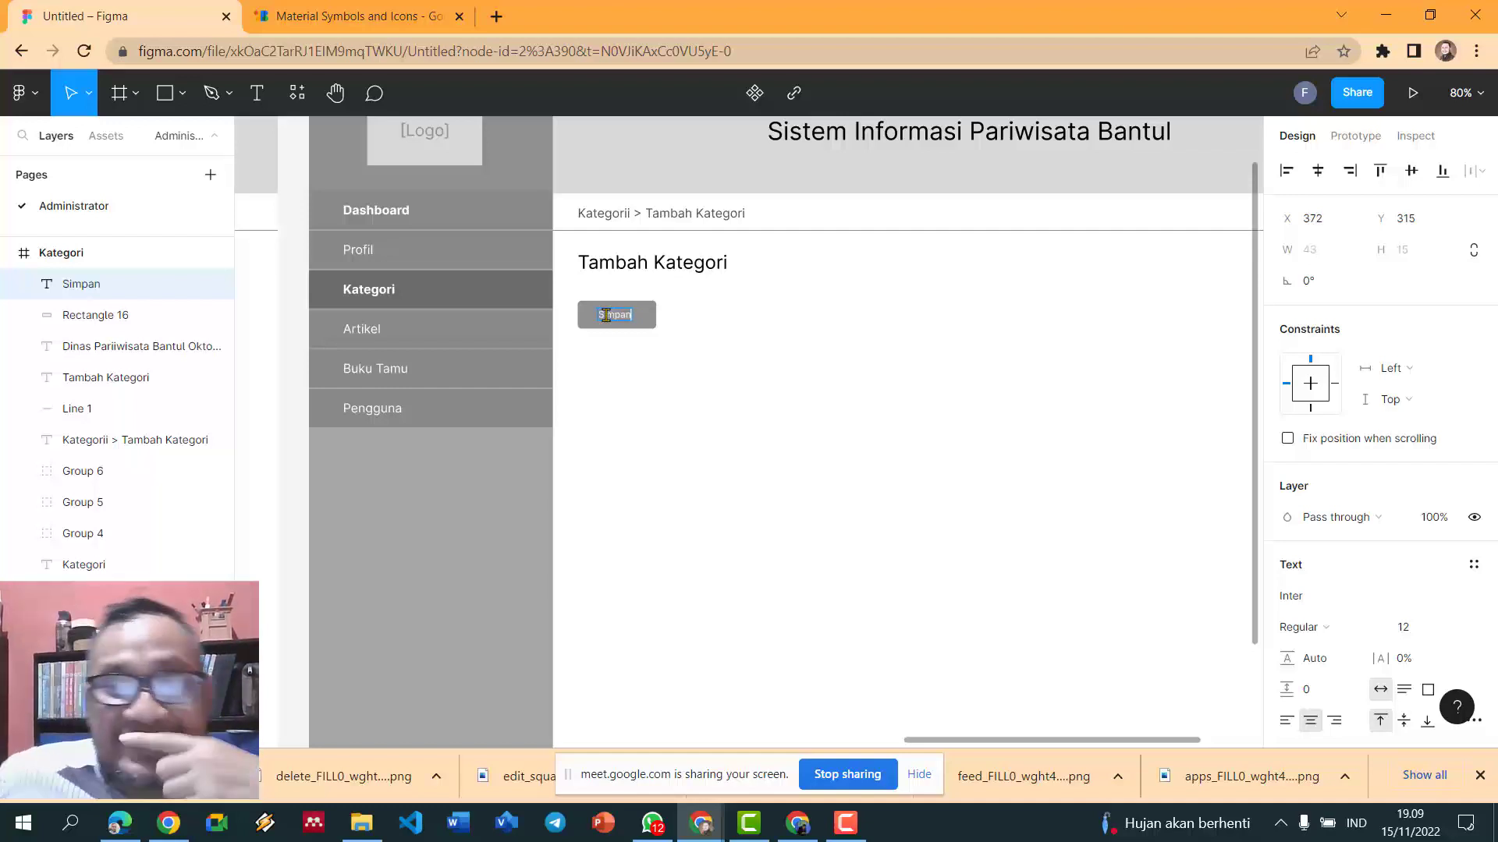
key(Escape)
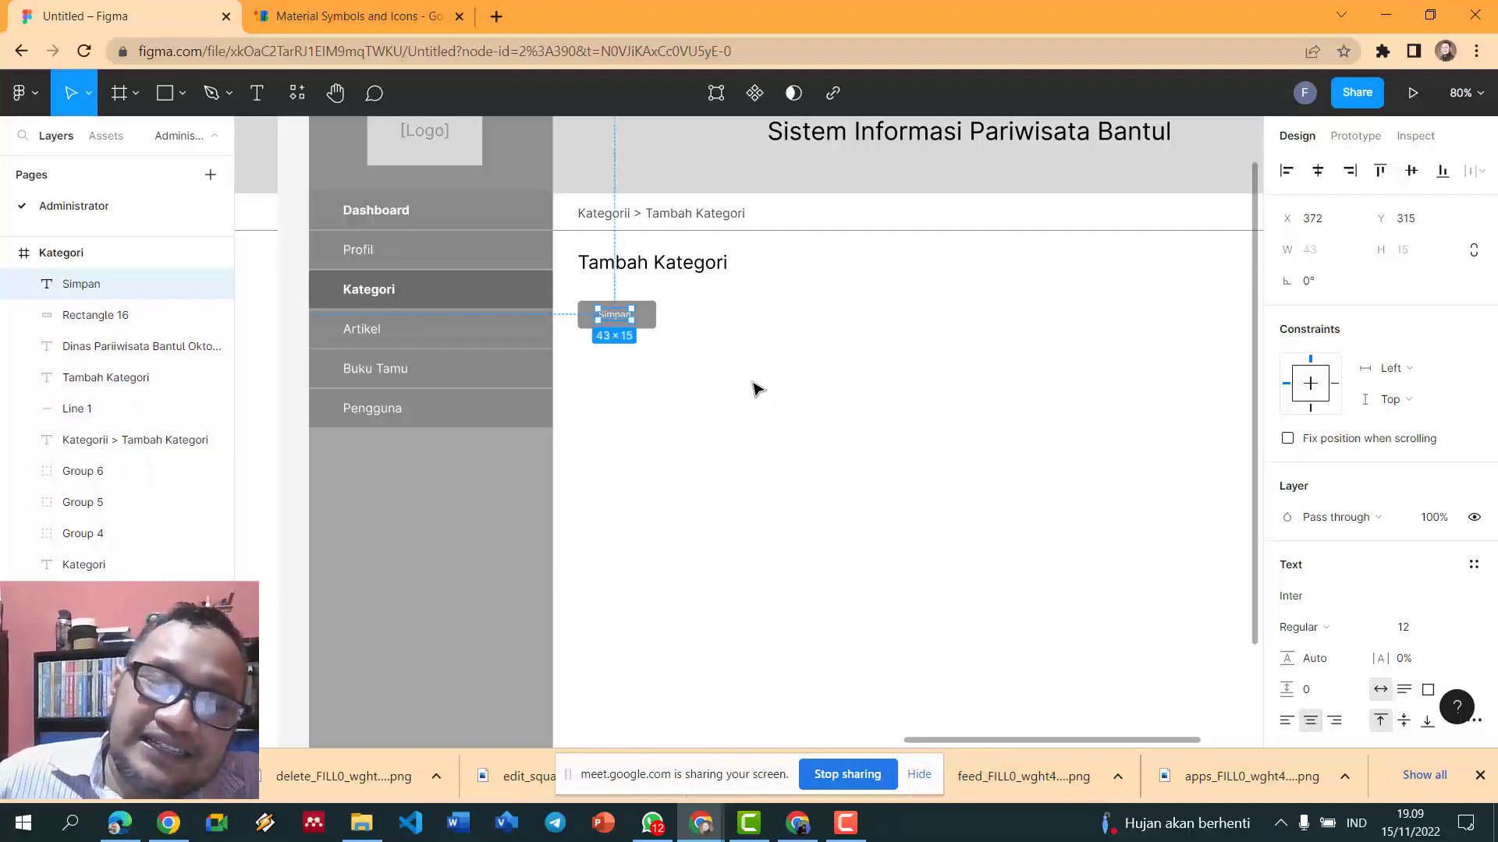
click(729, 365)
ctrl+scroll(728, 364, up, 4)
drag(708, 368, 529, 266)
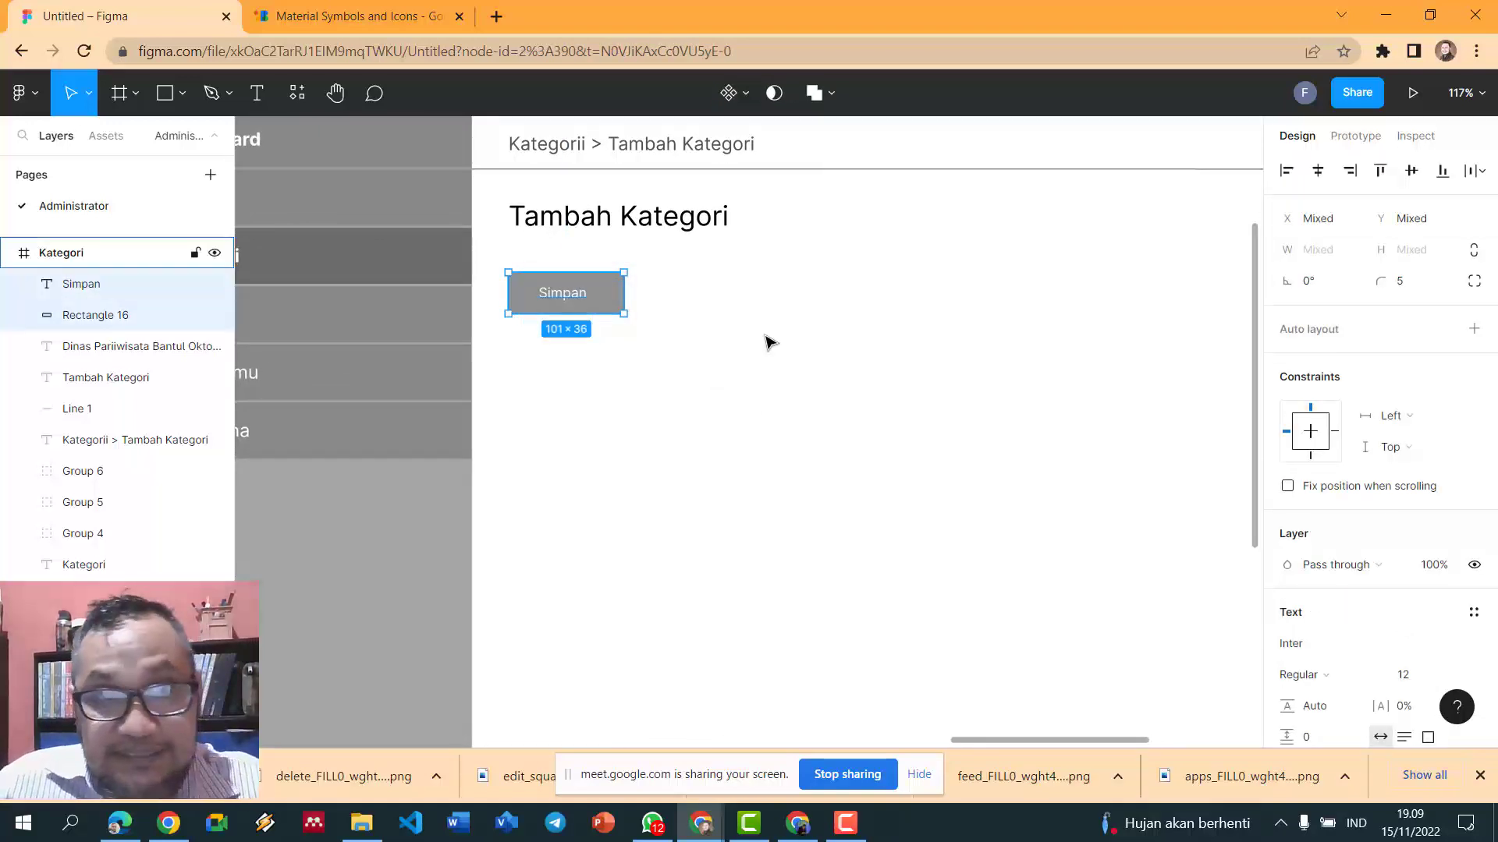
- Group the Simpan label with its button and move it to the frame's lower right
key(ctrl+g)
click(782, 351)
drag(605, 305, 1108, 575)
ctrl+scroll(1107, 575, down, 4)
ctrl+scroll(1108, 574, up, 2)
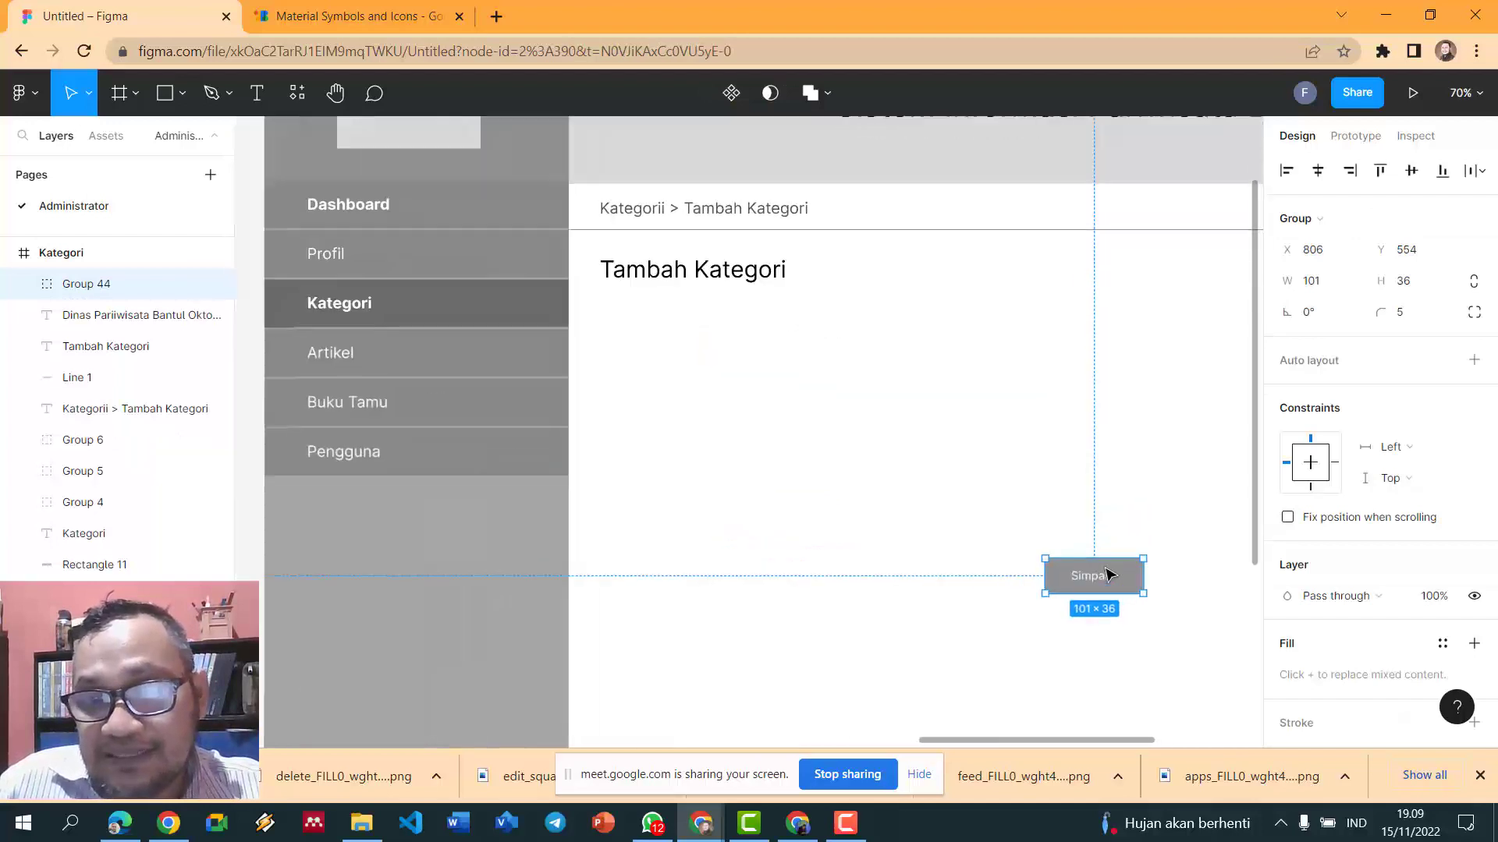
ctrl+scroll(1196, 542, down, 2)
drag(1053, 747, 1146, 718)
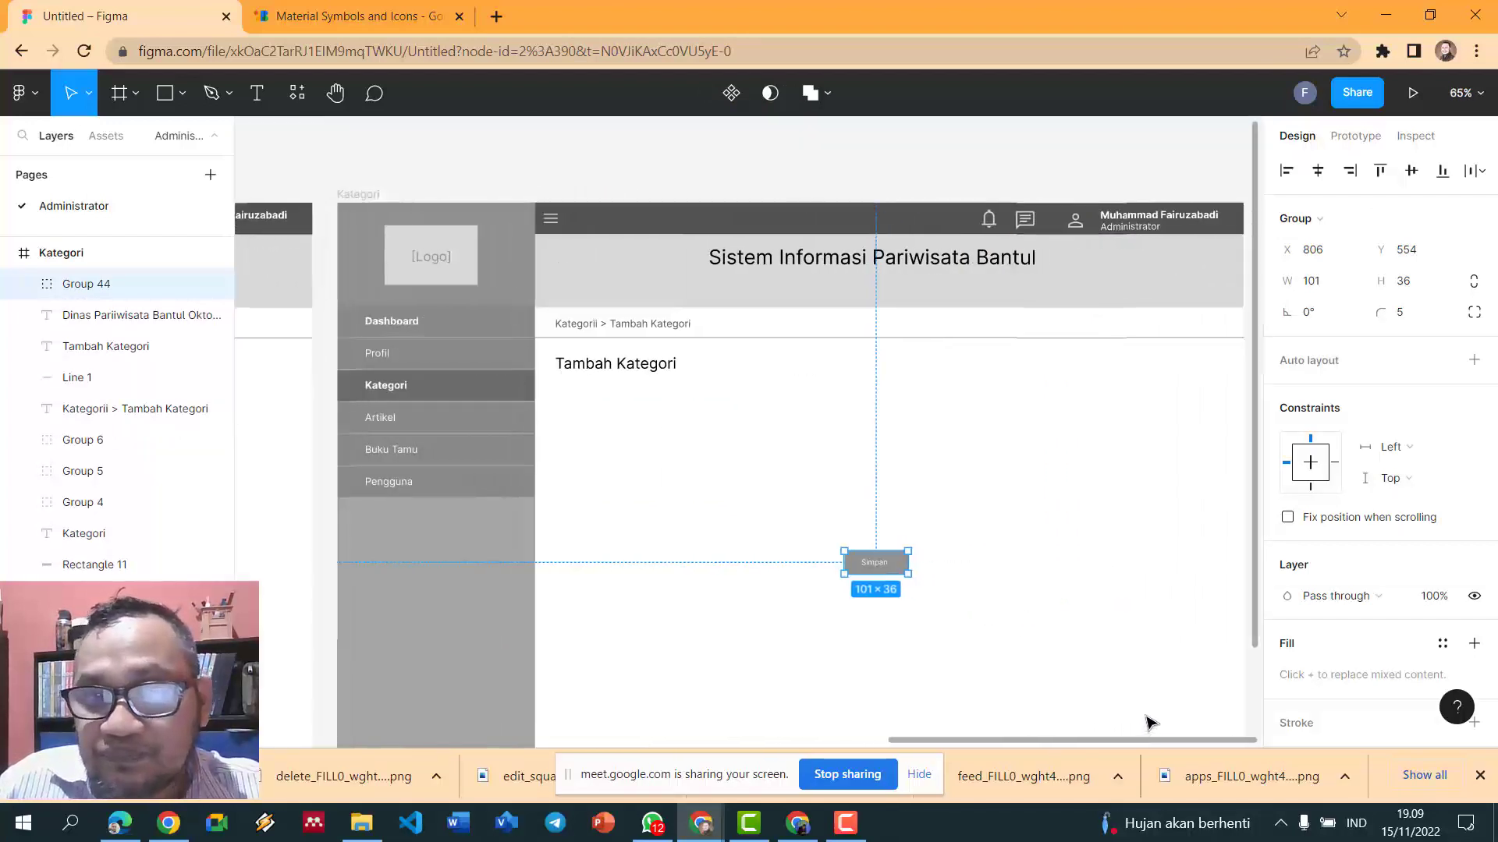
click(1052, 532)
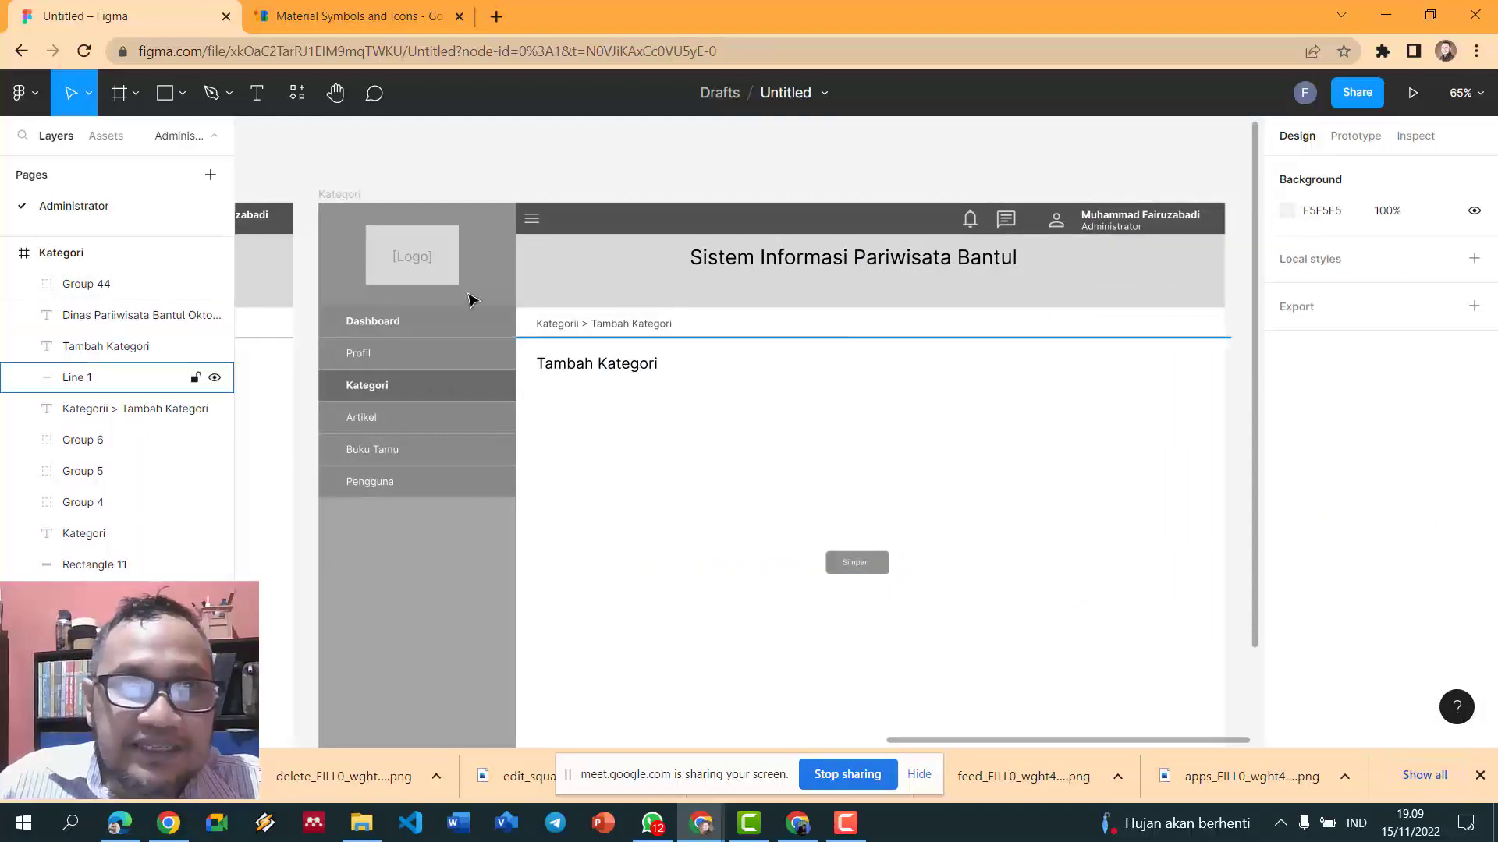
- Add a left-aligned 'Nama Kategori' label lined up under the Tambah Kategori heading
click(257, 93)
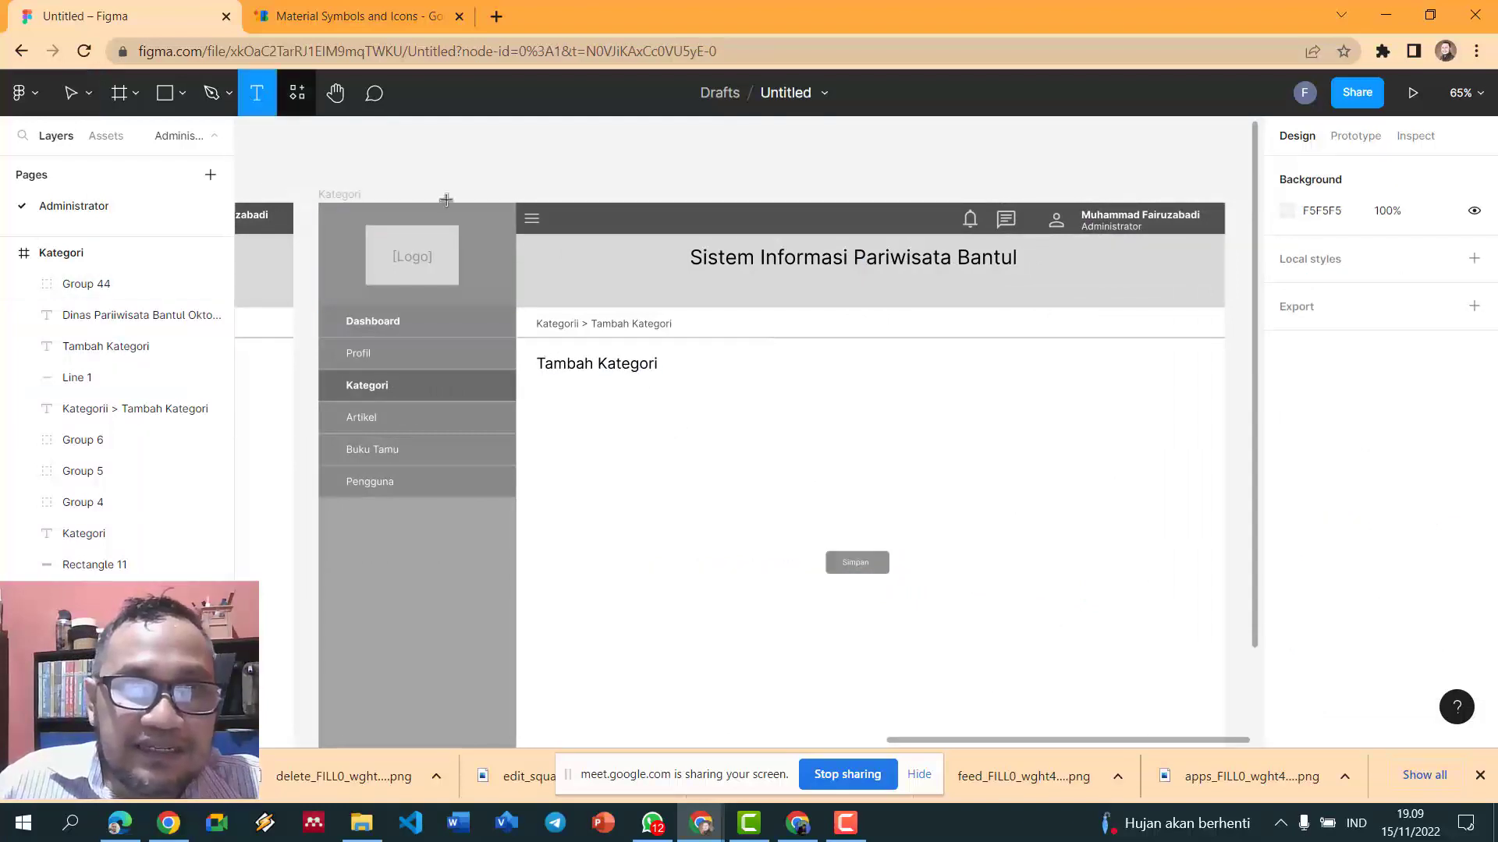
click(556, 389)
text(N)
key(Escape)
text(ama Kategori)
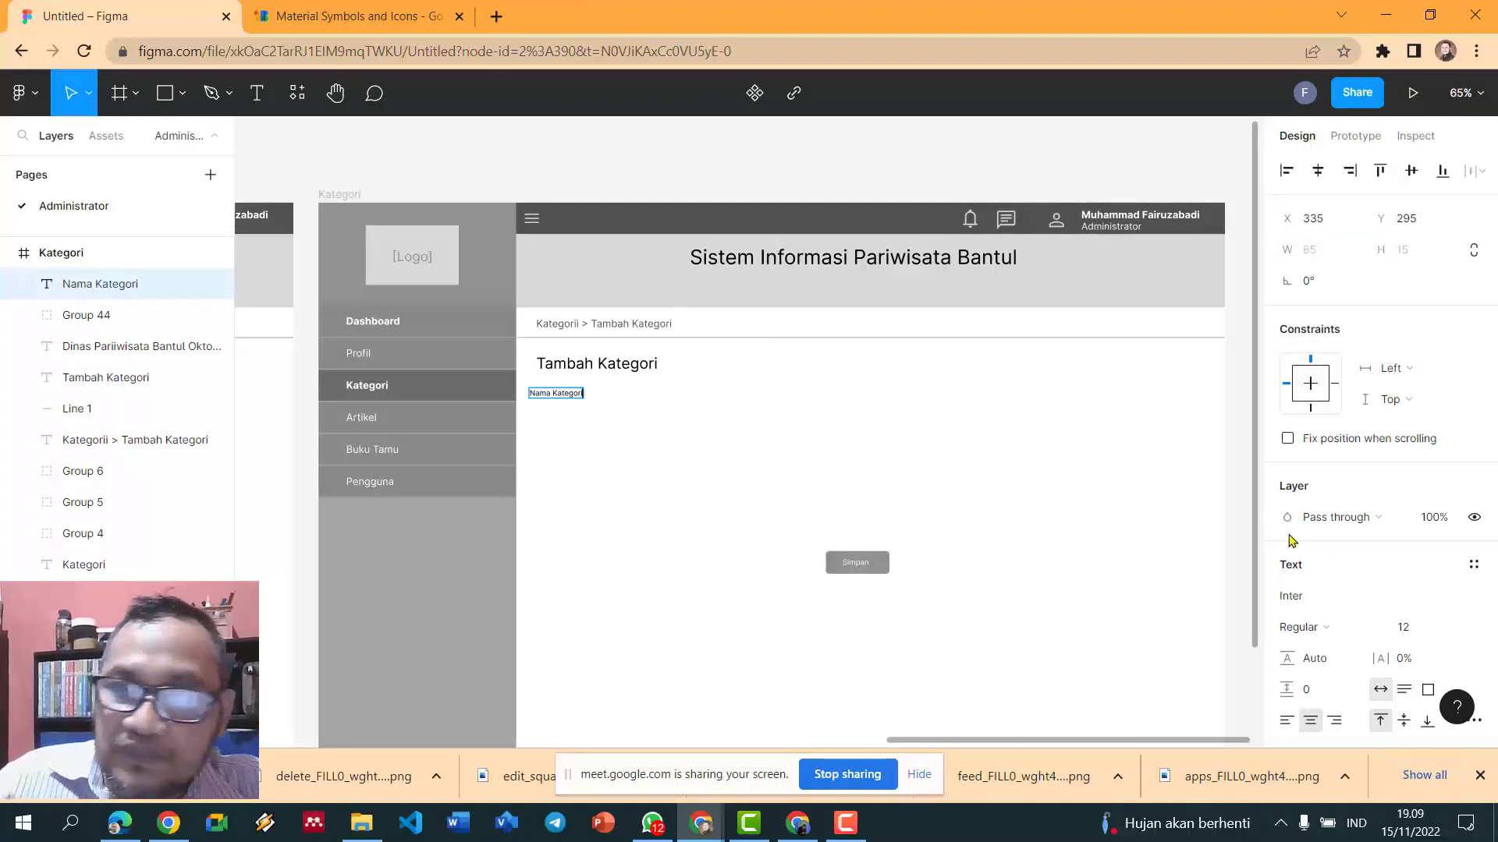
click(1291, 723)
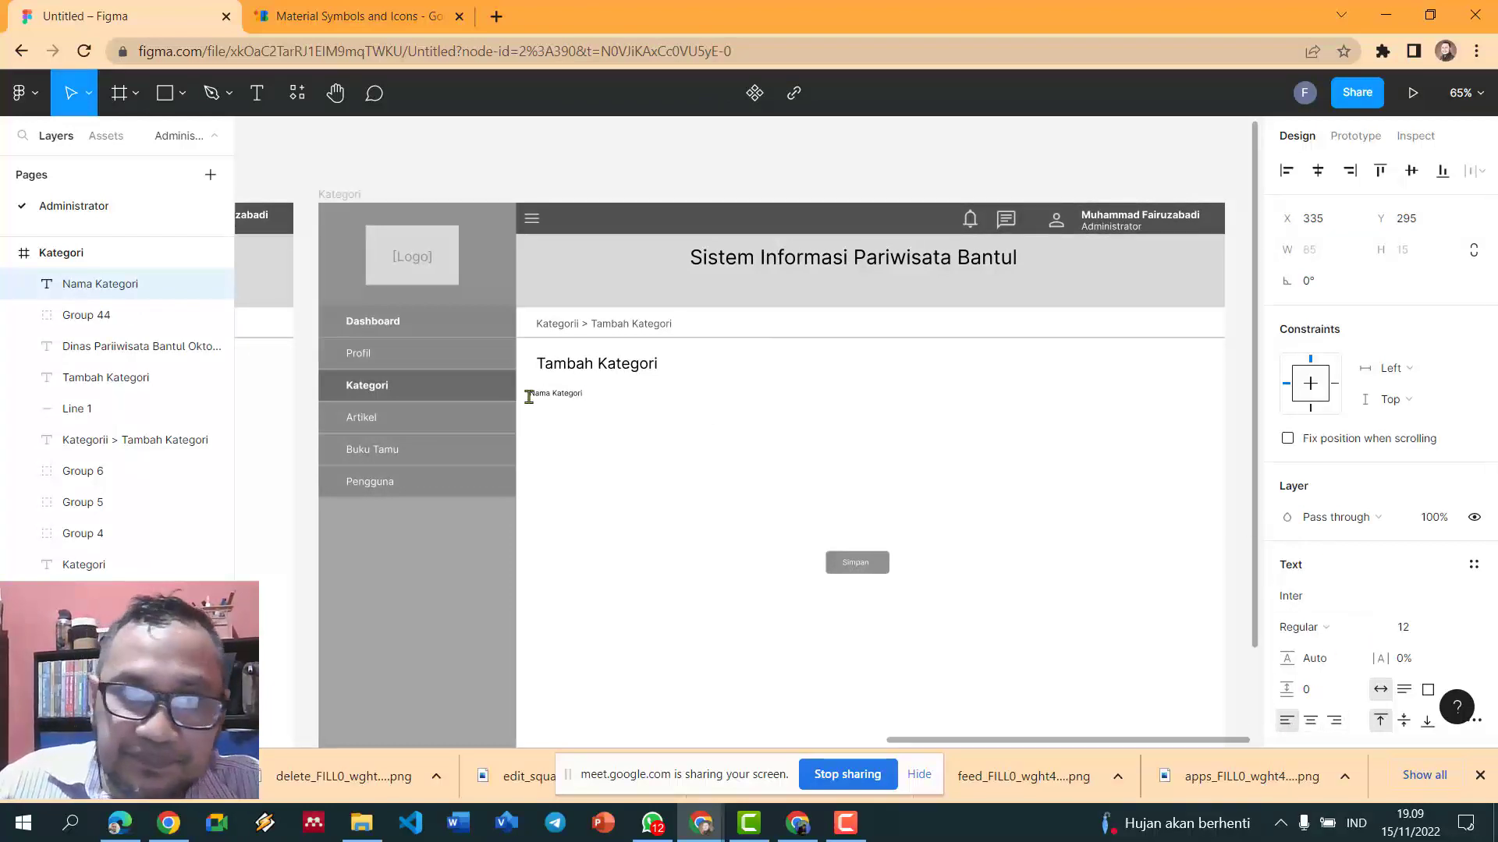
scroll(573, 431, up, 5)
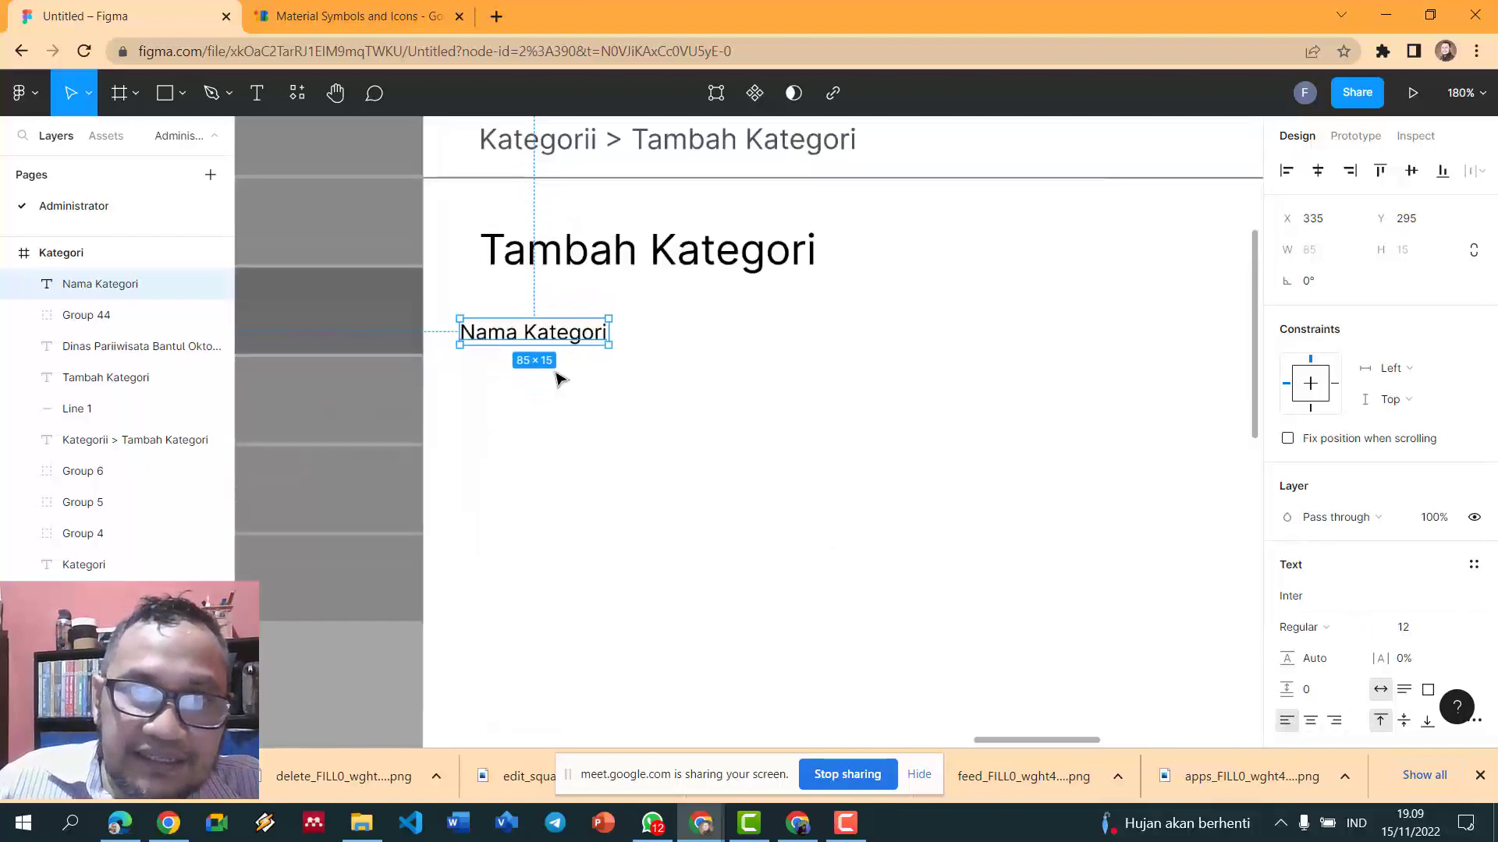
drag(553, 334, 585, 334)
click(830, 401)
scroll(830, 401, down, 3)
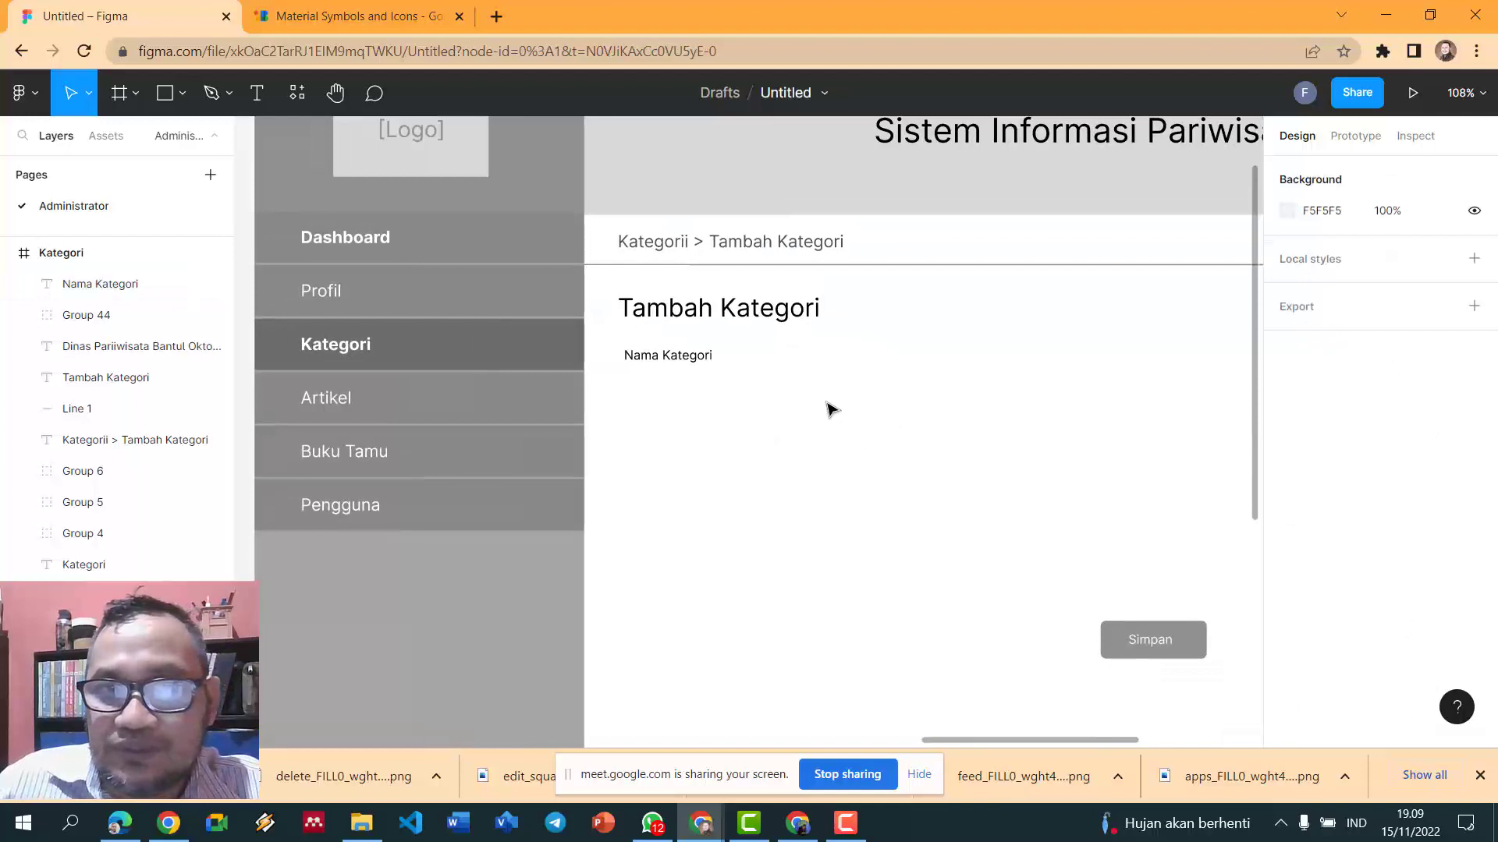
scroll(829, 401, down, 1)
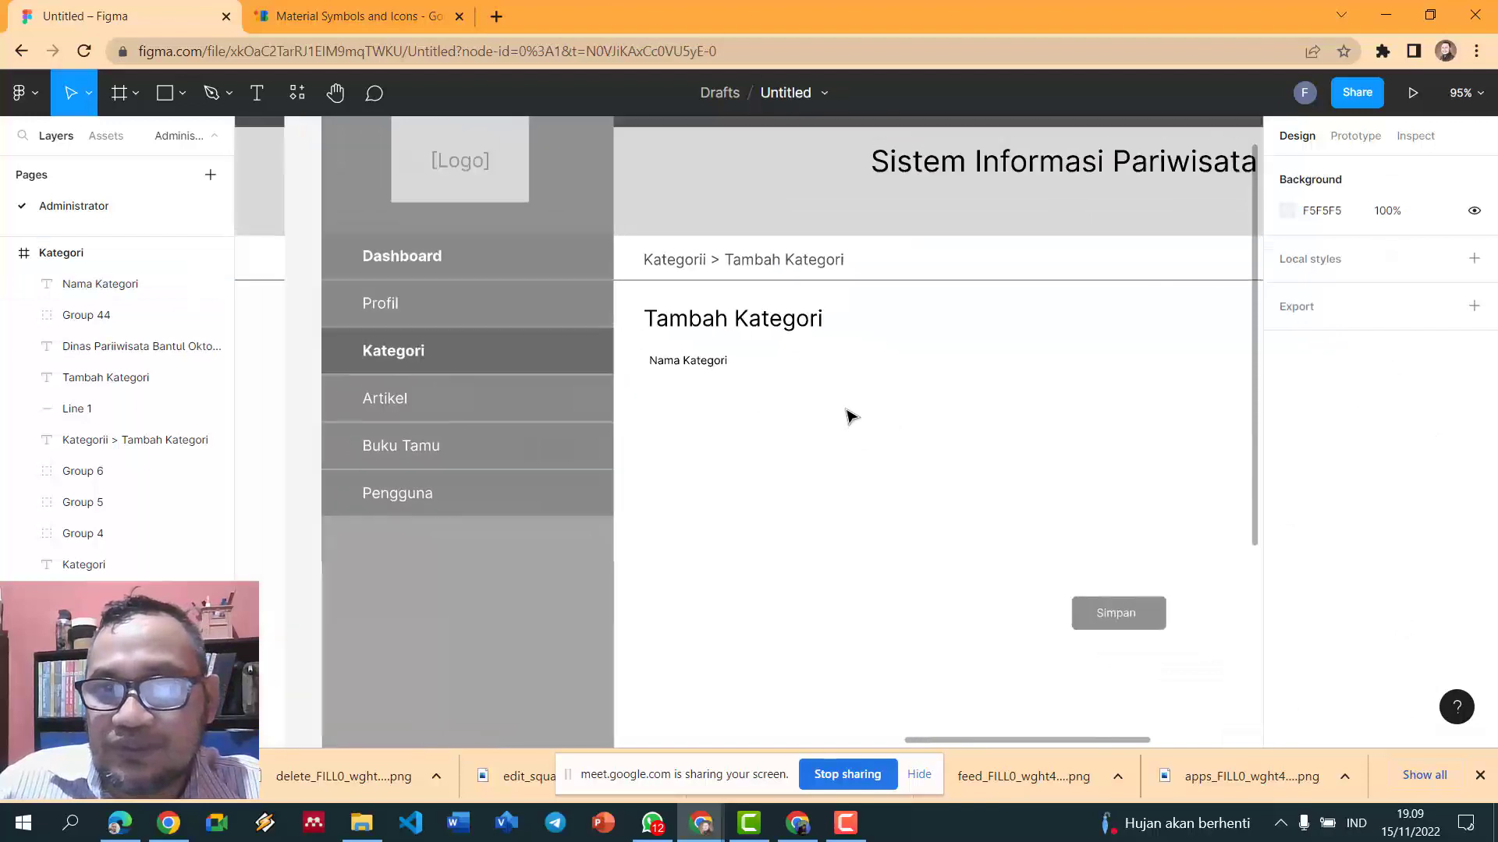
click(184, 112)
- Draw a 383×25 input box under Nama Kategori with D9D9D9 fill and corner radius 5
click(118, 141)
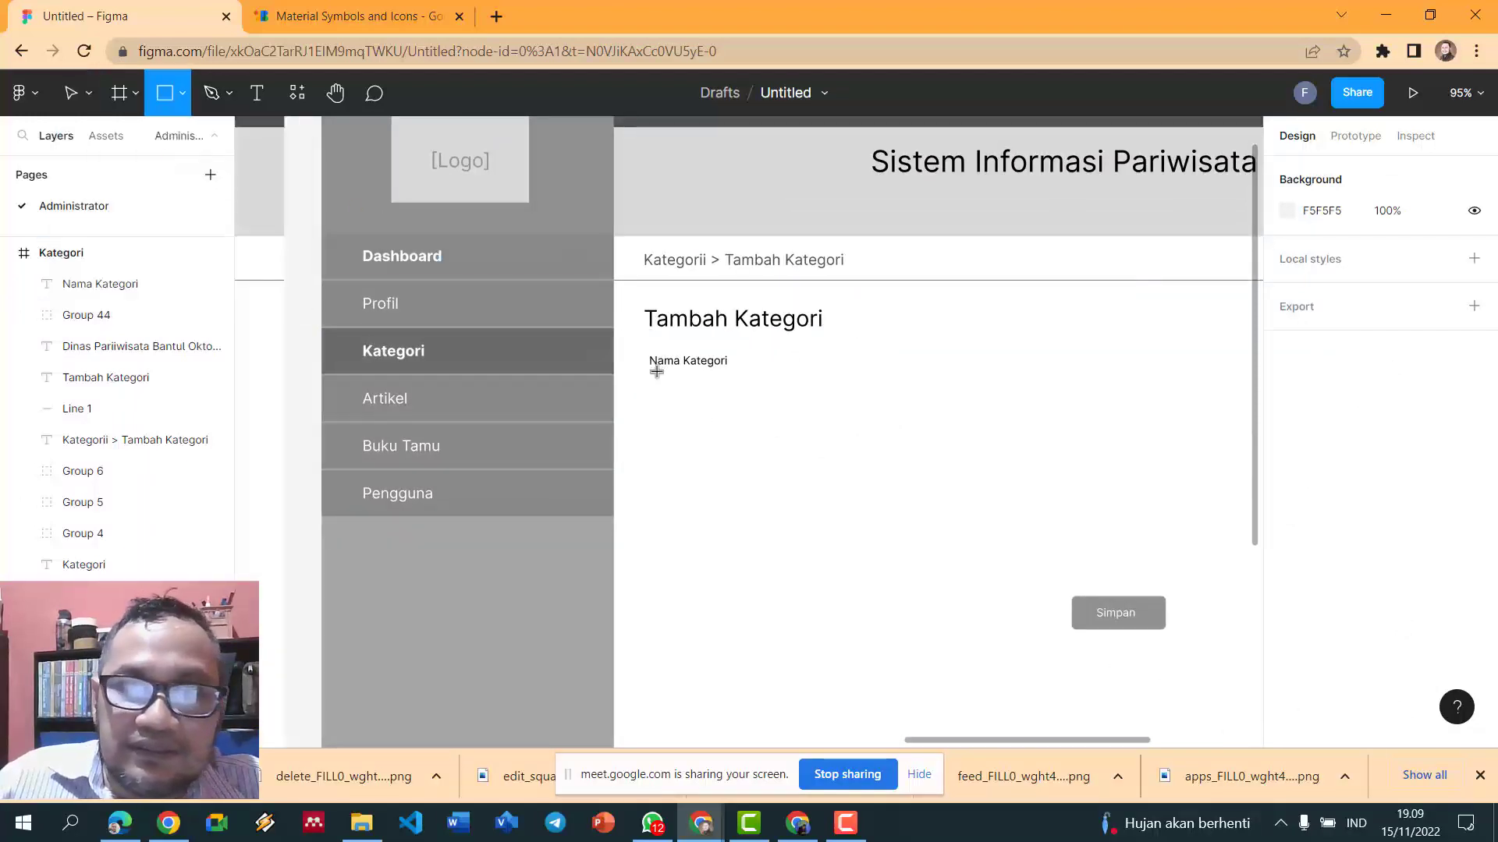
drag(651, 374, 1008, 400)
click(1288, 595)
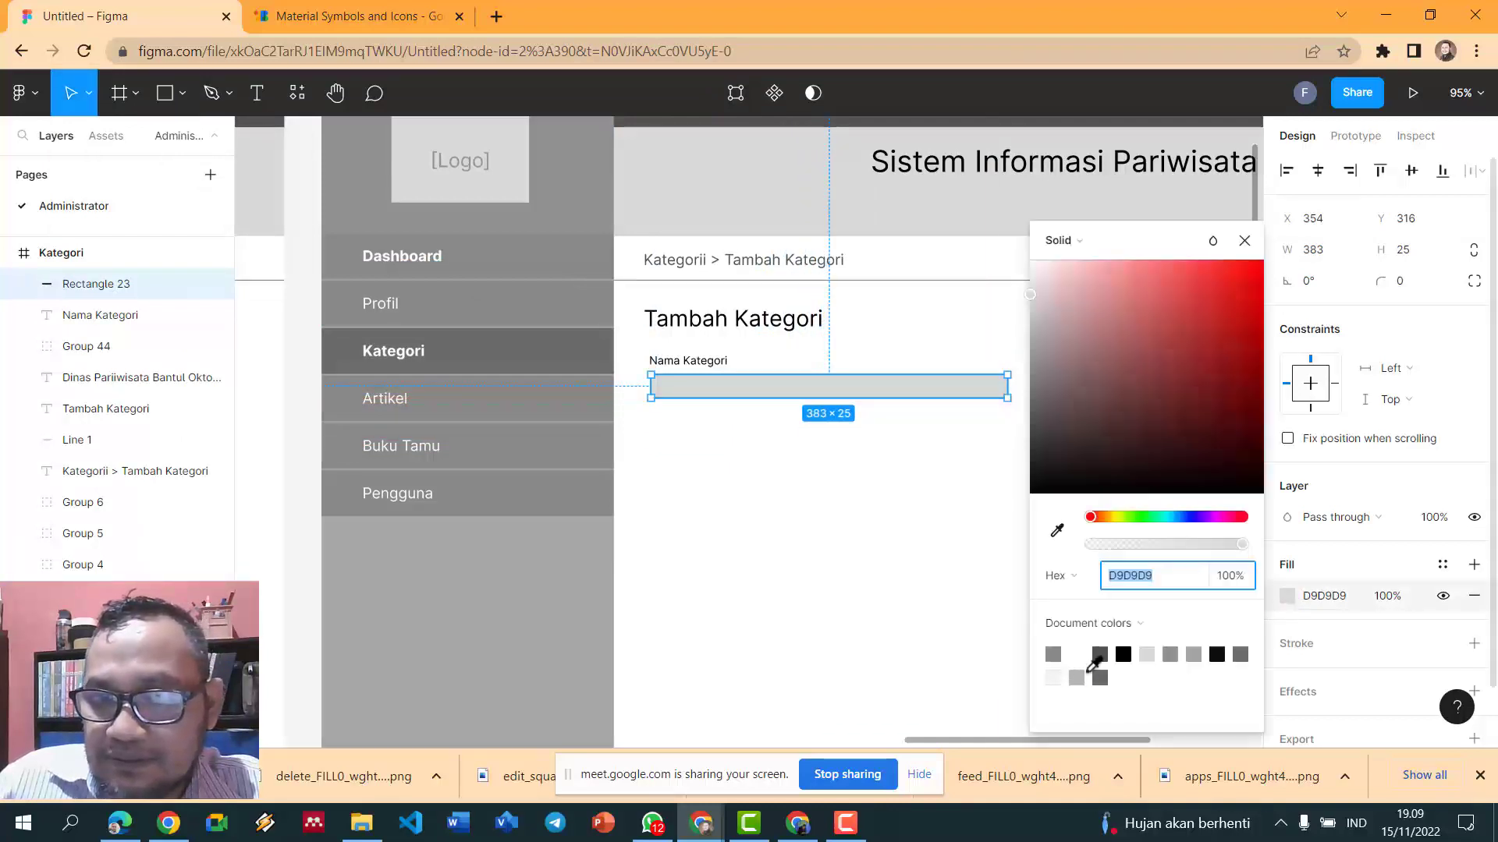
click(1146, 652)
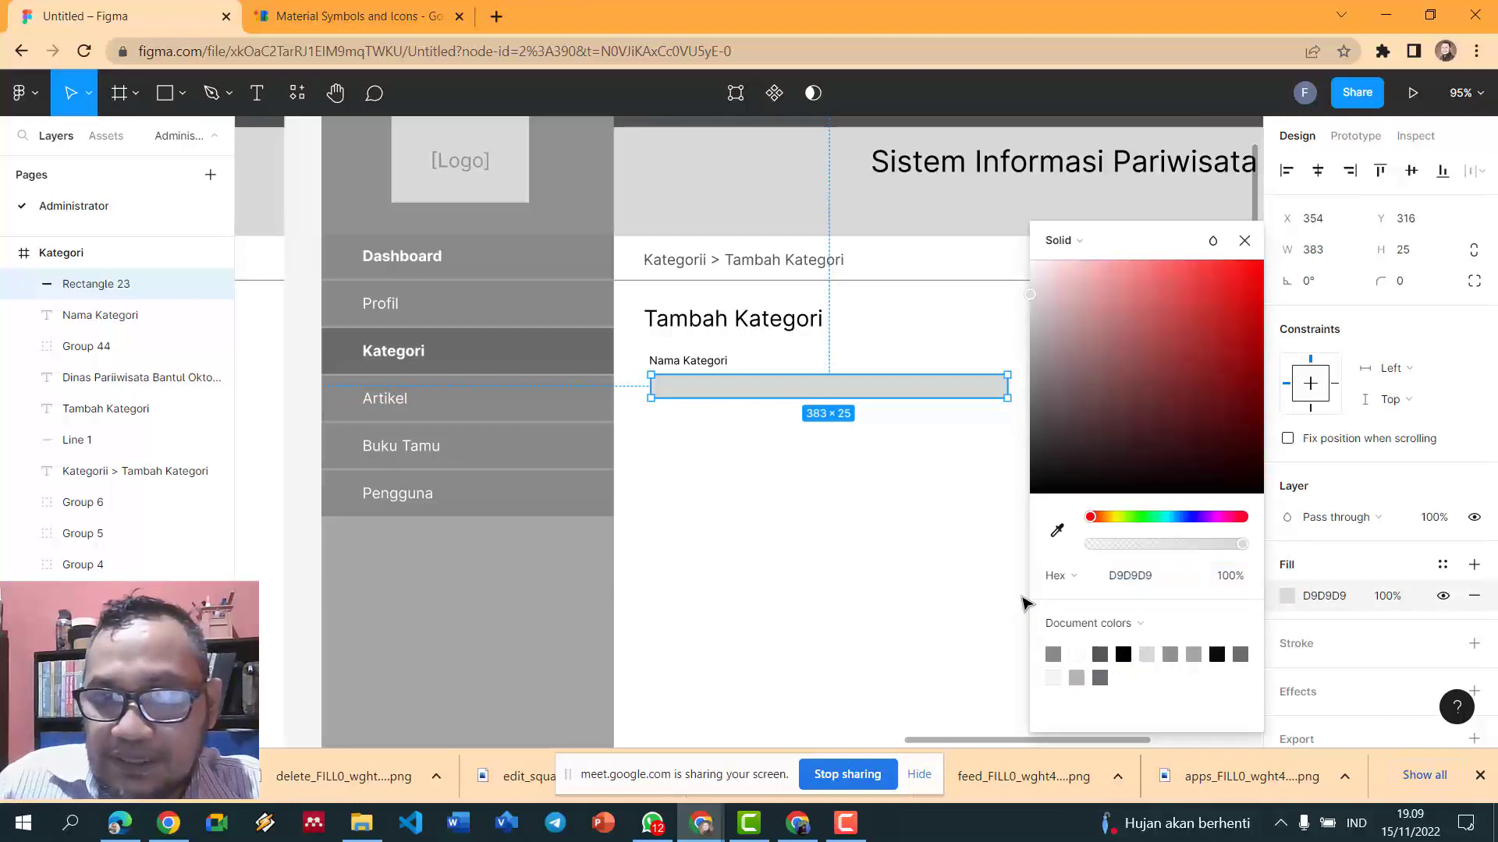
click(1091, 674)
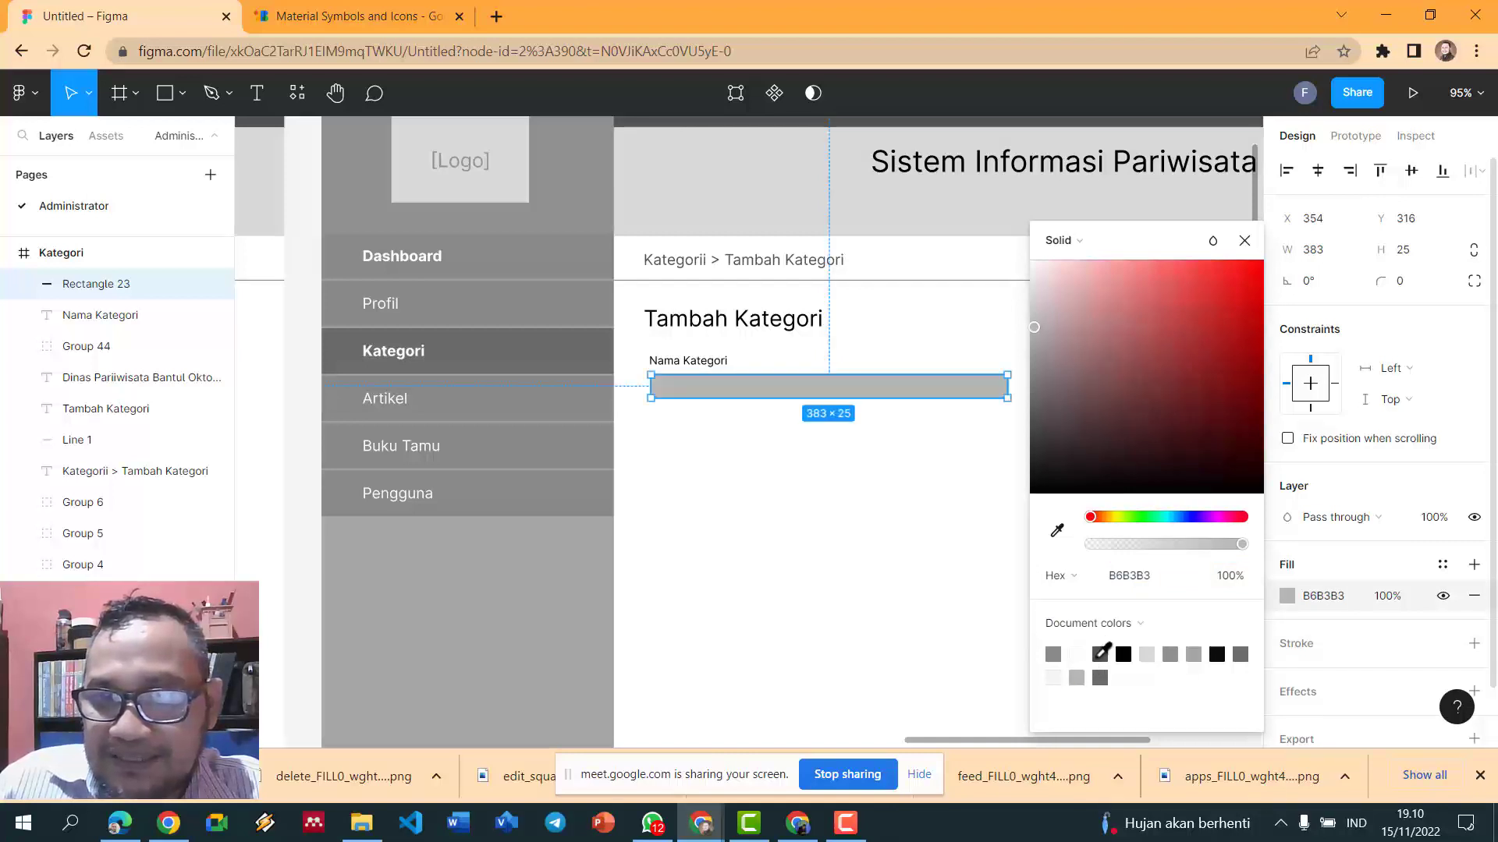
click(1149, 656)
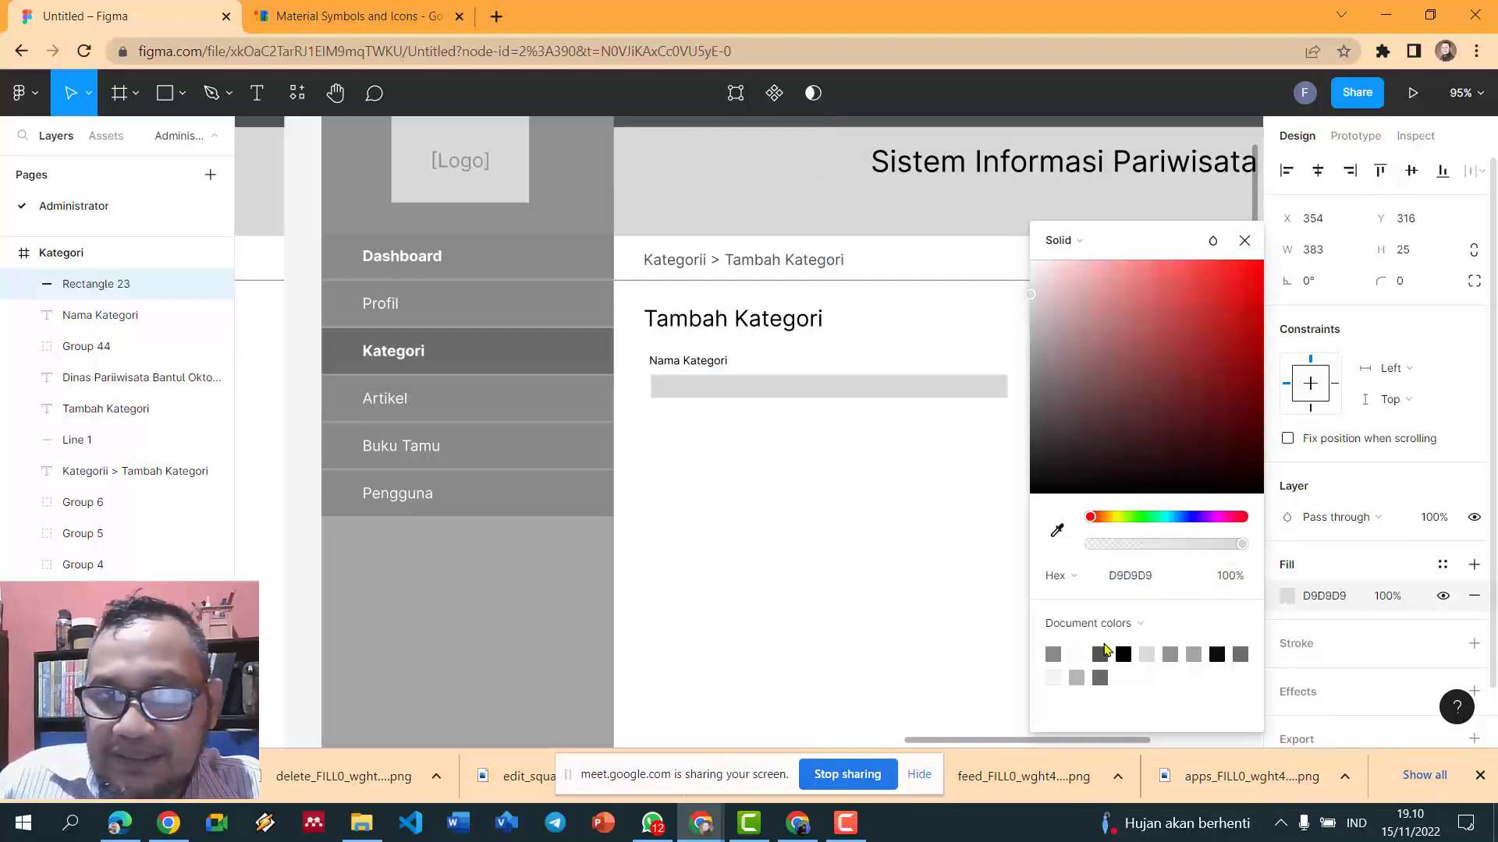
click(1410, 255)
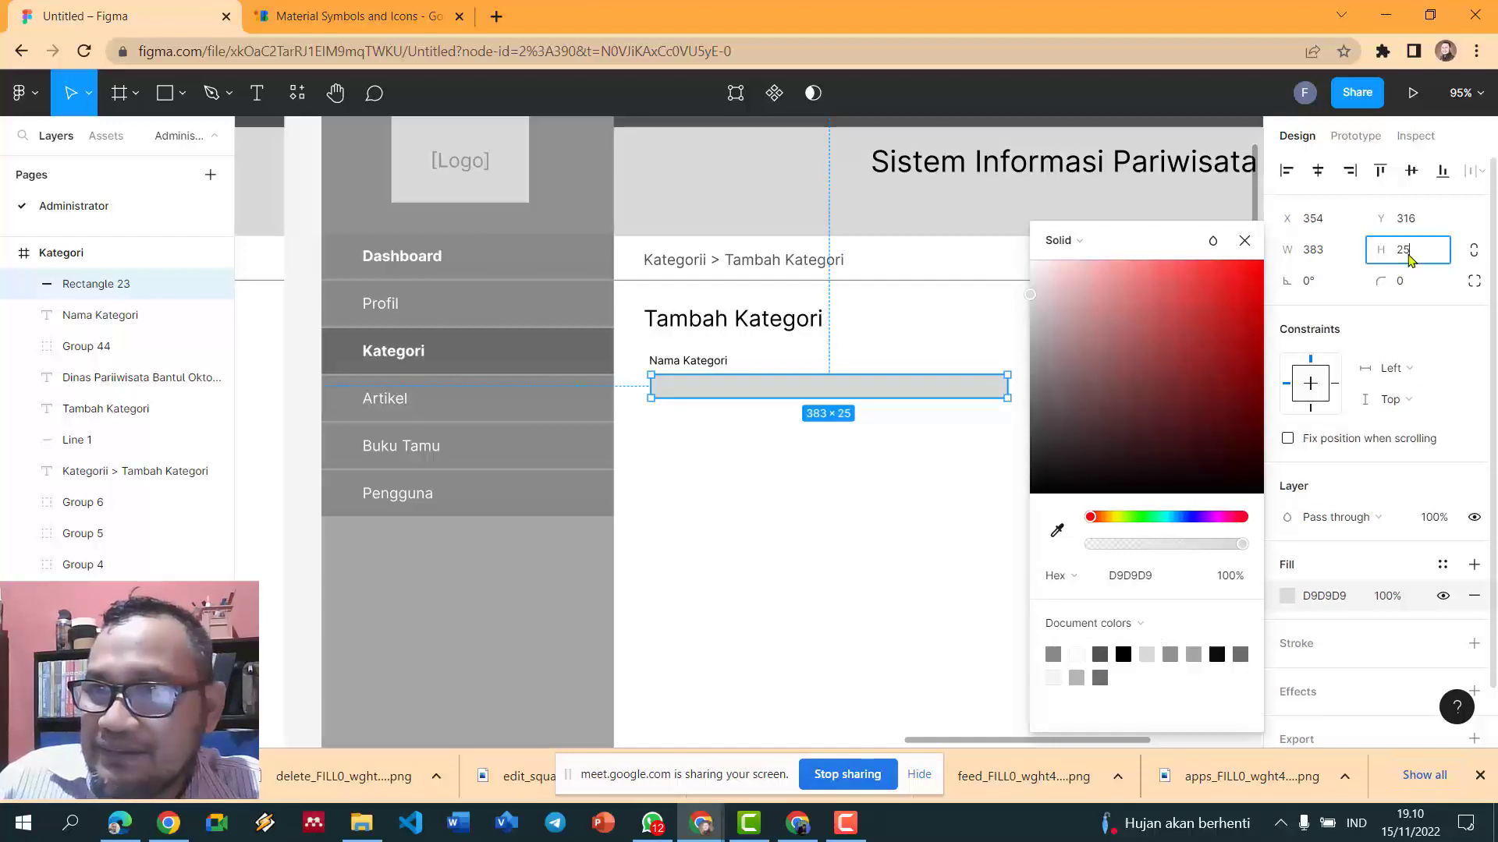
click(1406, 291)
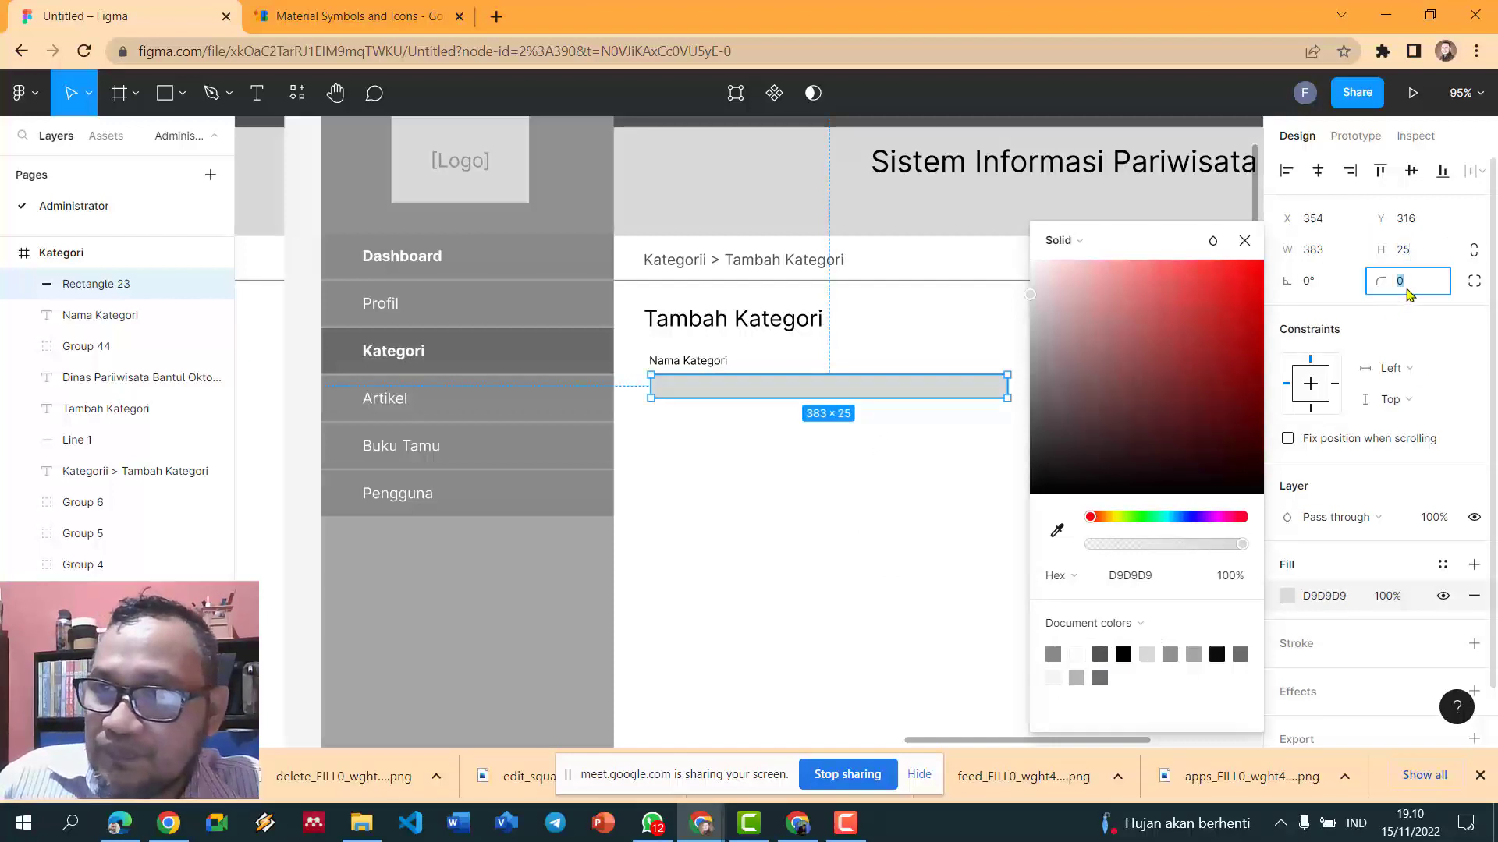
text(5)
key(Return)
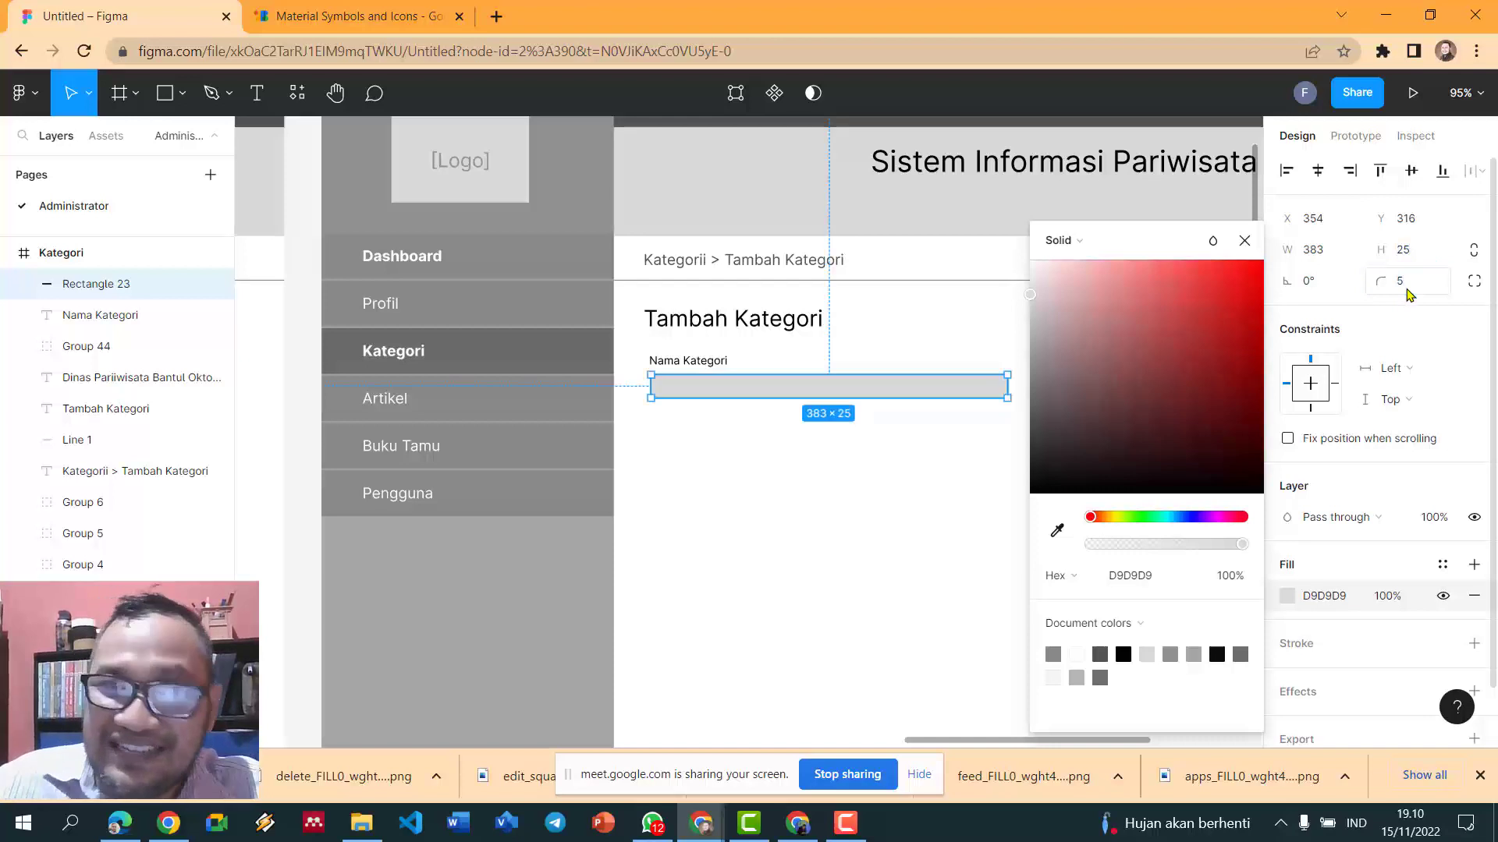
click(842, 462)
- Give the input box a grey 888888 outline
scroll(841, 462, up, 3)
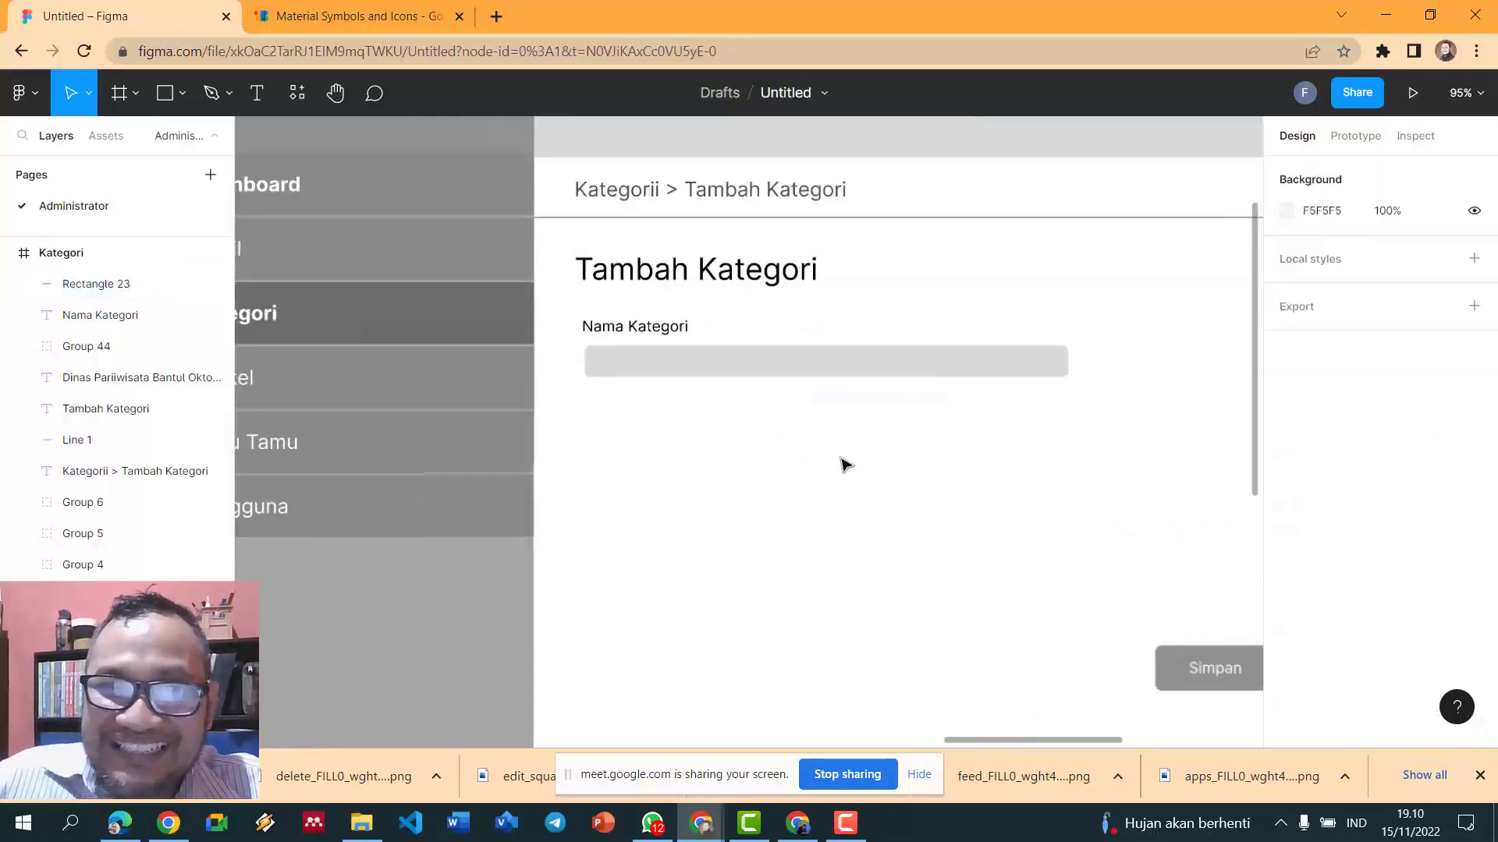
click(782, 375)
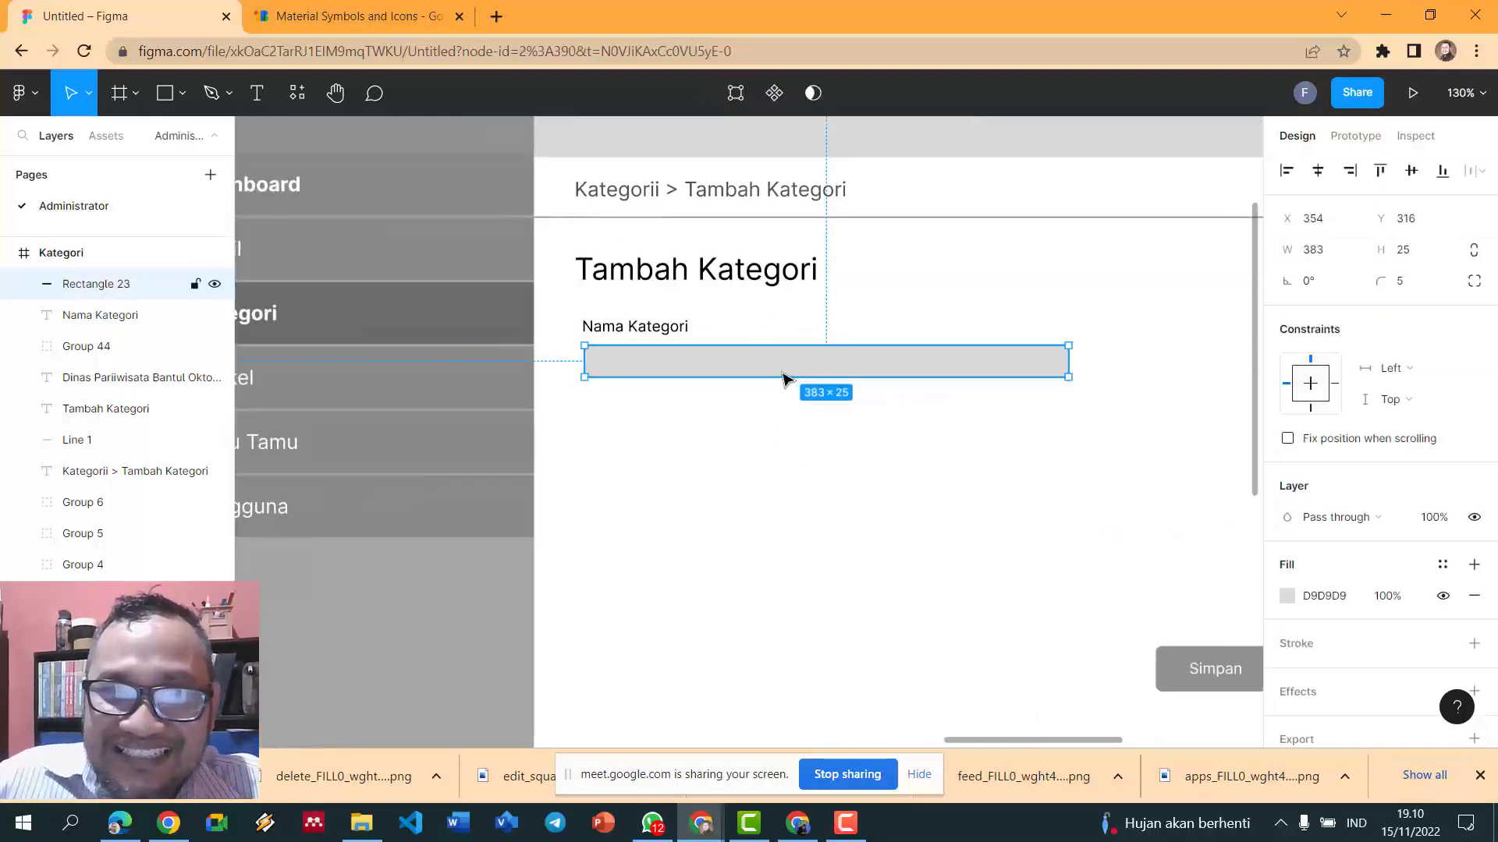
click(1339, 659)
click(1287, 675)
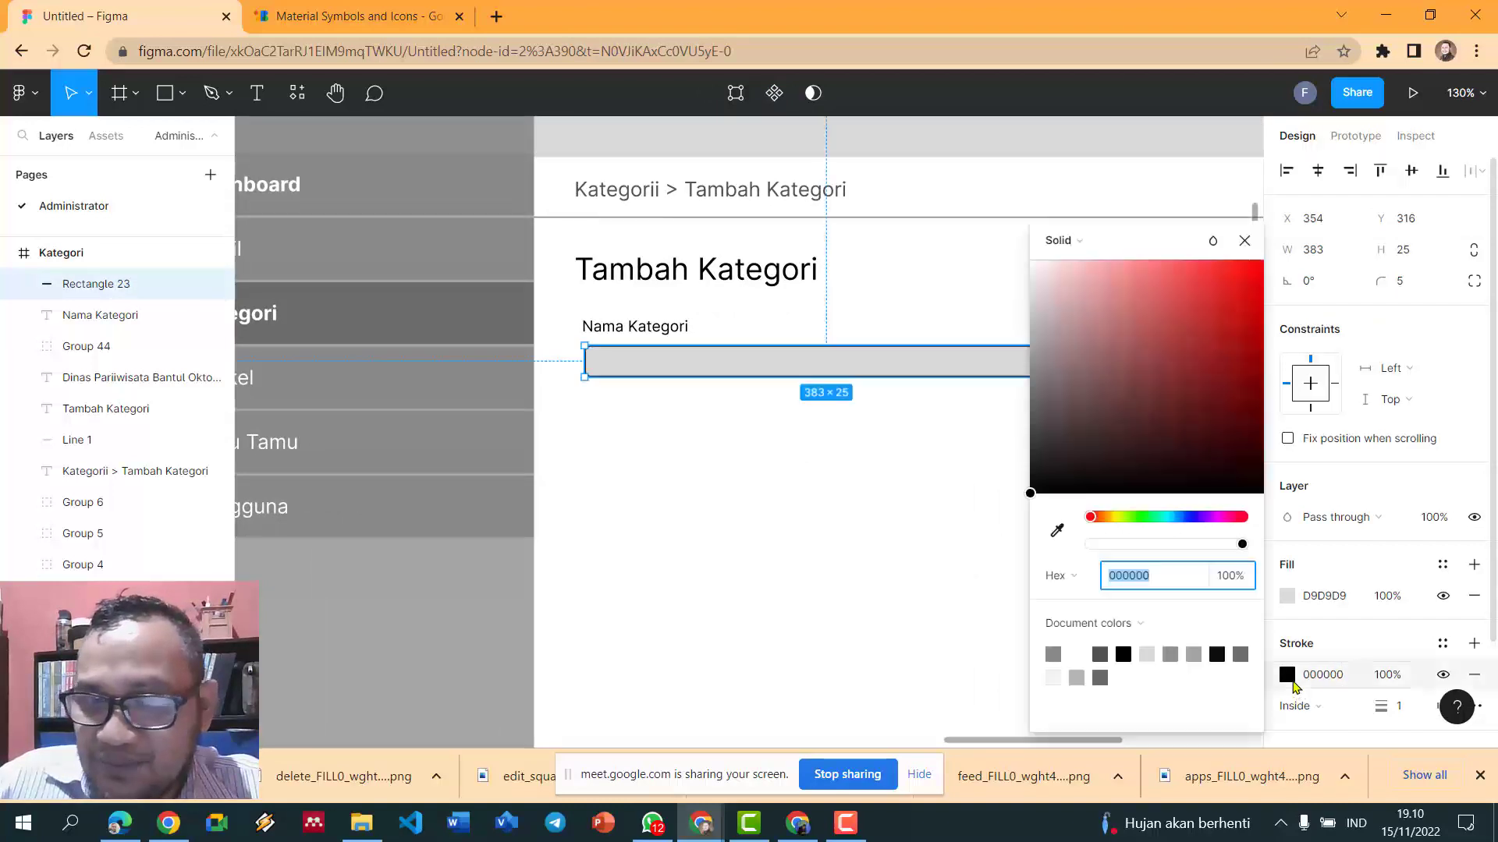
click(1101, 652)
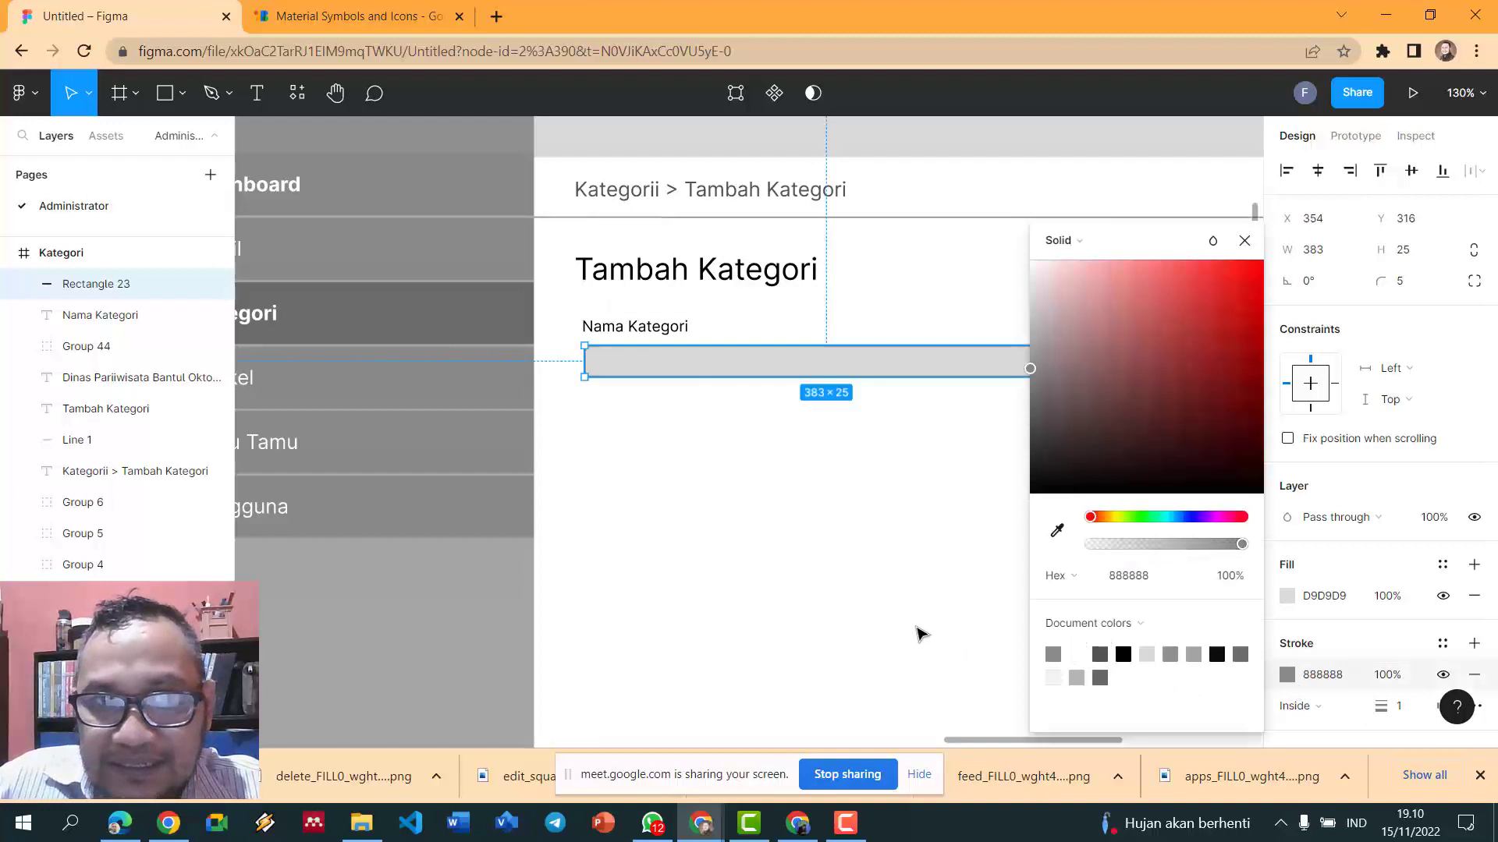
click(822, 599)
scroll(823, 600, up, 2)
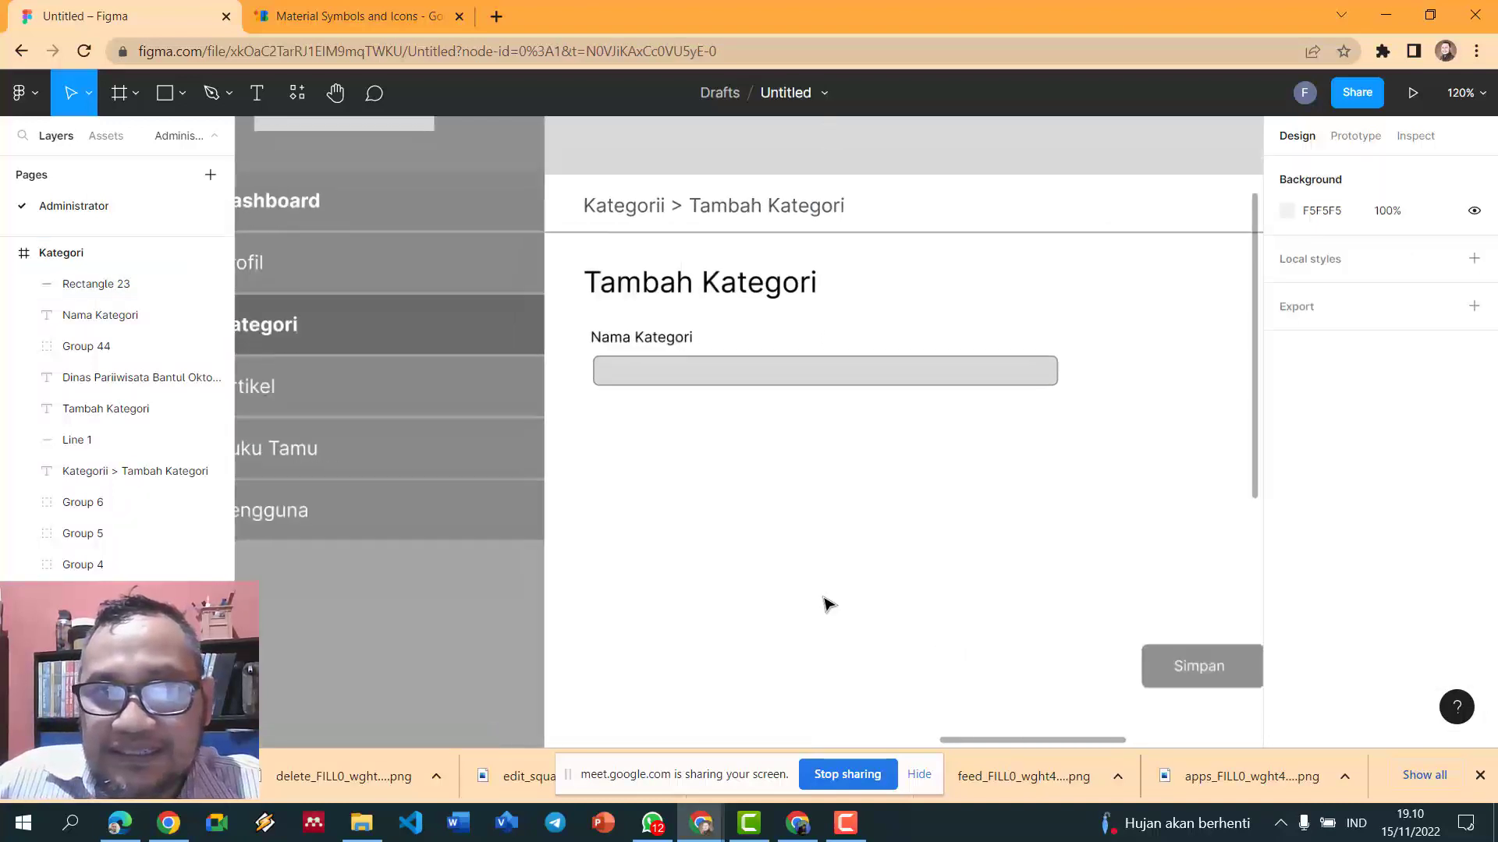
click(744, 360)
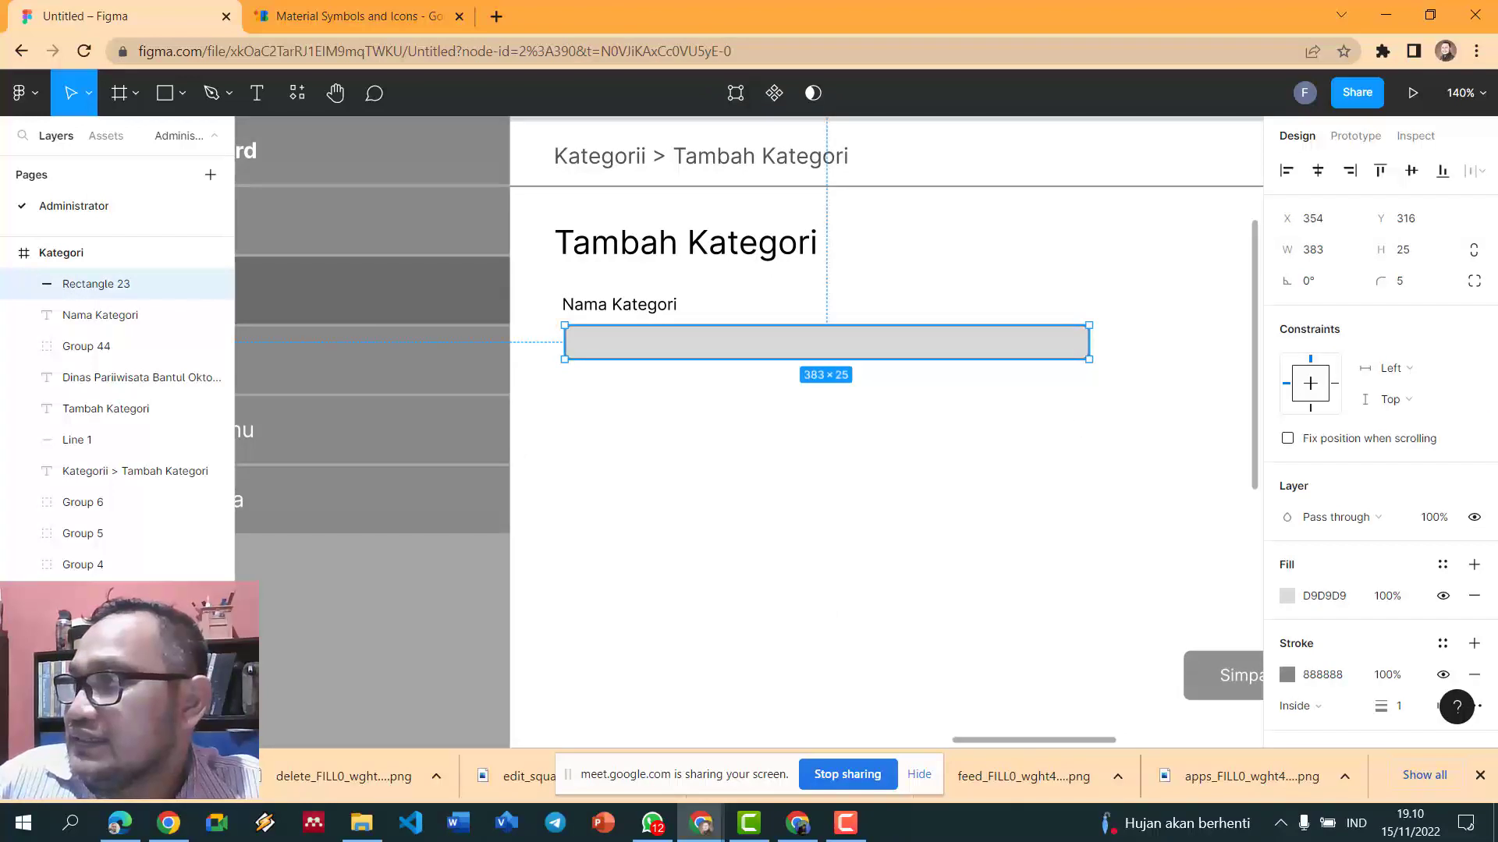
- Nudge the Nama Kategori label into line with its box and move Simpan left toward the form
click(652, 308)
shift+click(677, 355)
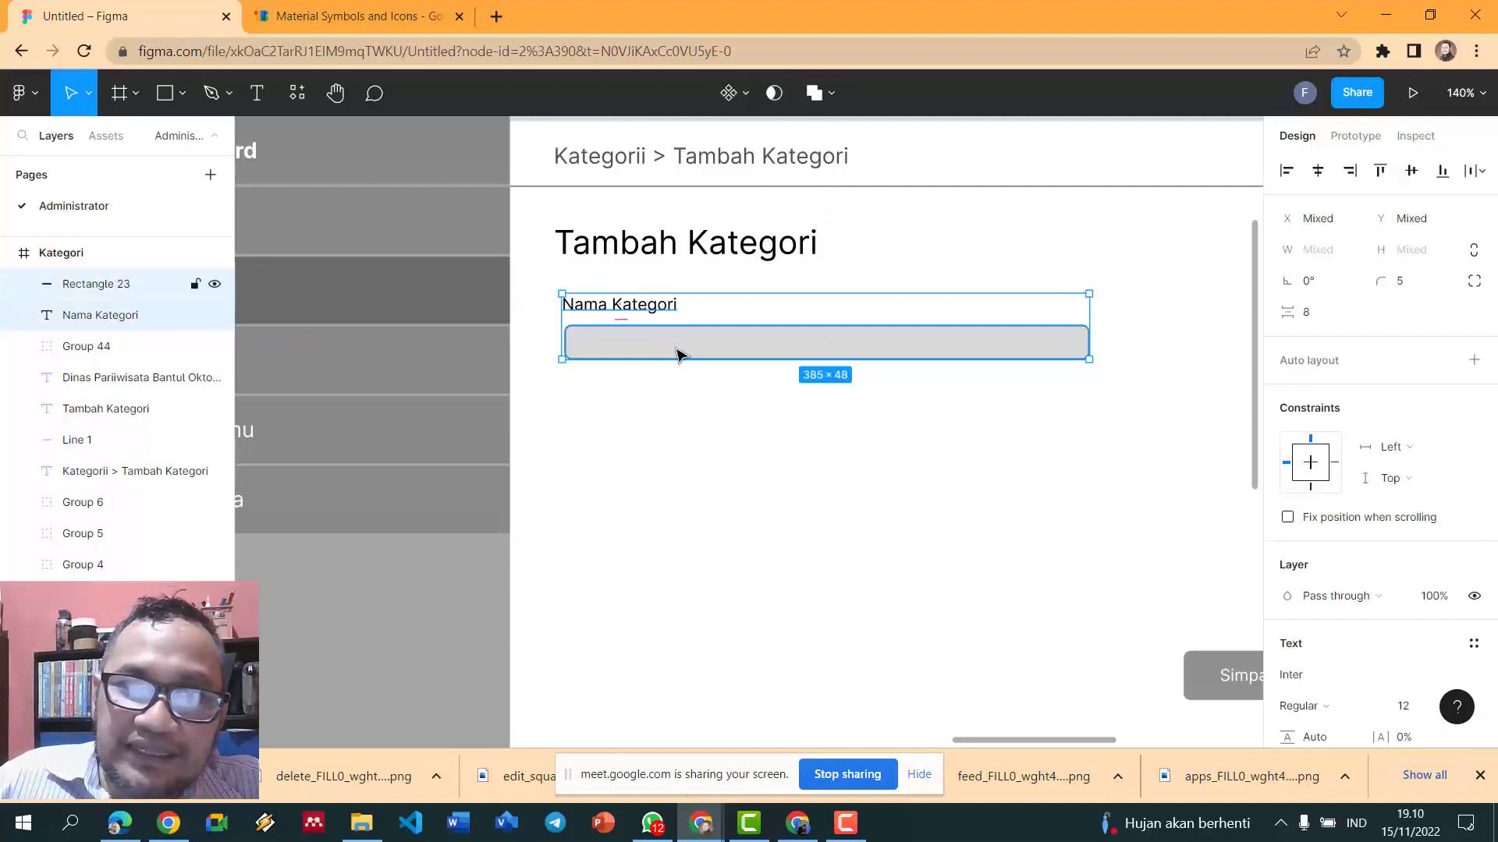
click(667, 424)
scroll(667, 425, down, 3)
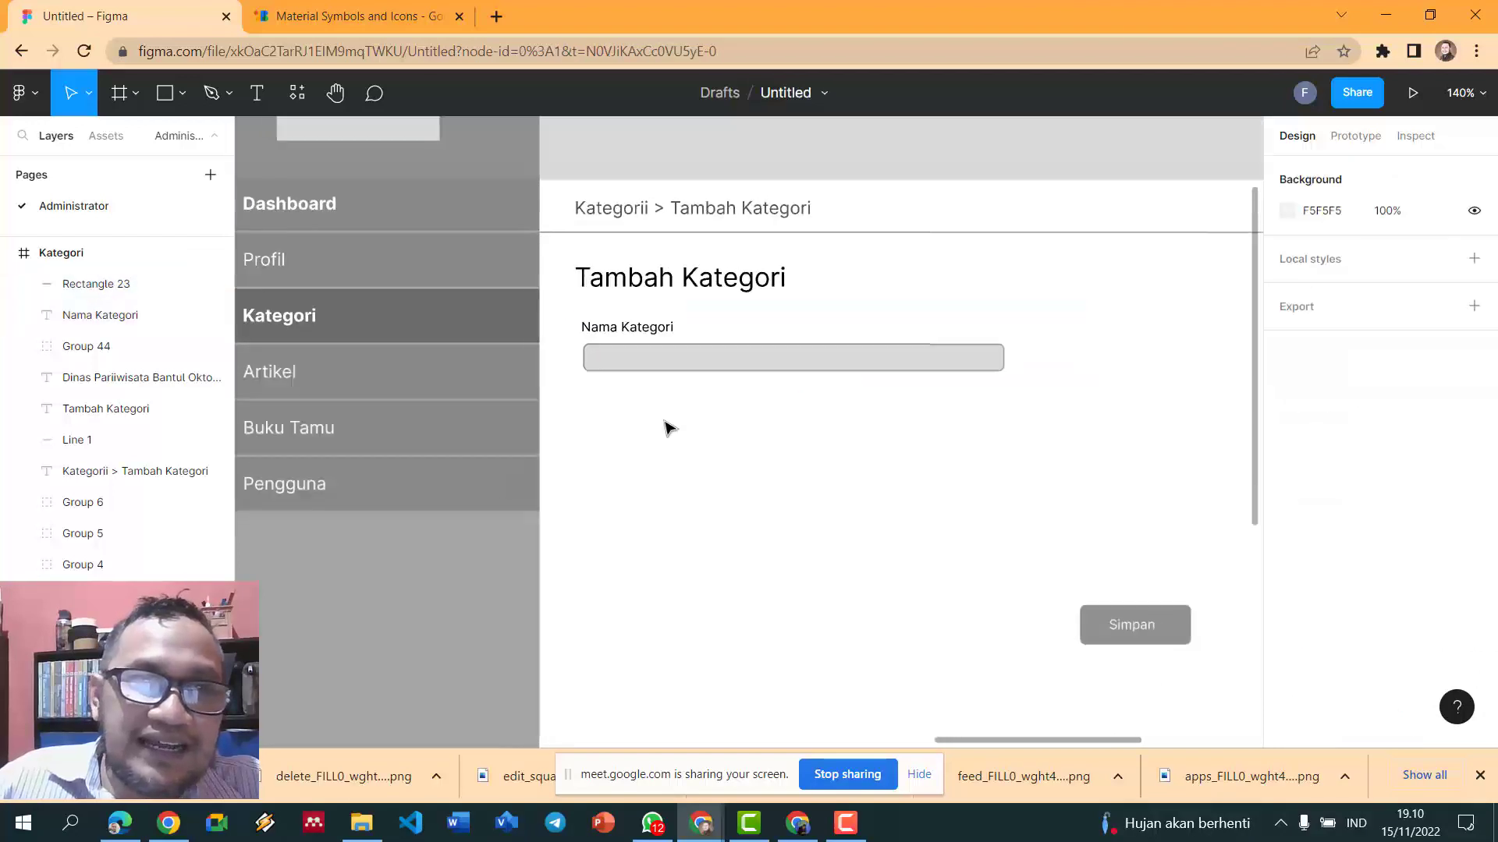
click(644, 333)
drag(643, 330, 644, 332)
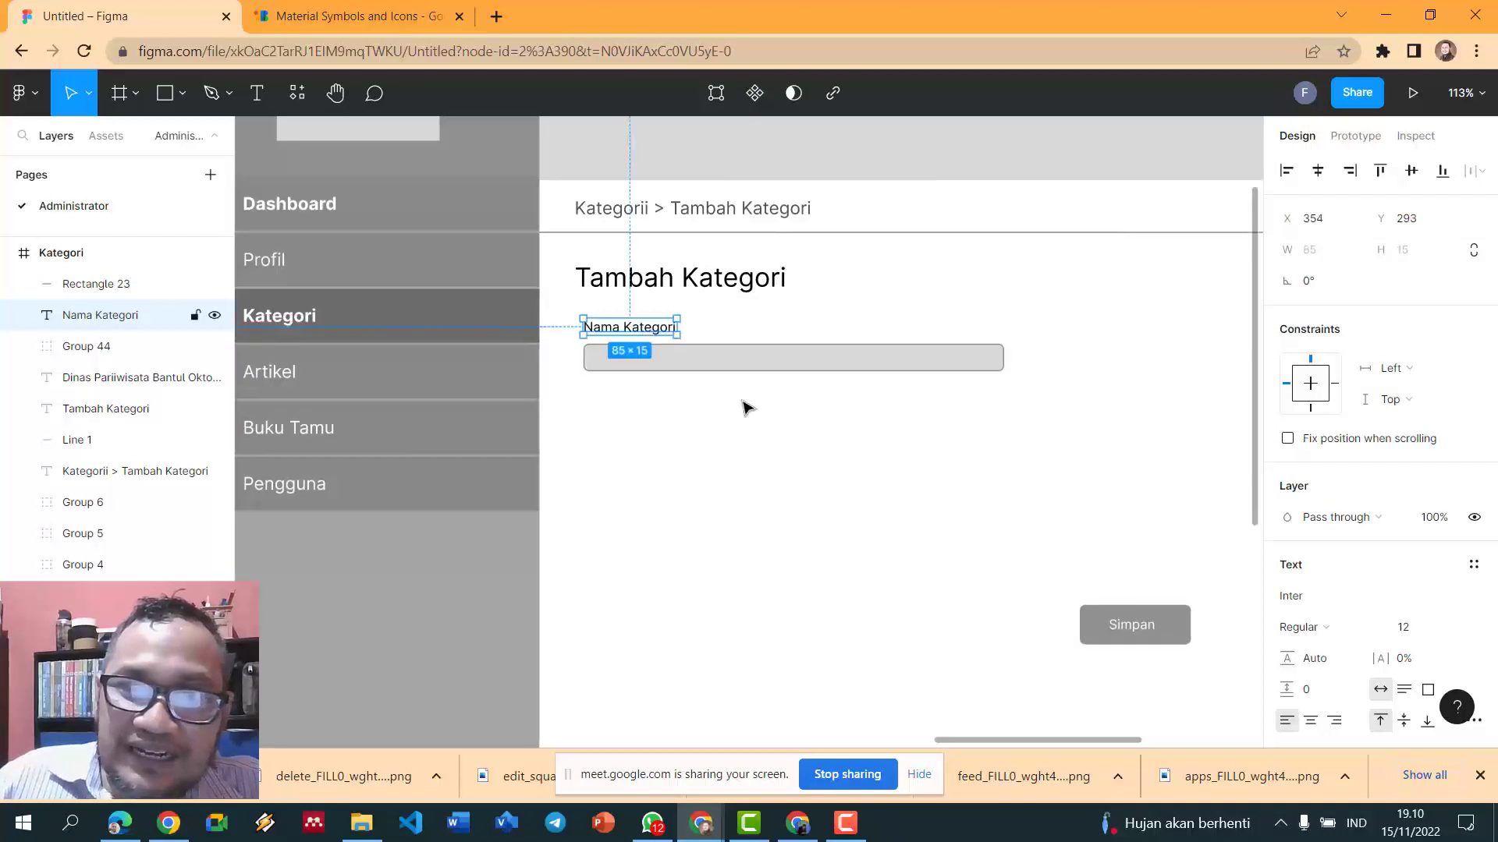
click(1143, 637)
drag(1148, 637, 940, 607)
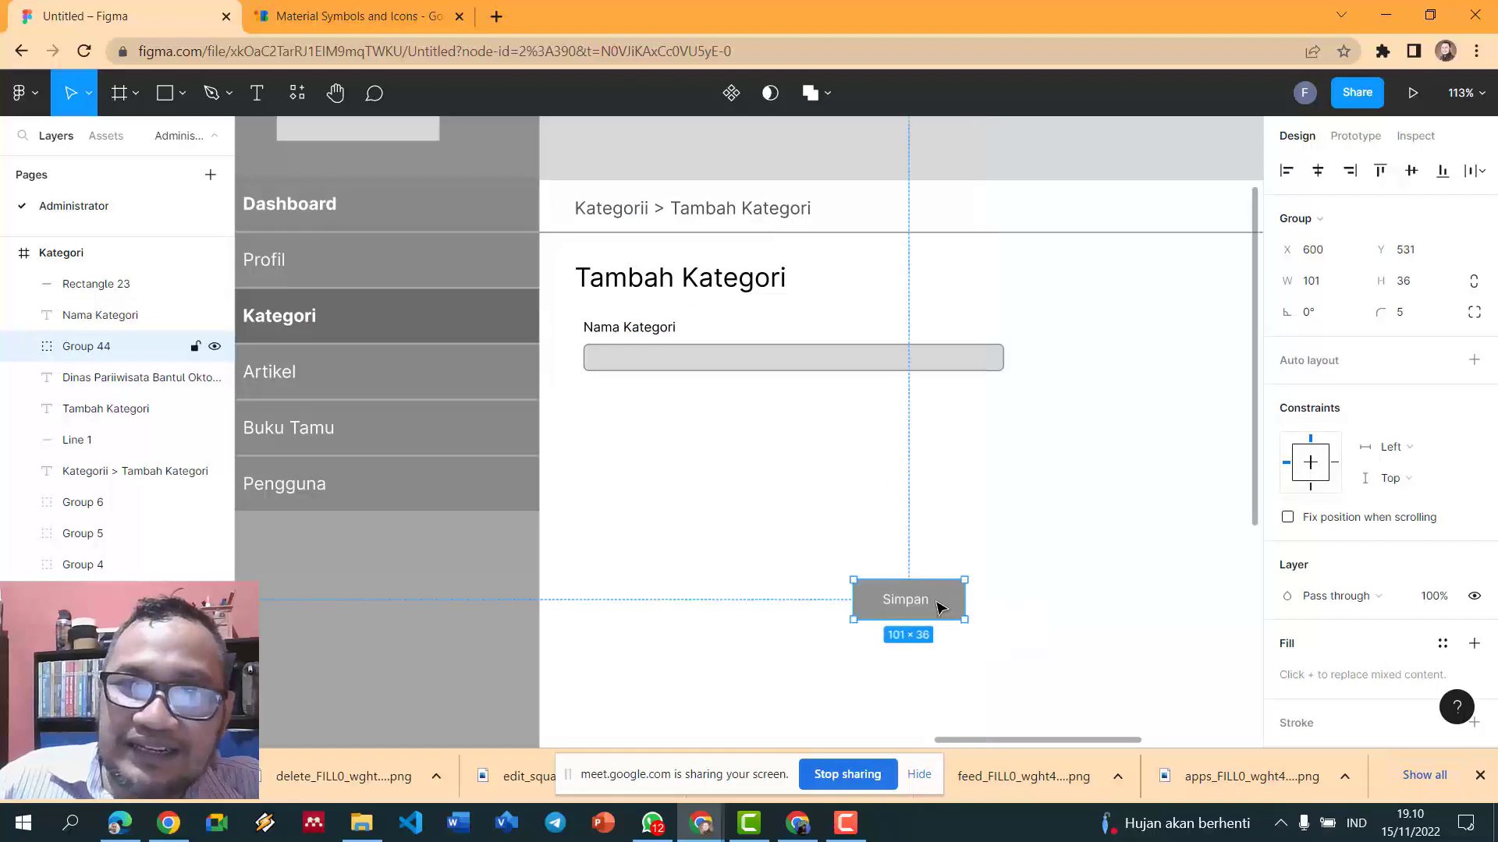
- Group the Nama Kategori label with its input box and place a duplicate below it
click(773, 358)
click(640, 327)
double_click(670, 332)
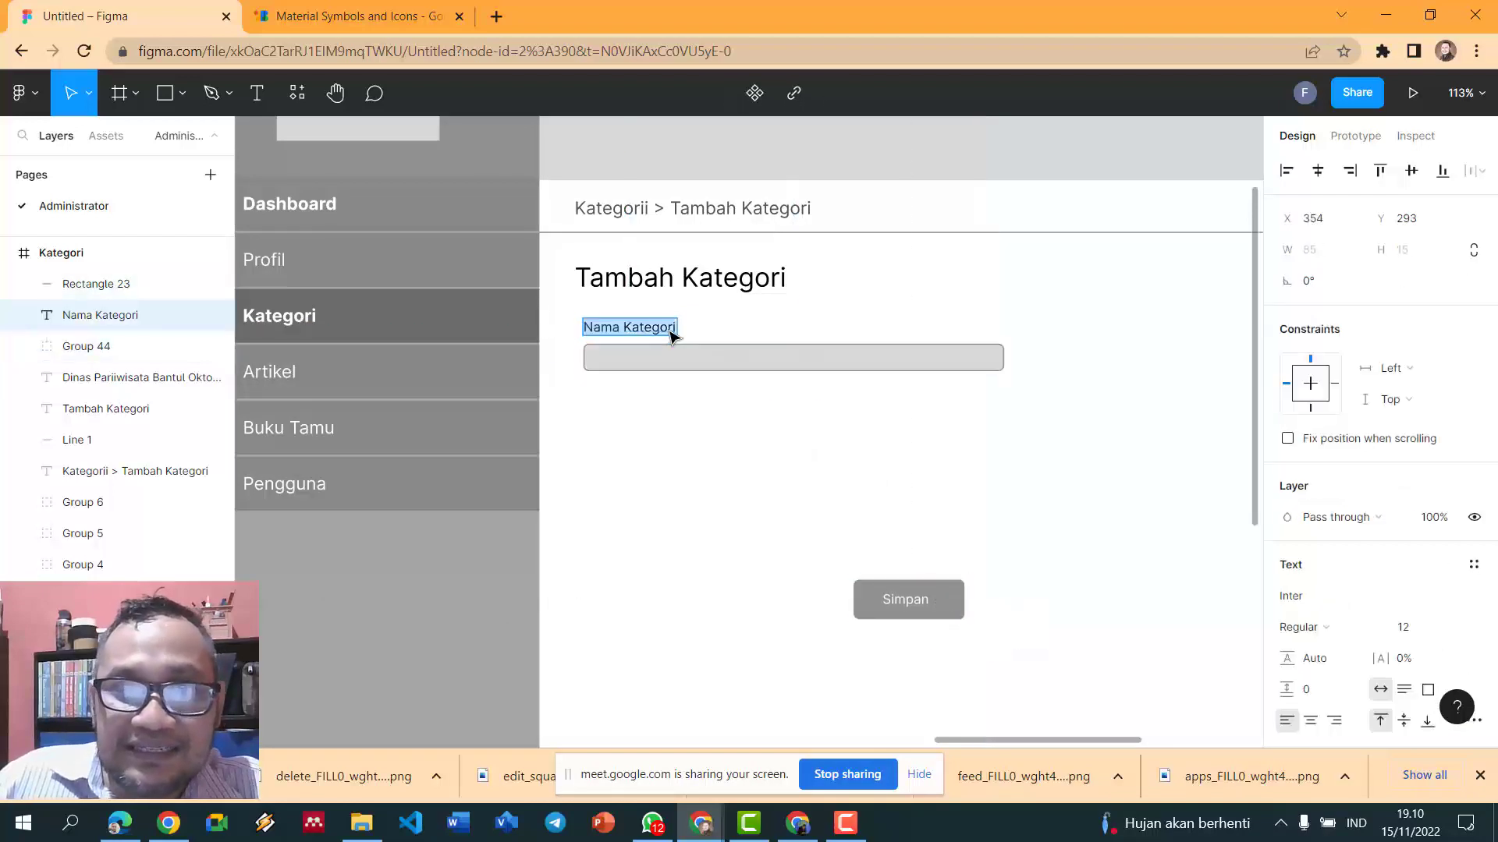
key(Escape)
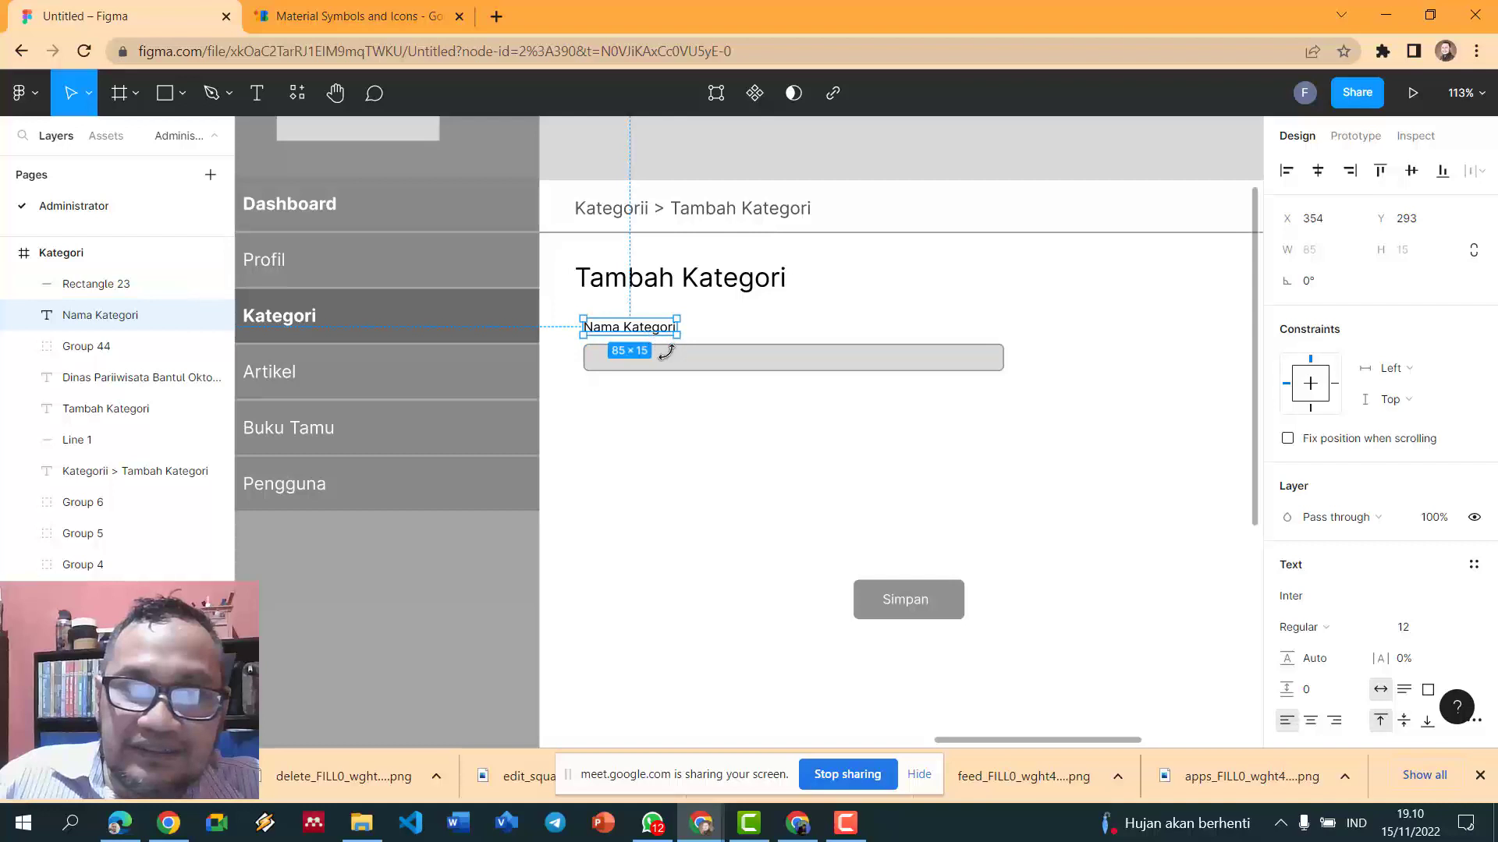
shift+click(672, 363)
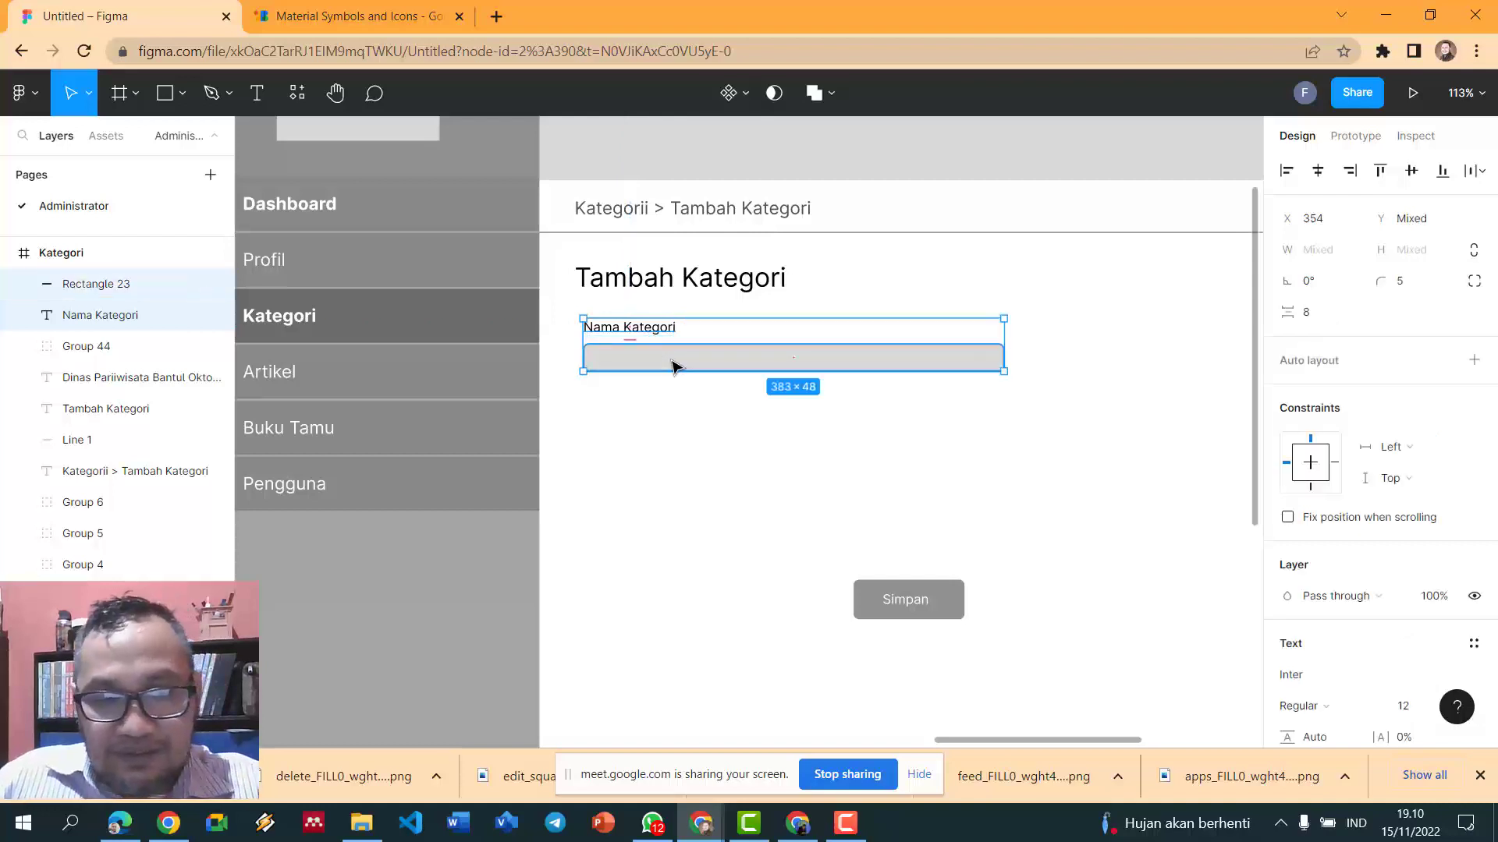
key(ctrl+g)
key(ctrl+d)
drag(674, 363, 676, 429)
- Ungroup the copied field and relabel it 'Ungg Icon'
key(Escape)
click(671, 425)
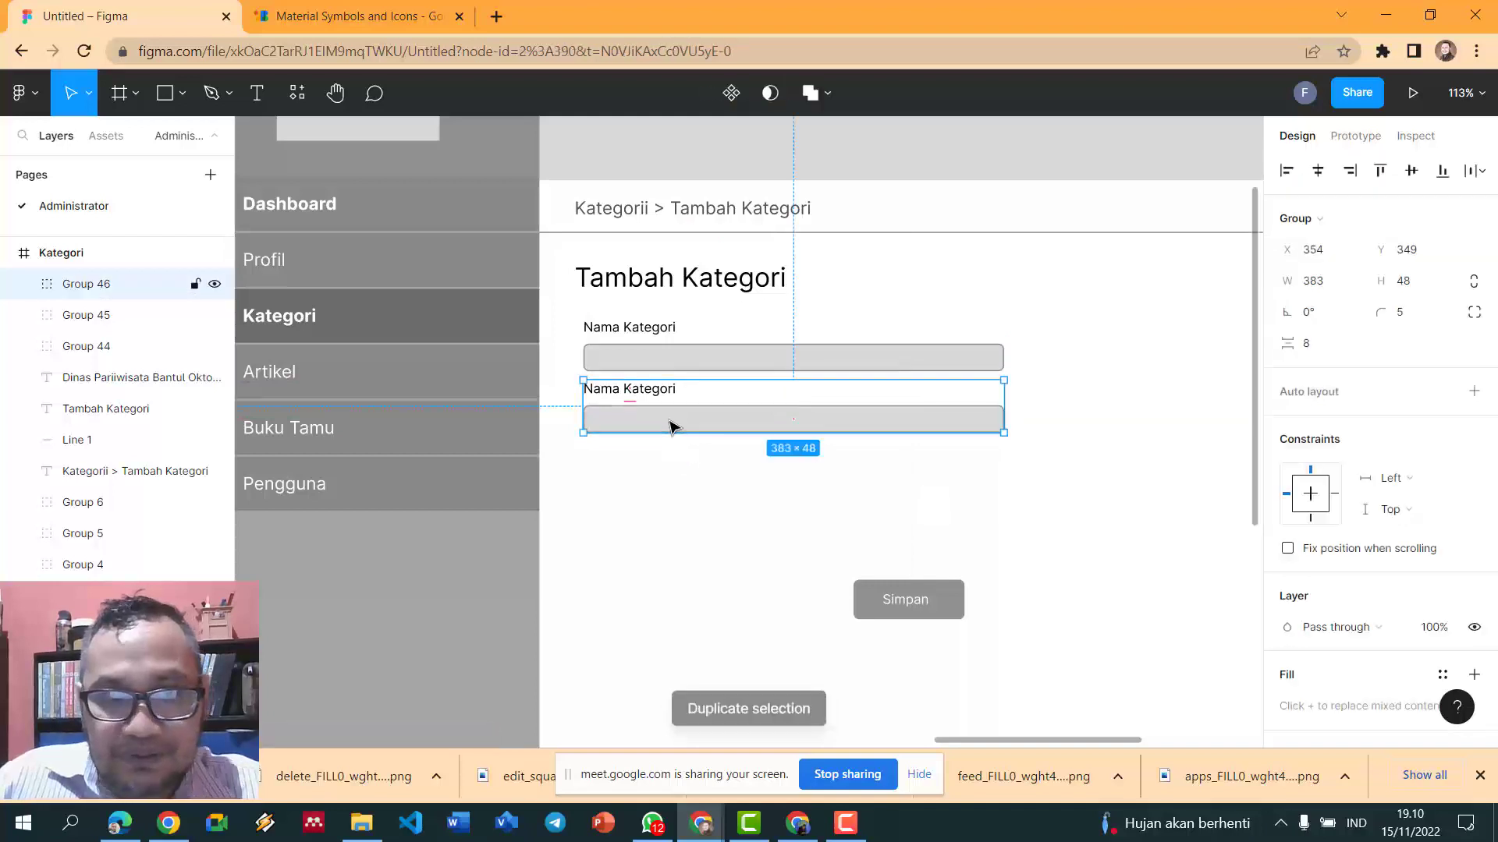
key(ctrl+shift+g)
key(Escape)
click(663, 391)
double_click(663, 392)
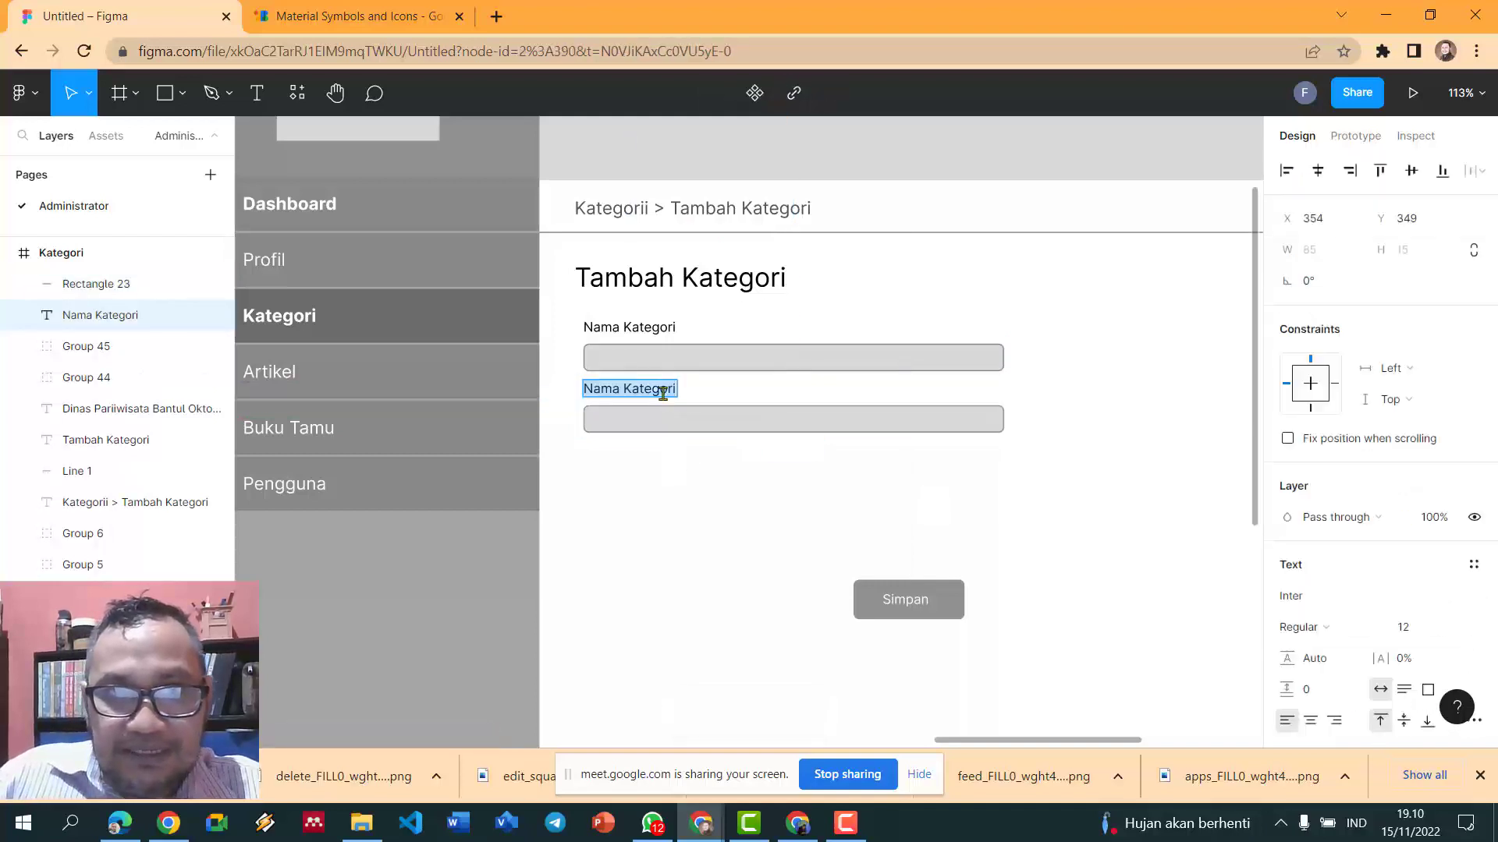
text(Ungg Icon)
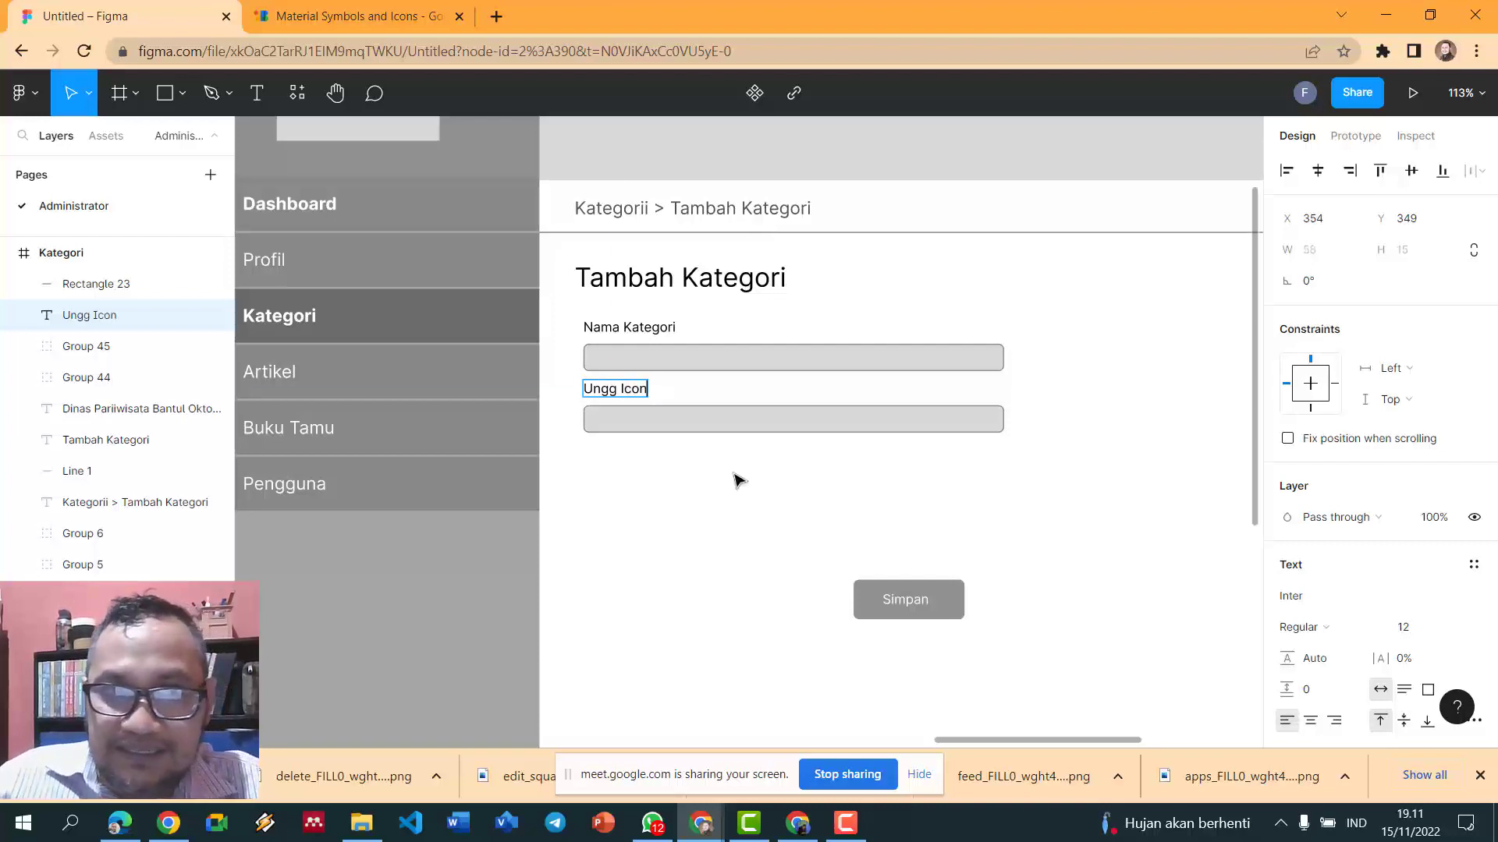
key(Escape)
click(783, 425)
- Move the second input box lower and draw a small icon placeholder below Ungg Icon
drag(794, 427, 798, 472)
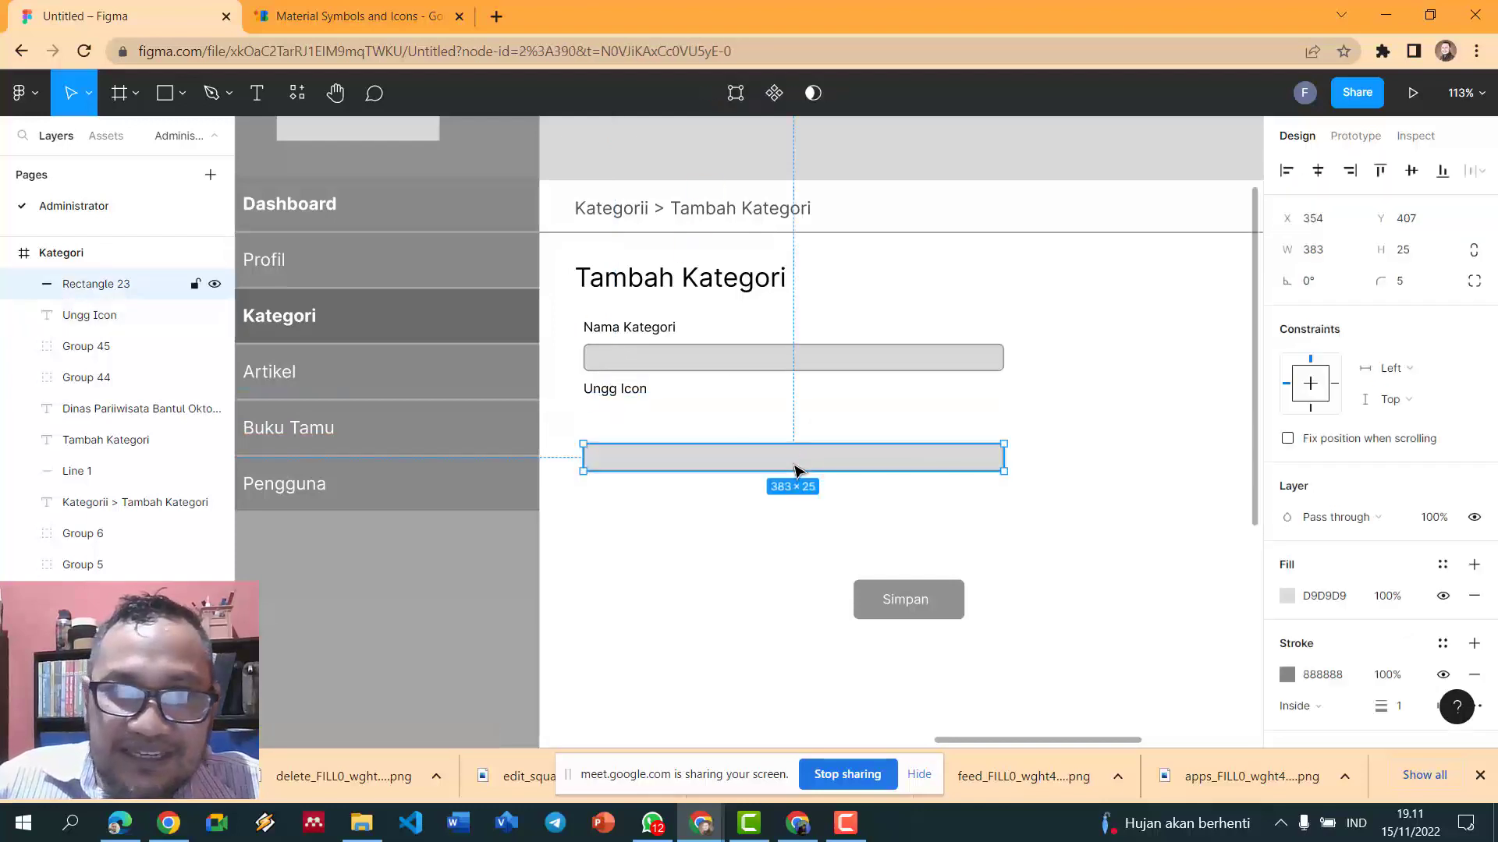
click(789, 407)
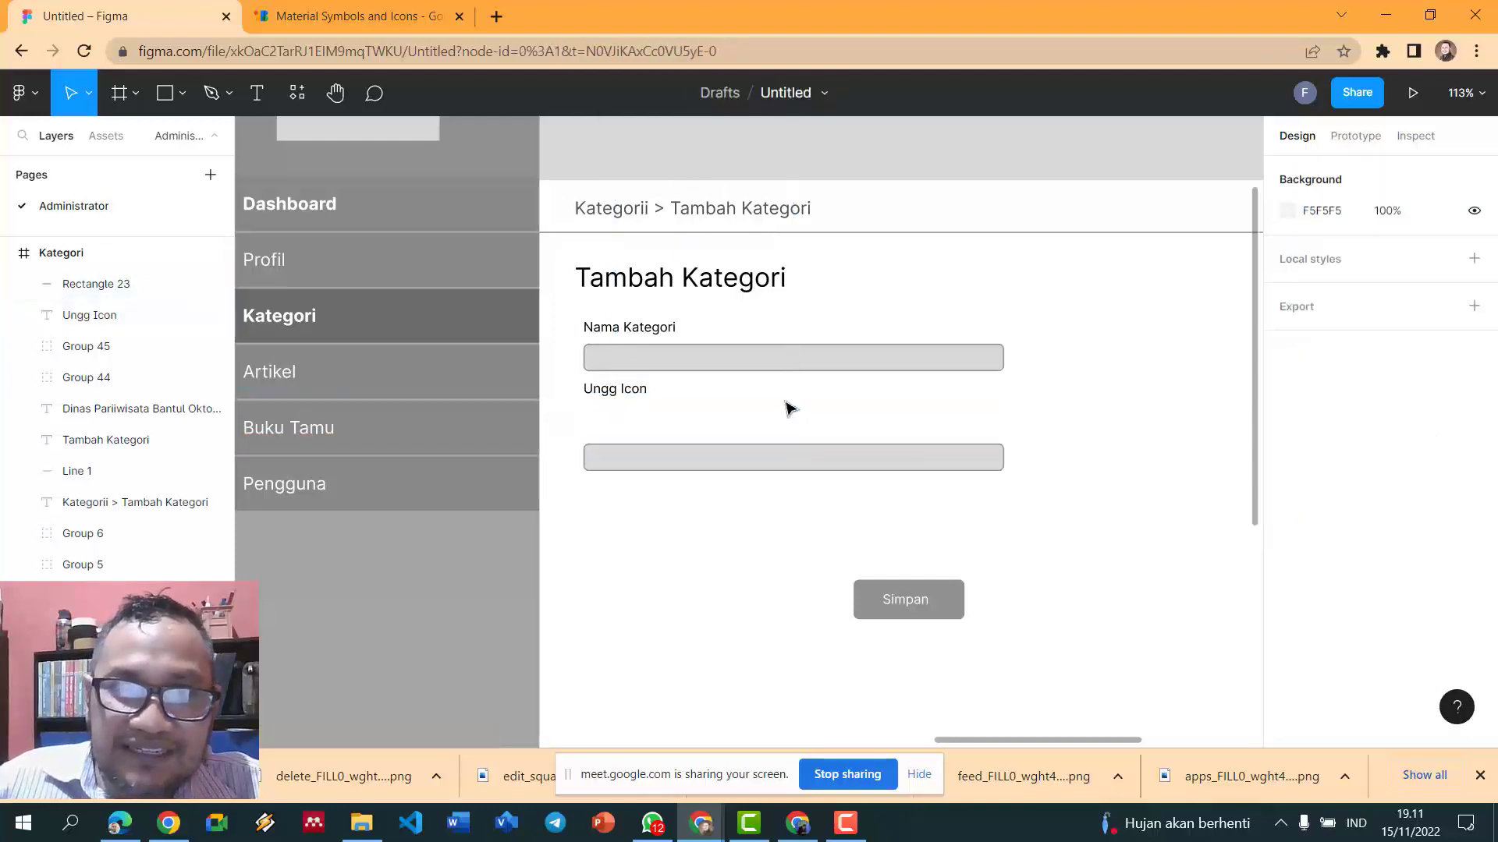
click(164, 92)
mouse_move(596, 403)
mouse_down()
mouse_move(659, 482)
mouse_move(608, 428)
mouse_move(630, 448)
mouse_up()
click(779, 452)
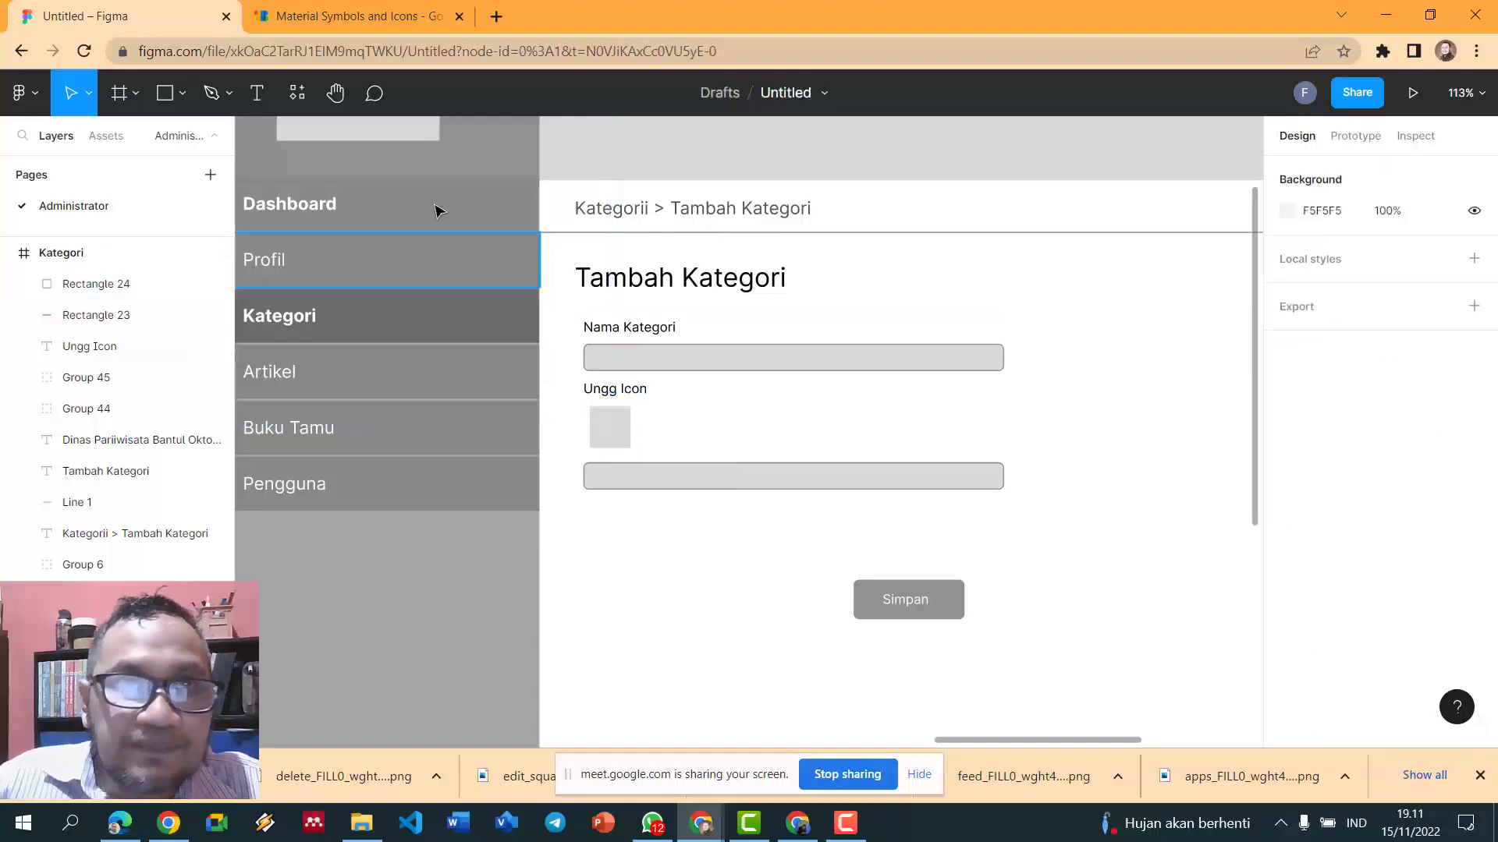
- Add an 'icon.png' text label beside the icon placeholder
click(260, 95)
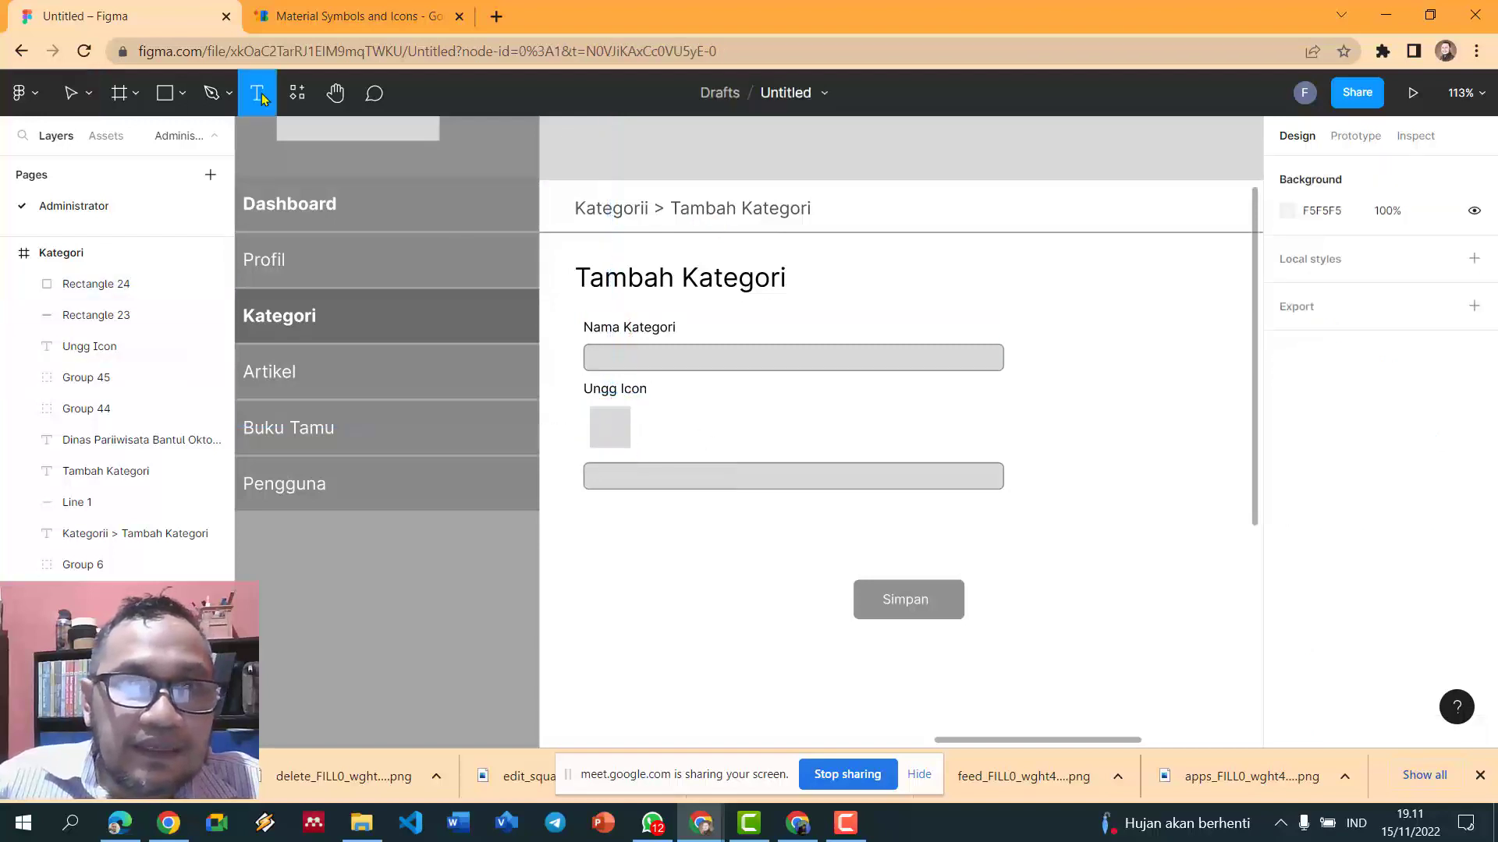
click(644, 429)
key(Escape)
text(icon.png)
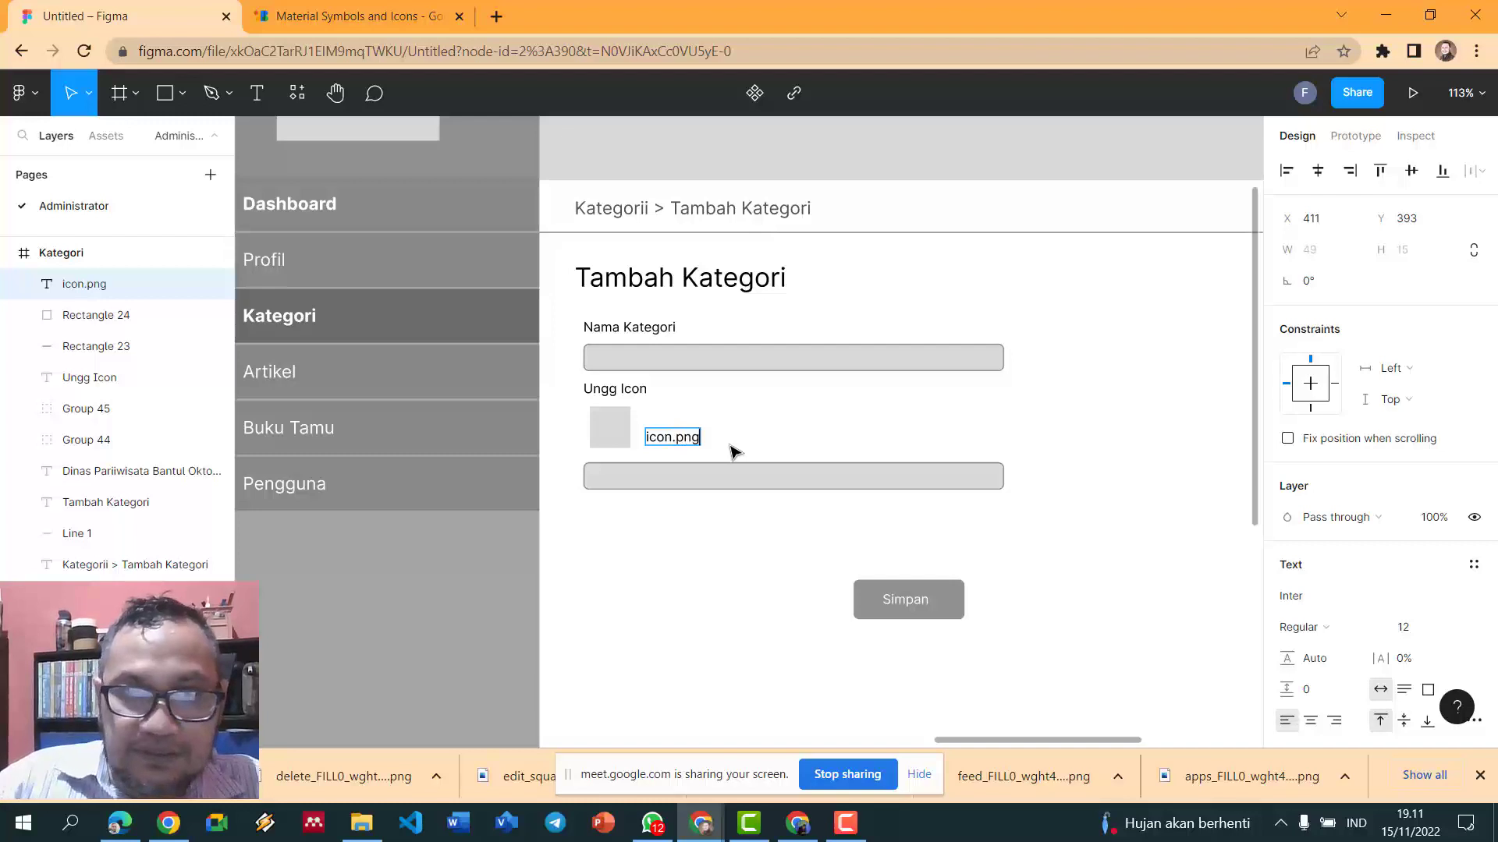
key(Escape)
drag(672, 449, 667, 439)
click(672, 545)
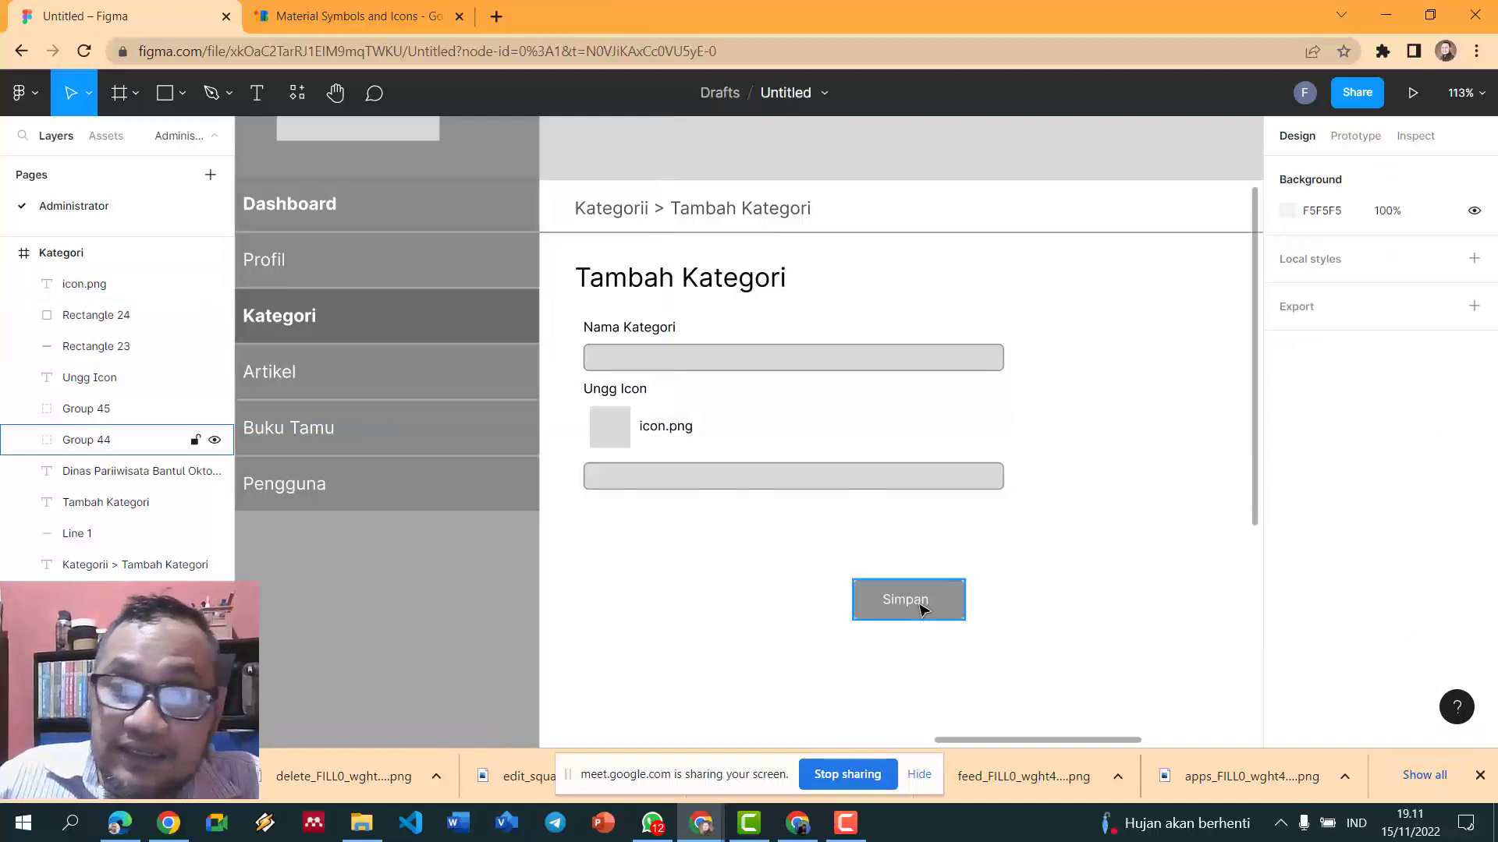
- Shorten the upload field to 272 wide and add an 81-wide Browse button beside it
click(873, 486)
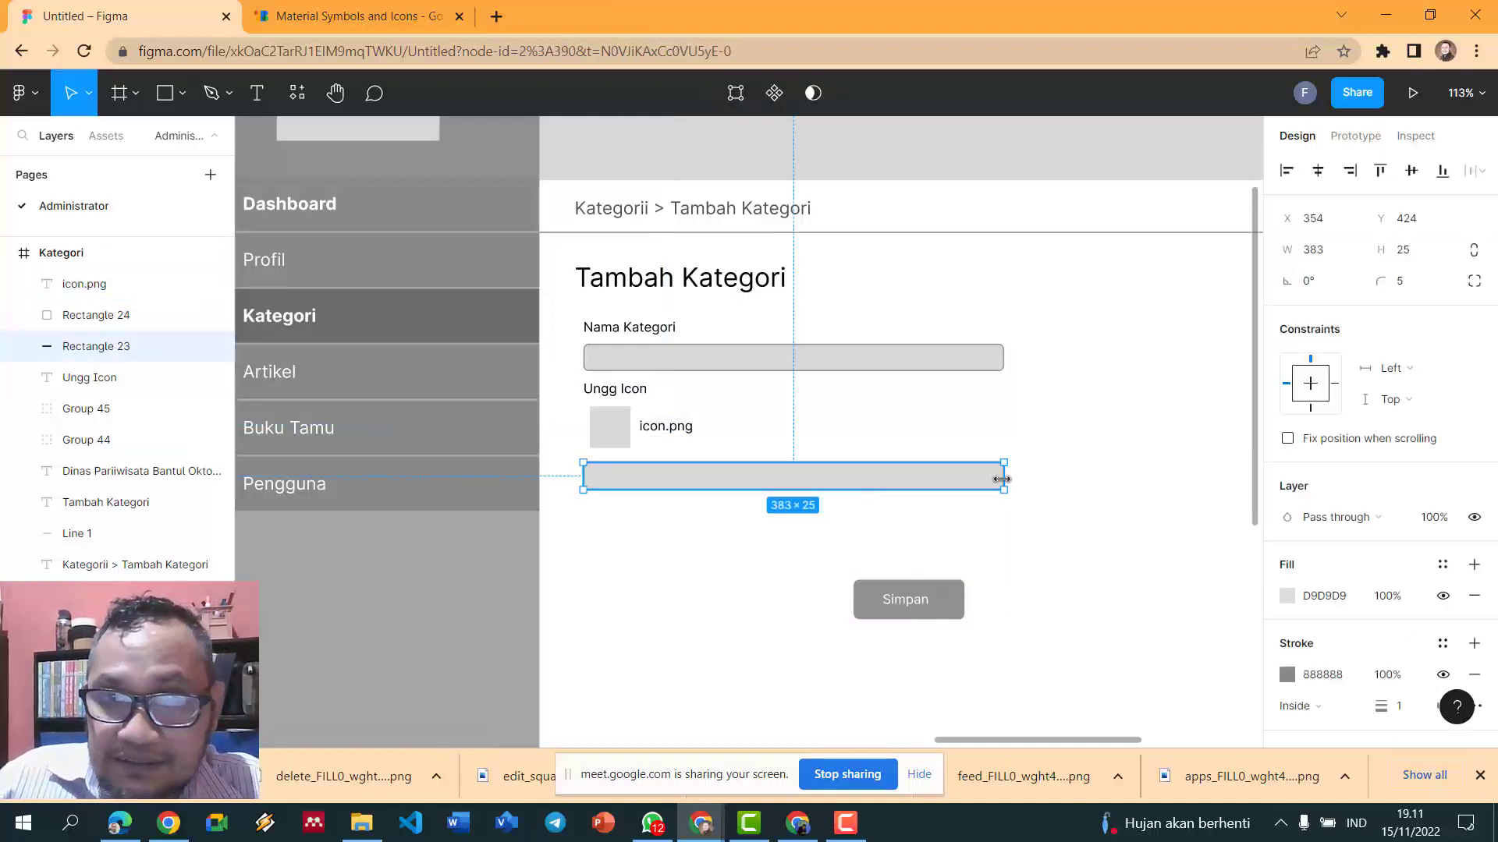
drag(1001, 479, 880, 474)
click(989, 558)
click(947, 601)
key(ctrl+d)
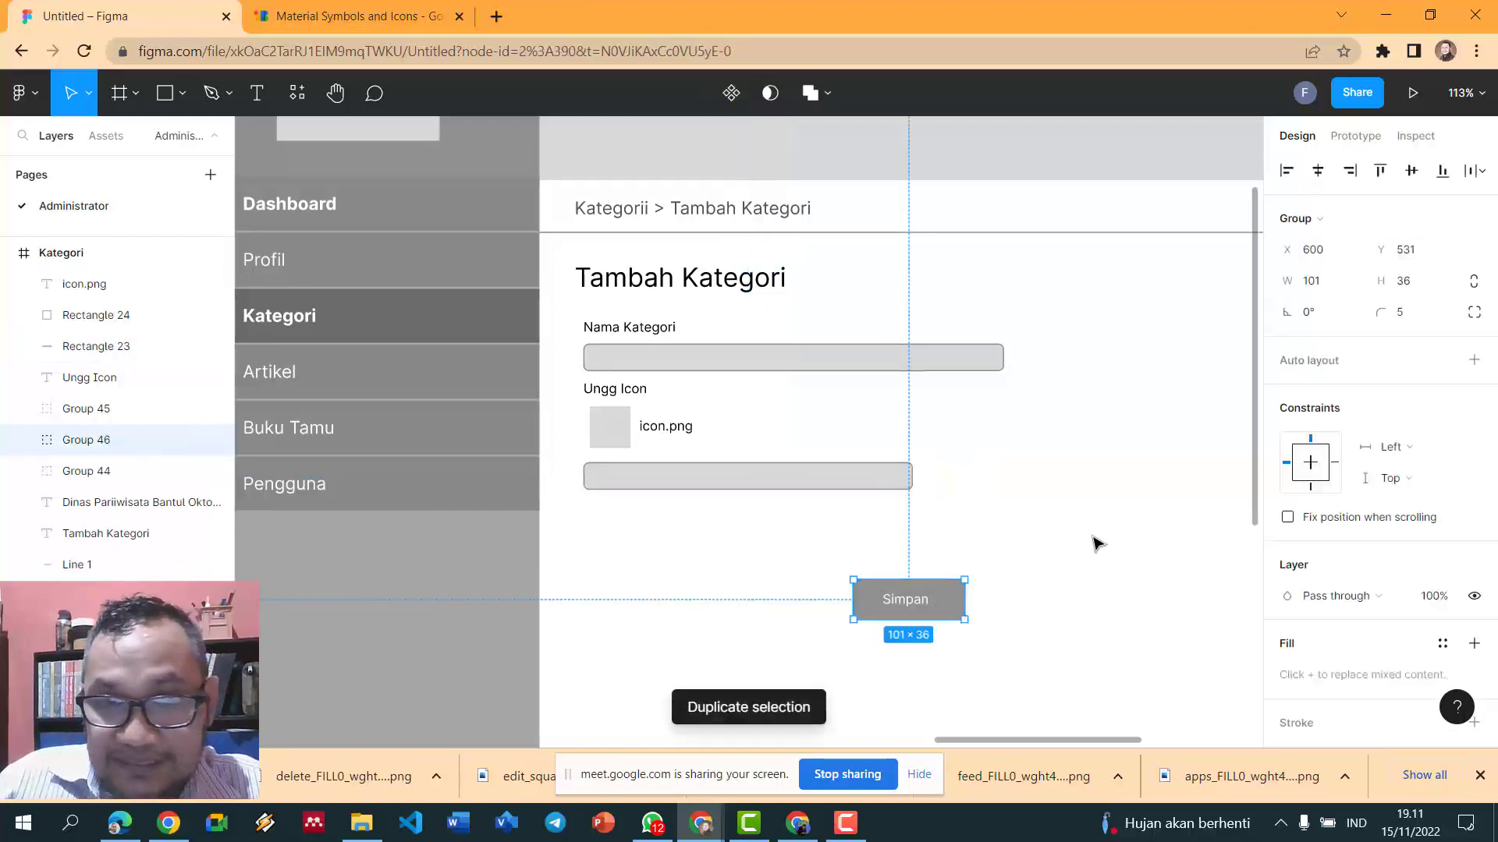
drag(940, 613, 995, 474)
double_click(1001, 485)
double_click(994, 475)
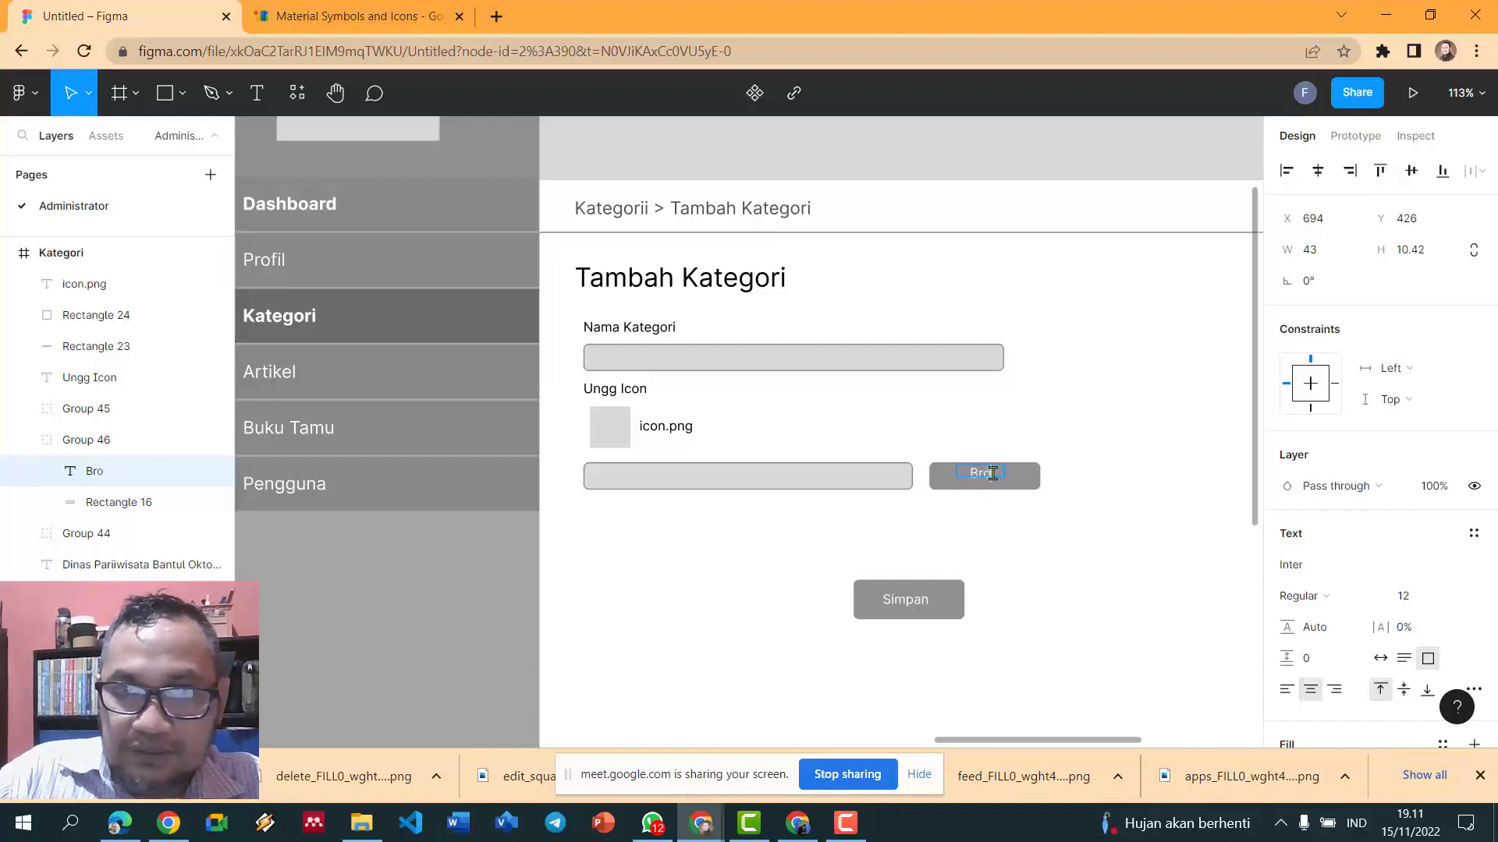
click(1036, 487)
drag(1036, 480, 989, 488)
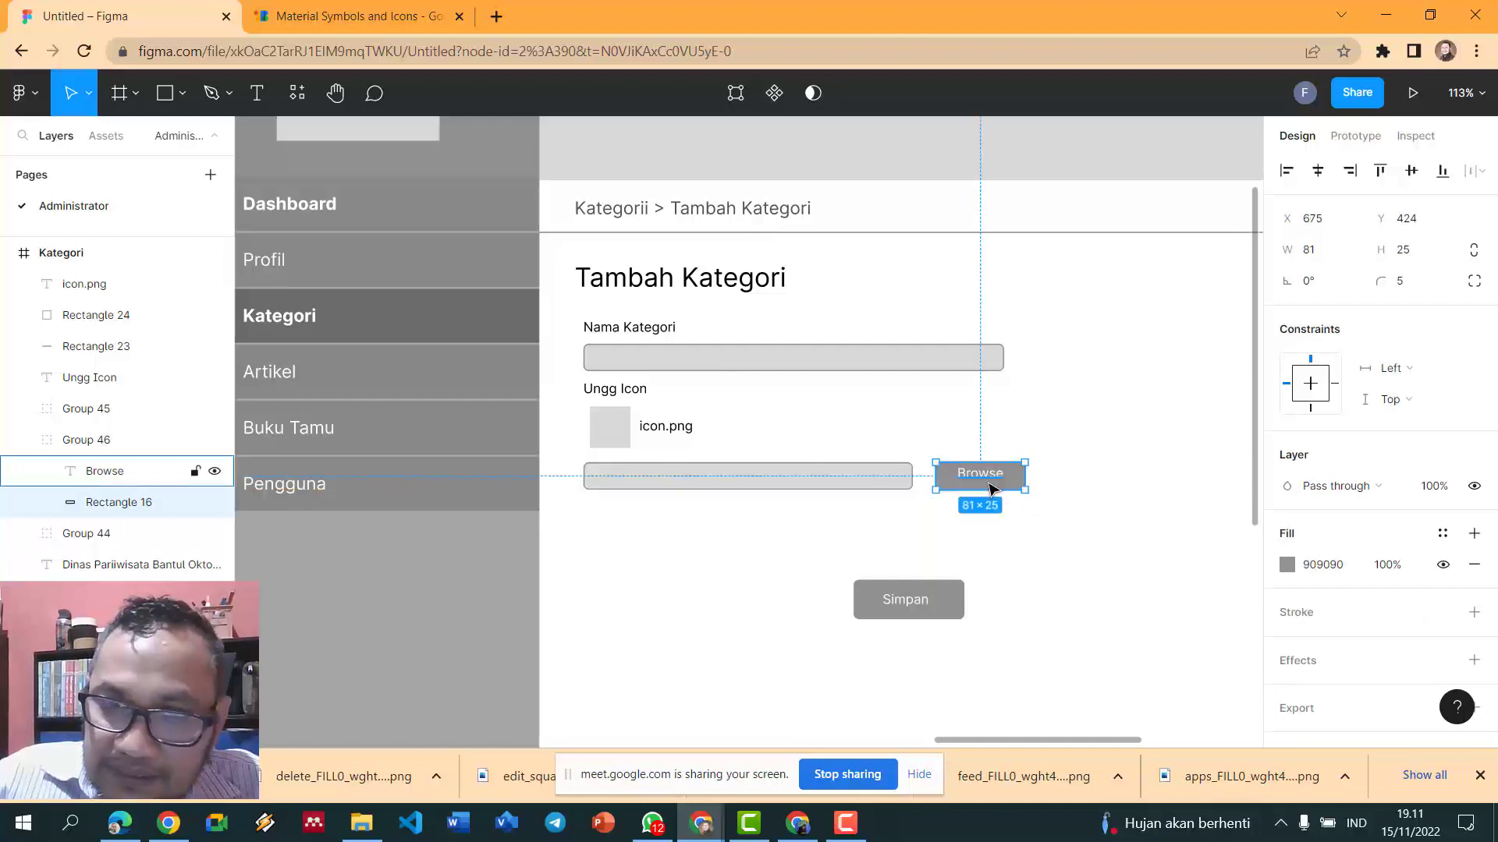
click(975, 546)
click(955, 604)
key(ctrl+d)
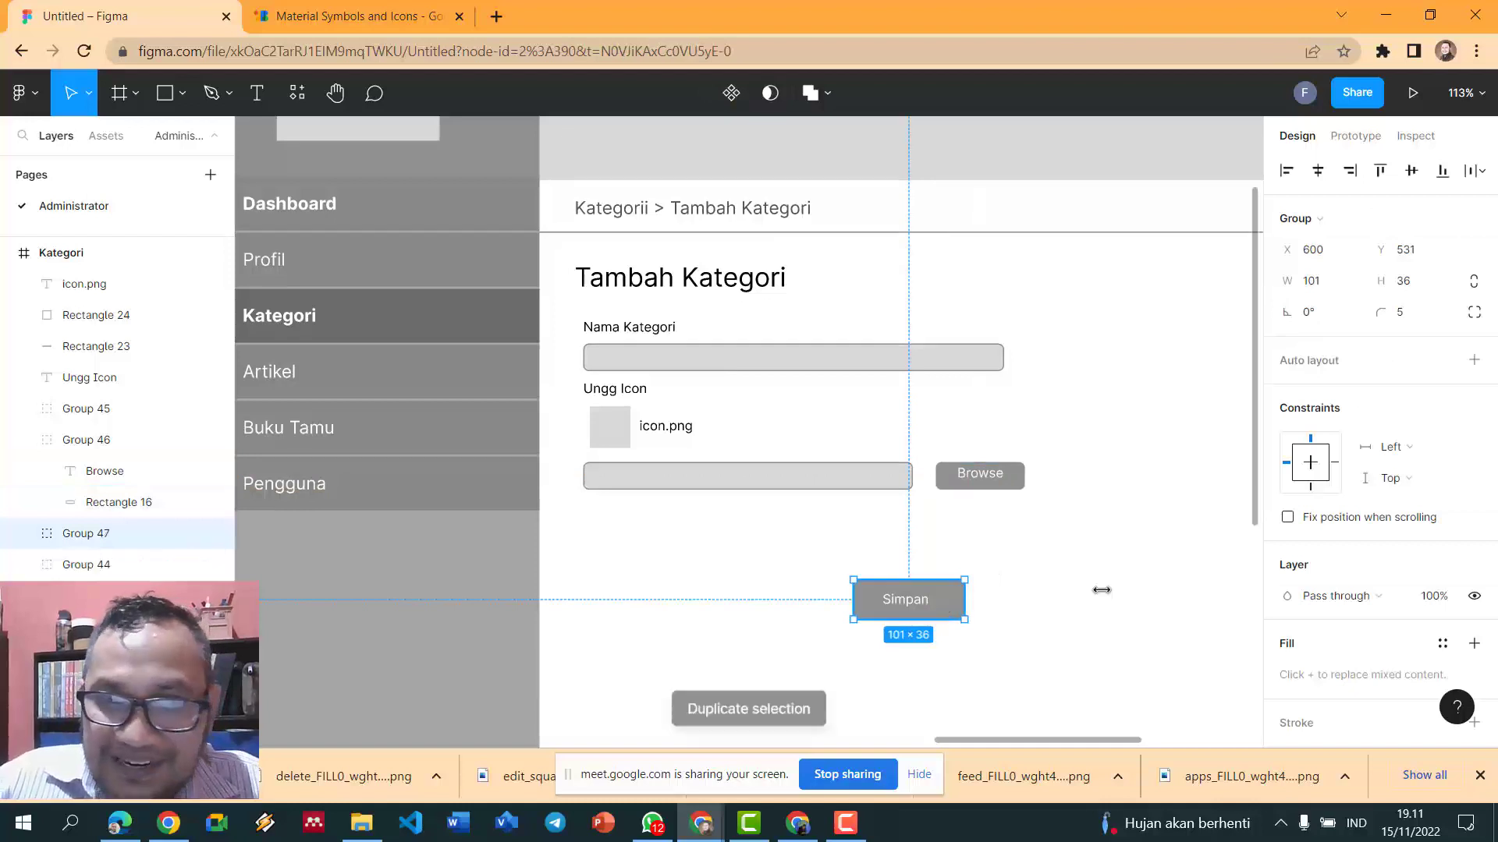
- Position the duplicated Simpan button to the left of the original Simpan button
click(1053, 612)
drag(953, 601, 965, 555)
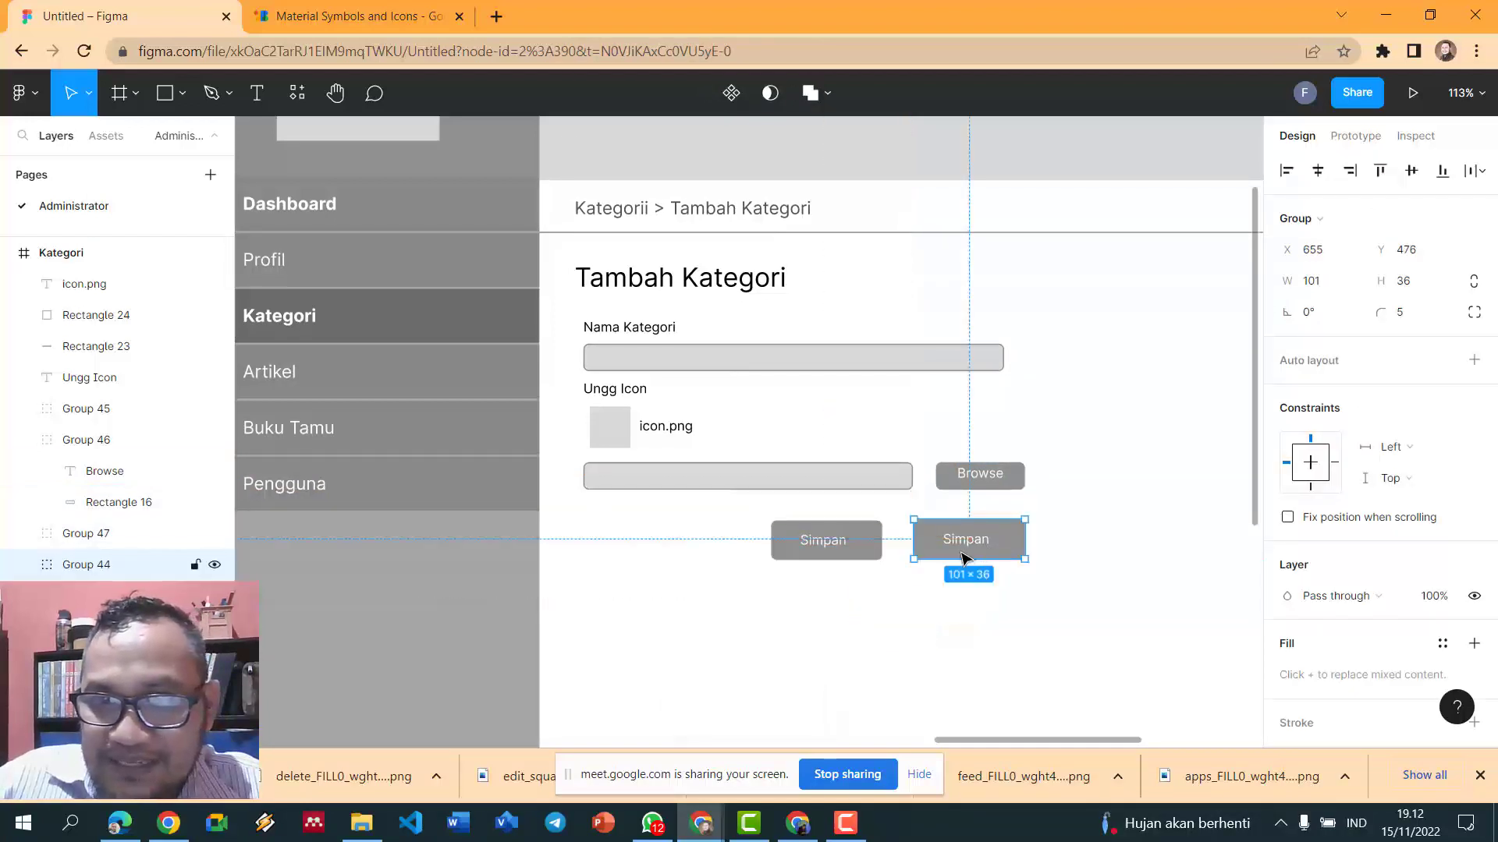
click(863, 545)
drag(862, 546, 875, 552)
key(Escape)
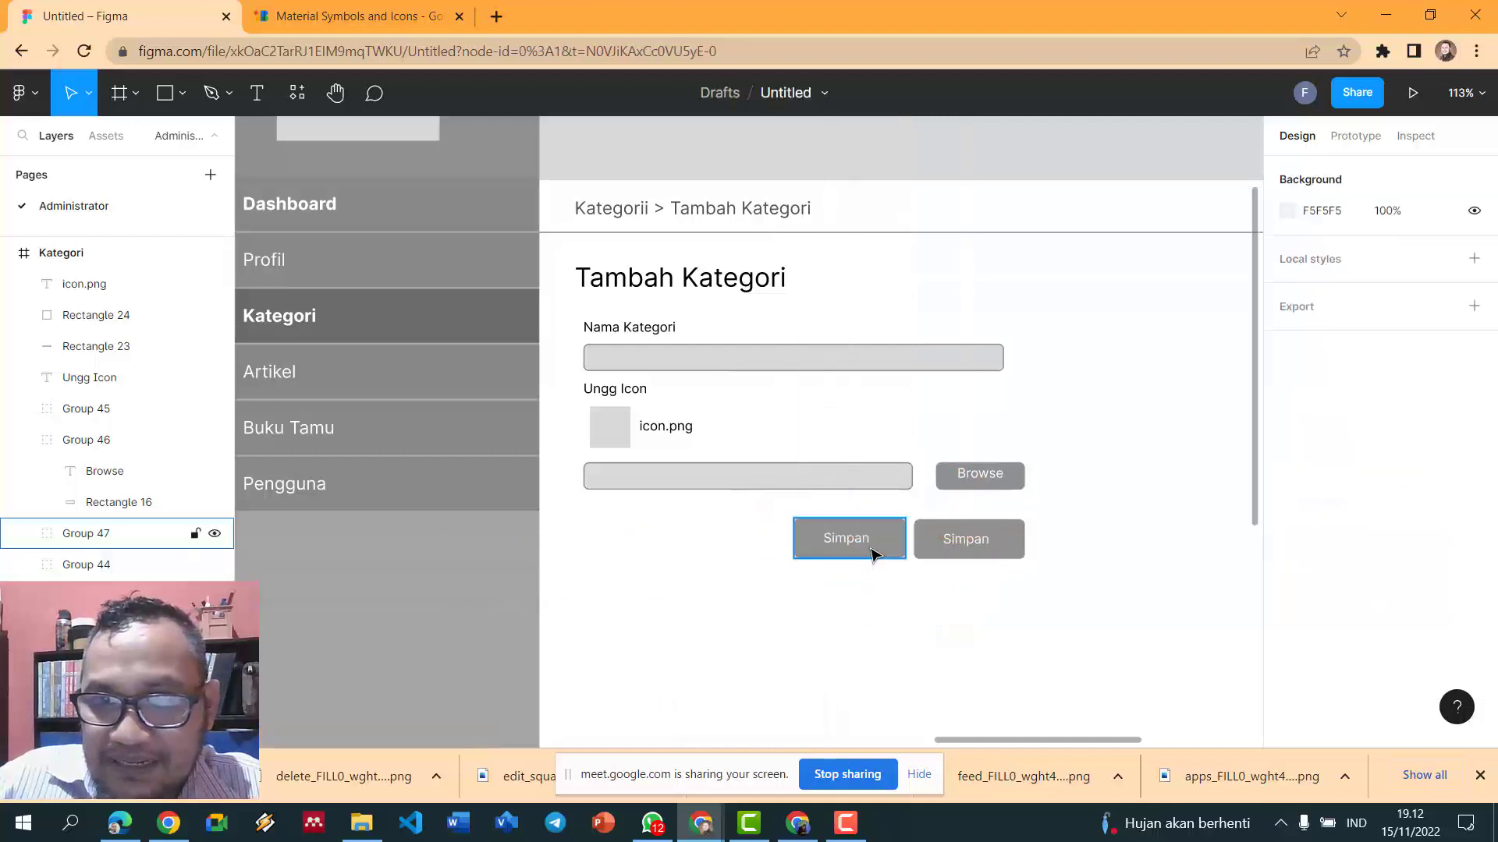
click(873, 553)
click(1011, 550)
- Change the right Simpan button's fill to dark grey
scroll(1268, 608, down, 3)
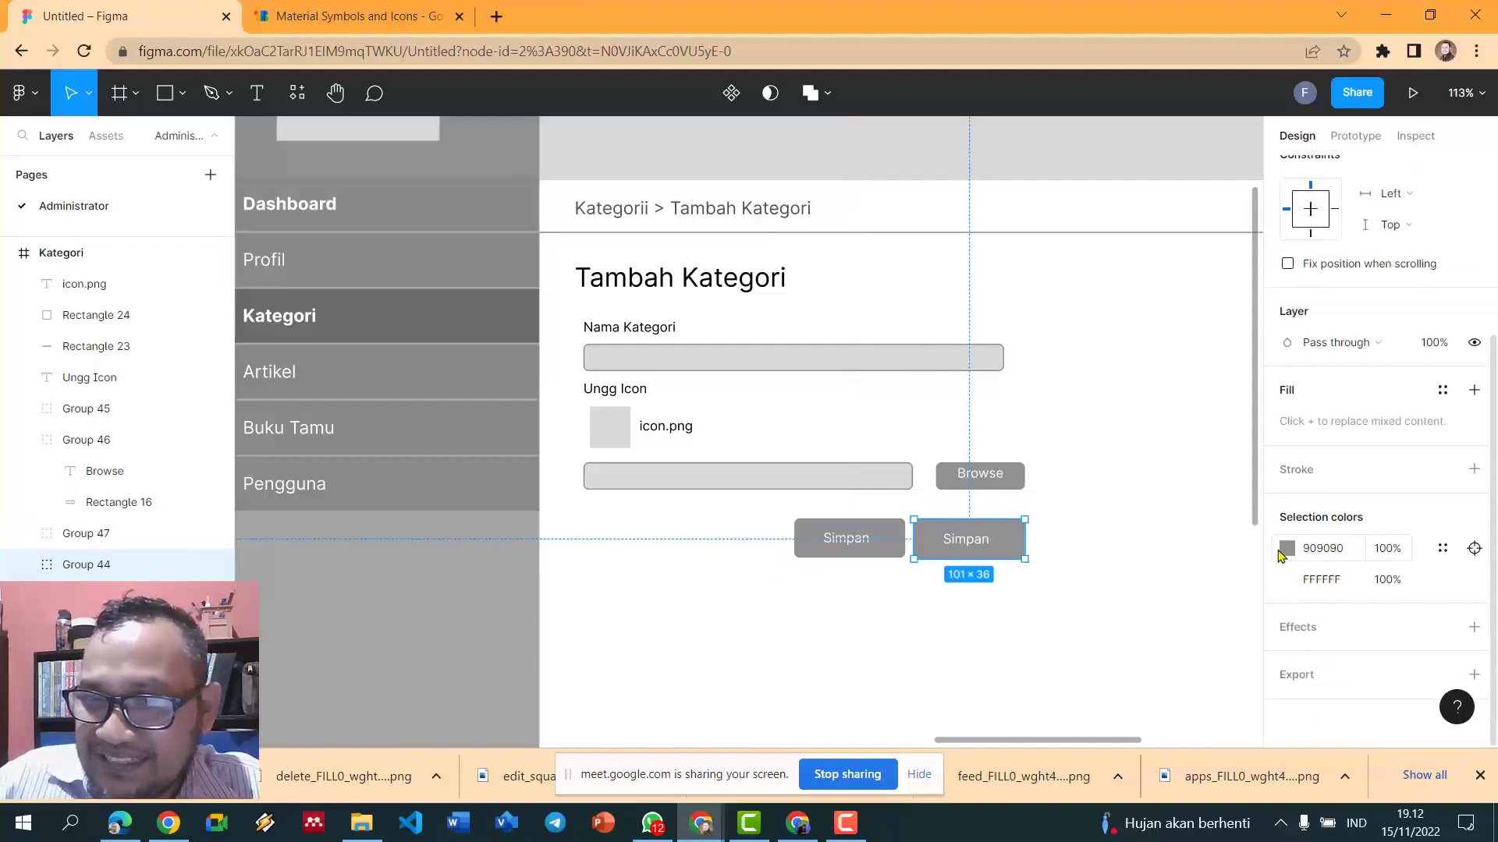
click(1285, 551)
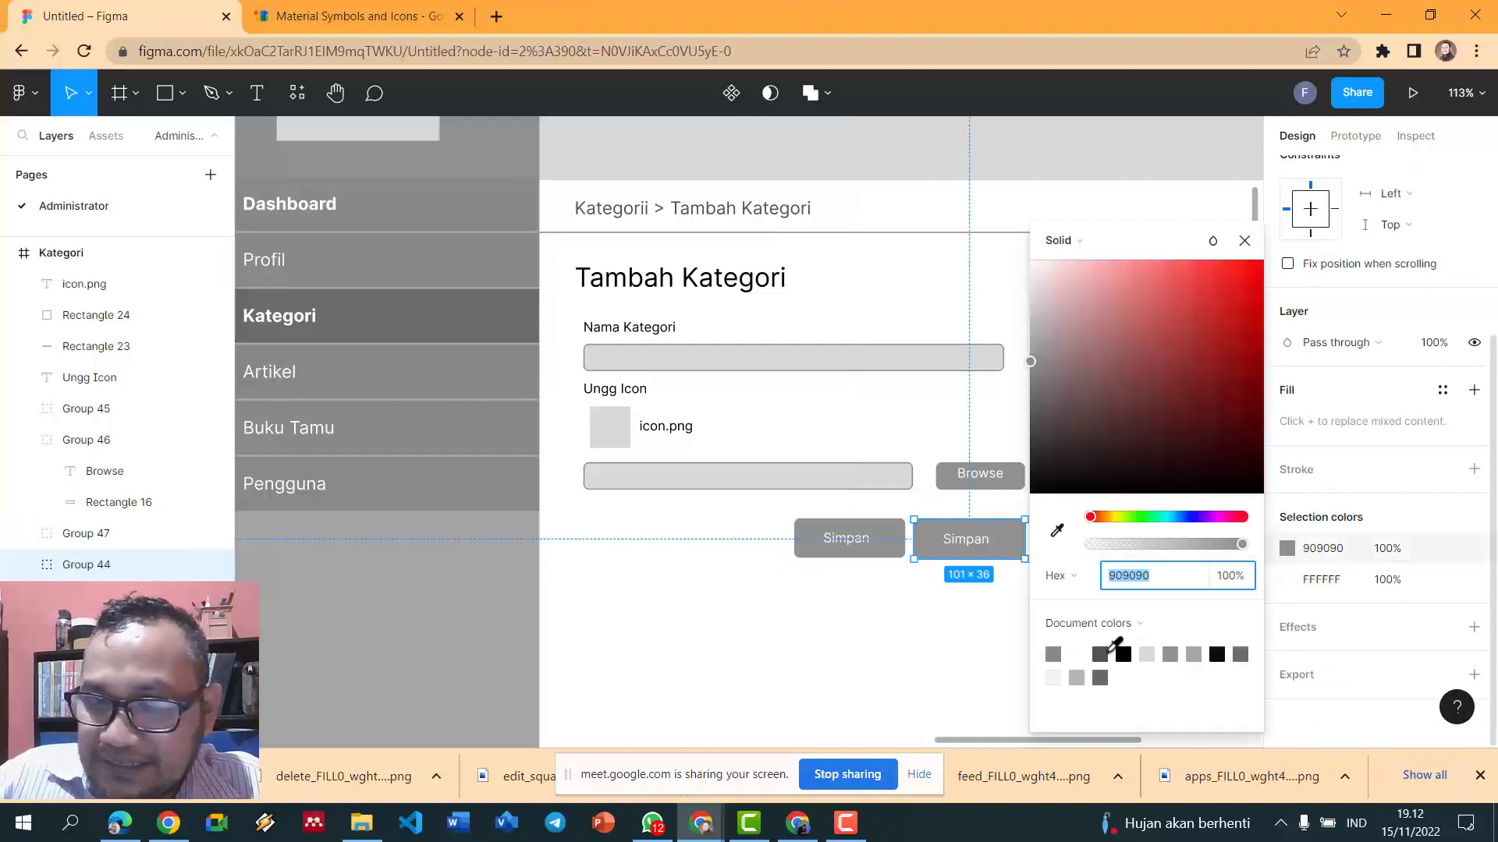
click(1107, 652)
click(886, 575)
- Relabel the left button as 'Batal'
double_click(857, 540)
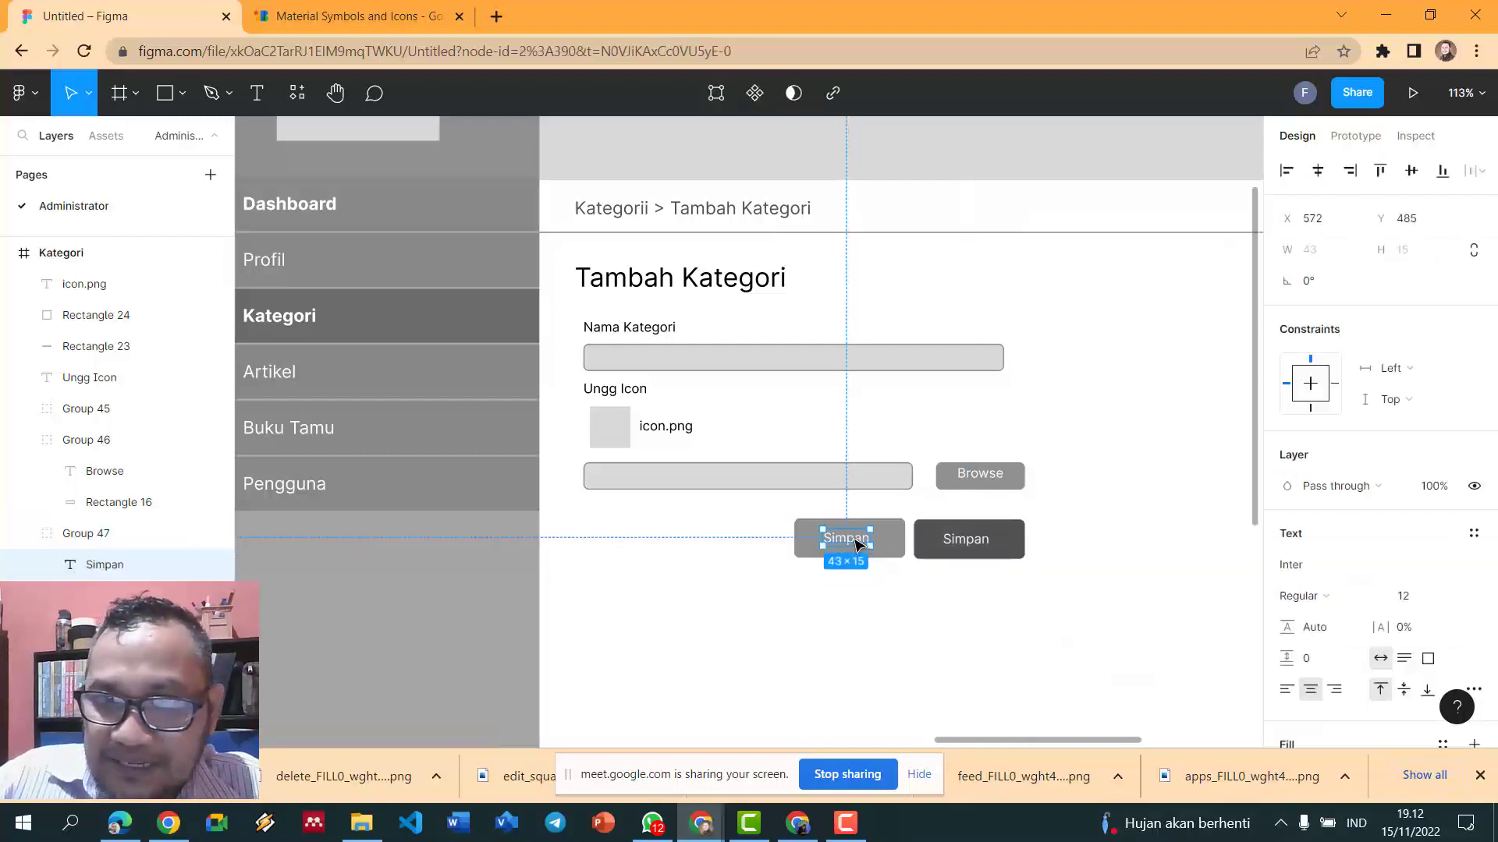
double_click(855, 540)
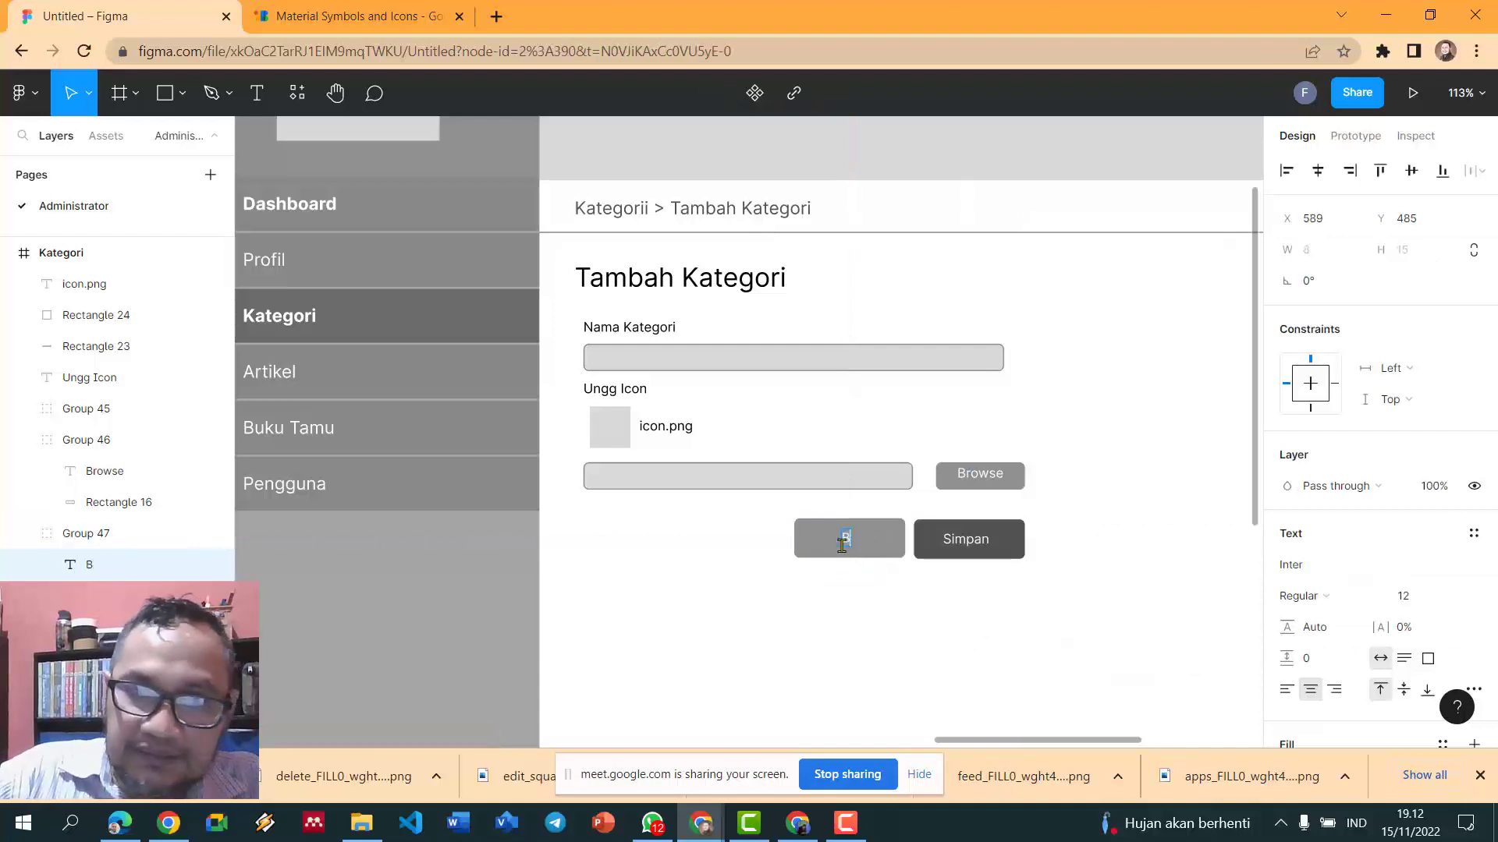
key(Escape)
click(616, 429)
click(1097, 390)
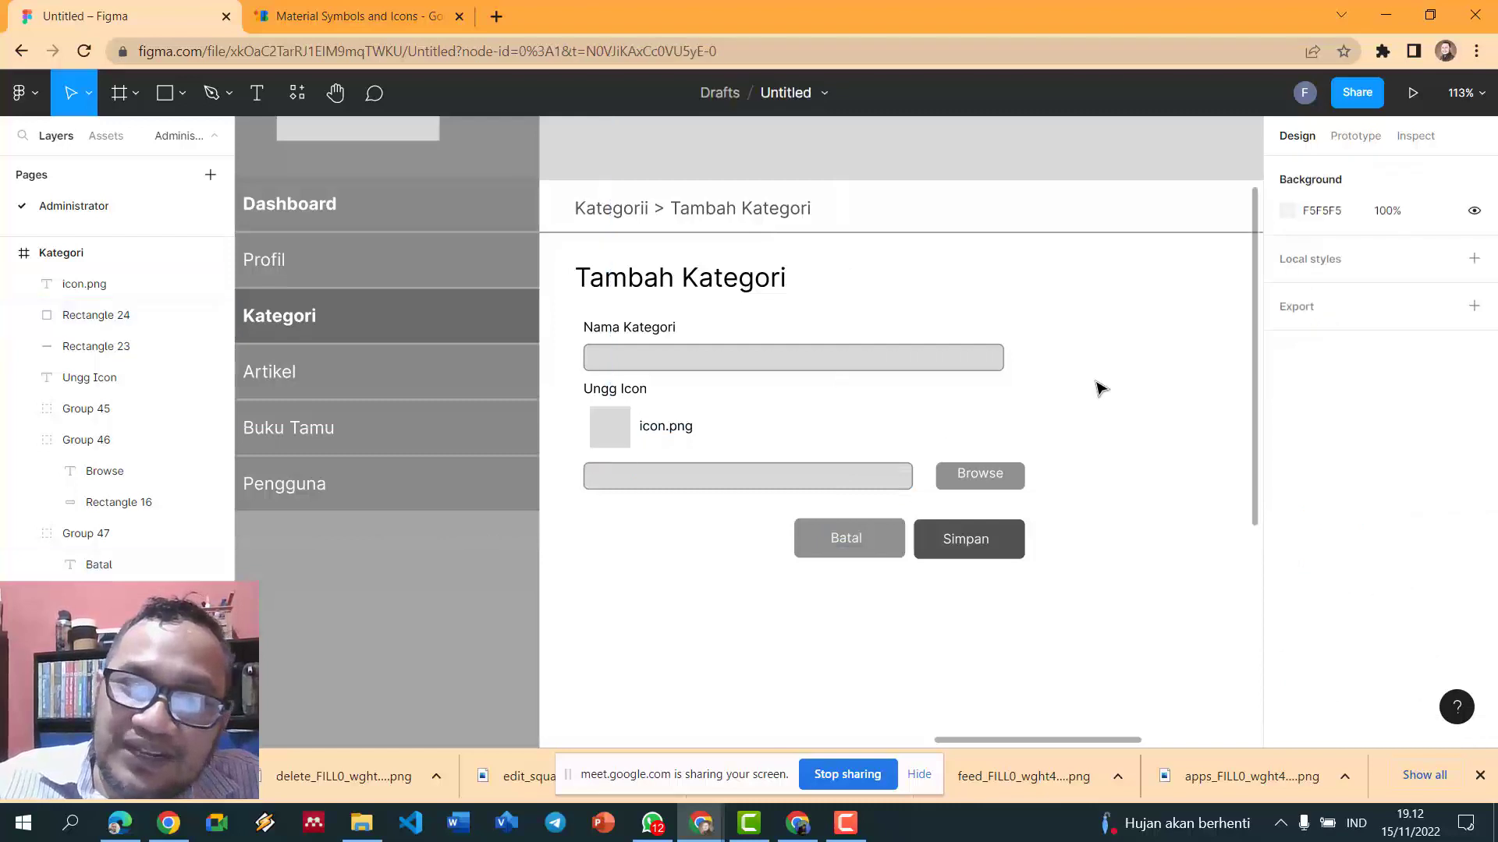
scroll(1092, 431, down, 4)
scroll(1175, 414, down, 1)
scroll(1175, 413, up, 2)
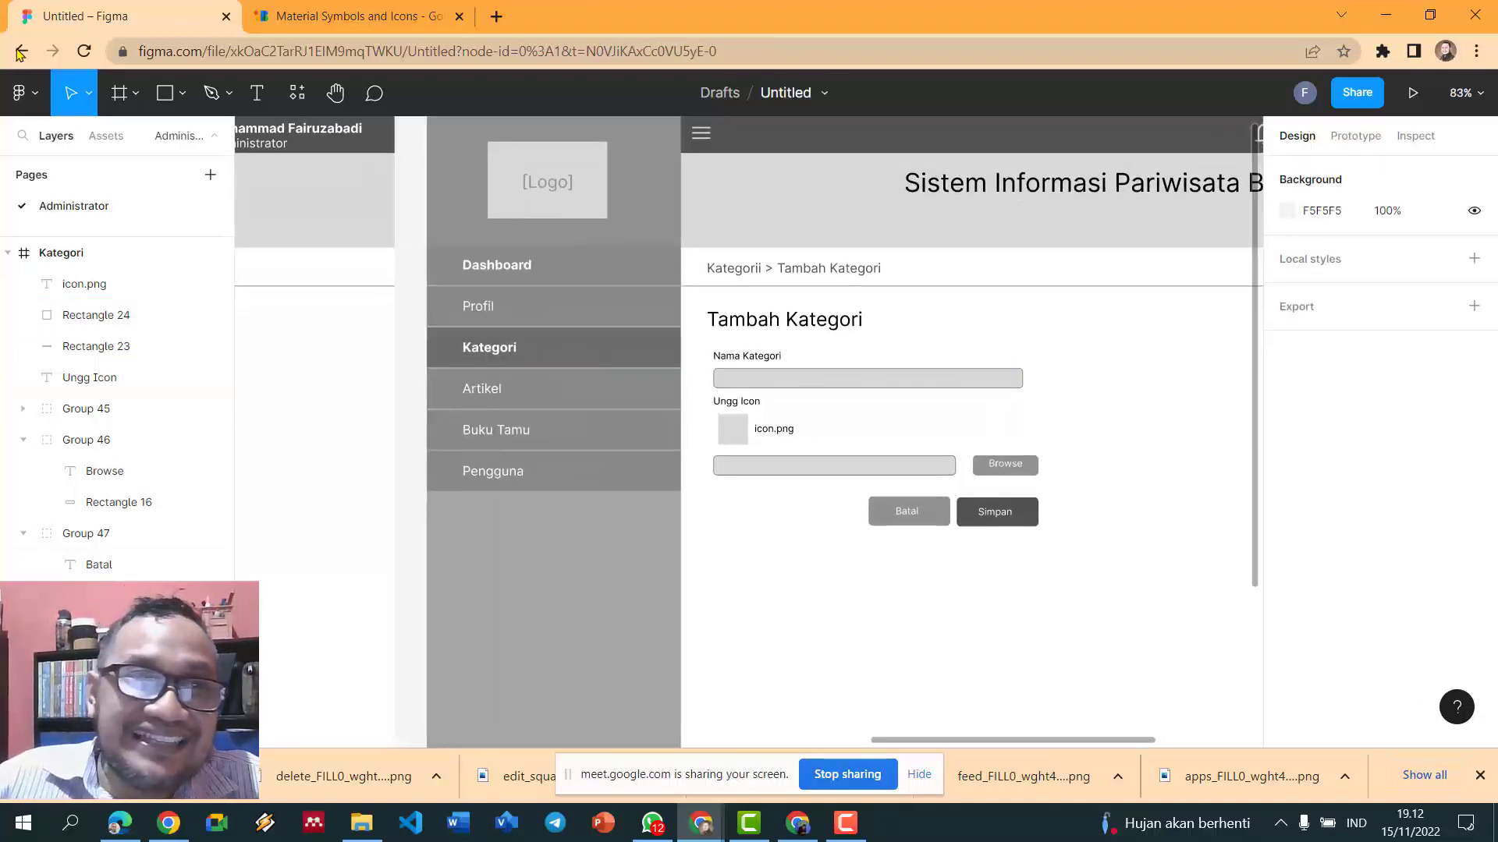
- Draw a new rectangle beside the Tambah Kategori form and give it a light grey fill
click(166, 94)
mouse_move(1077, 320)
mouse_down()
mouse_move(1177, 405)
mouse_move(1229, 526)
mouse_up()
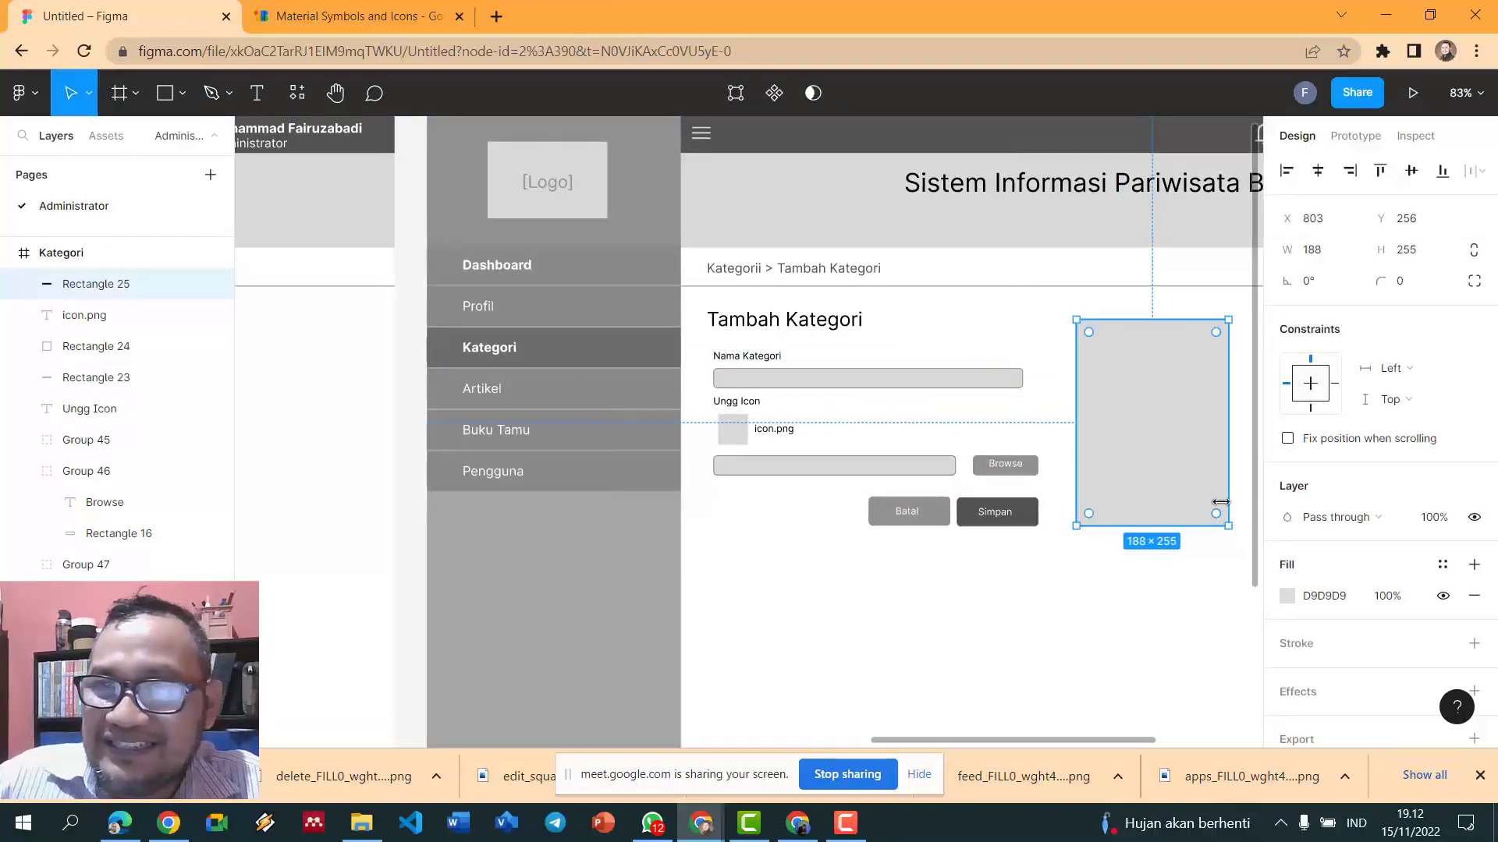
click(1291, 596)
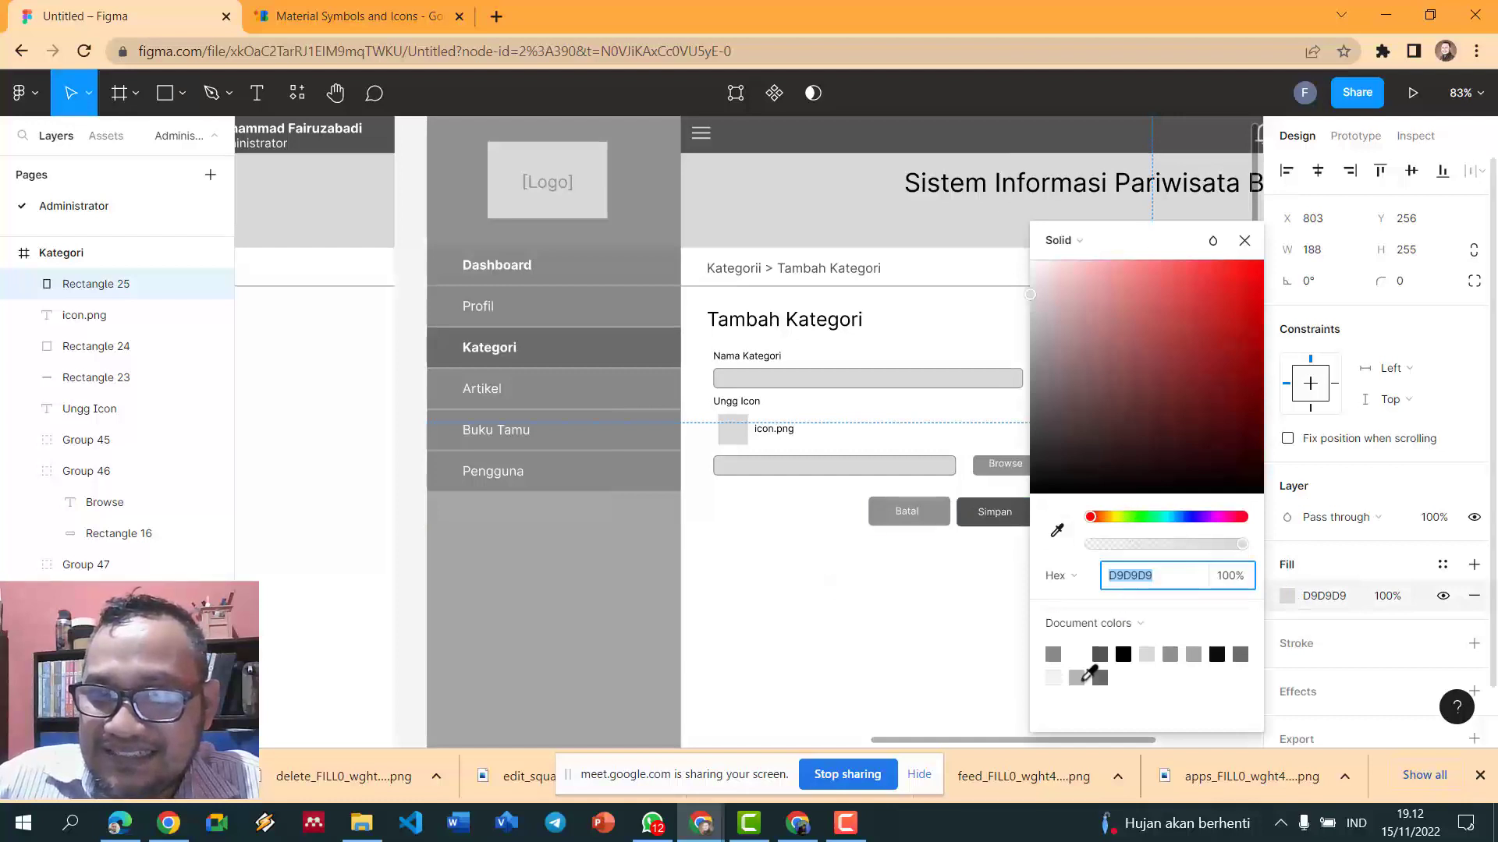
click(1080, 675)
click(1053, 452)
click(1119, 402)
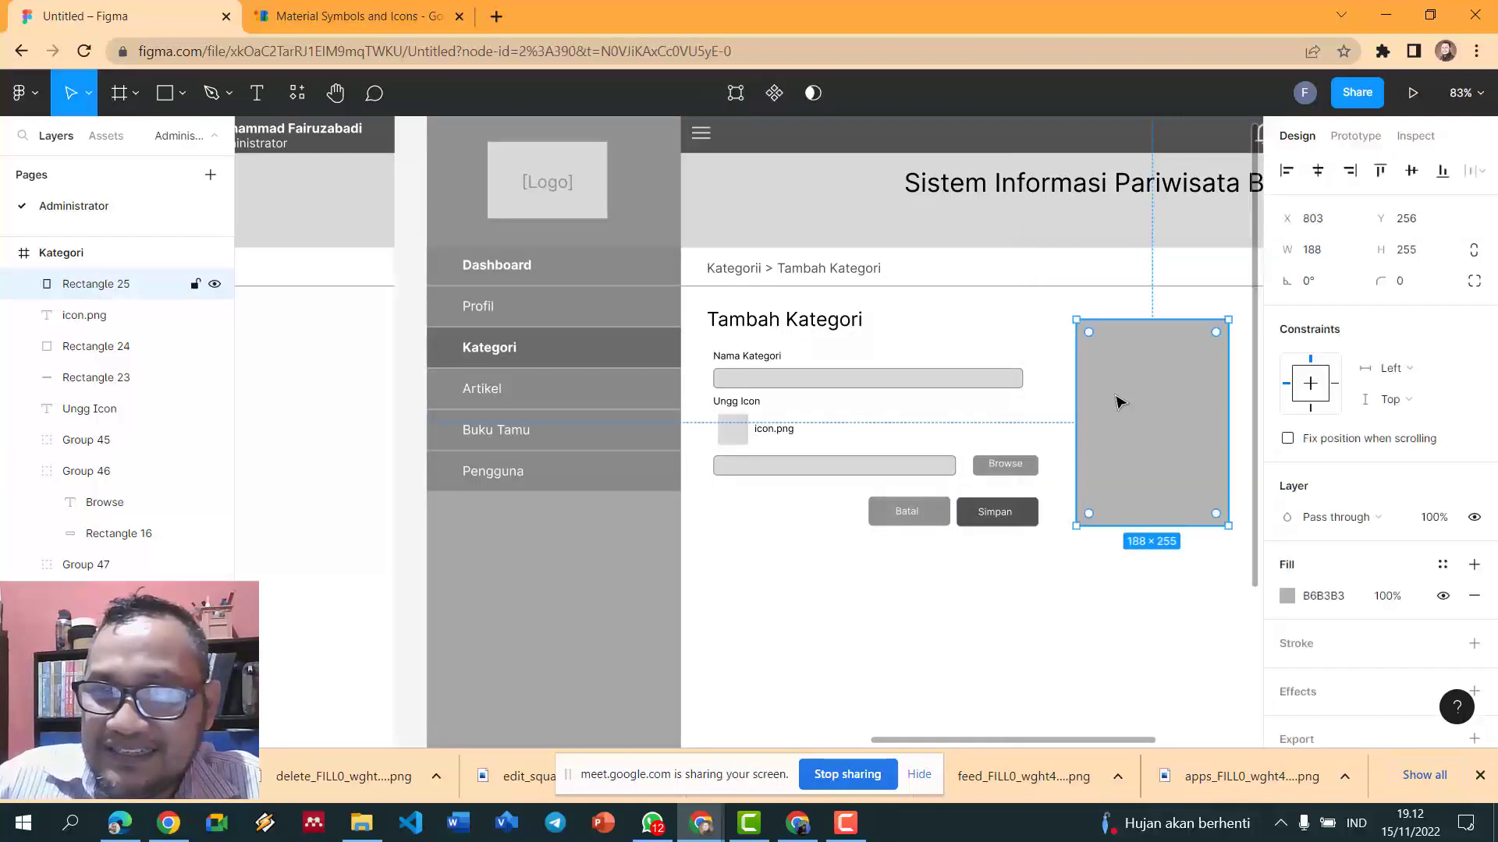
right_click(1118, 401)
click(1100, 373)
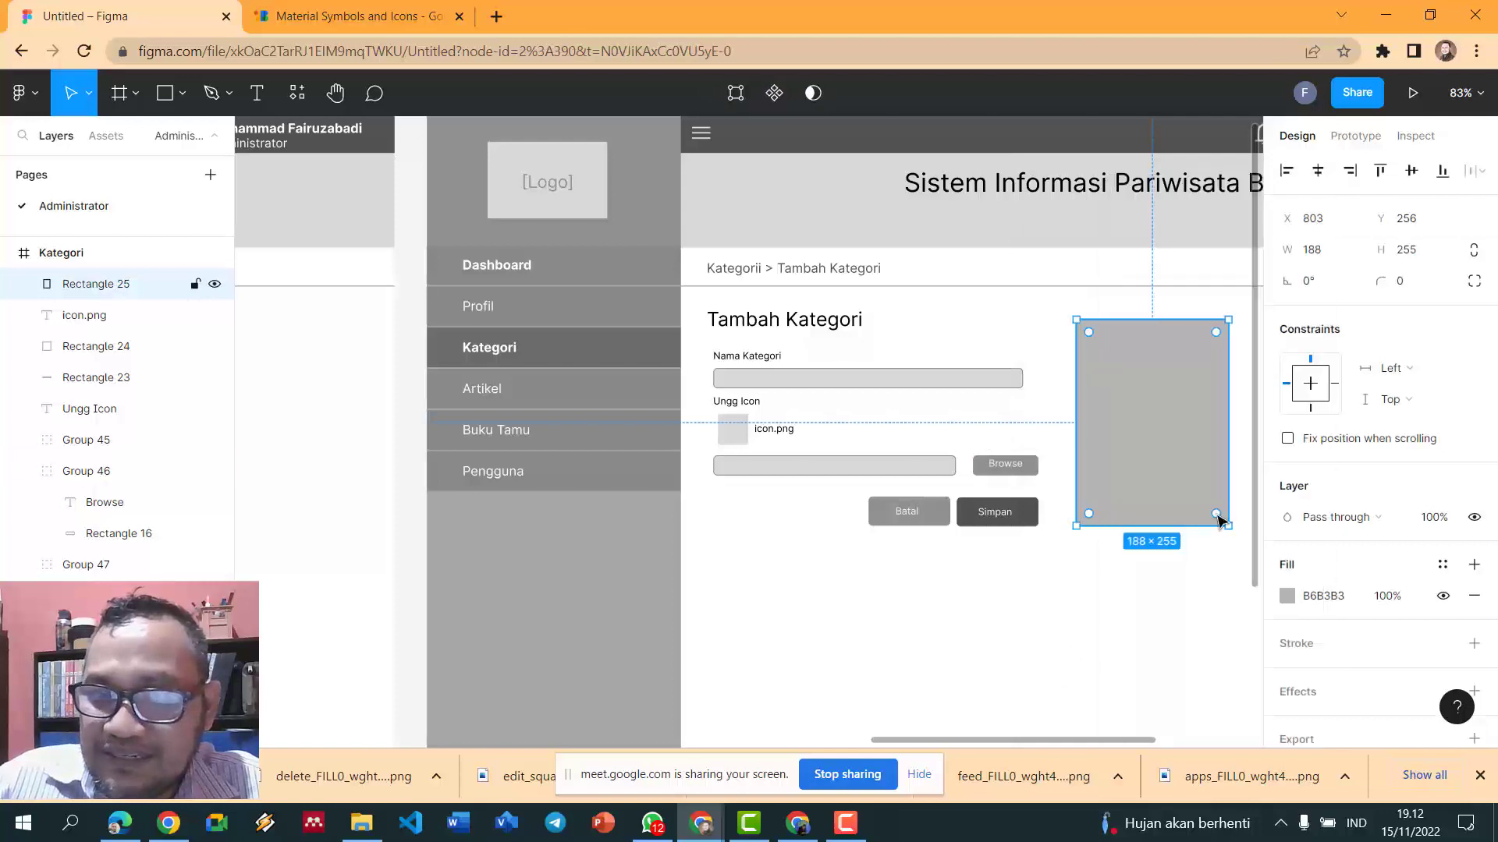
click(1287, 596)
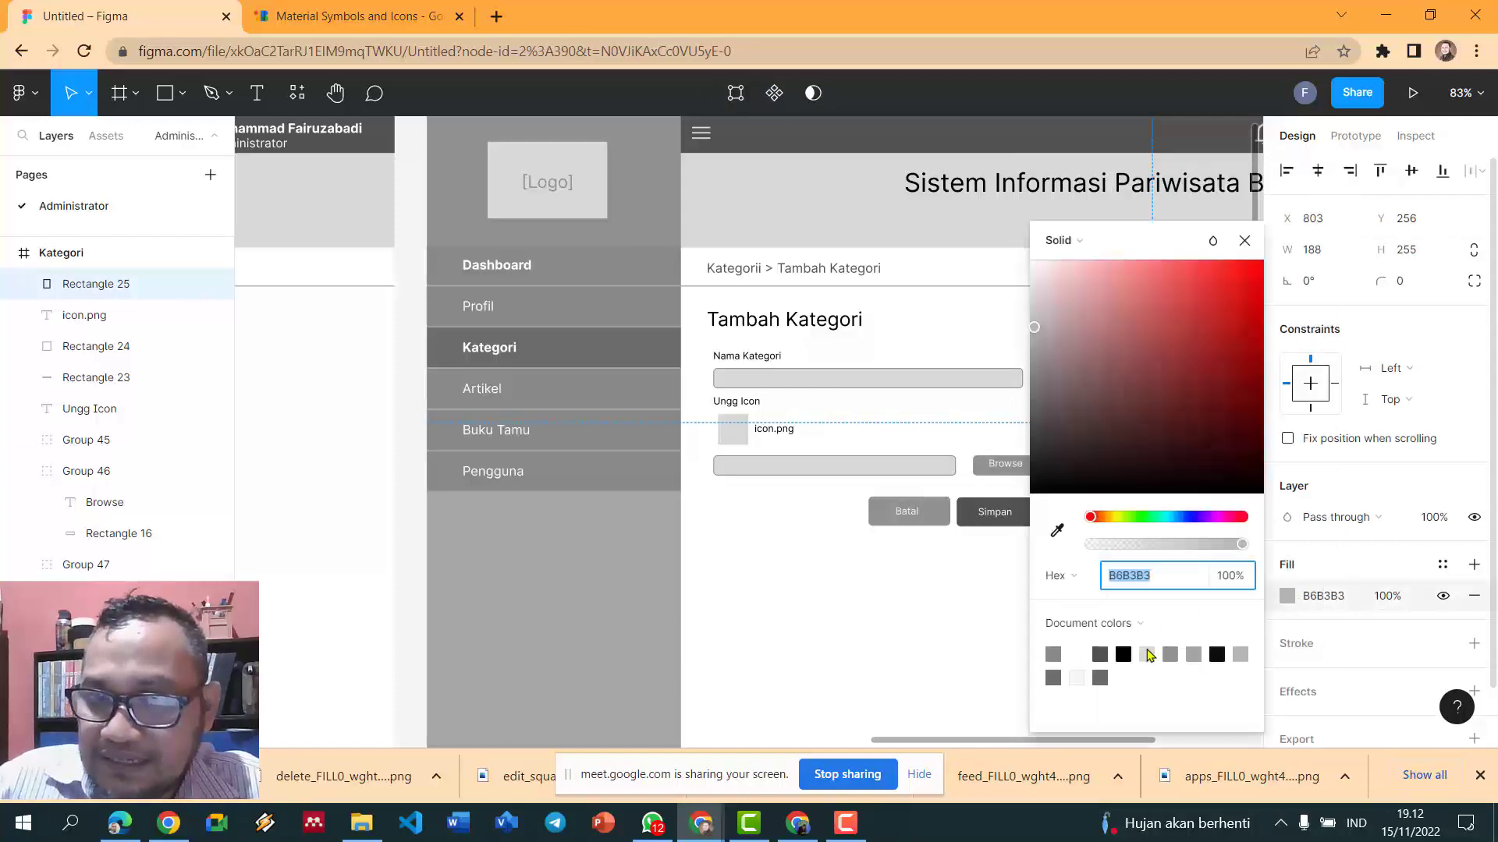
click(1155, 652)
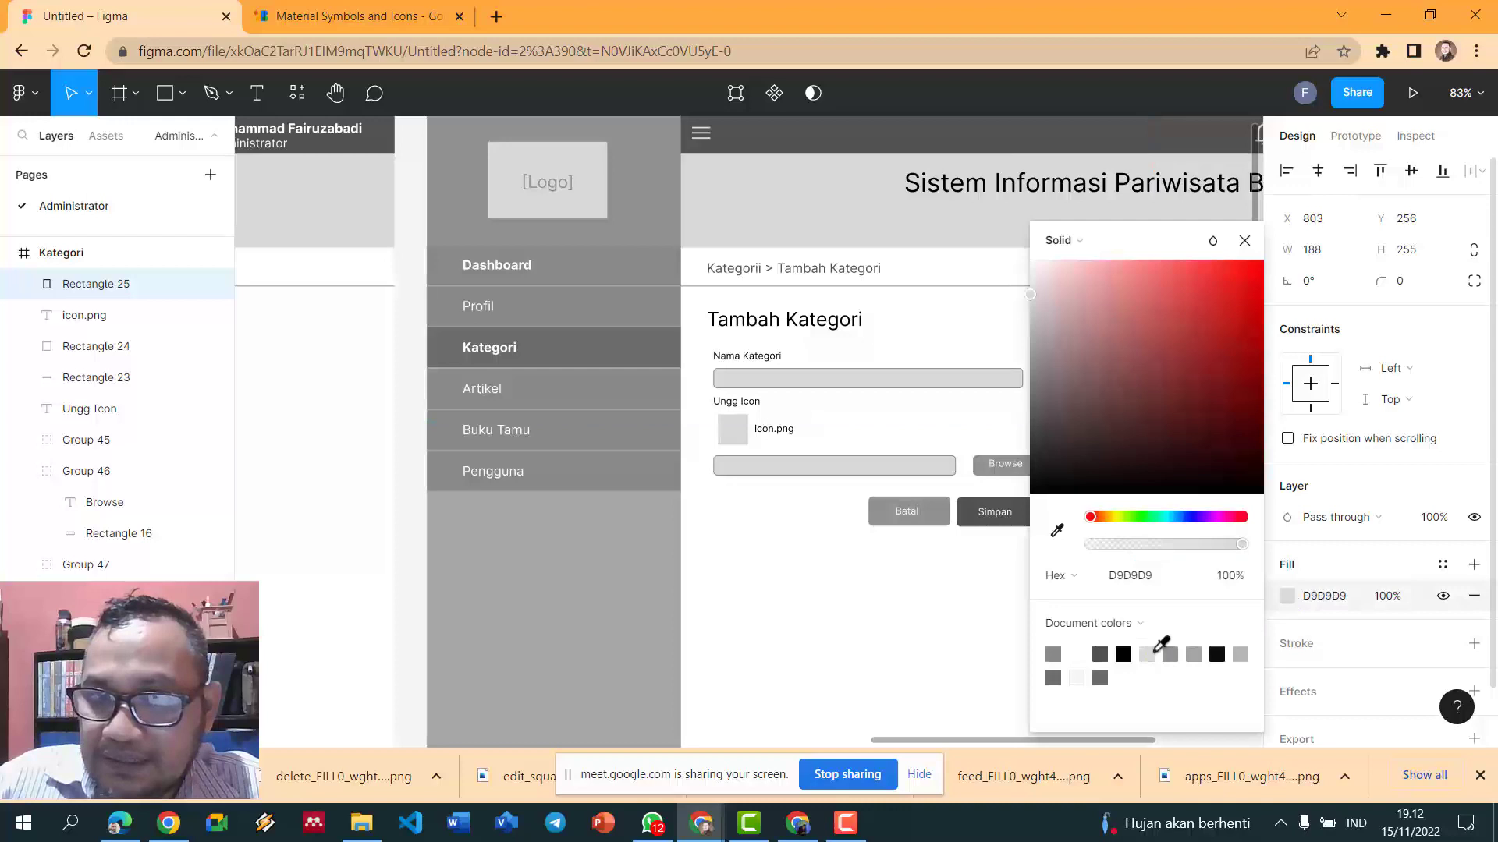
click(980, 645)
- Fit the F1F1F1 rectangle over the form at about 491 × 316 and send it to back
click(1143, 472)
drag(1146, 462, 885, 495)
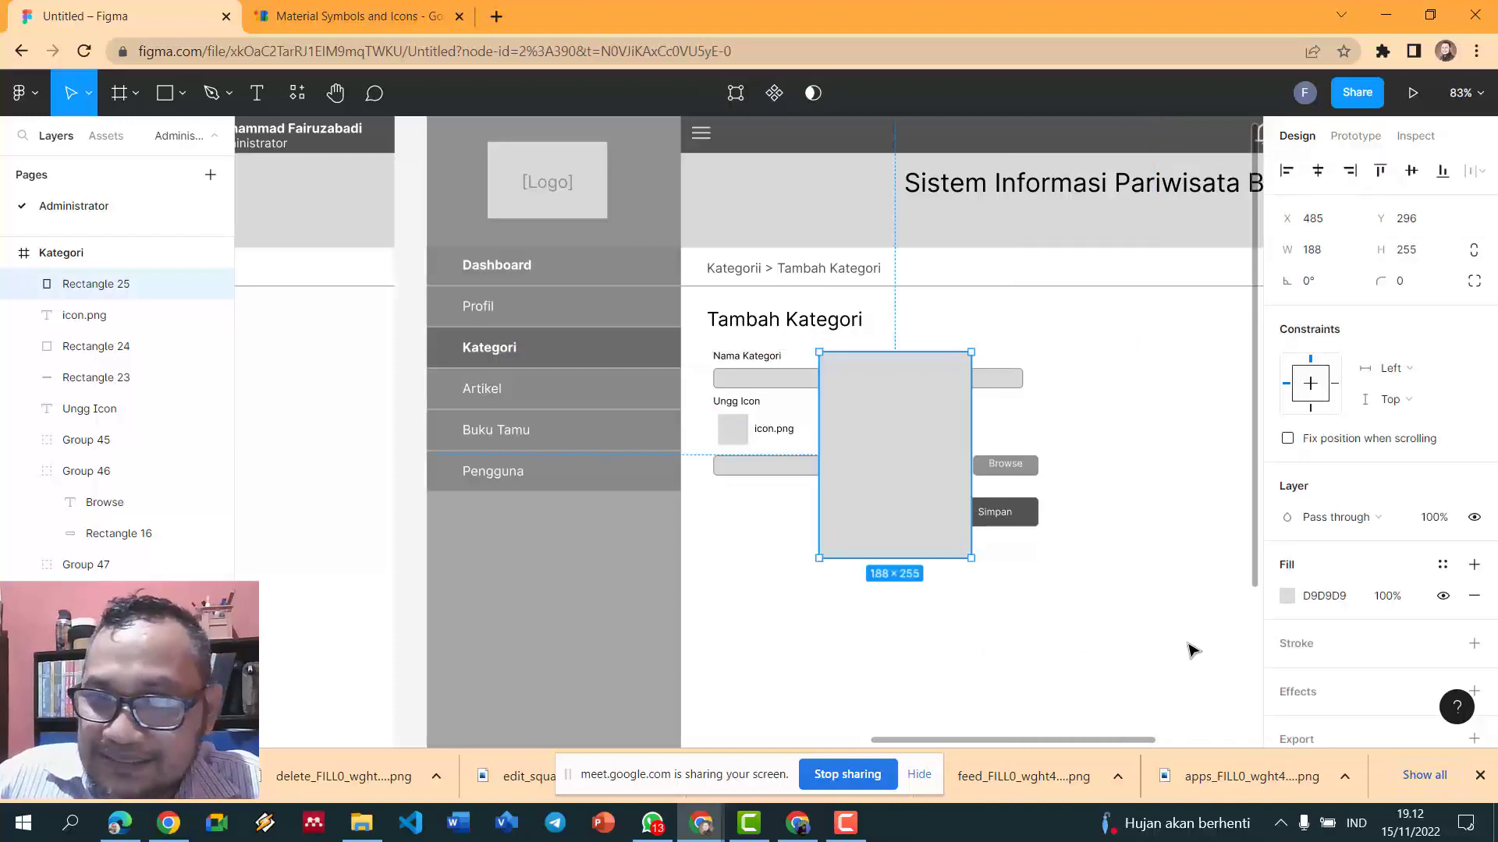
click(1287, 596)
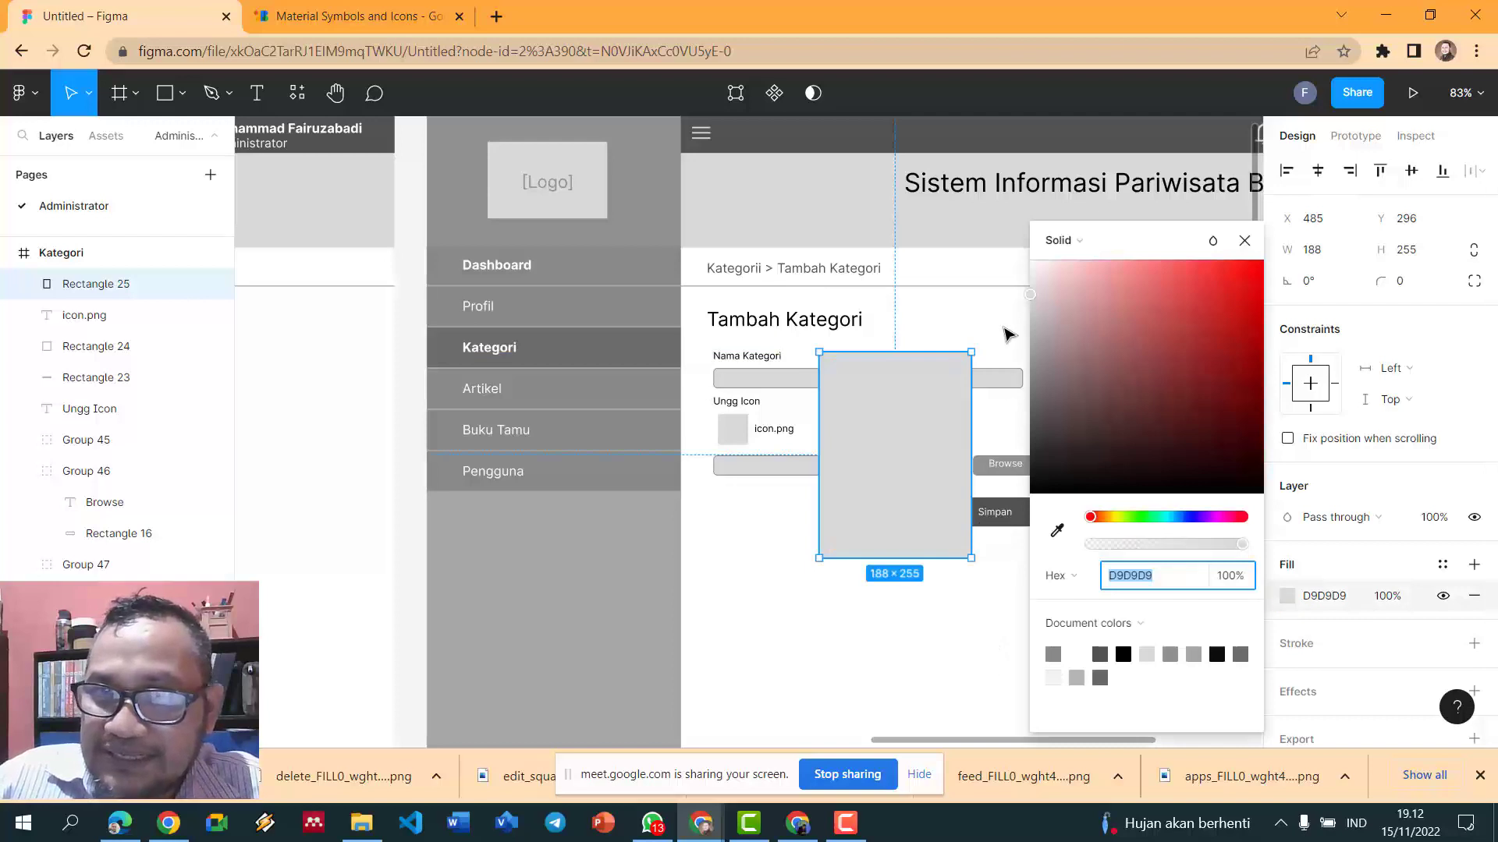
mouse_move(1036, 294)
mouse_down()
mouse_move(1039, 274)
mouse_move(1027, 289)
mouse_up()
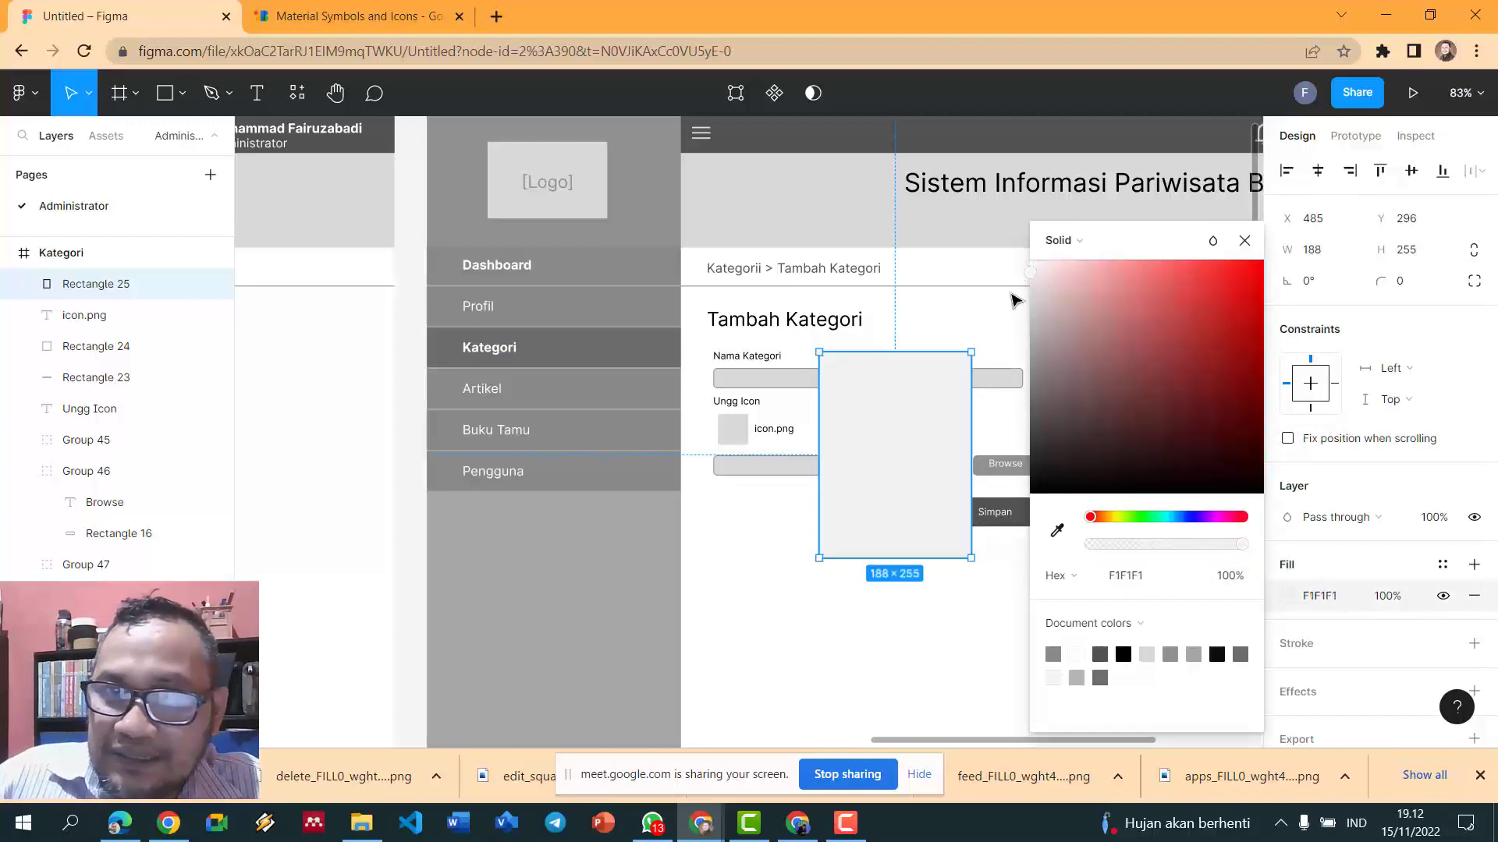
drag(862, 489, 1080, 419)
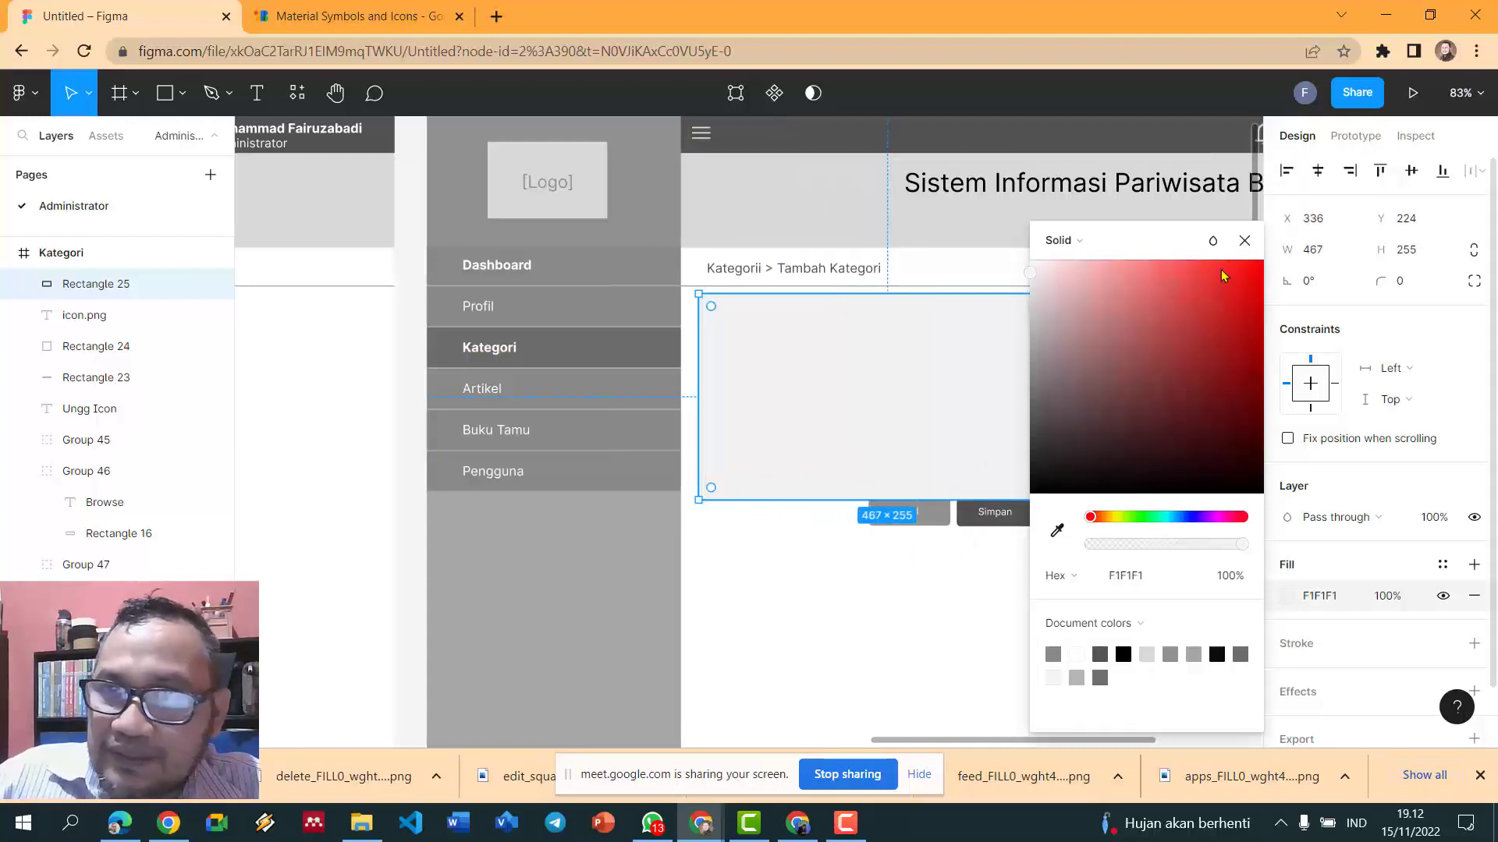
click(1244, 241)
drag(1076, 500, 1098, 551)
right_click(977, 390)
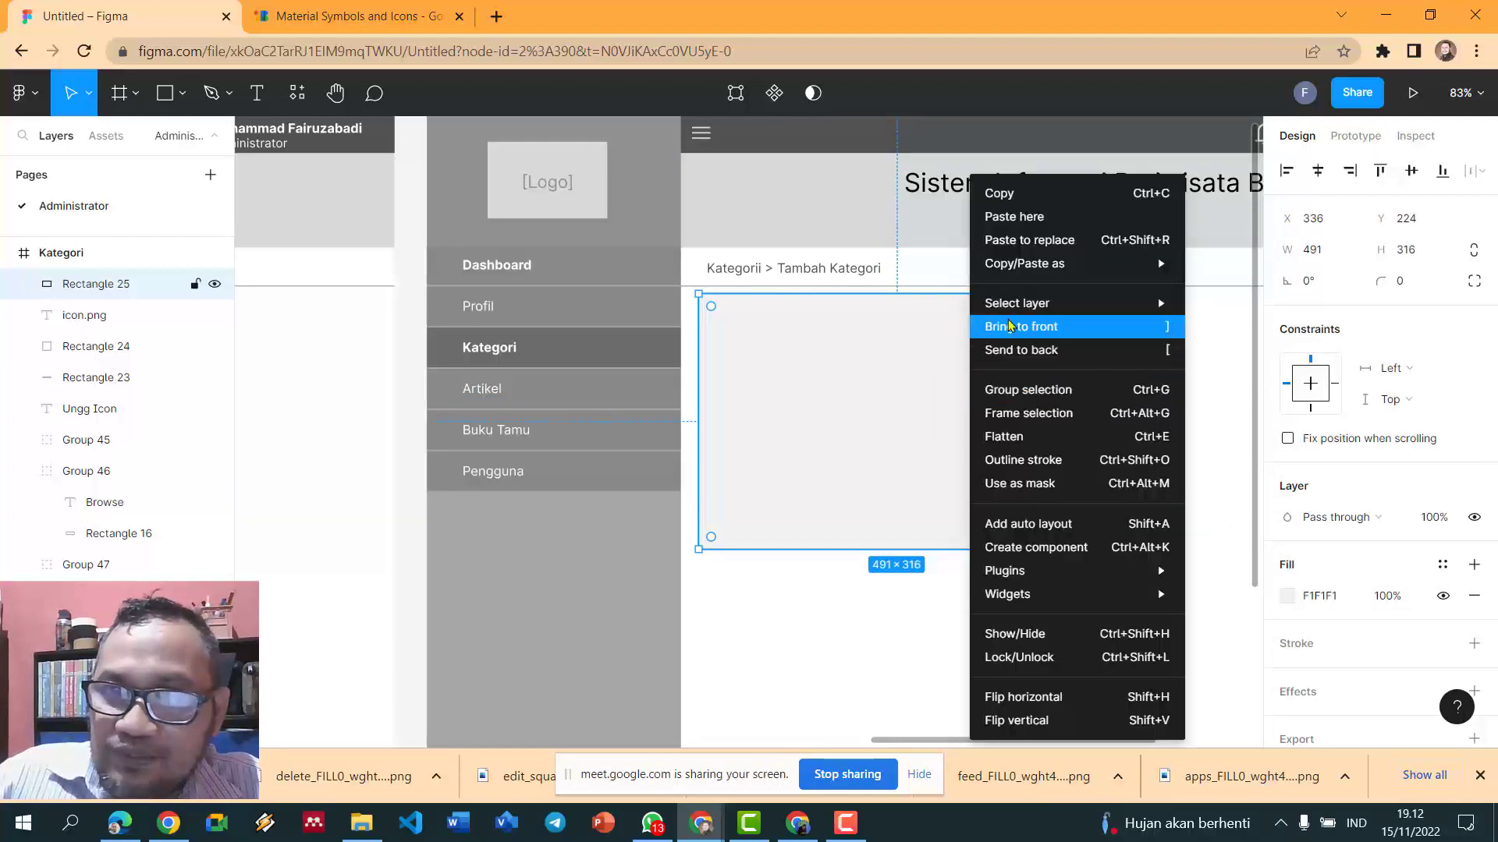
click(1010, 350)
click(1186, 382)
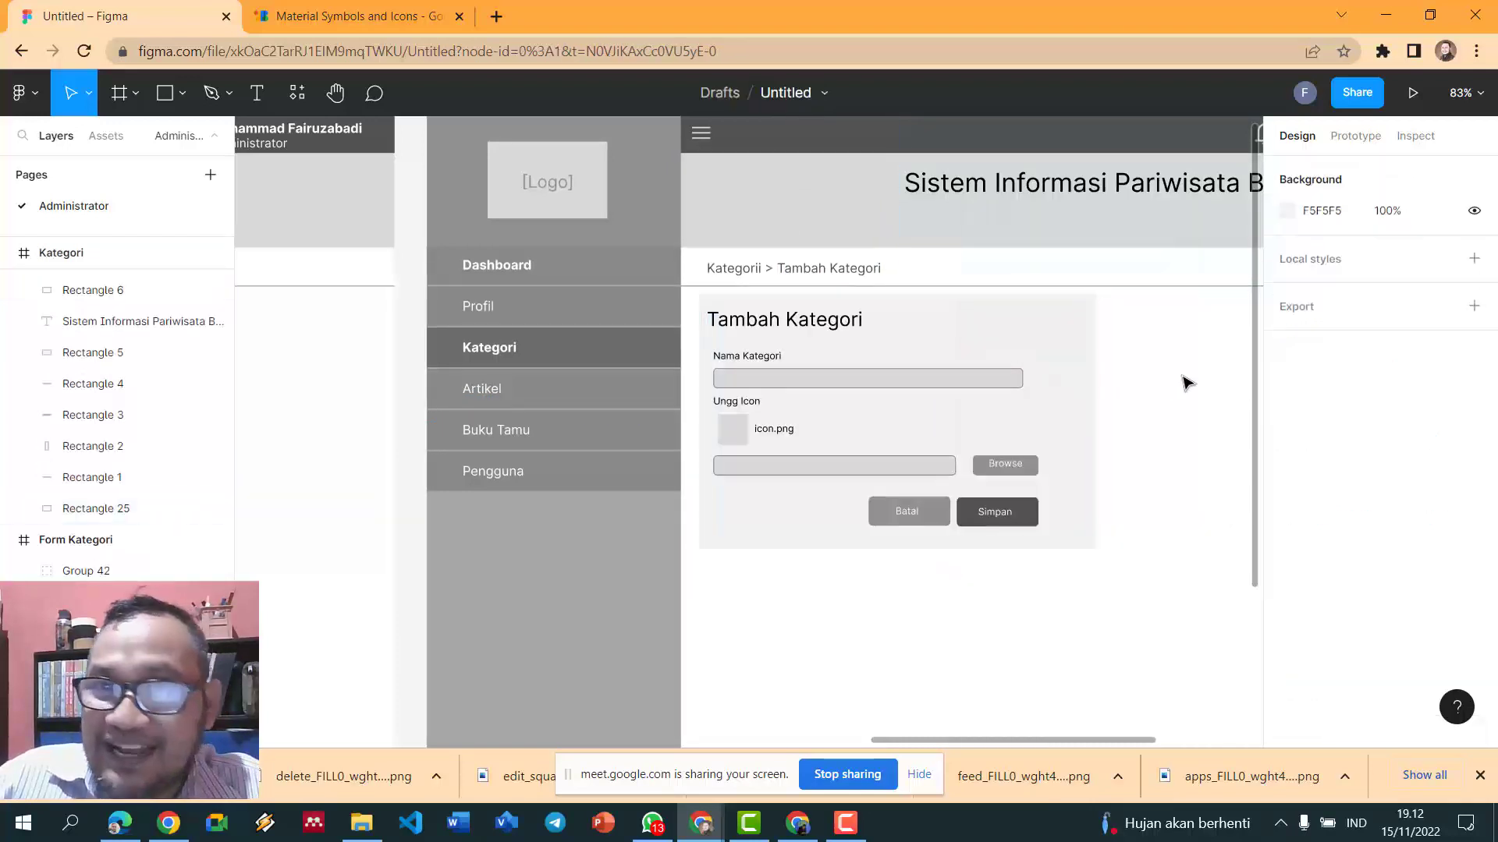
- Round the form background panel's corners to a radius of 10
click(1069, 380)
drag(1075, 376, 1071, 383)
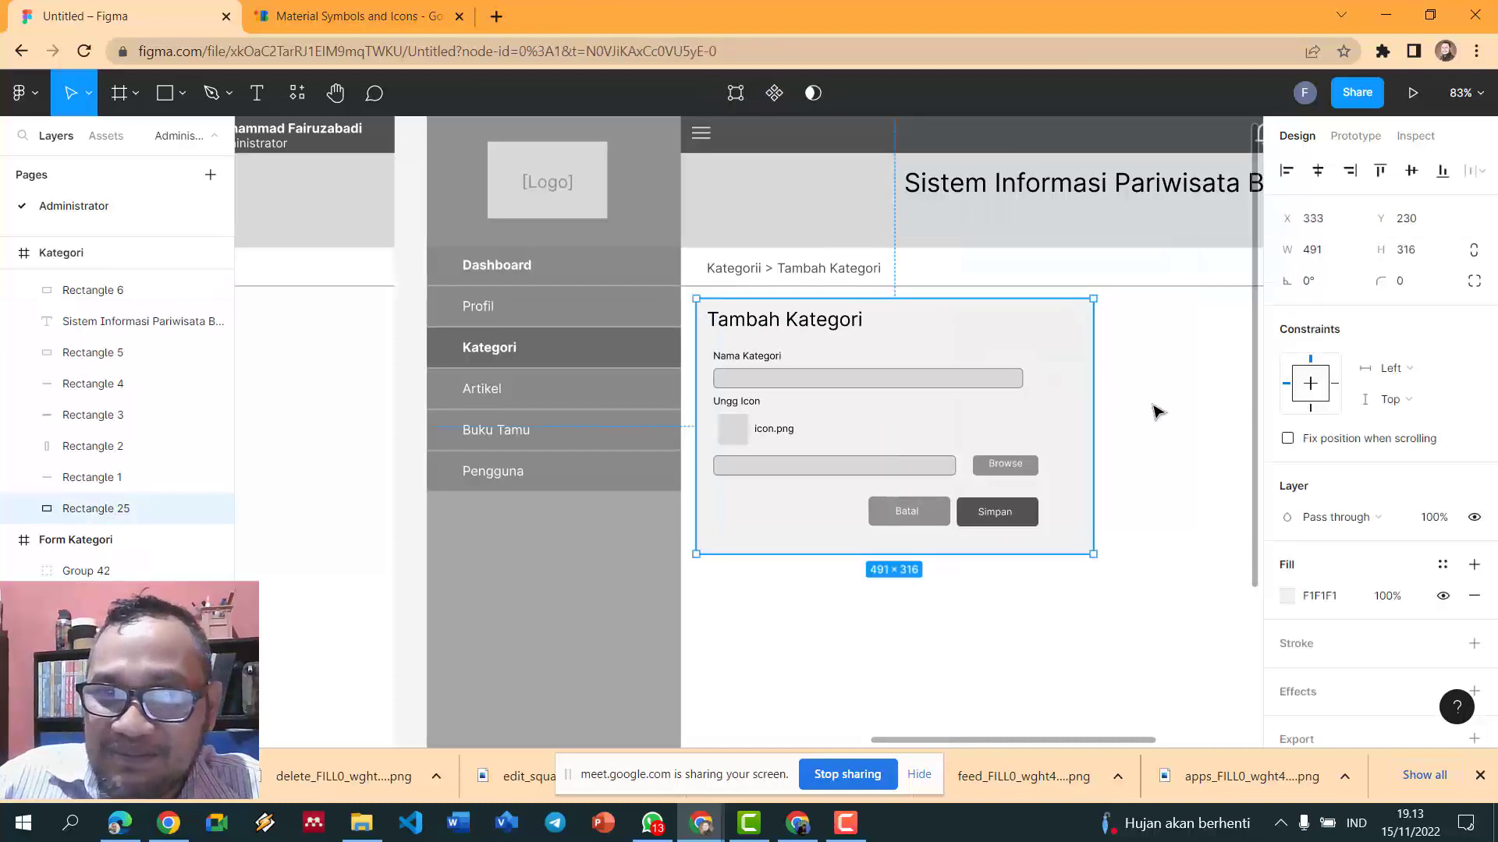
click(1158, 413)
scroll(1155, 414, up, 3)
click(1016, 348)
click(1405, 283)
text(5)
key(Return)
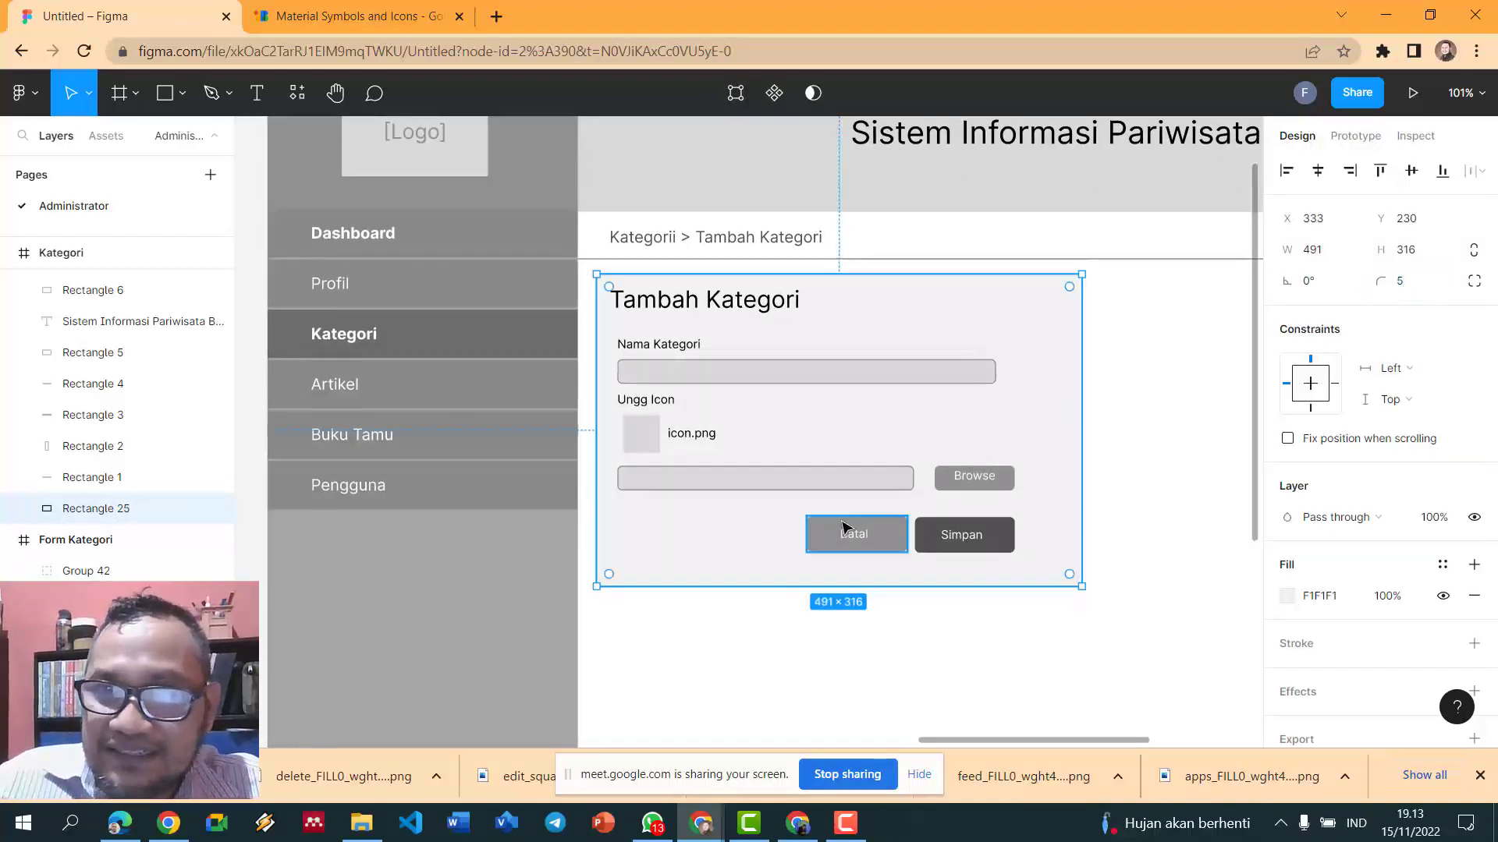
click(1182, 408)
click(1056, 371)
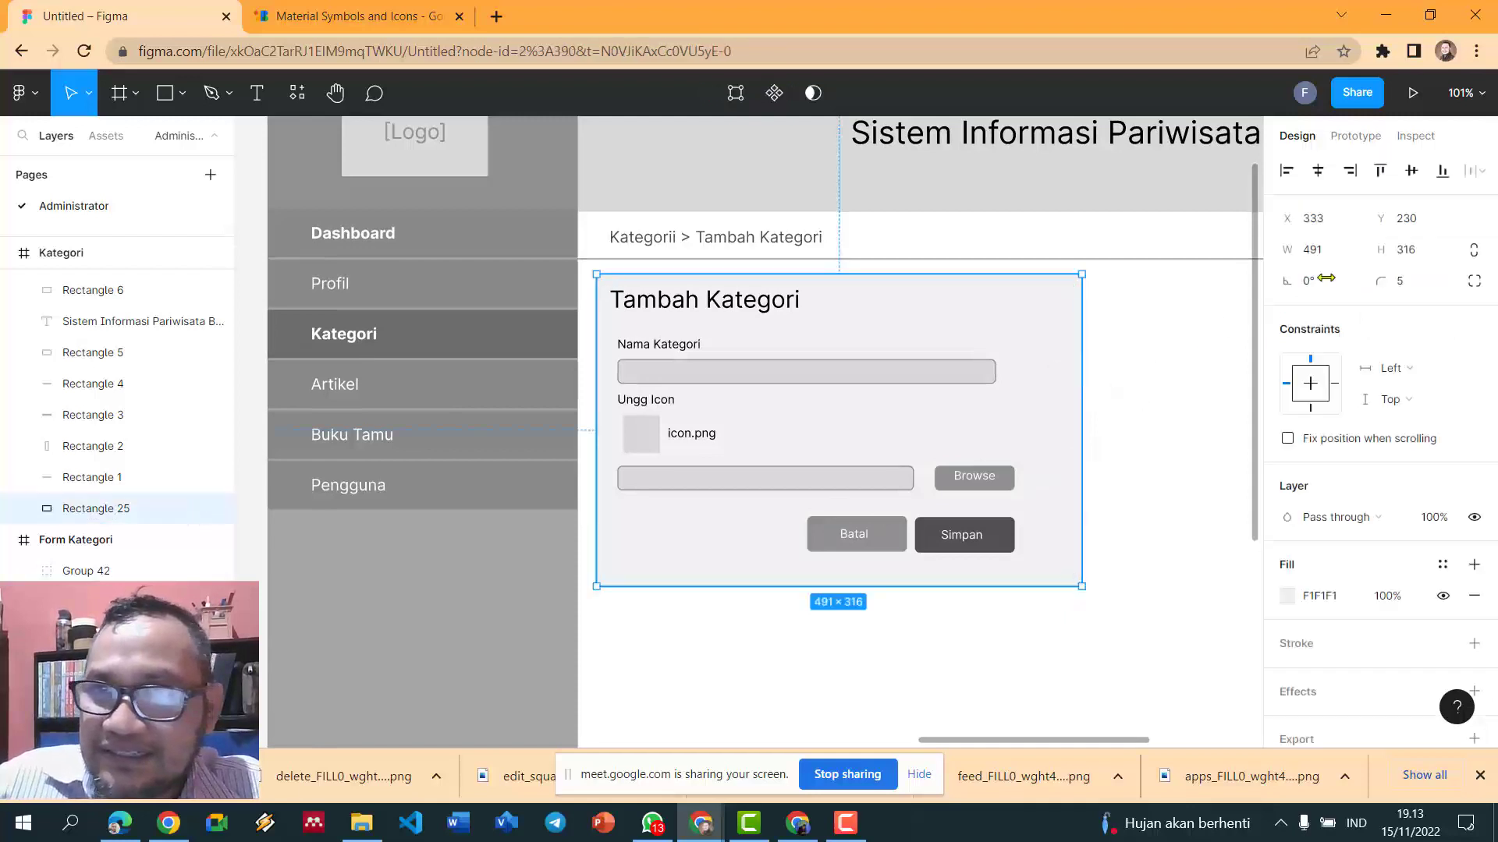
click(1404, 287)
text(10)
key(Return)
- Add a light grey B6B3B3 border to the background panel
click(1126, 384)
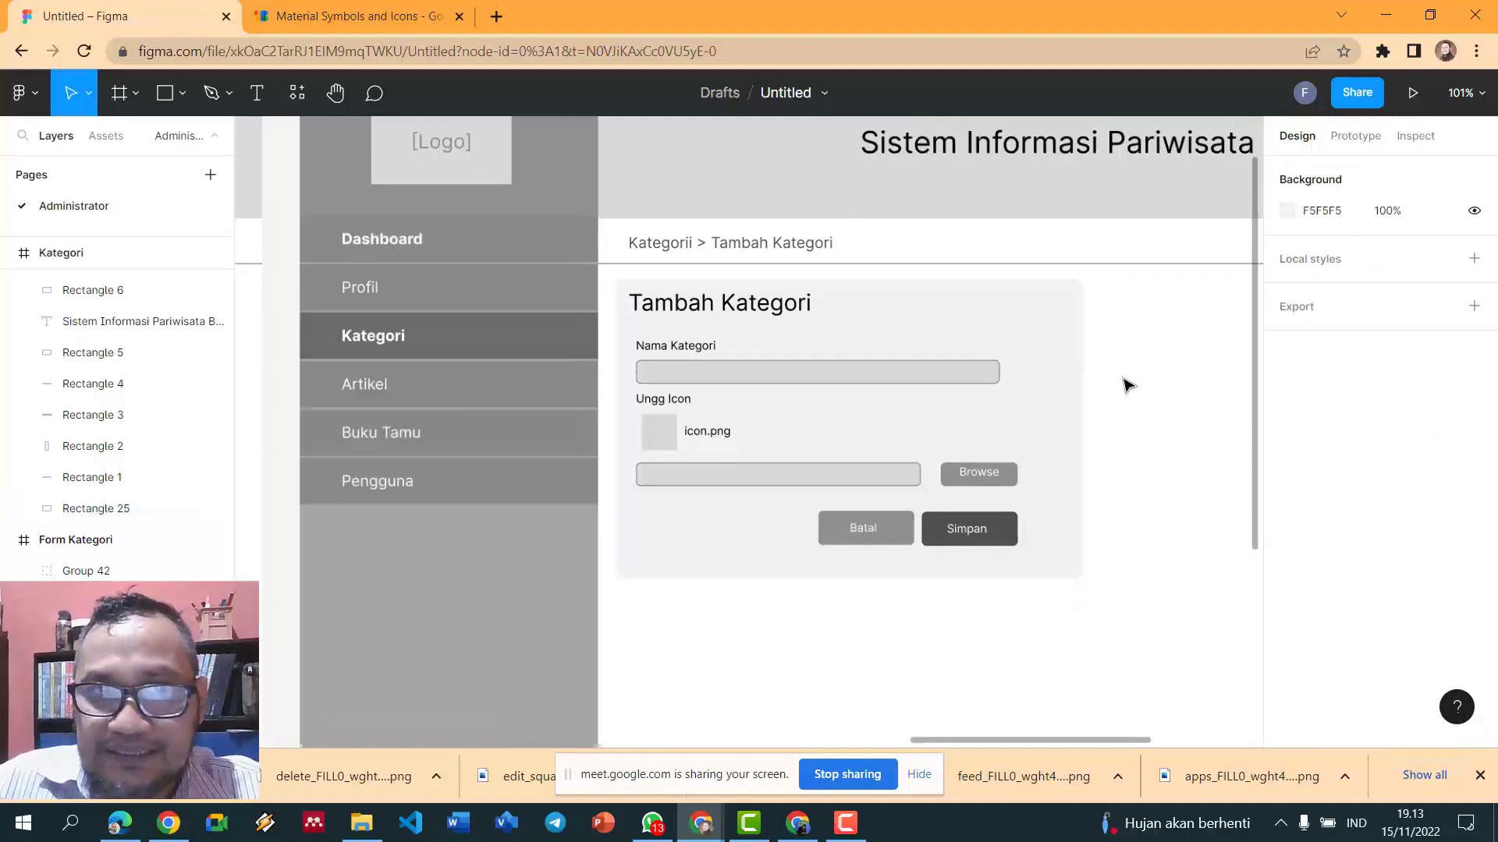
scroll(1126, 385, down, 2)
click(1091, 411)
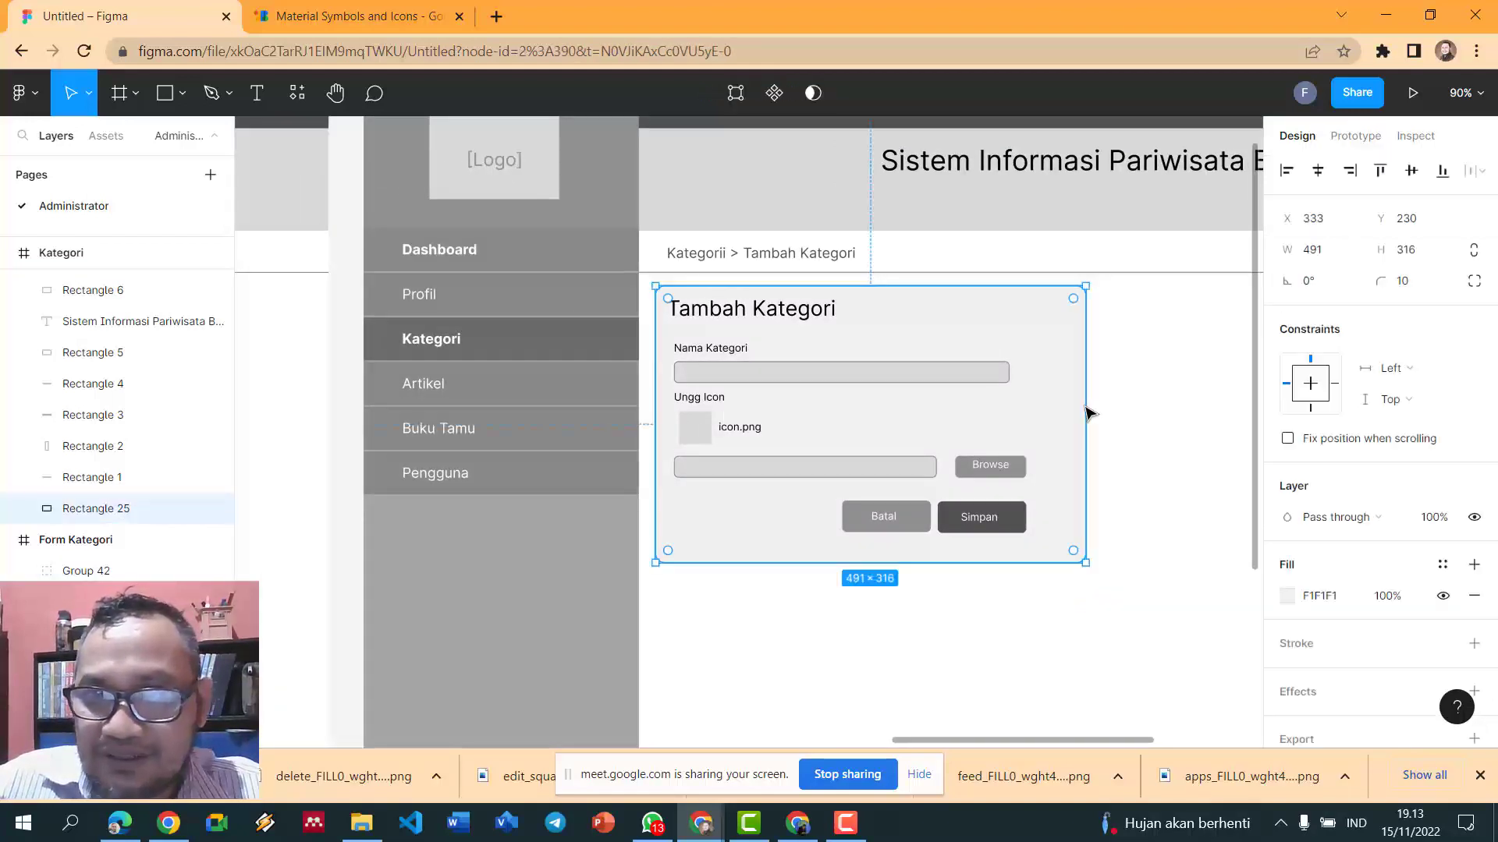
click(1296, 644)
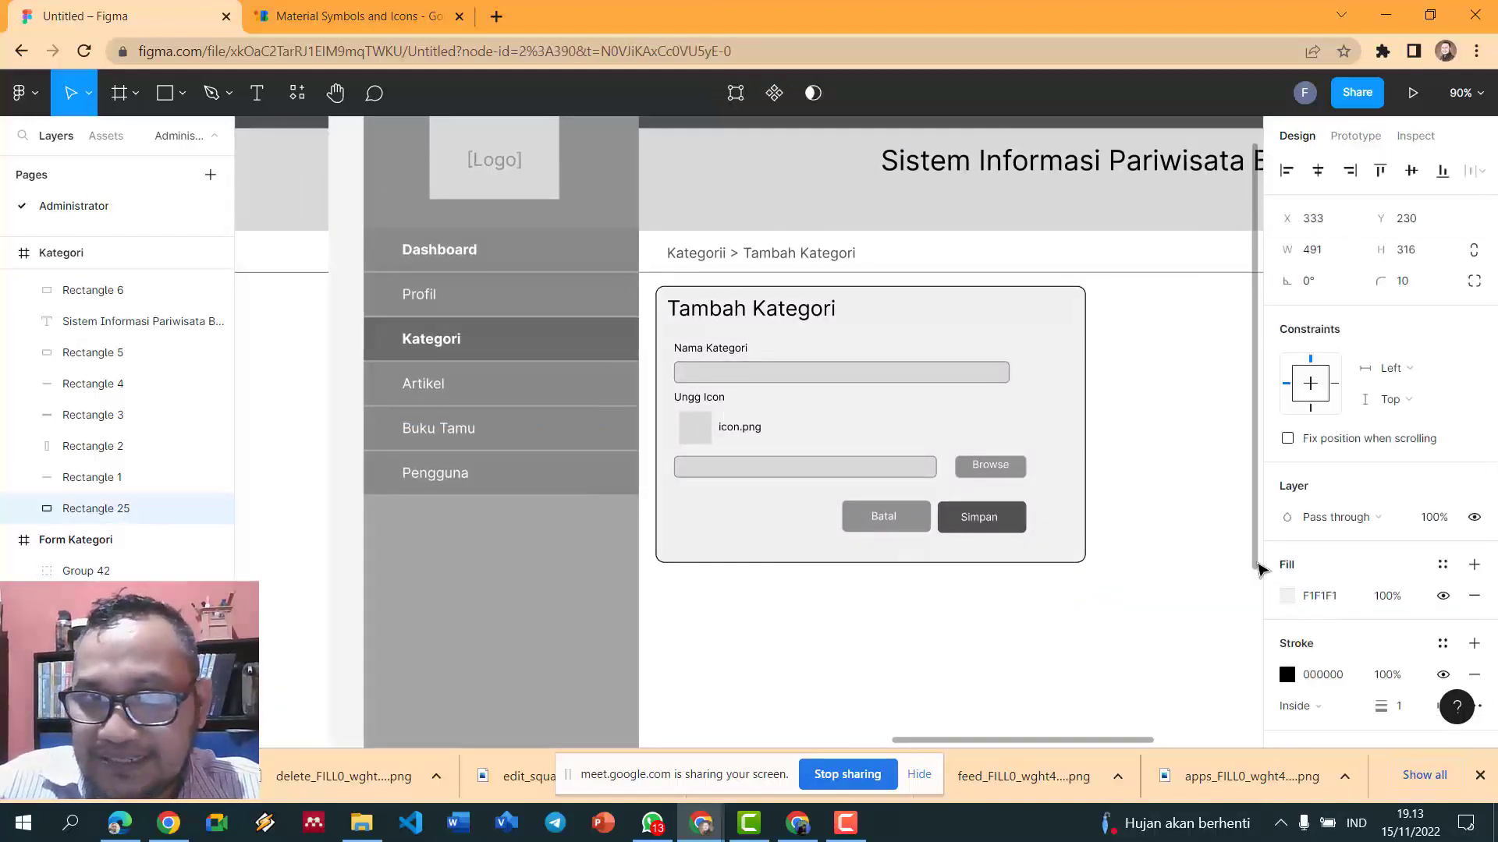
click(1287, 675)
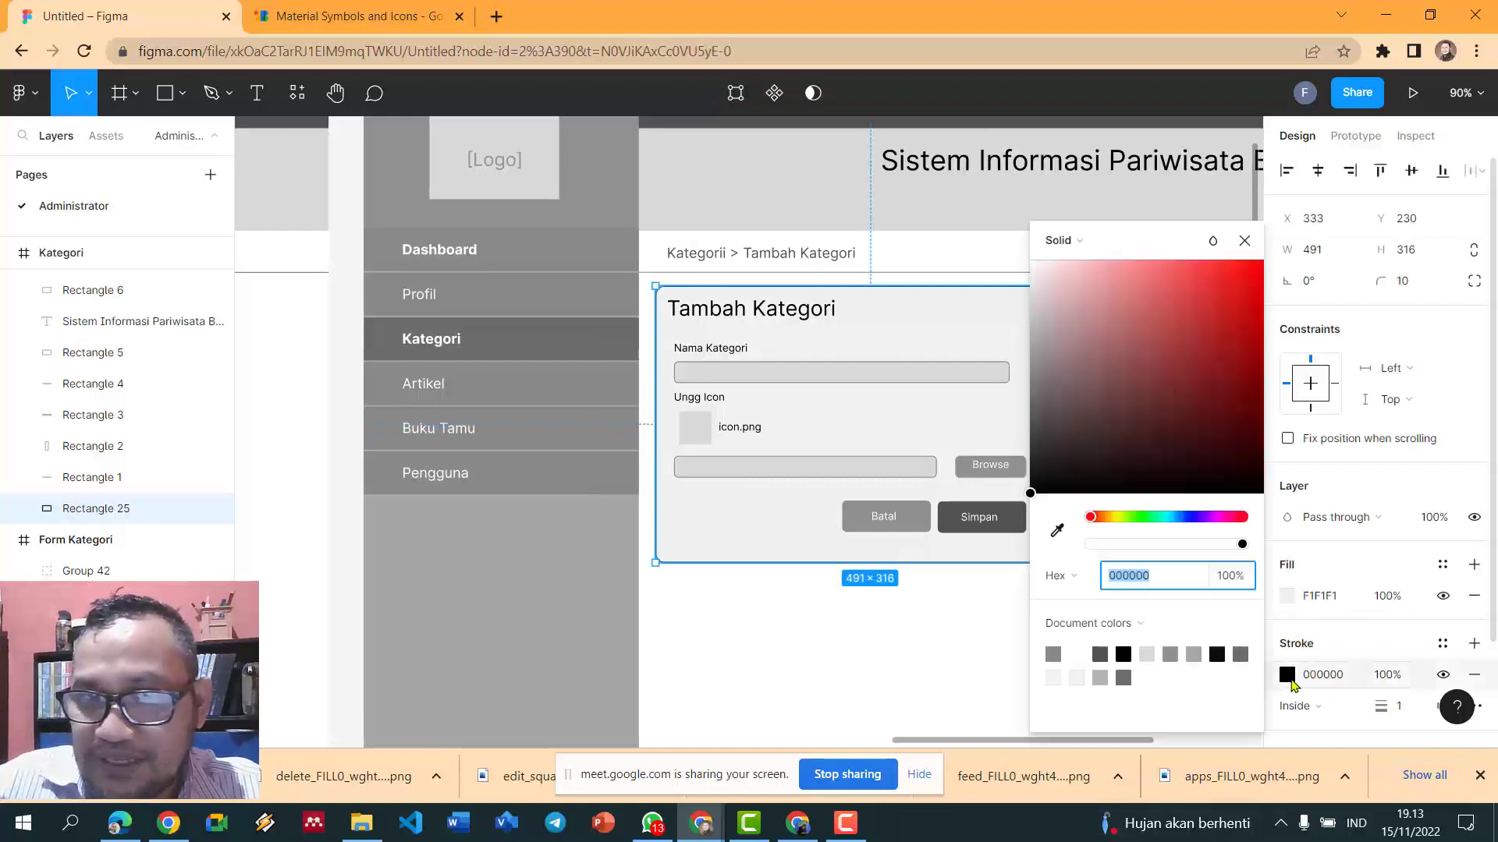
click(1101, 675)
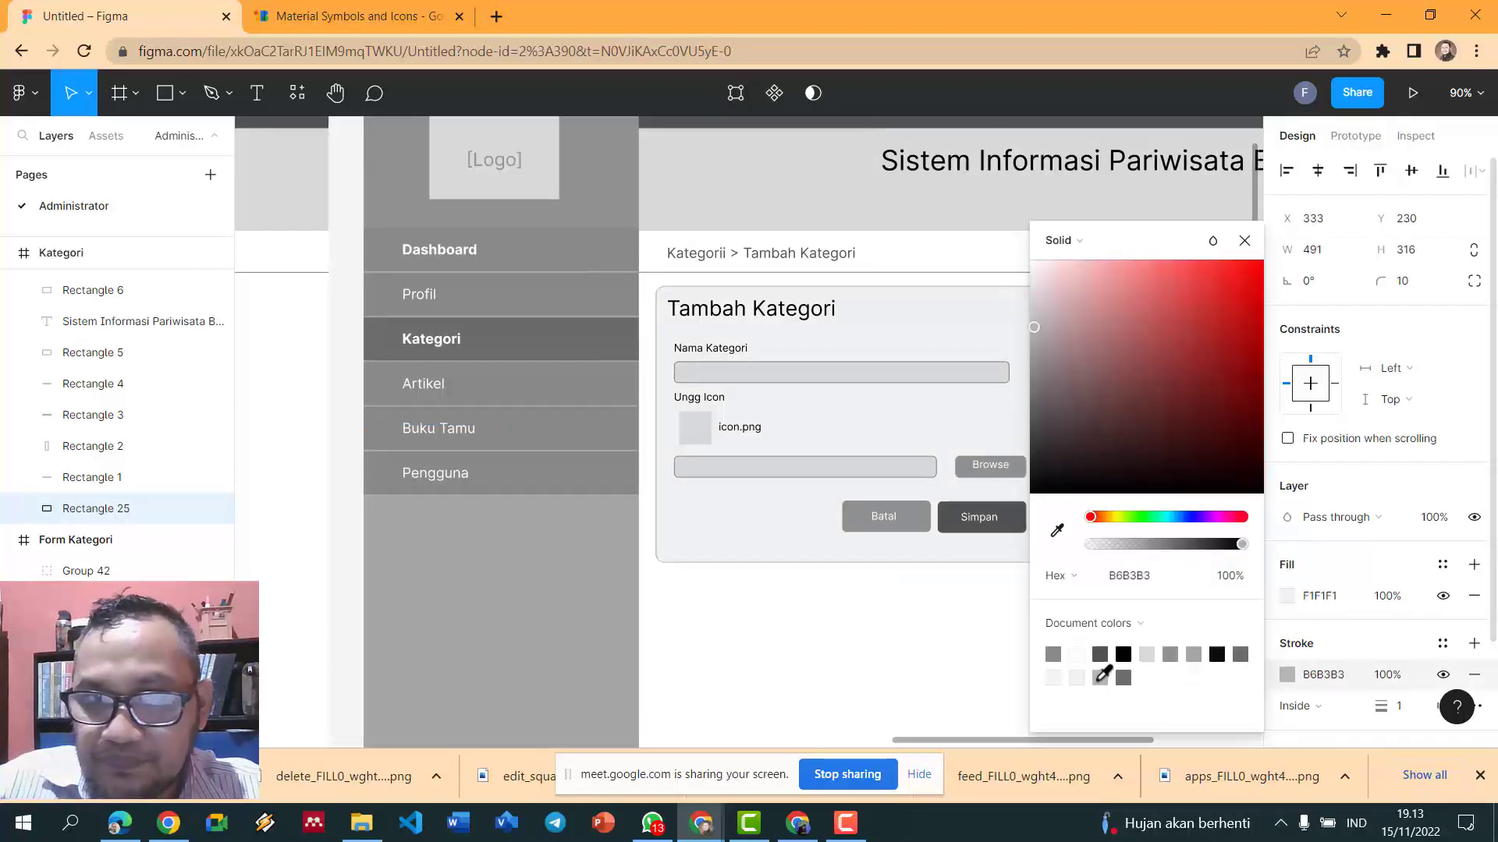
click(882, 645)
ctrl+scroll(885, 628, down, 2)
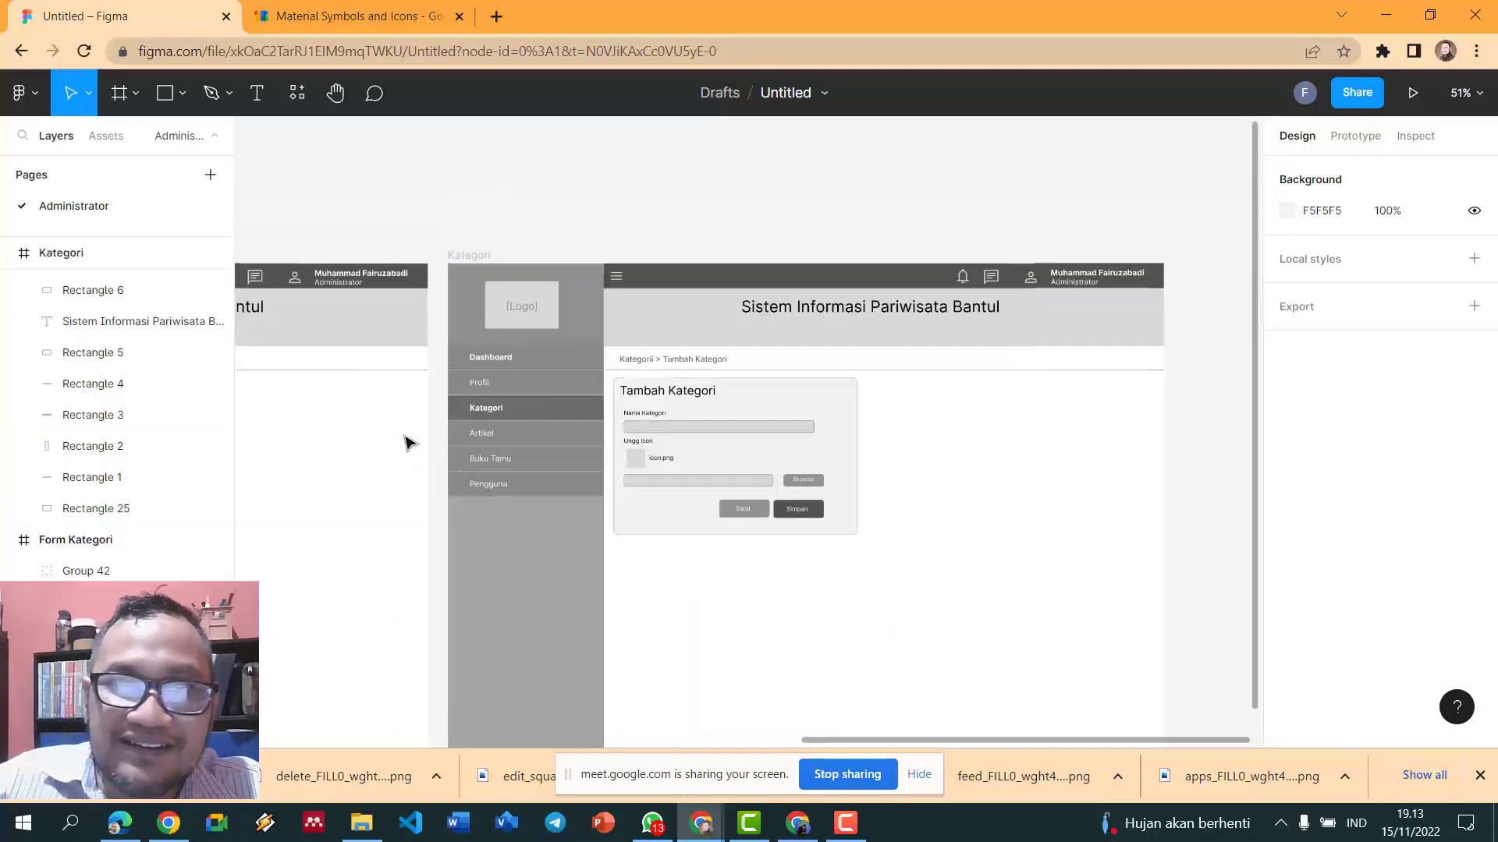
- Nudge the form's icon placeholder square slightly to the left
ctrl+scroll(405, 443, up, 1)
mouse_move(986, 741)
mouse_down()
mouse_move(876, 738)
mouse_move(965, 745)
mouse_up()
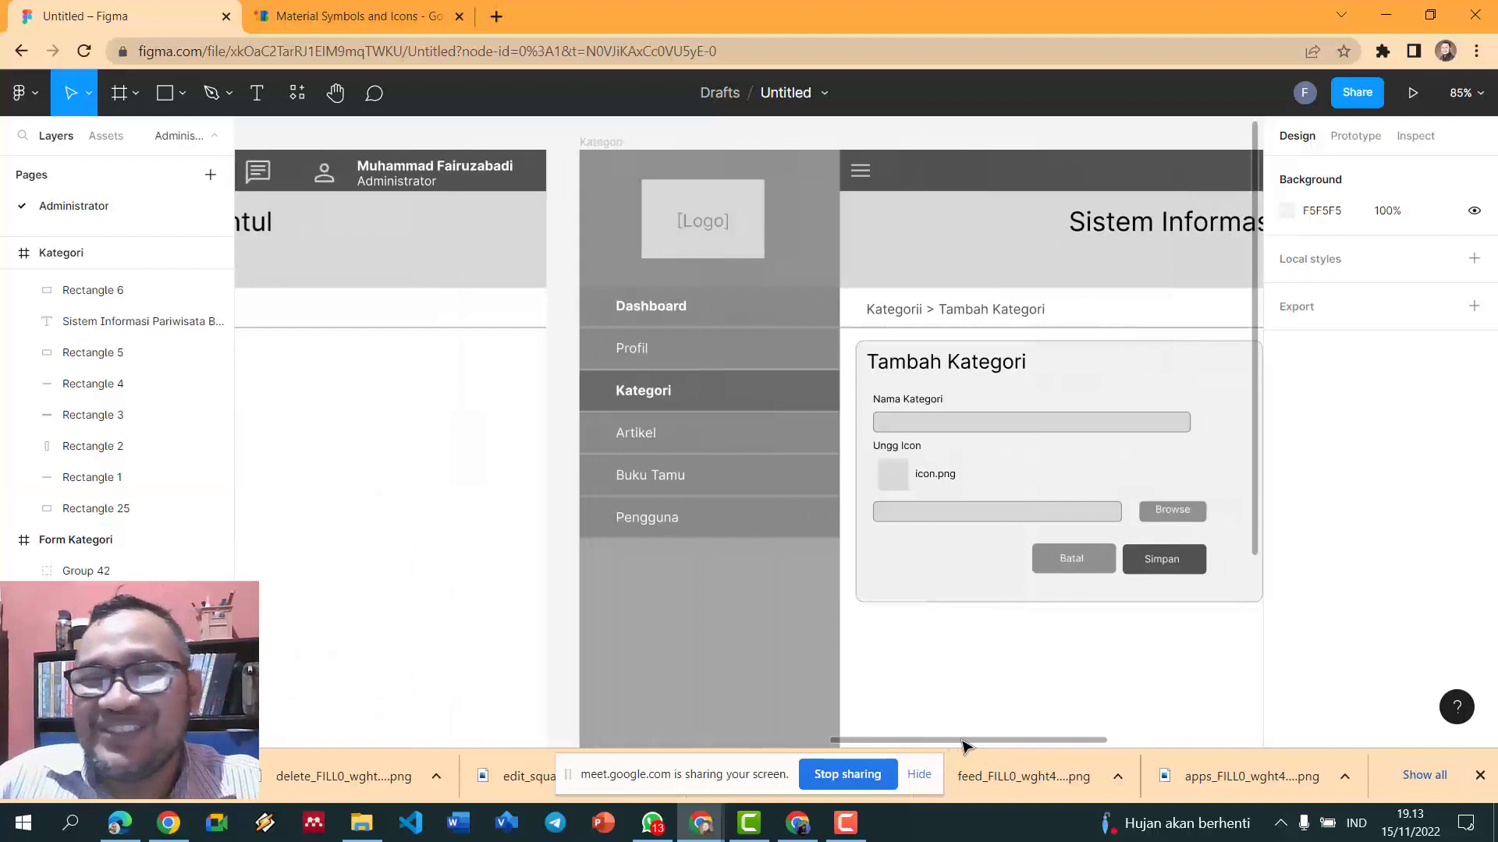
click(891, 477)
drag(892, 480, 884, 481)
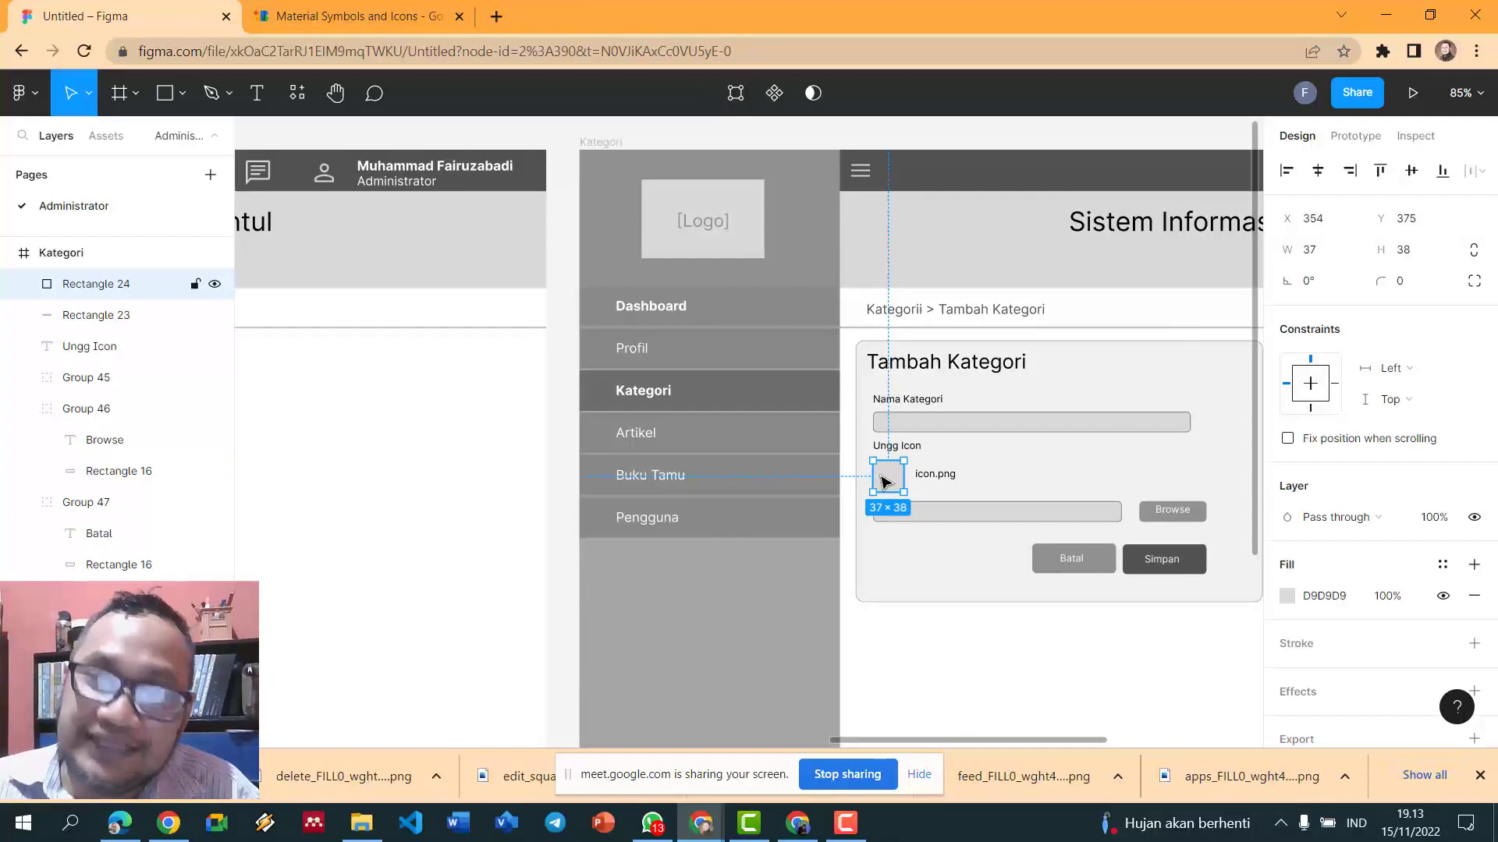
scroll(882, 476, down, 5)
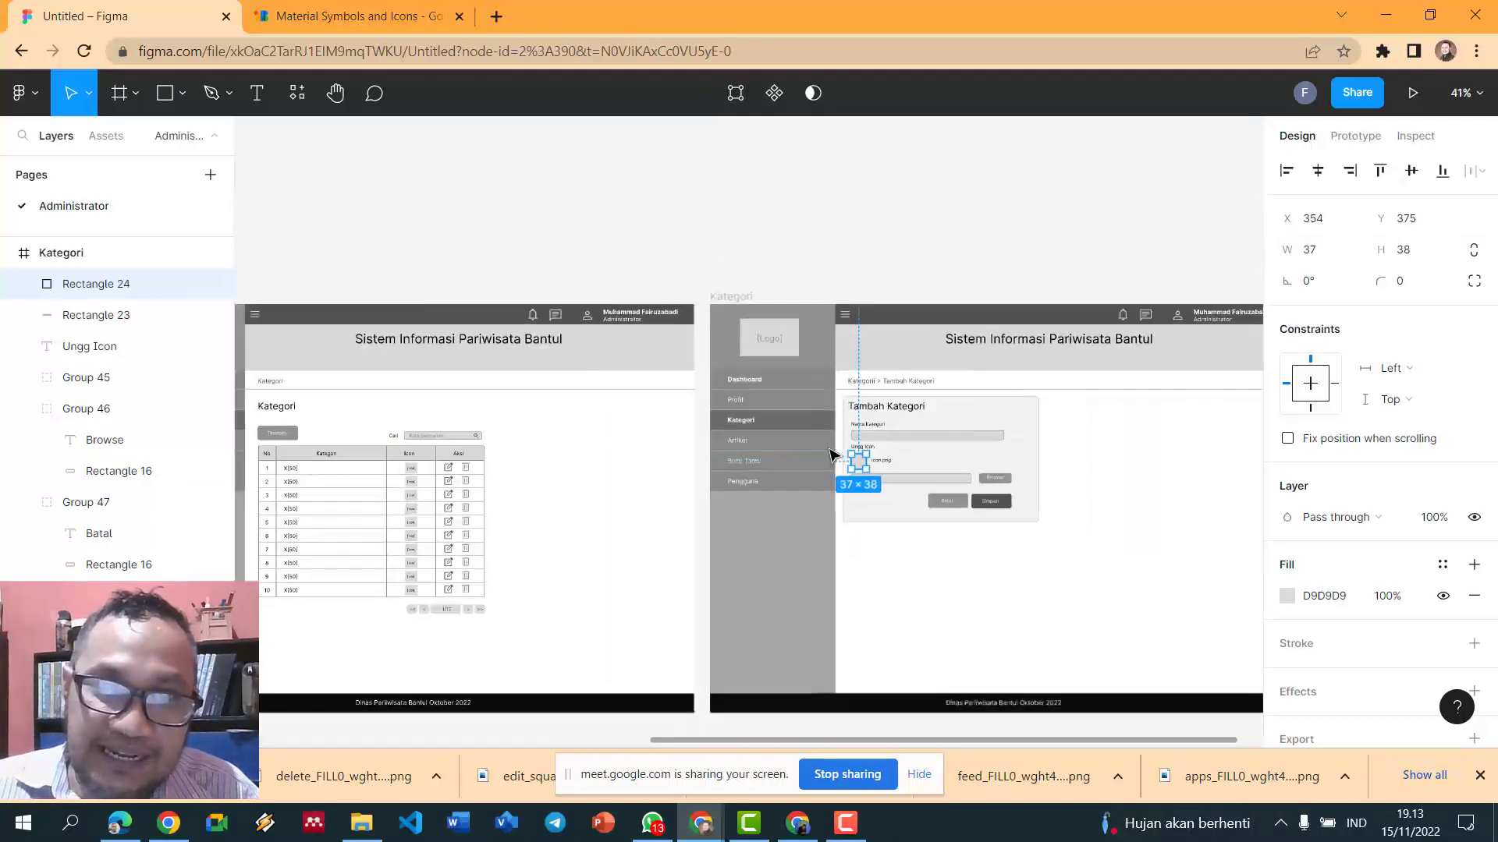
scroll(546, 422, down, 3)
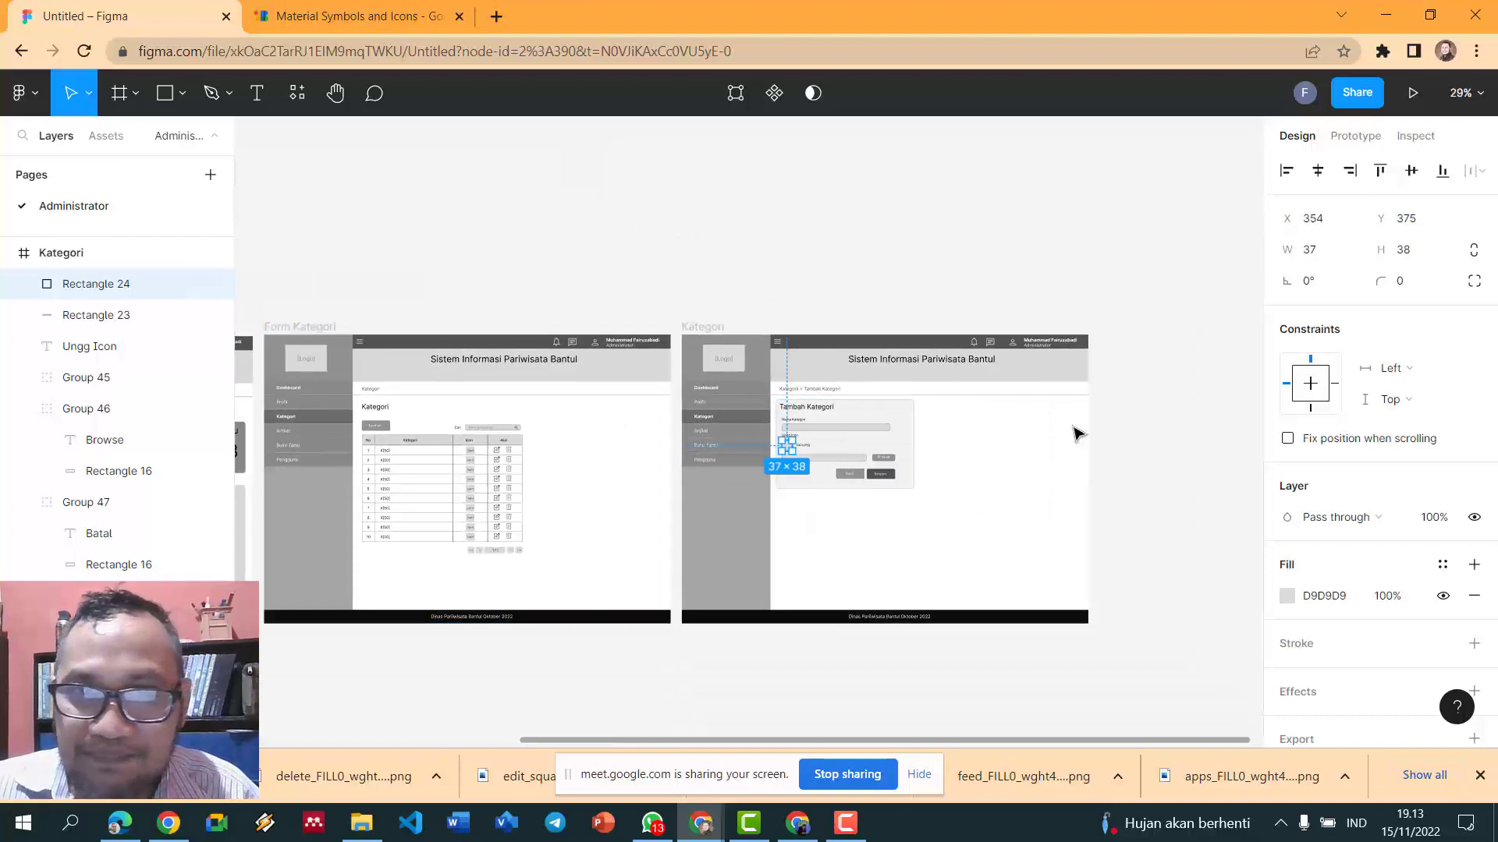
click(1014, 244)
scroll(1014, 244, up, 3)
scroll(976, 268, down, 1)
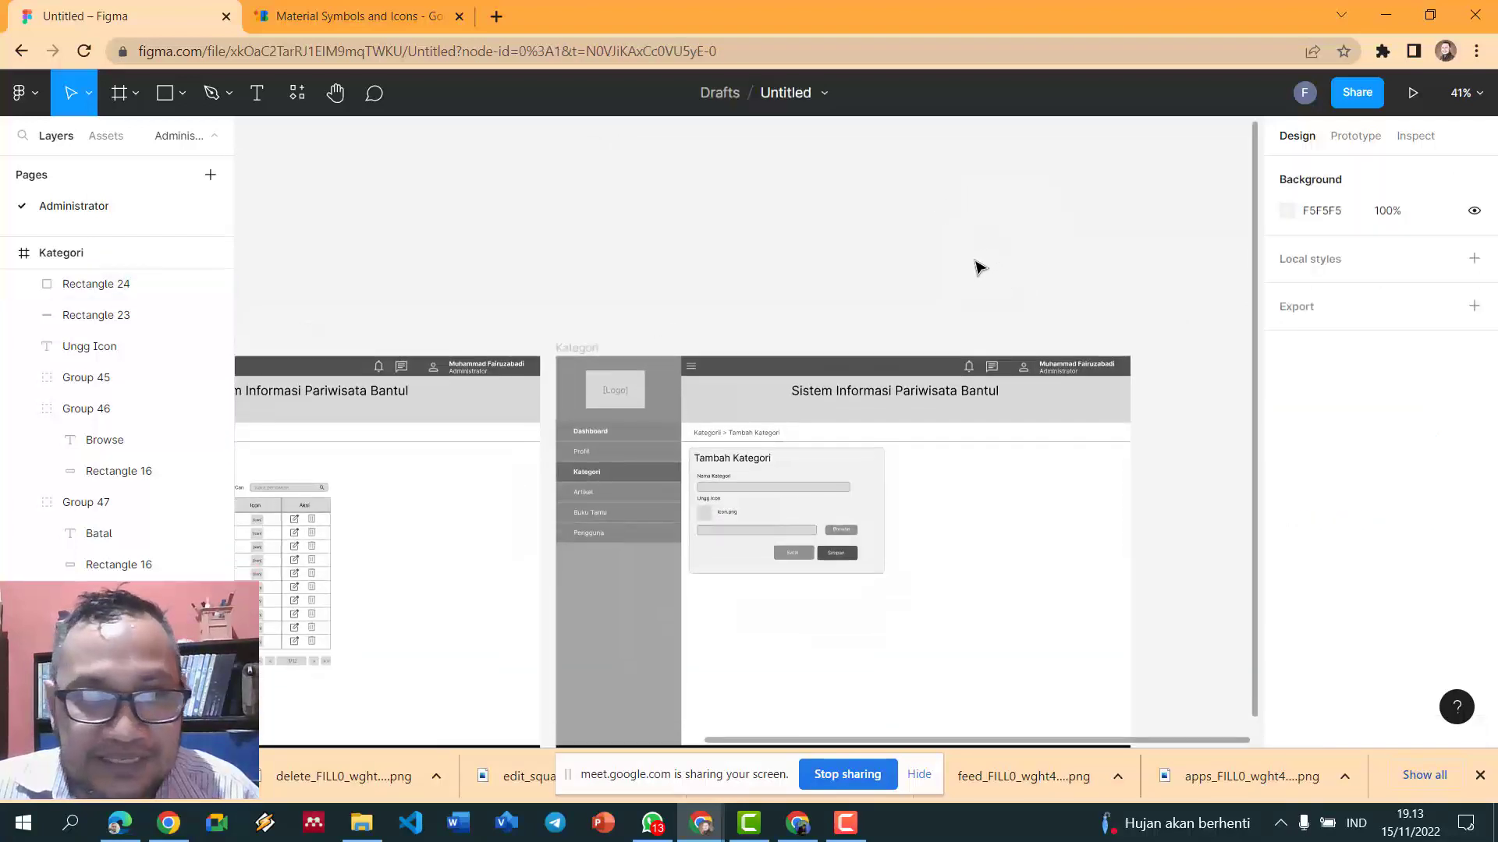
- Centre the Form Kategori title 'Sistem Informasi Pariwisata Bantul' to match the Kategori frame's title
click(348, 544)
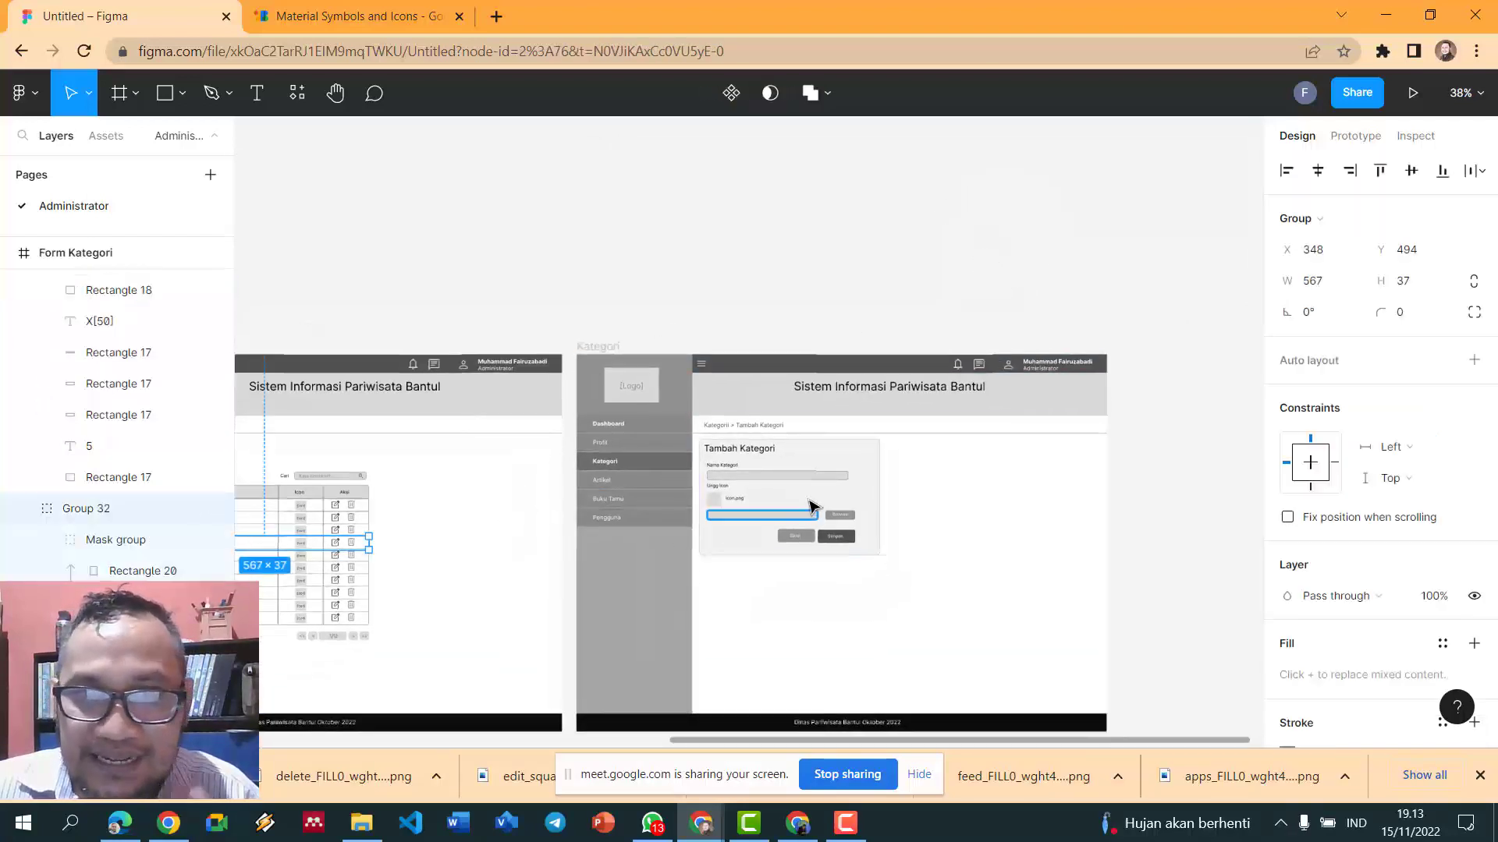
scroll(928, 367, up, 1)
ctrl+scroll(929, 367, up, 4)
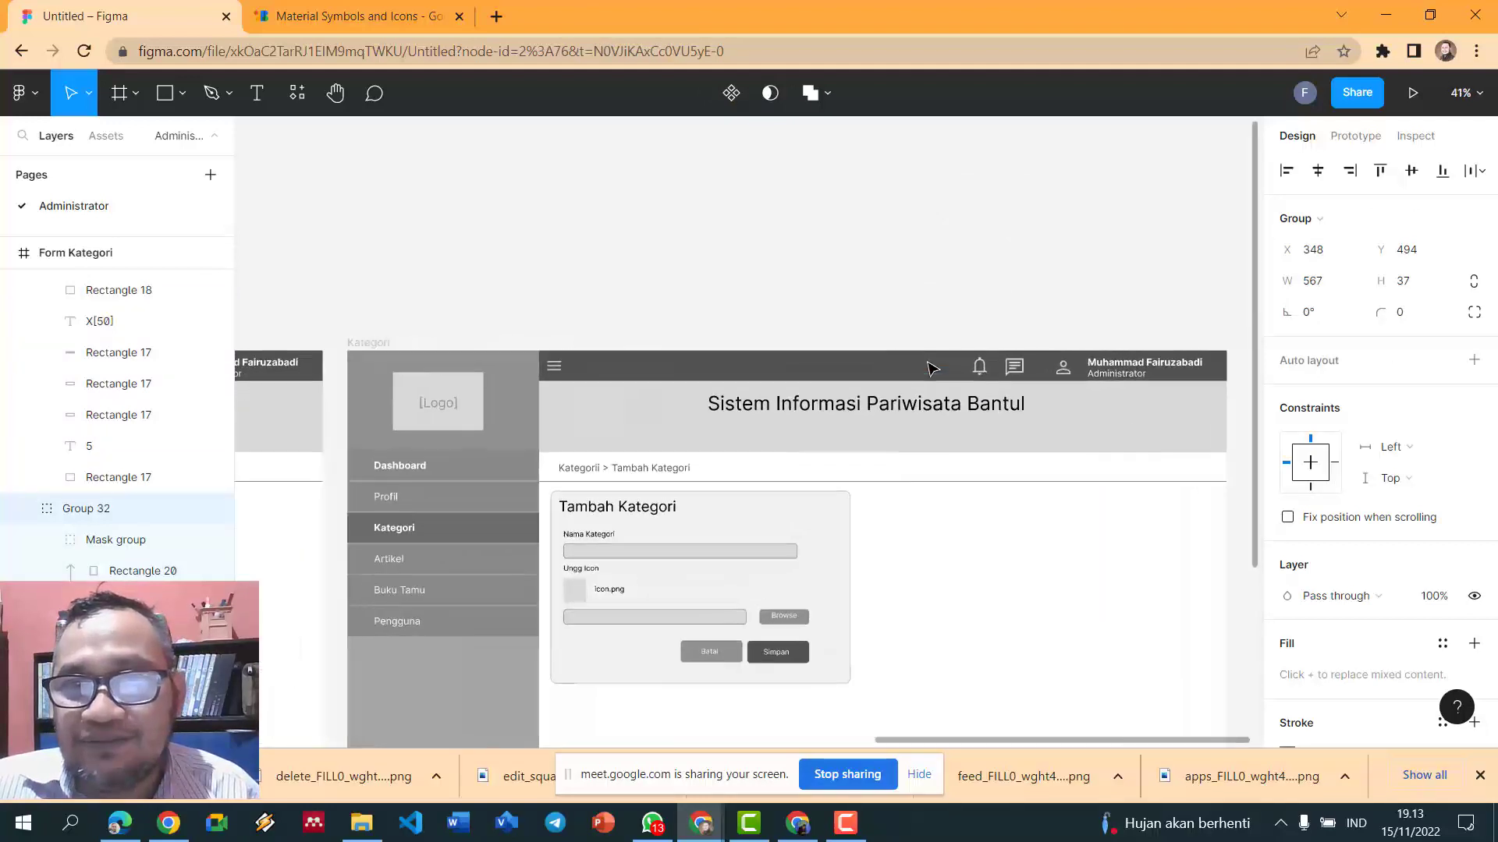
click(918, 405)
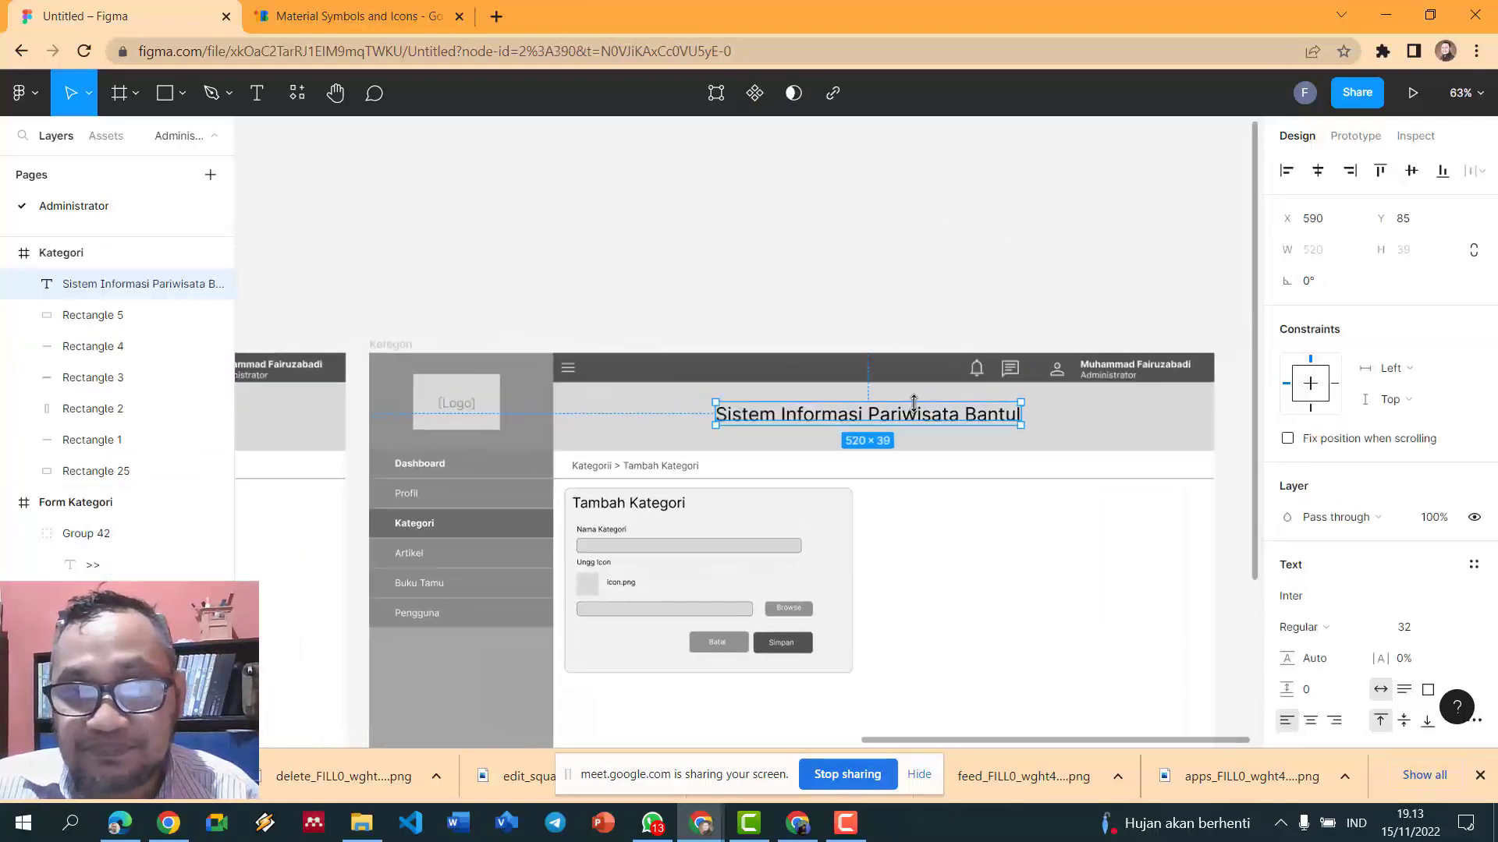
ctrl+scroll(918, 415, down, 4)
click(449, 418)
drag(451, 422, 454, 429)
click(528, 331)
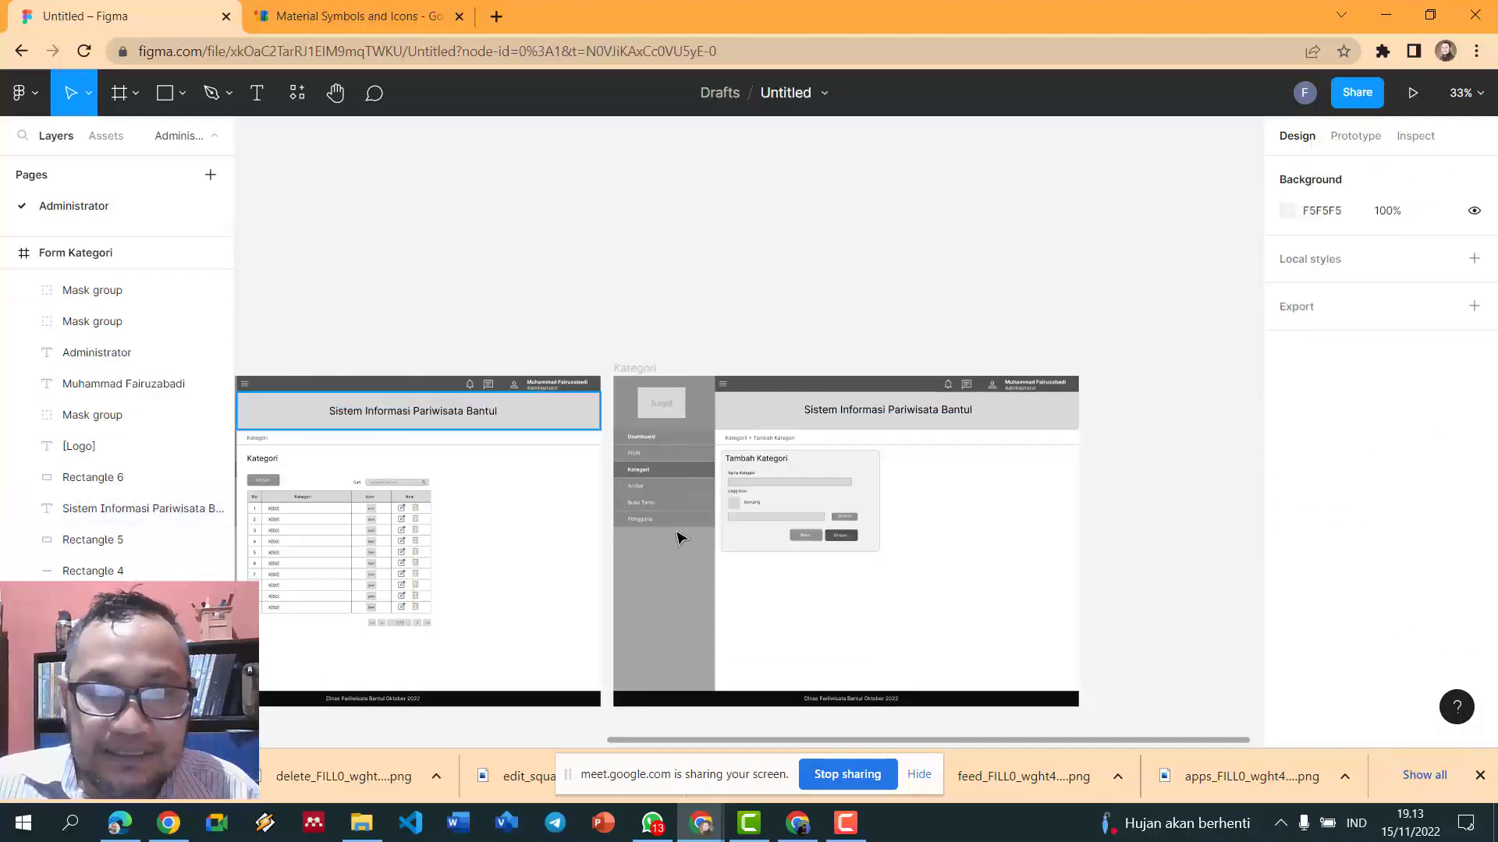
- Move the Dashboard frame's title down to Y 85 to match
drag(739, 742, 392, 741)
click(491, 416)
drag(492, 416, 493, 421)
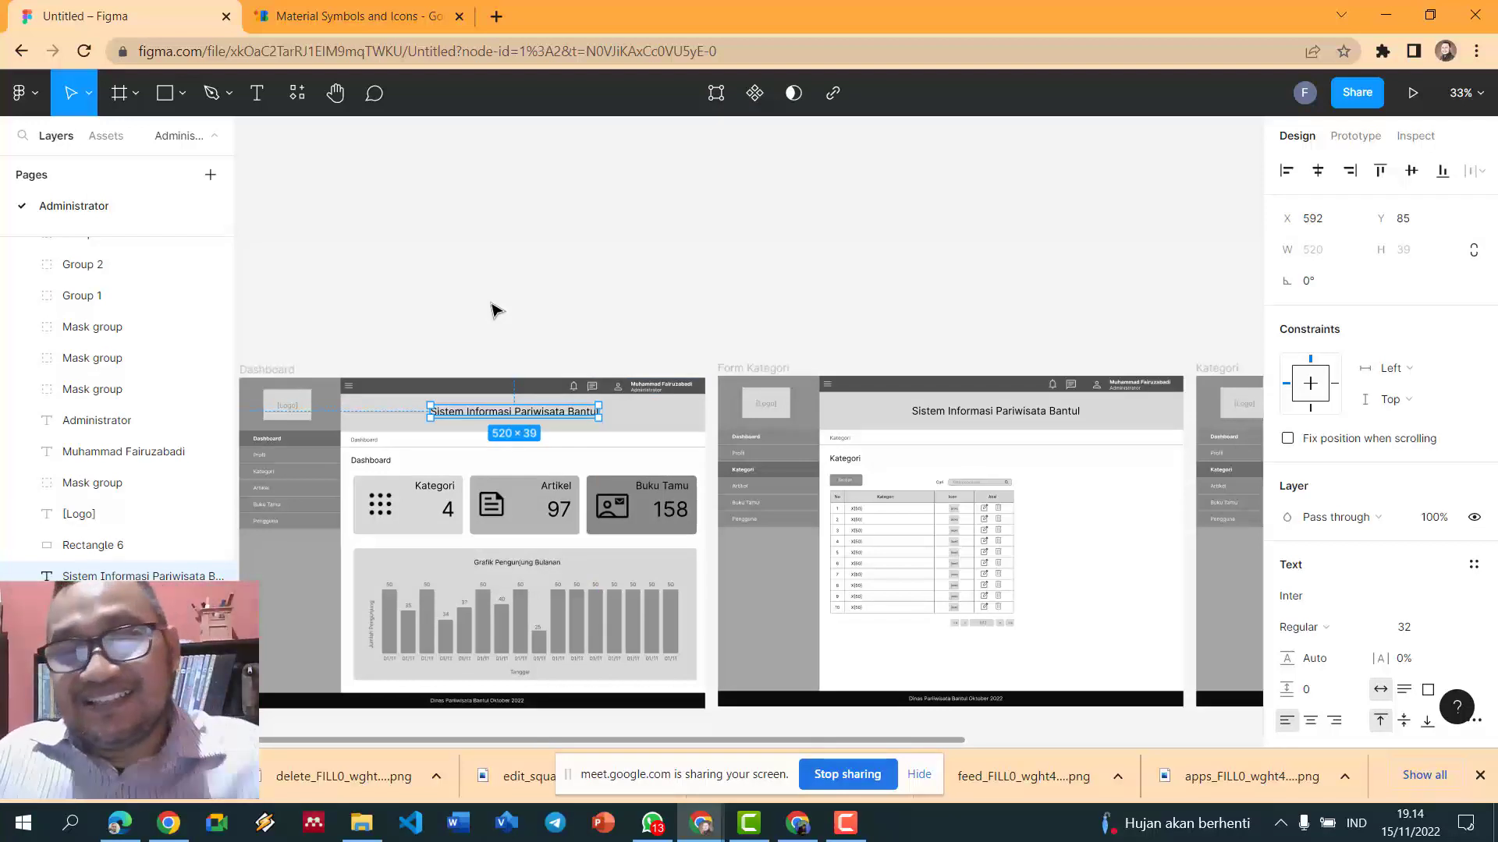
click(550, 224)
- Pan across the frames to check the completed Tambah Kategori form on its panel
scroll(554, 214, down, 3)
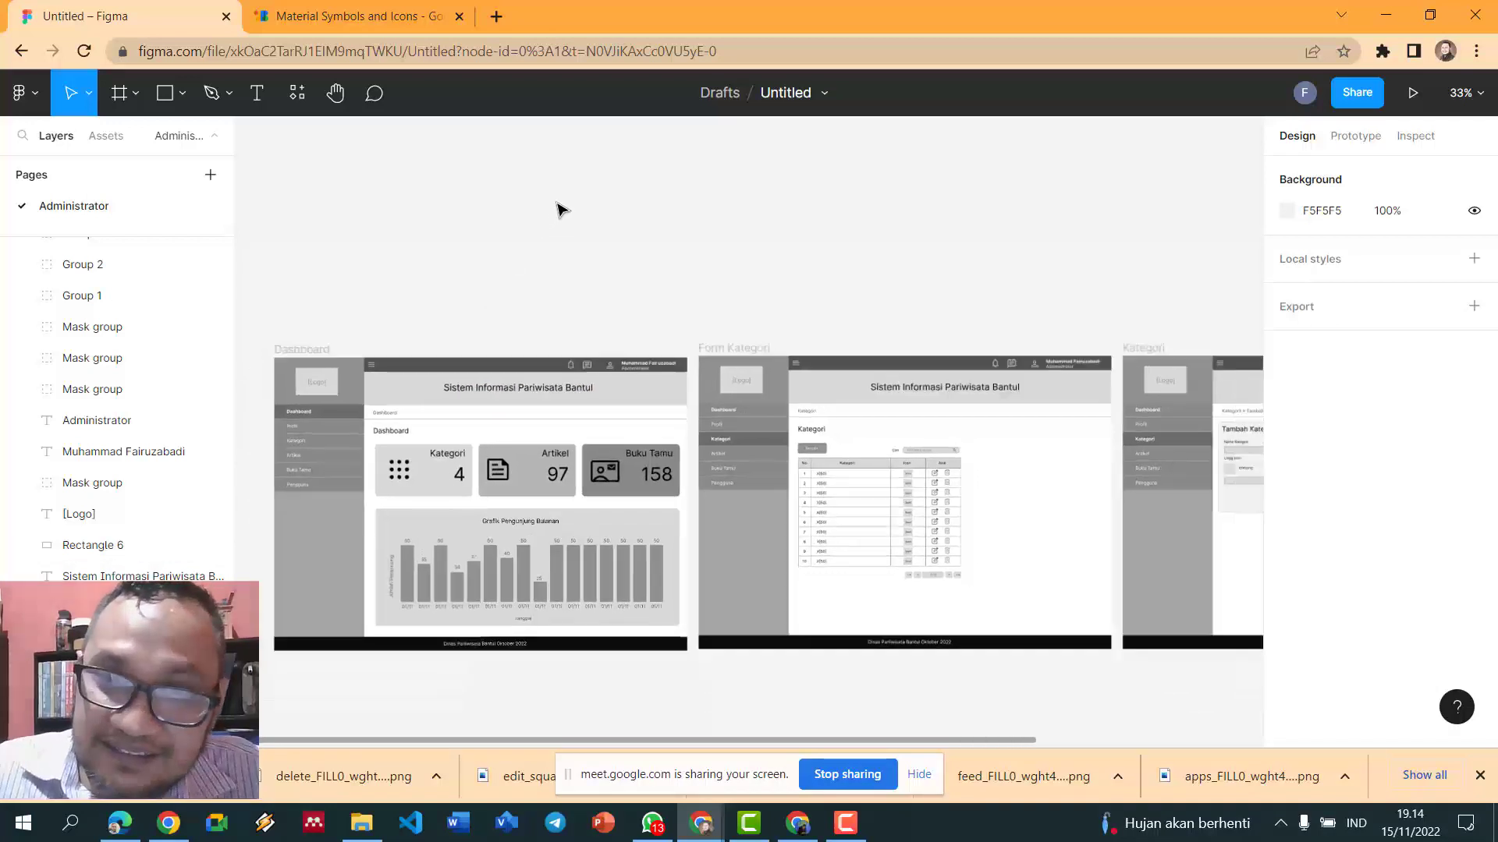
mouse_move(768, 745)
mouse_down()
mouse_move(879, 745)
mouse_move(752, 725)
mouse_up()
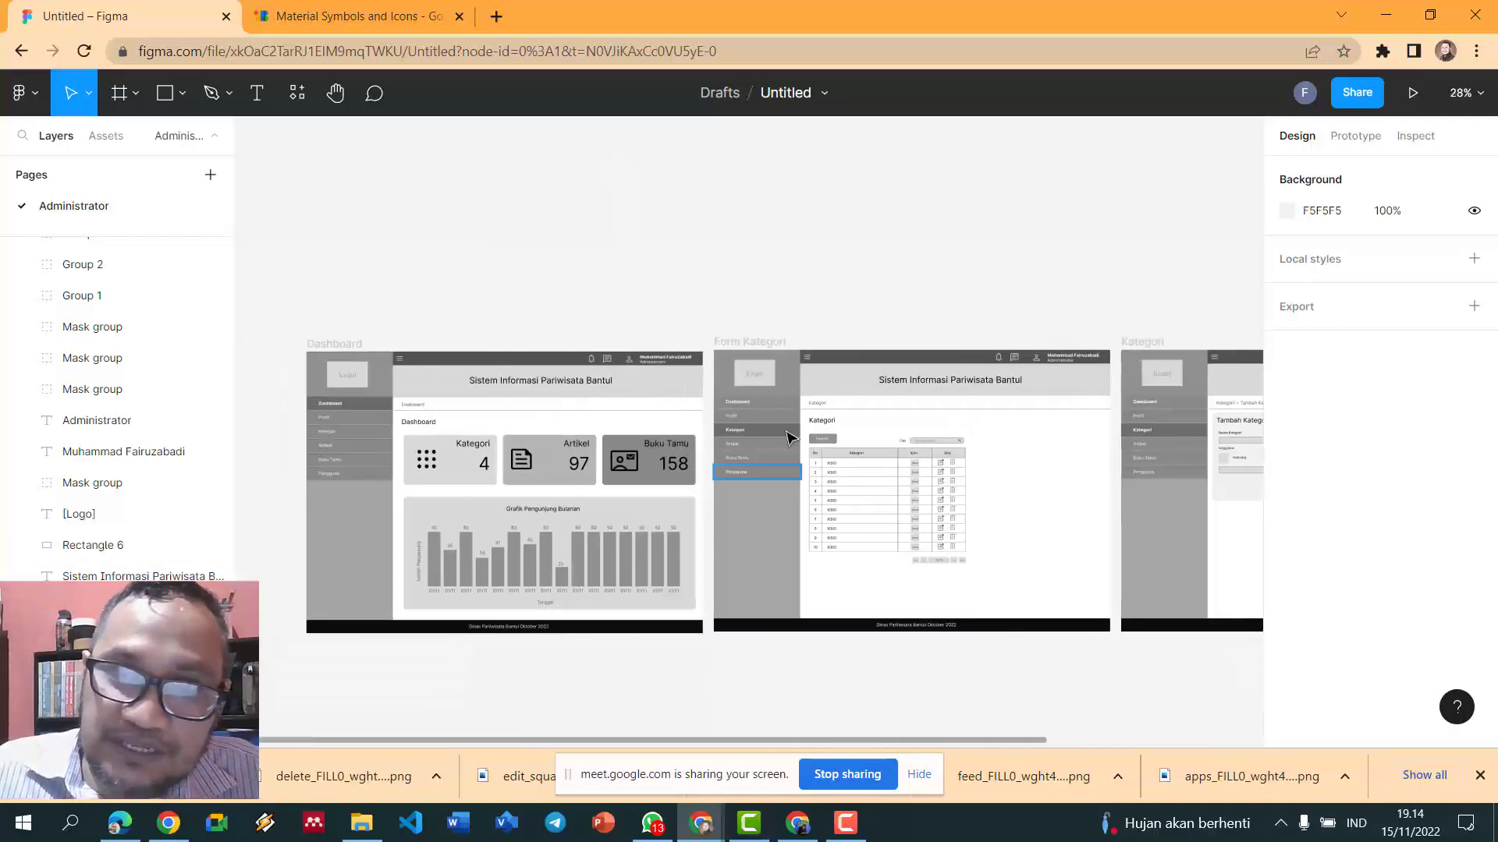
drag(979, 745, 1206, 739)
scroll(1005, 350, up, 5)
scroll(1005, 349, down, 4)
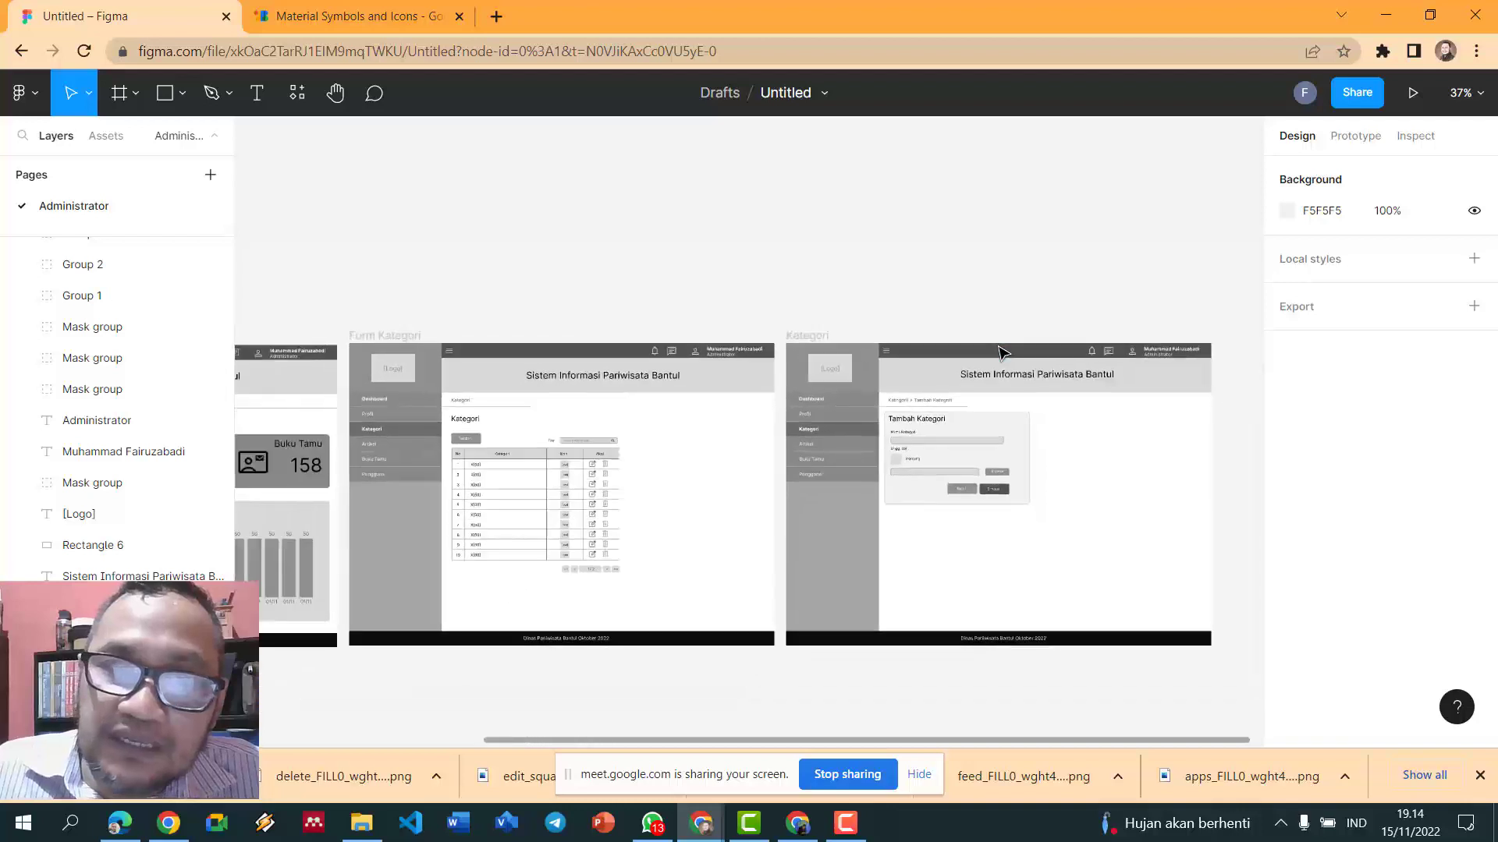
scroll(1001, 353, down, 4)
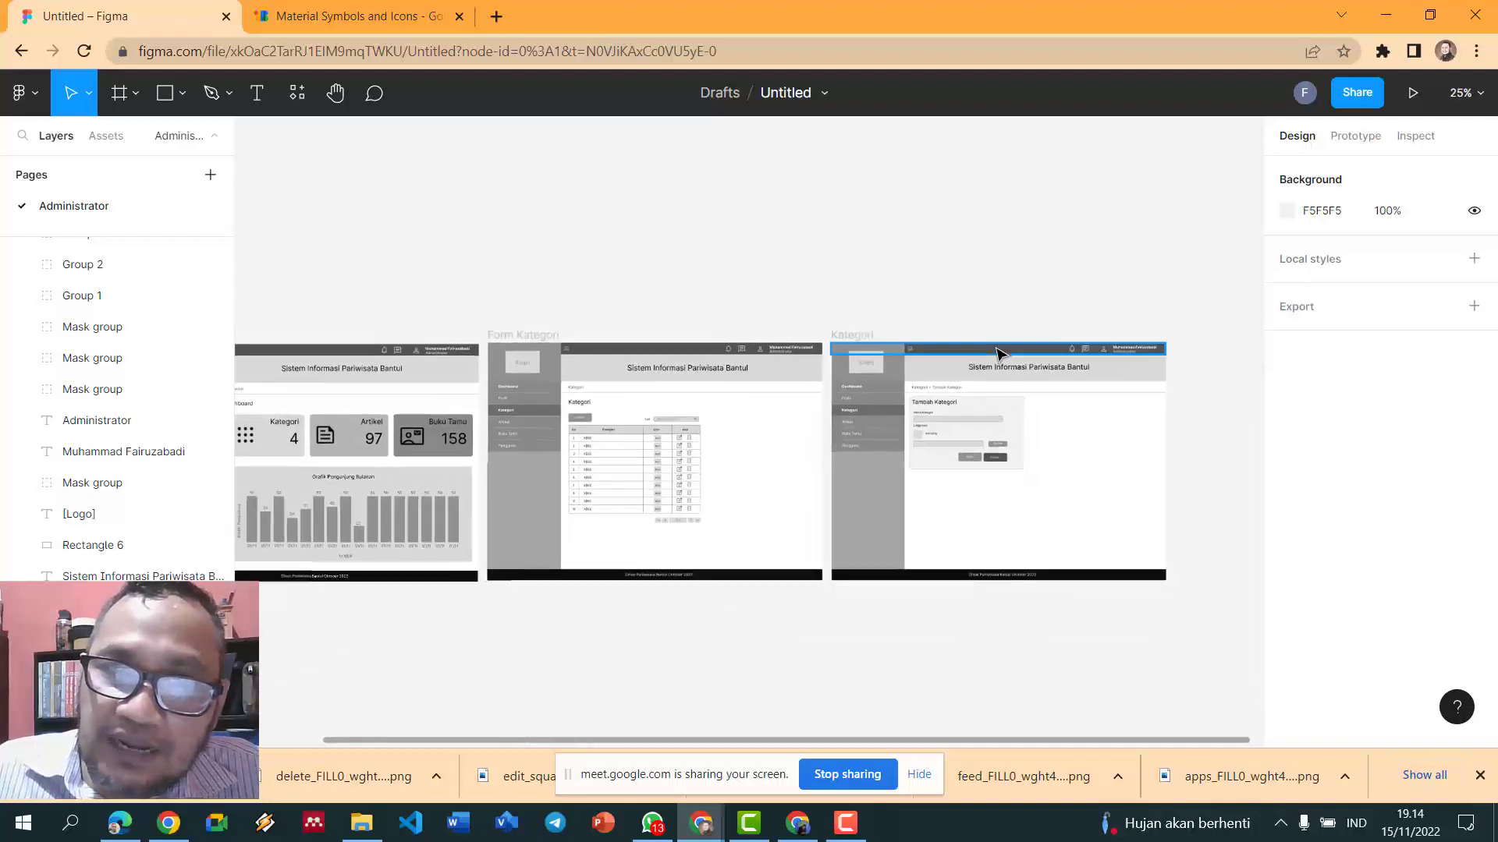
scroll(1001, 352, up, 4)
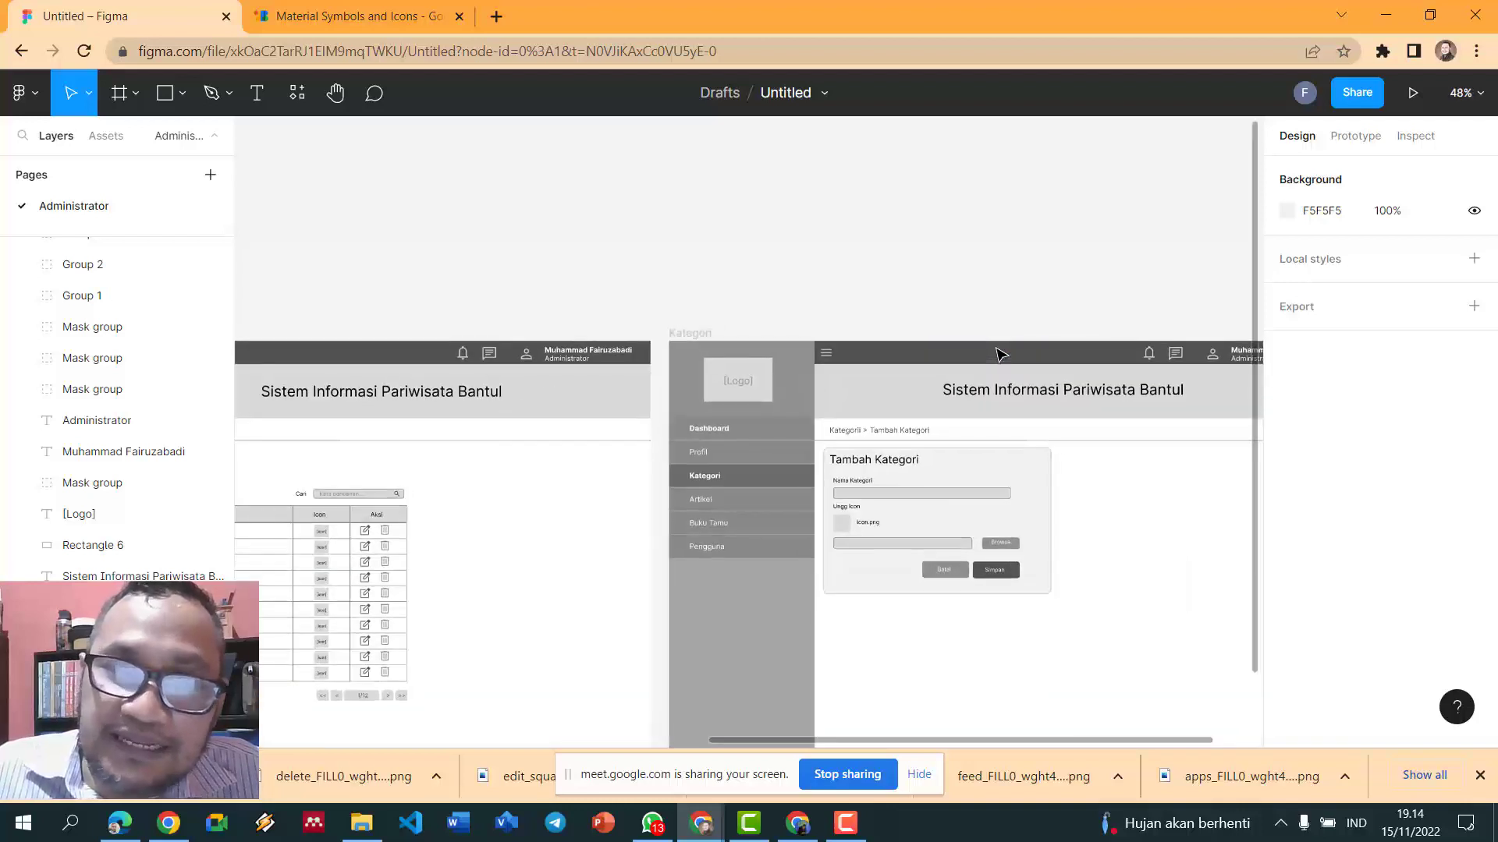
scroll(990, 570, down, 5)
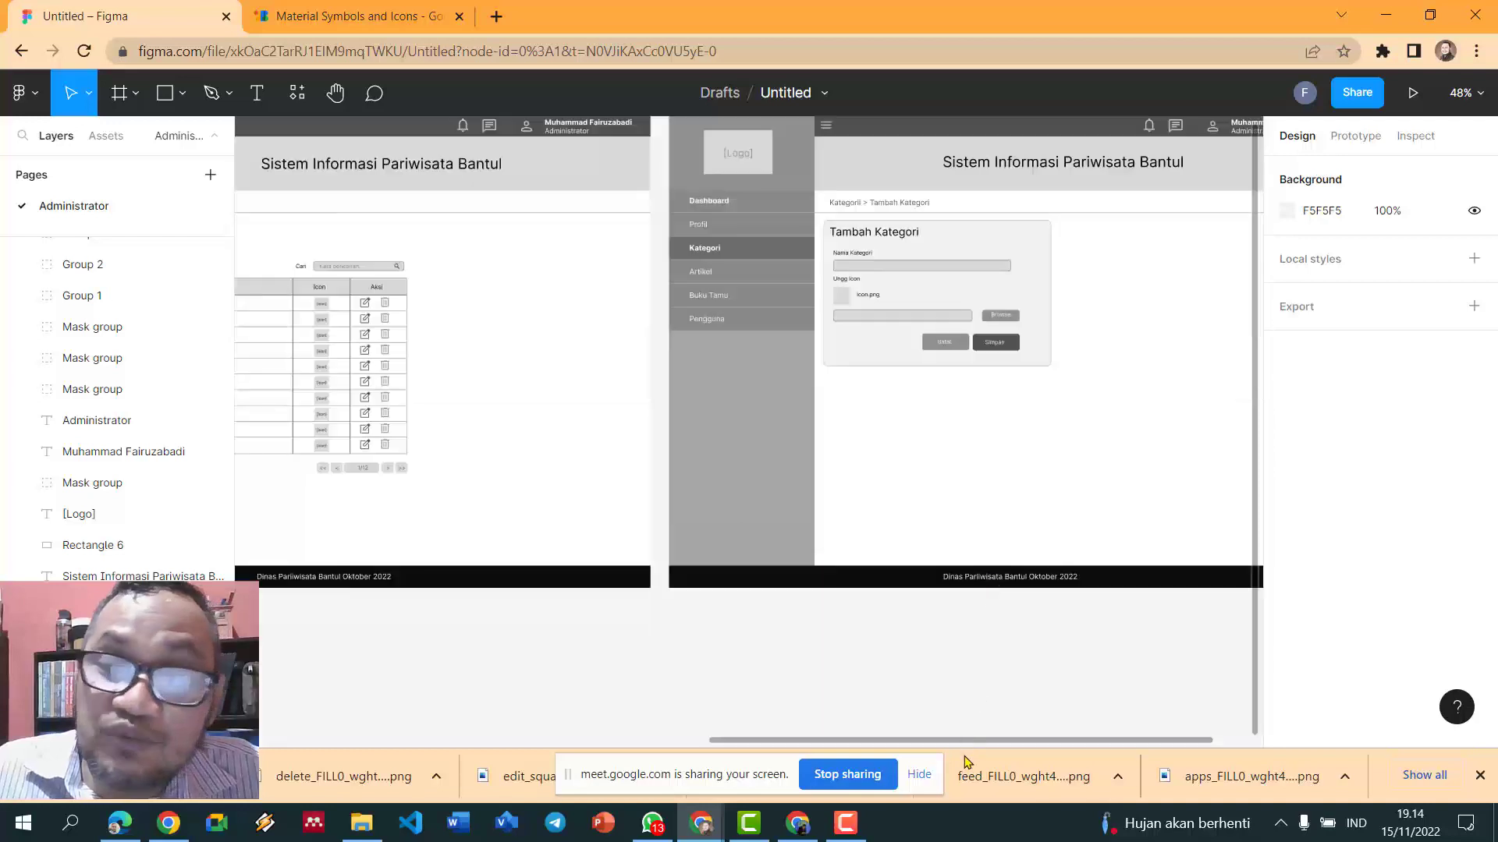
drag(979, 741, 503, 712)
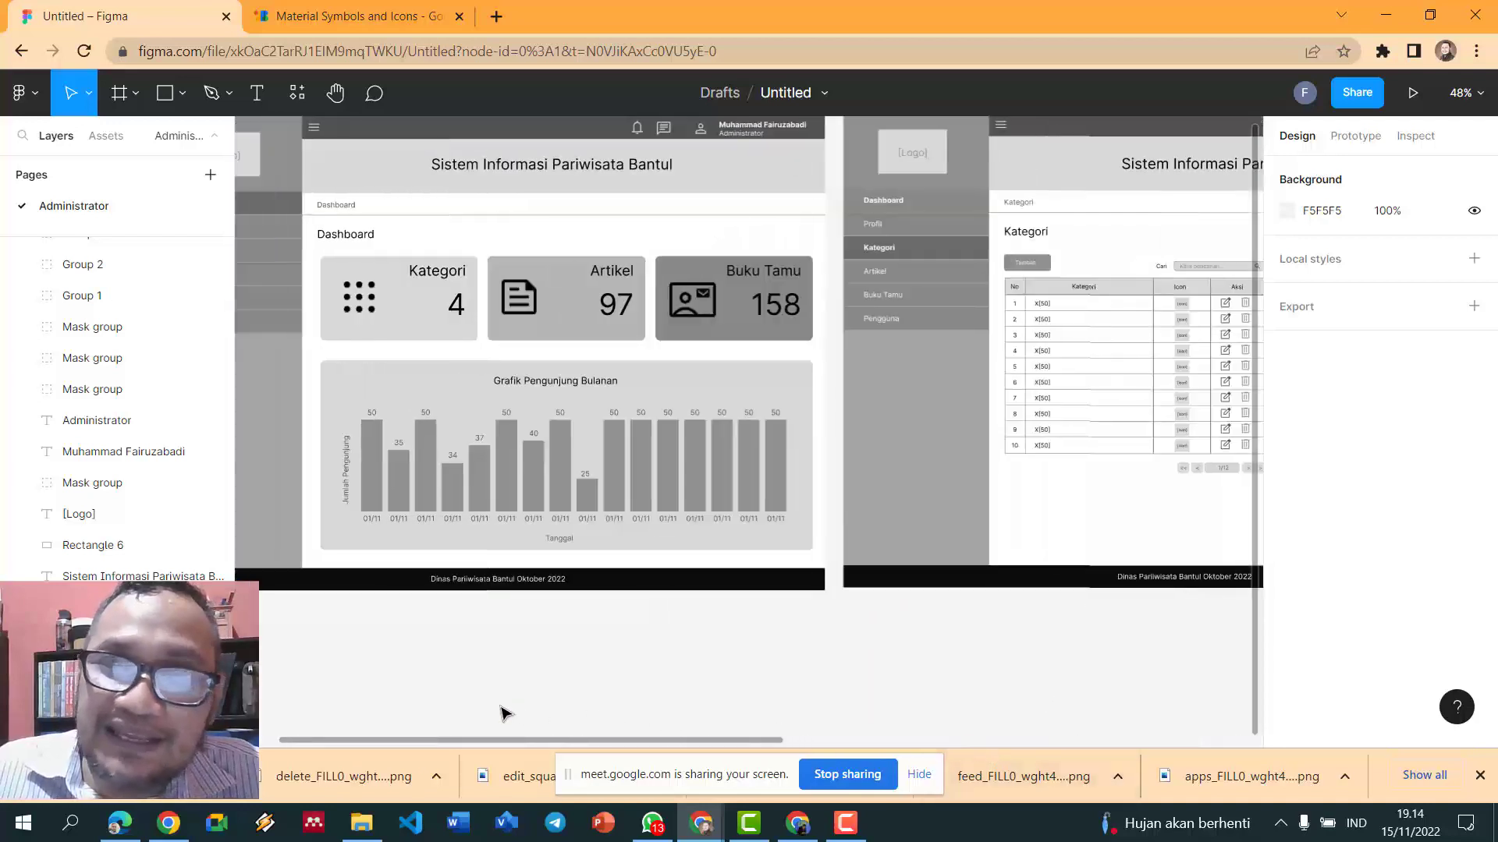
scroll(568, 562, up, 3)
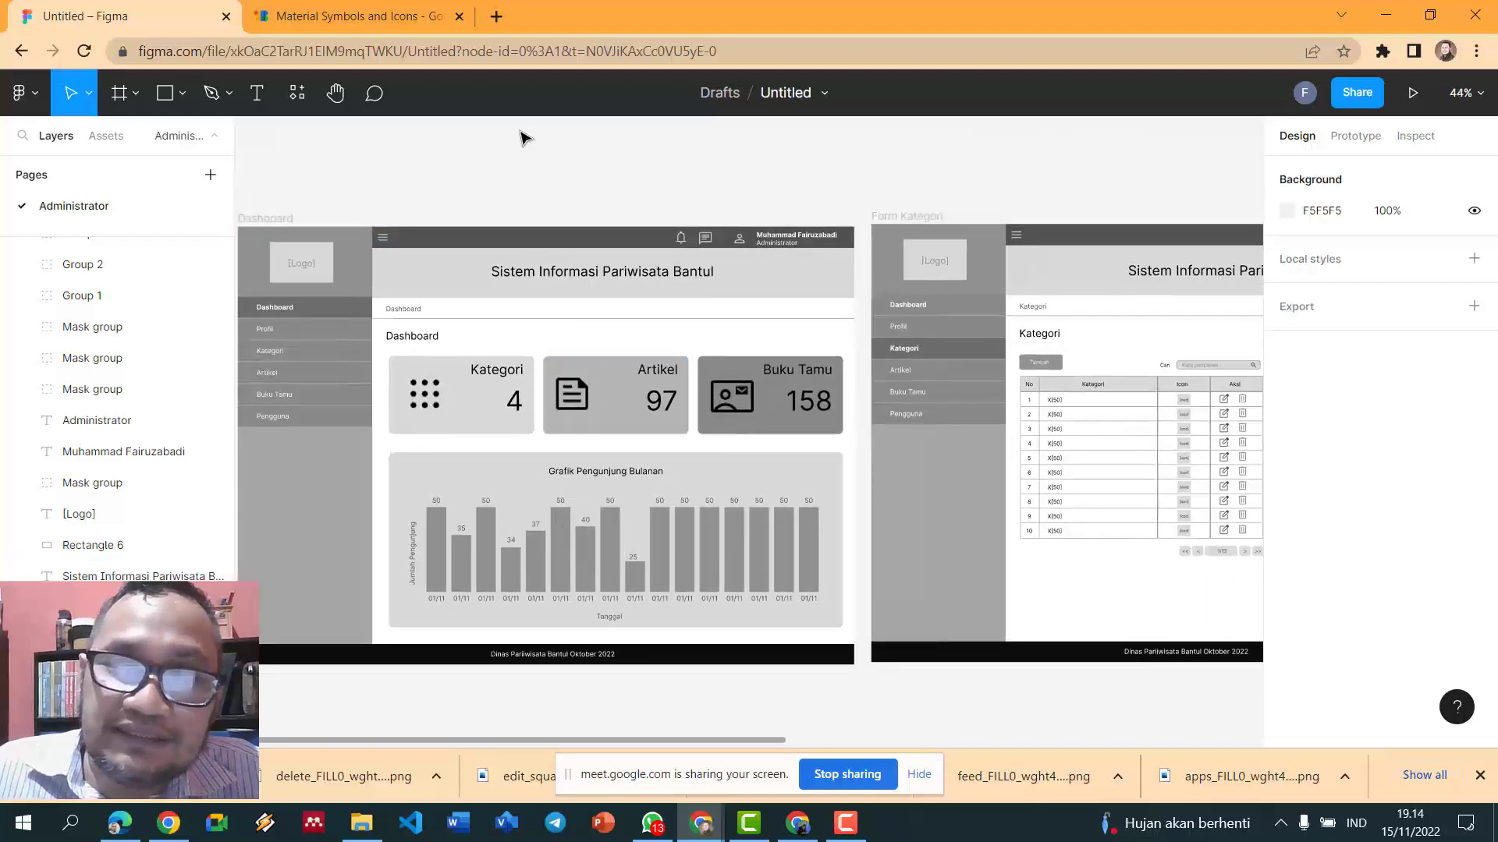
scroll(521, 141, down, 2)
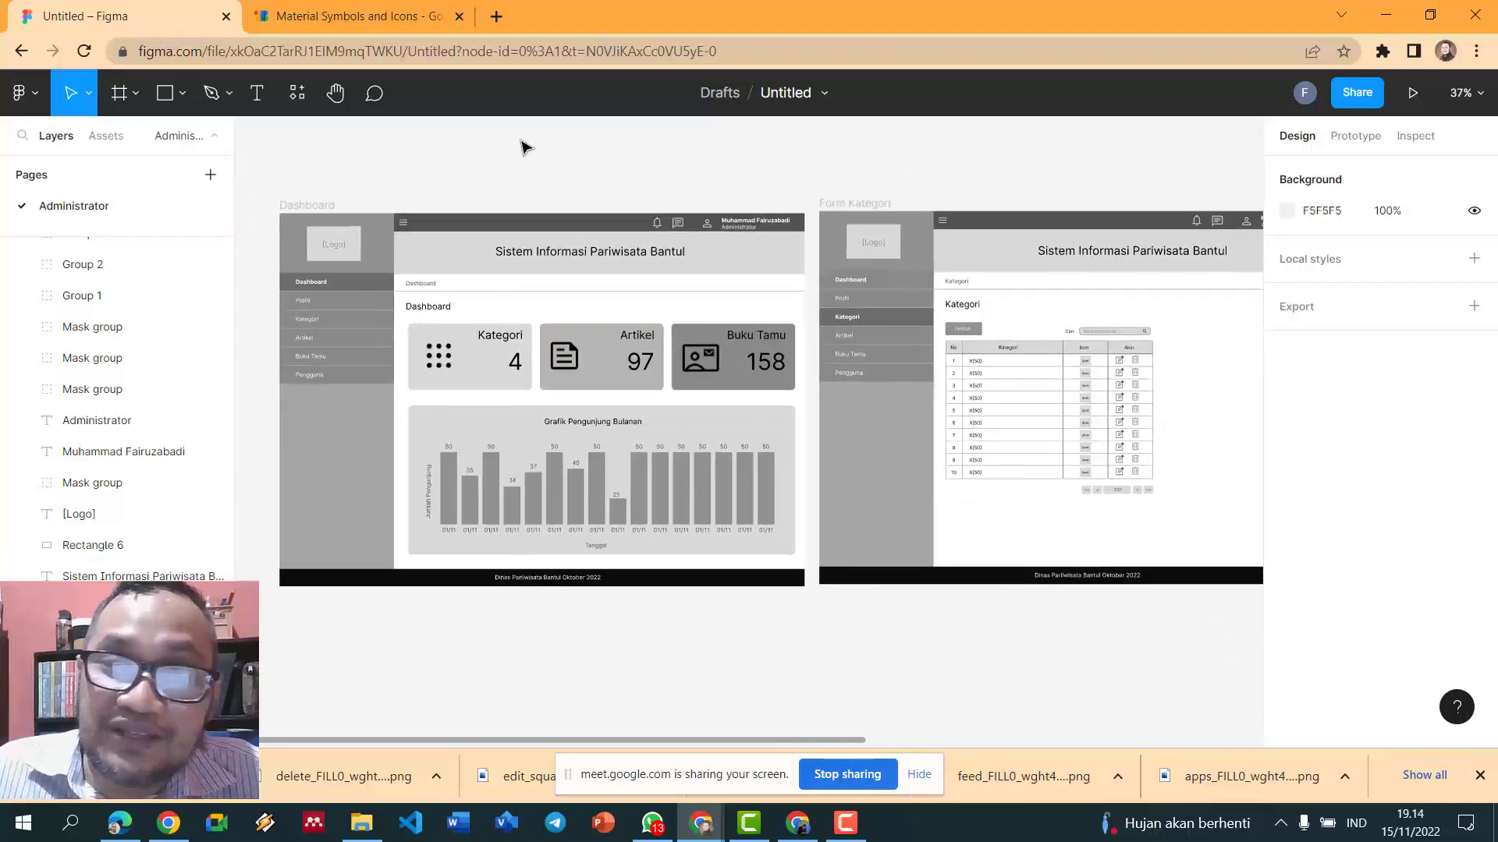
drag(748, 744, 1145, 774)
scroll(986, 697, up, 4)
scroll(988, 663, up, 4)
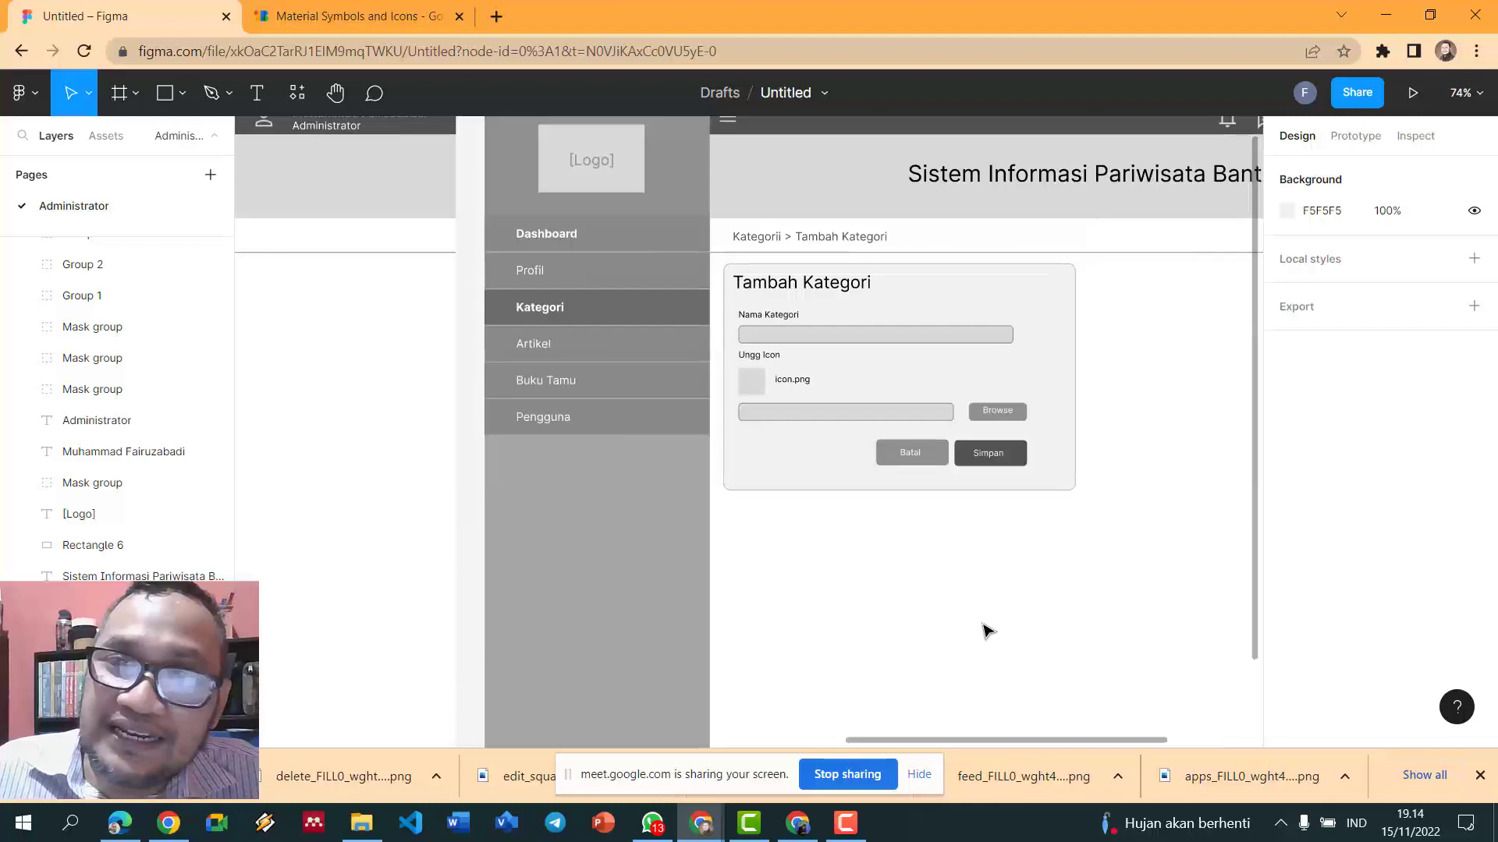
- Narrow the Tambah Kategori card background to 476 wide
click(1053, 411)
drag(1069, 391, 1044, 388)
click(1116, 420)
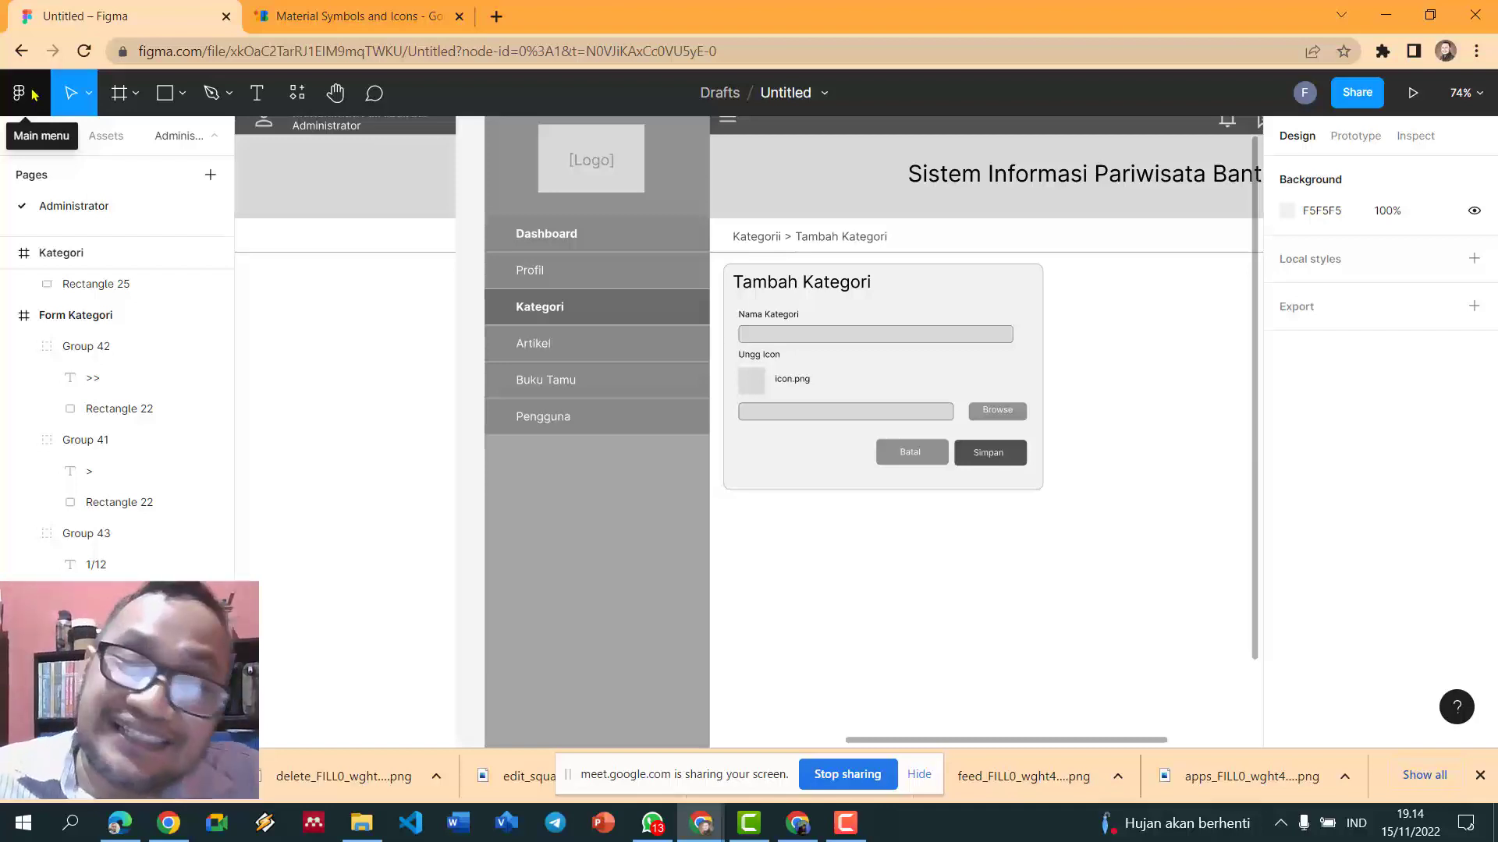
- Zoom out and pan so the whole Form Kategori frame is centred in view
click(754, 393)
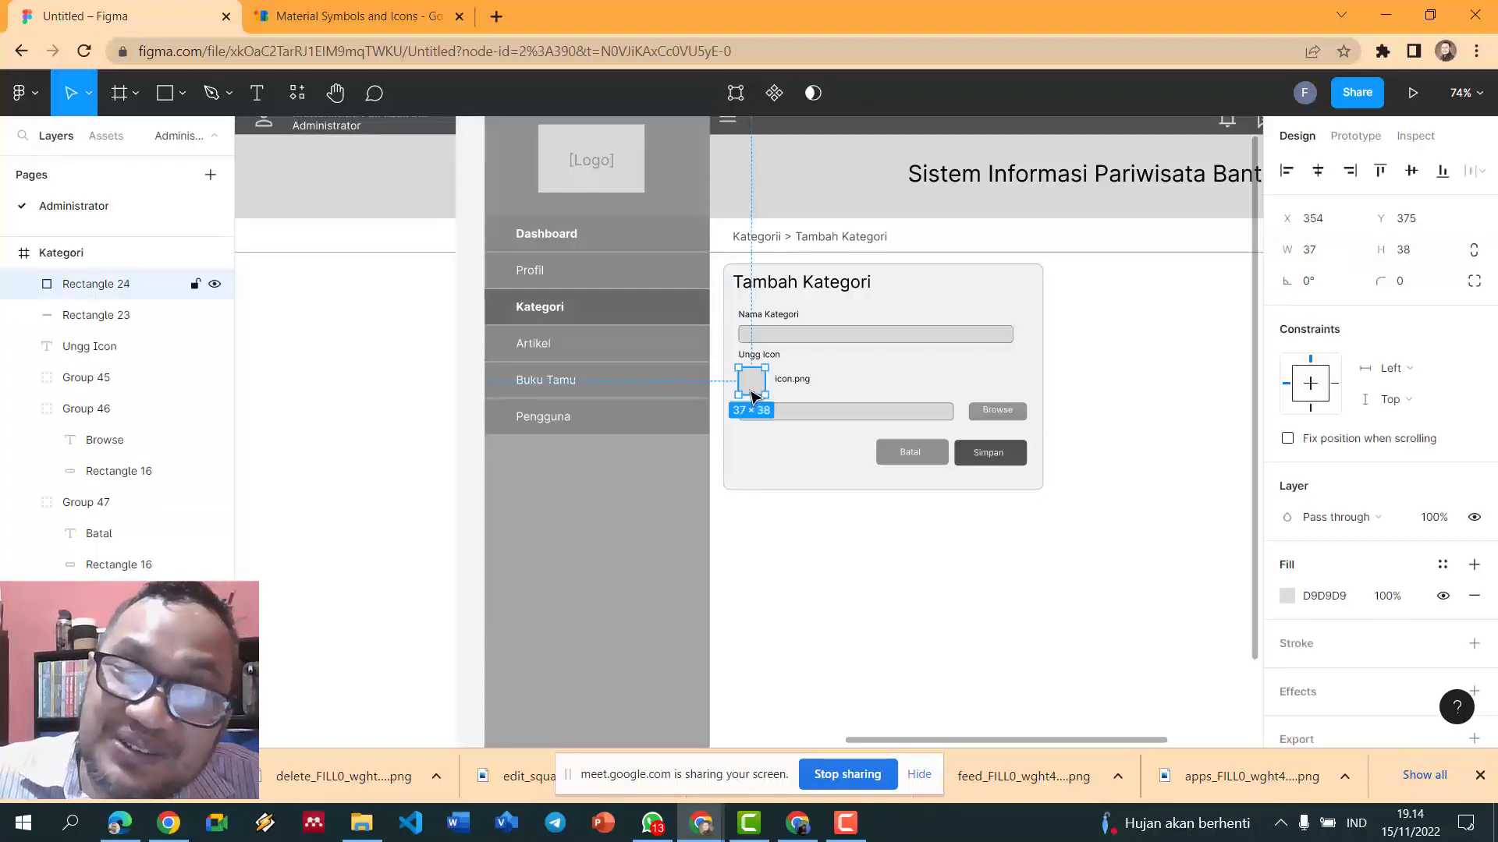
click(822, 678)
scroll(822, 679, down, 5)
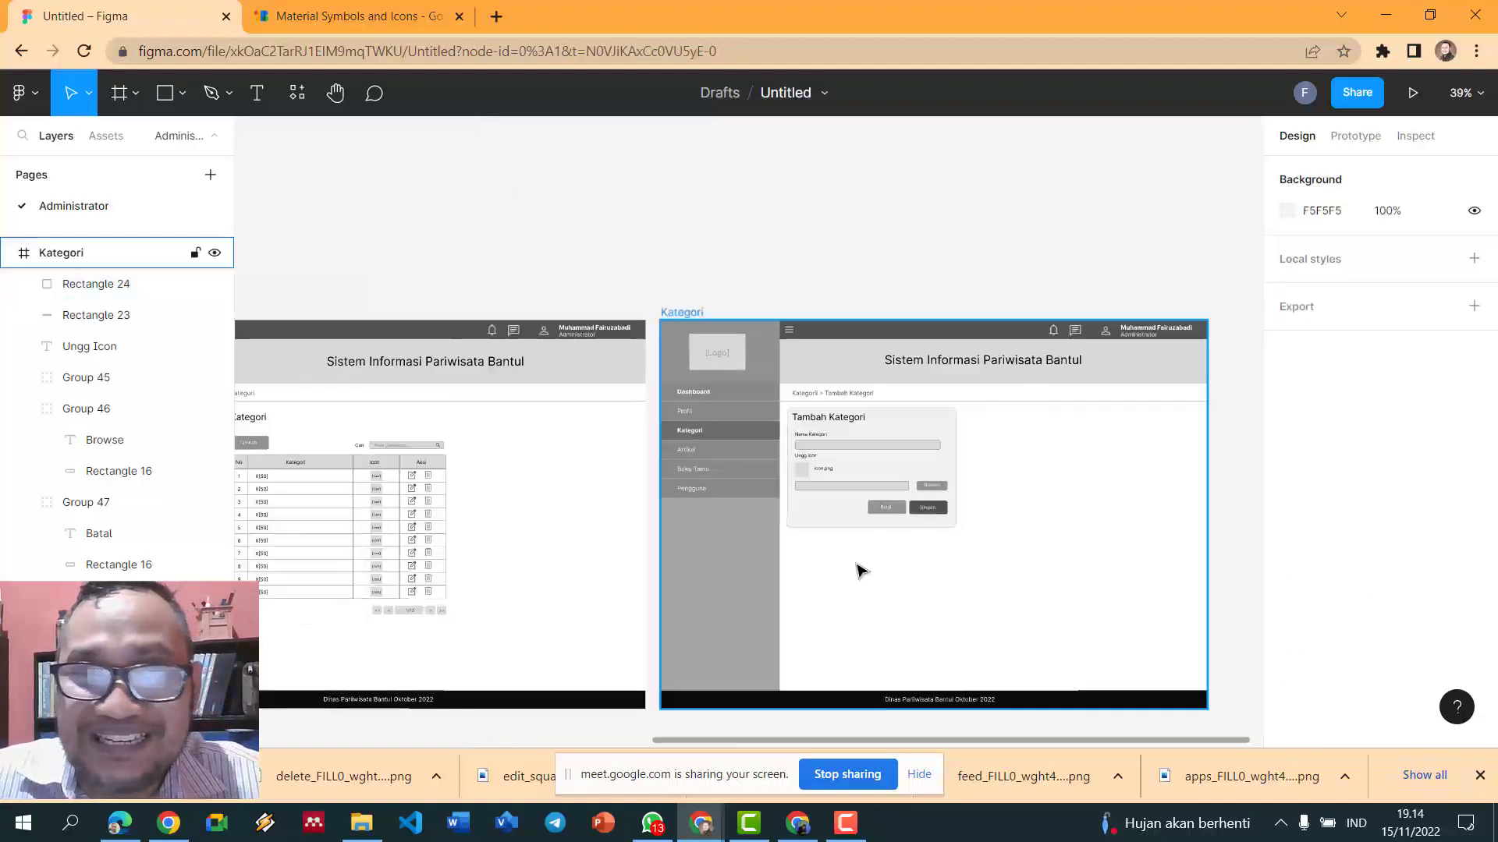
scroll(749, 601, down, 2)
scroll(687, 656, up, 3)
scroll(741, 749, left, 1)
drag(727, 745, 268, 718)
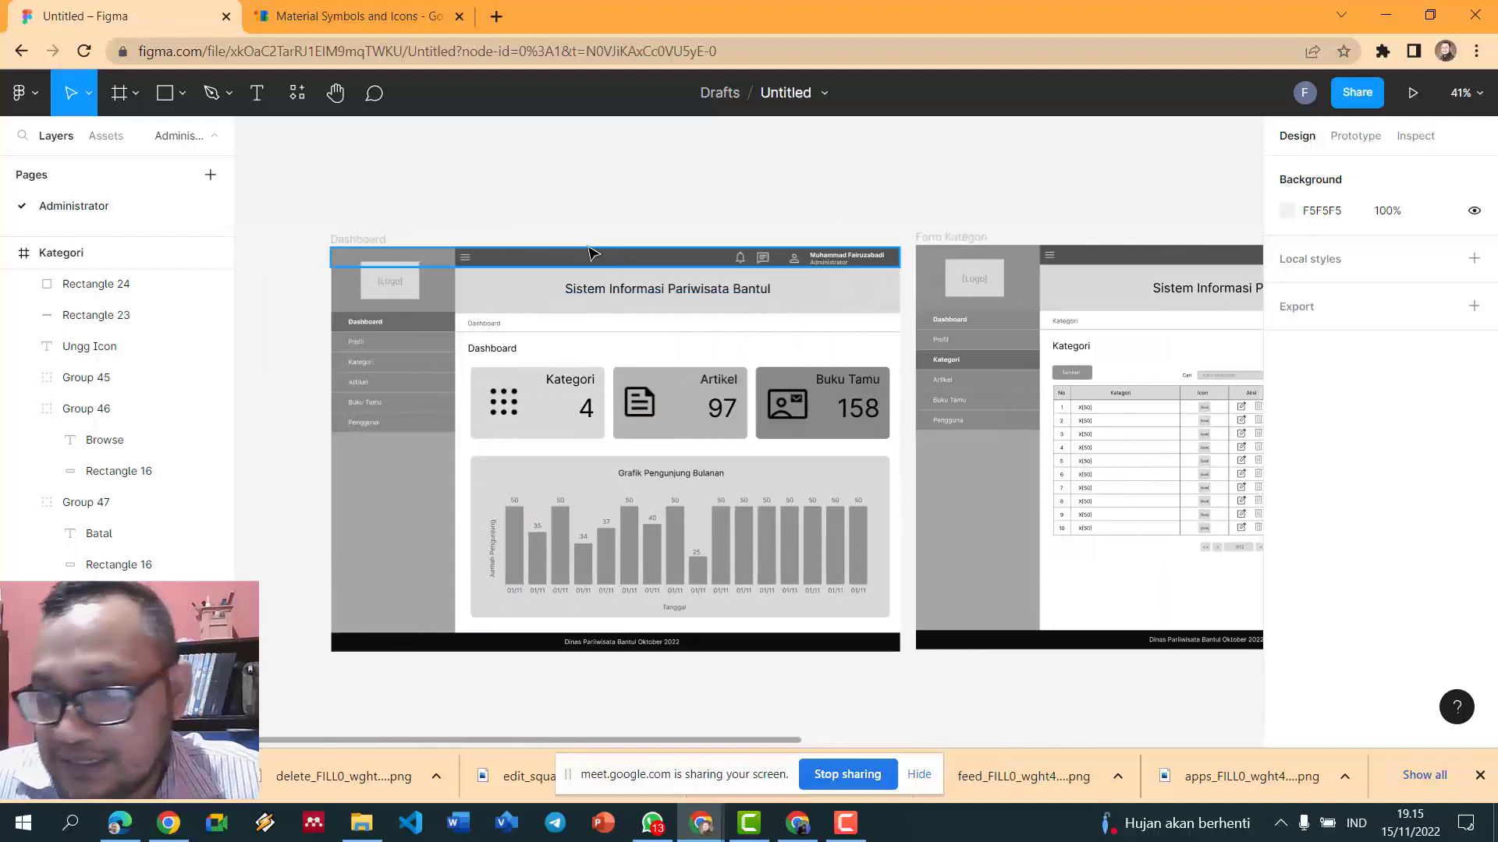
scroll(275, 450, up, 3)
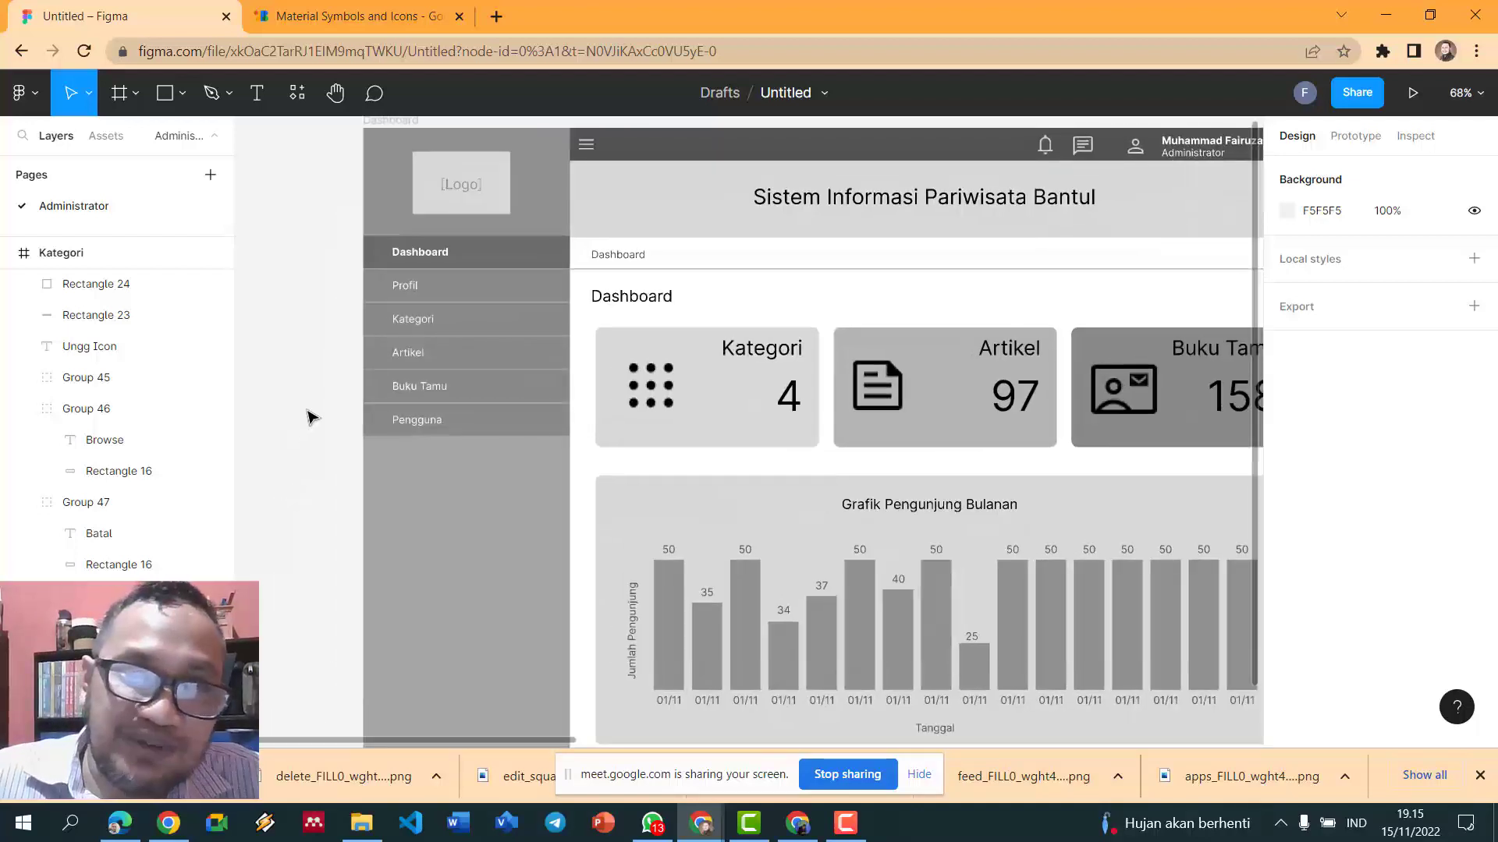
scroll(511, 288, down, 3)
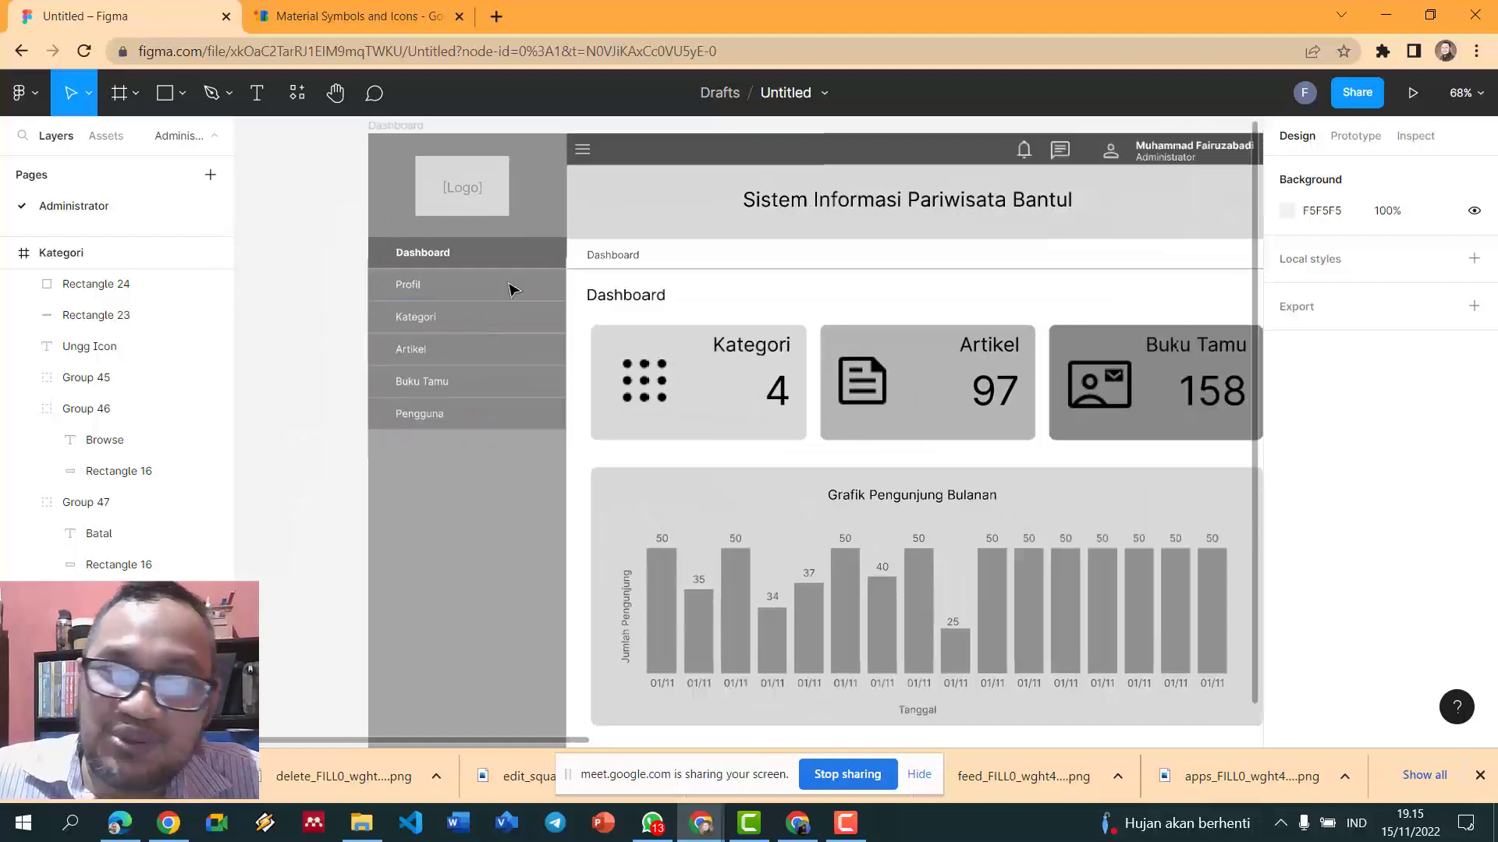
drag(546, 743, 857, 747)
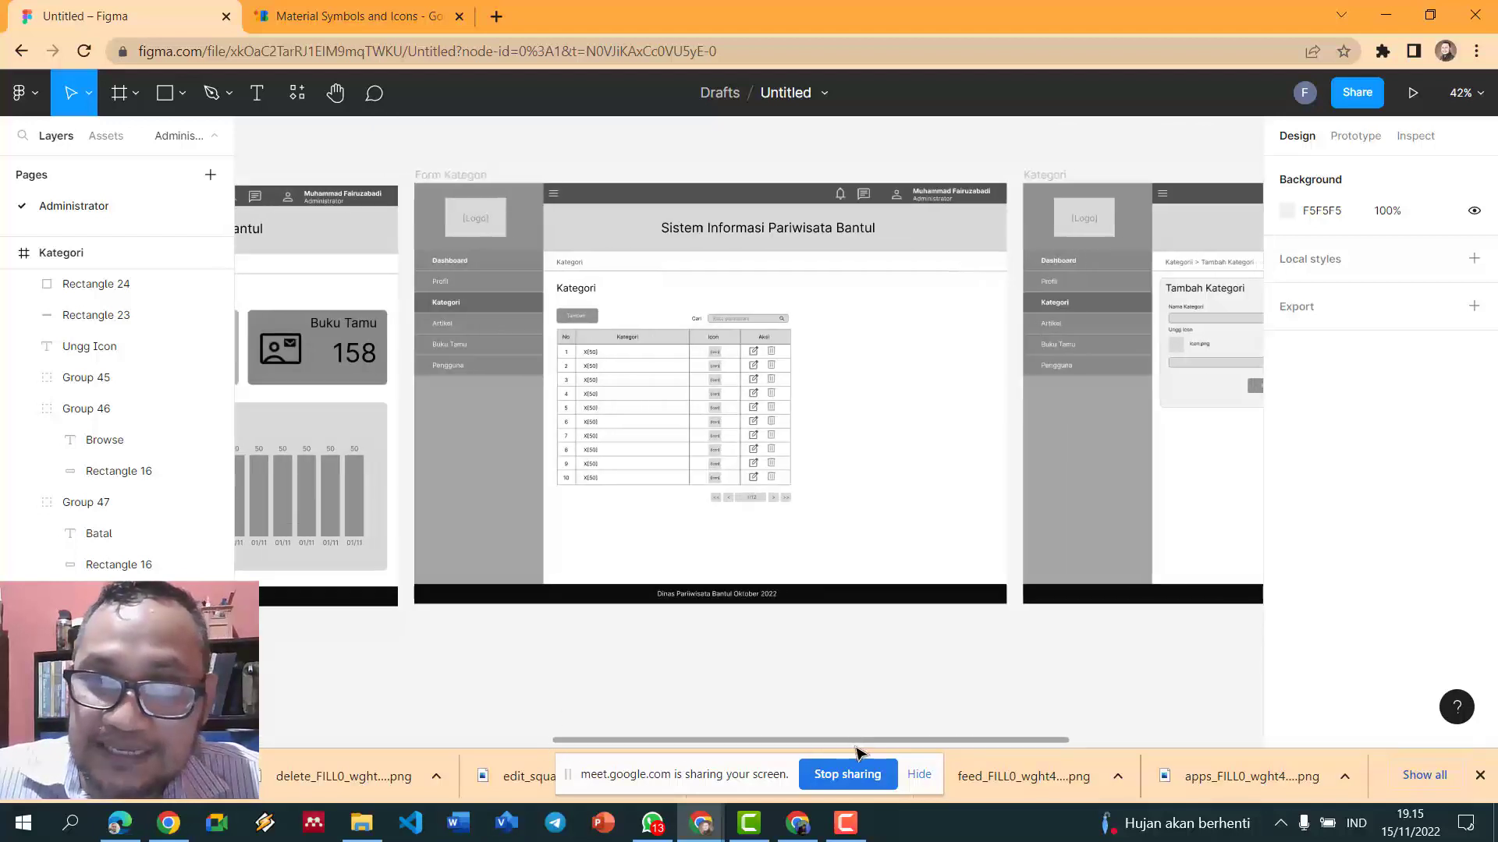
- Rename the Figma file from Untitled to 'Wireframe 2'
double_click(786, 95)
text(W)
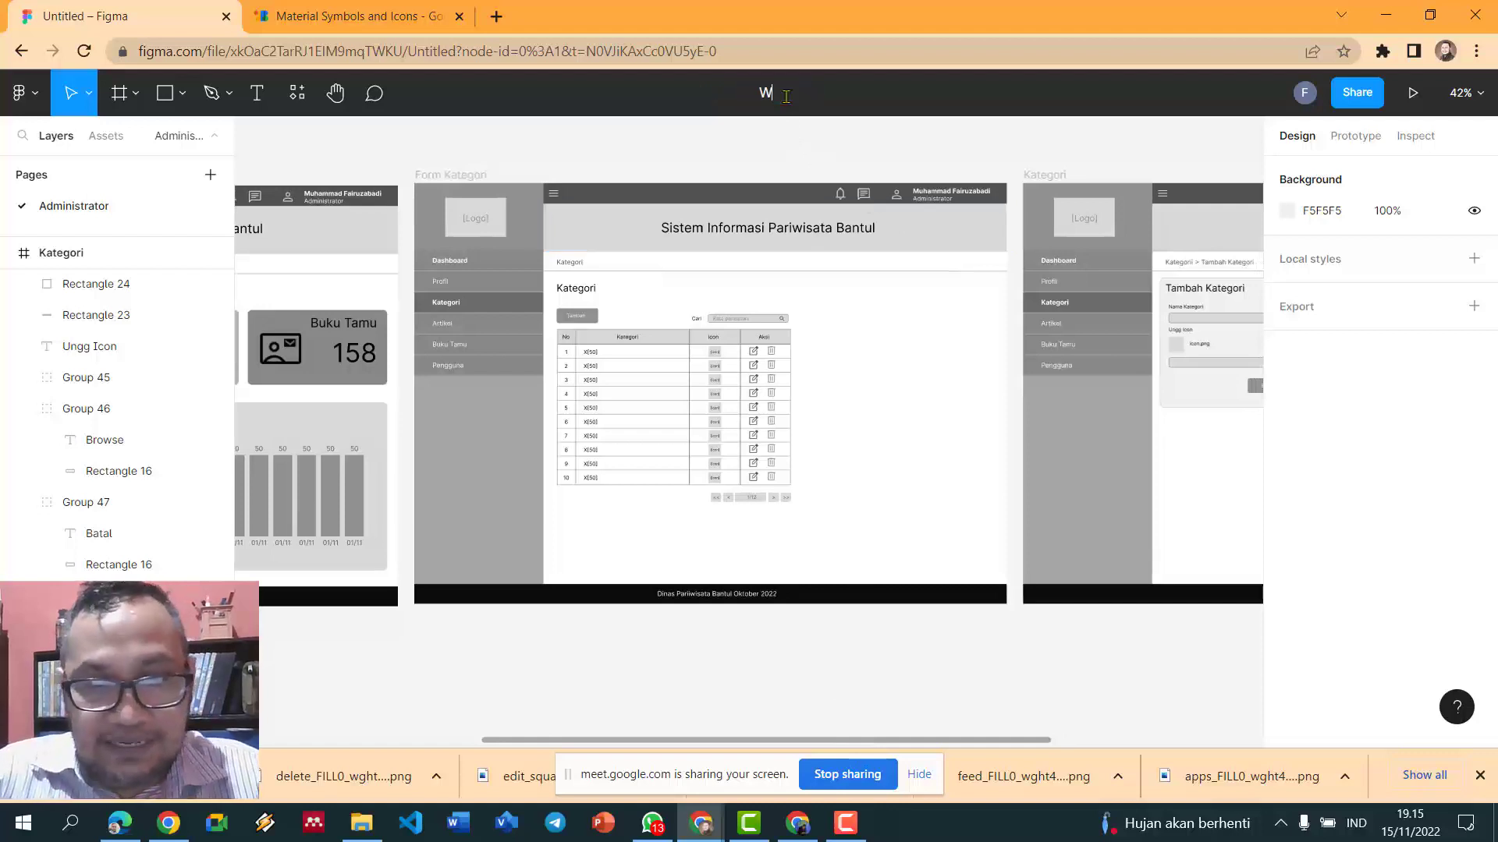
text(ireframe)
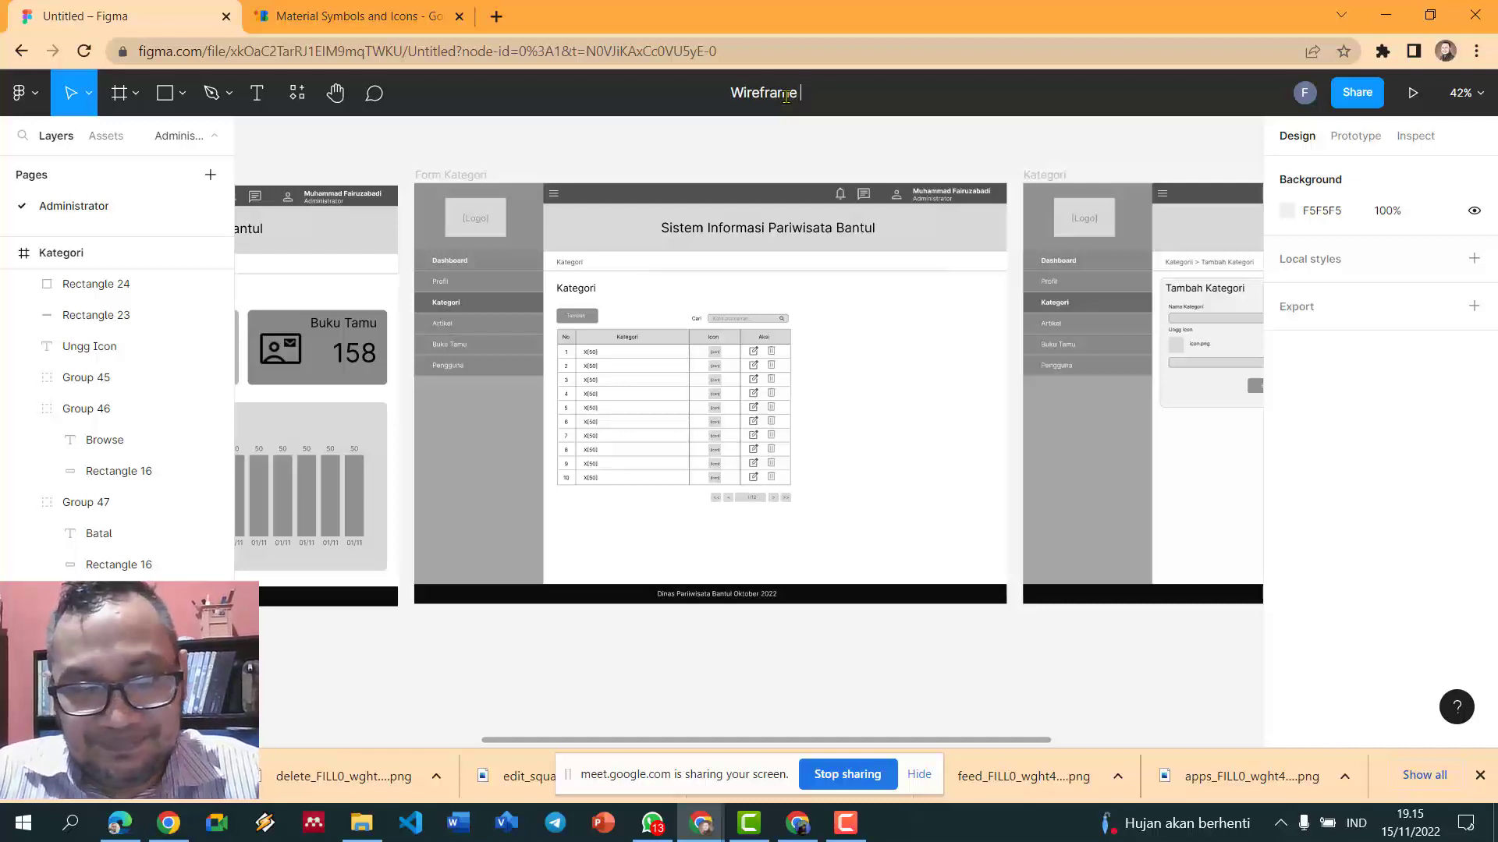
text( 2)
key(Return)
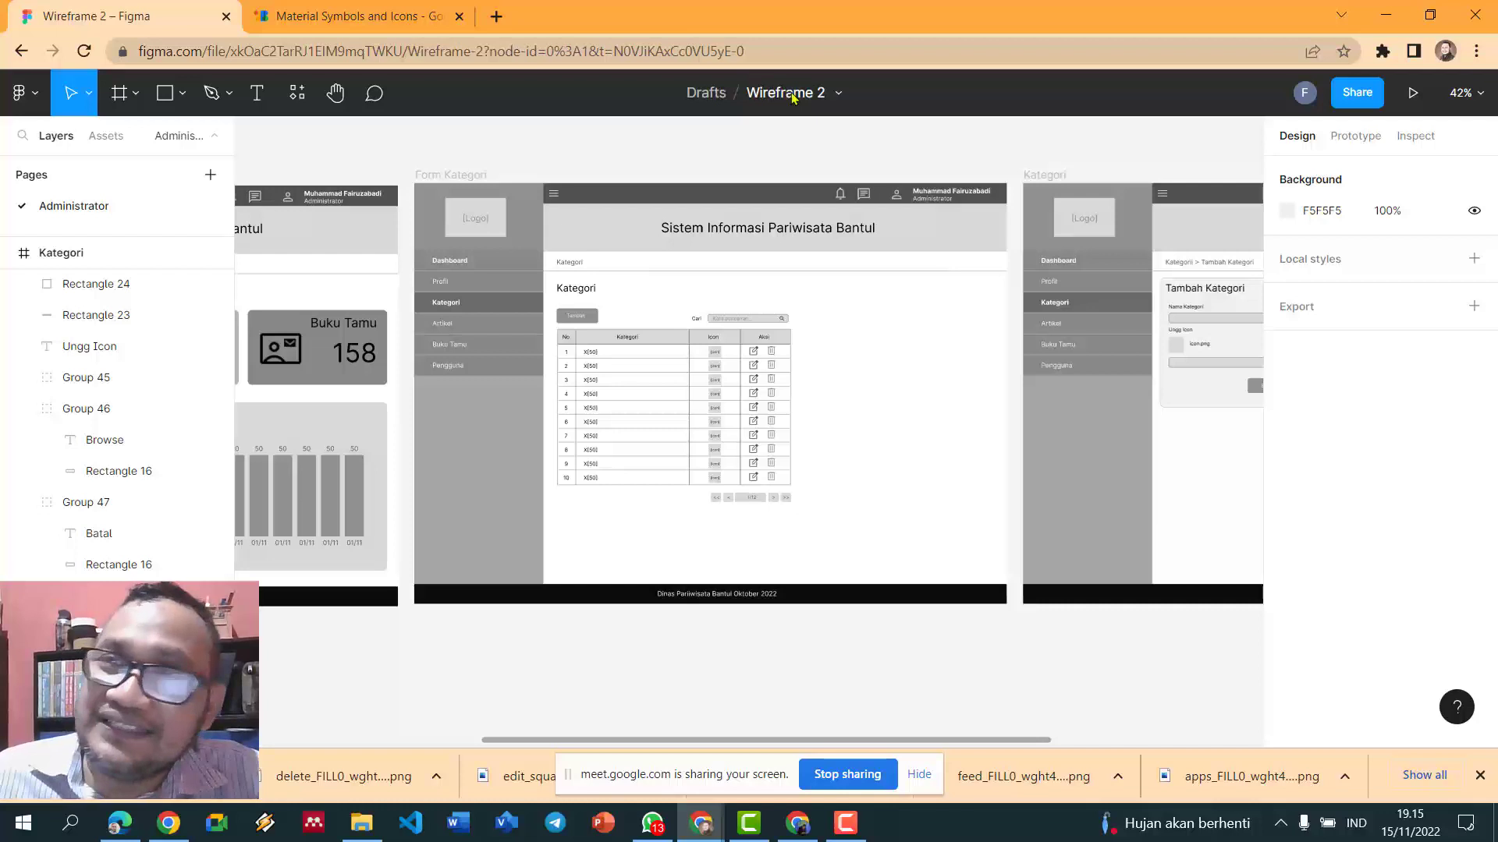
- Copy the Wireframe 2 file's share link and switch to WhatsApp
click(1369, 95)
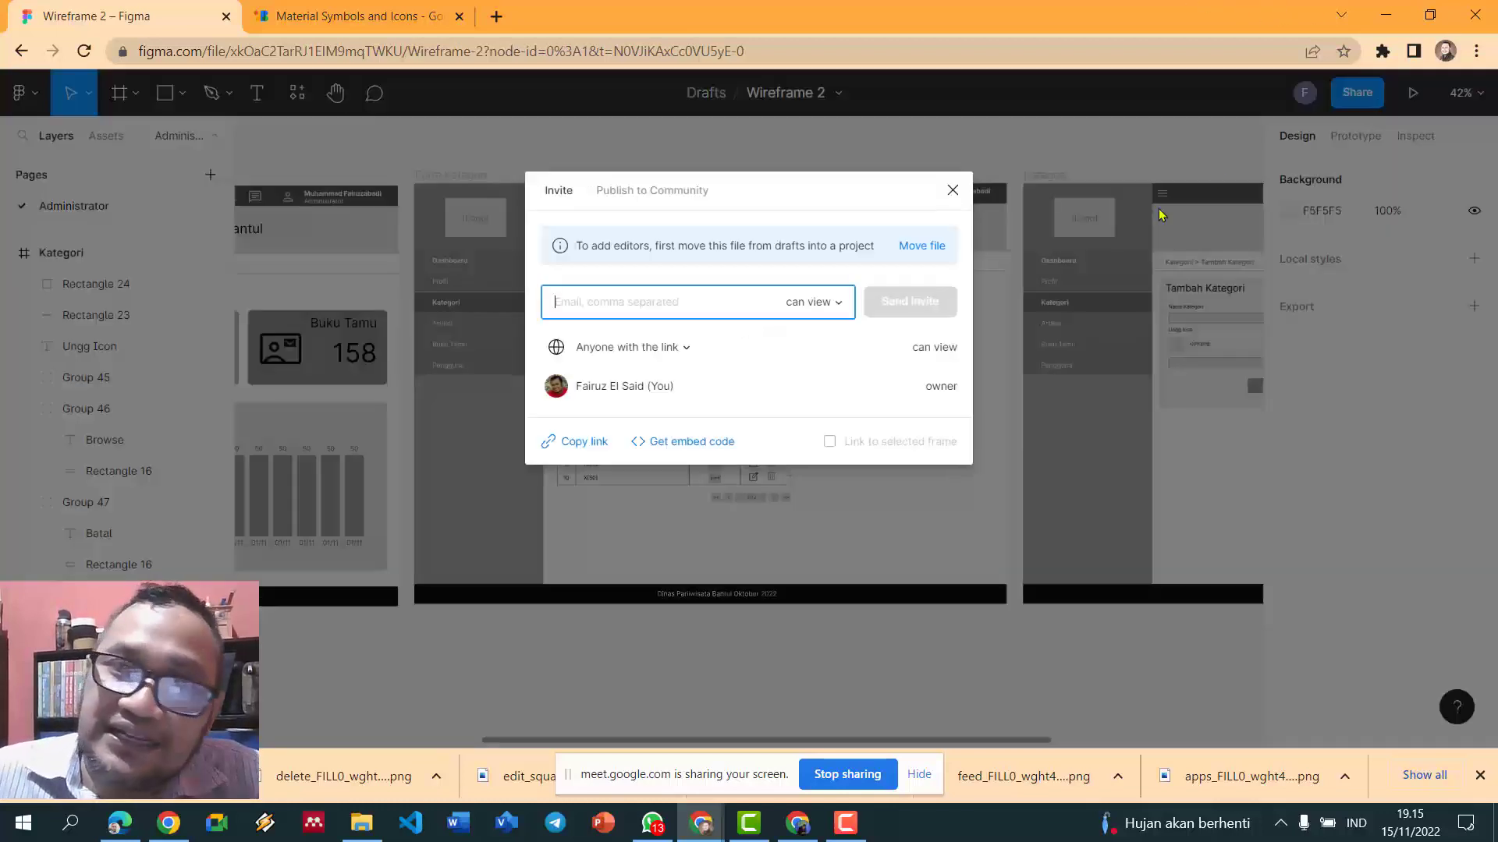
click(584, 443)
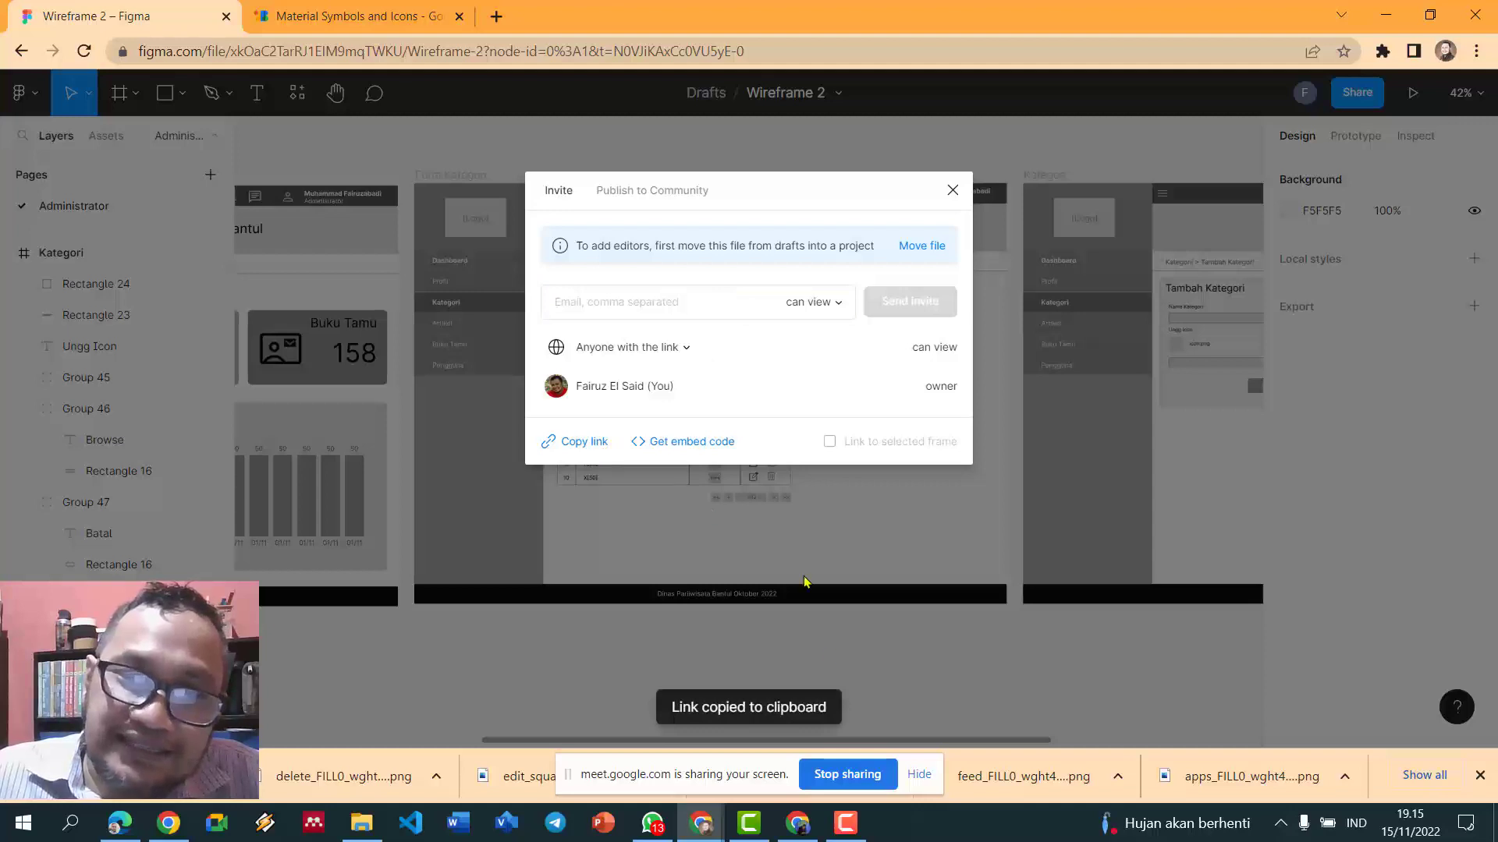
click(652, 823)
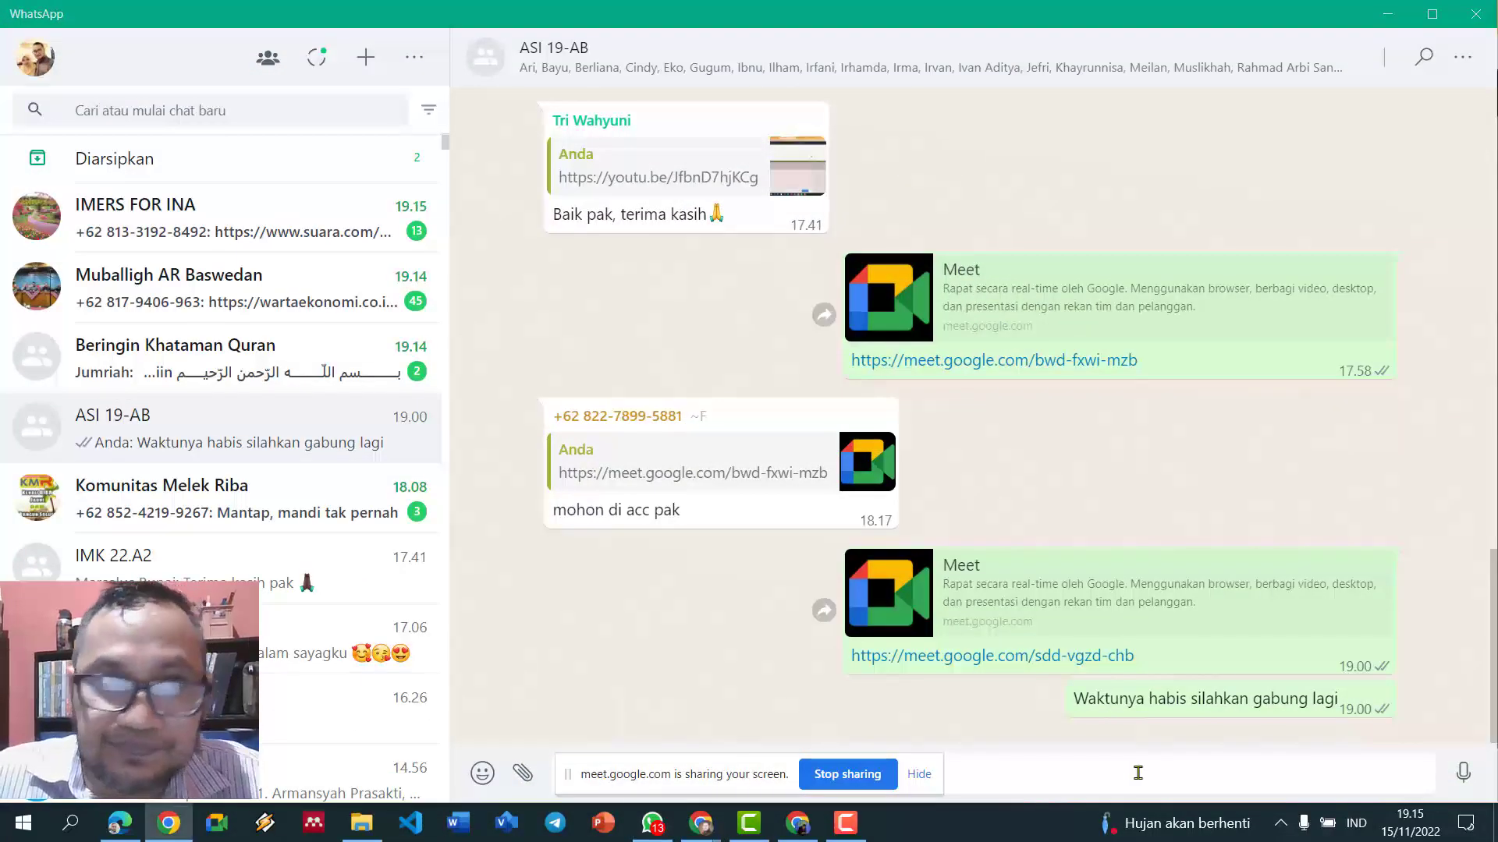
- Paste and send the Wireframe 2 Figma link in the ASI 19-AB group chat
key(ctrl+v)
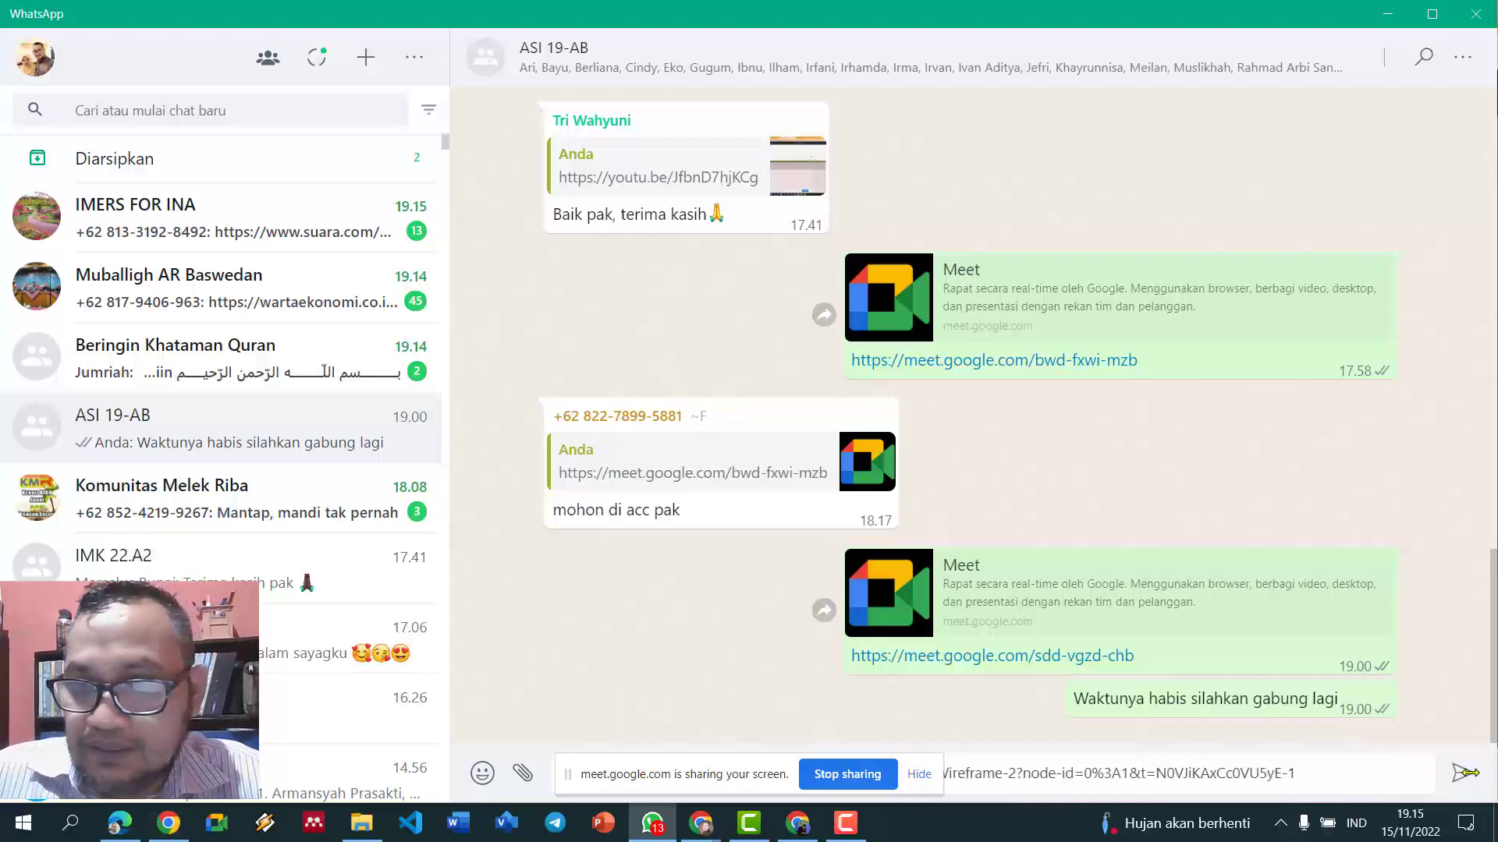
click(1465, 773)
scroll(195, 593, down, 5)
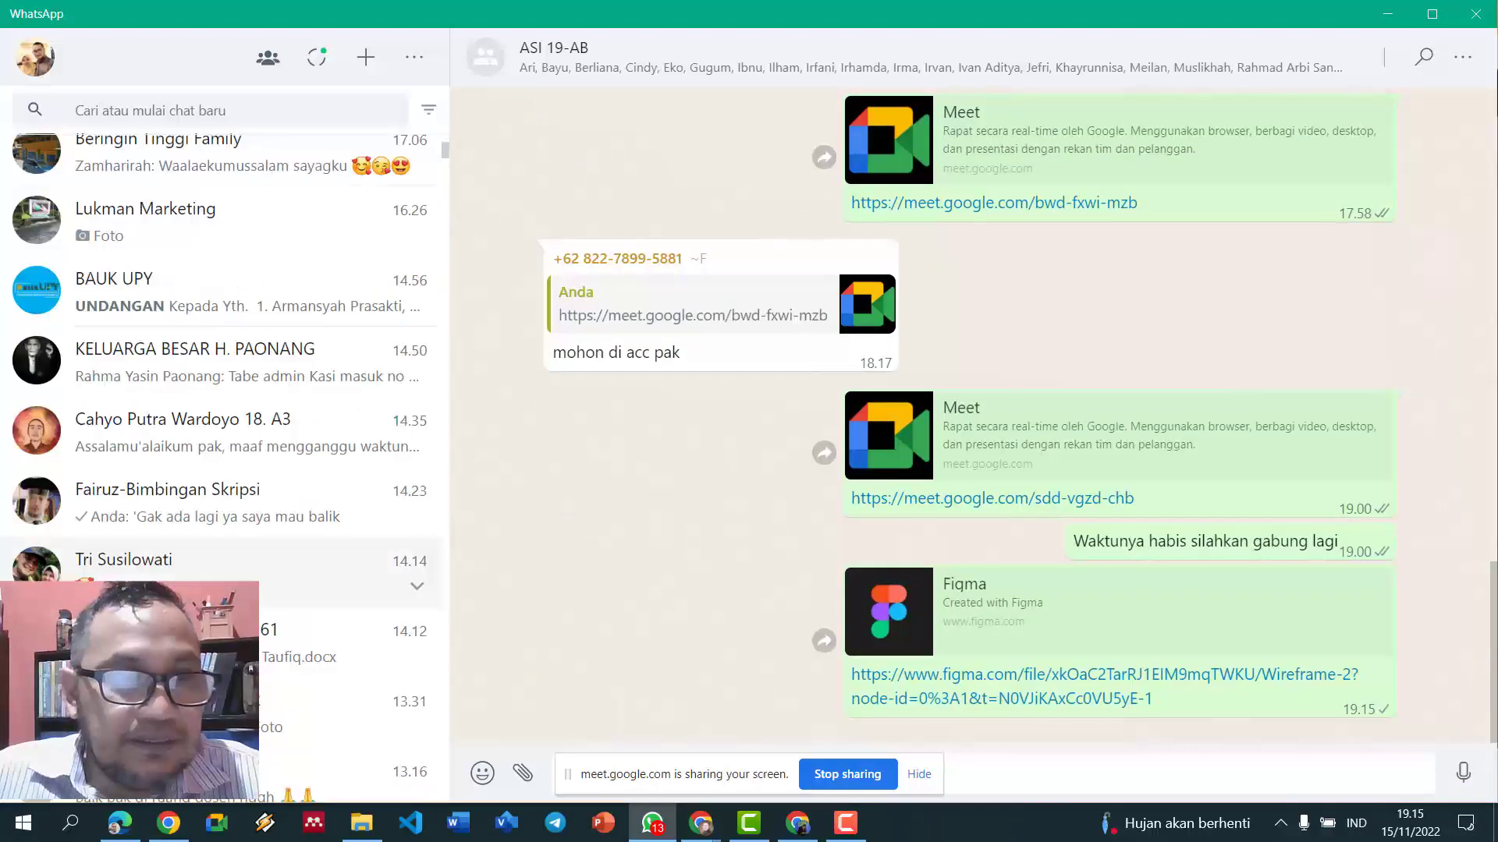
scroll(195, 593, up, 5)
scroll(176, 568, down, 10)
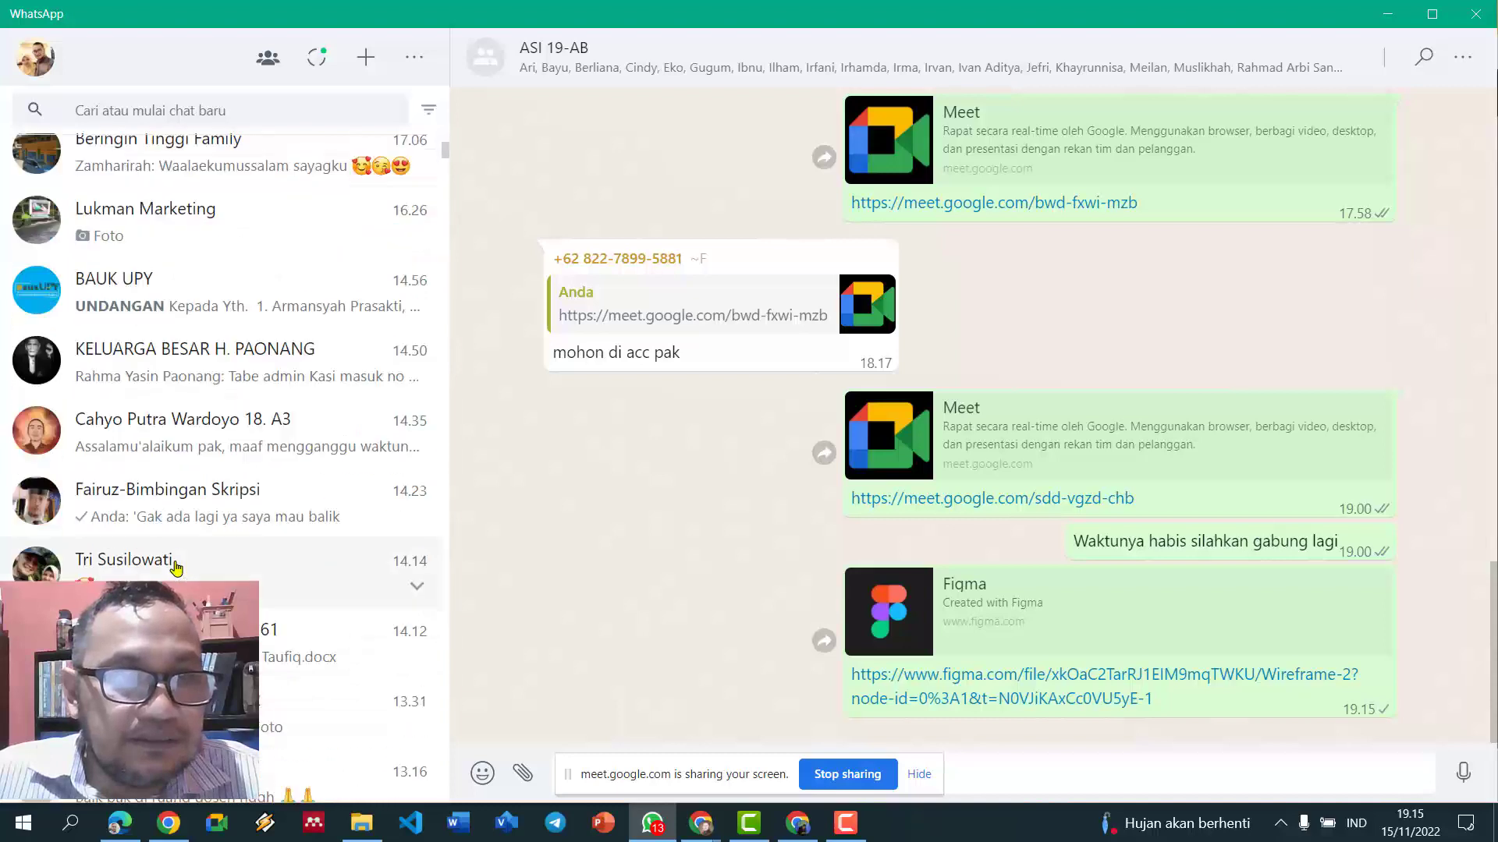
scroll(176, 568, up, 4)
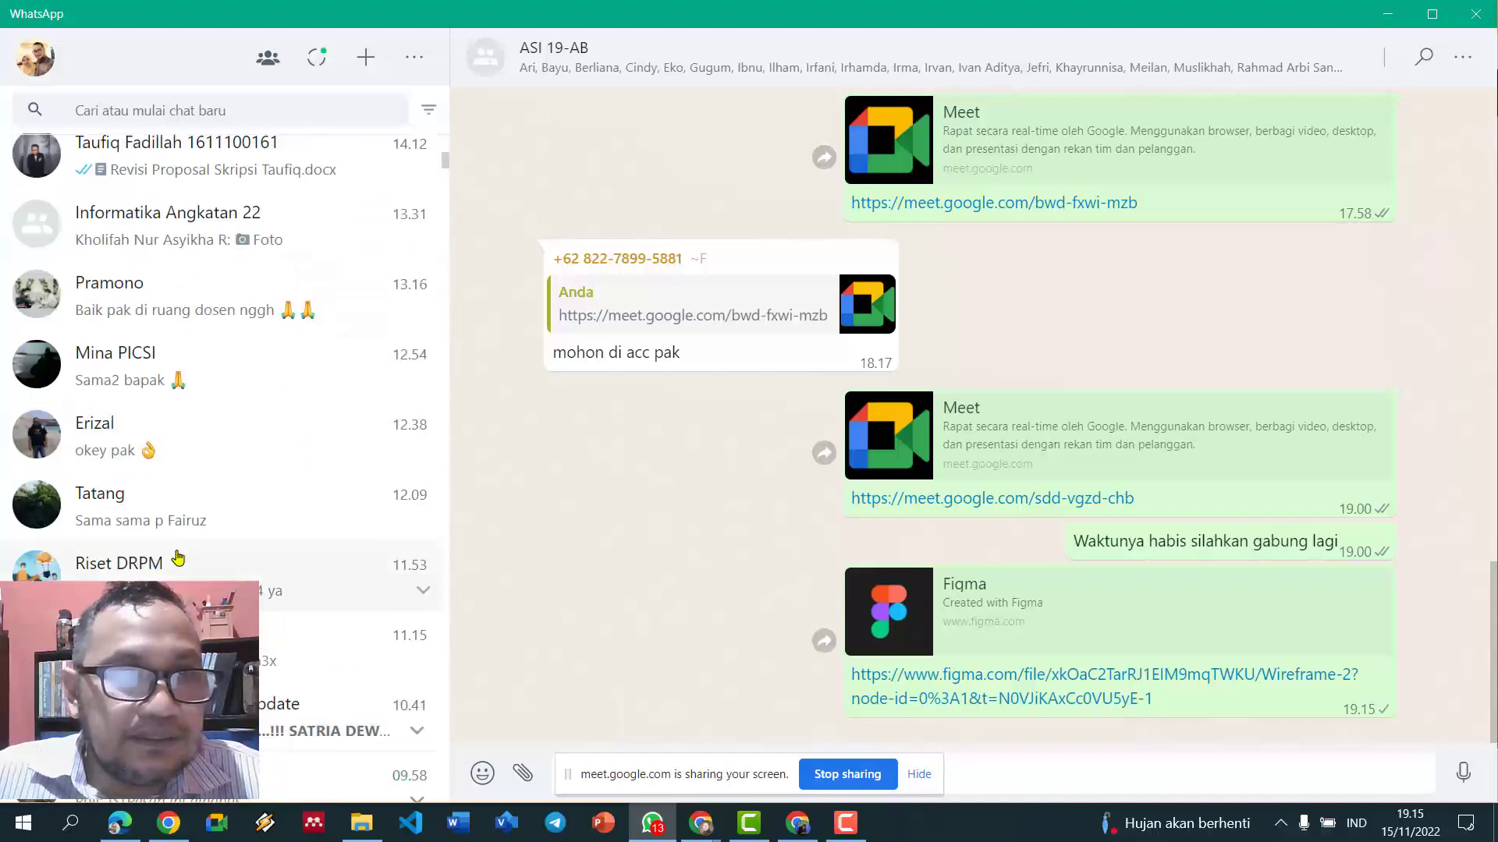
- Glance at another chat's ticket photo, then close WhatsApp to return to Figma
click(201, 366)
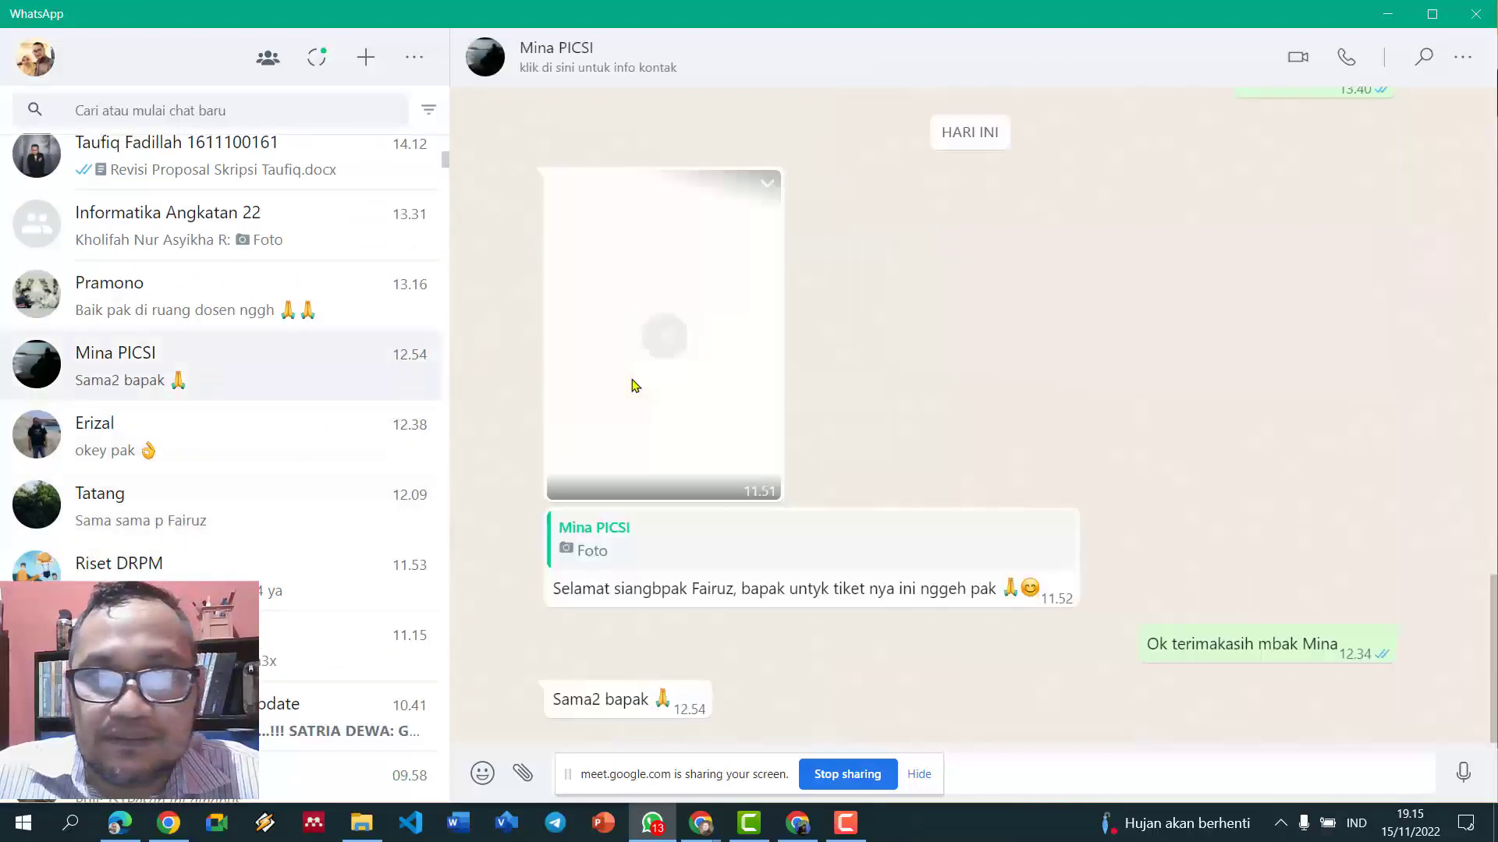
scroll(634, 385, up, 2)
click(634, 385)
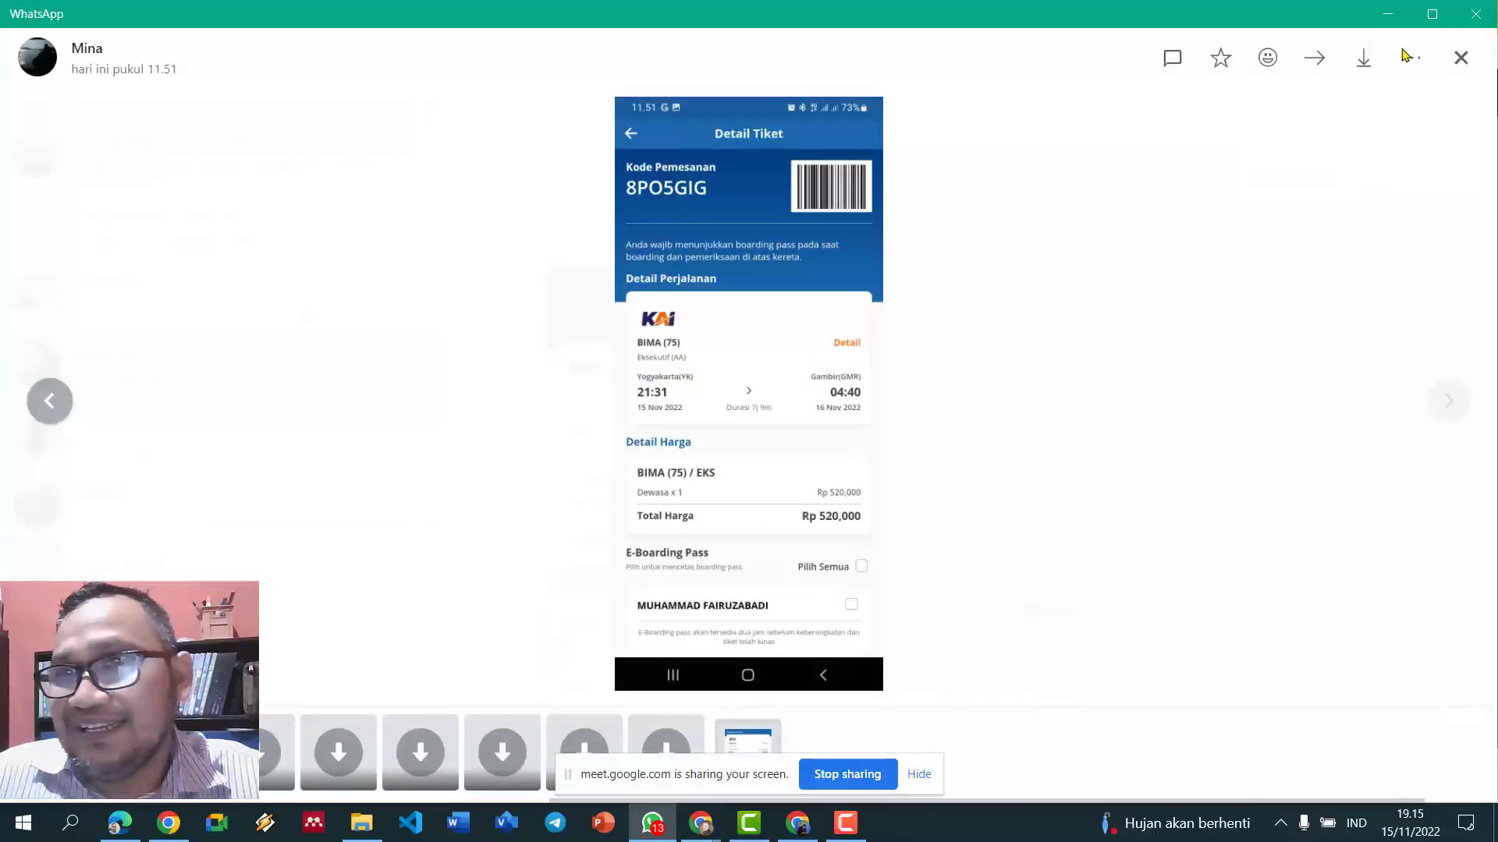
click(1486, 13)
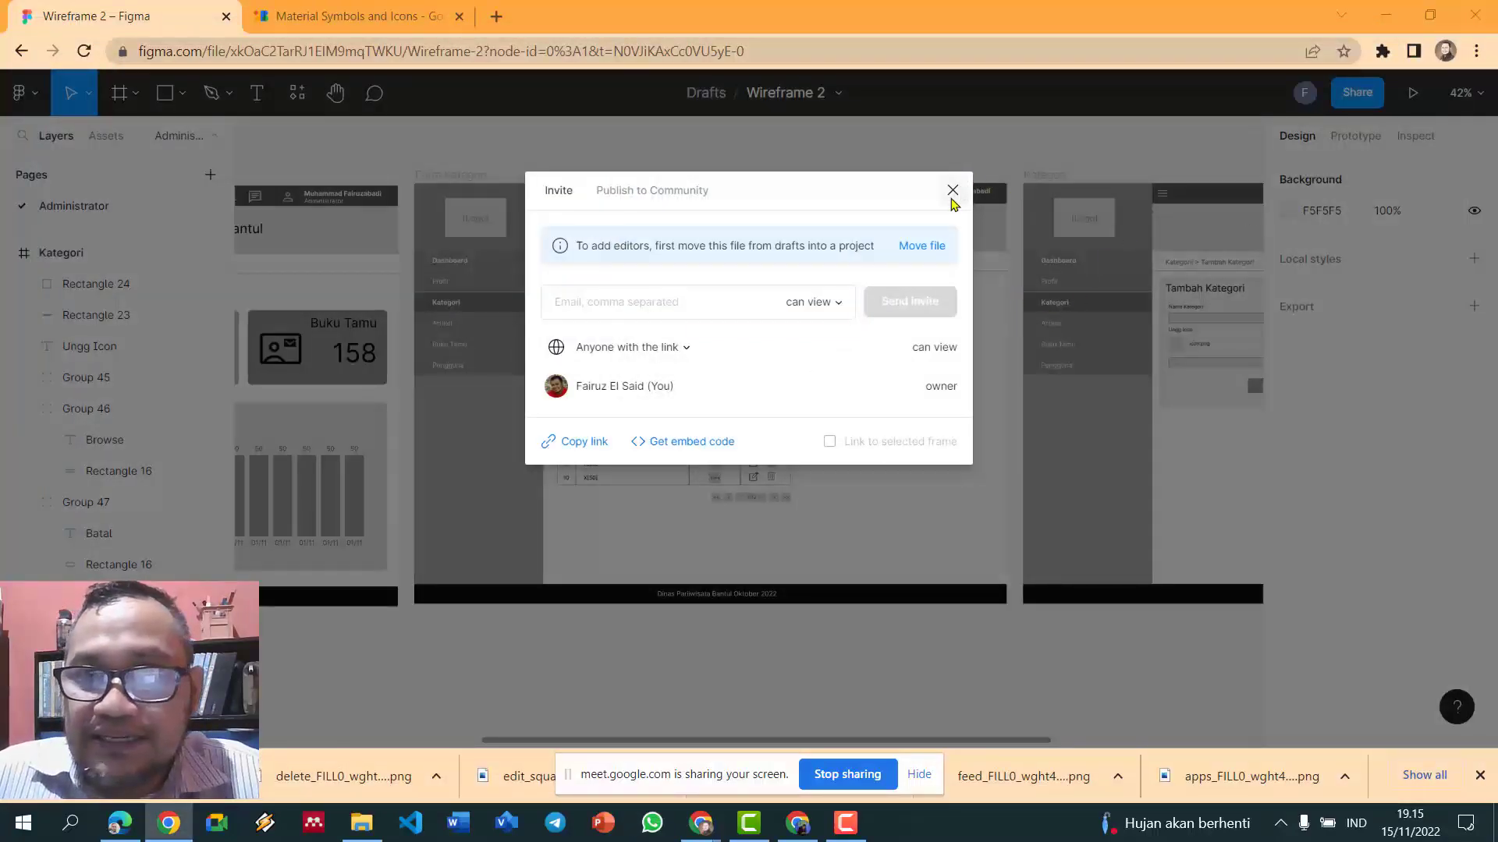
- Close the Share window, review the Dashboard frame, then switch to Camtasia and its recorder
click(952, 191)
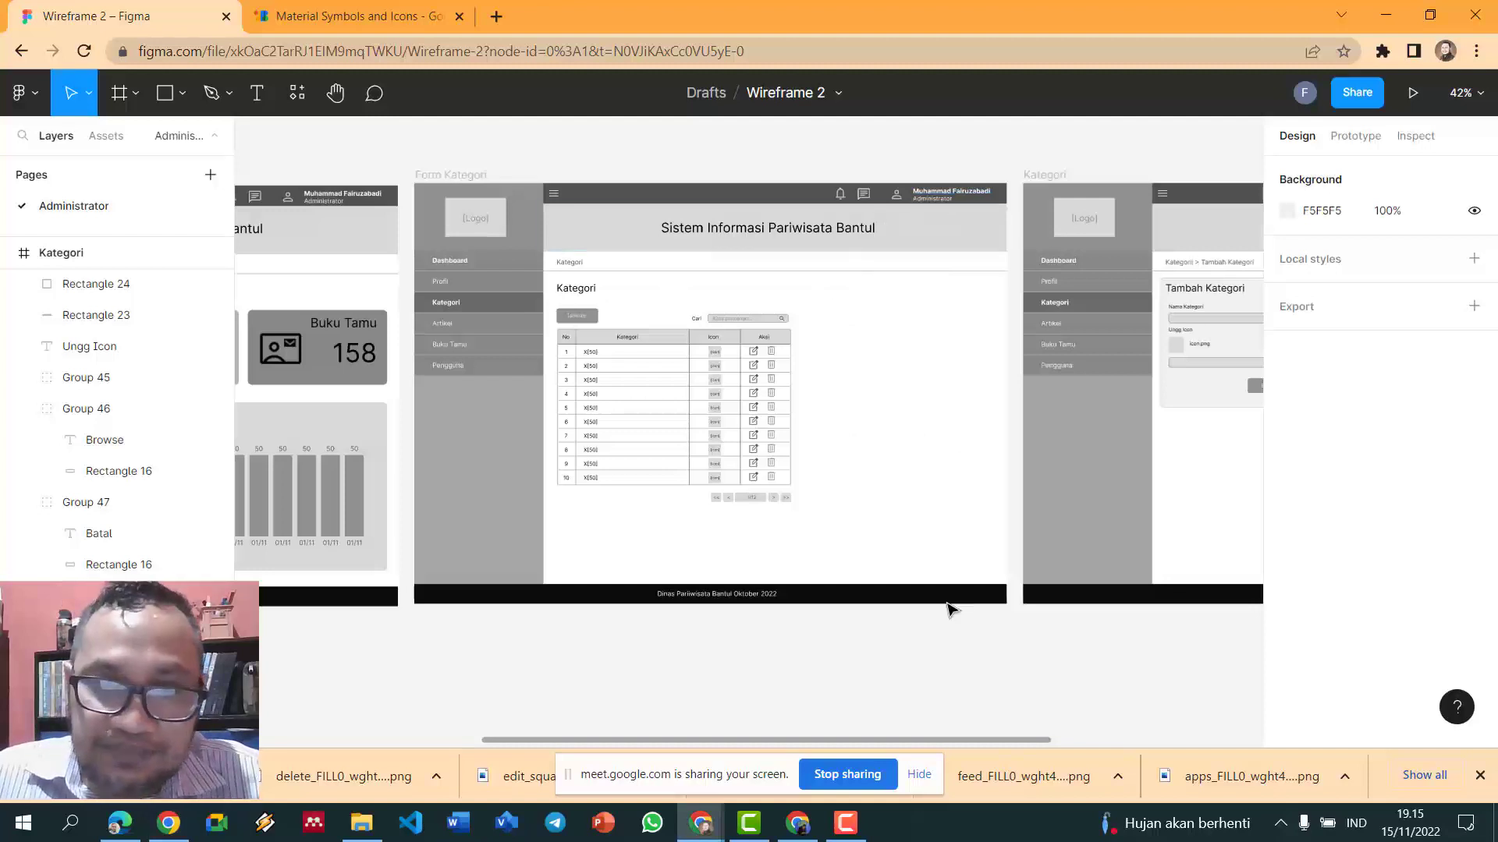
drag(972, 740, 657, 698)
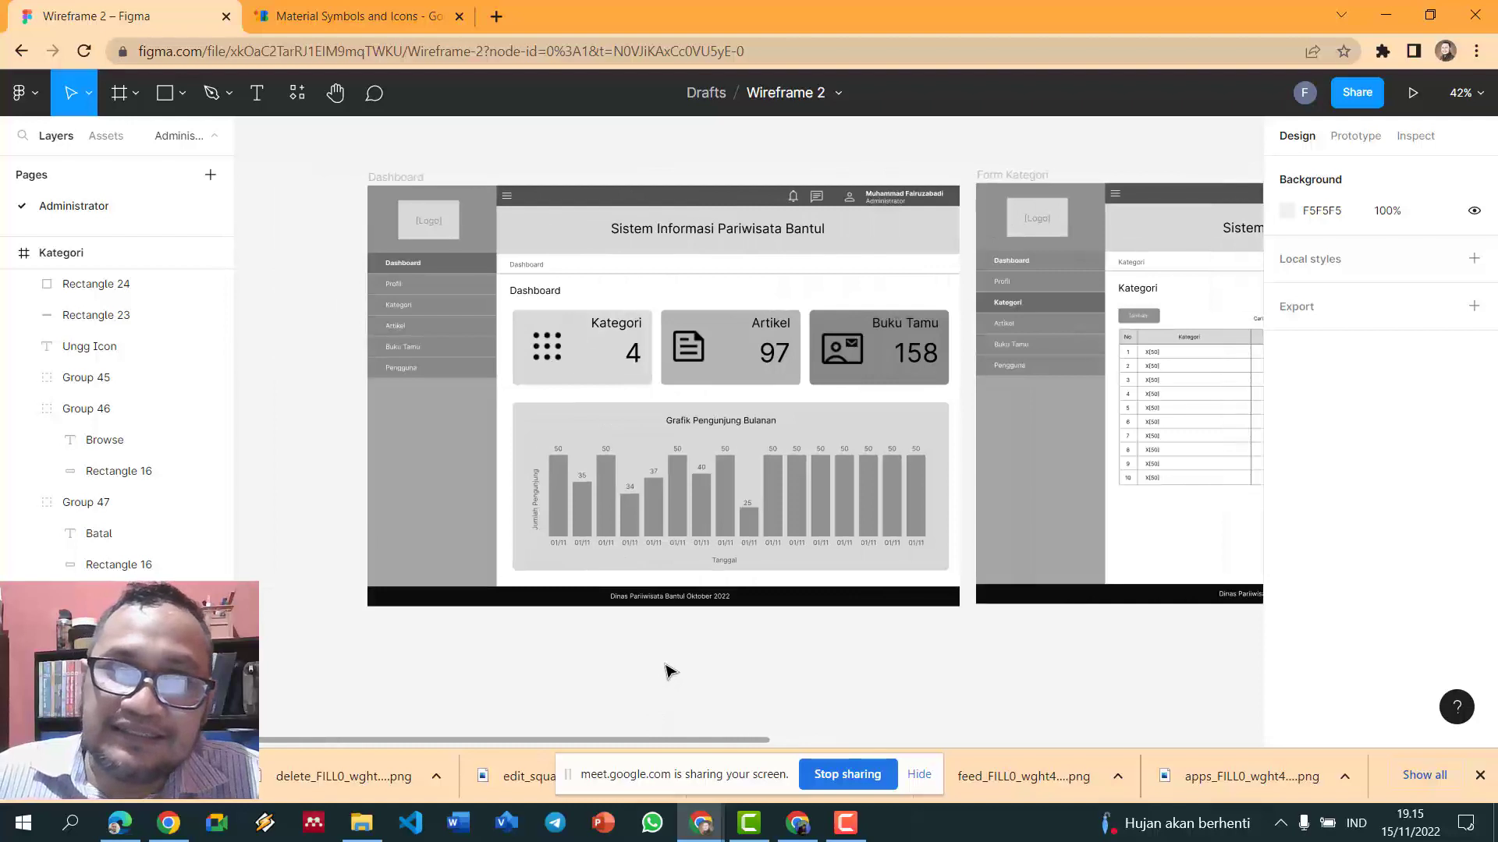
scroll(741, 605, down, 2)
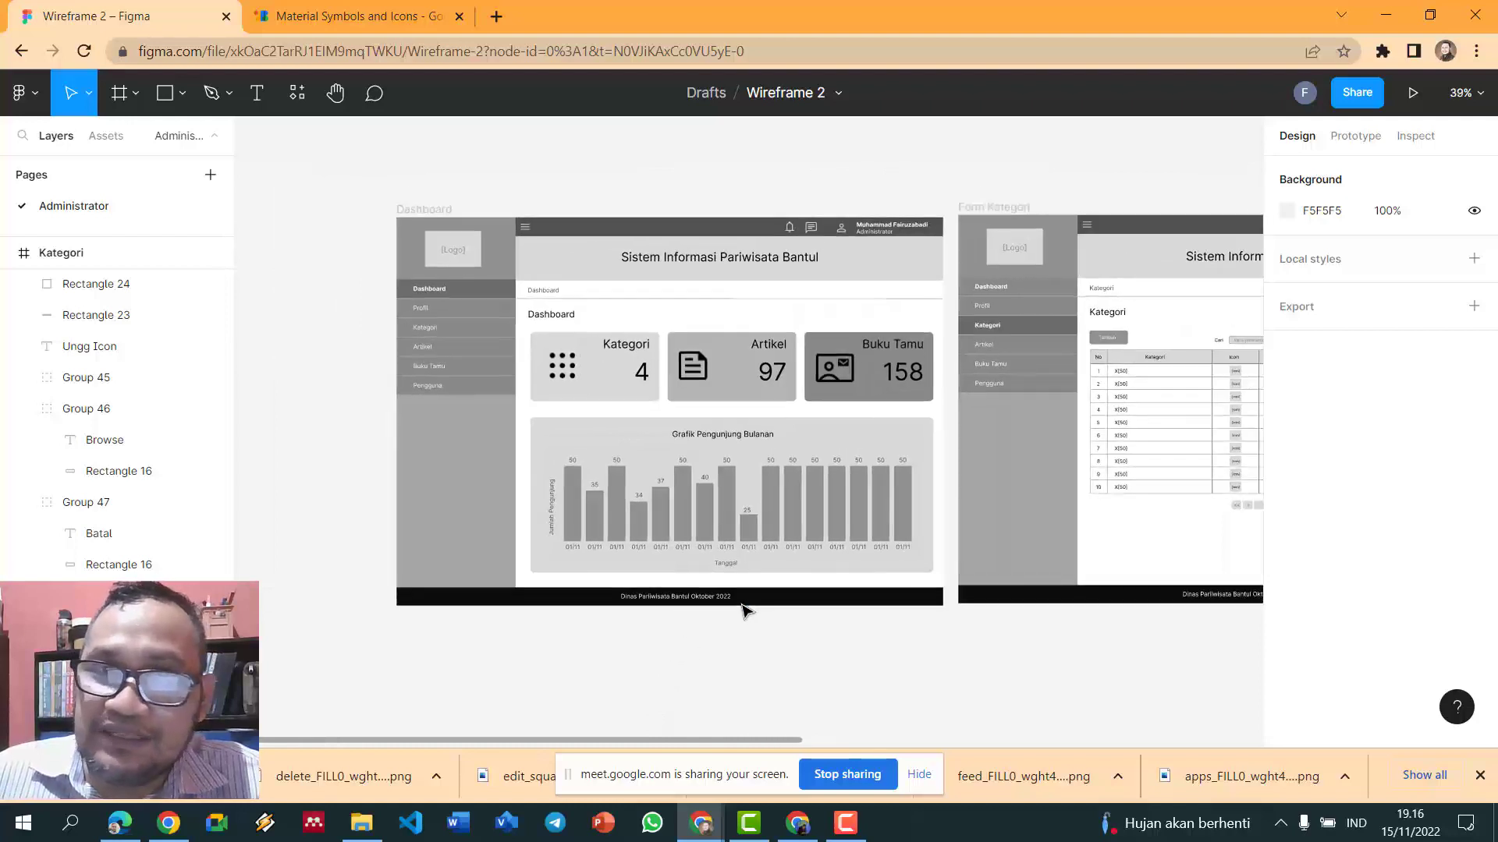
drag(688, 751, 690, 695)
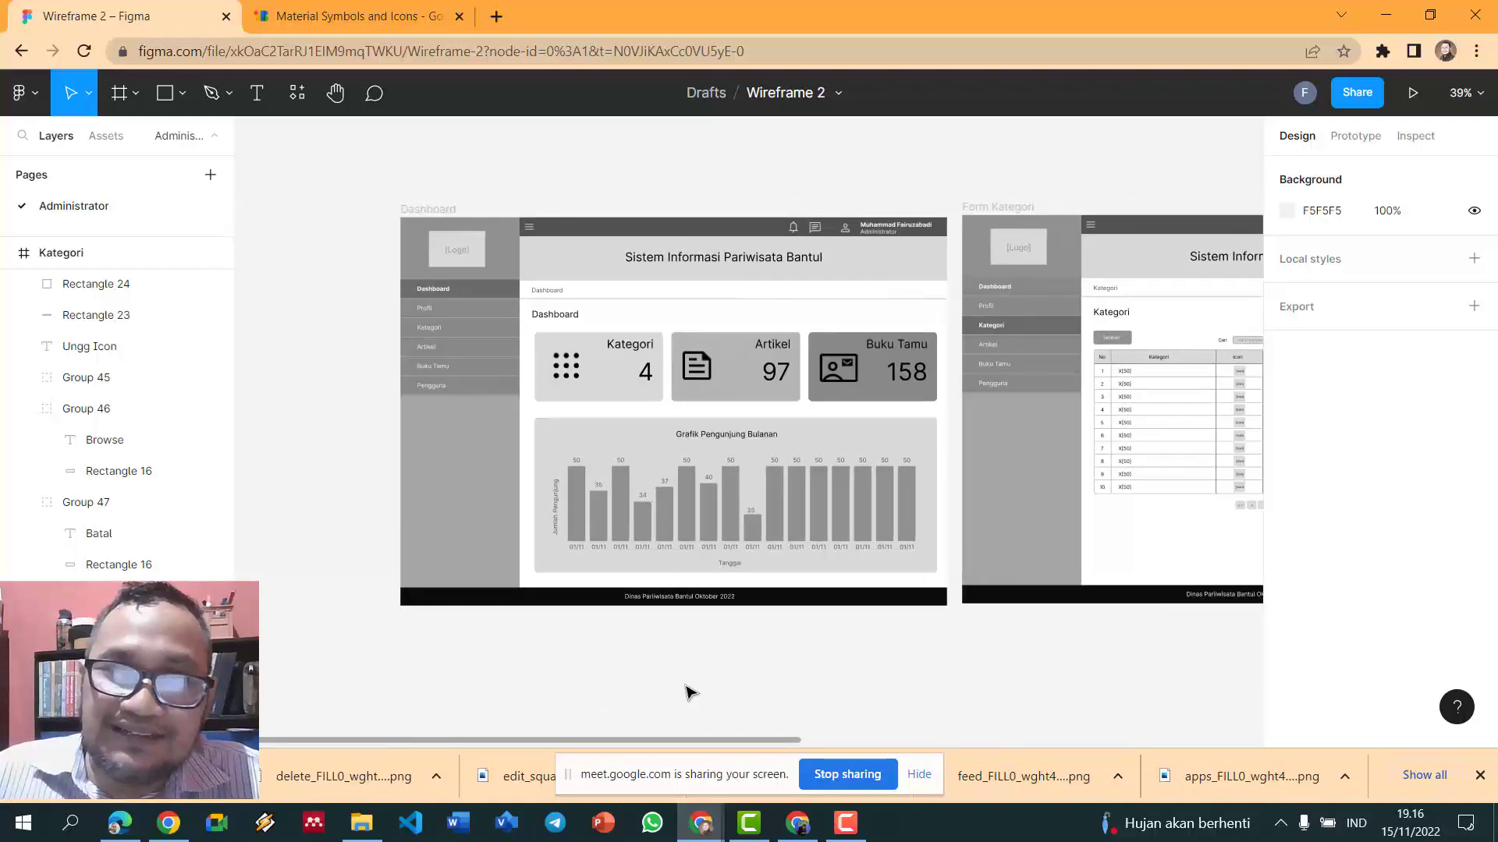
scroll(688, 693, up, 3)
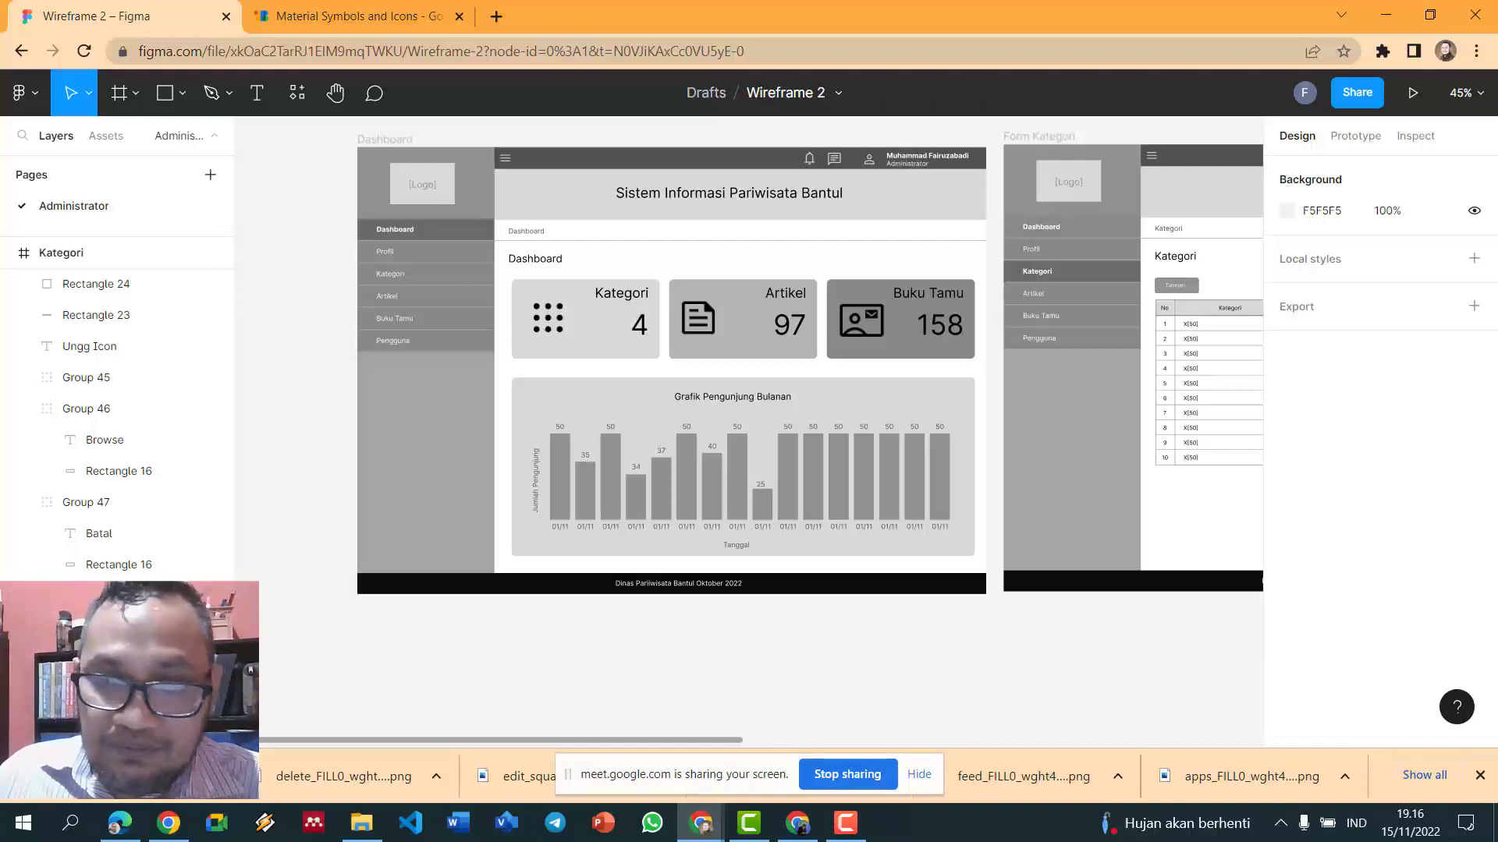
click(749, 823)
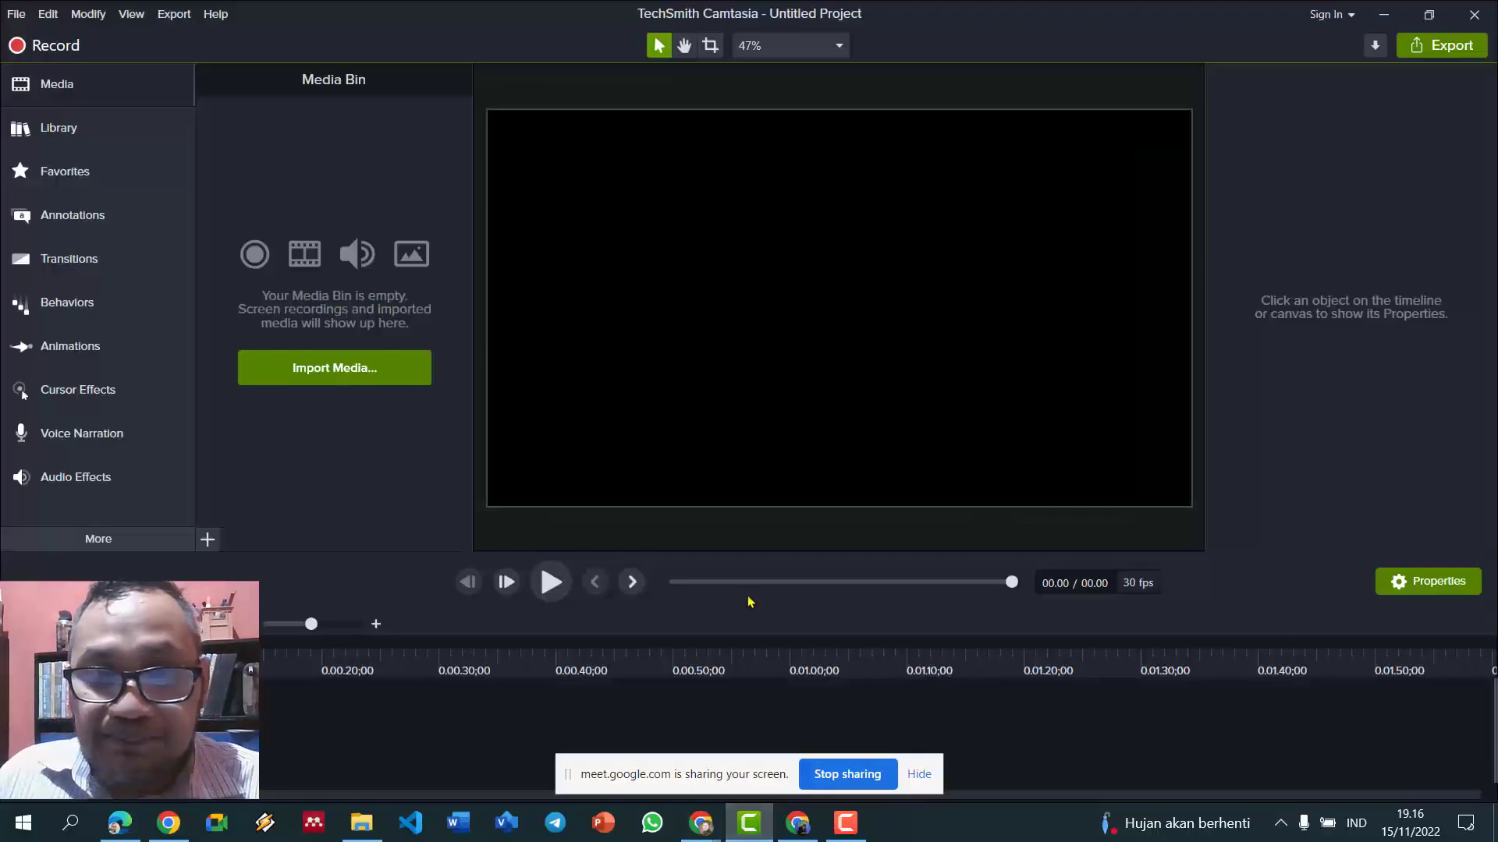
click(863, 823)
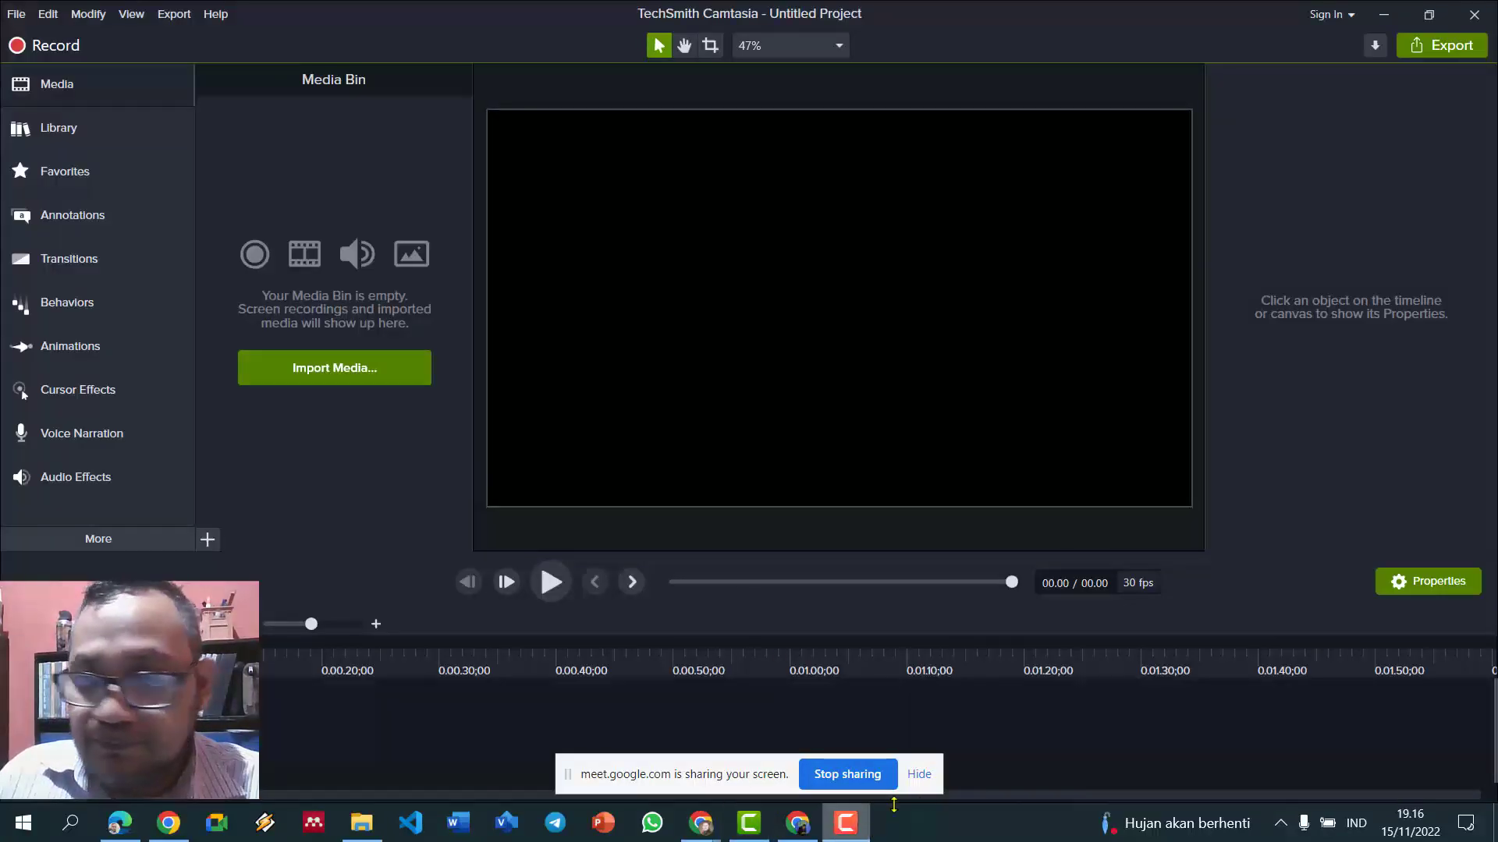